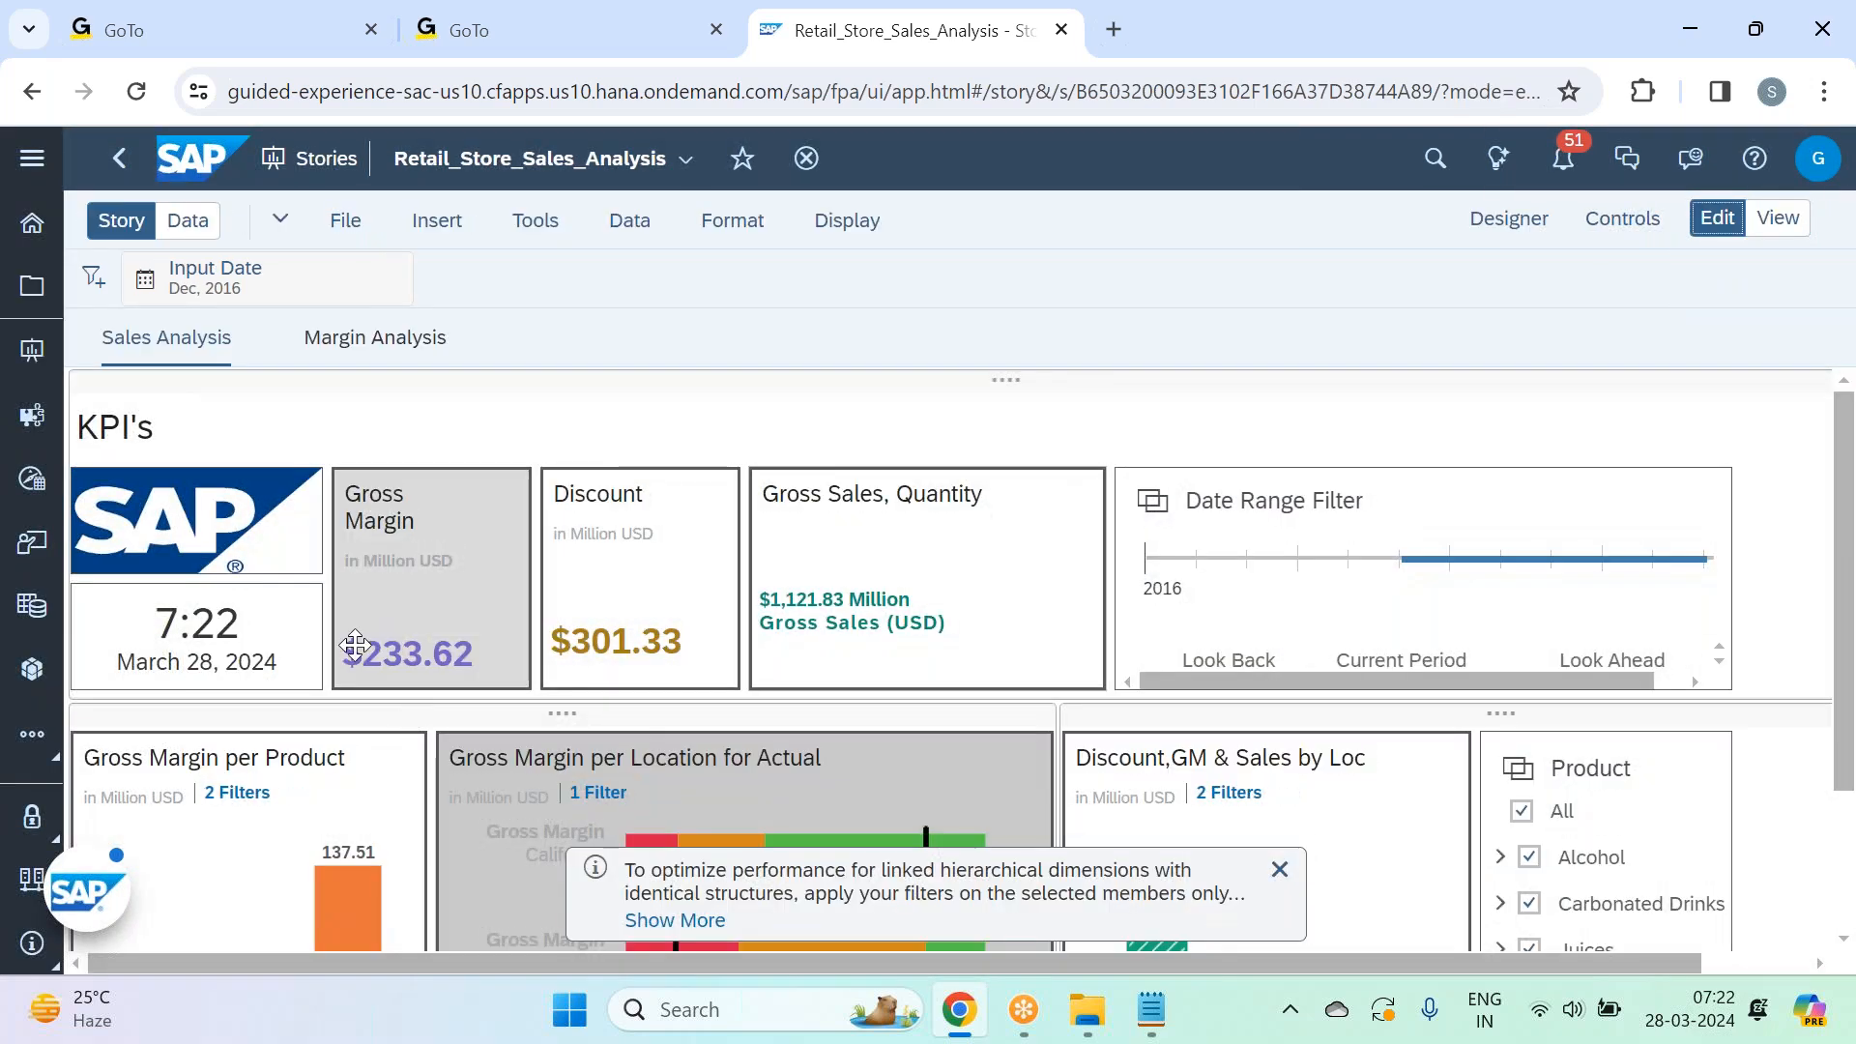
Review the charts on the Margin Analysis page, including the lower date and year-over-year charts.
click(378, 339)
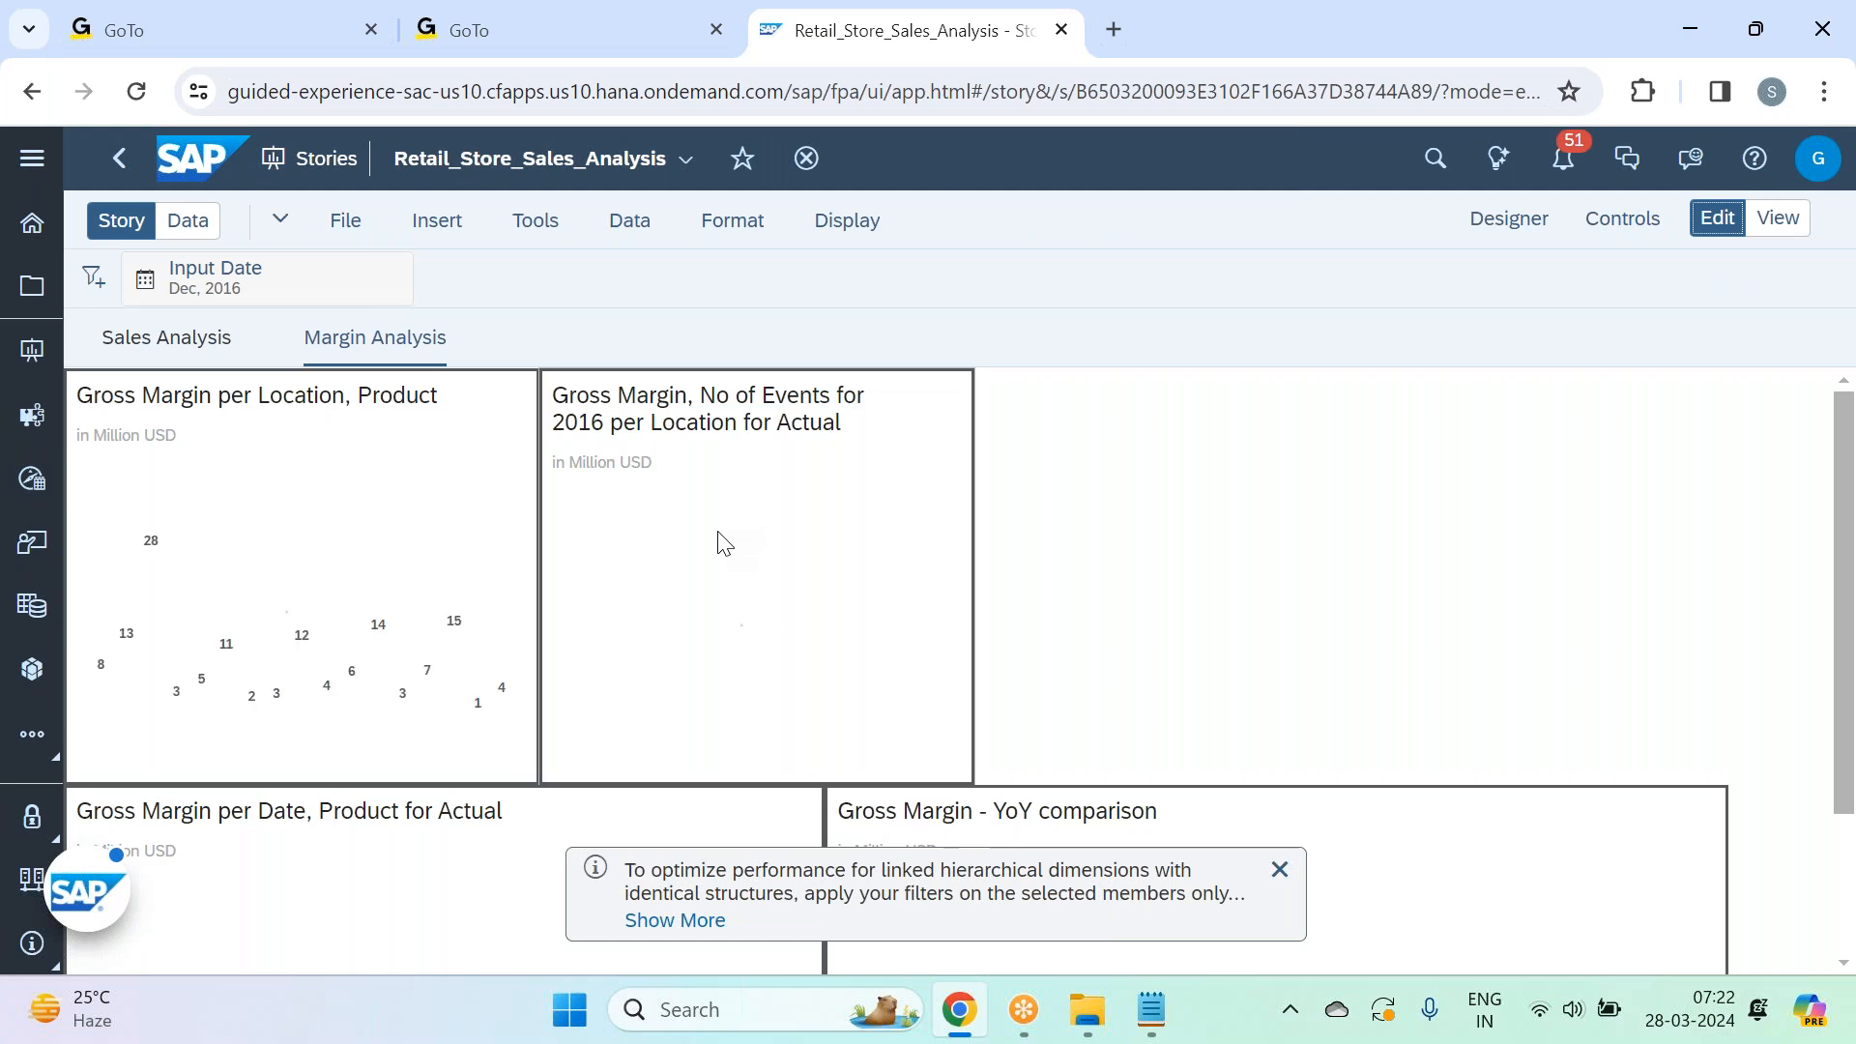
mouse_move(797, 708)
scroll(796, 708, down, 2)
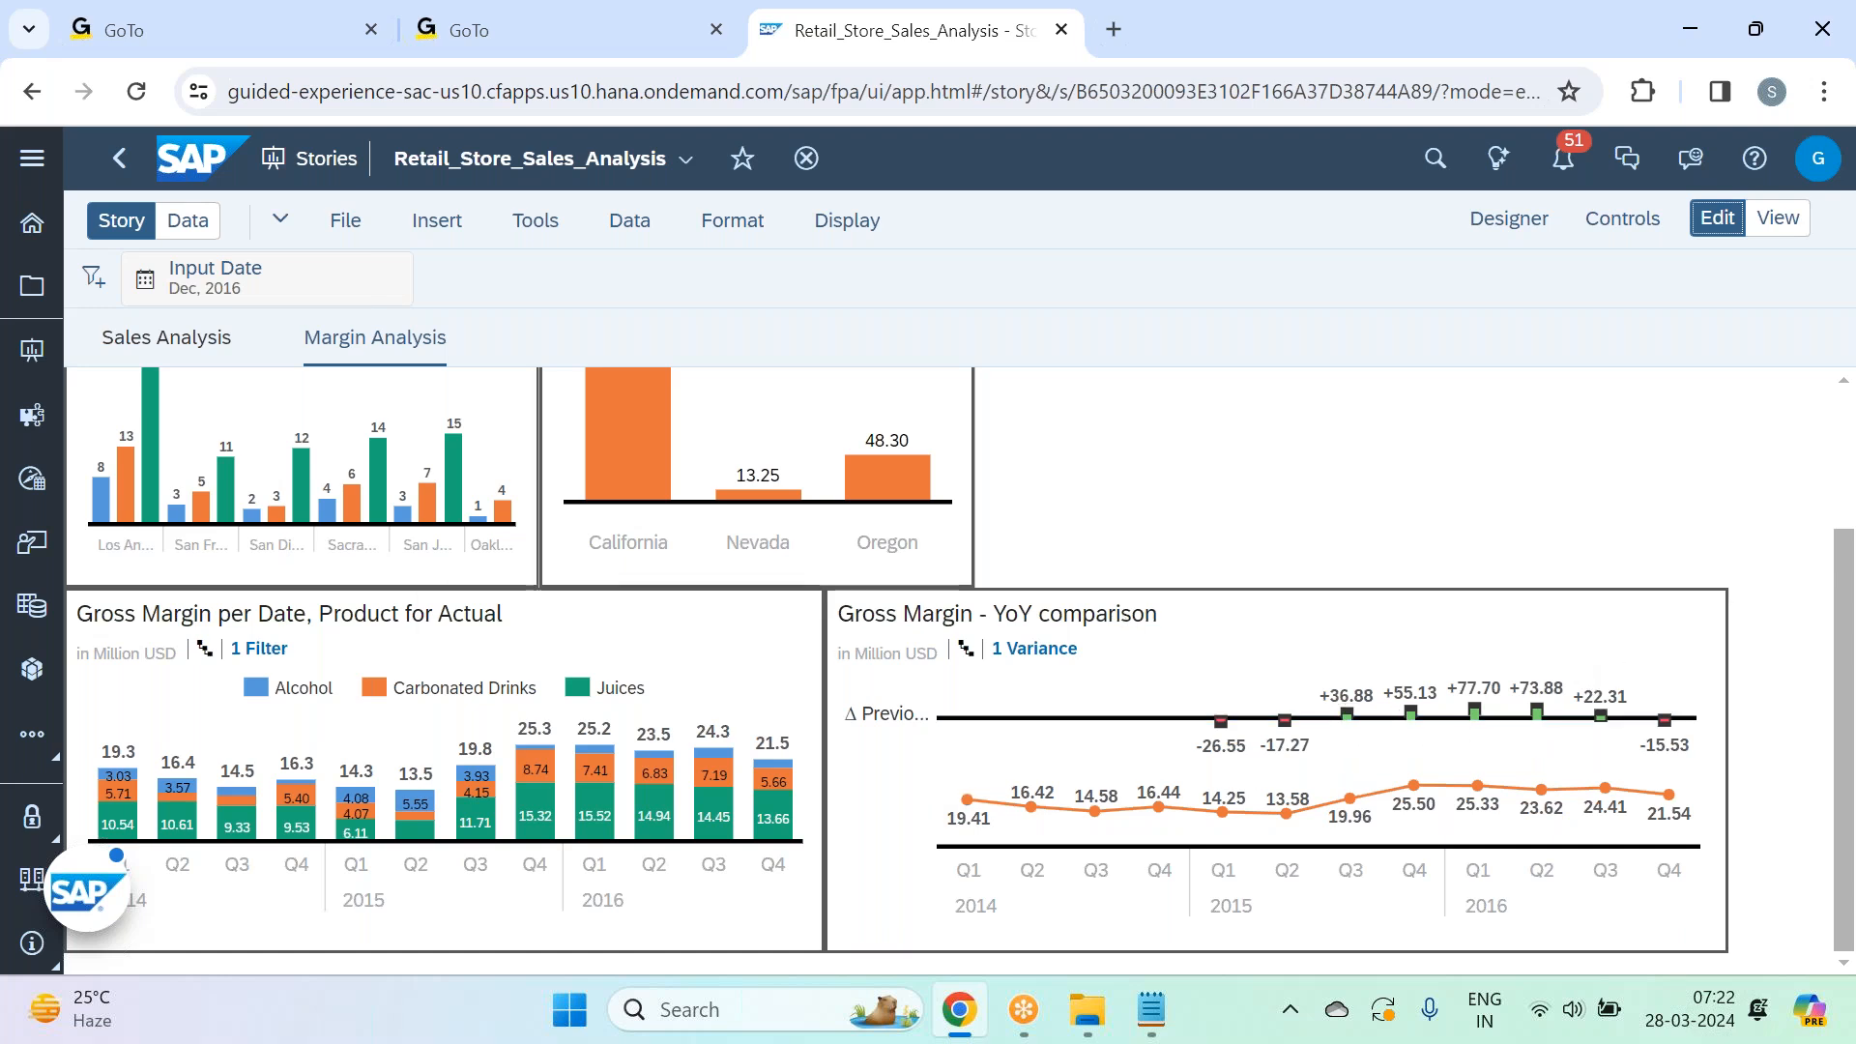
Add a new Responsive page to the story and rename it Gross Sales Analysis.
click(549, 344)
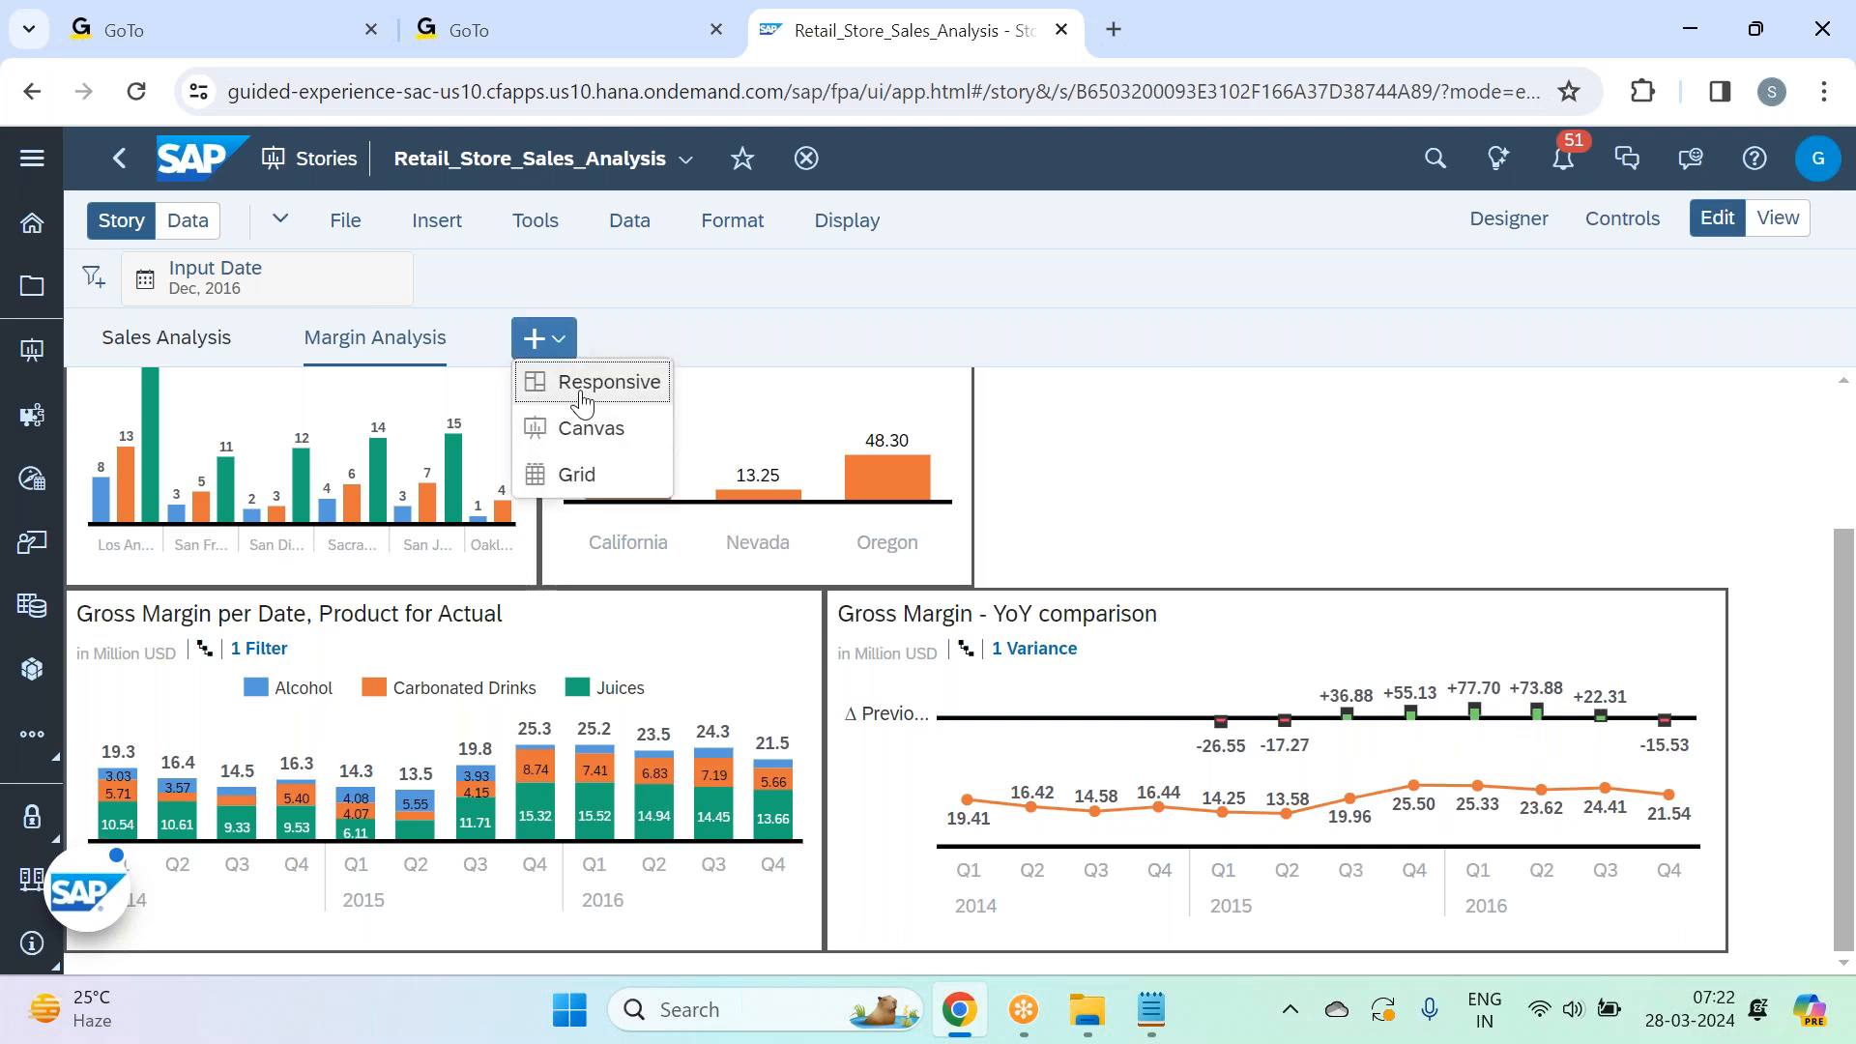
click(646, 383)
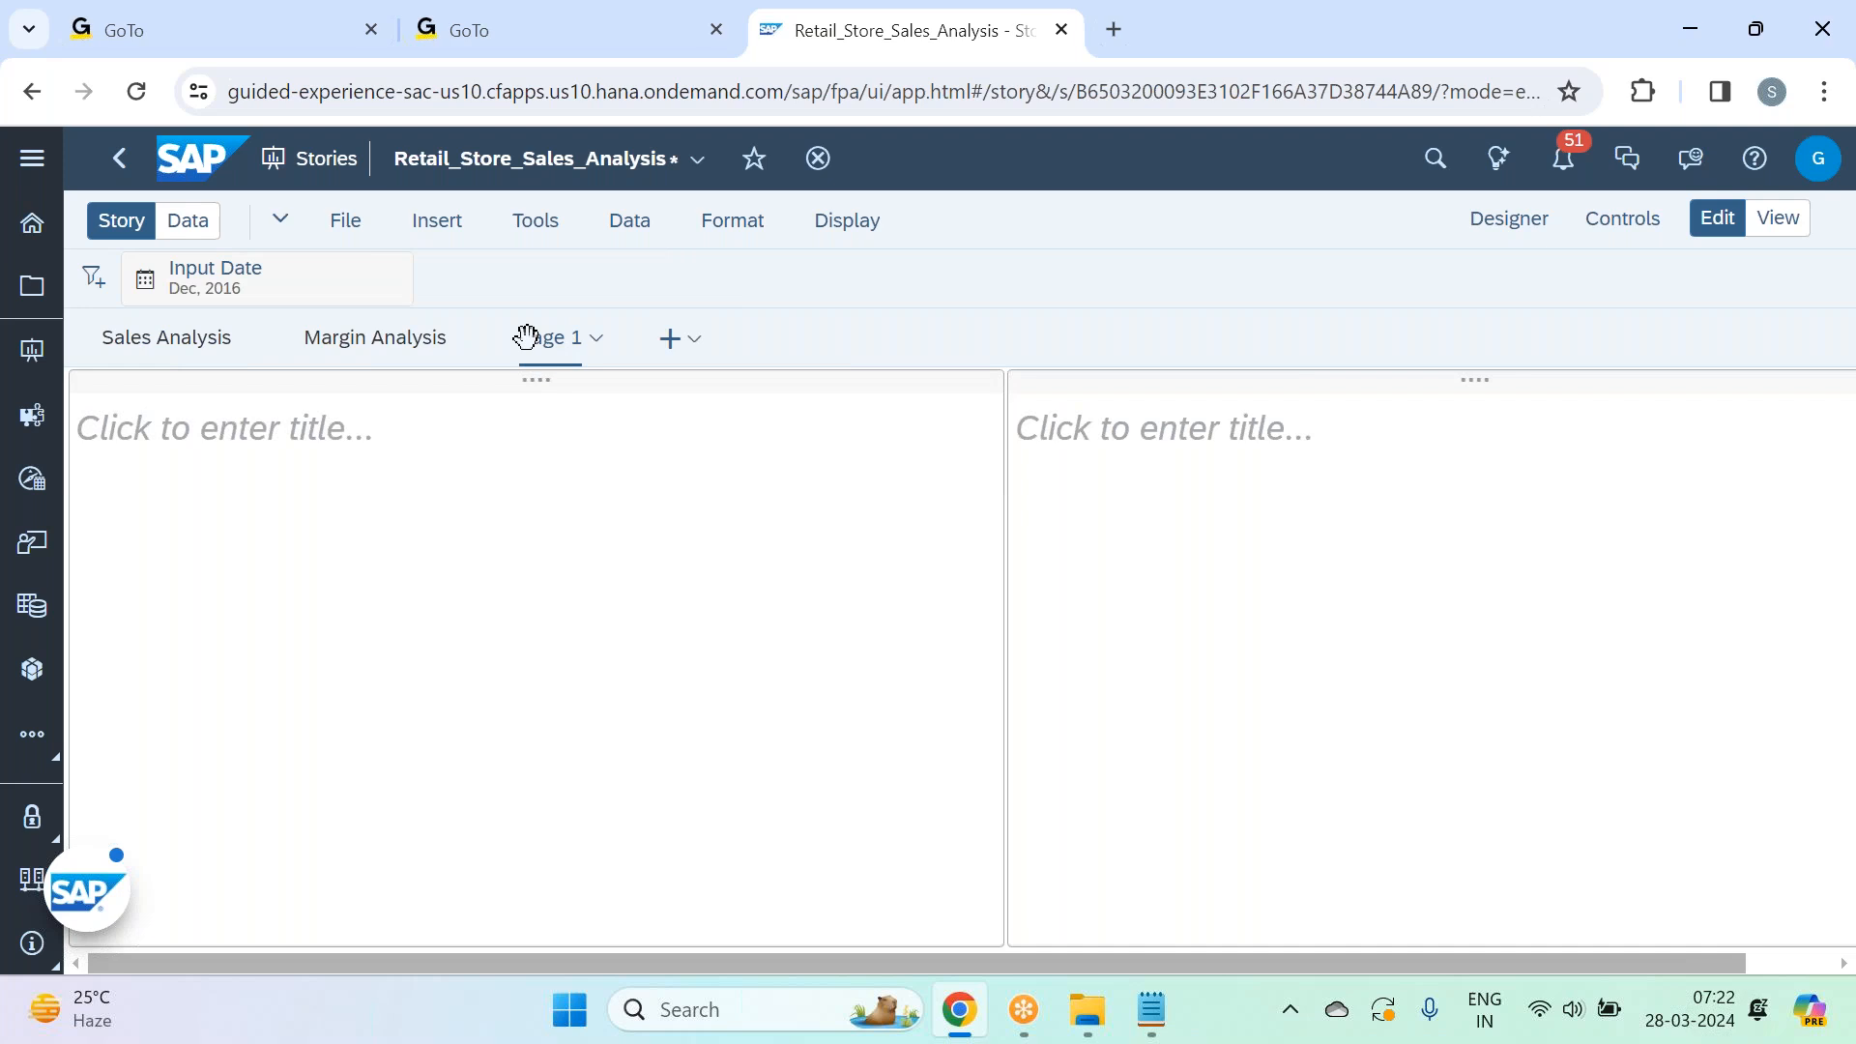
click(594, 346)
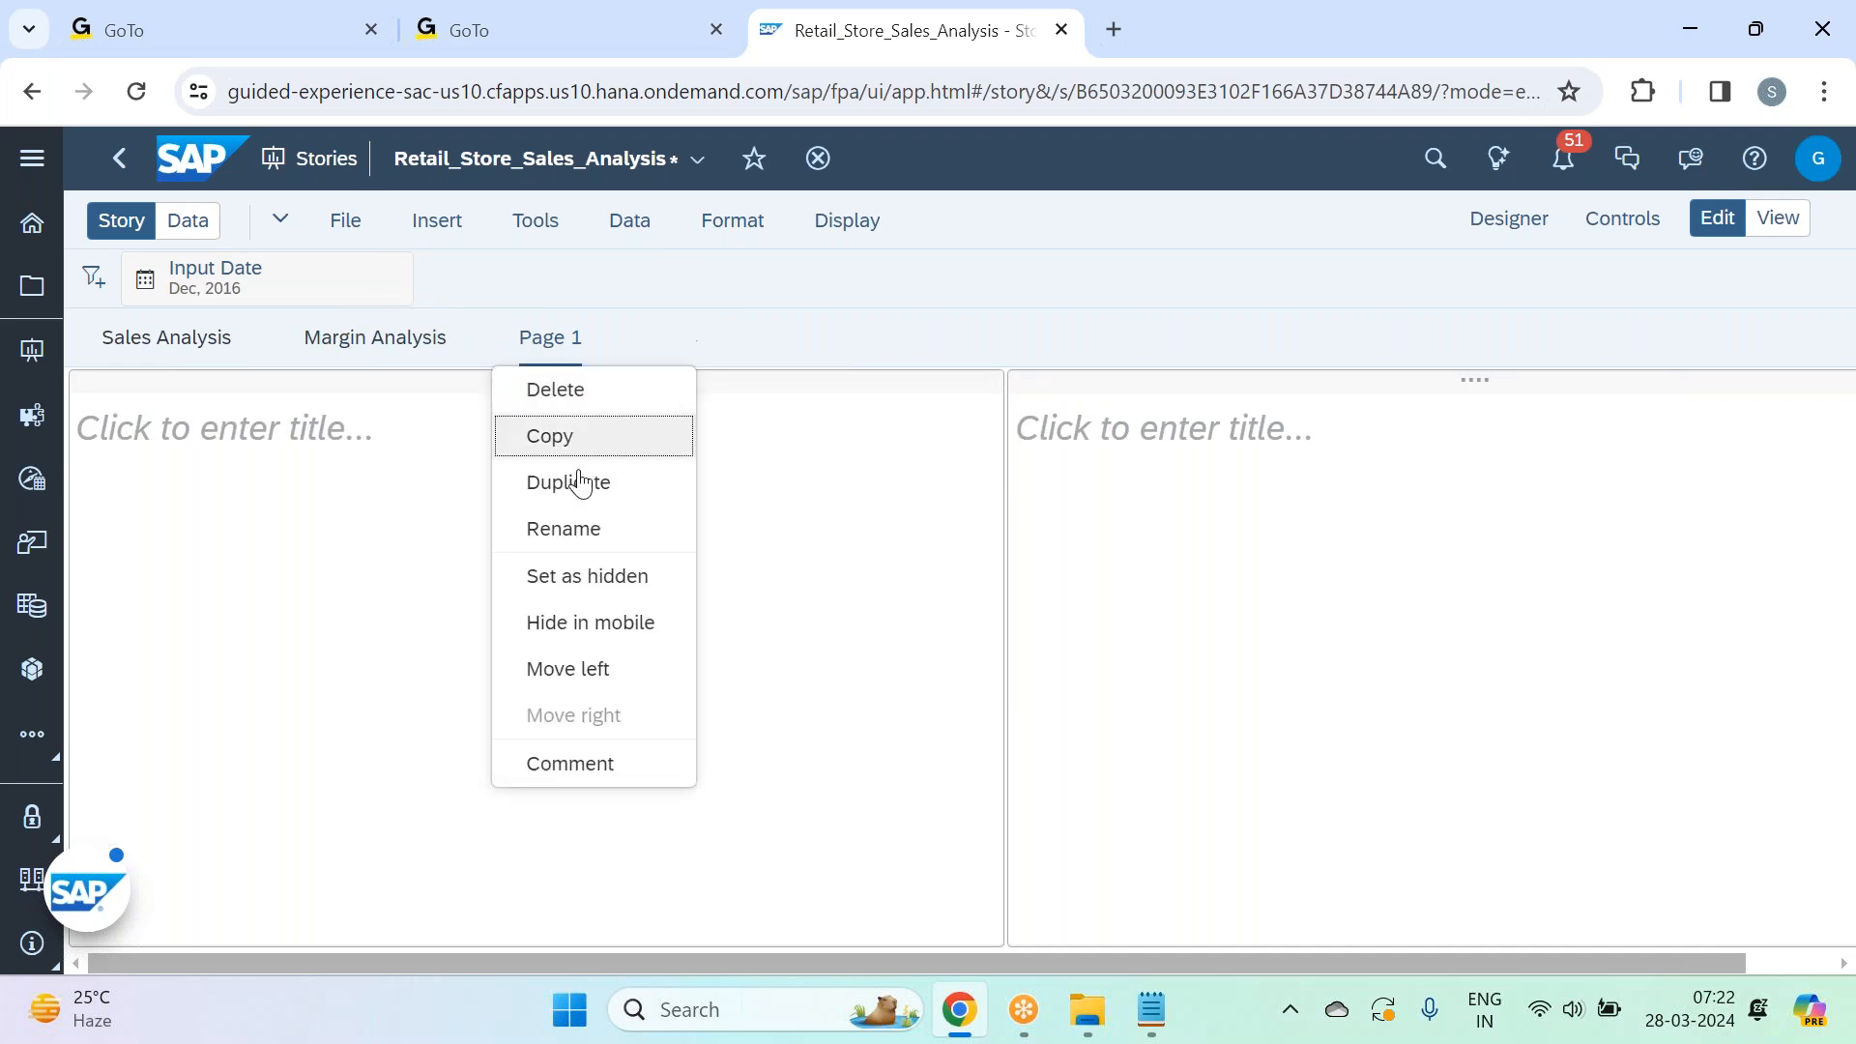
click(565, 530)
text(Gross Sales Analysis)
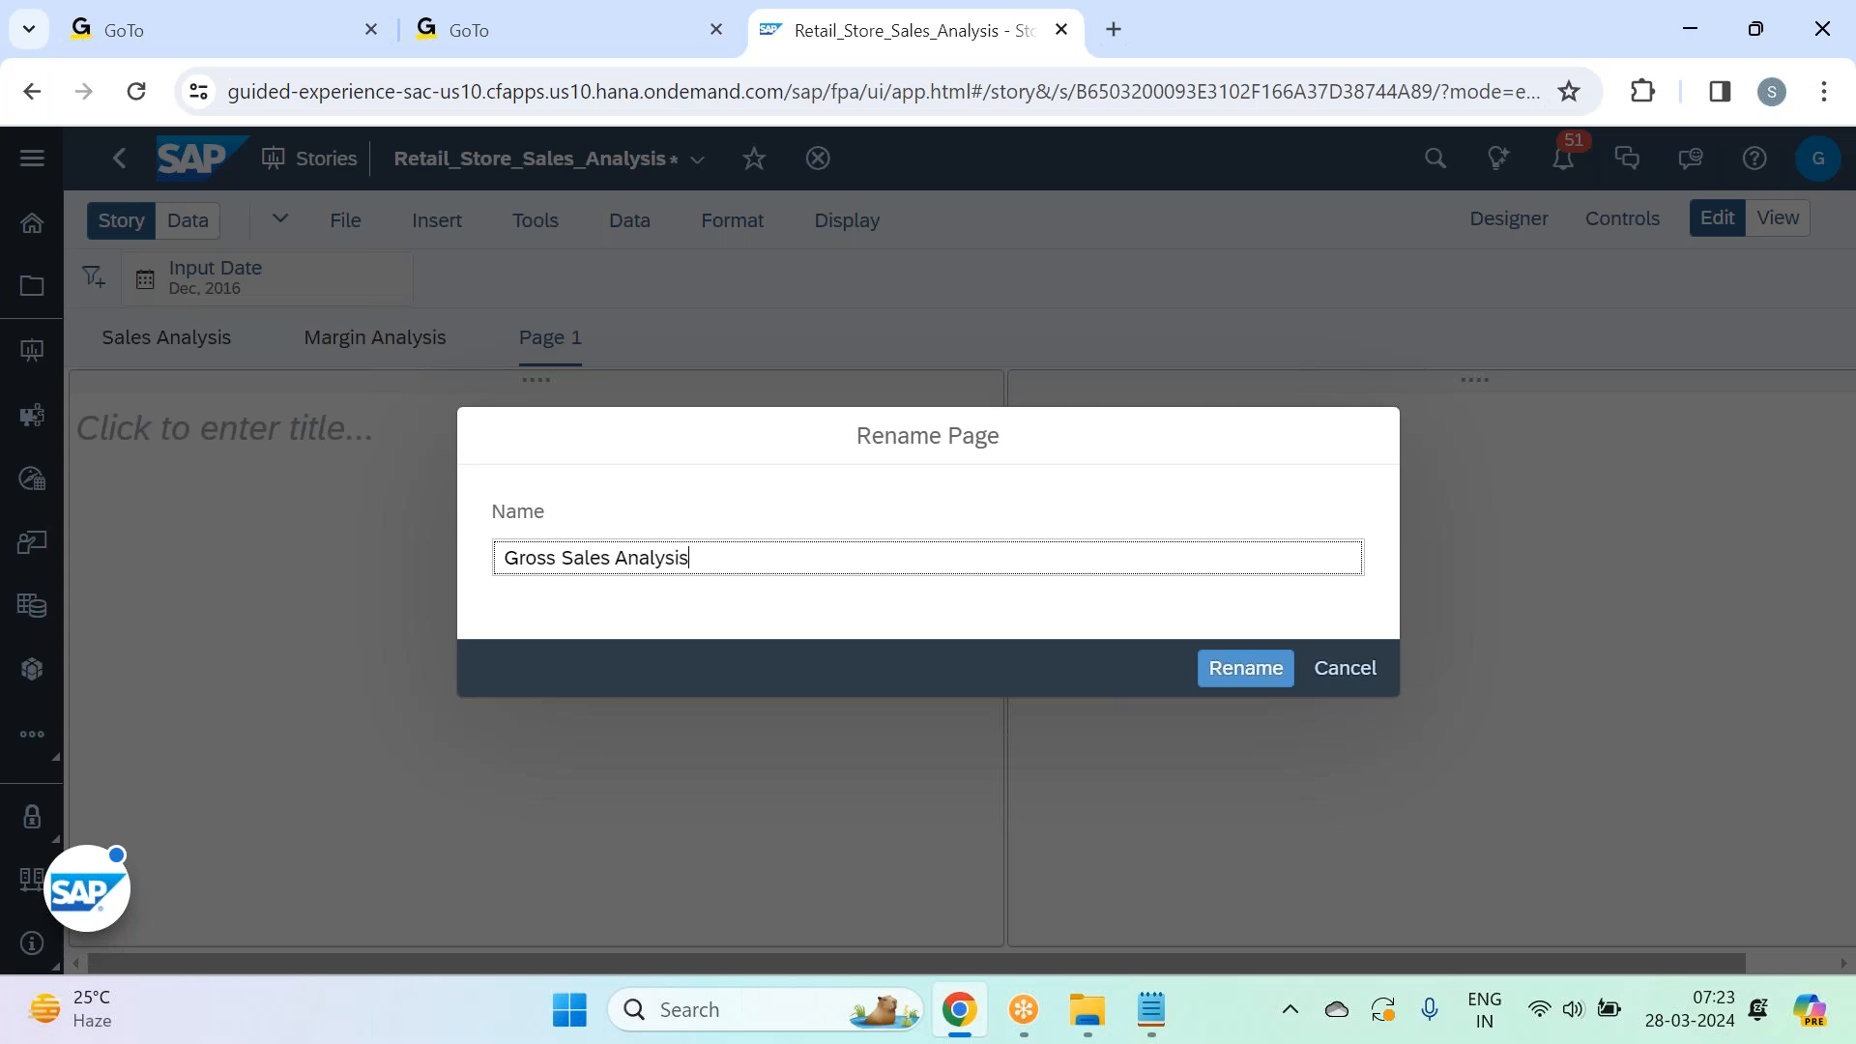
key(Return)
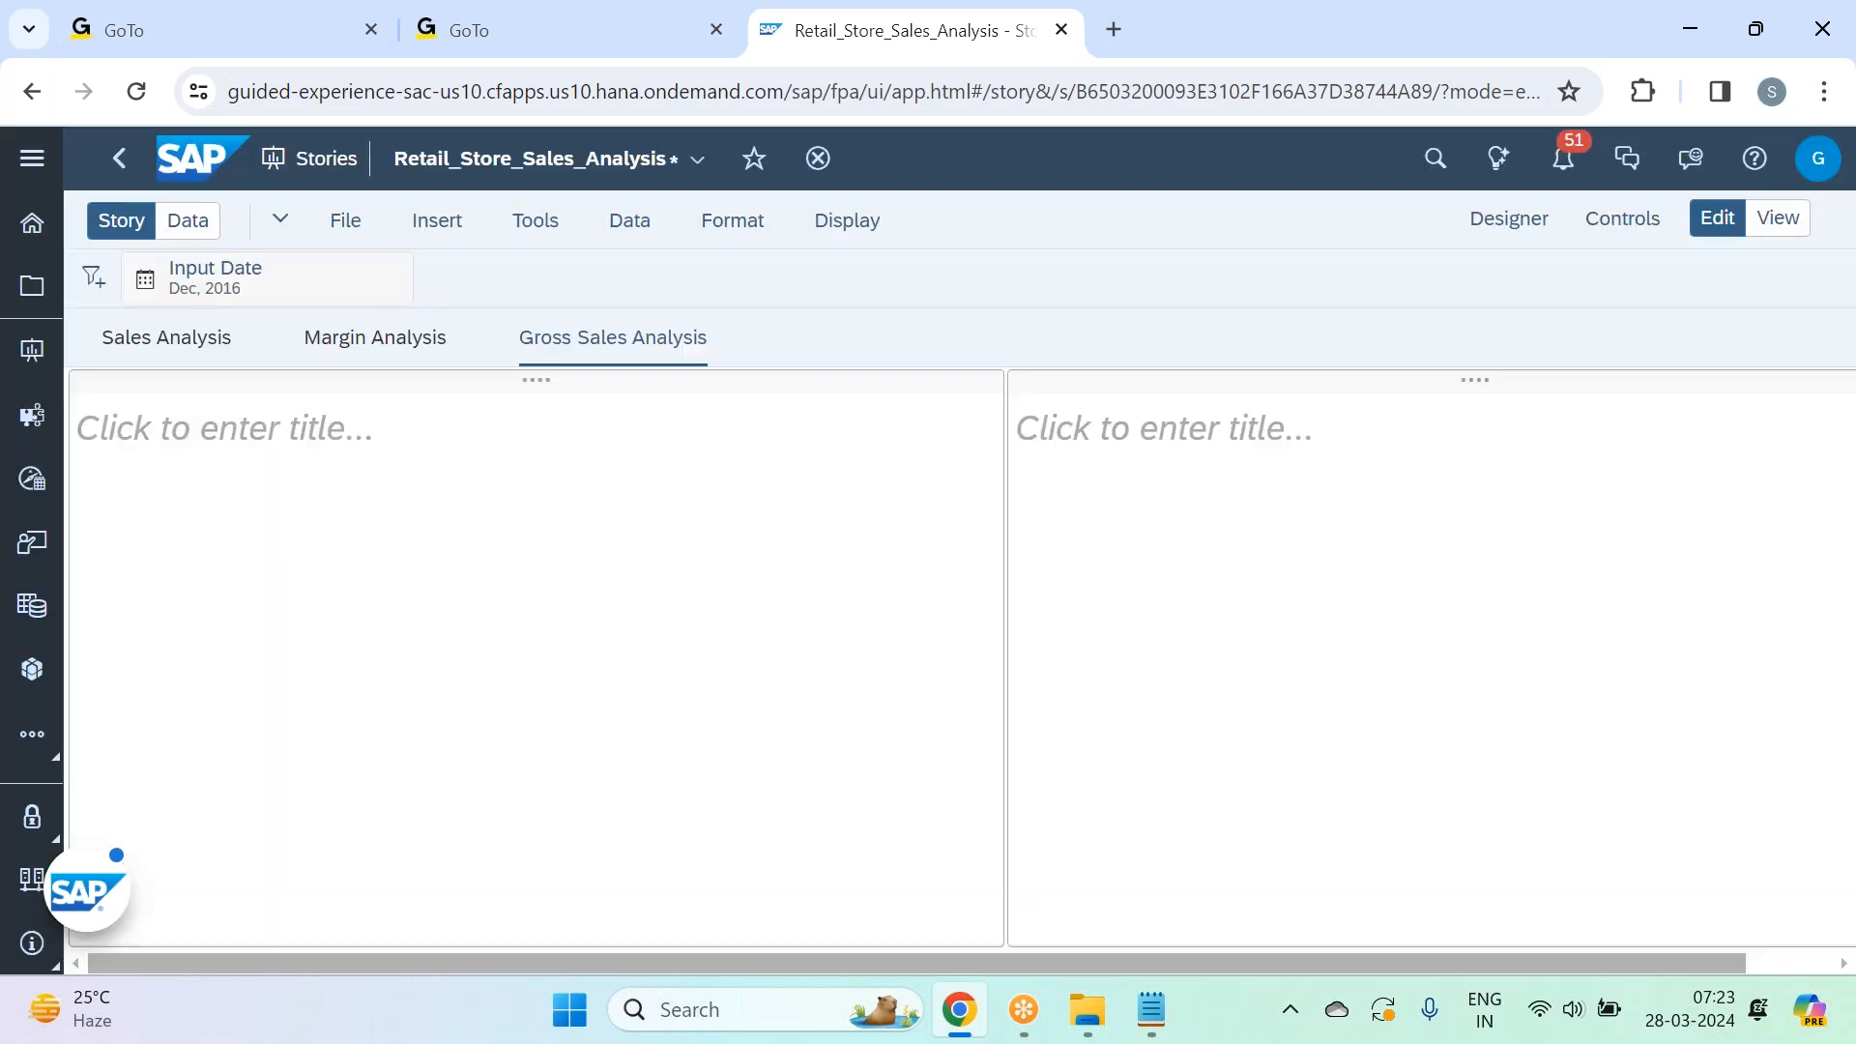
Narrow the first lane of the Gross Sales Analysis page and remove its title placeholder.
drag(1006, 581, 365, 499)
mouse_move(332, 447)
click(395, 431)
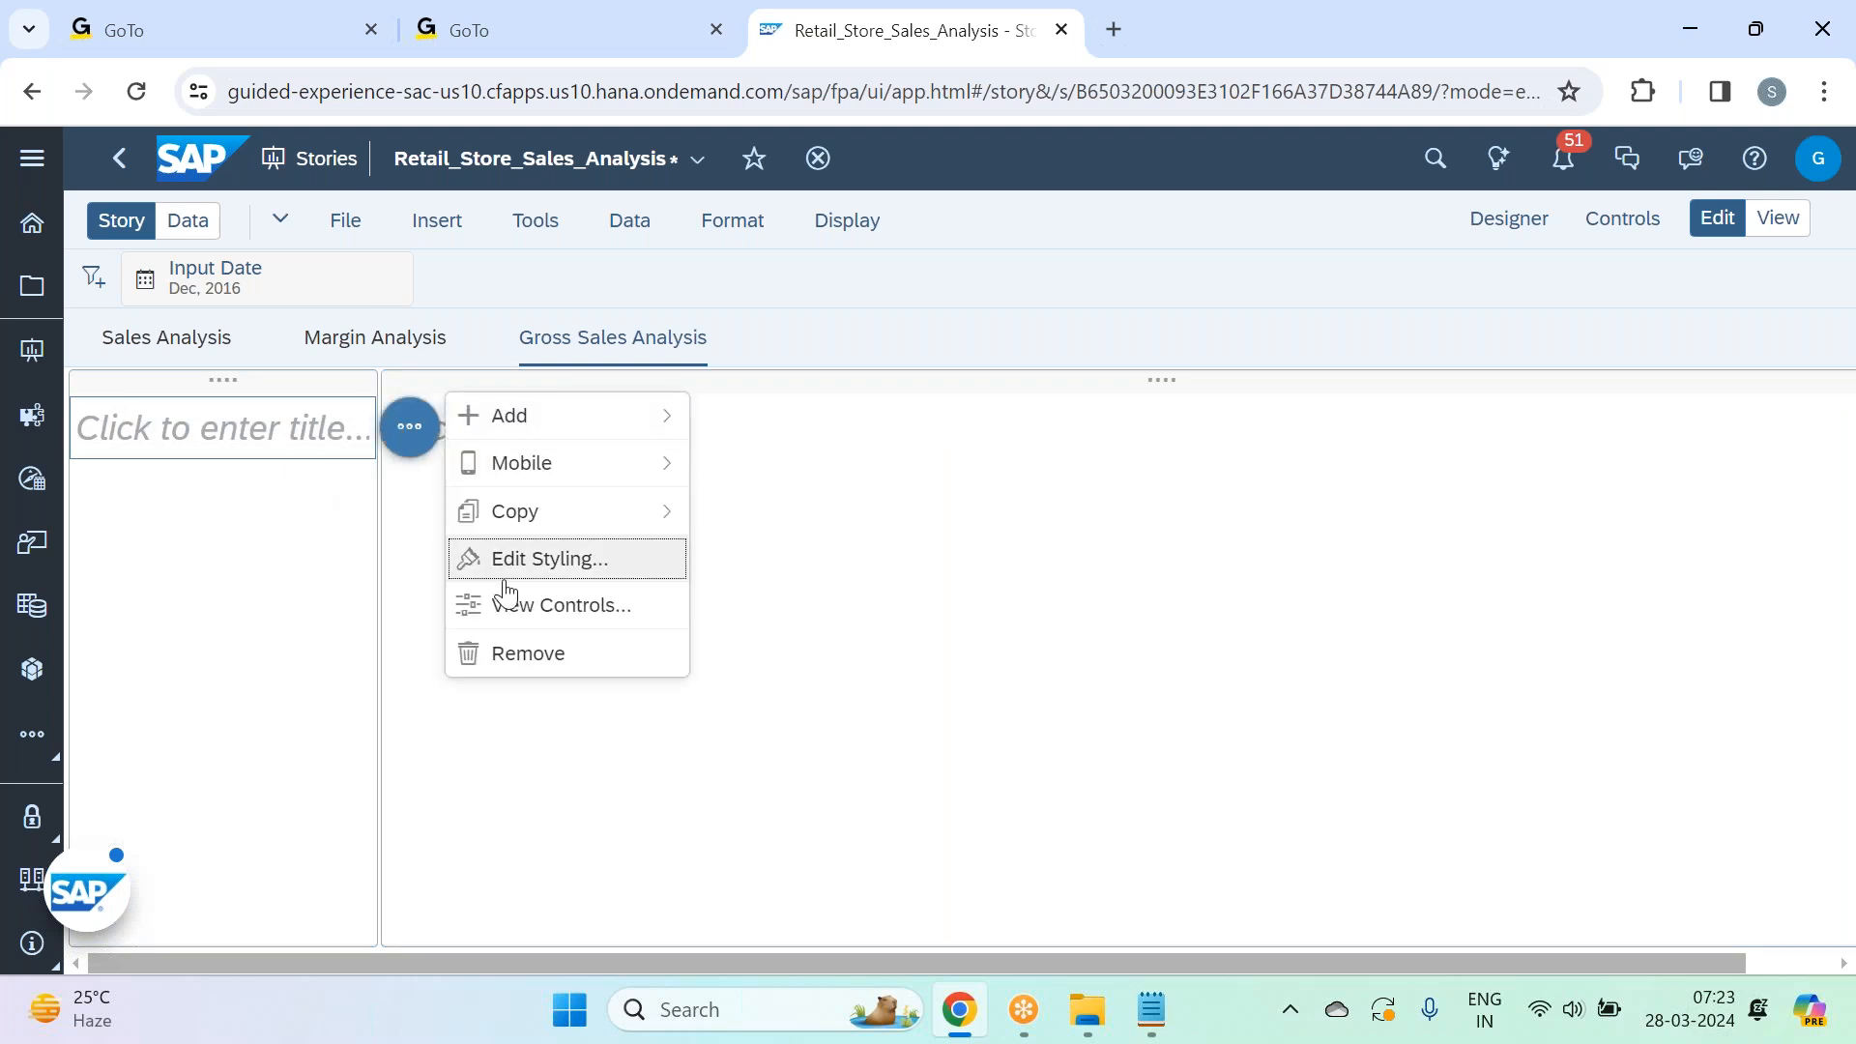
click(507, 652)
drag(381, 692, 473, 680)
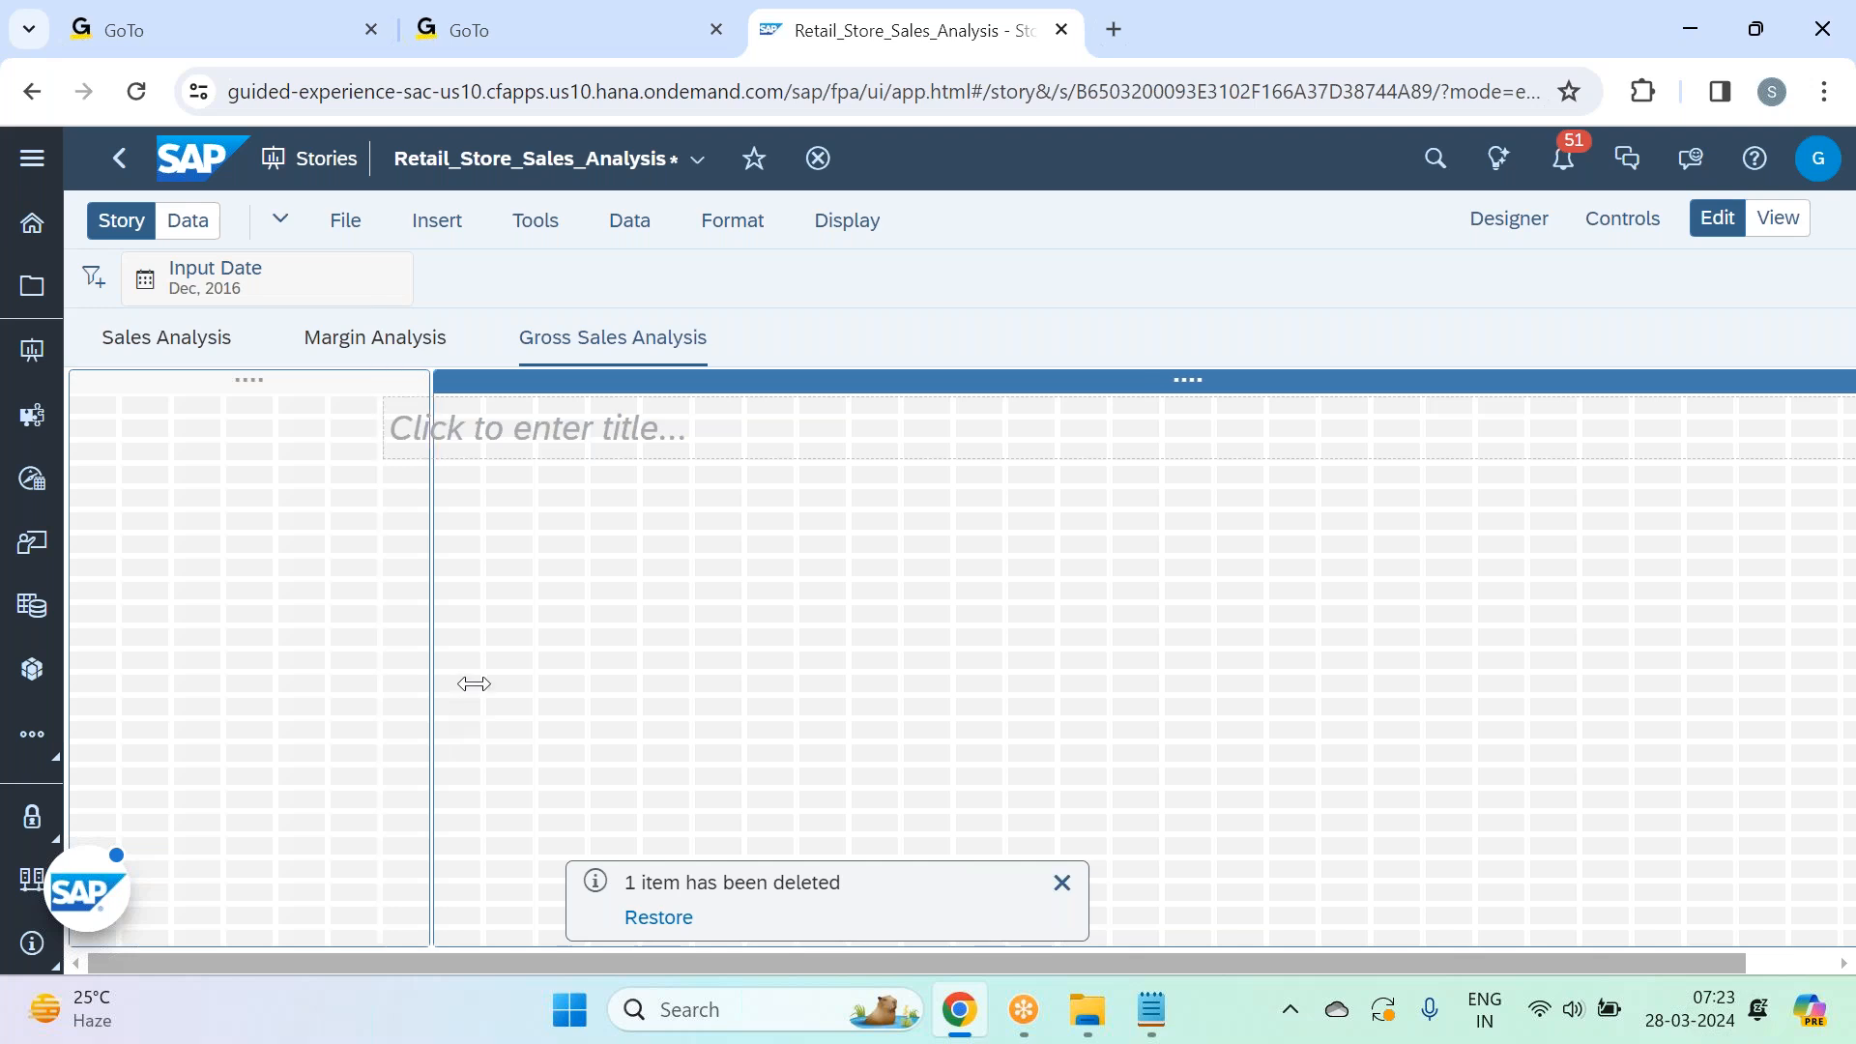
Insert a chart in the narrow first lane, make it slightly taller, and set its type to Waterfall.
click(361, 405)
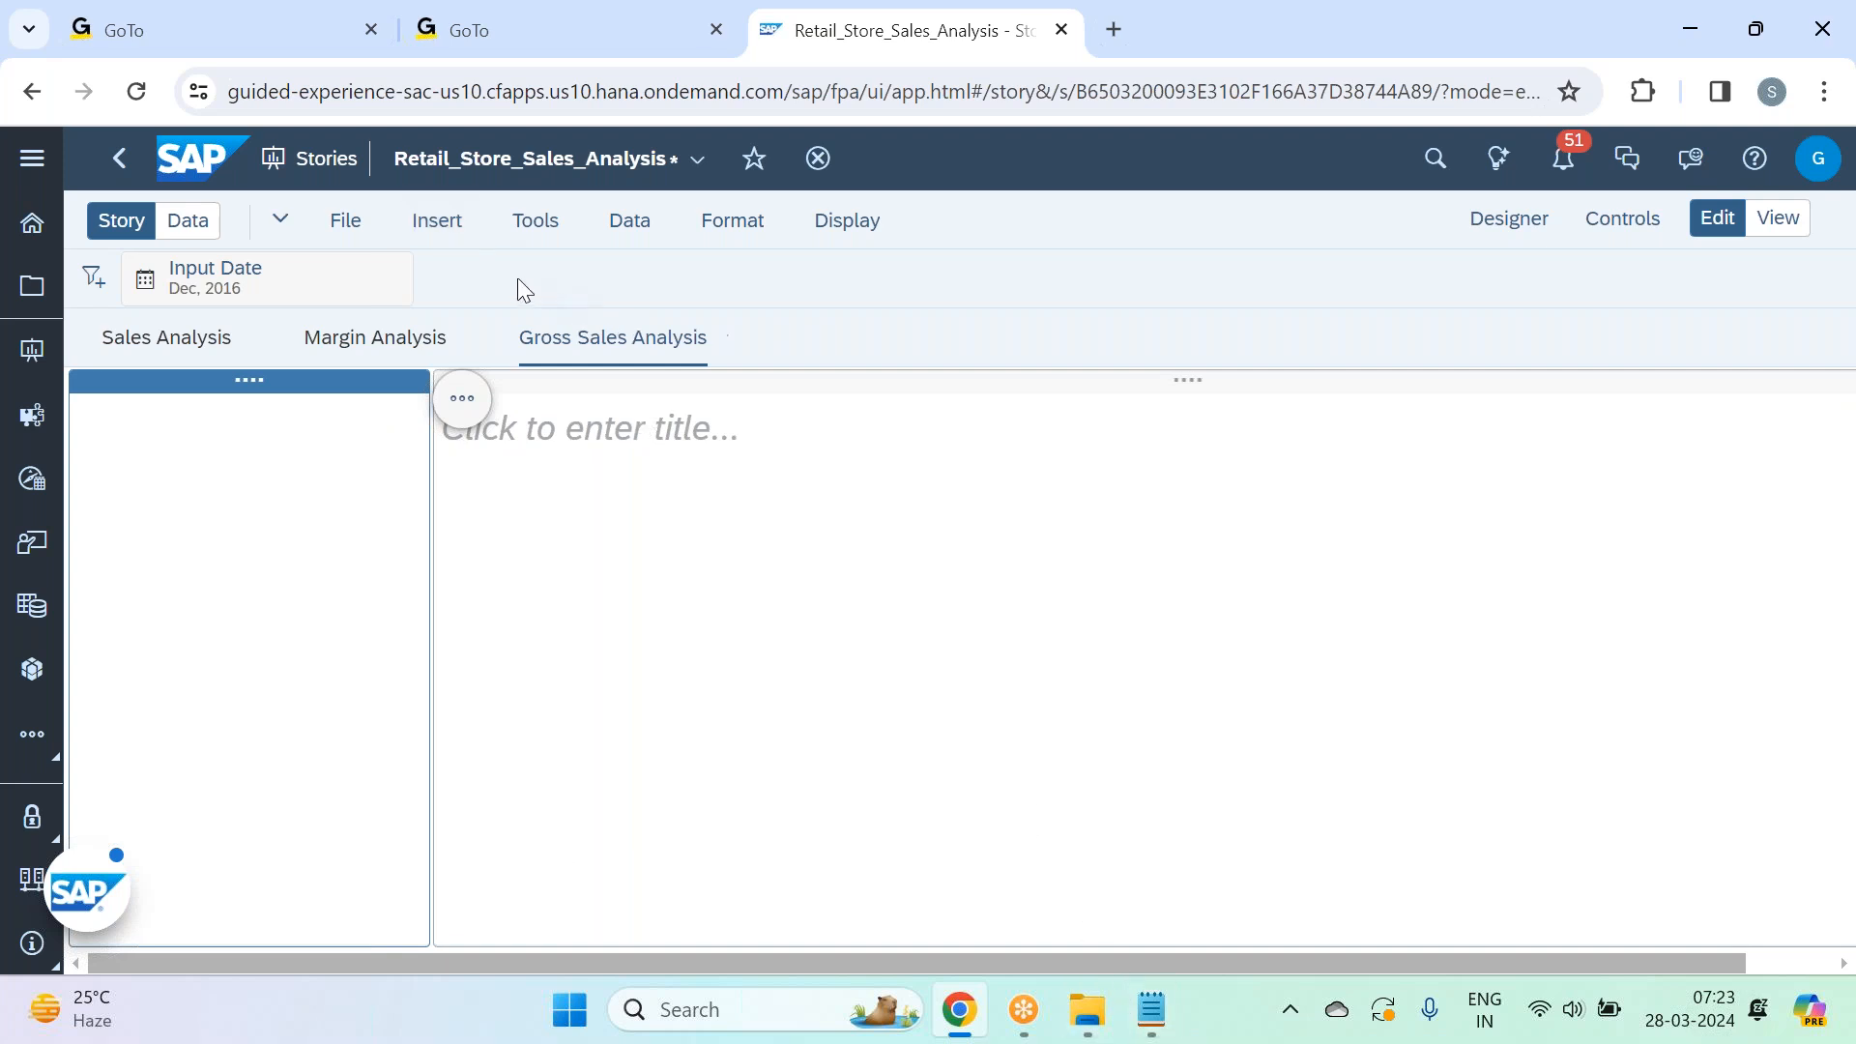
click(437, 228)
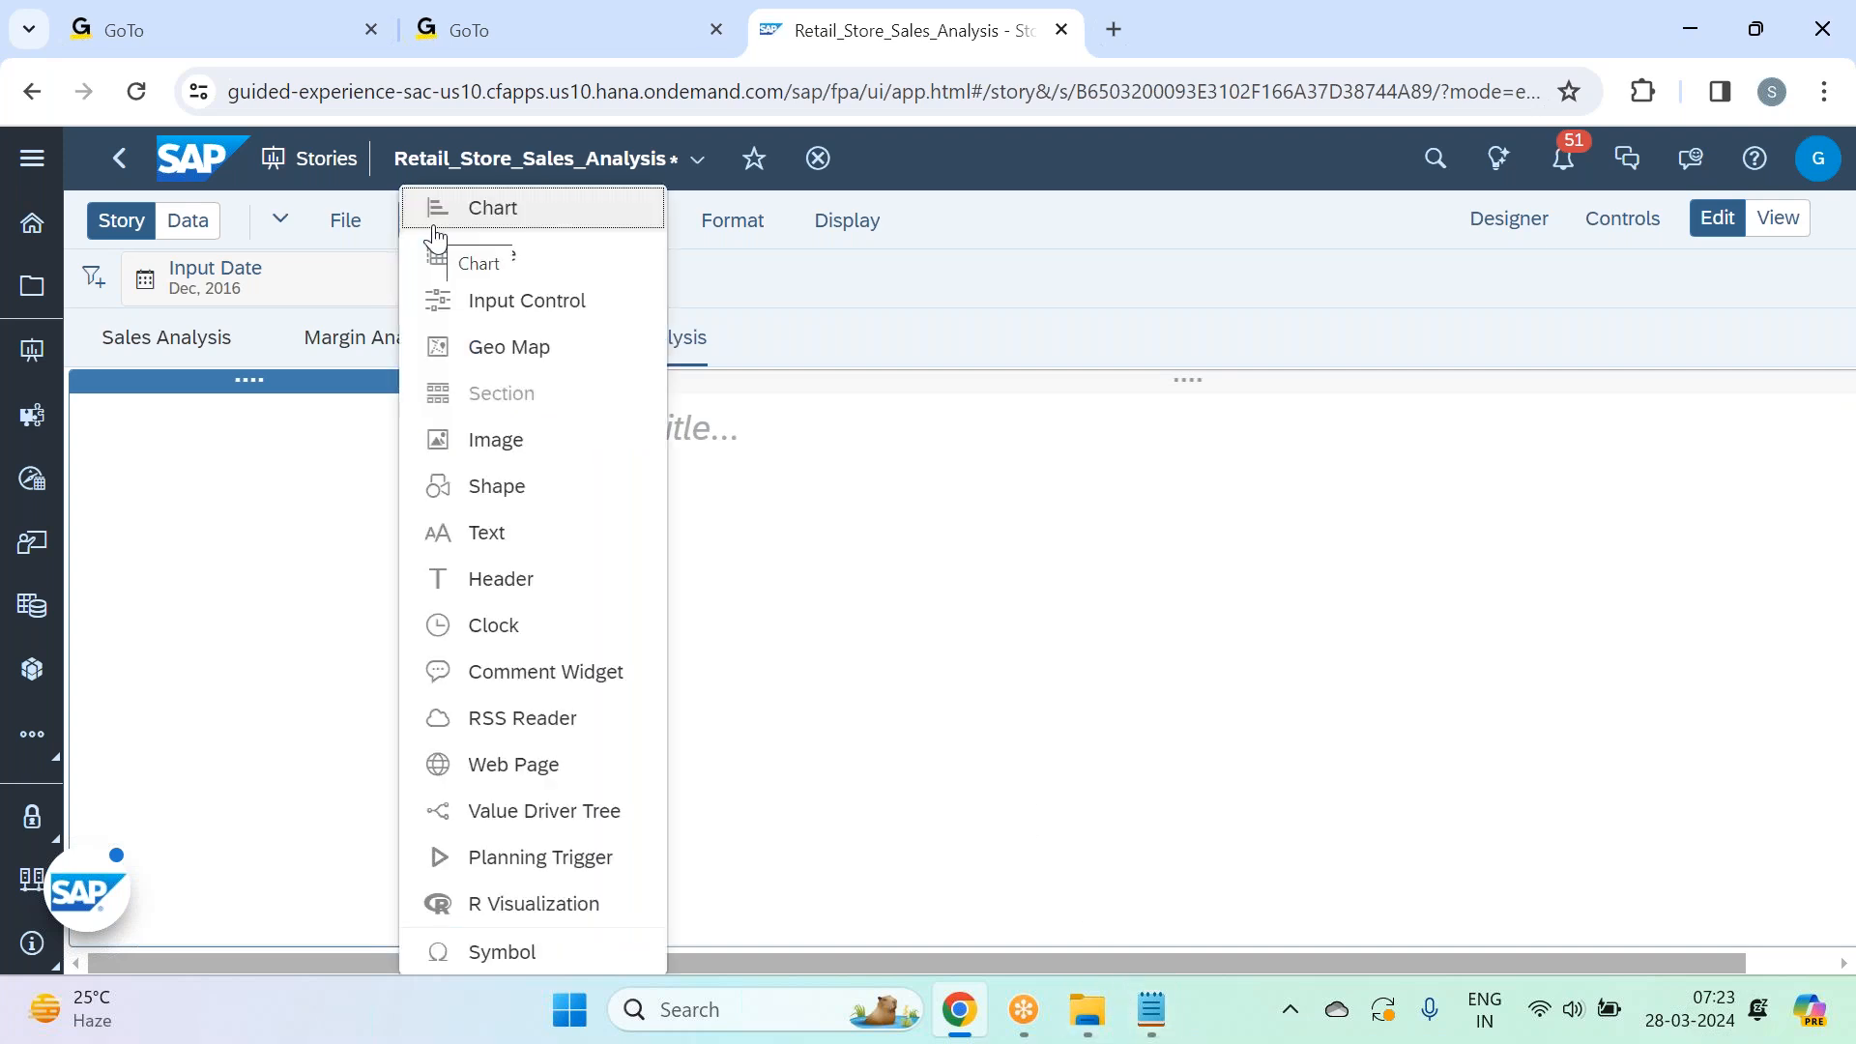
click(520, 211)
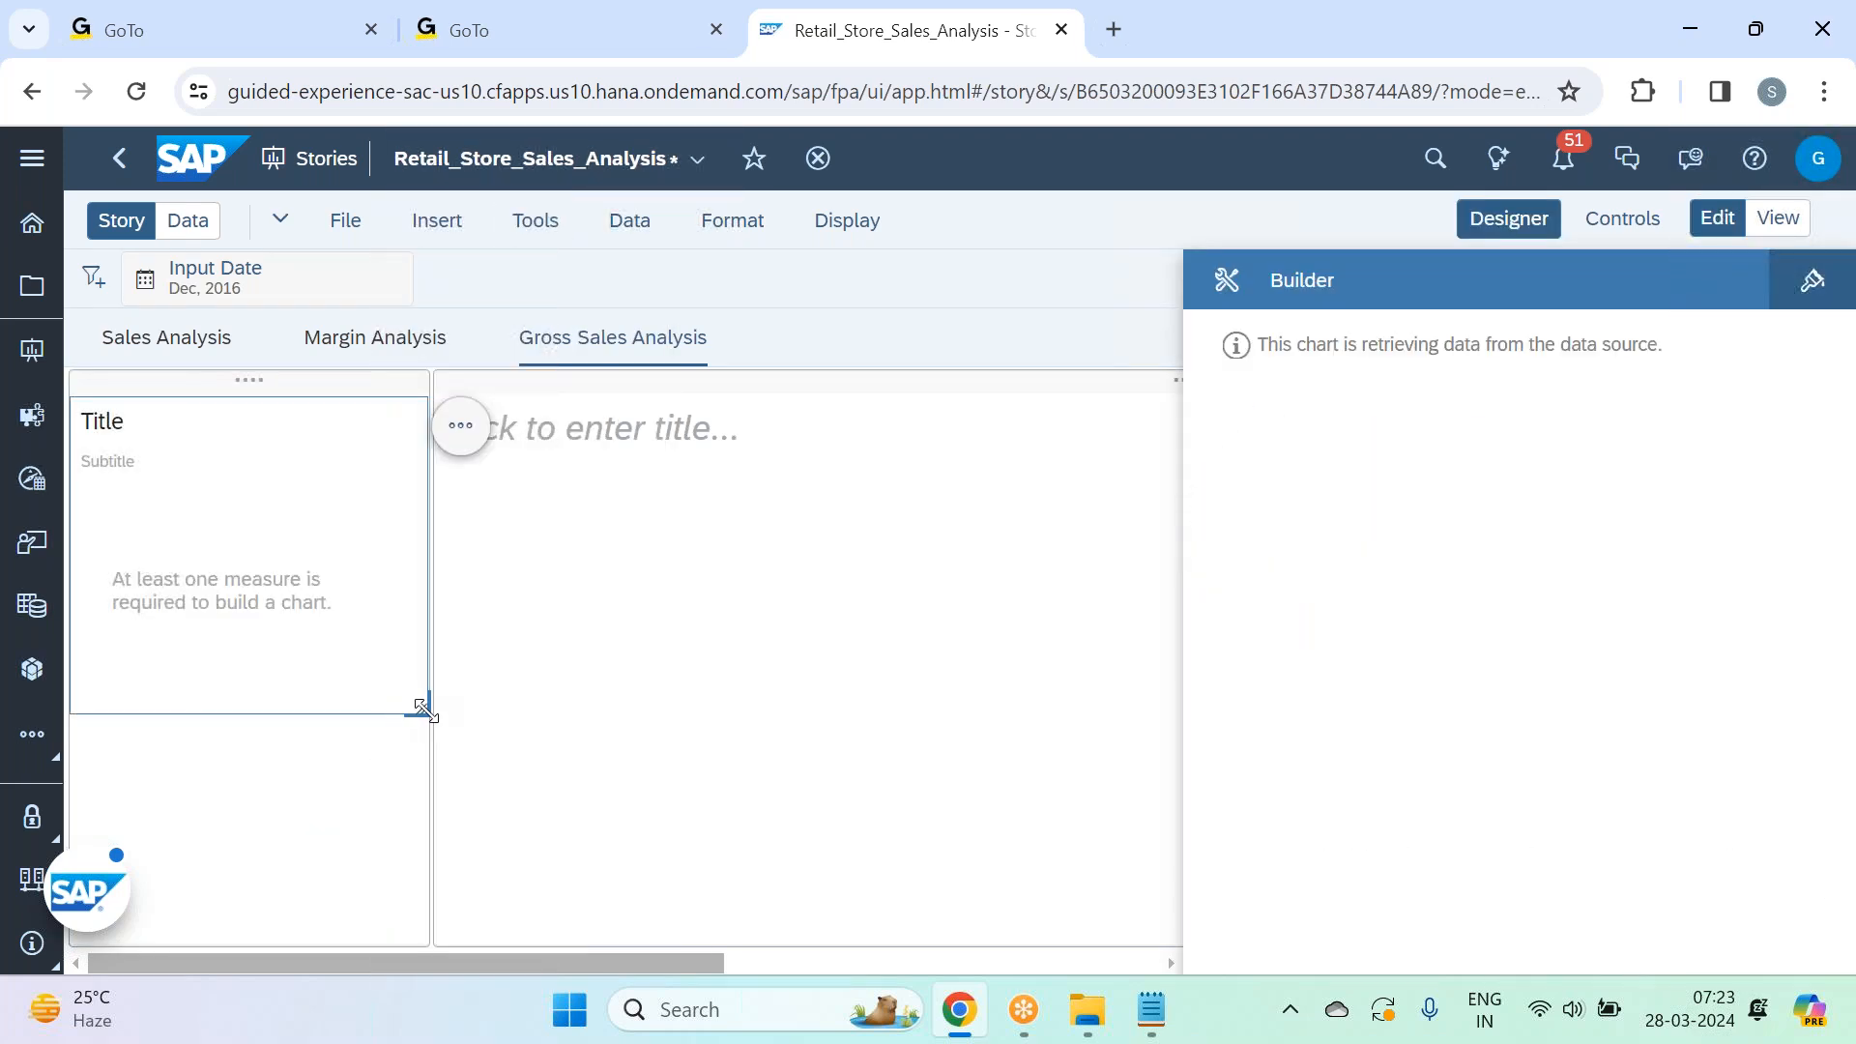
drag(422, 712, 423, 755)
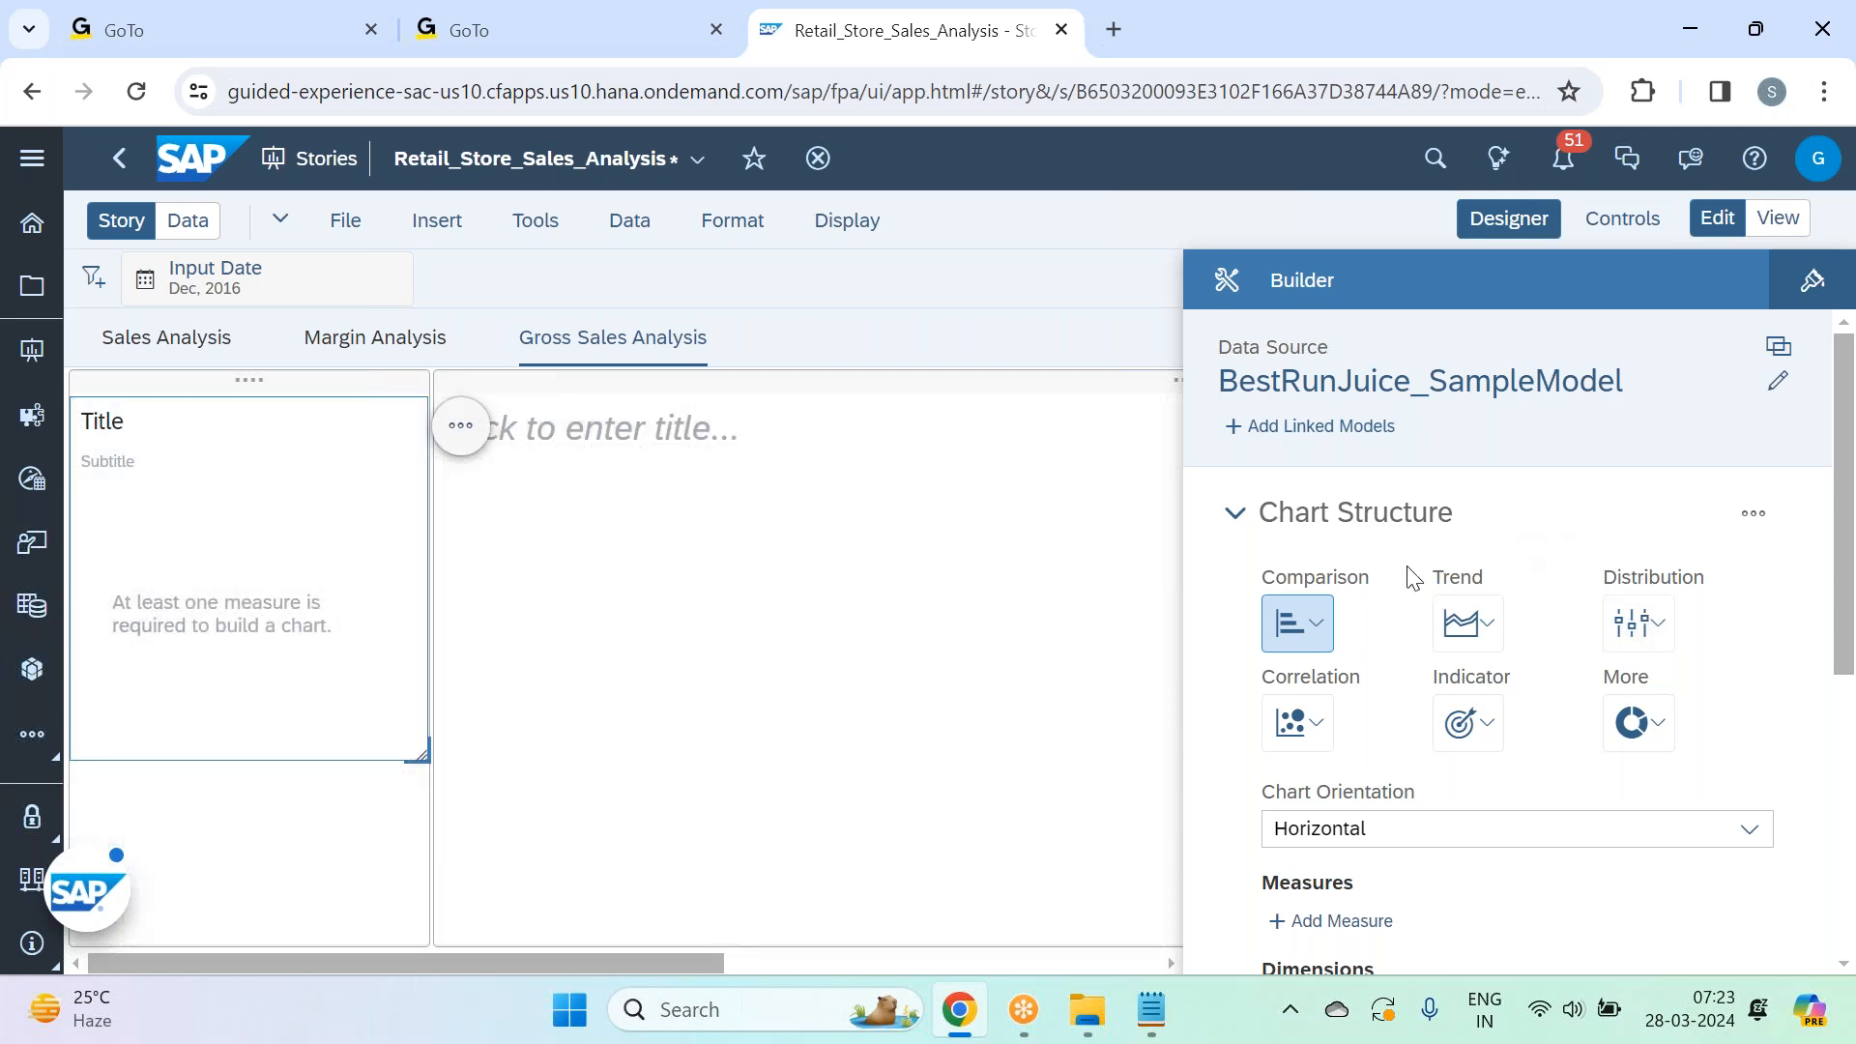
click(1310, 630)
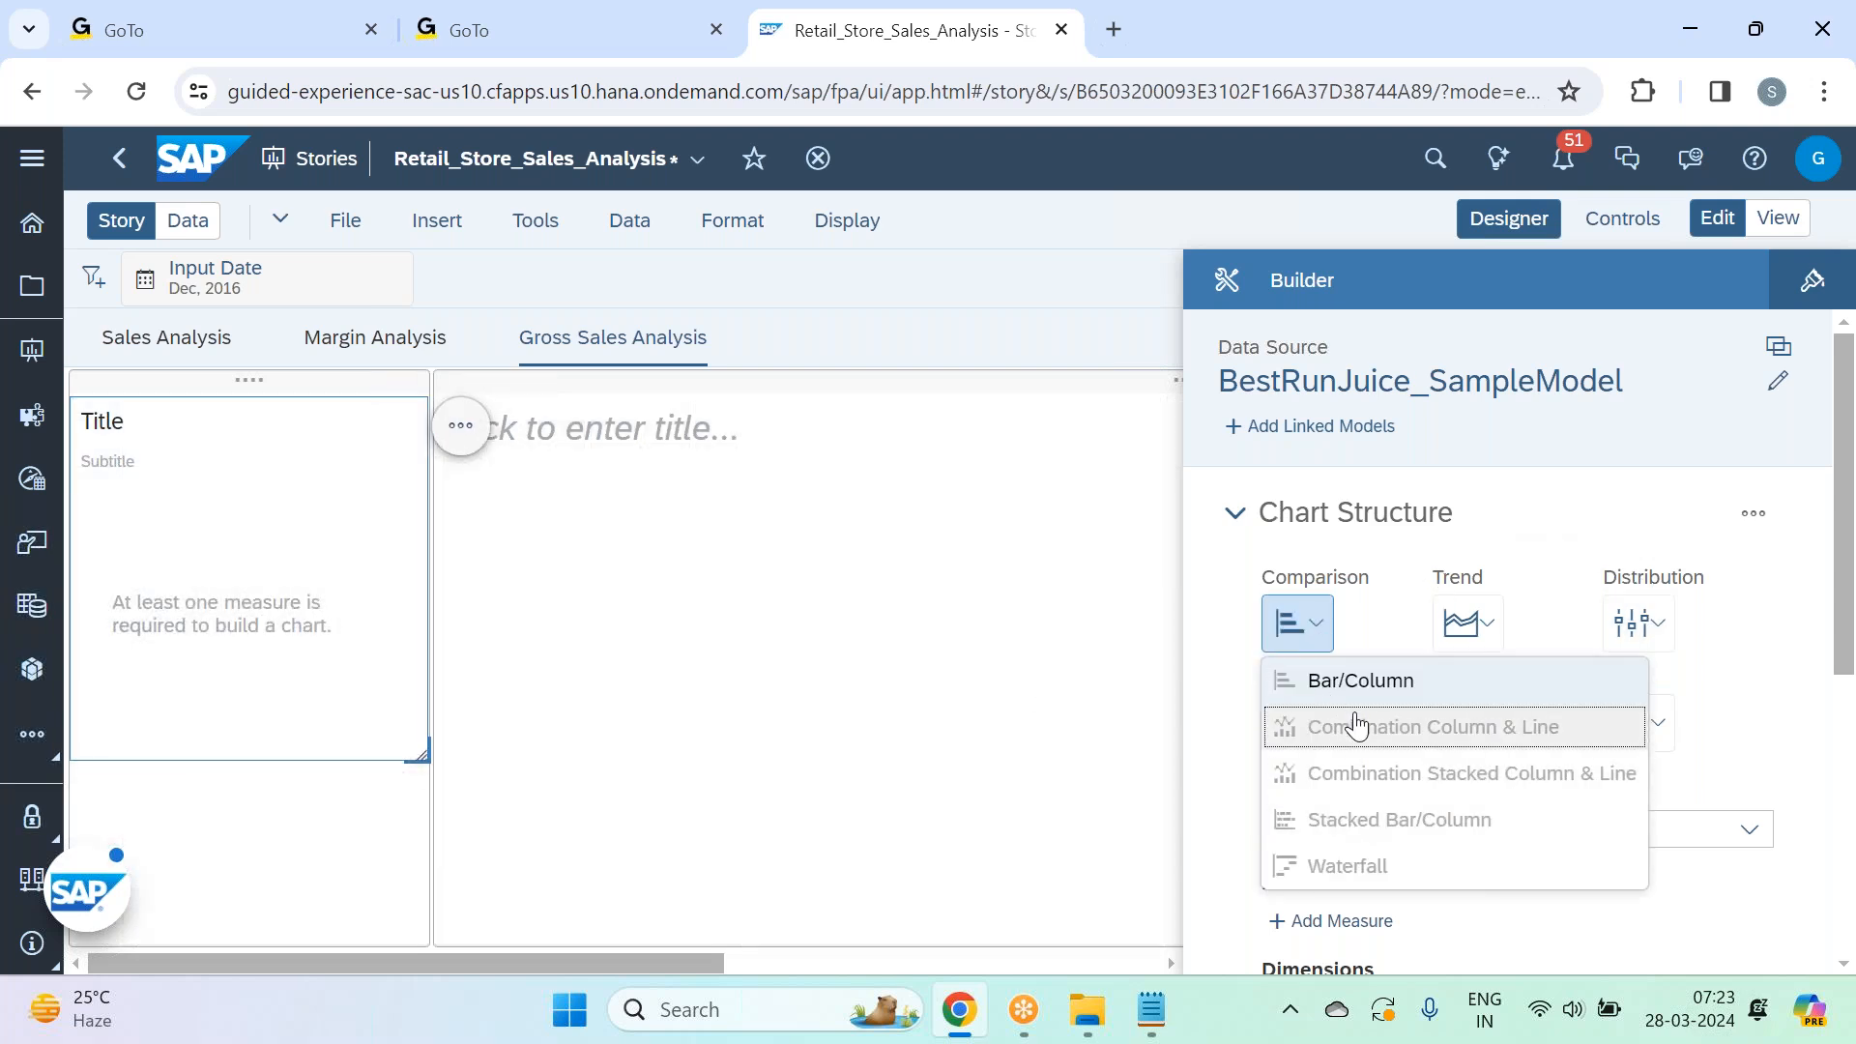
click(1348, 868)
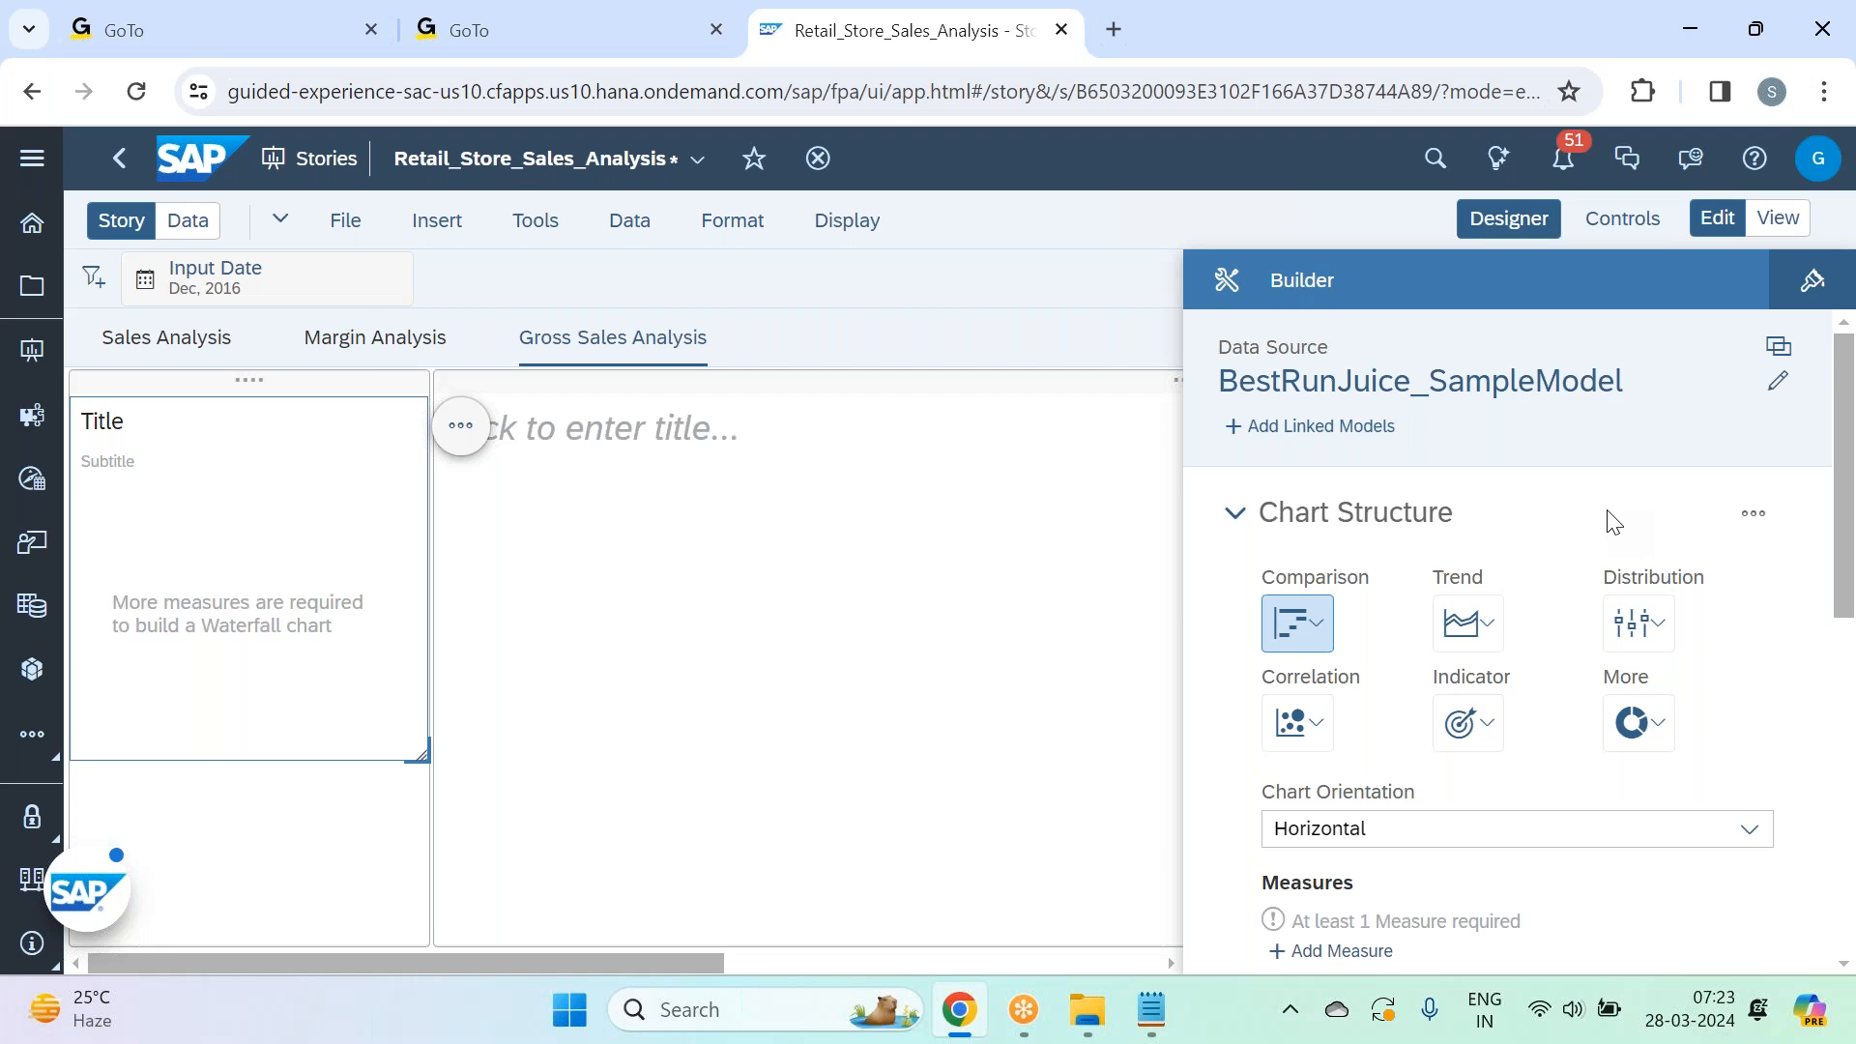
Add Gross Sales as the measure of the waterfall chart.
scroll(1609, 522, down, 2)
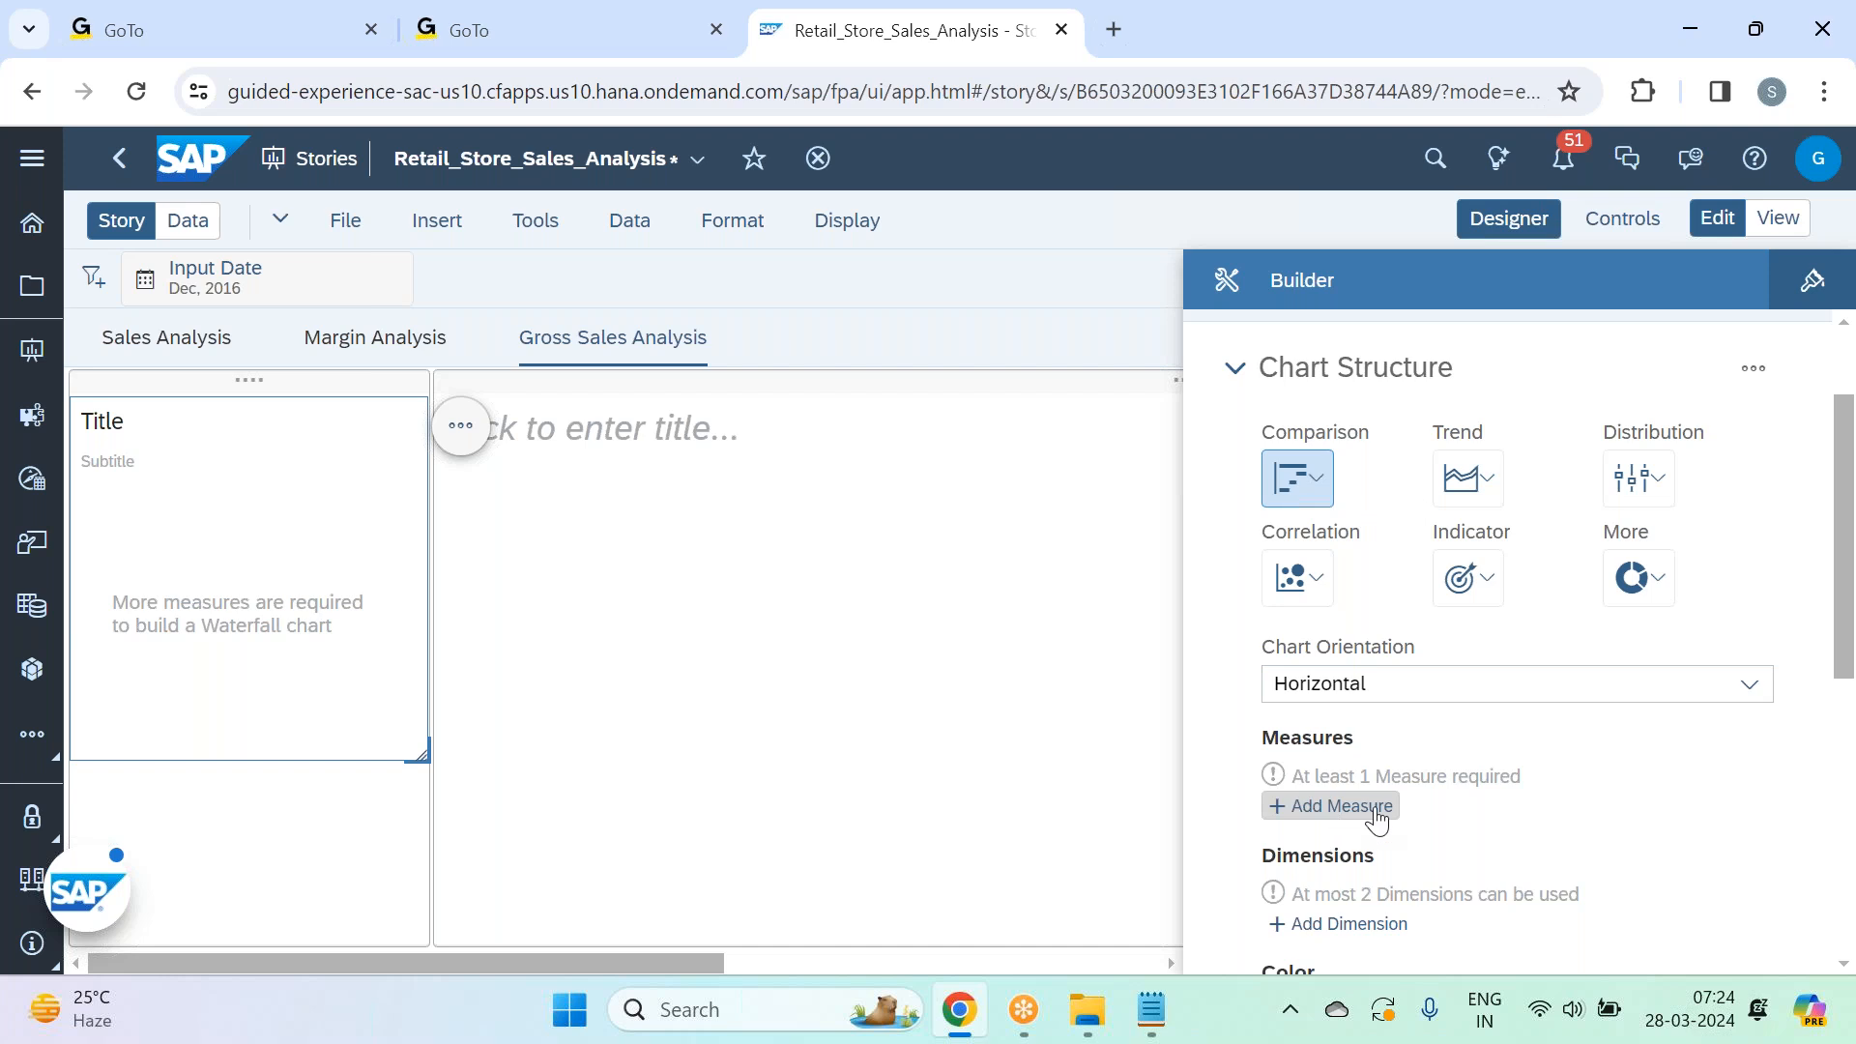
scroll(1377, 817, down, 2)
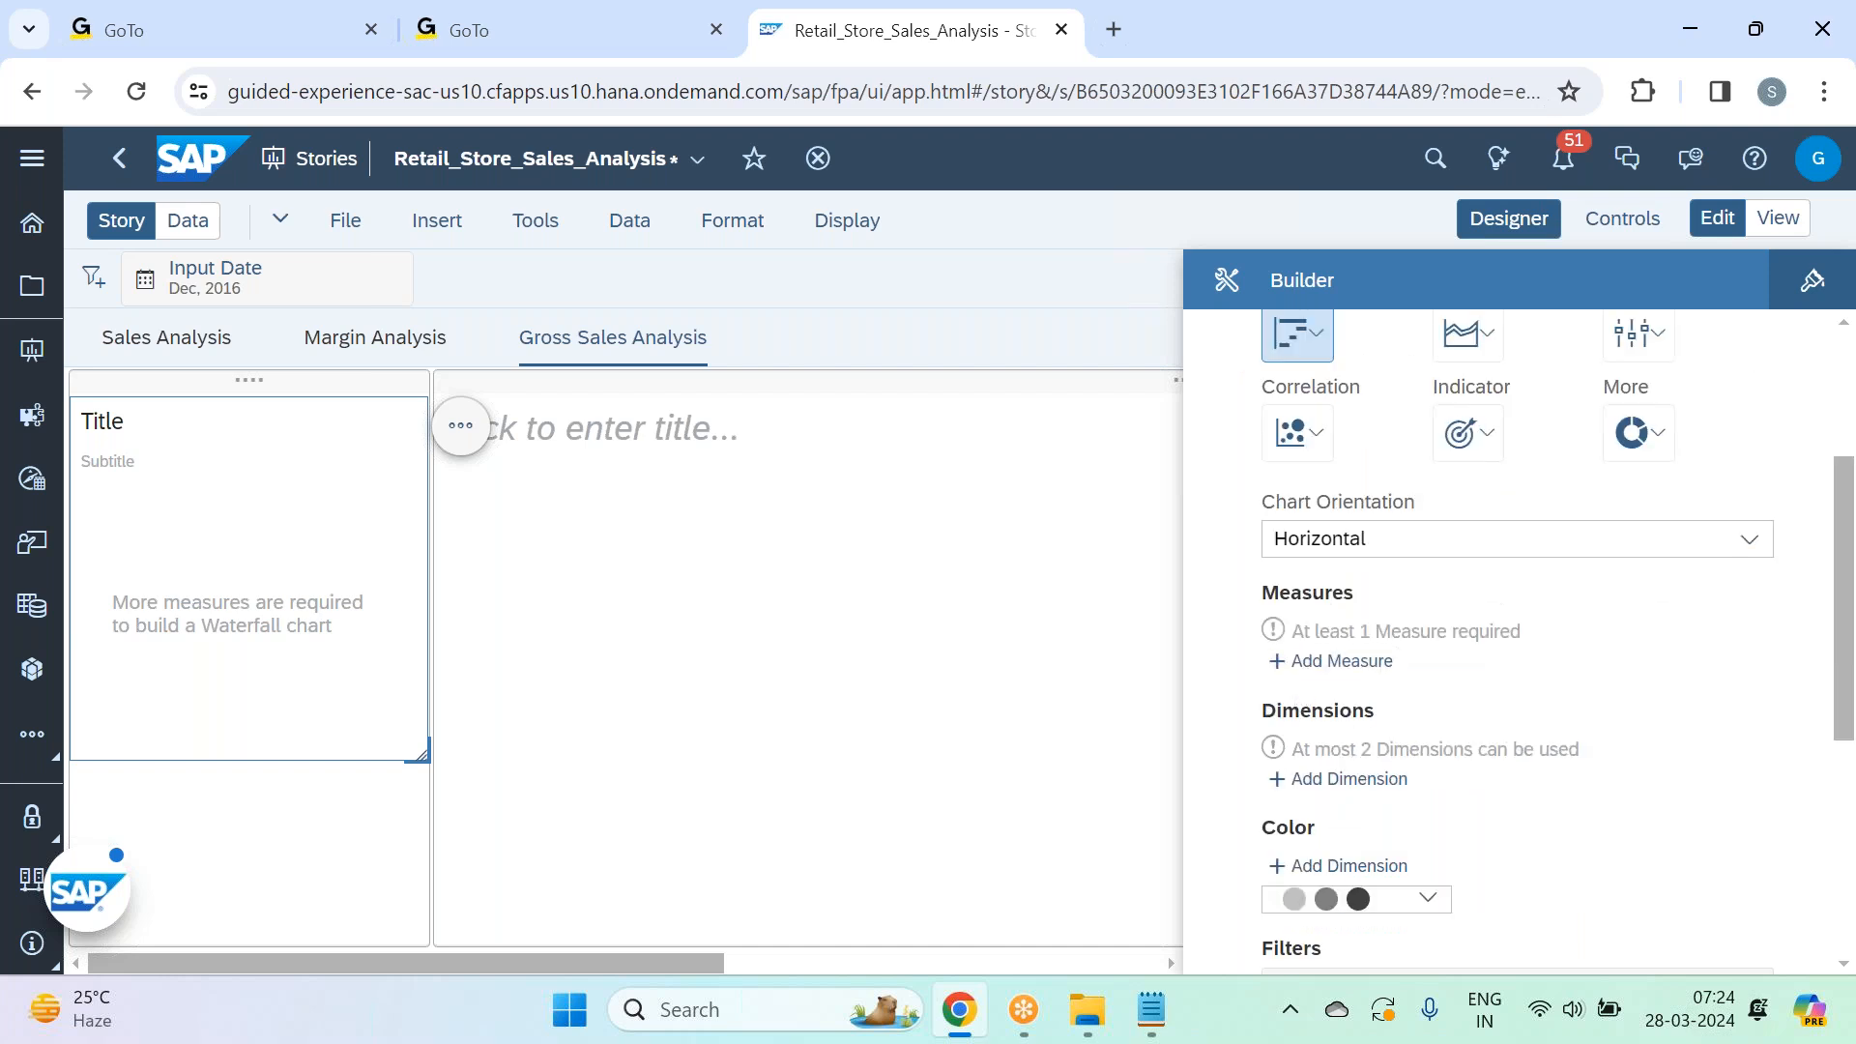
click(1344, 661)
scroll(1525, 810, down, 2)
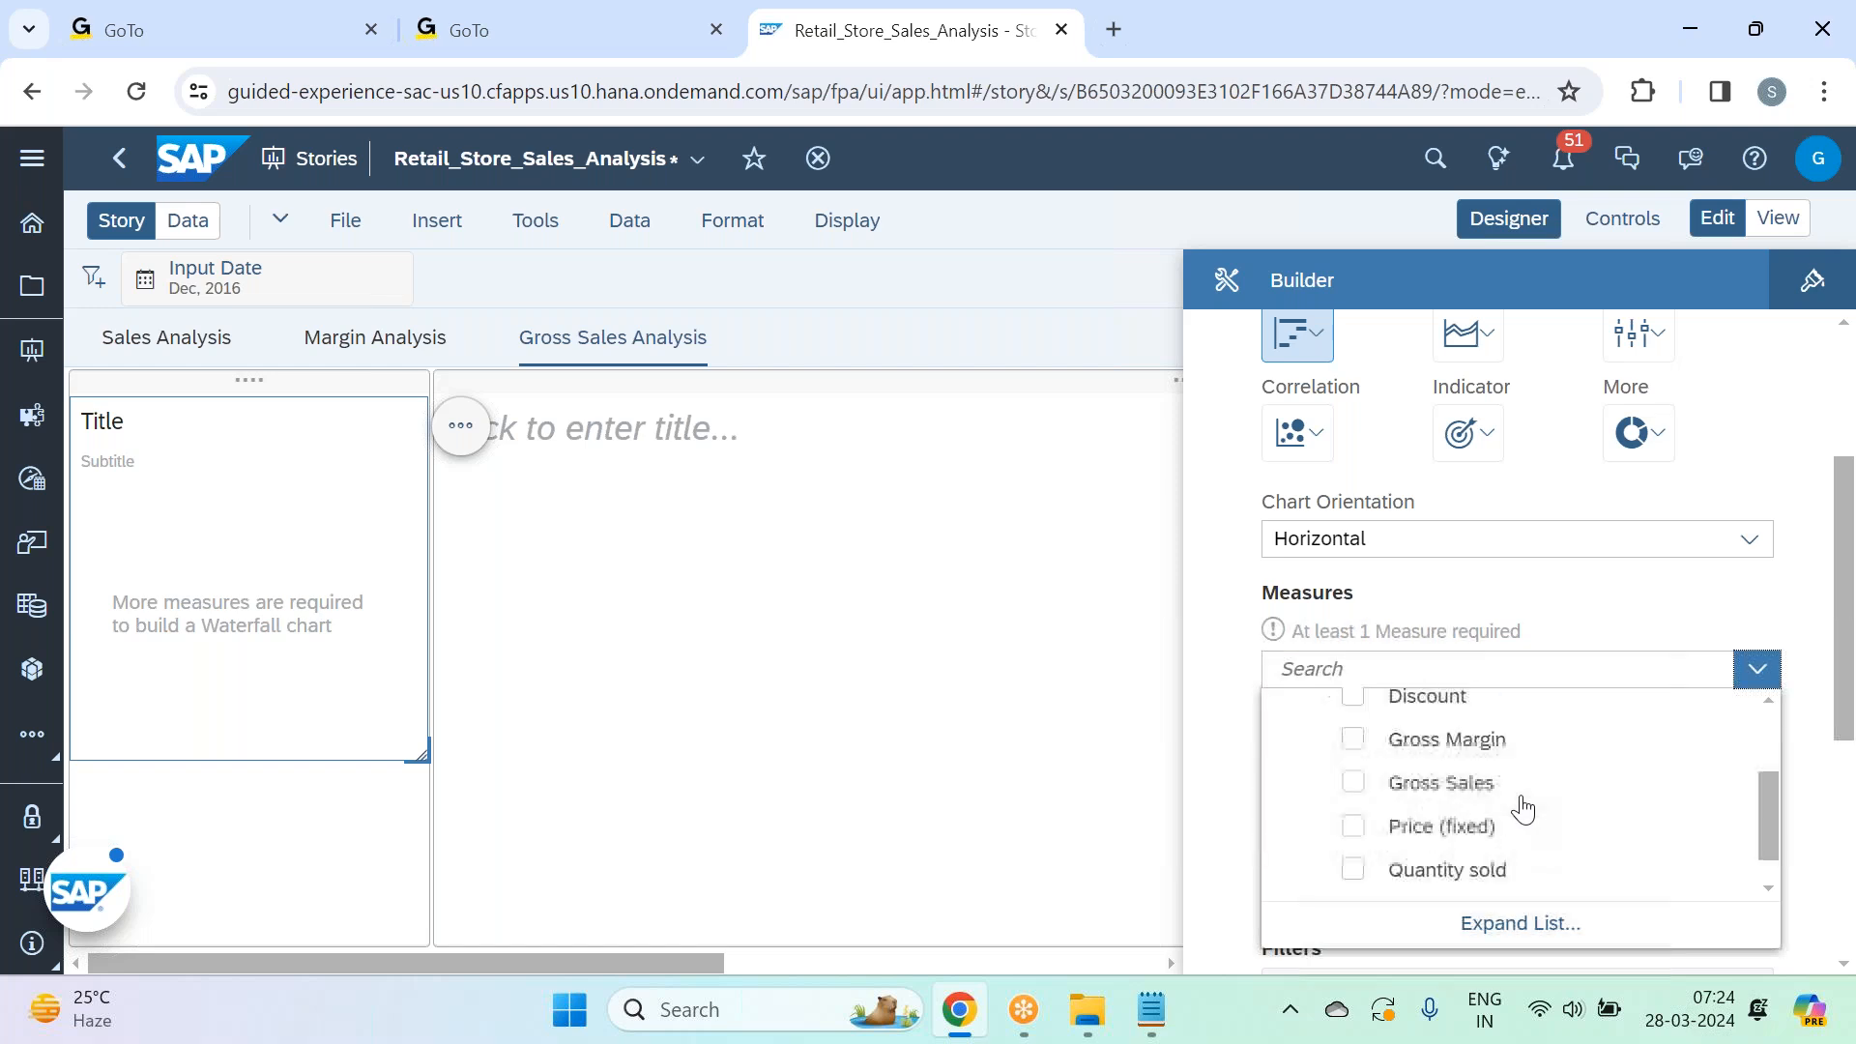
click(1413, 785)
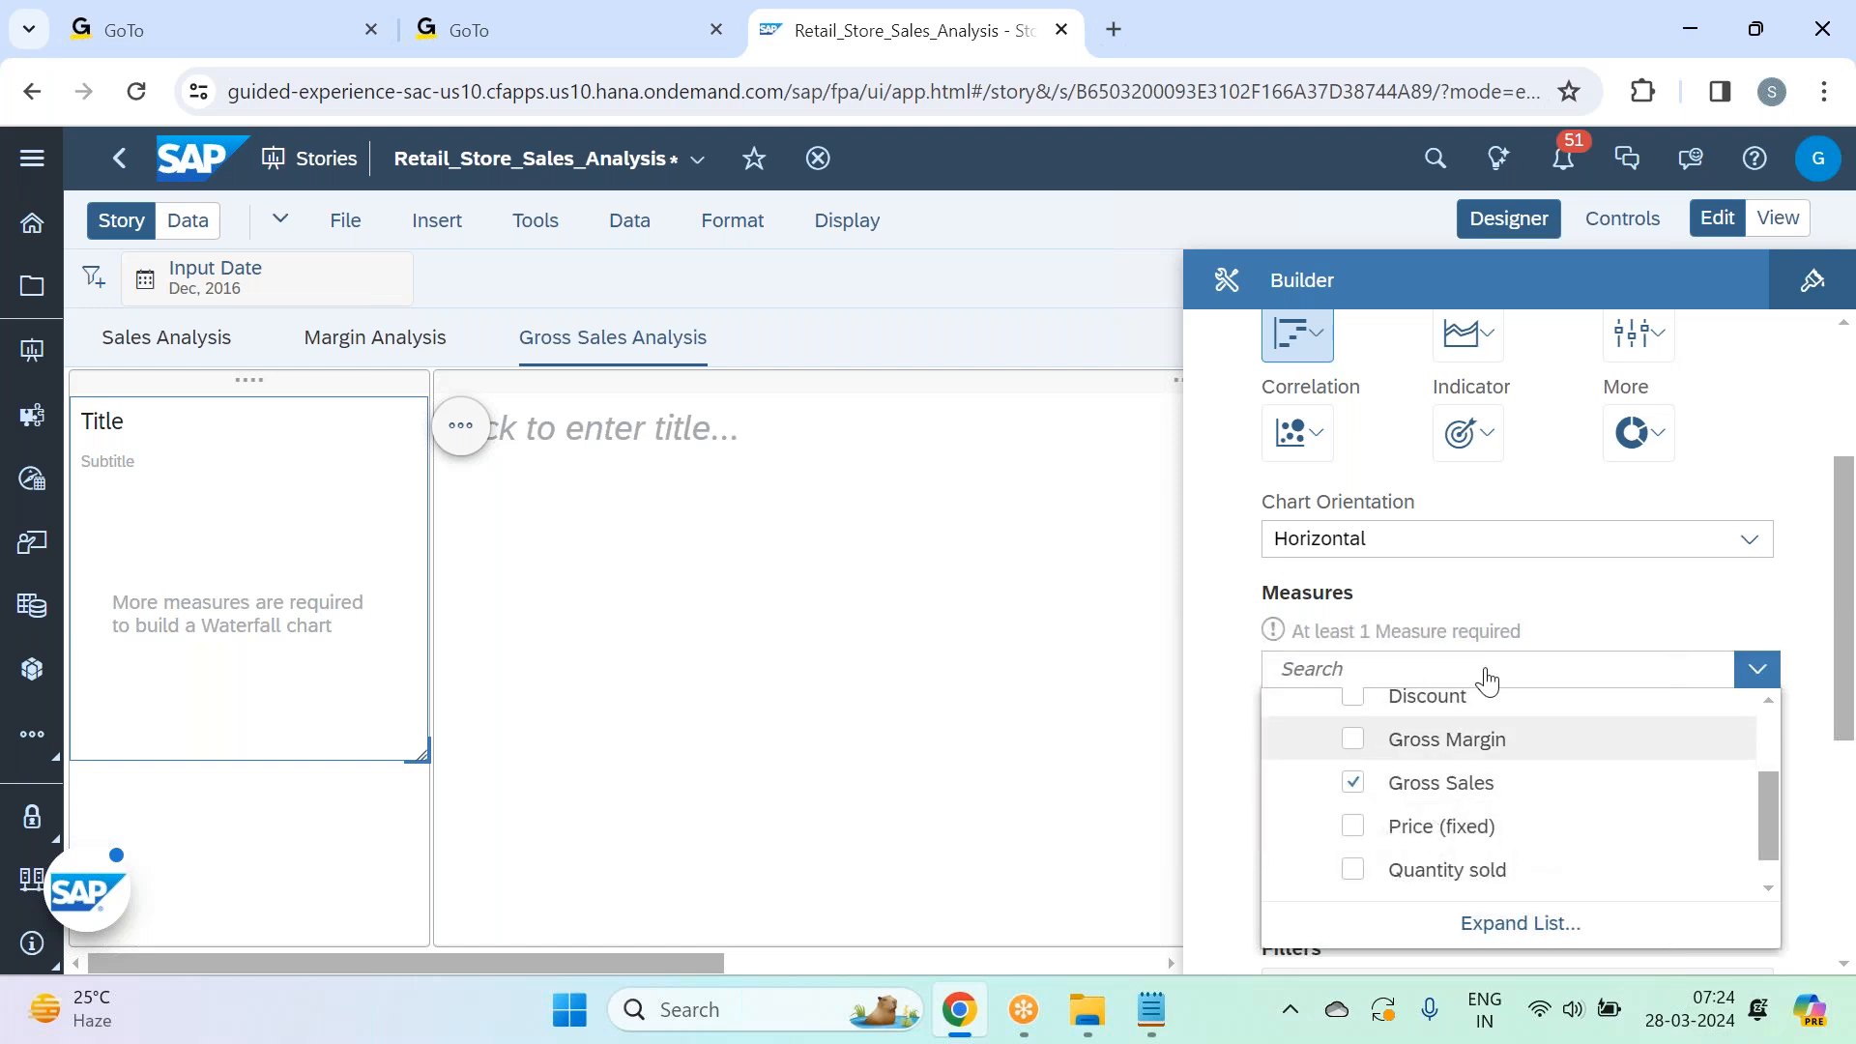
click(1537, 627)
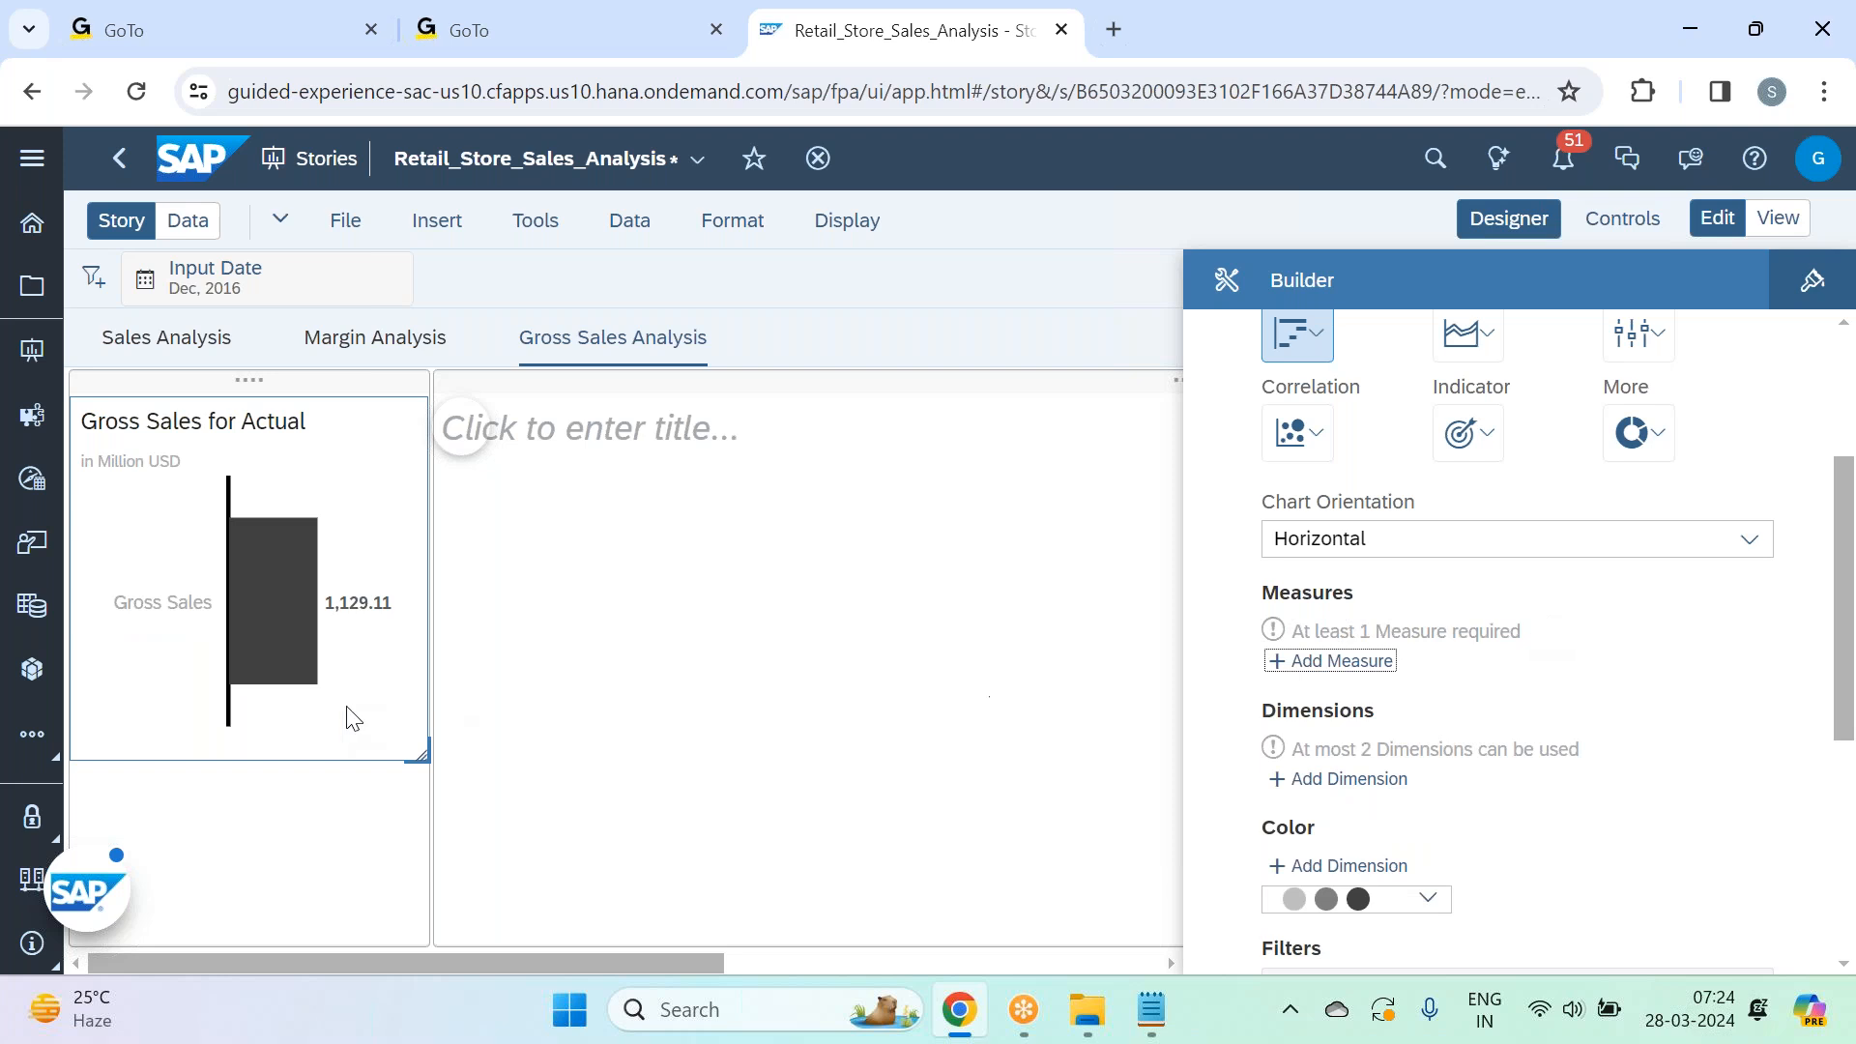
Add Date as a dimension of the waterfall chart and set the chart orientation to Horizontal.
click(1348, 793)
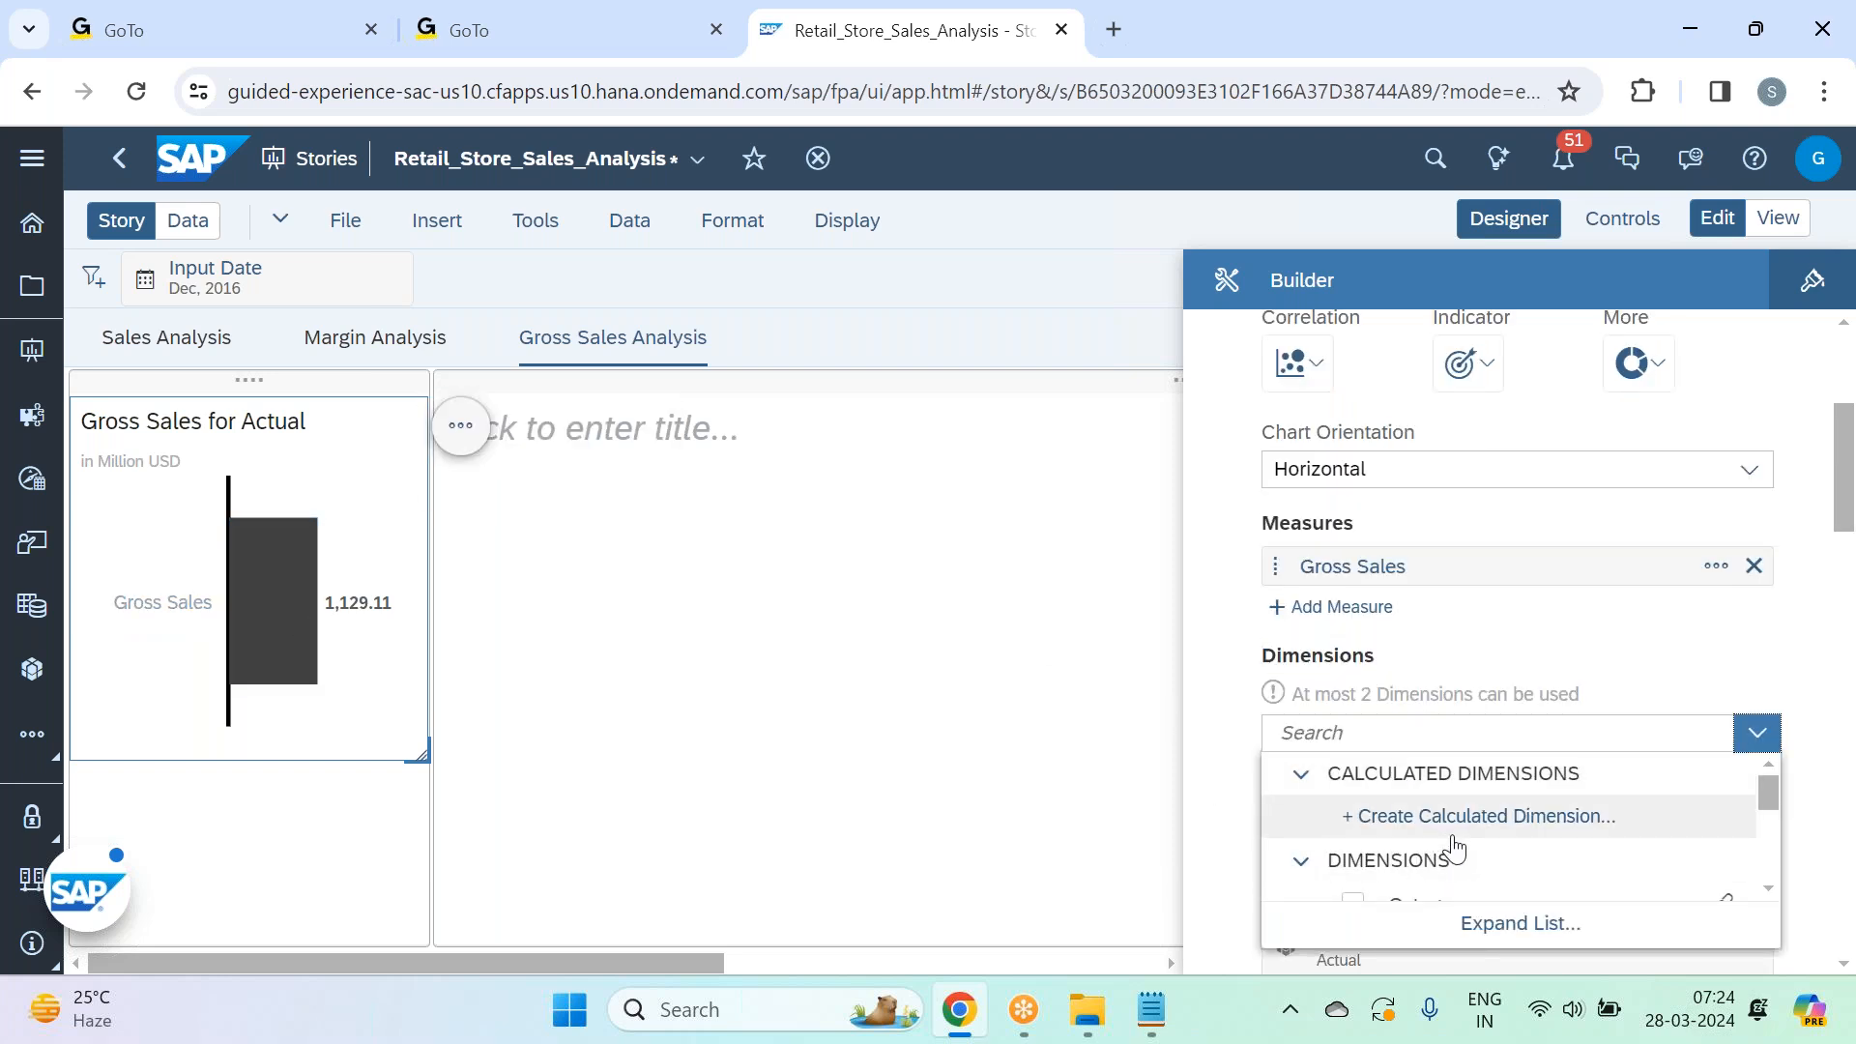
scroll(1457, 845, down, 2)
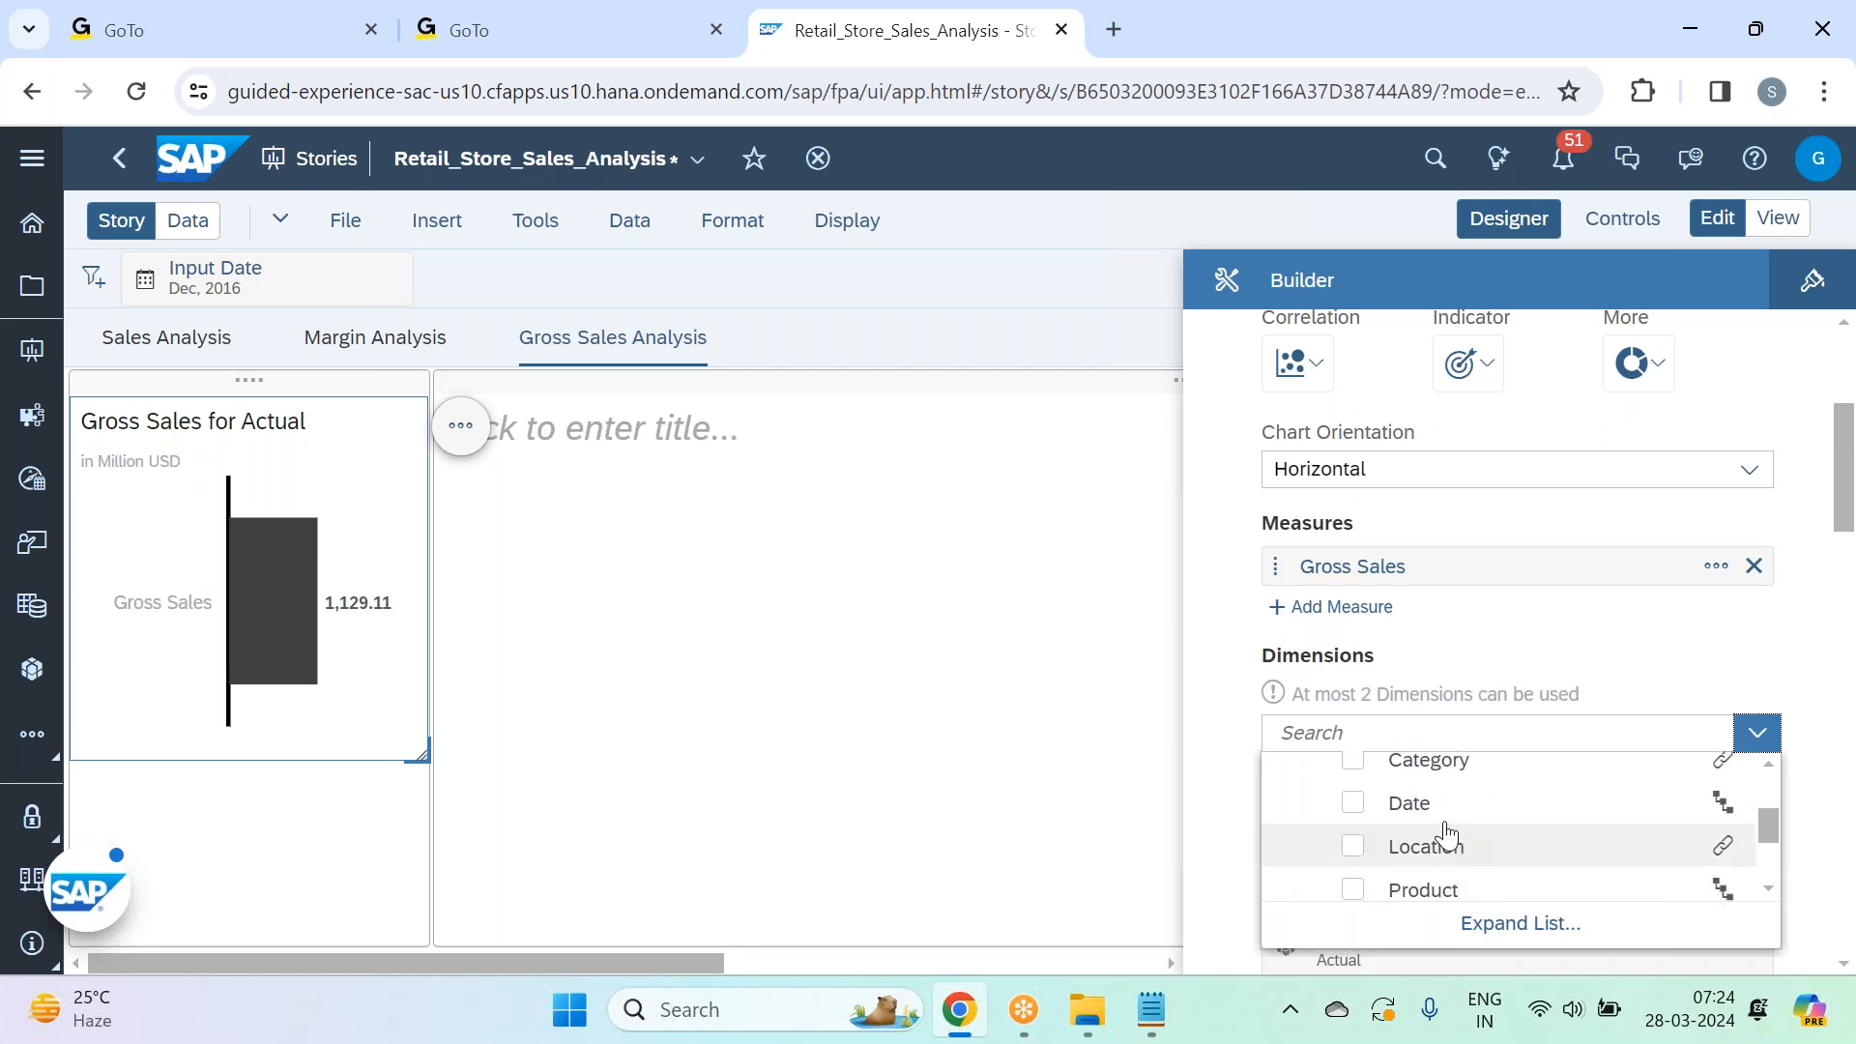
click(1352, 802)
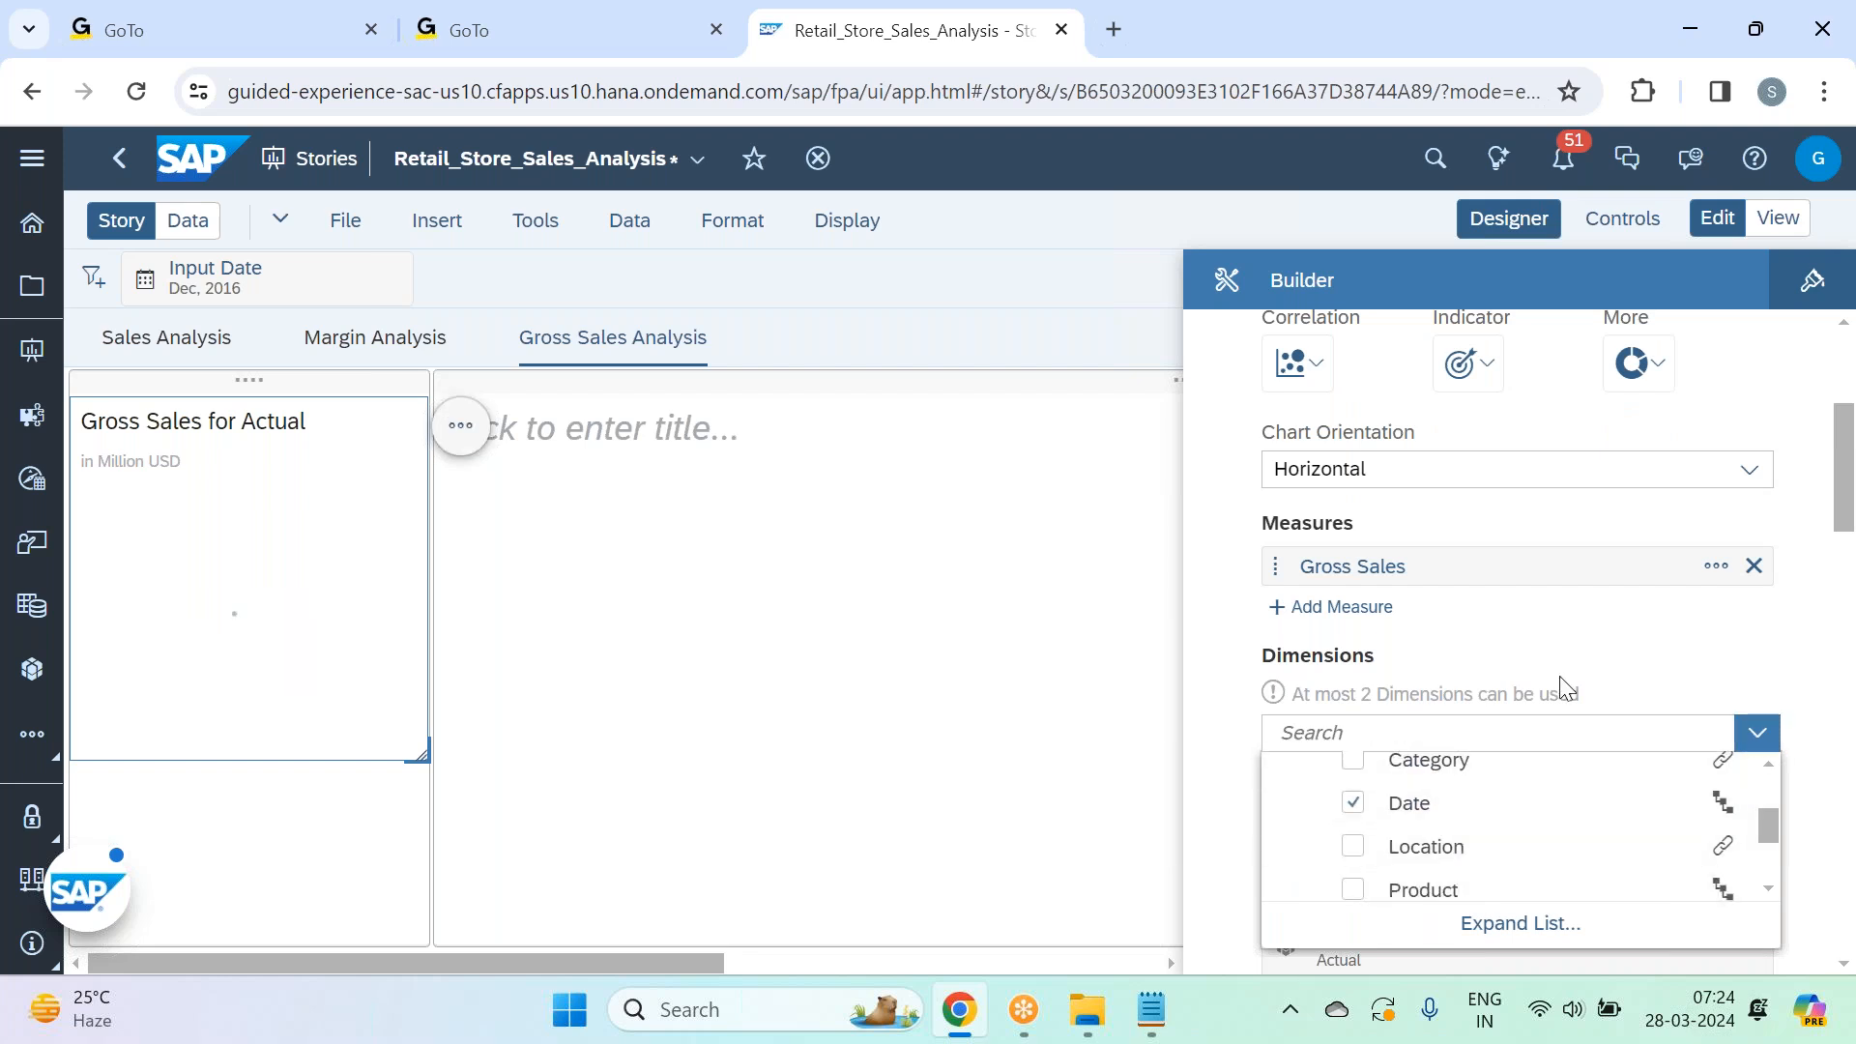
click(1612, 645)
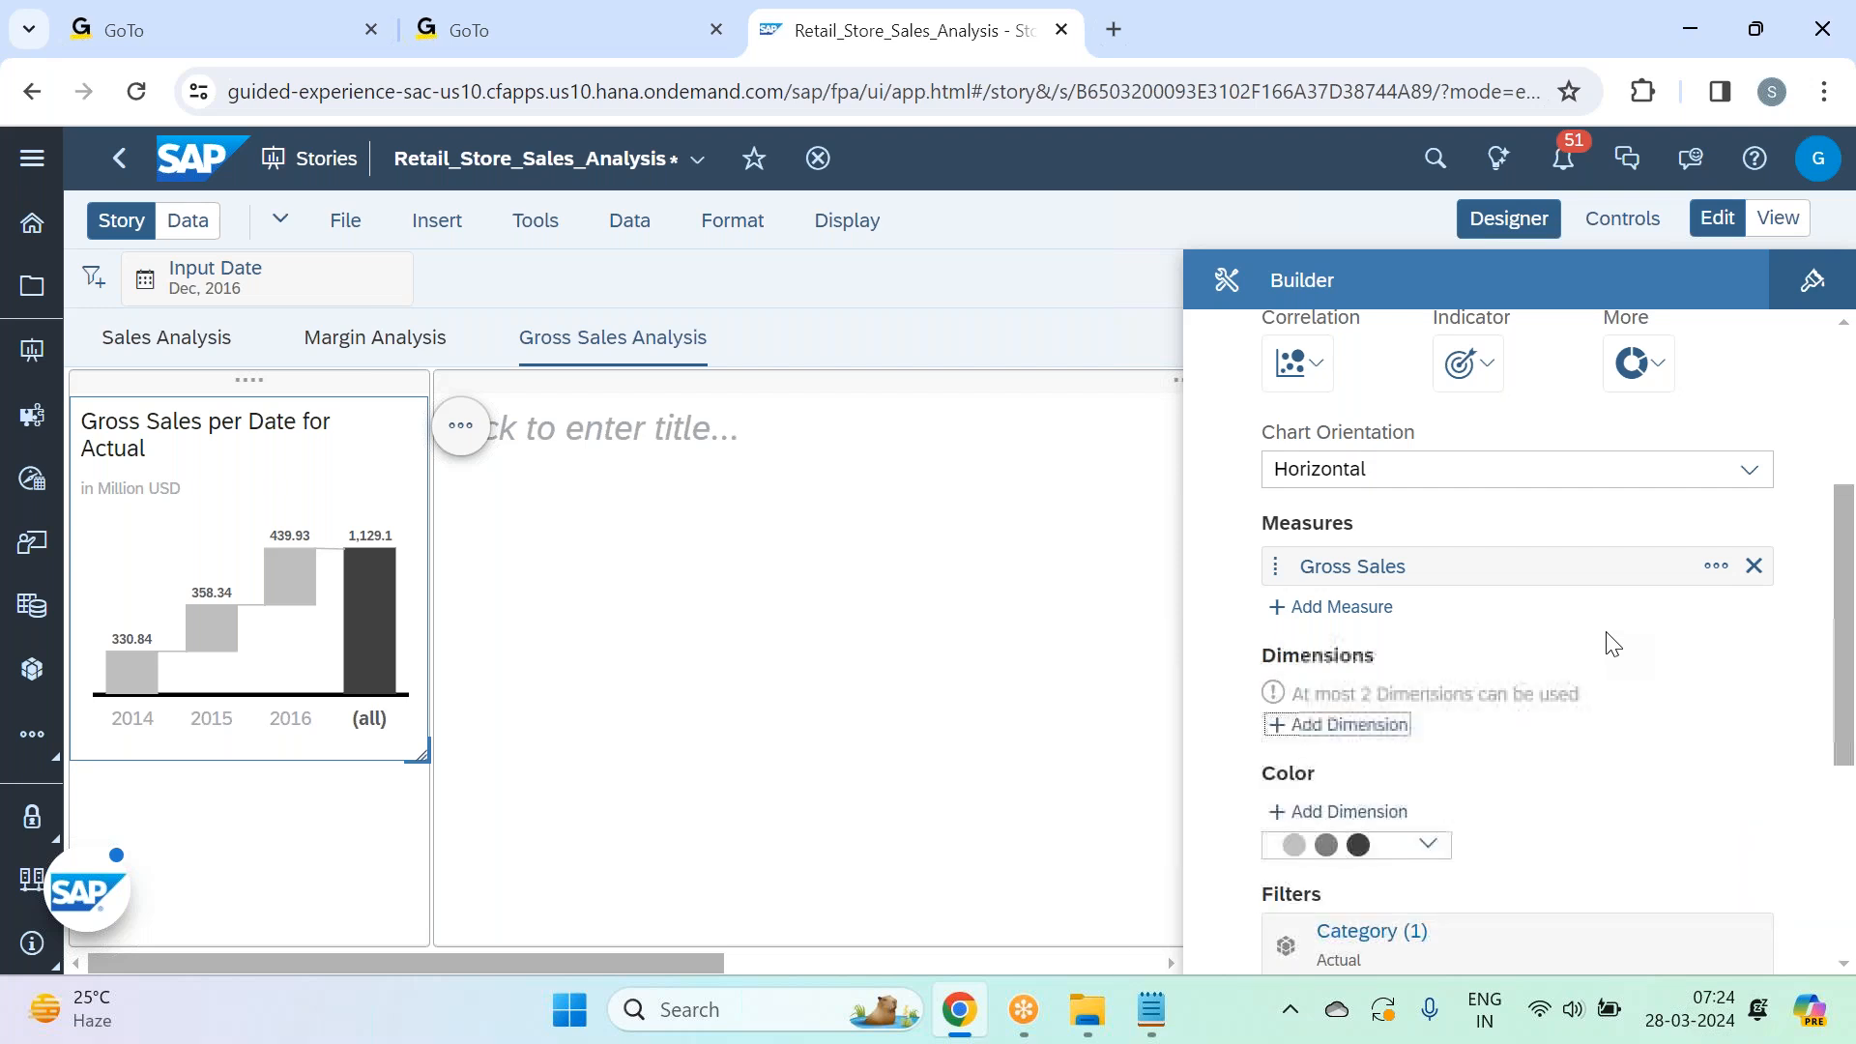
click(1747, 471)
click(1504, 569)
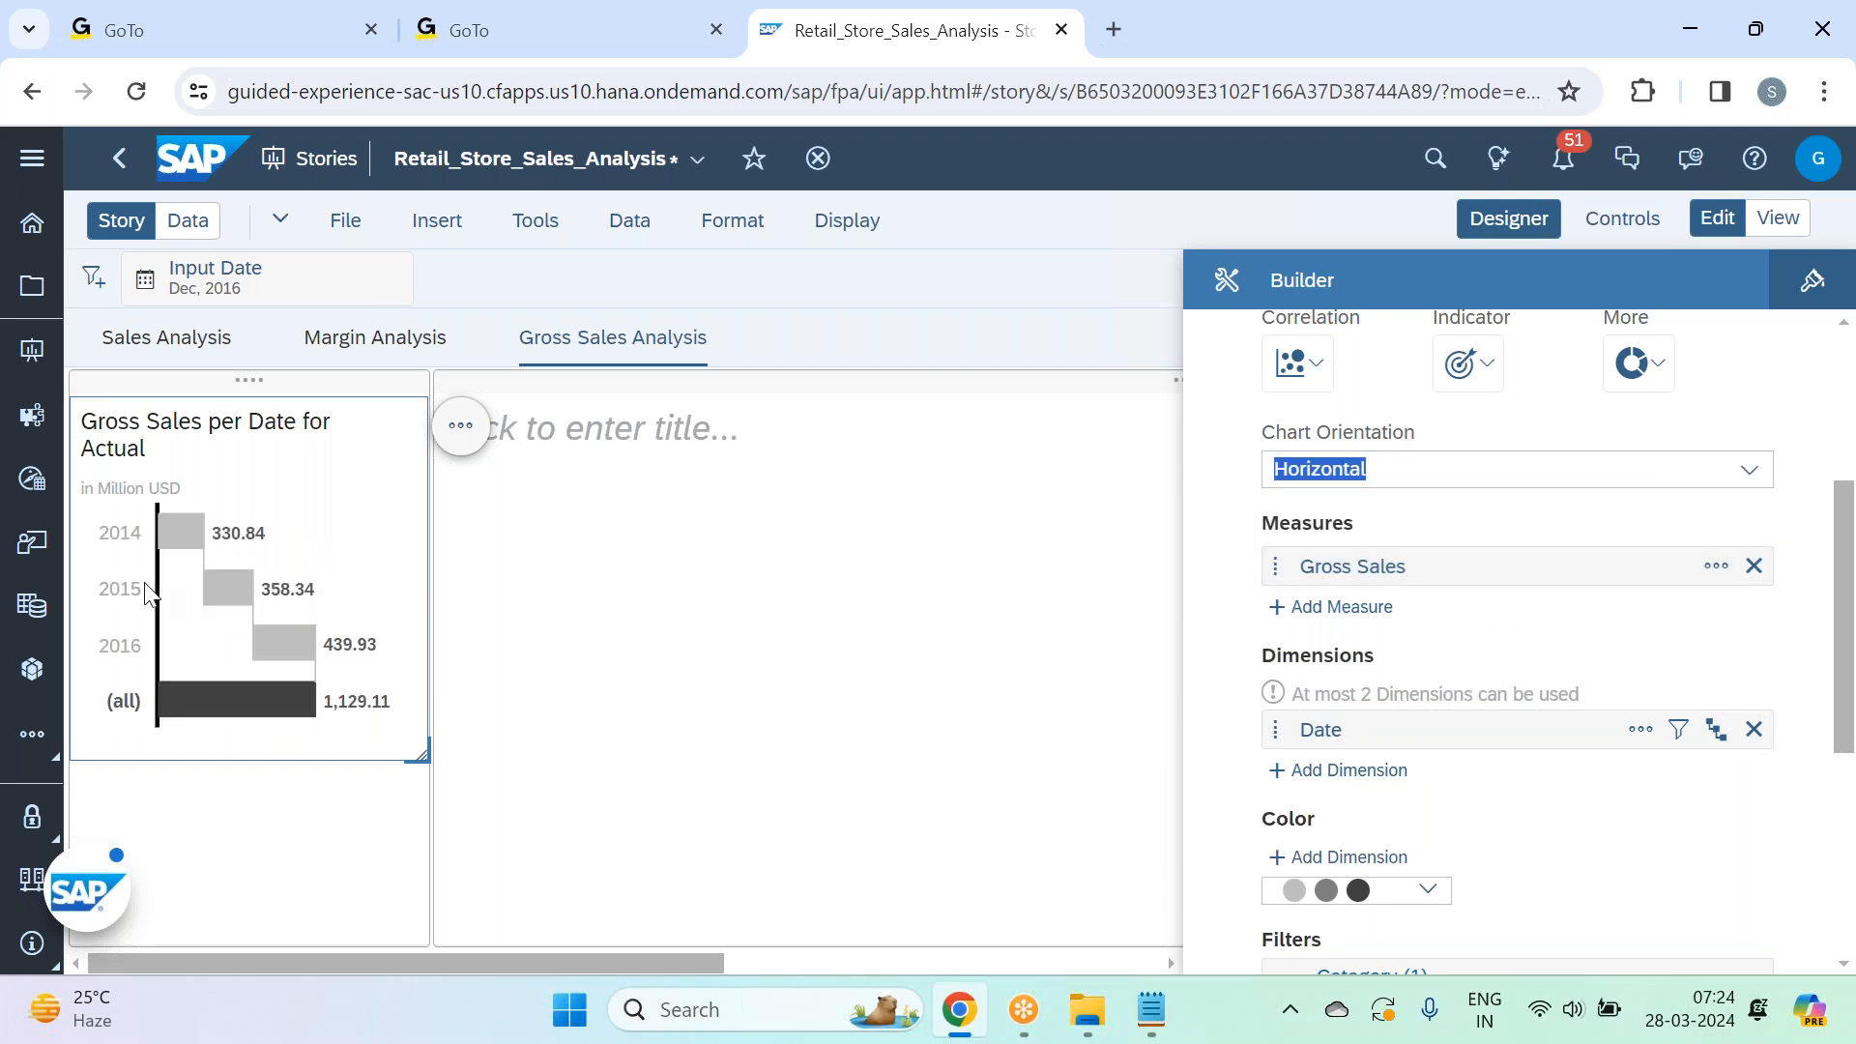
Add Location as the second dimension of the waterfall chart, alongside Date.
mouse_move(243, 712)
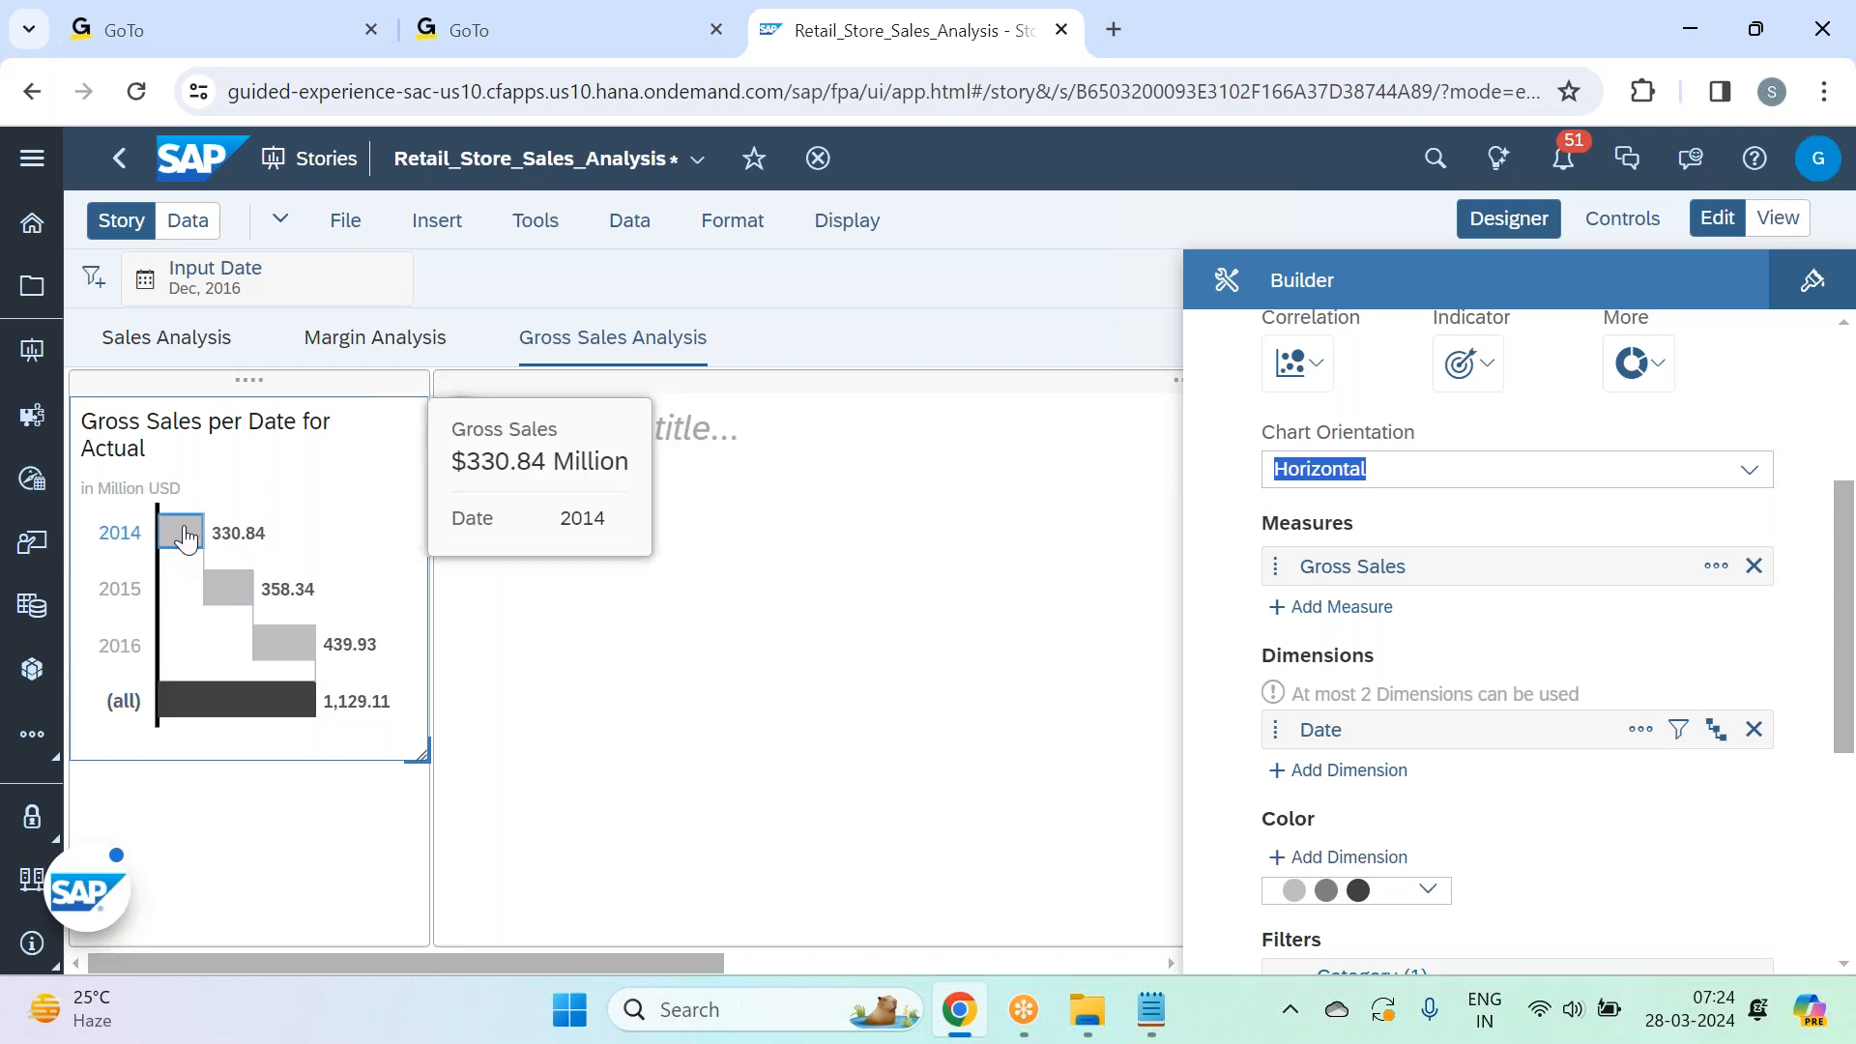
mouse_move(290, 646)
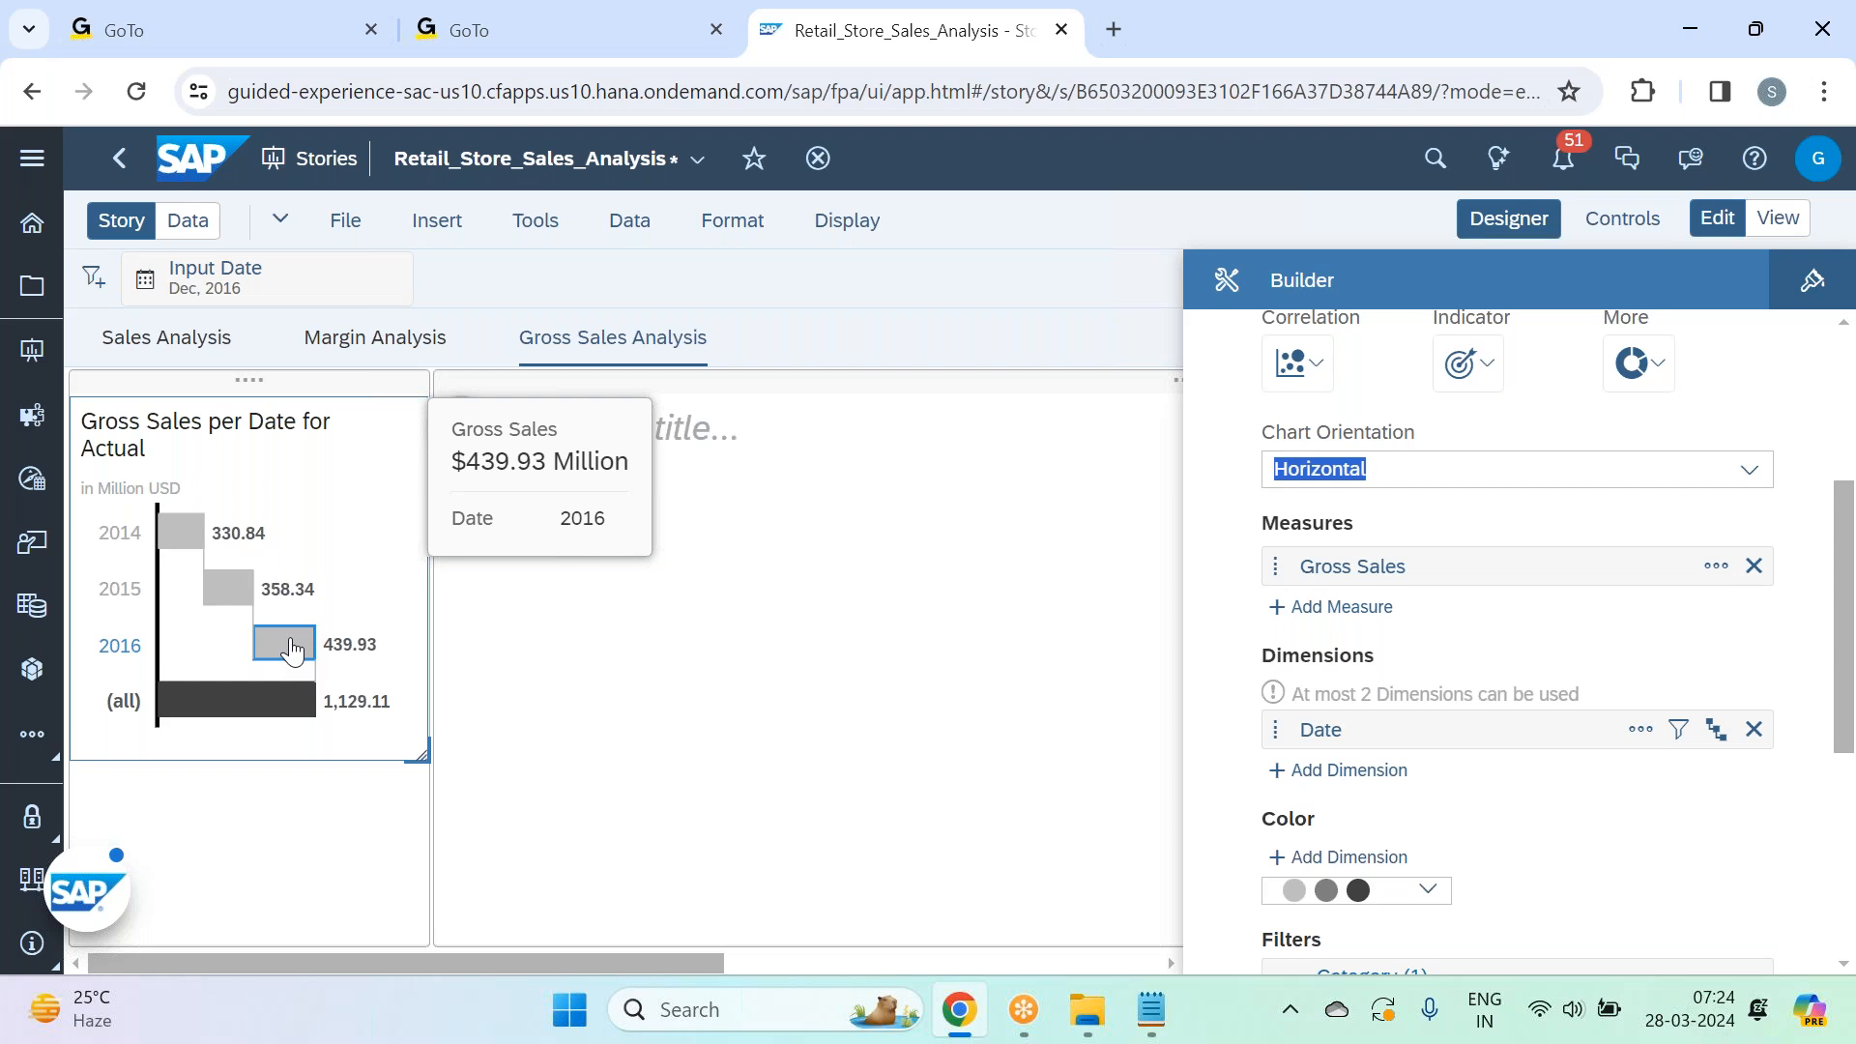
click(1358, 781)
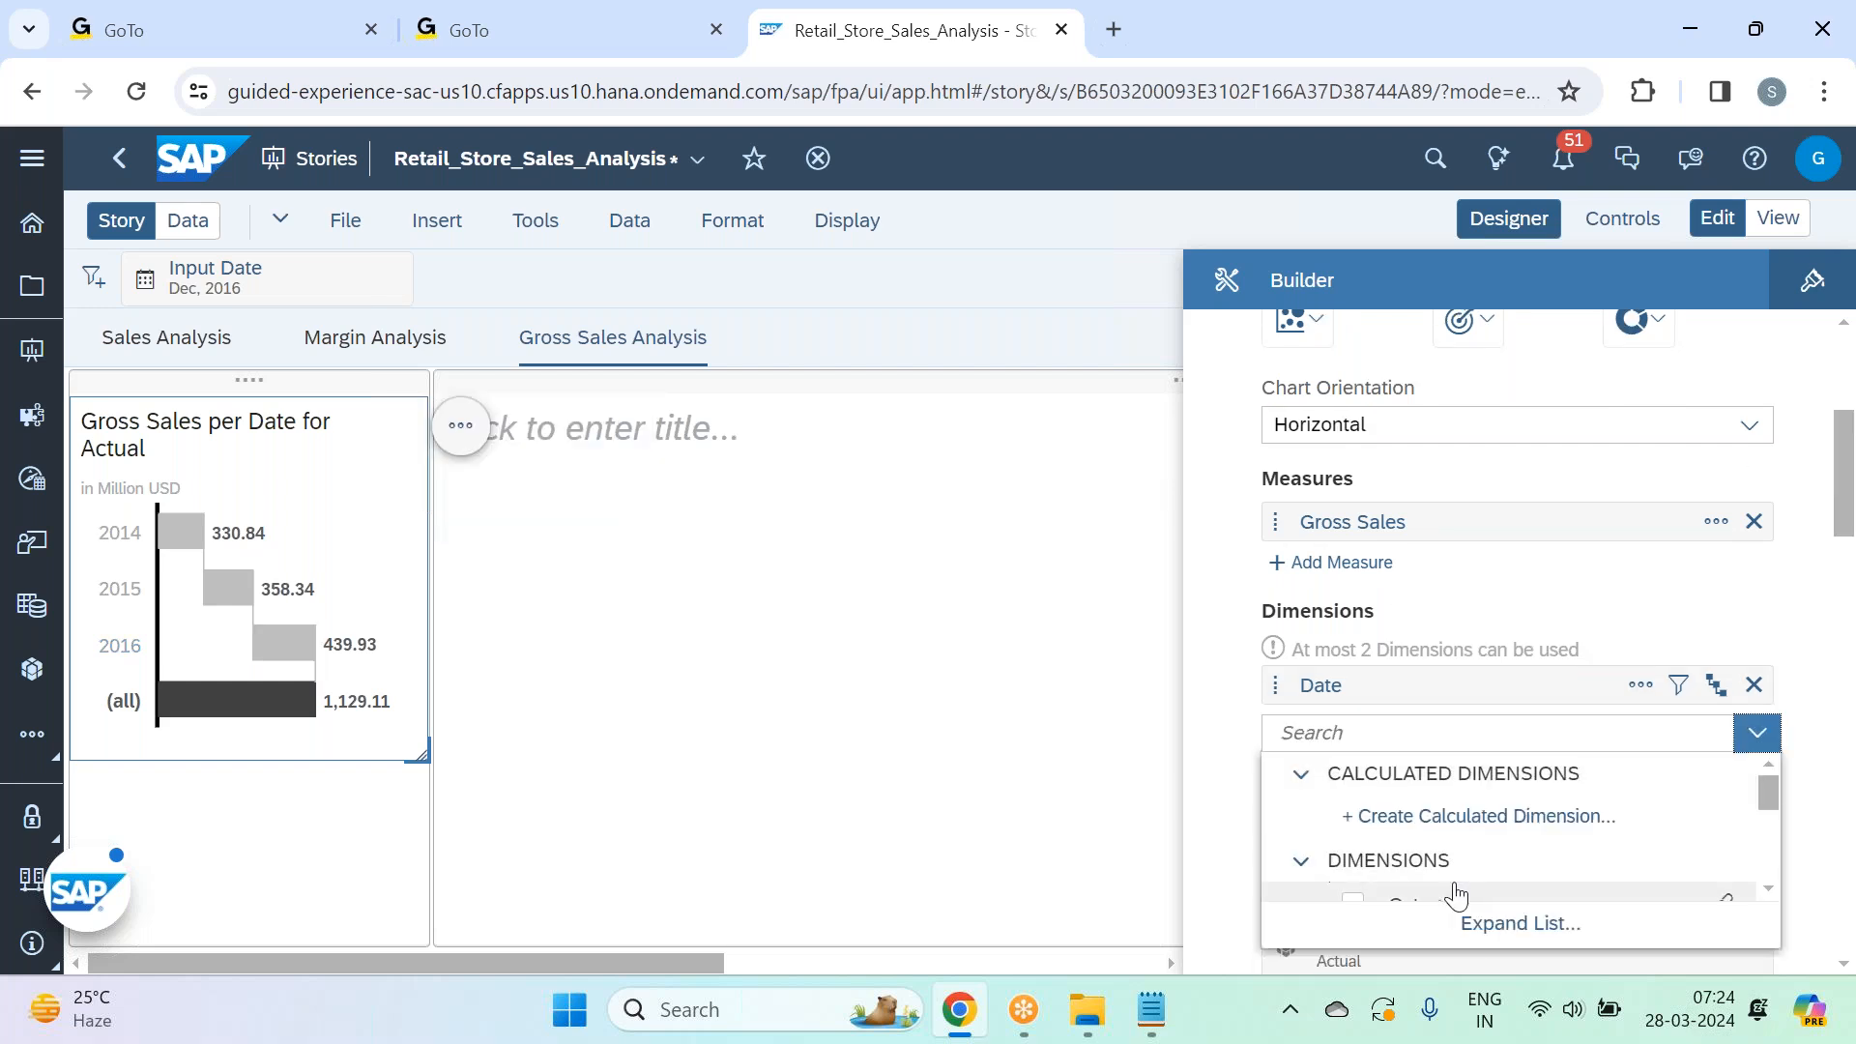
scroll(1456, 875, down, 2)
click(1452, 859)
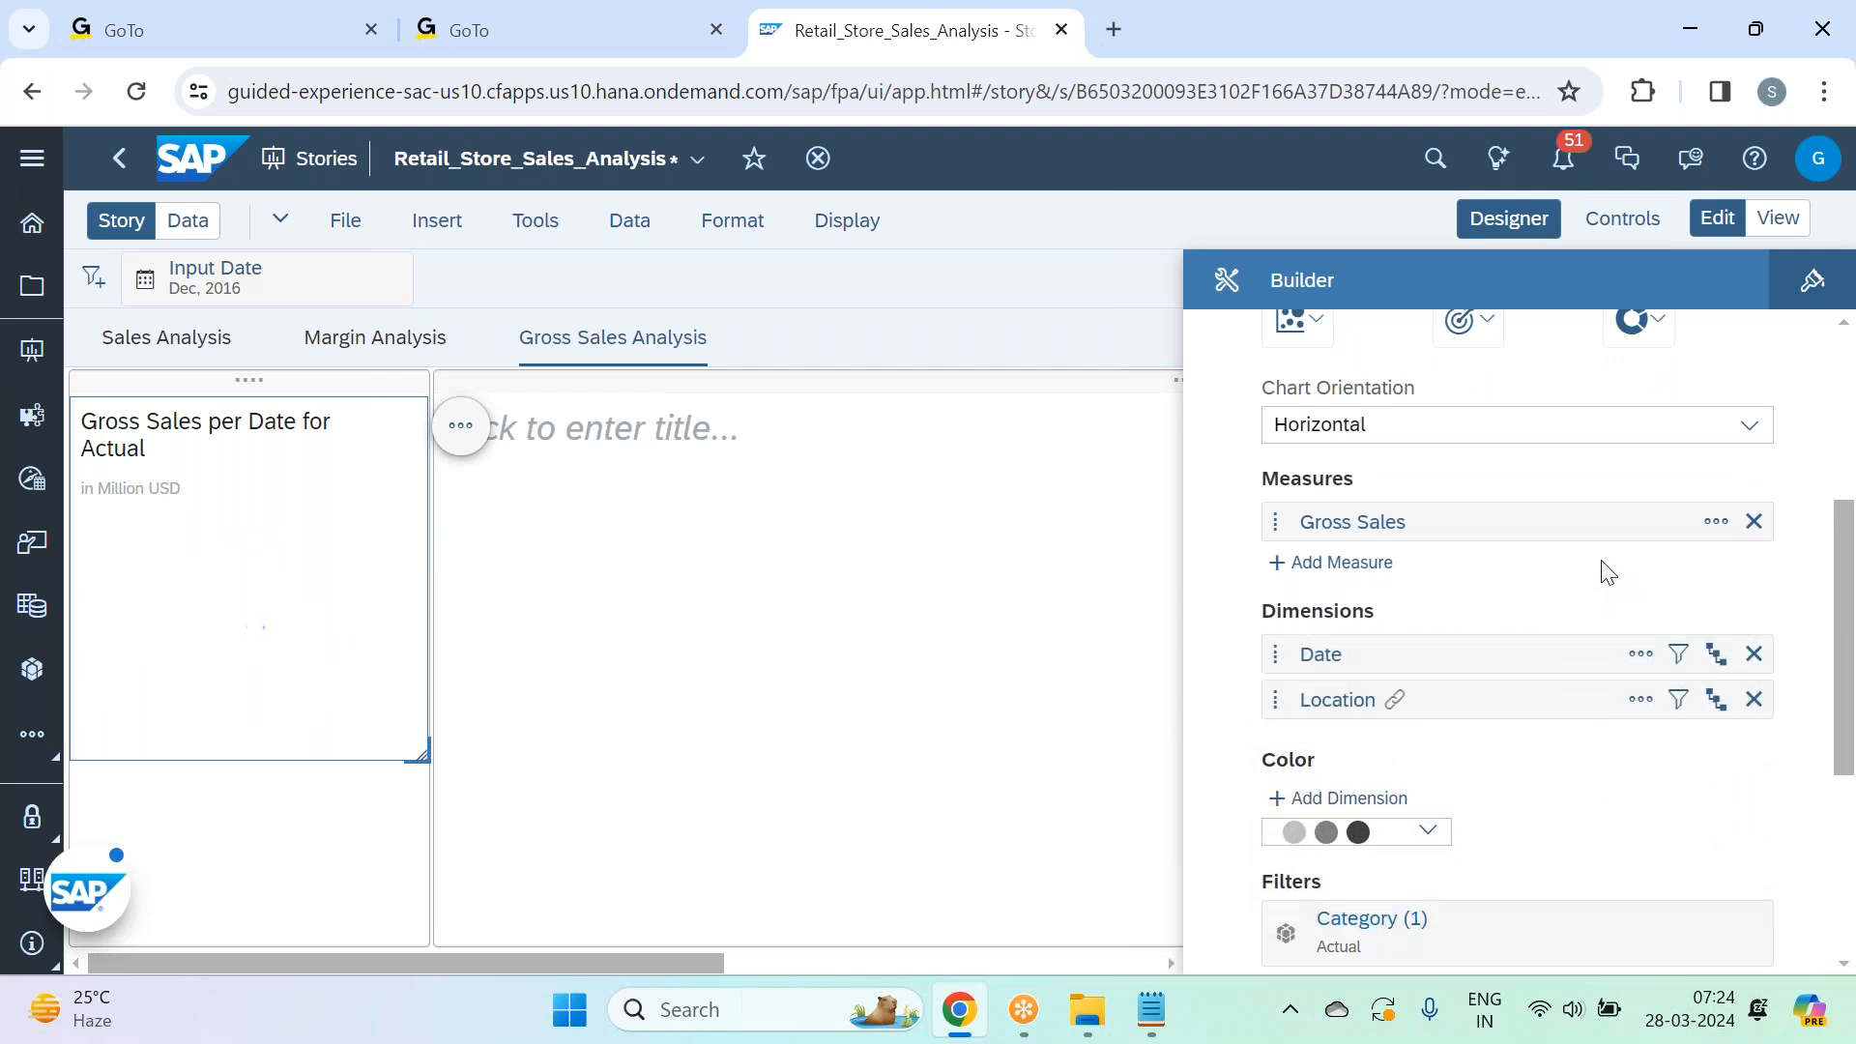
Check the yearly and location bars of the waterfall chart and apply the three-colour green, red and black standard palette.
mouse_move(217, 600)
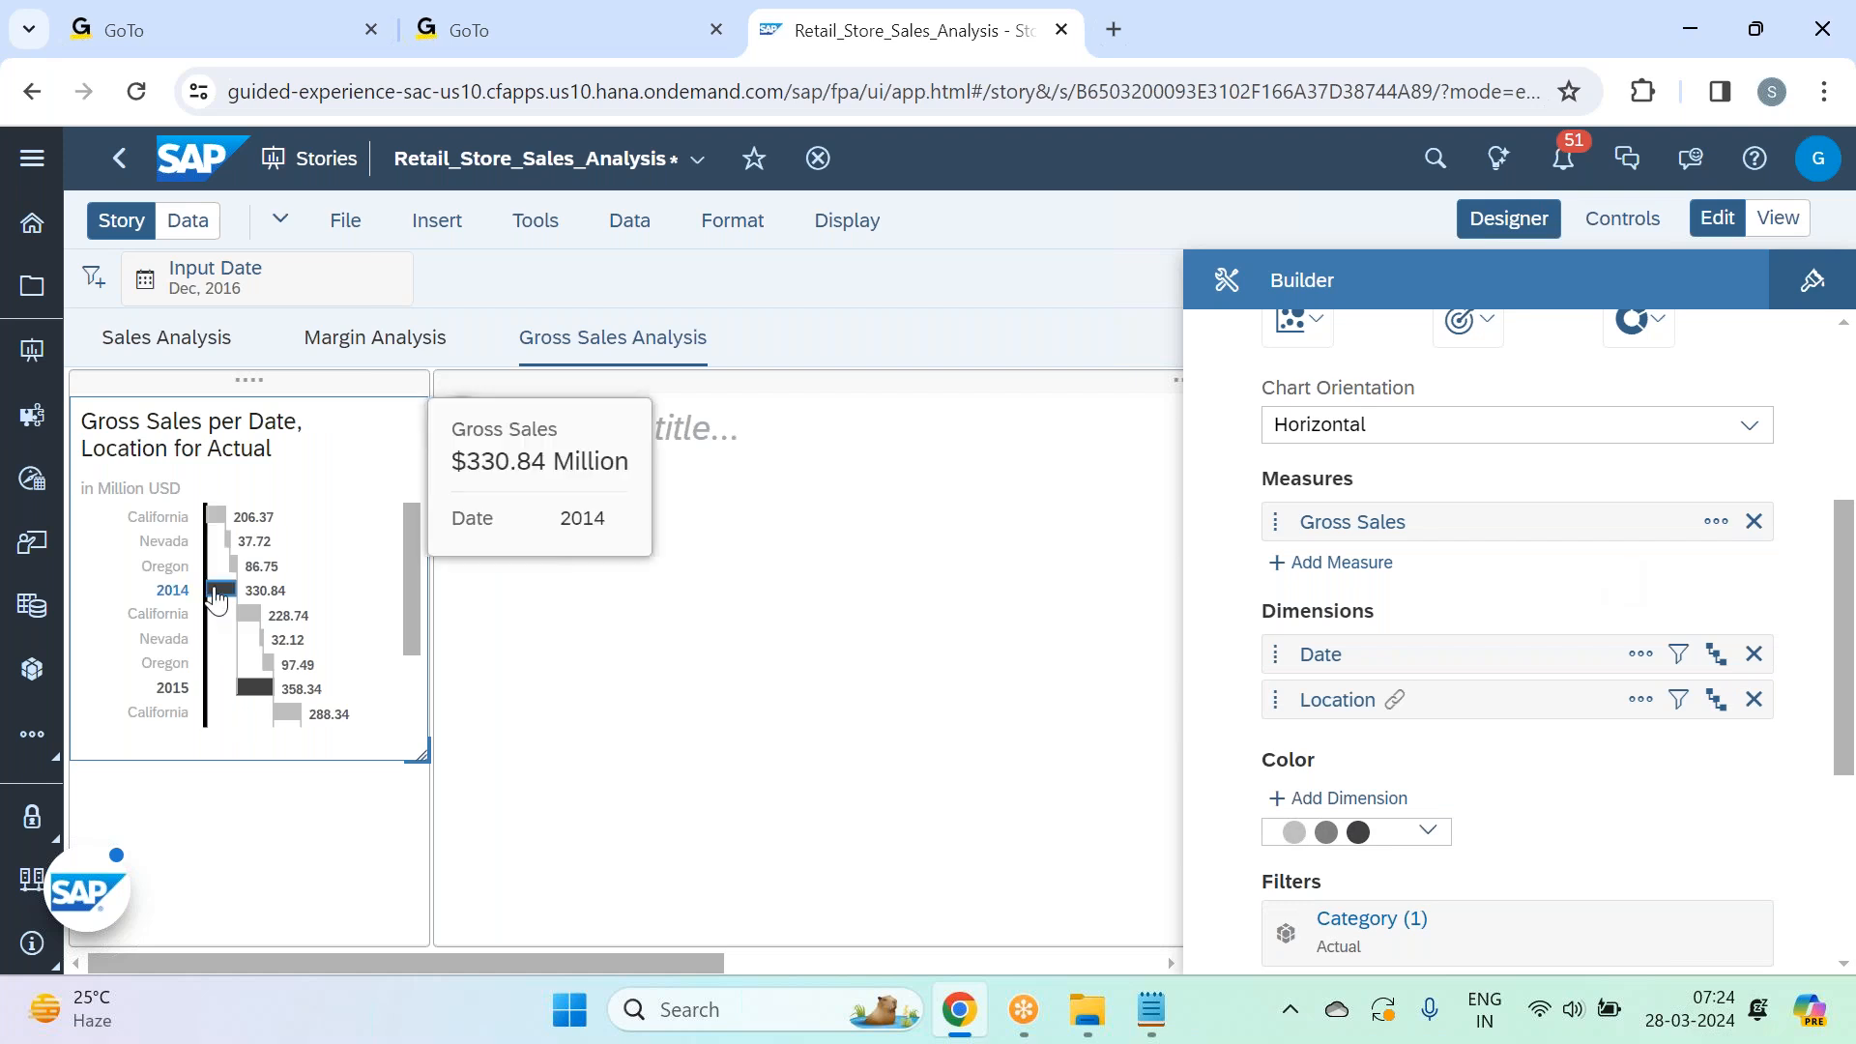
mouse_move(218, 522)
scroll(239, 607, down, 1)
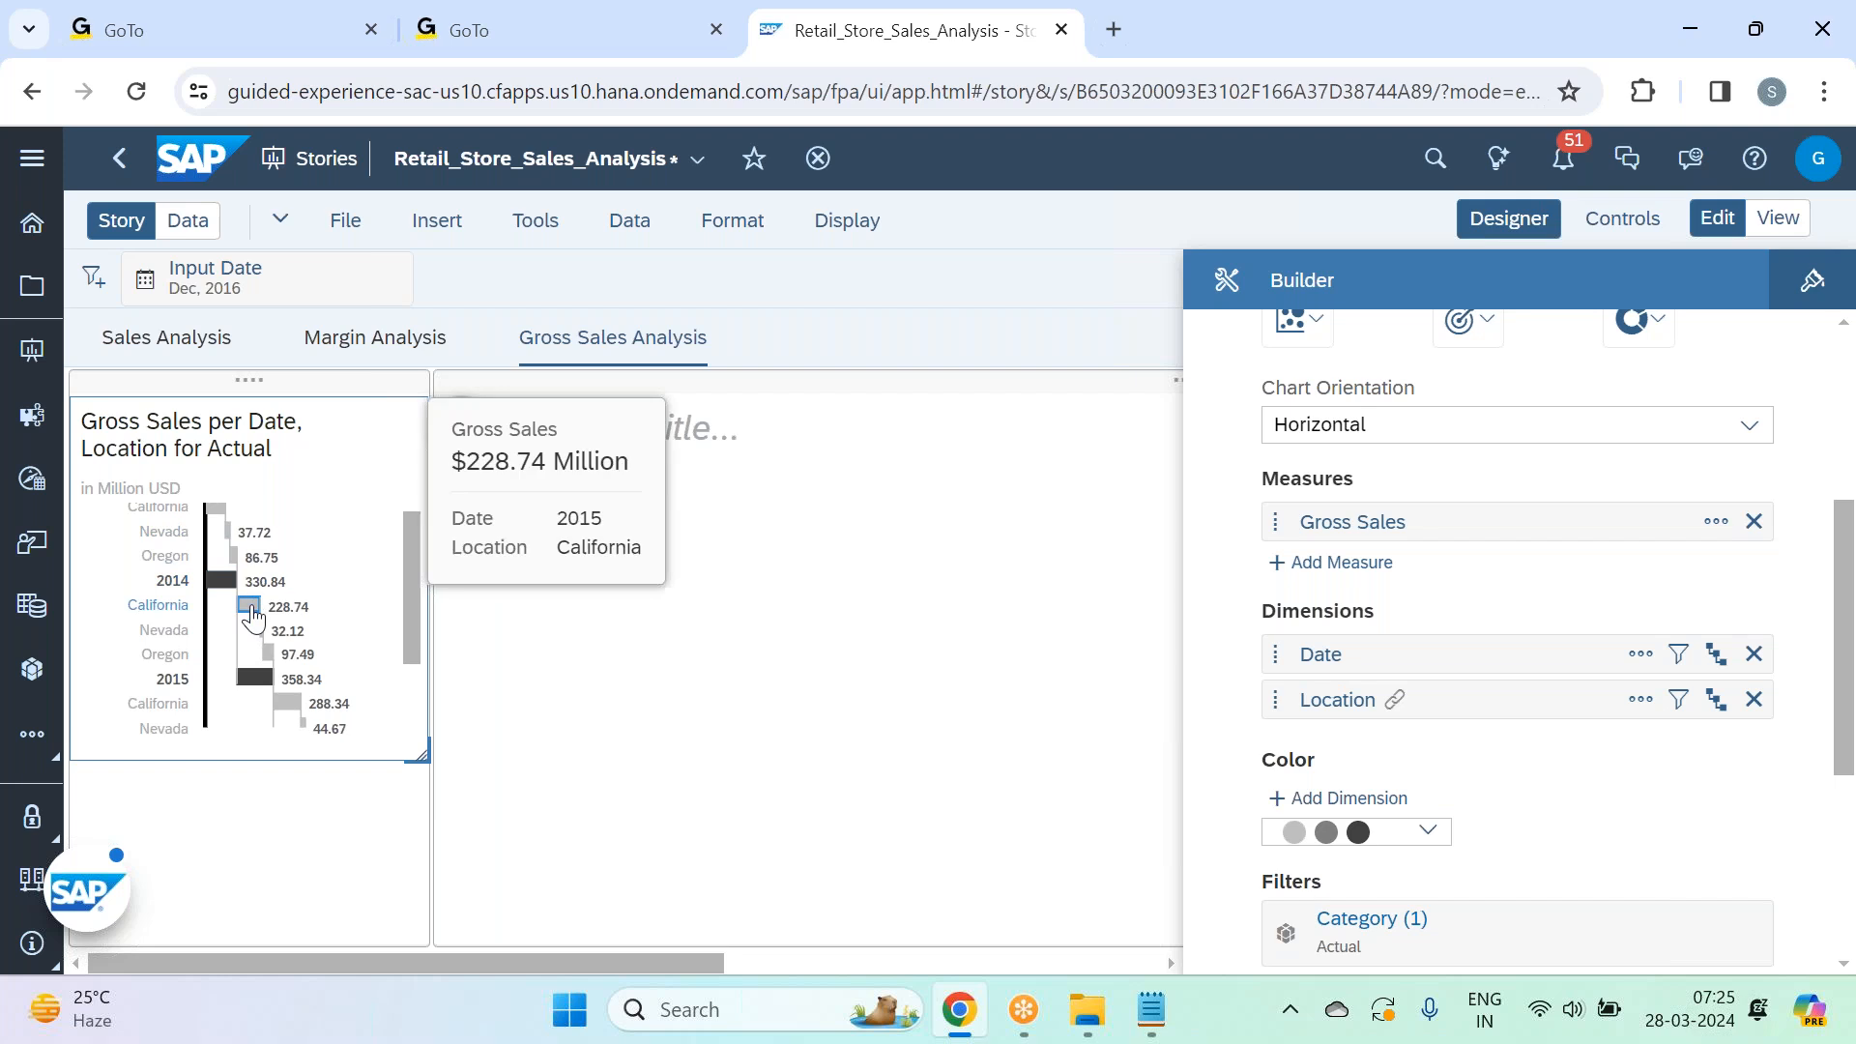
scroll(262, 704, down, 1)
scroll(261, 701, down, 5)
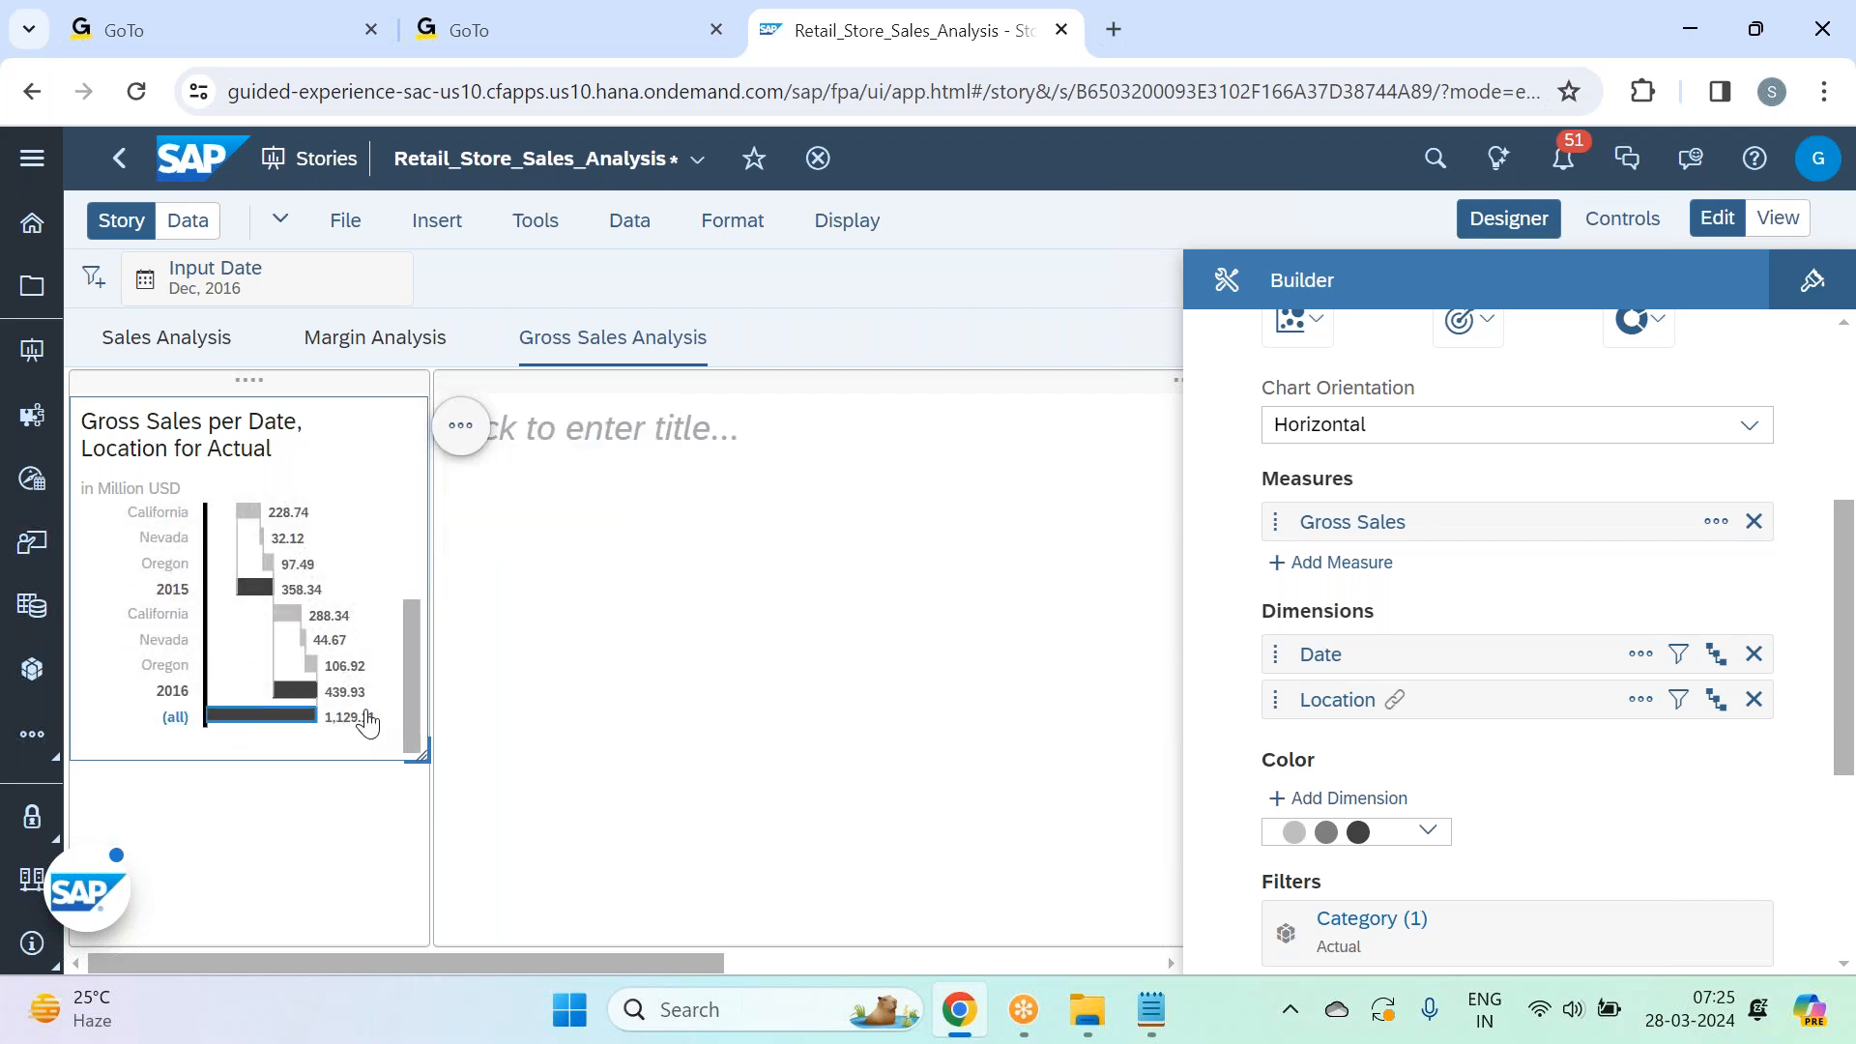
scroll(365, 716, up, 3)
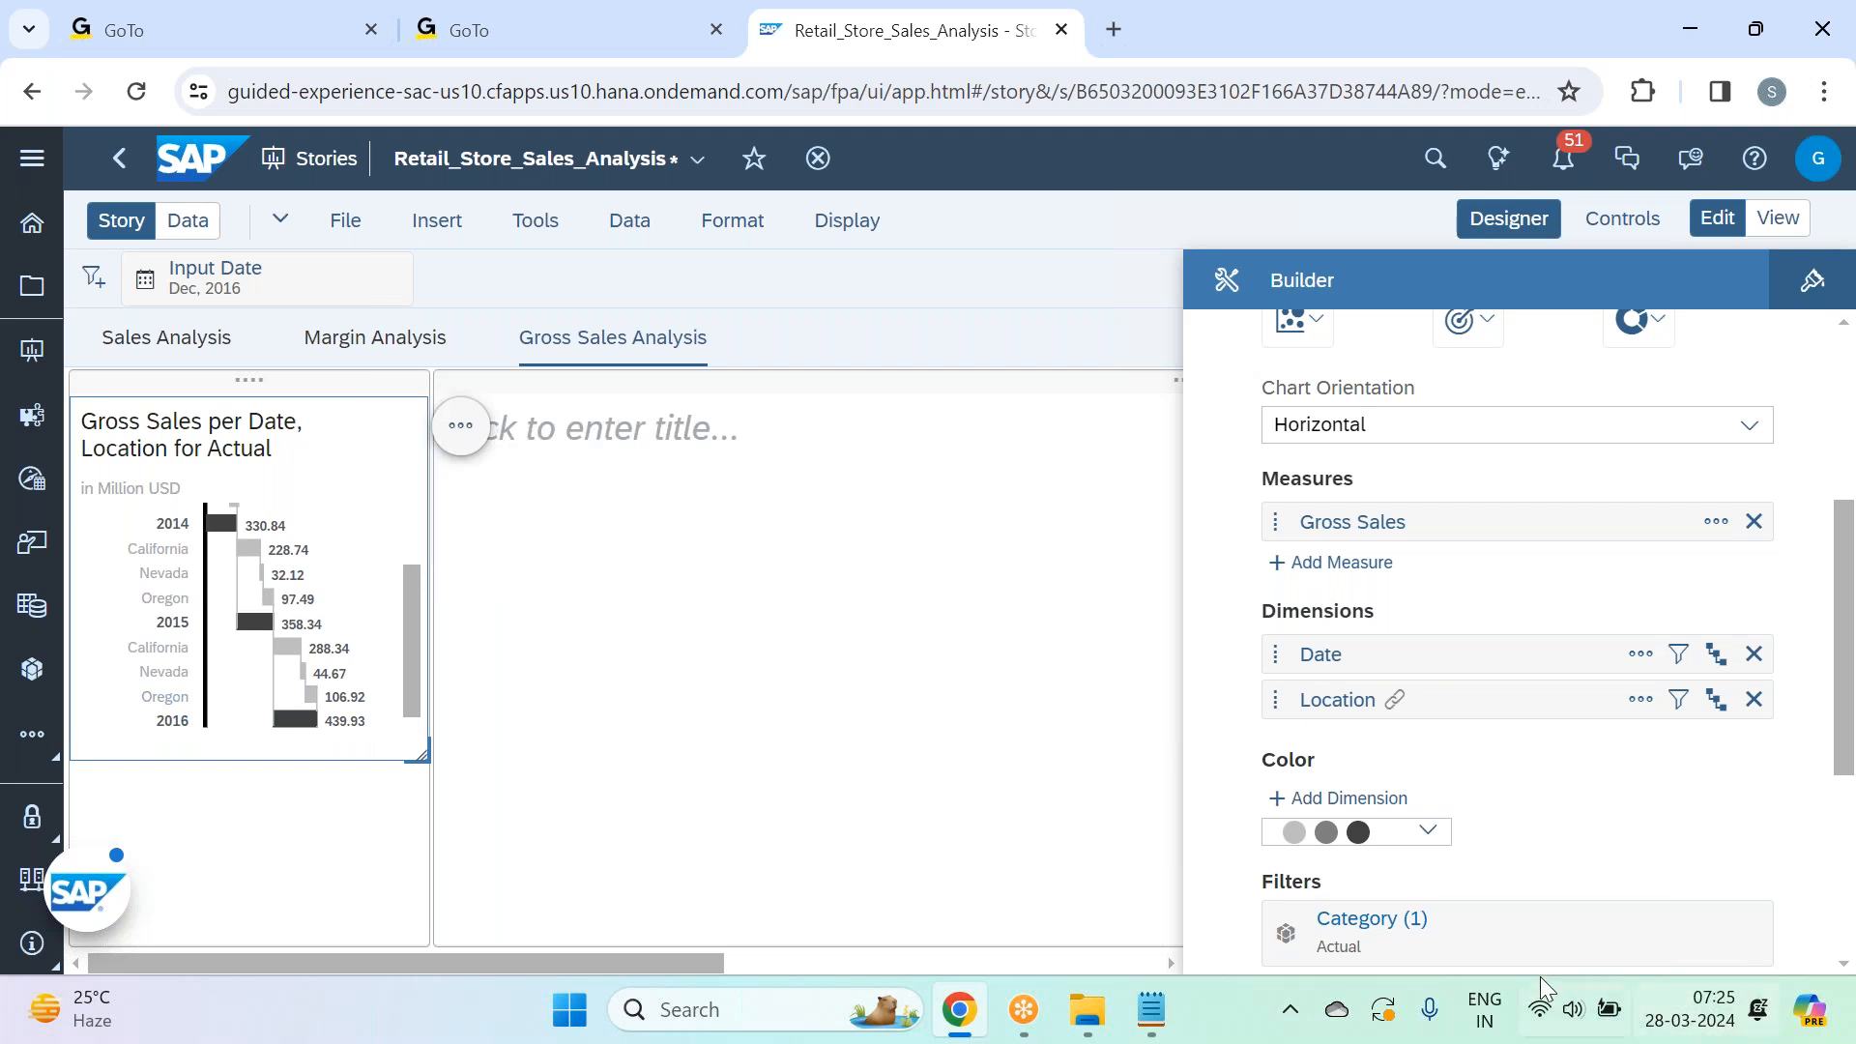
click(1428, 830)
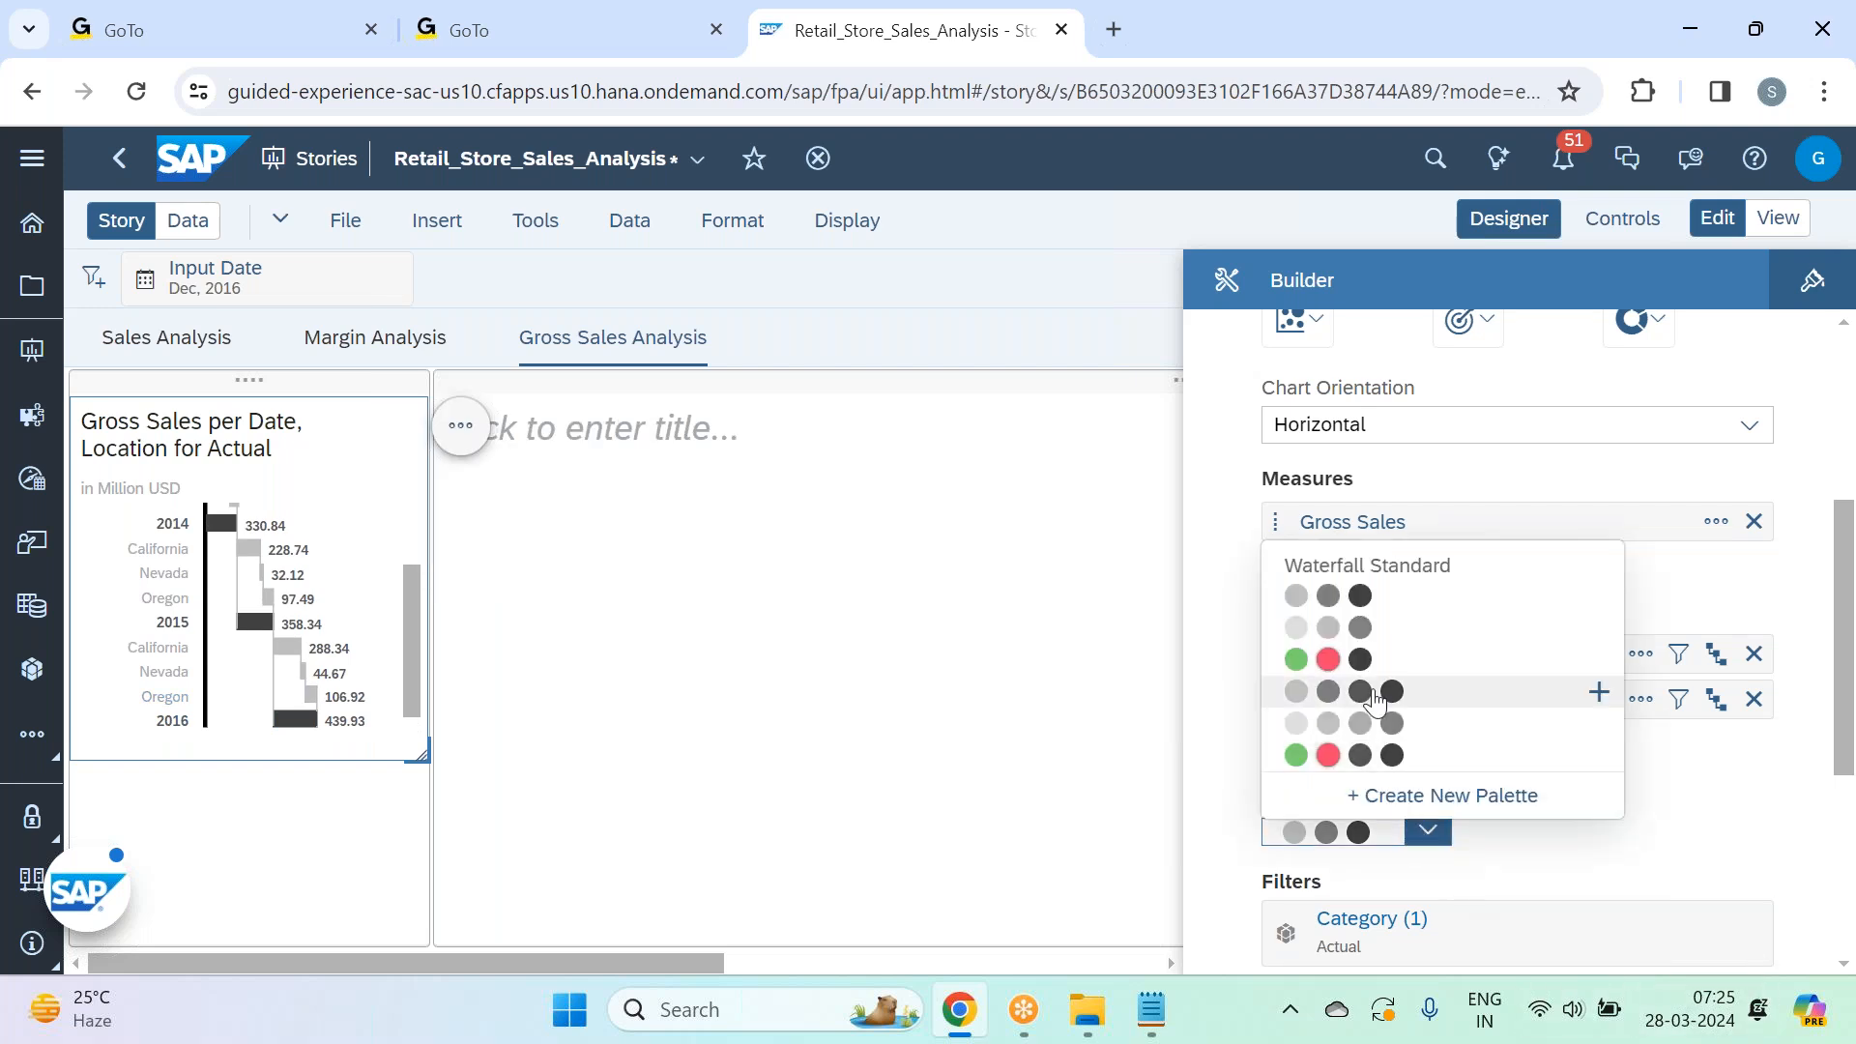
click(1365, 660)
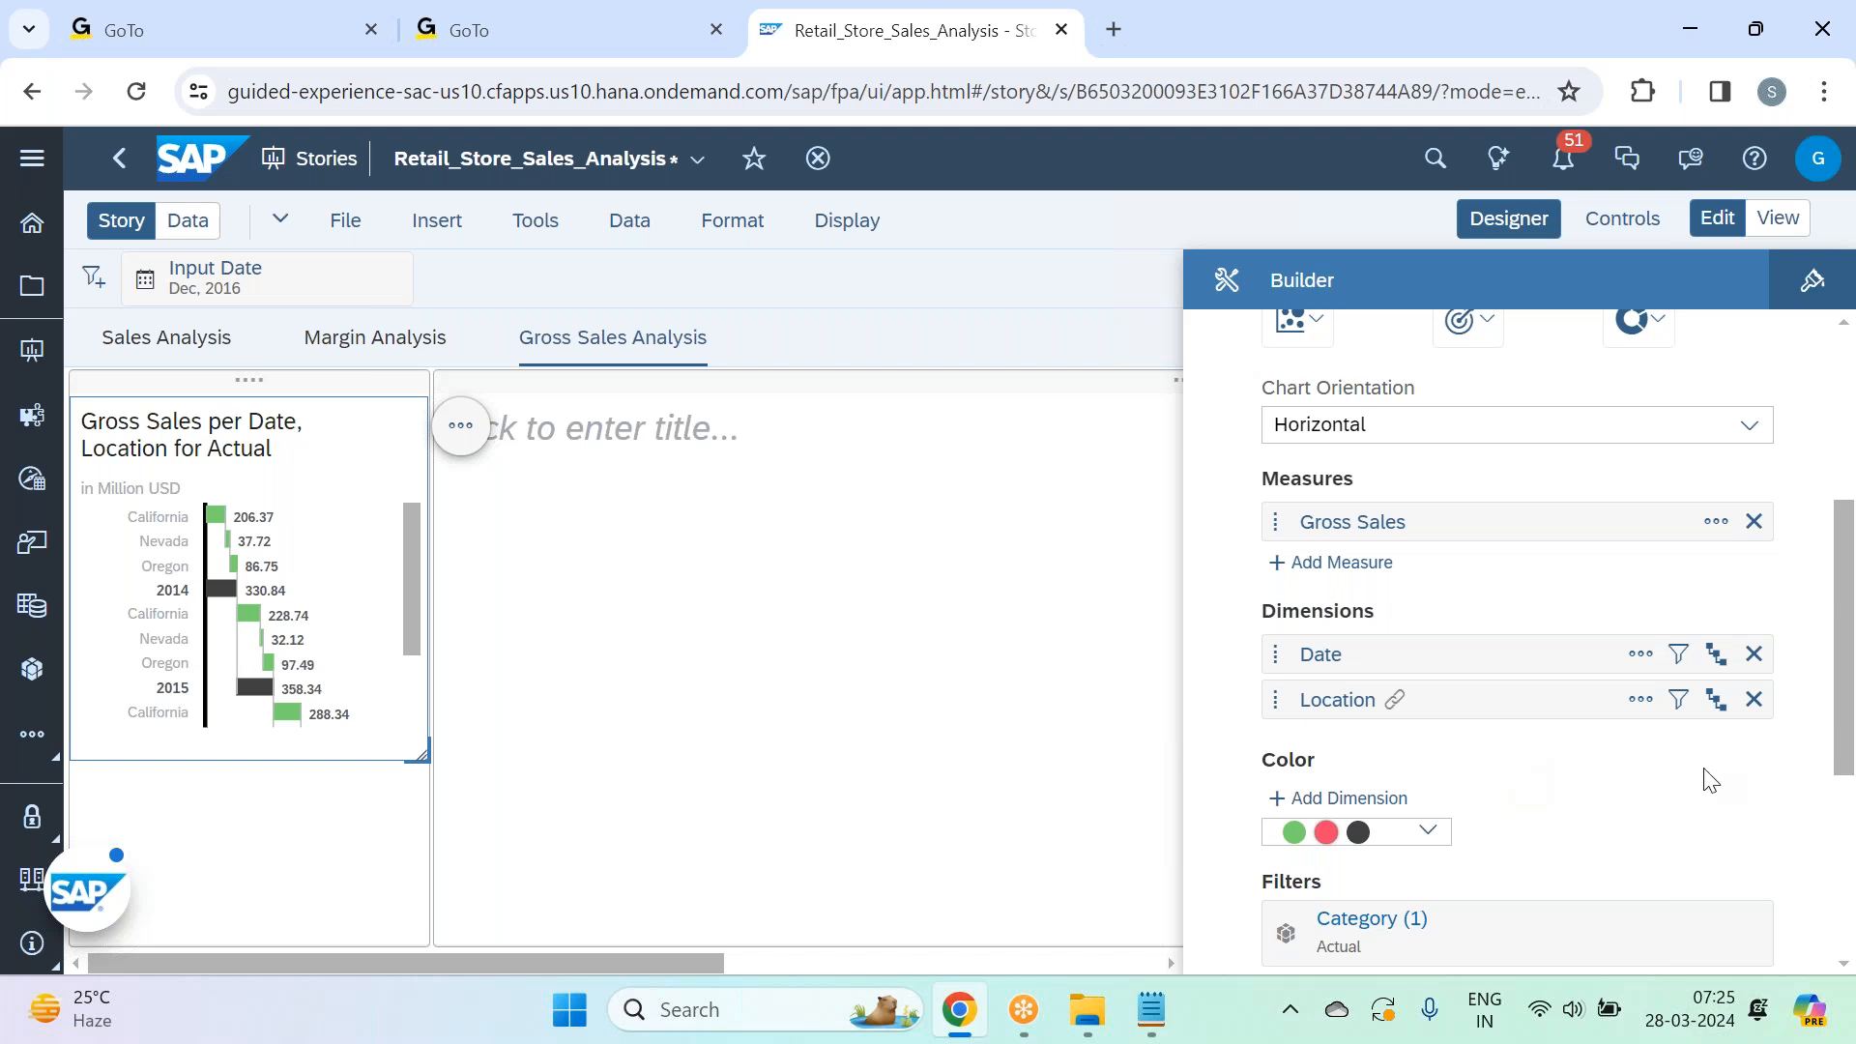
Give the waterfall chart widget a border on all sides with a line width of 2.
scroll(1709, 779, down, 4)
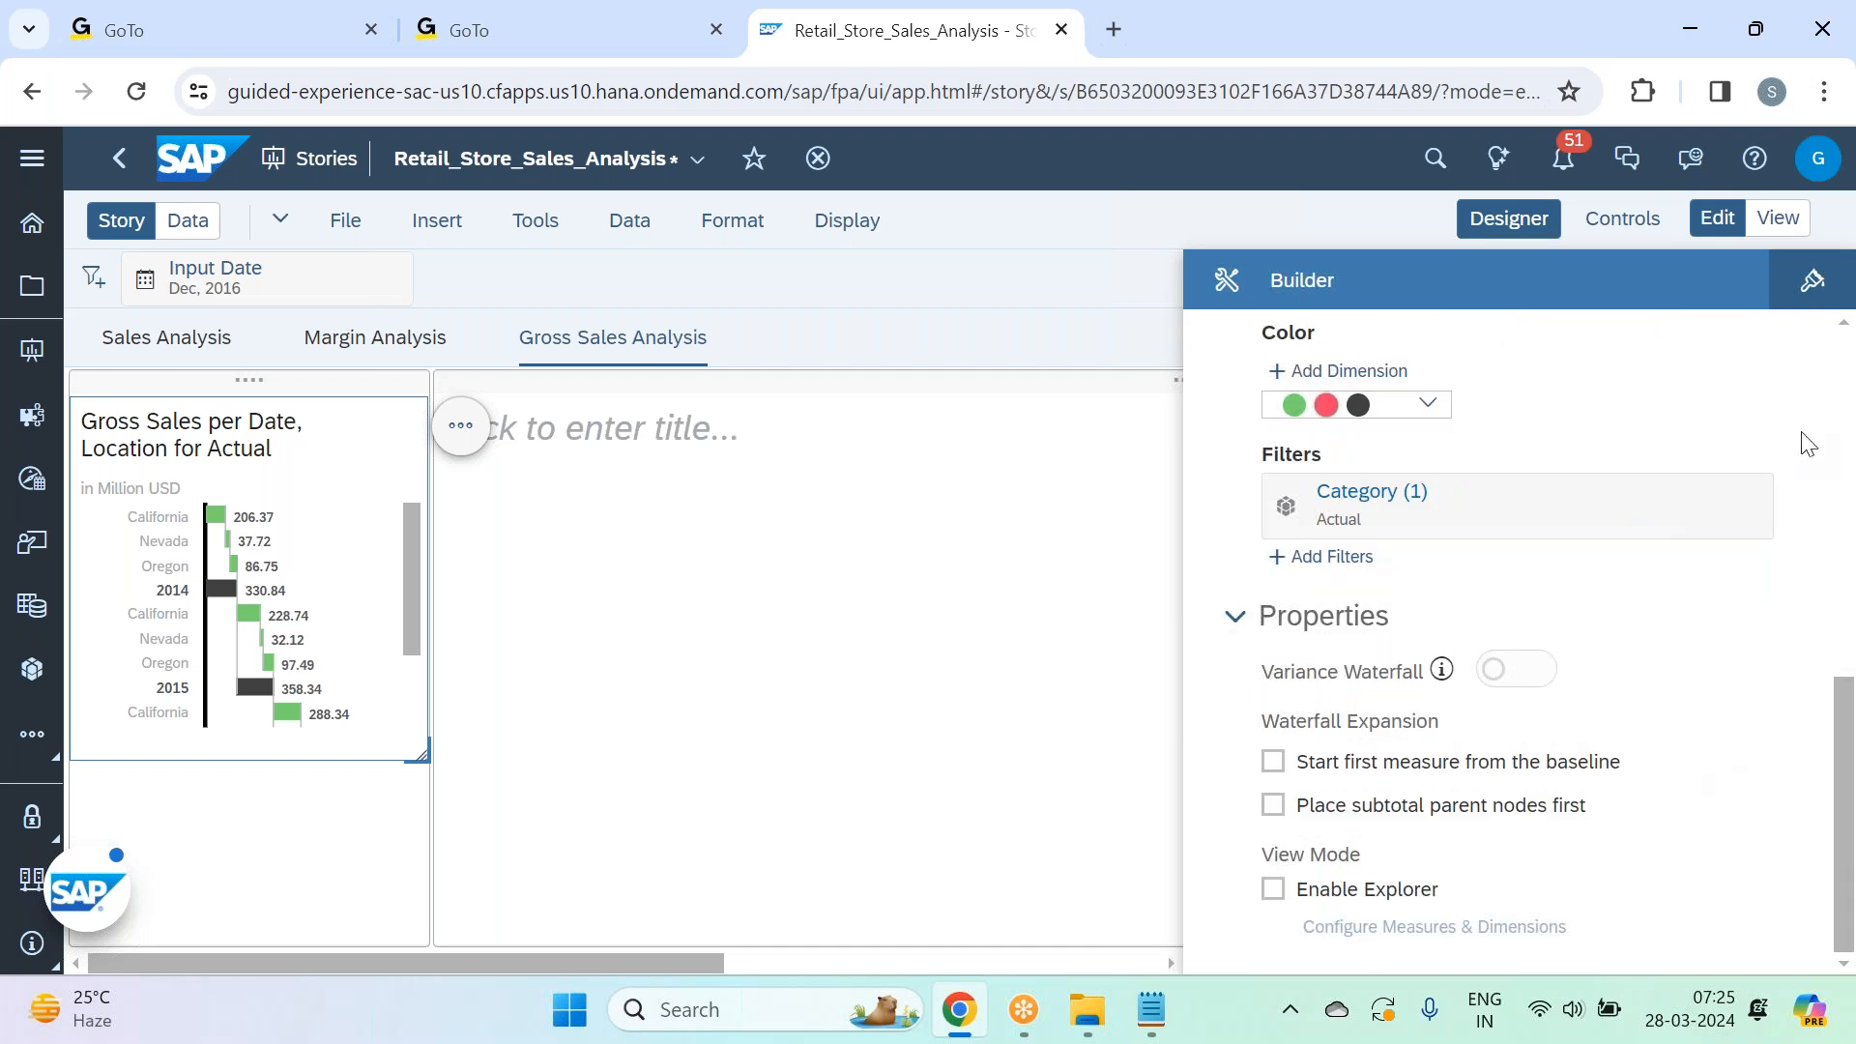
click(1809, 280)
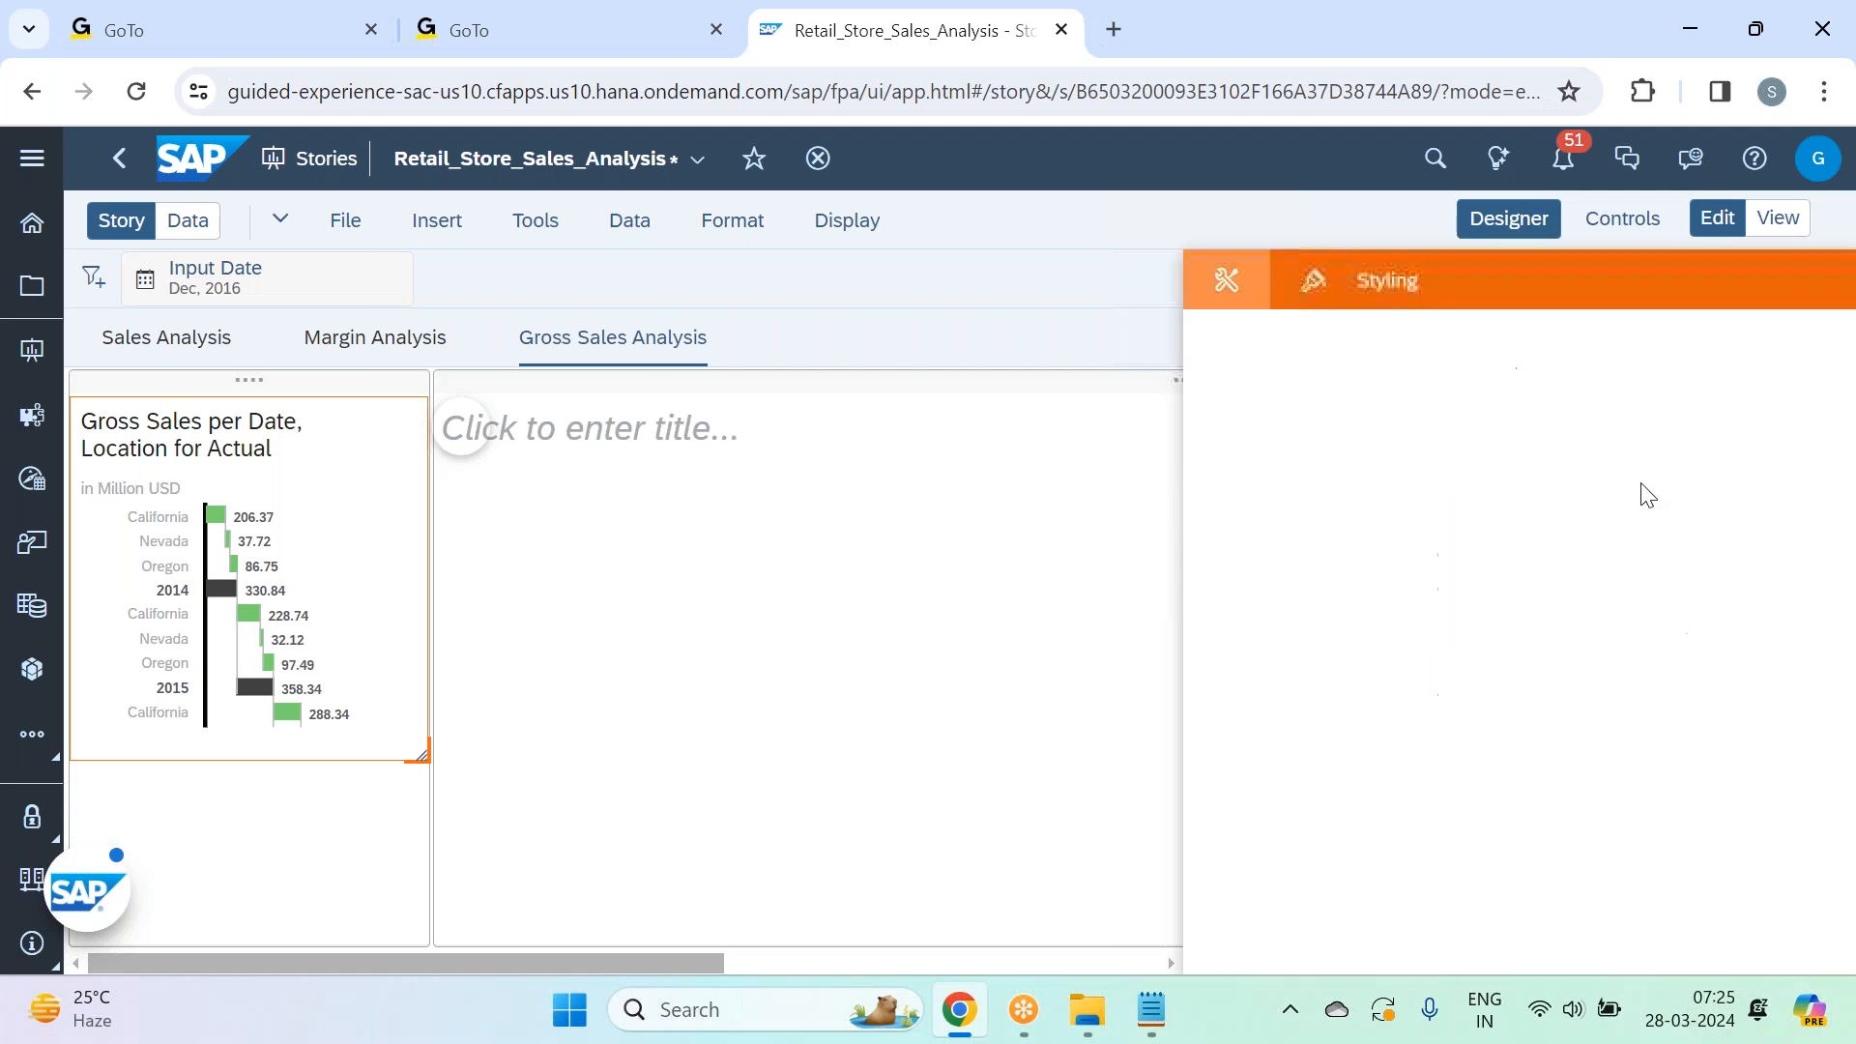
click(1769, 674)
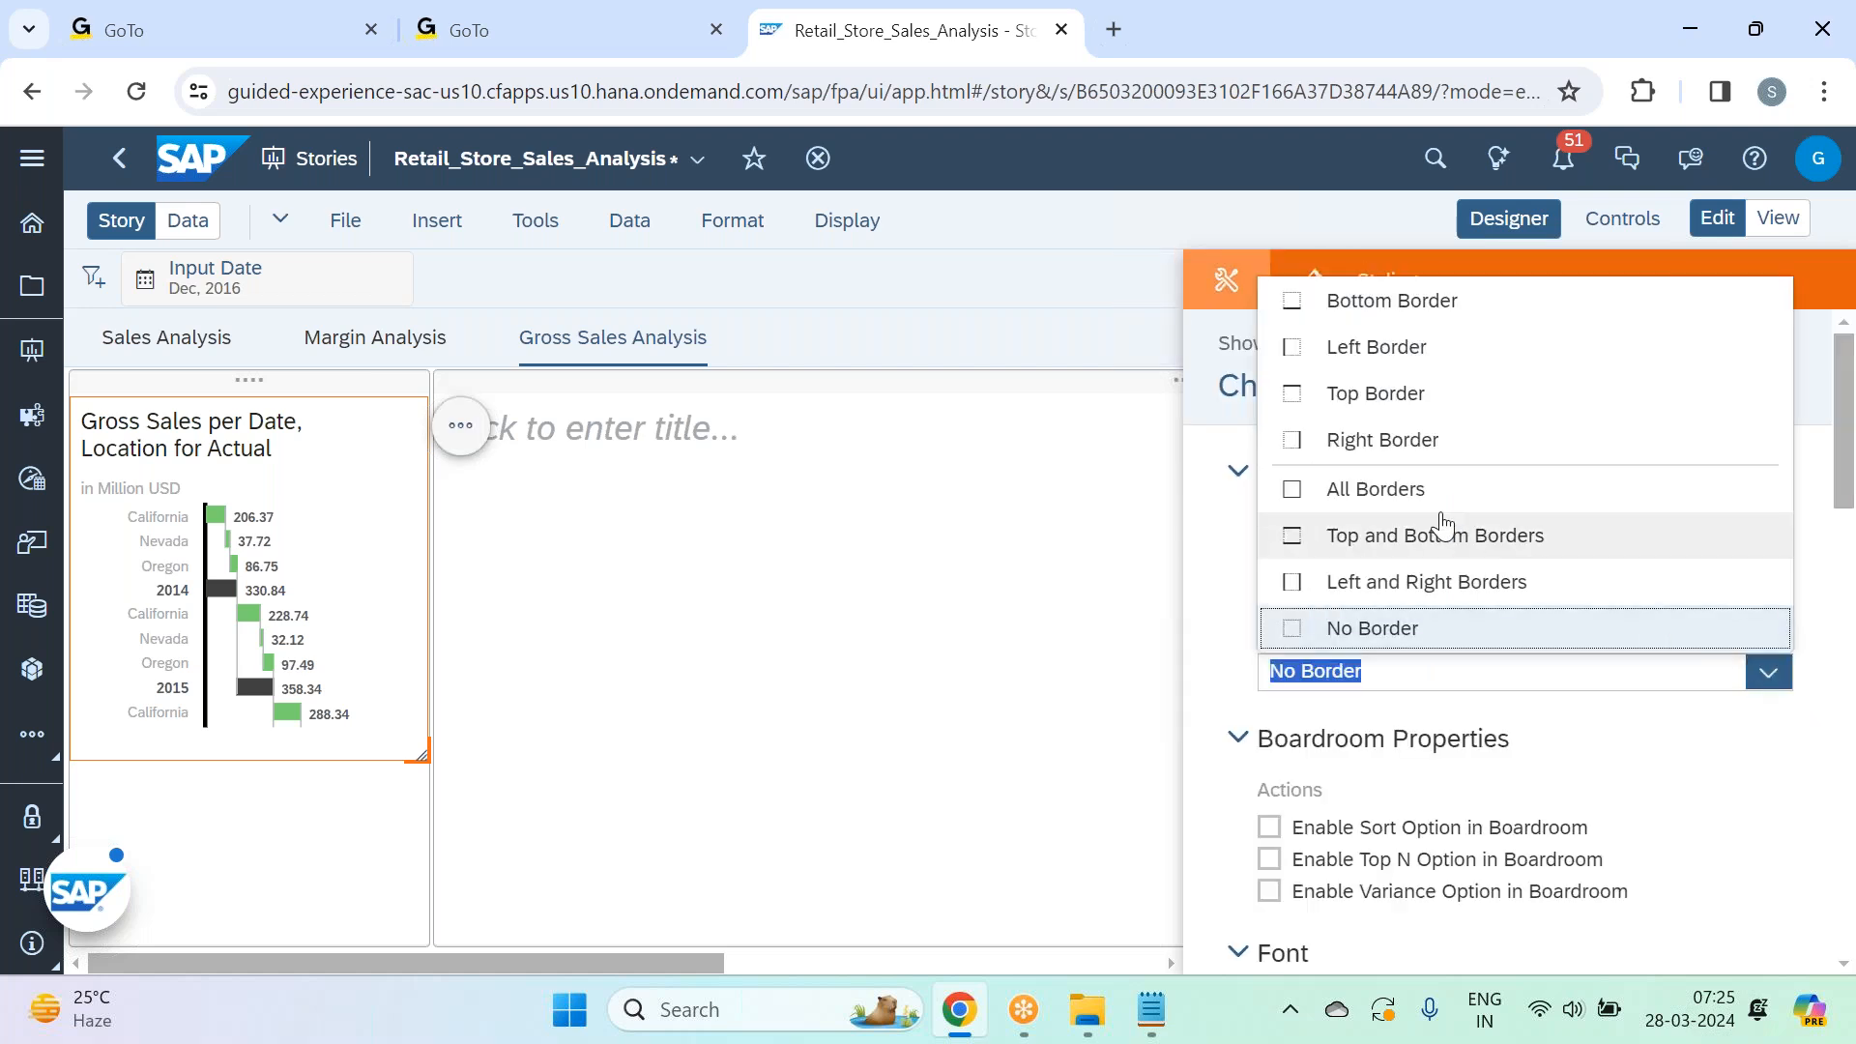
click(1431, 514)
click(1752, 769)
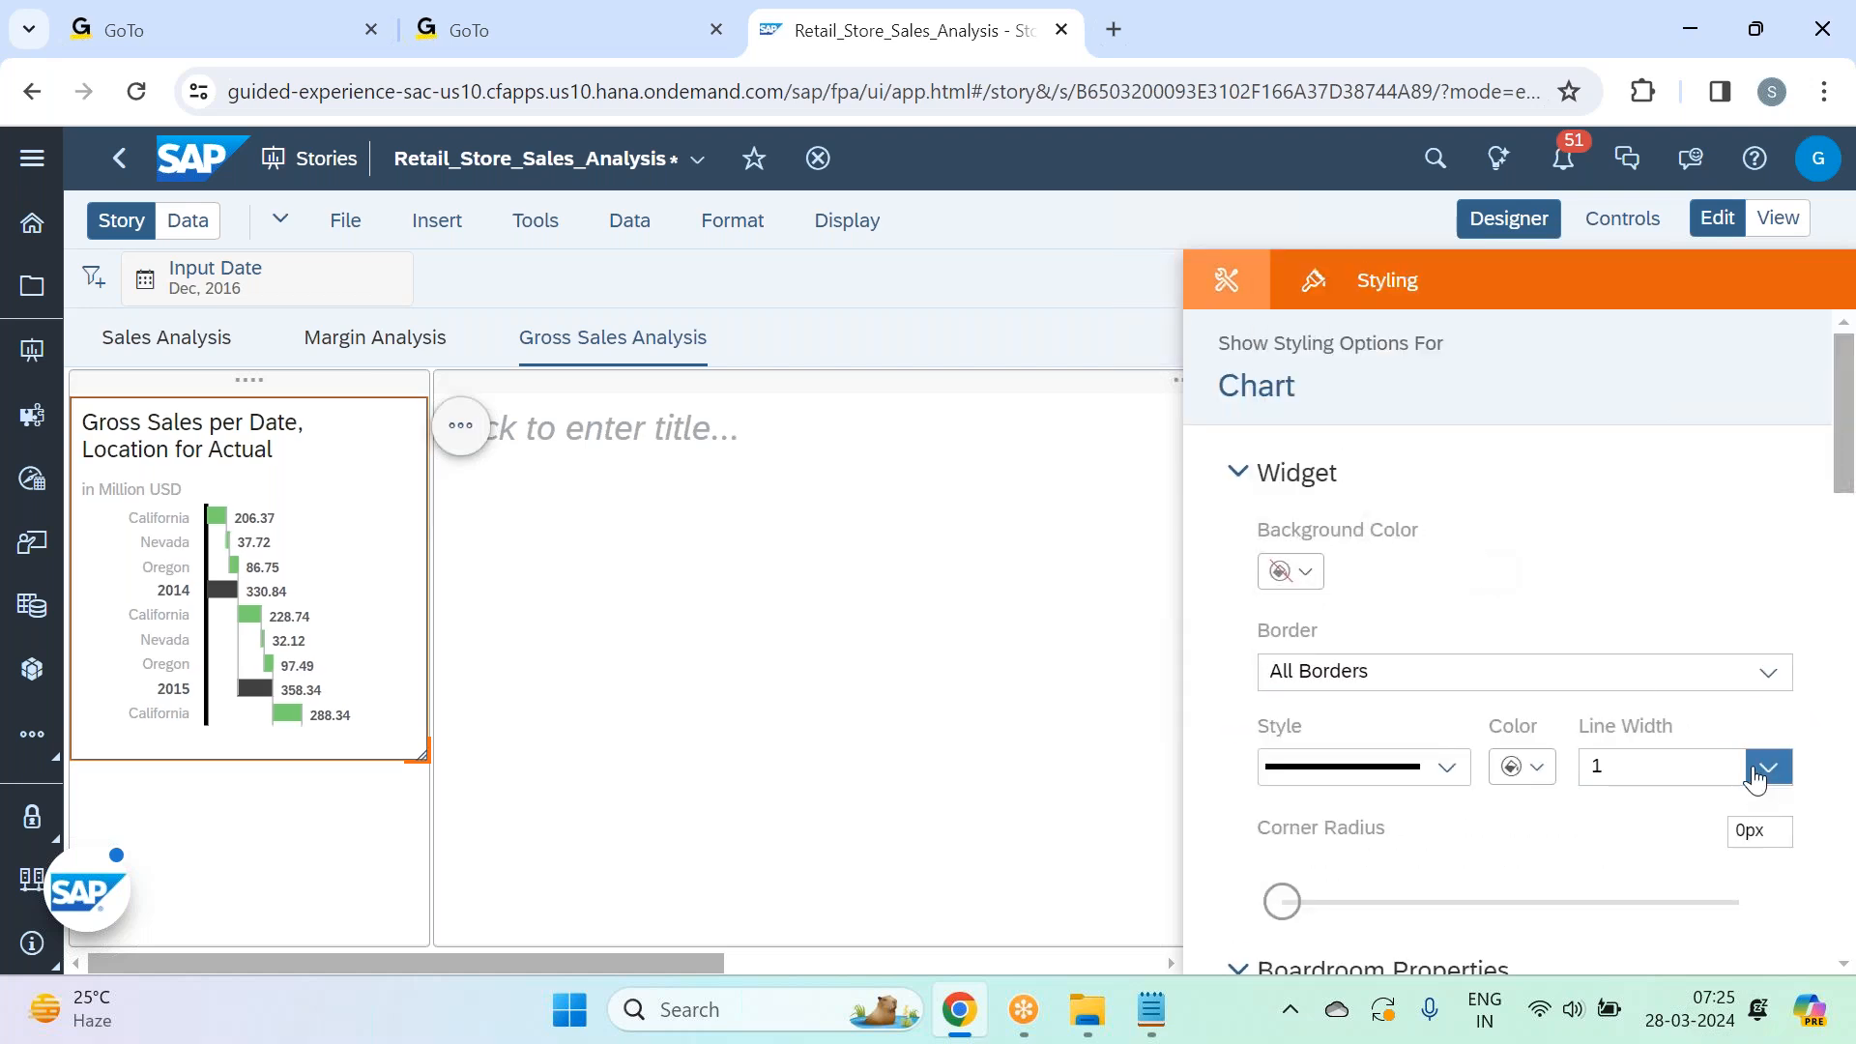
click(1607, 461)
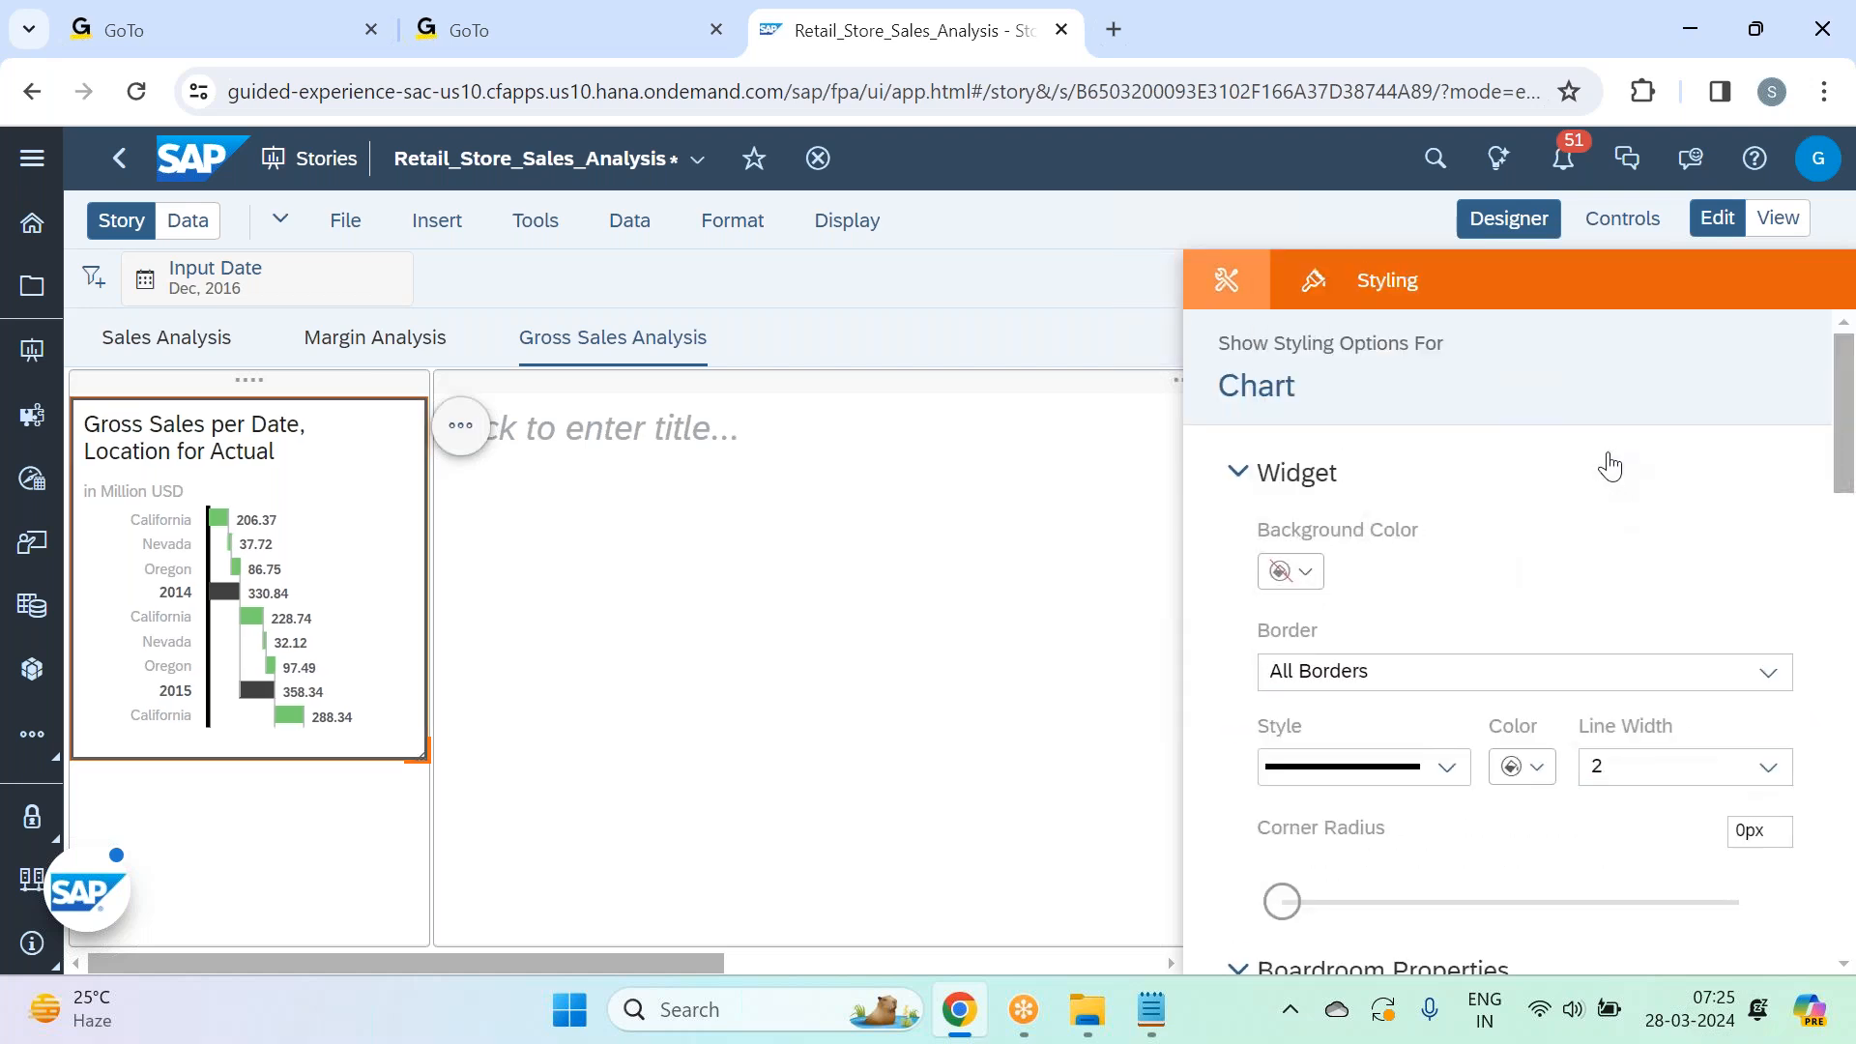
click(1503, 222)
Shorten the waterfall chart's title to "Sales per Date, Location".
double_click(316, 464)
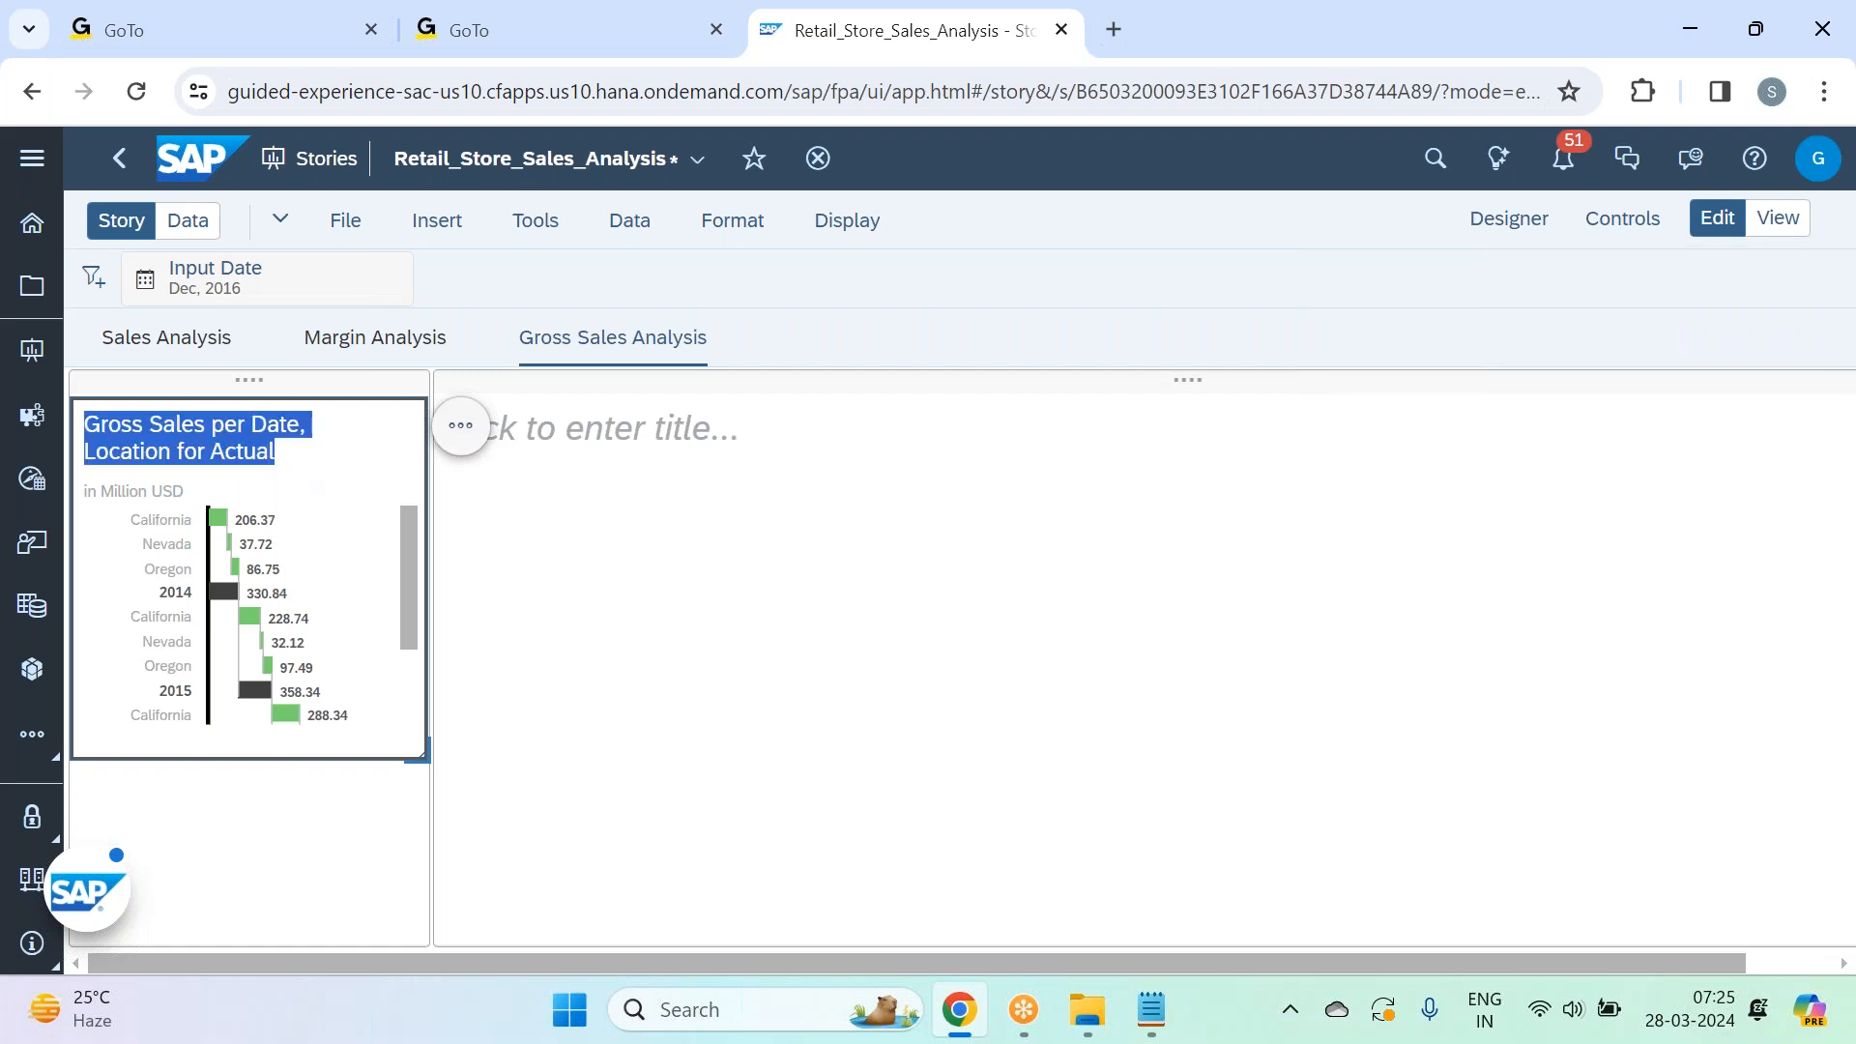
click(282, 454)
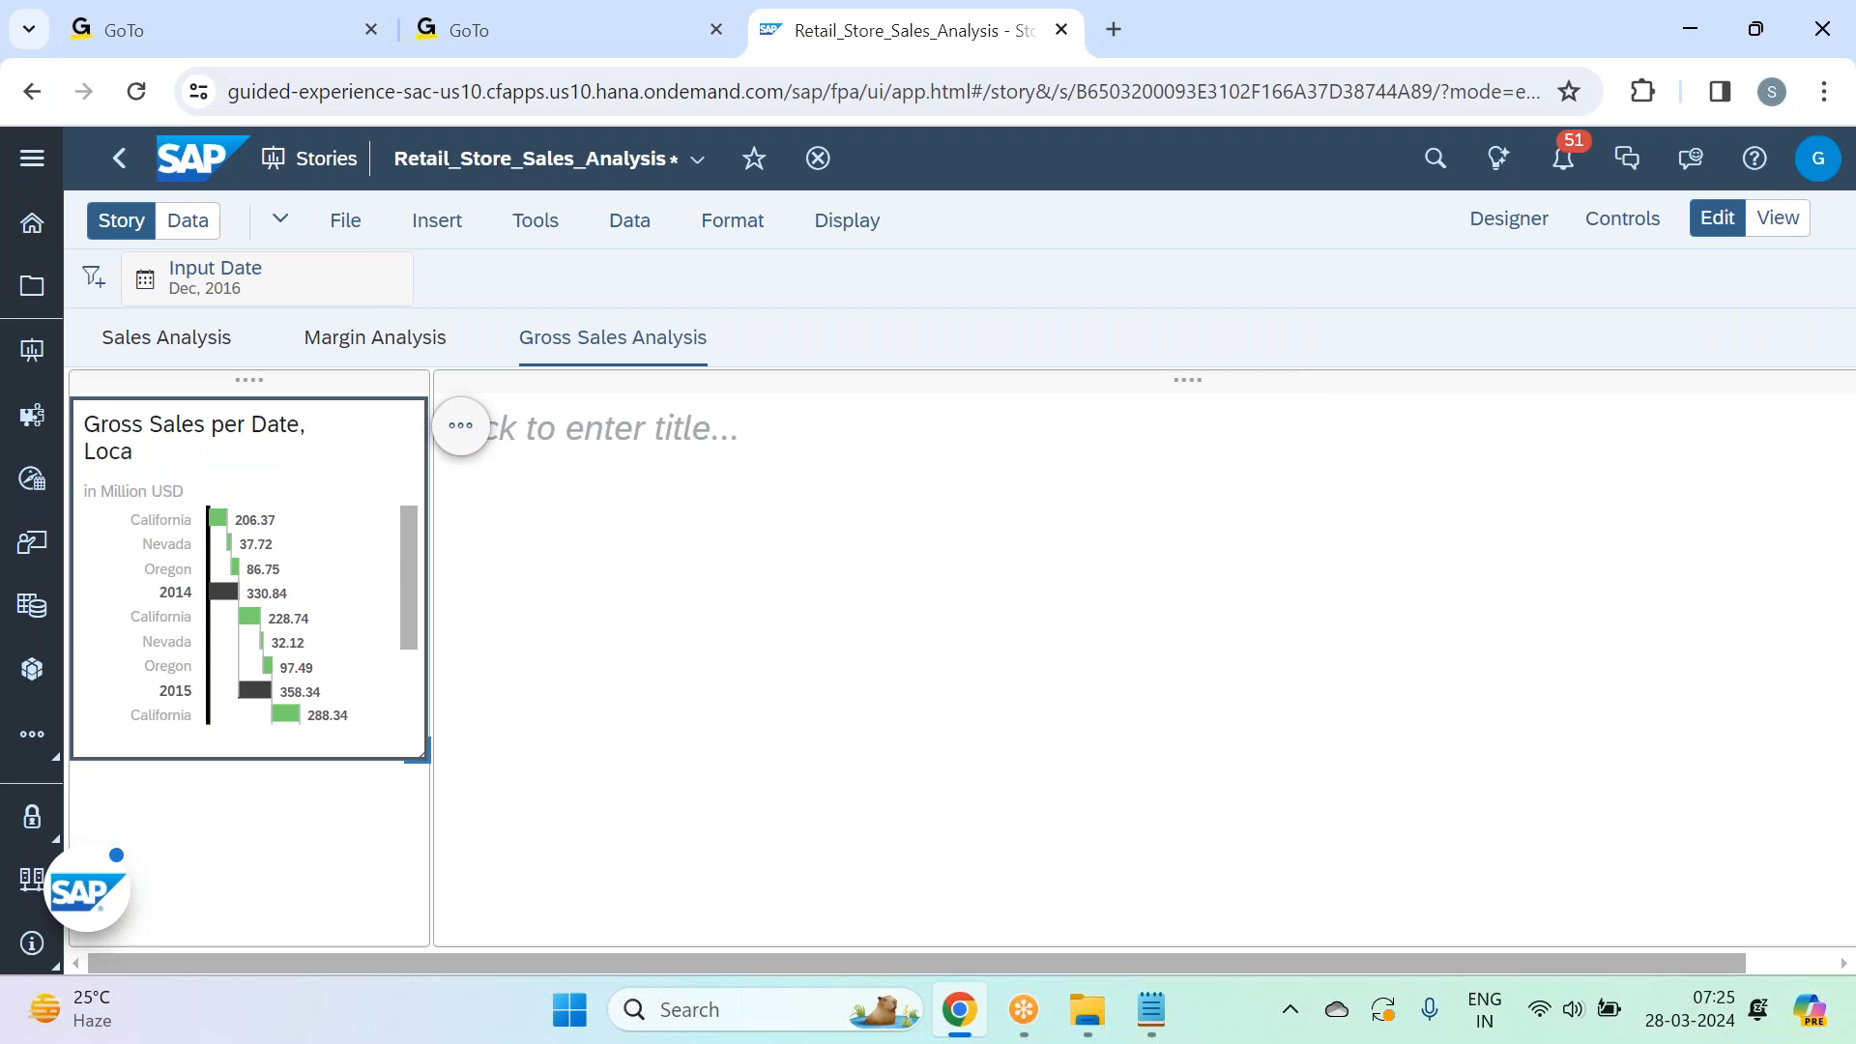
key(BackSpace)
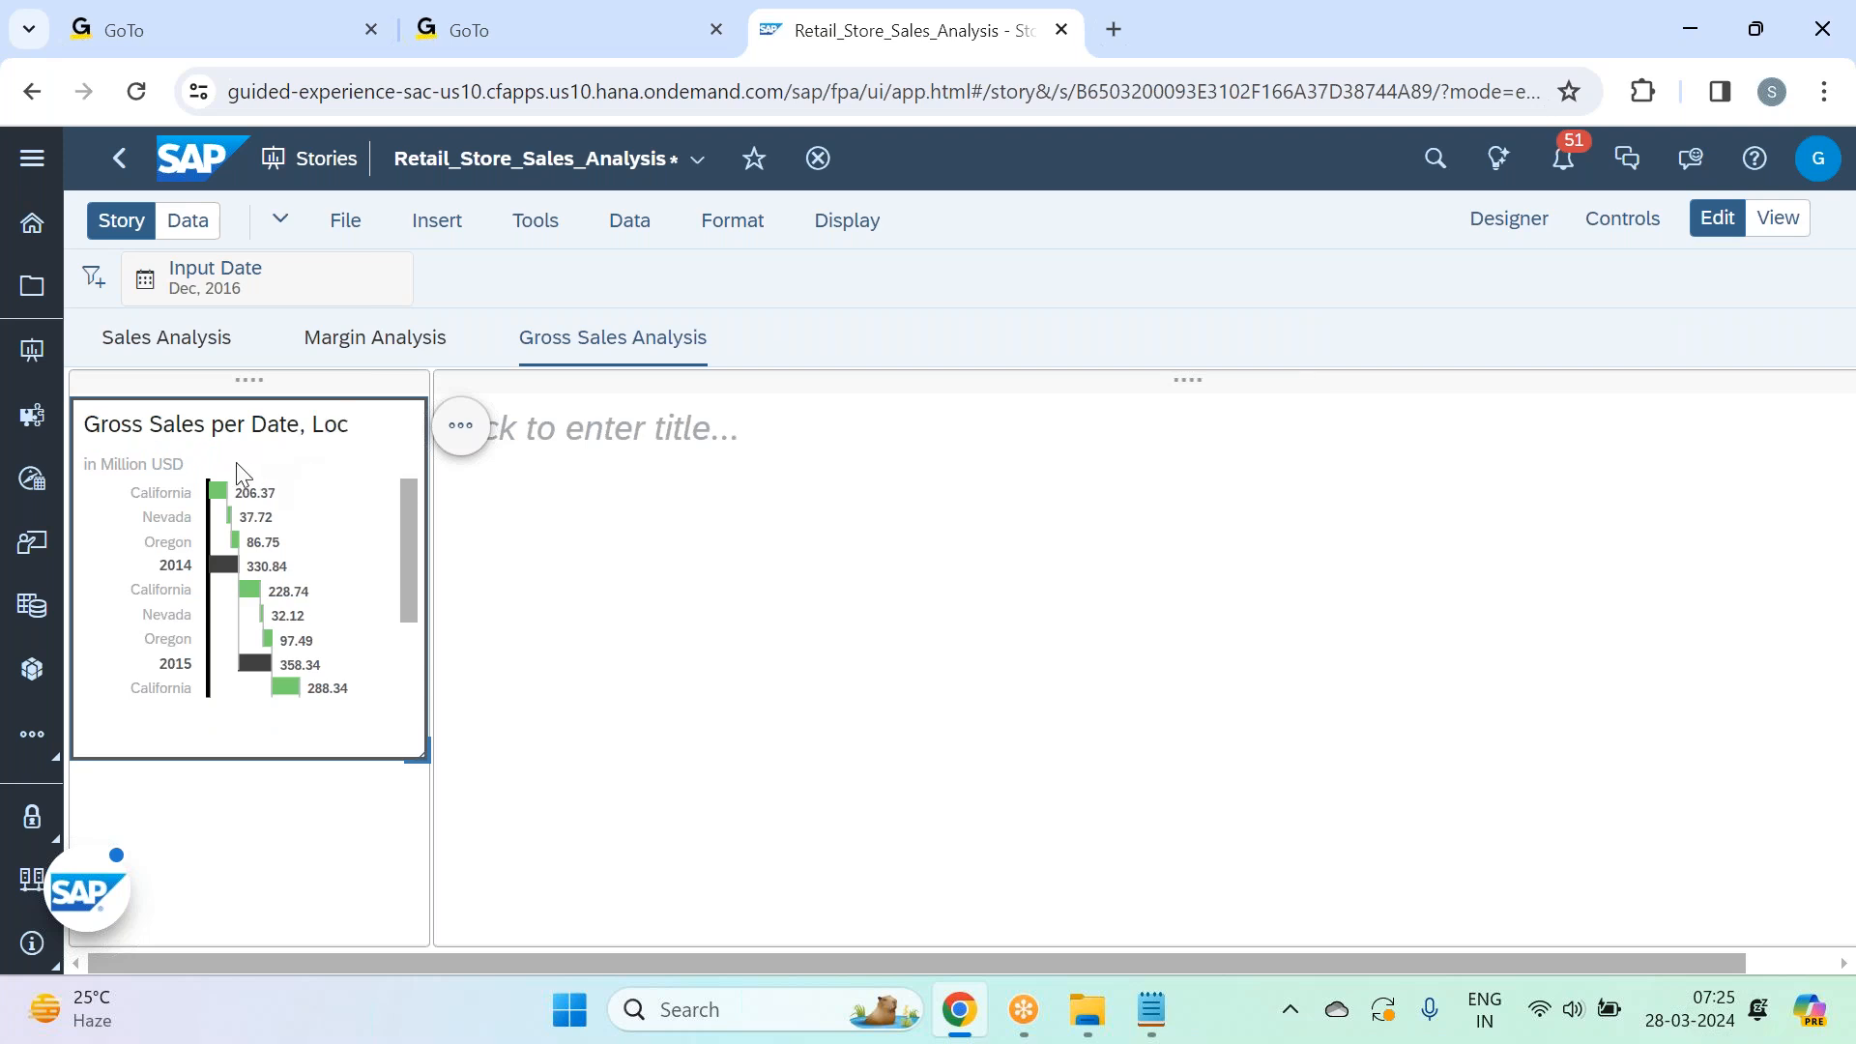
key(BackSpace)
key(BackSpace)
key(BackSpace)
key(BackSpace)
key(BackSpace)
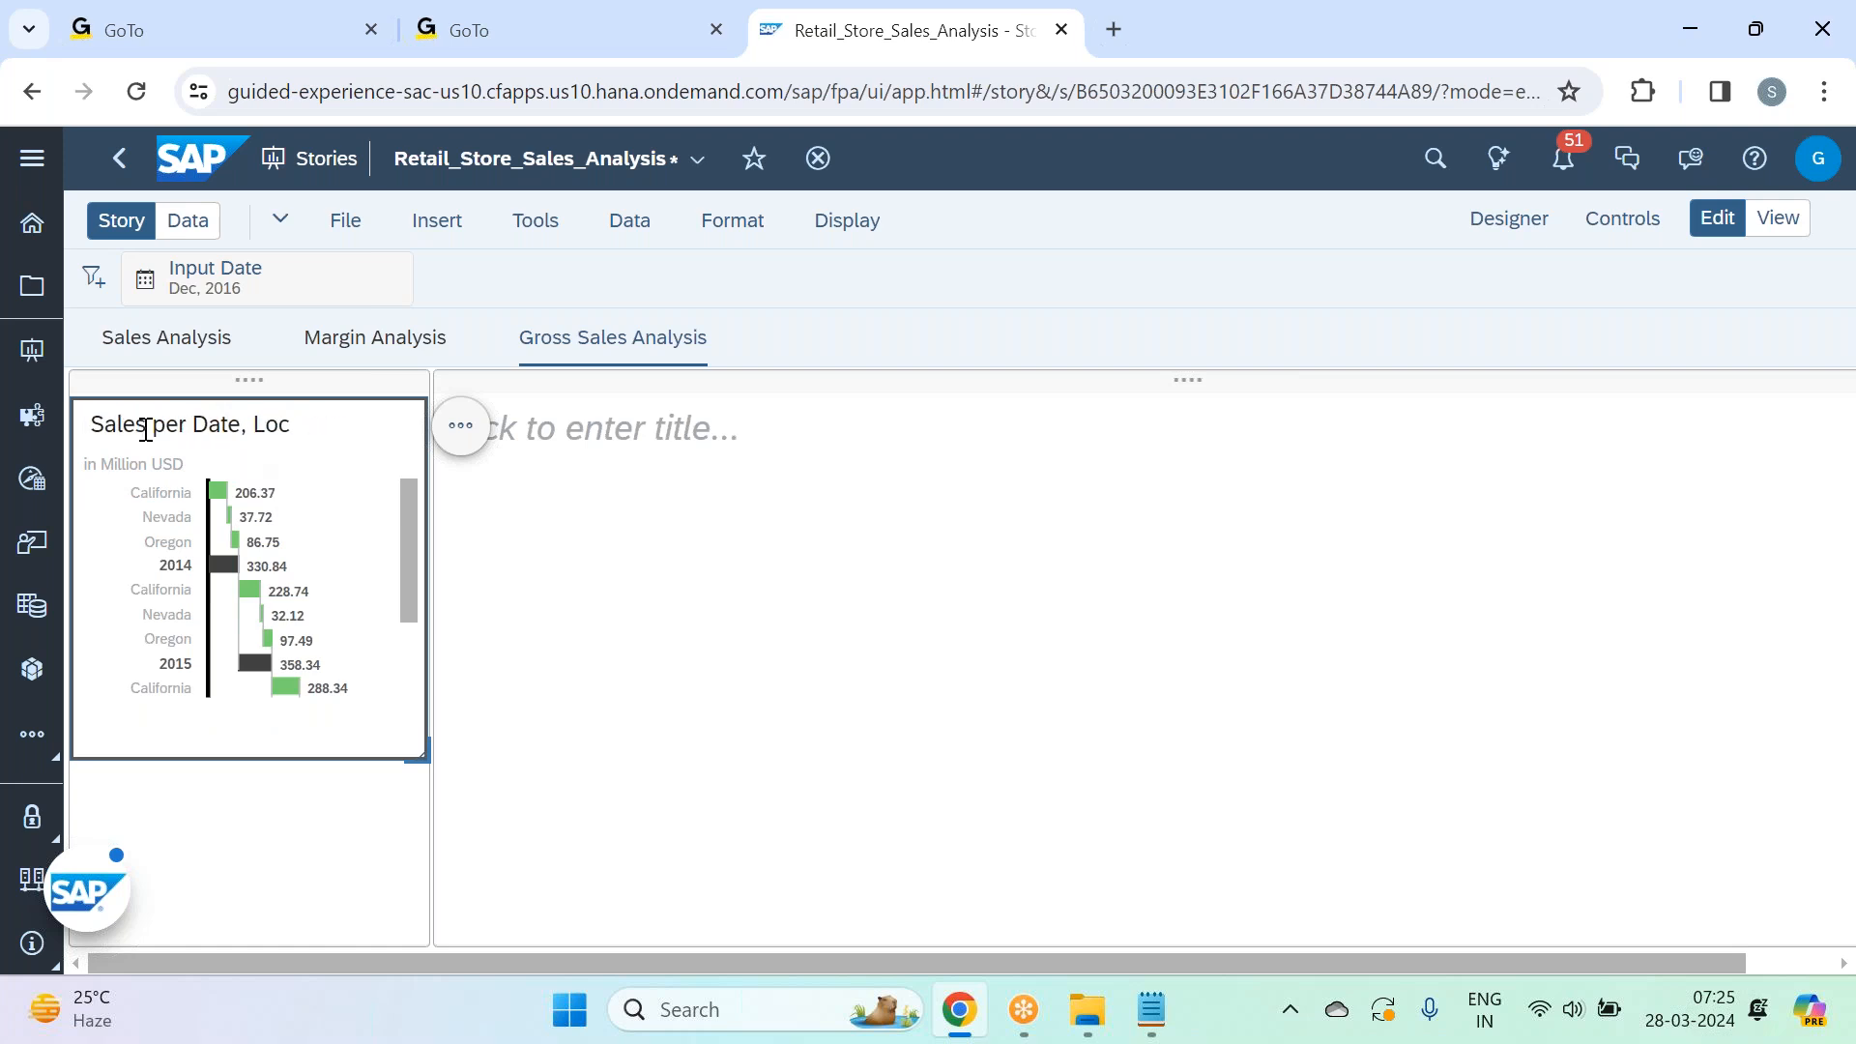
key(BackSpace)
click(299, 432)
text(ation)
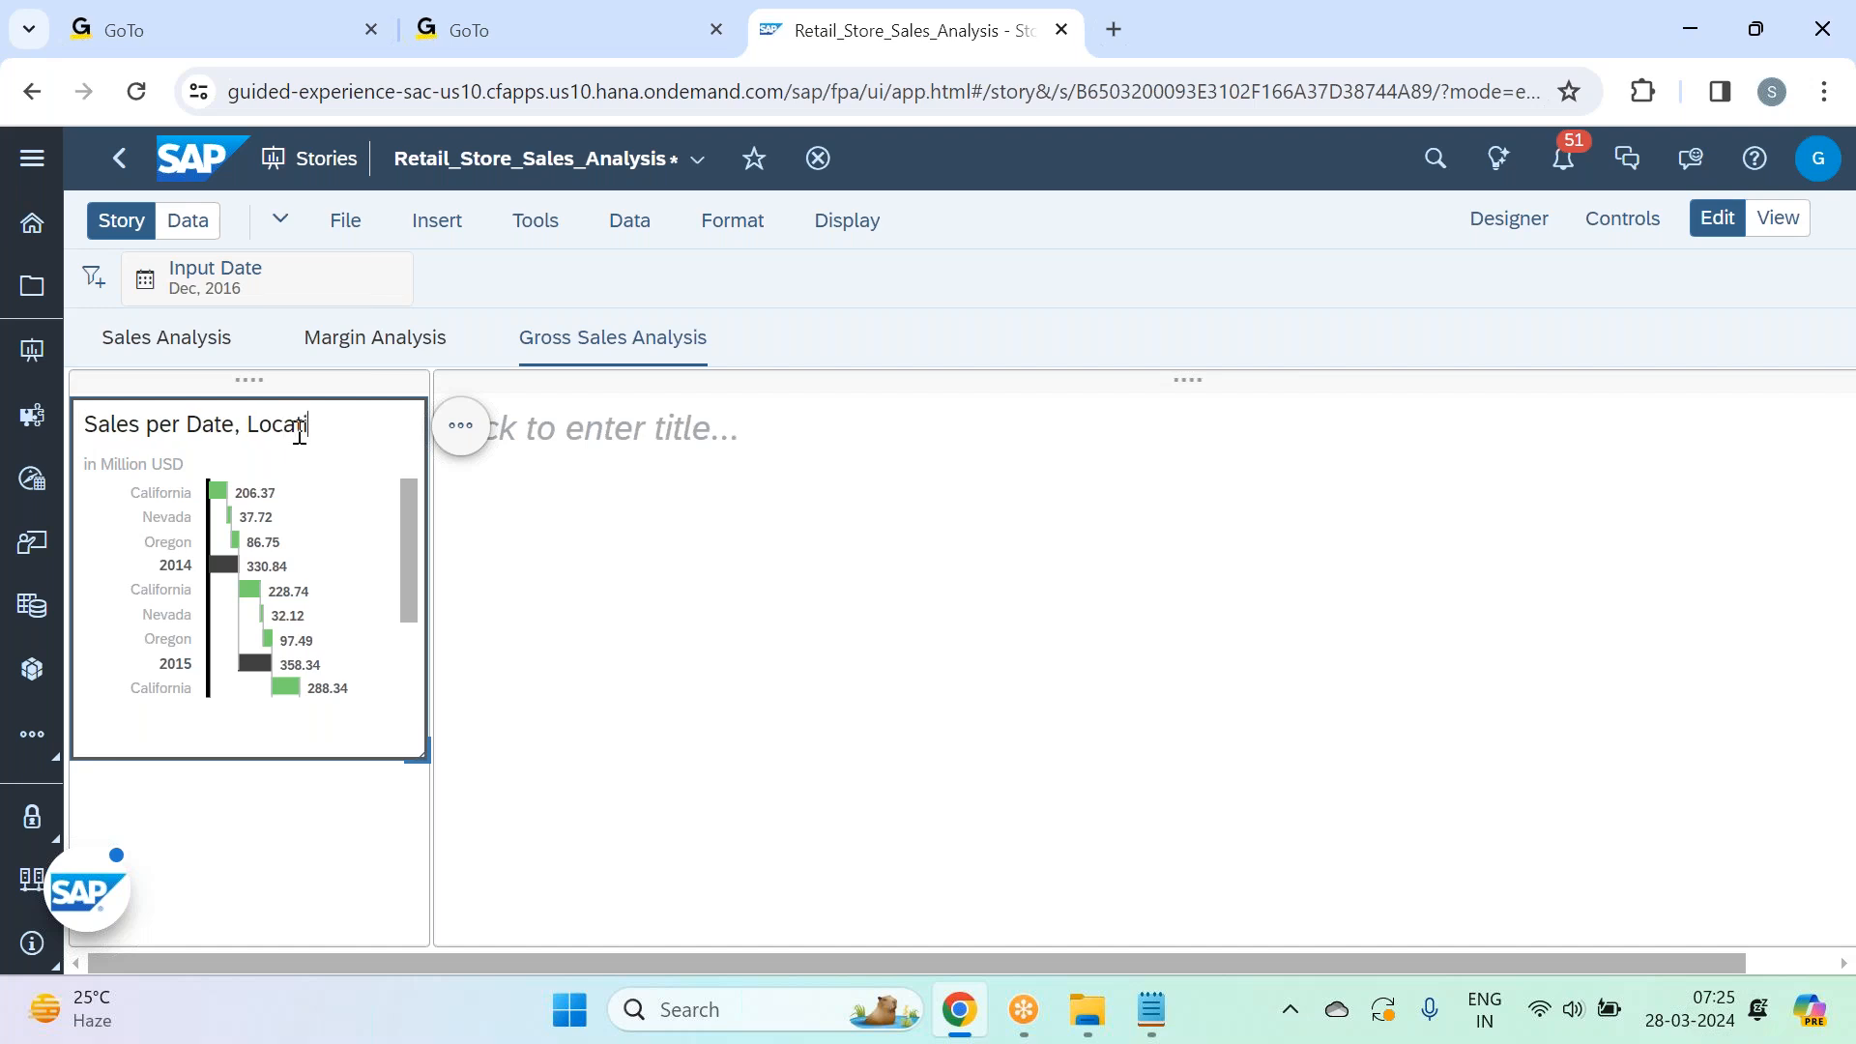
click(663, 833)
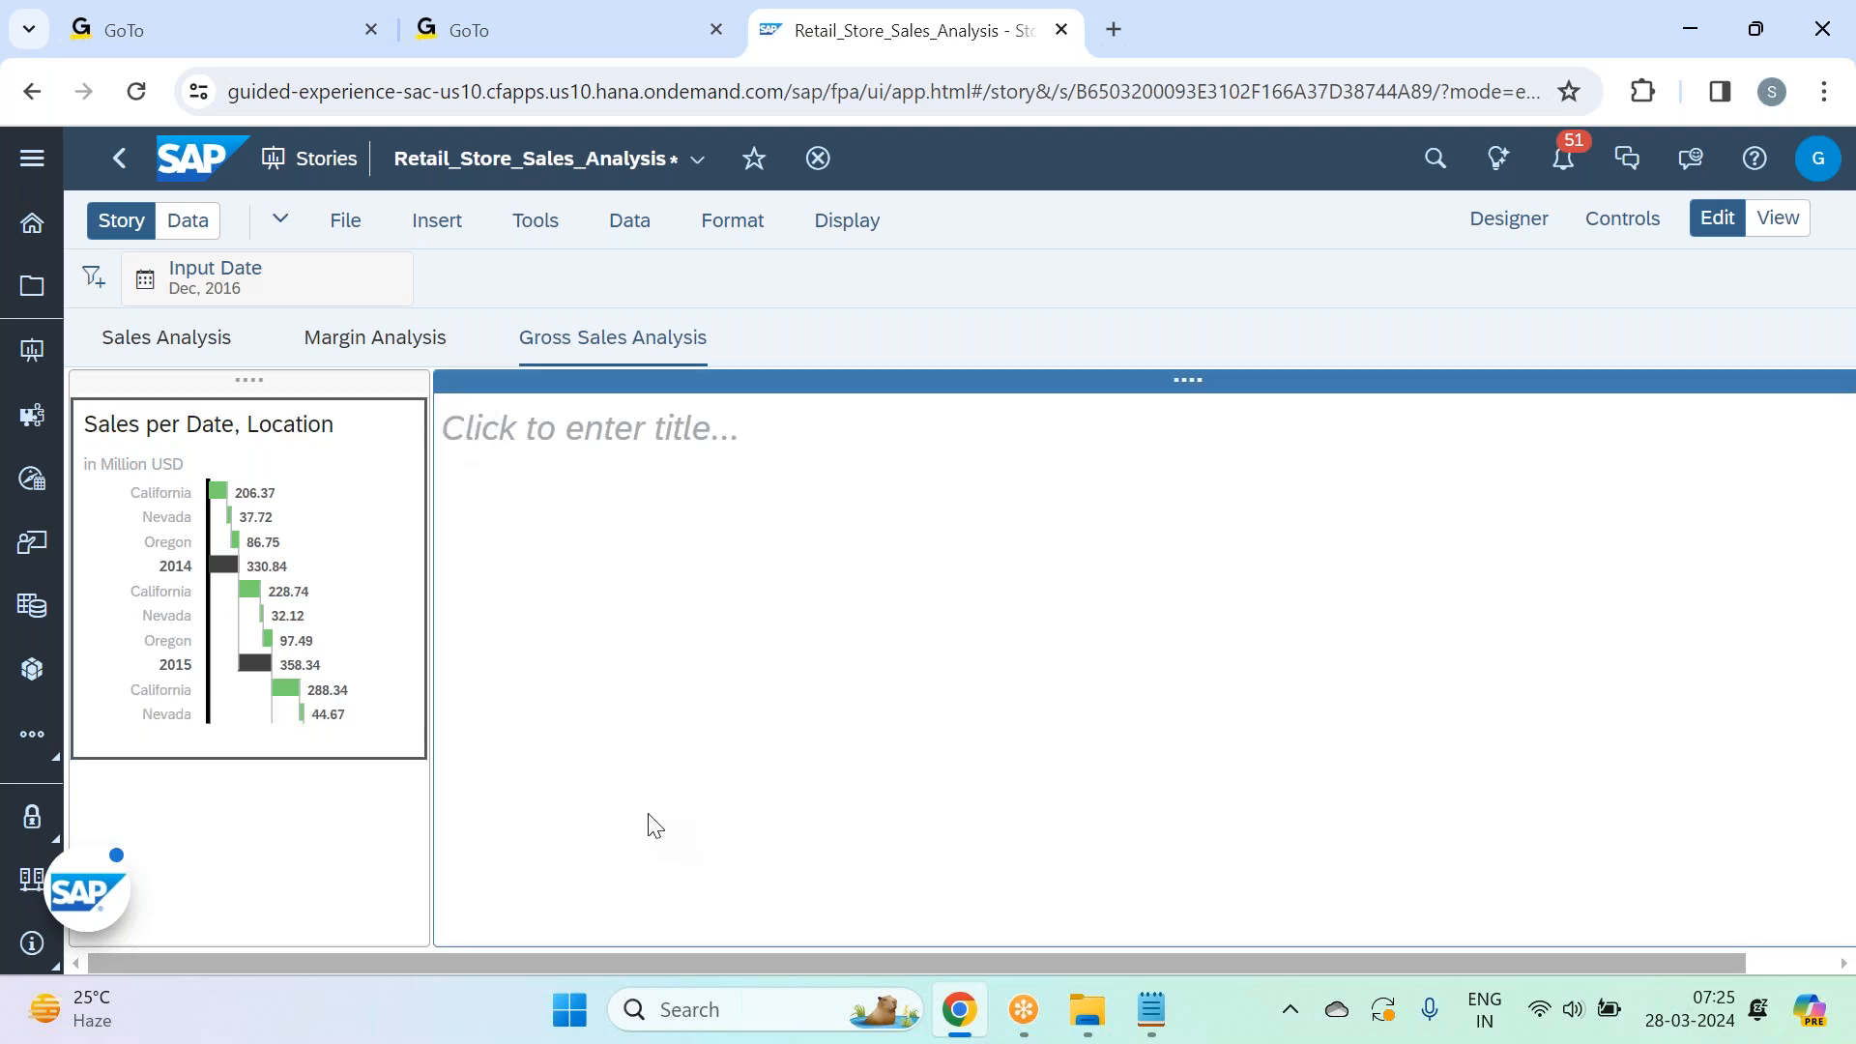
Make the waterfall chart slightly taller and check its bars down to the overall total.
scroll(319, 568, down, 2)
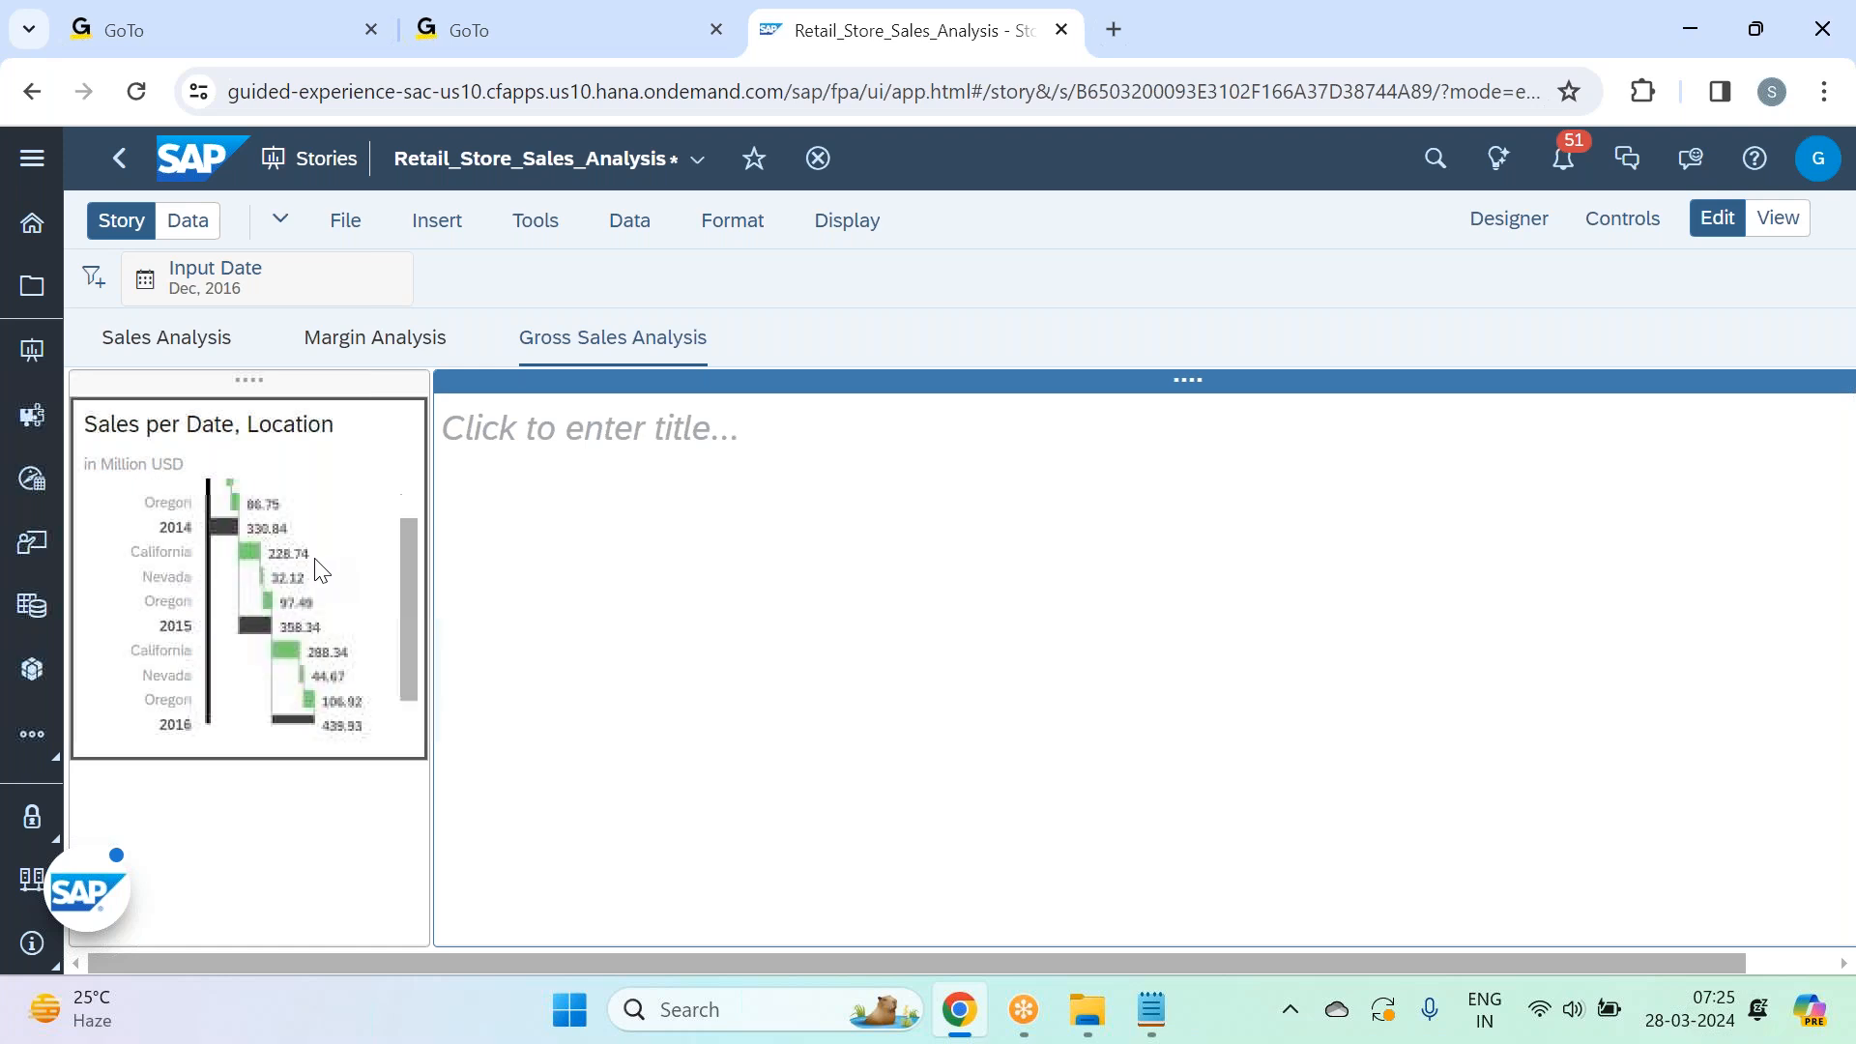
scroll(319, 568, up, 1)
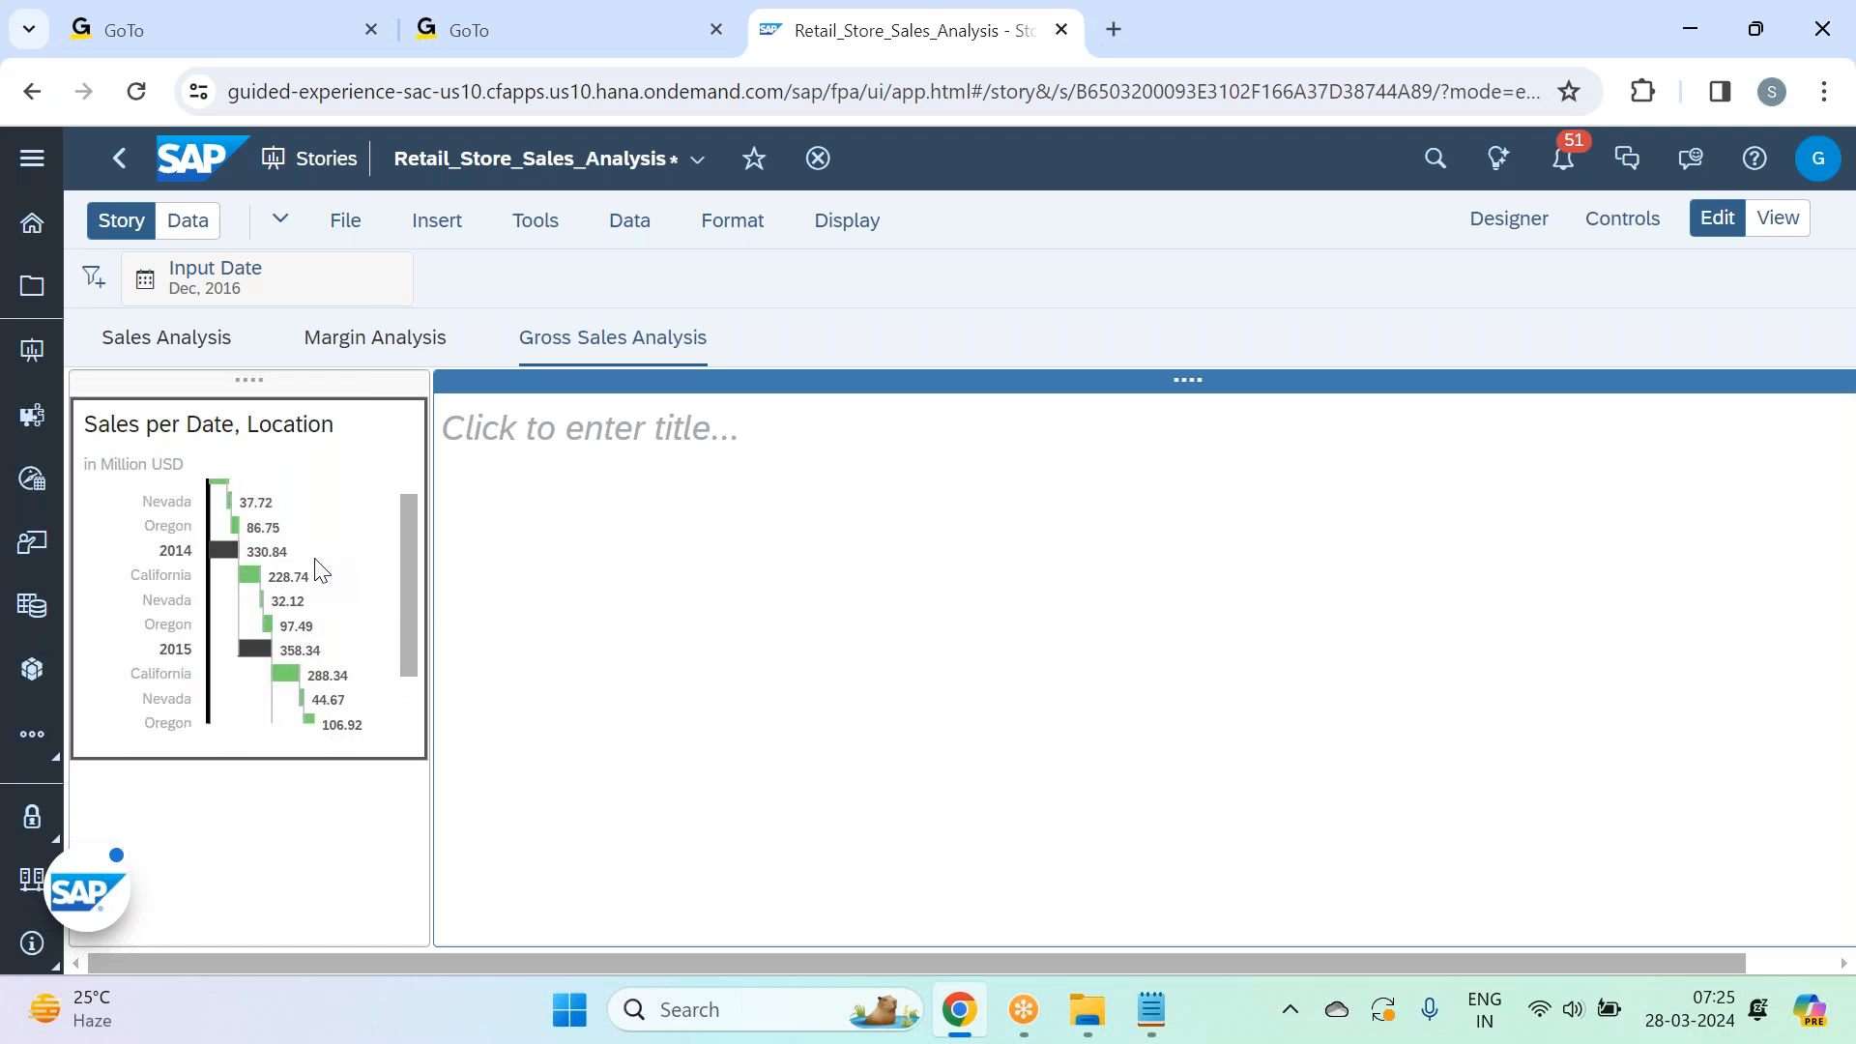
click(418, 742)
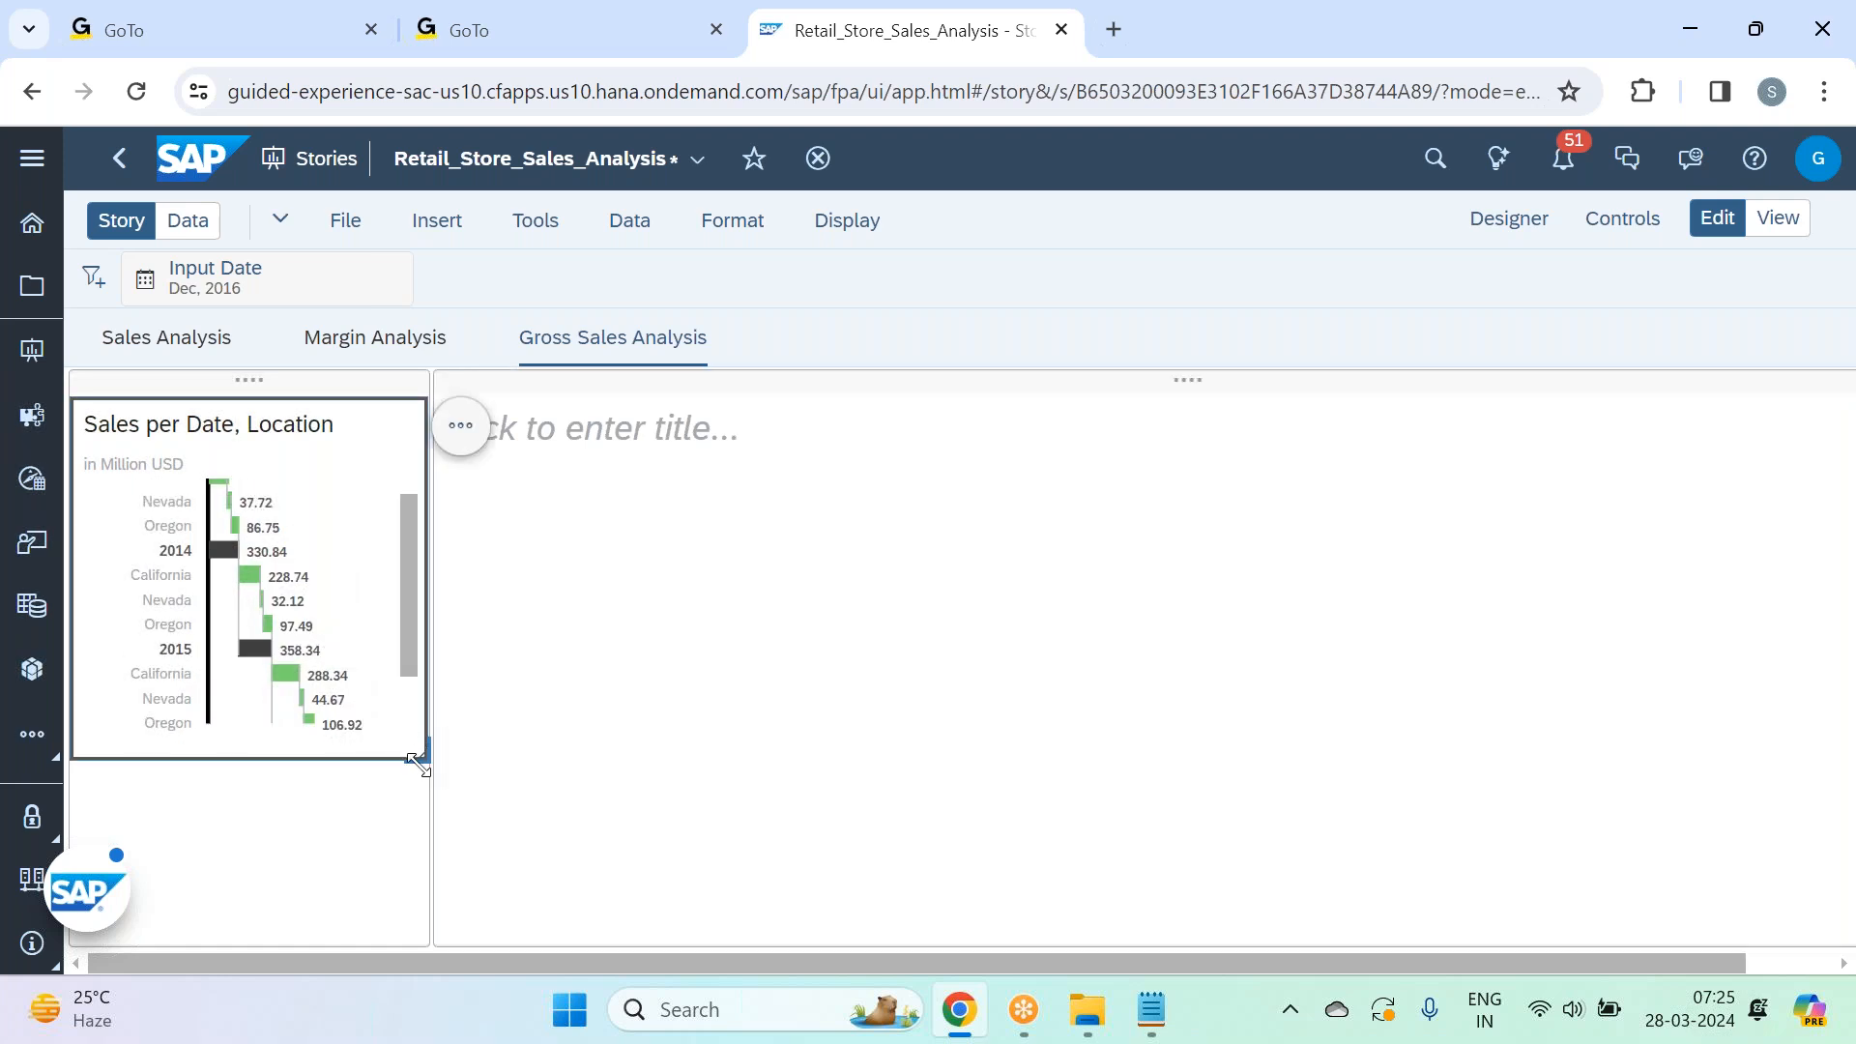
drag(417, 764, 419, 778)
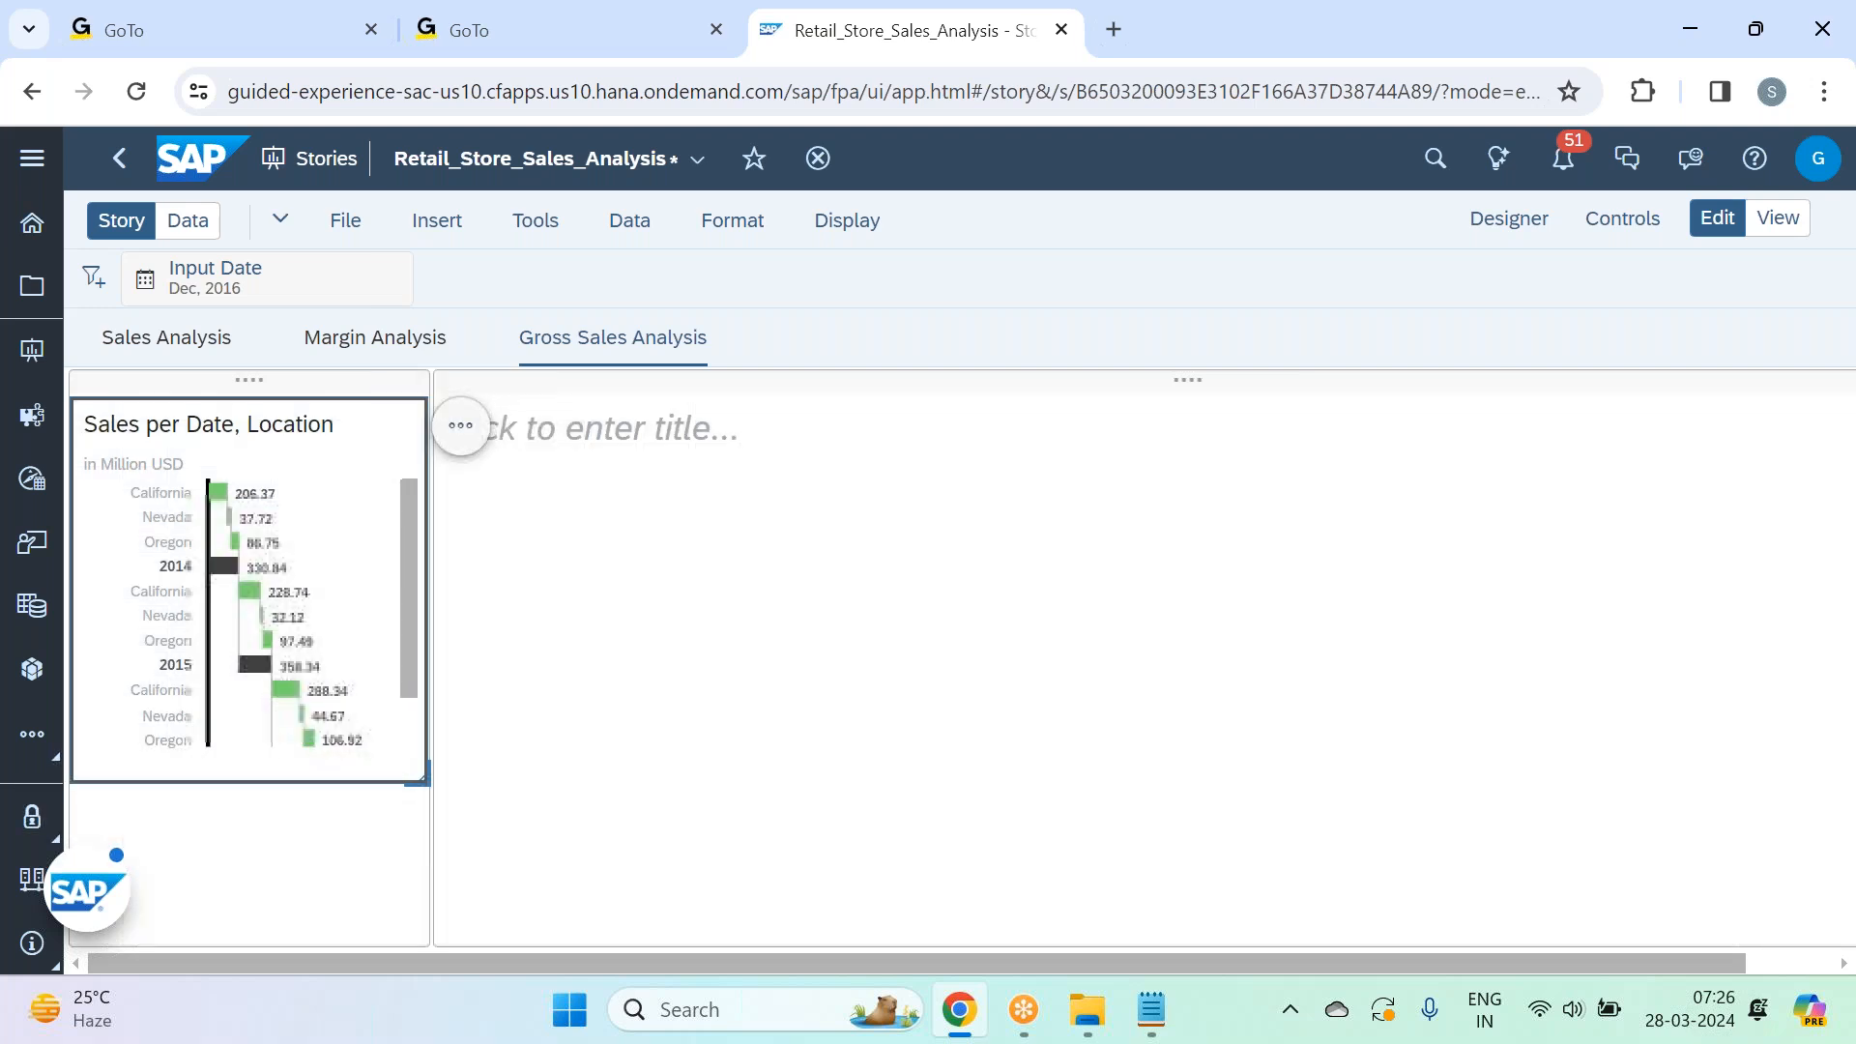
scroll(380, 594, down, 3)
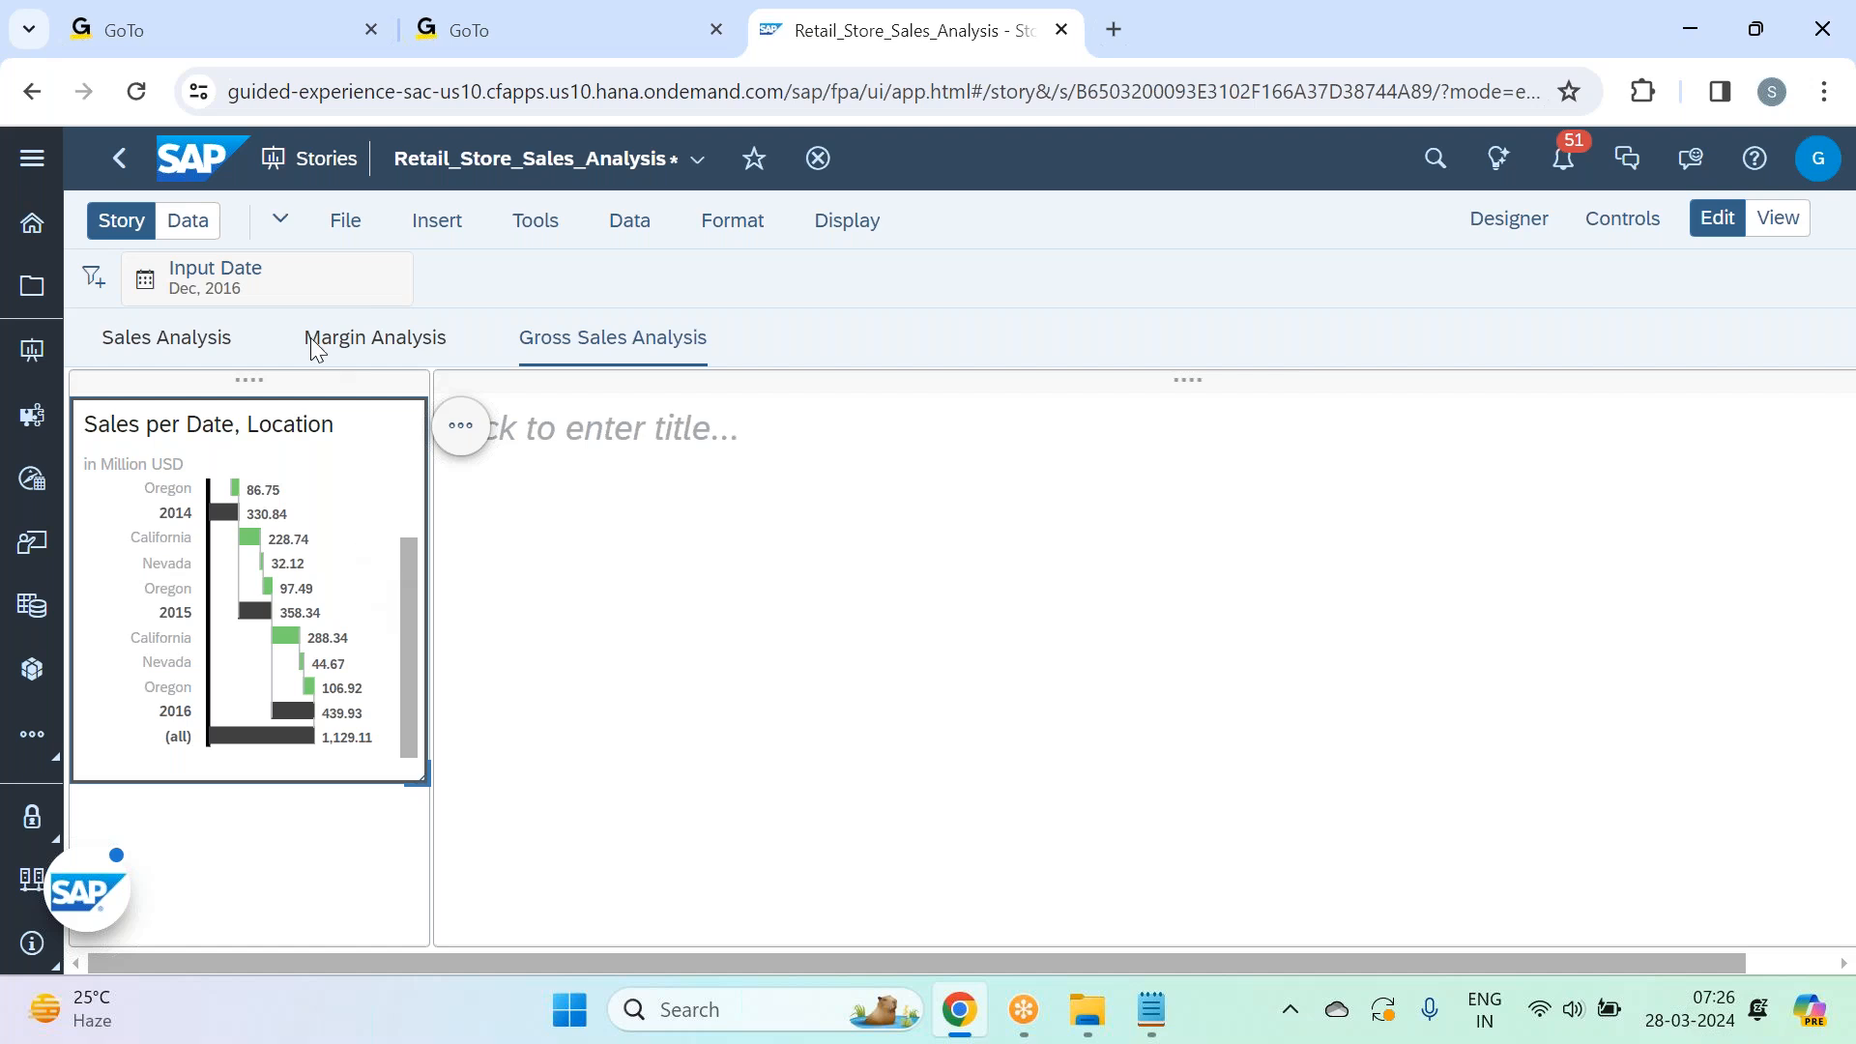
Save the story and check the Session 6 topic list in the Notepad notes before returning to the story in Chrome.
click(347, 228)
mouse_move(506, 308)
click(593, 303)
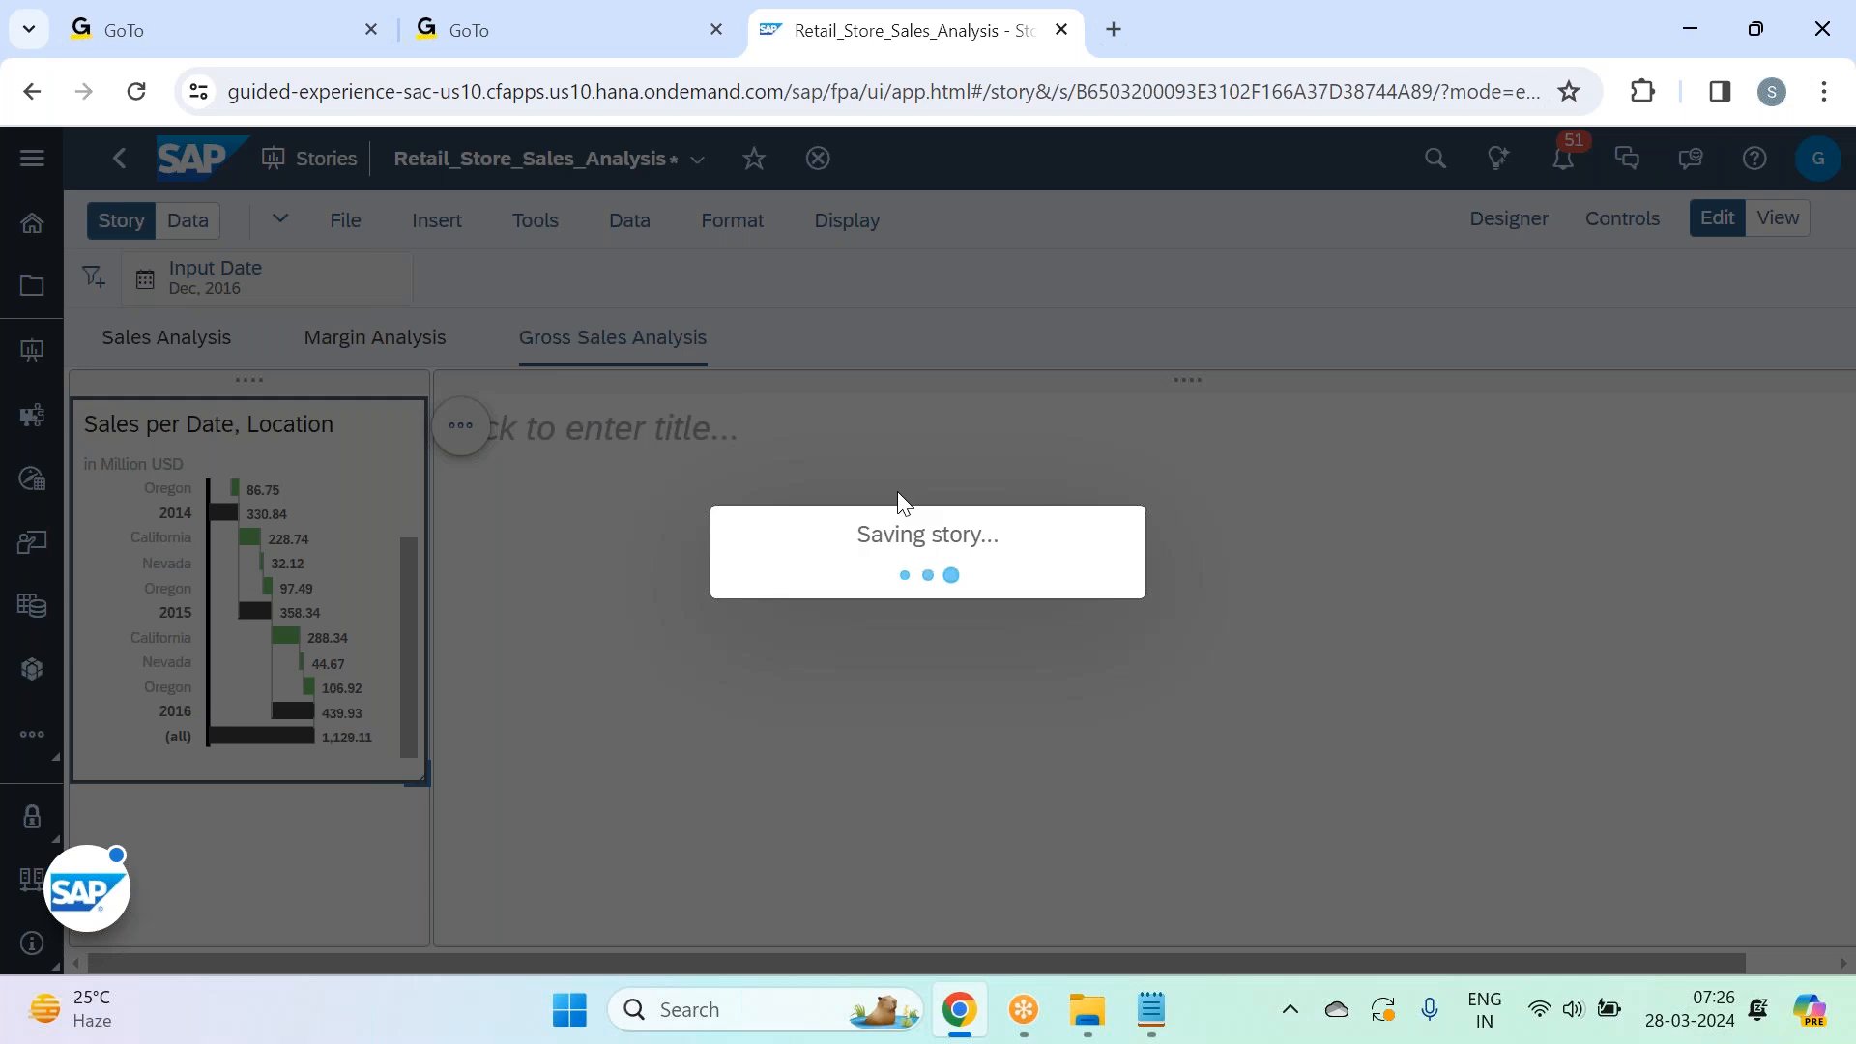
click(1165, 1009)
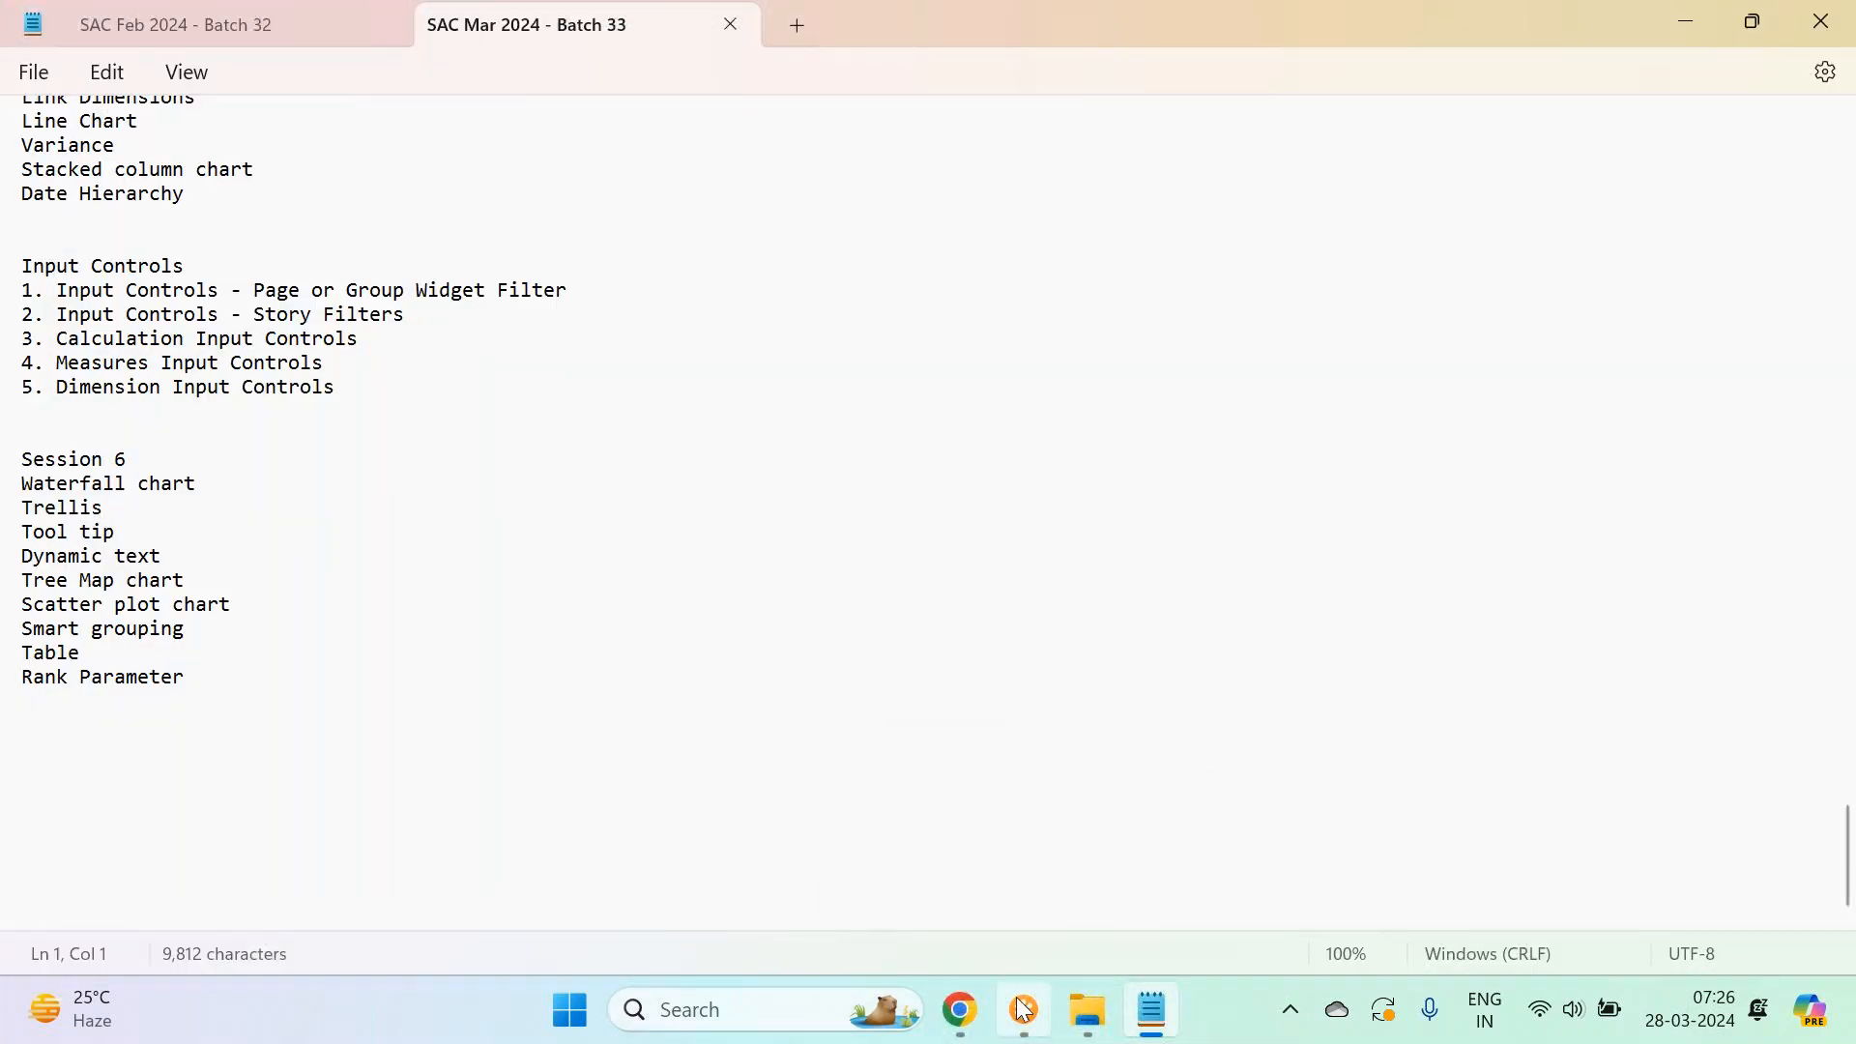
click(959, 1009)
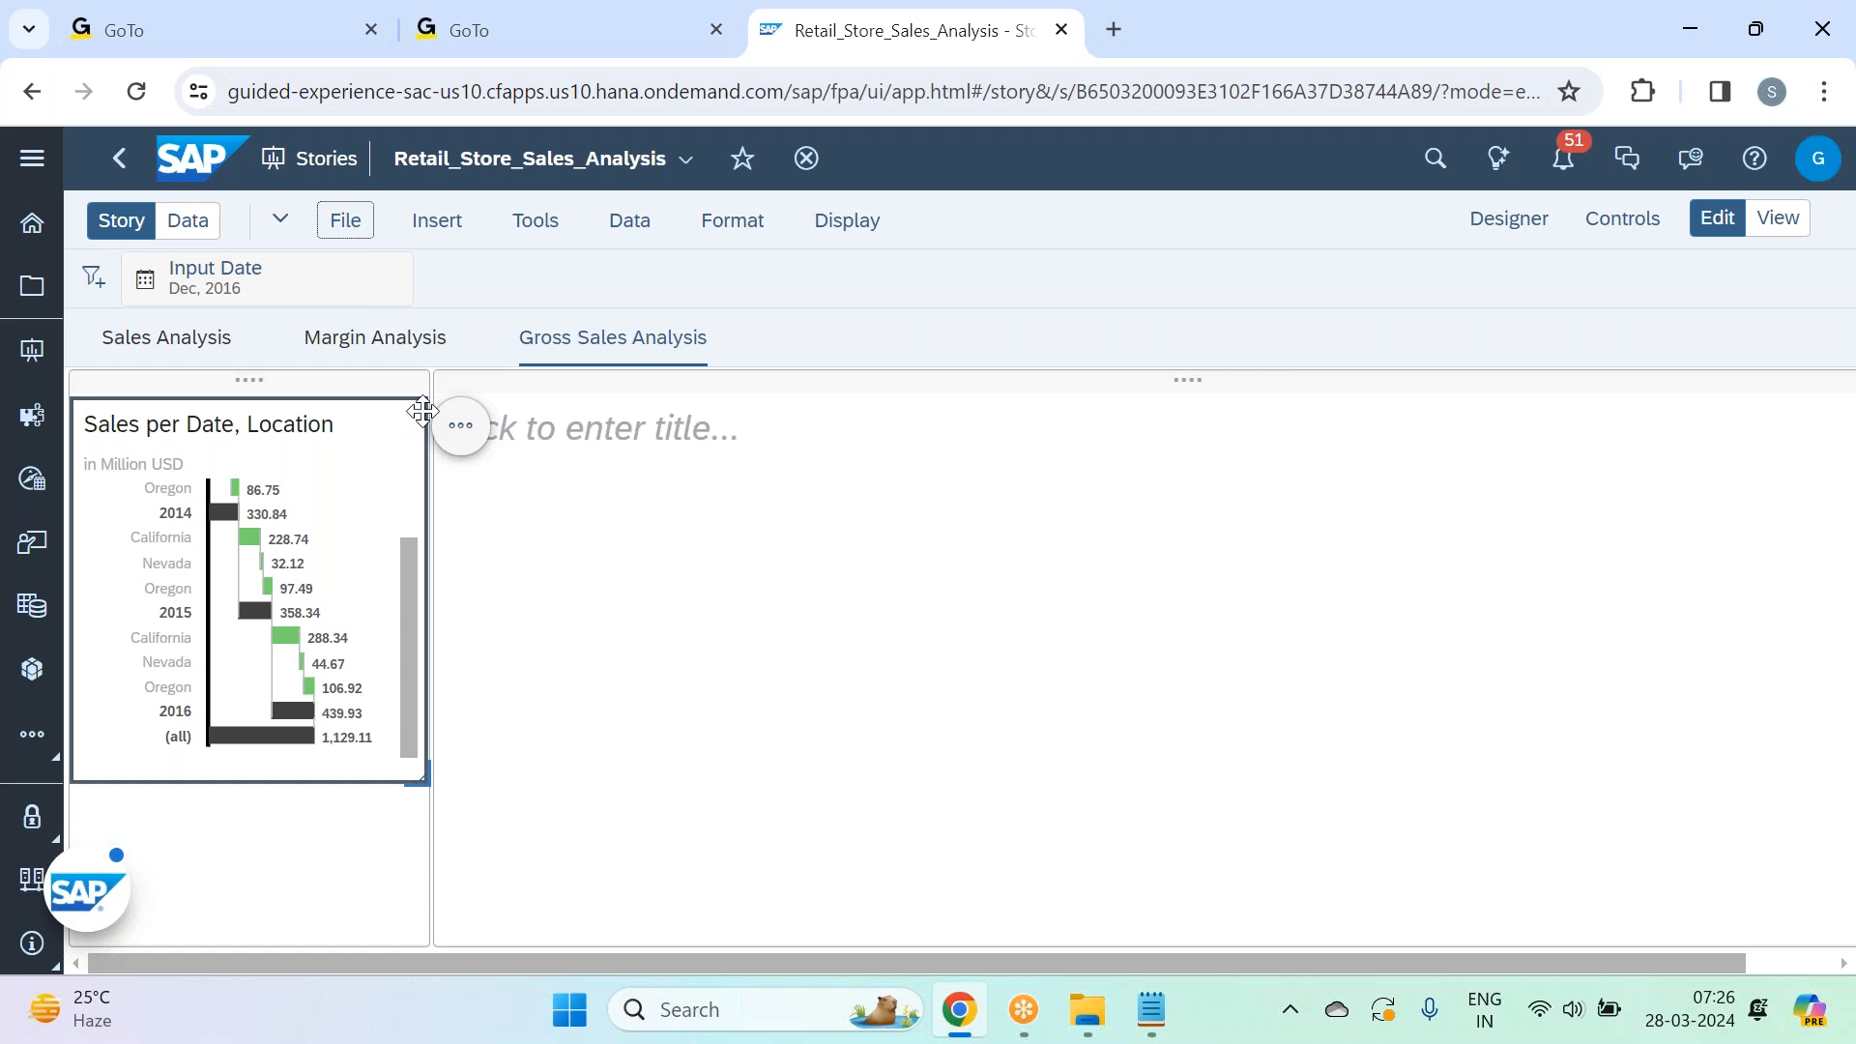
Add a measure tooltip to the waterfall chart.
click(467, 435)
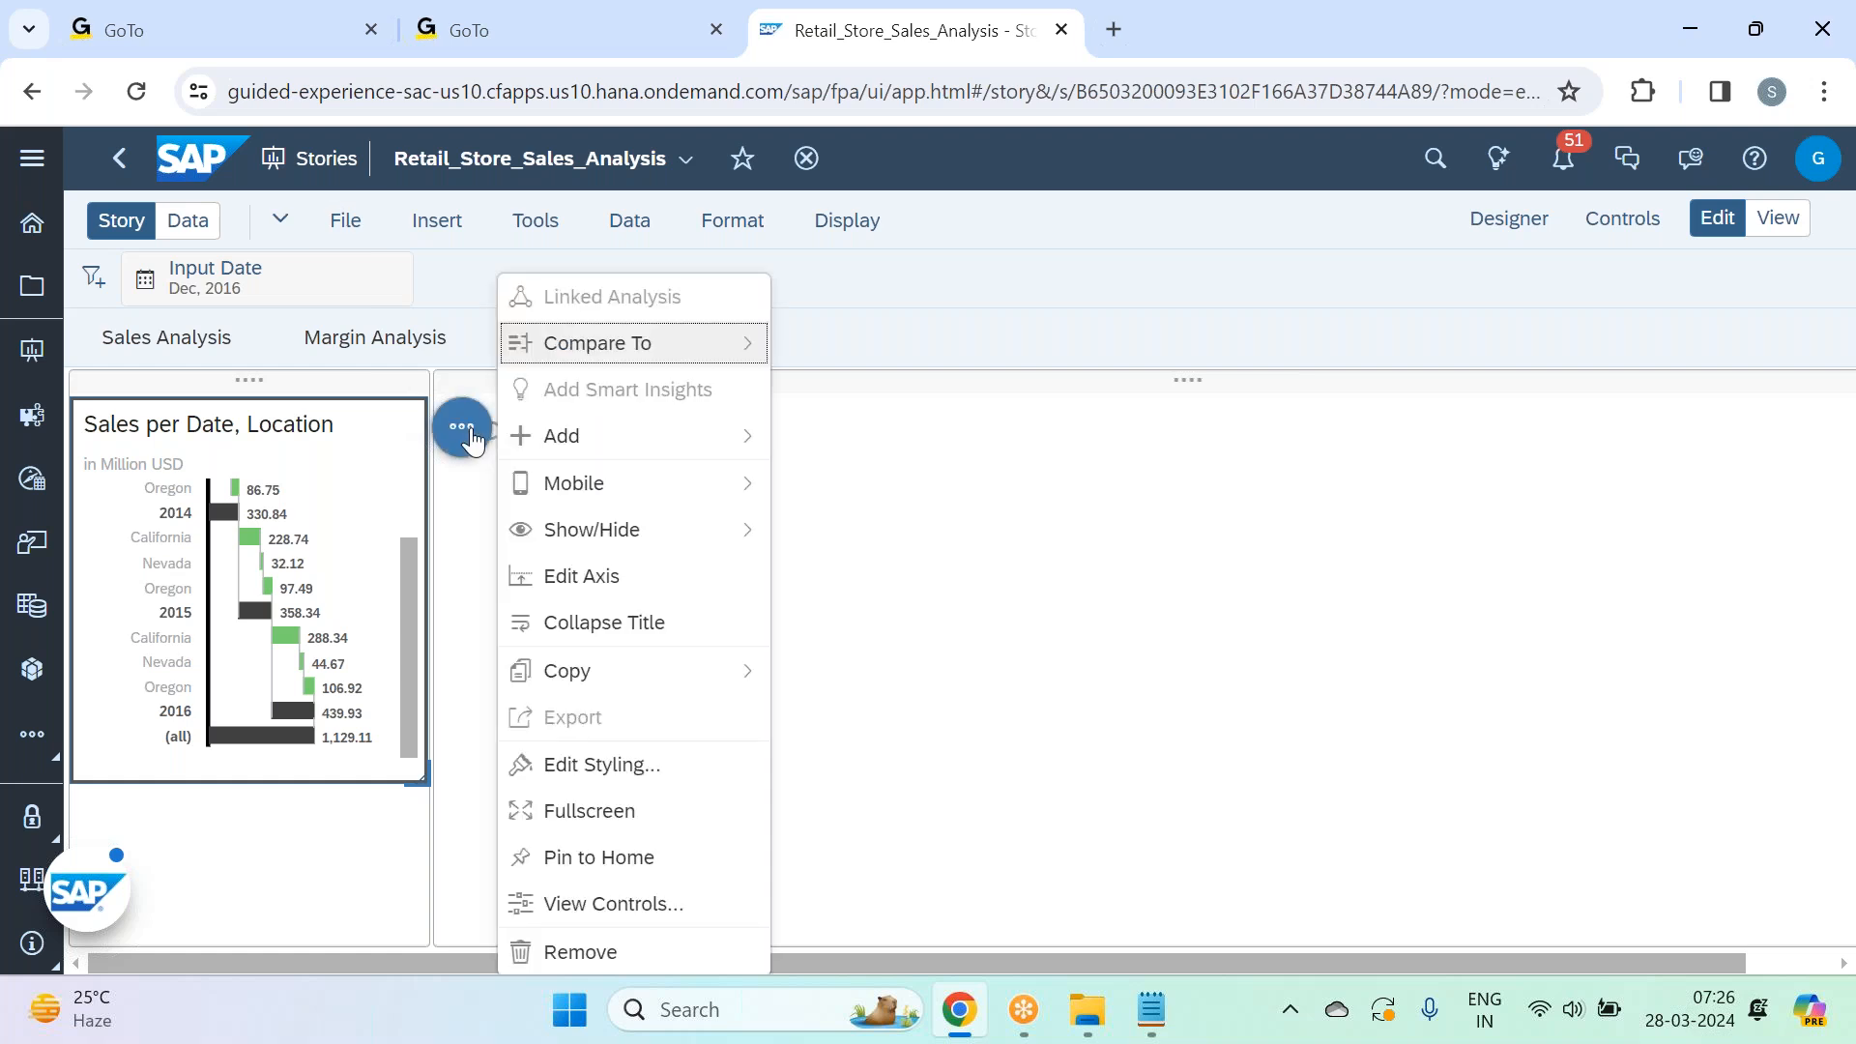
mouse_move(720, 443)
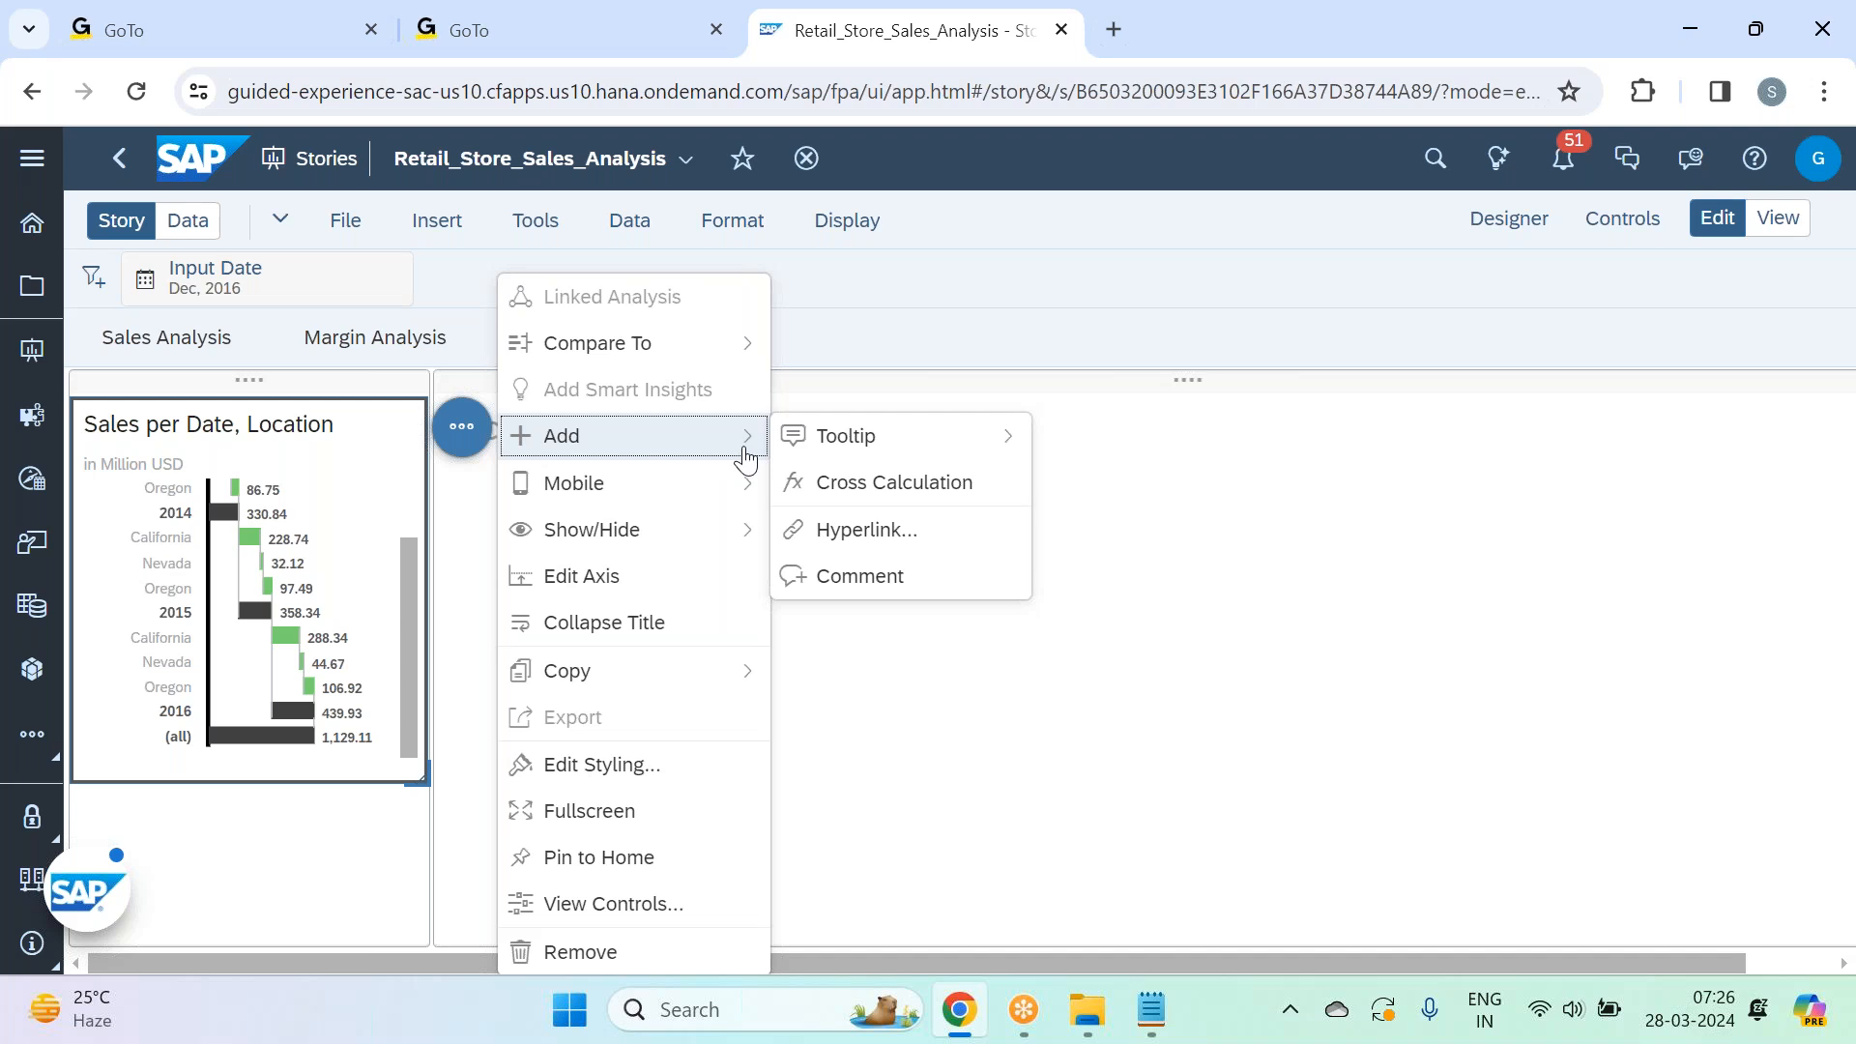
mouse_move(899, 452)
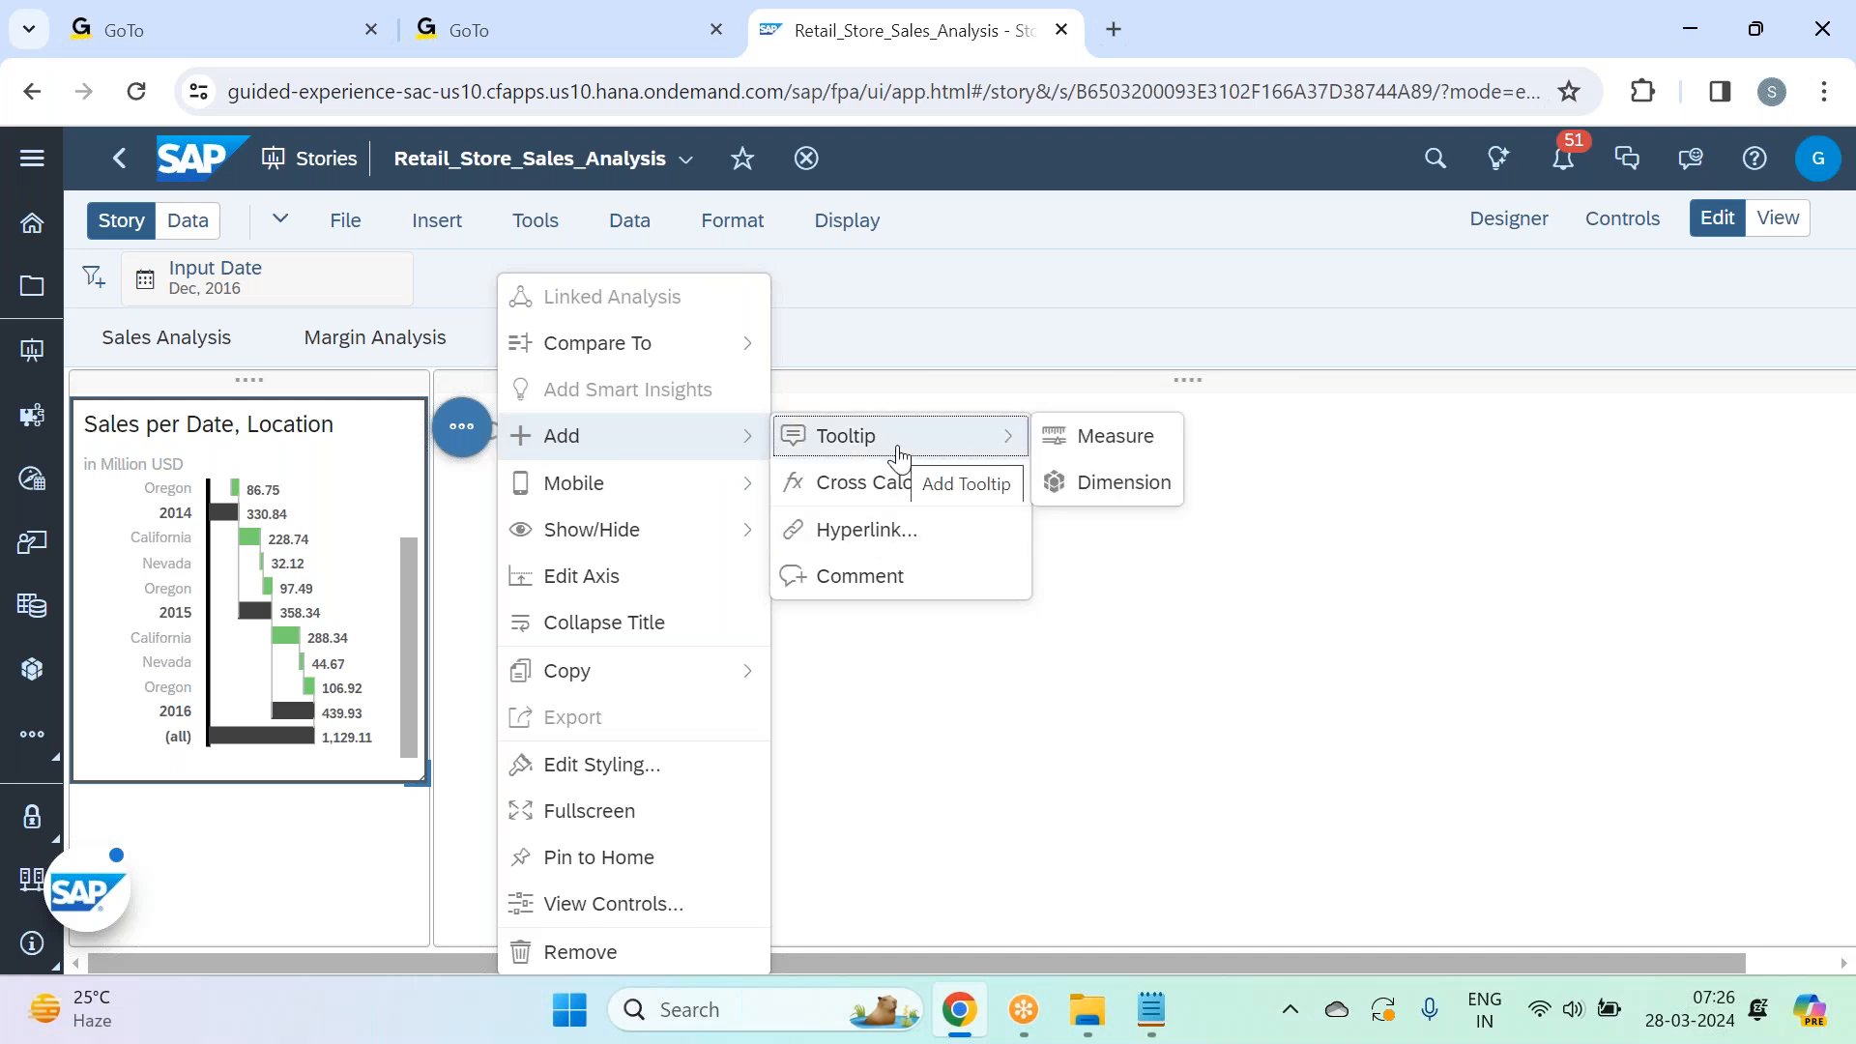
click(1112, 443)
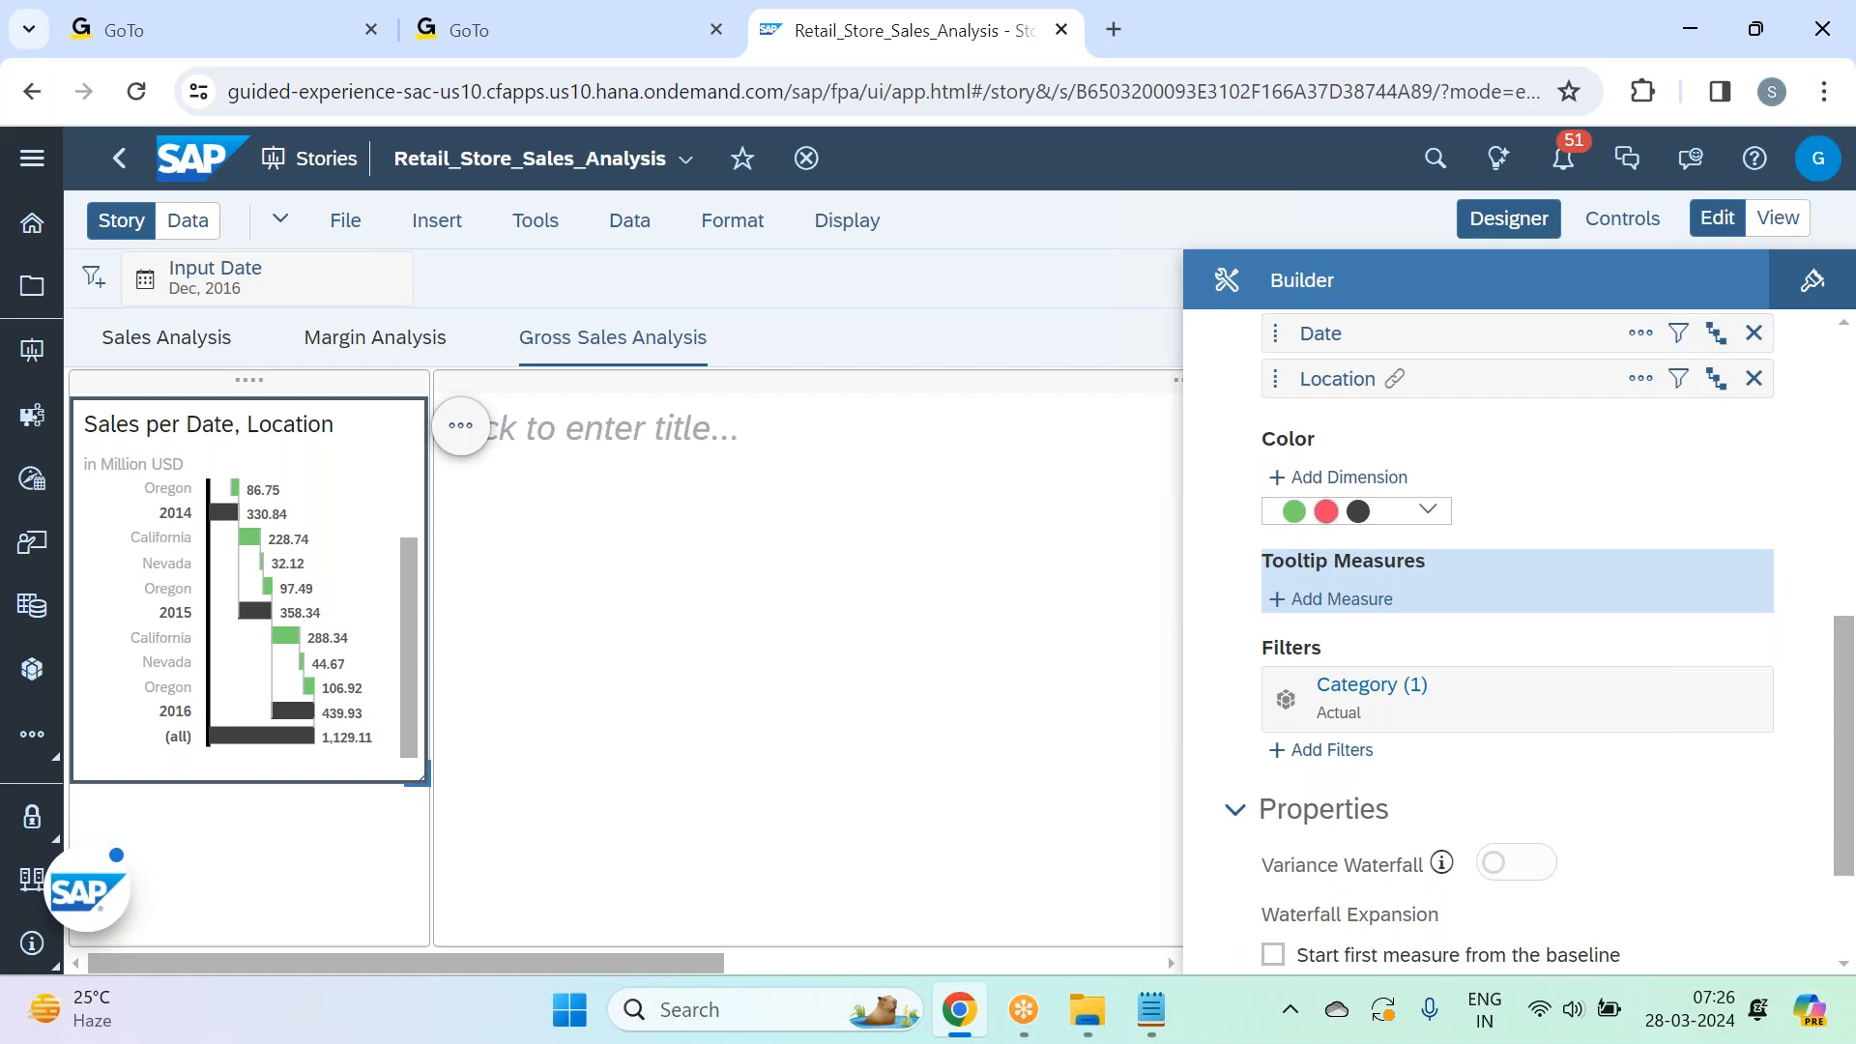
Select Quantity sold and Gross Margin as the waterfall chart's tooltip measures, and inspect a bar's tooltip.
click(1335, 601)
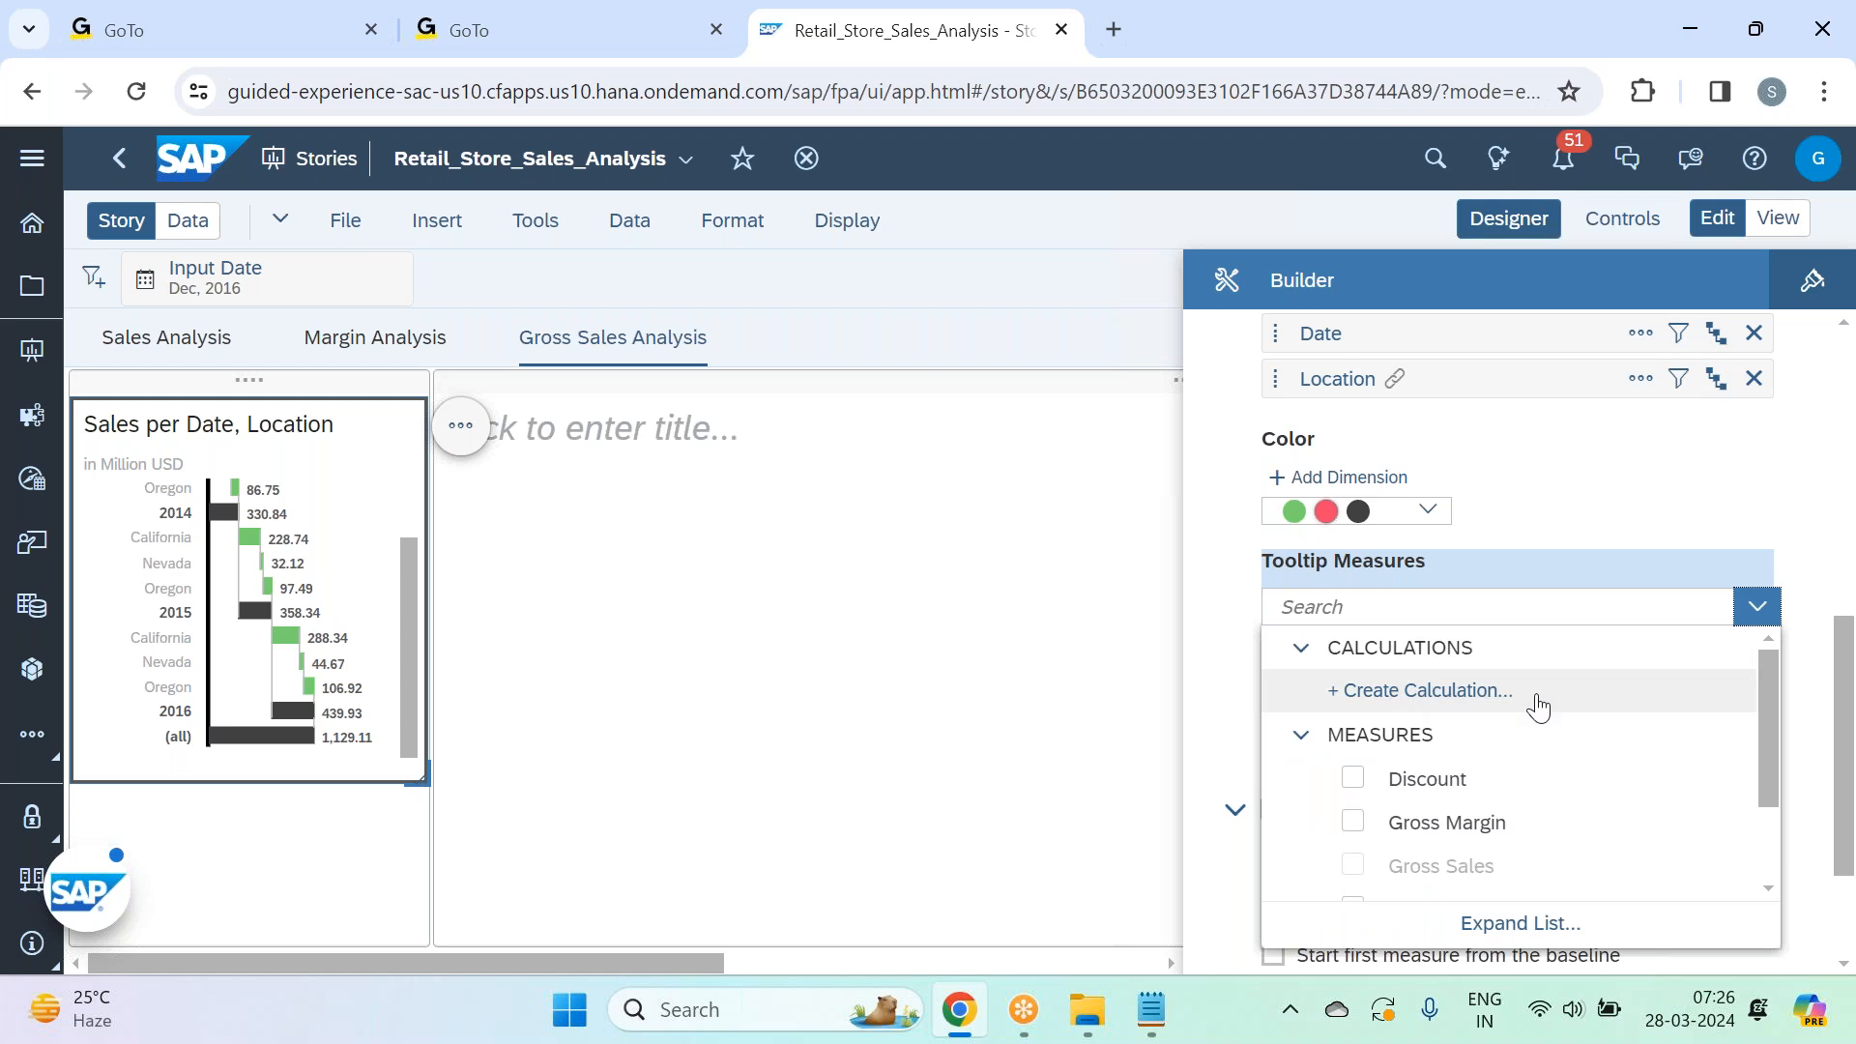
scroll(1497, 820, down, 2)
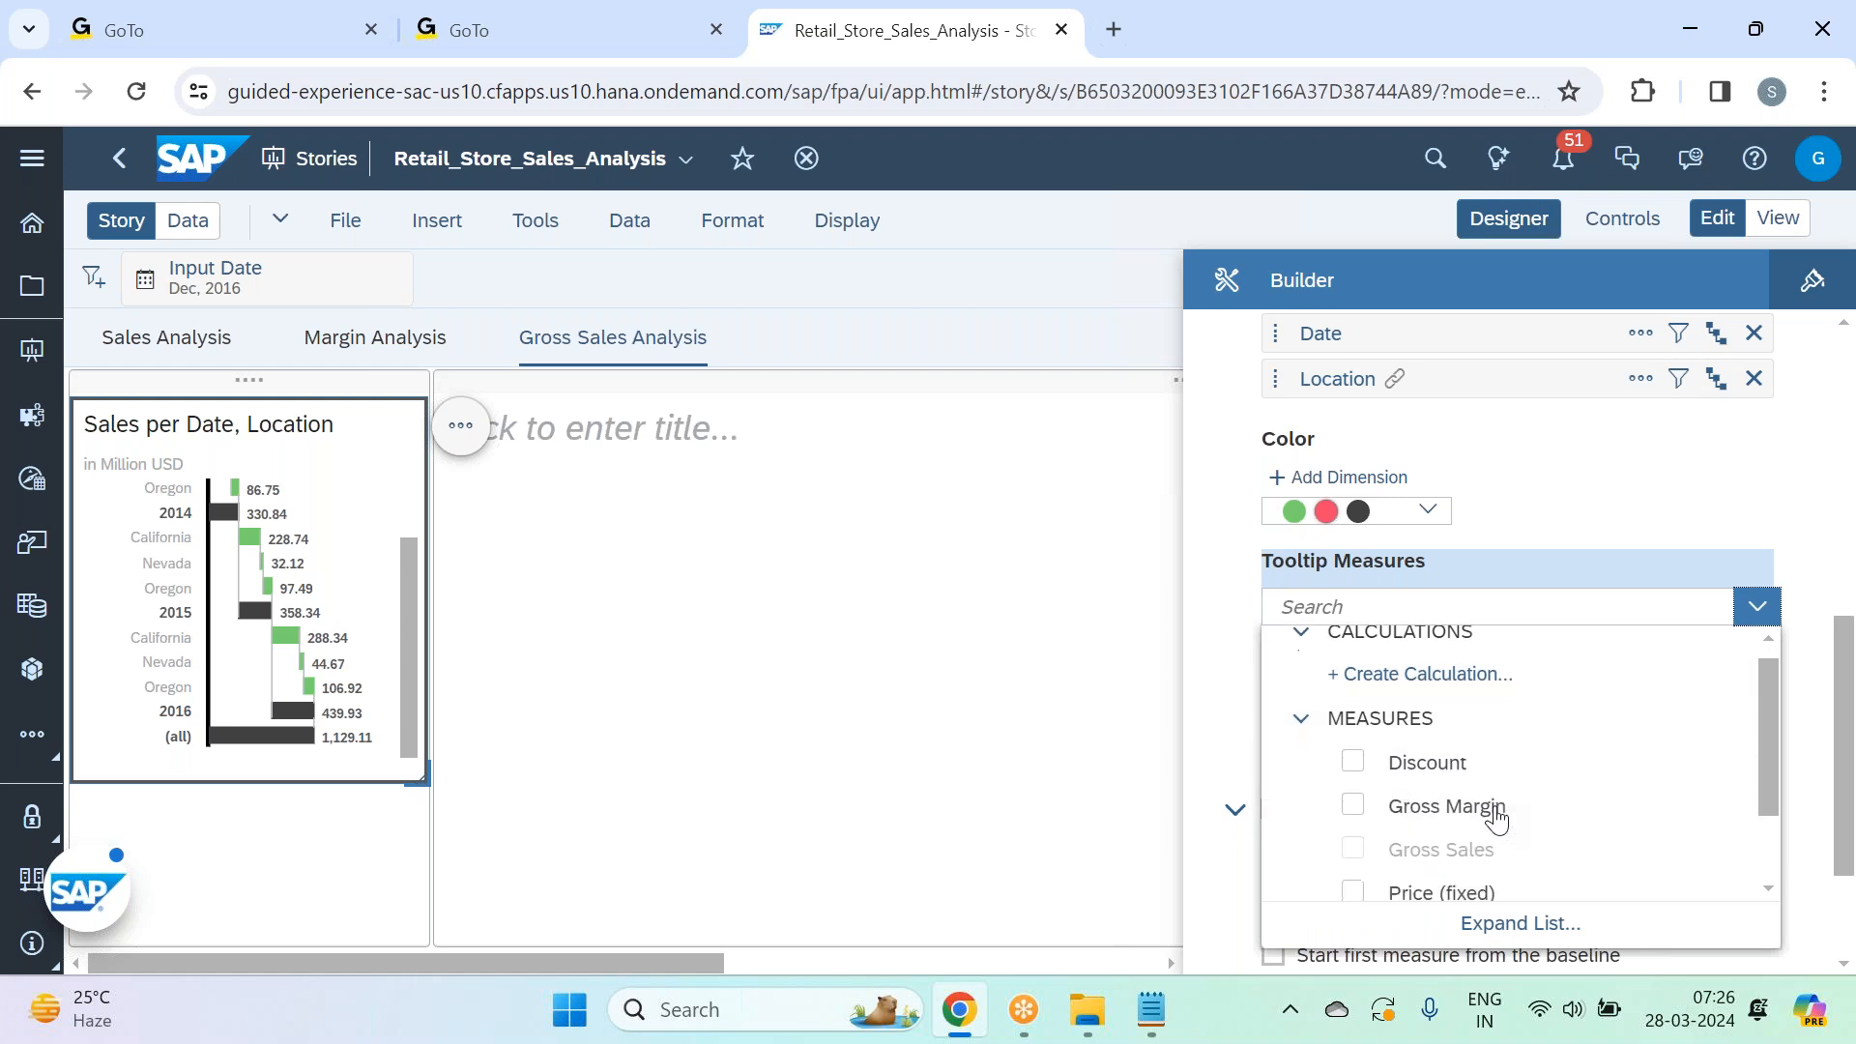
click(1441, 829)
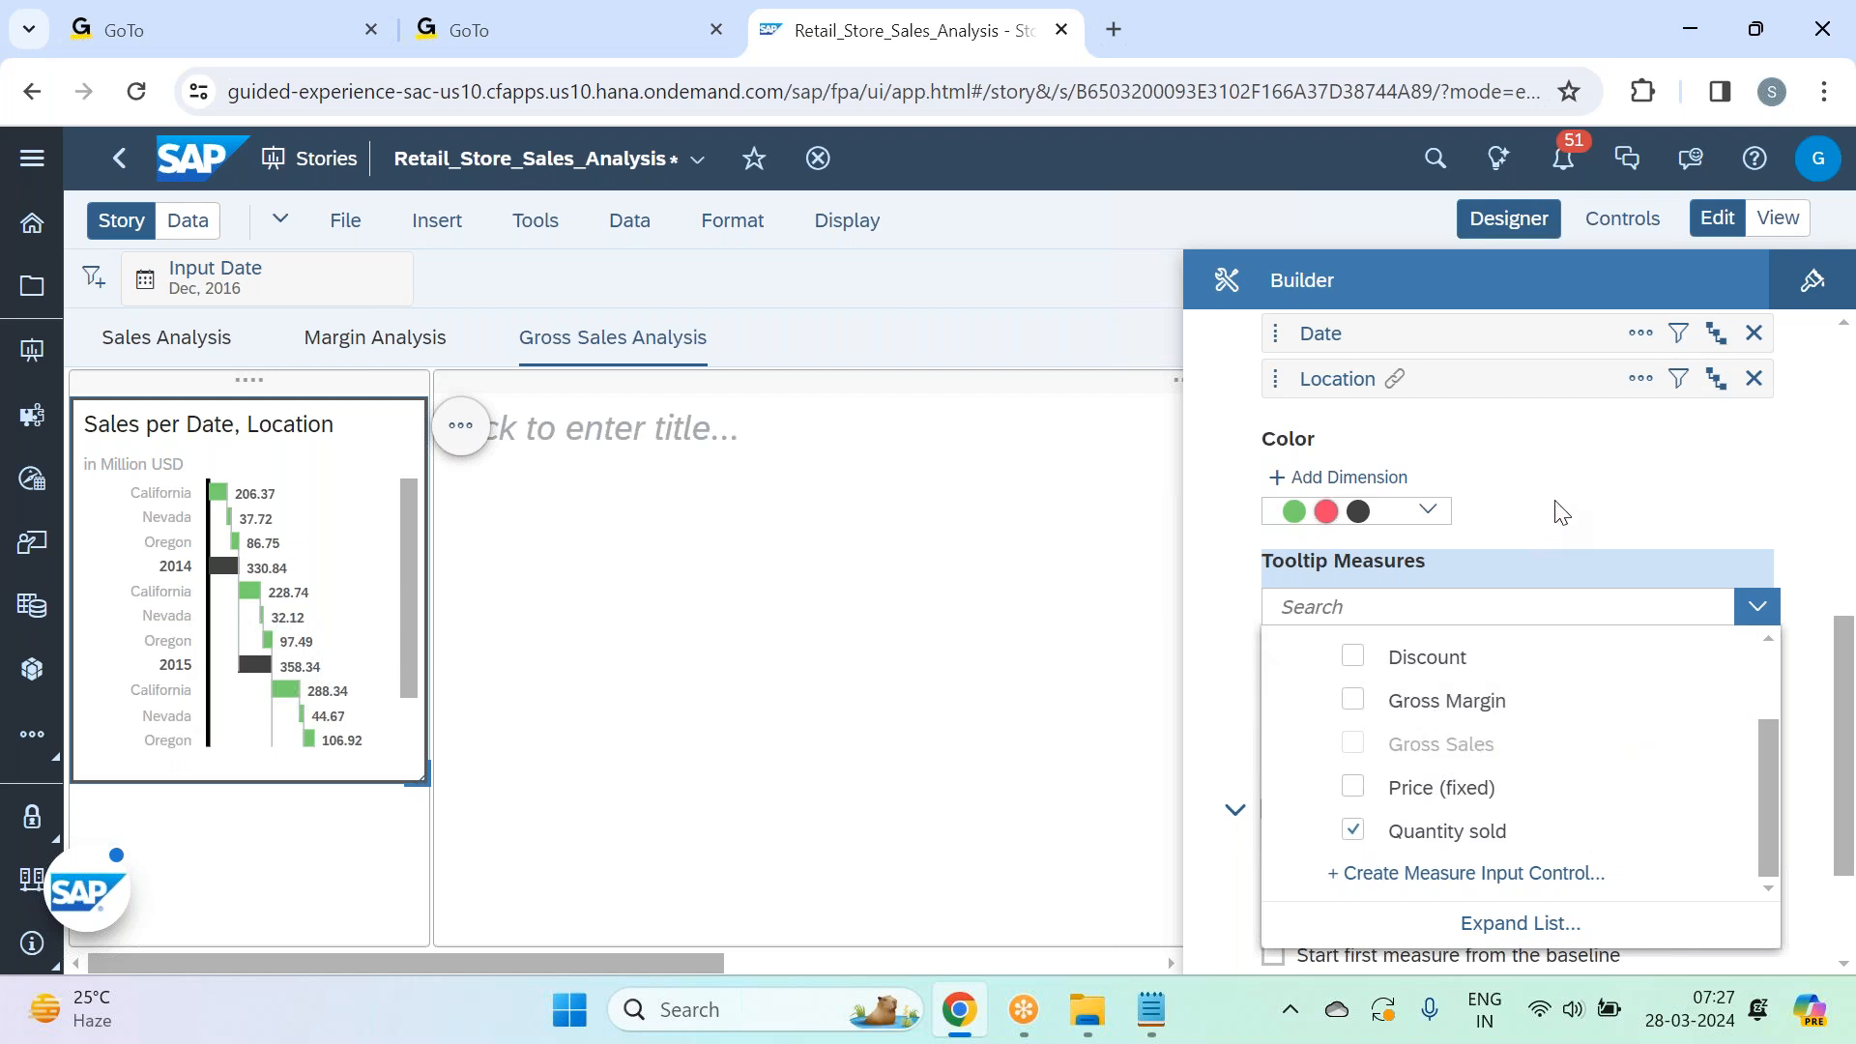
click(1431, 716)
click(1537, 491)
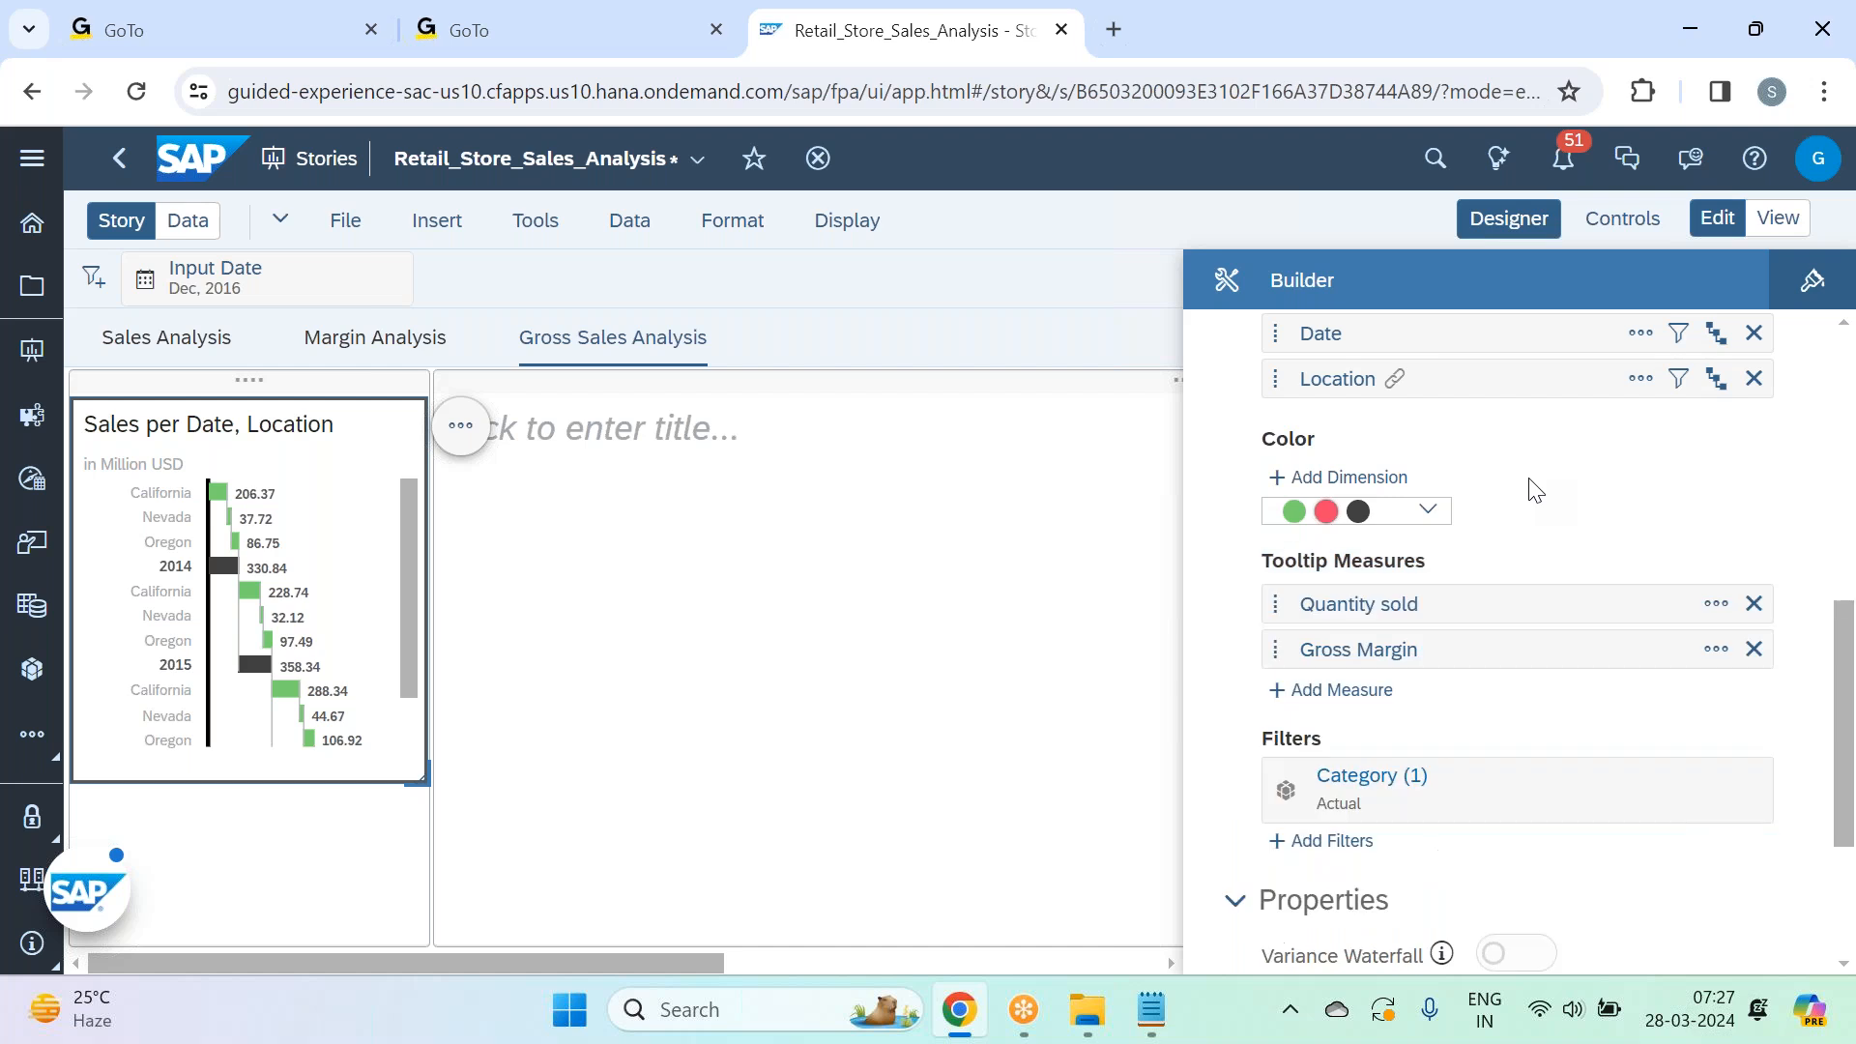
click(1508, 218)
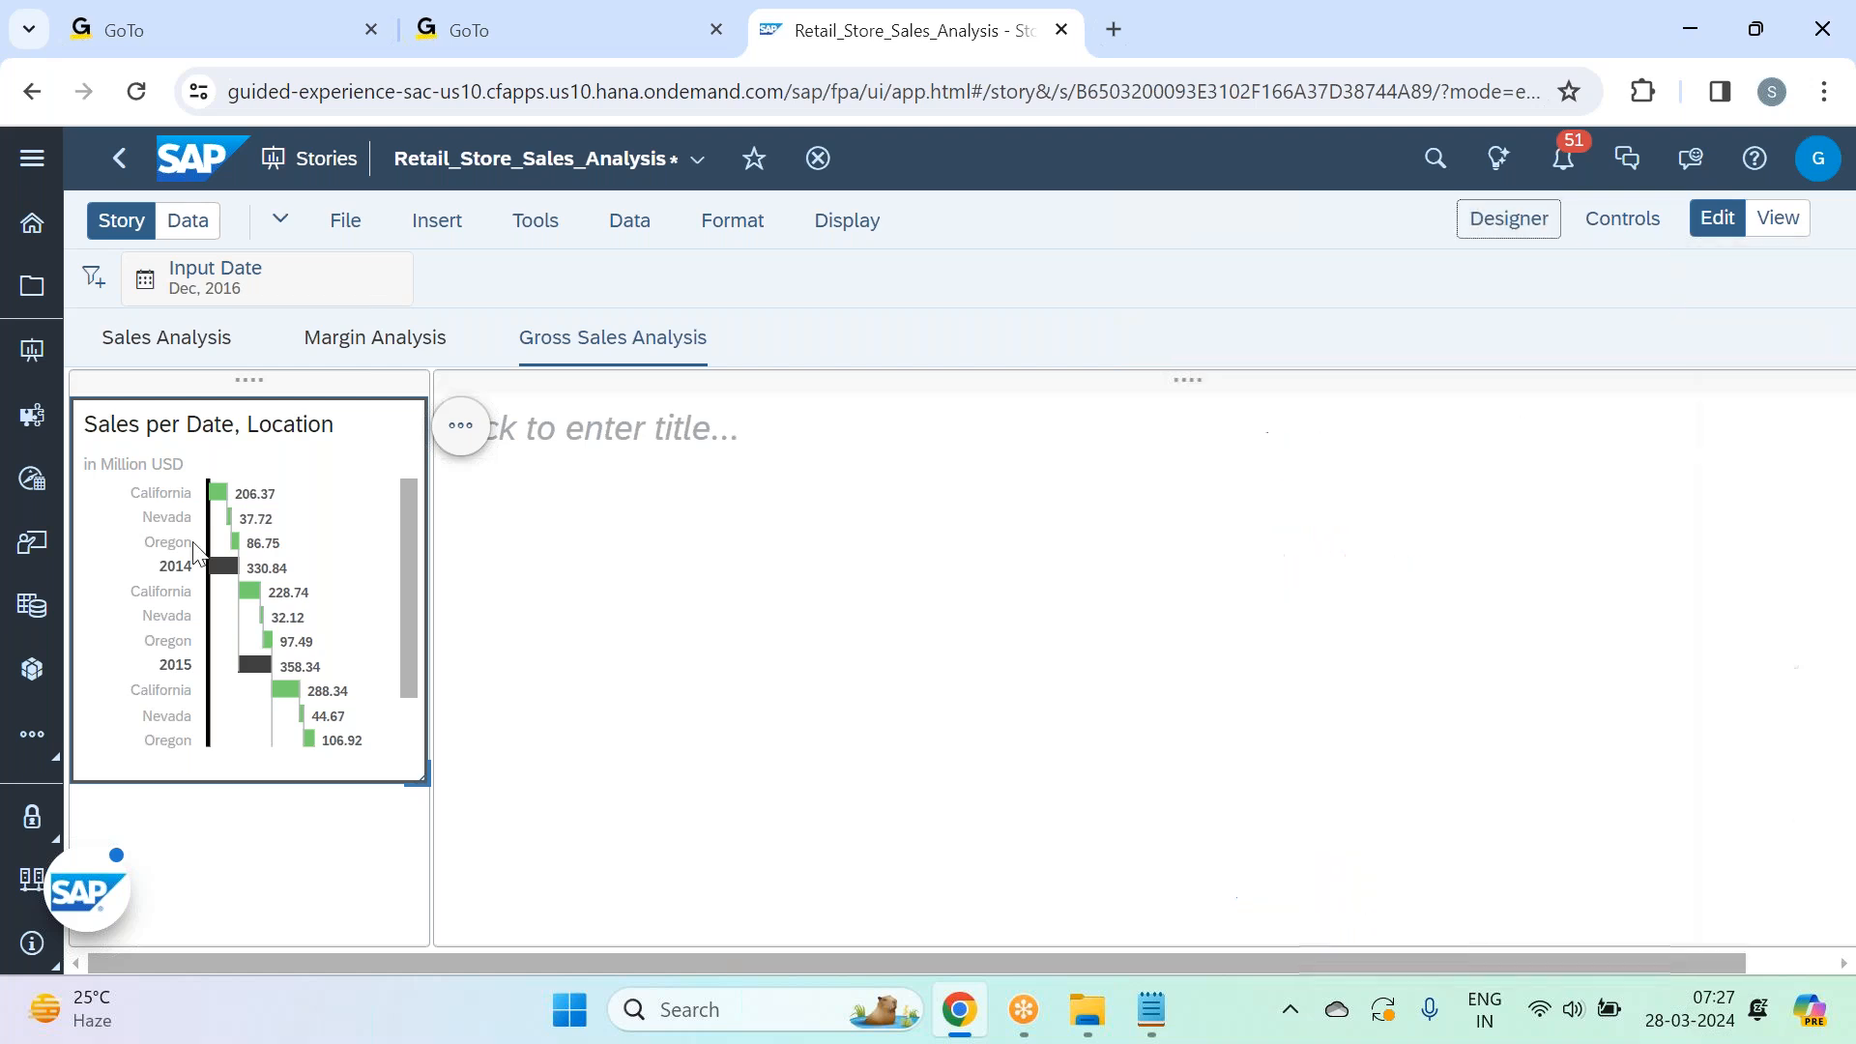
mouse_move(229, 584)
Add a measure tooltip to the Gross Margin per Product chart on the Sales Analysis page.
click(131, 346)
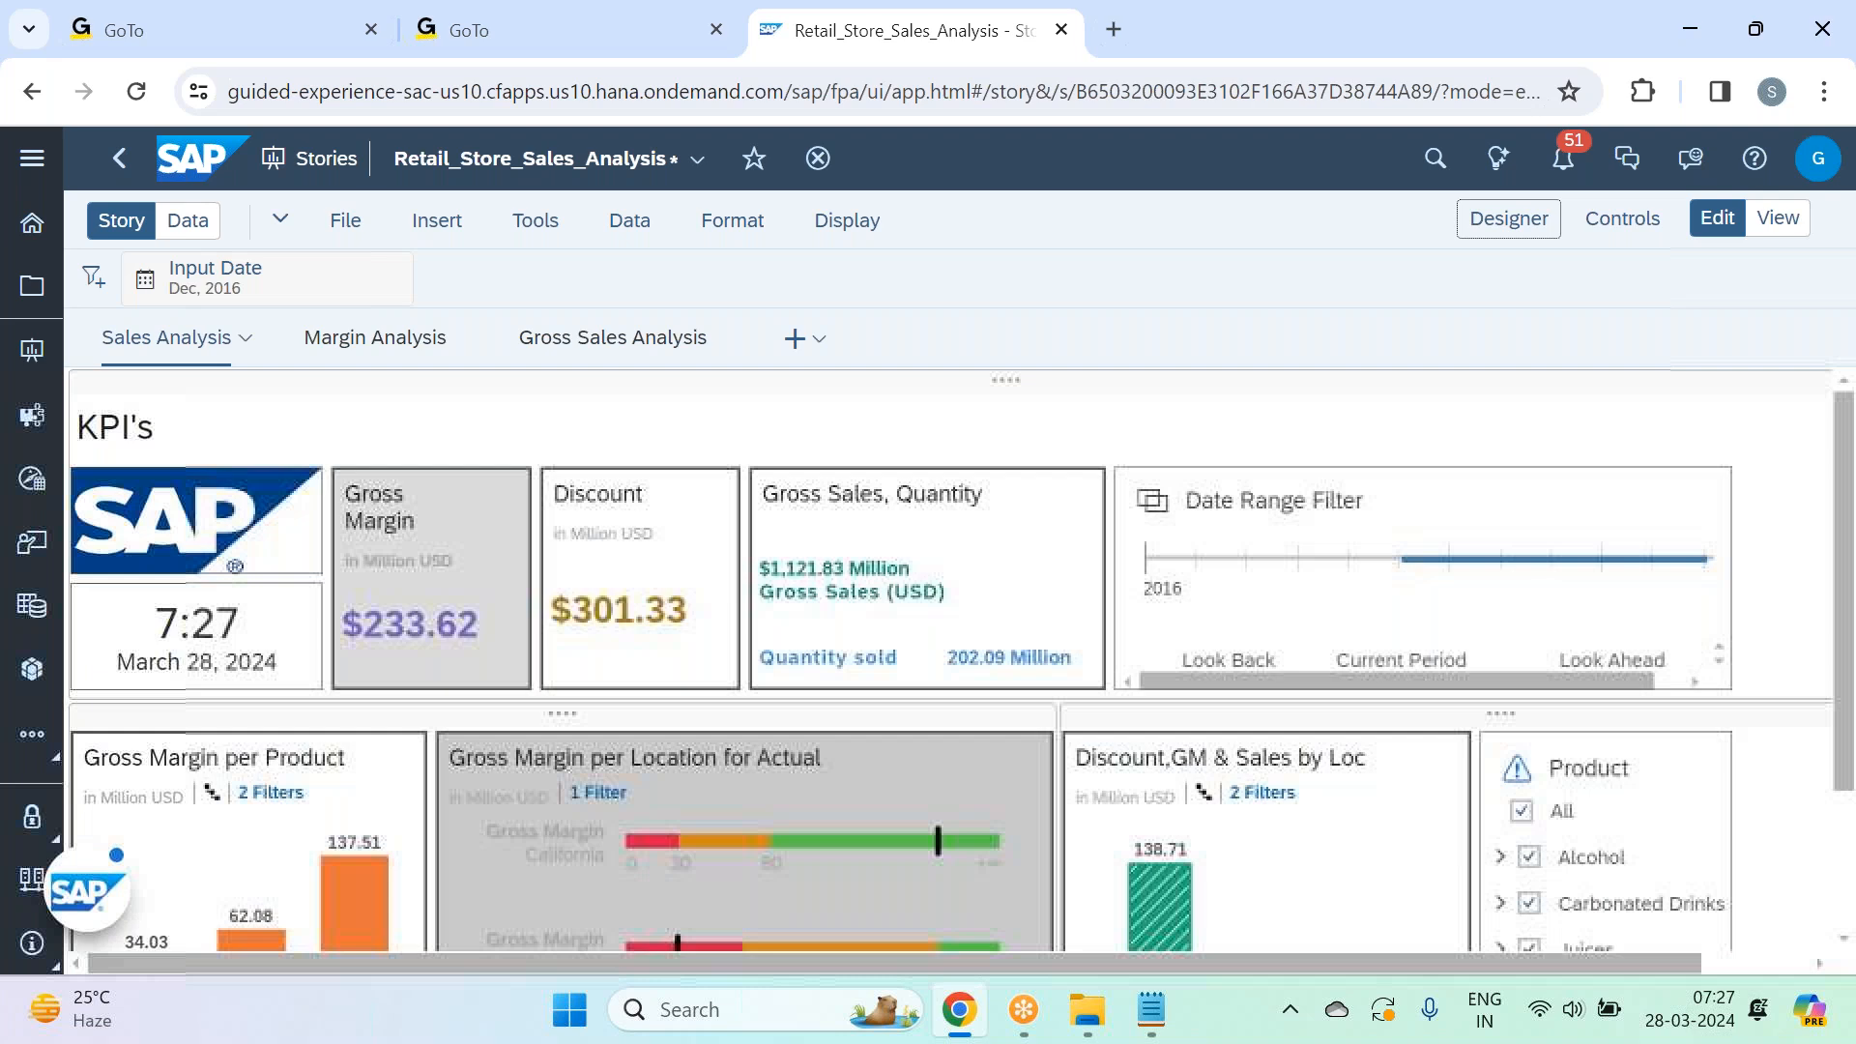
scroll(418, 578, down, 2)
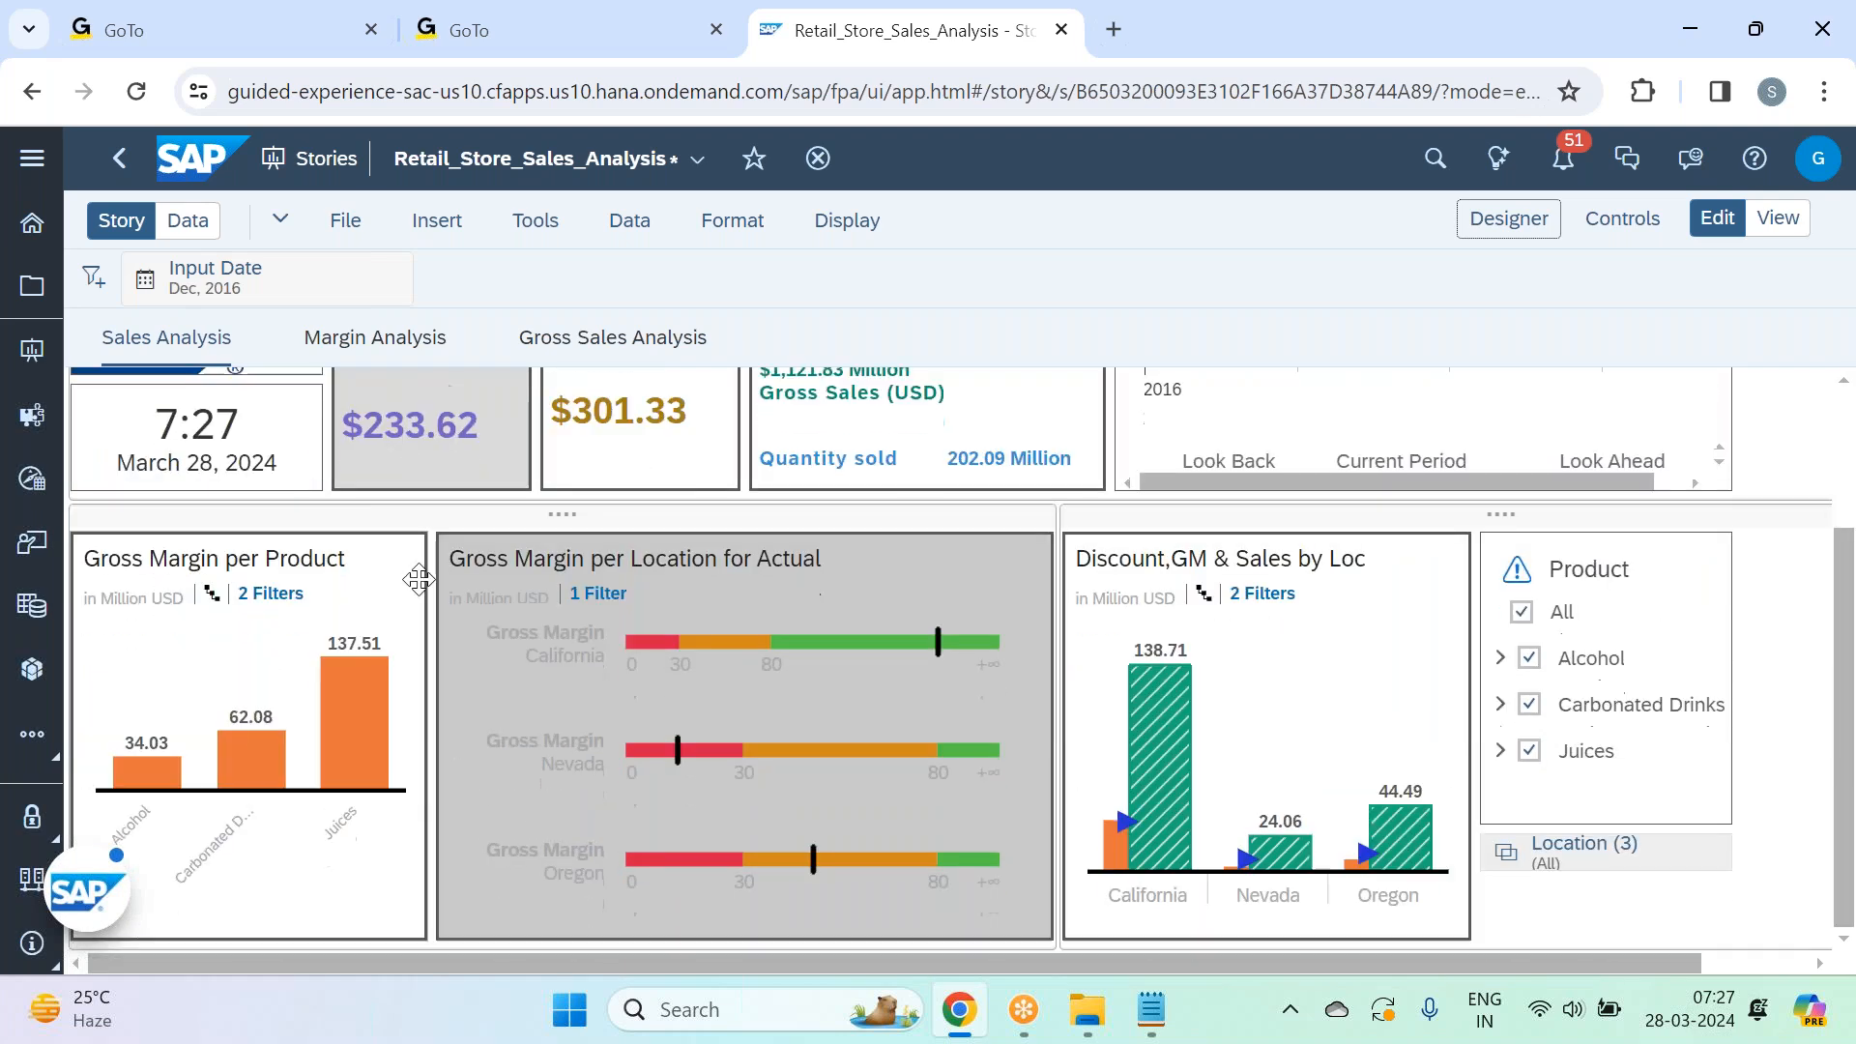
click(415, 570)
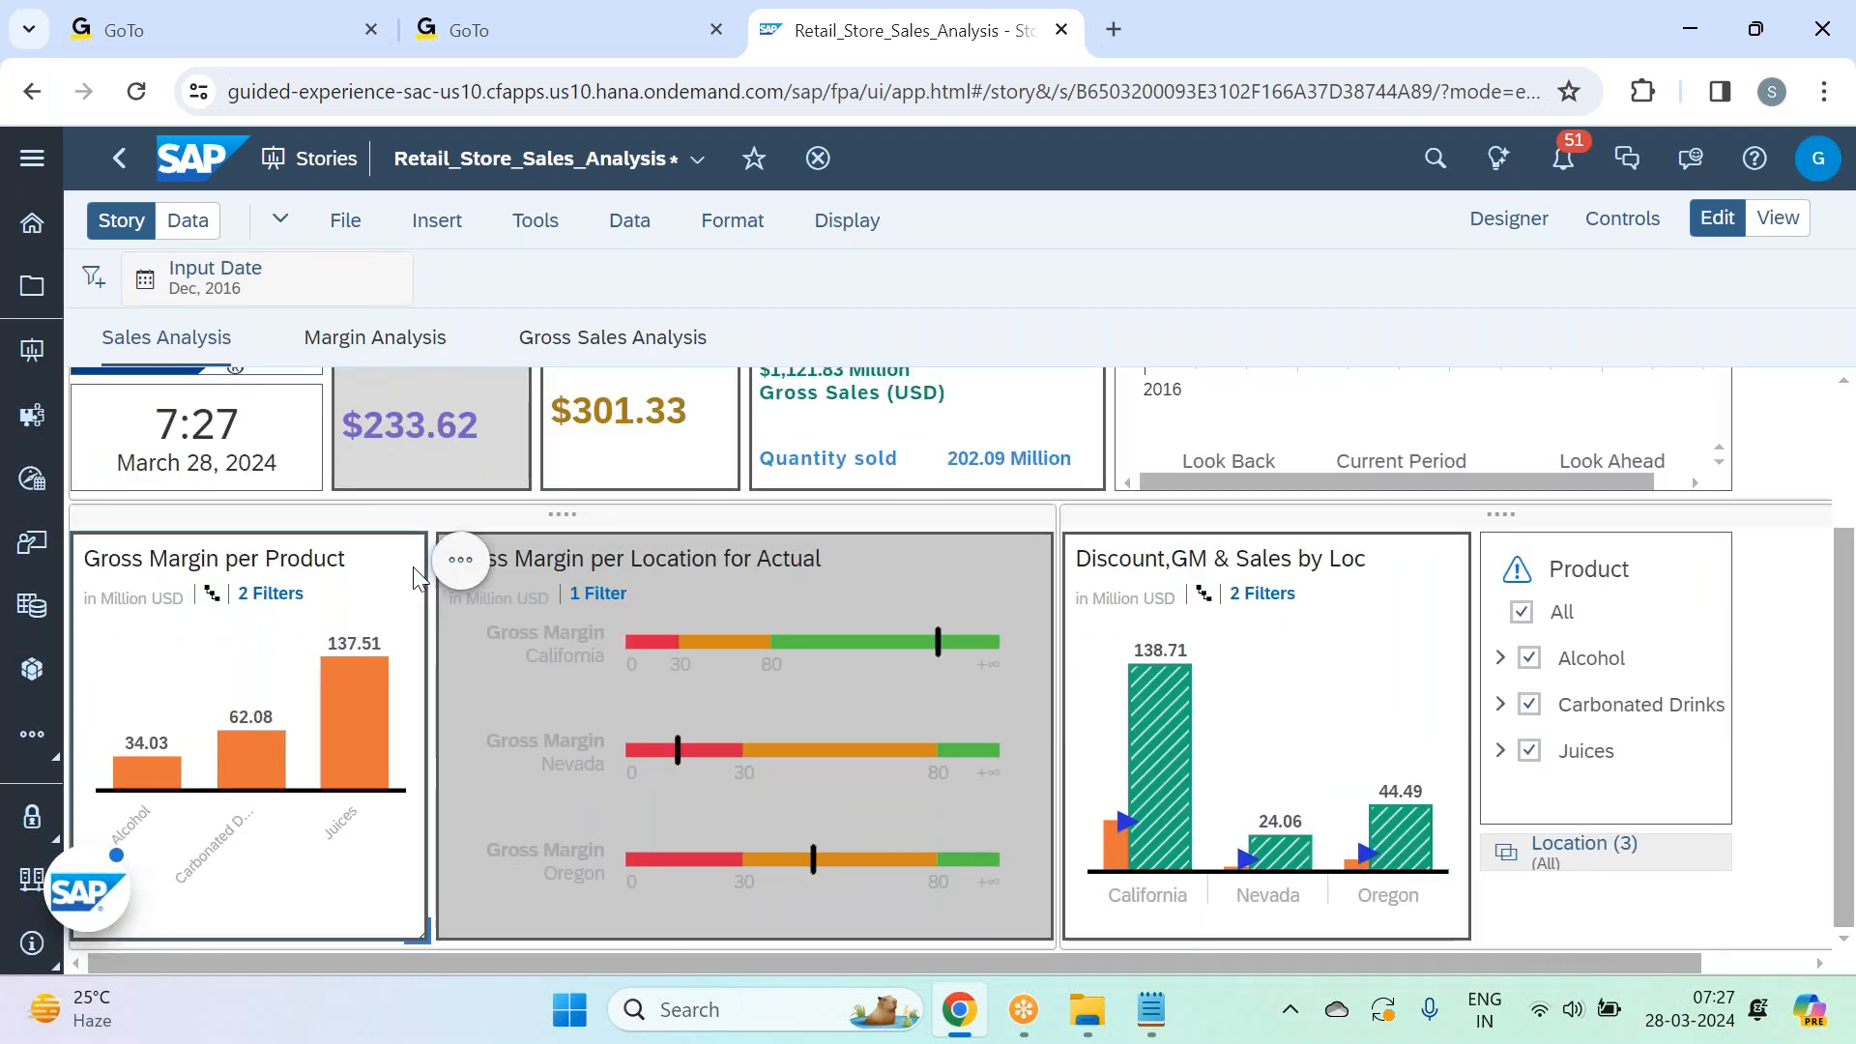
click(476, 566)
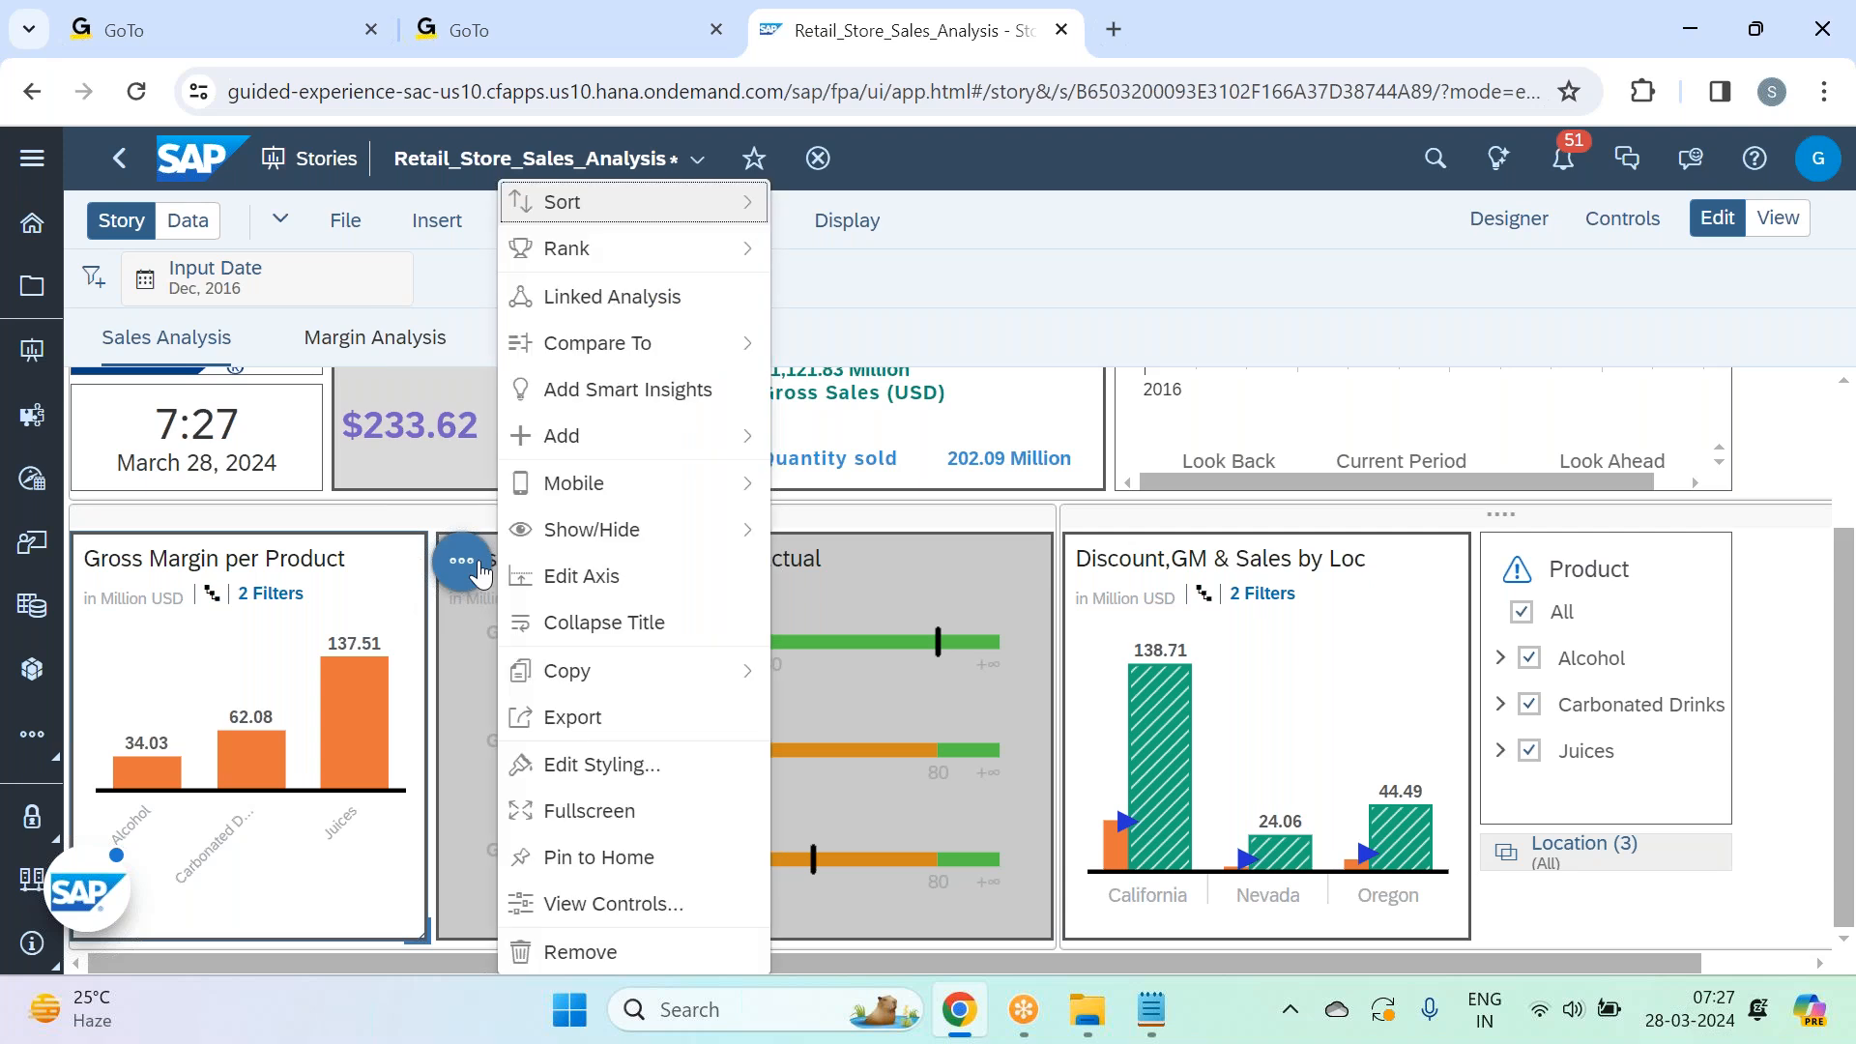
mouse_move(683, 437)
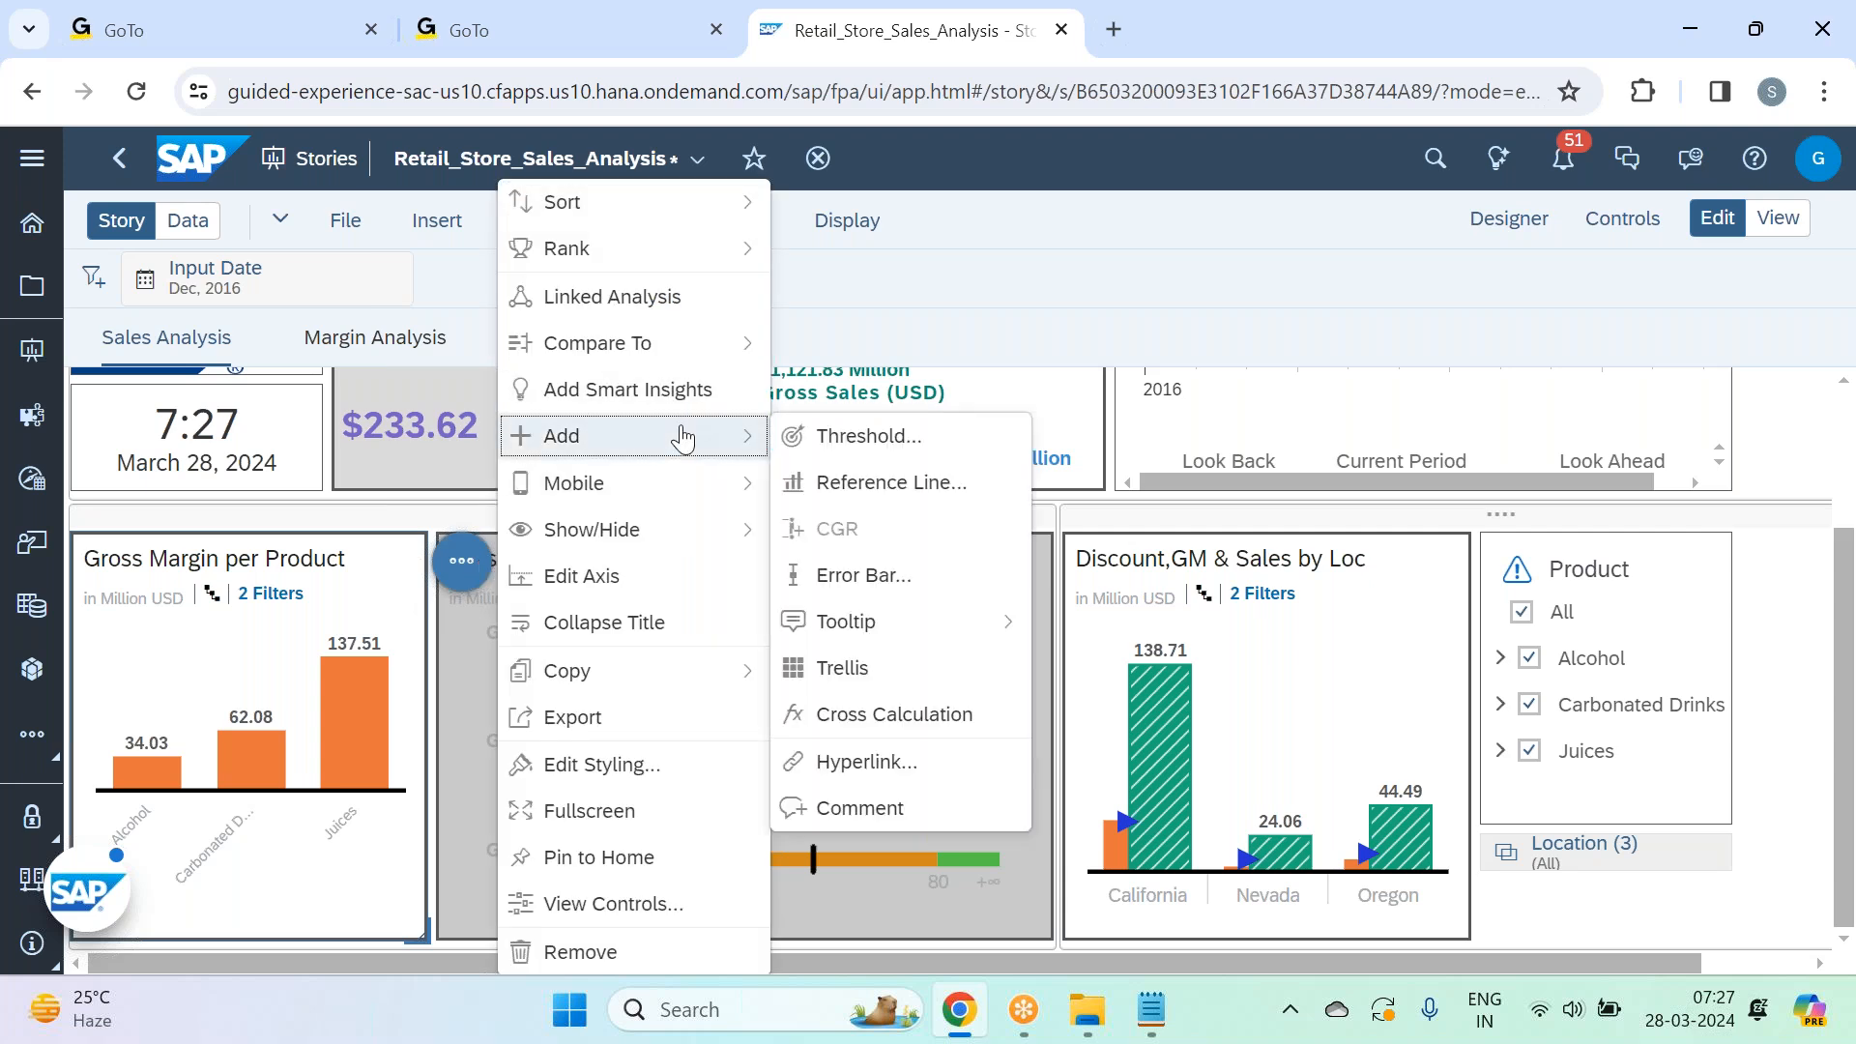
click(406, 604)
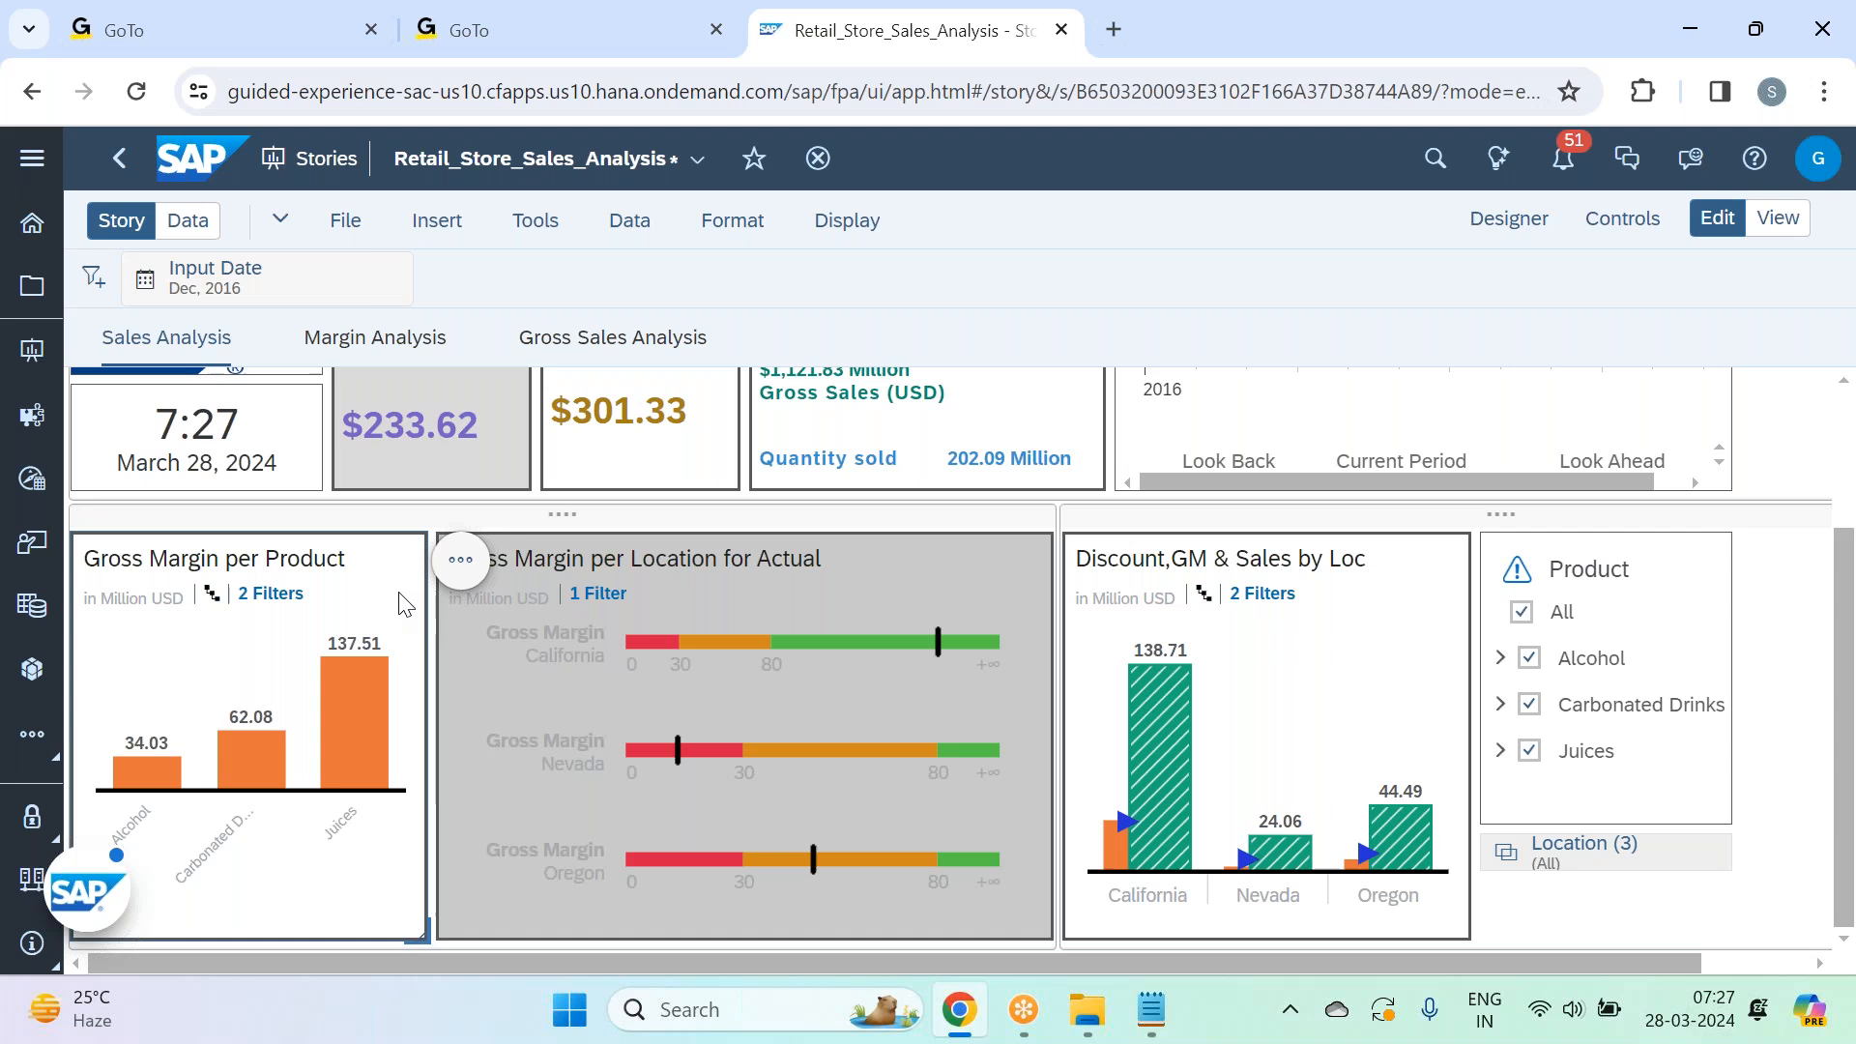
click(1526, 230)
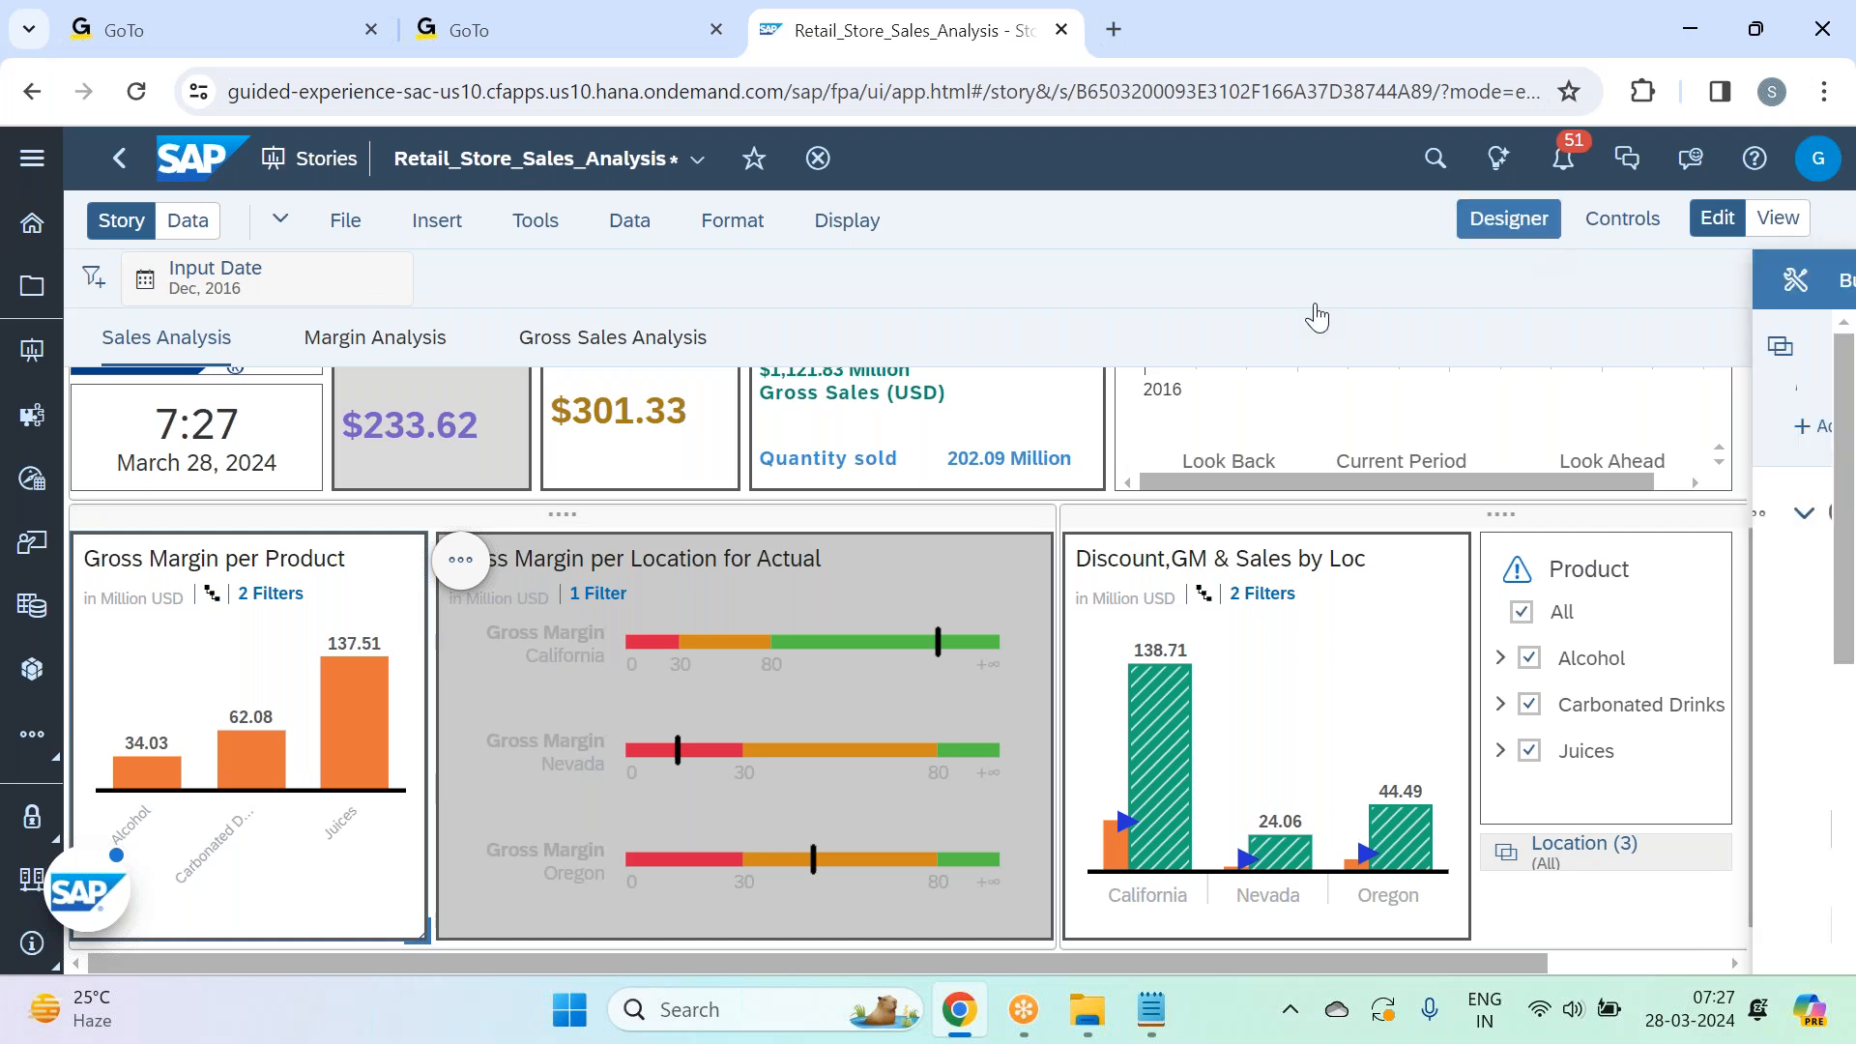
click(1754, 514)
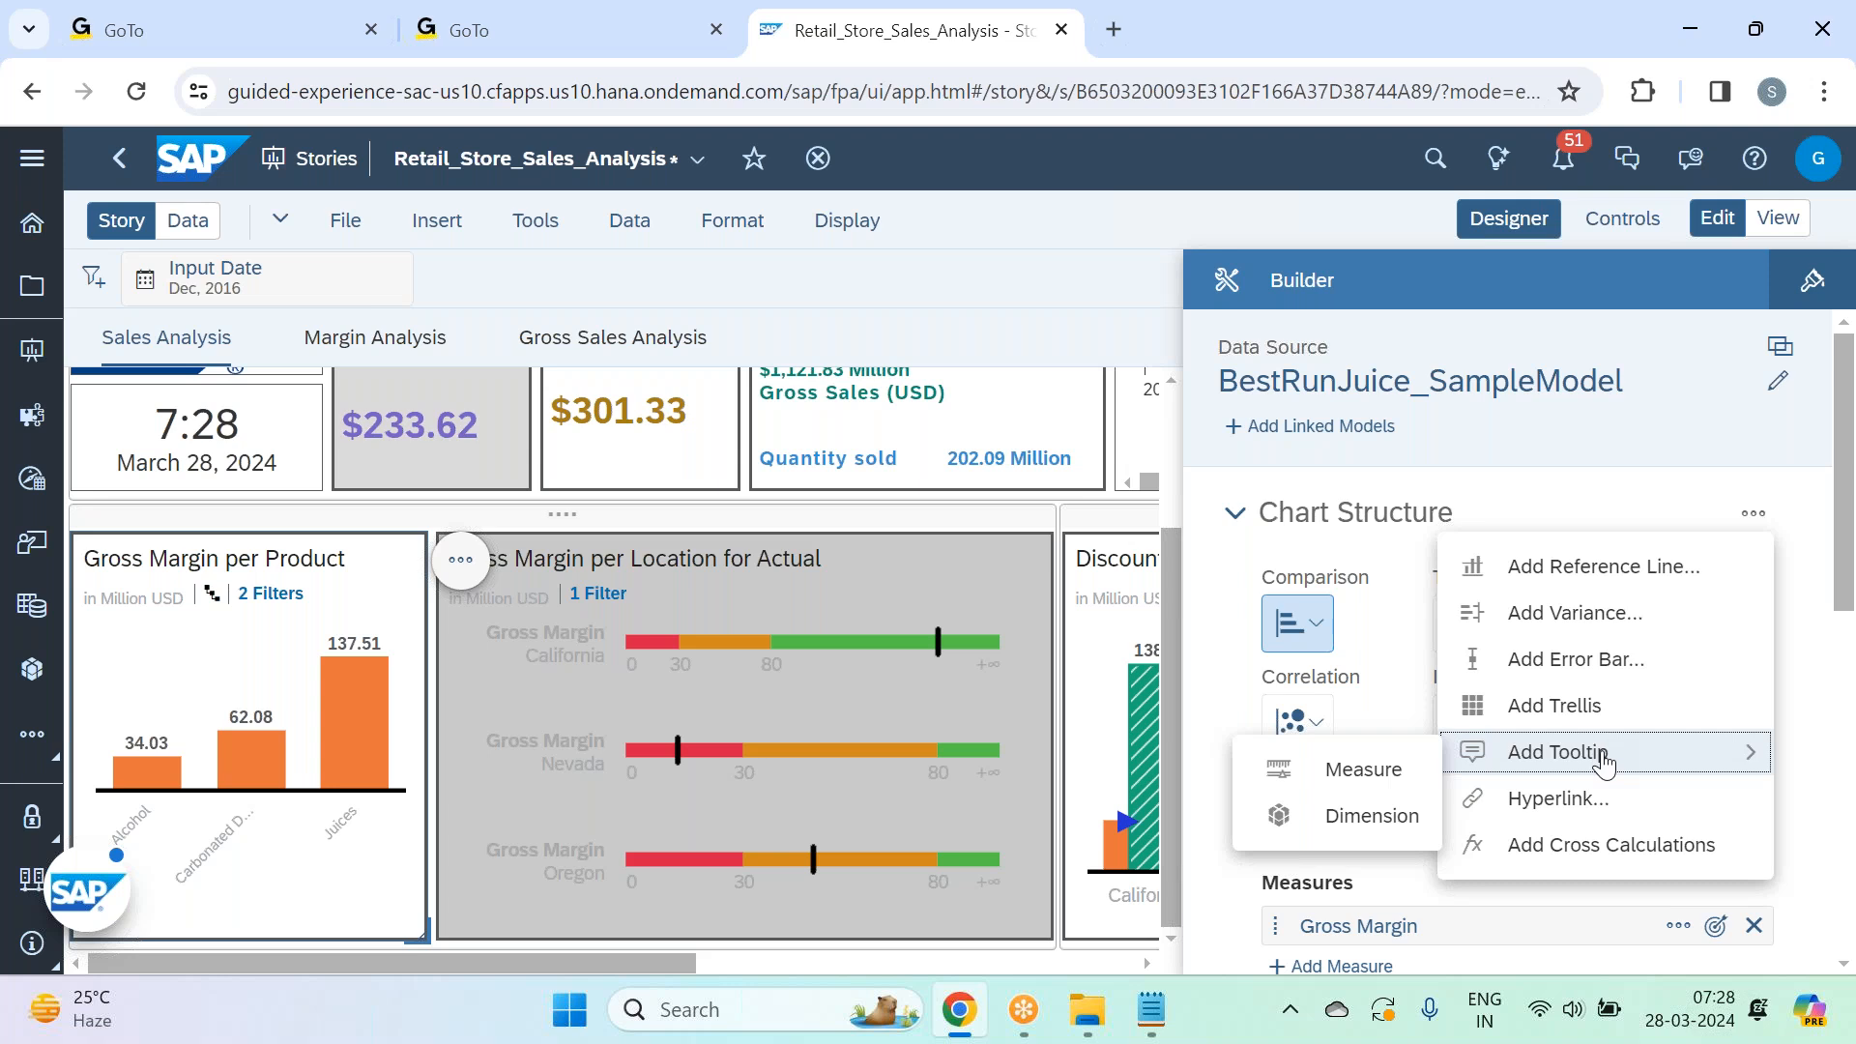
click(1358, 774)
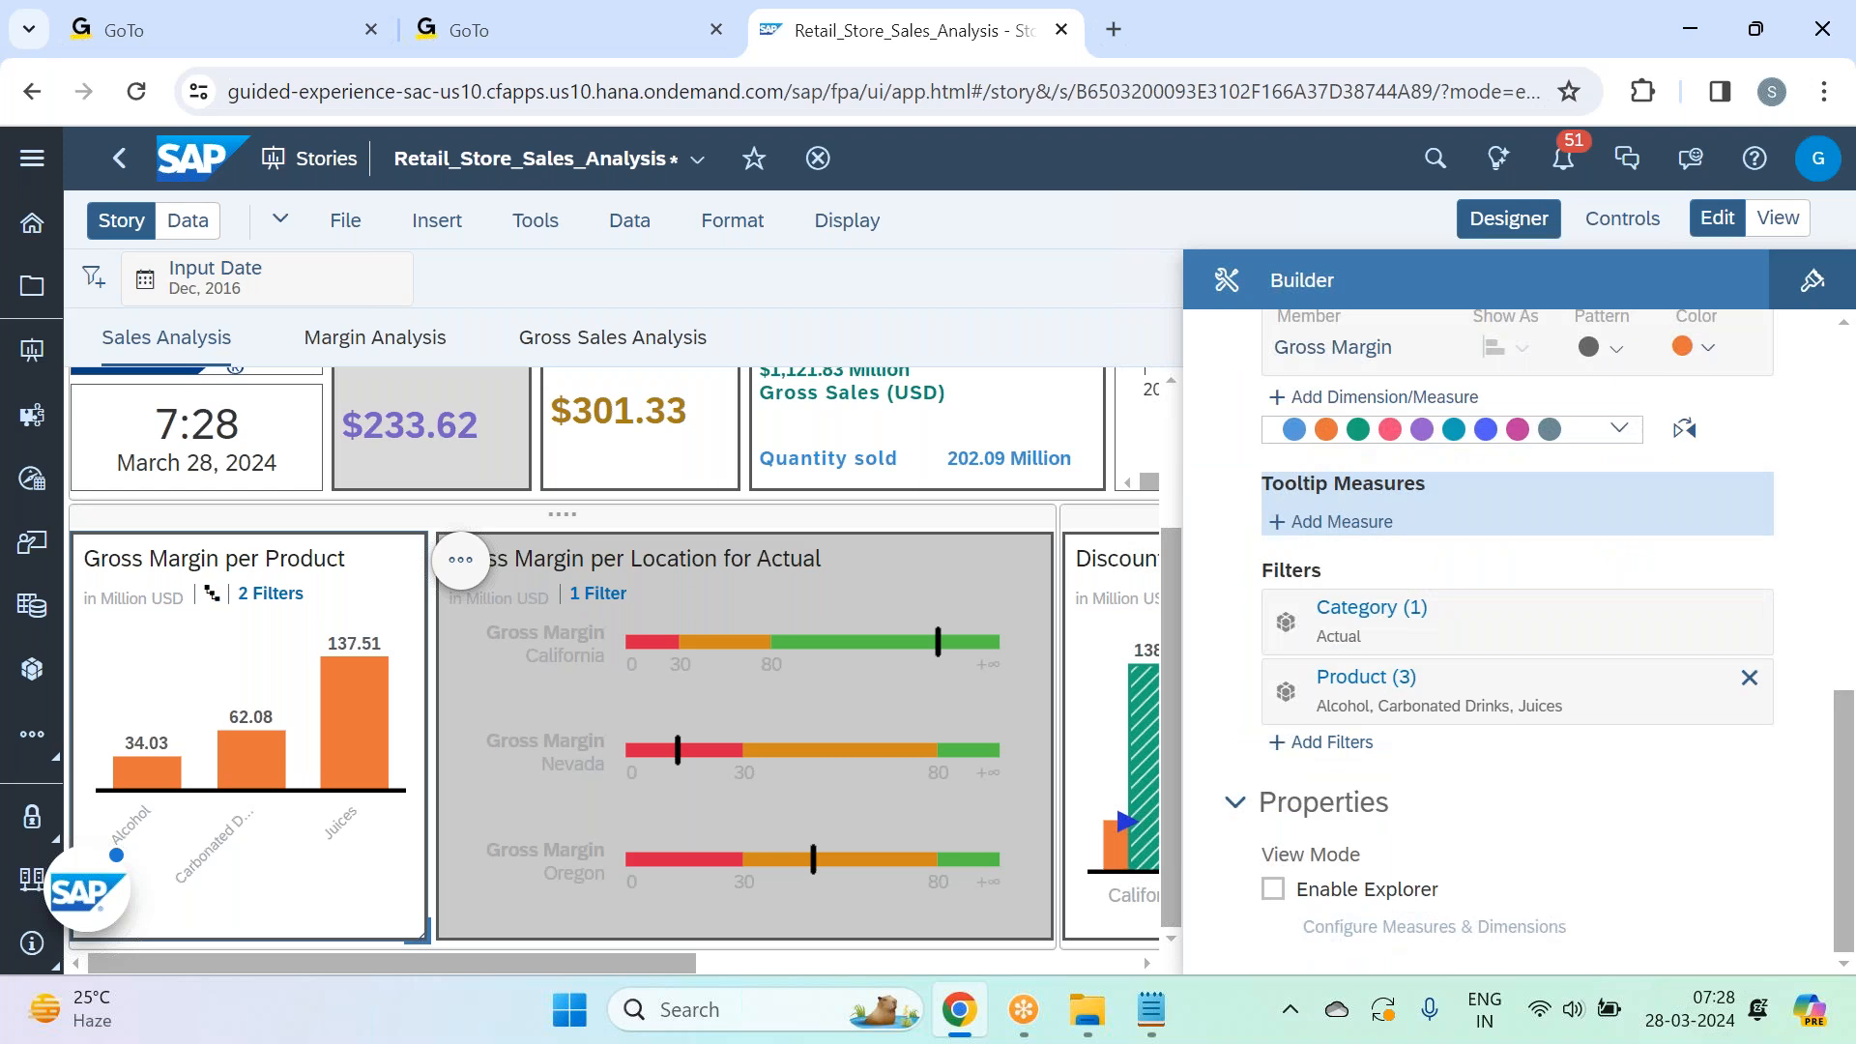
Select Discount as the Gross Margin per Product chart's tooltip measure and inspect the Juices bar's tooltip.
click(1337, 522)
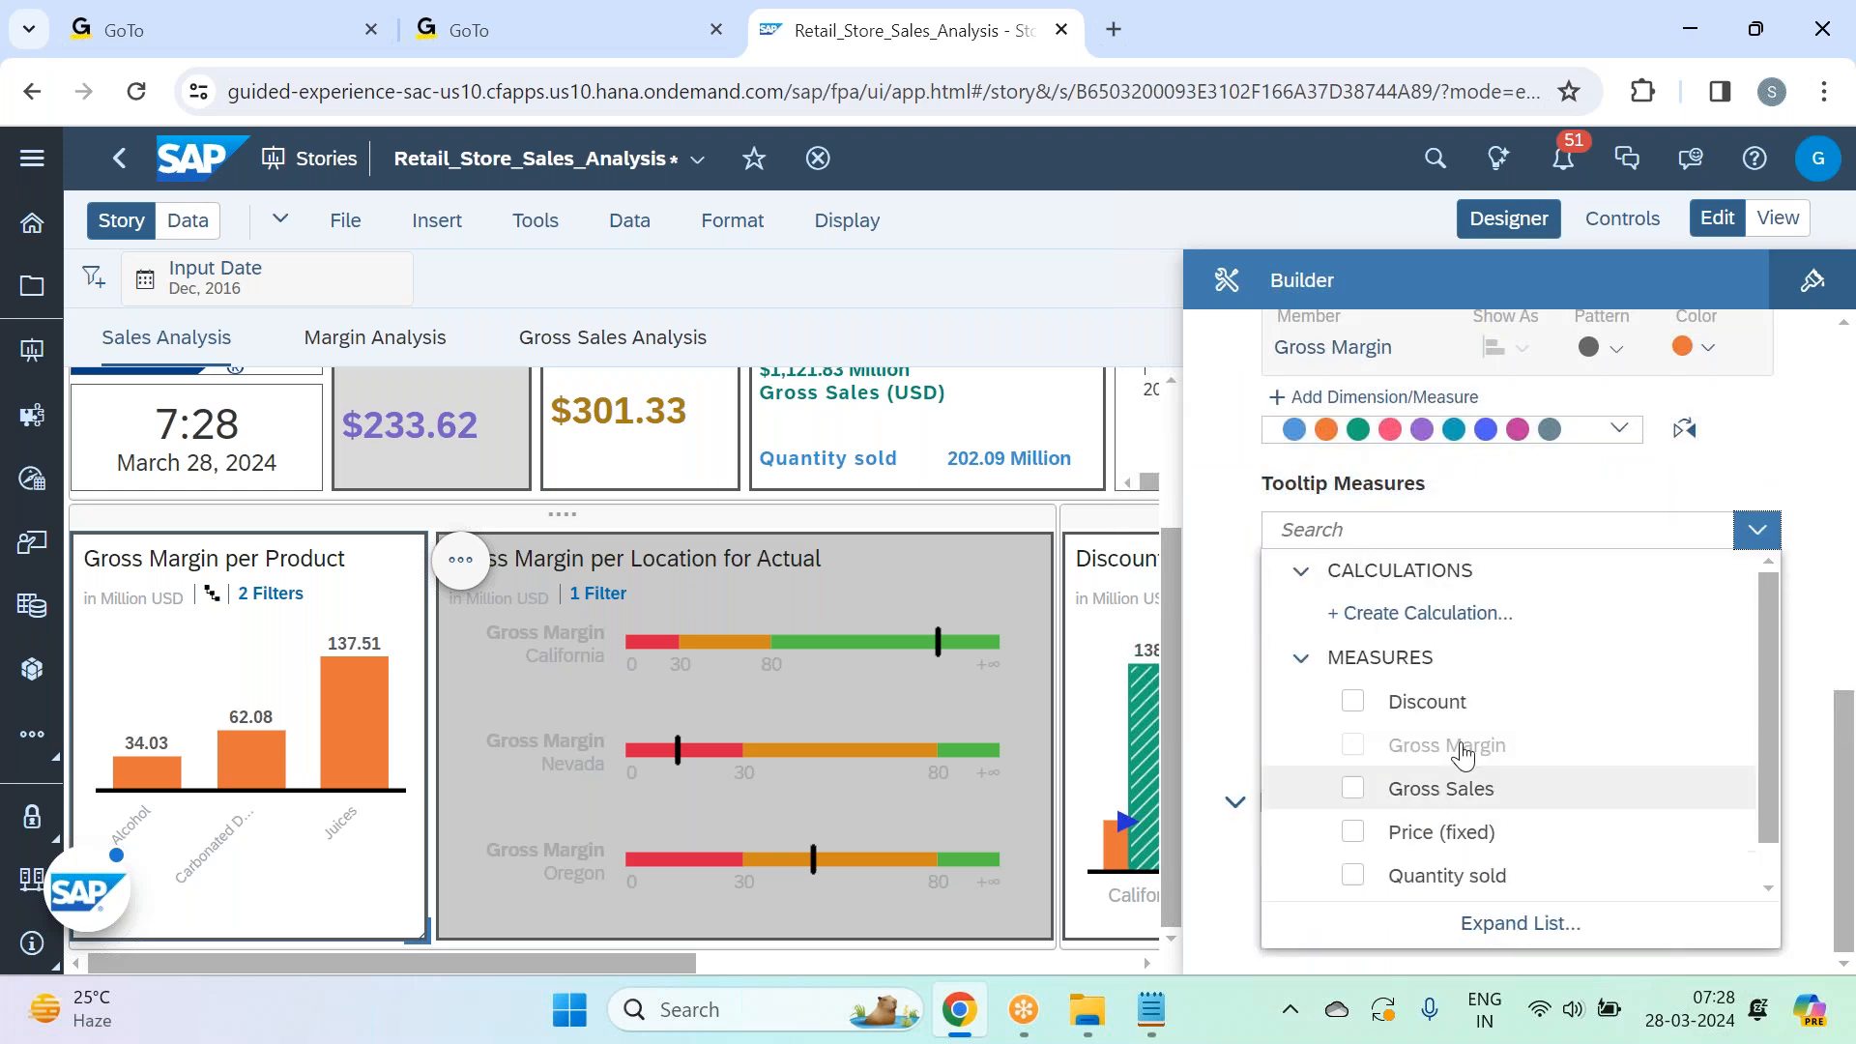
click(1352, 701)
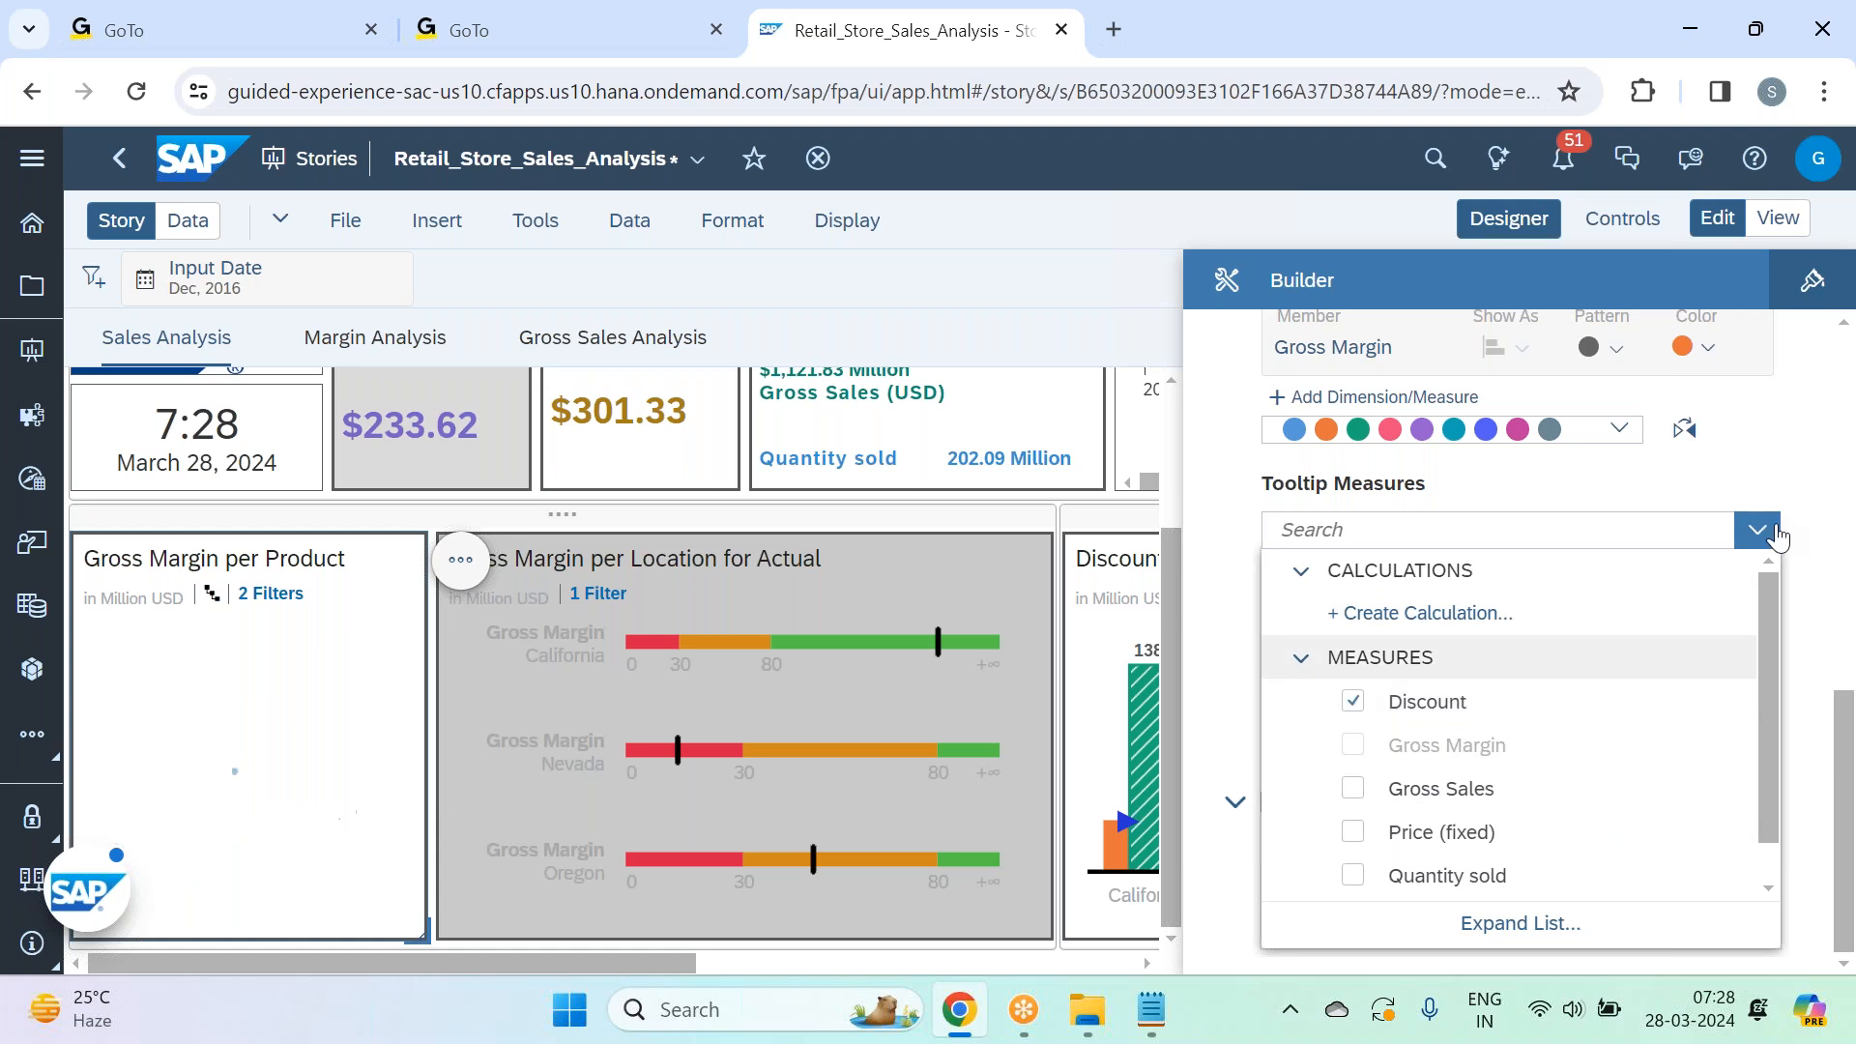
click(1811, 464)
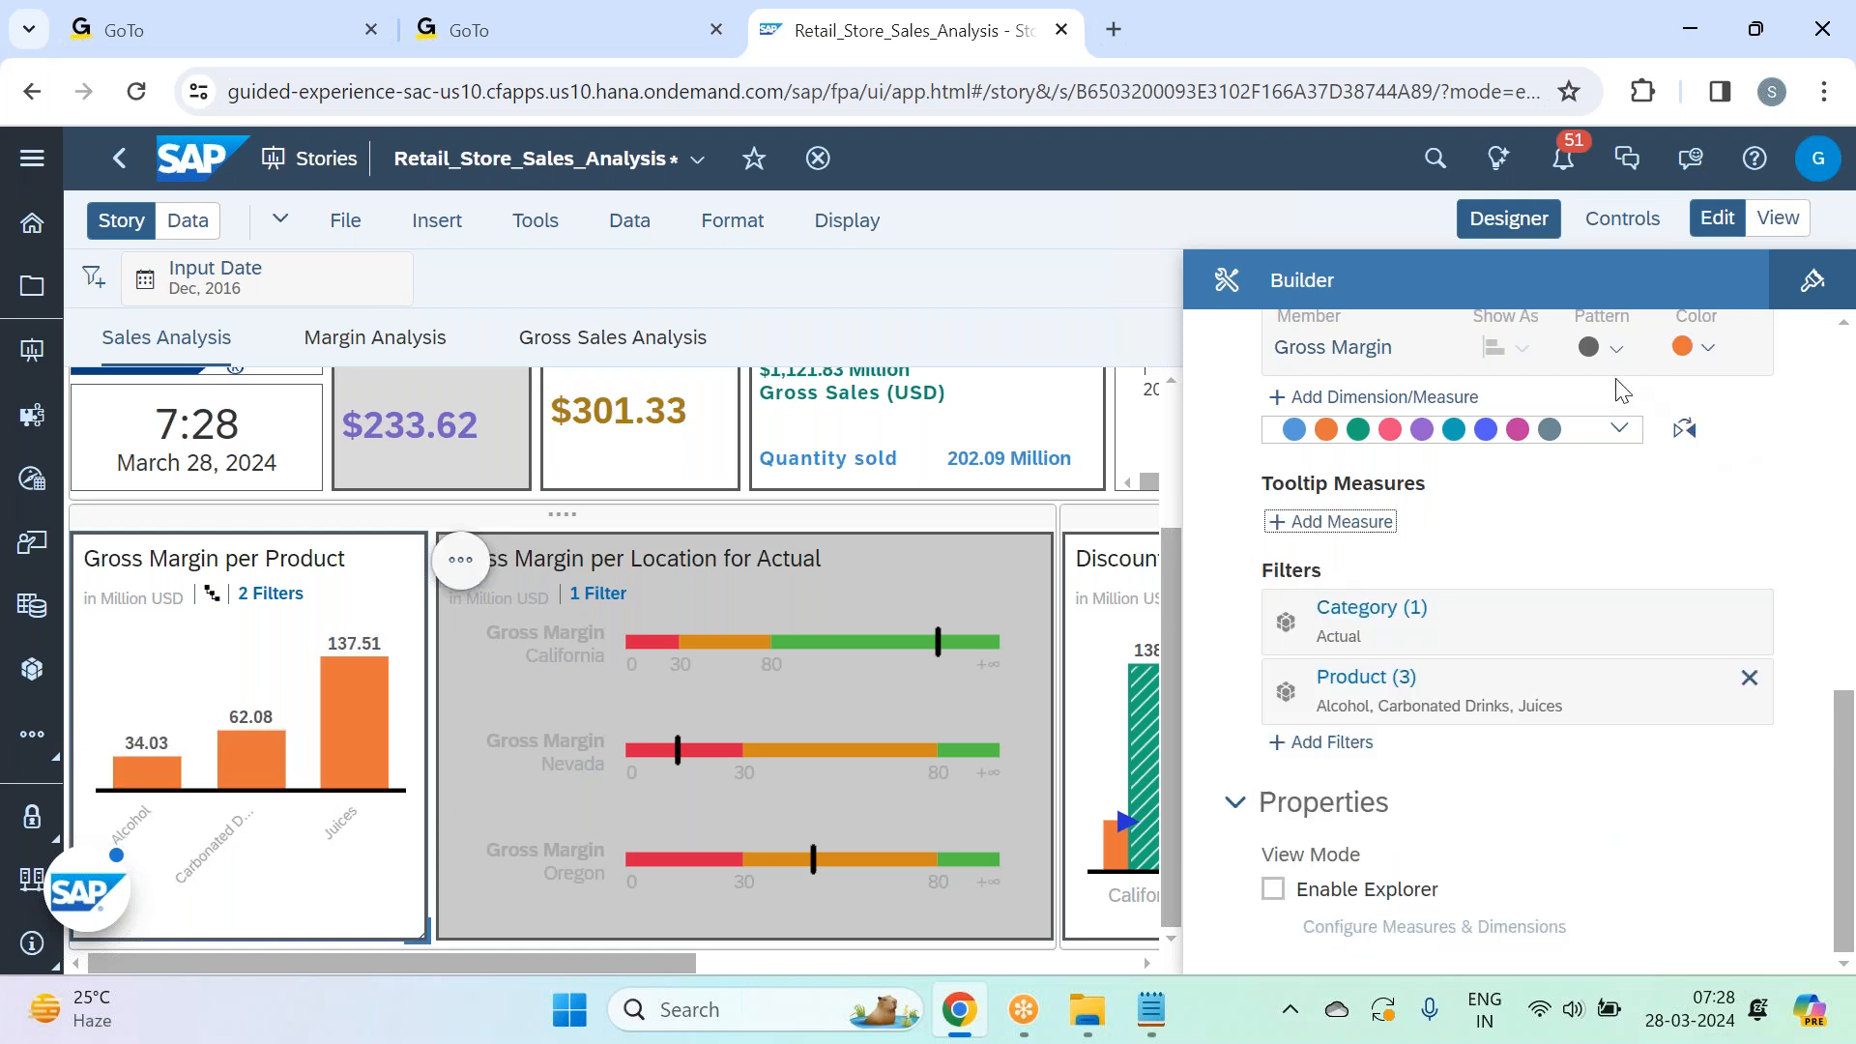
click(1503, 218)
mouse_move(353, 700)
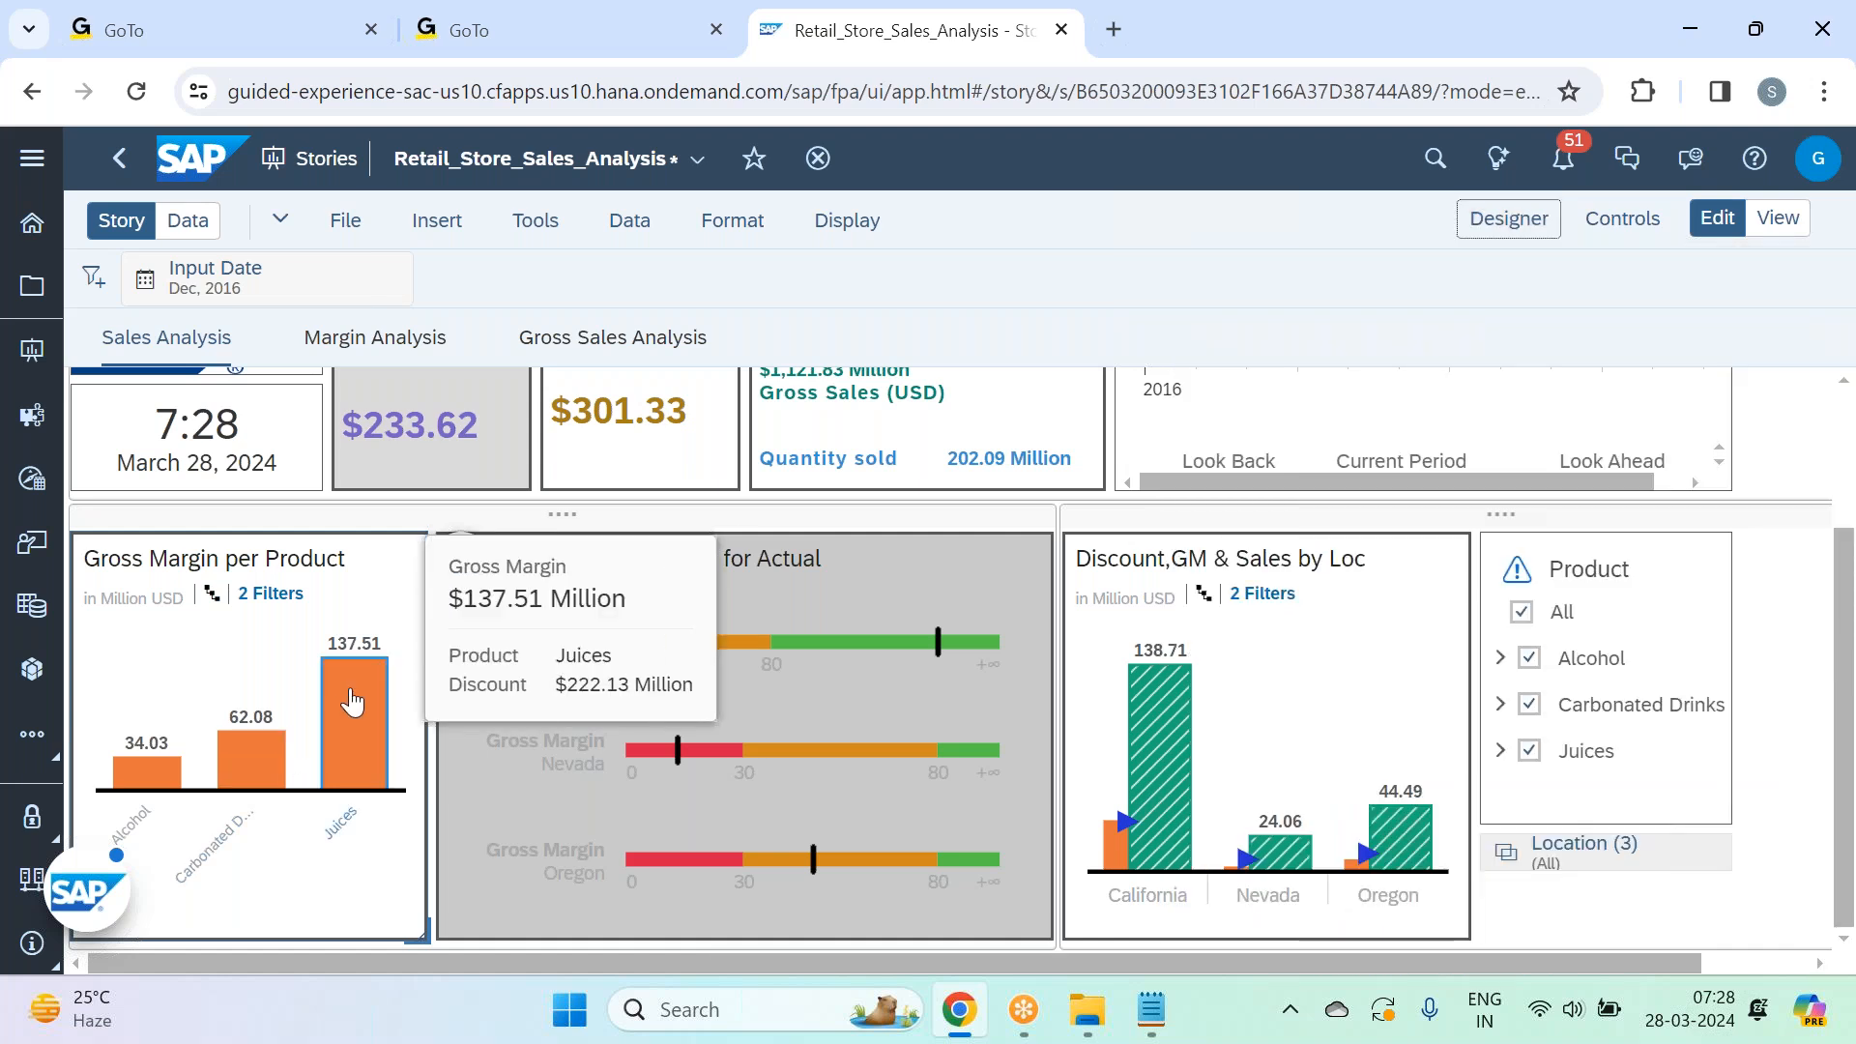
Add a dimension tooltip to the Discount,GM & Sales by Loc chart.
click(1458, 600)
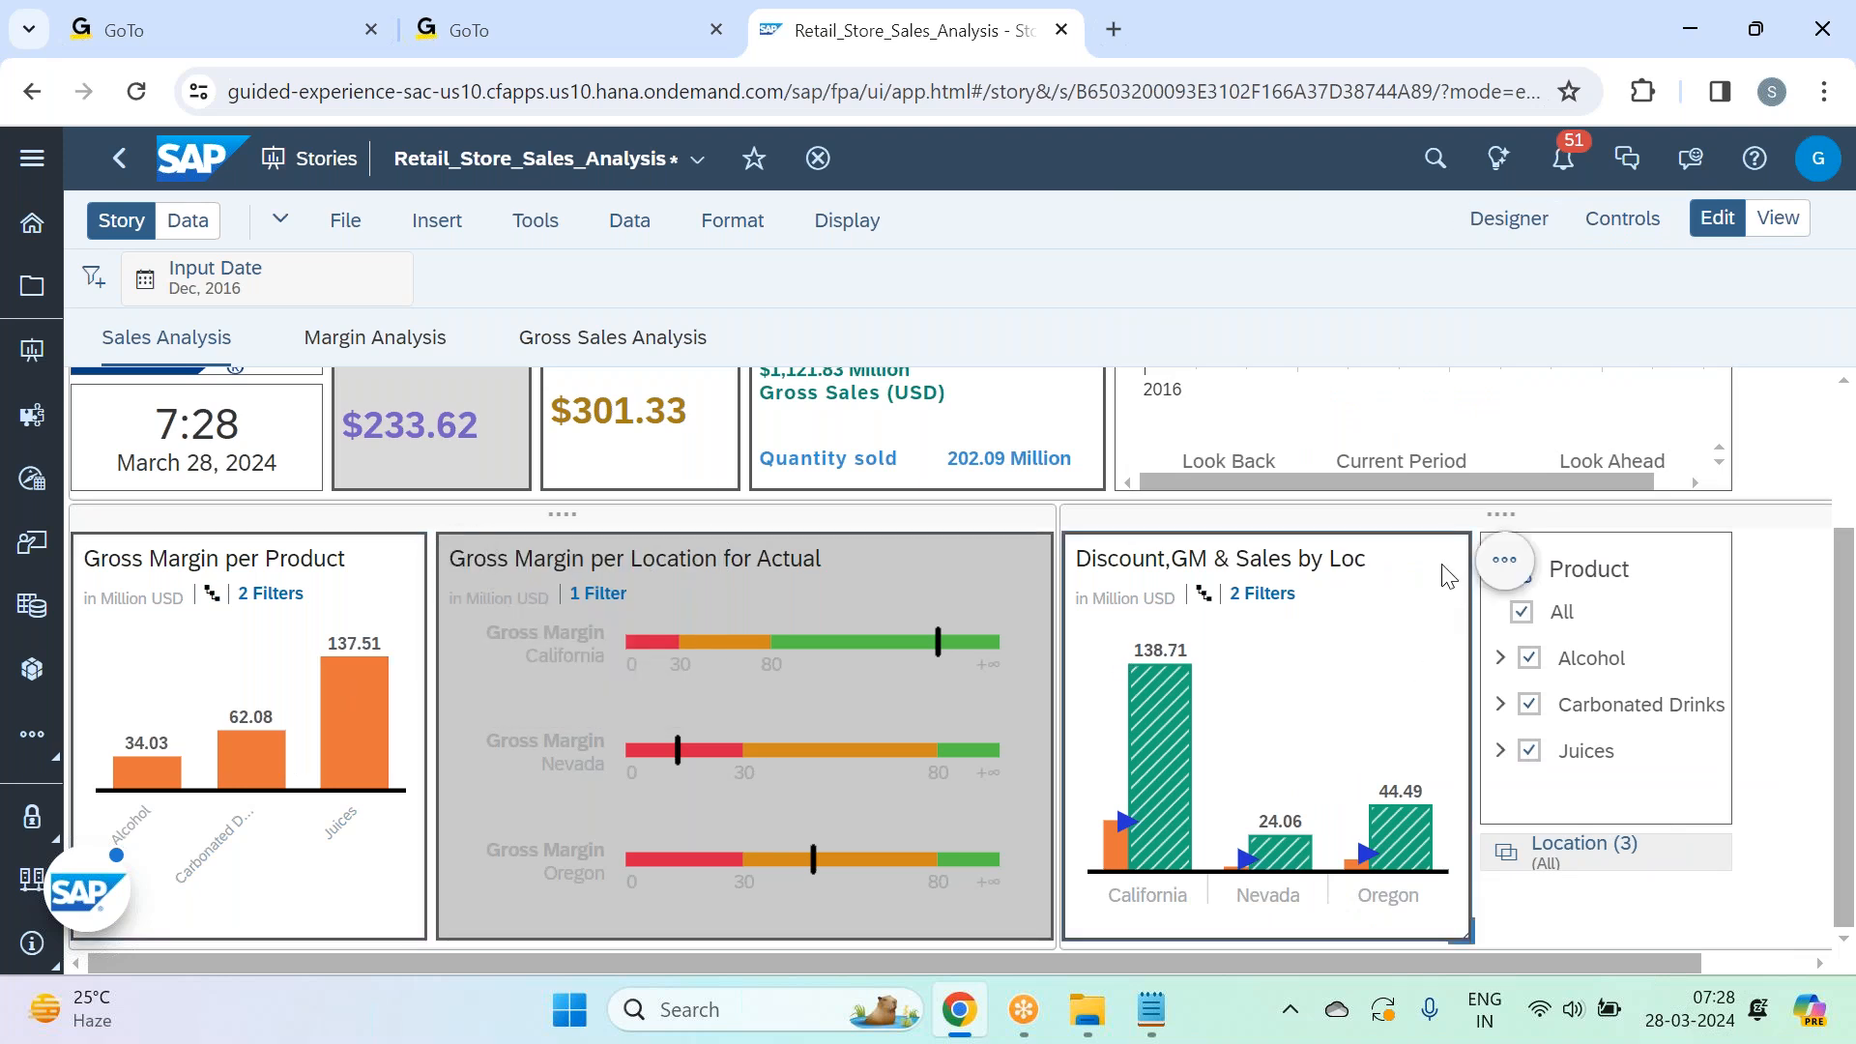
click(1505, 567)
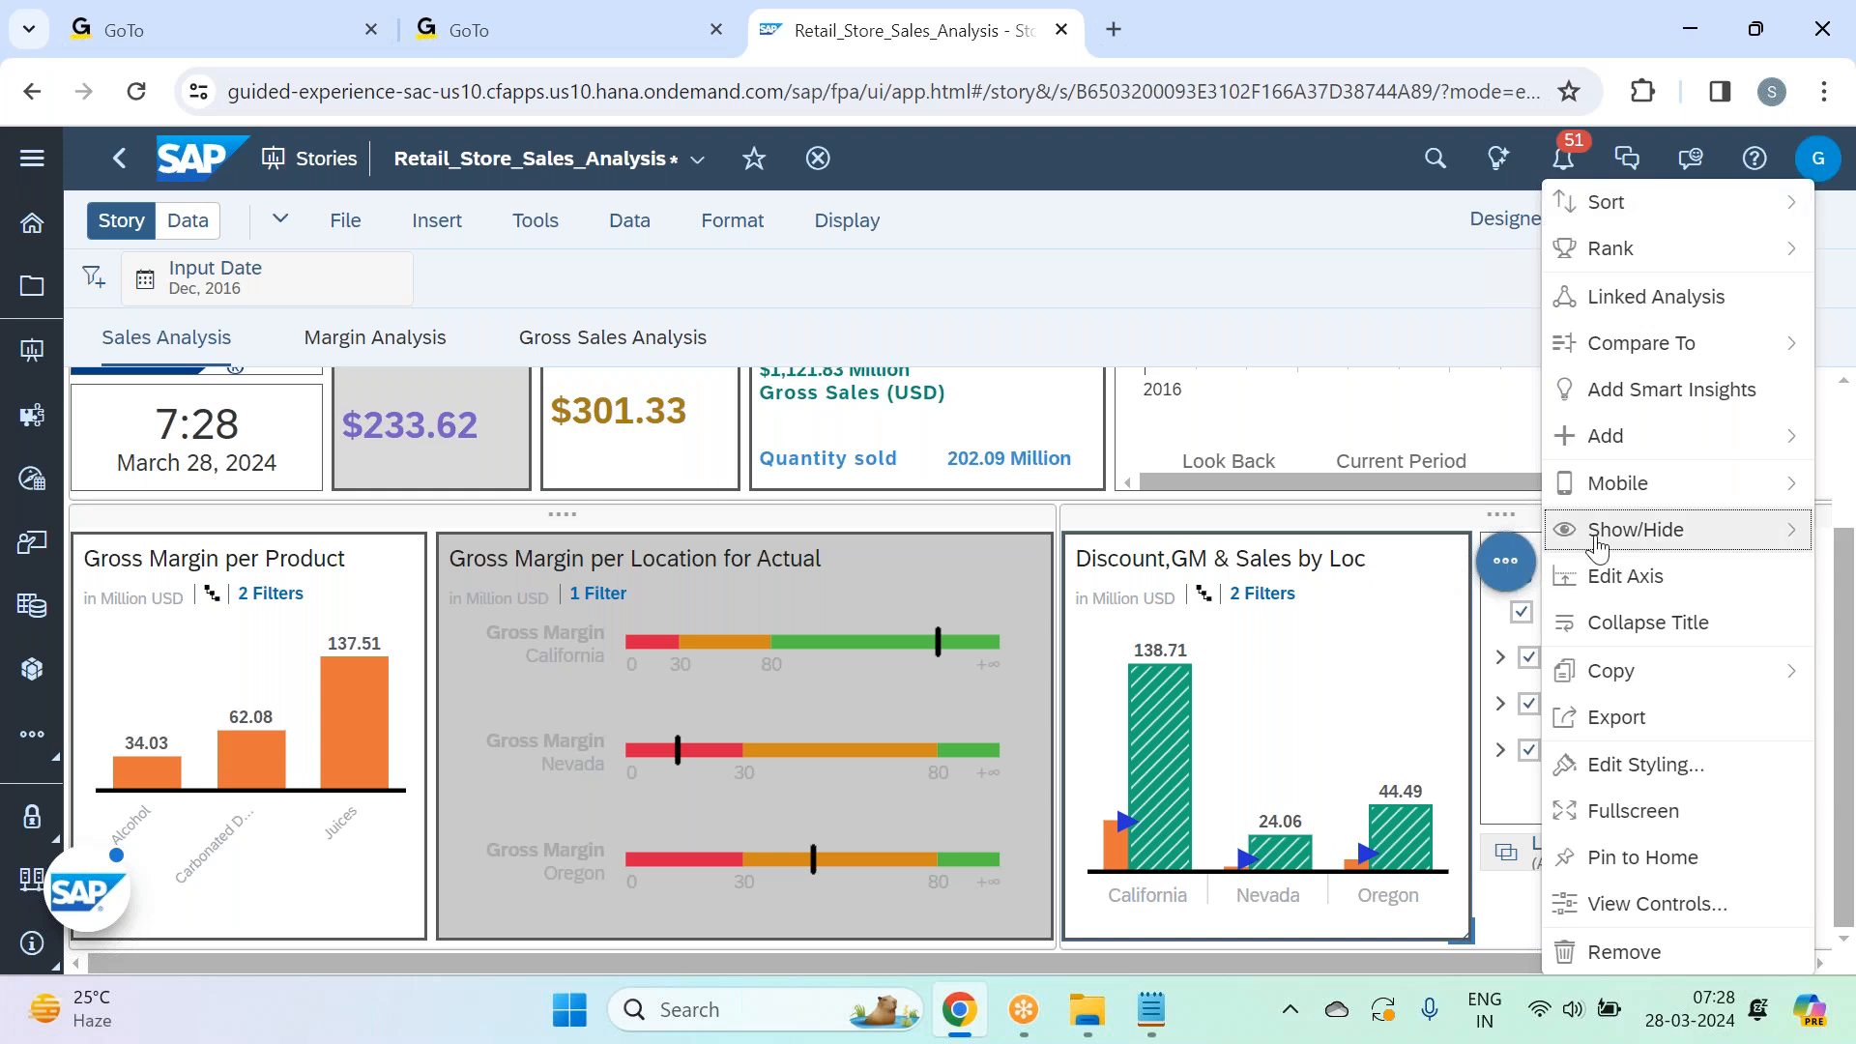
mouse_move(1643, 436)
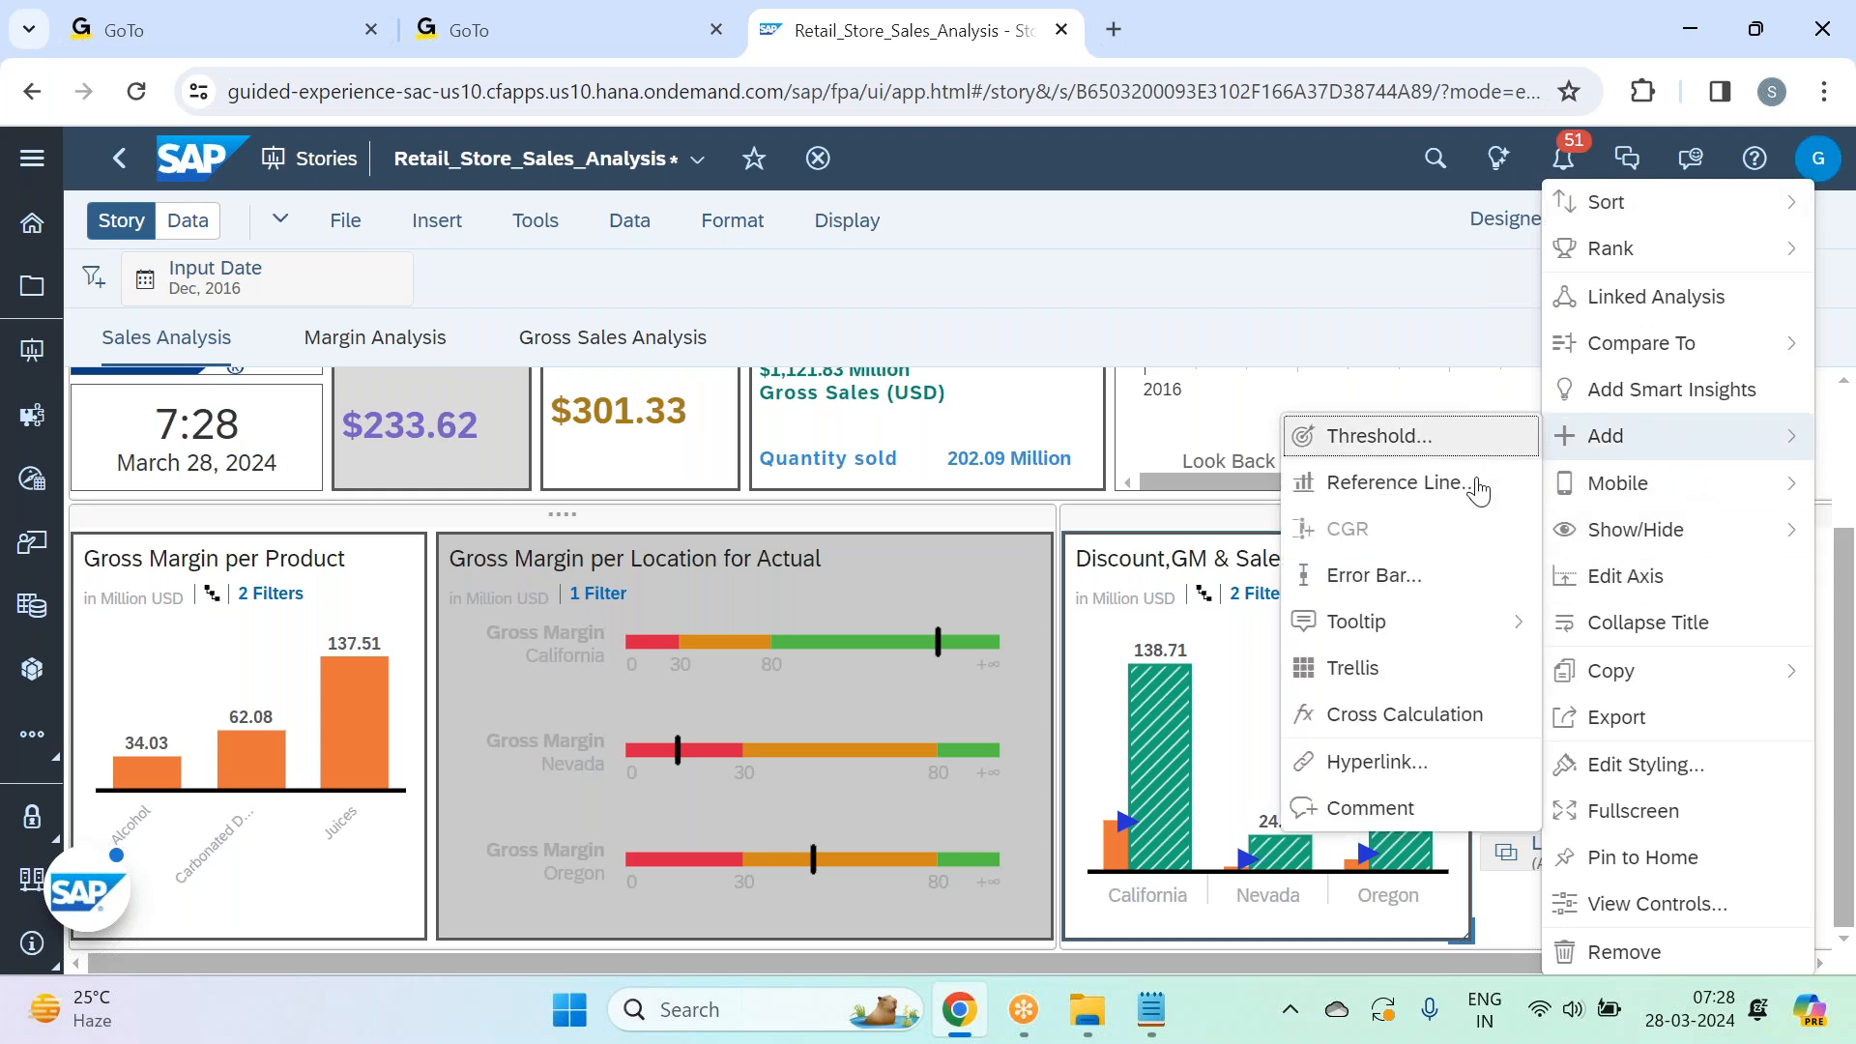
mouse_move(1460, 622)
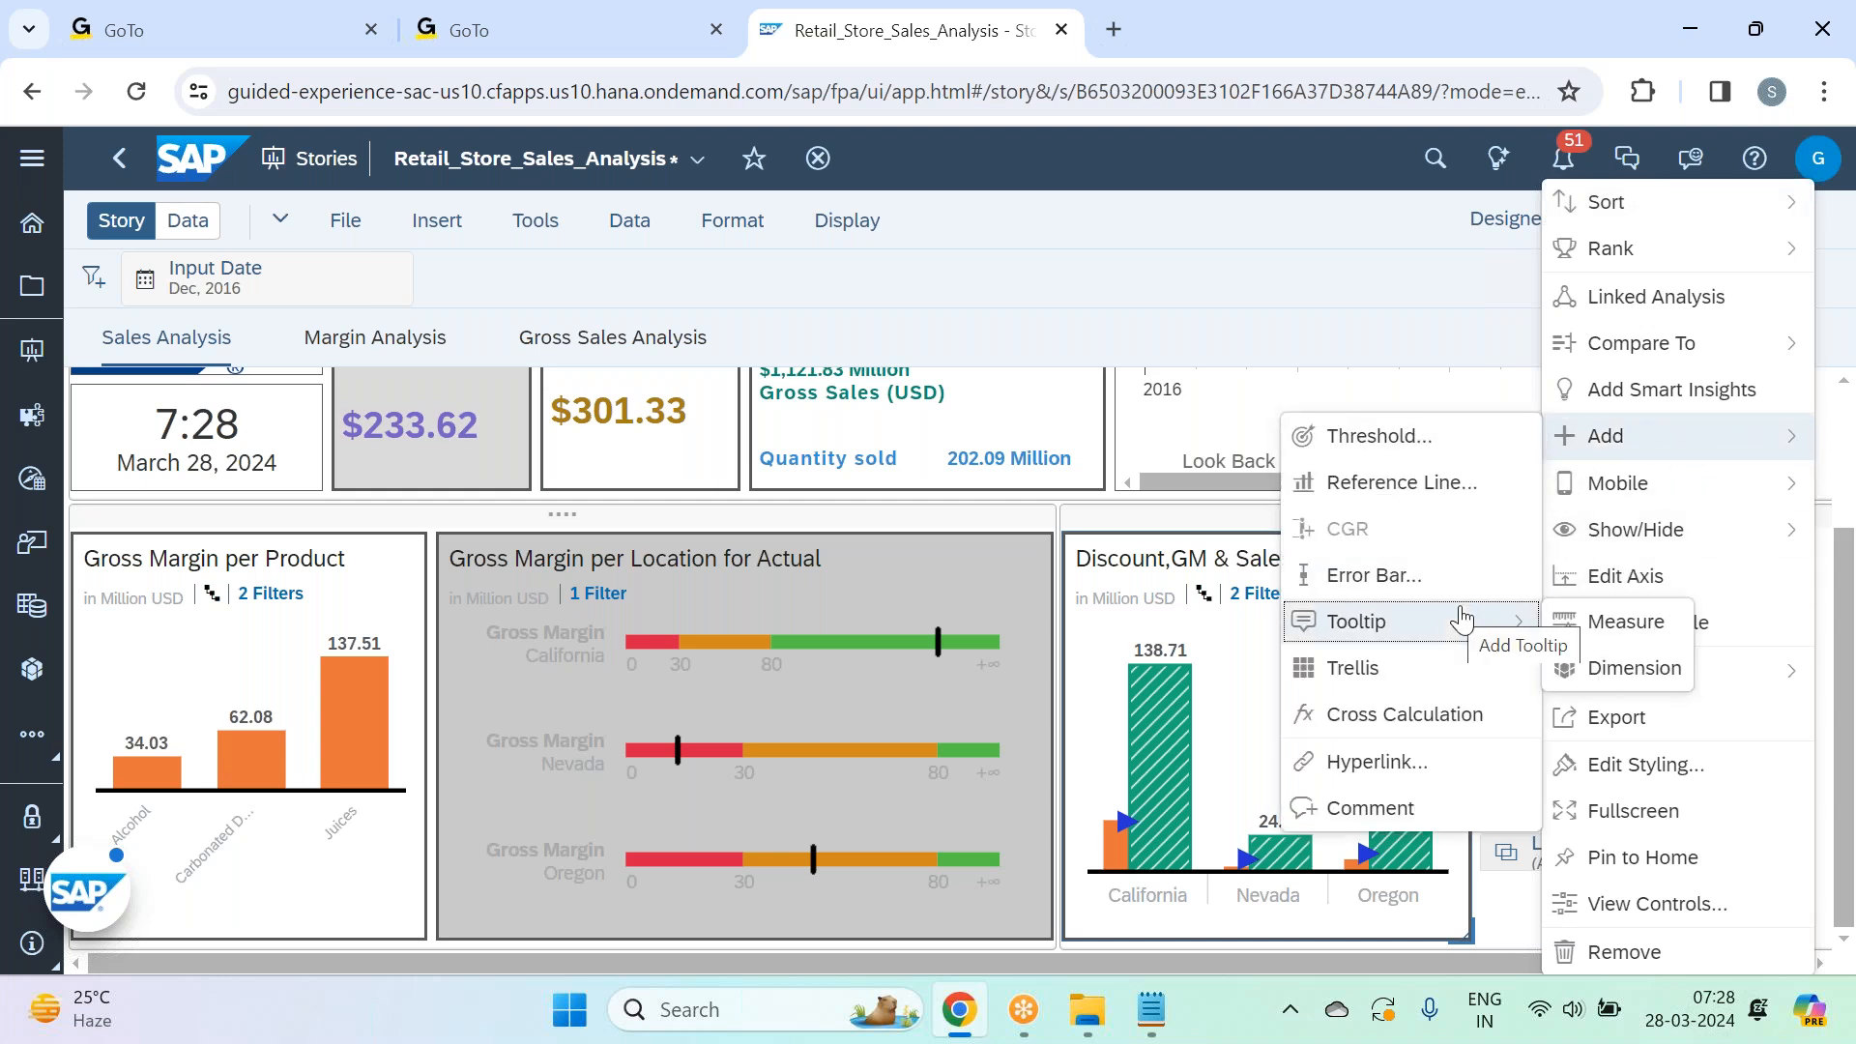
click(1634, 669)
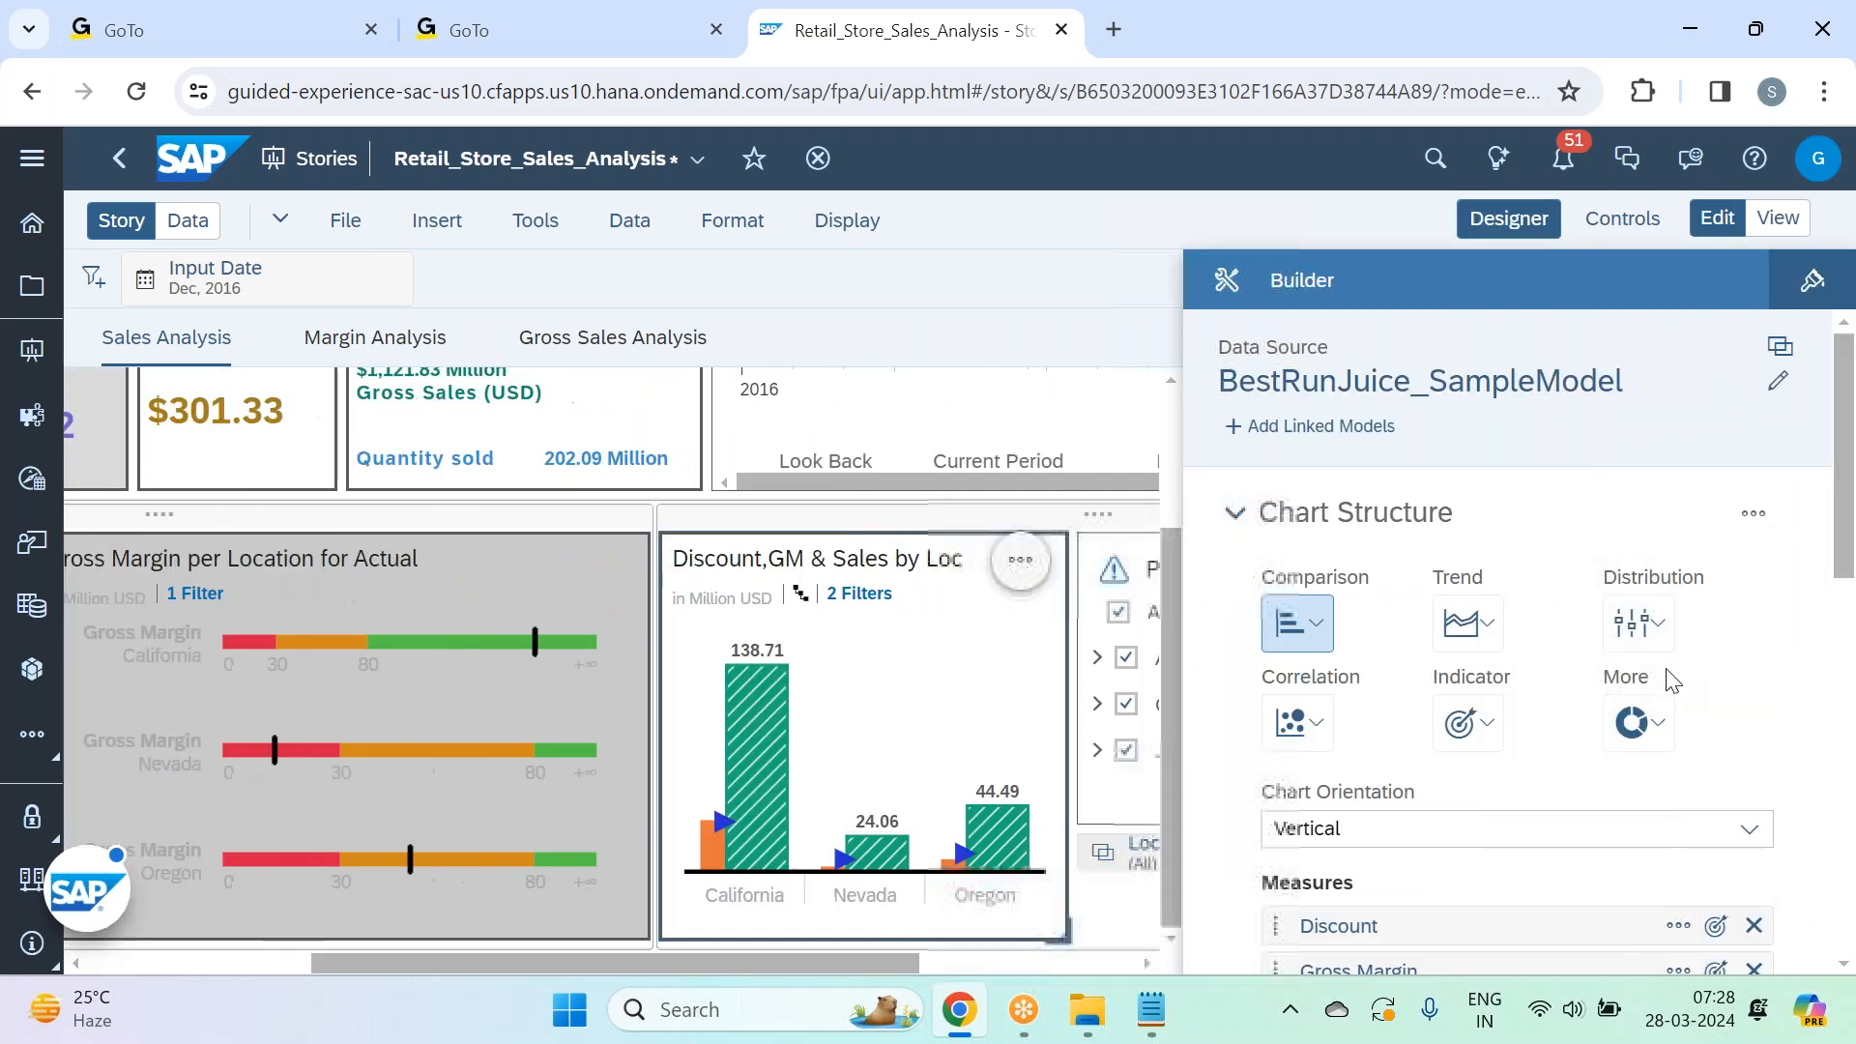
Select Store as the Discount,GM & Sales by Loc chart's tooltip dimension and inspect the California and Oregon Gross Sales tooltips.
click(1339, 592)
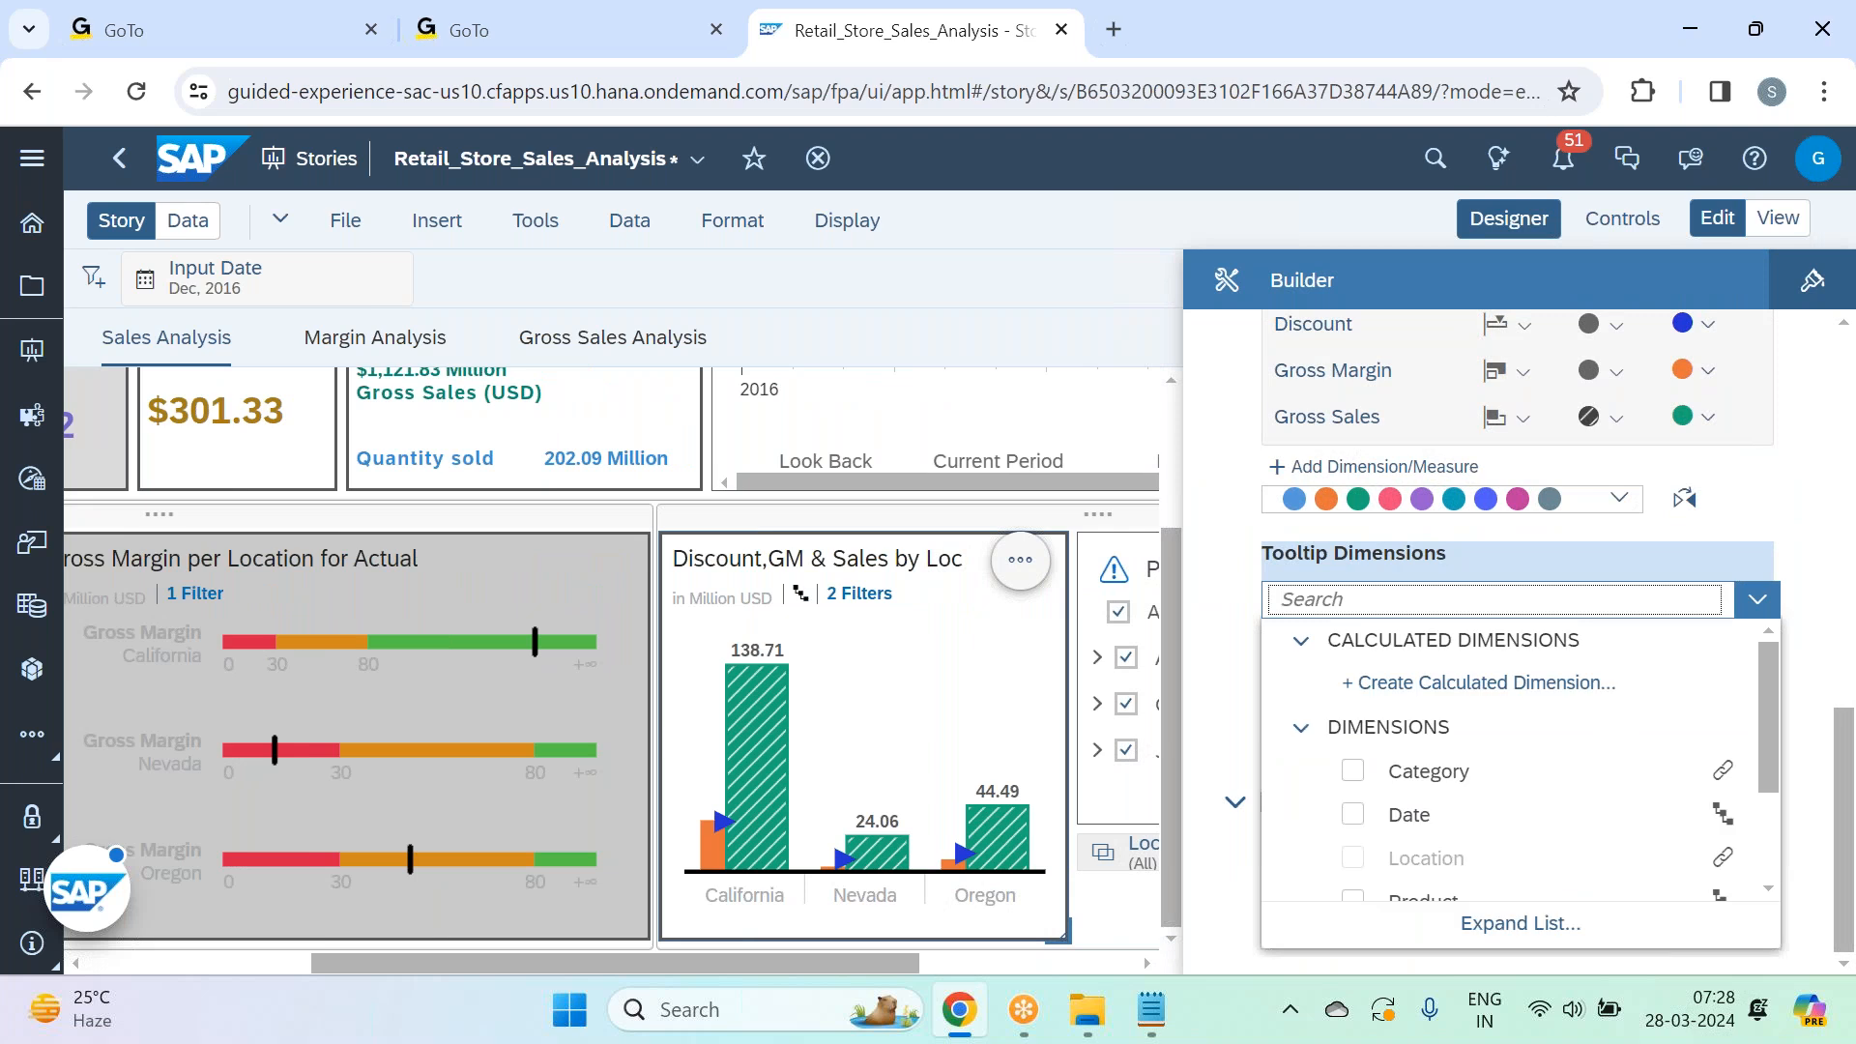
scroll(1353, 822, down, 3)
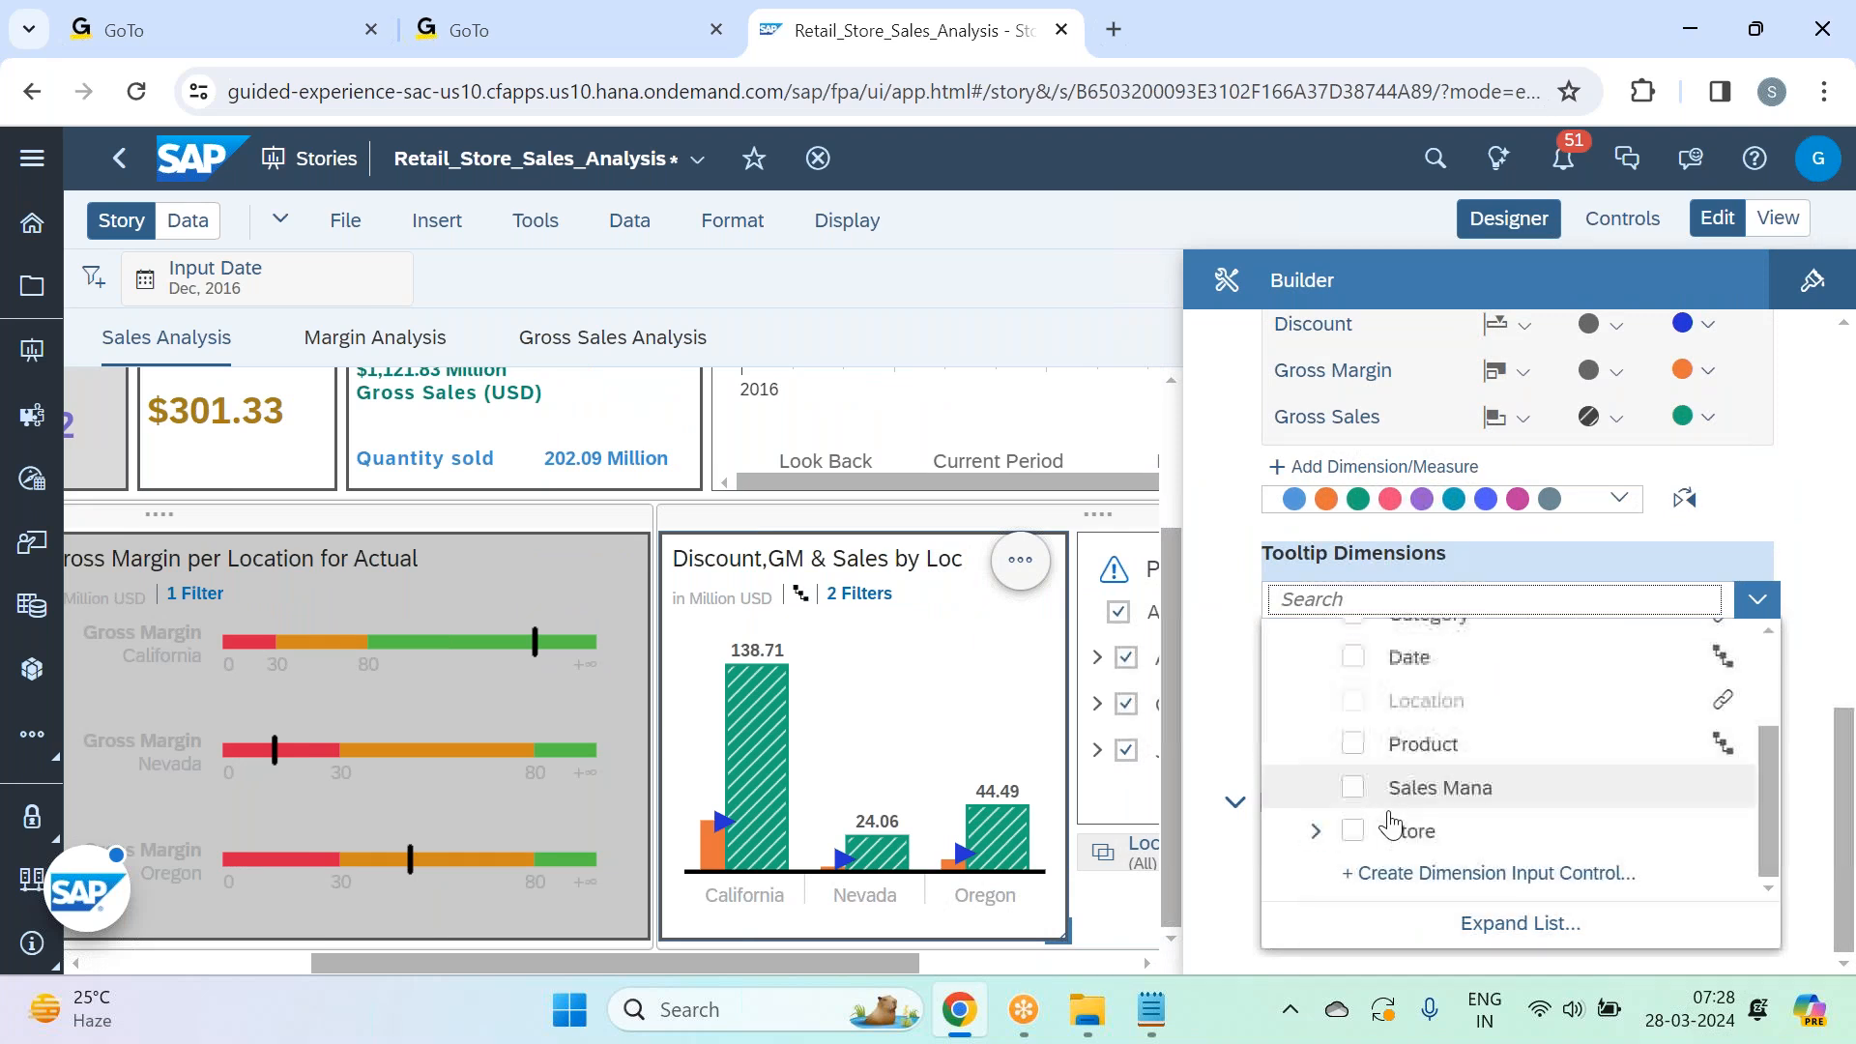
click(1390, 831)
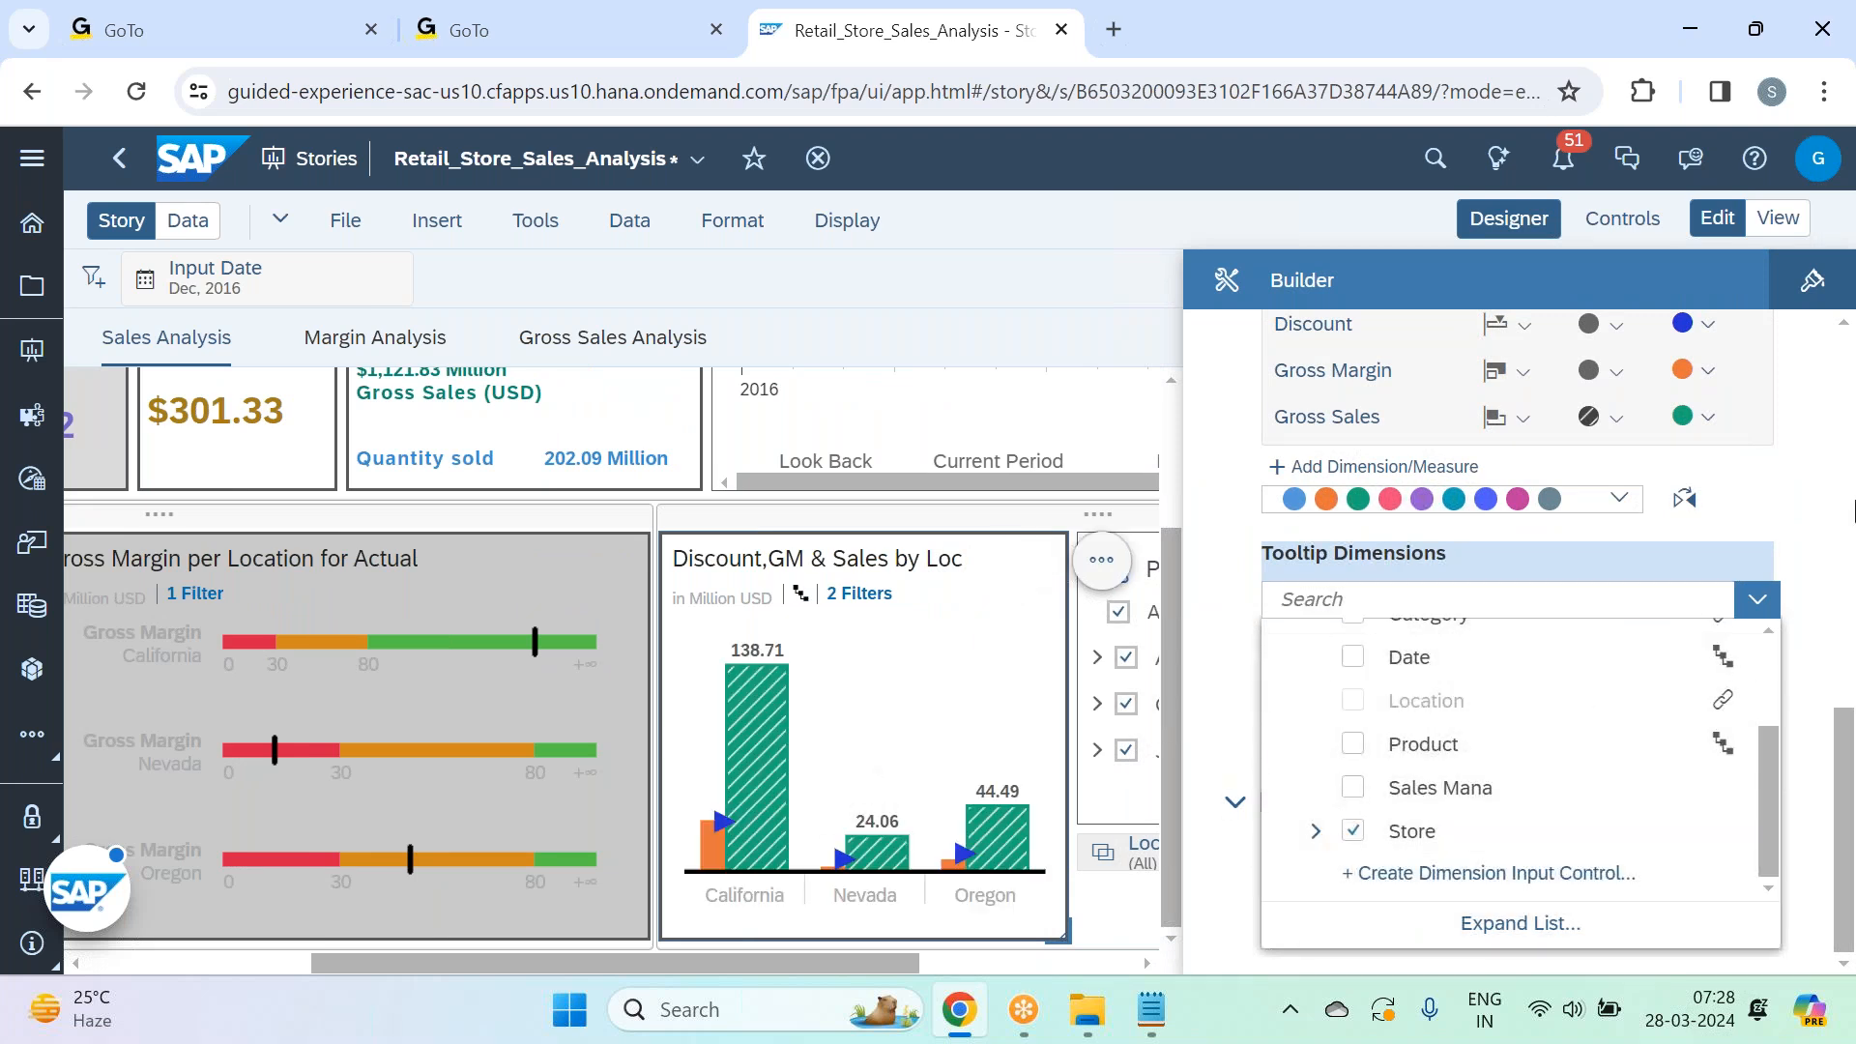
click(1817, 543)
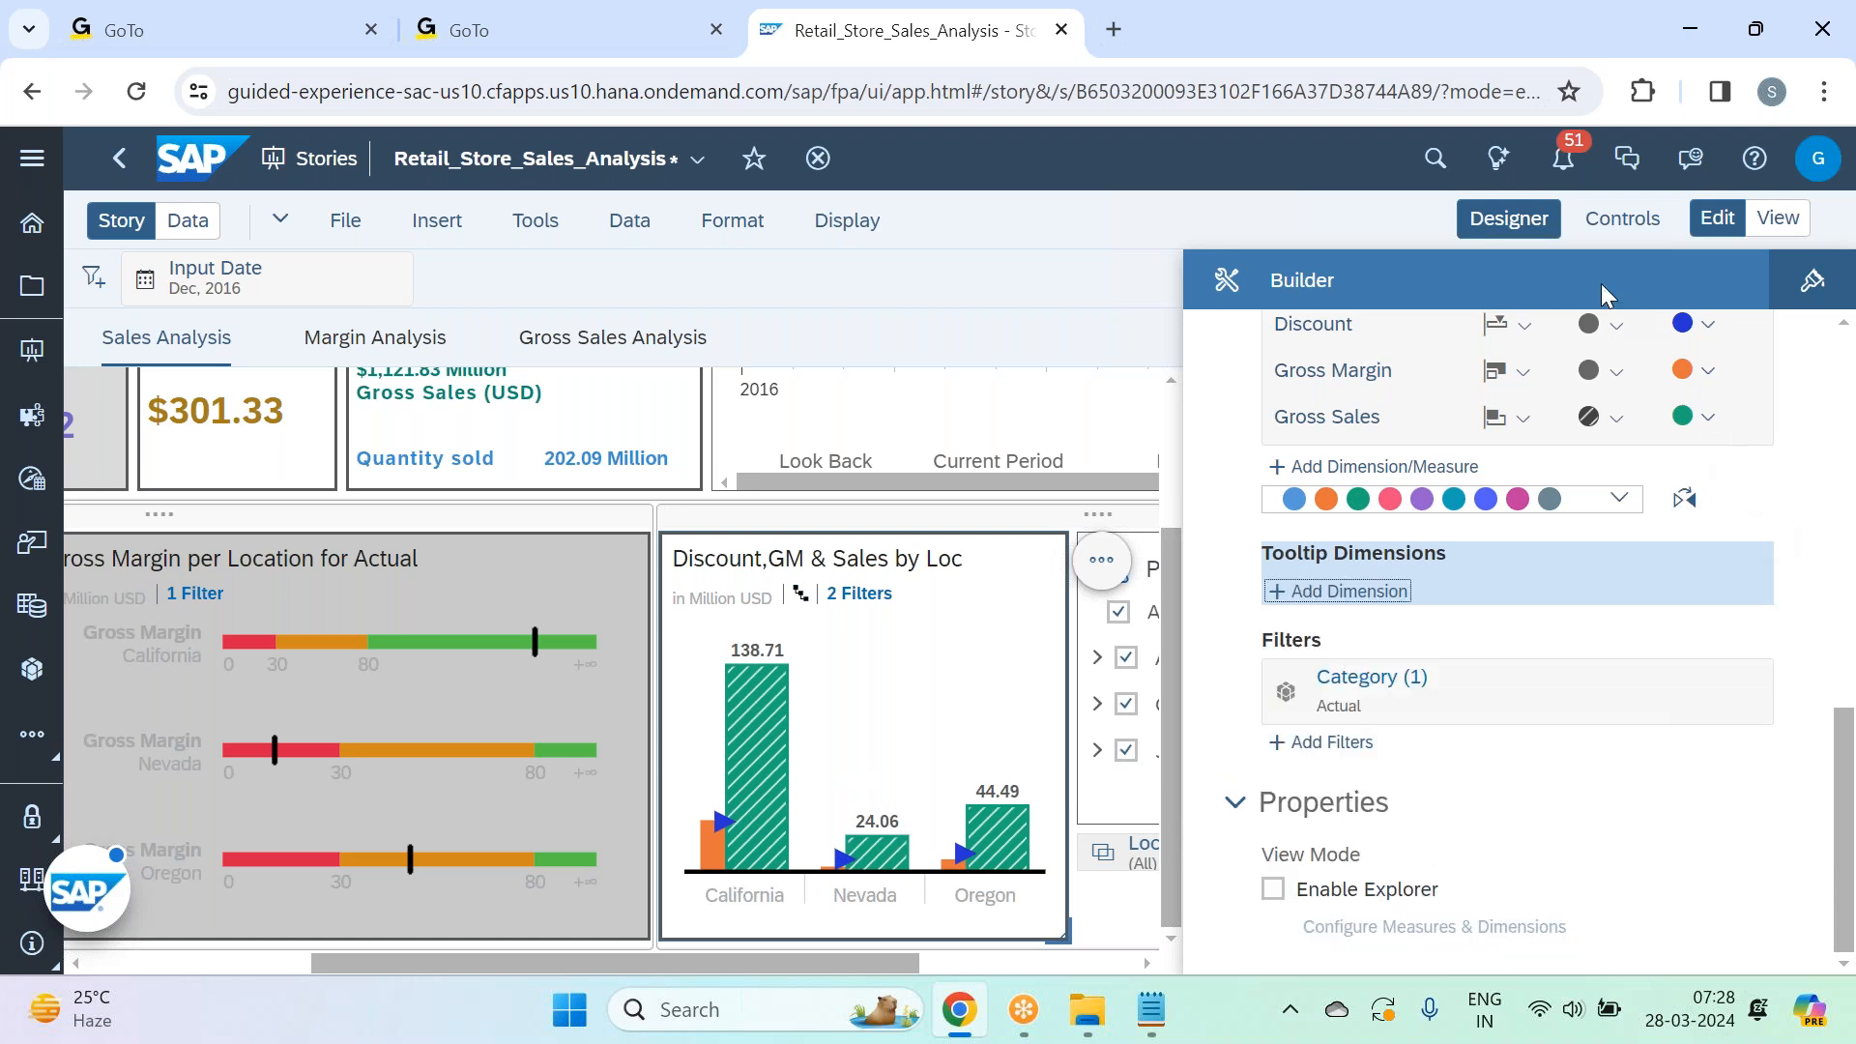
click(1510, 218)
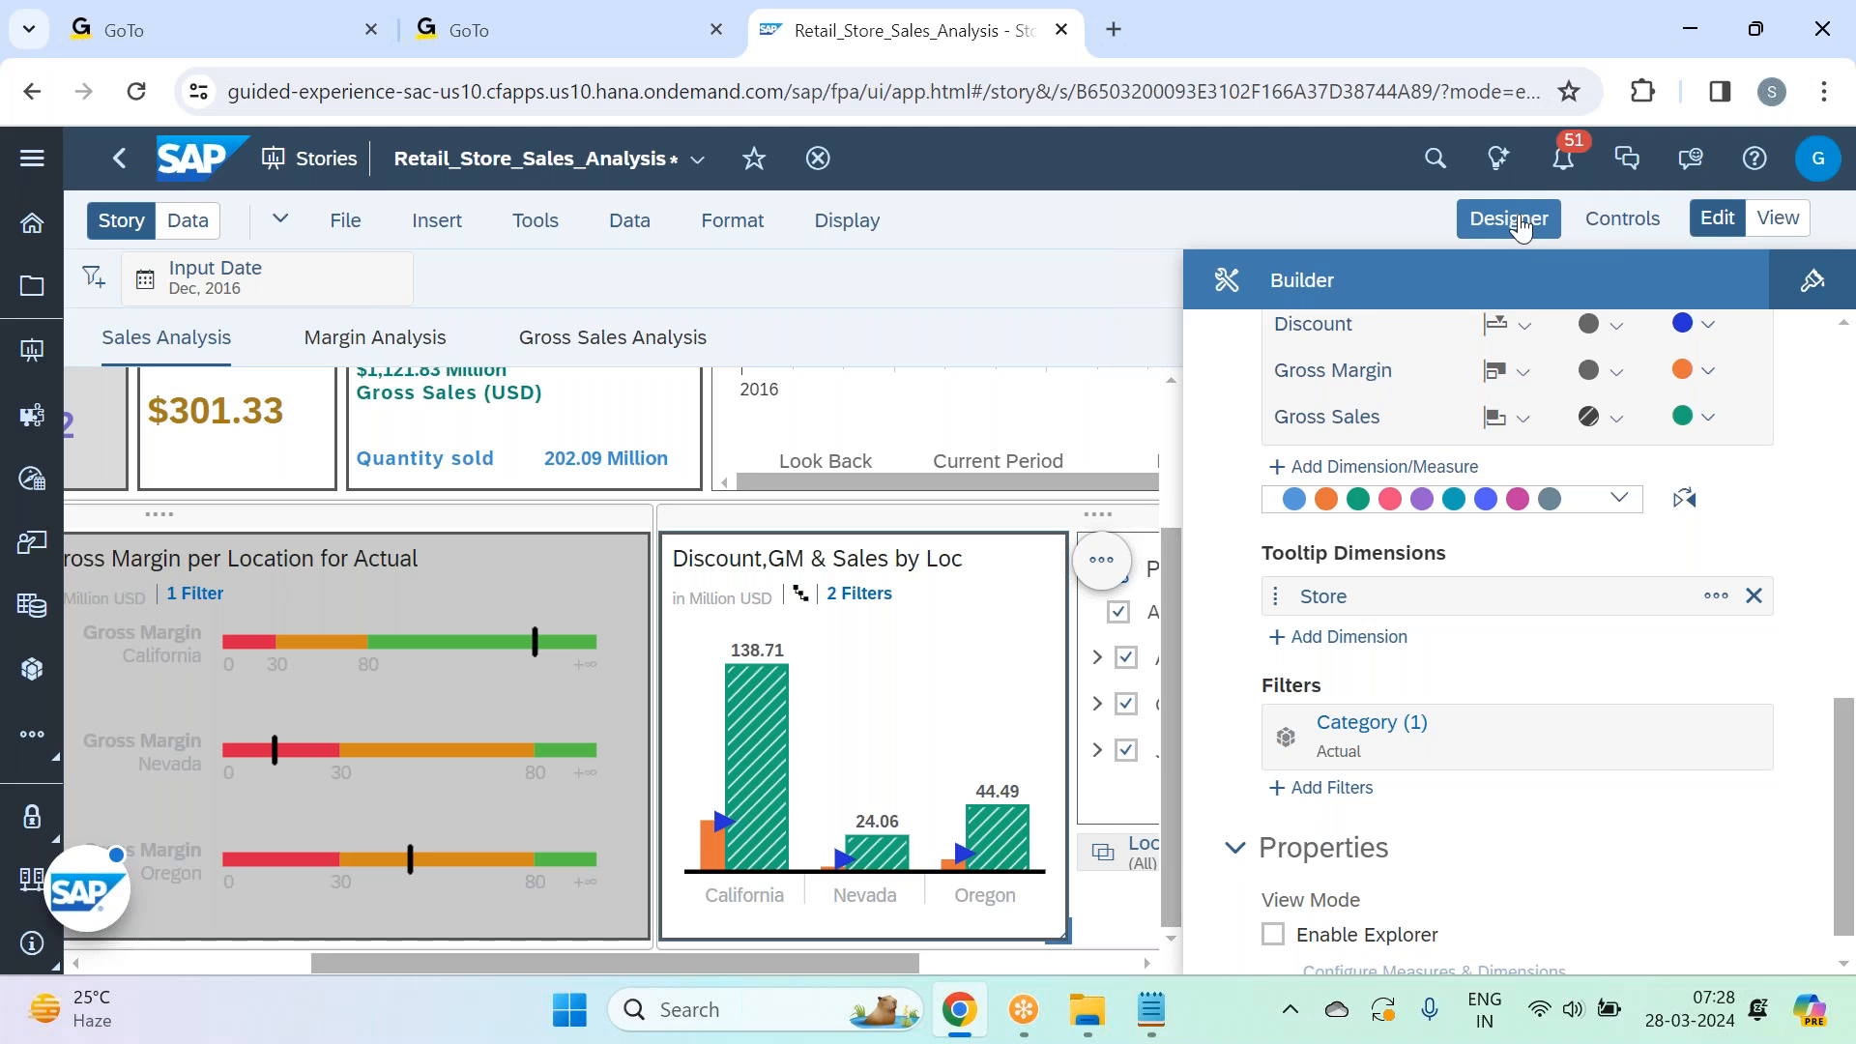
mouse_move(1032, 741)
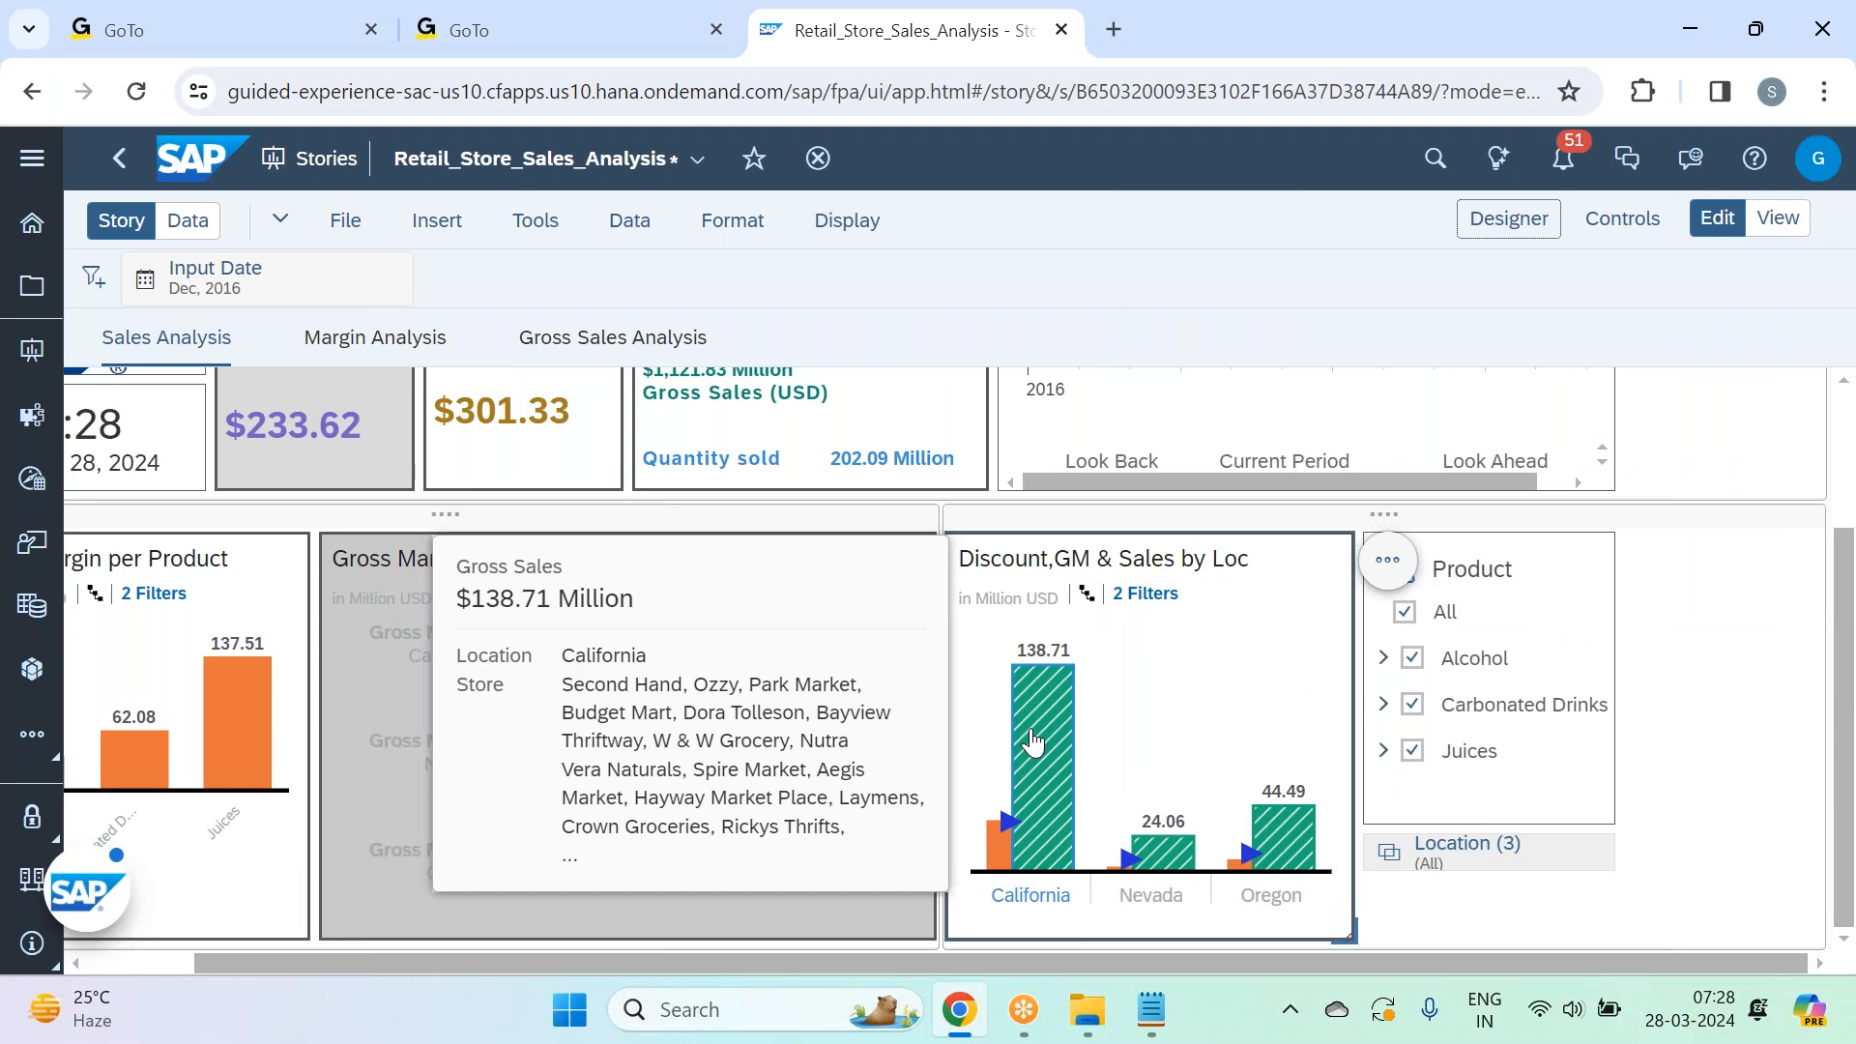
mouse_move(1295, 839)
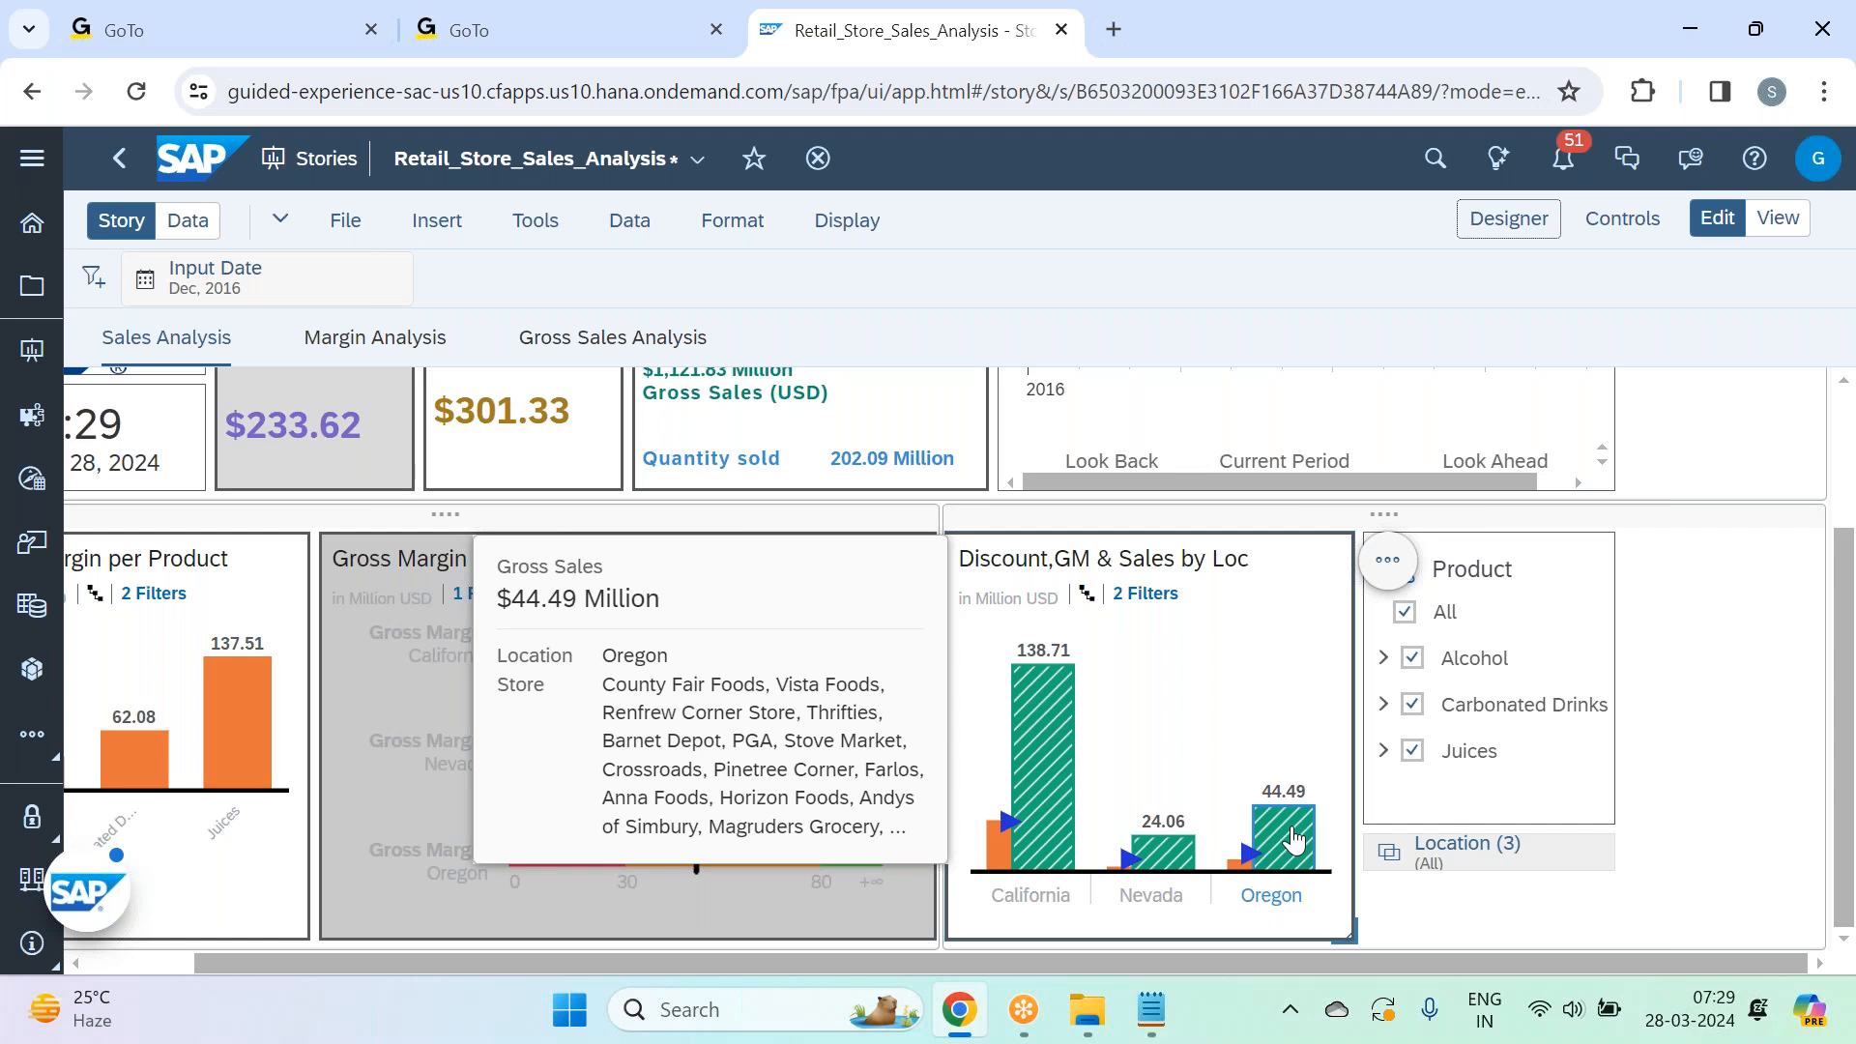
Save the story with the new chart tooltips.
click(357, 224)
mouse_move(444, 306)
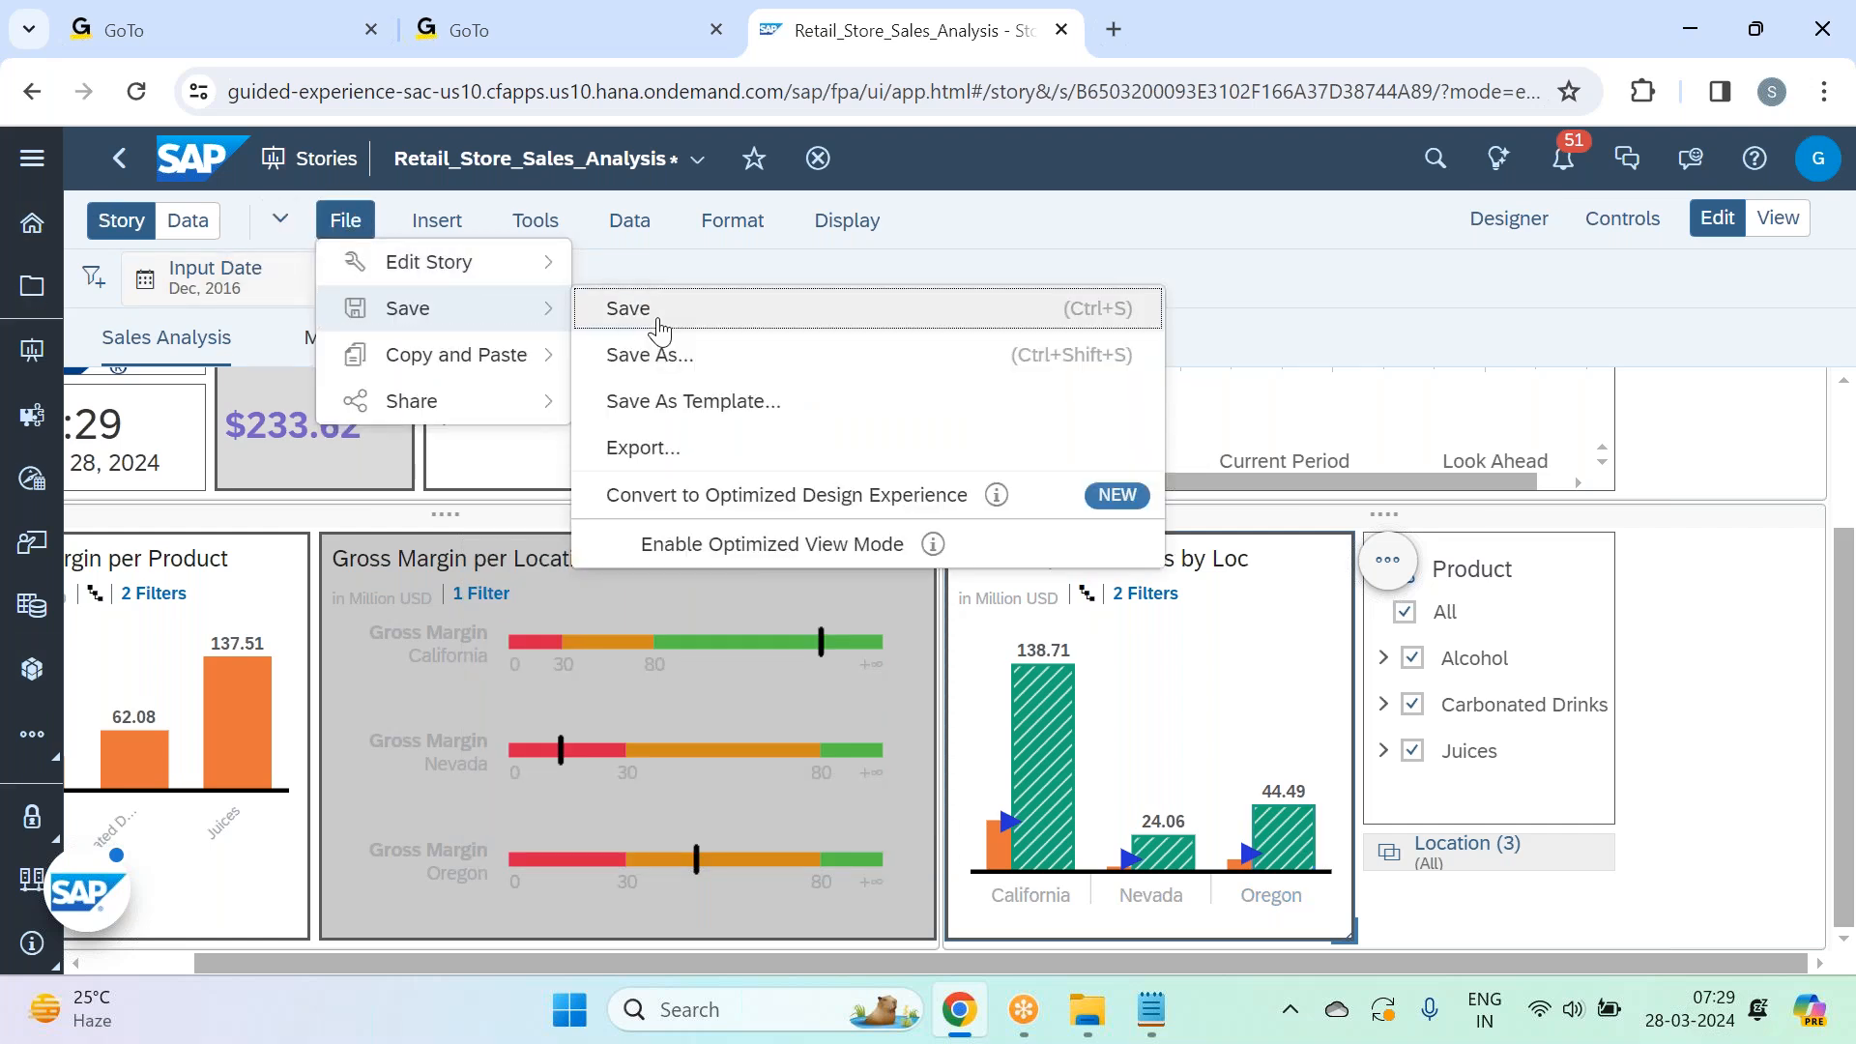
click(599, 309)
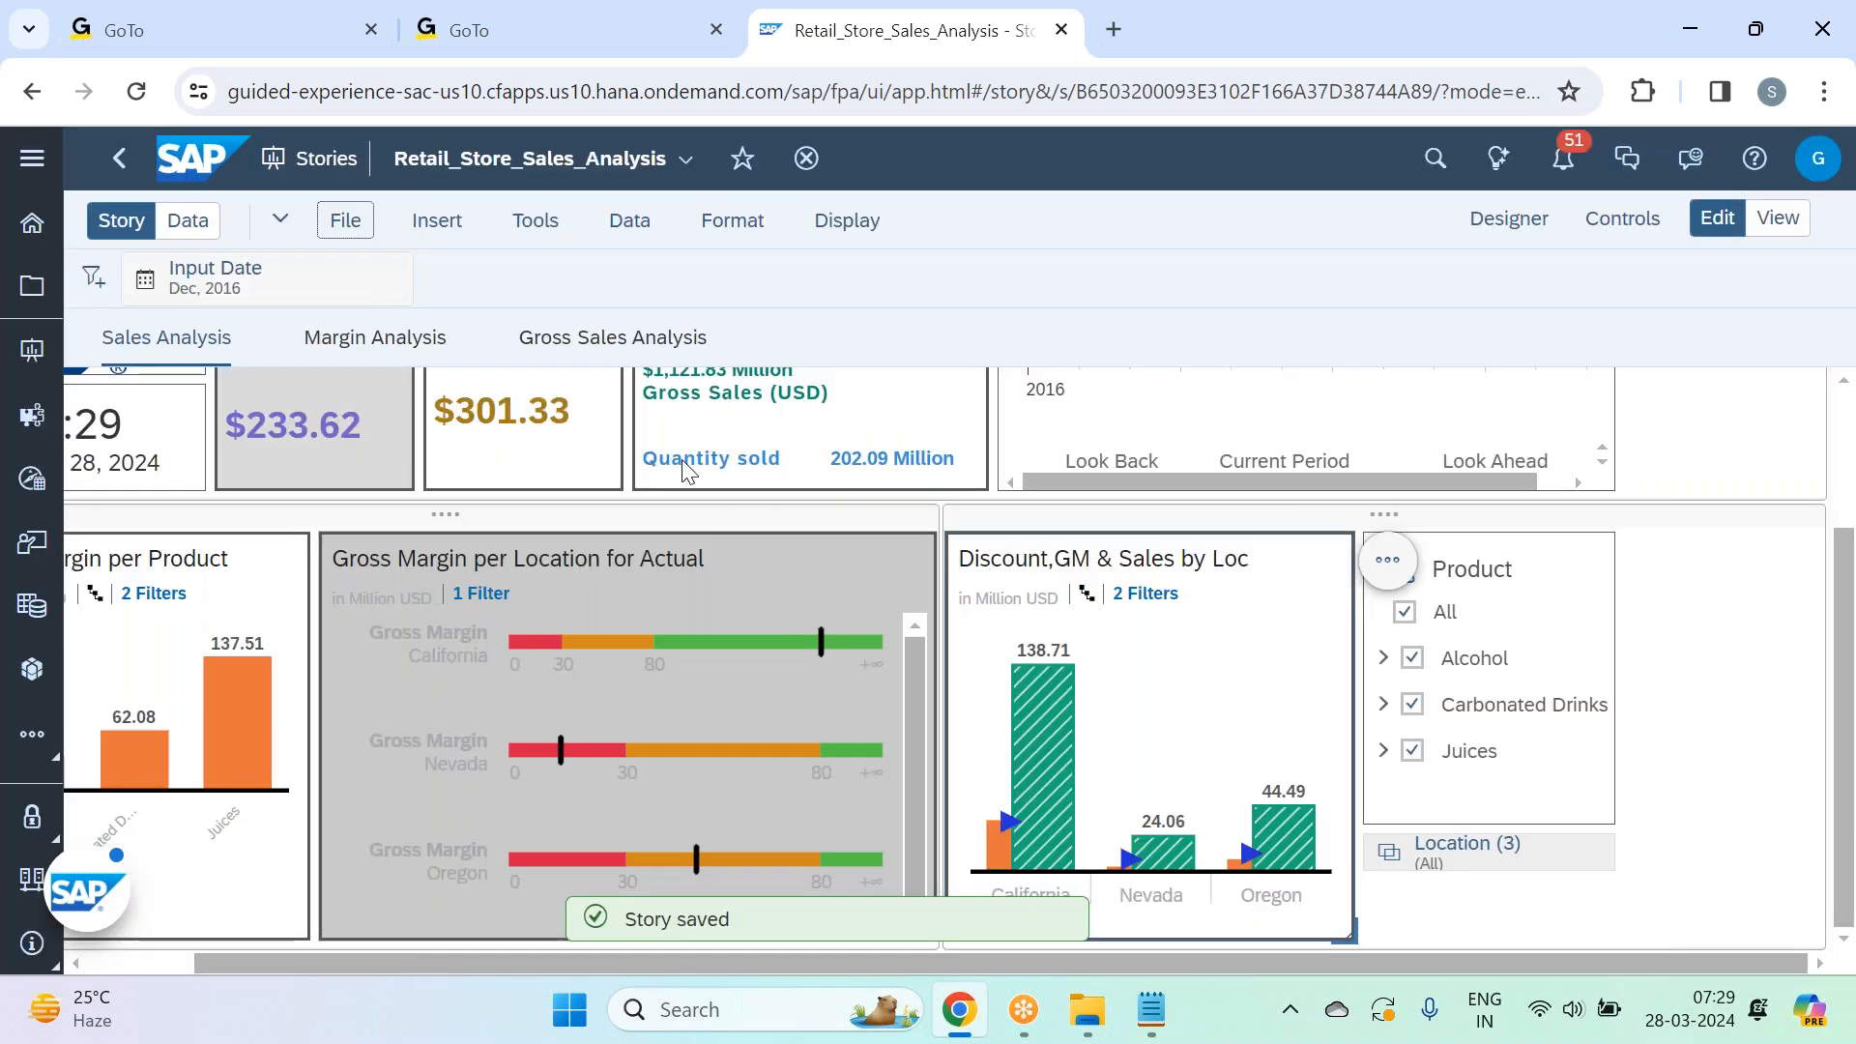
Remove the empty title placeholder from the wide lane beside the waterfall chart on the Gross Sales Analysis page.
click(609, 333)
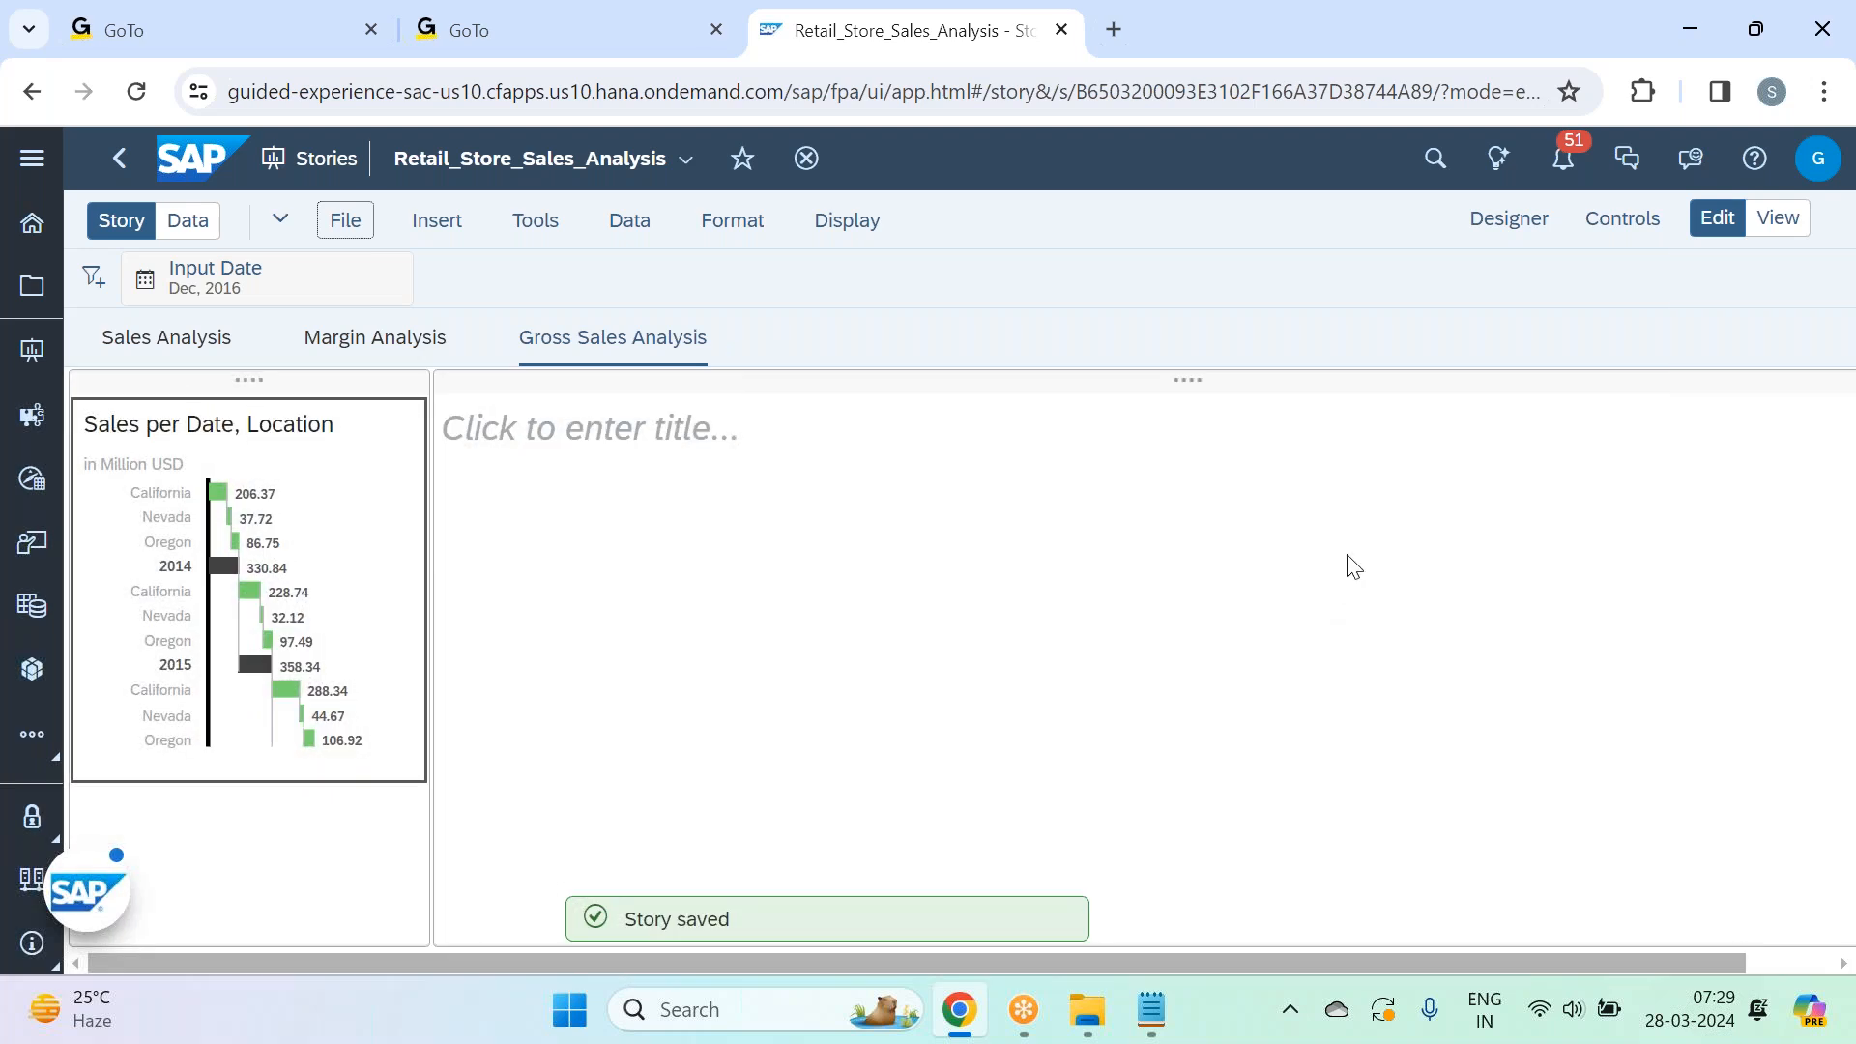
drag(1389, 967, 1476, 962)
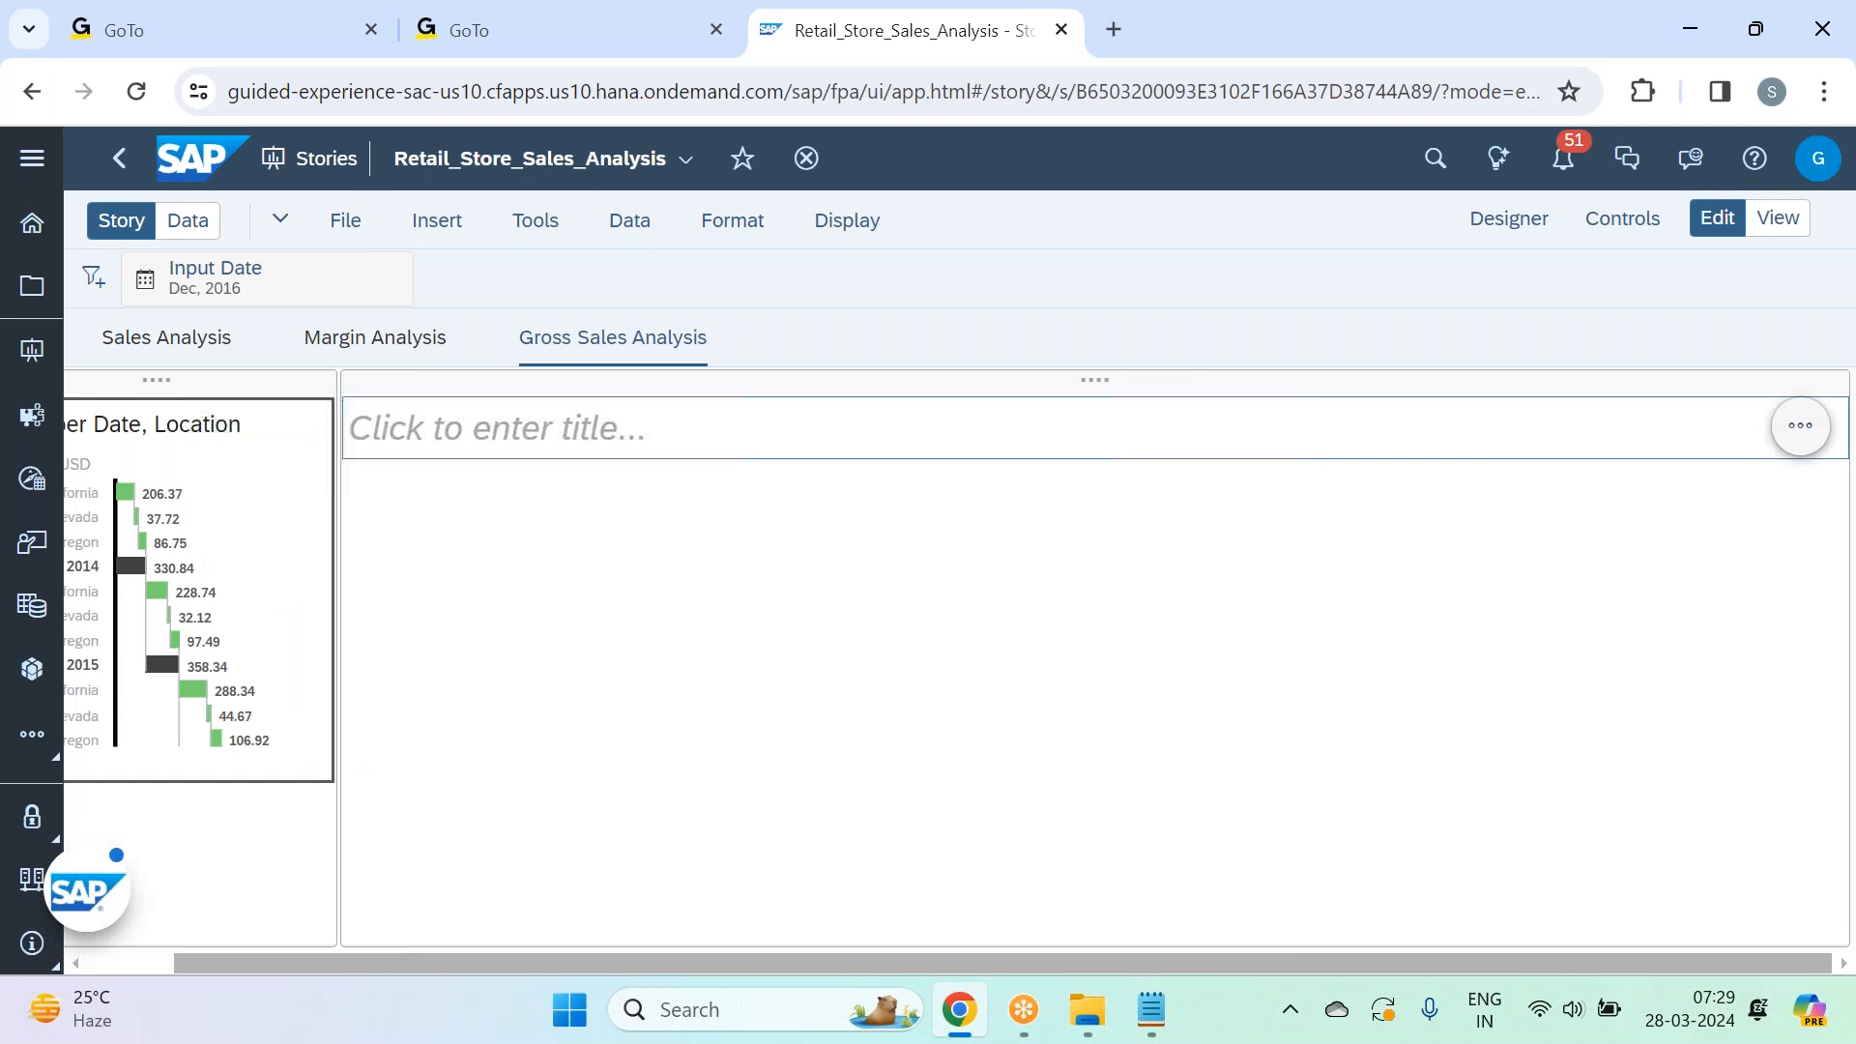
click(1804, 429)
click(1633, 657)
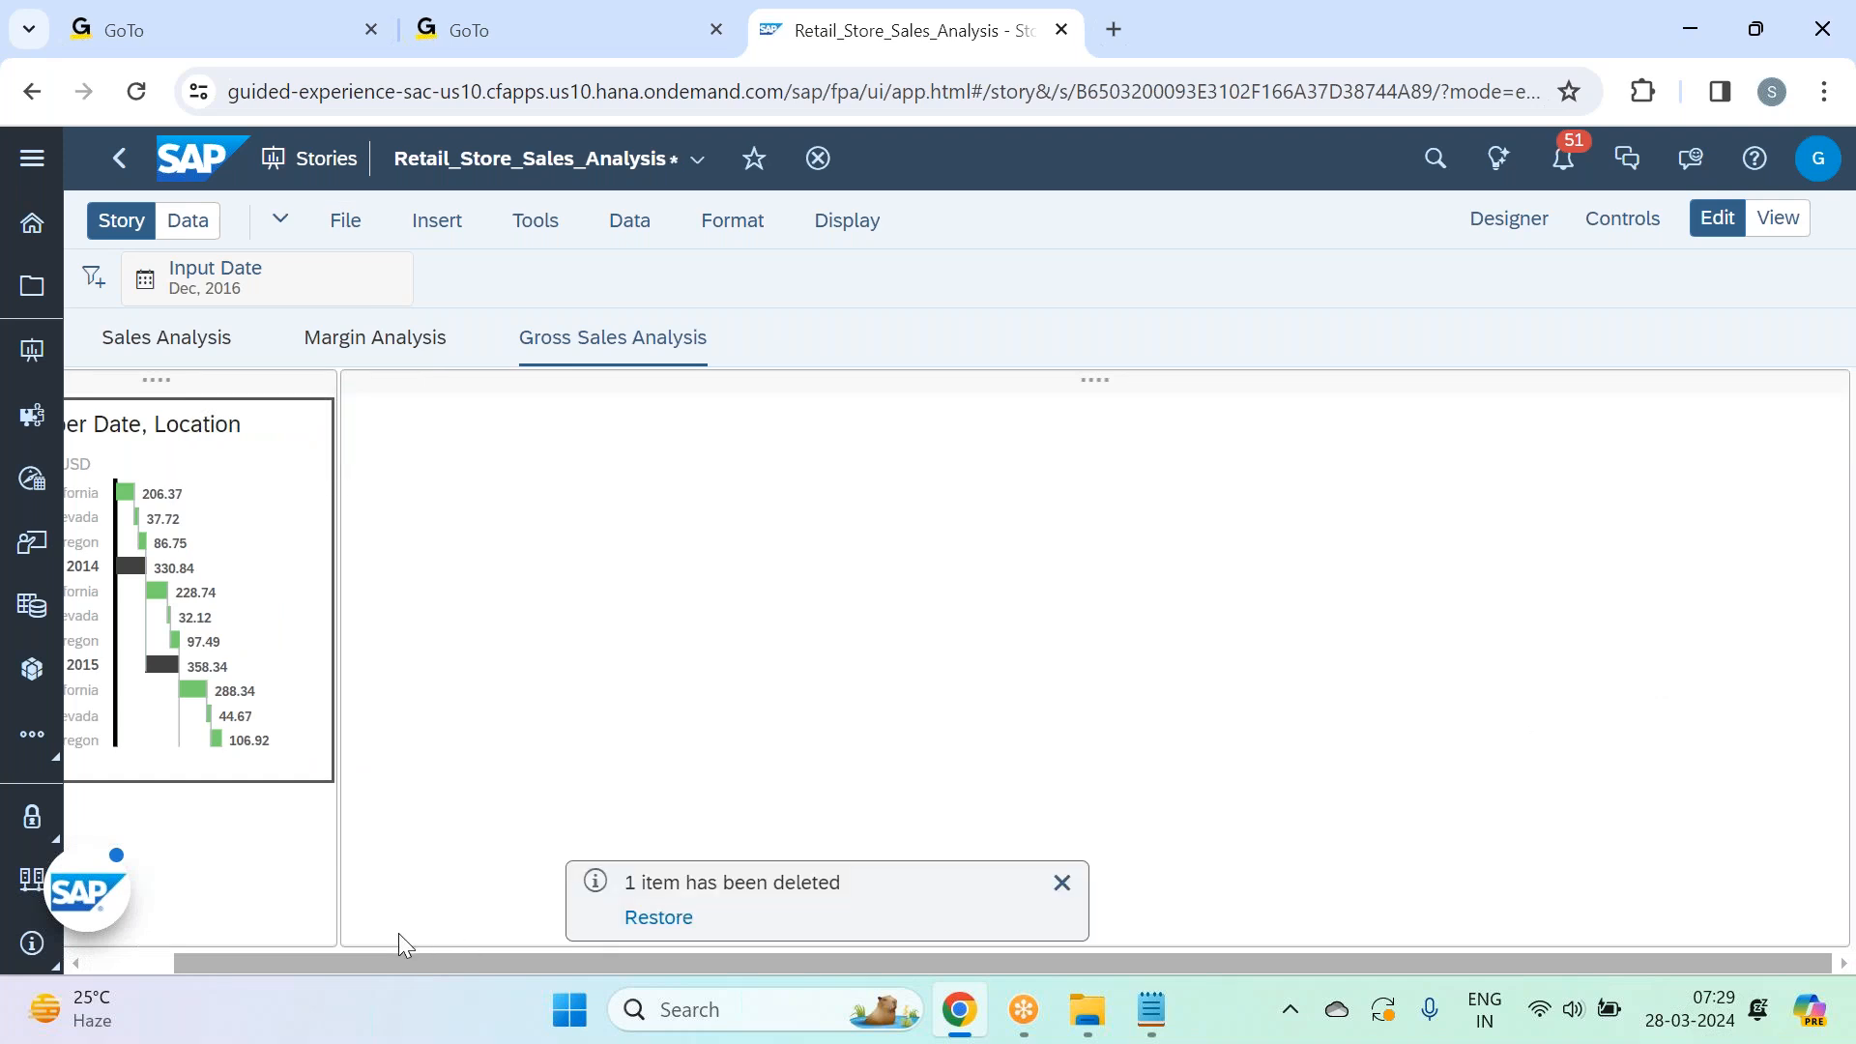
drag(367, 960, 143, 948)
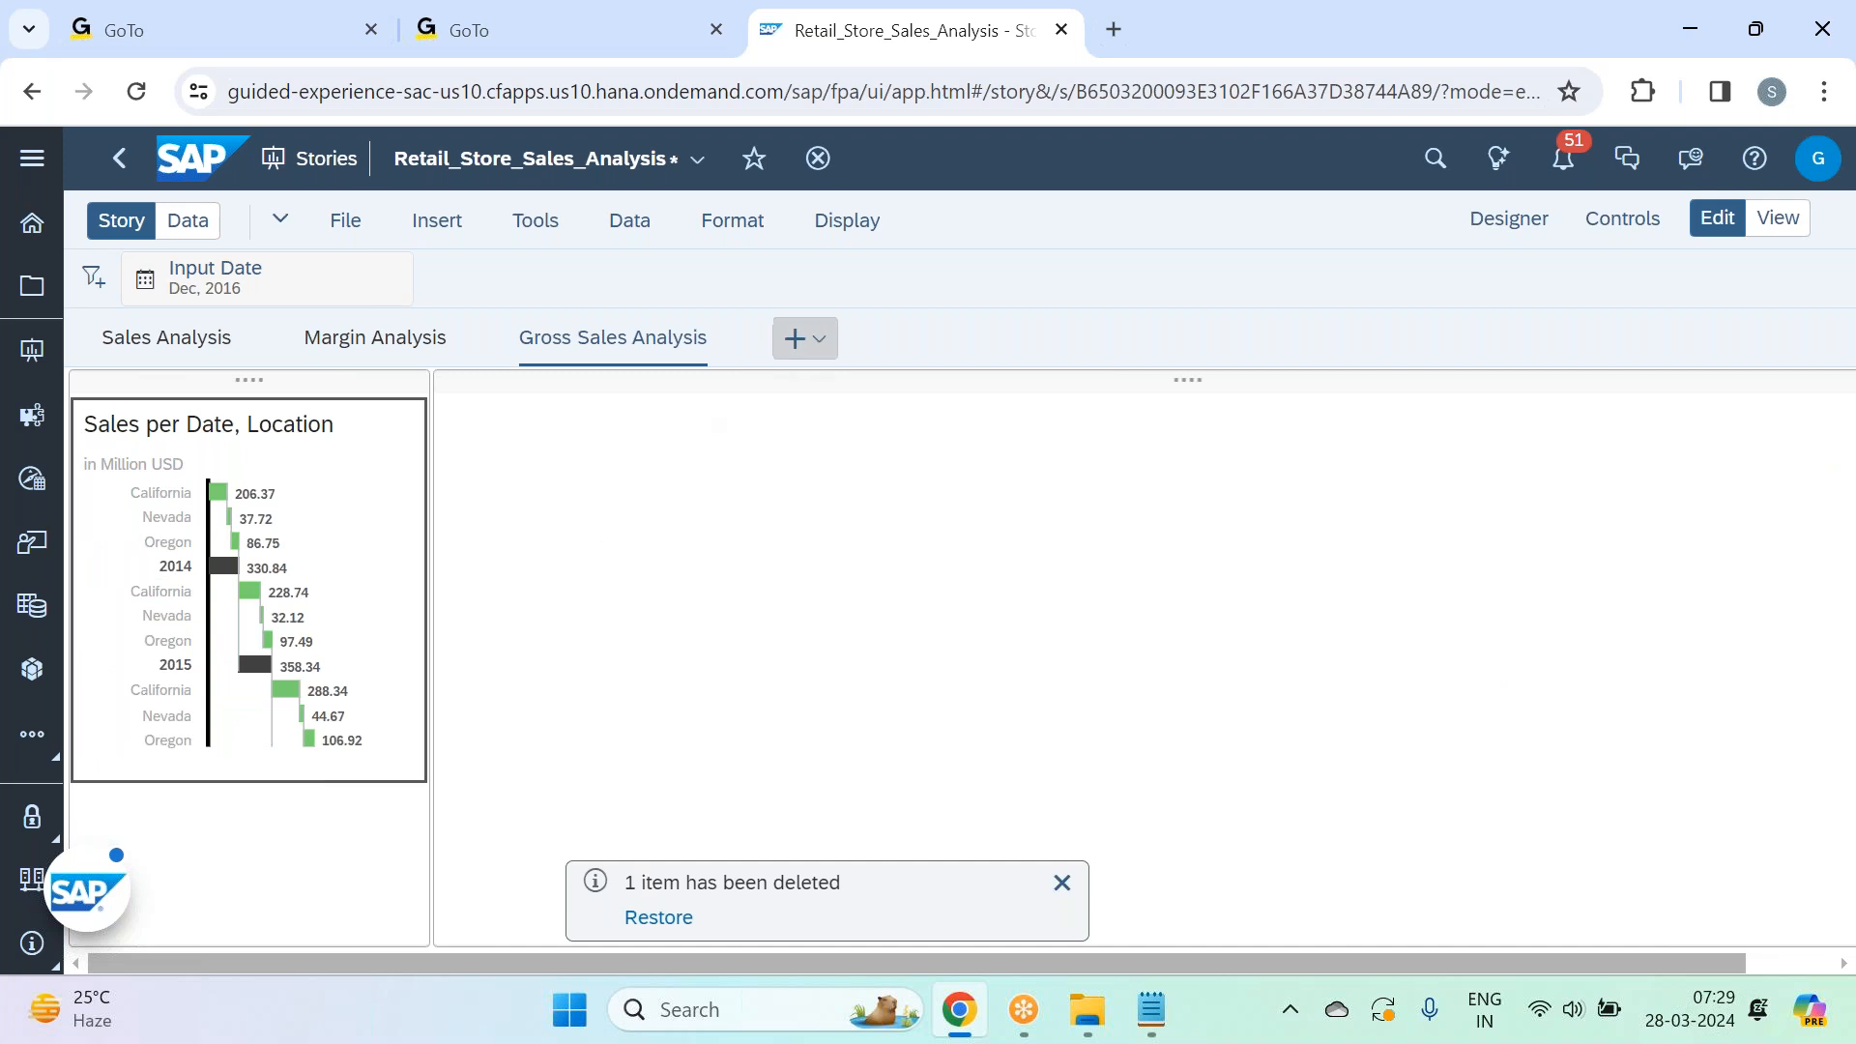
Insert a new chart in the empty lane beside the waterfall chart and enlarge it to about the waterfall chart's height.
click(878, 374)
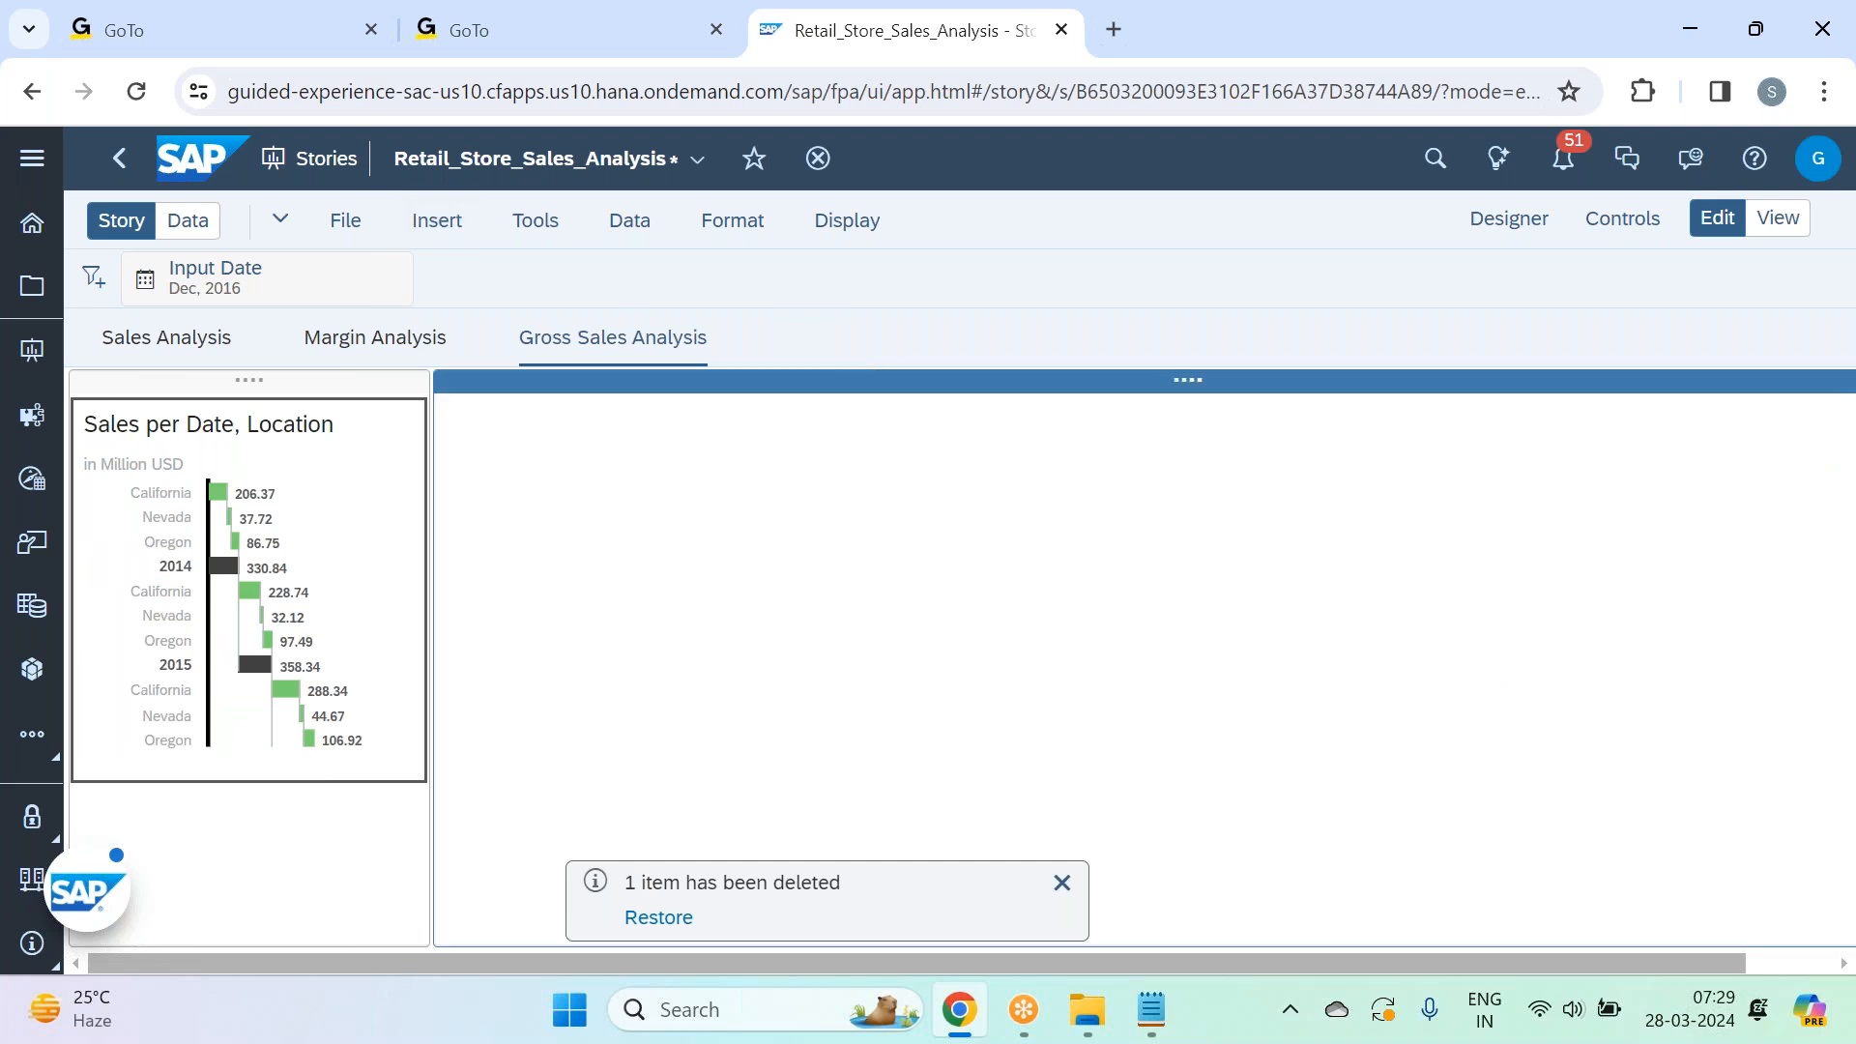
click(409, 218)
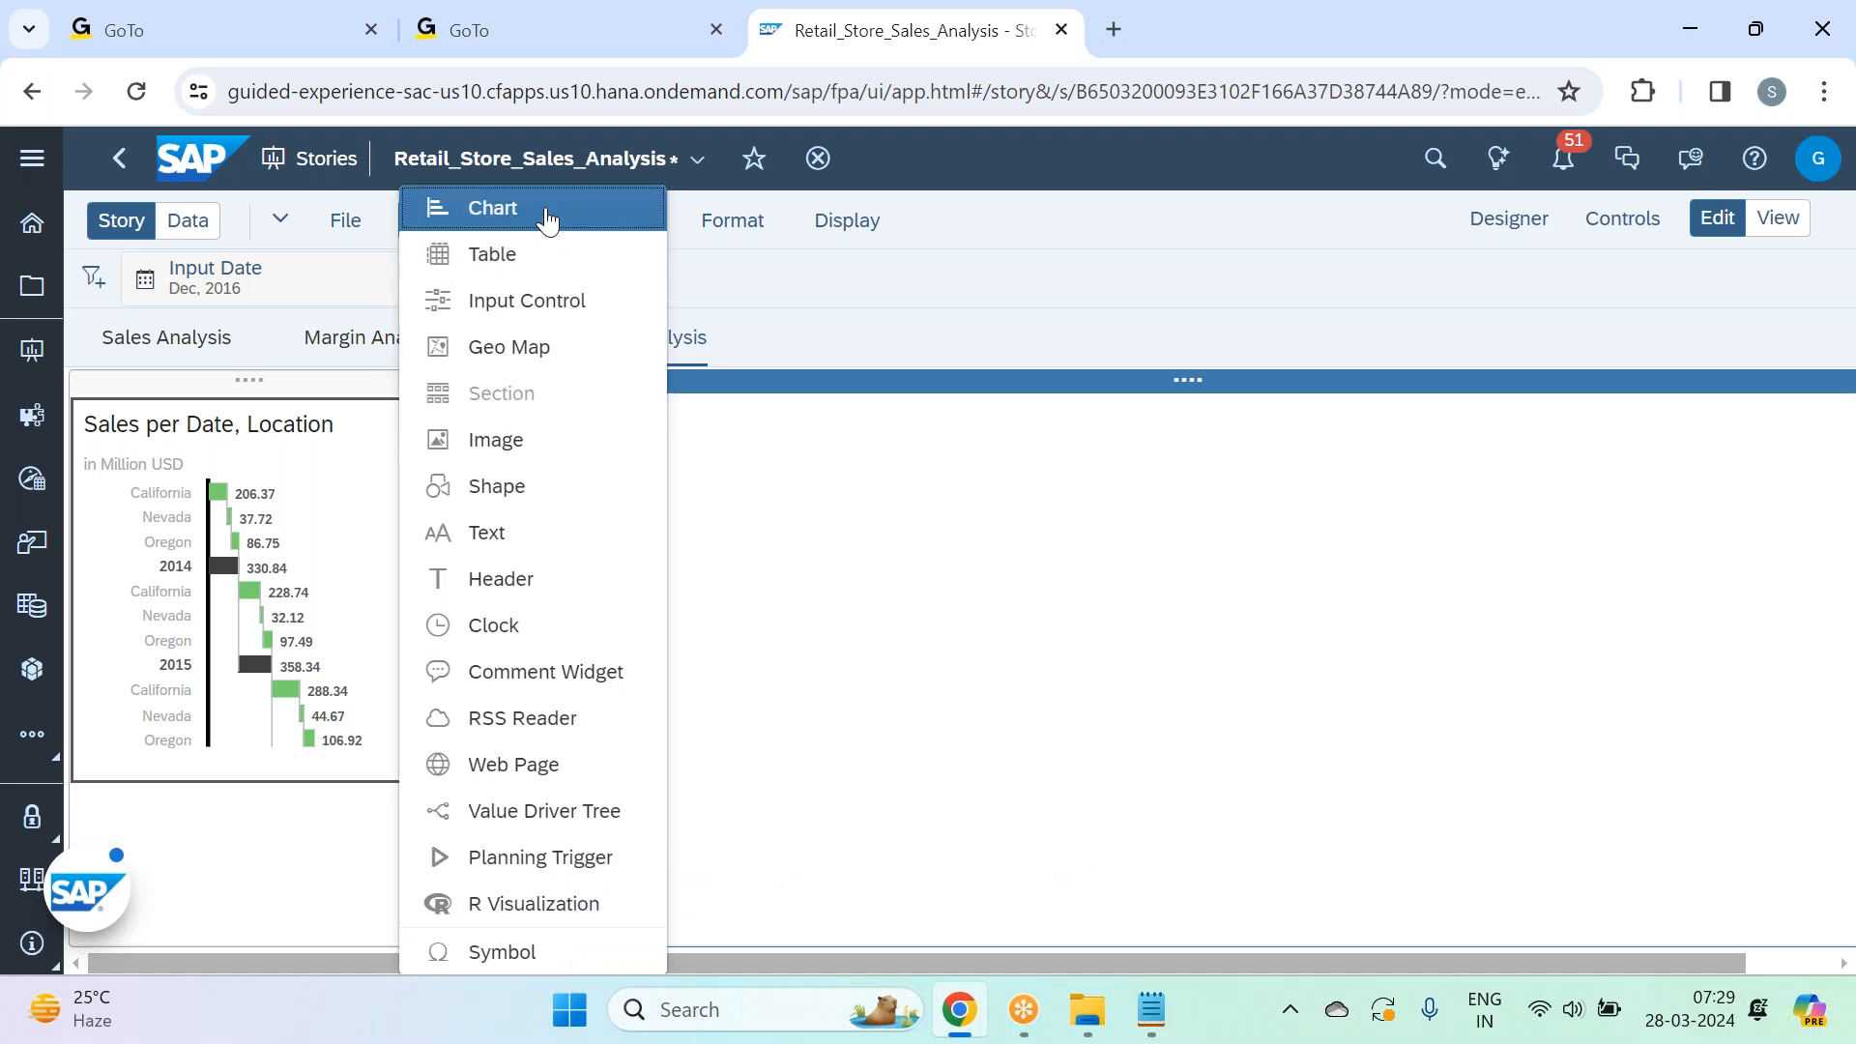
click(546, 219)
click(1510, 231)
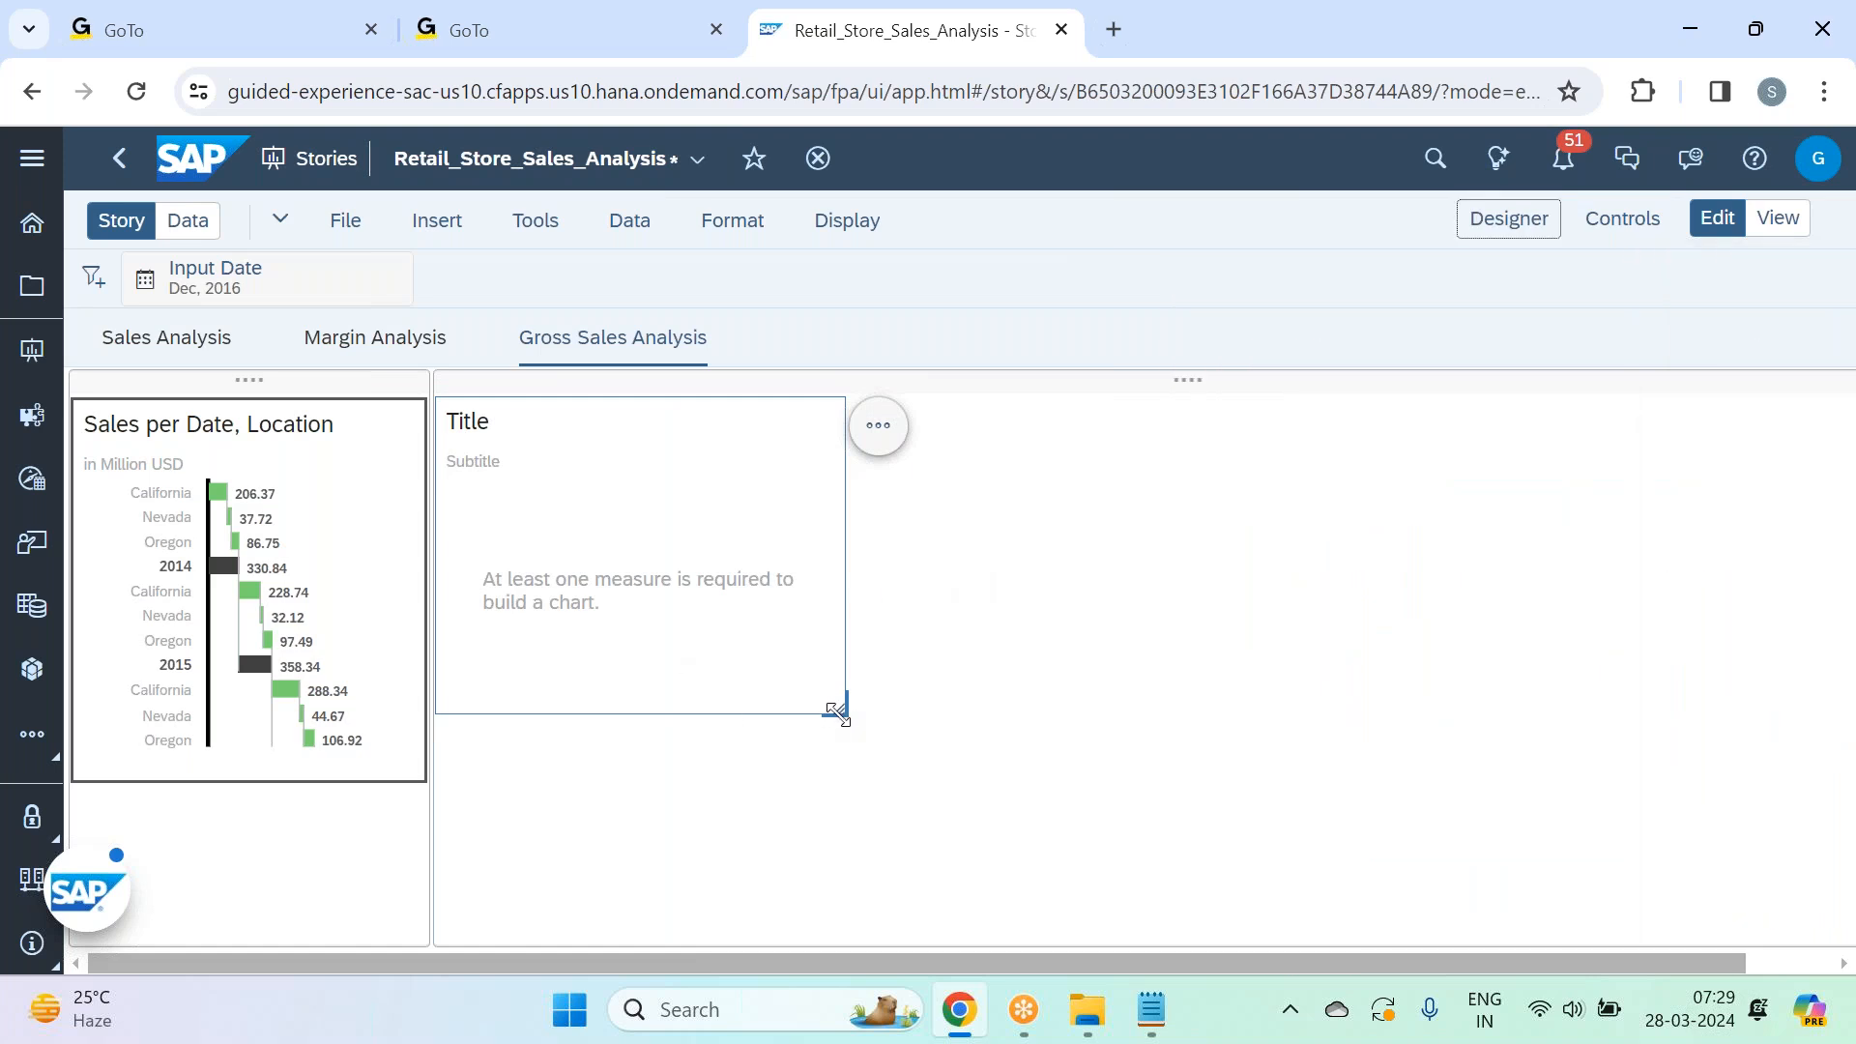
drag(837, 713, 1492, 769)
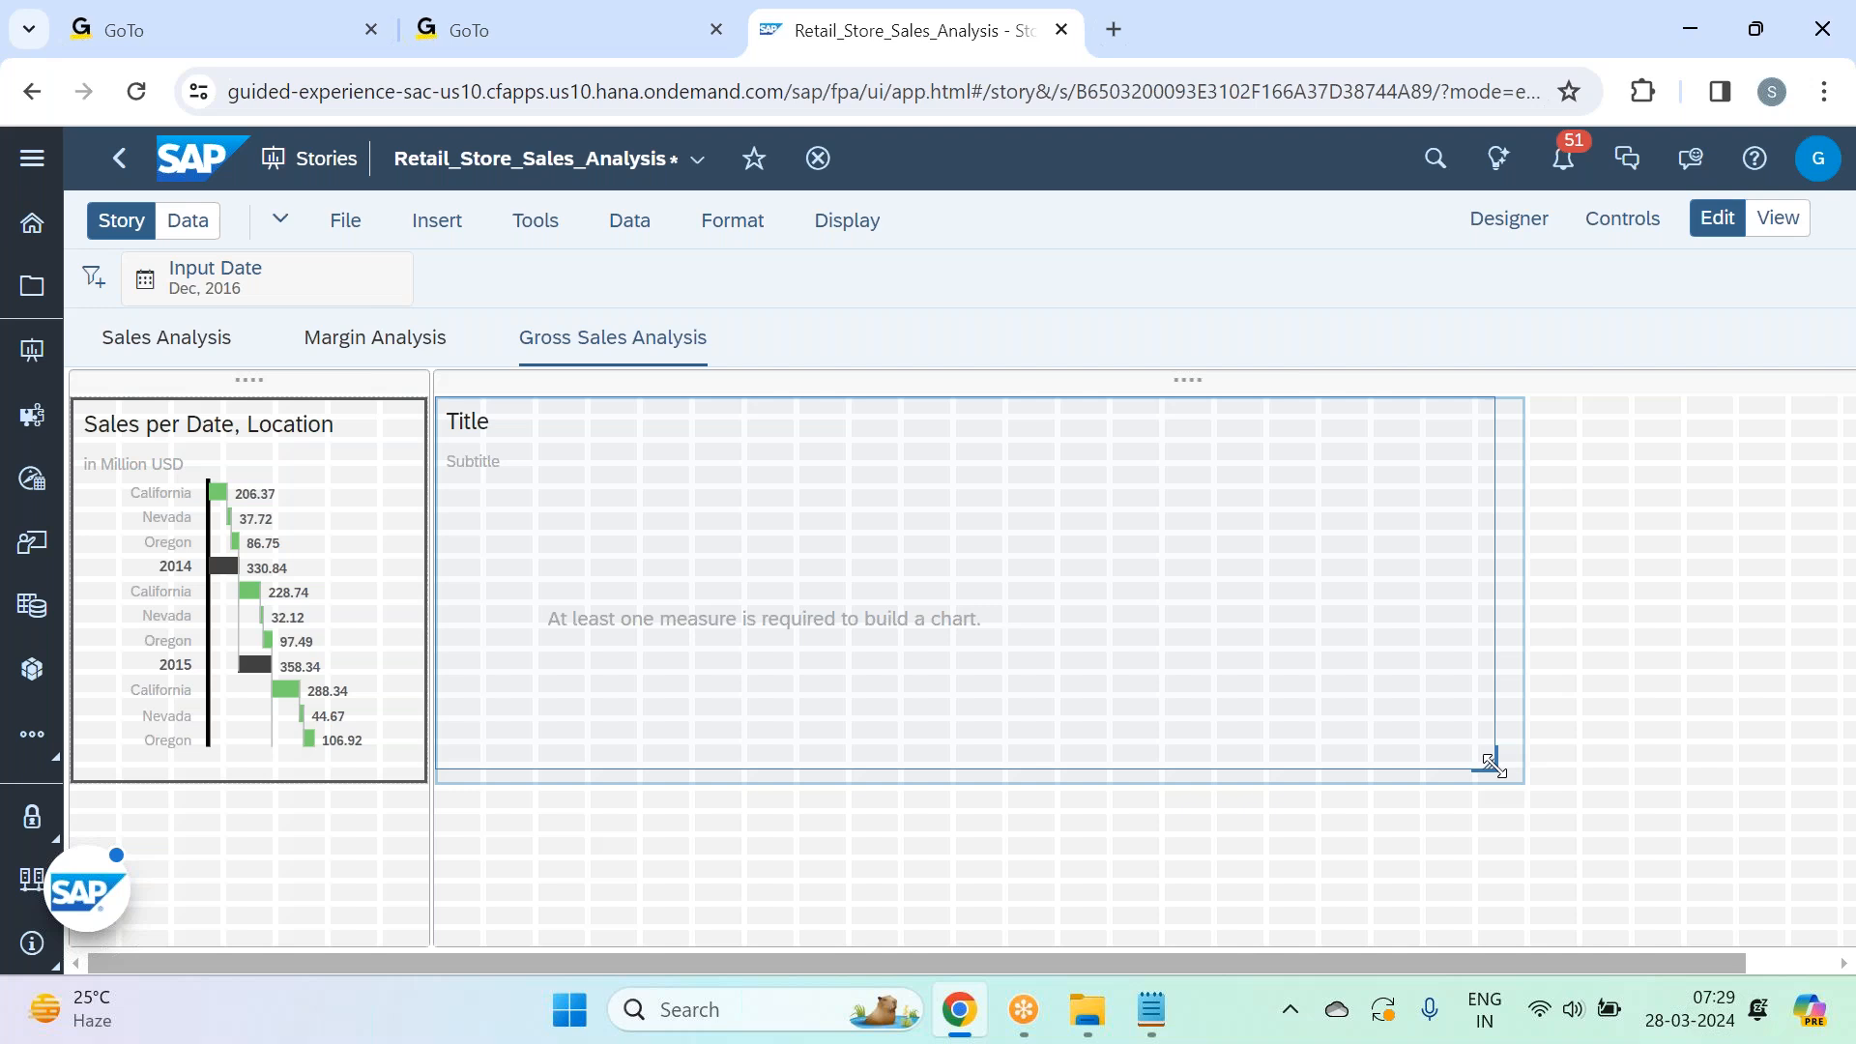
Finish enlarging the empty chart beside the waterfall chart and make it a Bar/Column chart with Vertical orientation.
drag(1491, 767, 1494, 769)
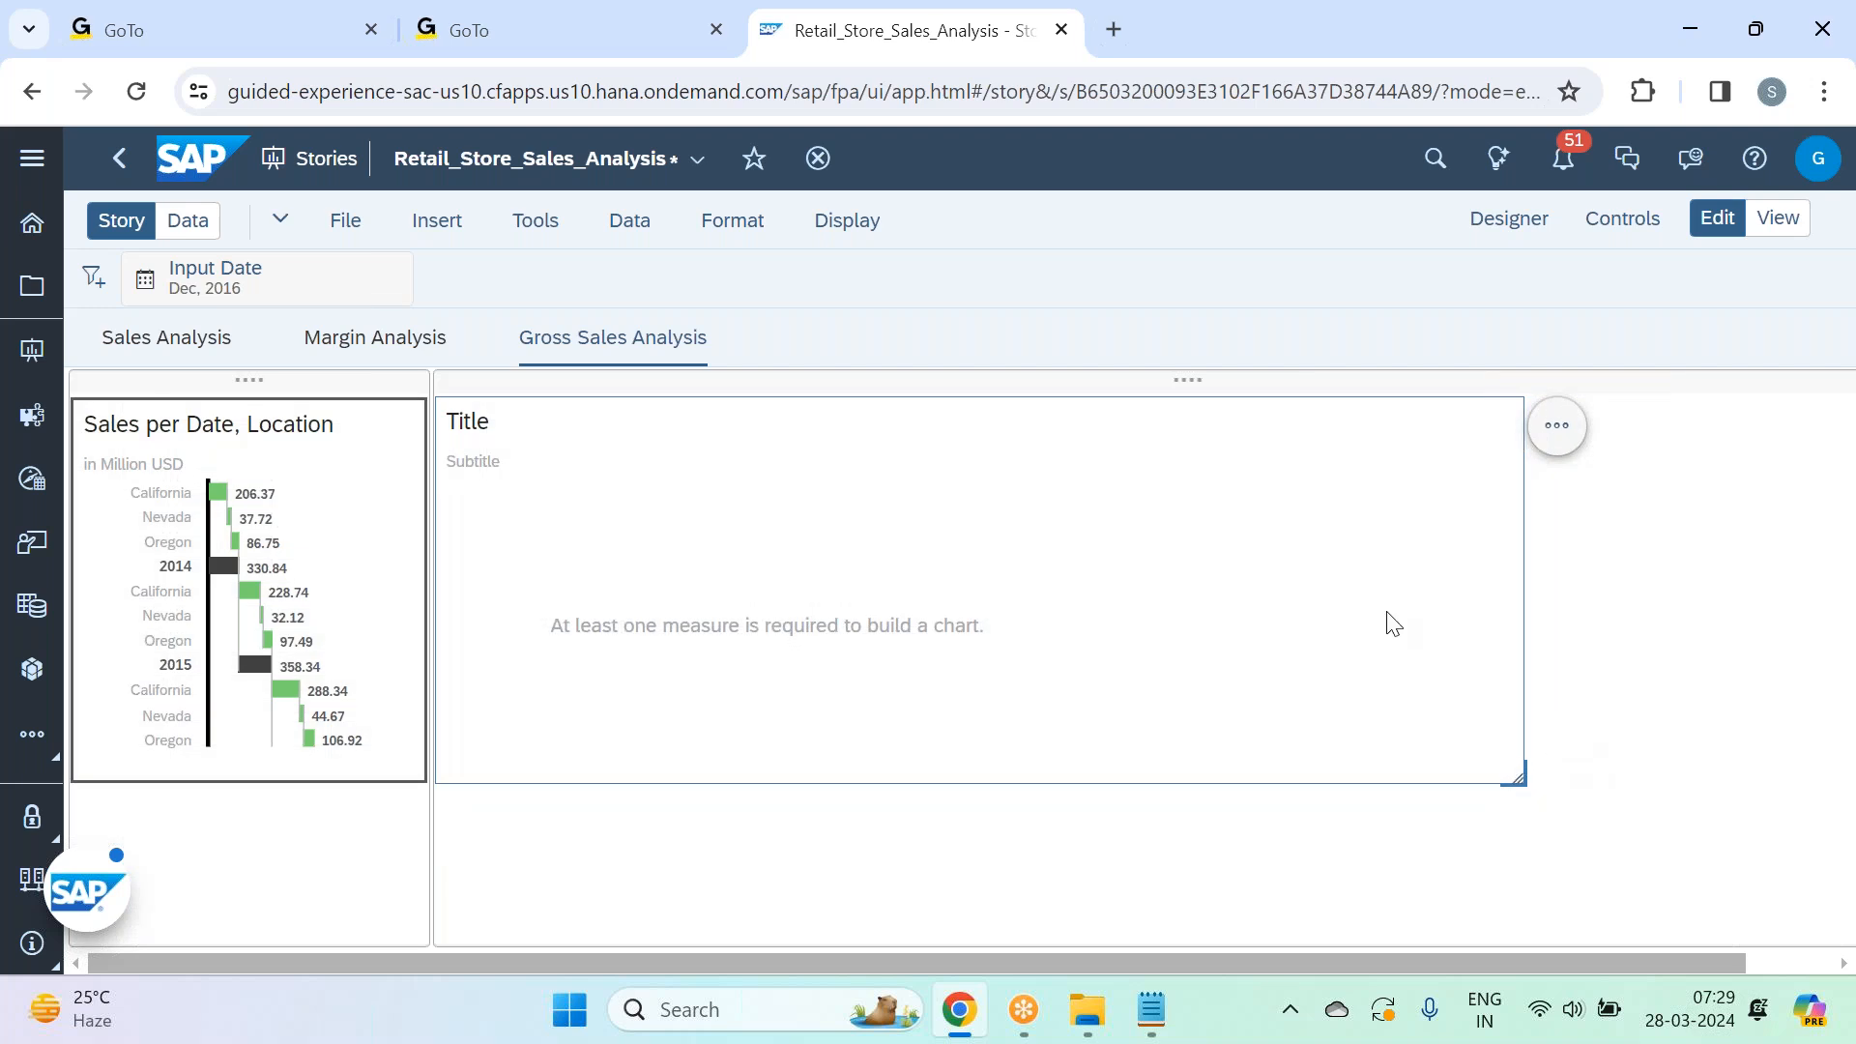
click(1520, 220)
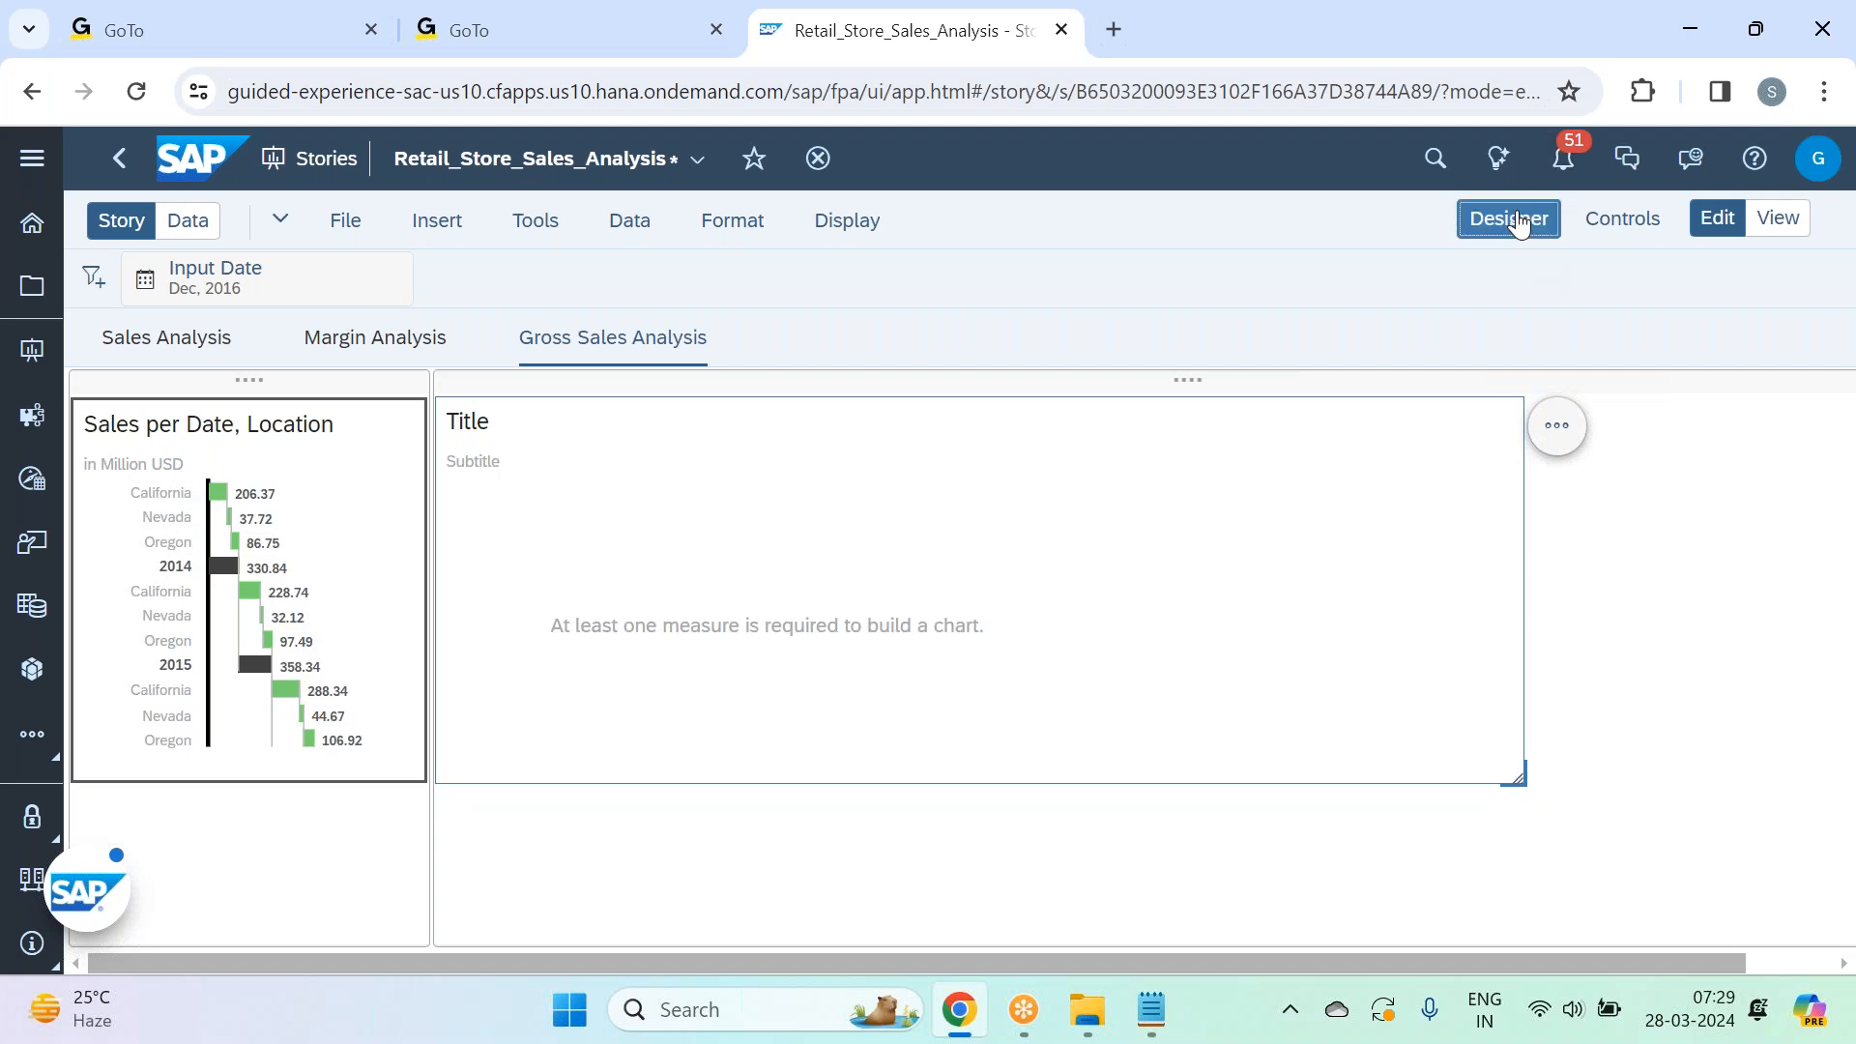
click(1317, 622)
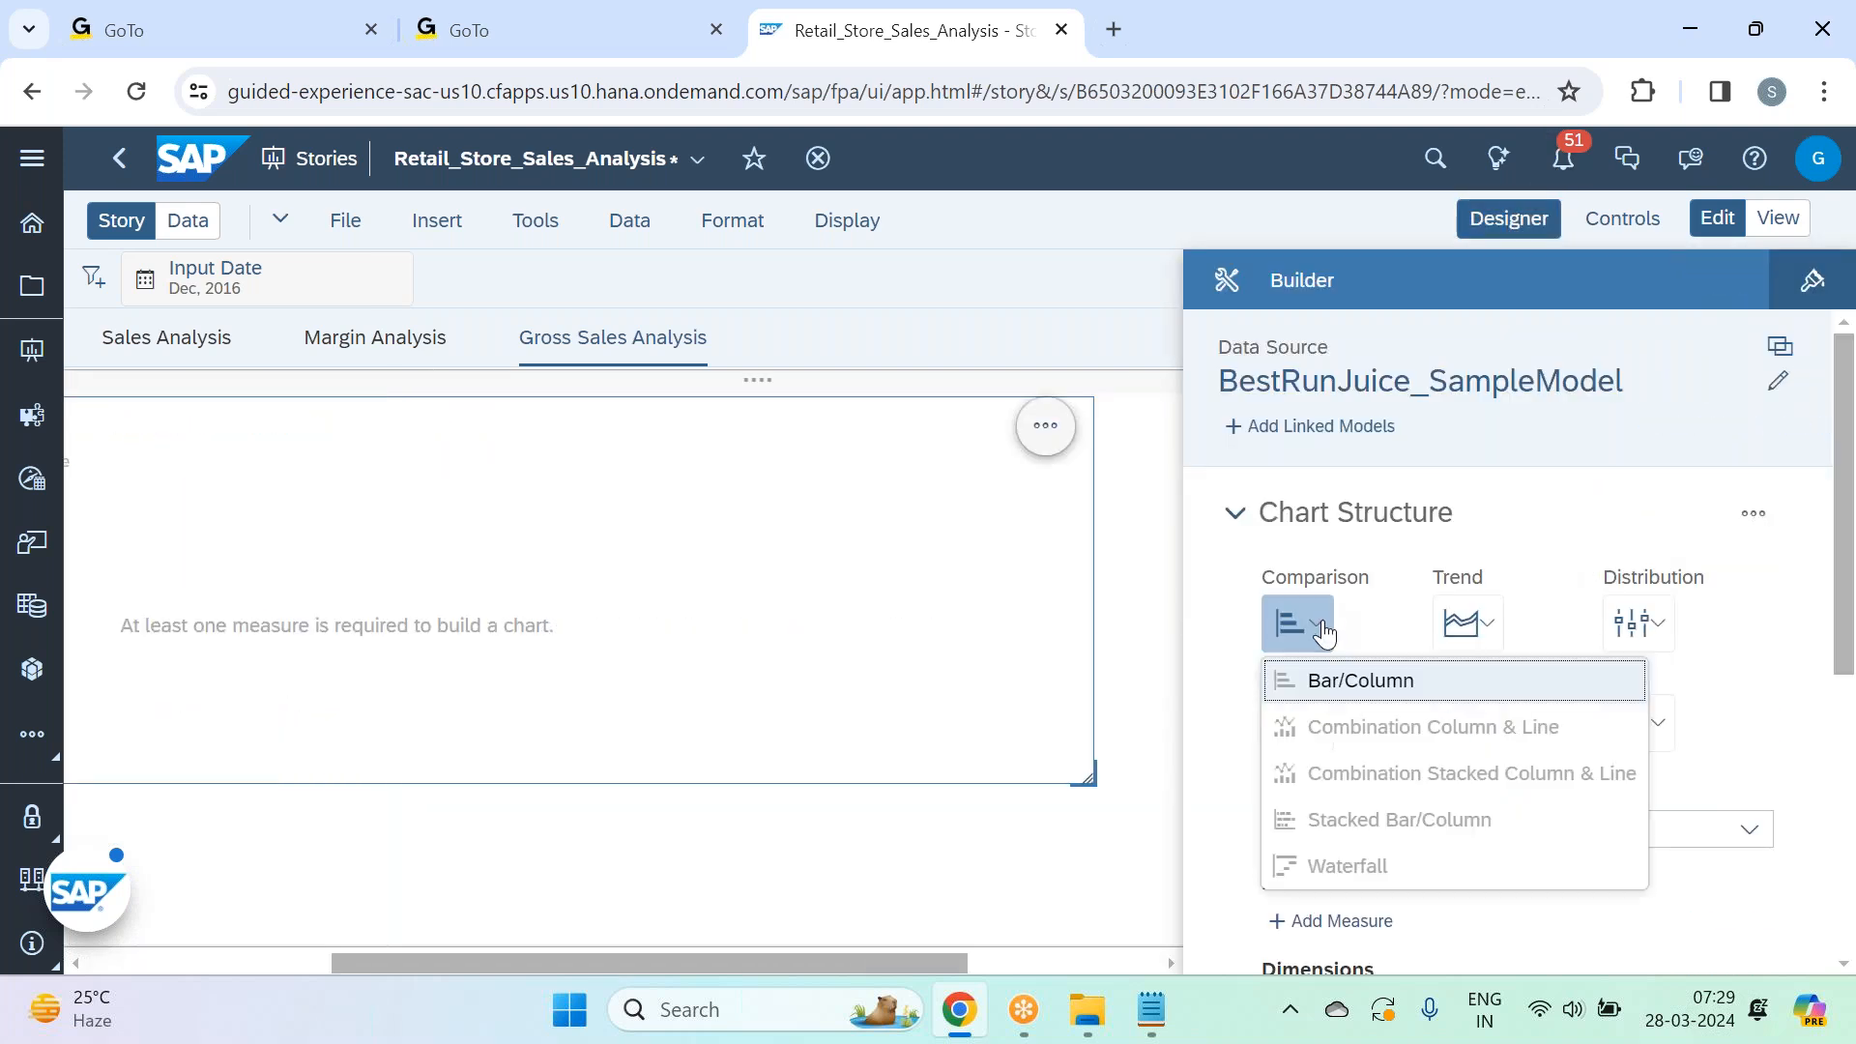
click(1347, 675)
scroll(1566, 546, down, 3)
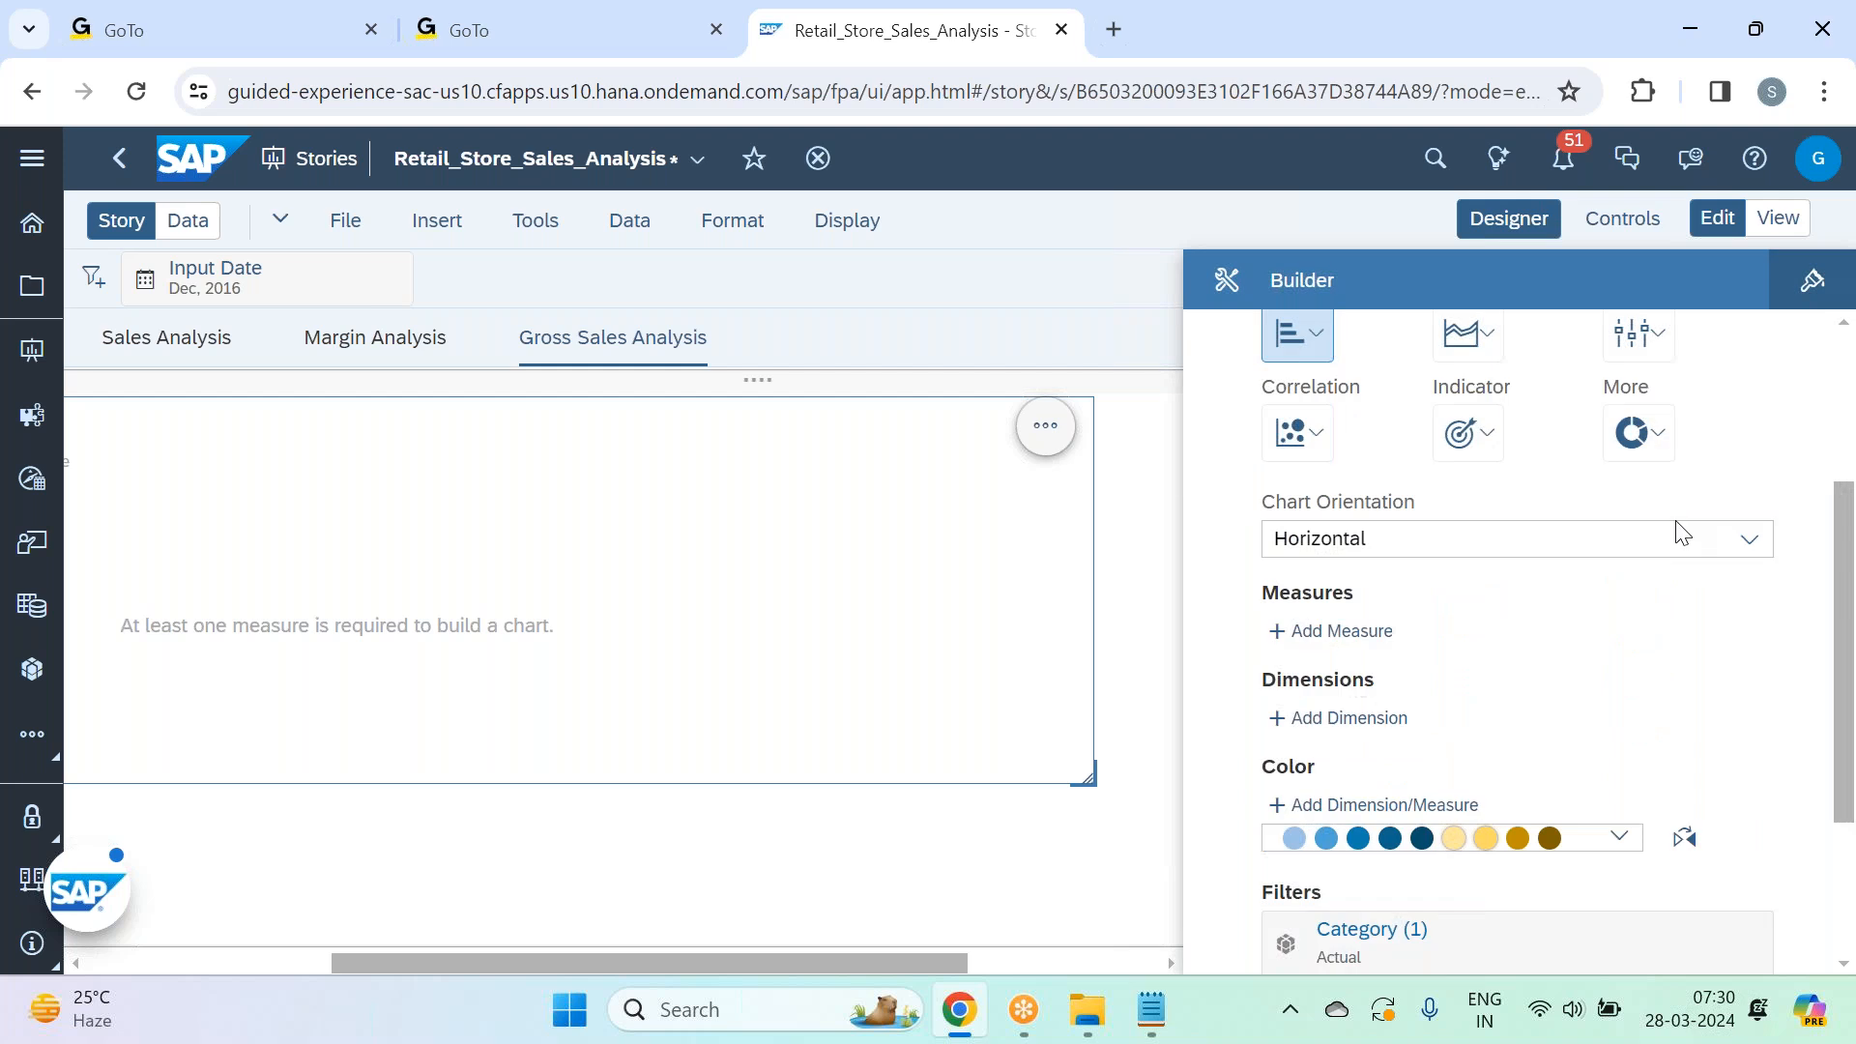
click(1729, 547)
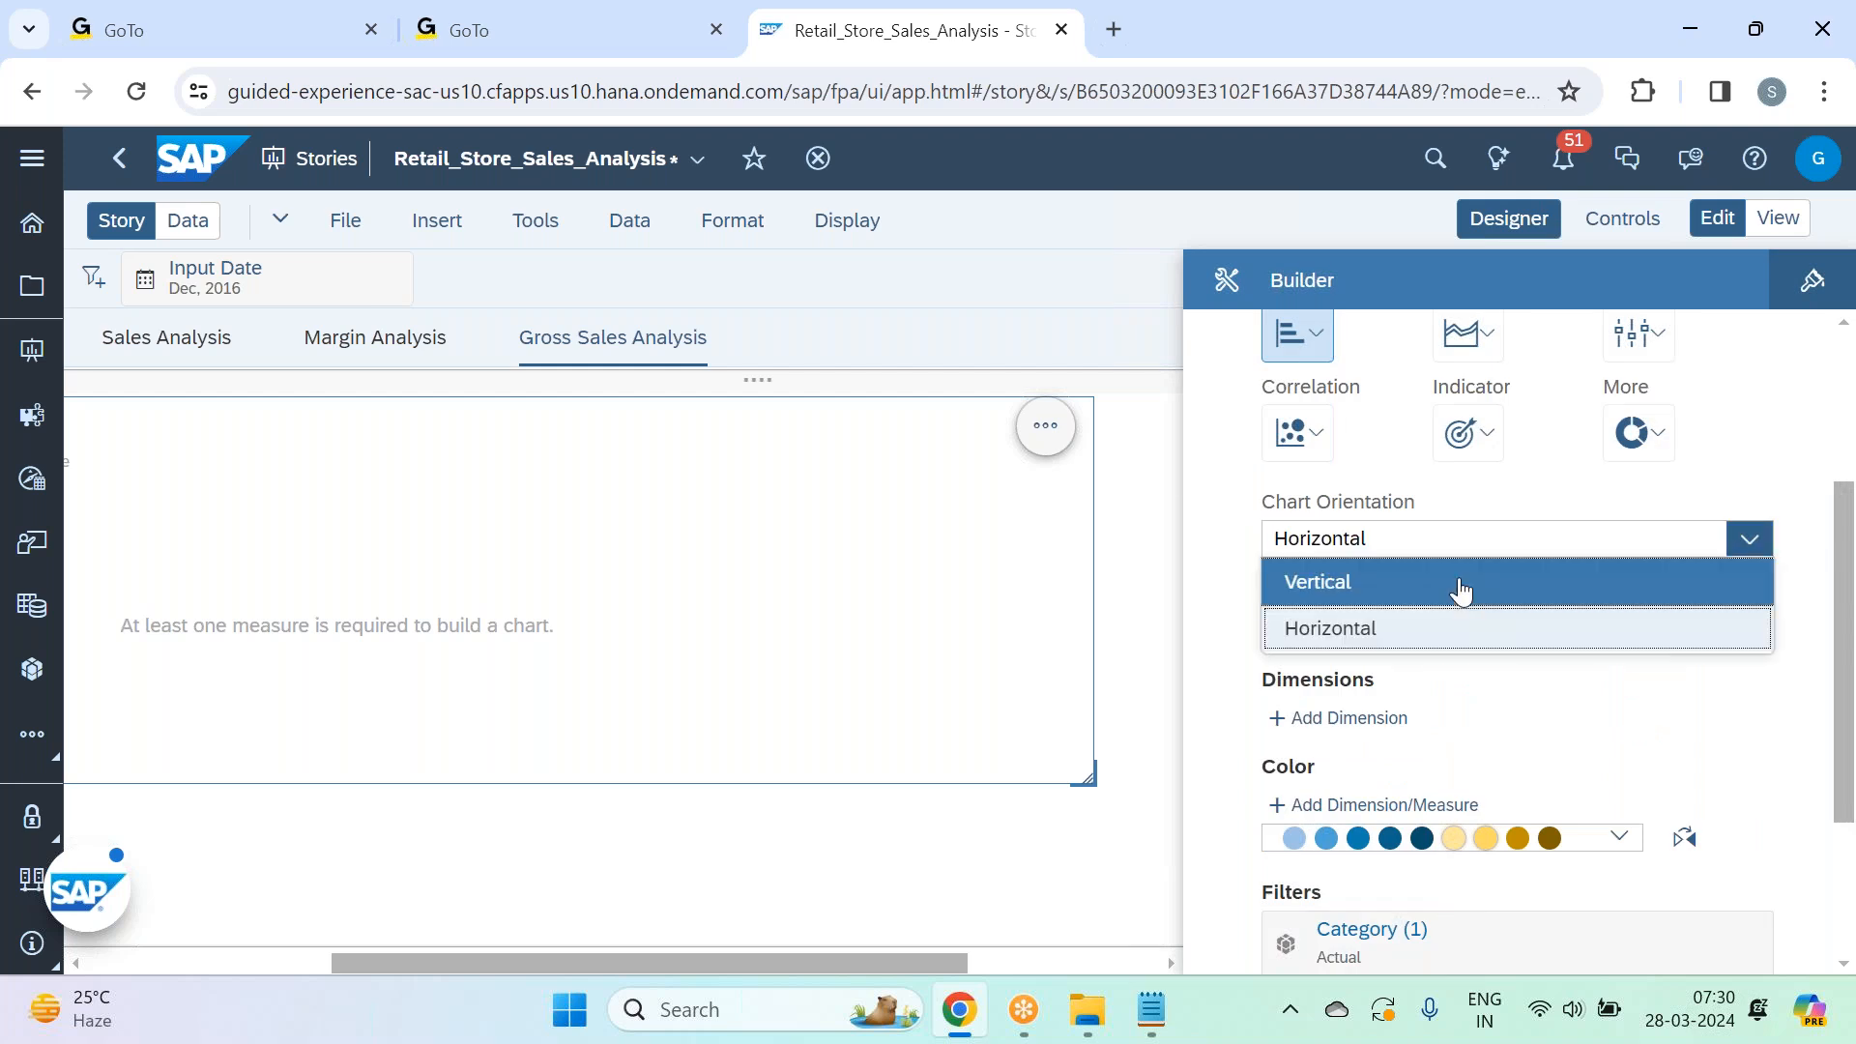
click(1456, 585)
Add Gross Sales as the measure of the new vertical bar chart.
click(1362, 637)
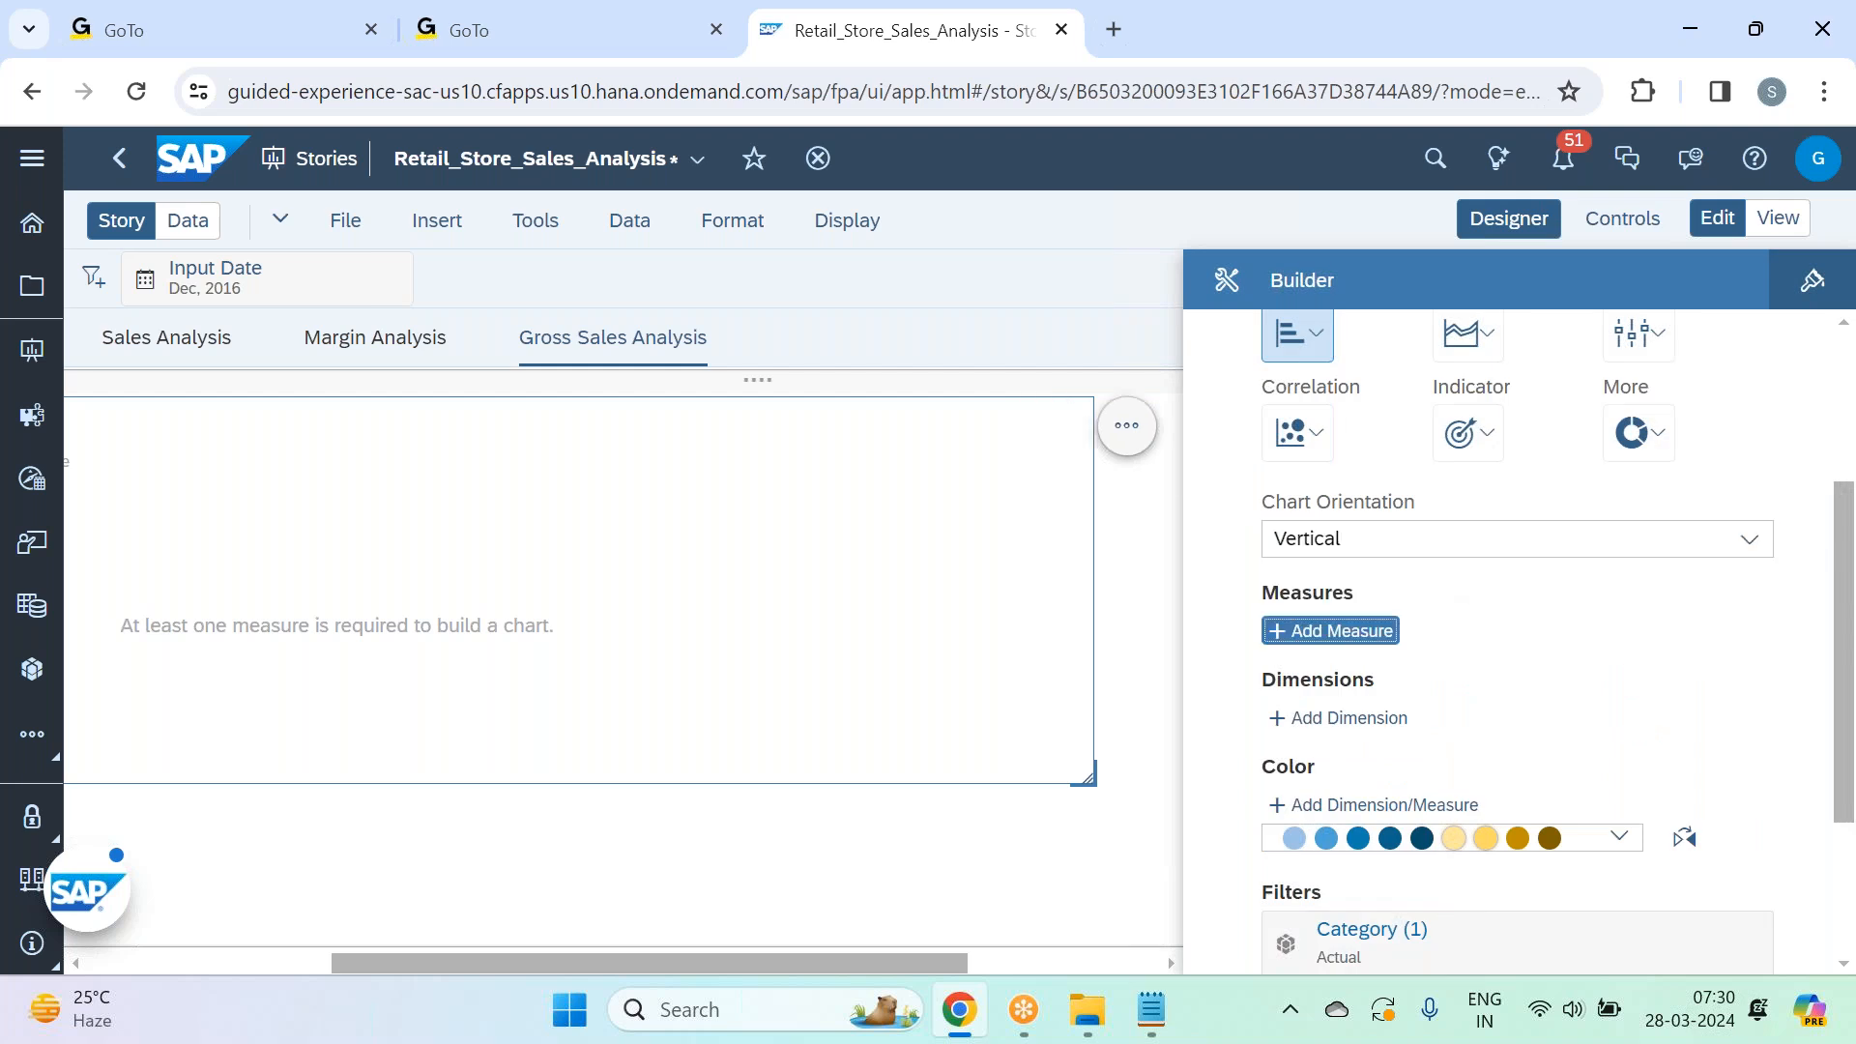
scroll(1522, 763, down, 3)
click(1495, 754)
click(1511, 594)
Add Location as the dimension of the new Gross Sales chart.
scroll(1366, 599, down, 2)
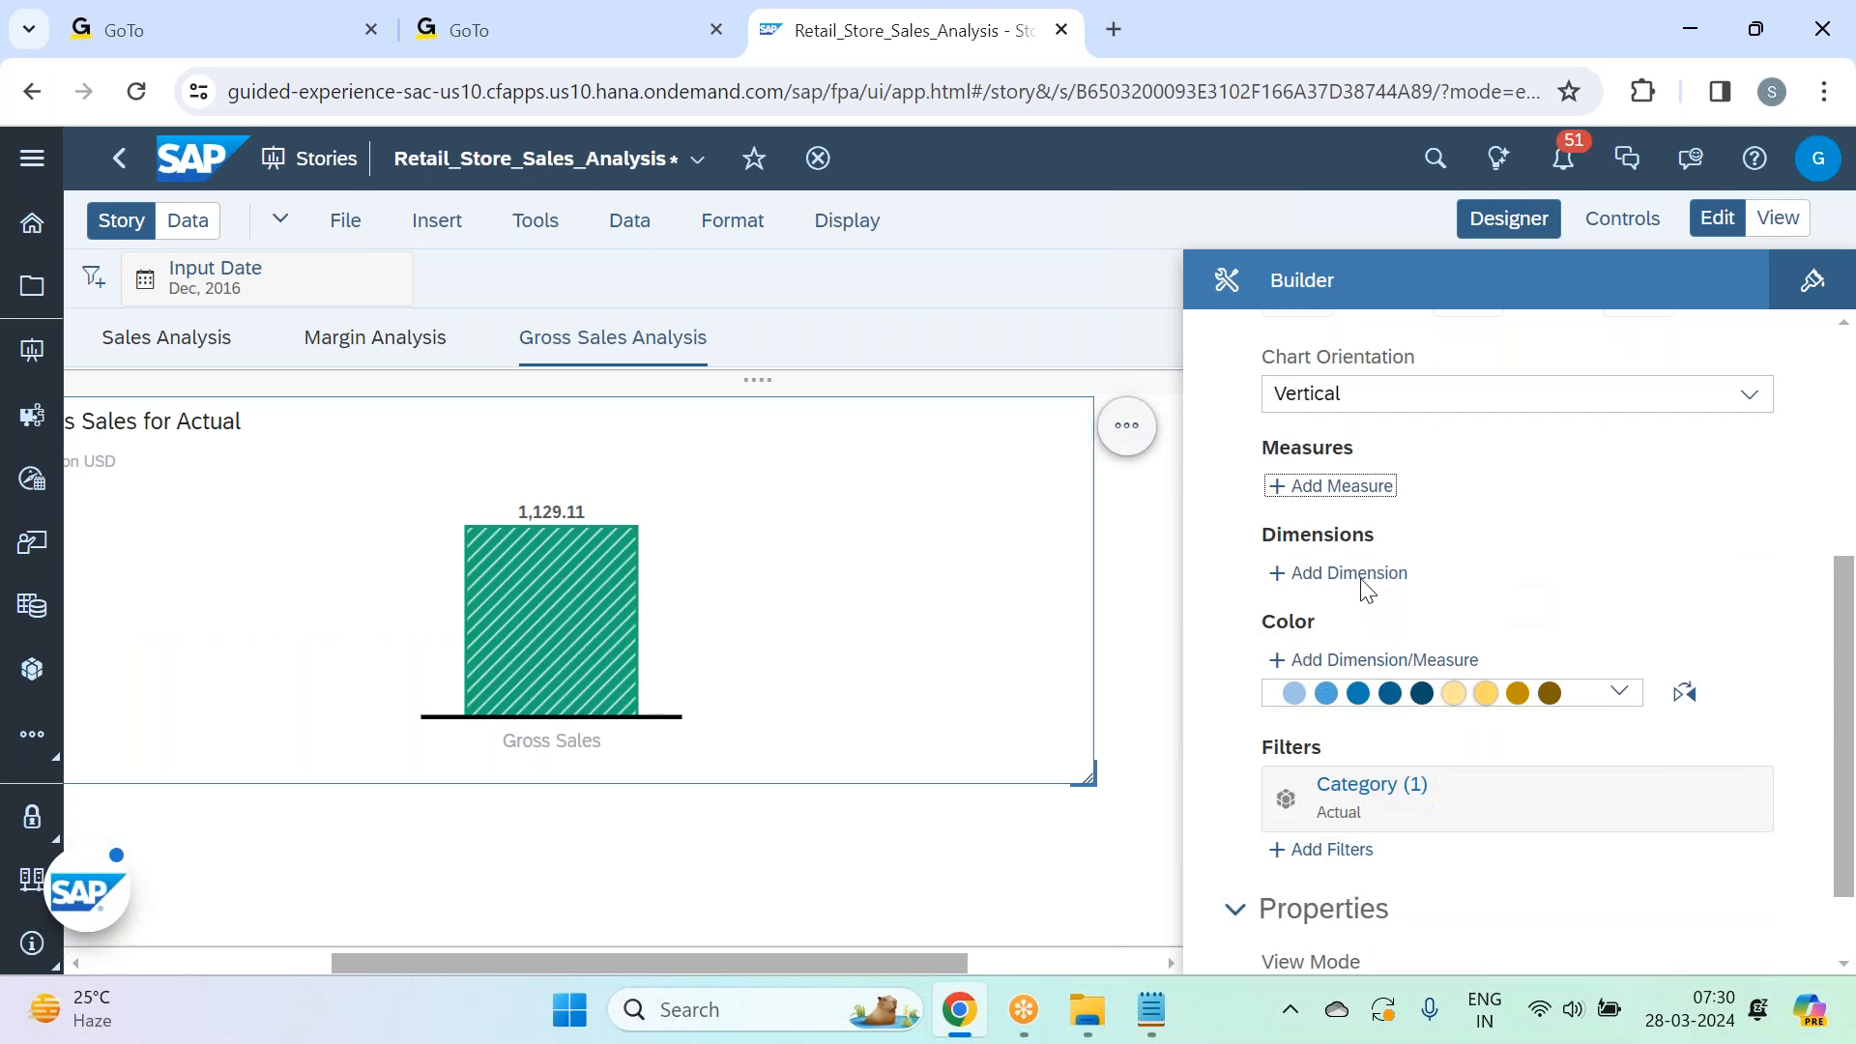
click(1329, 630)
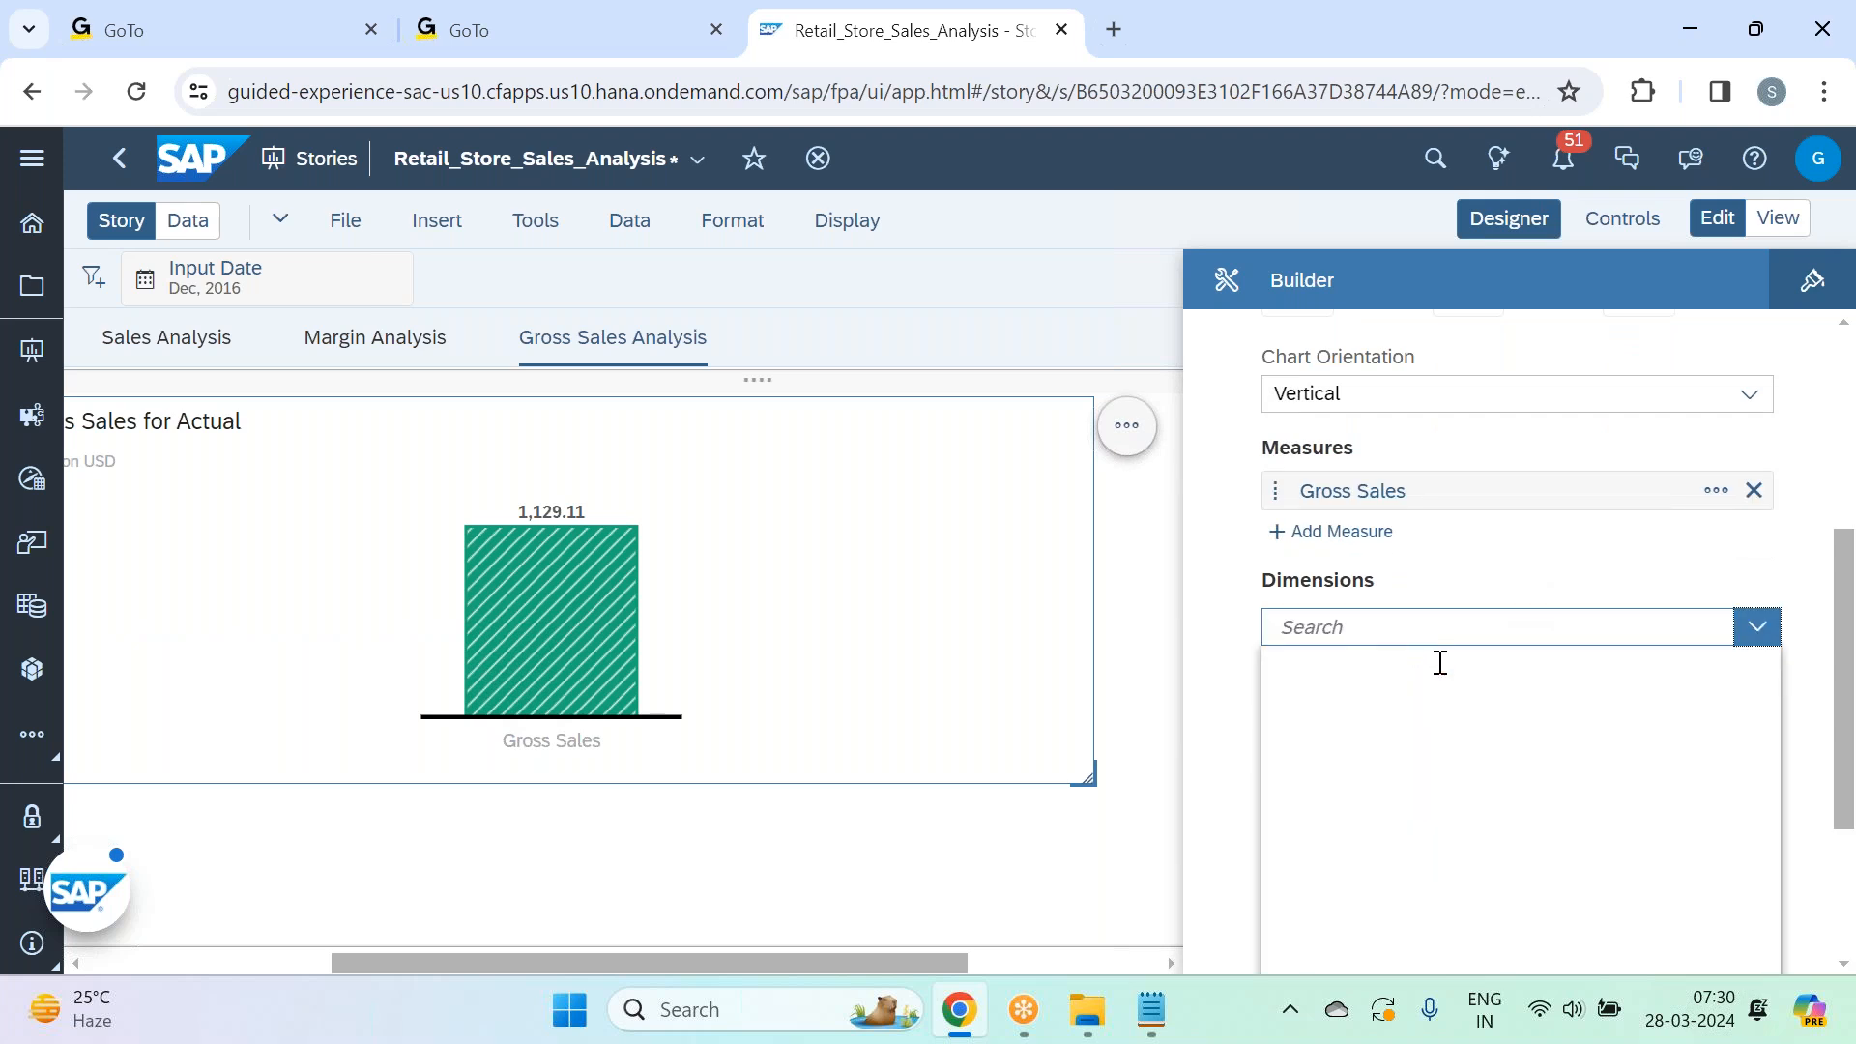
click(1427, 886)
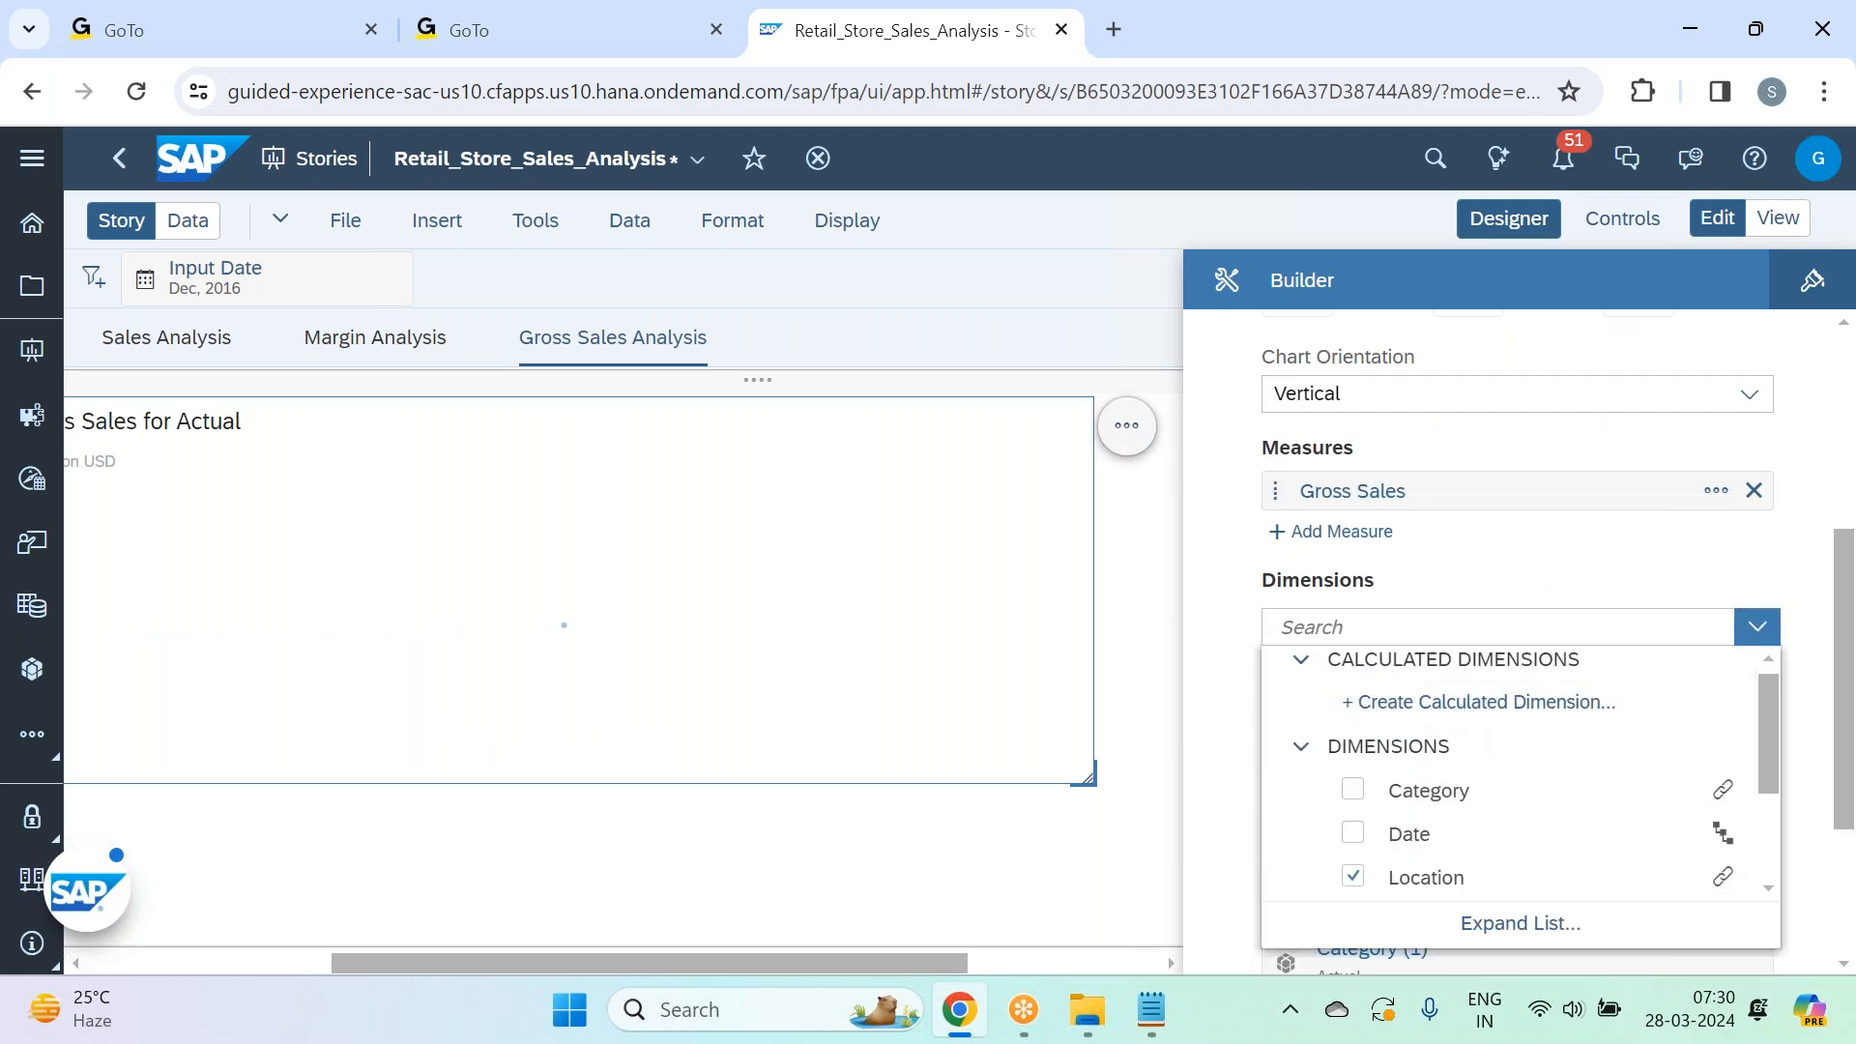
click(1504, 568)
Color the Gross Sales chart's bars by the Product dimension.
scroll(1504, 568, down, 2)
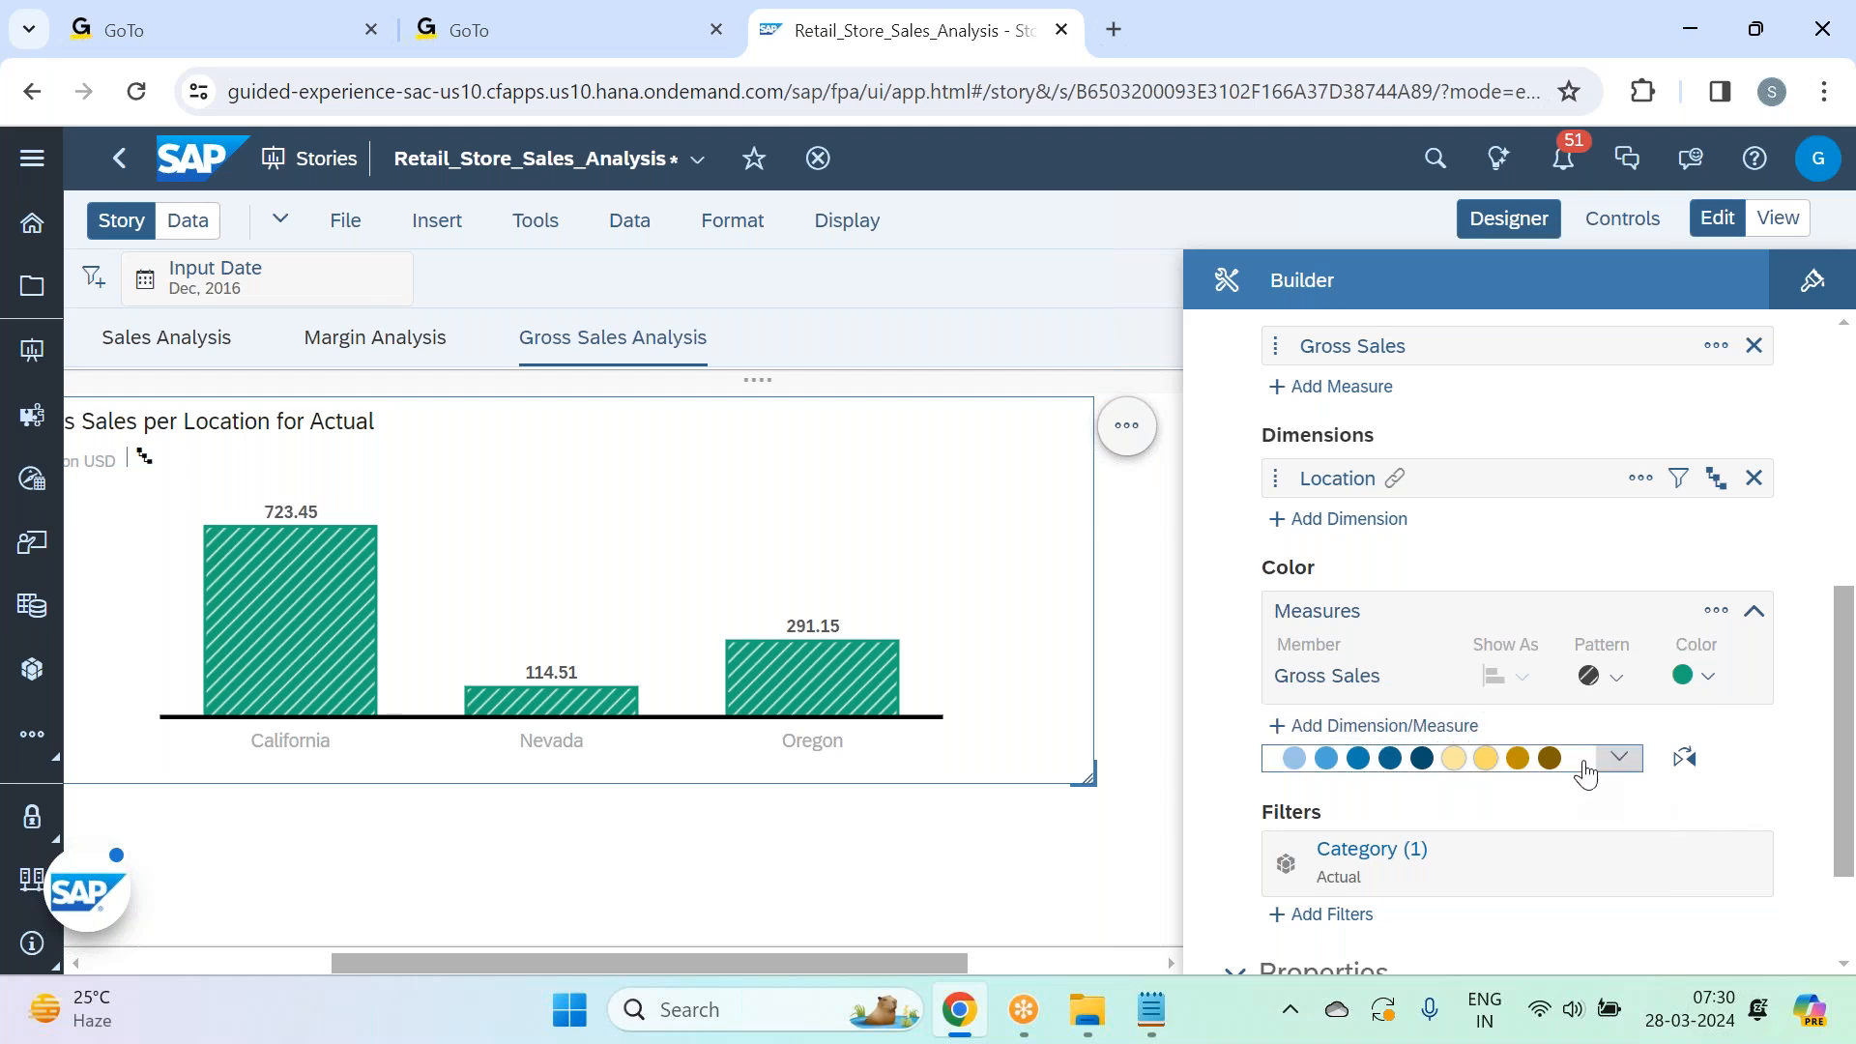
click(1366, 730)
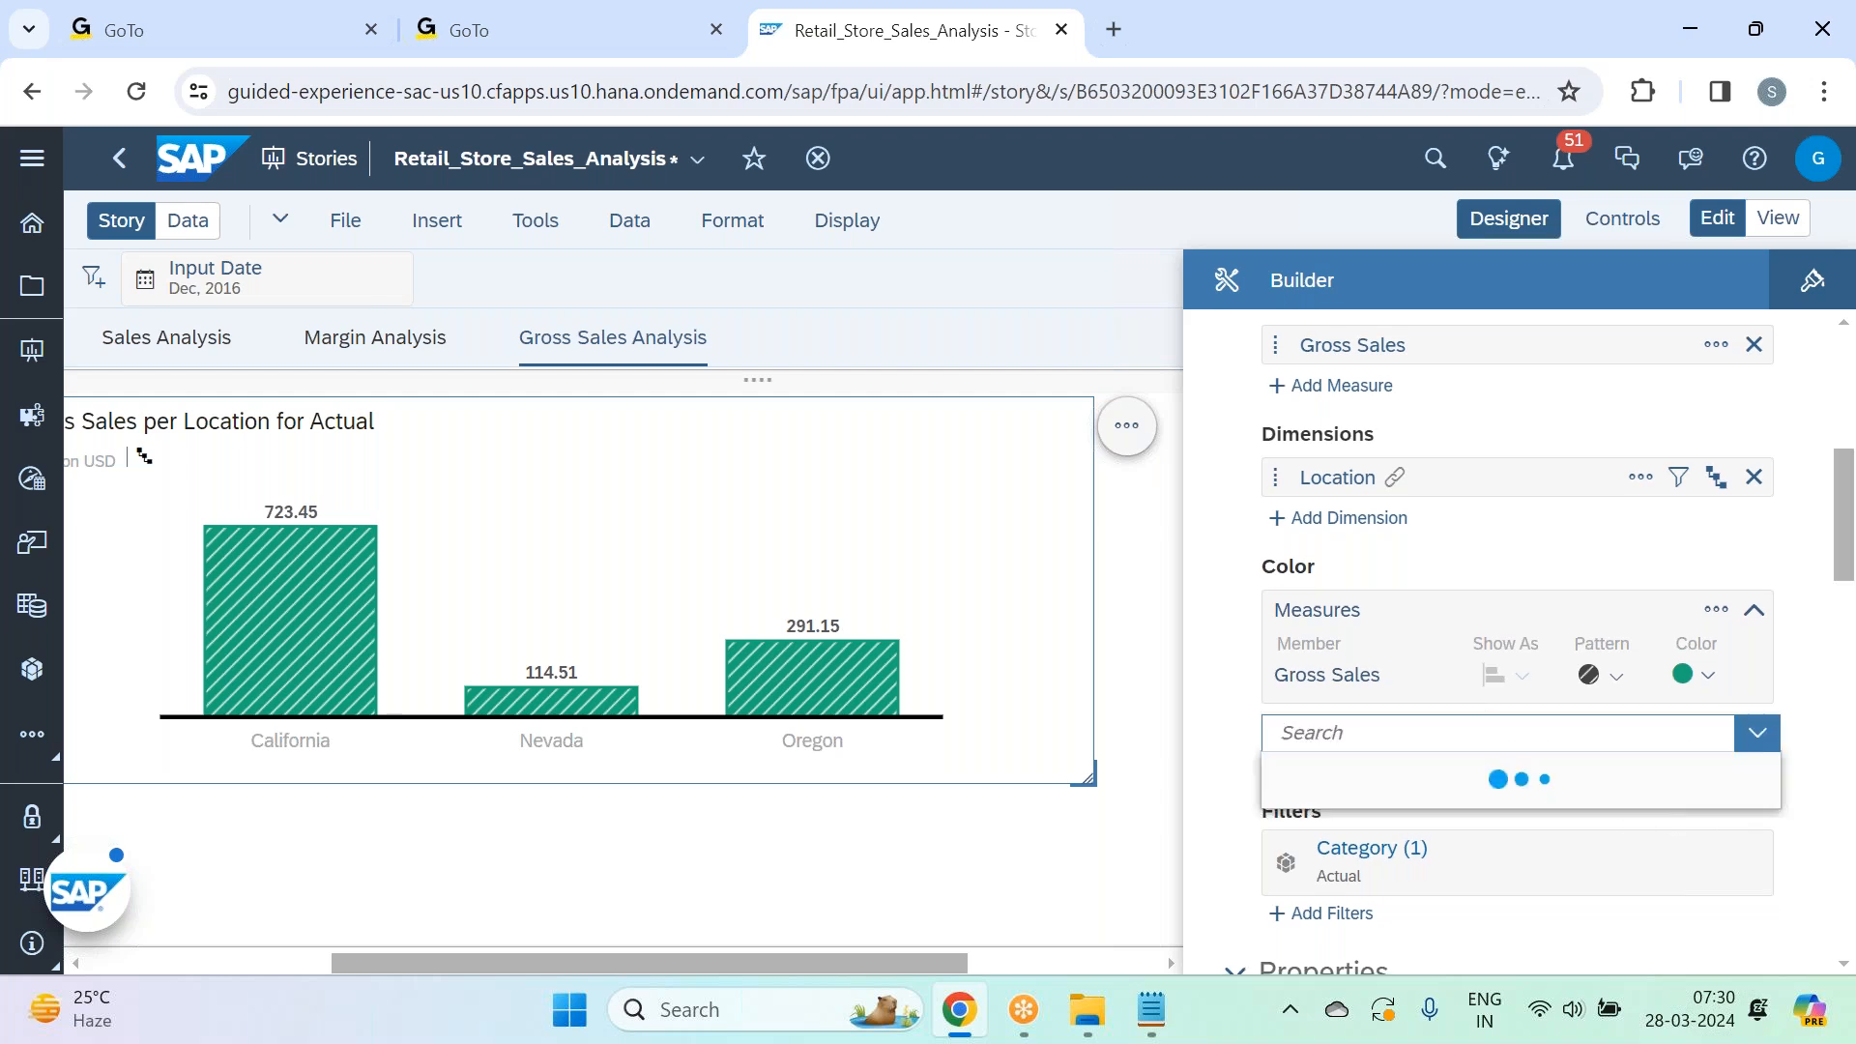
text(pro)
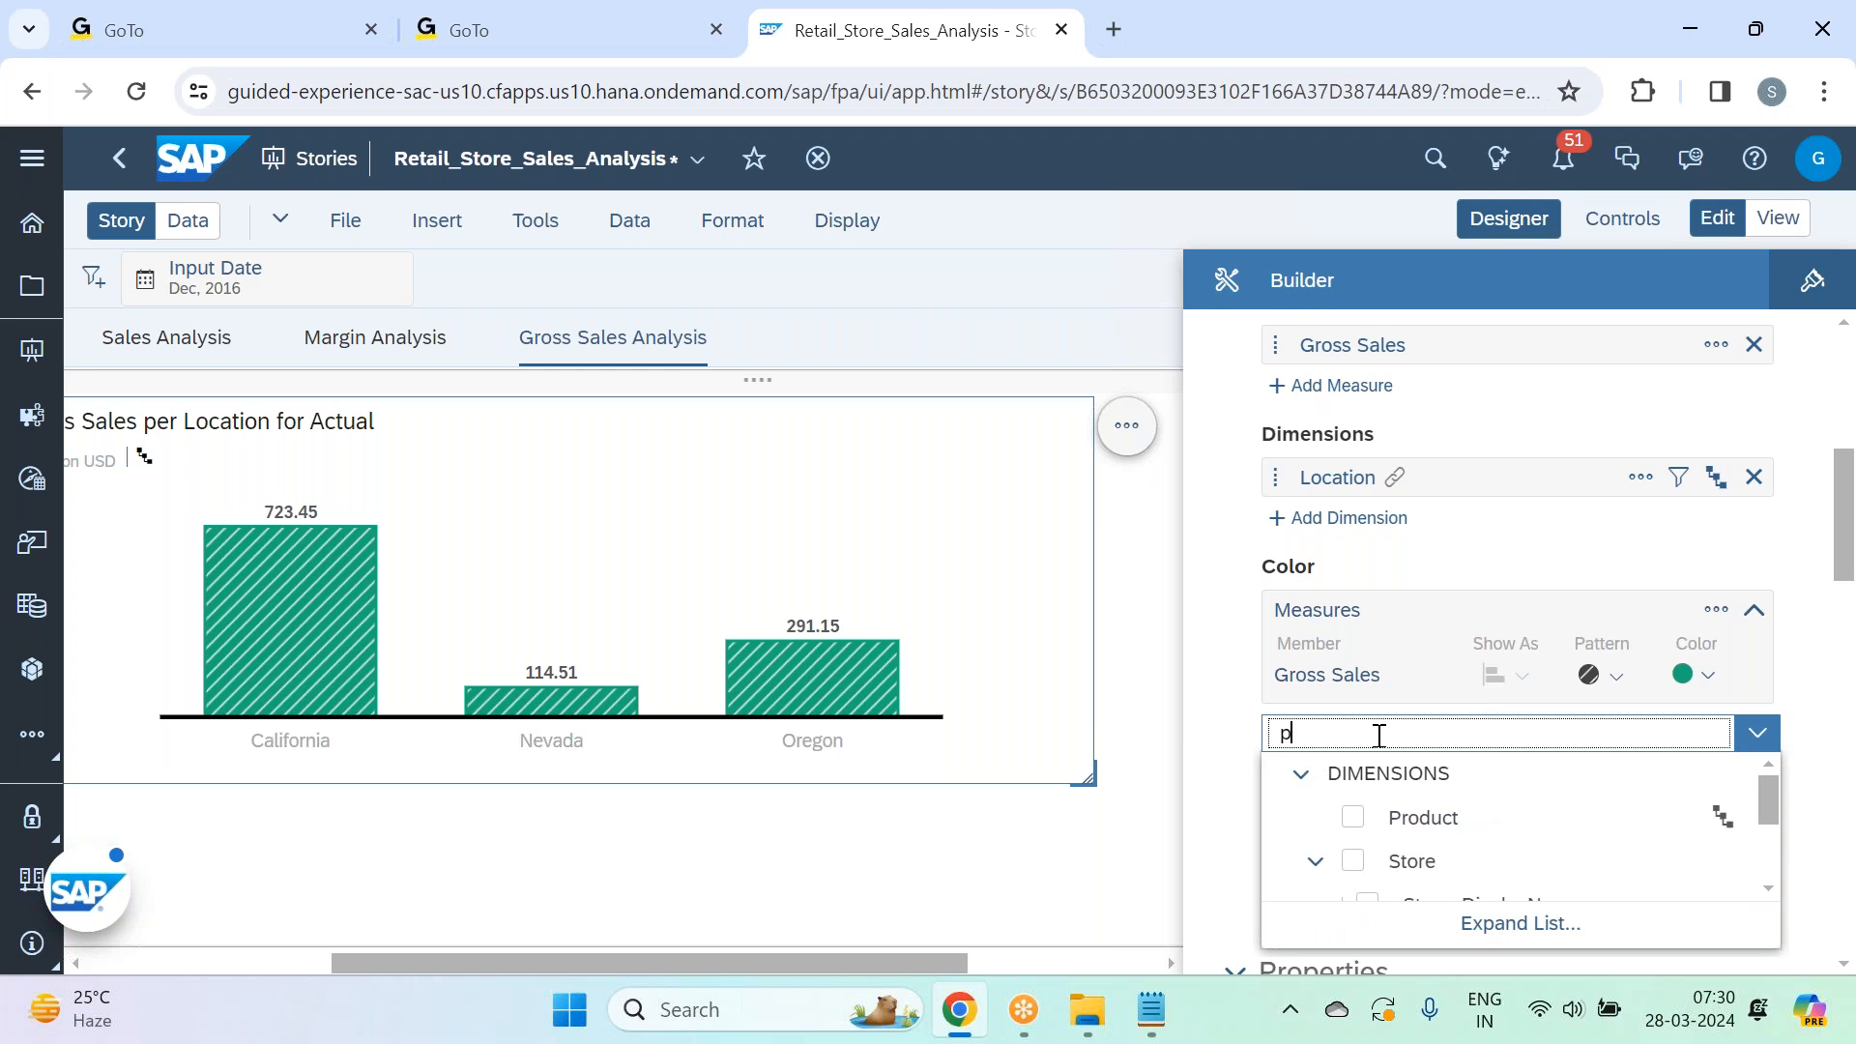
click(1458, 818)
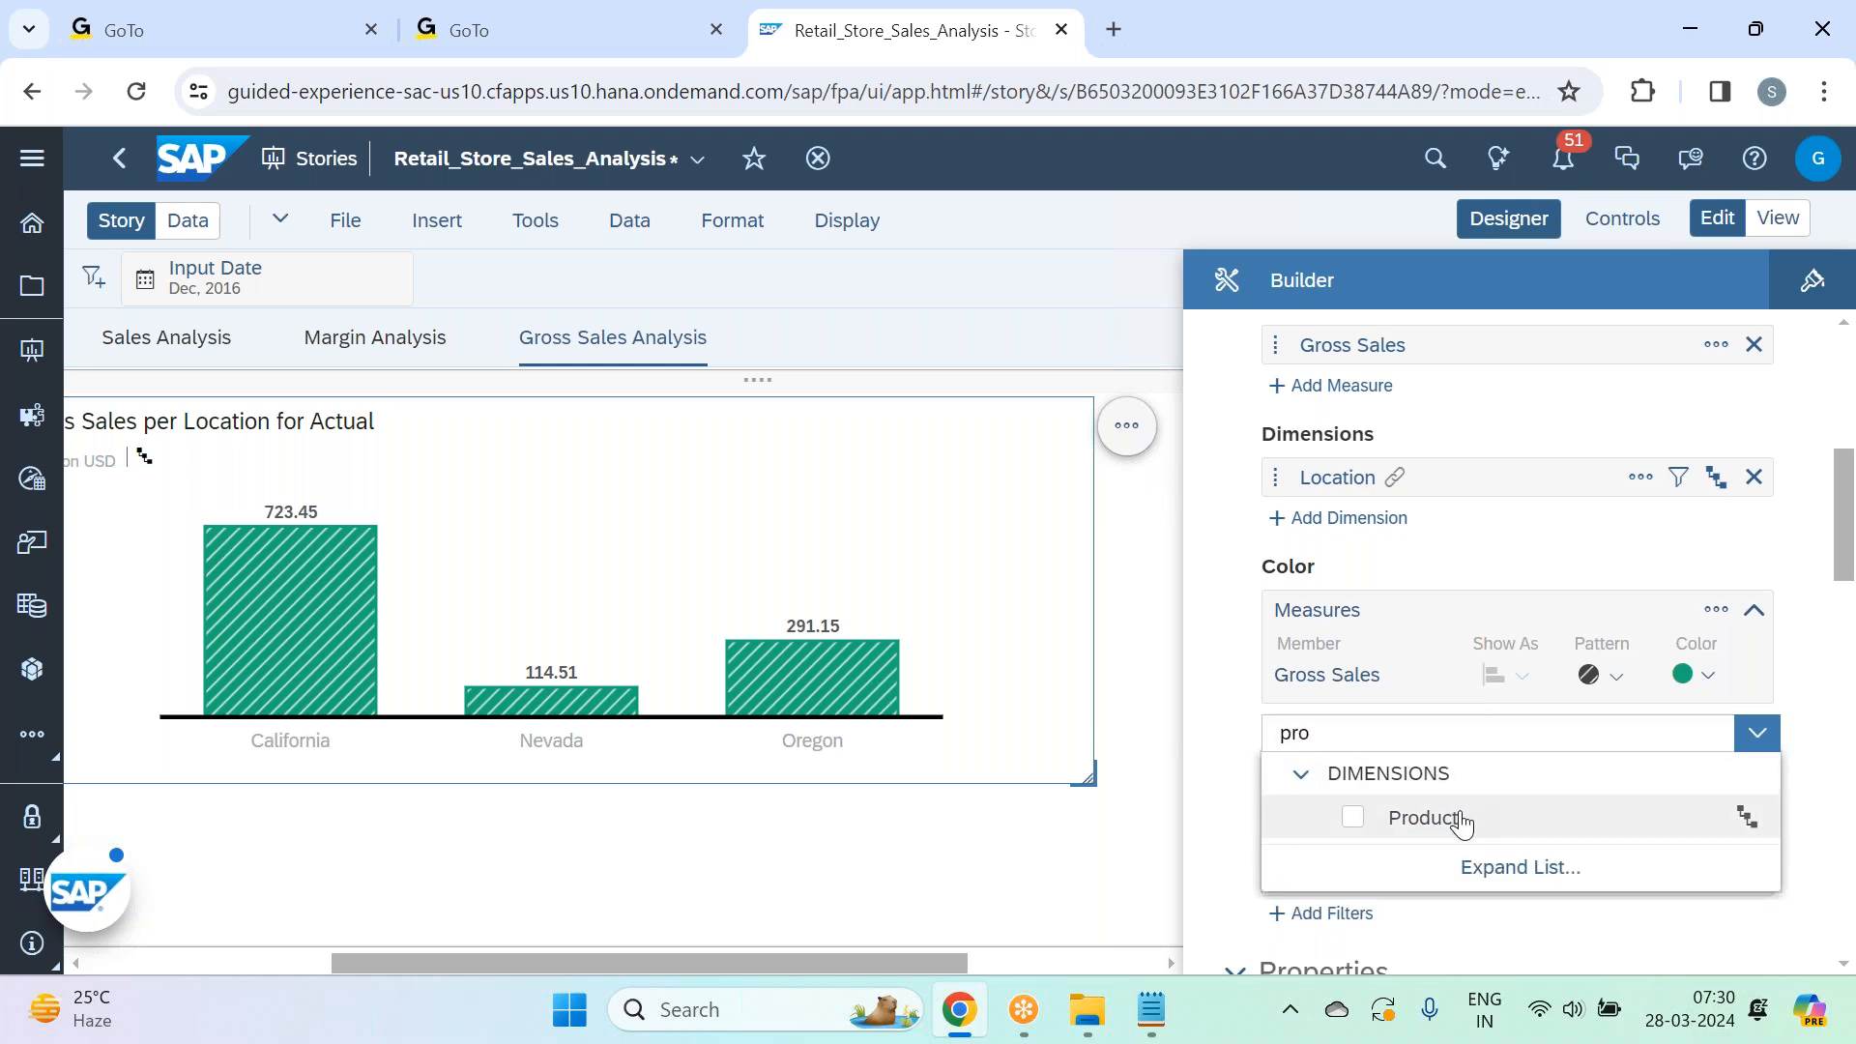
click(1505, 561)
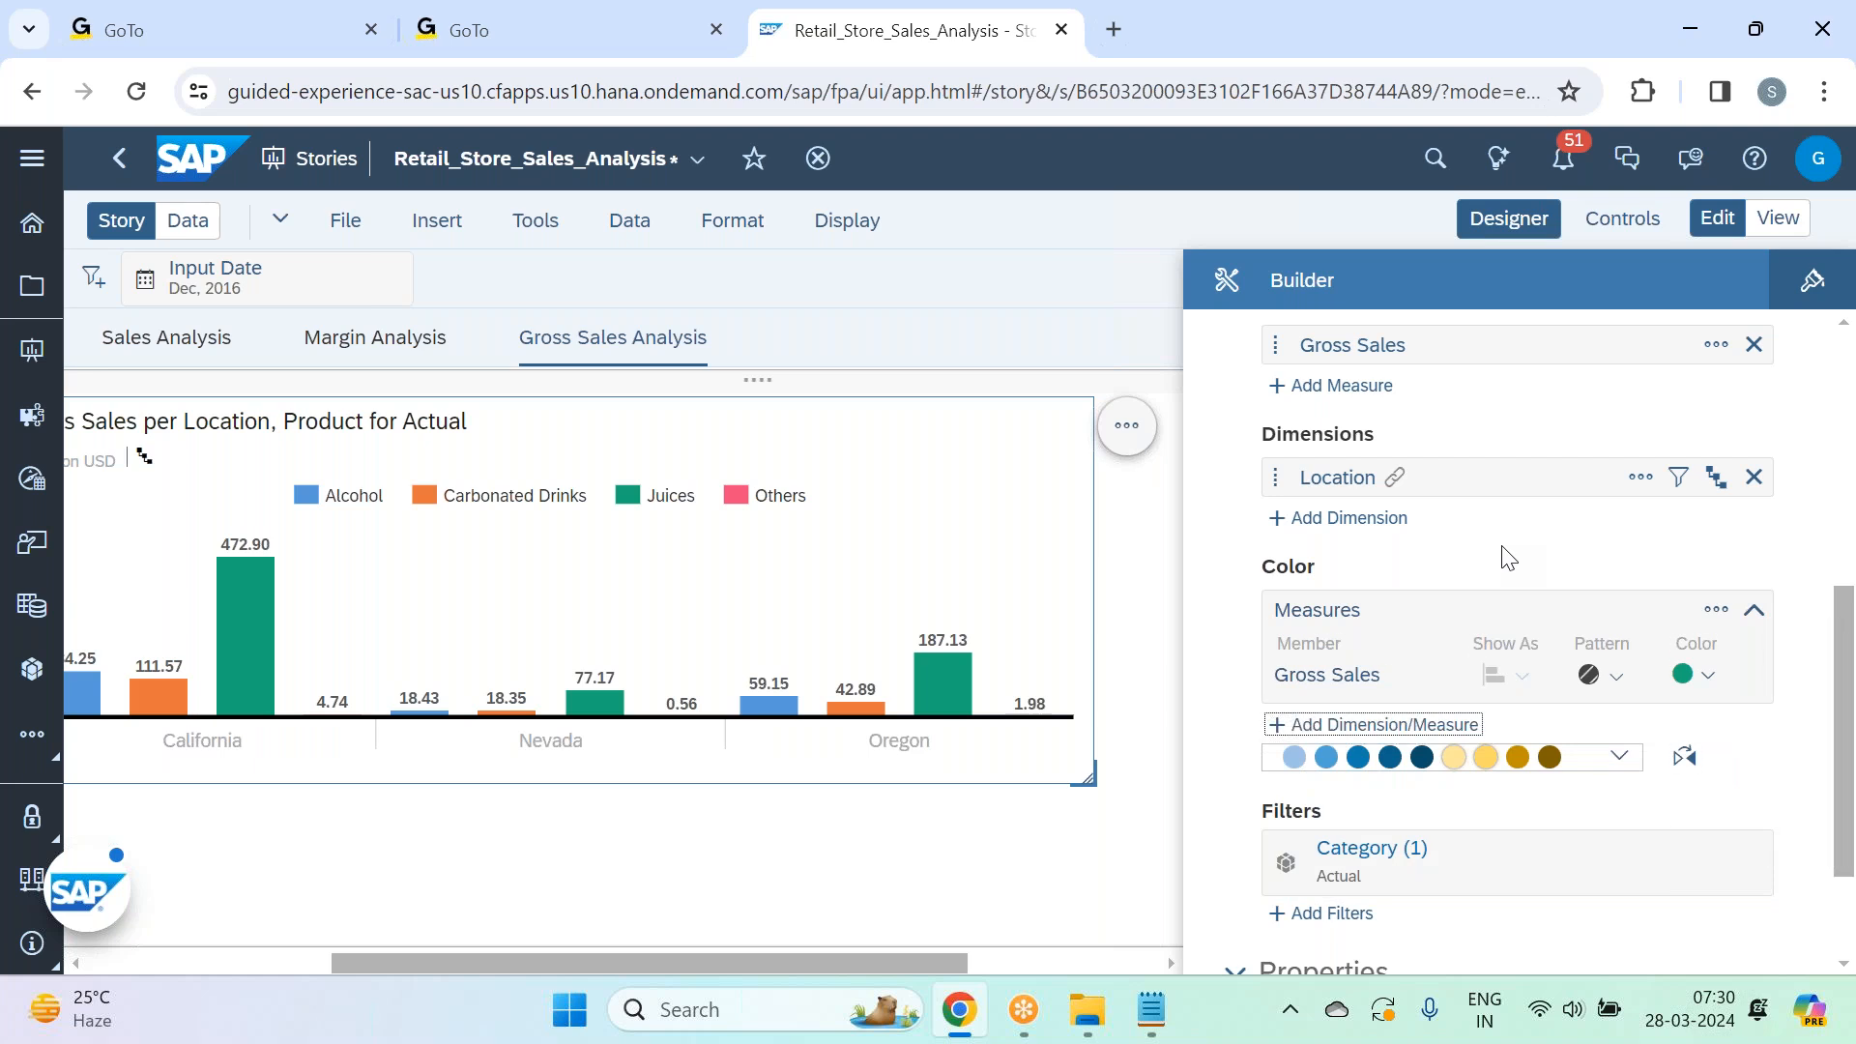
Exclude the Others product category from the Gross Sales per Location, Product chart.
scroll(1508, 559, down, 1)
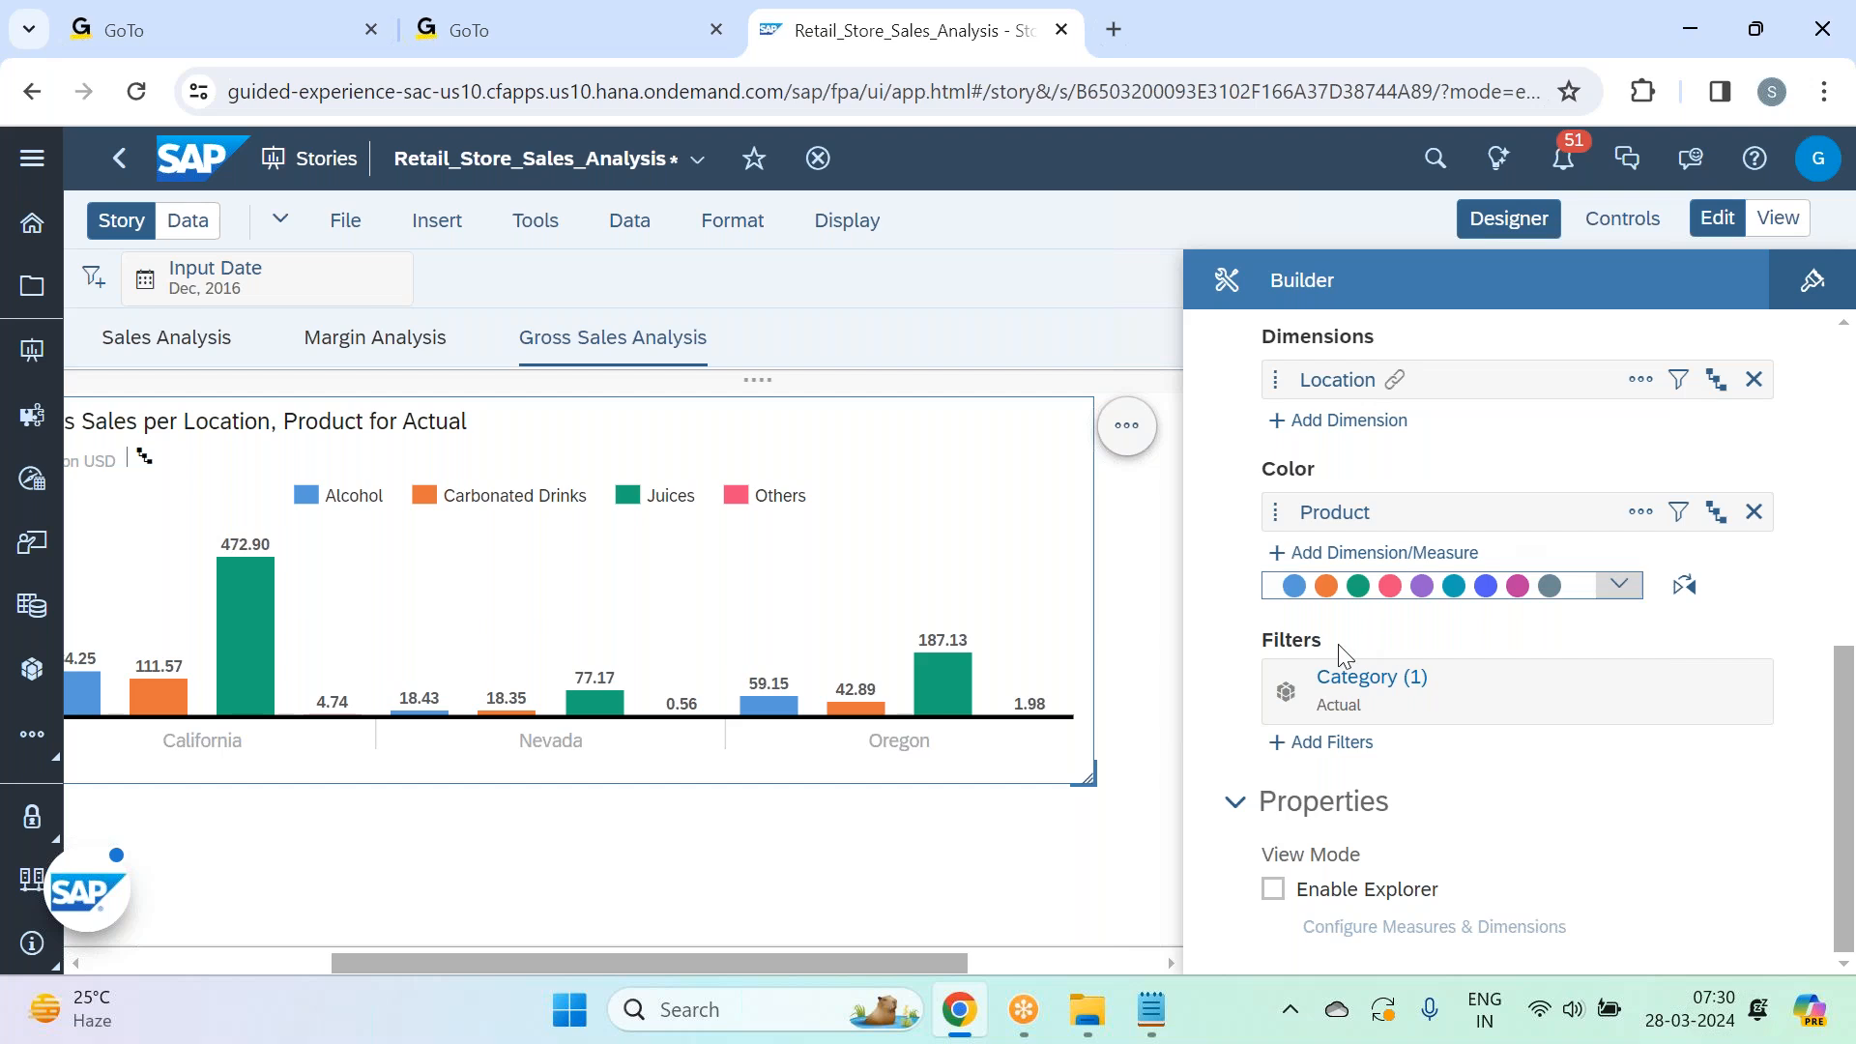
click(800, 503)
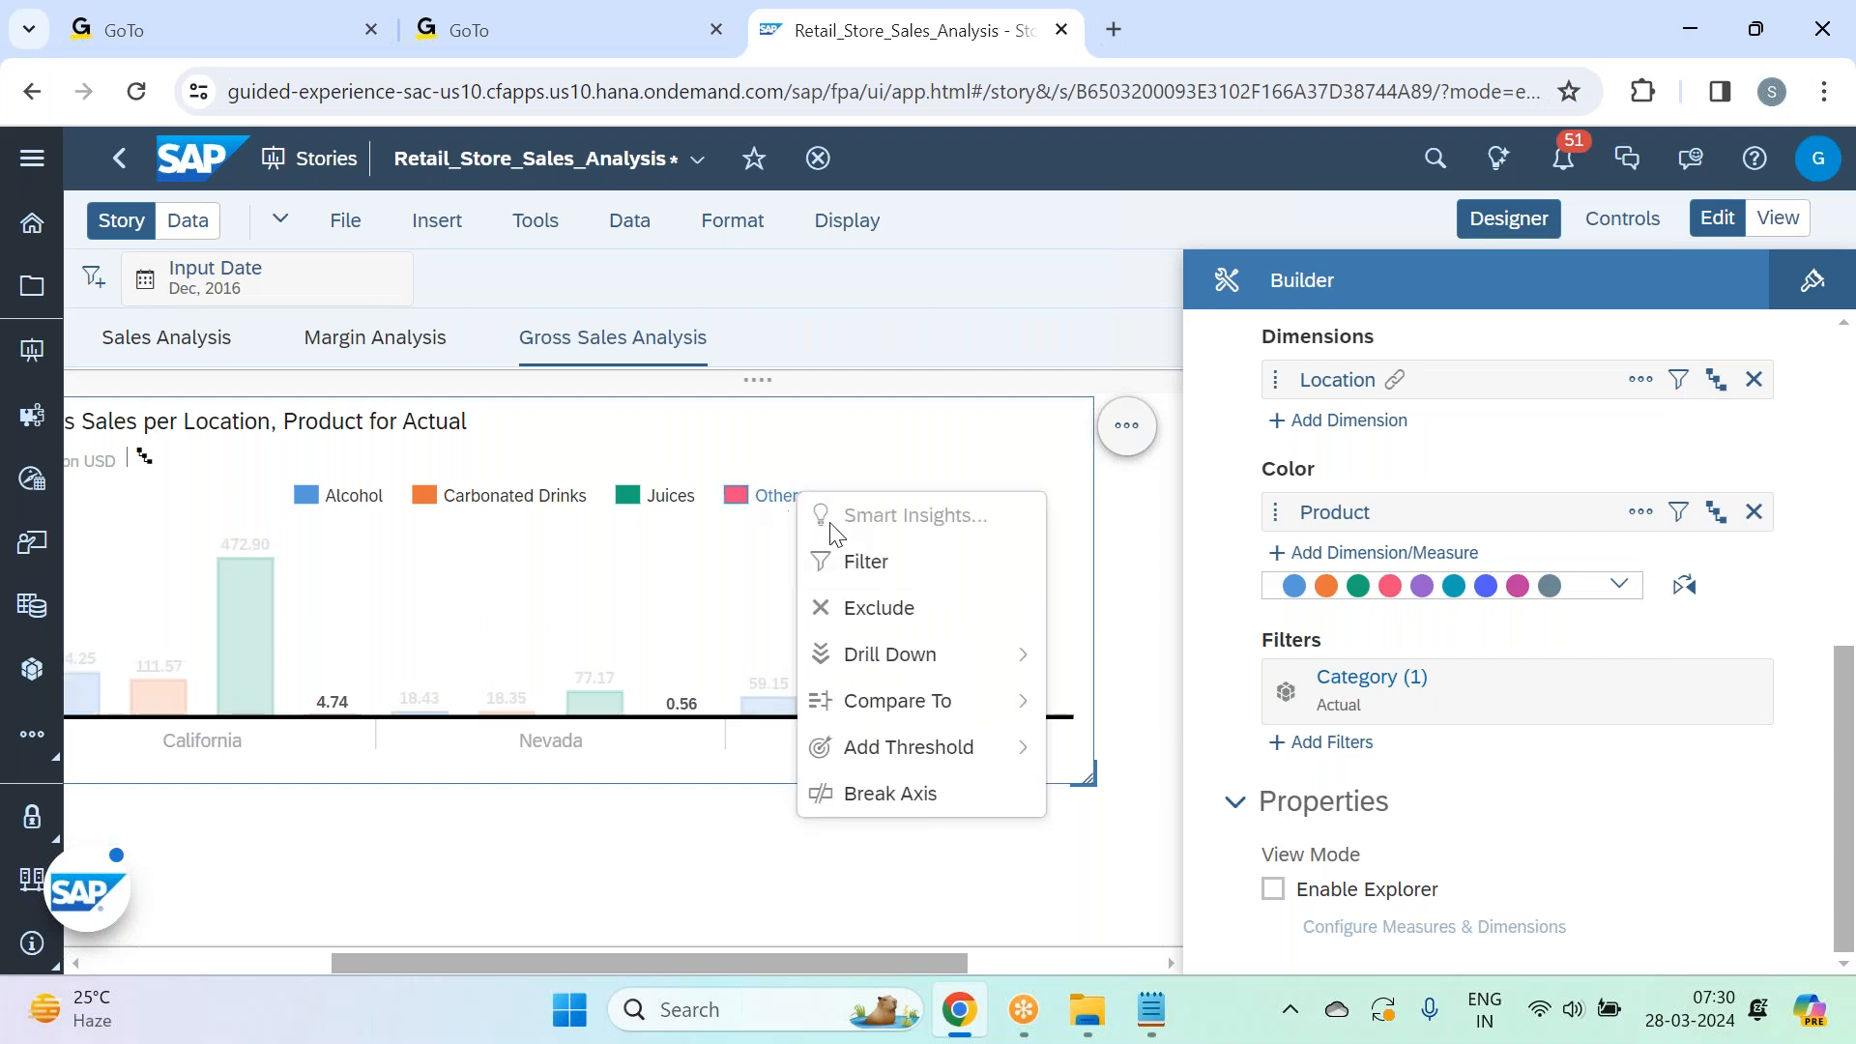
click(889, 607)
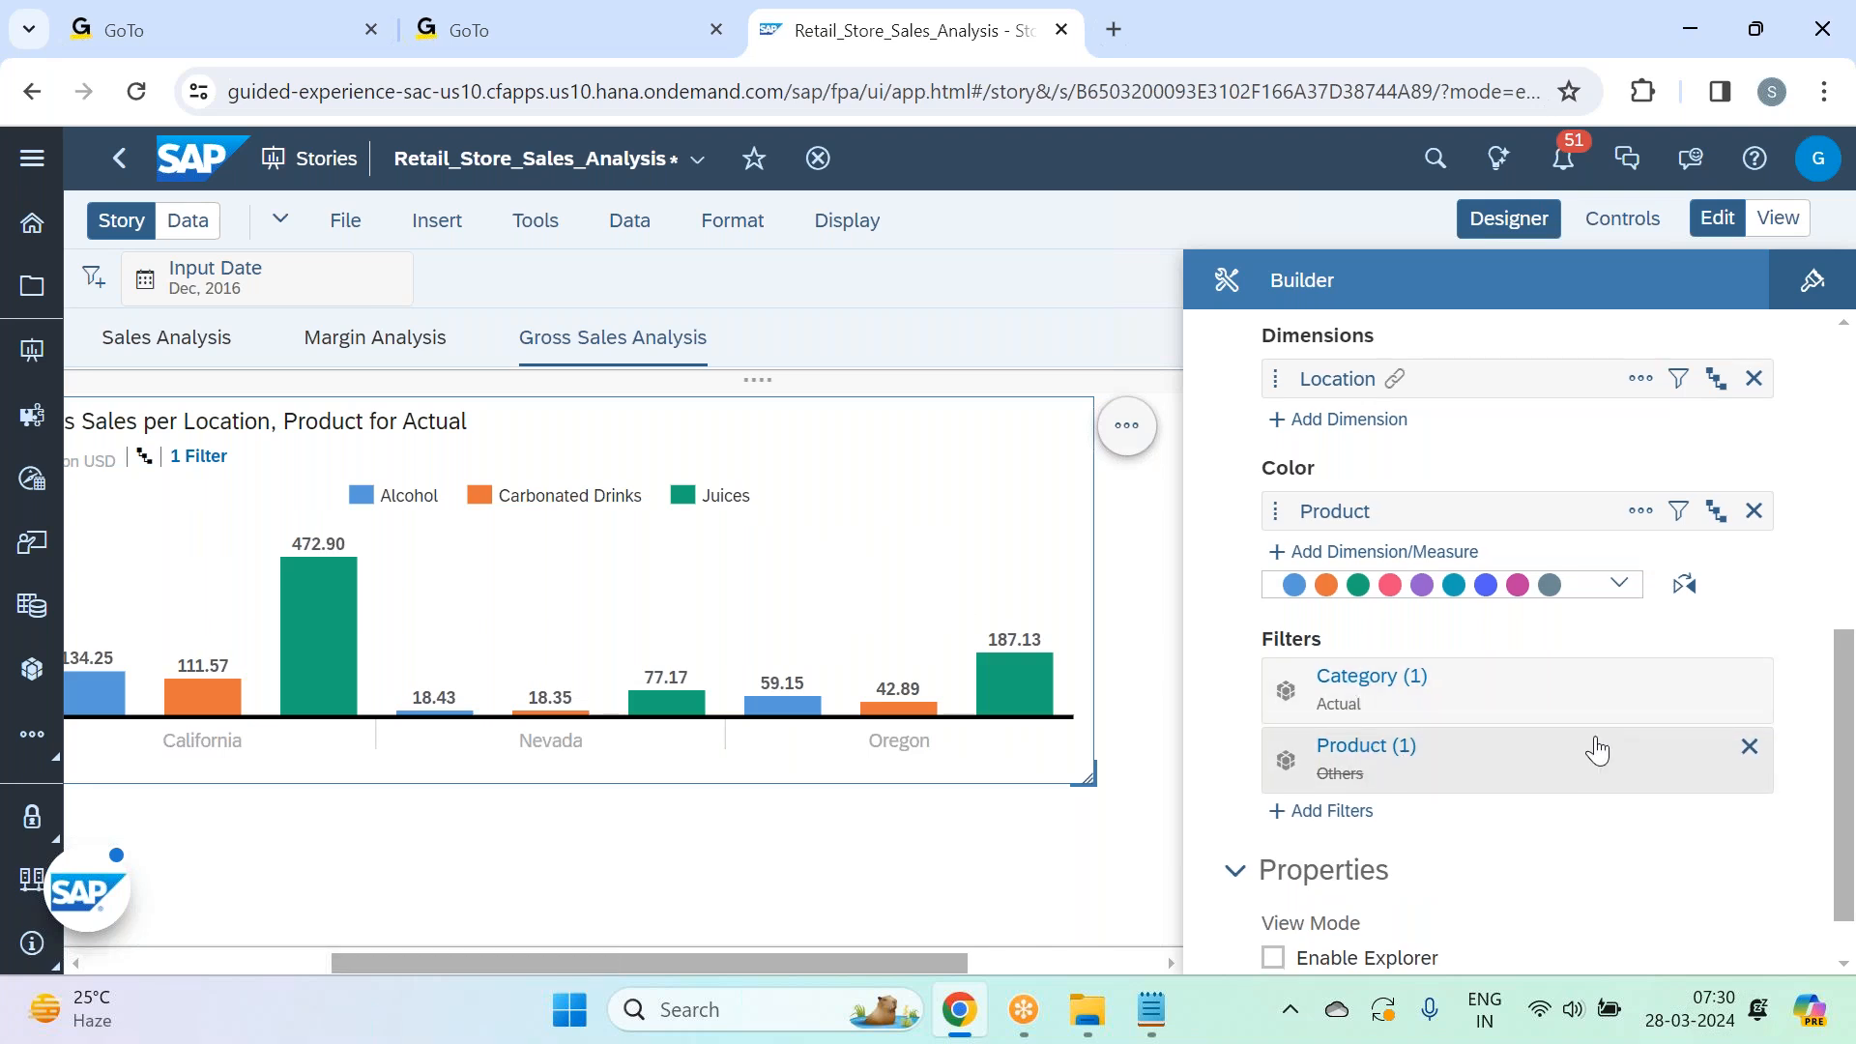
Style the Gross Sales per Location, Product chart with All Borders and a line width of 2.
scroll(1597, 750, down, 1)
click(1812, 280)
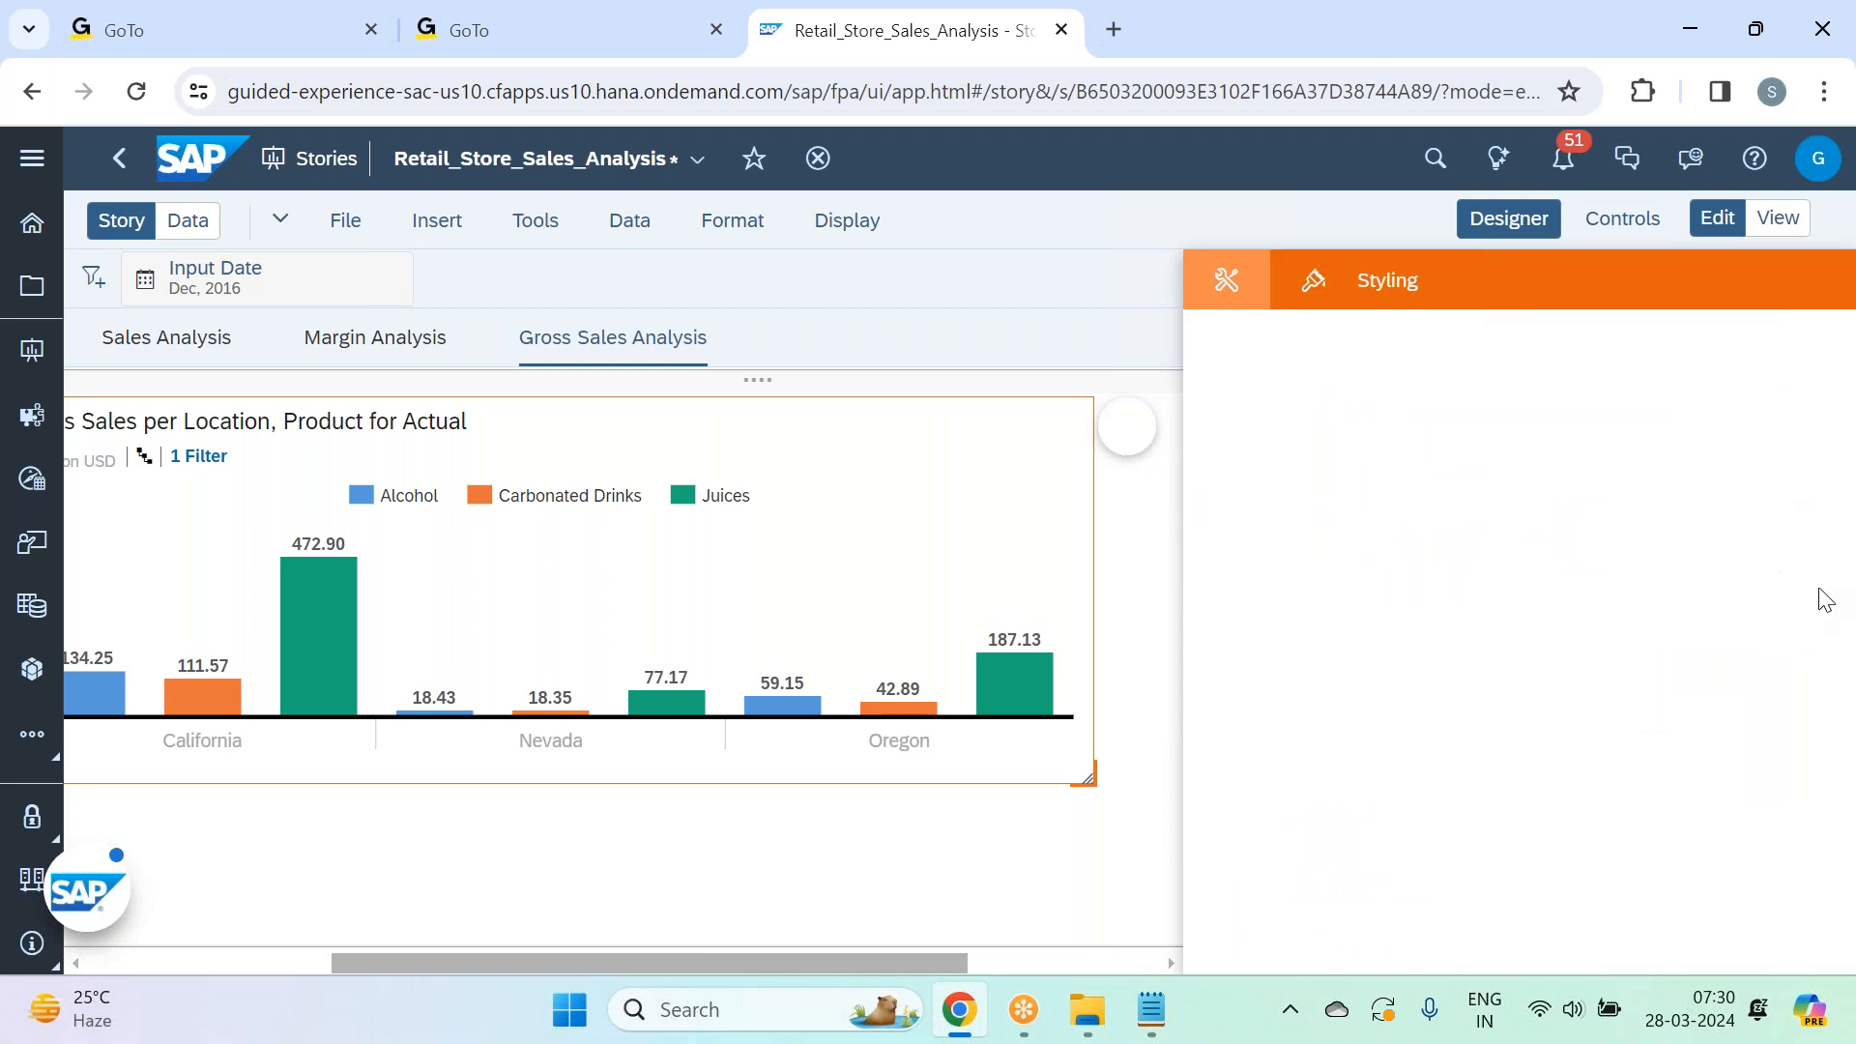
click(1768, 671)
click(1459, 490)
click(1768, 768)
click(1643, 445)
click(1537, 222)
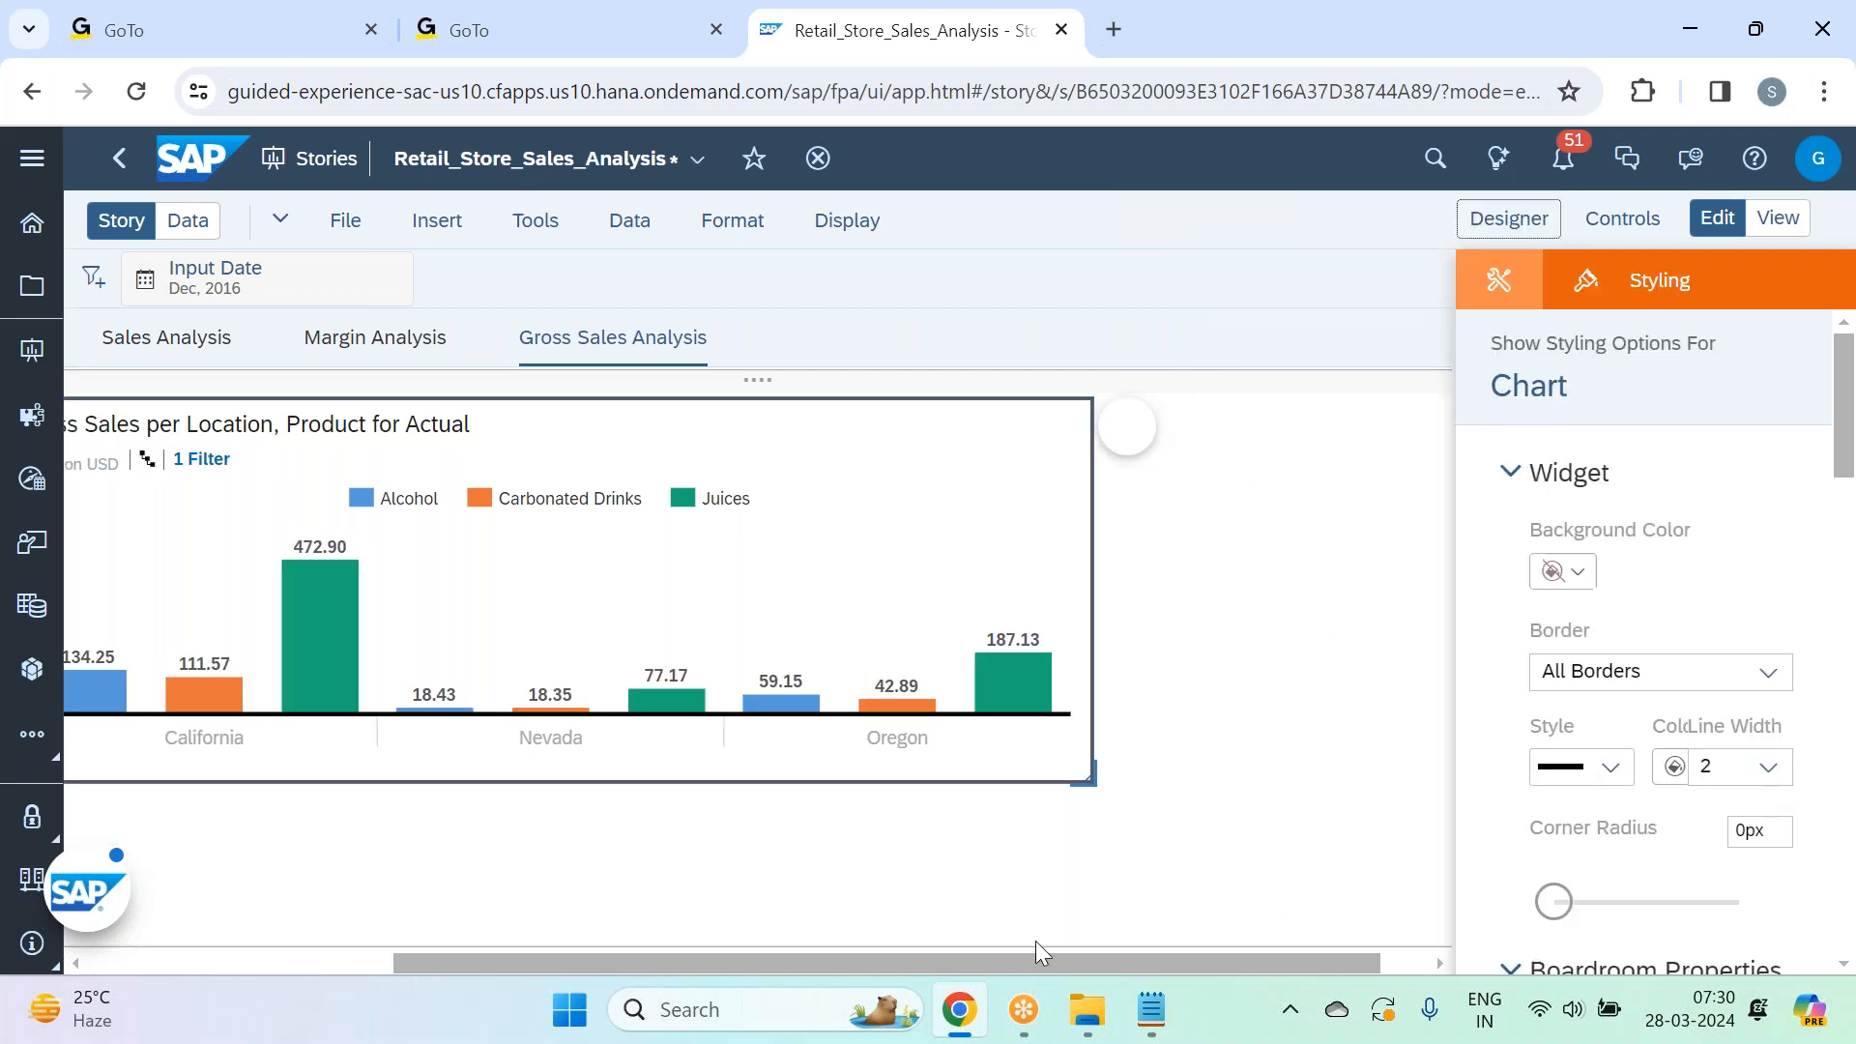
Add a trellis to the Gross Sales per Location, Product chart using the Date dimension.
click(1465, 428)
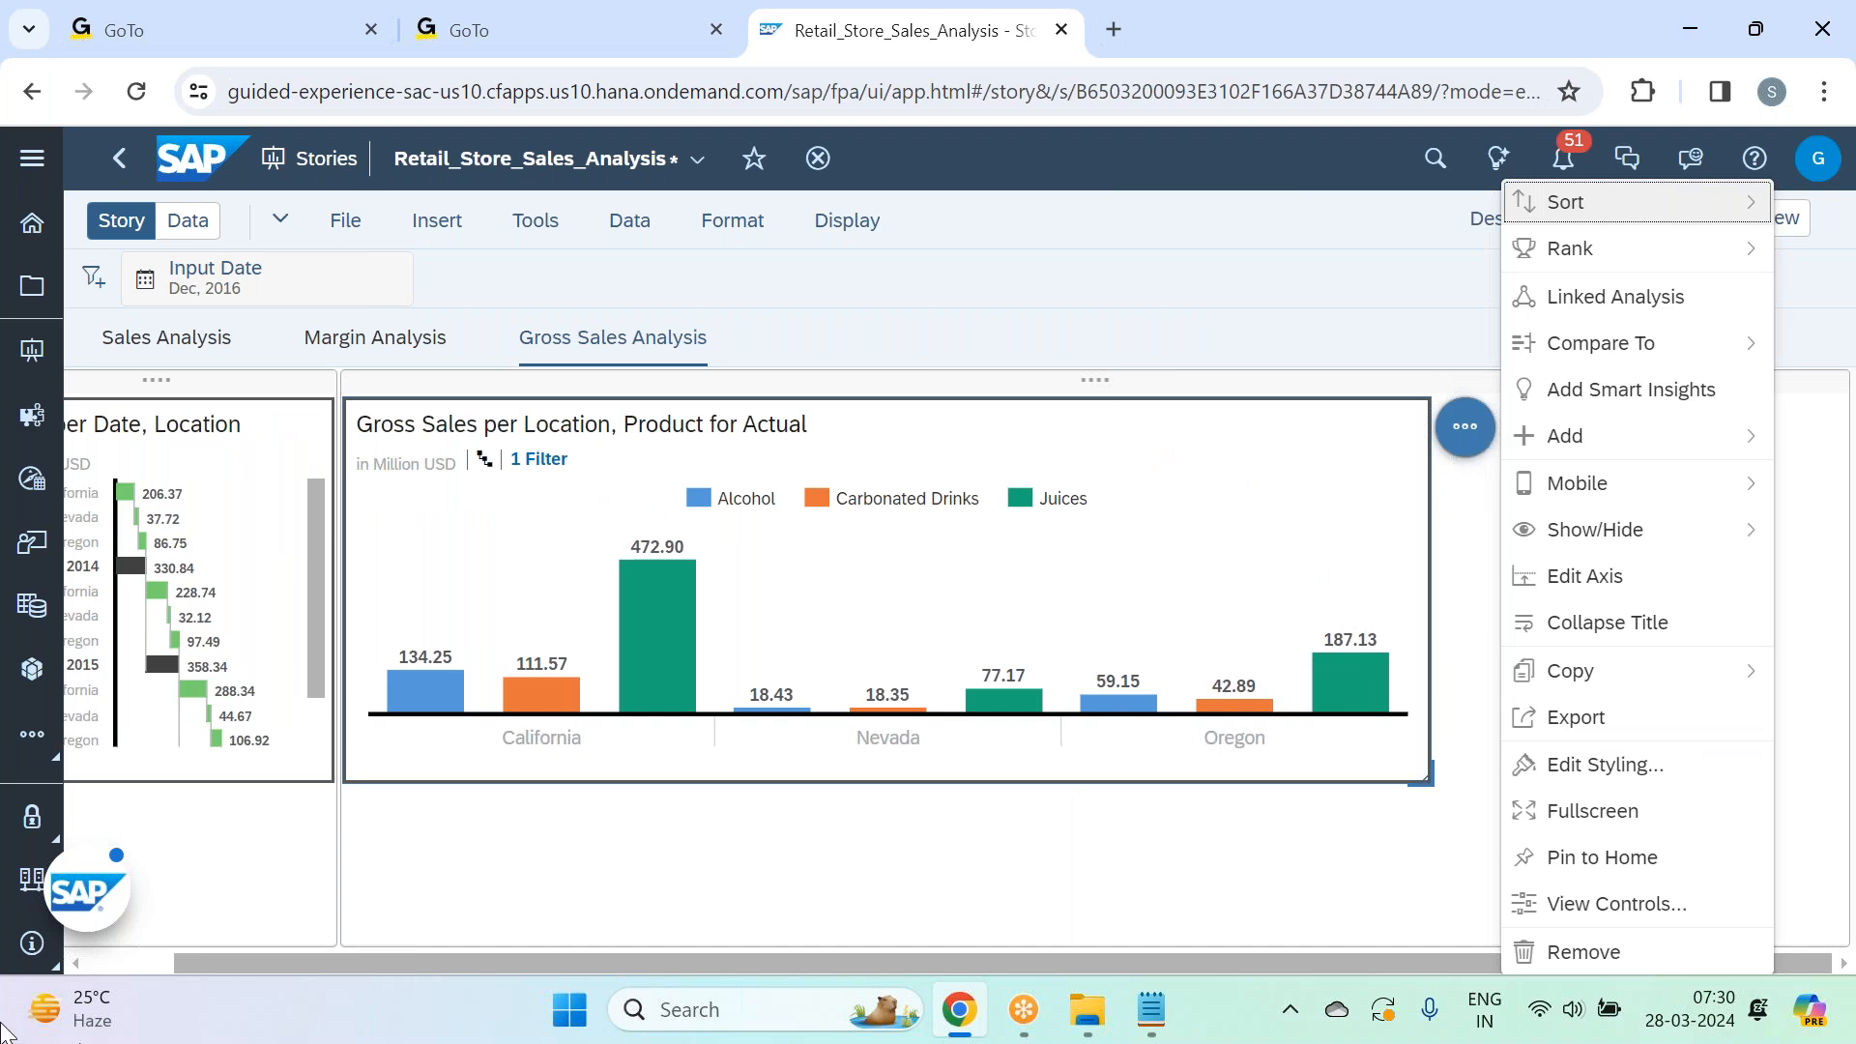
mouse_move(1680, 460)
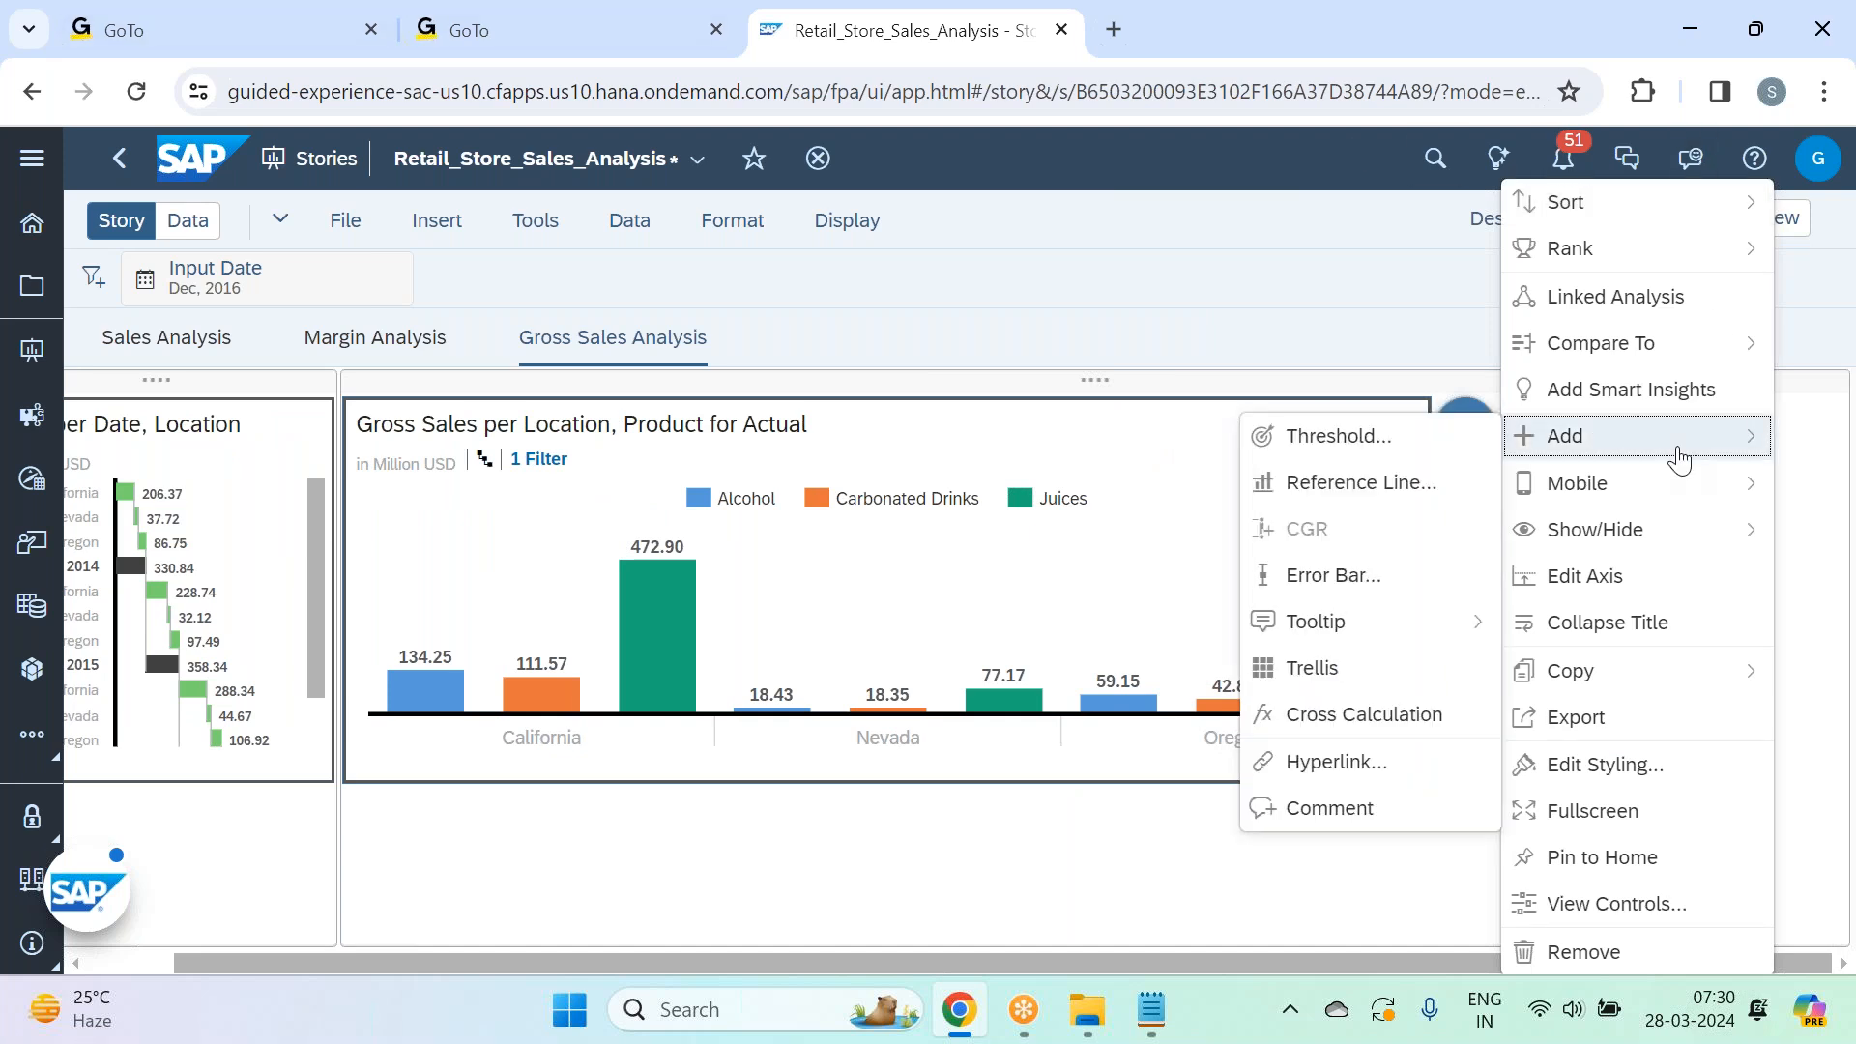
click(1335, 682)
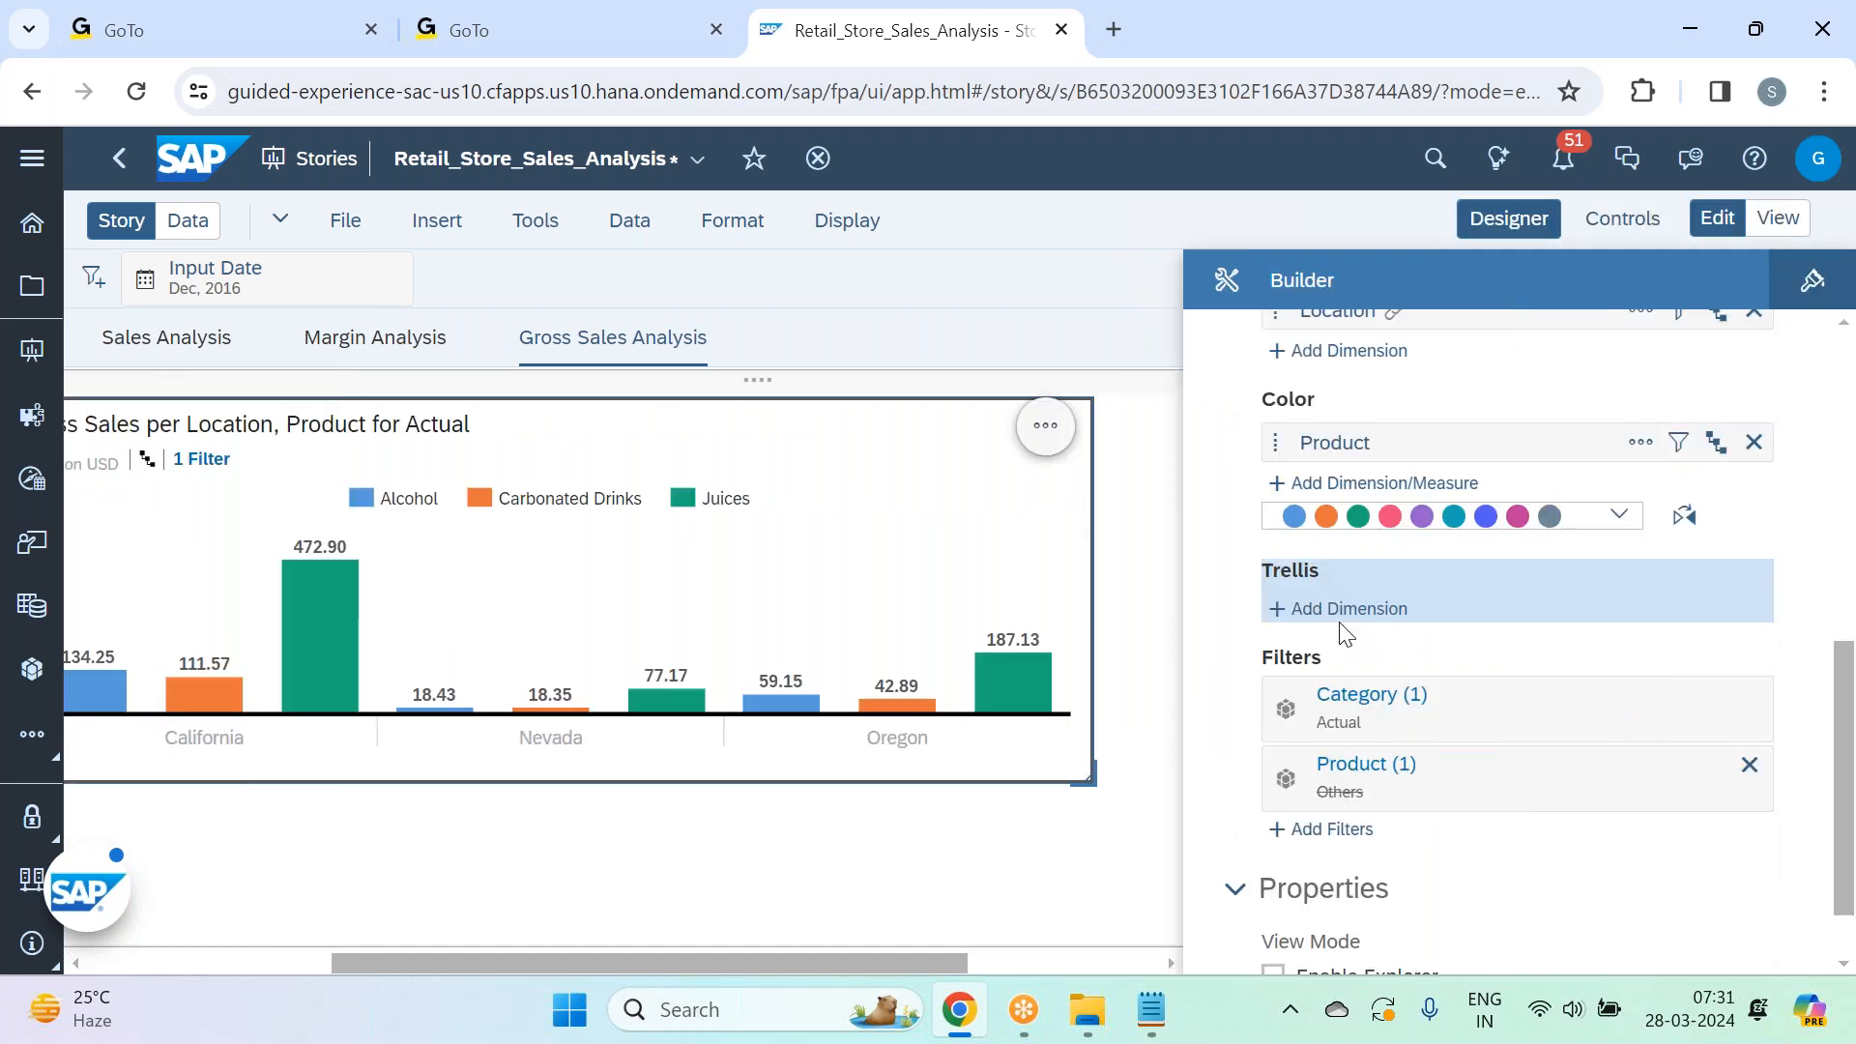
click(1334, 612)
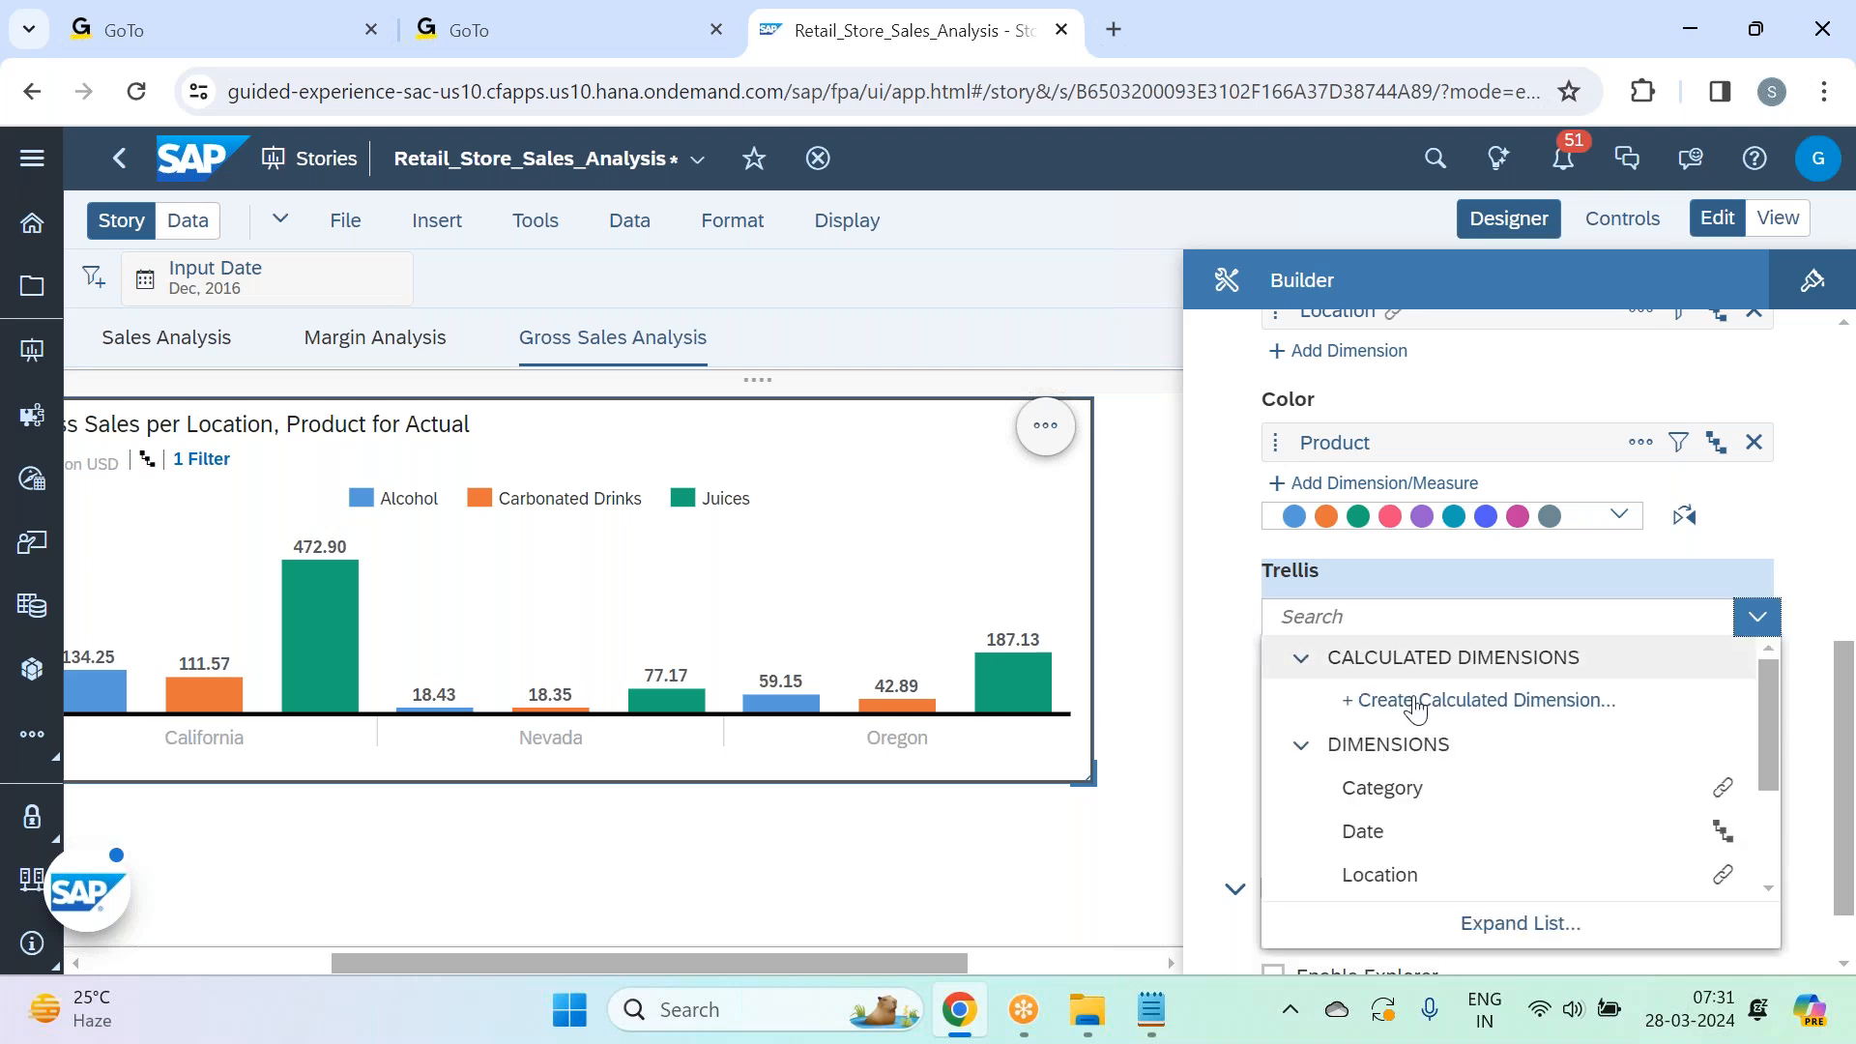
click(1424, 844)
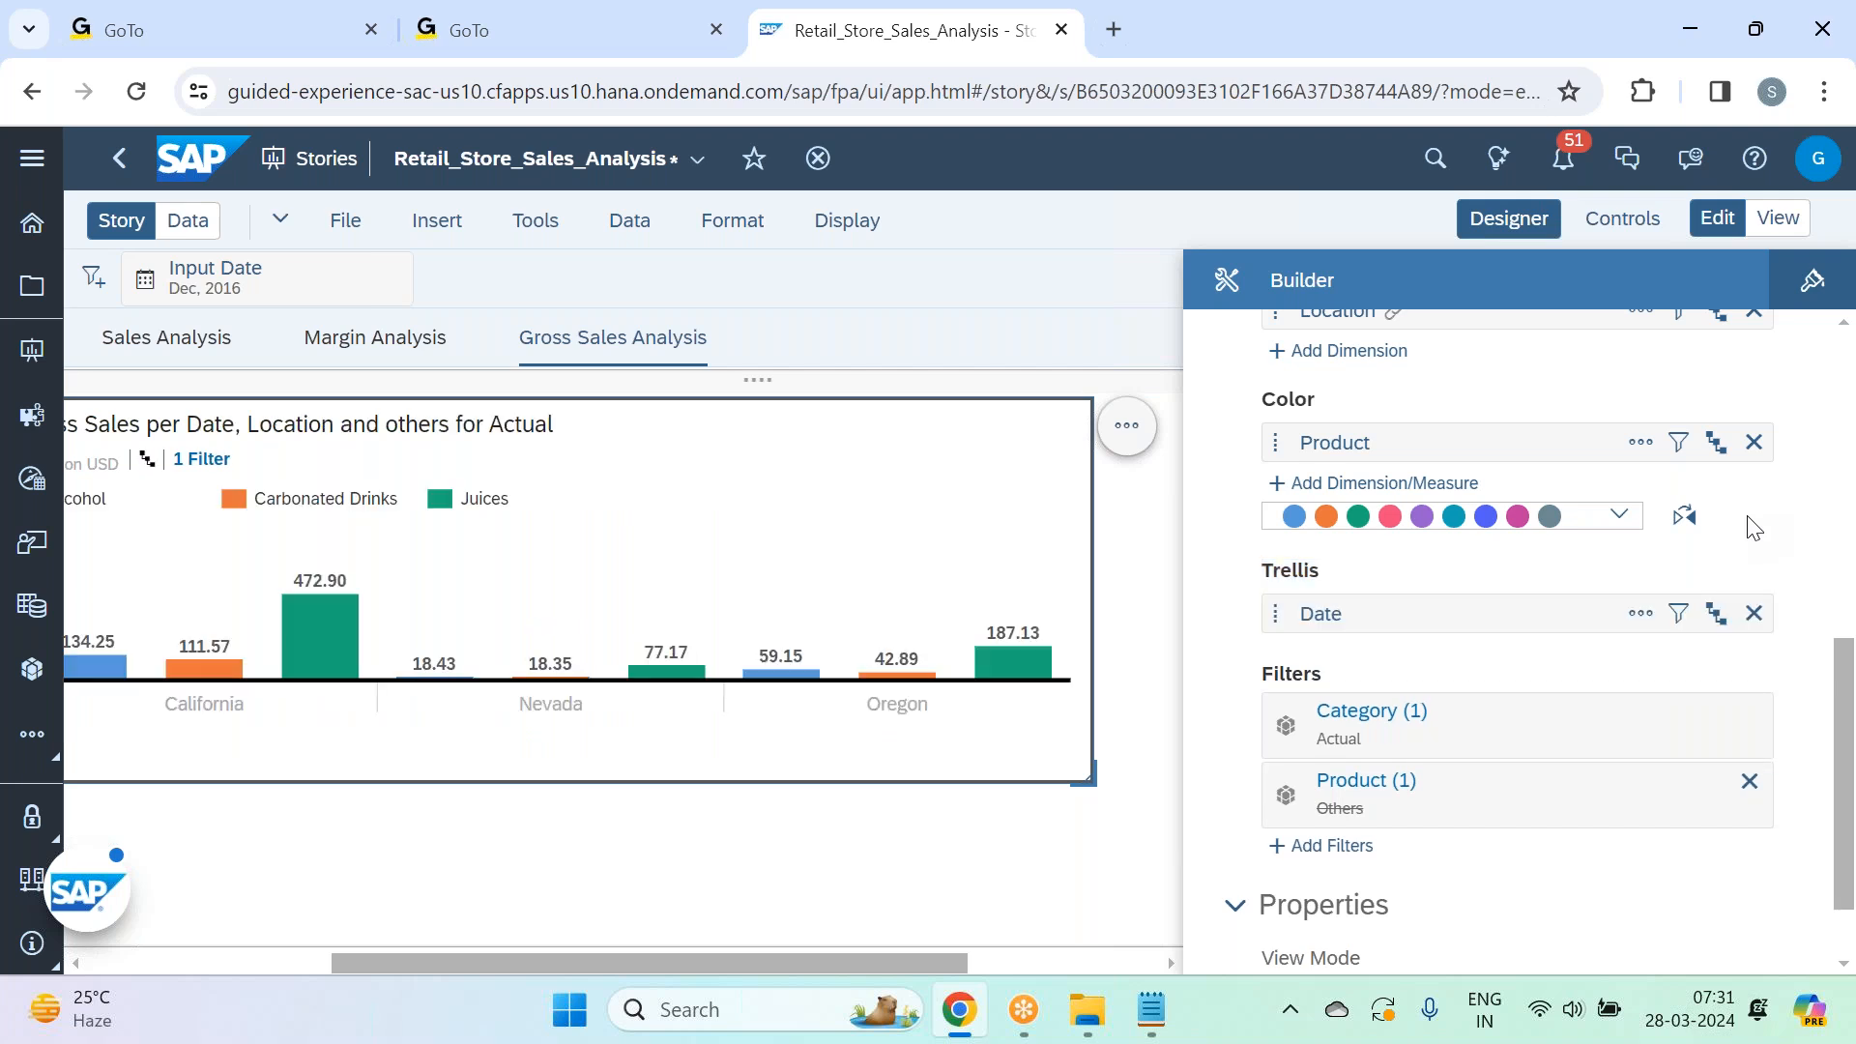
Set the trellis Date hierarchy to Year, Quarter, Month and its drill level to Level 2.
click(1717, 613)
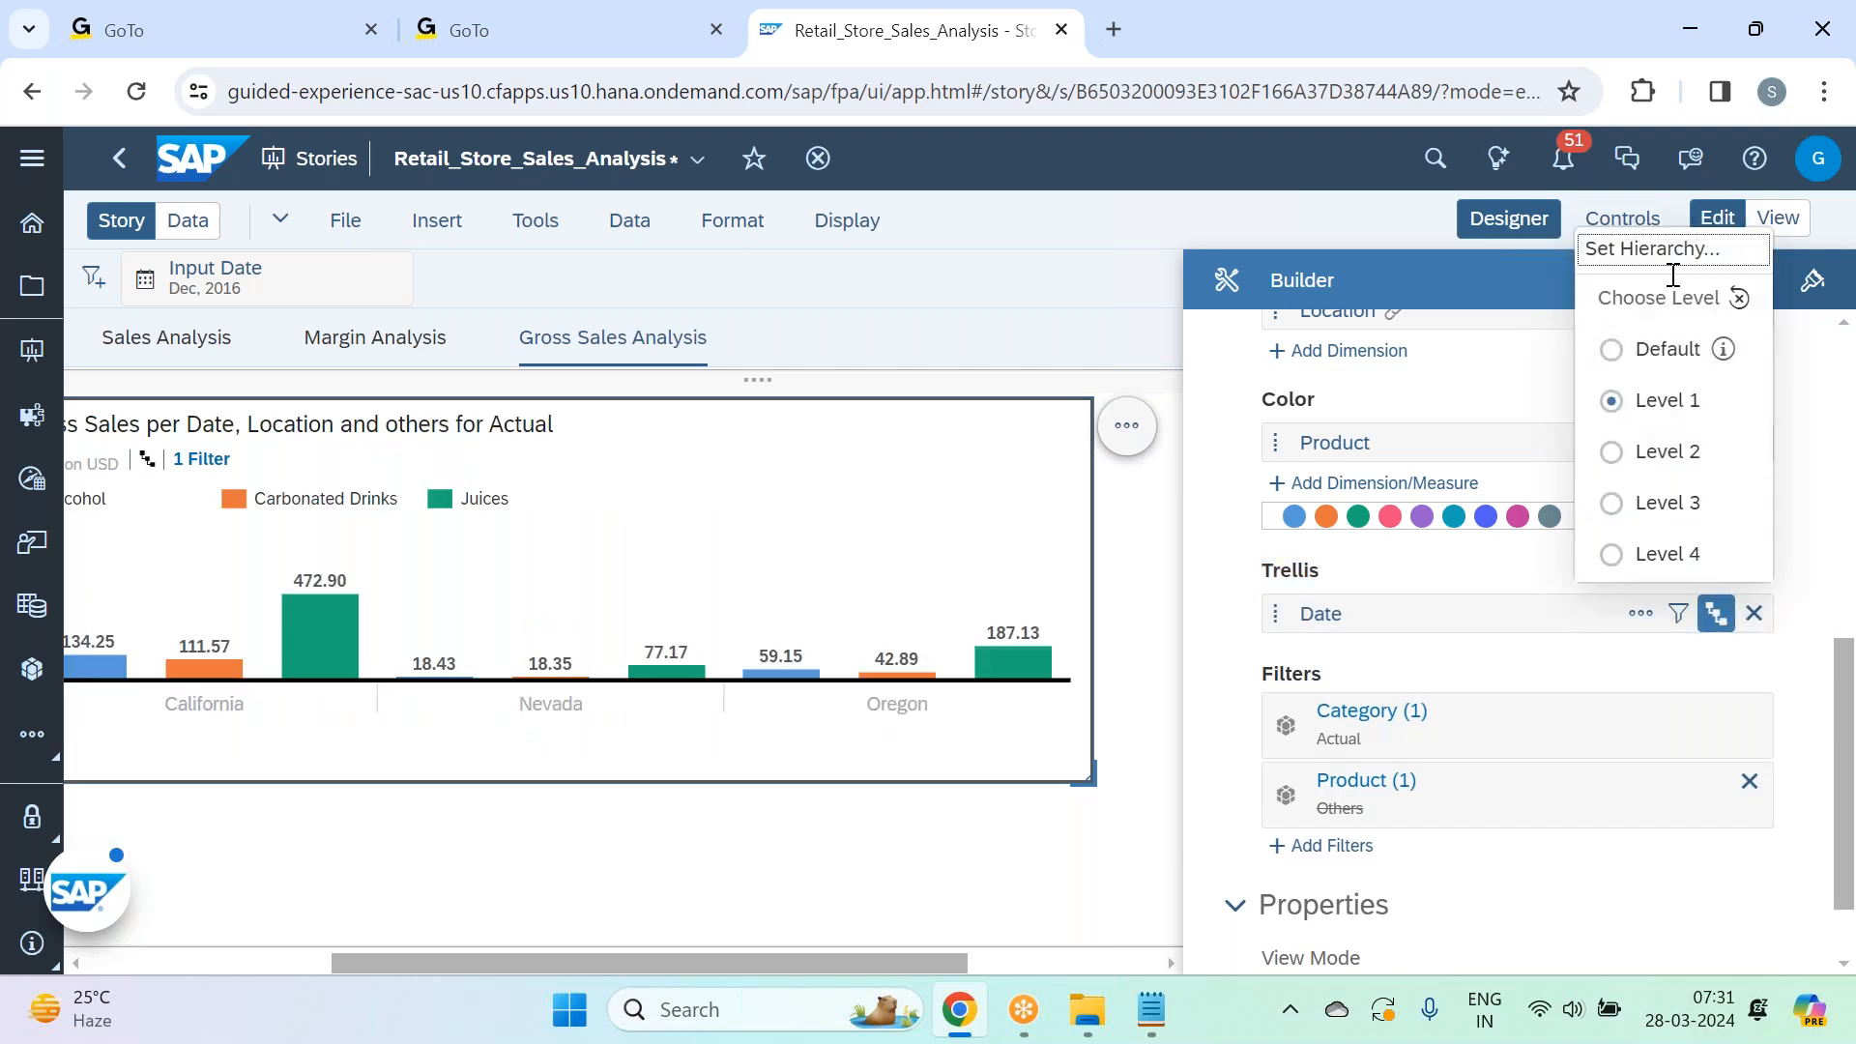
click(1673, 253)
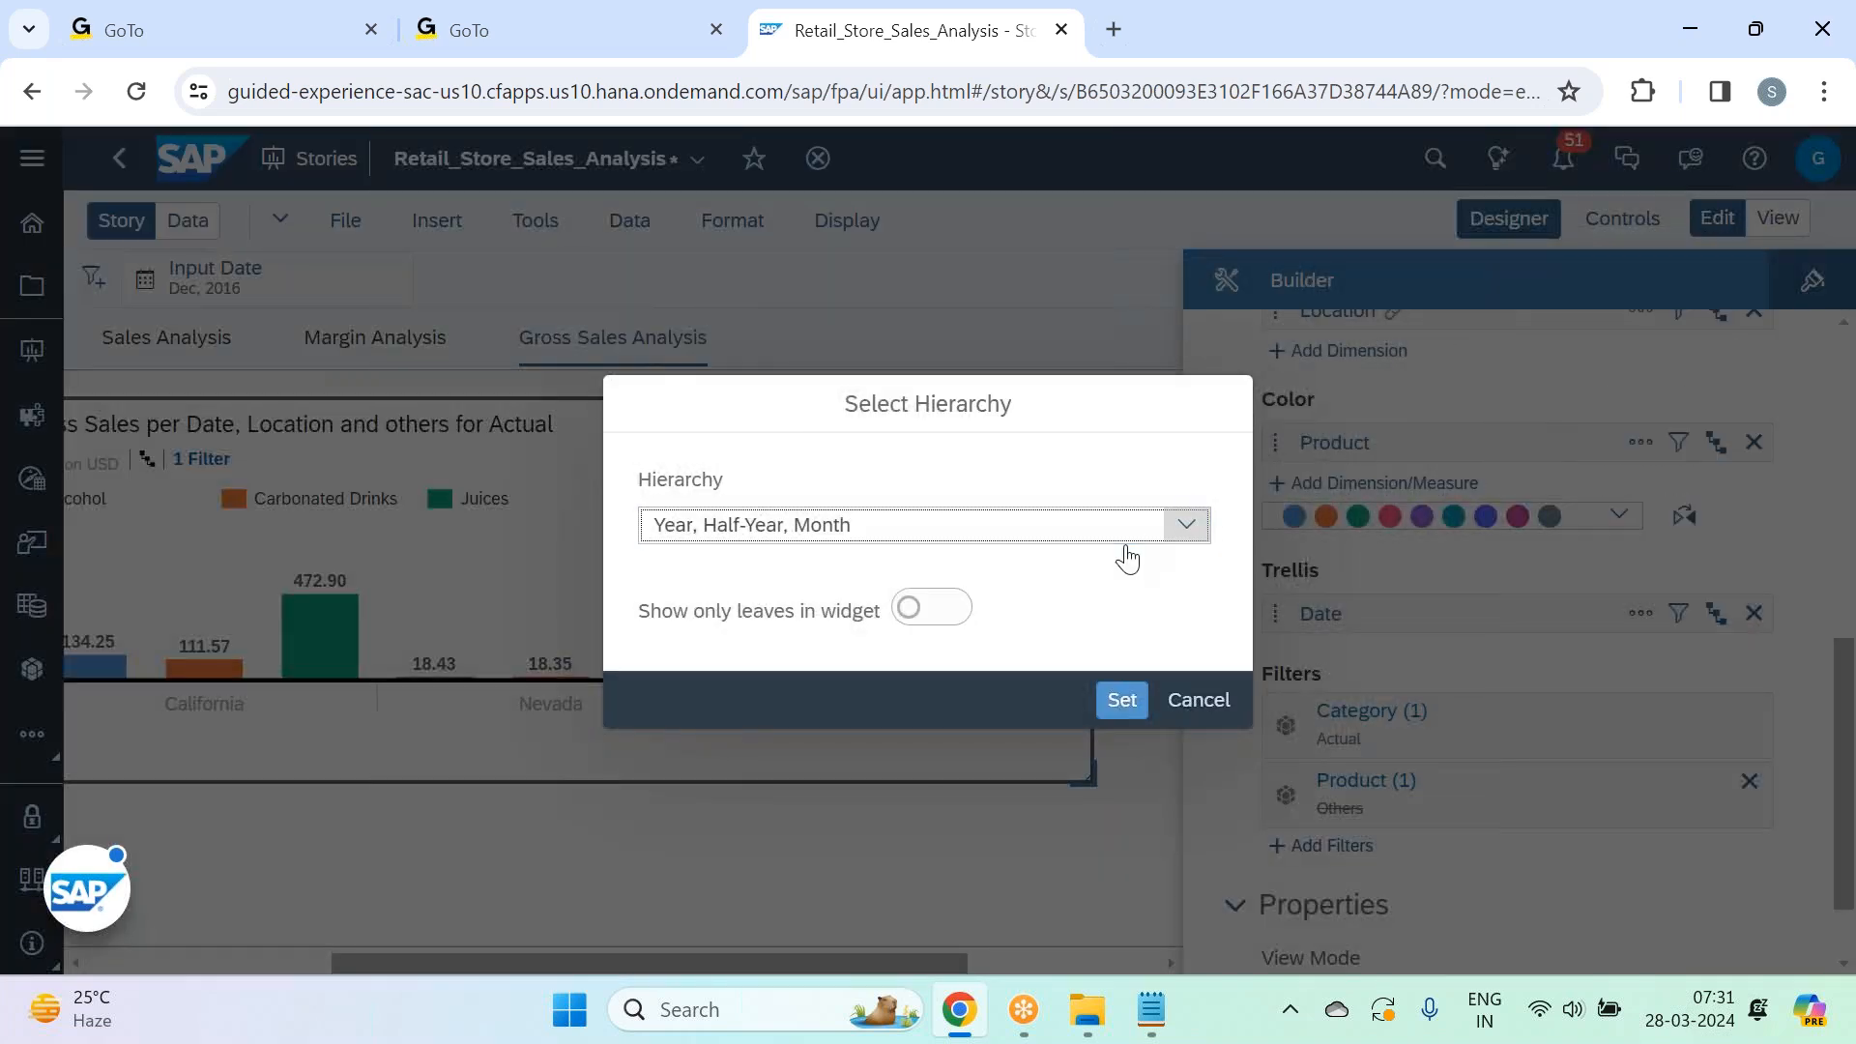
click(1187, 524)
click(1026, 764)
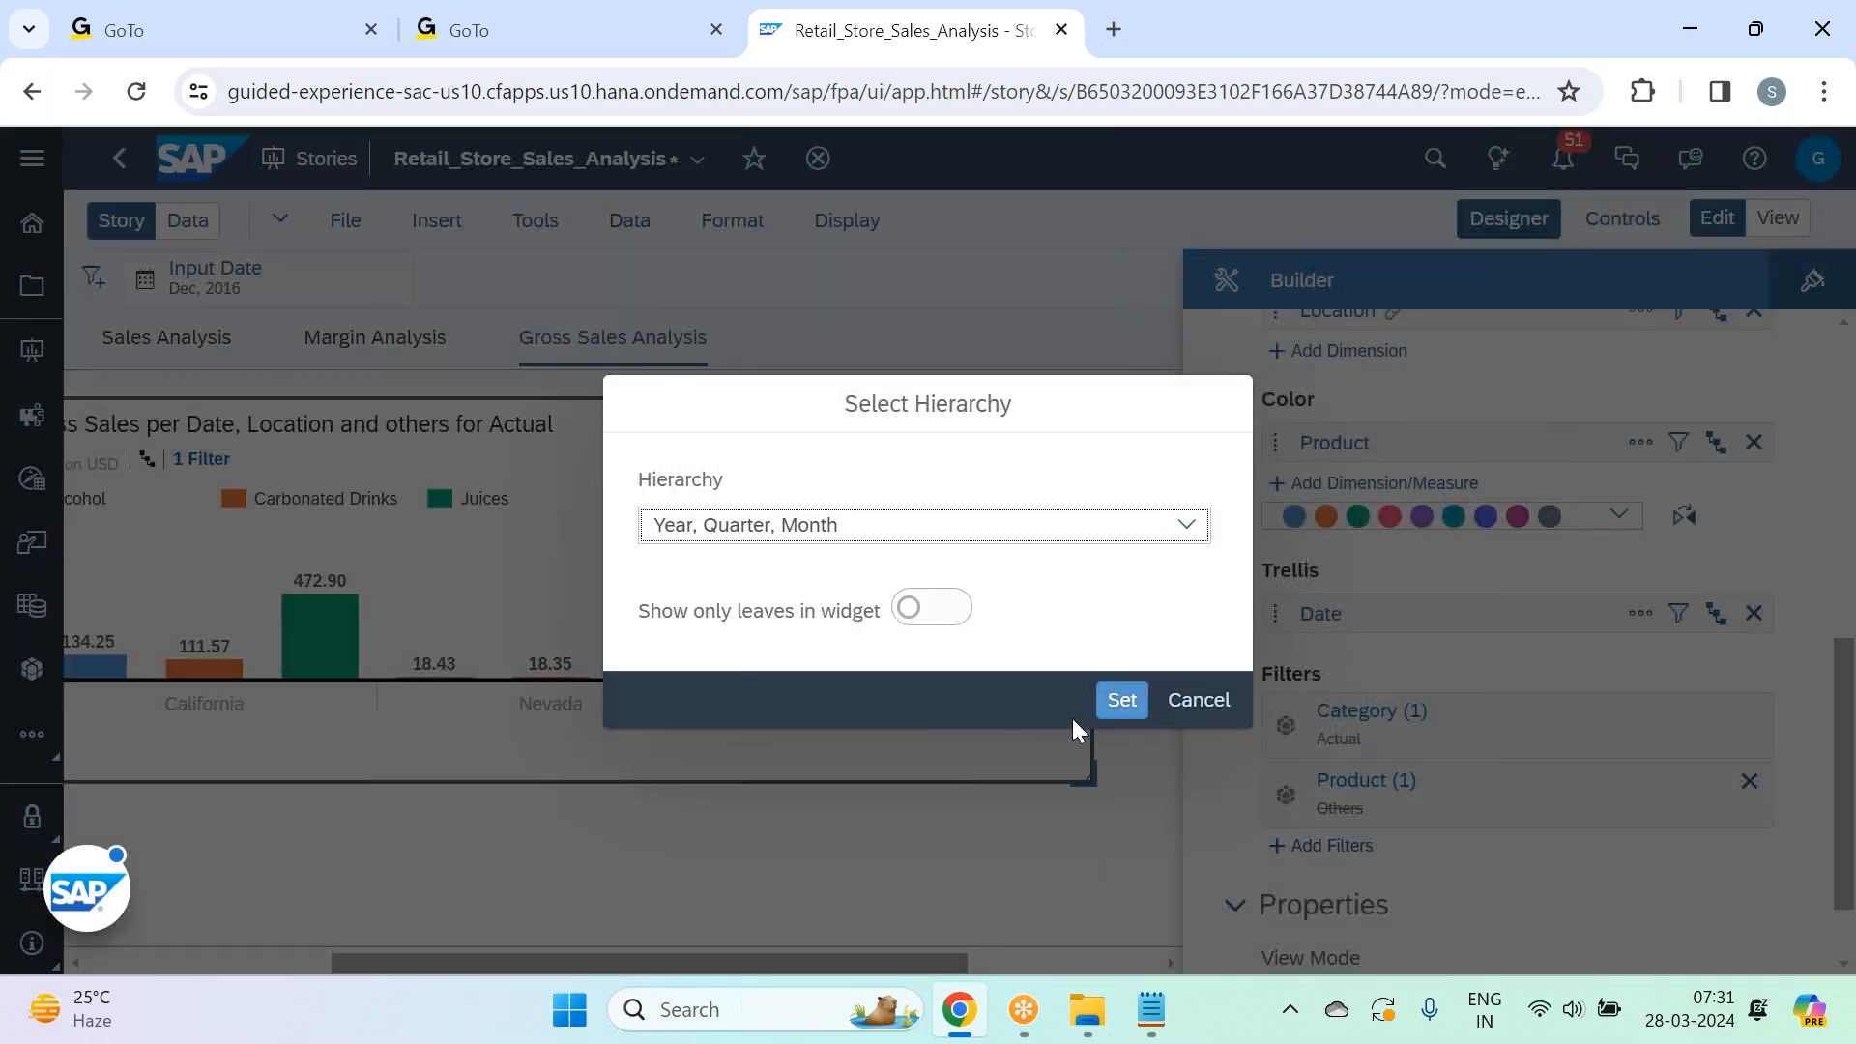
click(1121, 700)
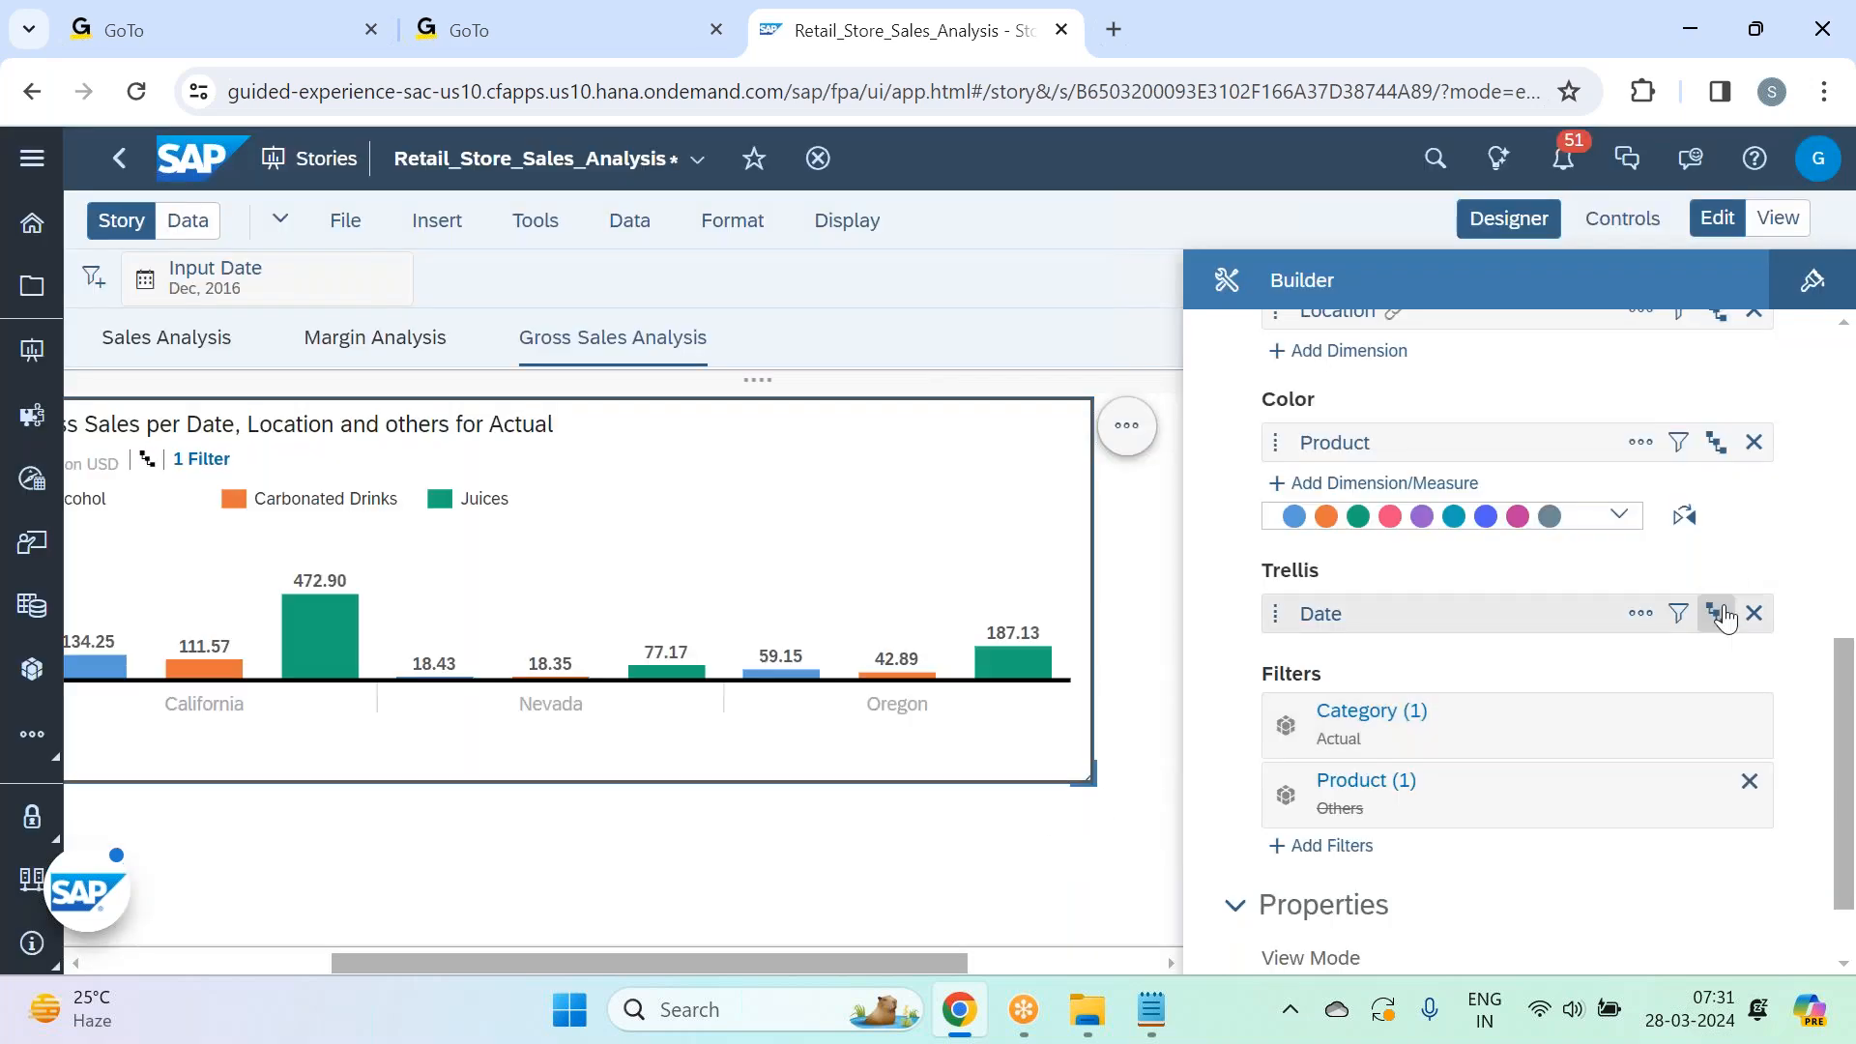
click(1717, 613)
click(1668, 455)
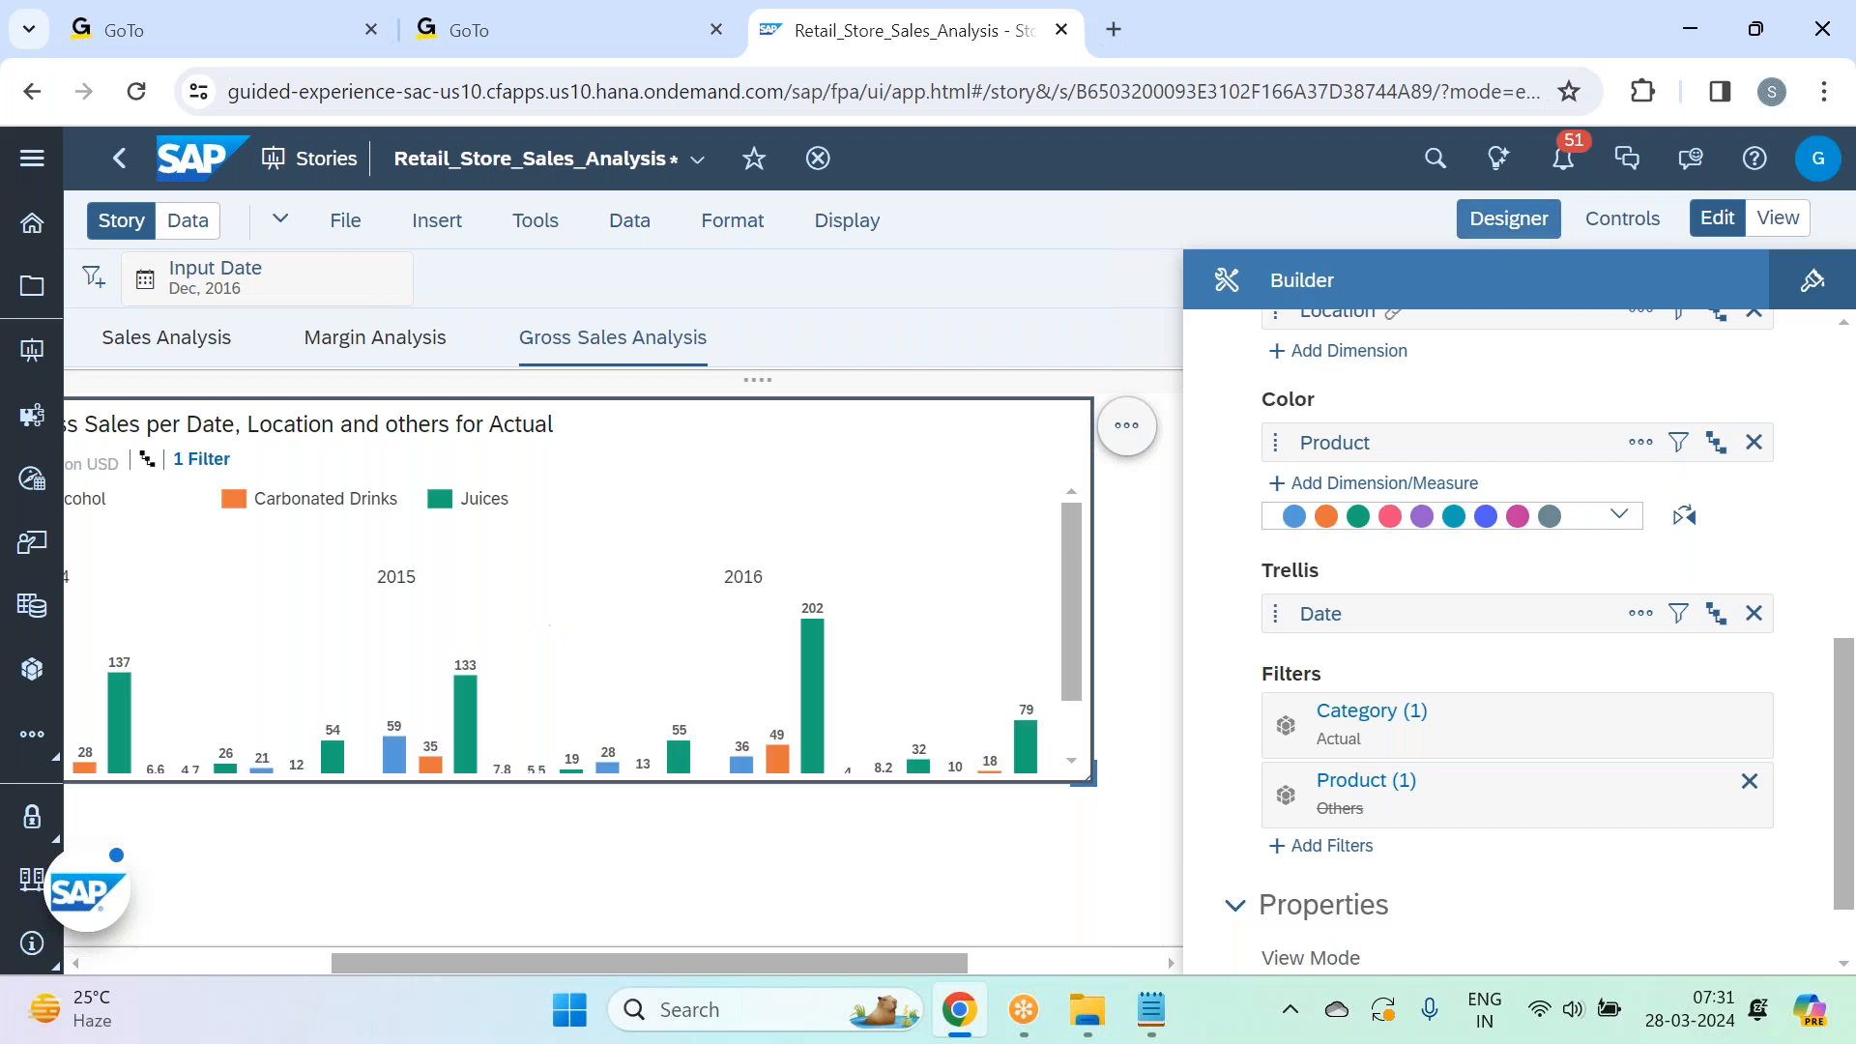
Check the year panels of the trellised Gross Sales chart and hide the chart's legend.
click(1509, 219)
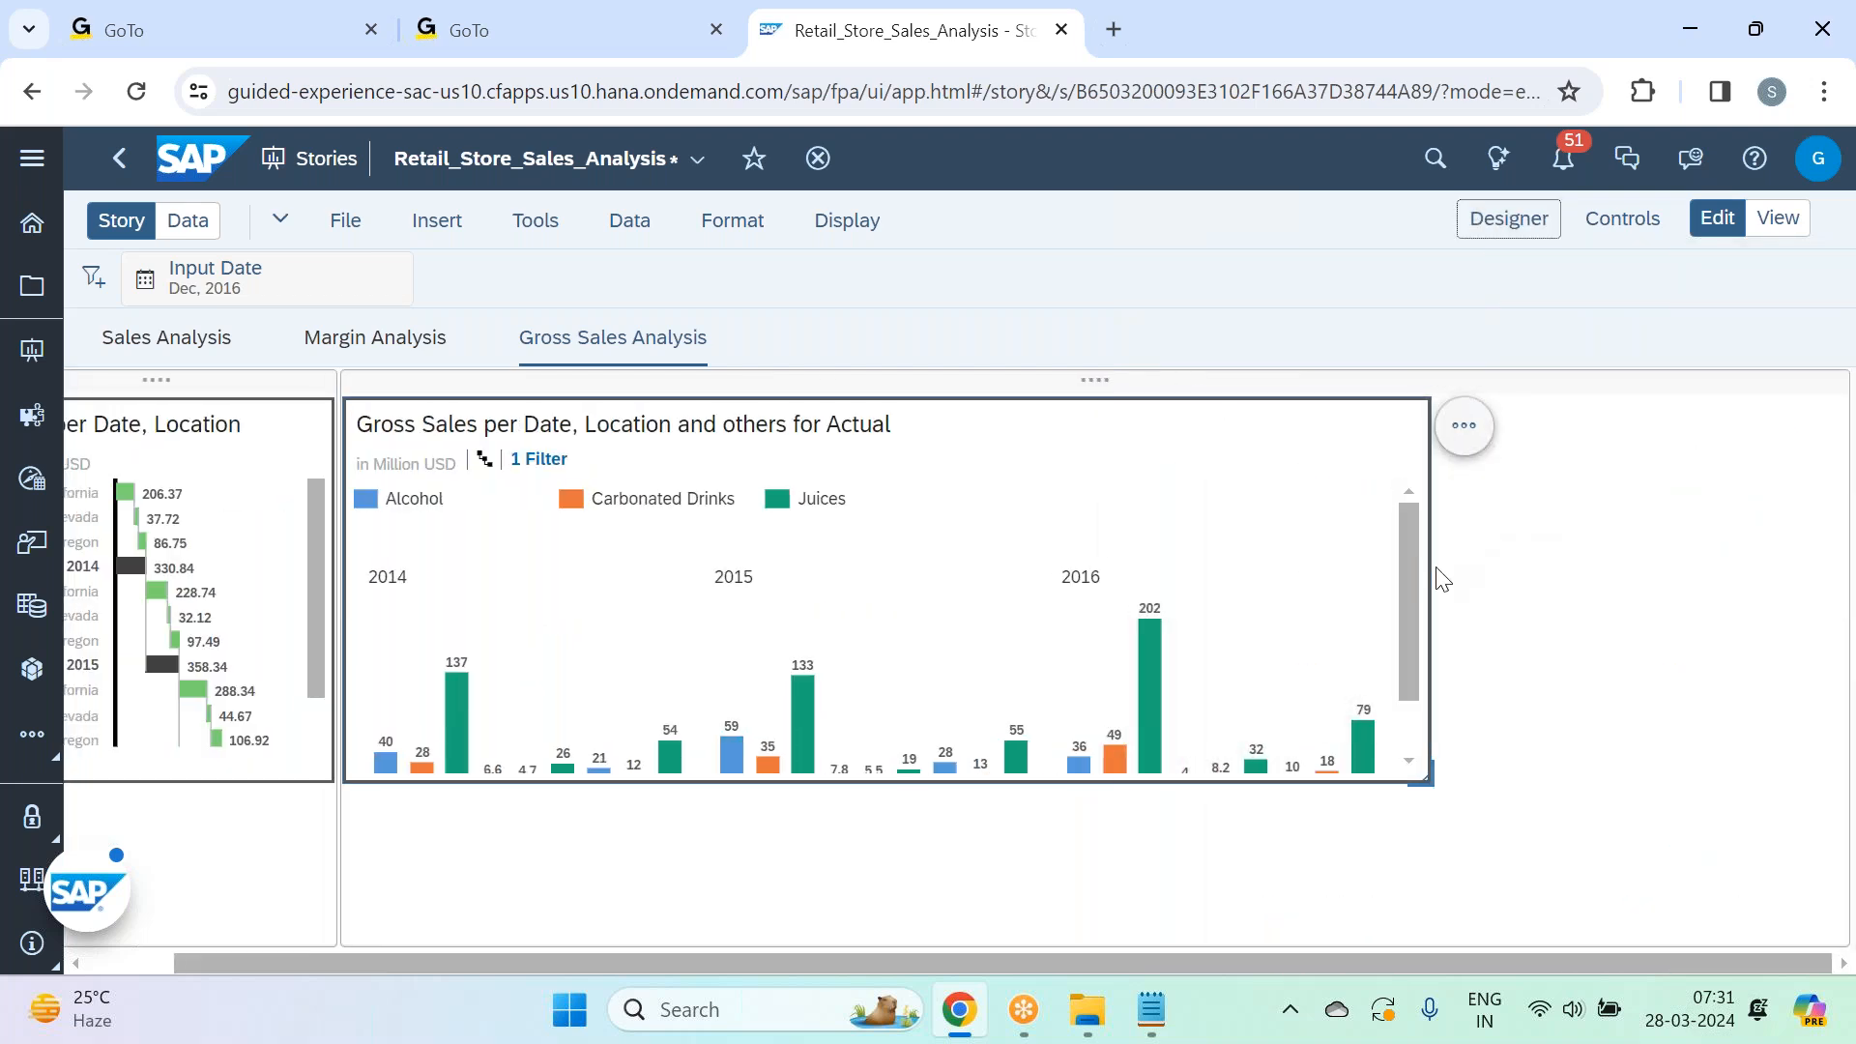
drag(1407, 588, 1404, 668)
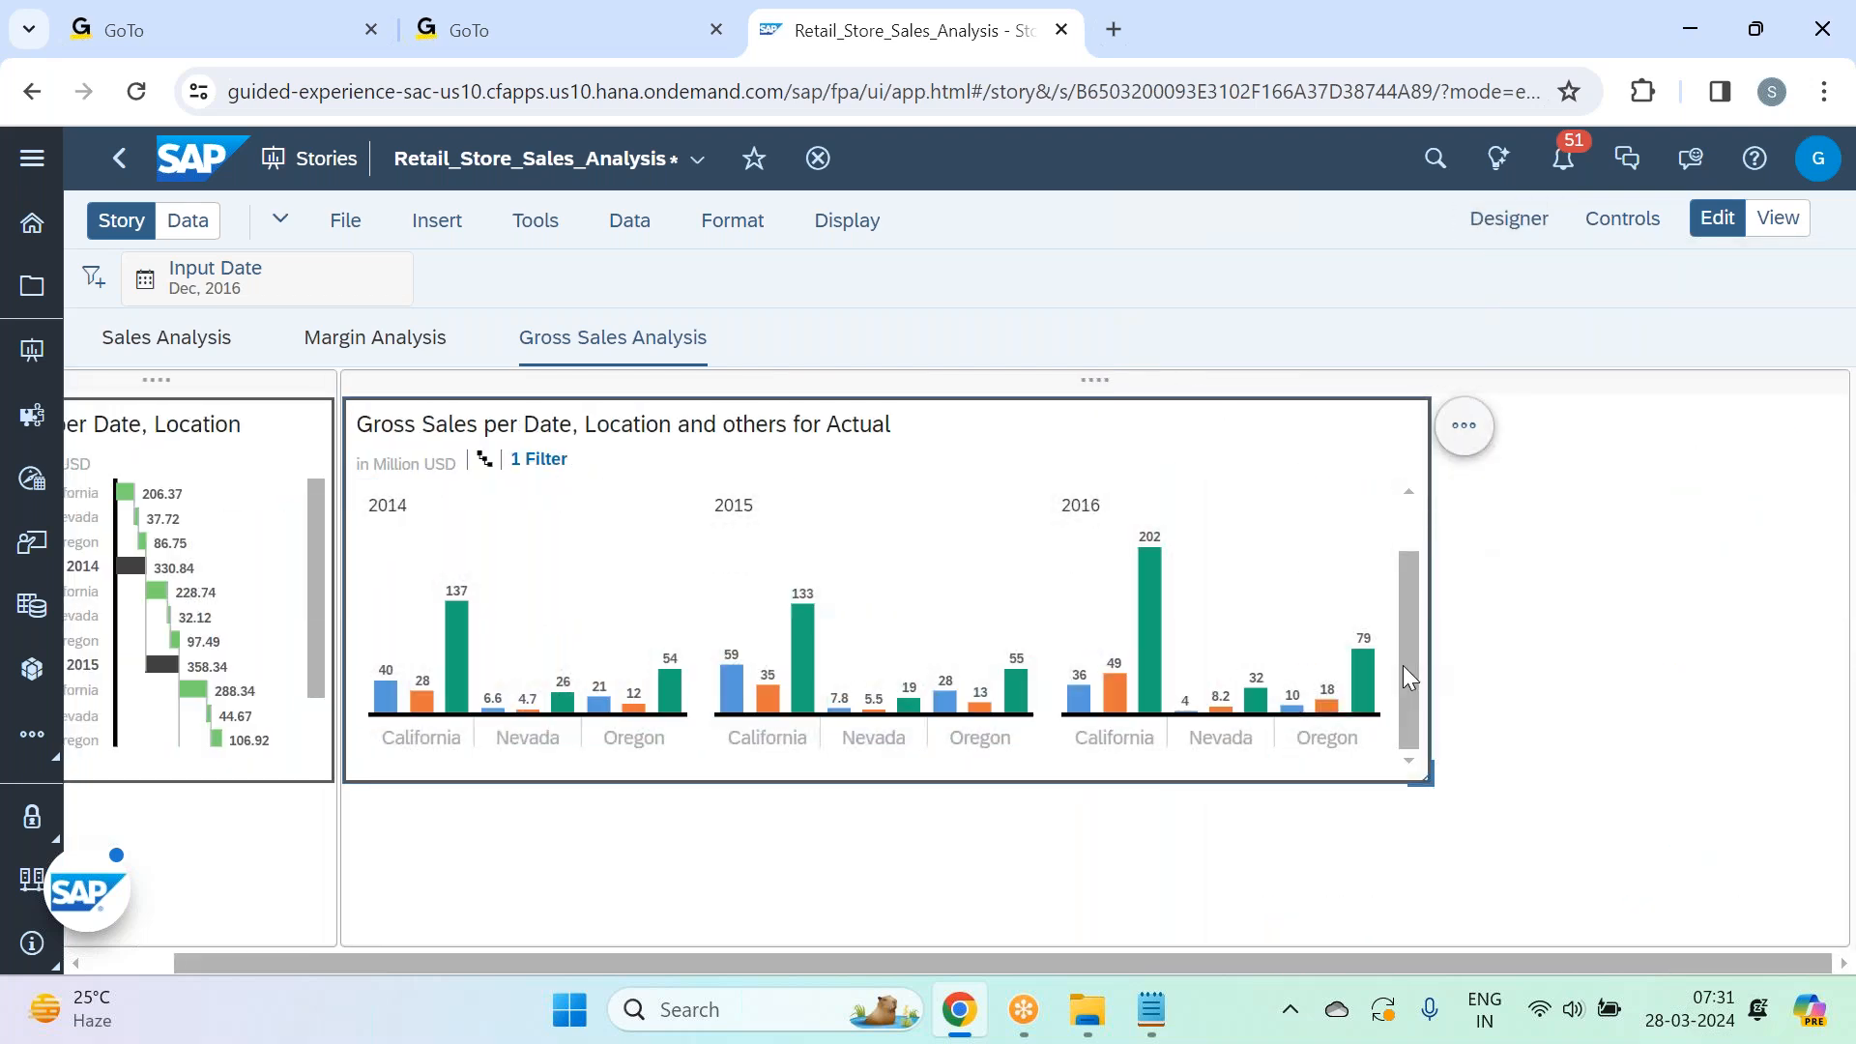
scroll(1403, 657, up, 3)
click(1479, 443)
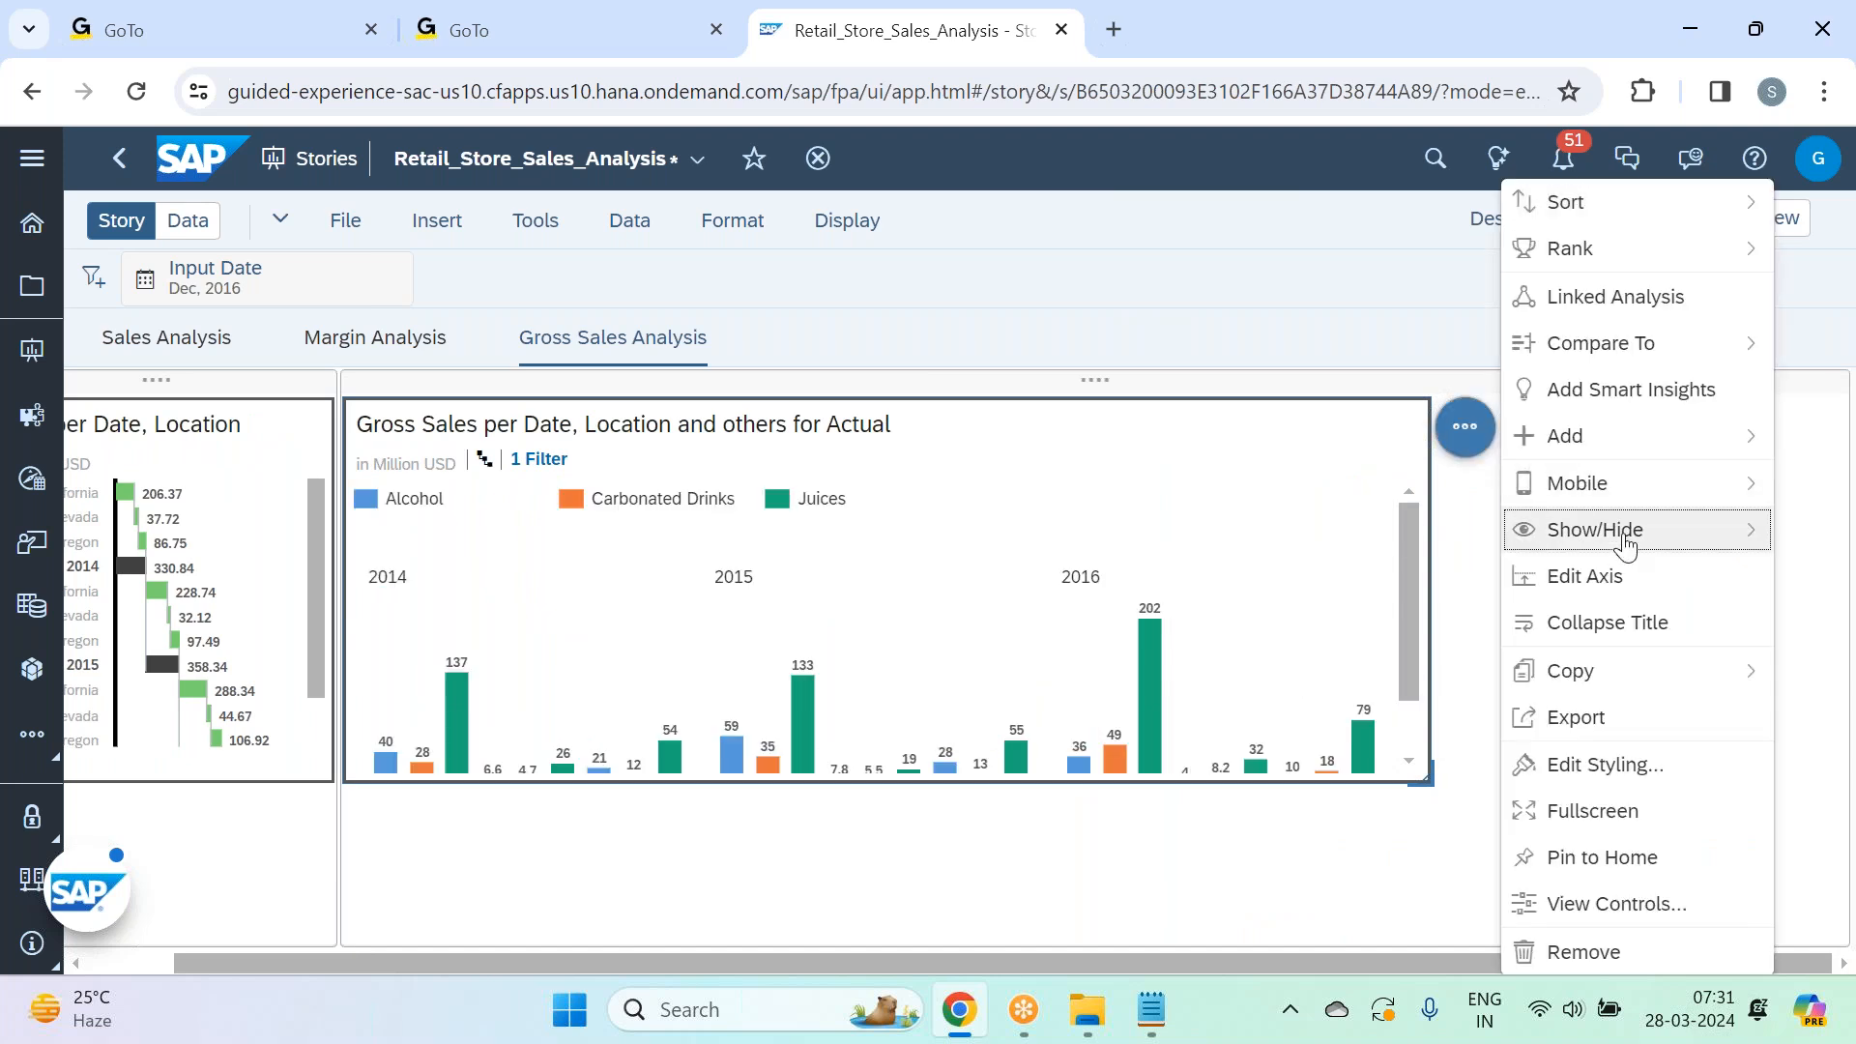
mouse_move(1547, 532)
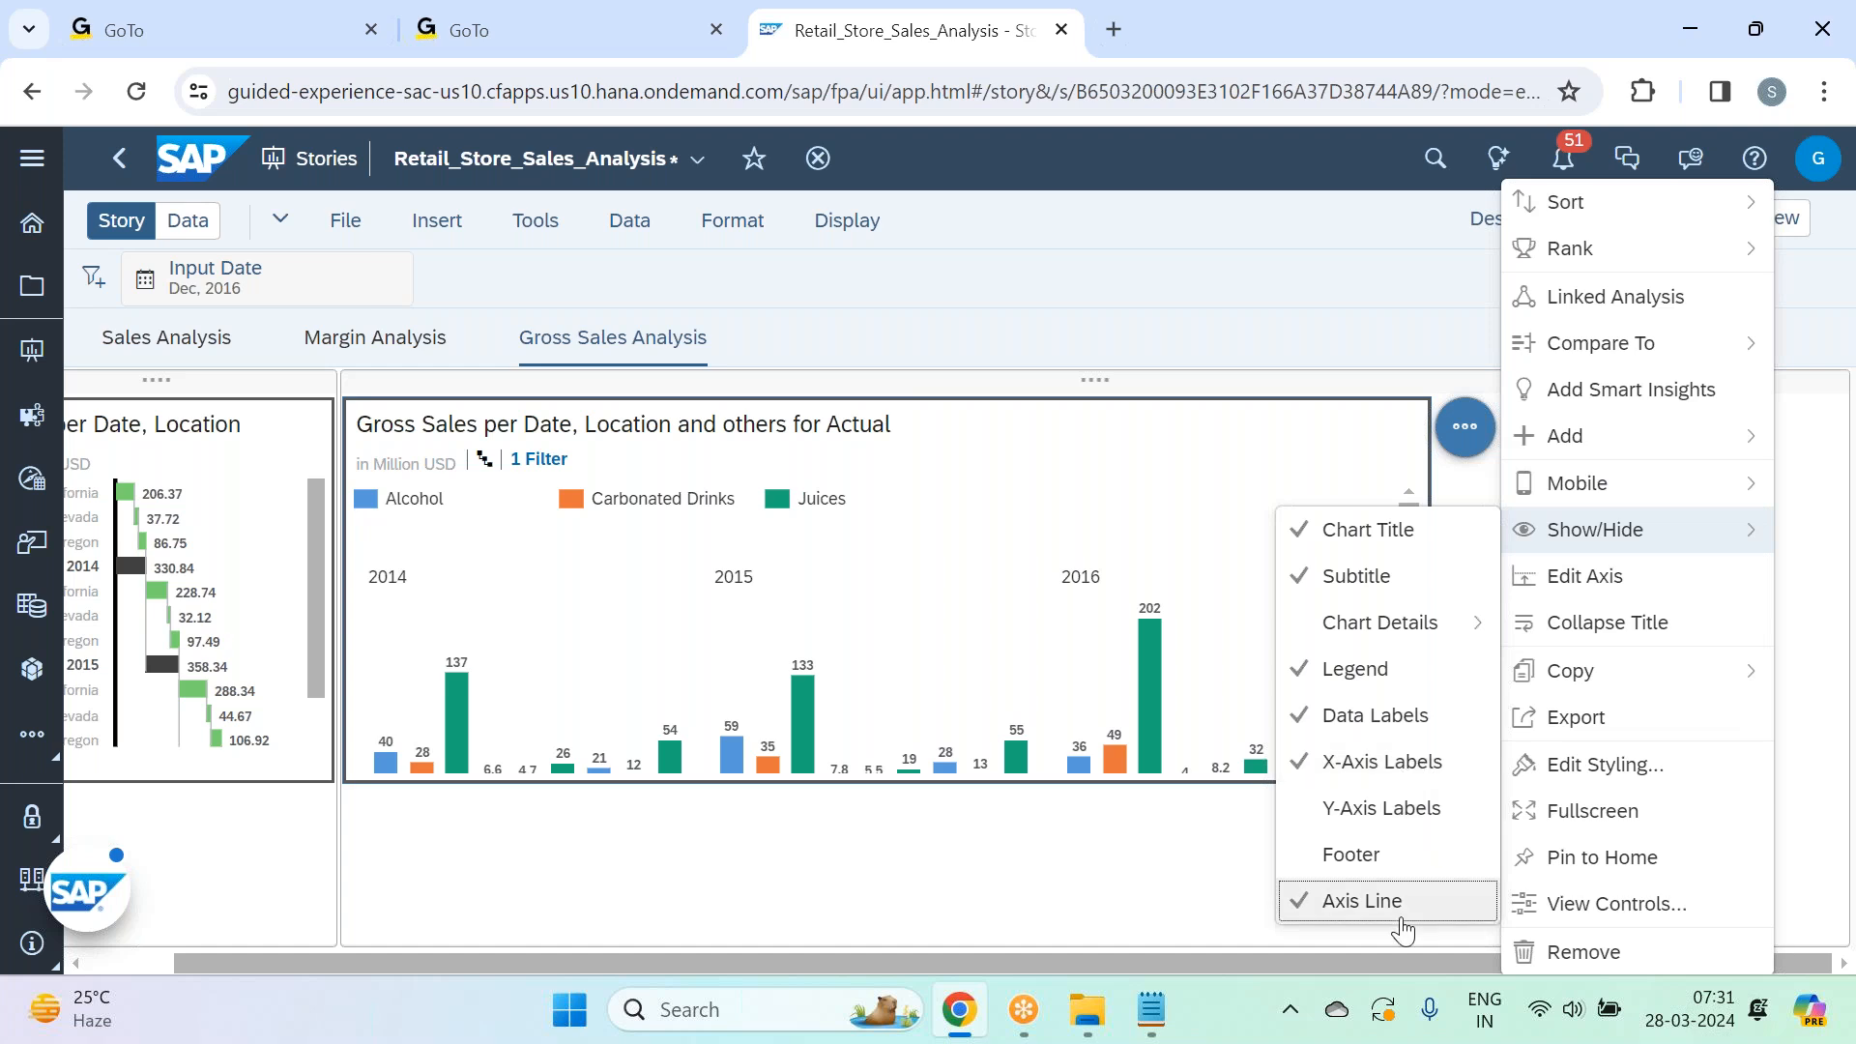
click(1390, 684)
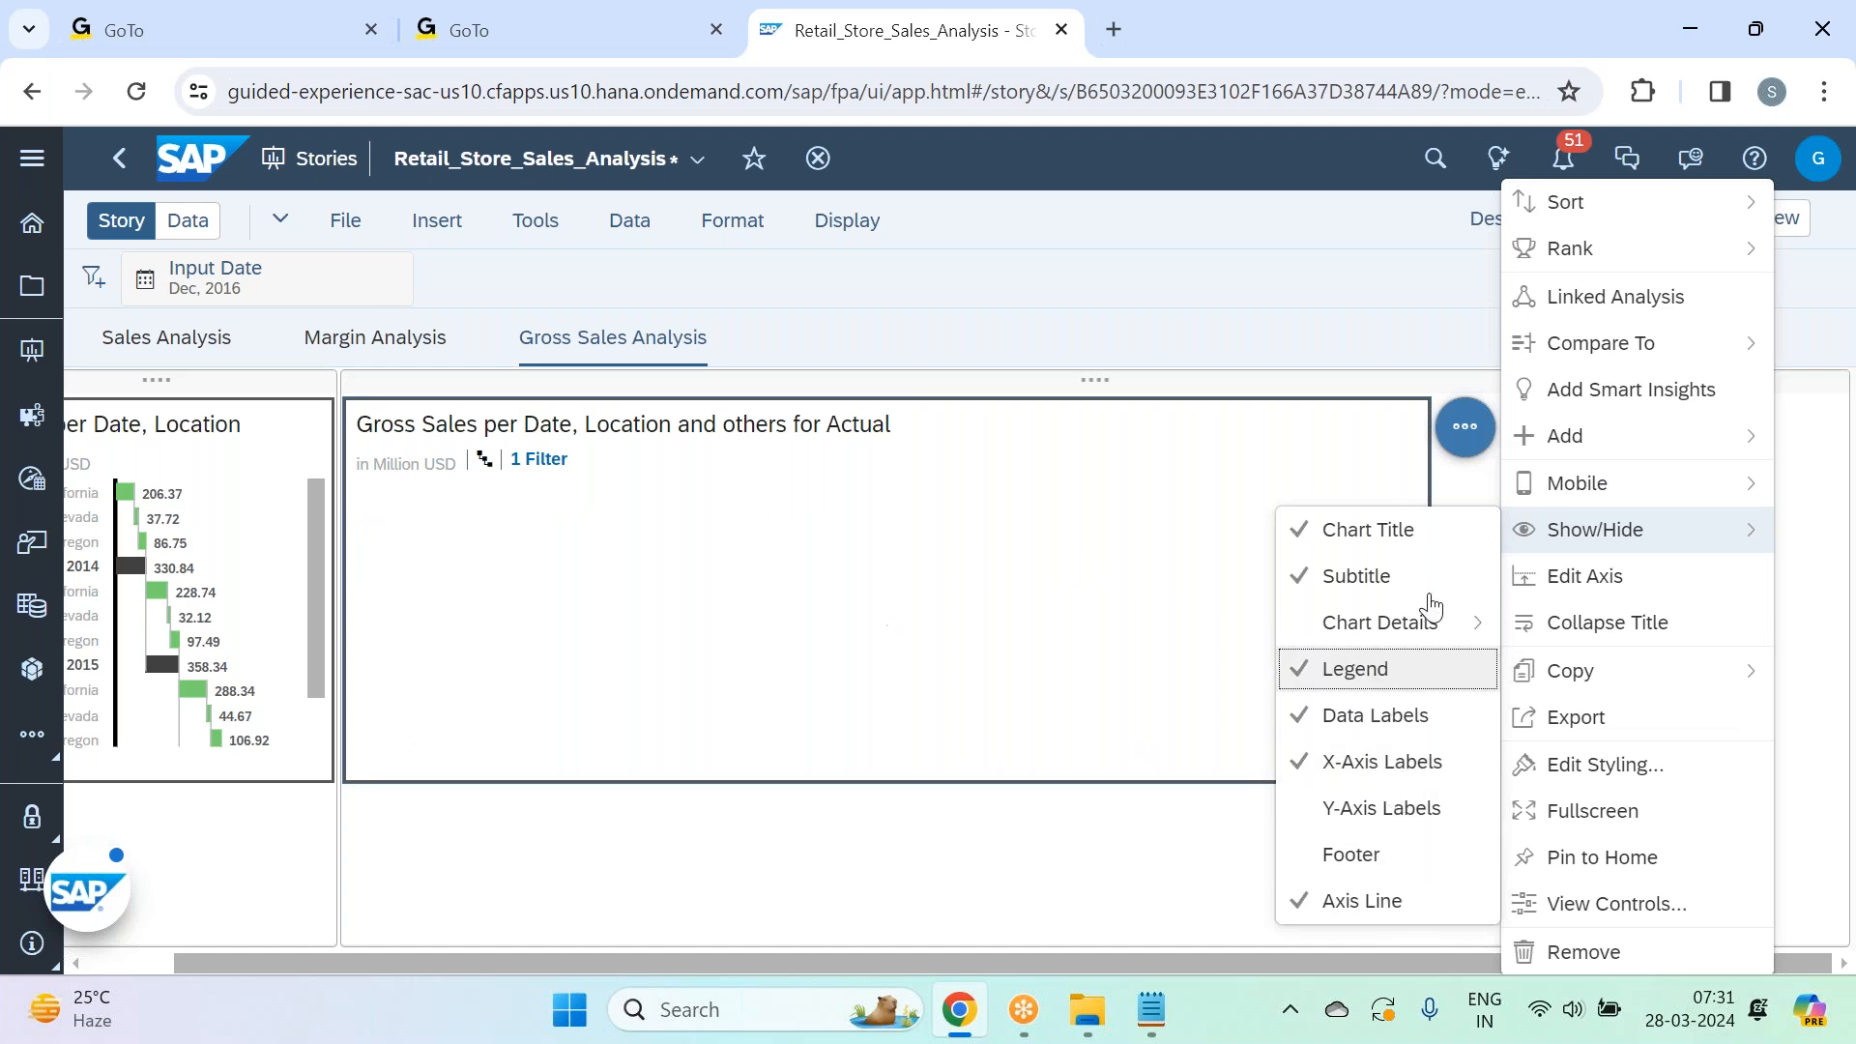
click(1484, 485)
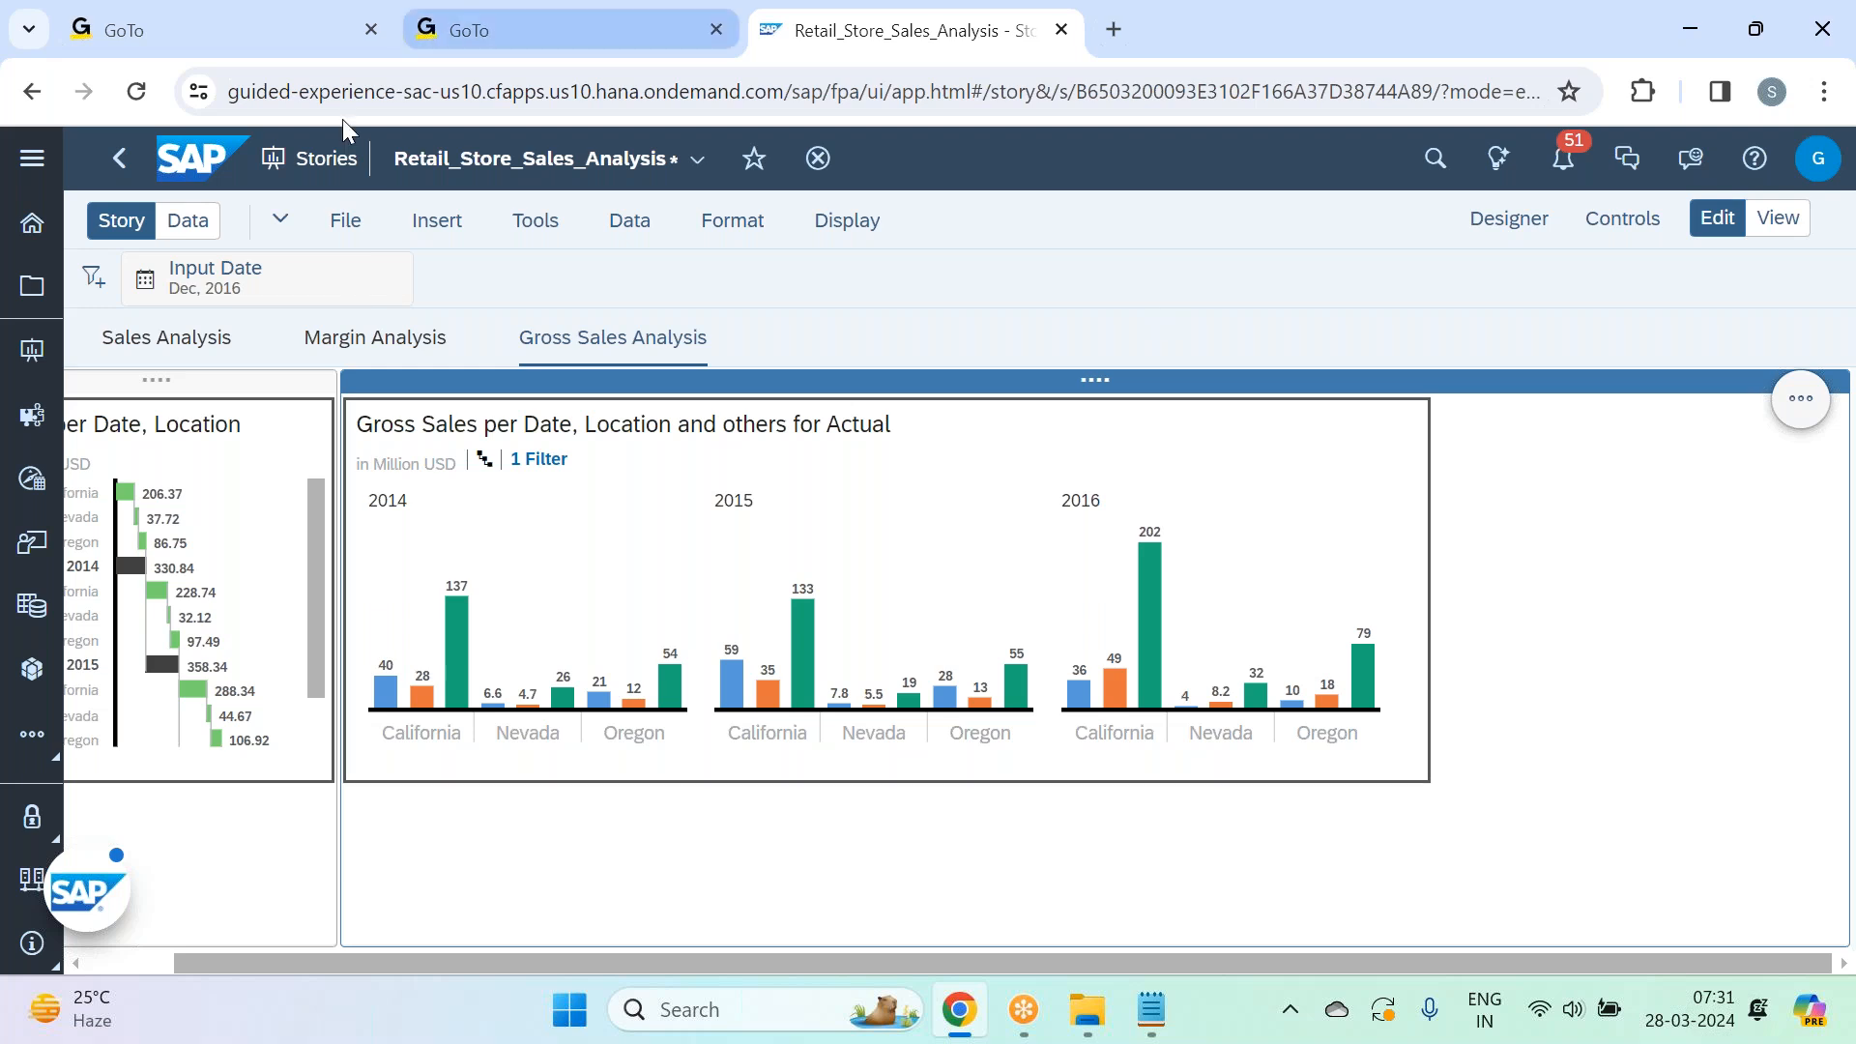
Set the Gross Sales chart's Date drill level to Level 3 and review the quarterly trellis panels.
click(490, 467)
click(539, 592)
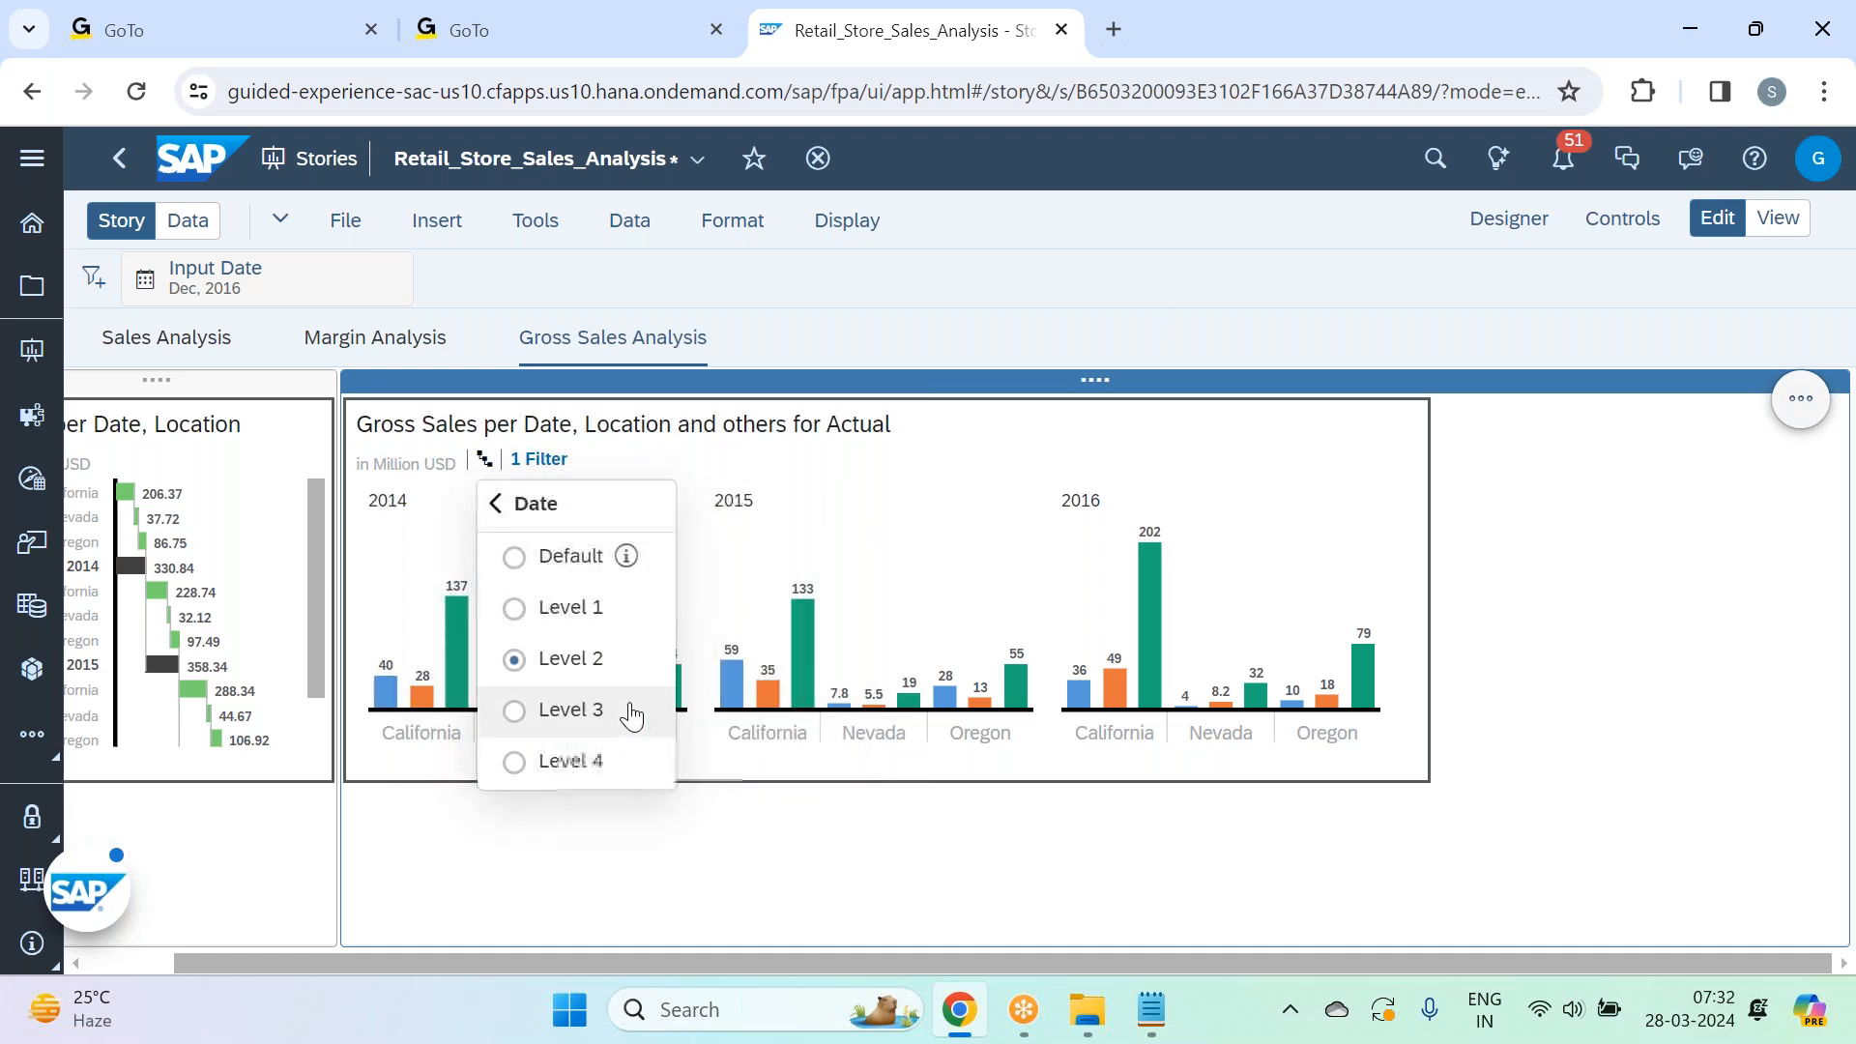
click(661, 705)
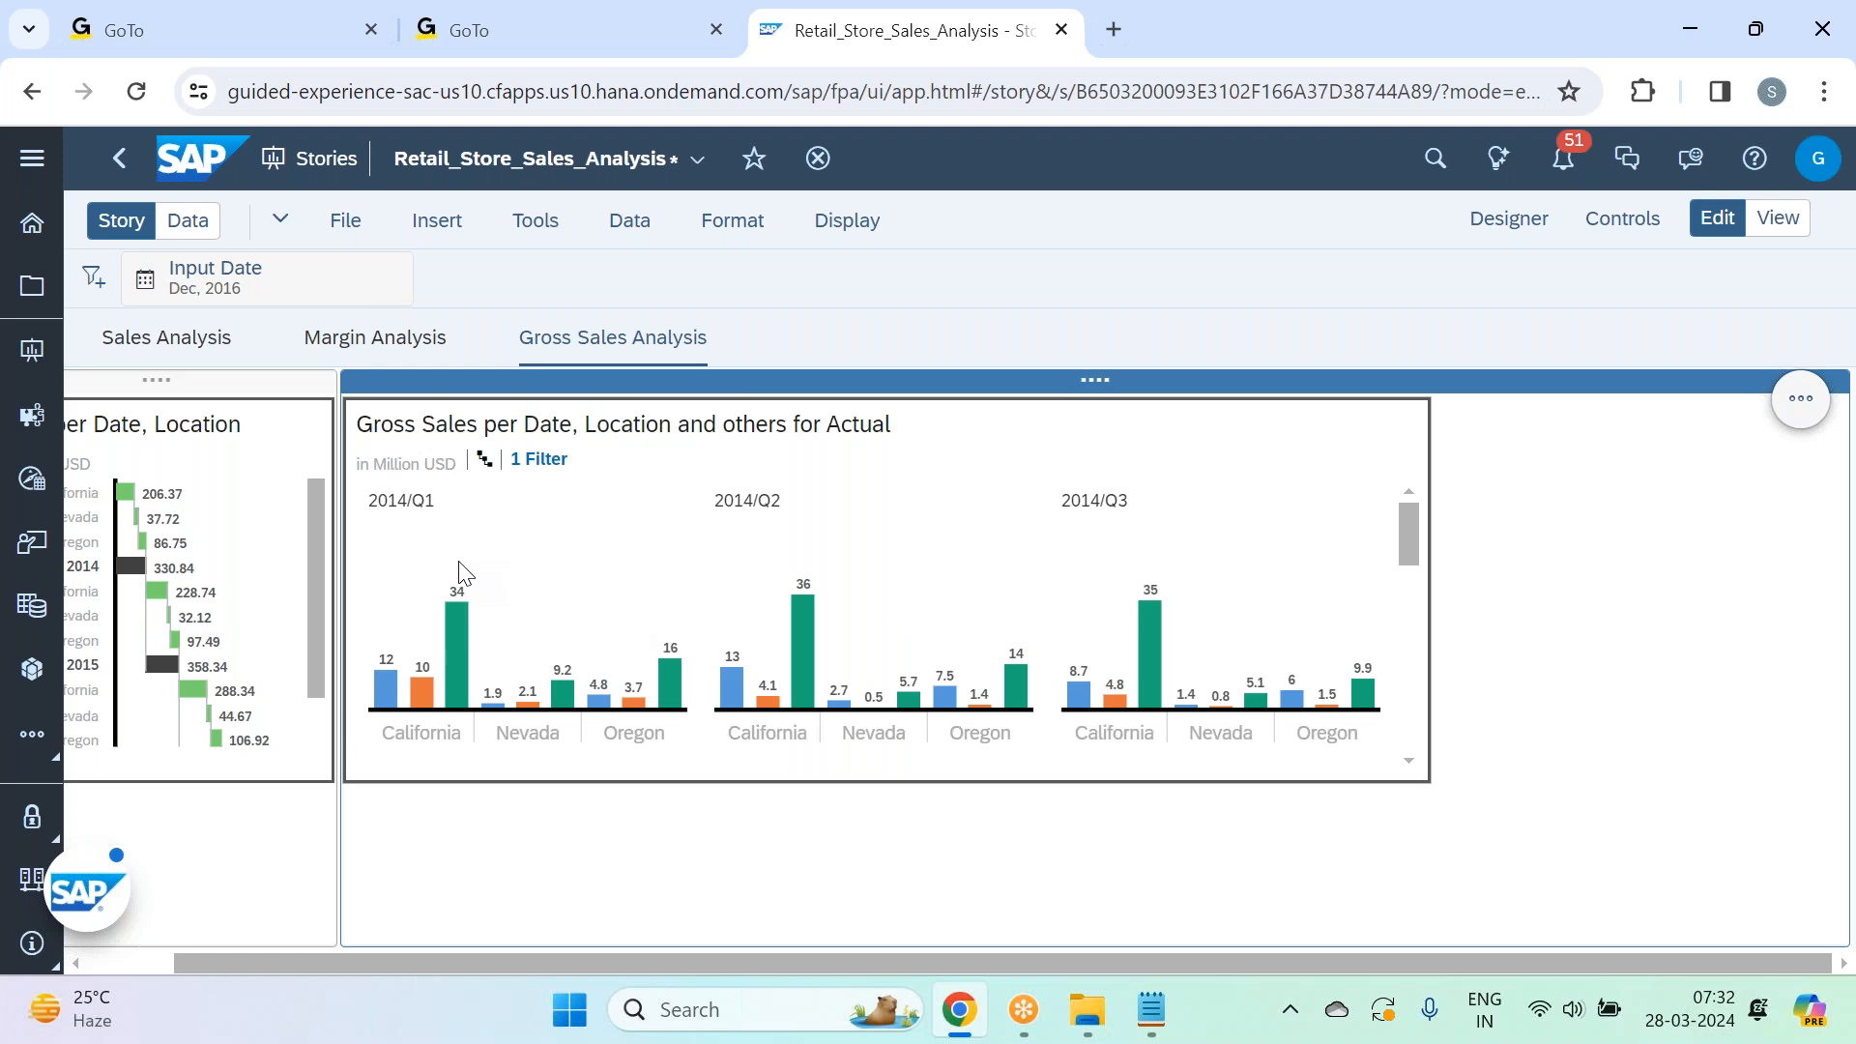
scroll(1039, 575, down, 3)
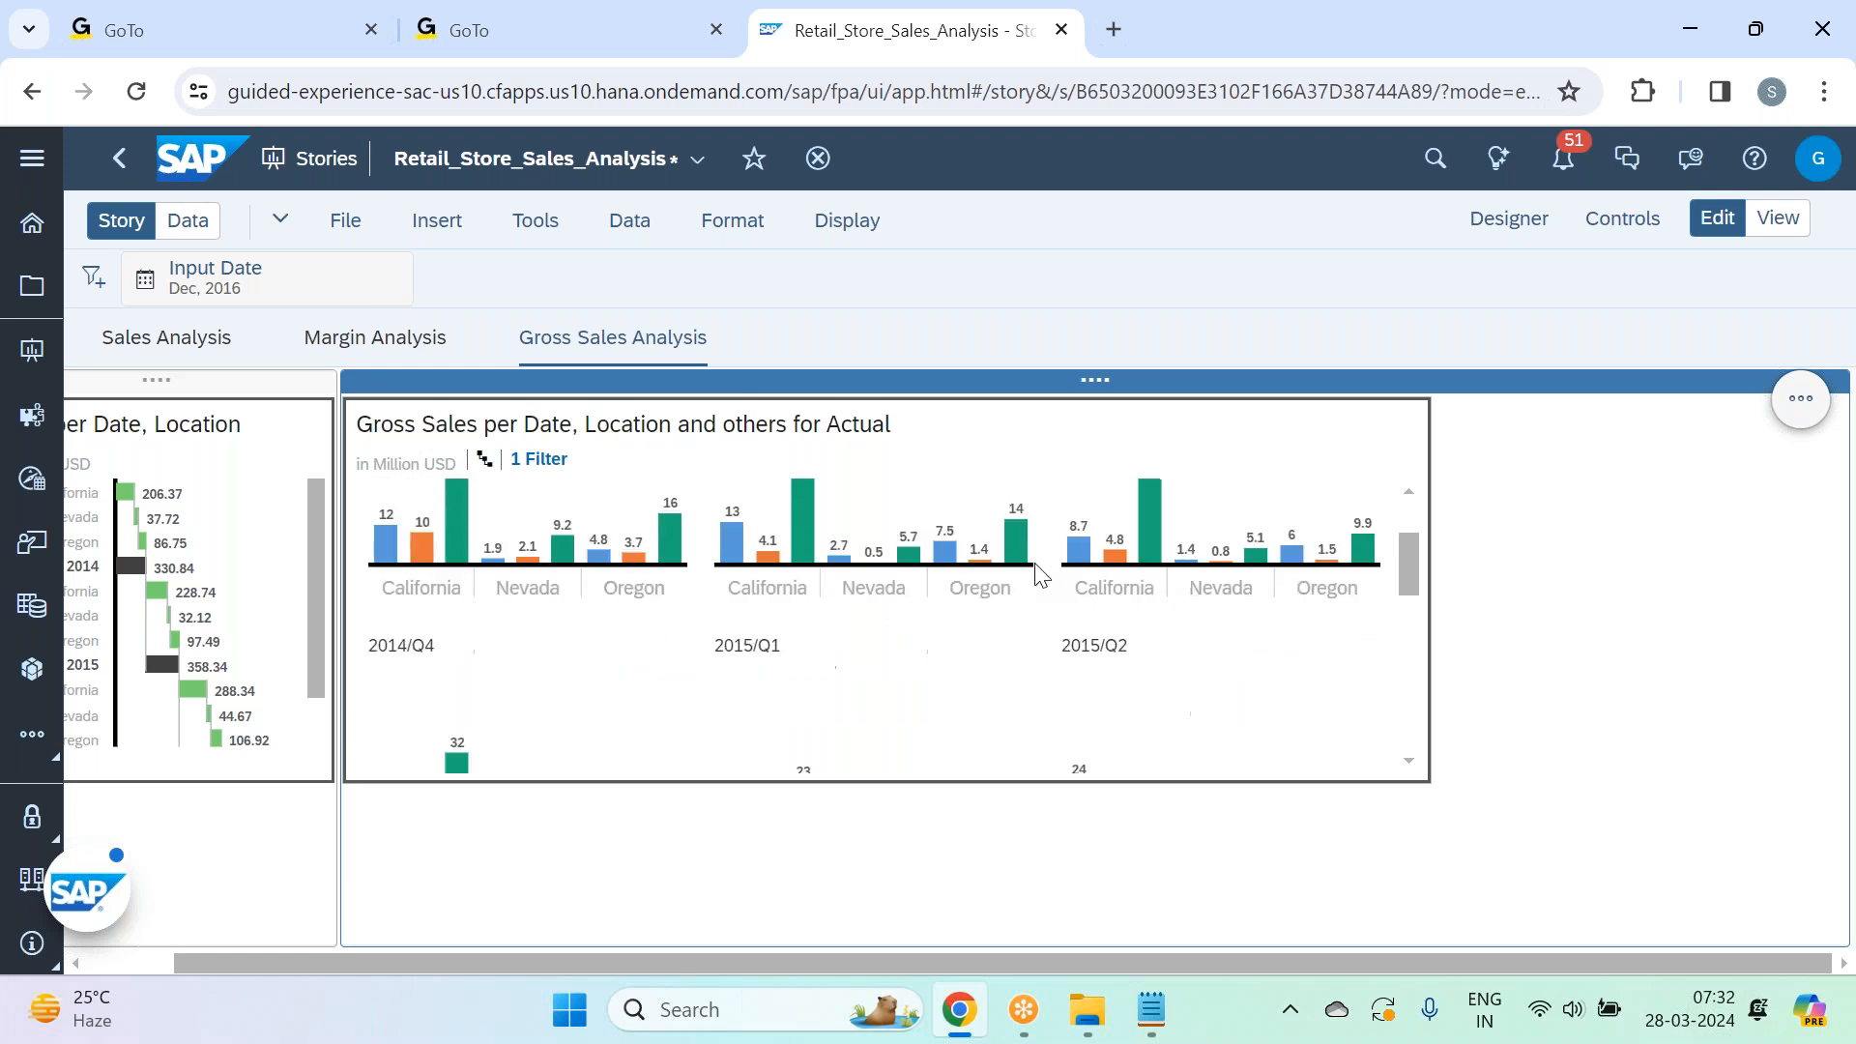
scroll(930, 587, down, 5)
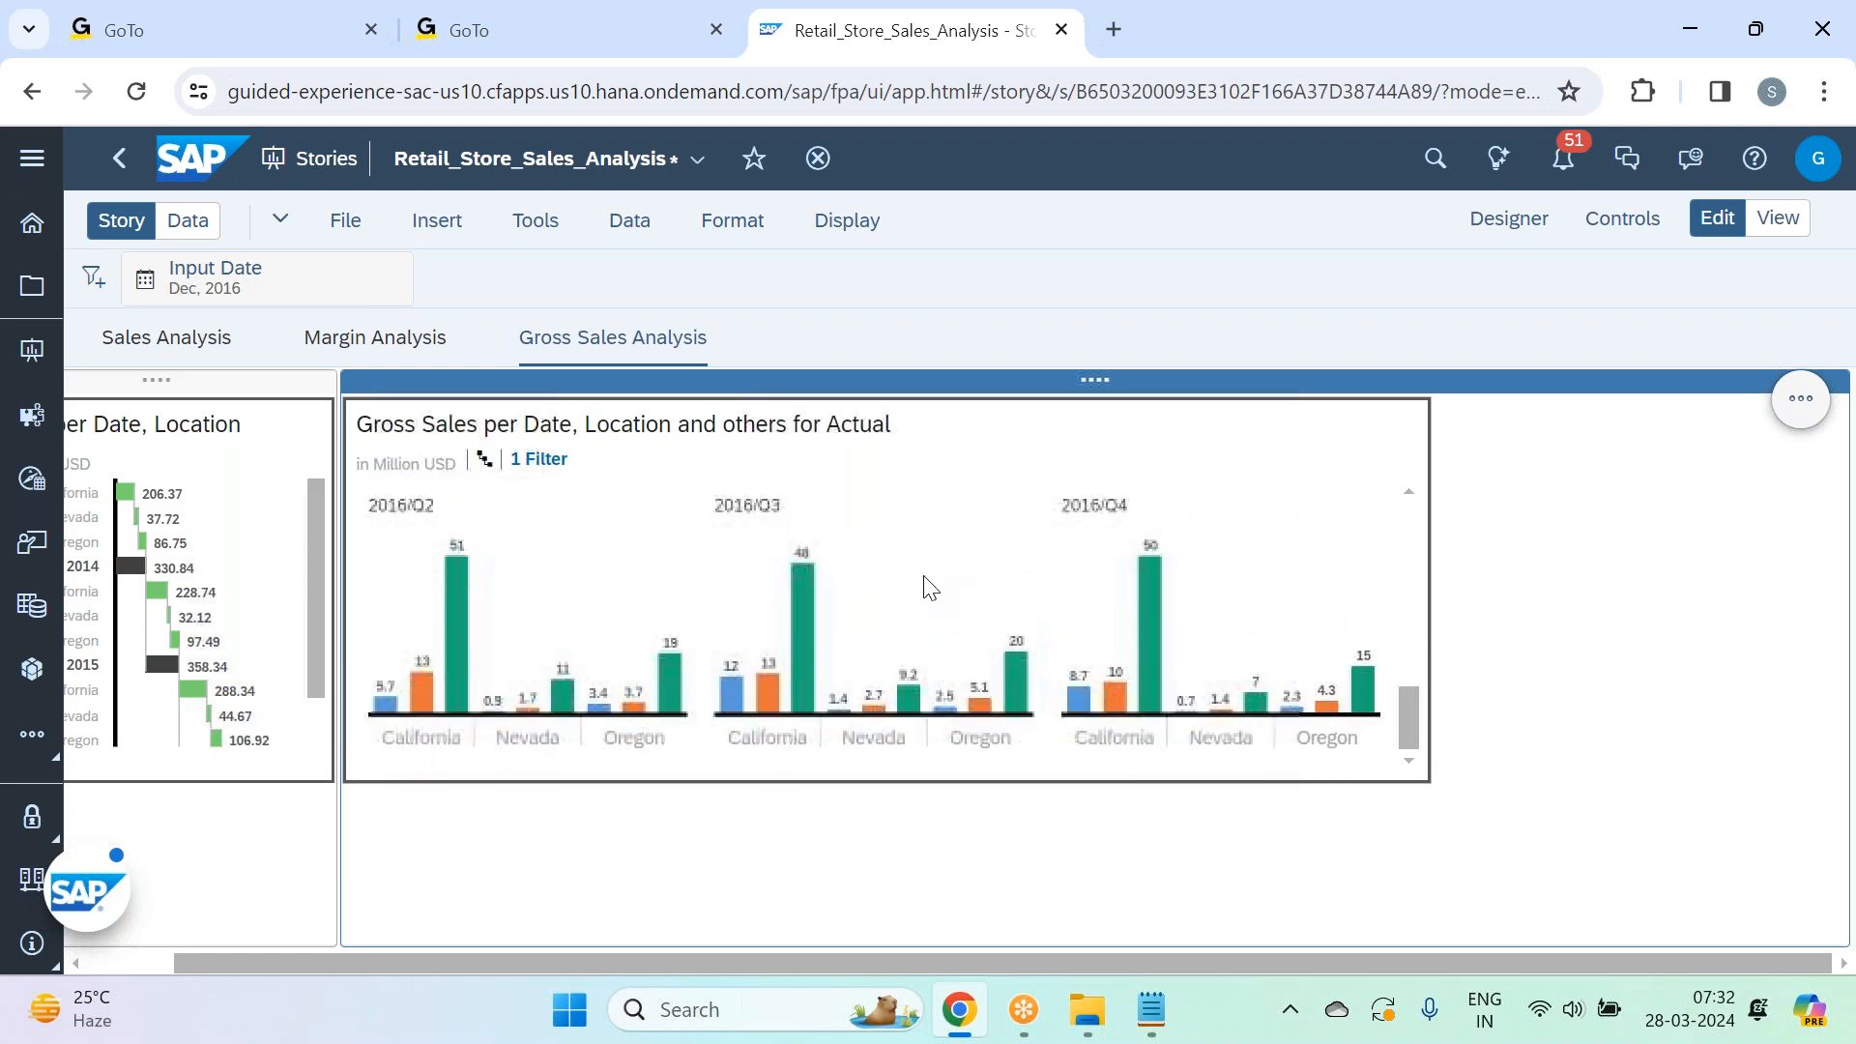
scroll(930, 588, up, 8)
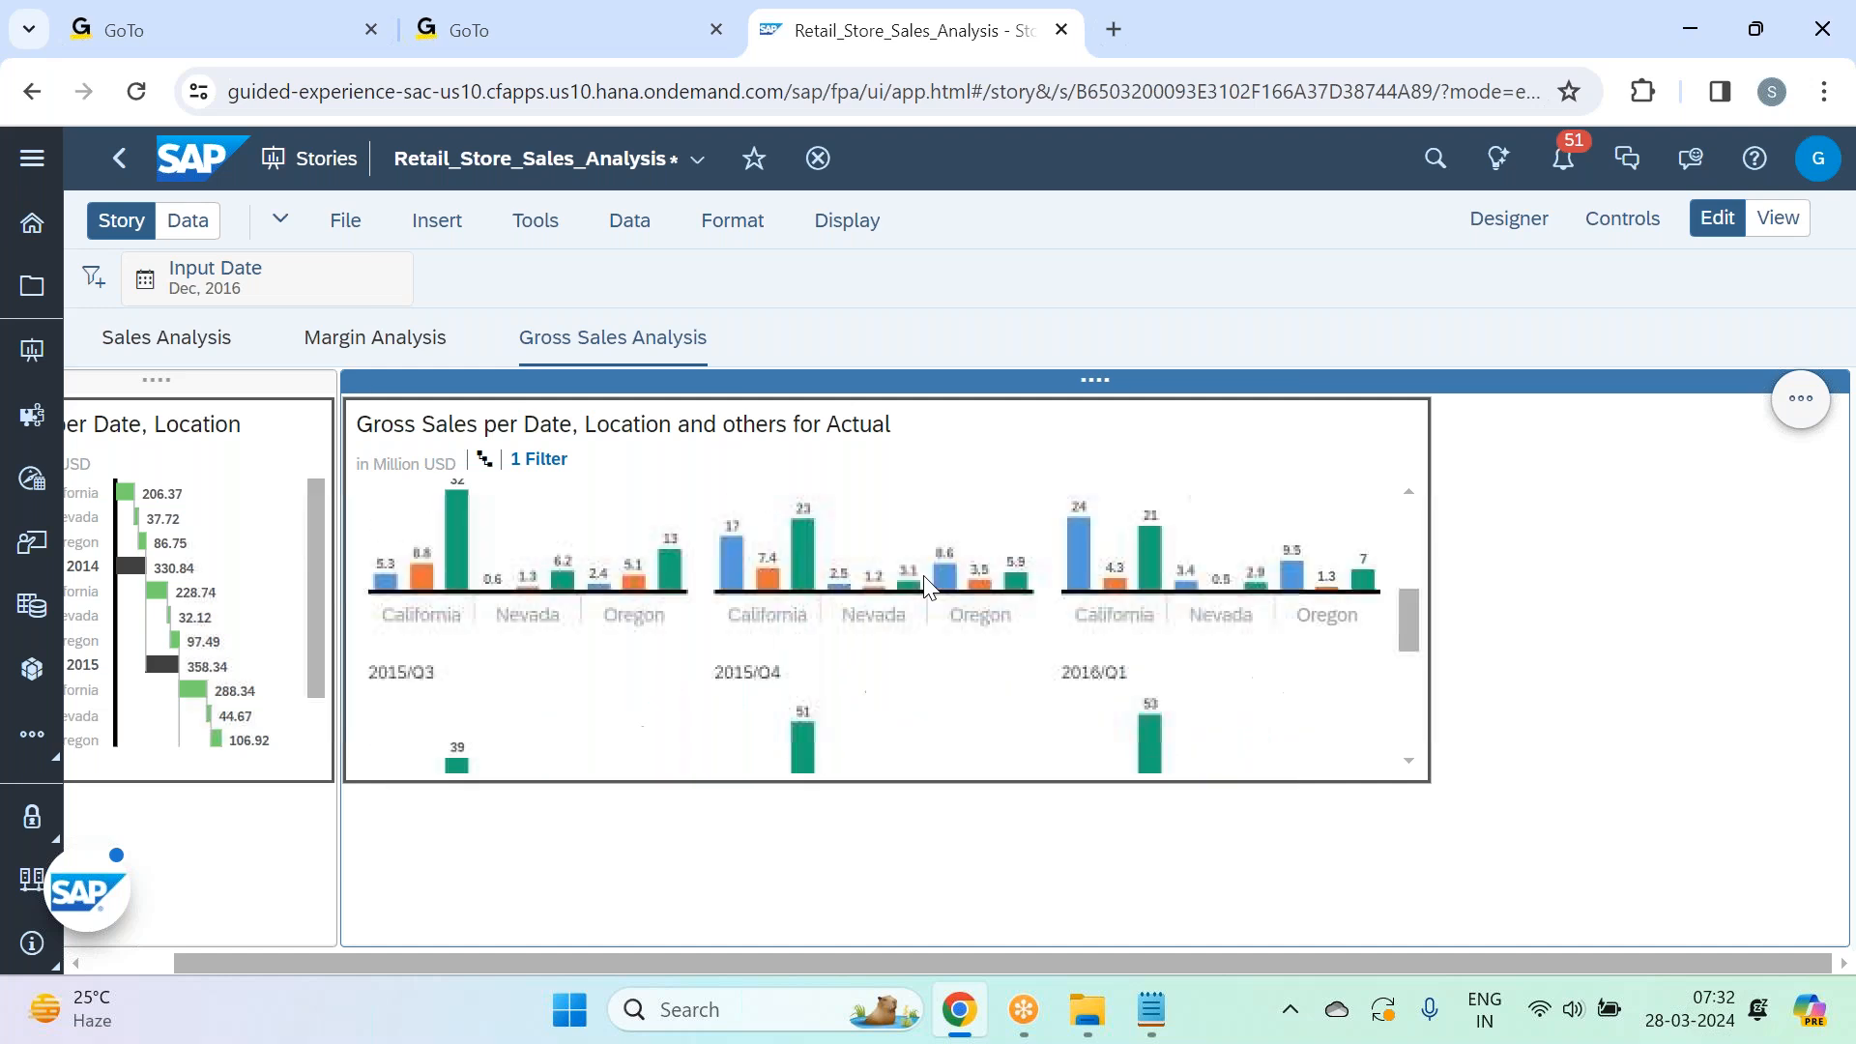
Return the Gross Sales chart's Date drill level to Level 2.
click(483, 466)
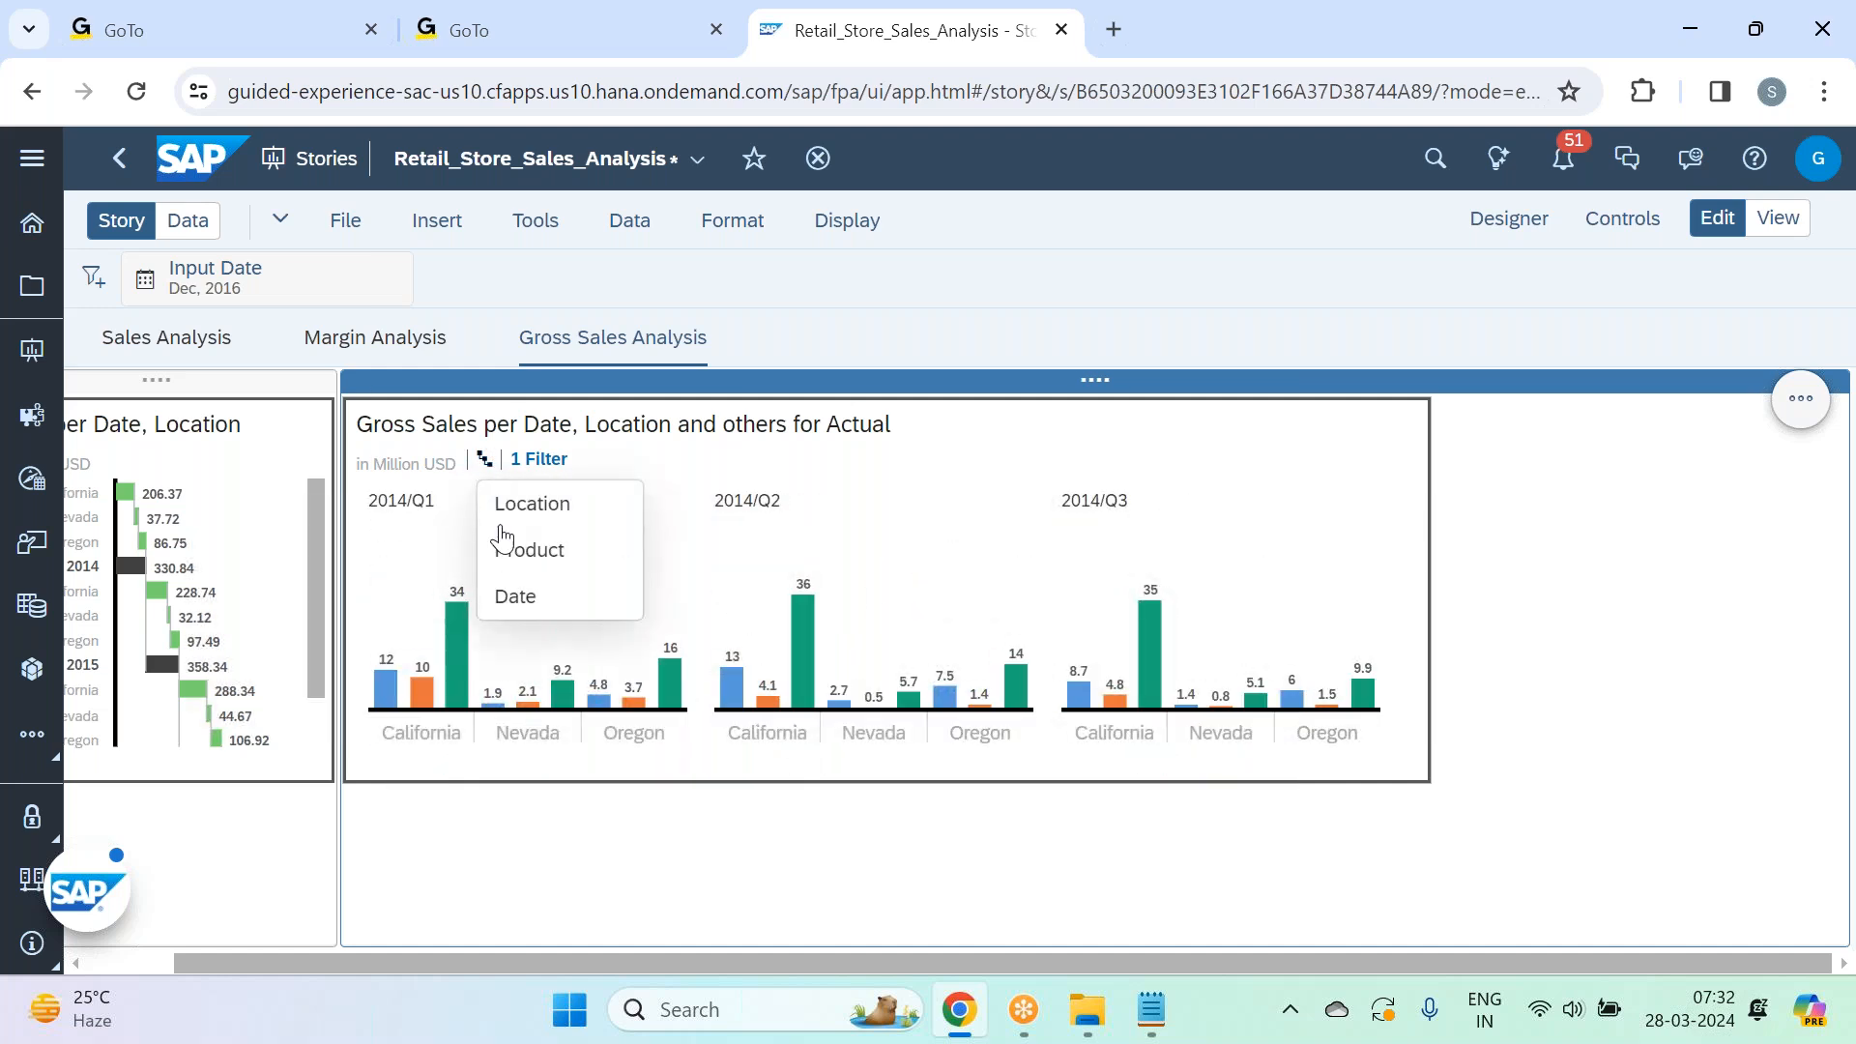
click(535, 607)
click(605, 658)
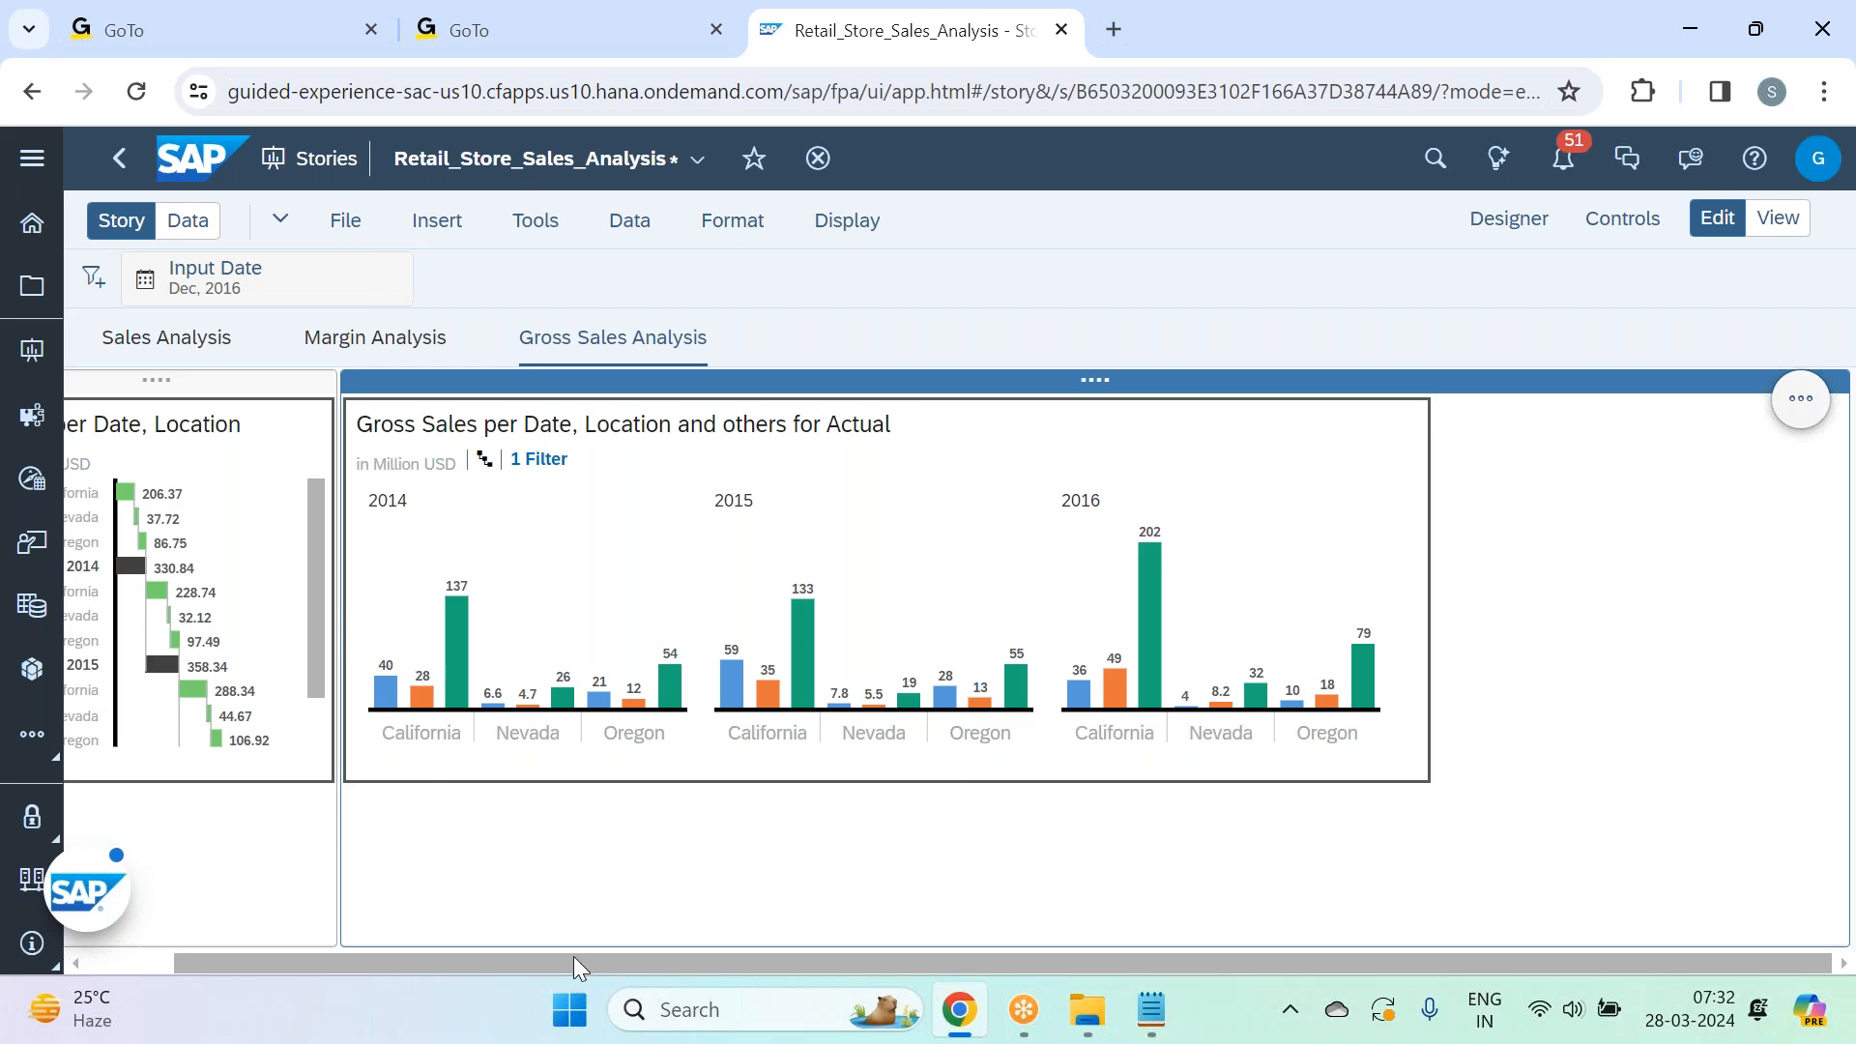
Save the Retail_Store_Sales_Analysis story.
drag(574, 965, 253, 970)
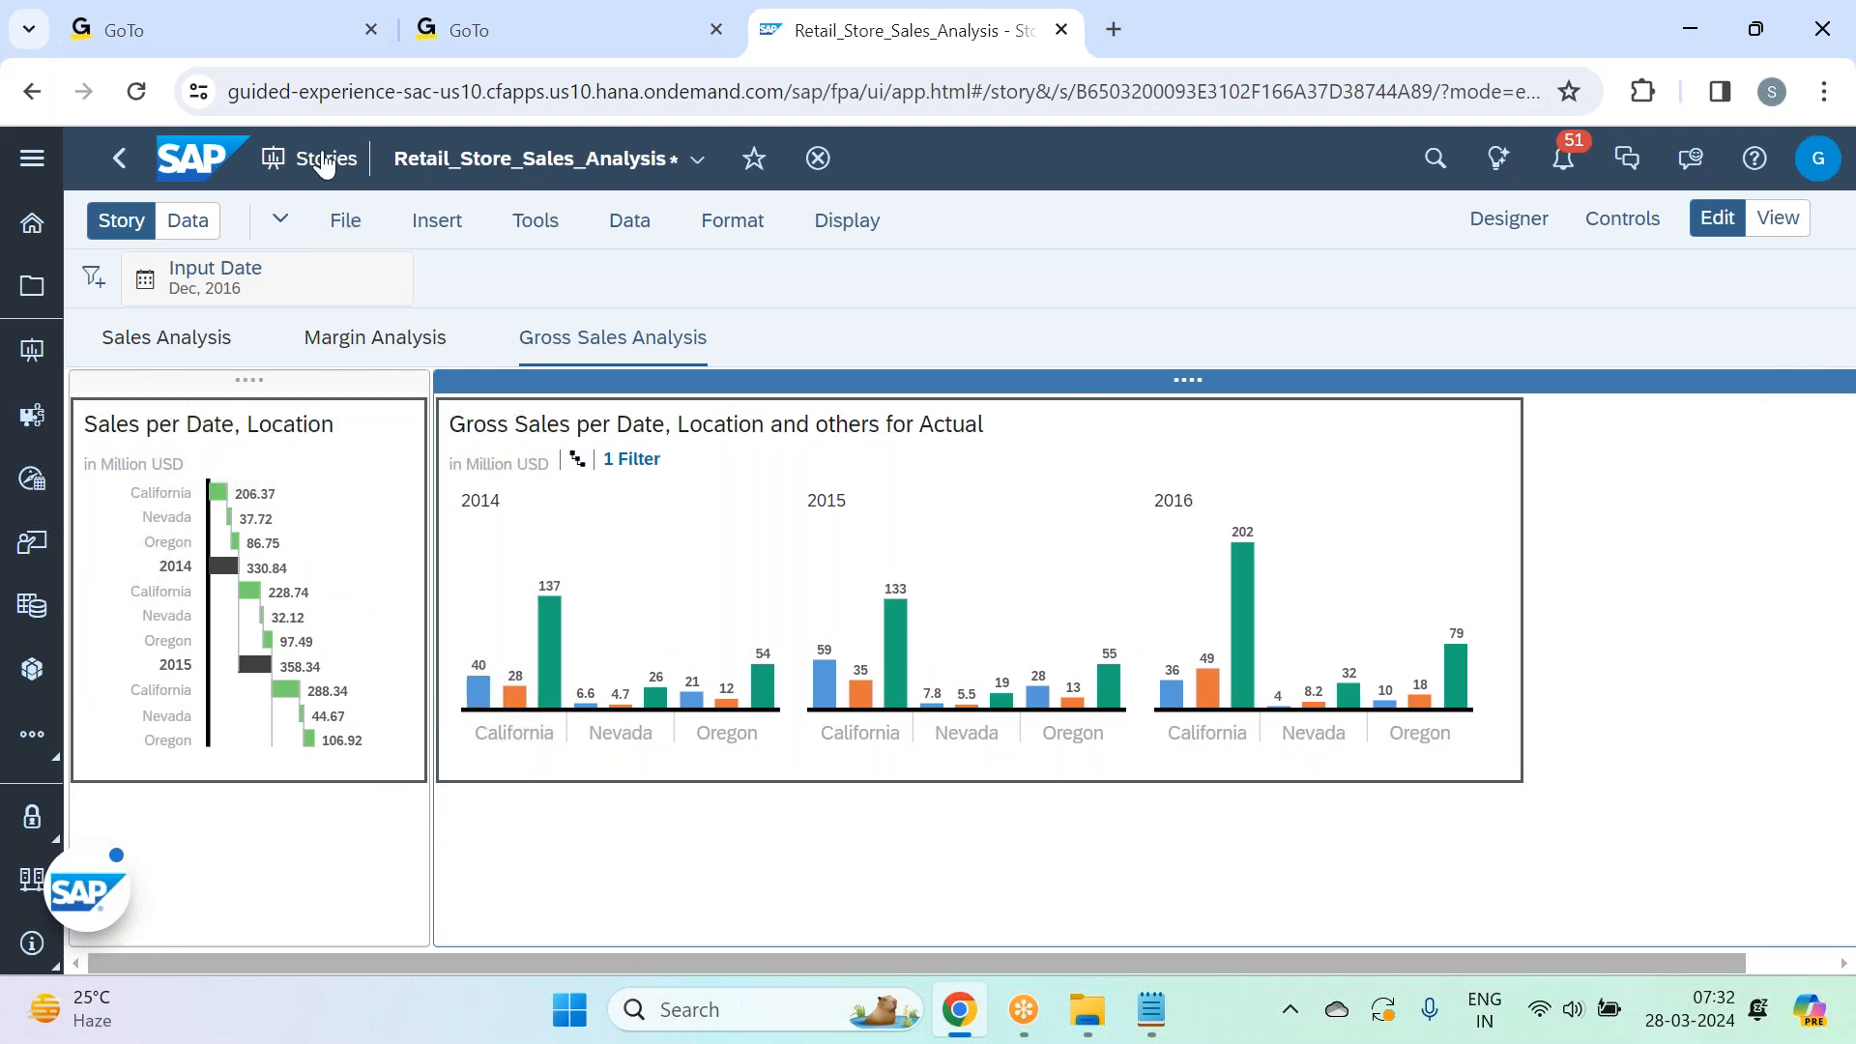
click(347, 220)
mouse_move(425, 308)
click(619, 308)
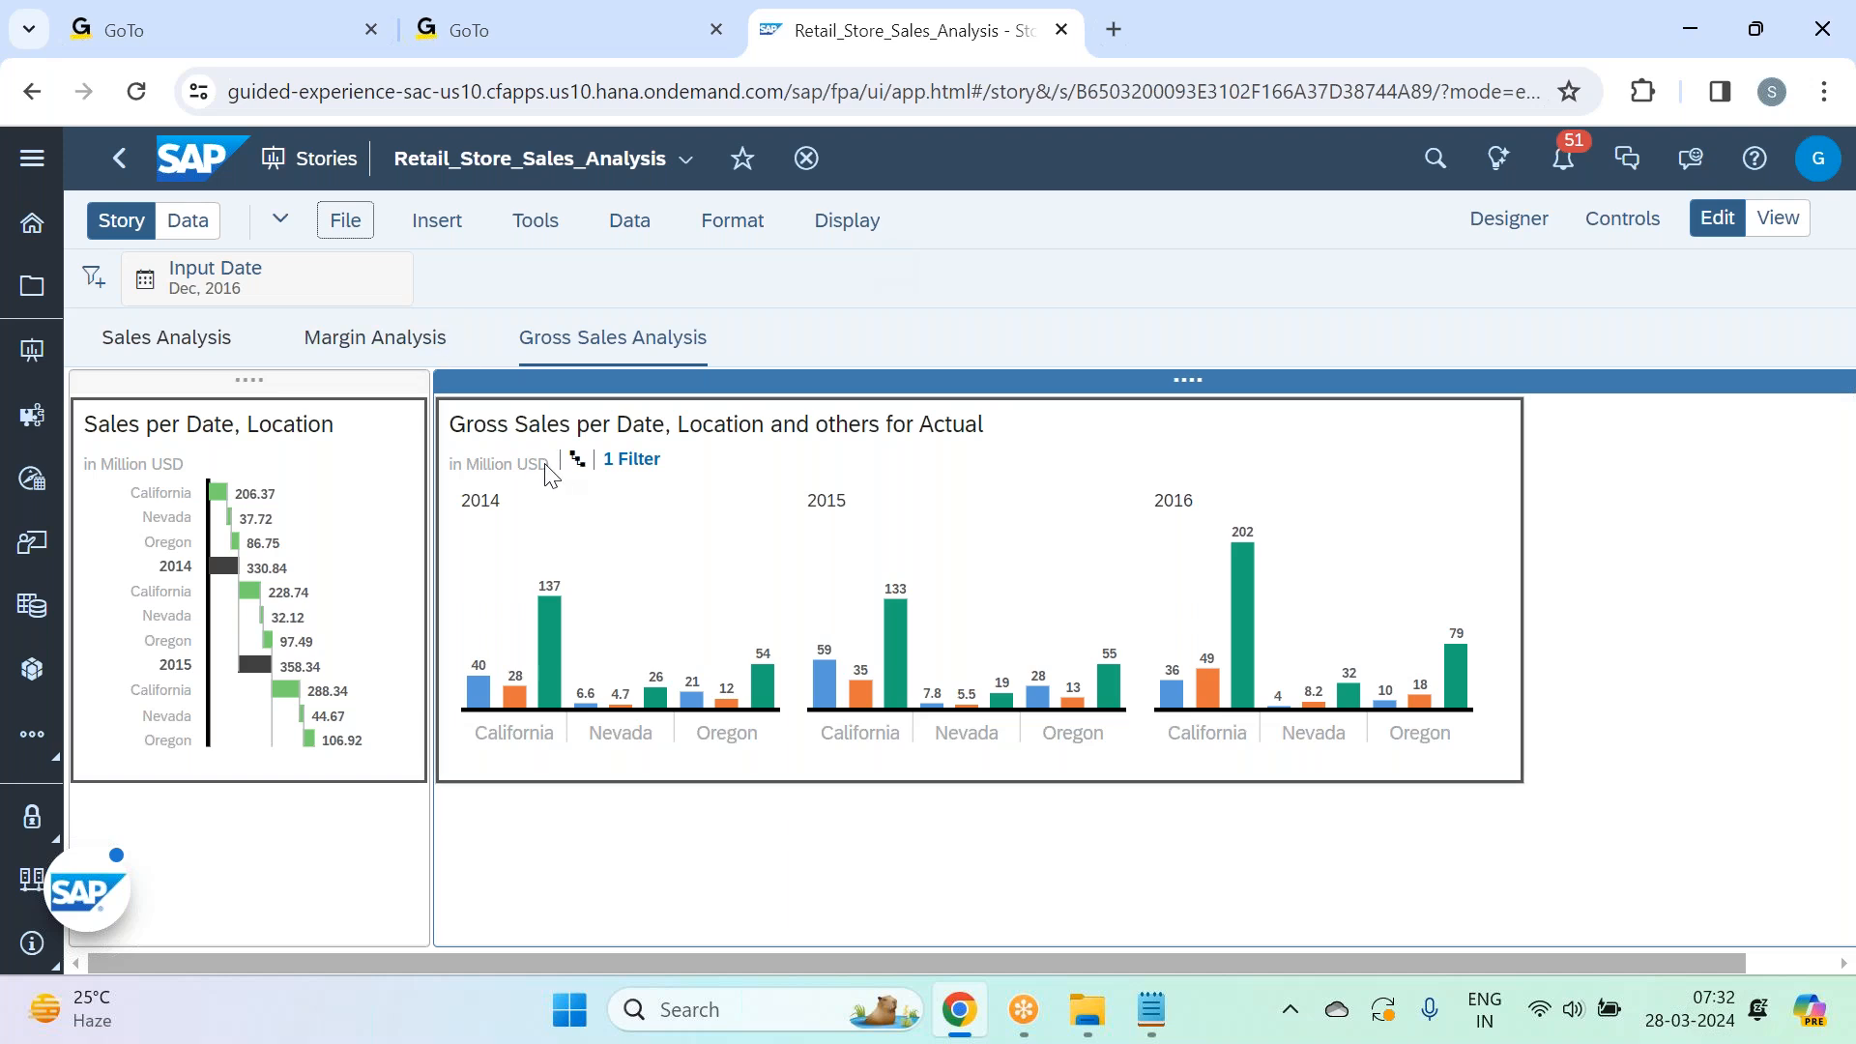
Add a new lane below the existing lanes on the Gross Sales Analysis page.
click(329, 377)
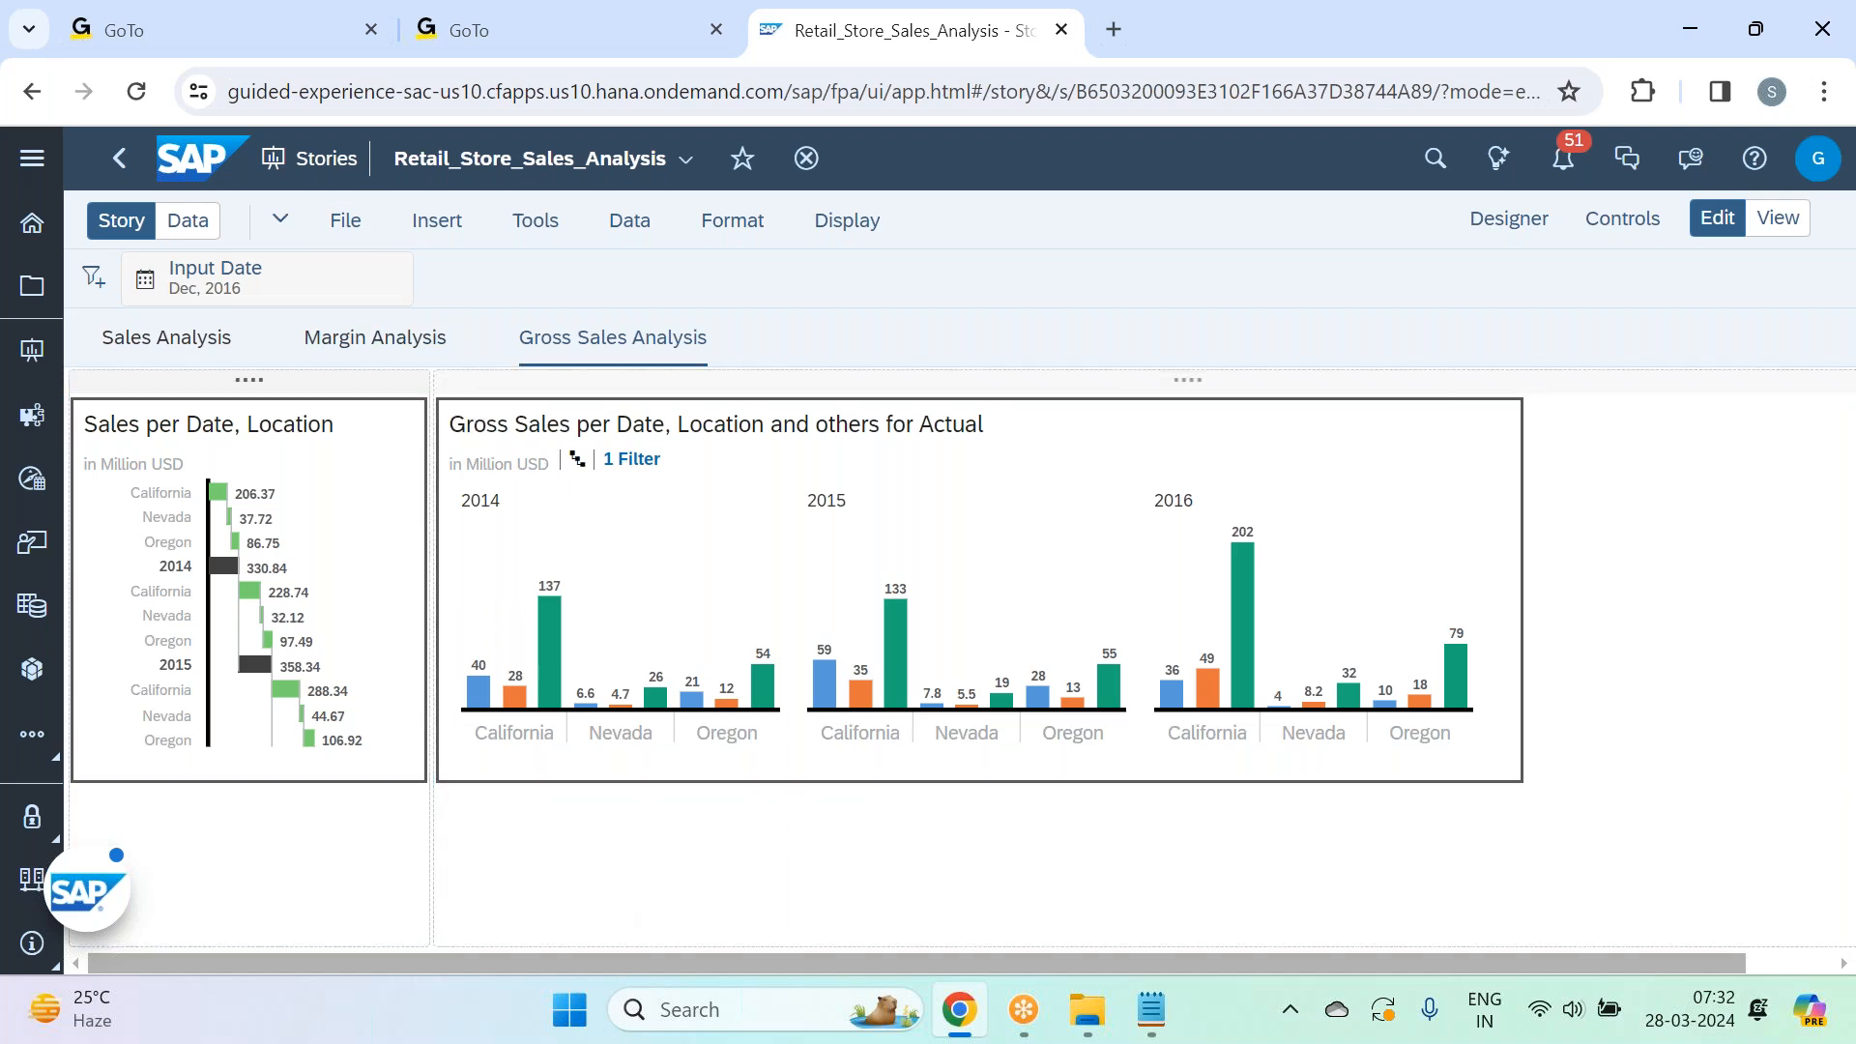
click(462, 398)
mouse_move(522, 408)
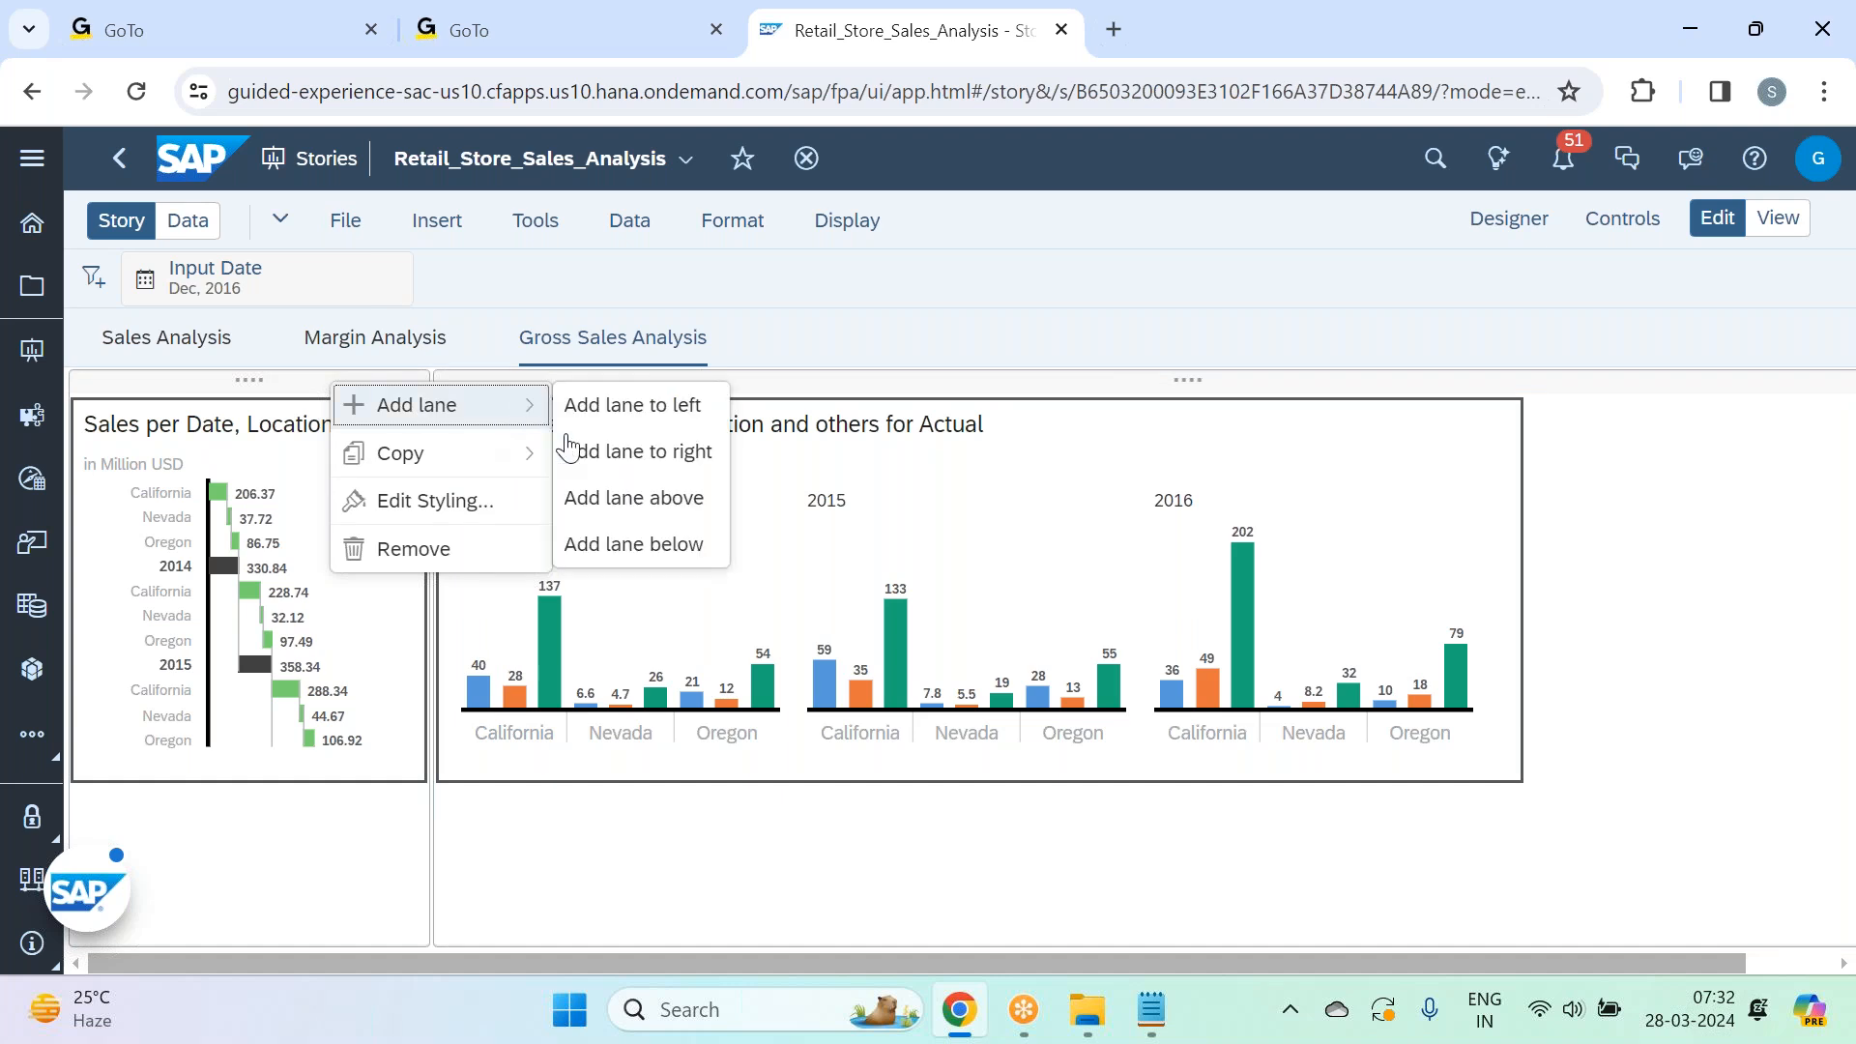
click(612, 547)
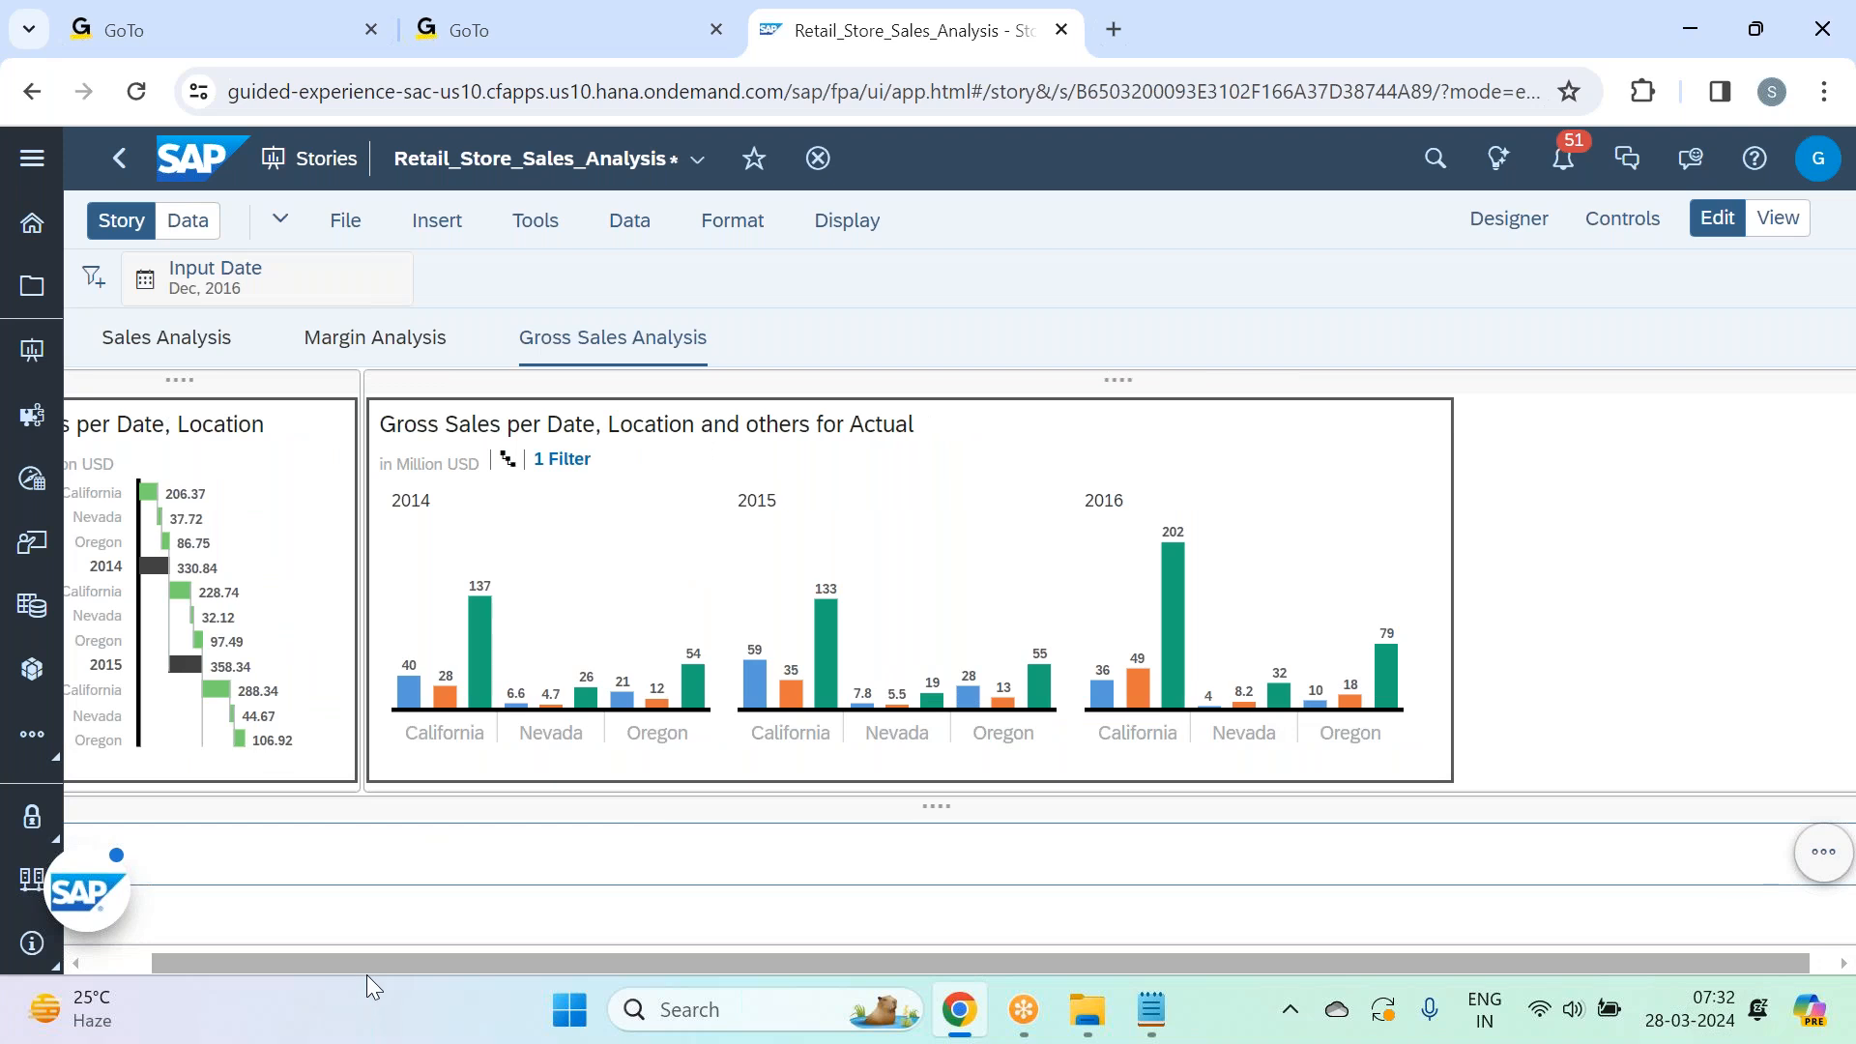
drag(358, 966, 163, 948)
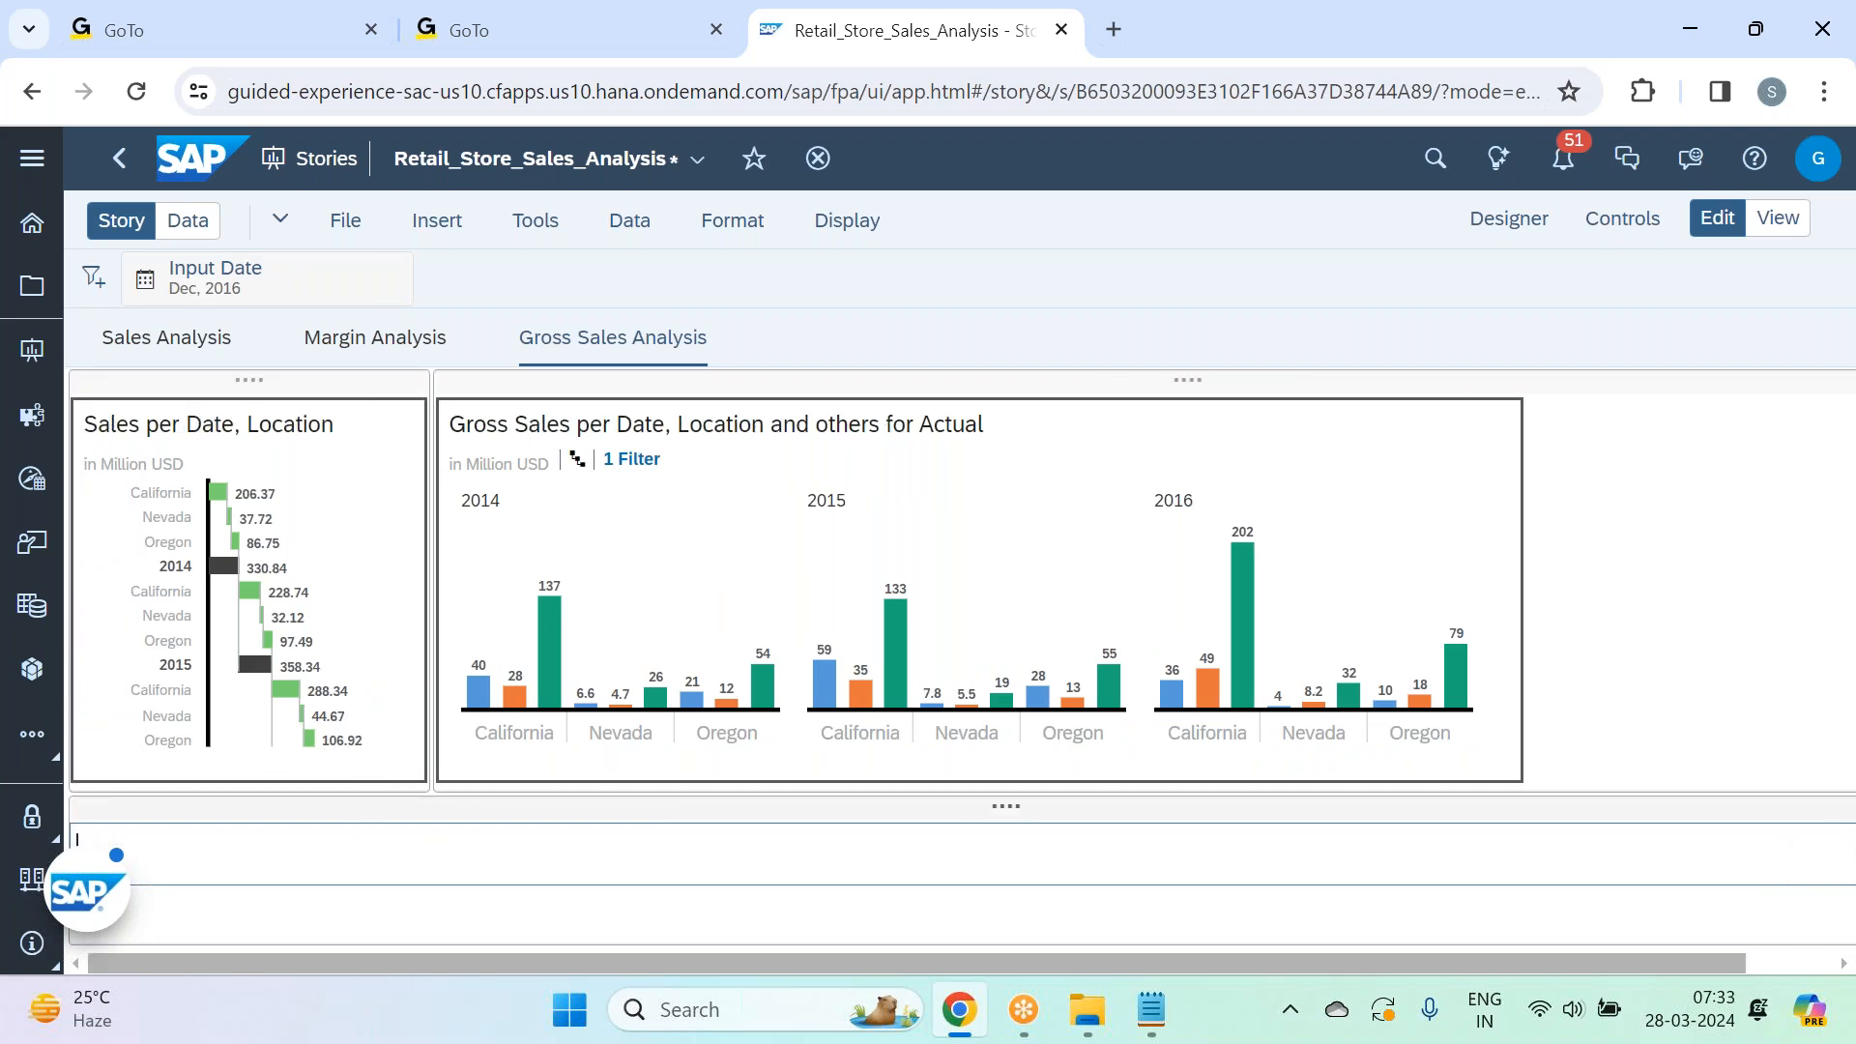
Add a second lane to the right of the new lower lane and shift their divider slightly left.
right_click(404, 820)
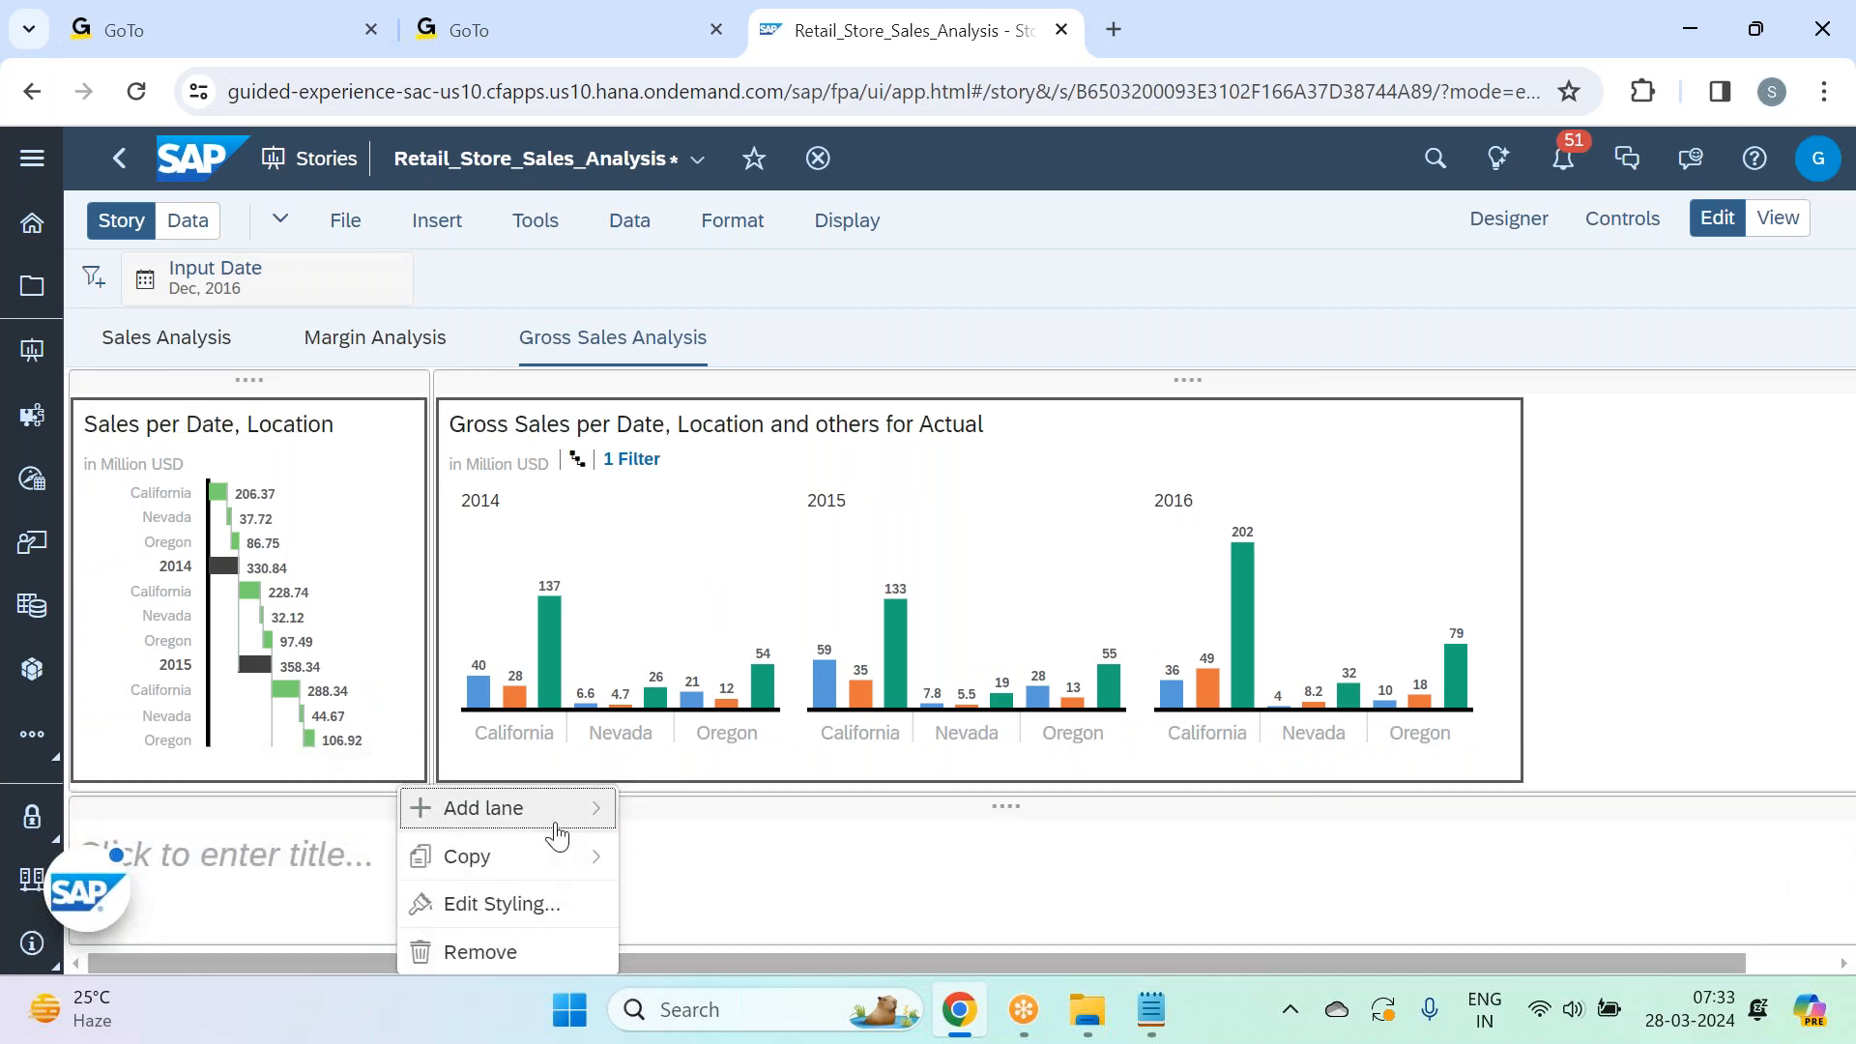
mouse_move(572, 834)
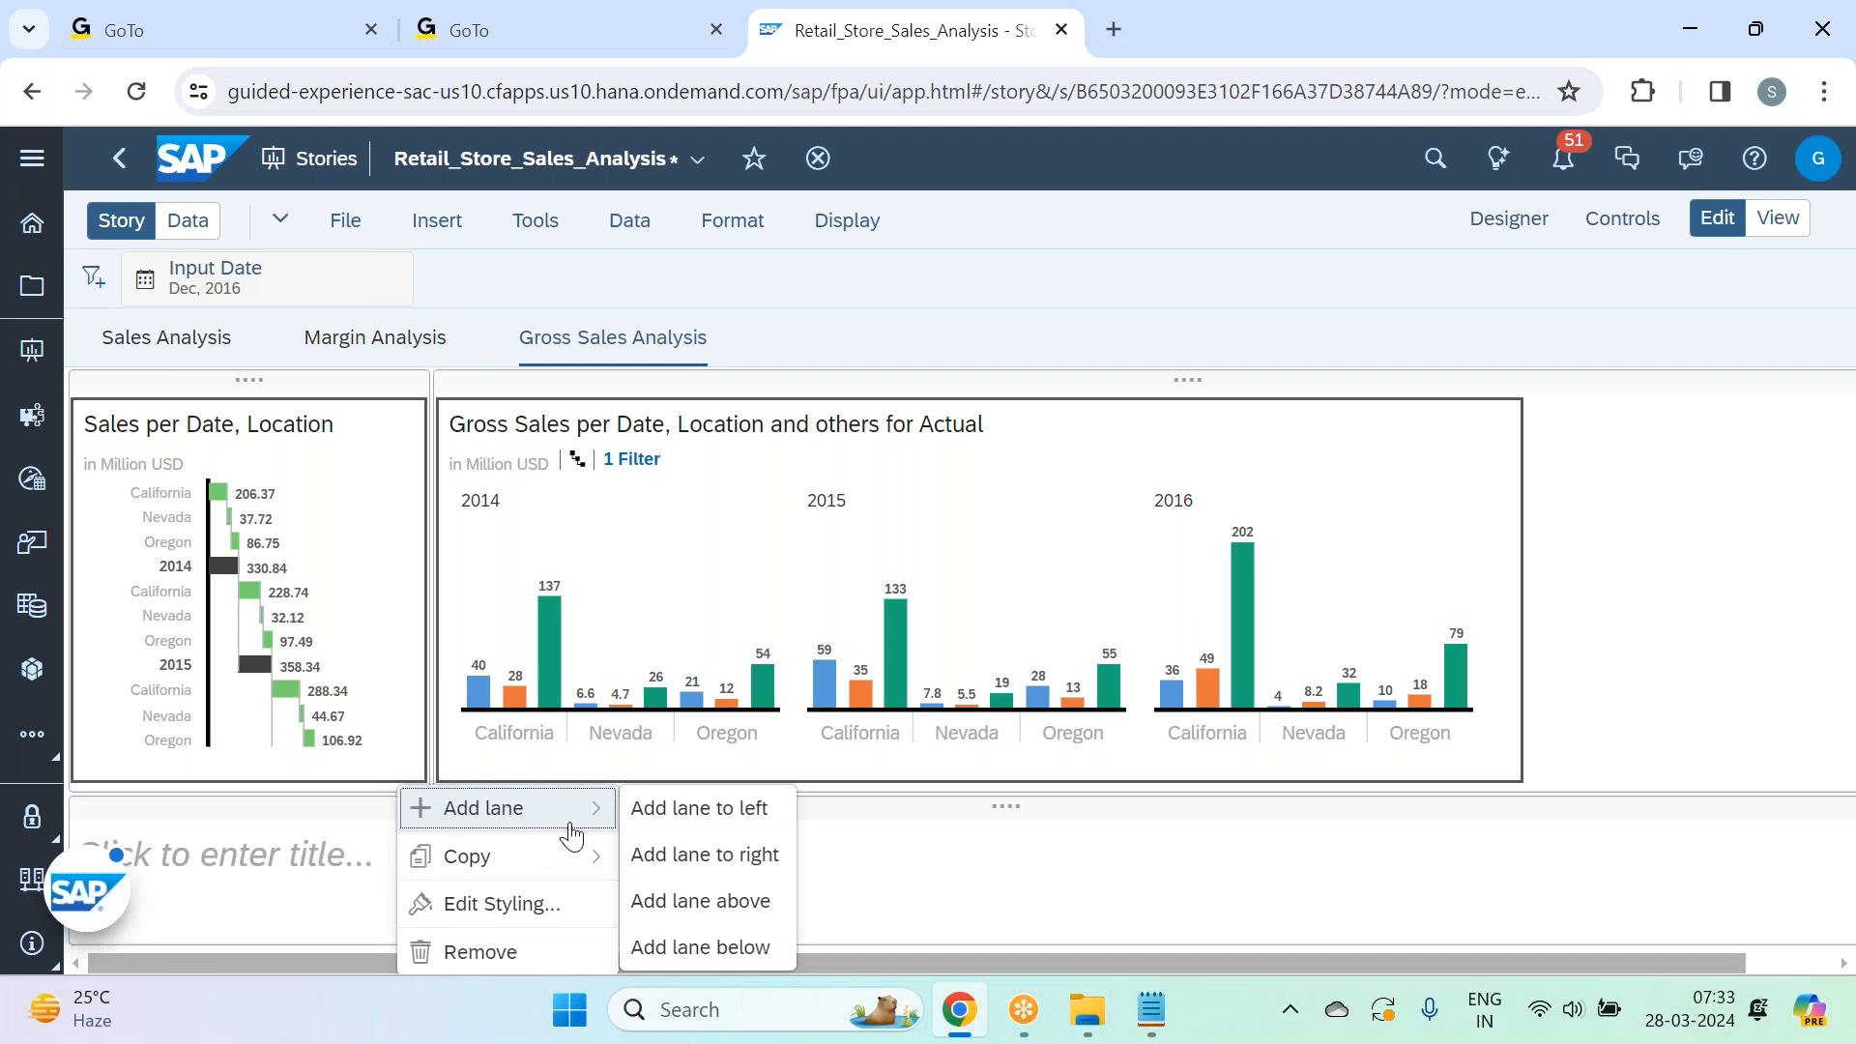
click(747, 883)
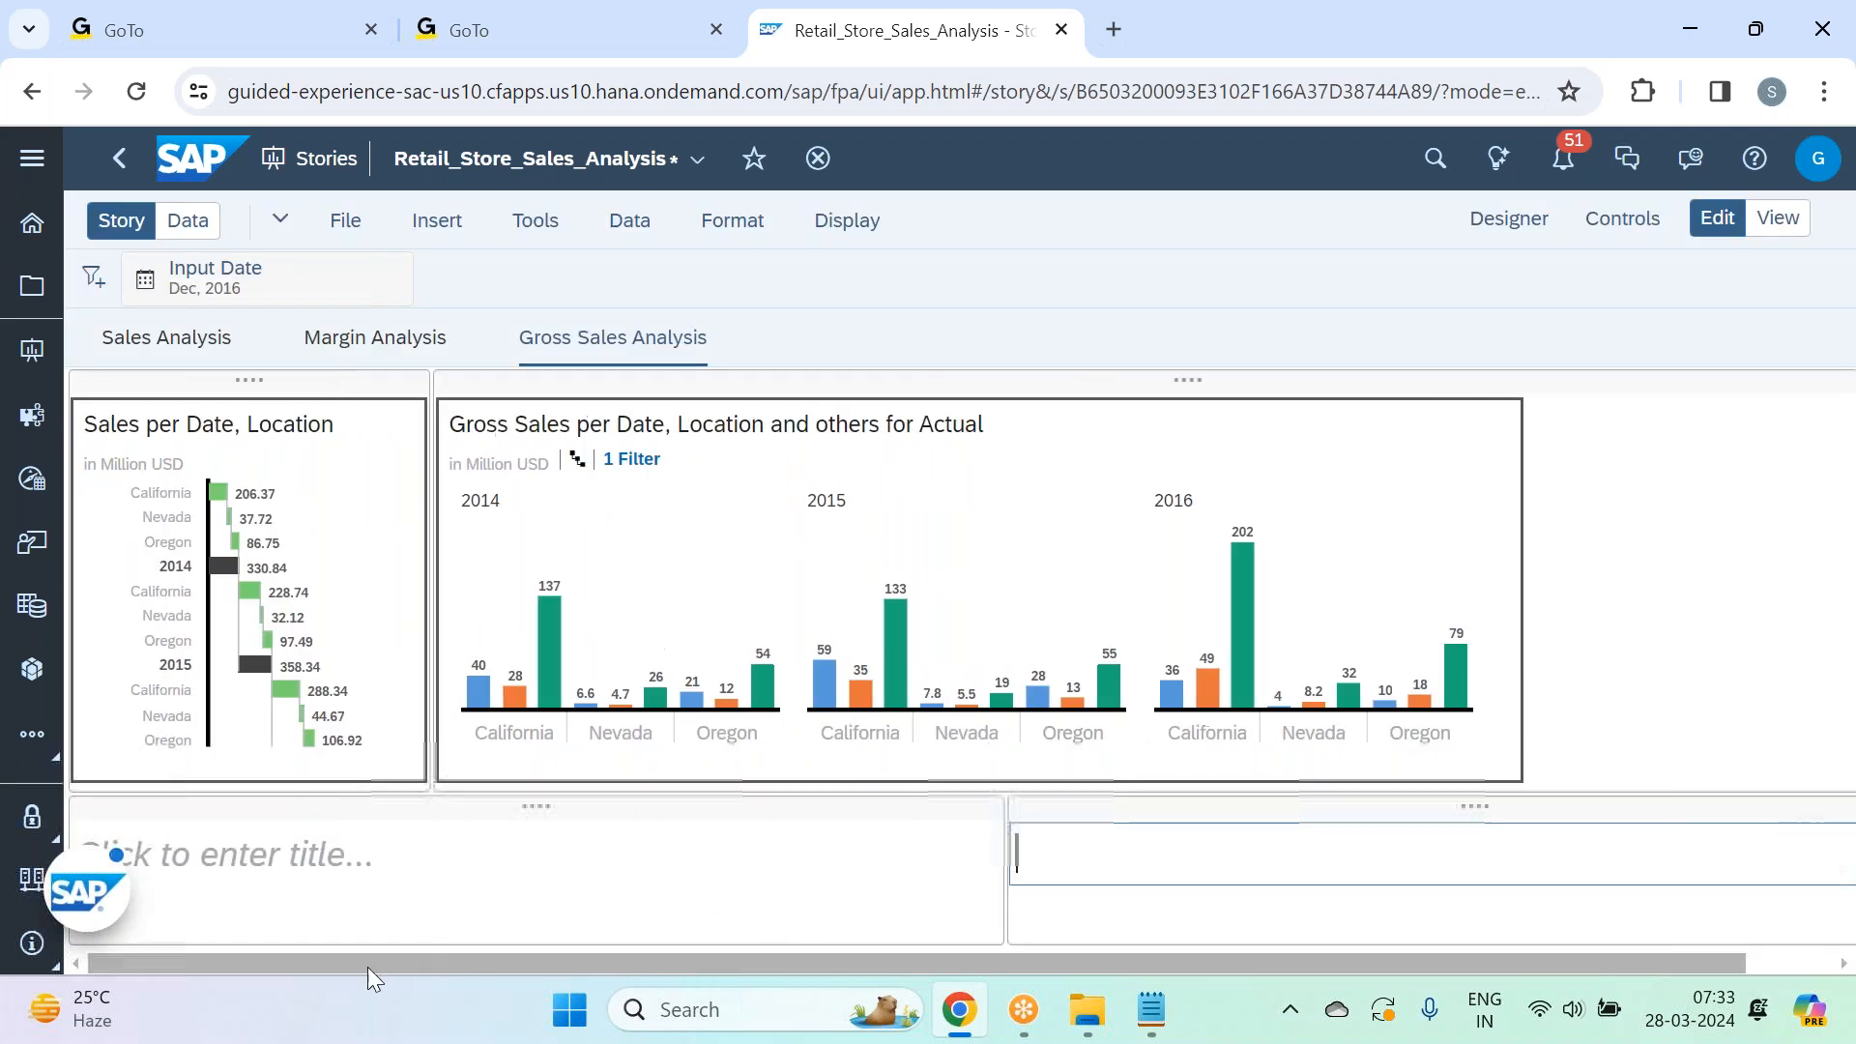
drag(1002, 921, 950, 925)
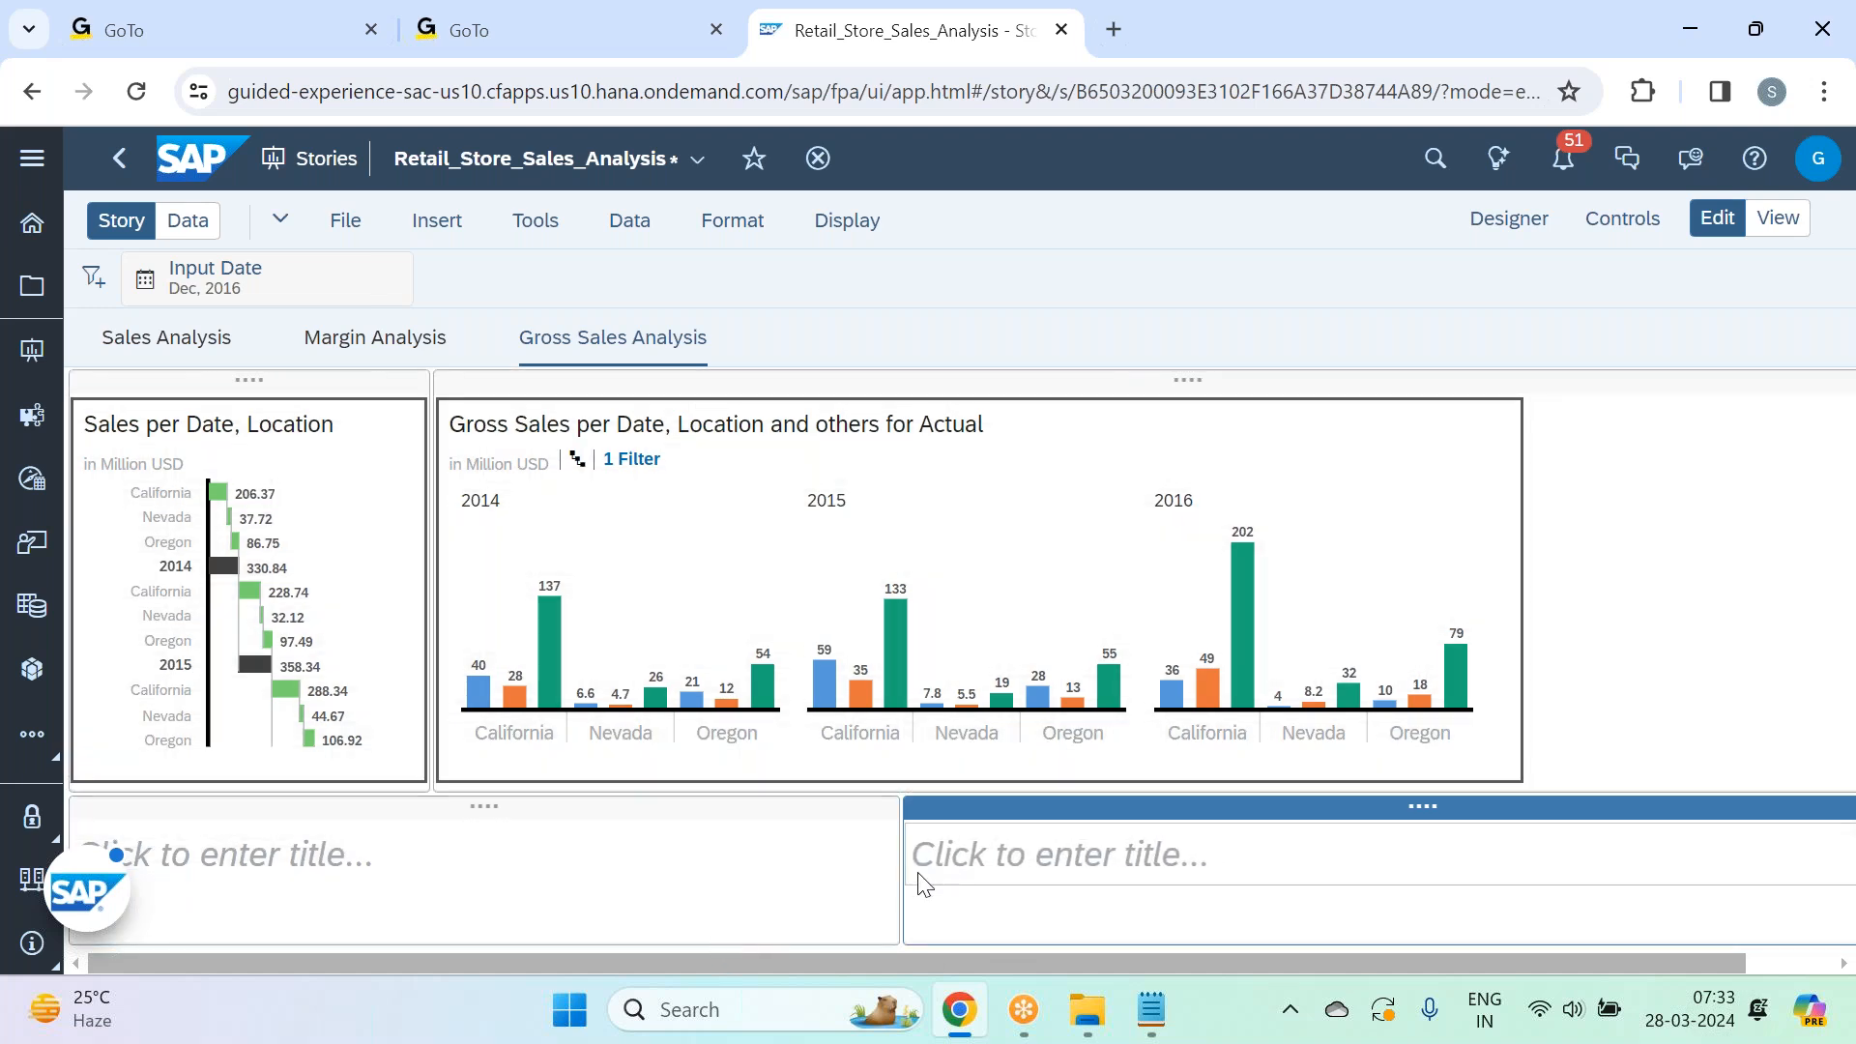
Insert a chart in the lower-left lane and enlarge it to span the lane's full width.
click(698, 810)
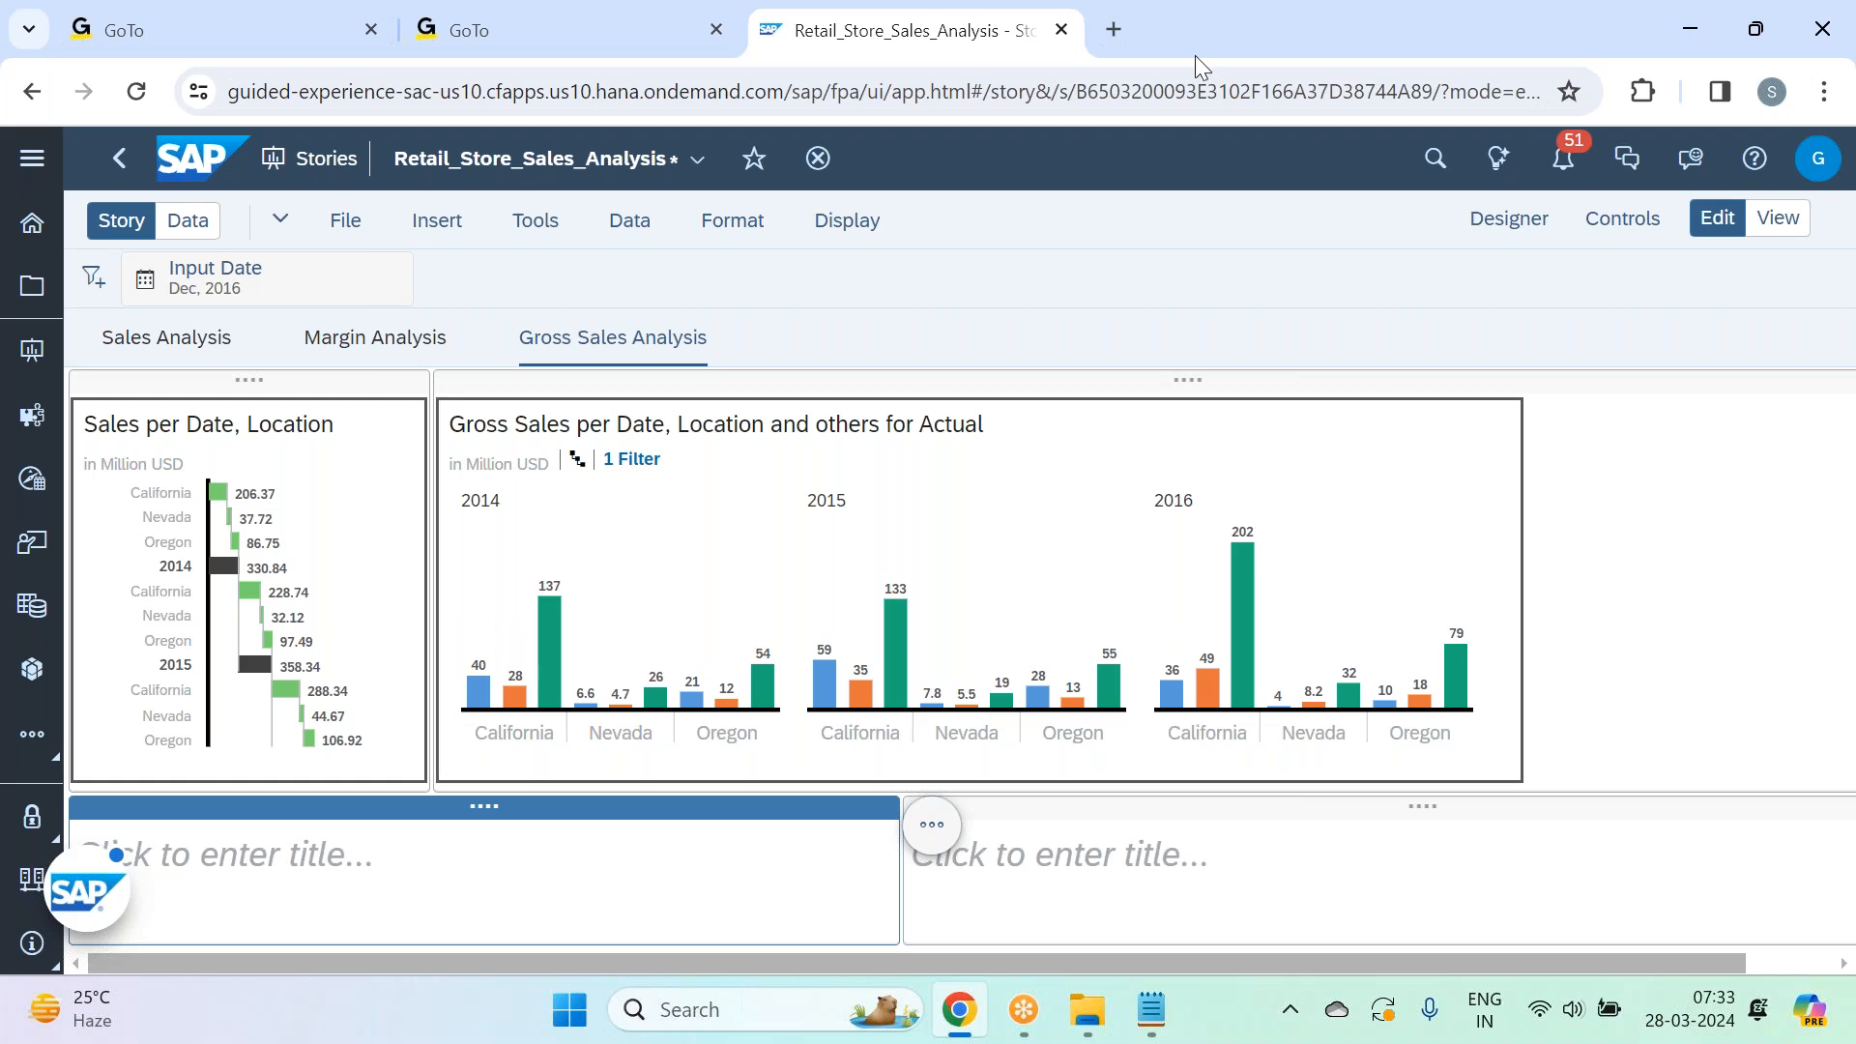
click(1279, 45)
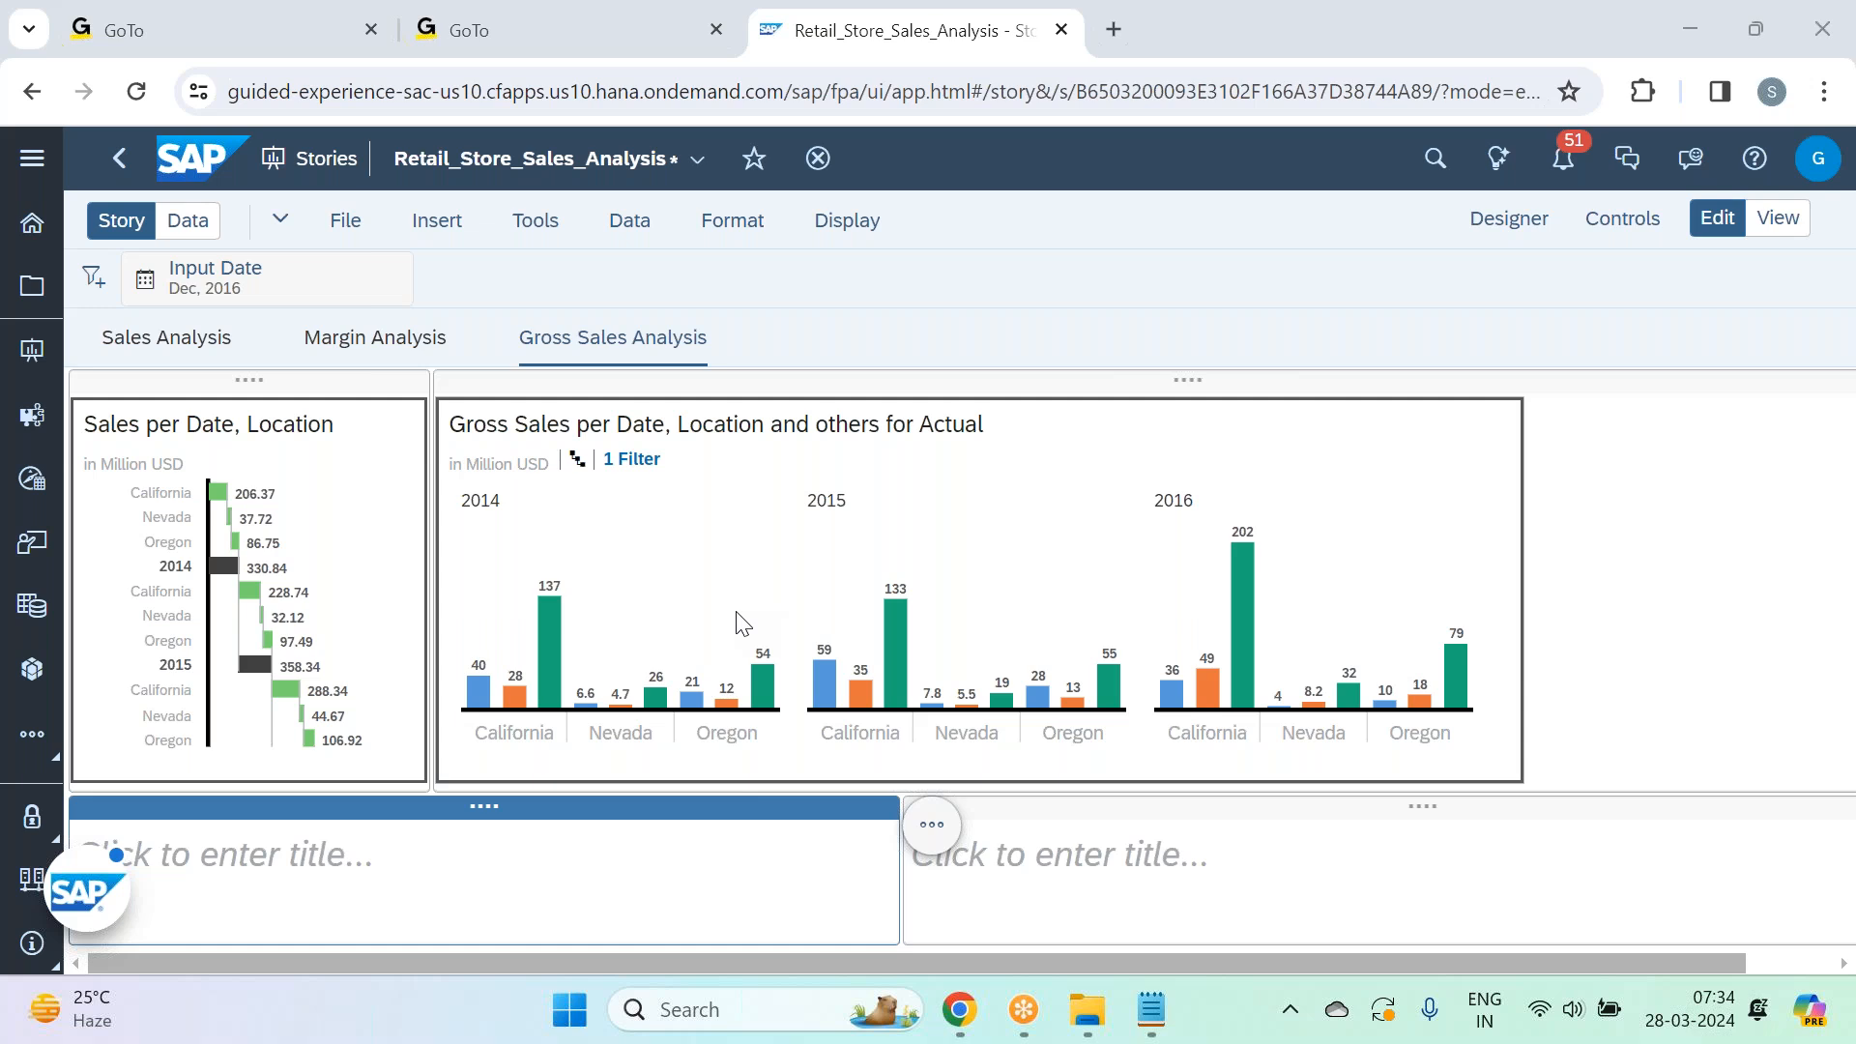
click(459, 808)
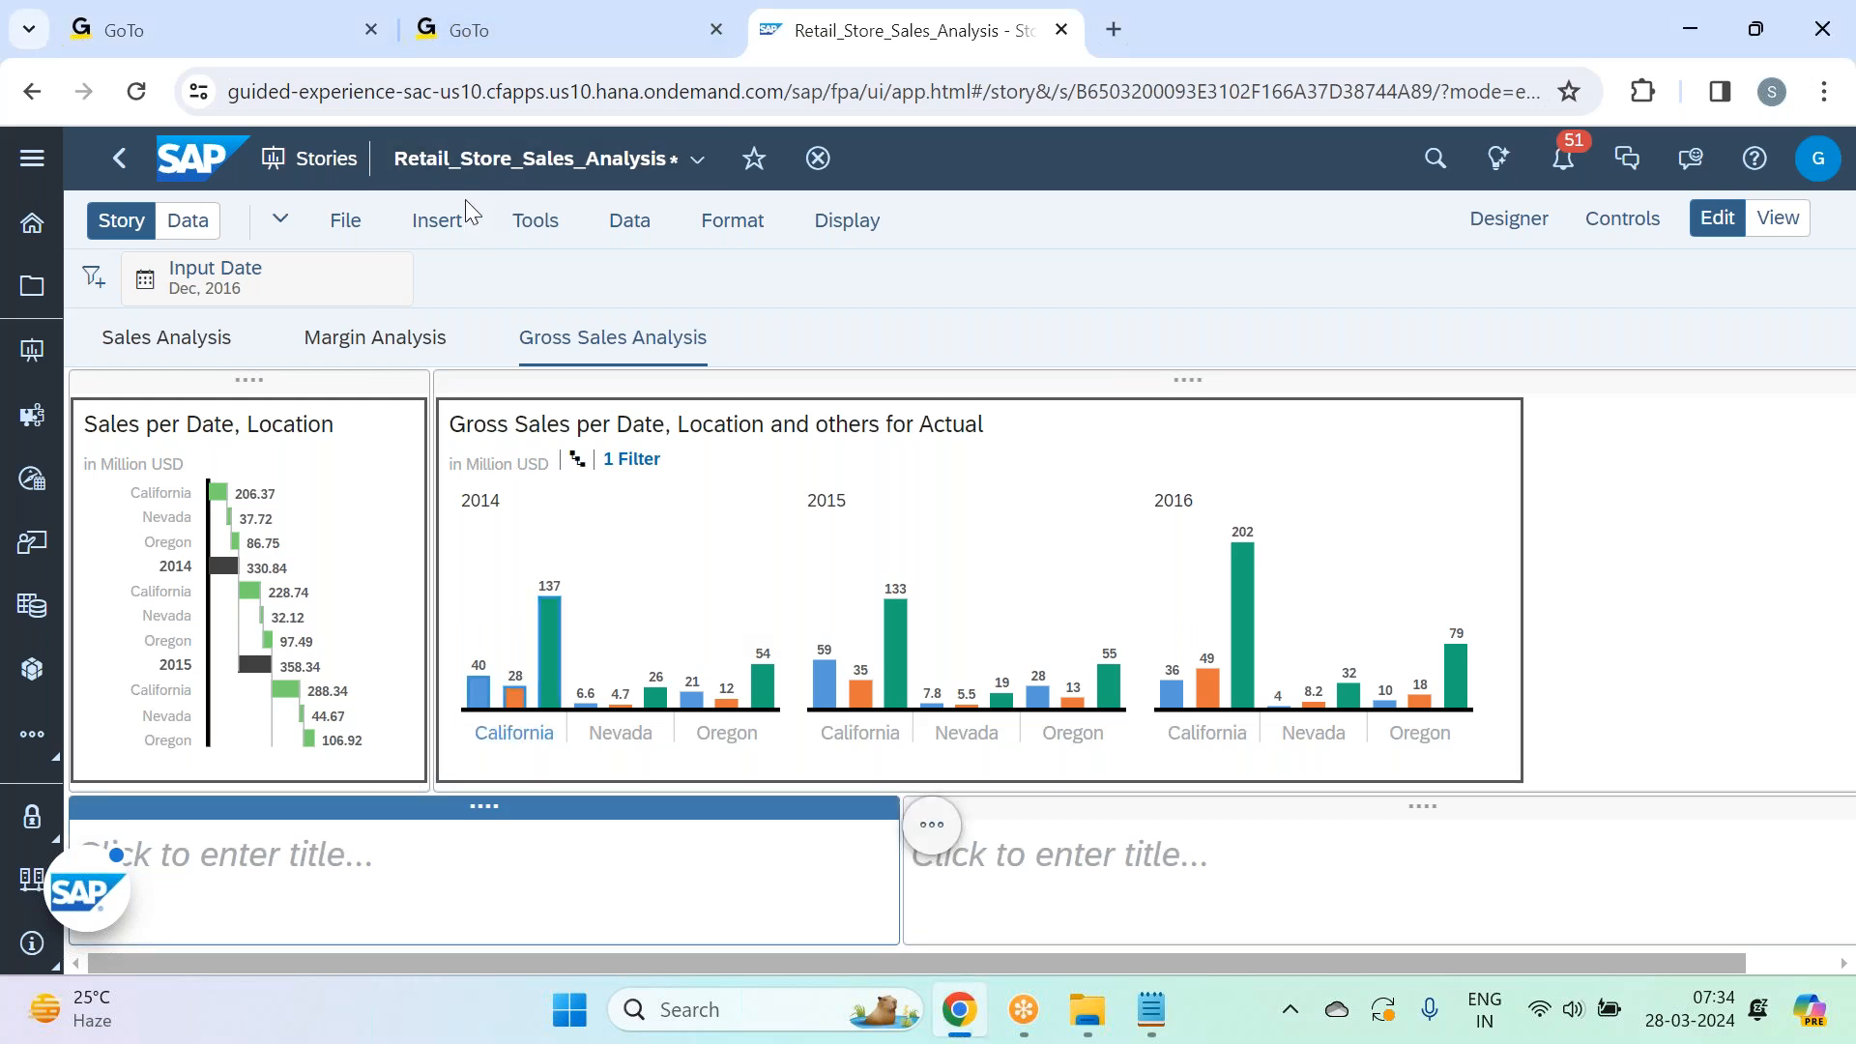
click(439, 221)
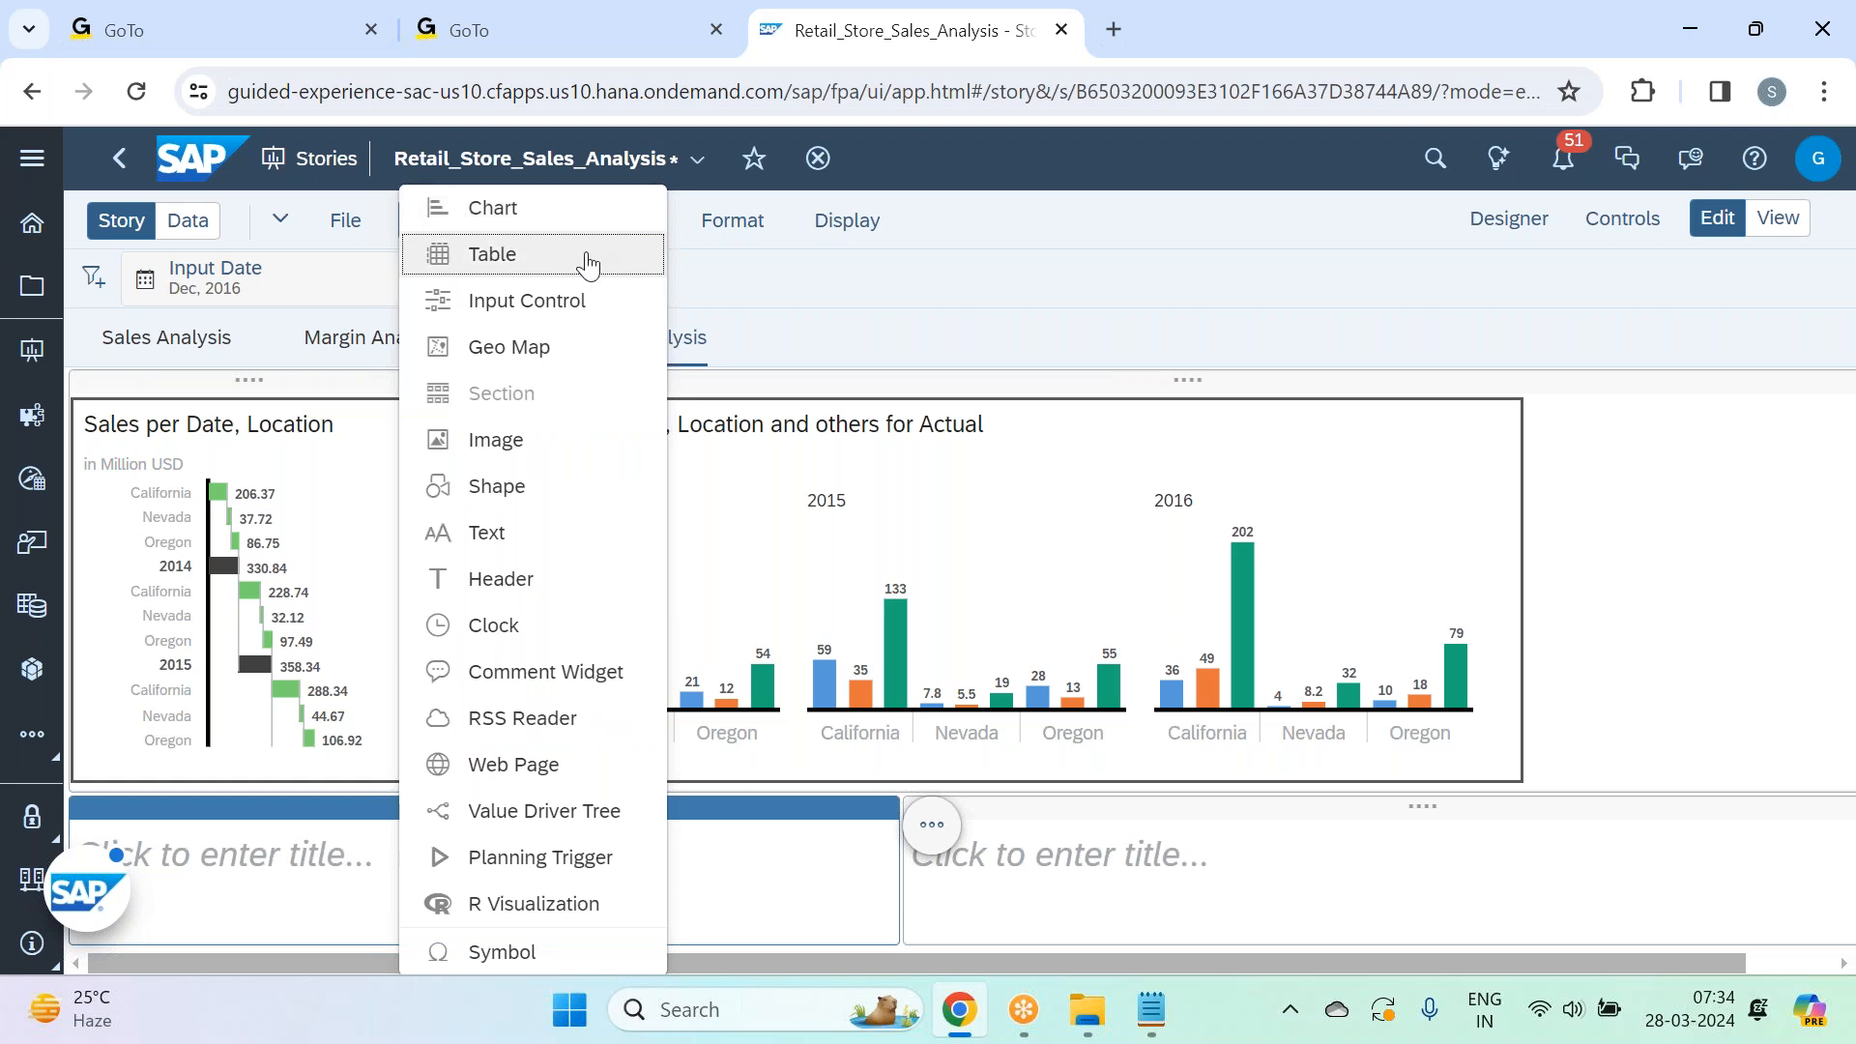
click(526, 207)
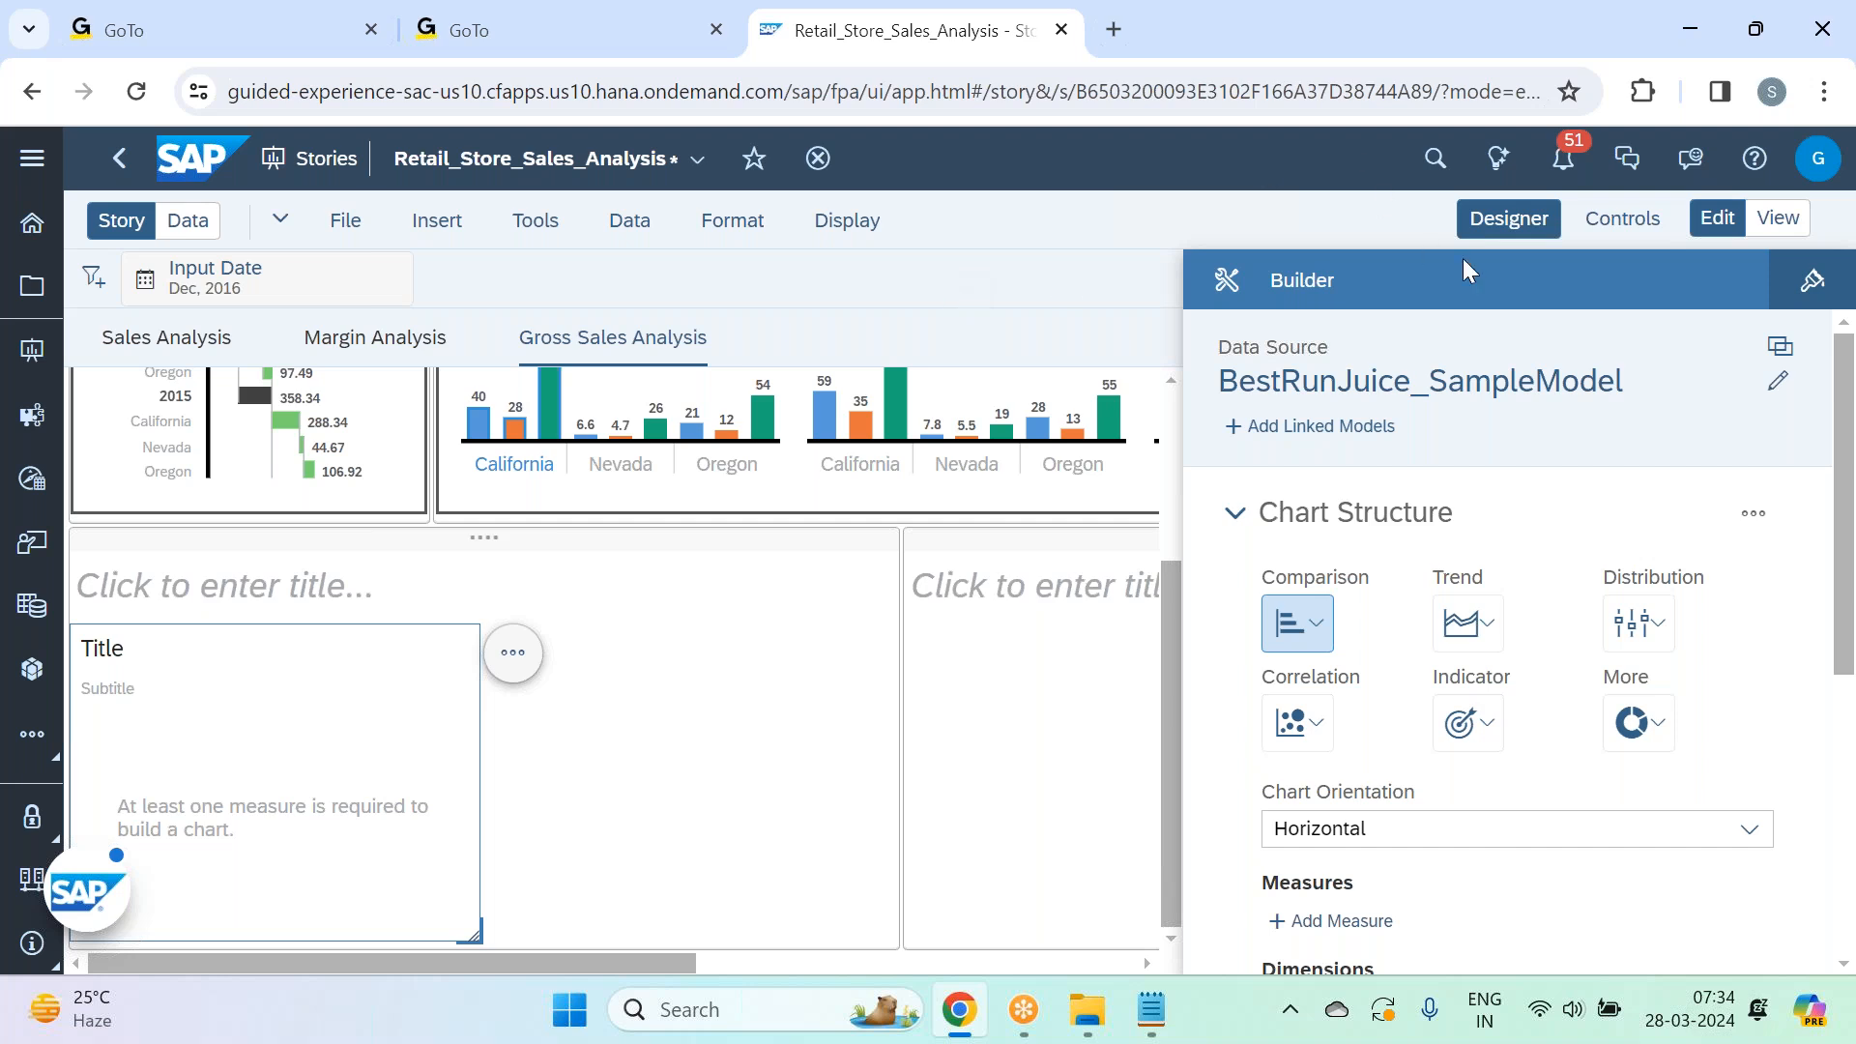
click(1508, 230)
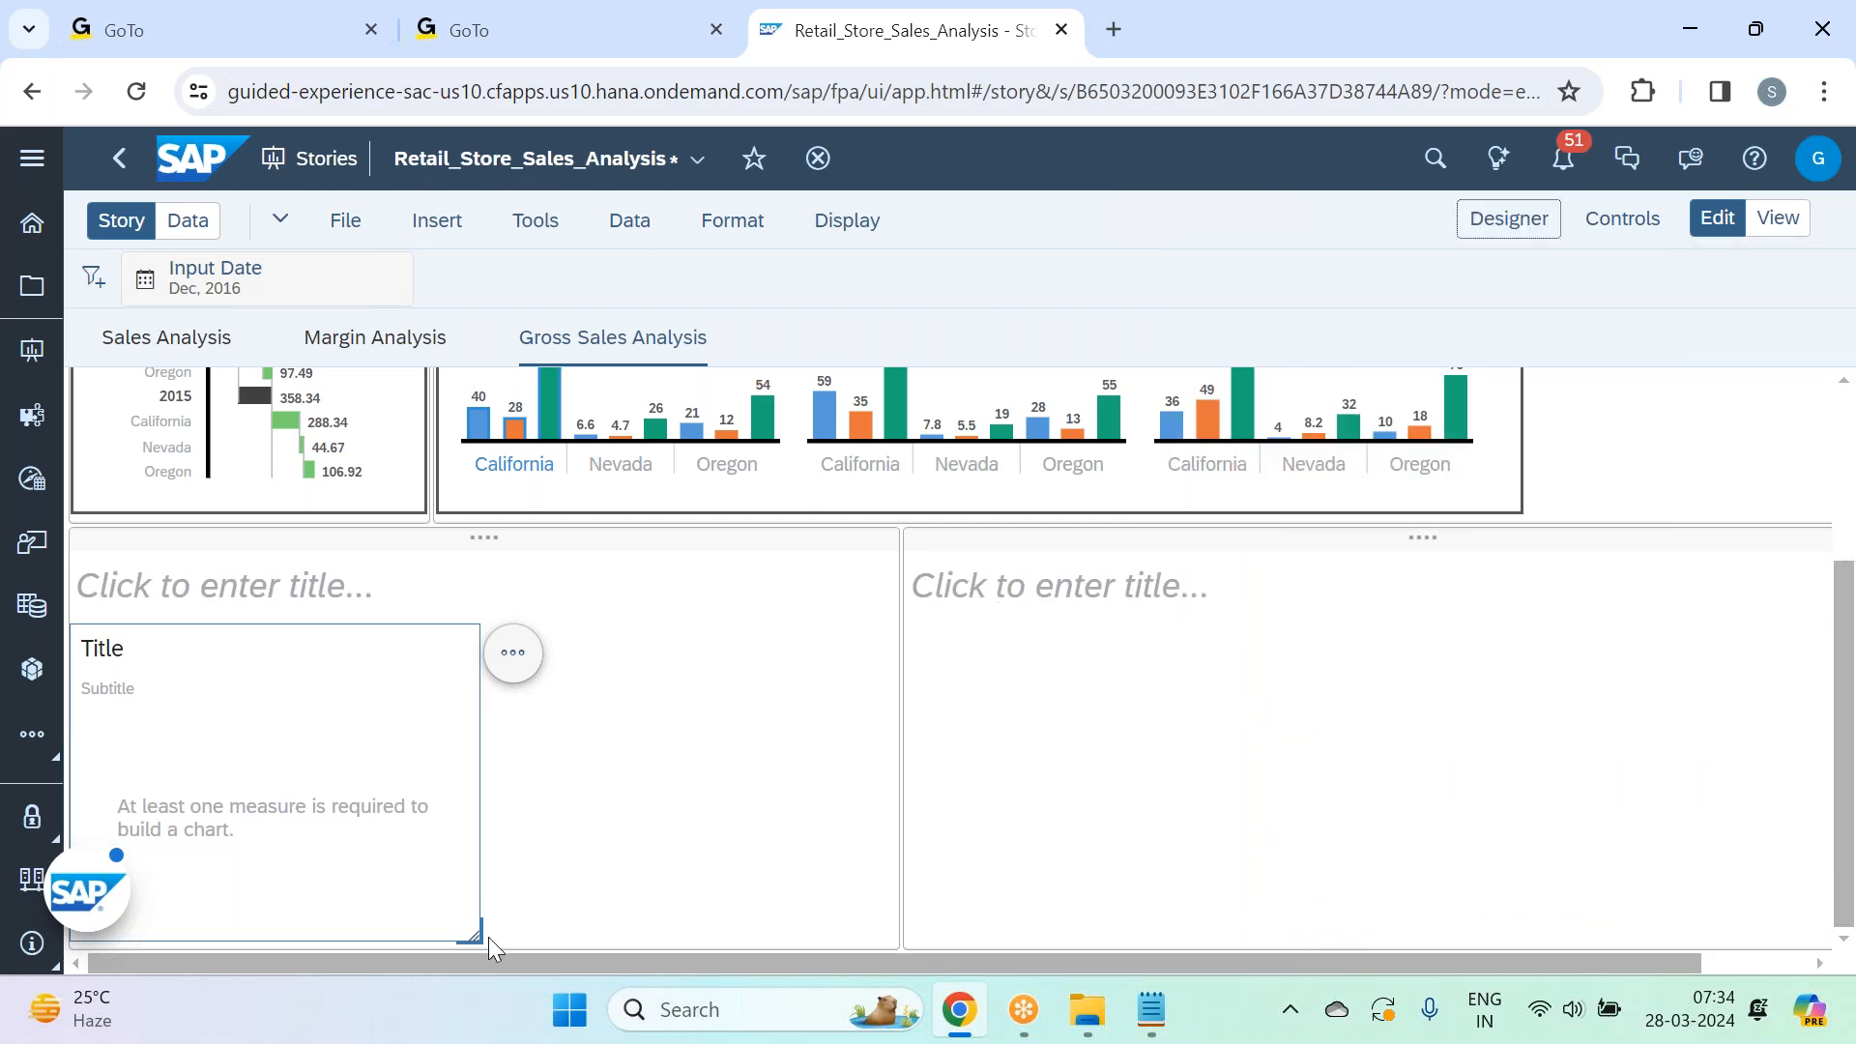
drag(473, 932, 884, 974)
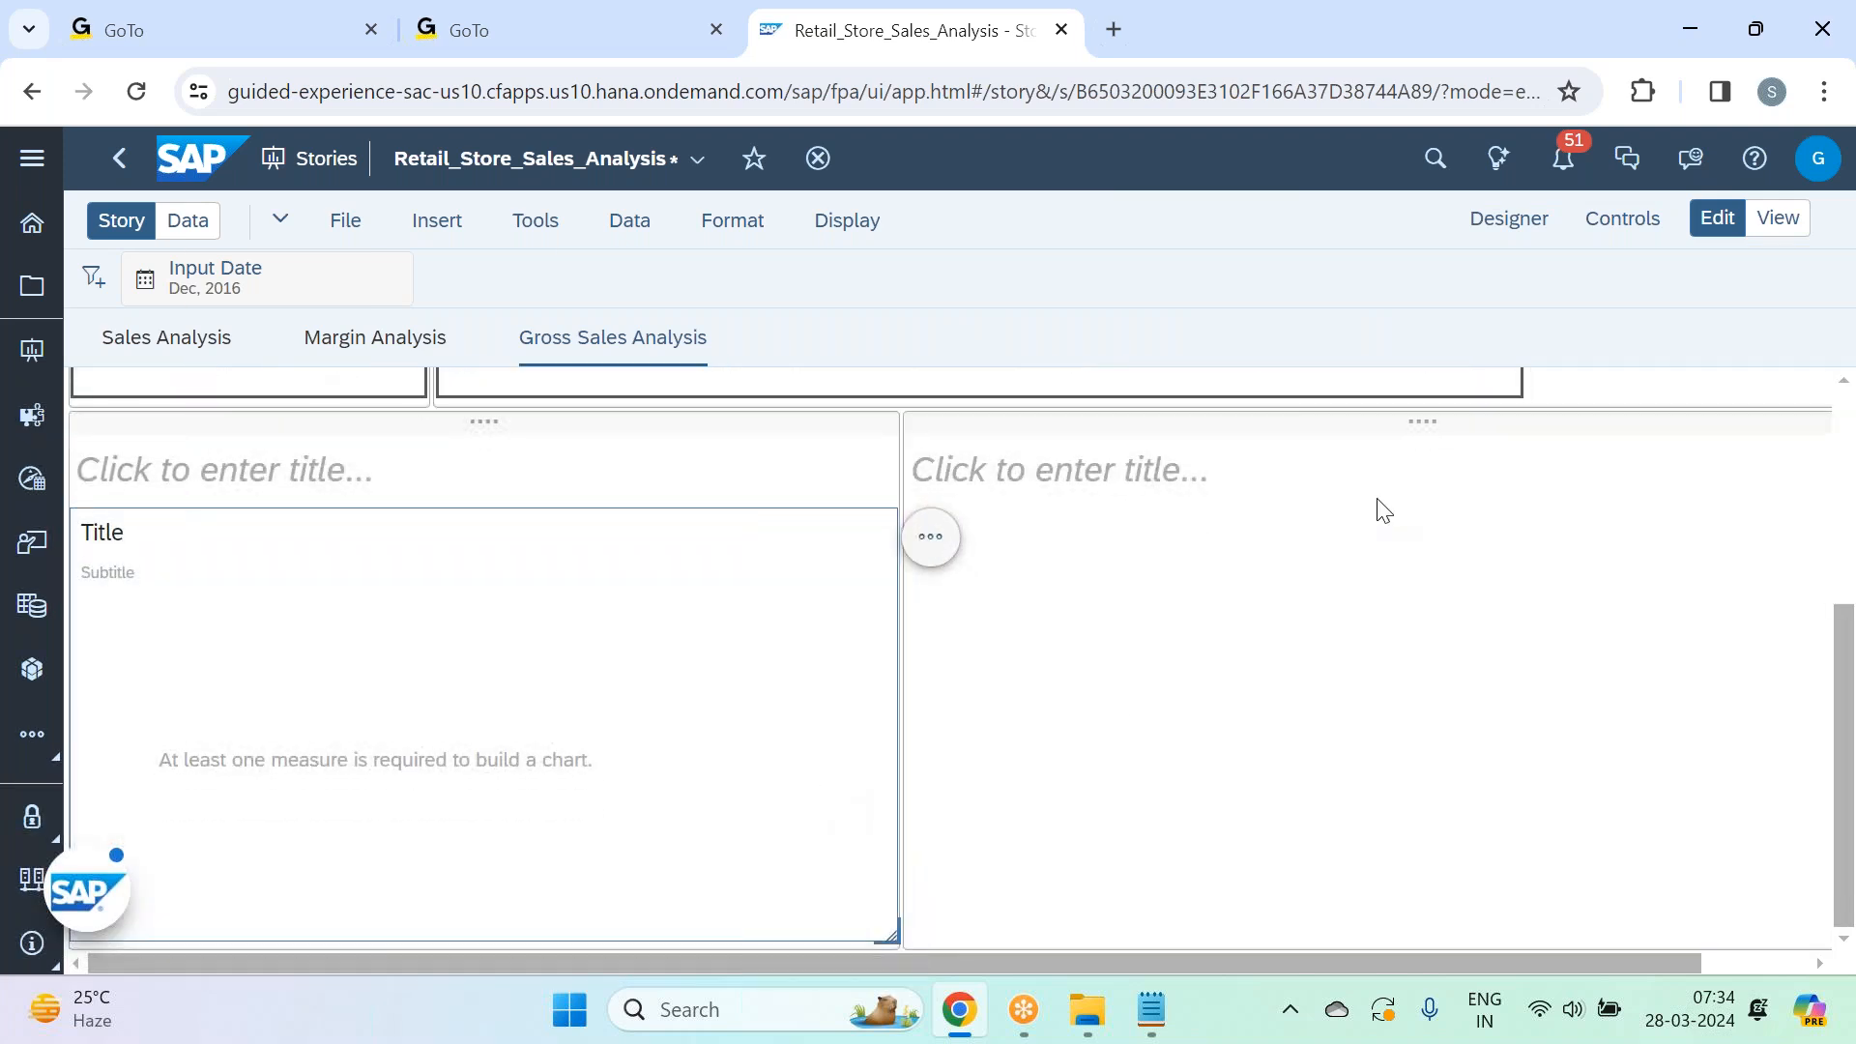
Change the new chart's type to Tree Map from the Distribution charts.
click(1497, 232)
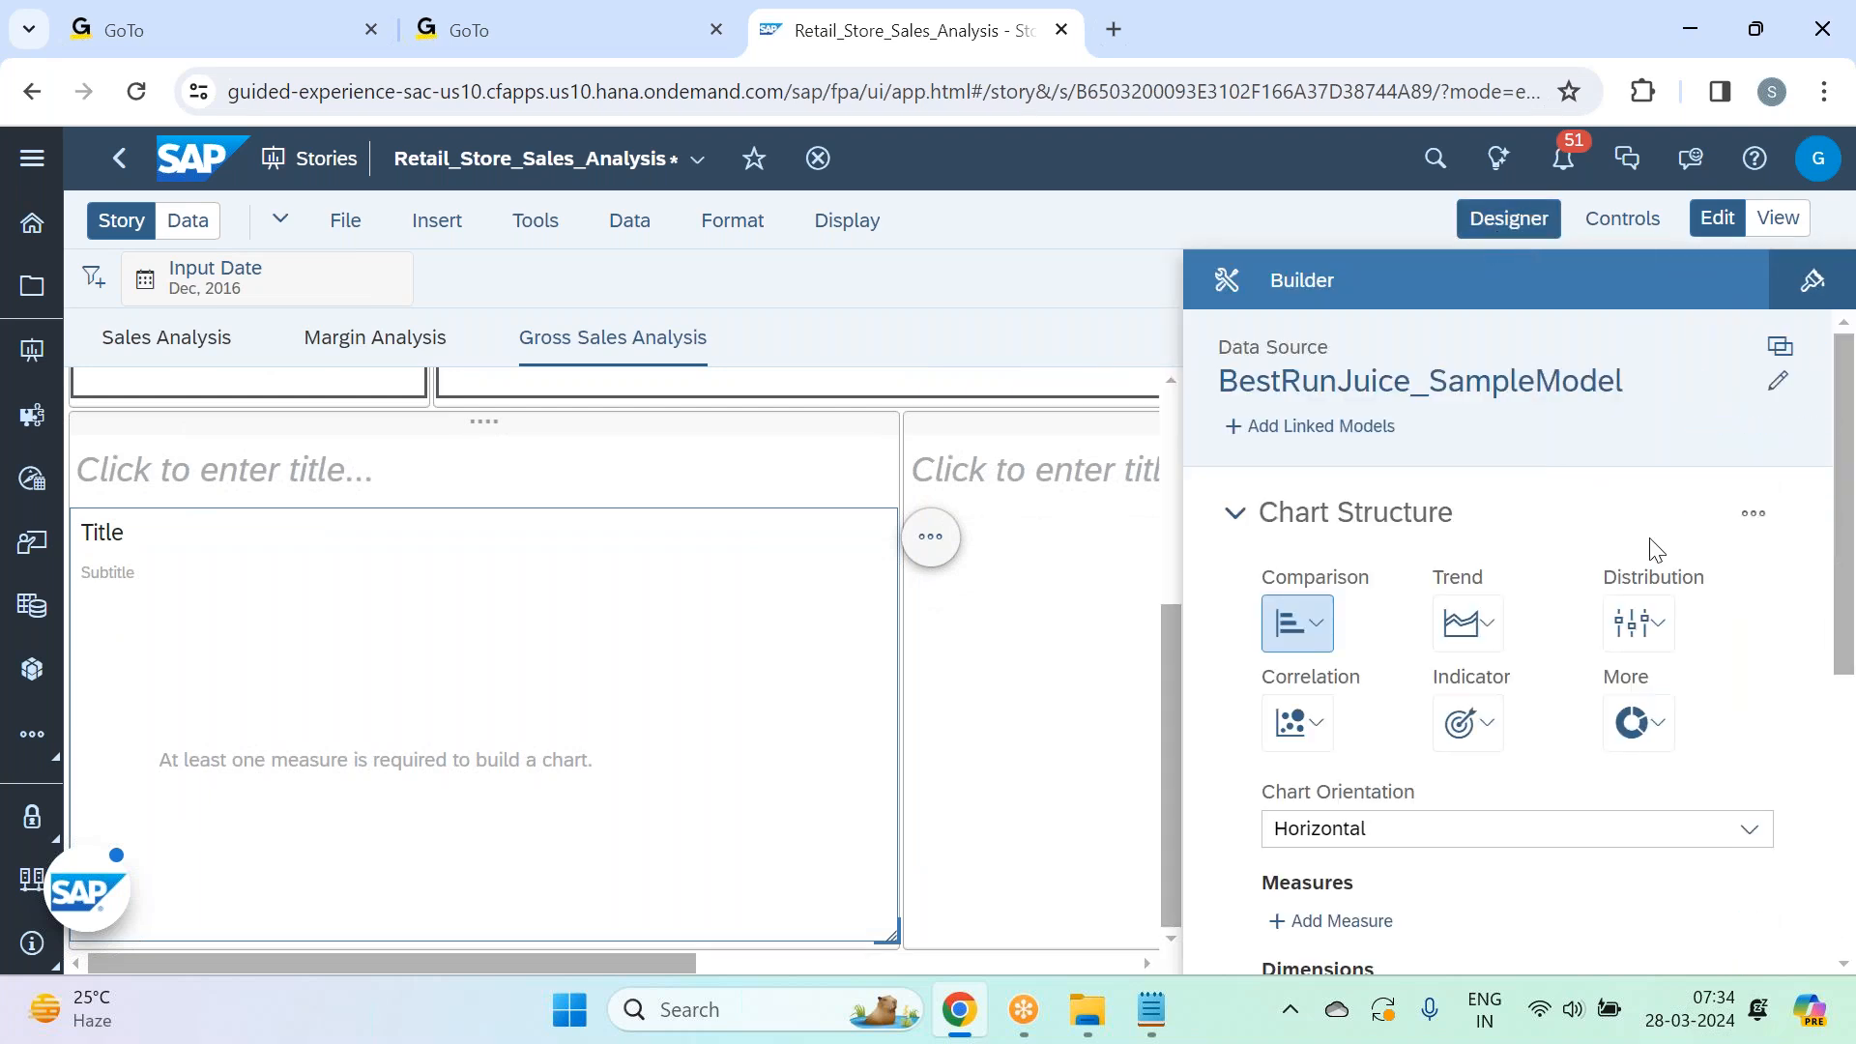
click(1670, 633)
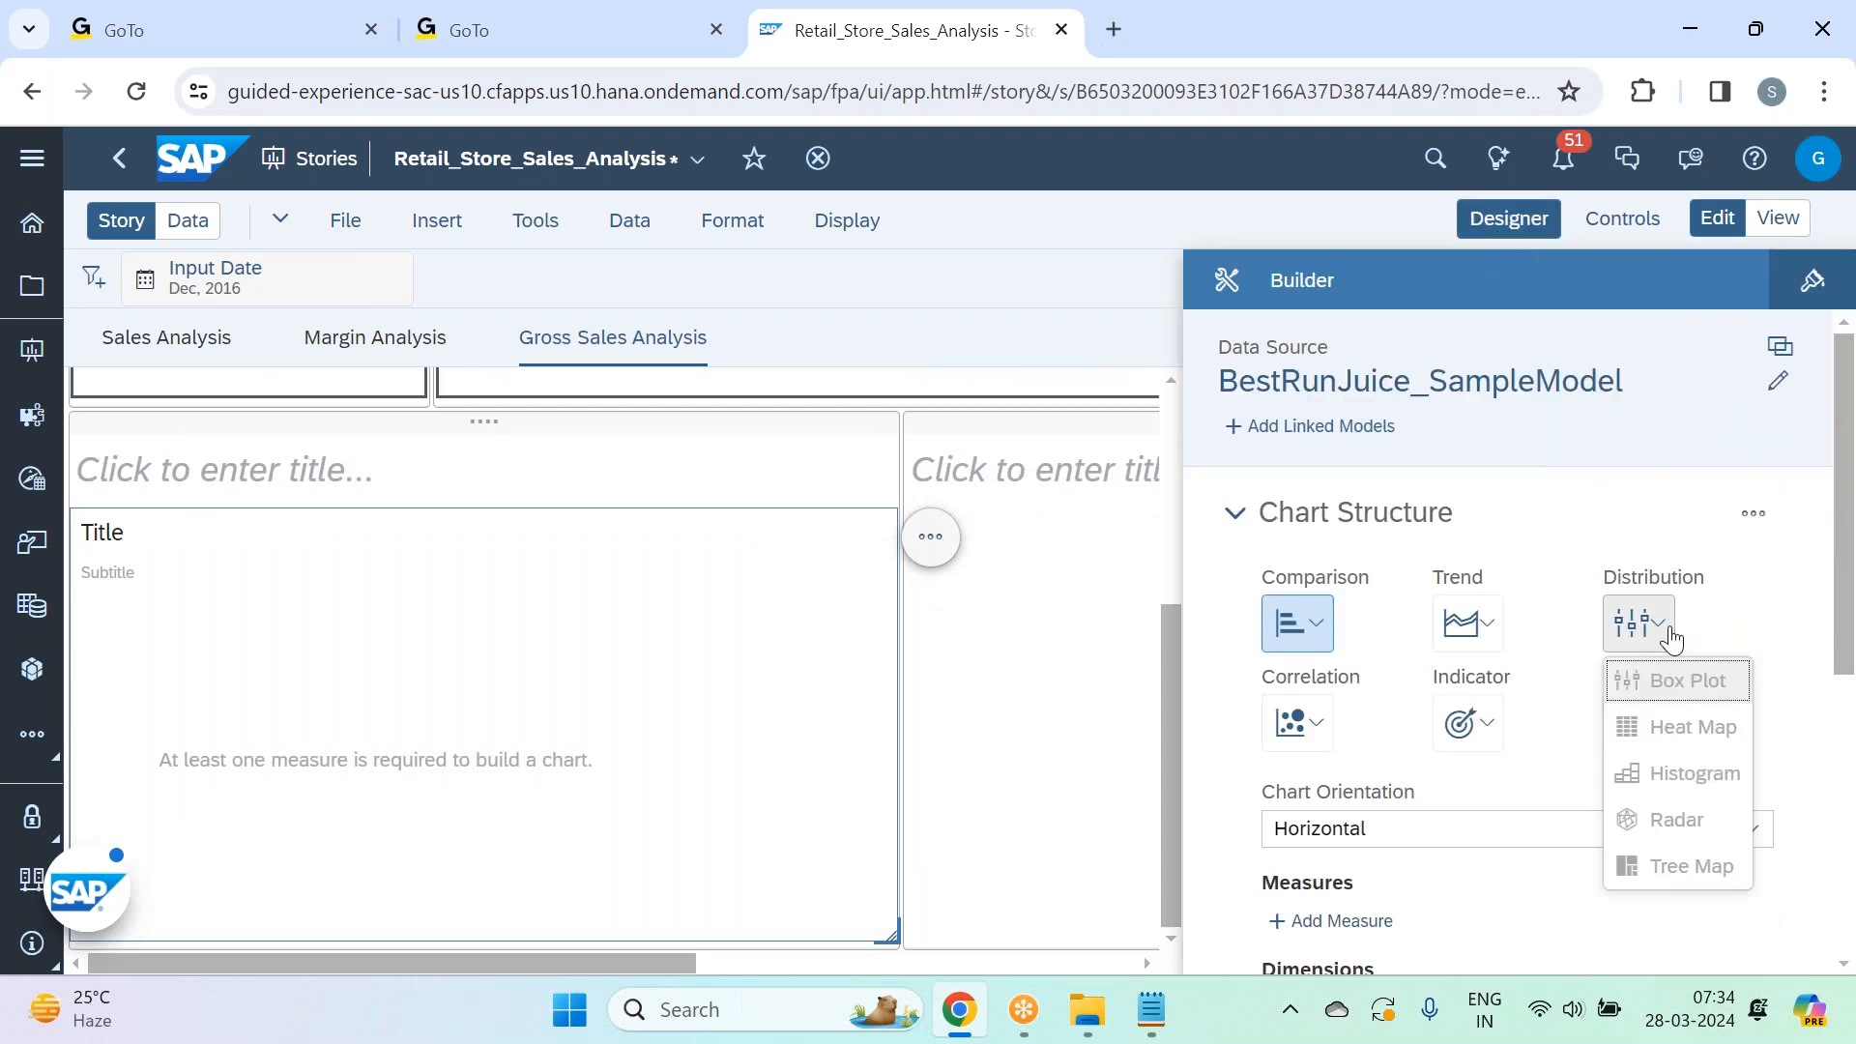
click(1708, 869)
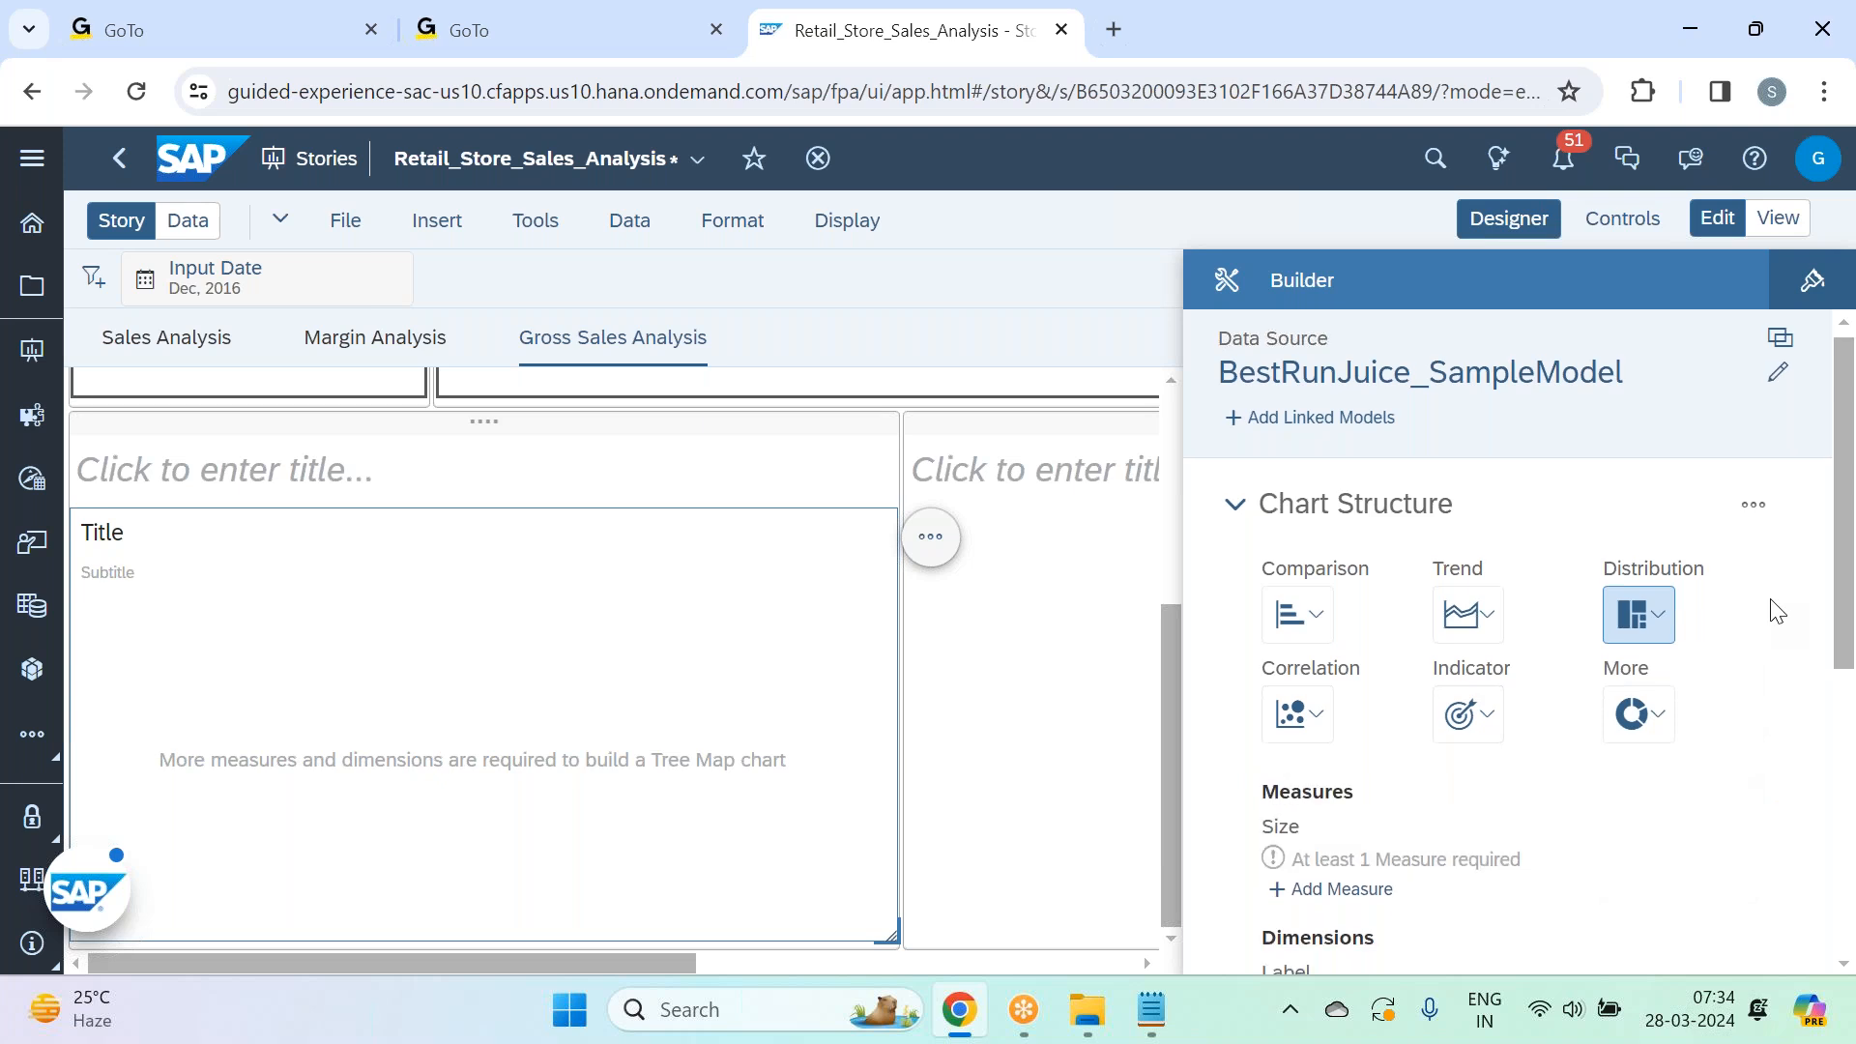
Set Gross Sales as the tree map's size measure.
scroll(1440, 532, down, 3)
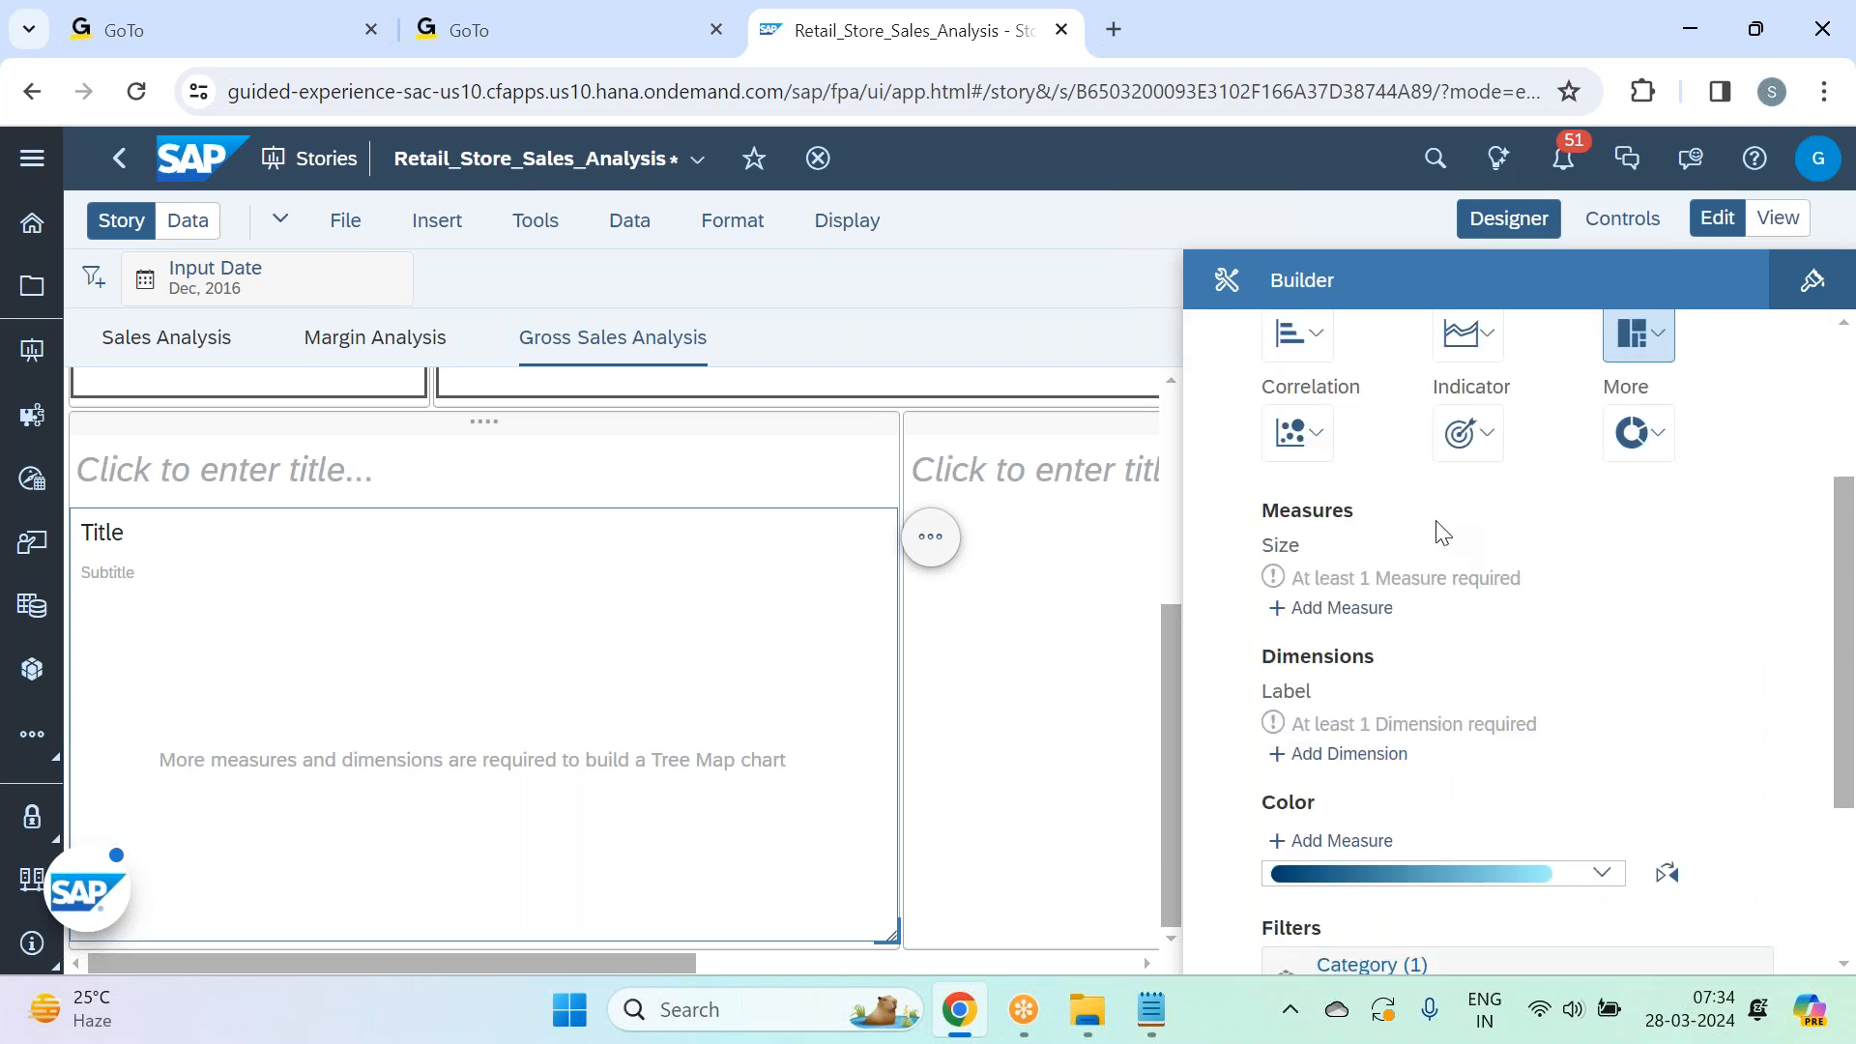
click(1317, 618)
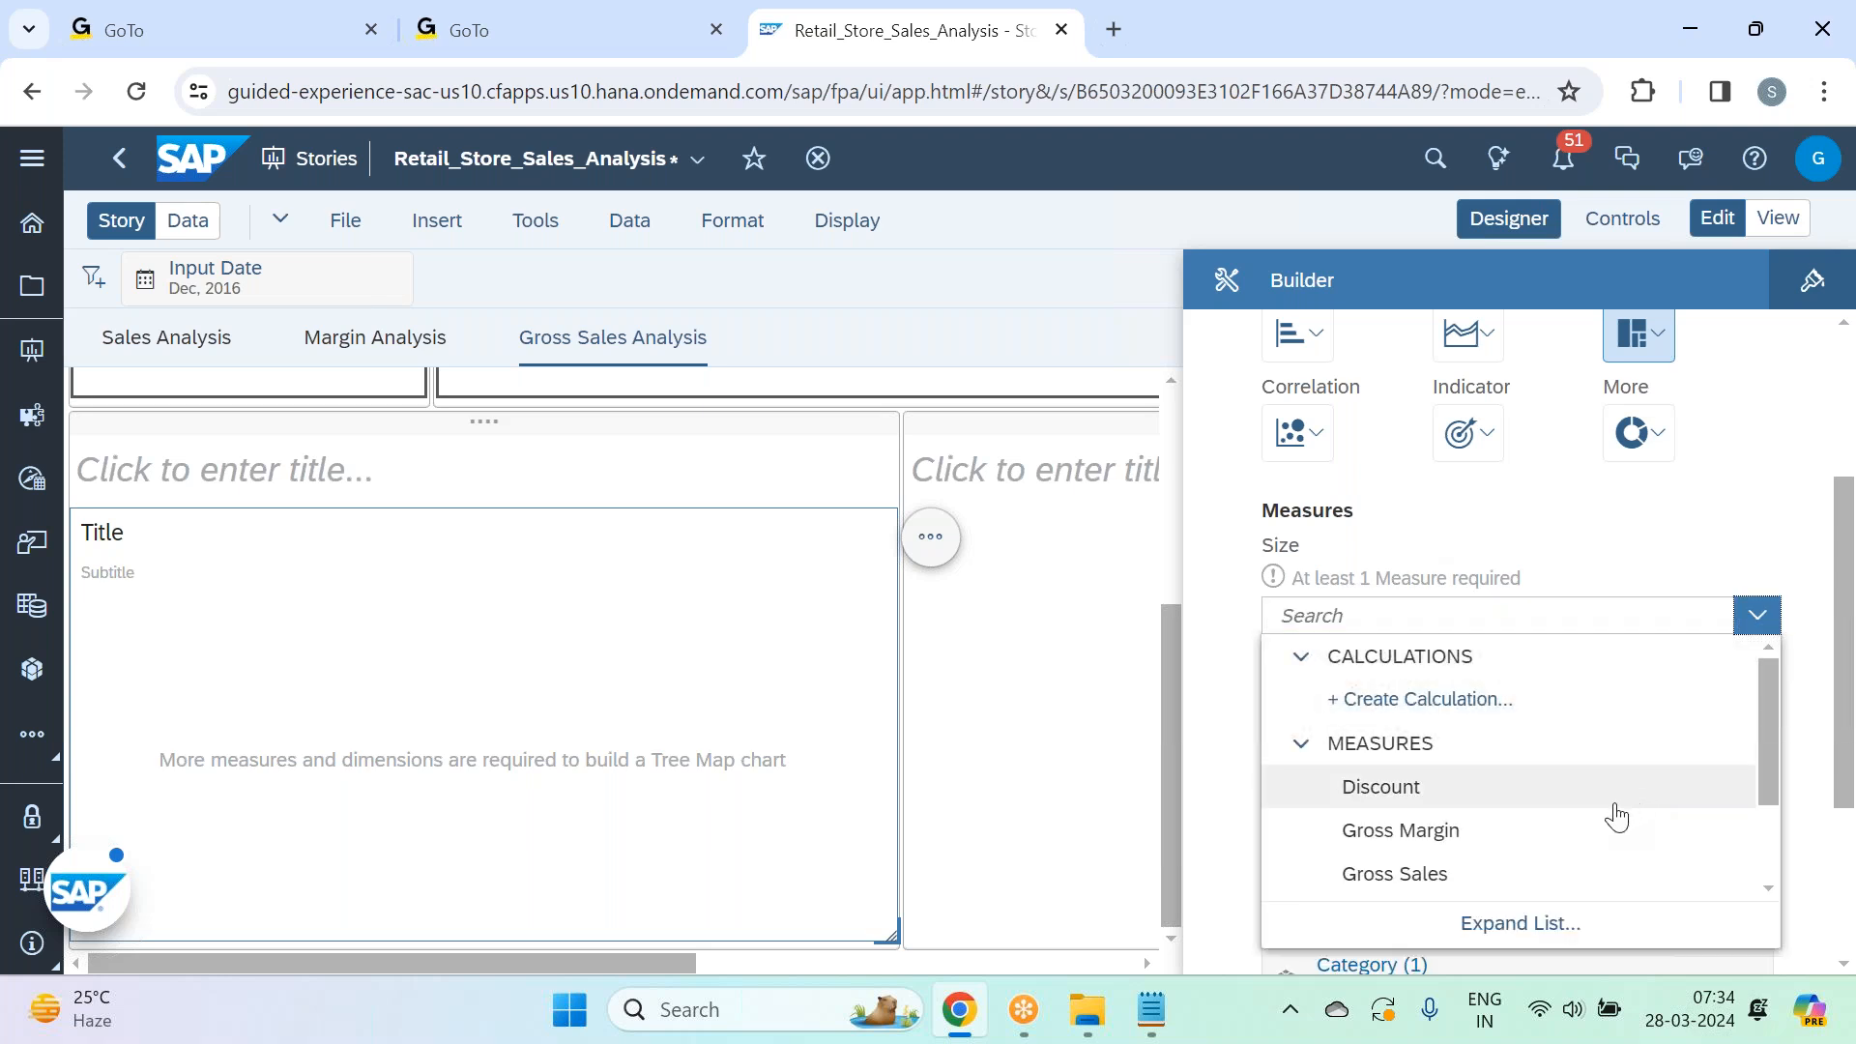
click(1462, 843)
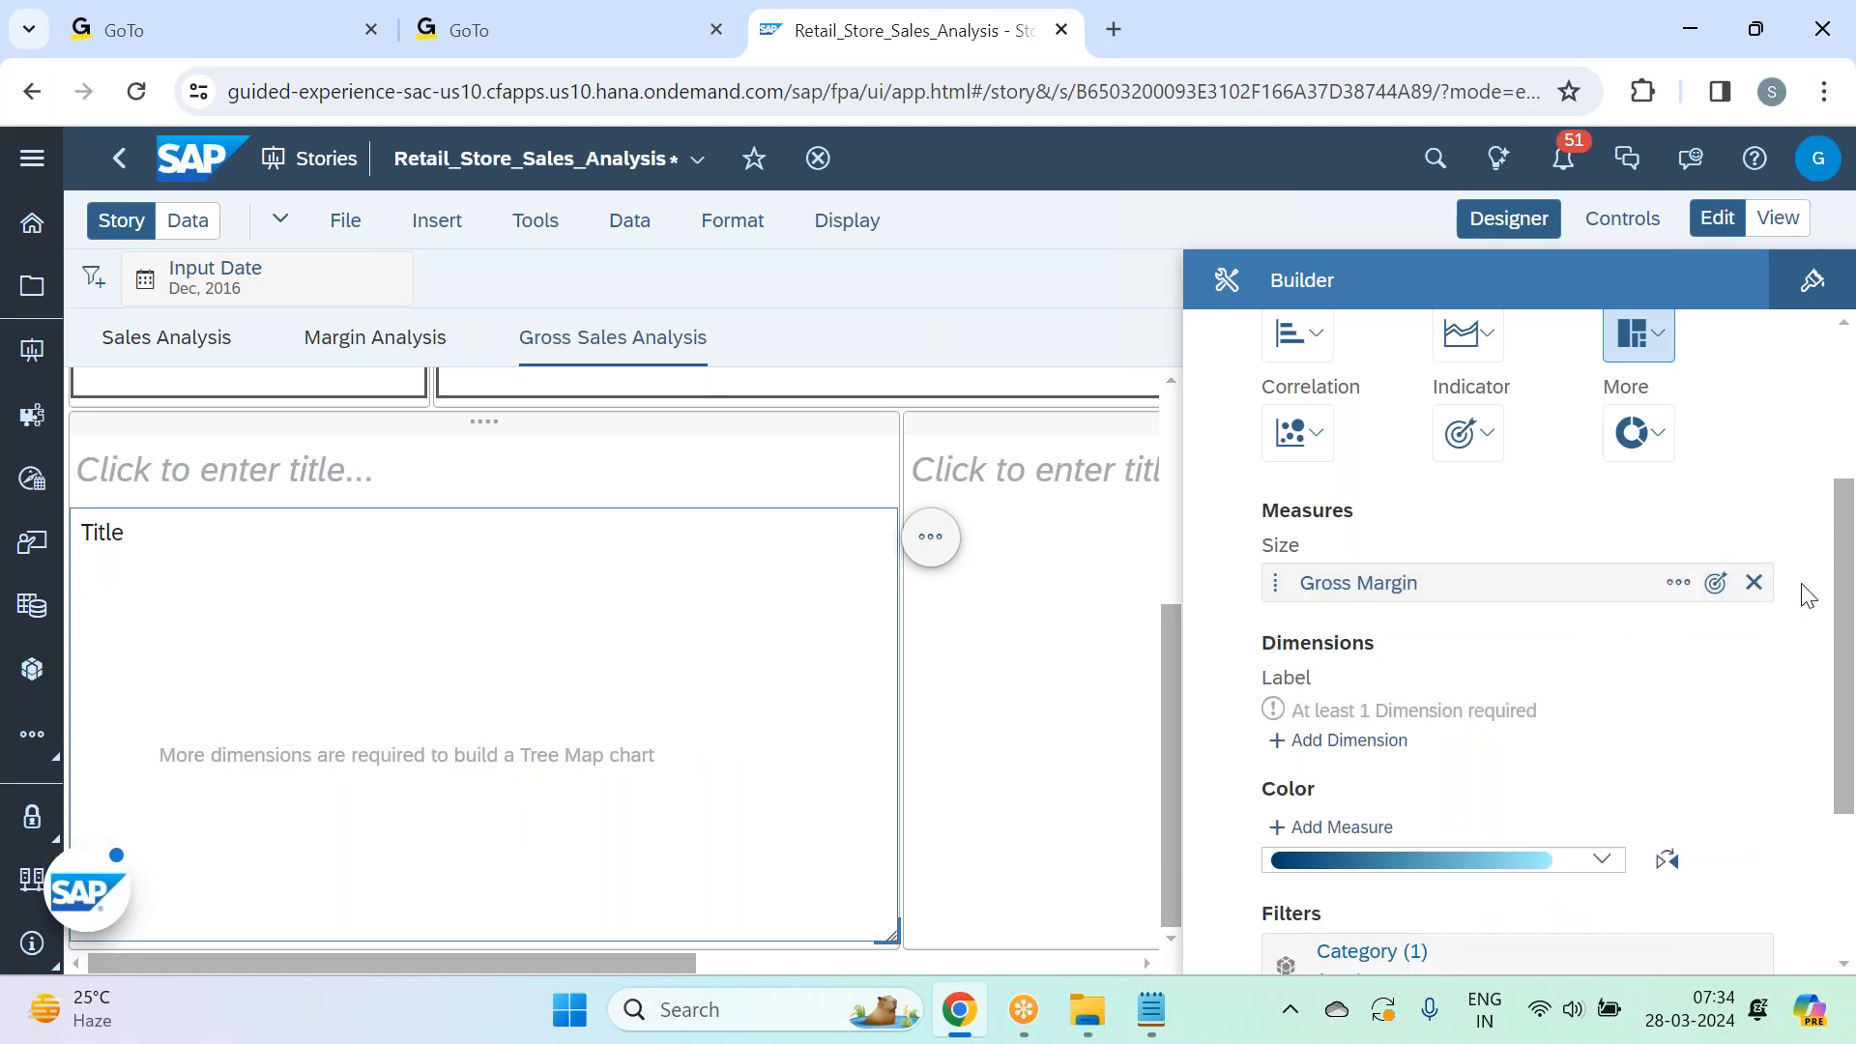
click(1328, 609)
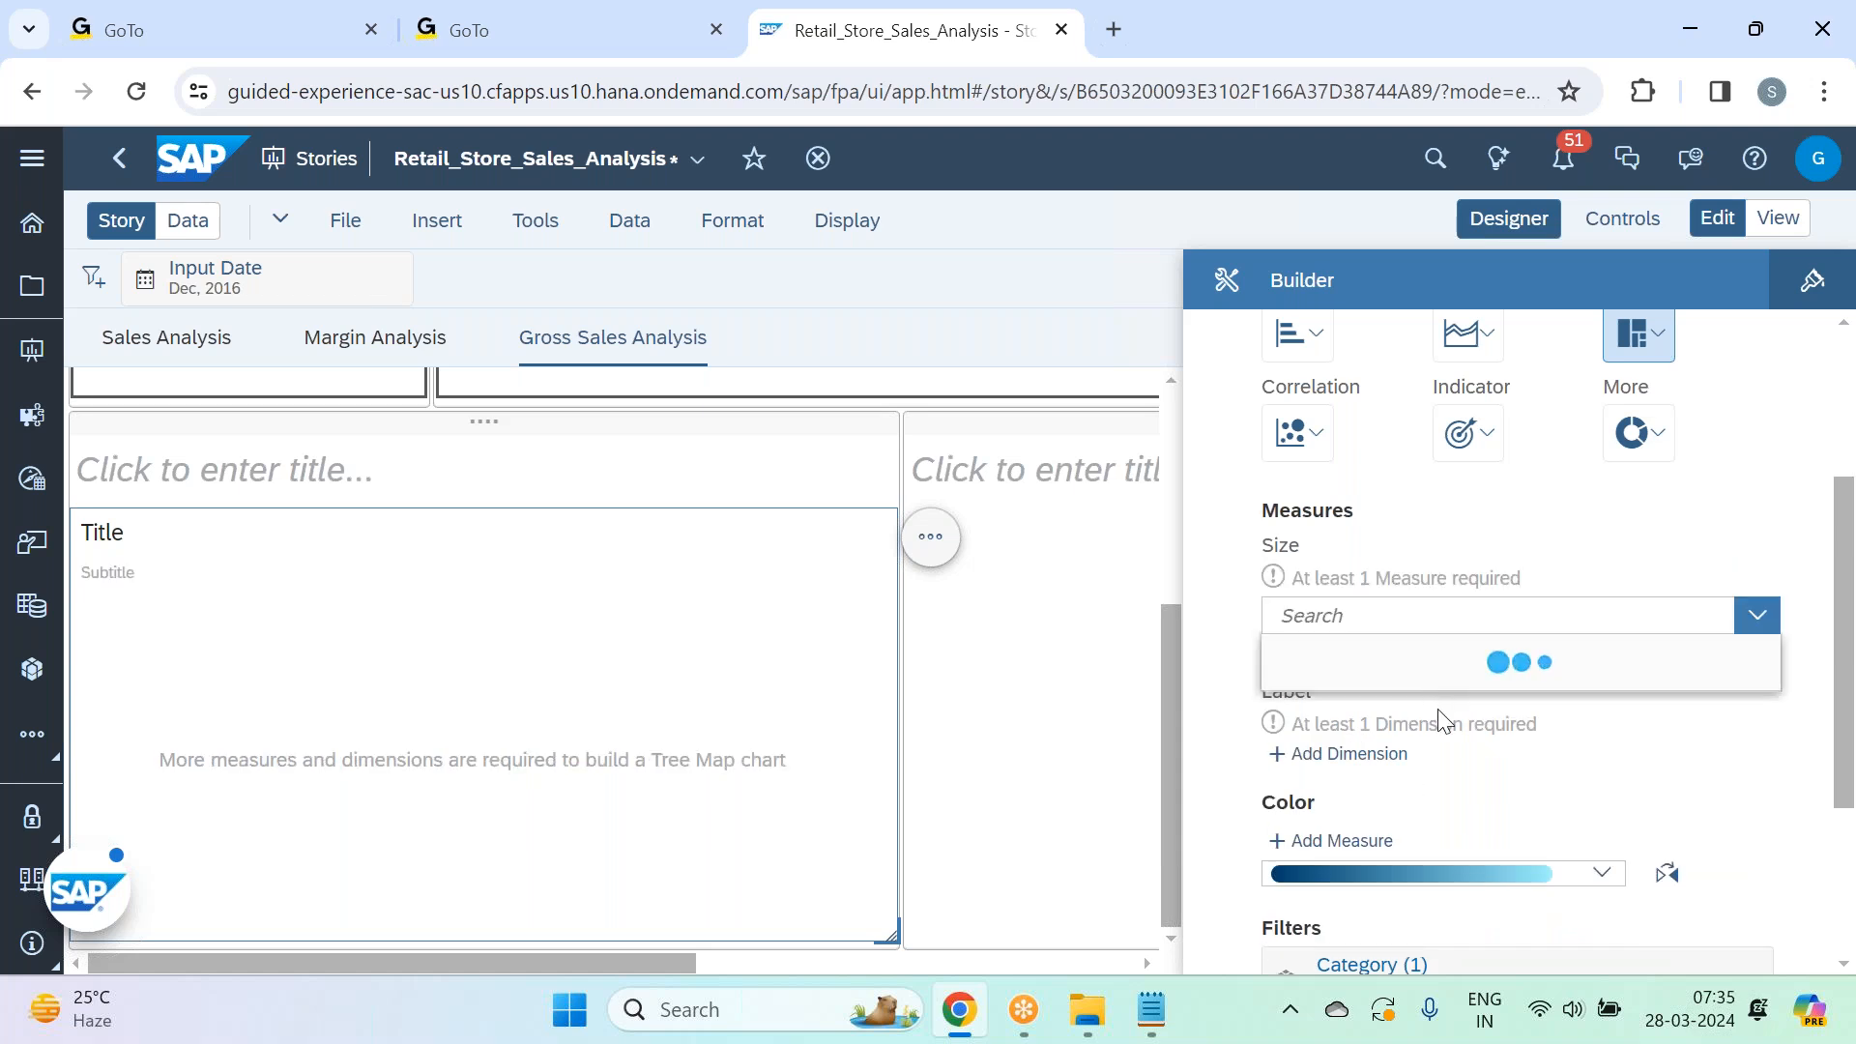
click(1461, 891)
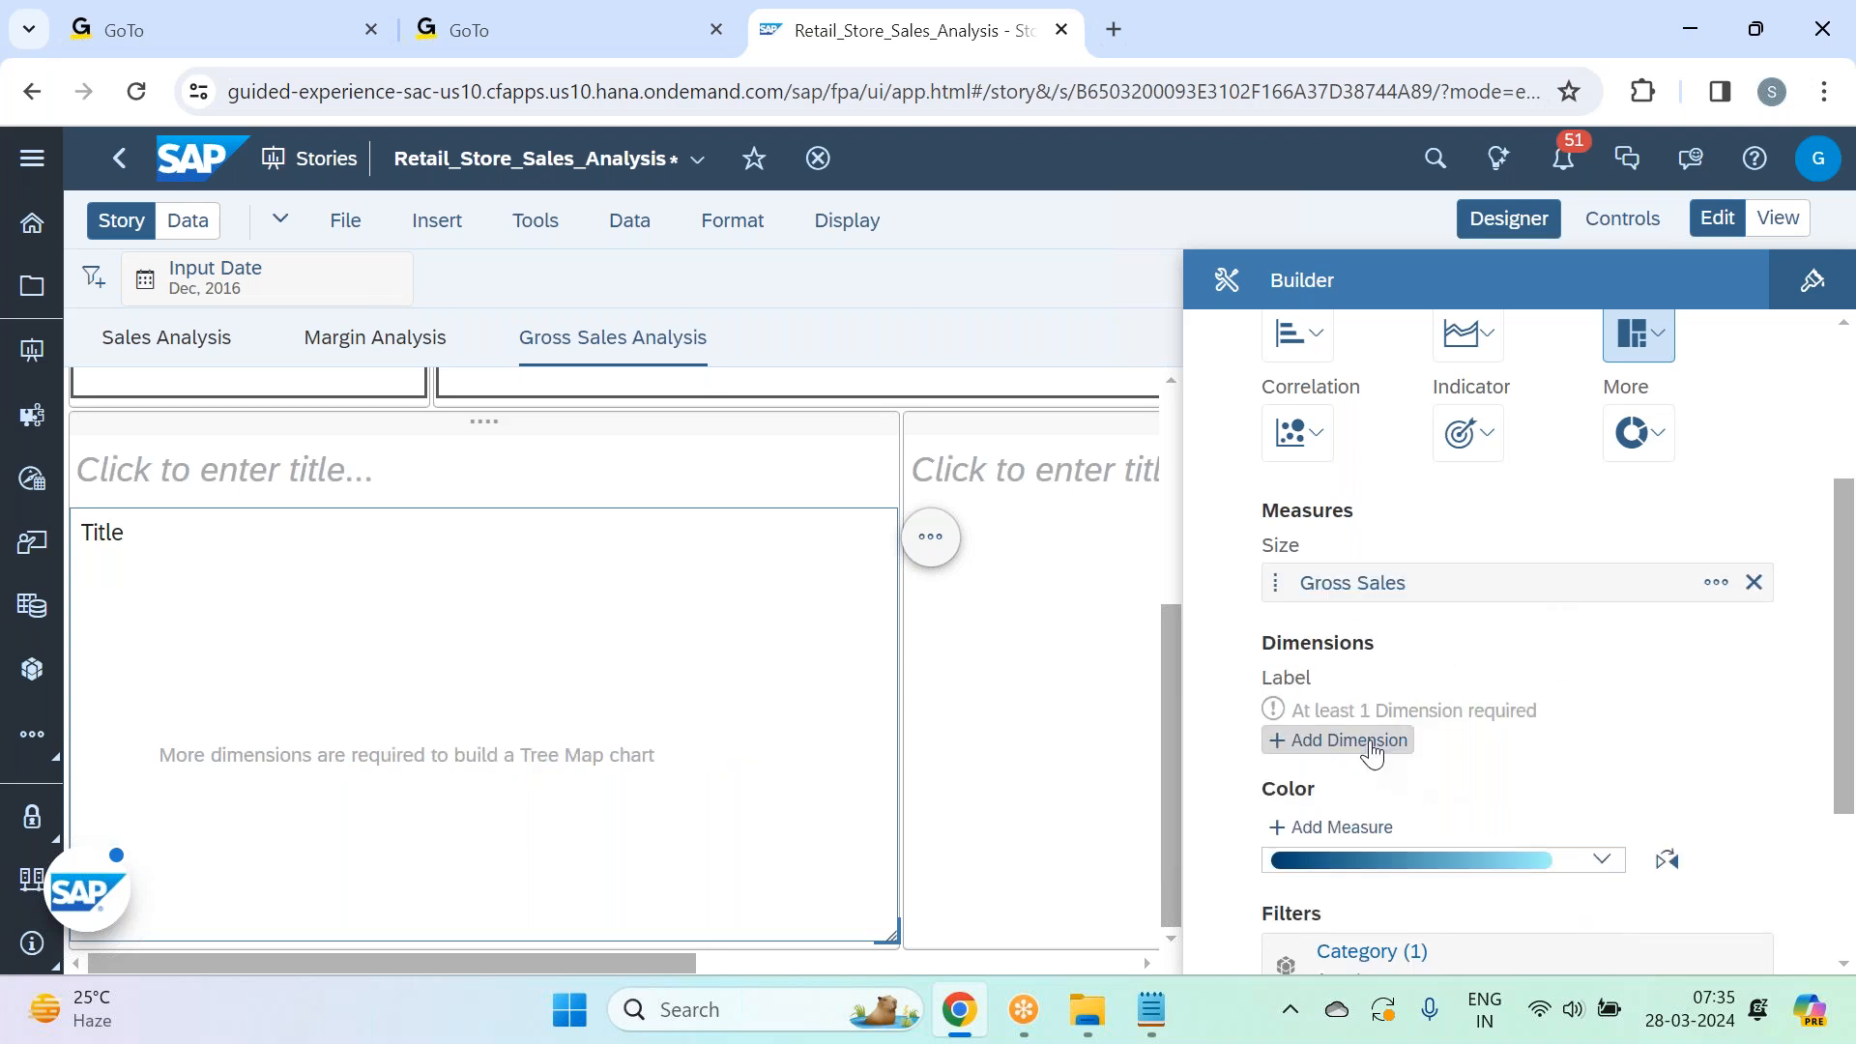
Add the Product dimension as the tree map's label.
click(1371, 749)
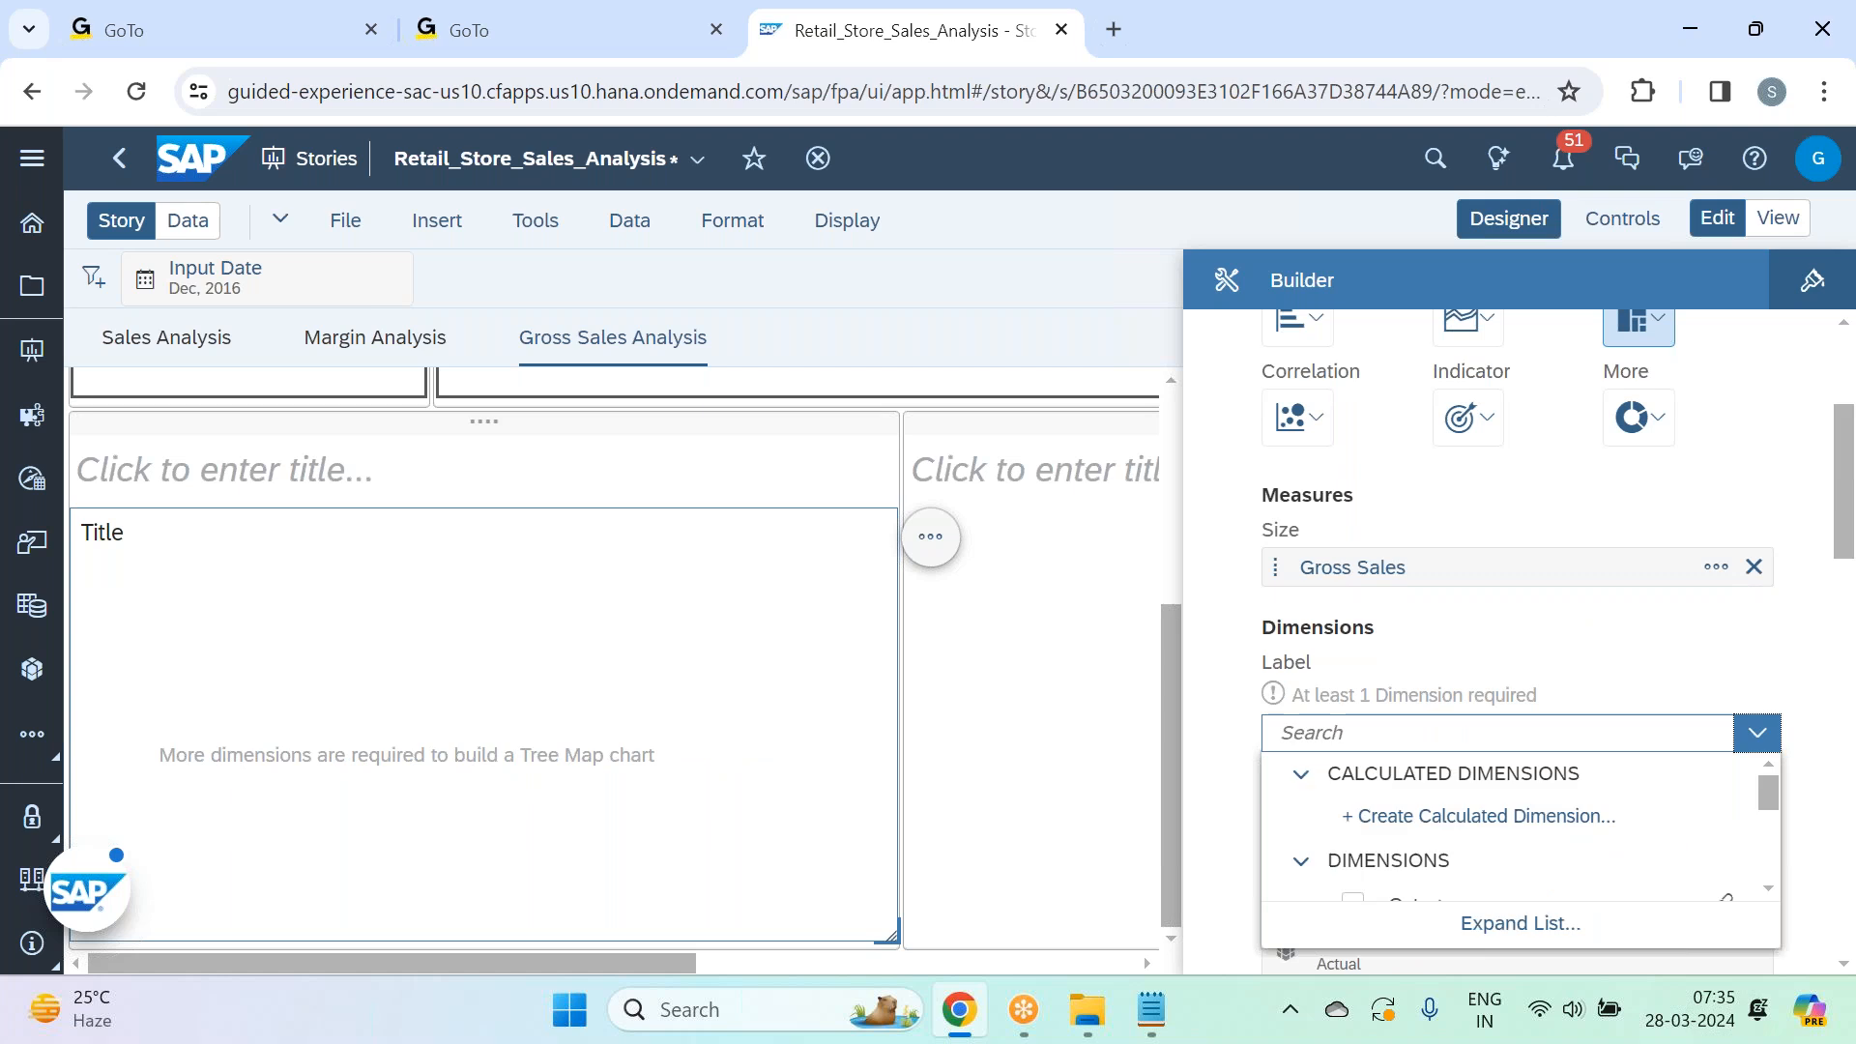
text(prod)
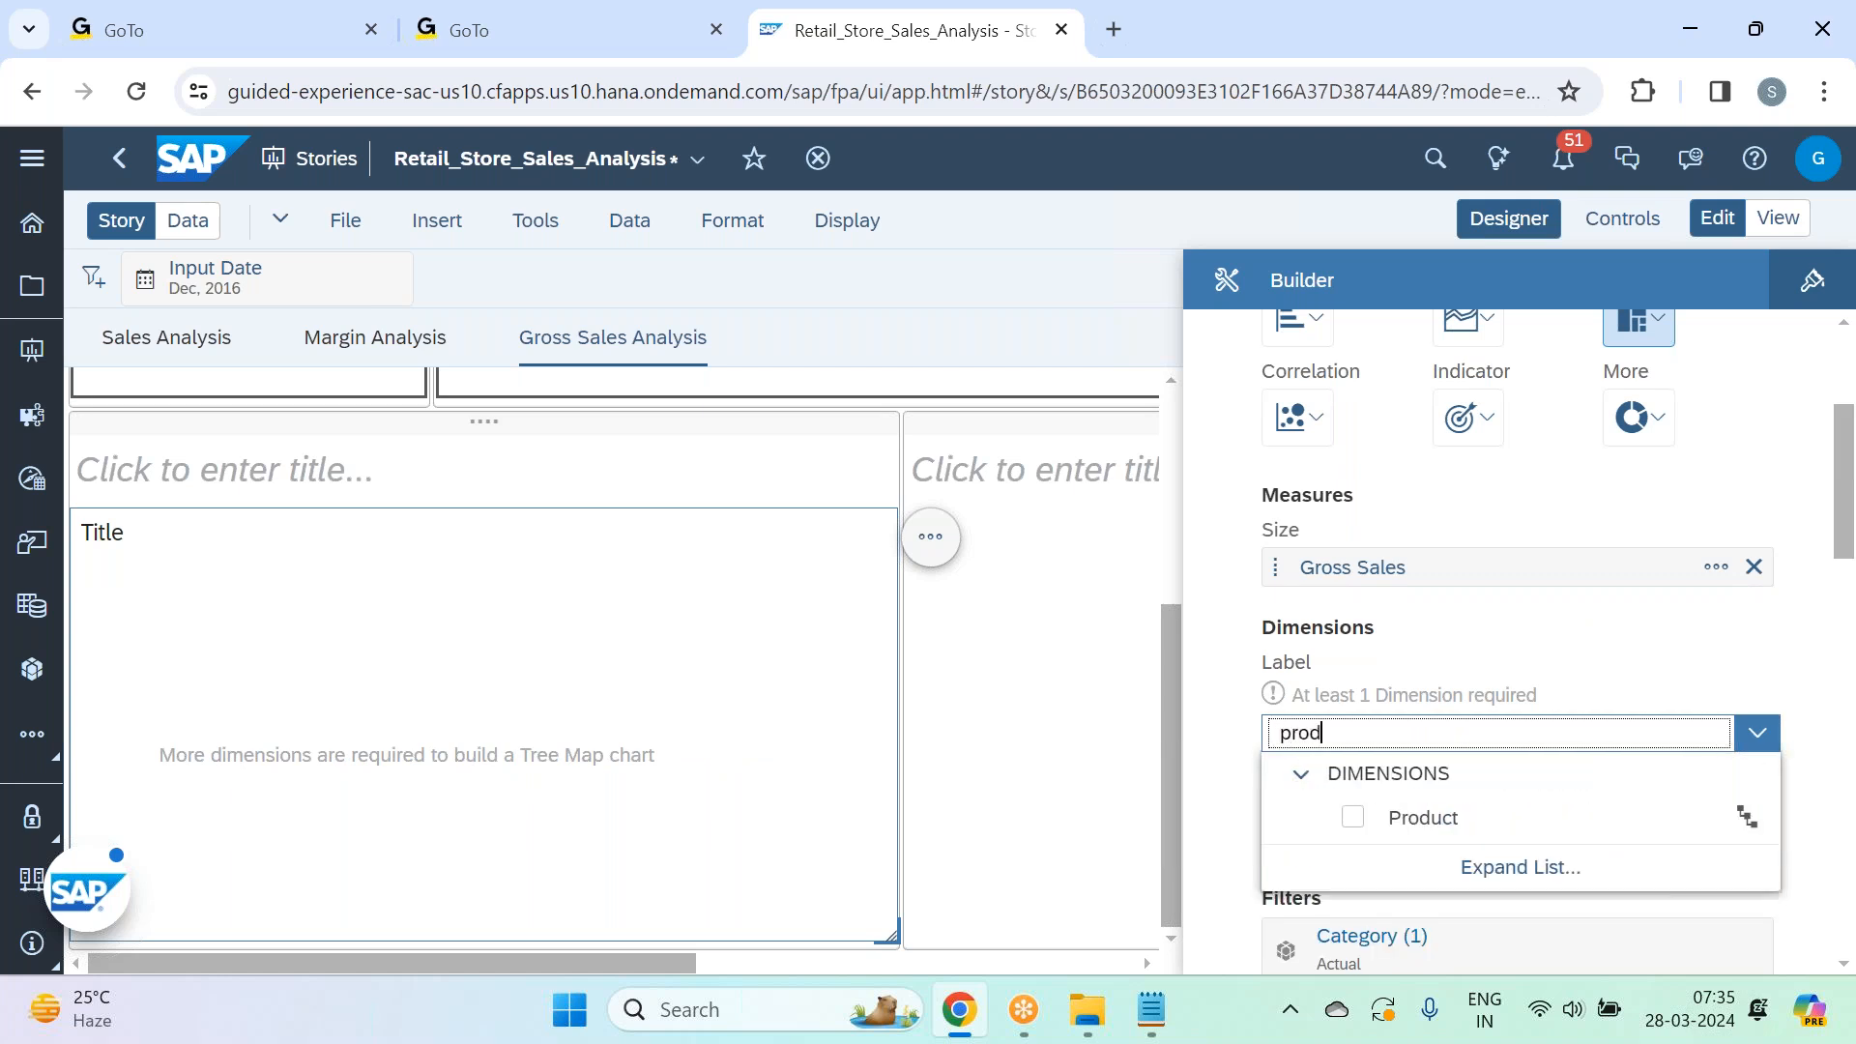
click(1389, 822)
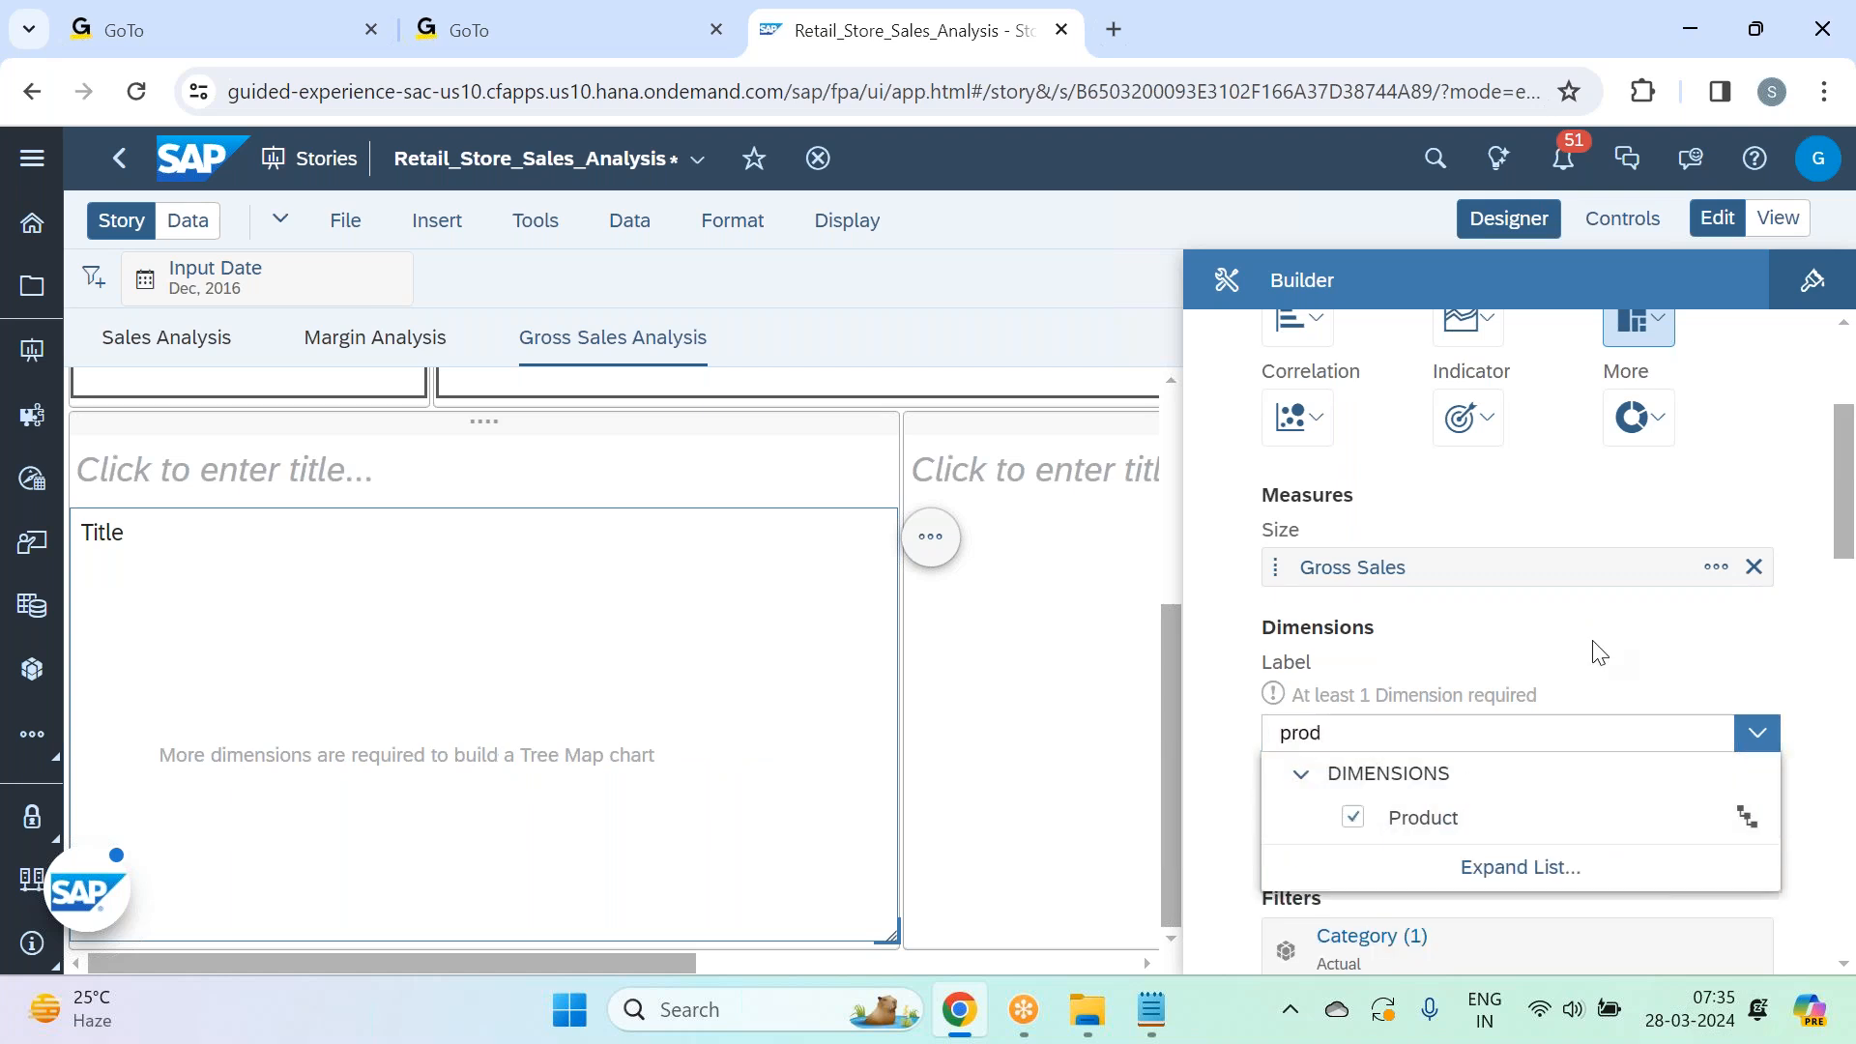
Set the Product dimension's hierarchy to Level 2 so the tree map breaks down by individual product.
click(1595, 651)
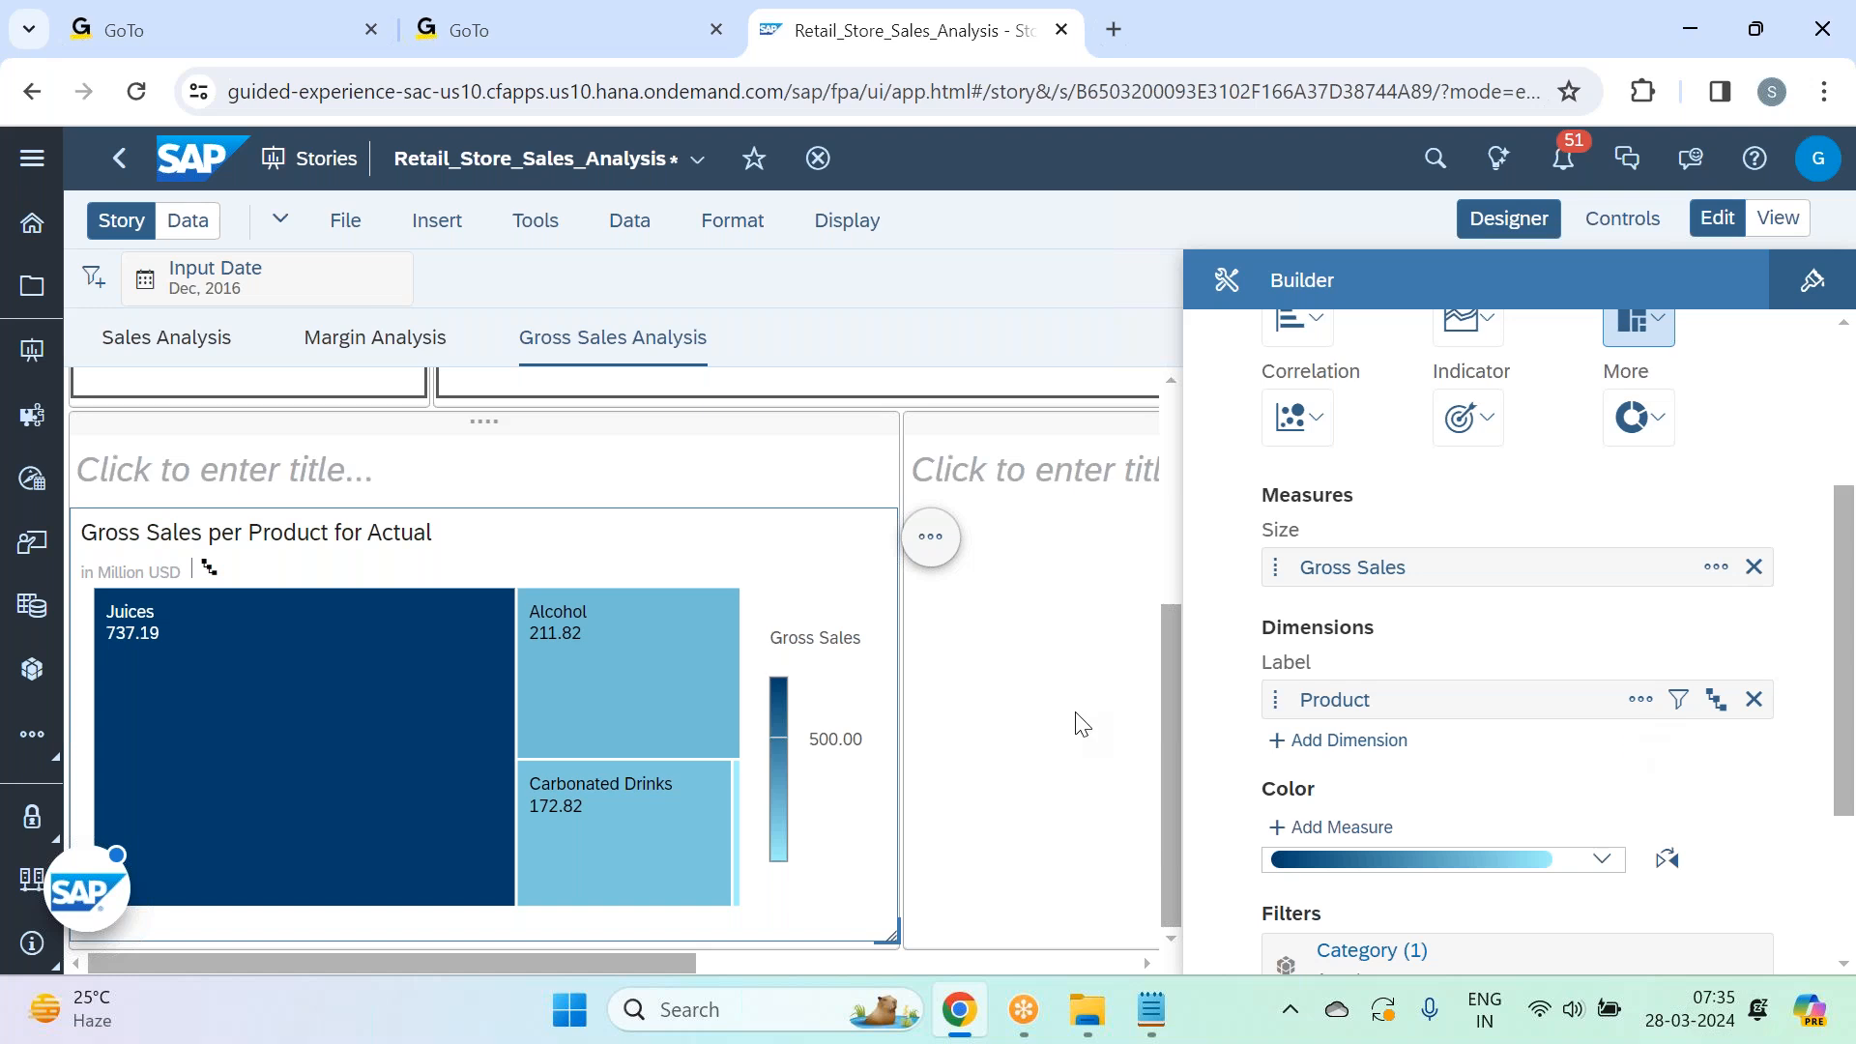
mouse_move(213, 643)
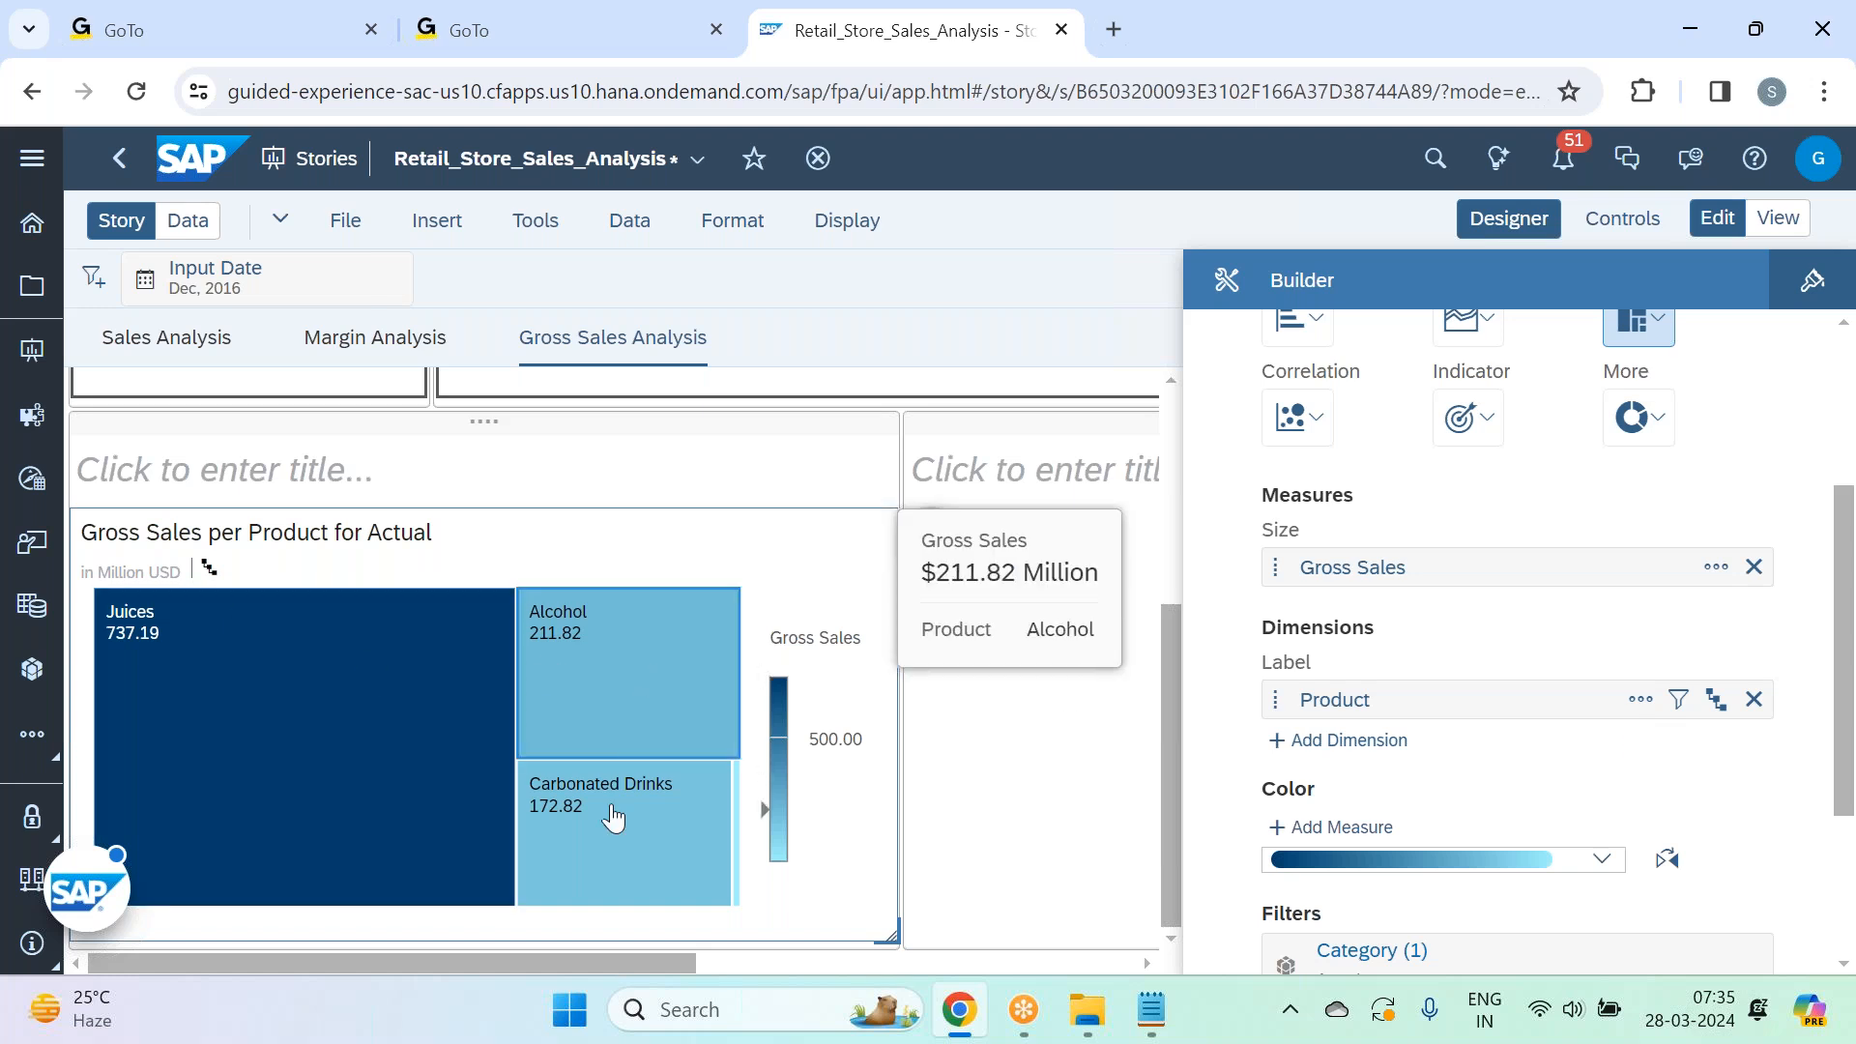
click(1718, 702)
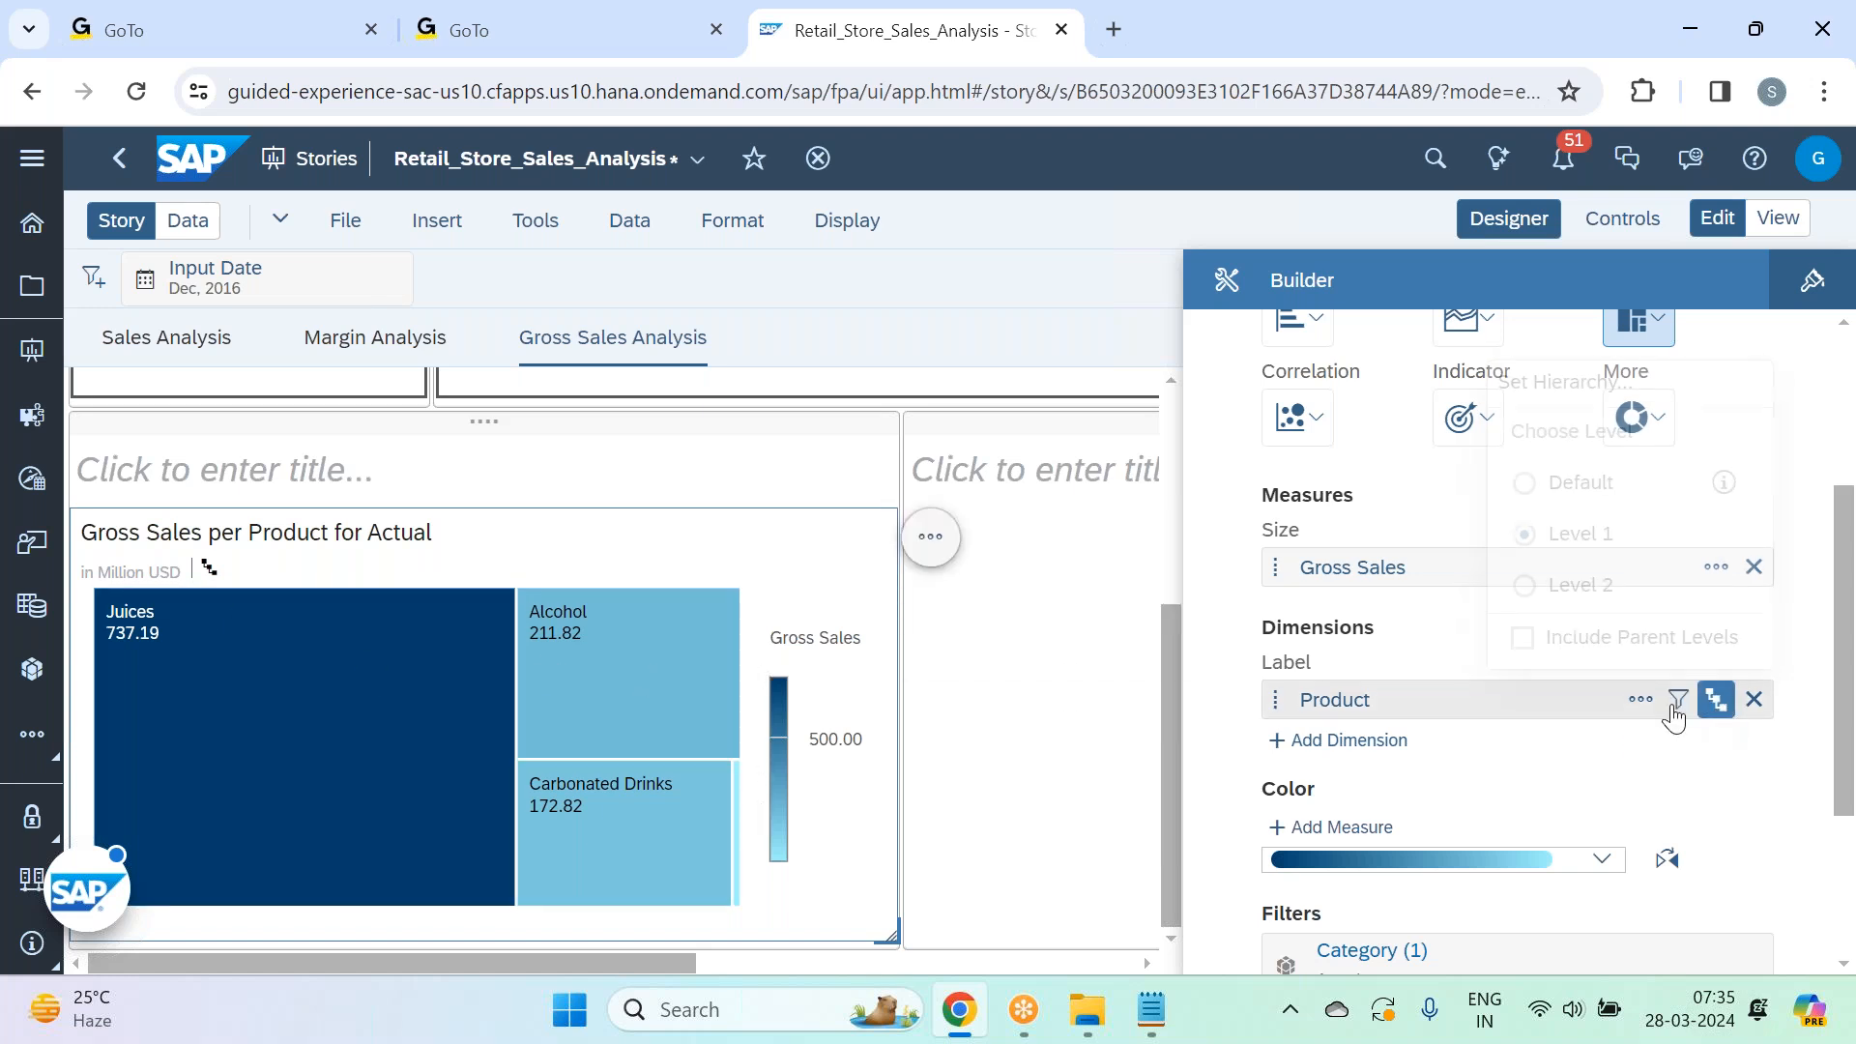
click(1557, 647)
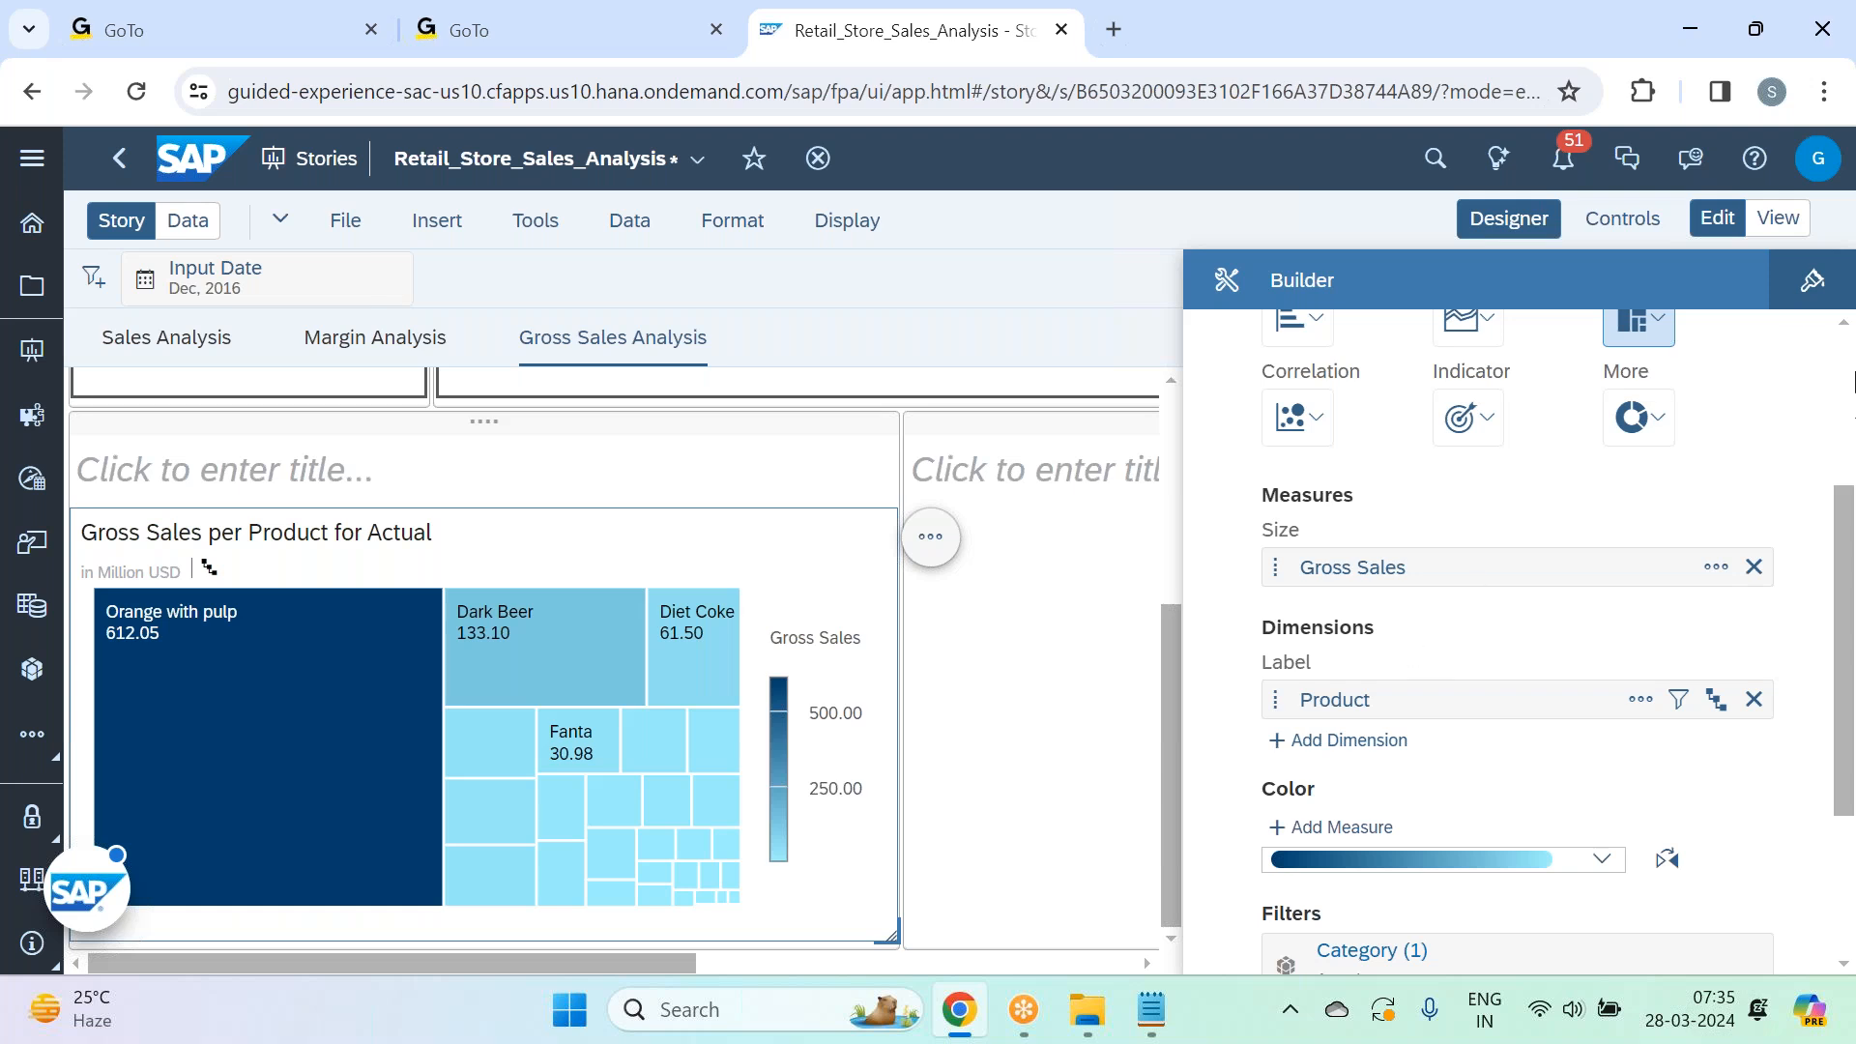
Give the tree map a solid border on all sides with a width of 2.
click(1810, 282)
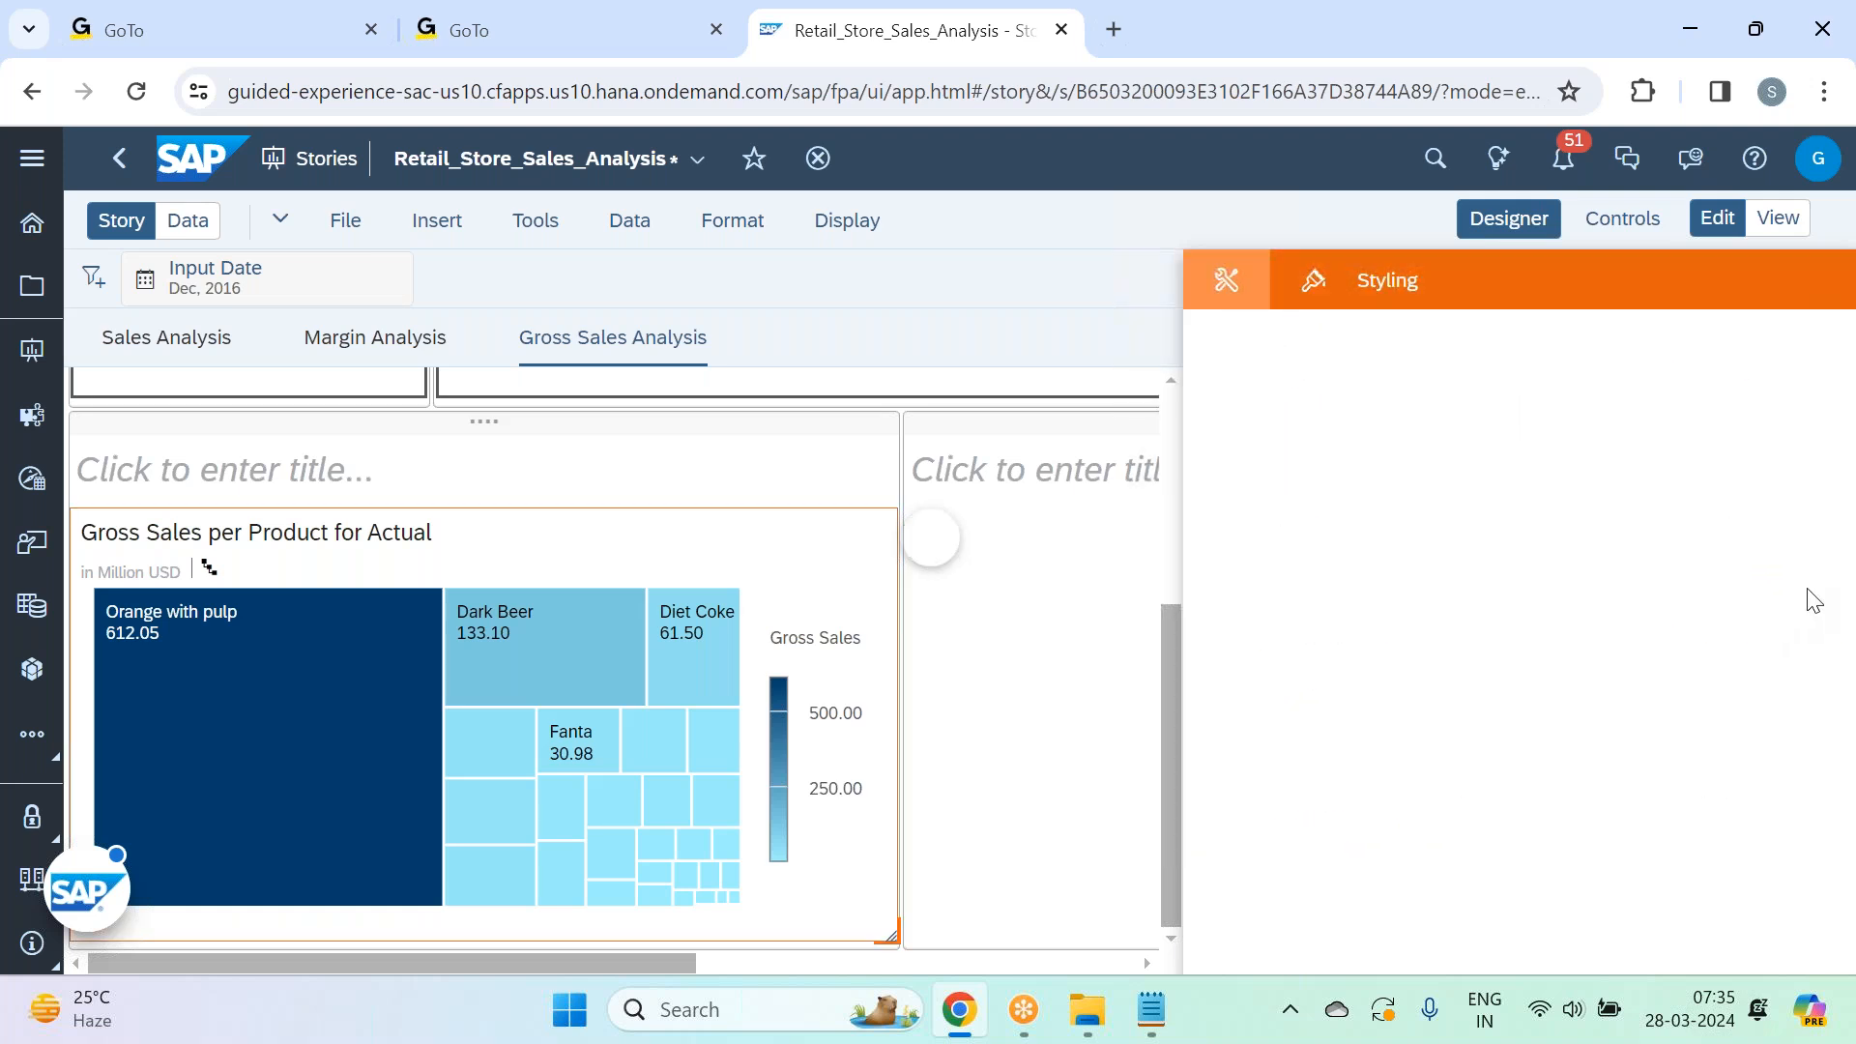
click(1768, 670)
click(1430, 488)
click(1768, 766)
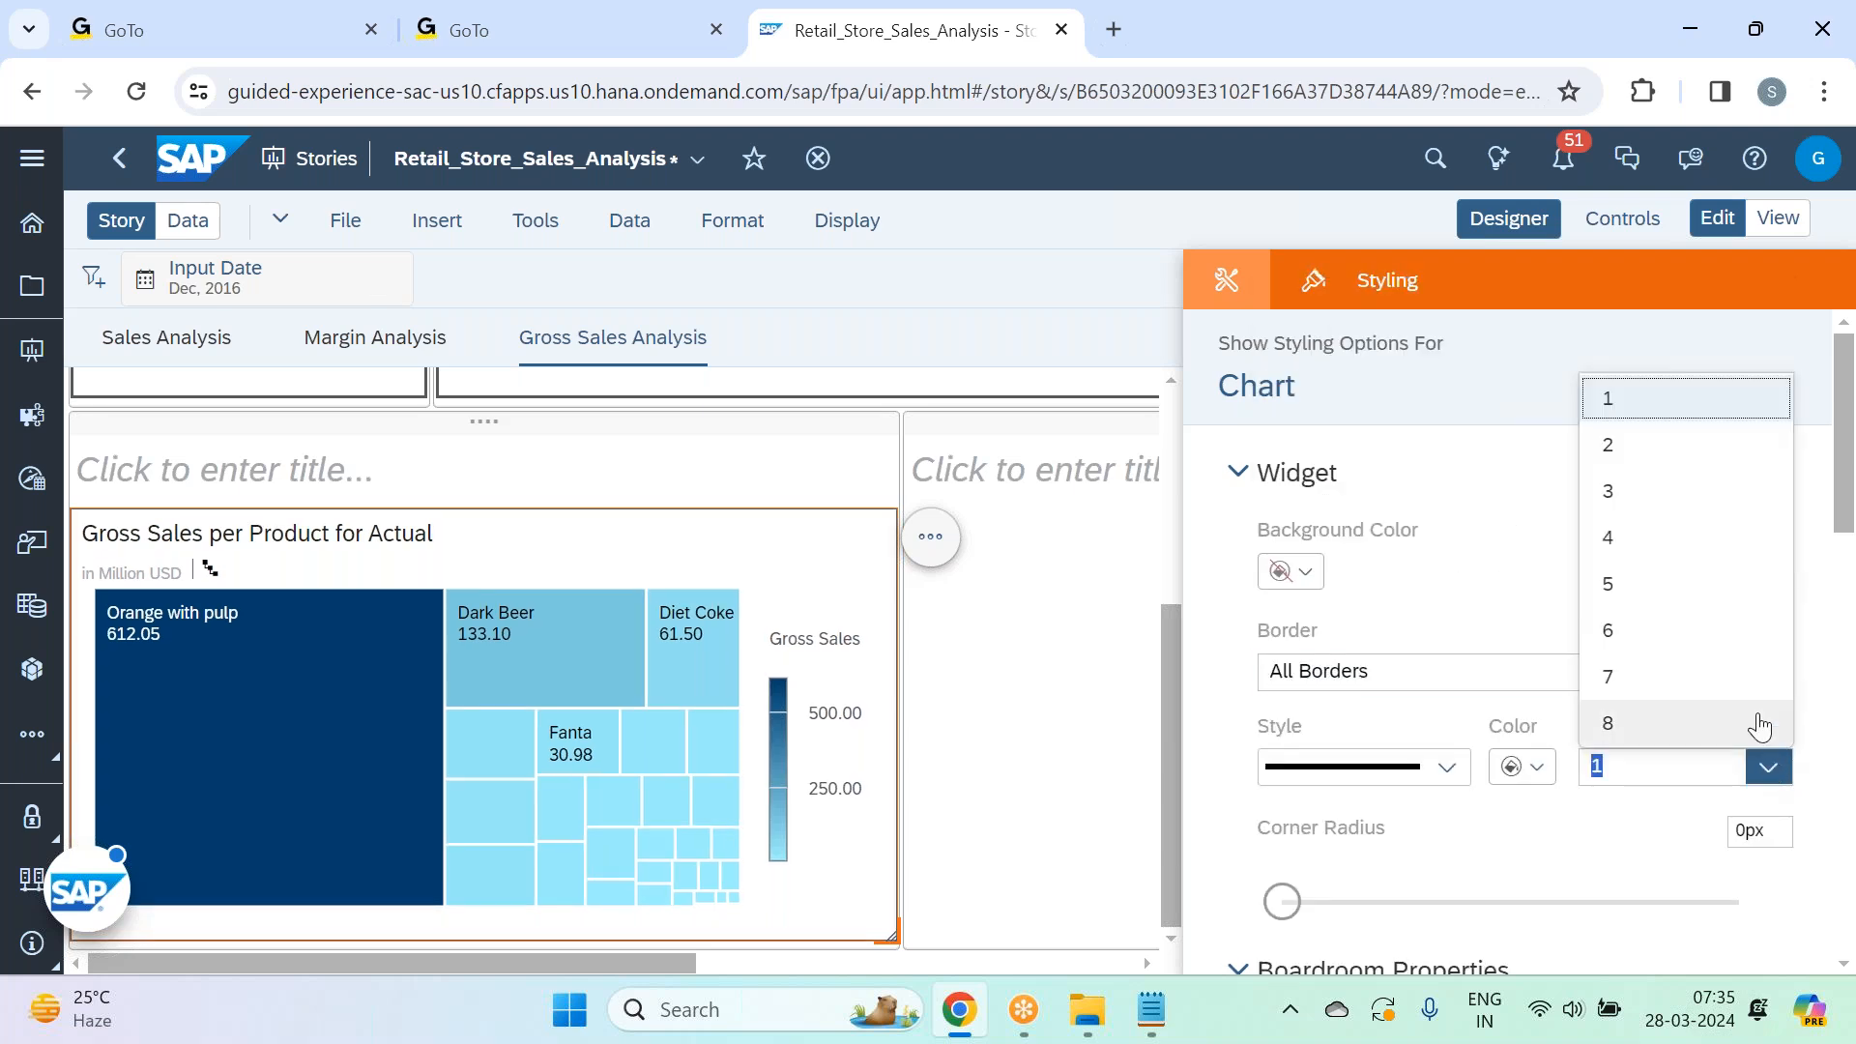
click(1640, 452)
click(1520, 222)
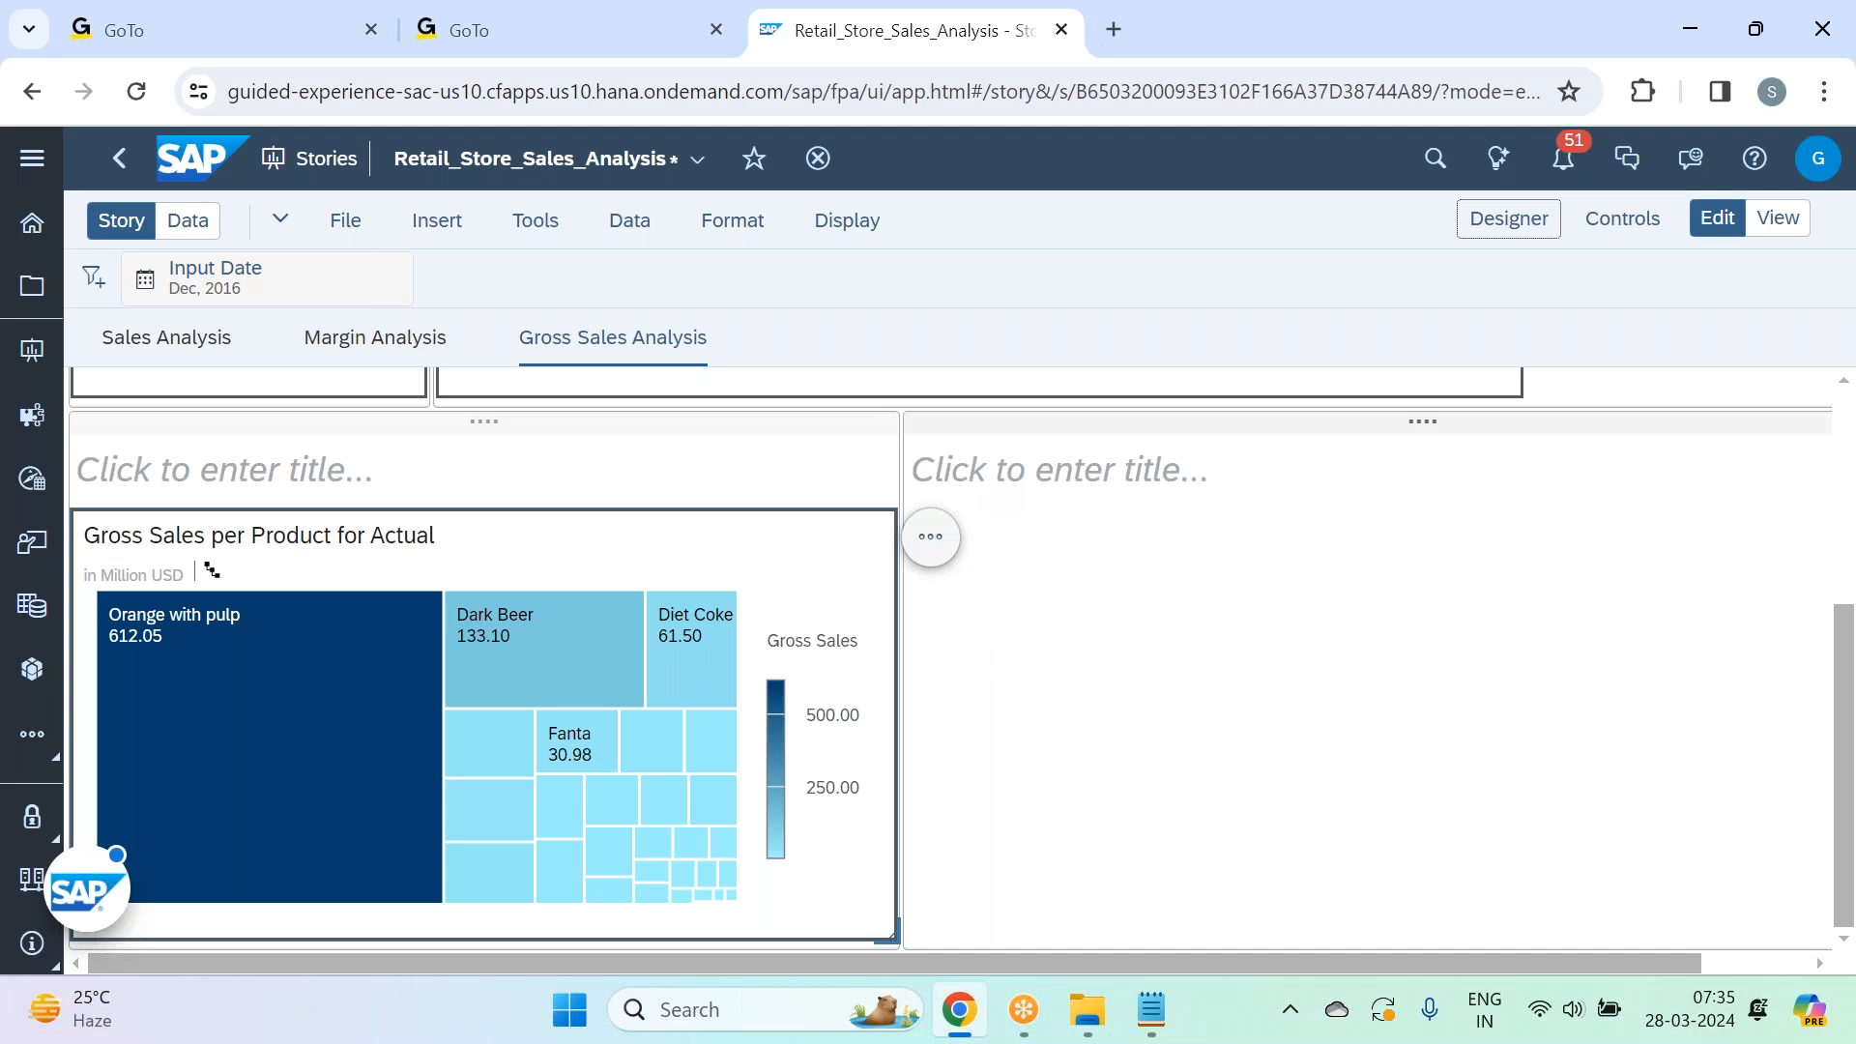
Hide the legend of the Gross Sales per Product tree map and review the product tiles.
mouse_move(319, 709)
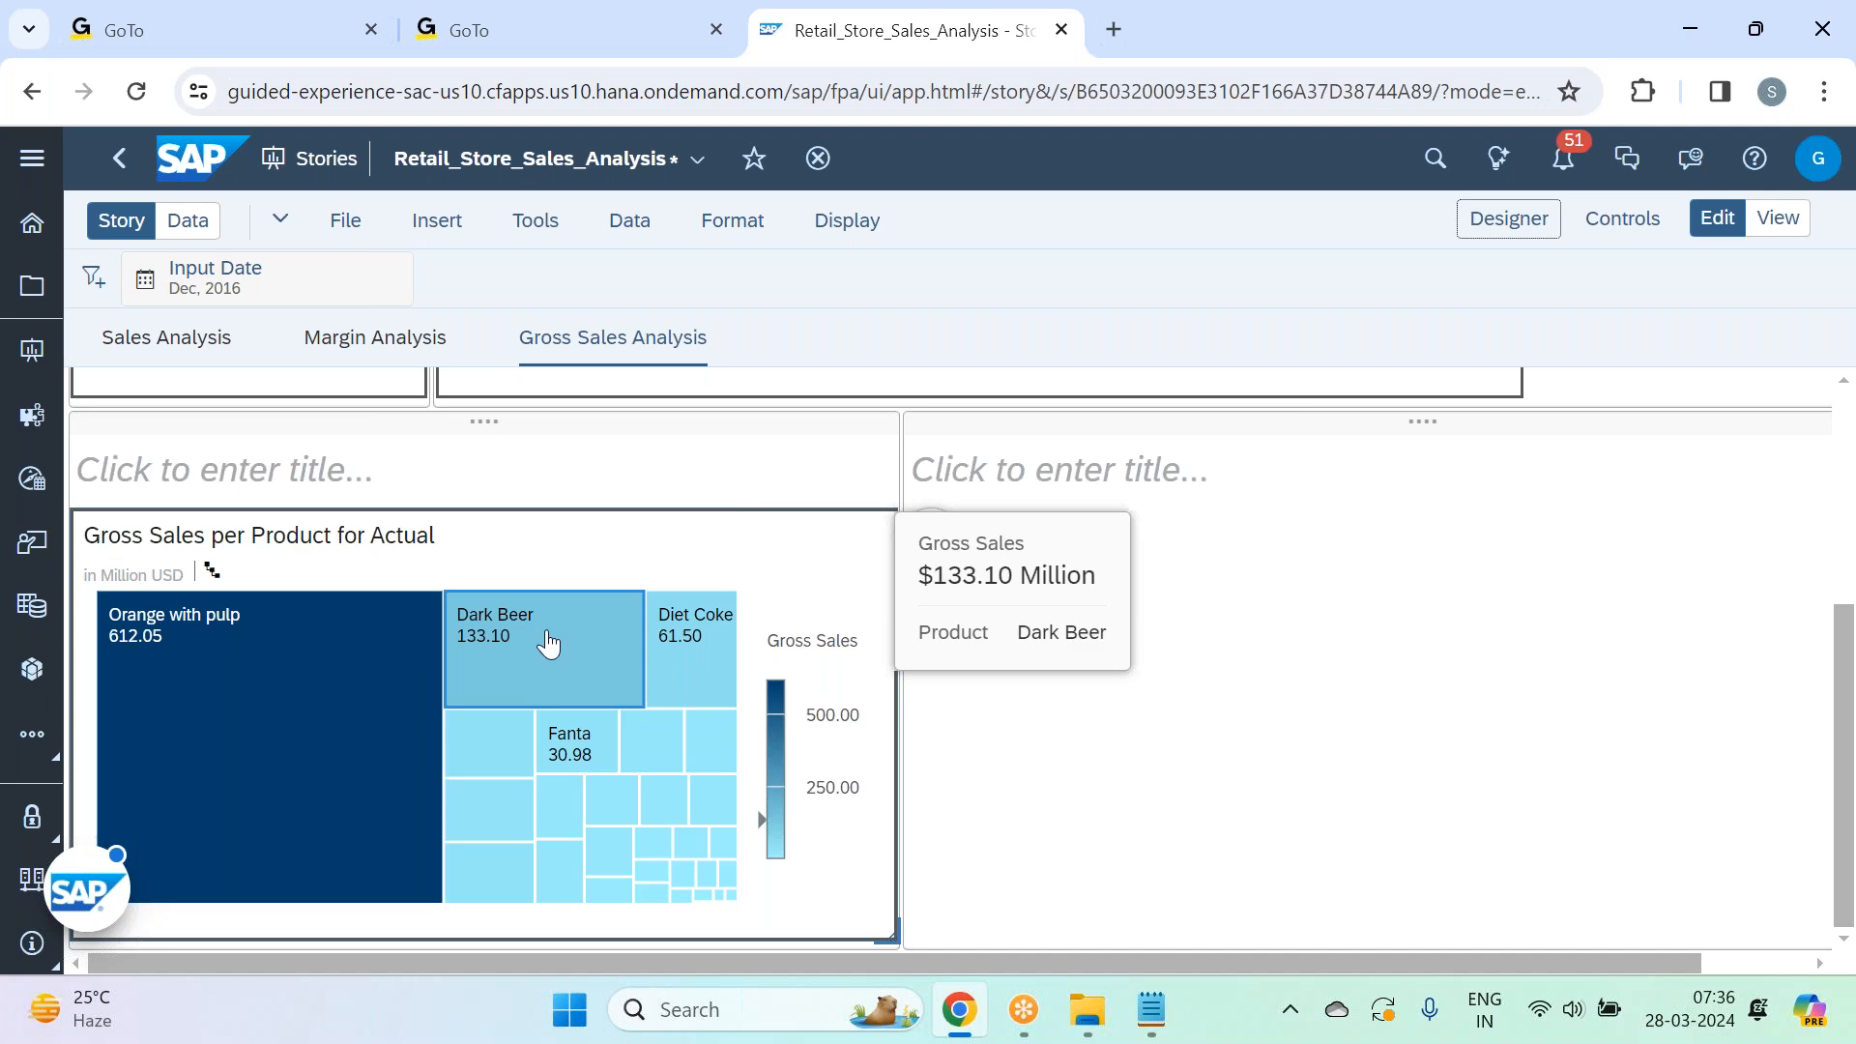
mouse_move(706, 641)
mouse_move(471, 744)
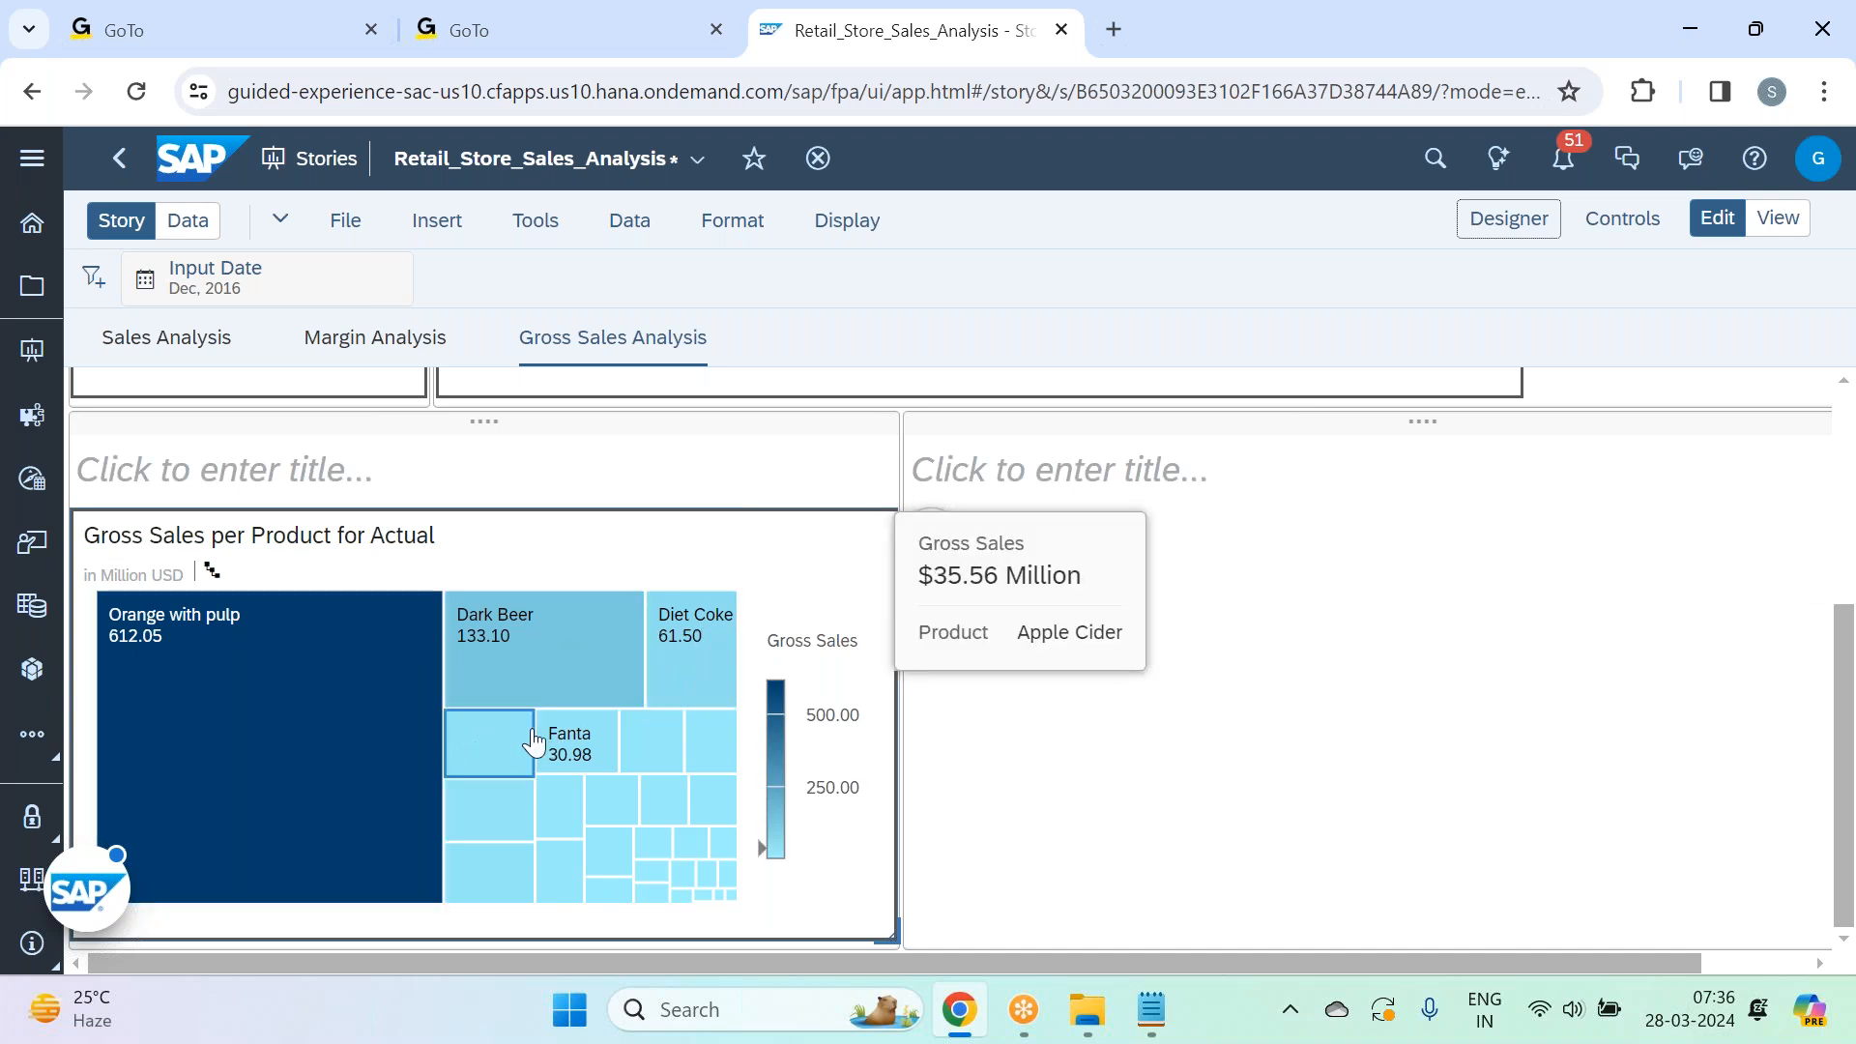
mouse_move(723, 749)
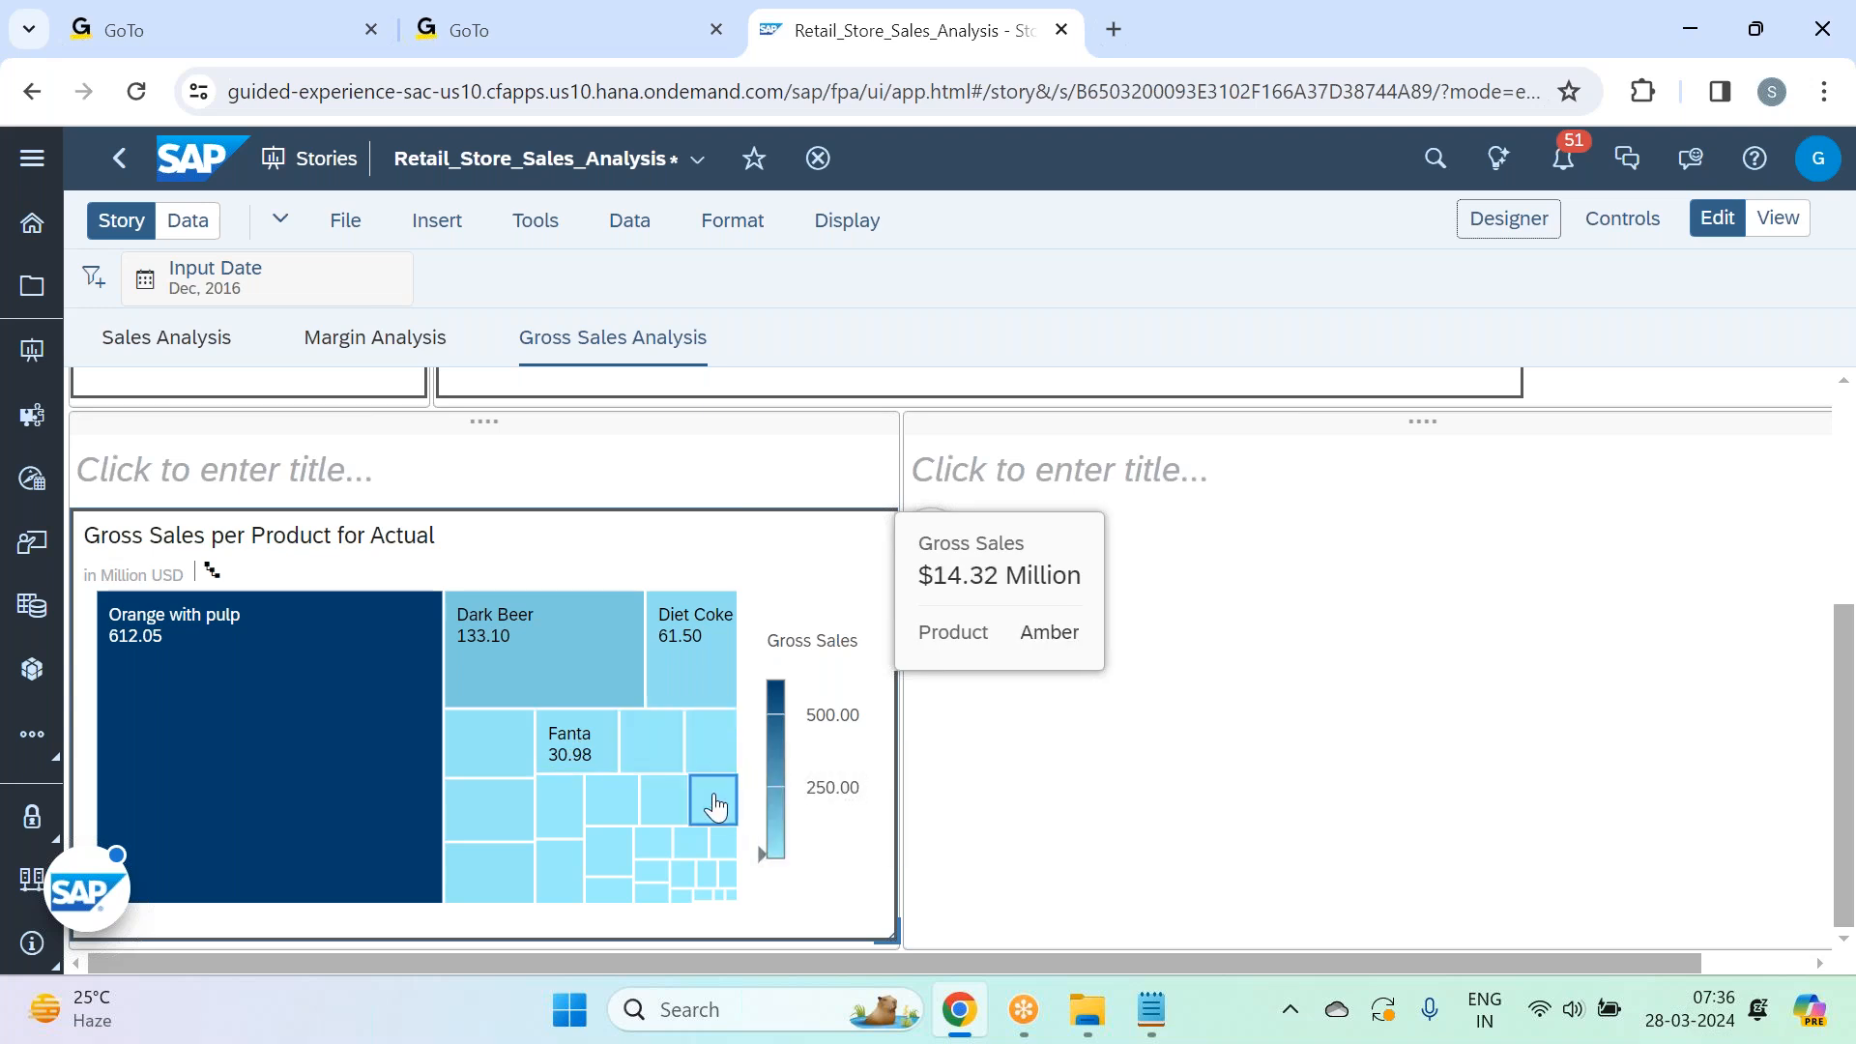
mouse_move(612, 873)
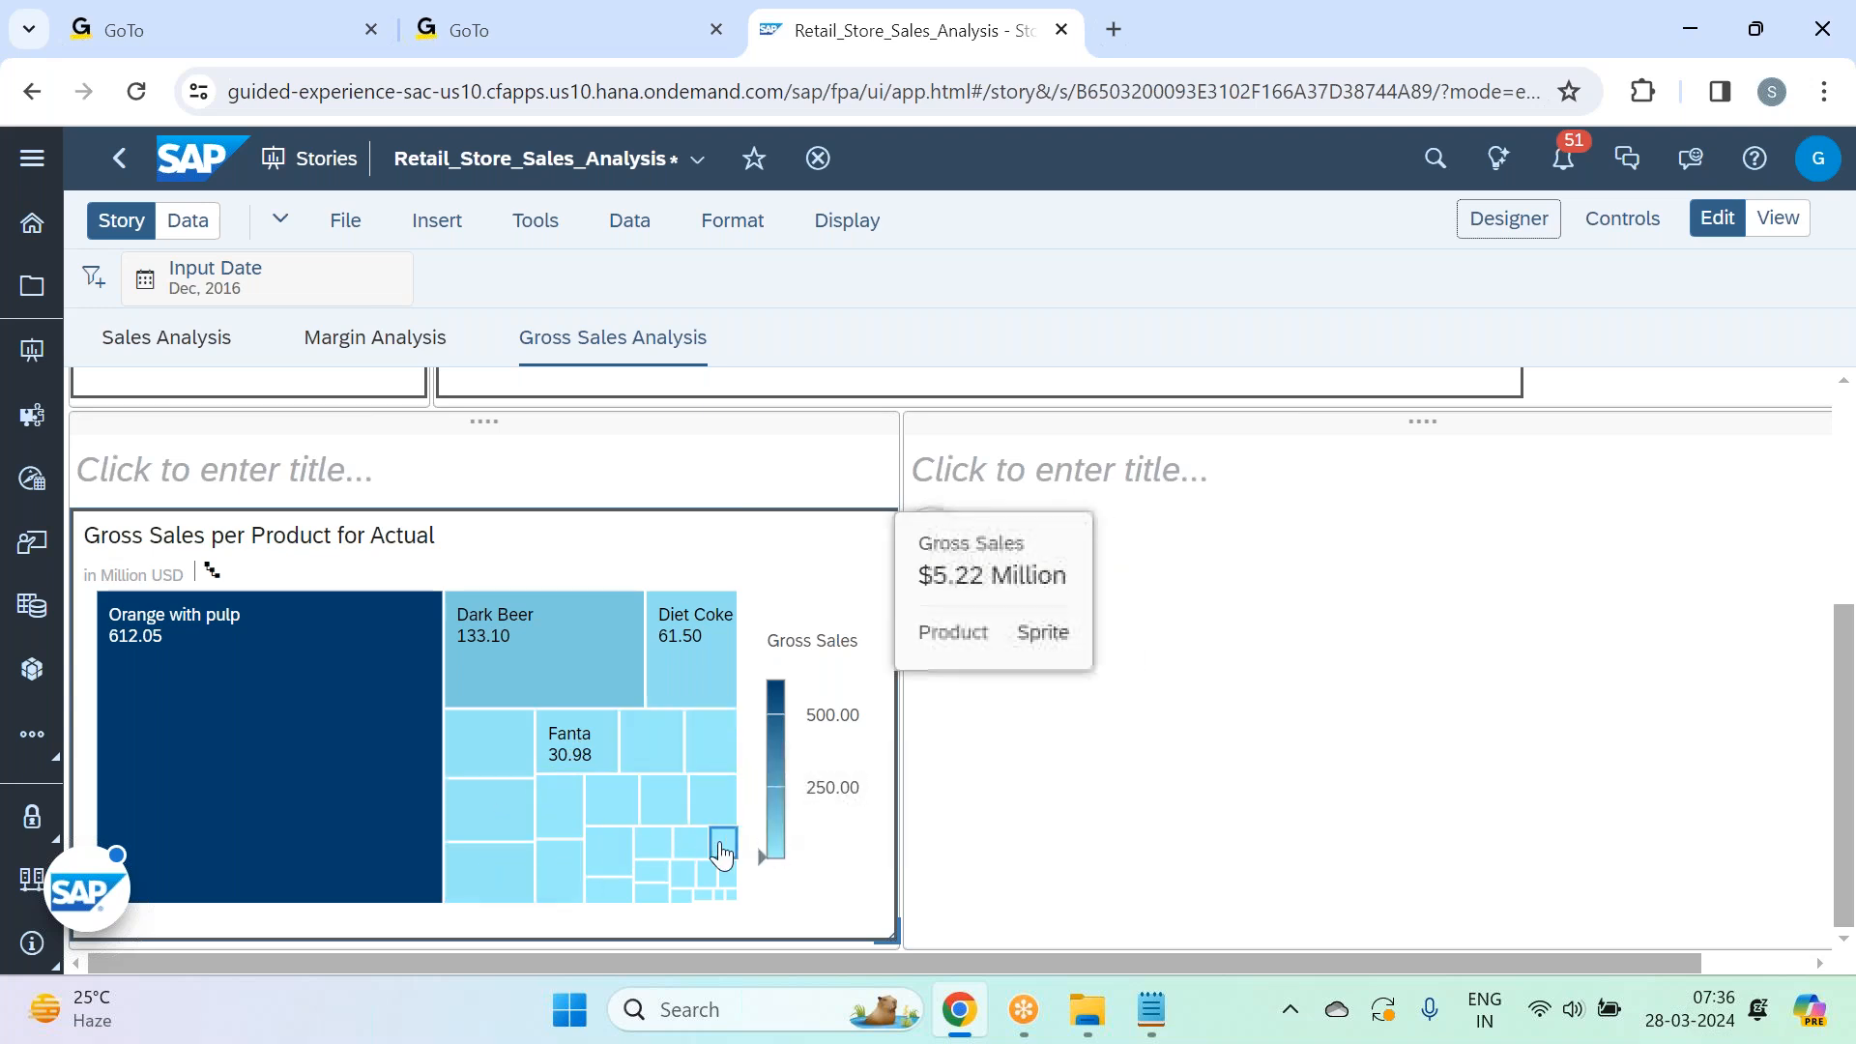
click(955, 545)
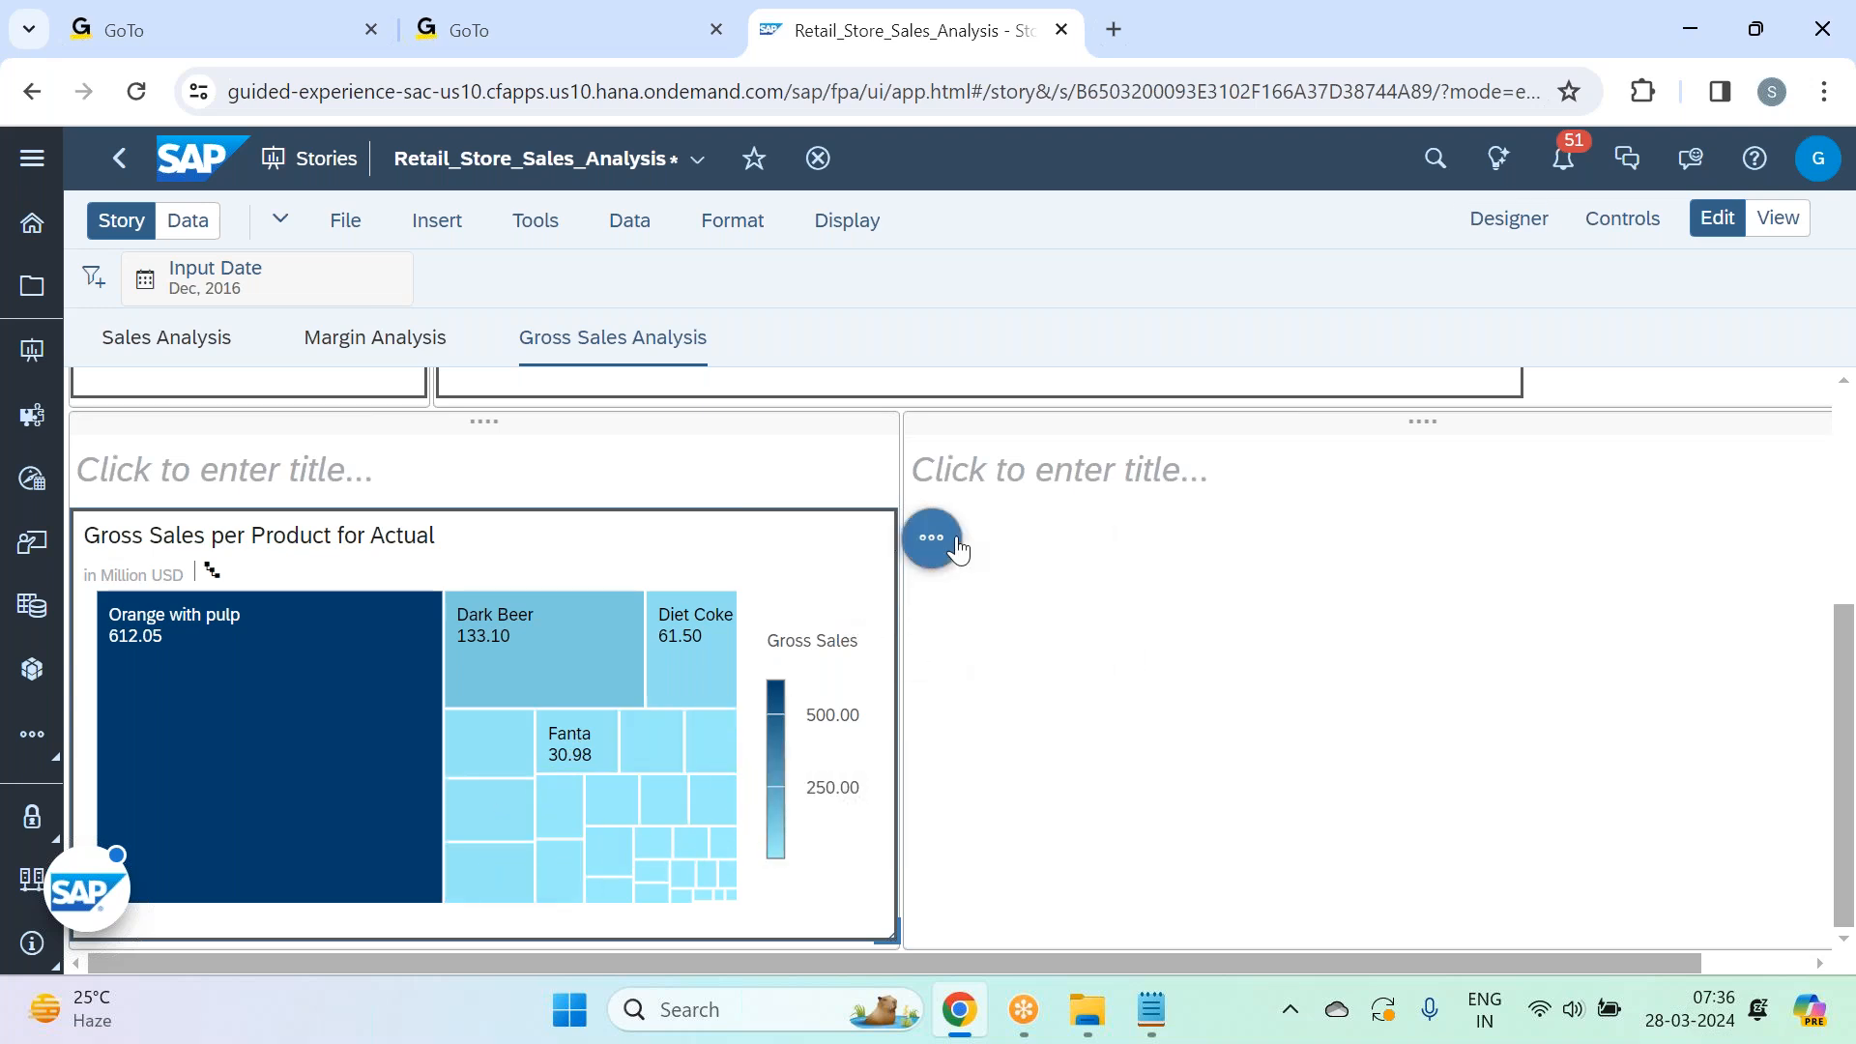
mouse_move(1205, 578)
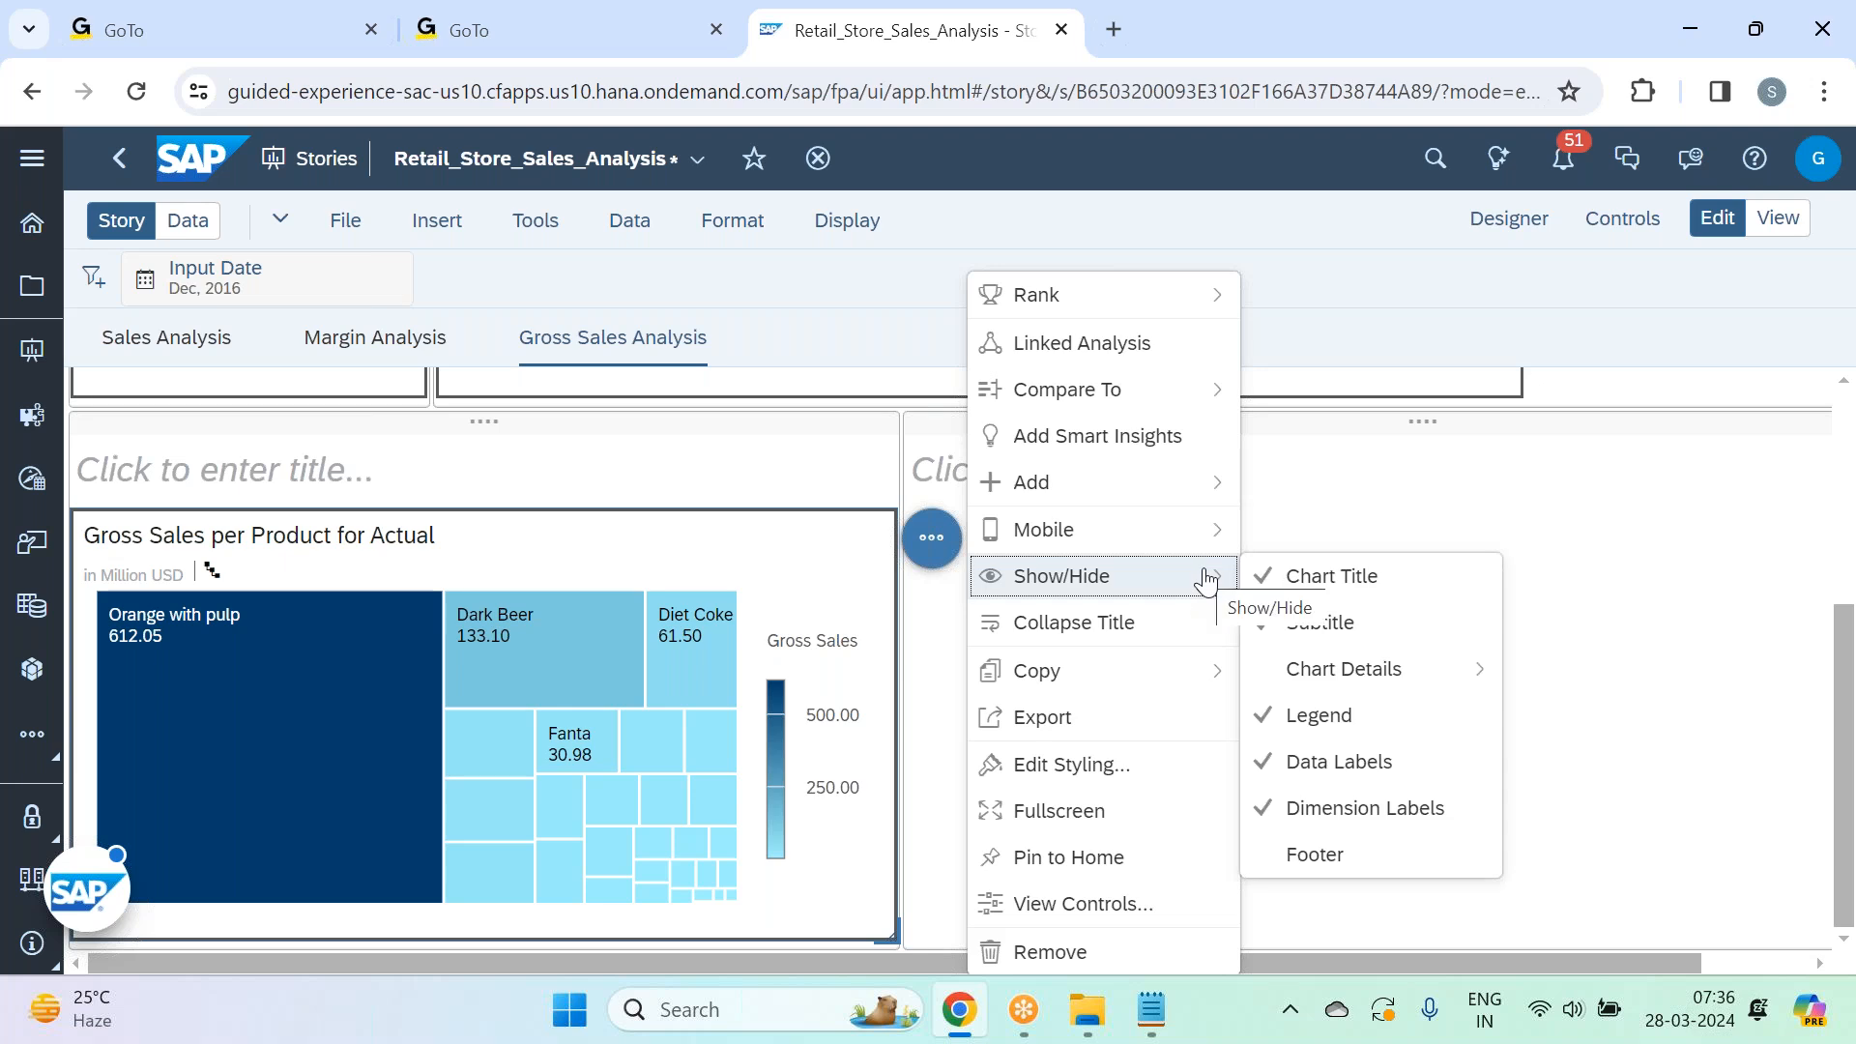
click(1356, 716)
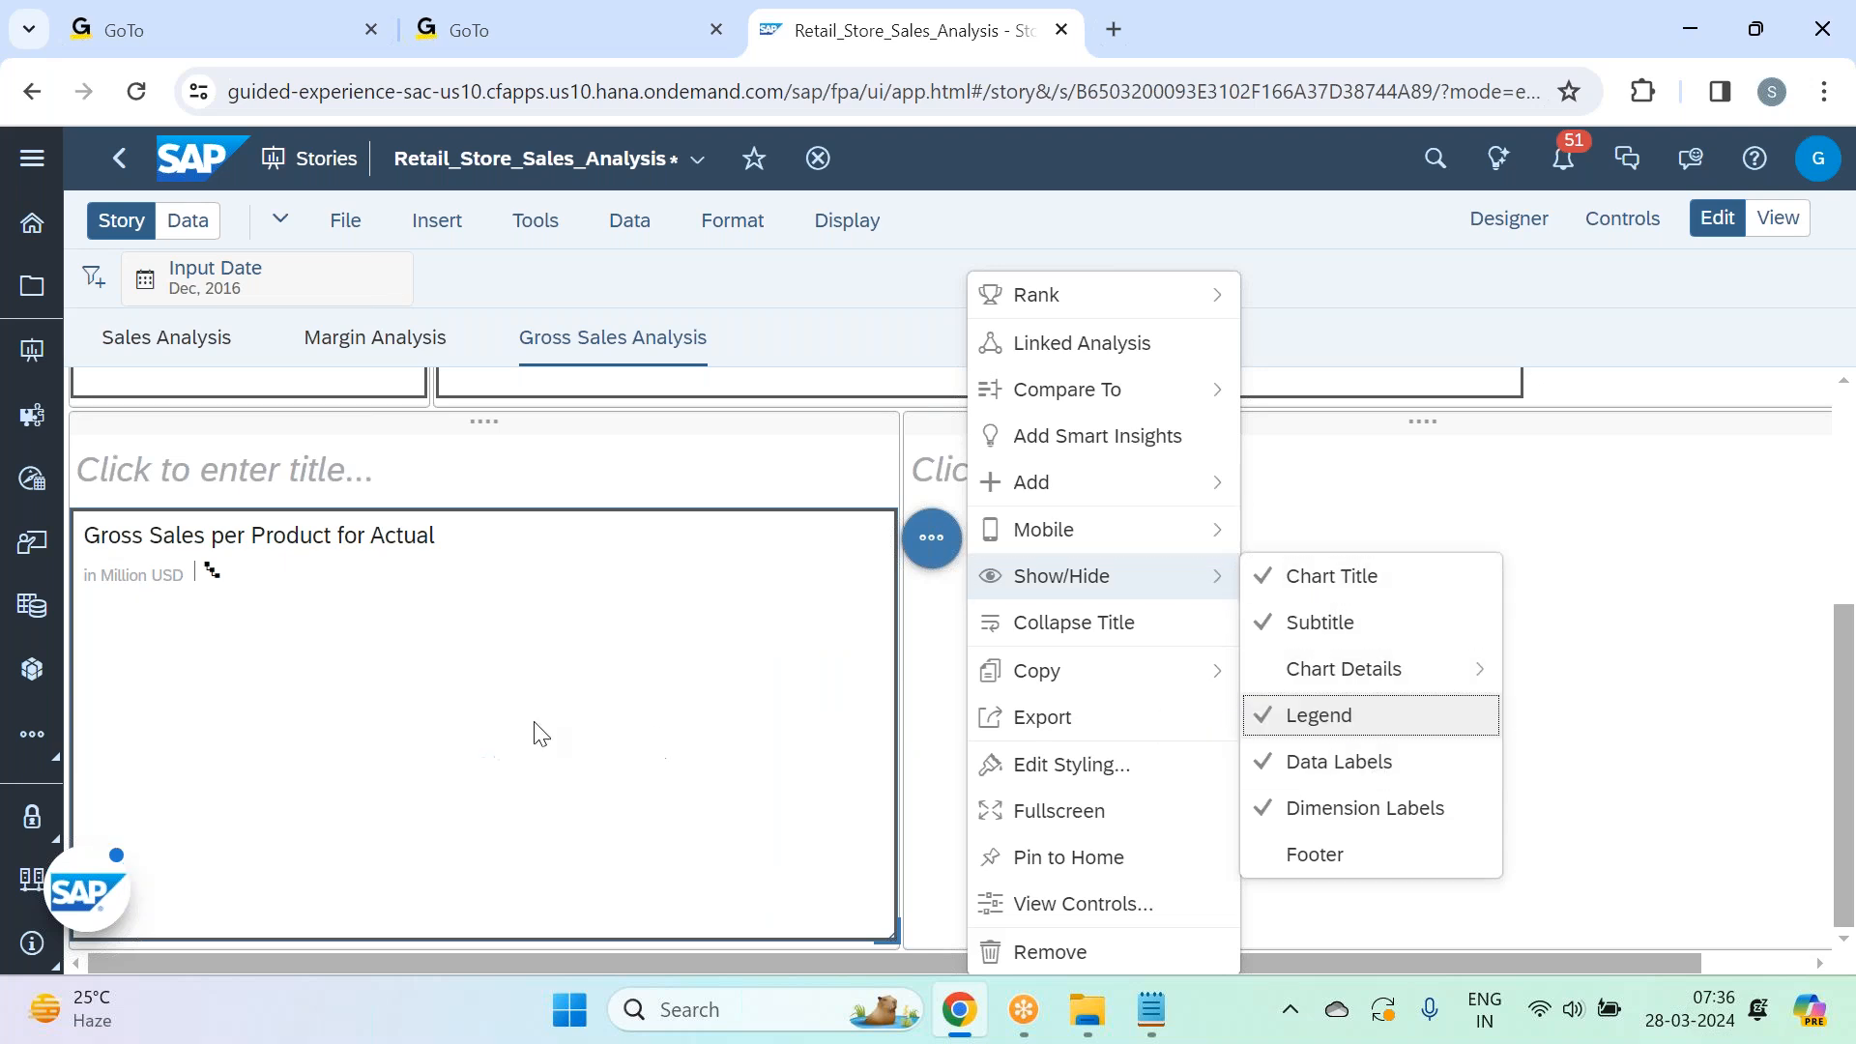
click(653, 566)
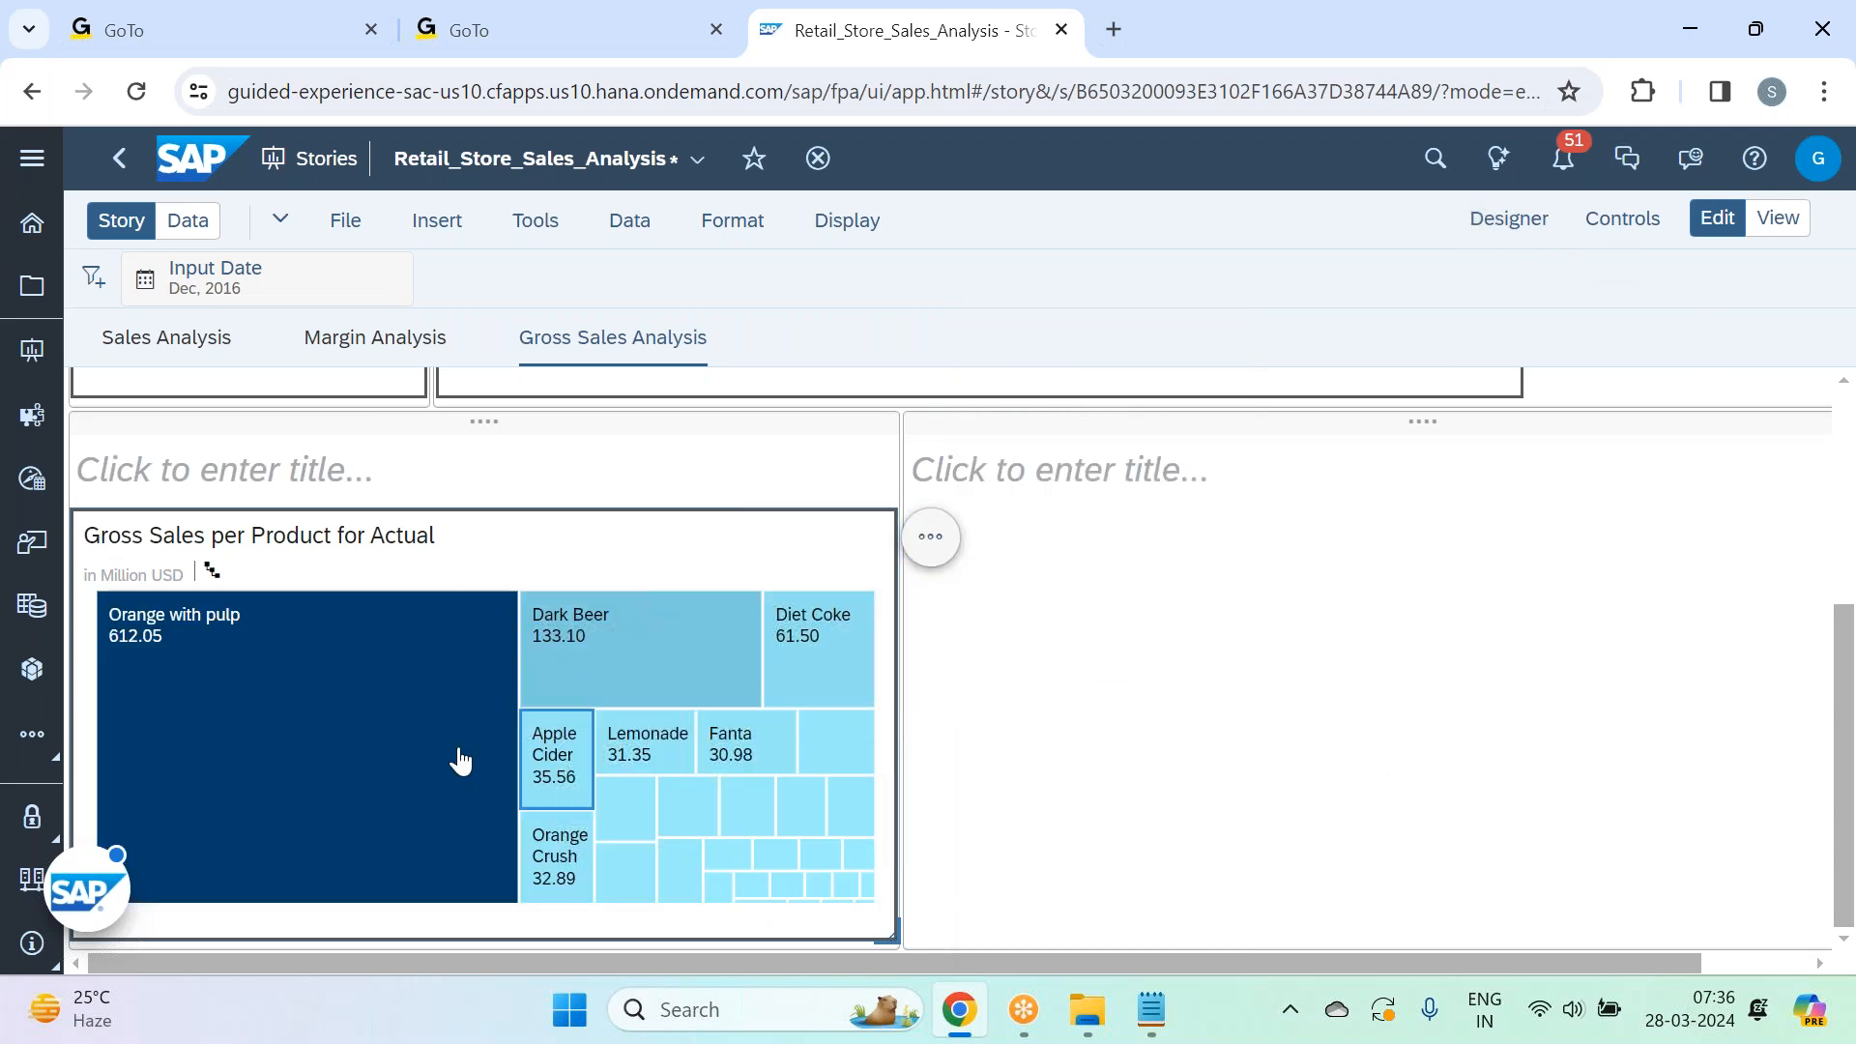
mouse_move(588, 704)
scroll(588, 704, up, 2)
scroll(588, 704, down, 2)
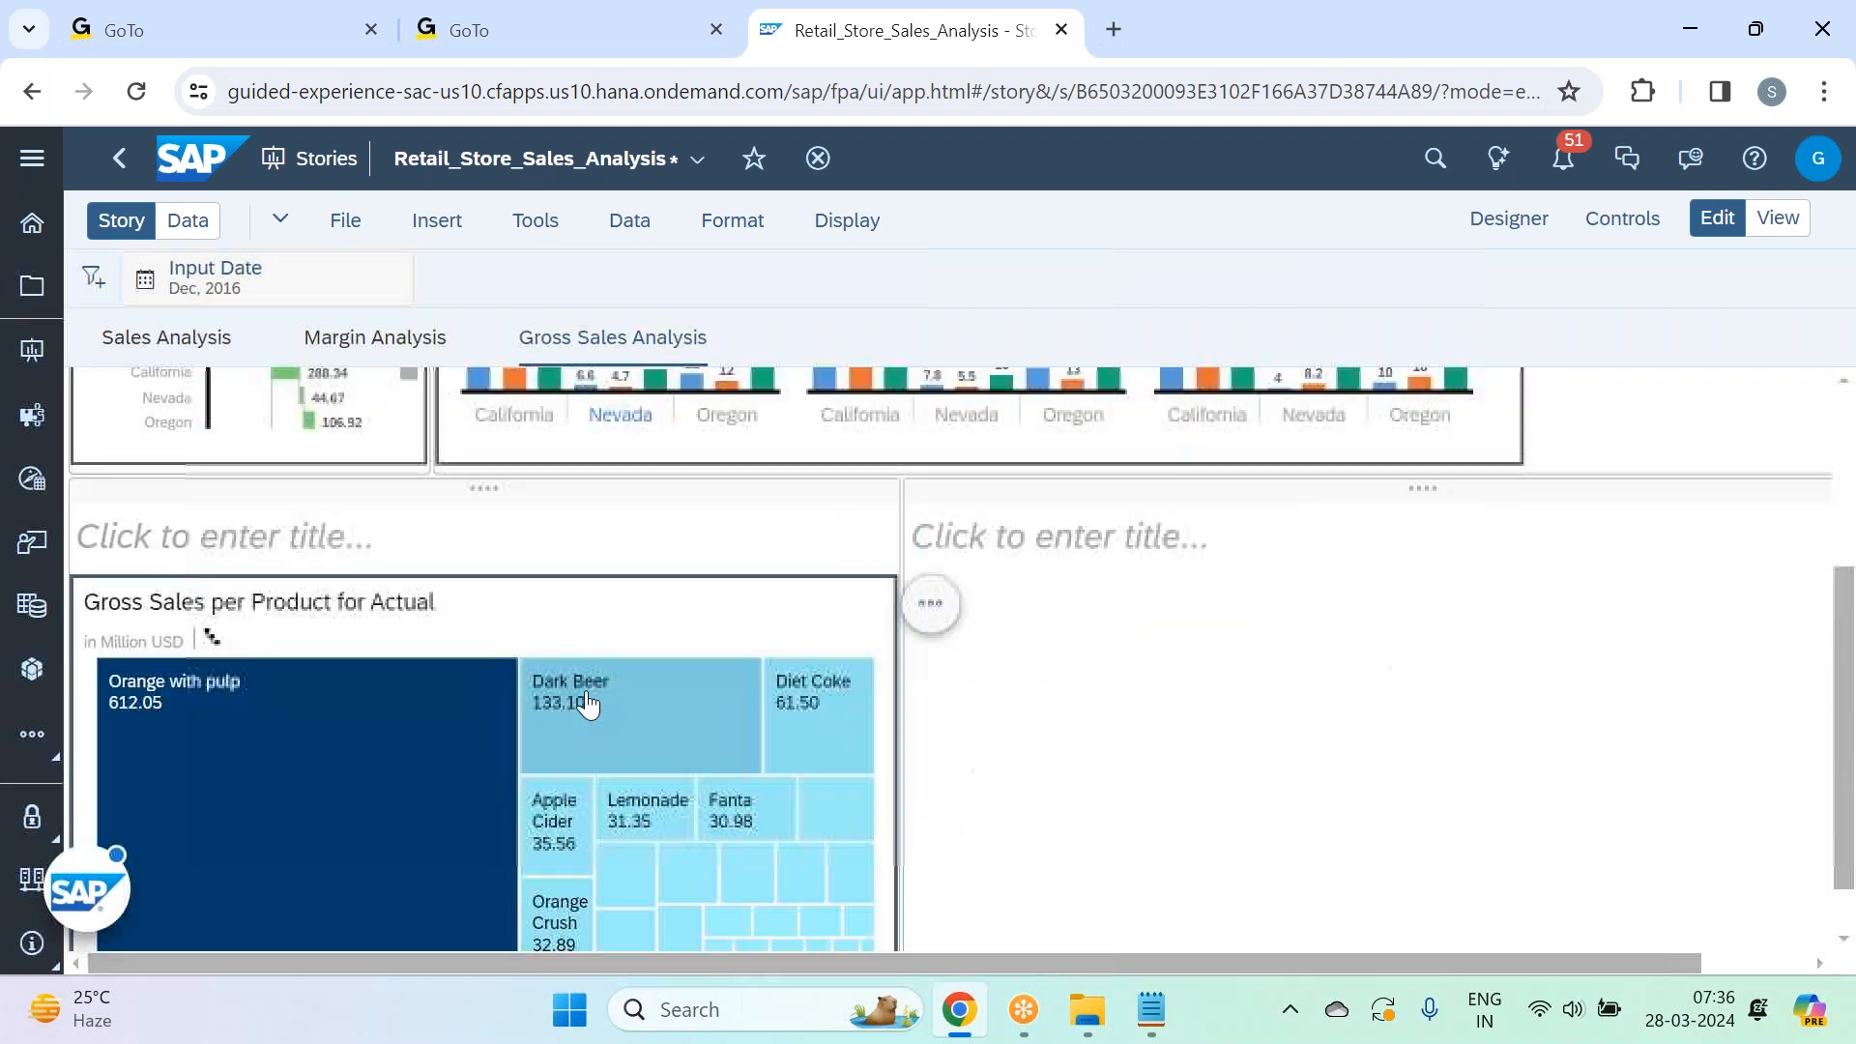
mouse_move(254, 757)
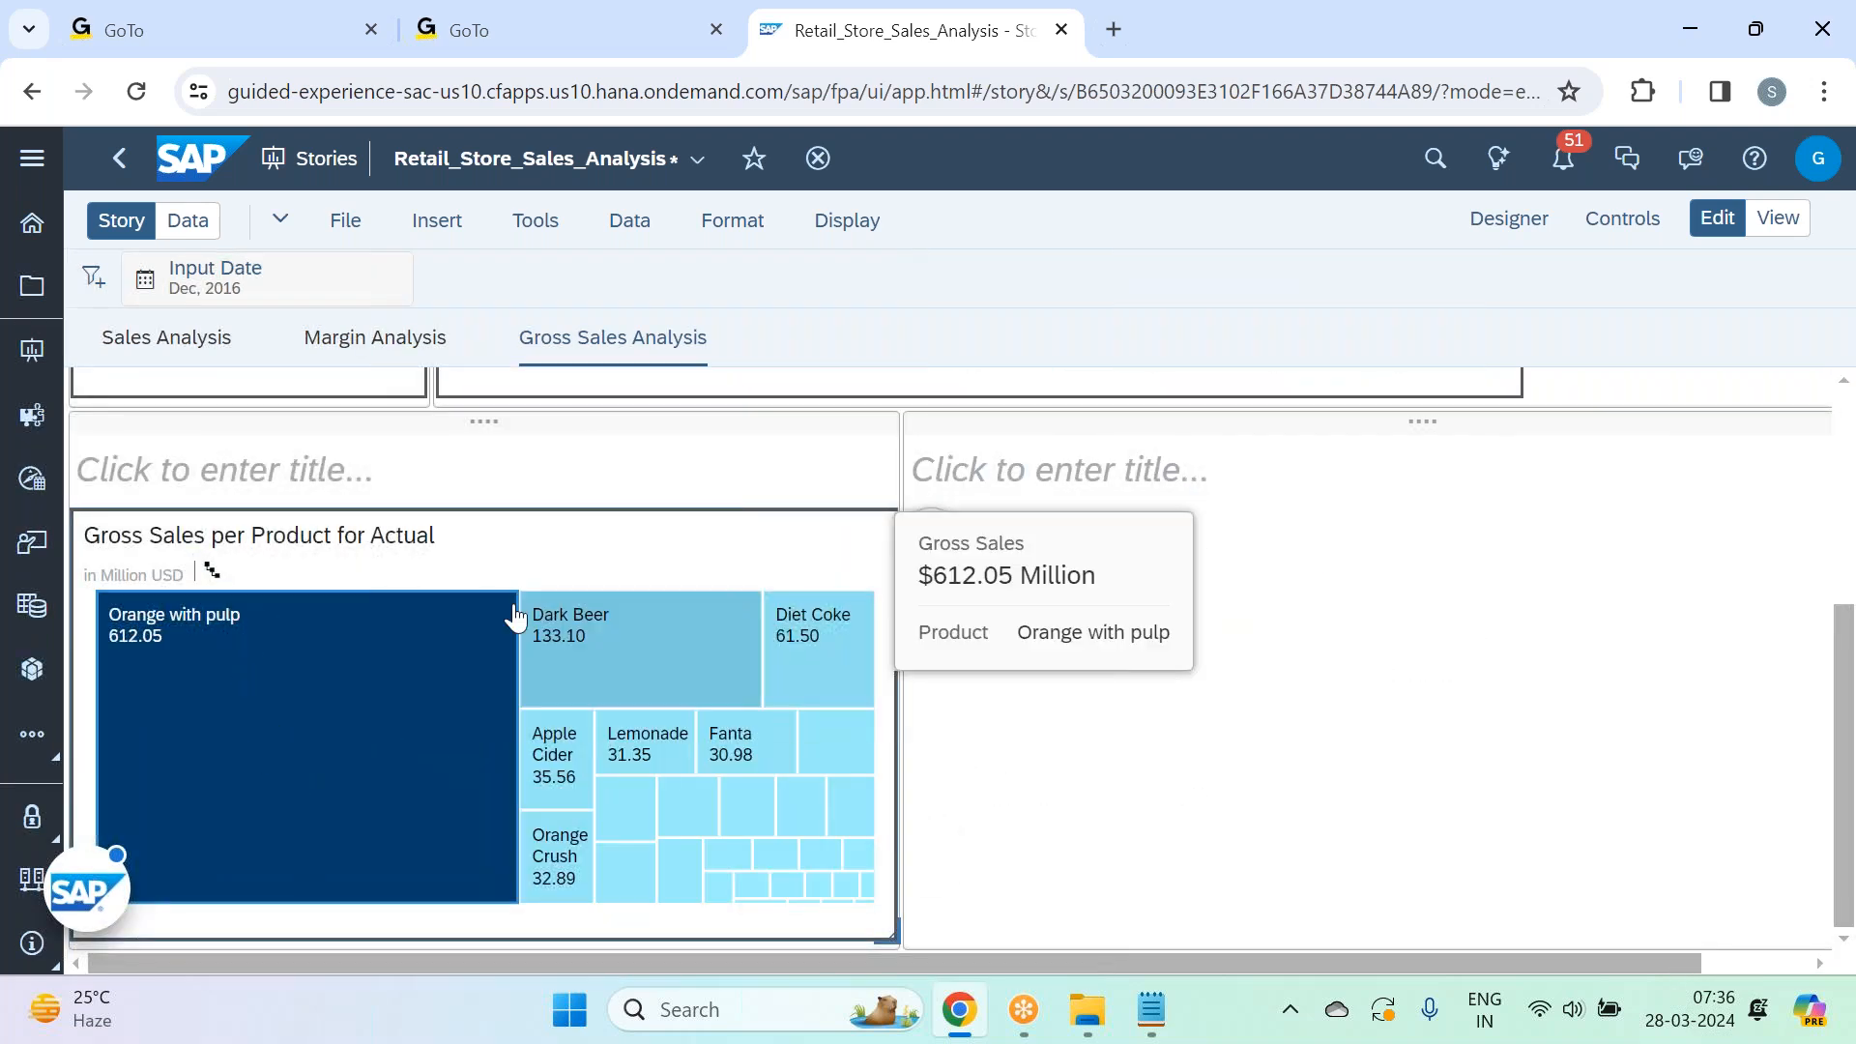
Copy the Product input control from the Sales Analysis page to the Gross Sales Analysis page.
click(172, 340)
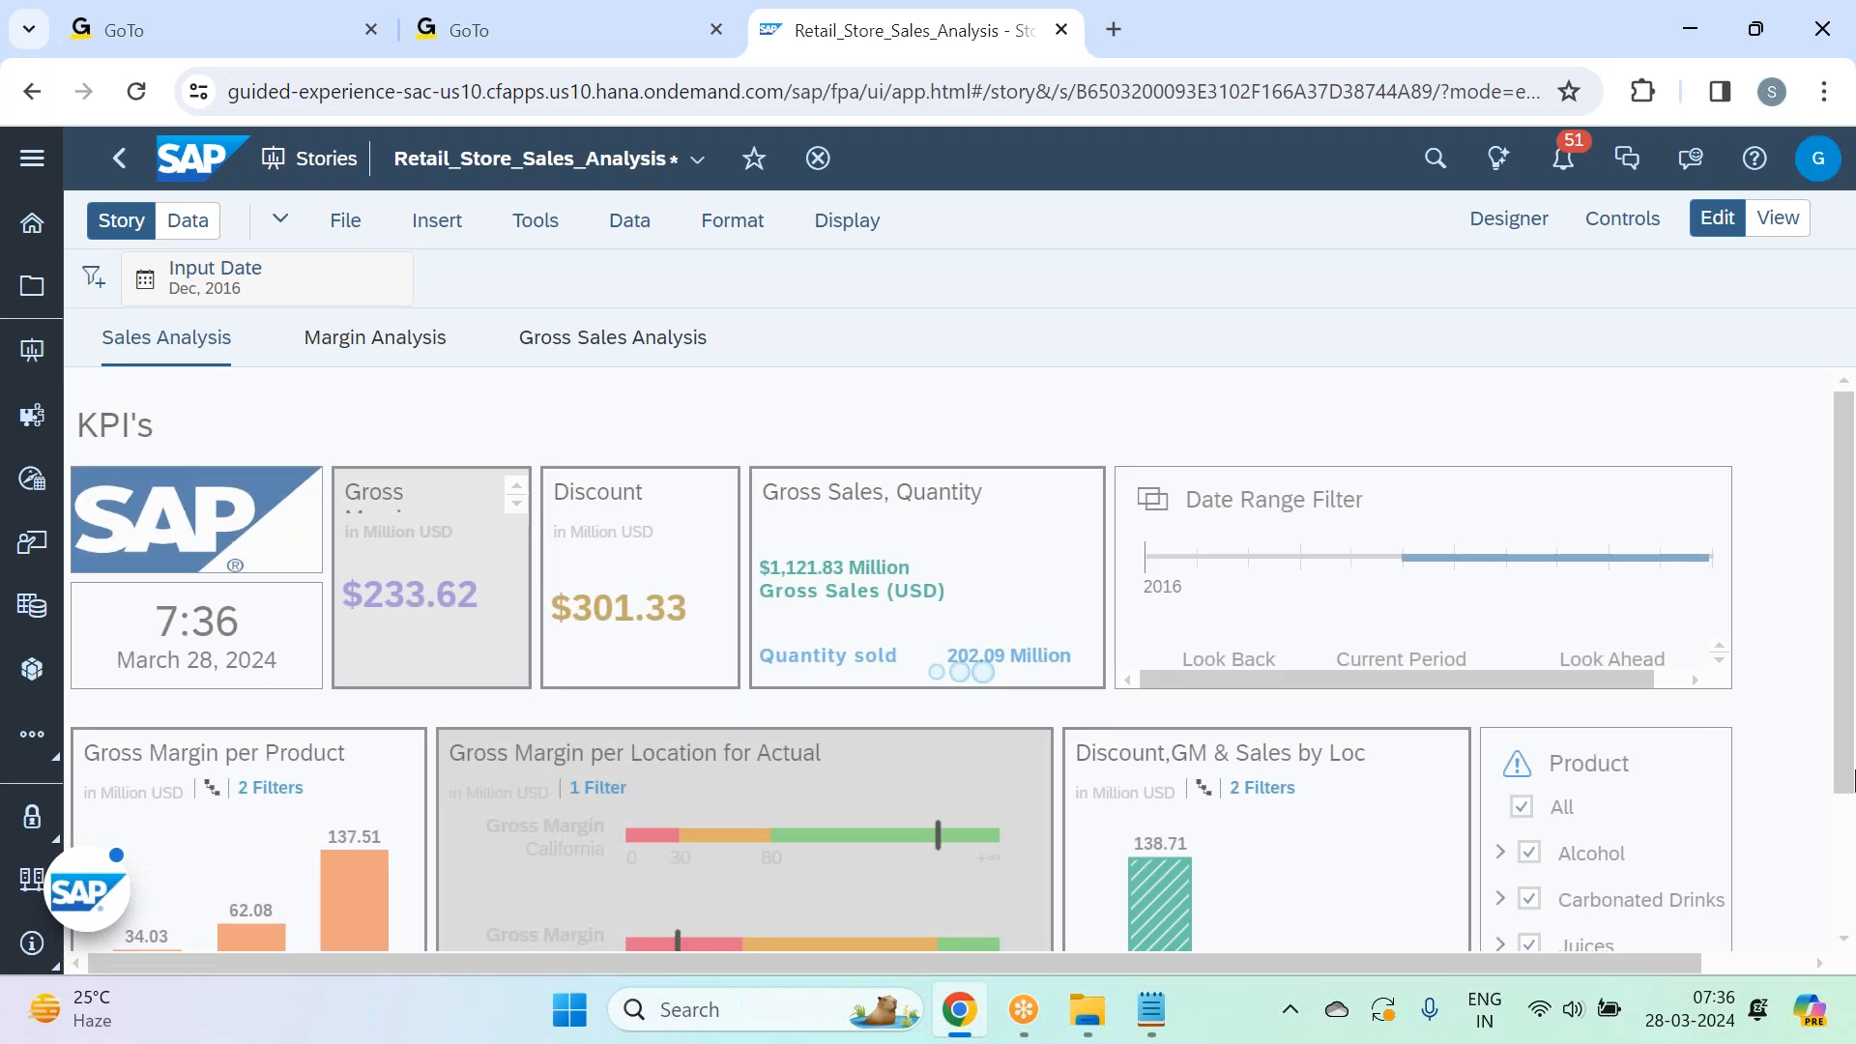
scroll(1711, 700, down, 2)
click(1711, 700)
click(1750, 616)
mouse_move(1610, 817)
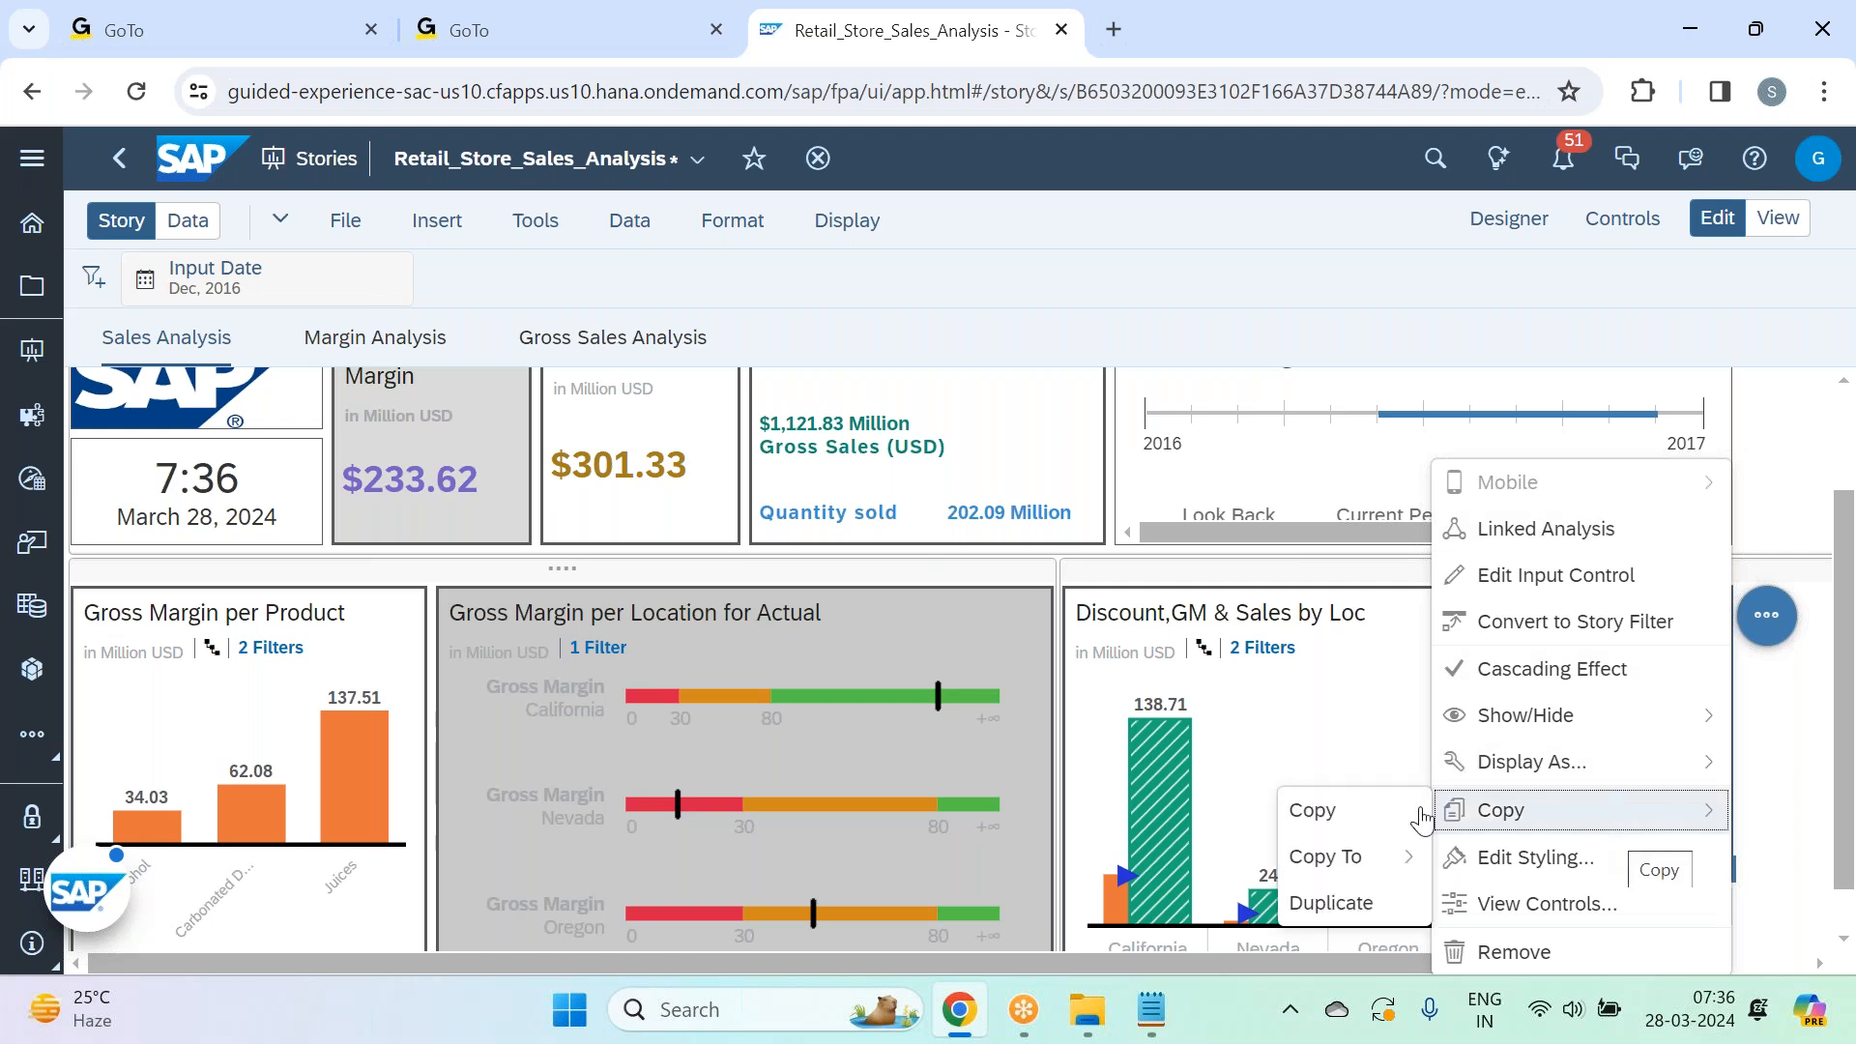
mouse_move(1349, 860)
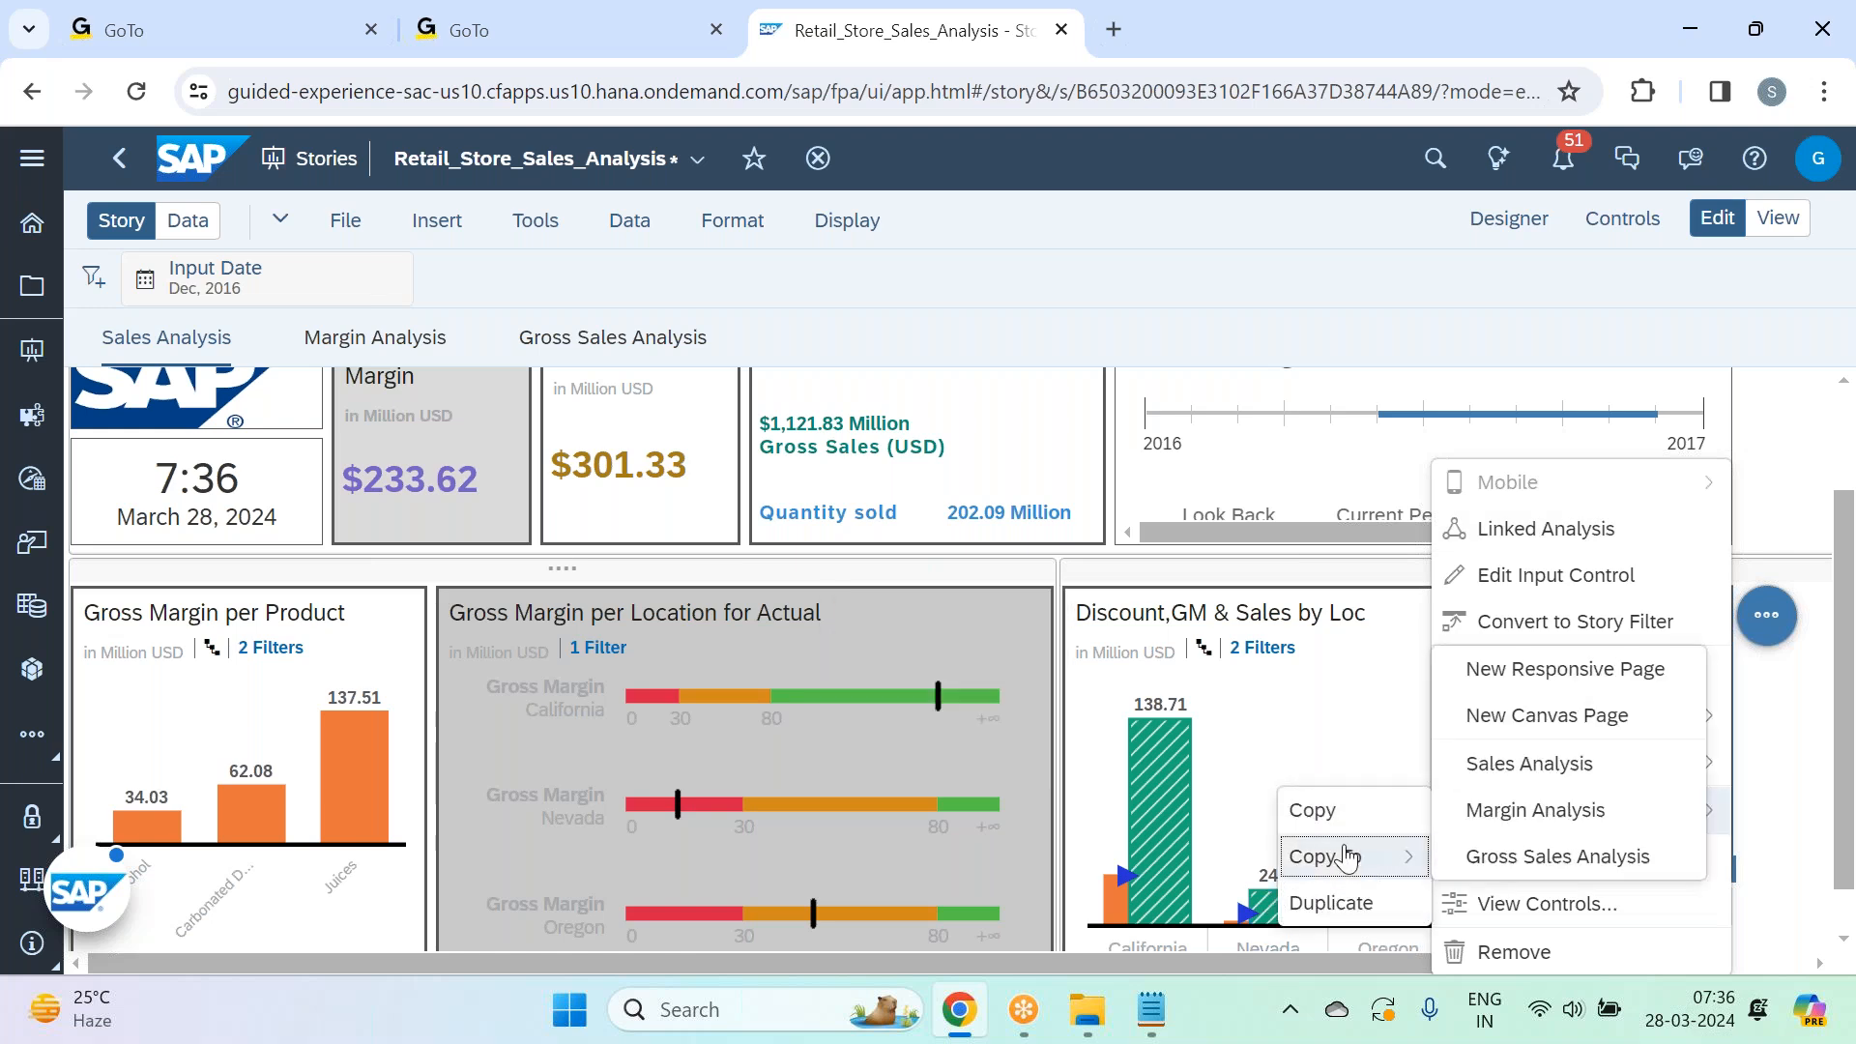
click(1614, 867)
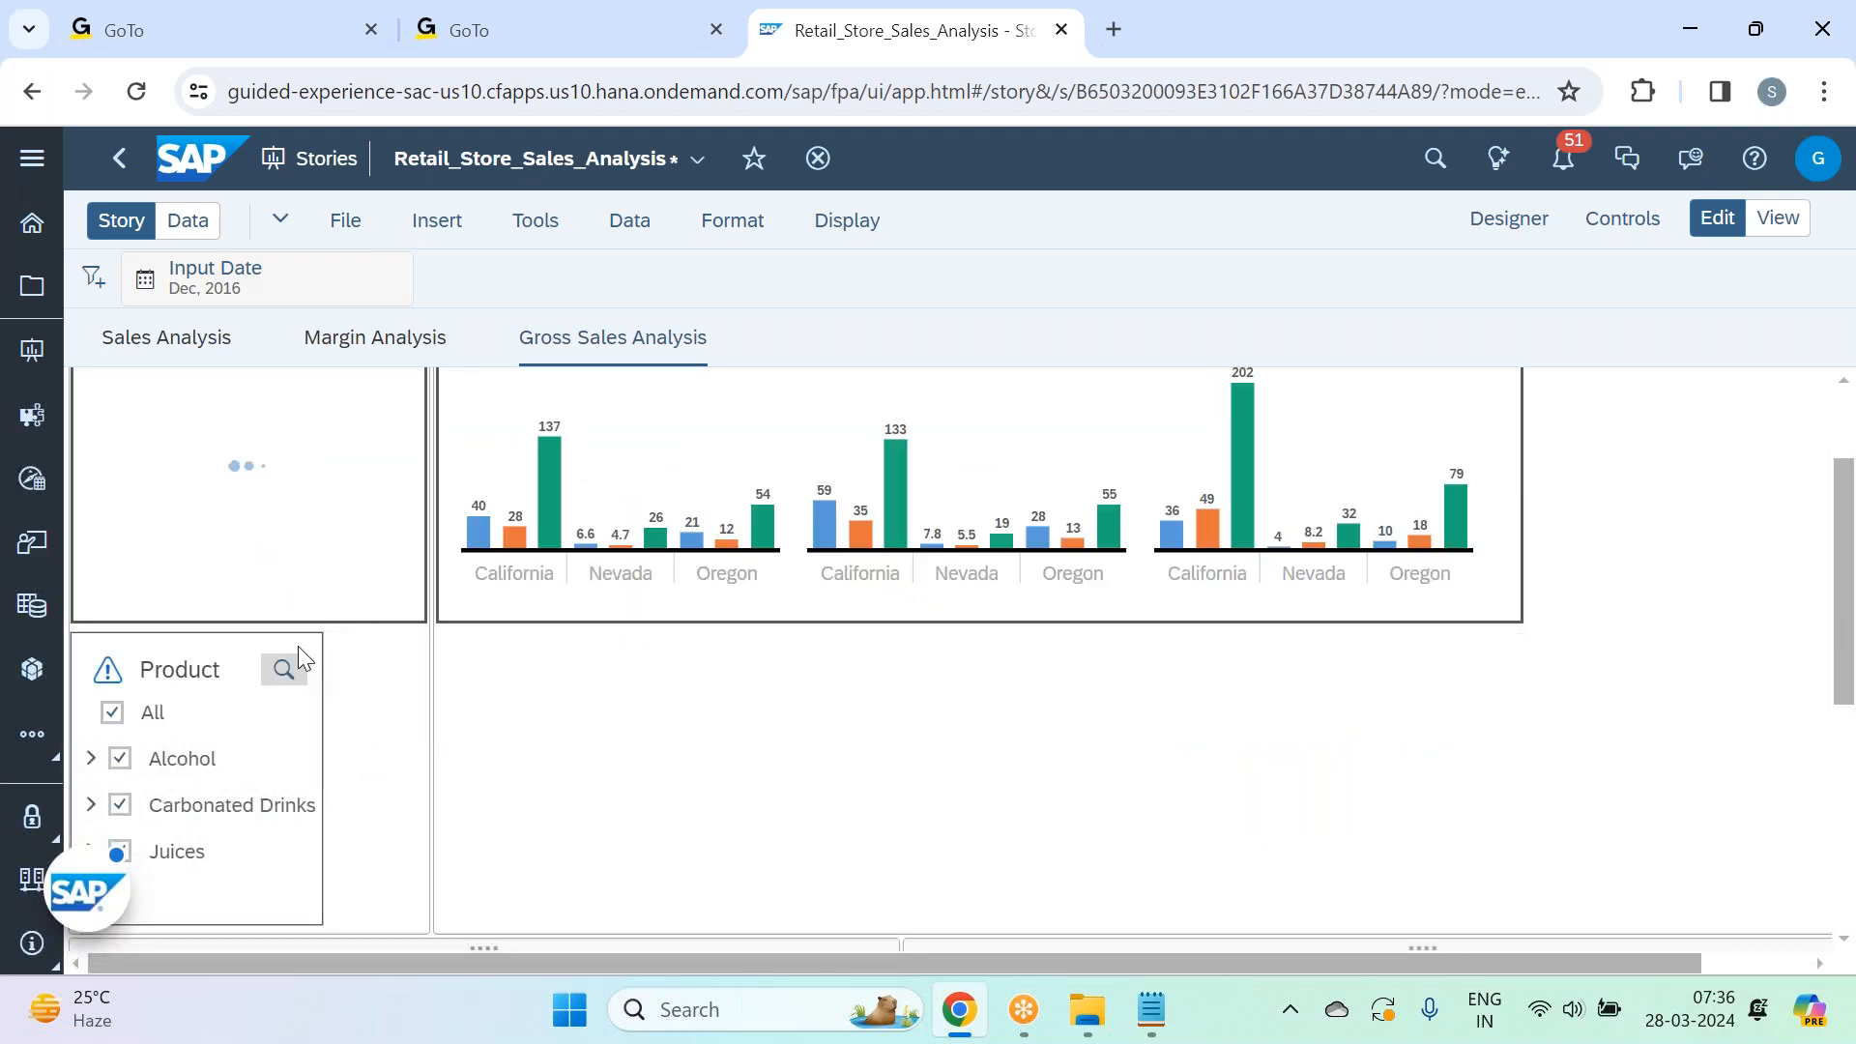
Move the copied Product input control into the free space beside the Gross Sales per Date, Location chart.
drag(296, 640, 1672, 406)
scroll(1591, 765, down, 4)
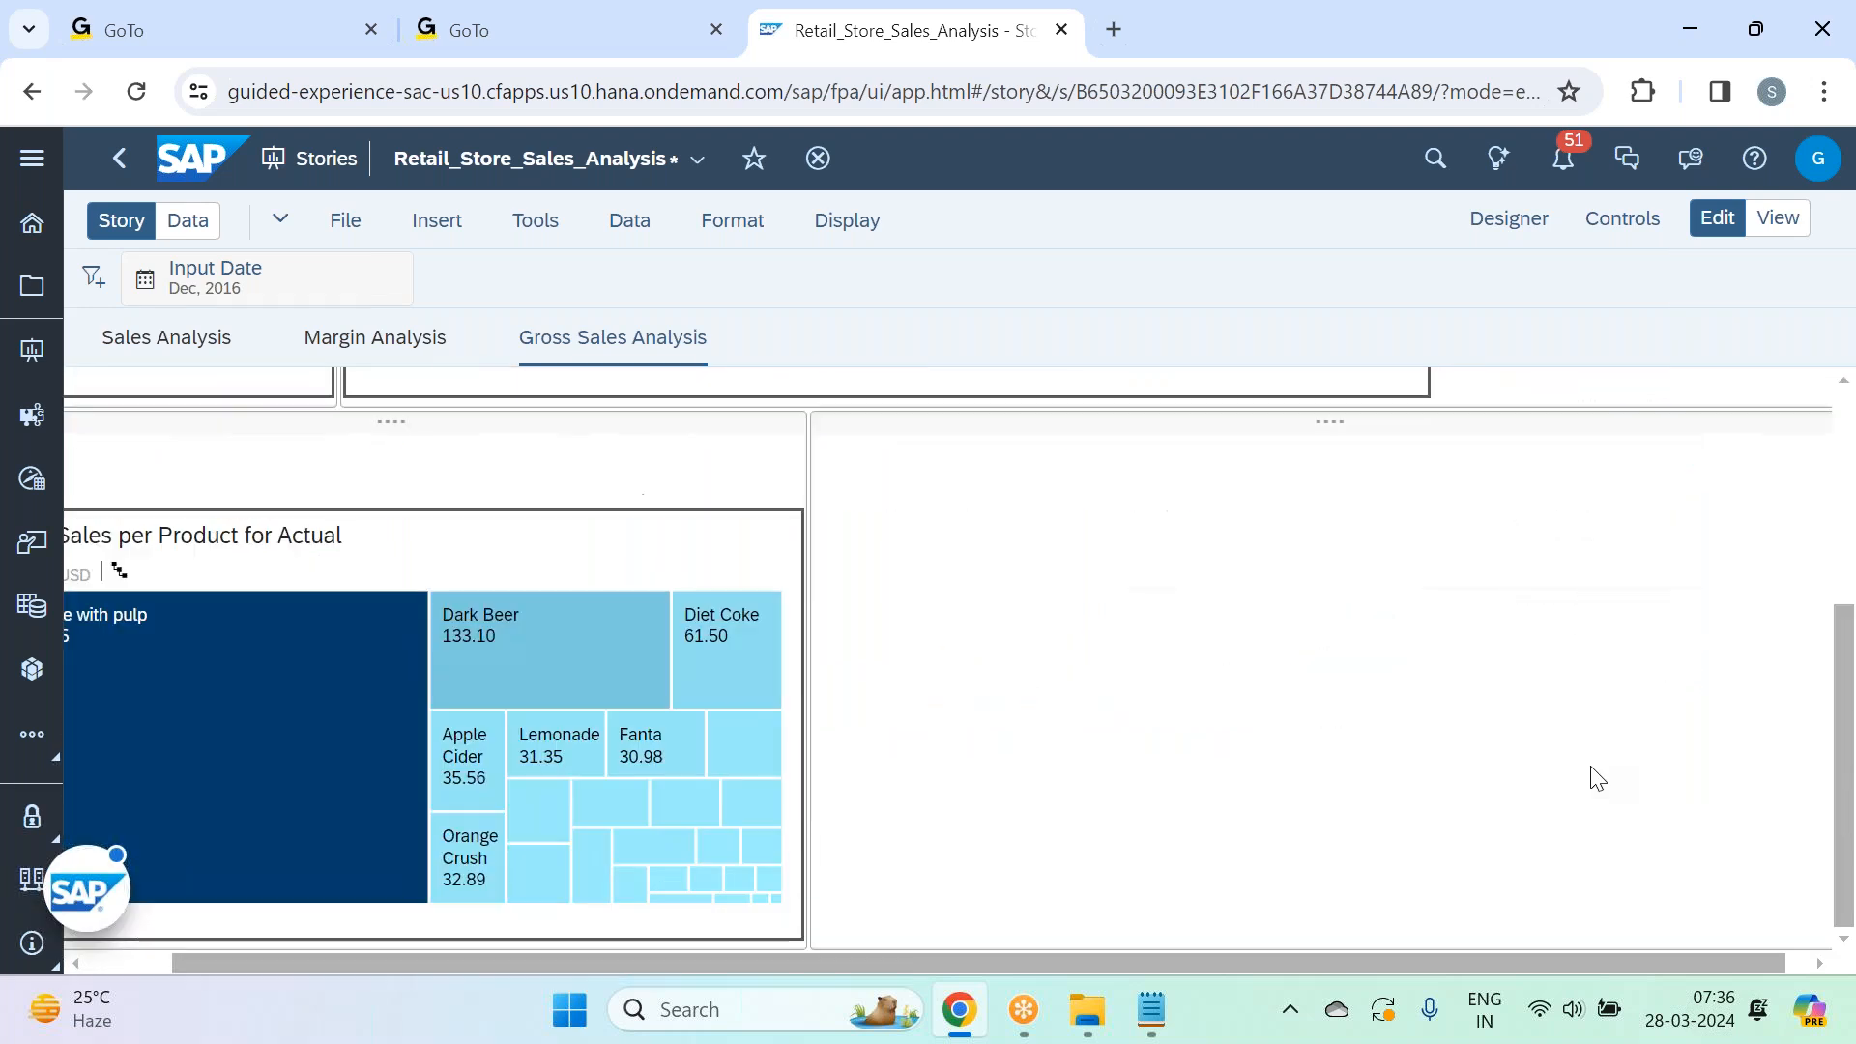
drag(769, 961, 677, 961)
scroll(948, 676, up, 4)
scroll(948, 677, down, 3)
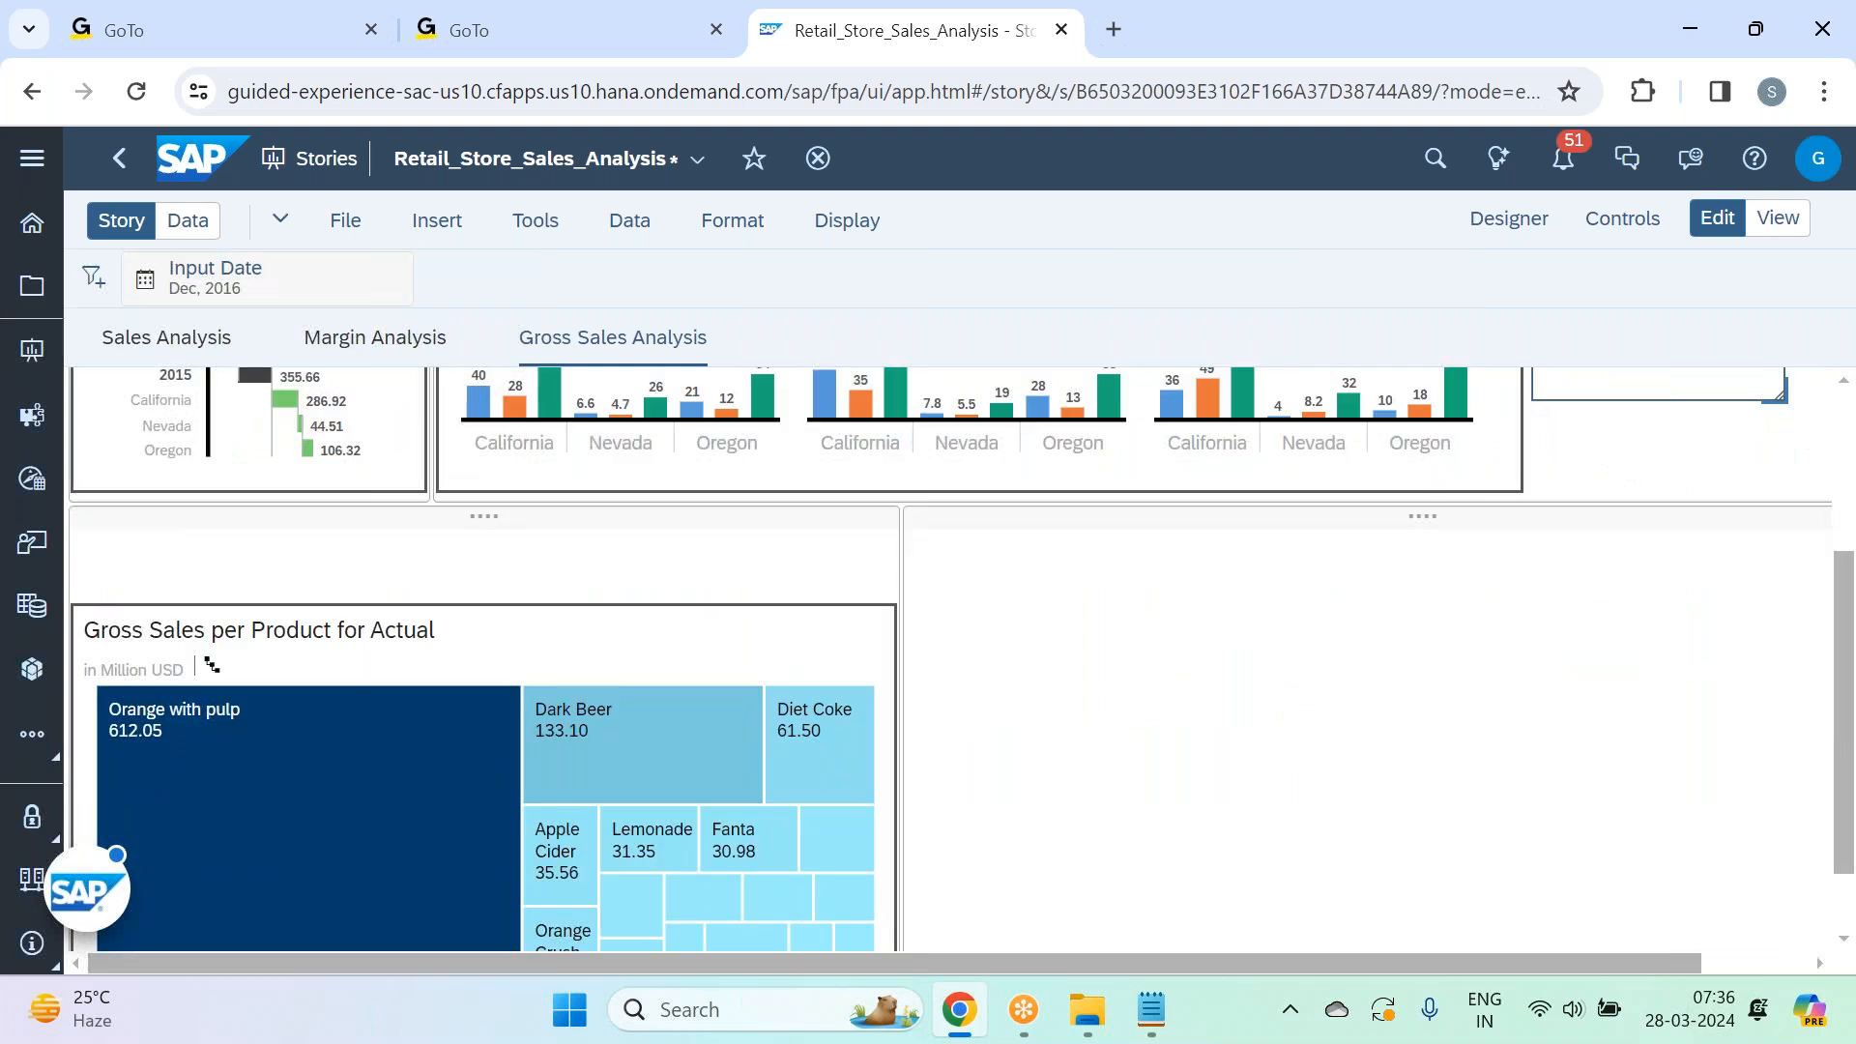
scroll(948, 658, down, 1)
scroll(947, 658, up, 3)
scroll(948, 658, up, 1)
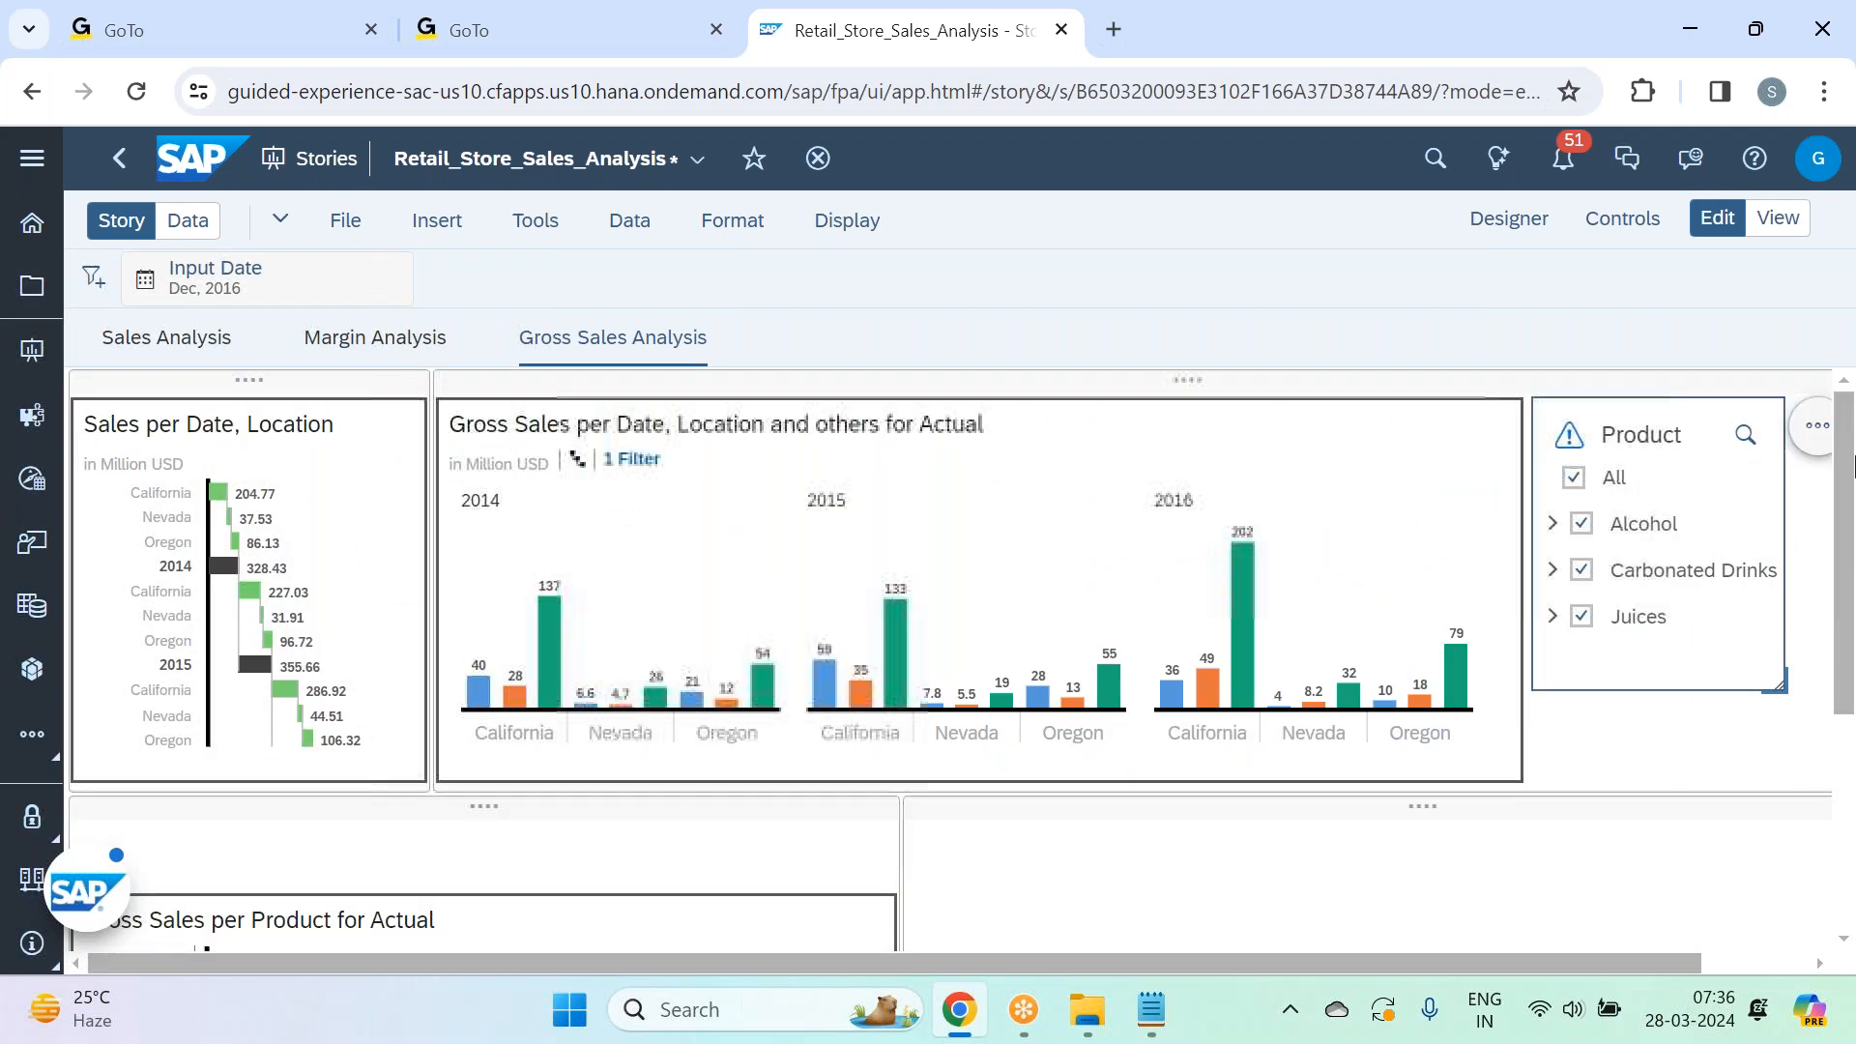
Restrict the Product input control's linked analysis to only the Gross Sales per Product for Actual widget.
click(1817, 433)
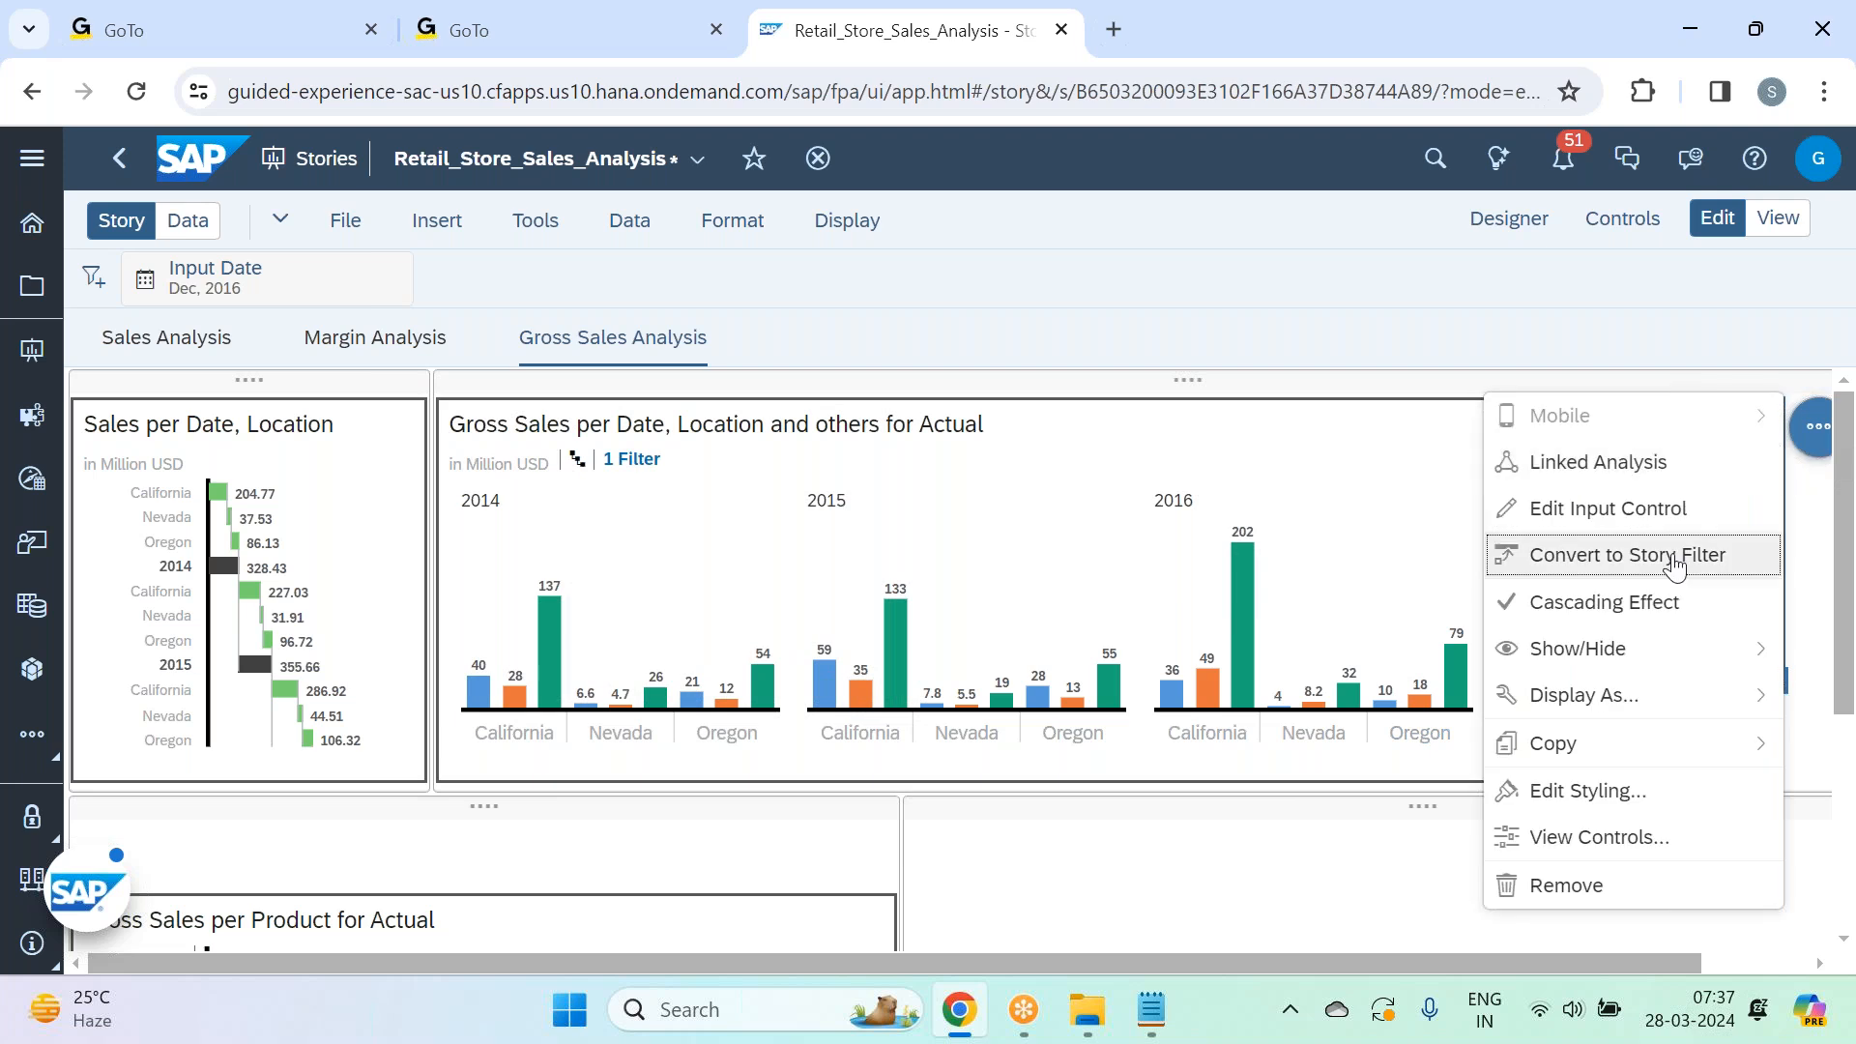
click(1657, 464)
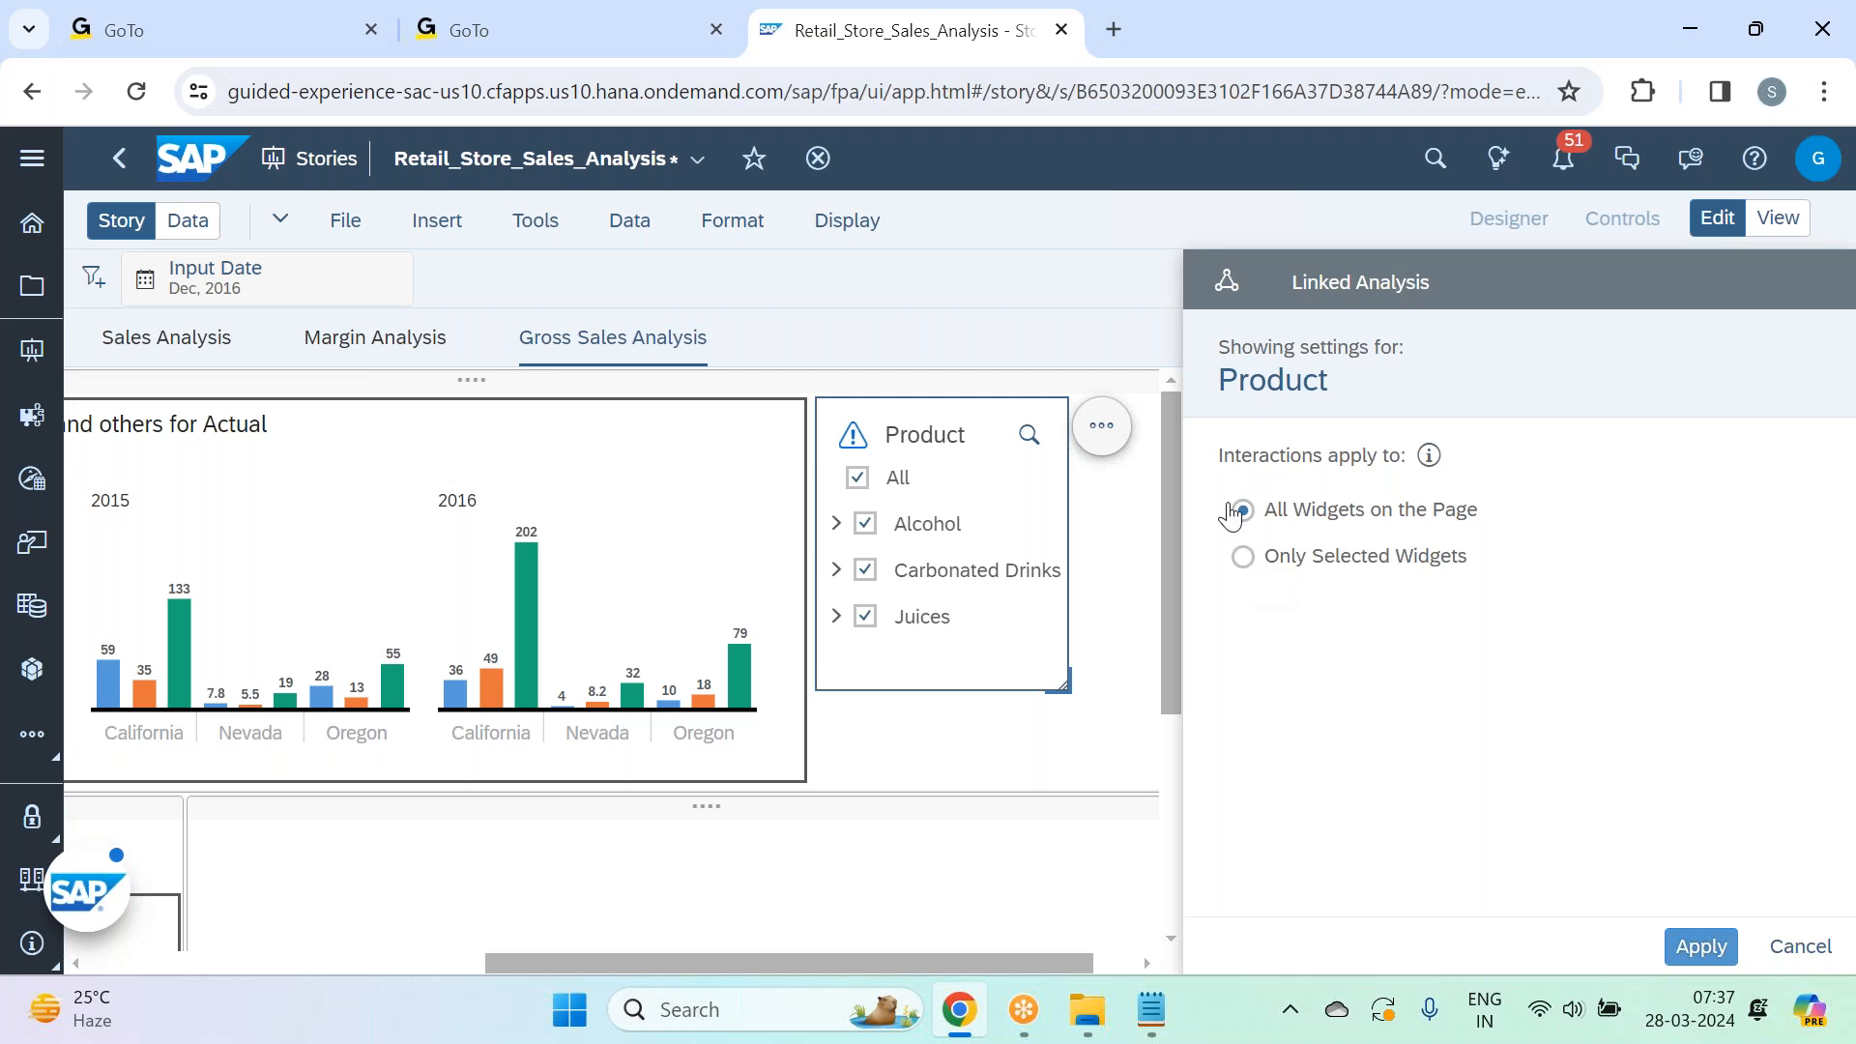
click(1315, 555)
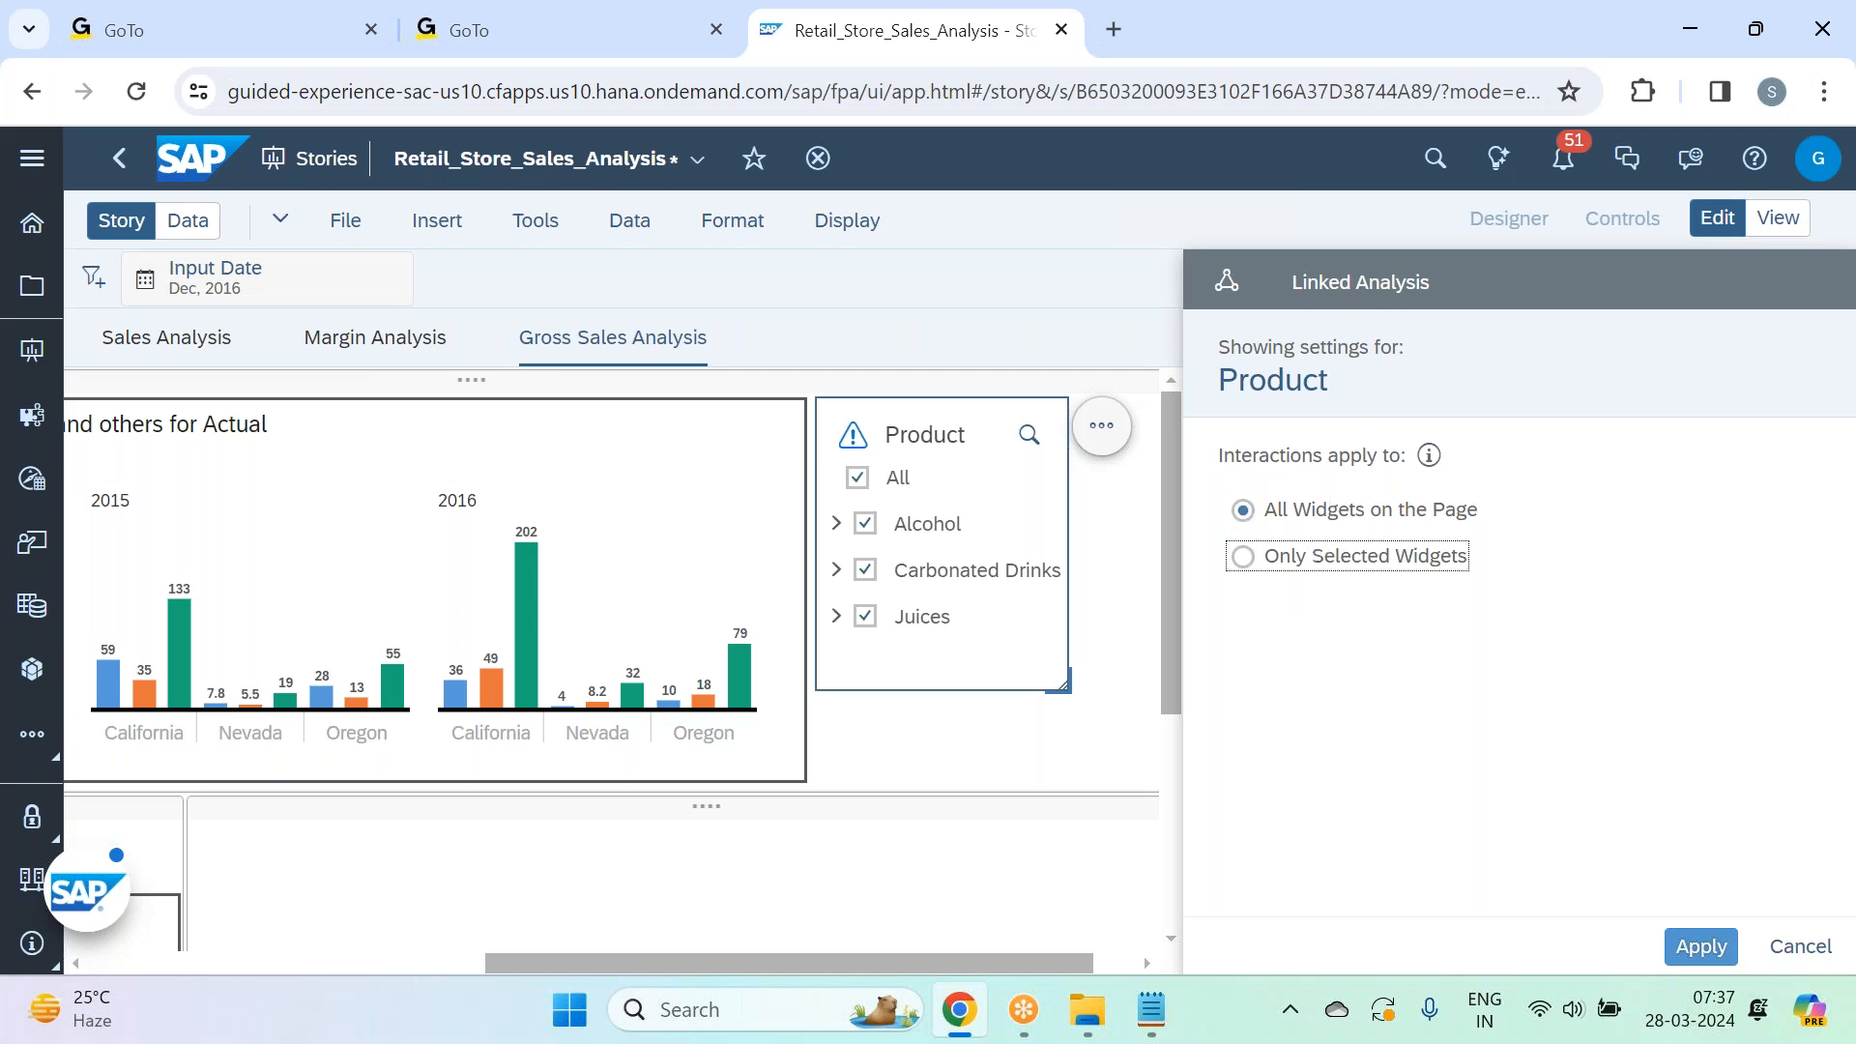
scroll(1409, 738, down, 2)
click(1406, 852)
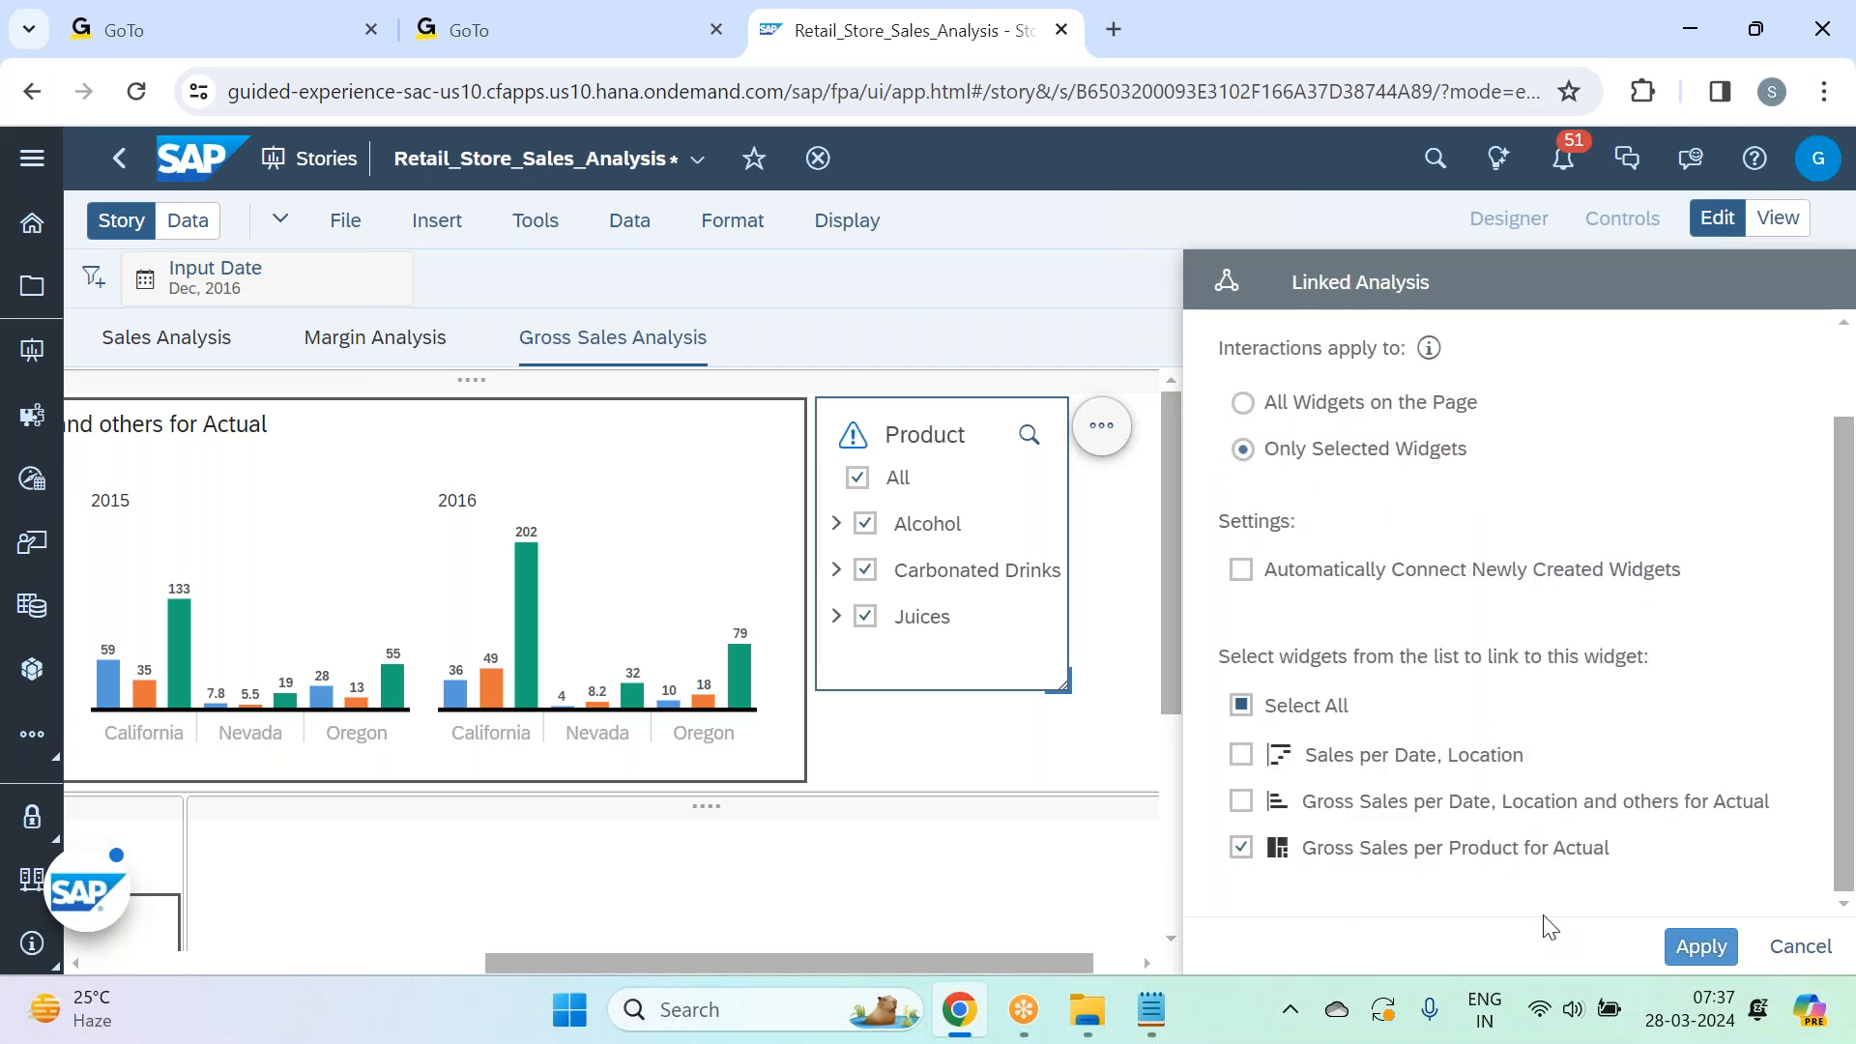
click(1709, 945)
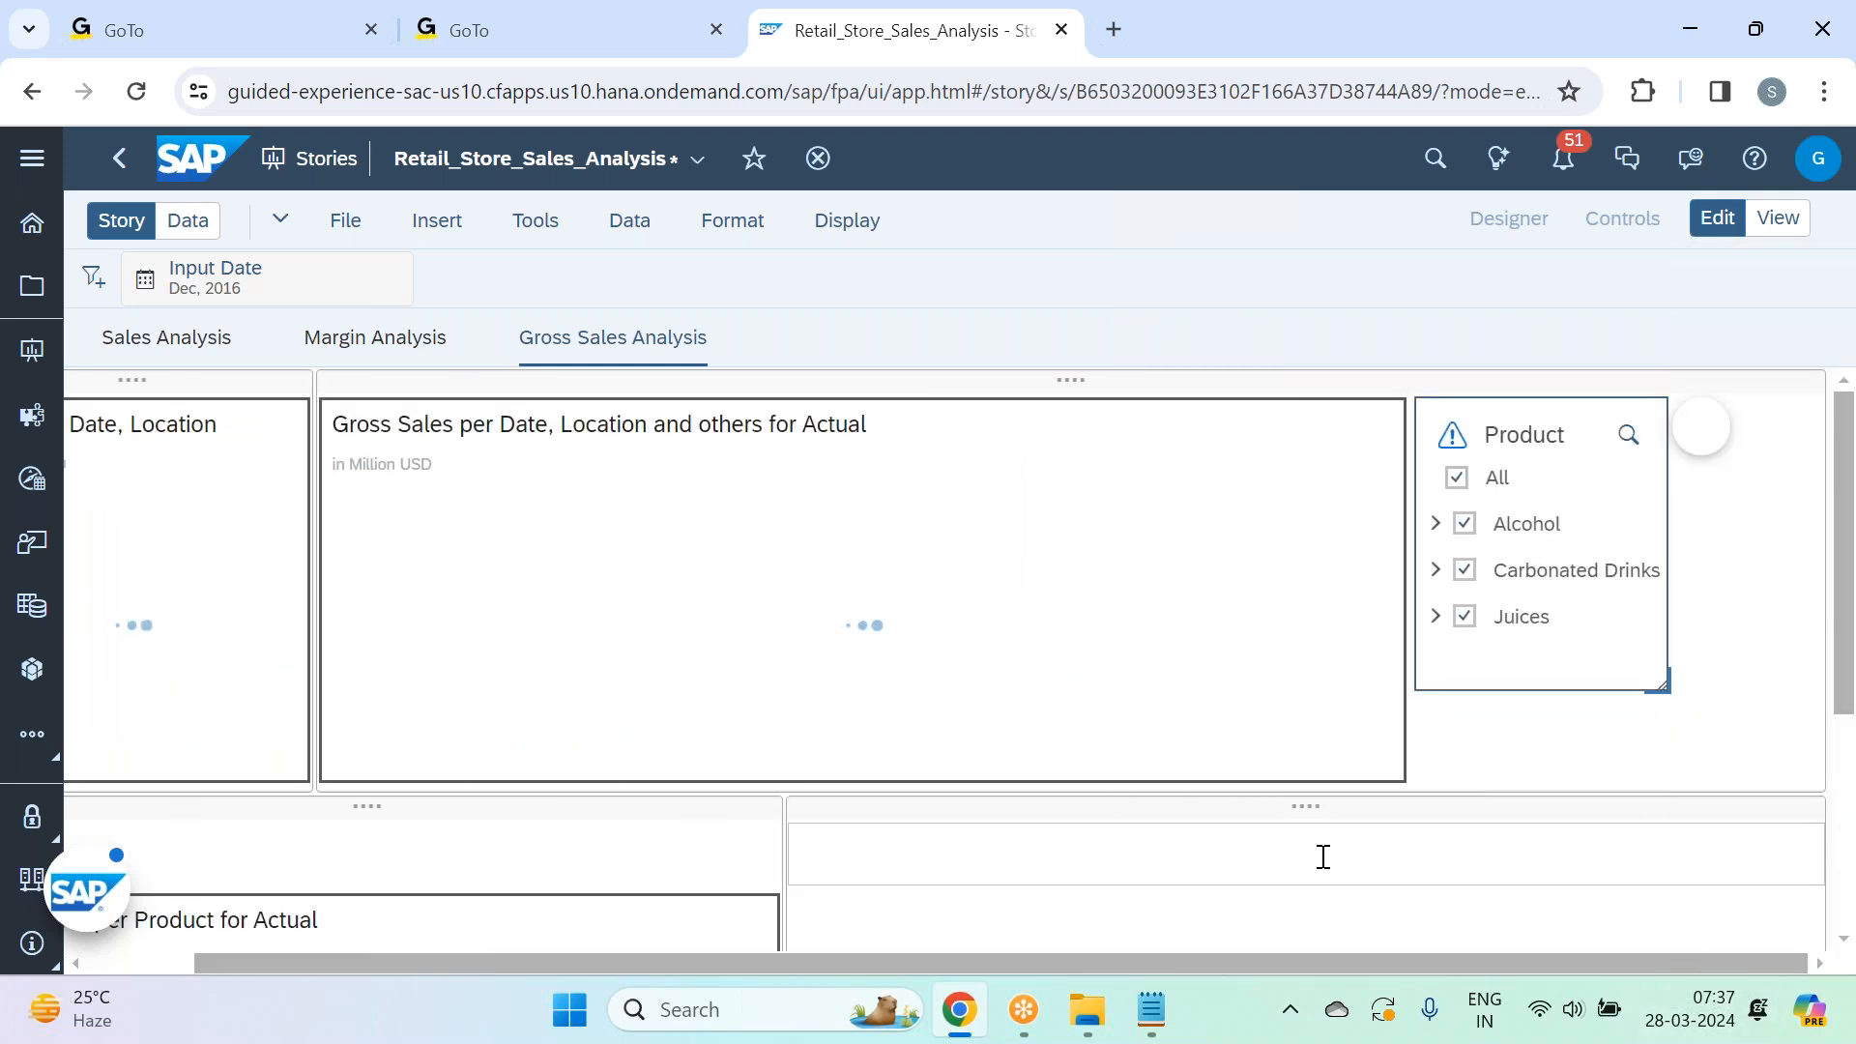
Deselect Alcohol and Juices in the Product input control to filter the tree map to Carbonated Drinks.
scroll(1324, 858, down, 3)
drag(870, 960, 750, 961)
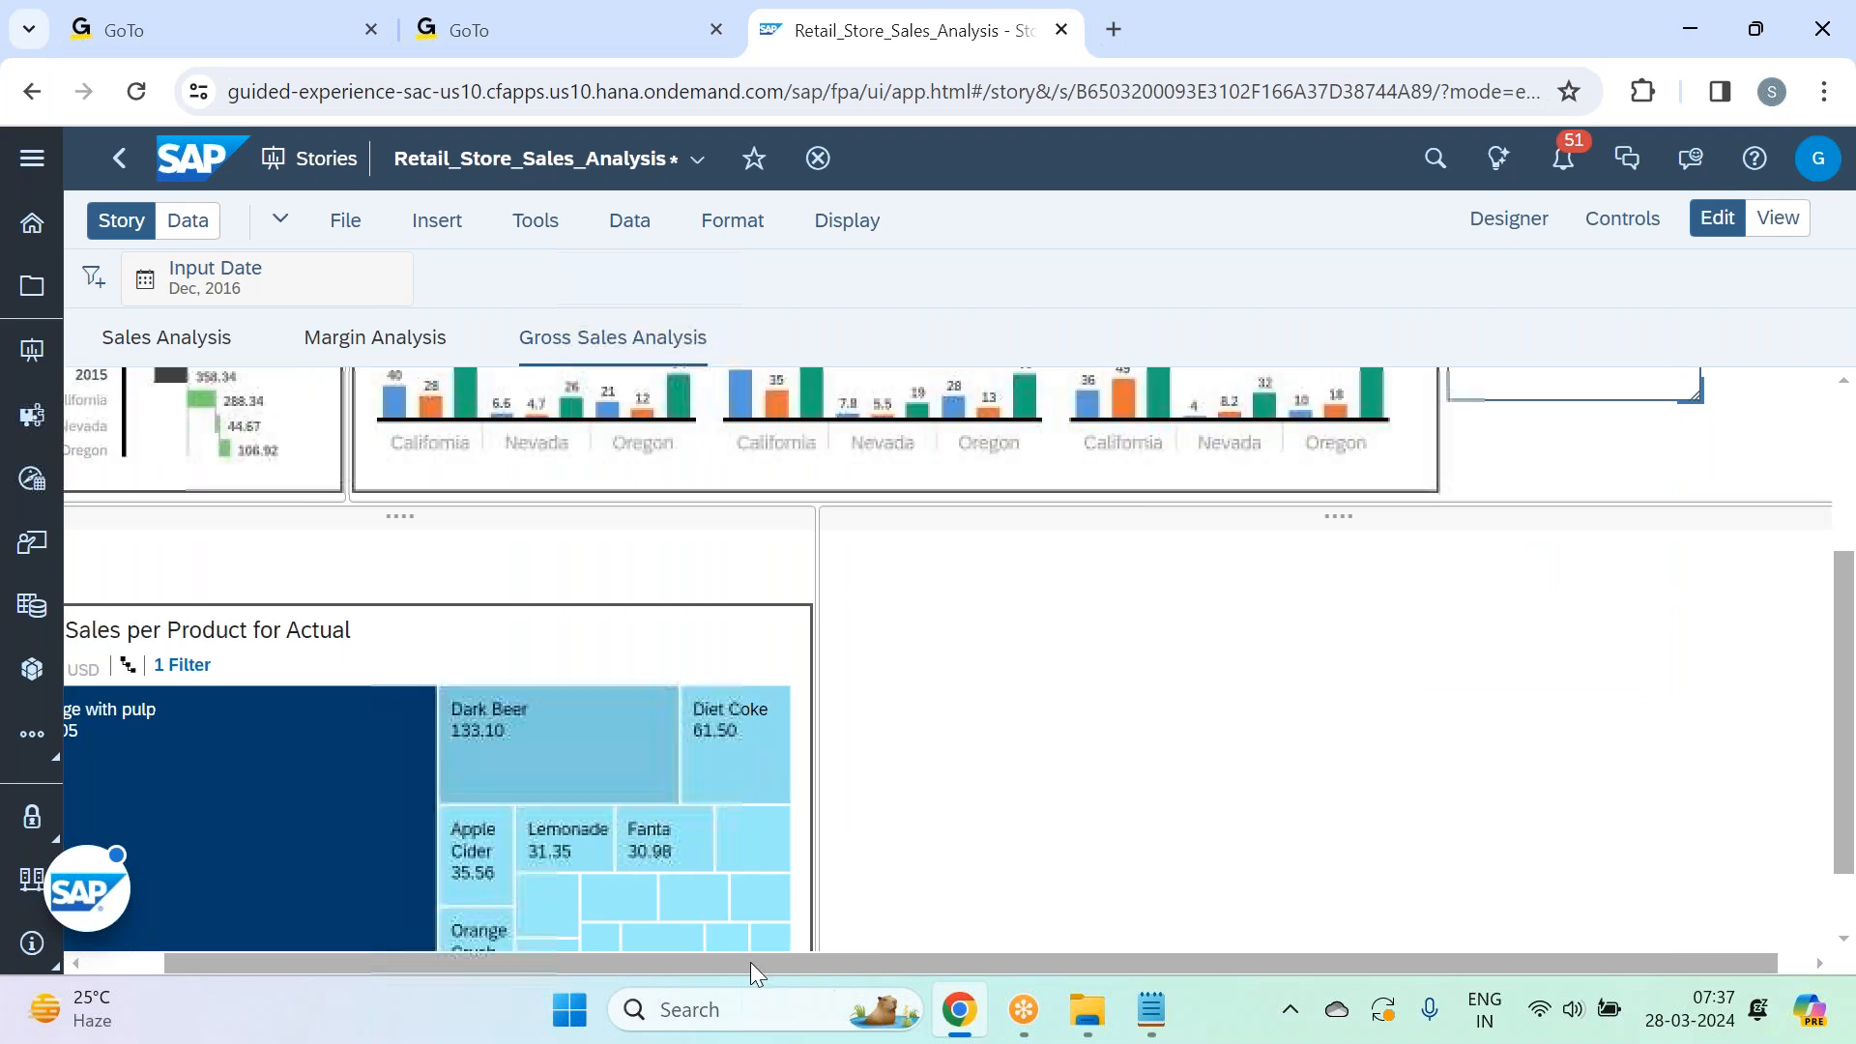
scroll(1222, 705, up, 3)
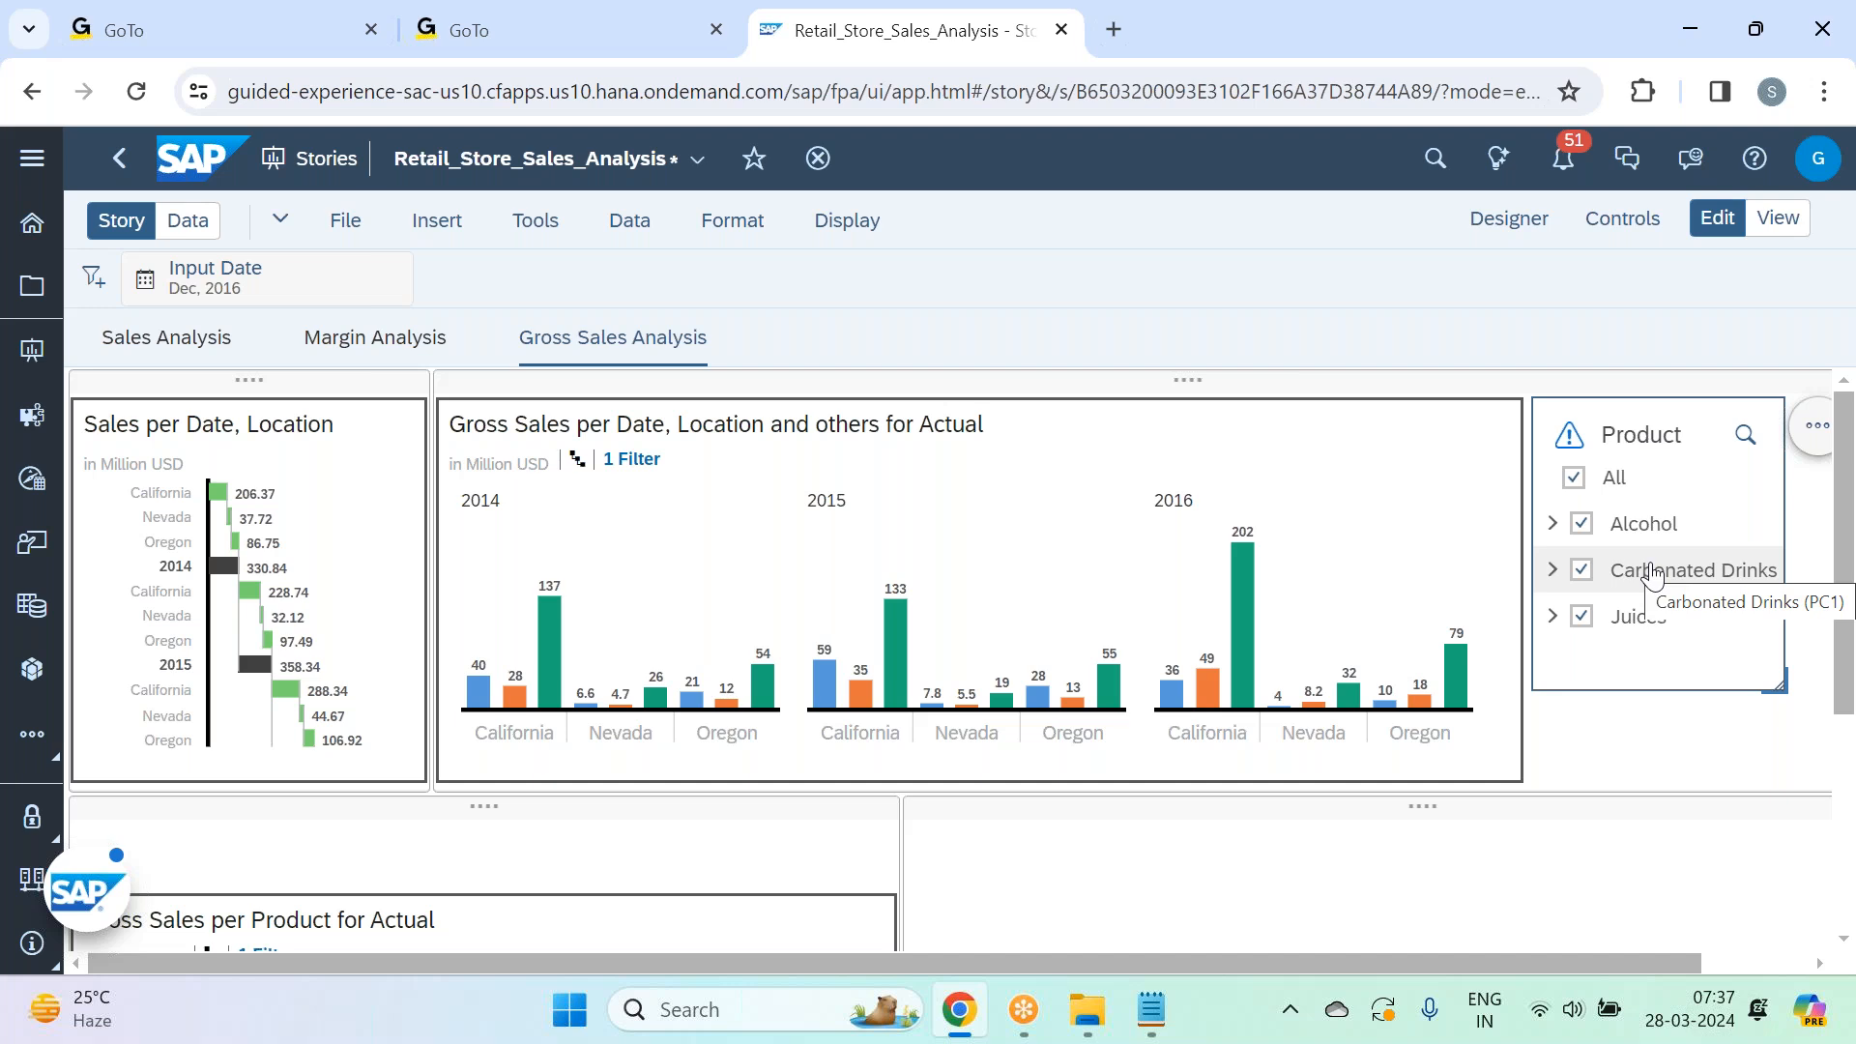
click(1626, 525)
click(1625, 620)
scroll(1585, 770, down, 4)
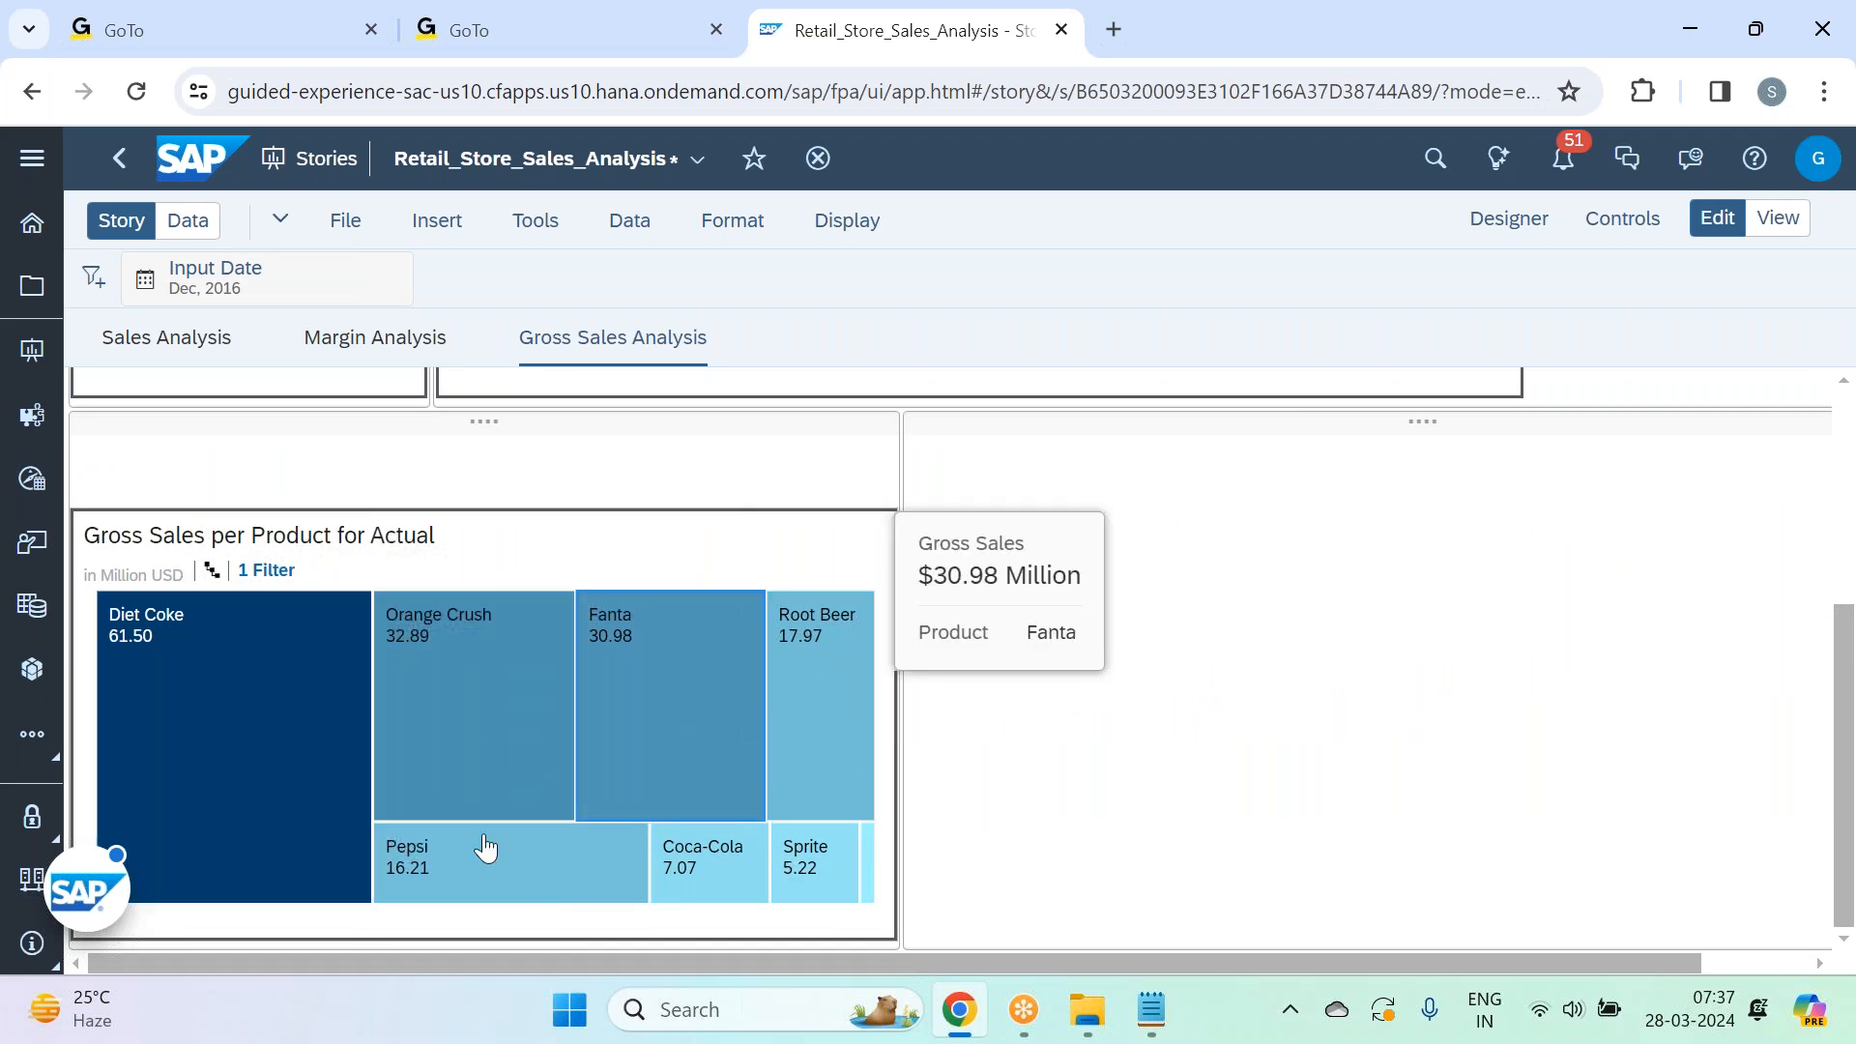
Hide the chart title of the Gross Sales per Product tree map.
click(821, 544)
click(918, 541)
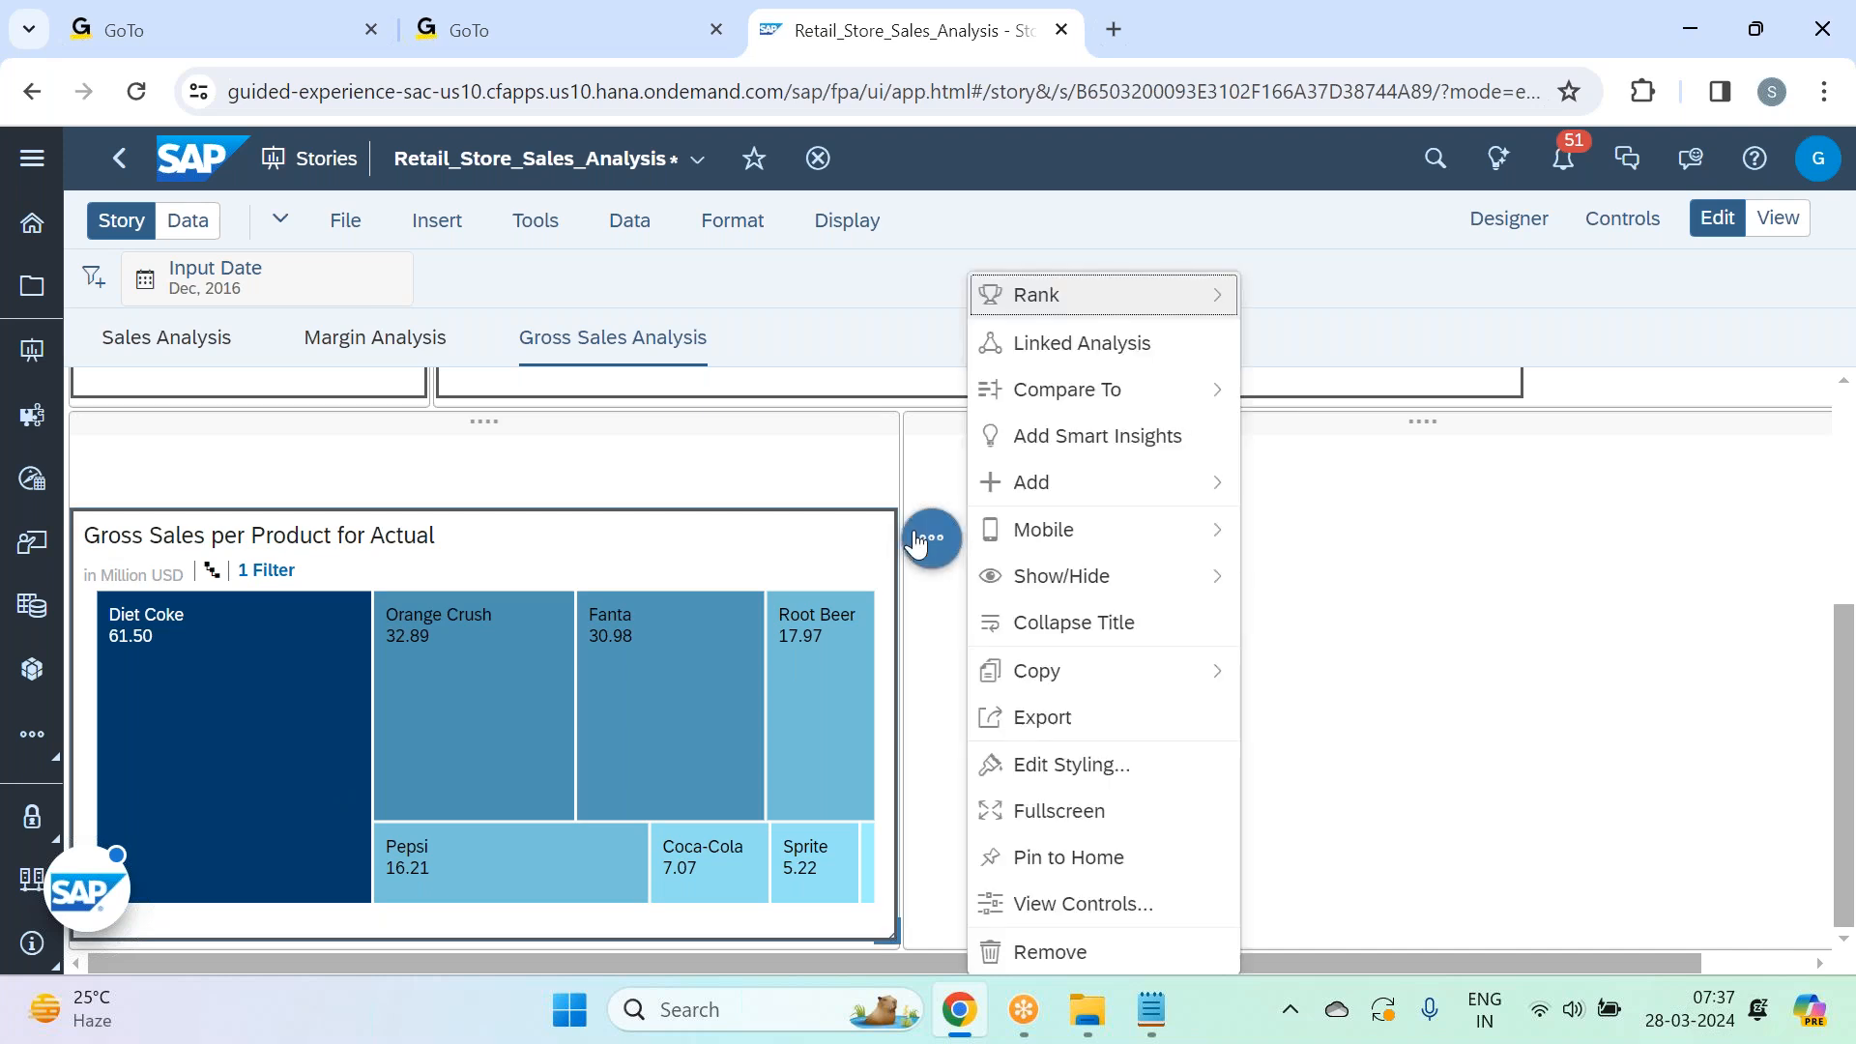
mouse_move(1109, 599)
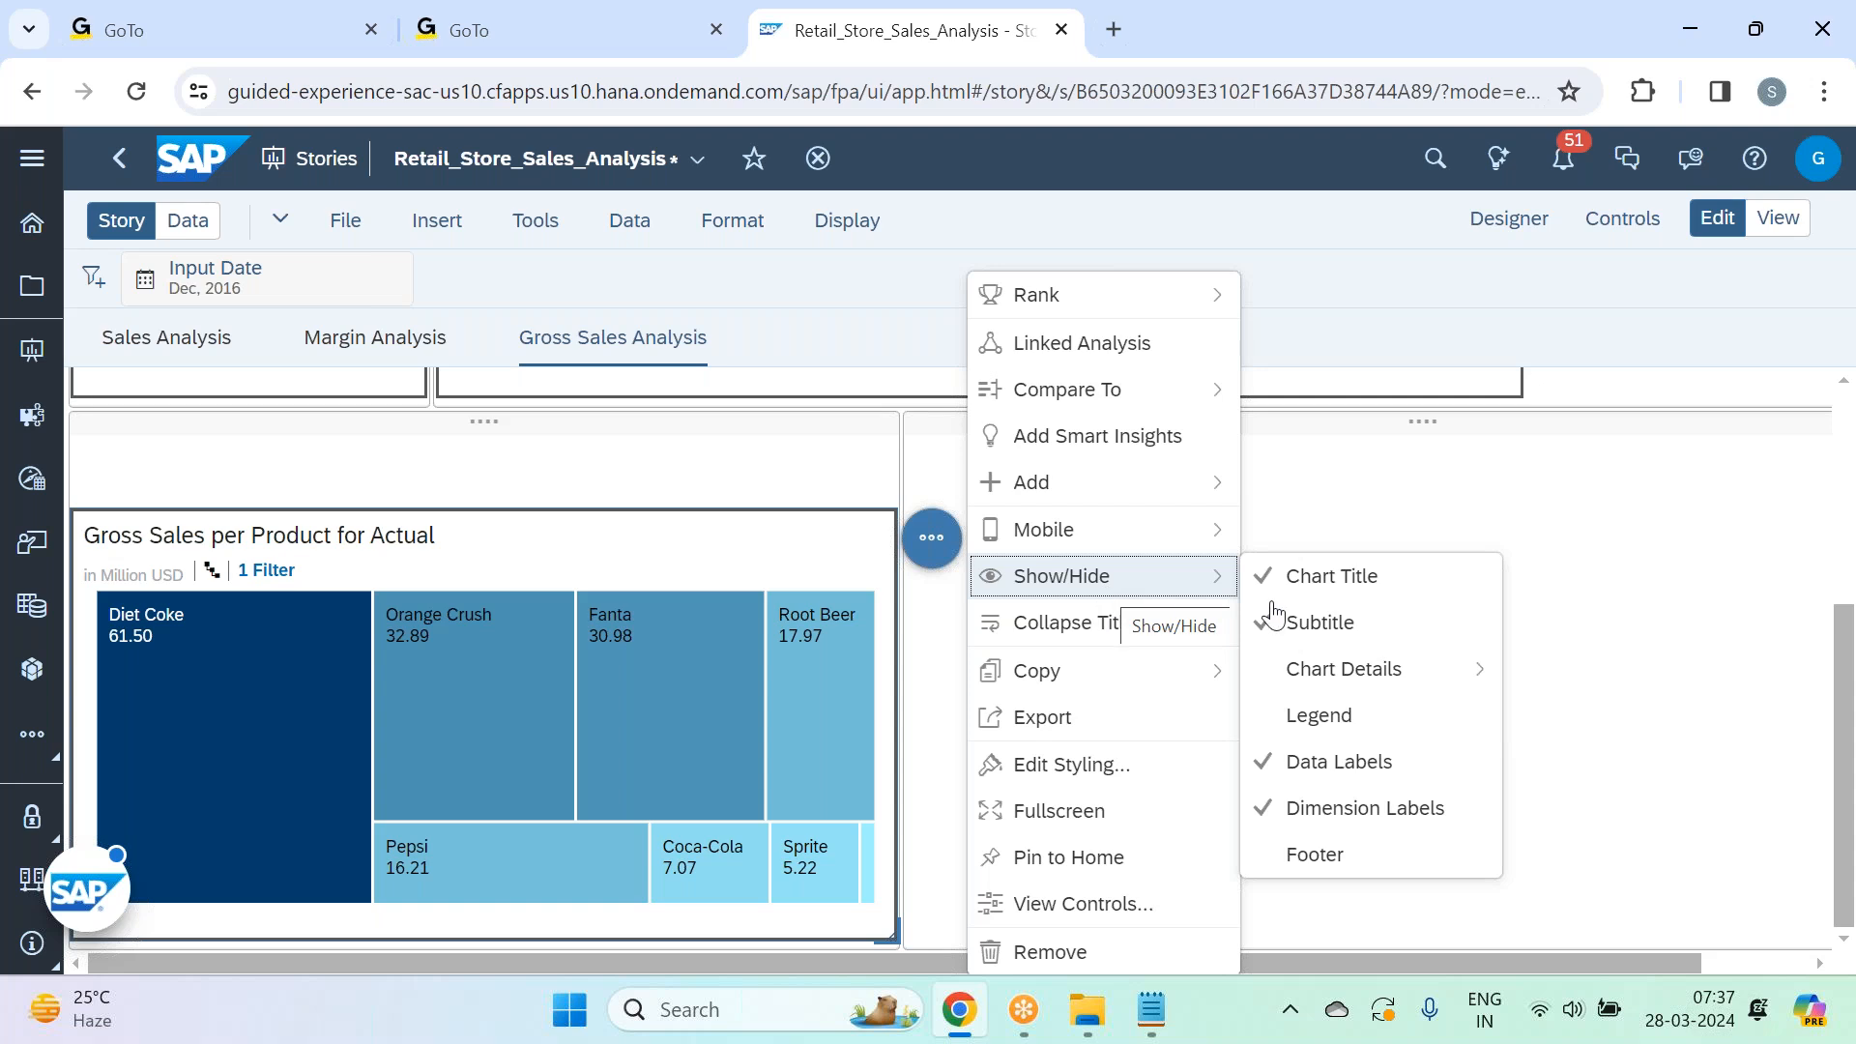
click(1357, 578)
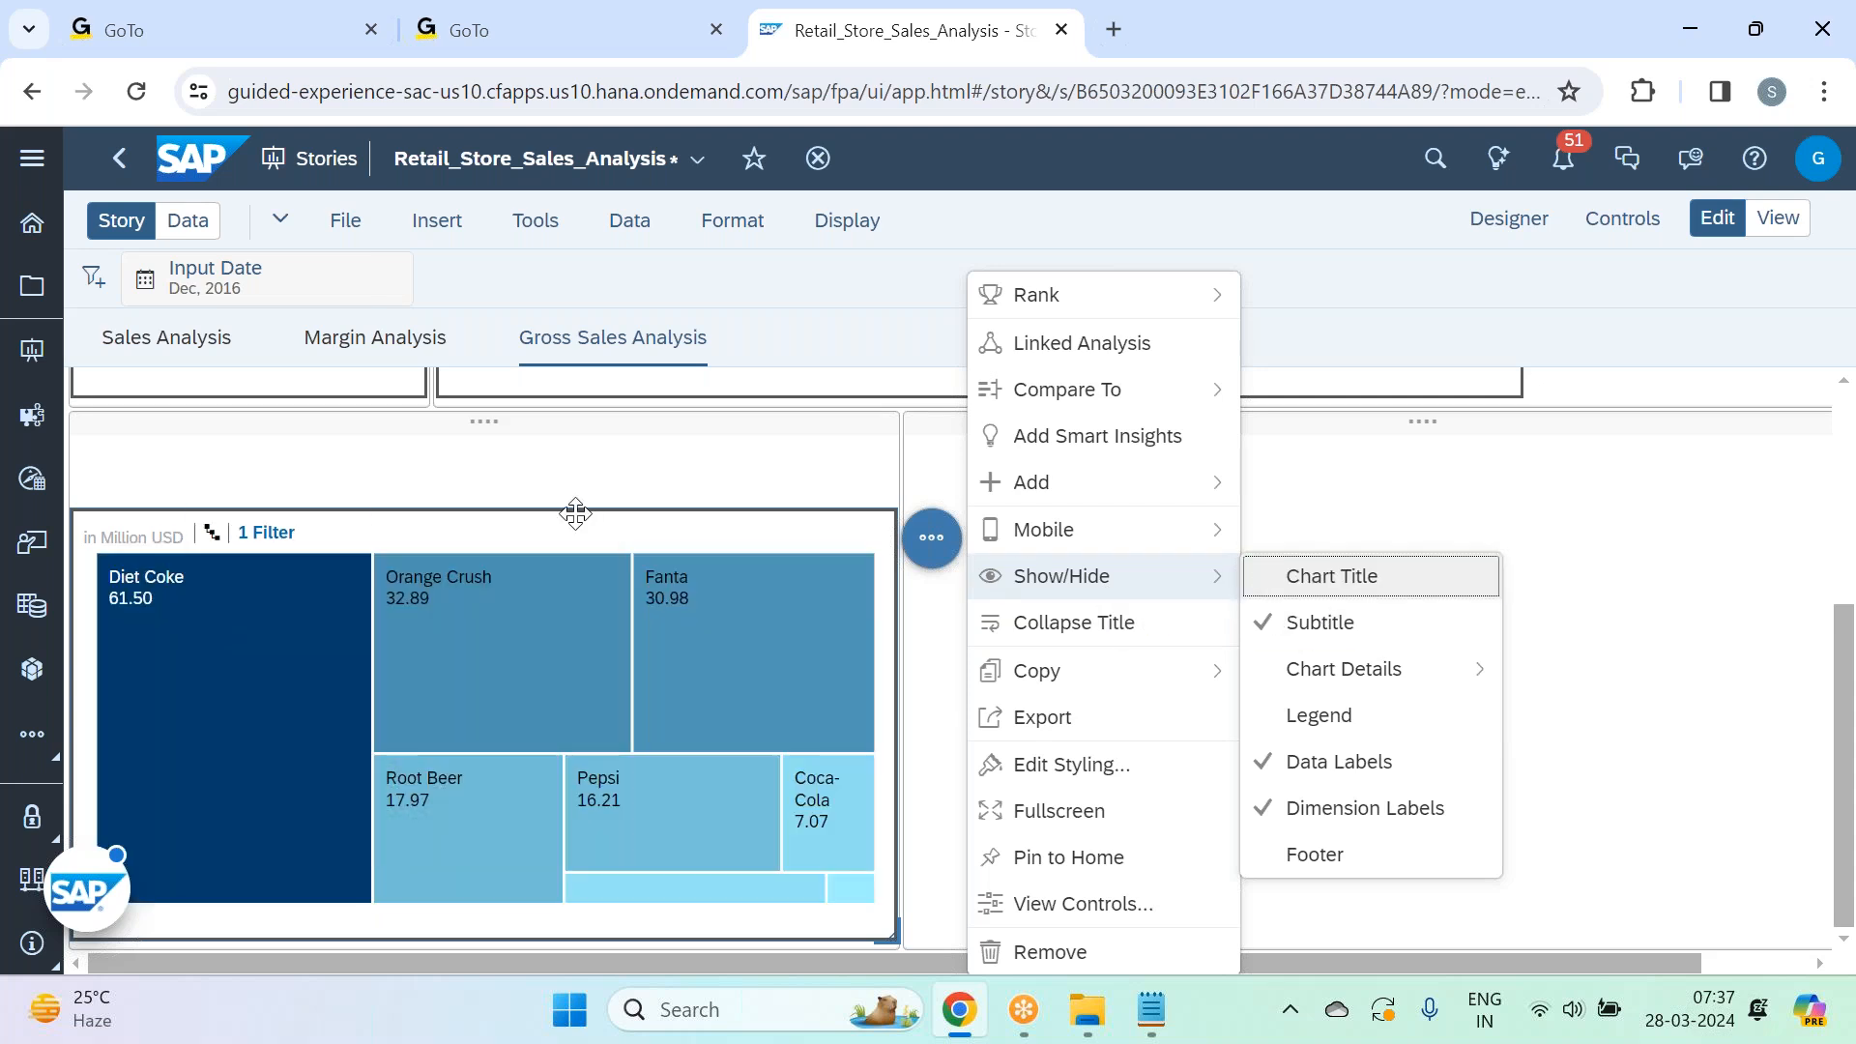
Enter the heading "Gross Sales by Product:Carbonated Drinks" in the empty text box above the tree map.
click(1642, 737)
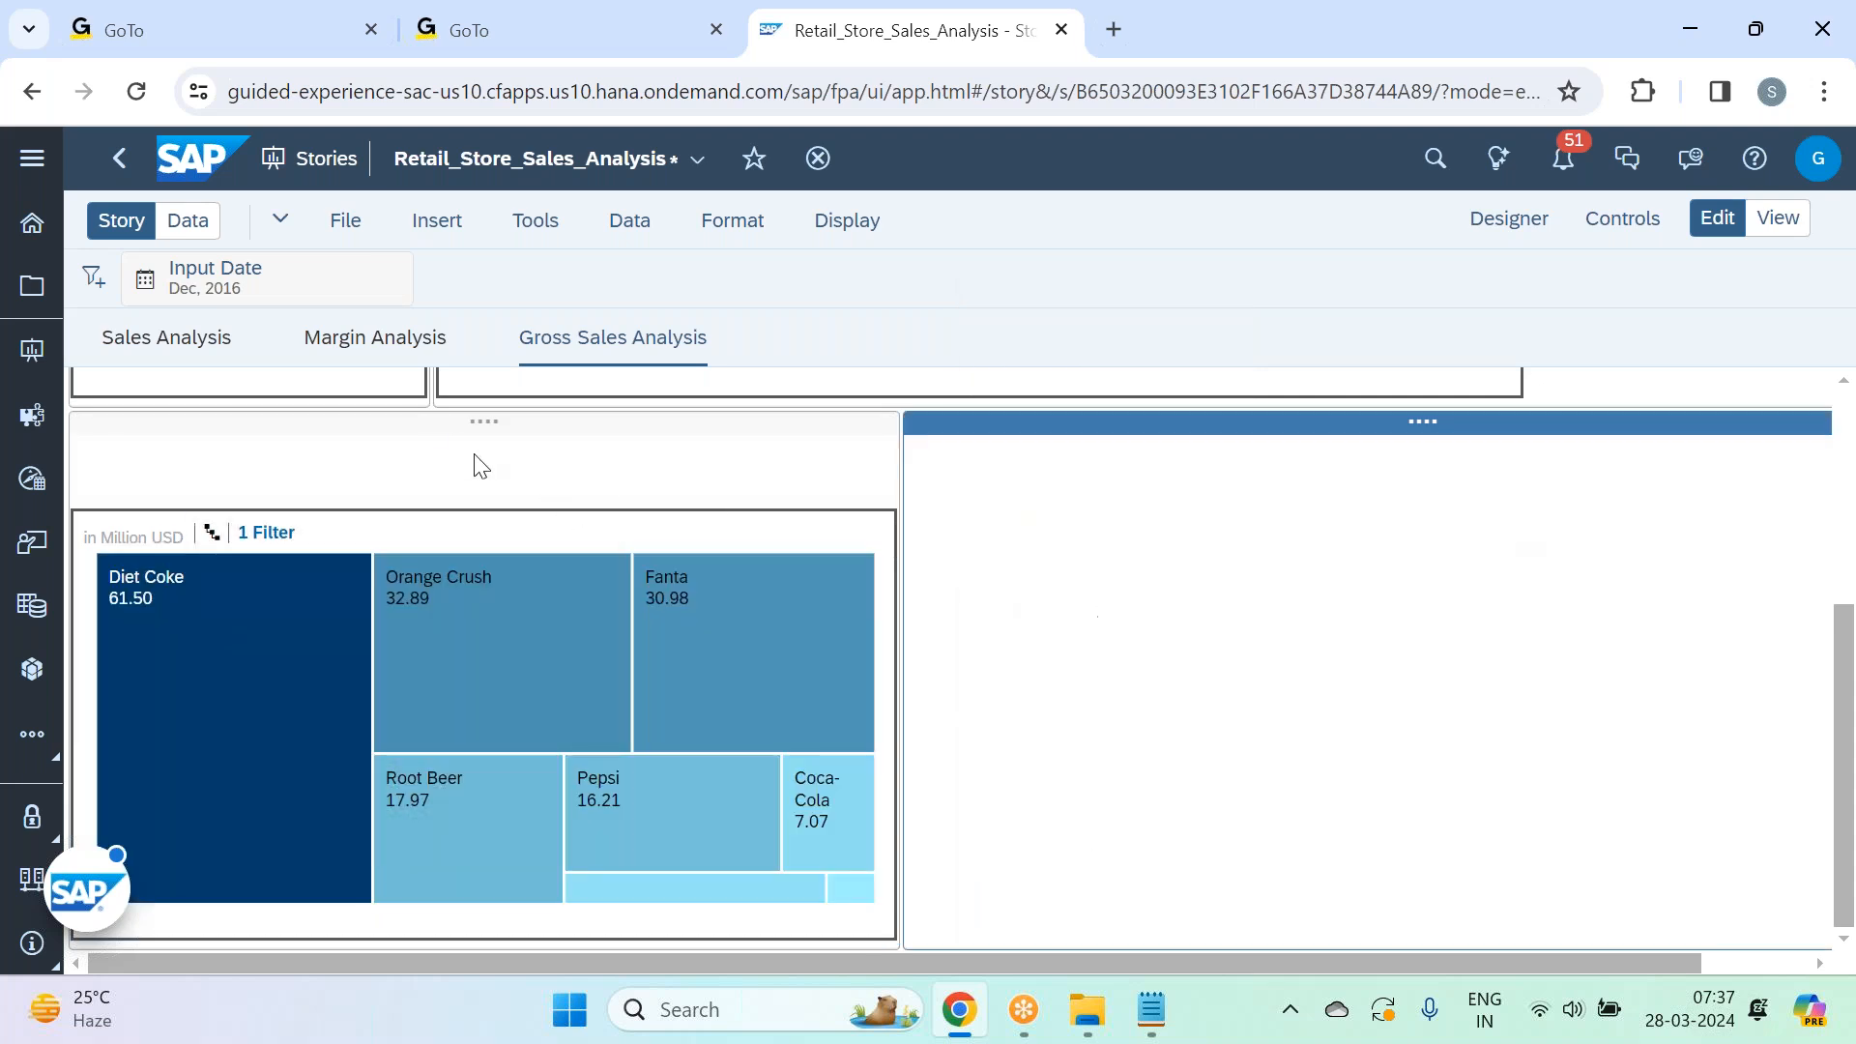
click(424, 488)
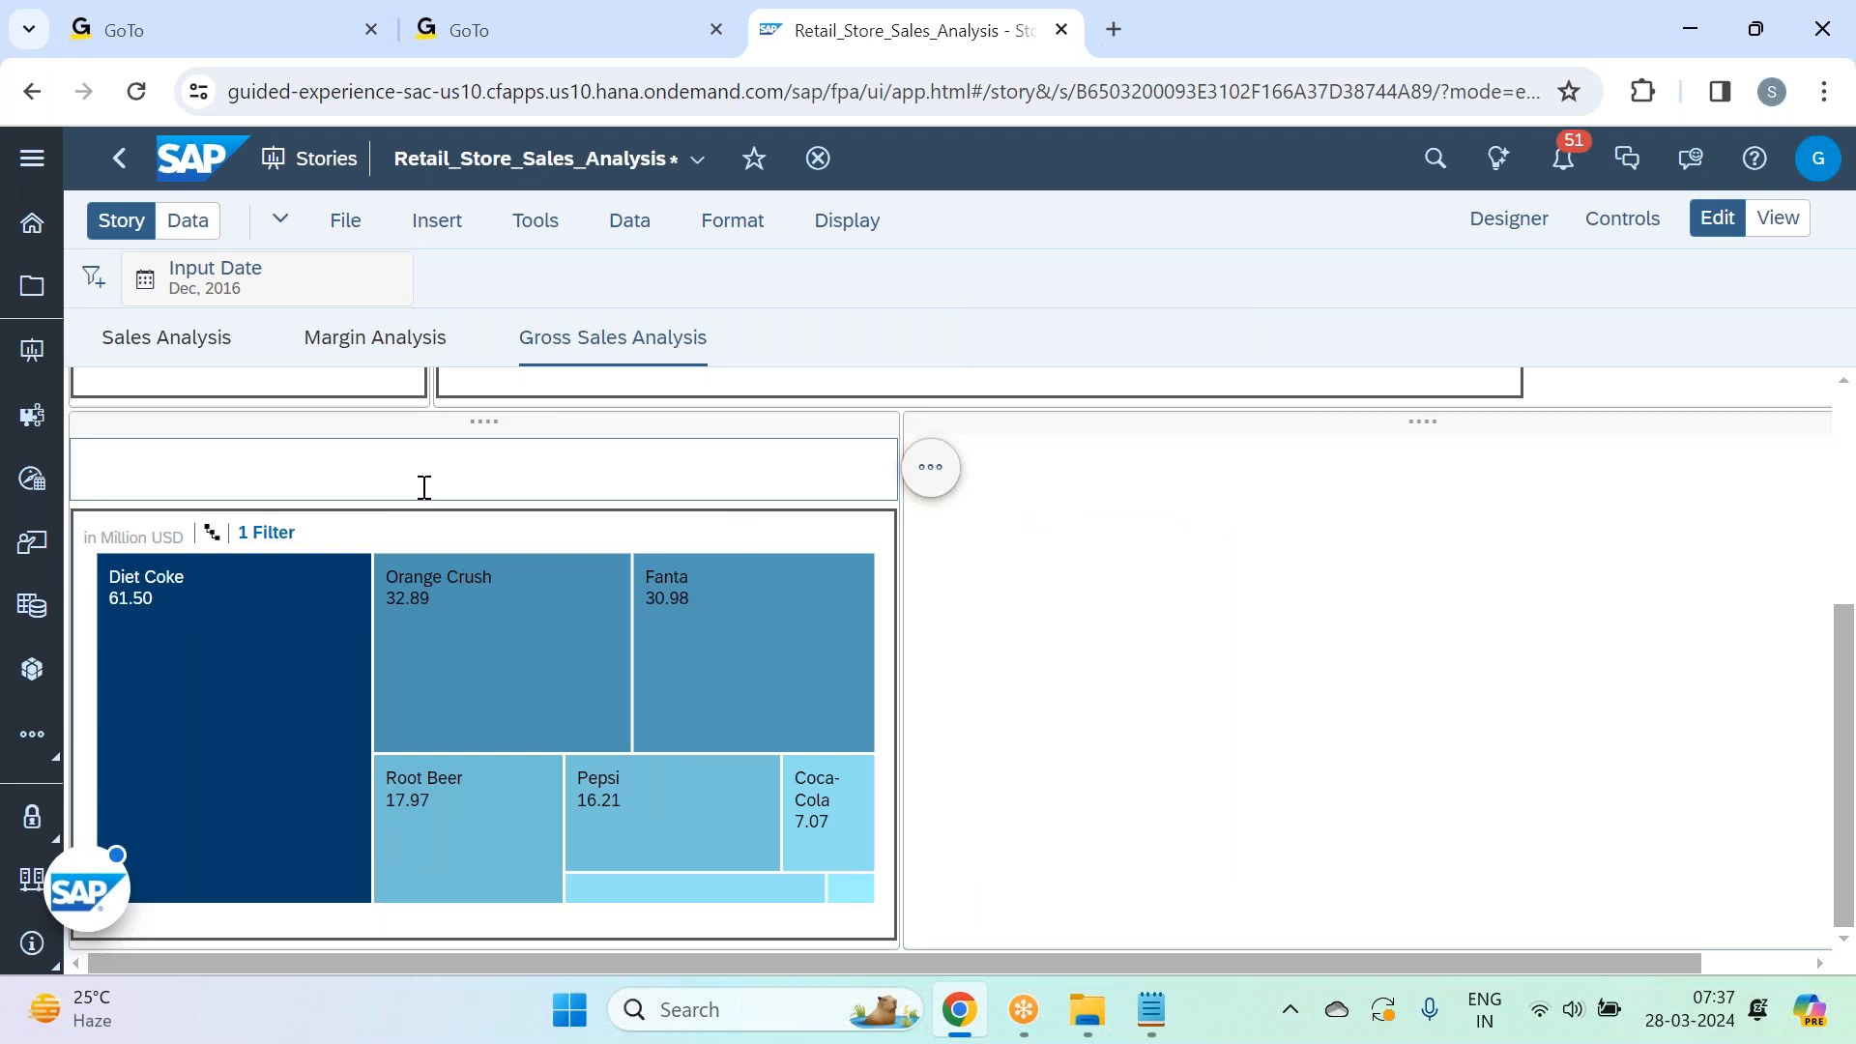
text(Gross Sales by Prod)
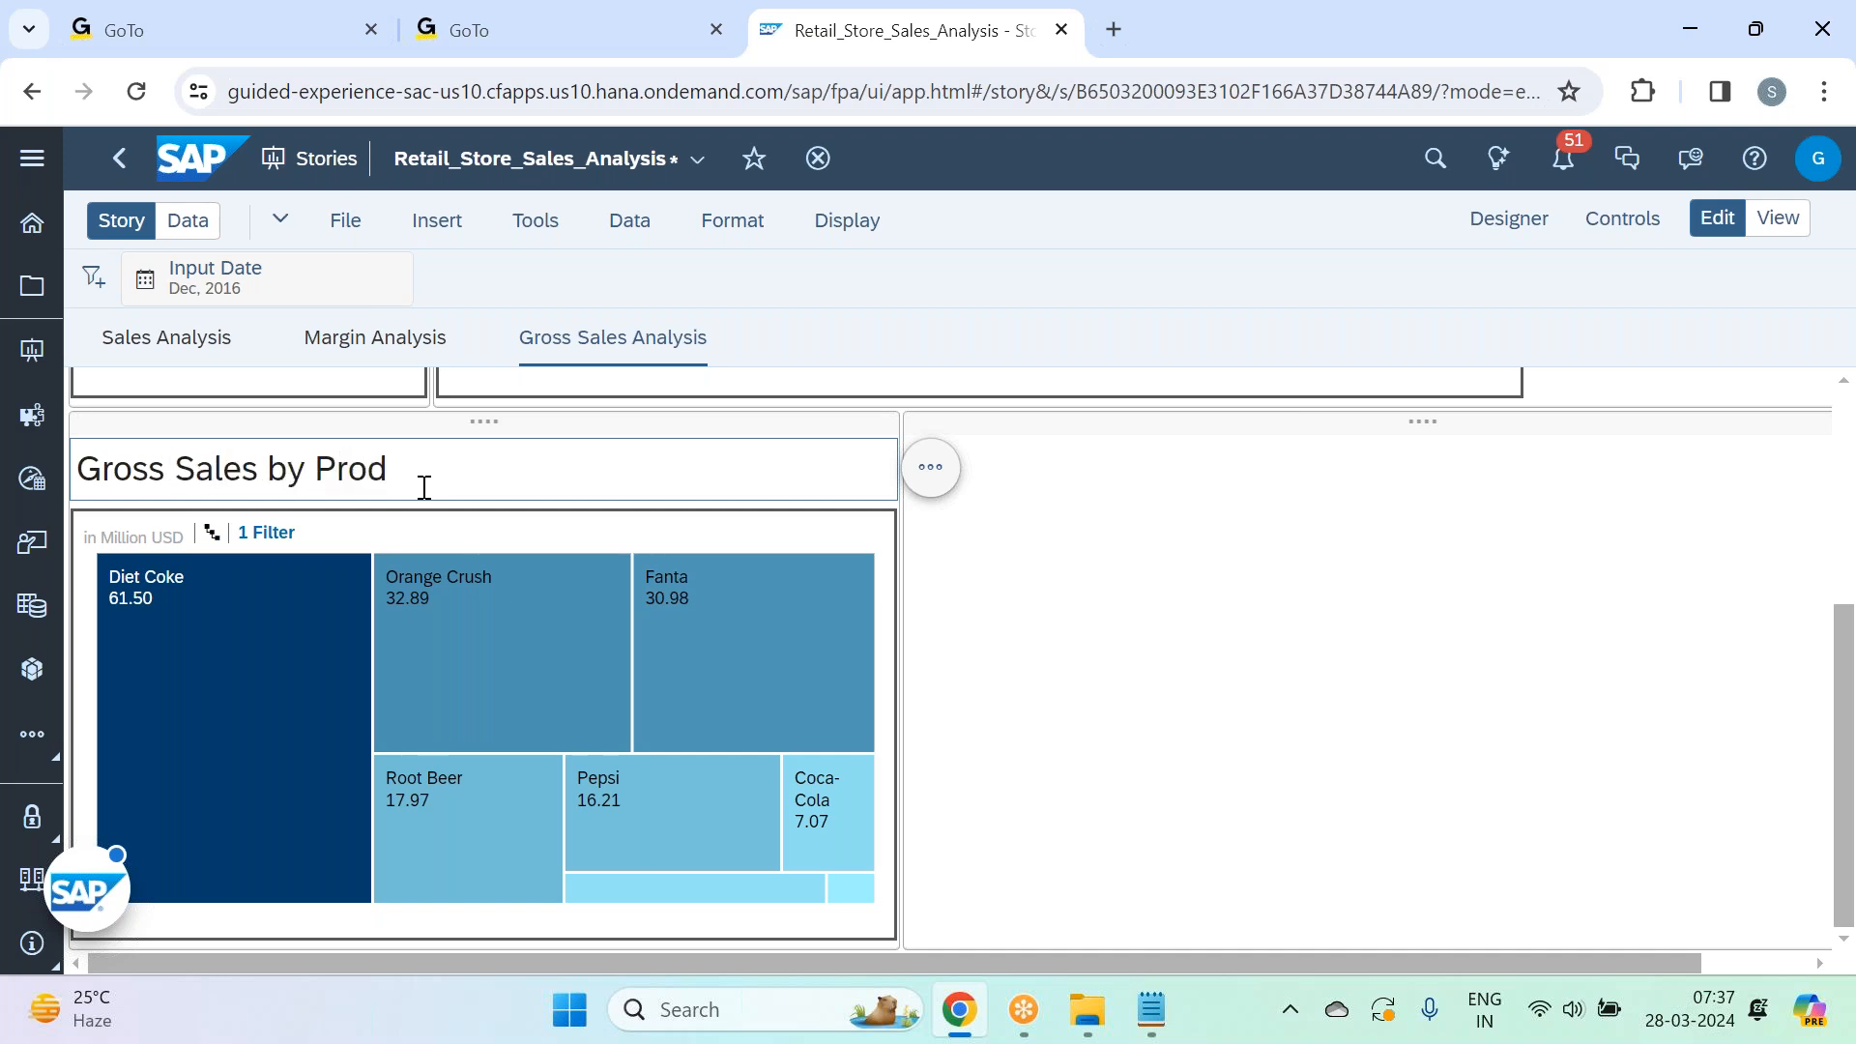
text(uct:Carbonated Drinks)
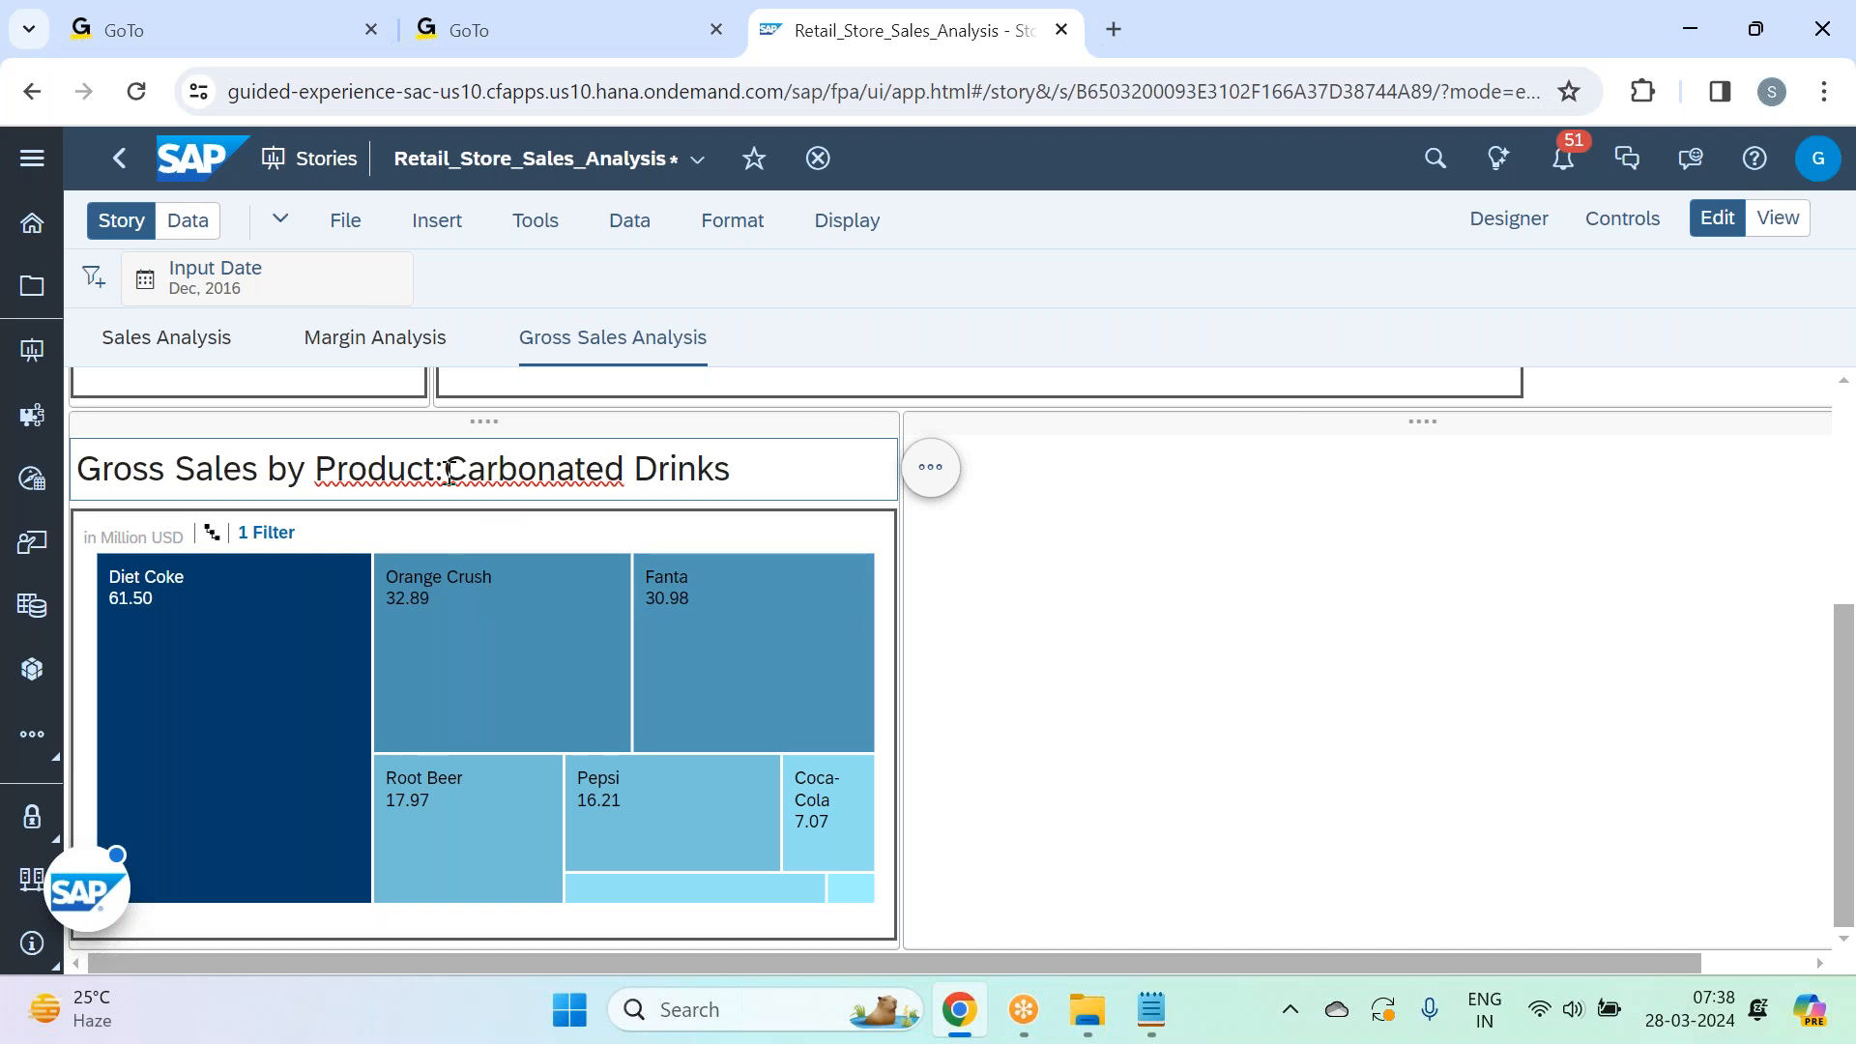
right_click(449, 471)
click(1131, 653)
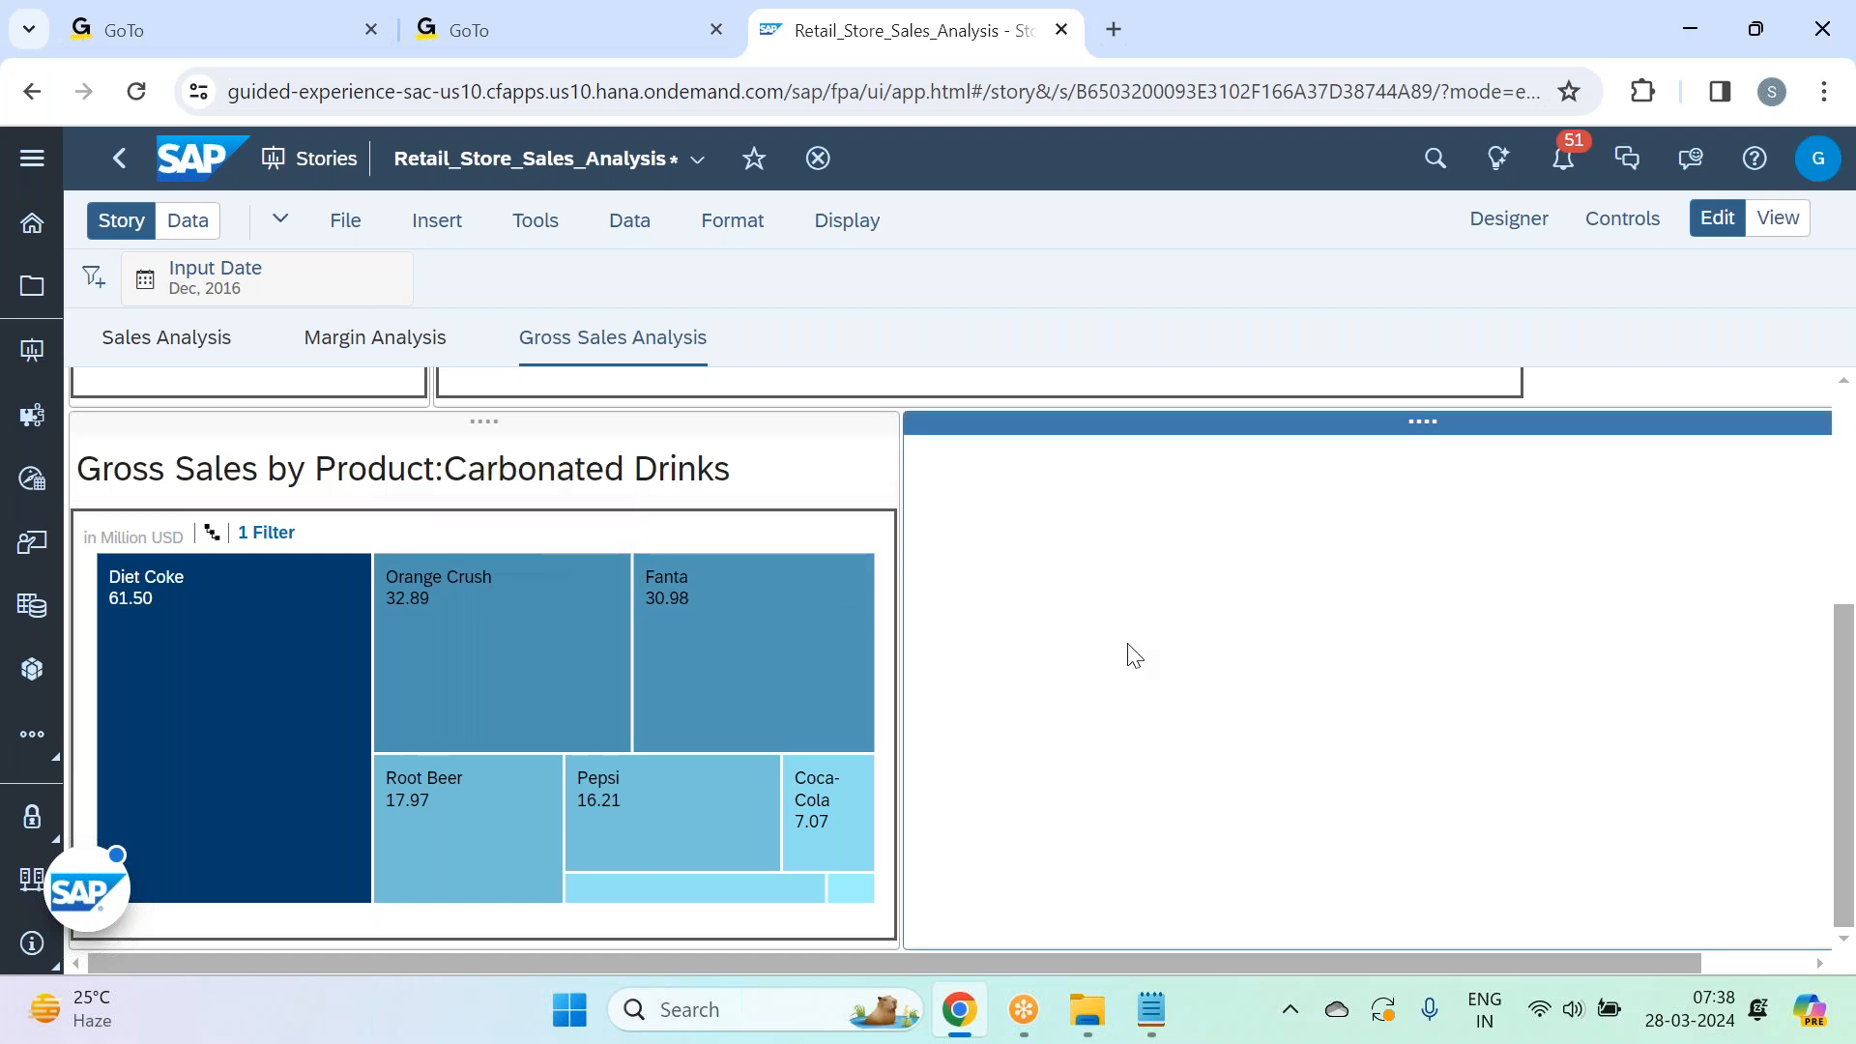
Save the Retail_Store_Sales_Analysis story.
click(352, 218)
mouse_move(459, 305)
click(661, 309)
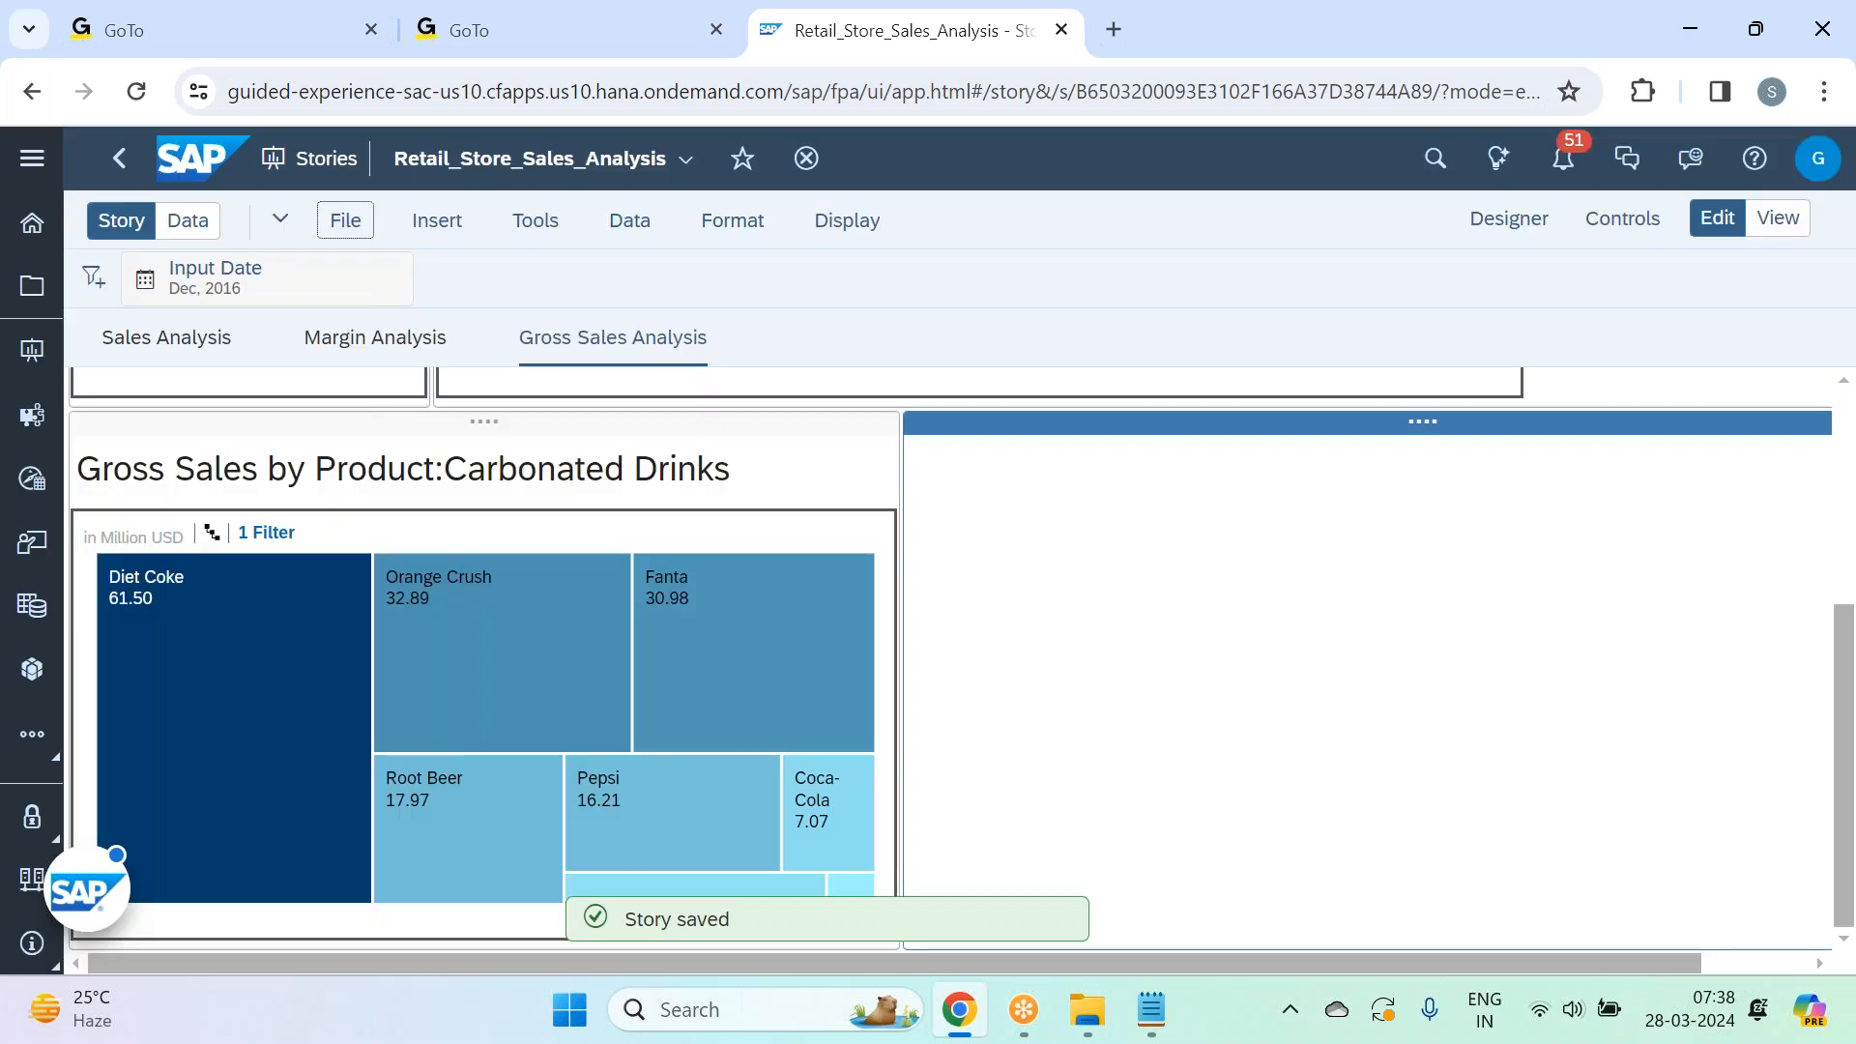
Switch the Product input control from Carbonated Drinks to Juices and compare the tree map with its heading.
scroll(1636, 585, up, 4)
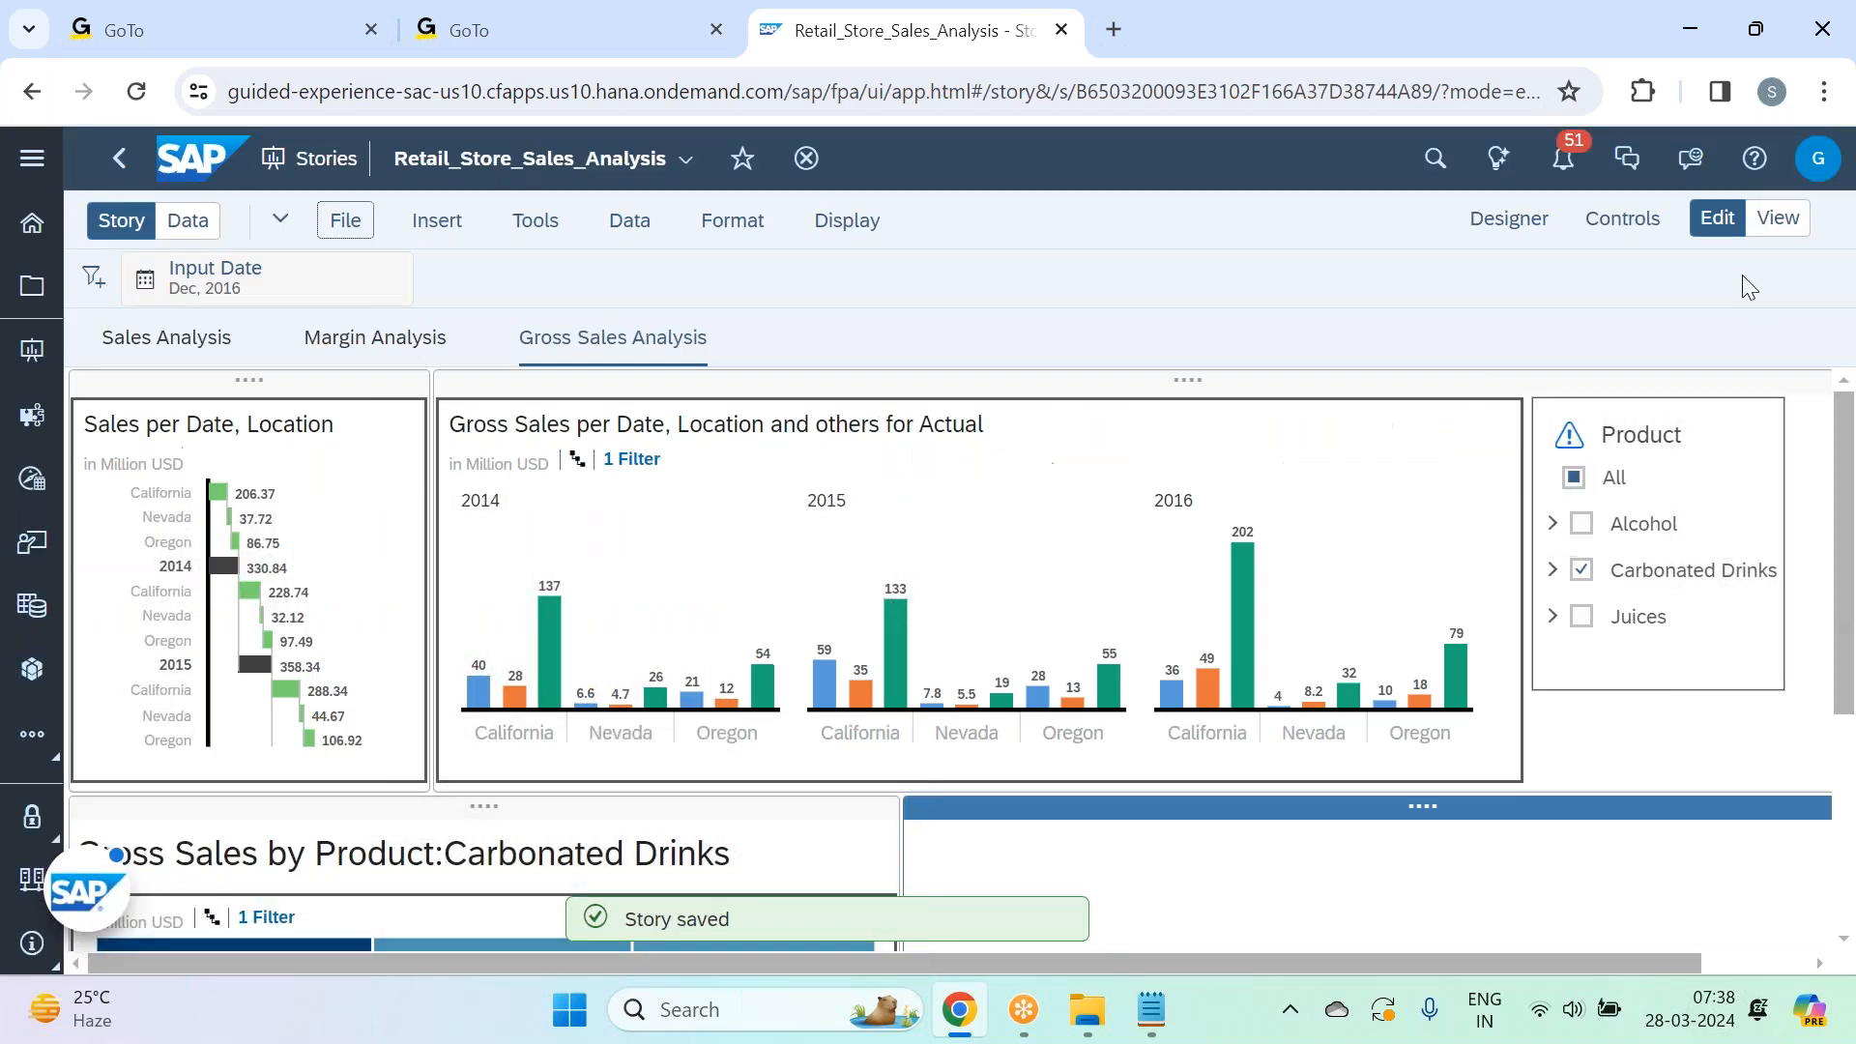
click(1581, 571)
click(1609, 618)
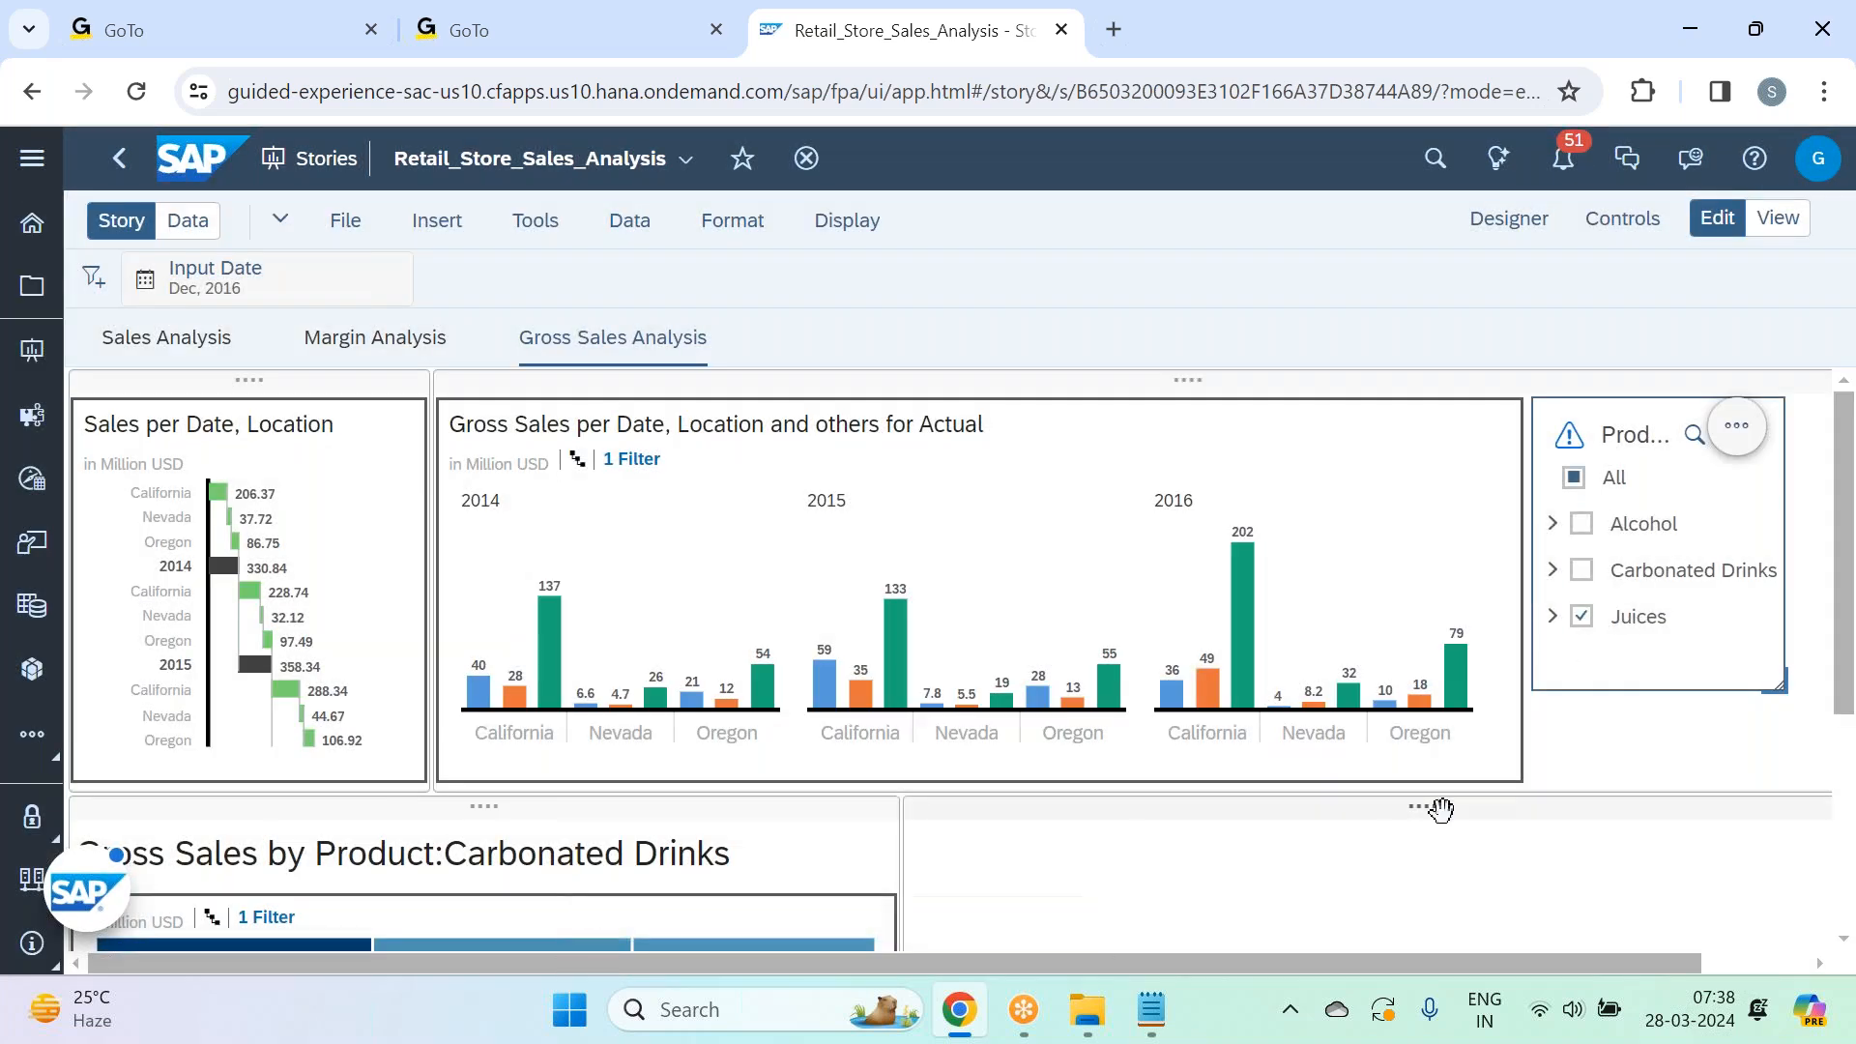
scroll(1247, 738, down, 3)
scroll(1242, 732, down, 1)
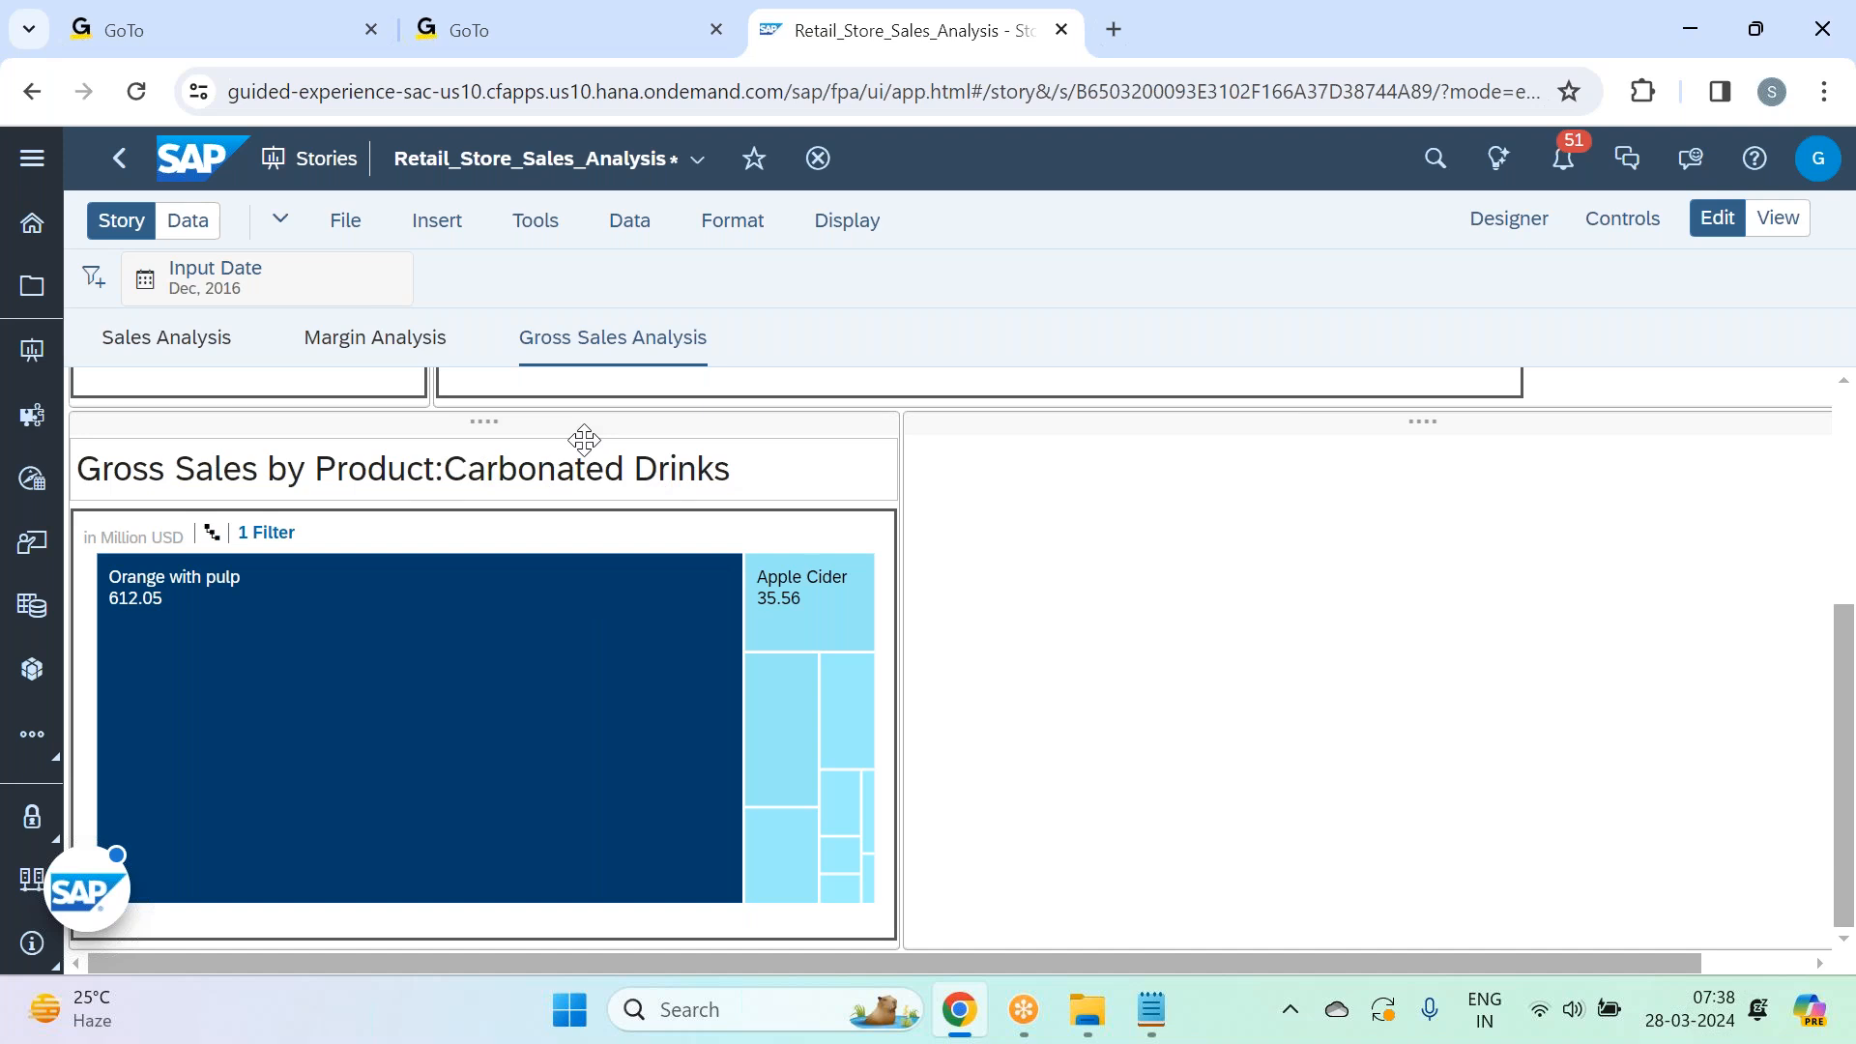
scroll(1432, 466, up, 2)
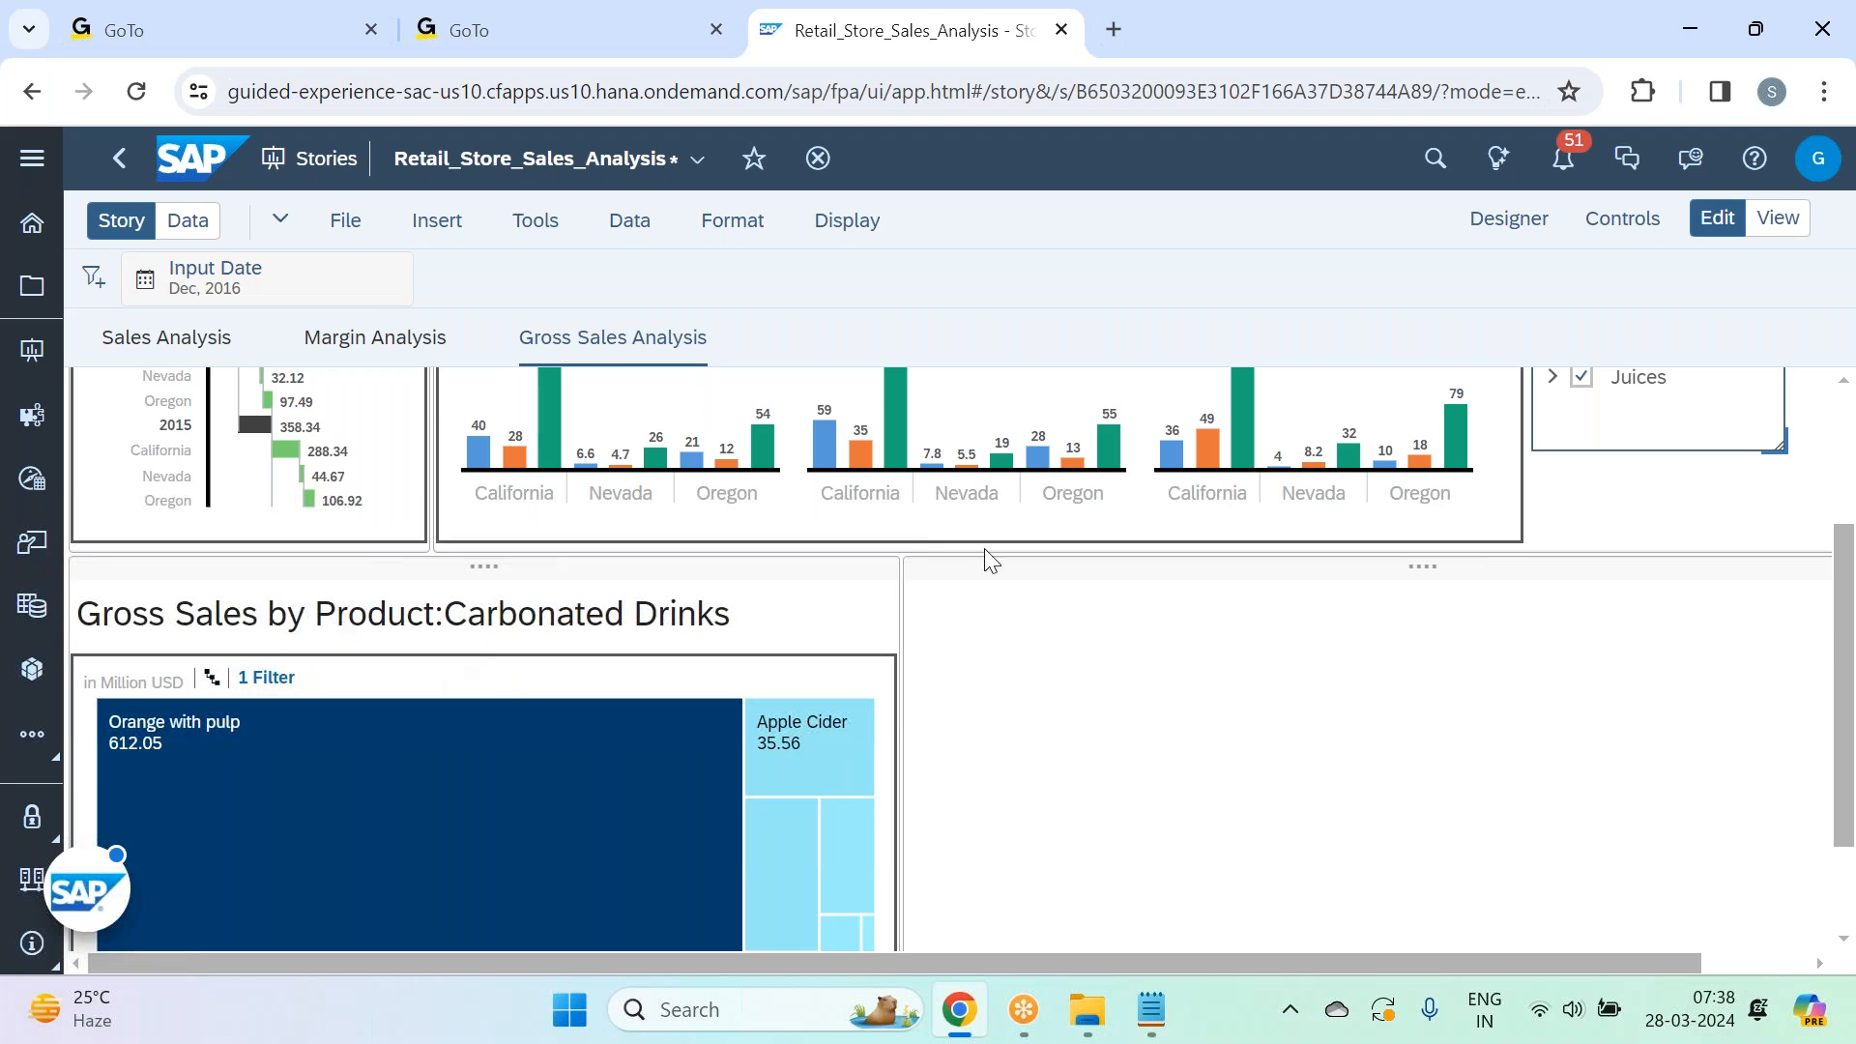
scroll(1643, 646, up, 3)
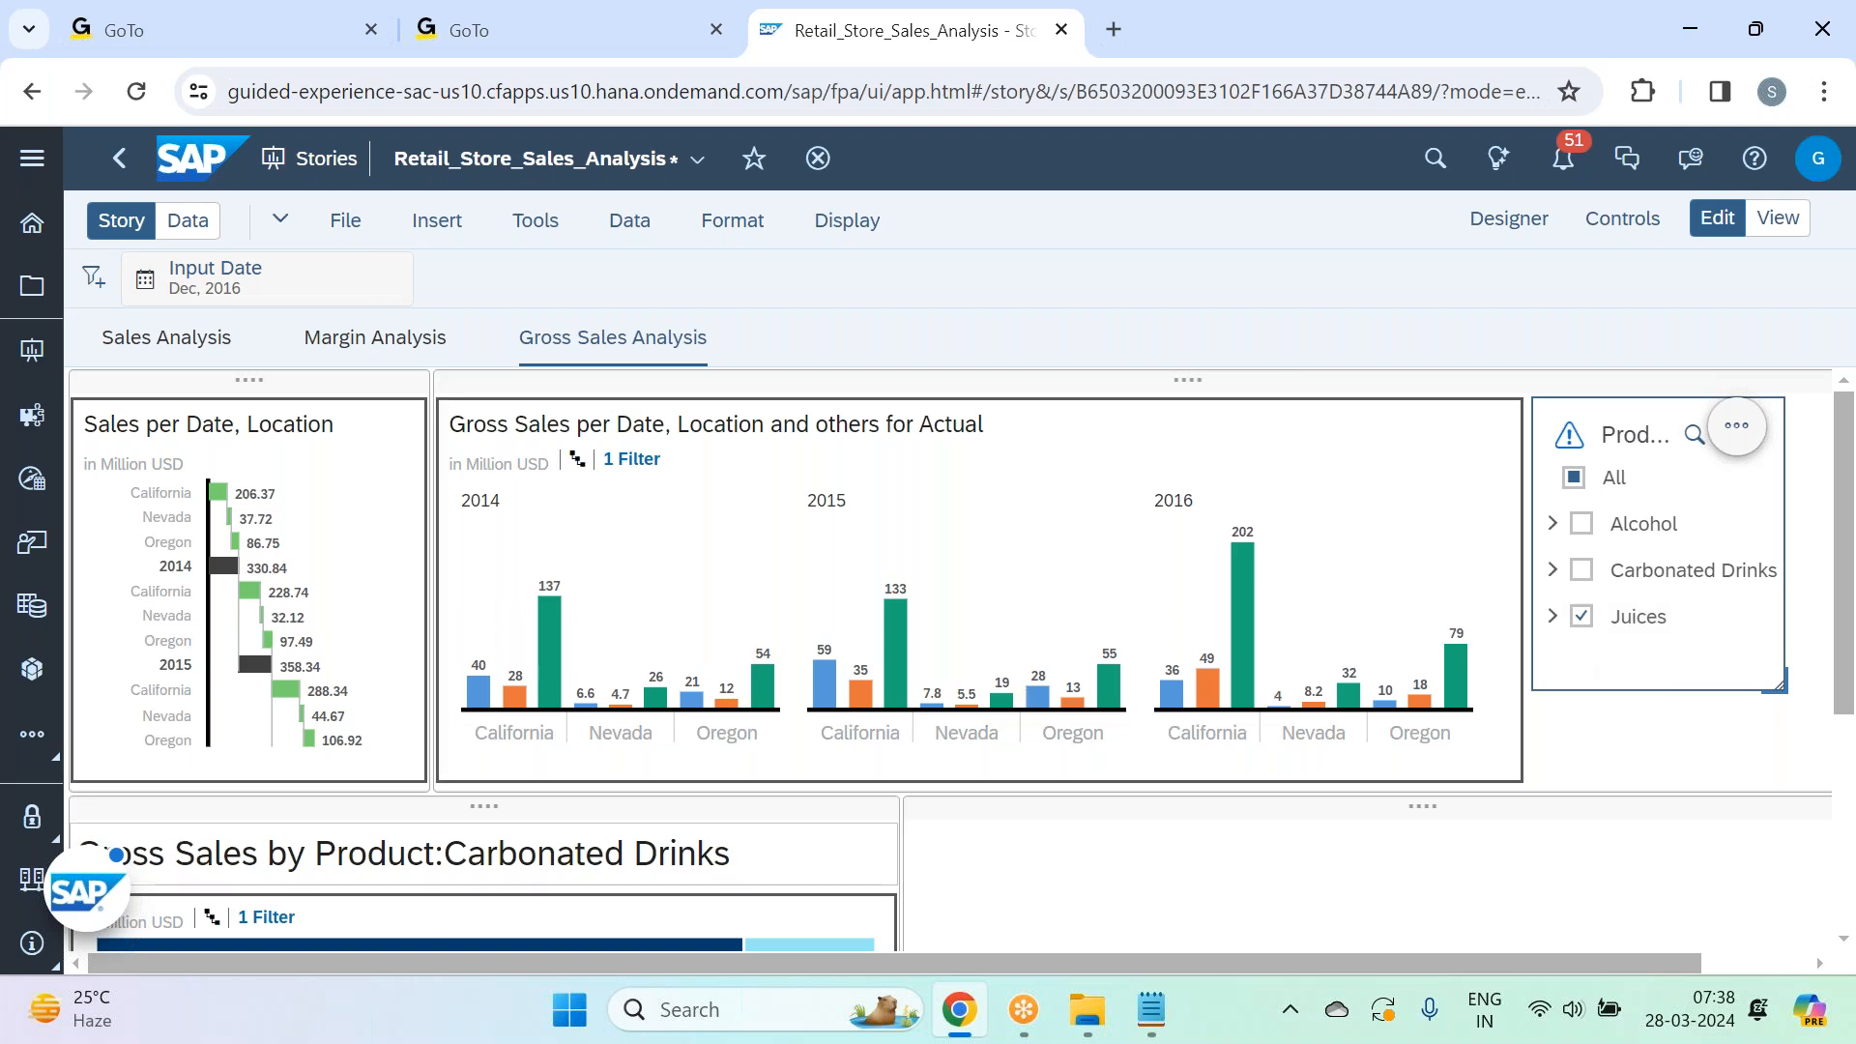
Delete "Carbonated Drinks" from the tree map heading, leaving "Gross Sales by Product:".
scroll(764, 814, down, 2)
click(783, 716)
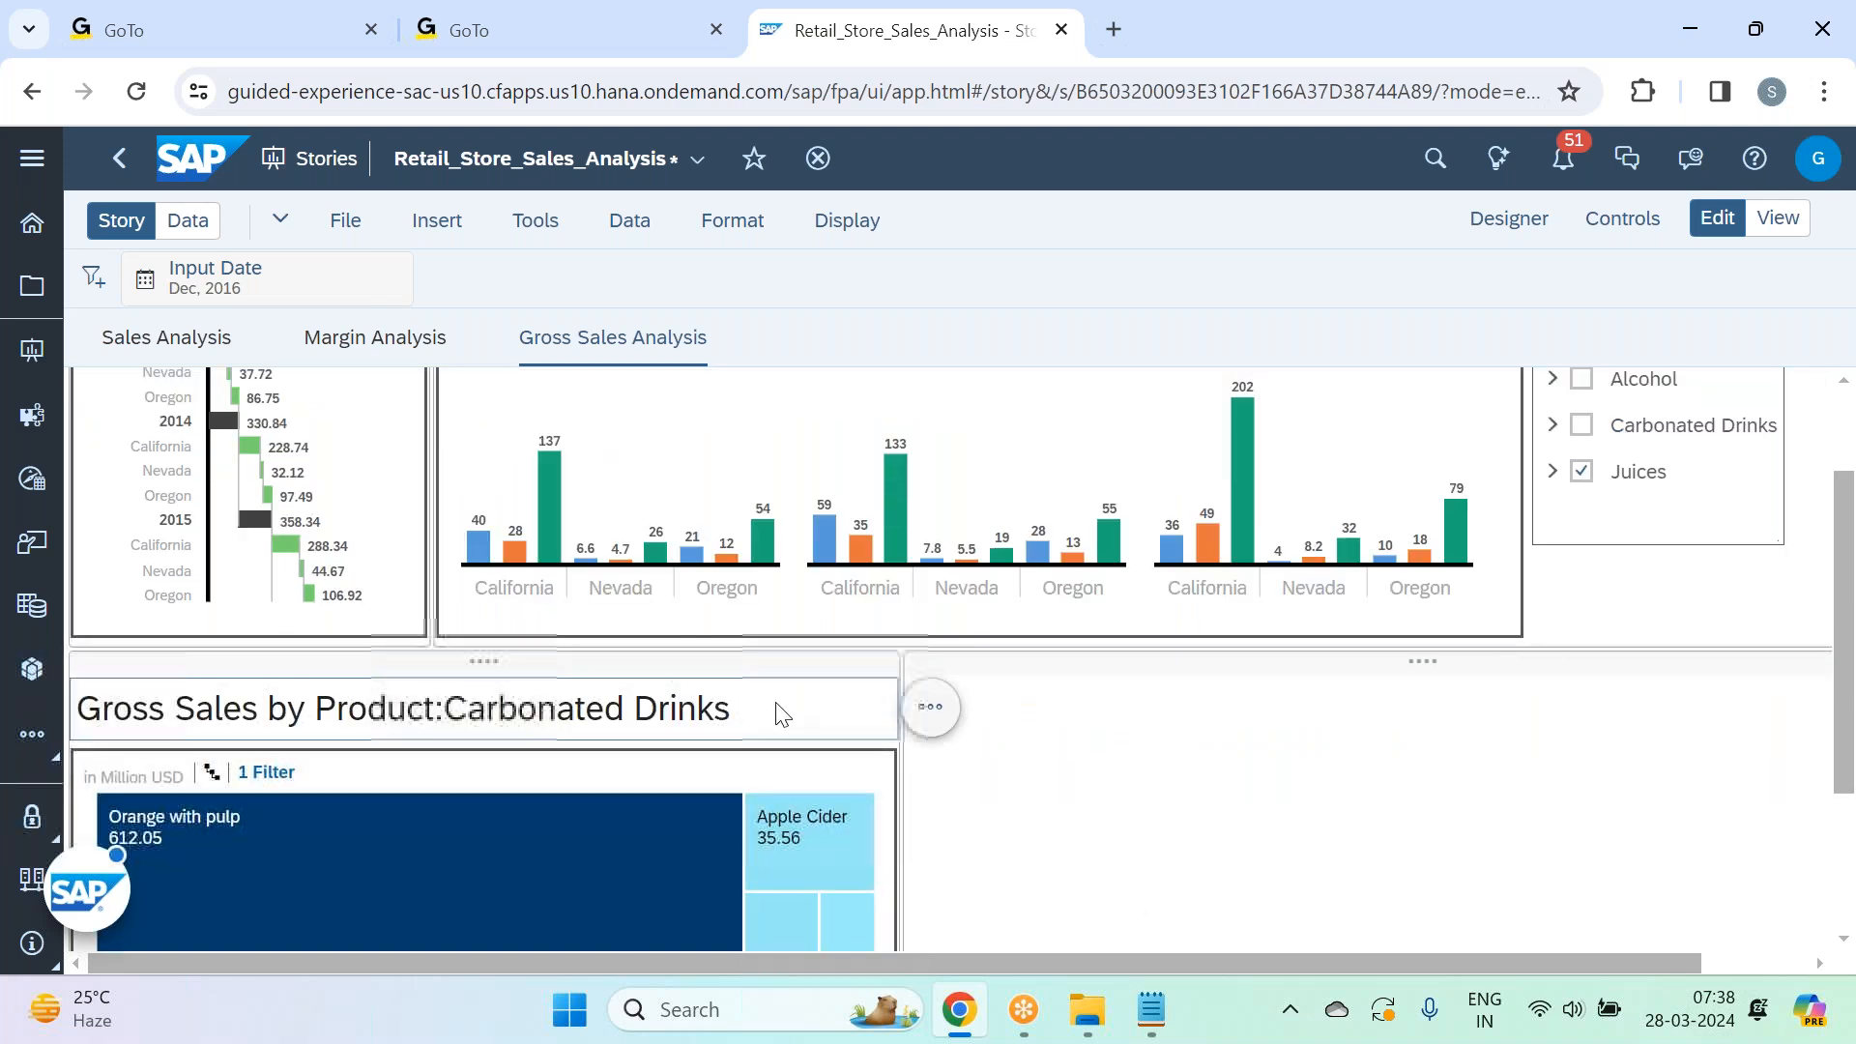
key(BackSpace)
key(BackSpace)
key(BackSpace)
key(BackSpace)
key(BackSpace)
key(BackSpace)
key(BackSpace)
key(BackSpace)
key(BackSpace)
key(BackSpace)
key(BackSpace)
key(BackSpace)
key(BackSpace)
key(BackSpace)
key(BackSpace)
key(BackSpace)
key(BackSpace)
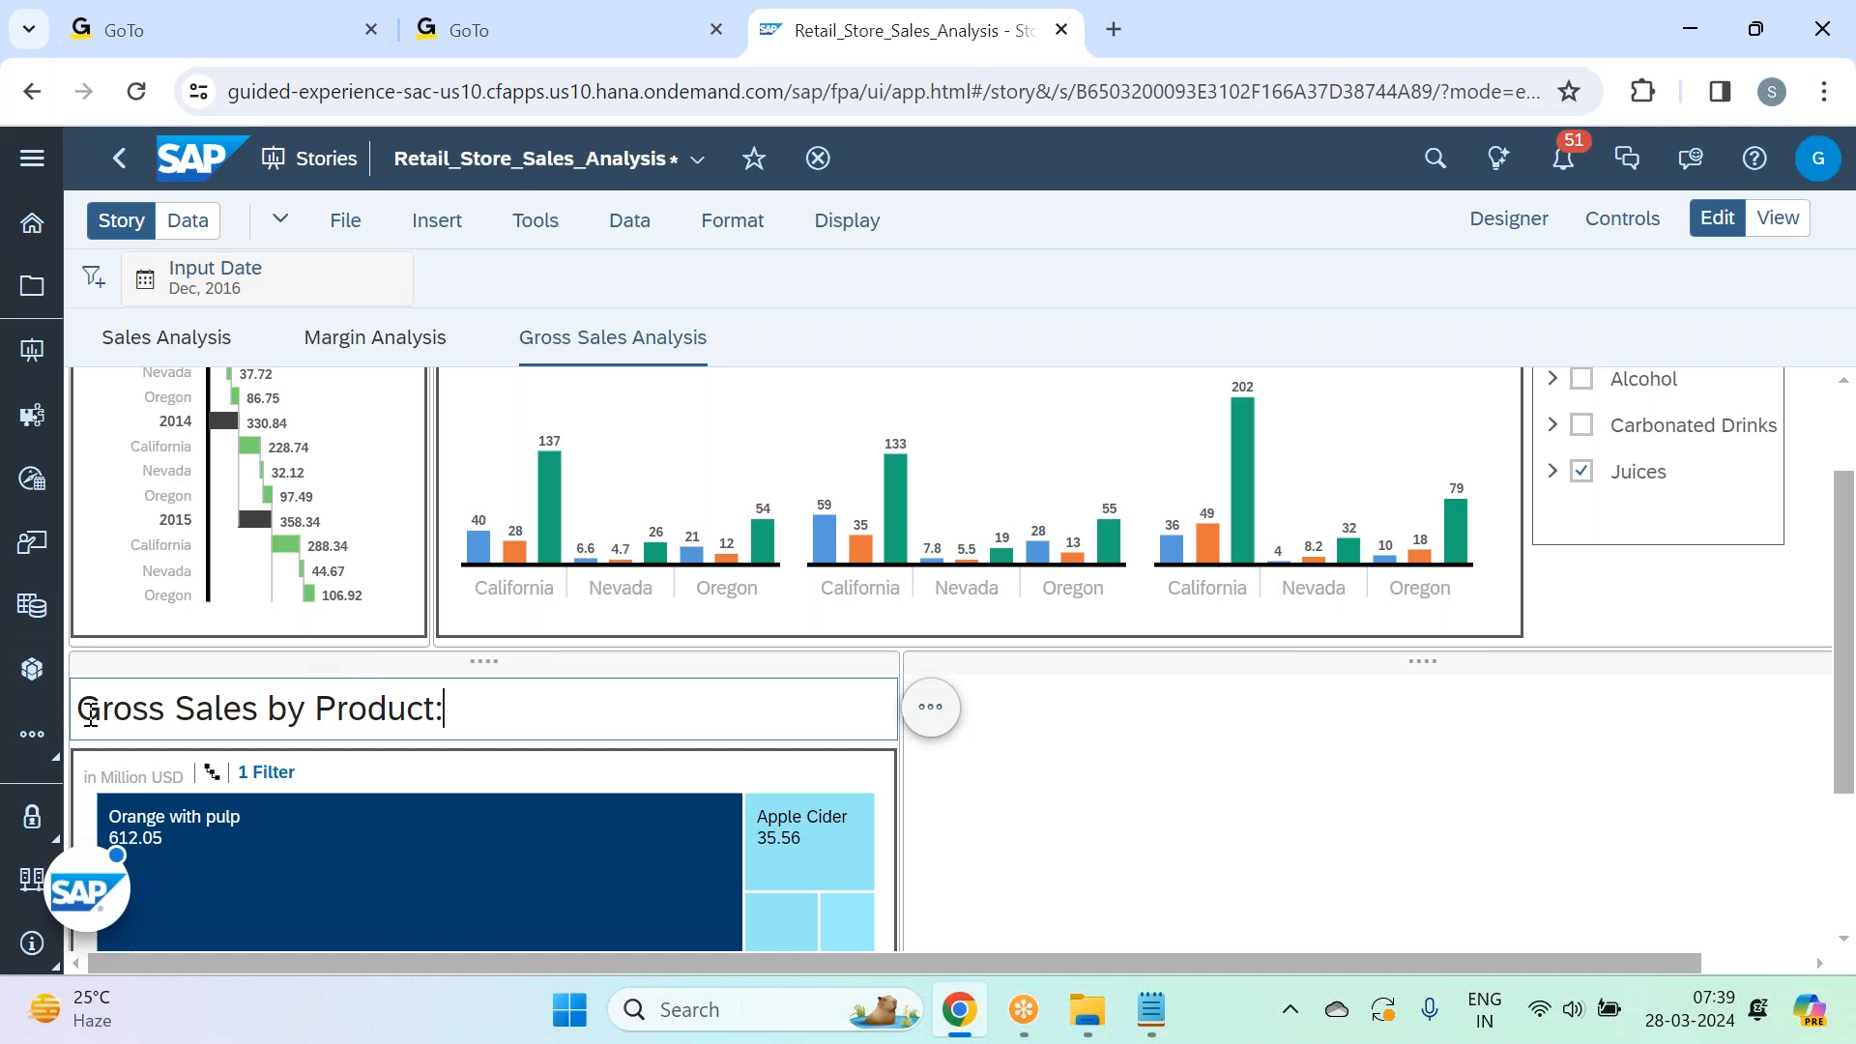
Try to set the tree map heading's font size to 16 in the text styling.
drag(460, 704, 77, 709)
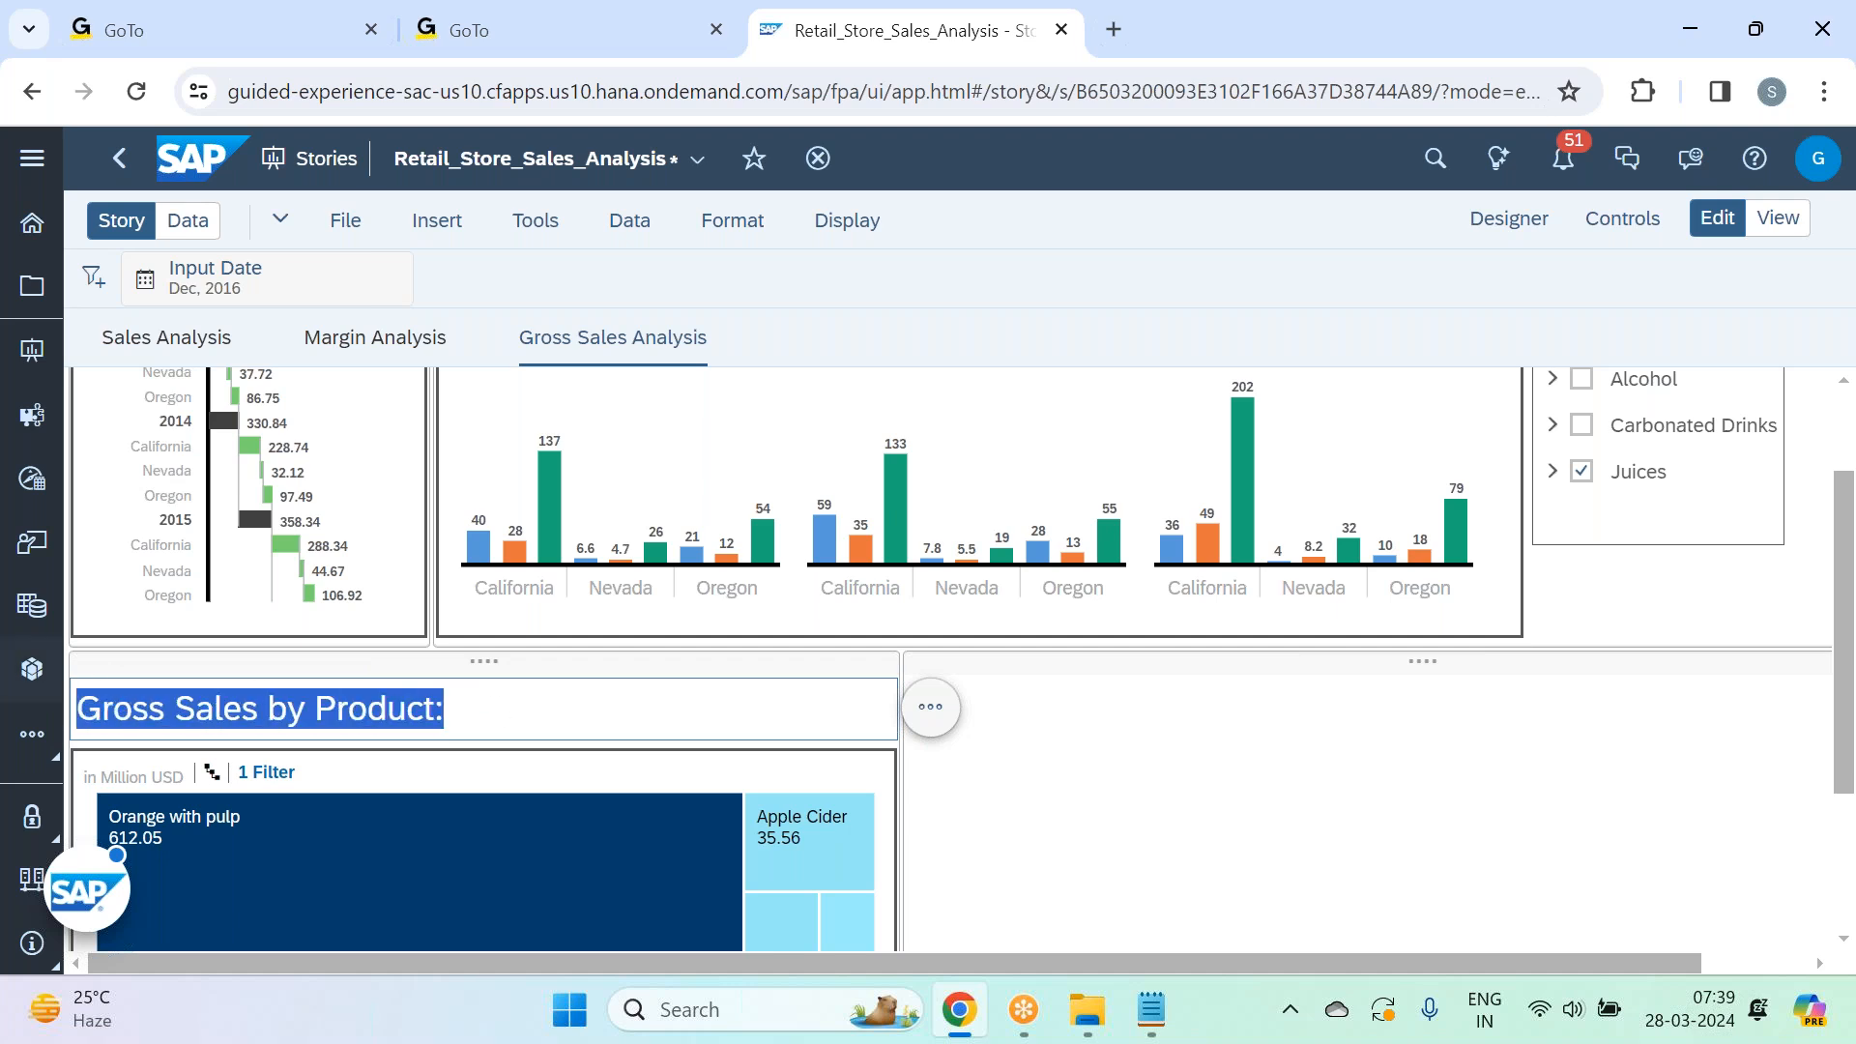
click(1531, 225)
scroll(1566, 585, down, 5)
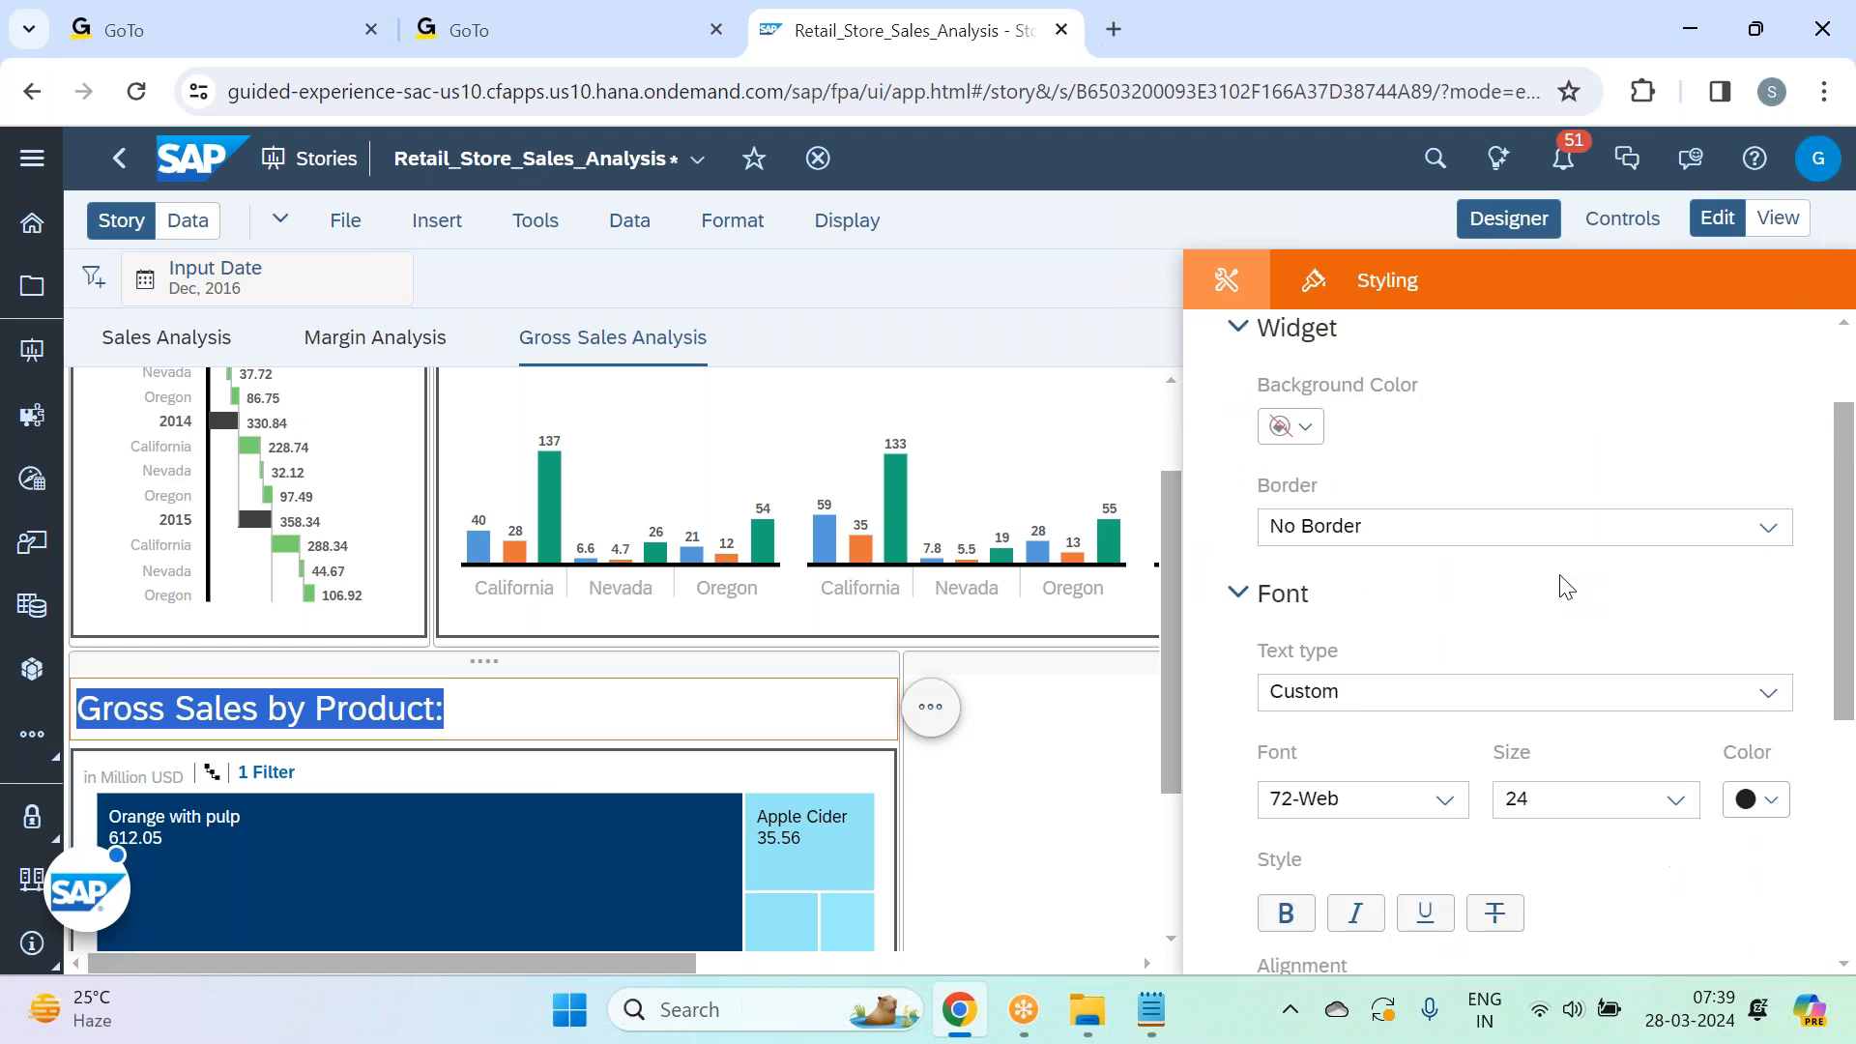
click(1675, 511)
click(1561, 618)
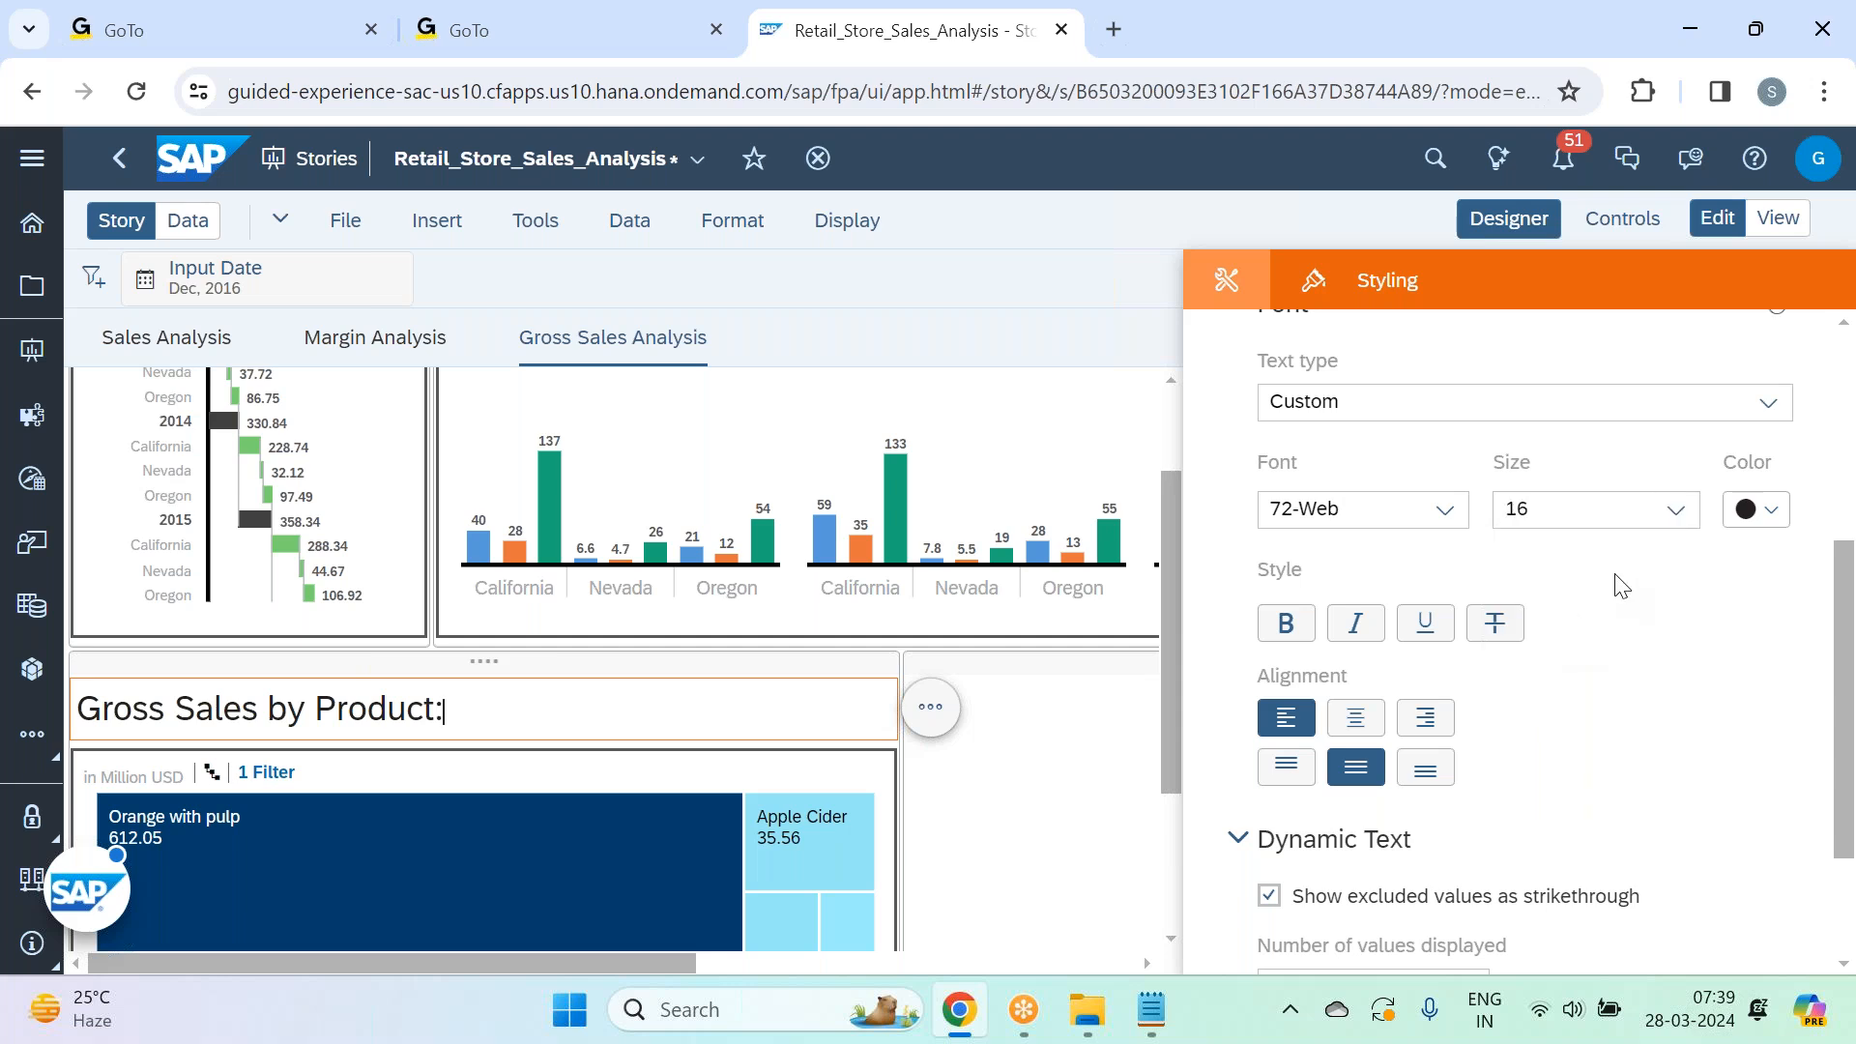
drag(468, 720, 32, 725)
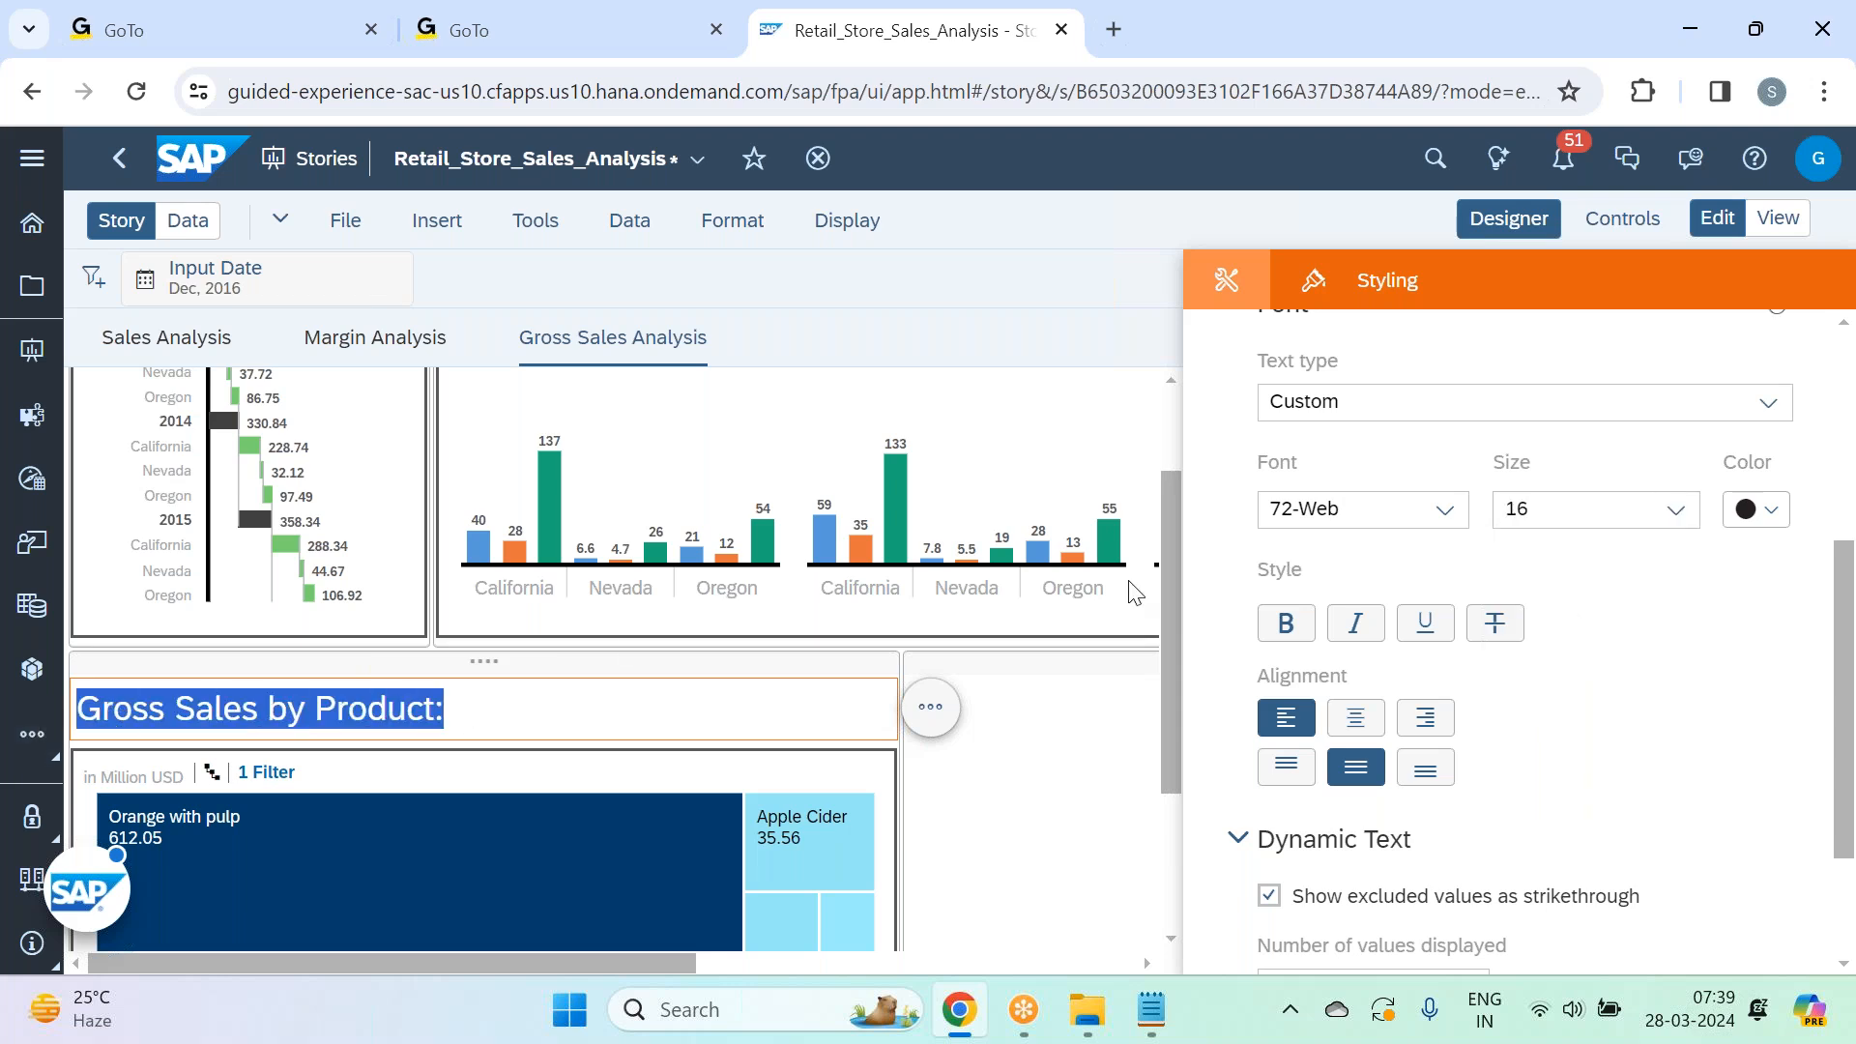
click(1675, 509)
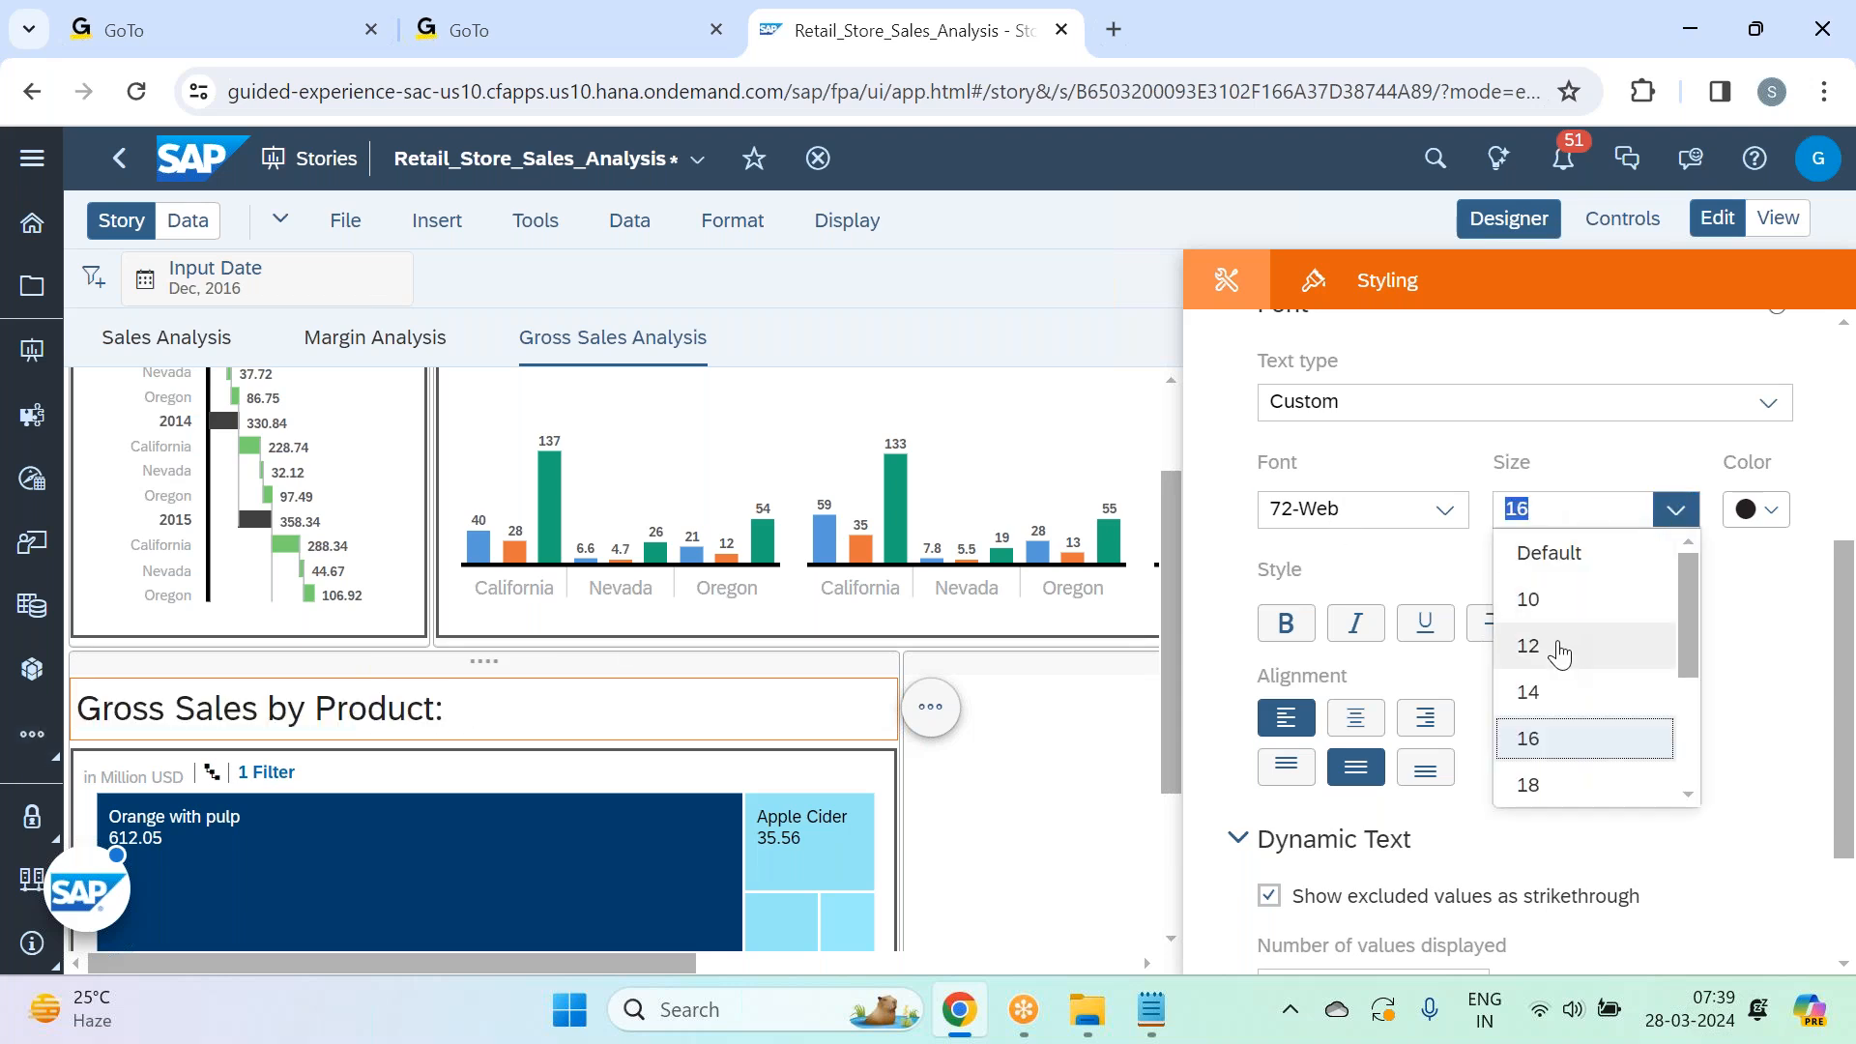
click(1533, 739)
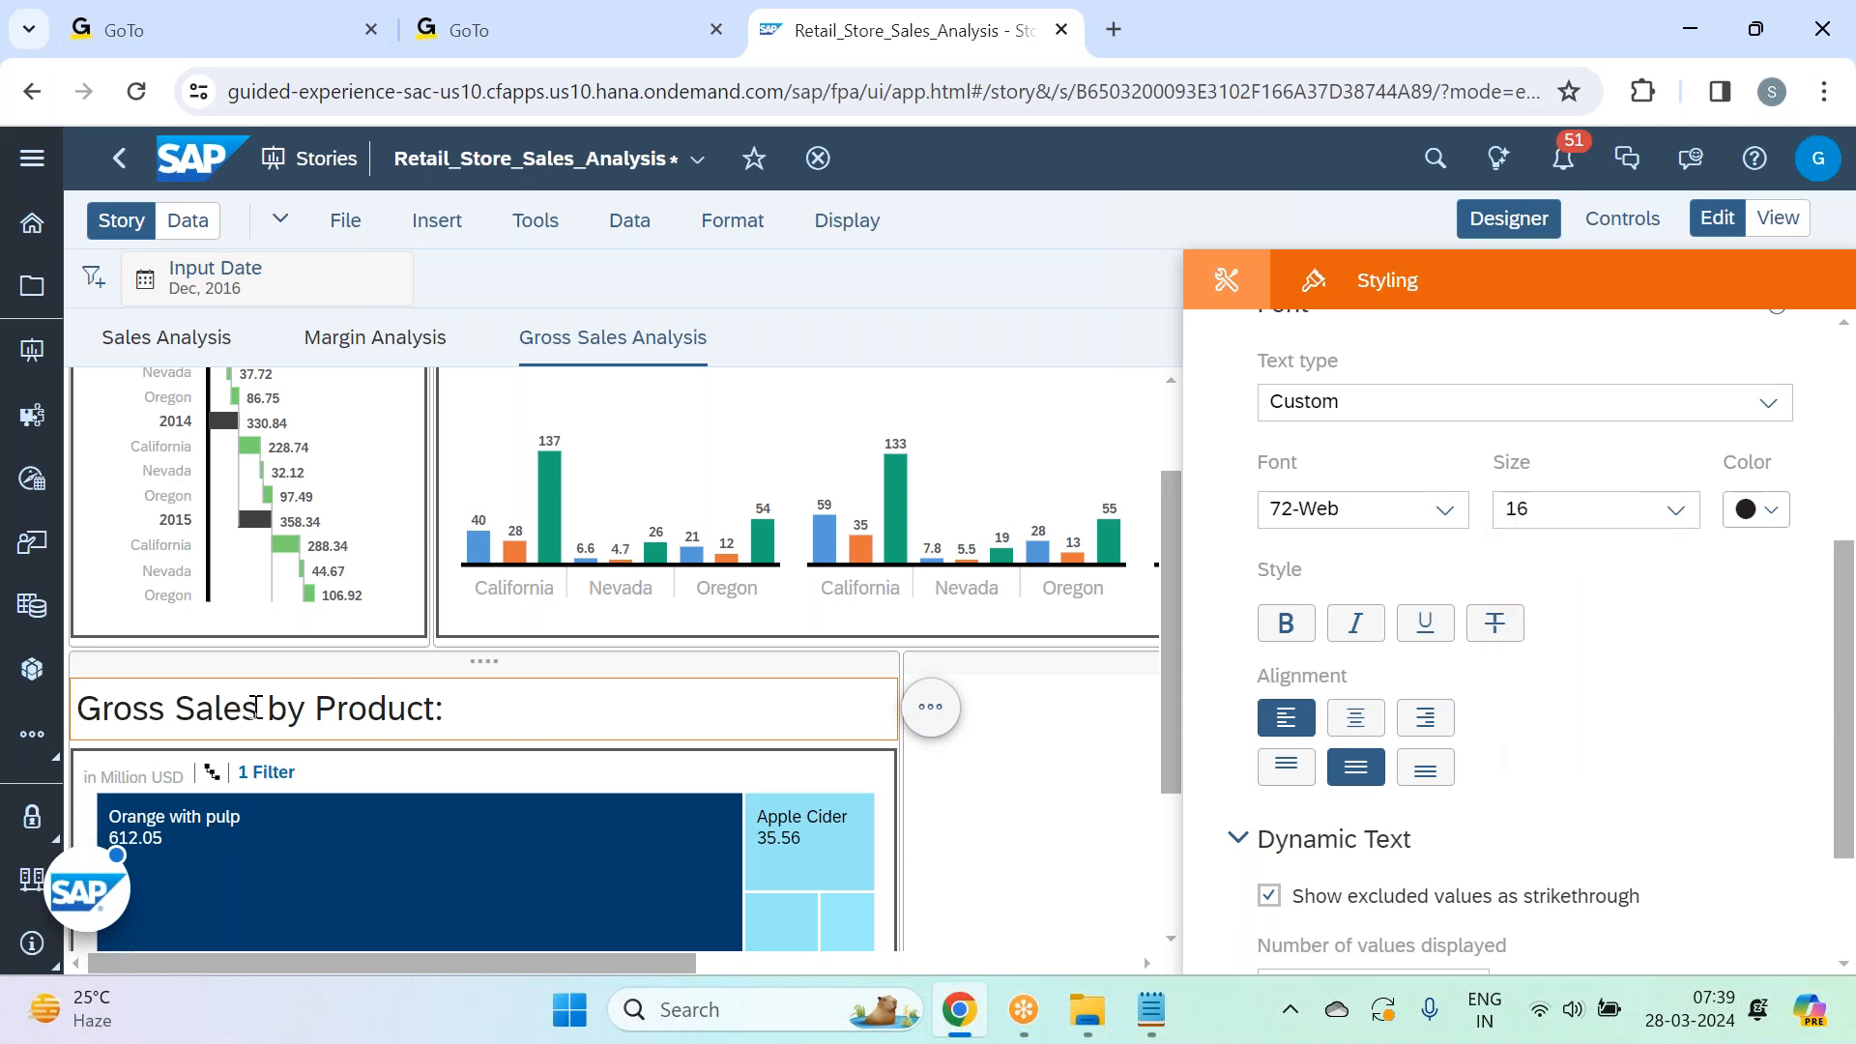
Set the whole "Gross Sales by Product:" heading to font size 18 and close the styling settings.
double_click(87, 708)
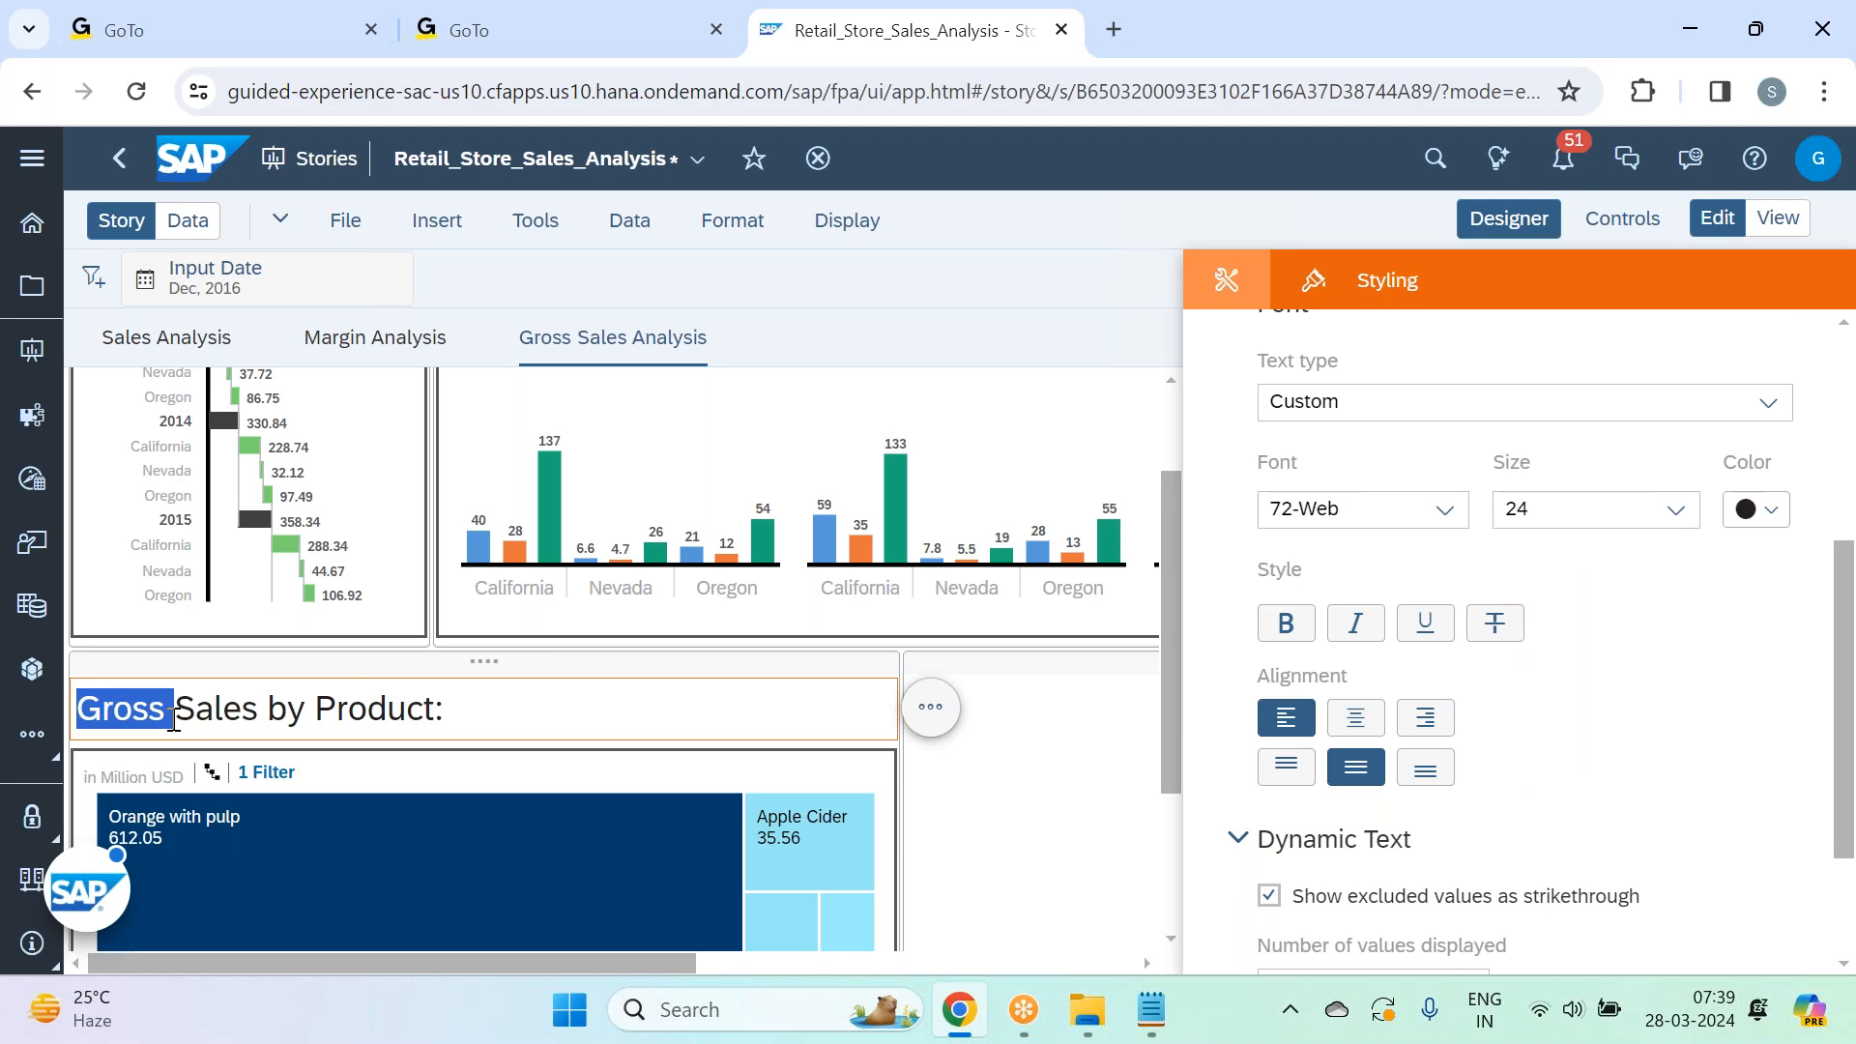
click(474, 709)
key(ctrl+a)
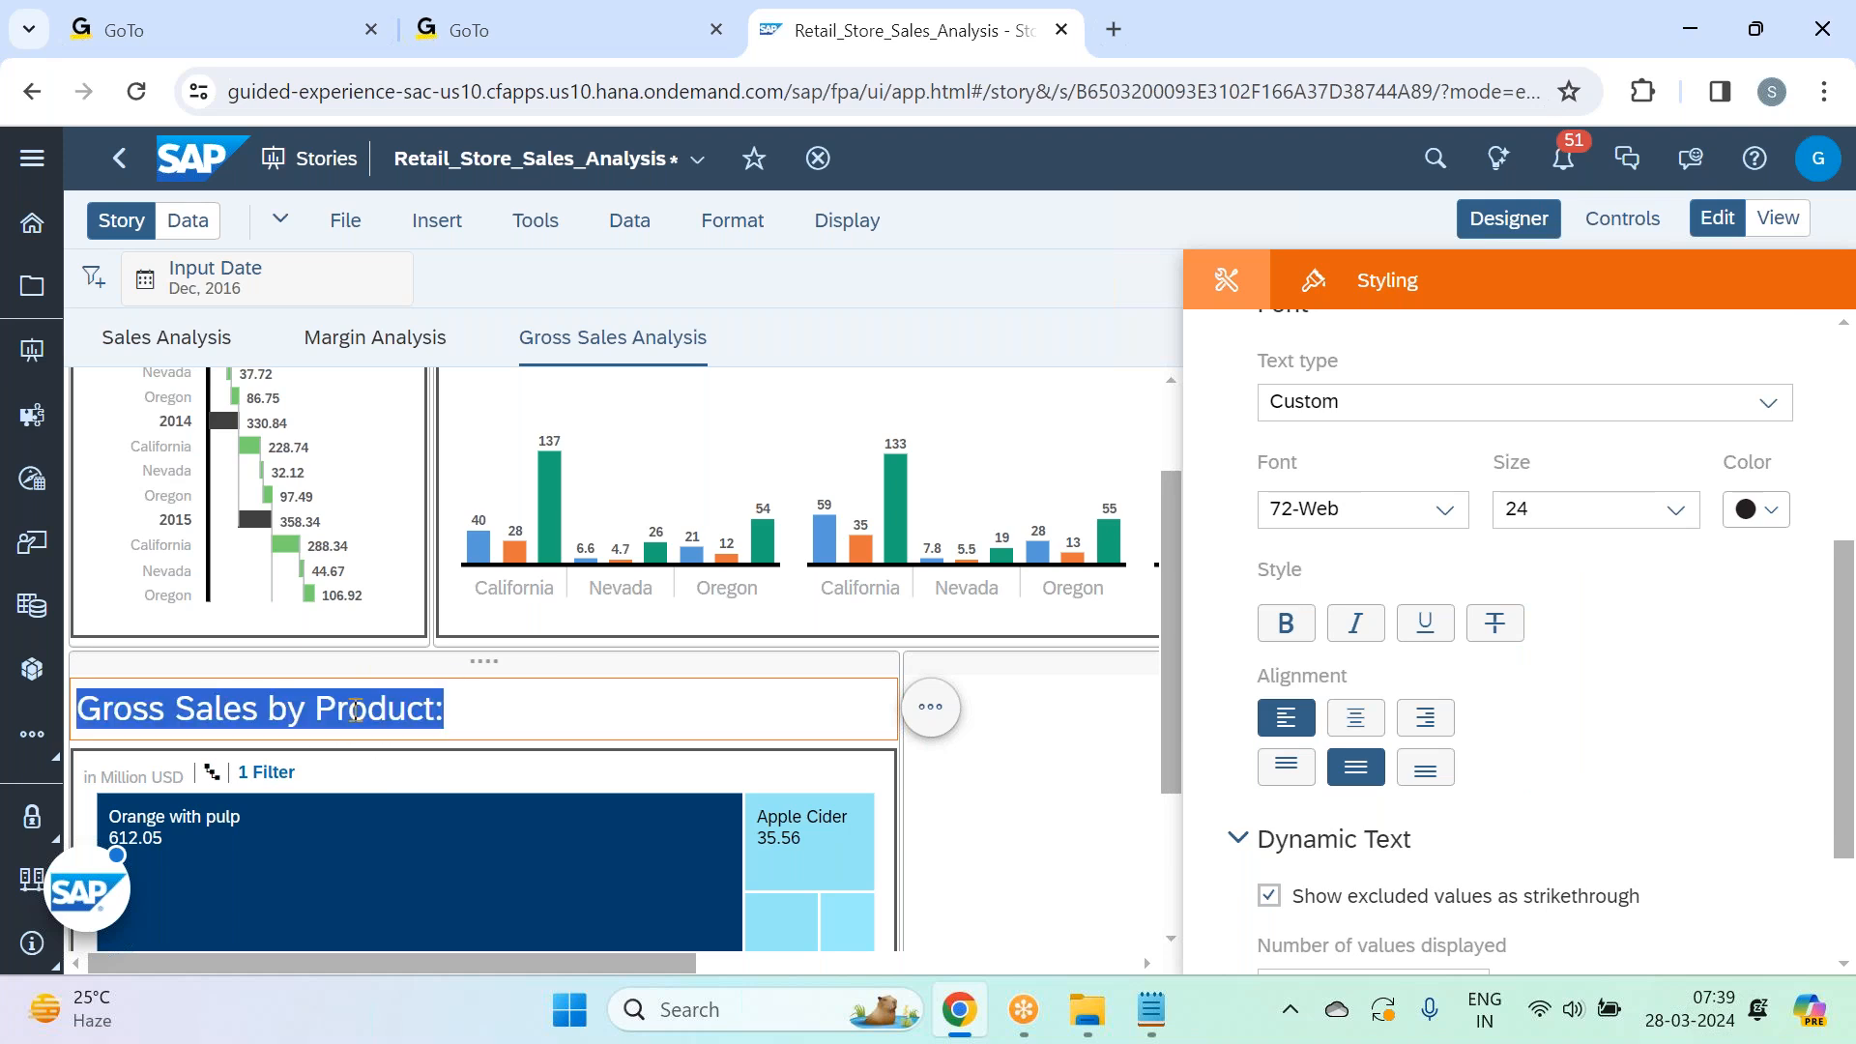
click(1633, 509)
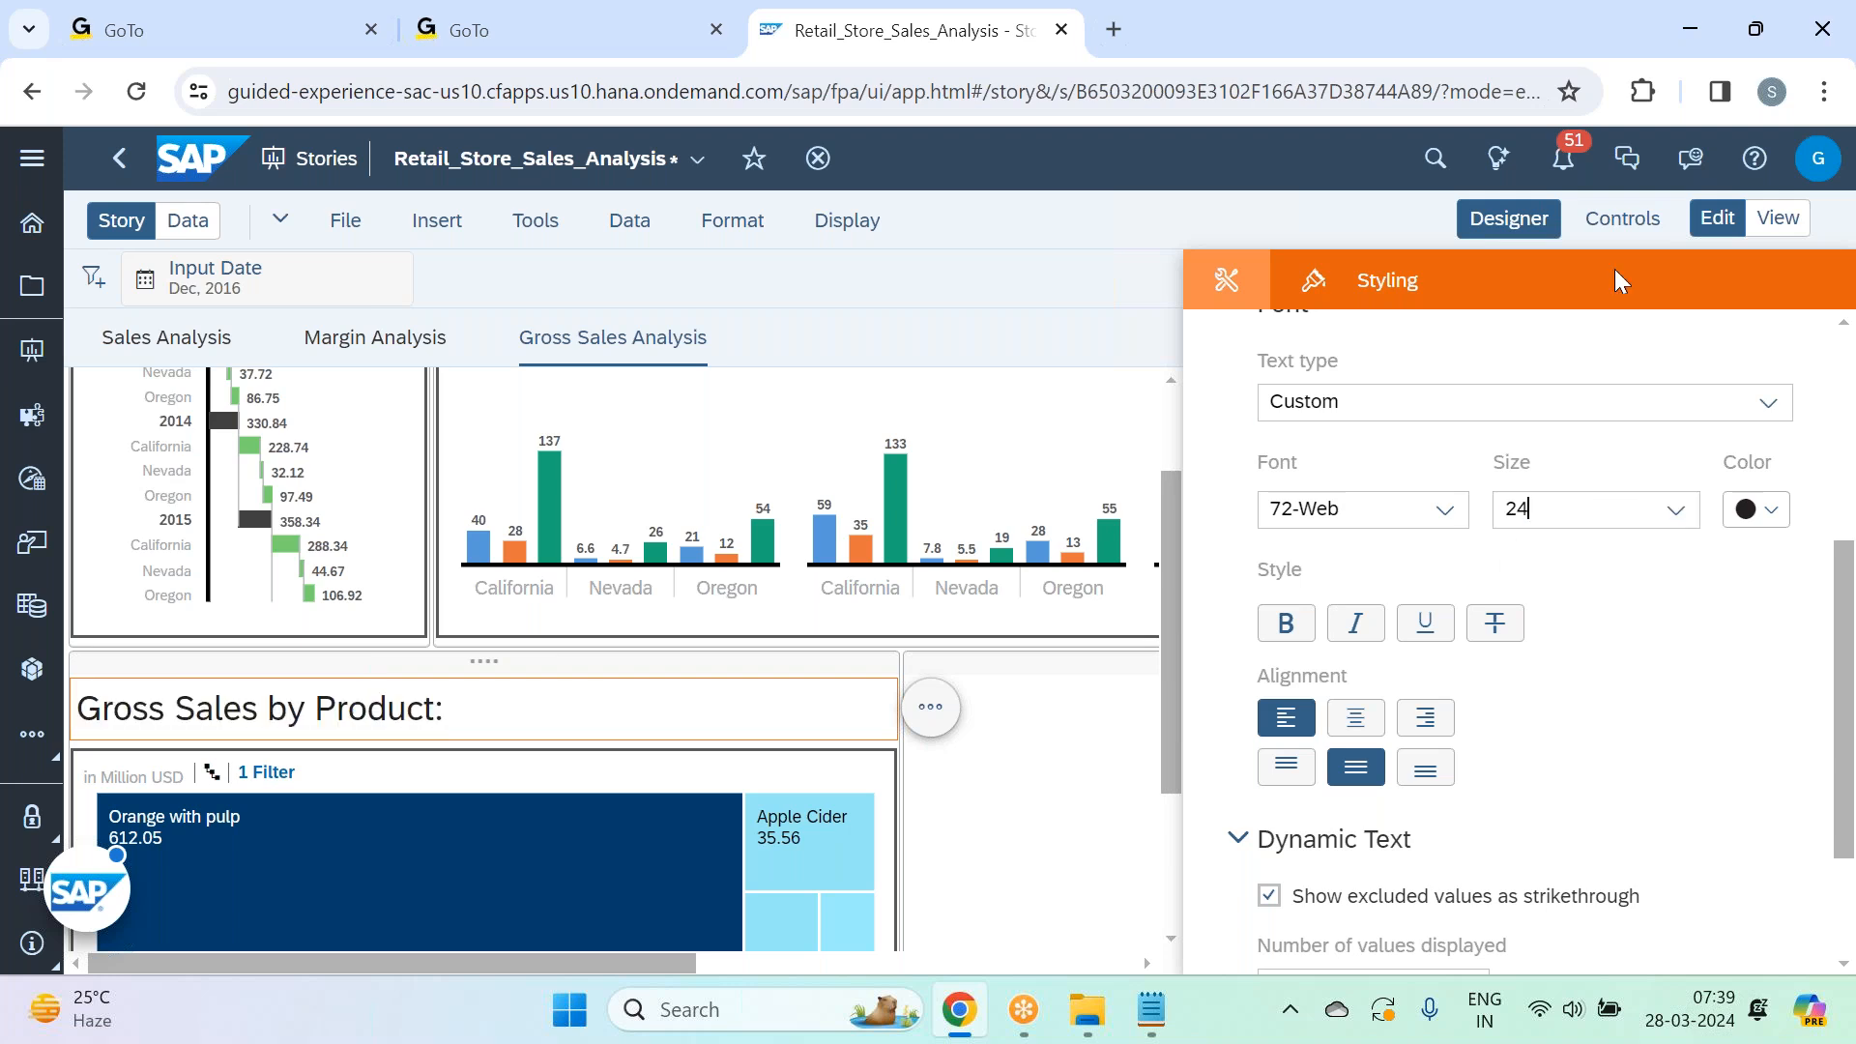
click(1682, 509)
click(1579, 628)
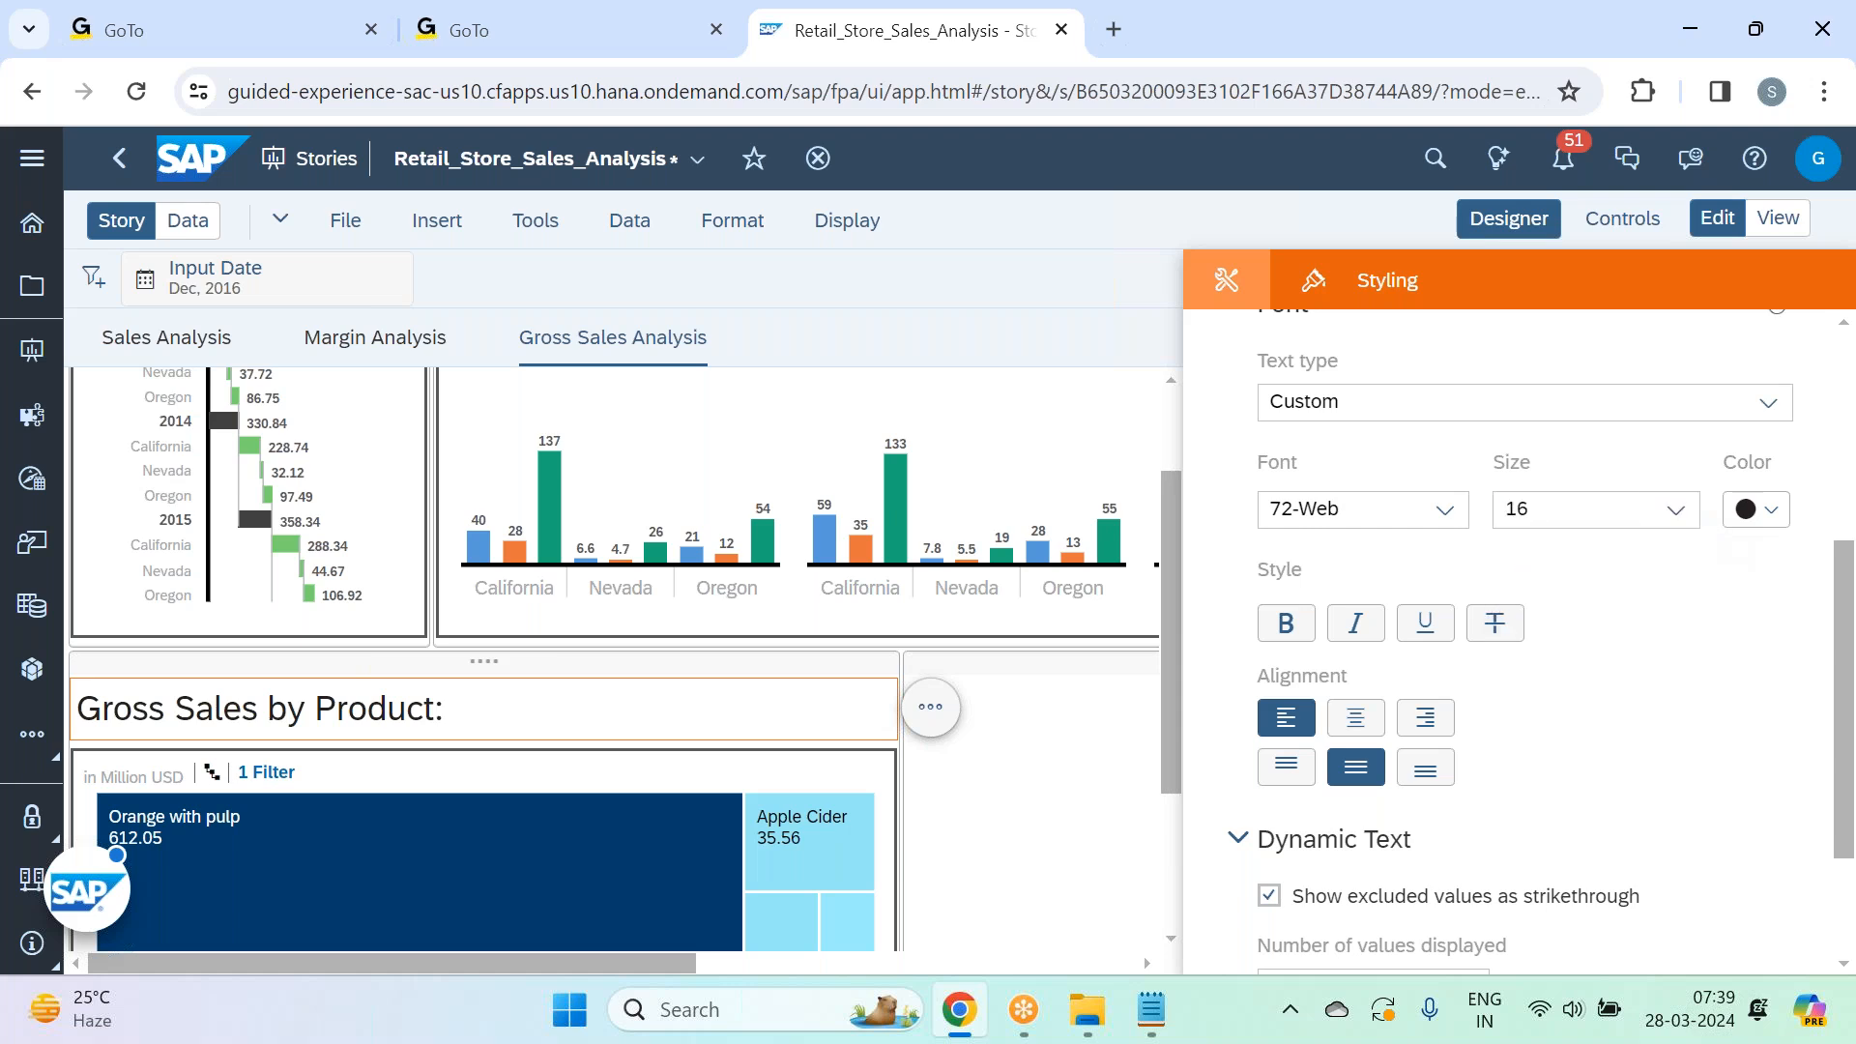
click(1676, 509)
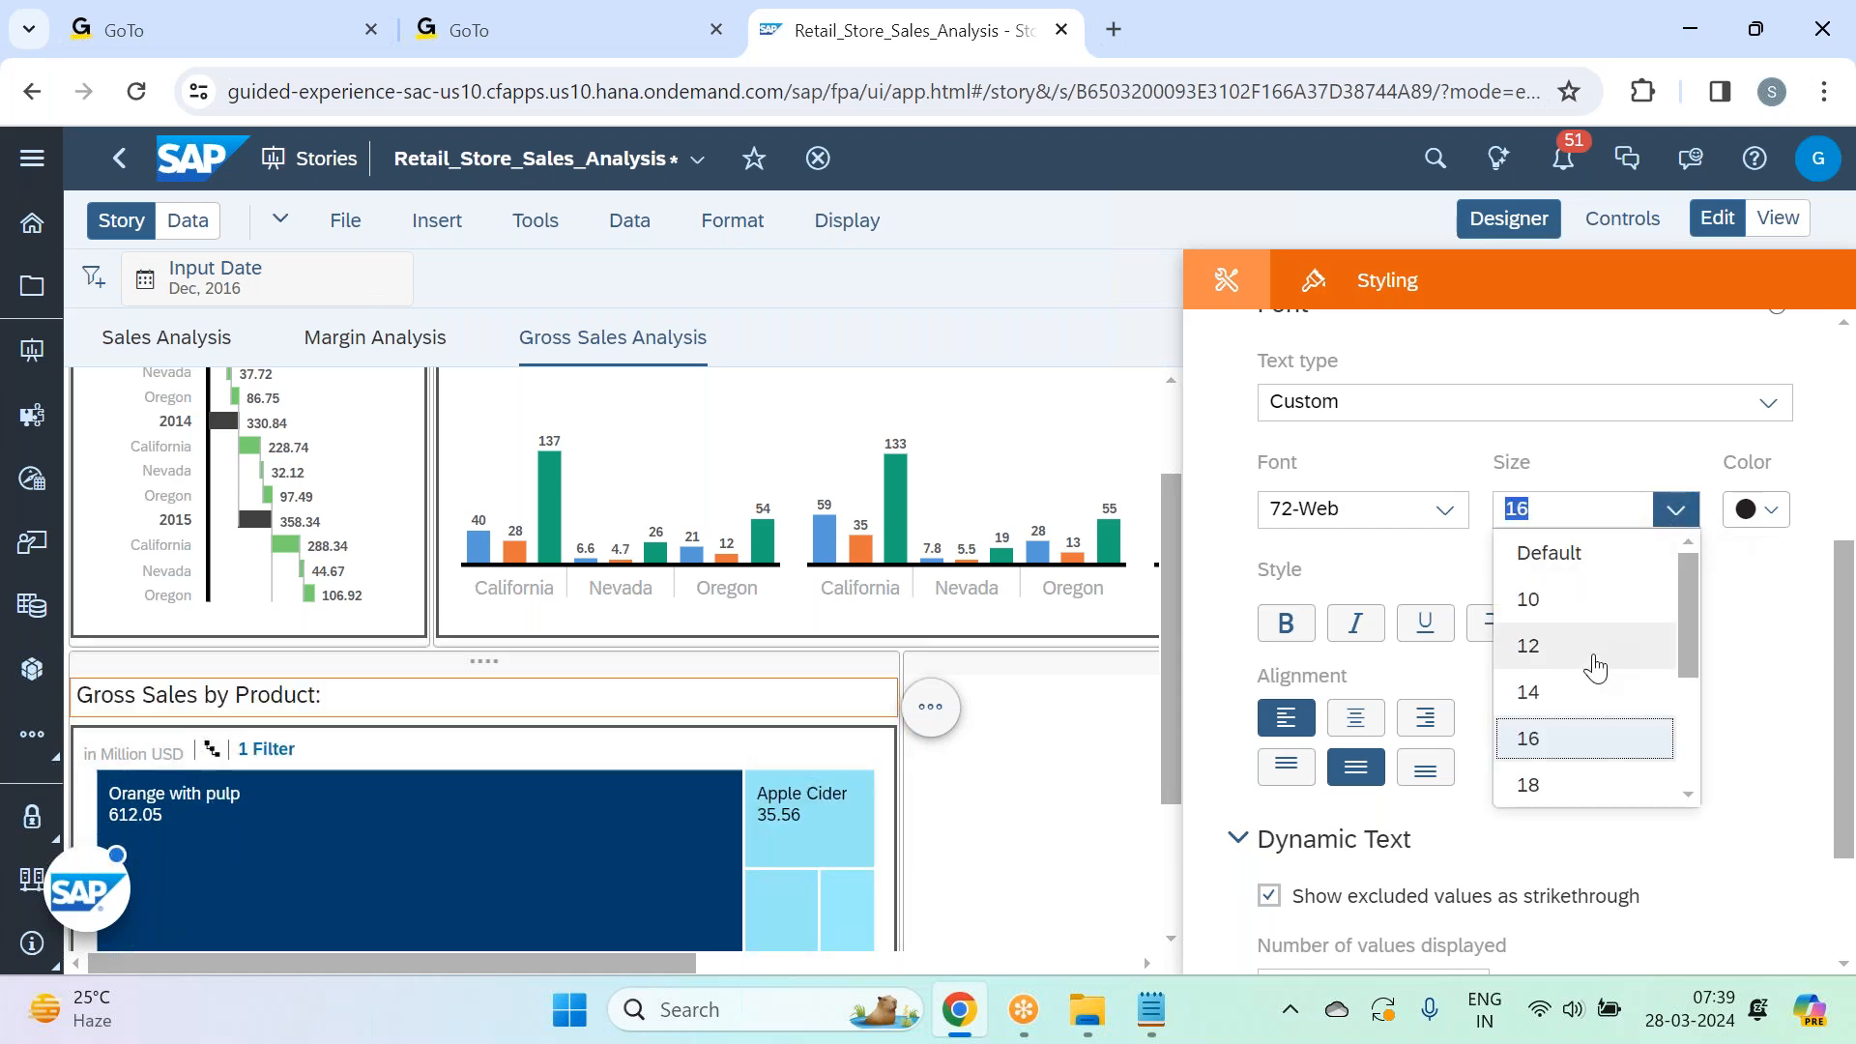
click(1567, 800)
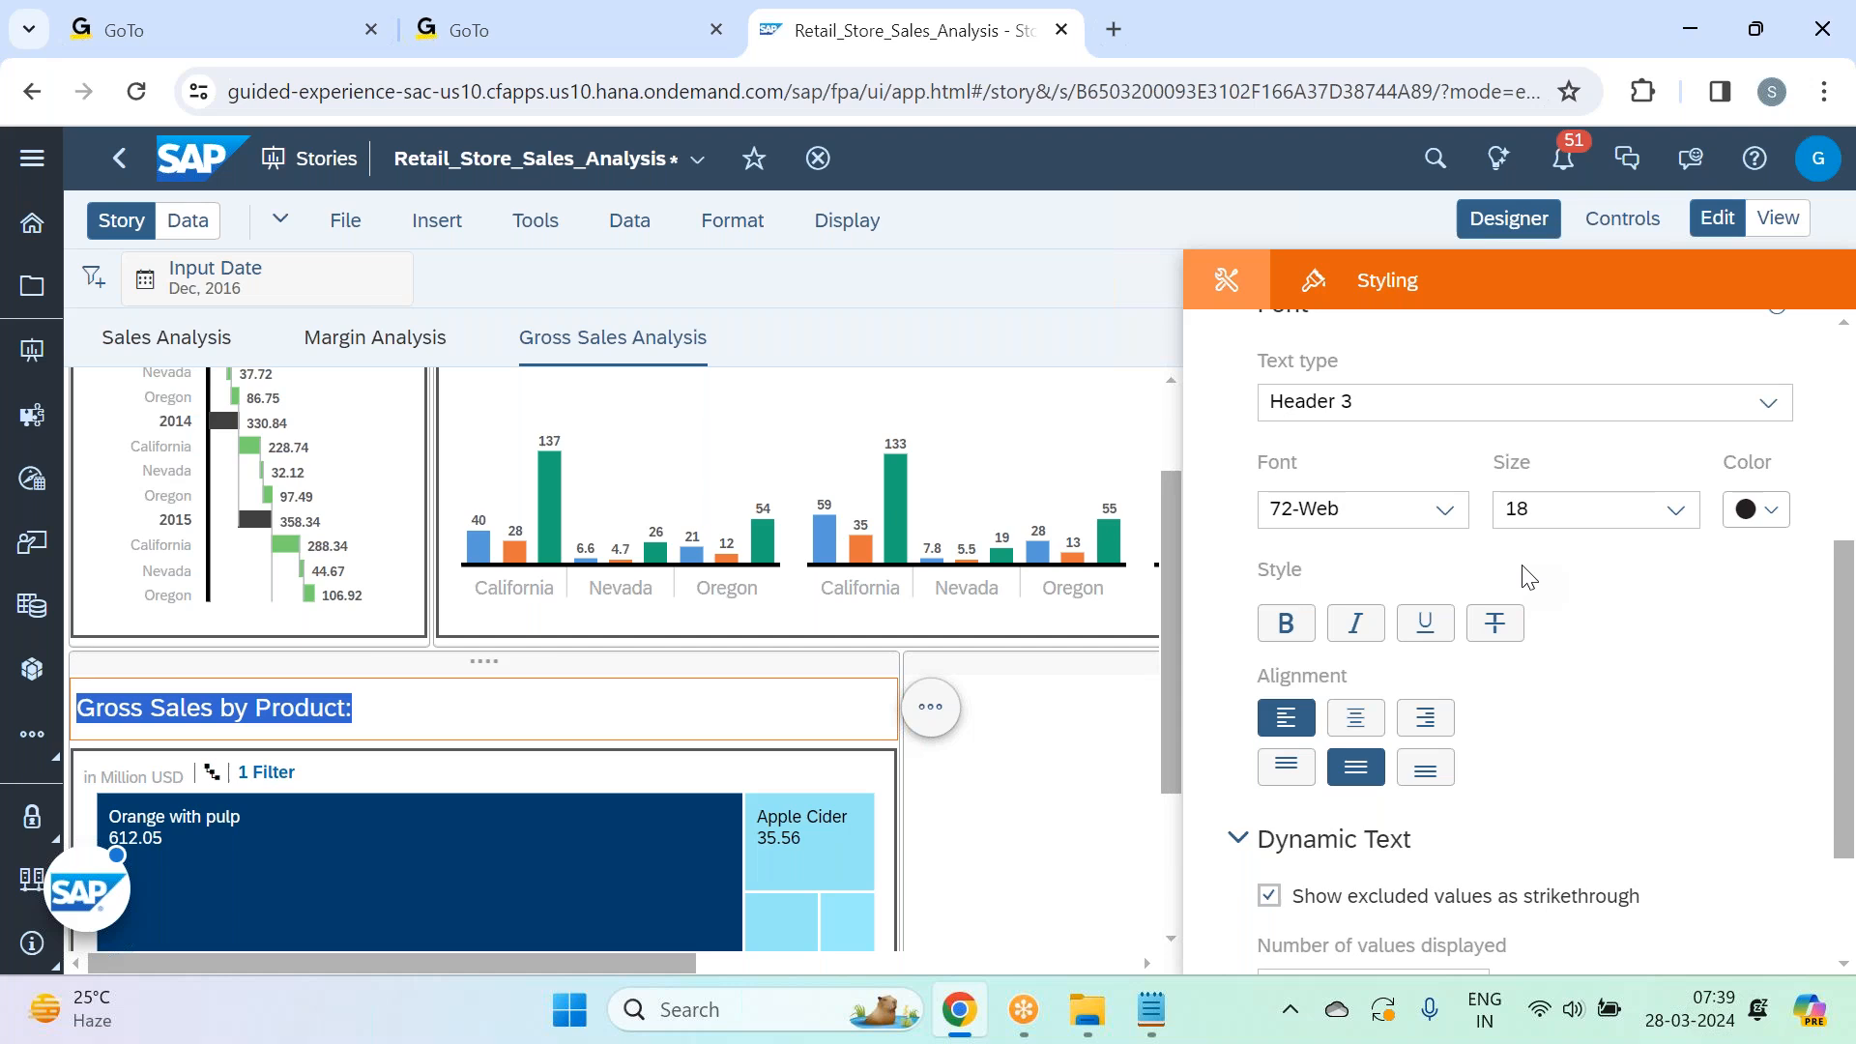
click(476, 719)
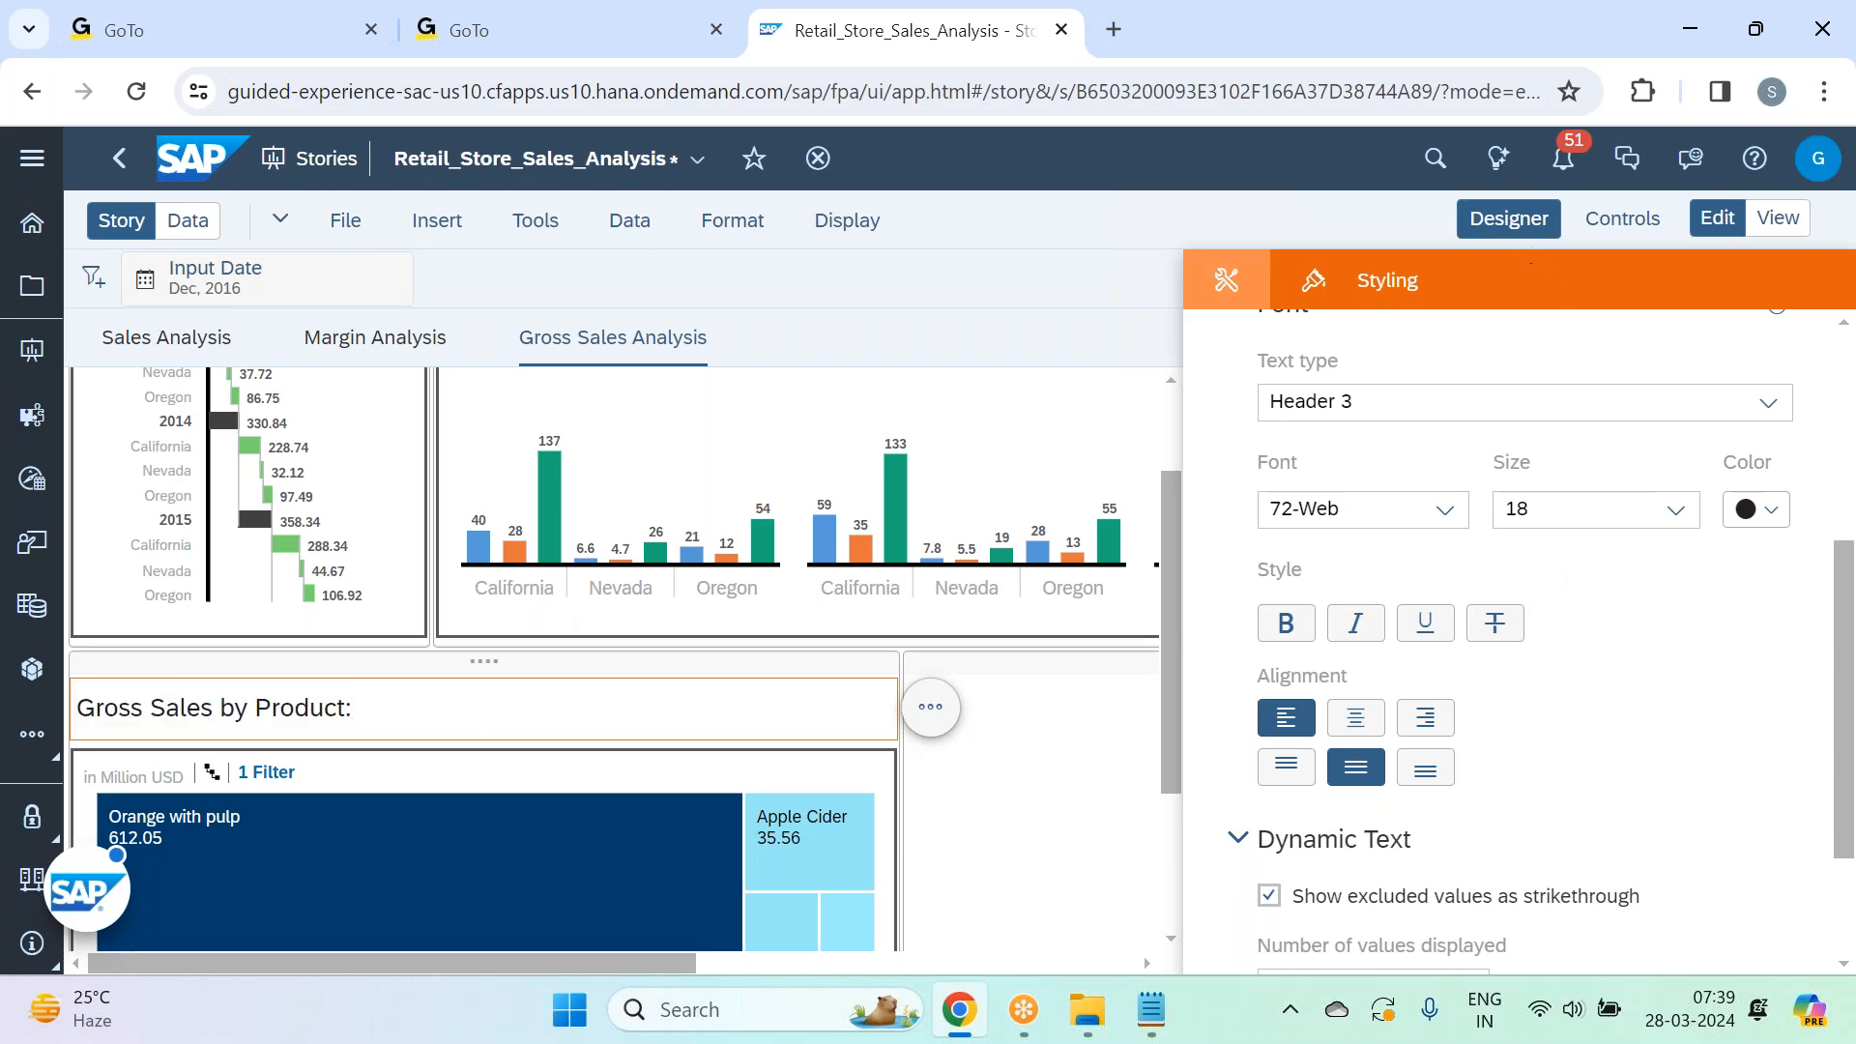
click(1508, 219)
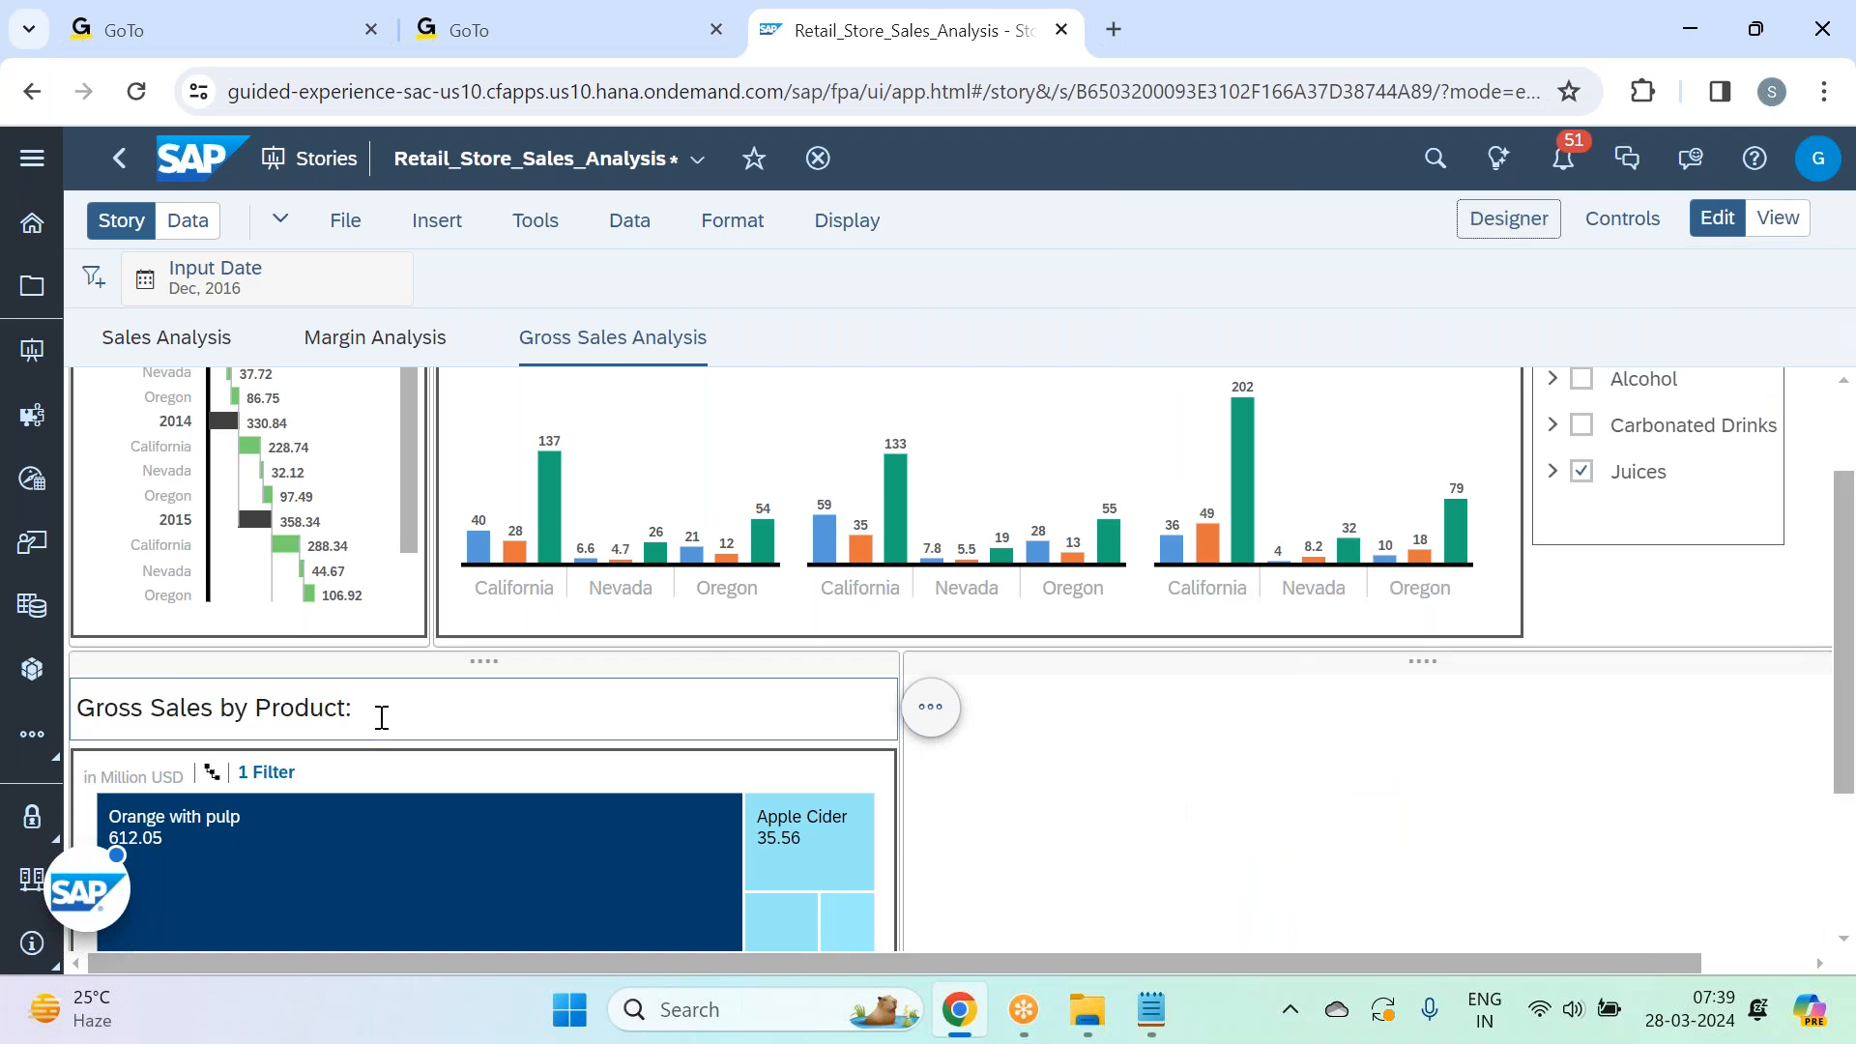
Insert the Product input control as dynamic text at the end of the "Gross Sales by Product:" heading.
click(376, 715)
right_click(378, 706)
click(499, 726)
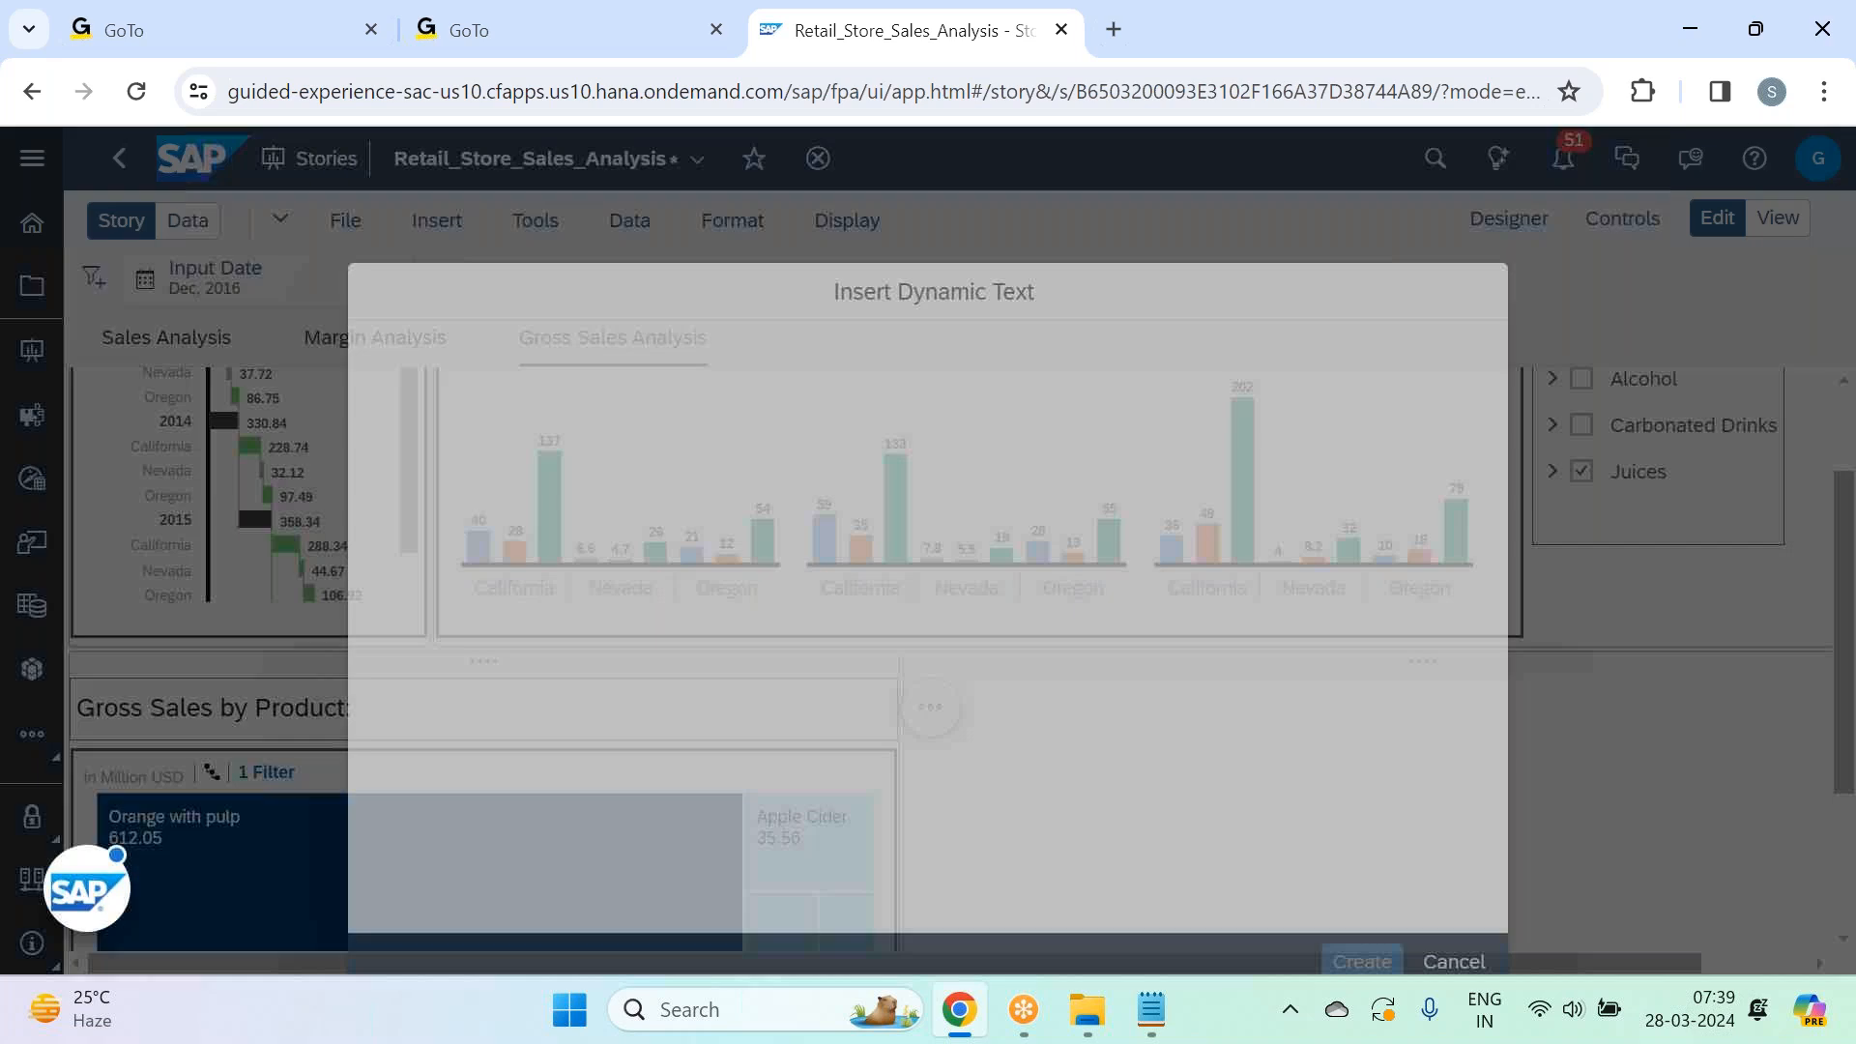
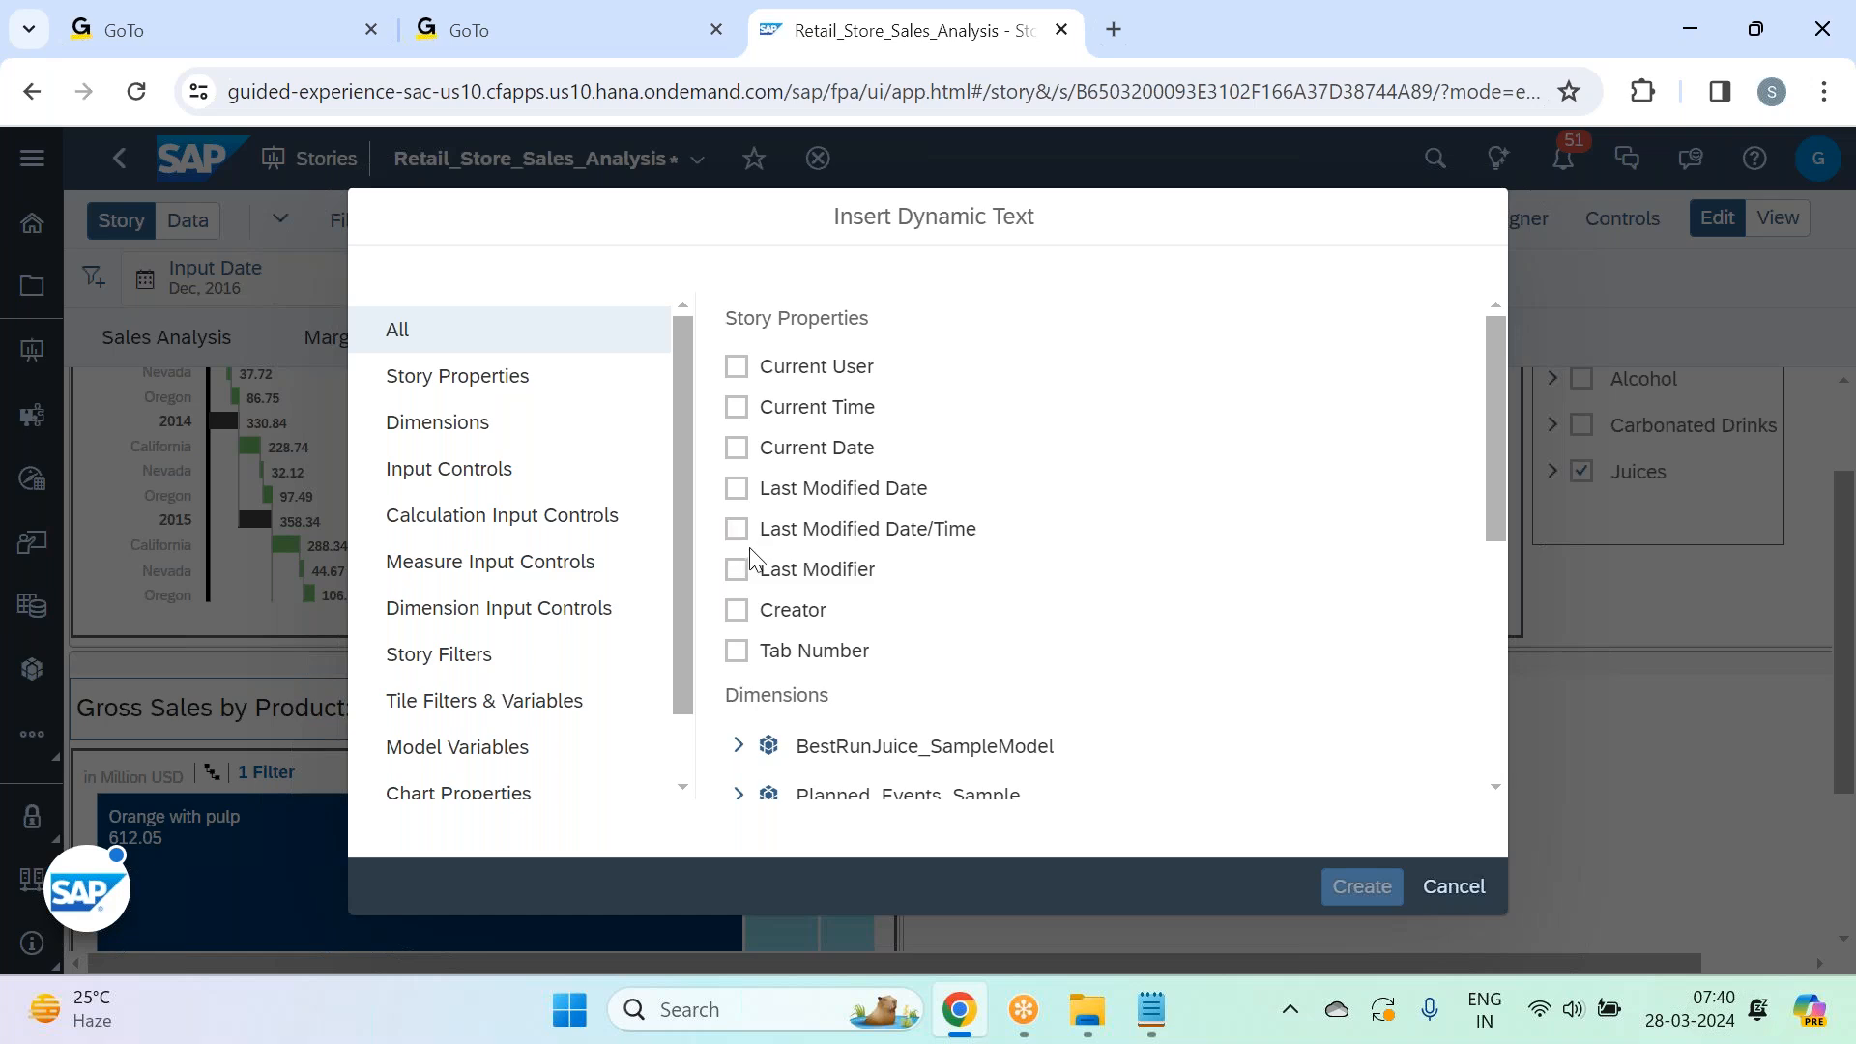
click(452, 476)
click(736, 317)
click(1354, 899)
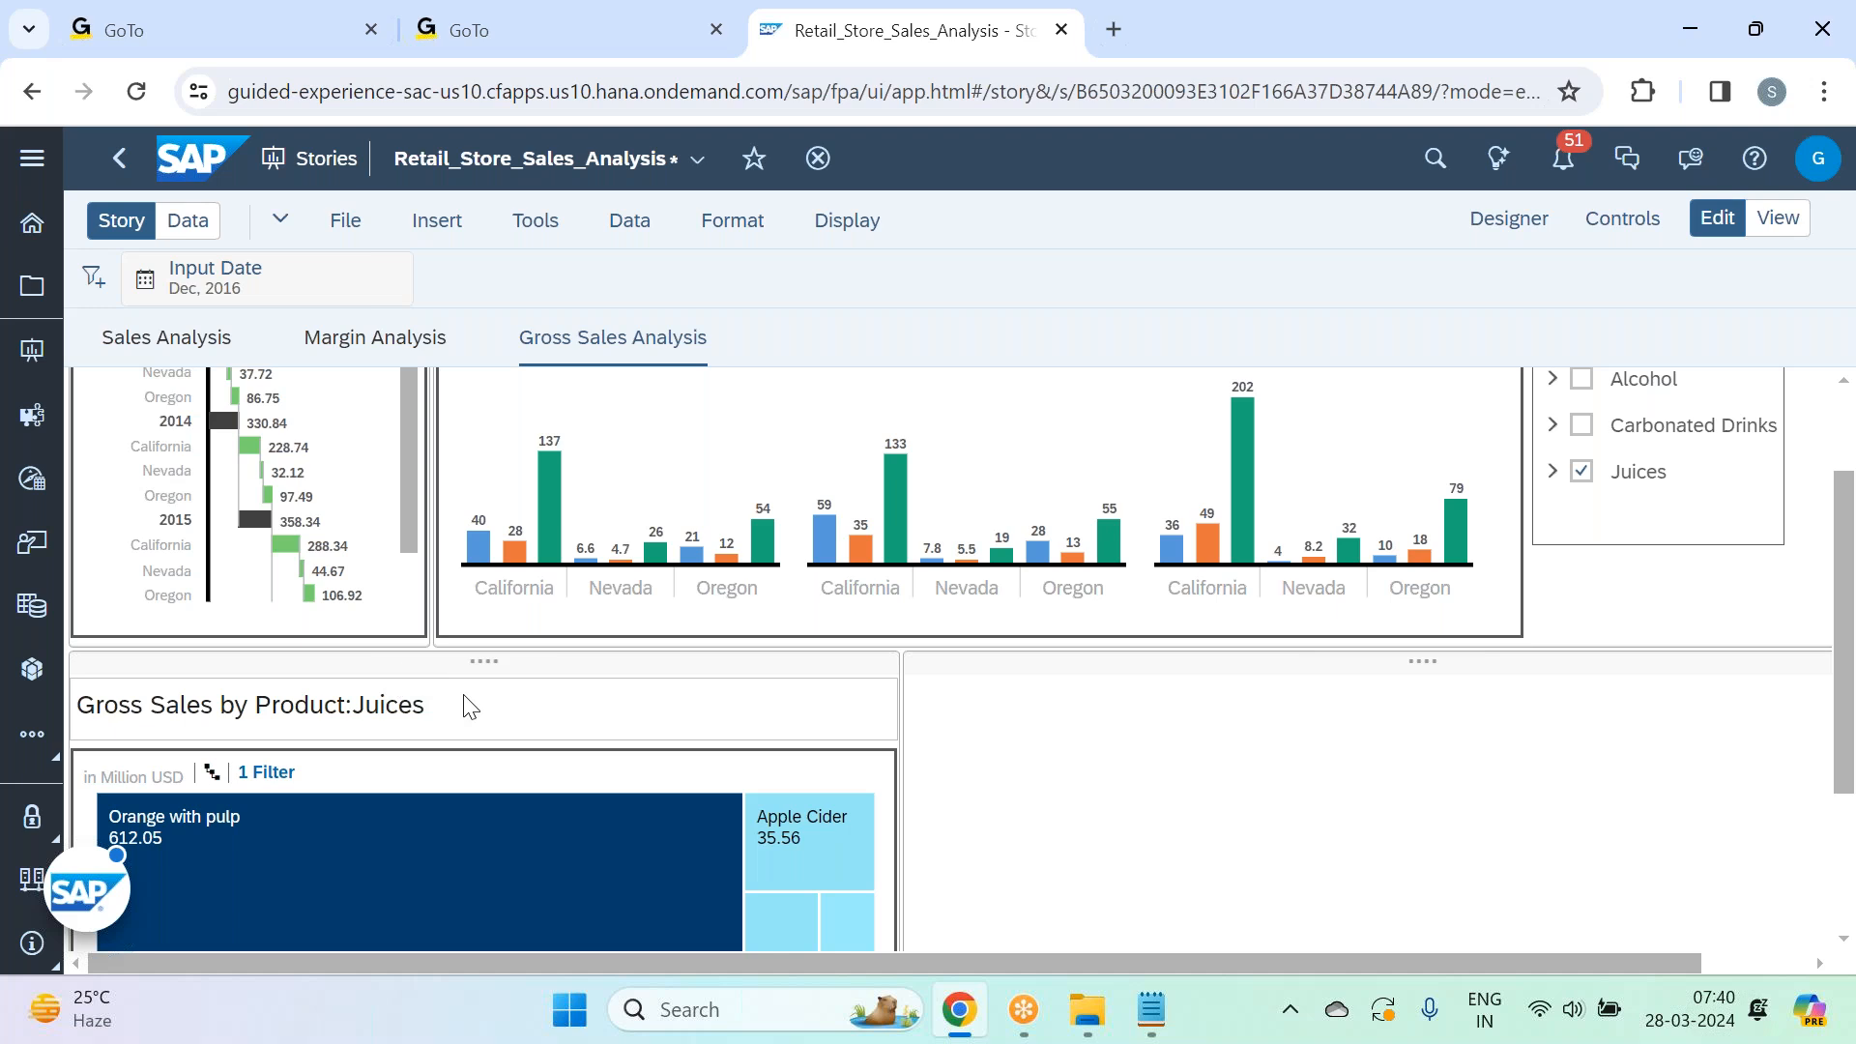
double_click(461, 717)
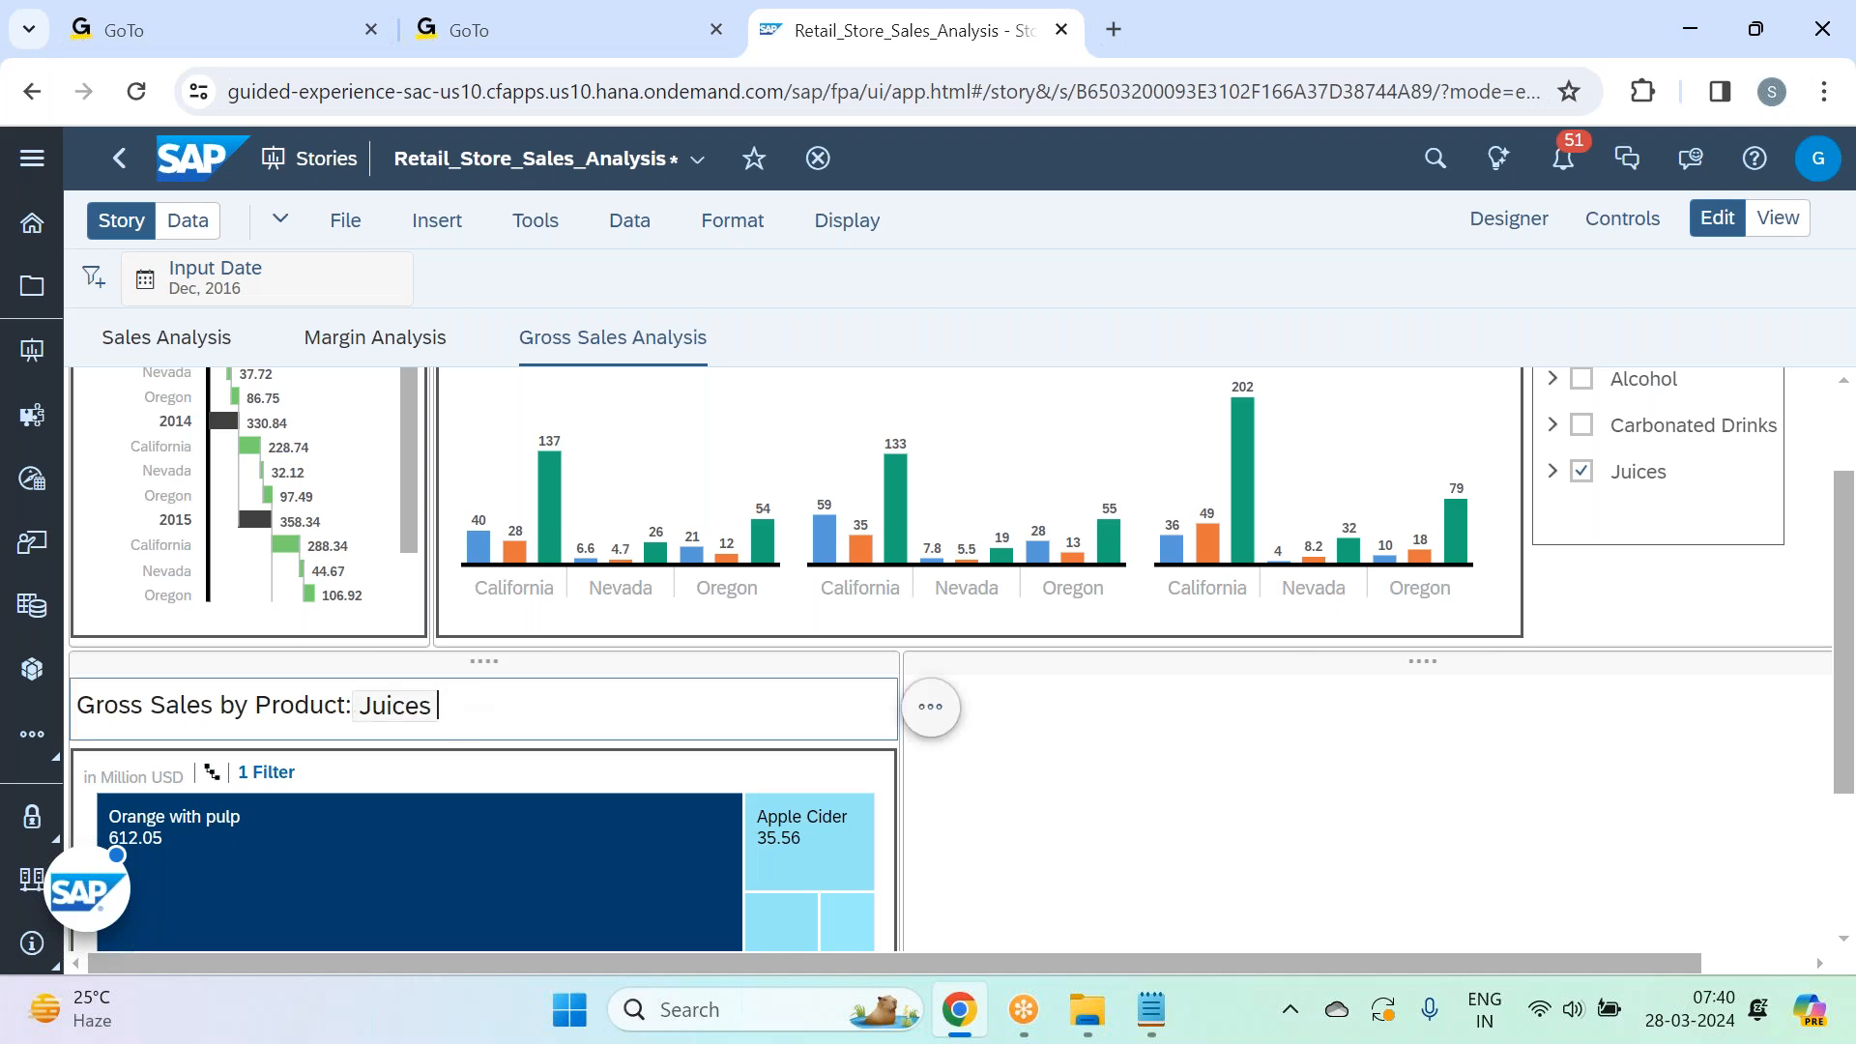
Add Carbonated Drinks to the Product input control's selection and check the dynamic heading against the tree map.
click(1609, 464)
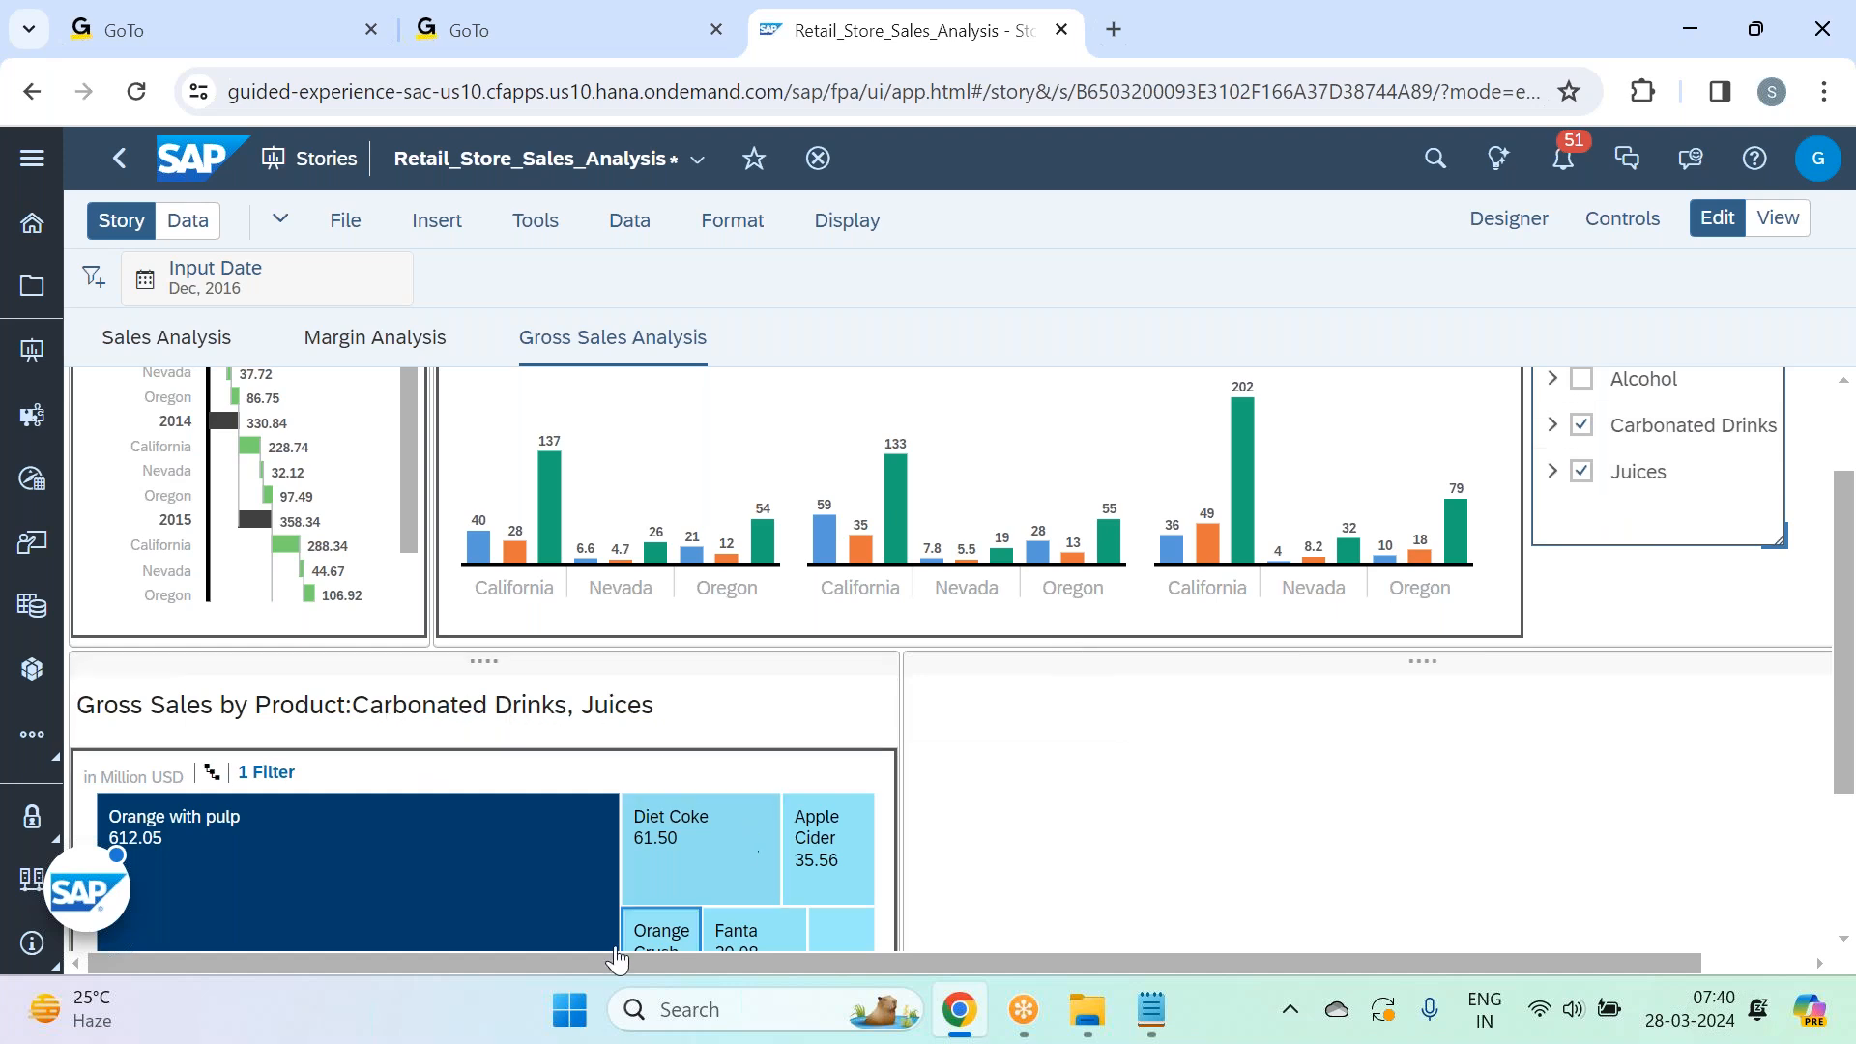
scroll(552, 923, down, 2)
scroll(552, 923, down, 2)
scroll(414, 833, up, 4)
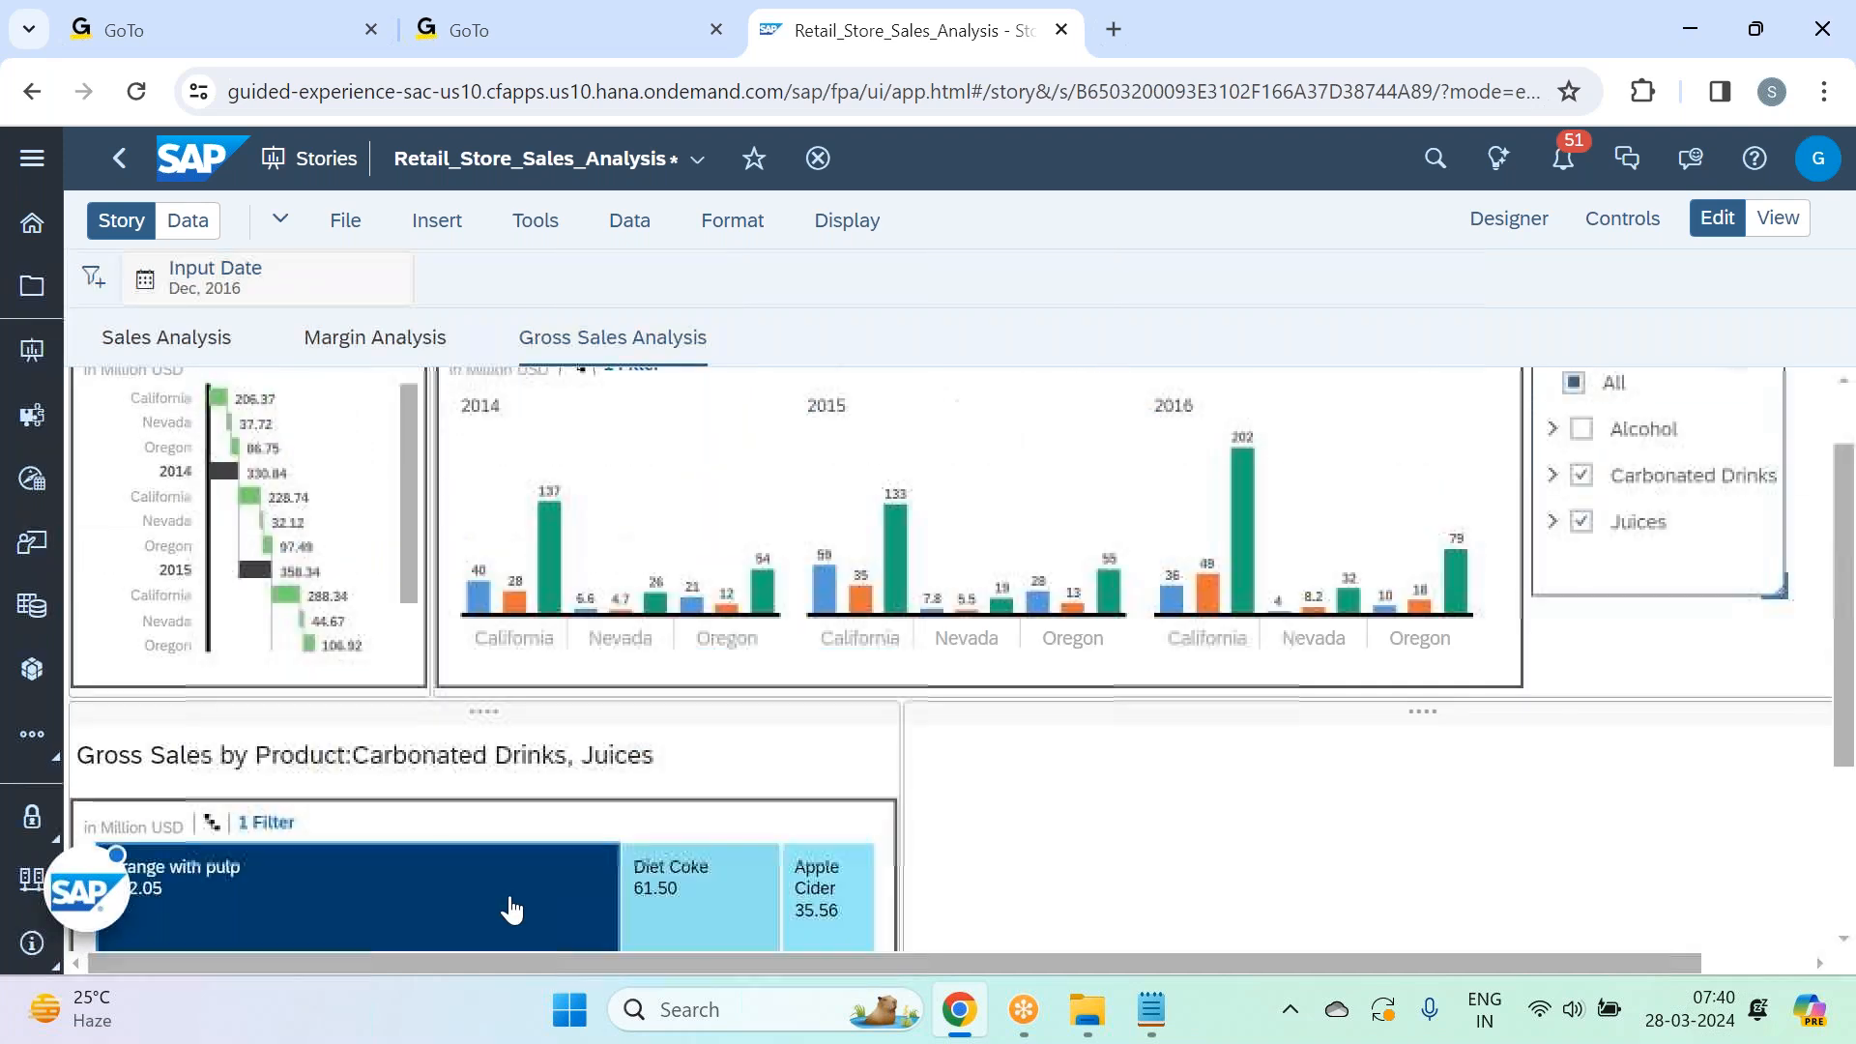
scroll(414, 835, down, 2)
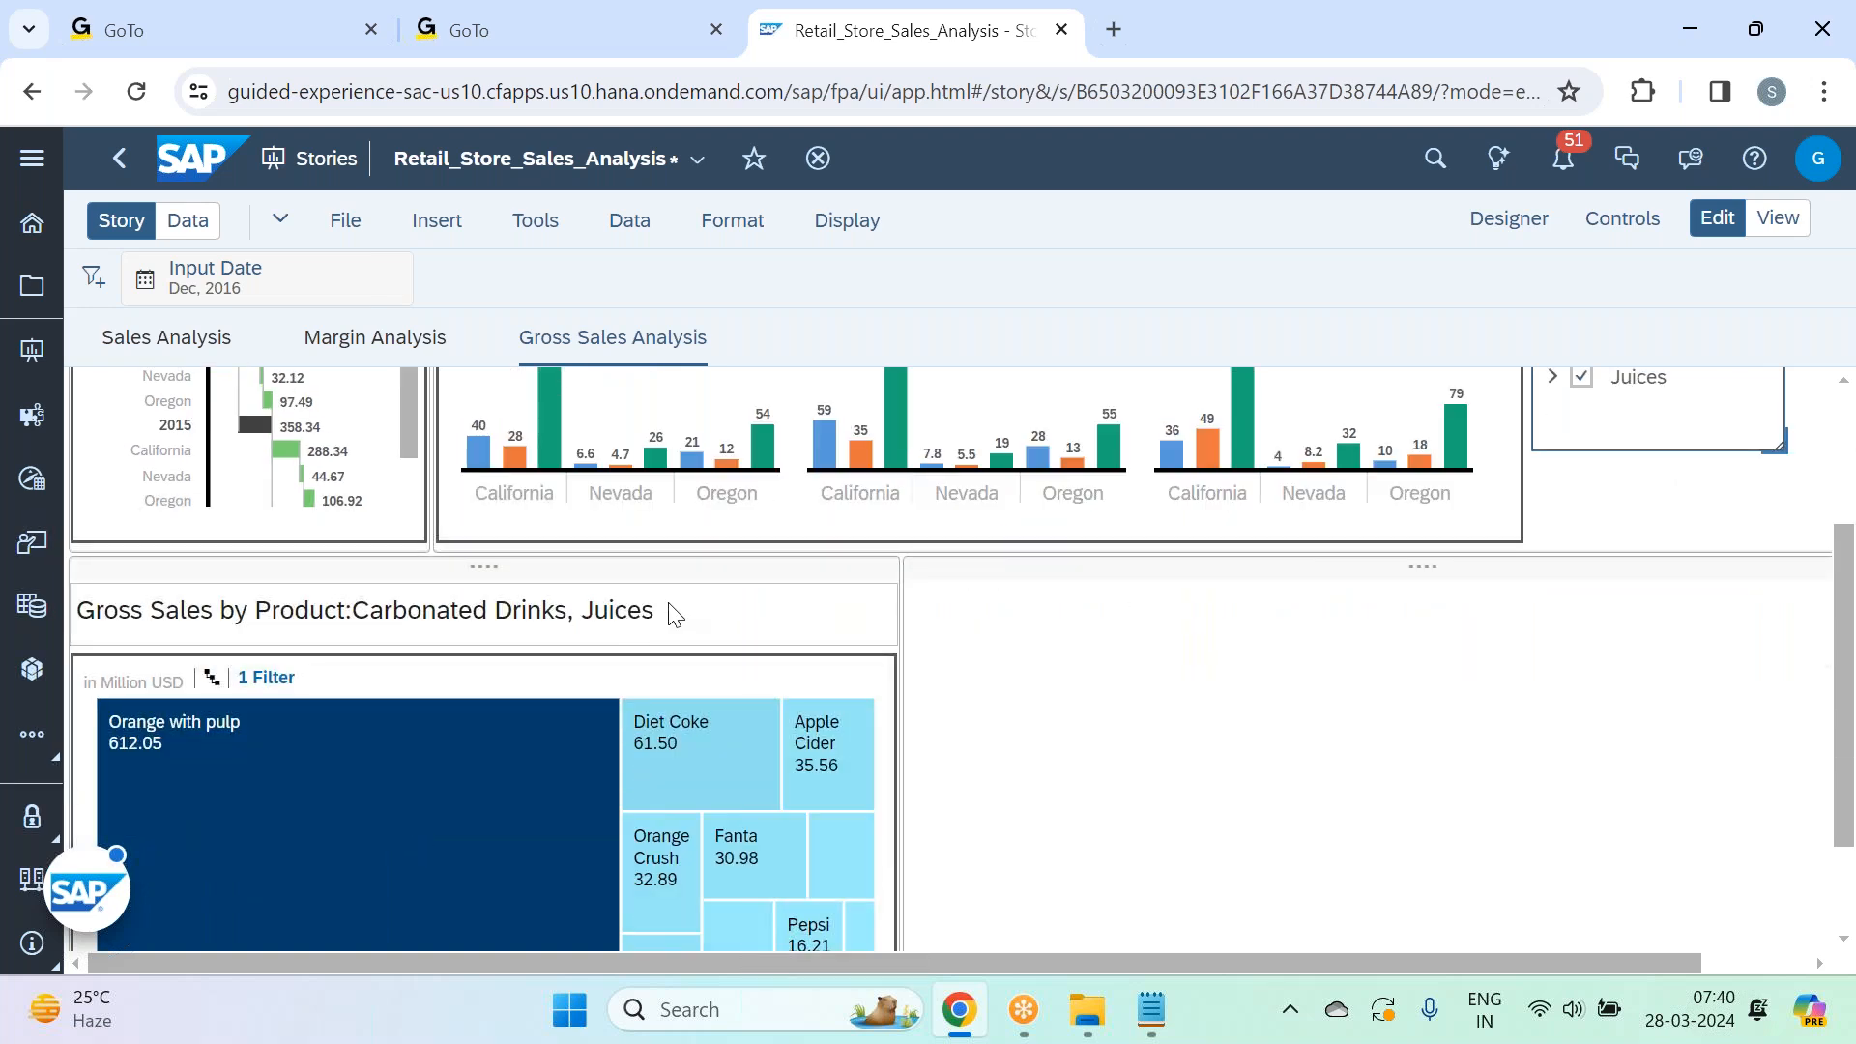
double_click(674, 615)
click(758, 595)
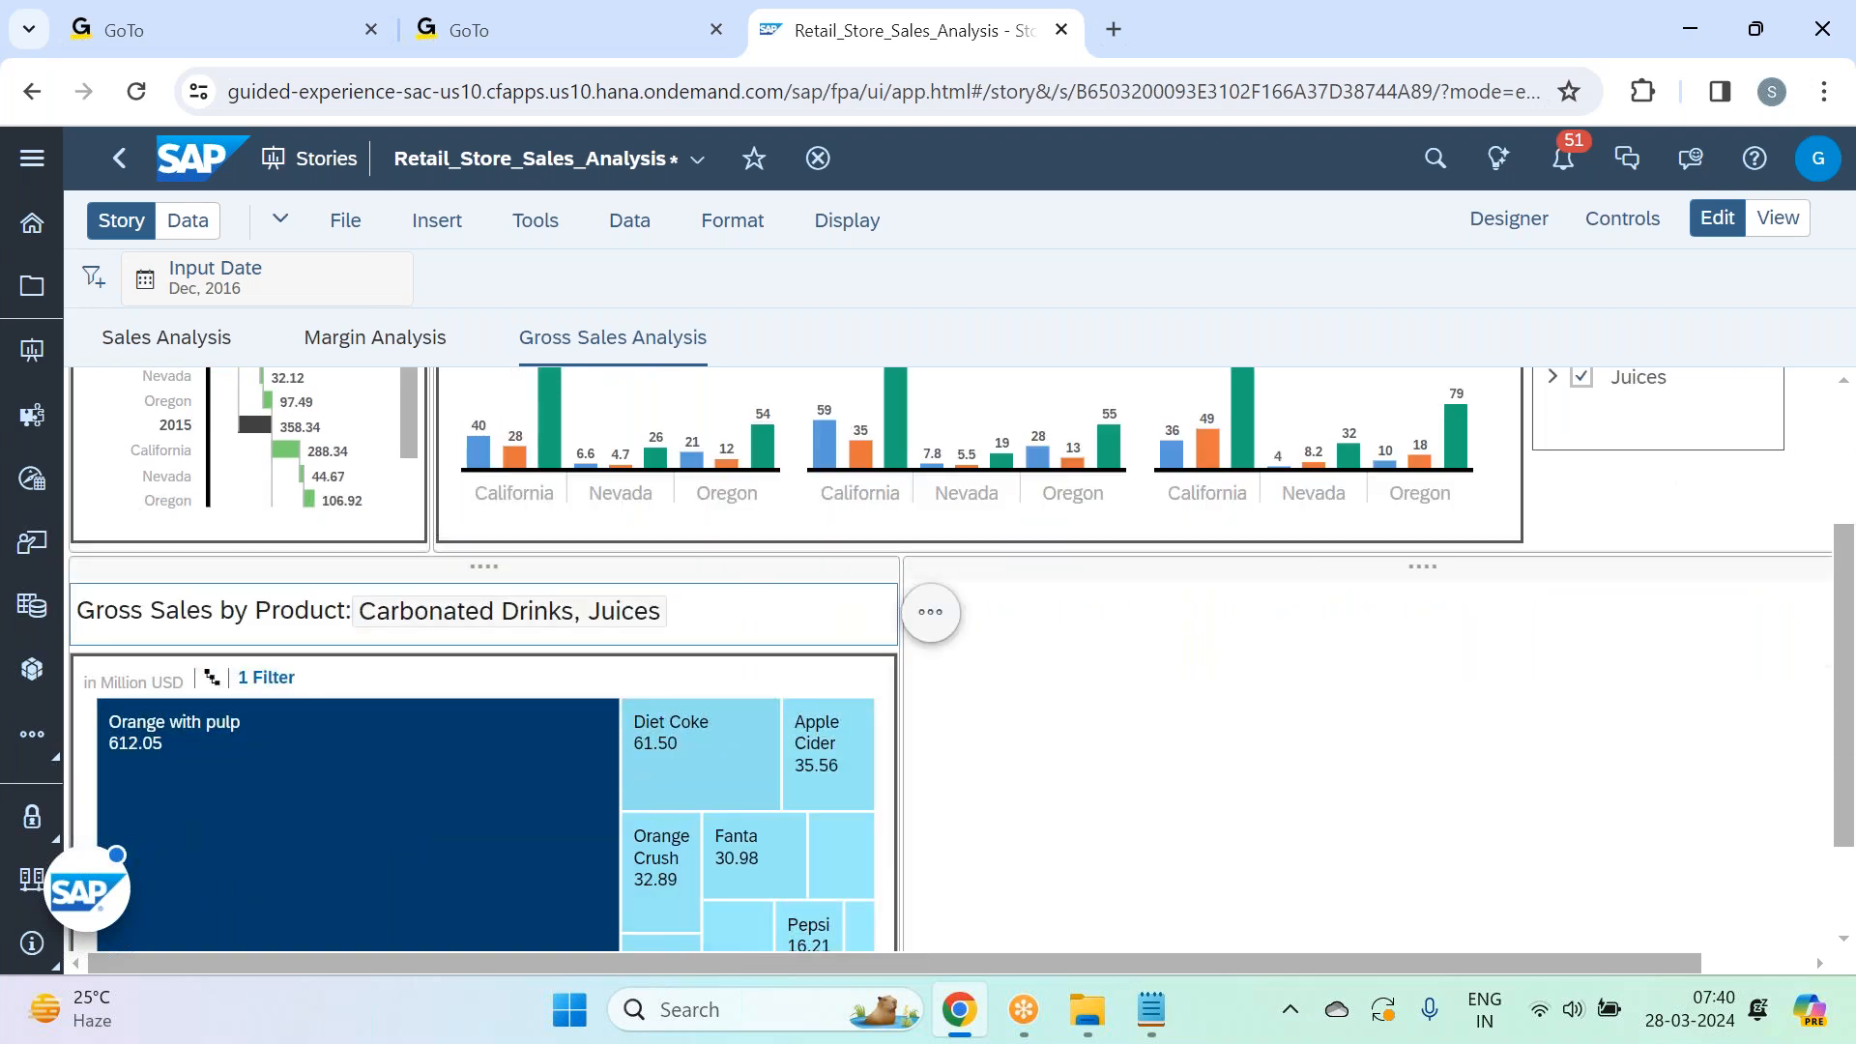
Add Location as a second dimension of the Product tree map and close its builder settings.
click(752, 676)
click(1509, 218)
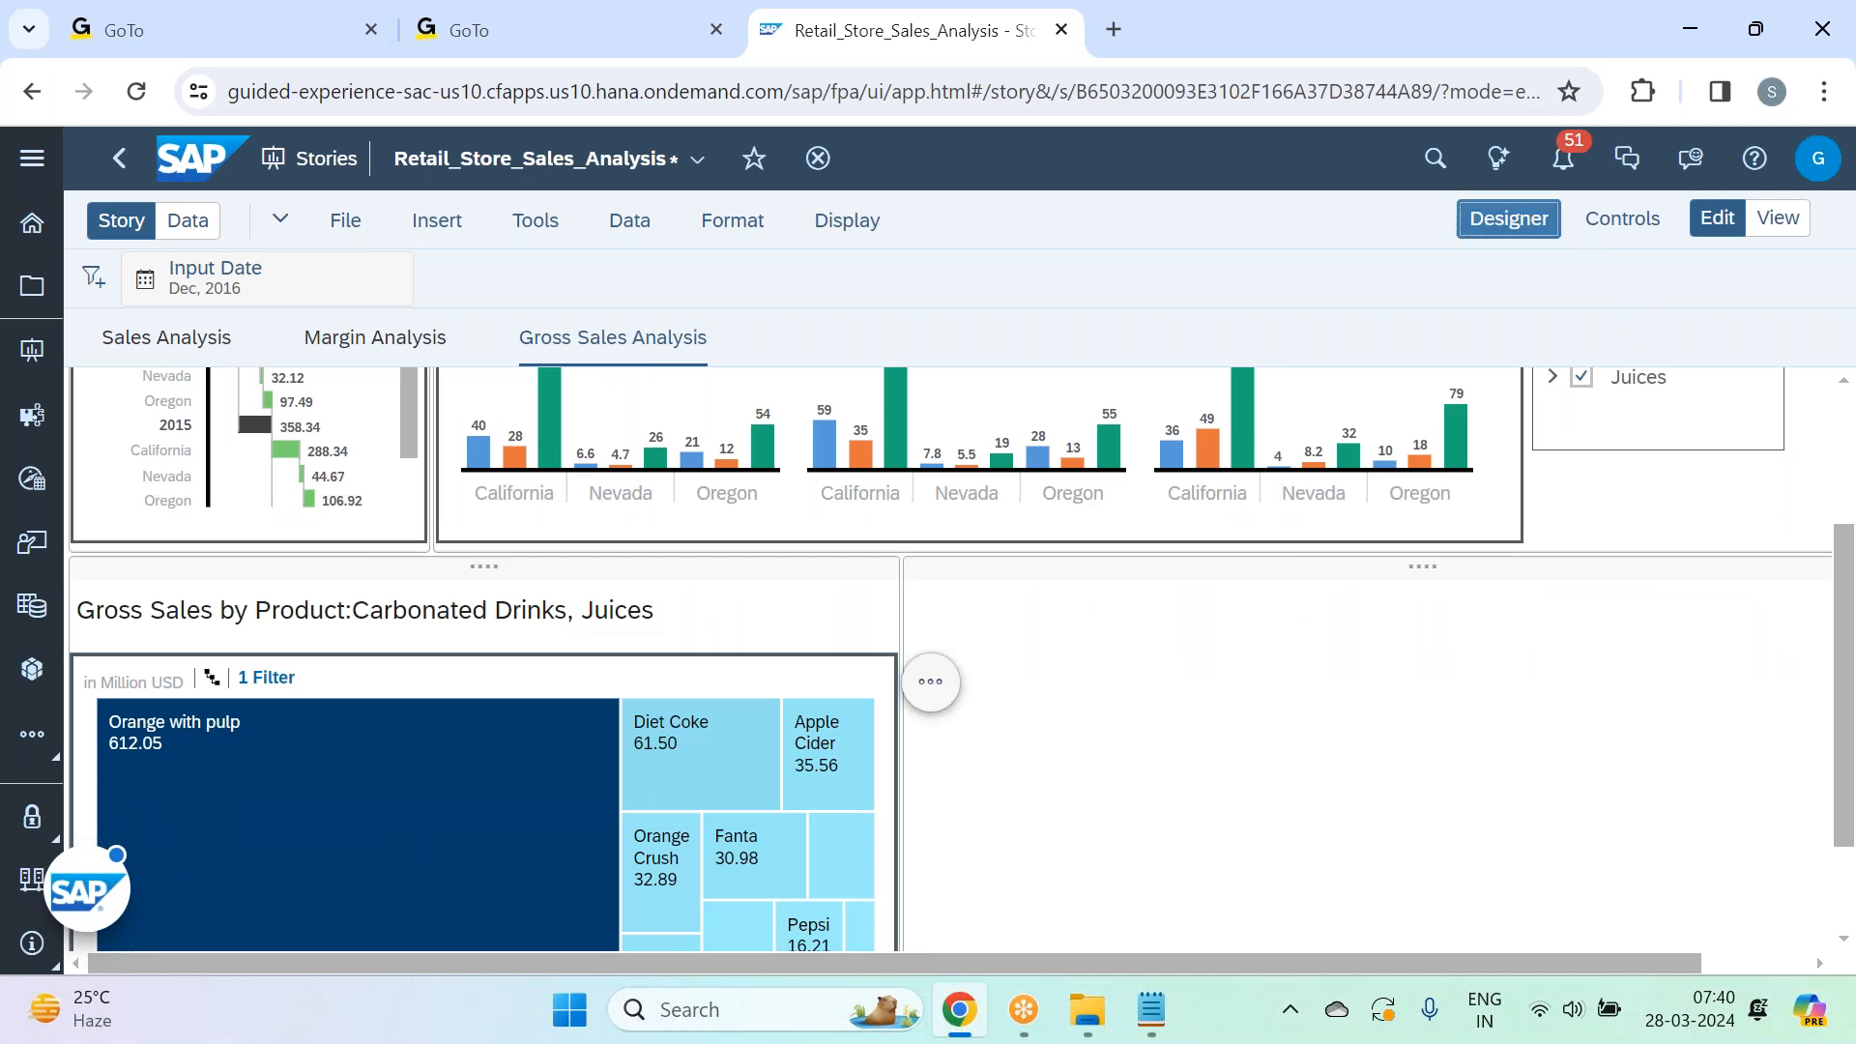
scroll(1624, 681, down, 5)
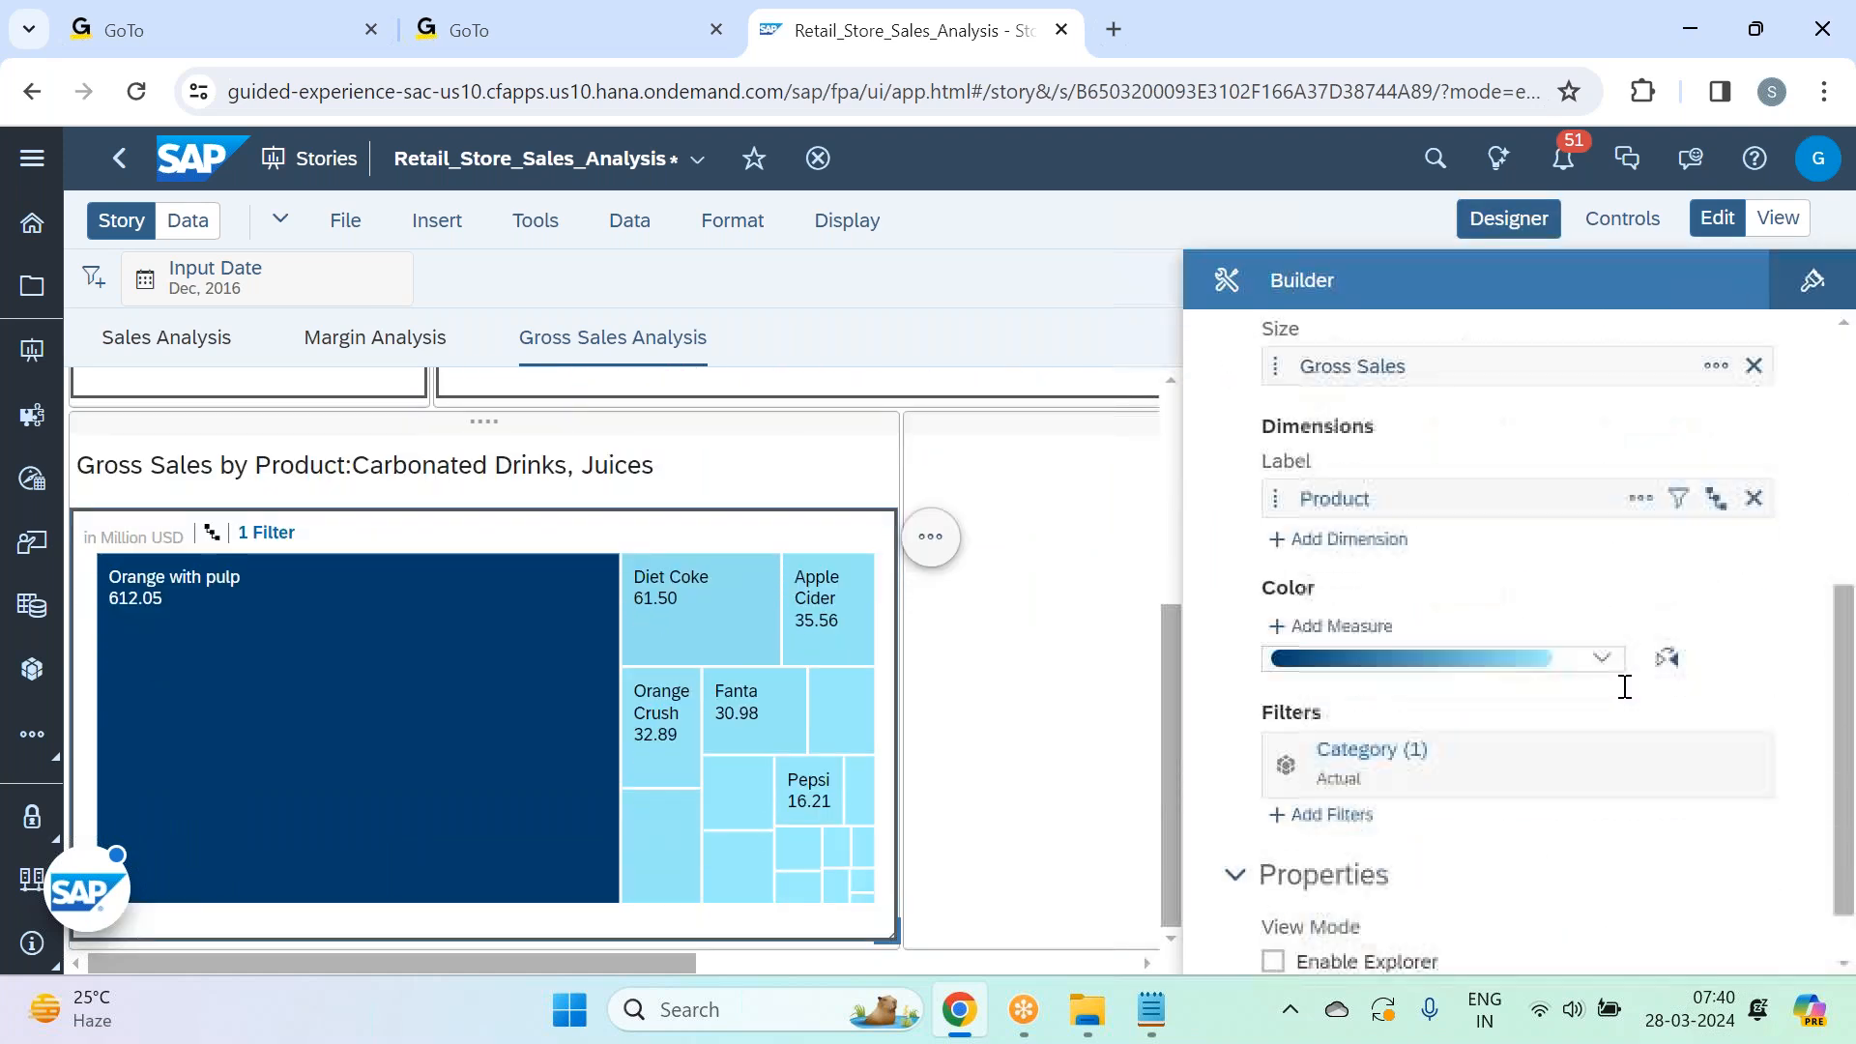
click(1330, 468)
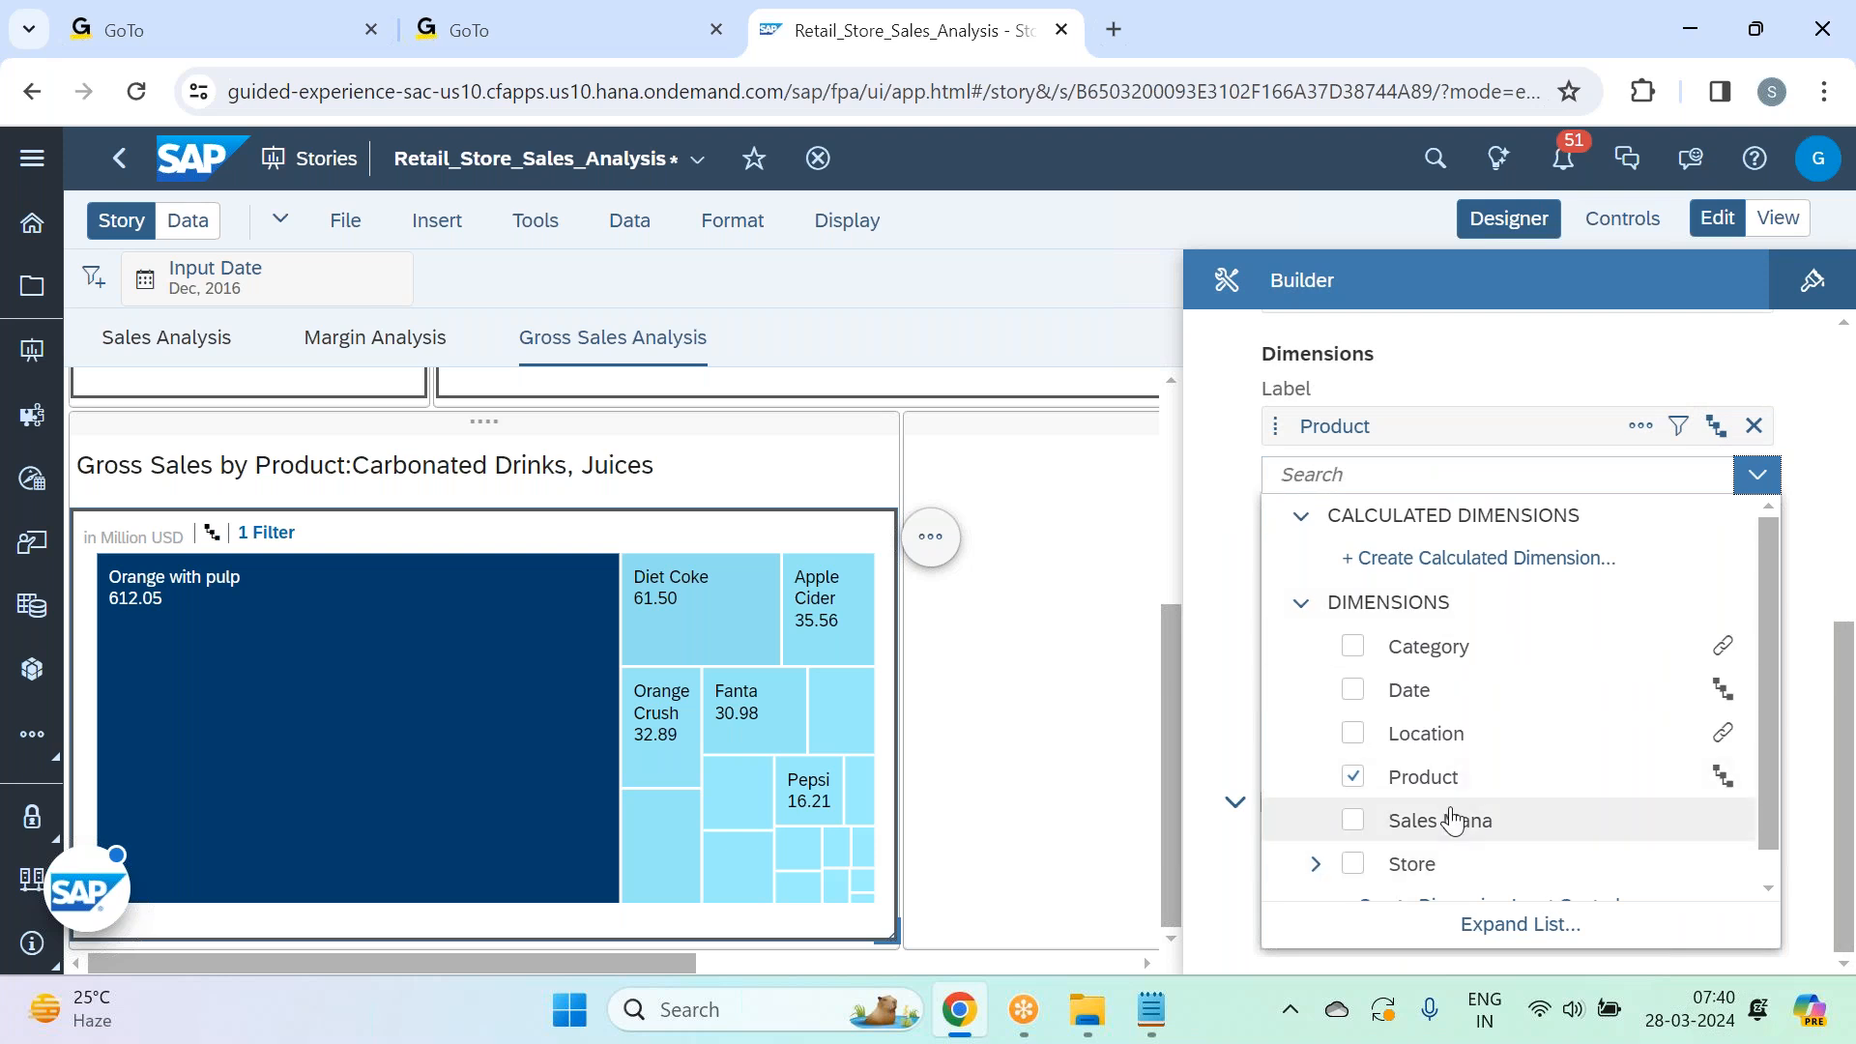
click(1447, 735)
click(1829, 449)
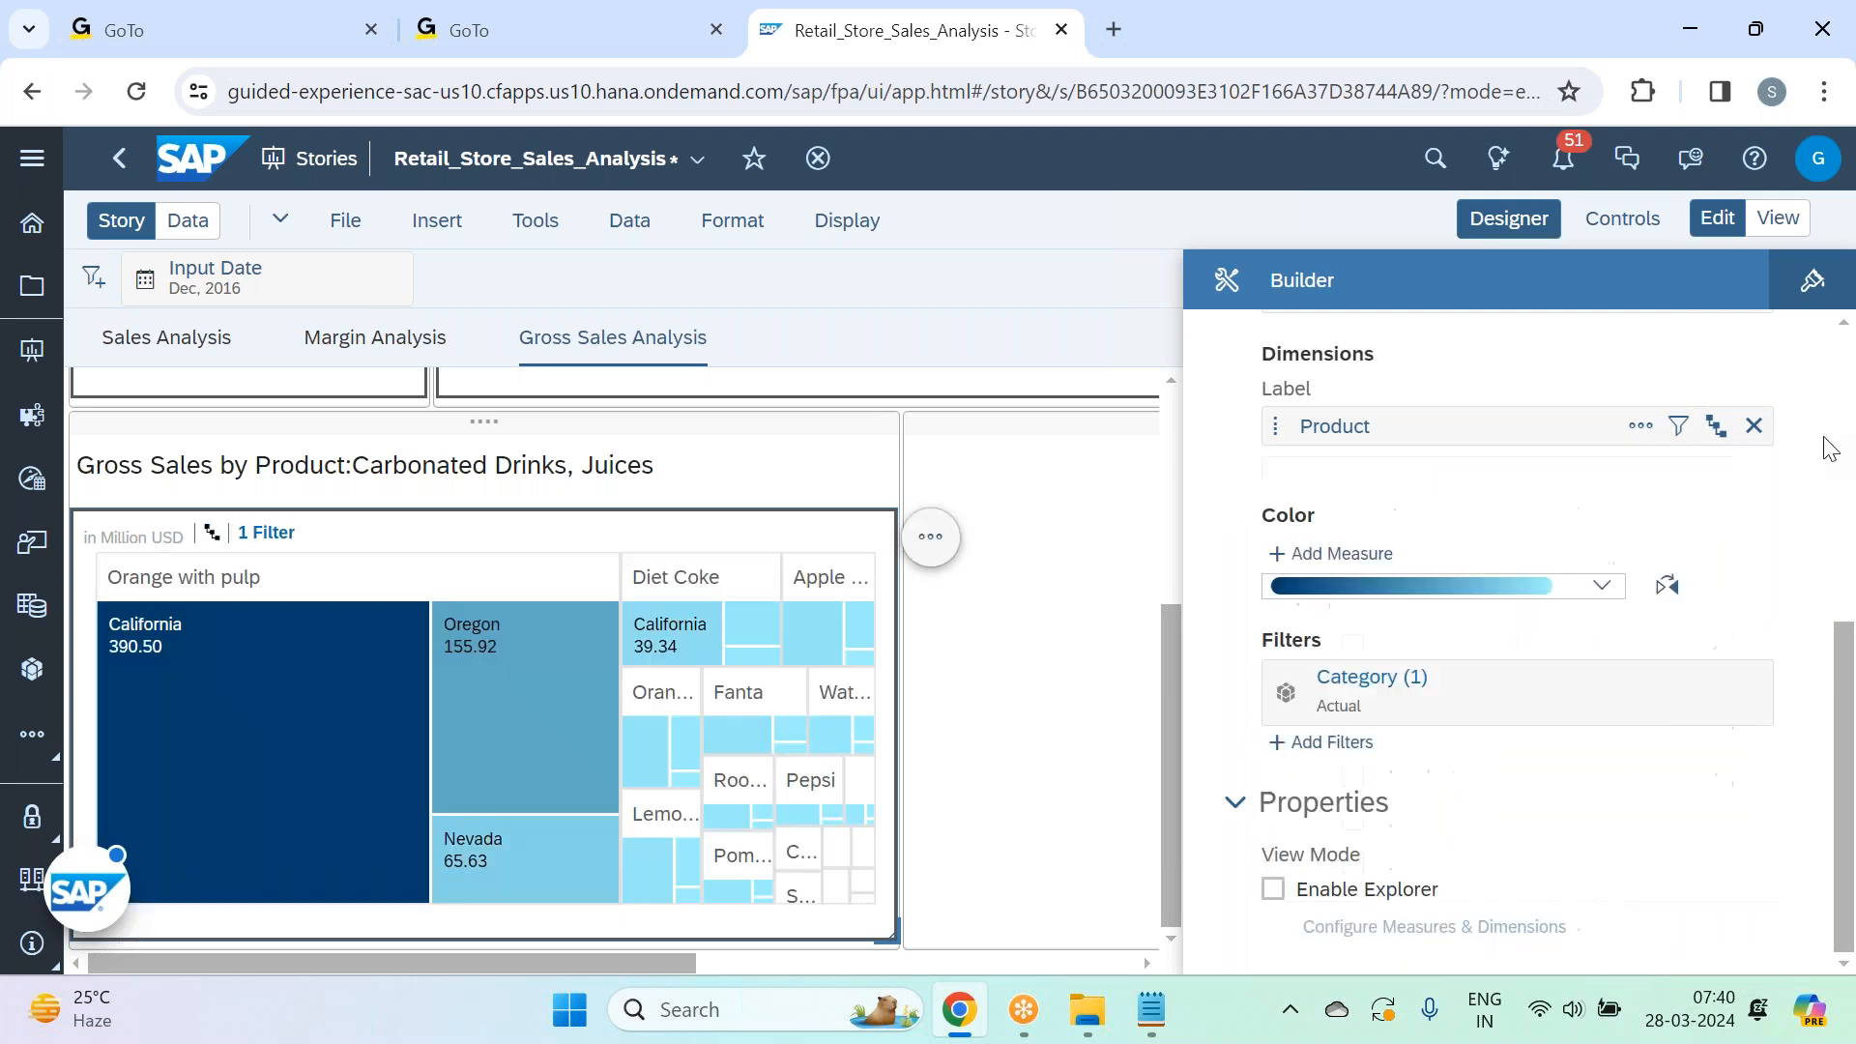
click(1506, 221)
Remove Juices from the Product input control's selection and check the tree map and its heading.
scroll(1687, 616, up, 3)
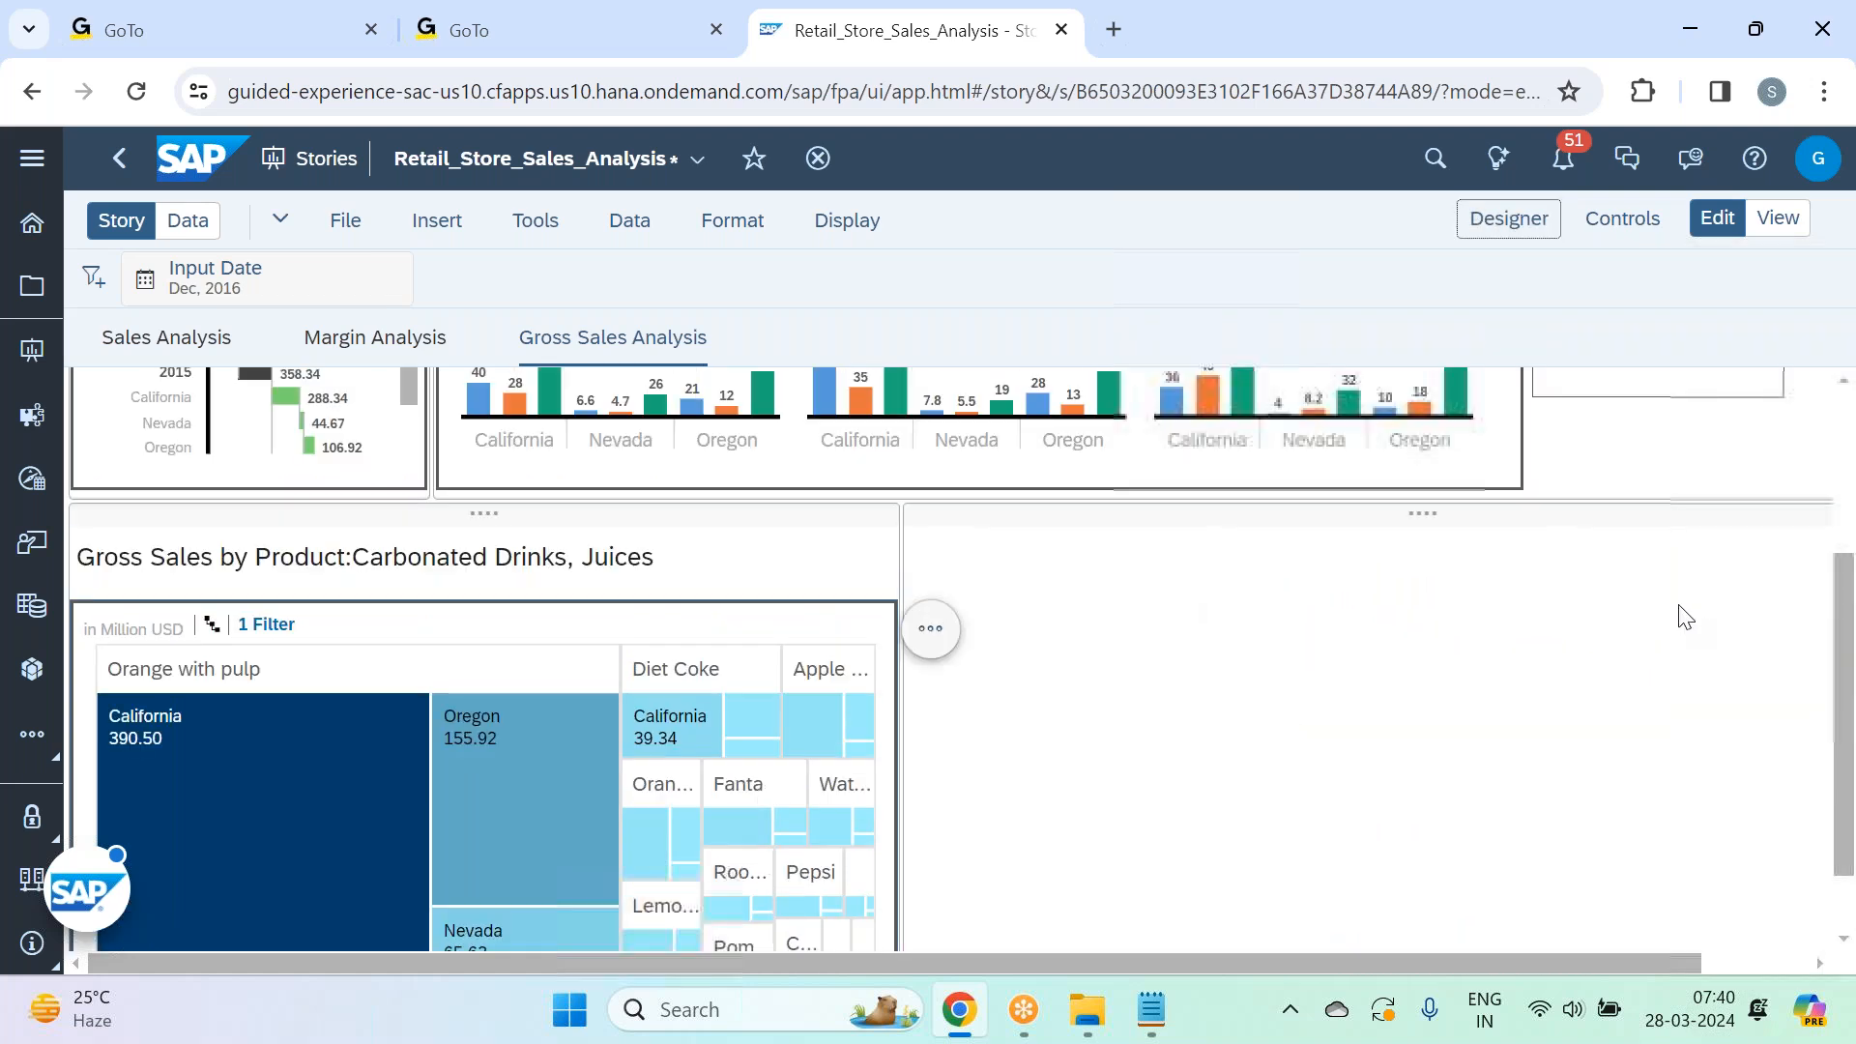
click(1582, 522)
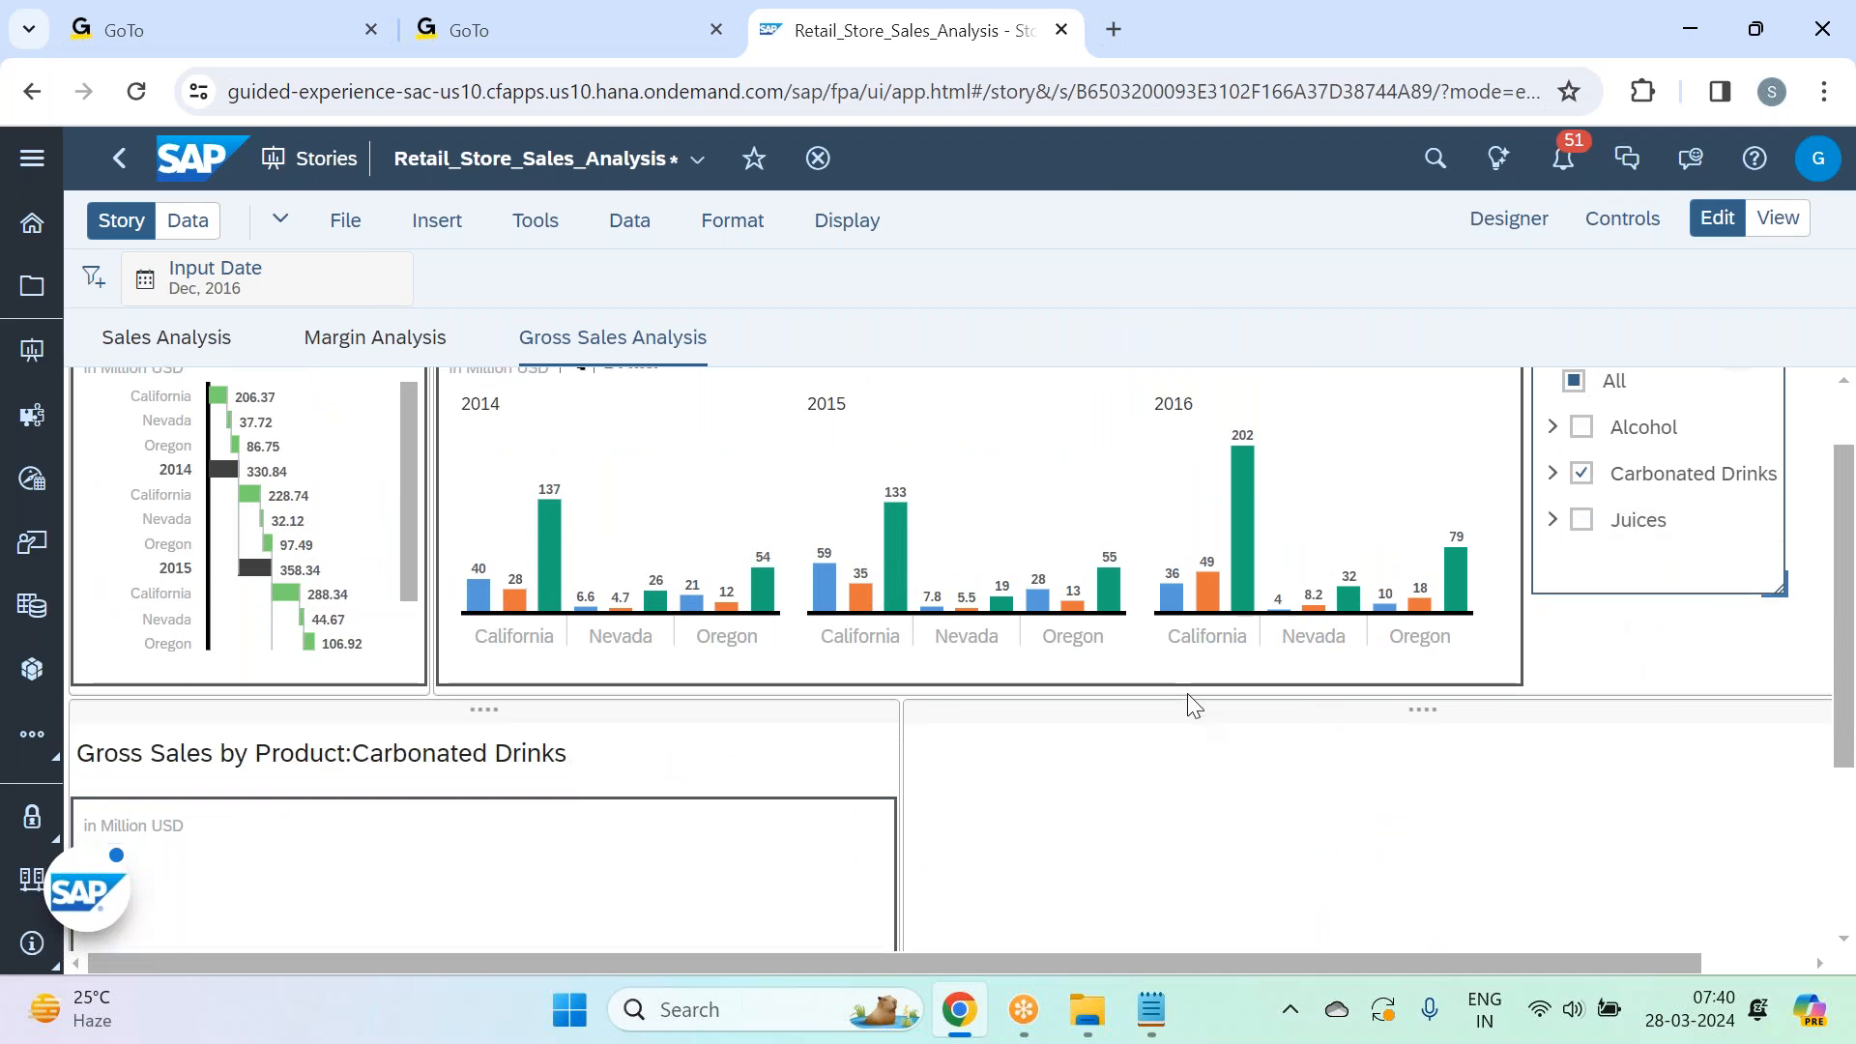
scroll(1188, 704, down, 3)
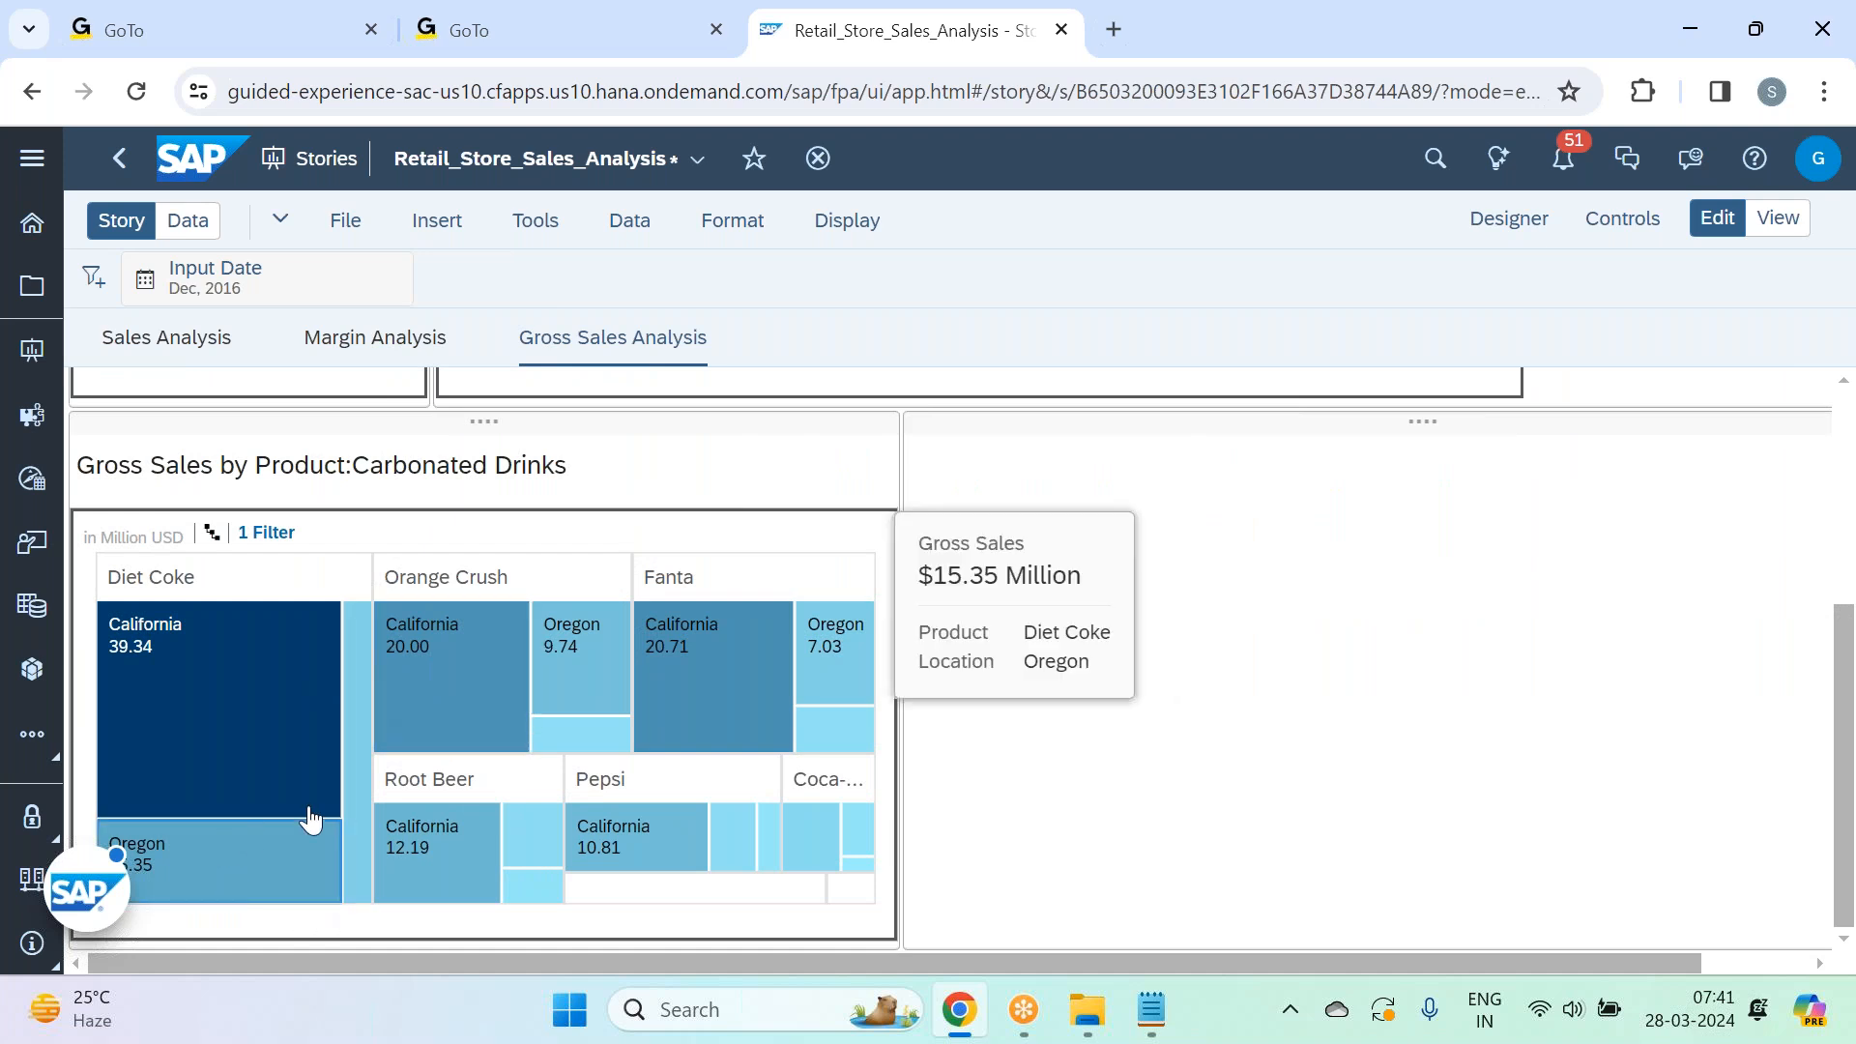
scroll(1690, 526, up, 4)
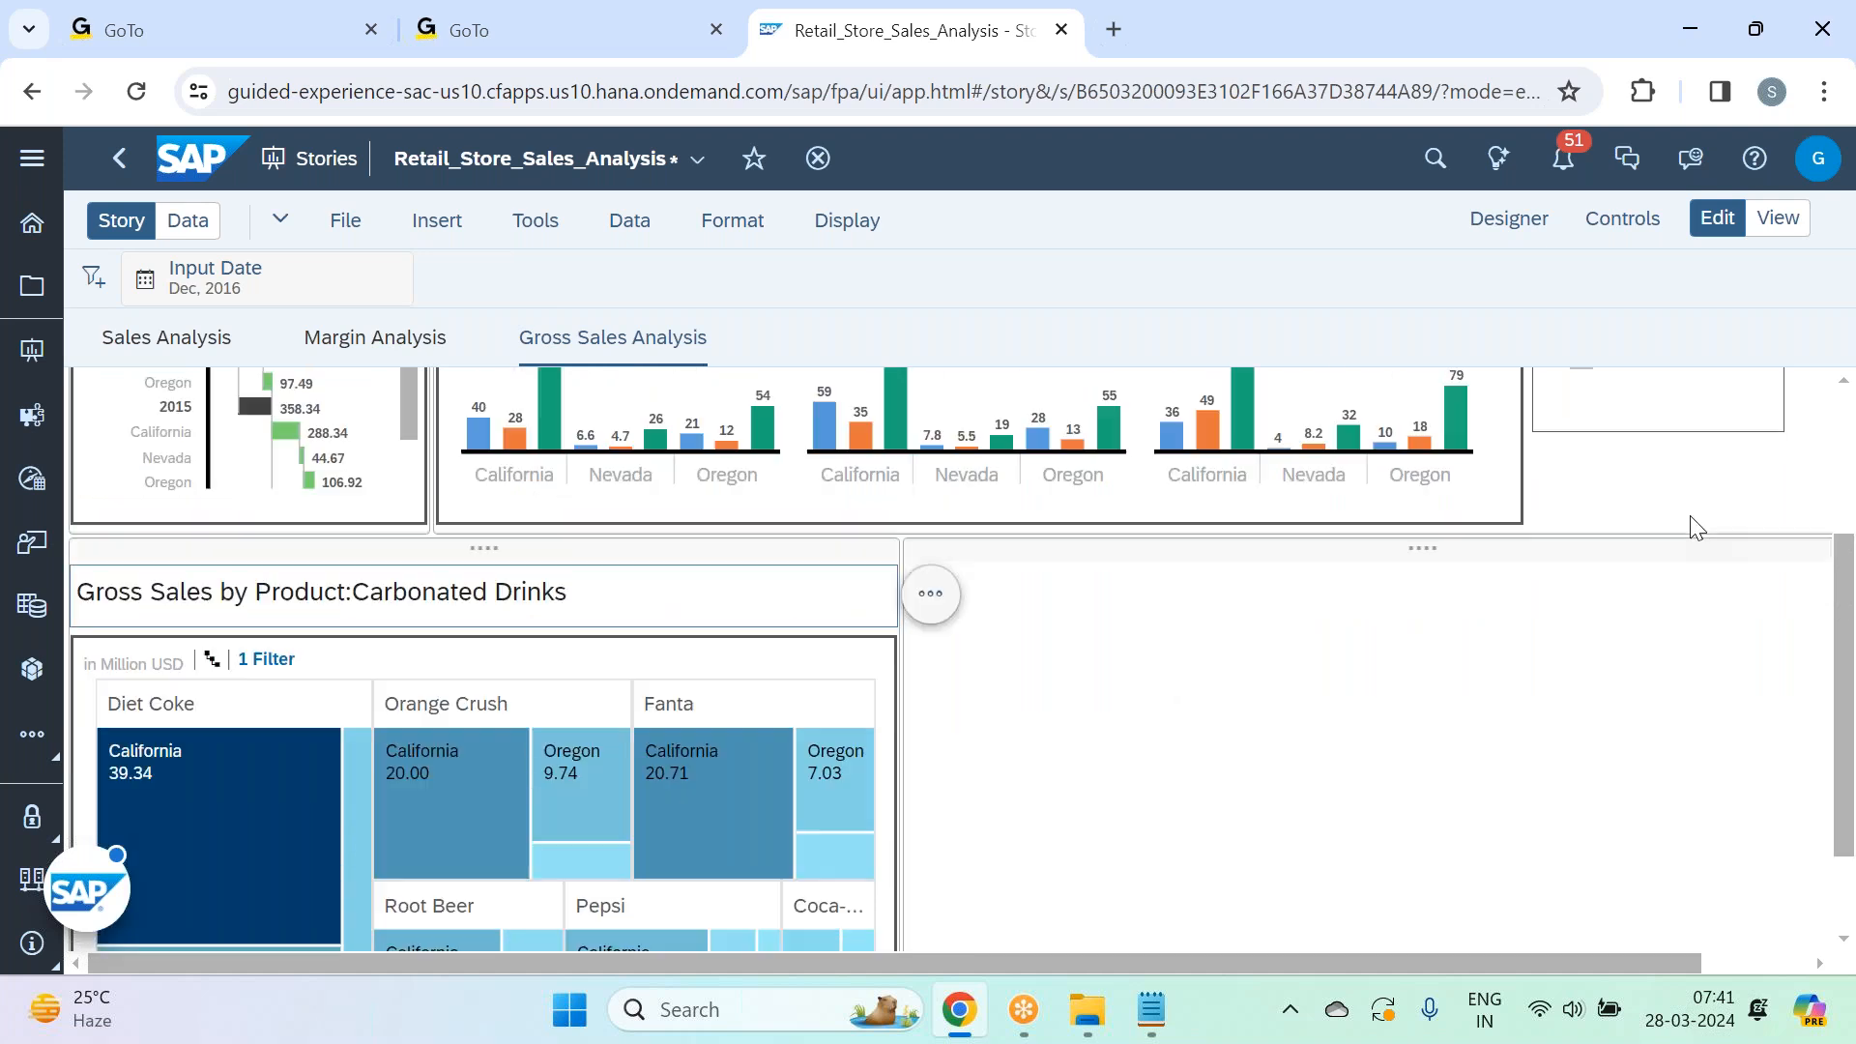
Copy the Location input control from the Sales Analysis page to Gross Sales Analysis and place it below the Product control.
click(214, 337)
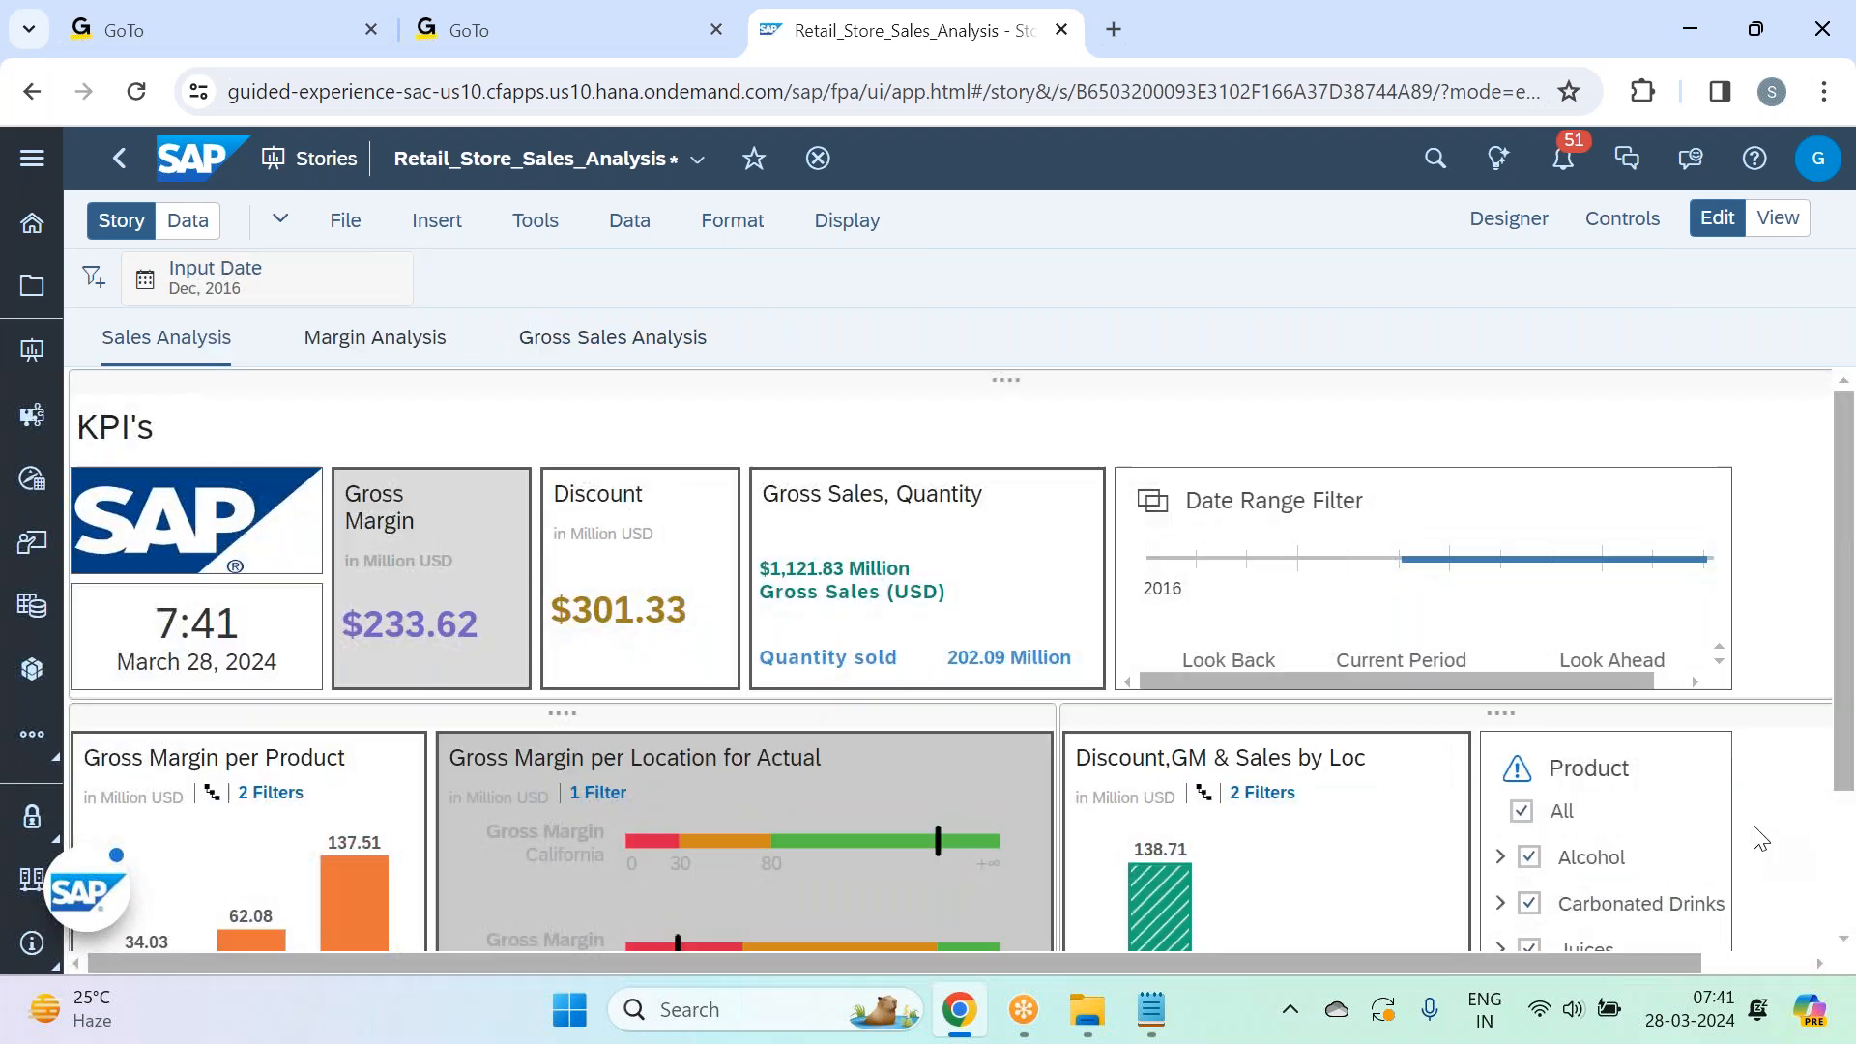
scroll(1756, 850, down, 2)
click(1670, 863)
click(1768, 864)
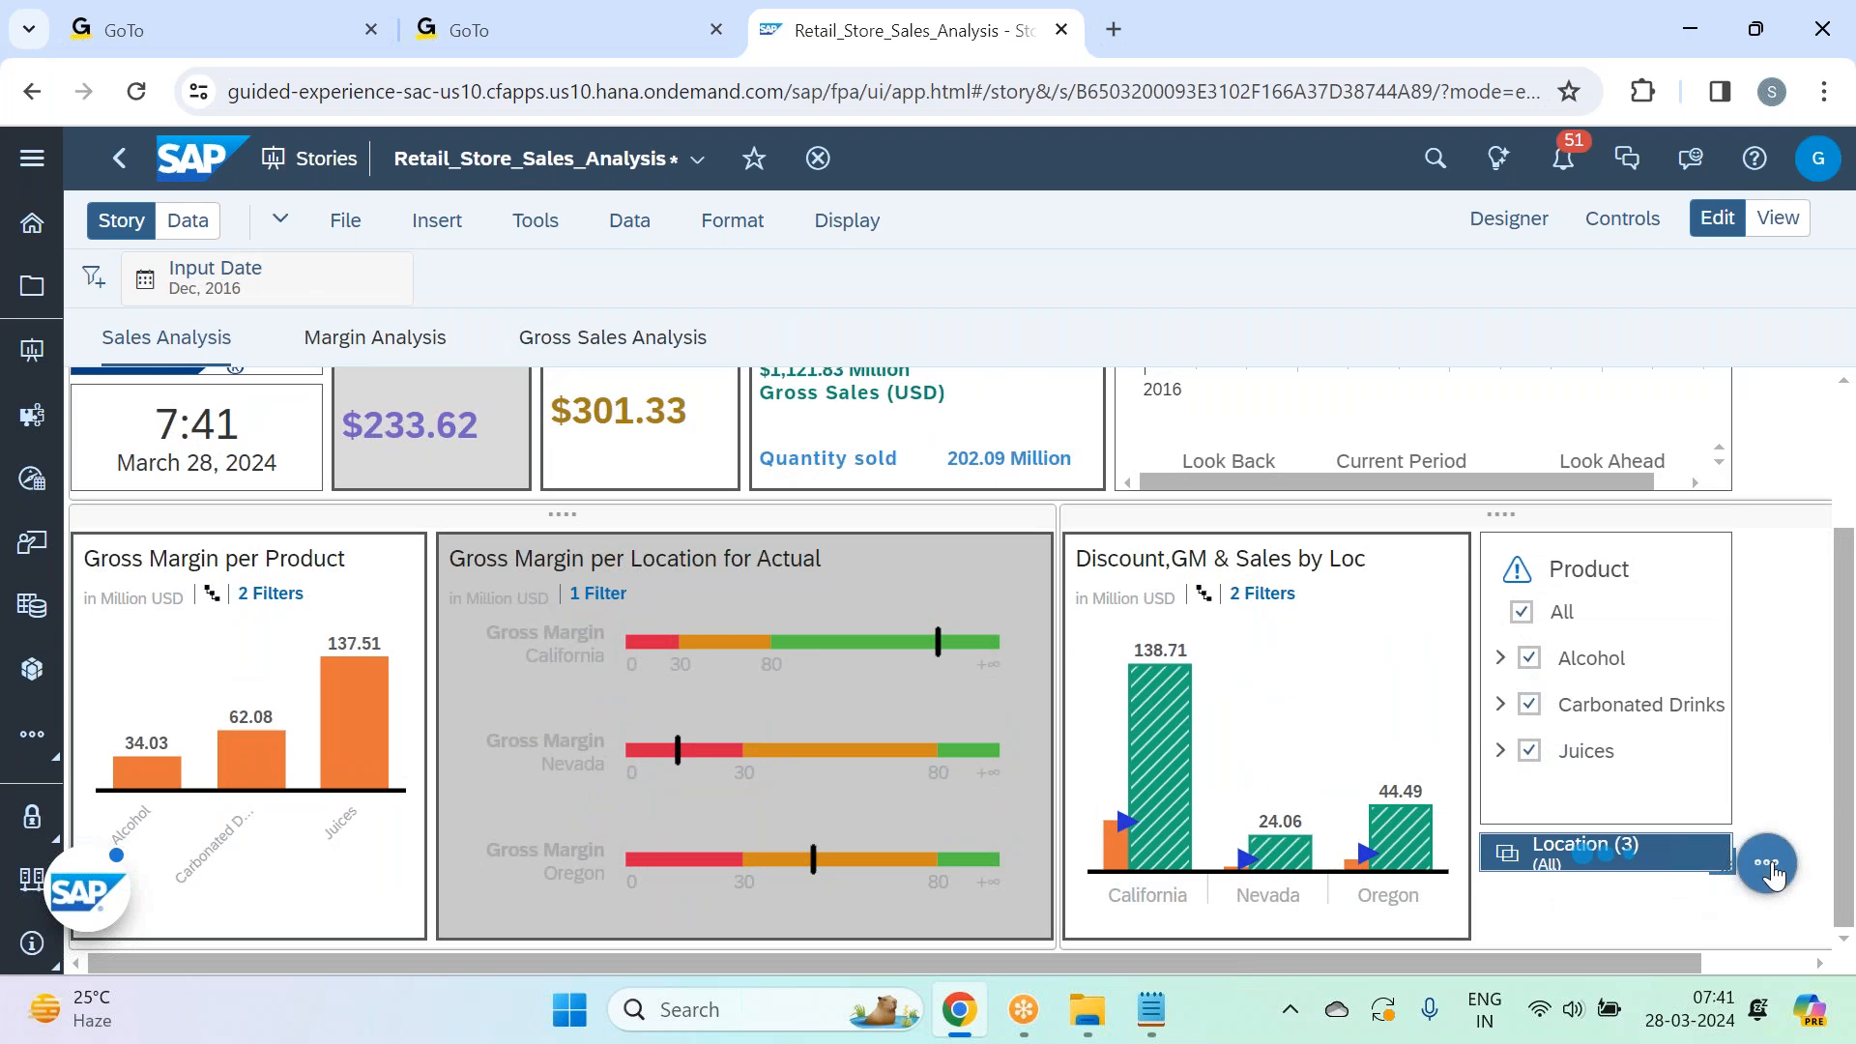
click(1581, 797)
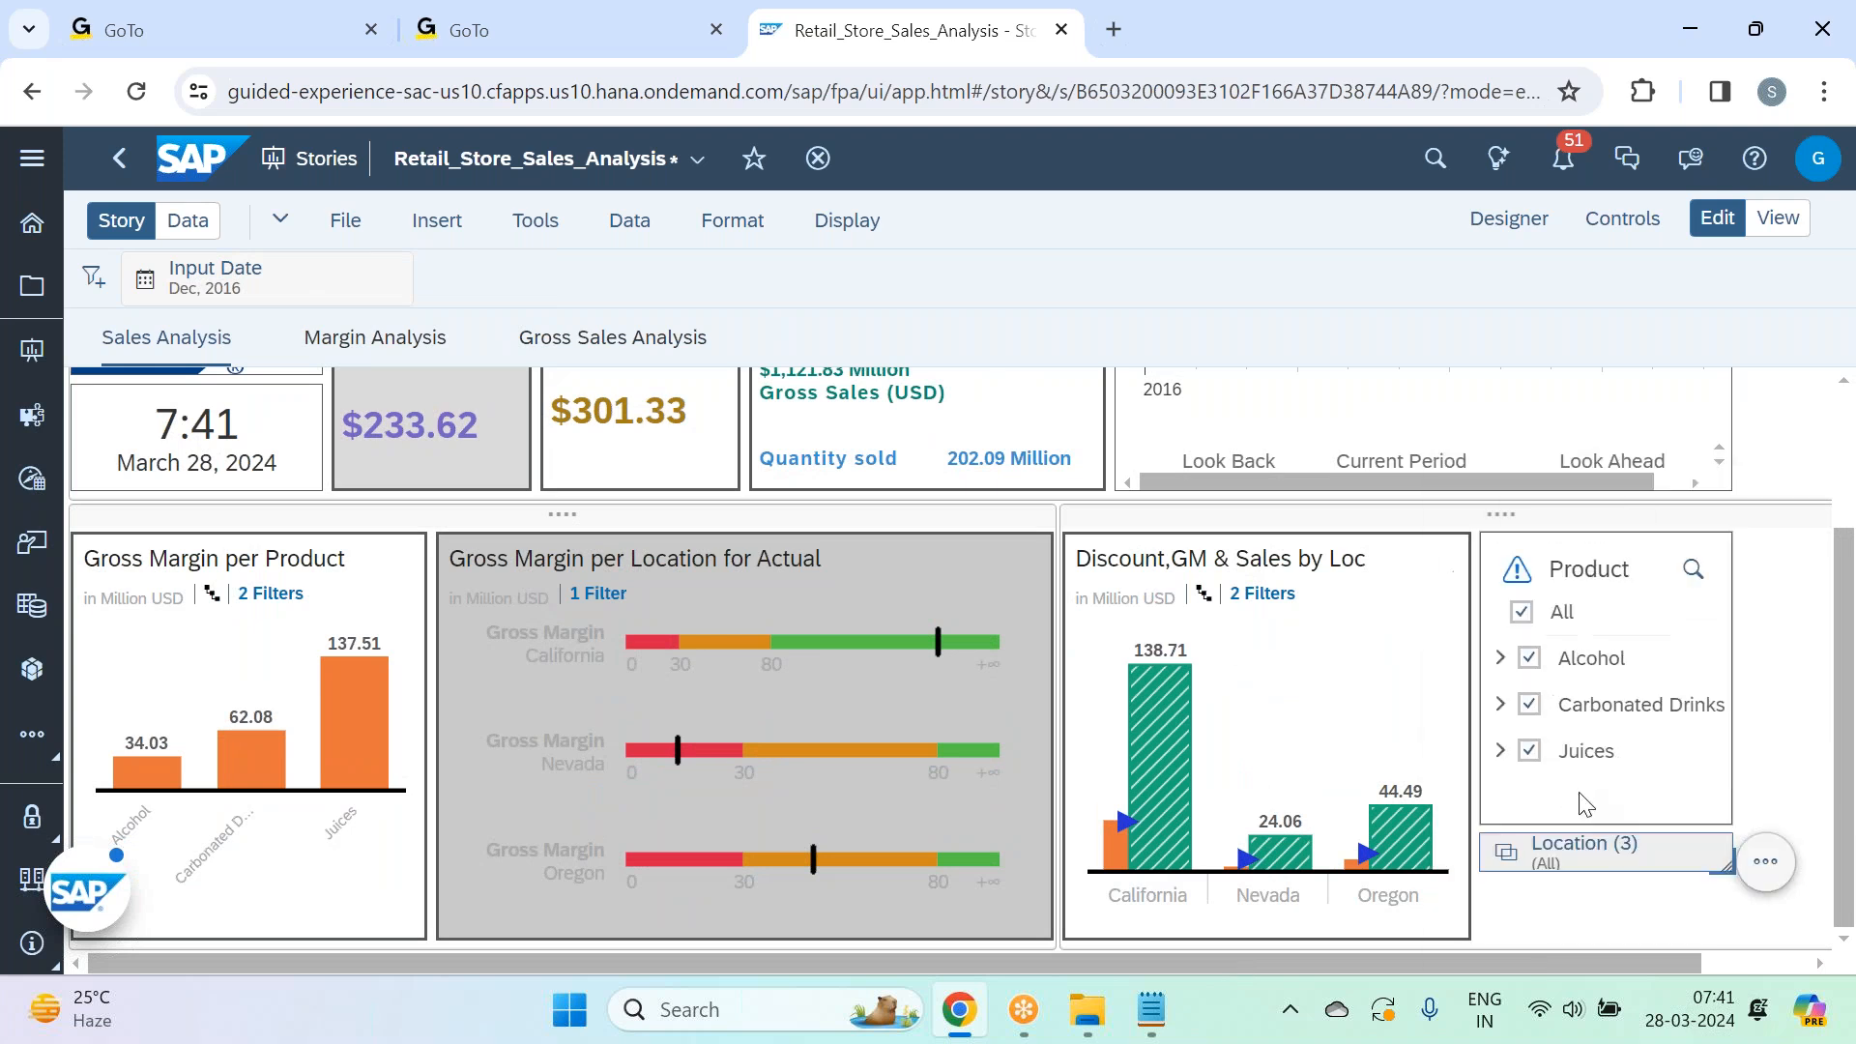
click(1765, 862)
mouse_move(1670, 831)
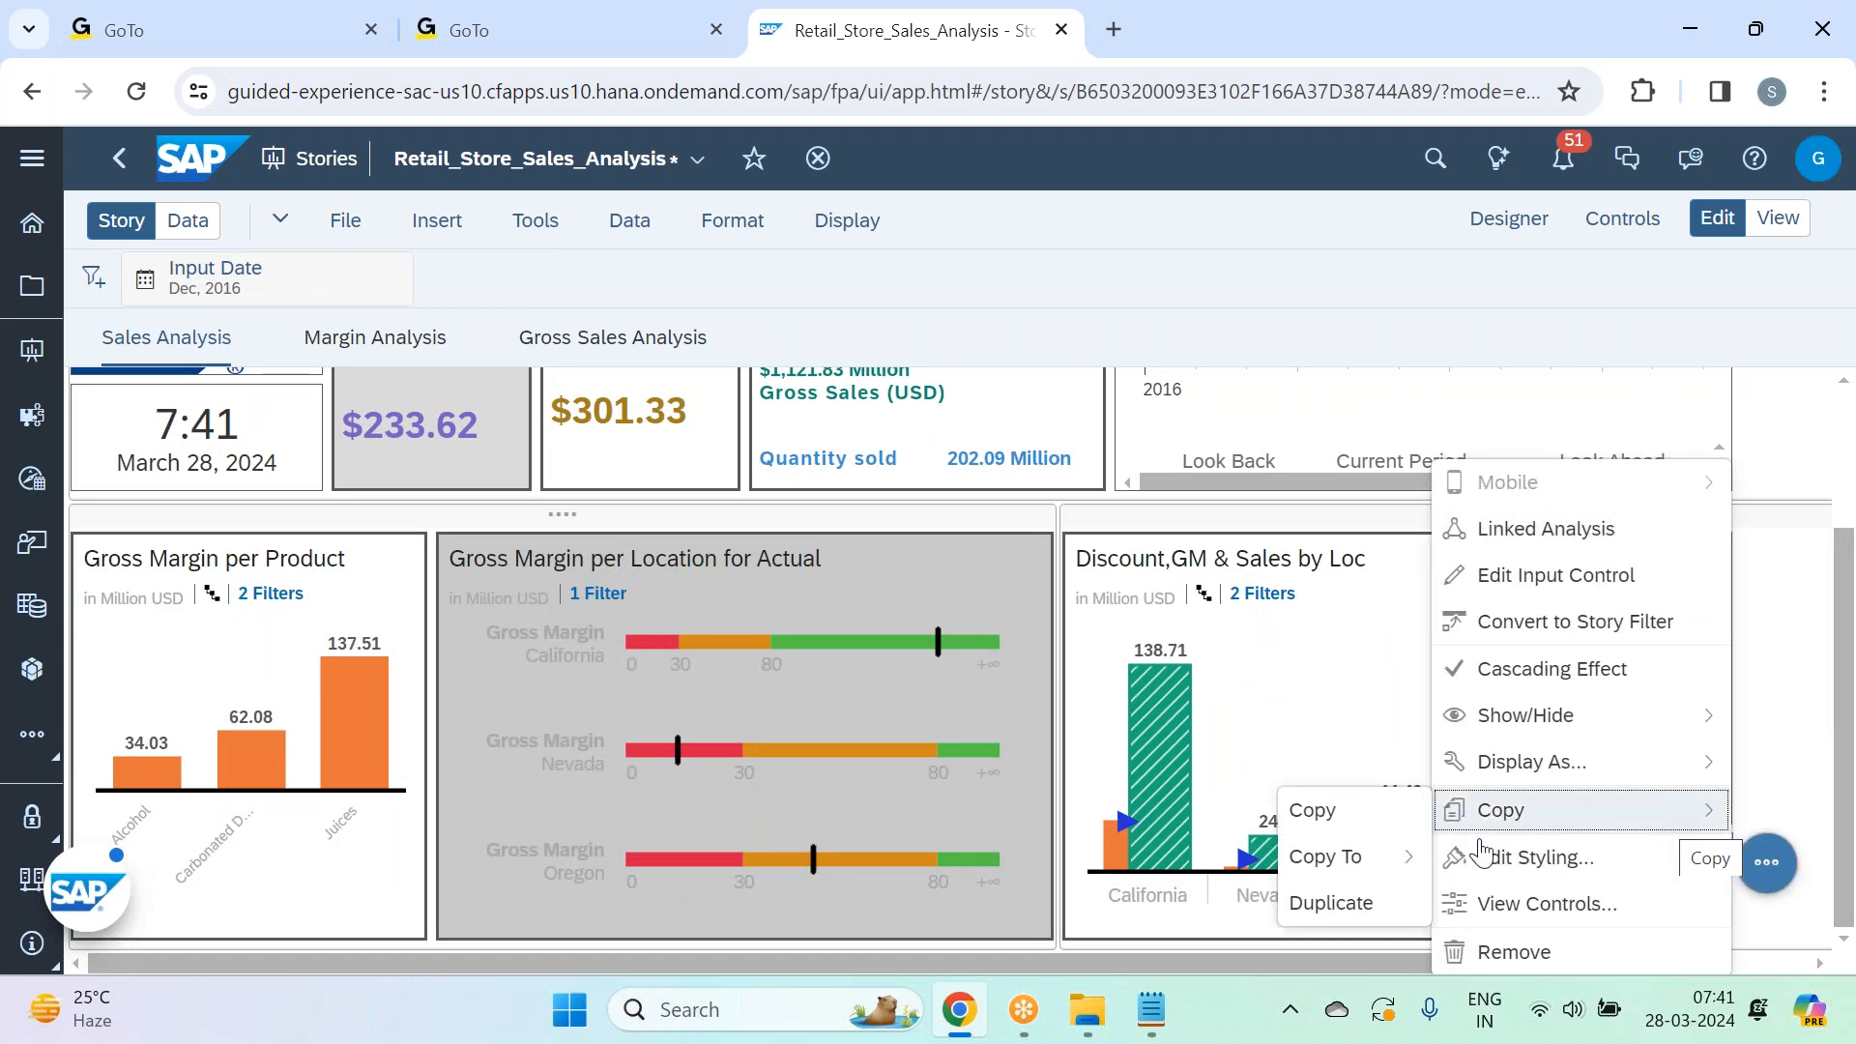
mouse_move(1368, 868)
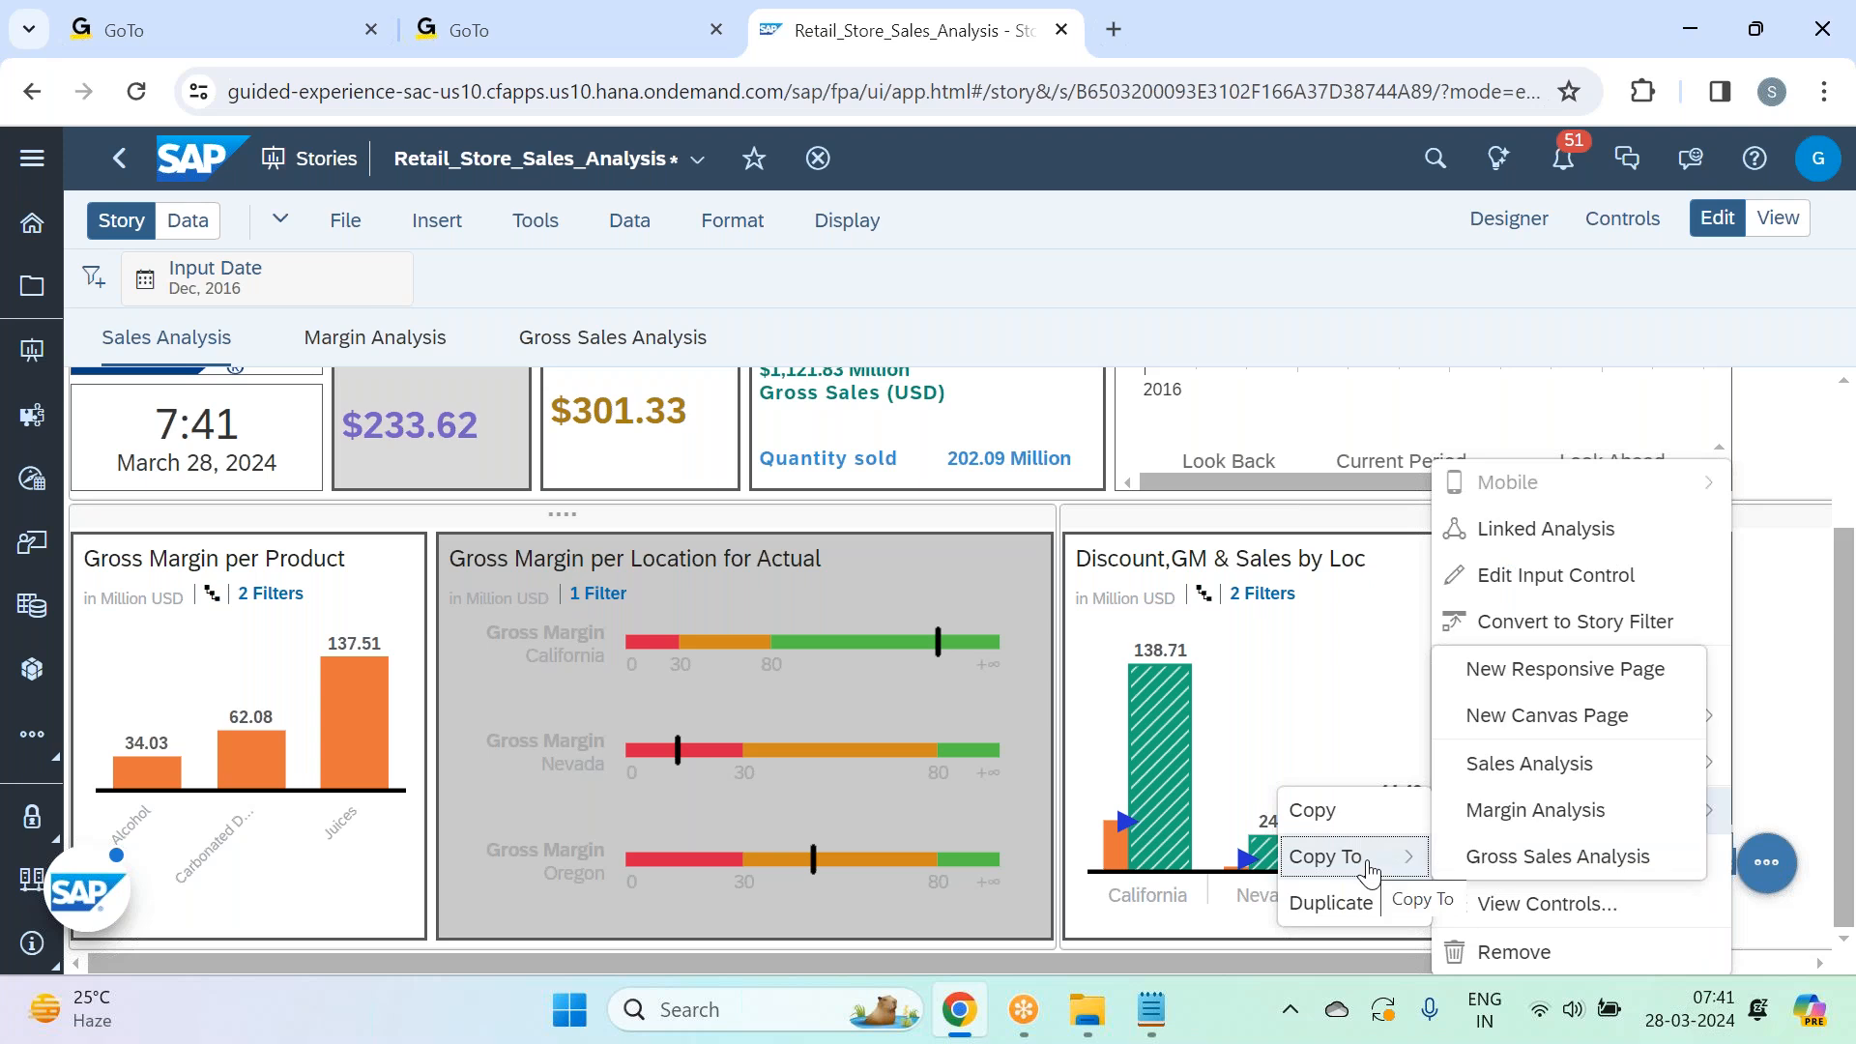
click(1535, 861)
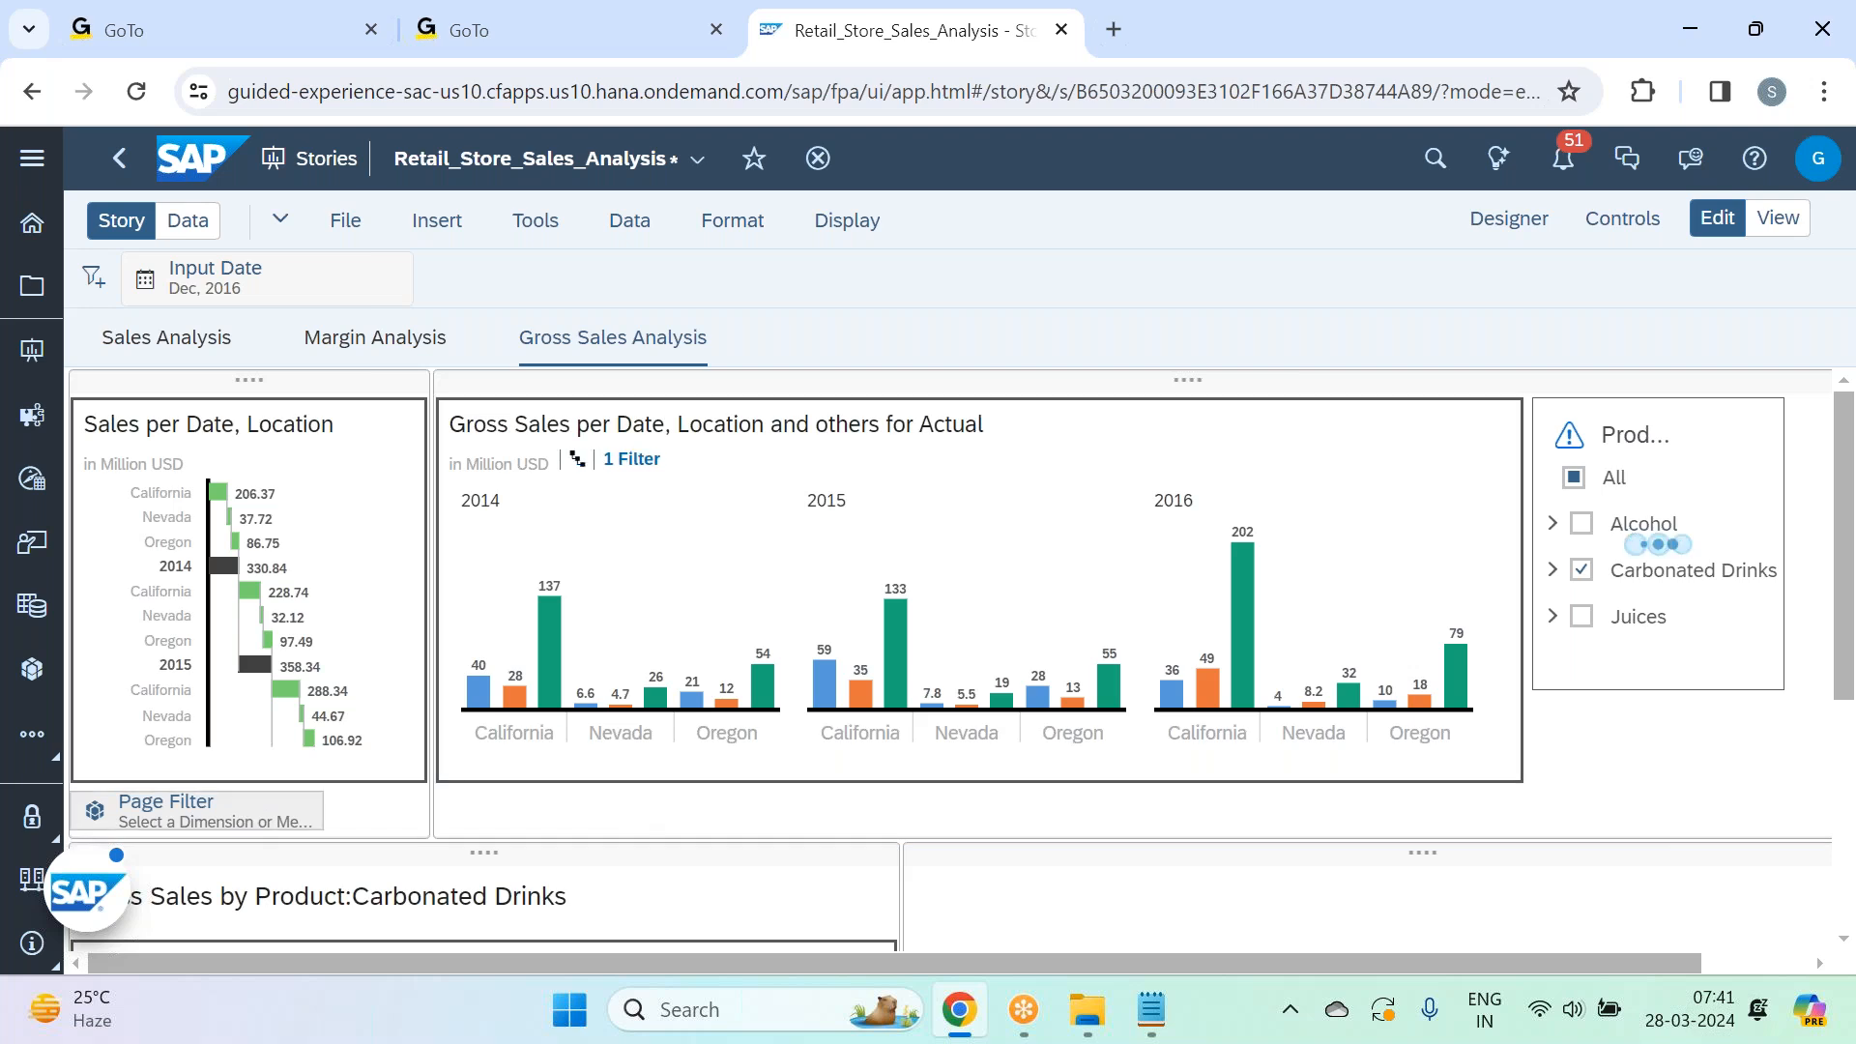
drag(409, 797, 1726, 706)
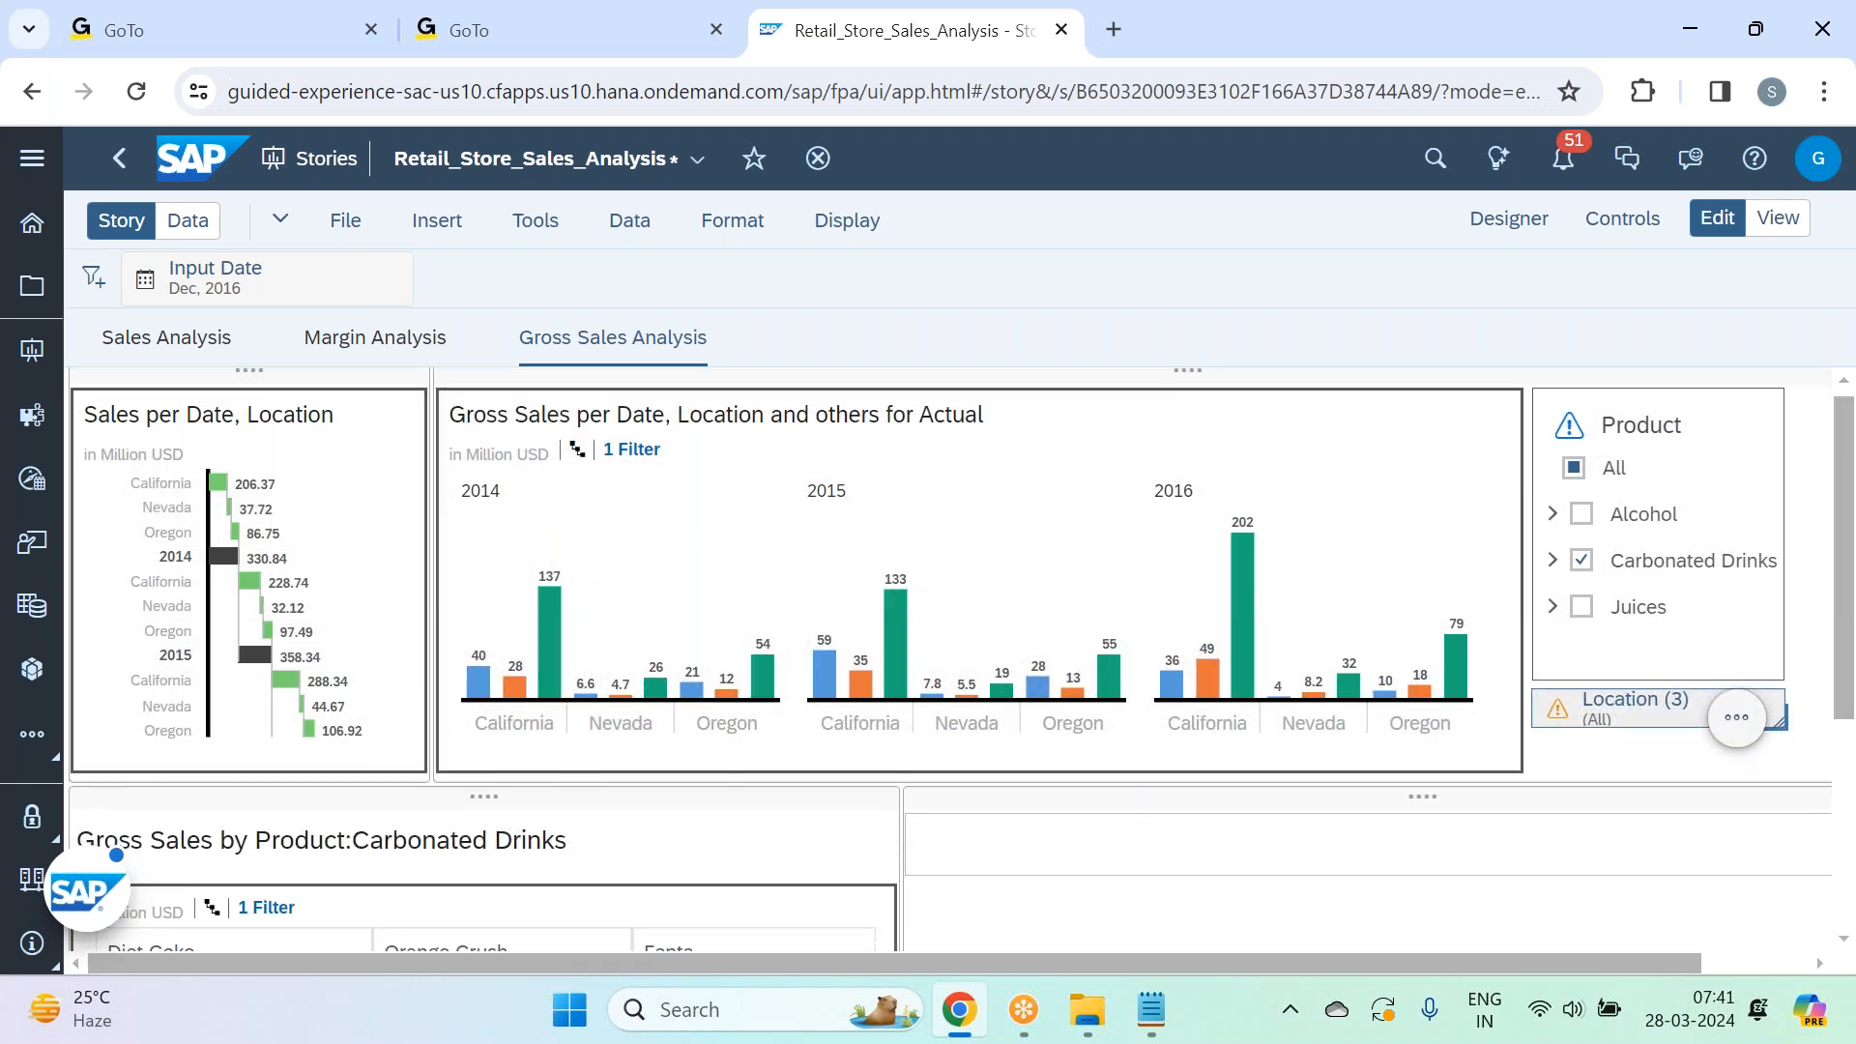
Link the copied Location input control to only the Gross Sales tree map through Linked Analysis.
scroll(1544, 432, down, 3)
click(1556, 433)
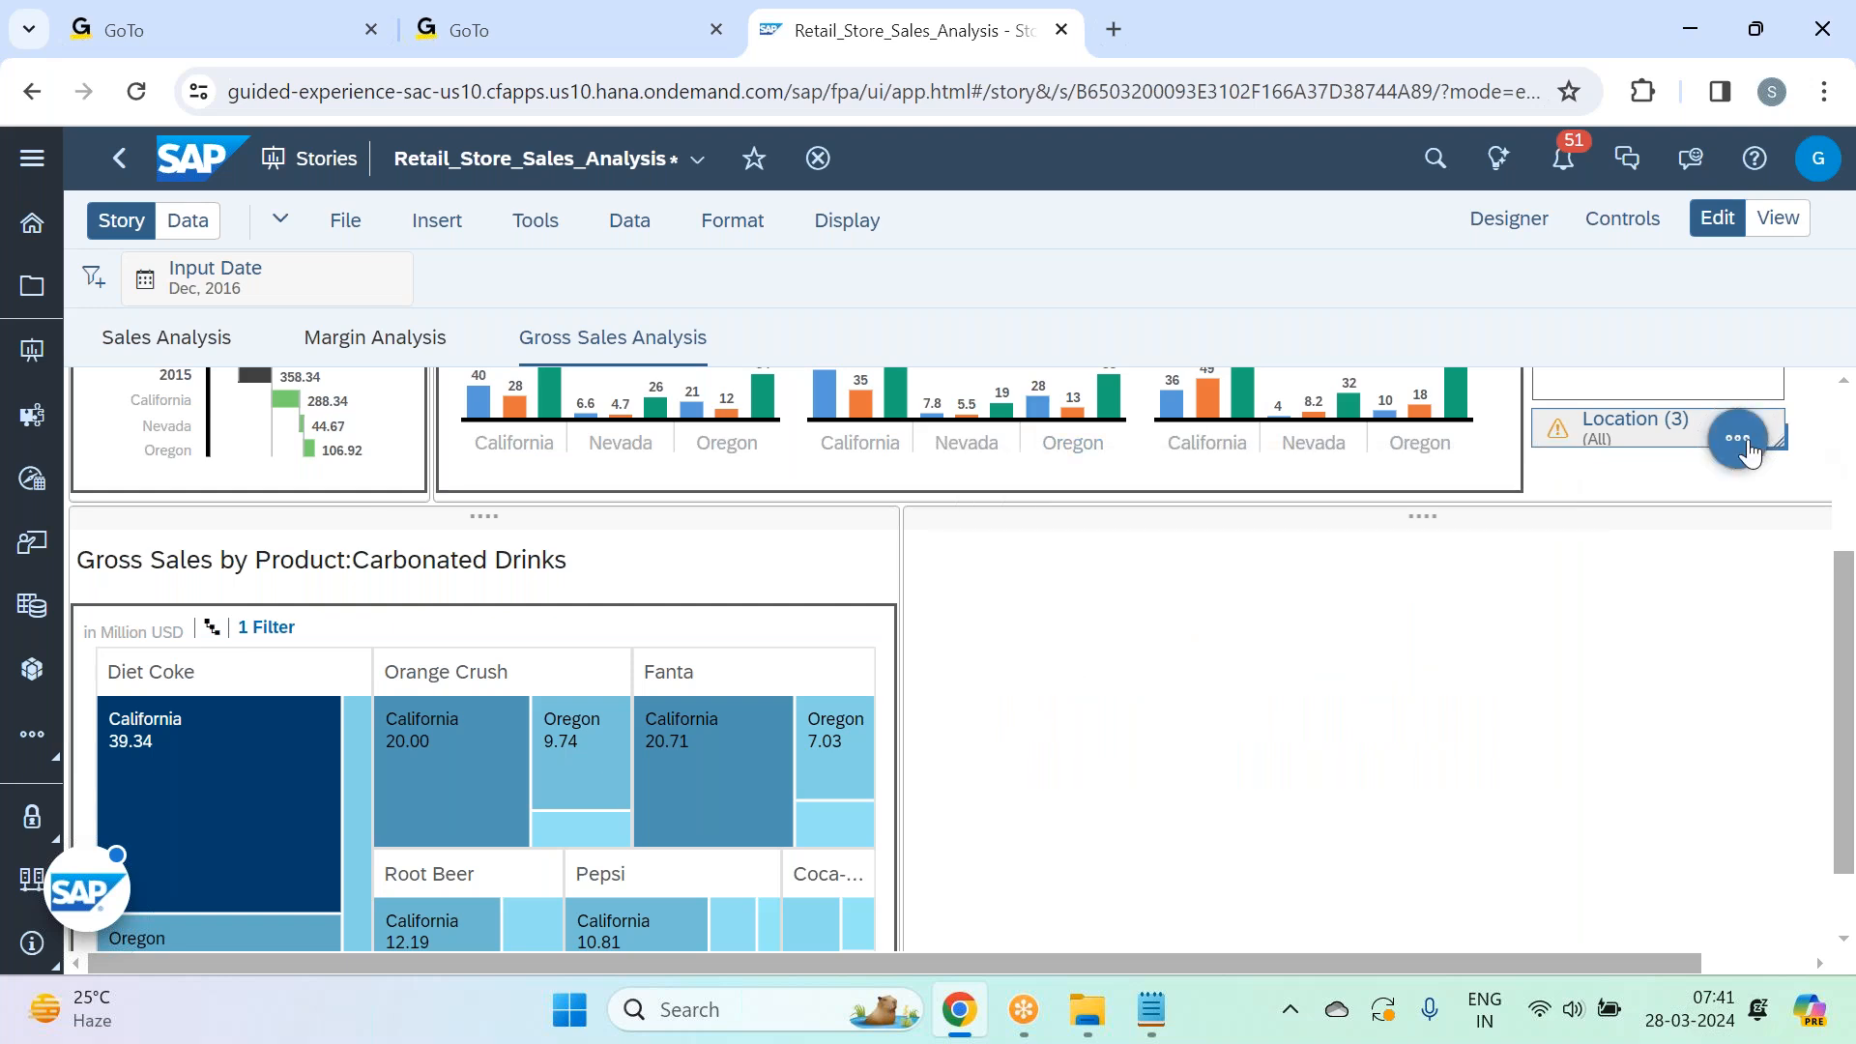
click(1740, 440)
click(1545, 474)
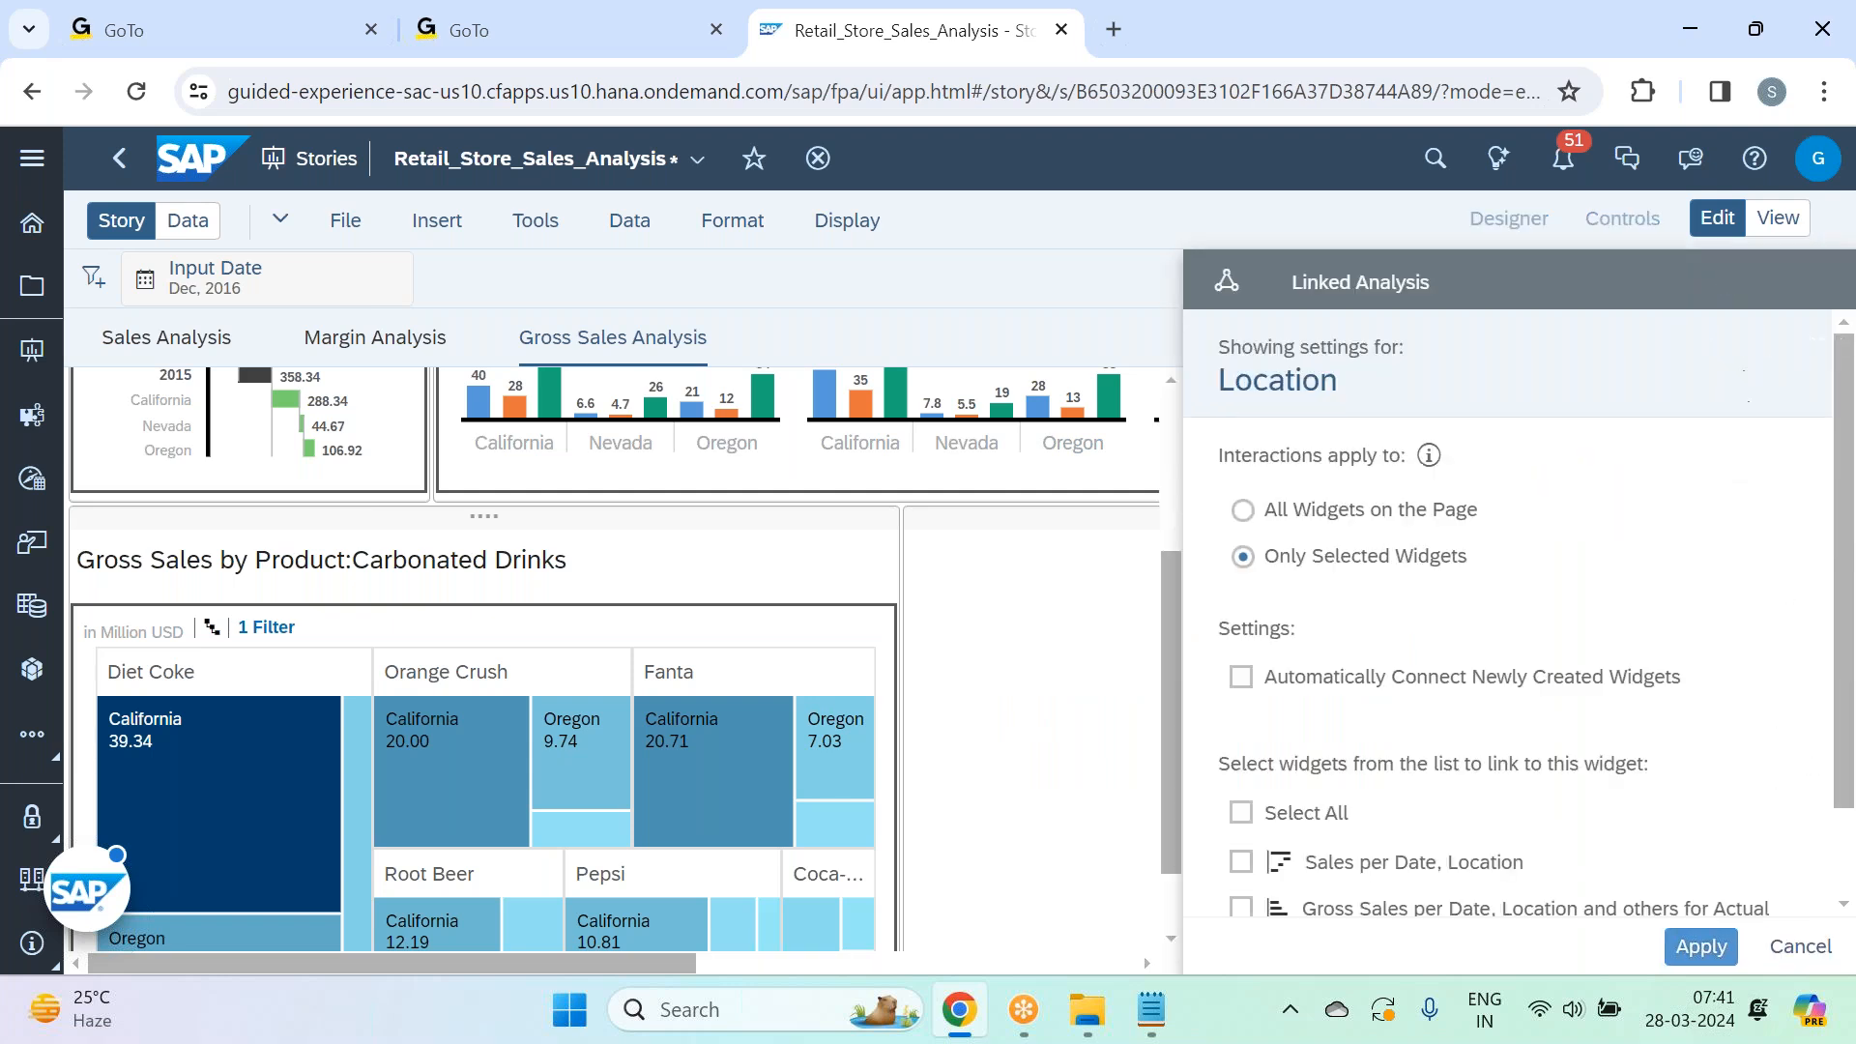
scroll(1450, 622, down, 2)
click(1455, 856)
click(1716, 945)
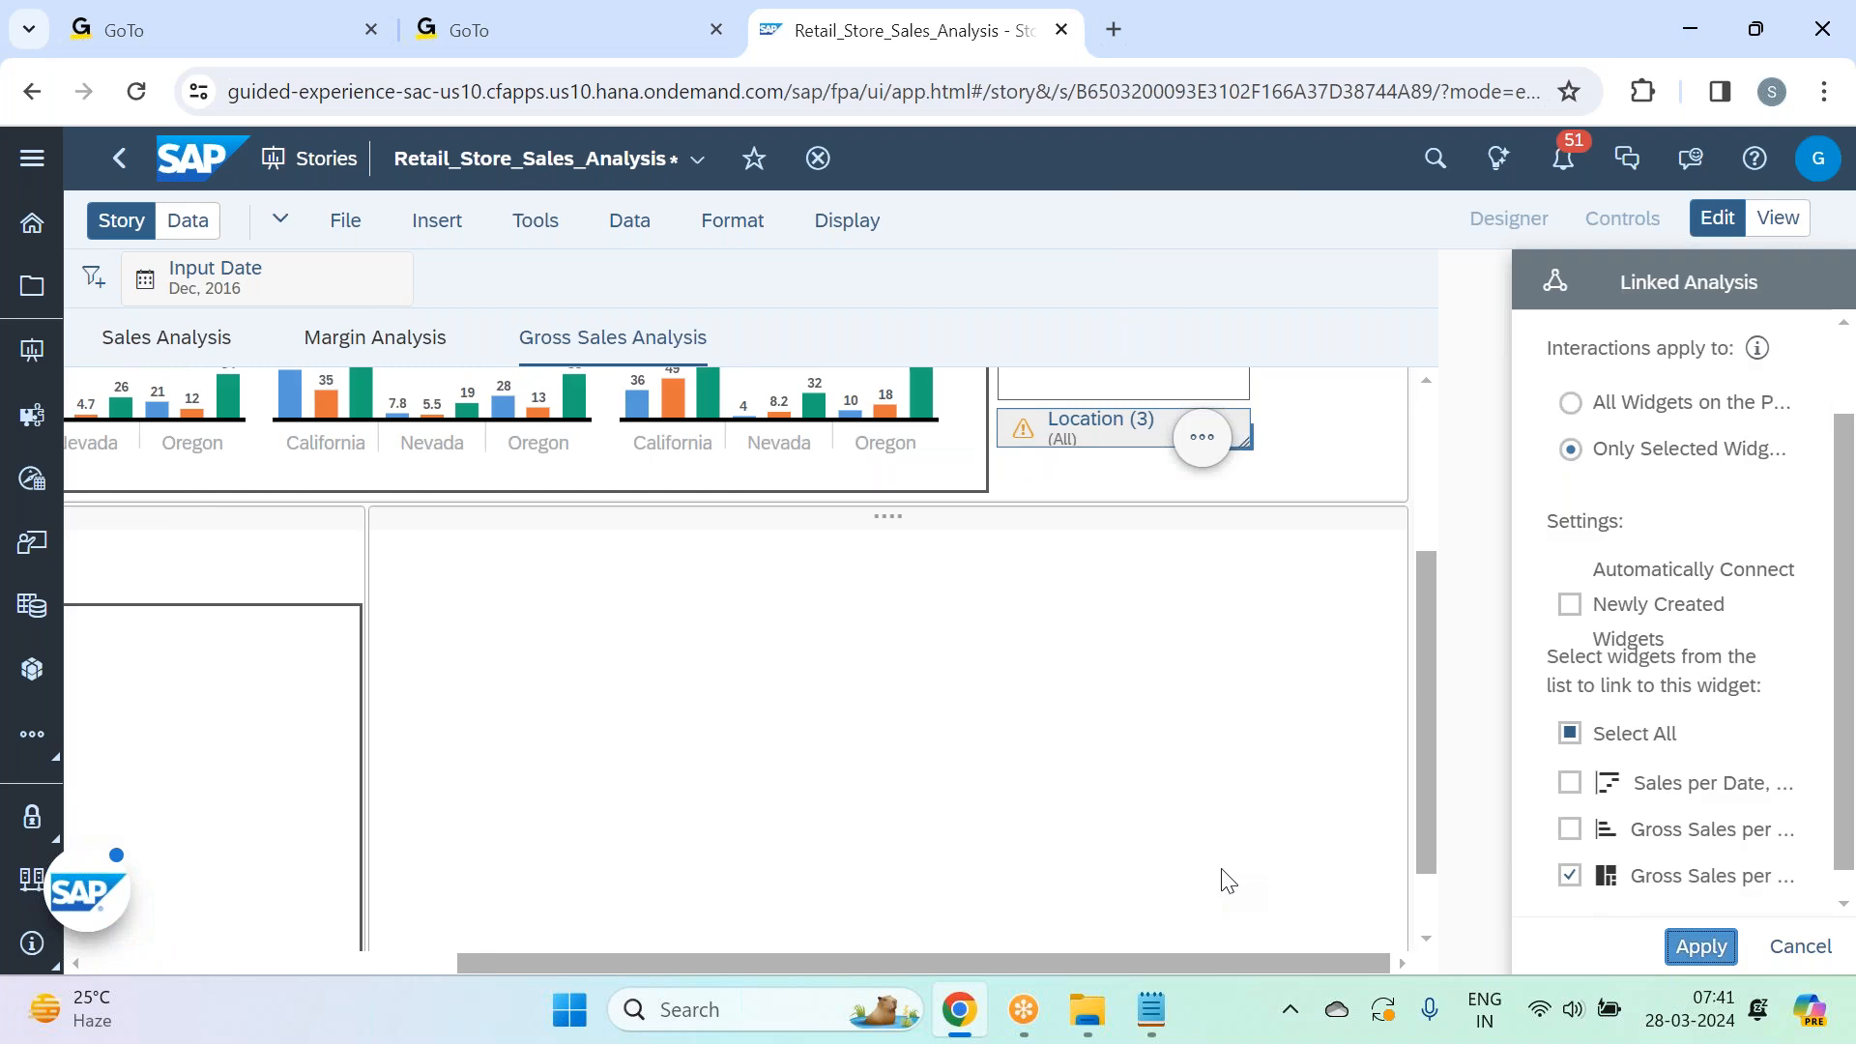
Extend the tree map heading with "& Location:" followed by the Location input control as dynamic text.
drag(872, 959, 740, 957)
double_click(613, 551)
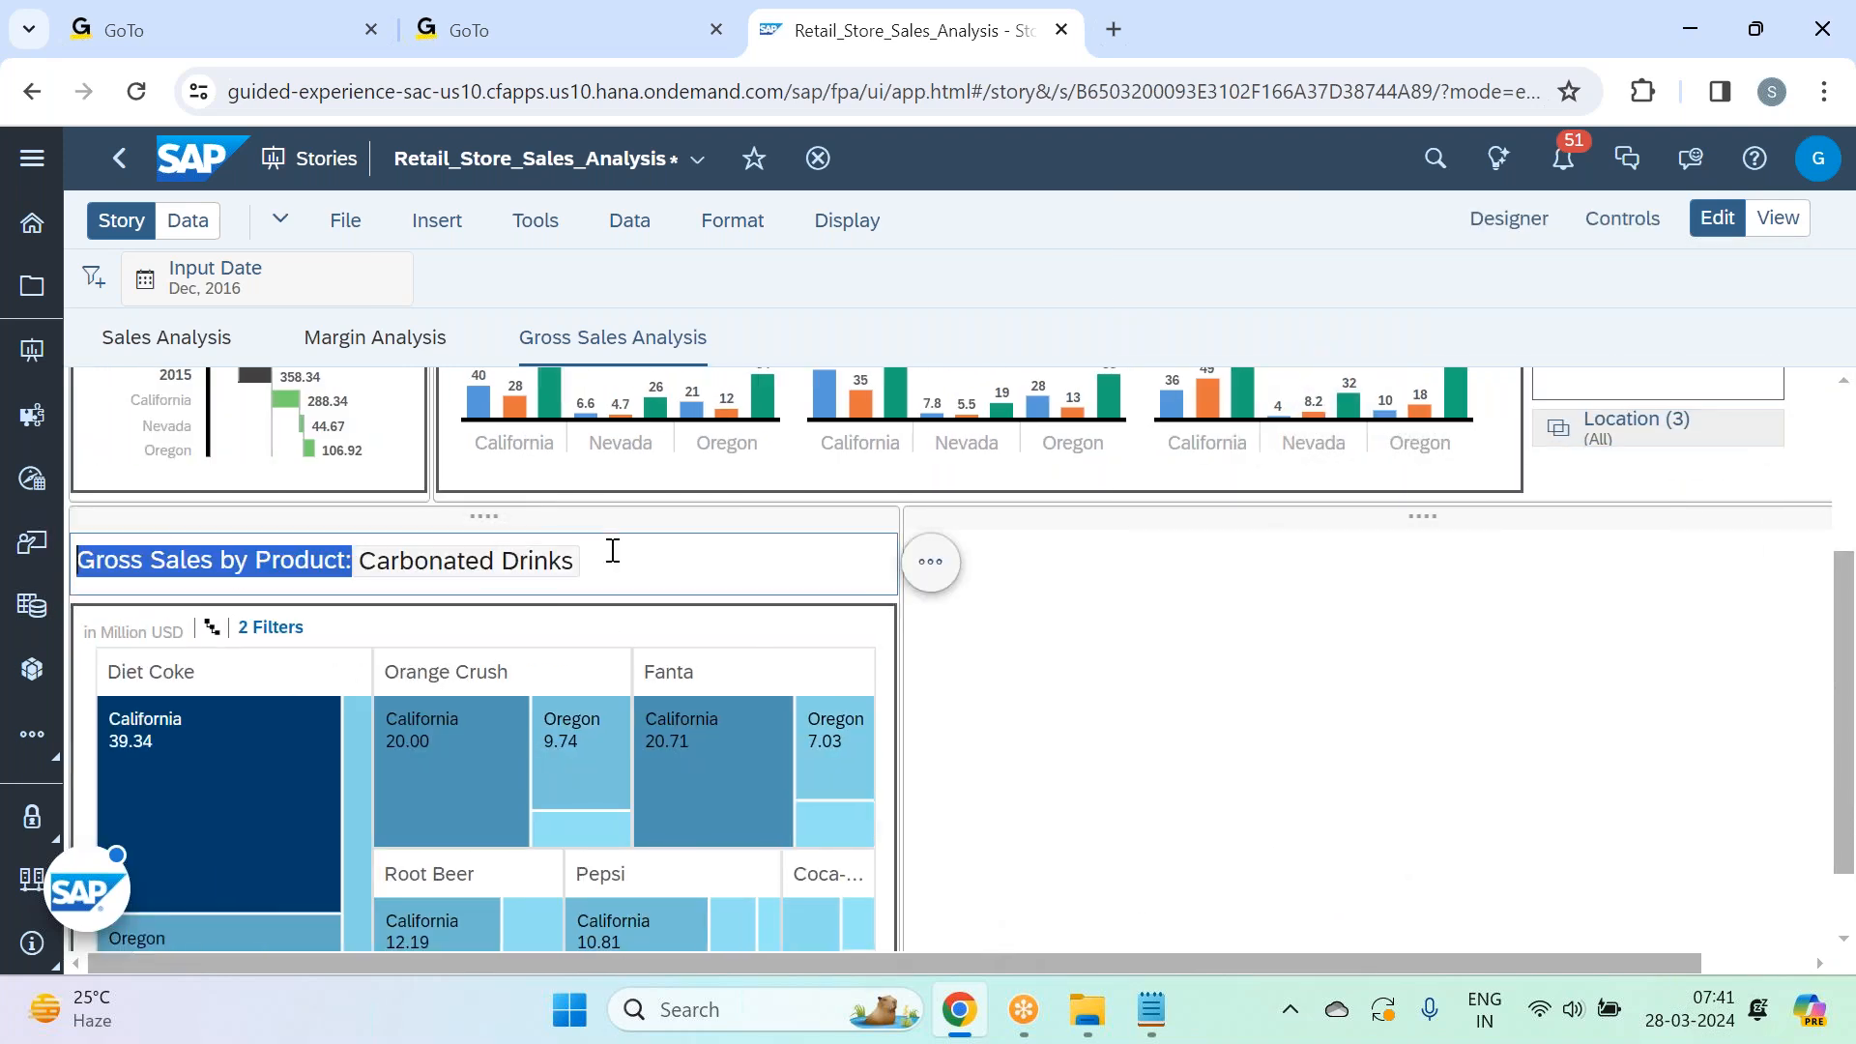
click(613, 551)
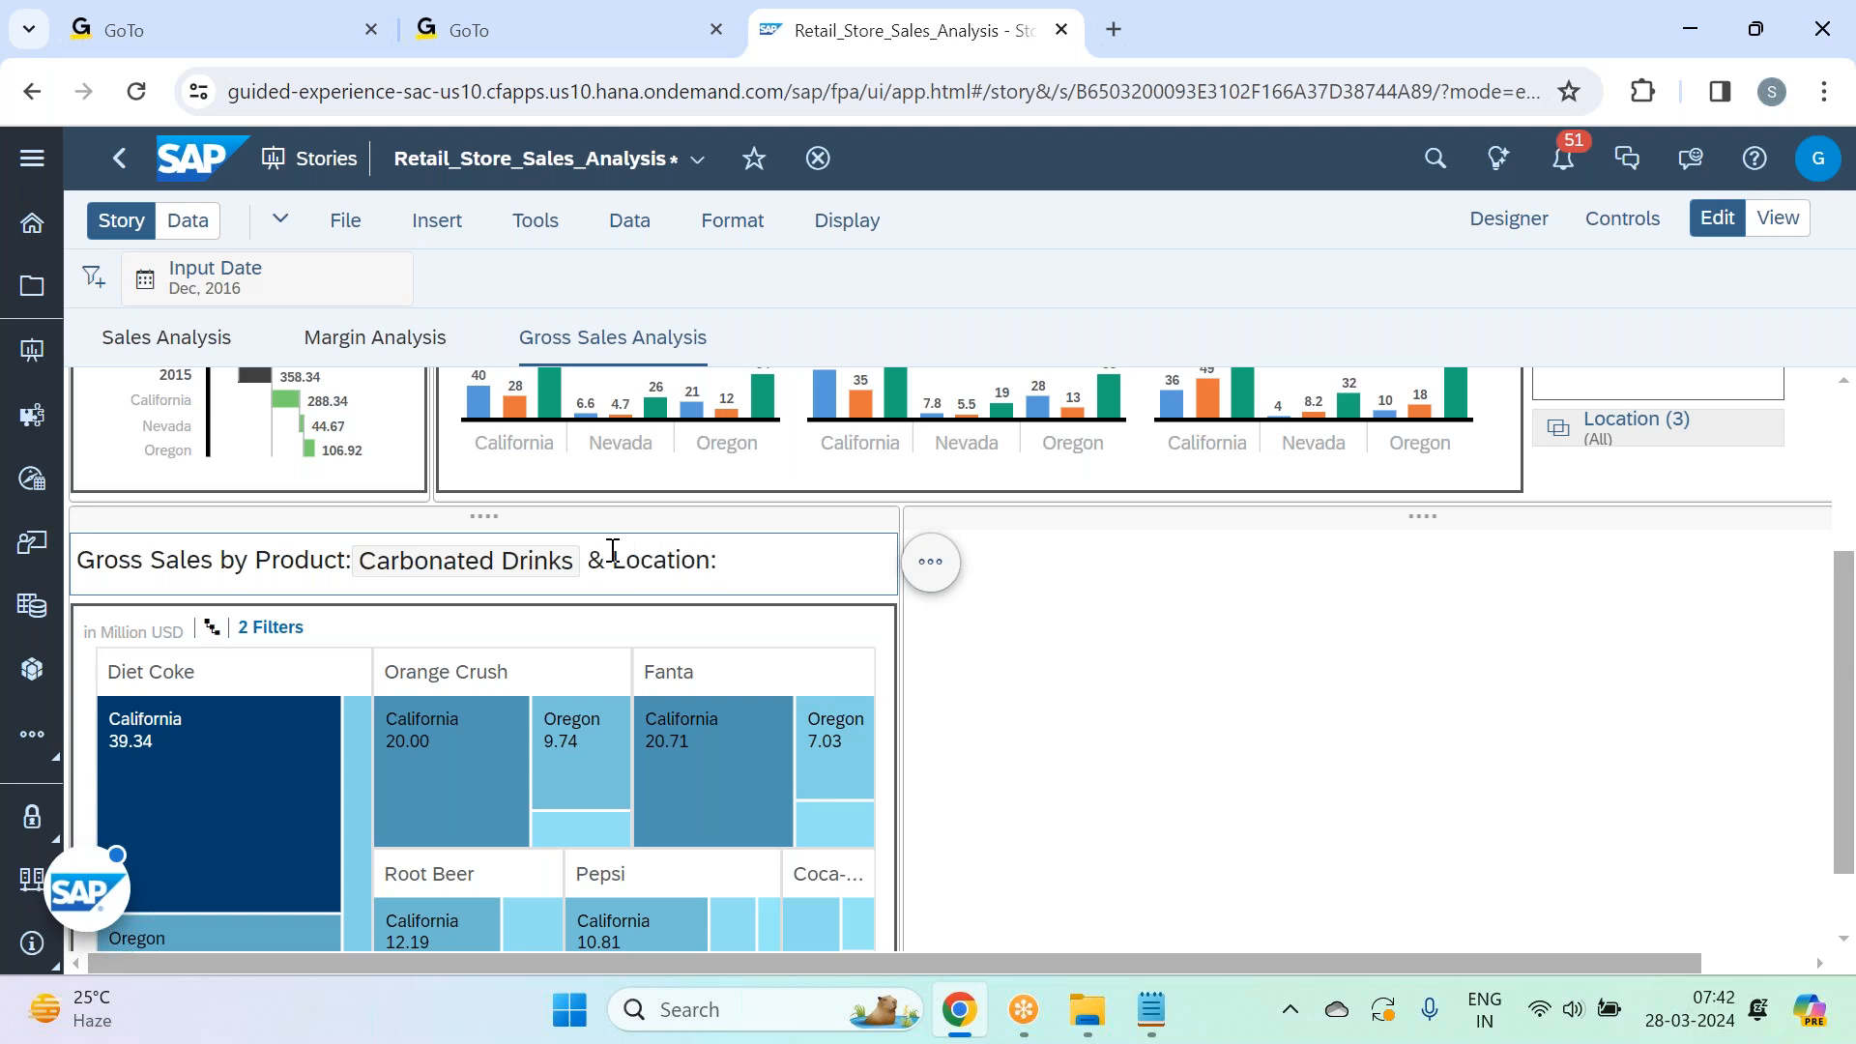
right_click(753, 562)
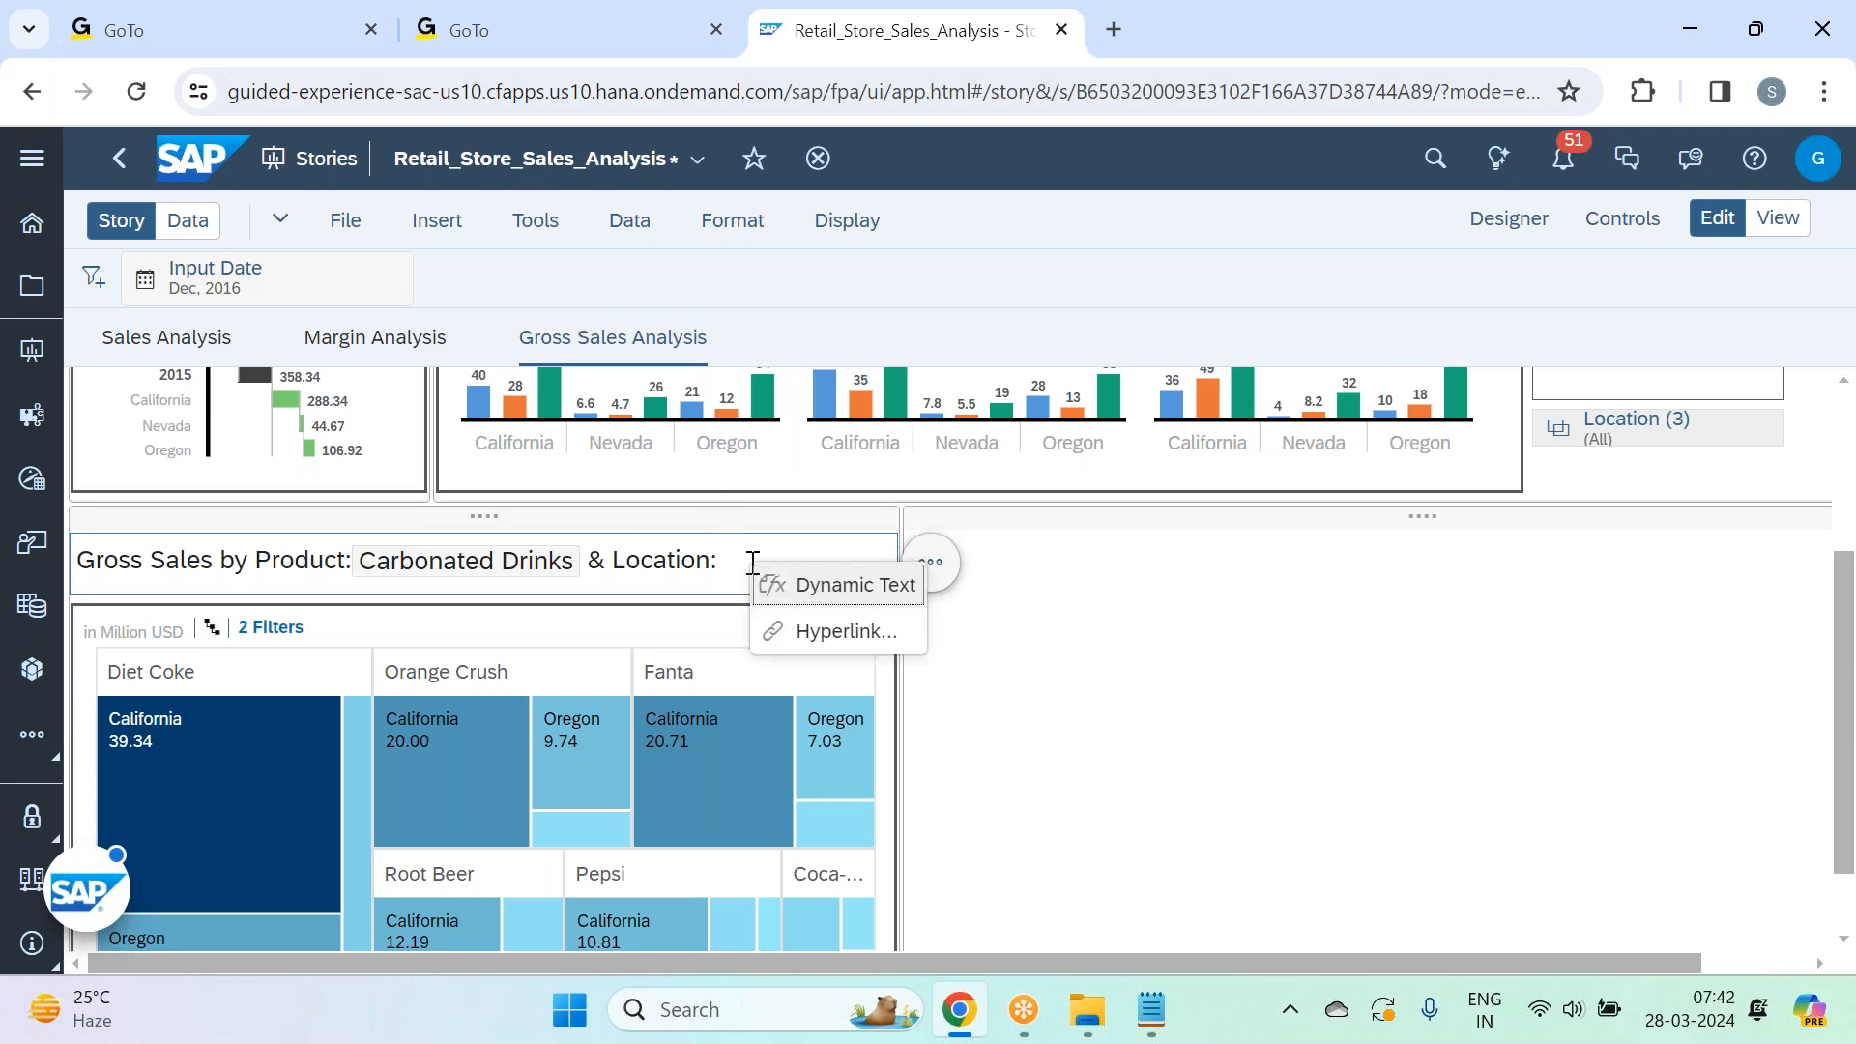
click(792, 589)
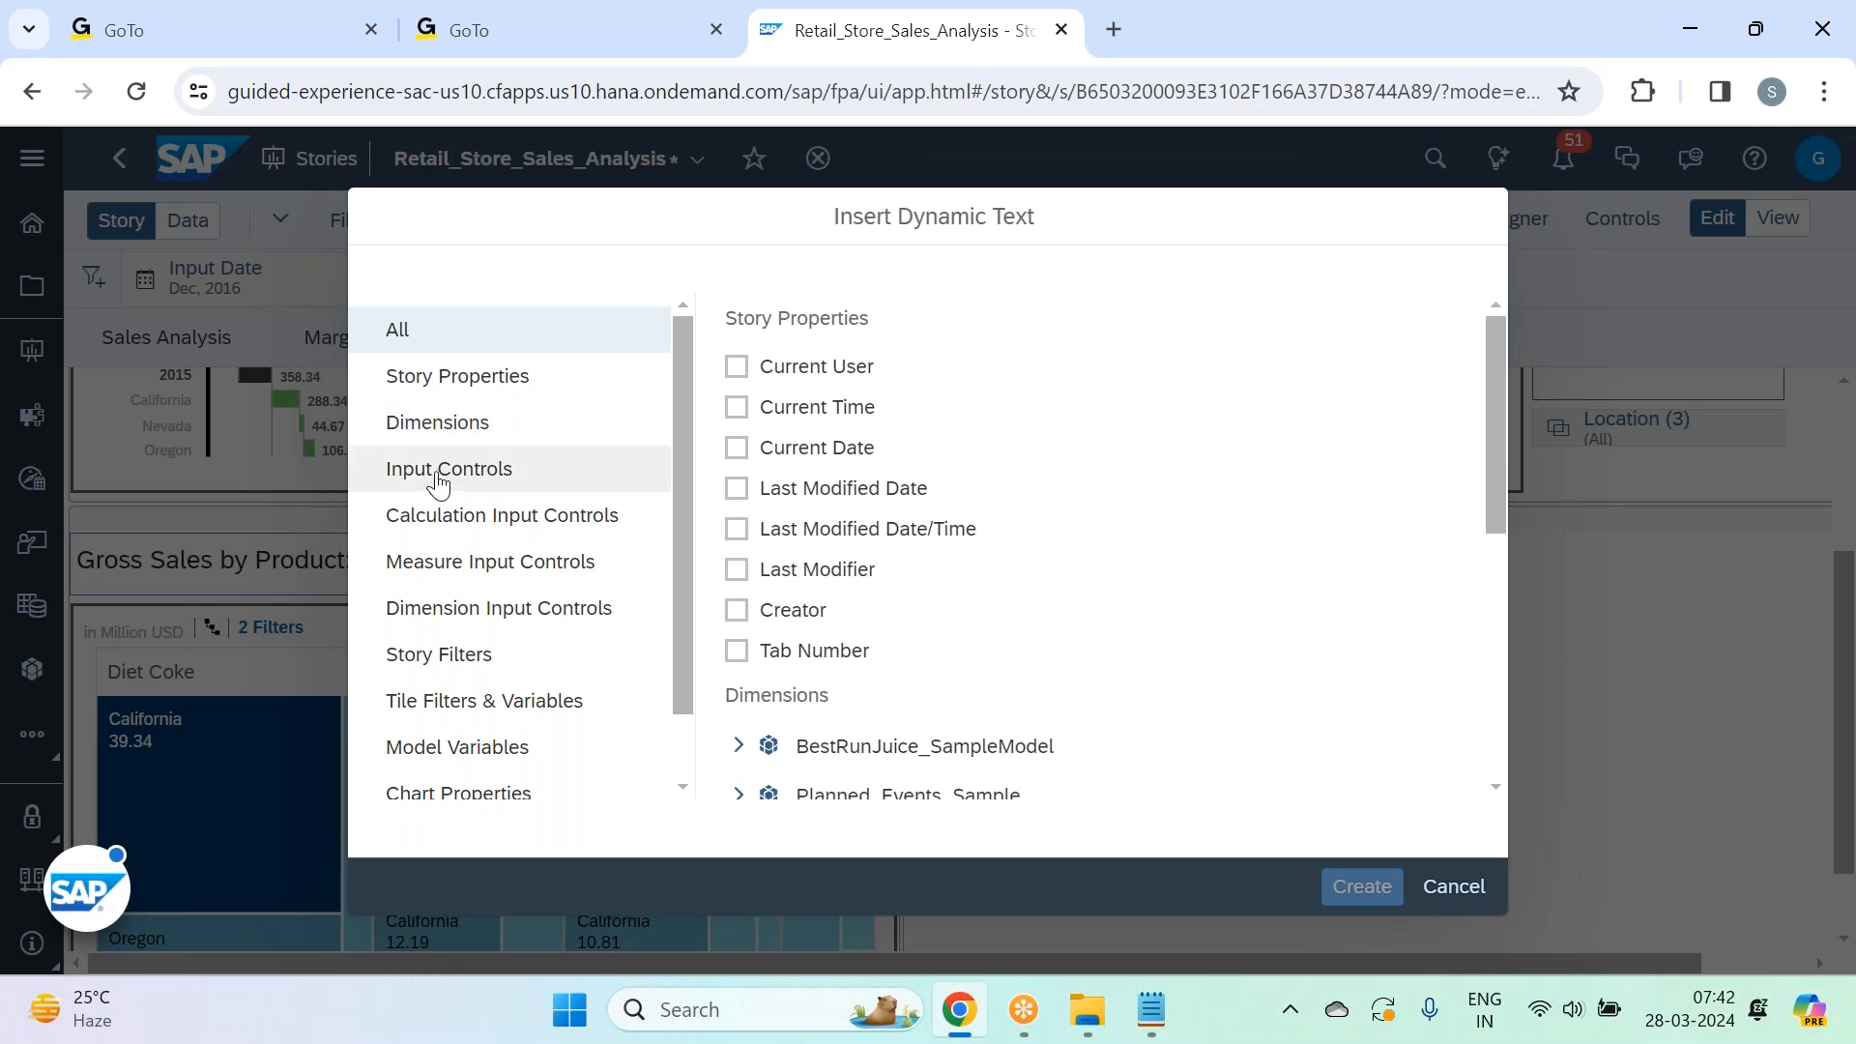
click(437, 474)
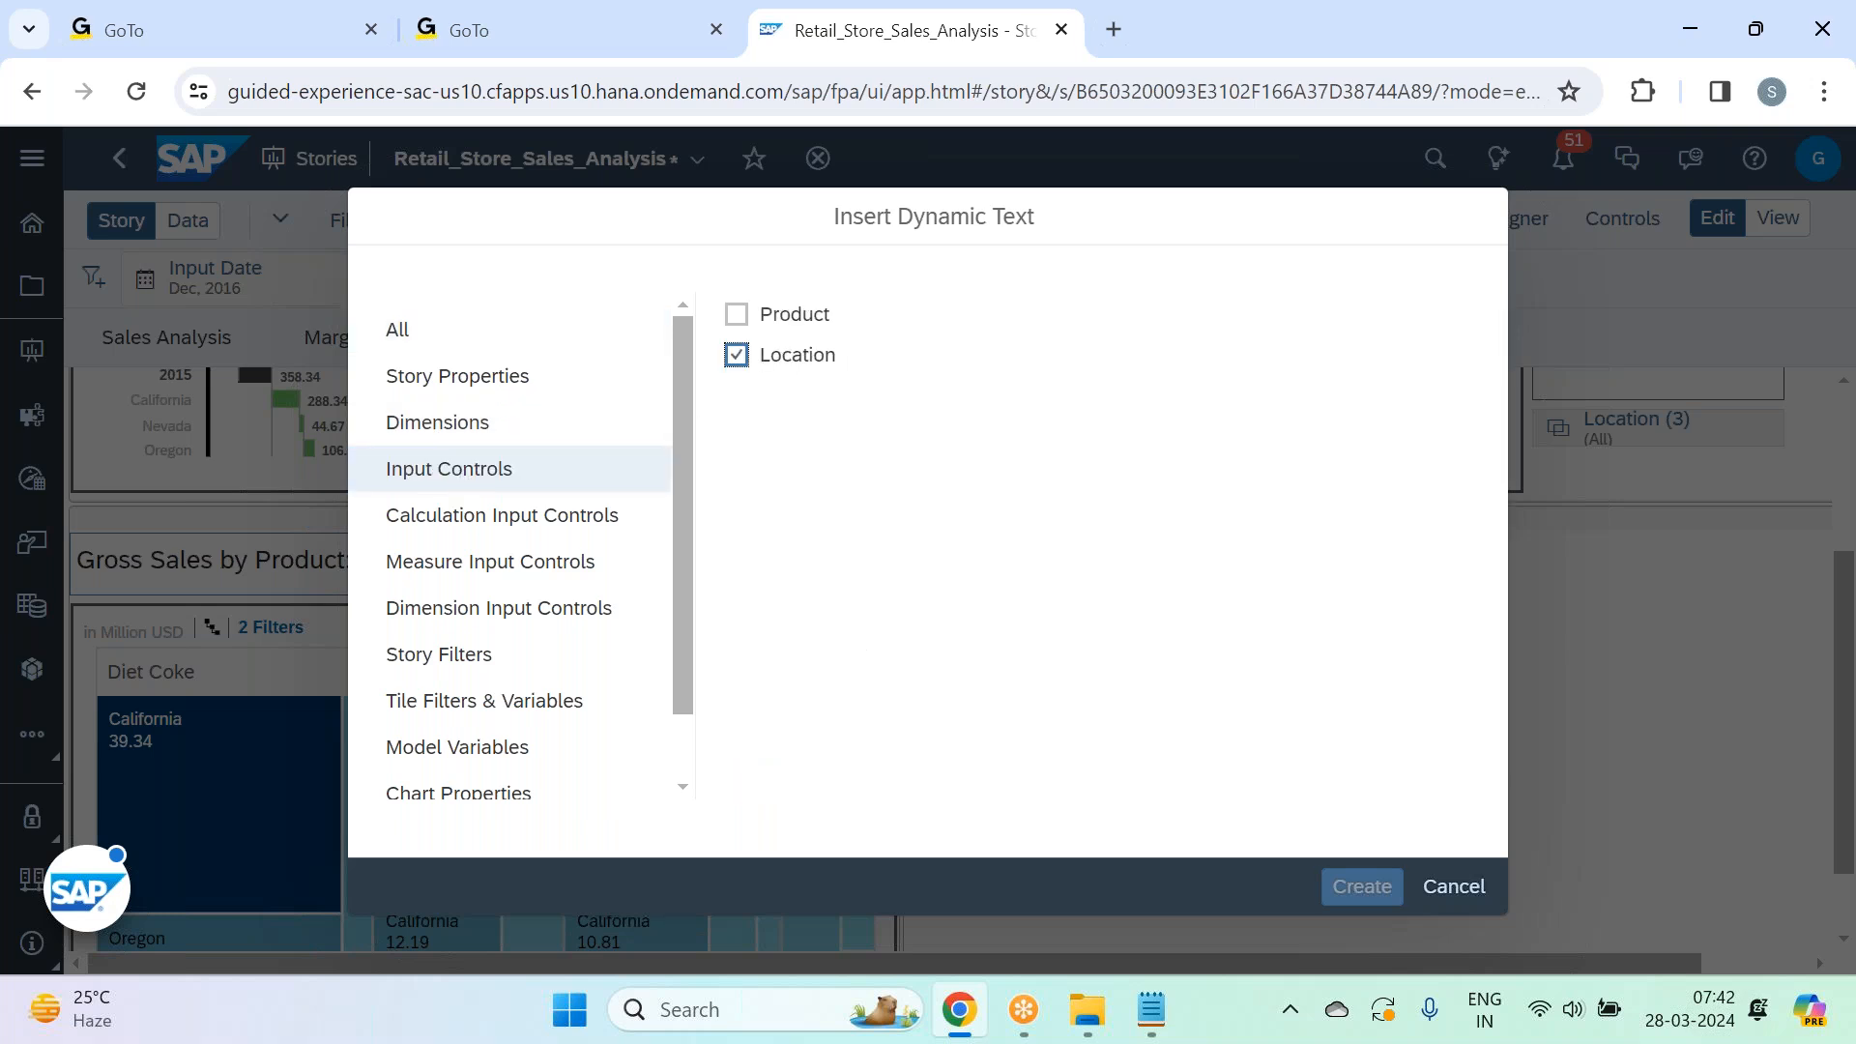
click(737, 354)
click(1371, 888)
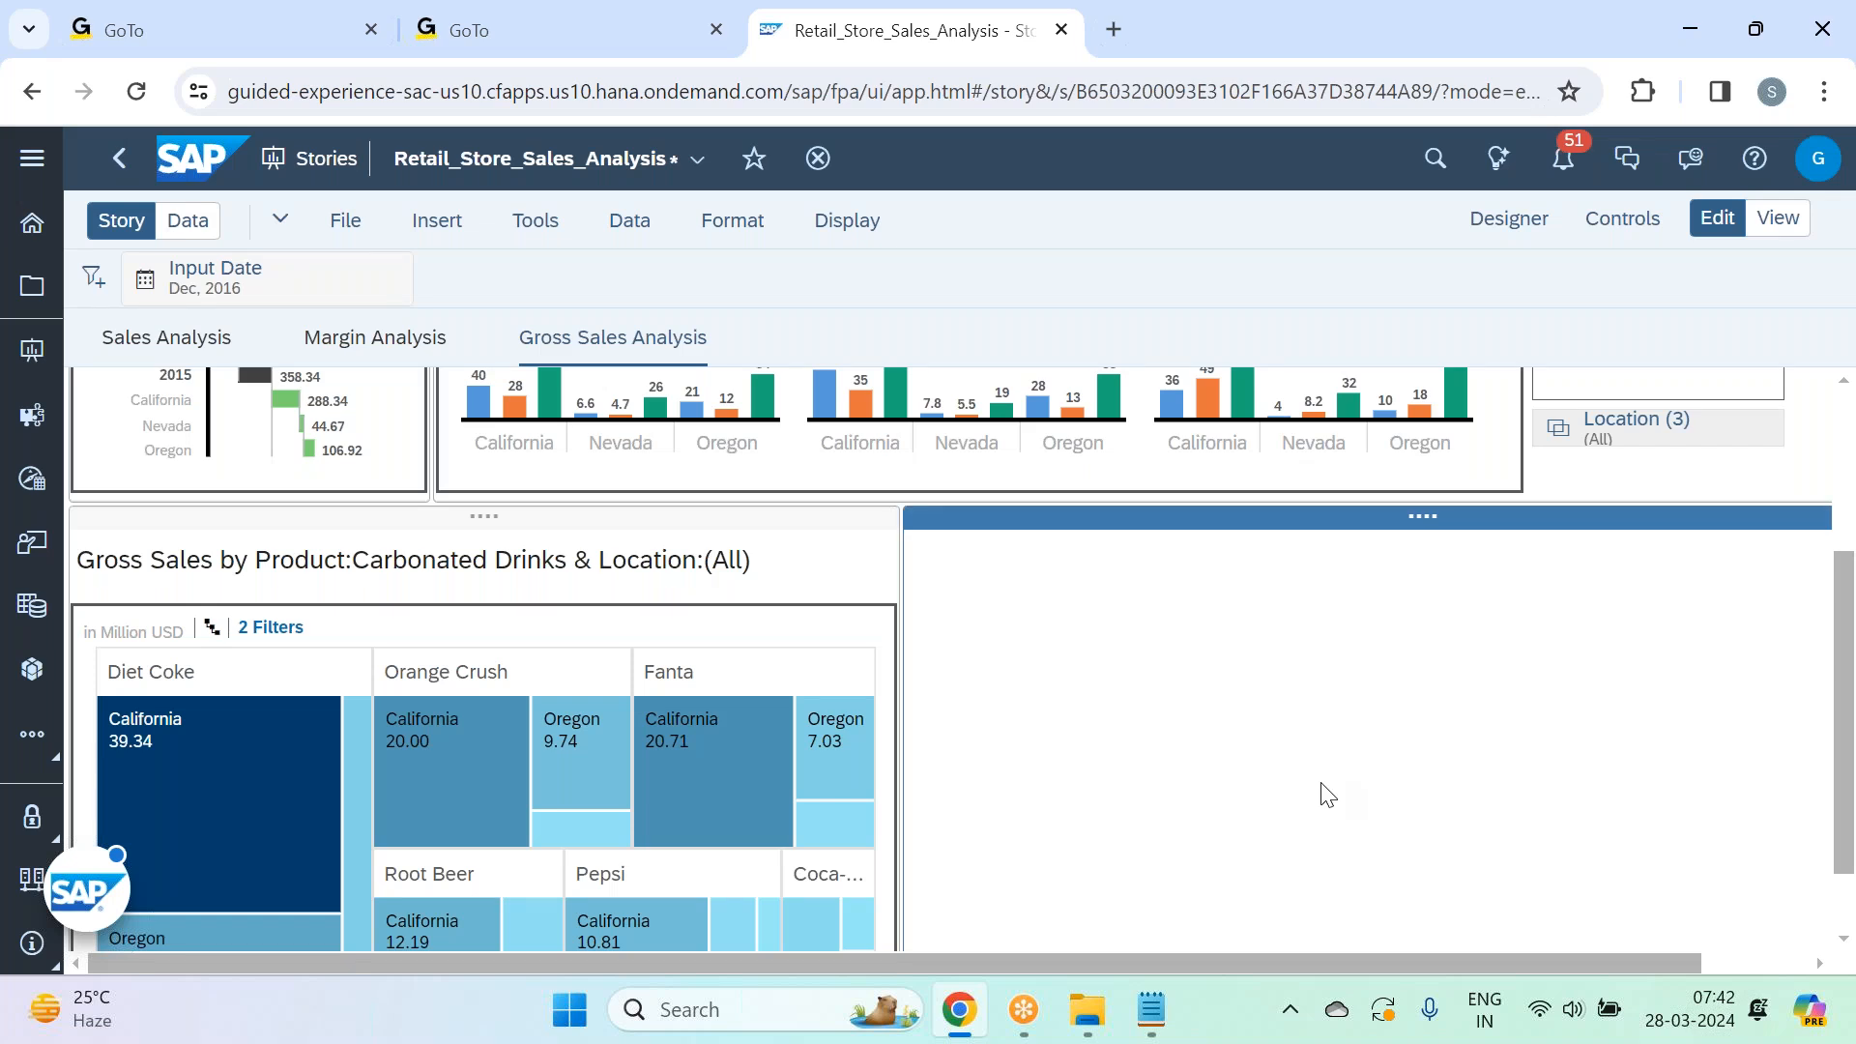
Deselect Nevada in the Location input control, keeping California and Oregon, and check the tree map heading.
scroll(1327, 794, up, 3)
click(1634, 723)
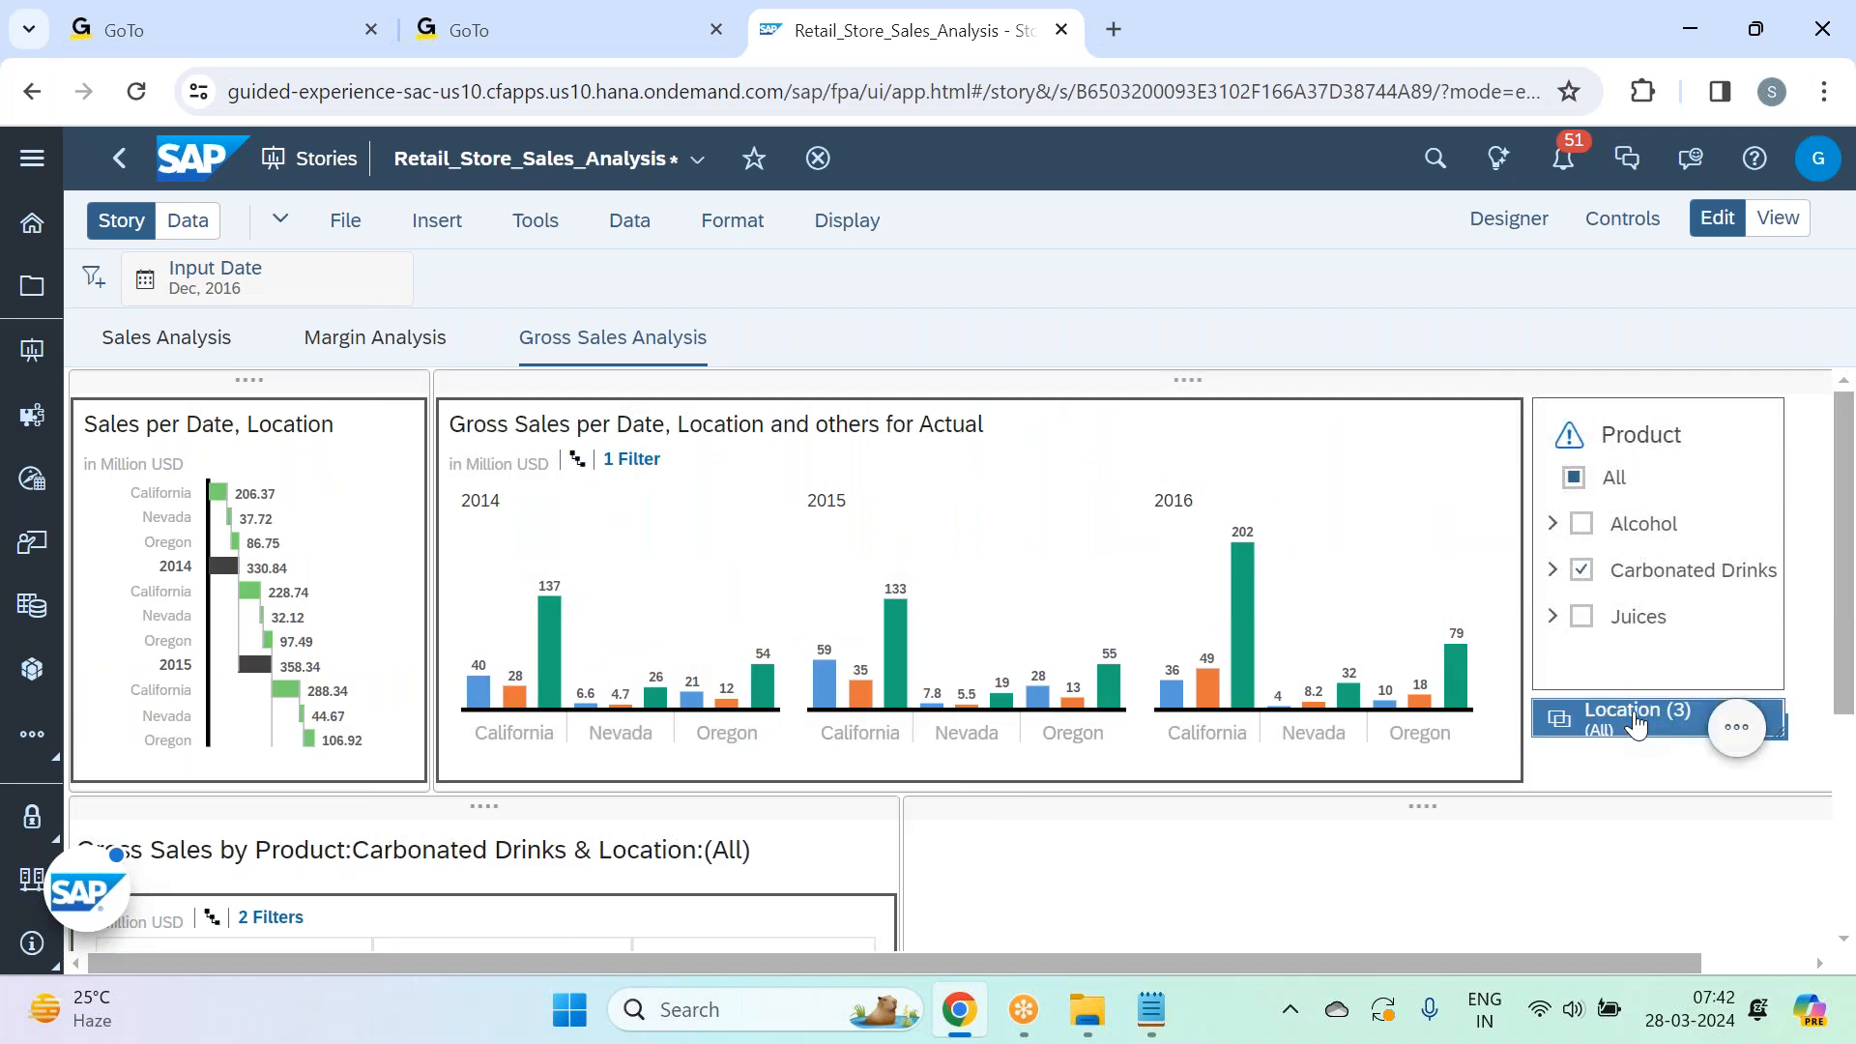
click(1635, 724)
click(1580, 619)
click(1412, 866)
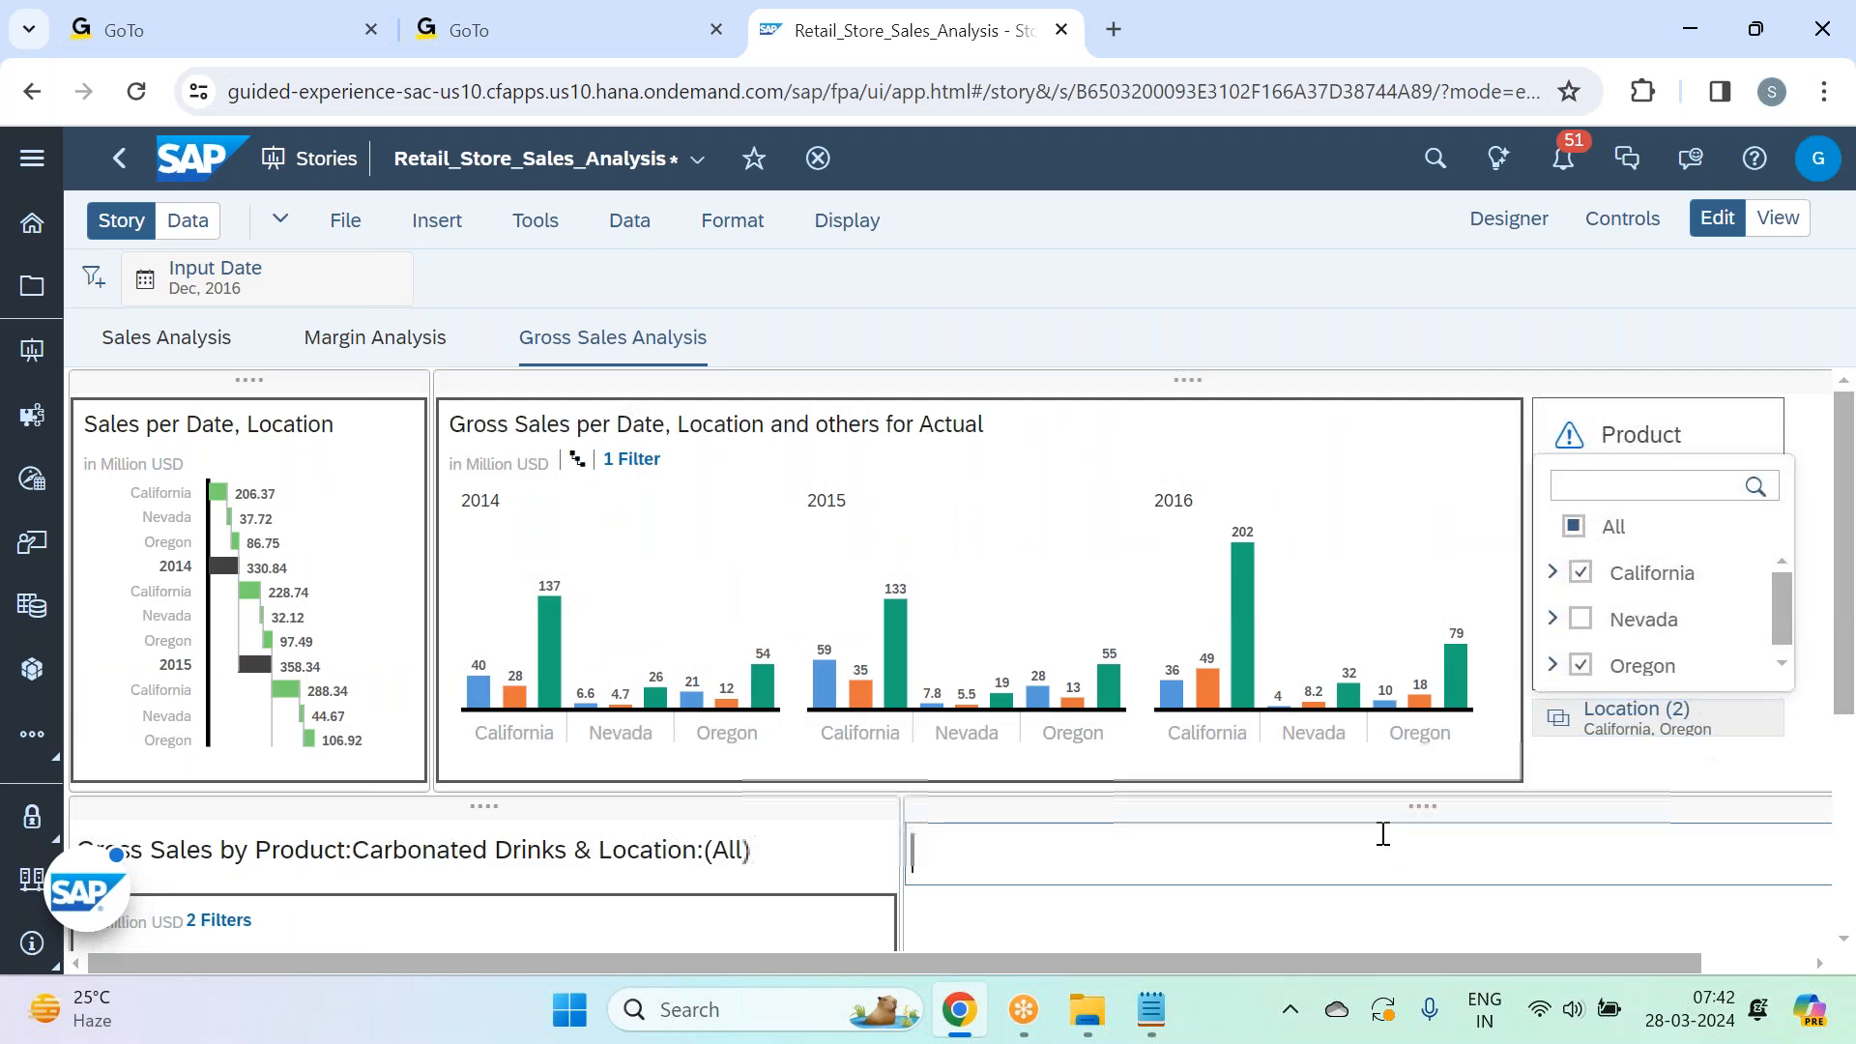
scroll(1373, 841, down, 3)
scroll(1268, 810, down, 1)
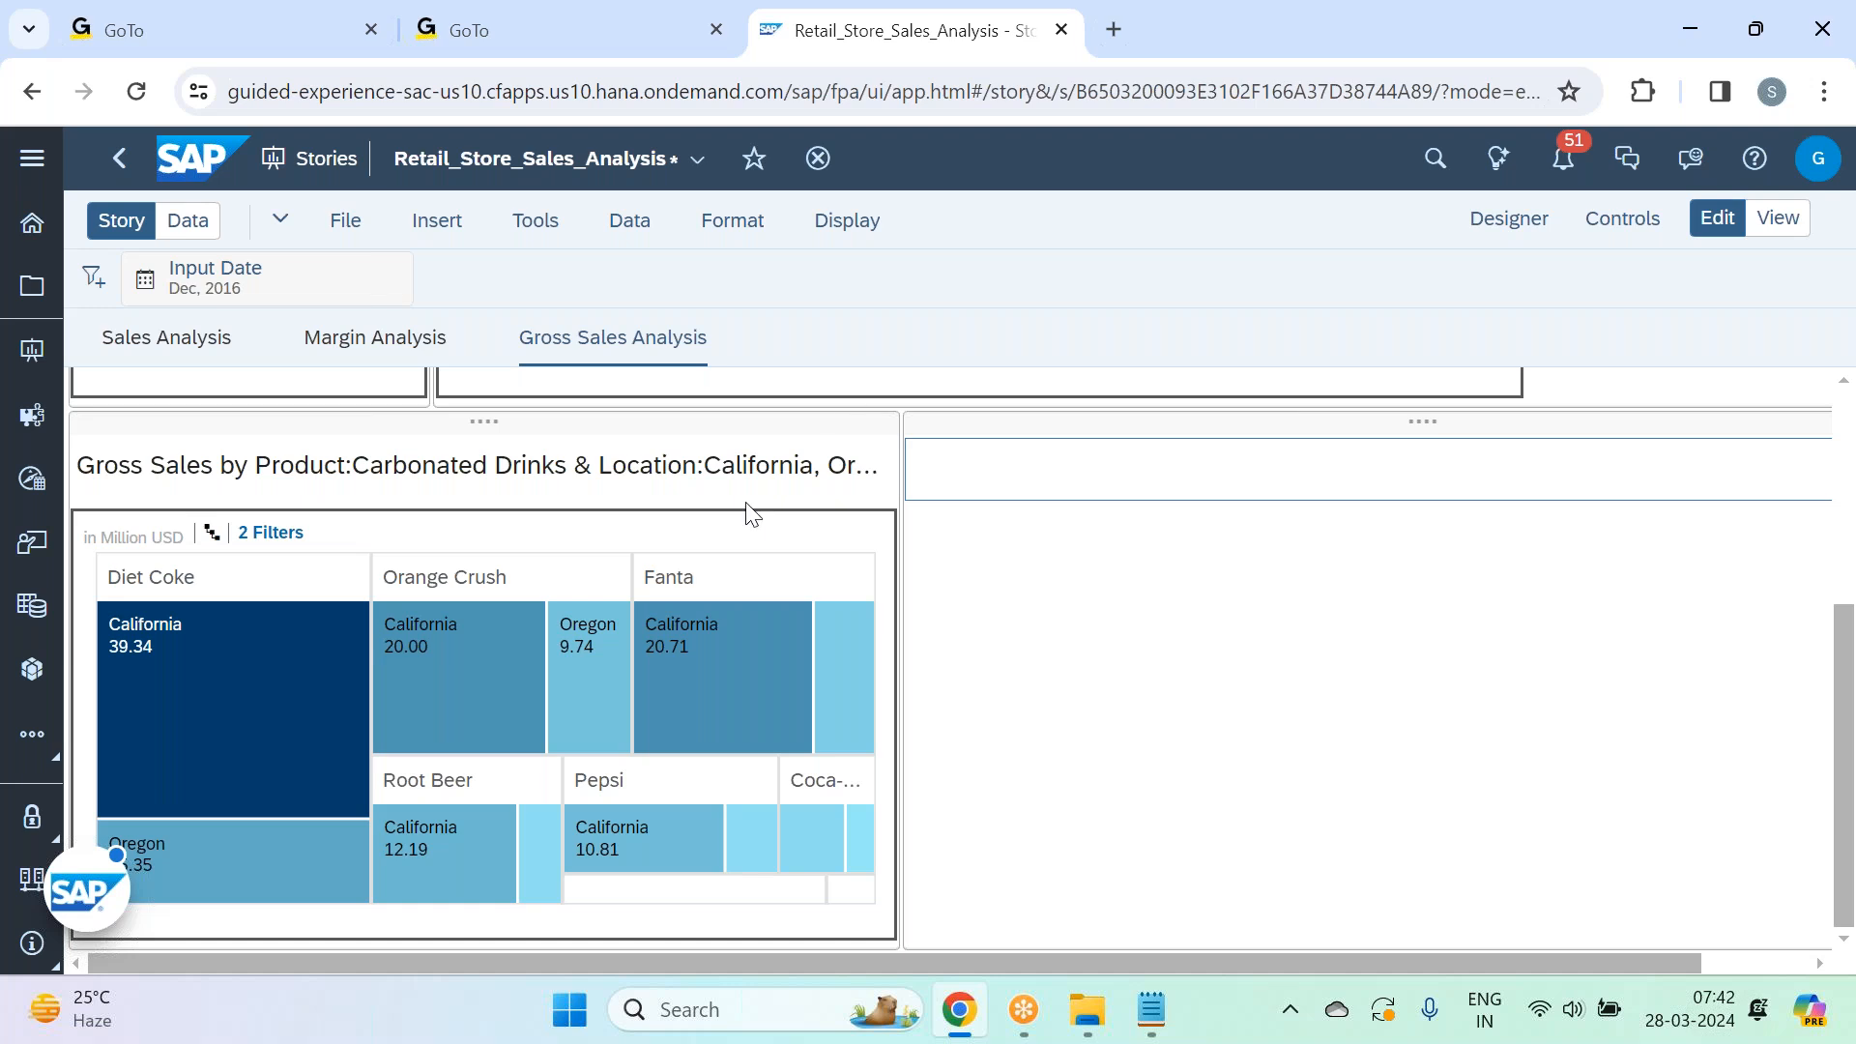
Shorten "Location" to "Loc" in the tree map heading.
click(692, 474)
double_click(692, 469)
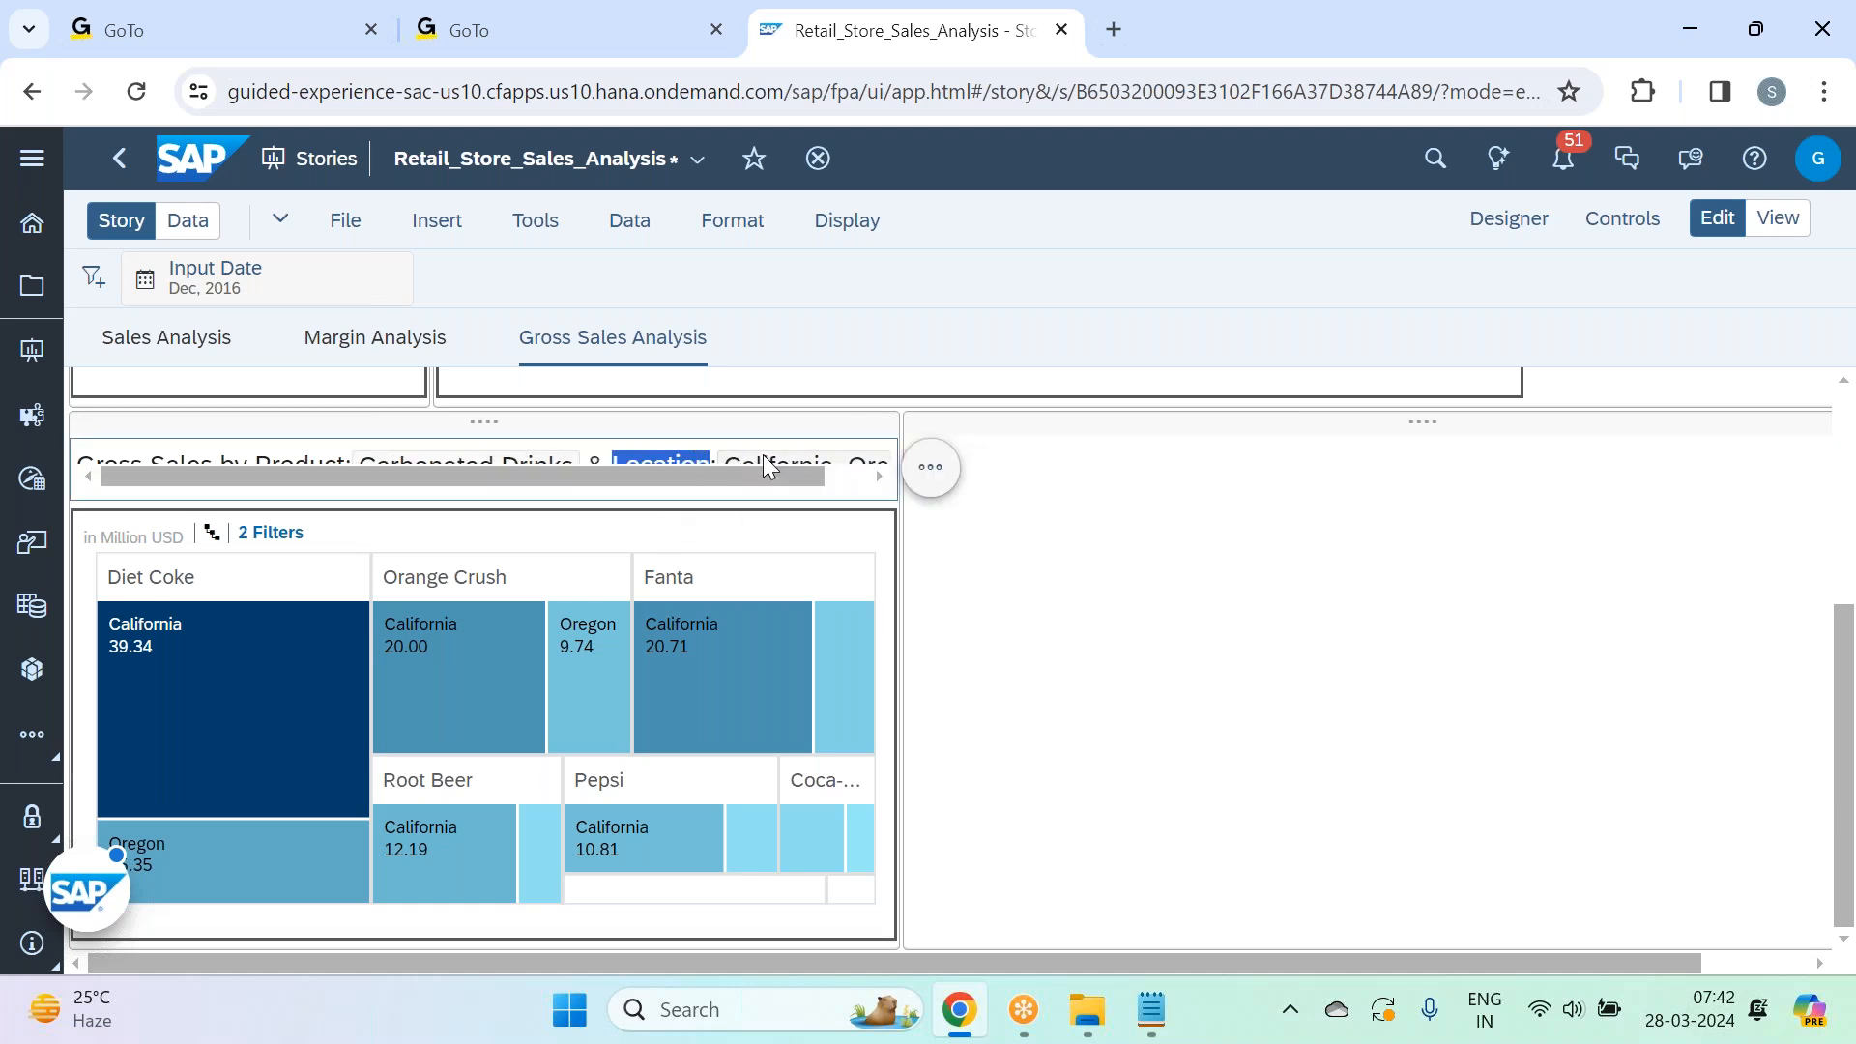
click(697, 452)
key(BackSpace)
key(BackSpace)
key(BackSpace)
key(BackSpace)
key(BackSpace)
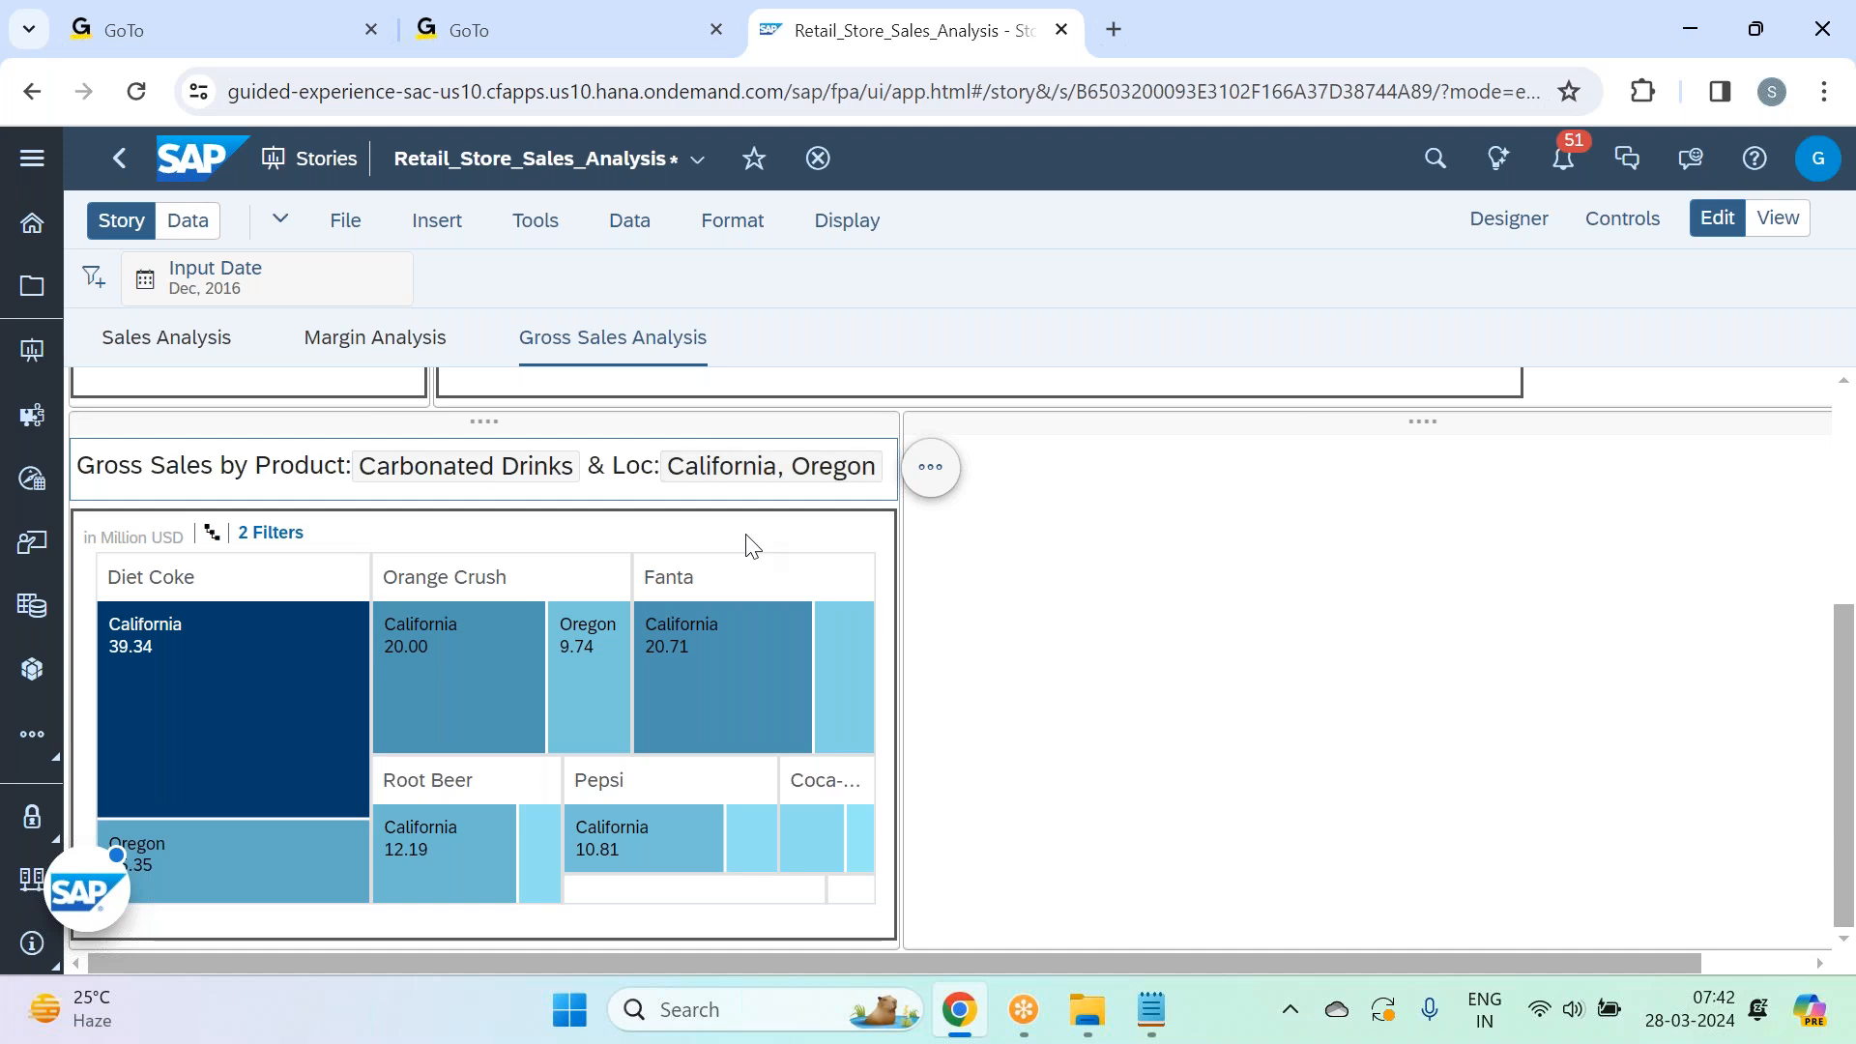
click(1090, 609)
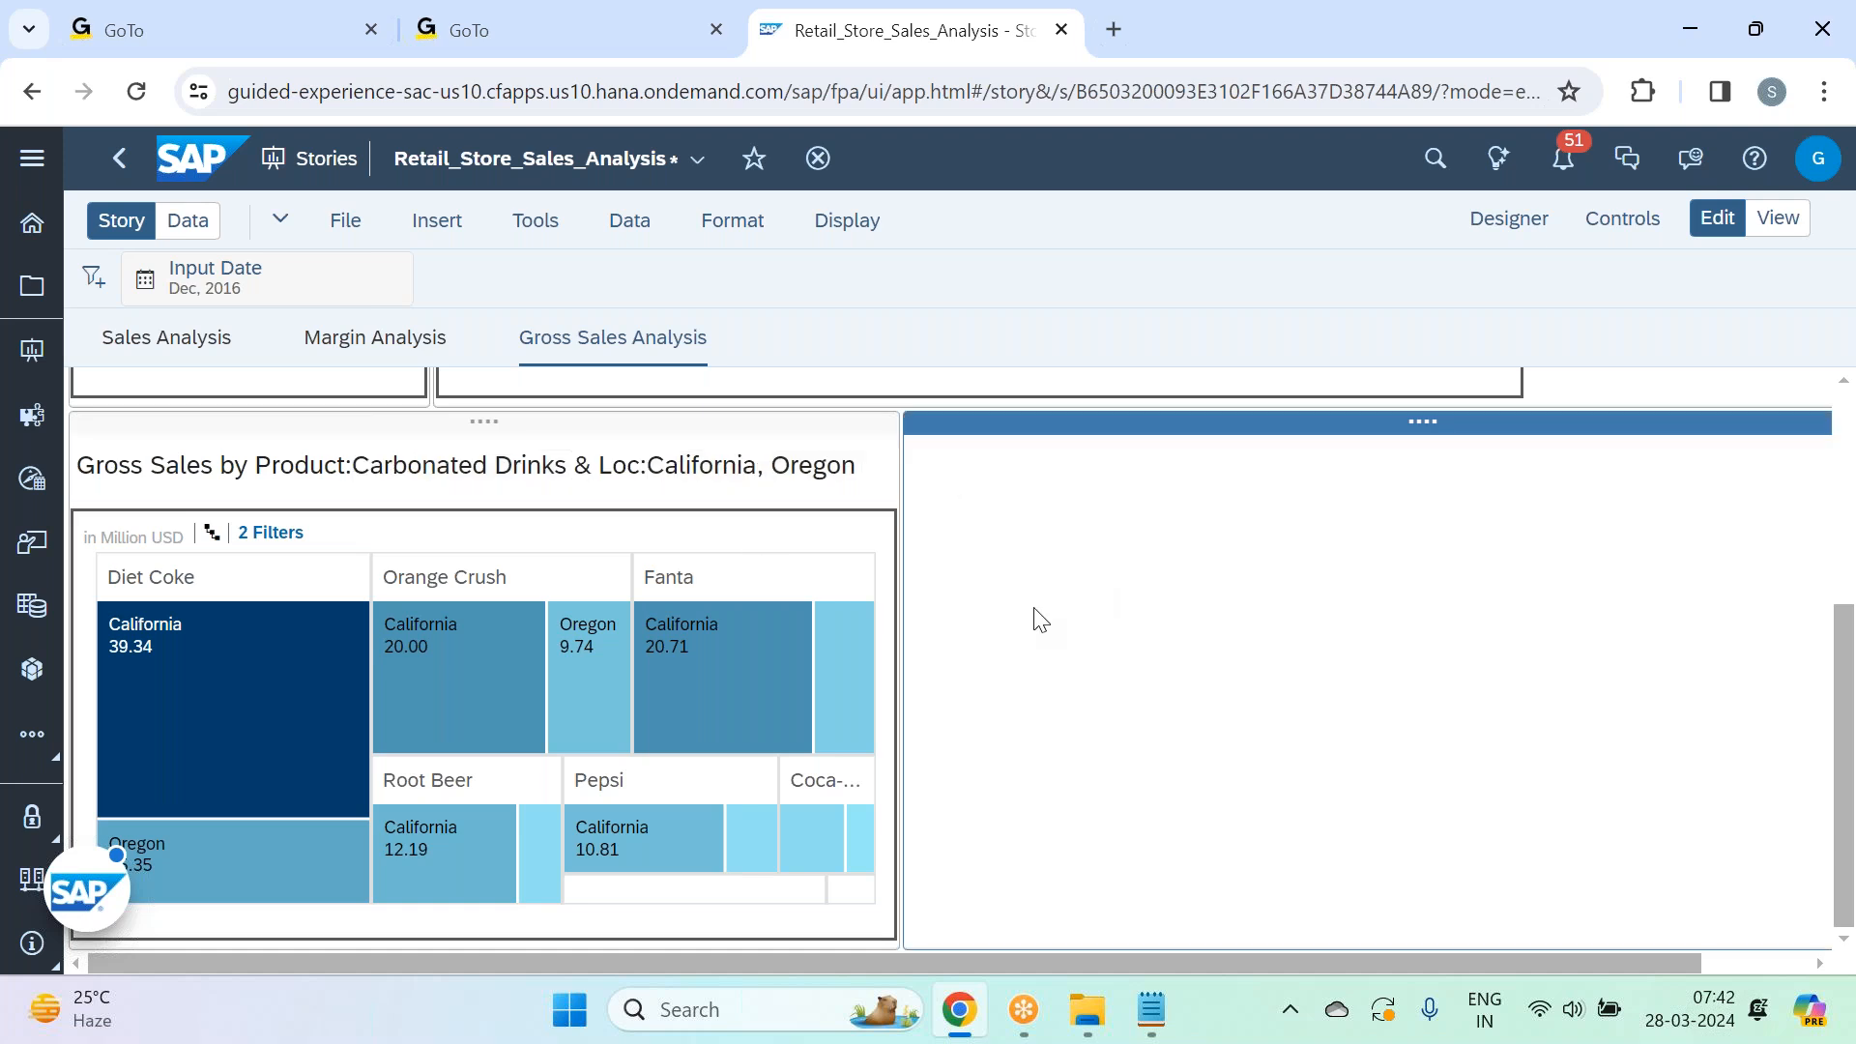
Shorten "Product" to "Prod" in the tree map heading.
double_click(345, 471)
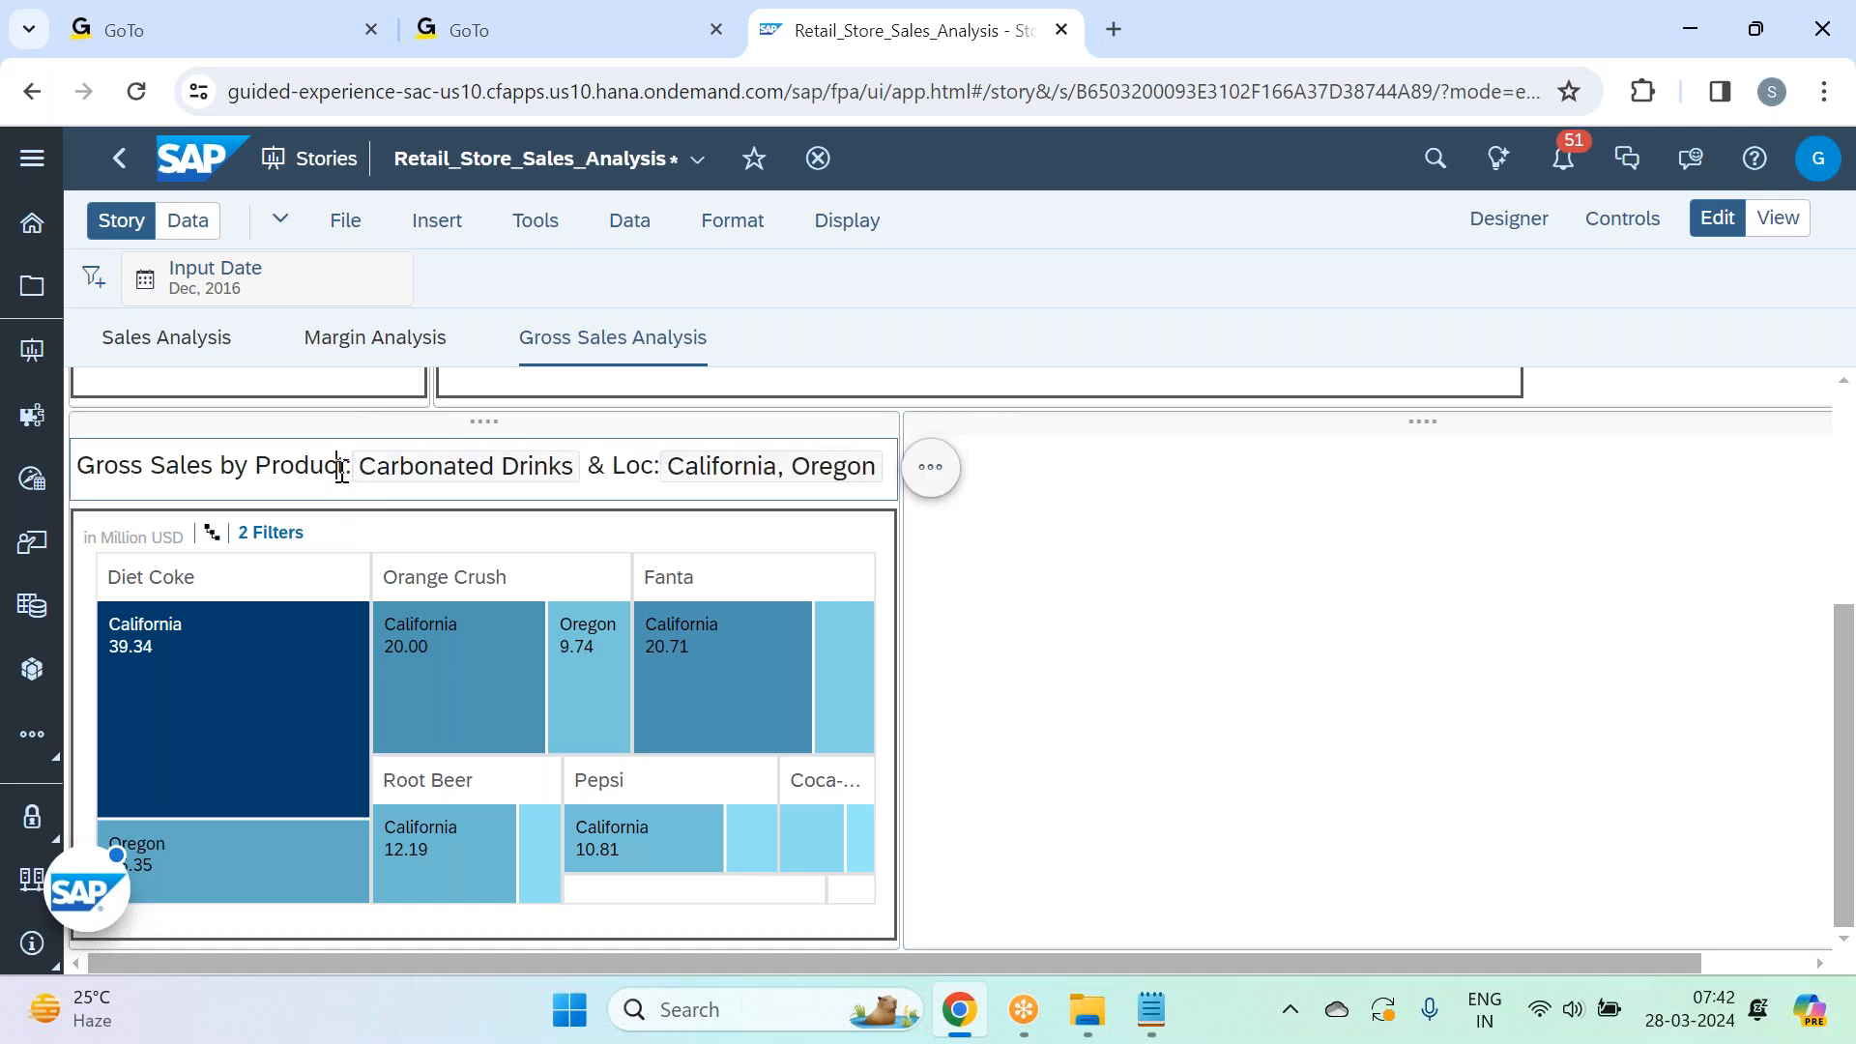
key(BackSpace)
key(BackSpace)
key(BackSpace)
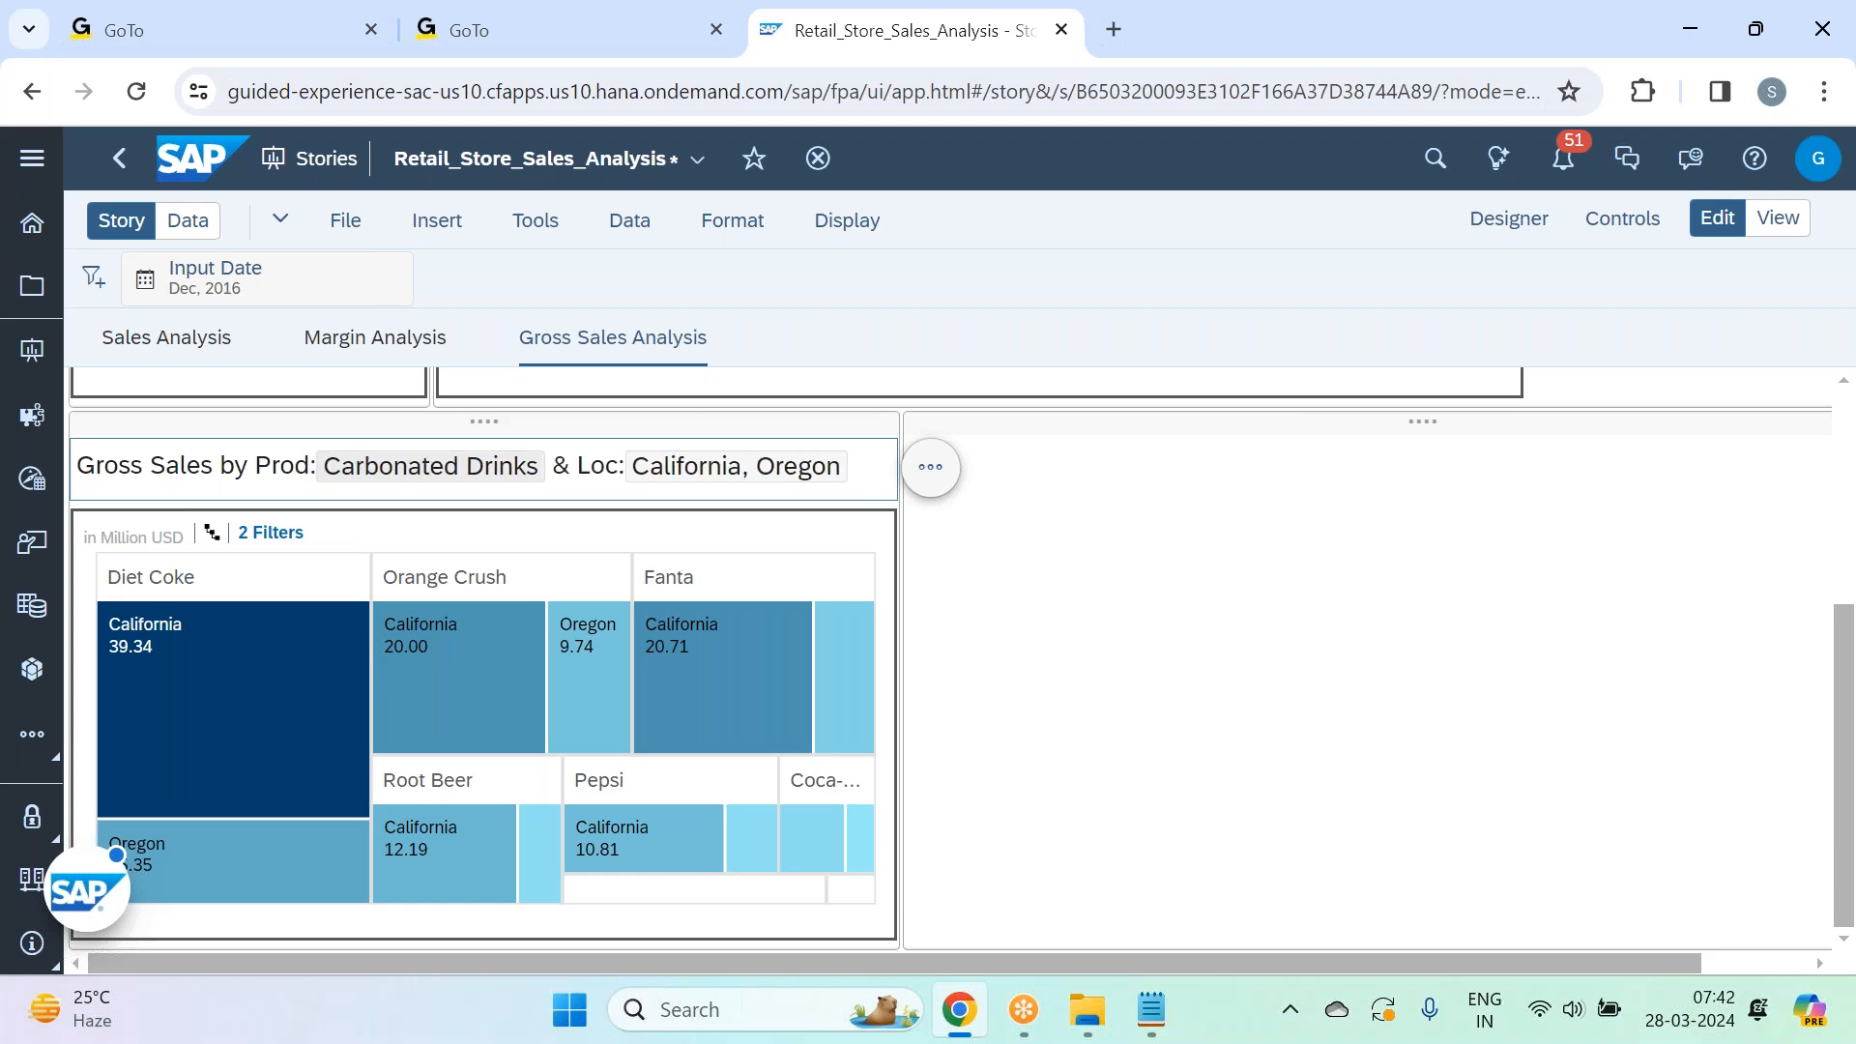
click(1392, 760)
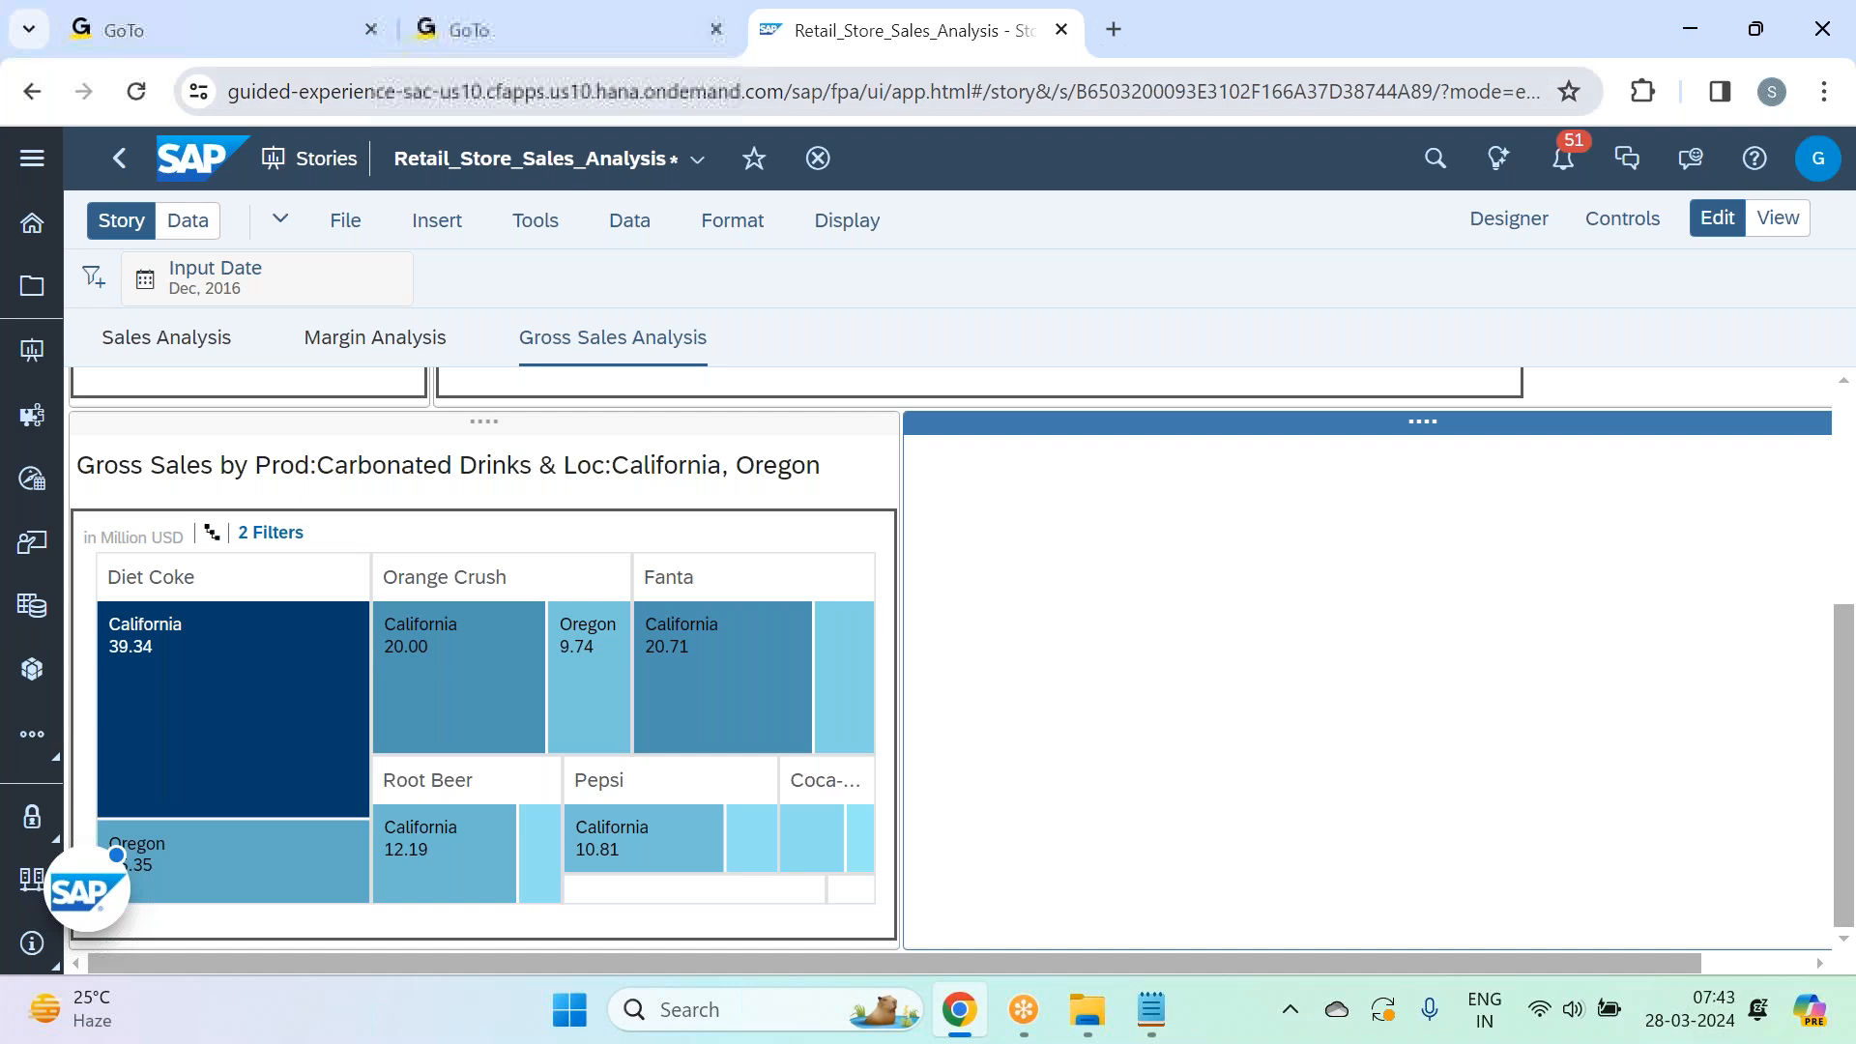
Save the story and open the Sales Analysis page.
click(345, 231)
mouse_move(489, 309)
click(637, 309)
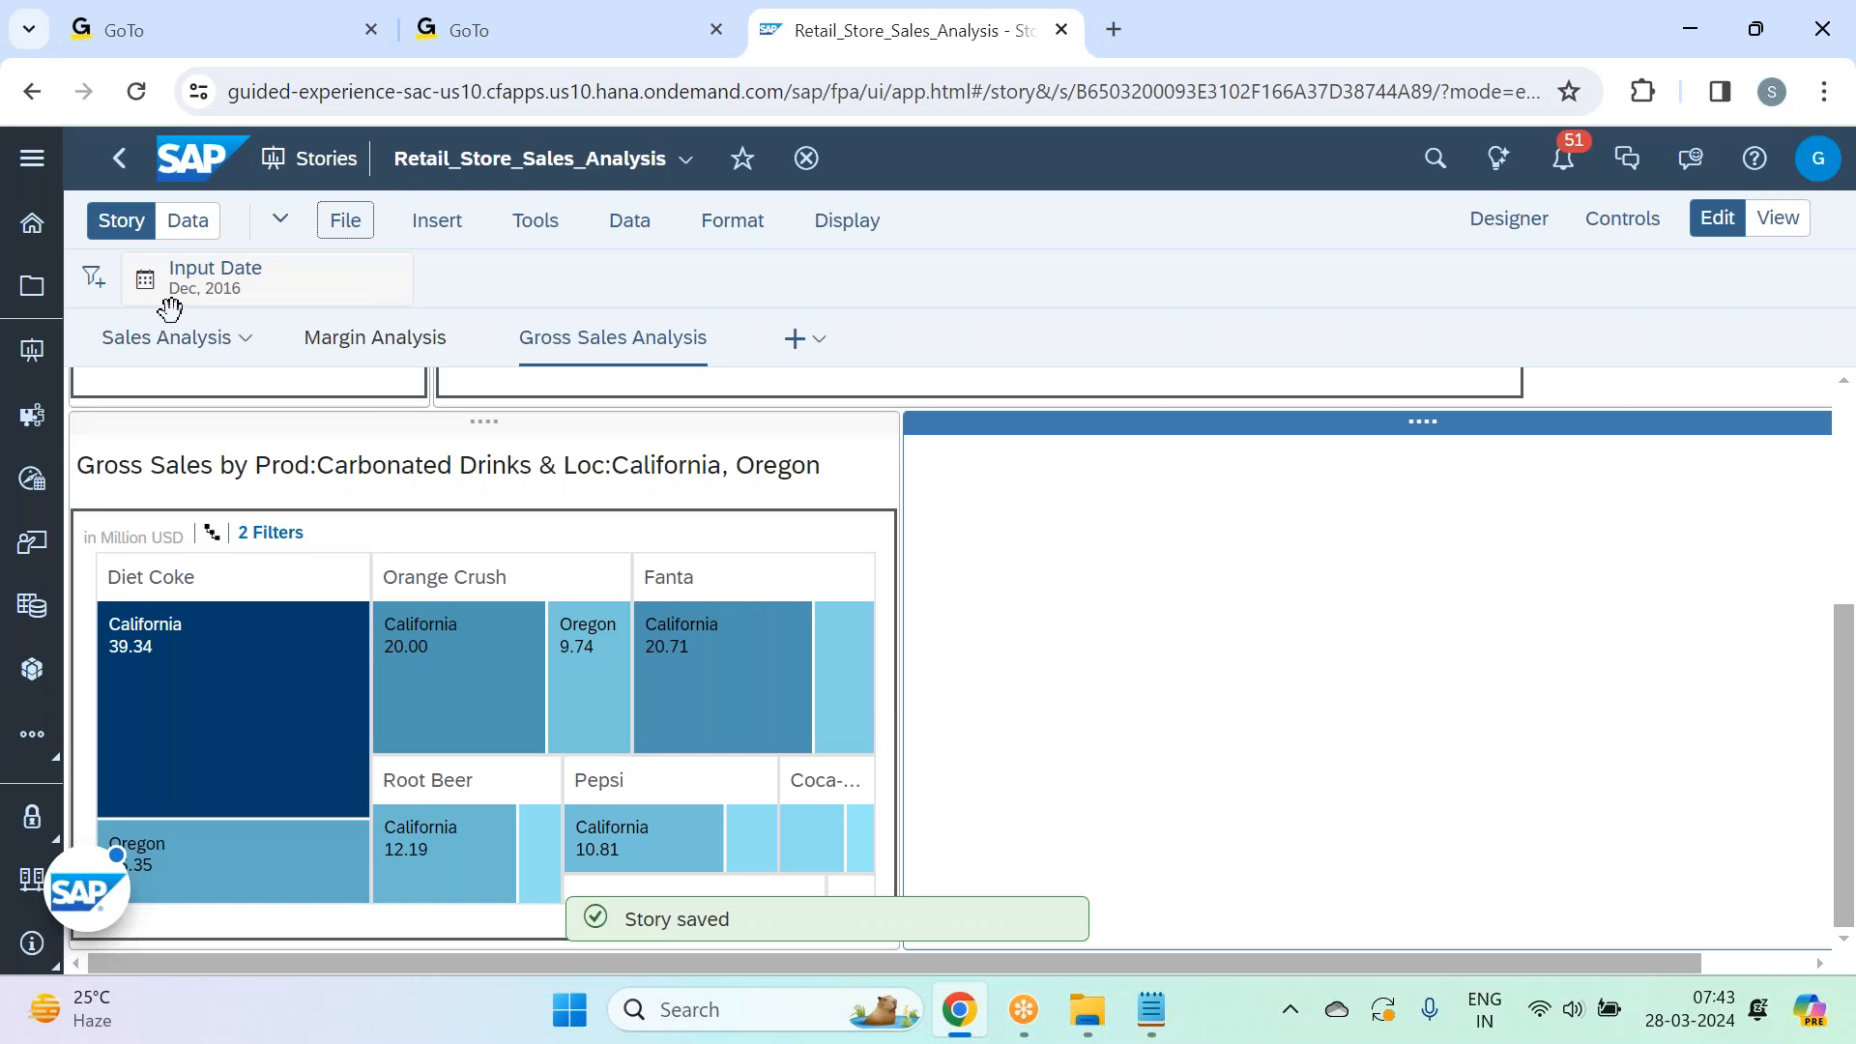
click(164, 342)
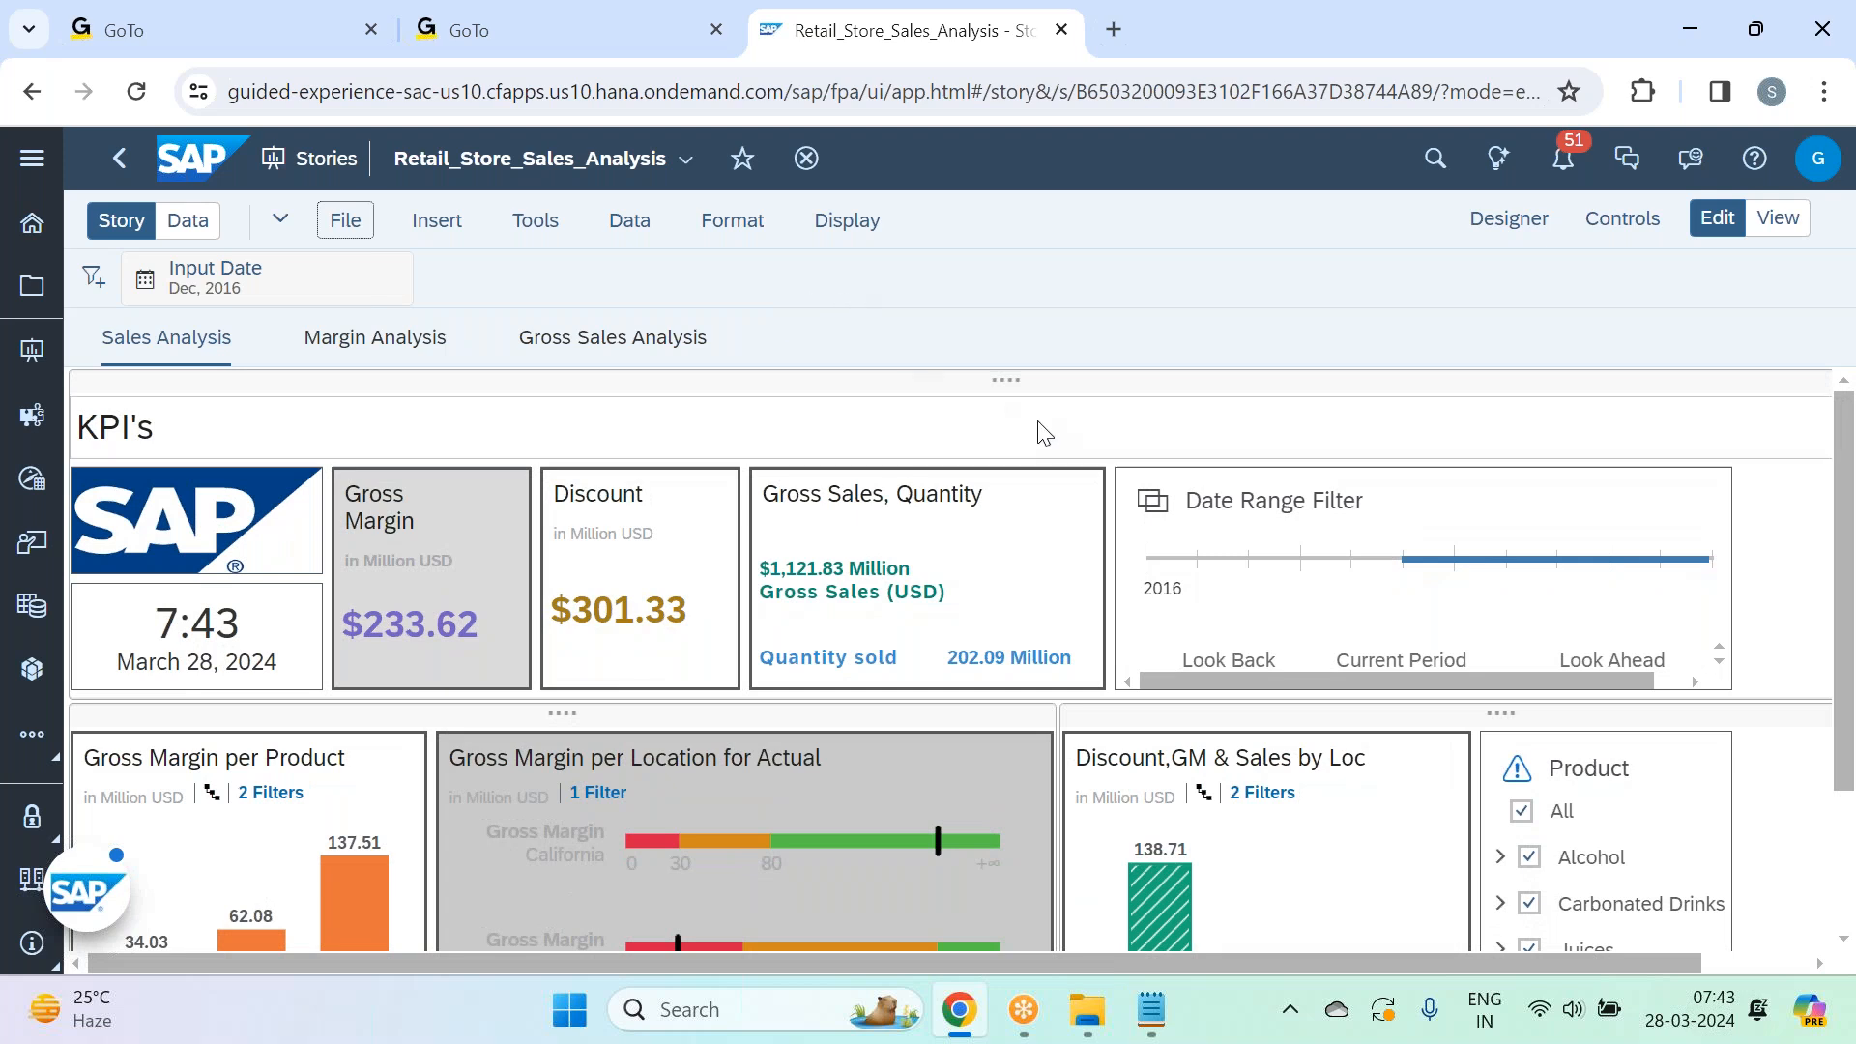
Add a text box to the KPI's lane, place it above the KPI's heading and widen it.
click(1040, 379)
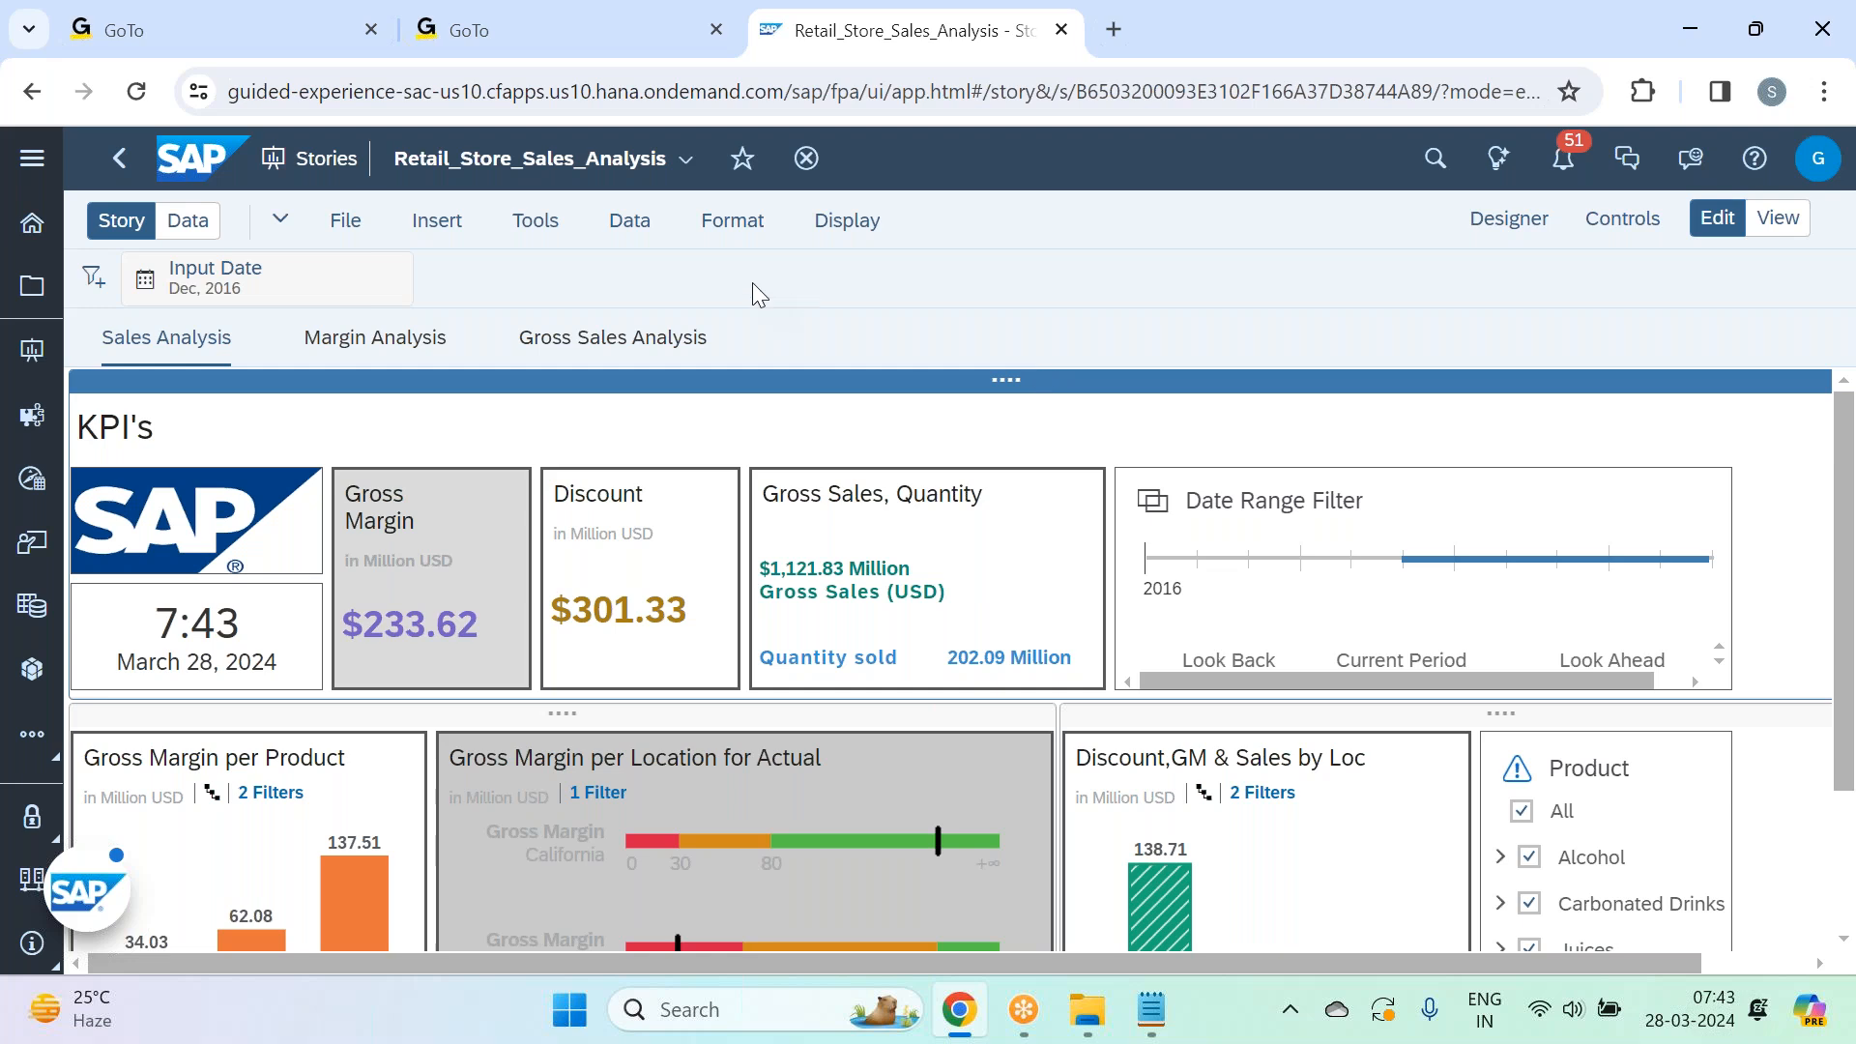
click(447, 220)
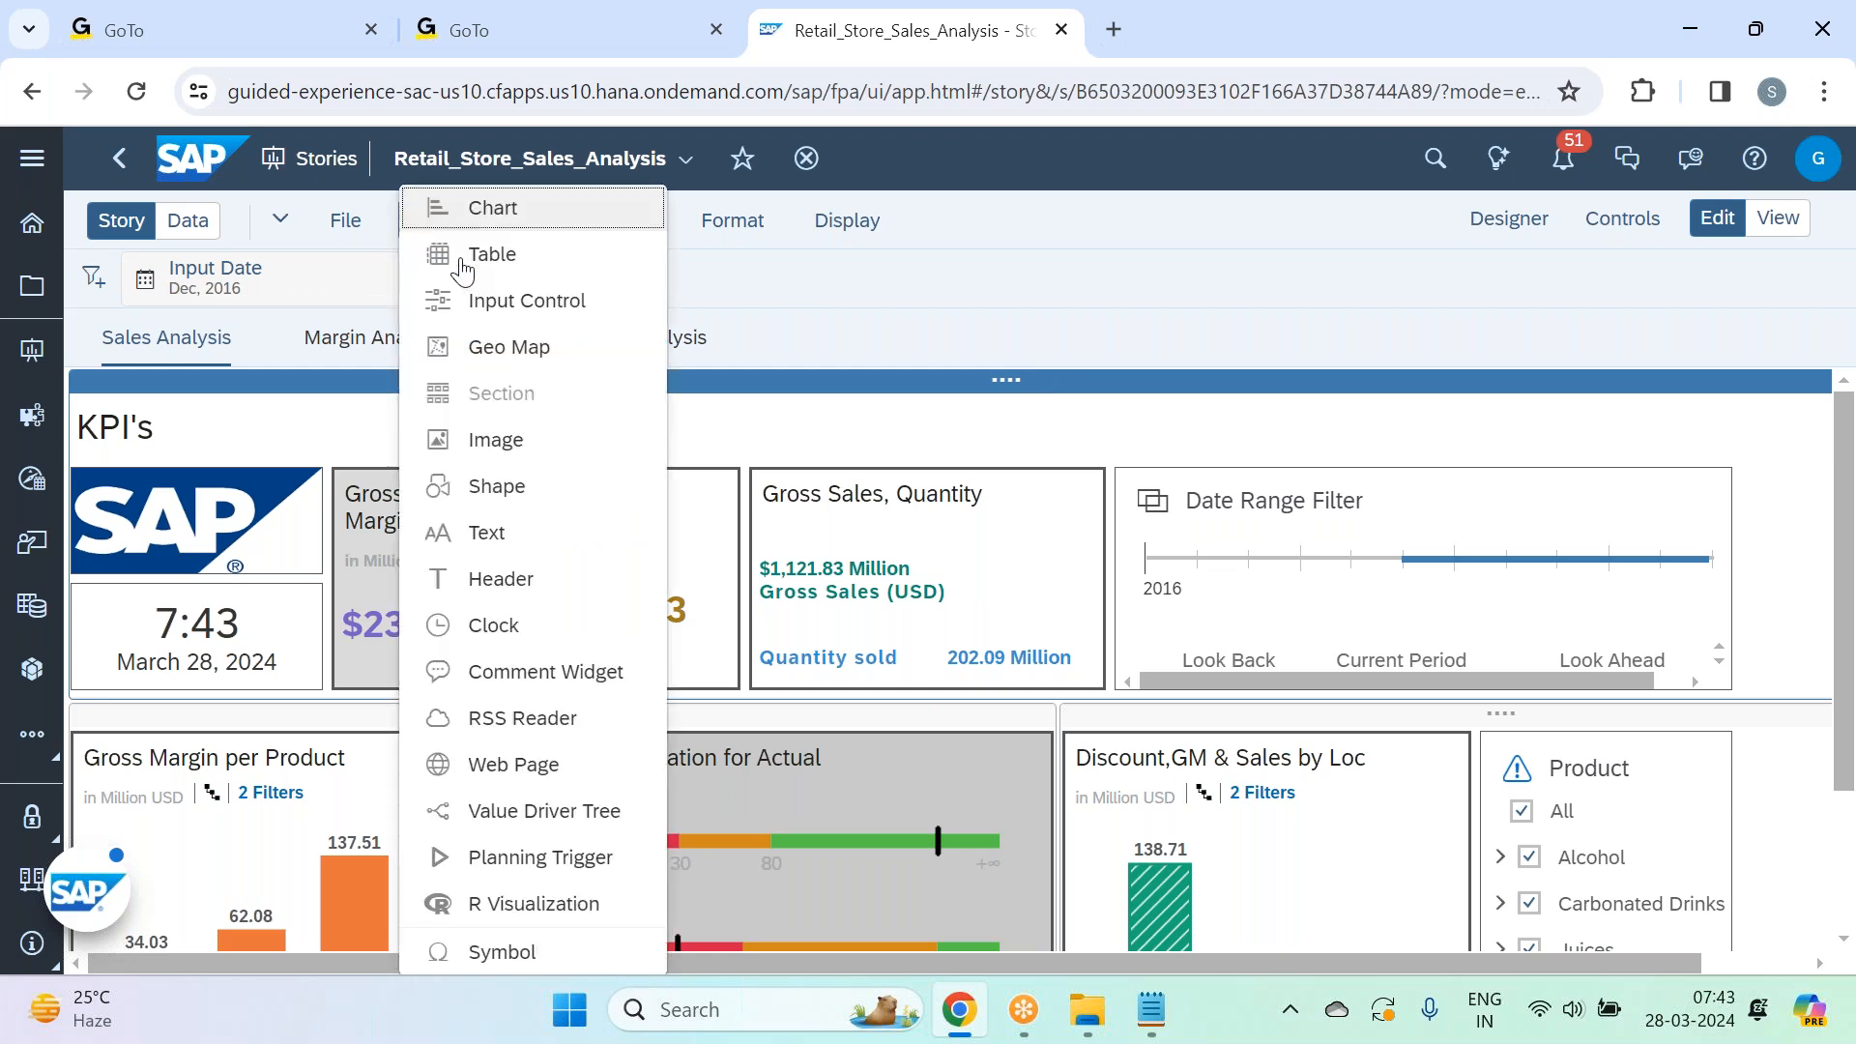
click(539, 535)
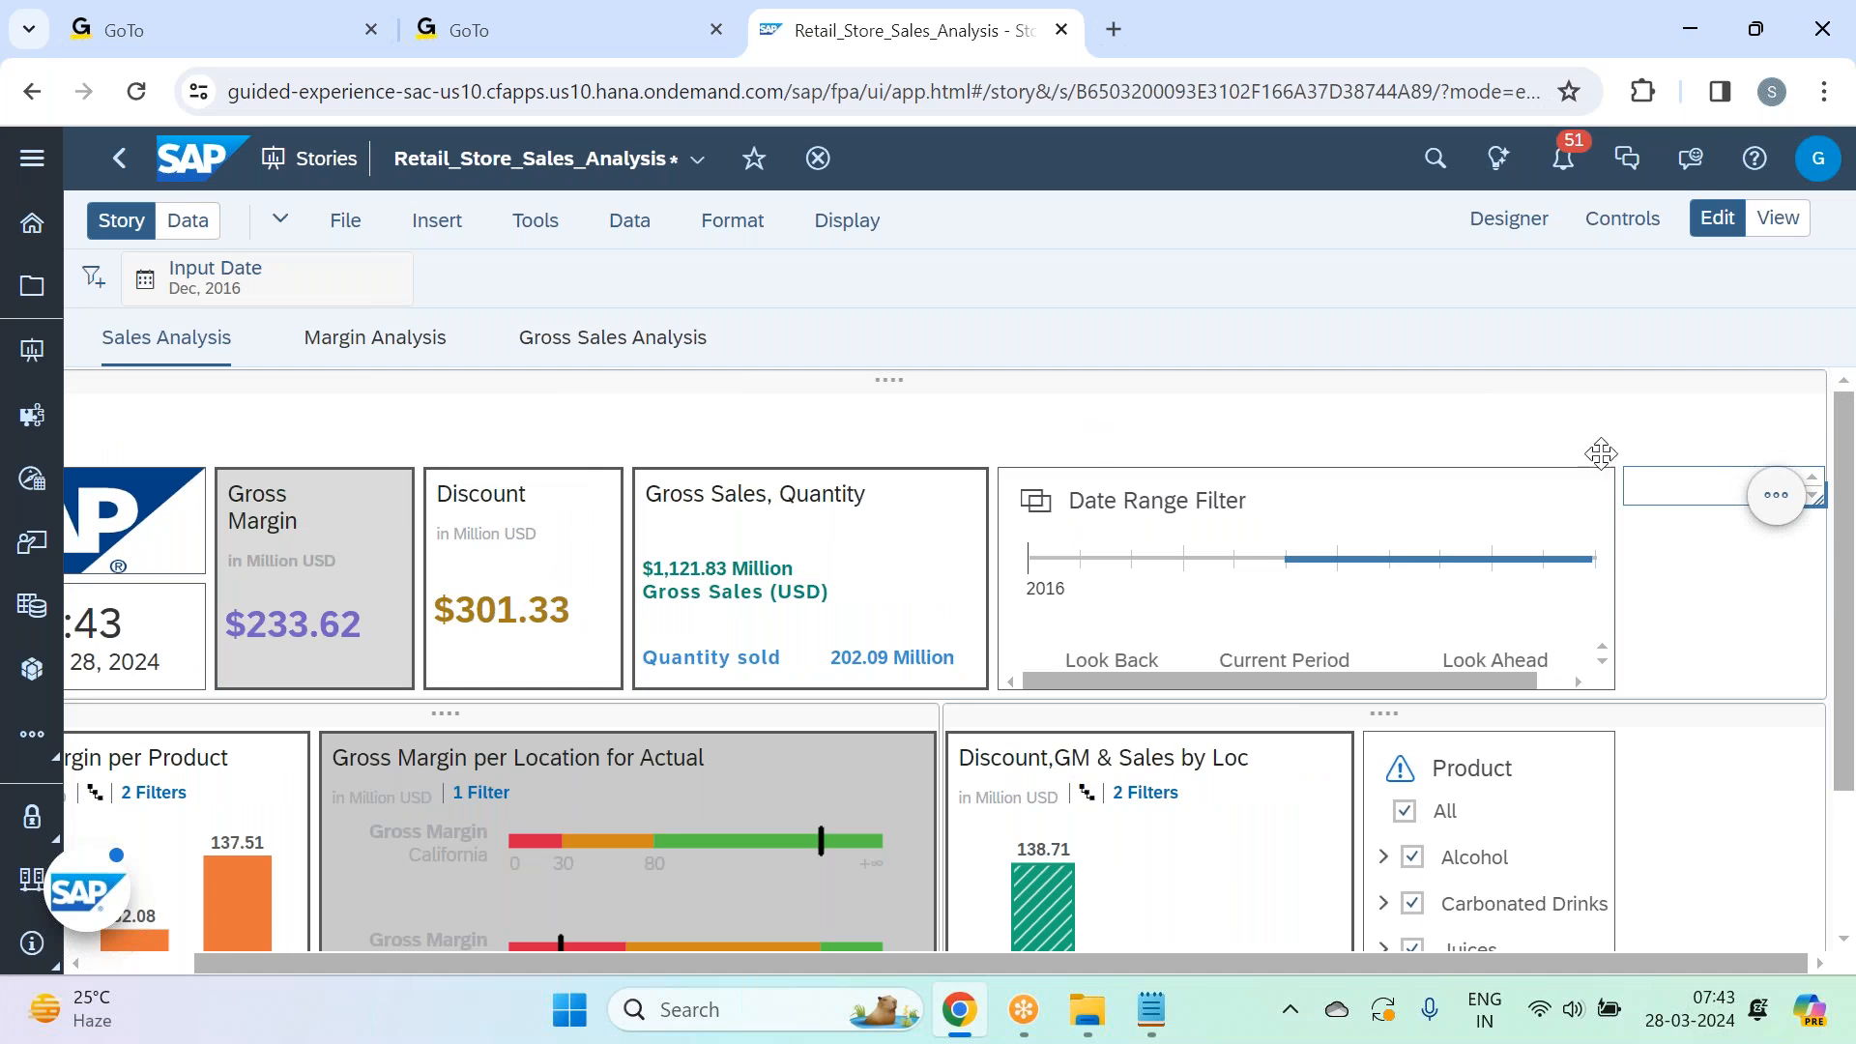
drag(1069, 421, 377, 401)
drag(537, 957, 472, 960)
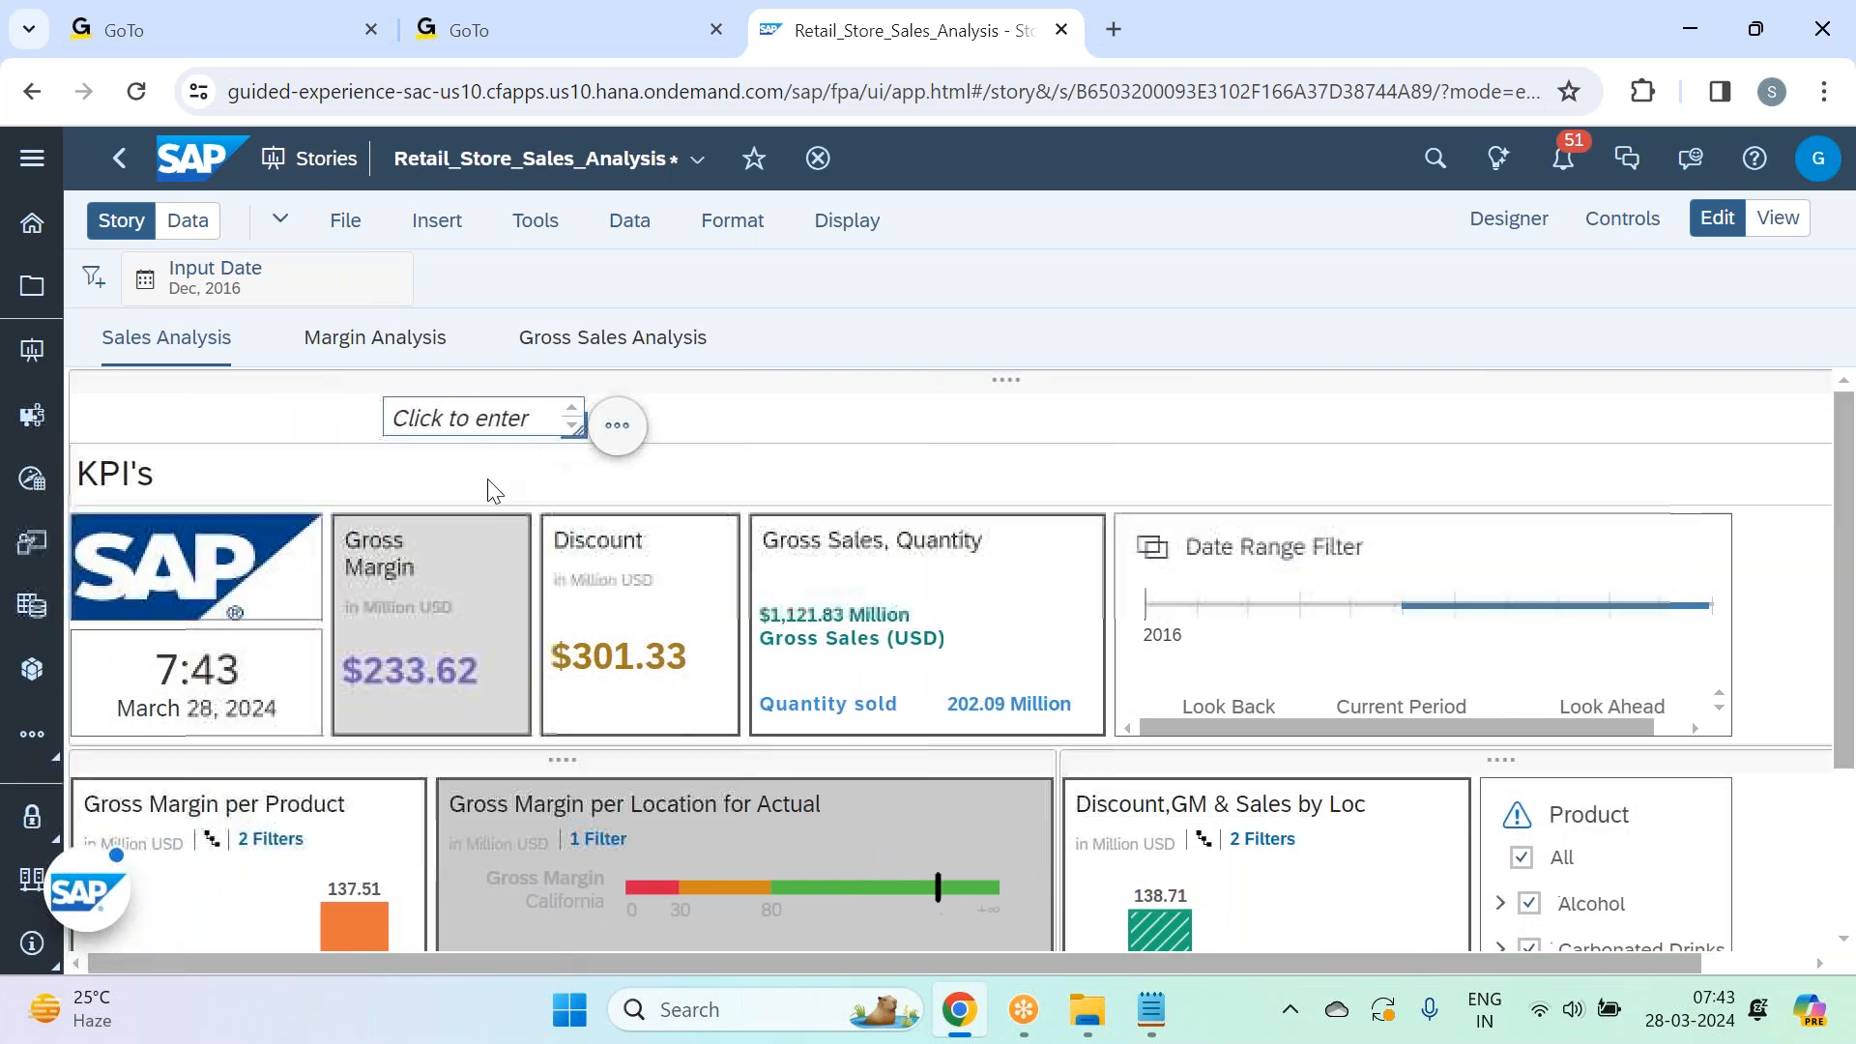
drag(414, 389, 364, 396)
drag(474, 428, 529, 430)
Insert the Current User story property as dynamic text in the new text box.
click(434, 427)
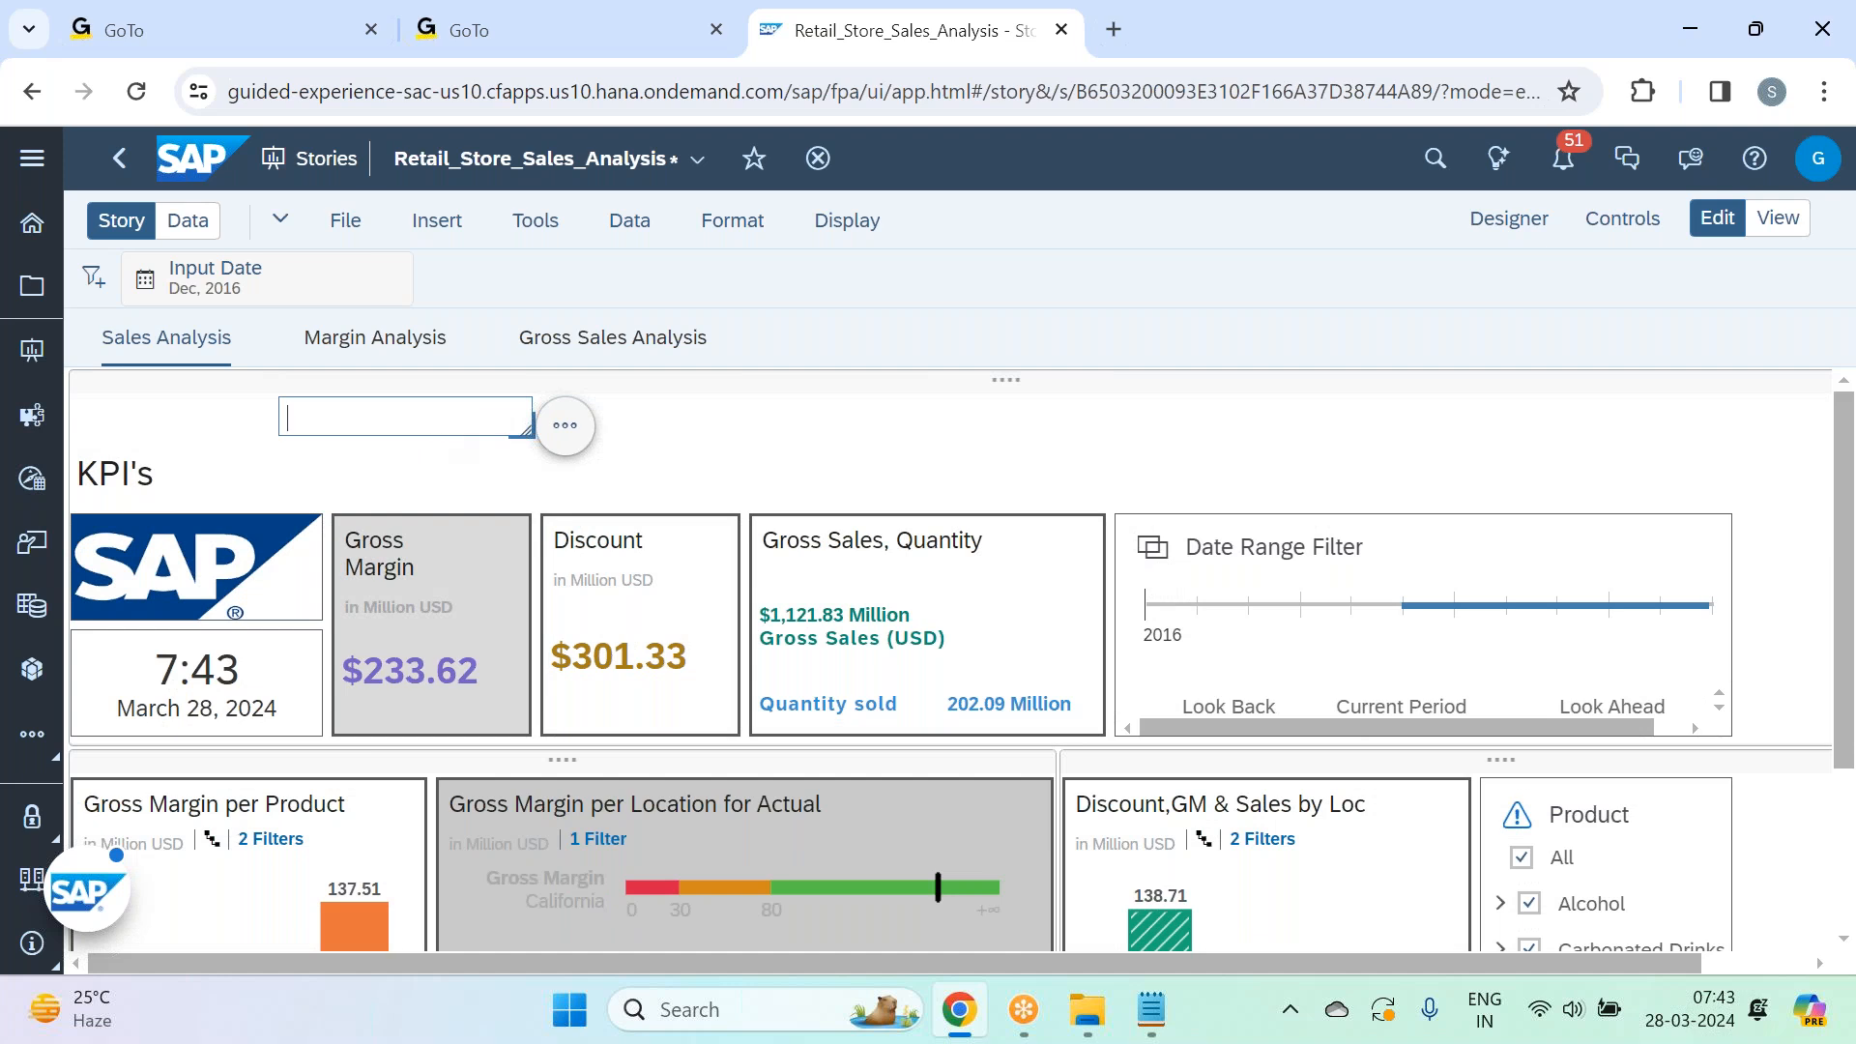
click(565, 426)
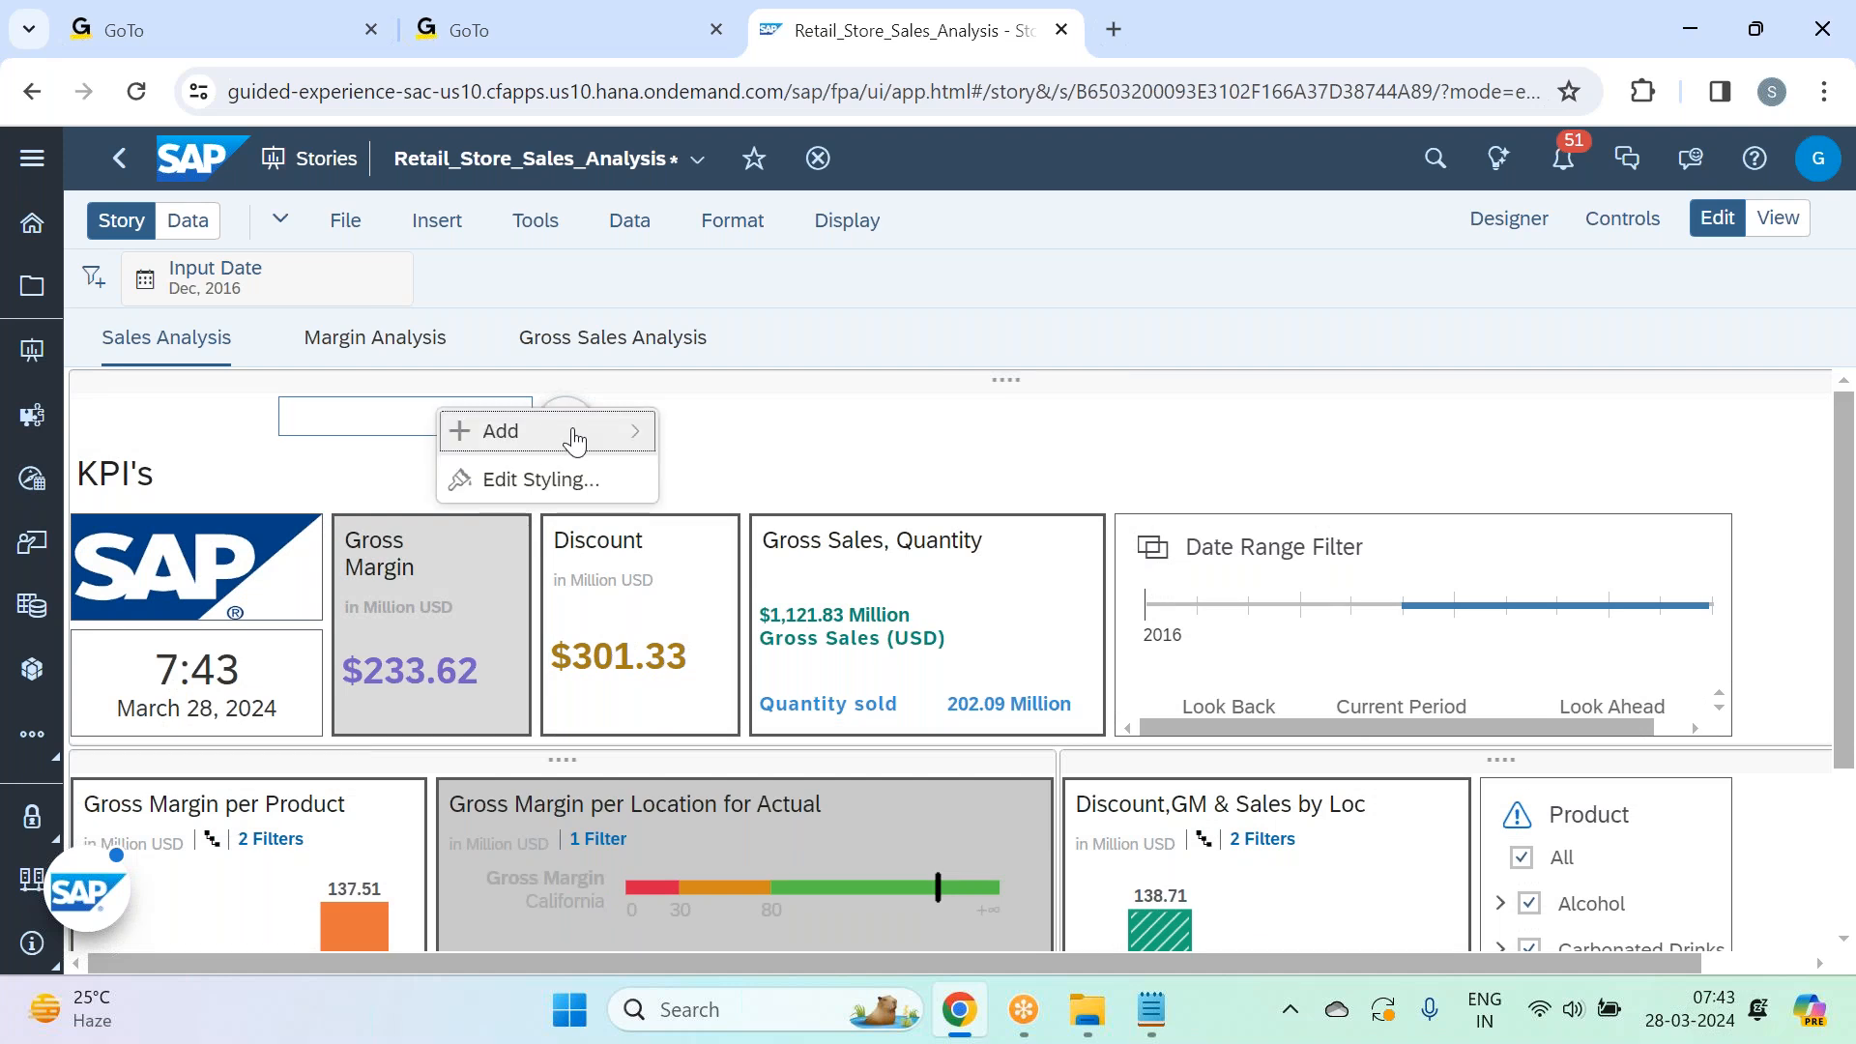
mouse_move(576, 435)
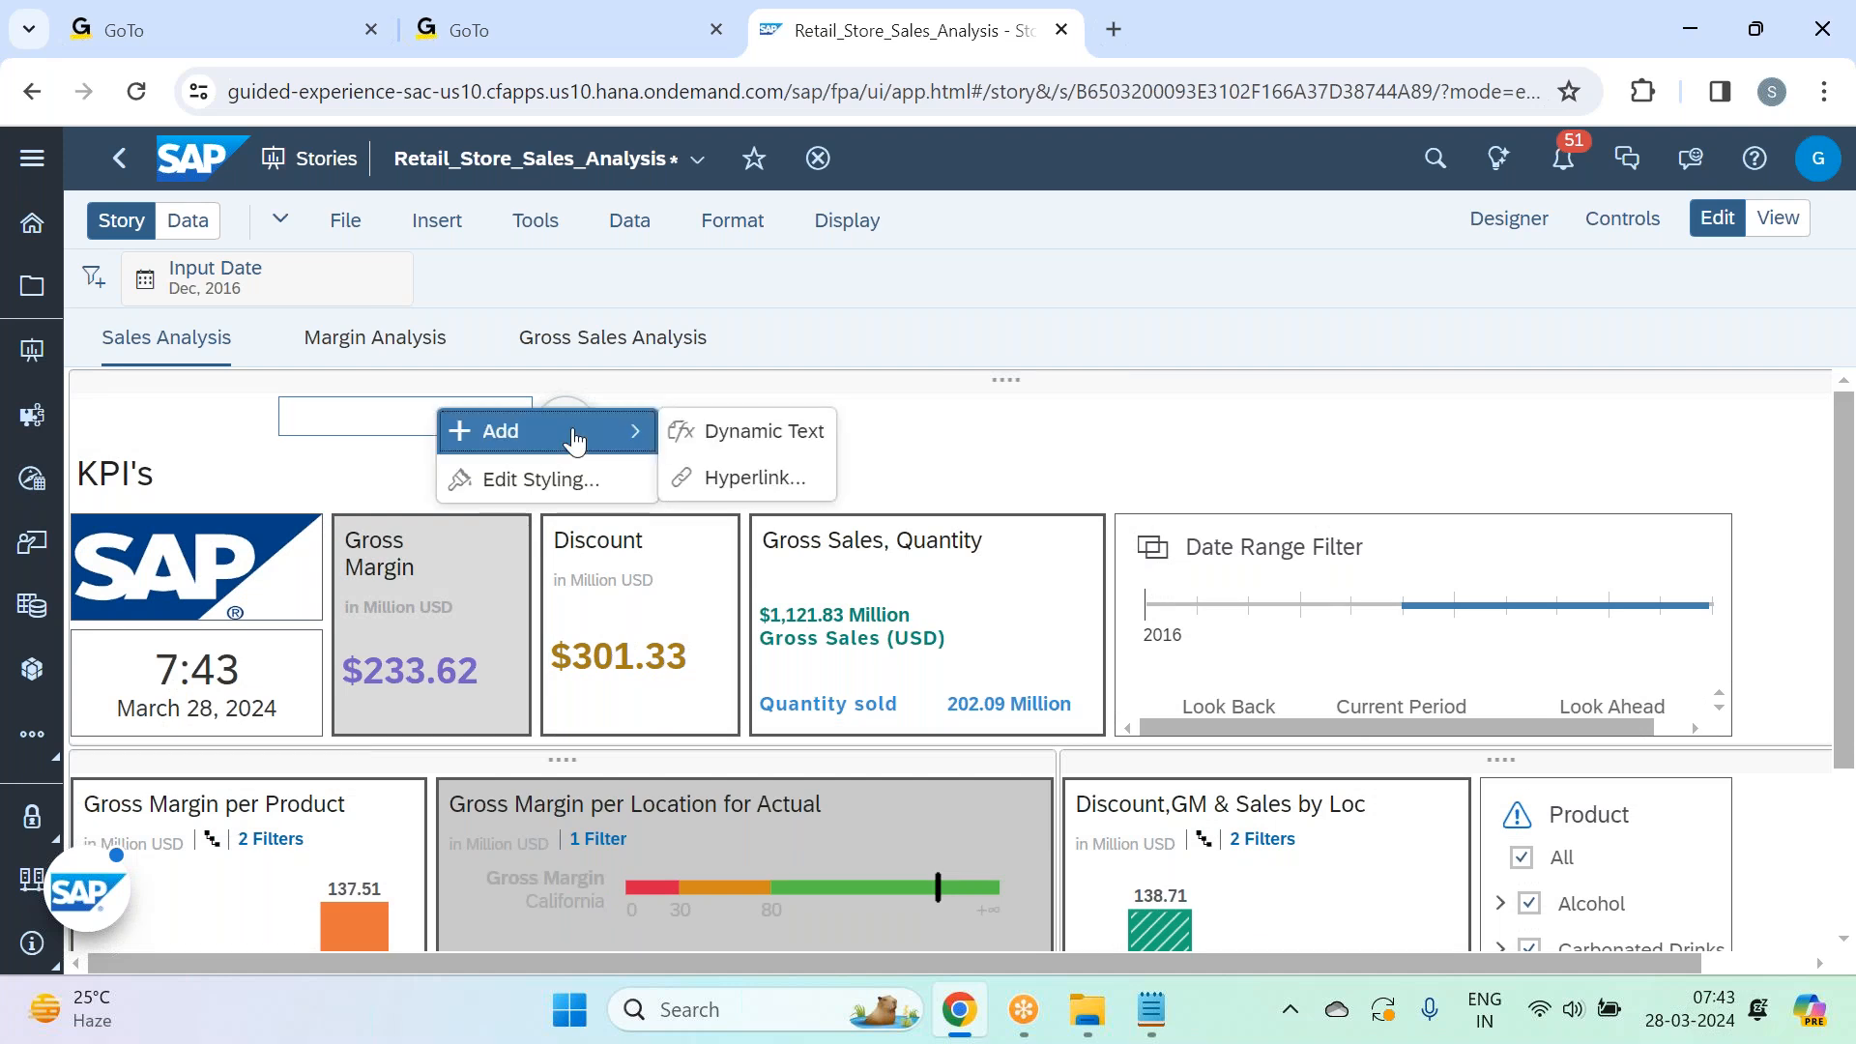
click(755, 443)
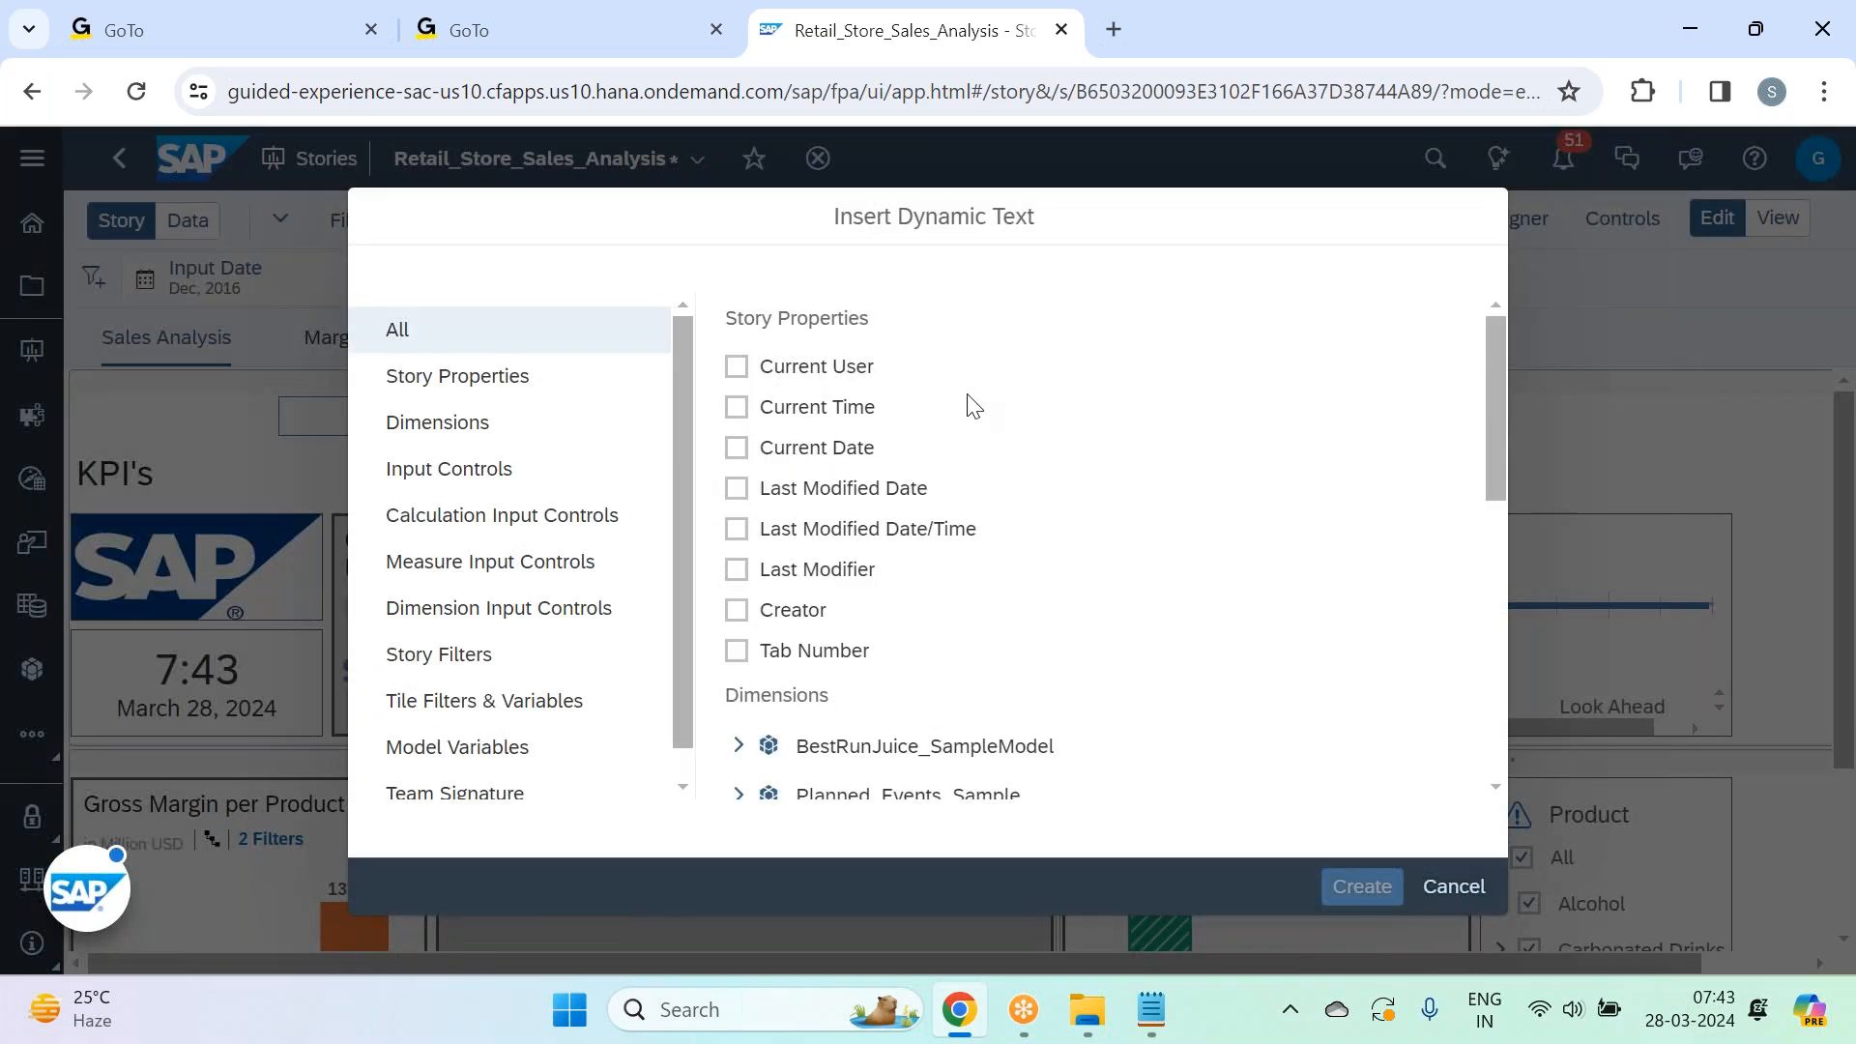
click(737, 369)
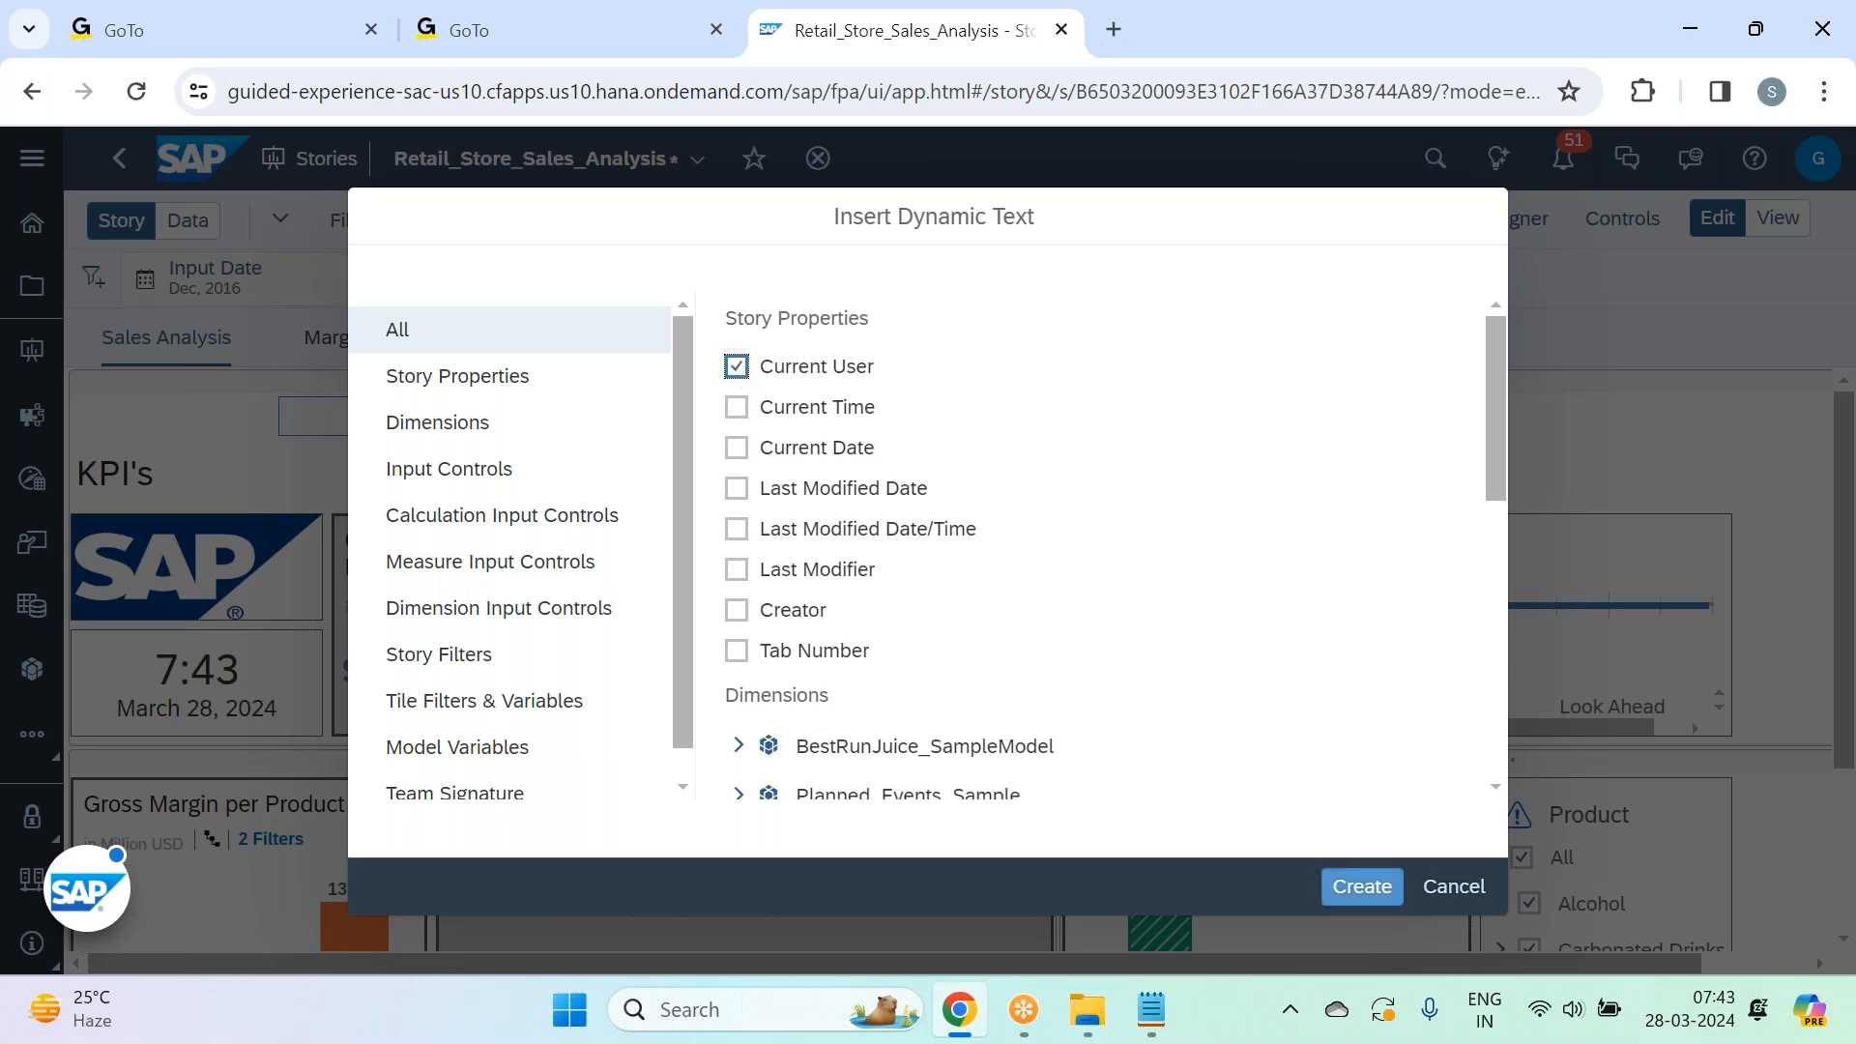
click(1359, 886)
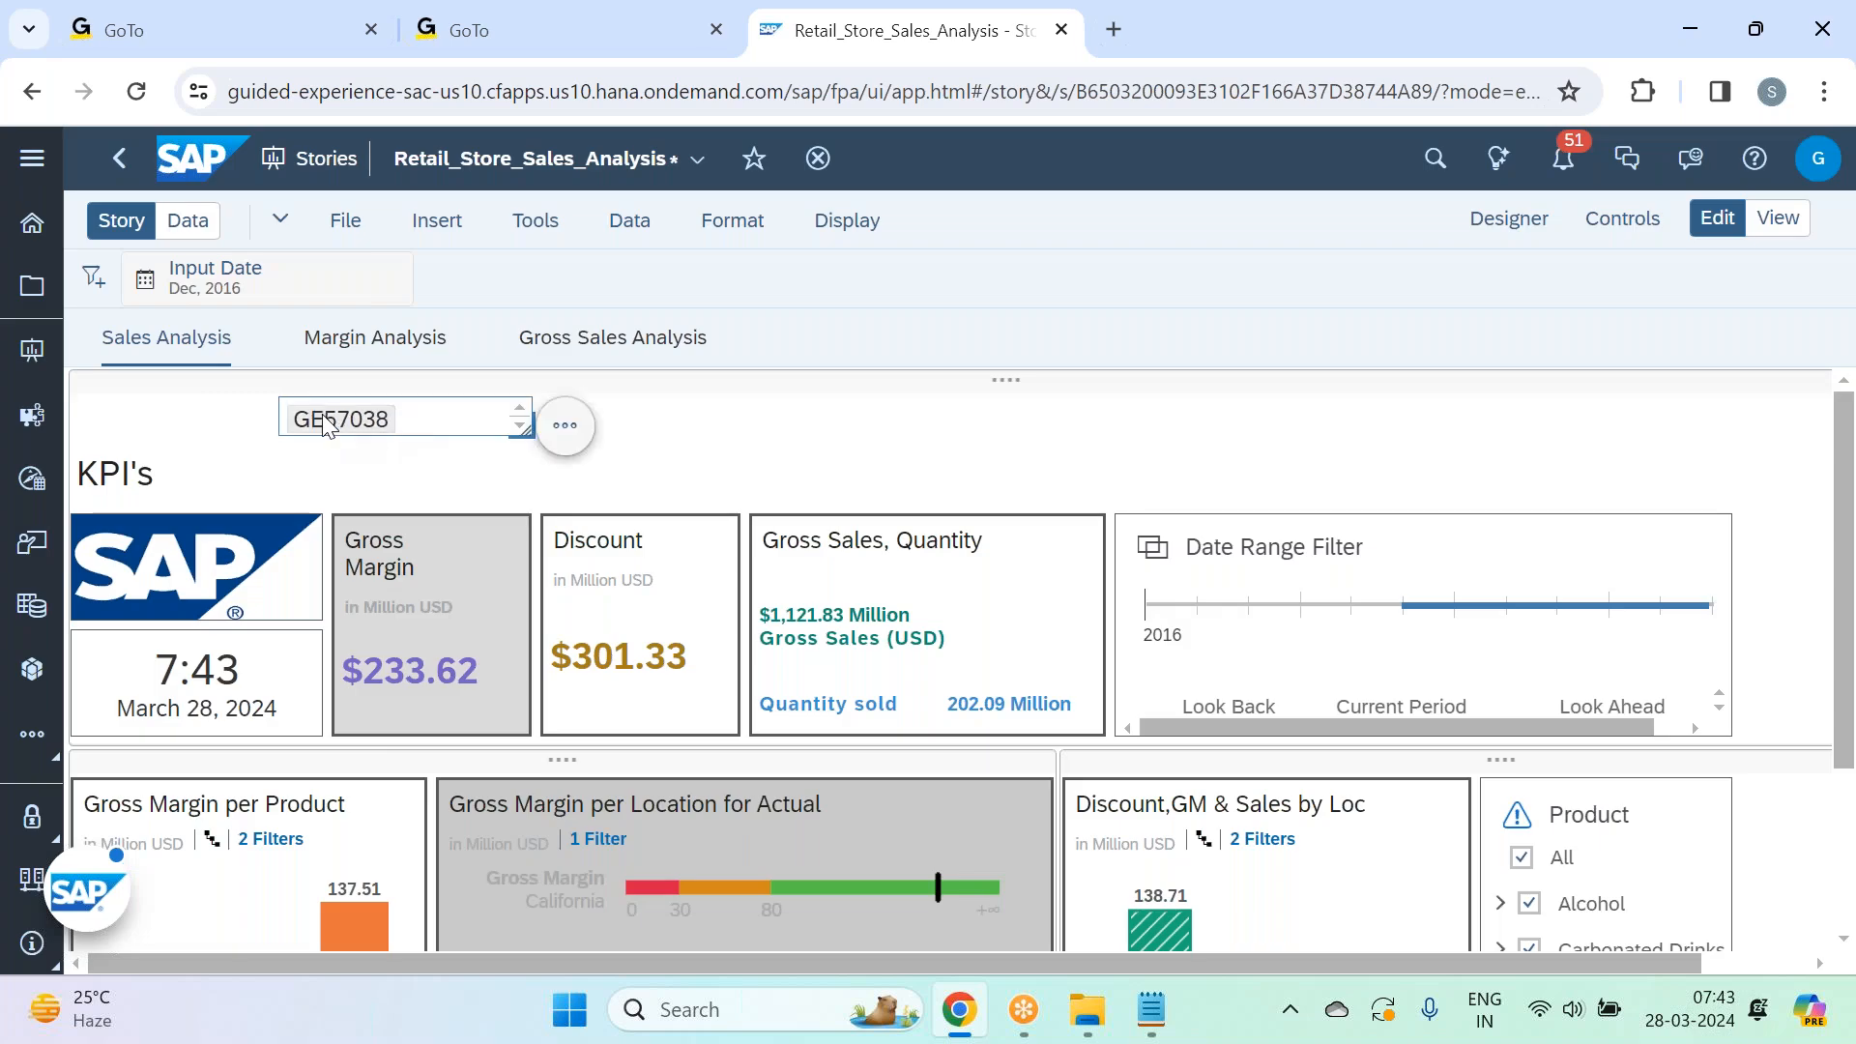
Enter the label "Cureent User:" in front of the dynamic user value in the text box.
double_click(324, 420)
click(426, 419)
key(Left)
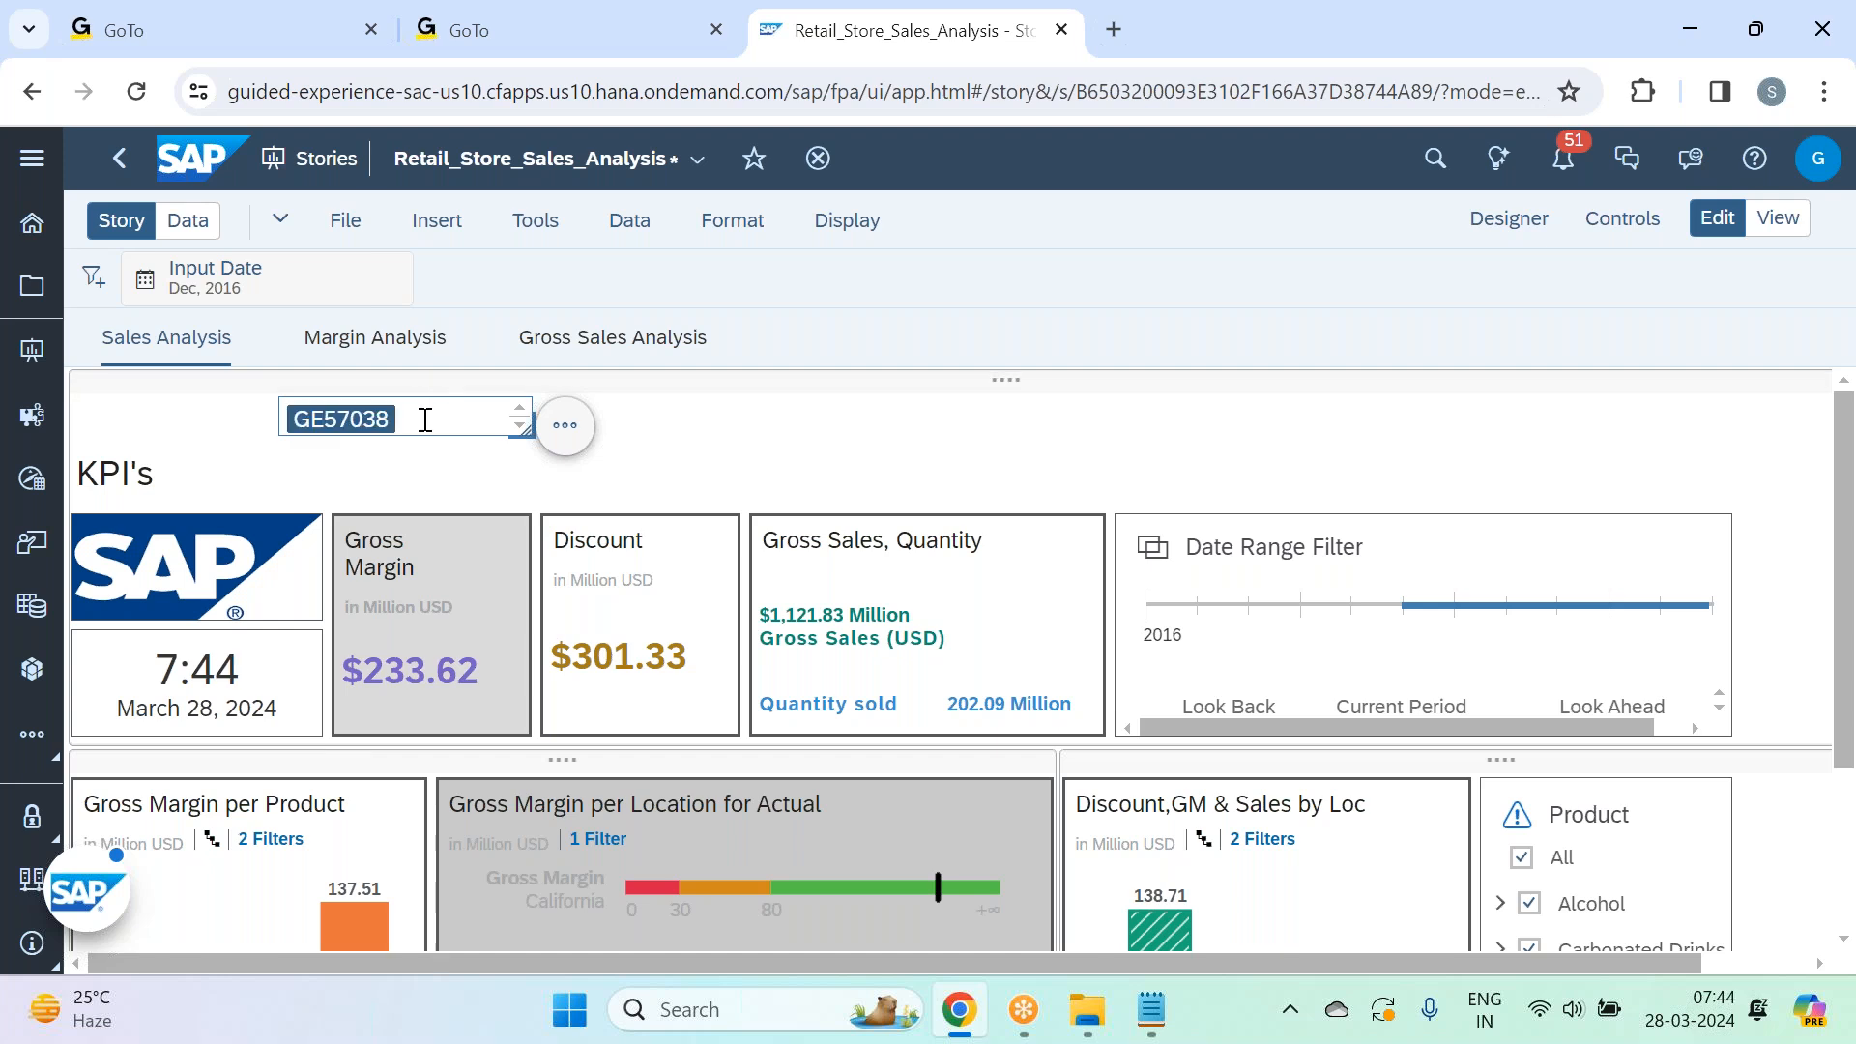
key(Left)
text(Cu)
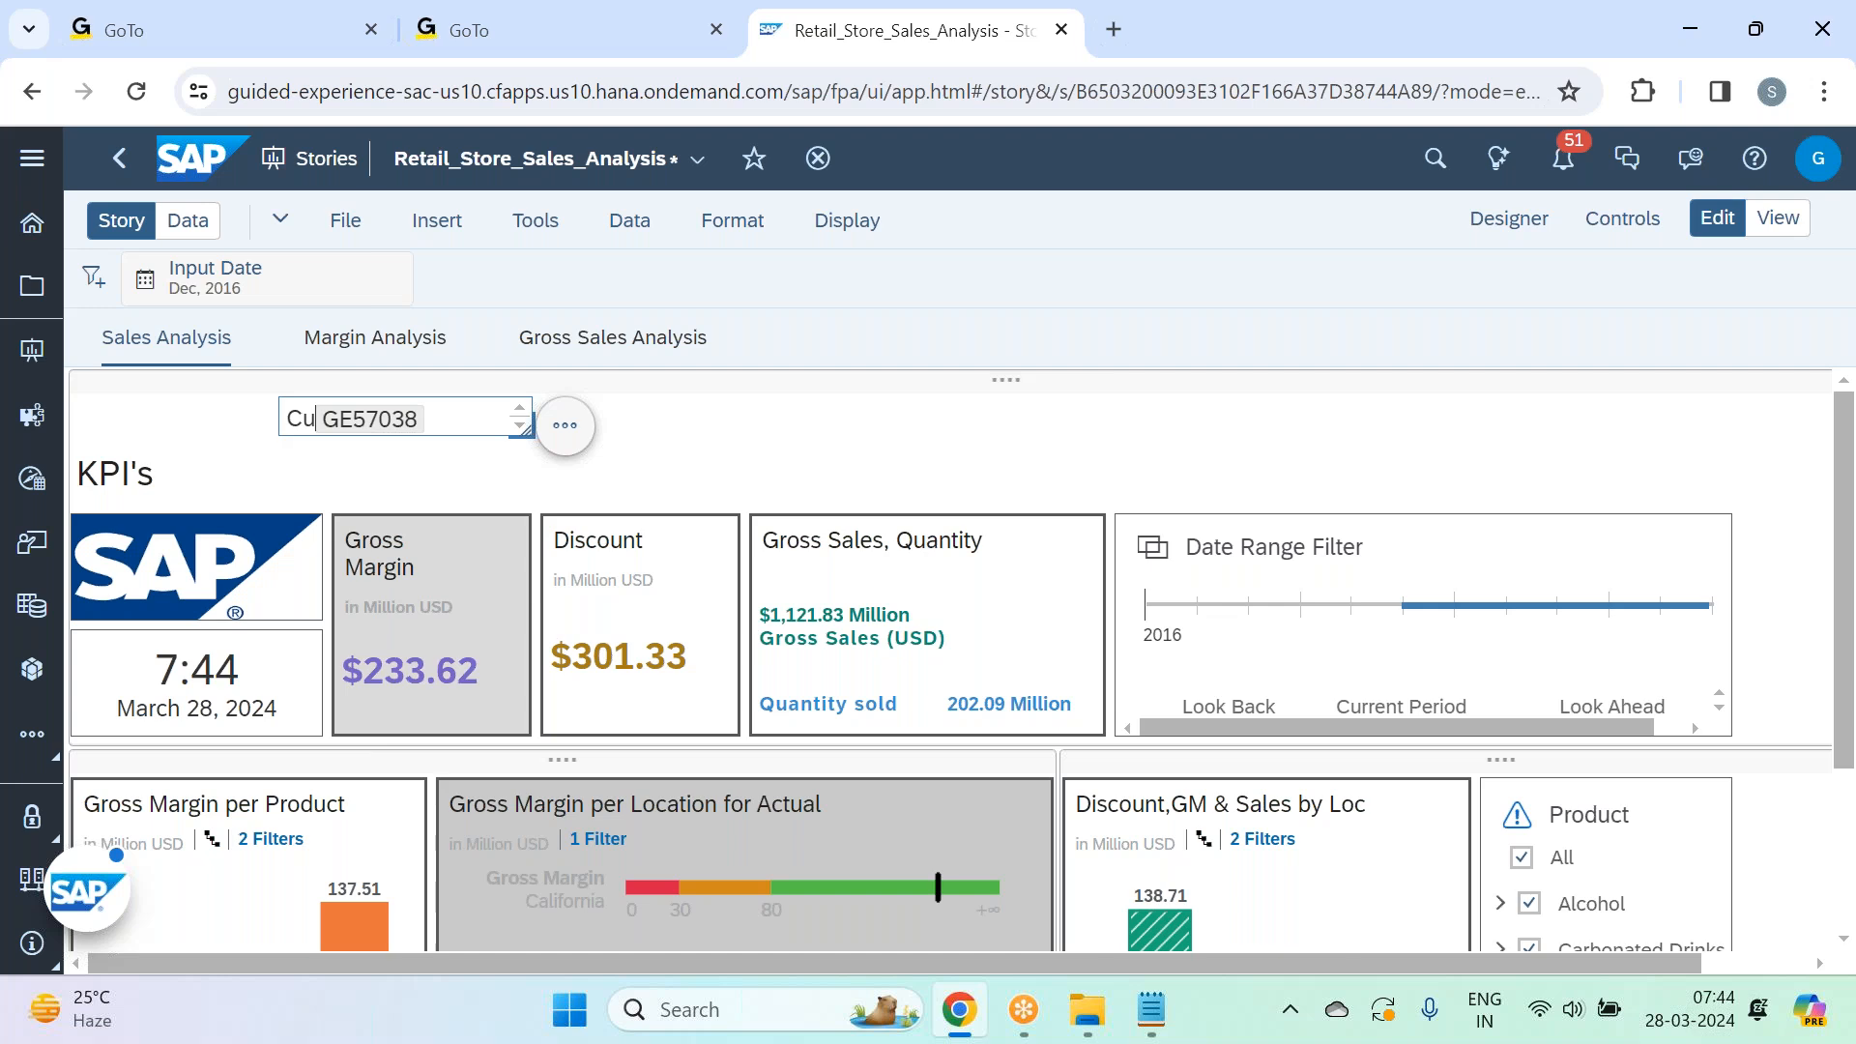
text(reent )
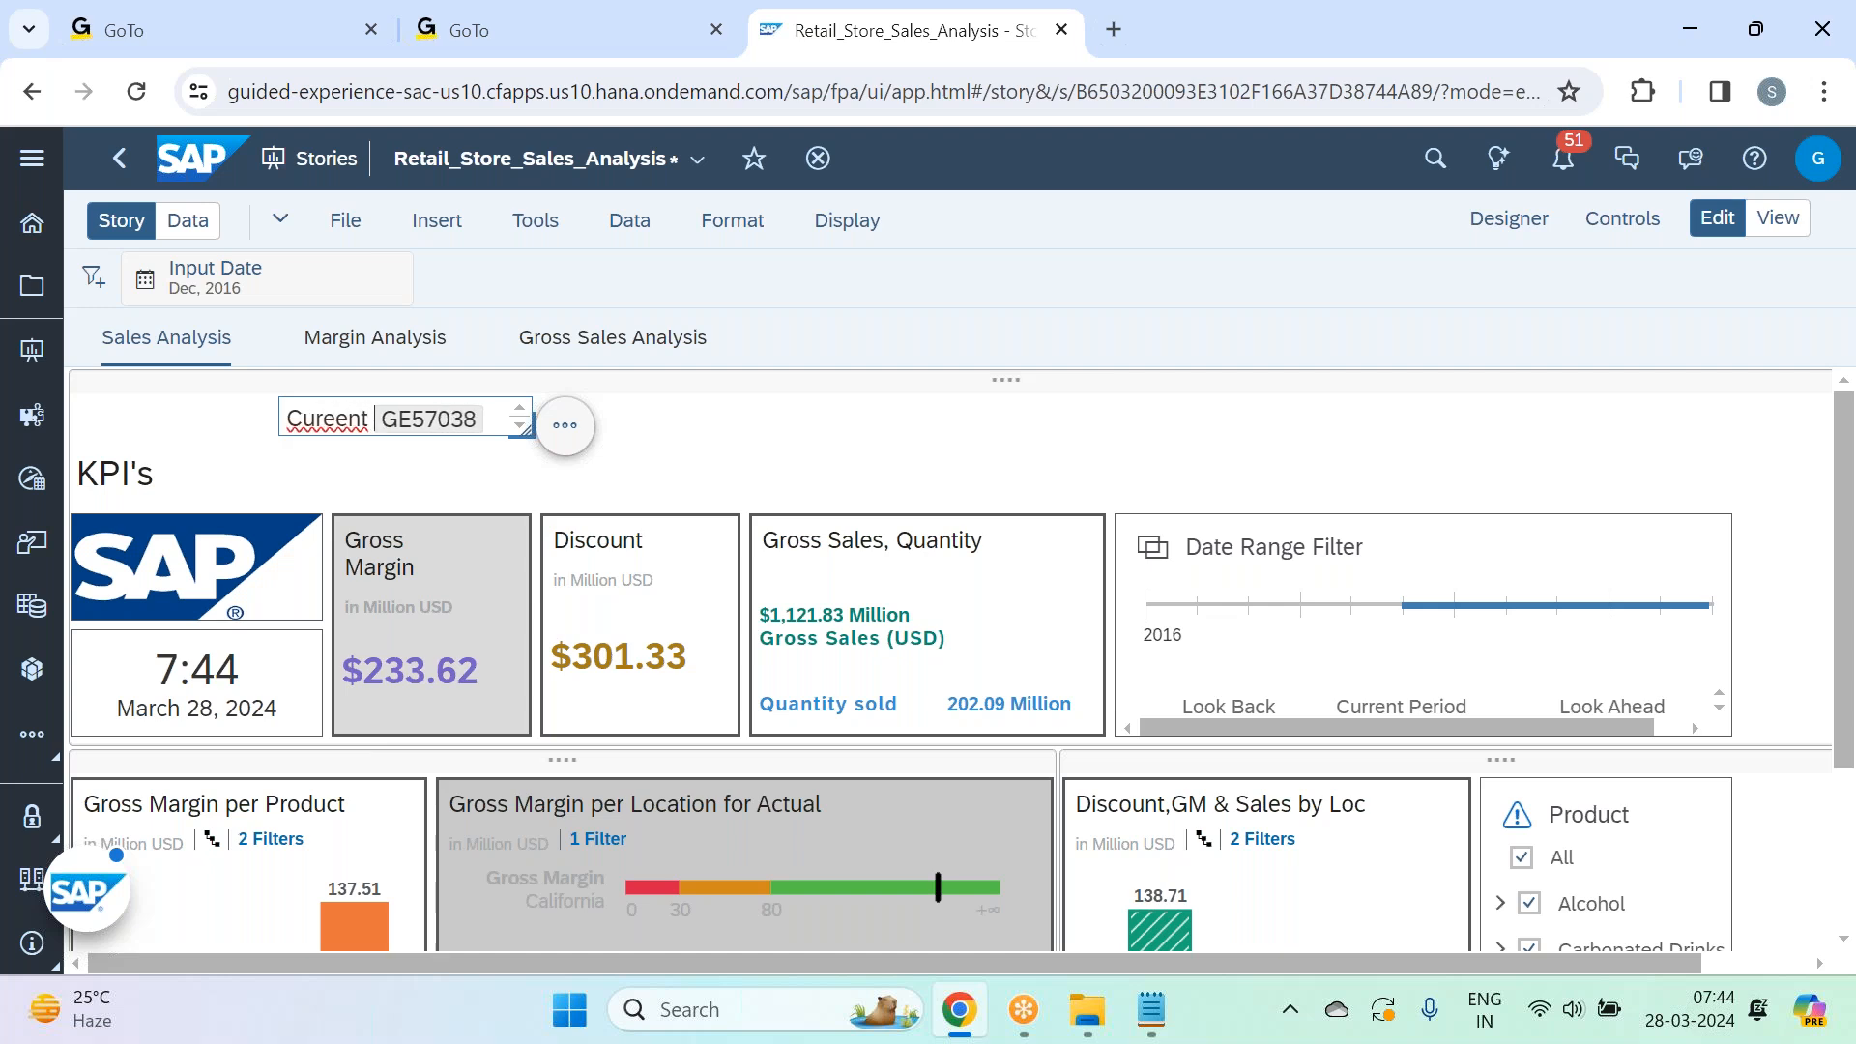
text(USer)
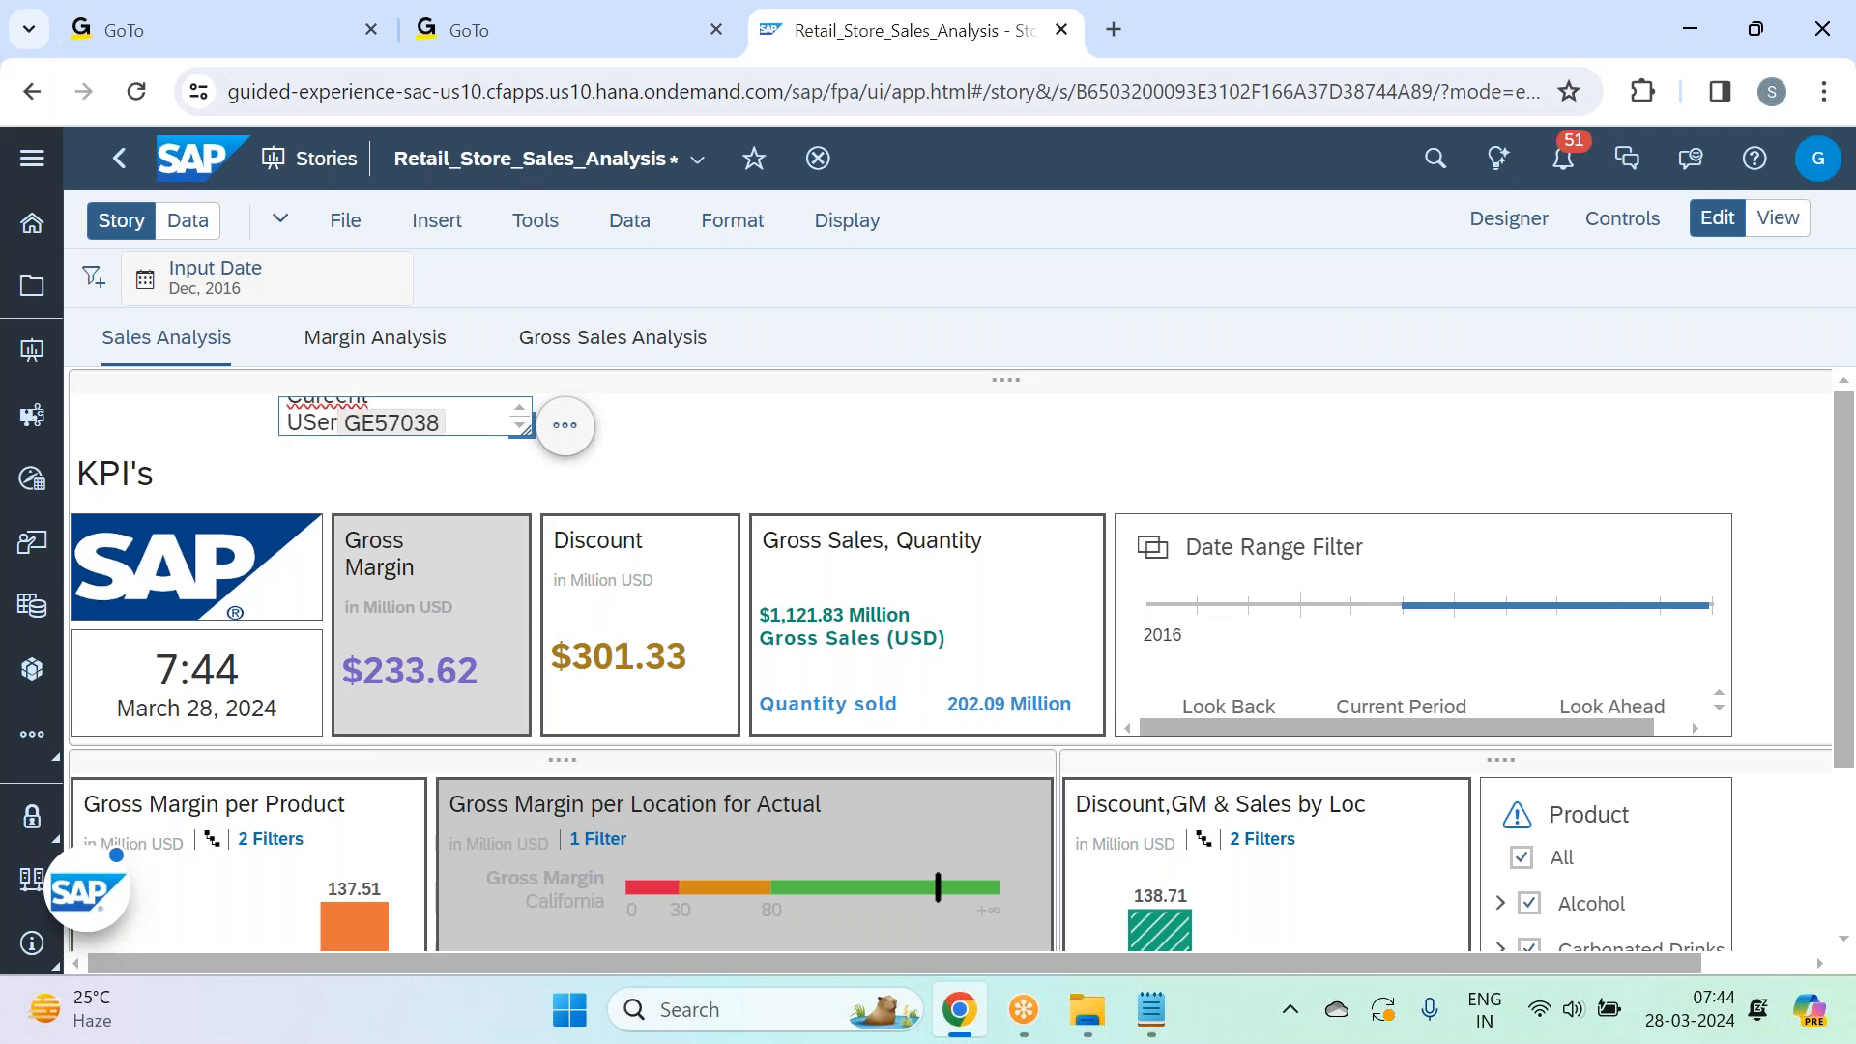
key(BackSpace)
key(BackSpace)
key(BackSpace)
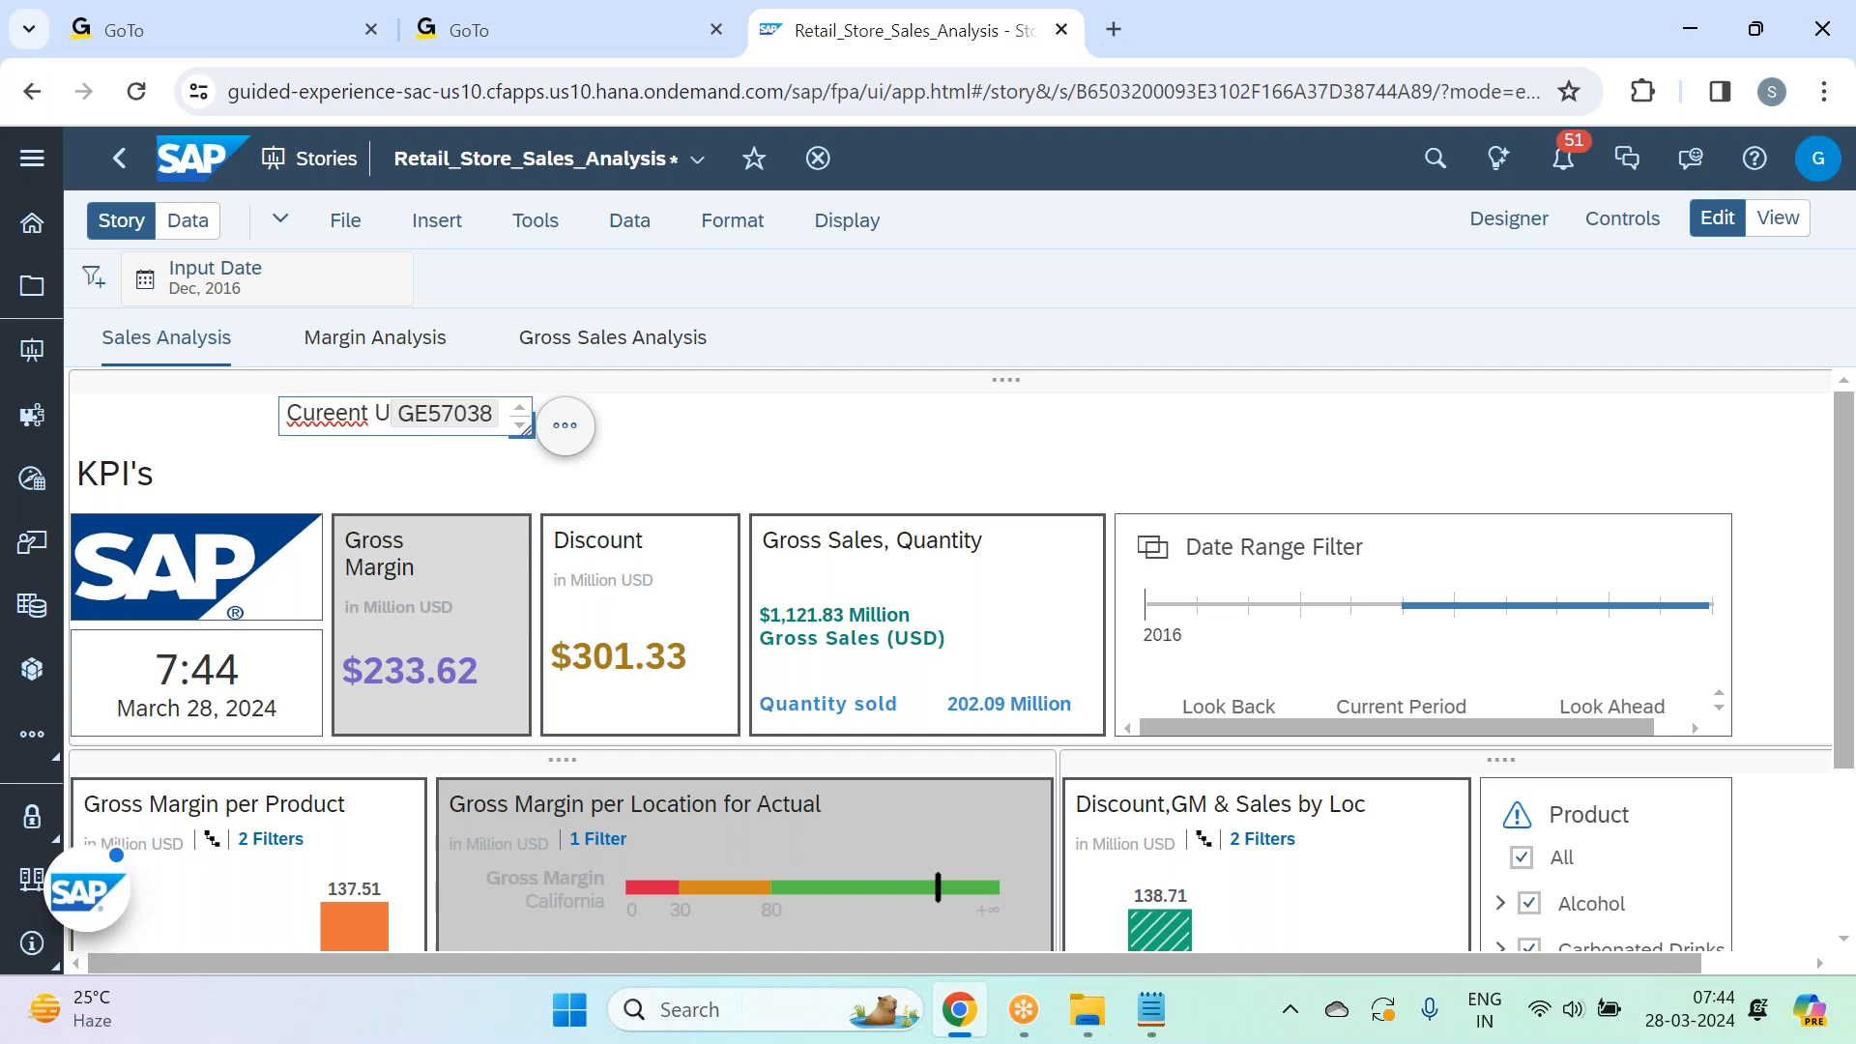
text(ser:)
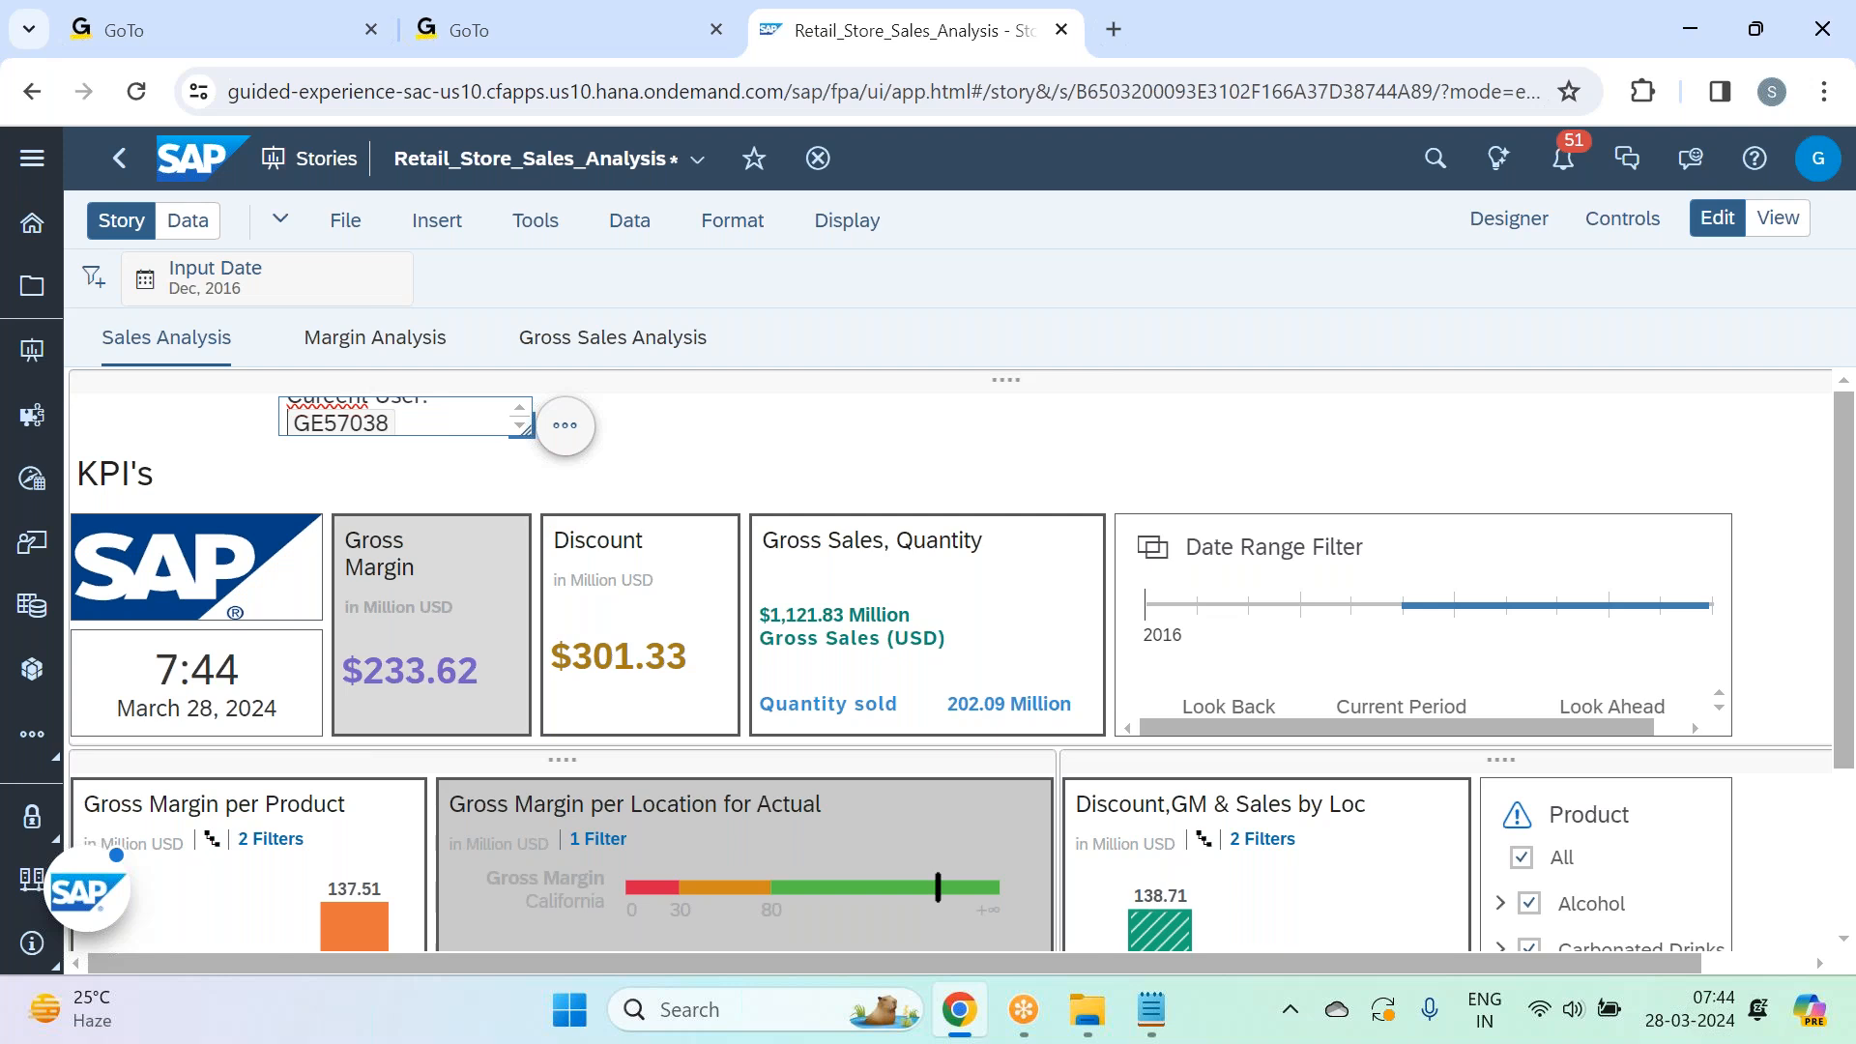
Widen the current user text box above the KPI's heading so its content fits on one line.
drag(523, 428, 583, 428)
click(784, 443)
click(544, 420)
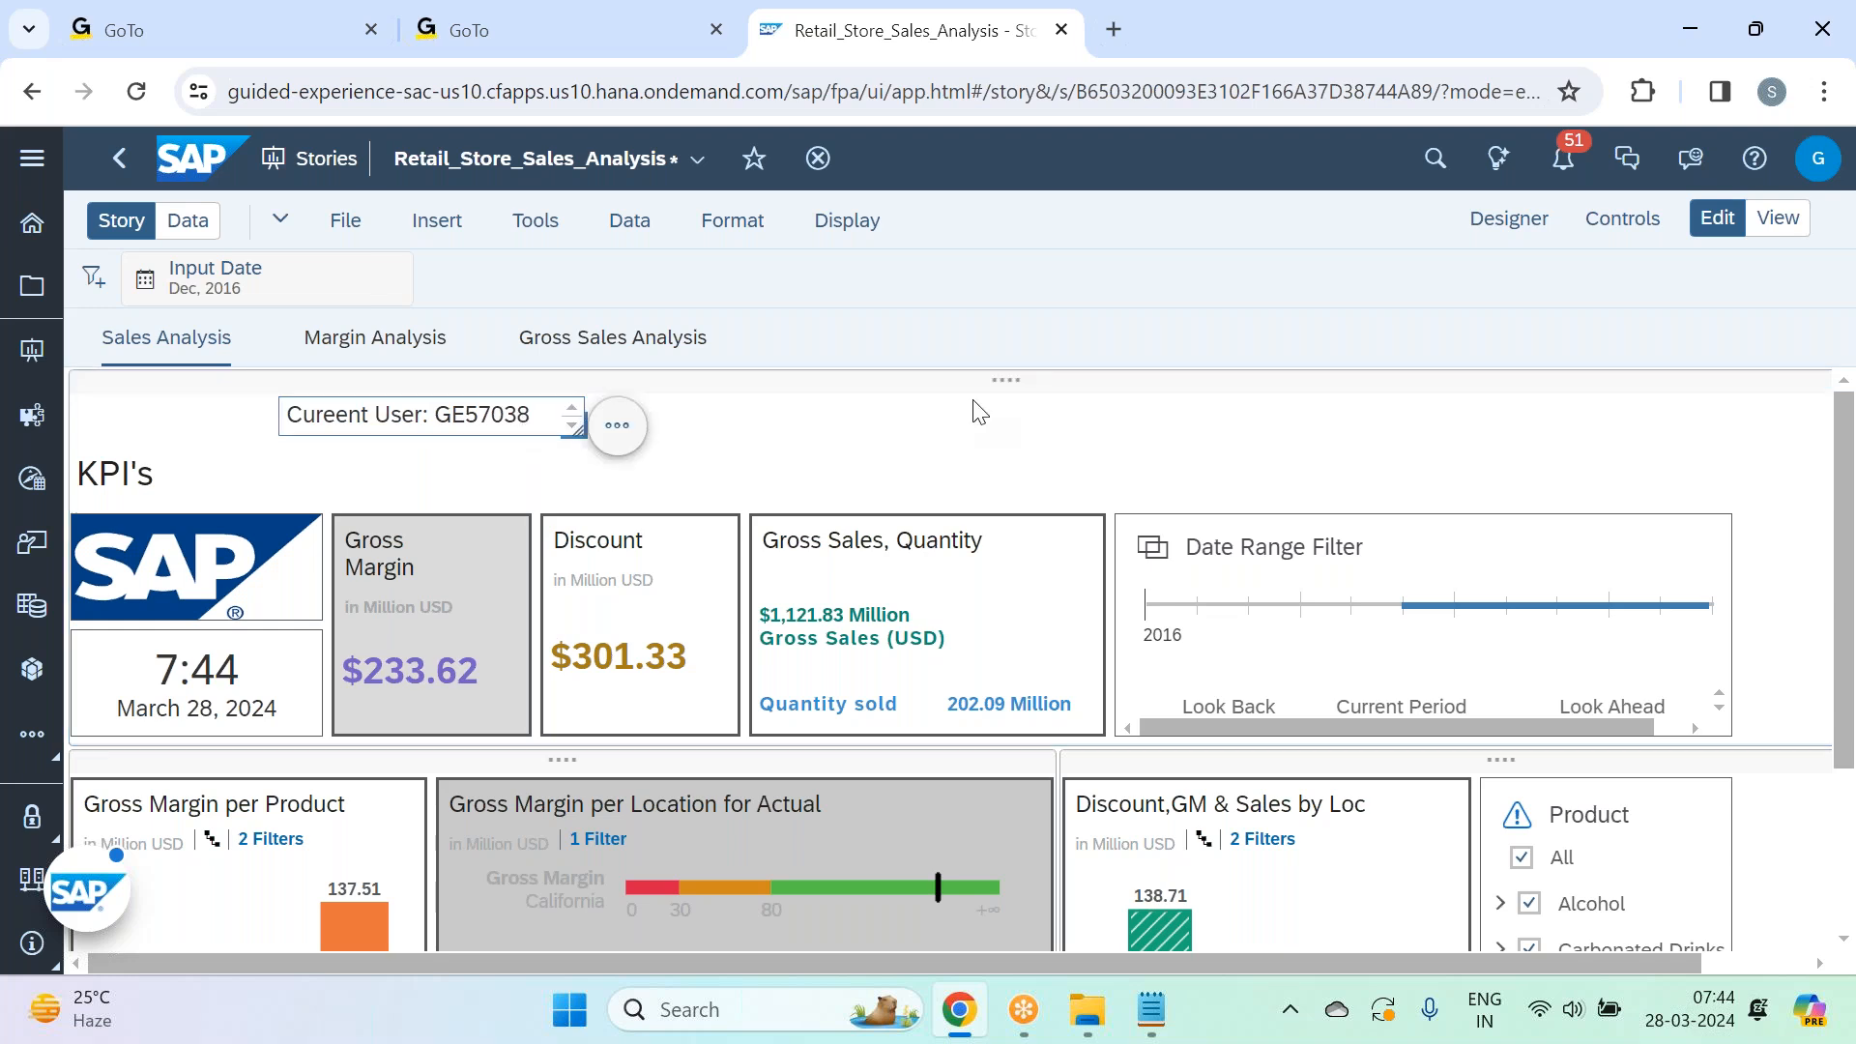
Apply All Borders styling to the current user text box.
click(1533, 217)
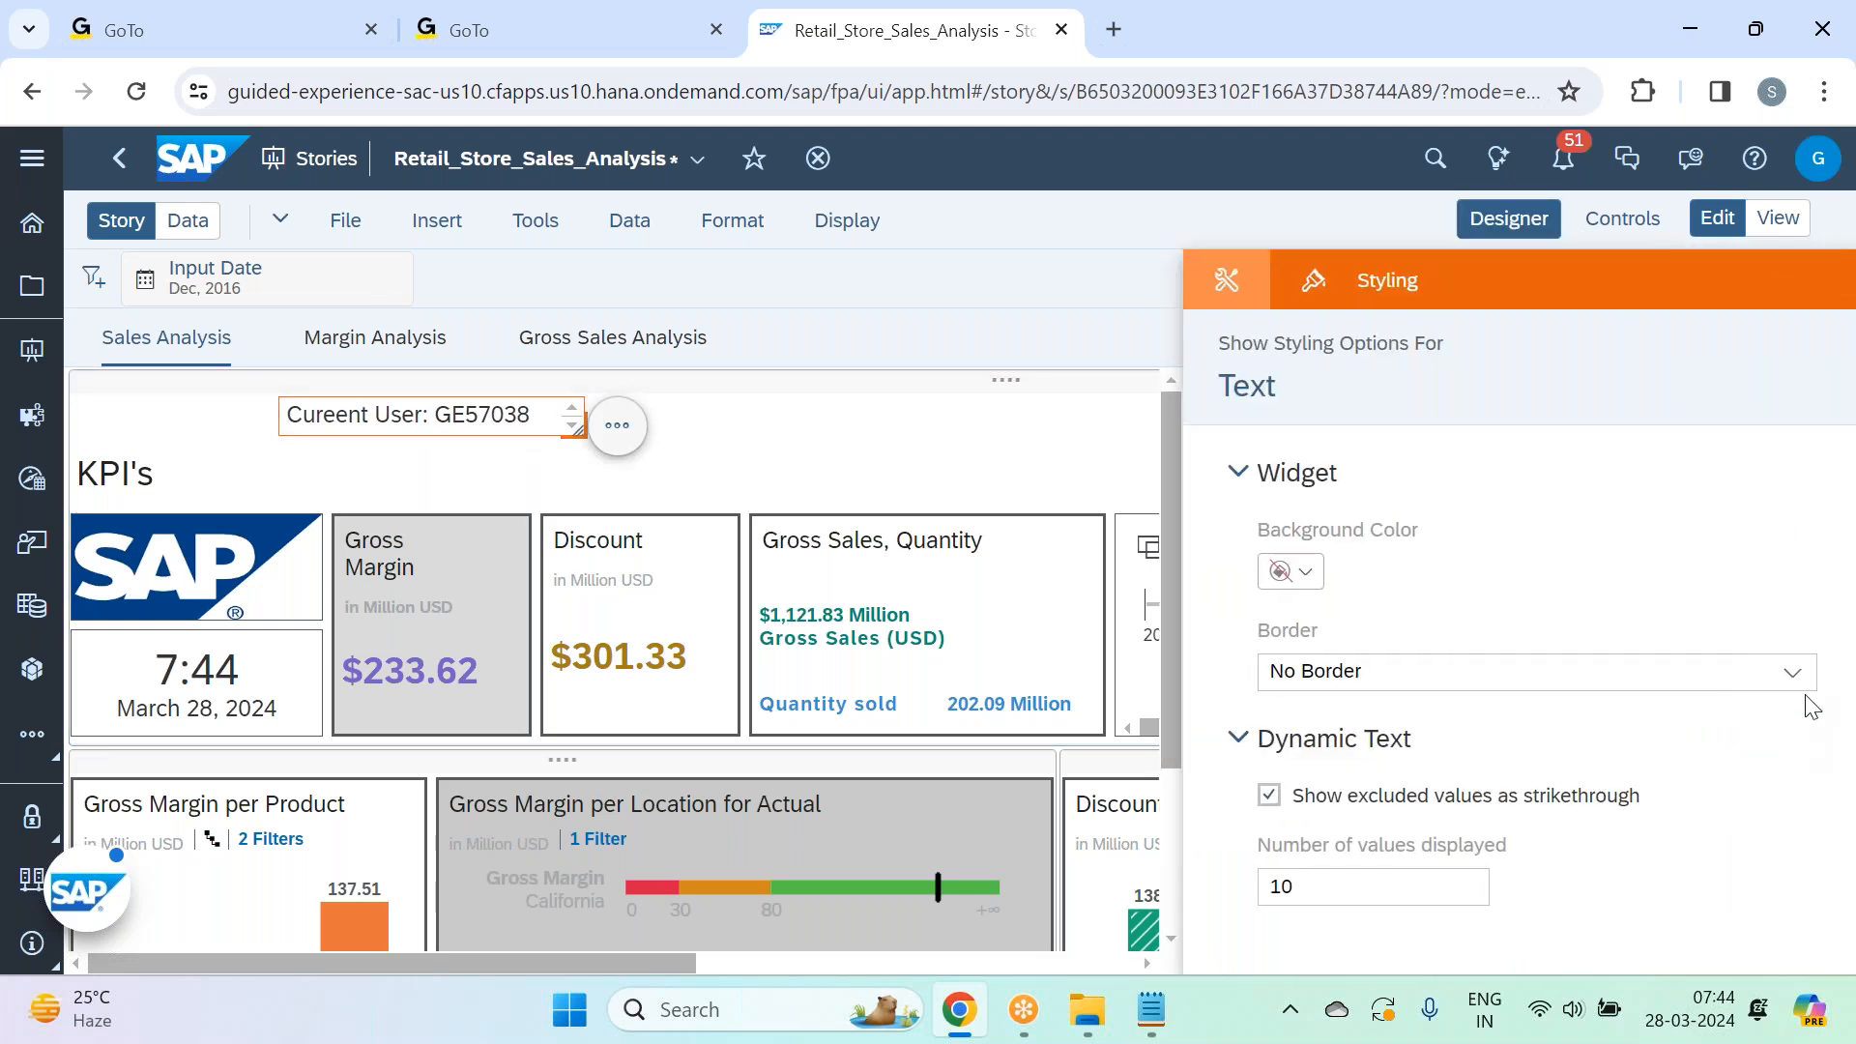
click(1793, 671)
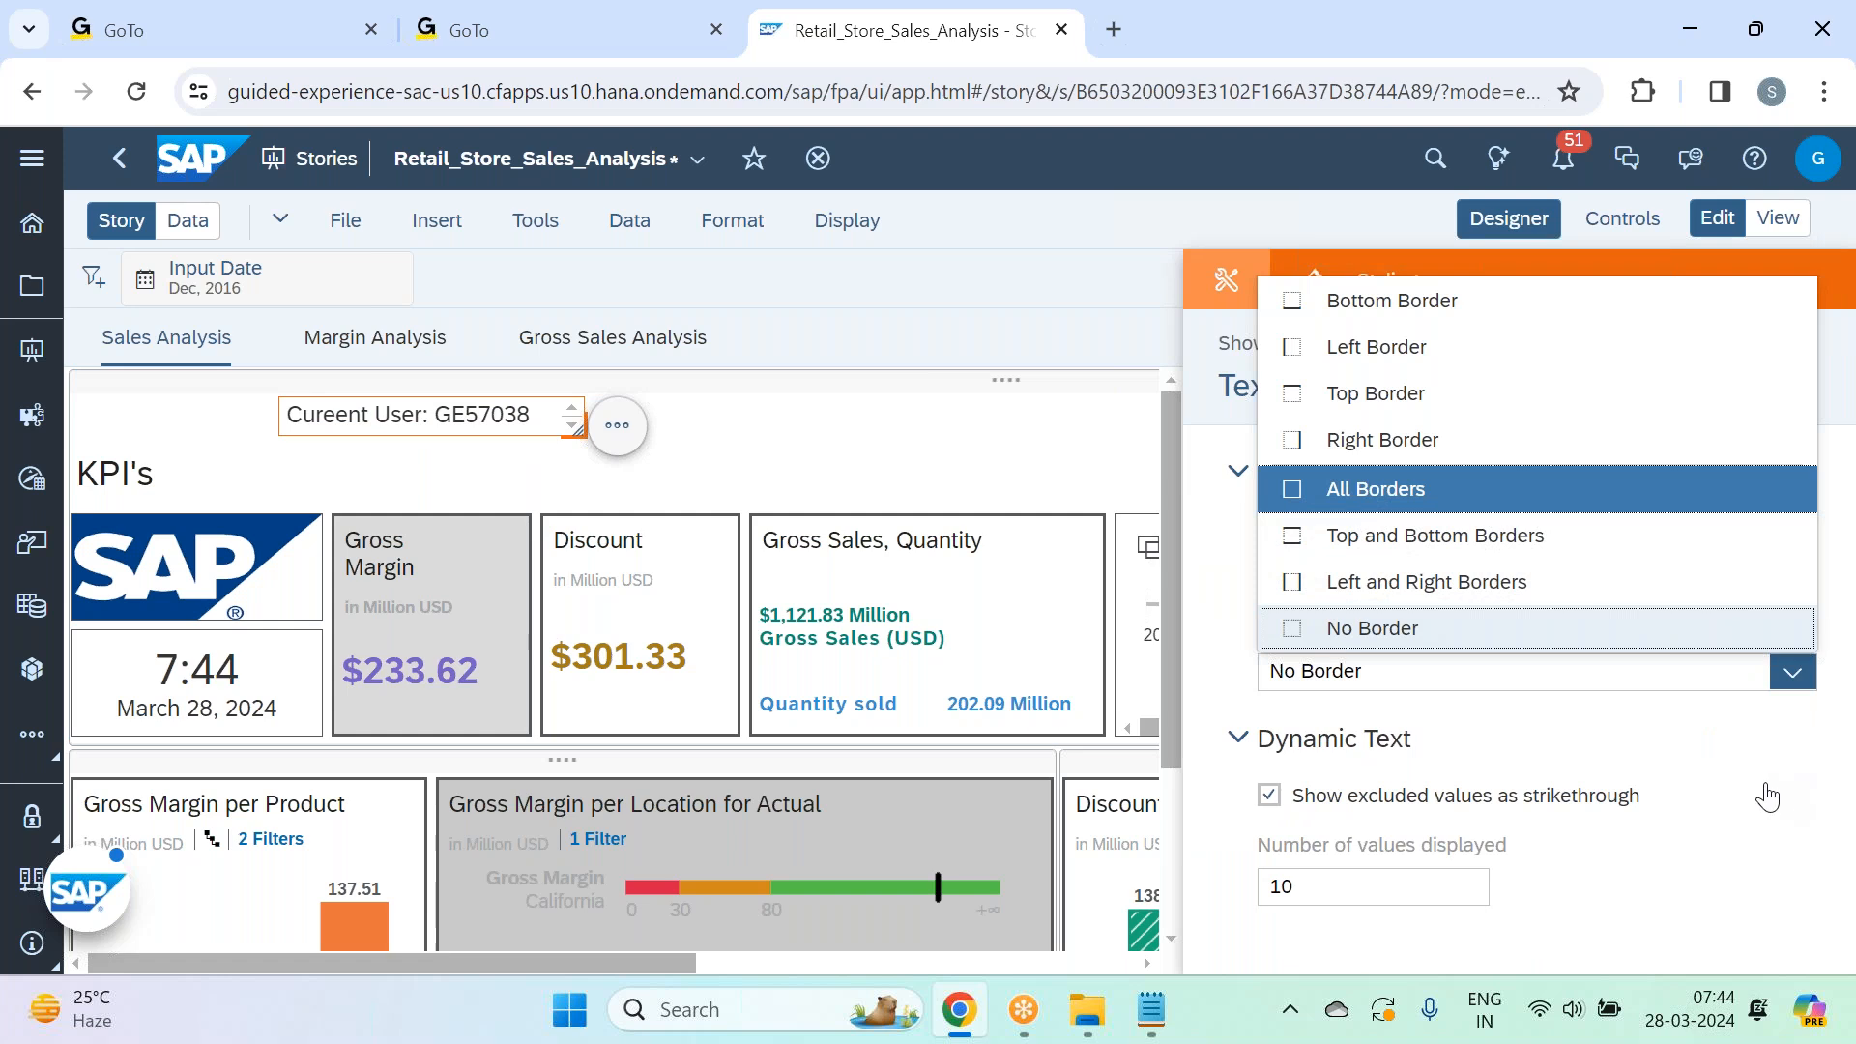
click(1693, 491)
click(1504, 220)
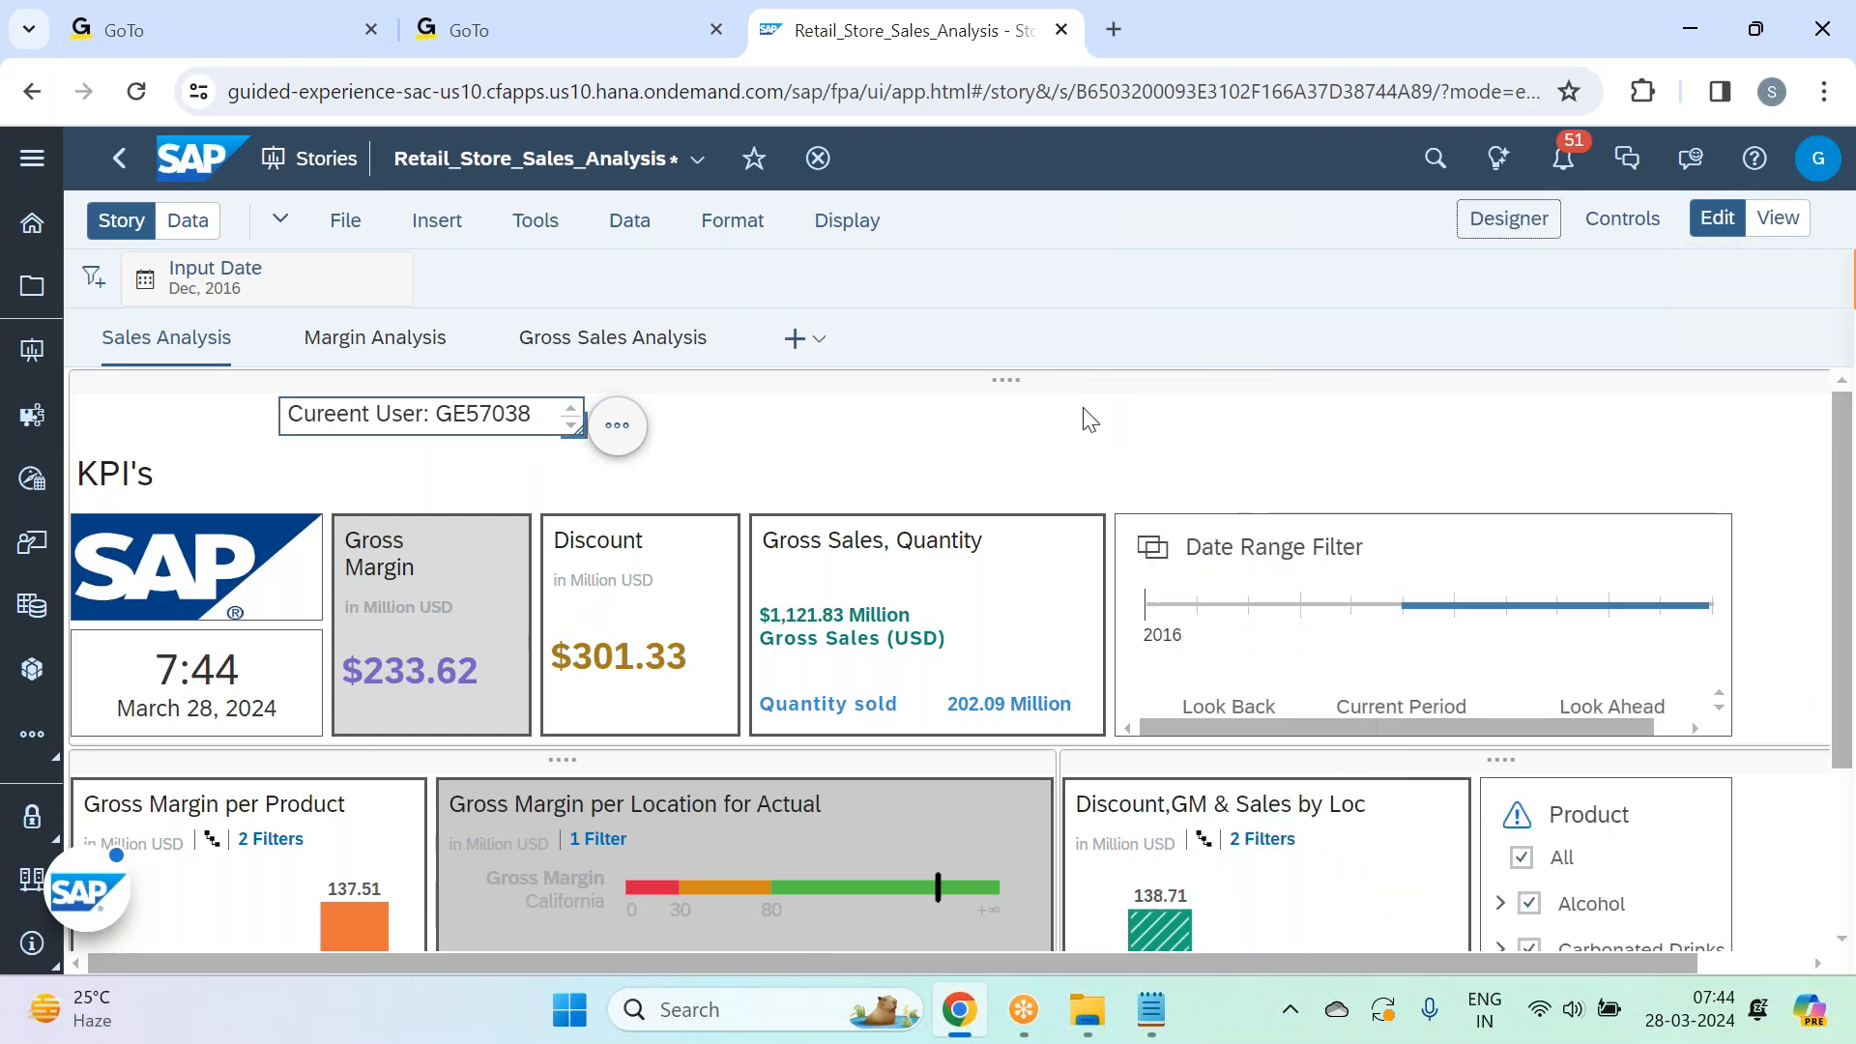
click(1098, 391)
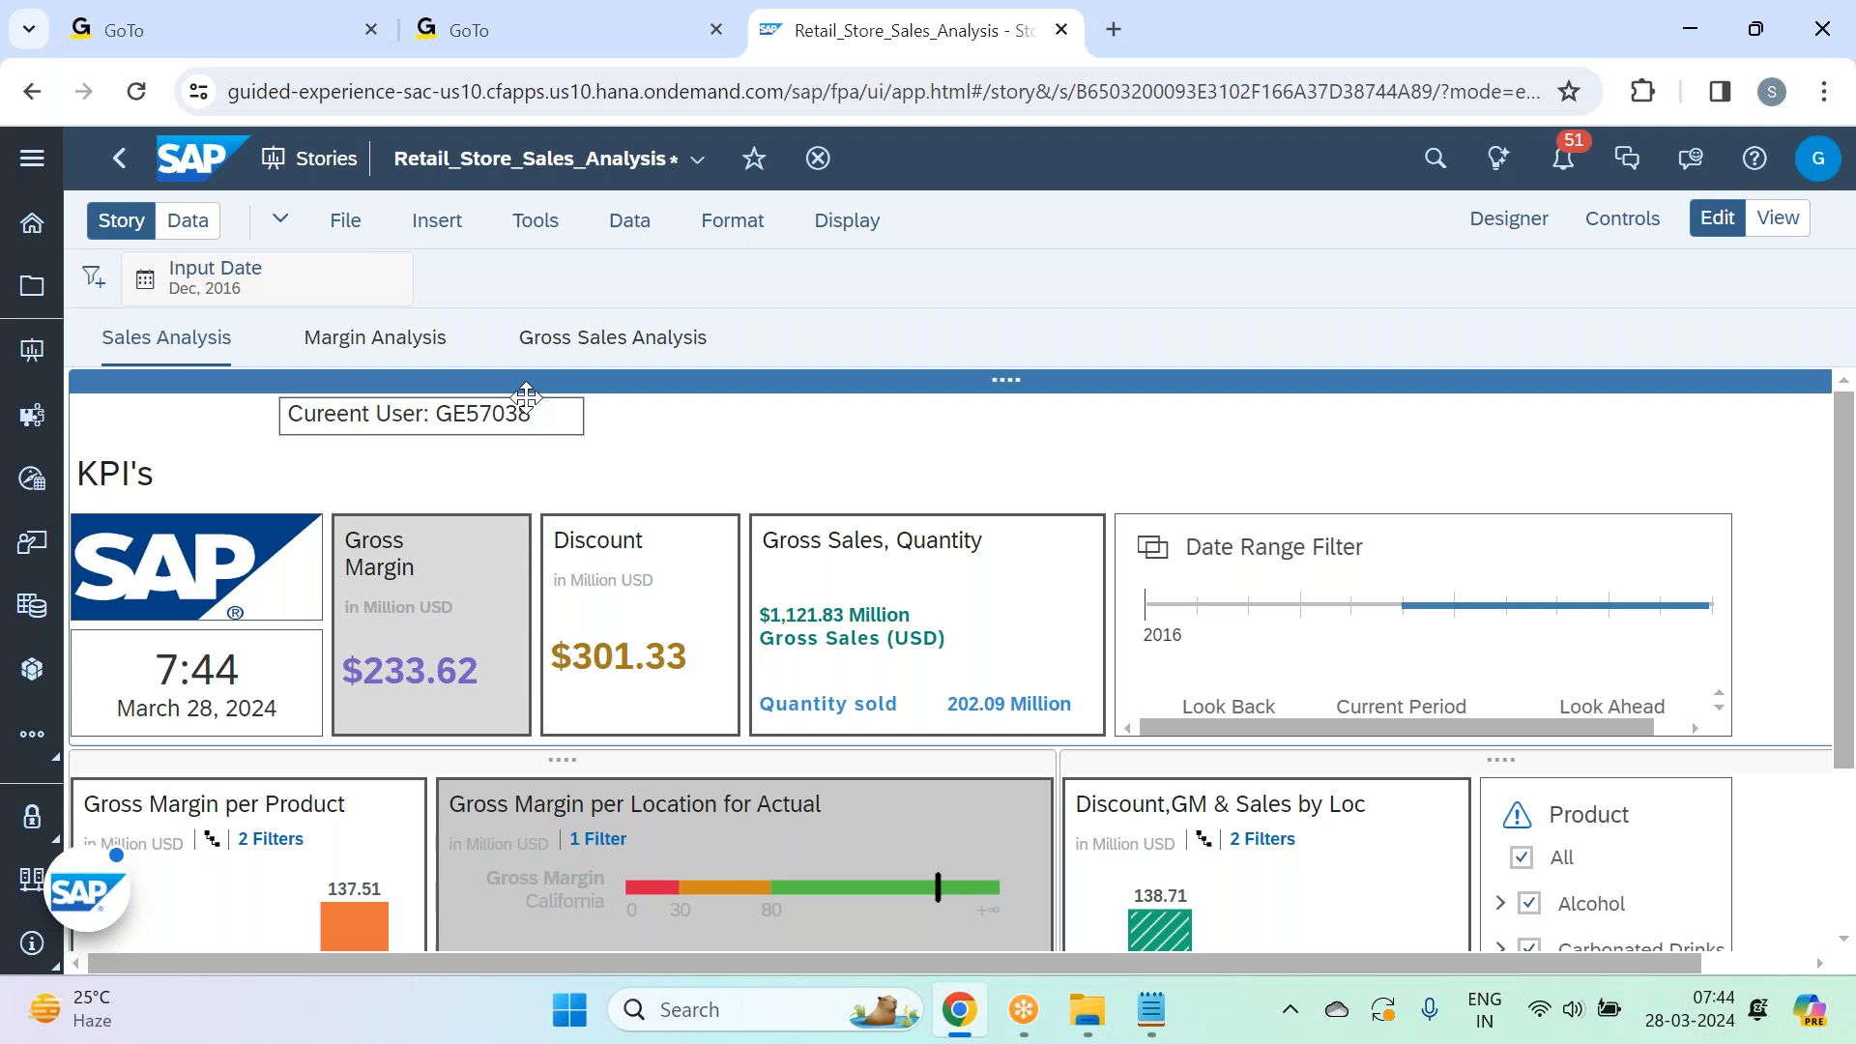
Correct the misspelled label in the user text box to "Current User:".
click(337, 419)
double_click(337, 418)
click(354, 414)
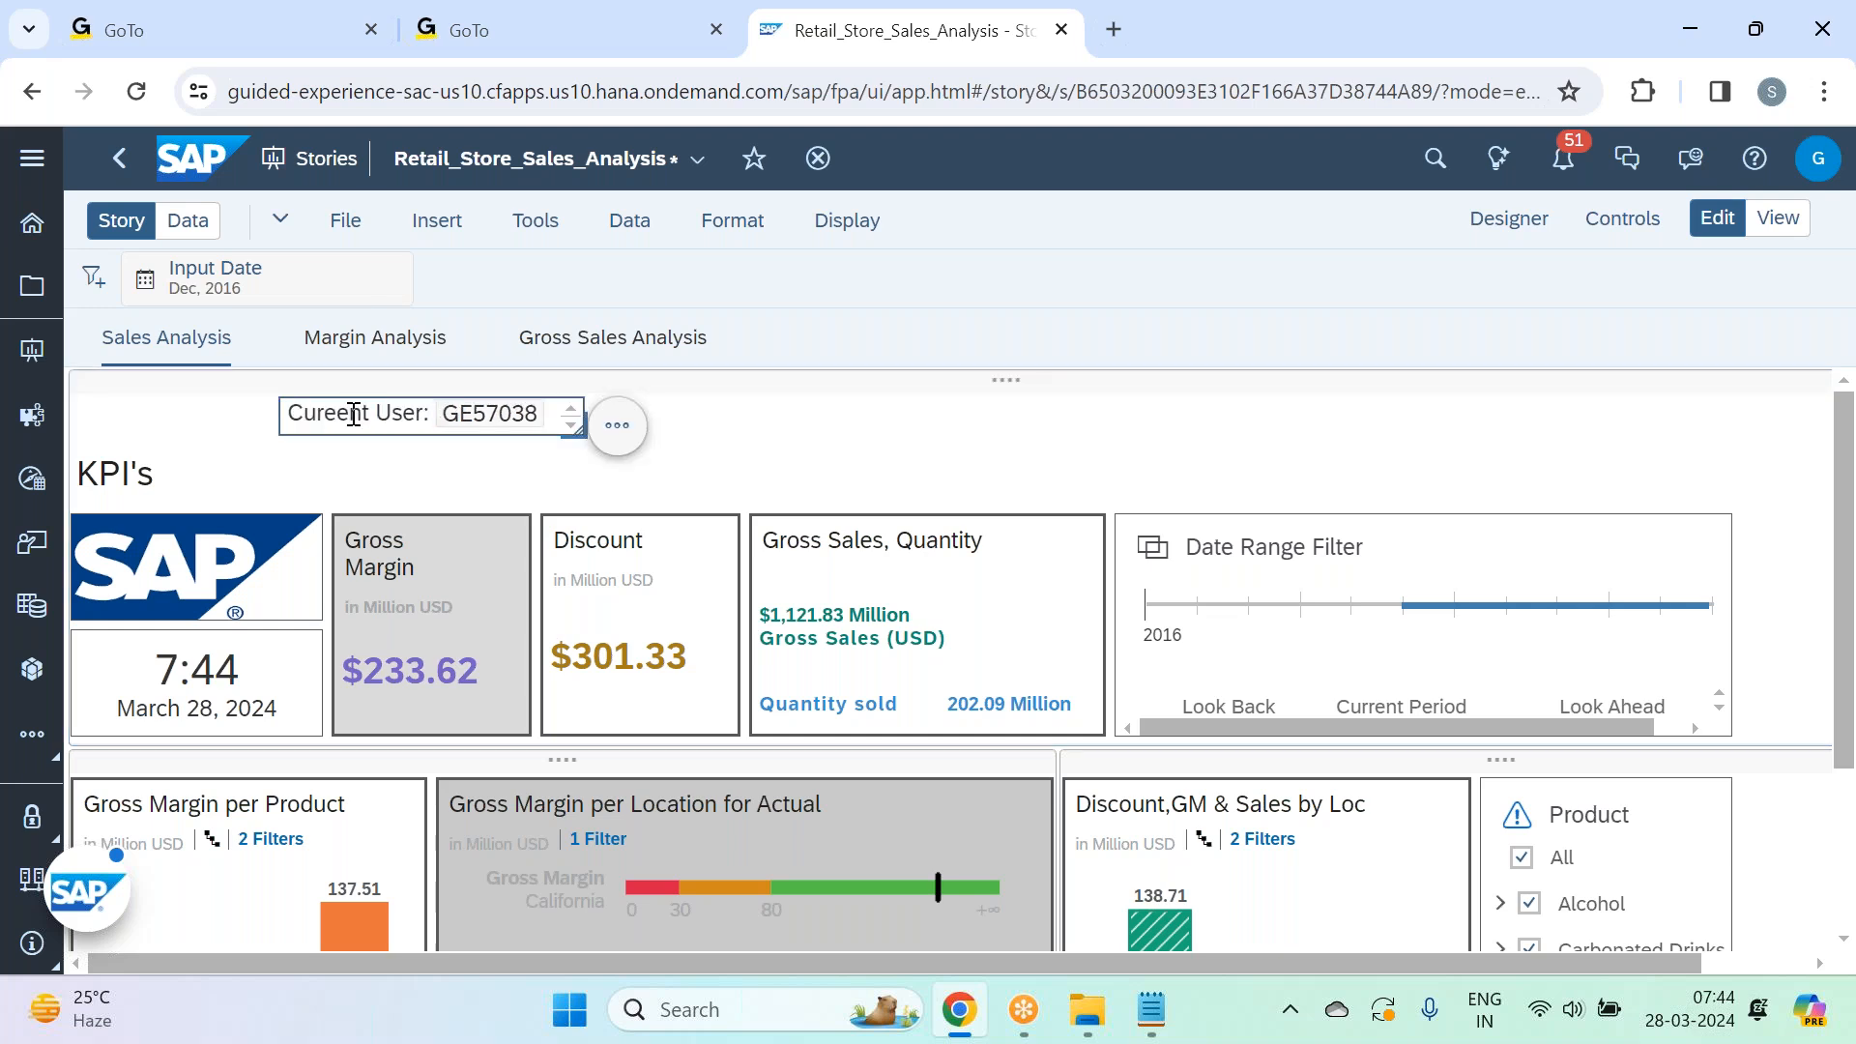
key(BackSpace)
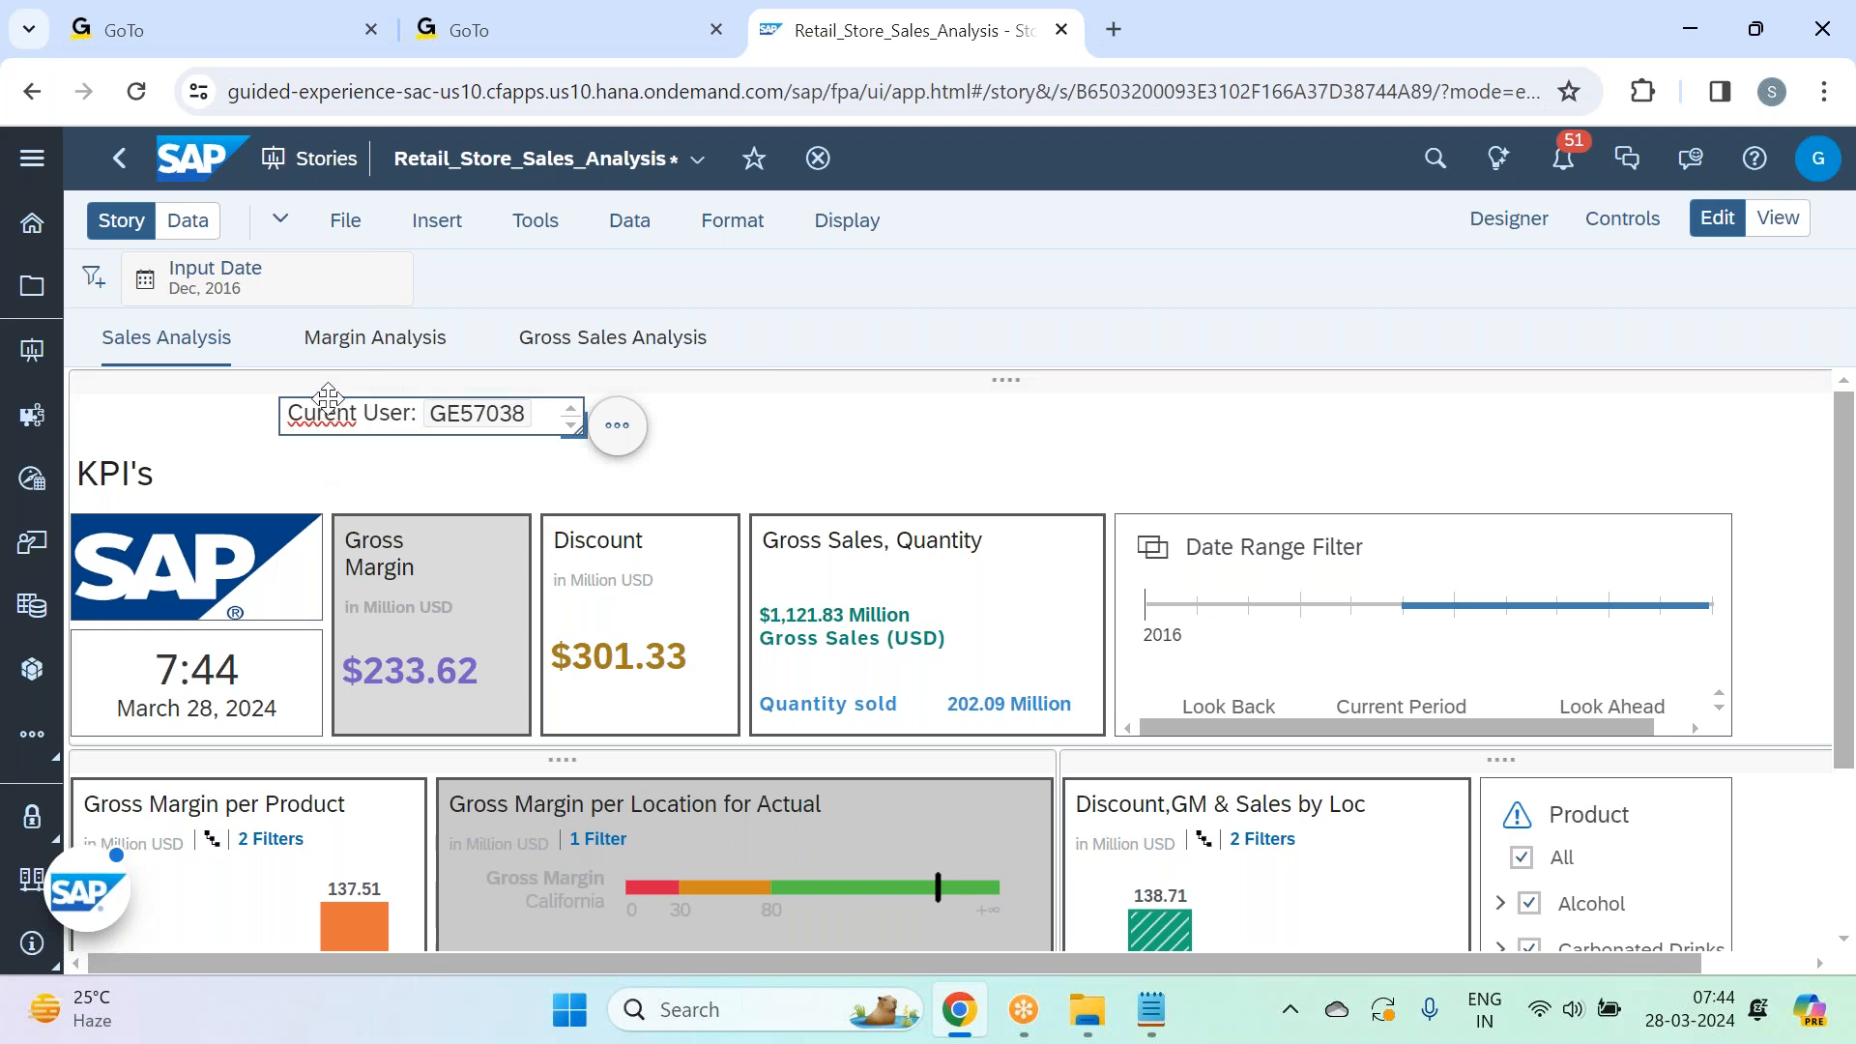
text(r)
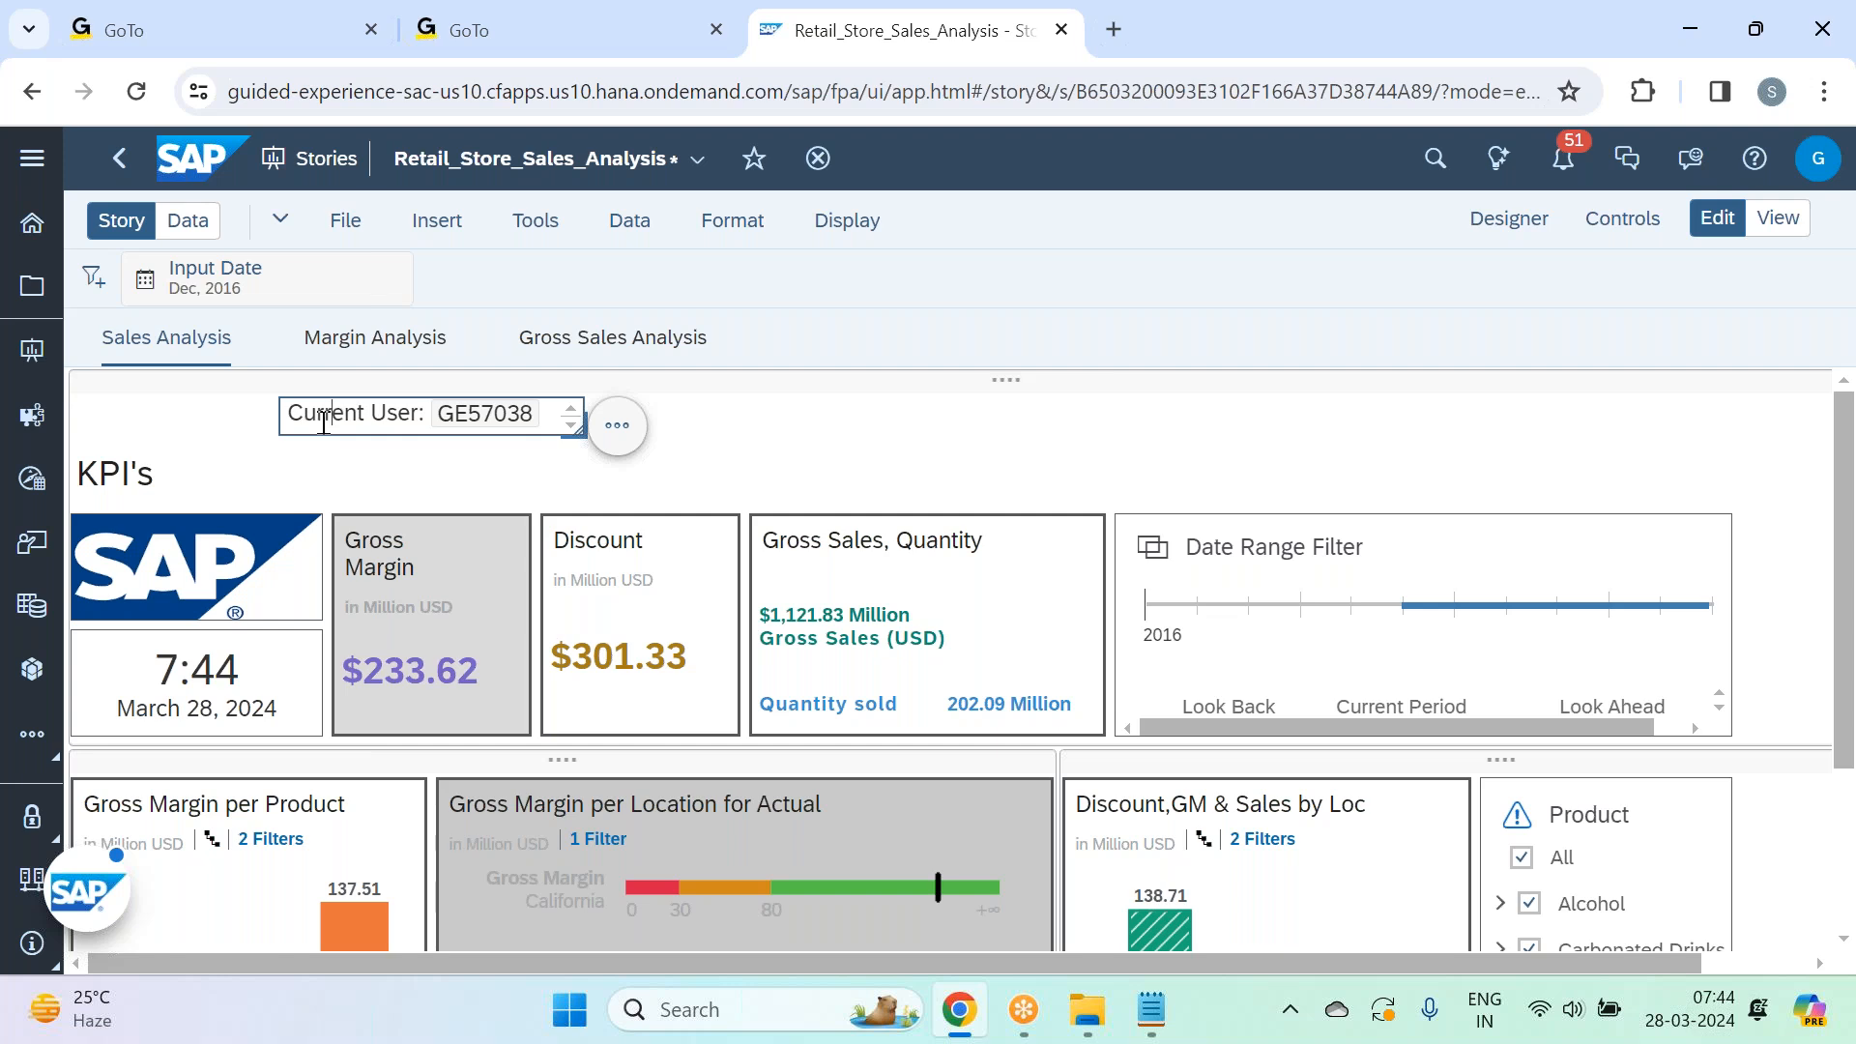
click(926, 416)
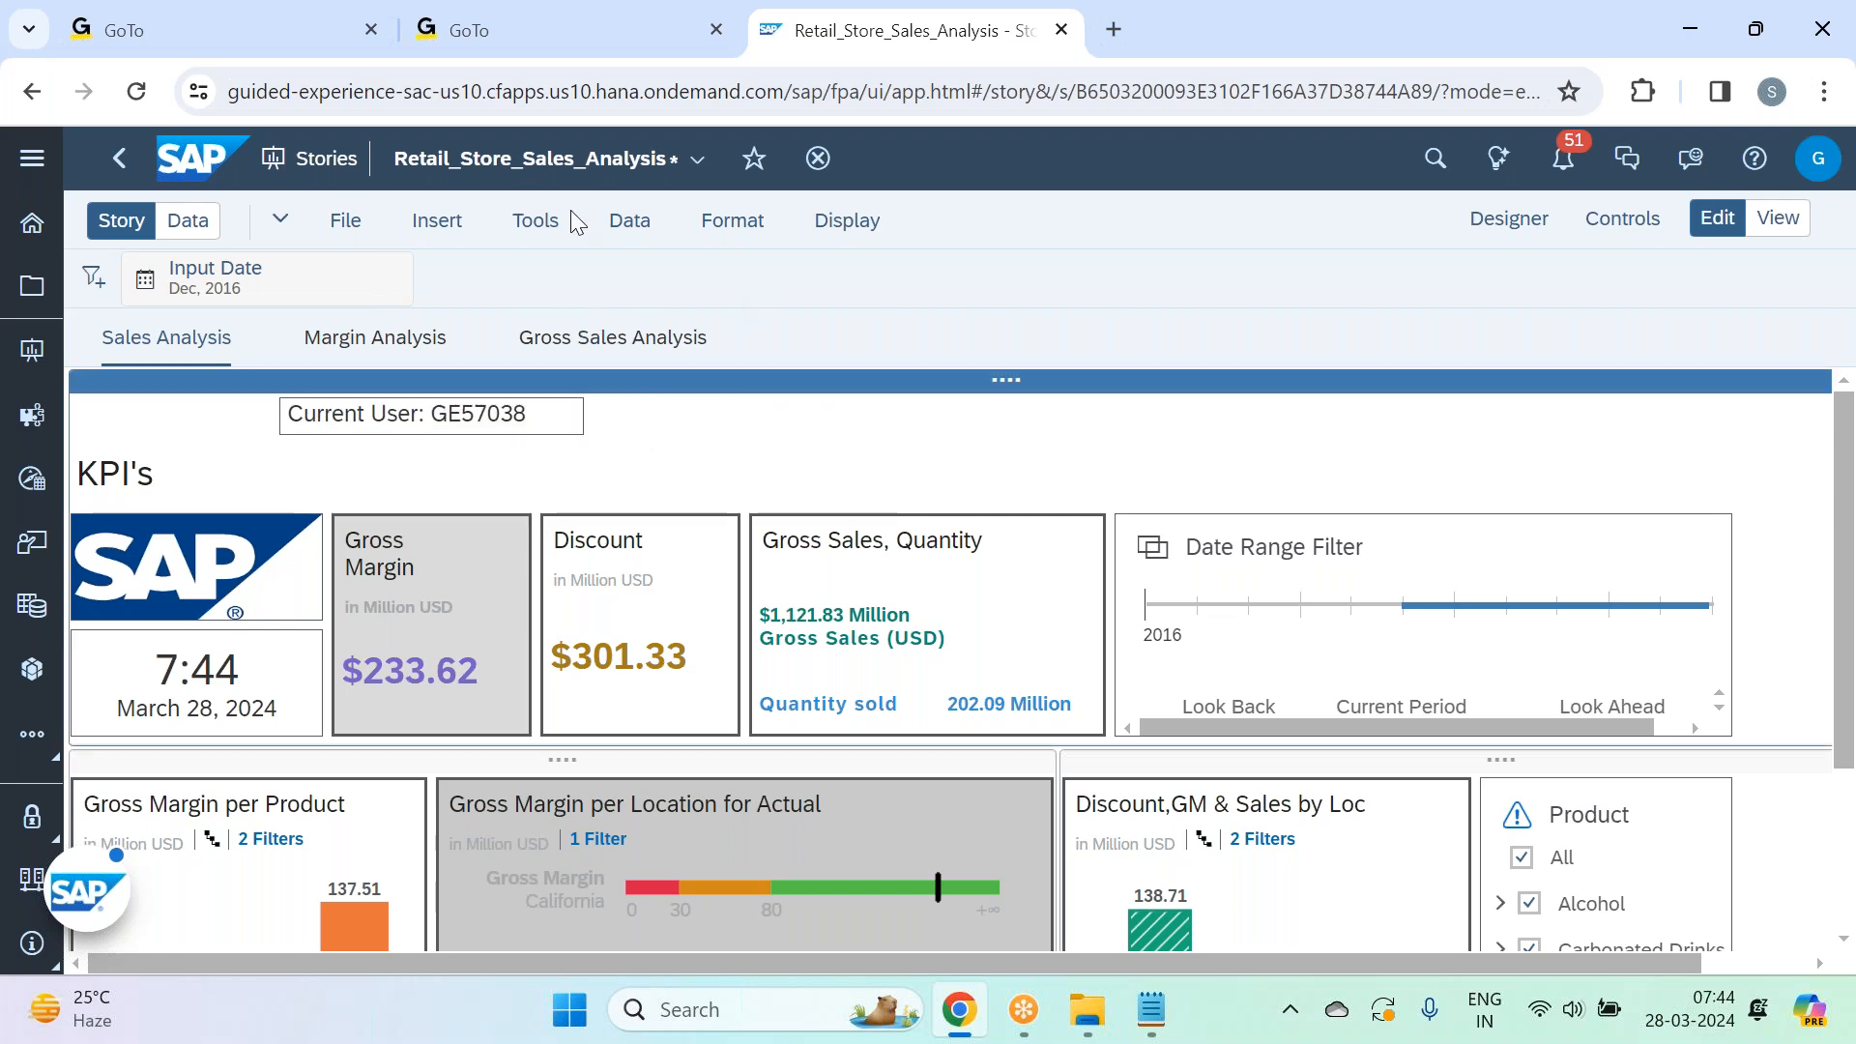
Add a new text box to the header beside the current user box, containing "Last Modified on:".
click(435, 223)
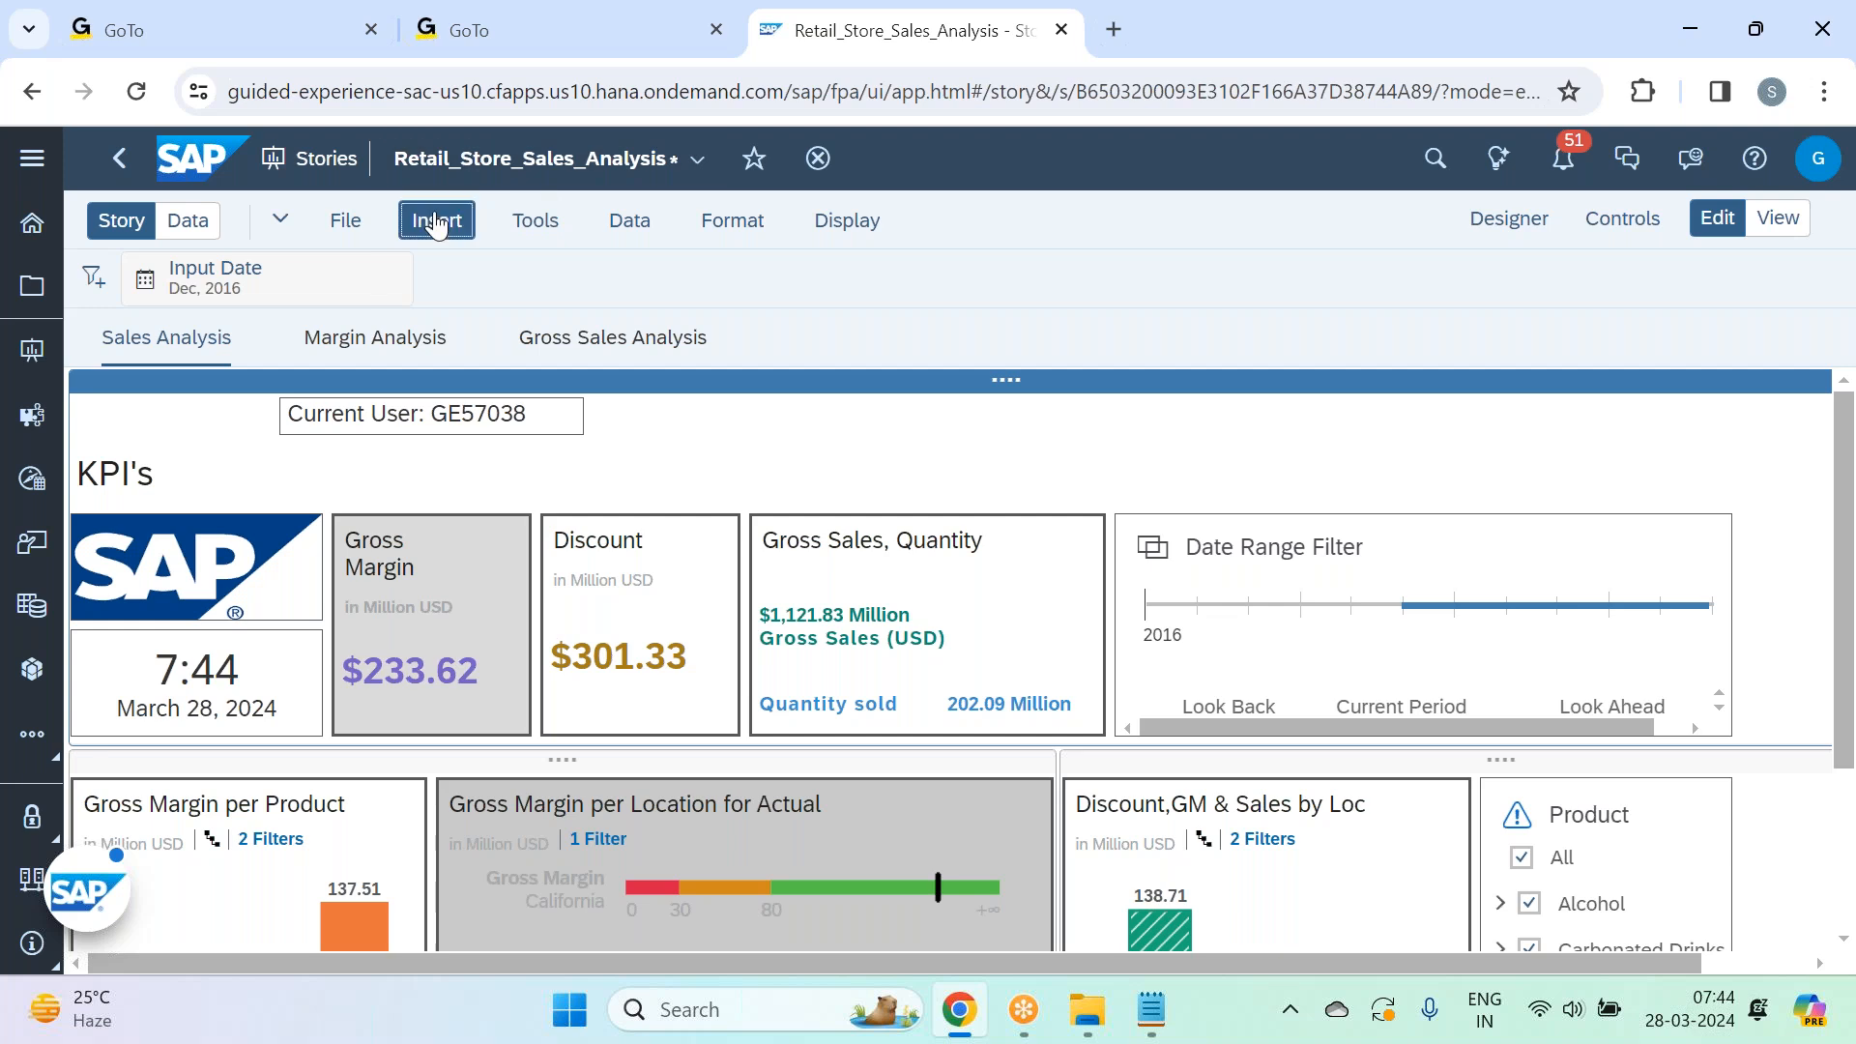
click(558, 534)
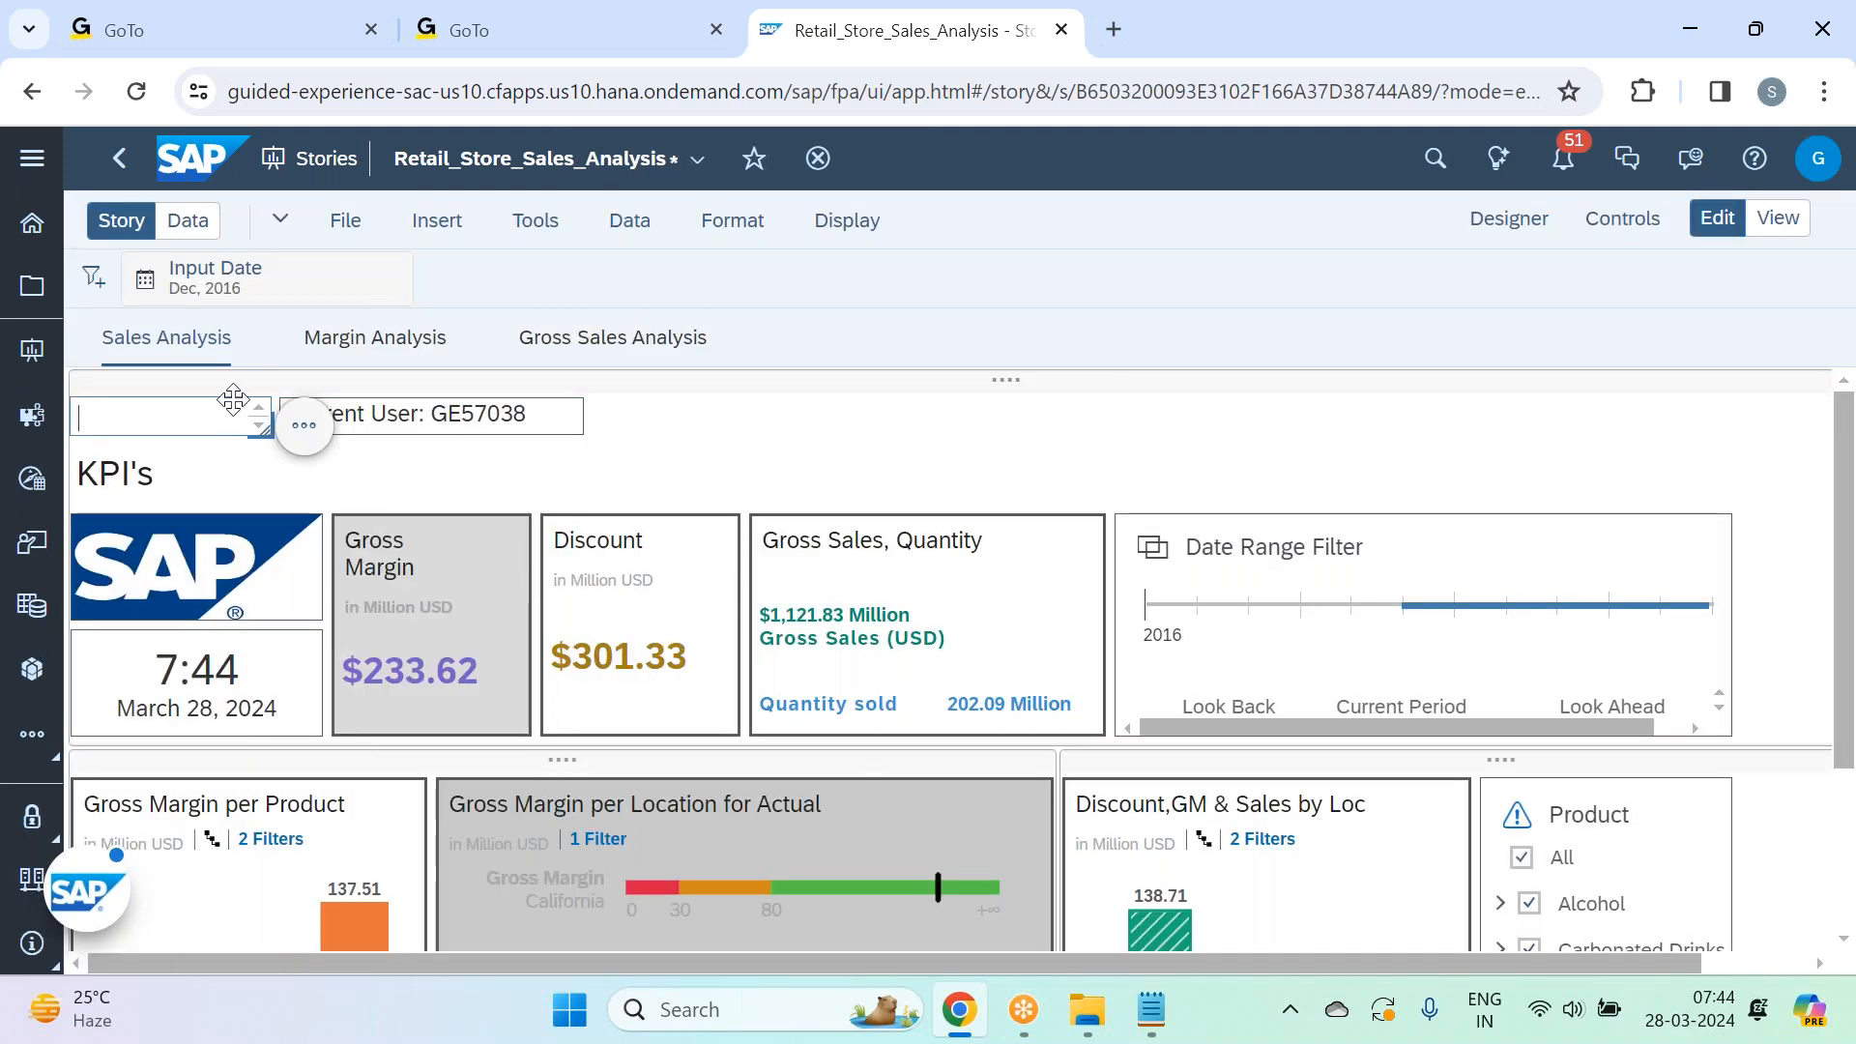
drag(249, 398, 819, 425)
click(823, 417)
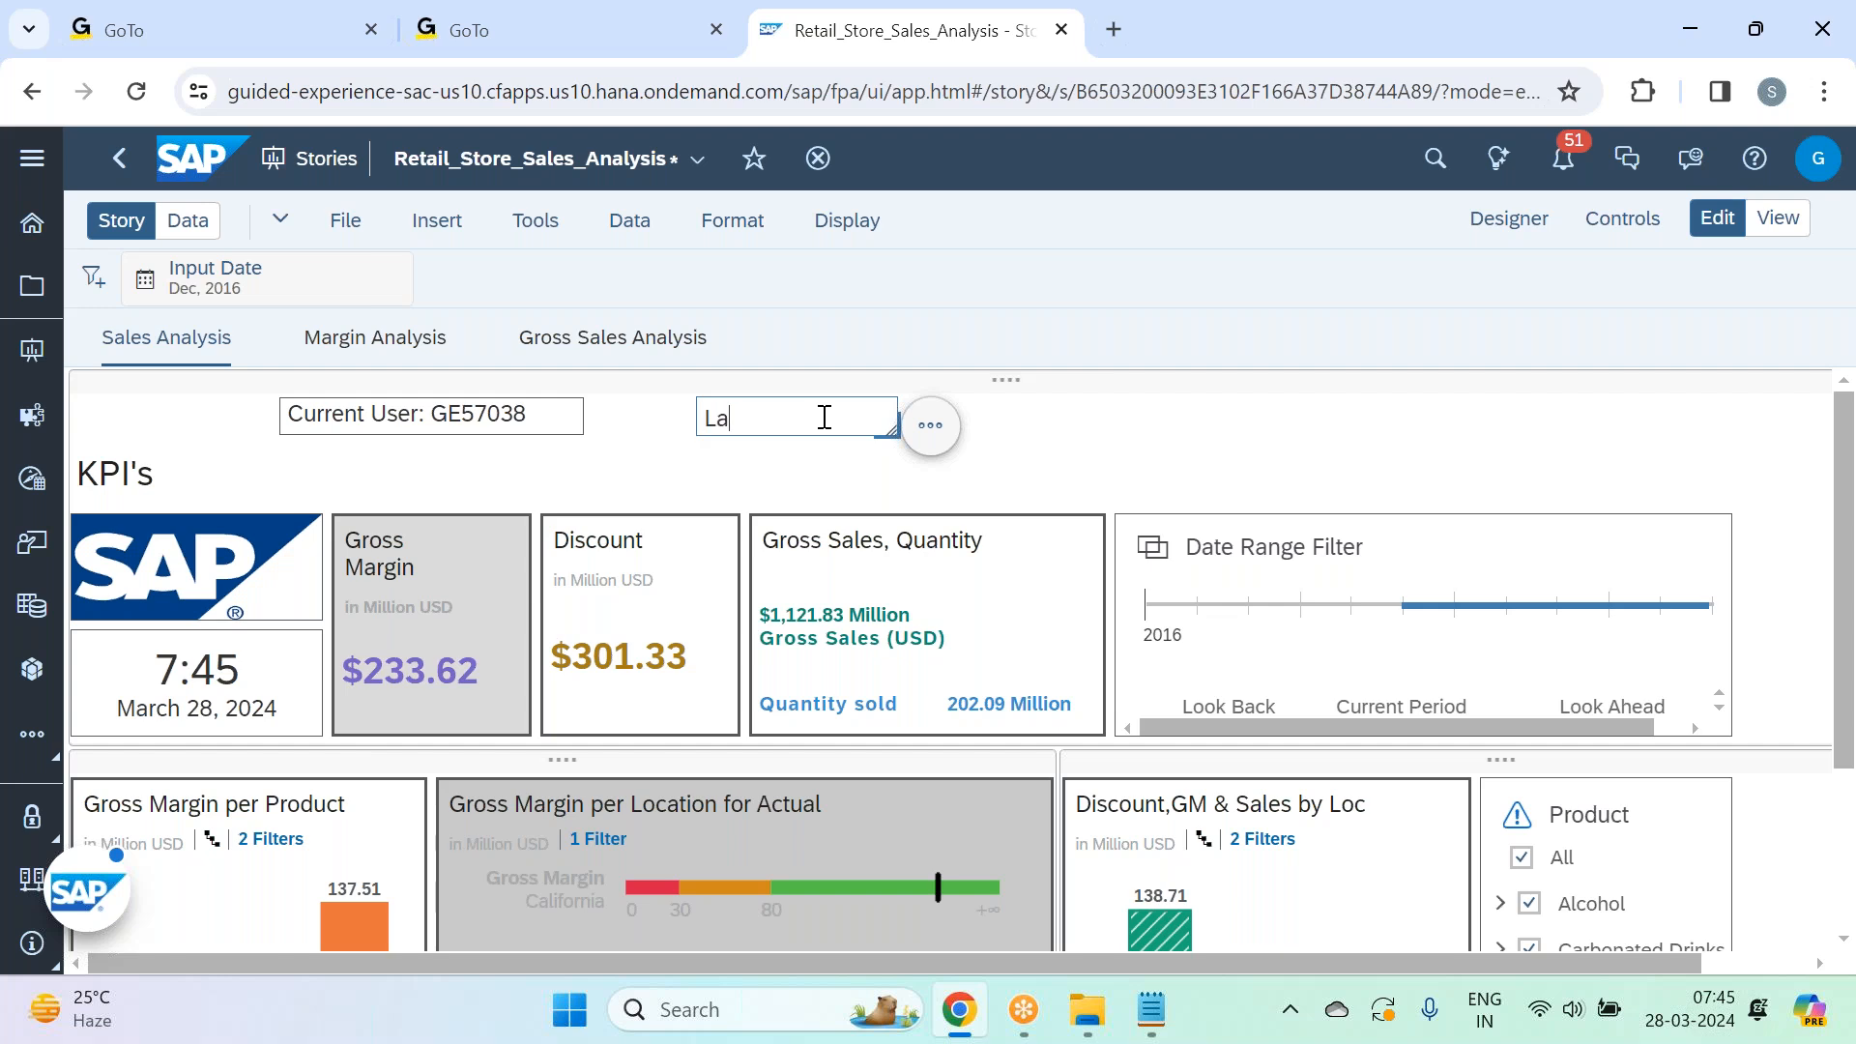
text(Last Modified on:)
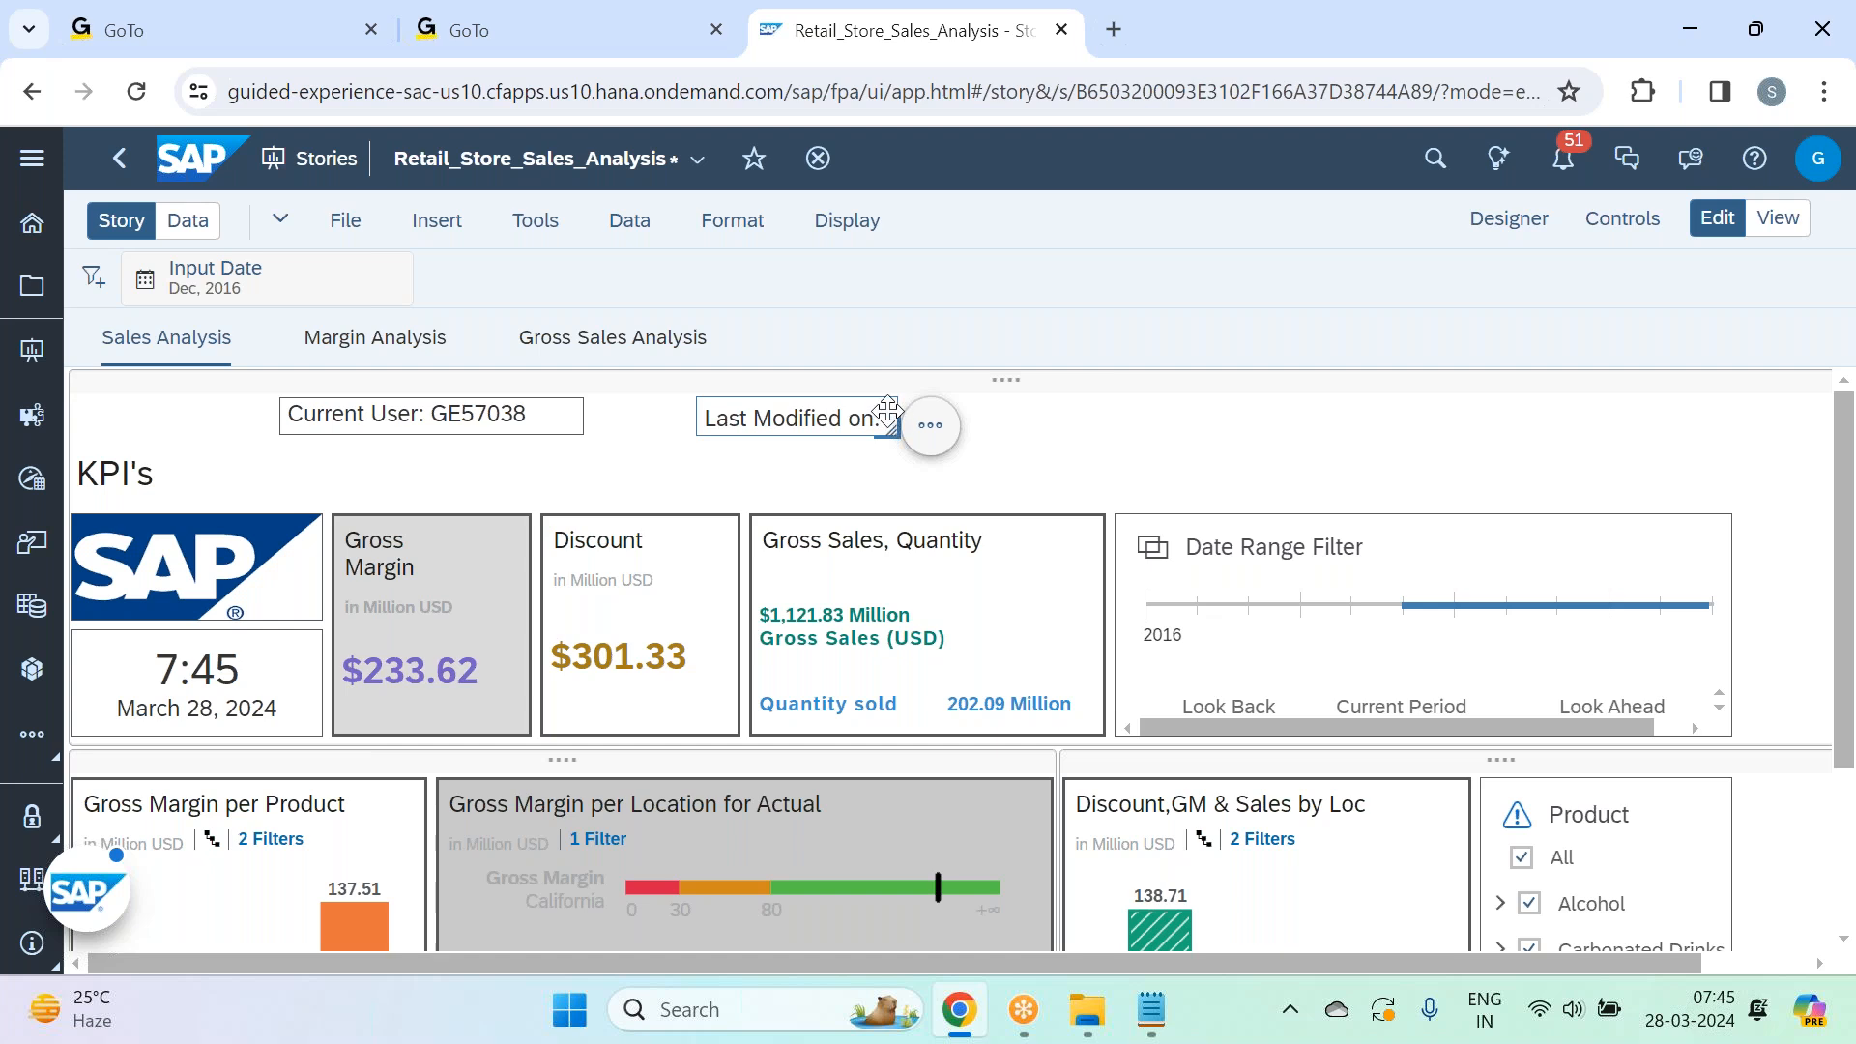
Widen the "Last Modified on:" text box and append the Last Modified Date/Time story property as dynamic text.
drag(884, 414, 1153, 435)
click(920, 422)
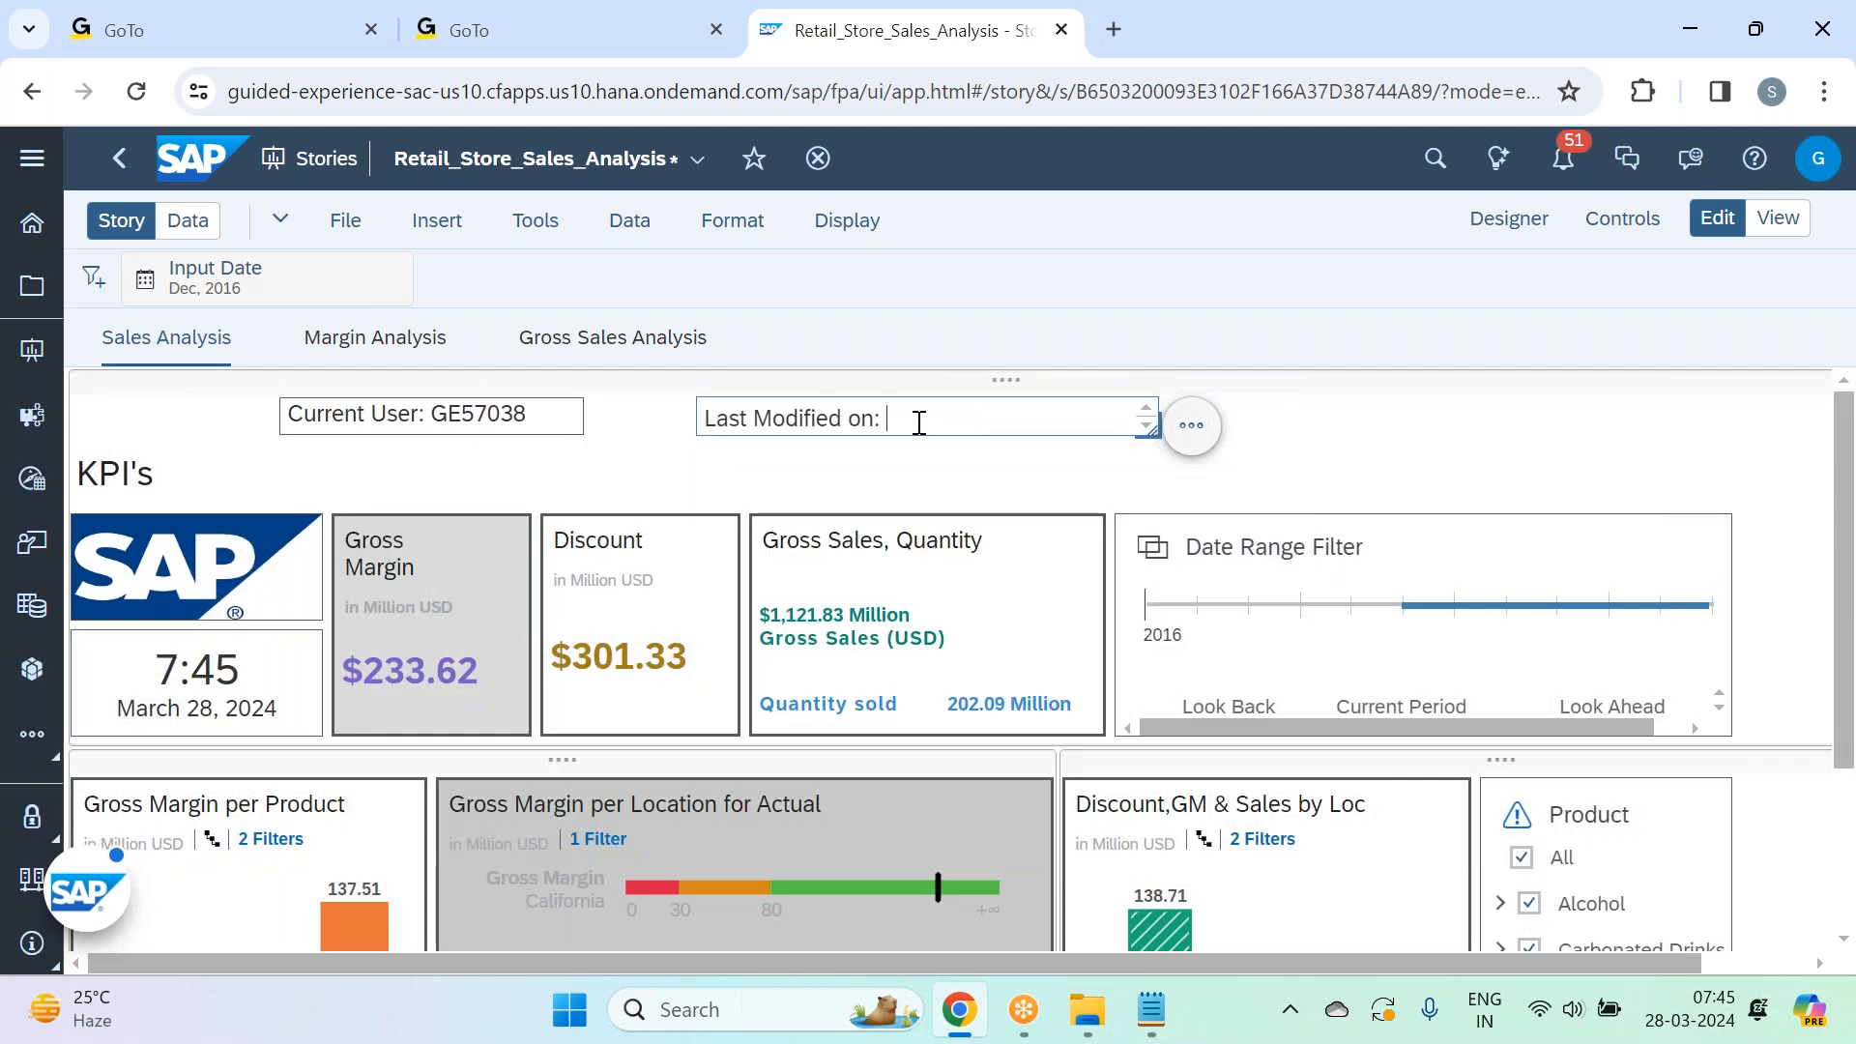
right_click(919, 423)
mouse_move(1044, 446)
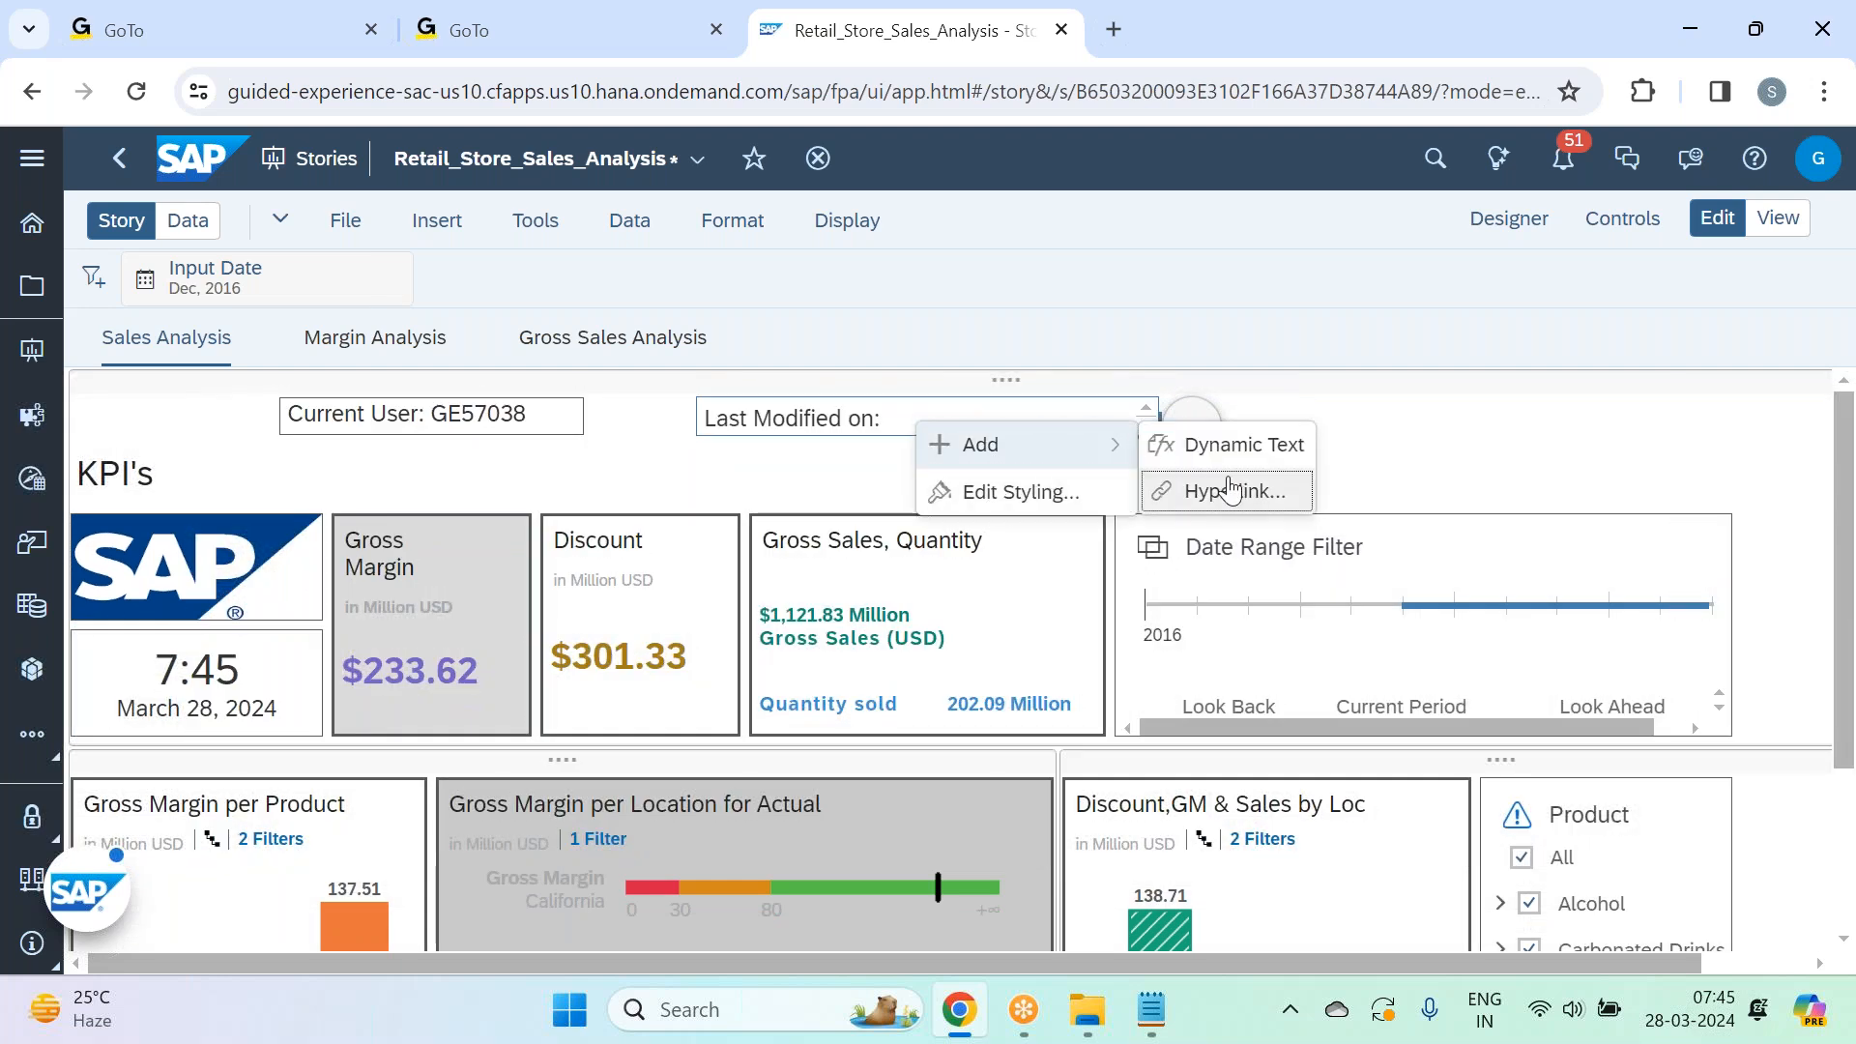
click(1227, 445)
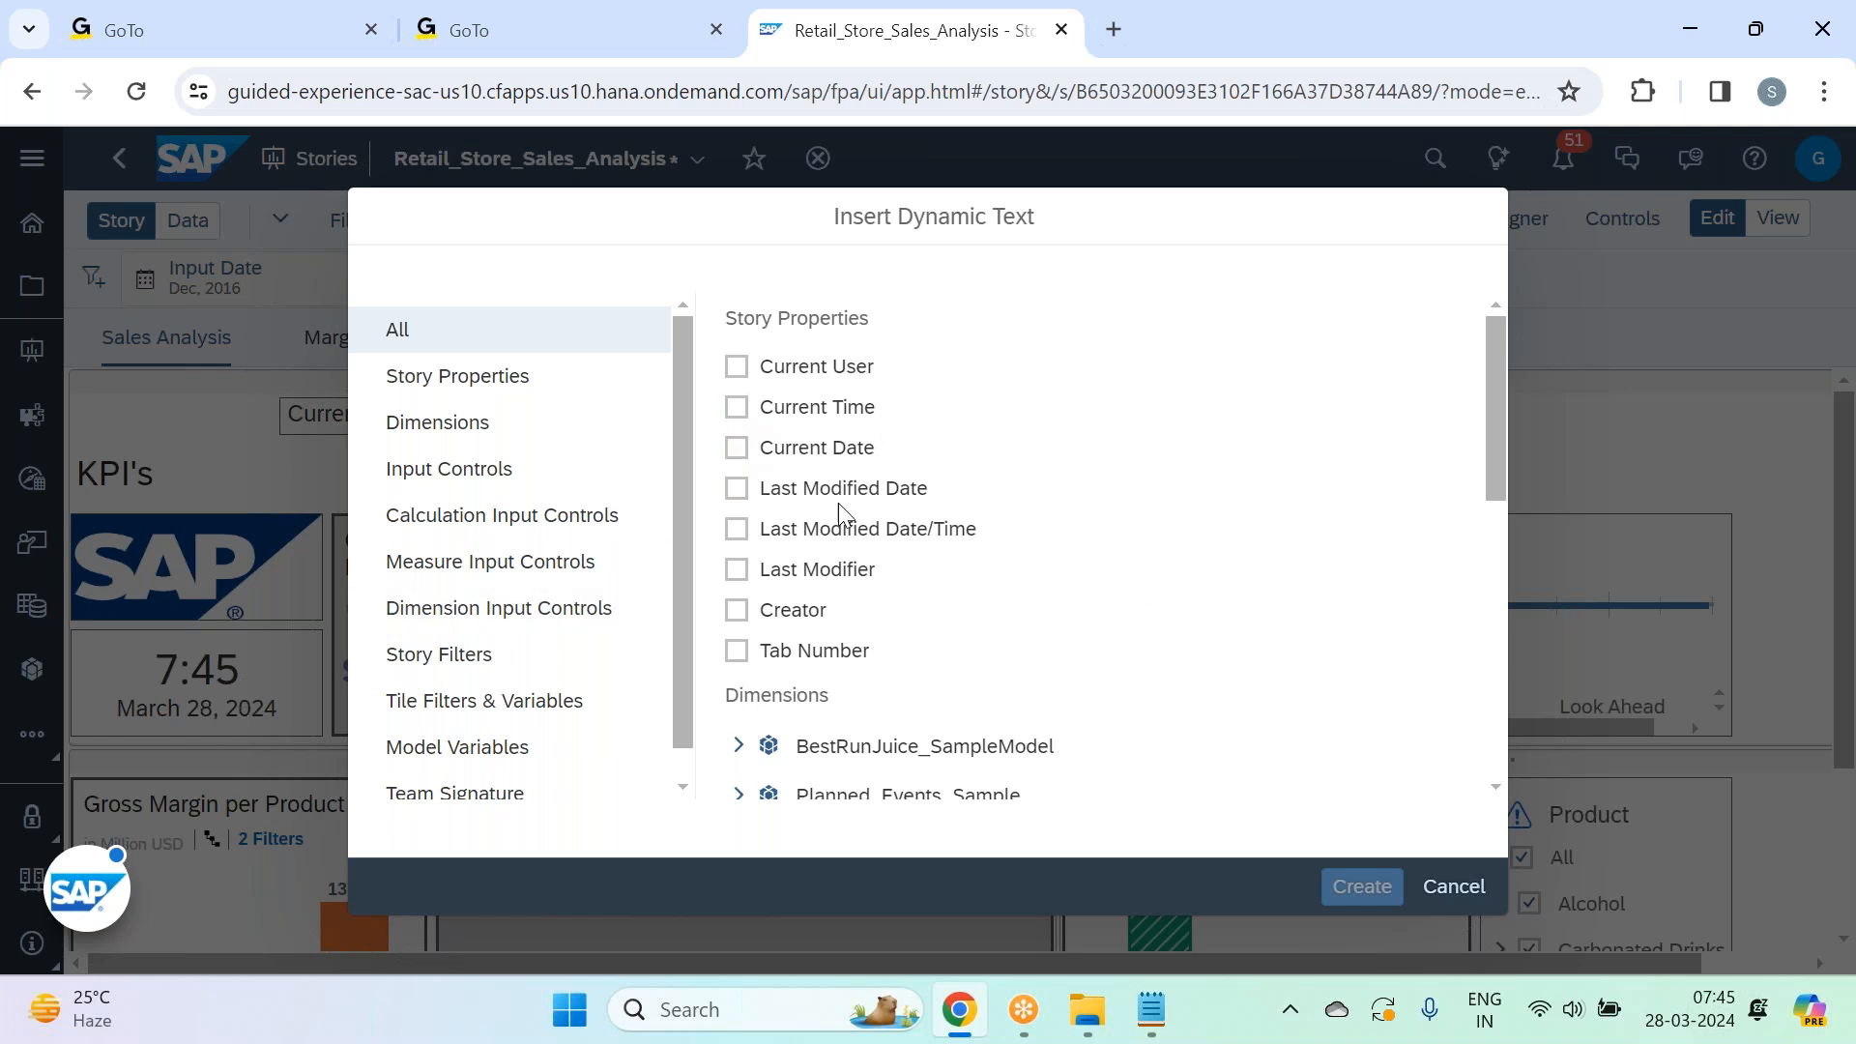
click(741, 534)
click(1364, 896)
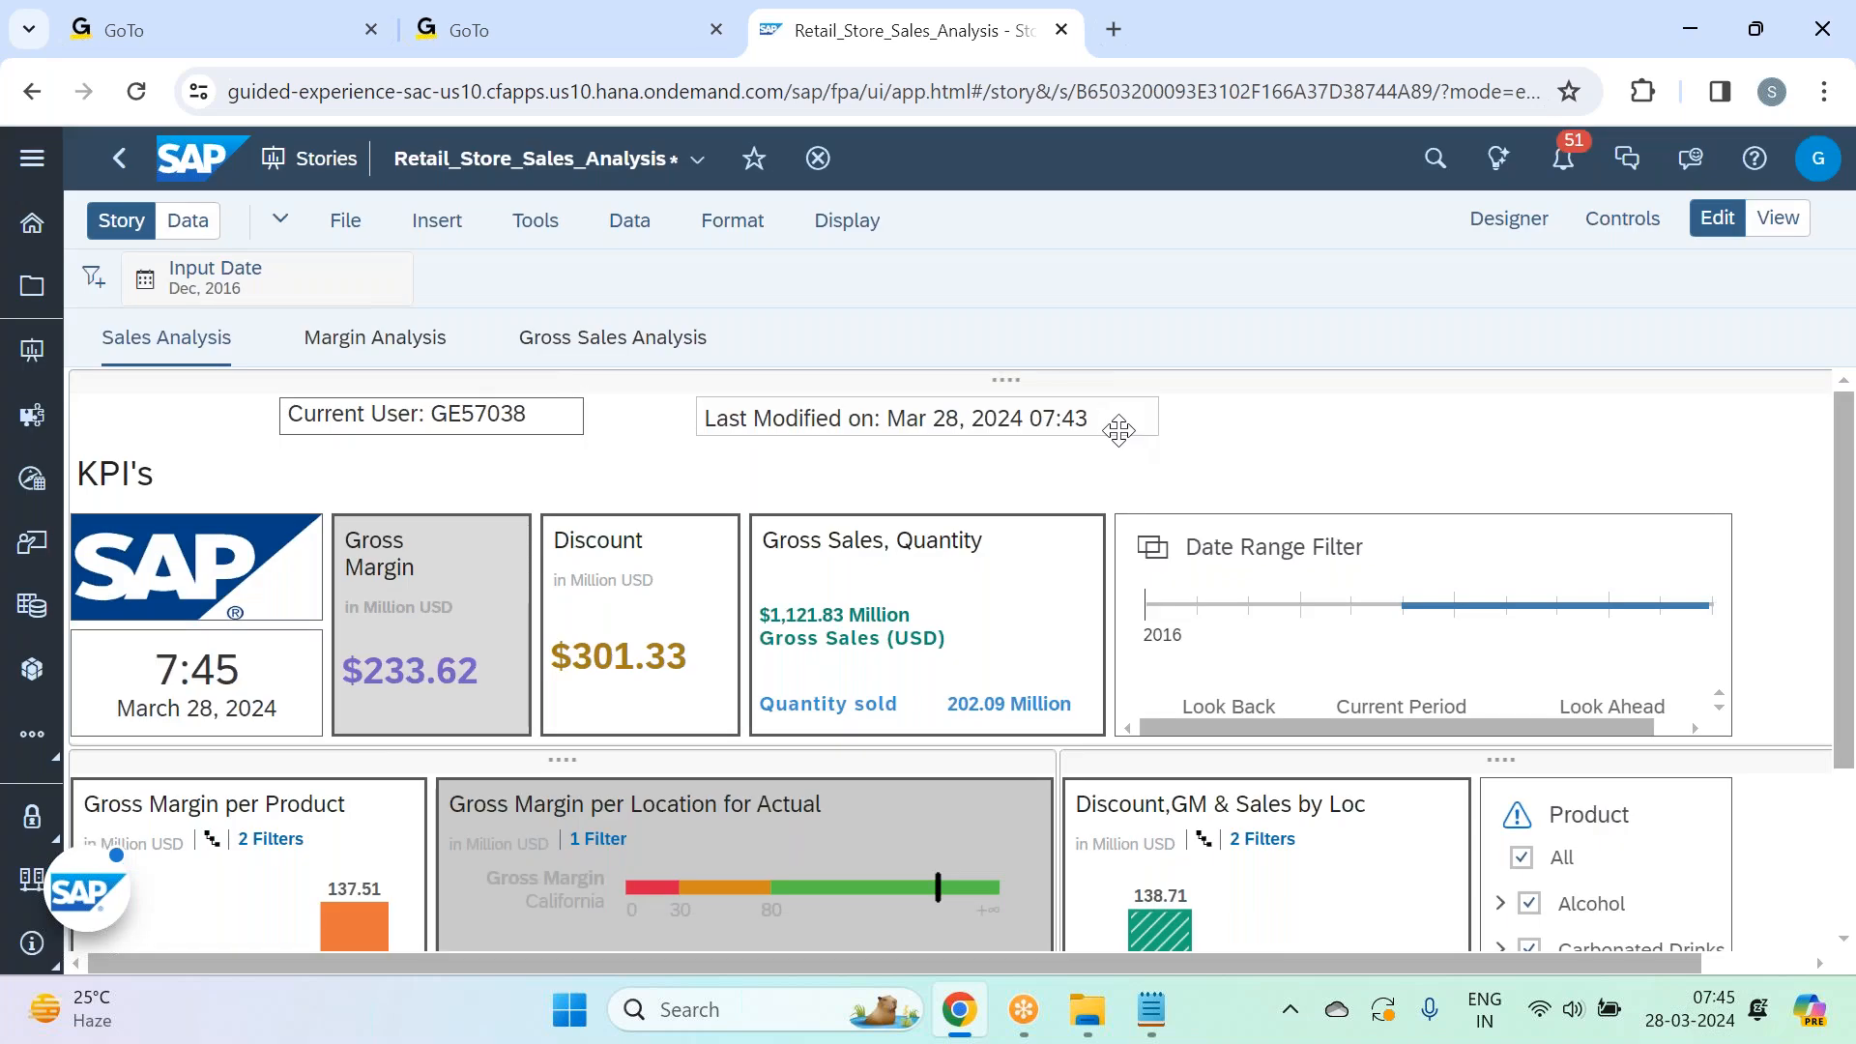
Apply All Borders styling to the "Last Modified on:" text box.
click(1150, 425)
mouse_move(1147, 426)
mouse_down()
mouse_move(1090, 427)
mouse_move(1137, 426)
mouse_up()
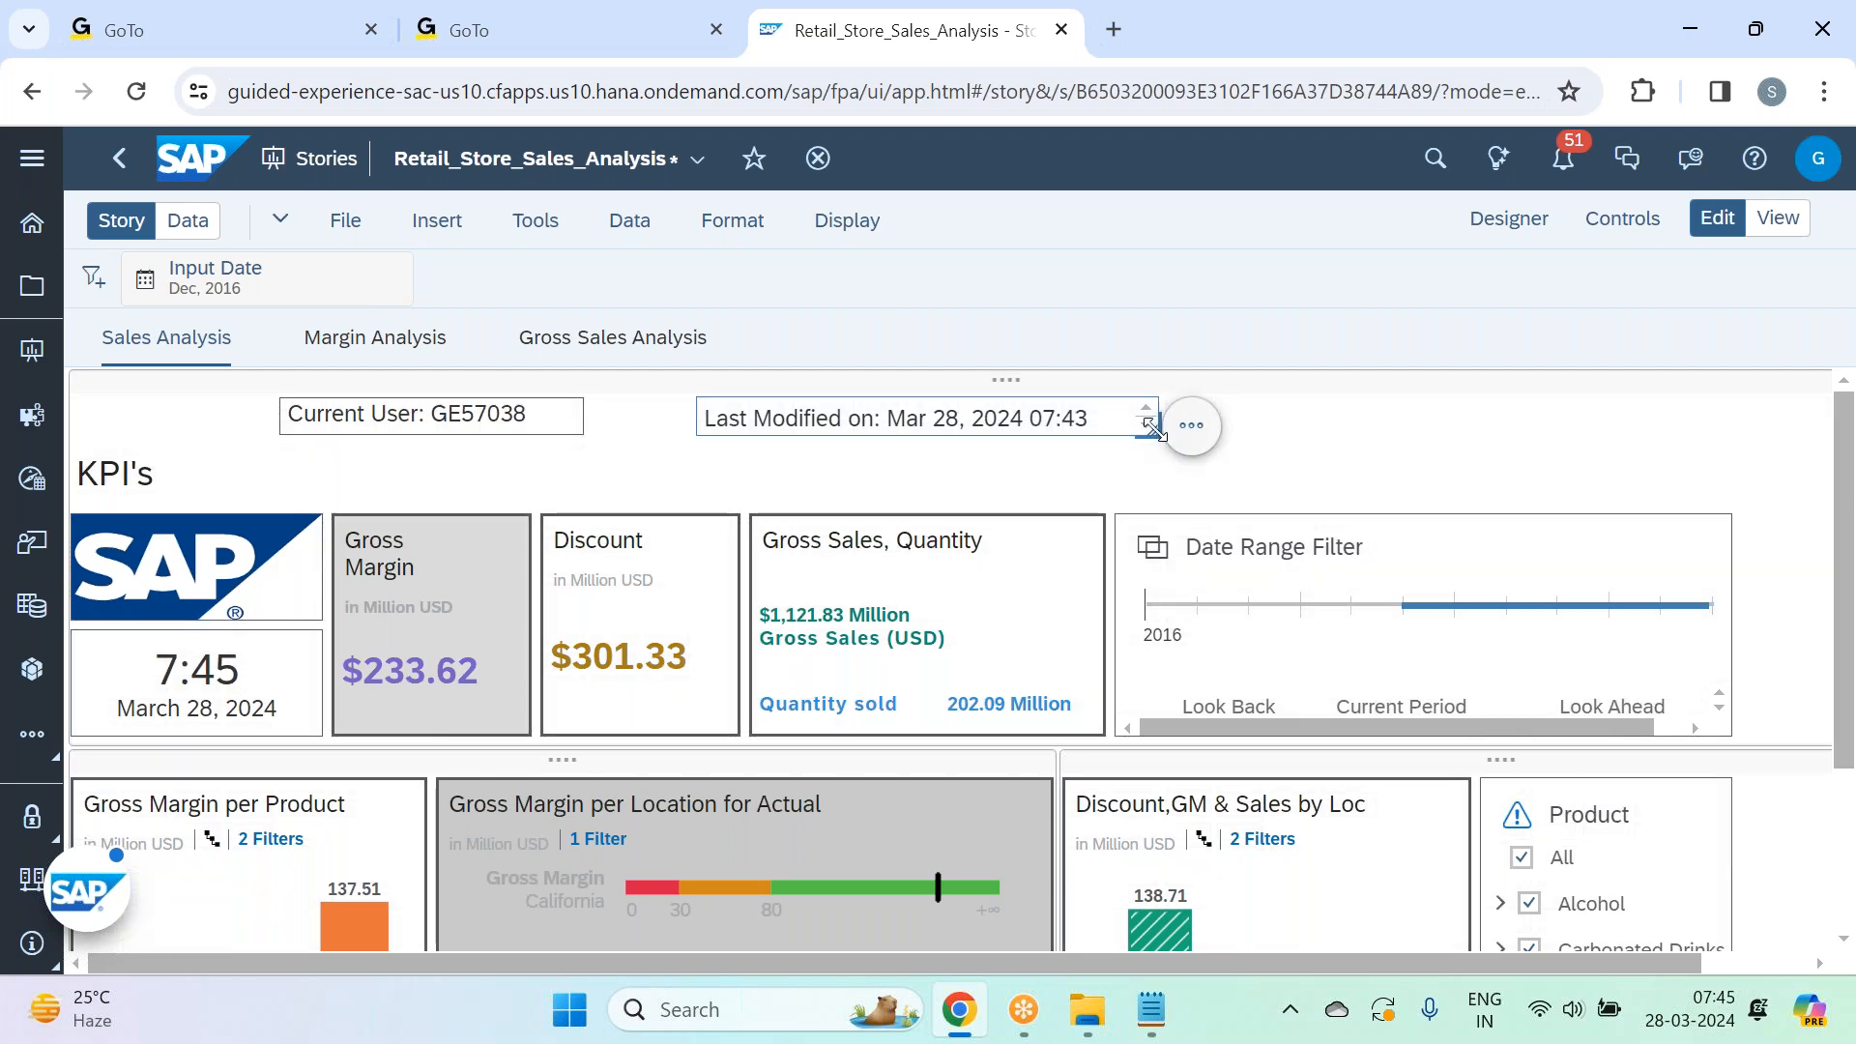
click(1296, 406)
click(1108, 417)
click(1510, 228)
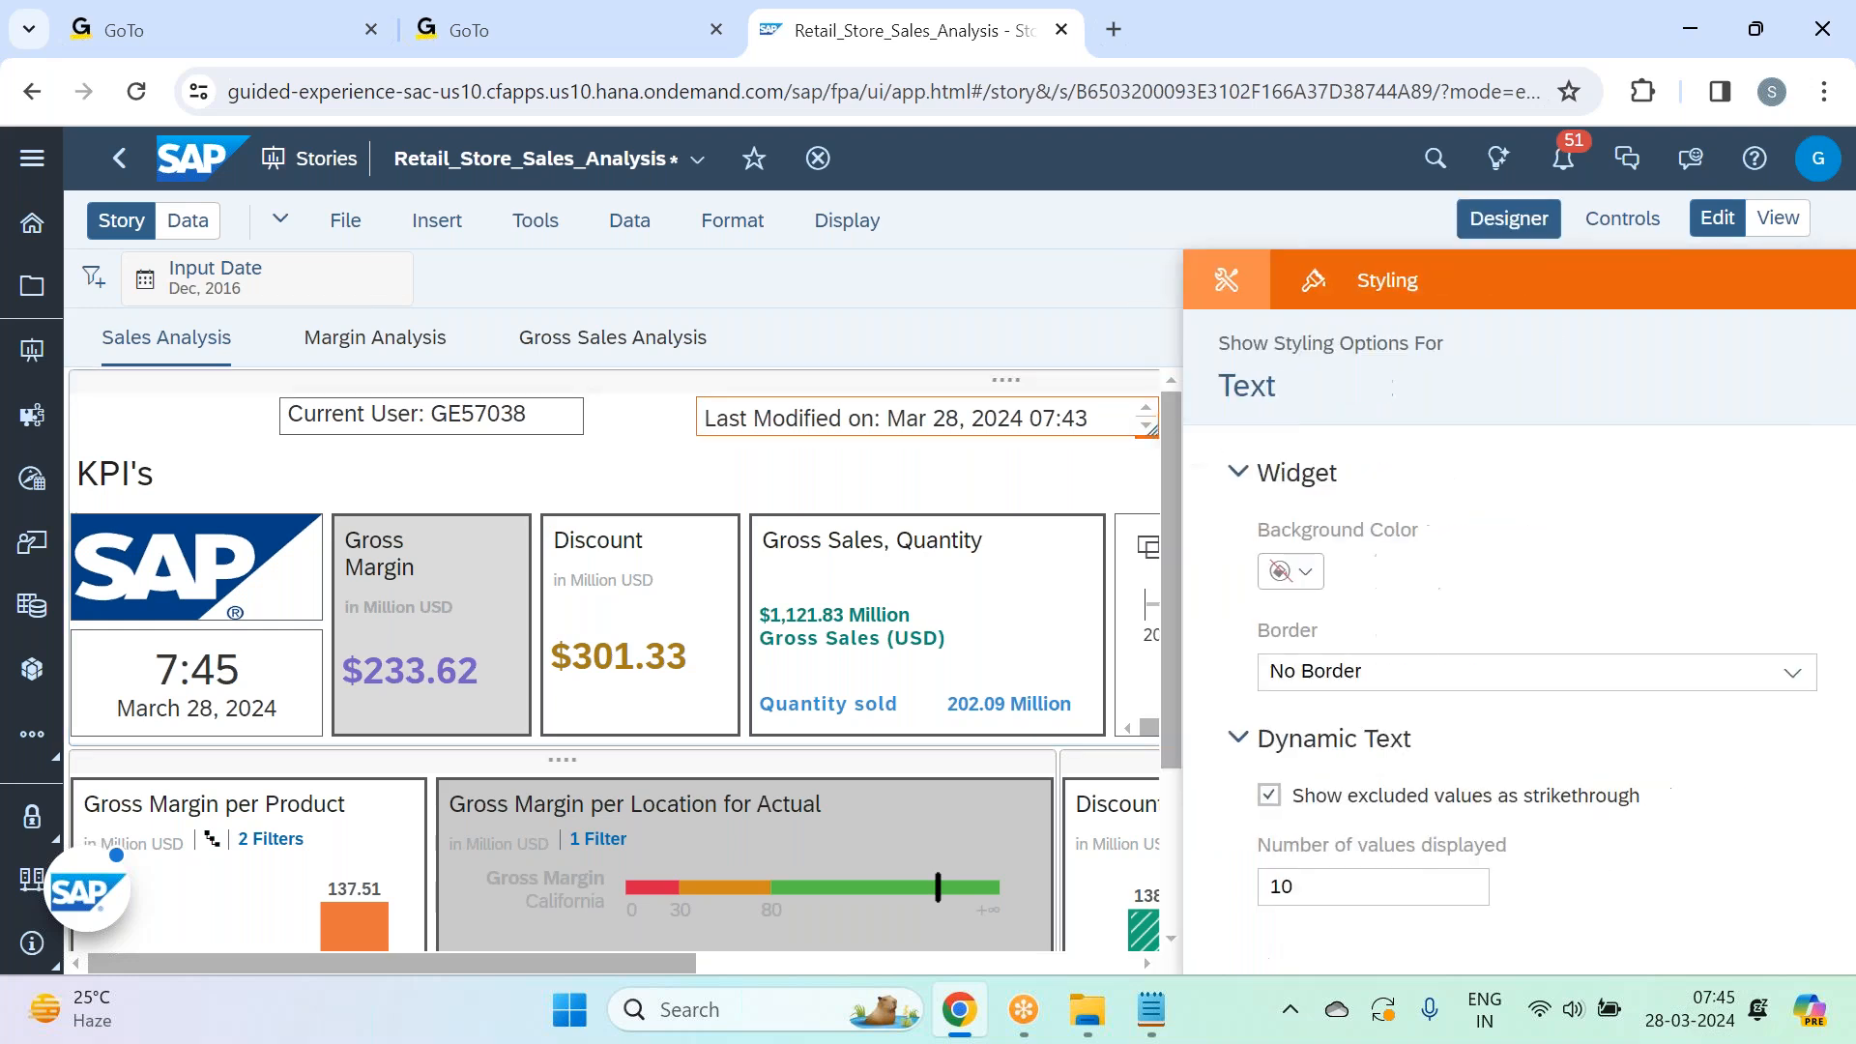
click(1788, 671)
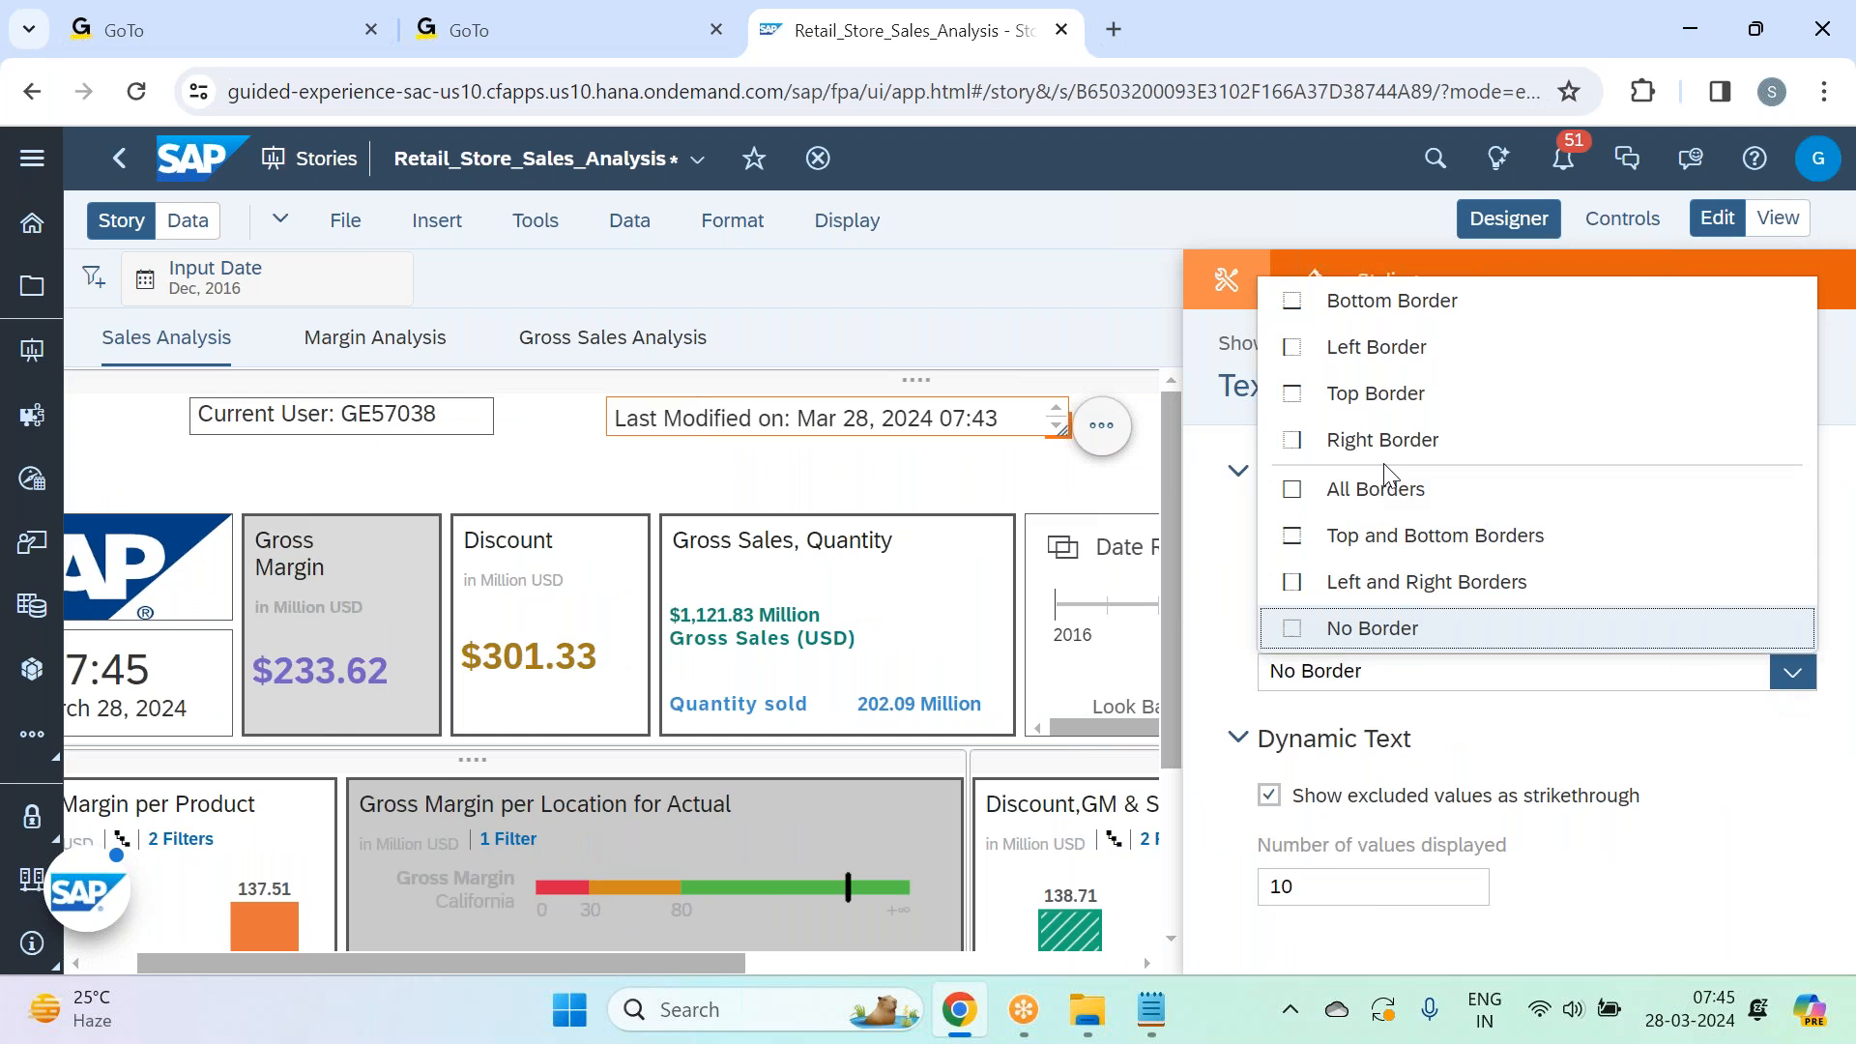
click(1384, 488)
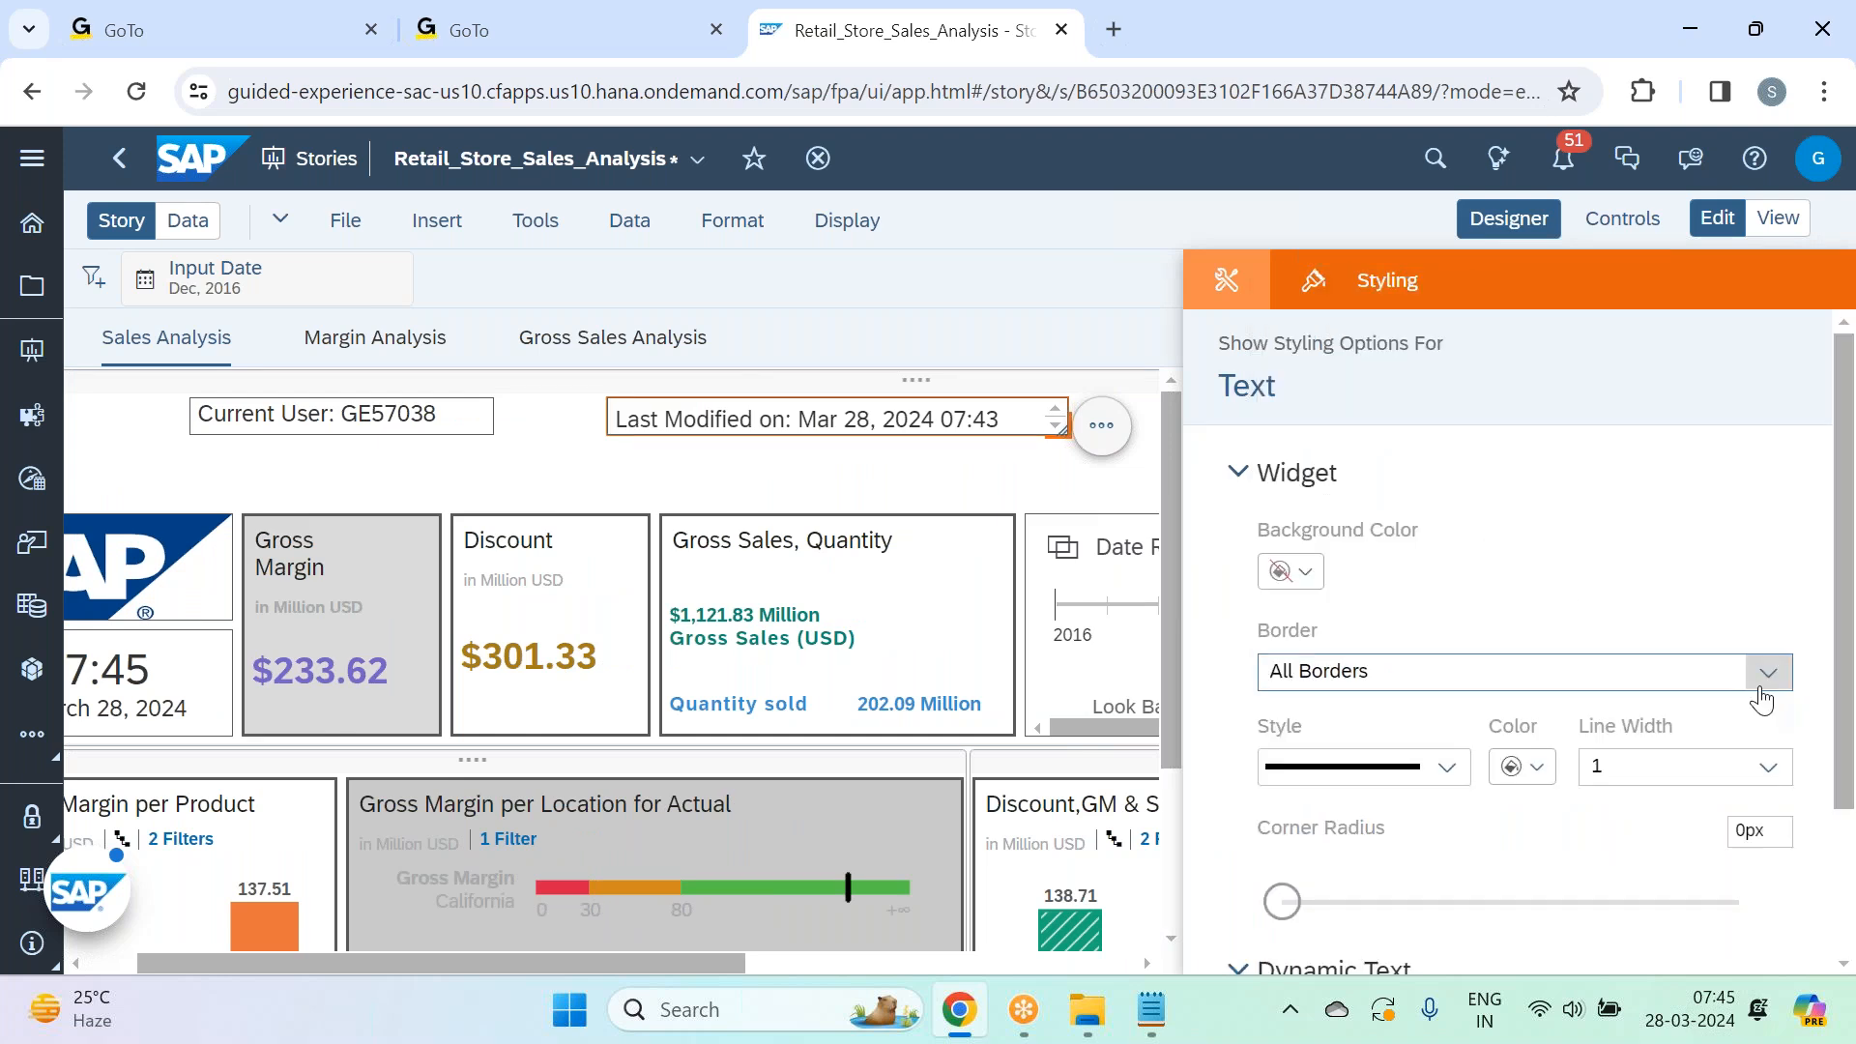
click(1511, 230)
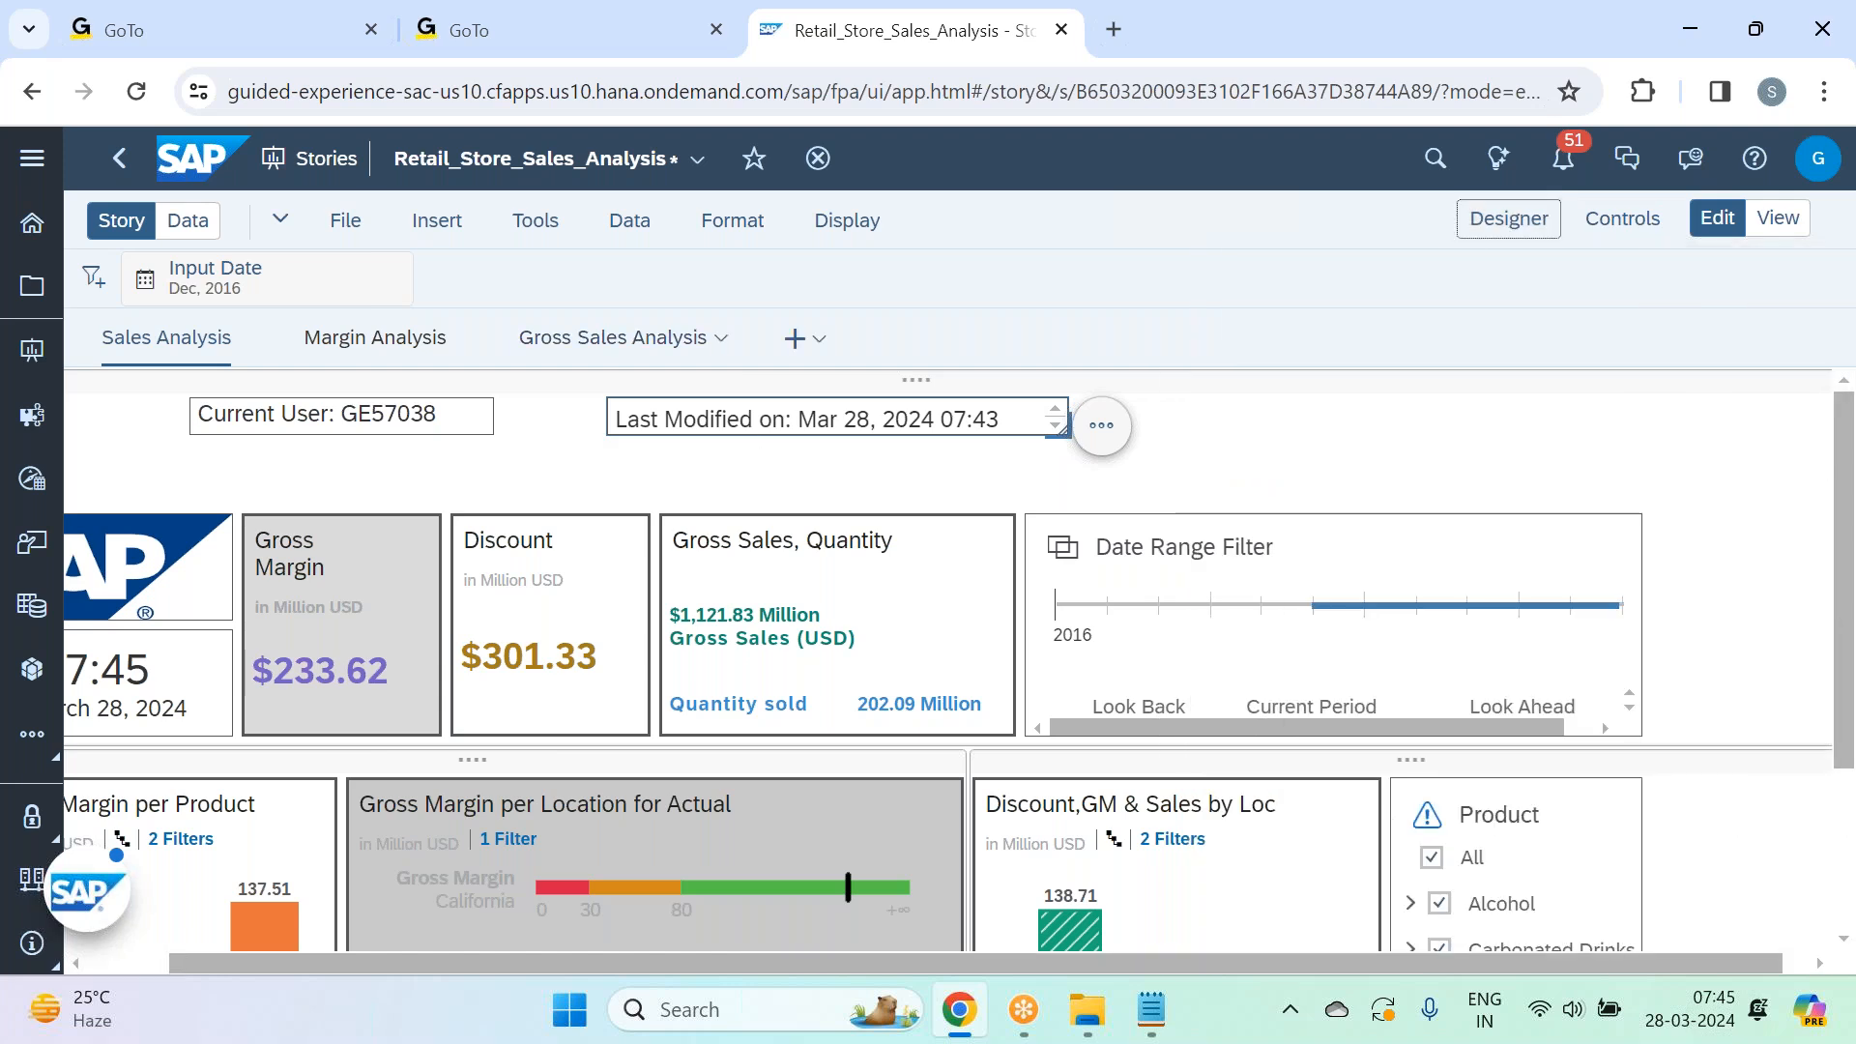
Save the story under its existing name.
click(345, 220)
mouse_move(486, 322)
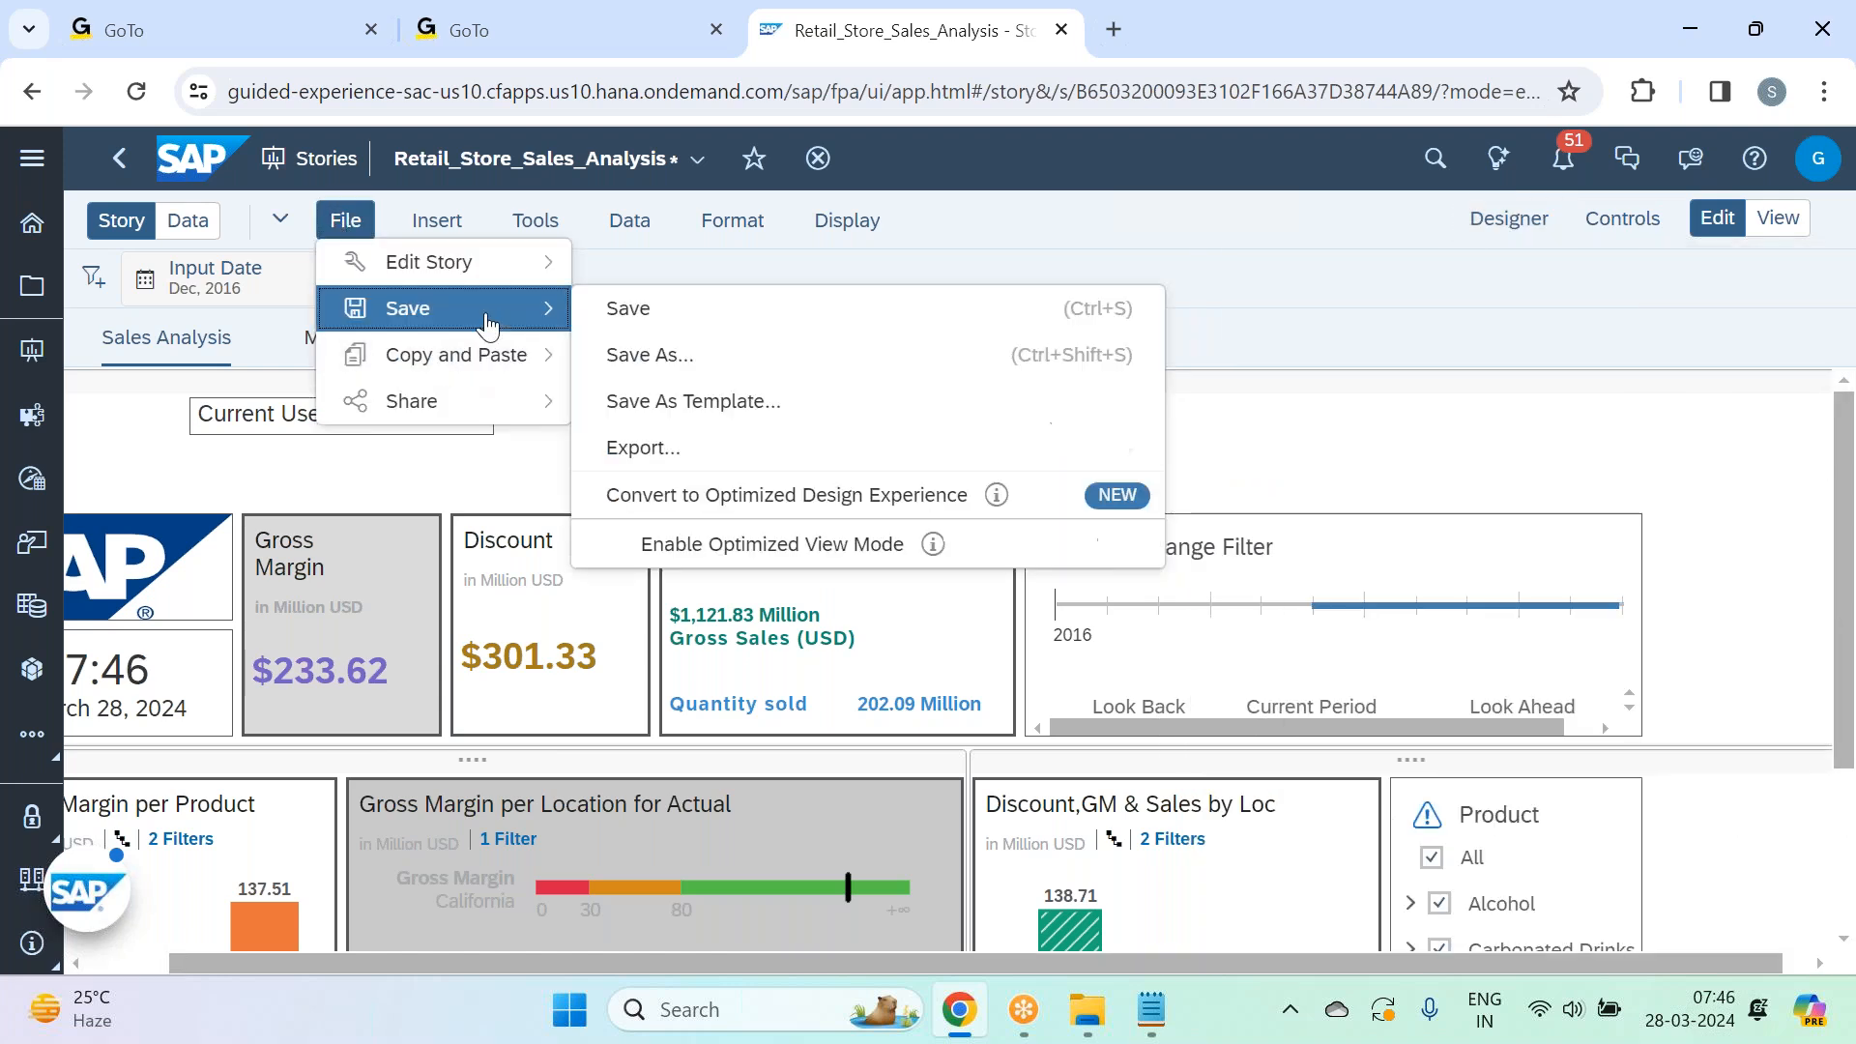
click(750, 319)
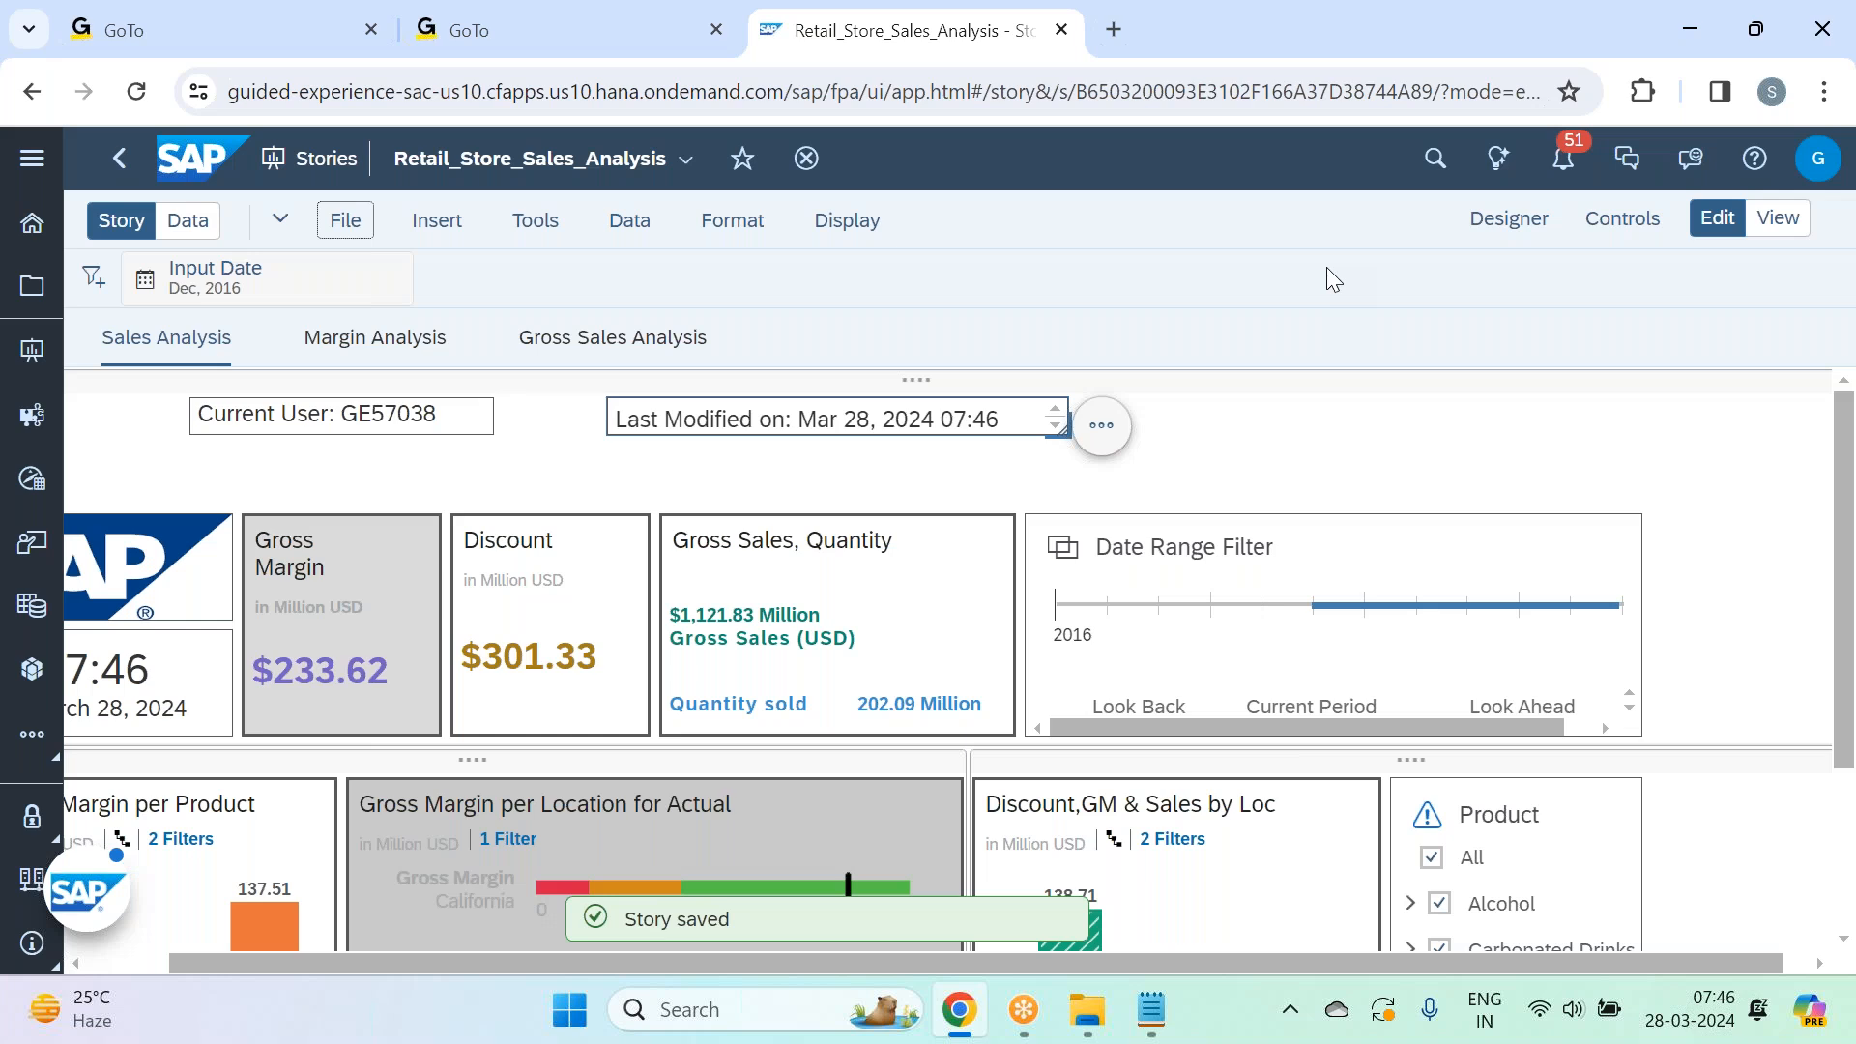
click(576, 995)
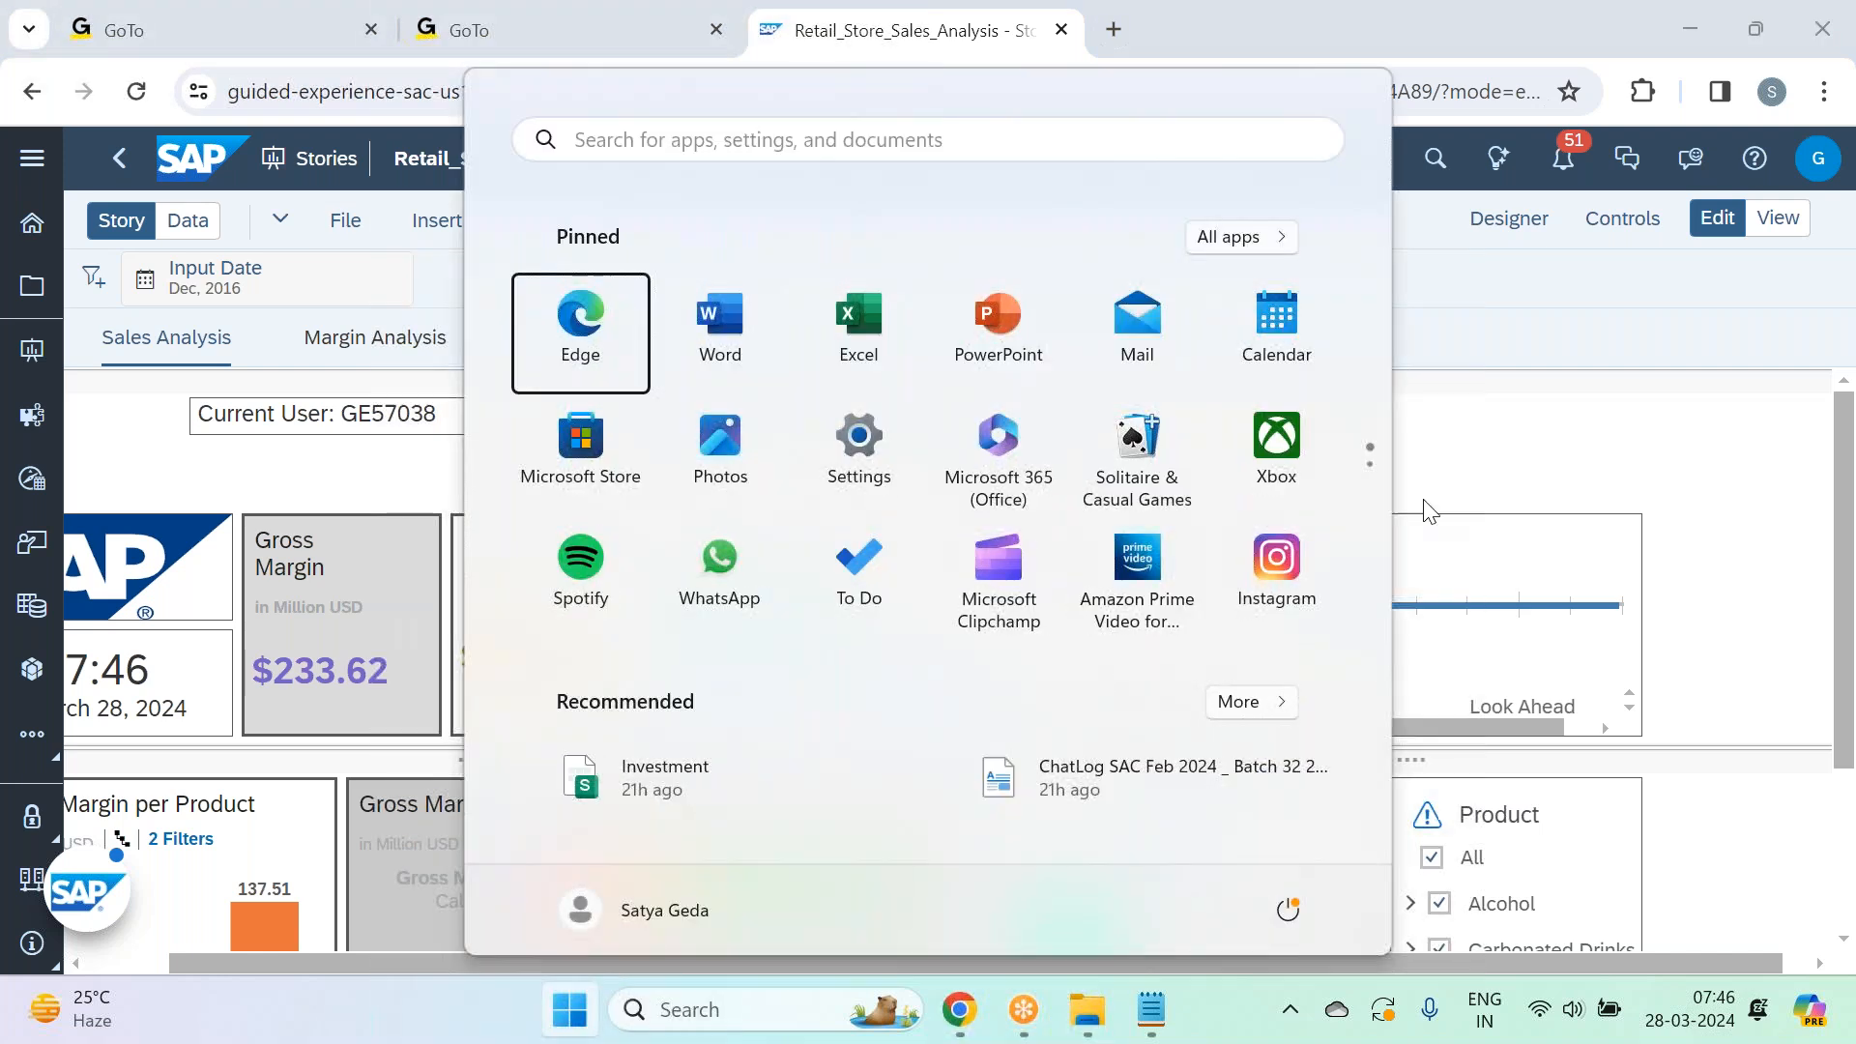
click(1533, 345)
drag(841, 954, 758, 957)
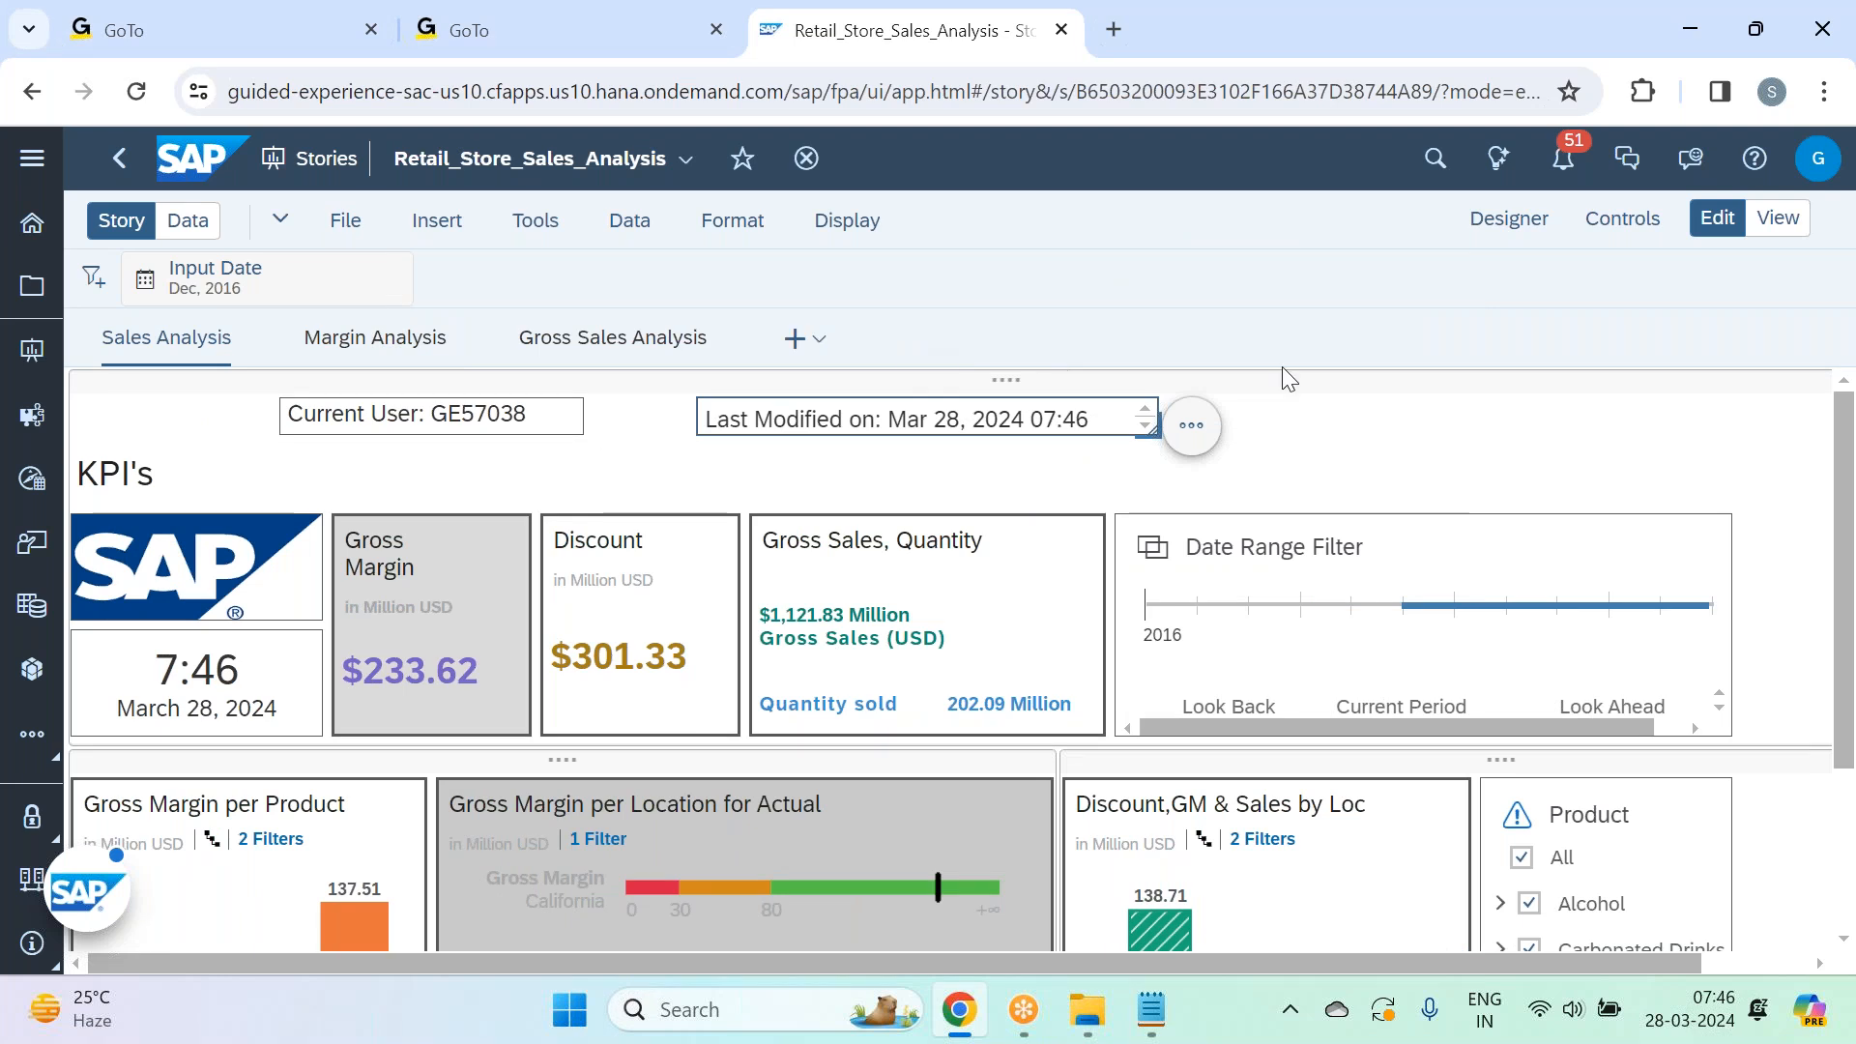
click(1399, 438)
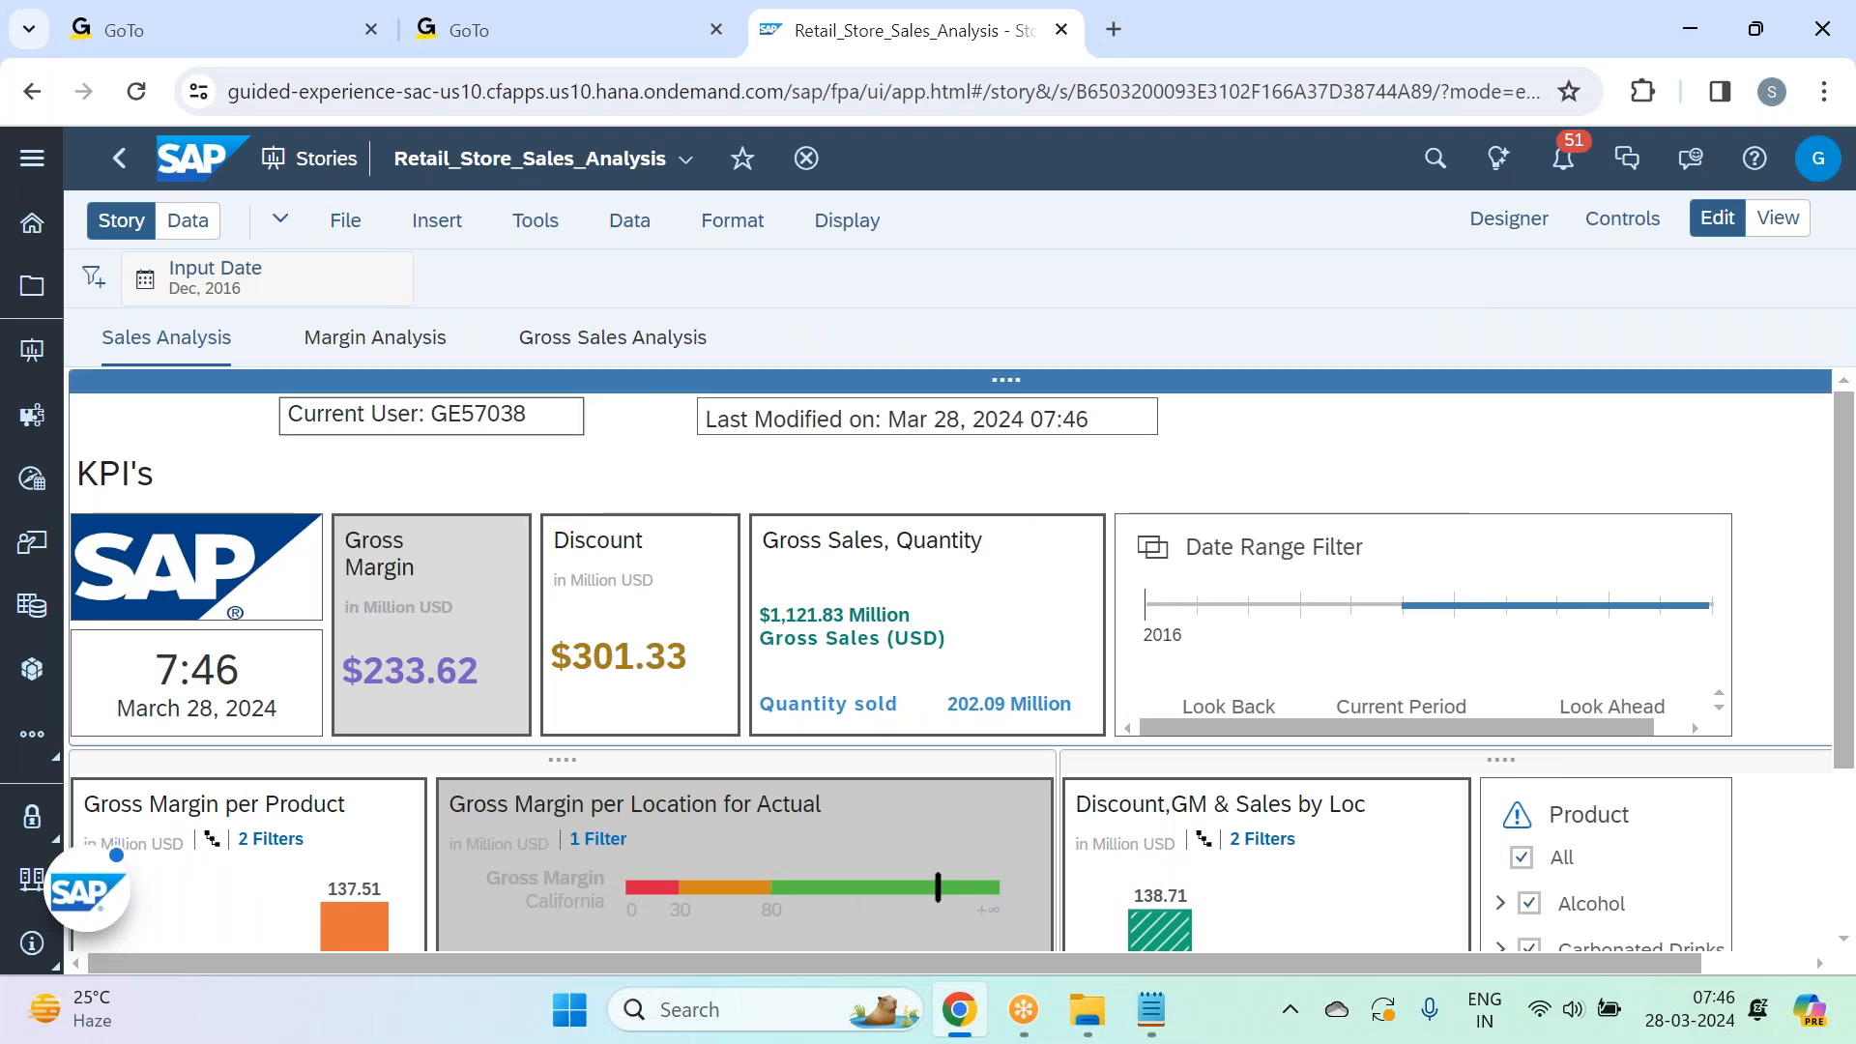
Move both header text boxes closer to the page's left edge and narrow the "Last Modified on:" box to fit its text.
drag(563, 404, 456, 404)
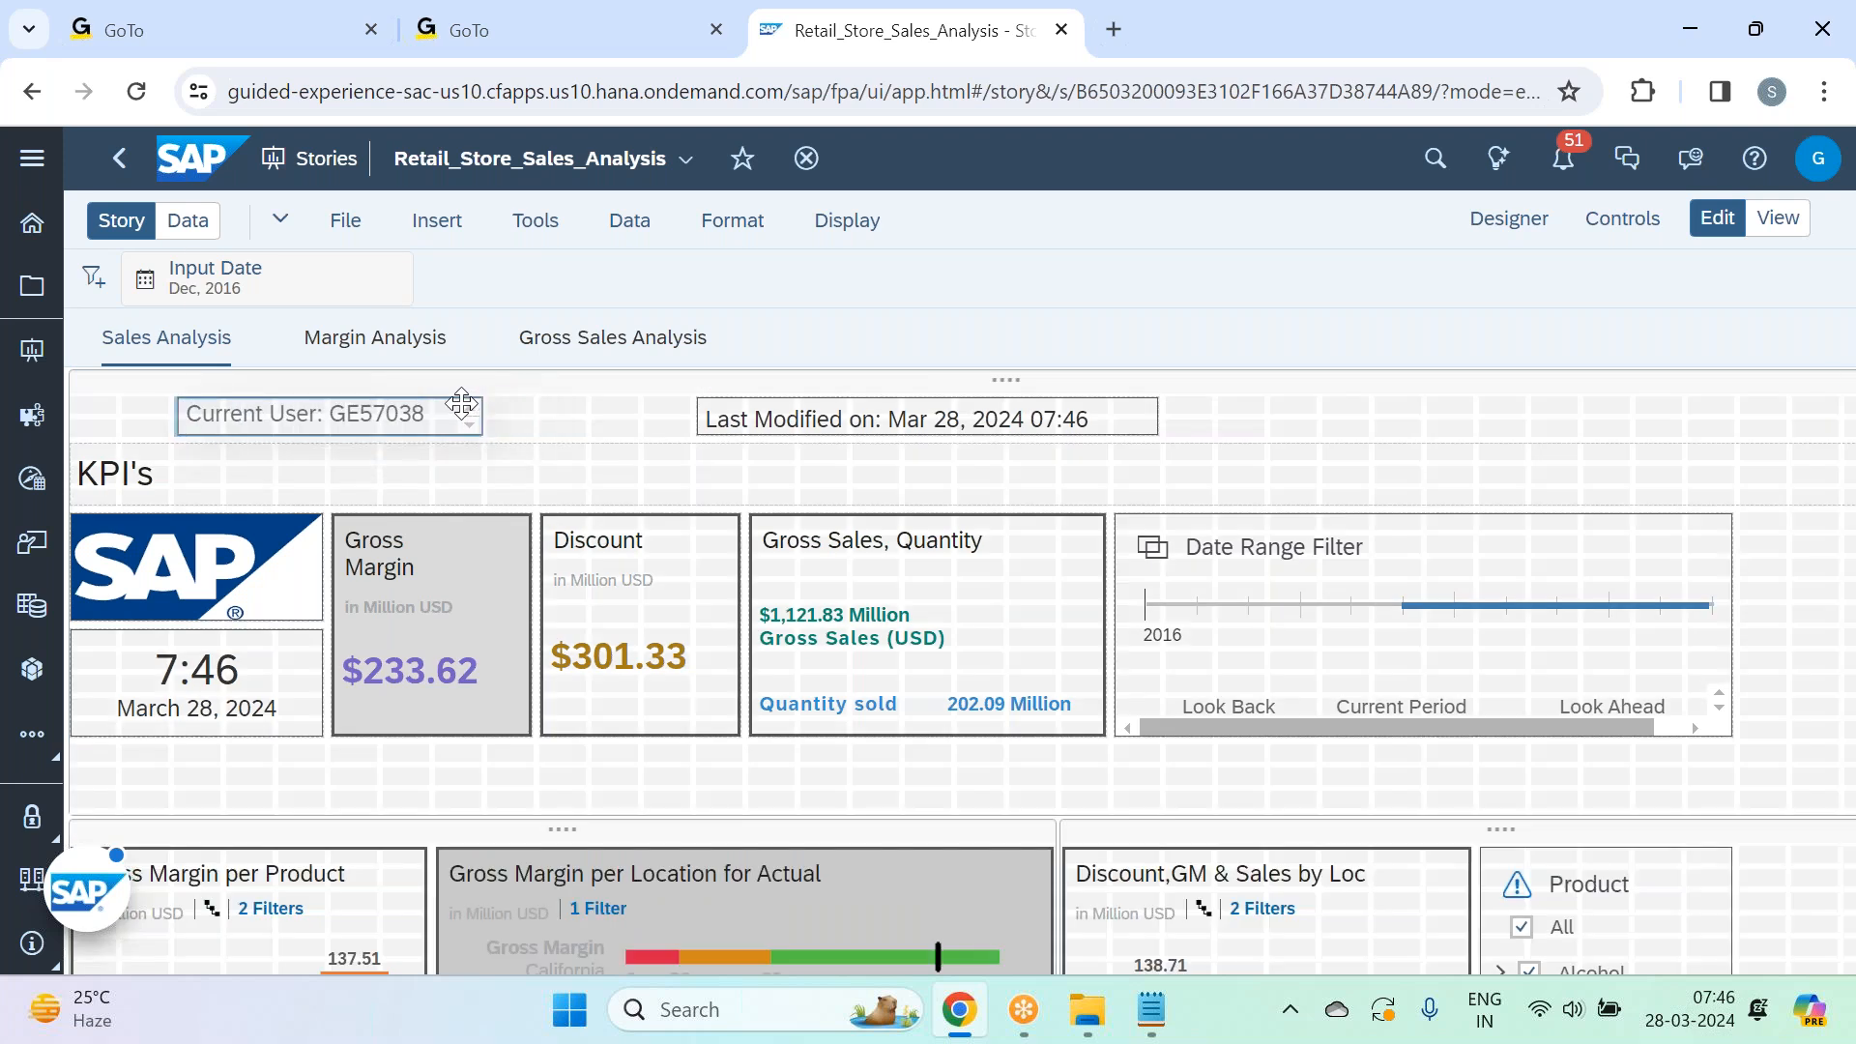
mouse_move(773, 396)
mouse_down()
mouse_move(815, 385)
mouse_move(784, 392)
mouse_up()
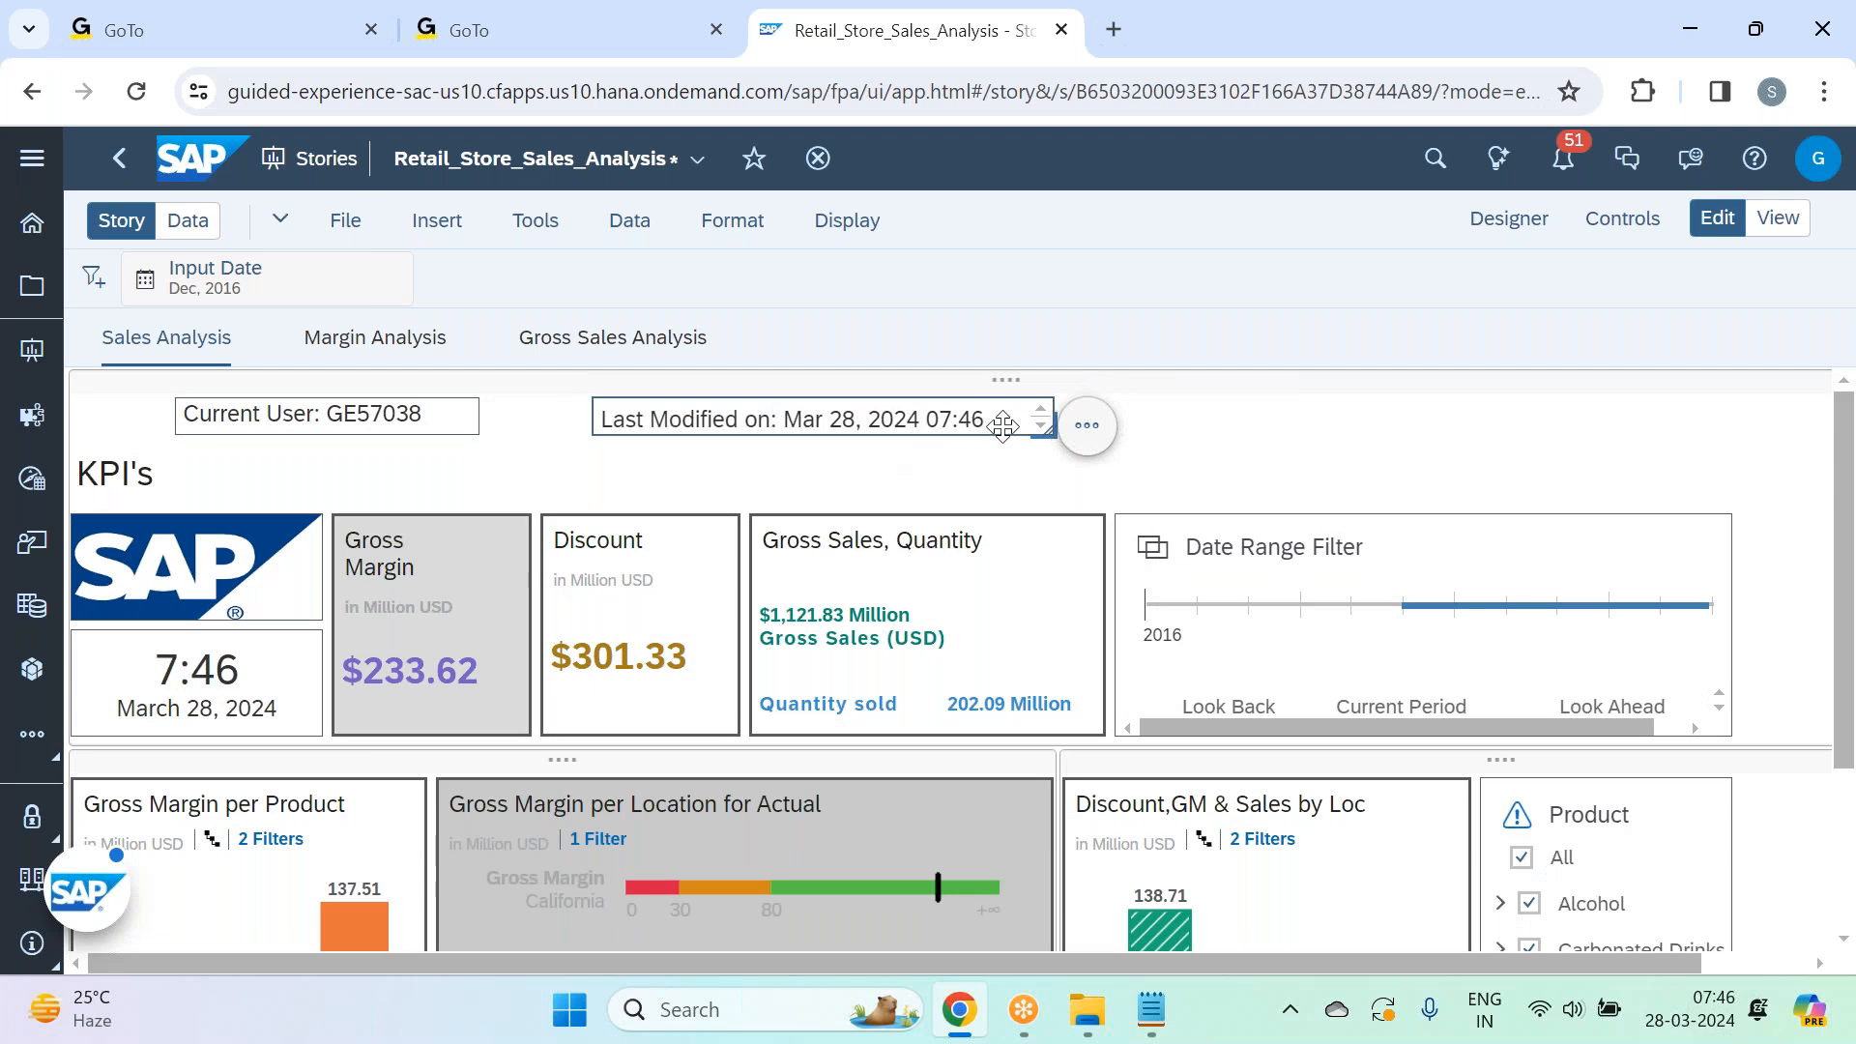
drag(1043, 432, 995, 432)
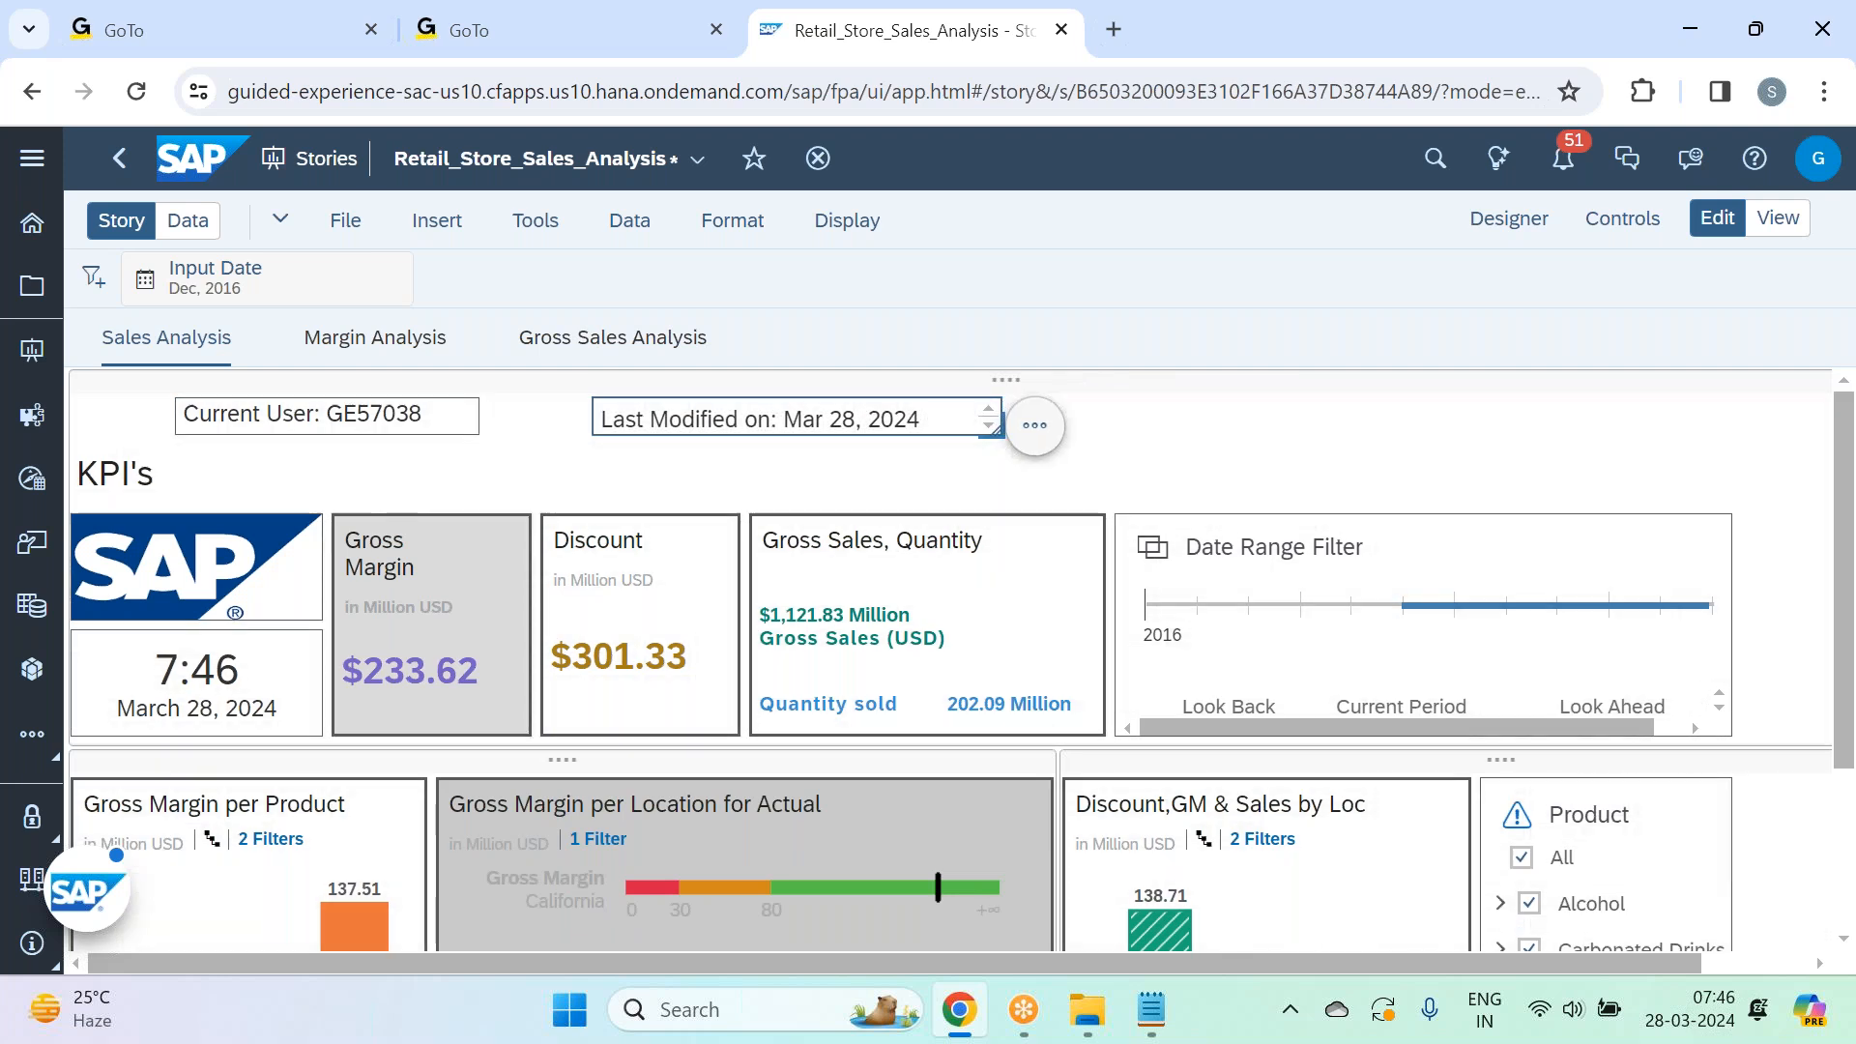
click(1280, 437)
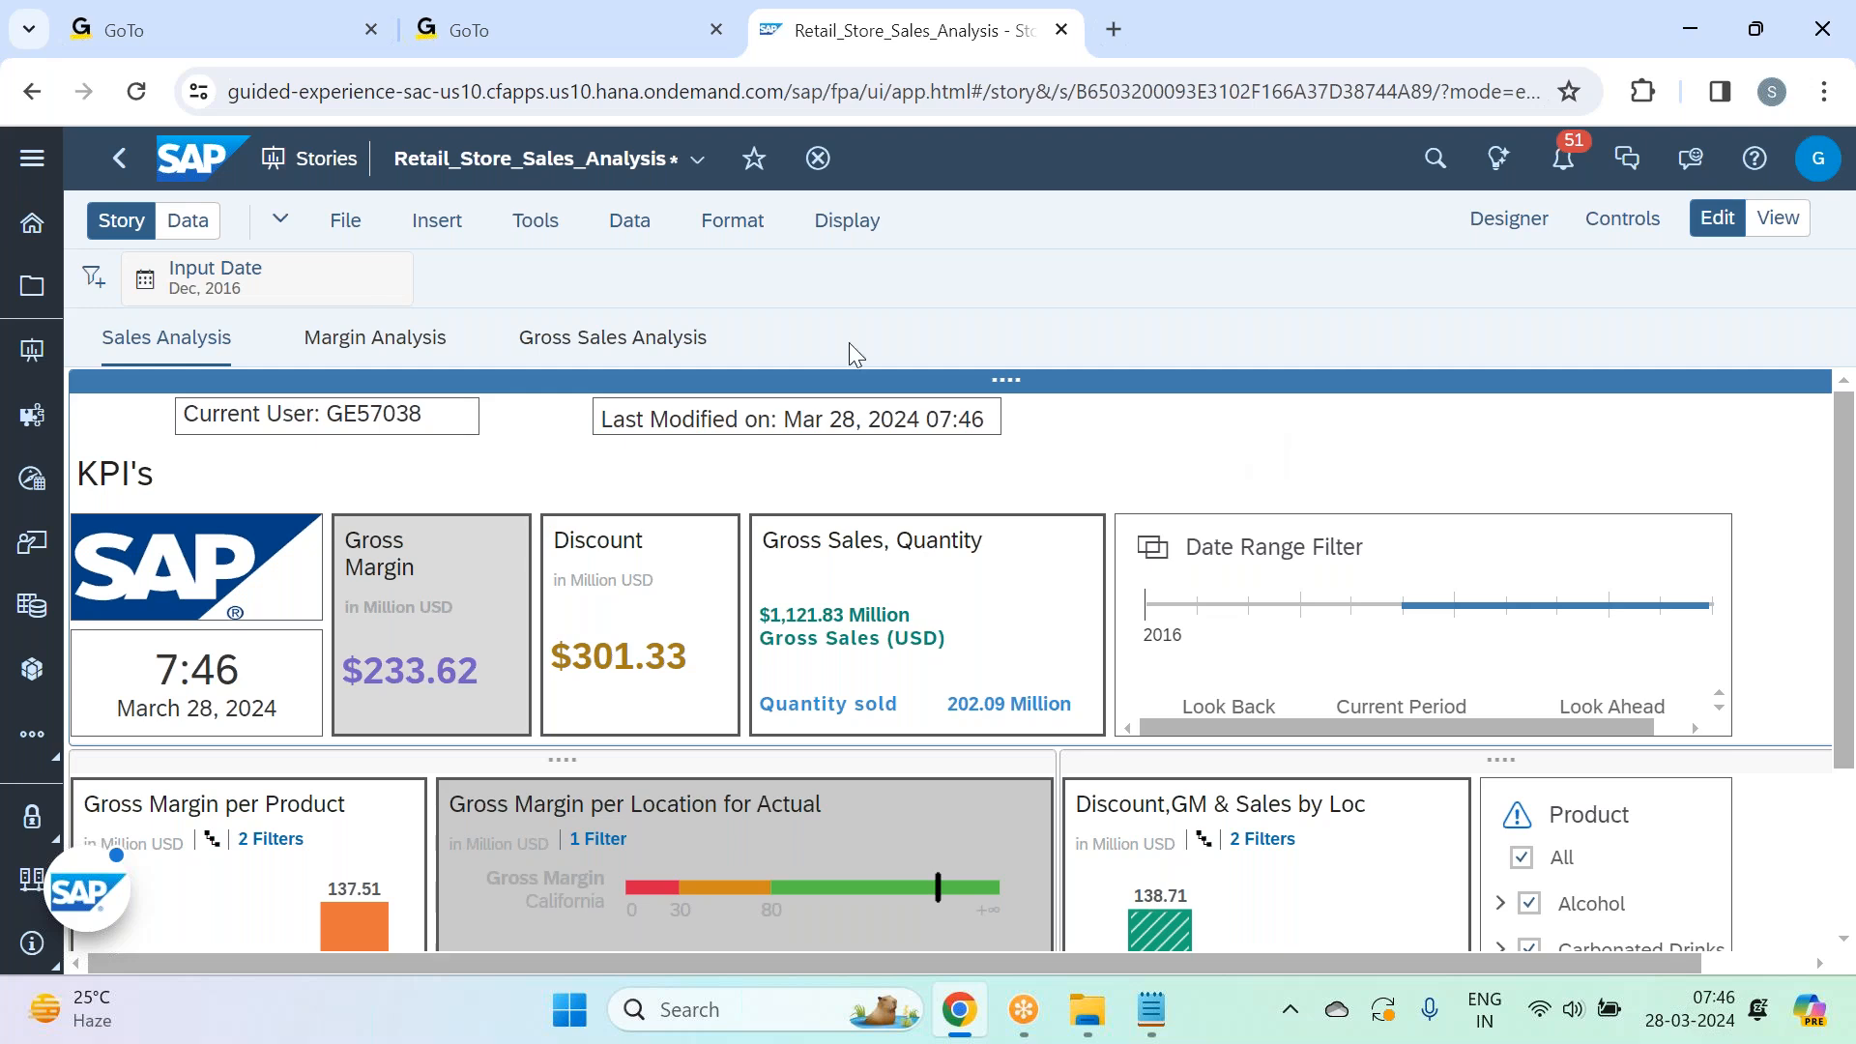
Insert a new text box beside the "Last Modified on:" box and add the Last Modifier story property as dynamic text.
click(460, 244)
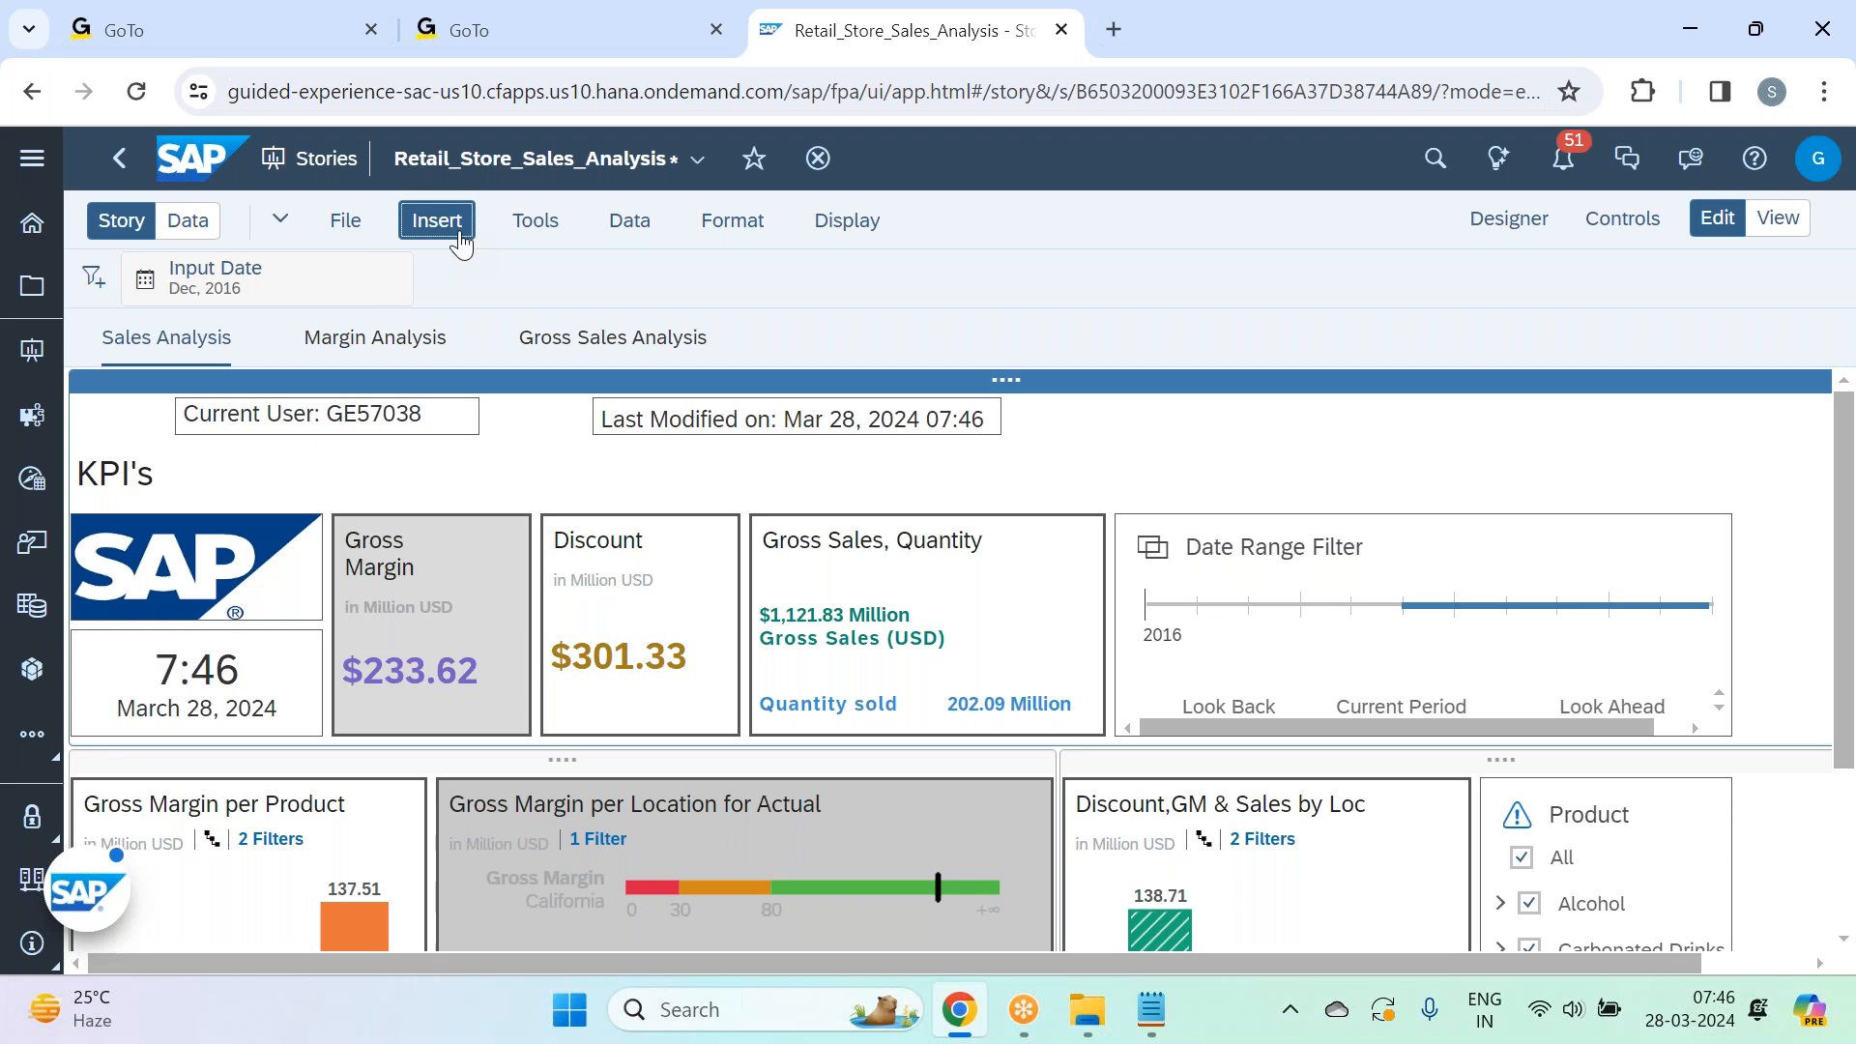
click(564, 554)
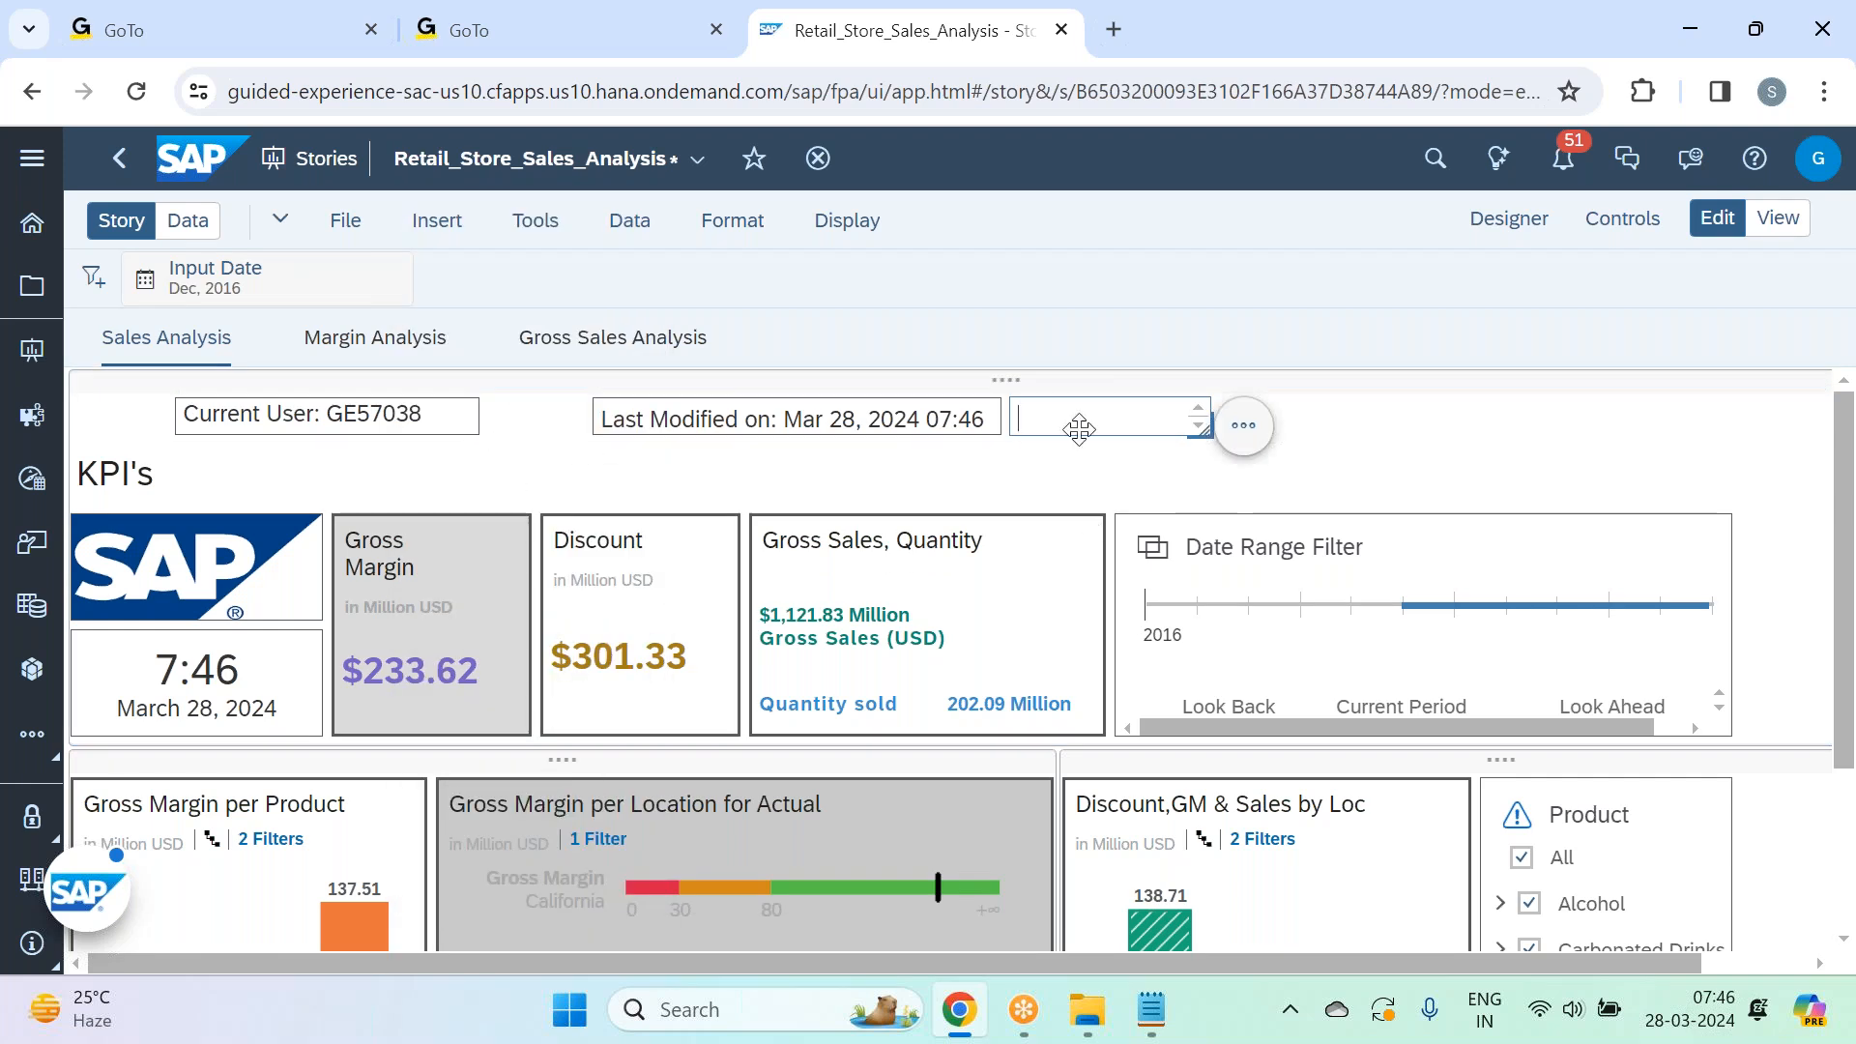
right_click(1082, 410)
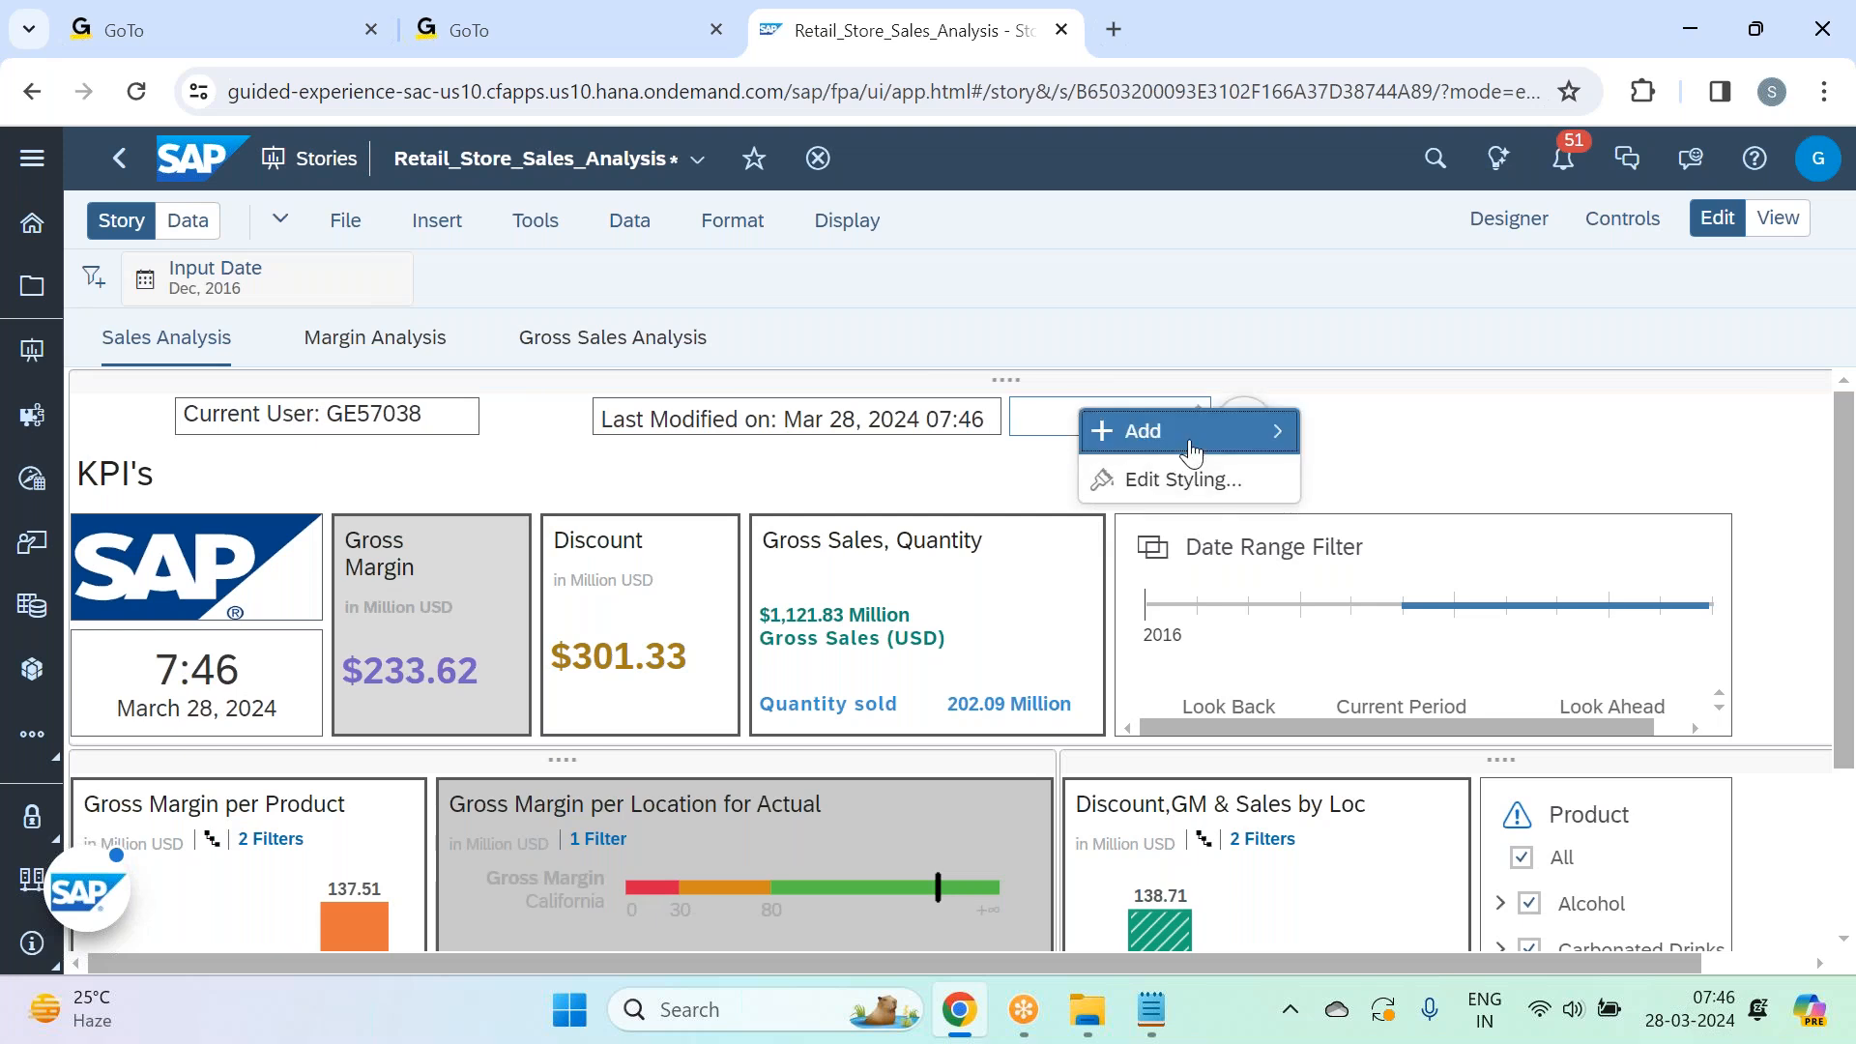
mouse_move(1189, 431)
click(1413, 452)
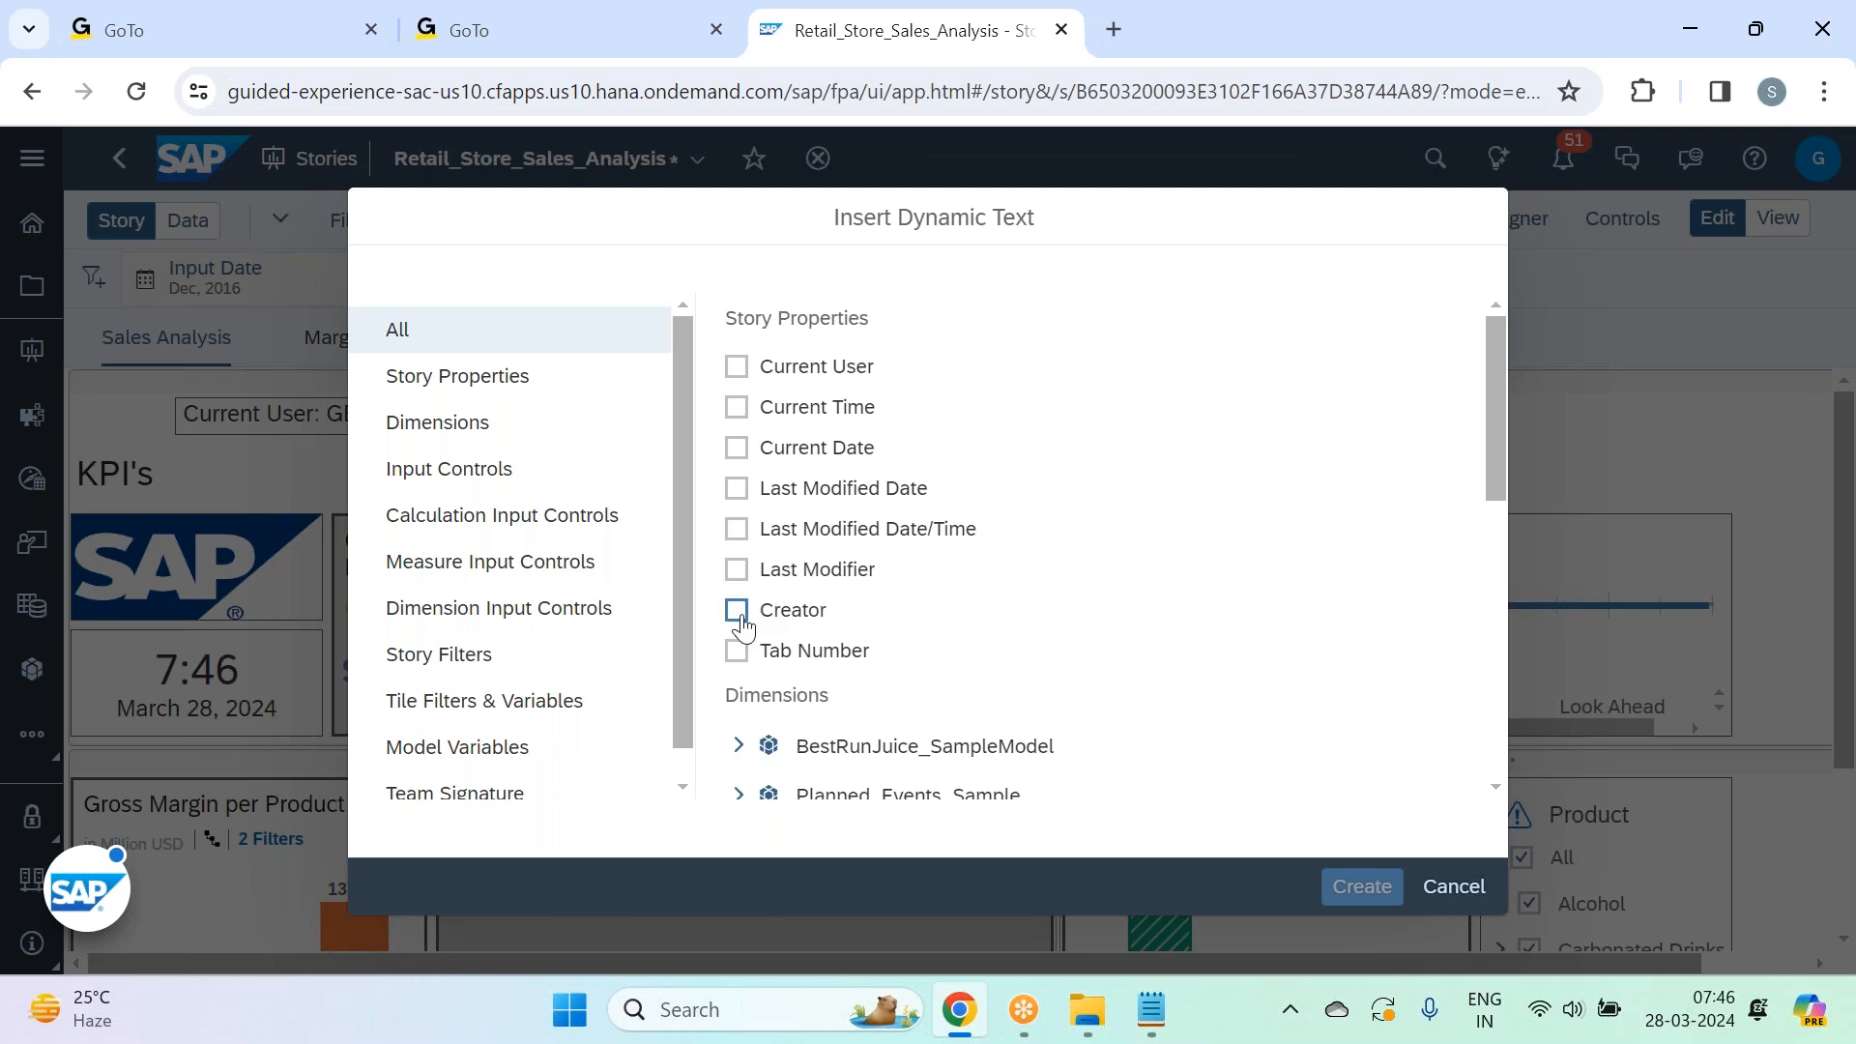
click(736, 570)
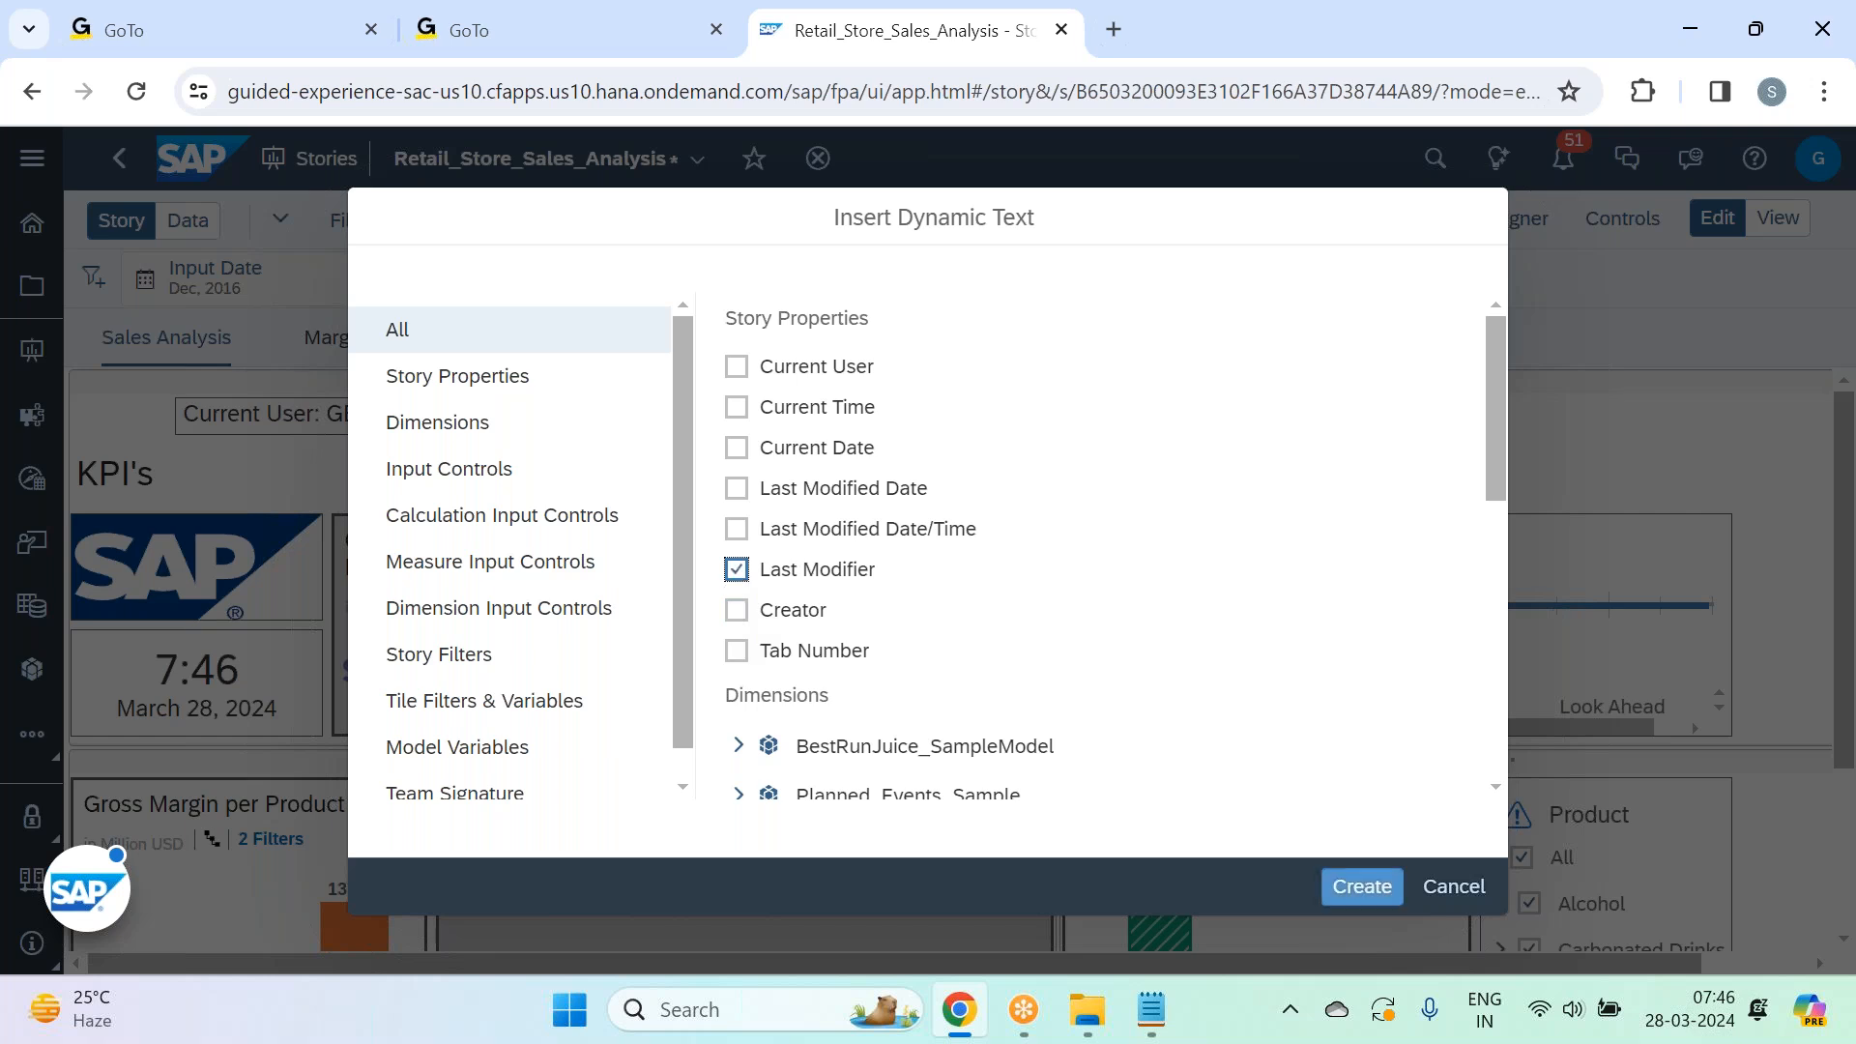
click(1378, 891)
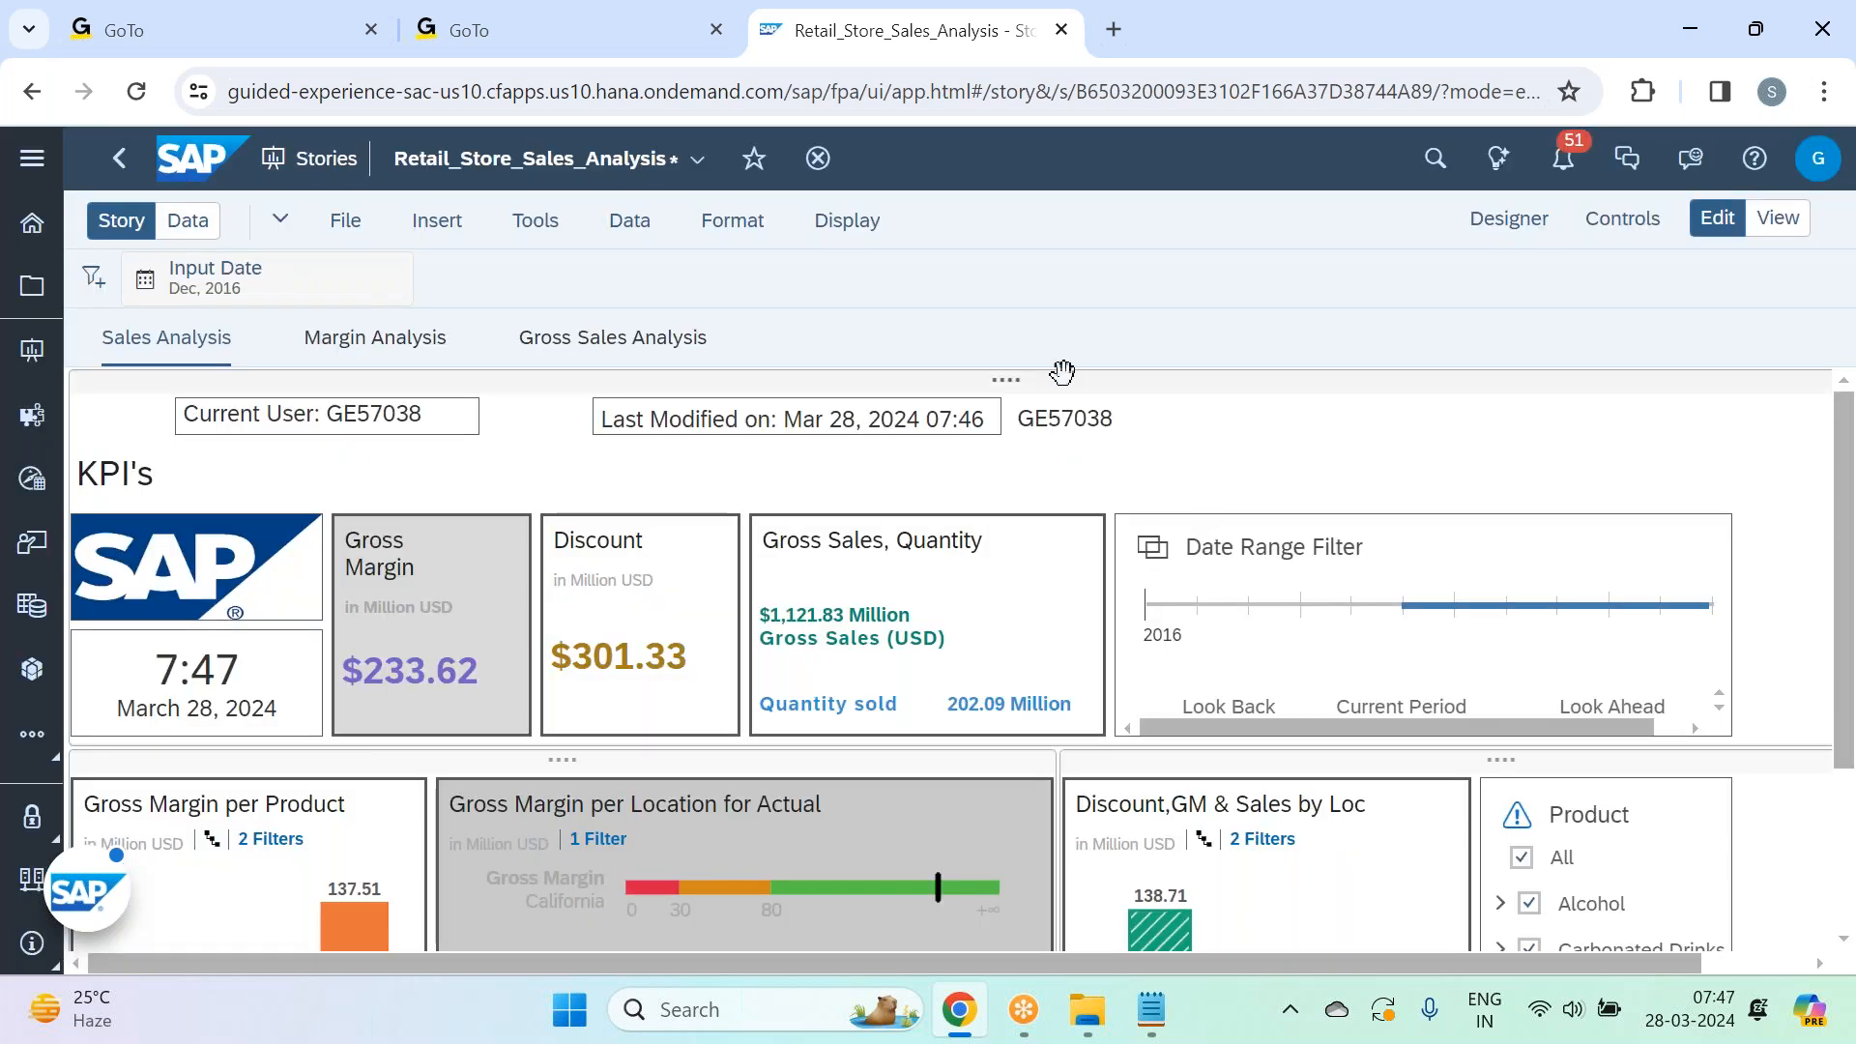
Prefix the Last Modifier dynamic text with the label "Last Modified by:" and widen its box to fit on one line.
click(1133, 425)
click(1132, 425)
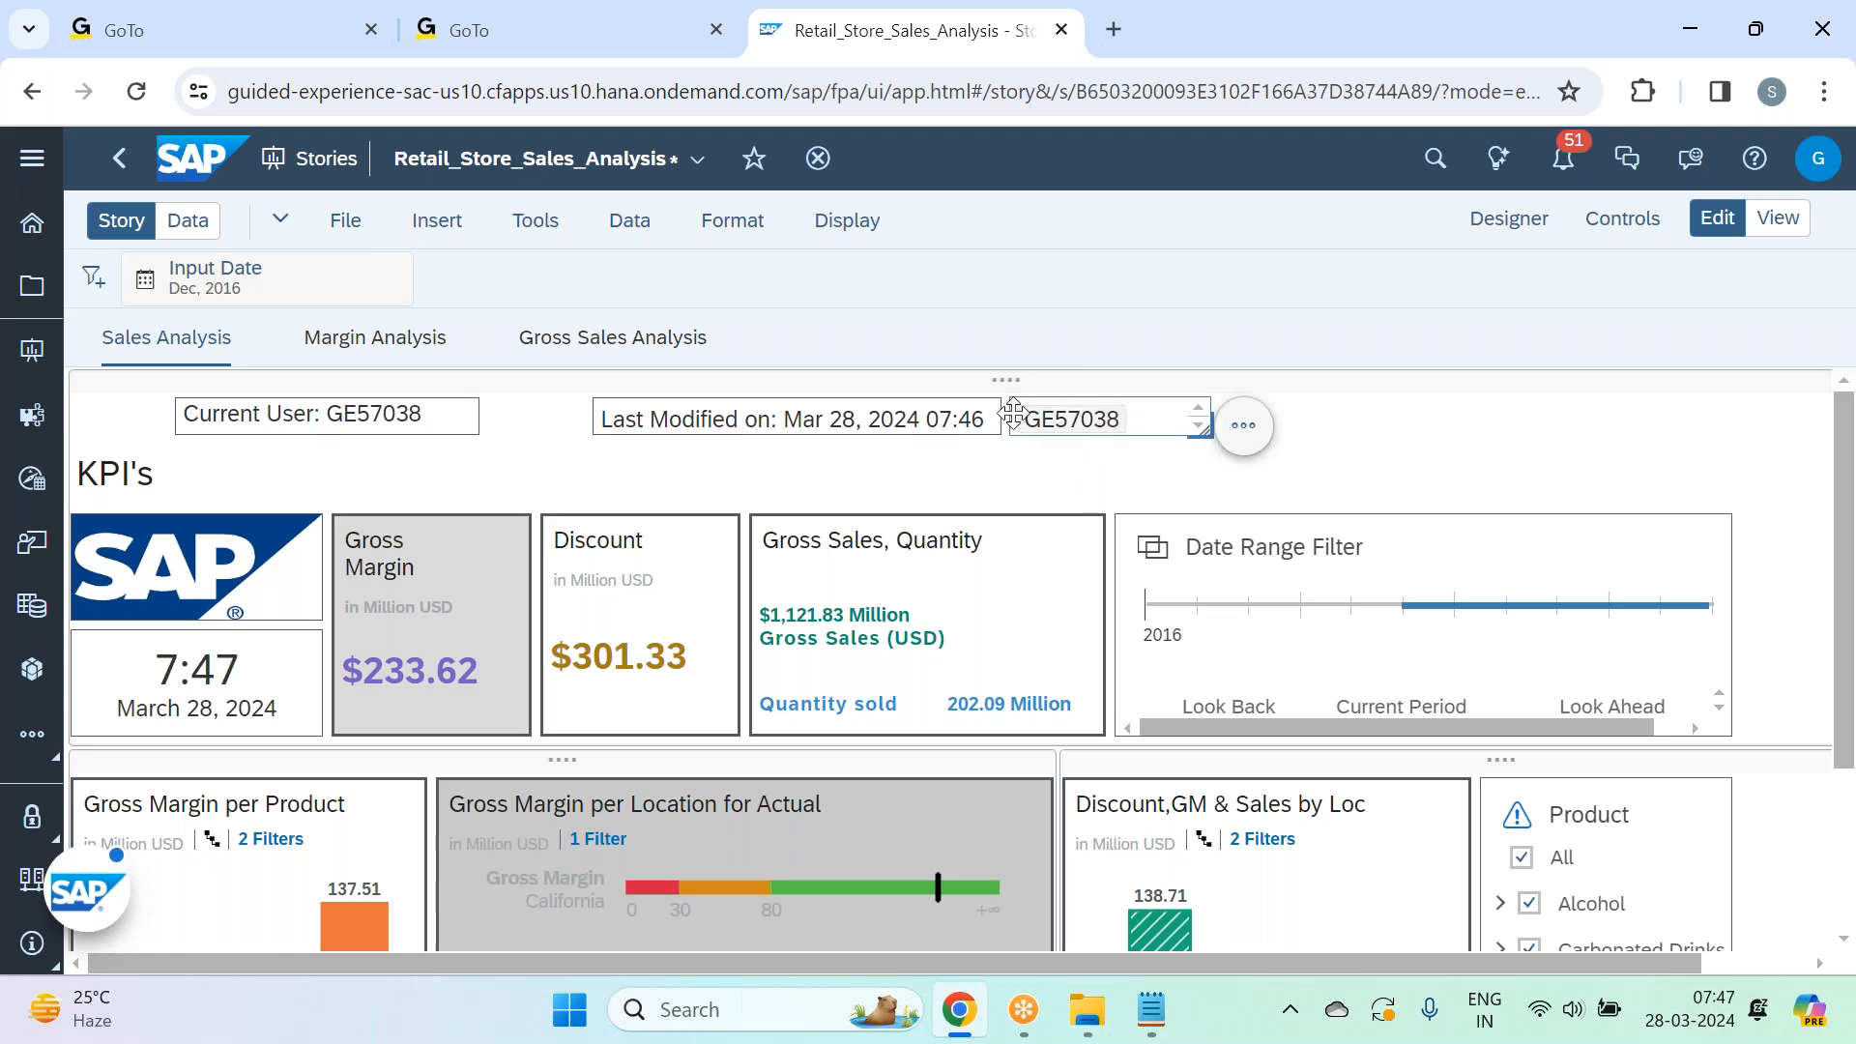
double_click(1063, 418)
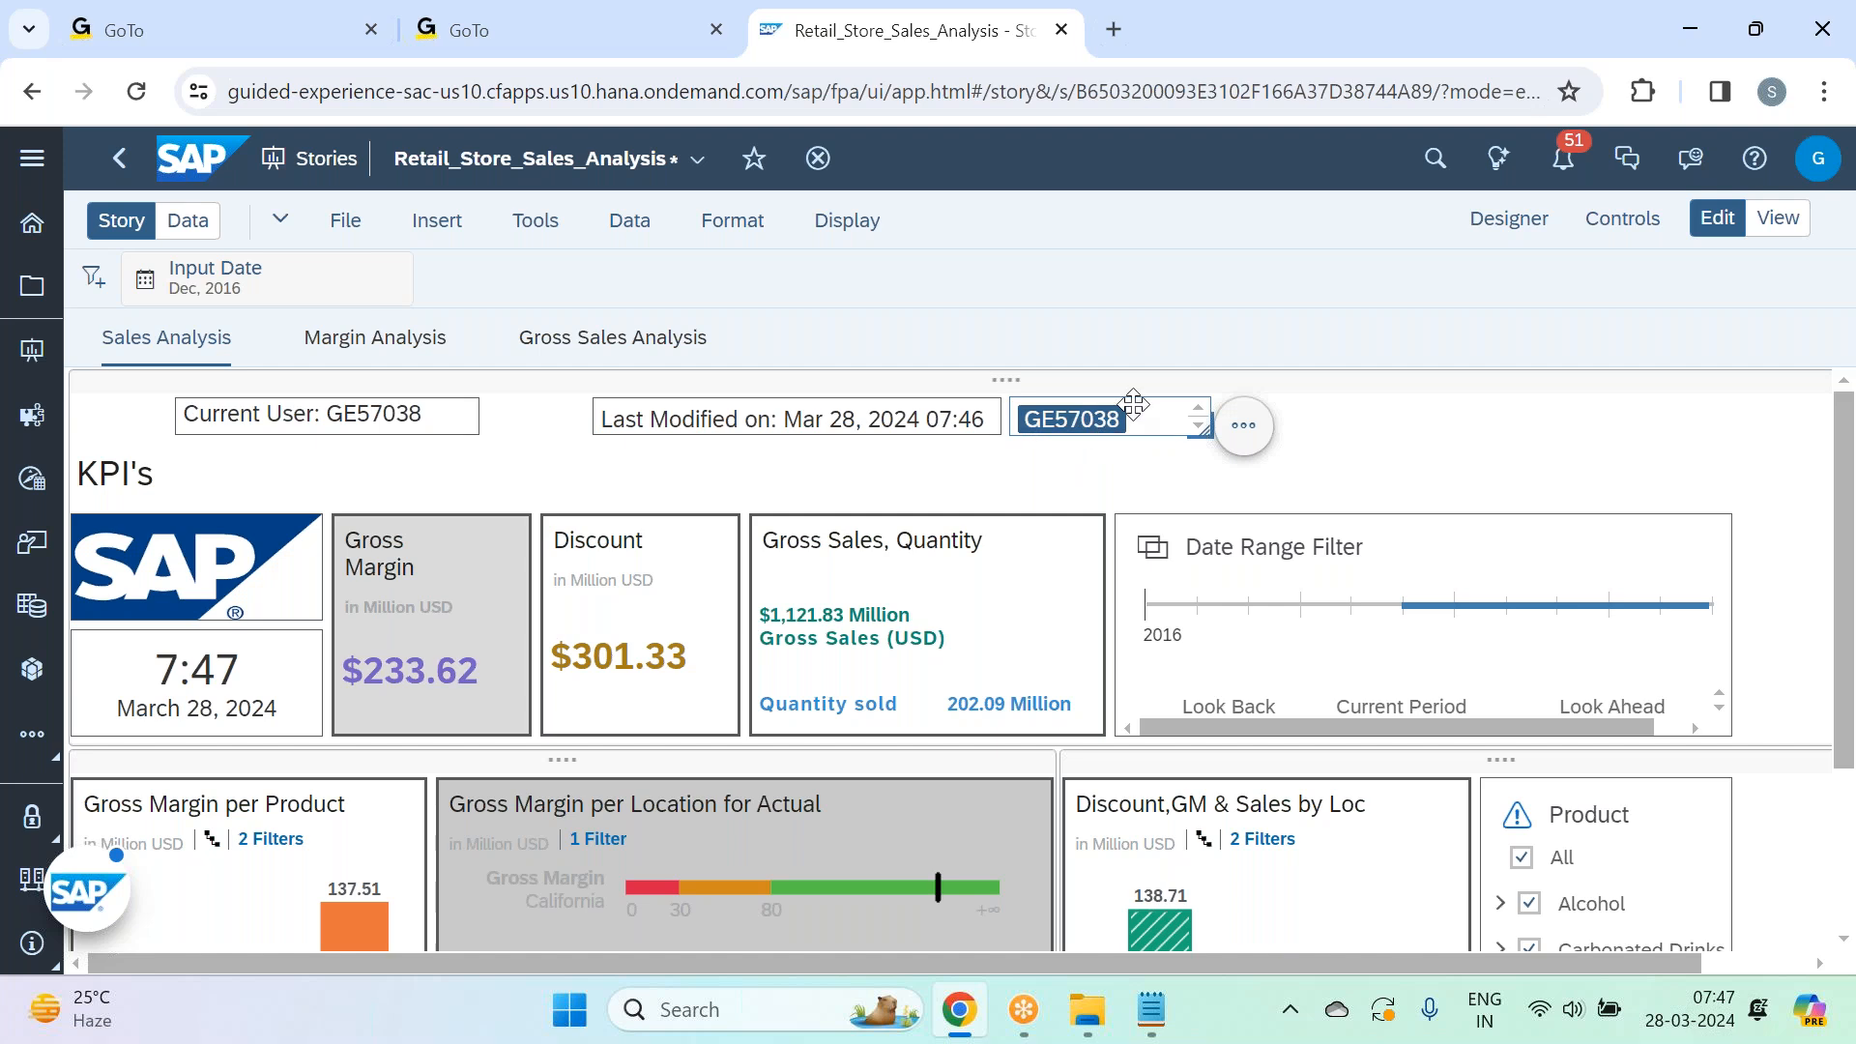
key(Left)
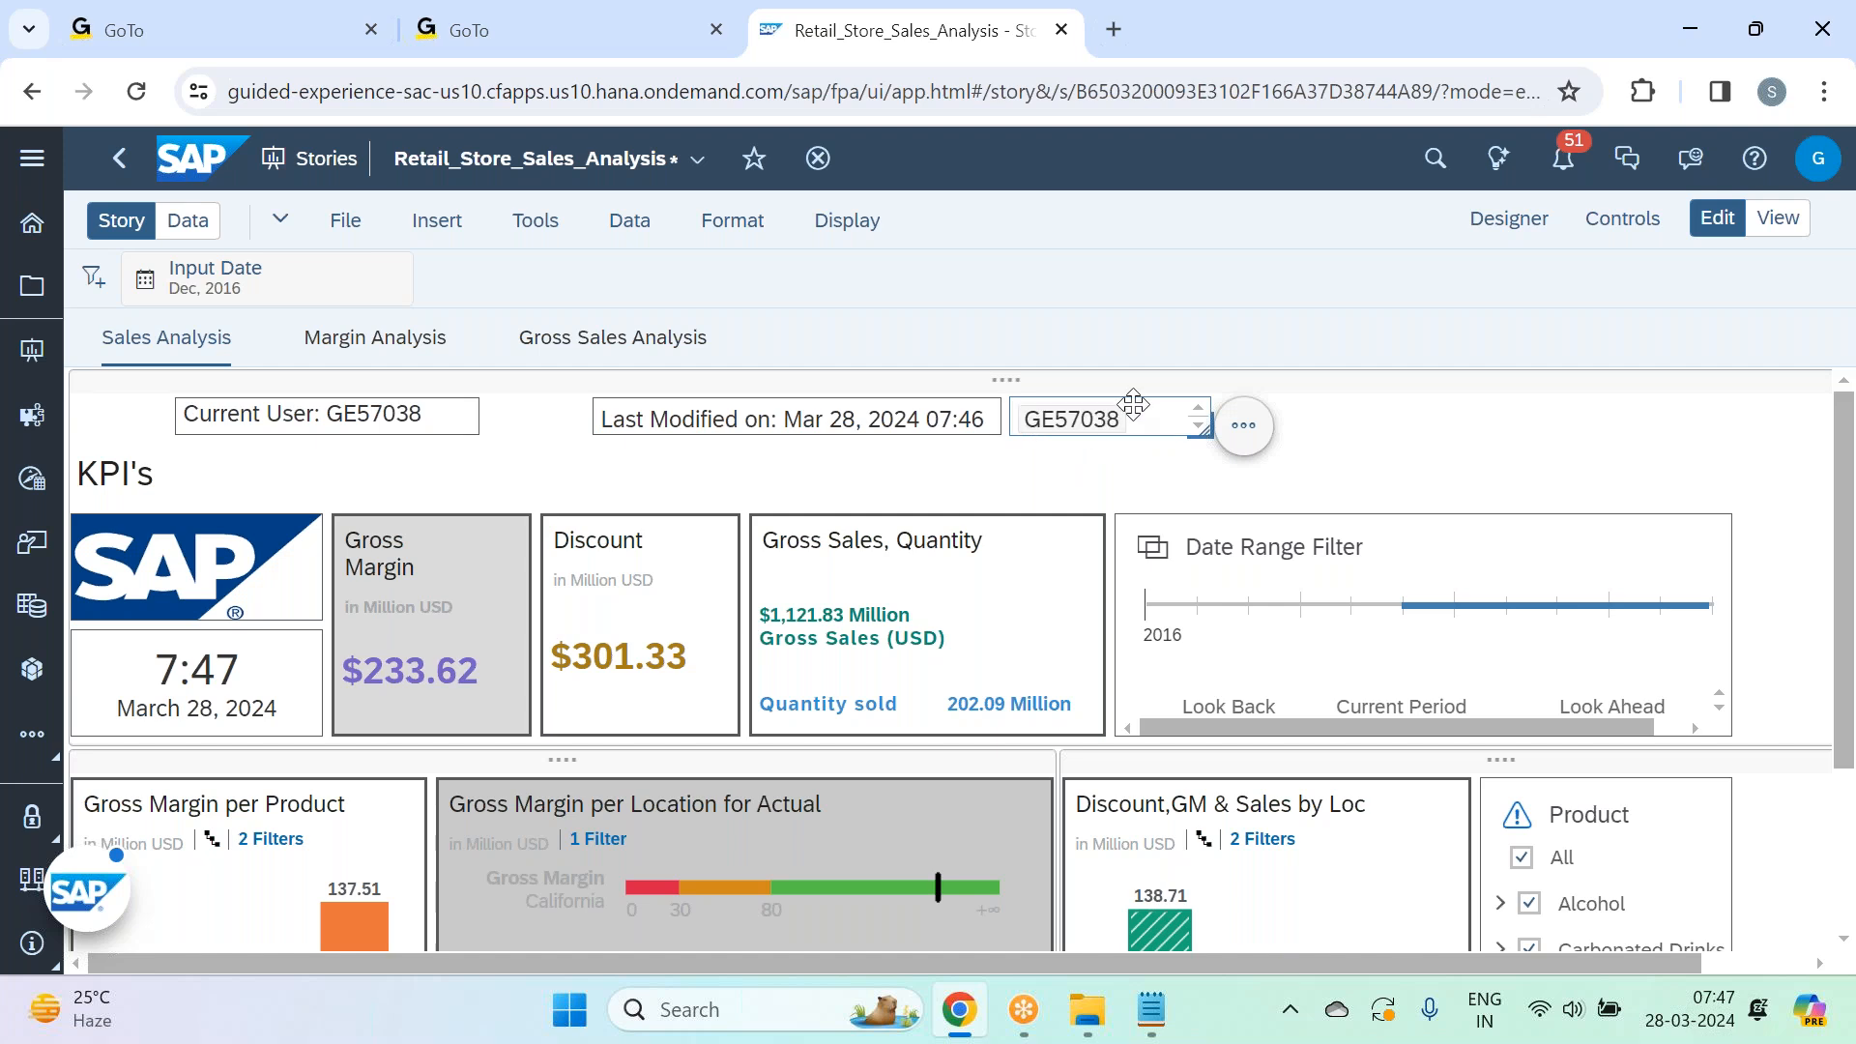
text(Lasr)
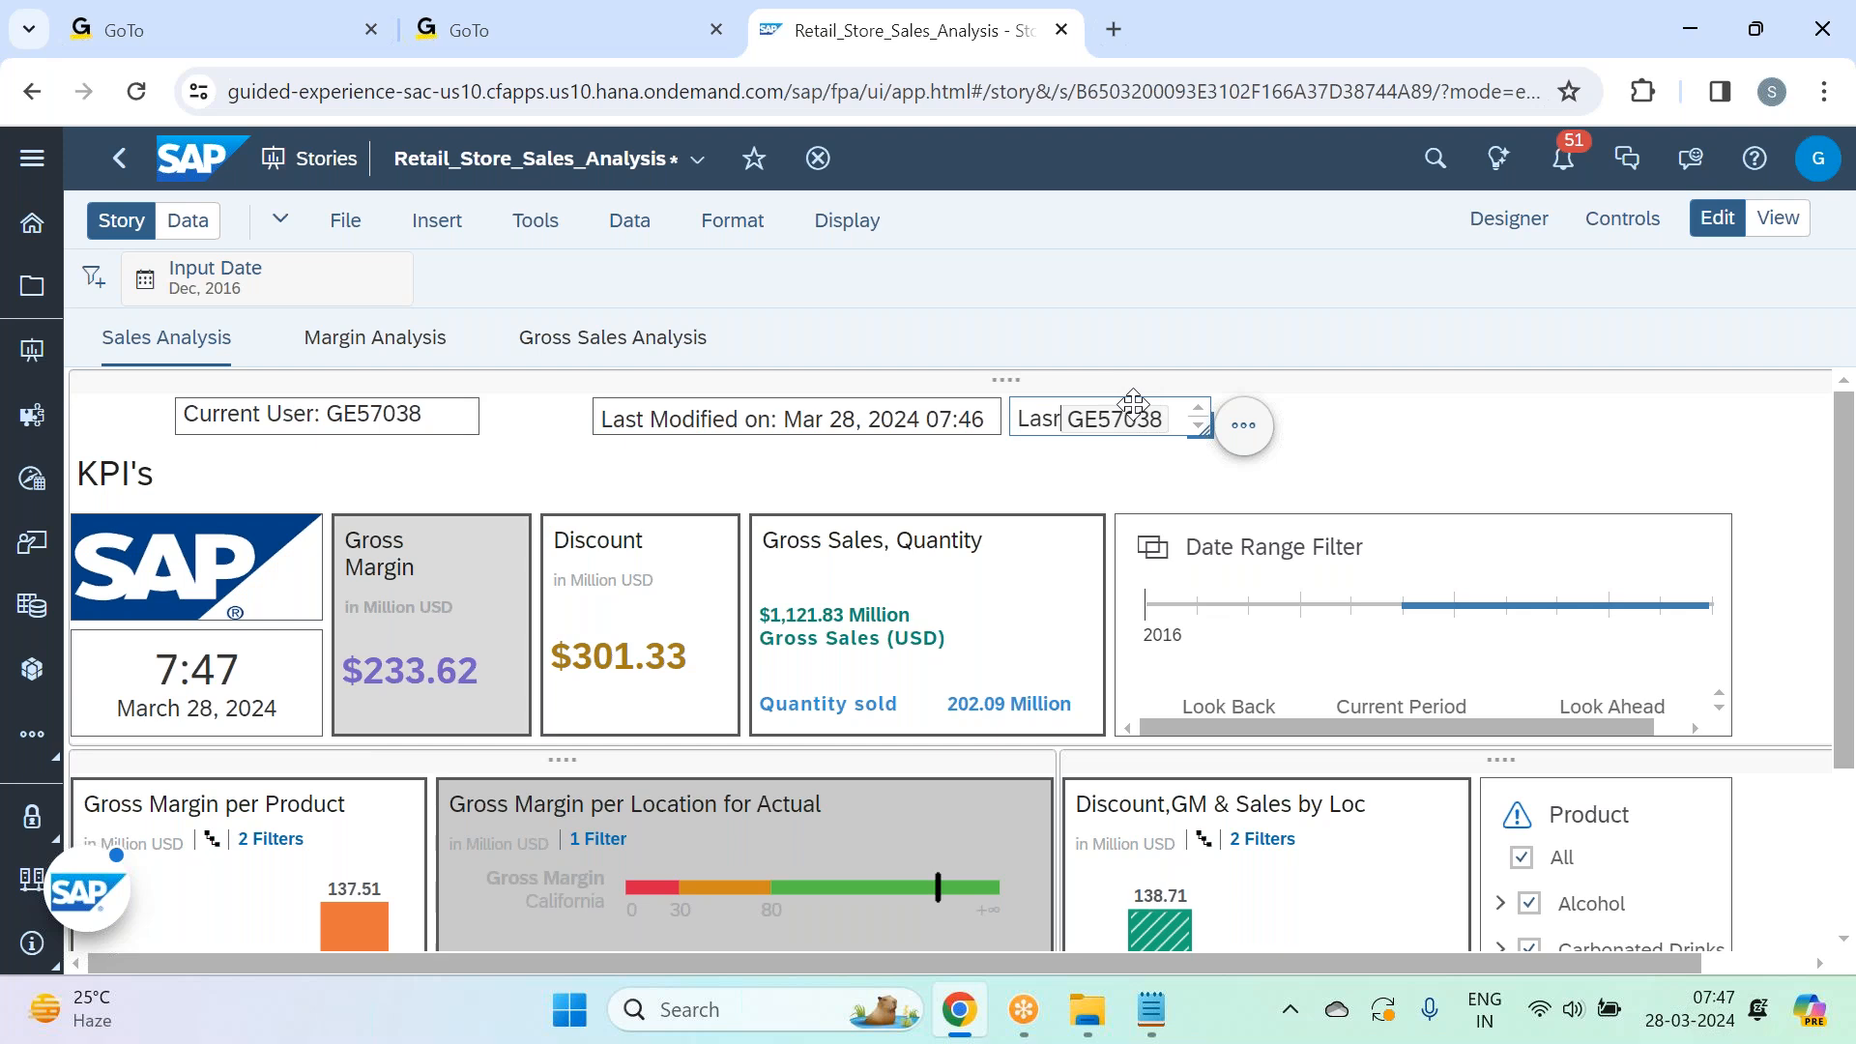
key(BackSpace)
text(t Modifie)
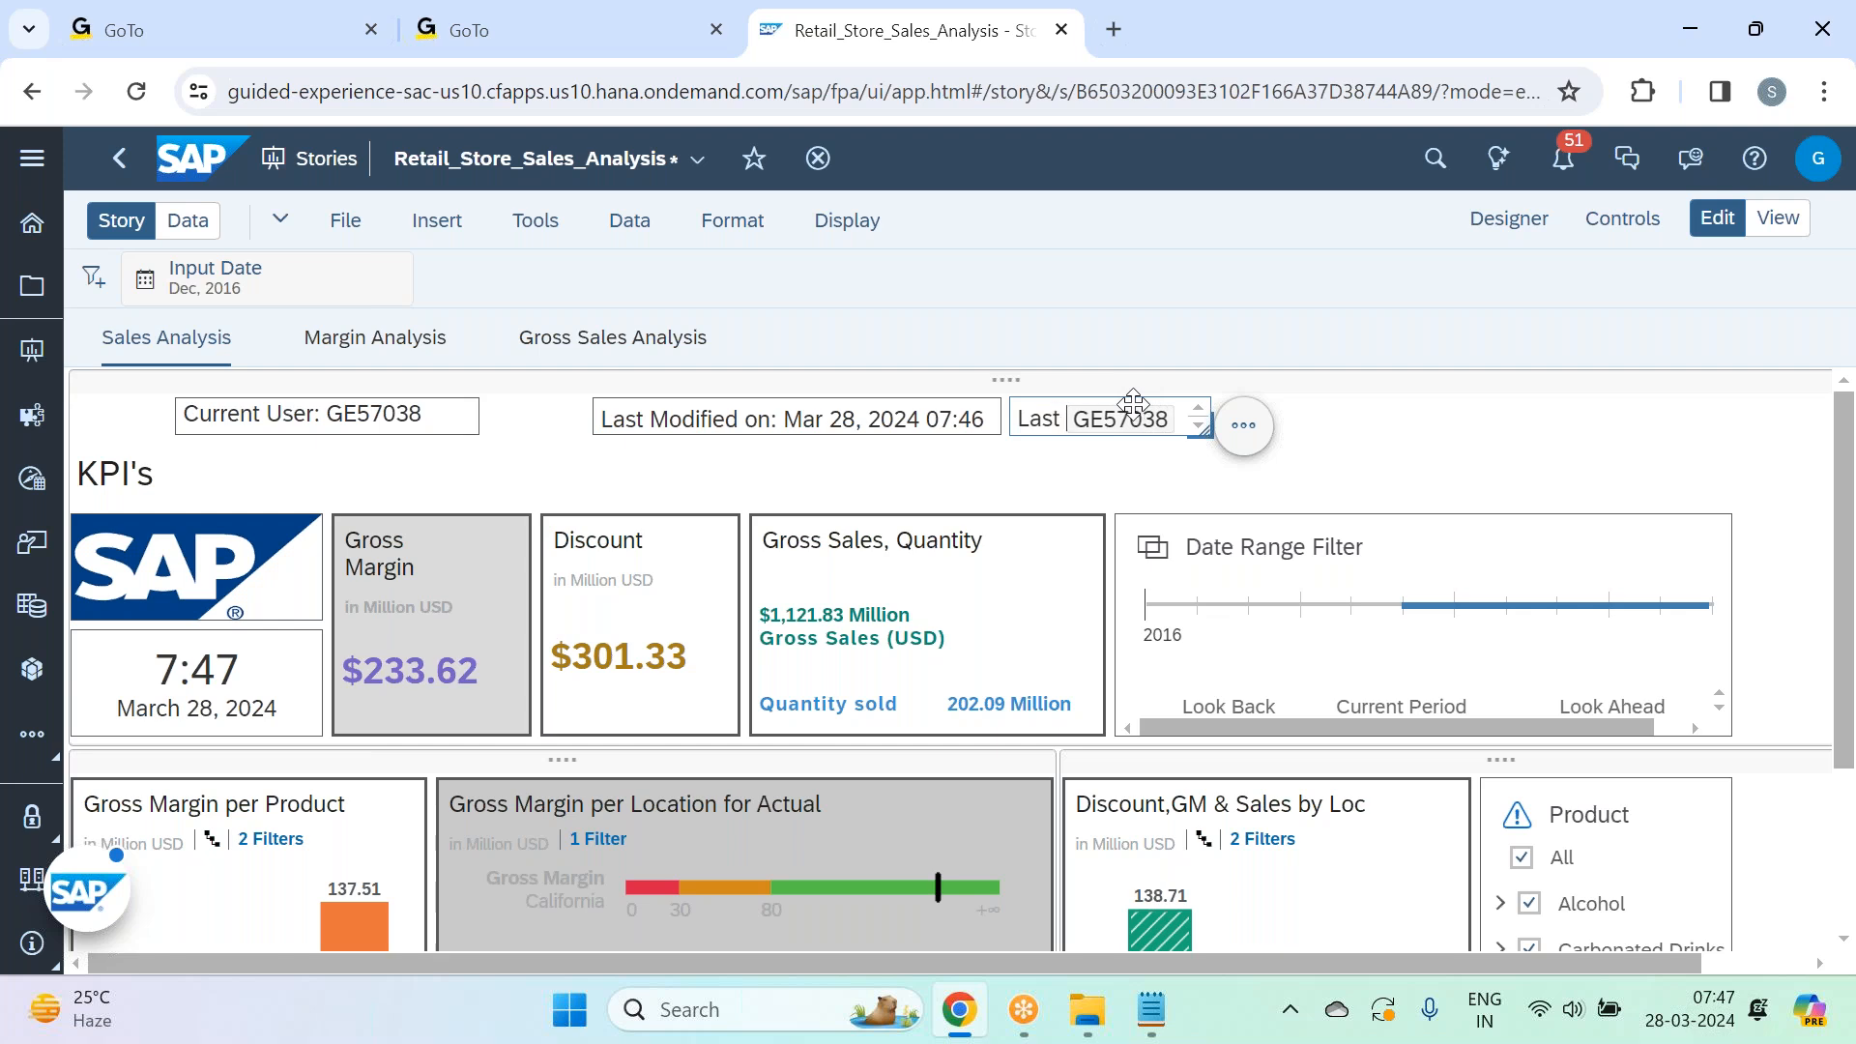
text(f)
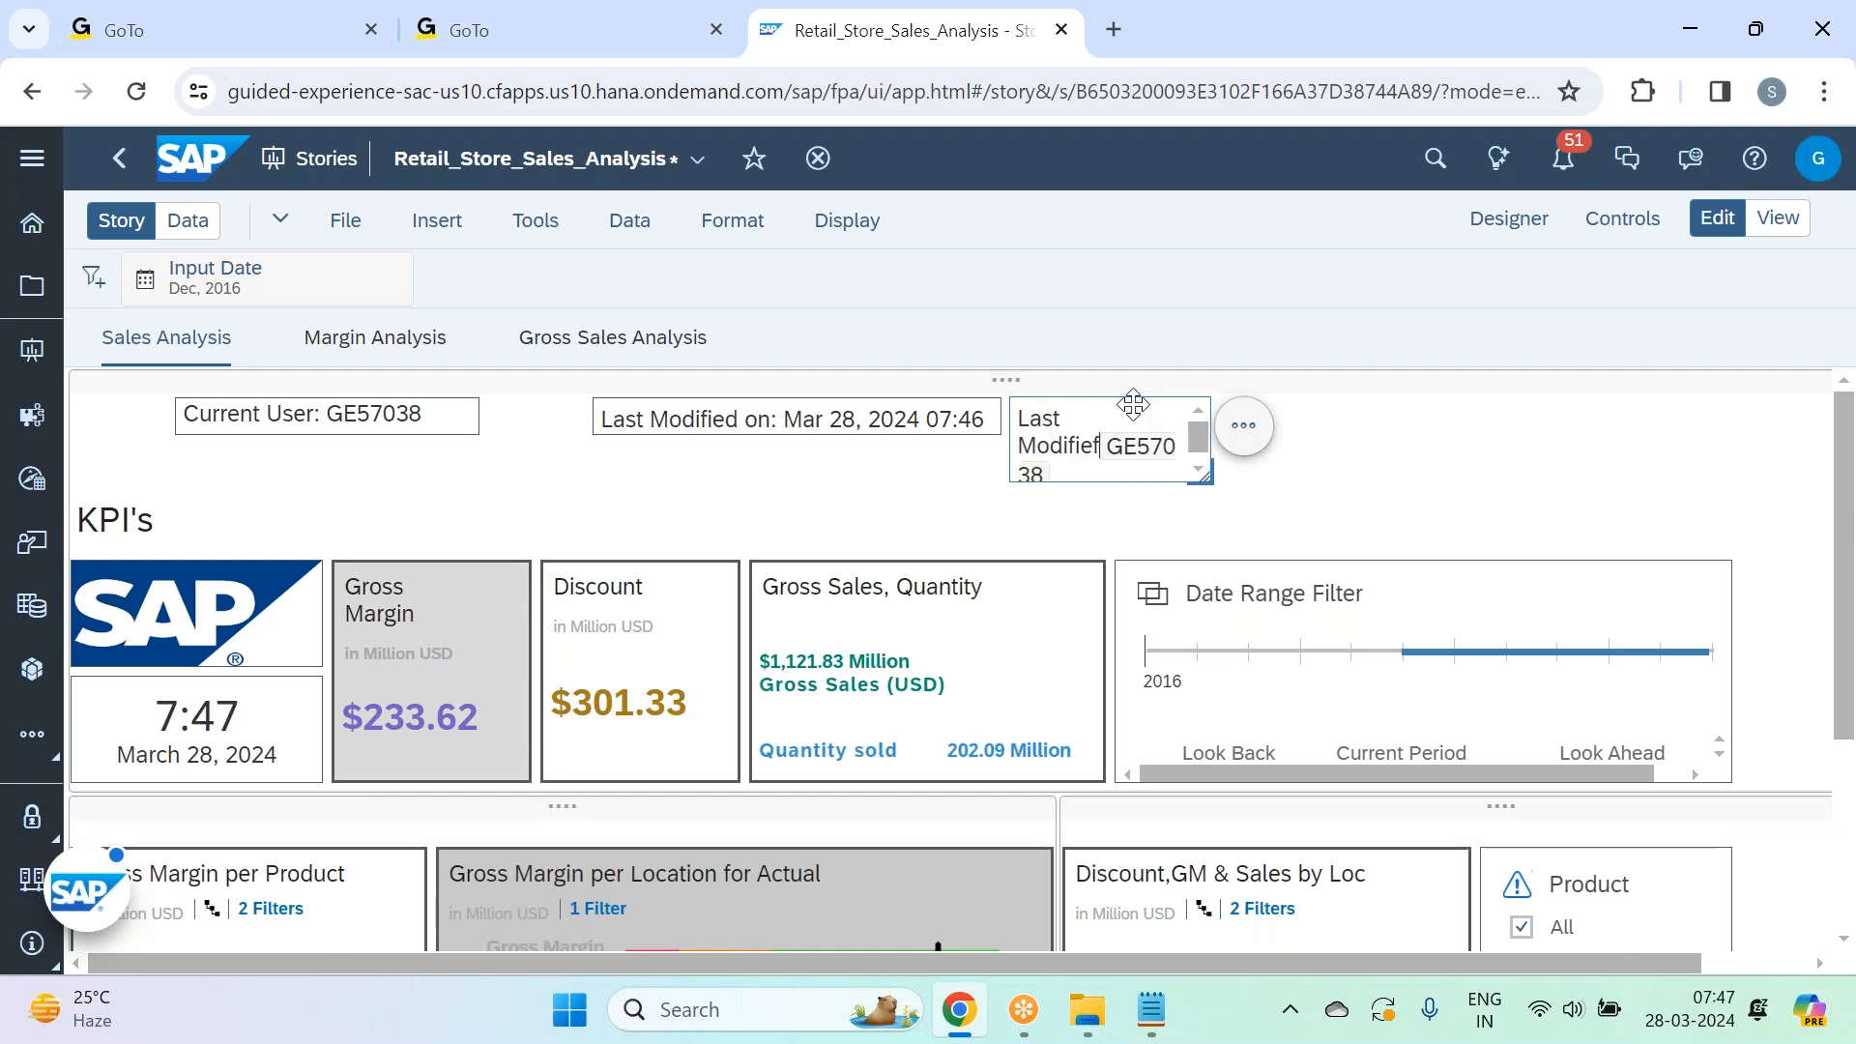
key(BackSpace)
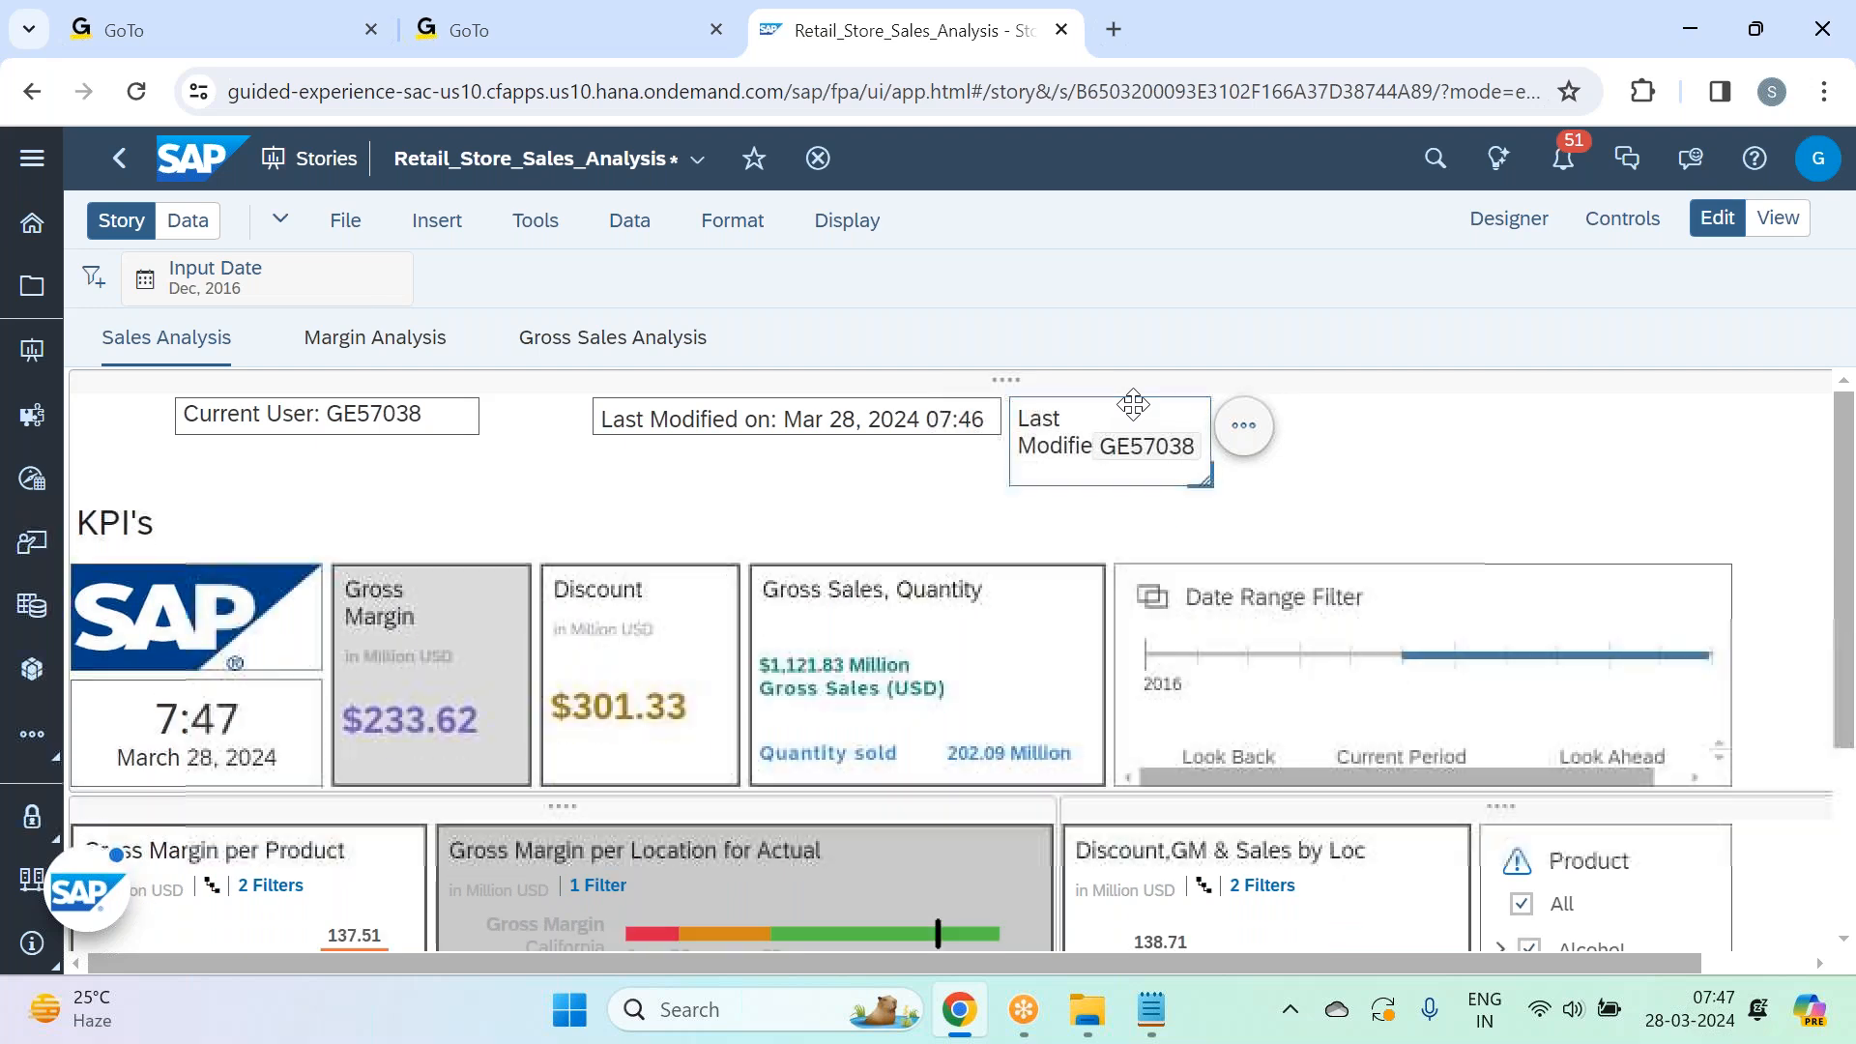
text(d by)
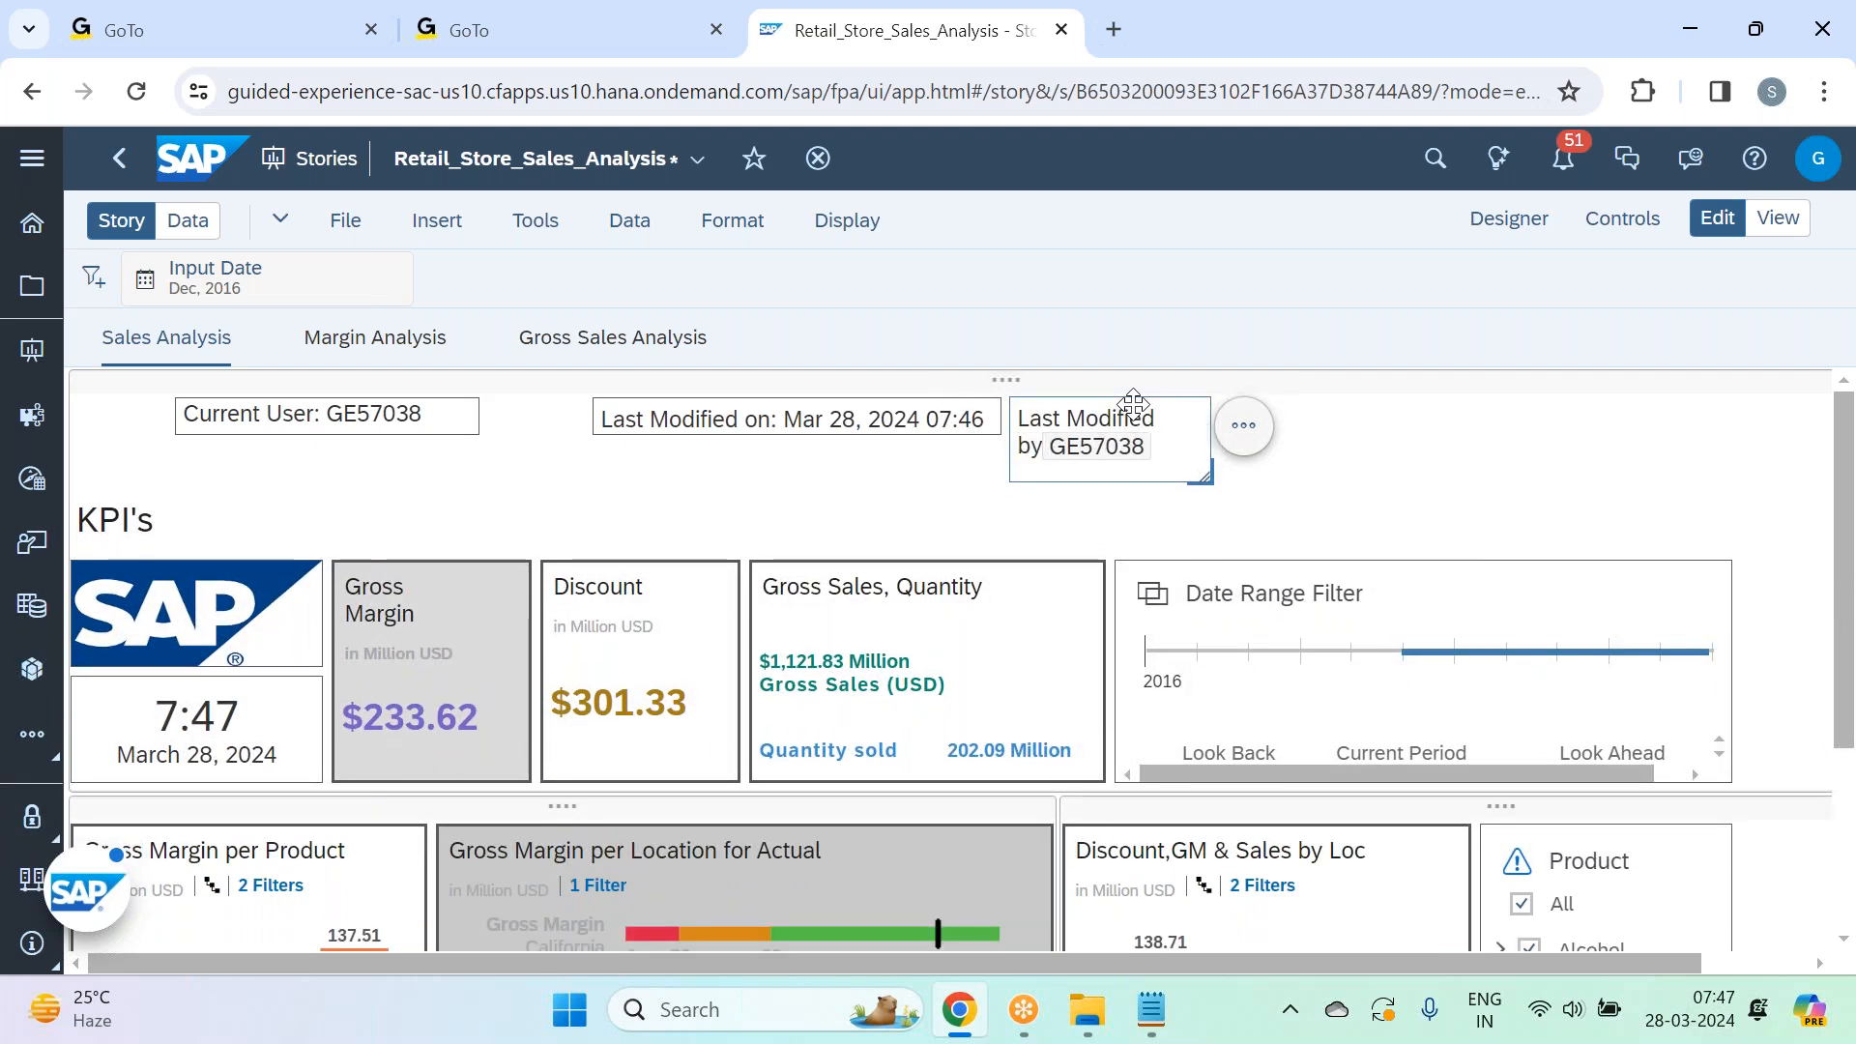
text(:)
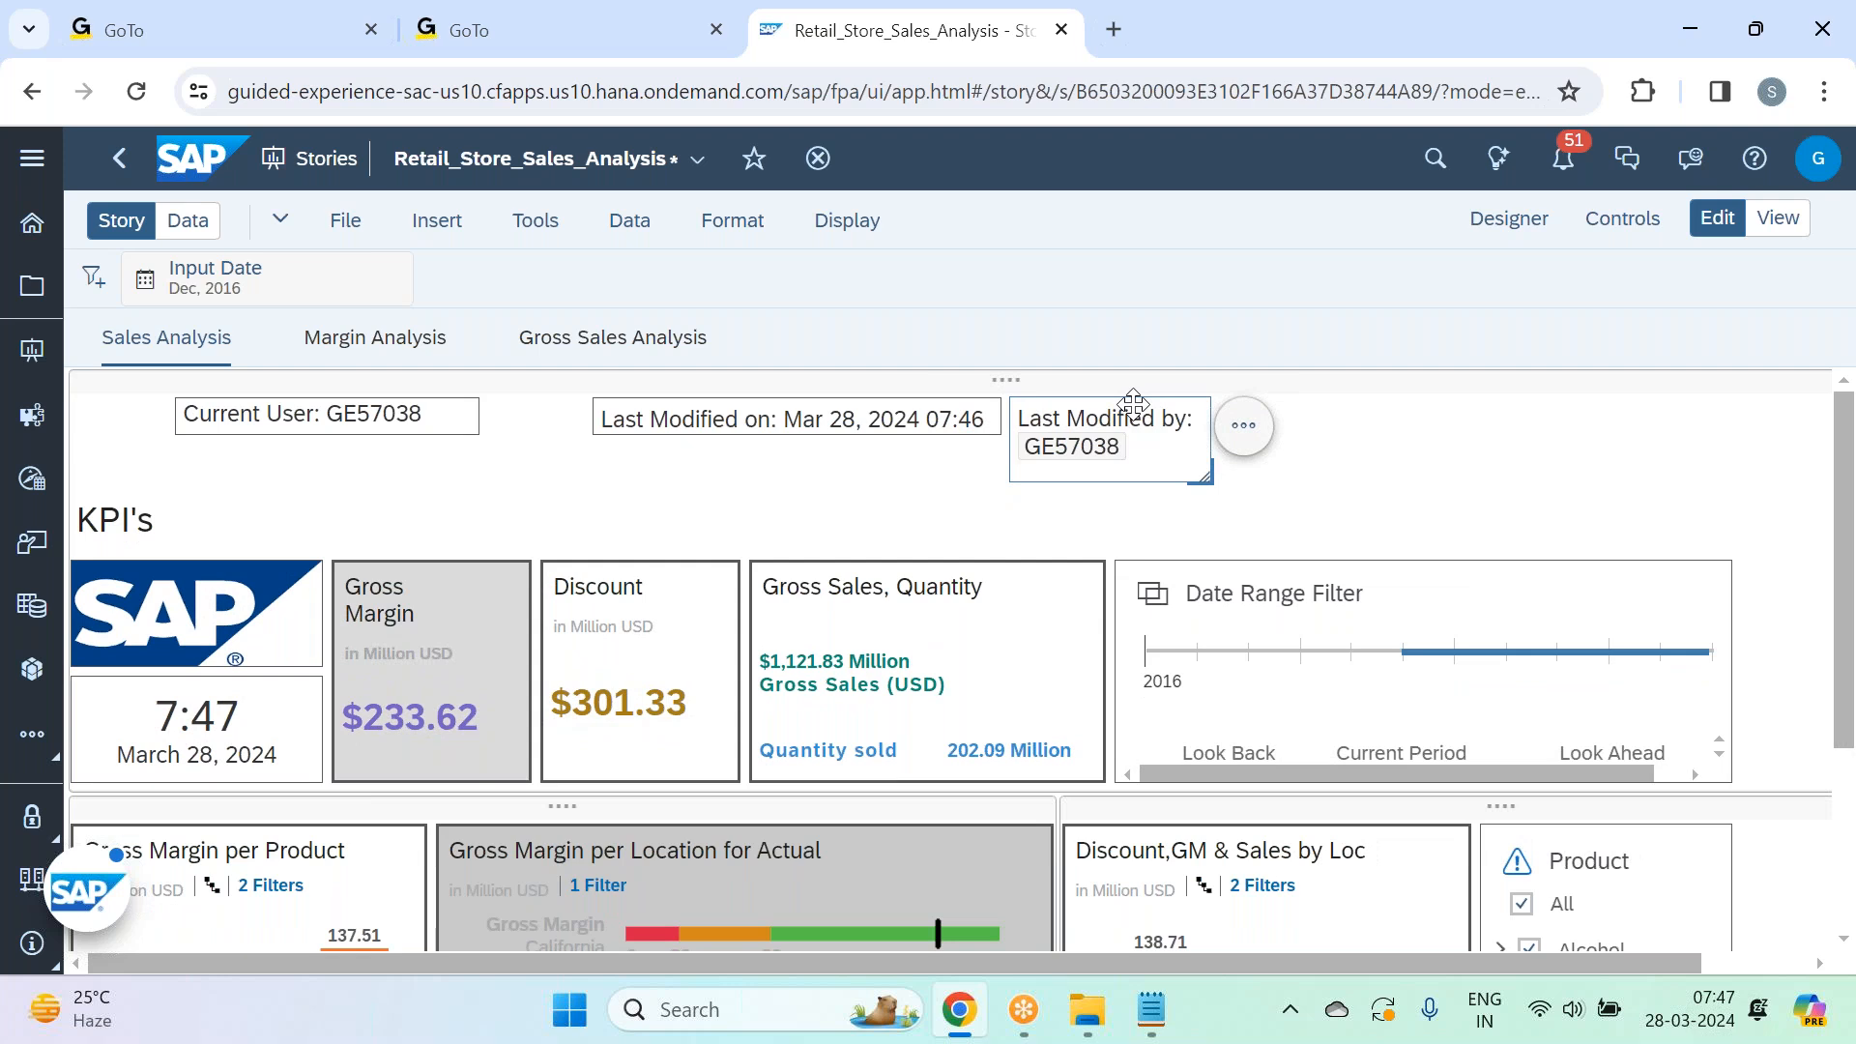
drag(1208, 478, 1362, 435)
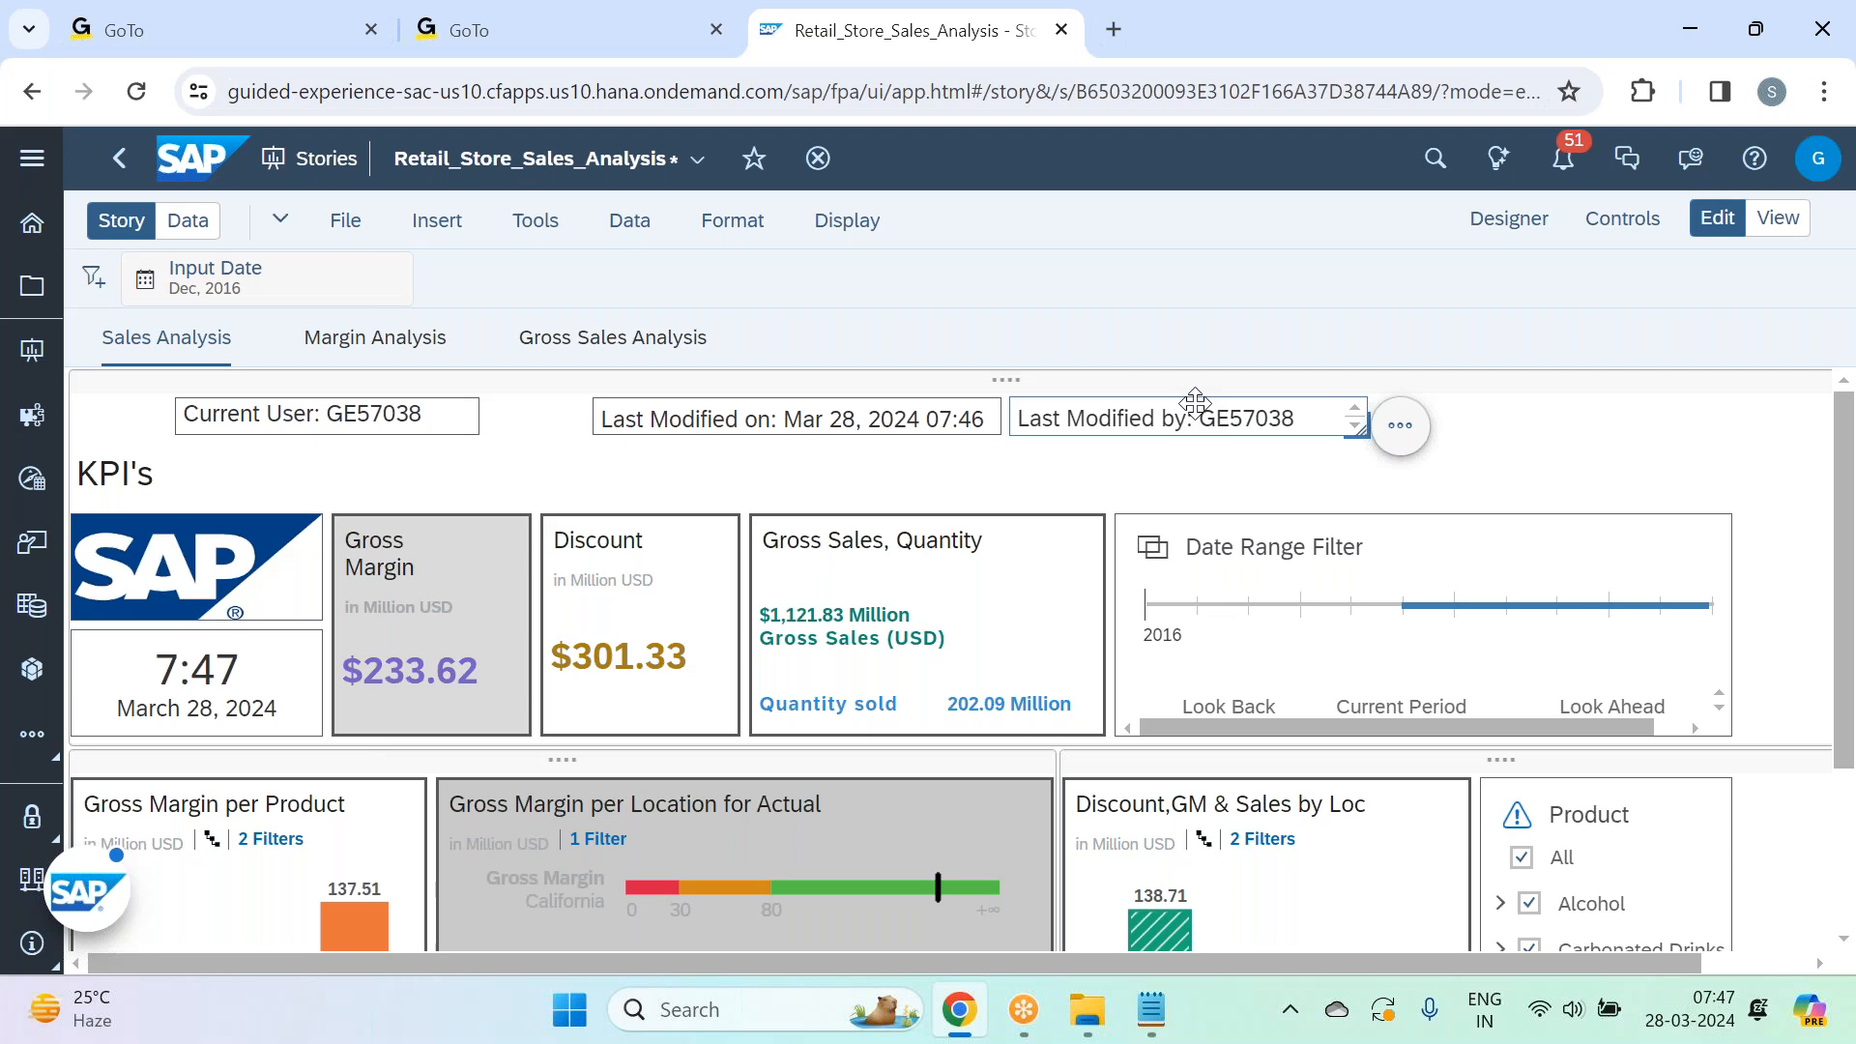
Move the "Last Modified by:" text box above the Date Range Filter and apply All Borders styling to it.
drag(1122, 397, 1214, 400)
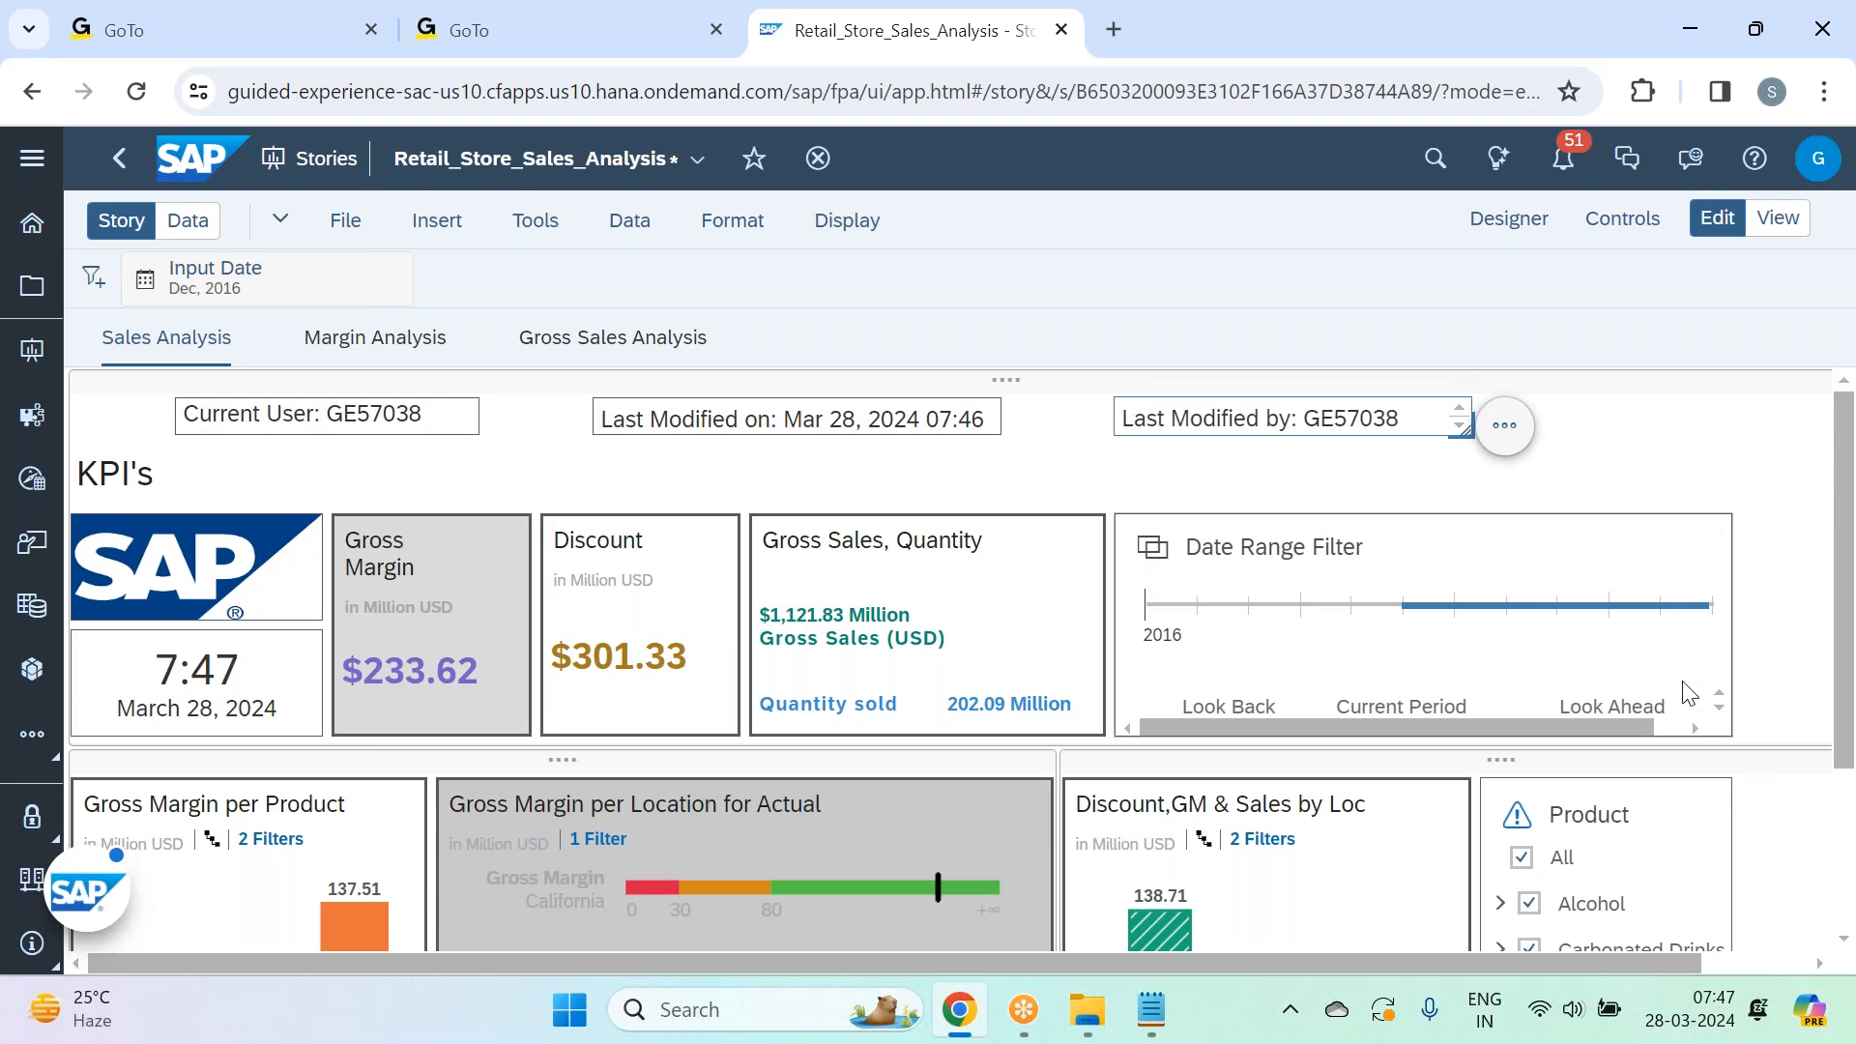
double_click(1428, 416)
click(1501, 220)
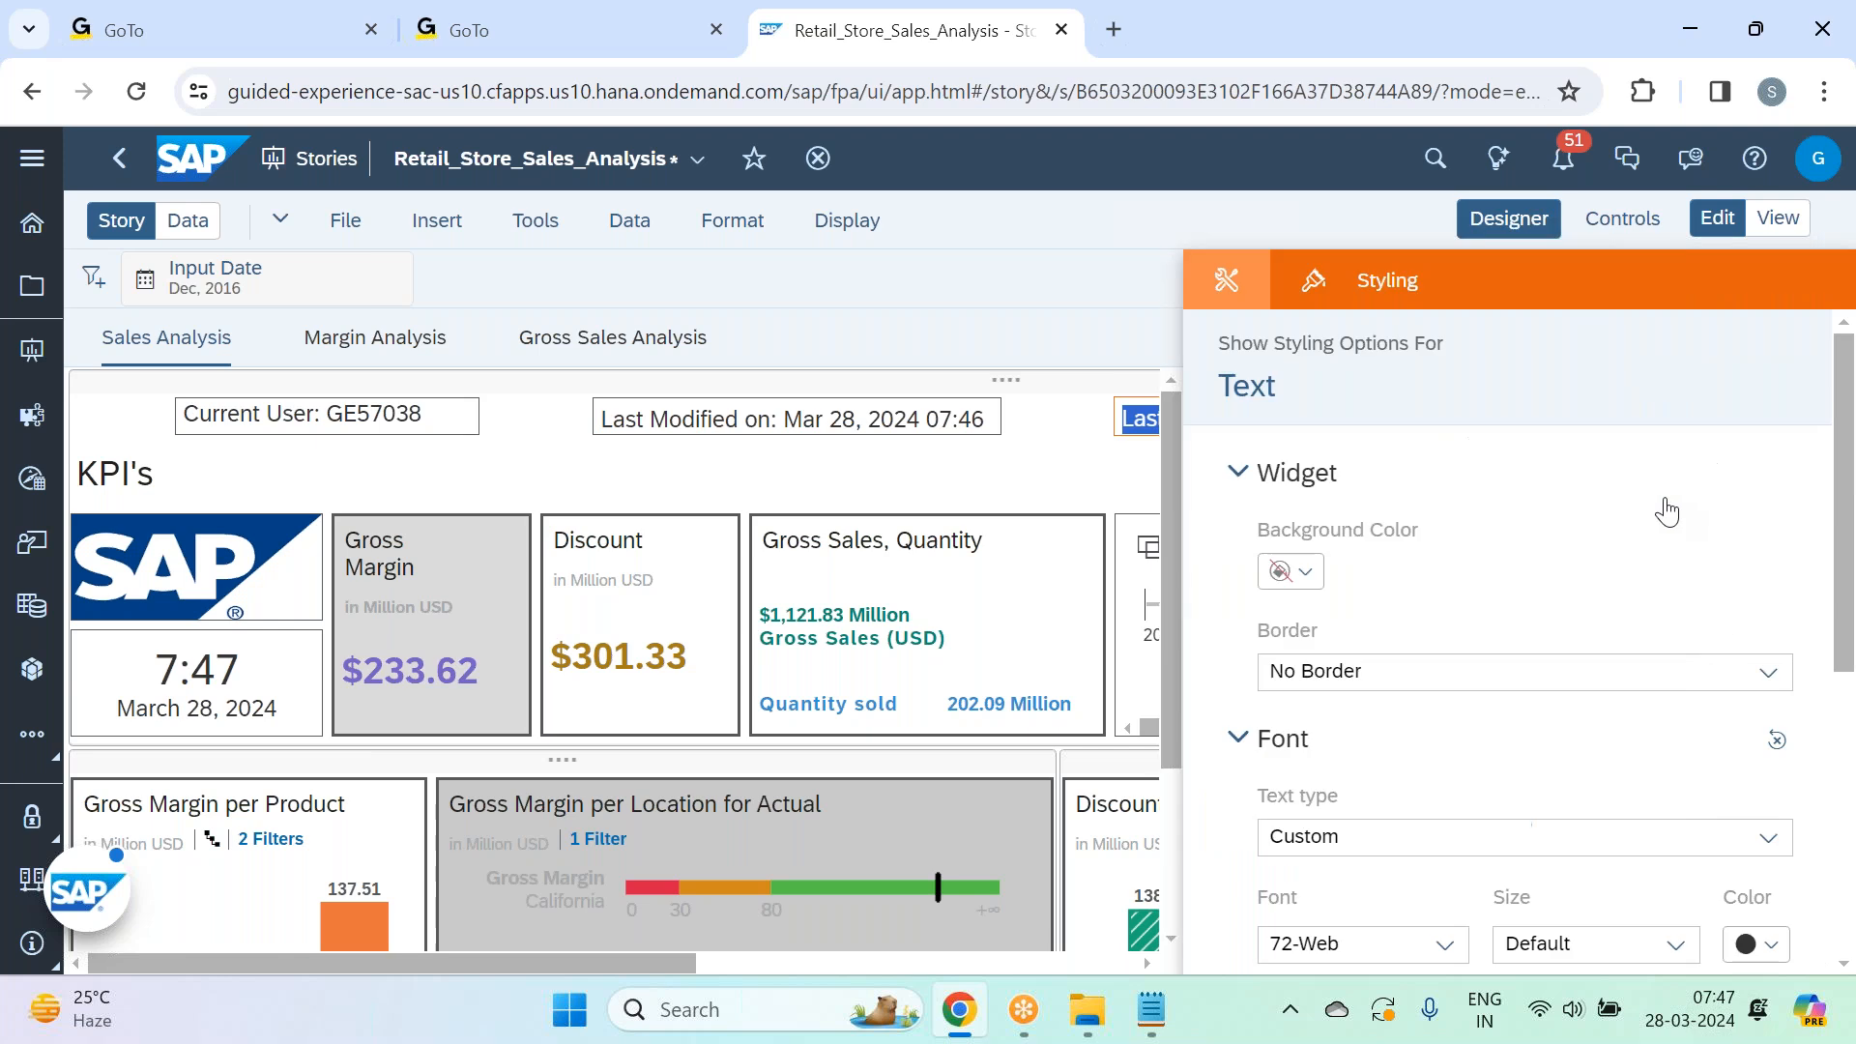
click(1768, 670)
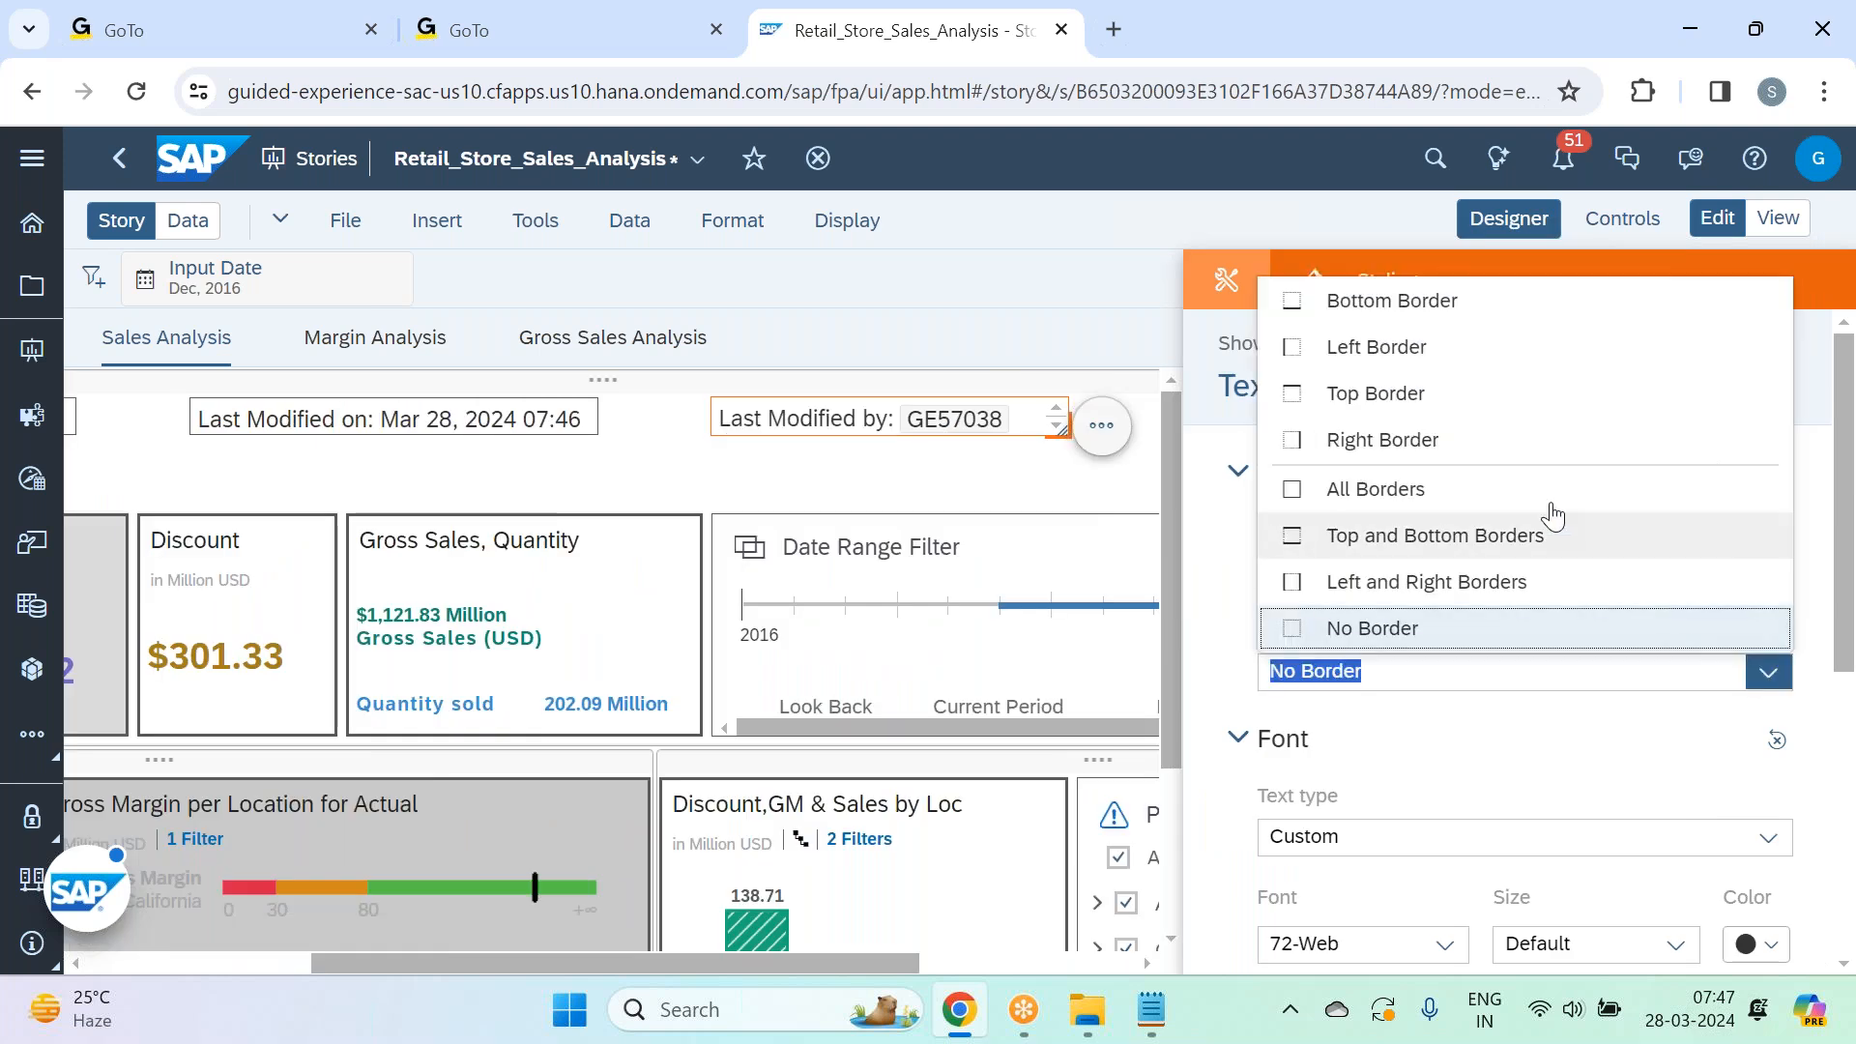
click(1497, 481)
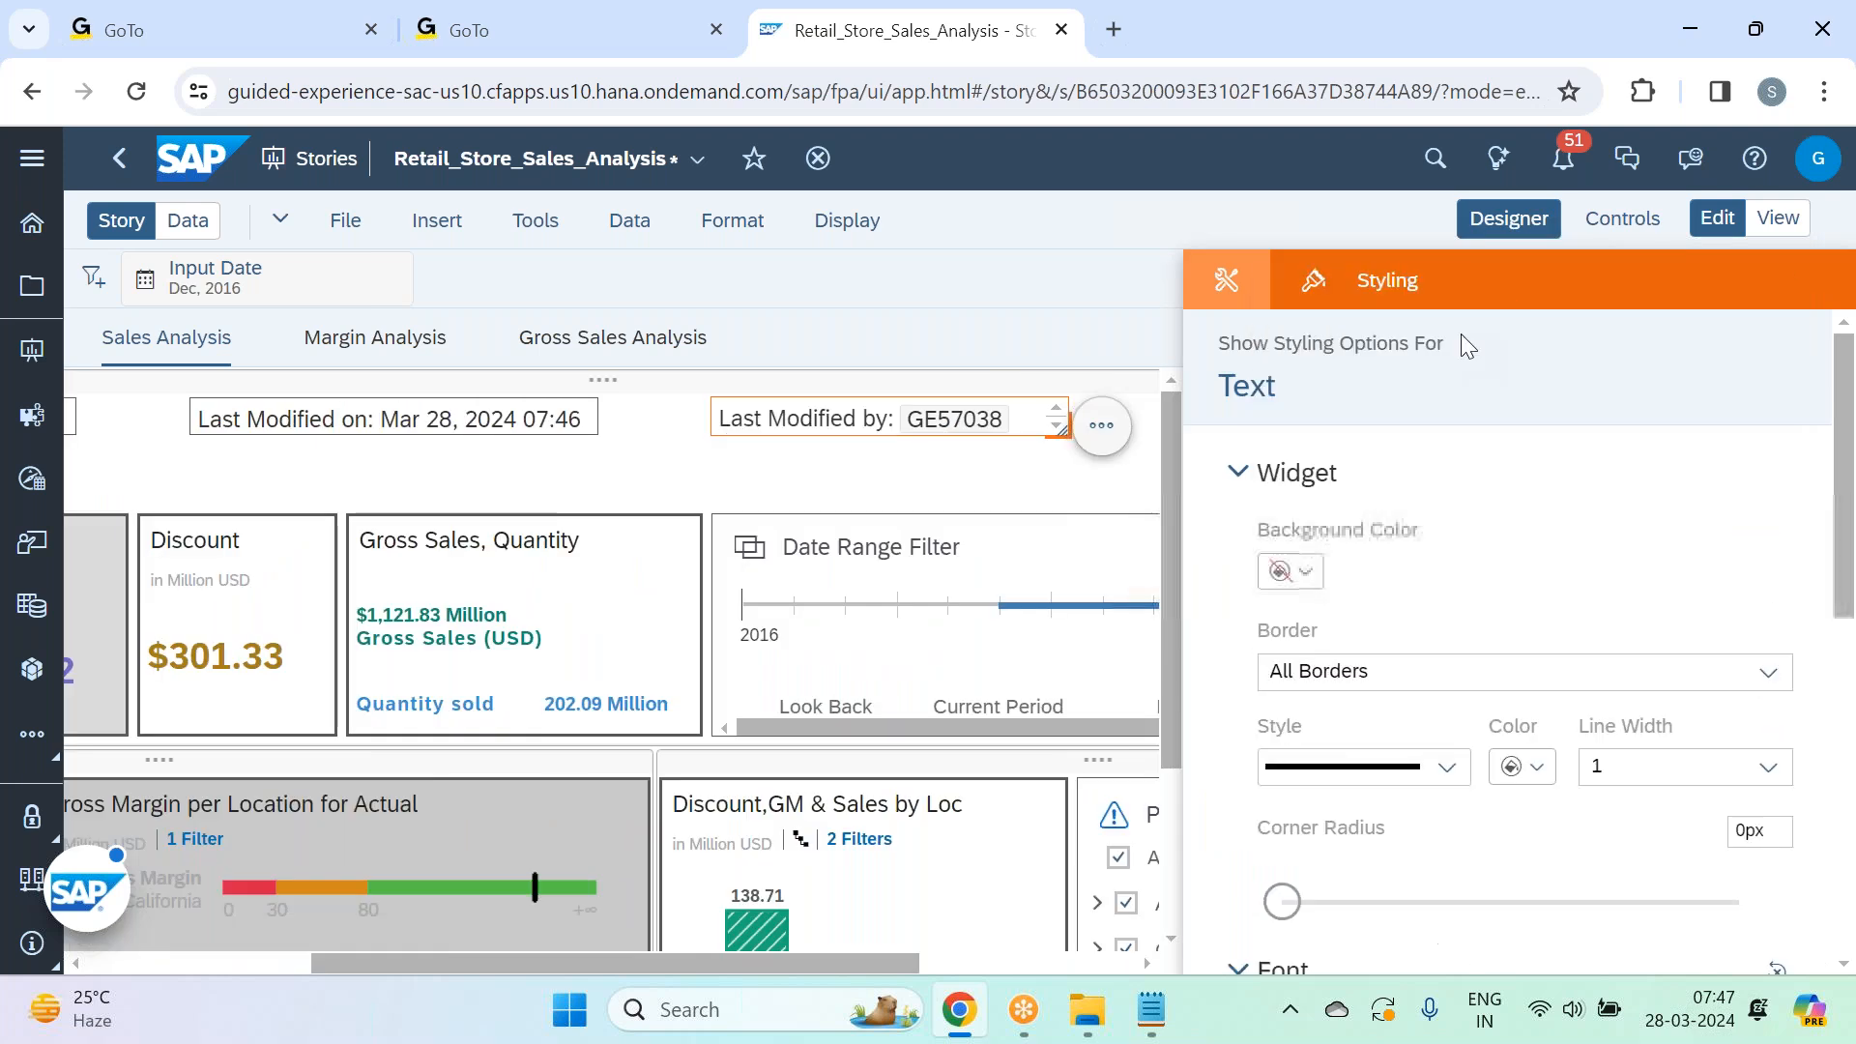
click(1508, 220)
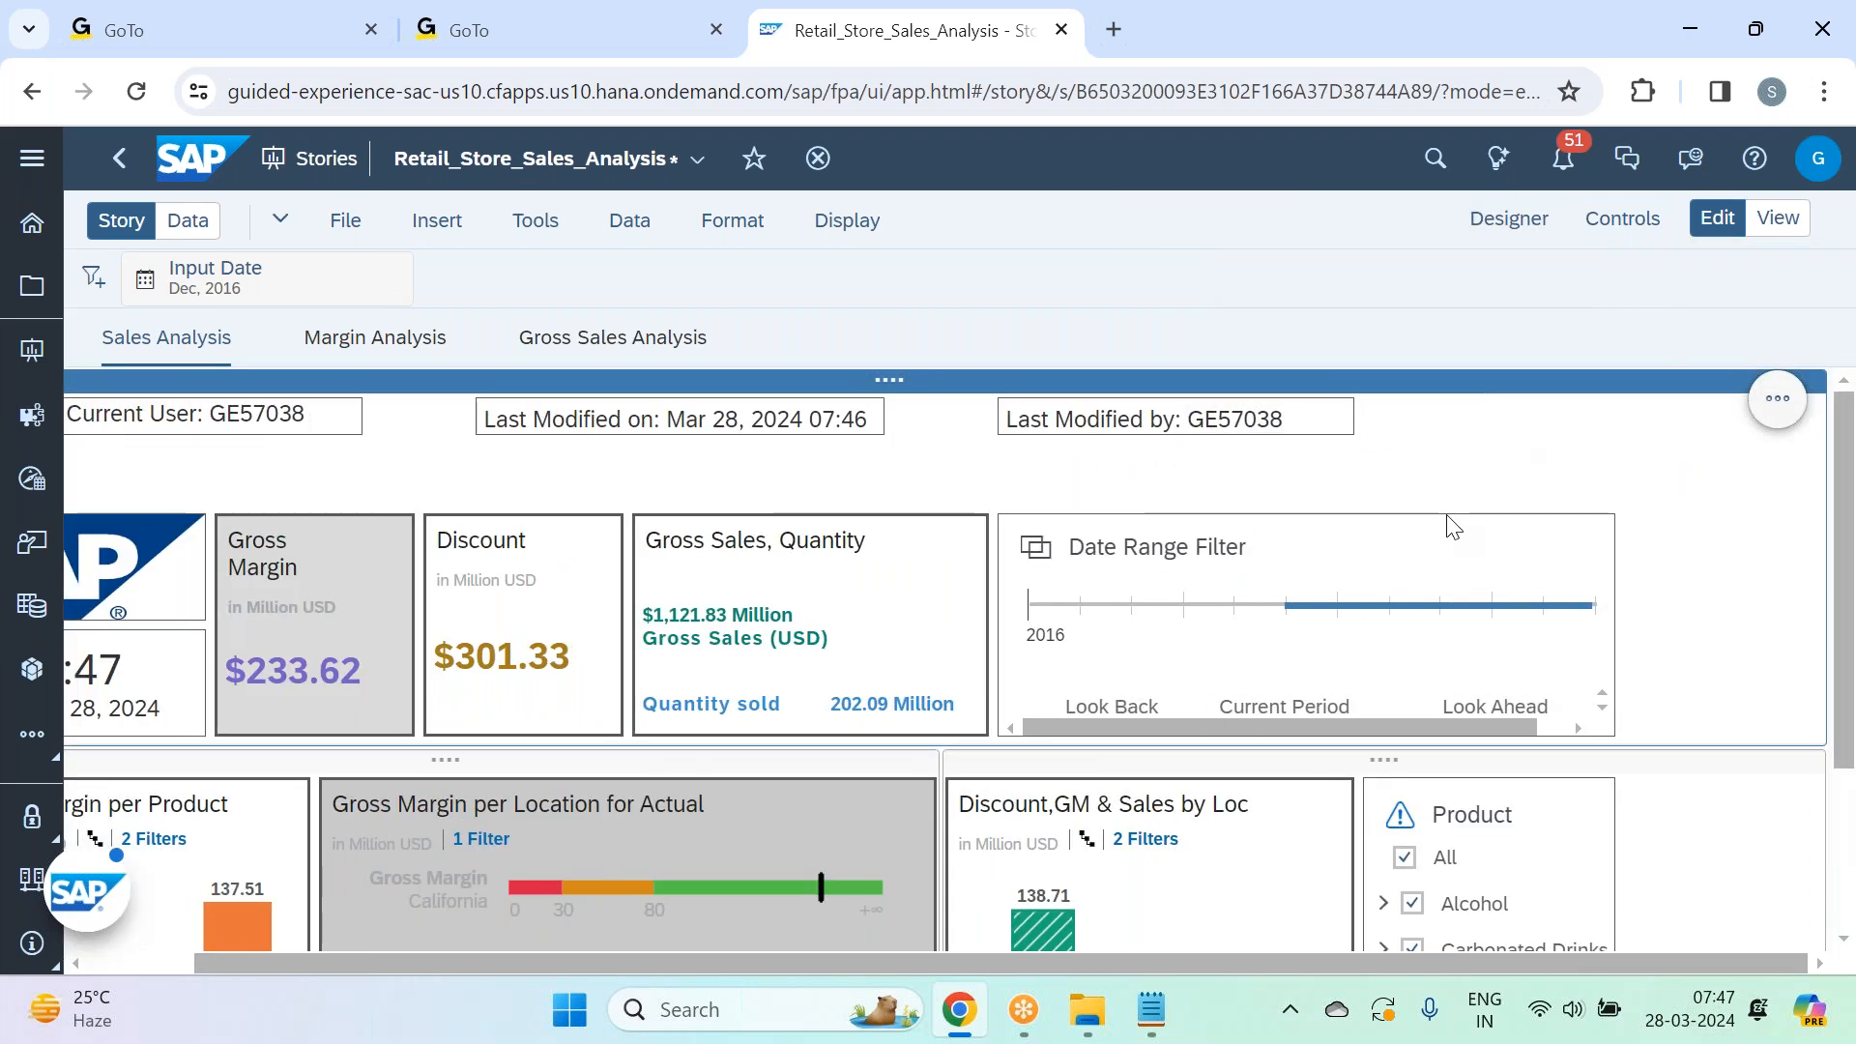
drag(572, 965, 377, 953)
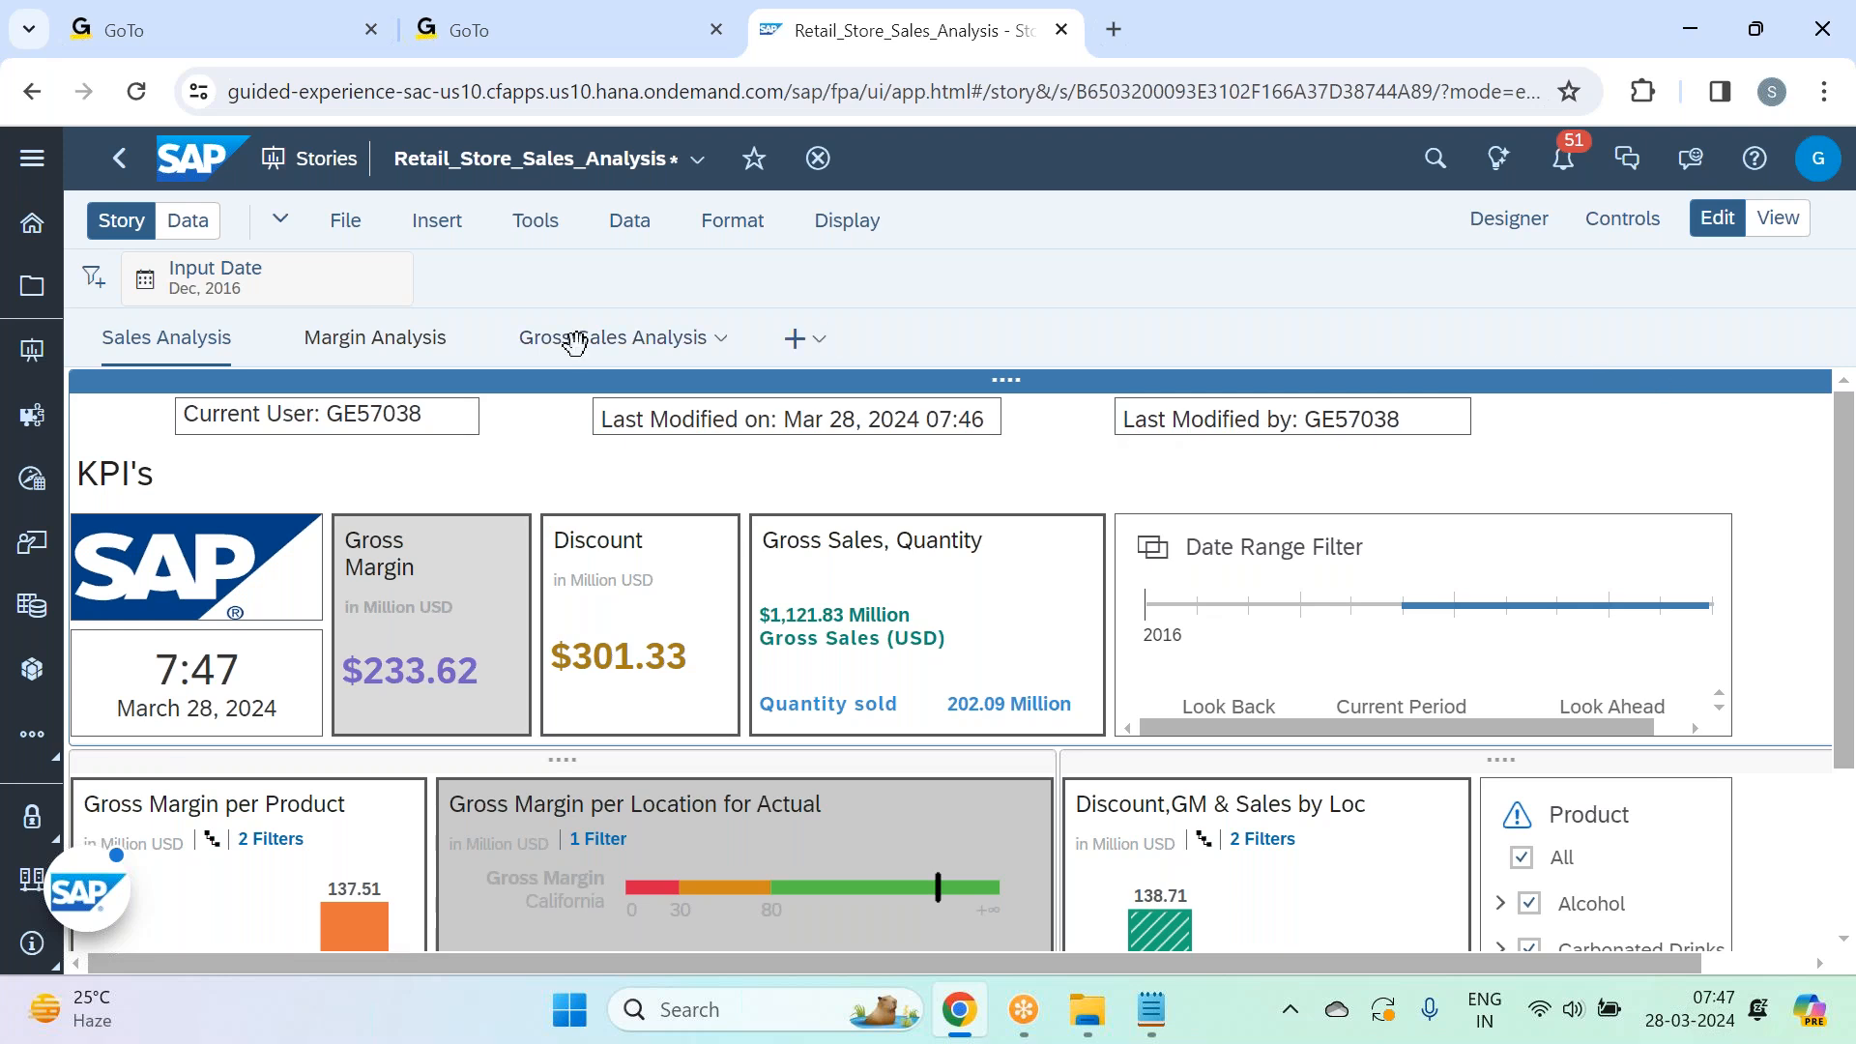
click(446, 217)
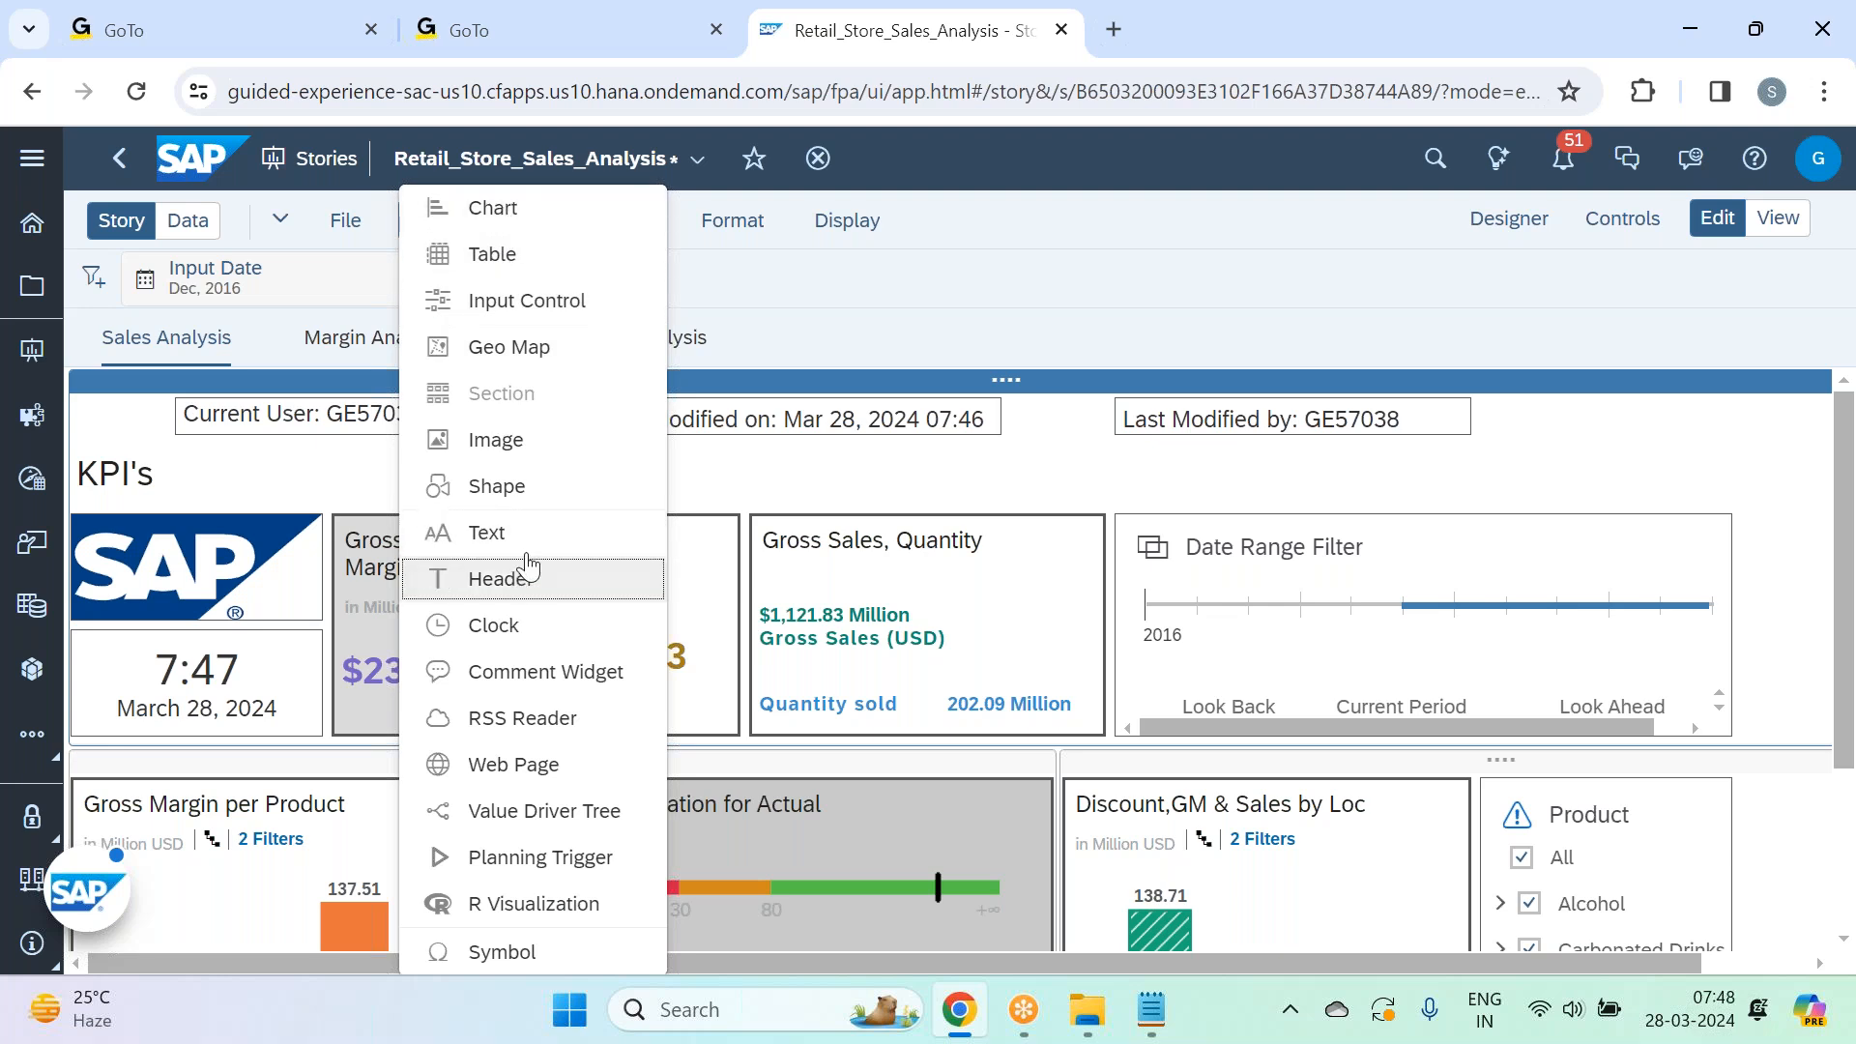
click(527, 492)
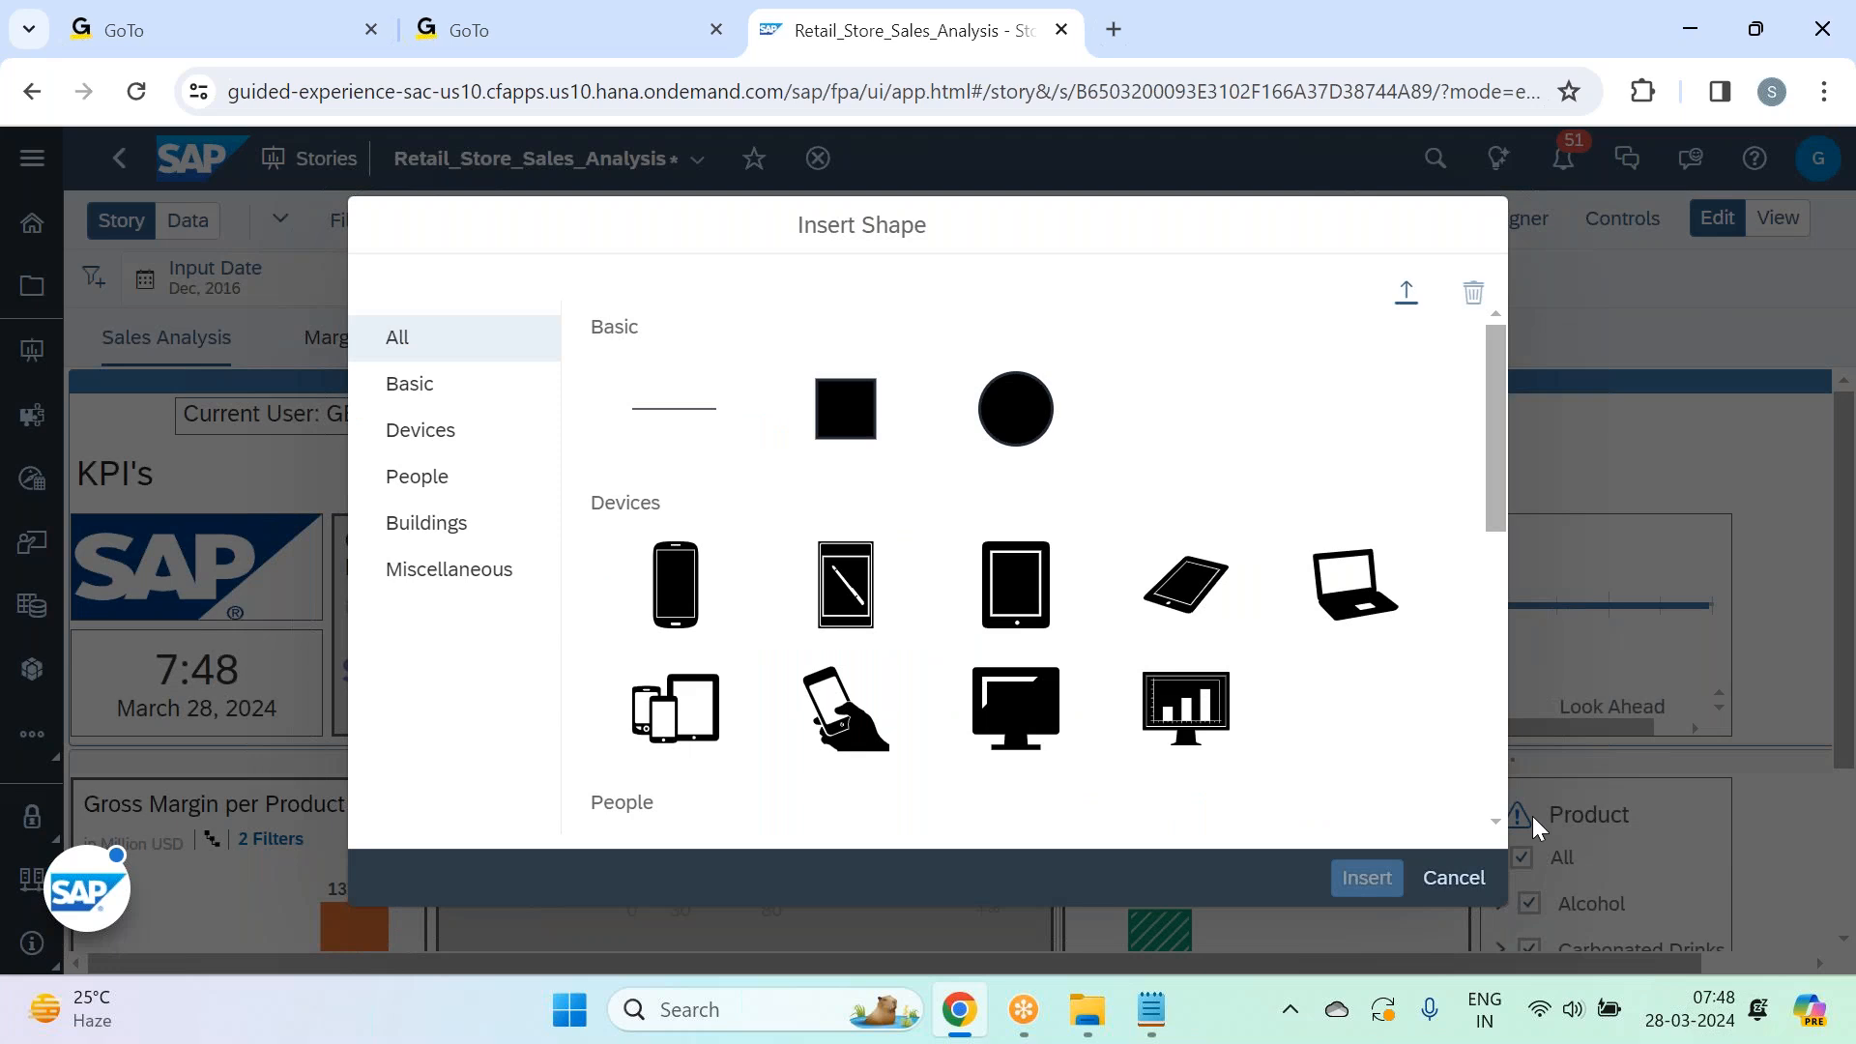
click(1450, 879)
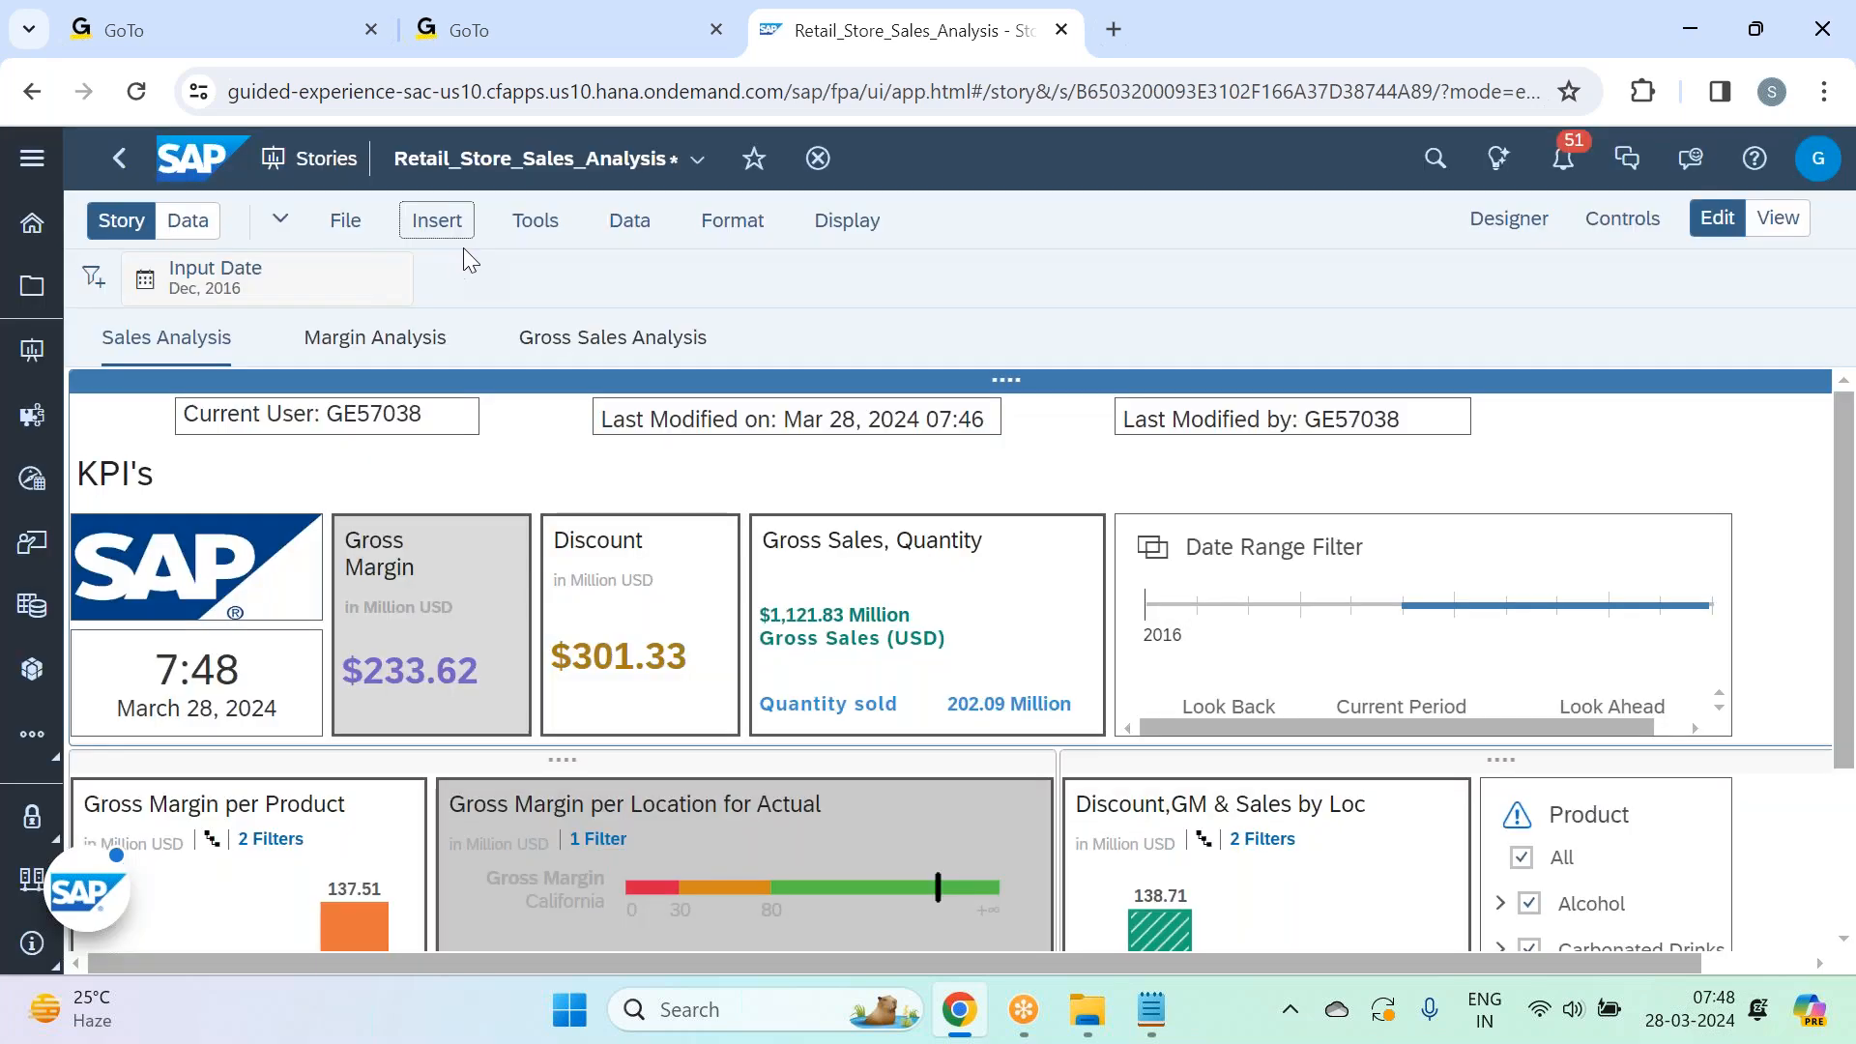
Insert a narrow text box with the Tab Number story property as dynamic text and place it above the Date Range Filter's right end.
click(437, 220)
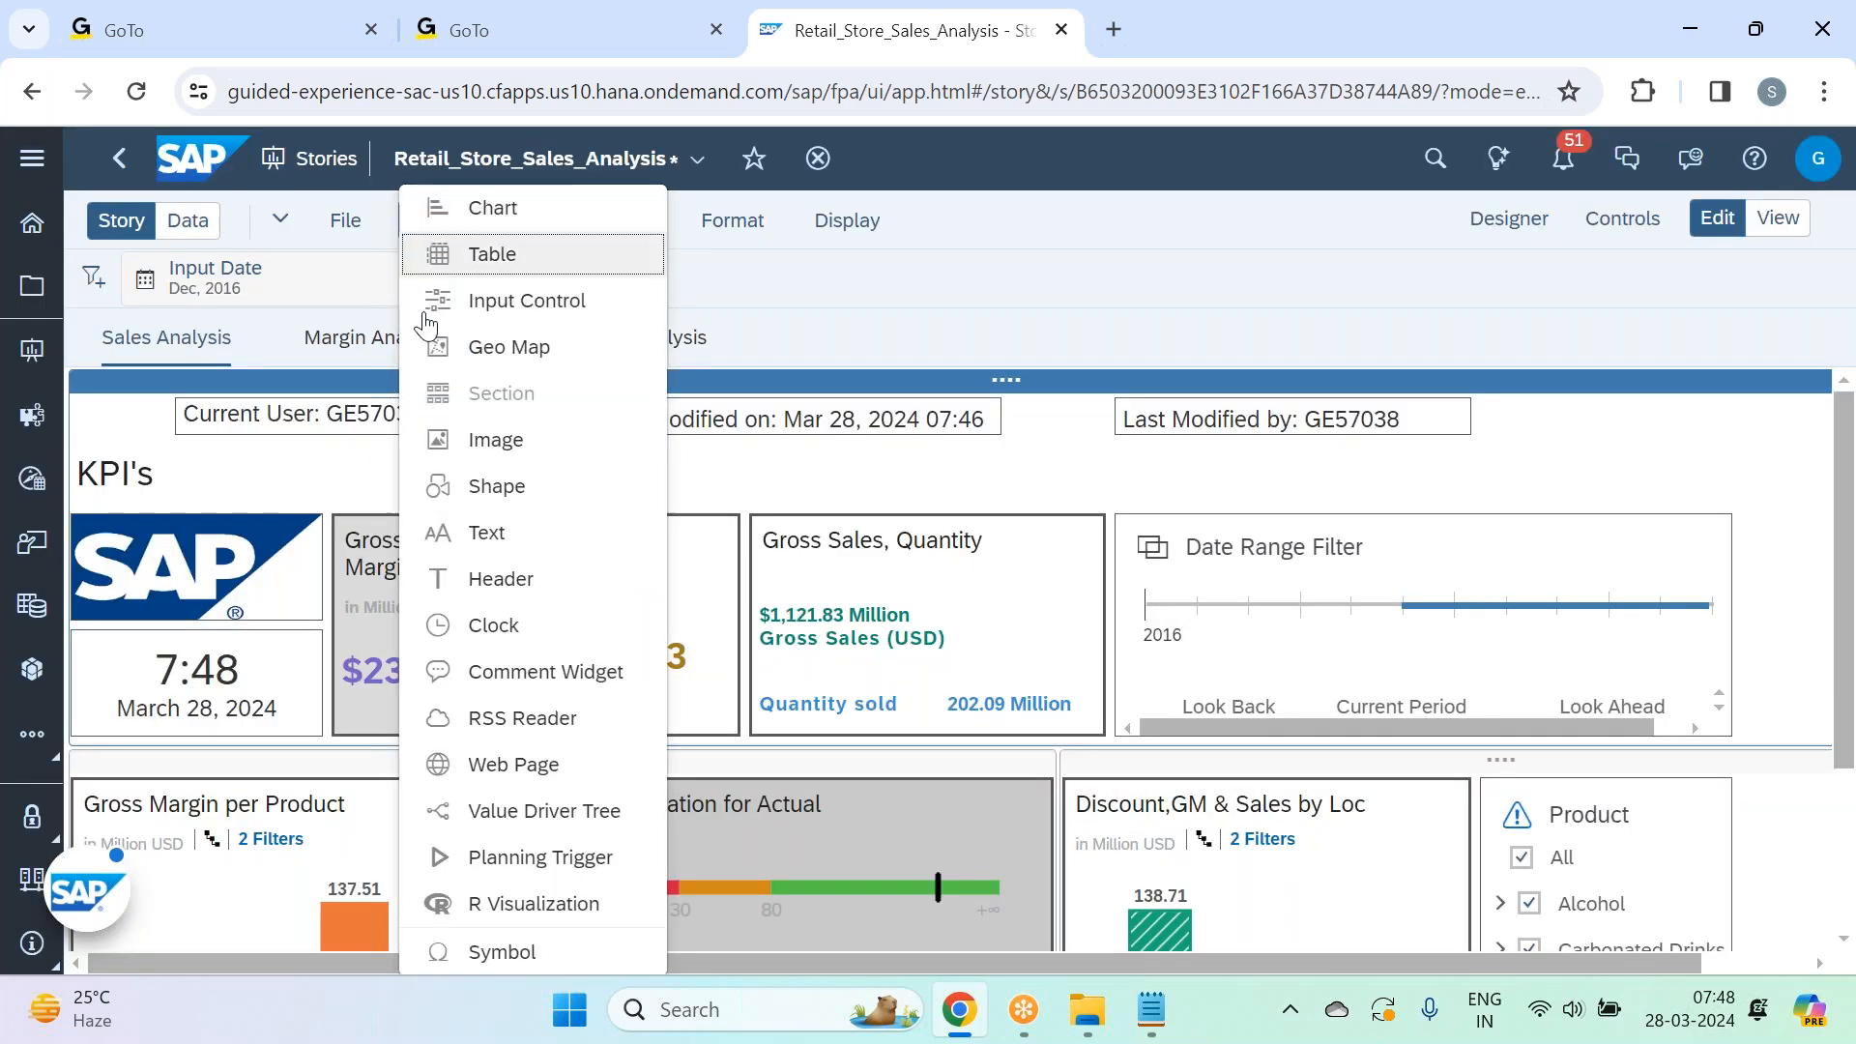
click(491, 534)
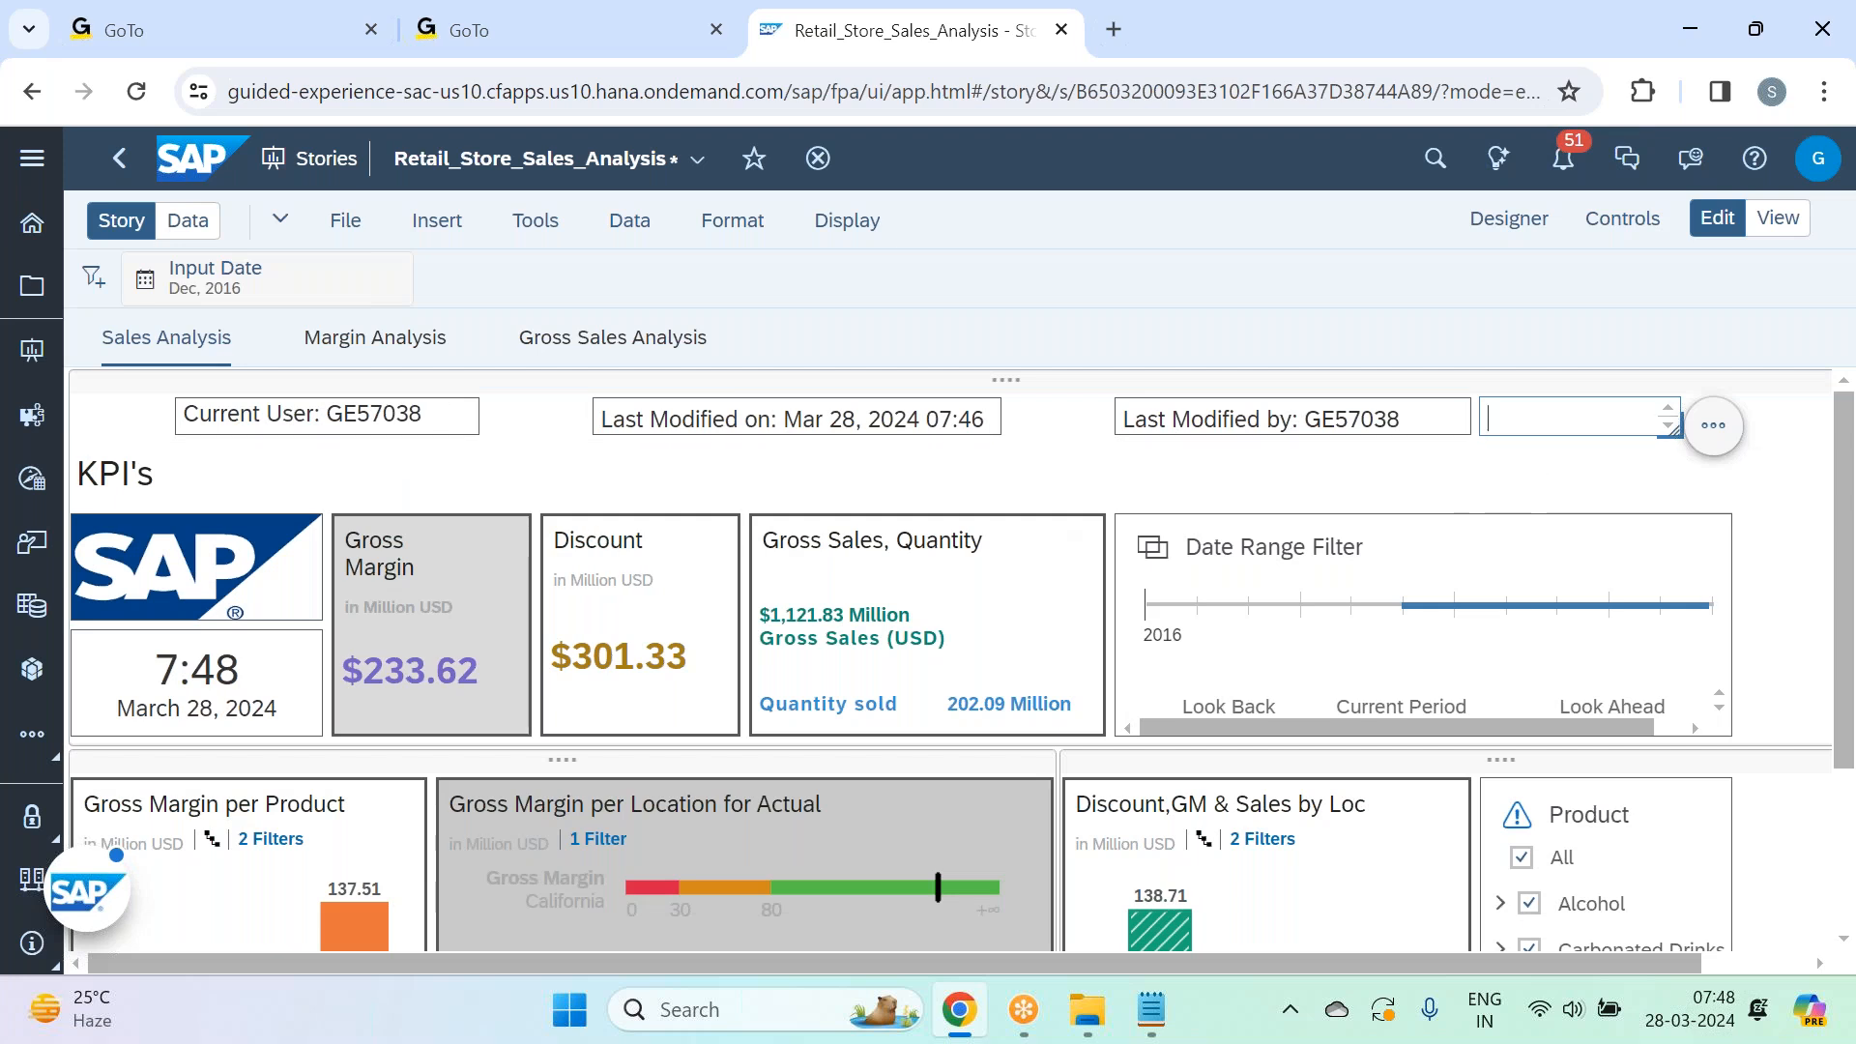
drag(1616, 432, 1574, 430)
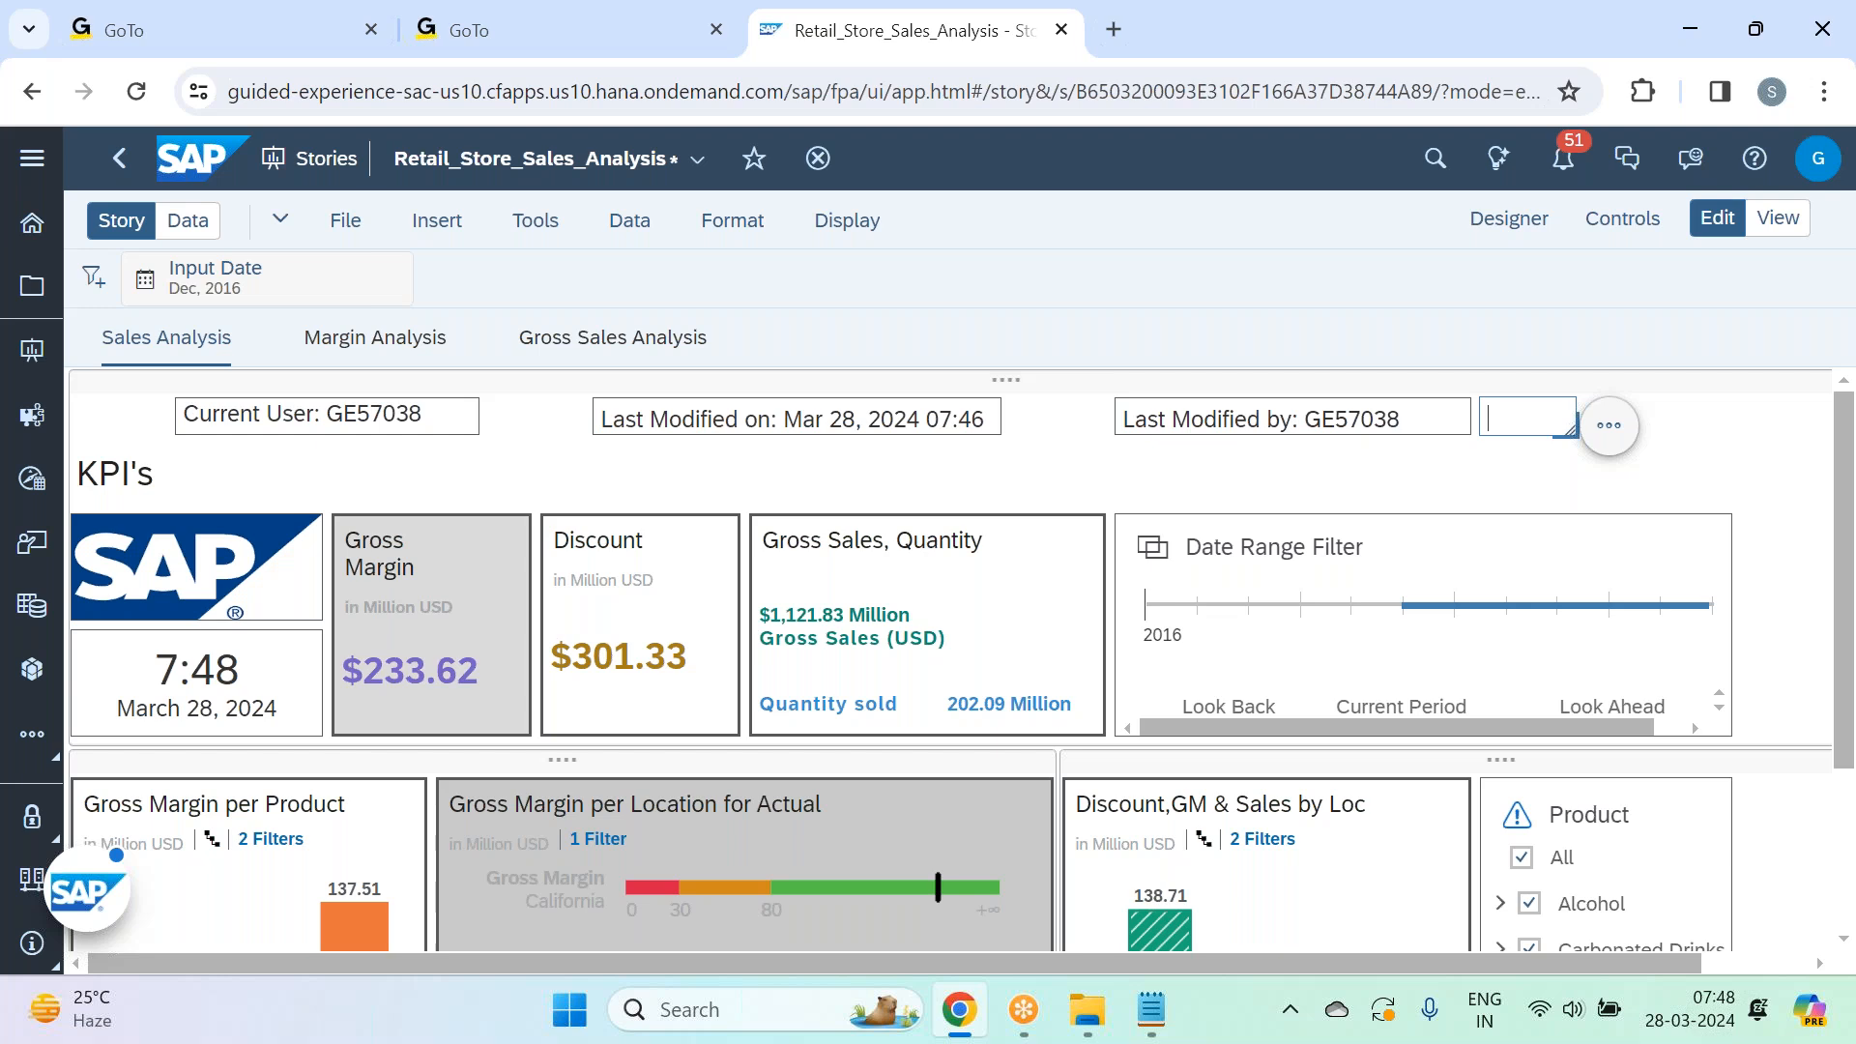
click(1609, 425)
mouse_move(1541, 456)
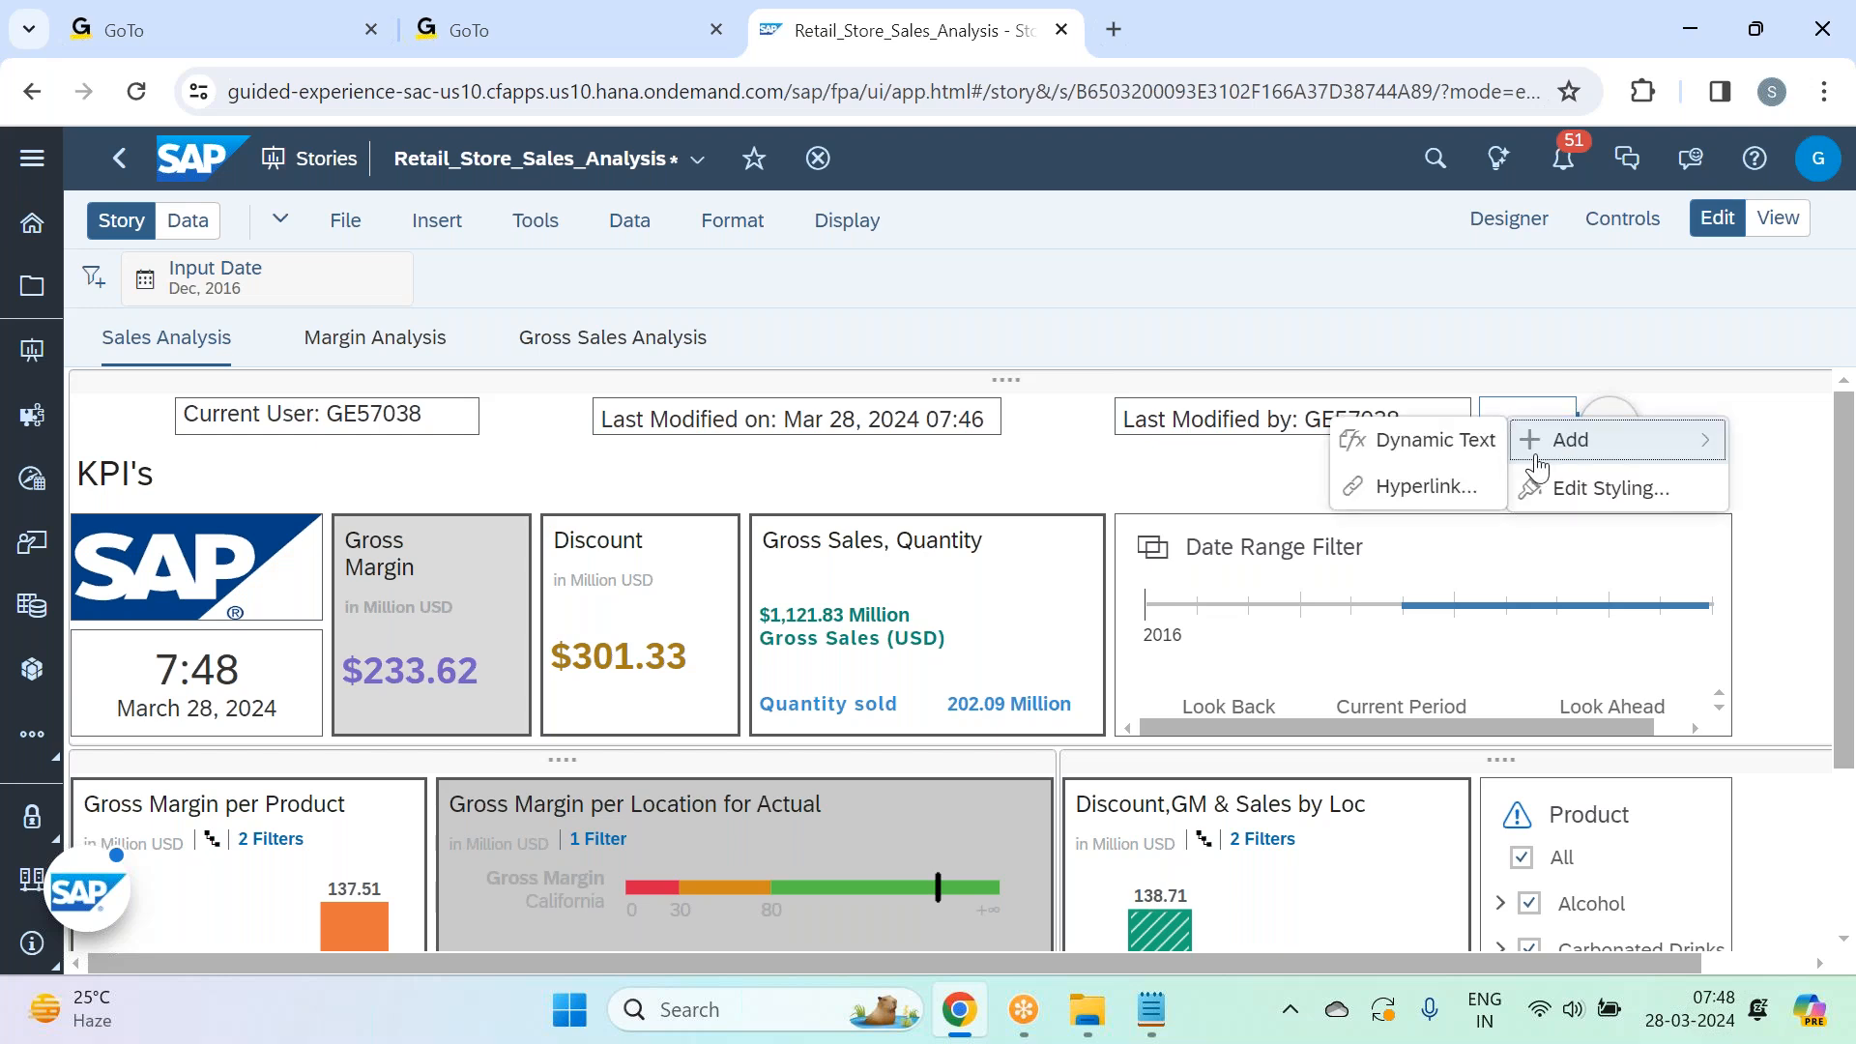
click(1438, 454)
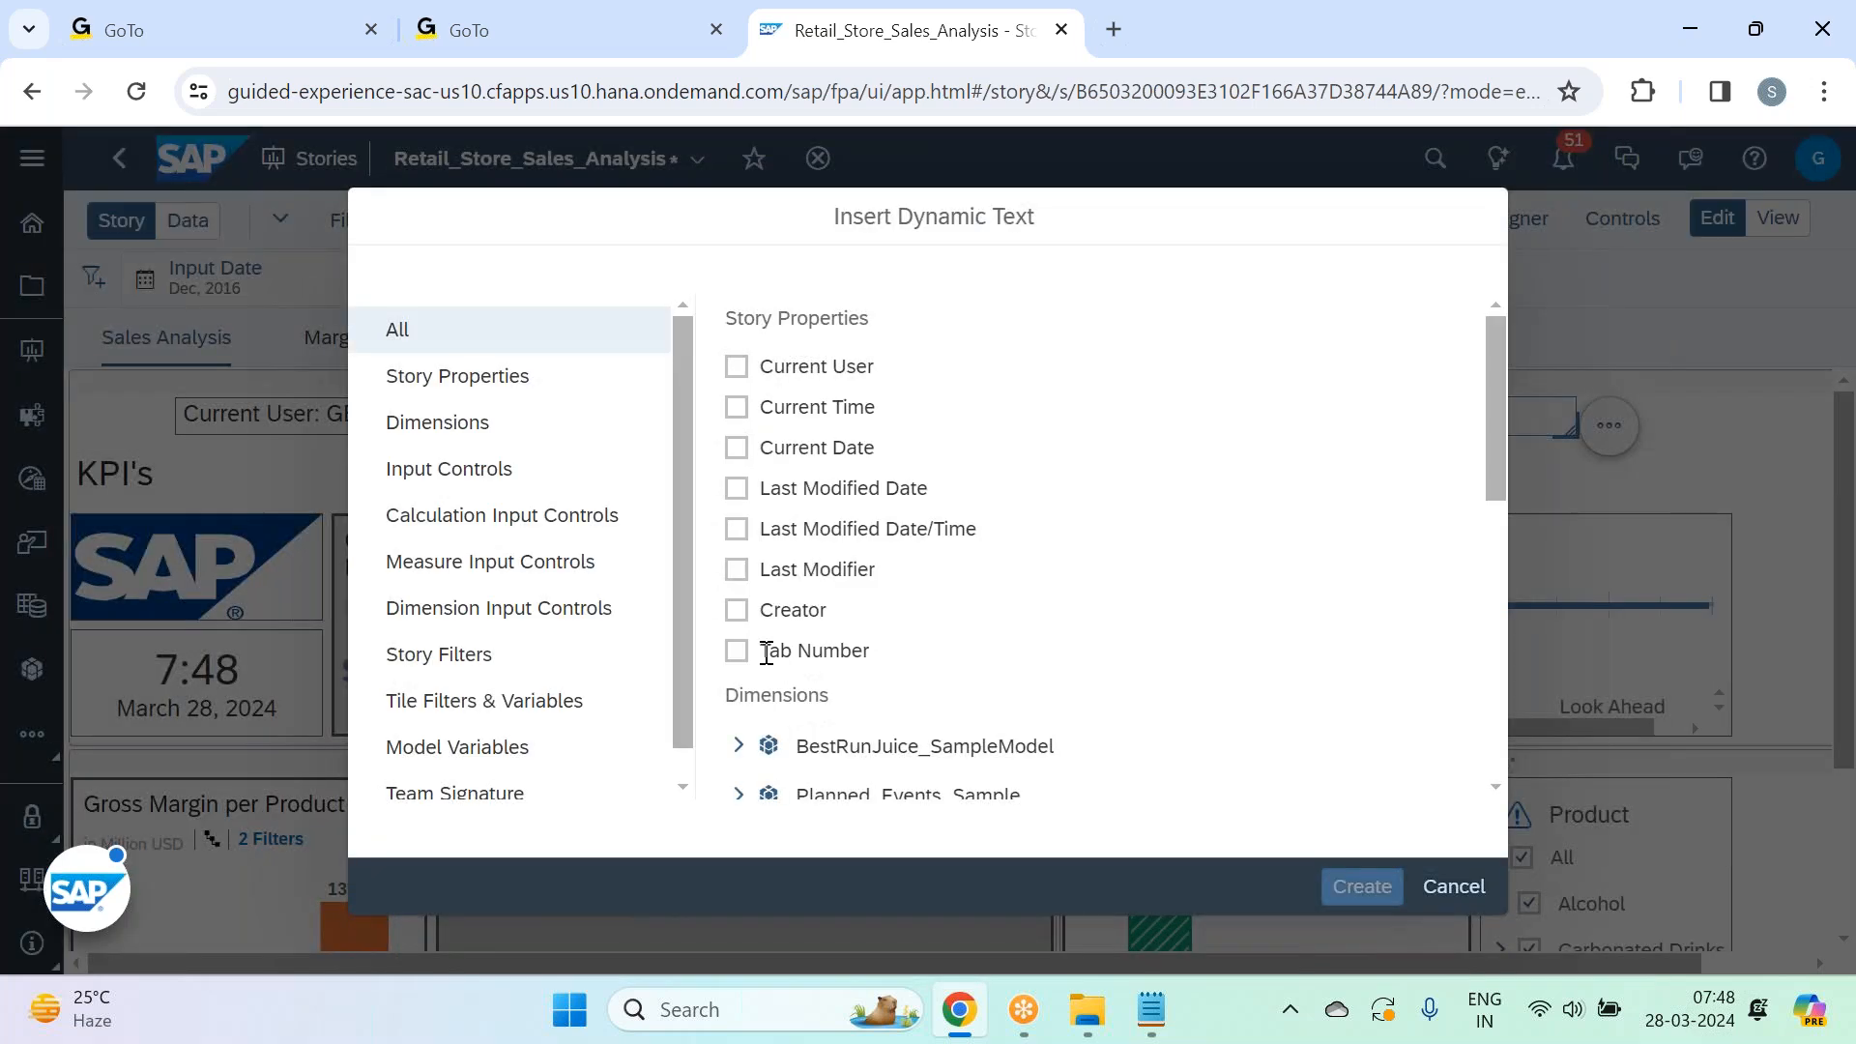
click(735, 651)
click(1362, 886)
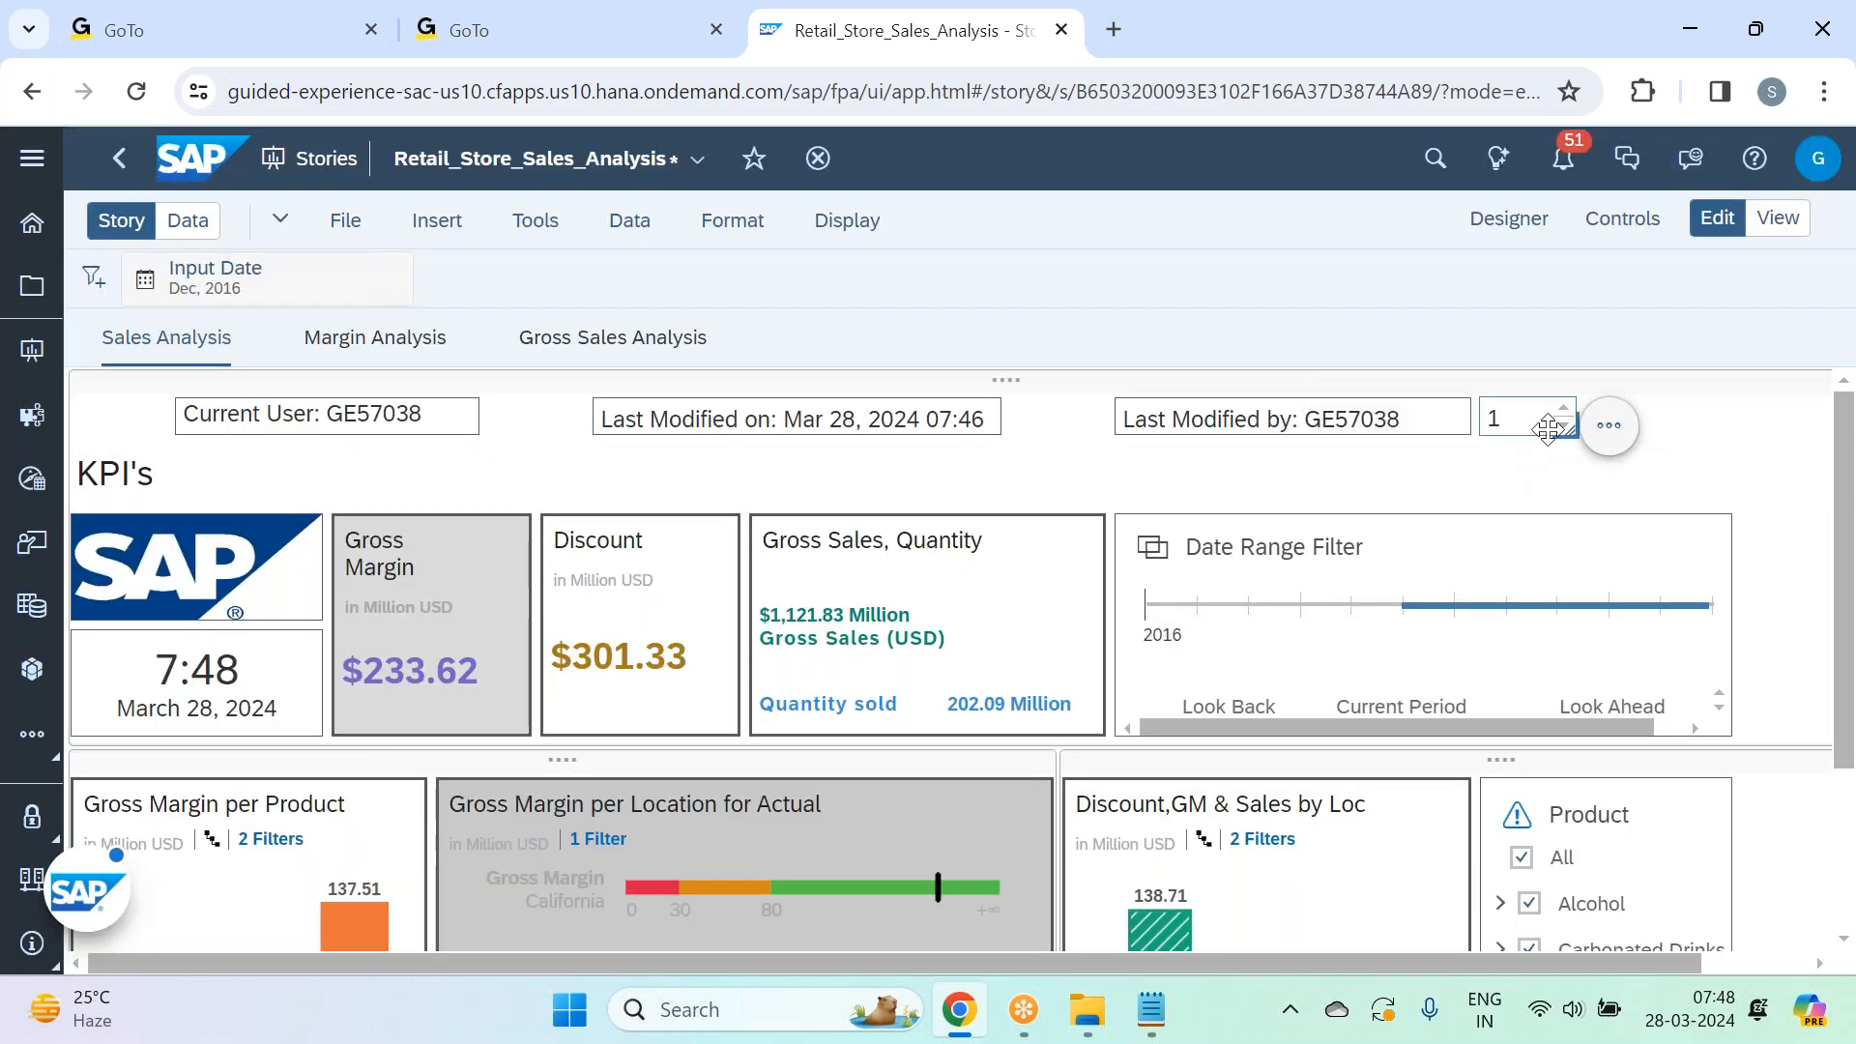
drag(1568, 426, 1715, 404)
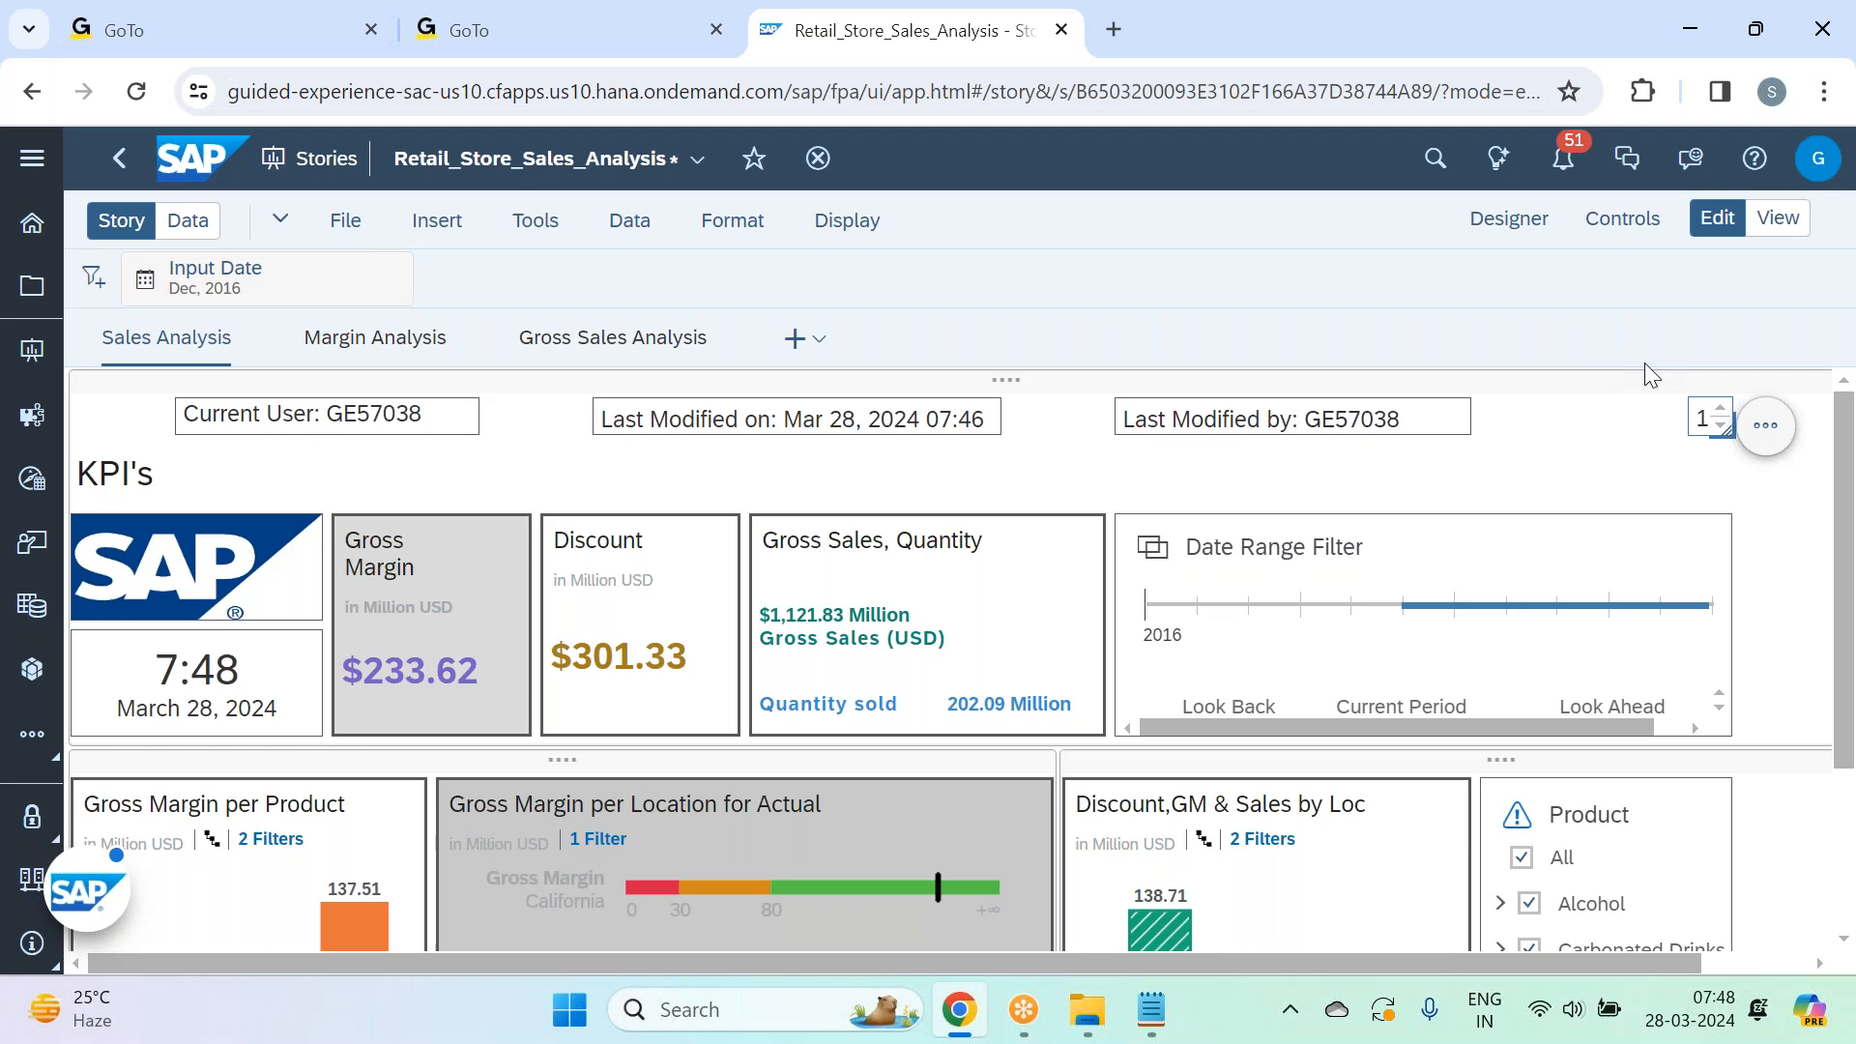
click(1547, 425)
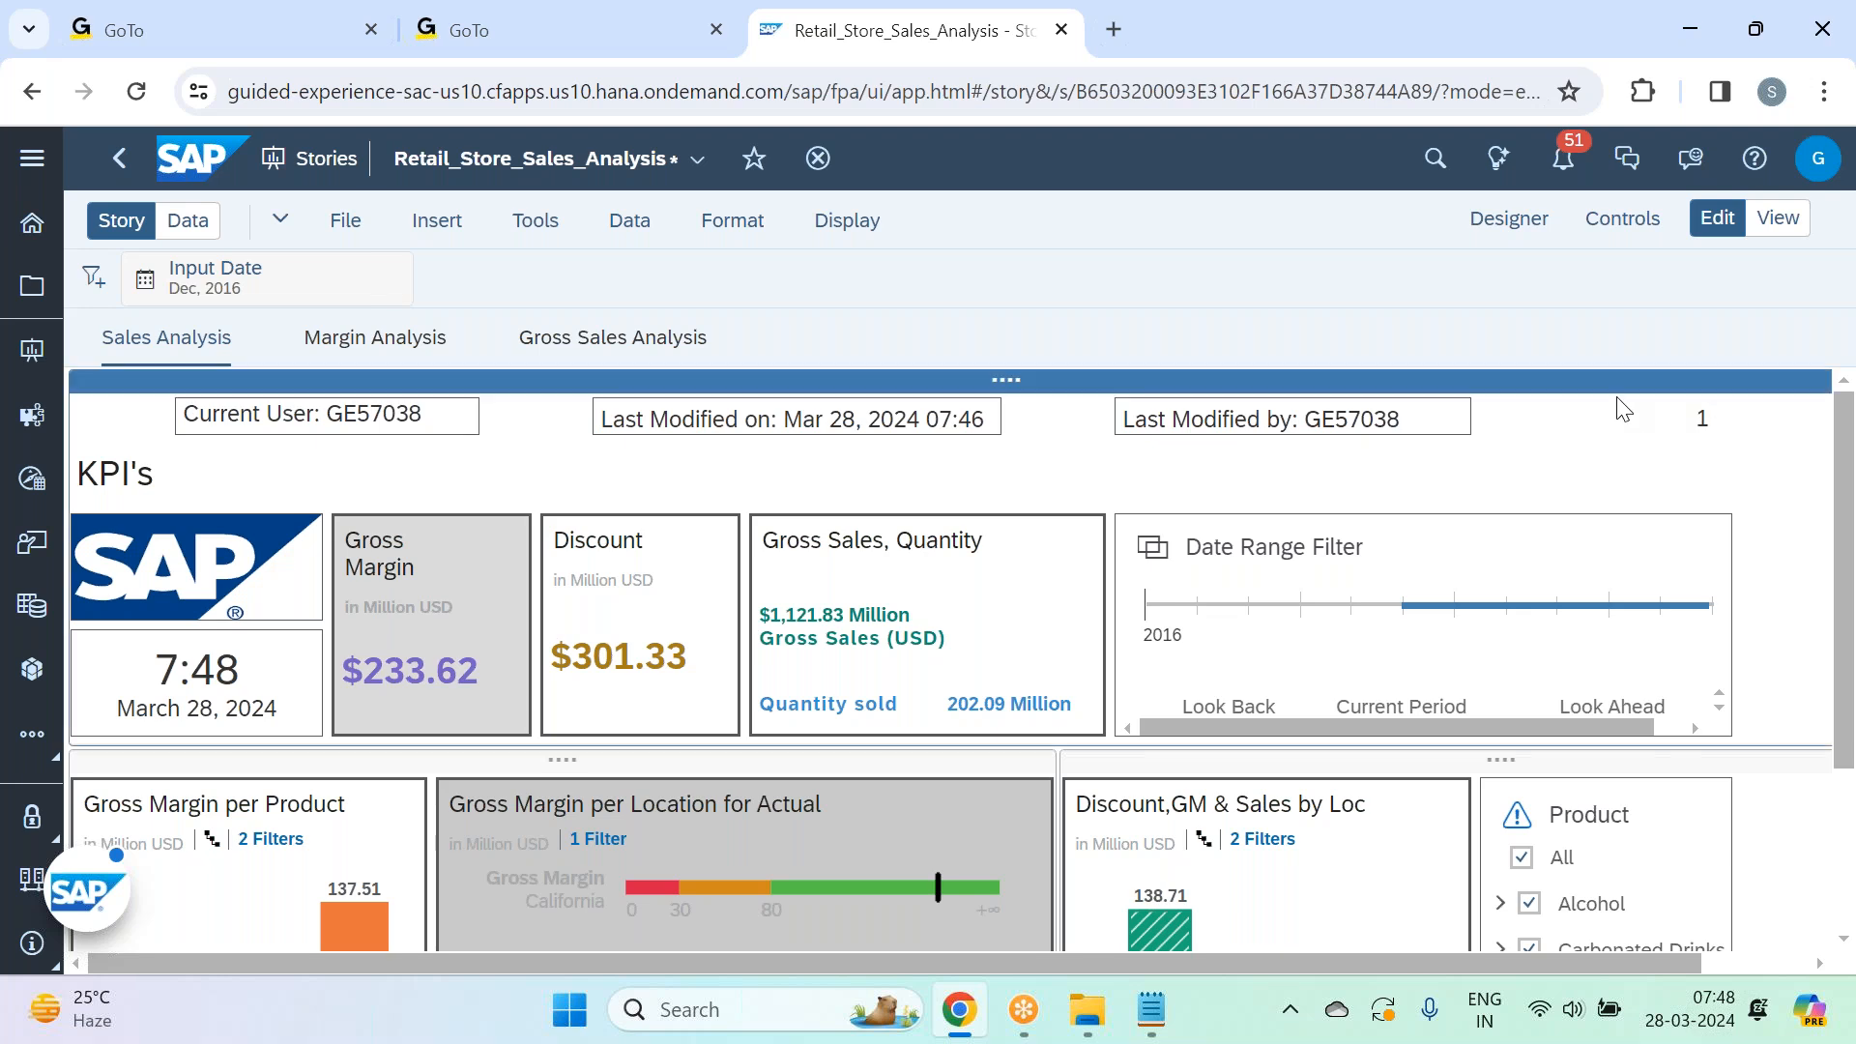
Apply All Borders styling to the Tab Number text box above the Date Range Filter.
click(1694, 425)
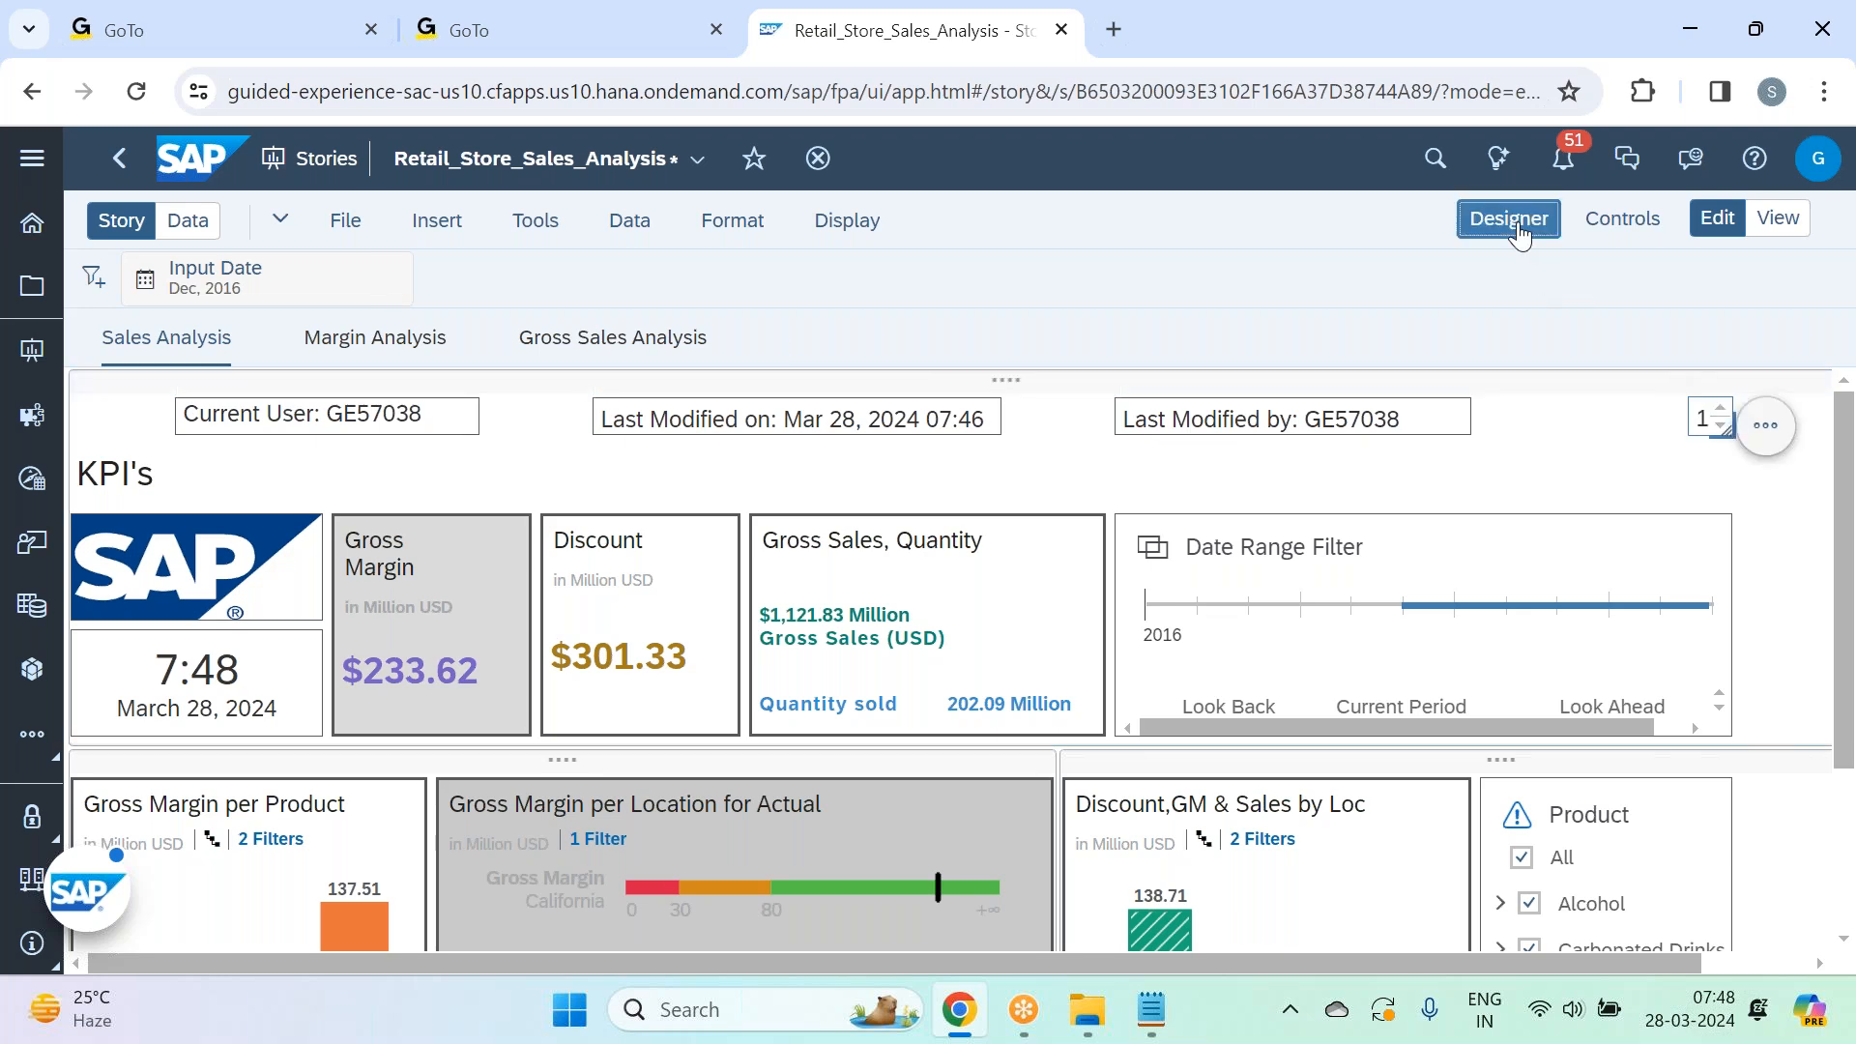
click(1509, 218)
click(1793, 671)
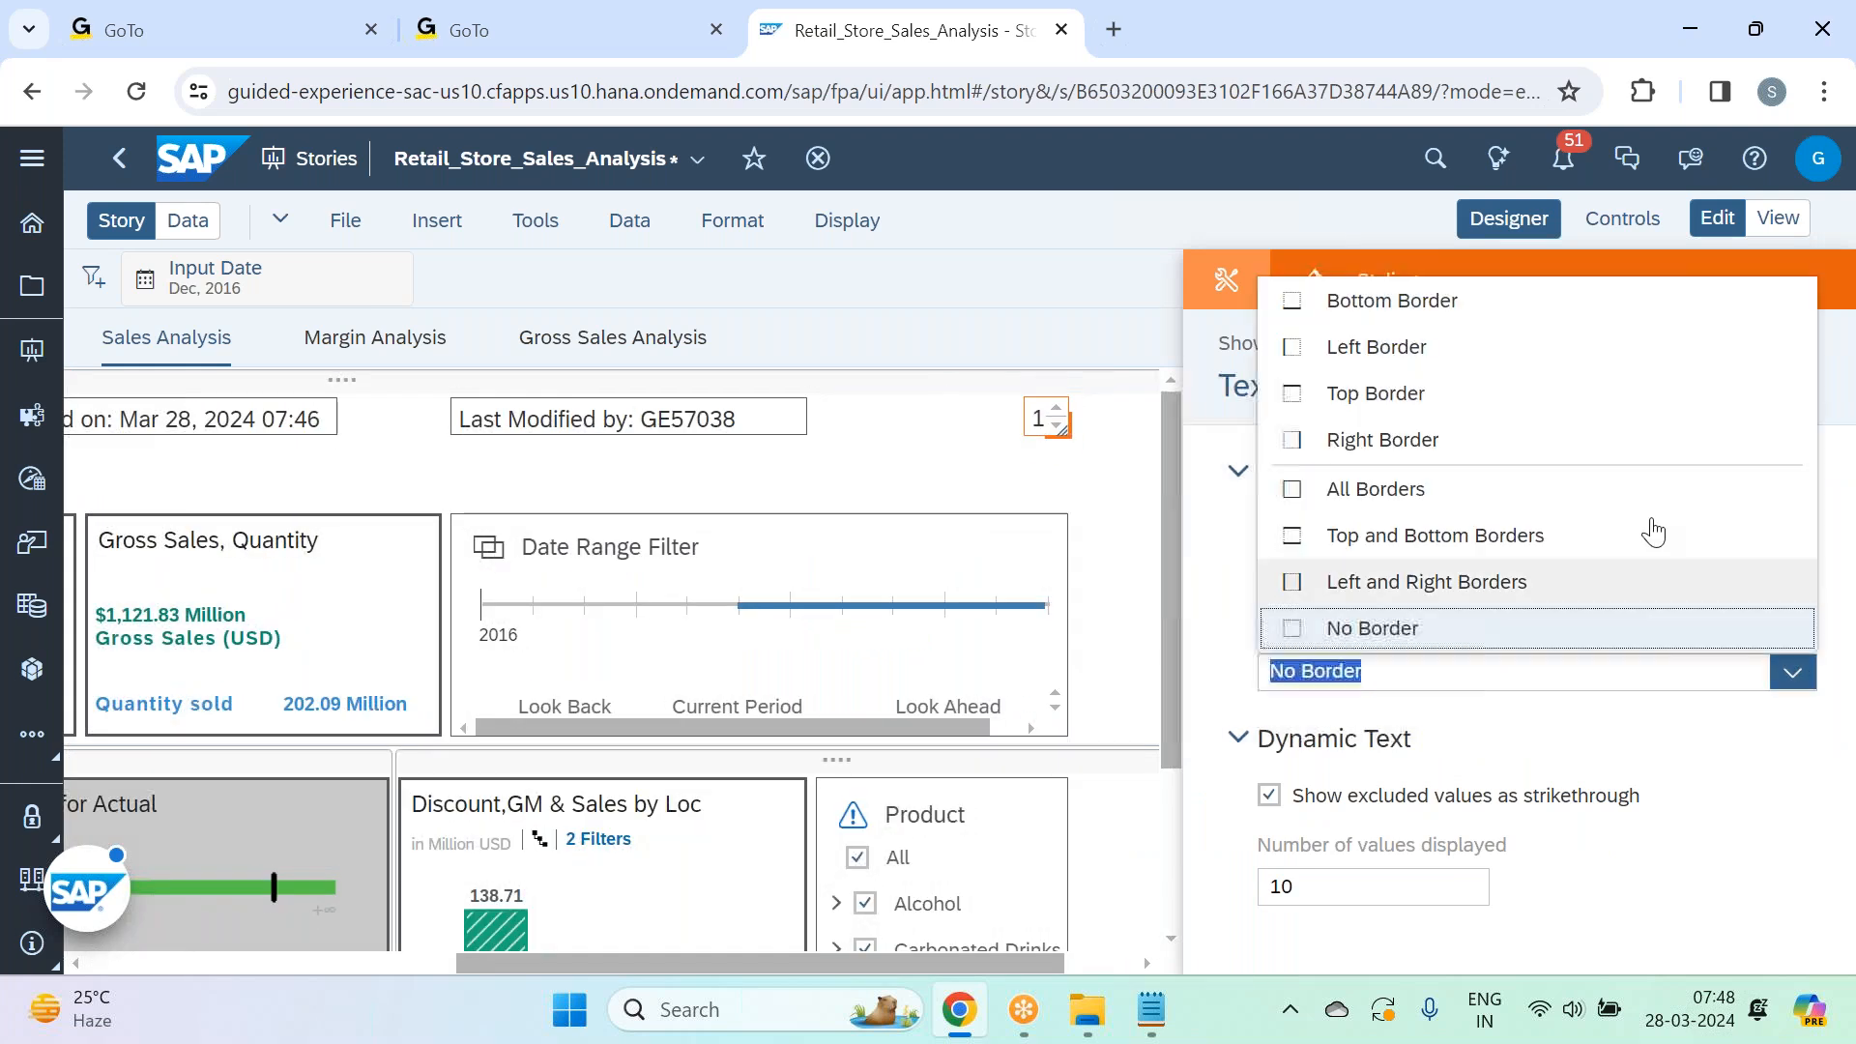
click(1573, 491)
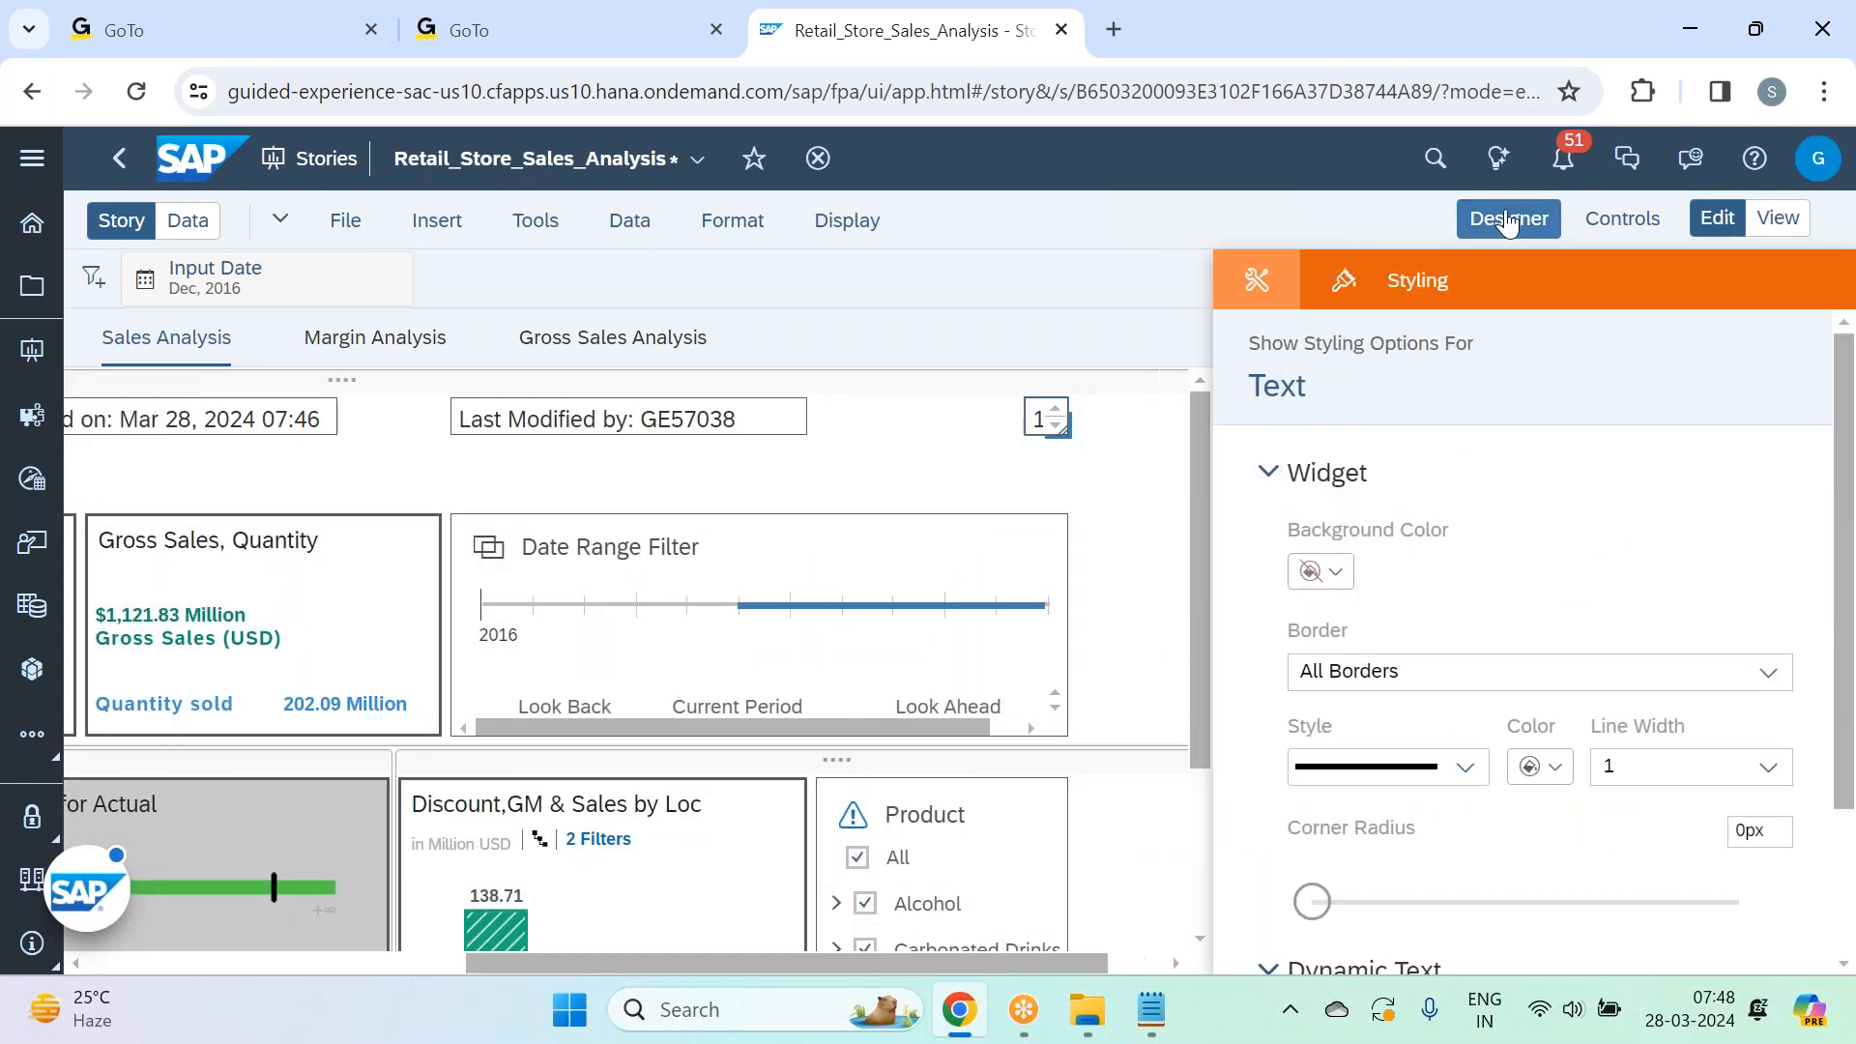
click(1509, 219)
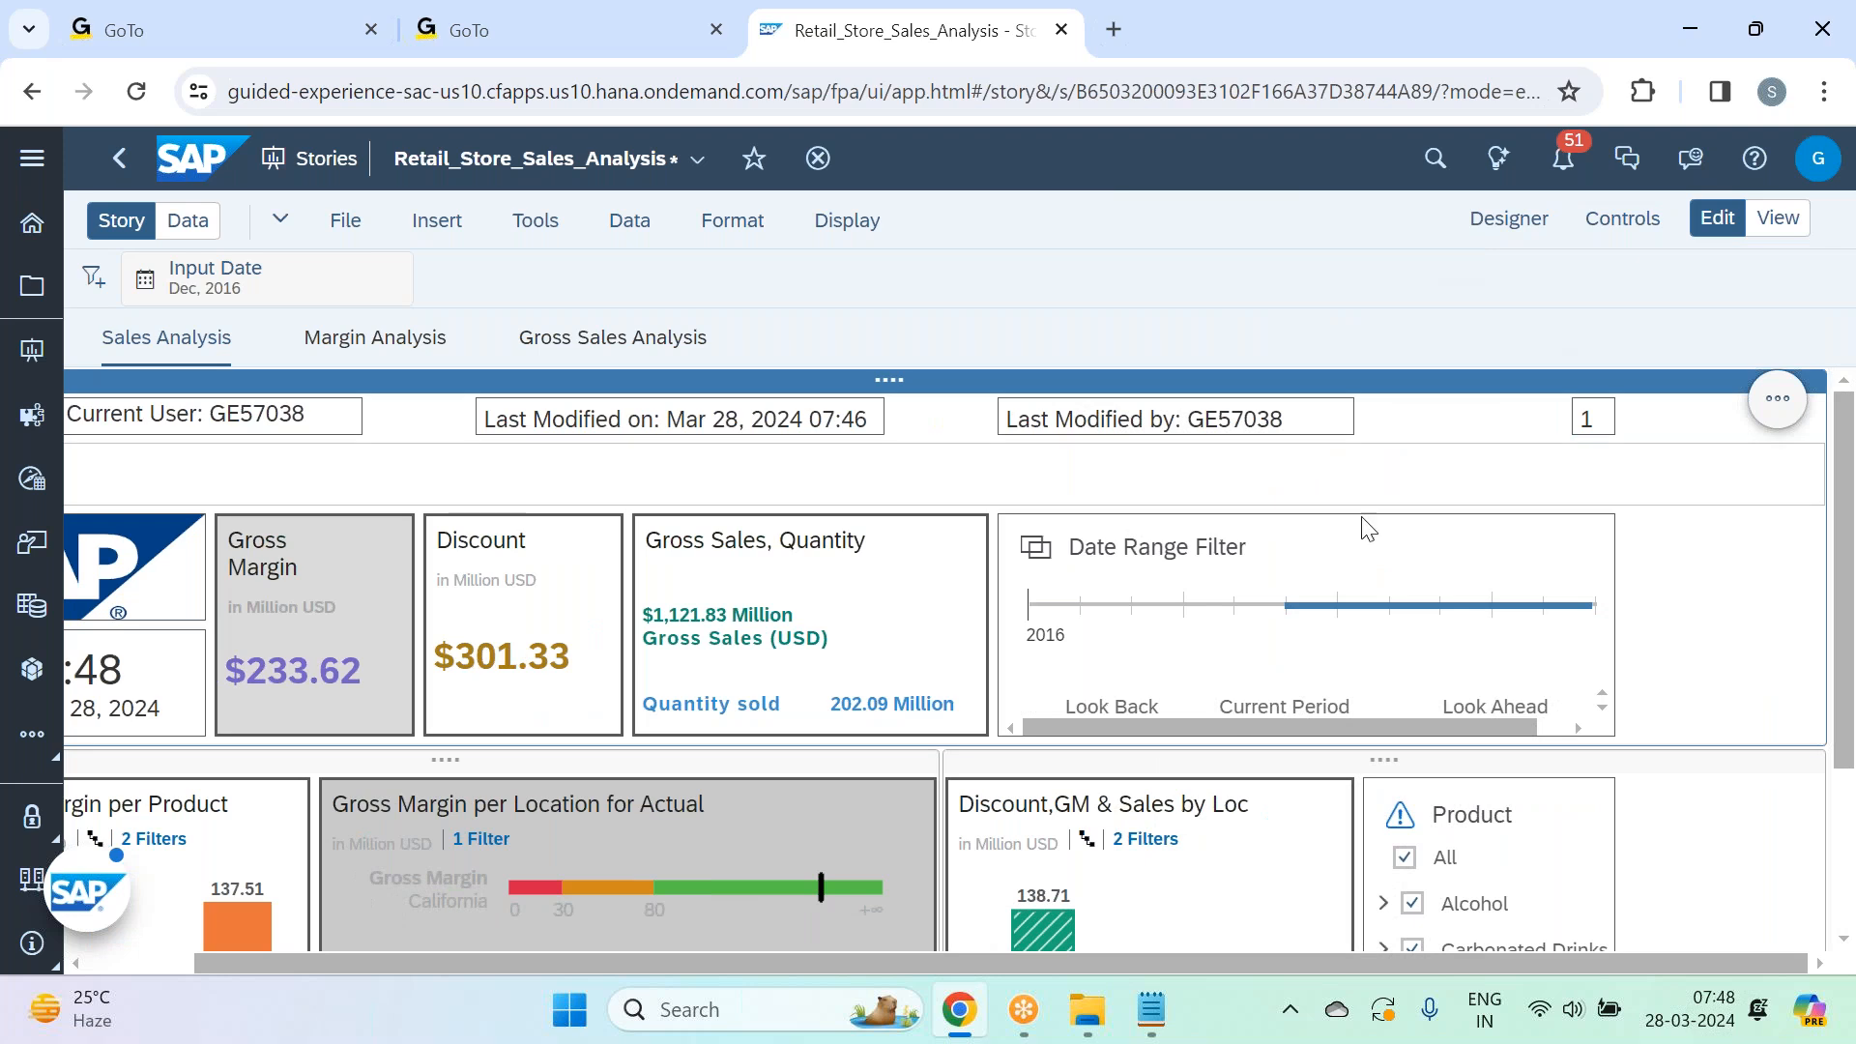
drag(804, 962, 495, 983)
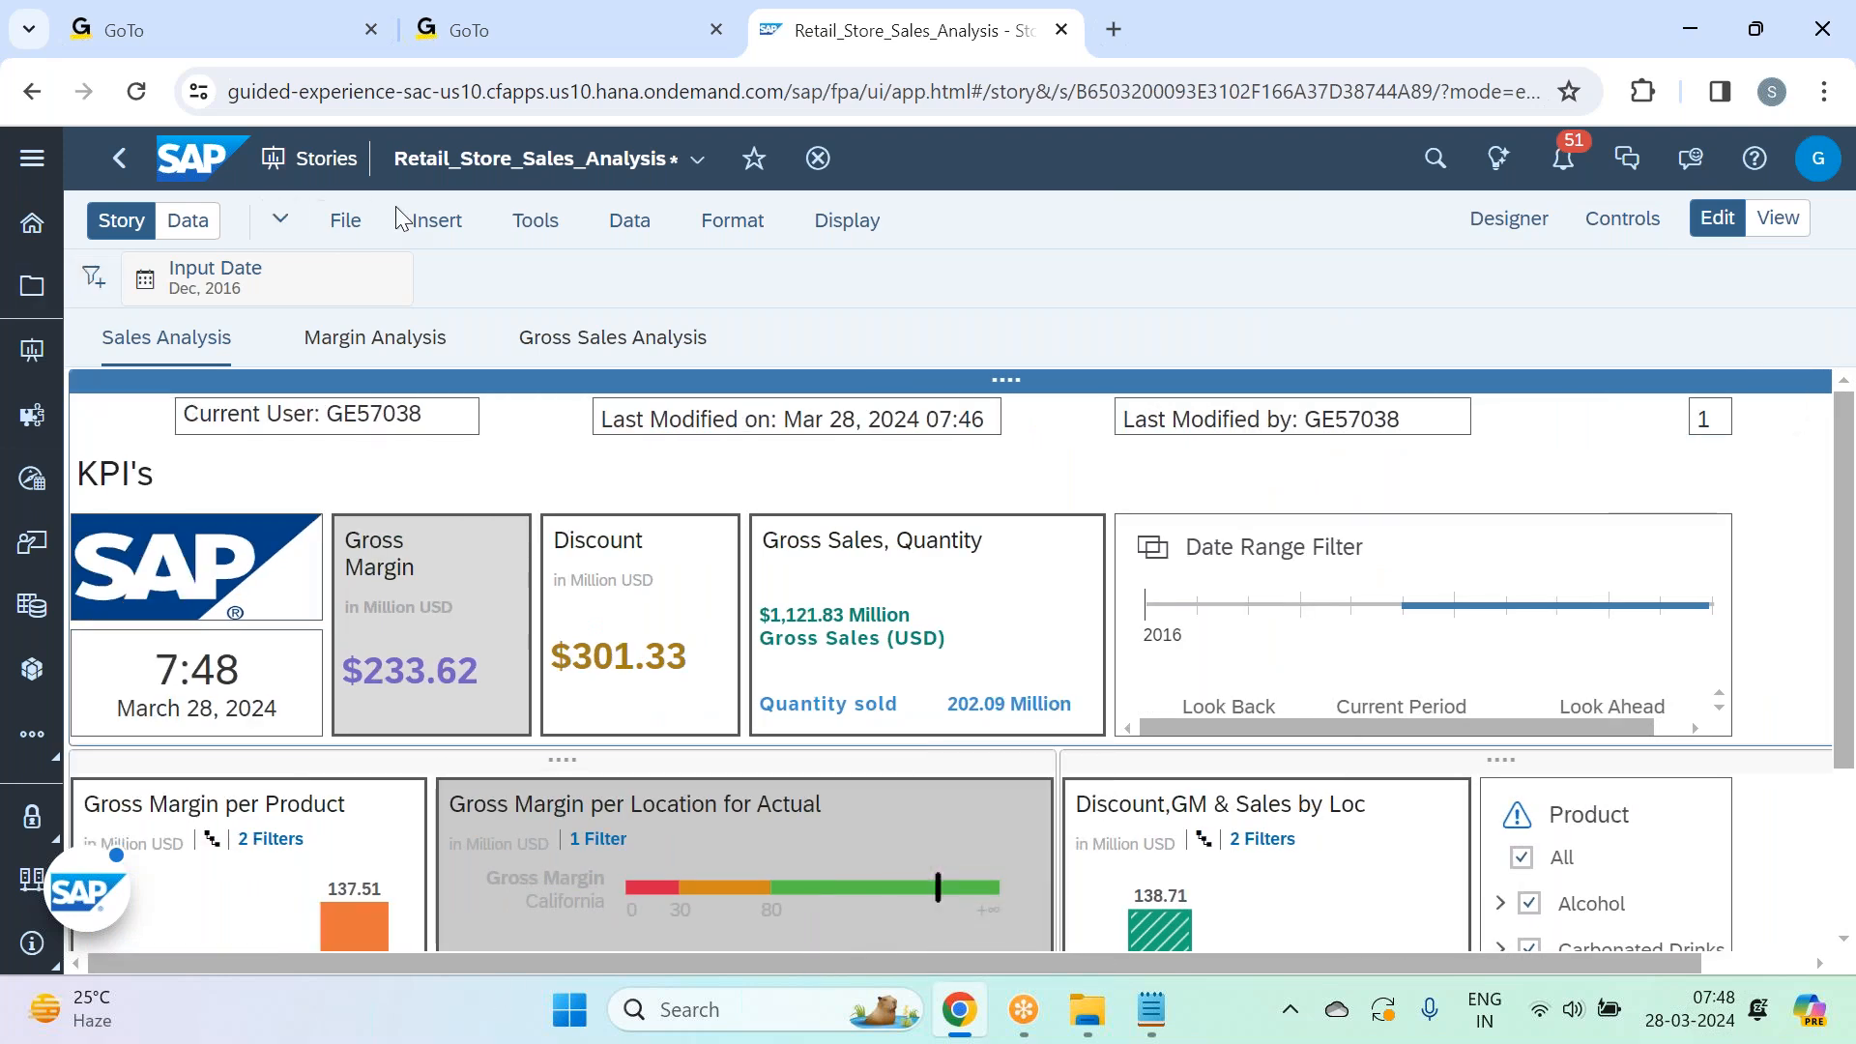
Save the Retail_Store_Sales_Analysis story.
click(345, 220)
mouse_move(520, 322)
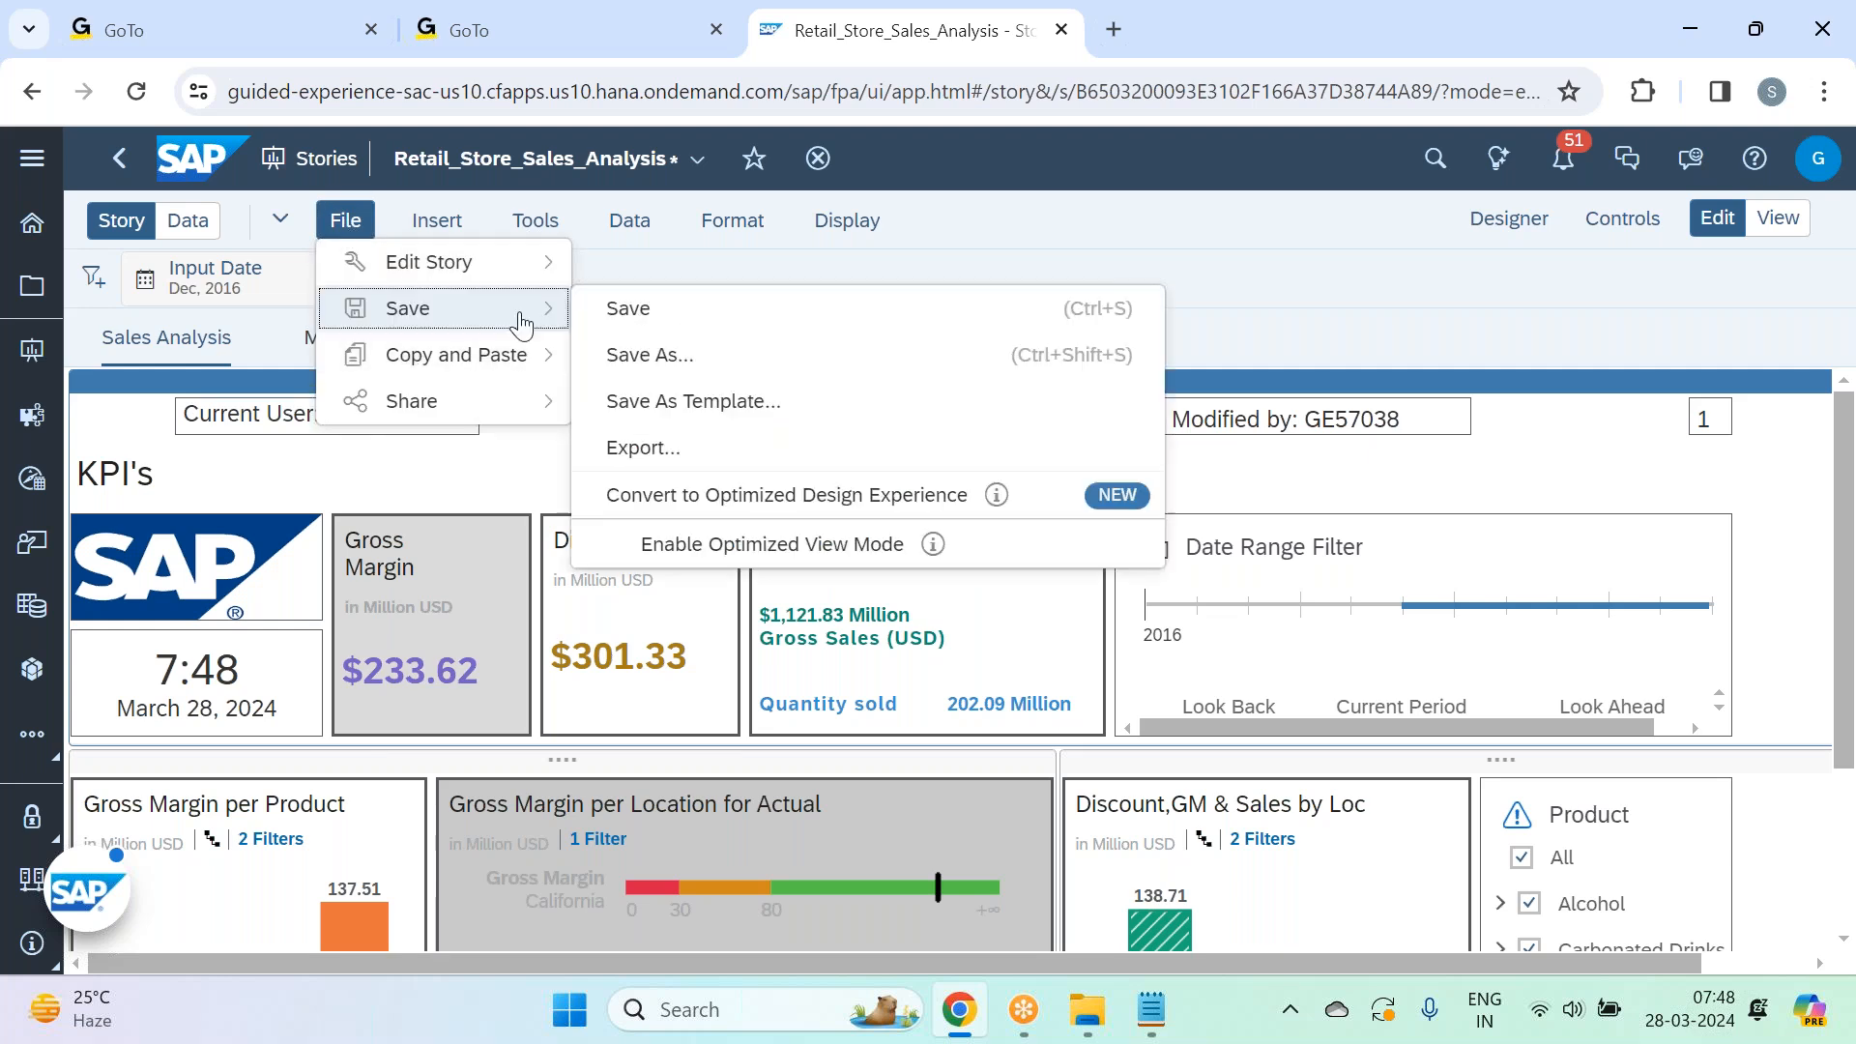
click(704, 311)
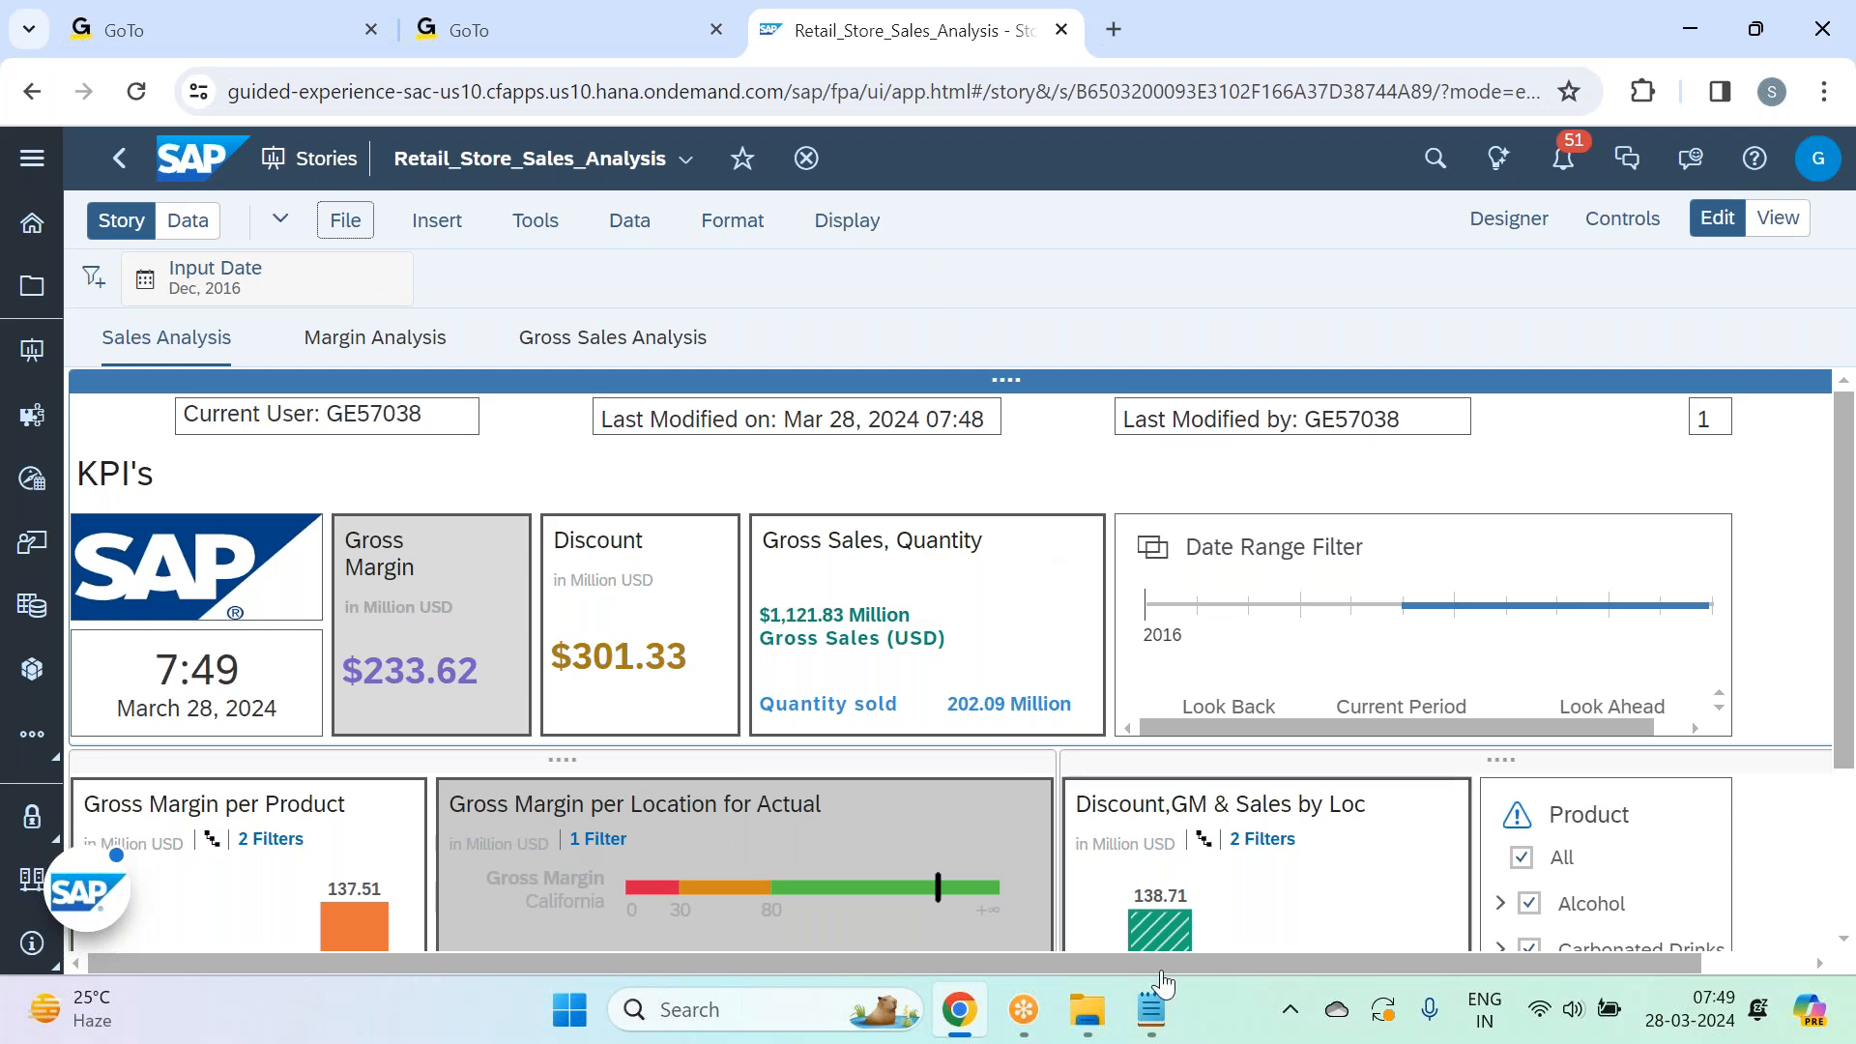
Check the Session 6 topic list in Notepad, return to the story in Chrome and open the Gross Sales Analysis page.
click(1154, 1029)
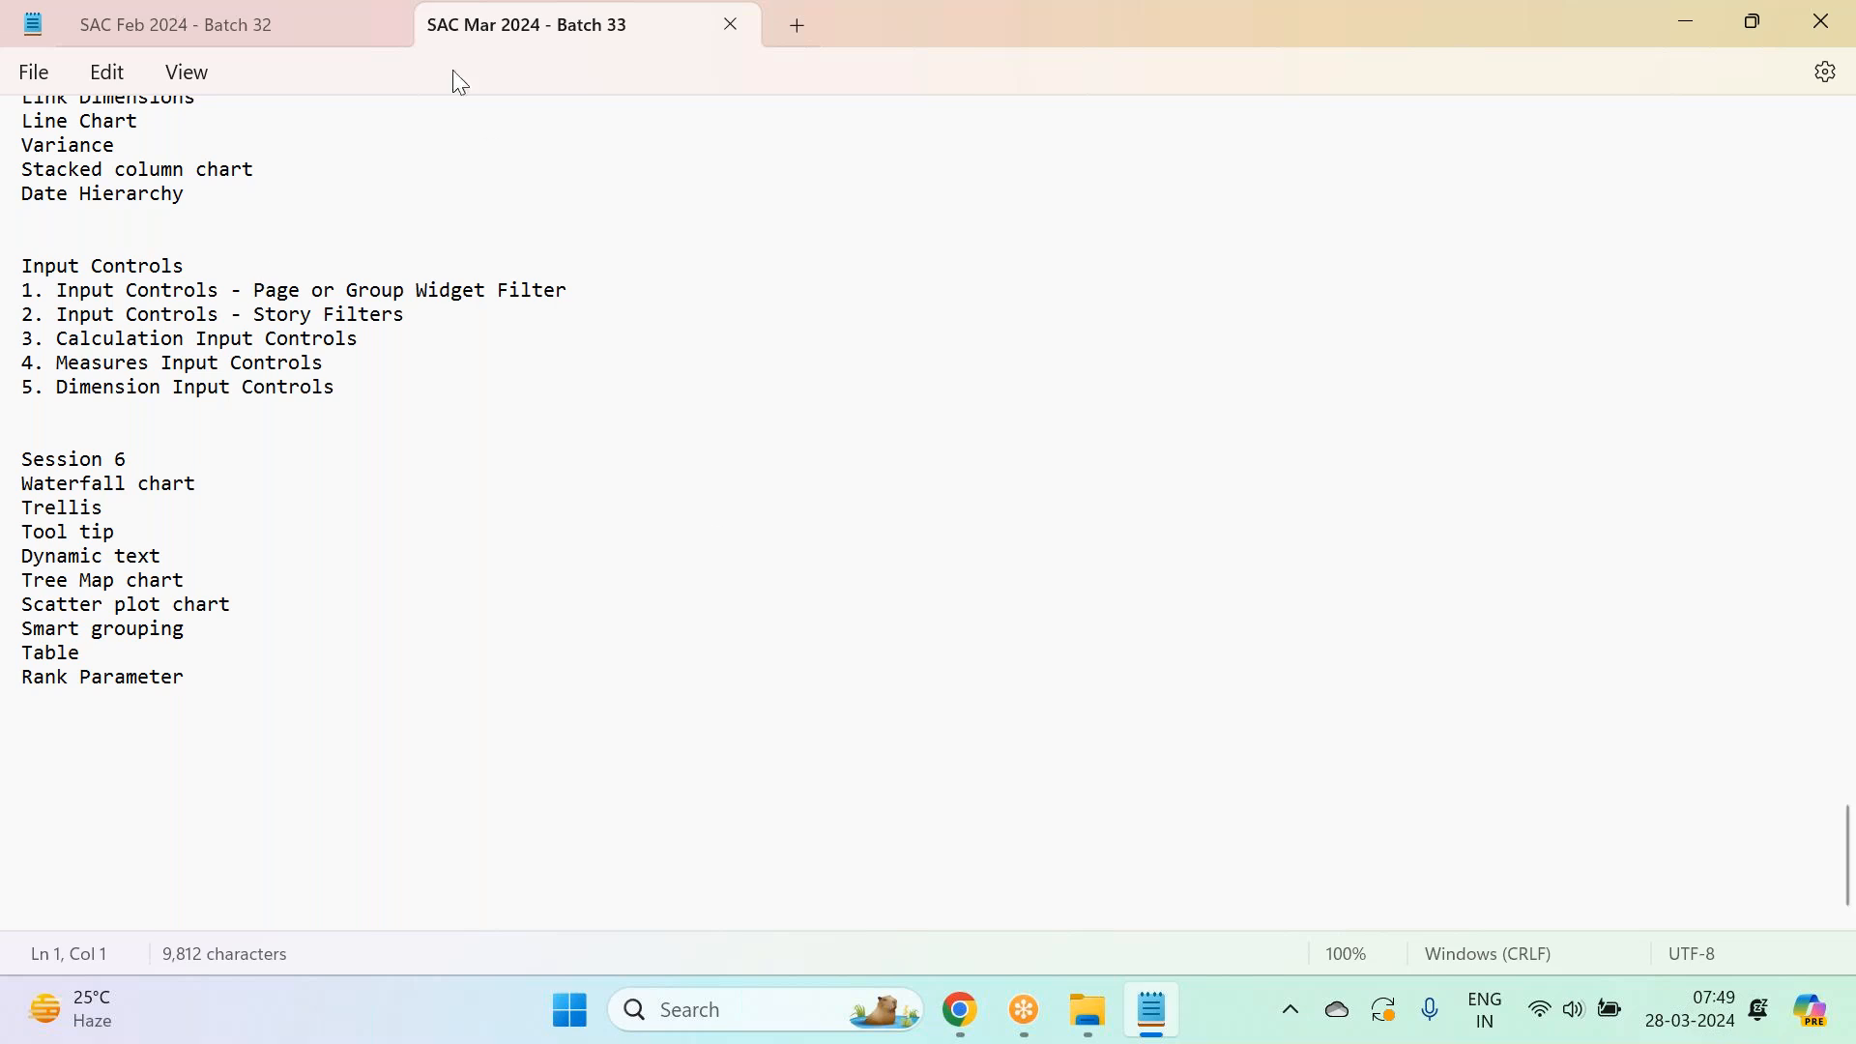
click(960, 1010)
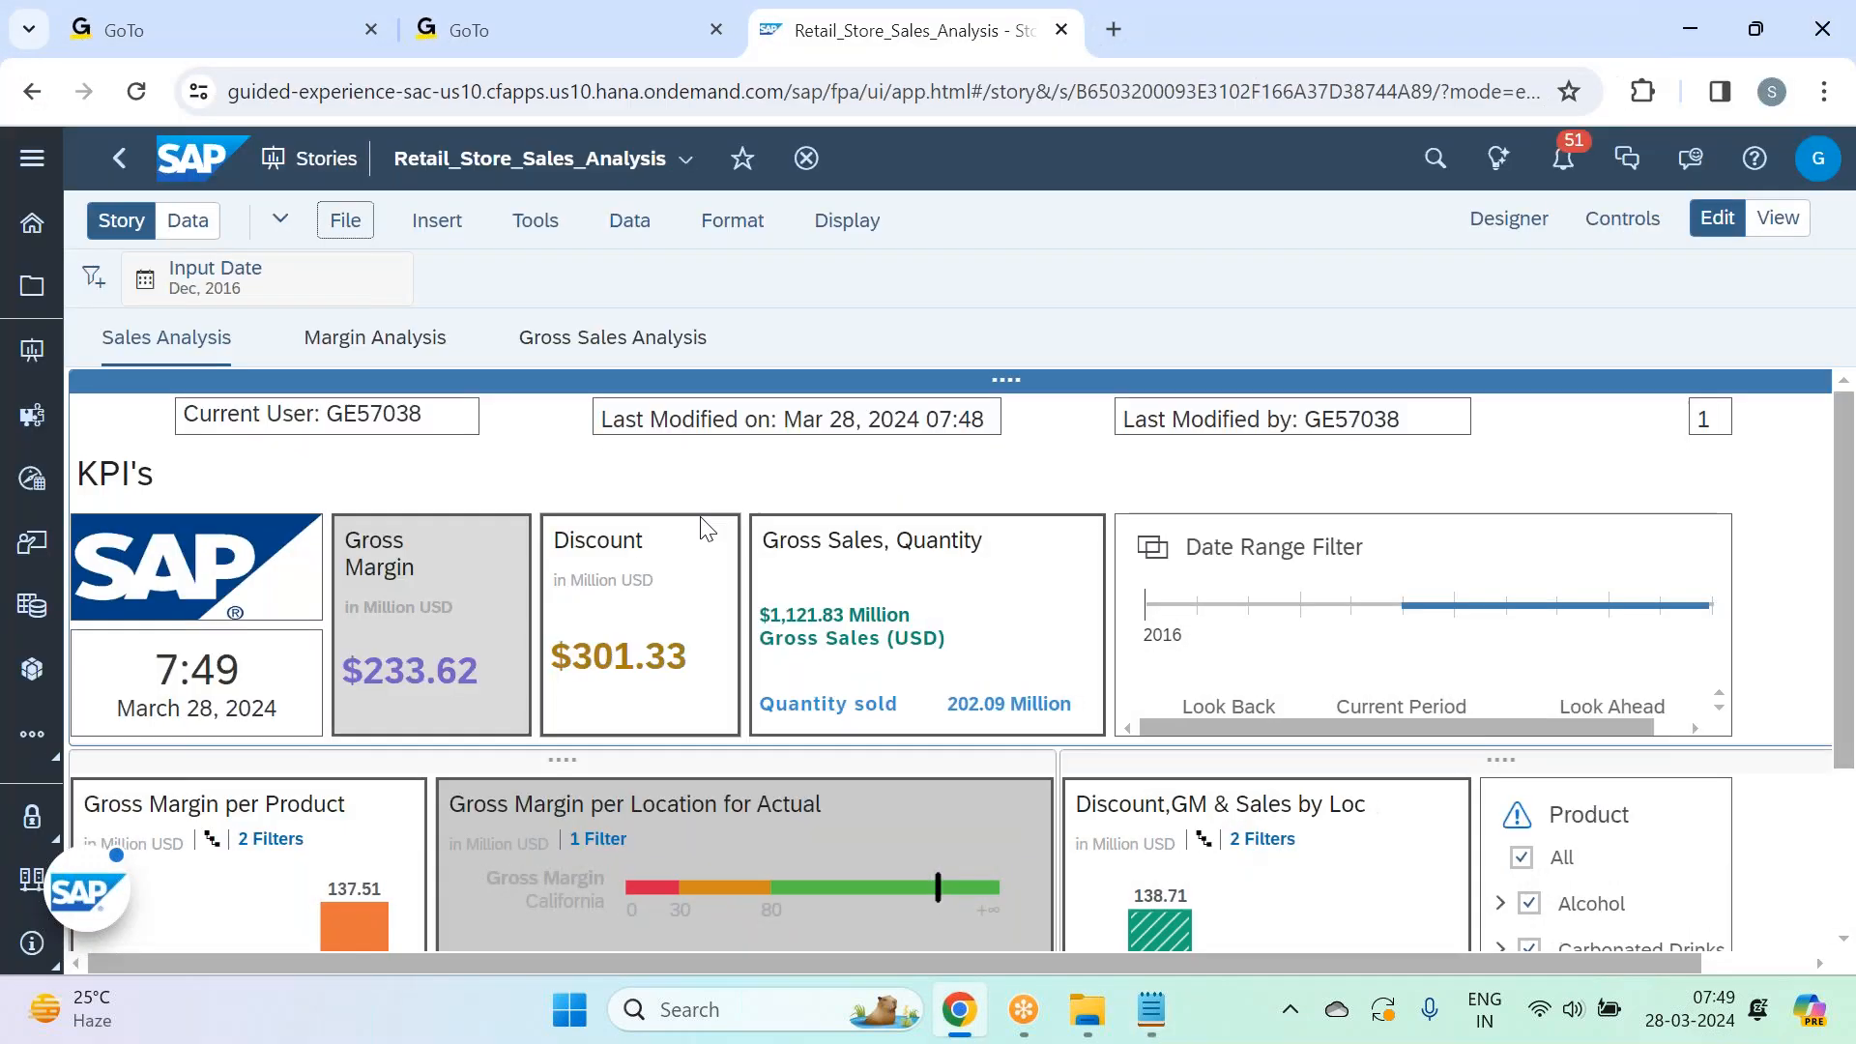
click(639, 340)
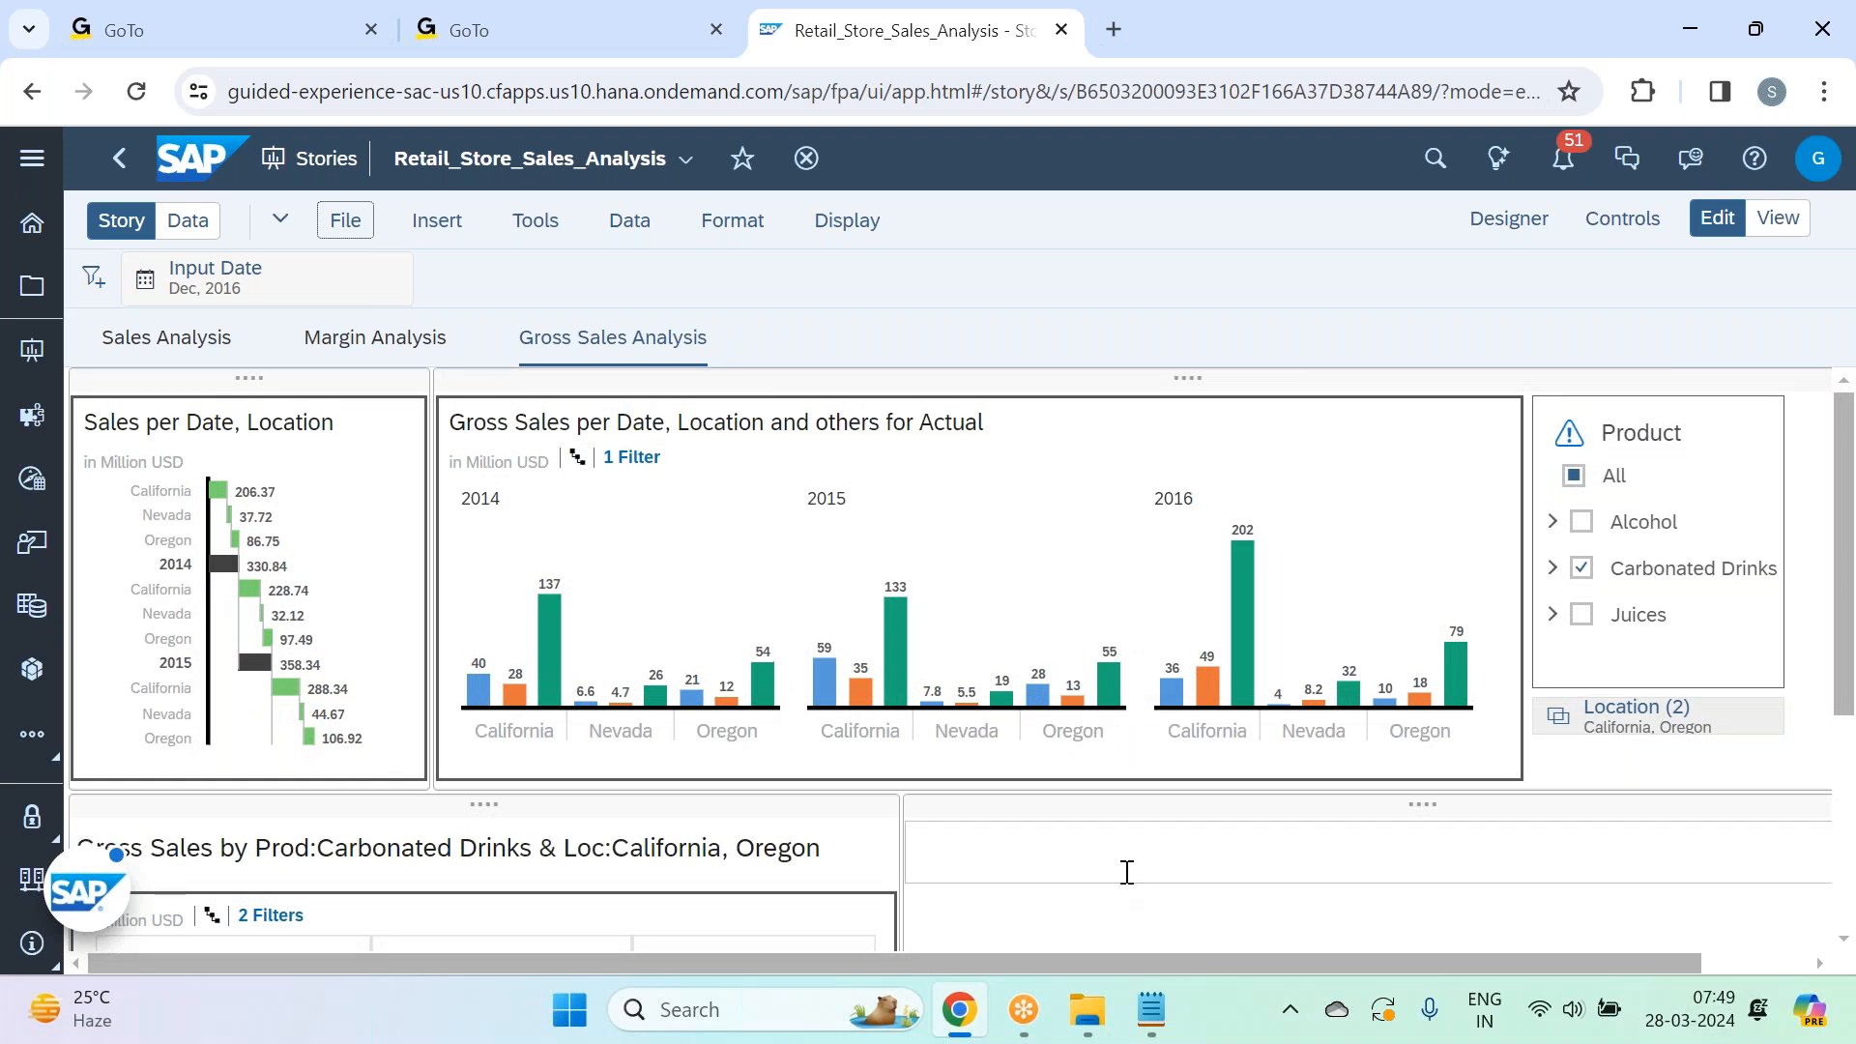
Delete the empty title header in the lane beside the Carbonated Drinks tree map and restore it.
scroll(1134, 889, down, 4)
drag(1325, 954, 1437, 967)
mouse_move(1599, 452)
click(1784, 468)
click(1612, 698)
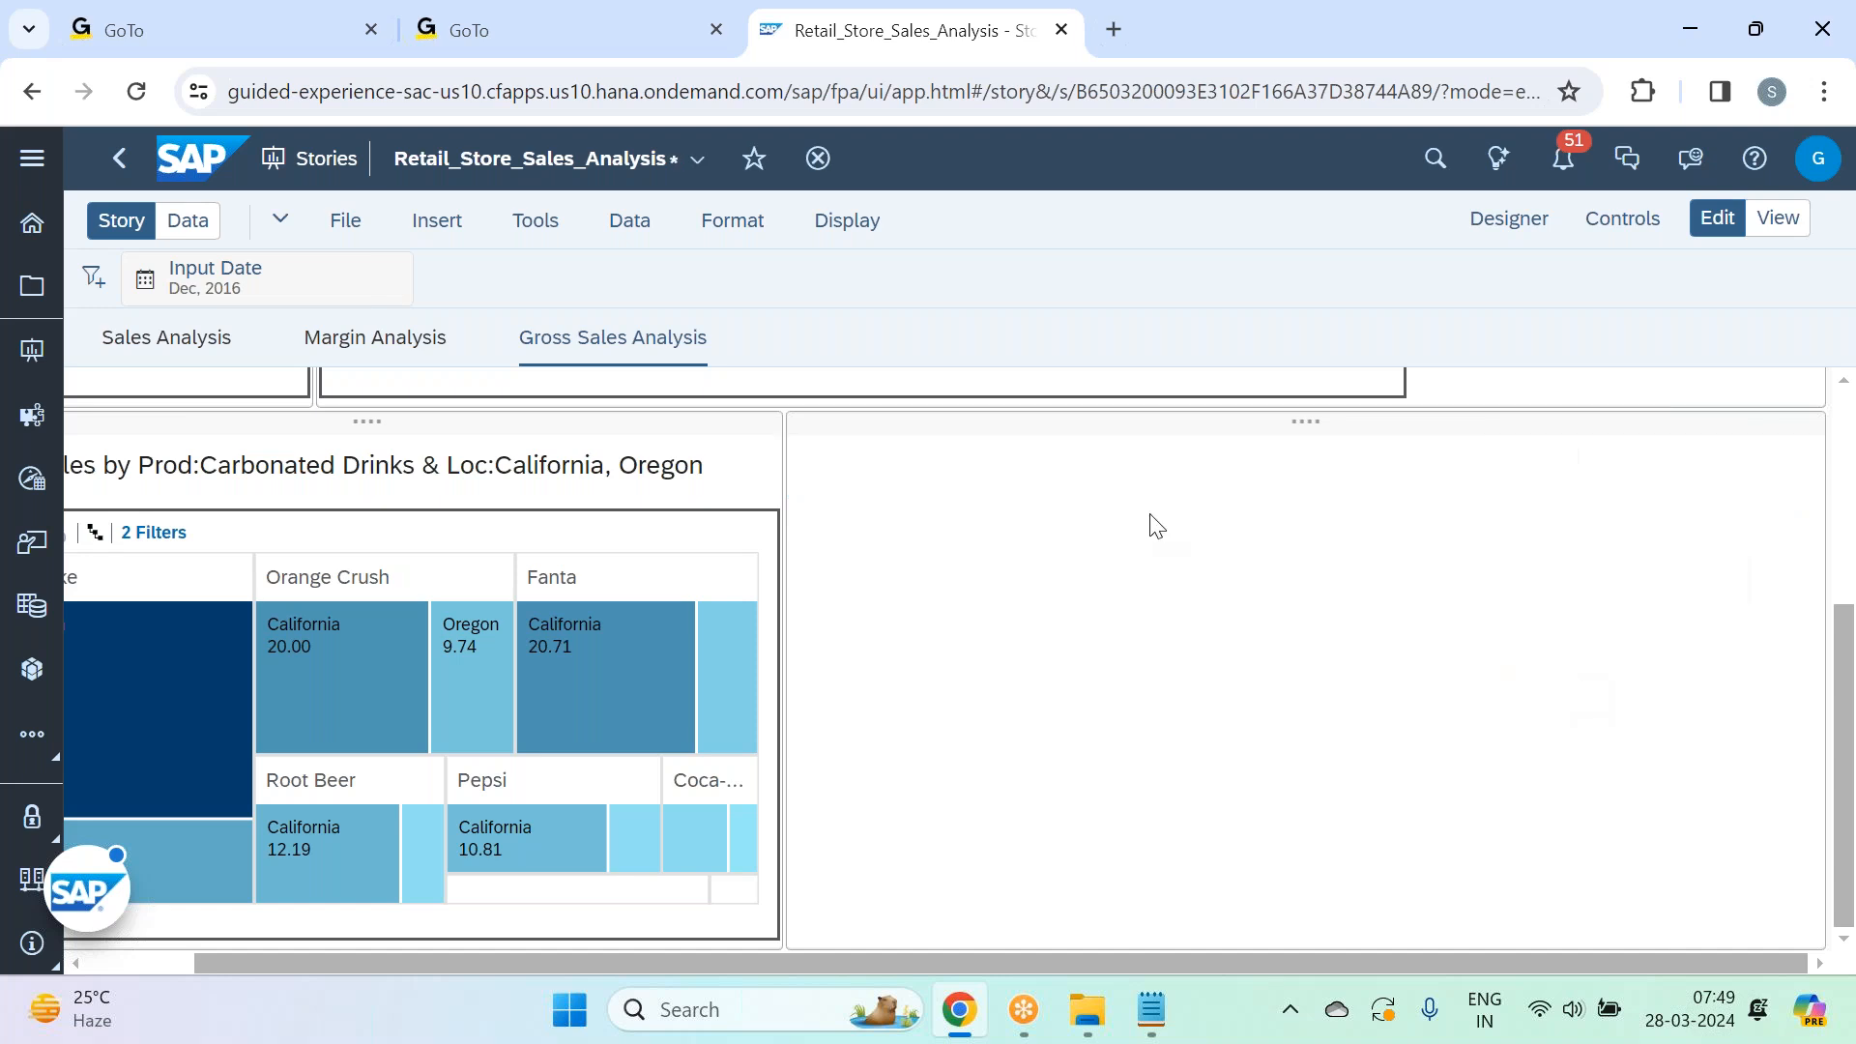
click(1116, 423)
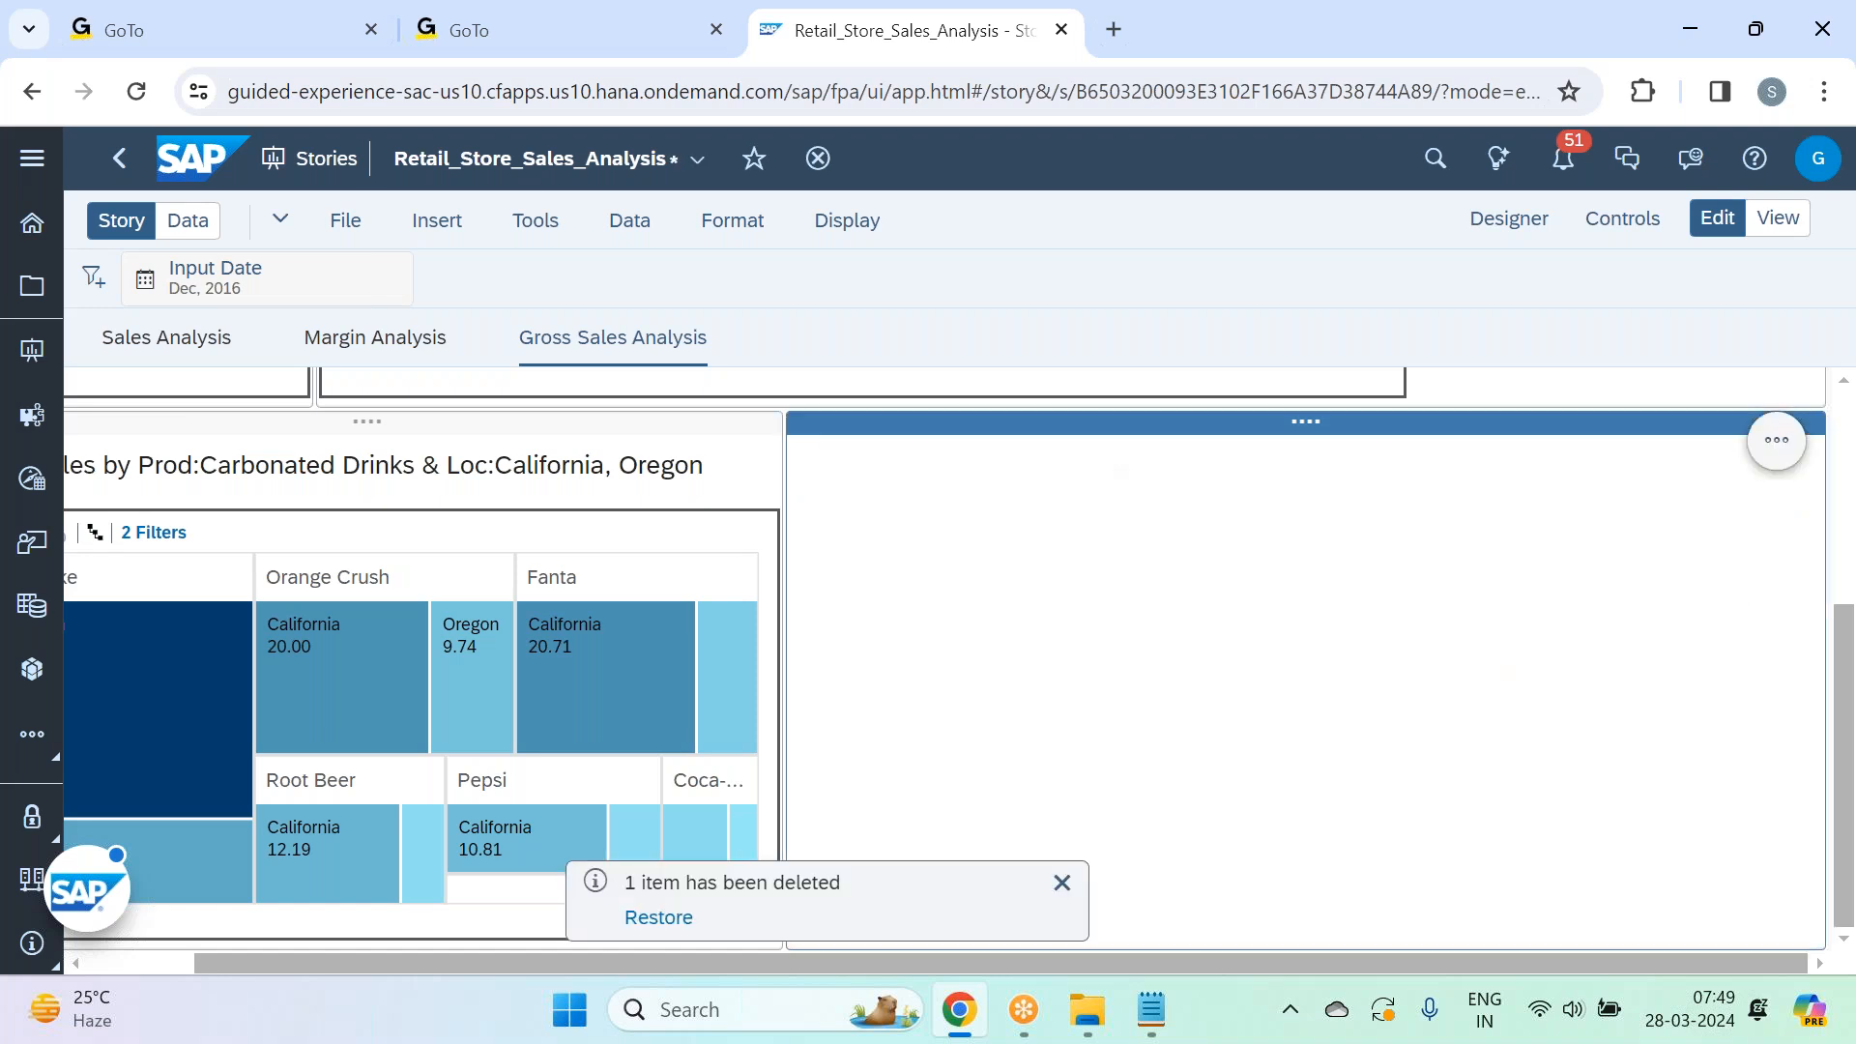
click(658, 918)
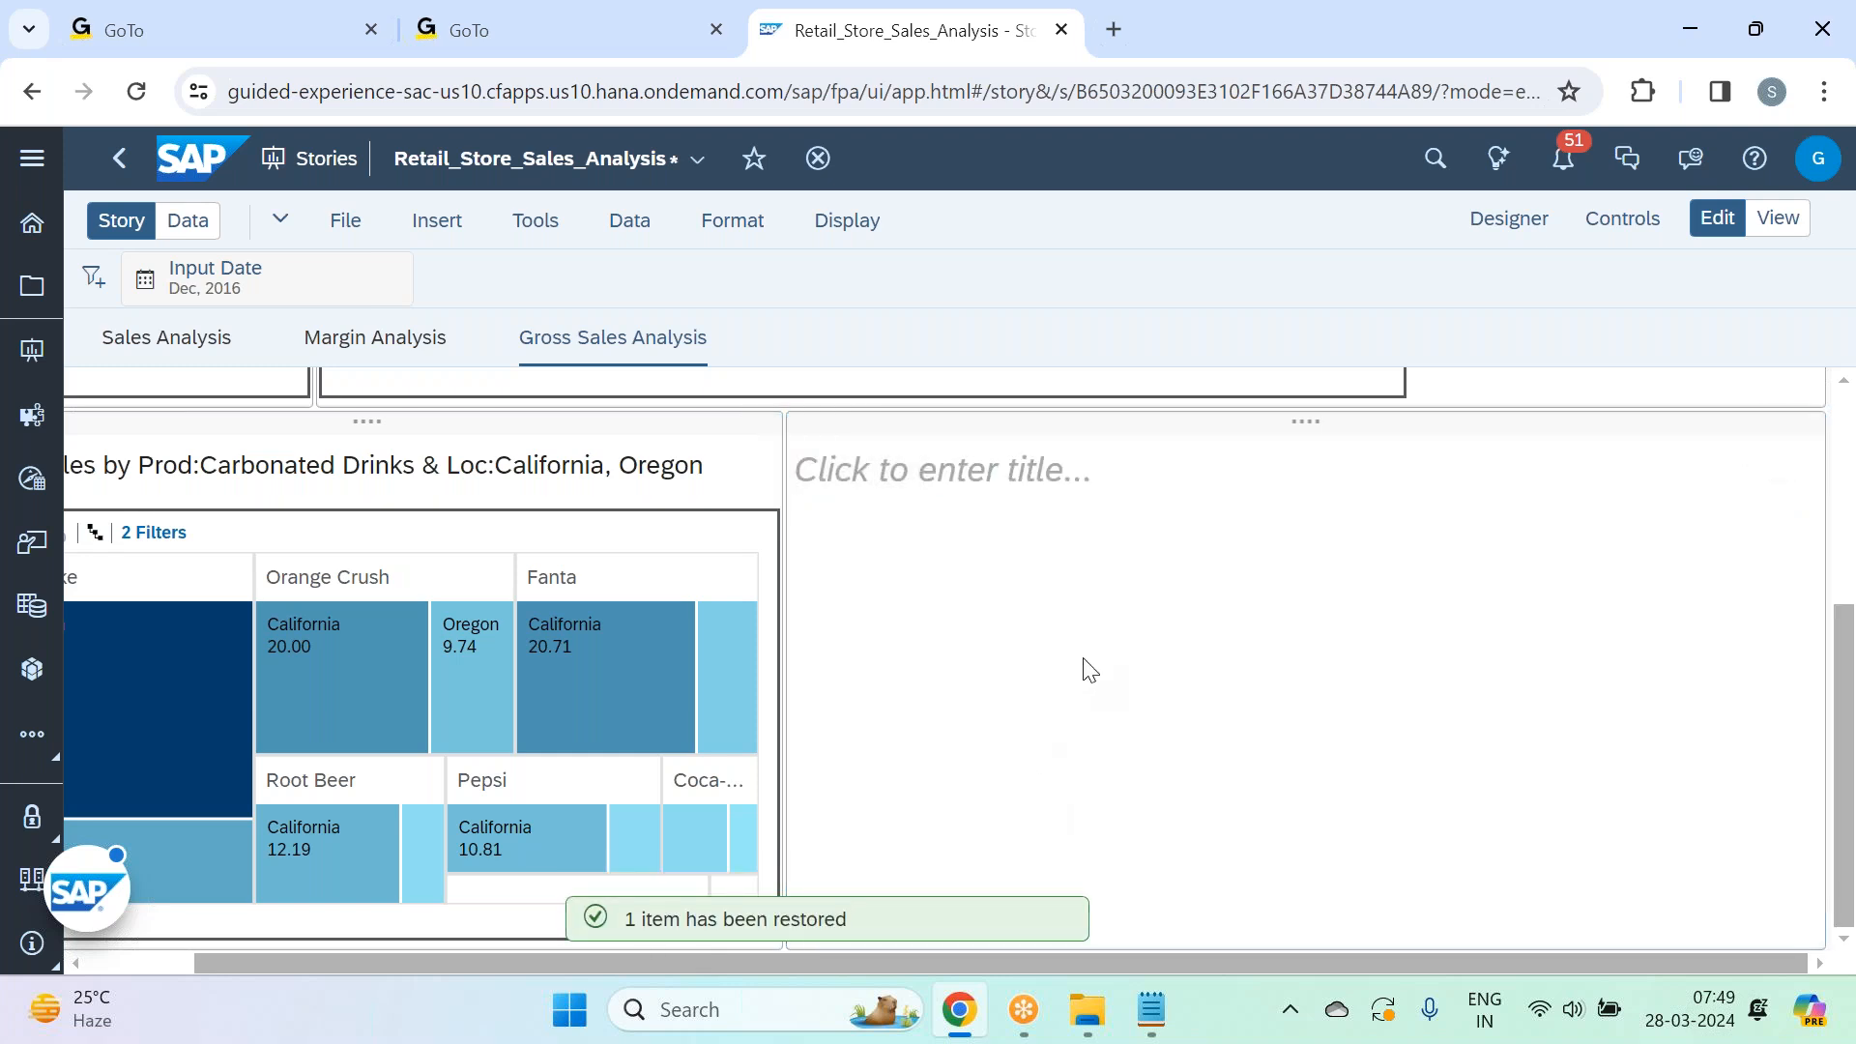
Insert a new chart under the empty title in the lane beside the Carbonated Drinks tree map.
scroll(1504, 551, up, 4)
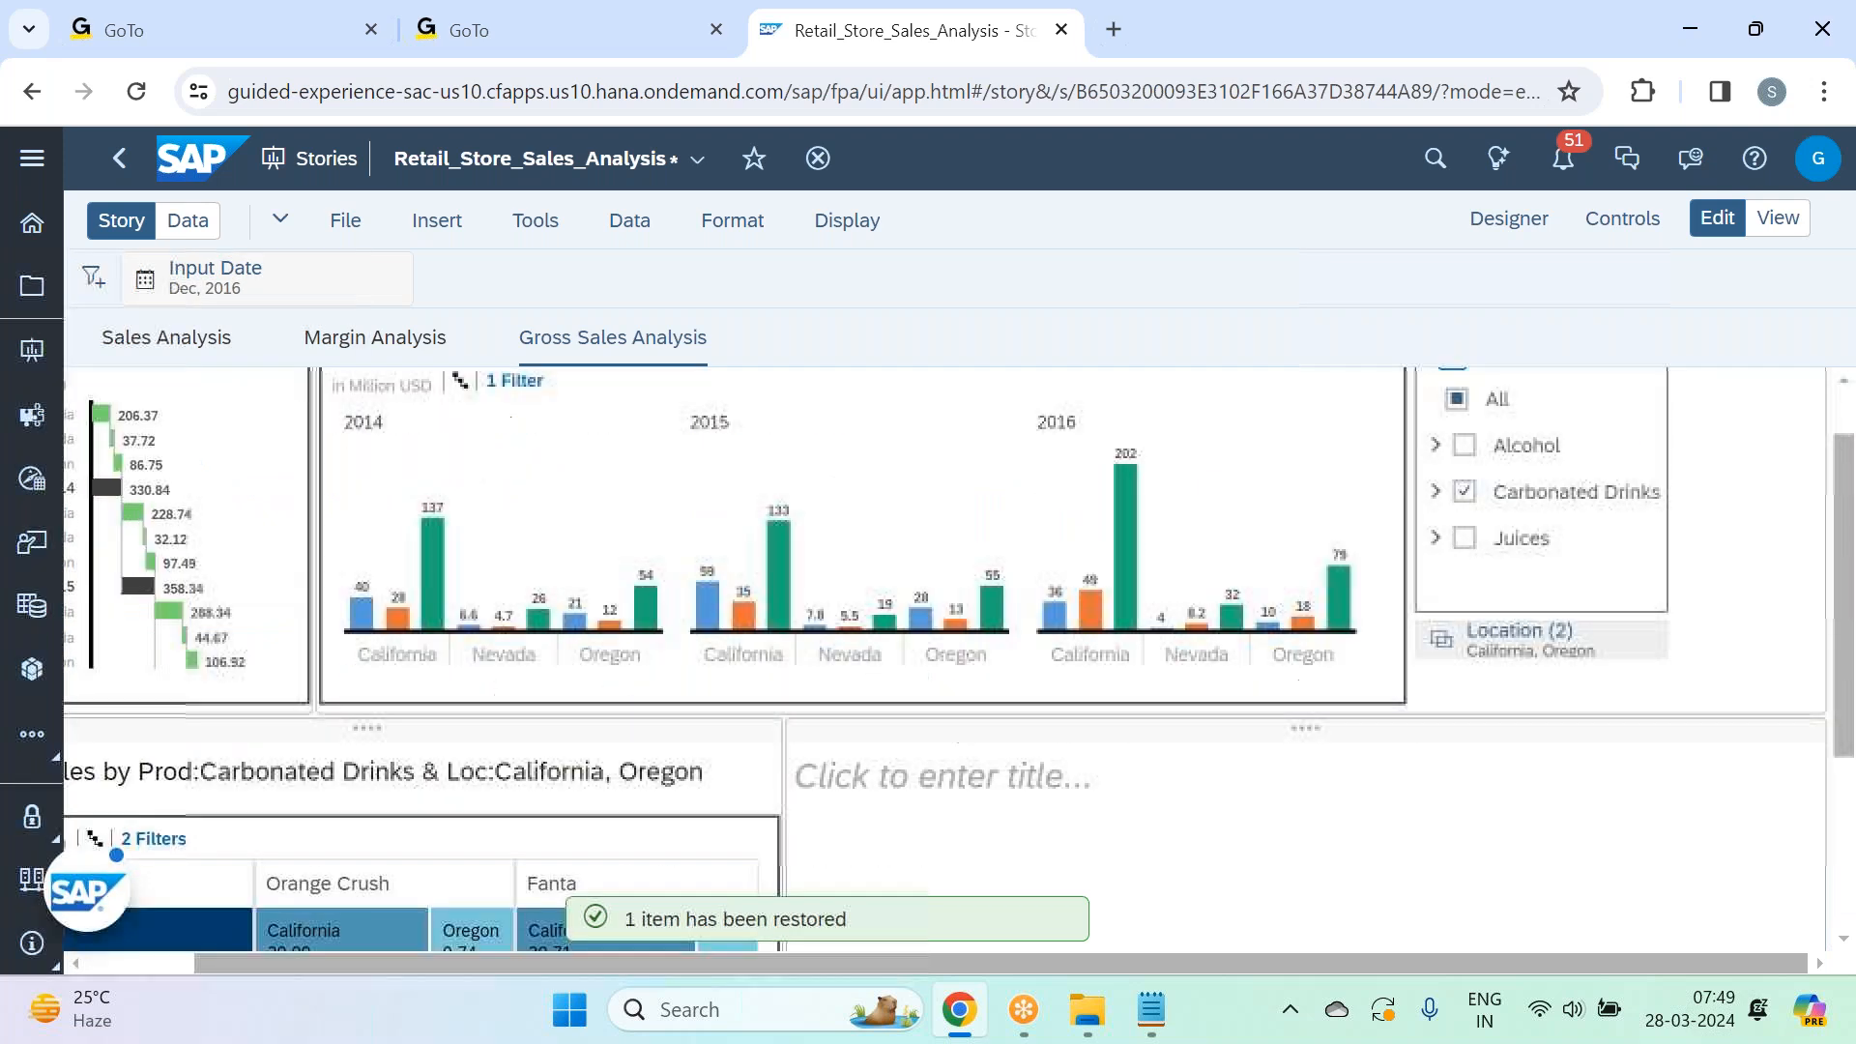
scroll(1399, 670, down, 2)
scroll(1325, 567, up, 3)
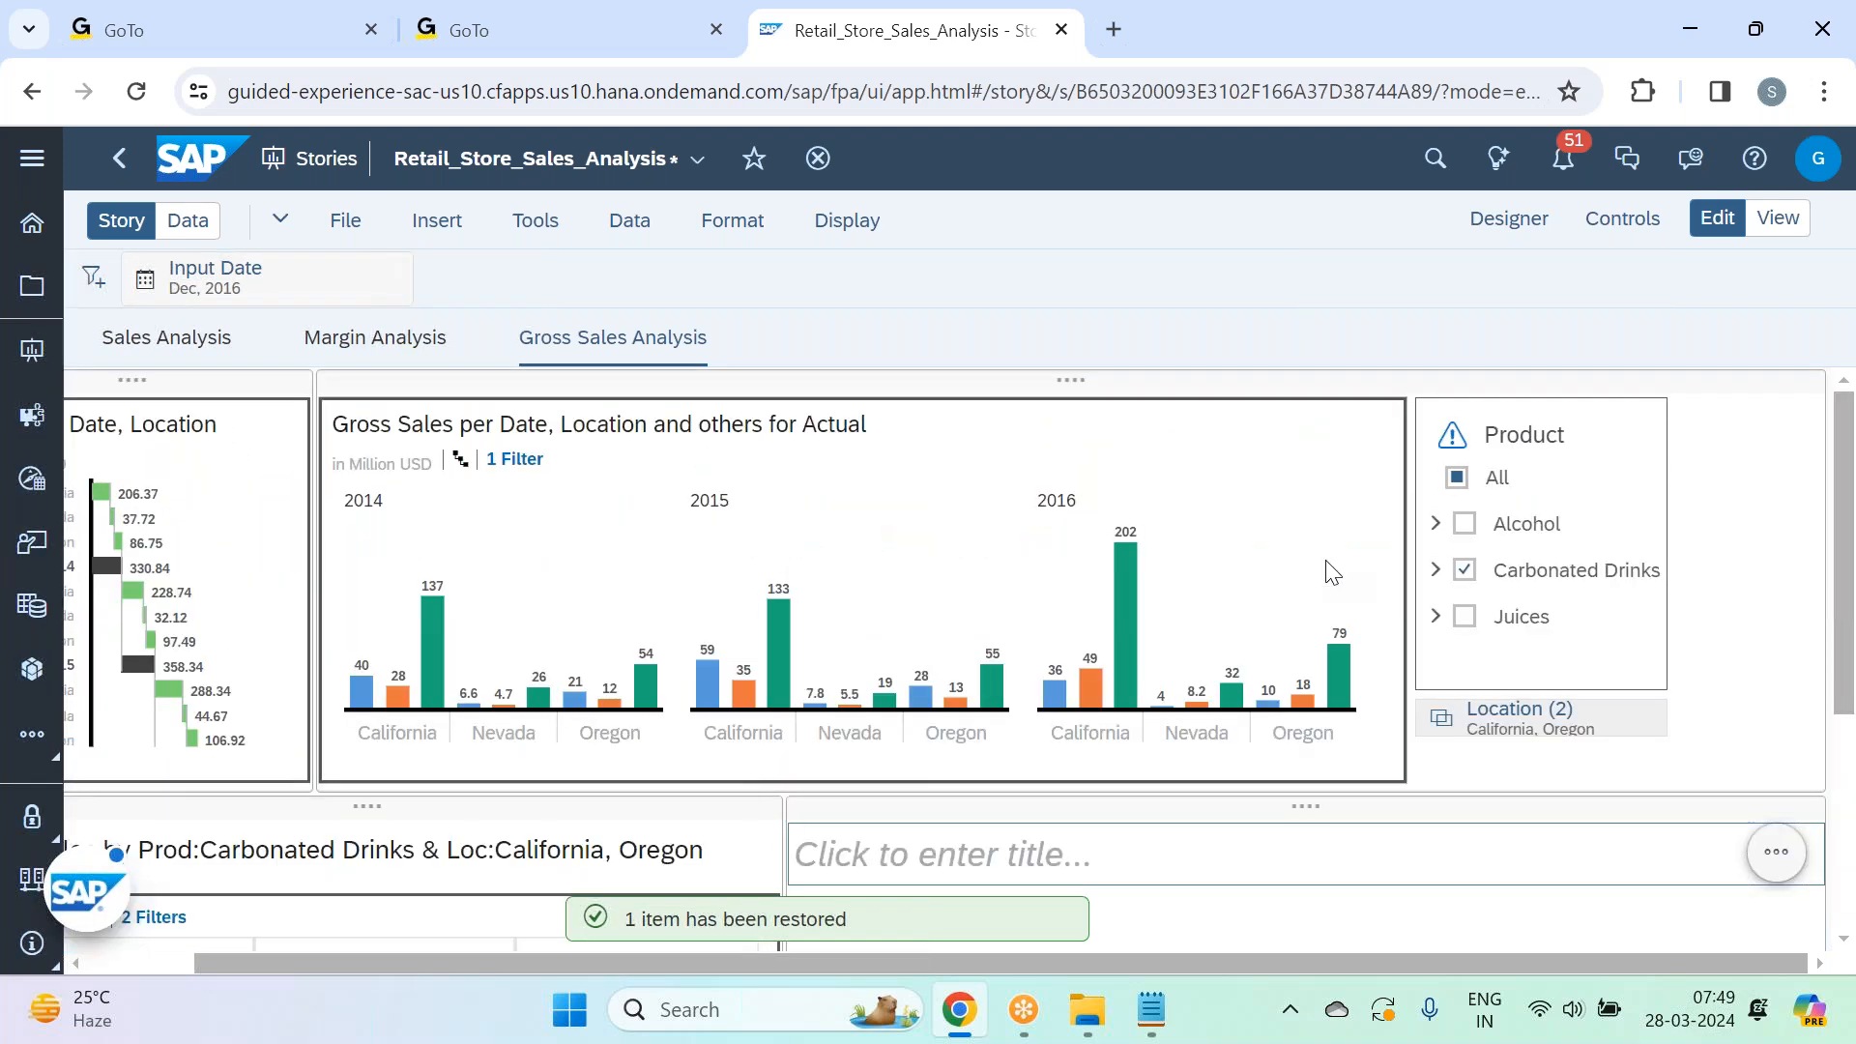
scroll(1327, 565, down, 4)
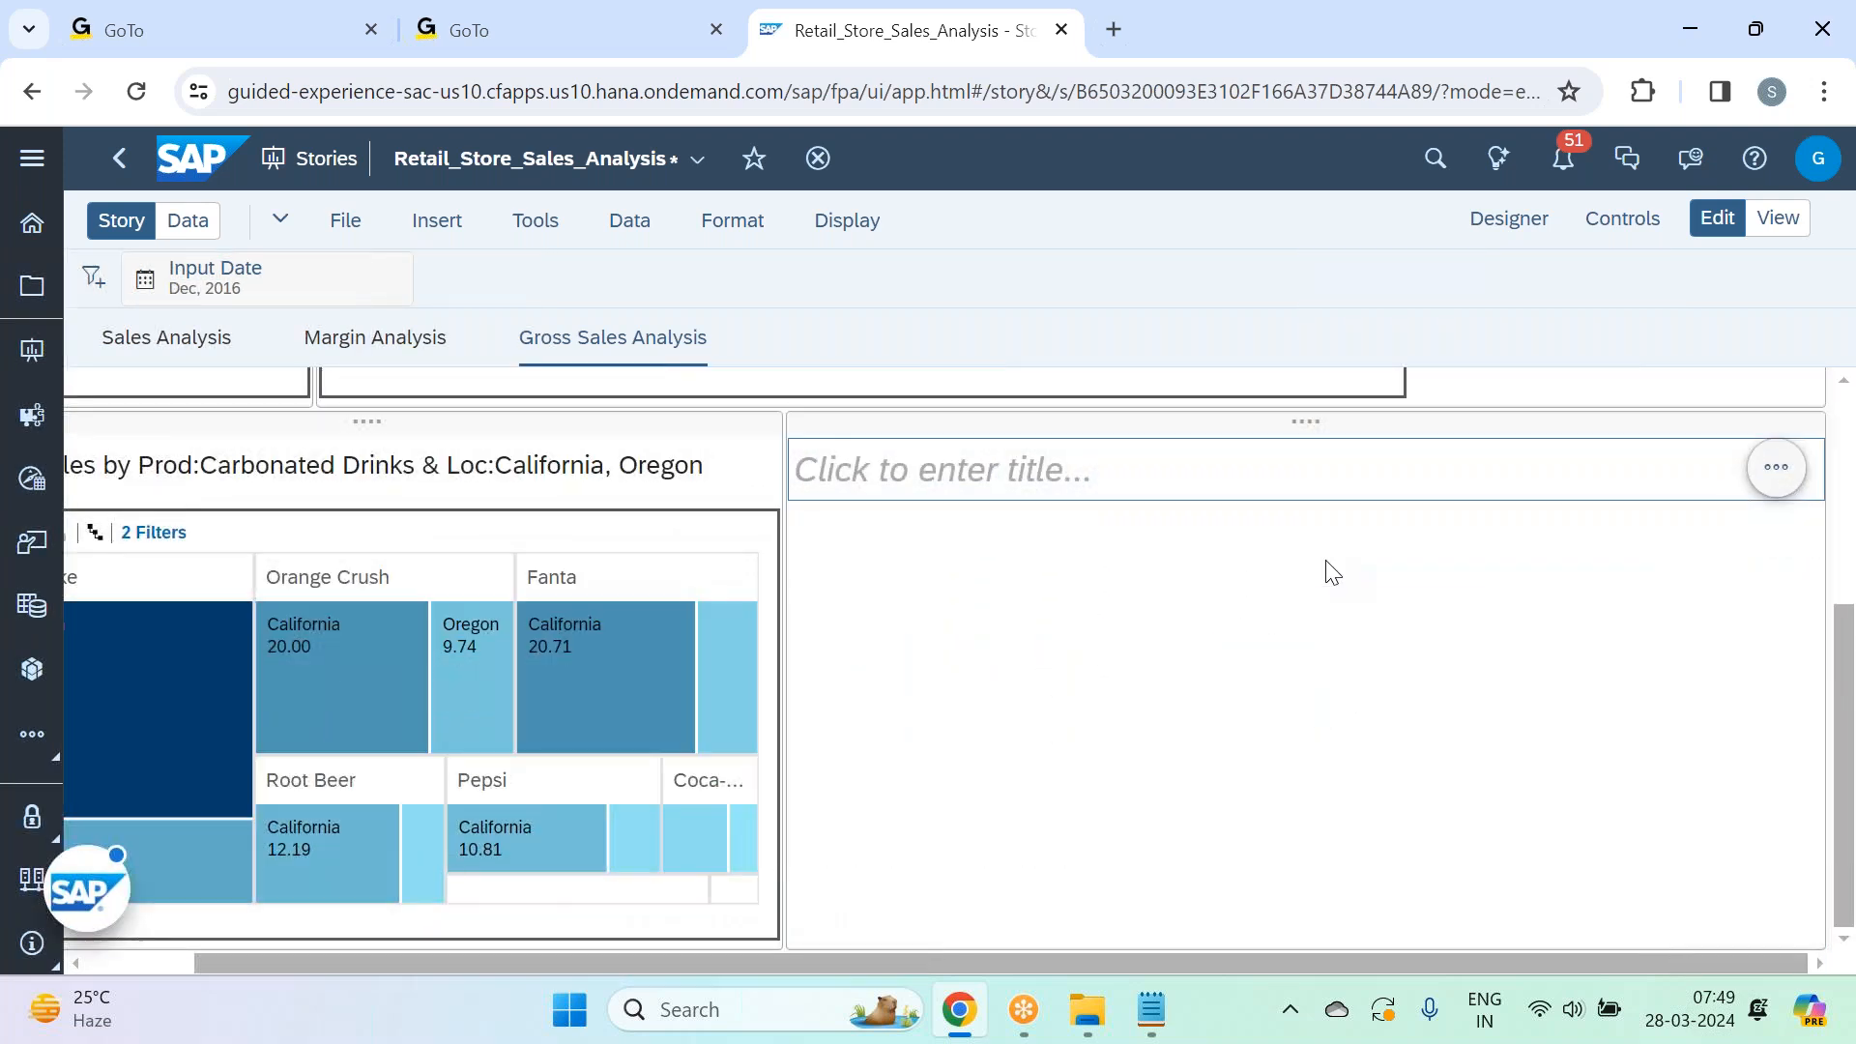
click(440, 222)
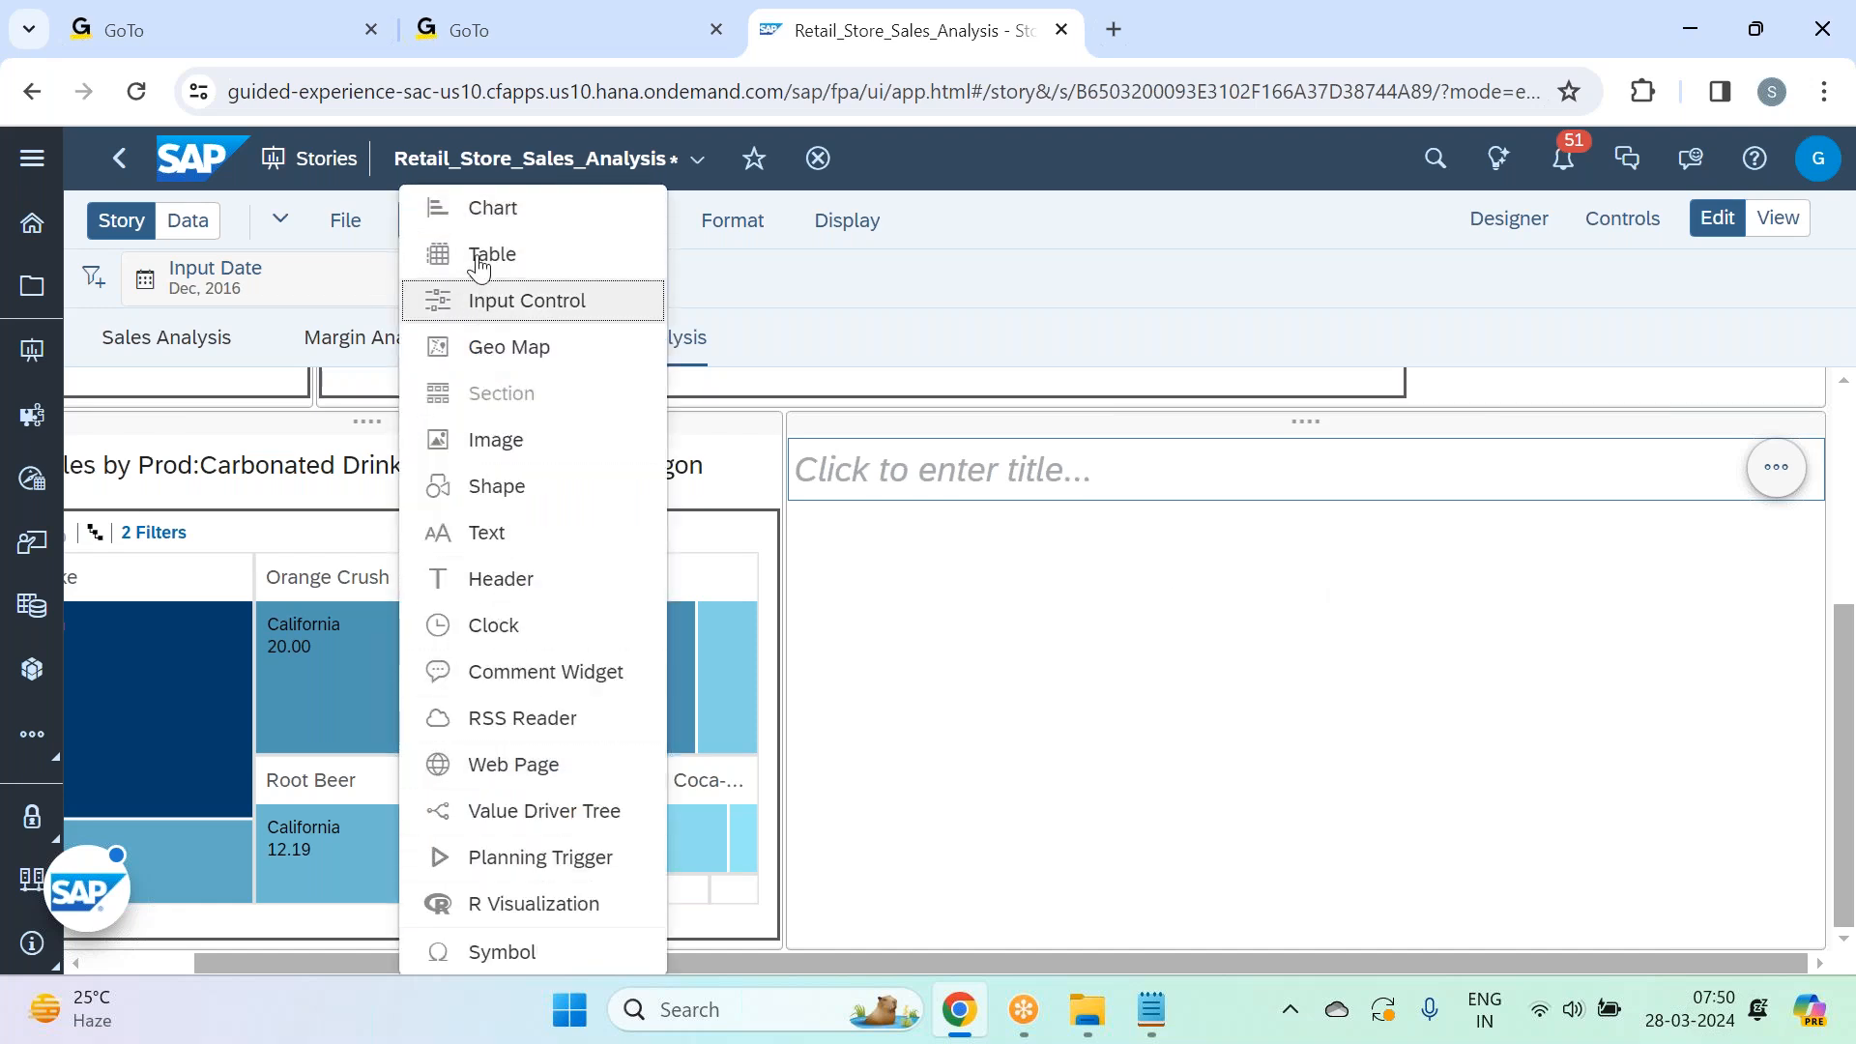
click(511, 205)
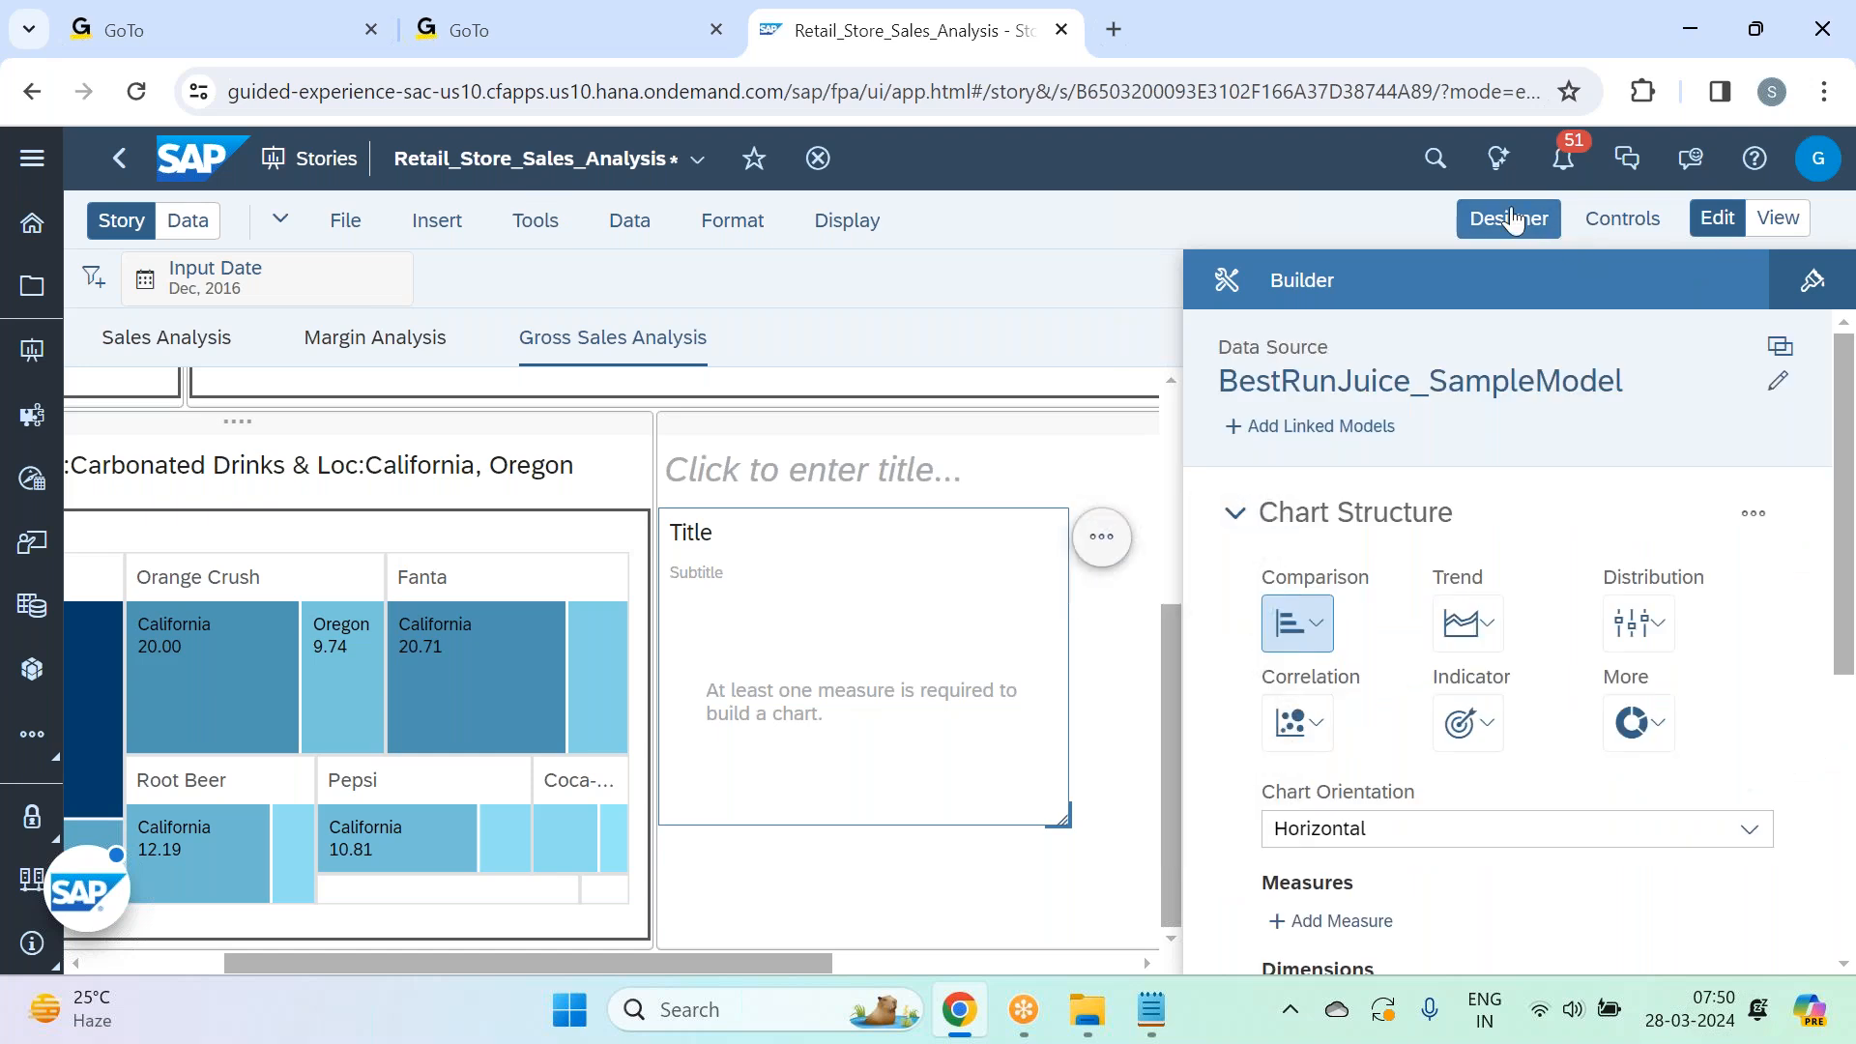
click(1507, 218)
Enlarge the empty chart to match the tree map's height and end below the Product filter's outer edge.
scroll(1385, 802, up, 1)
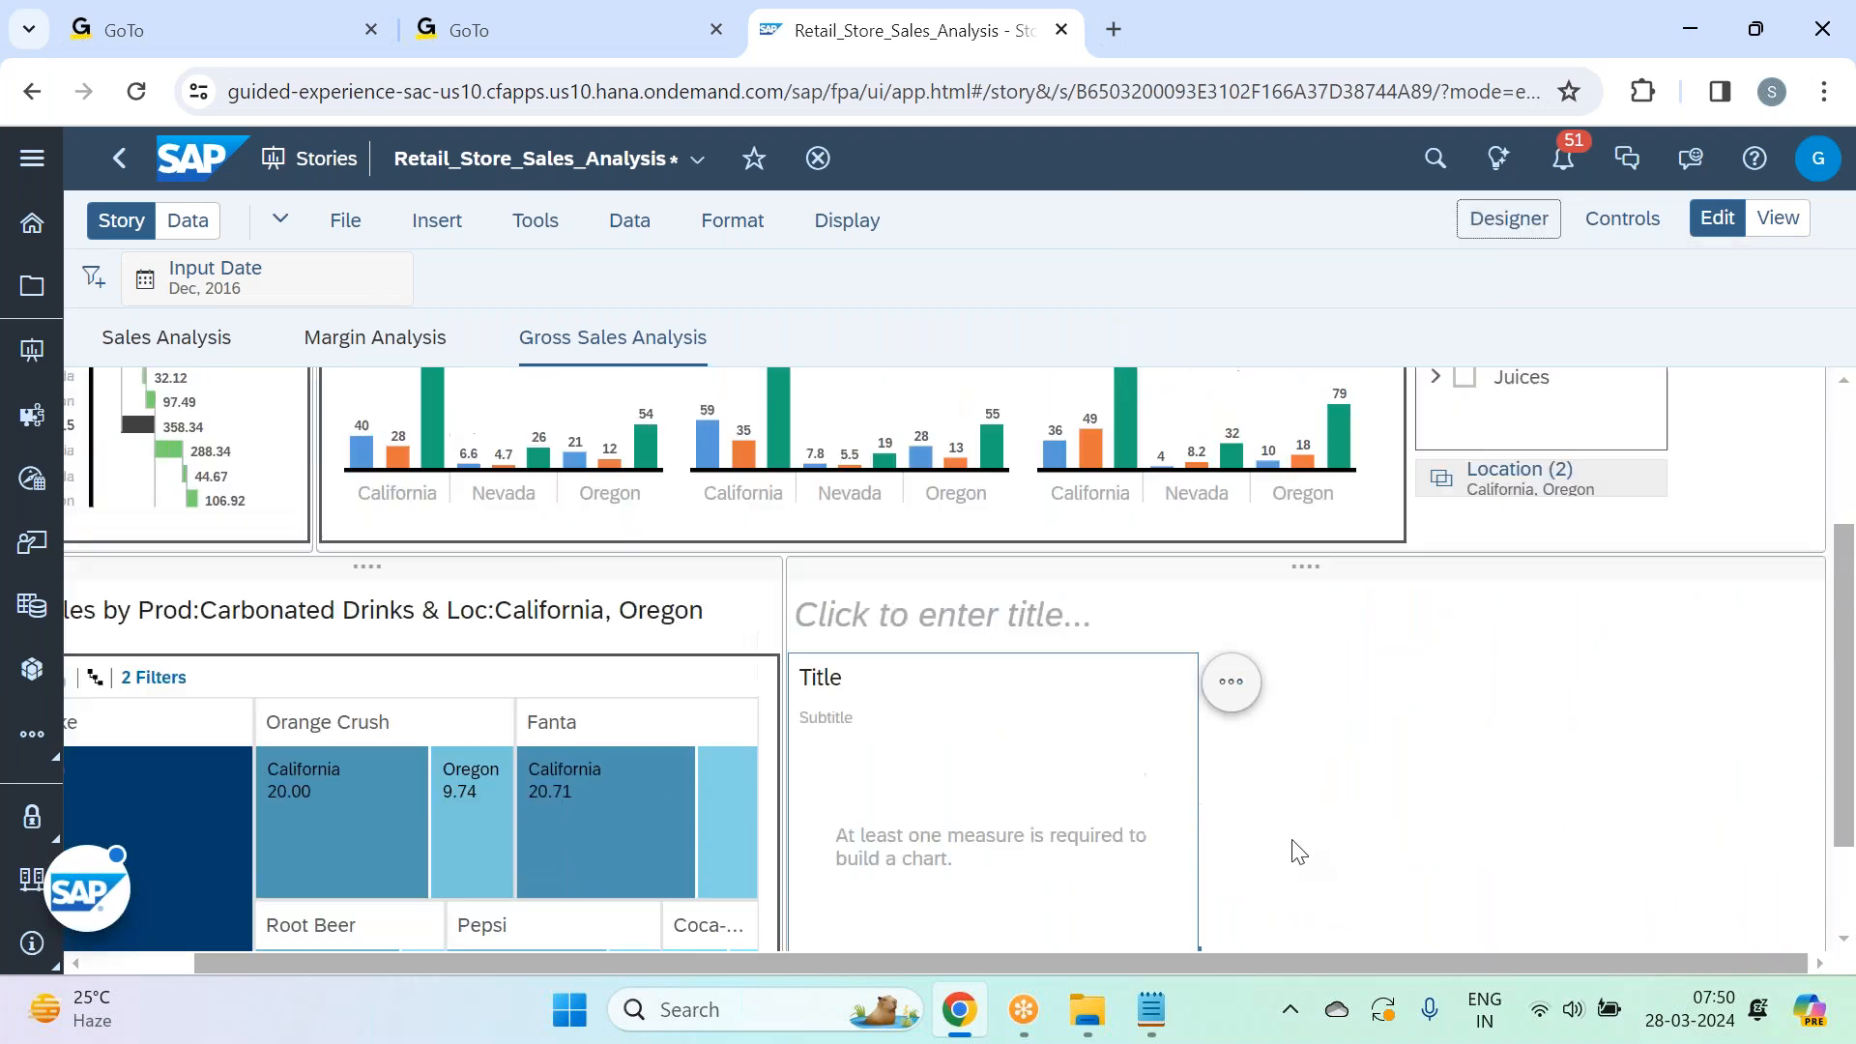
scroll(1187, 885, down, 1)
drag(1196, 821, 1710, 938)
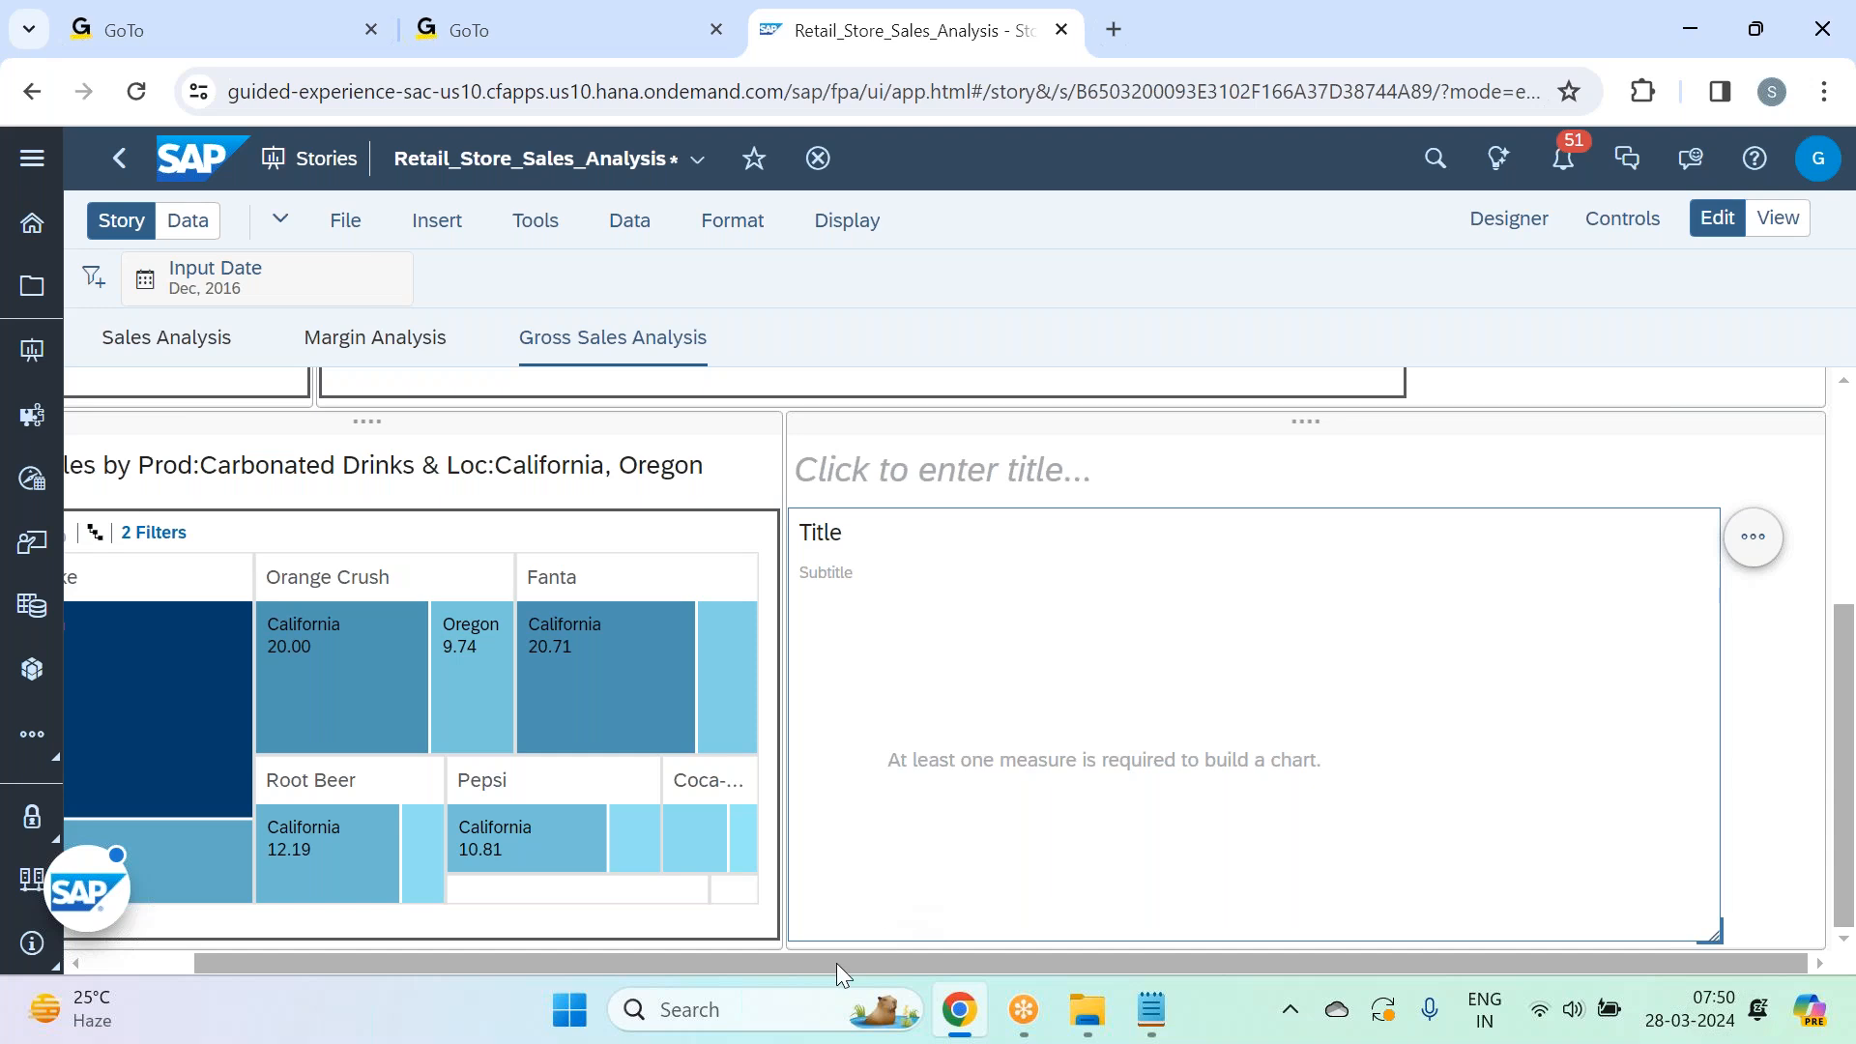
drag(837, 963, 658, 966)
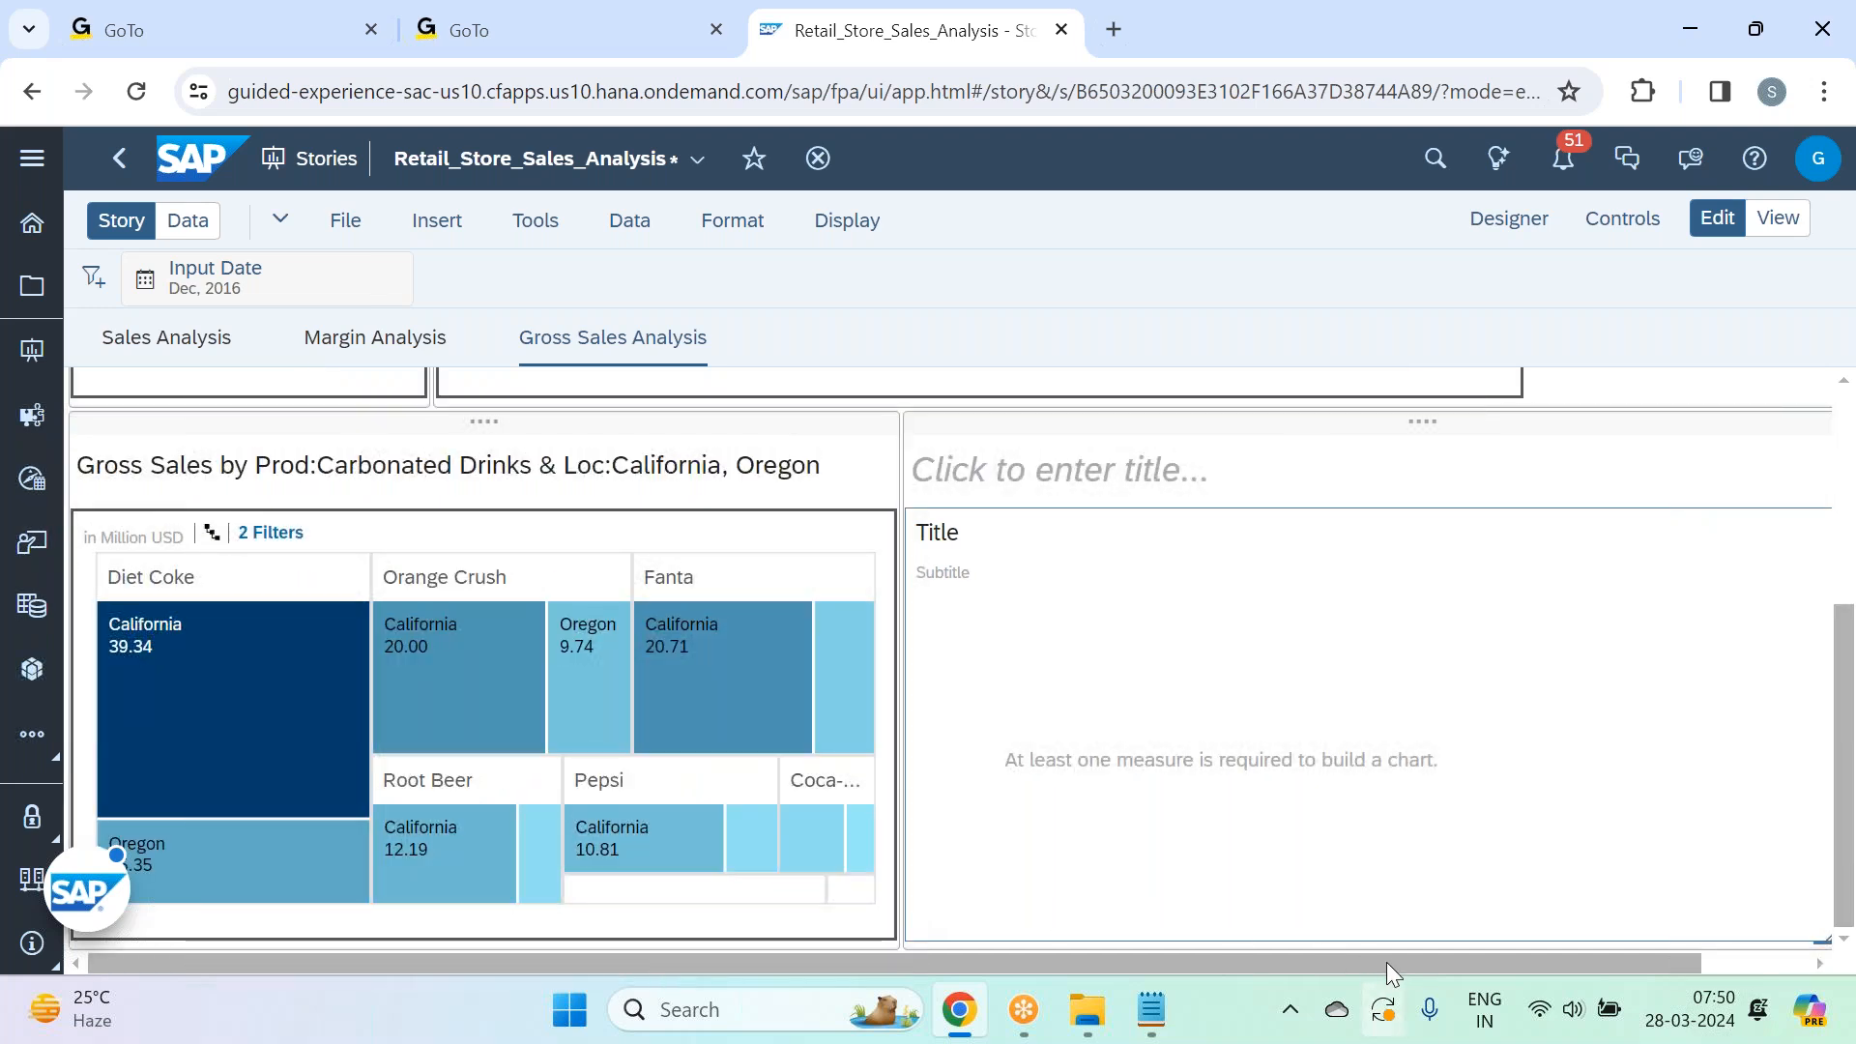
drag(1402, 961, 1647, 930)
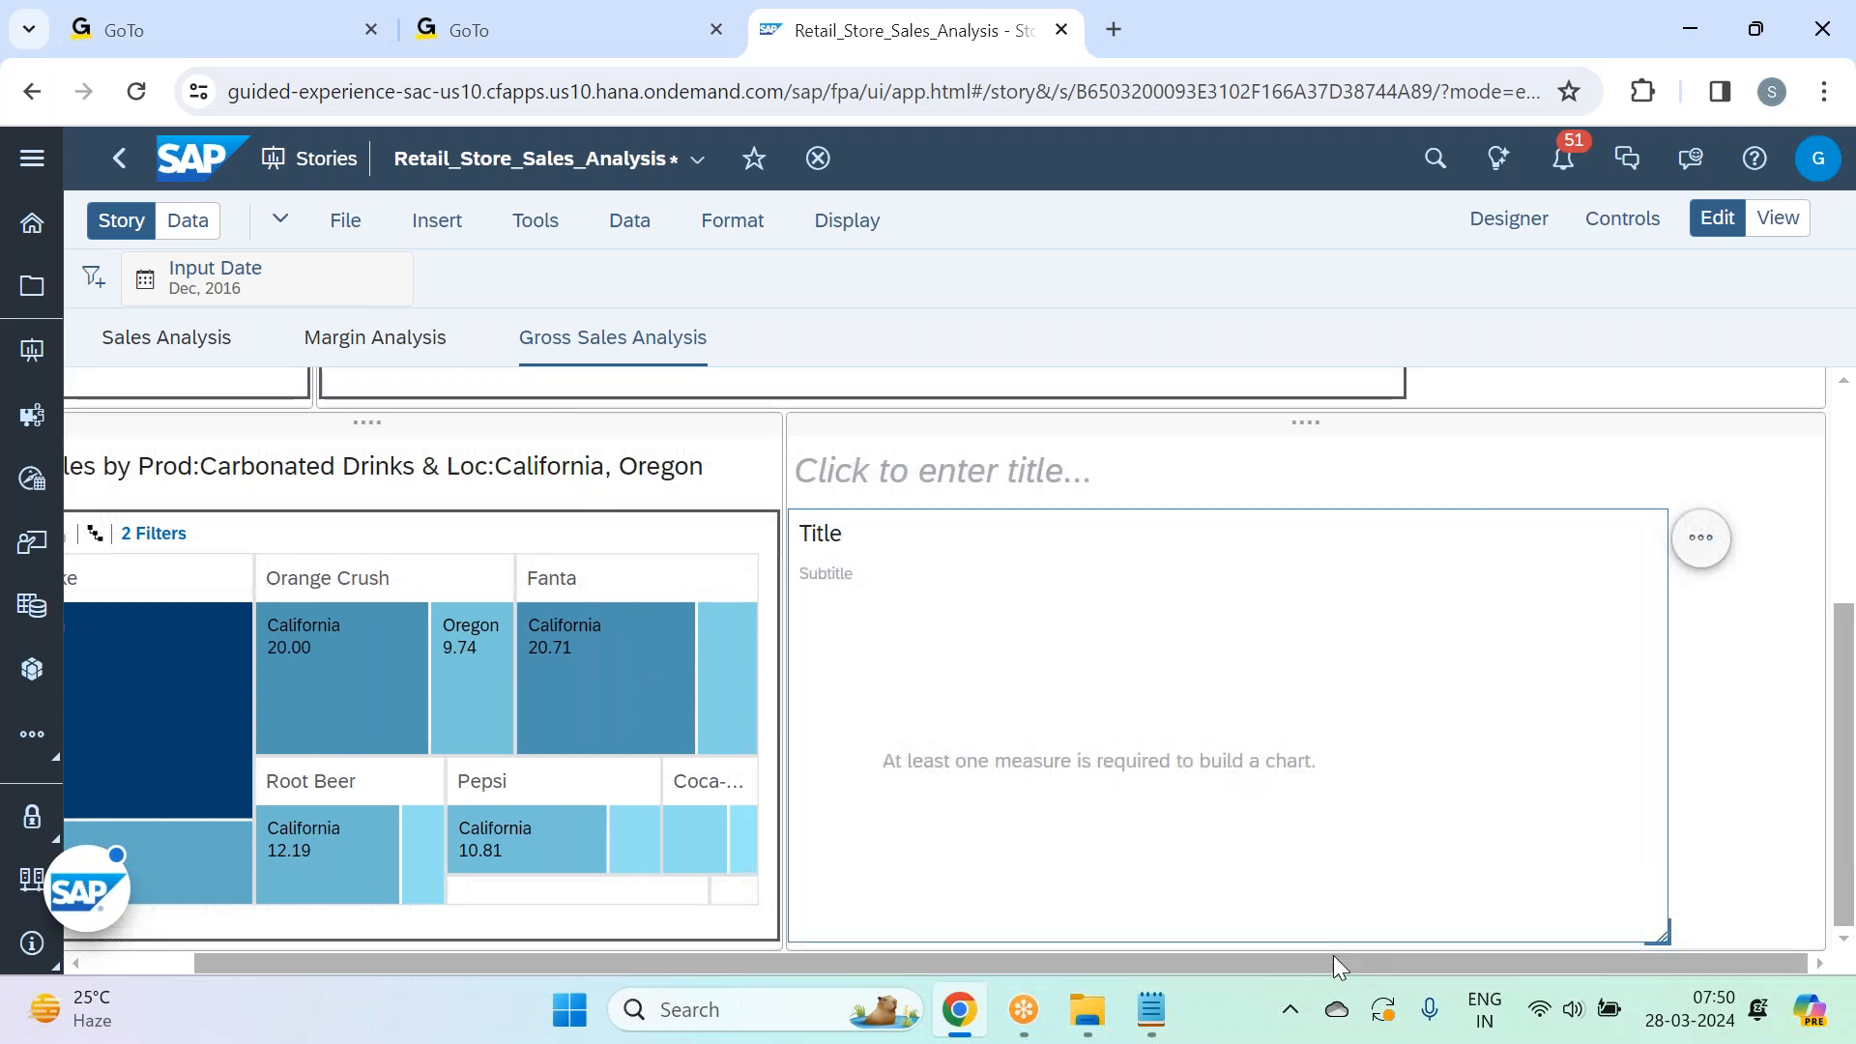
drag(1320, 959, 1102, 944)
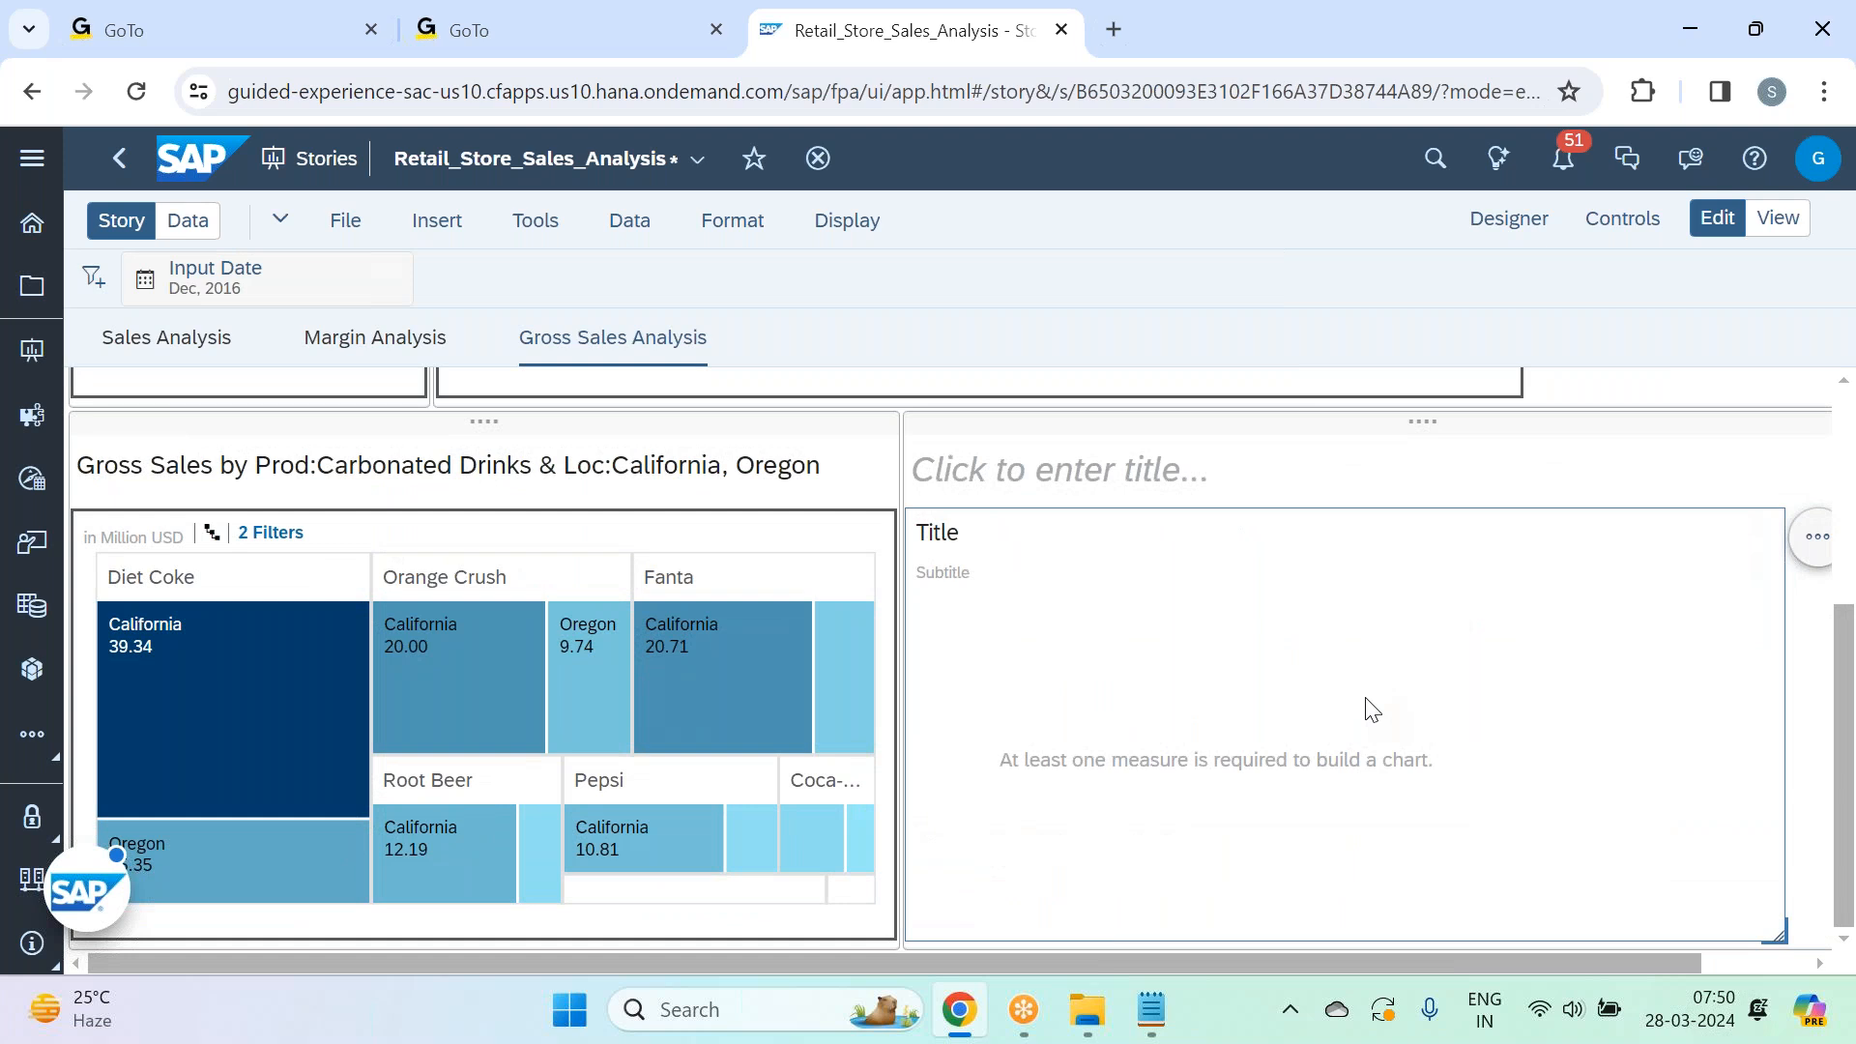
Set the new chart's type to the Scatterplot correlation chart.
click(1486, 228)
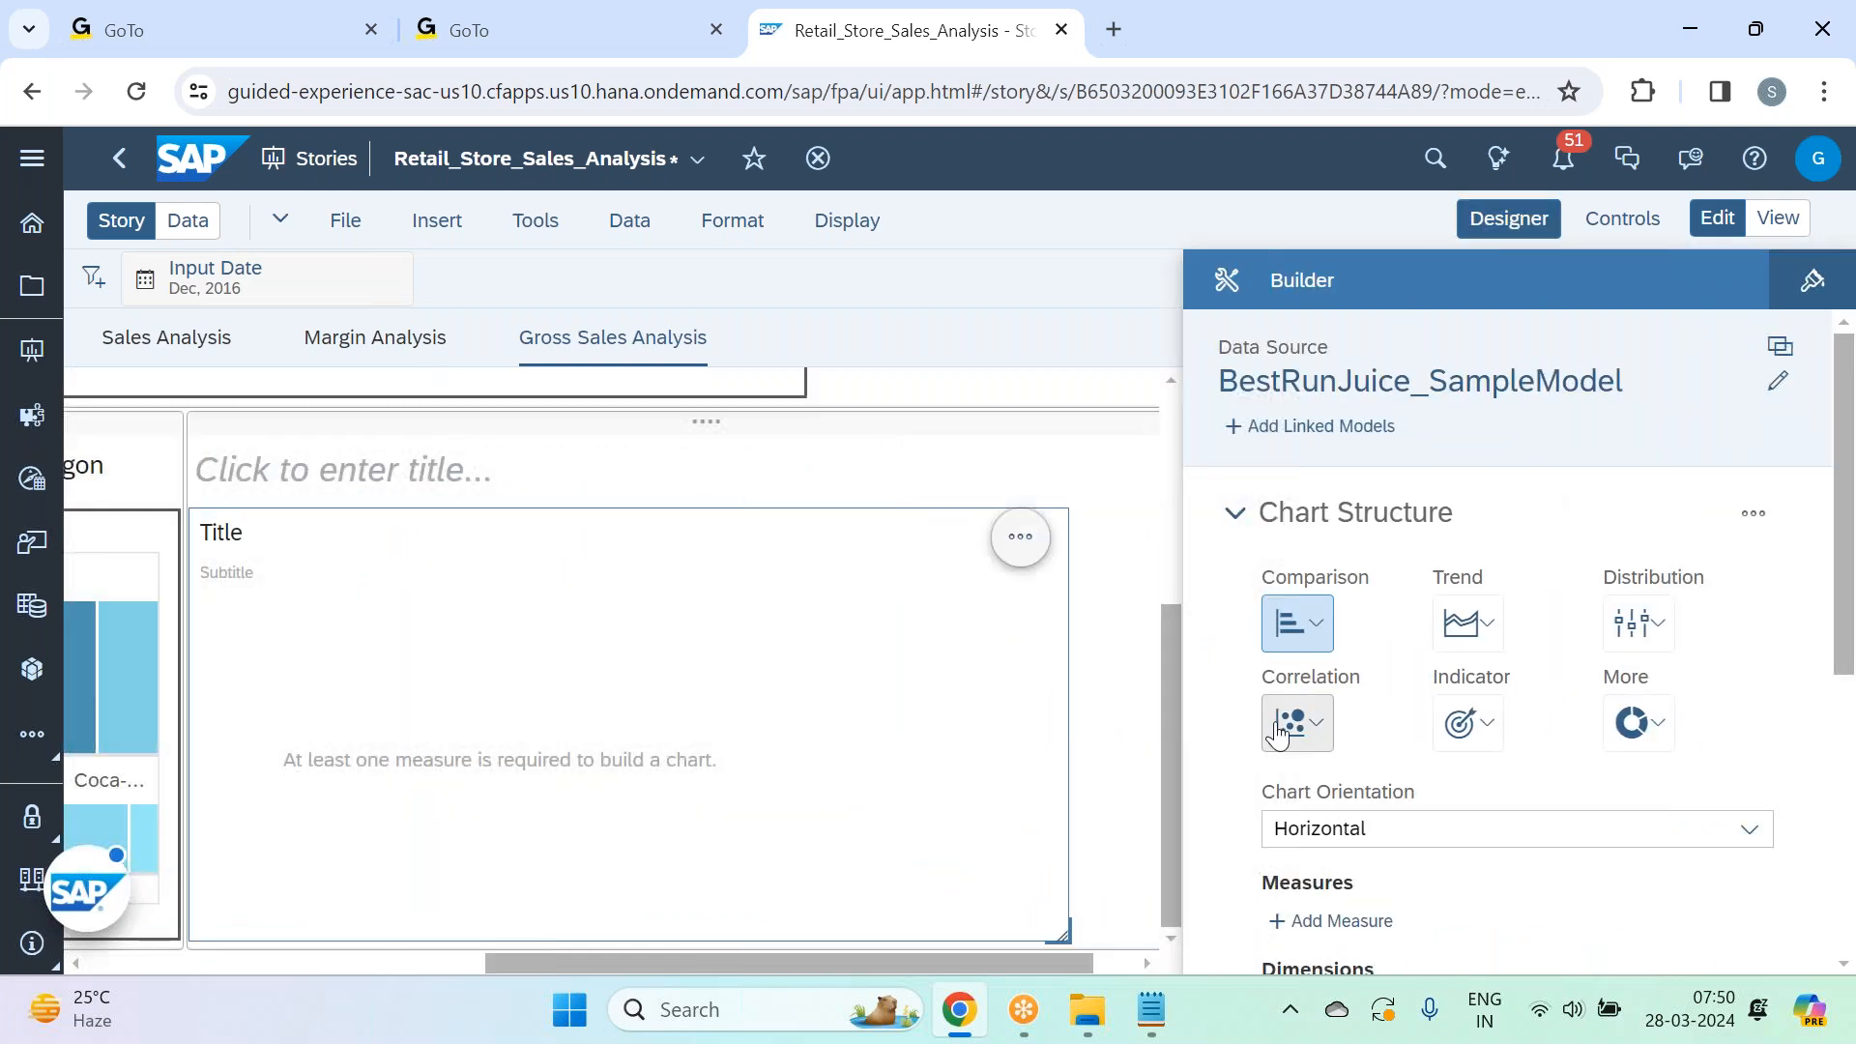
click(1278, 734)
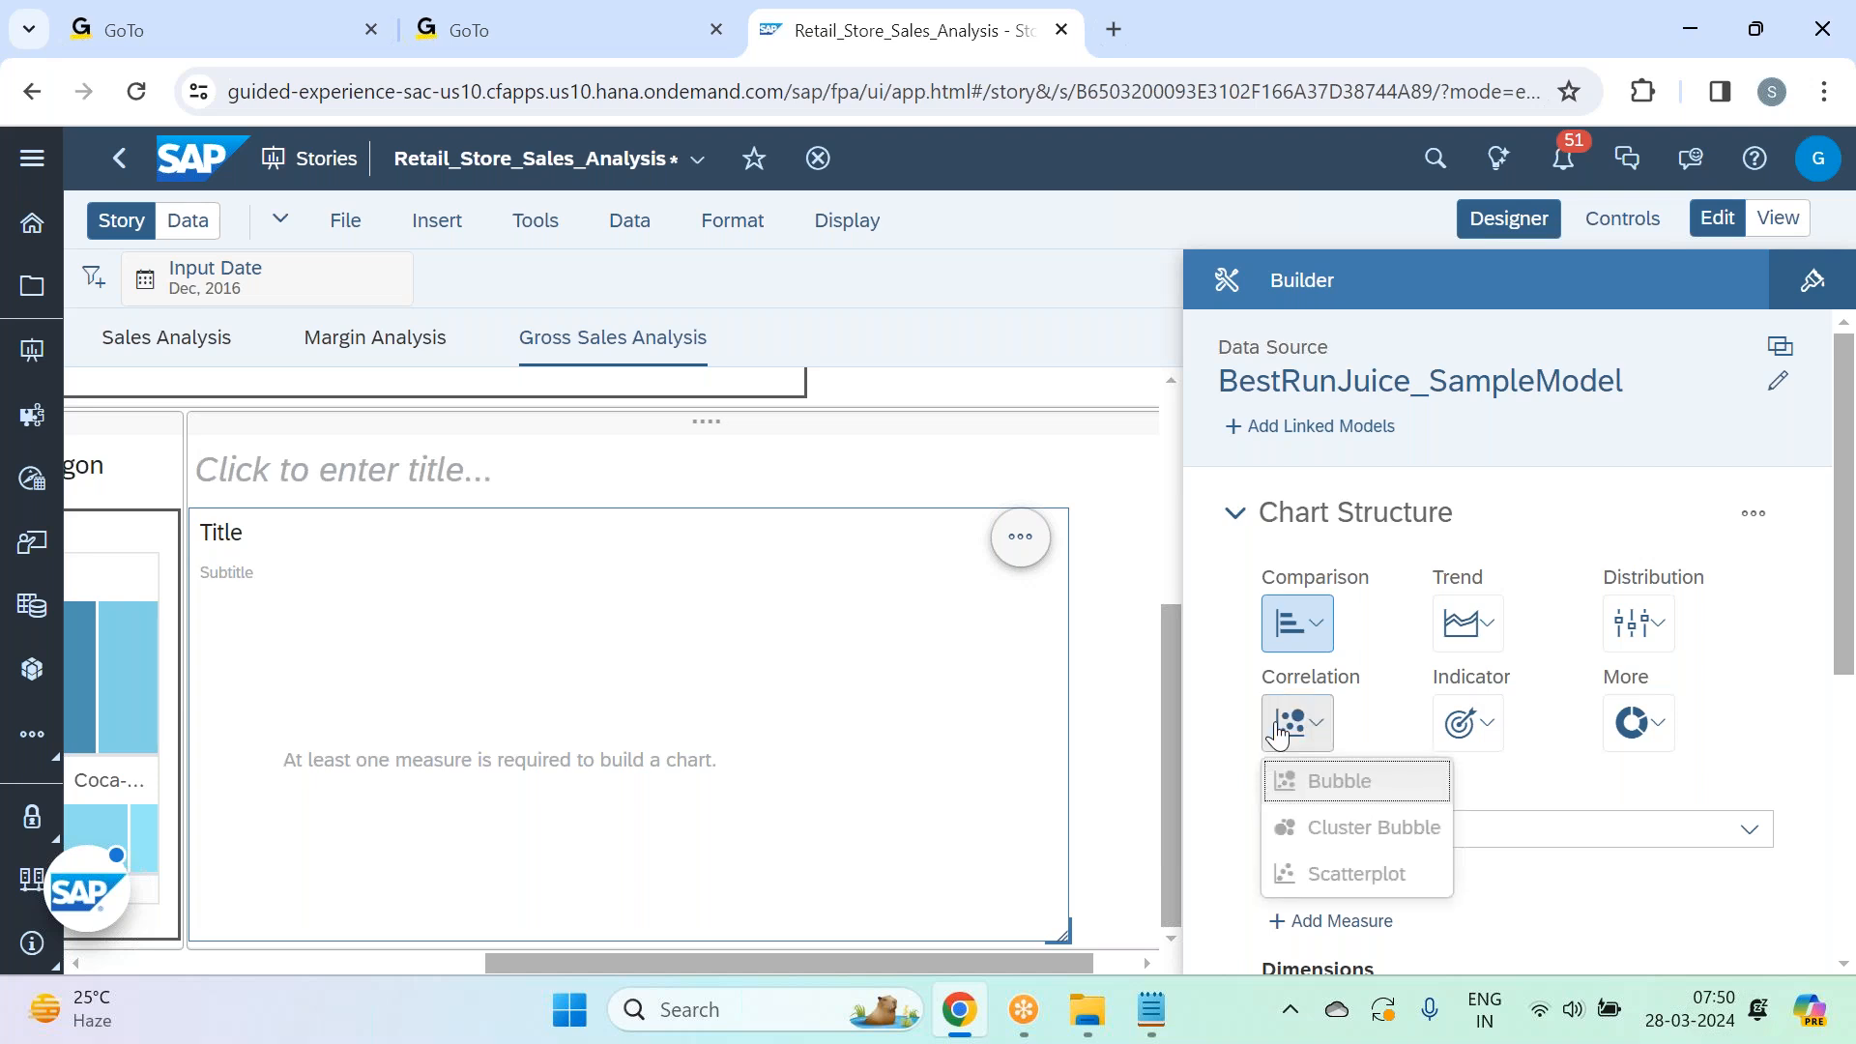
click(1350, 875)
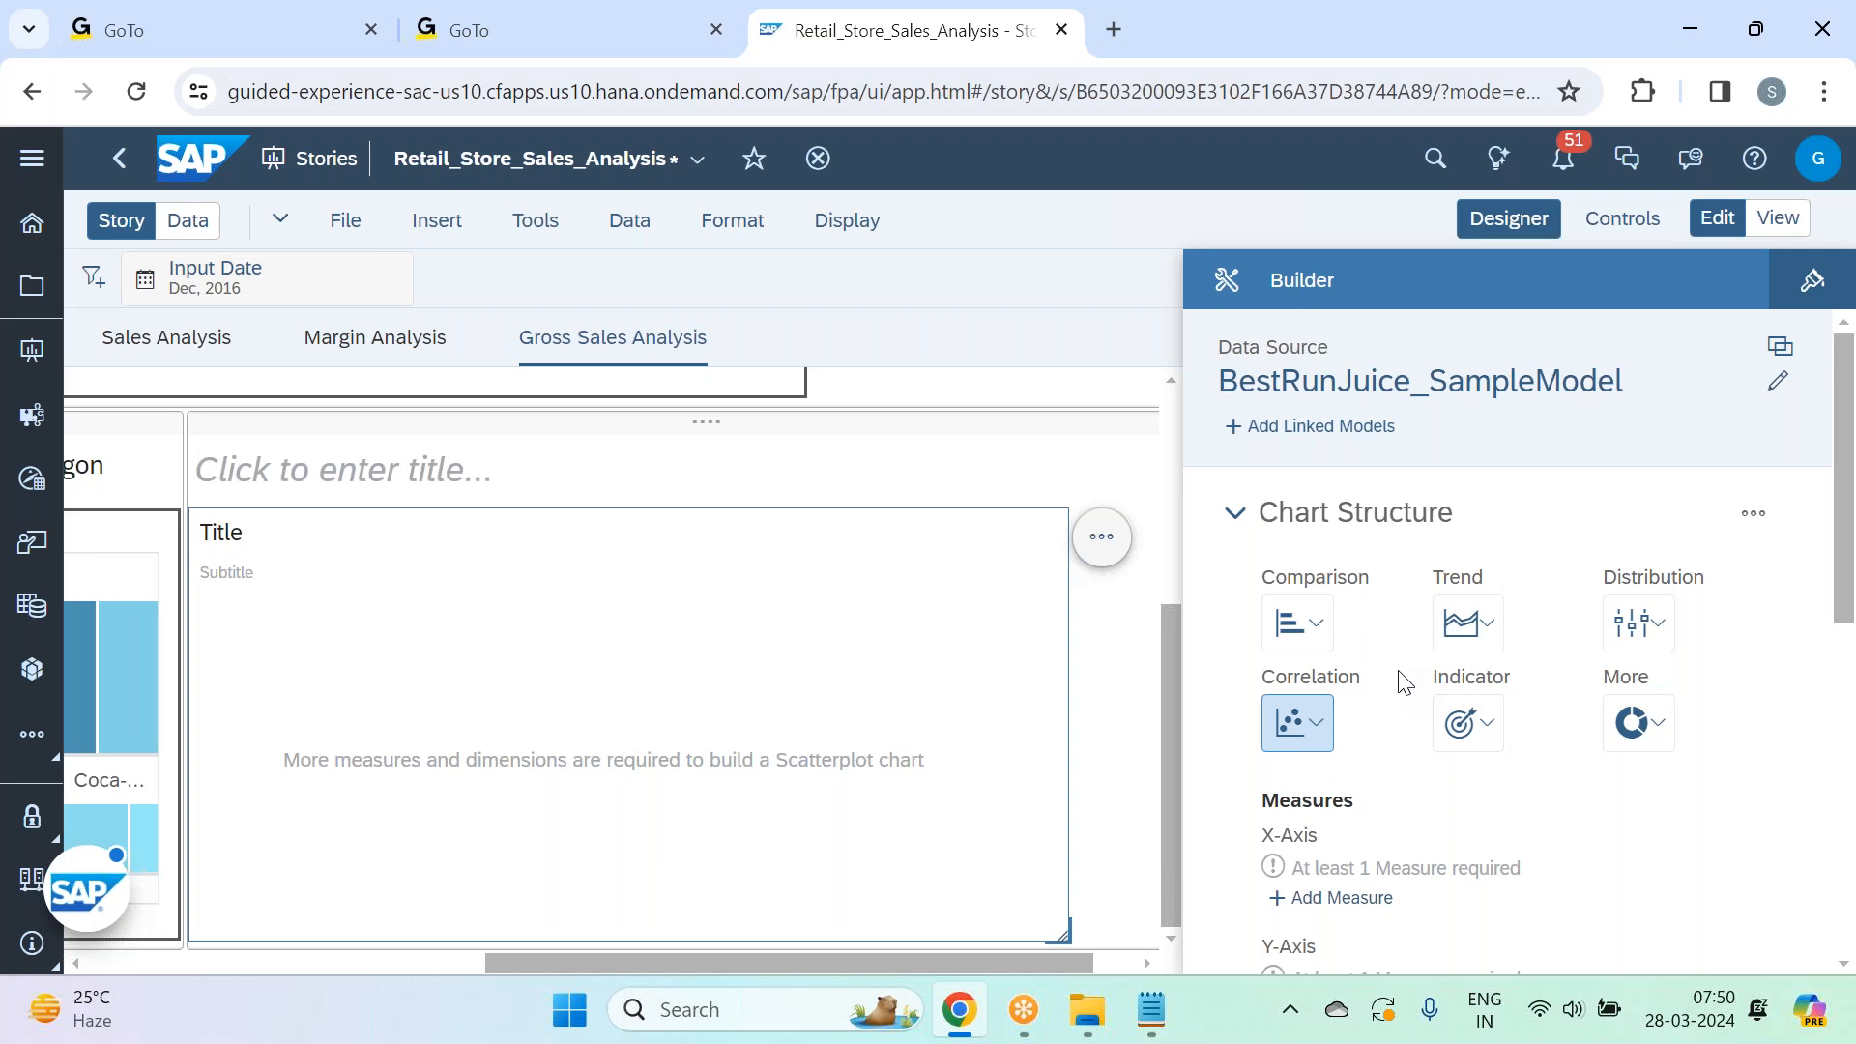
scroll(1402, 682, down, 5)
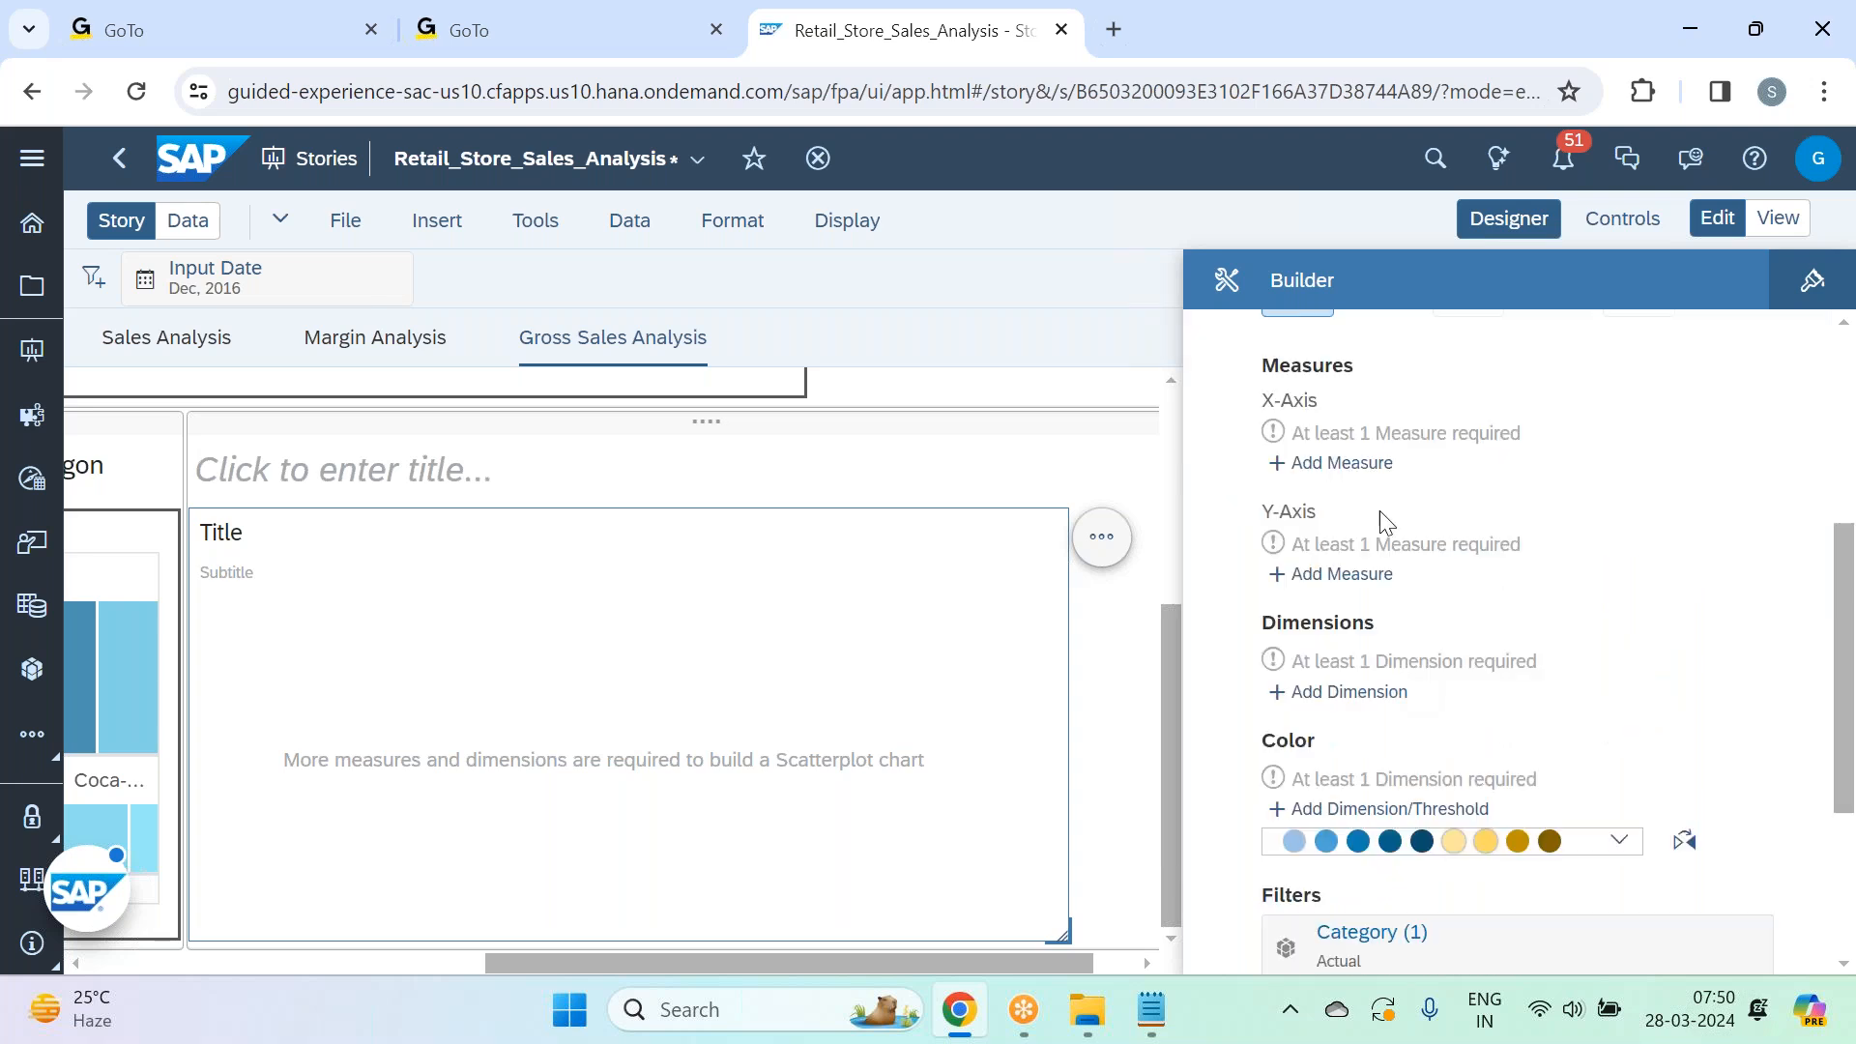
scroll(1369, 465, up, 2)
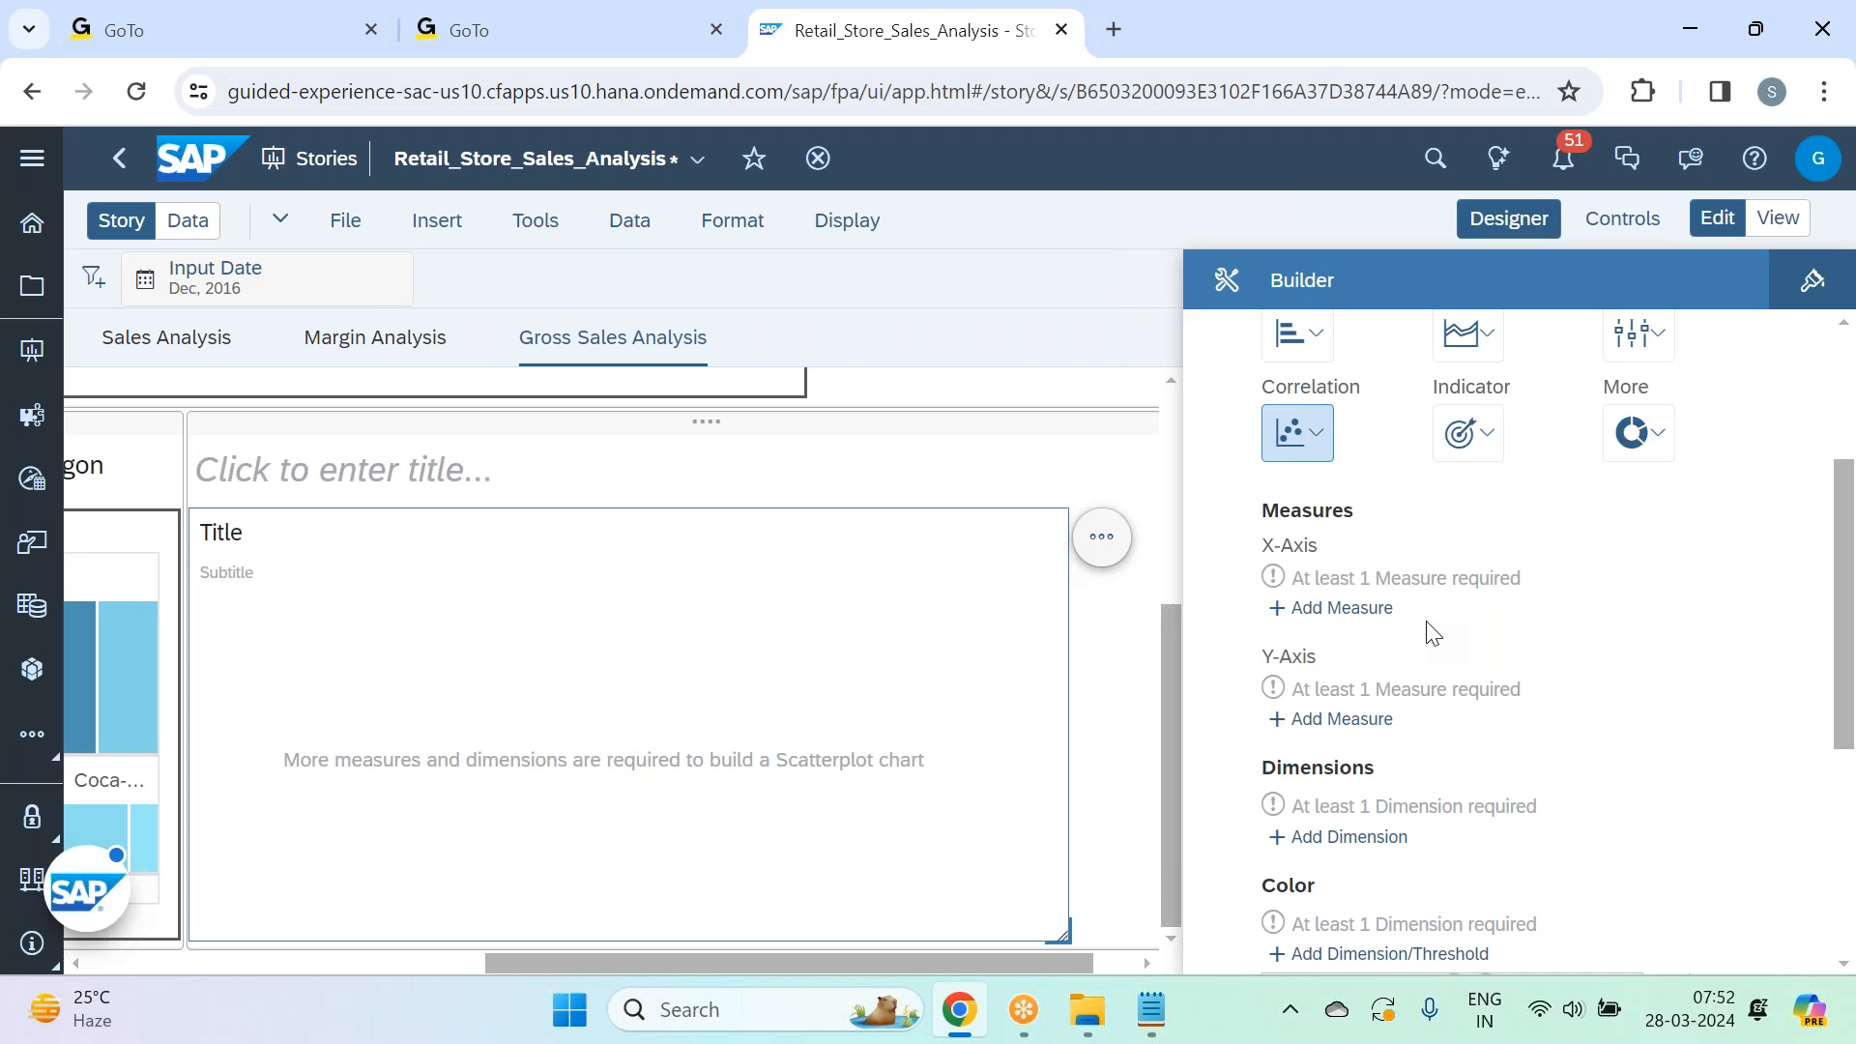
click(1305, 439)
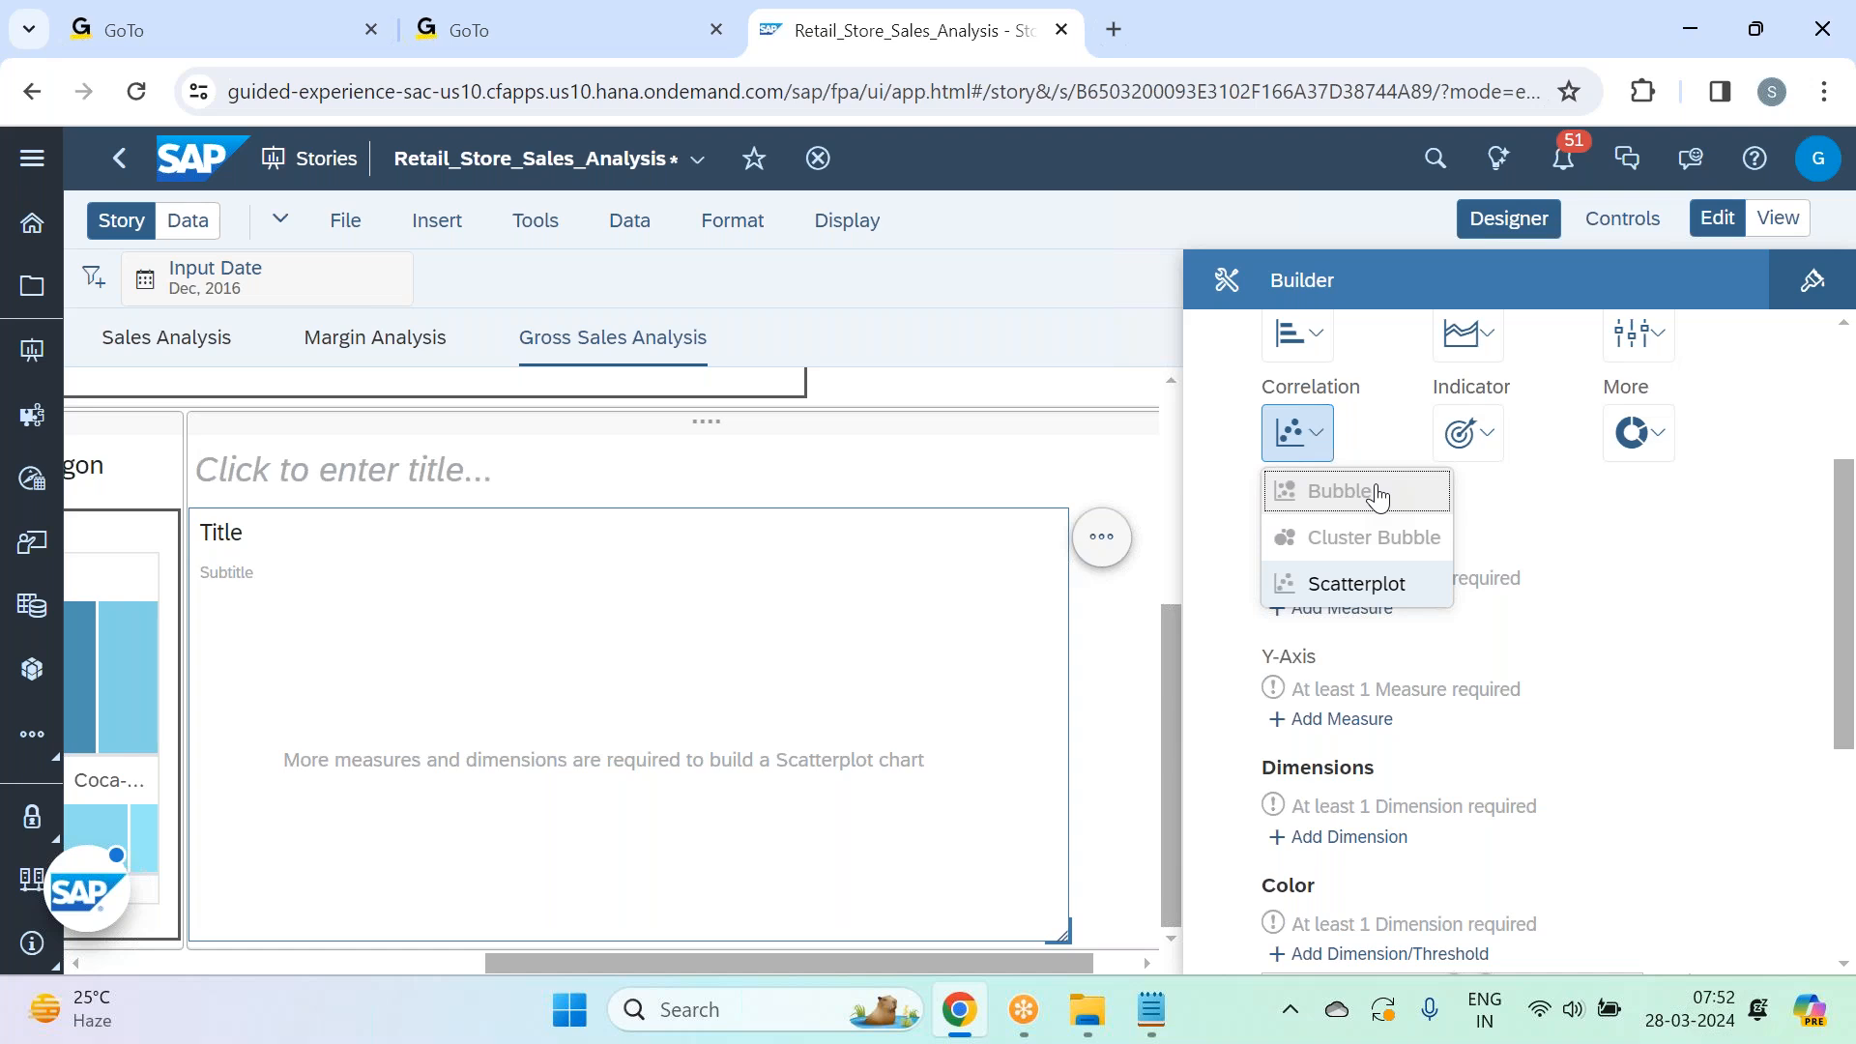
click(1365, 580)
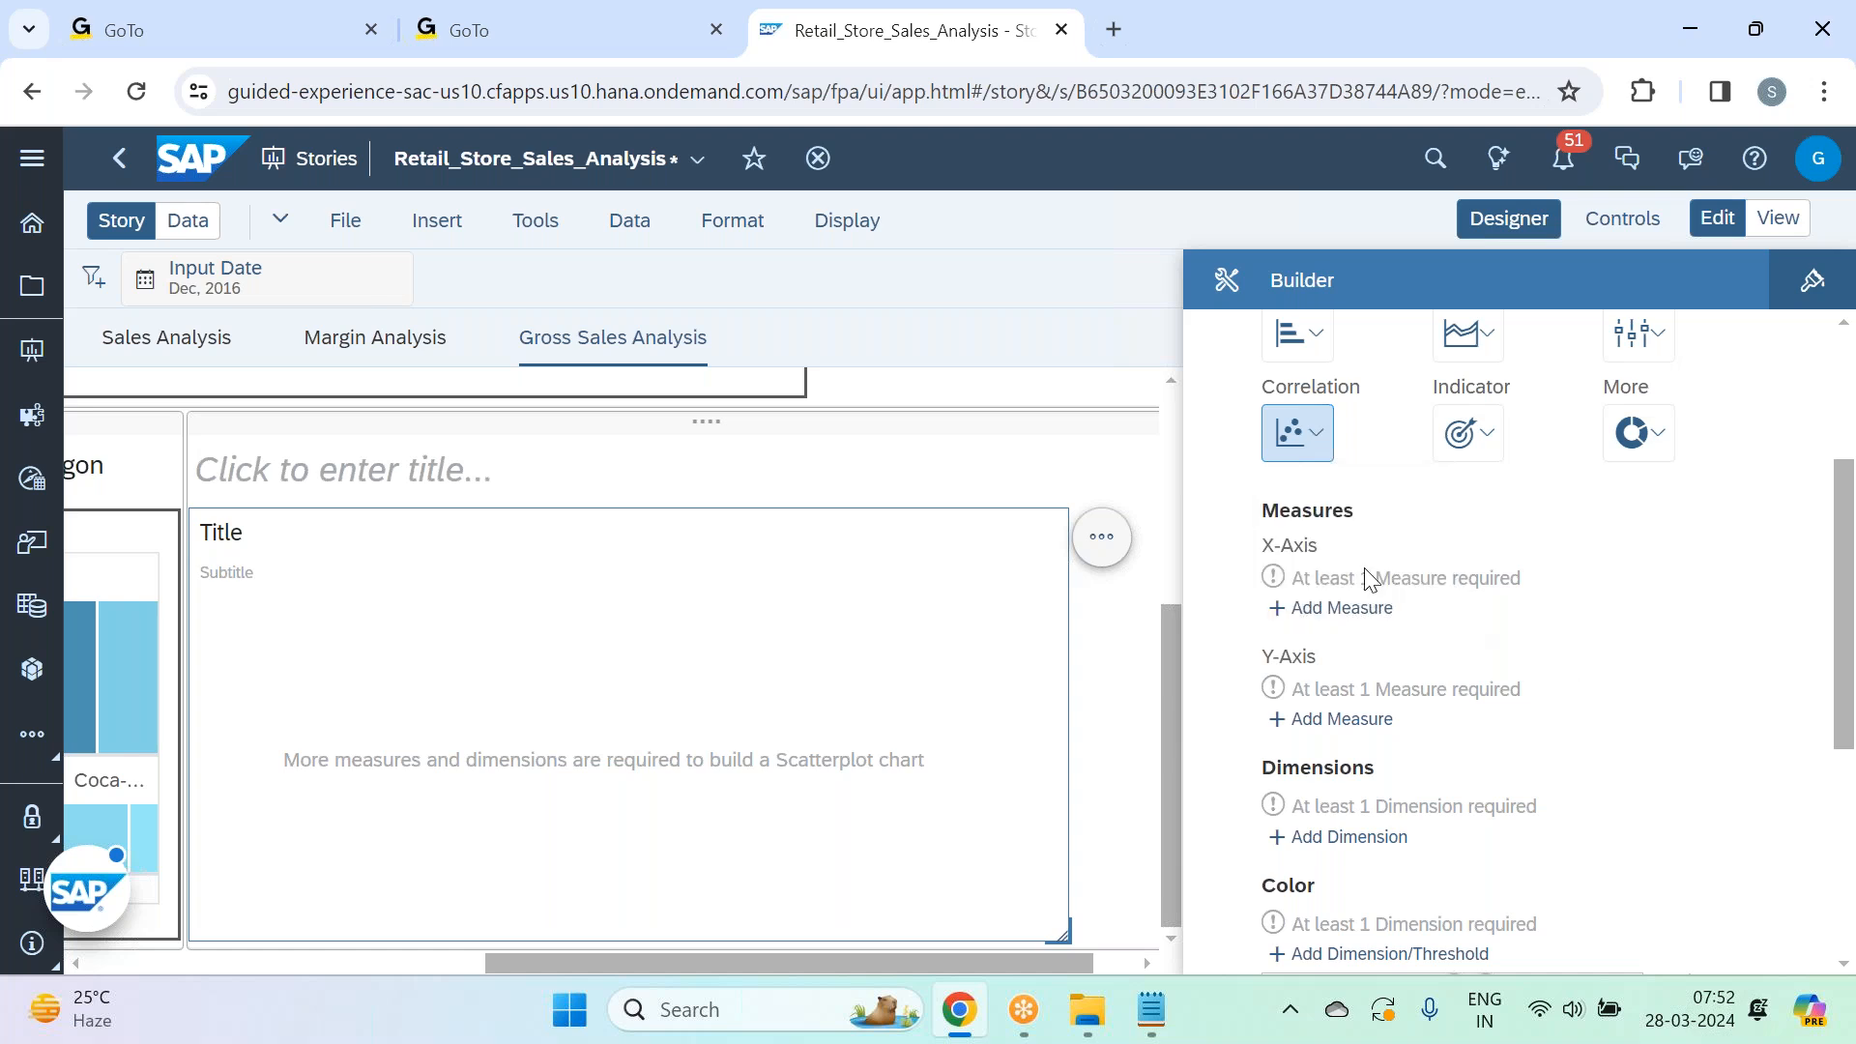
Add Gross Sales as the scatterplot's X-axis measure and Price (fixed) as its Y-axis measure.
click(1347, 616)
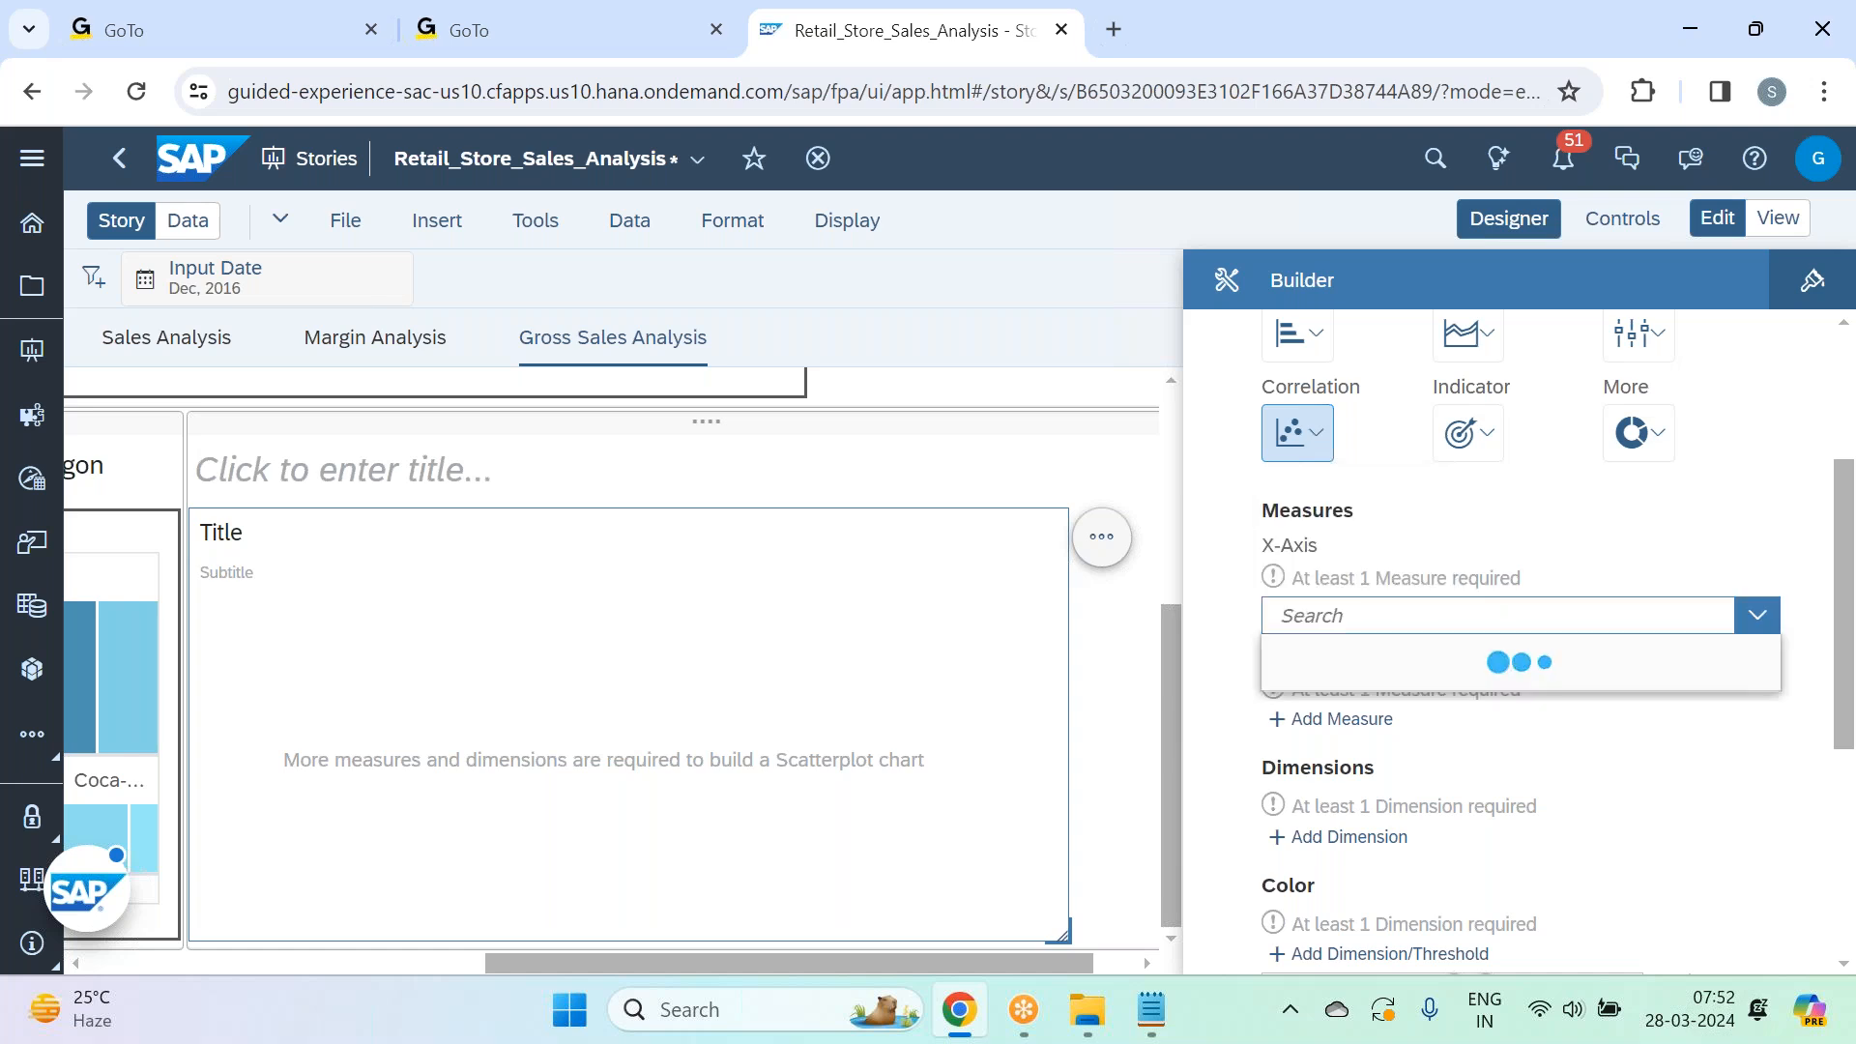
scroll(1414, 764, down, 3)
click(1434, 757)
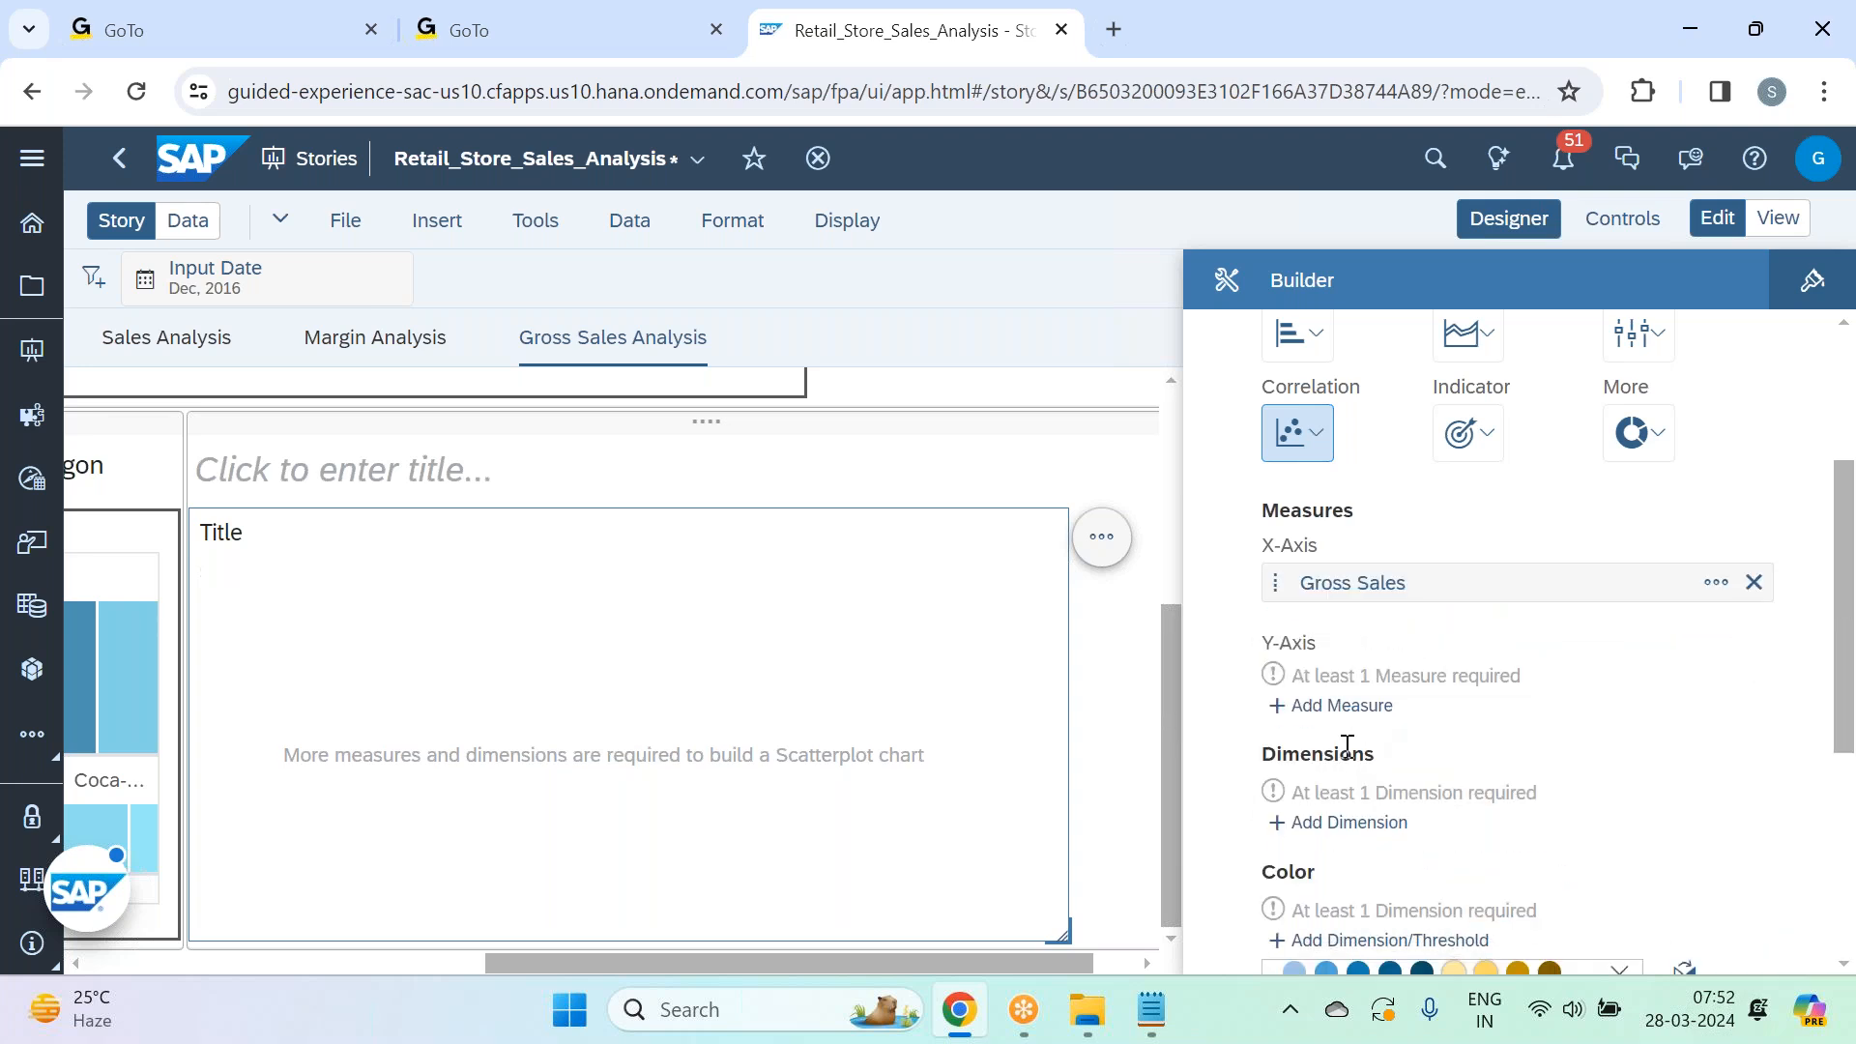
click(1342, 706)
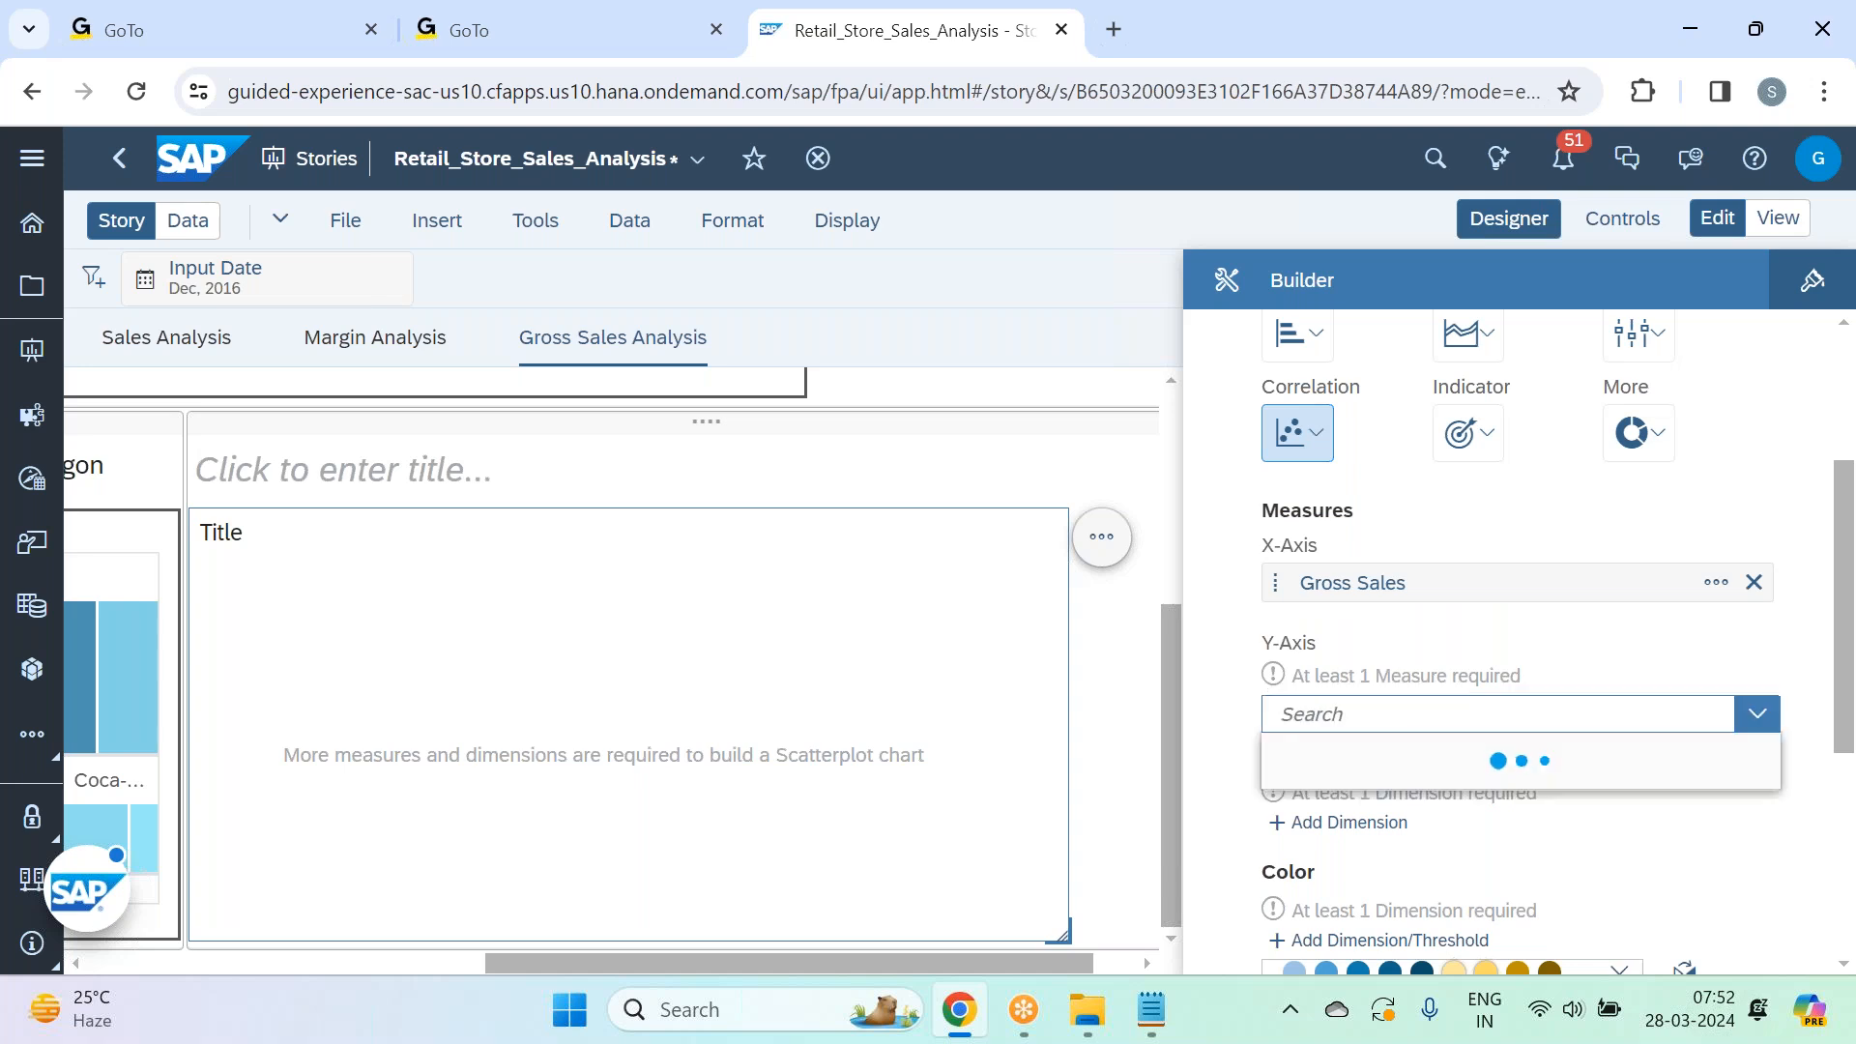
scroll(1396, 844, down, 2)
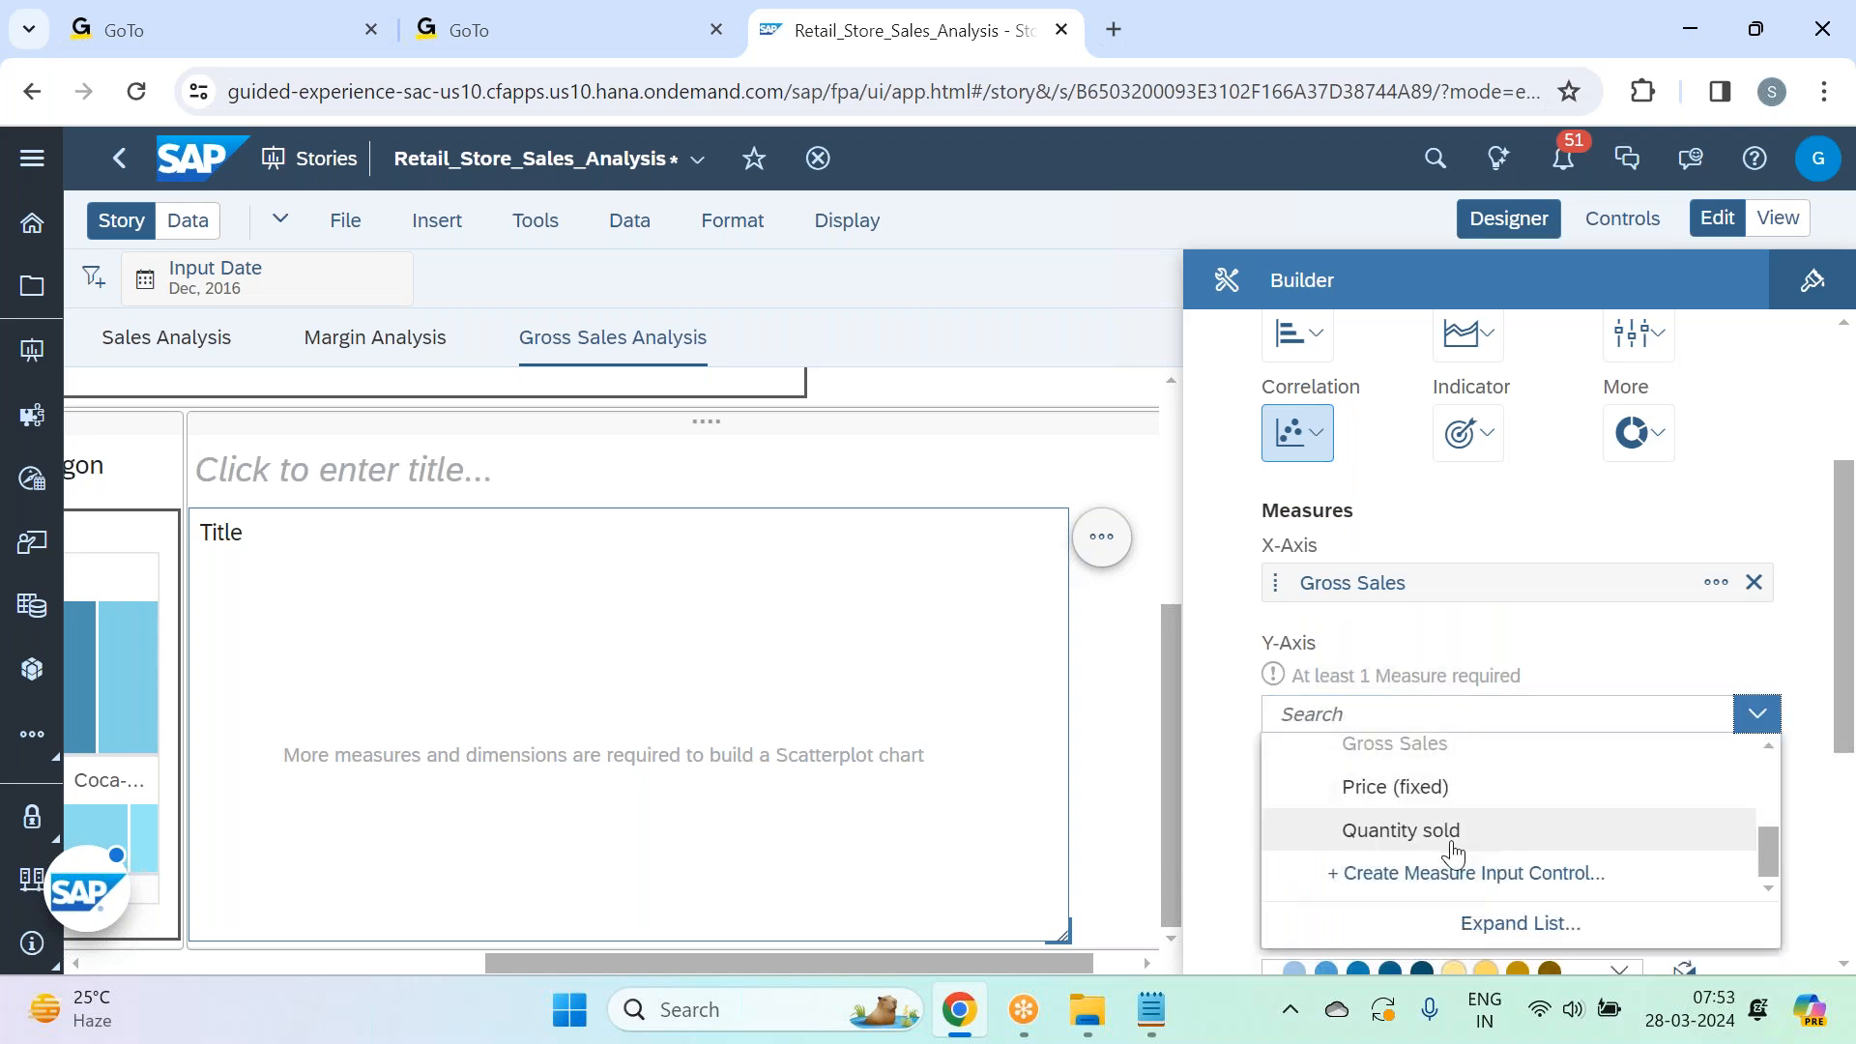
click(1520, 778)
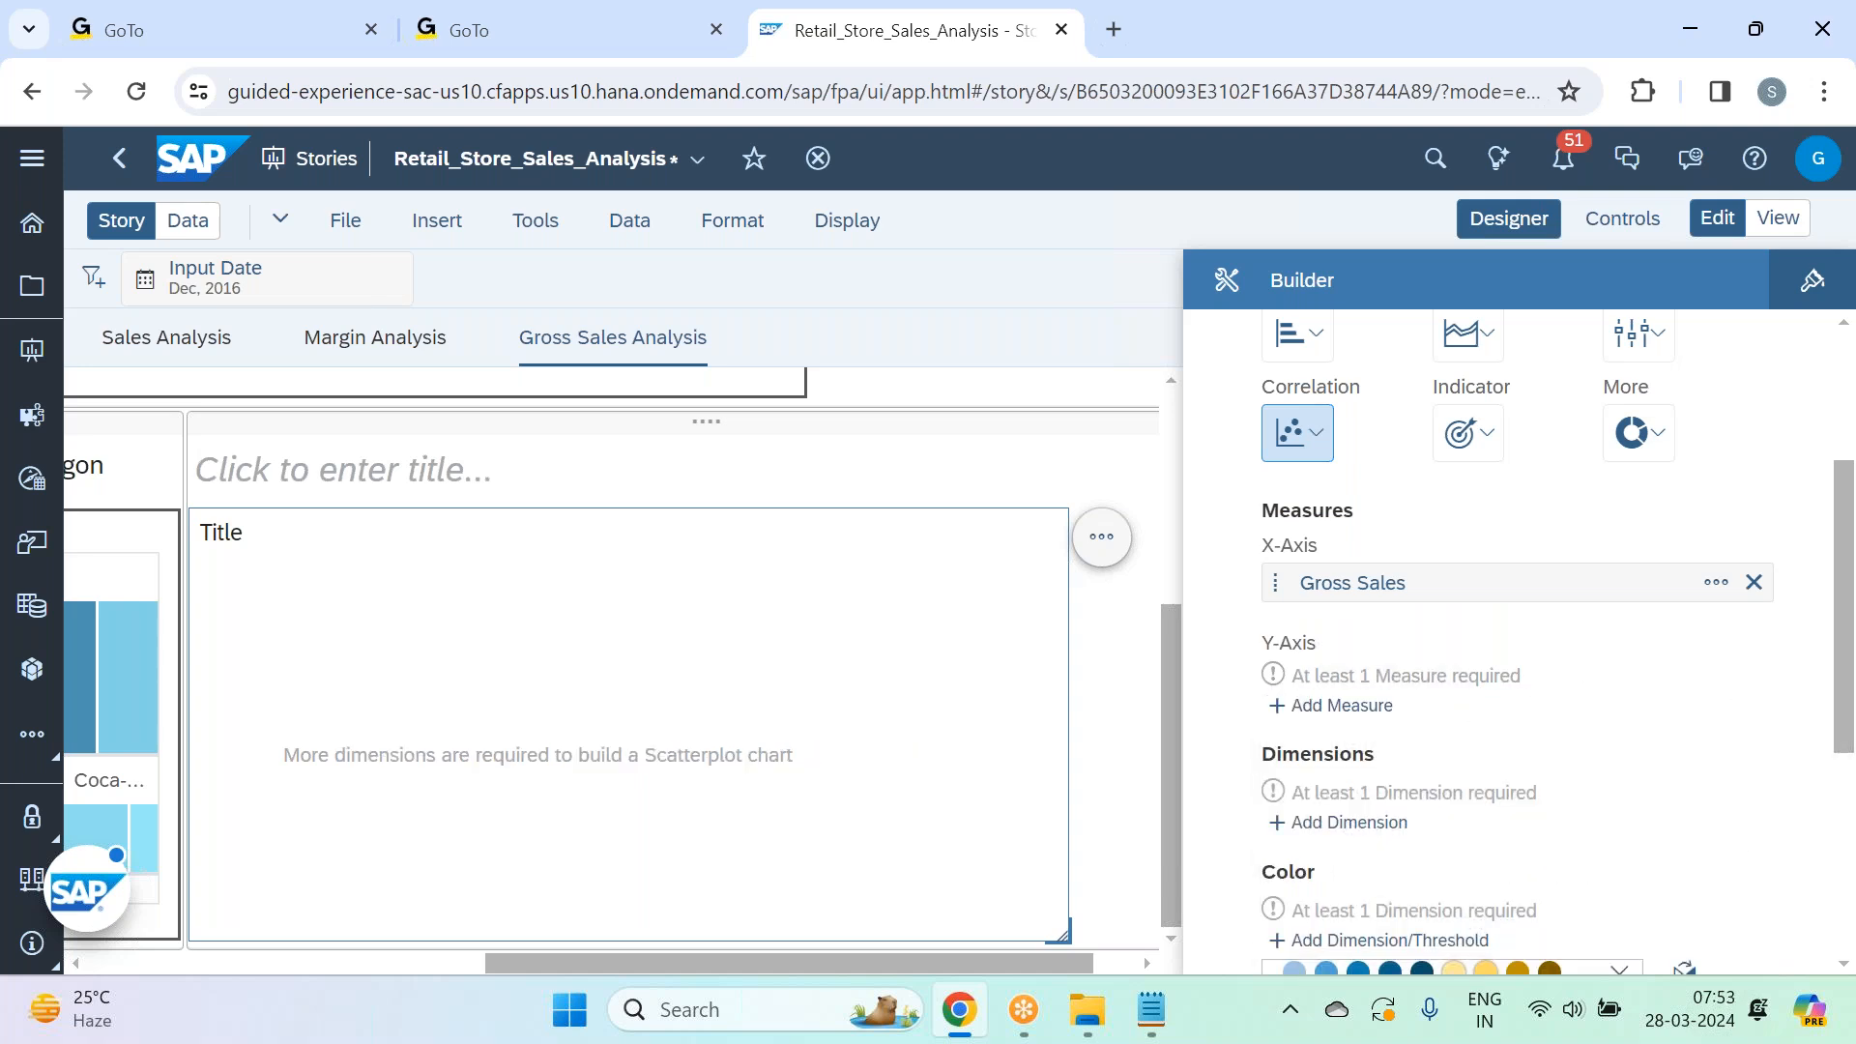
Set Quantity sold as the scatterplot's Y-axis measure and add Store as its dimension.
click(1379, 812)
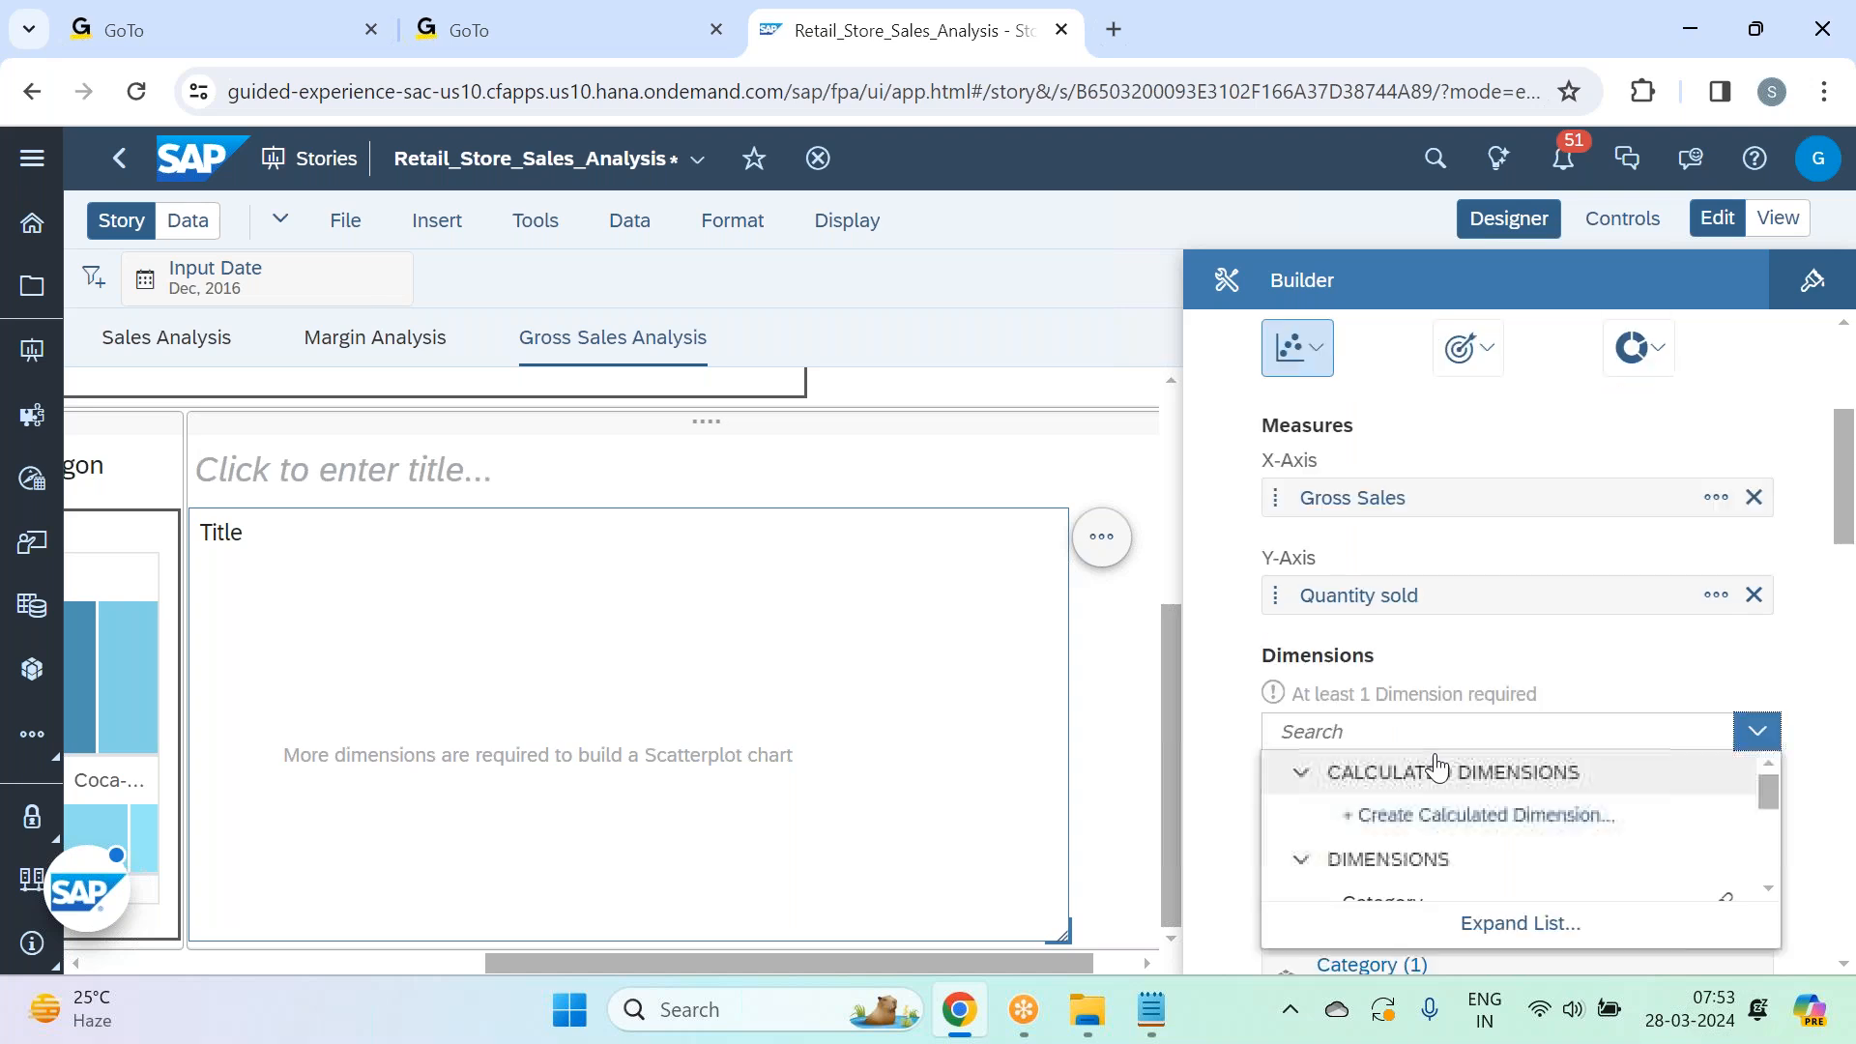
text(store)
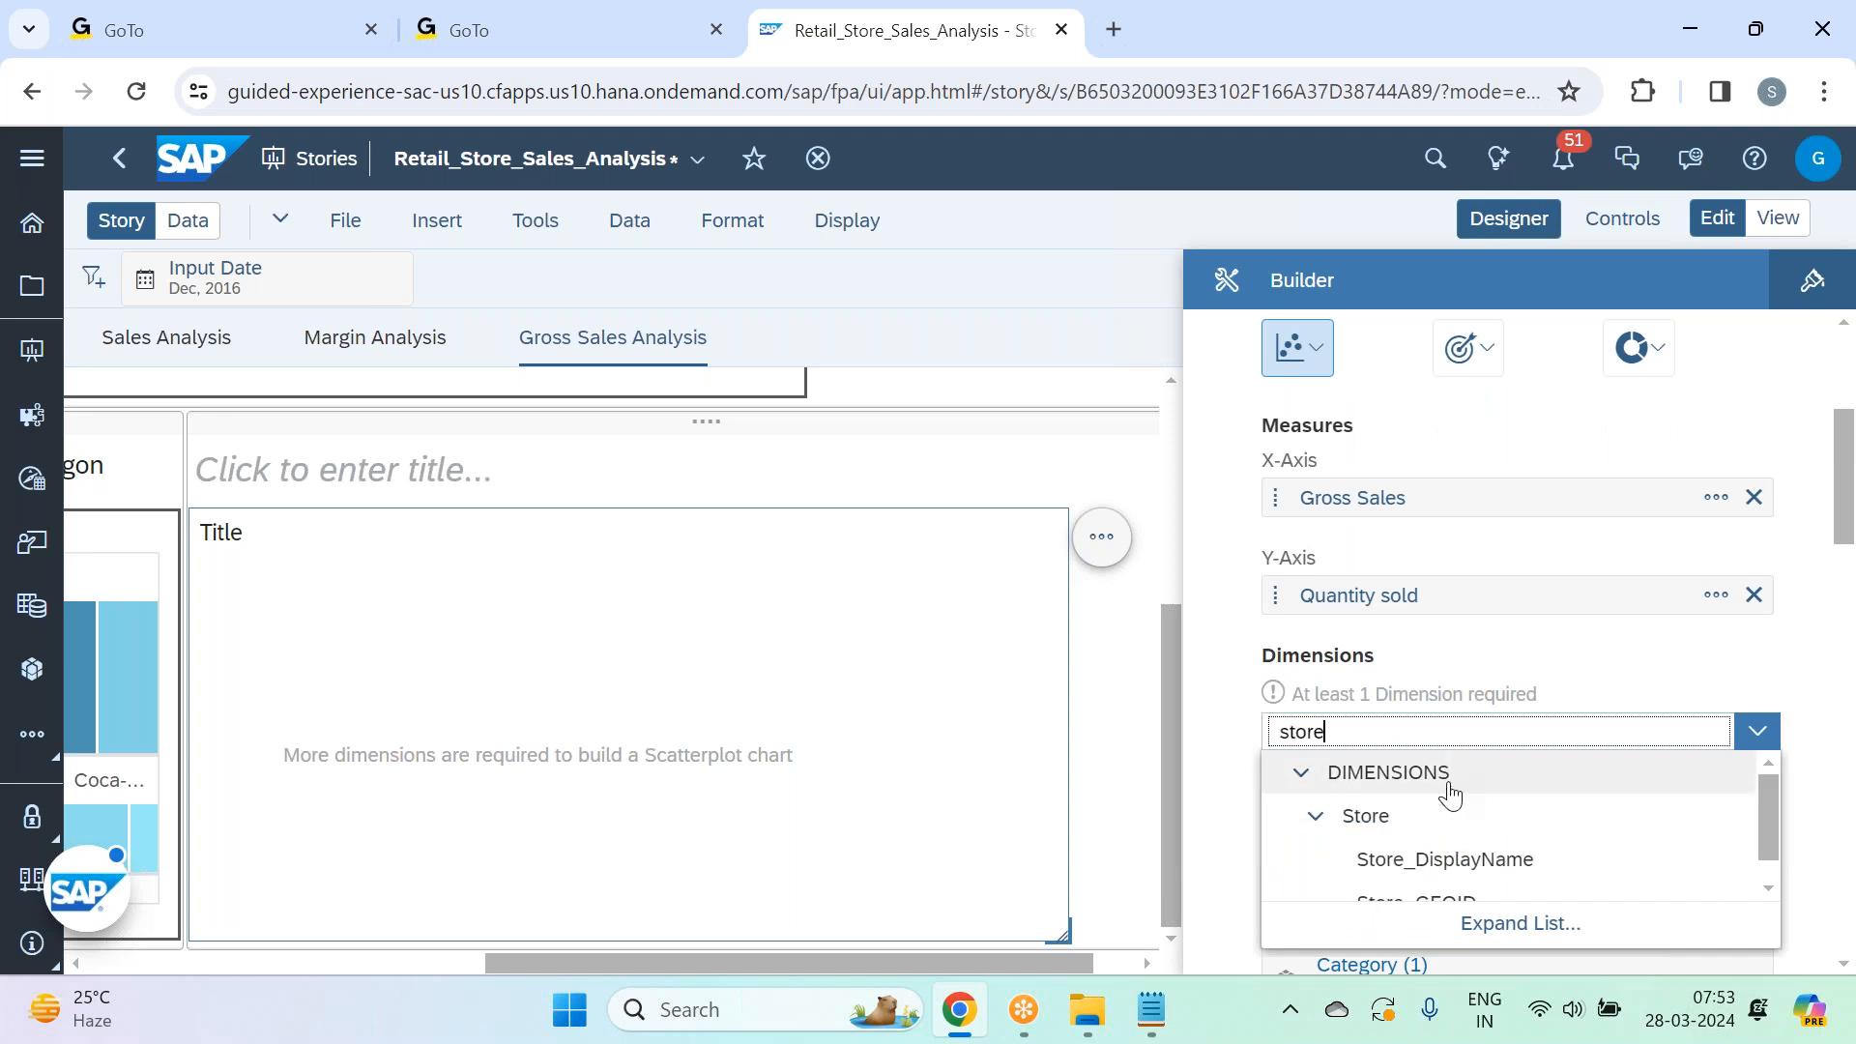
click(1445, 815)
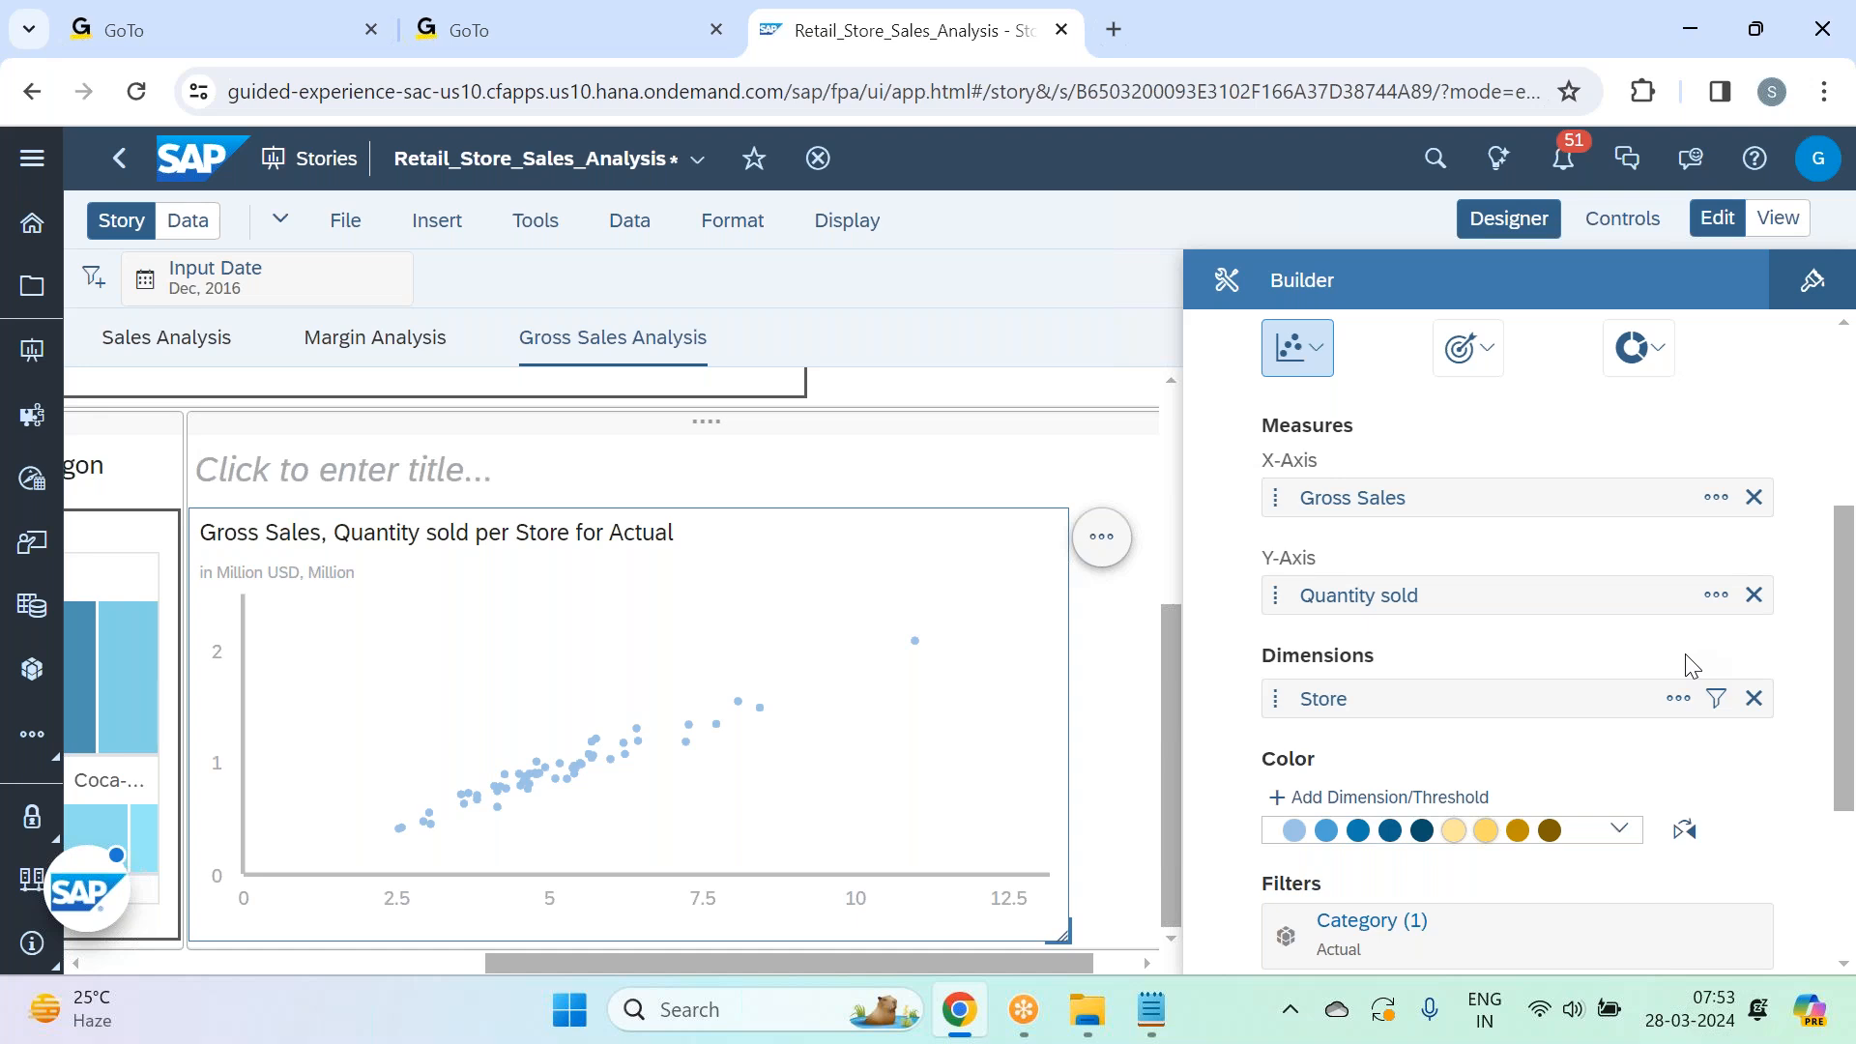
Change the scatterplot's colour palette to the standard one that starts with blue, orange, green and pink.
click(1619, 828)
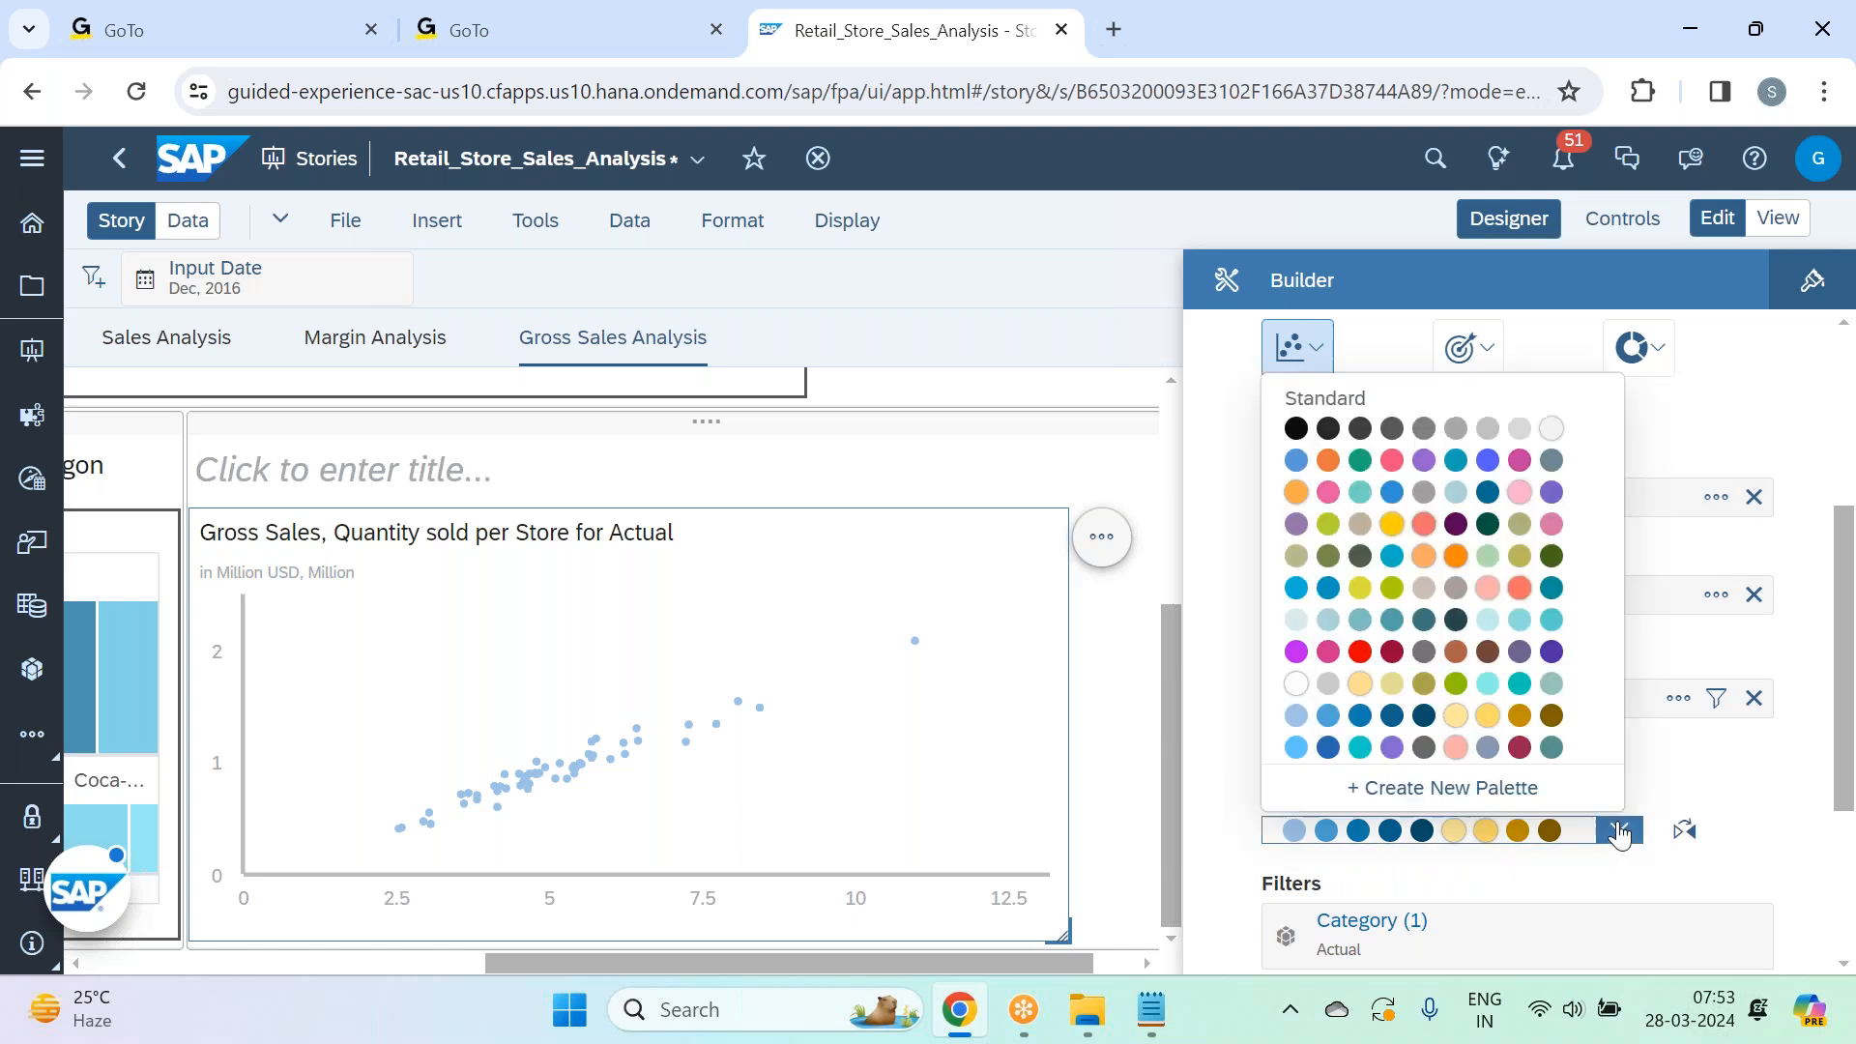
click(1455, 462)
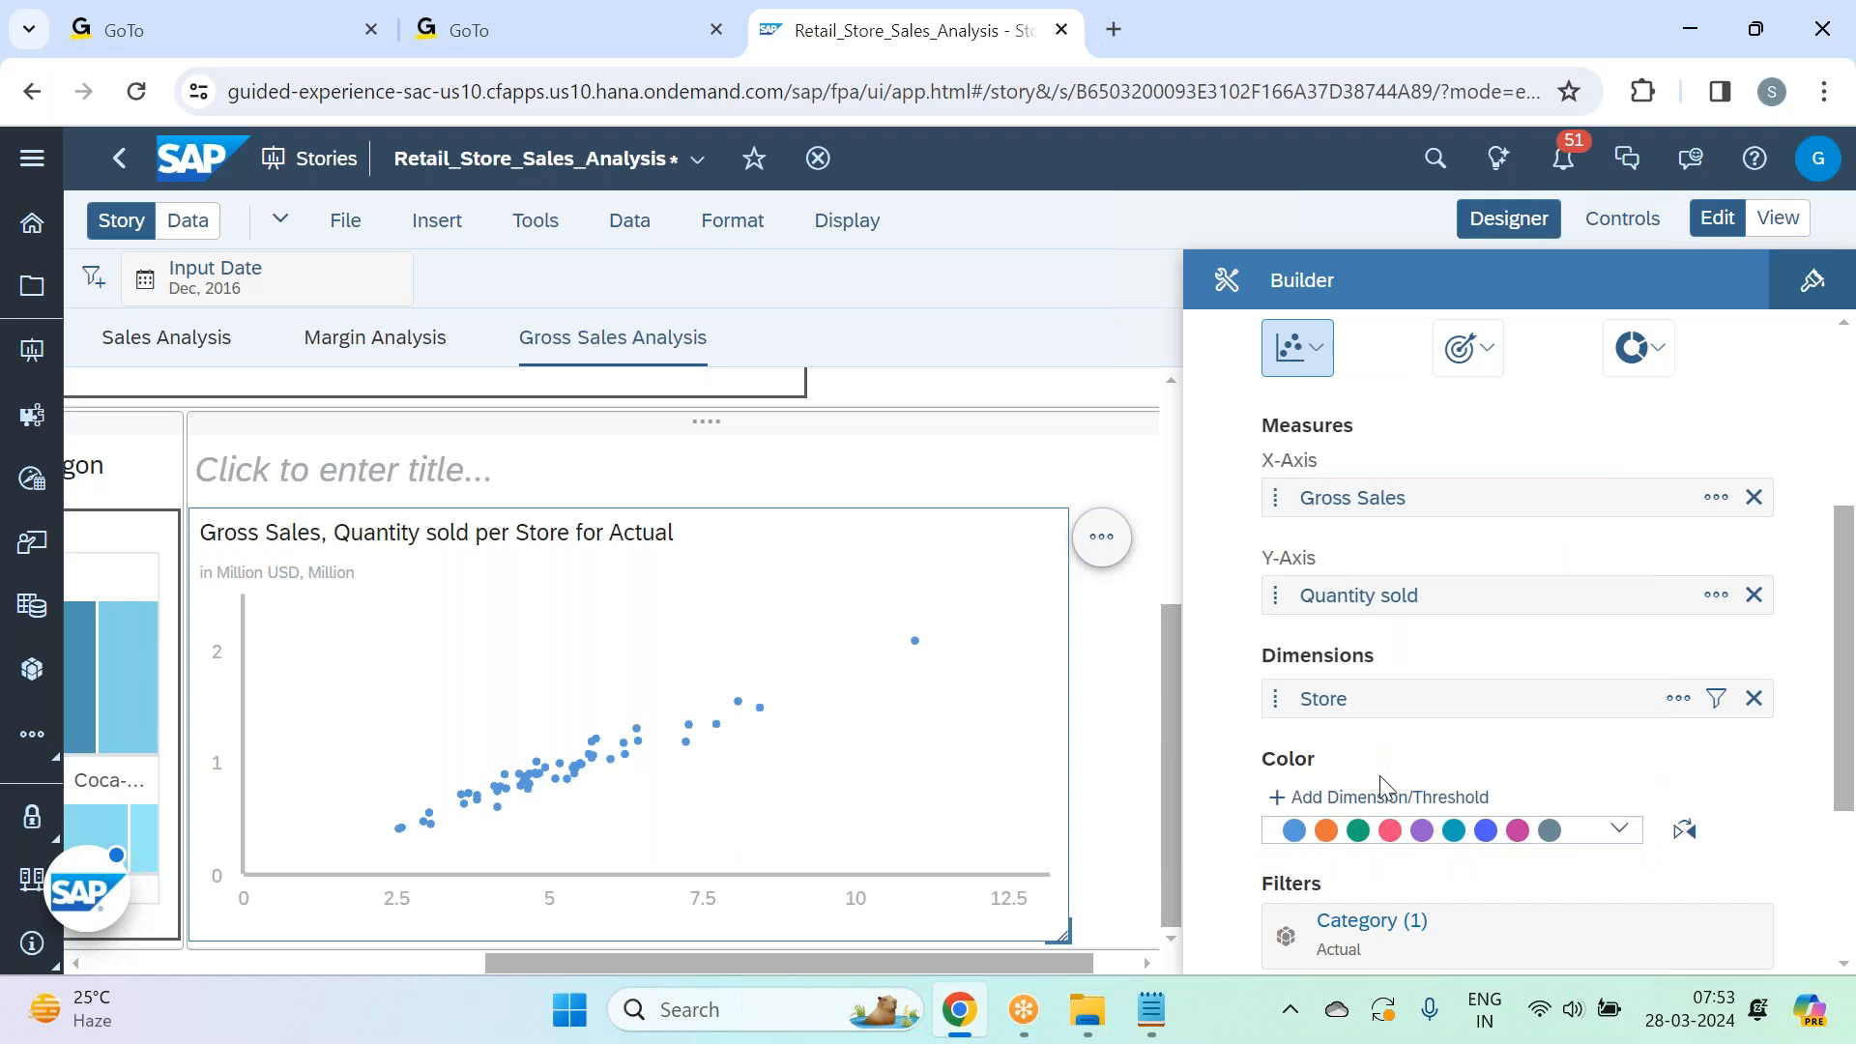
scroll(1633, 752, down, 1)
scroll(1633, 752, down, 3)
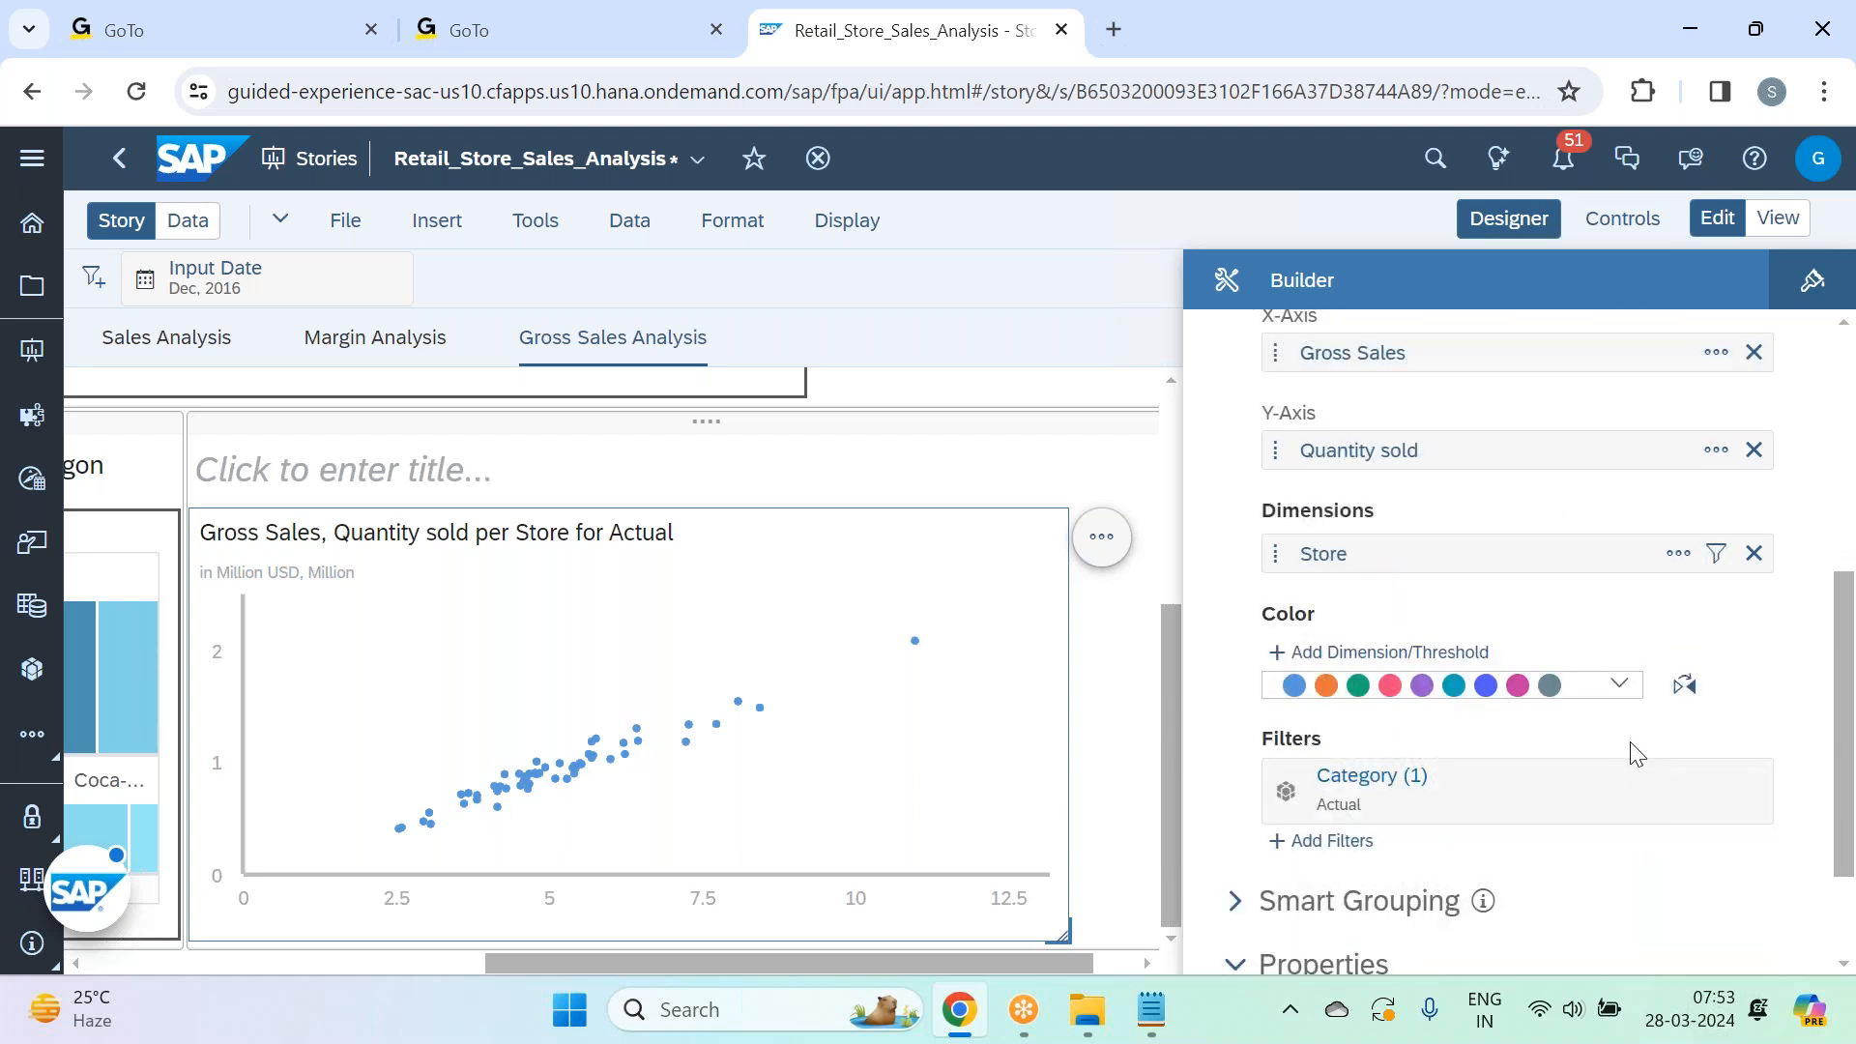
Give the scatterplot widget All Borders with a line width of 2.
click(1811, 290)
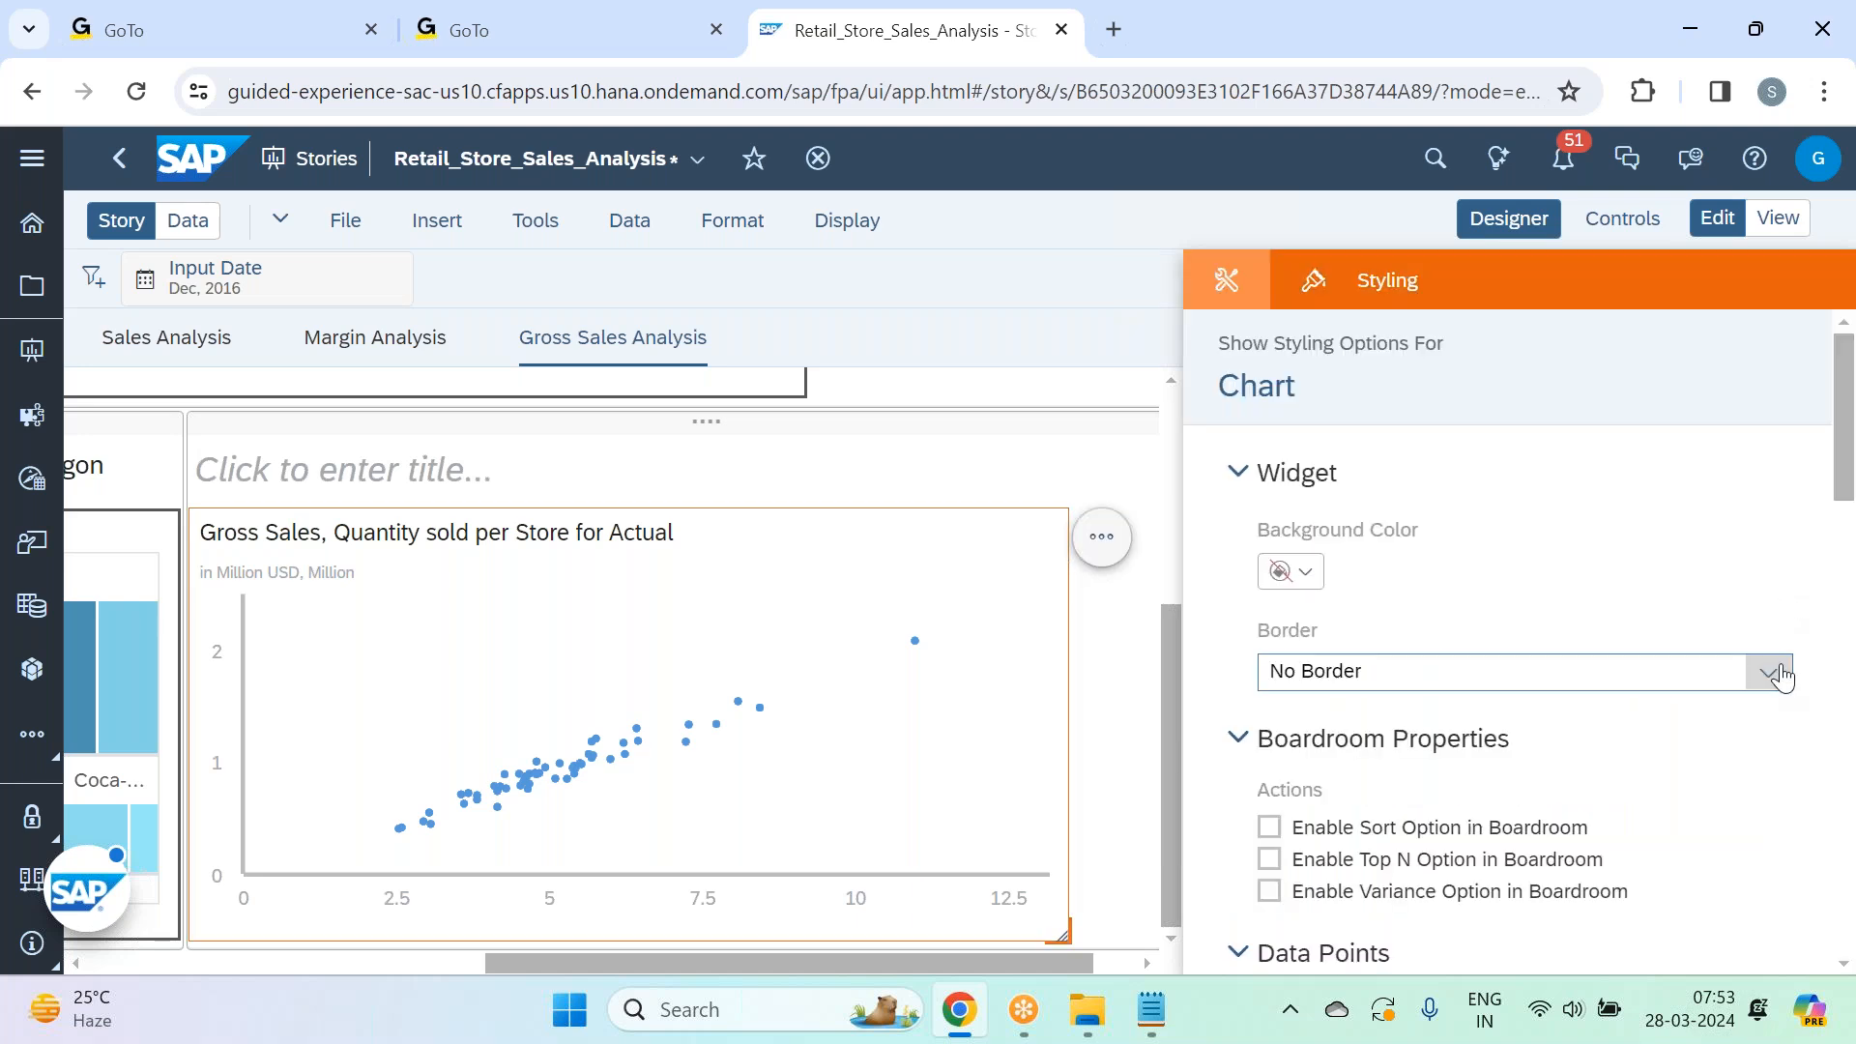
click(1768, 671)
click(1438, 503)
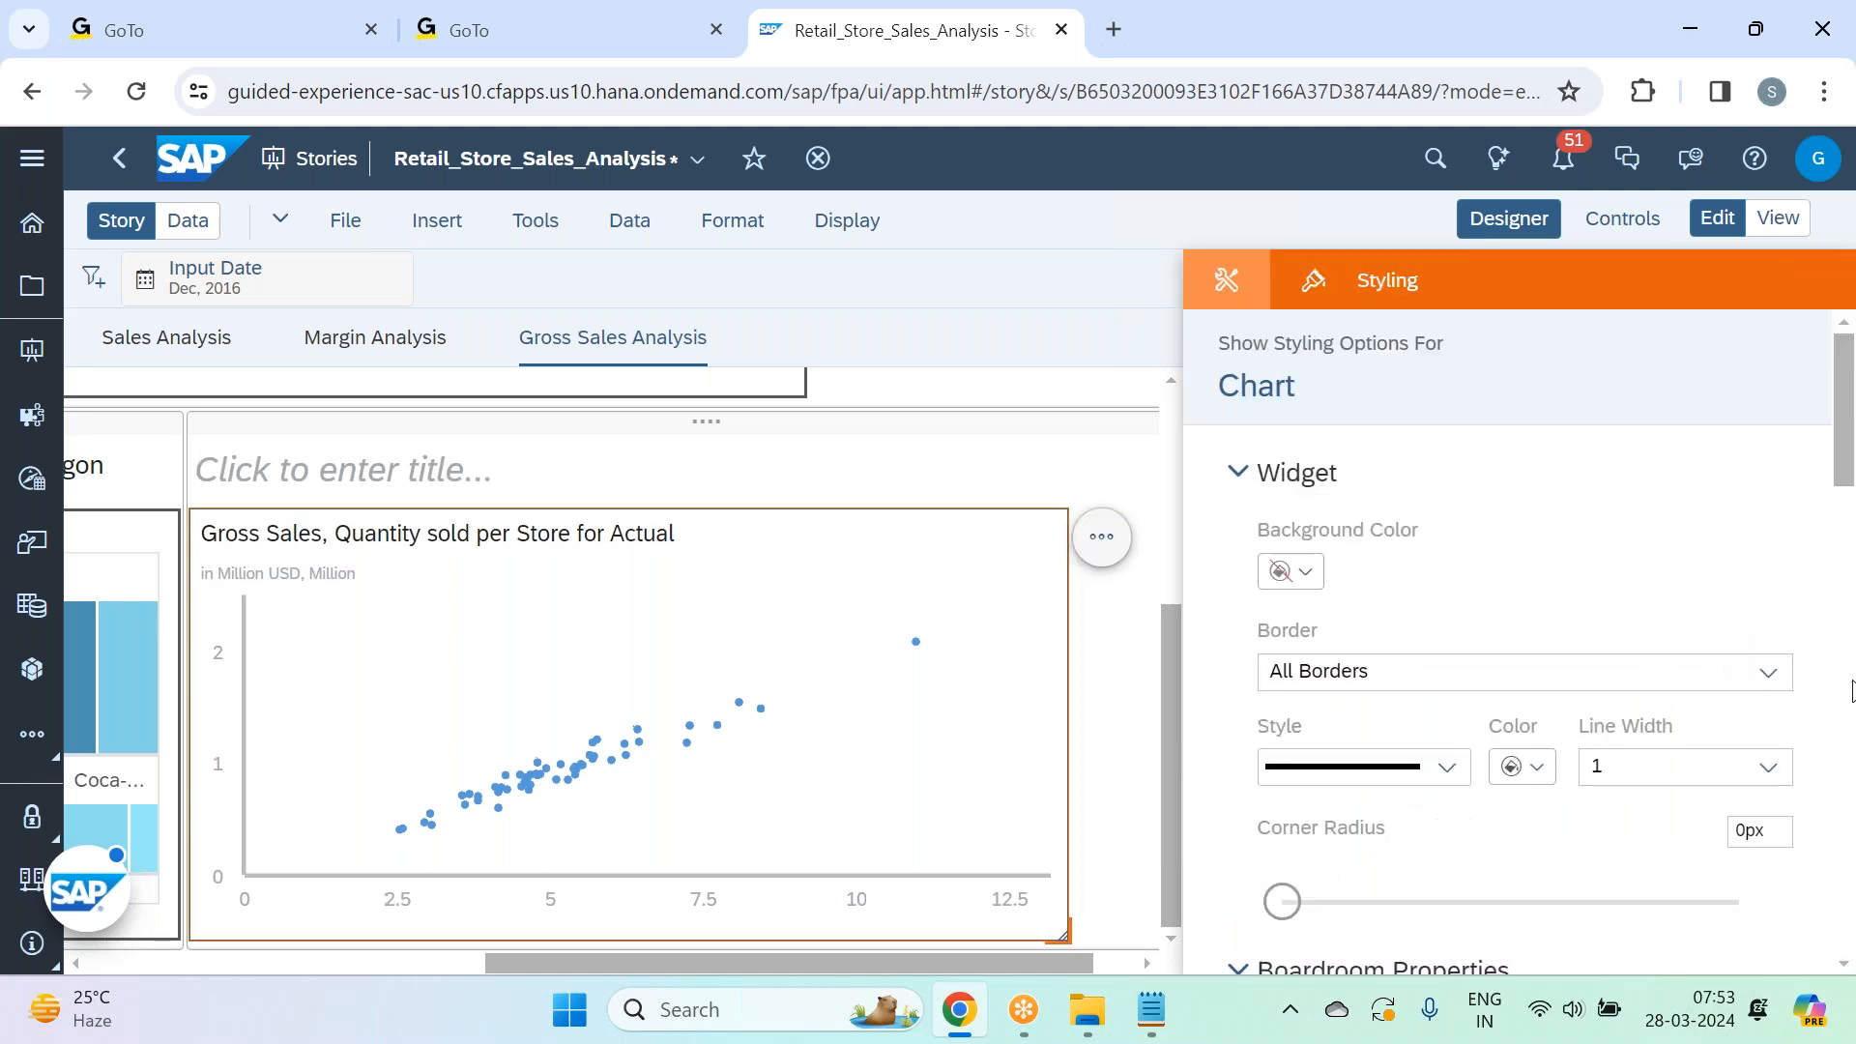
click(1767, 771)
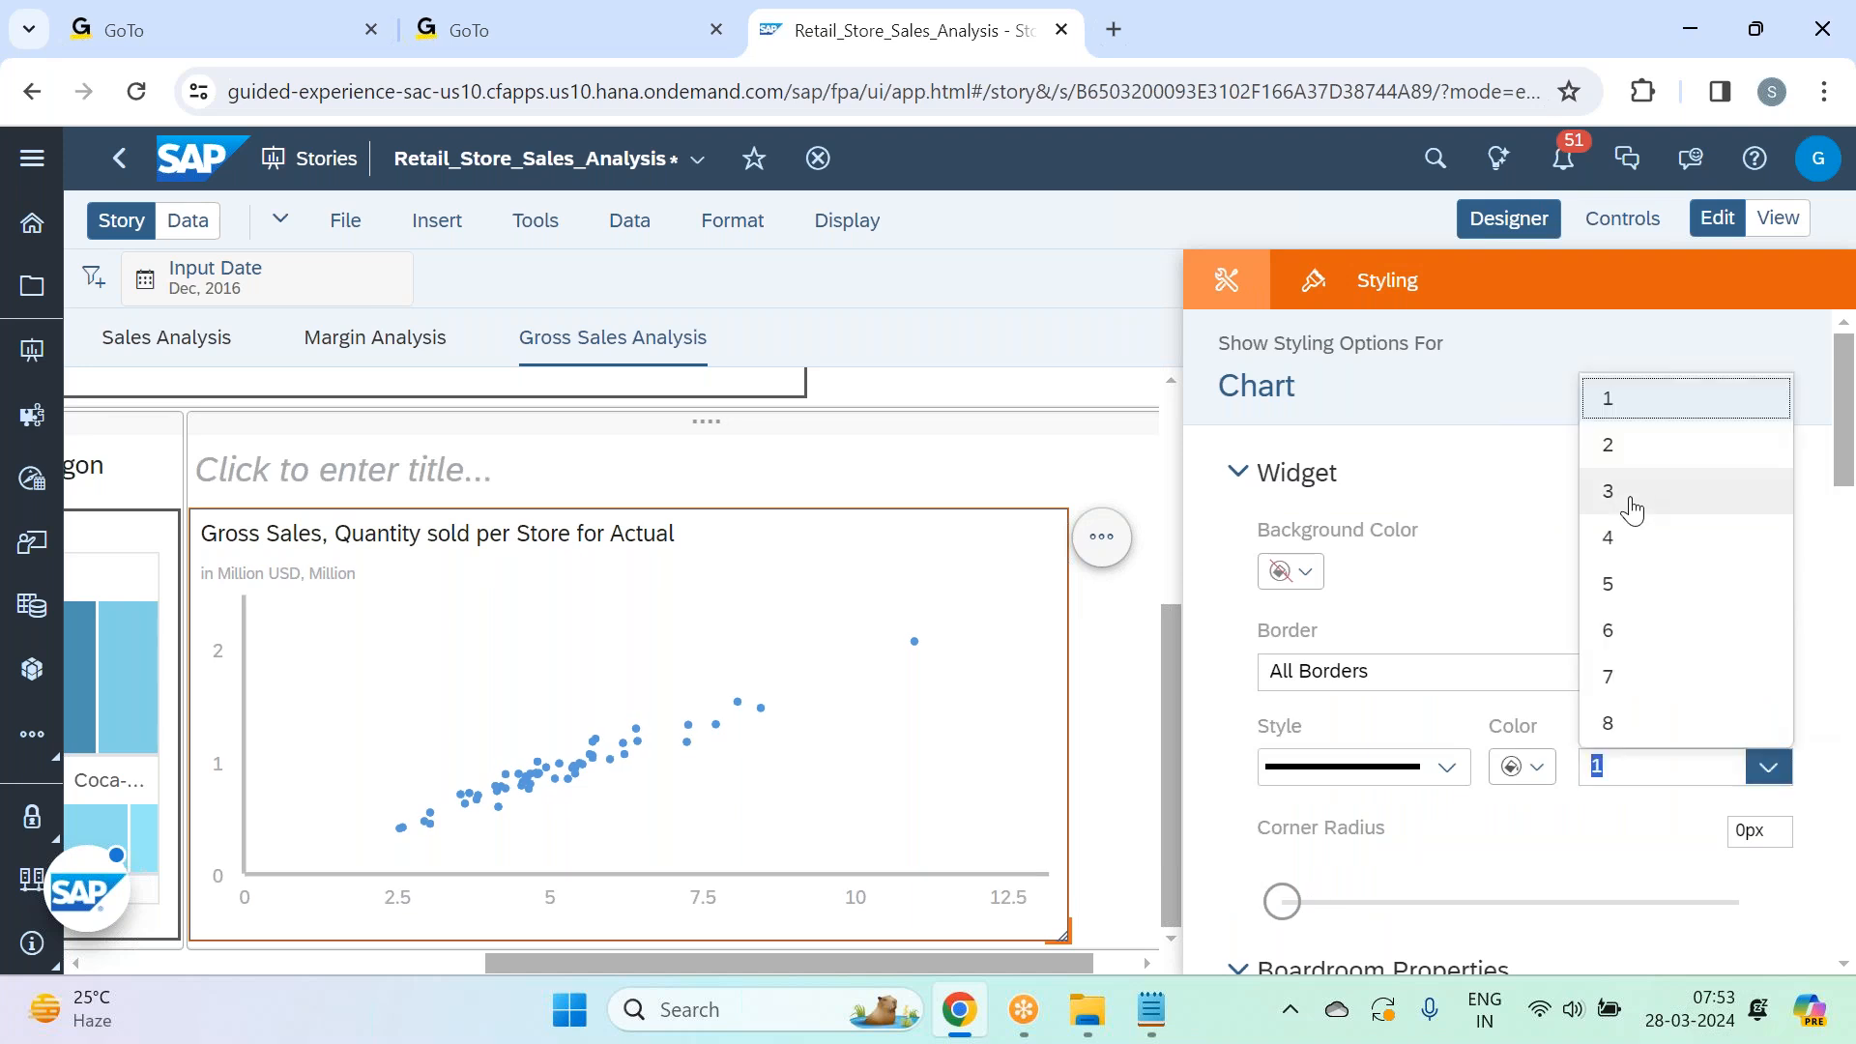
click(1632, 454)
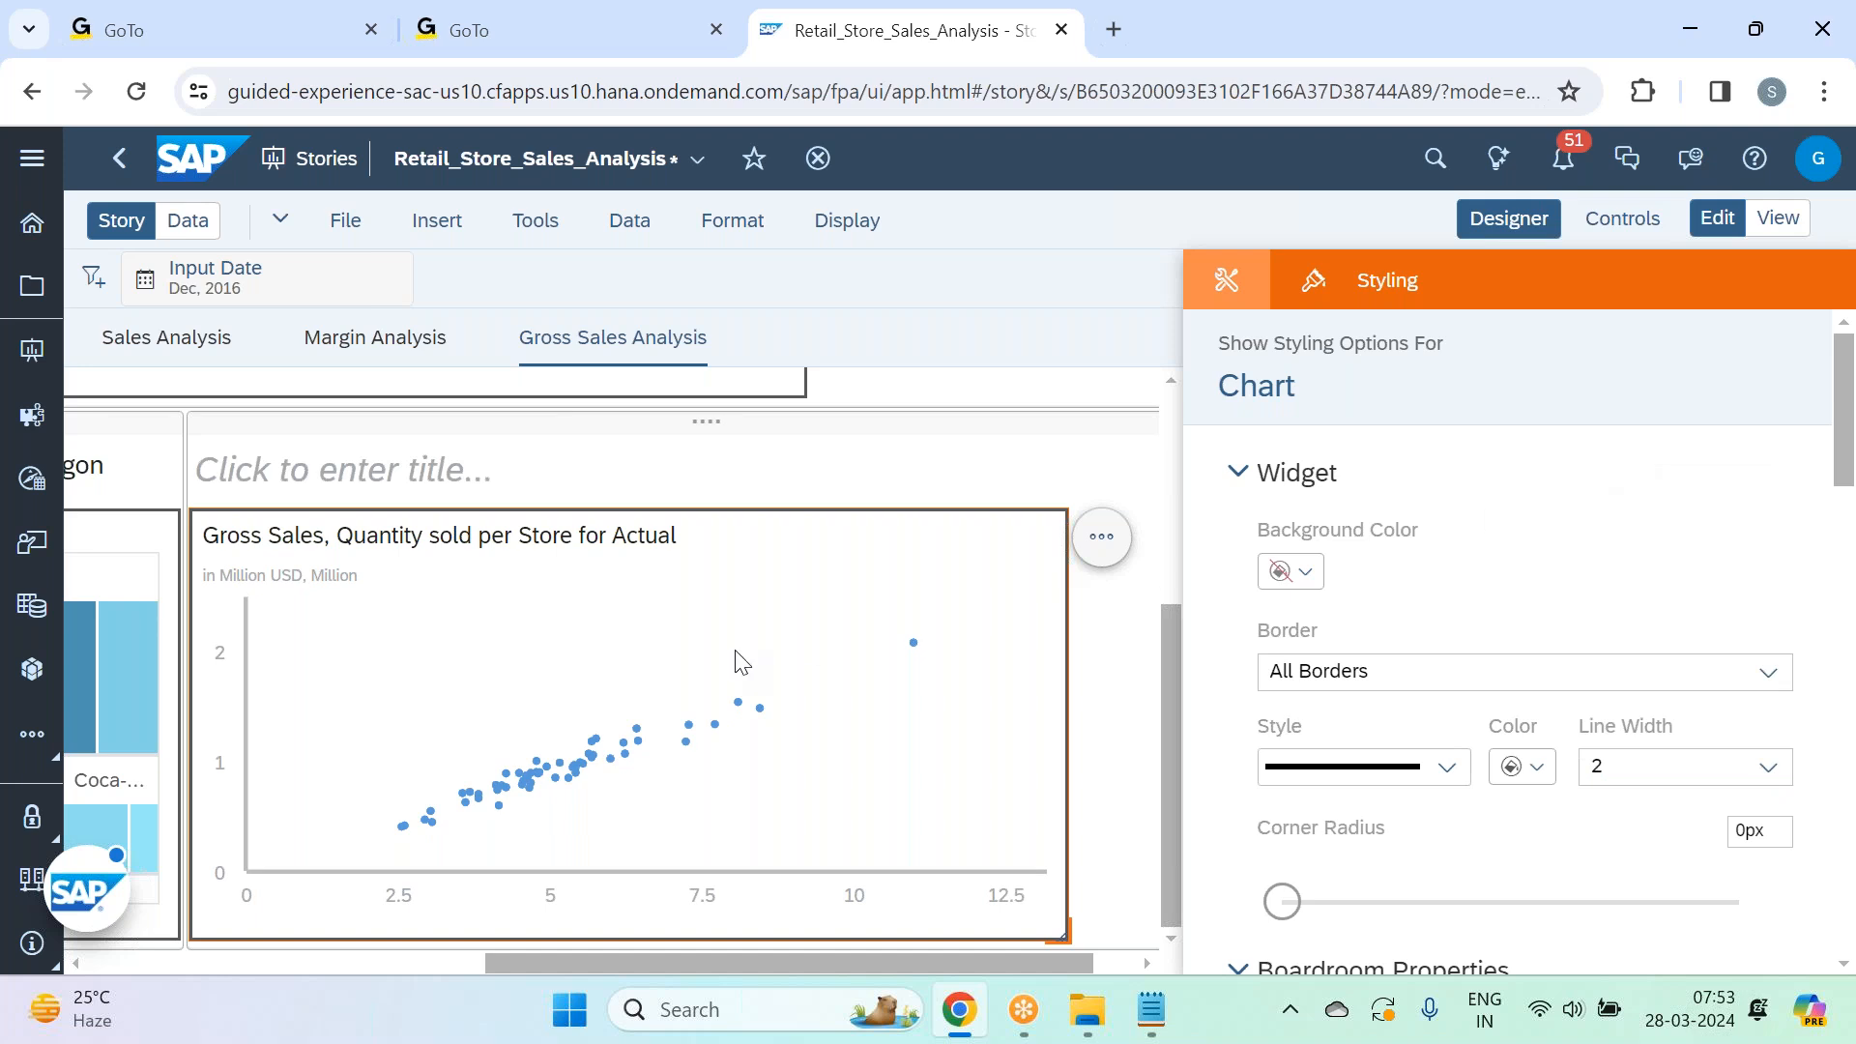
click(1512, 220)
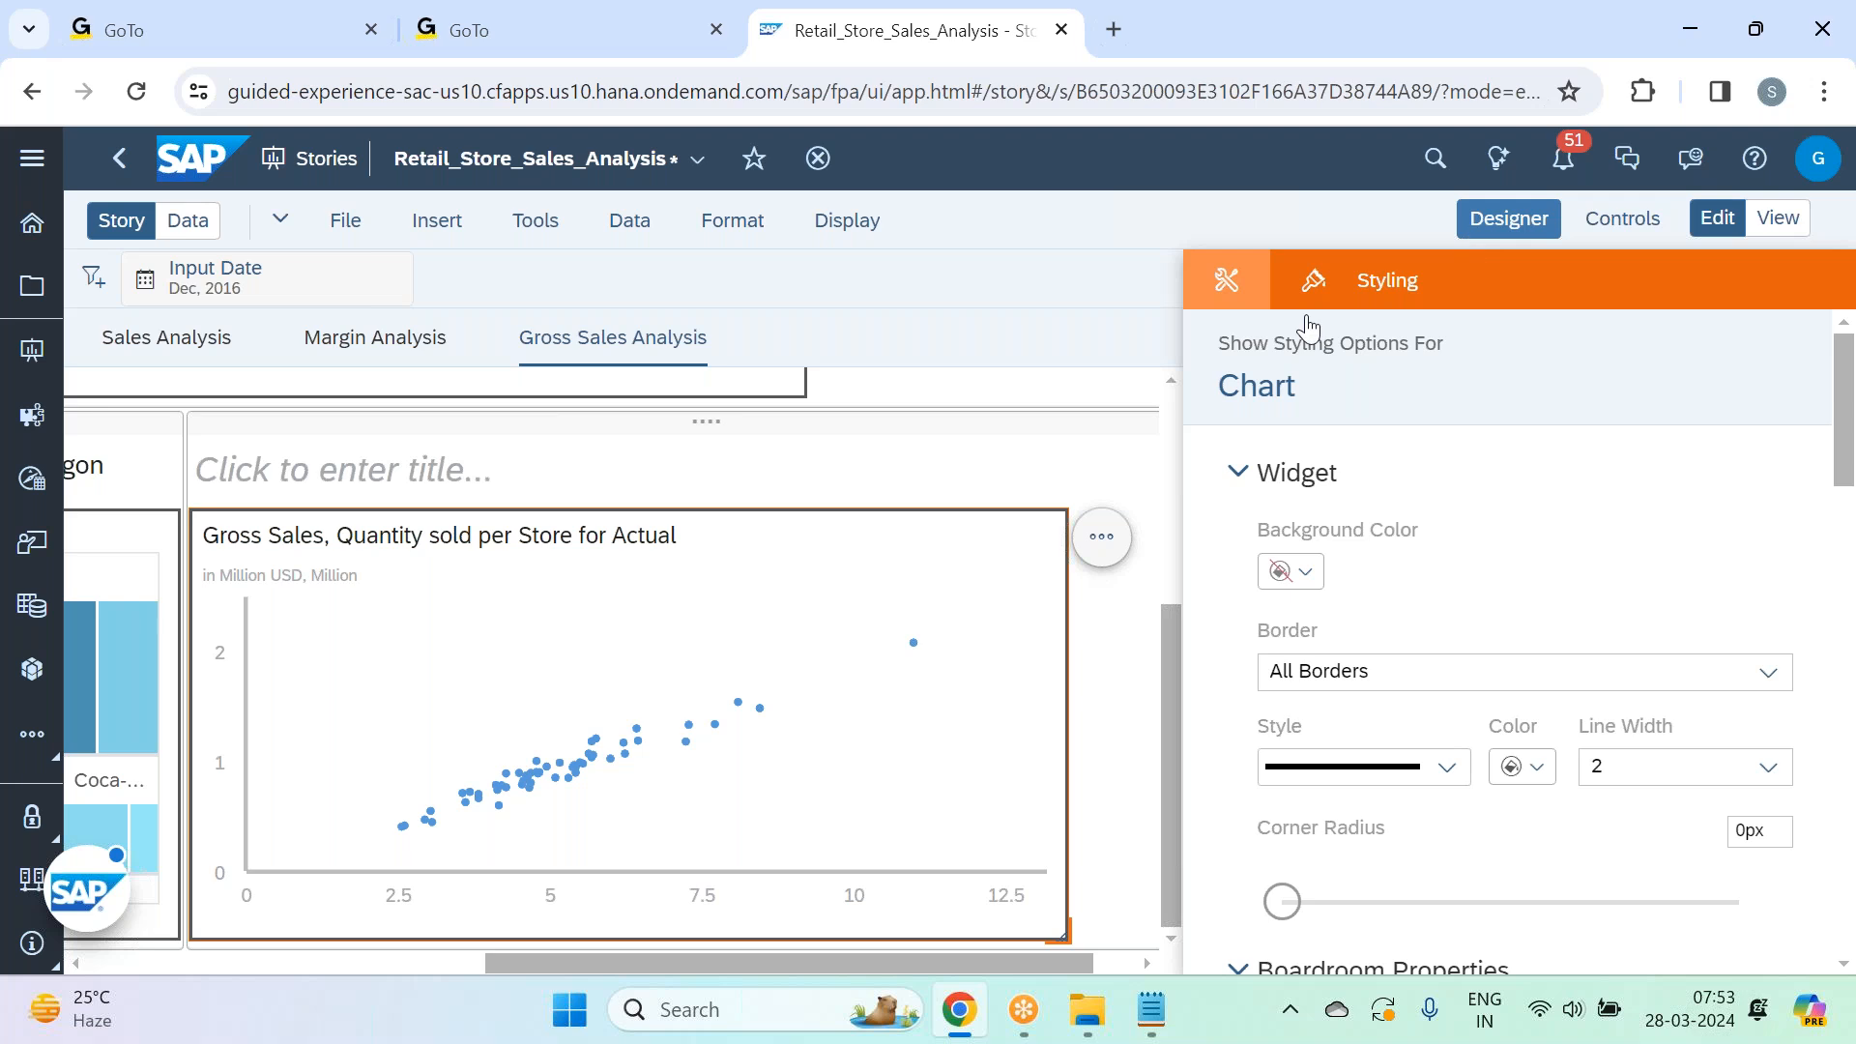
Enable Smart Grouping for the scatterplot and set the number of groups to 3.
mouse_move(1508, 643)
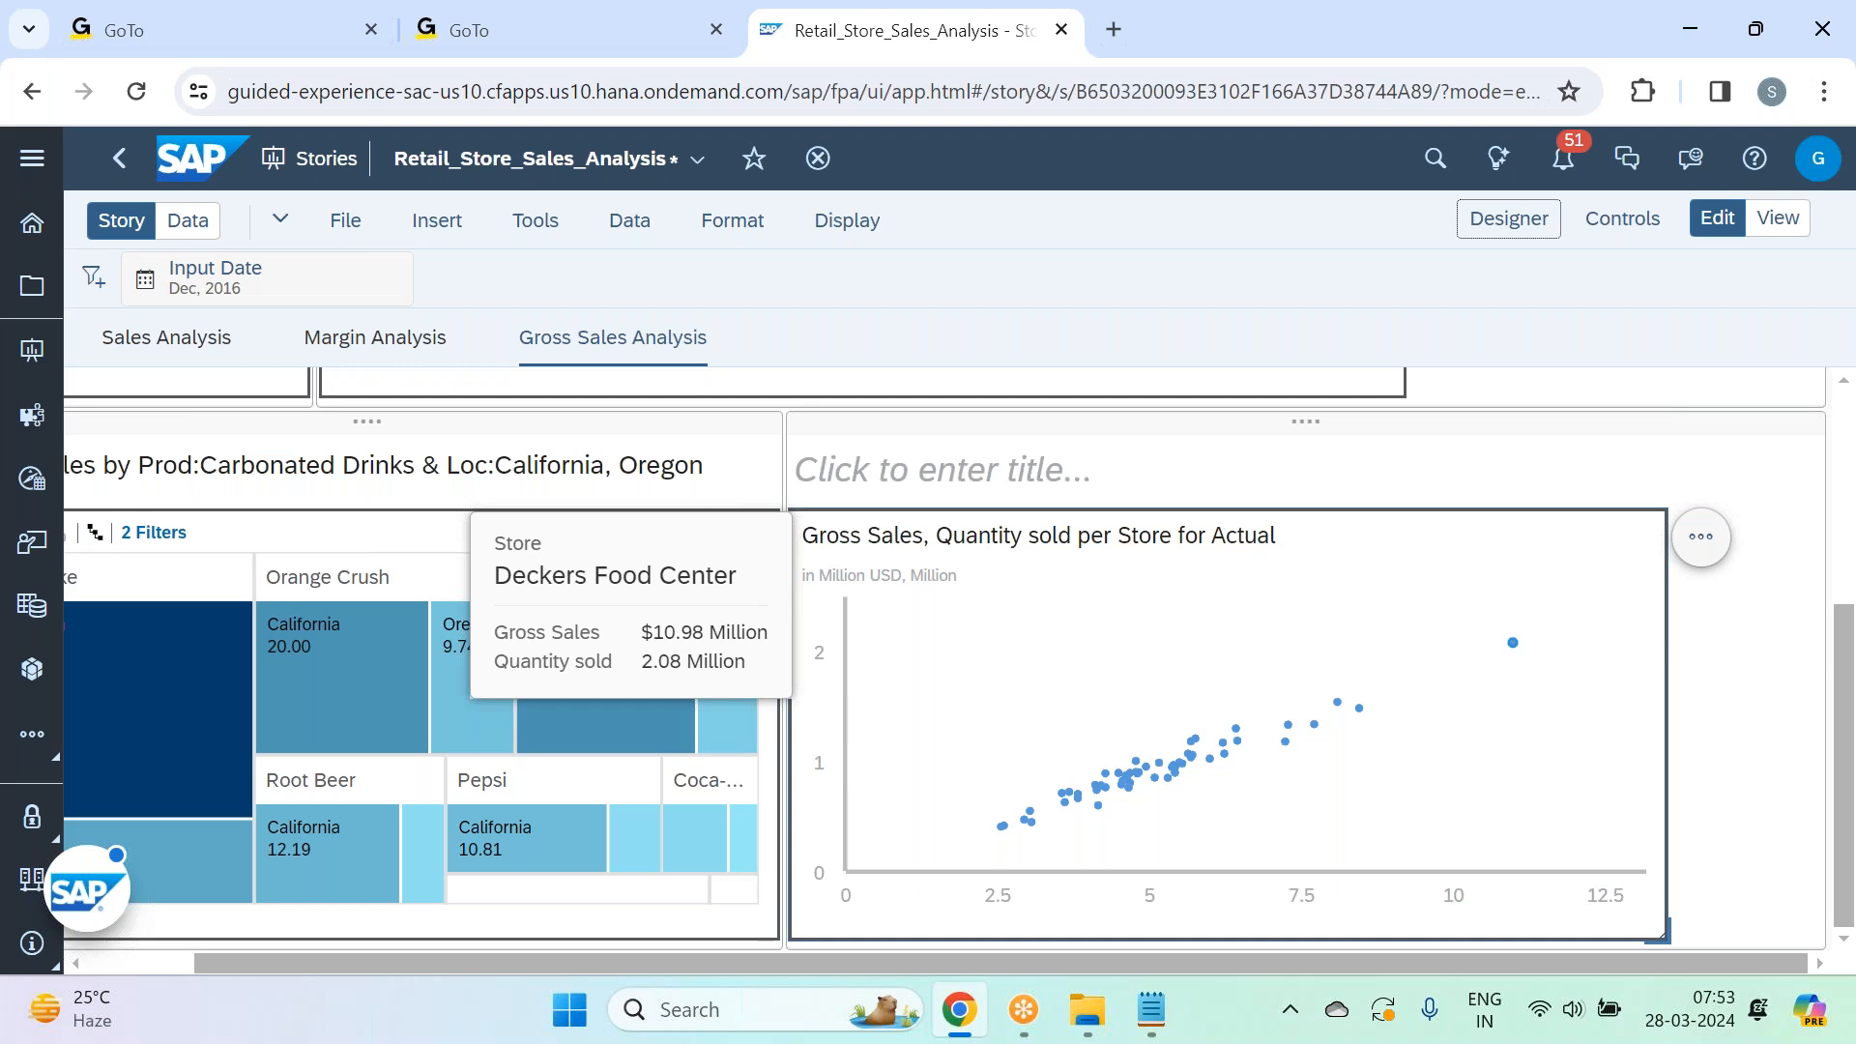
mouse_move(1359, 708)
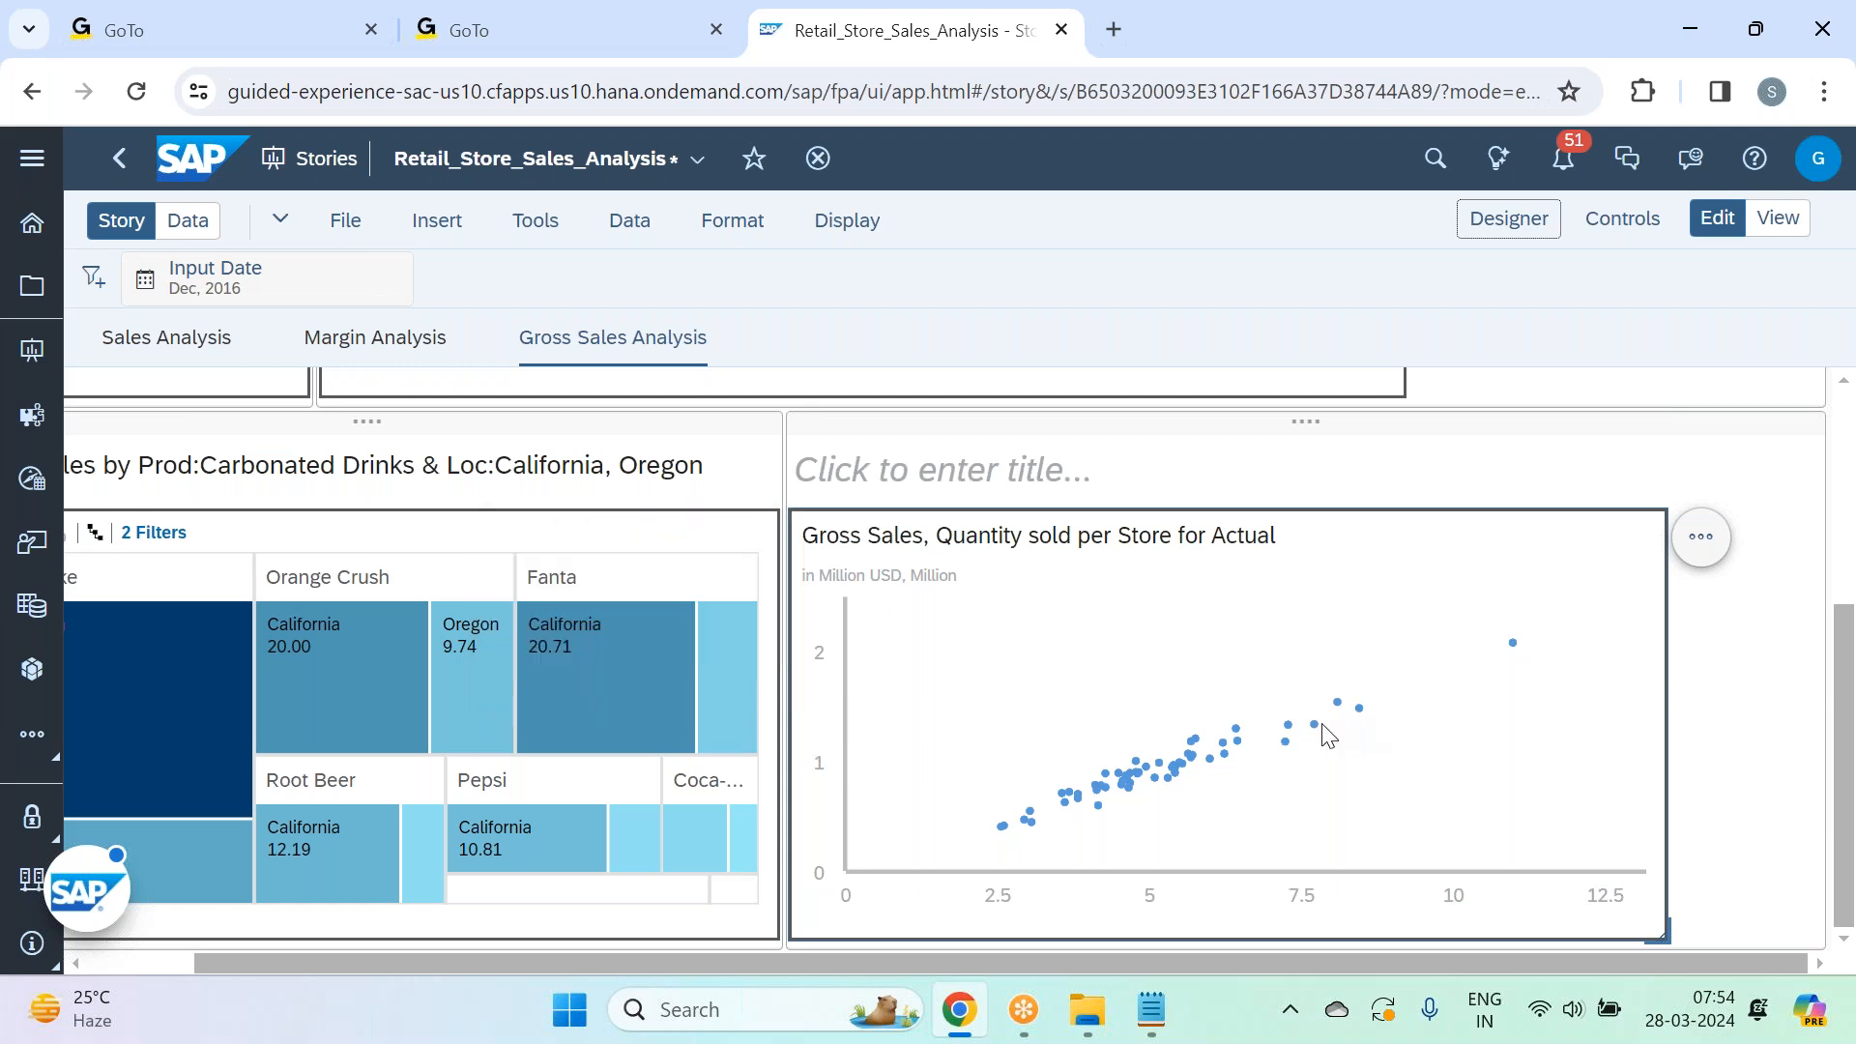
mouse_move(1313, 734)
mouse_move(1214, 773)
click(1522, 219)
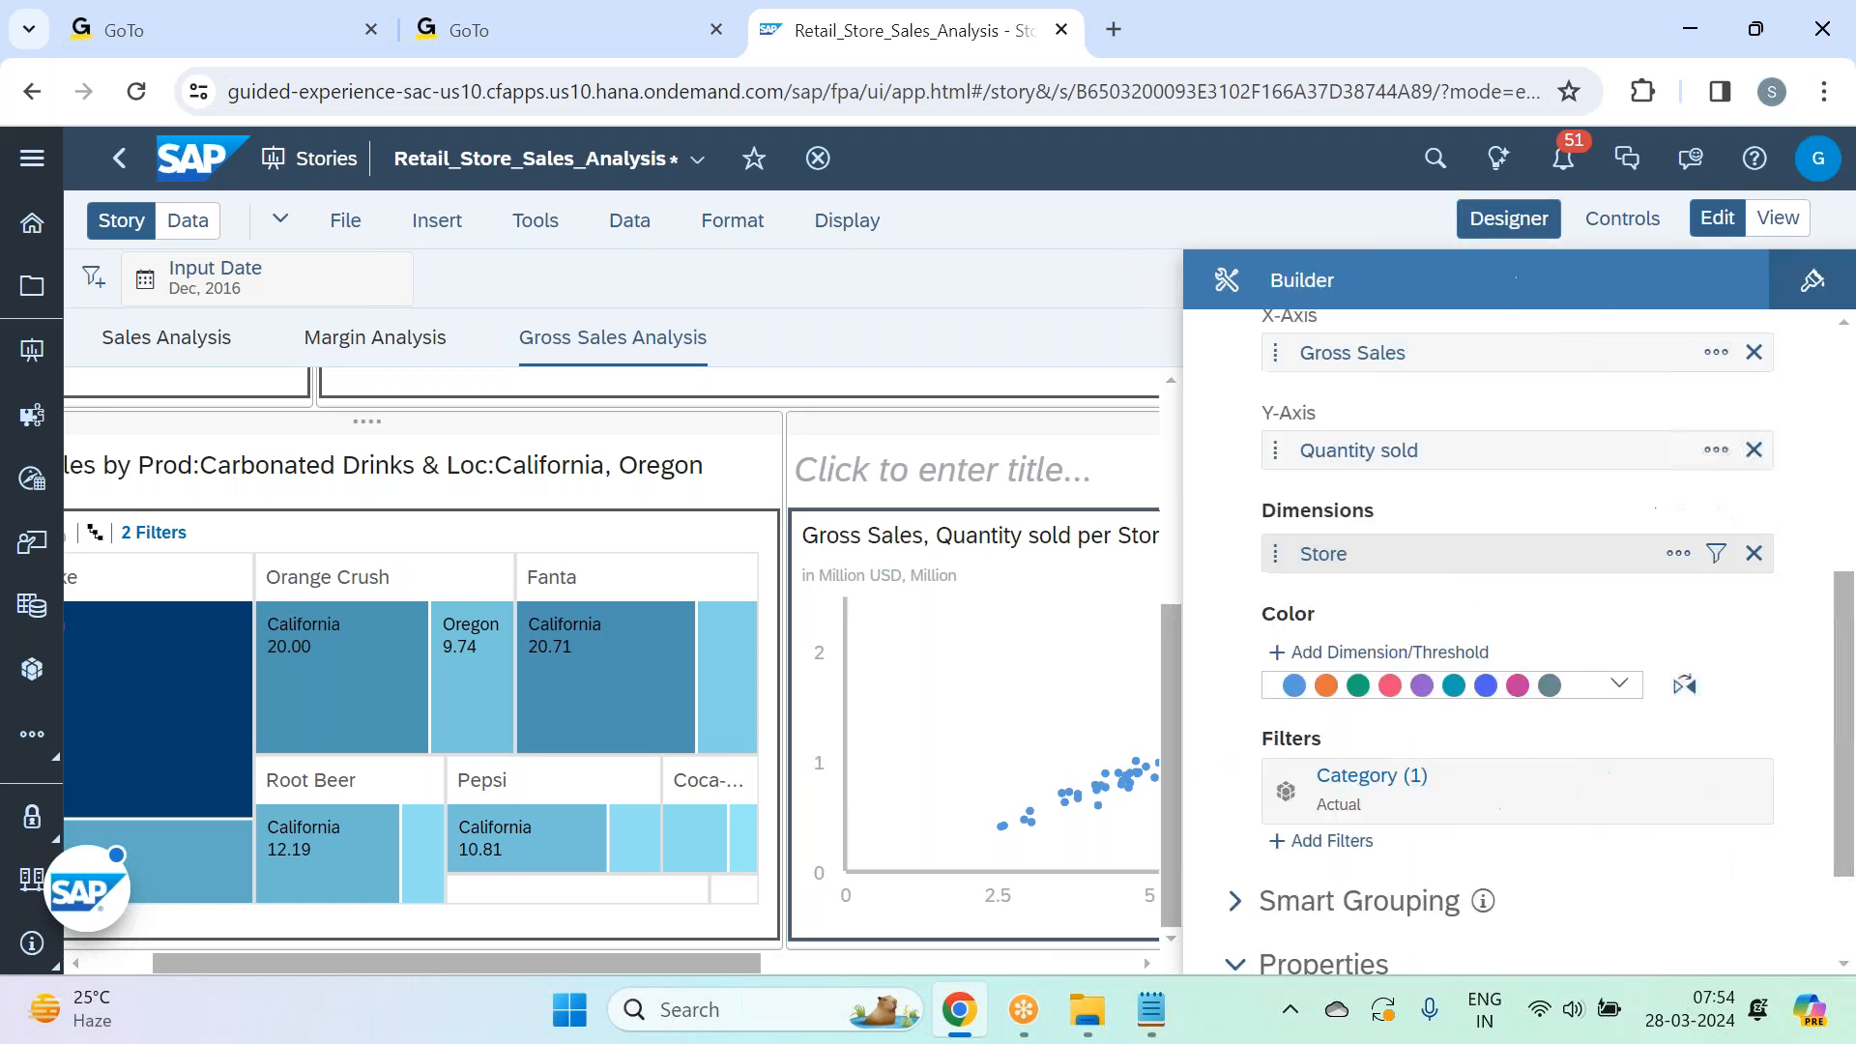
scroll(1817, 630, down, 2)
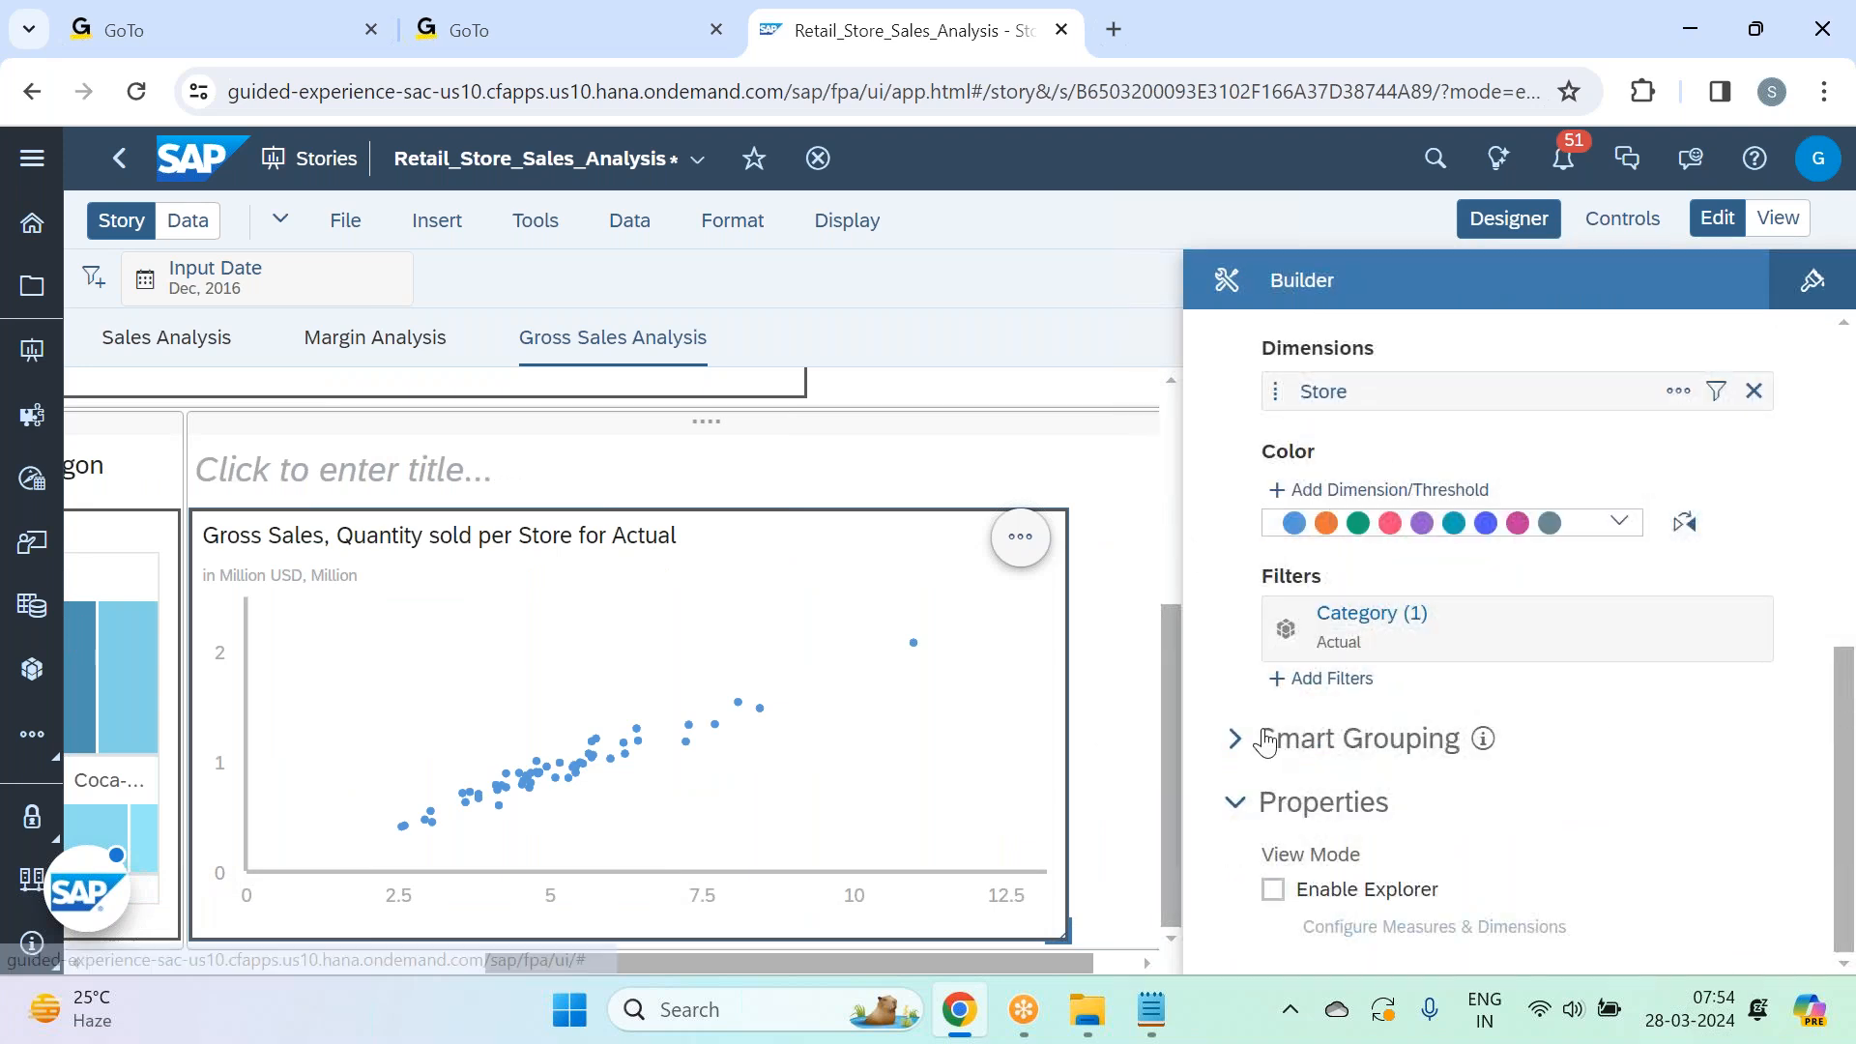
click(1235, 738)
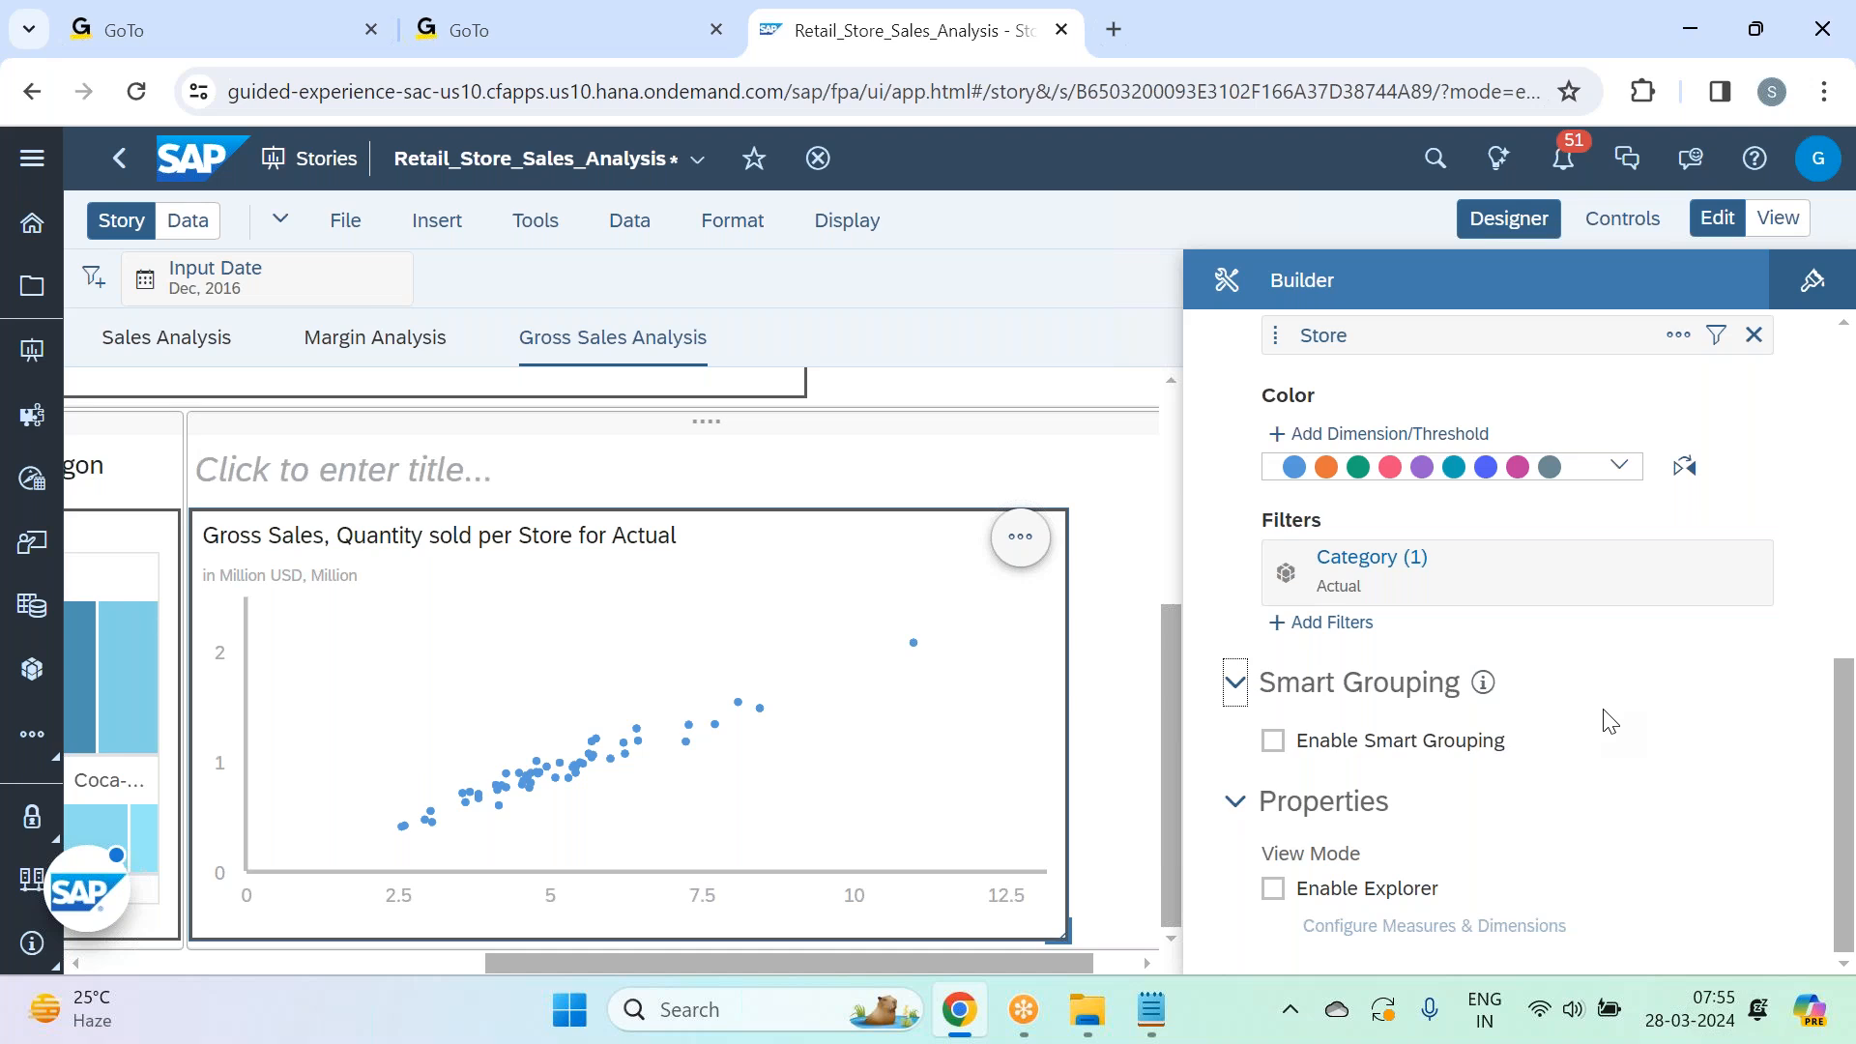
click(1279, 741)
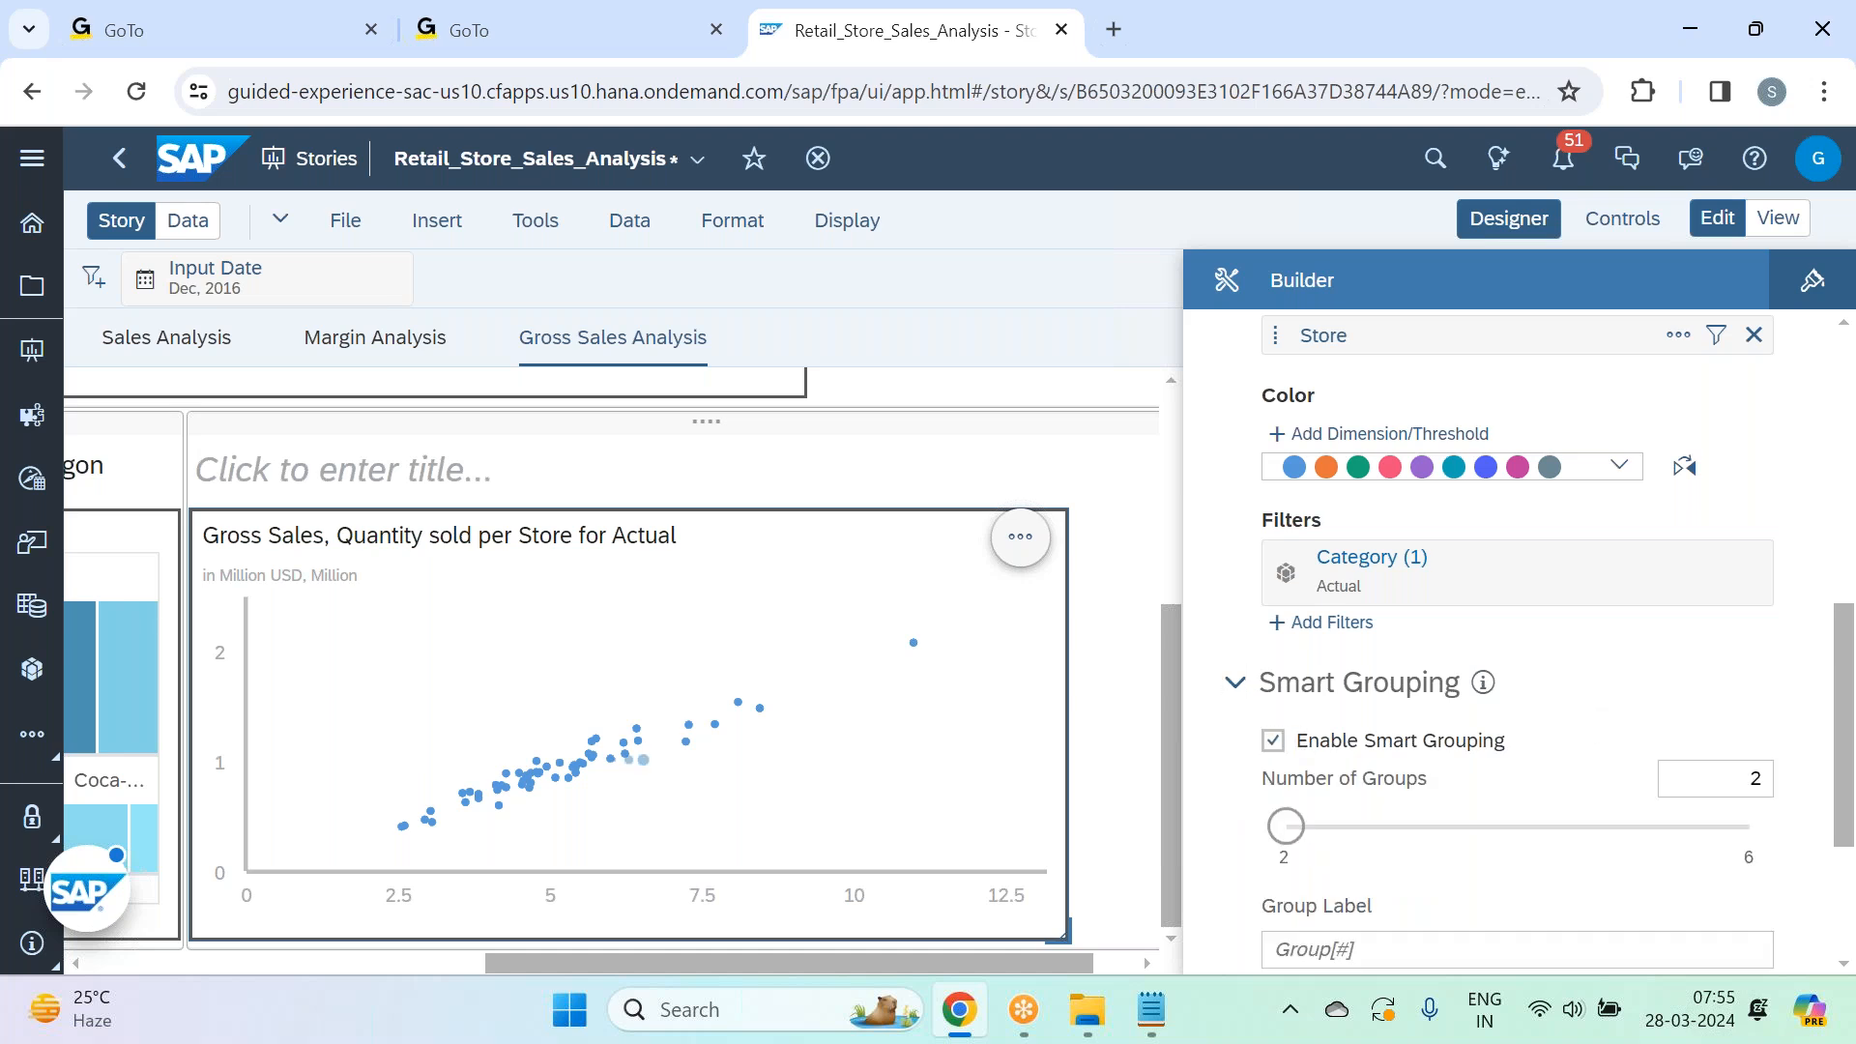
scroll(1660, 770, down, 3)
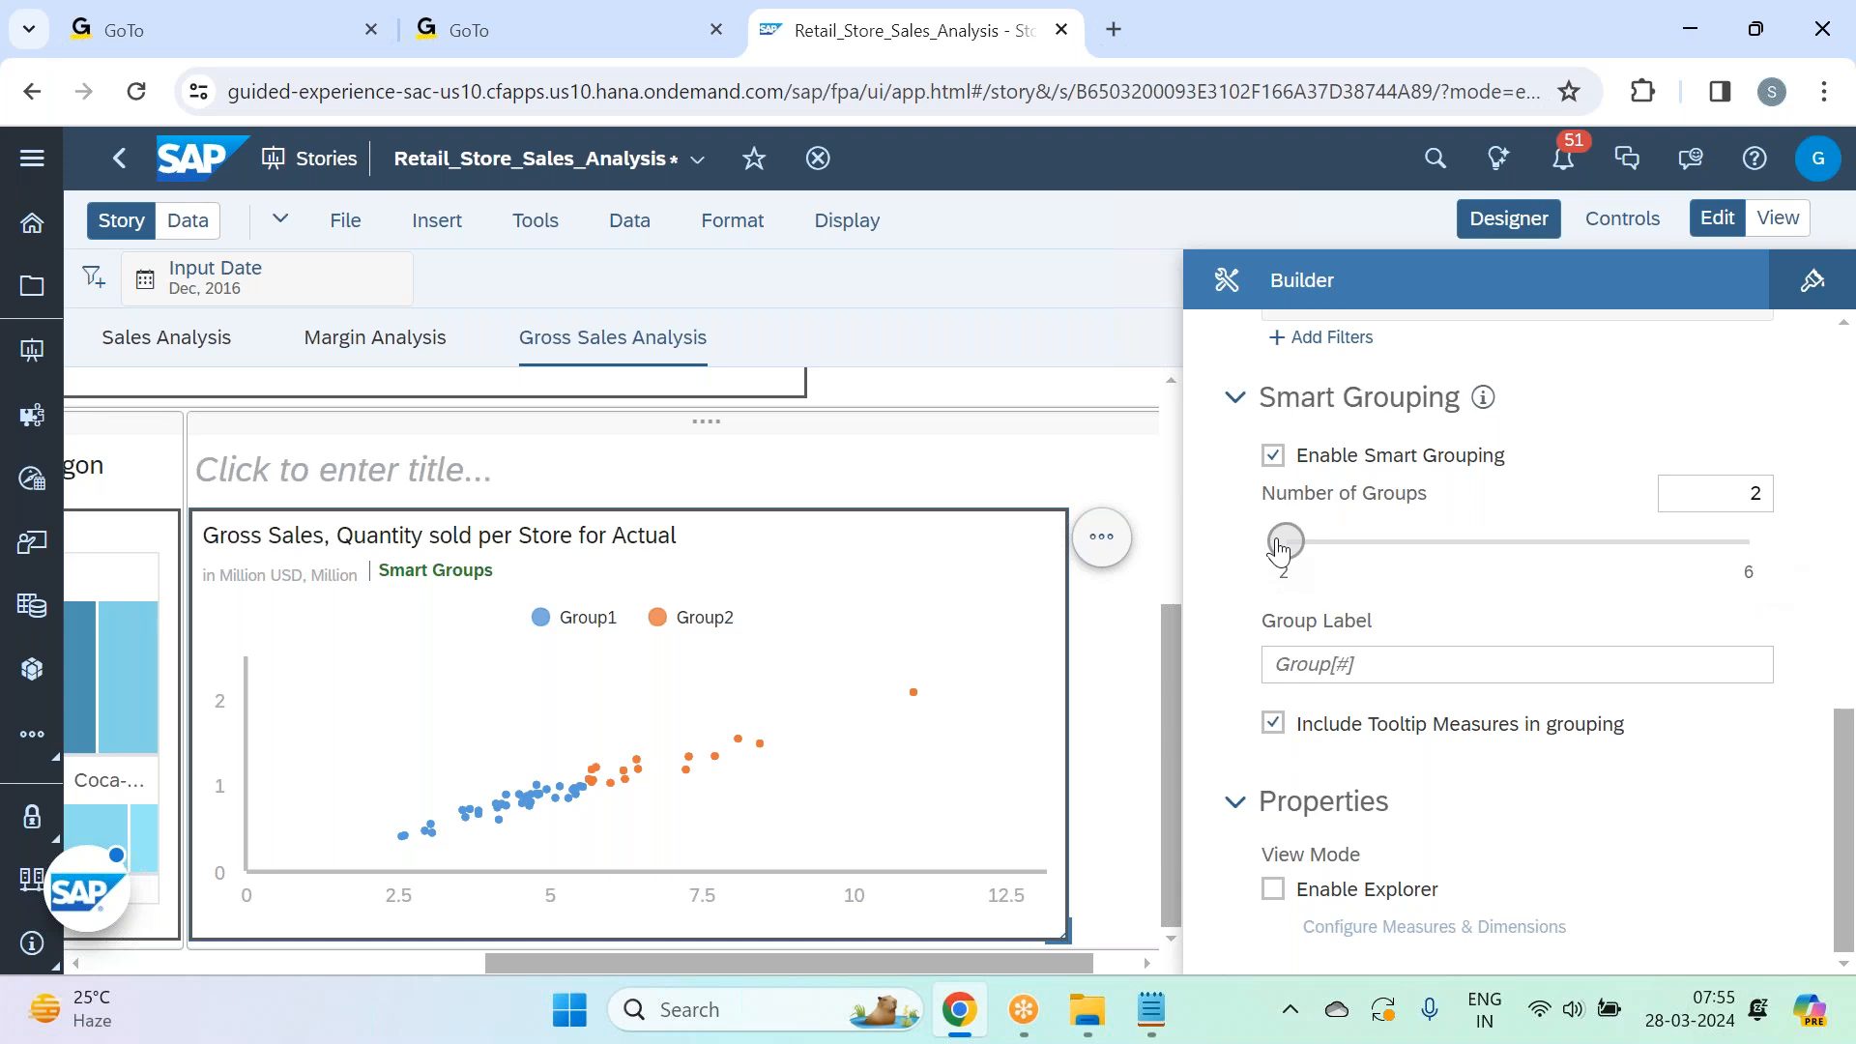
drag(1287, 541, 1405, 561)
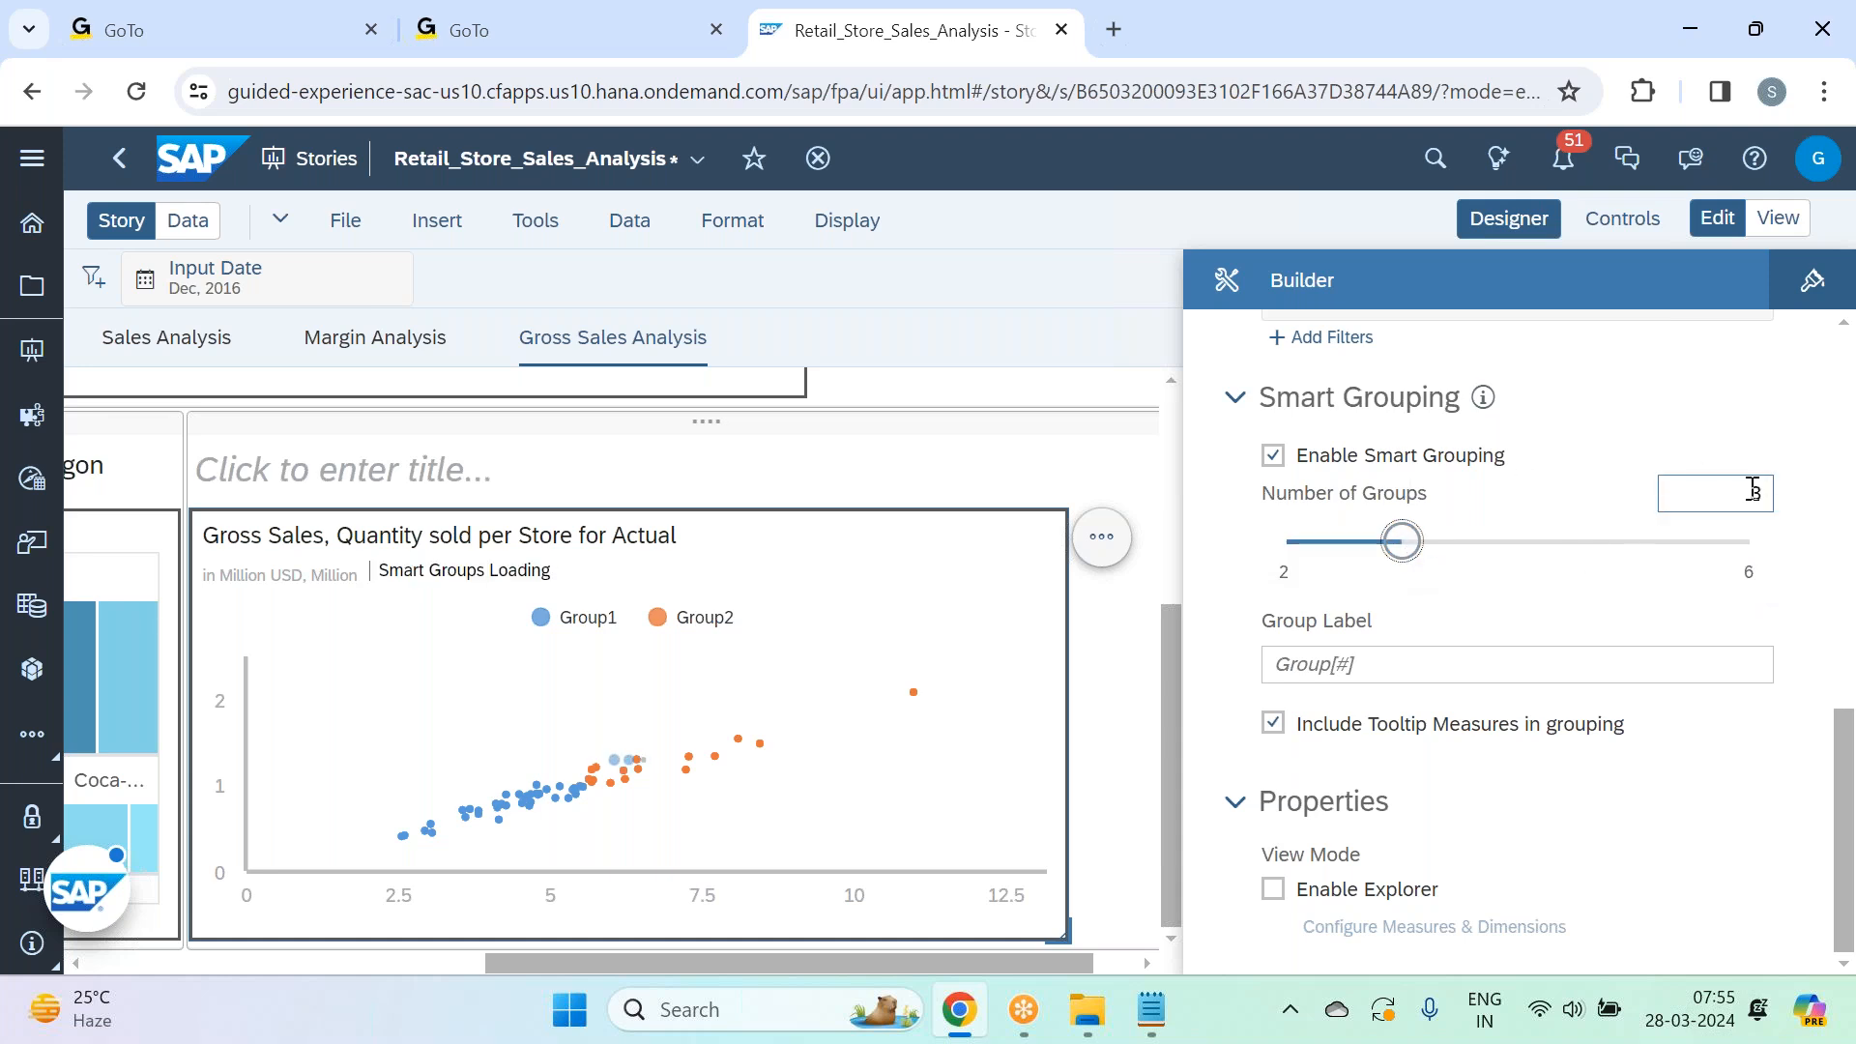
Set the smart groups' Group Label to "Store[#]" and close the chart's settings.
click(1363, 677)
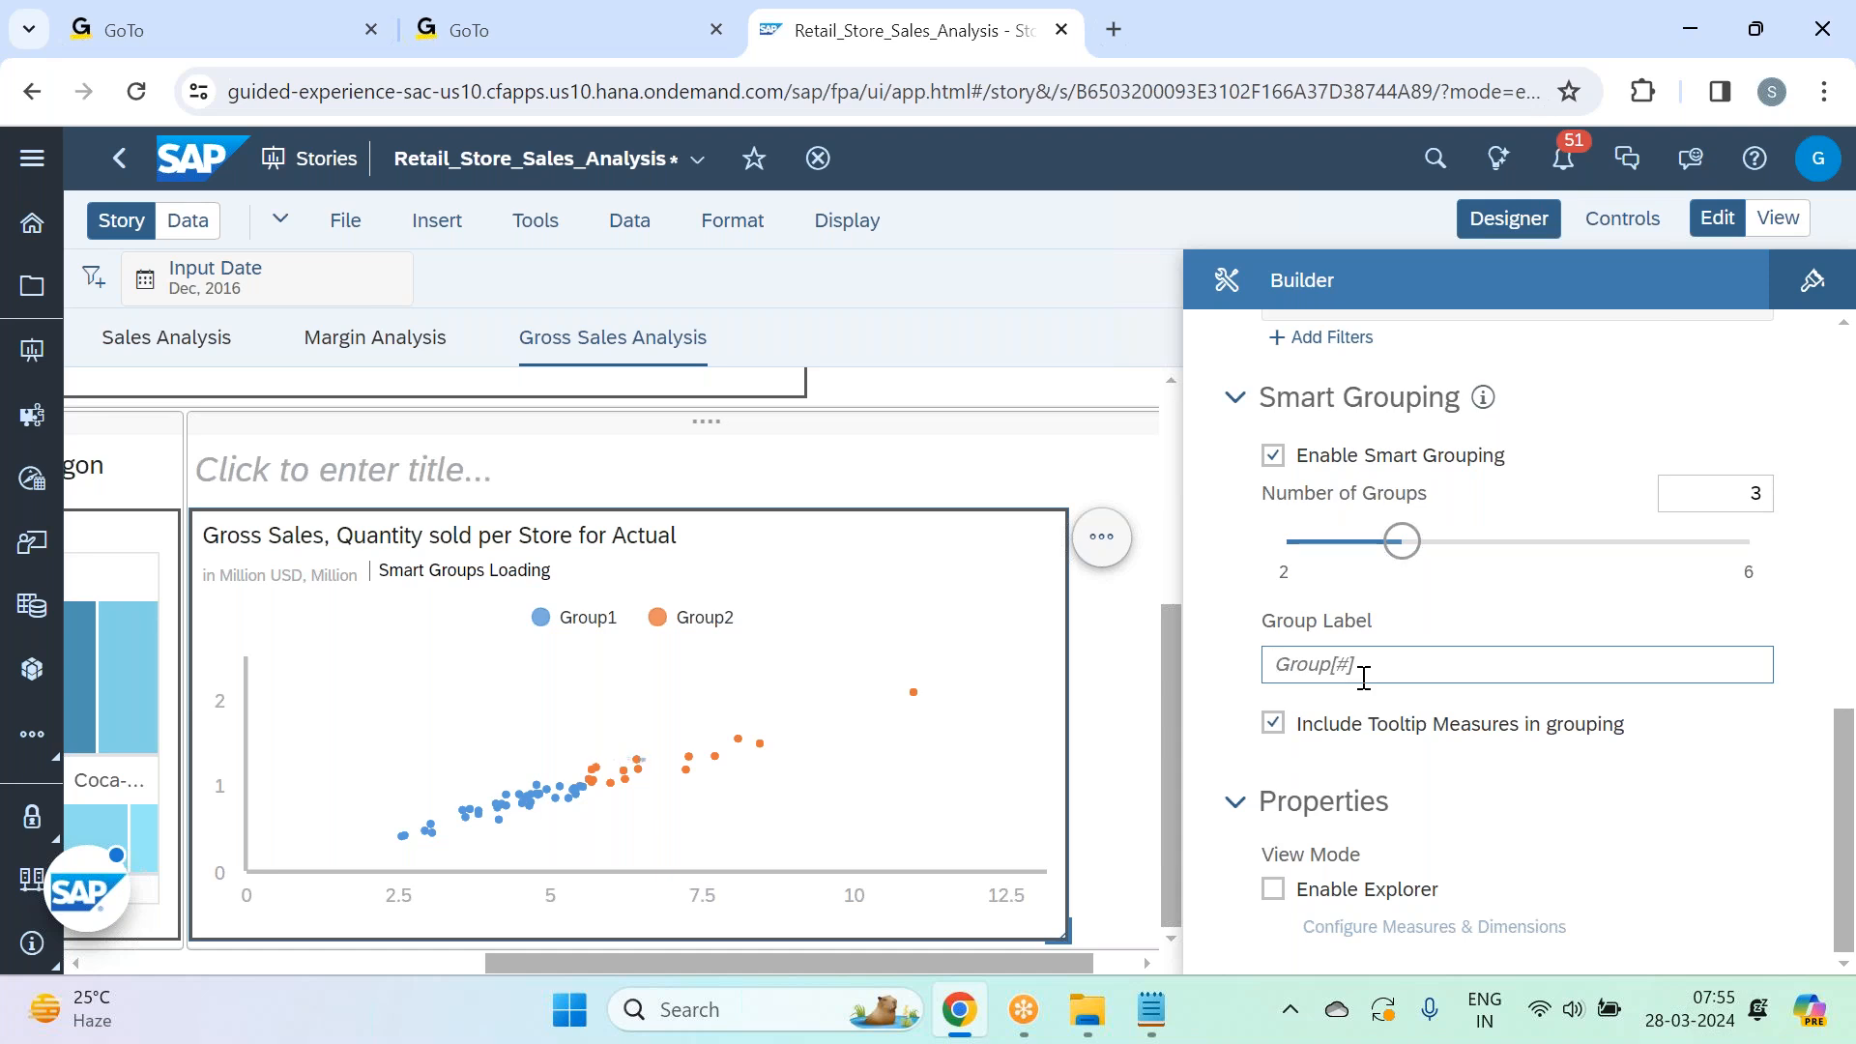
text(Store)
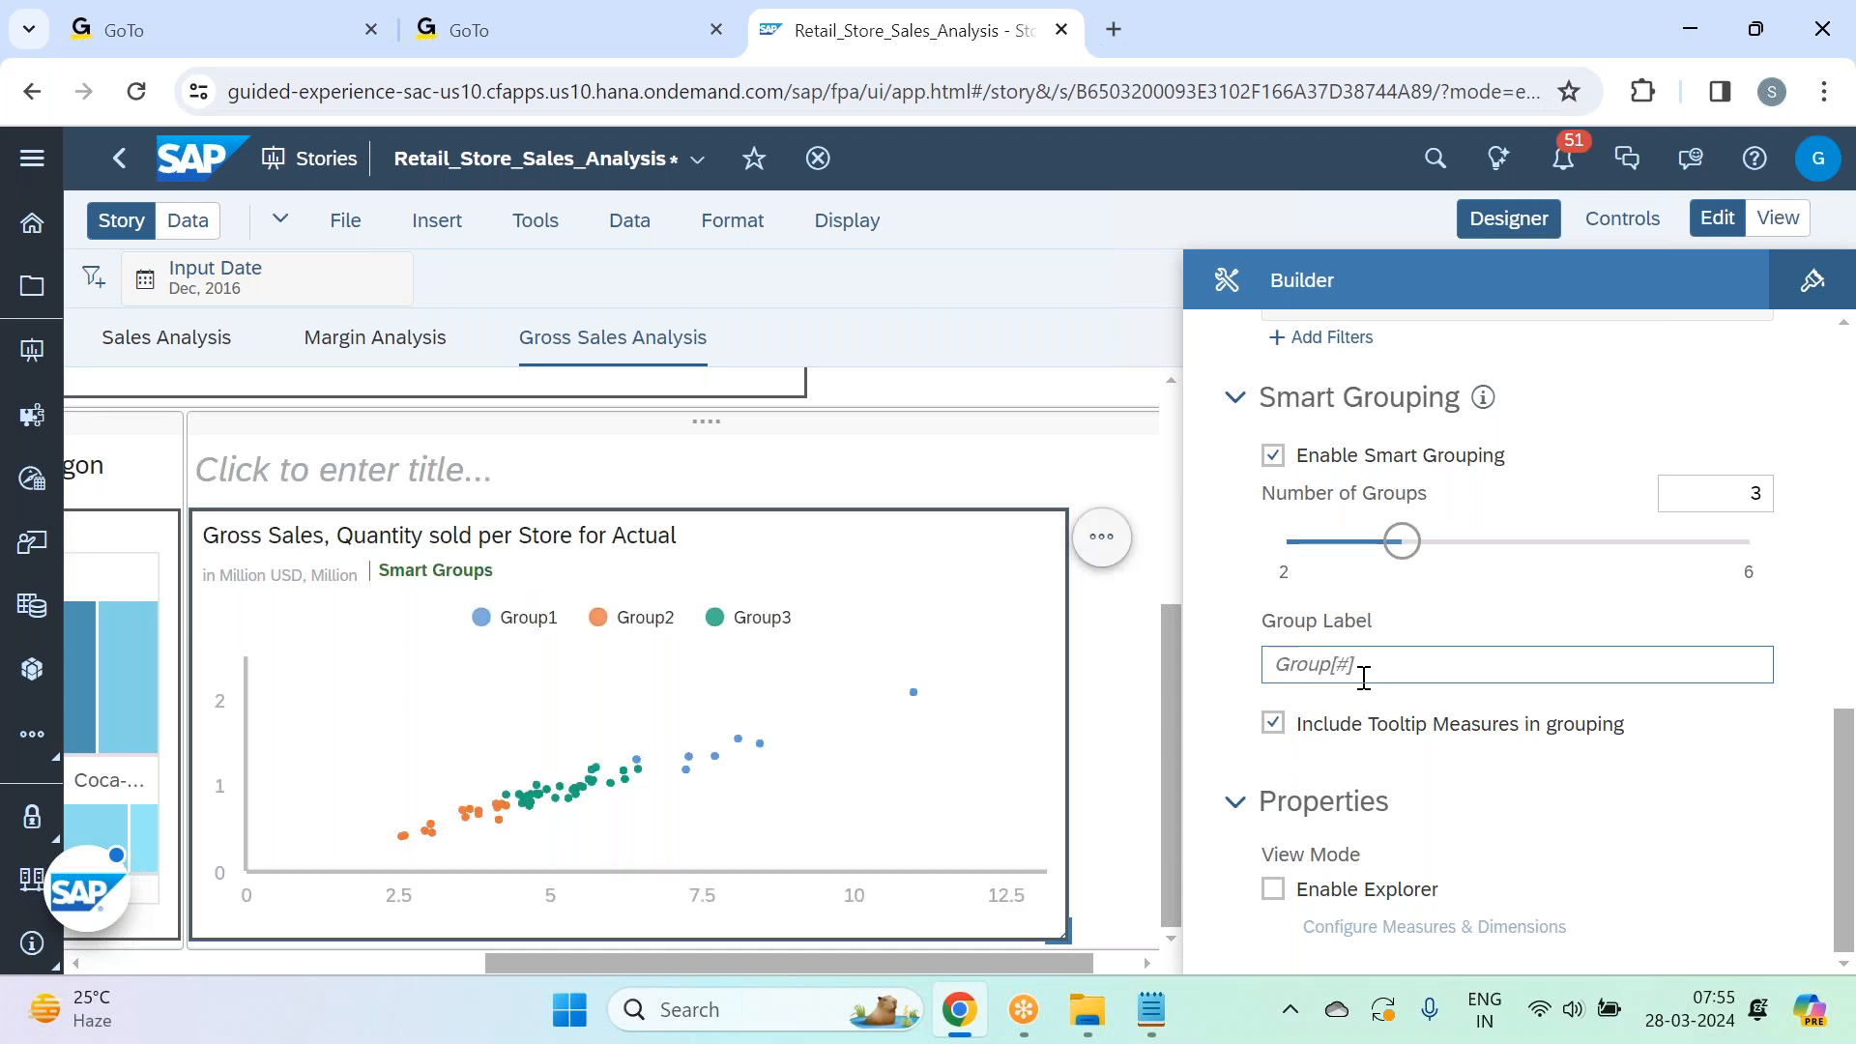
text(Store)
click(1514, 601)
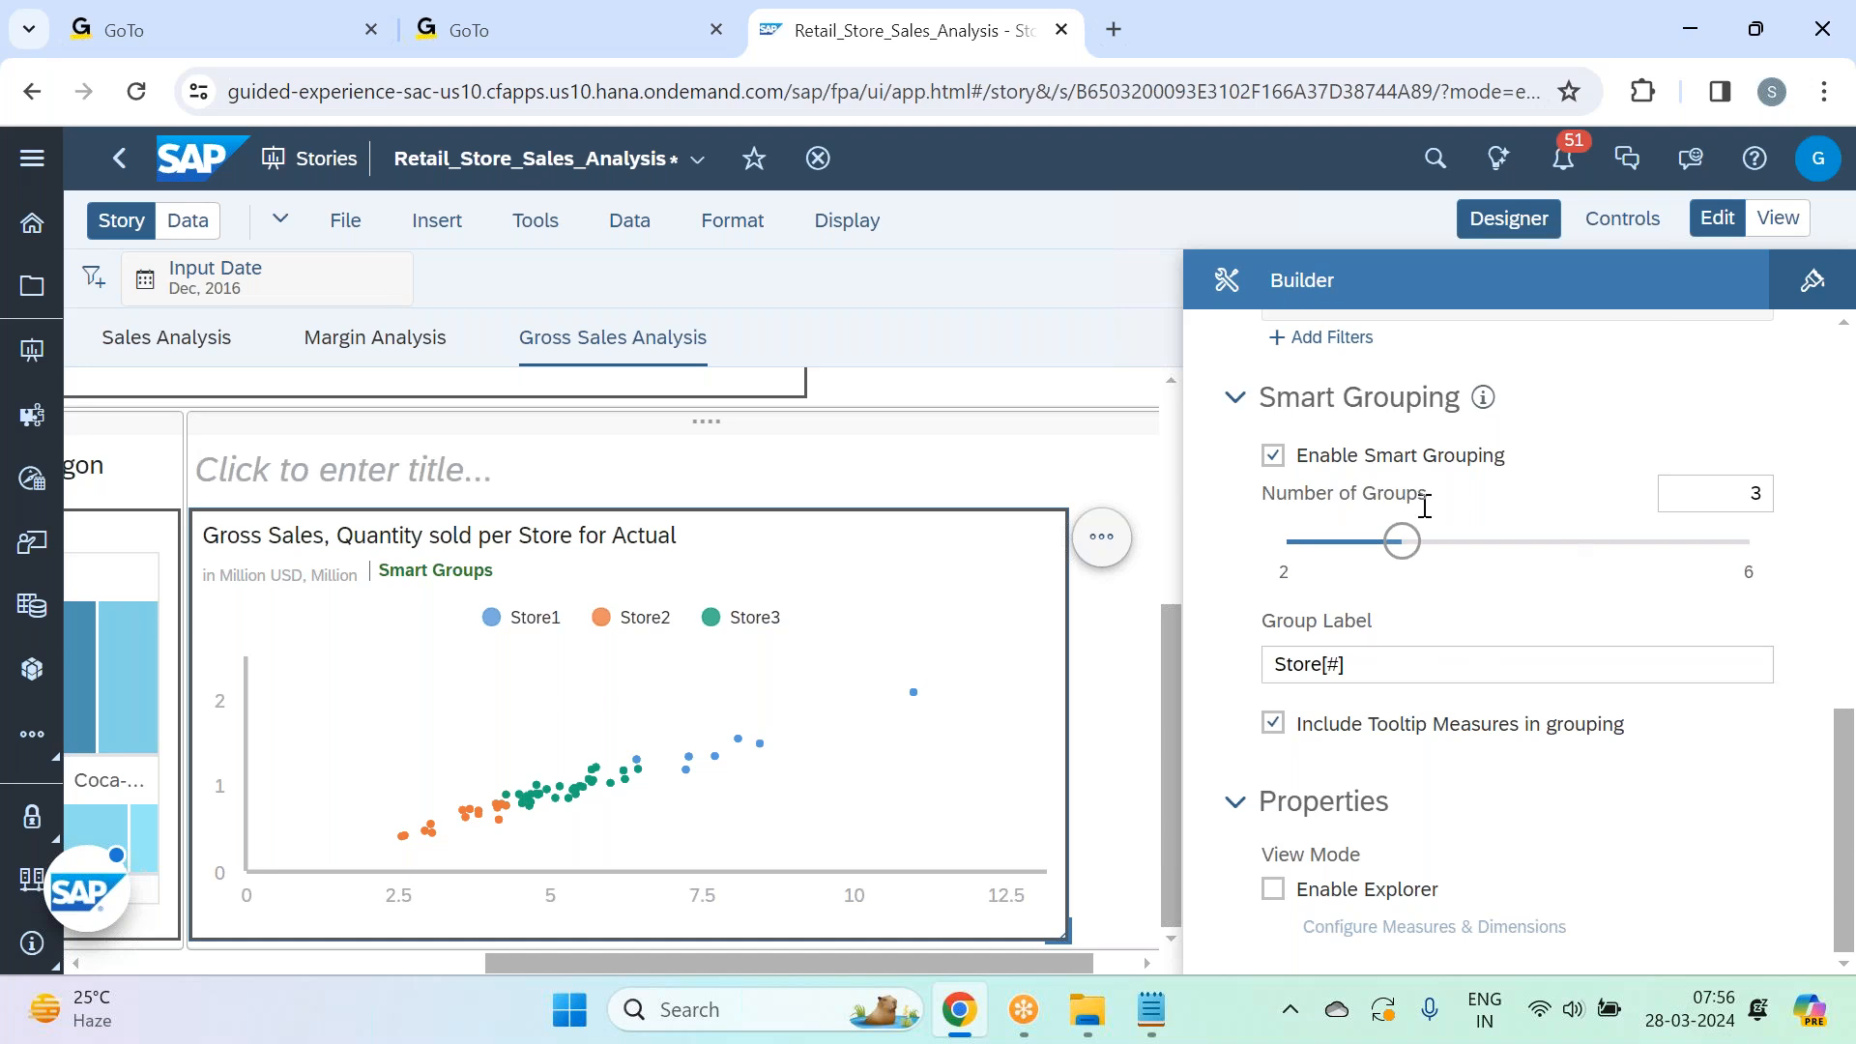
click(1235, 399)
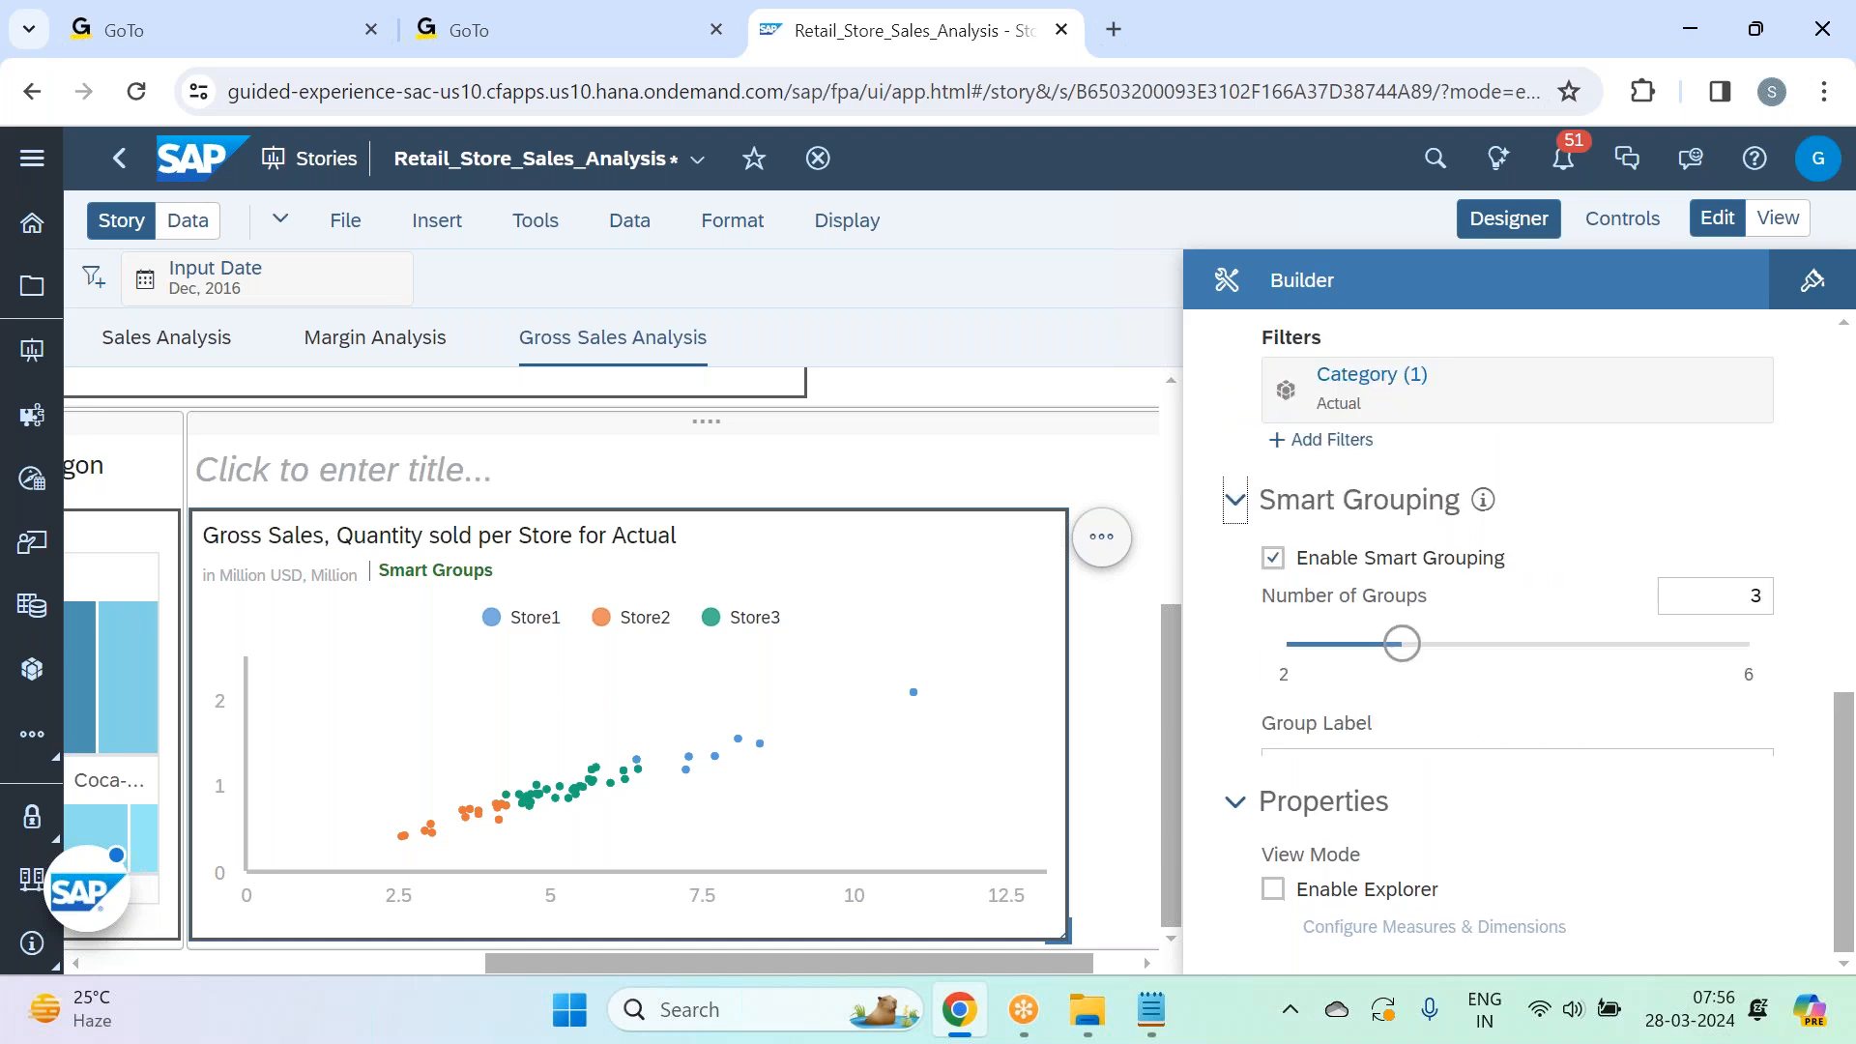
click(1814, 287)
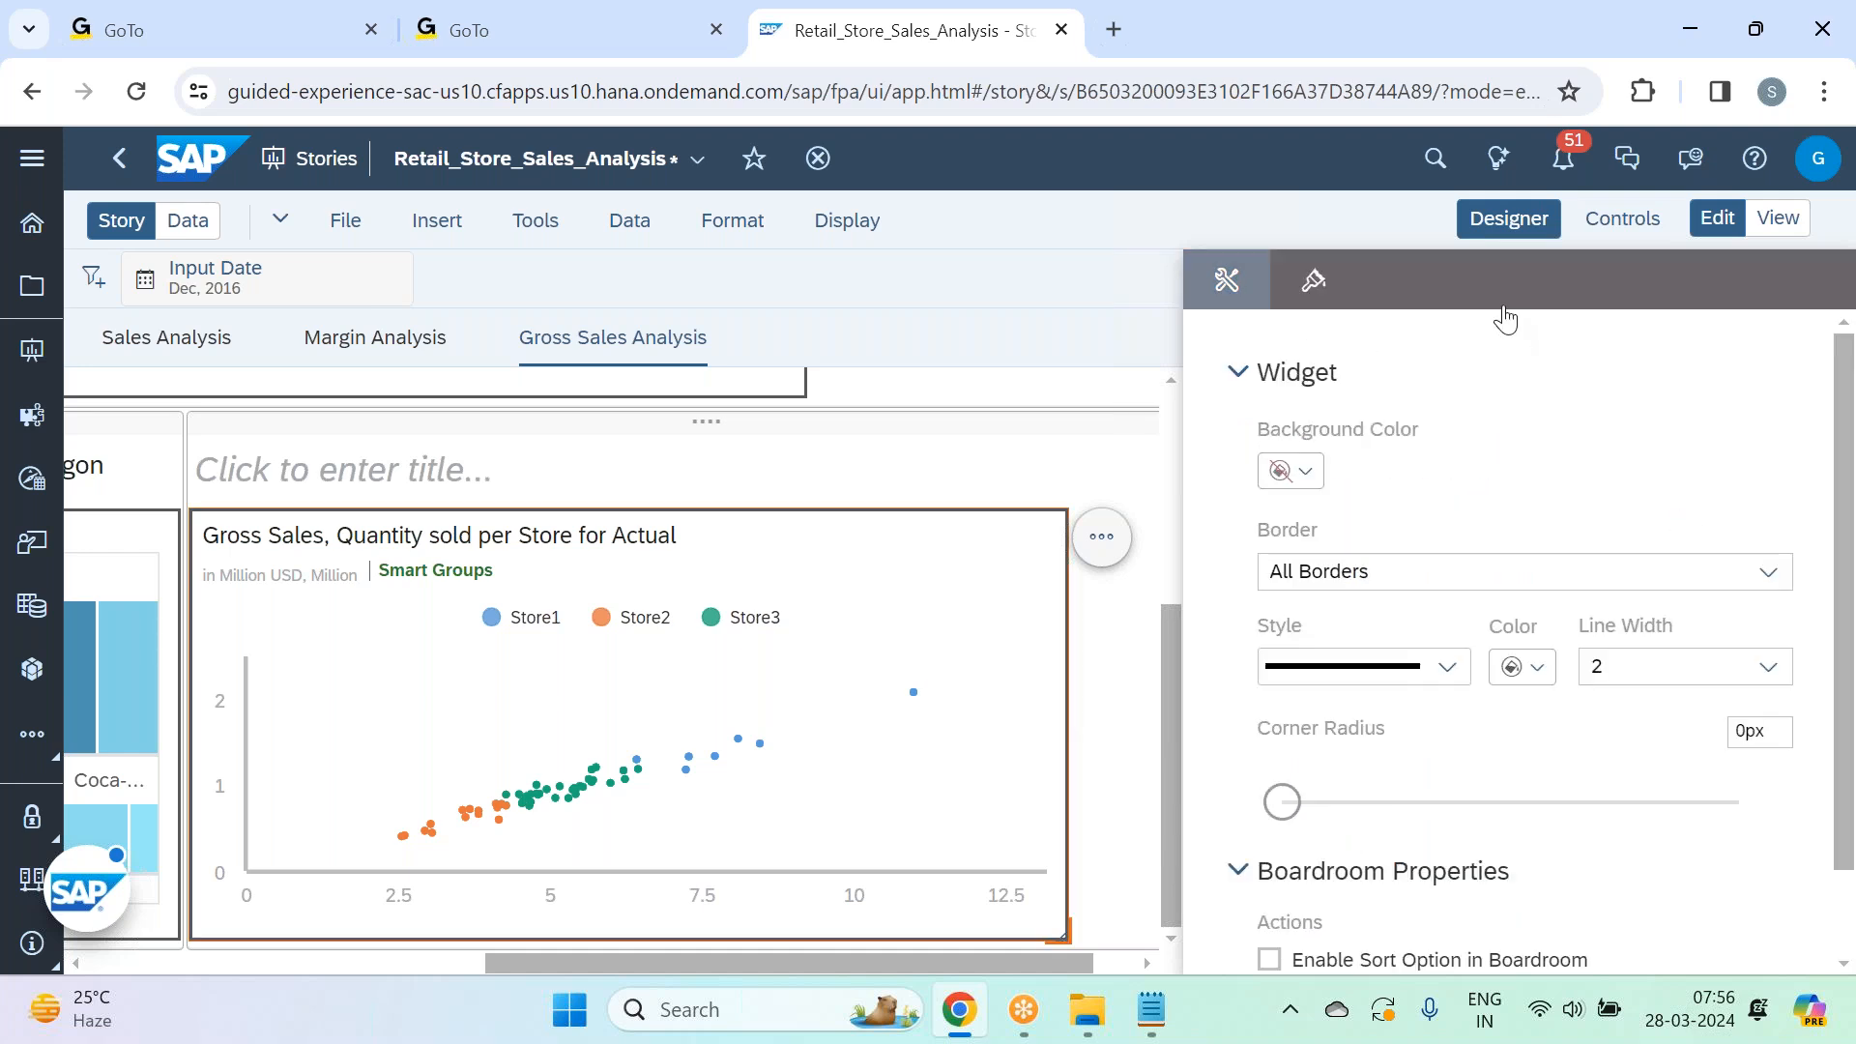
click(1509, 218)
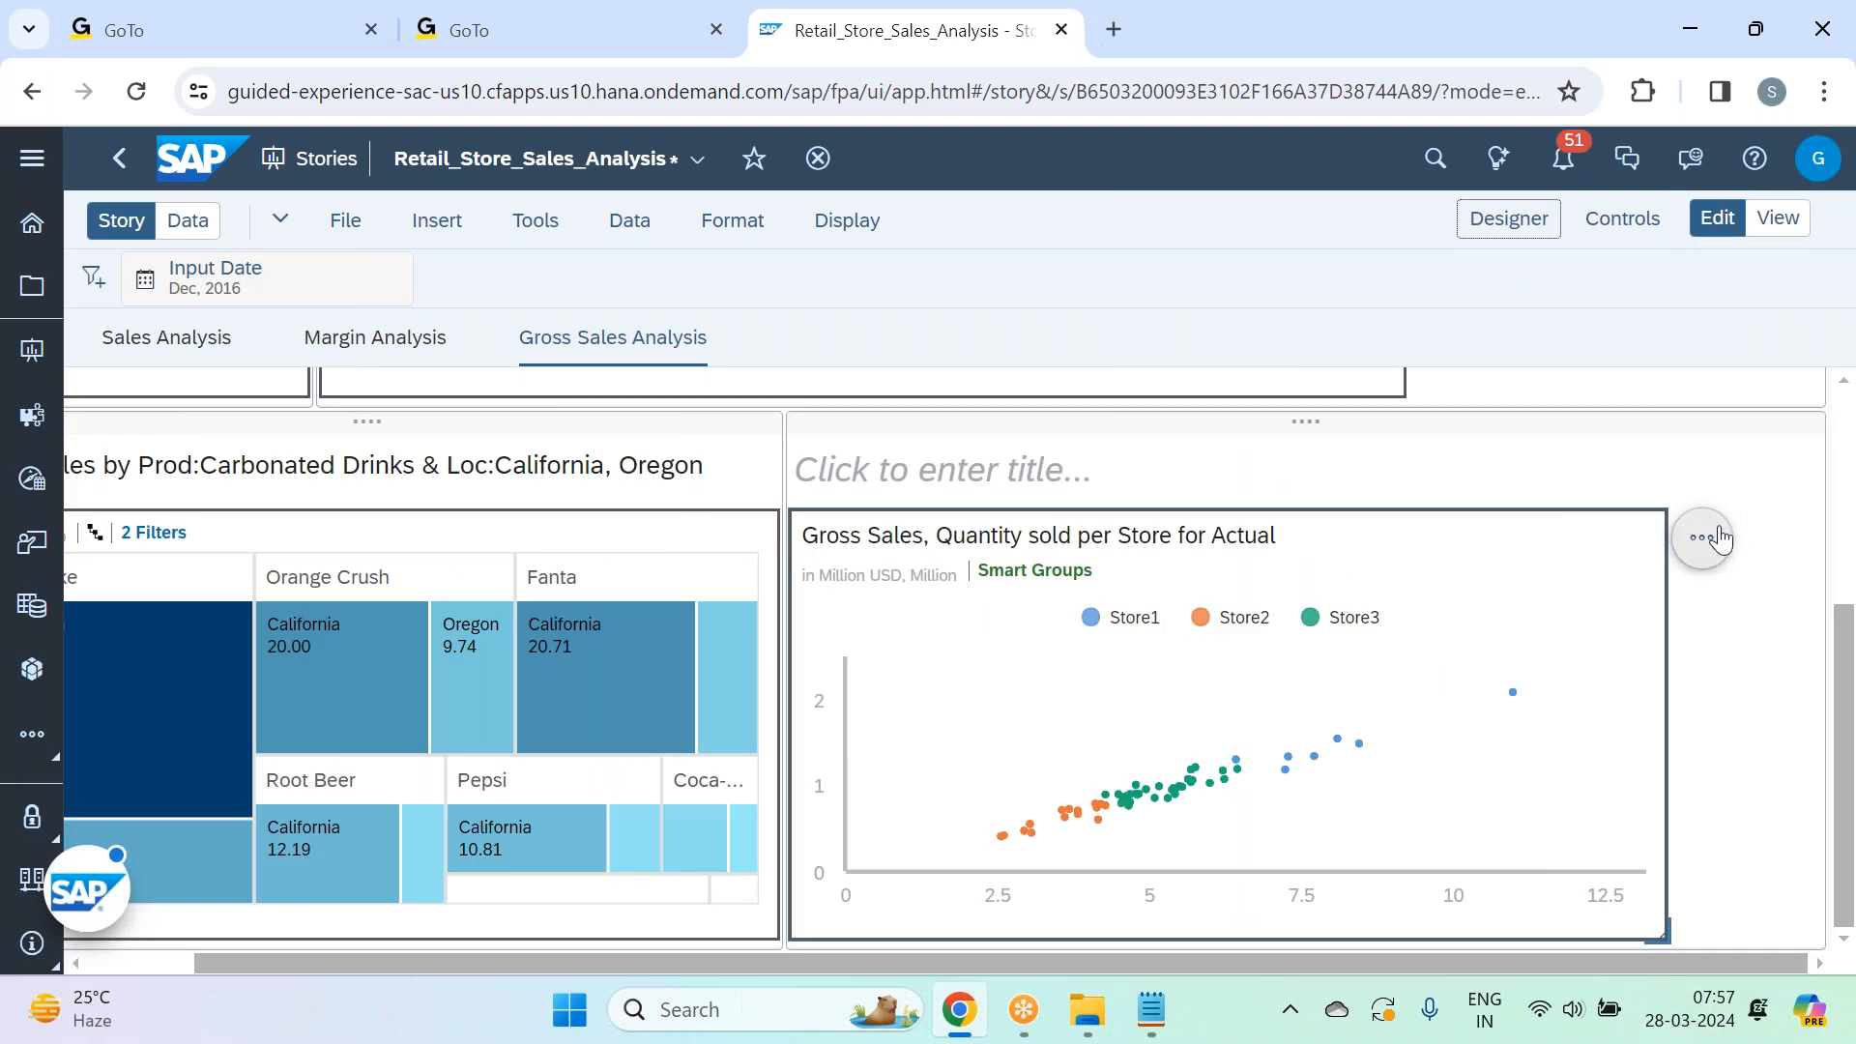
Hide the scatterplot's own chart title.
click(1728, 540)
click(1515, 530)
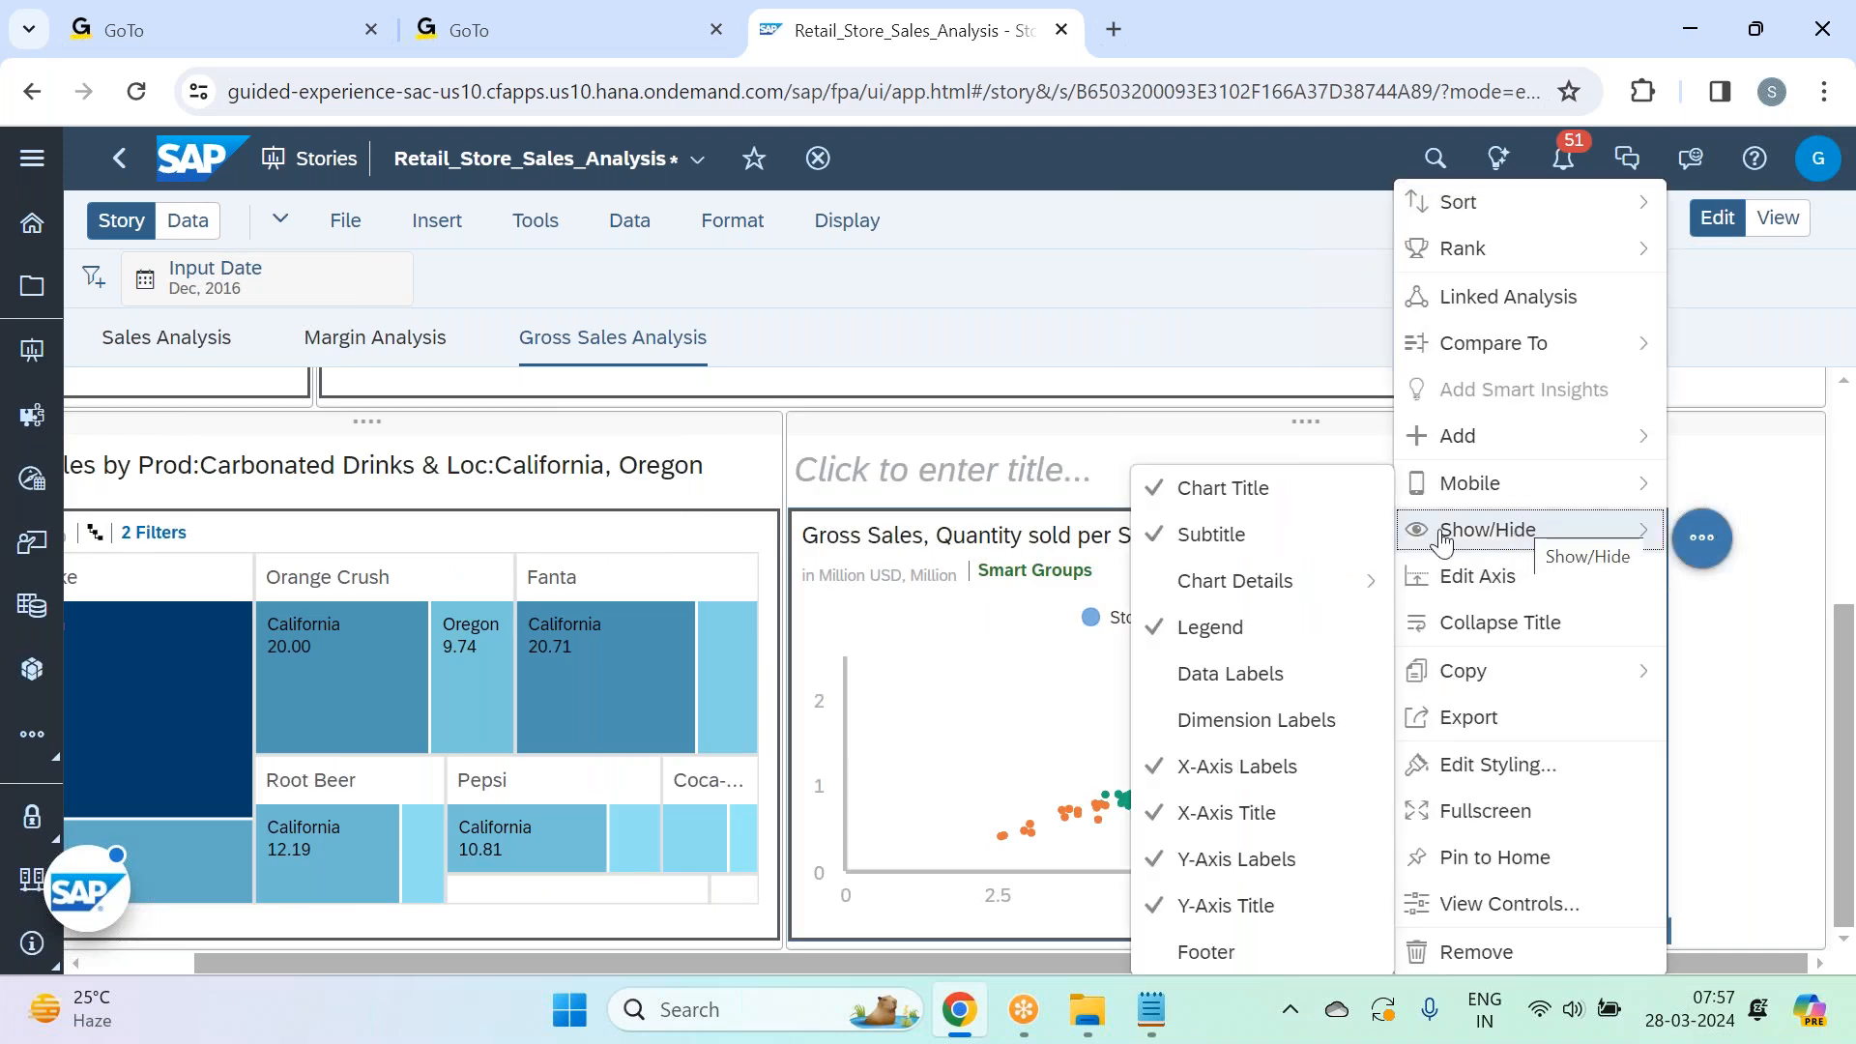
click(1181, 493)
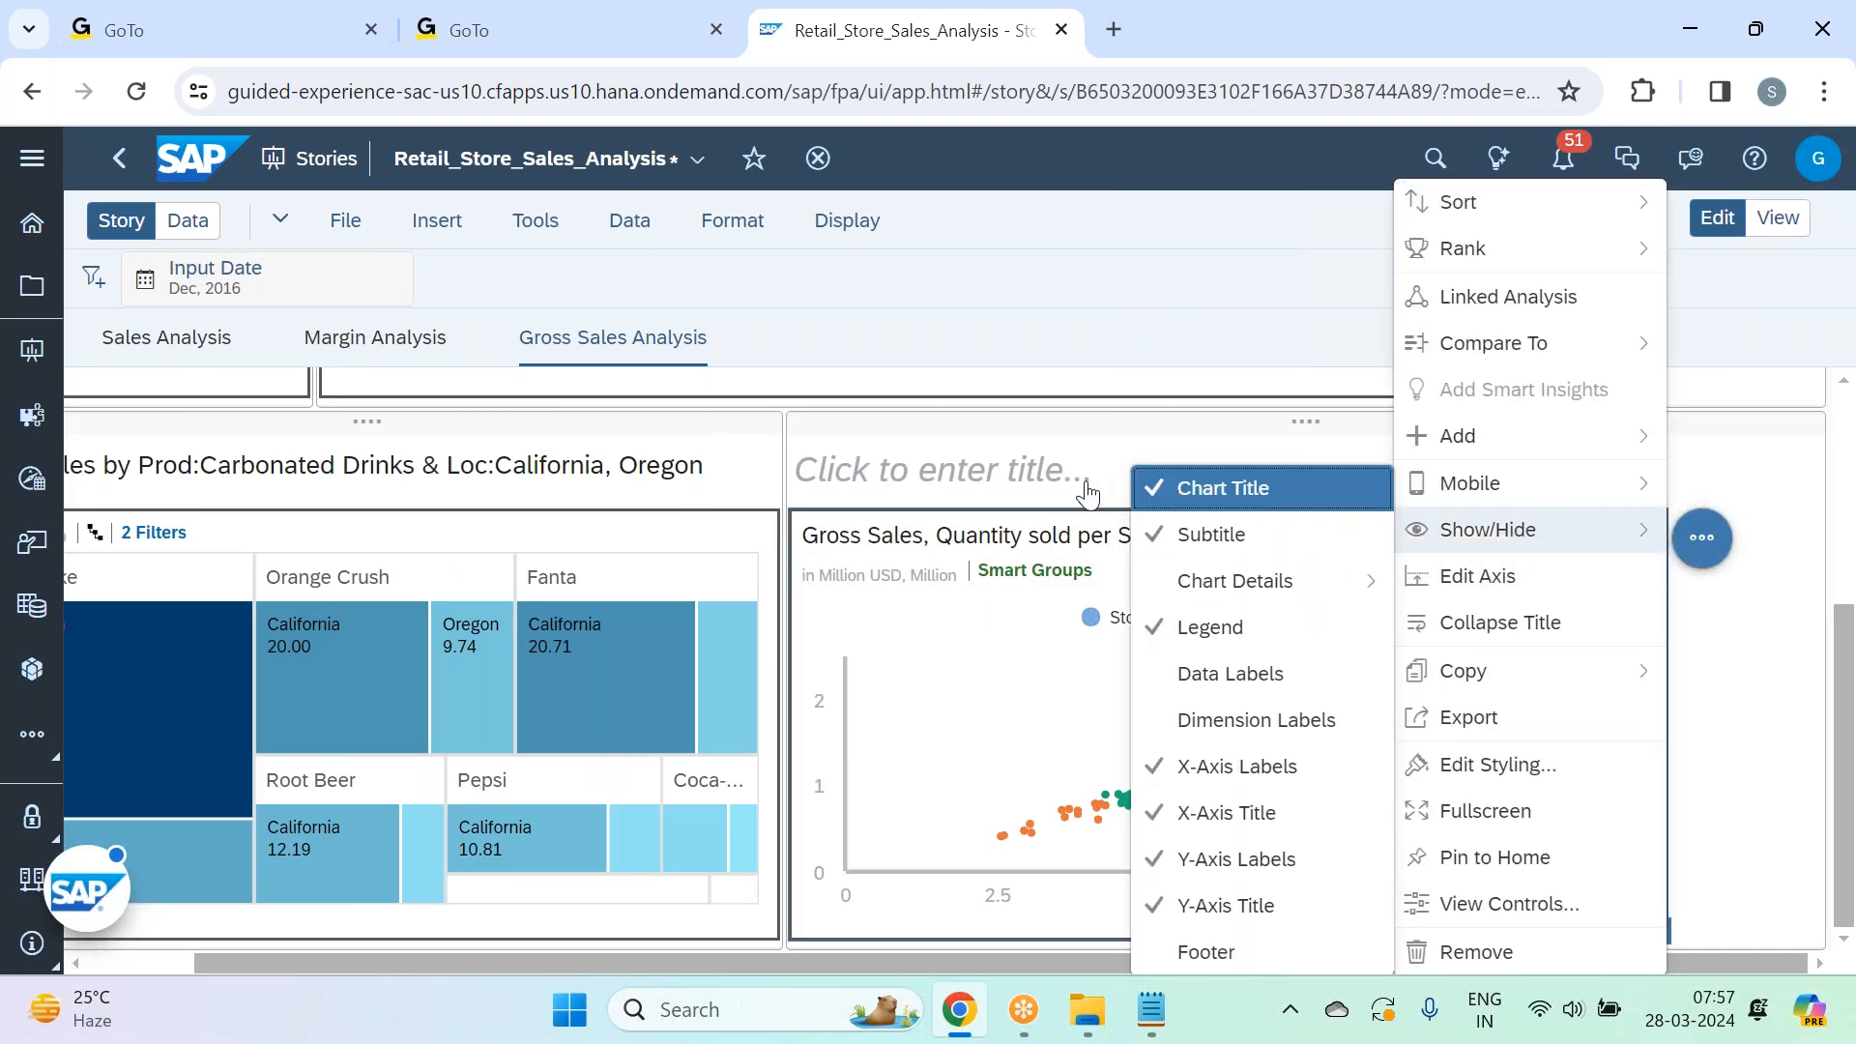
Enter "Gross Sales by Store - Smart Grouping" as the title of the scatterplot's lane.
click(1029, 462)
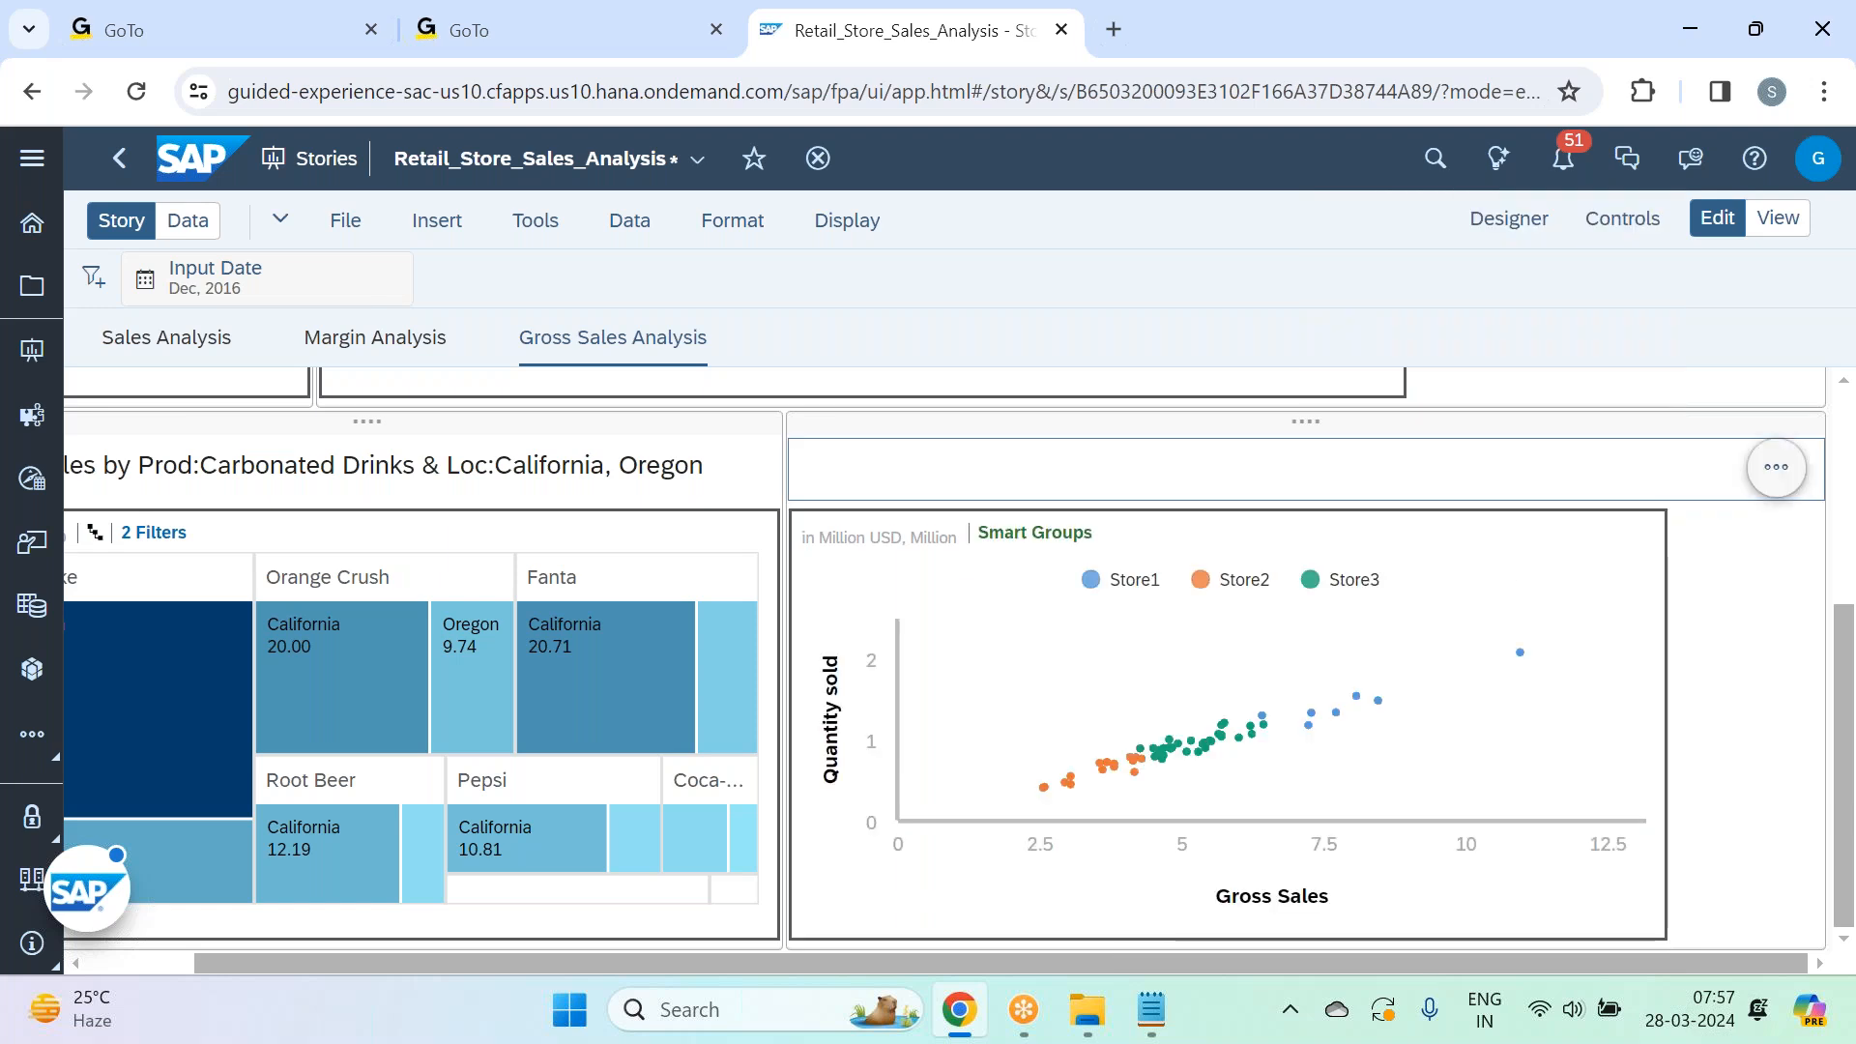
text(Gro)
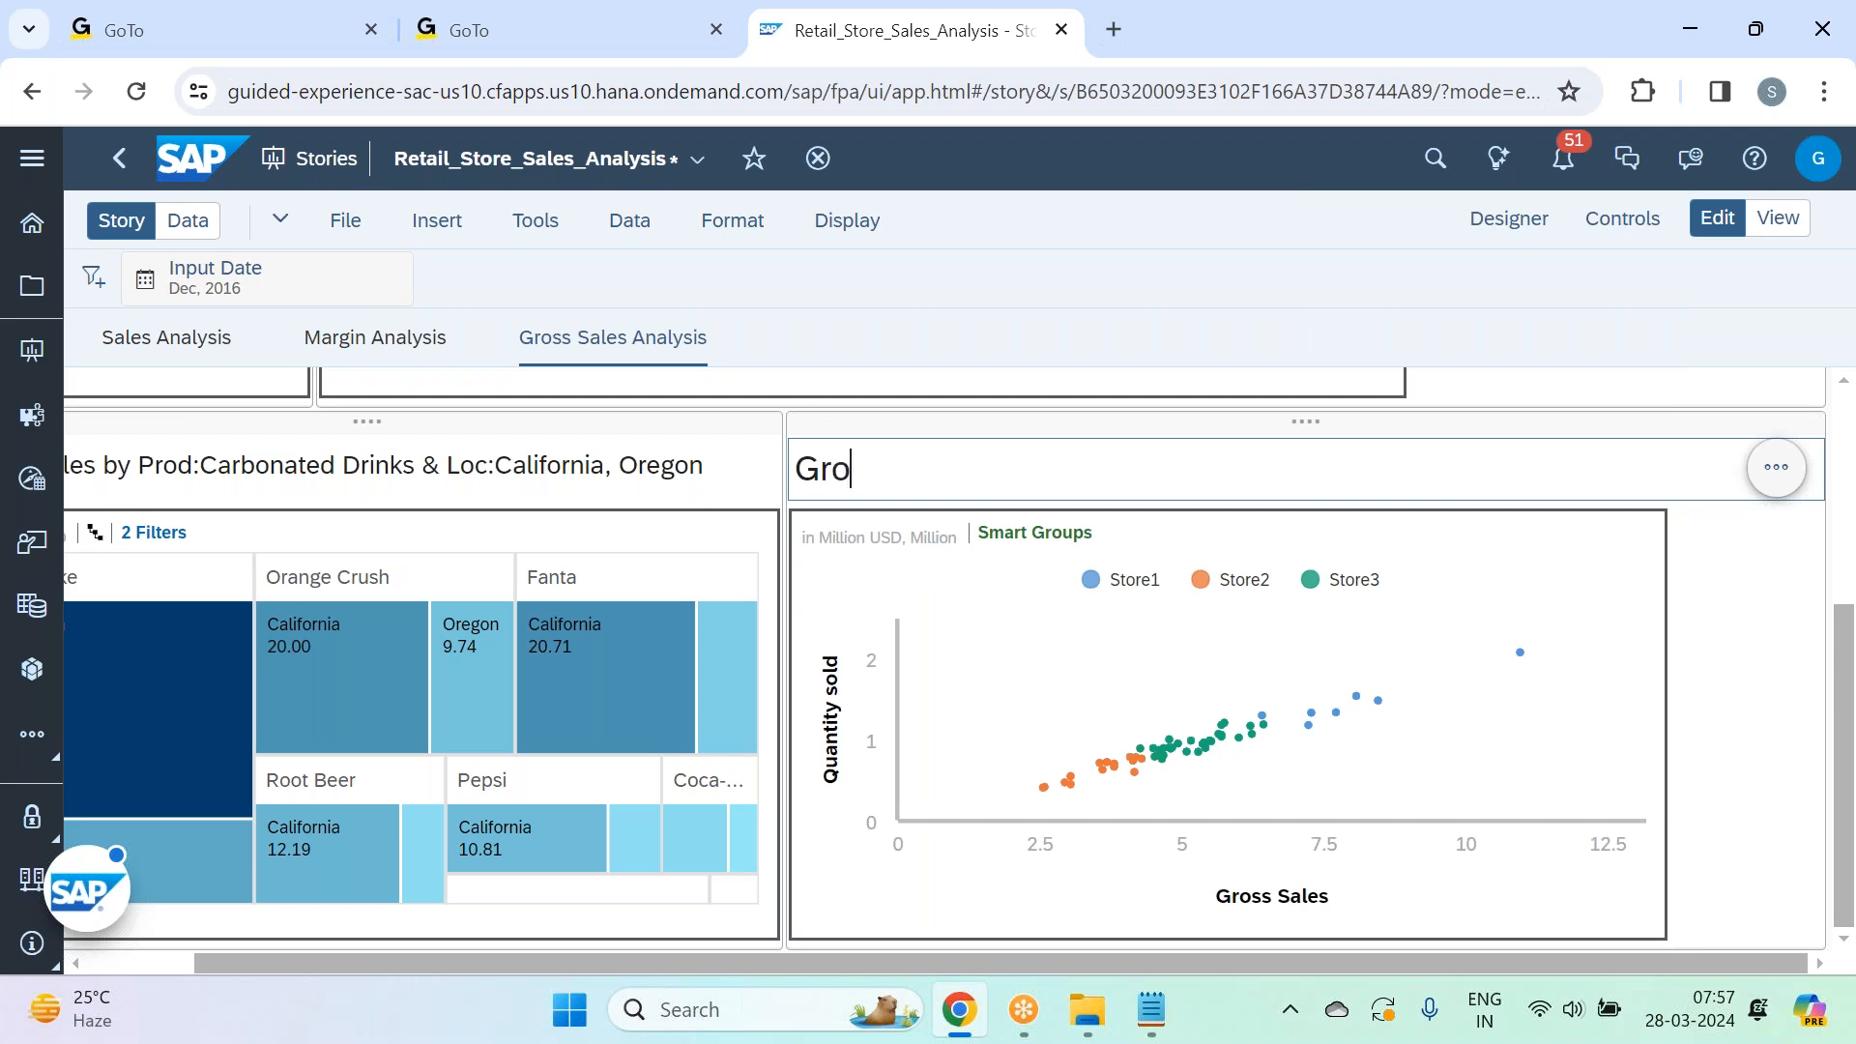
text(ss Sales )
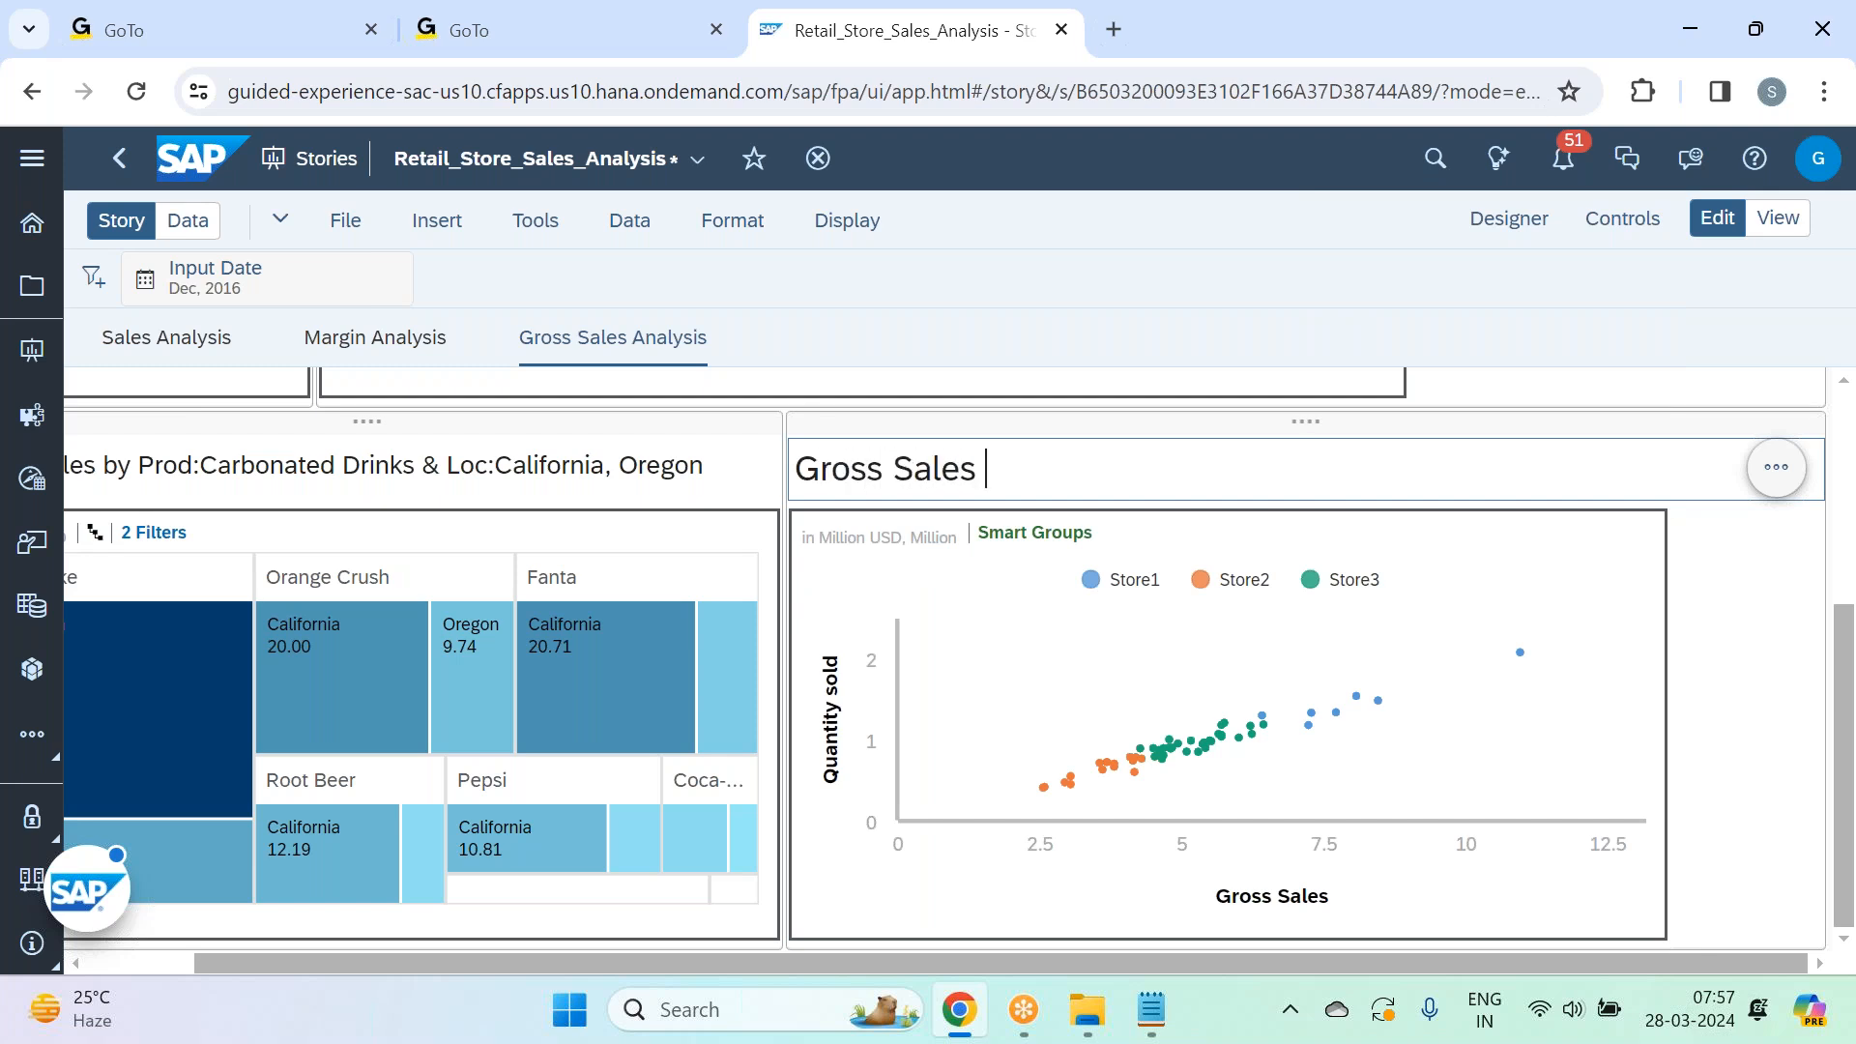
text(by Store - )
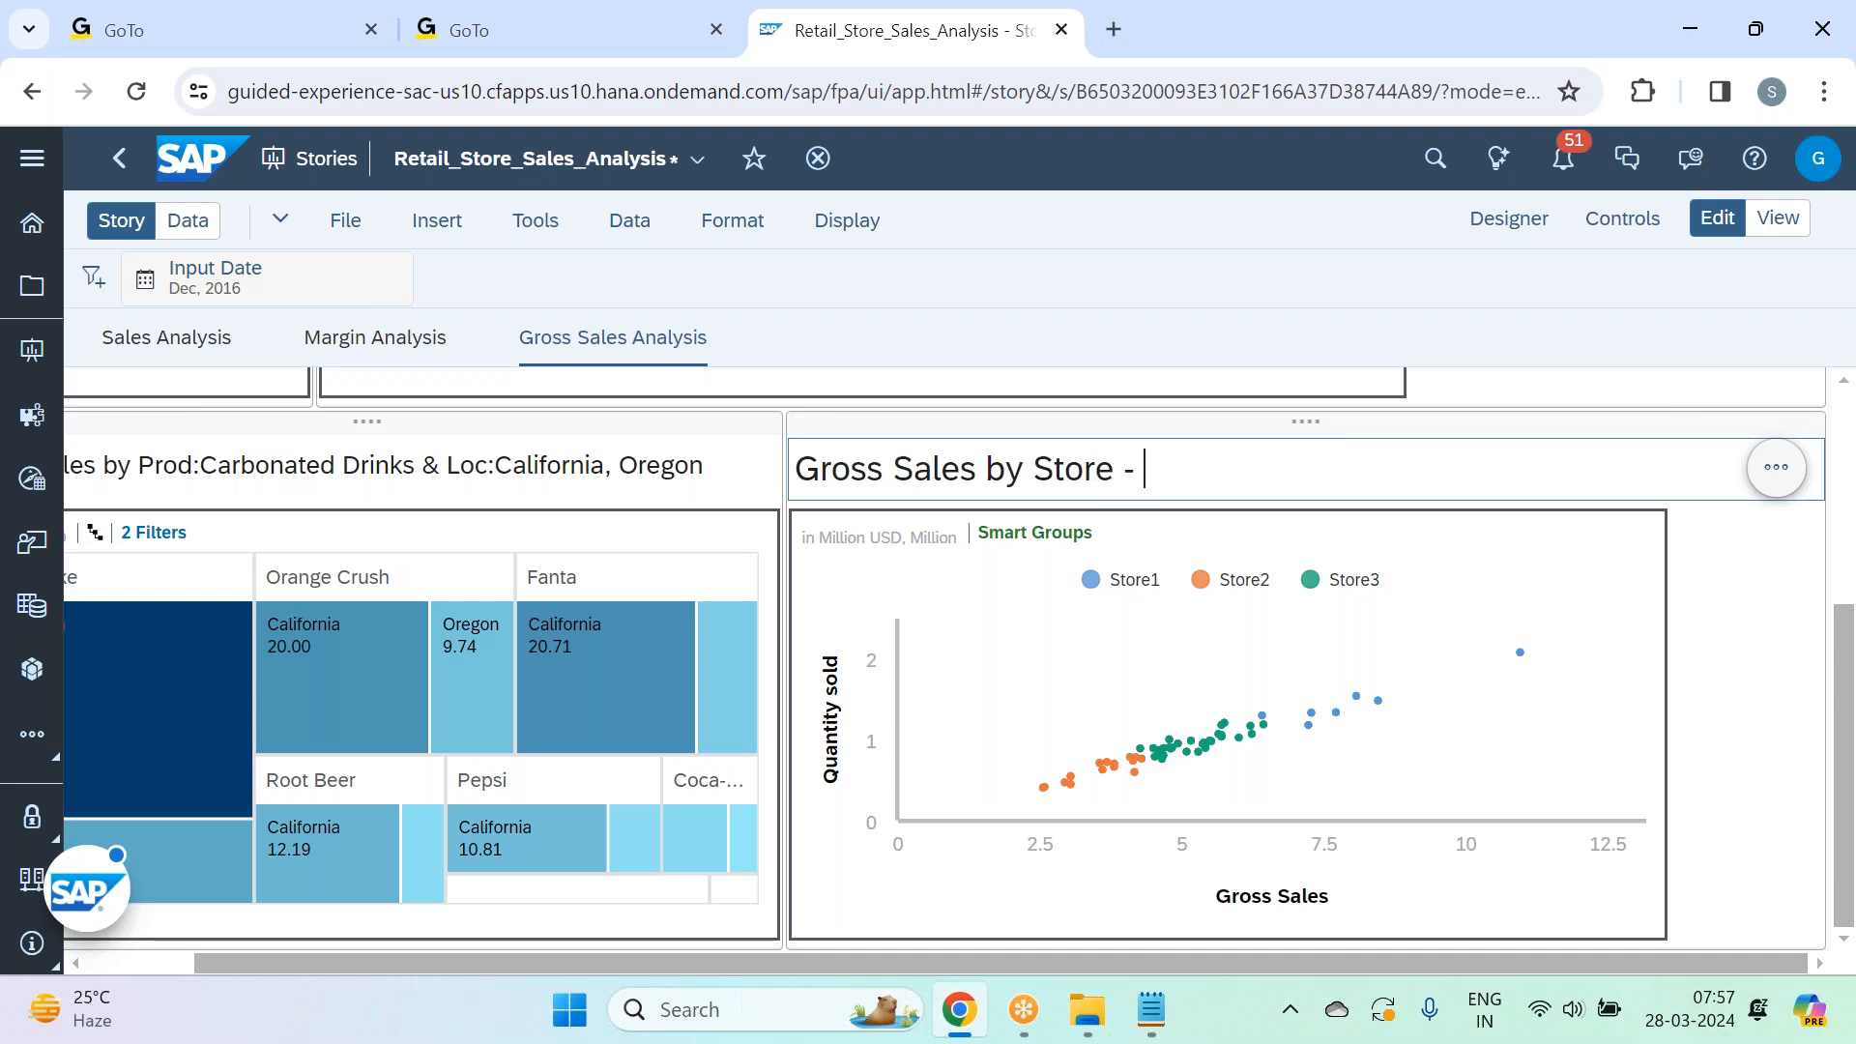
text(Smart Grouping)
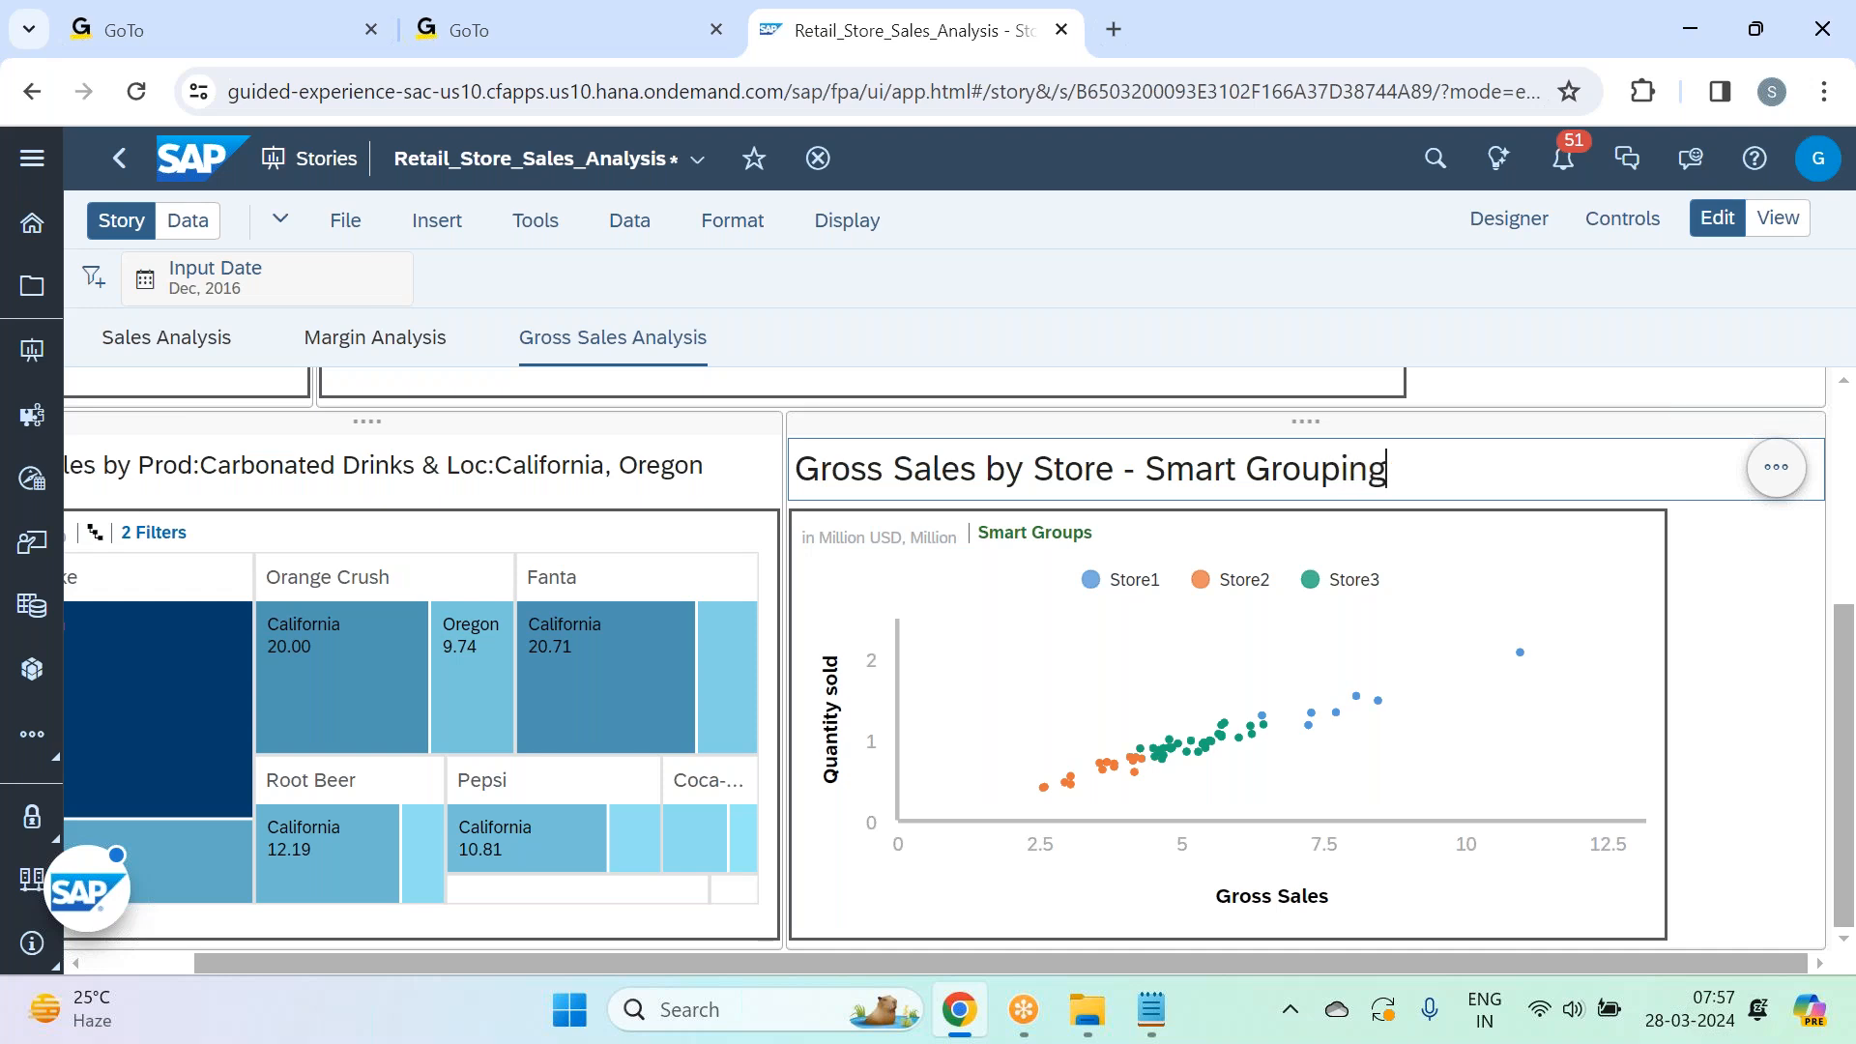
Reword the lane title to "Gross Sales - Smart Grouping by Store" by moving "by Store" to the end.
click(1107, 477)
key(BackSpace)
key(BackSpace)
key(BackSpace)
key(BackSpace)
key(BackSpace)
key(BackSpace)
key(BackSpace)
key(BackSpace)
key(BackSpace)
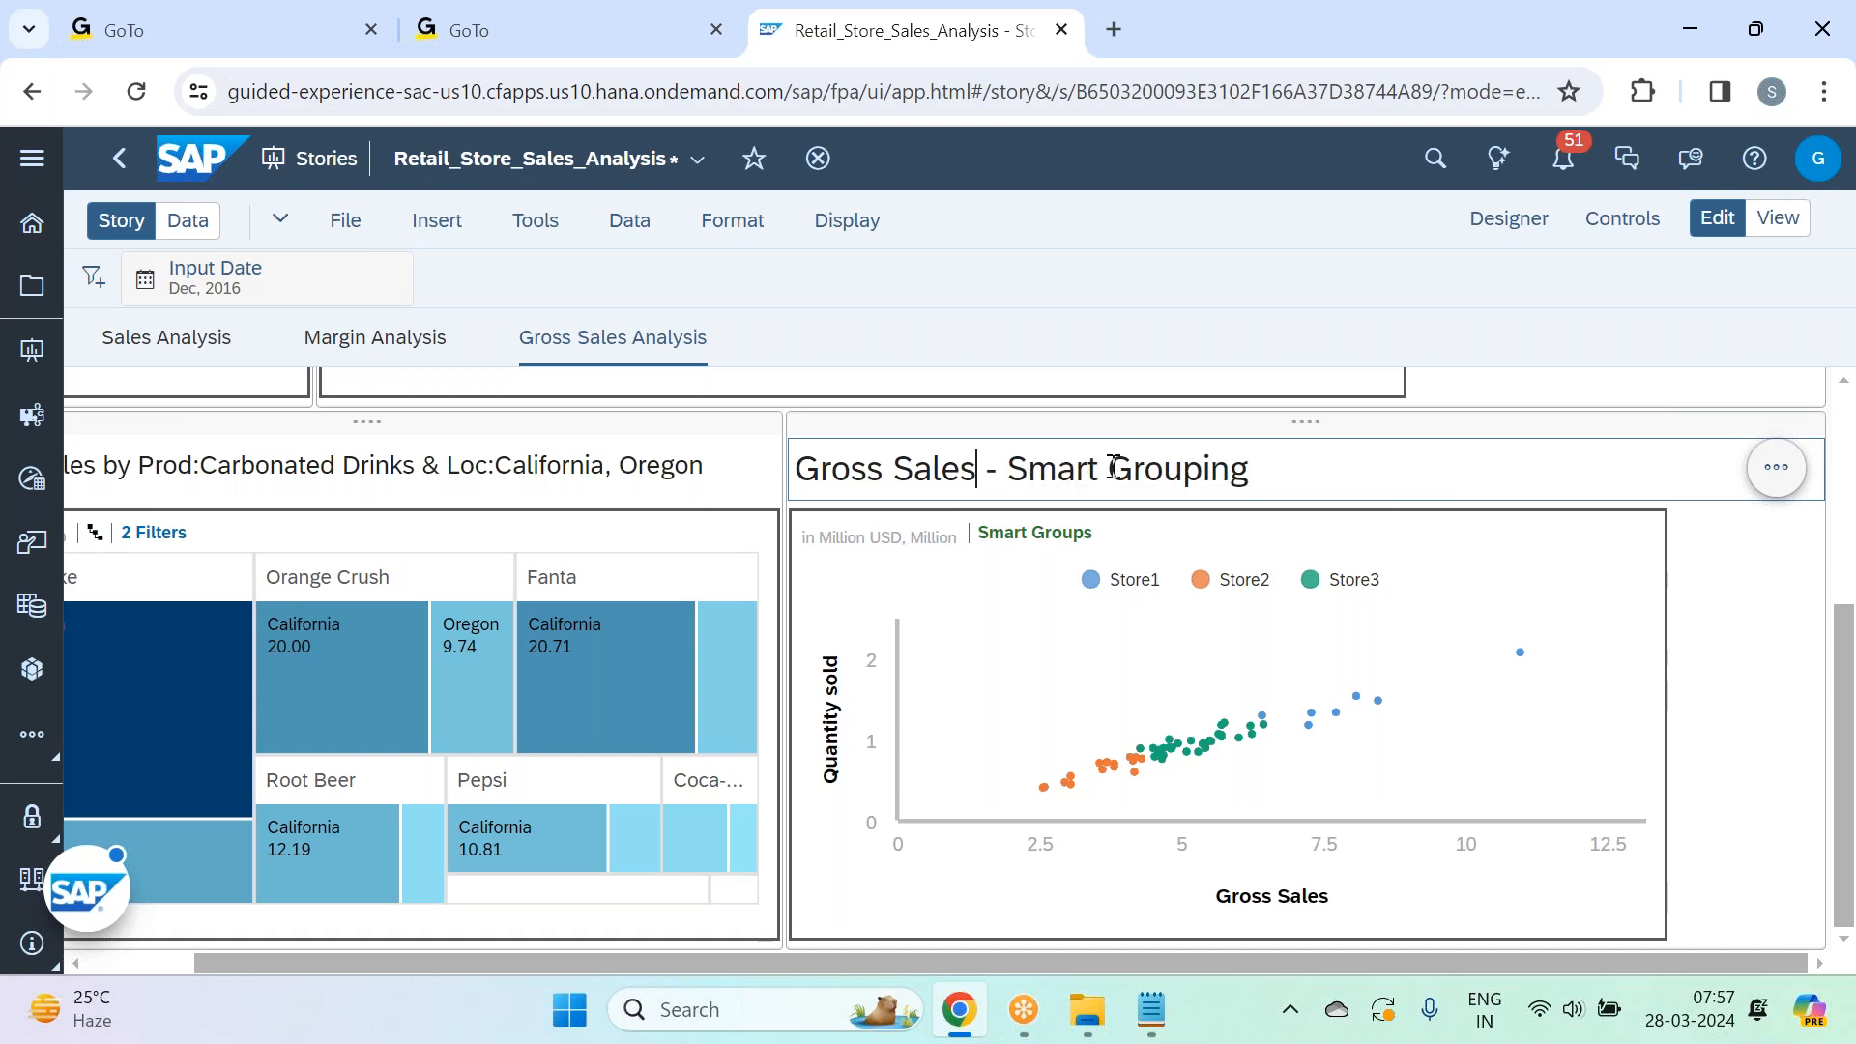
key(Right)
key(Right)
key(Right)
key(Right)
key(Right)
key(Right)
key(Right)
key(Right)
key(Right)
key(Right)
key(Right)
key(Right)
key(Right)
key(Right)
key(Right)
key(Right)
key(Right)
text(by Store)
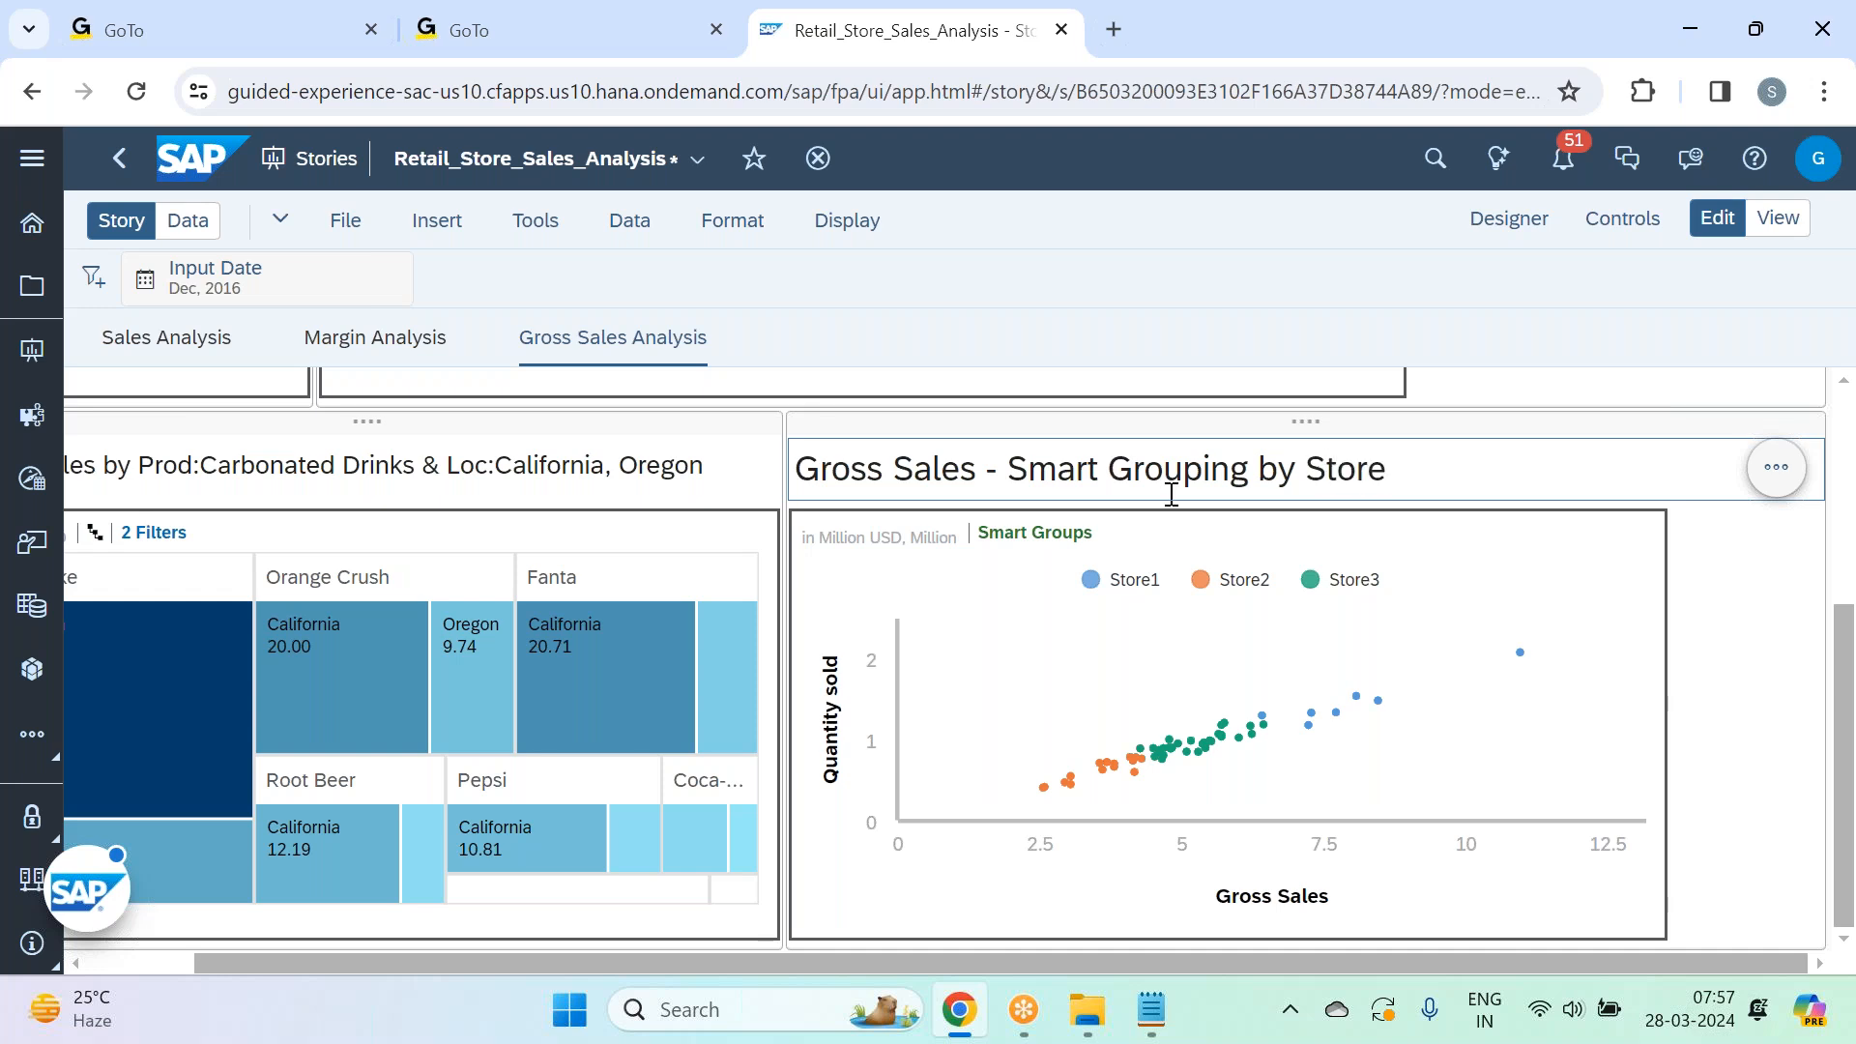
click(1702, 592)
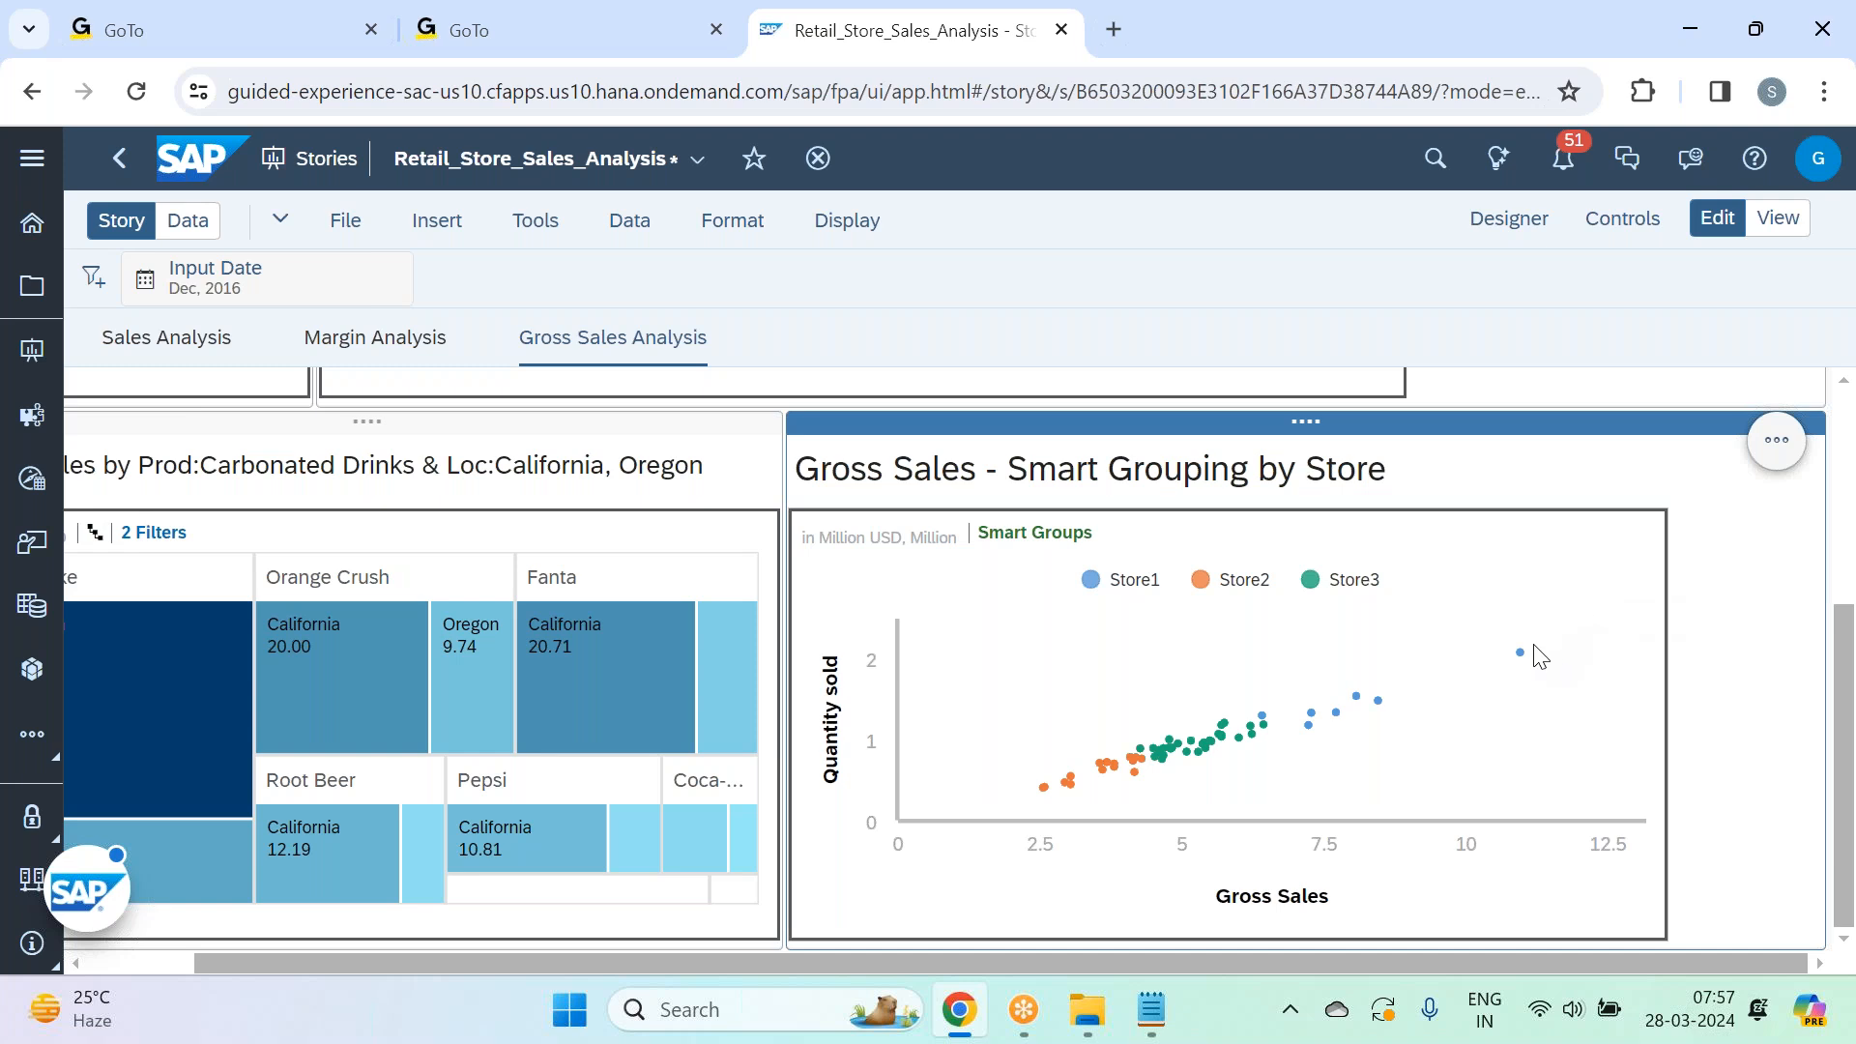
Save the story with the completed scatterplot.
mouse_move(1520, 655)
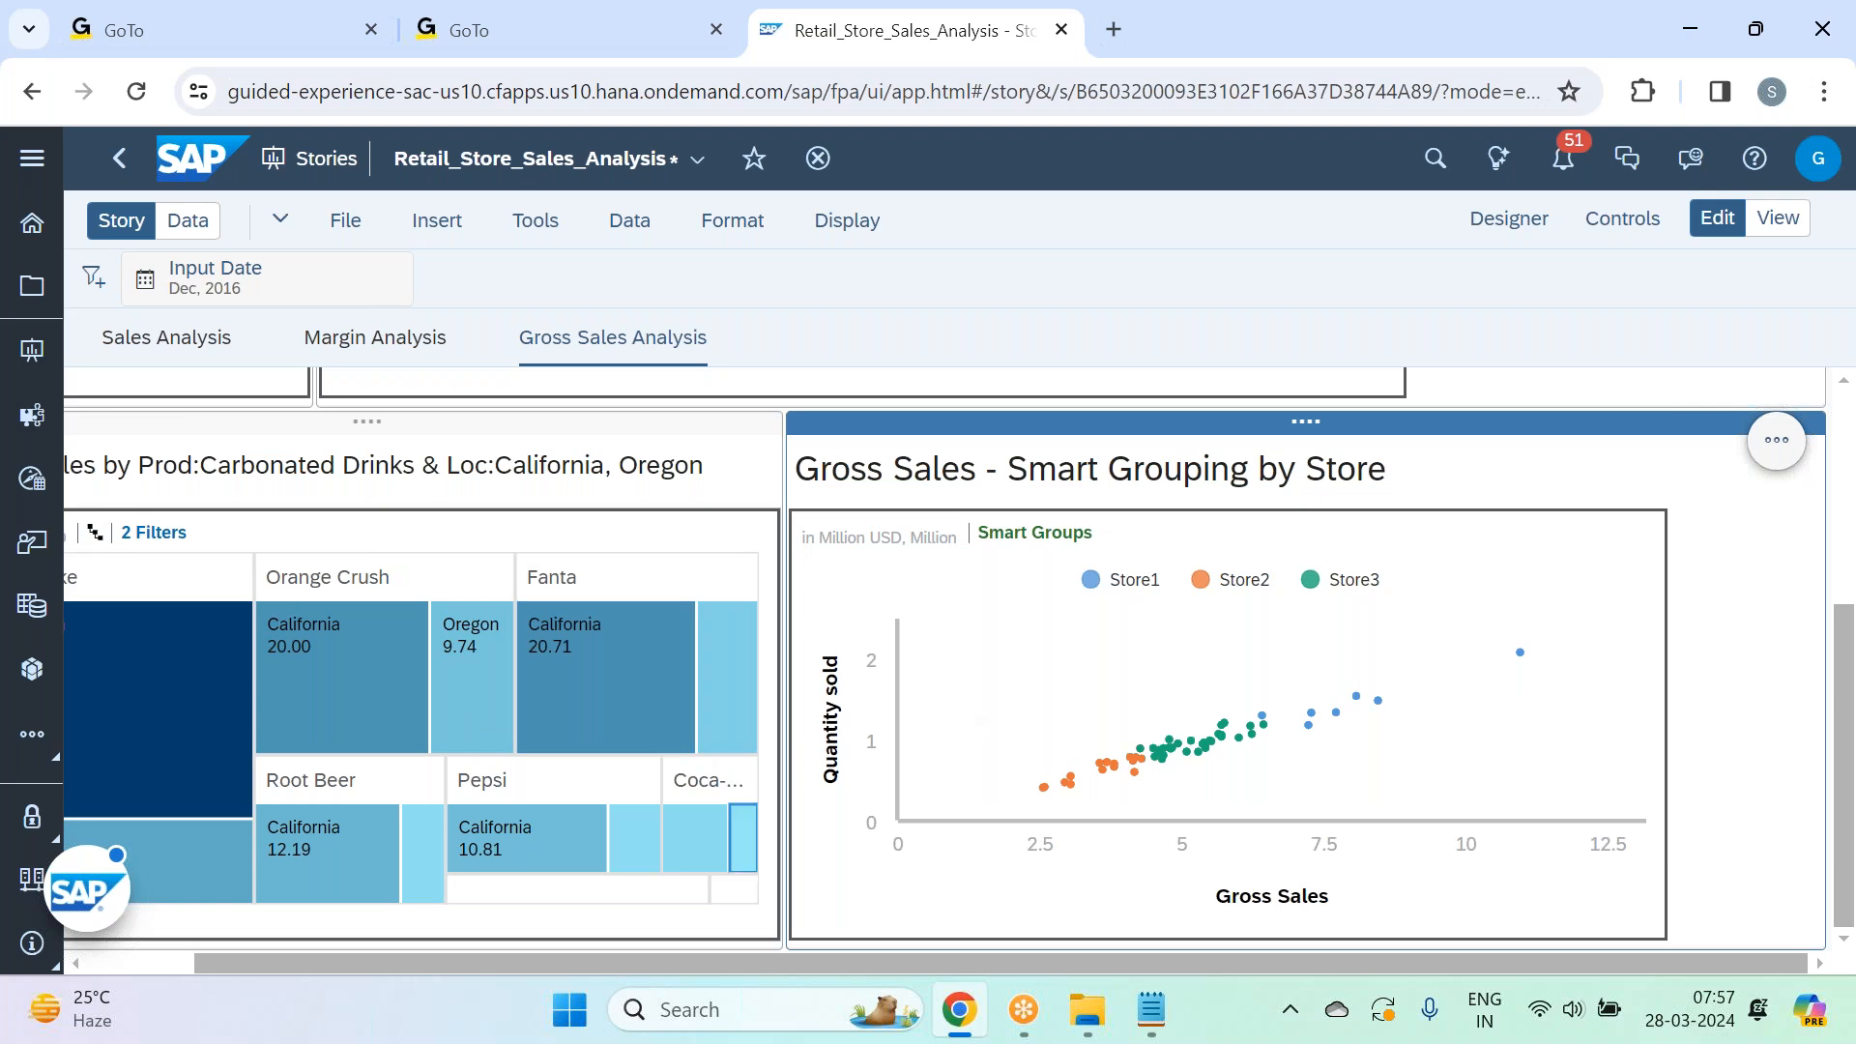
drag(773, 960, 647, 954)
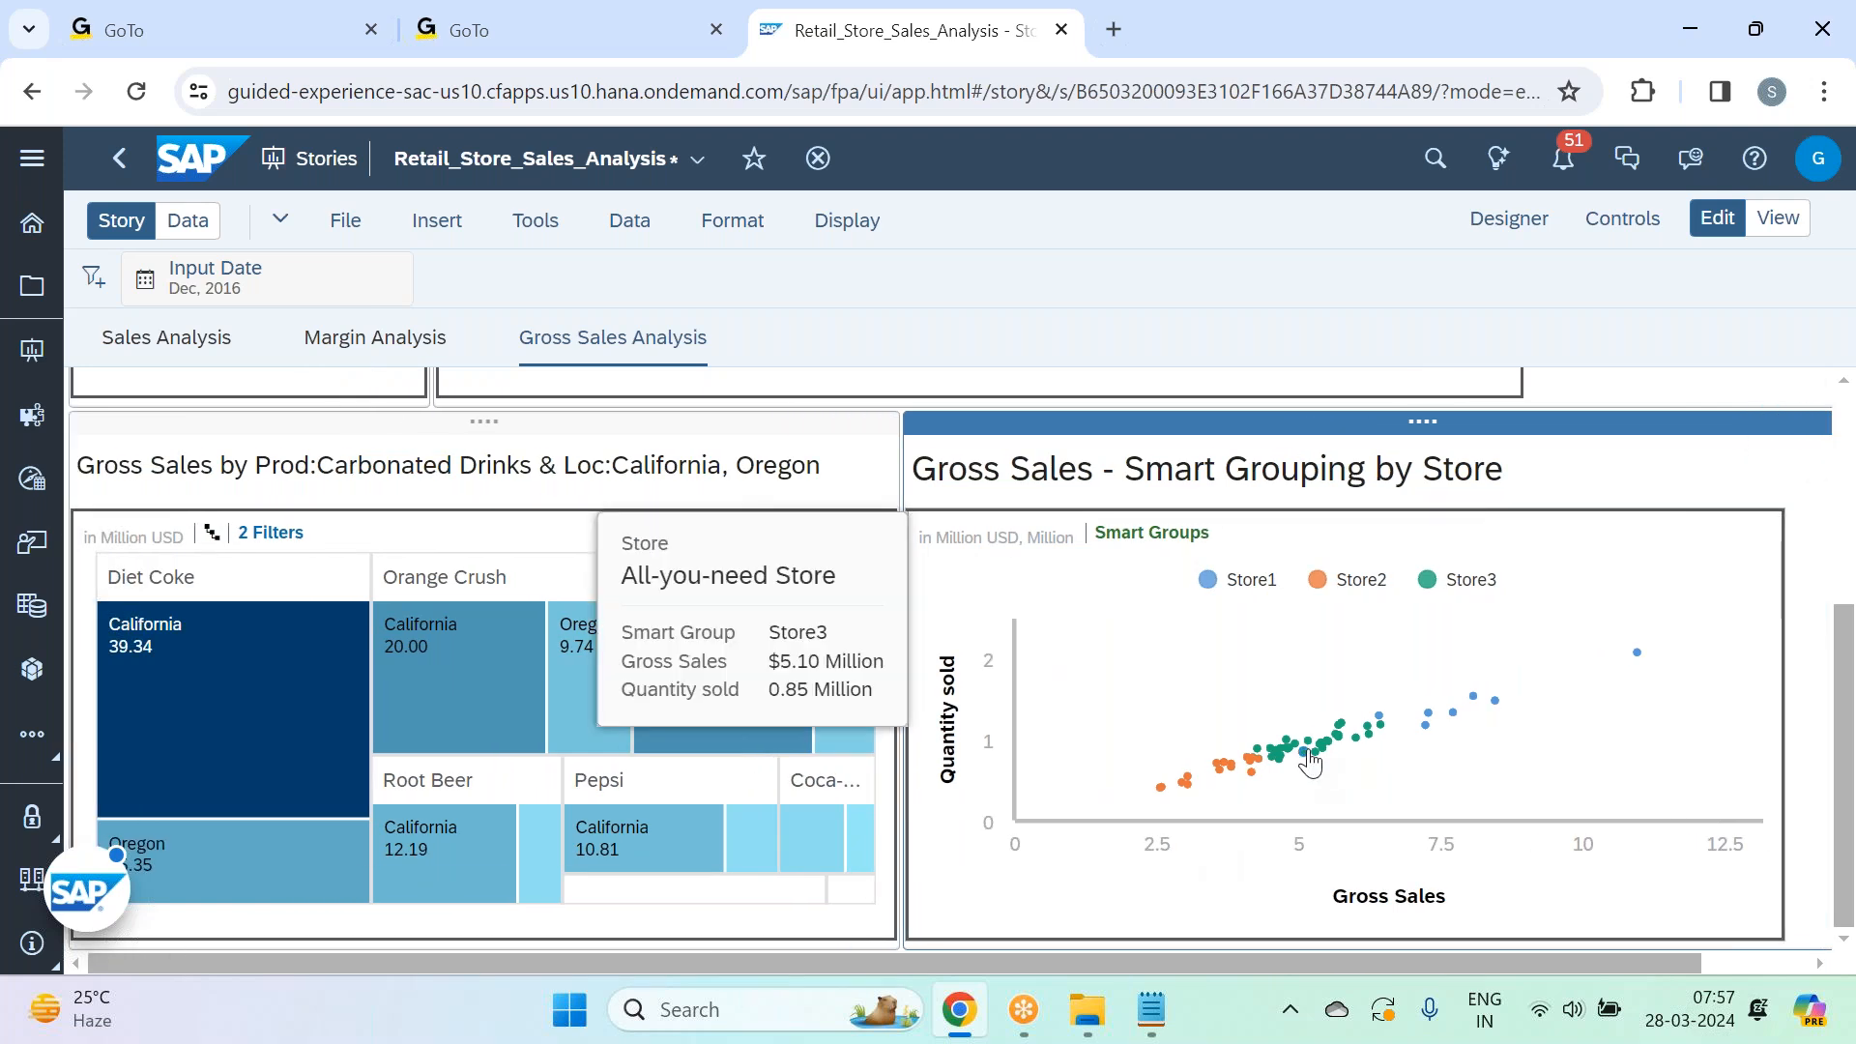
click(345, 220)
mouse_move(467, 311)
click(609, 301)
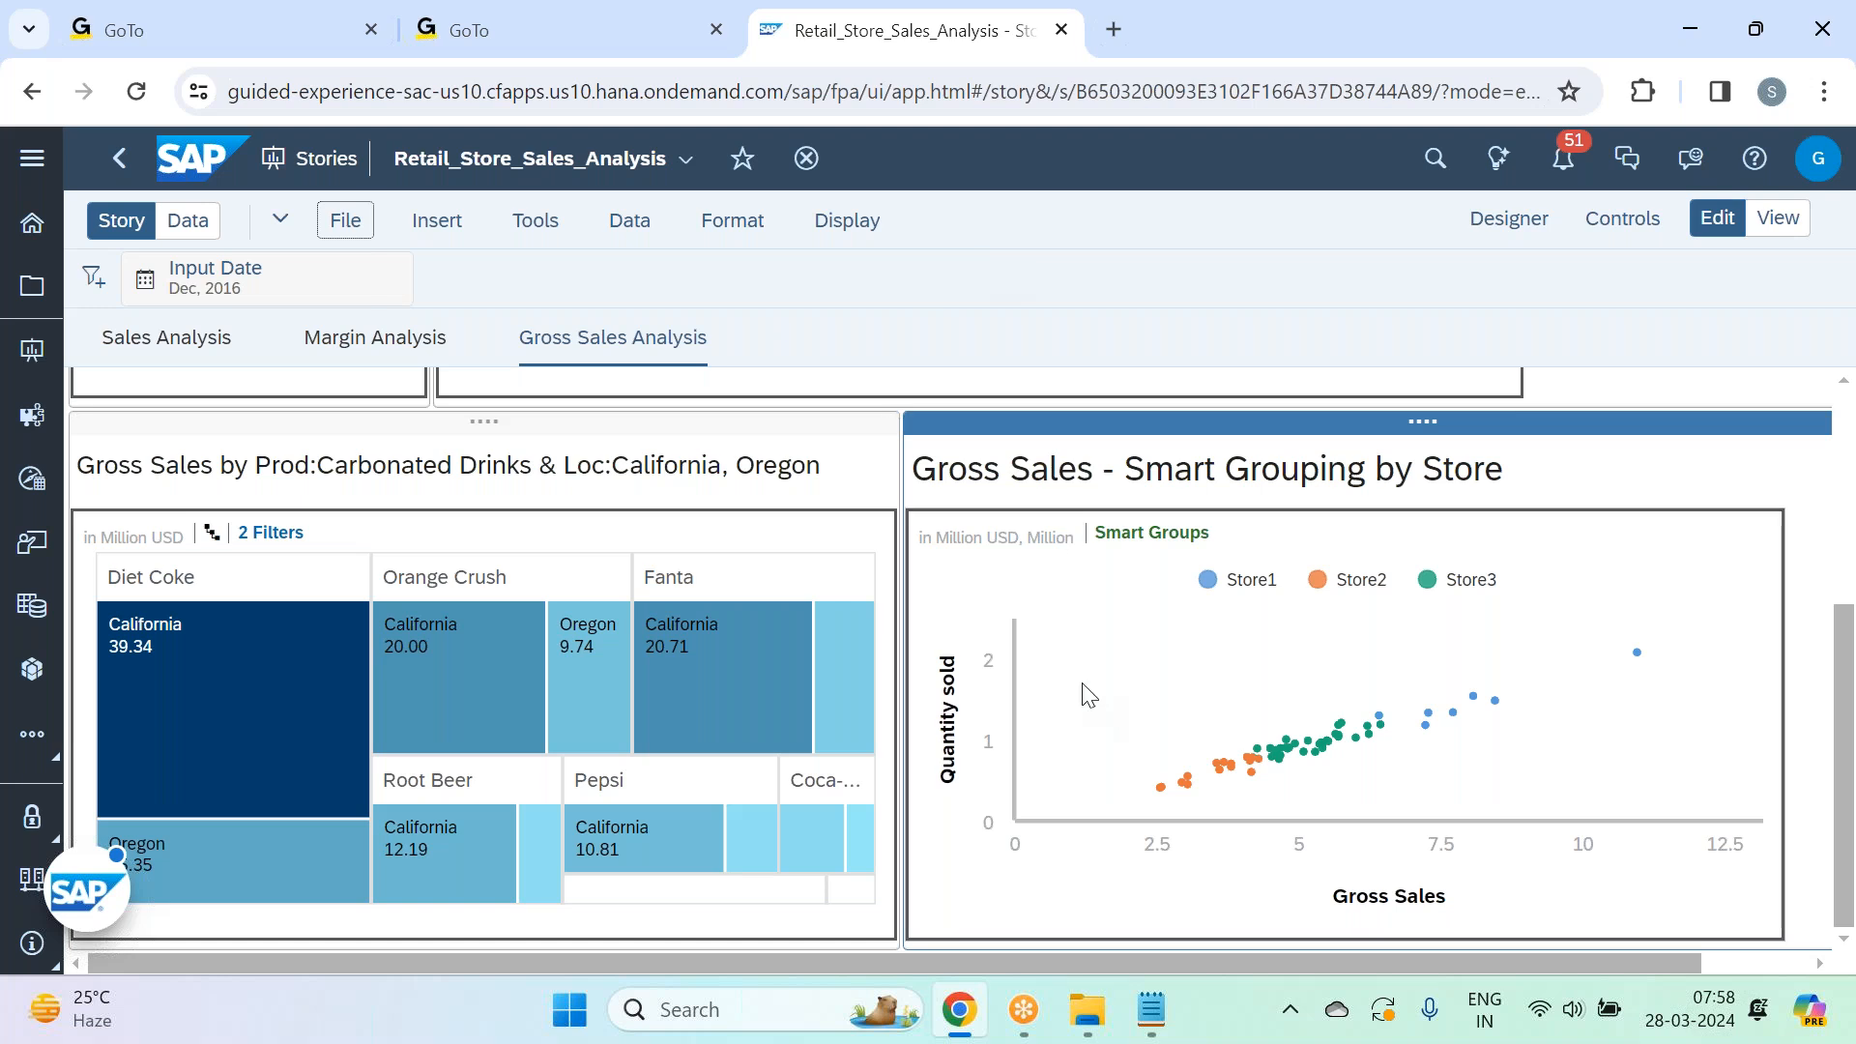
Review the charts on the Gross Sales Analysis page, check the Session 6 topic list in Notepad, and return to the story.
scroll(1087, 693, up, 1)
scroll(1083, 686, up, 3)
scroll(899, 696, down, 1)
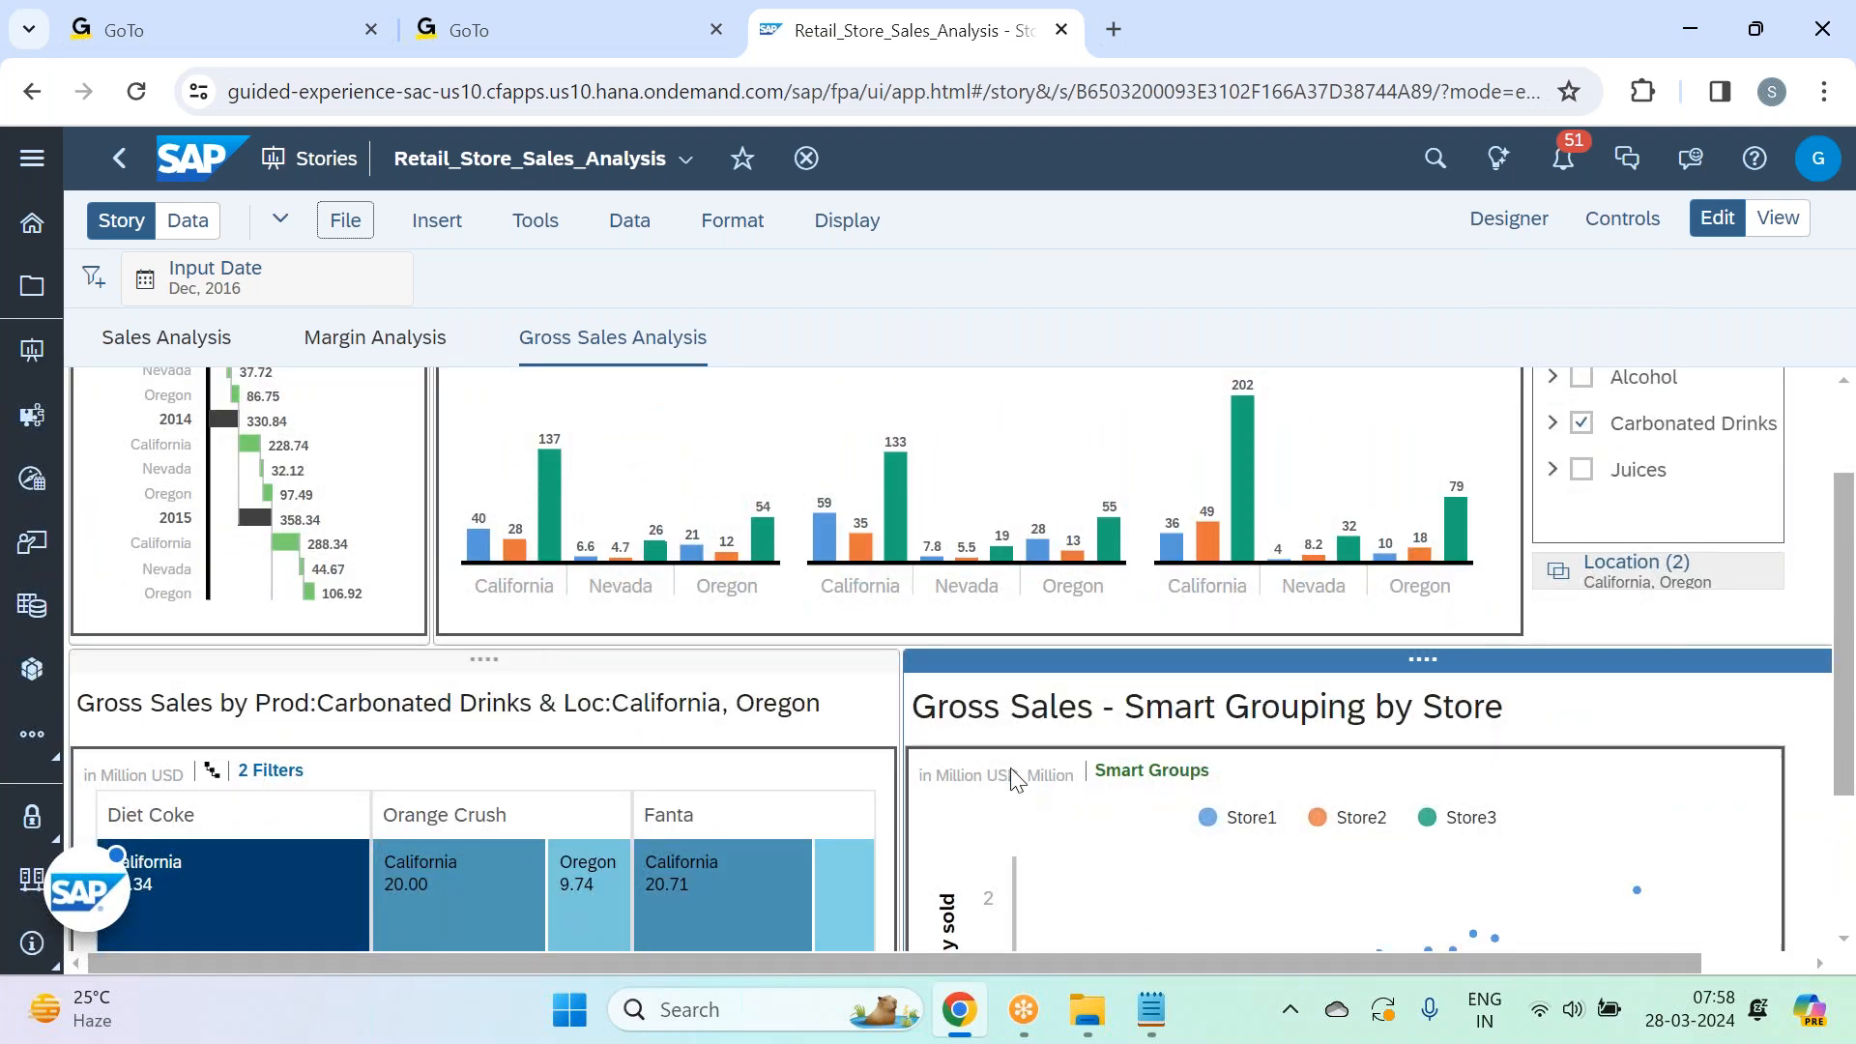
scroll(1011, 767, down, 2)
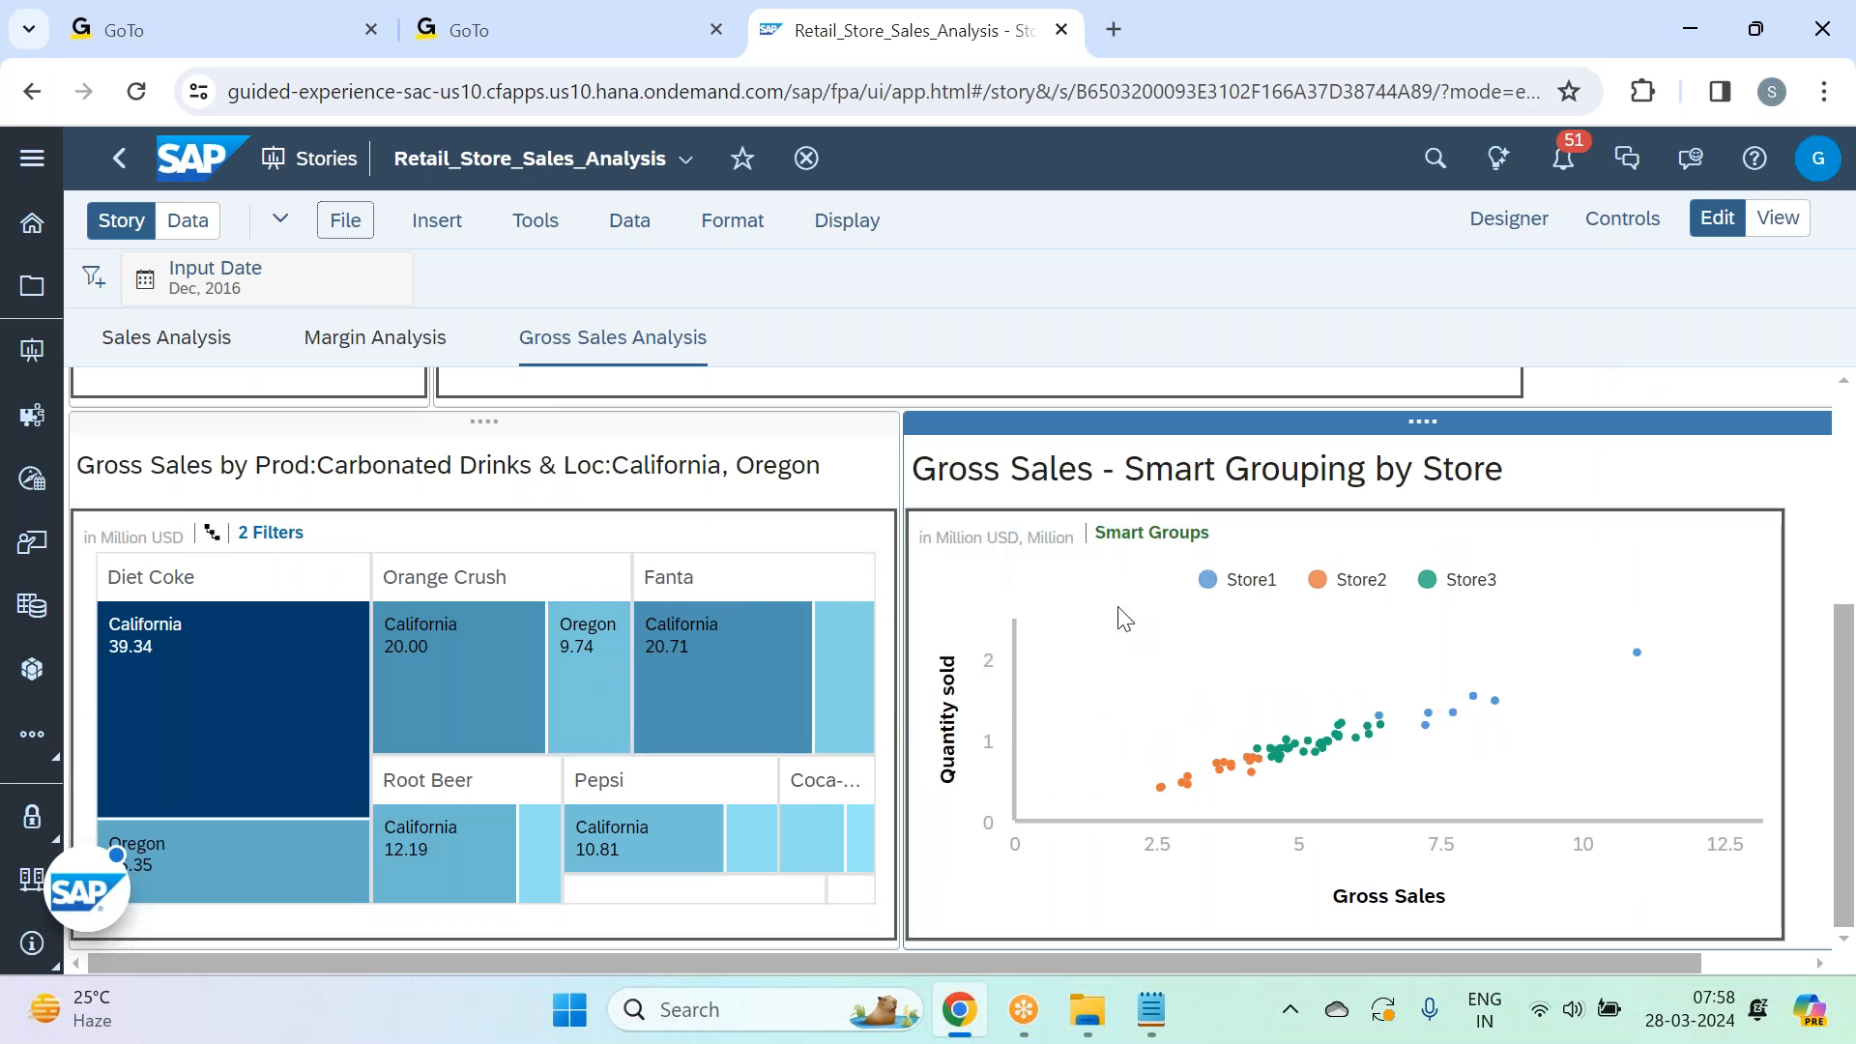
click(1162, 1007)
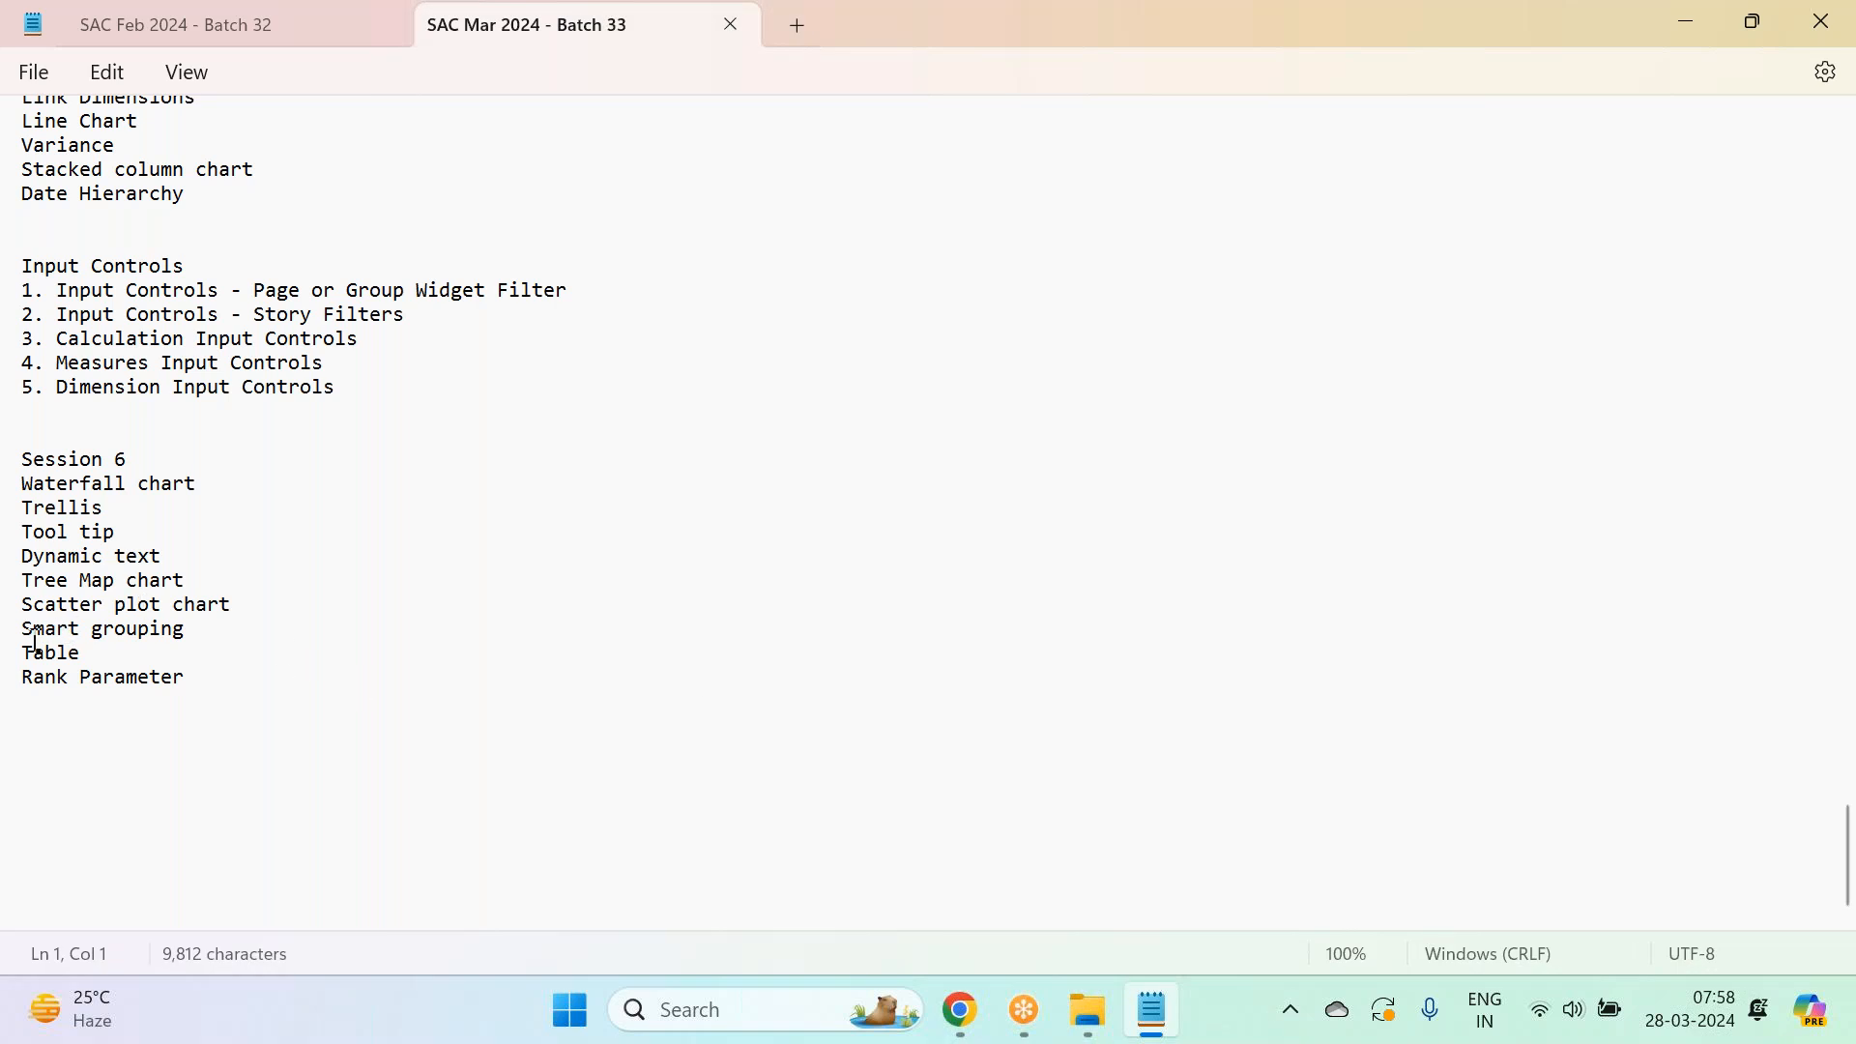
drag(33, 654, 224, 694)
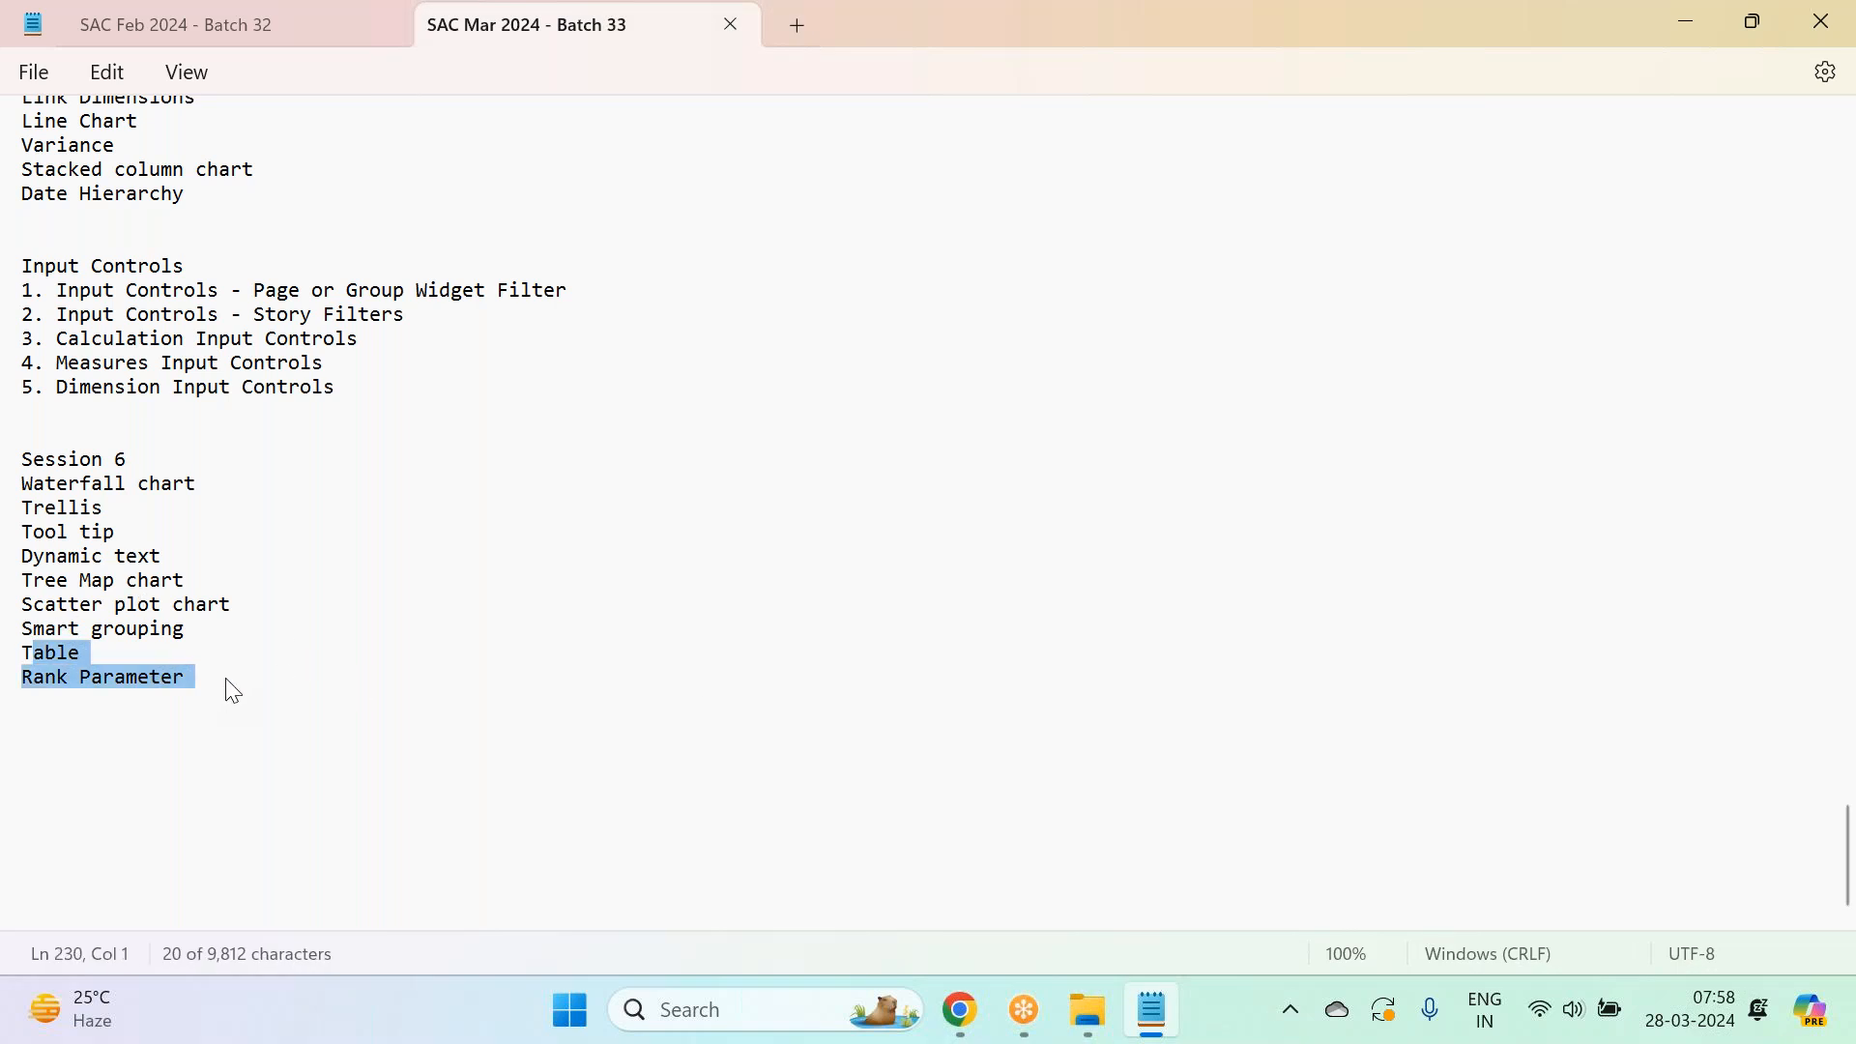
click(225, 678)
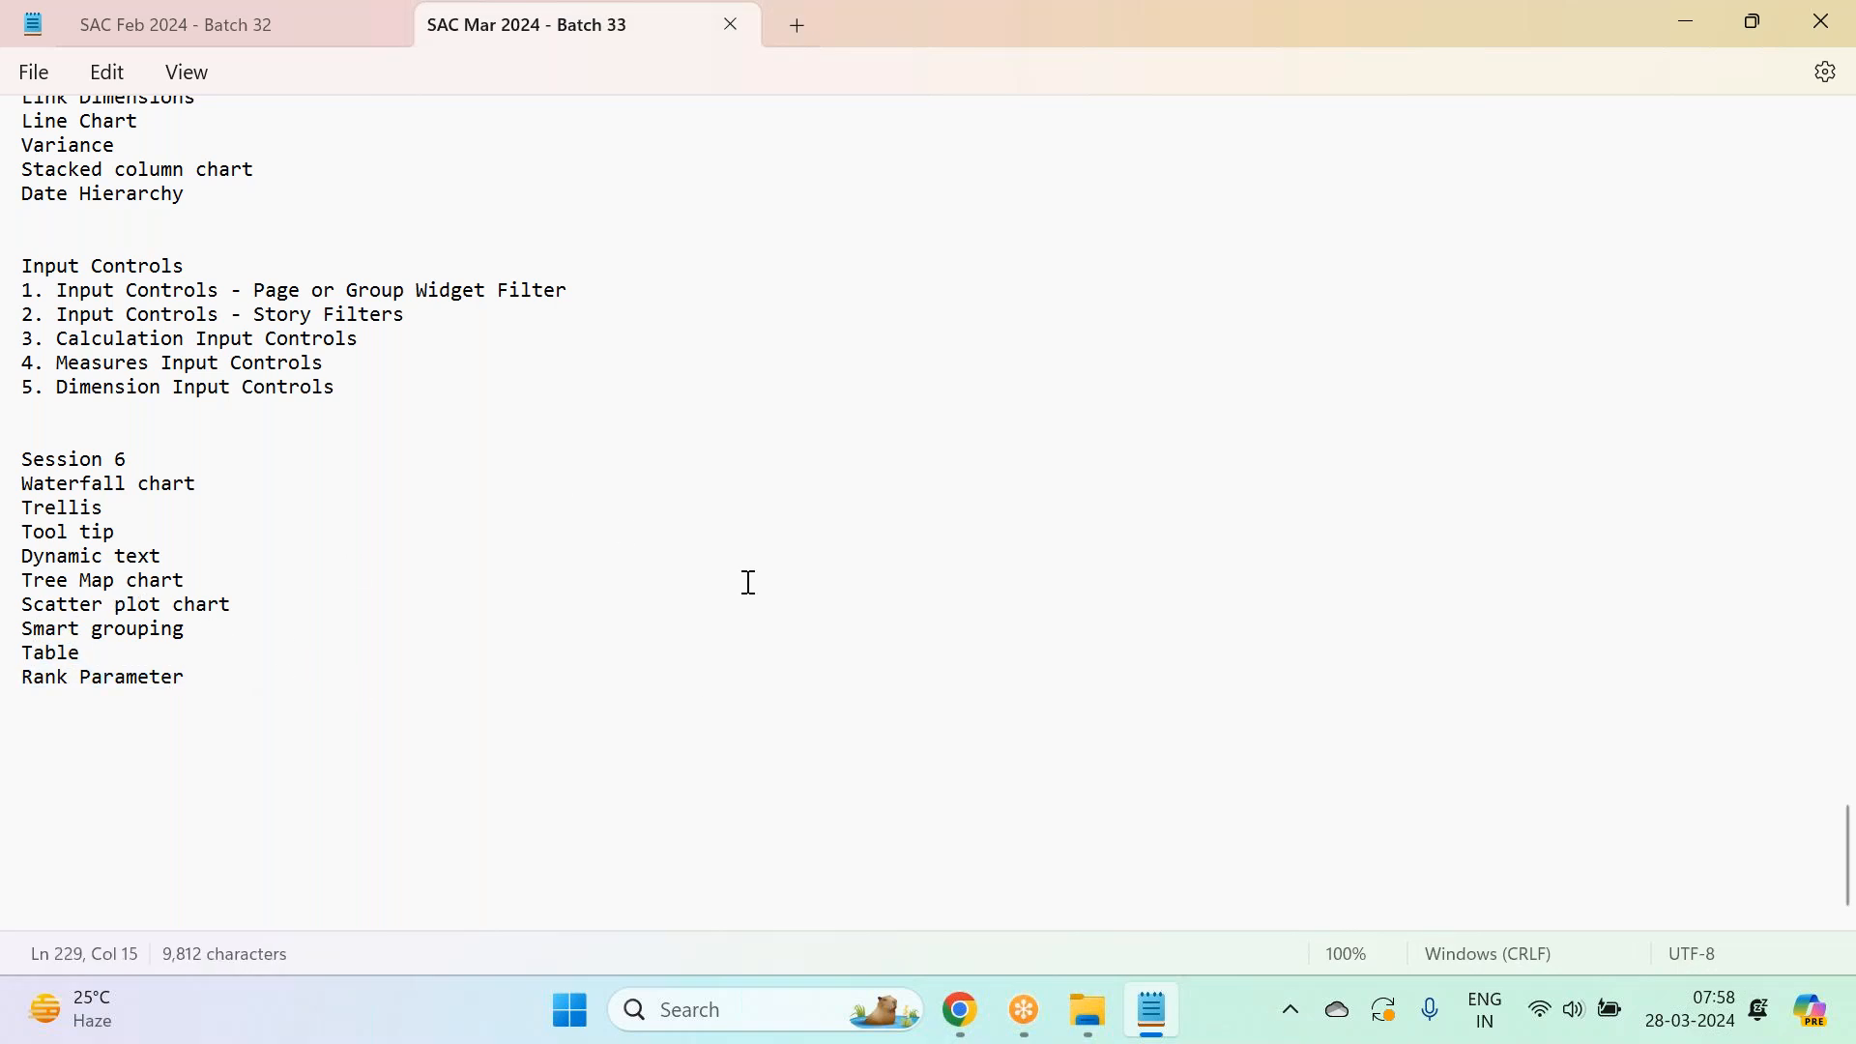
click(960, 1009)
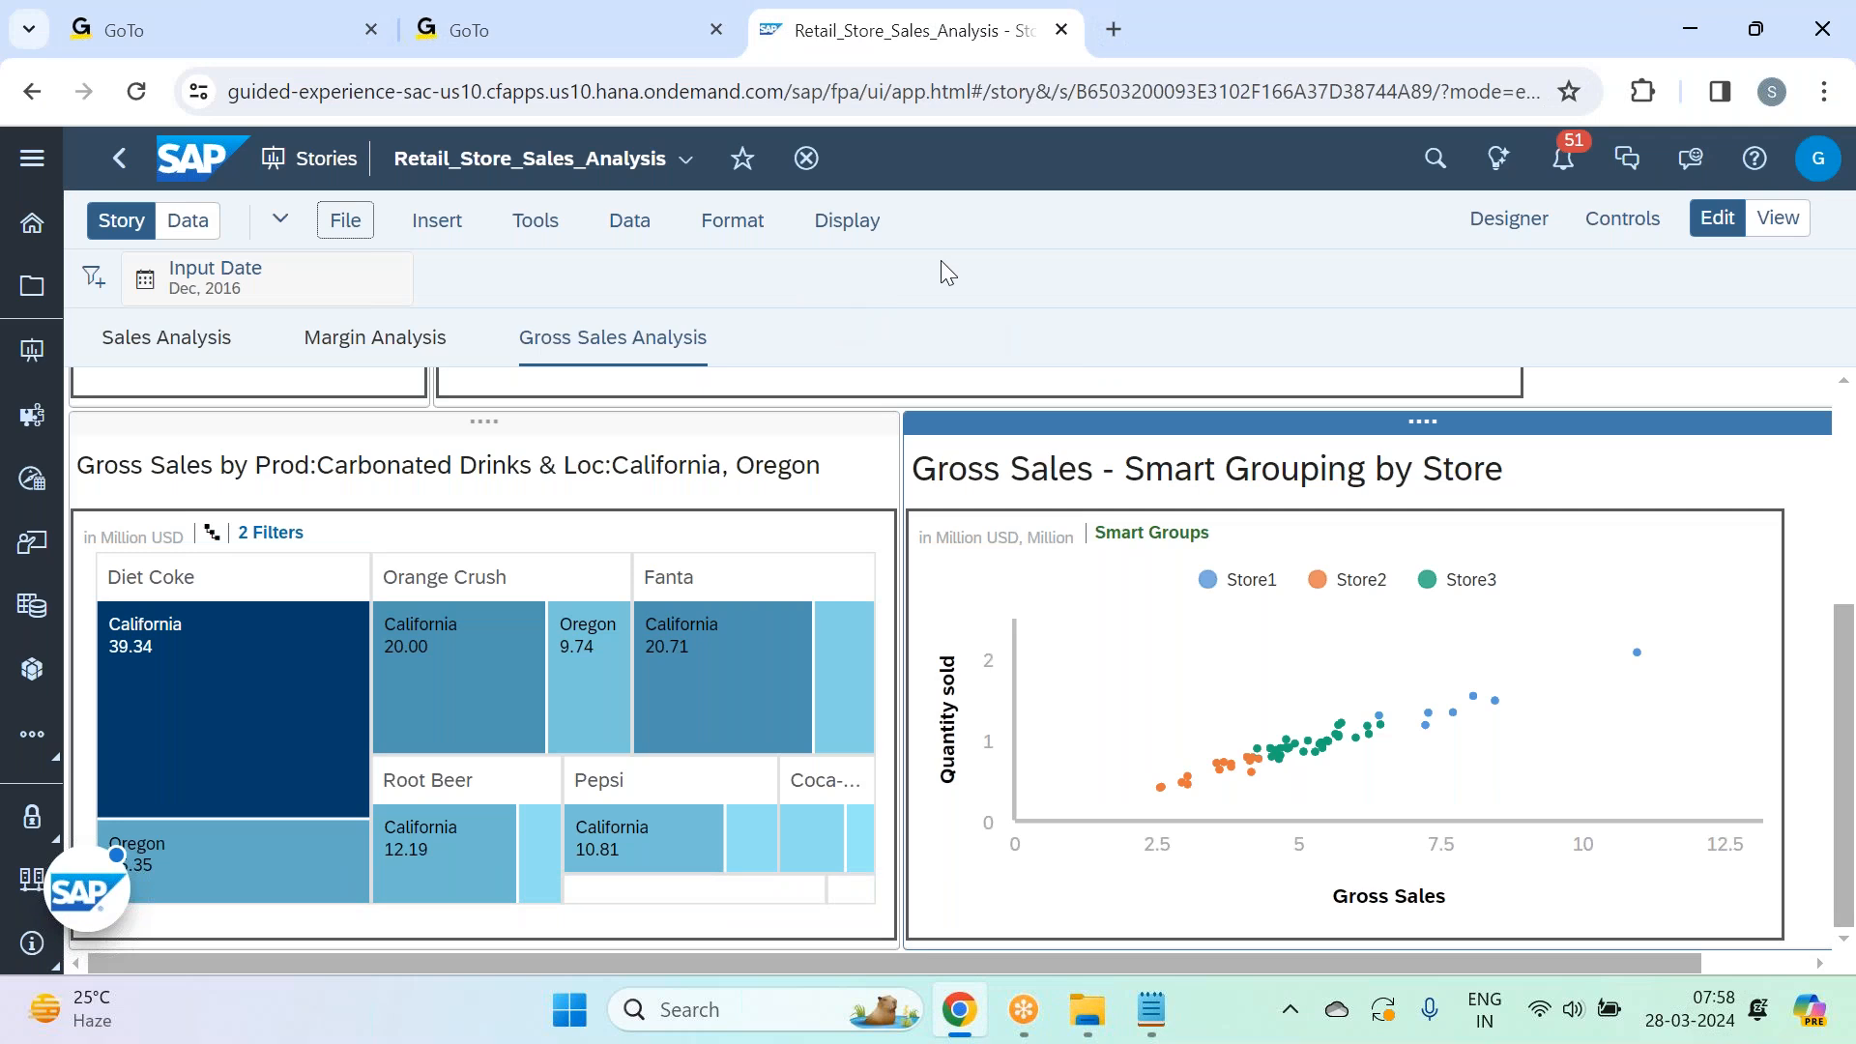
click(1344, 43)
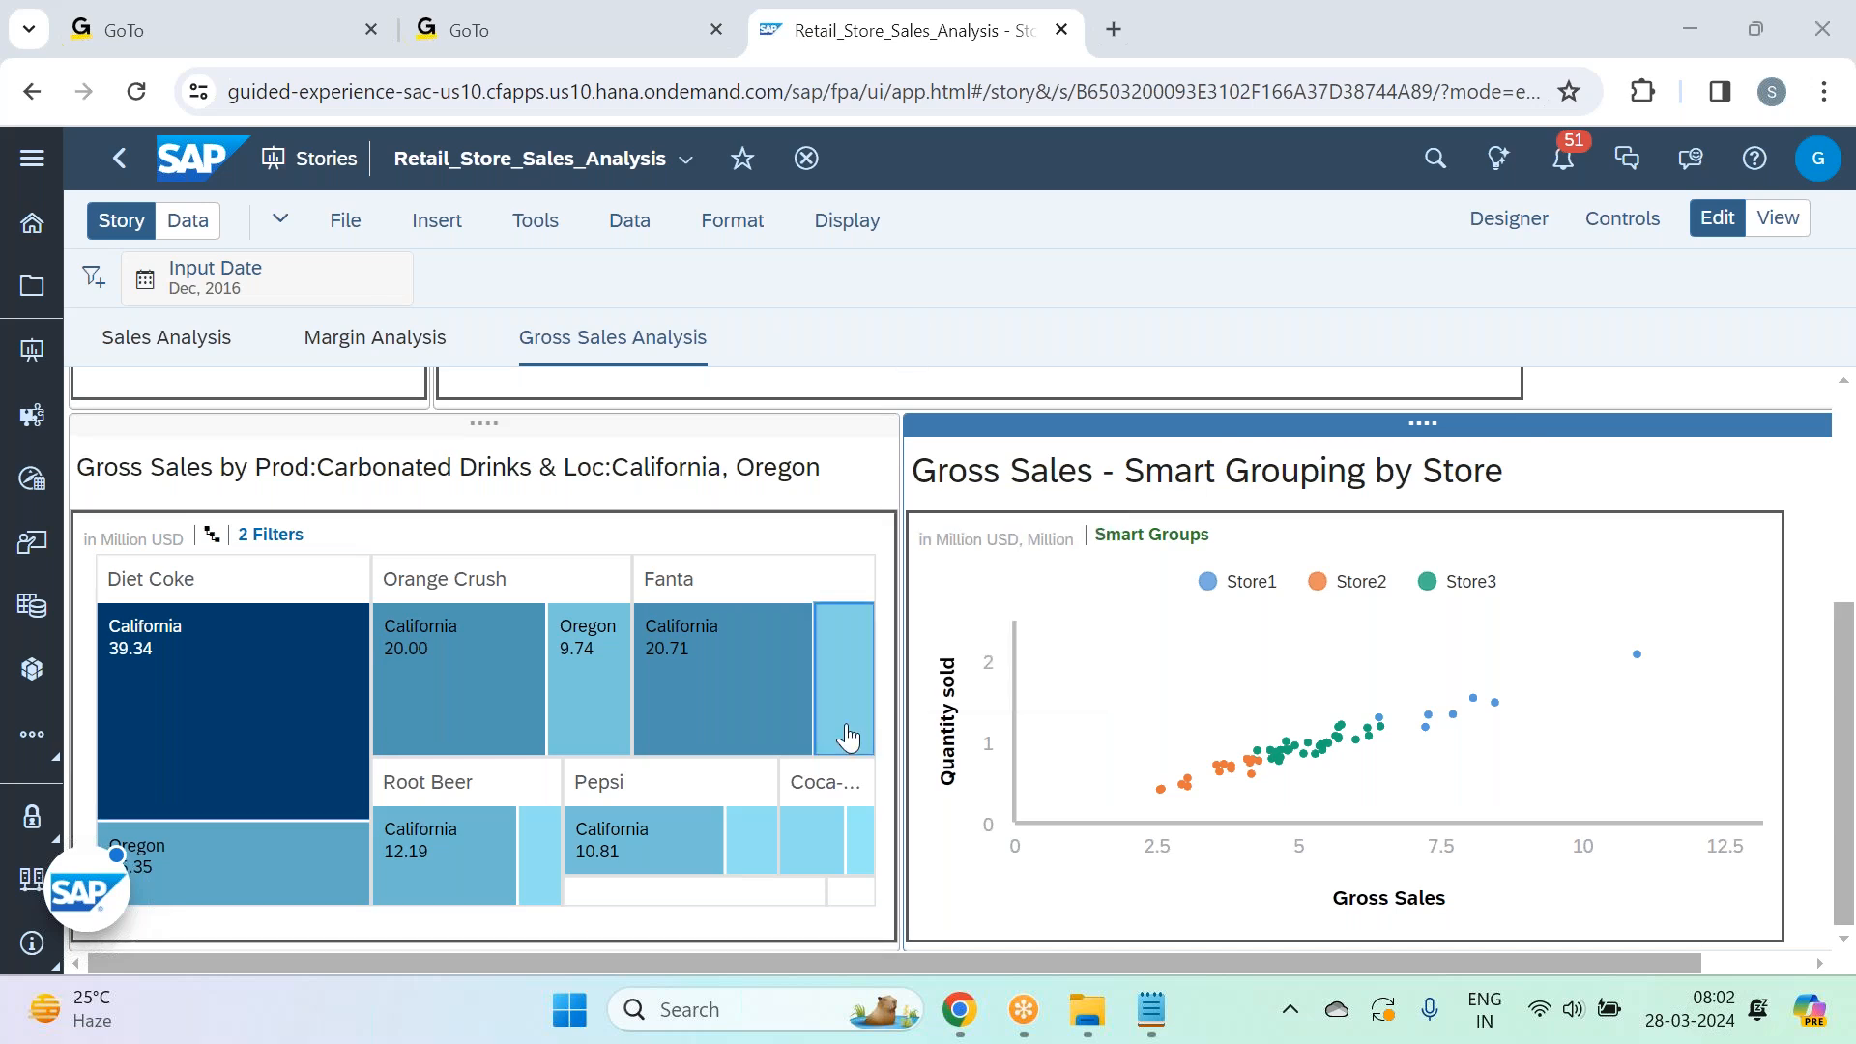
Add a new Canvas page to the story and rename it "Manager Analysis".
scroll(849, 738, up, 4)
click(796, 339)
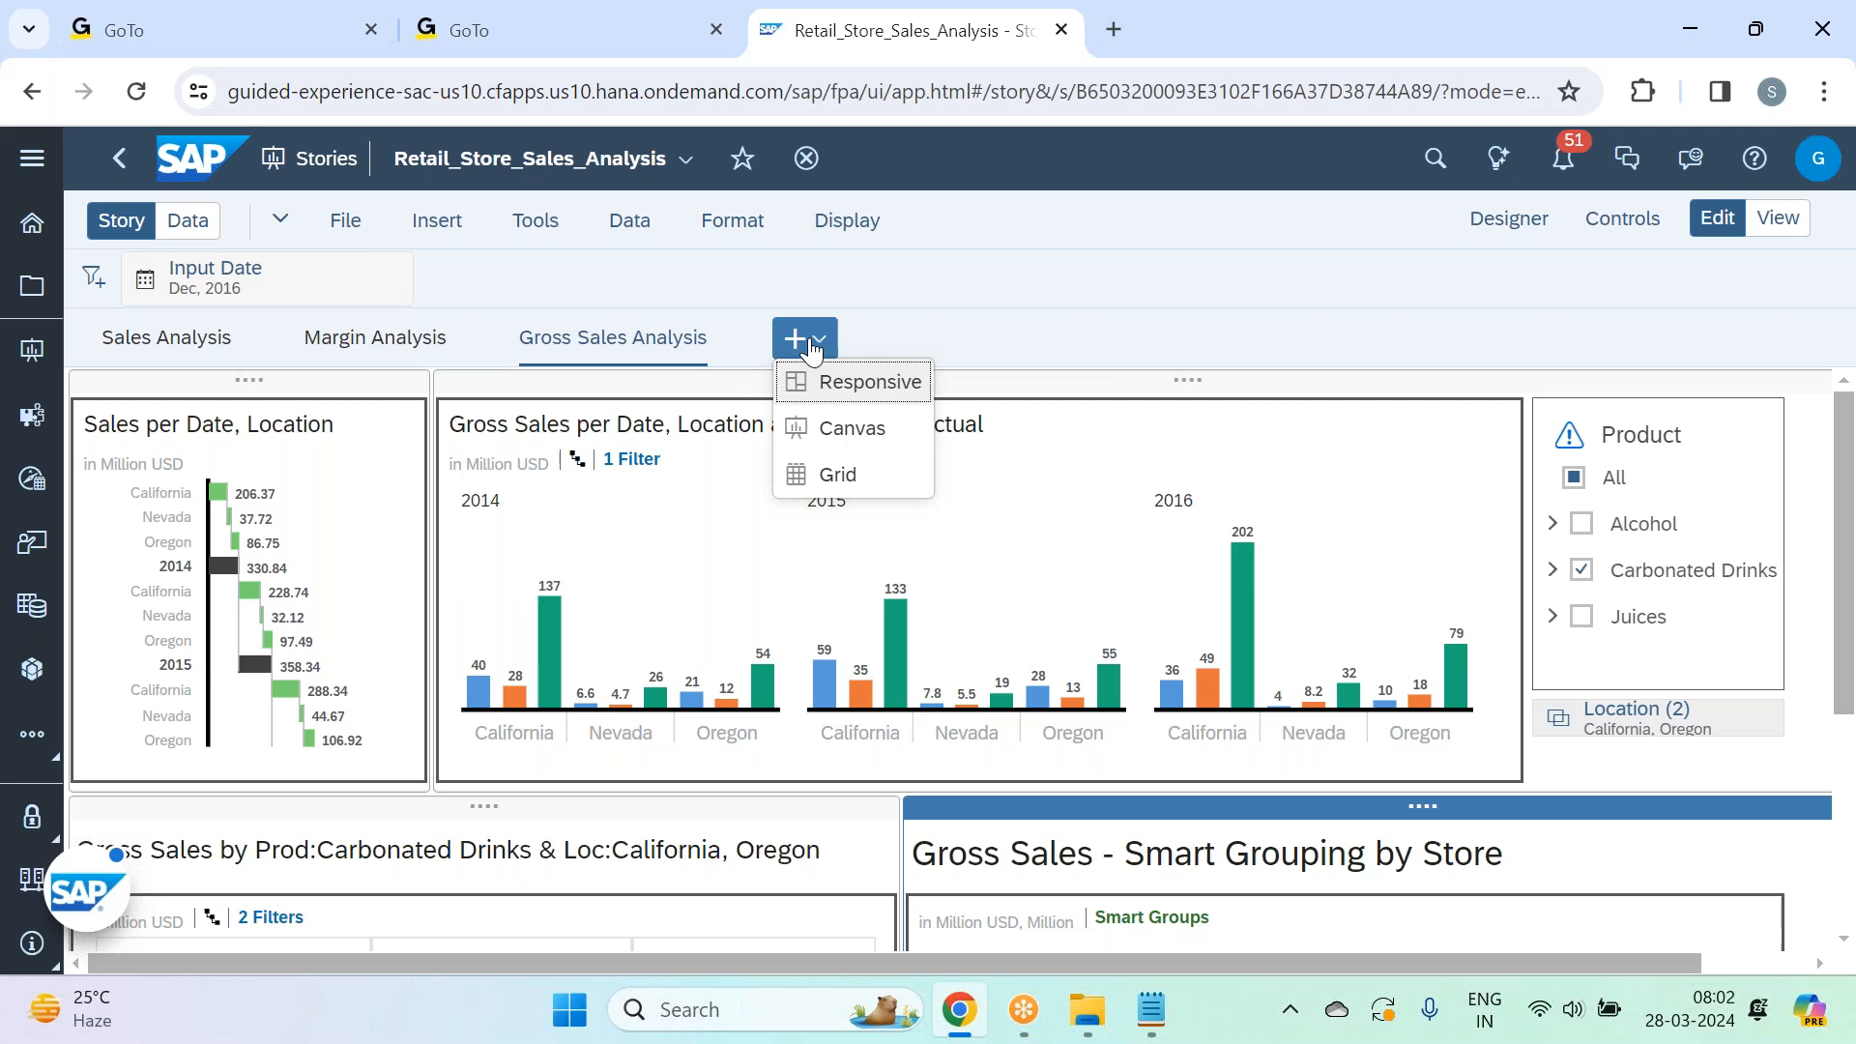
click(844, 431)
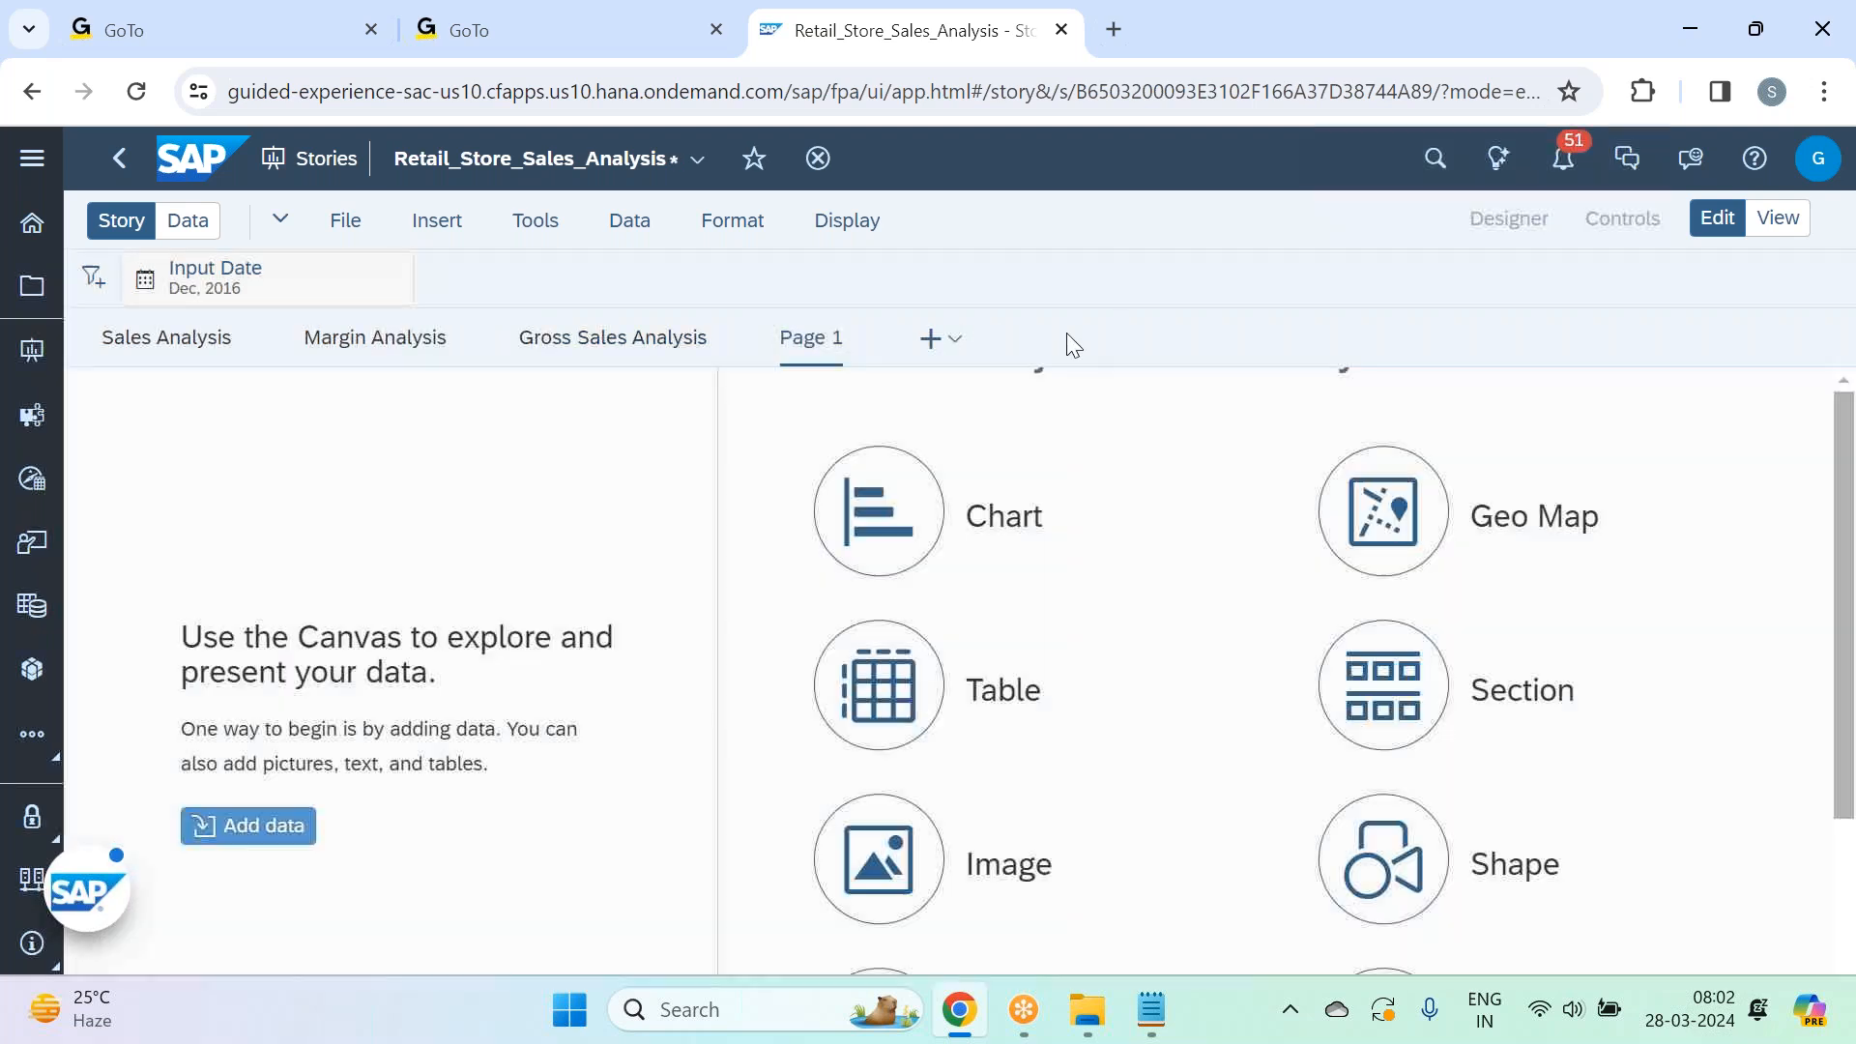
click(838, 341)
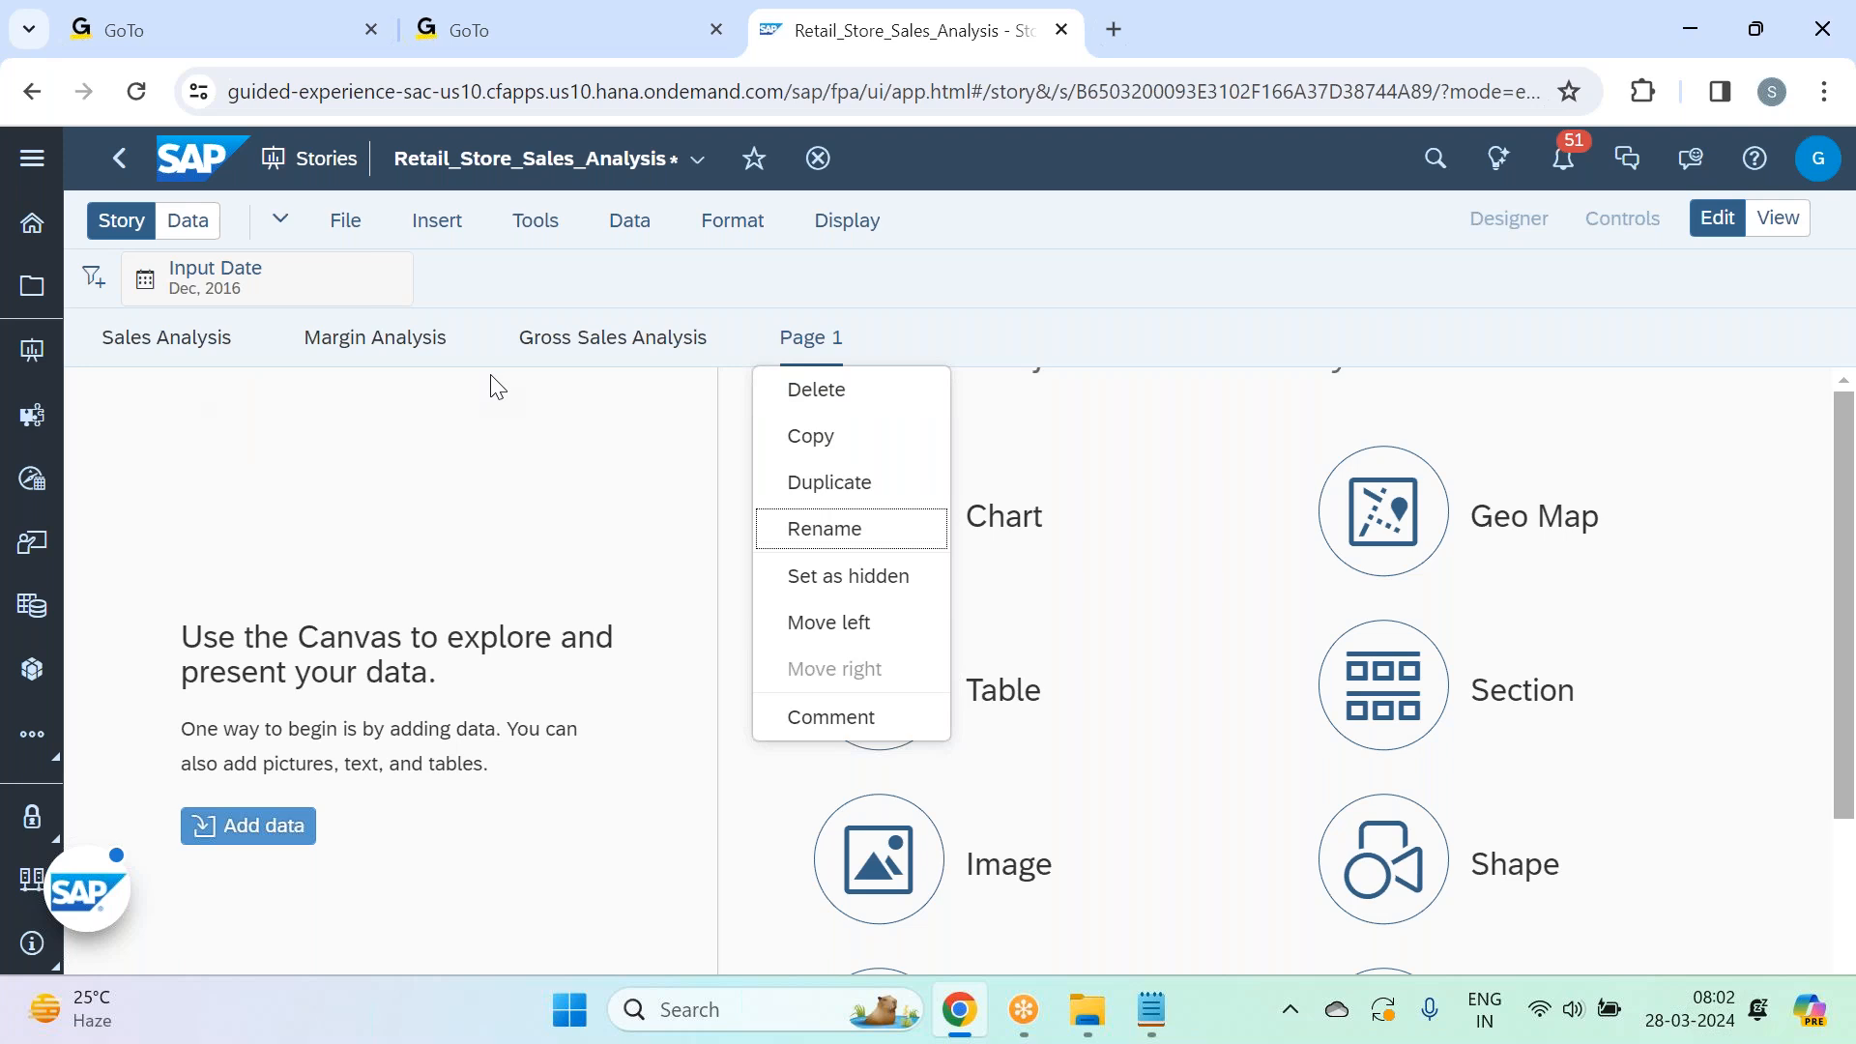
click(854, 528)
text(Ma)
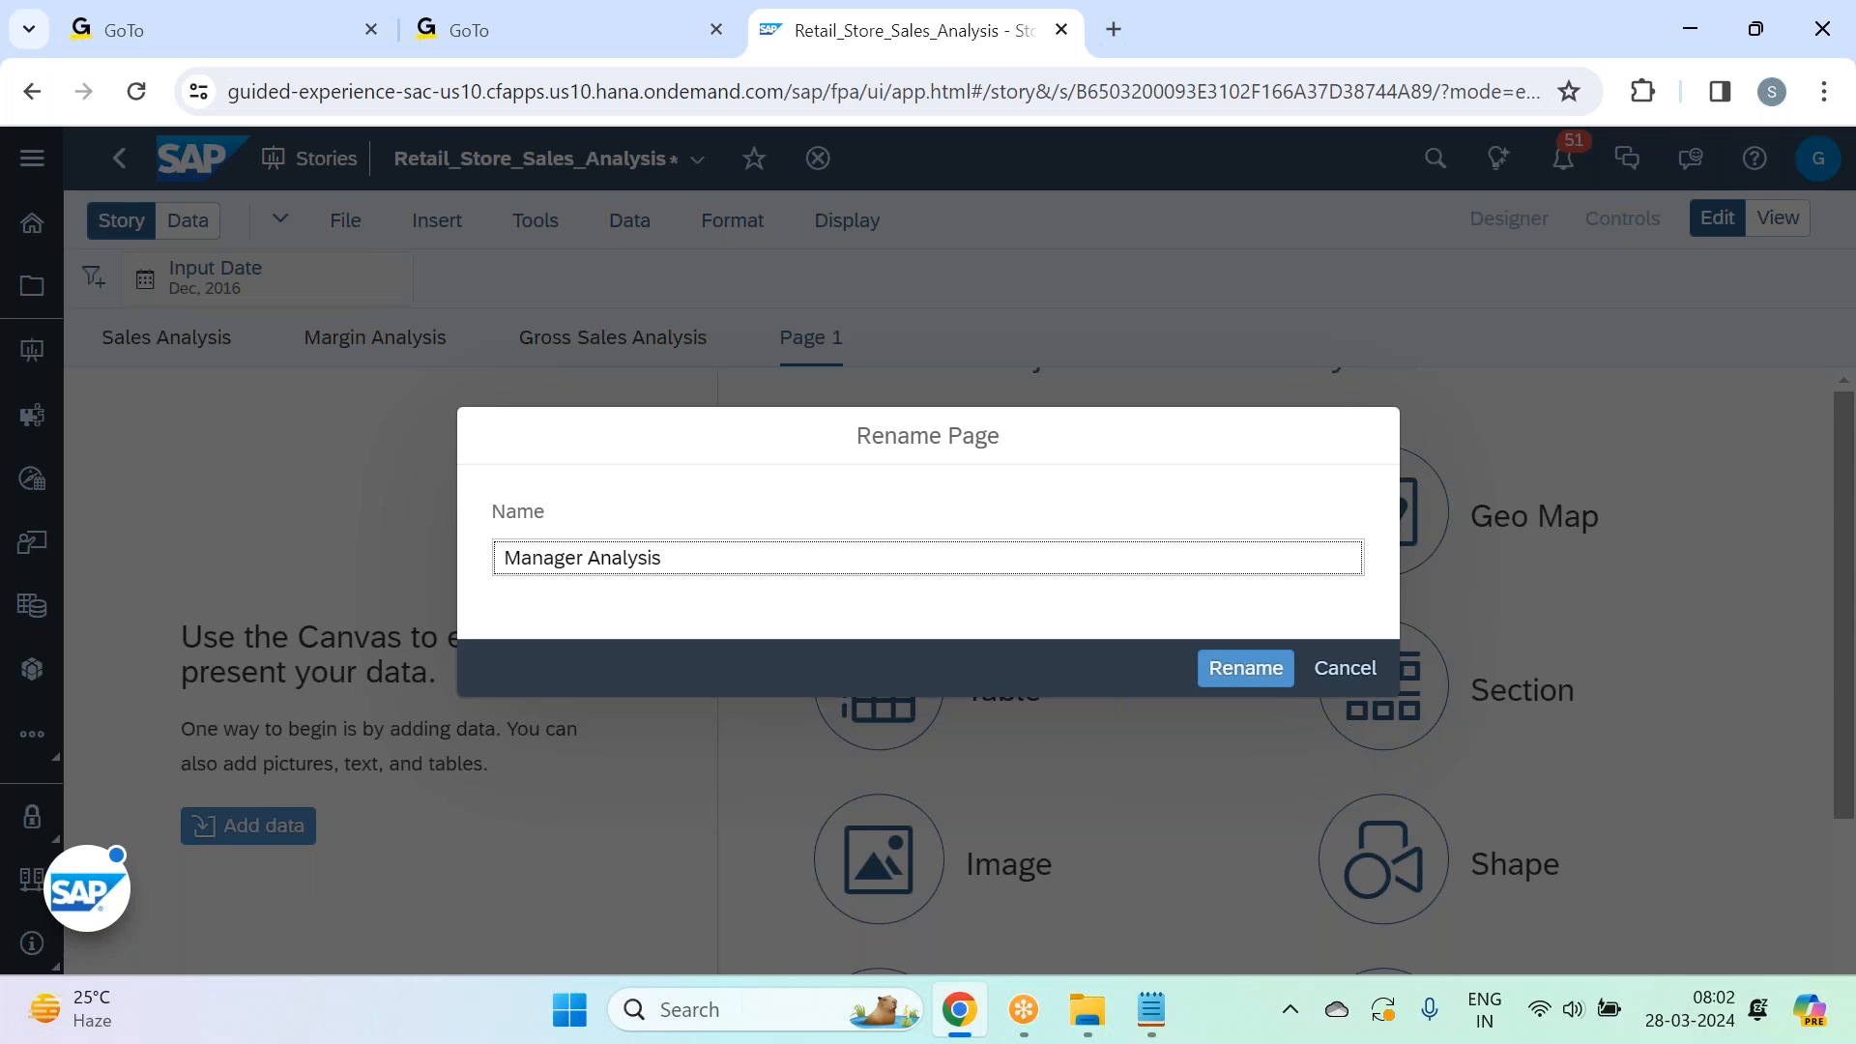
text(nager Analysis)
key(Return)
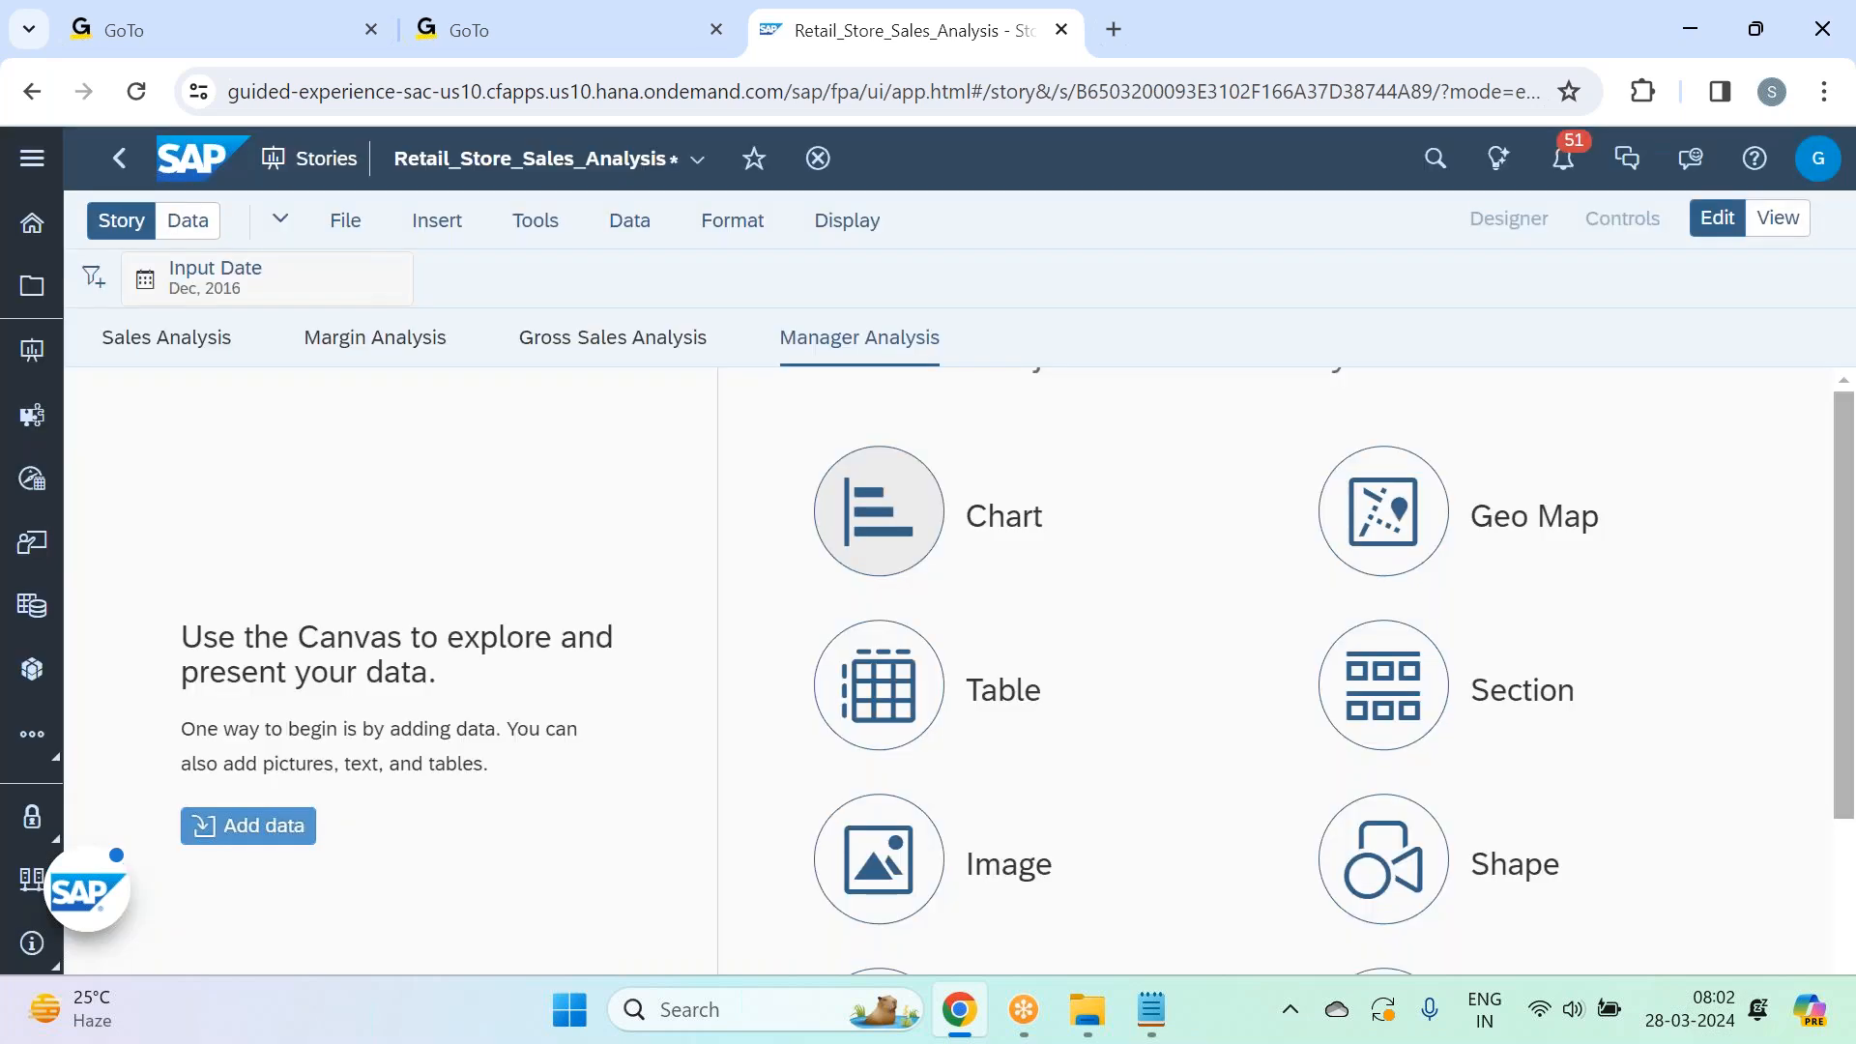
Save the story with the new Manager Analysis page.
click(351, 235)
mouse_move(444, 307)
click(667, 309)
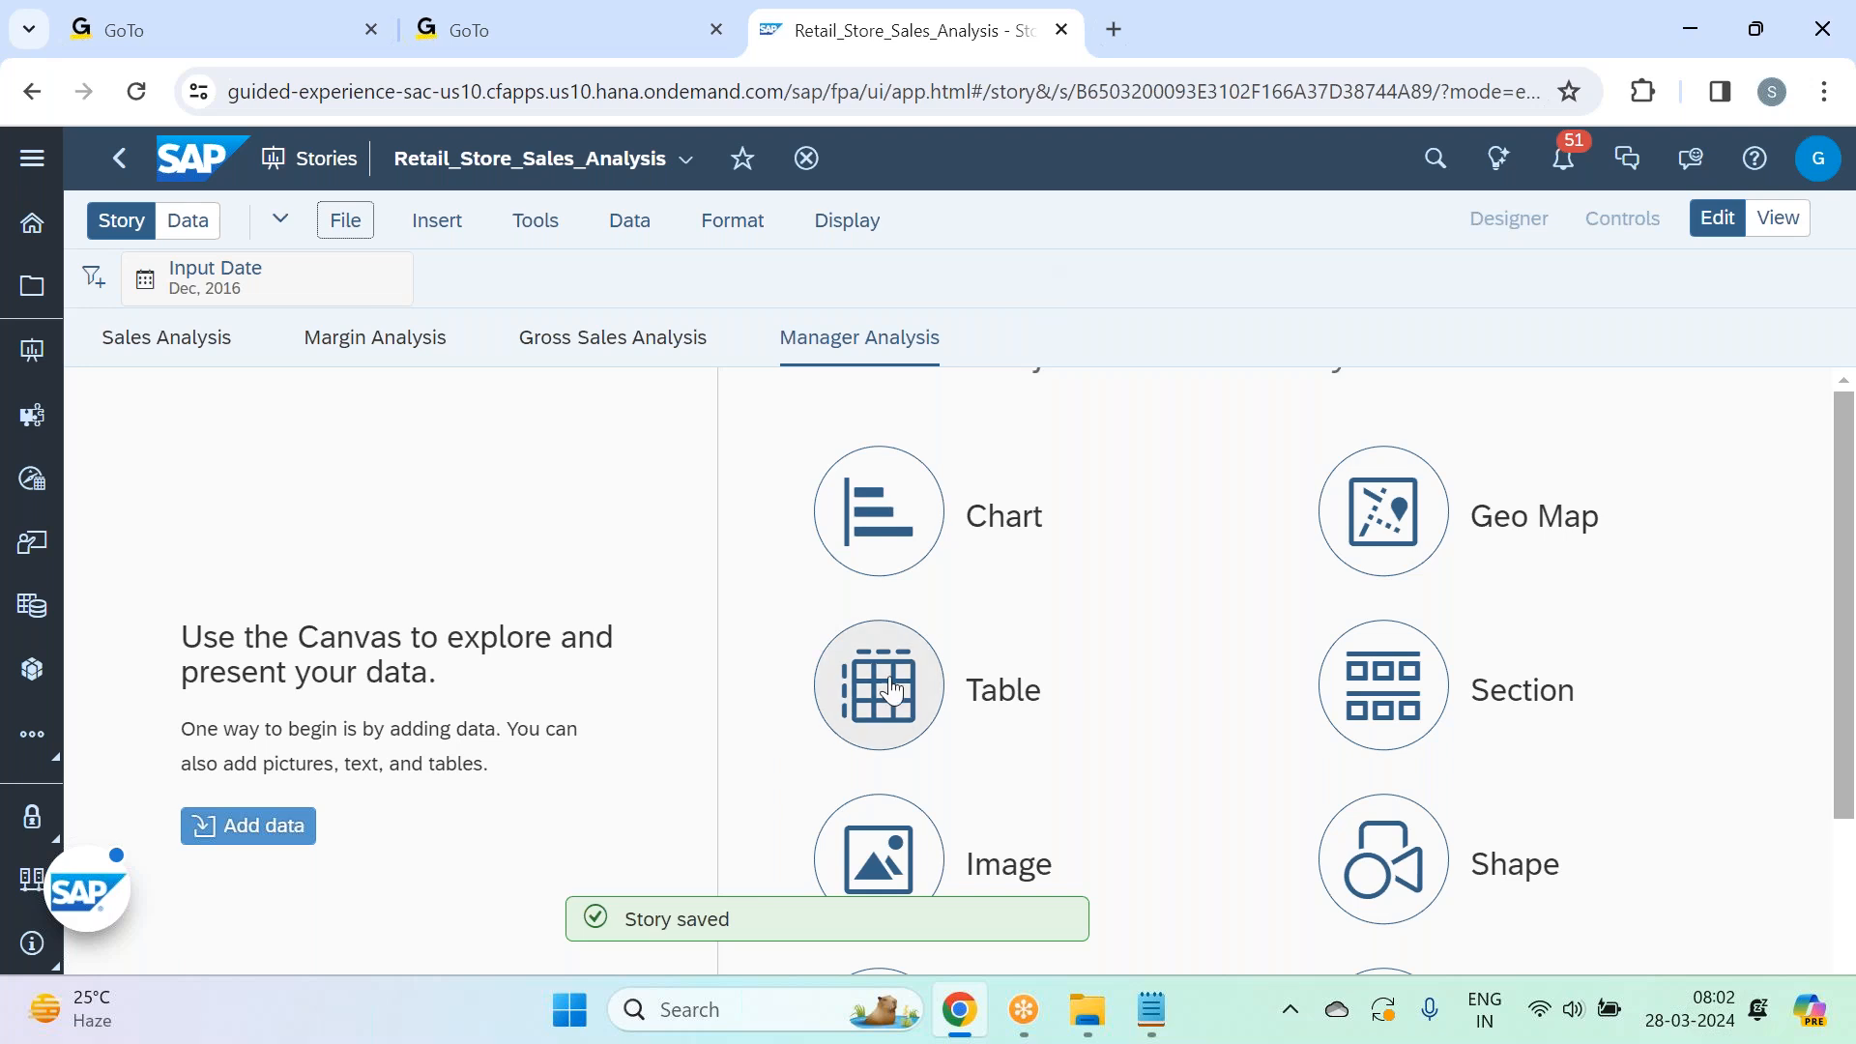
Insert a table on the Manager Analysis page and widen it slightly.
click(440, 223)
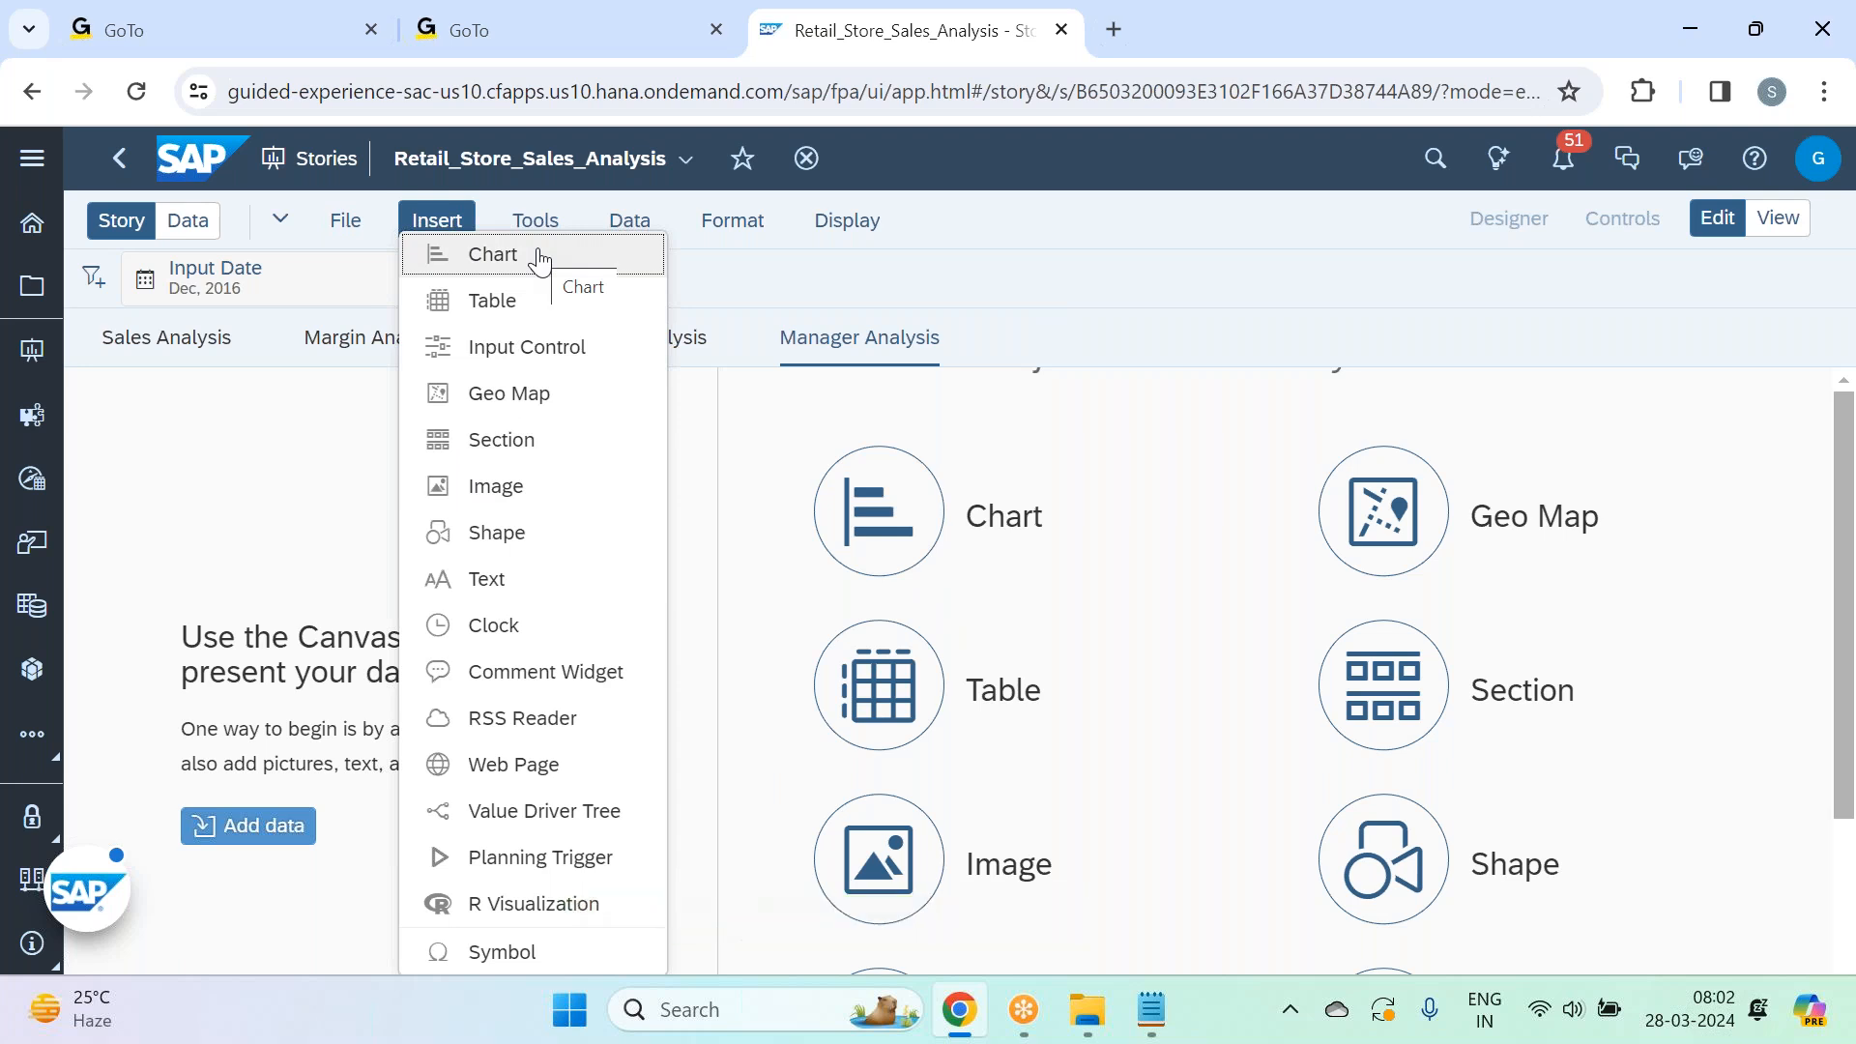
click(524, 309)
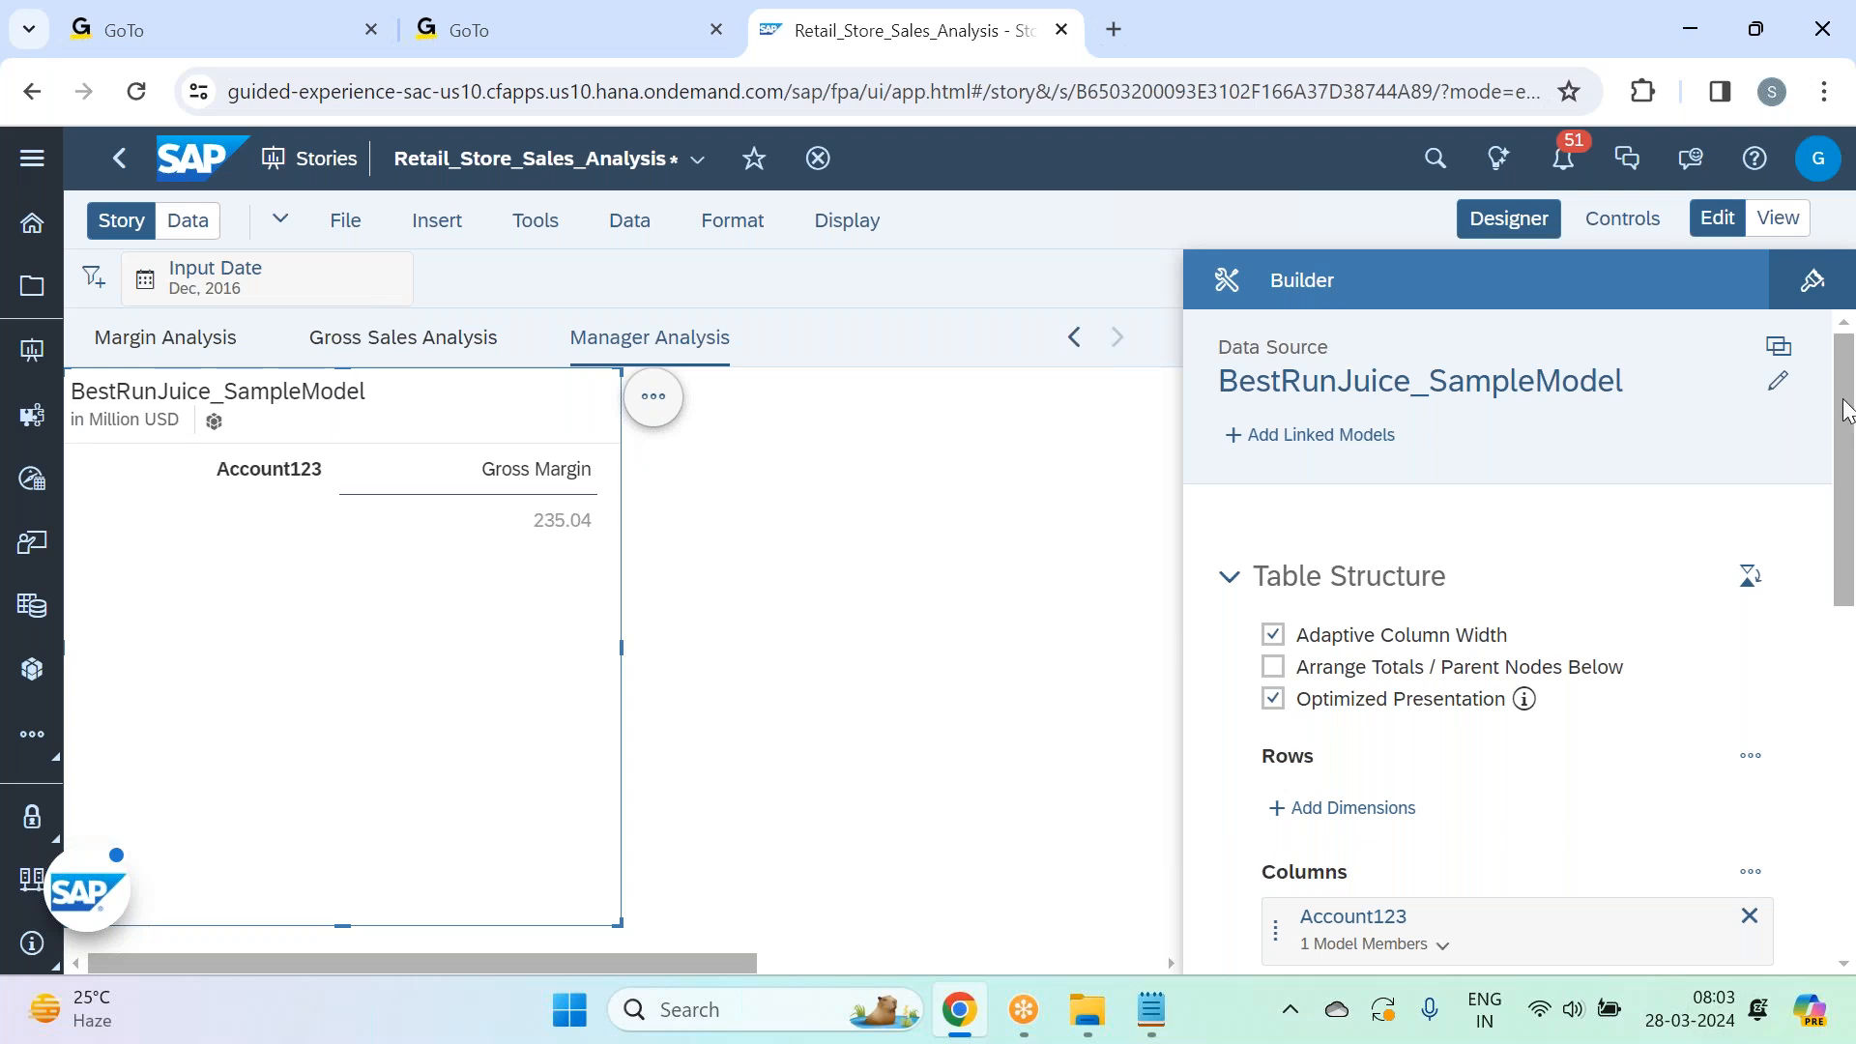
scroll(1537, 530, down, 3)
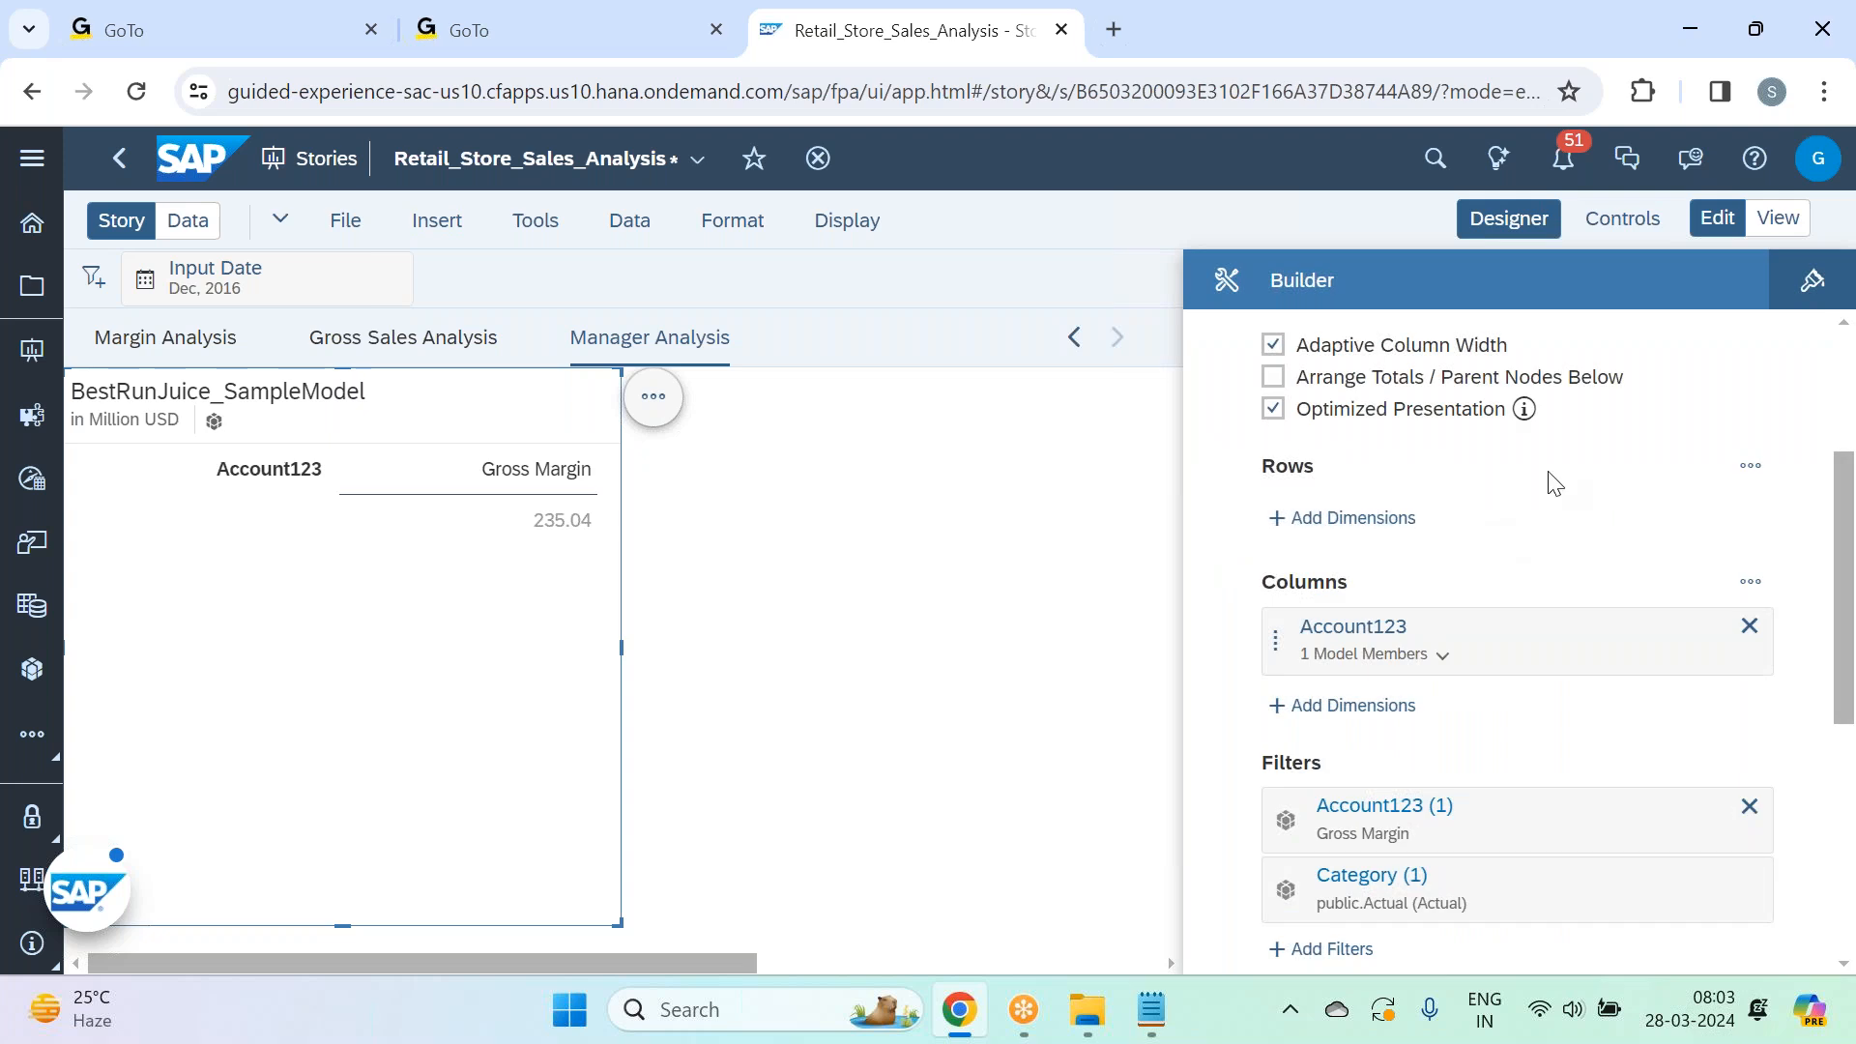
scroll(1550, 480, up, 2)
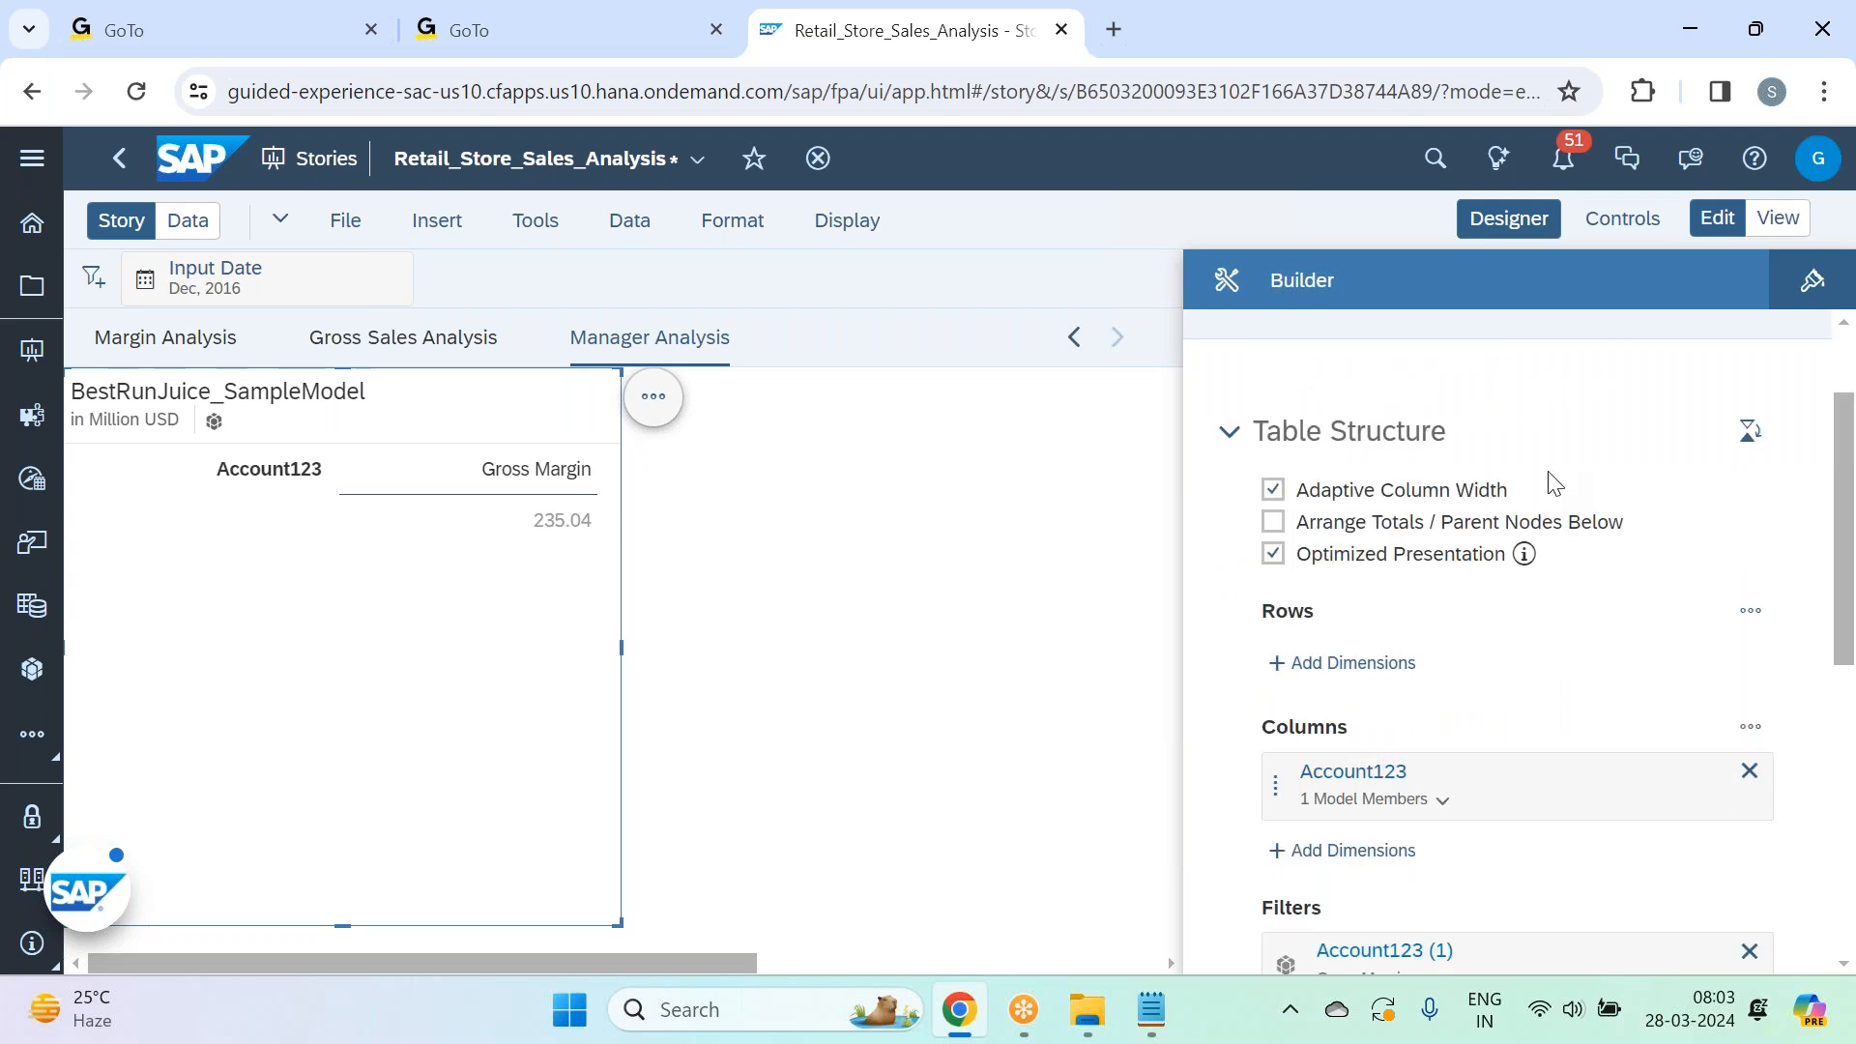
click(1523, 218)
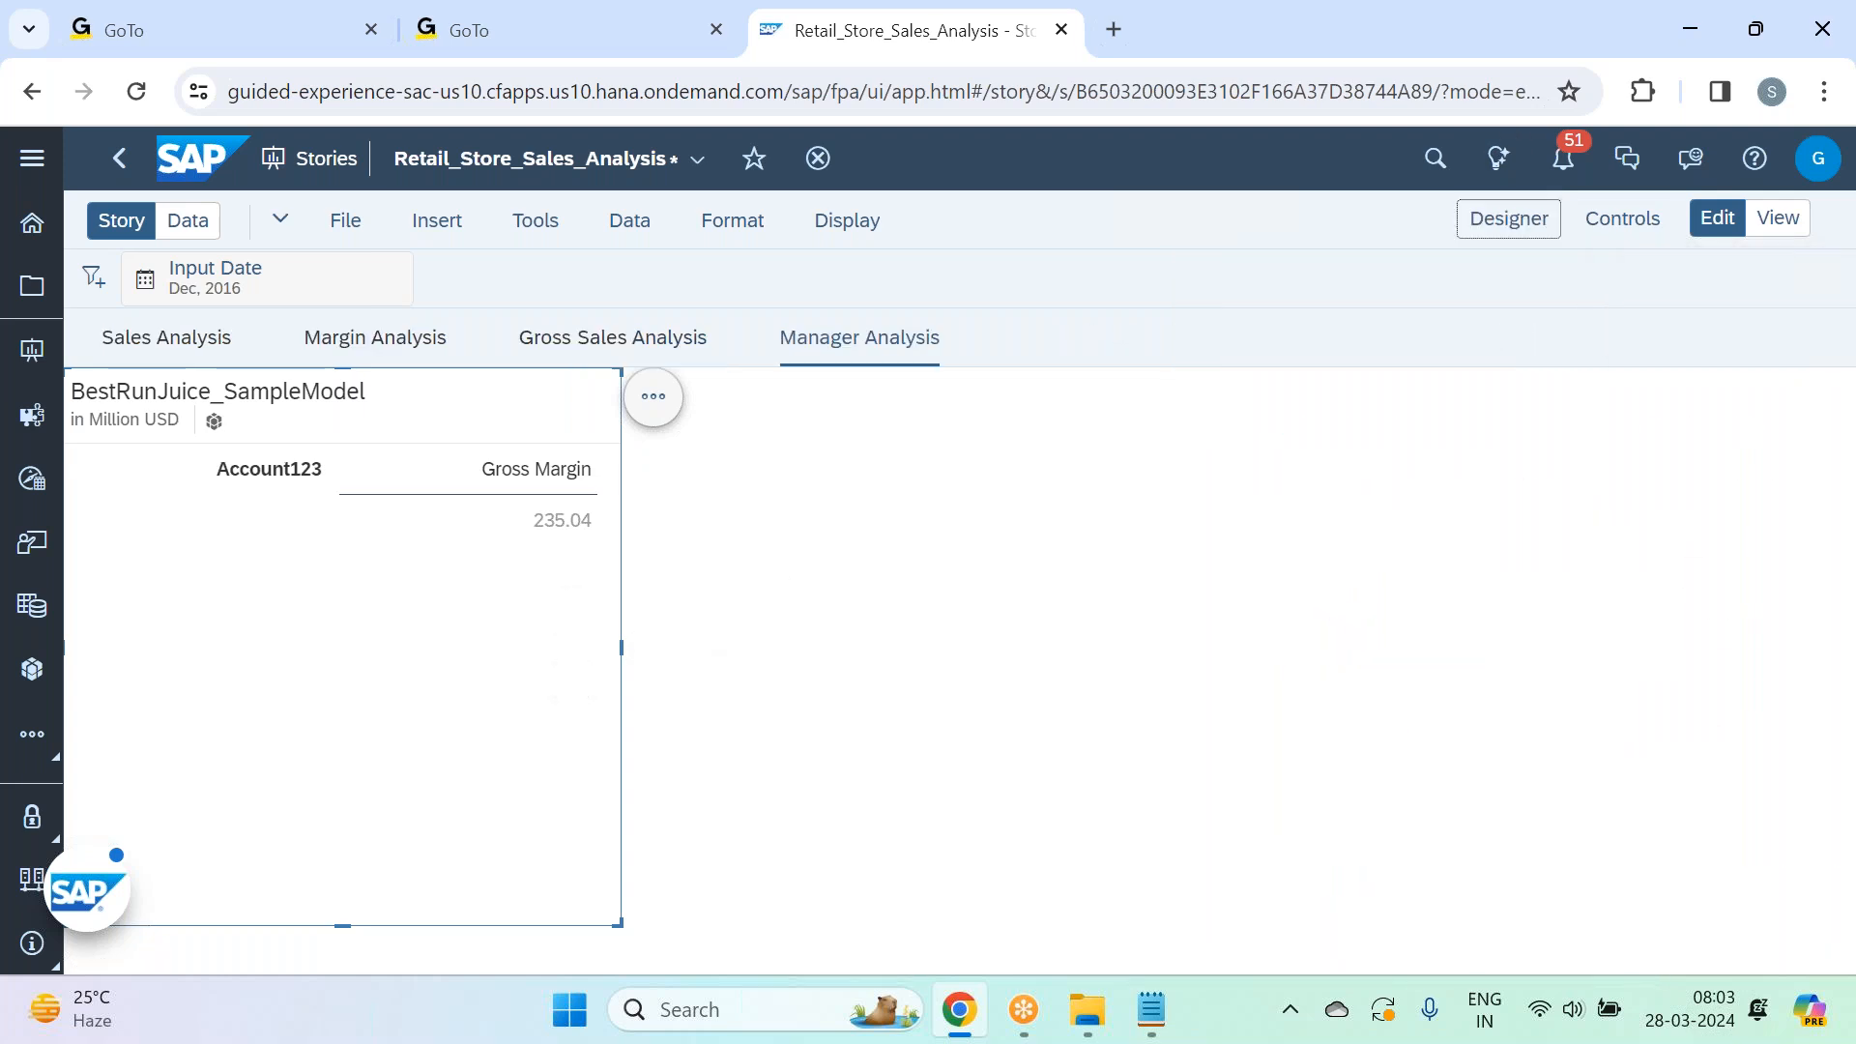
drag(638, 646, 759, 645)
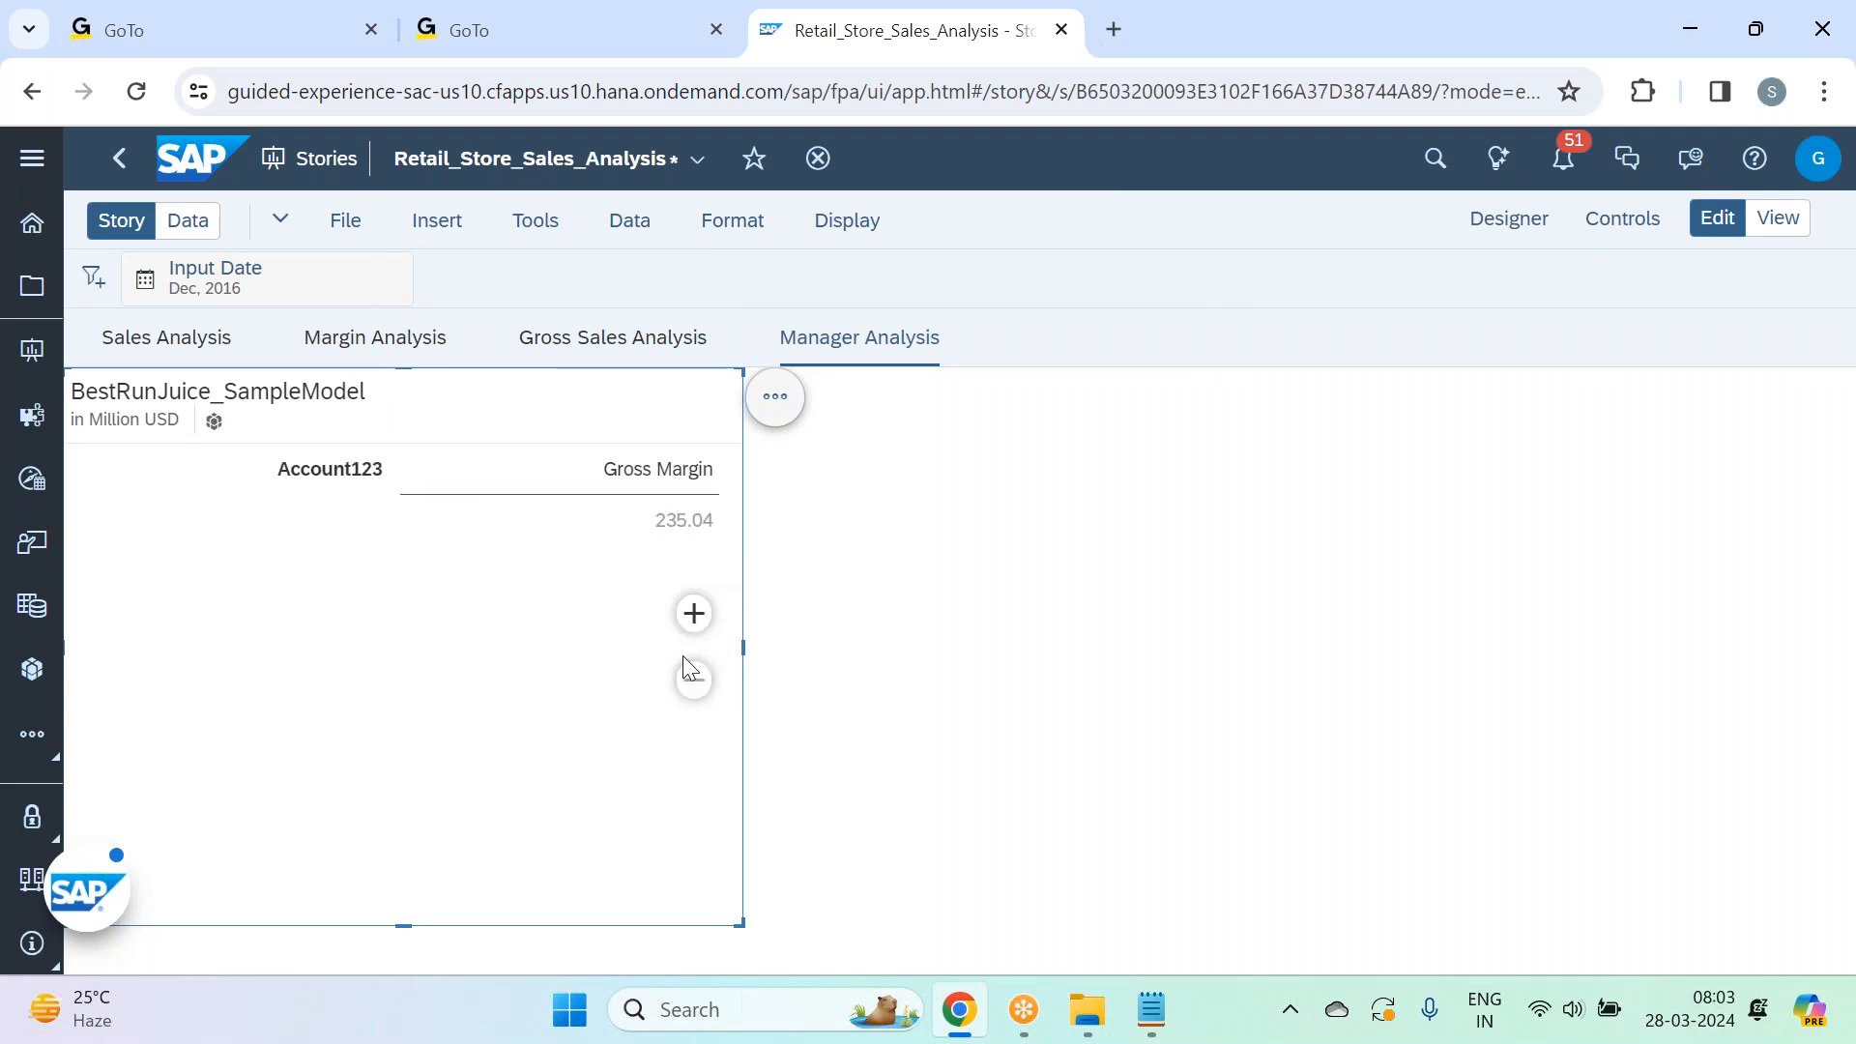
Add the Sales Mana dimension to the table's rows.
click(1501, 228)
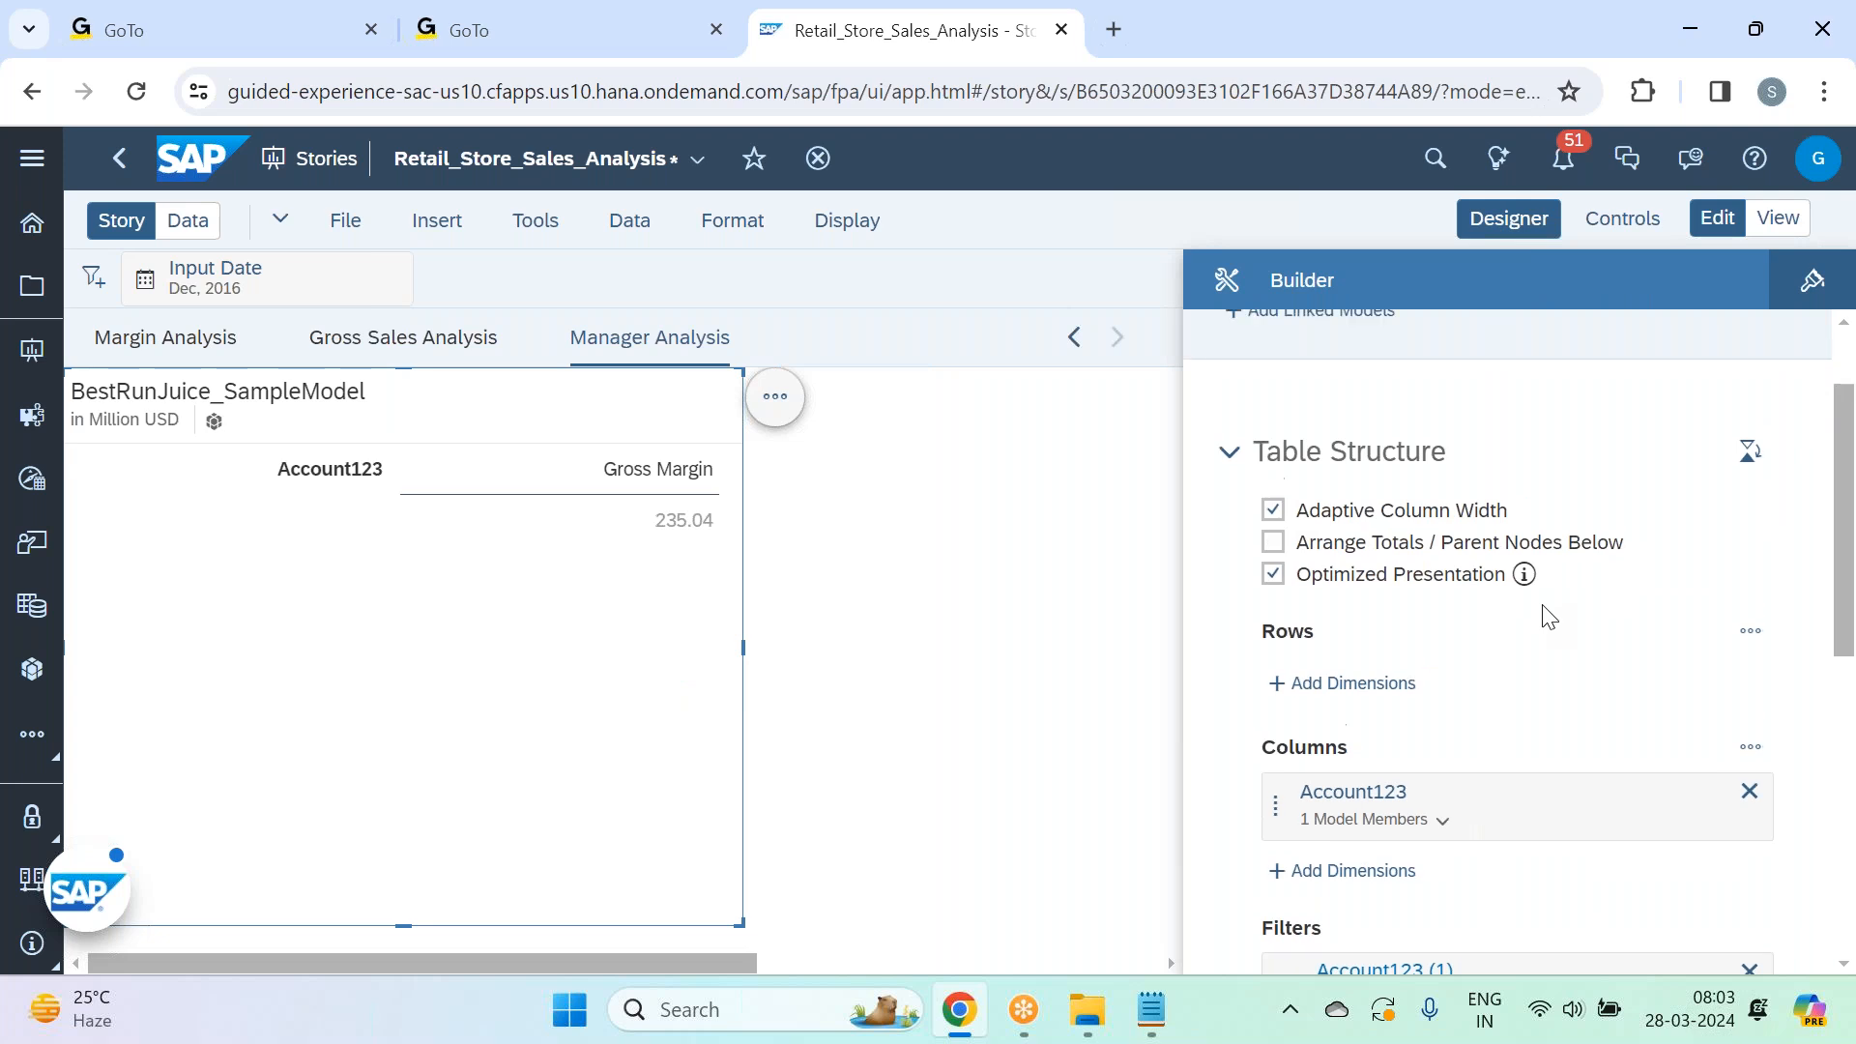
scroll(1545, 613, down, 3)
click(1354, 522)
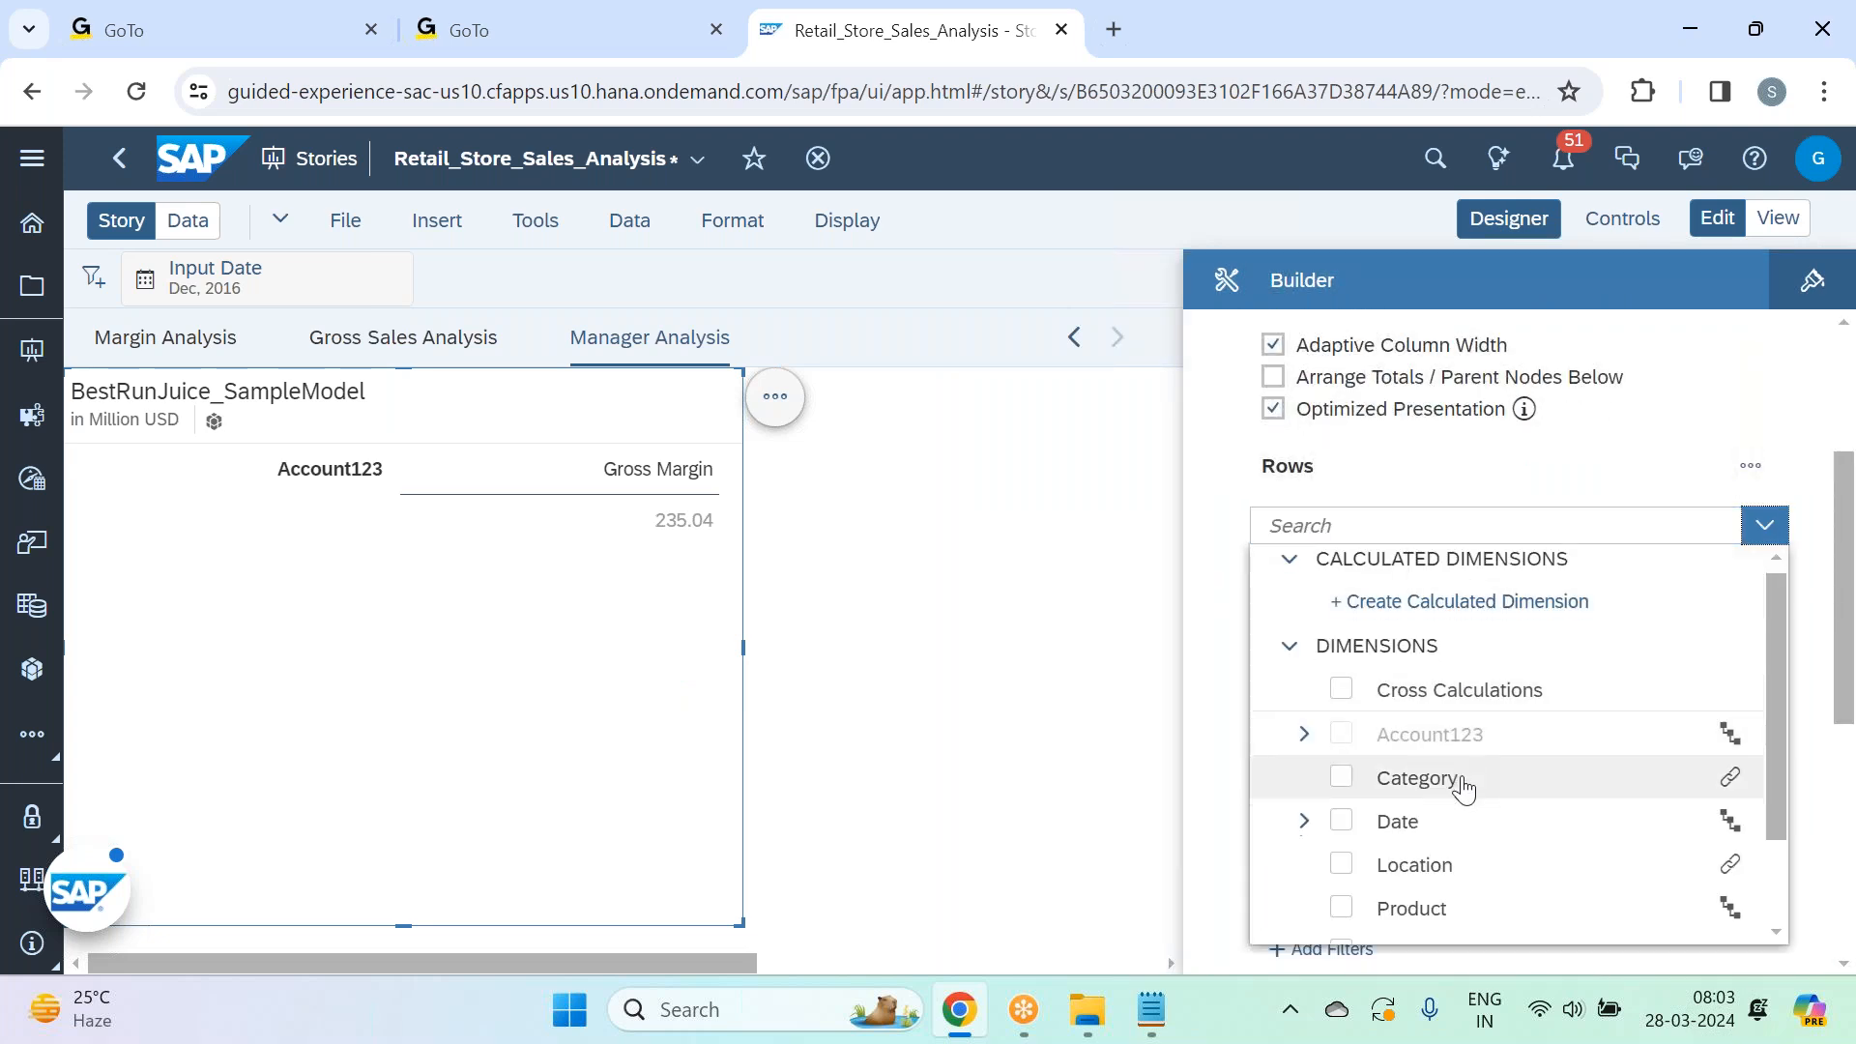
scroll(1464, 832, down, 2)
click(1463, 832)
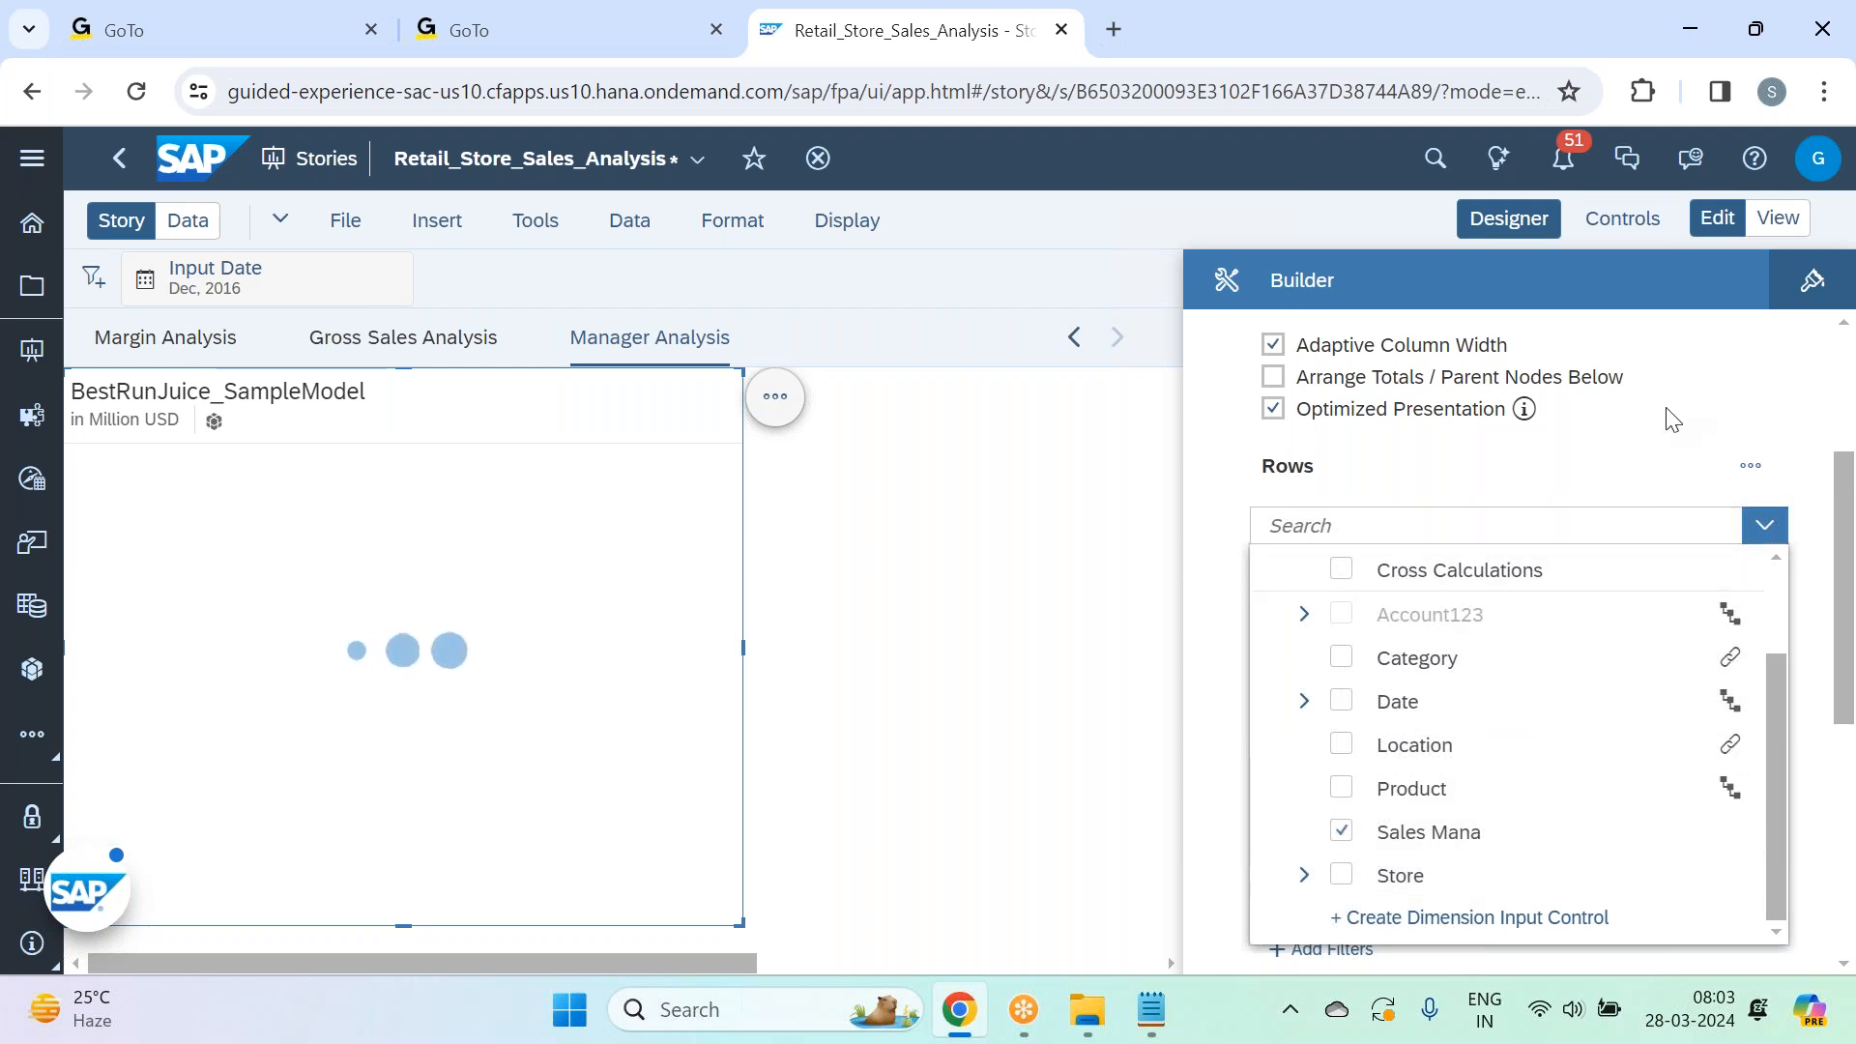
click(1670, 416)
Rename the Sales Mana row dimension to "Sales Manager".
click(1657, 510)
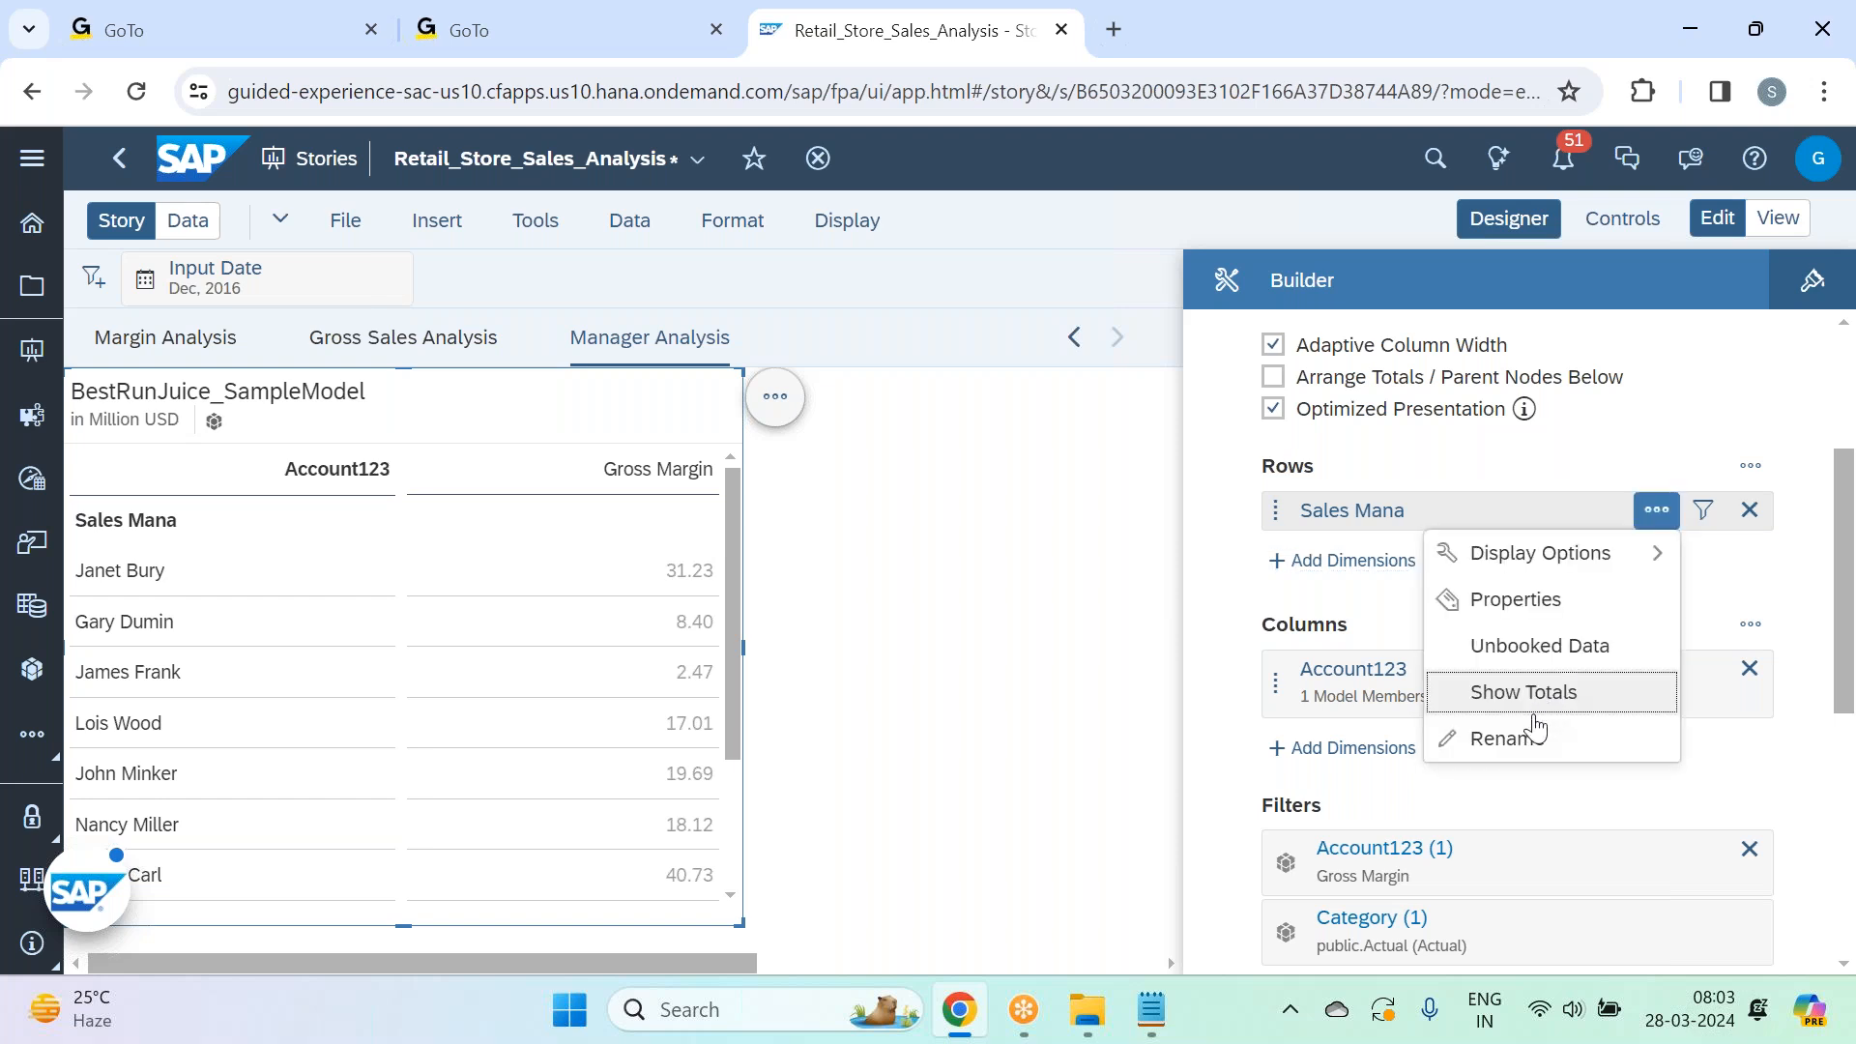
click(1527, 737)
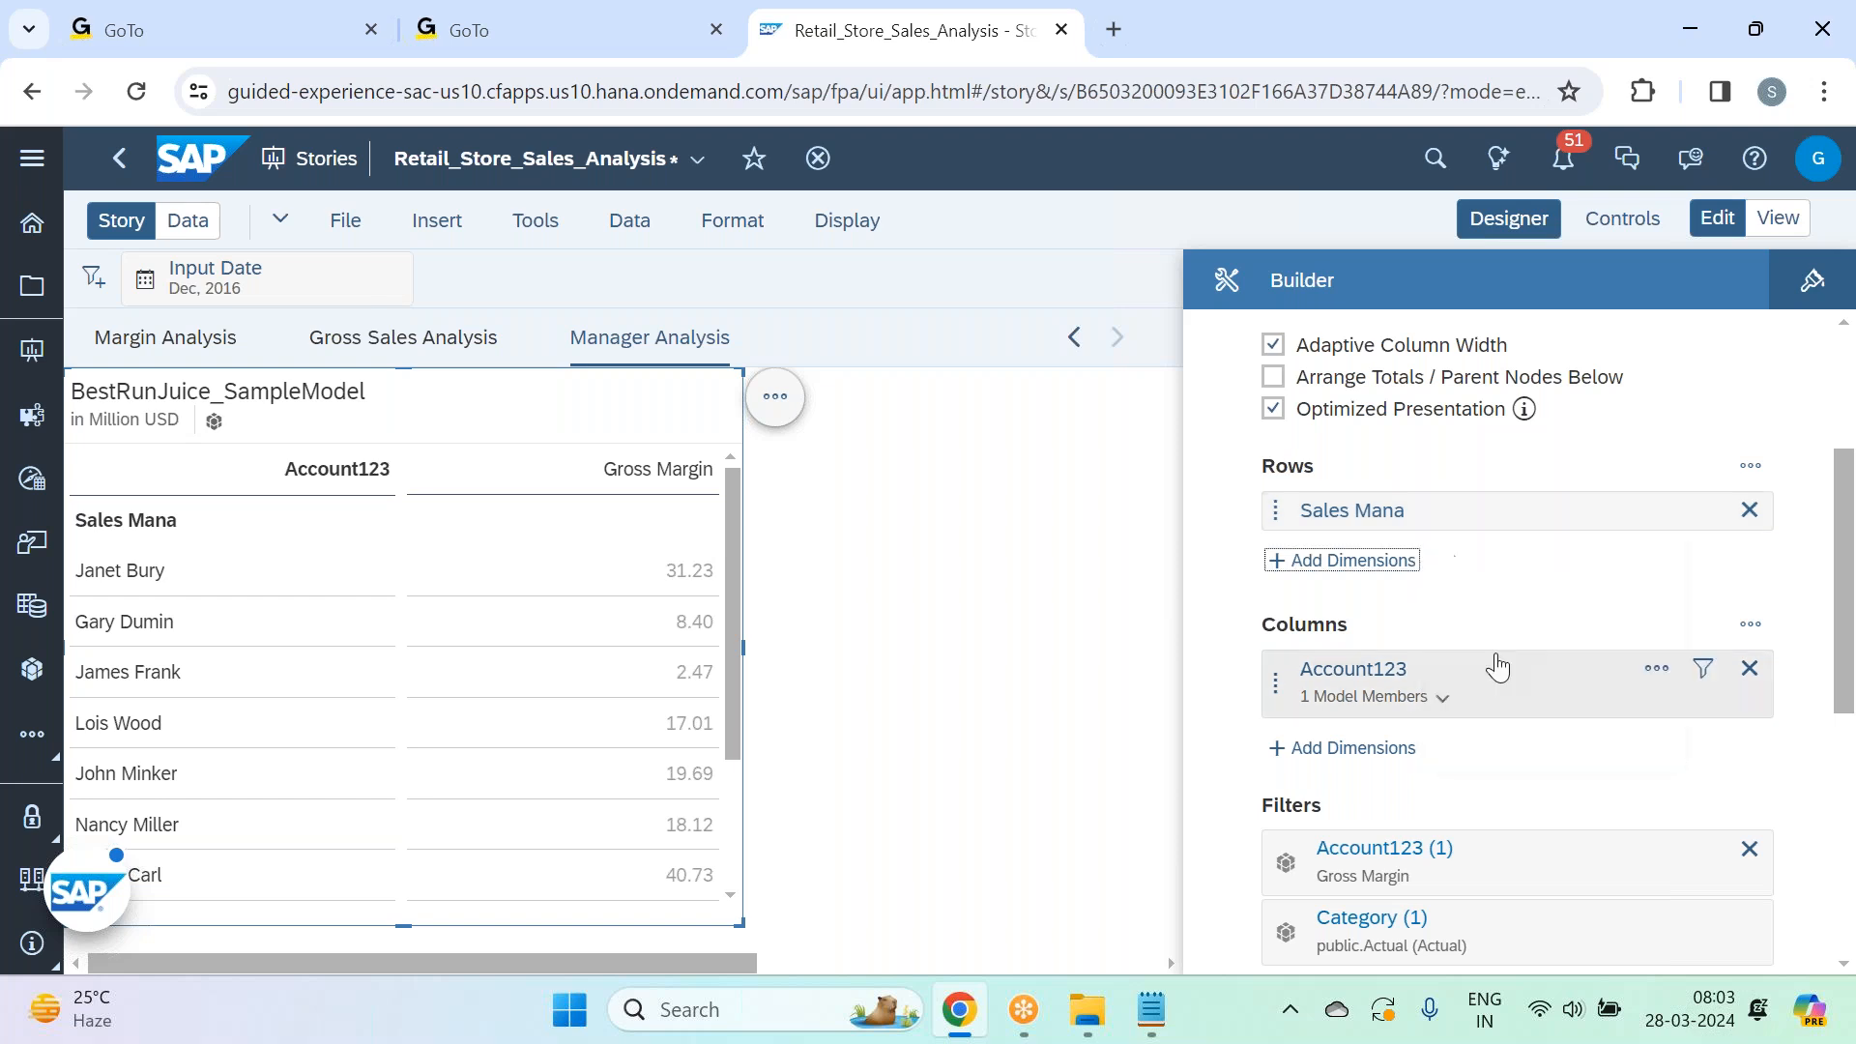
click(1435, 509)
text(ger)
key(Return)
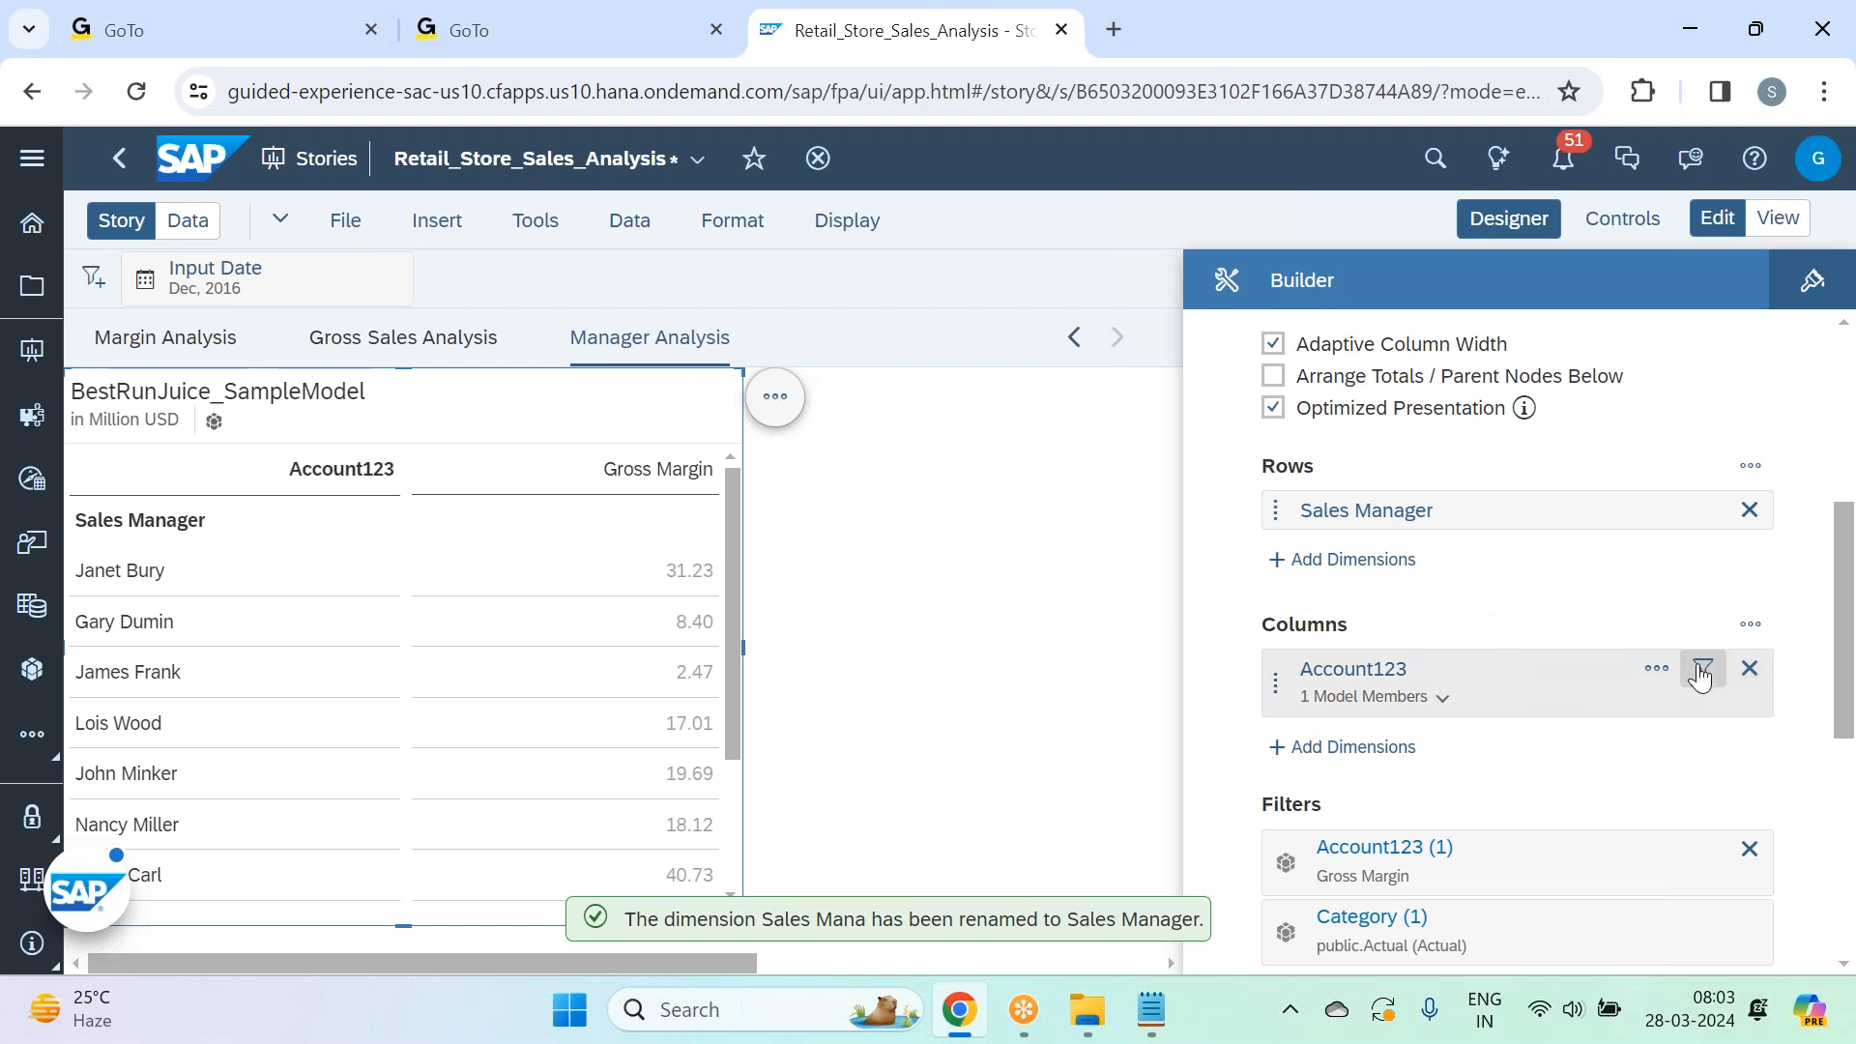
Add Discount, Gross Sales and Quantity sold to the Account123 members selected for the table's columns.
click(1701, 671)
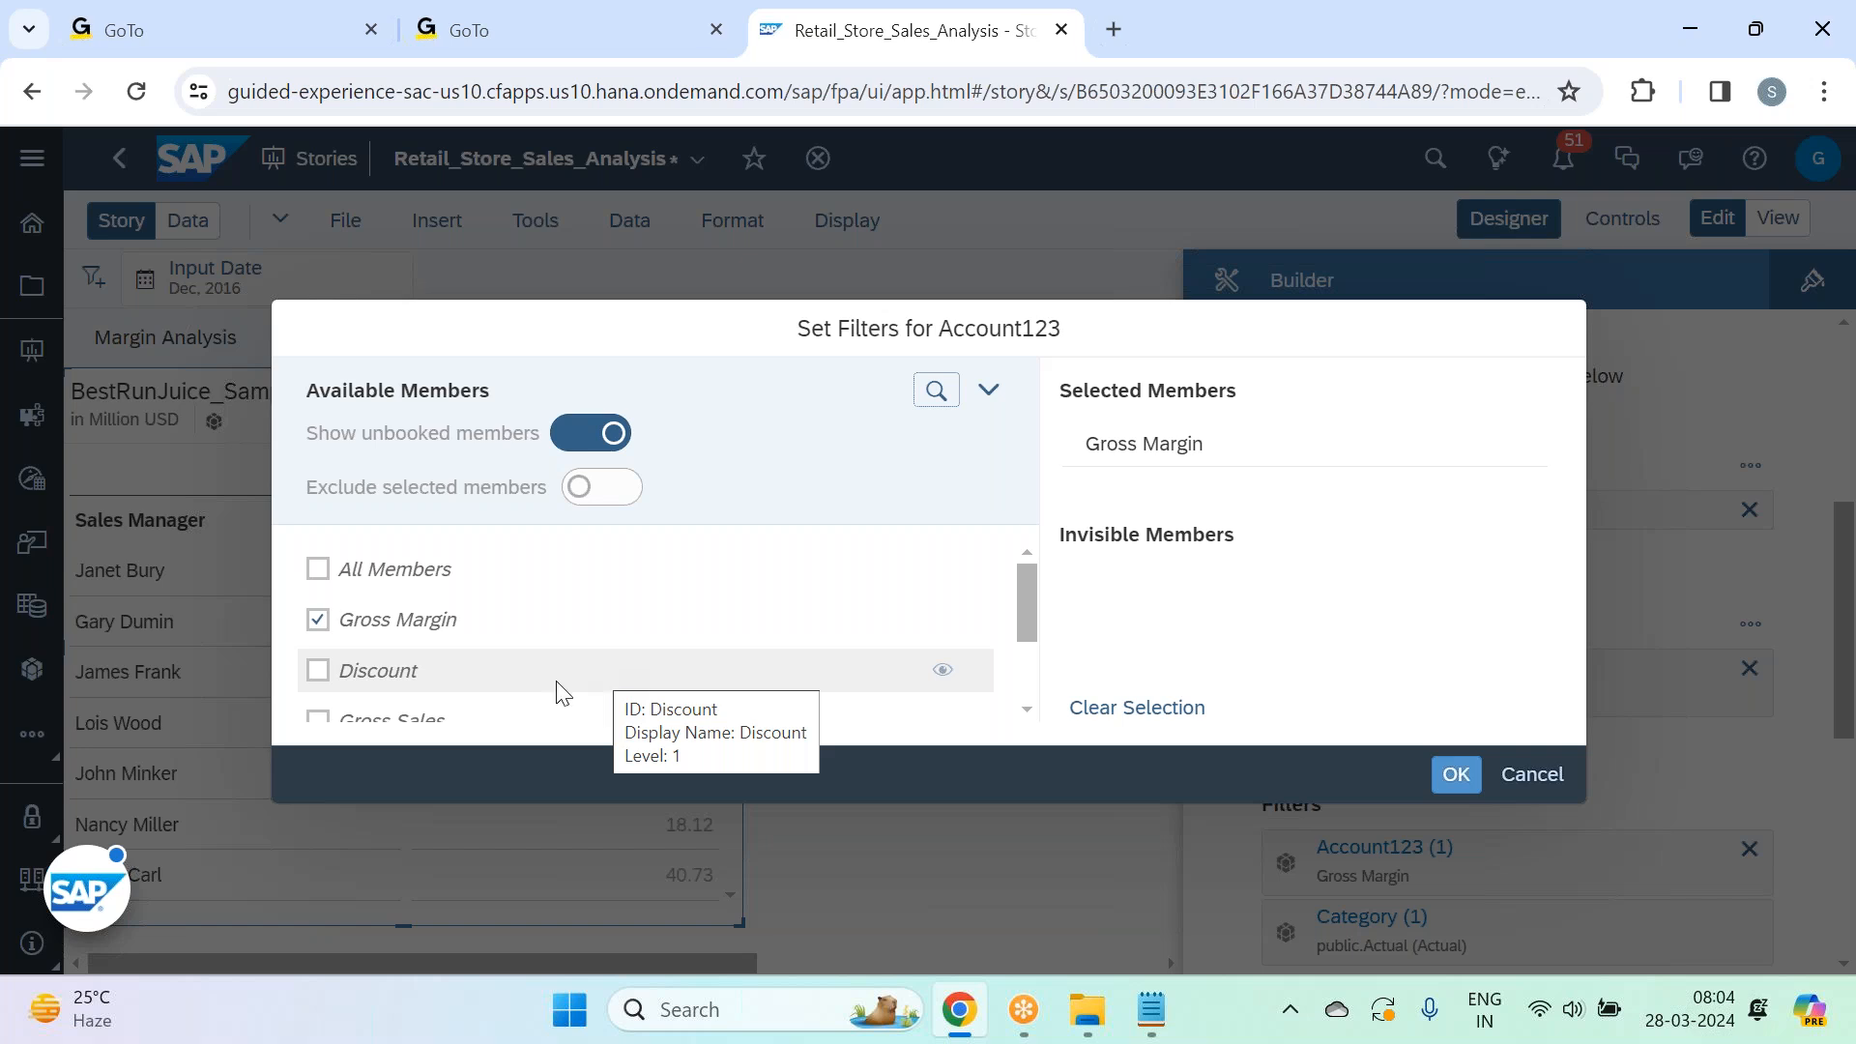
click(440, 680)
scroll(440, 679, down, 2)
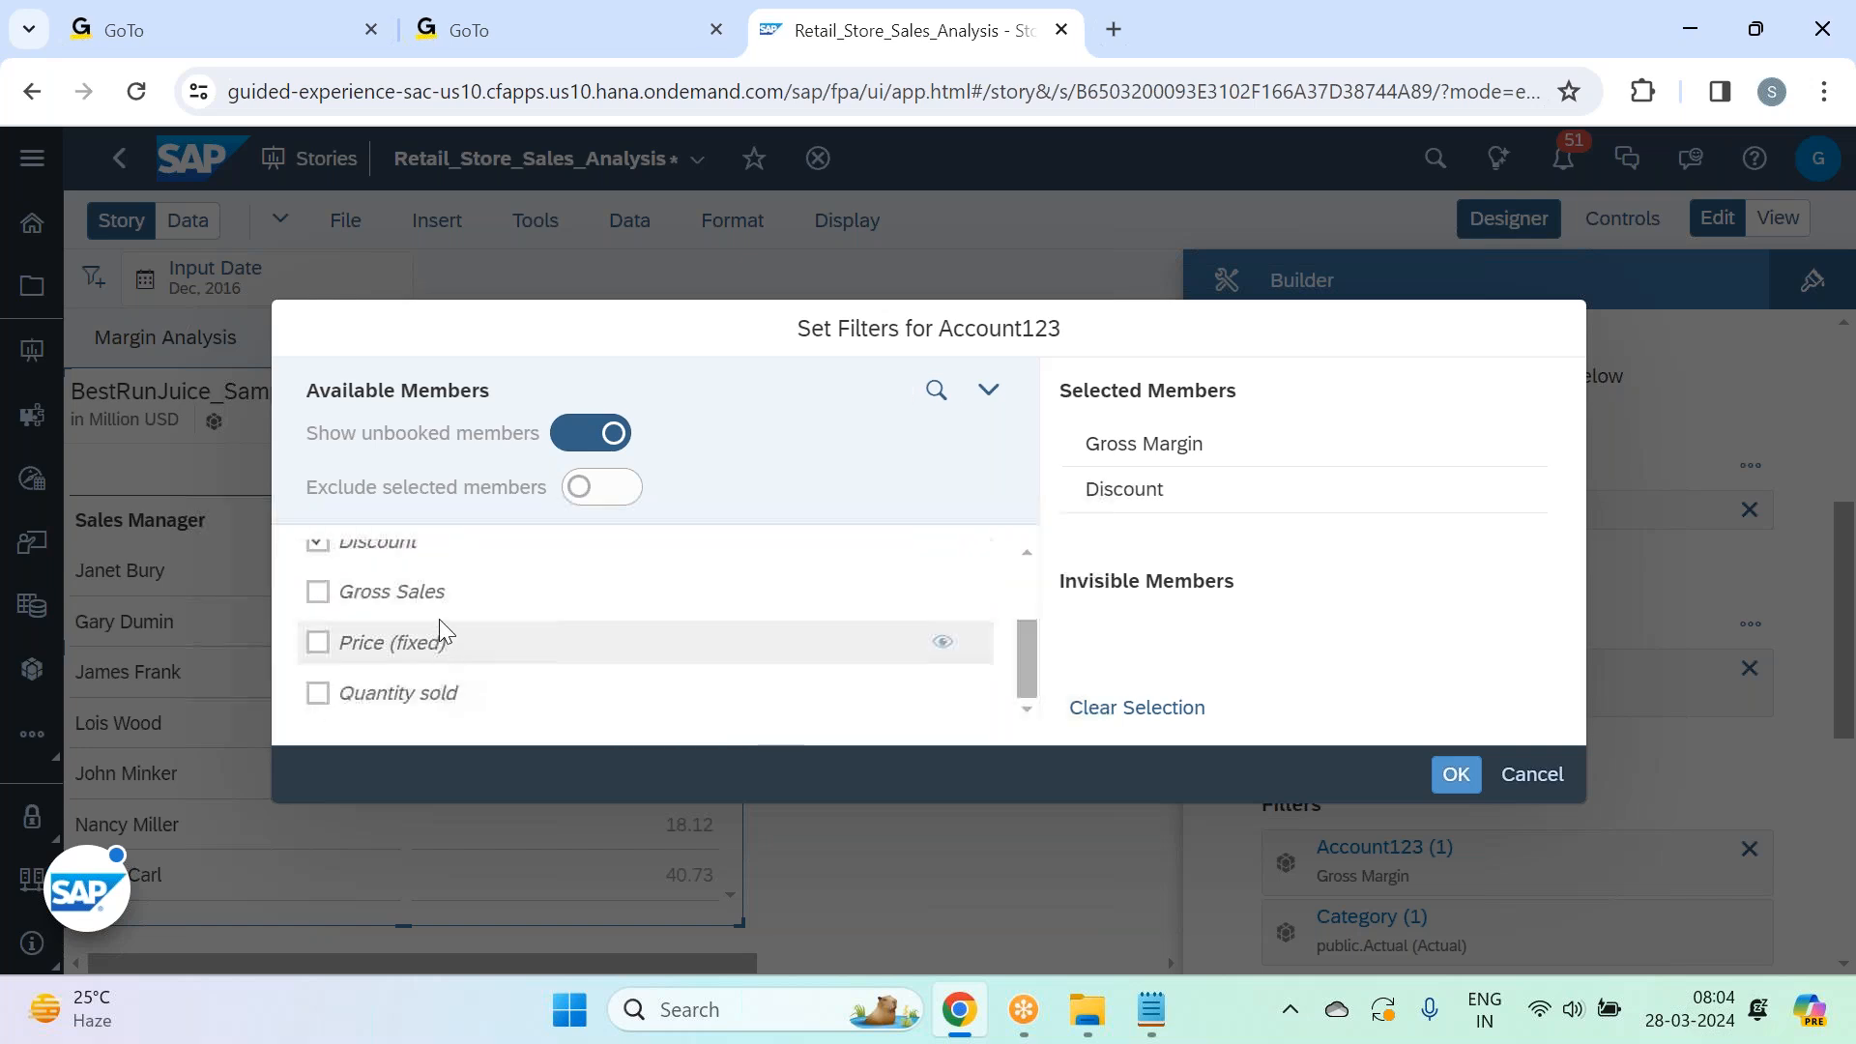
click(440, 593)
click(461, 712)
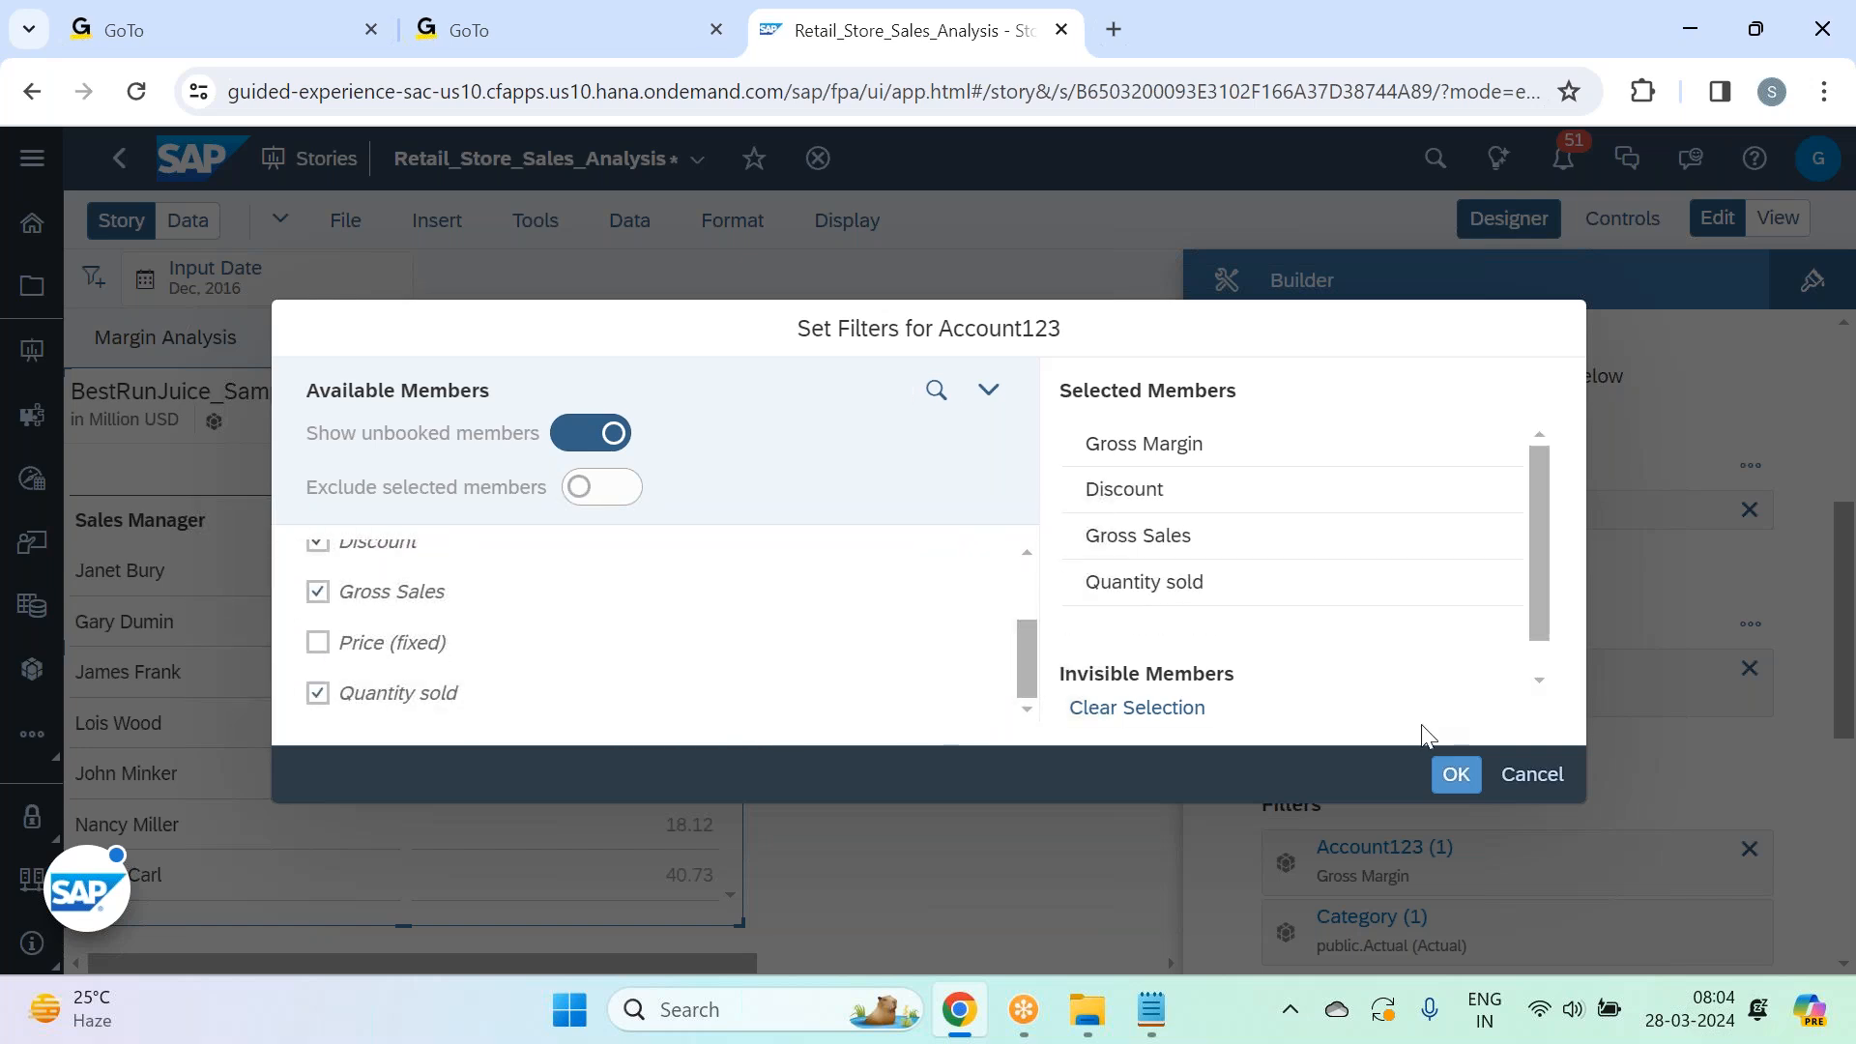
click(1456, 775)
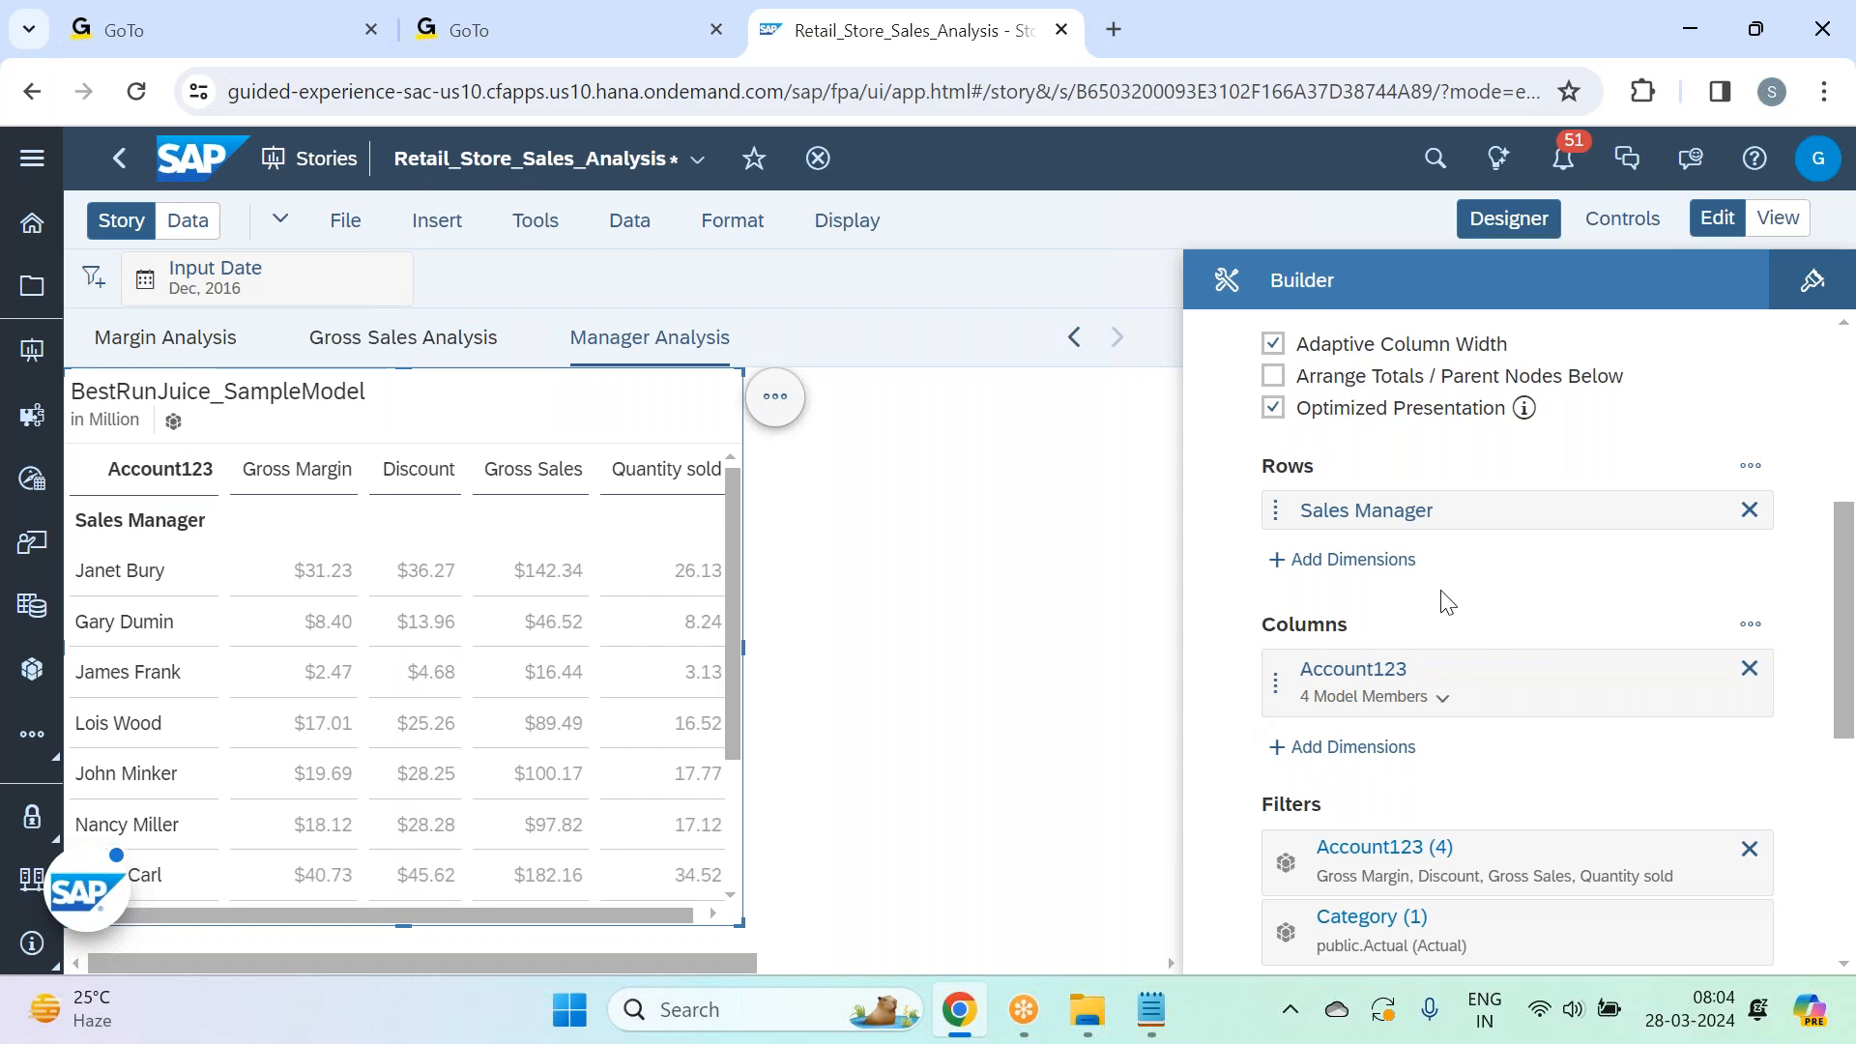
Look through the table's row options and its column, filter, reporting and property settings.
scroll(1444, 600, down, 2)
scroll(1447, 597, up, 2)
click(1750, 466)
click(1472, 626)
scroll(1482, 621, down, 3)
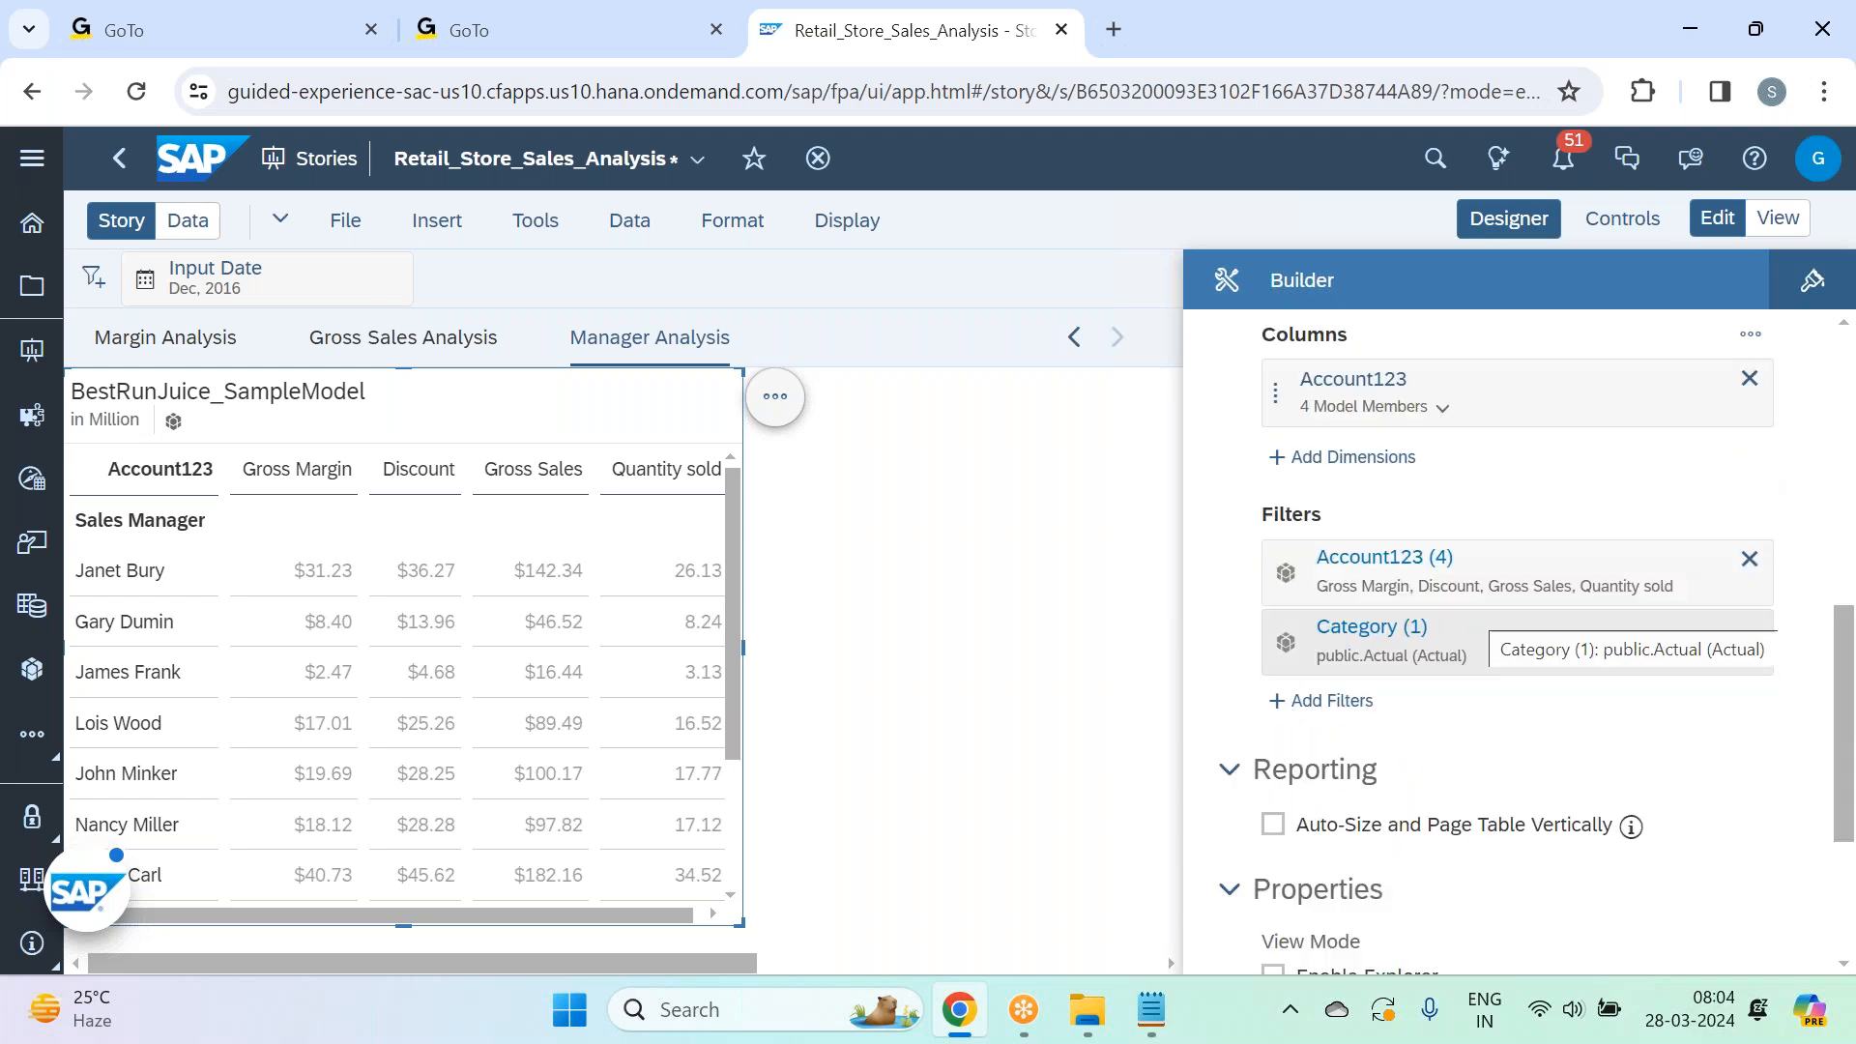
scroll(1704, 615, down, 3)
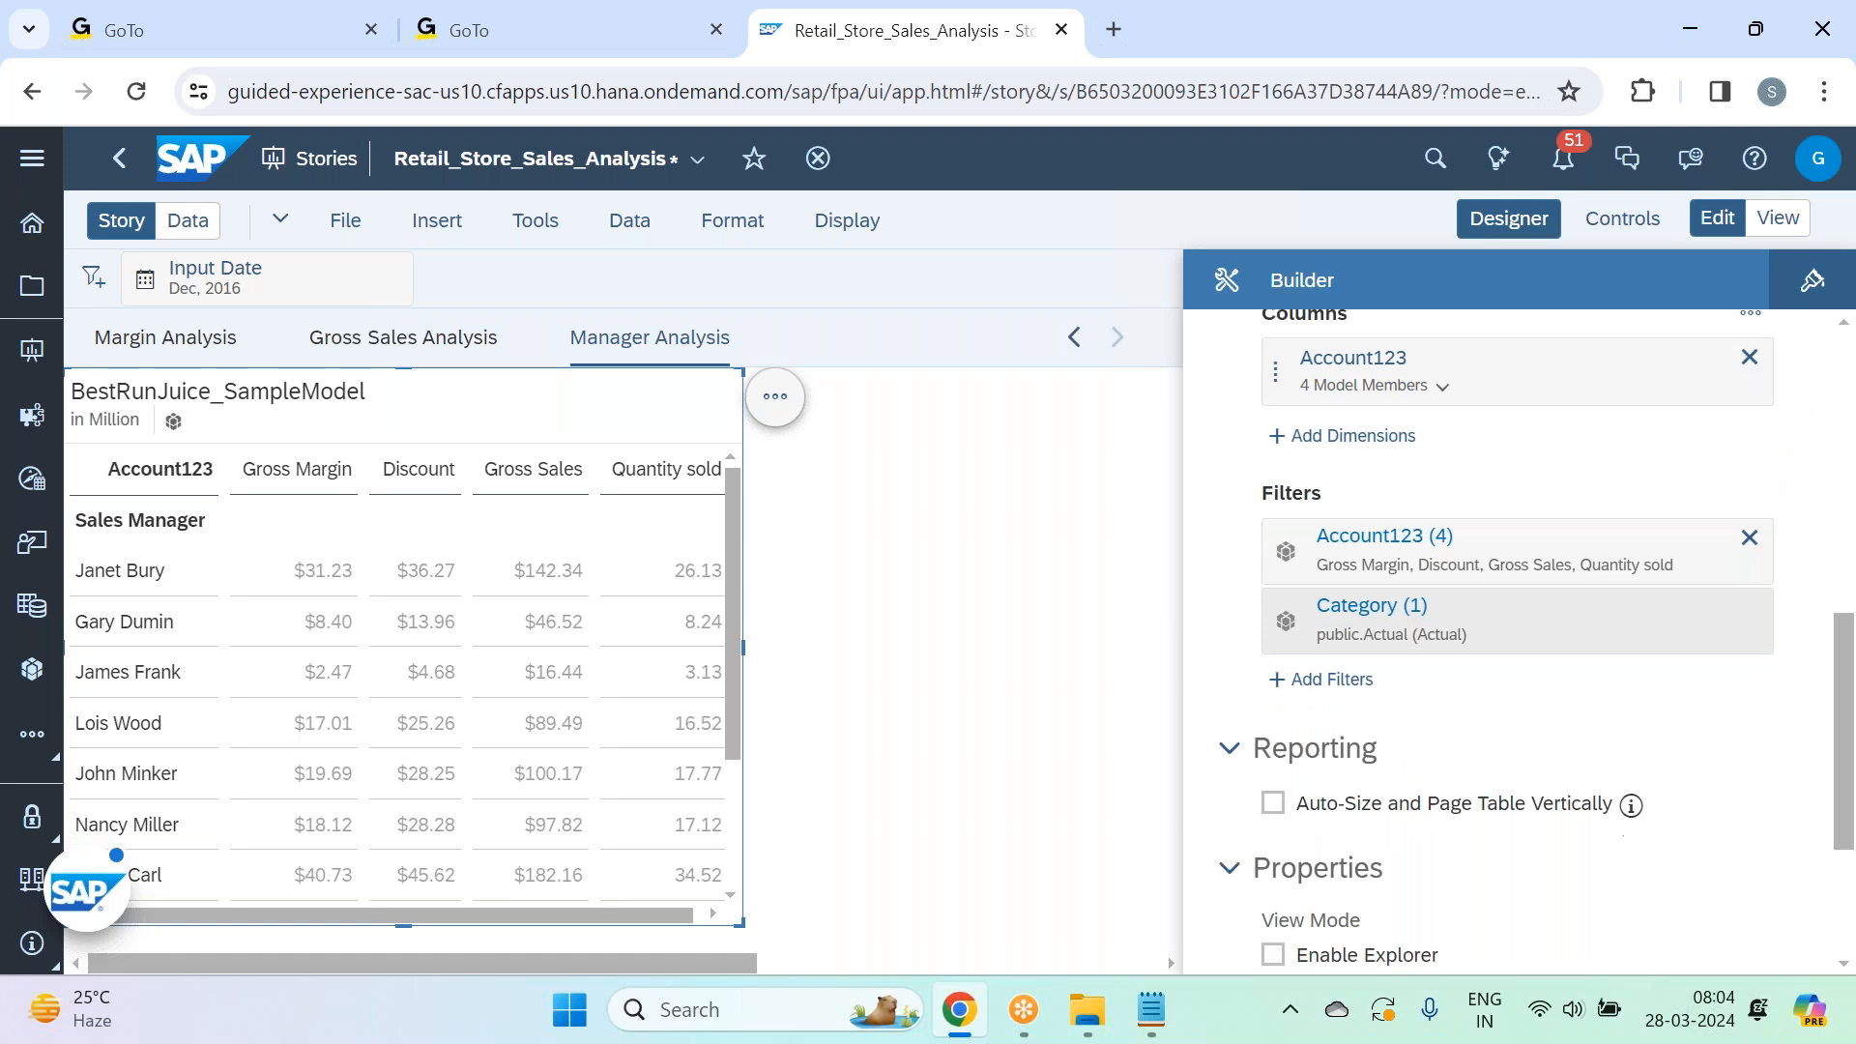
scroll(1704, 616, up, 7)
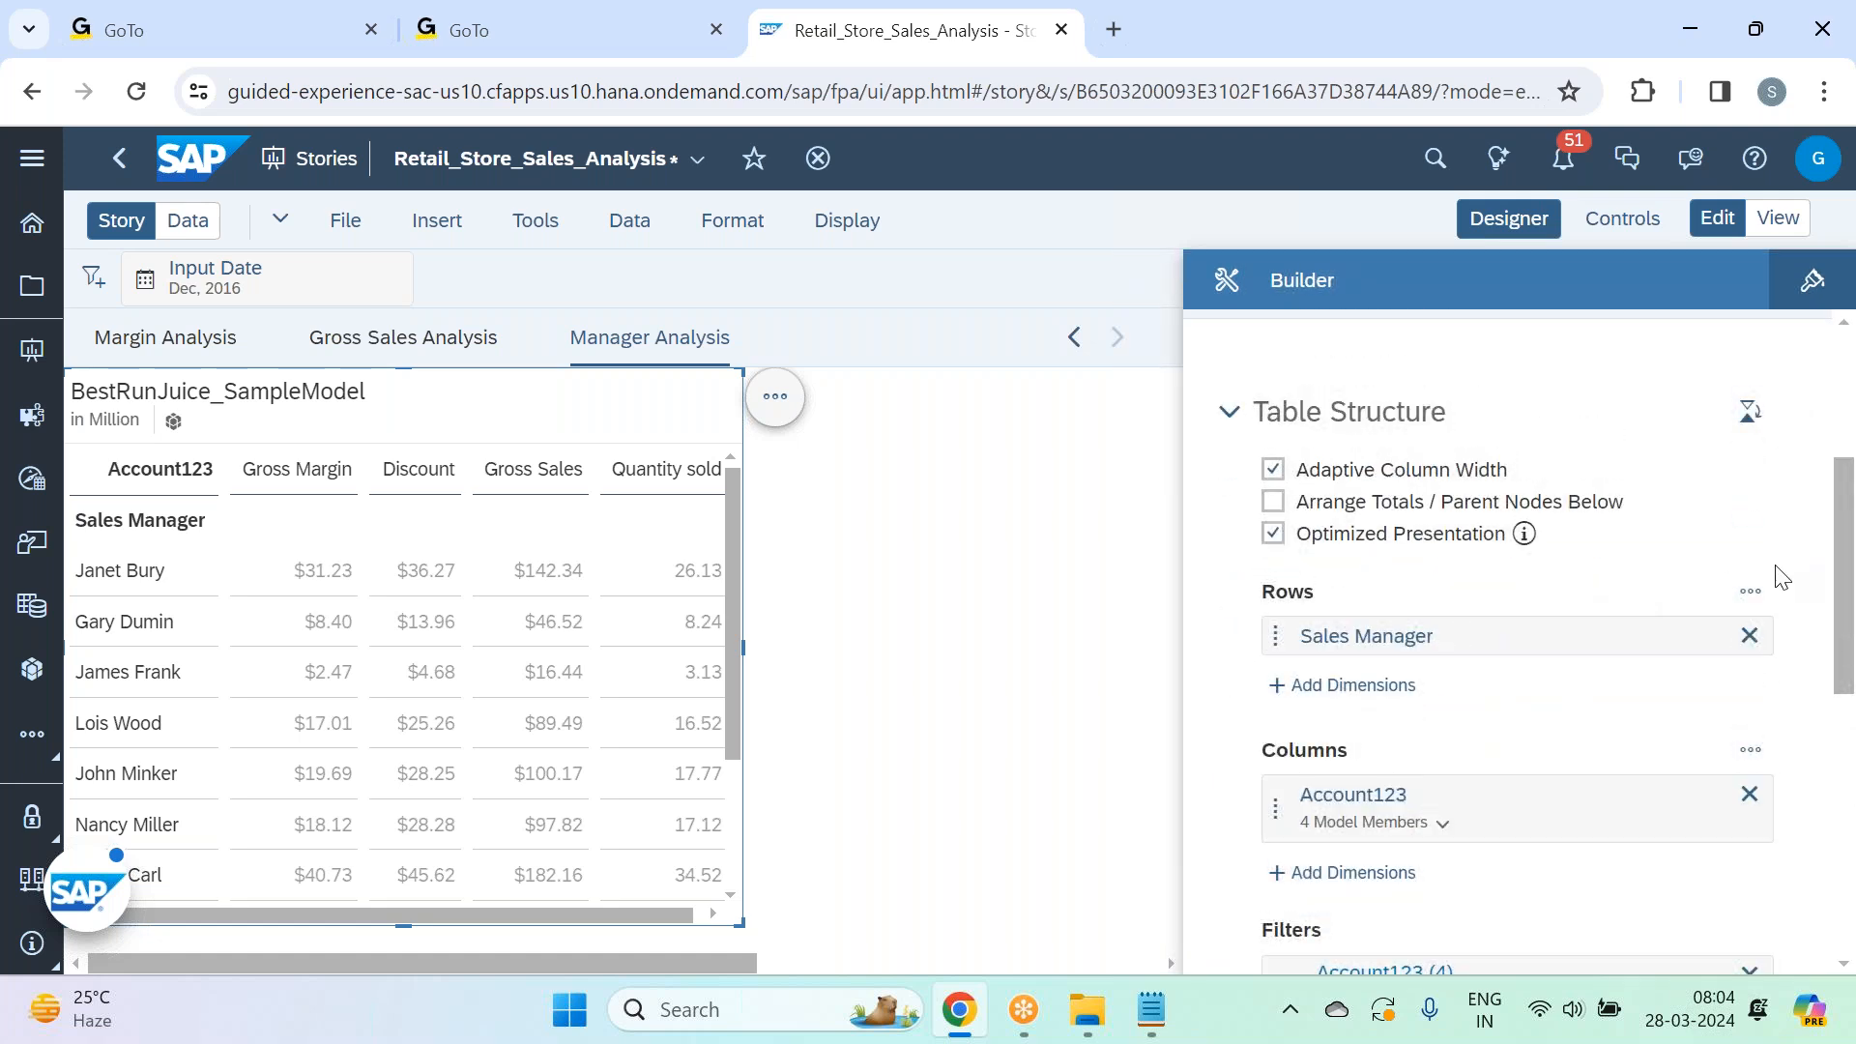
Turn zero suppression on for the table's rows and switch it off again.
click(1750, 591)
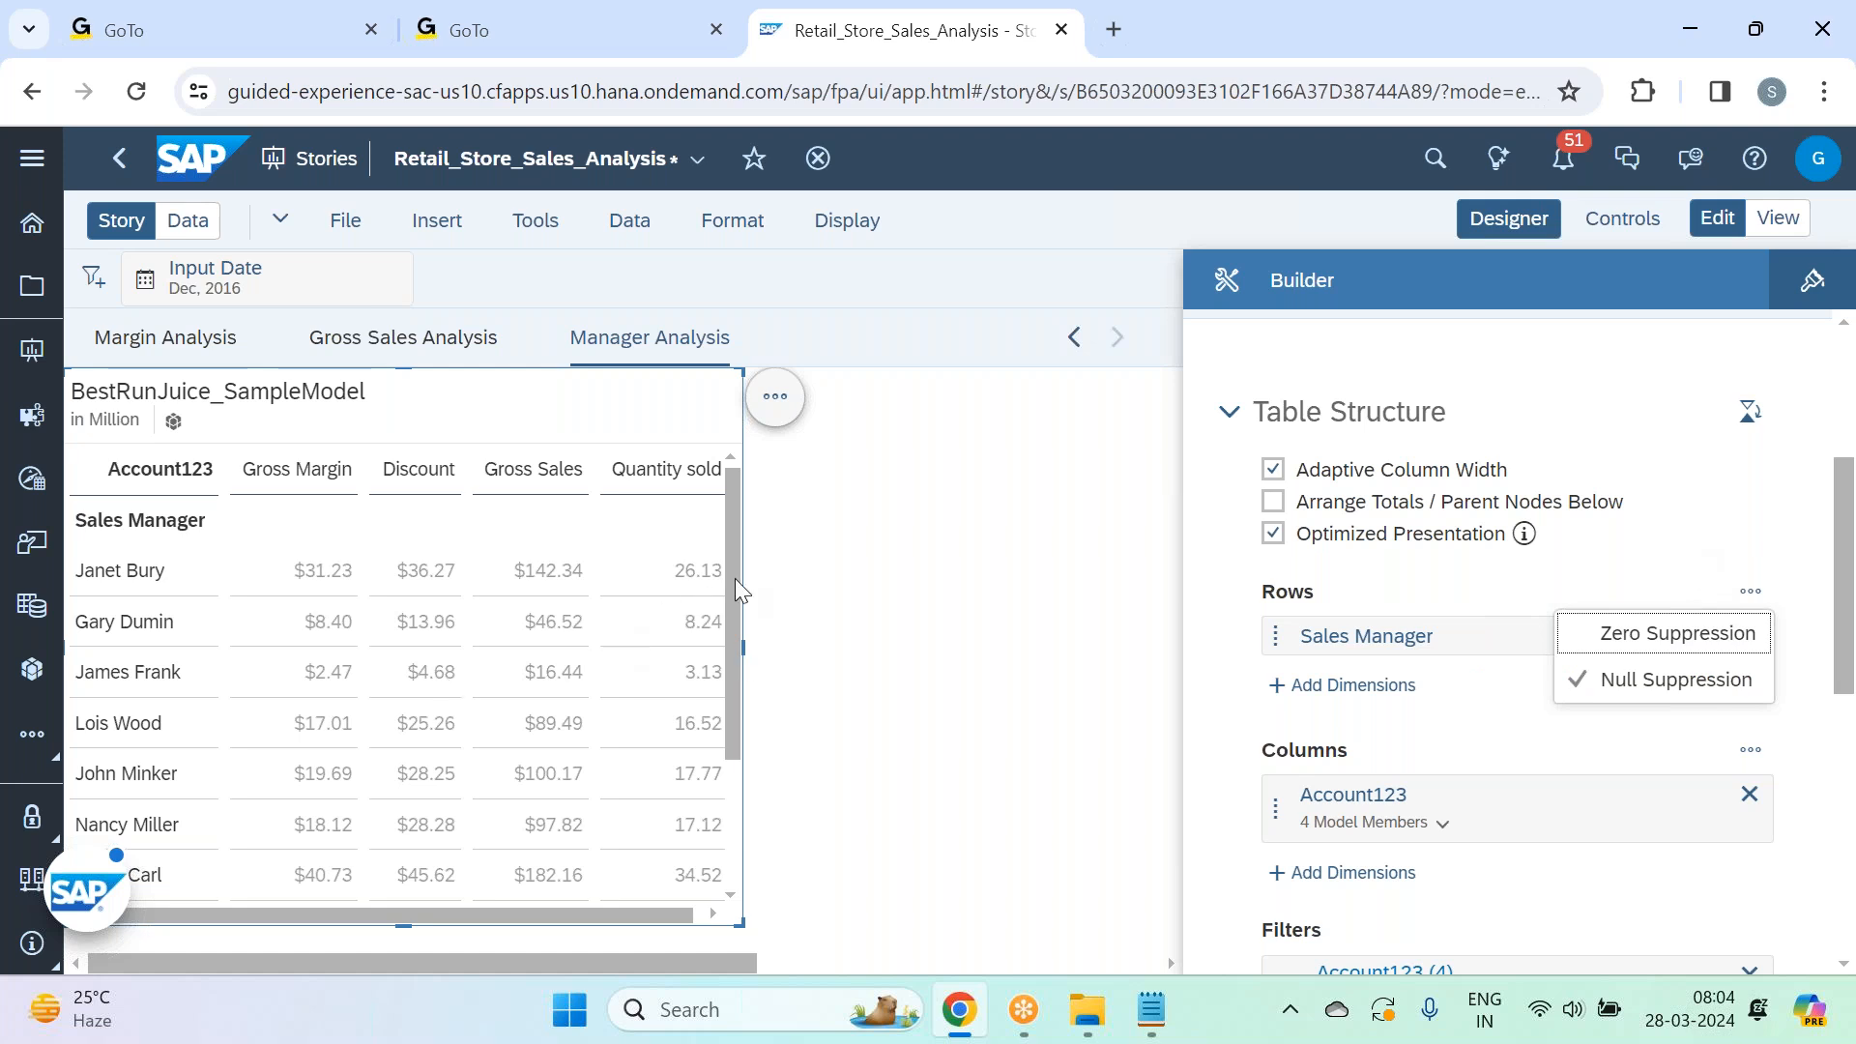
click(1644, 633)
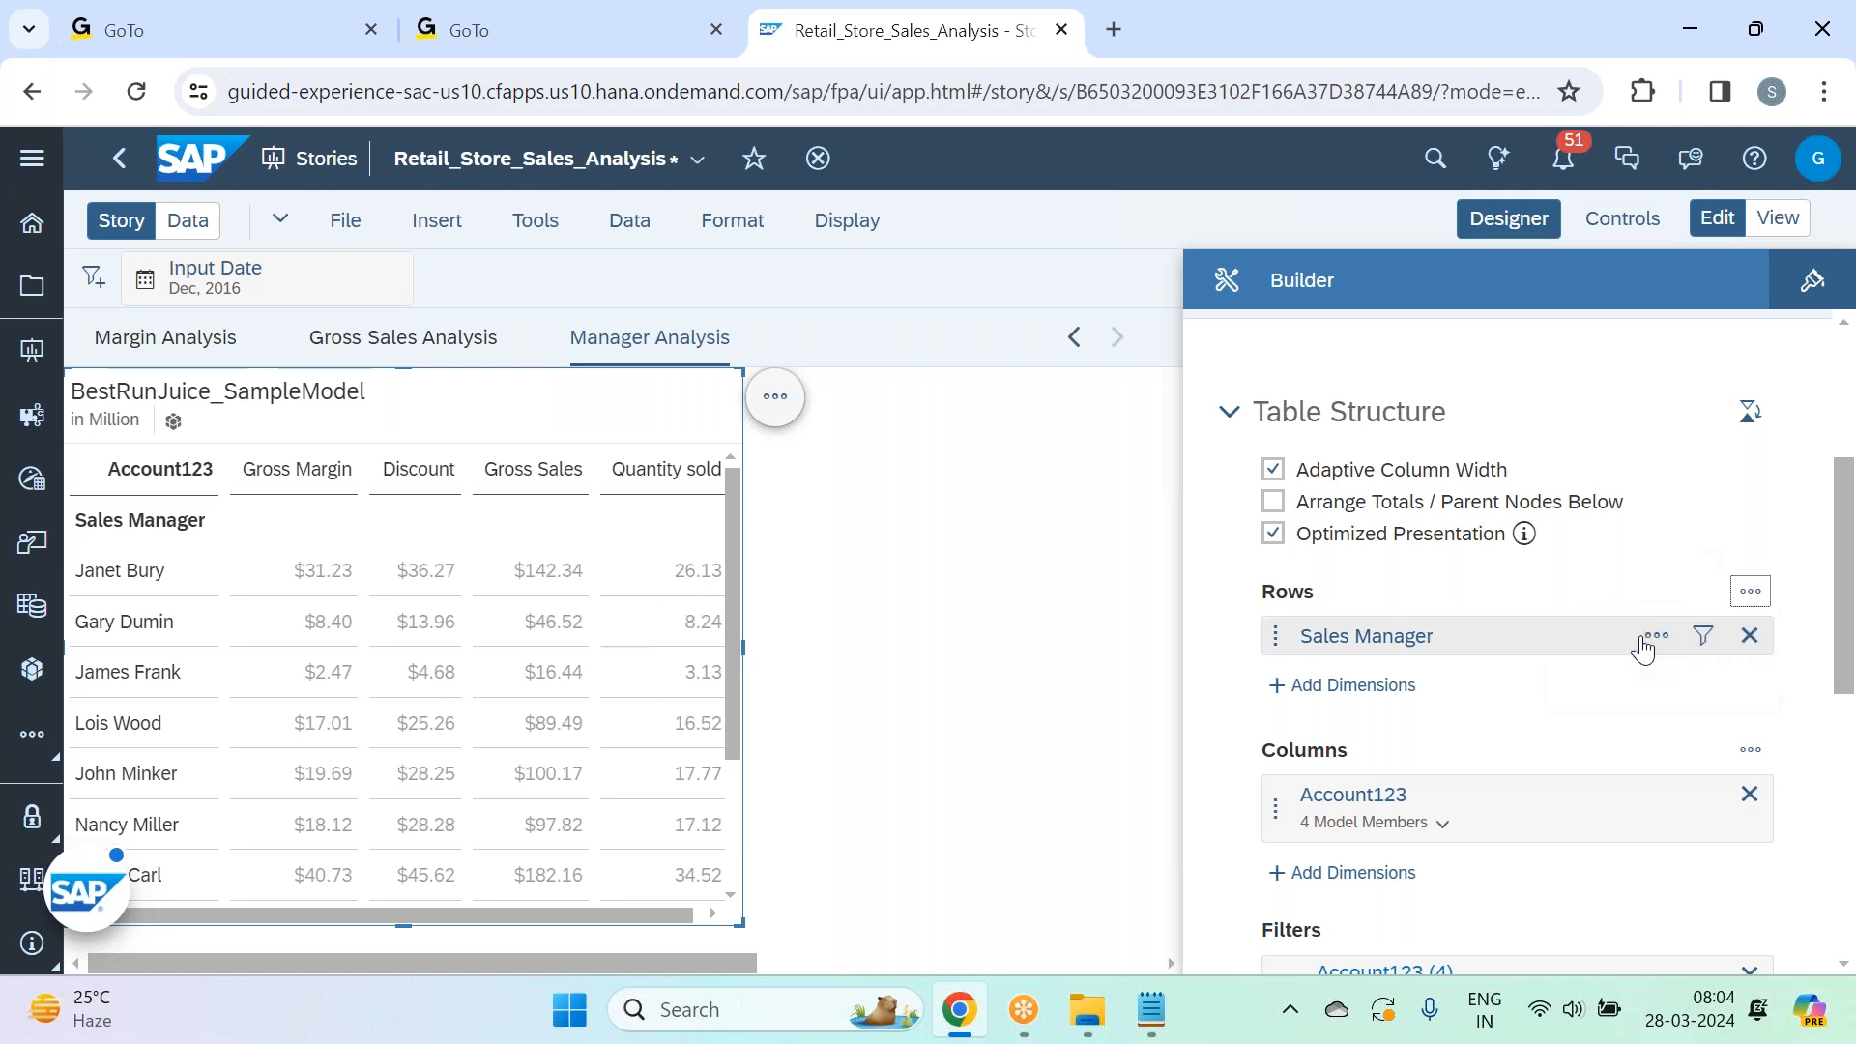
click(1749, 593)
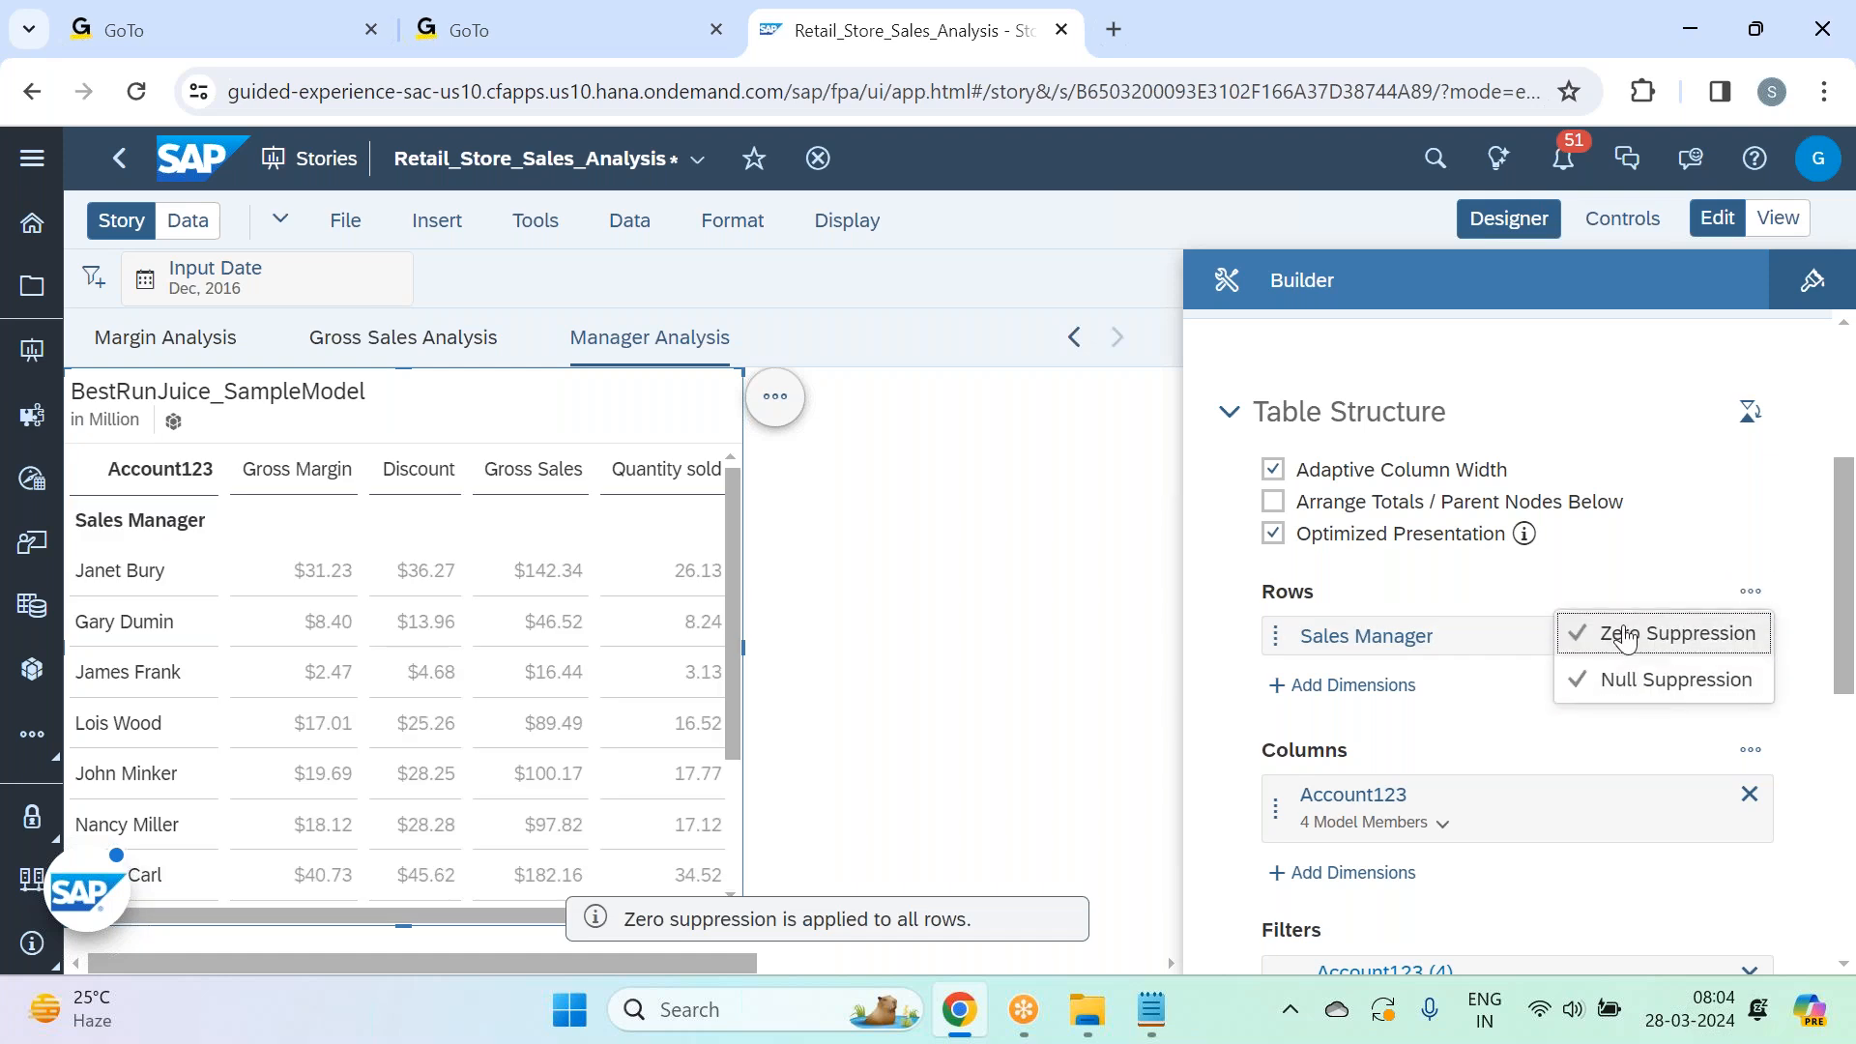
click(1644, 633)
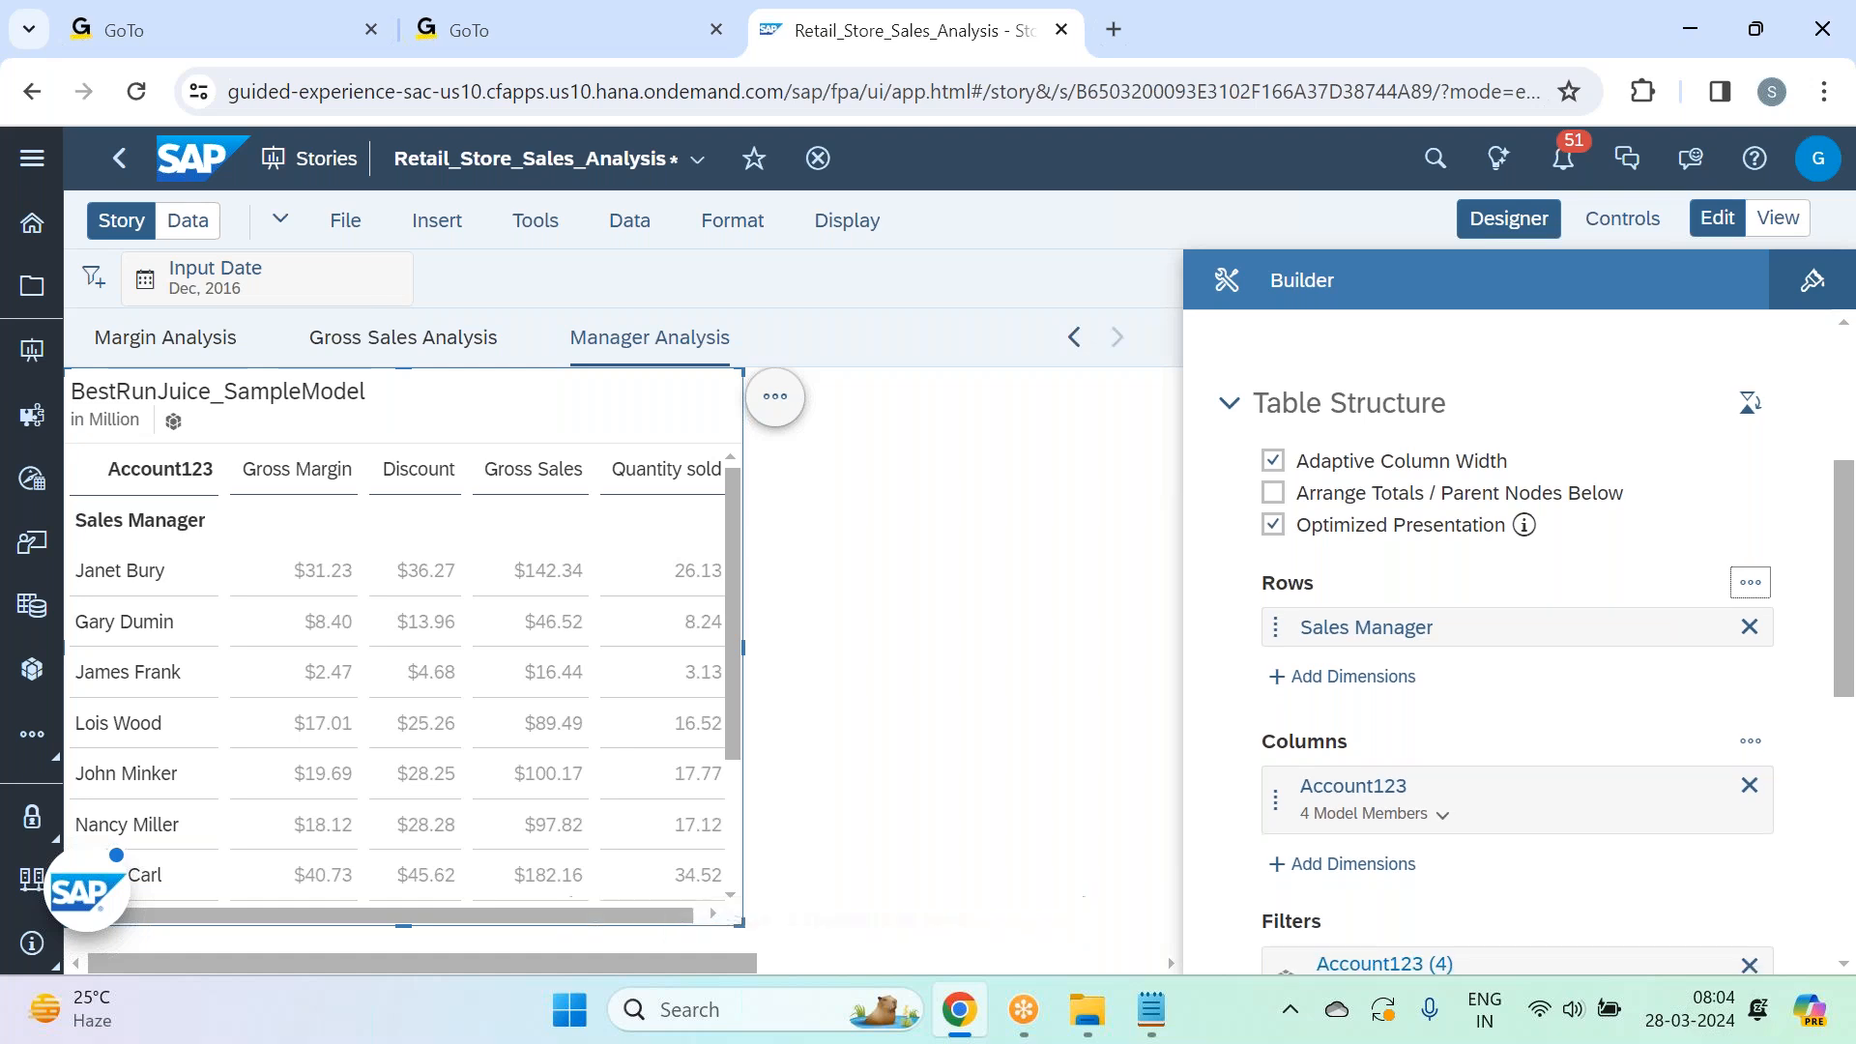
Style the table widget with all borders and a border line width of 2.
scroll(1656, 562, down, 1)
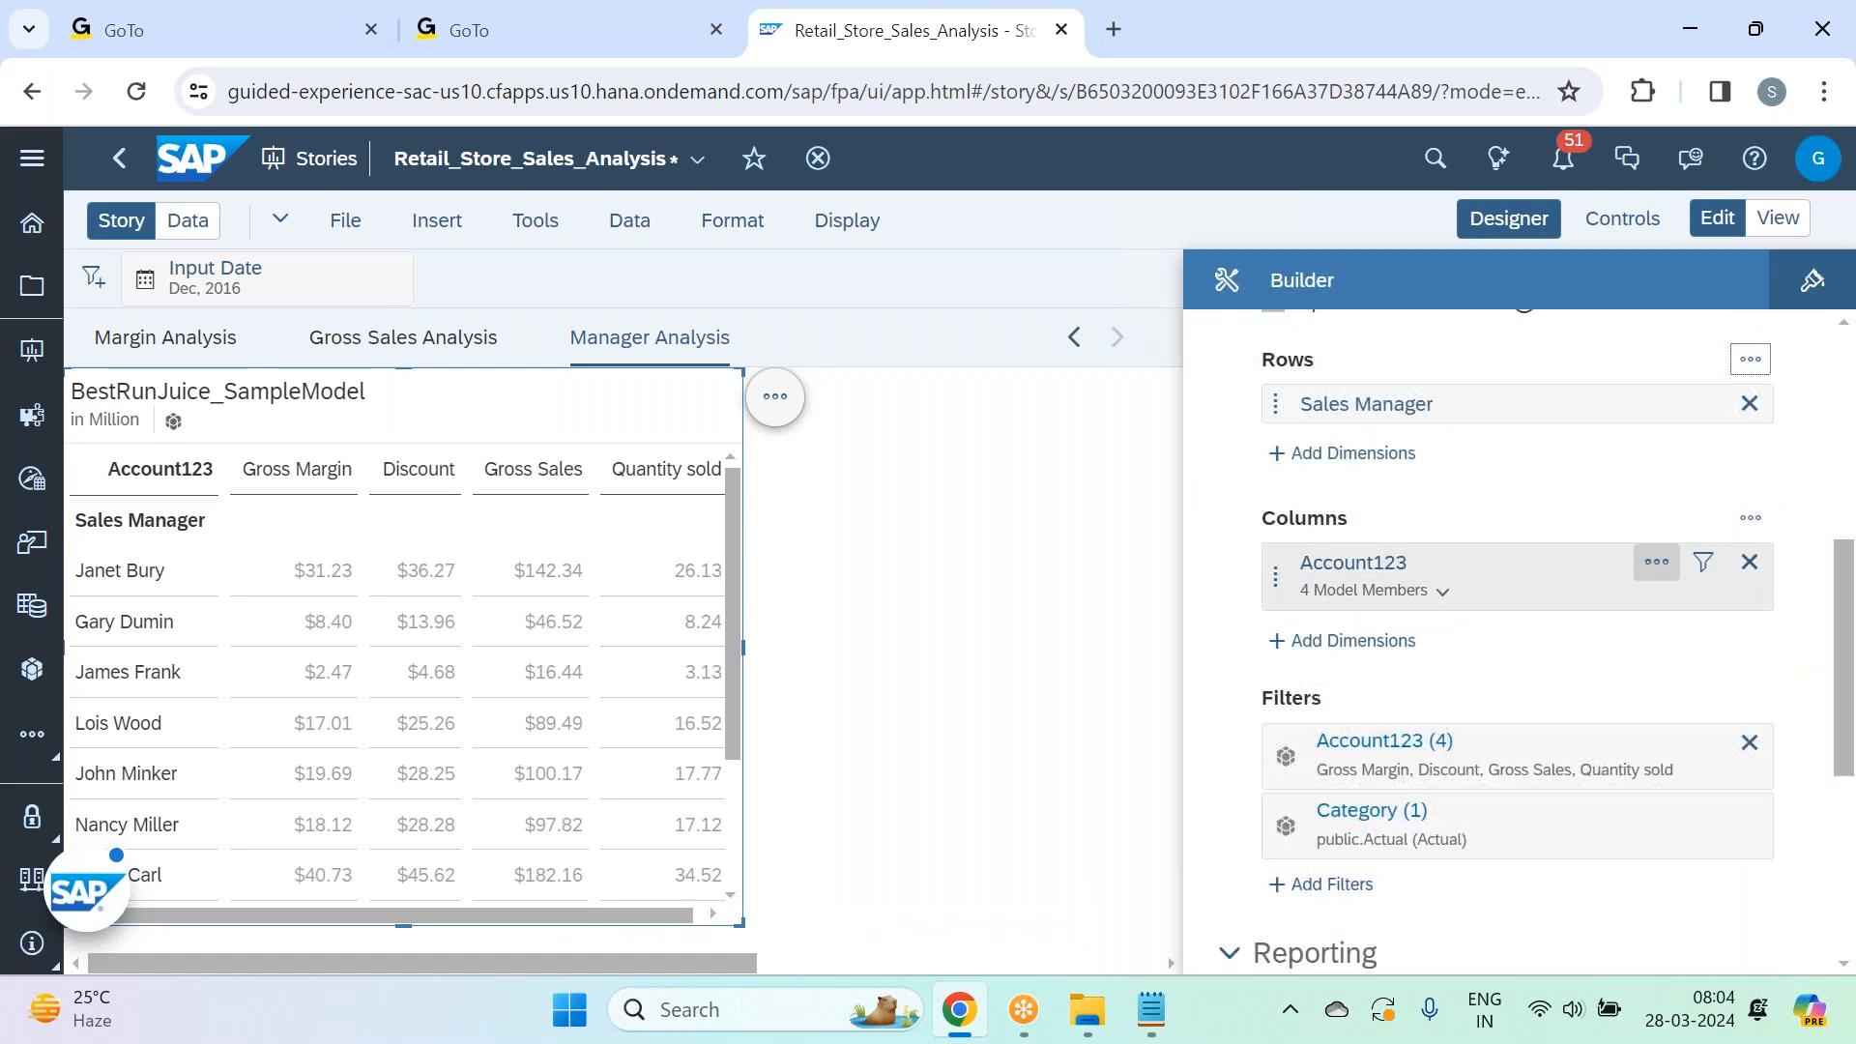
scroll(1656, 562, up, 2)
click(737, 44)
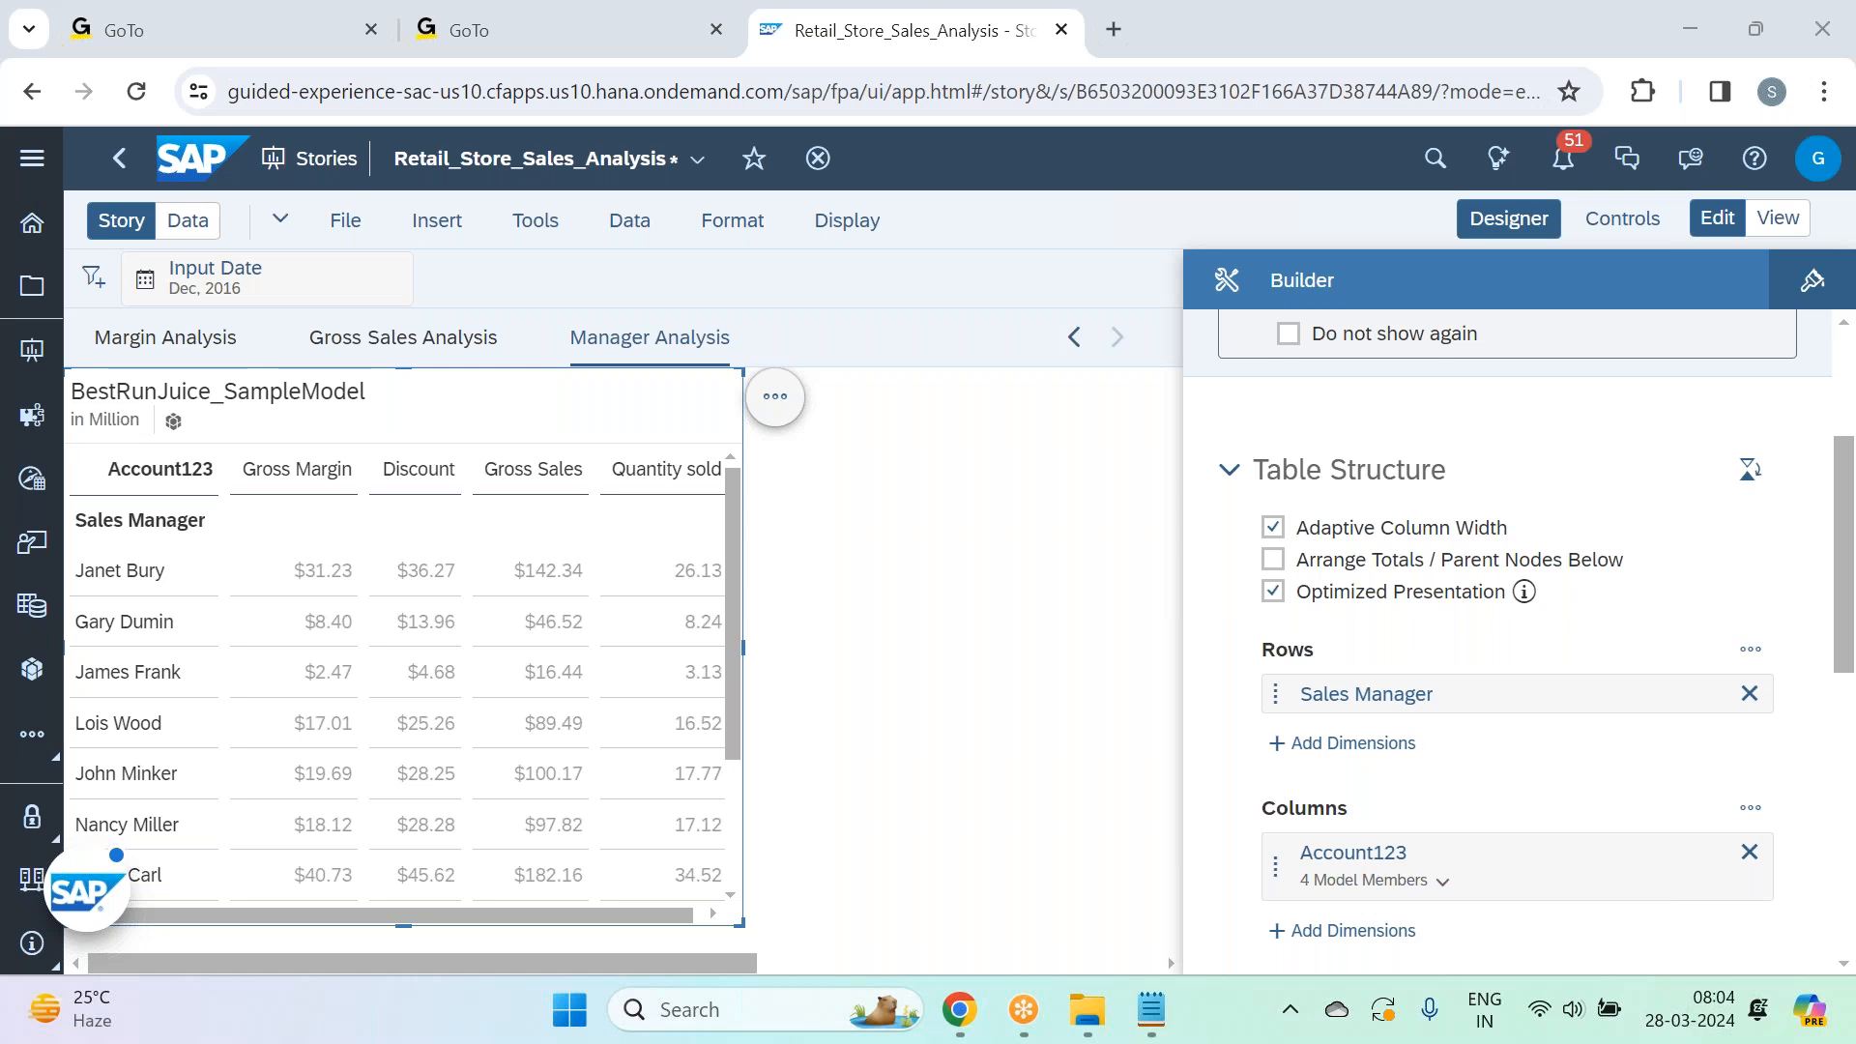
scroll(1508, 638, down, 4)
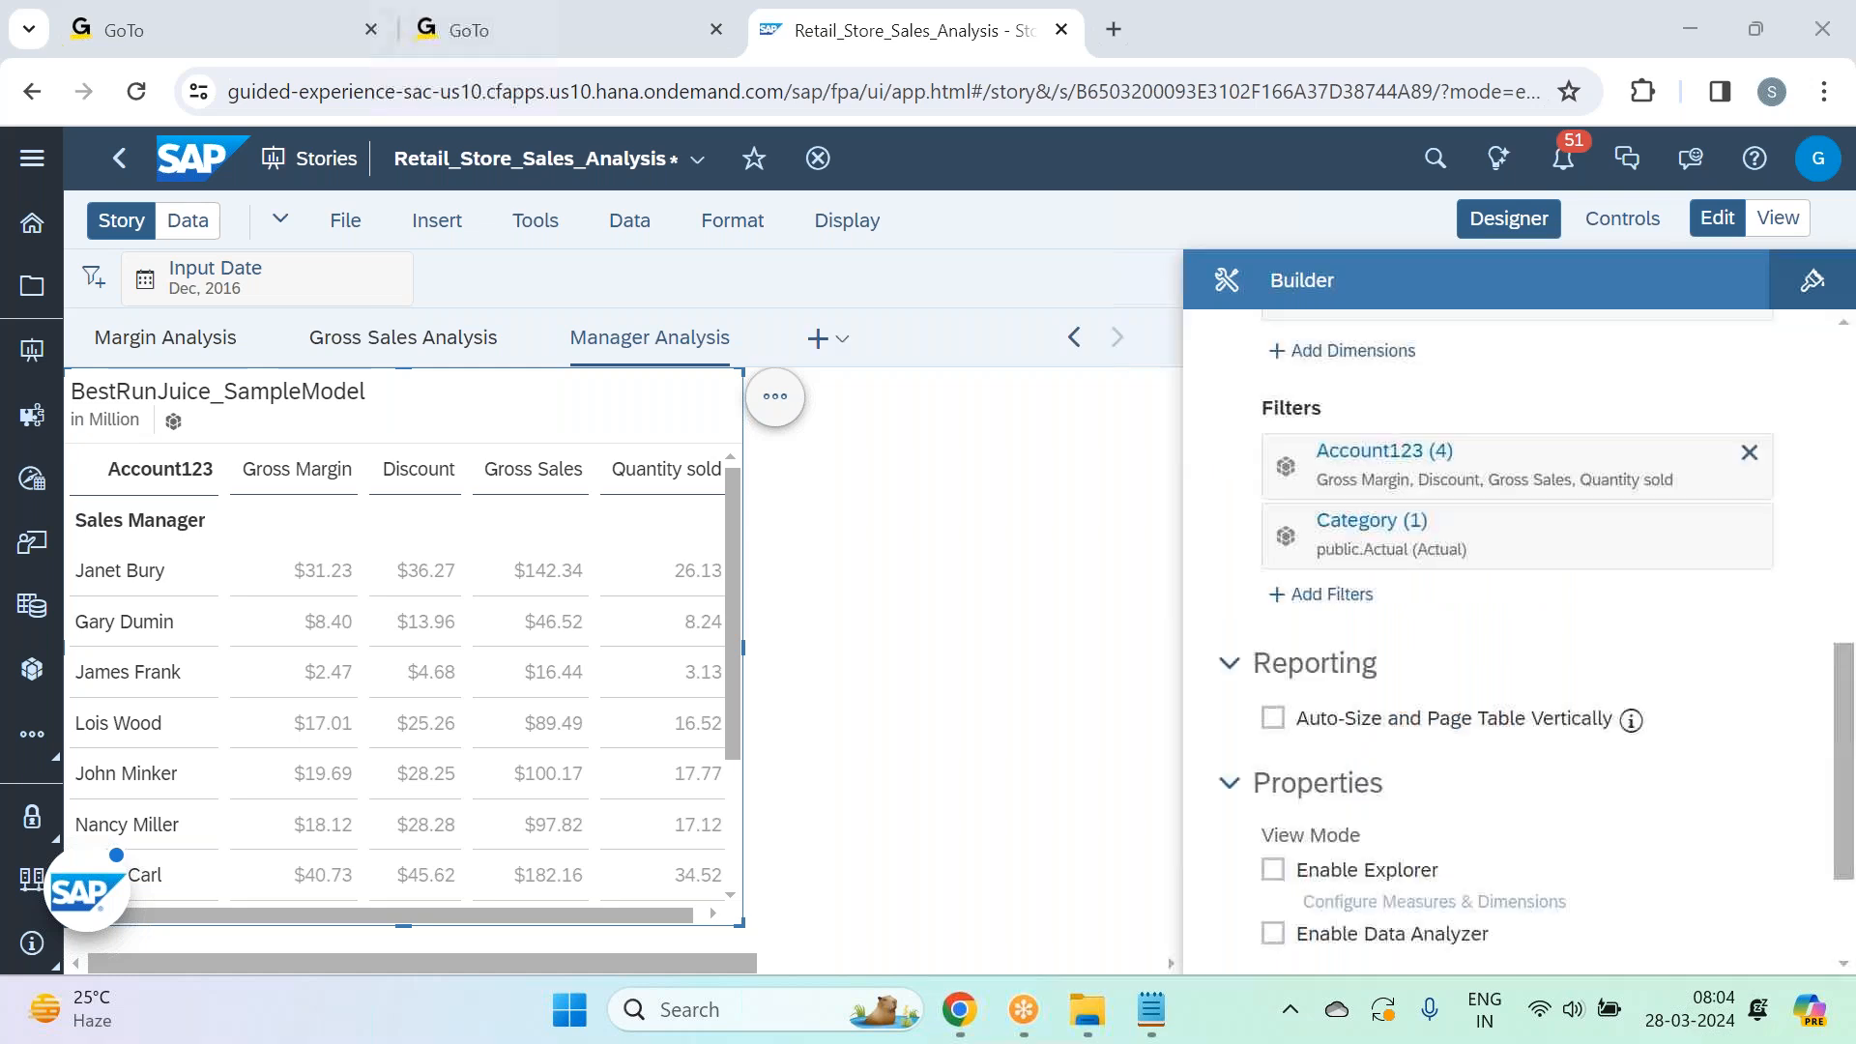
click(1811, 283)
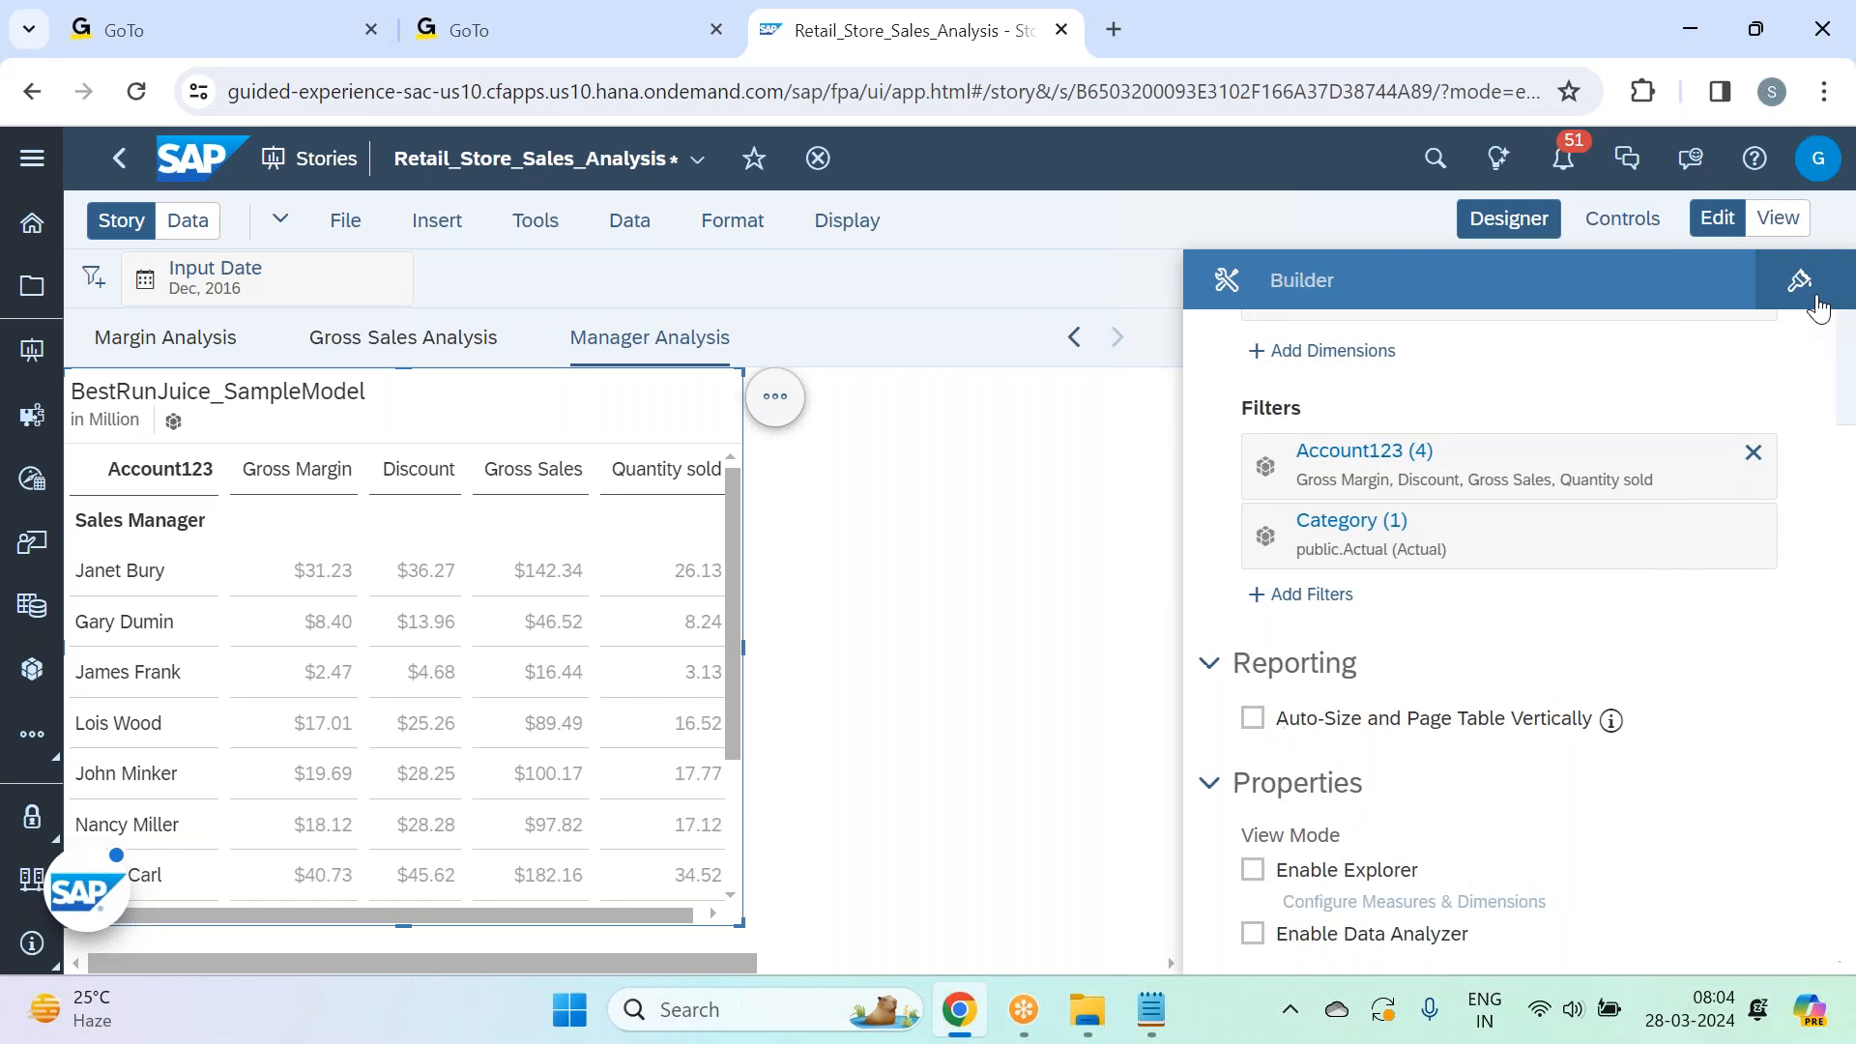
click(1768, 671)
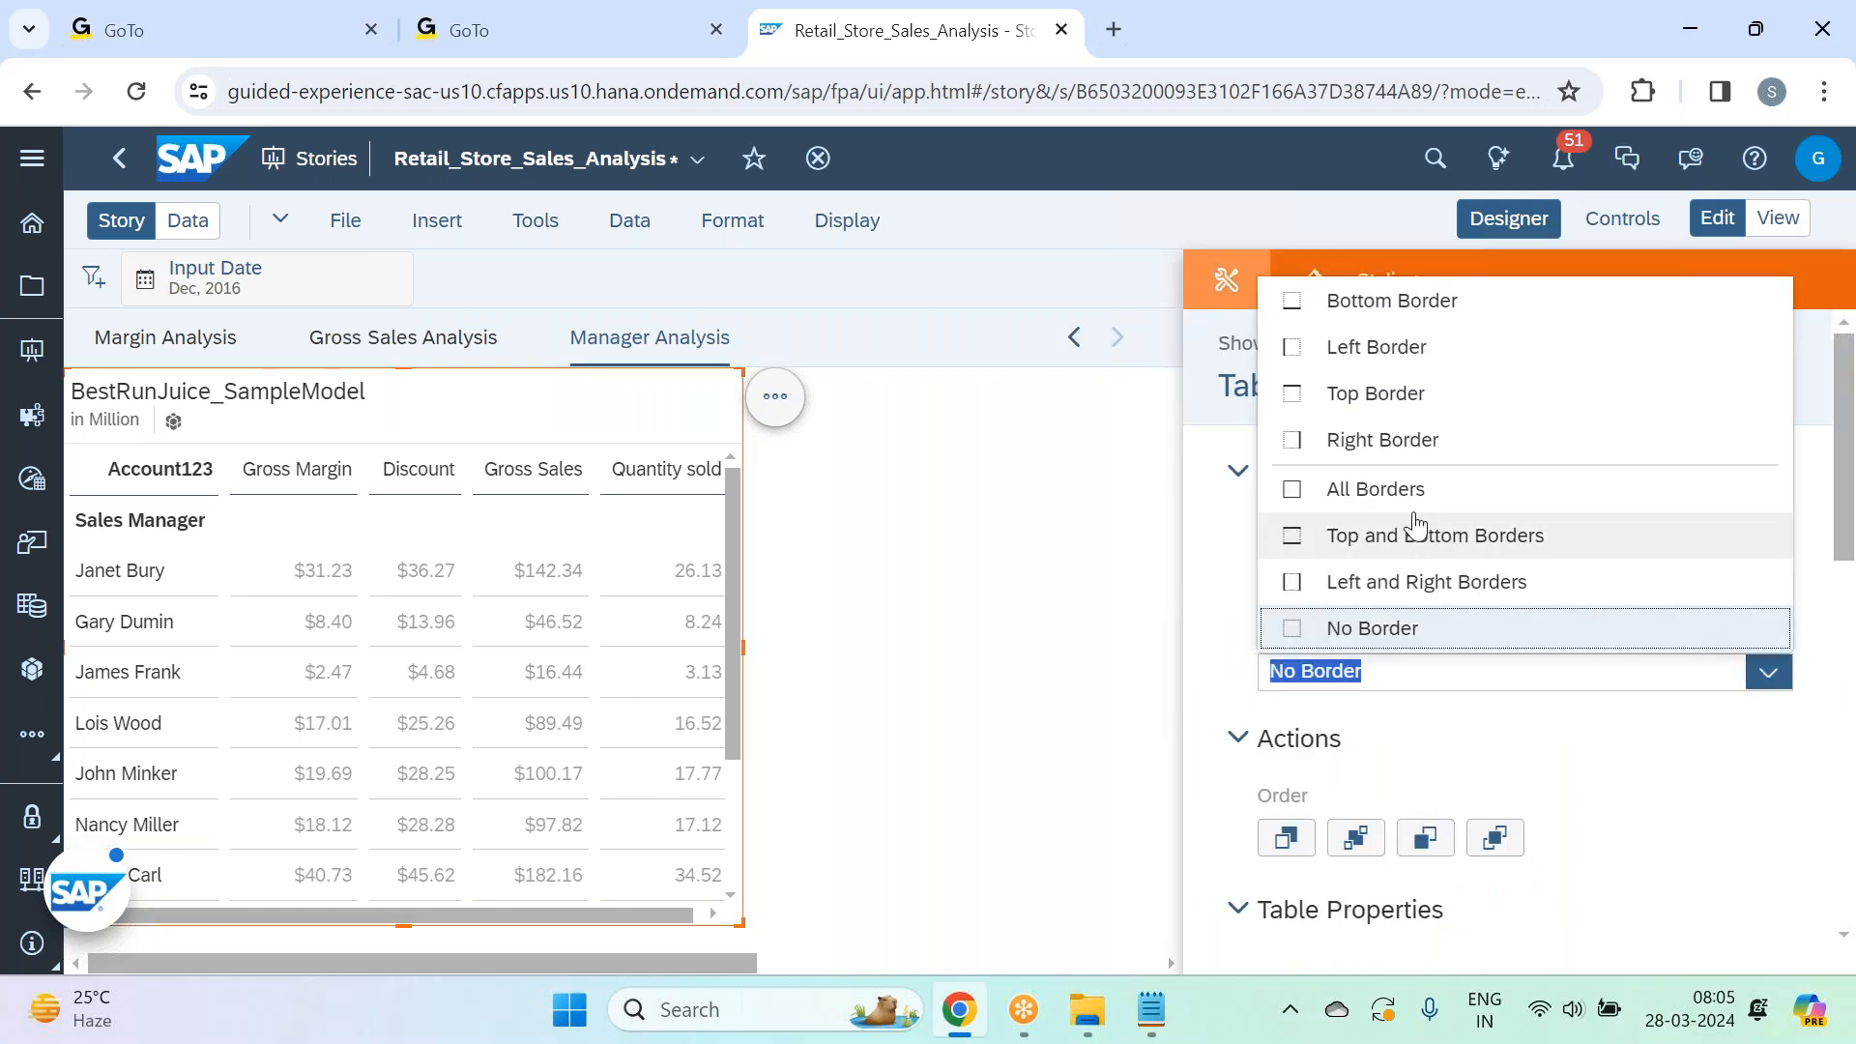
click(1388, 491)
click(1768, 766)
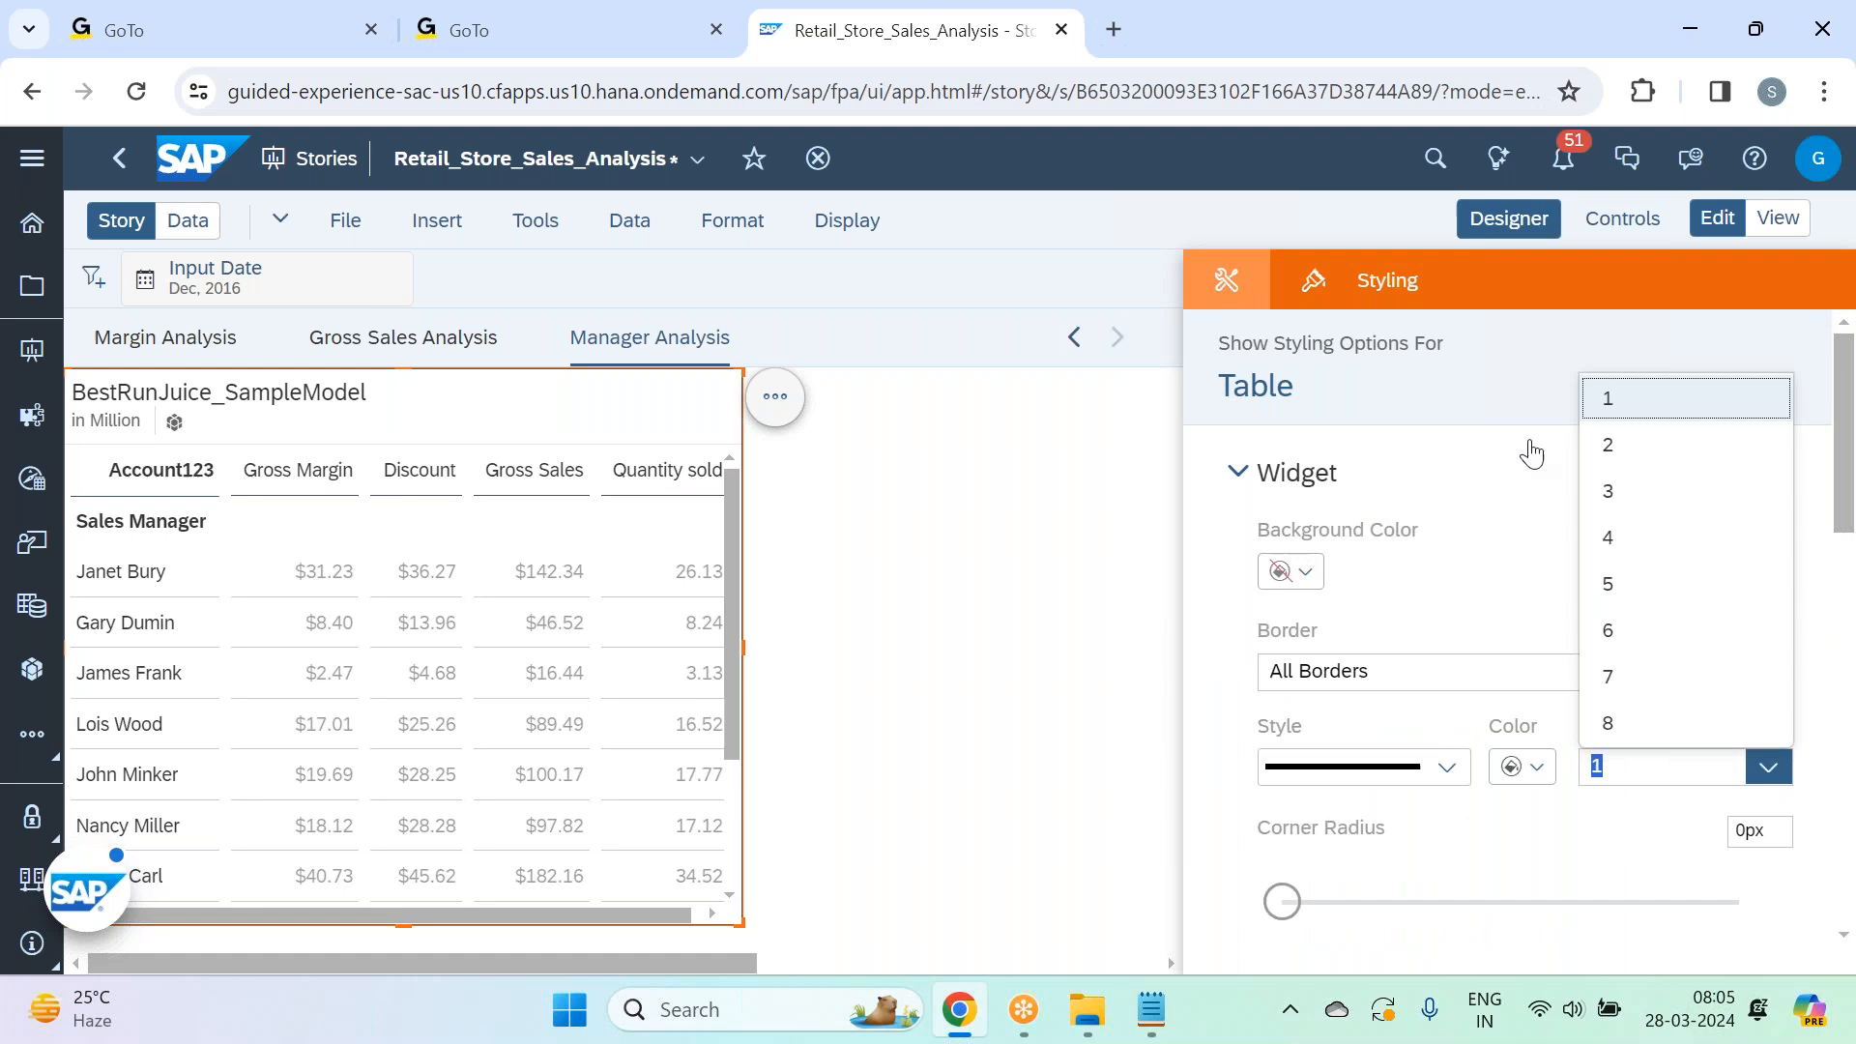
click(1610, 442)
Apply the Report-Styling template to the table, accepting the reset of existing cell styles.
scroll(1354, 609, down, 6)
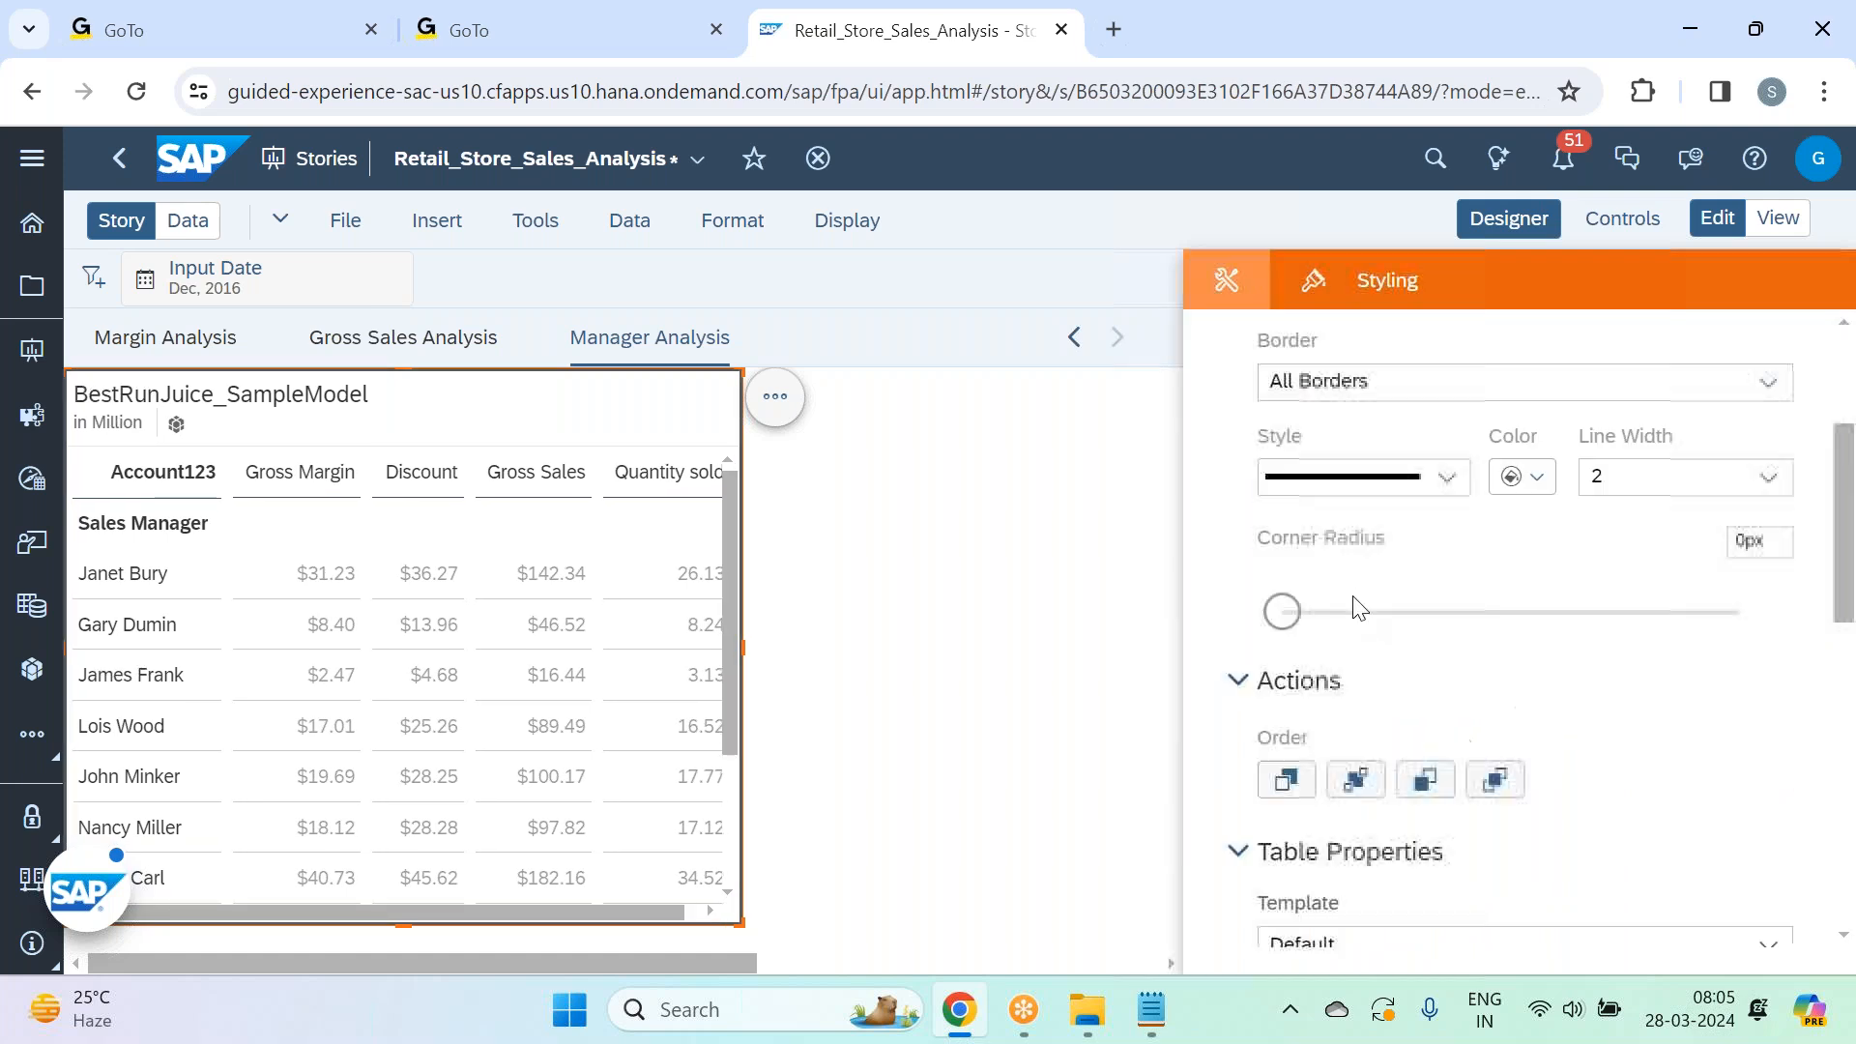
scroll(1360, 609, down, 2)
click(1779, 511)
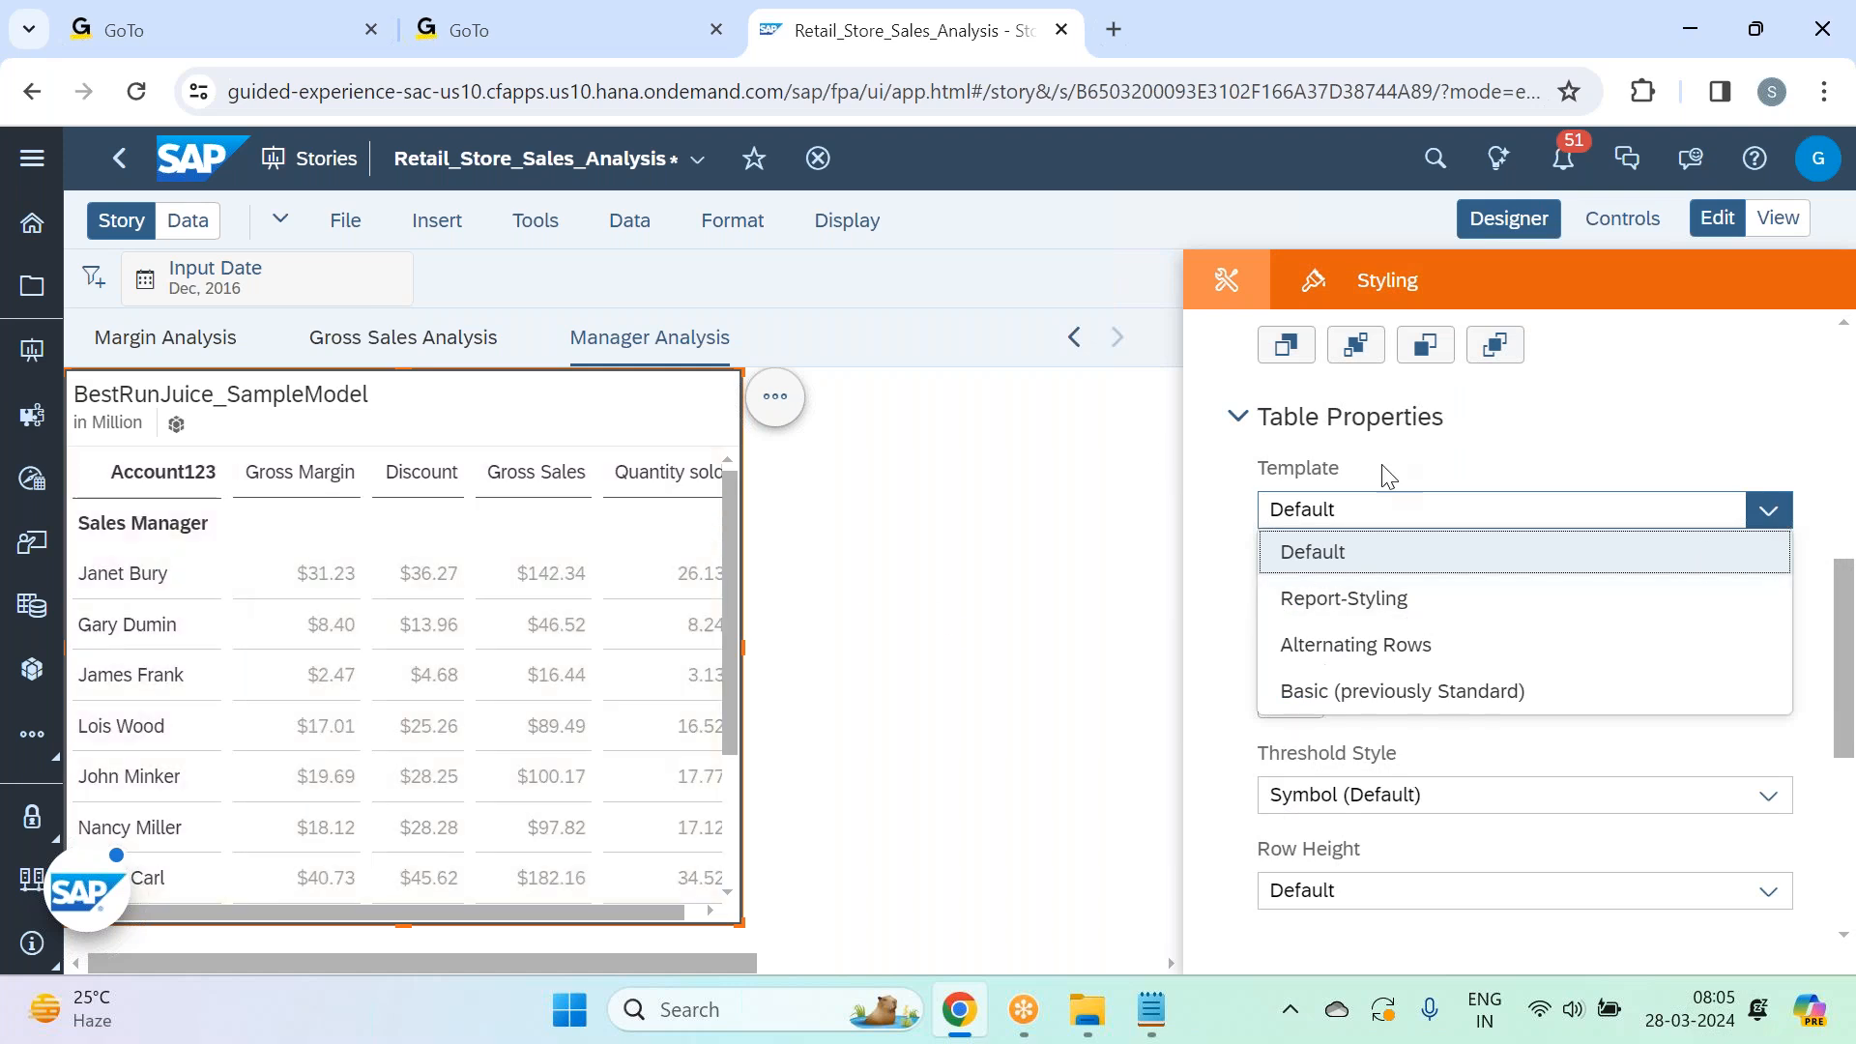
click(1379, 599)
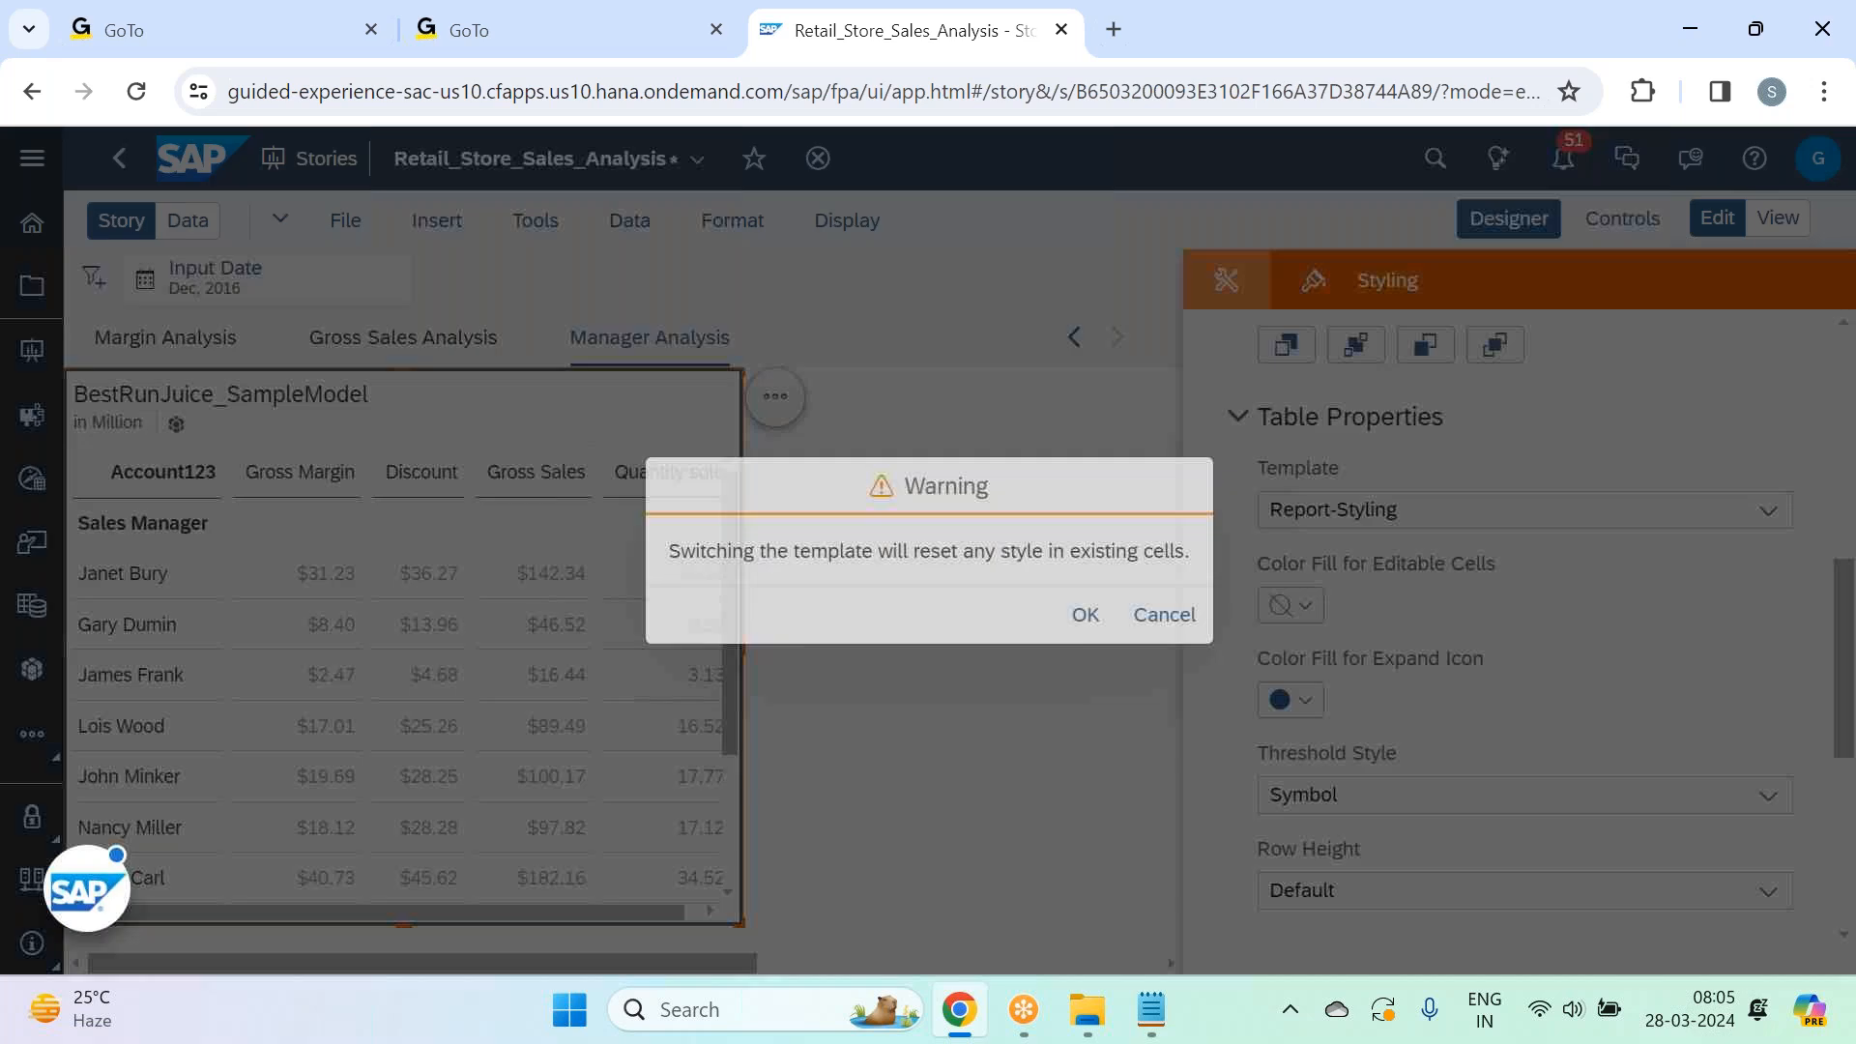
click(1082, 616)
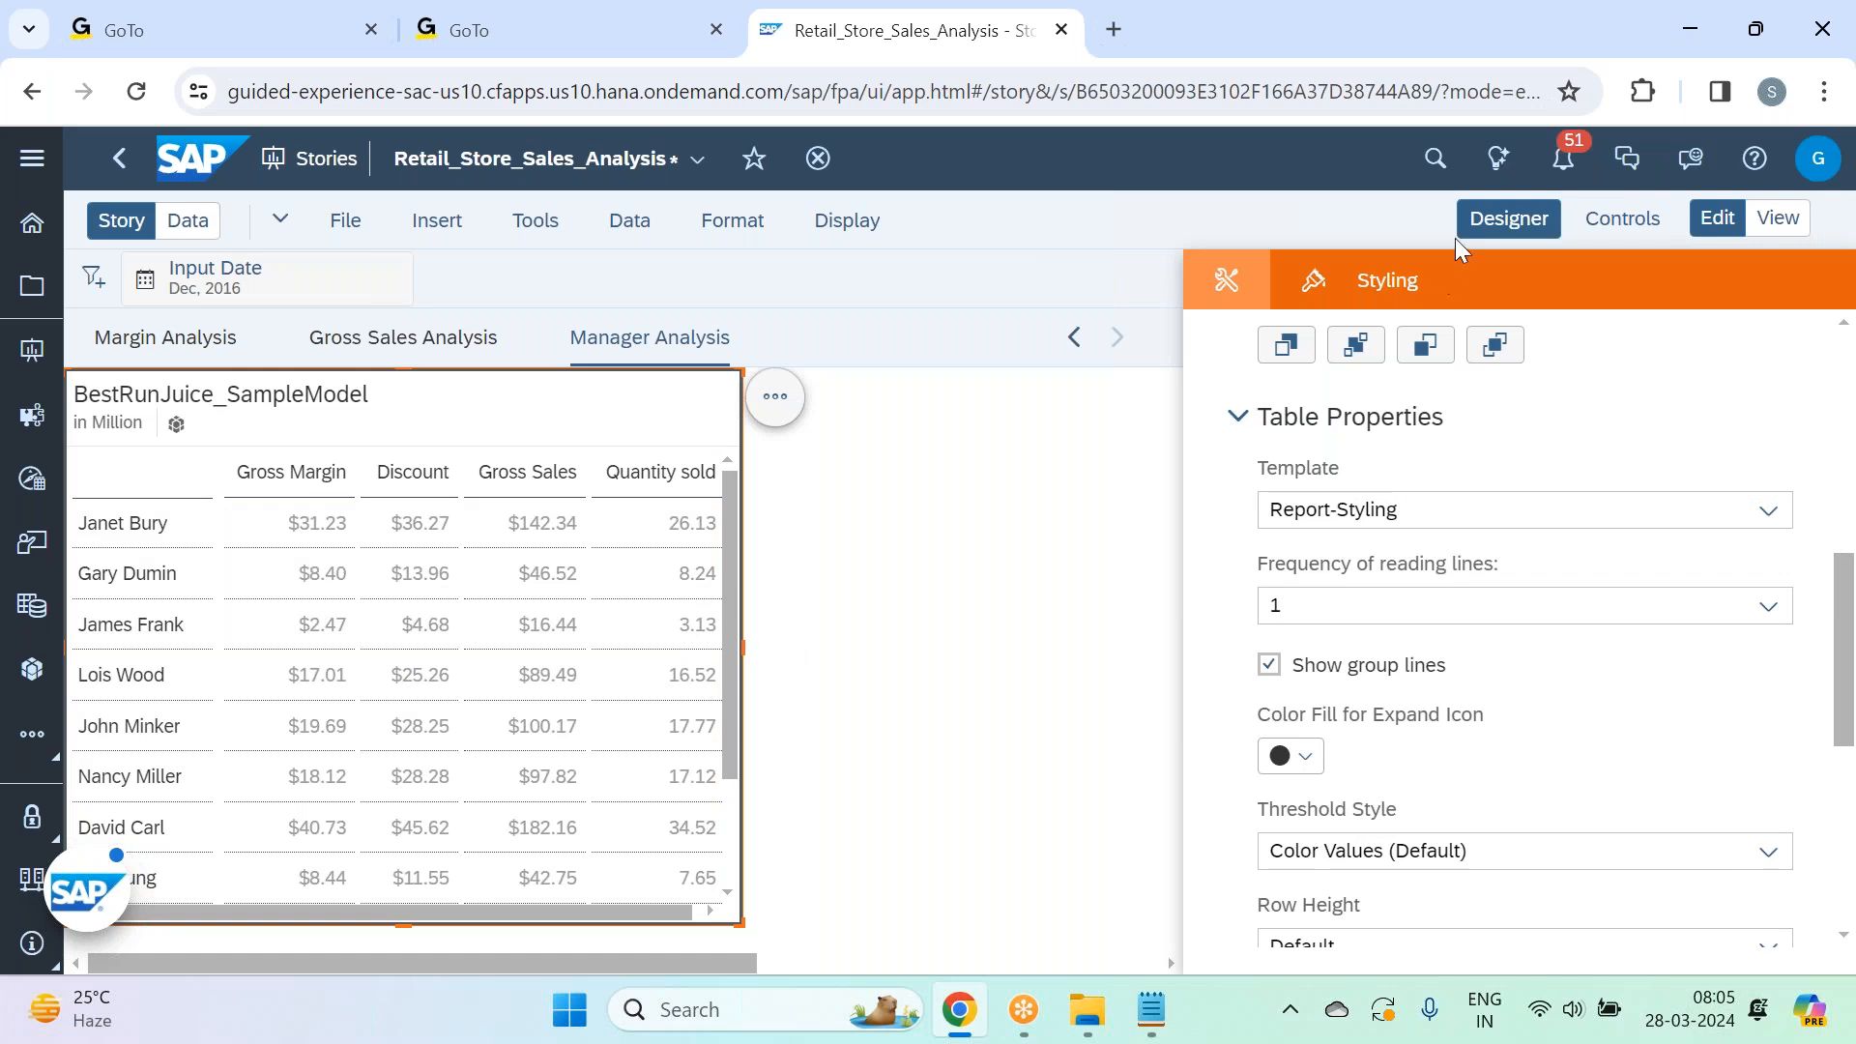
Resize the Manager Analysis table to fit its content.
click(1494, 219)
click(776, 401)
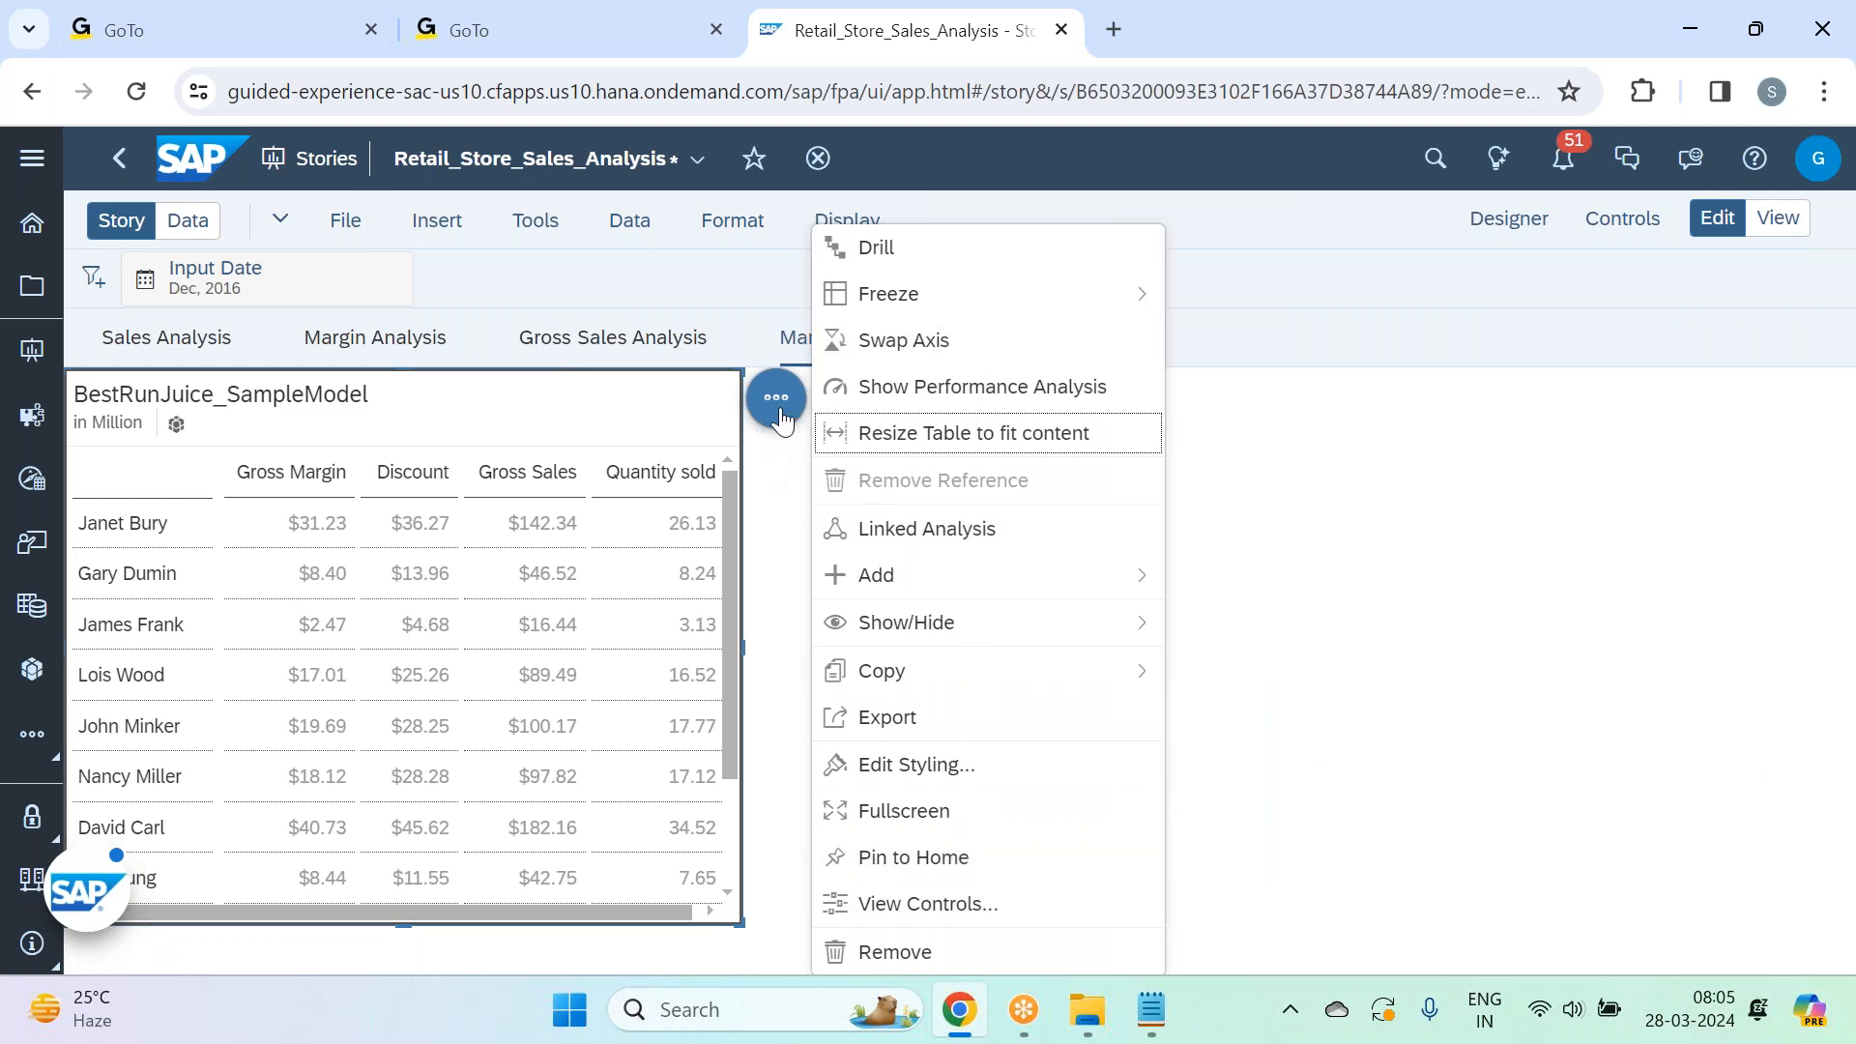
click(933, 443)
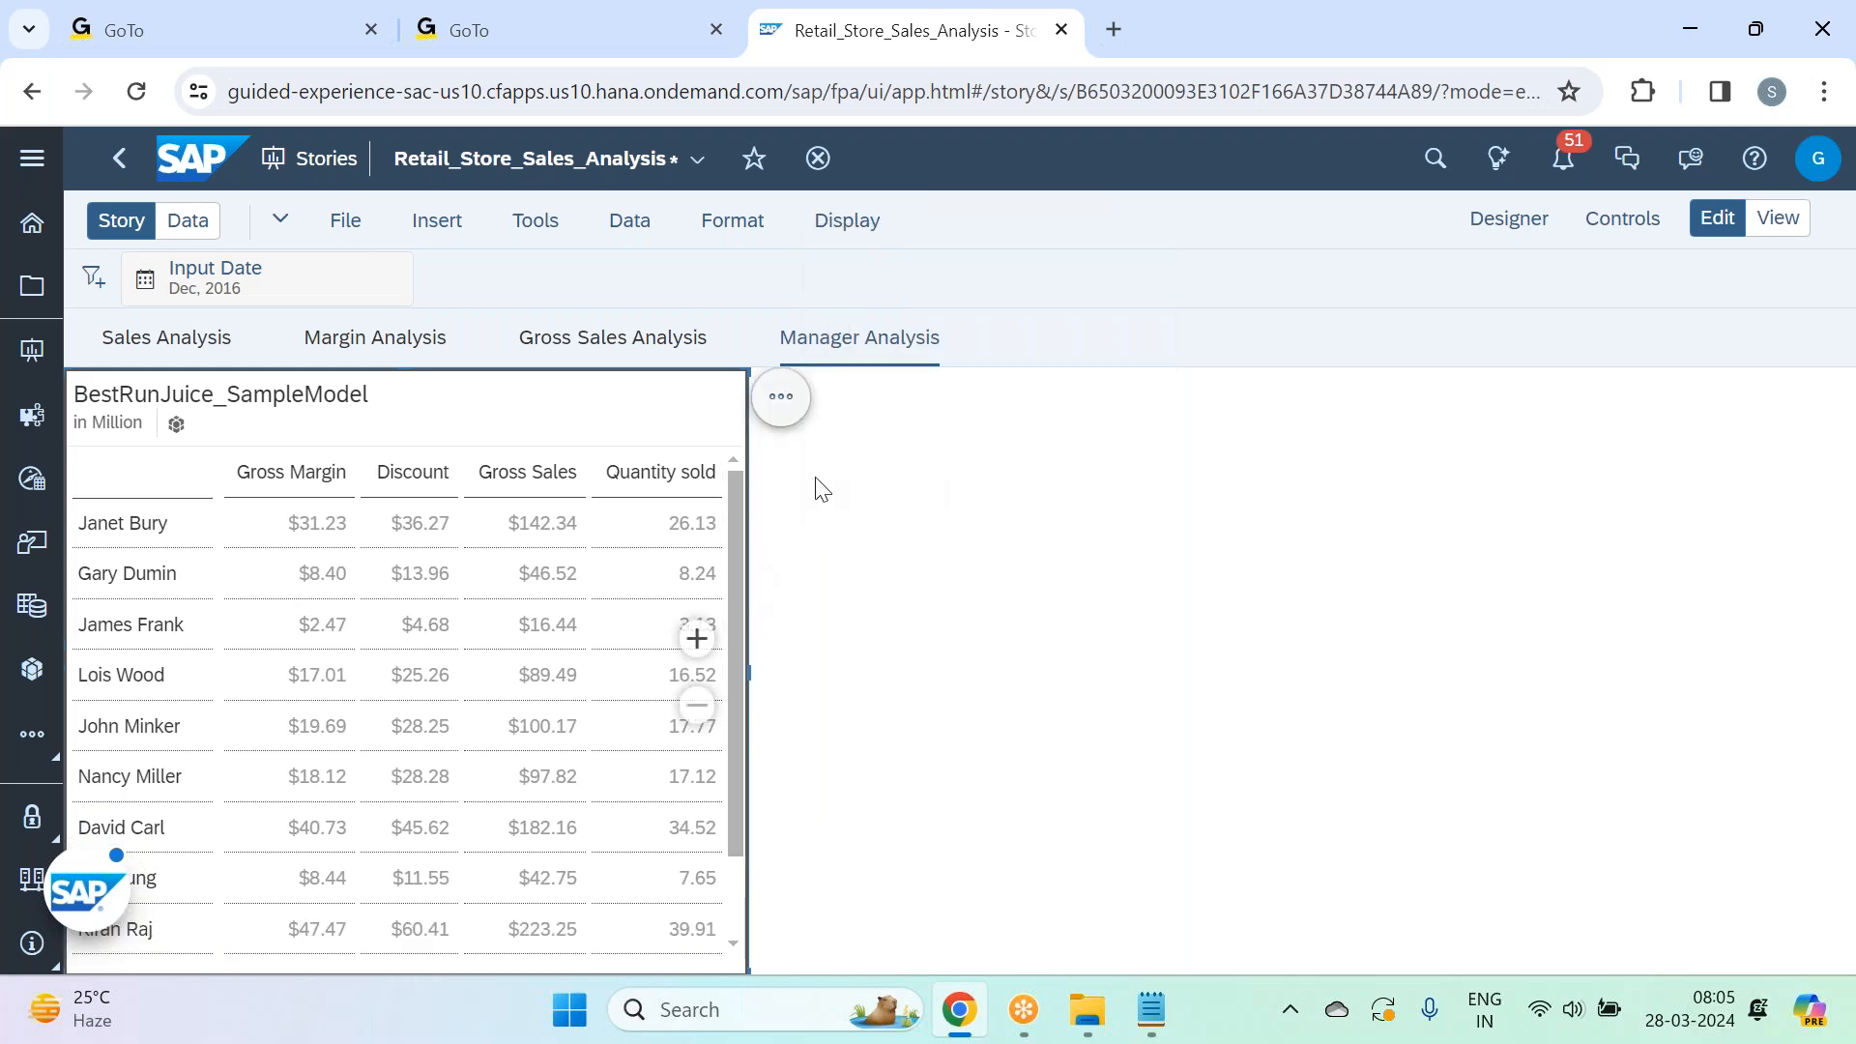
Examine the styling options of the table's title cell and data region, including table properties, styling rules and font.
click(1513, 220)
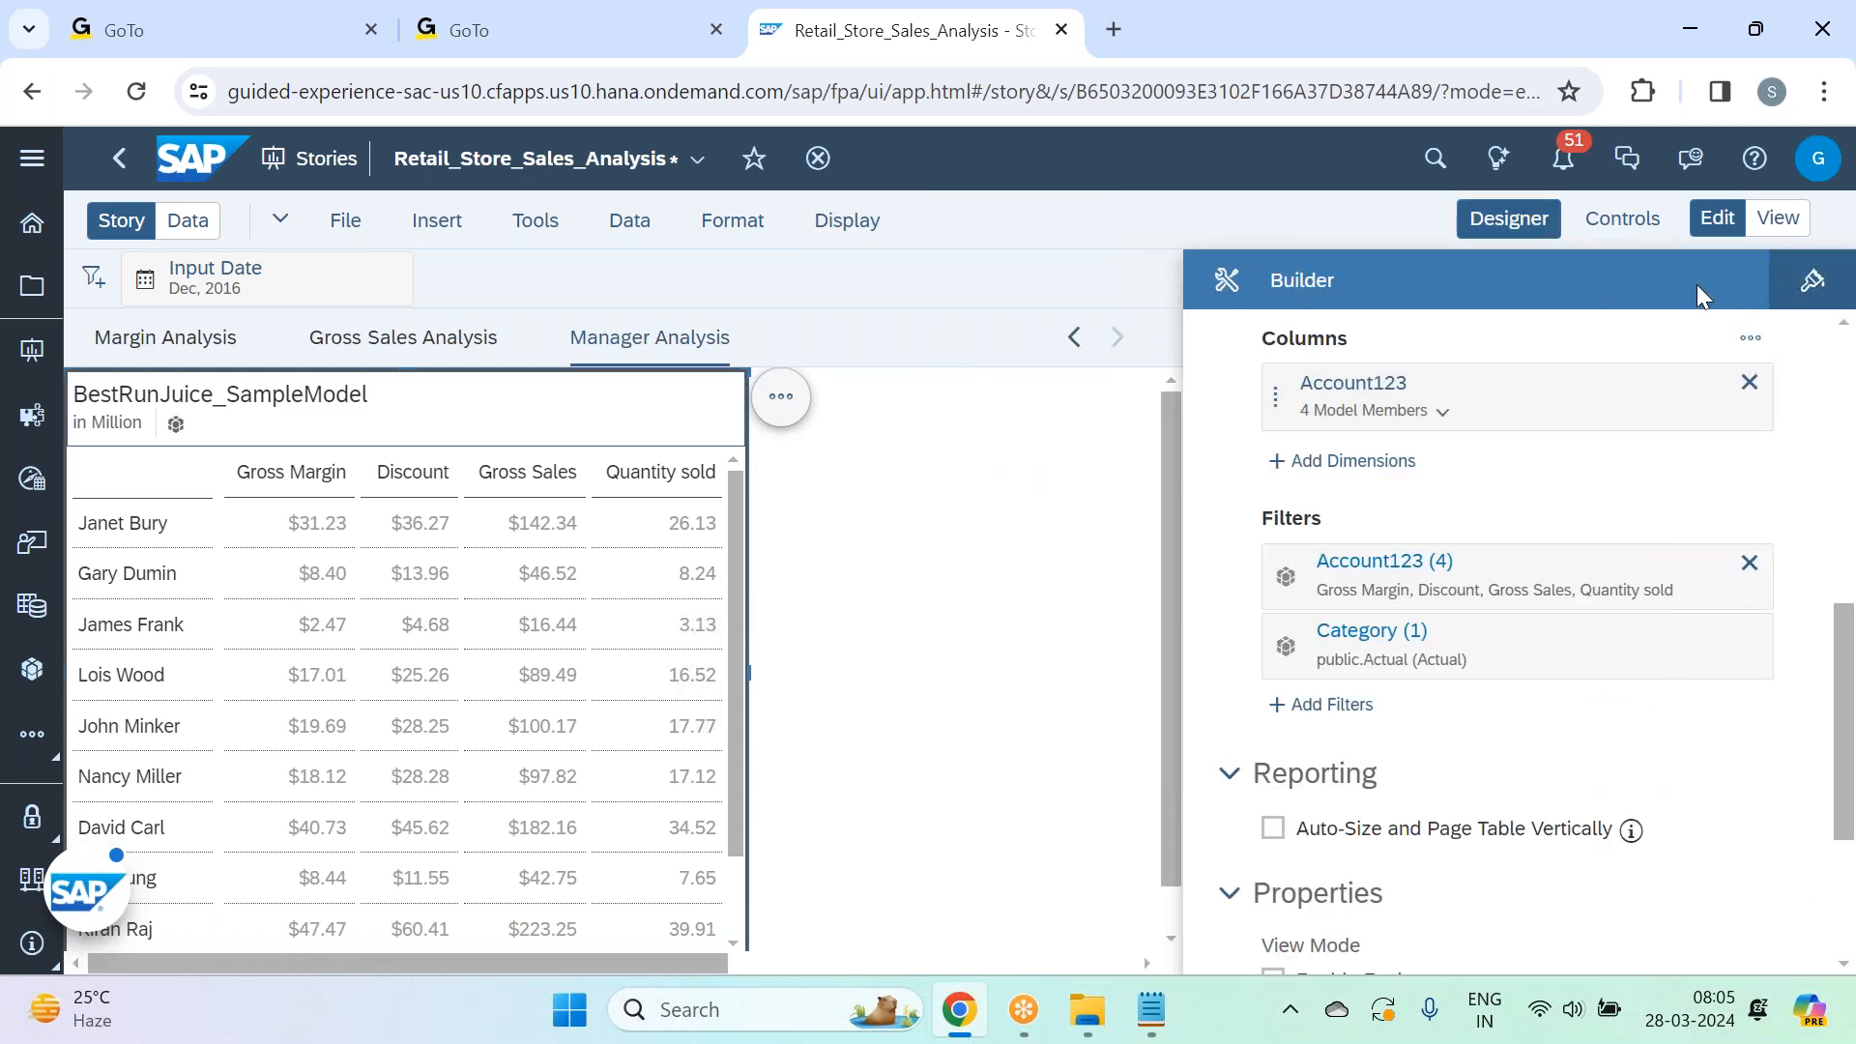
click(1812, 280)
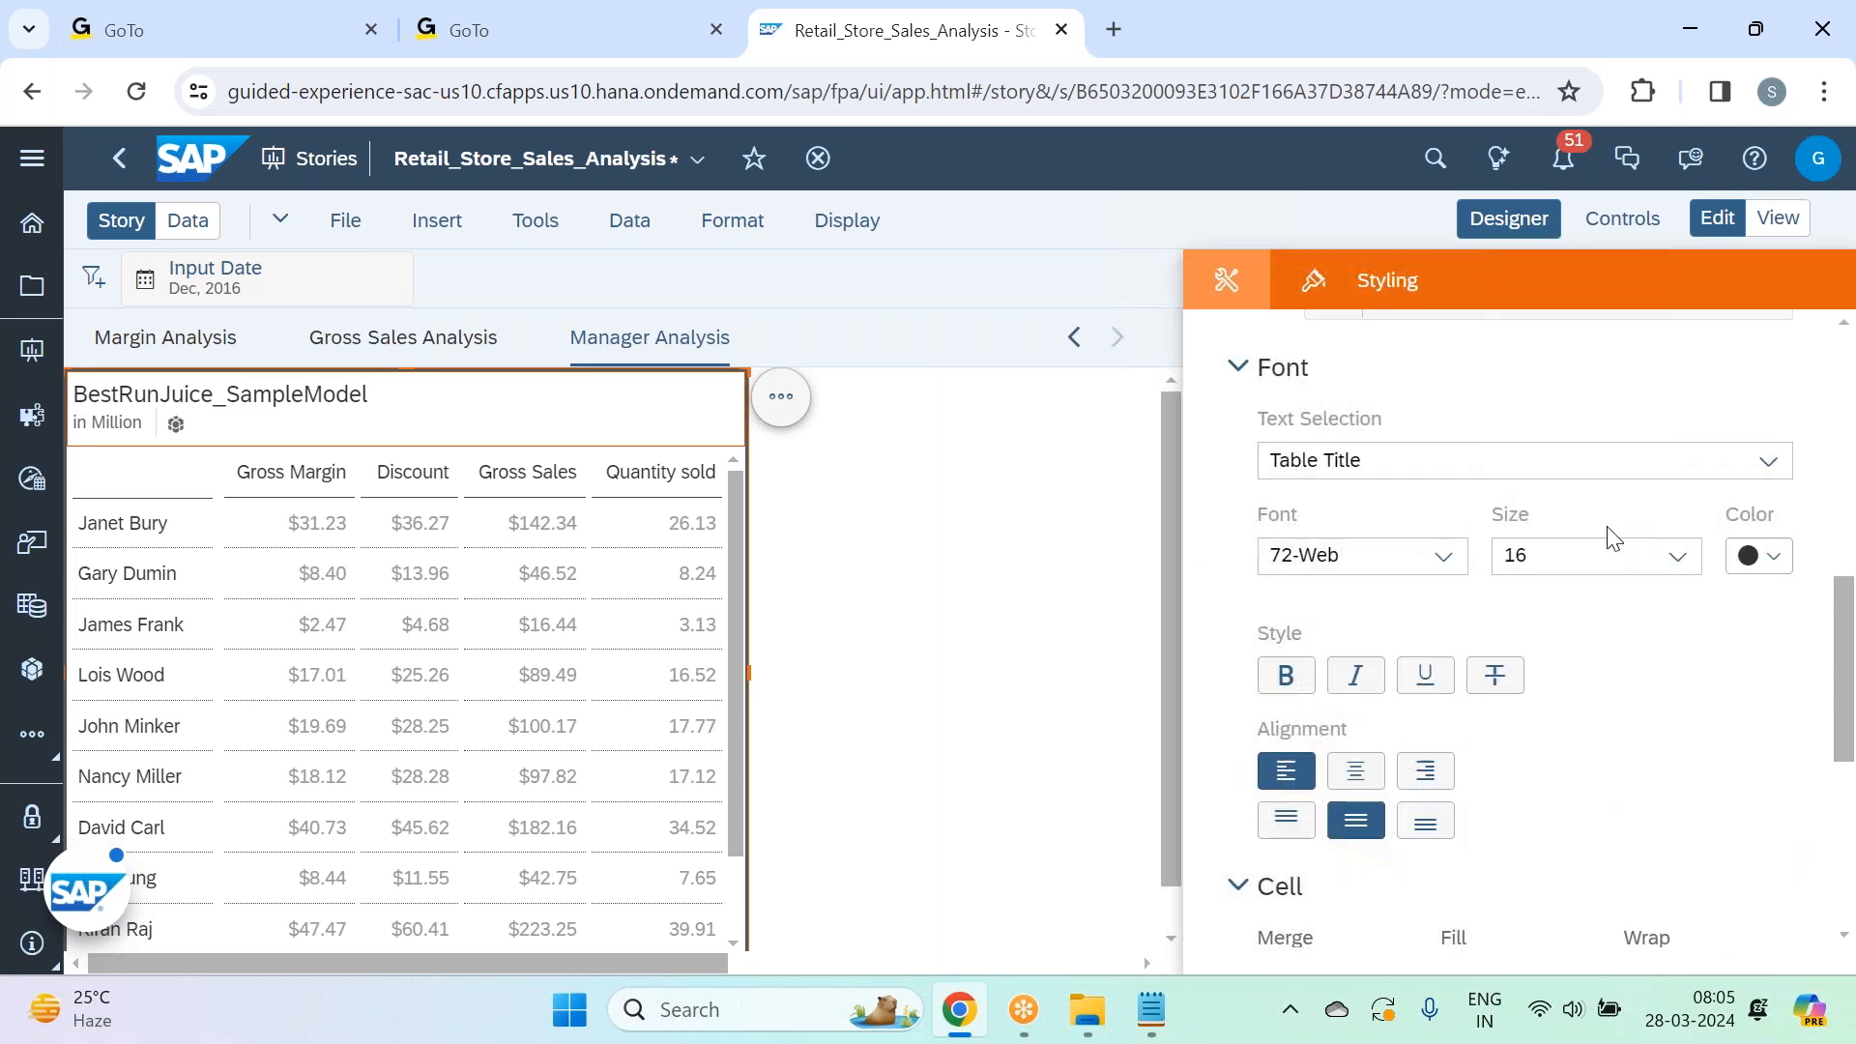
scroll(1608, 527, down, 3)
scroll(1518, 628, down, 3)
scroll(1667, 575, up, 10)
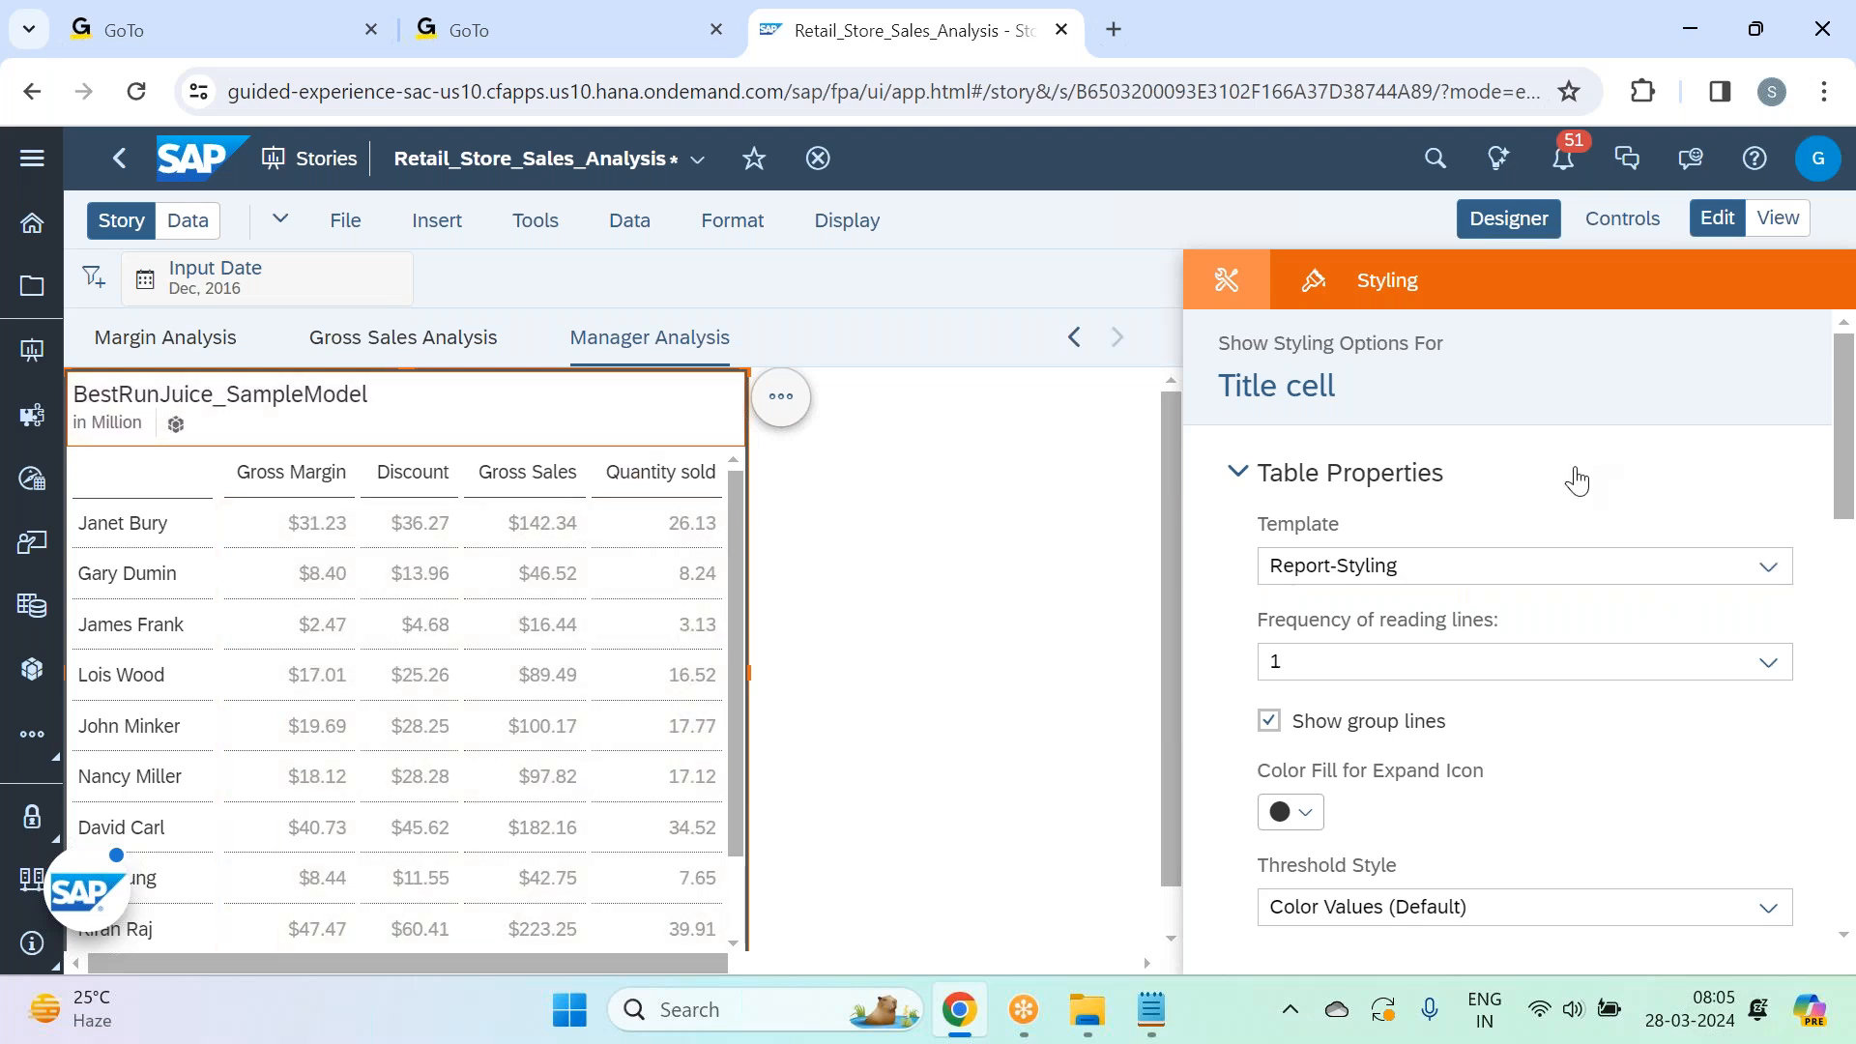
click(1577, 483)
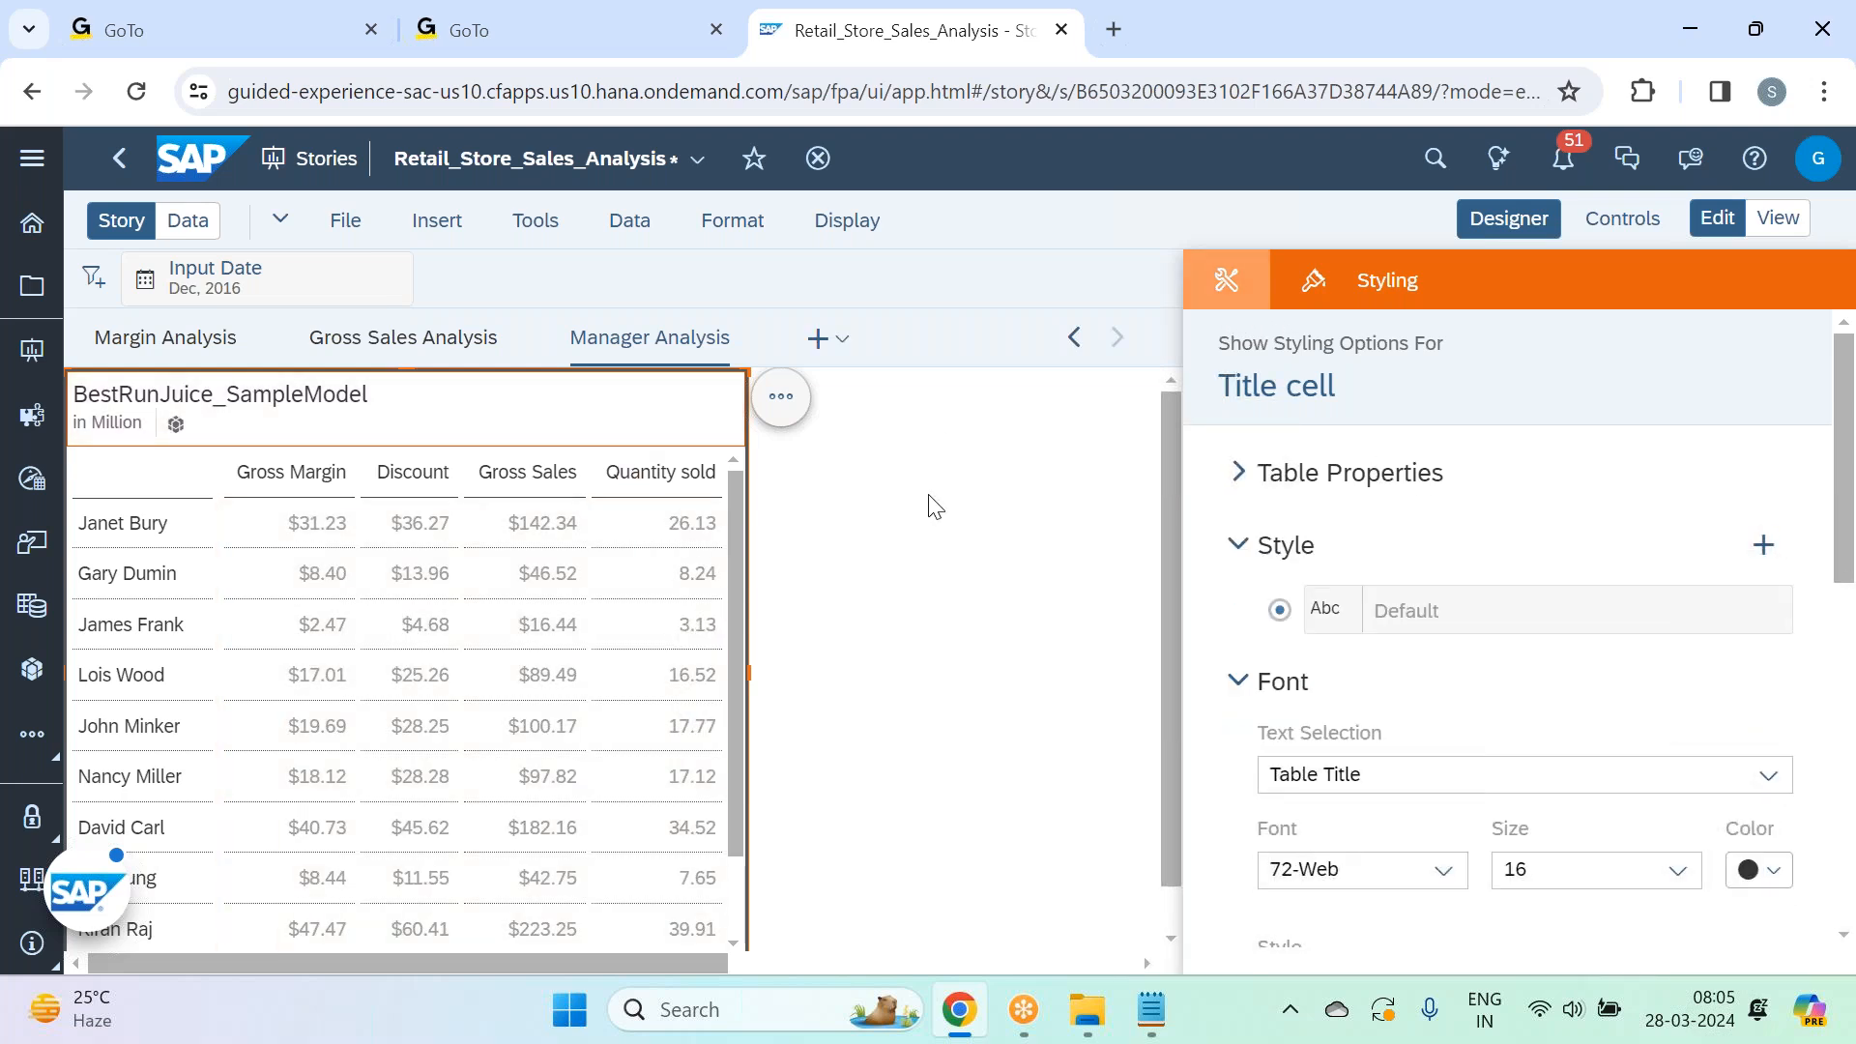
click(351, 548)
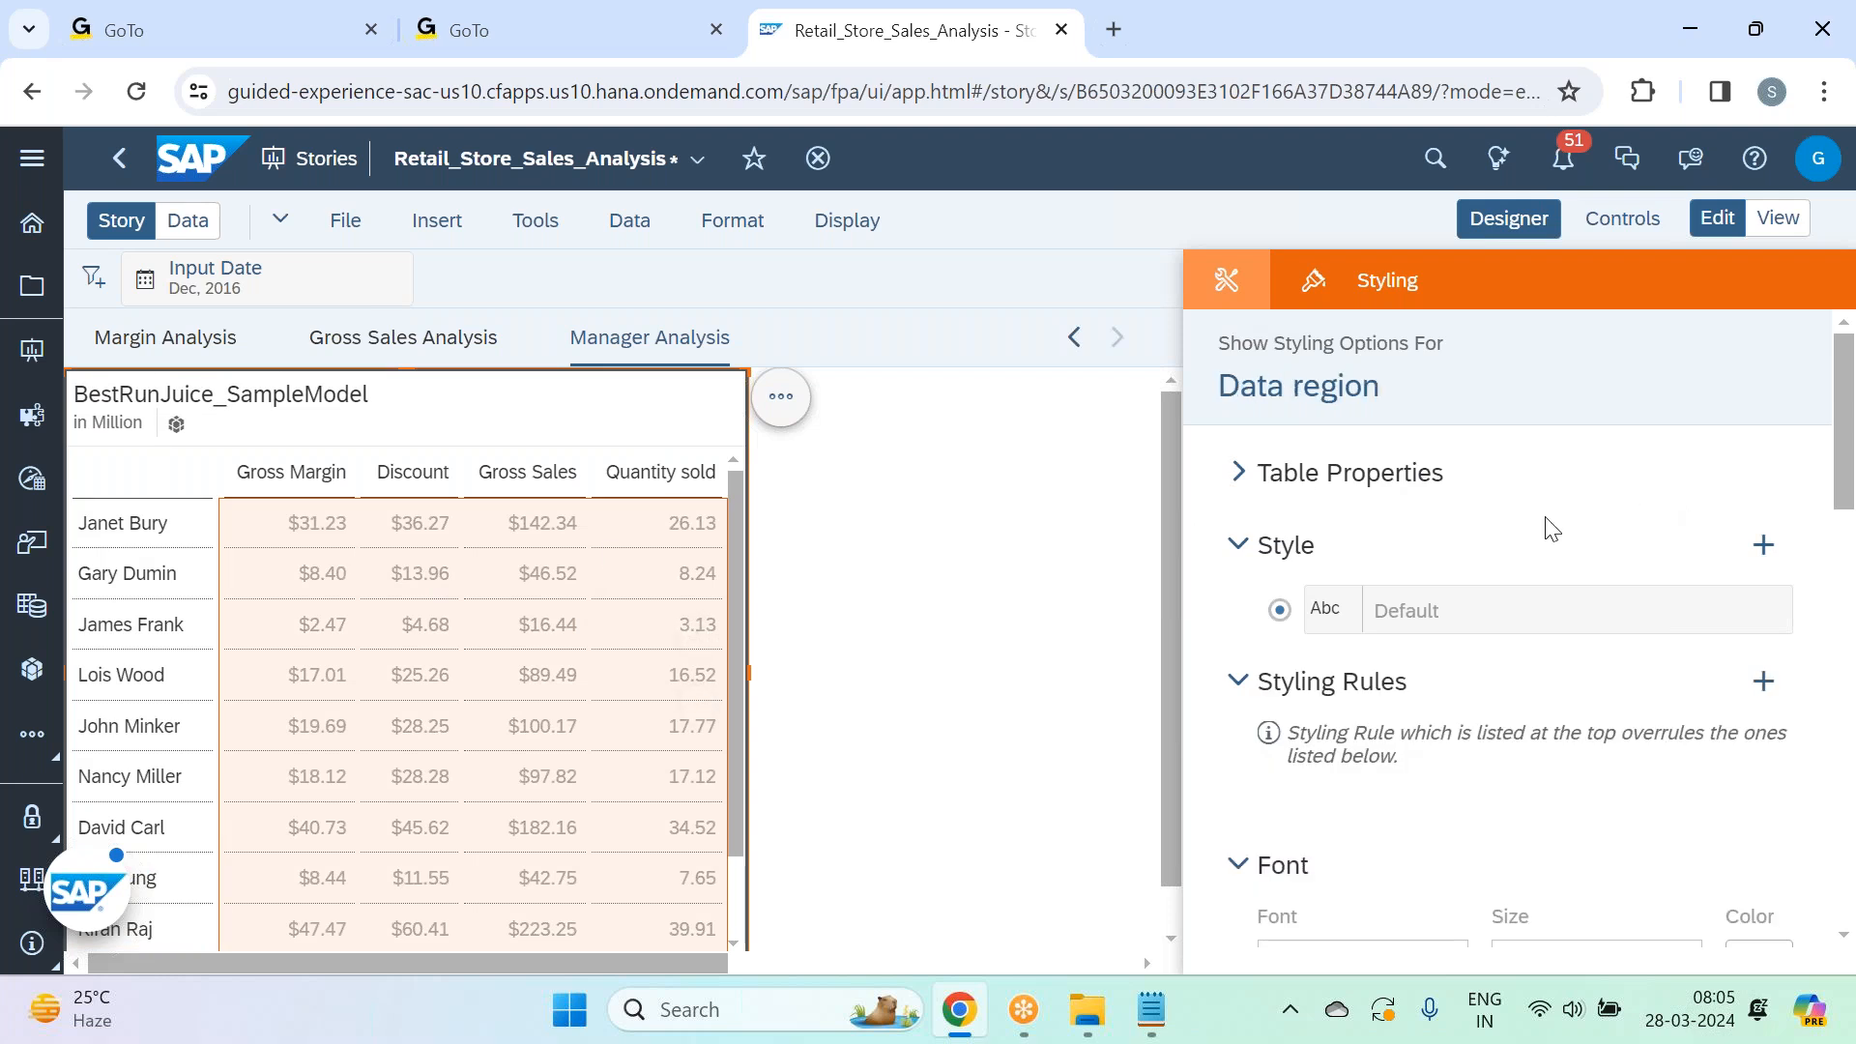
click(1237, 473)
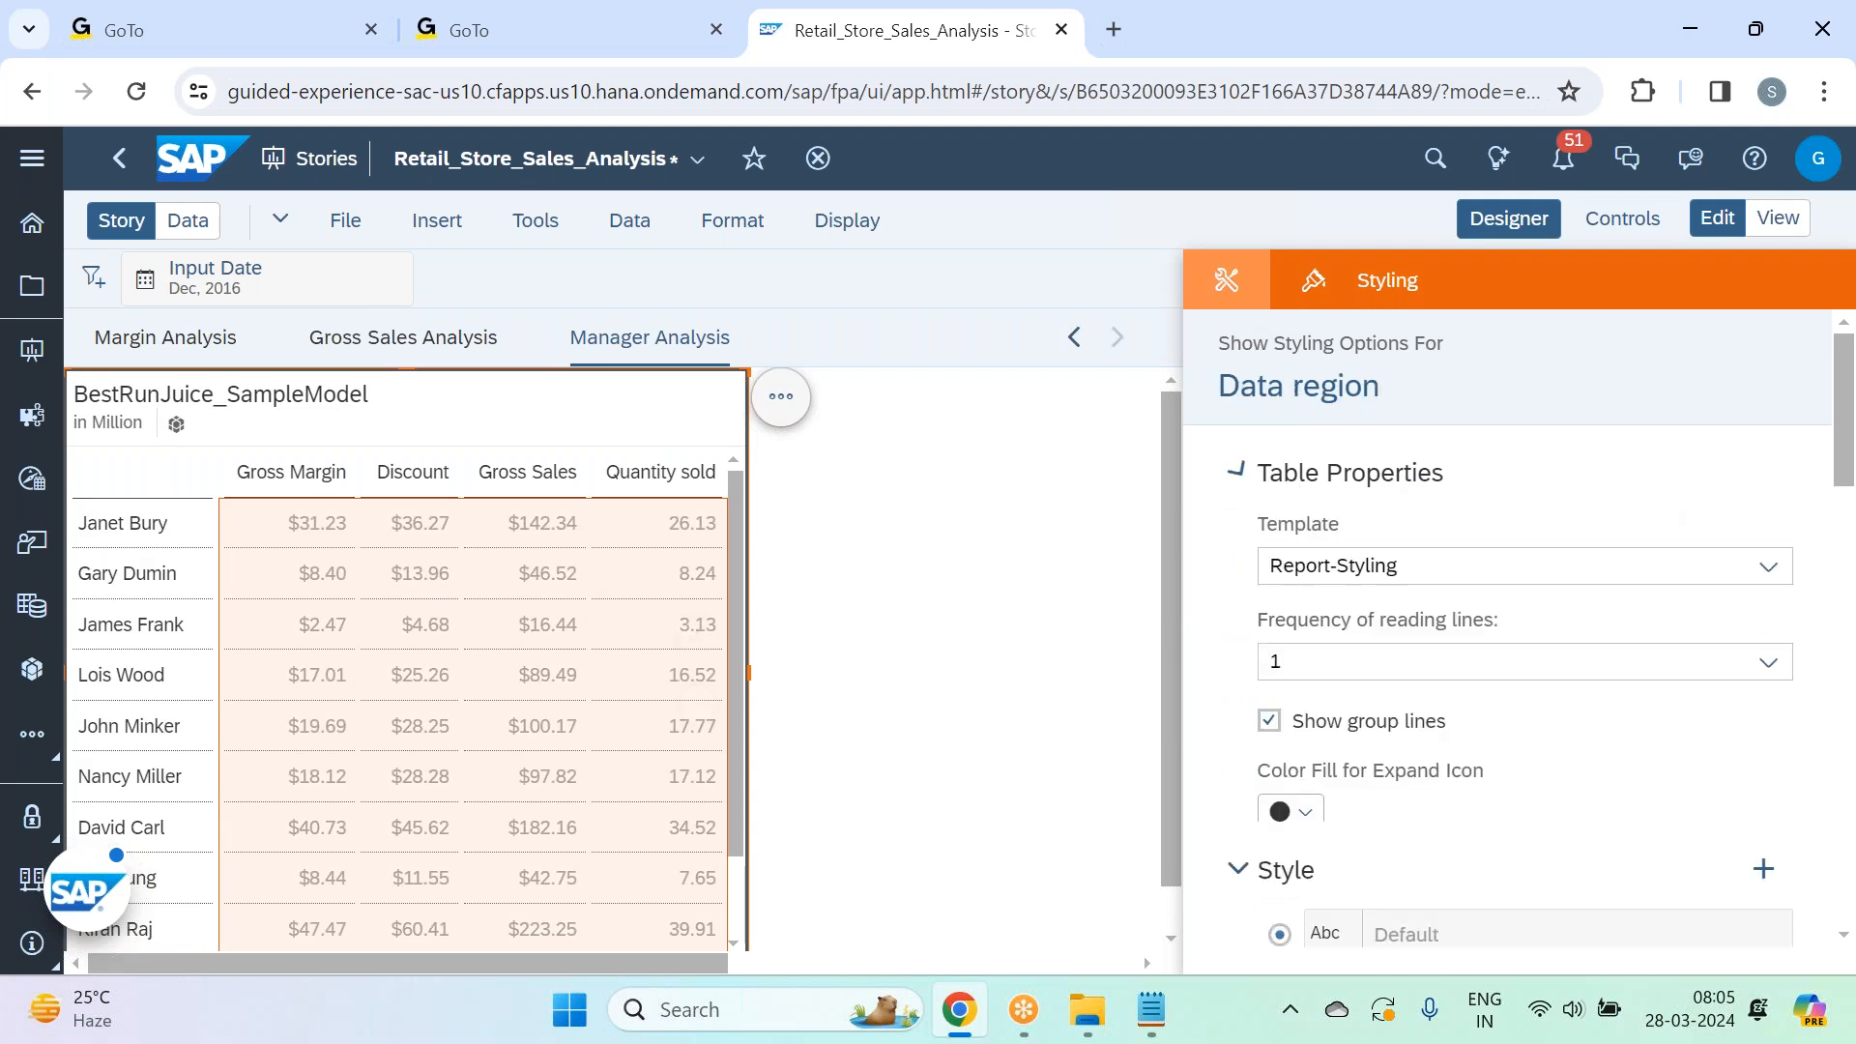
scroll(1566, 563, down, 3)
scroll(1596, 554, up, 2)
scroll(1596, 553, down, 10)
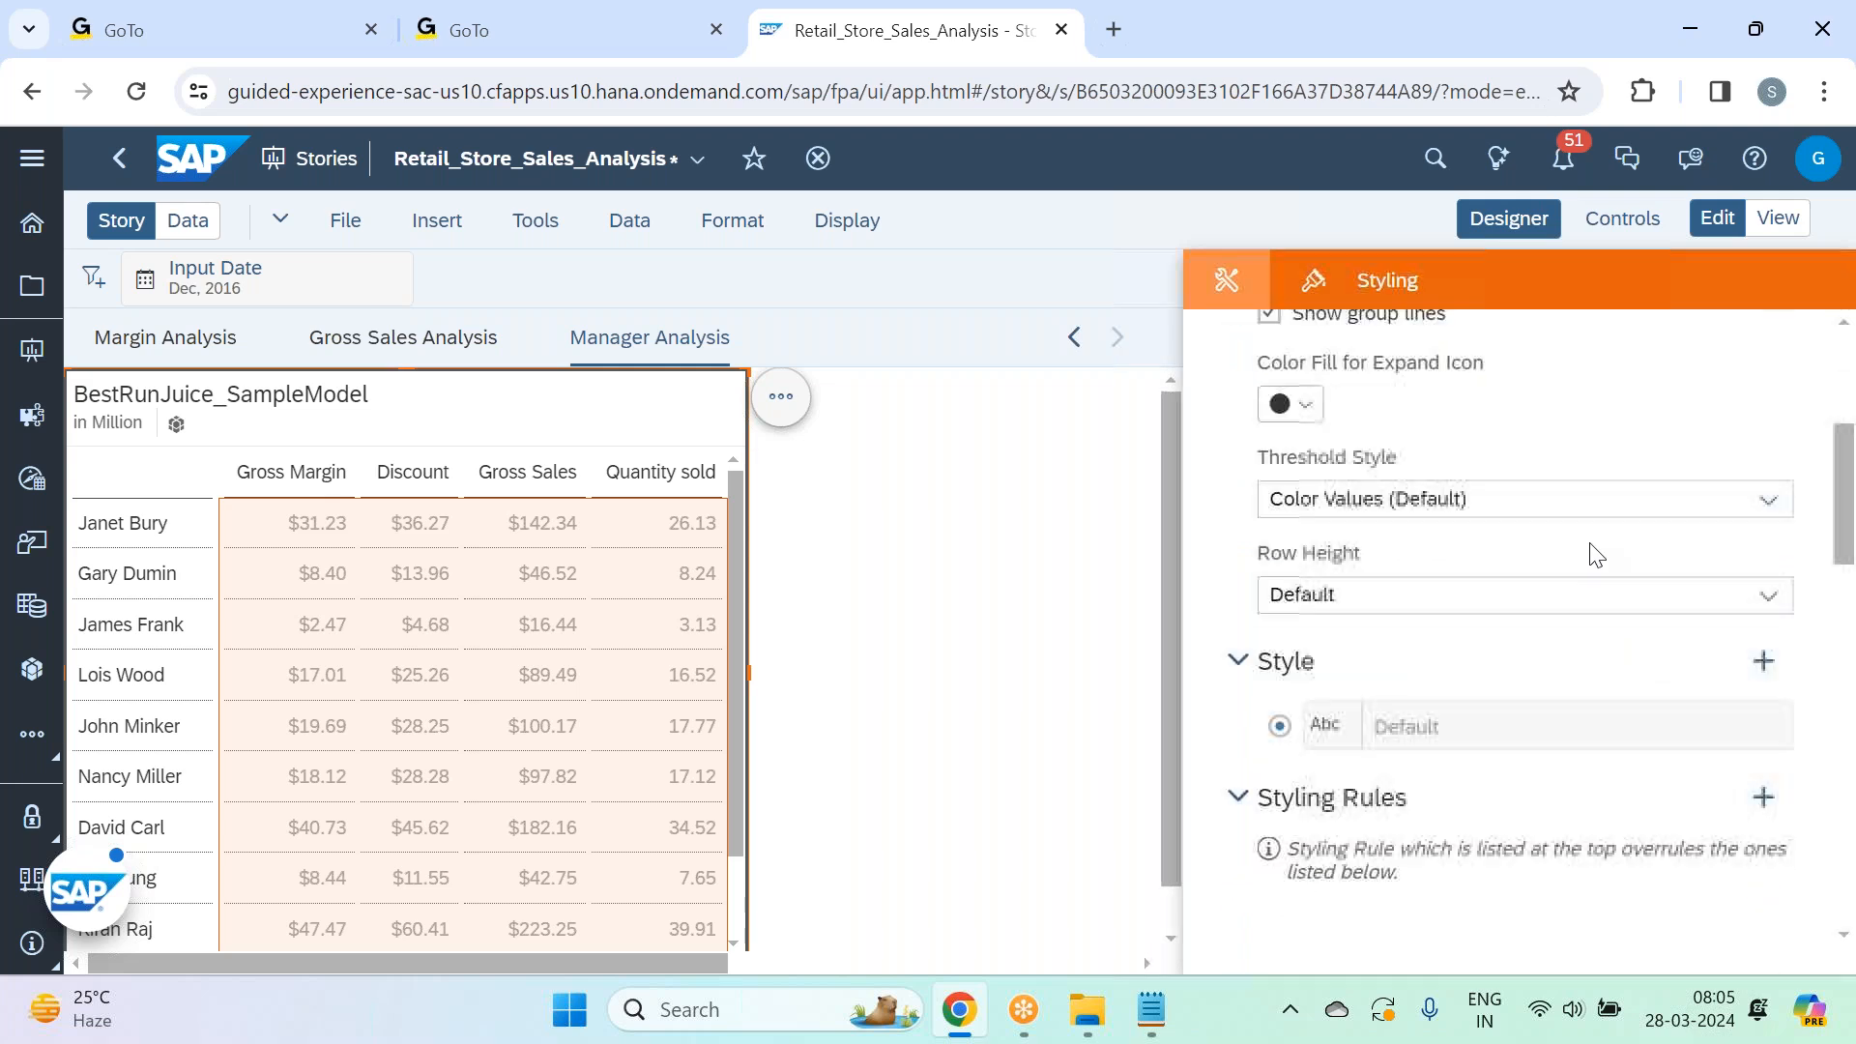
scroll(1566, 600, down, 4)
scroll(1566, 599, up, 10)
scroll(1527, 618, up, 3)
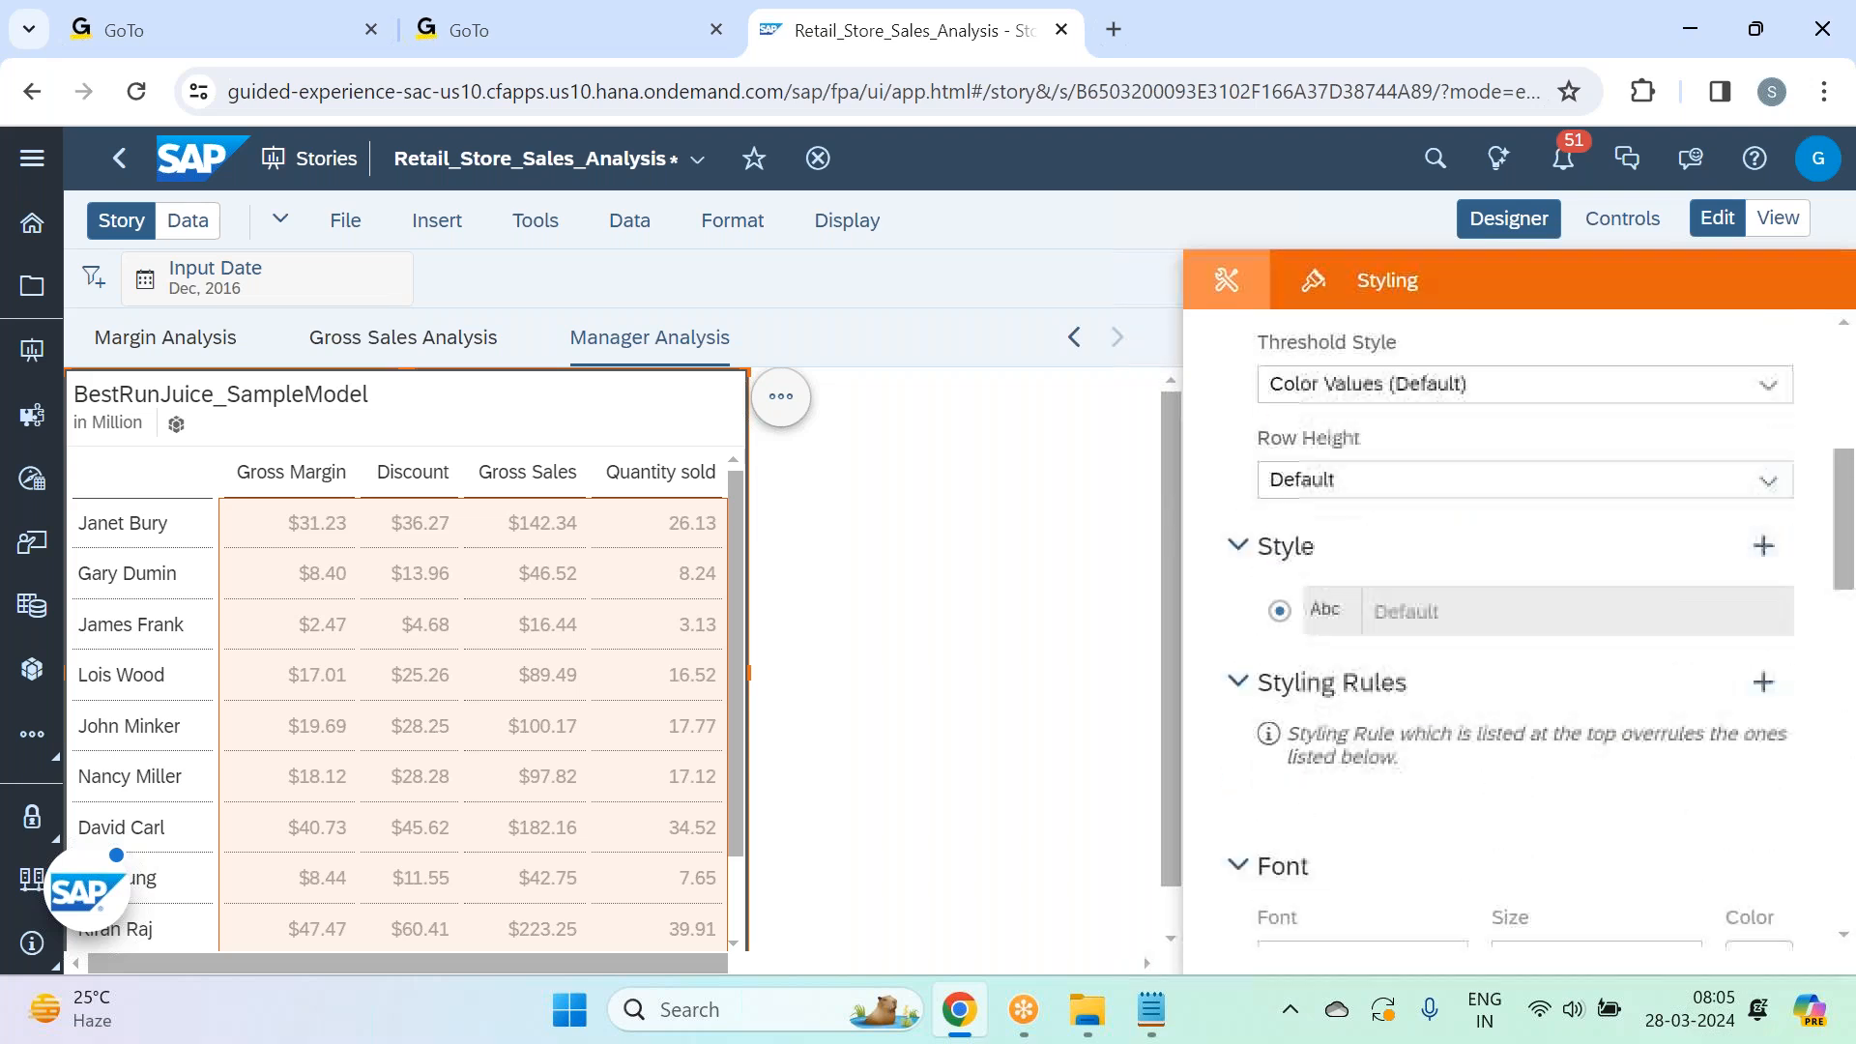
scroll(1600, 542, up, 5)
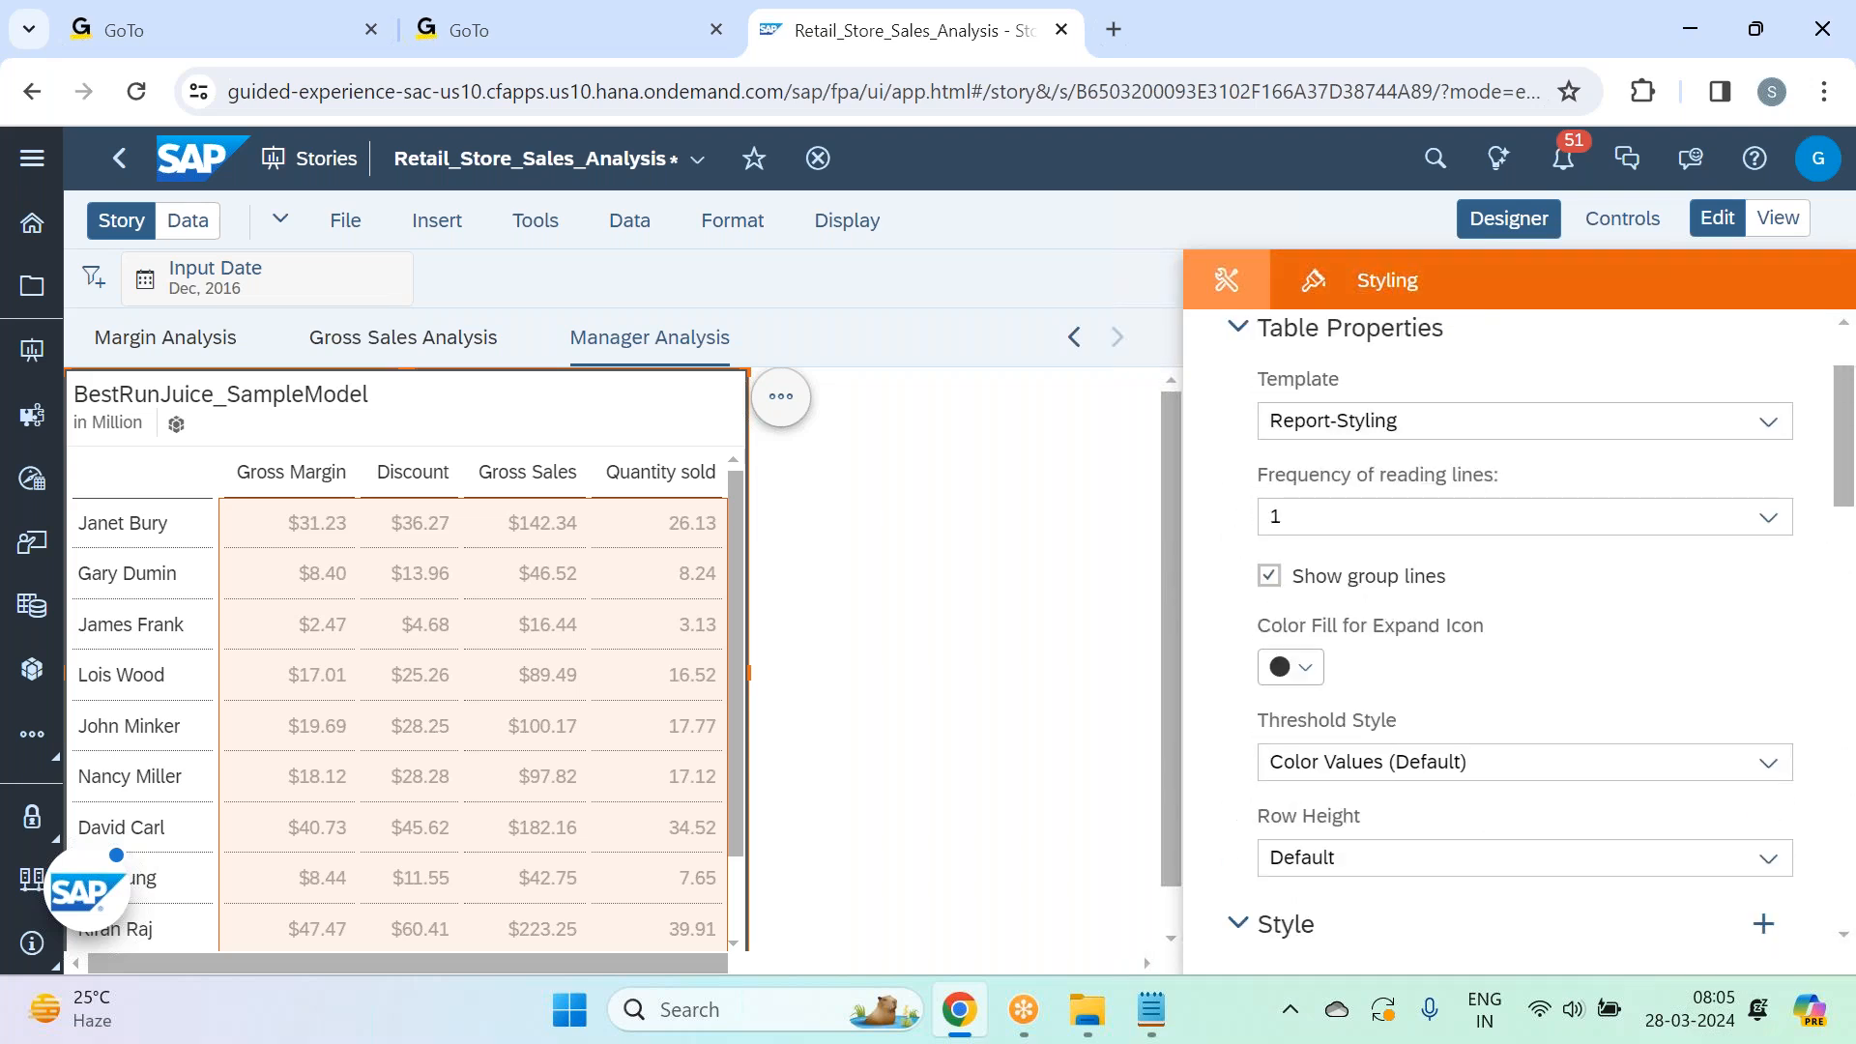
Switch the table's template to Basic (previously Standard), accepting the style reset.
click(1767, 568)
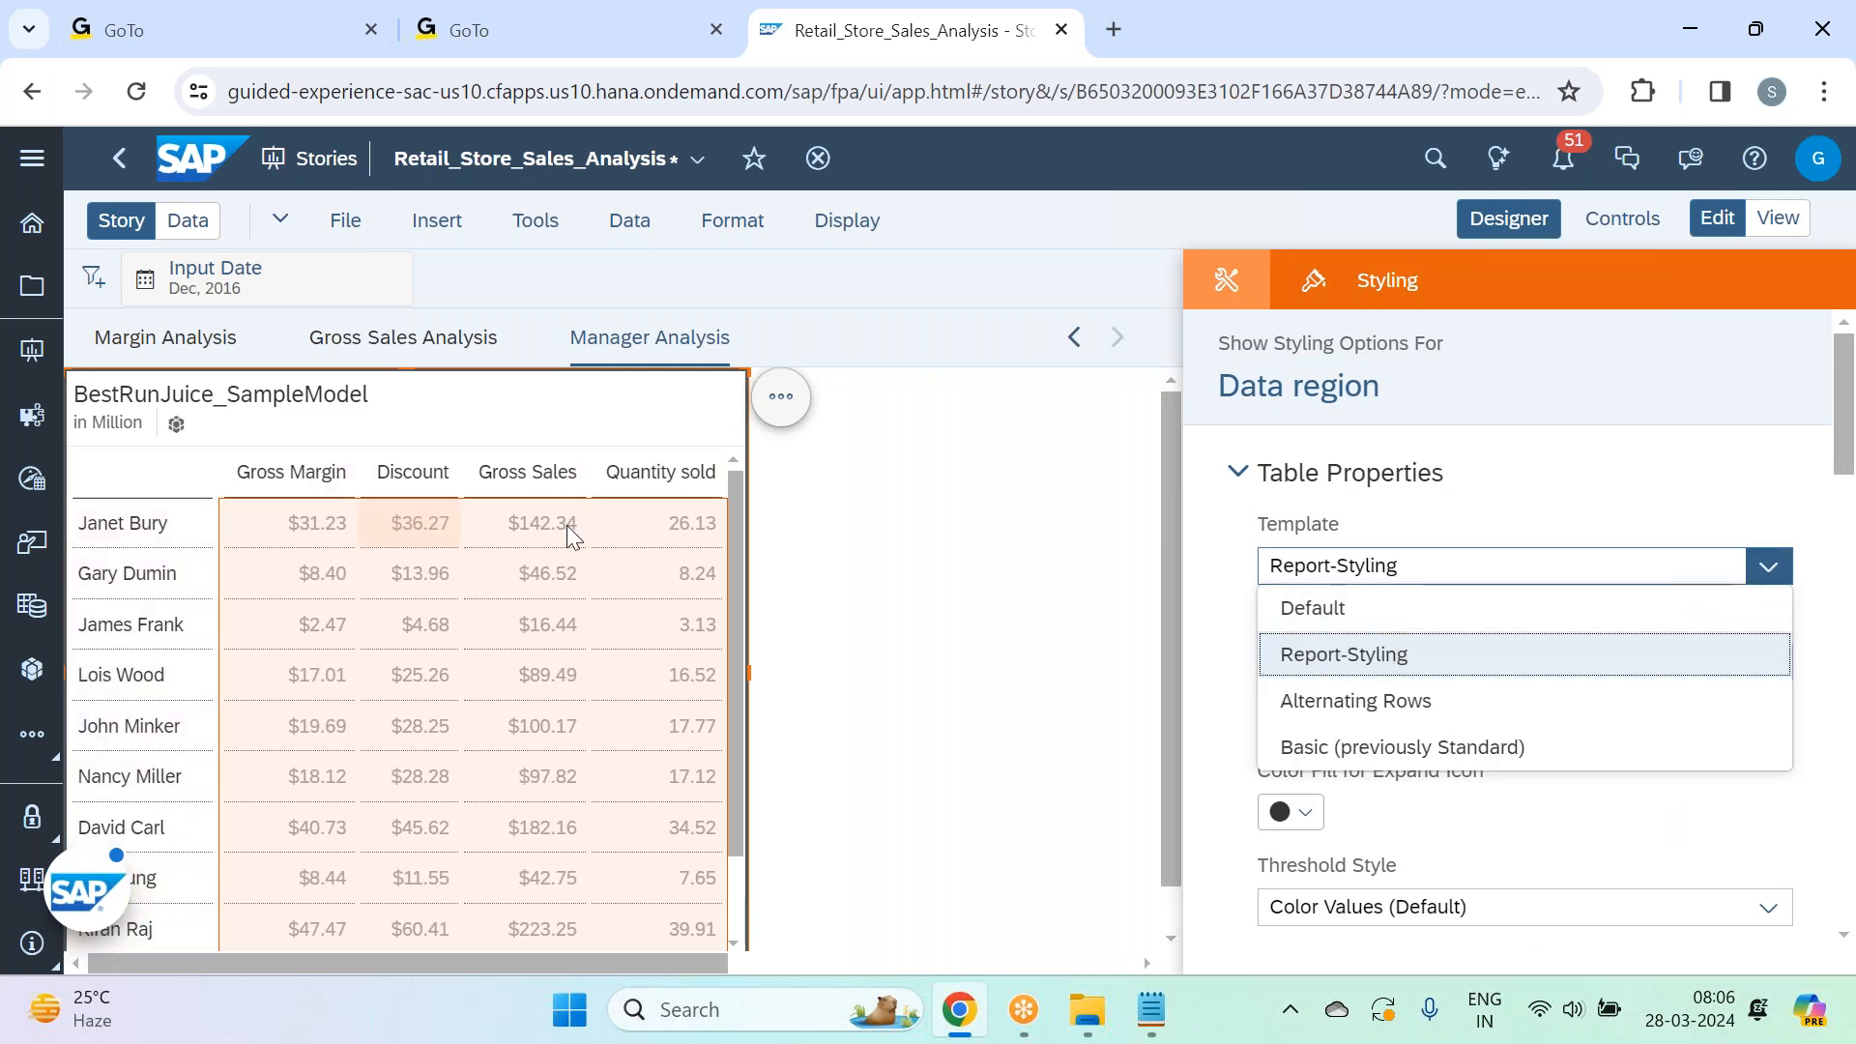
click(1418, 747)
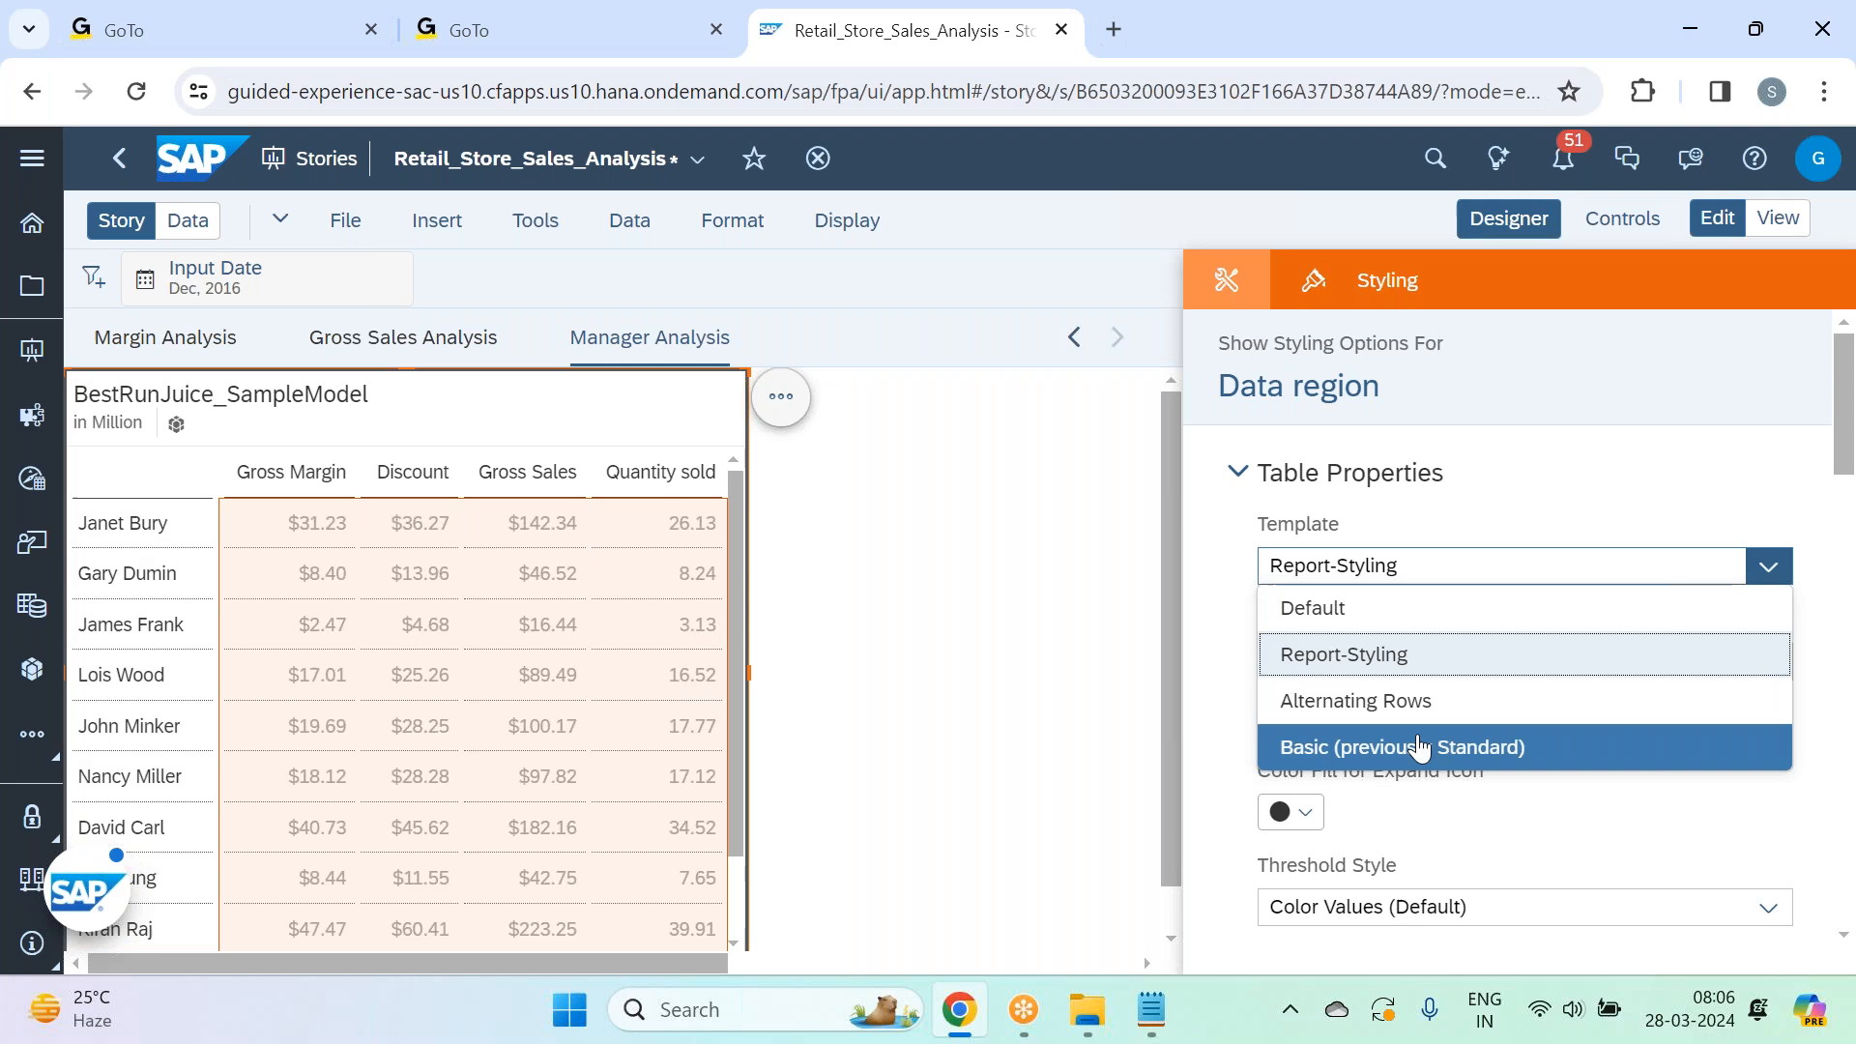
click(1086, 623)
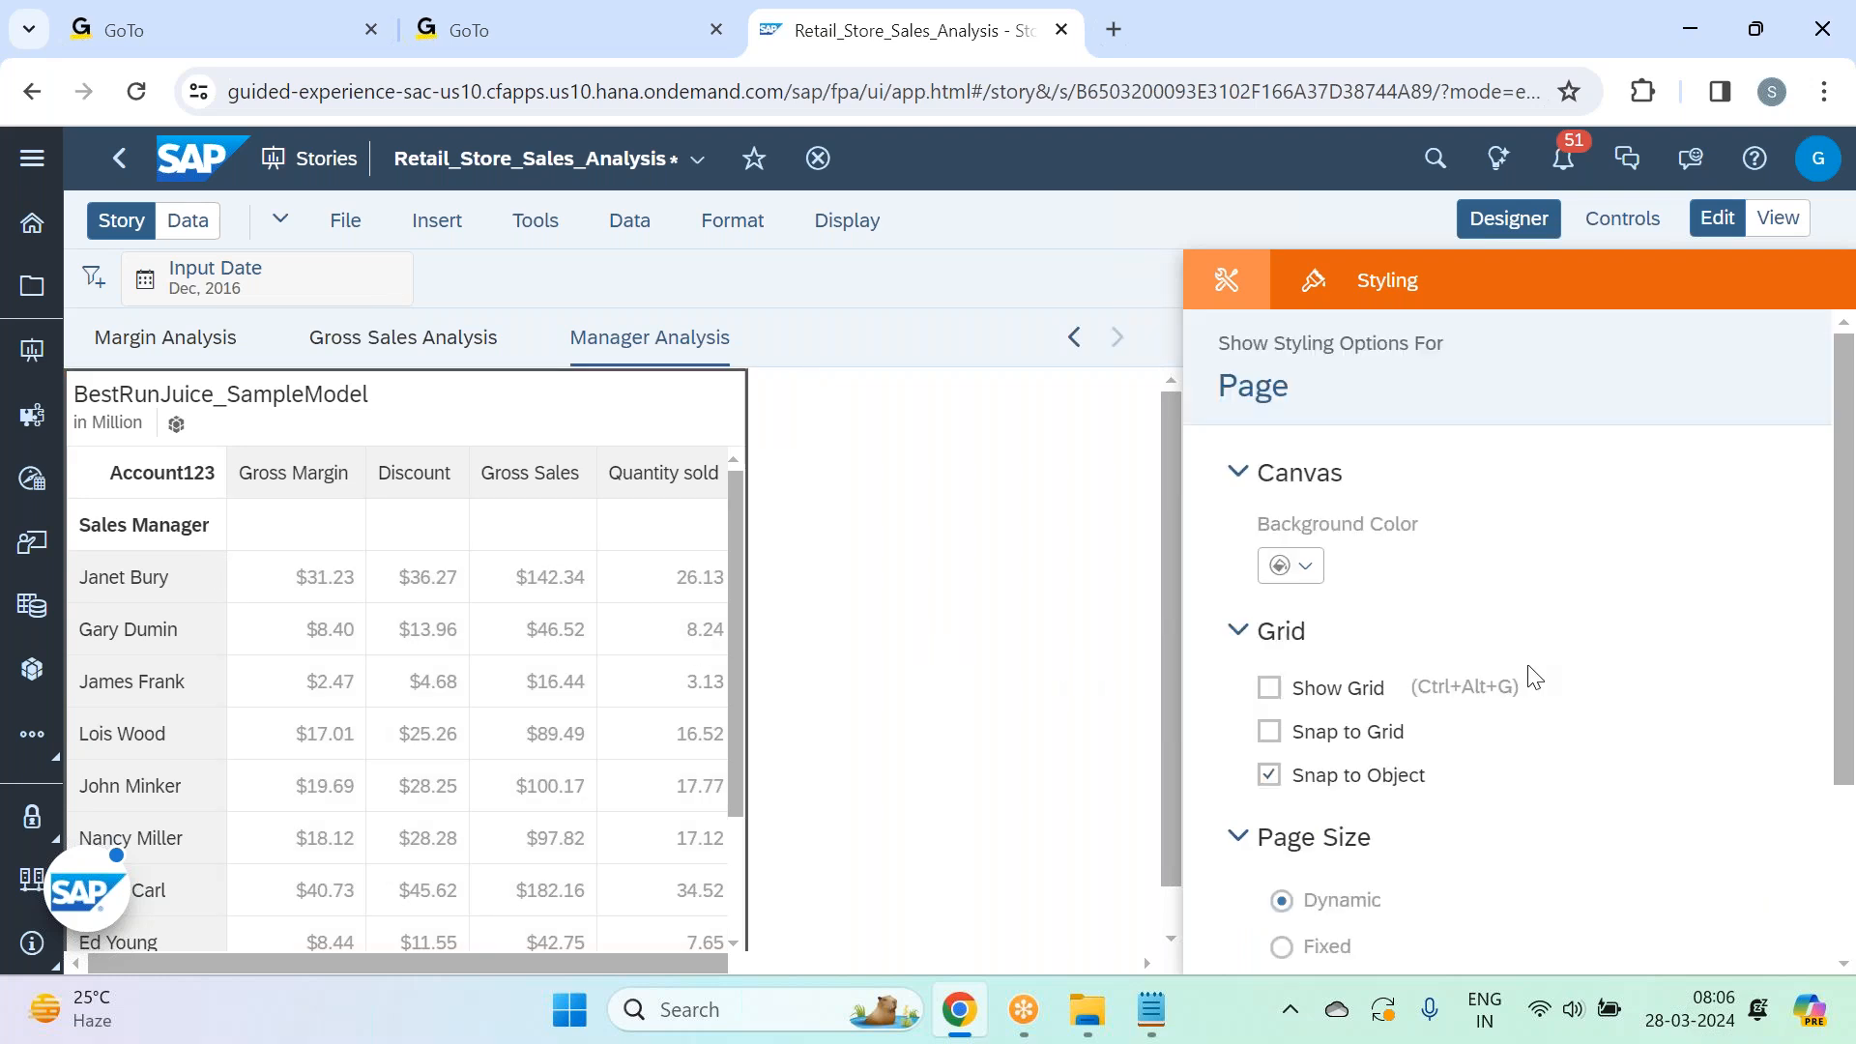
Select the whole table and apply the Alternating Rows template, accepting the style reset.
click(630, 603)
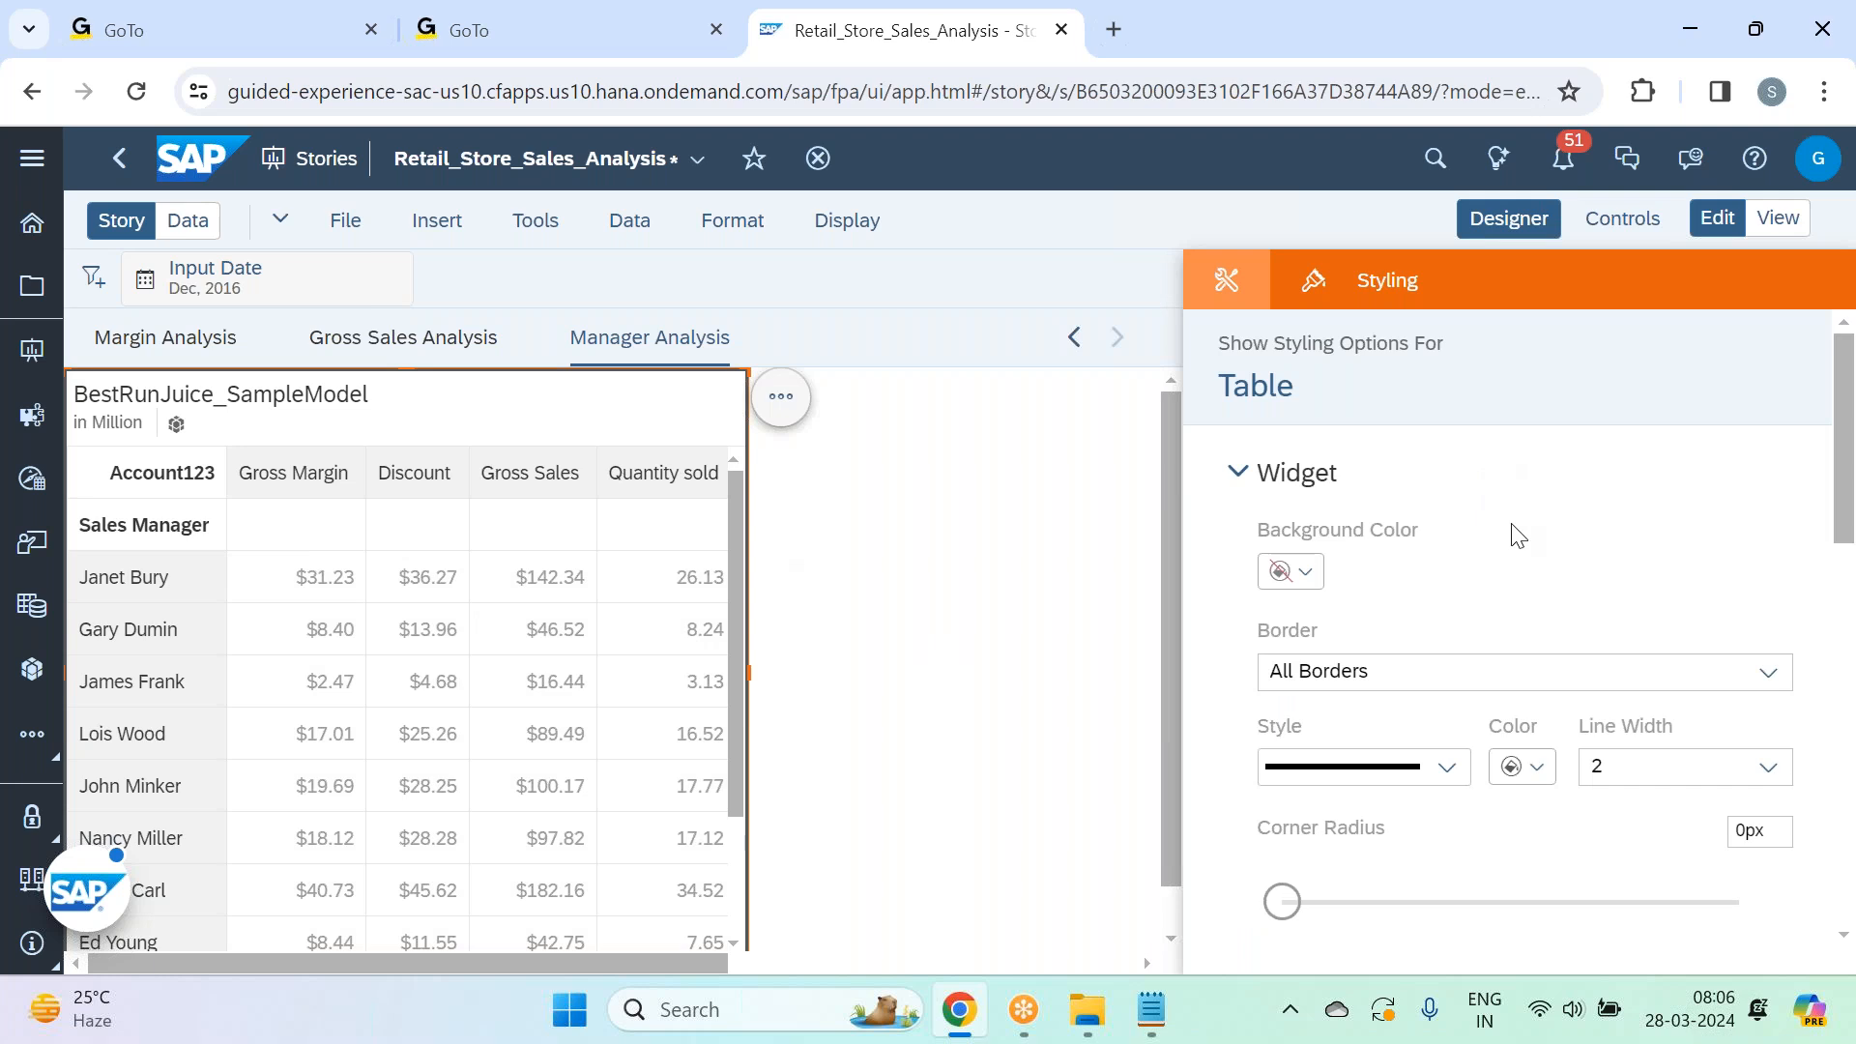
scroll(1533, 599, down, 6)
click(1769, 663)
click(1429, 794)
click(1083, 615)
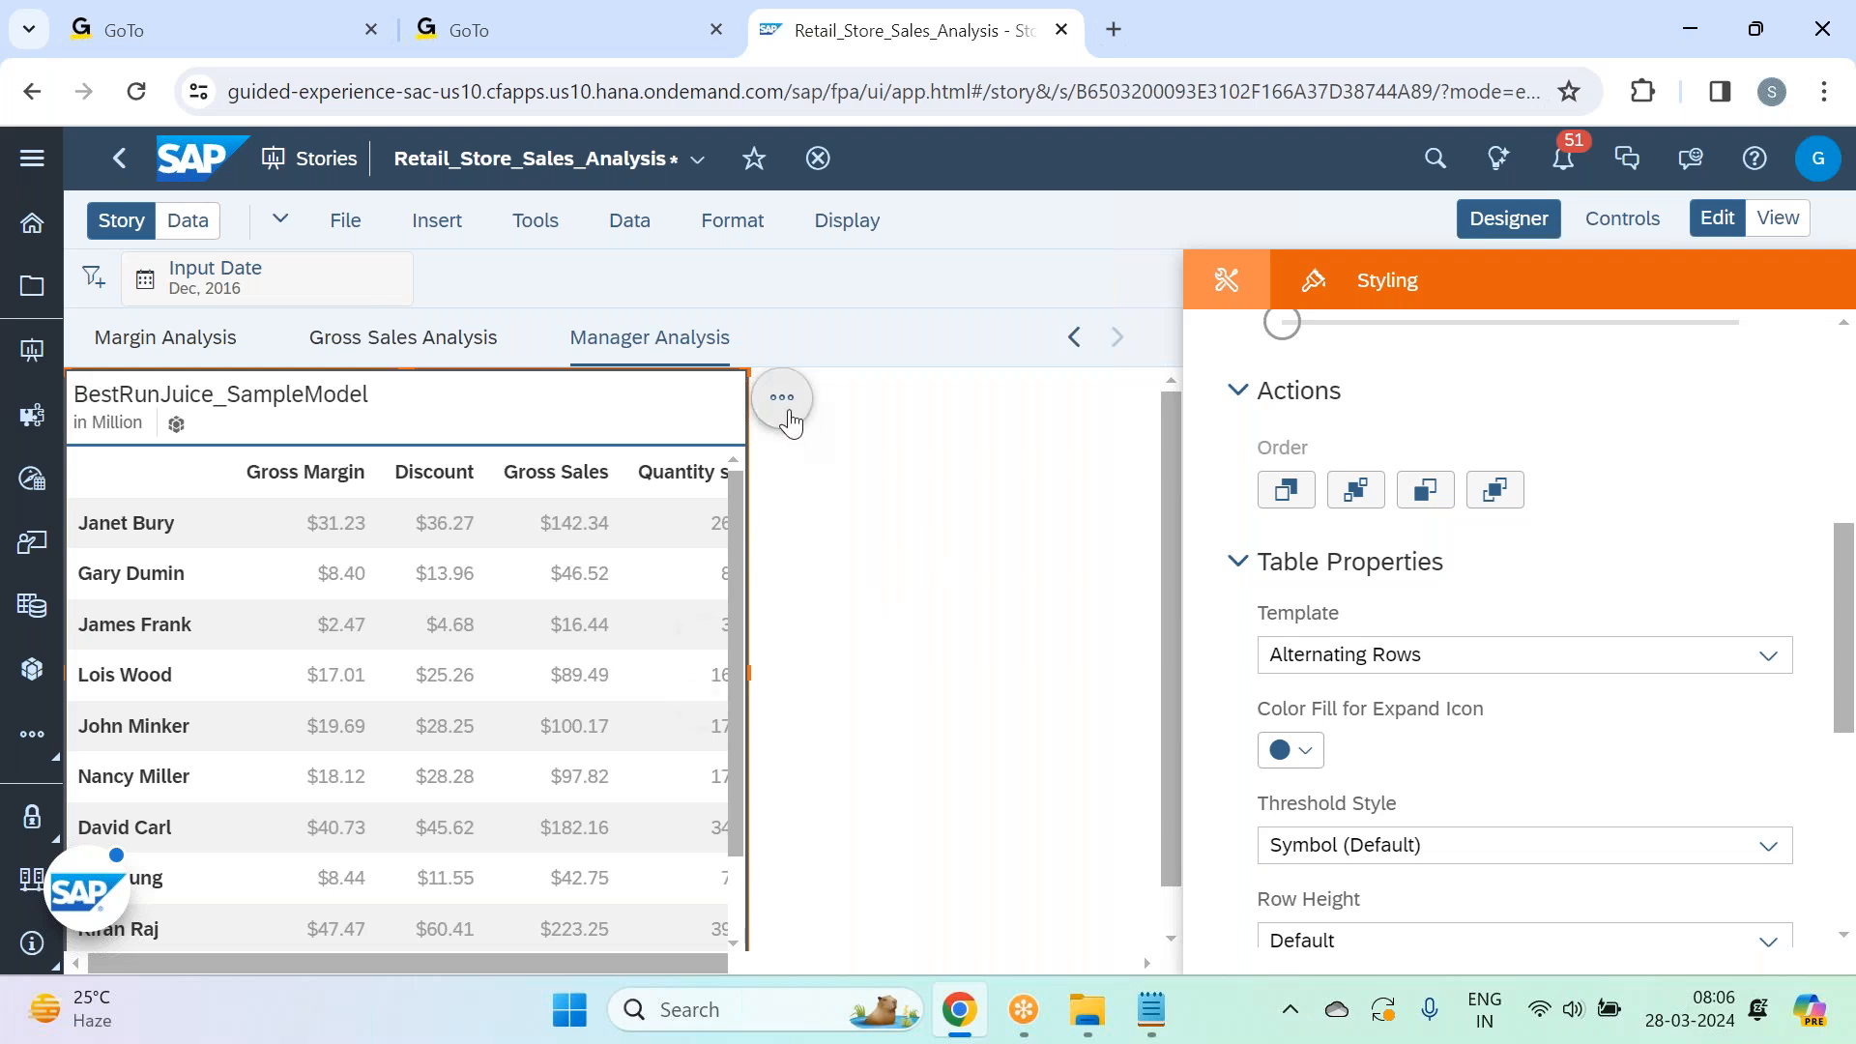
Widen the table until the Quantity sold column fits, look over the remaining styling options and close the Designer.
drag(745, 671, 815, 665)
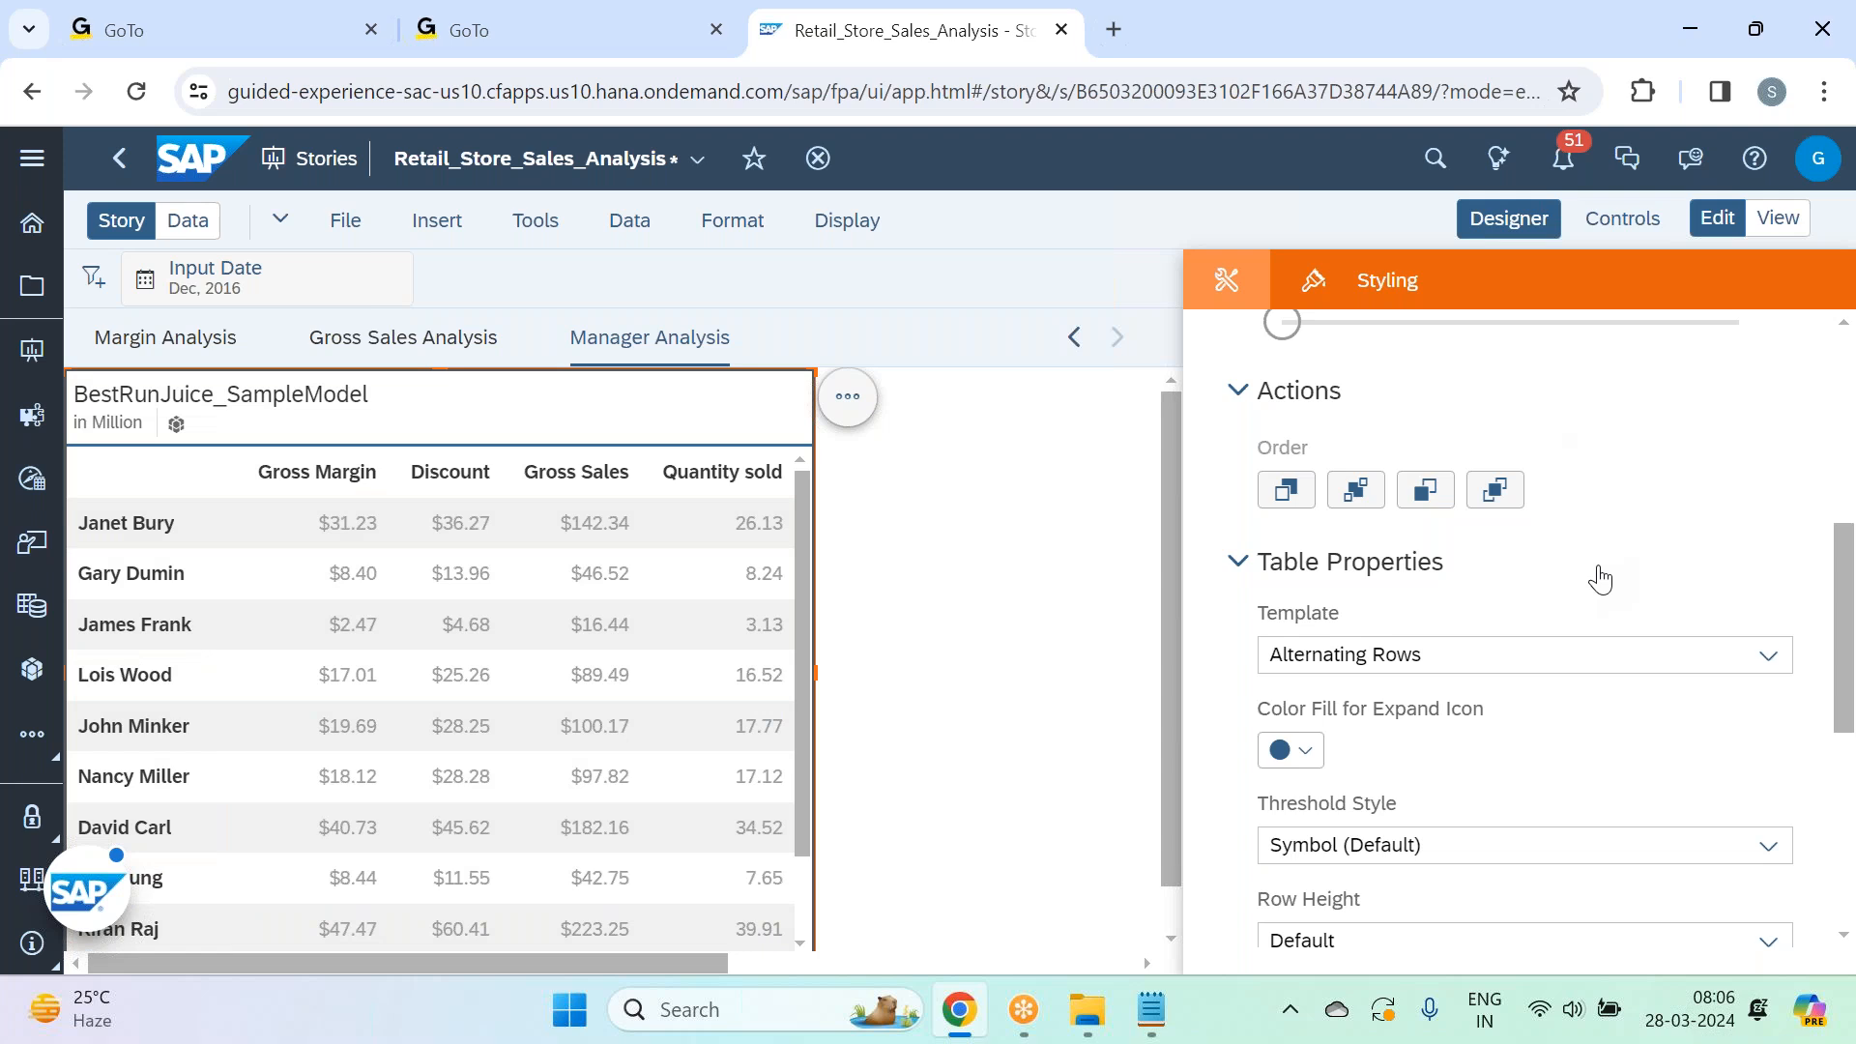
scroll(1600, 578, down, 5)
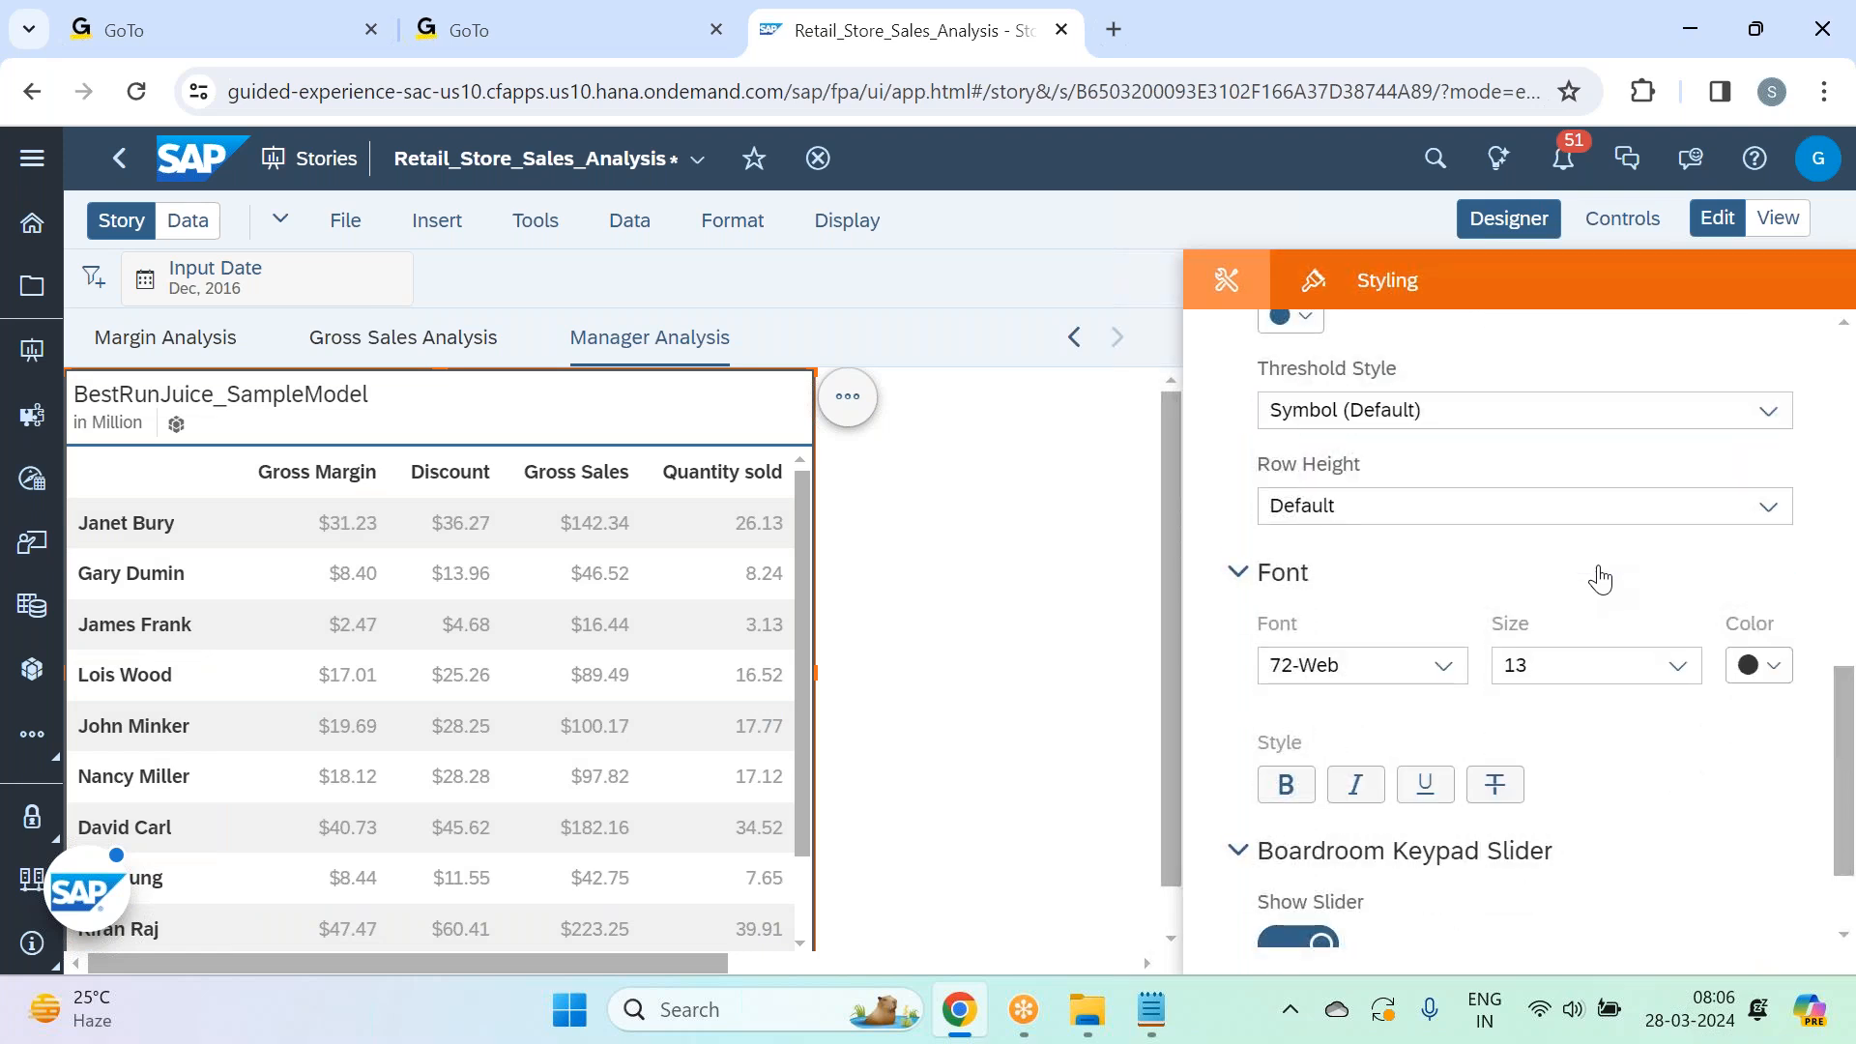
scroll(1599, 578, down, 2)
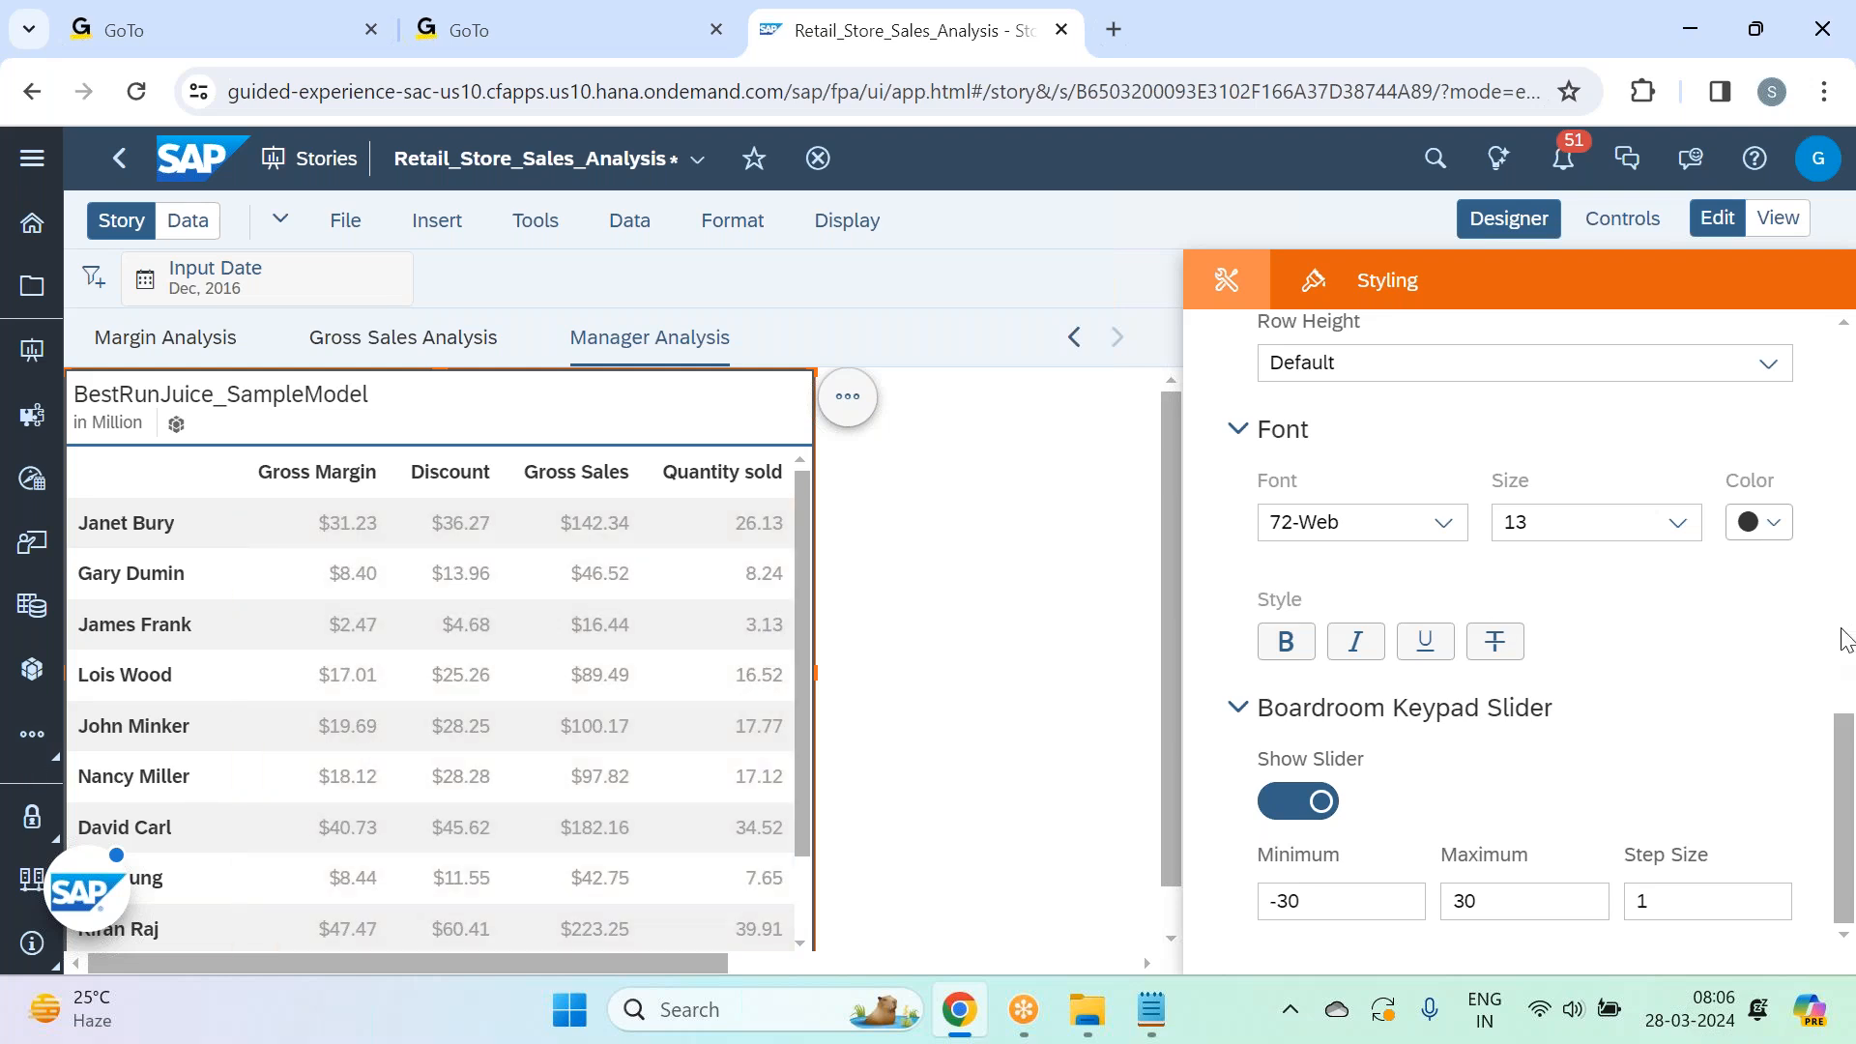
scroll(1696, 698, up, 5)
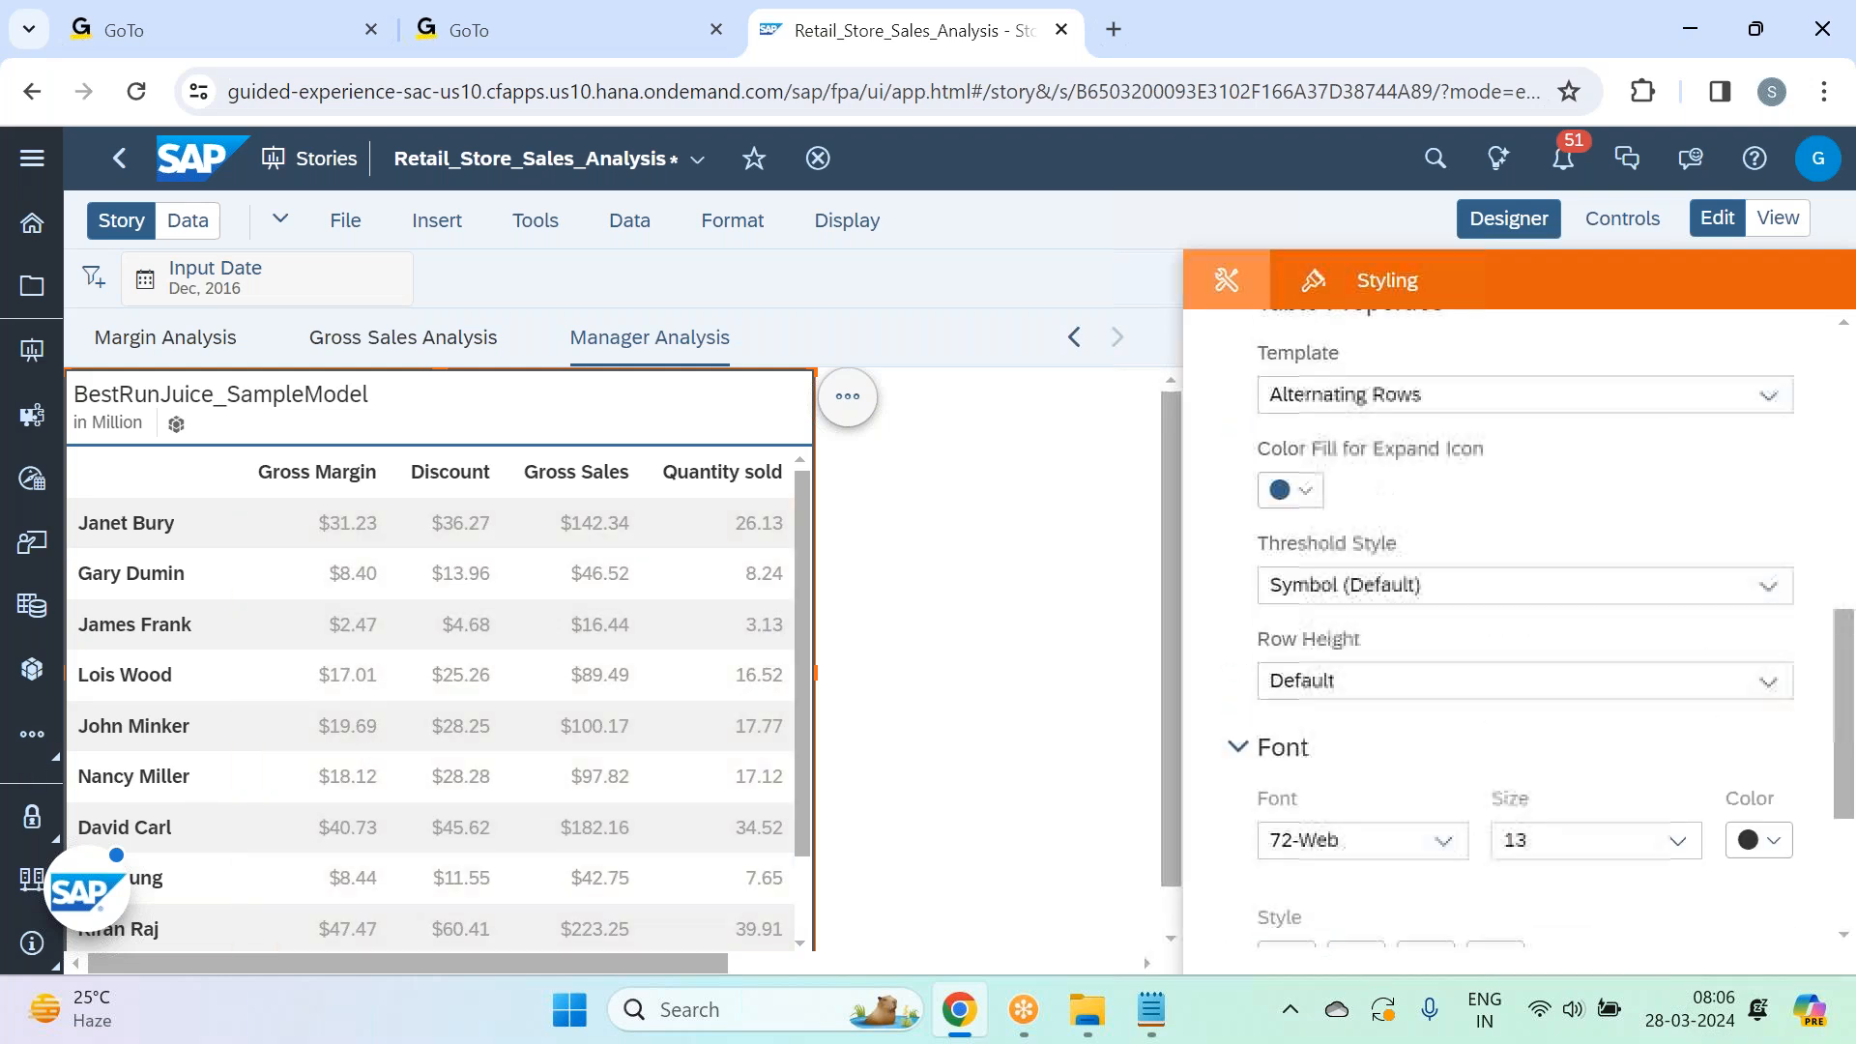
click(1509, 223)
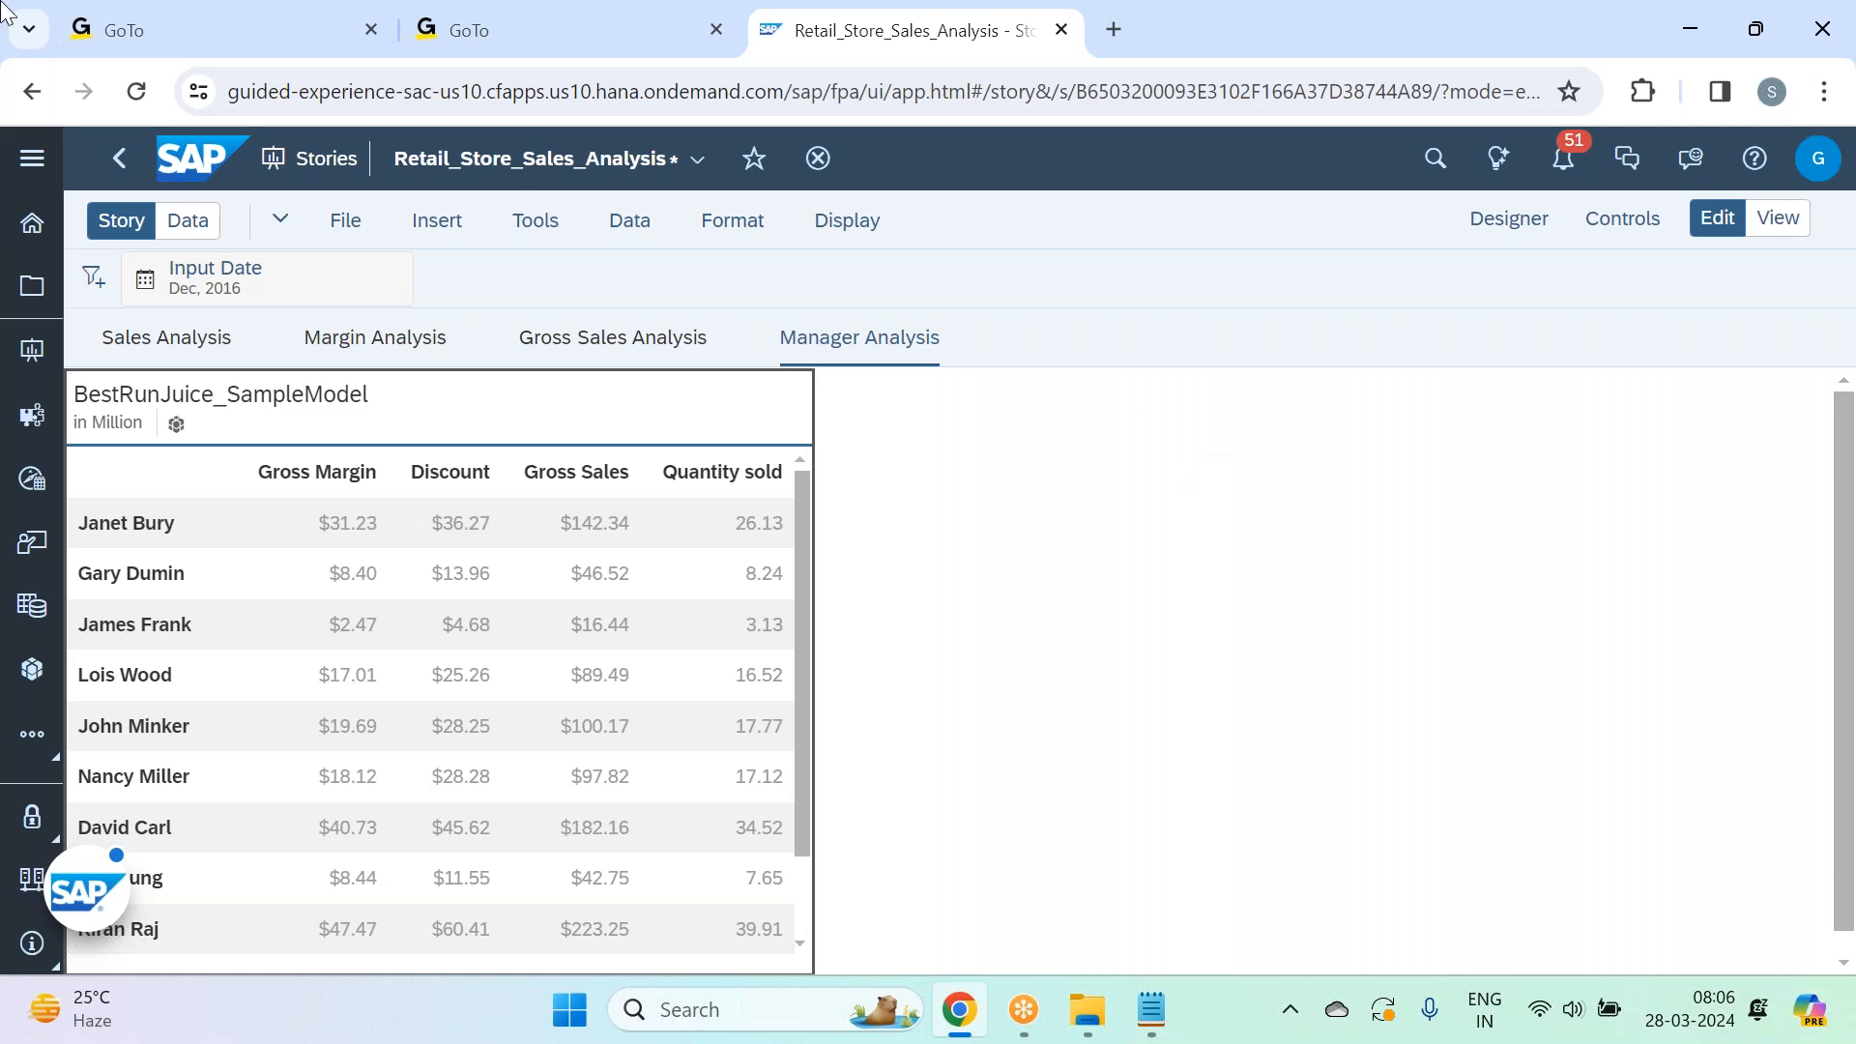
Sort the table by the Quantity sold column in descending order and review the reordered rows.
click(732, 480)
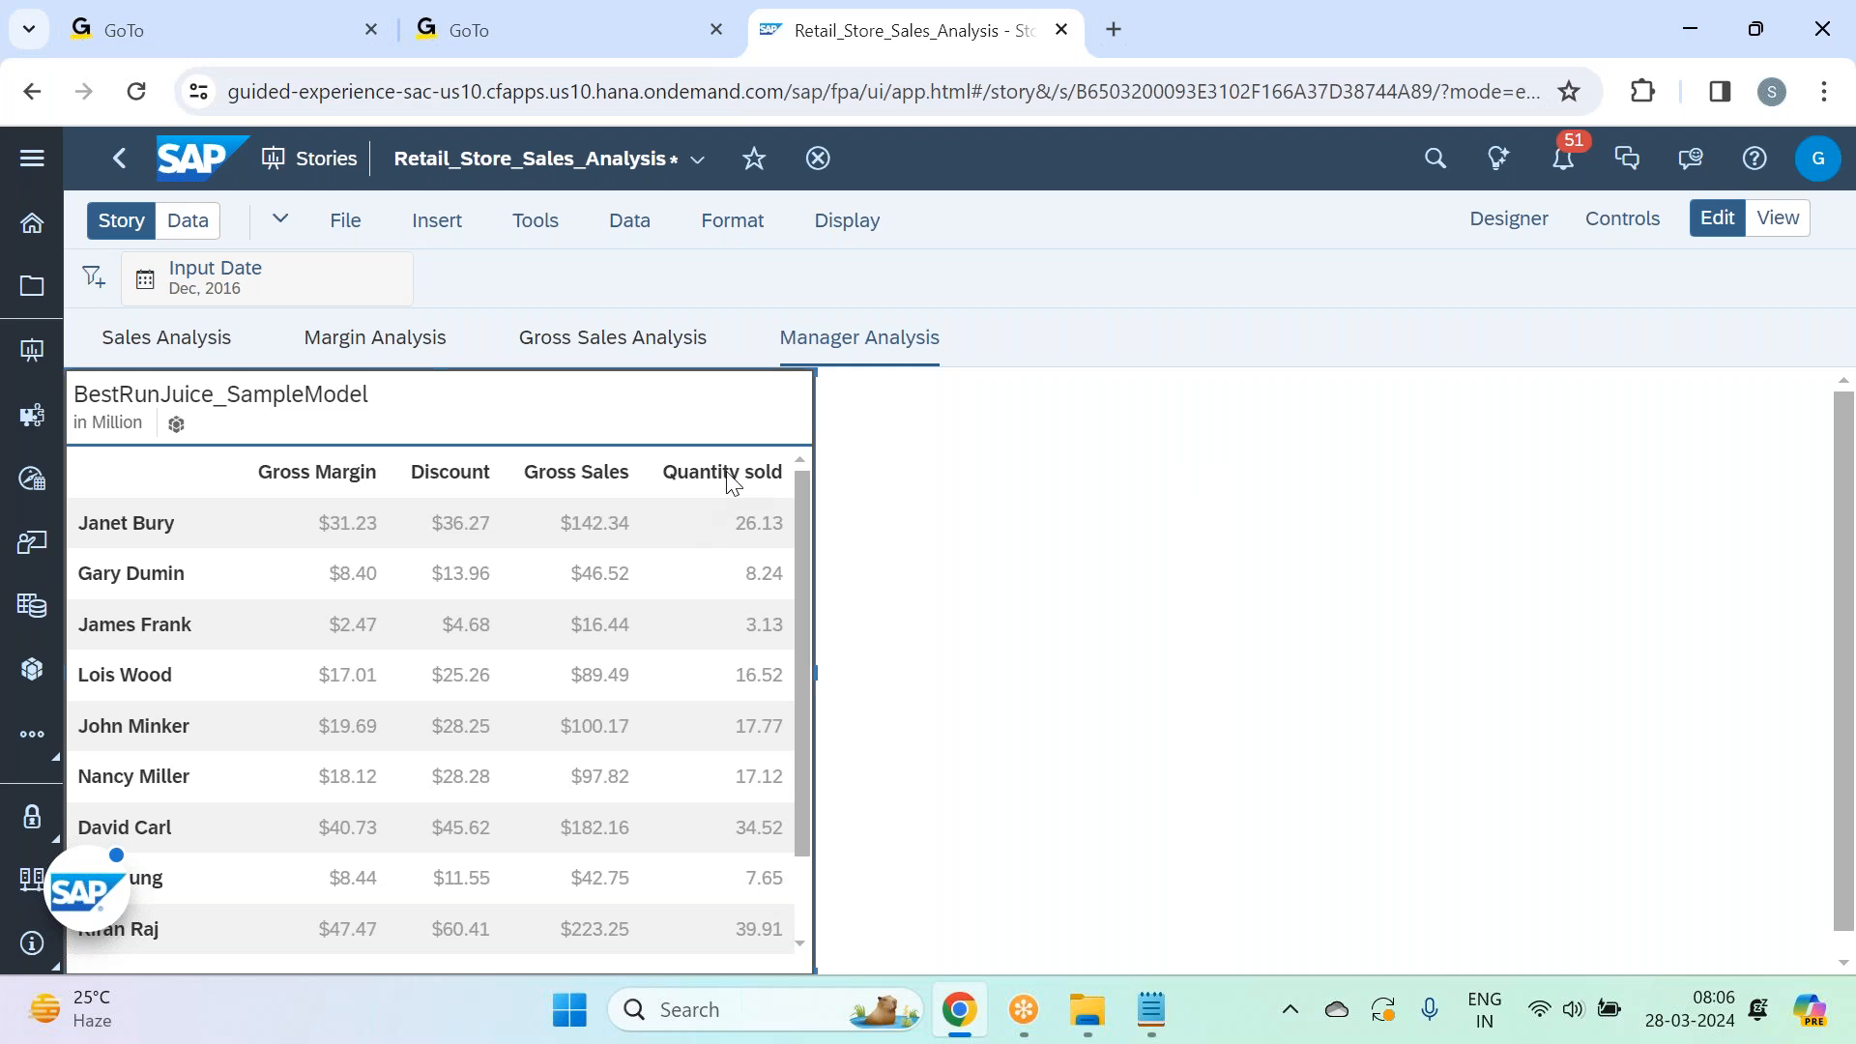
right_click(709, 476)
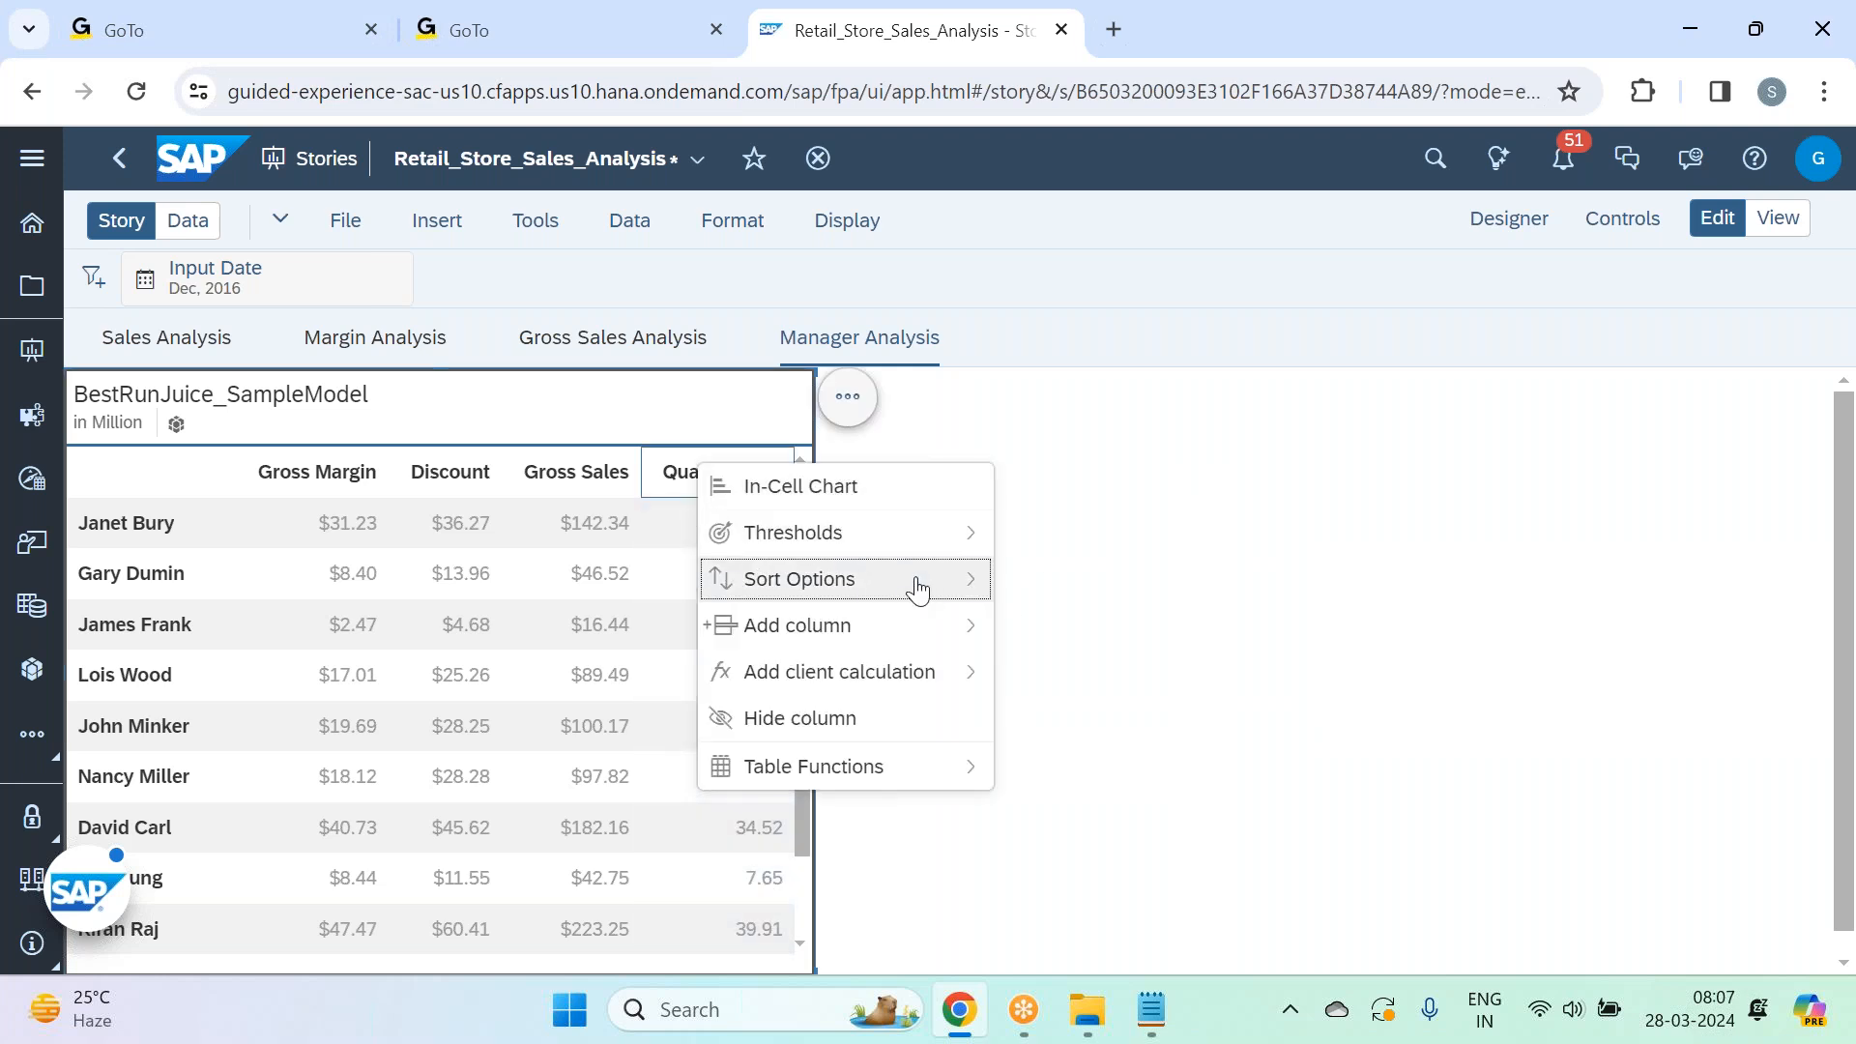
mouse_move(952, 580)
click(1165, 723)
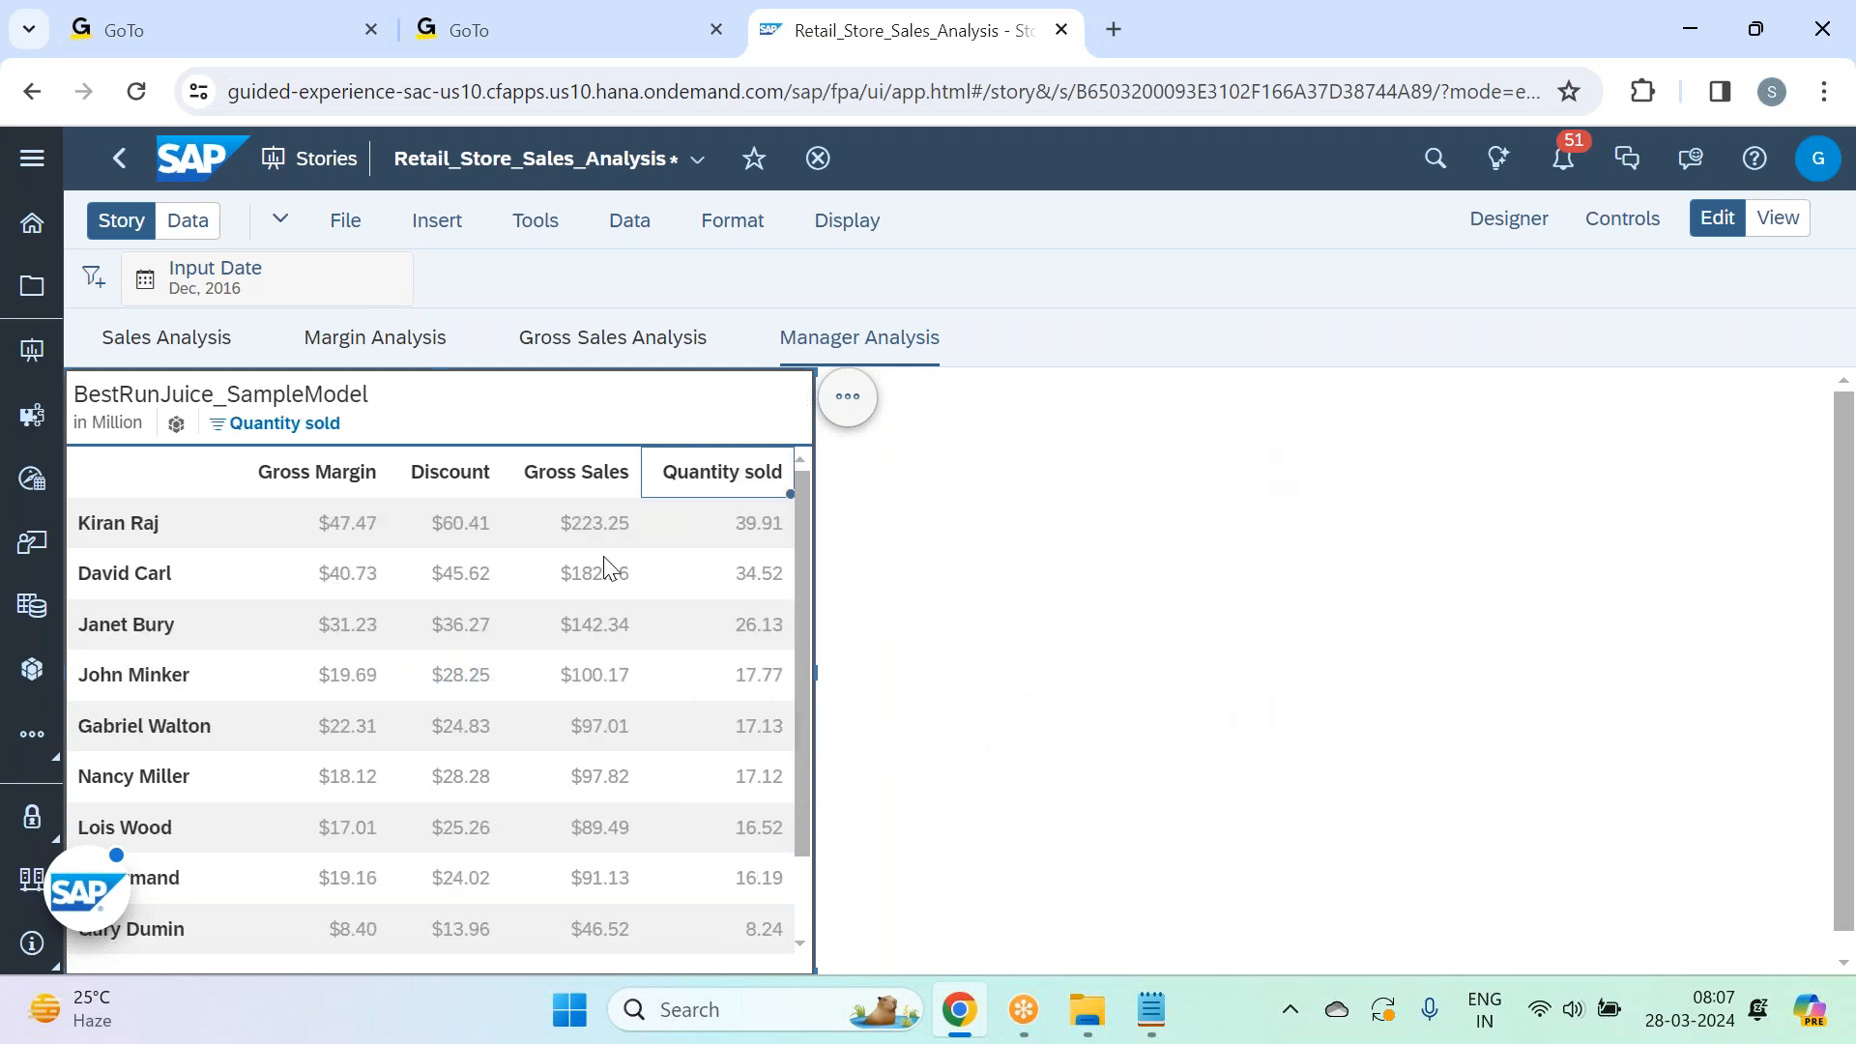
drag(326, 517, 758, 527)
click(746, 525)
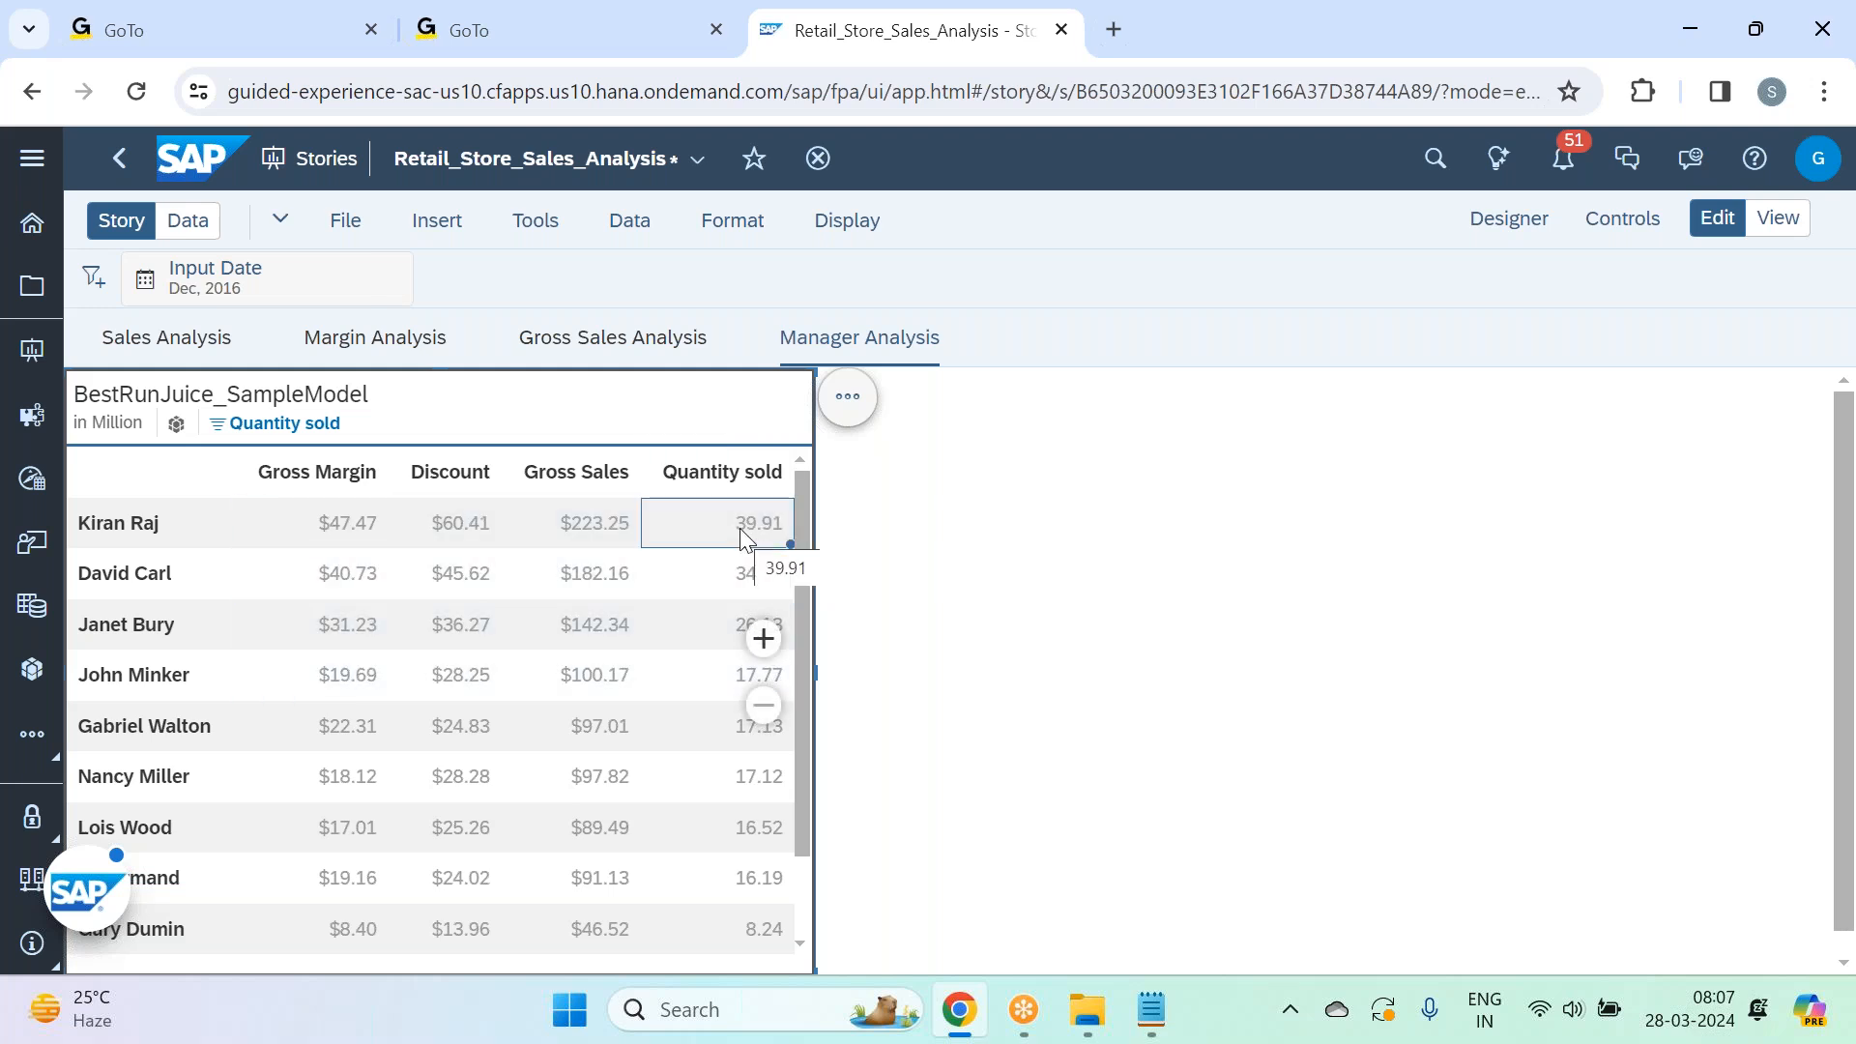
scroll(984, 633, down, 1)
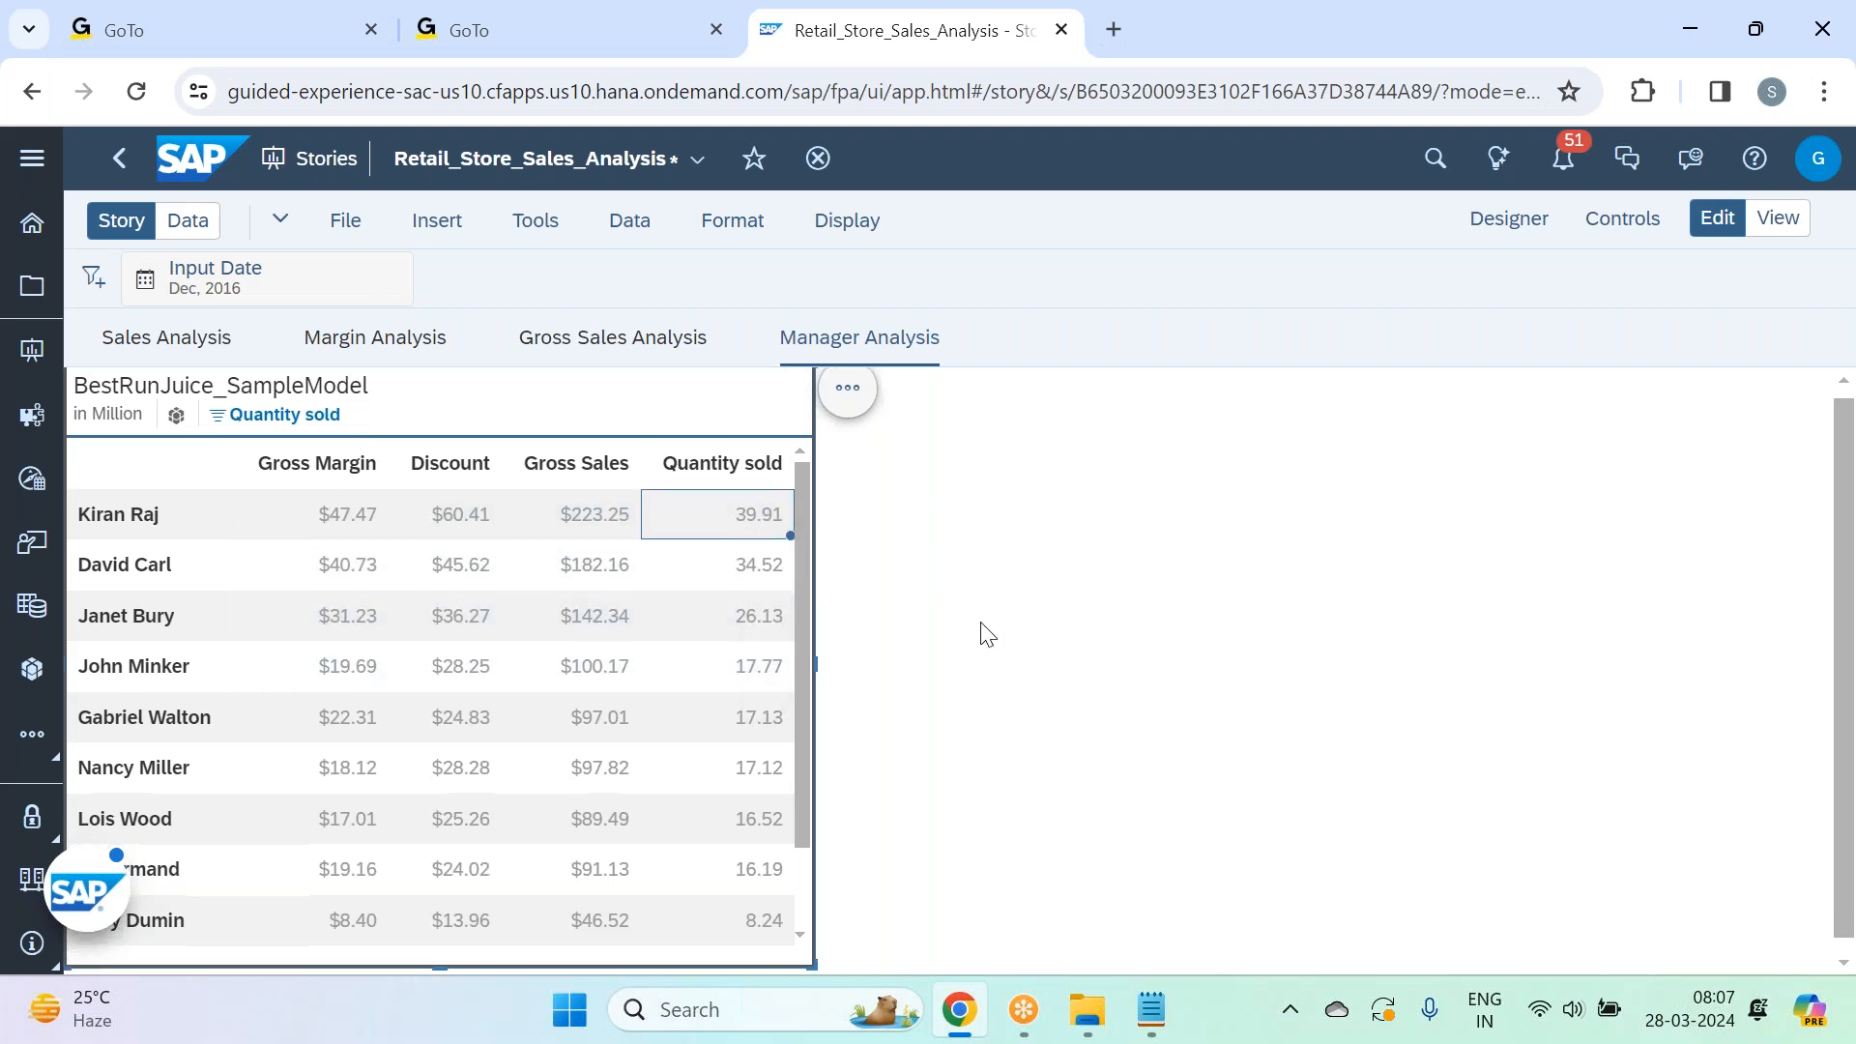
scroll(984, 633, up, 1)
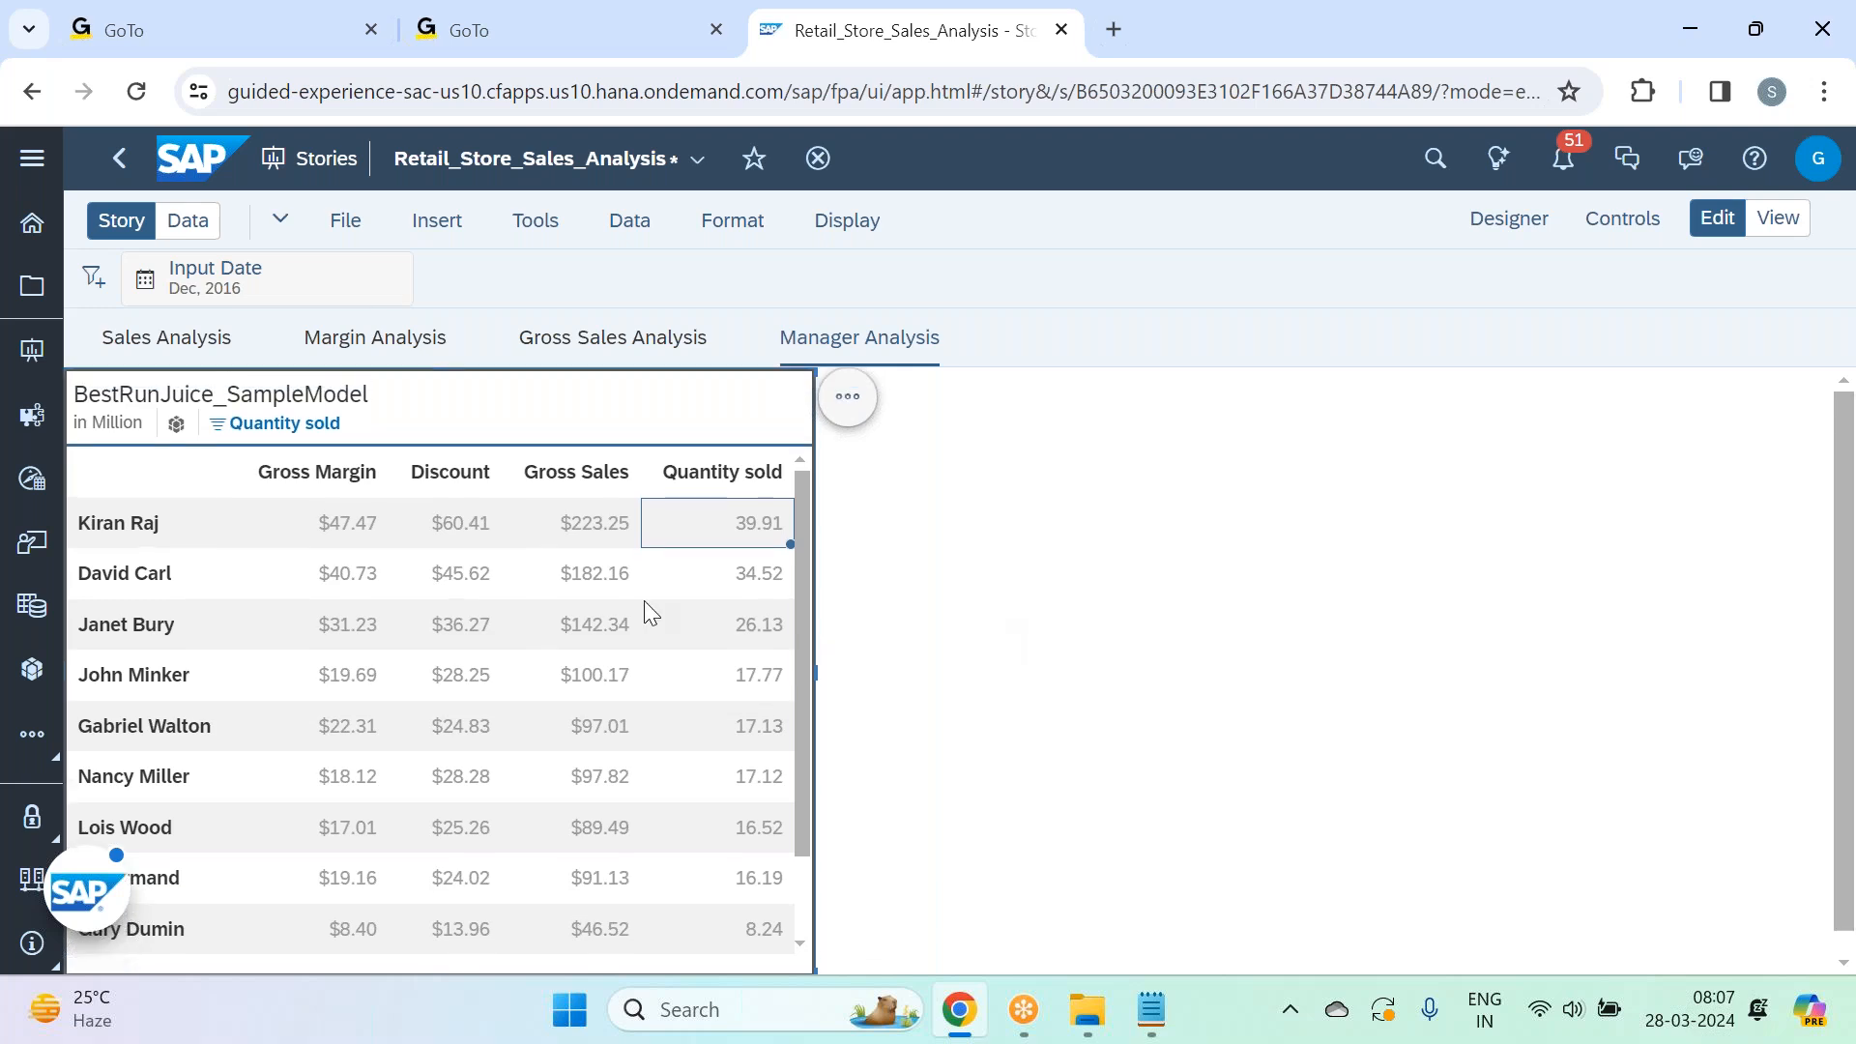
Save the Retail_Store_Sales_Analysis story and deselect the table.
click(345, 220)
mouse_move(456, 310)
click(718, 309)
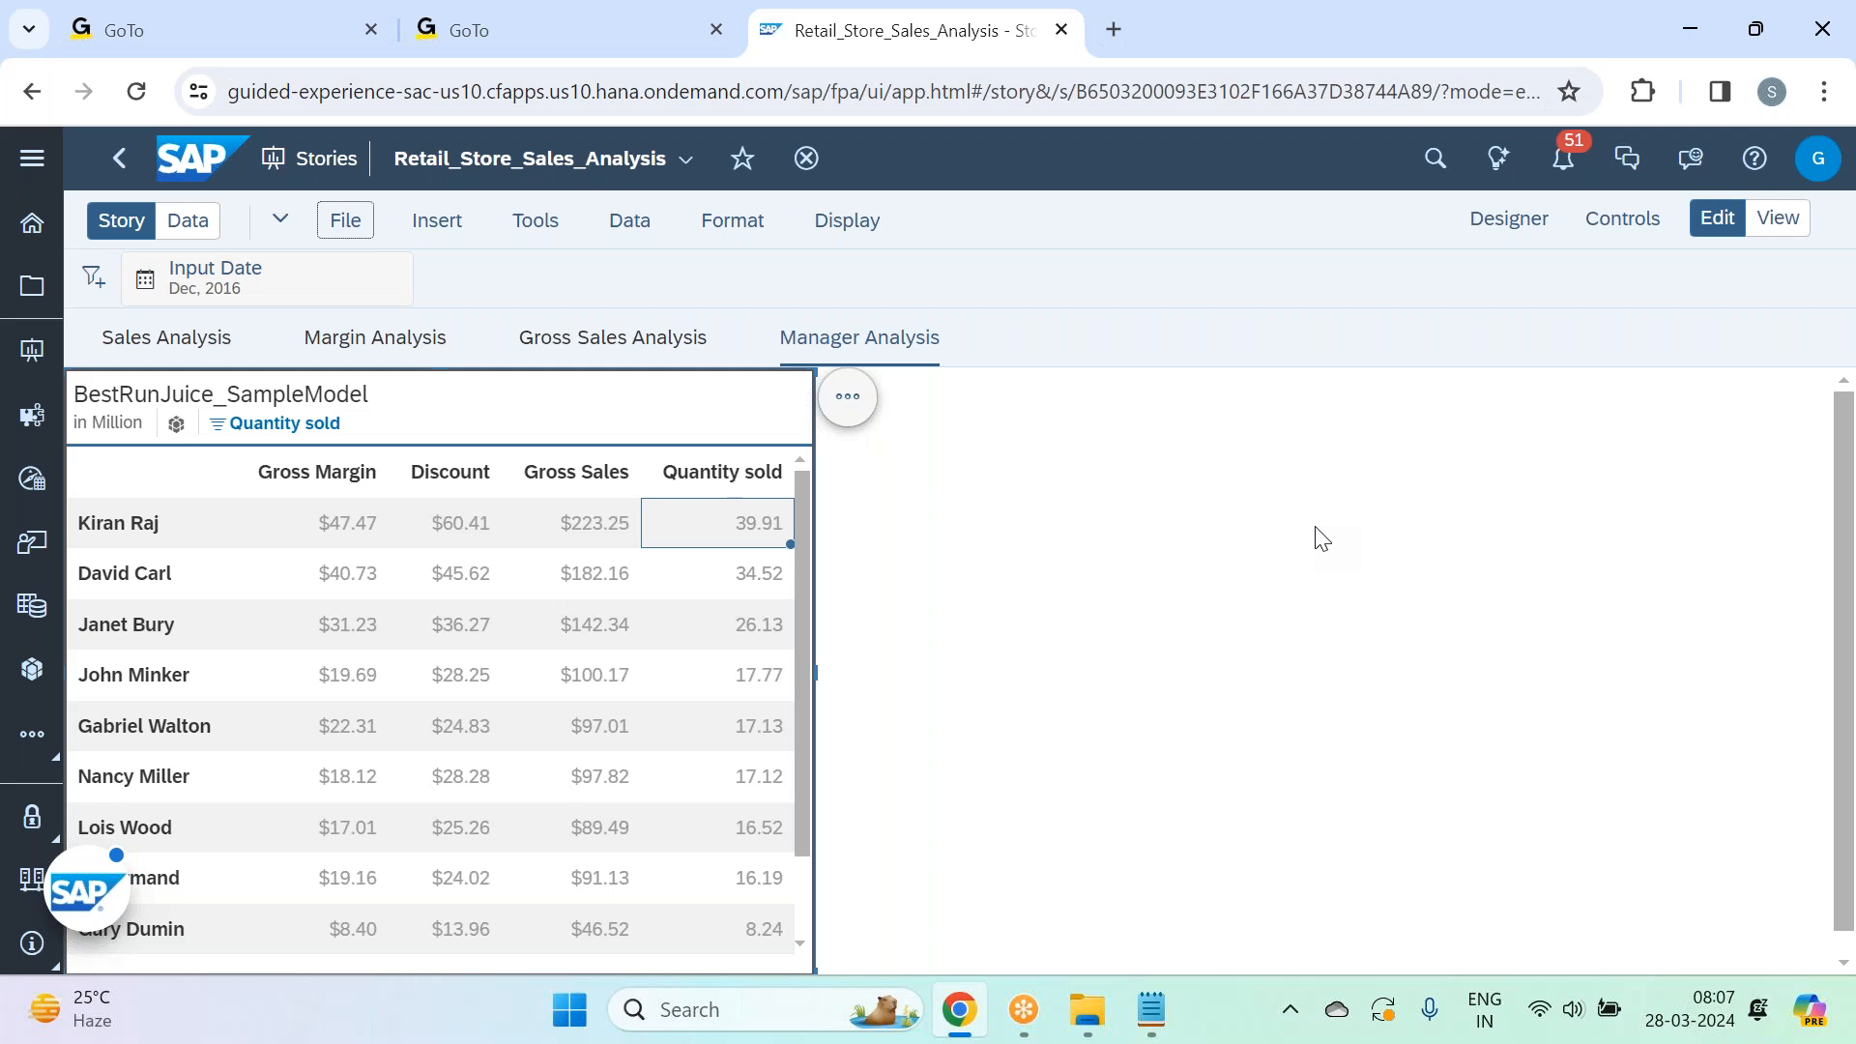
click(1295, 645)
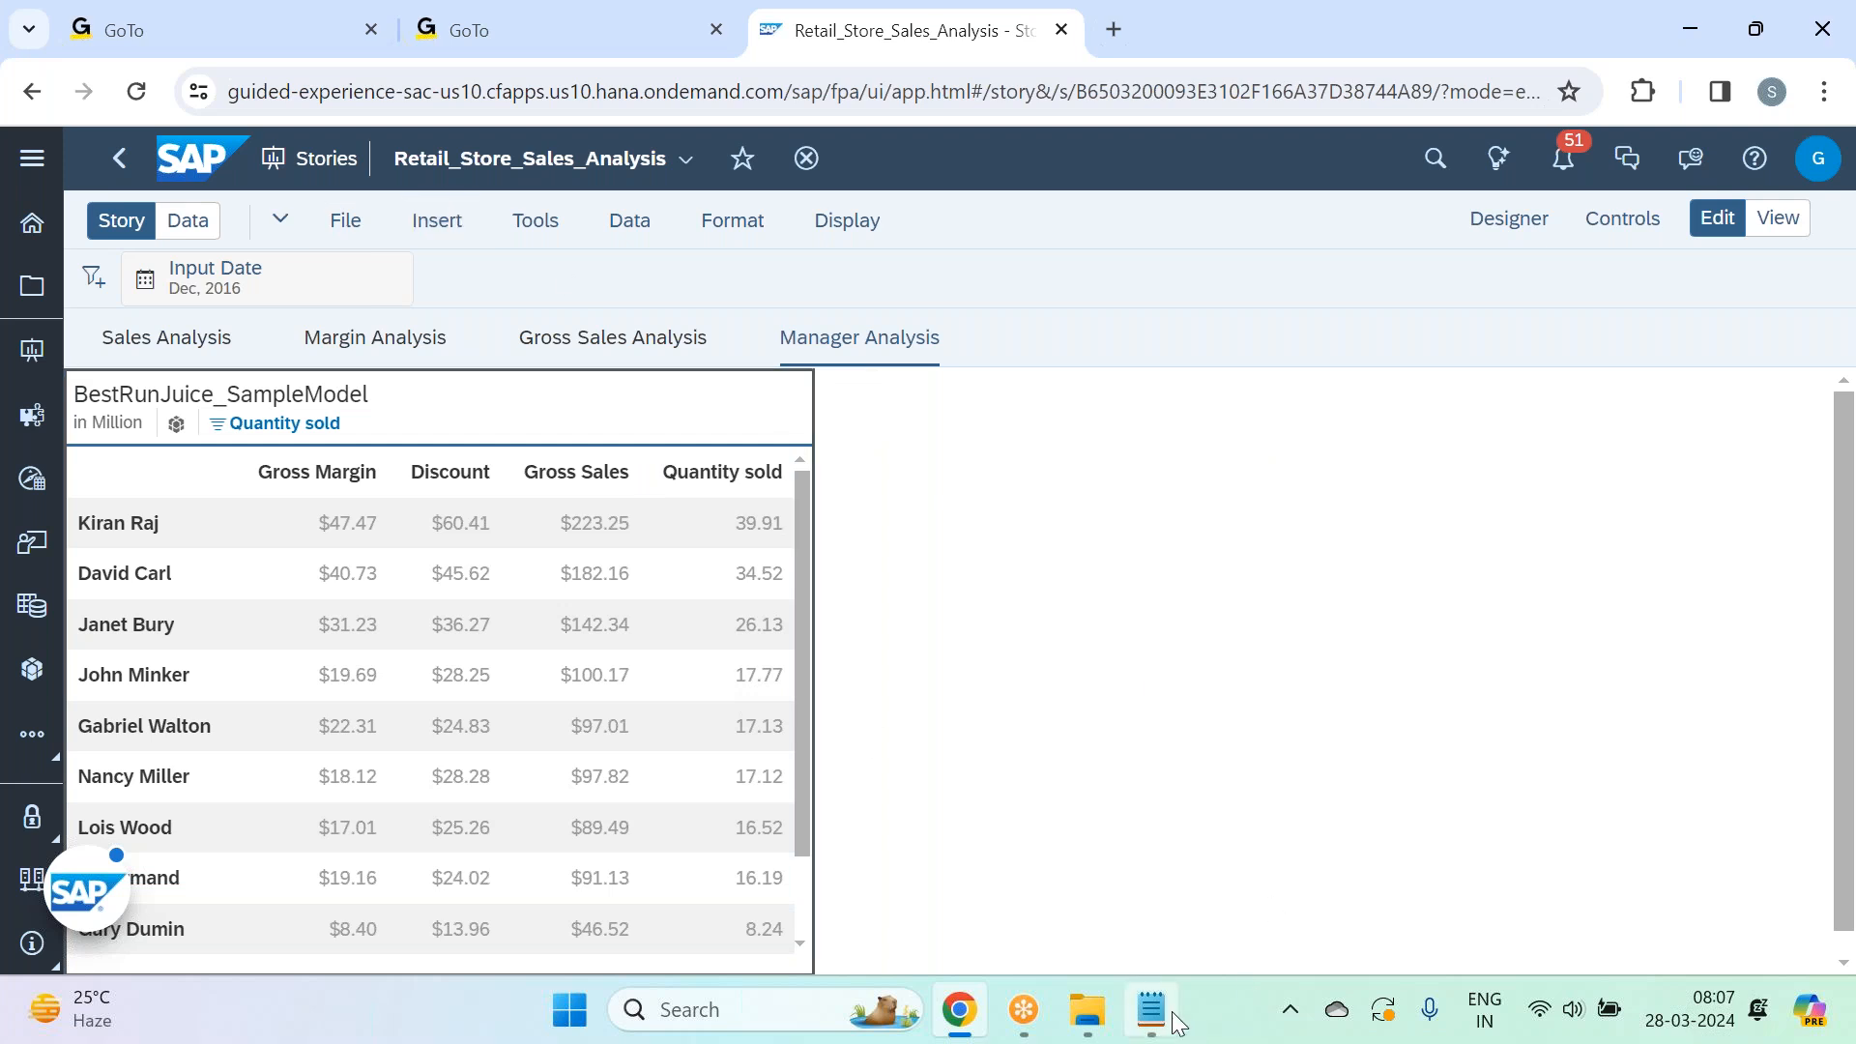
click(437, 221)
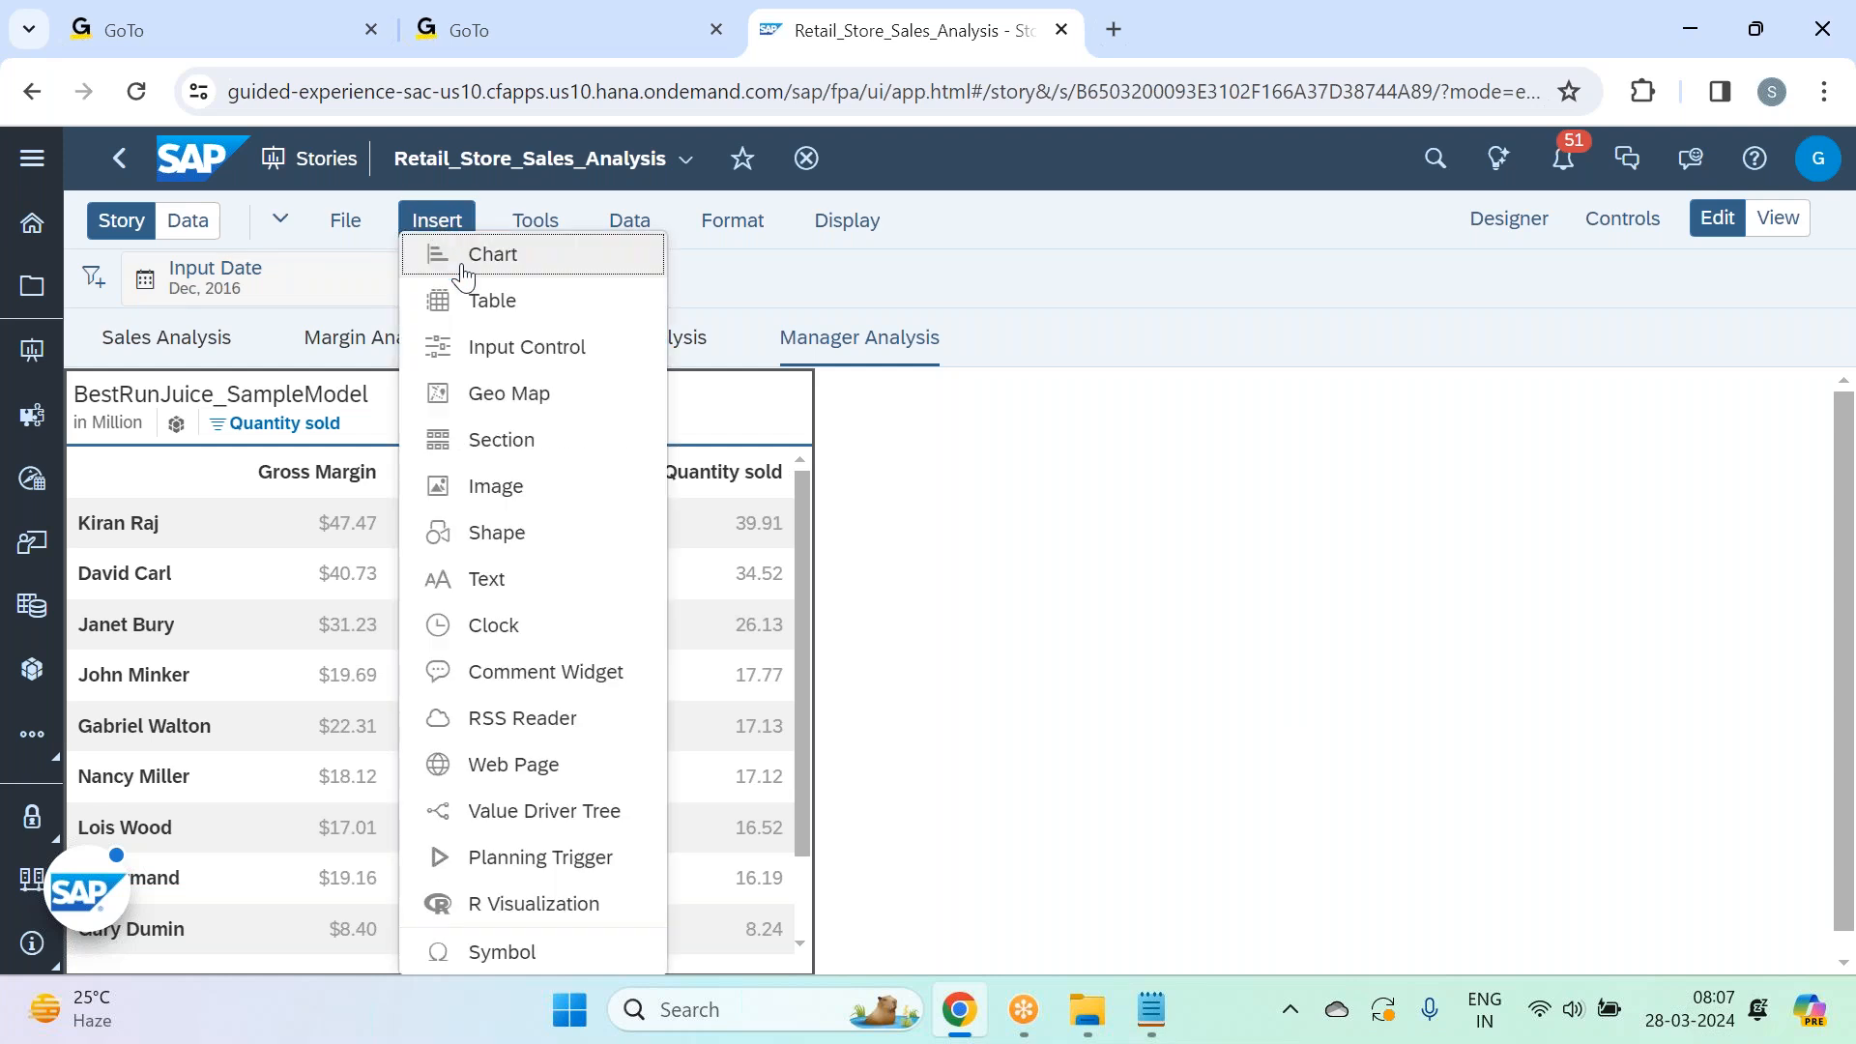
click(553, 272)
click(1537, 235)
drag(1344, 913, 1086, 721)
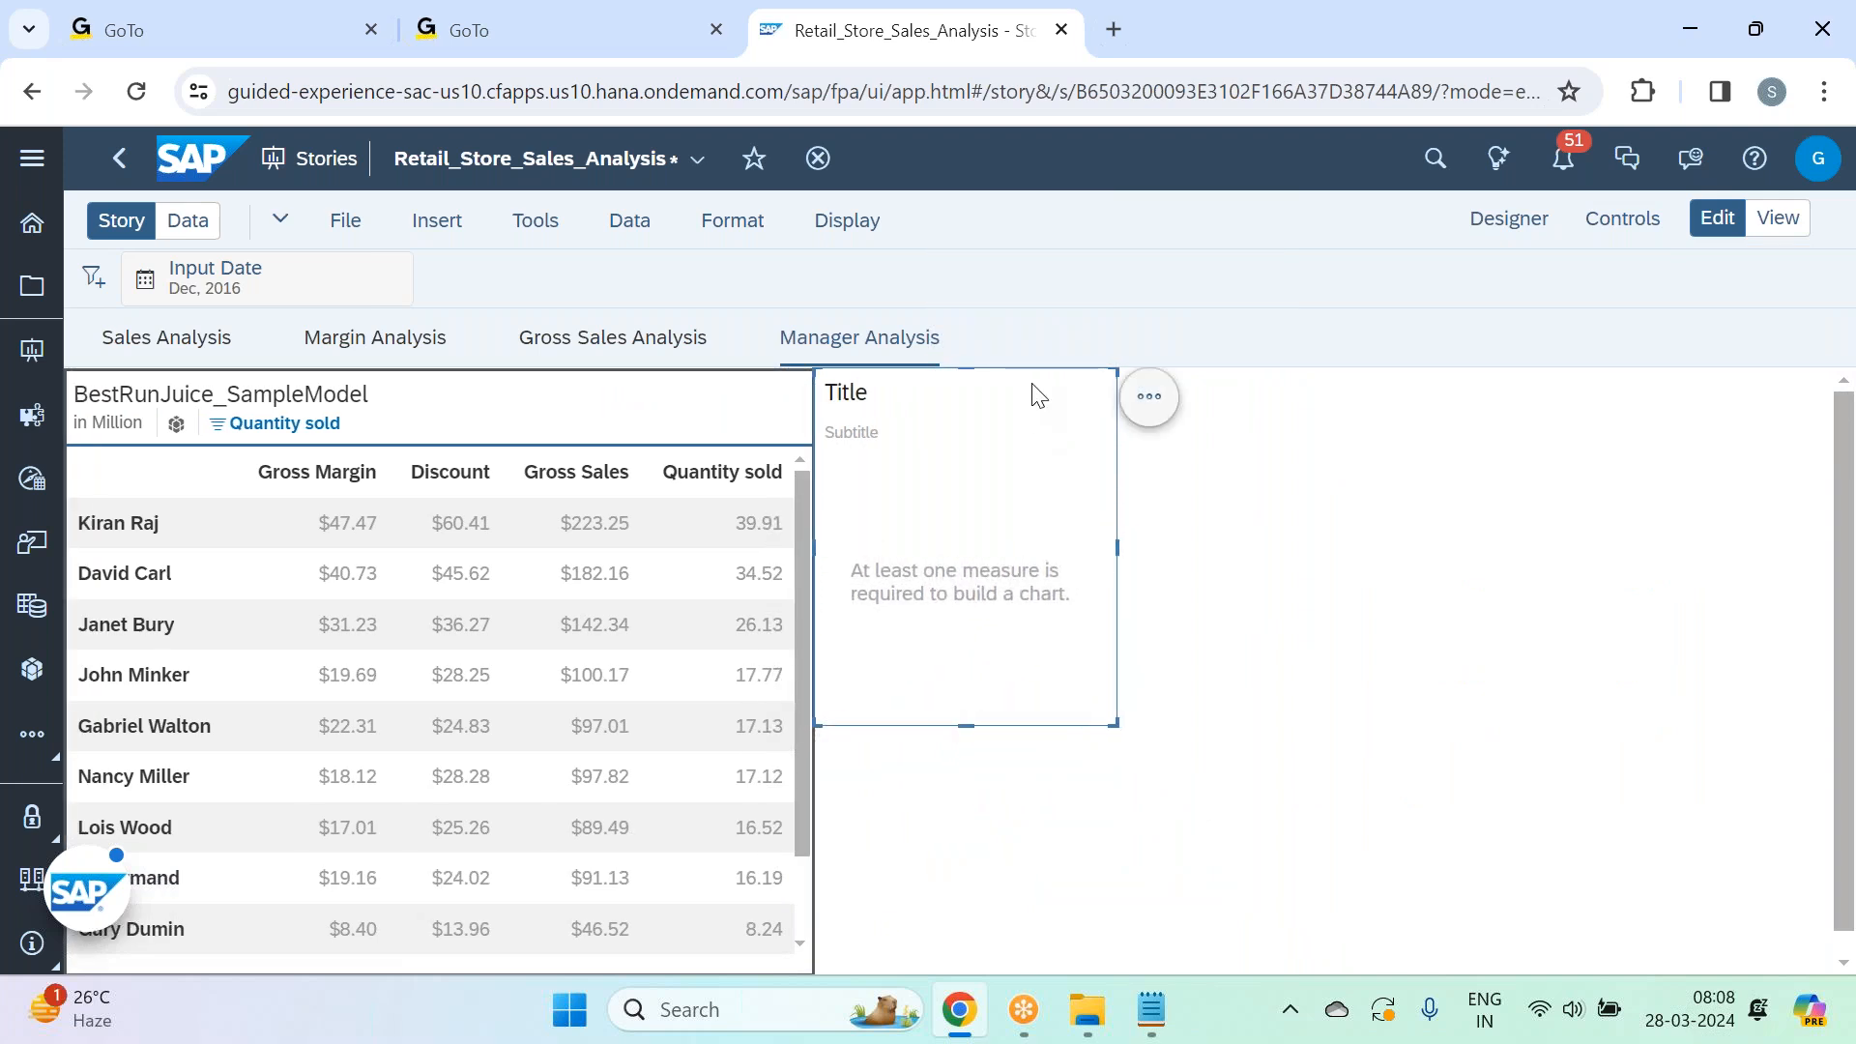
drag(1095, 428, 1215, 451)
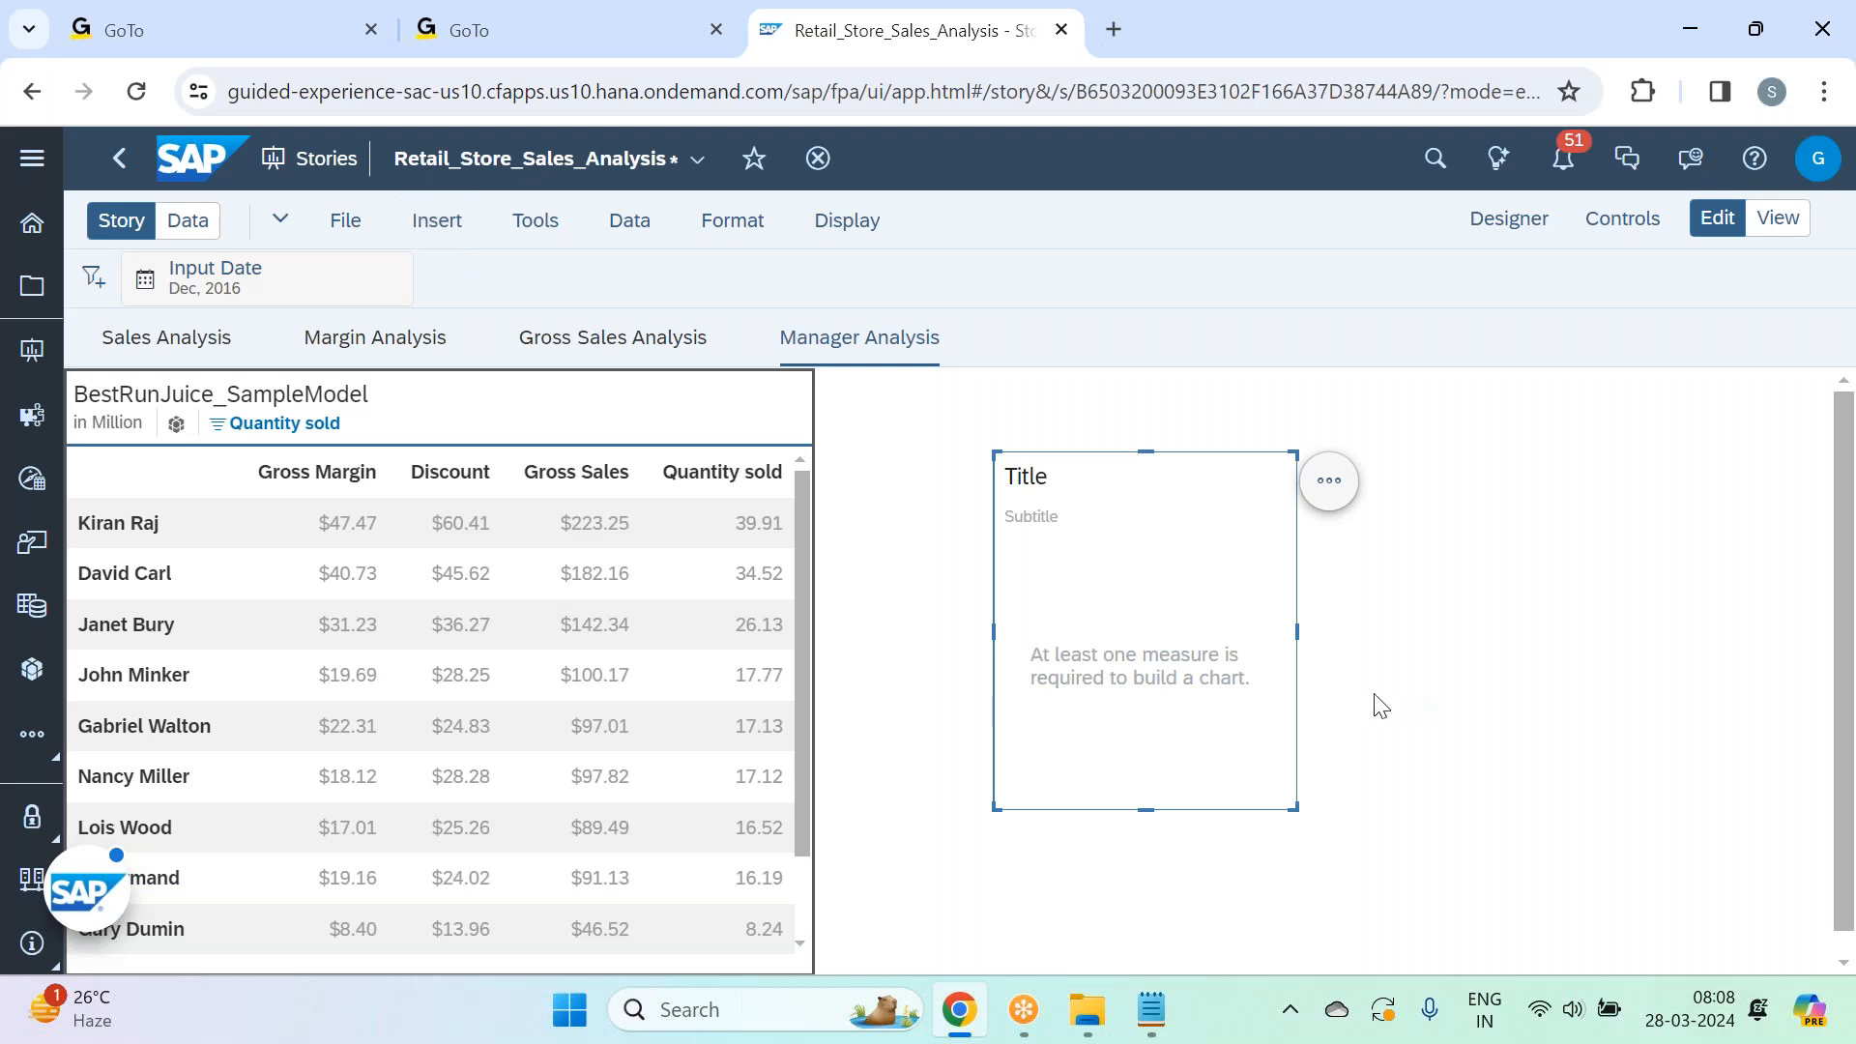
click(1272, 42)
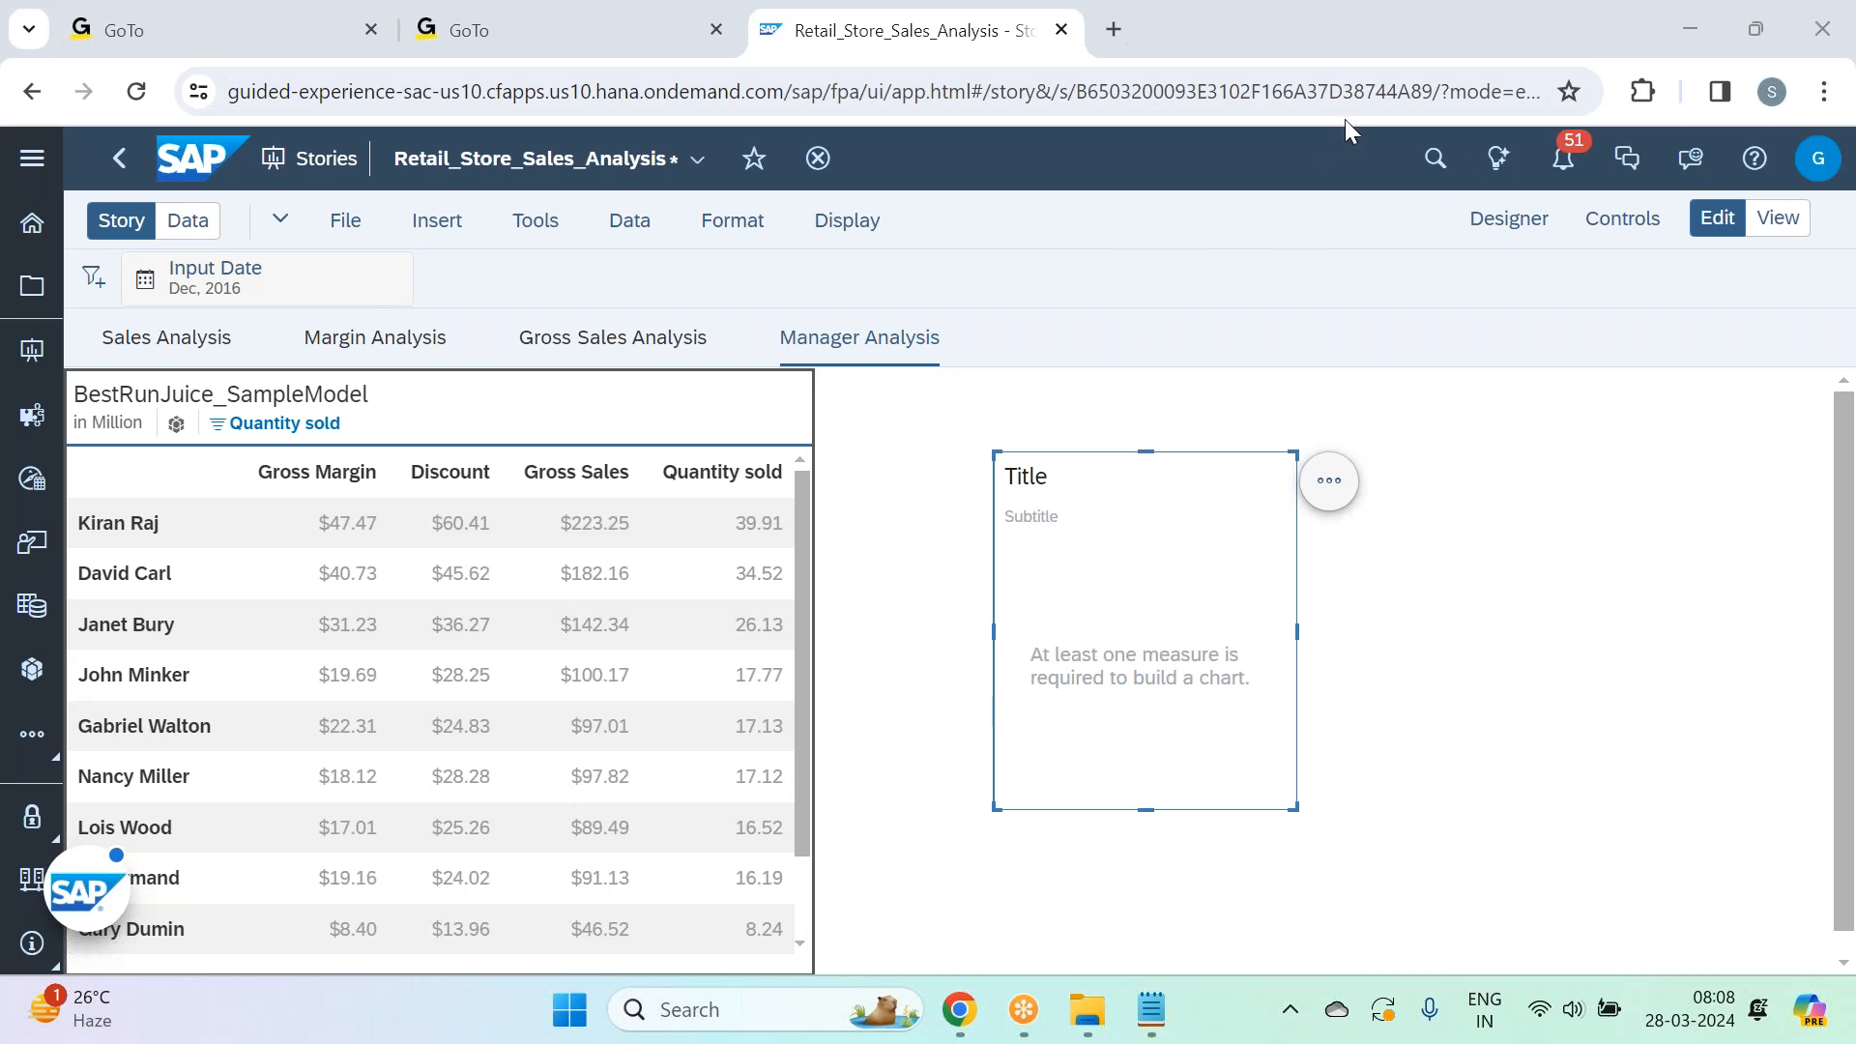
click(1330, 481)
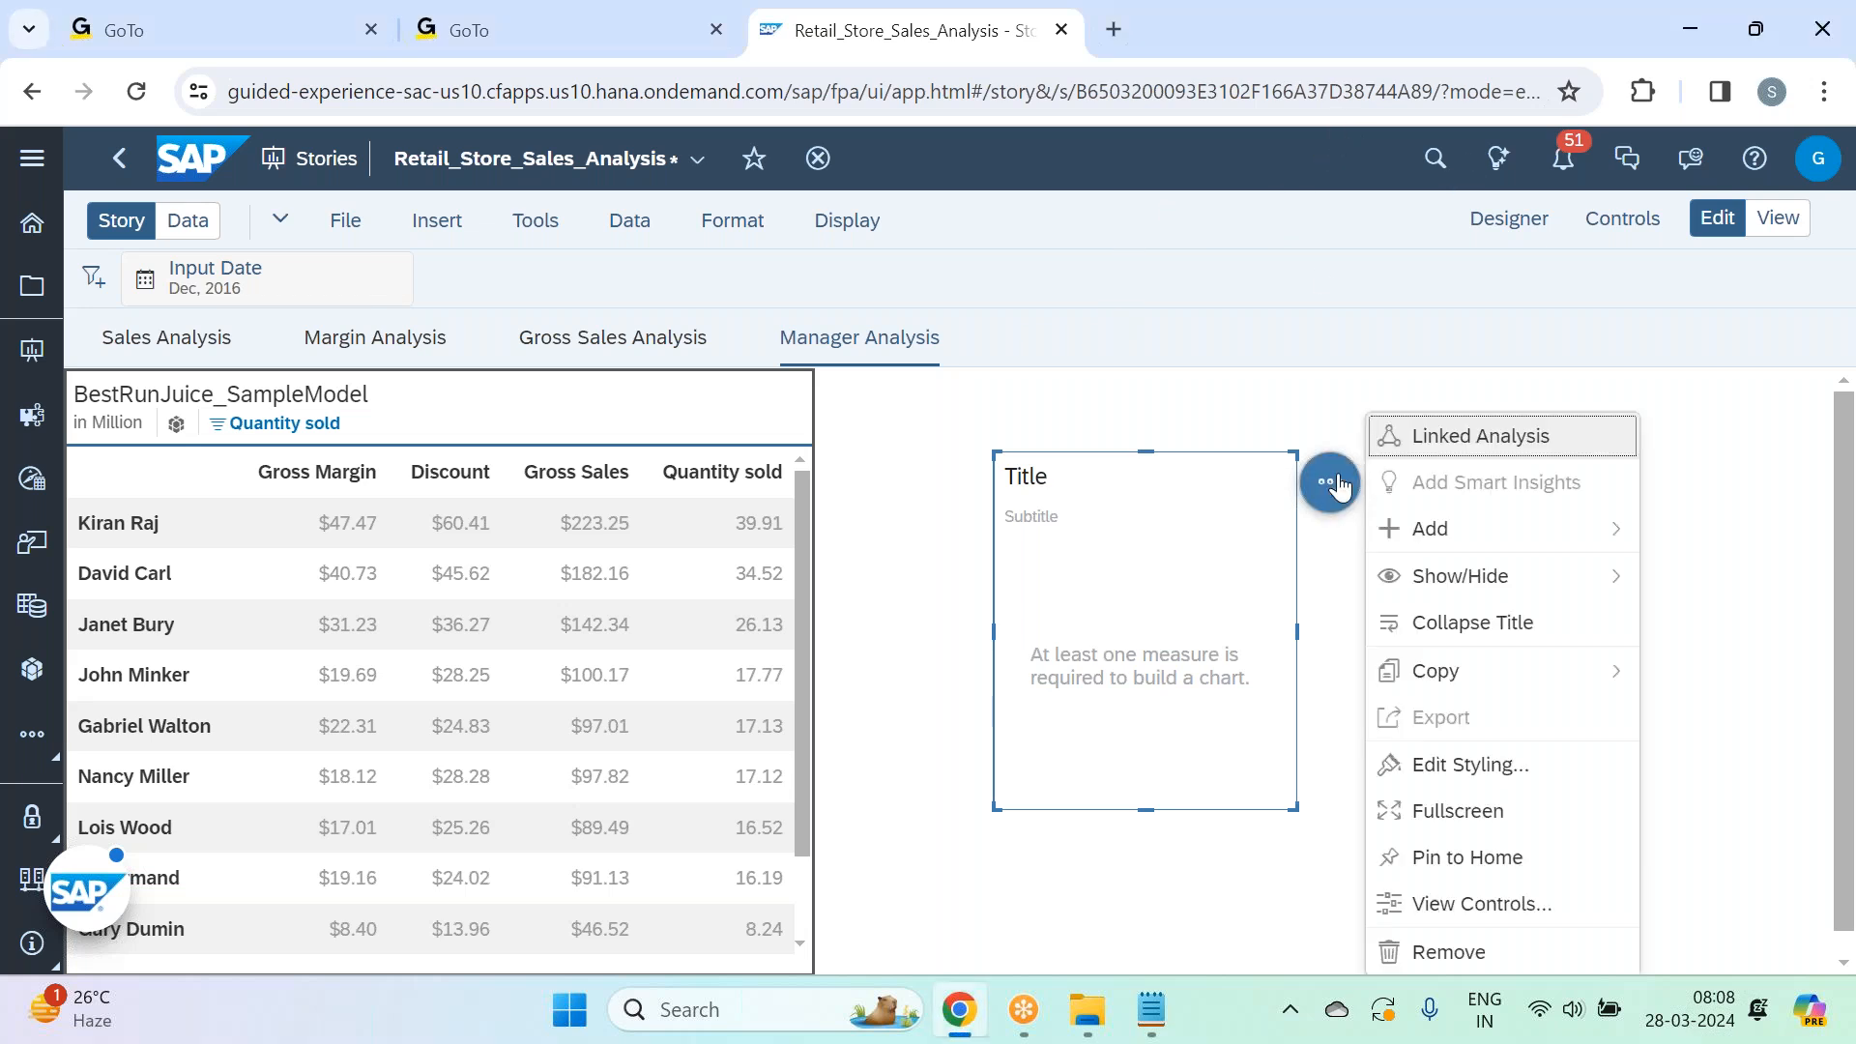
click(1377, 952)
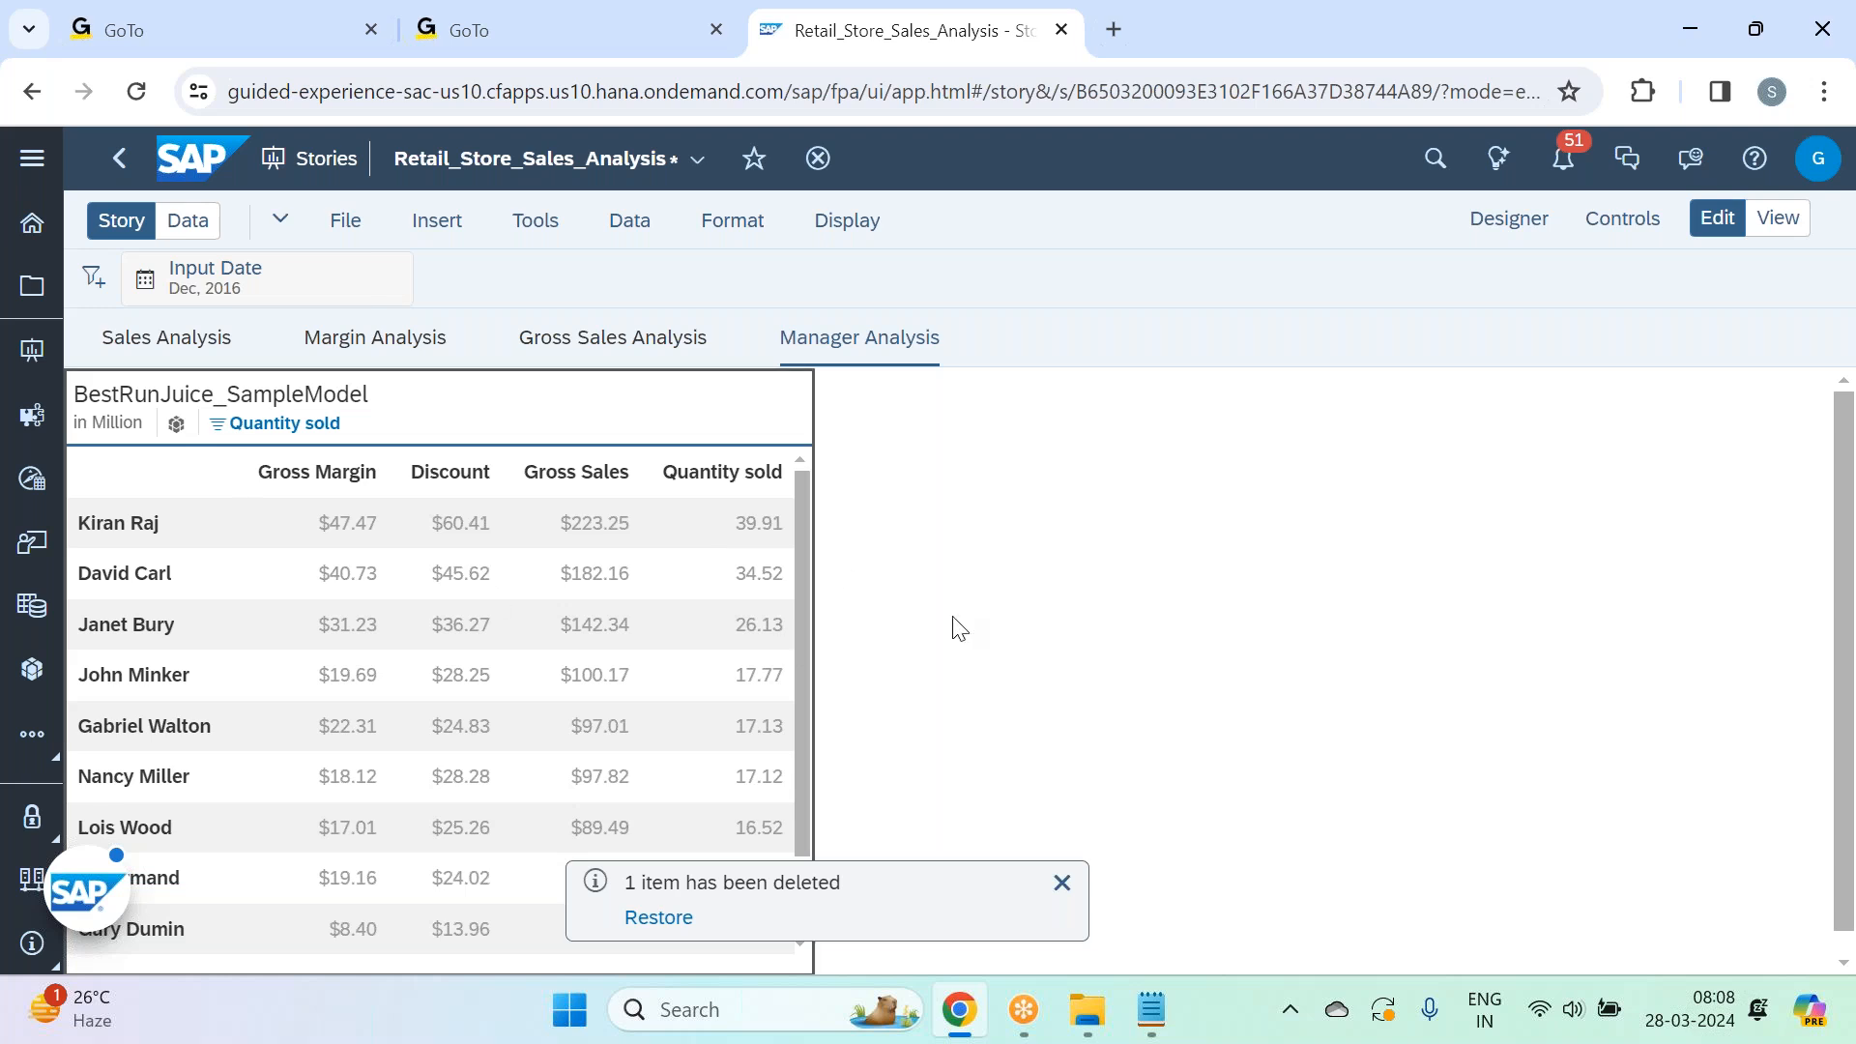
Switch to Notepad, add the line "Examine" under Rank Parameter in the Session 6 notes and return to the story.
click(452, 540)
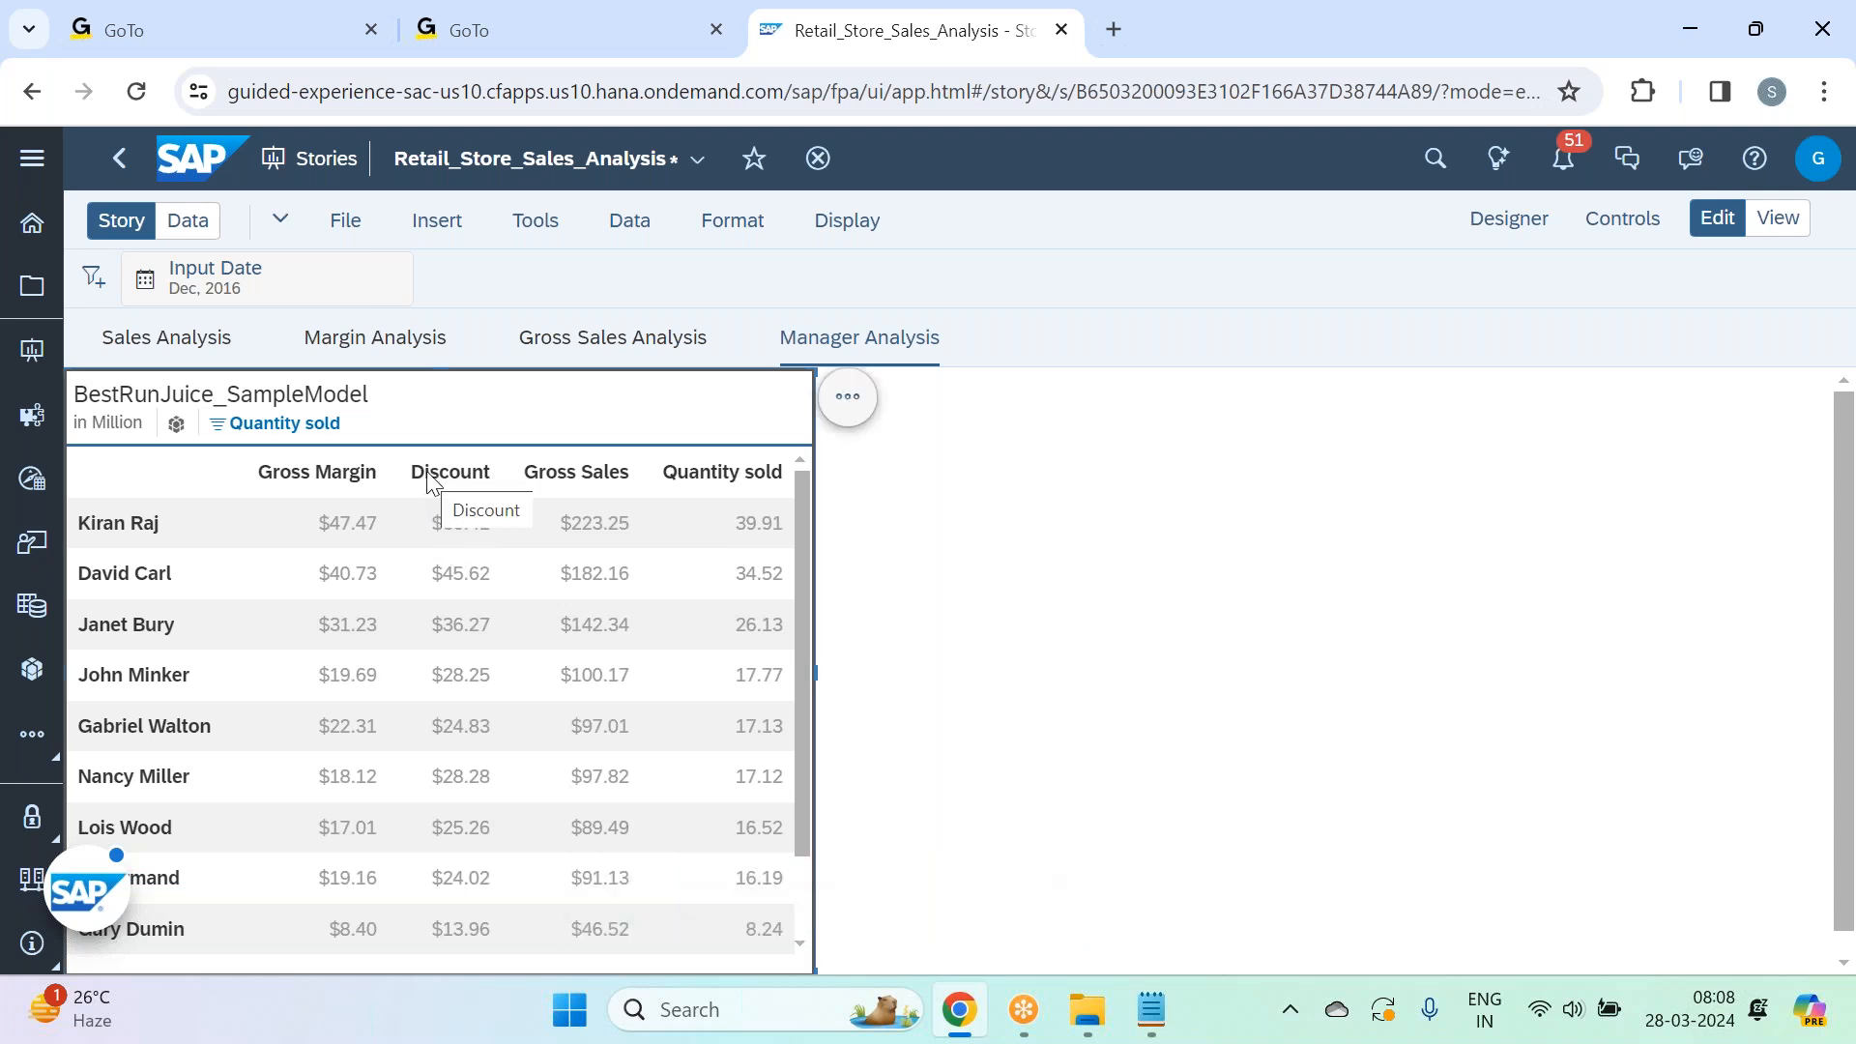
click(1170, 998)
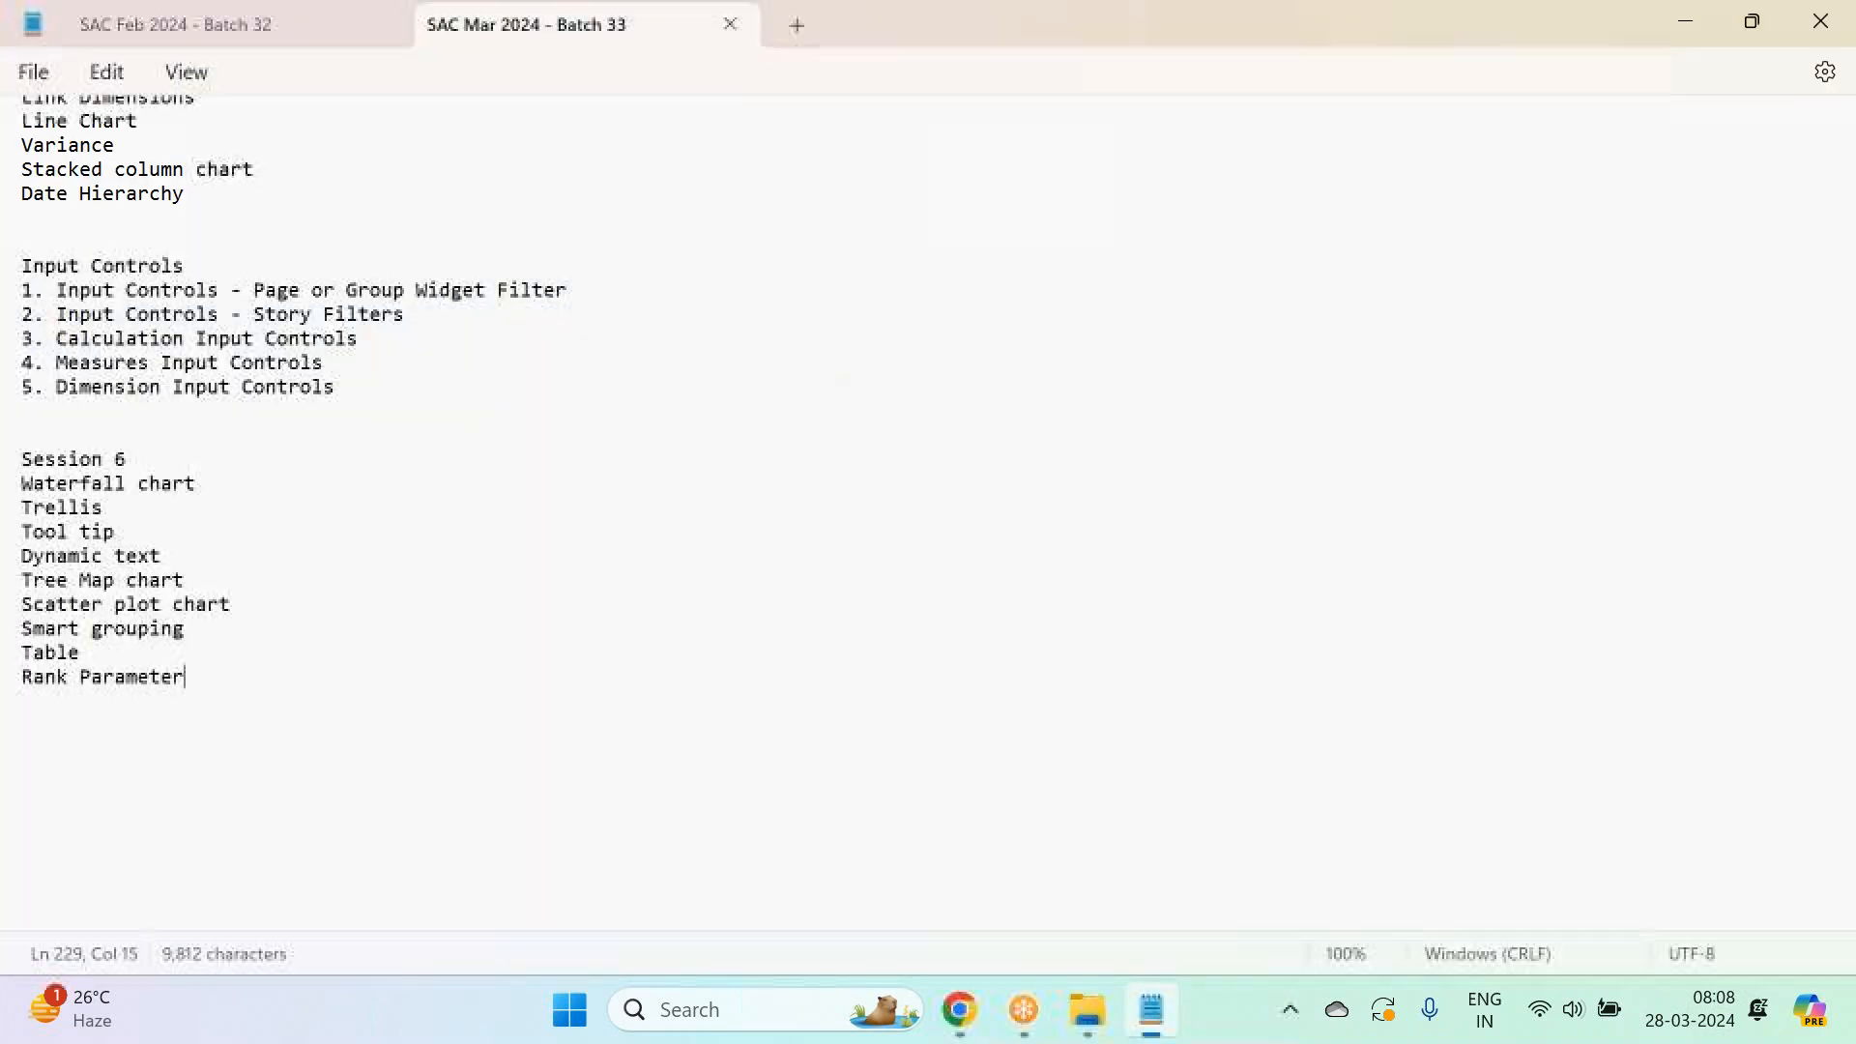
key(Return)
text(Examin)
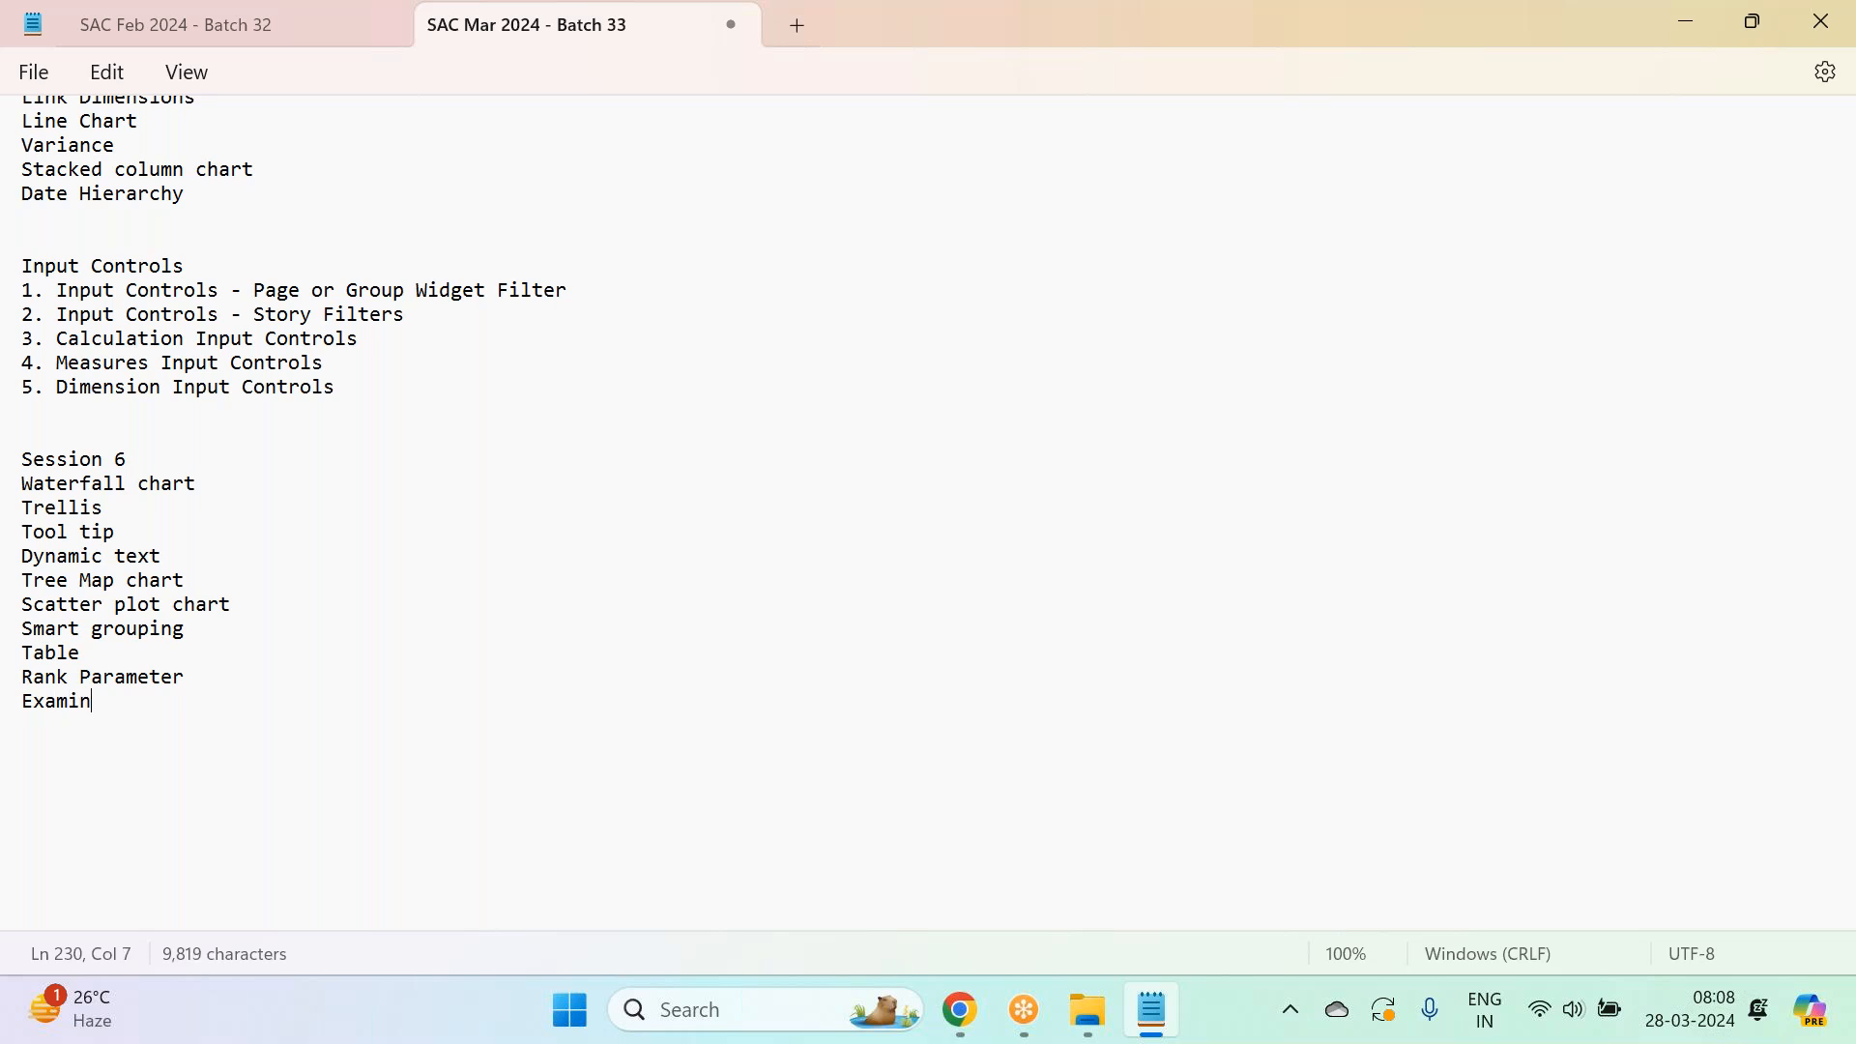
text(e)
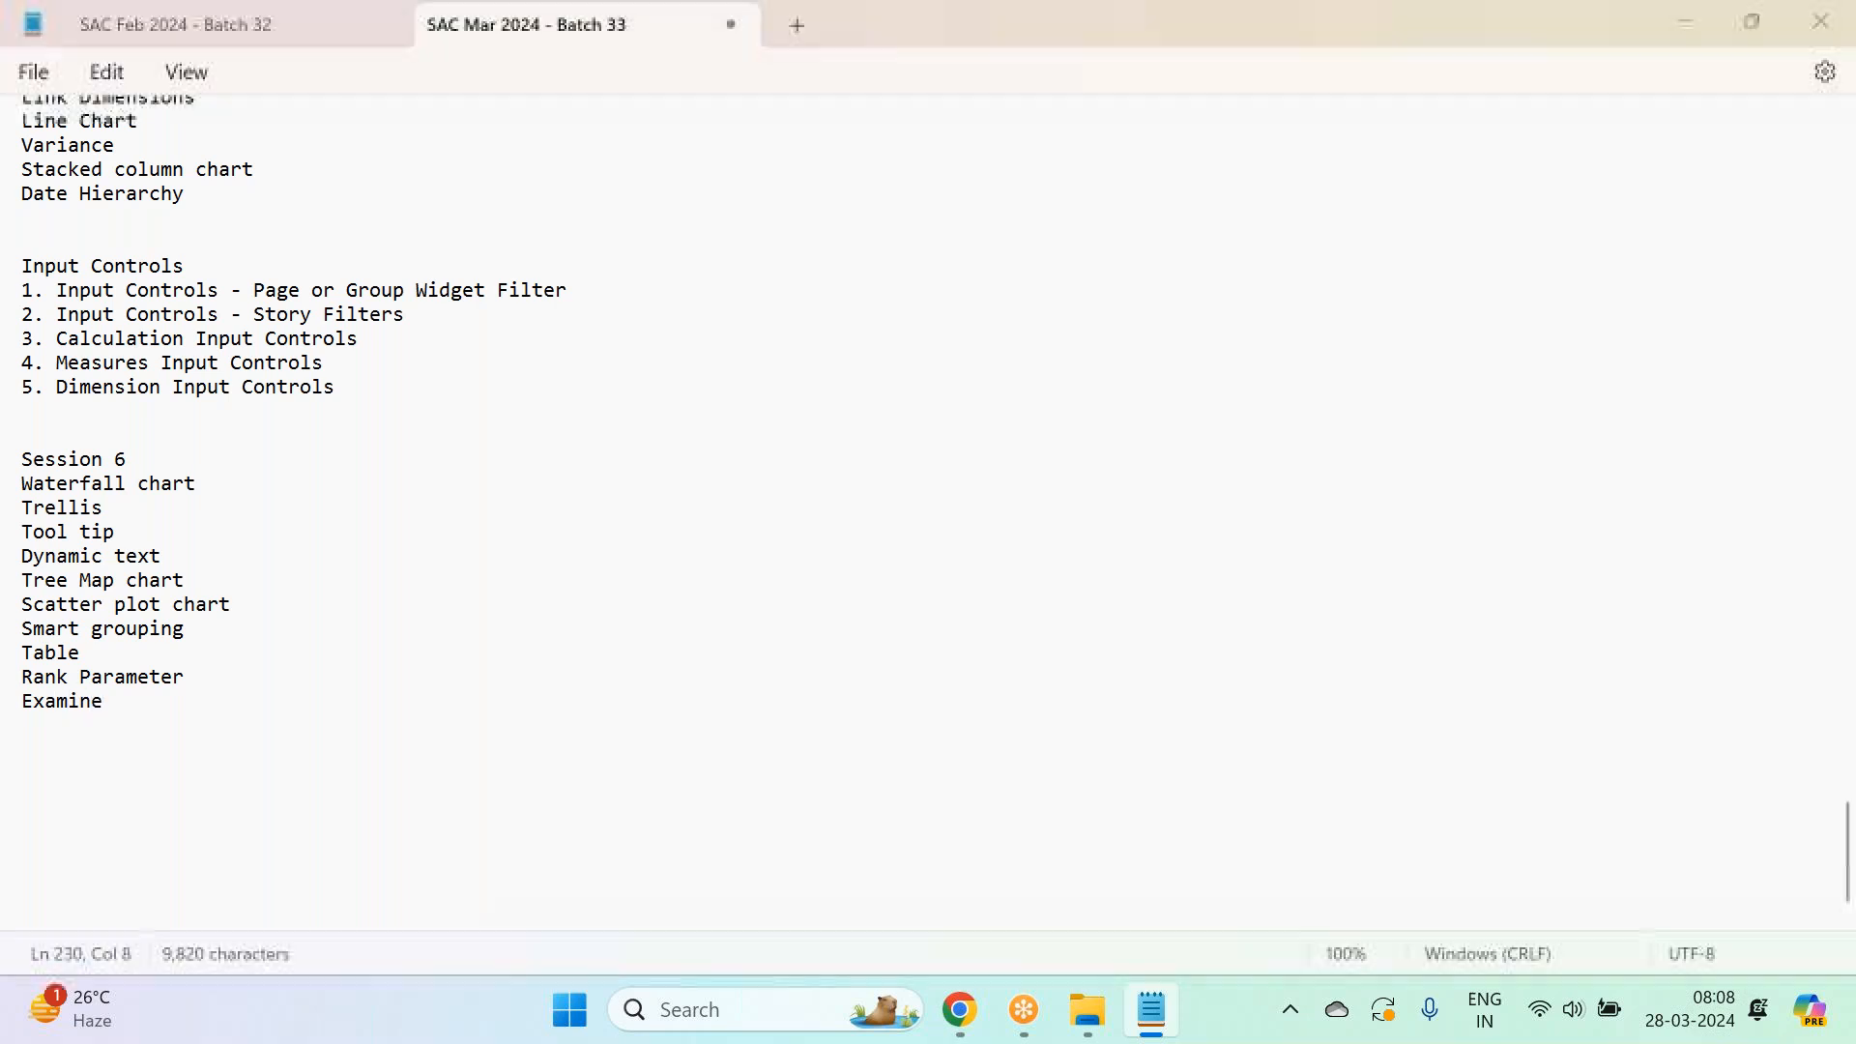
key(alt+Tab)
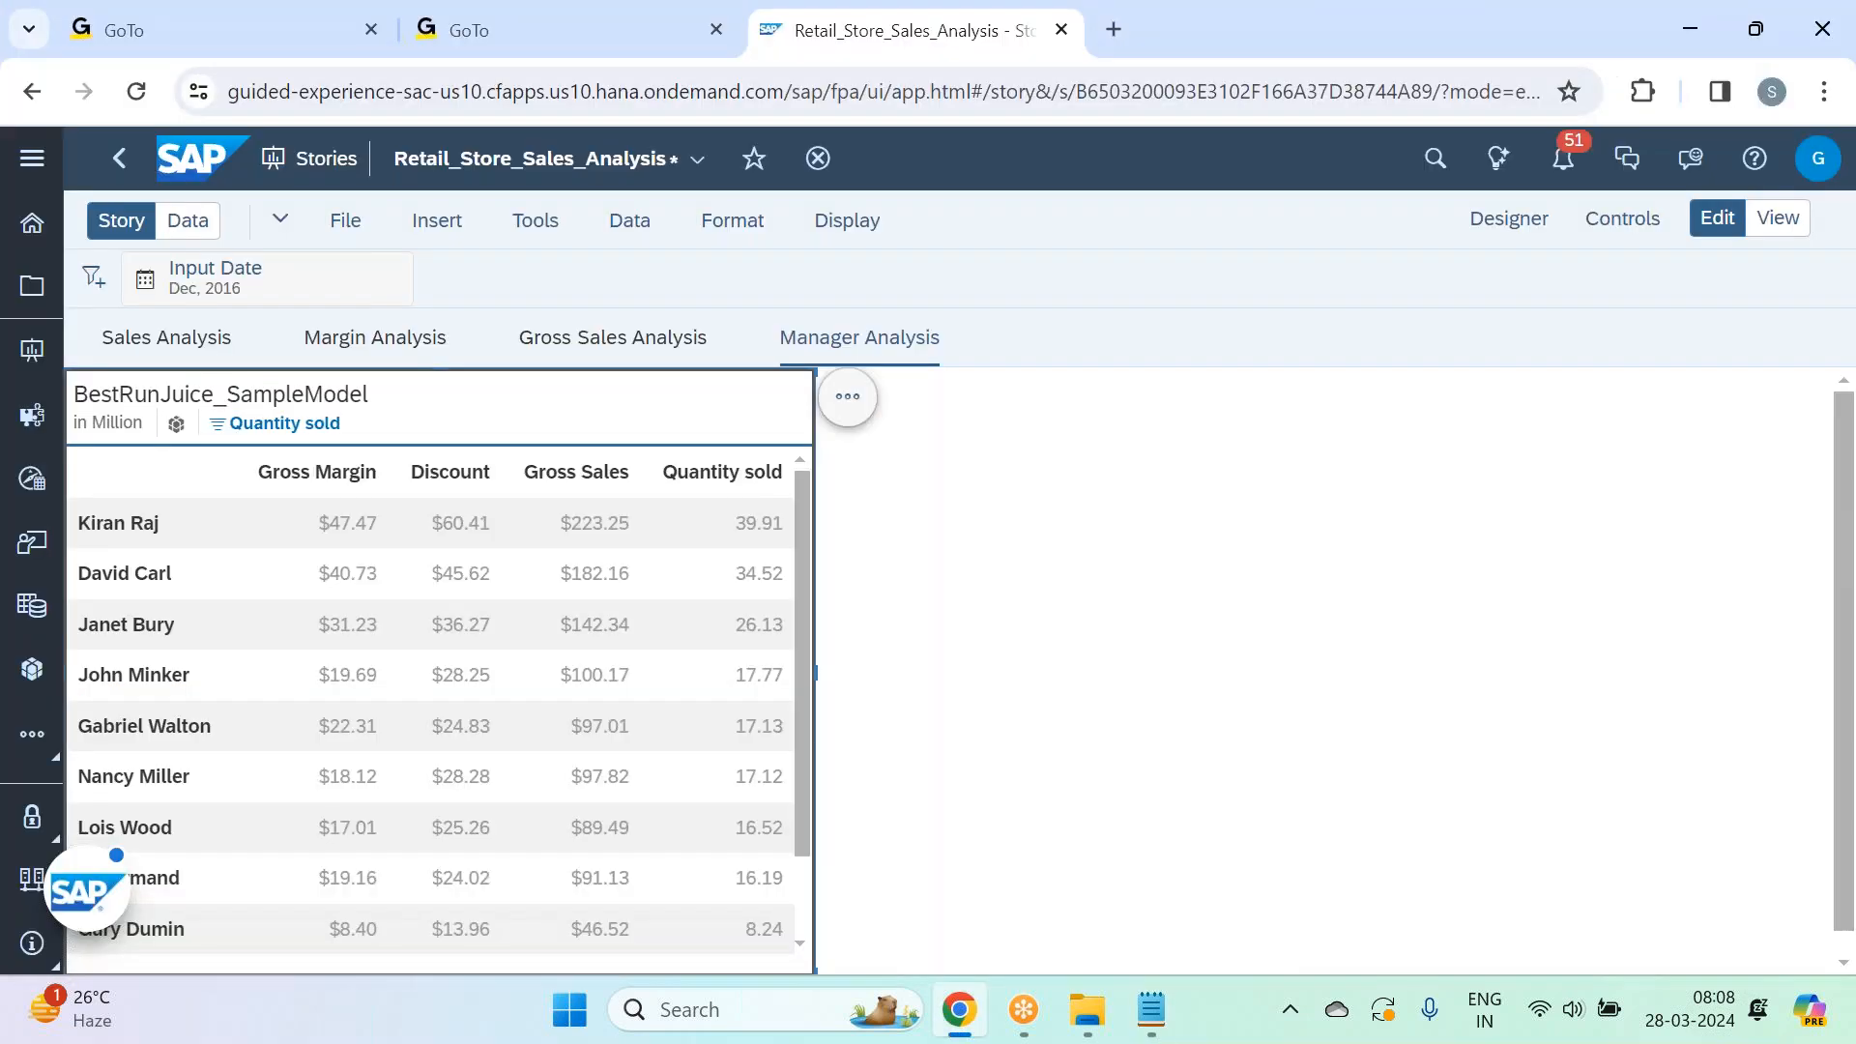
Examine the Discount, Gross Sales and Quantity sold values of the first five sales managers and copy the chart to Margin Analysis.
click(446, 522)
drag(476, 571, 739, 734)
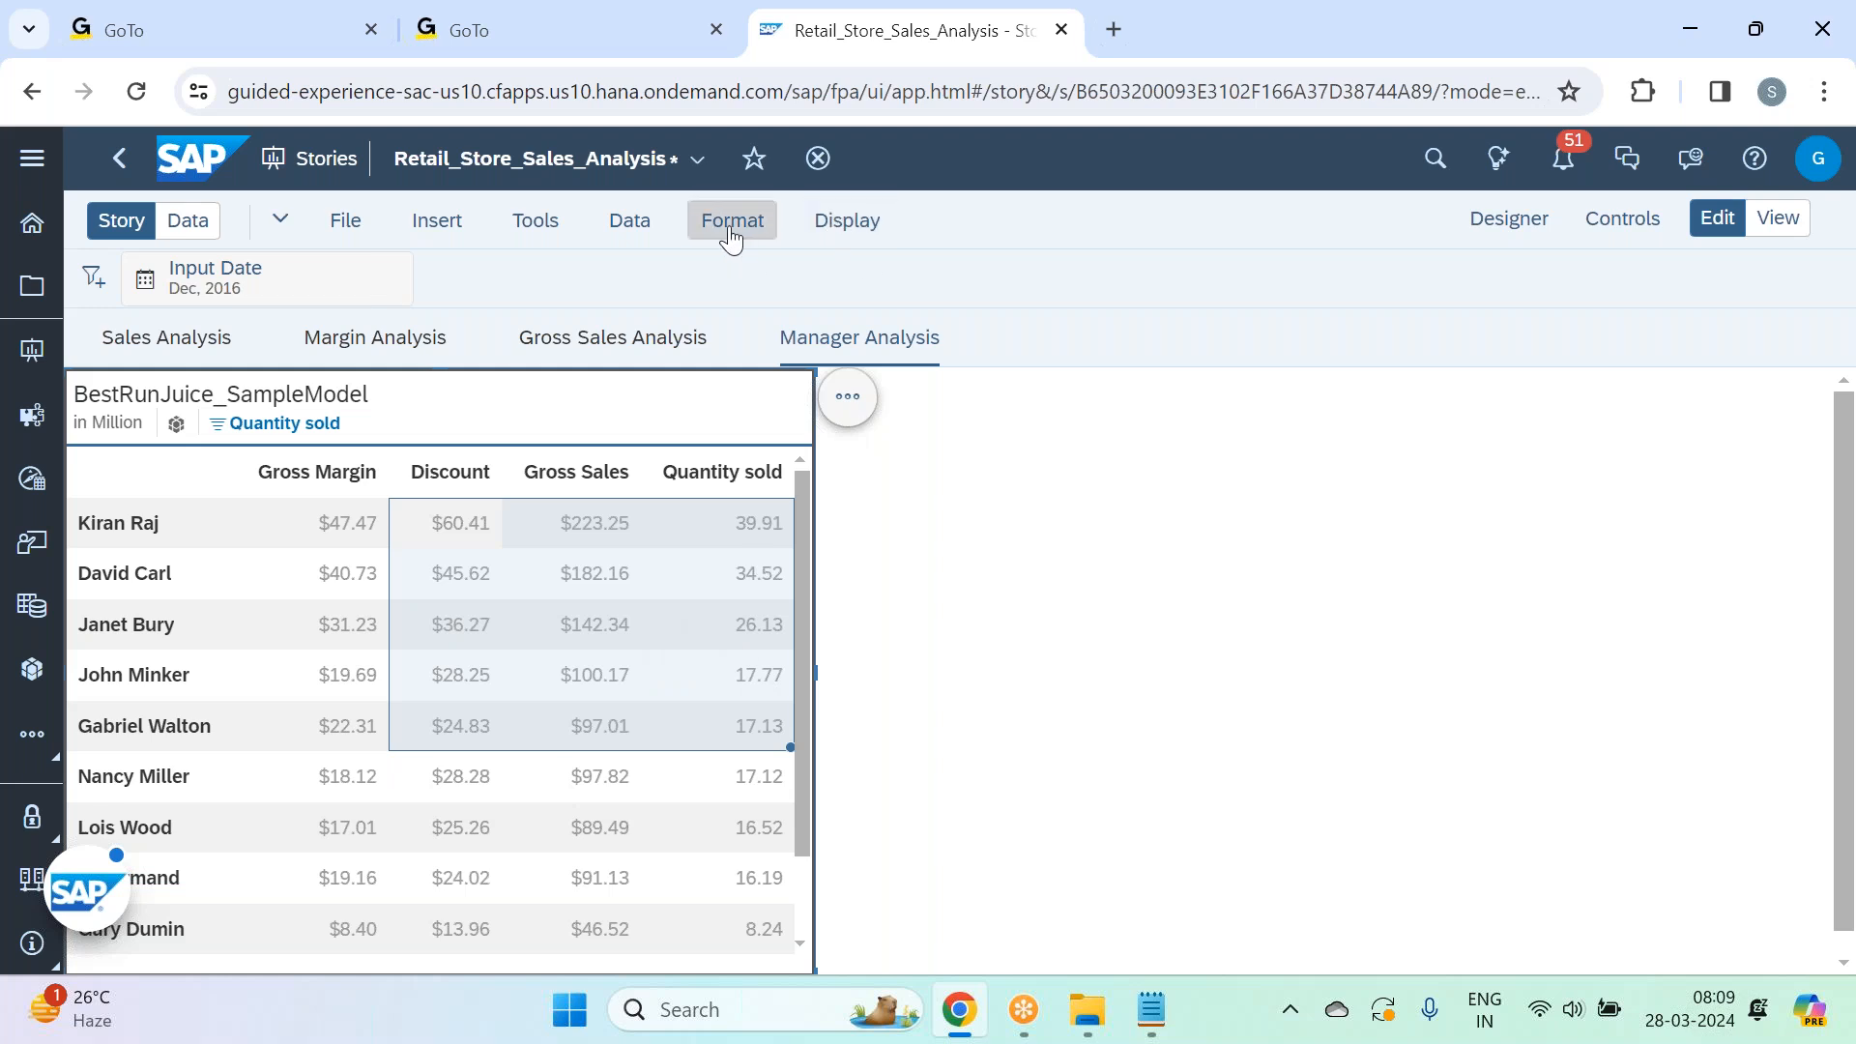
click(837, 230)
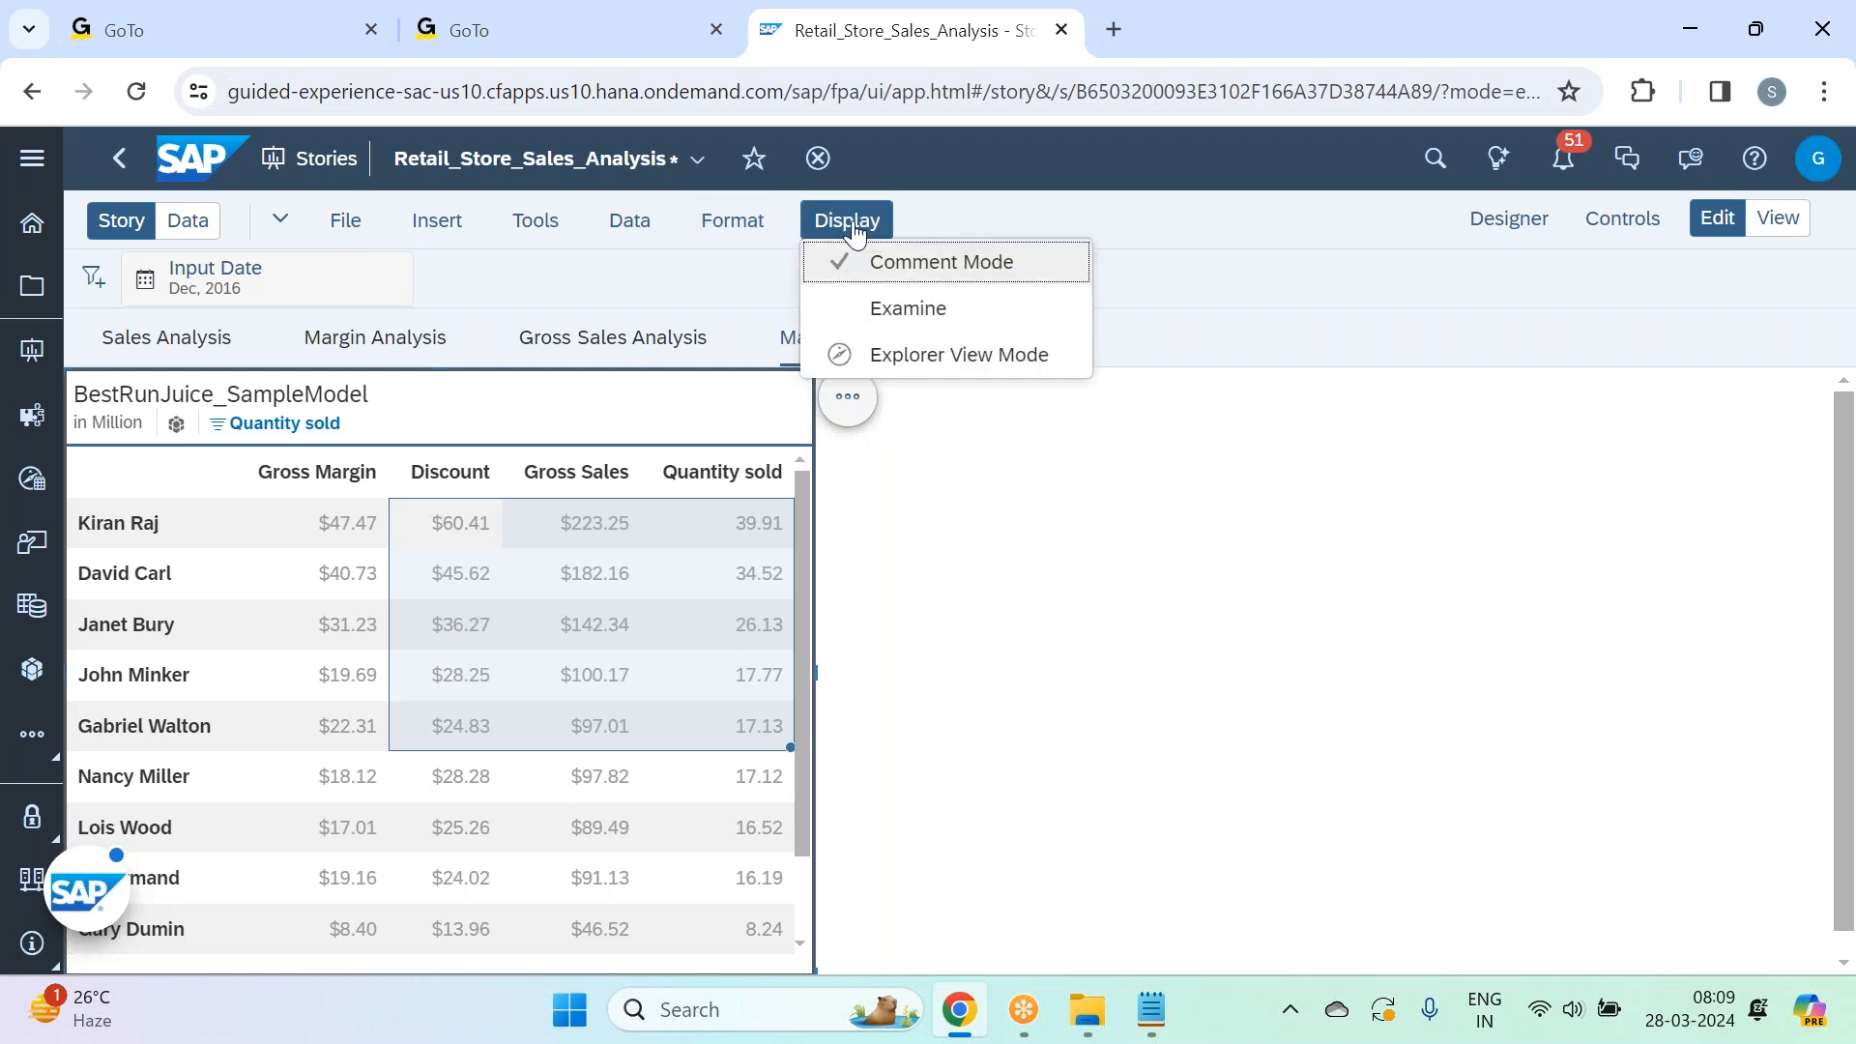
click(946, 322)
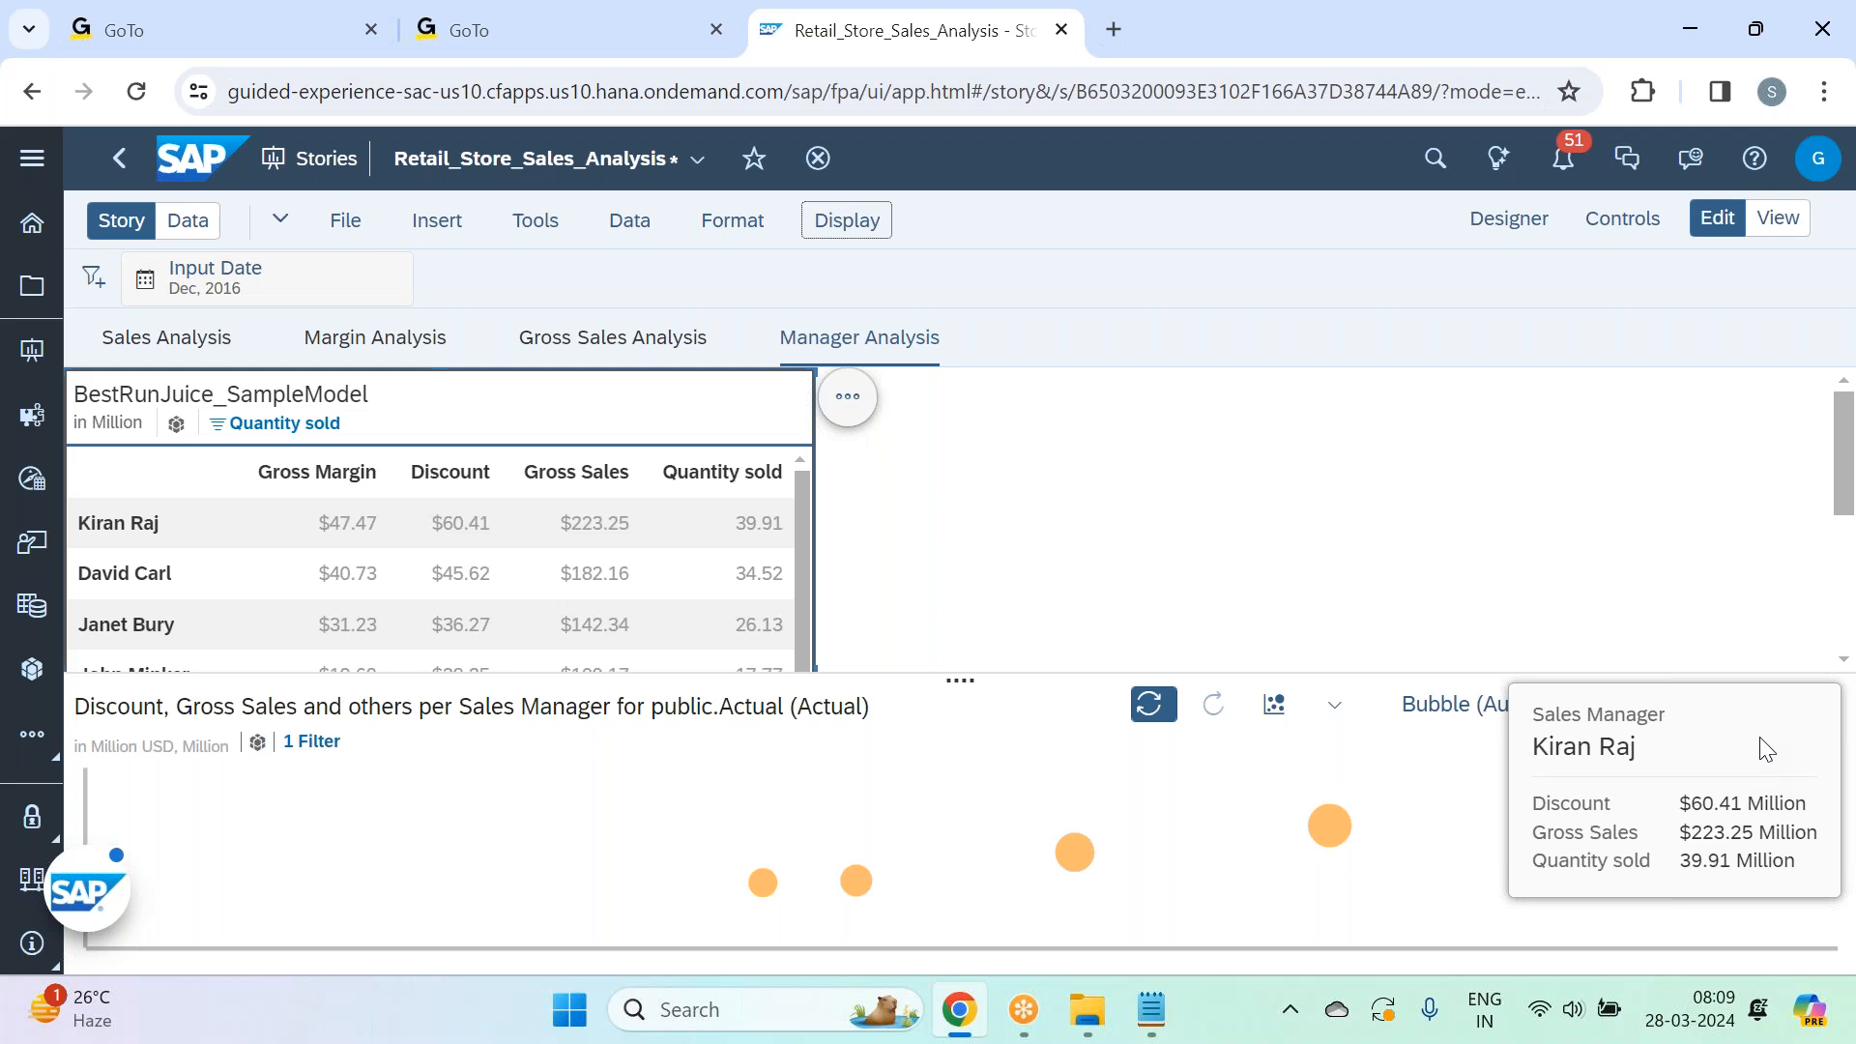
click(1793, 715)
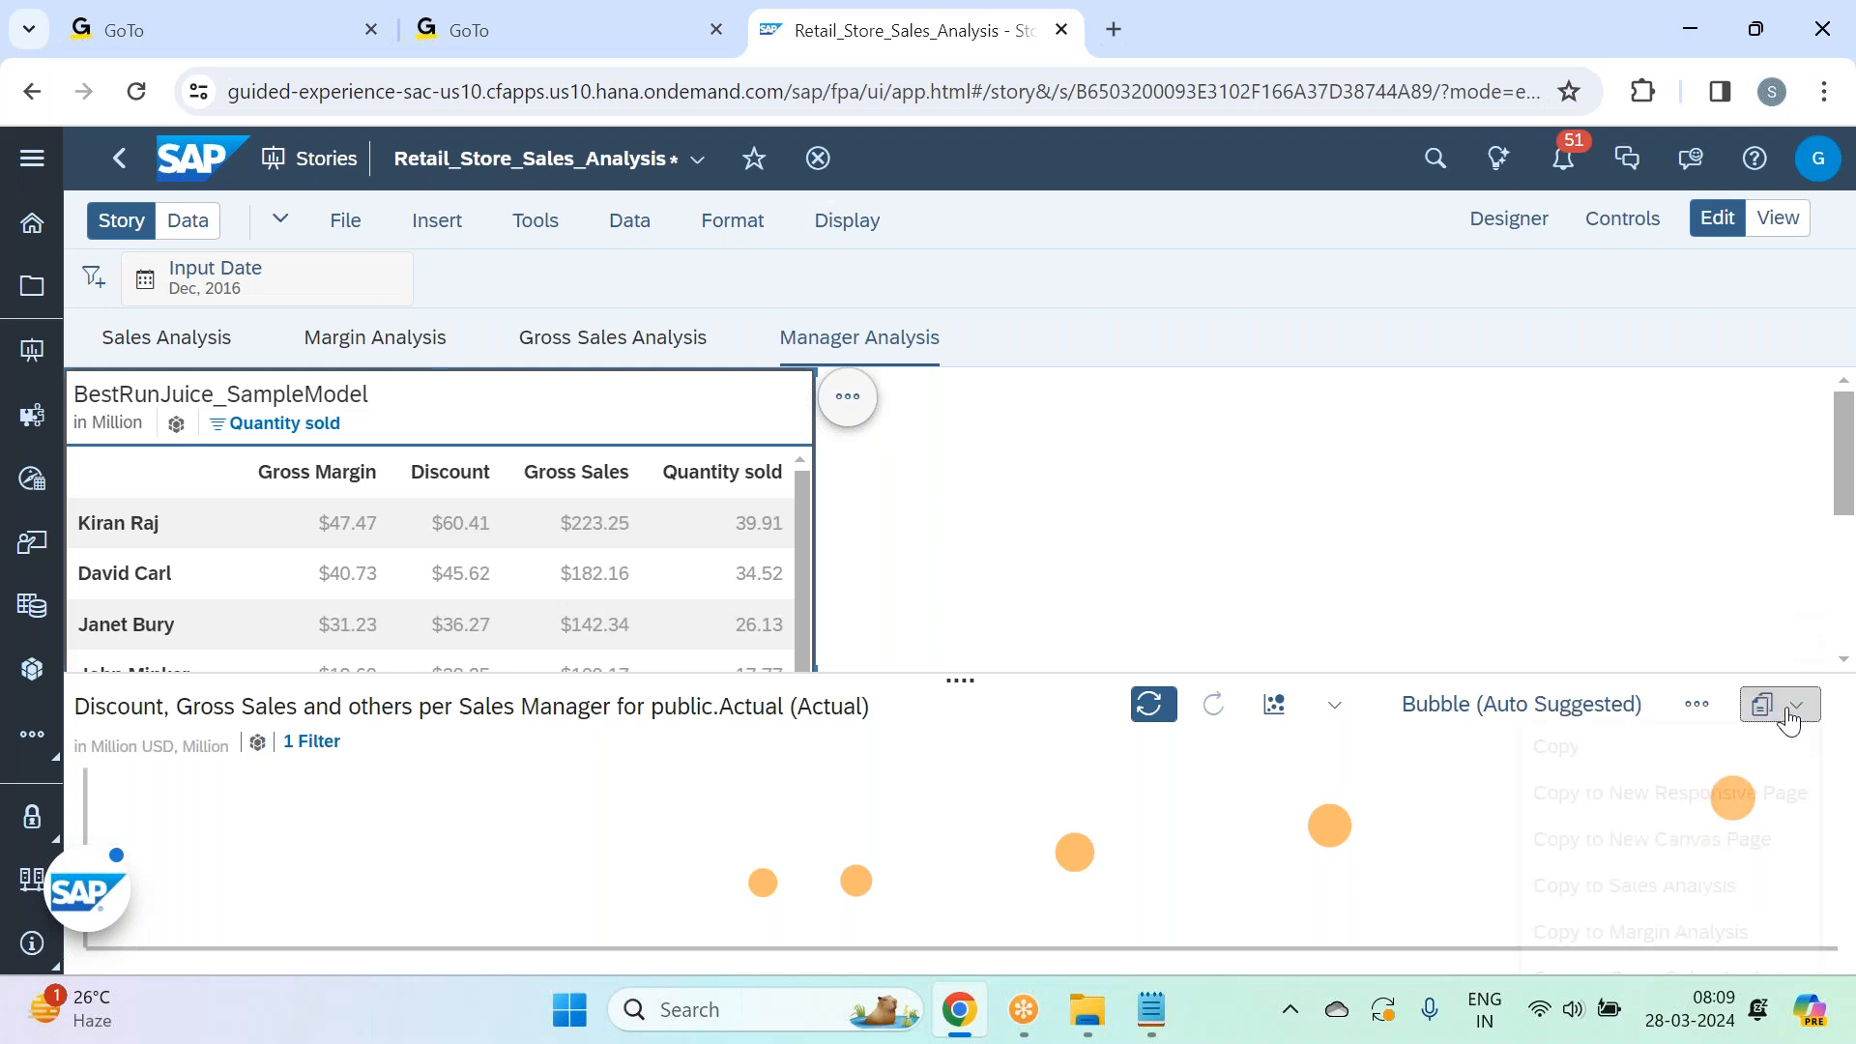
click(1646, 933)
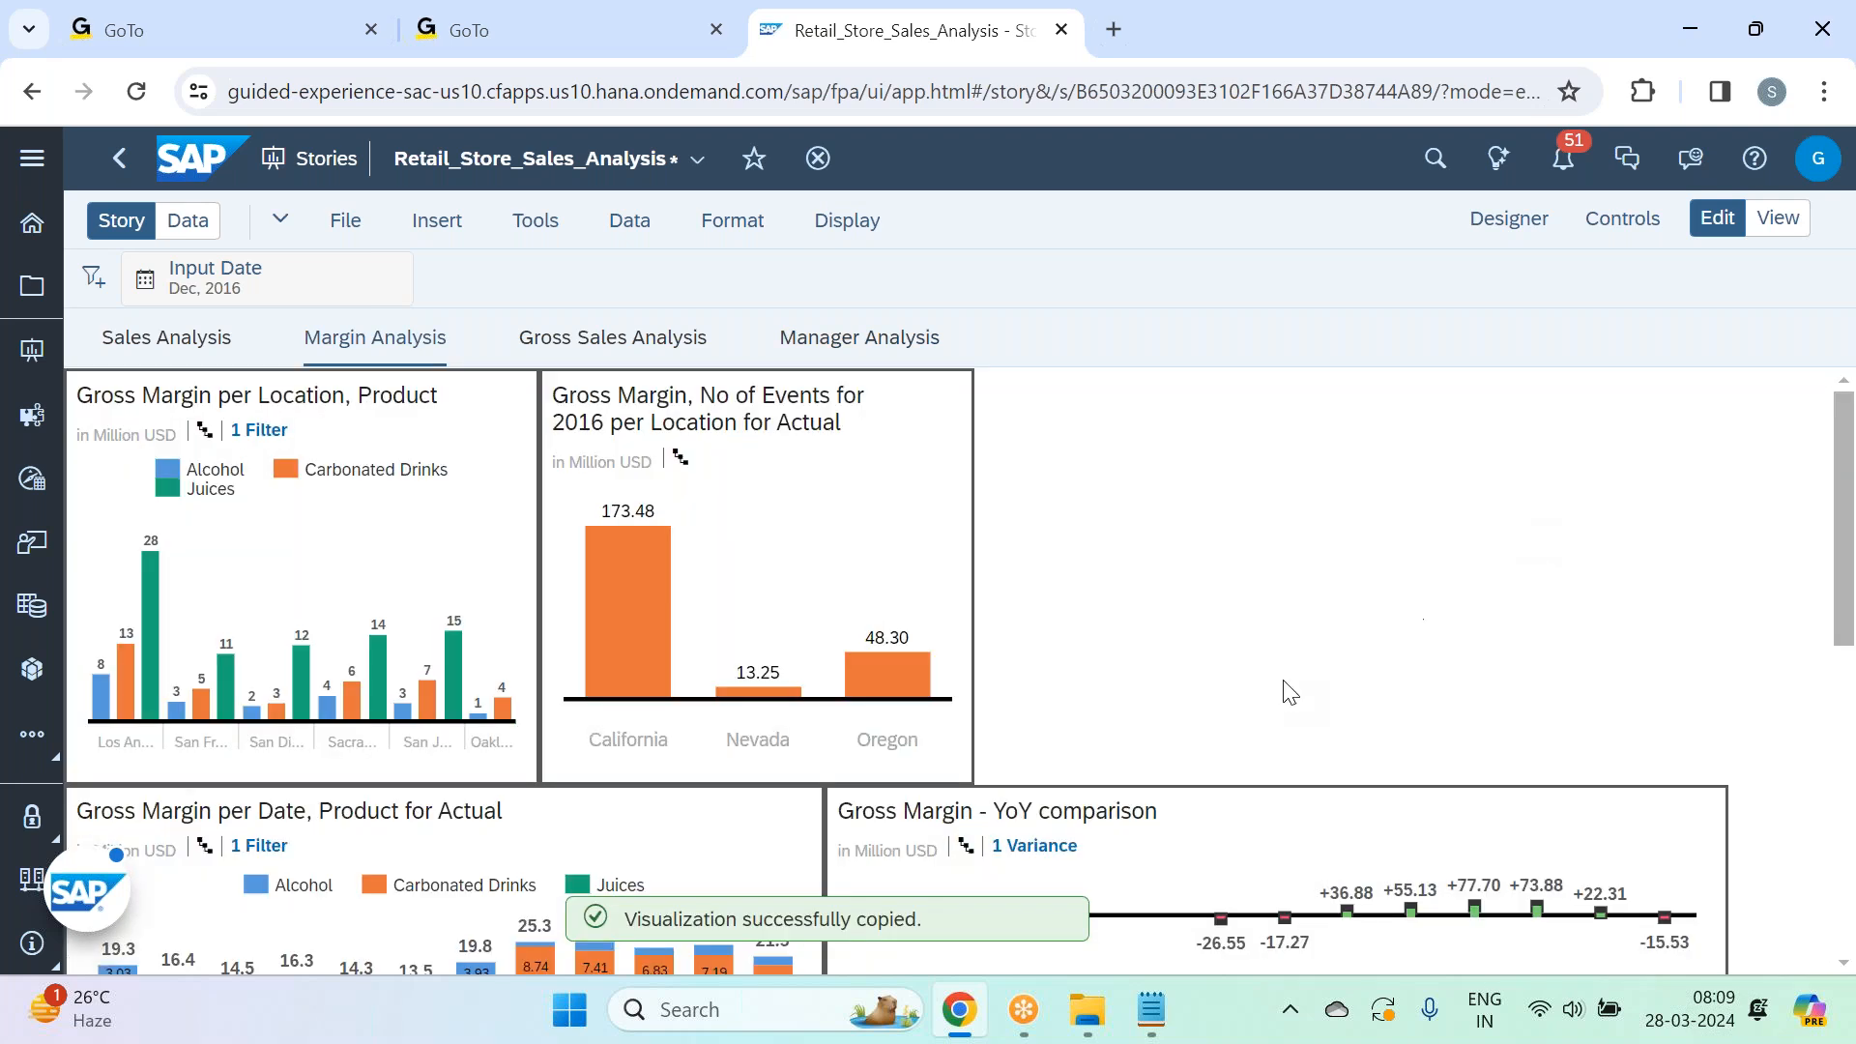
Remove the copied bubble chart from the Margin Analysis page and return to the Manager Analysis page.
scroll(1290, 692, down, 6)
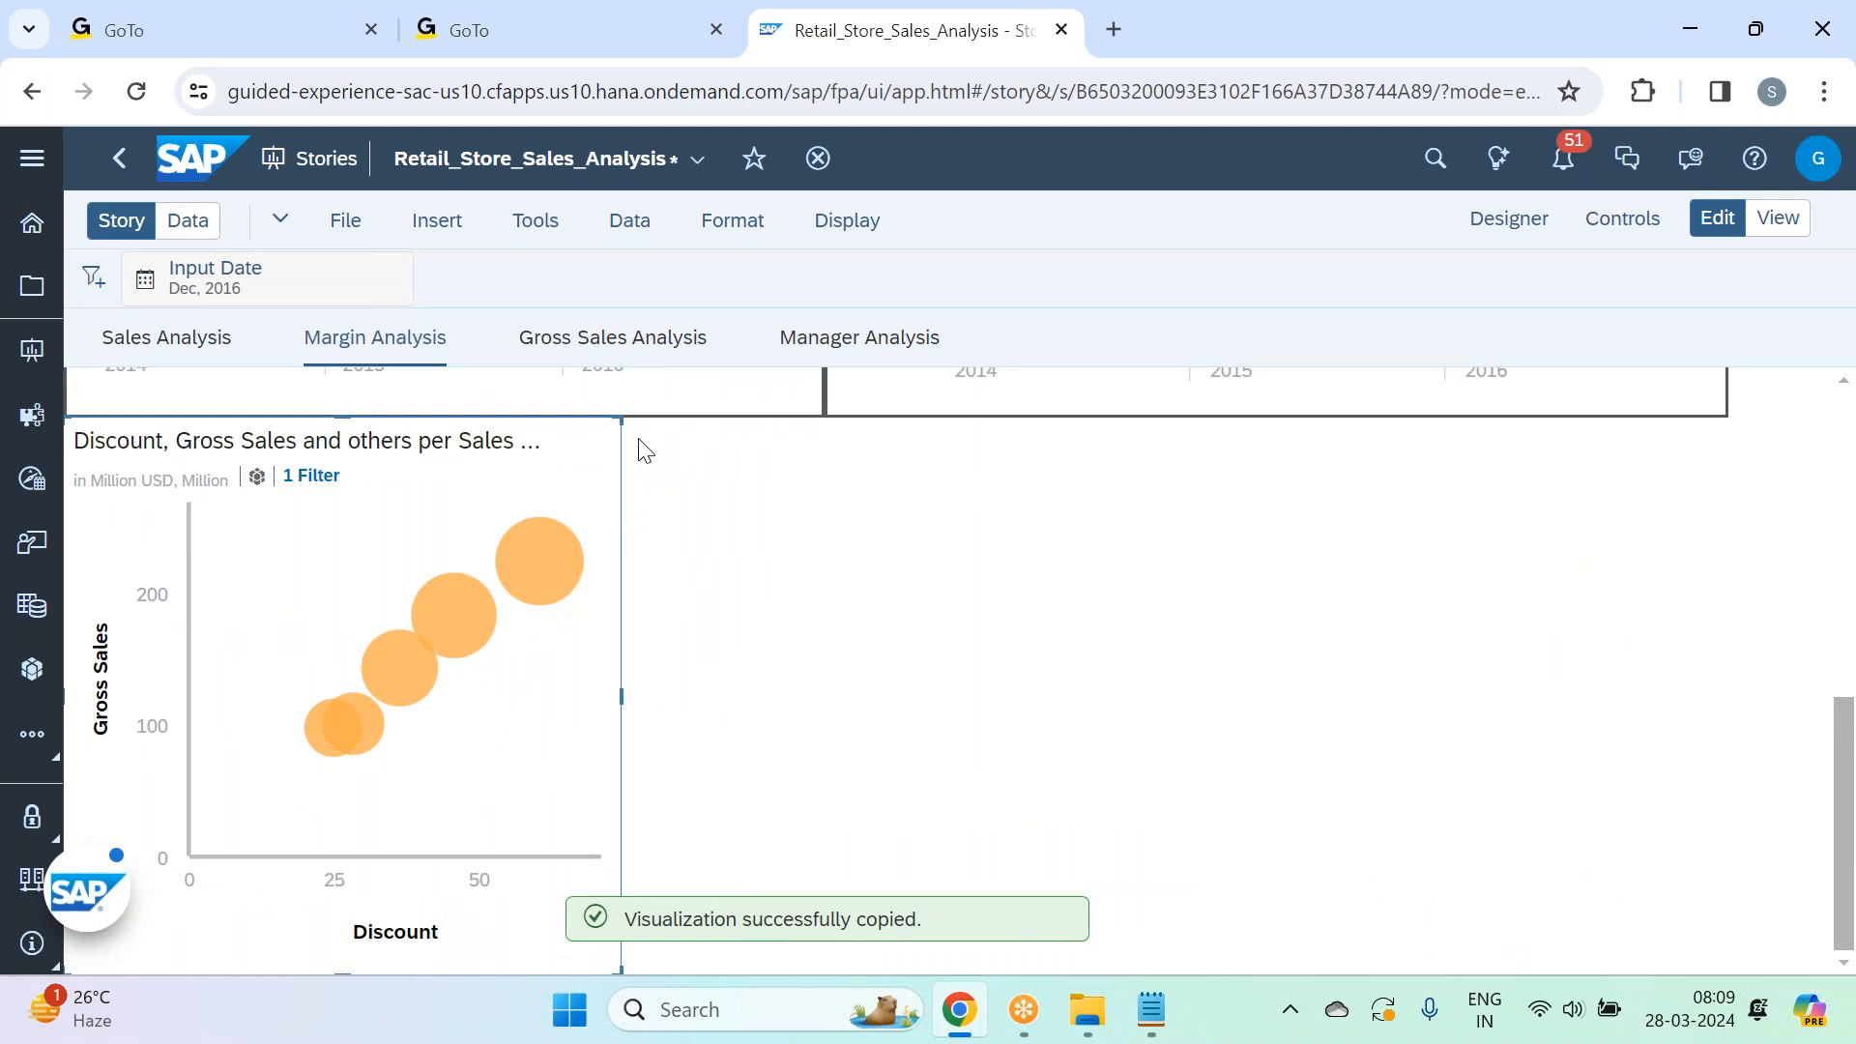
click(655, 446)
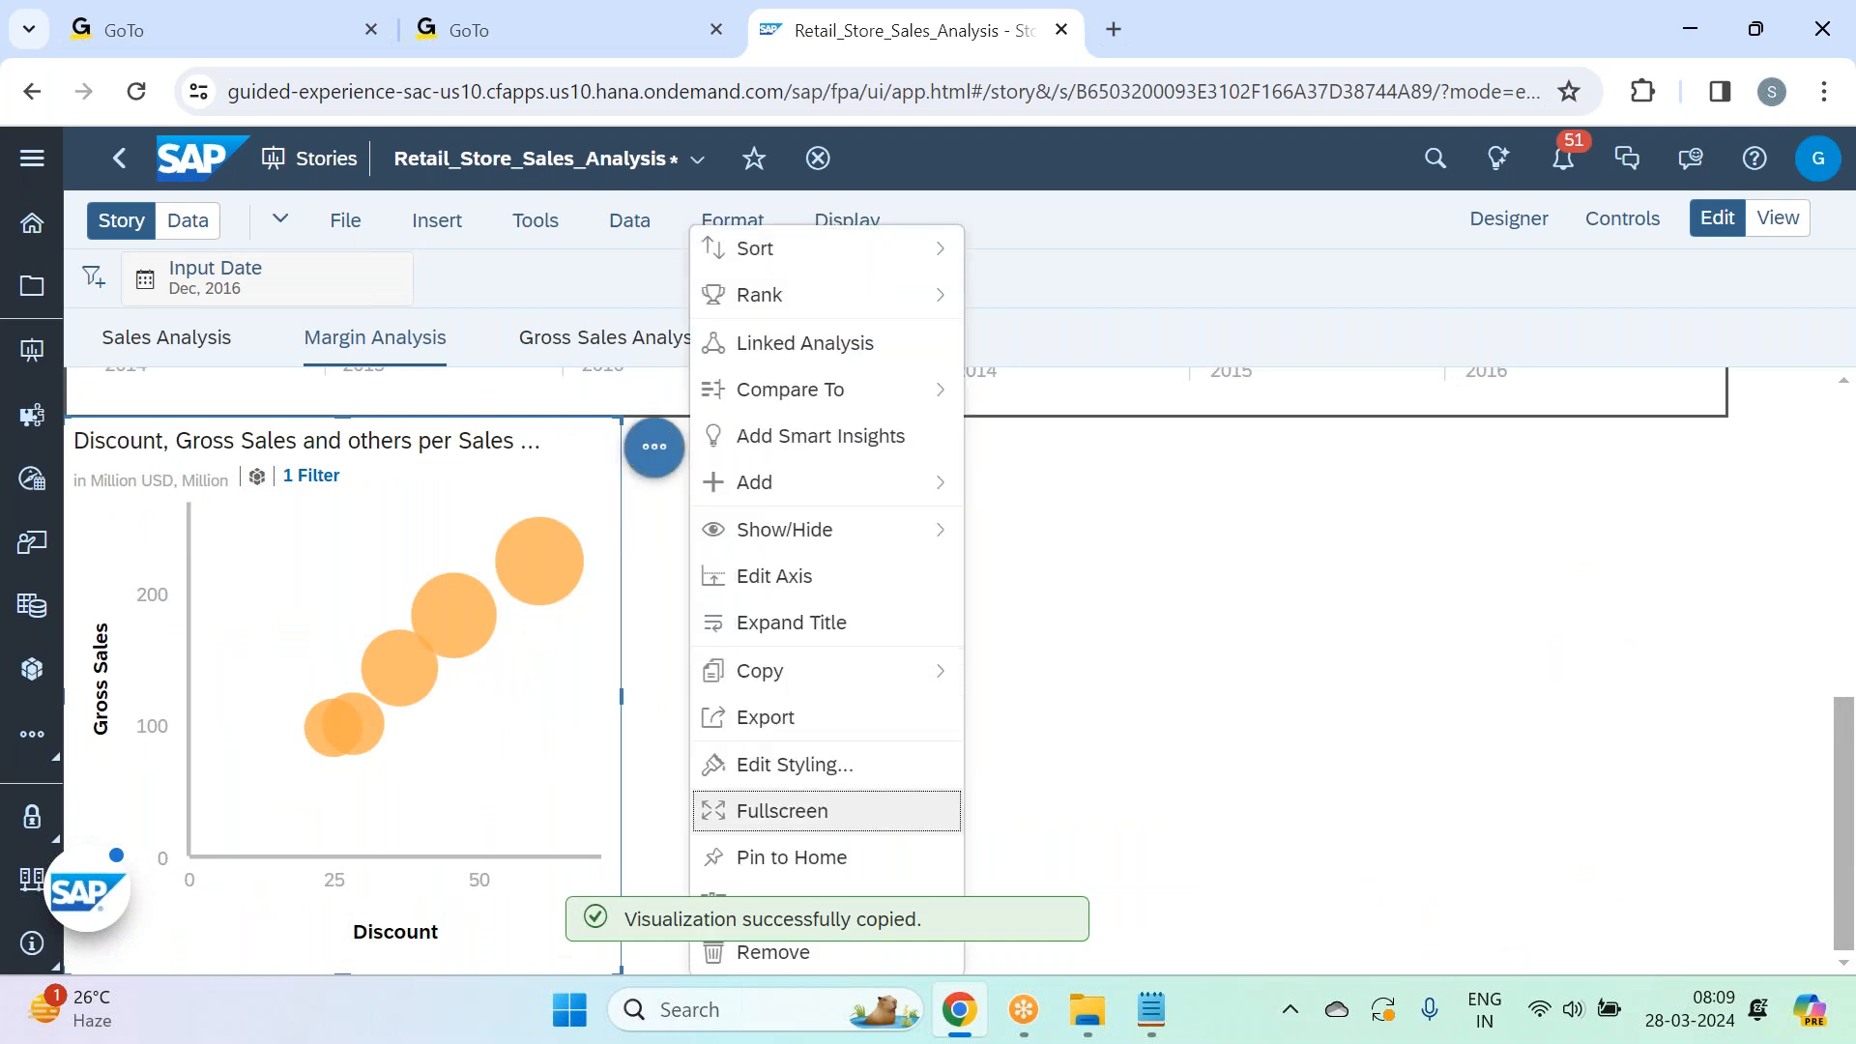
click(787, 966)
click(851, 338)
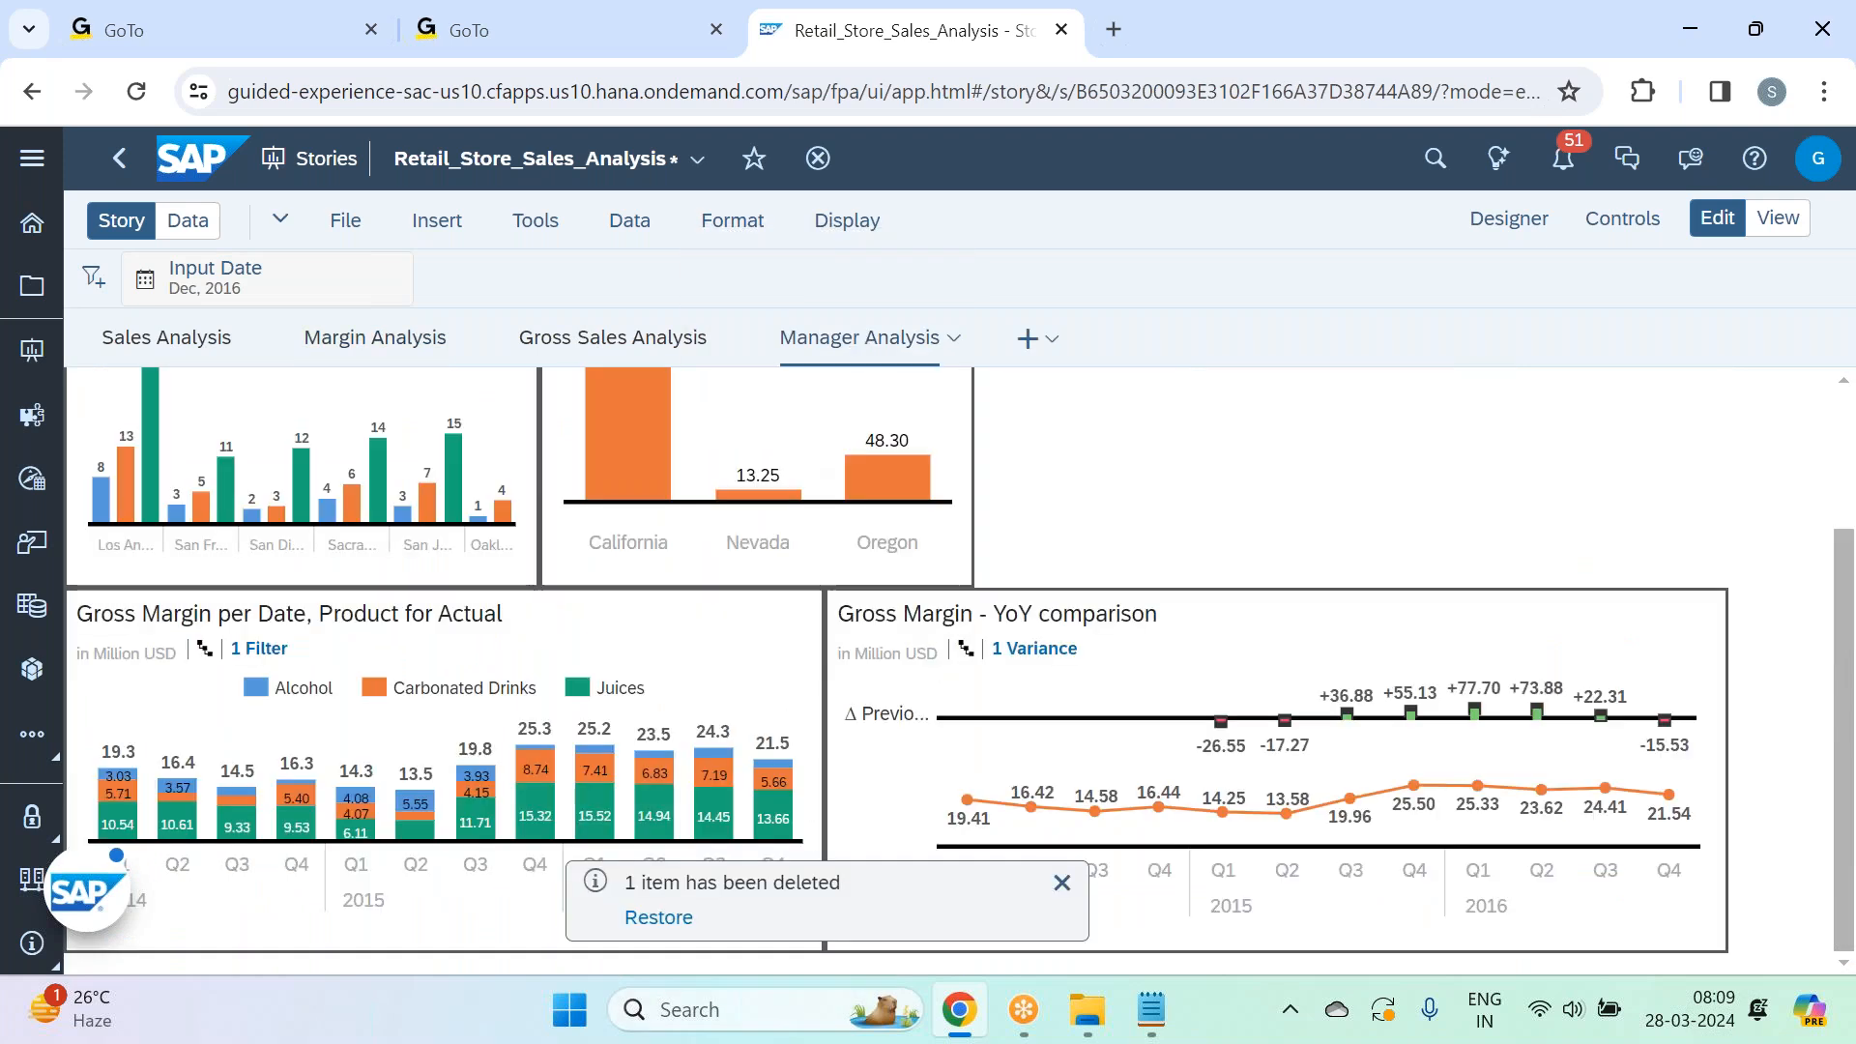
Reselect the first five rows from Discount through Quantity sold and show them with Examine.
click(474, 640)
drag(438, 525, 547, 716)
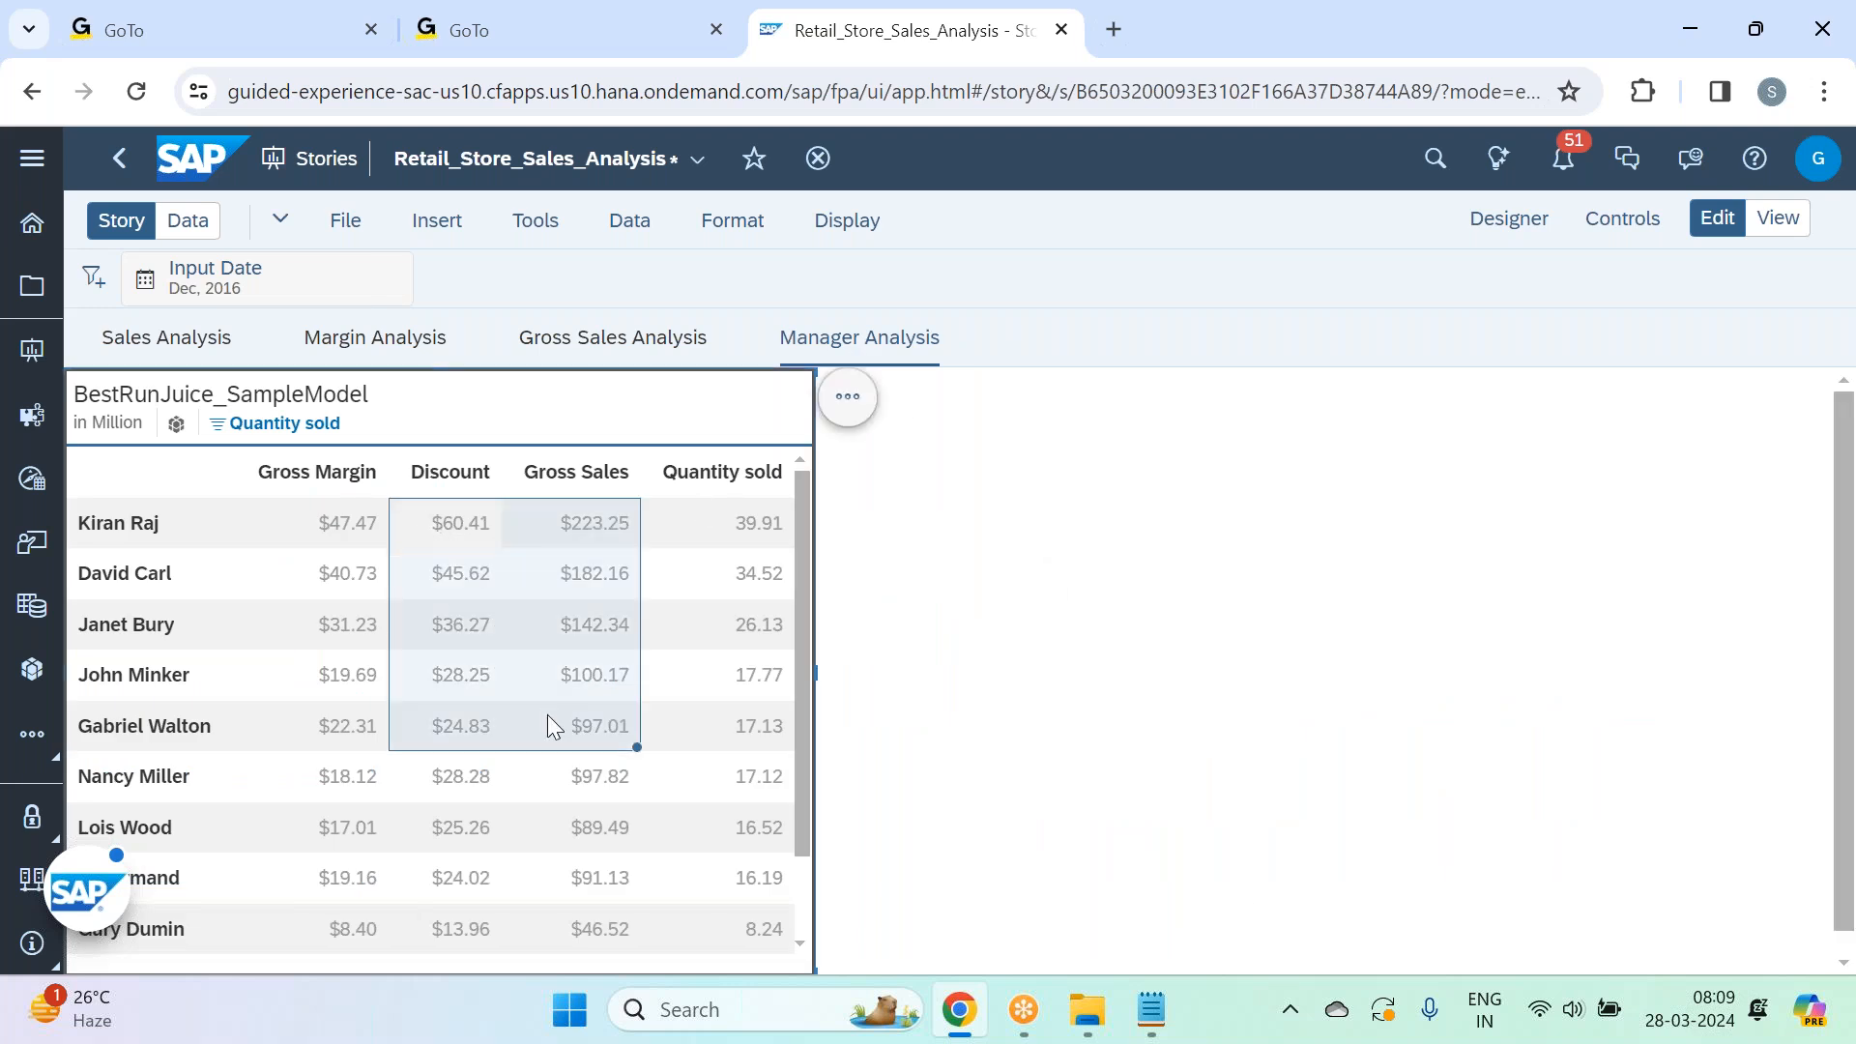
drag(663, 719, 727, 723)
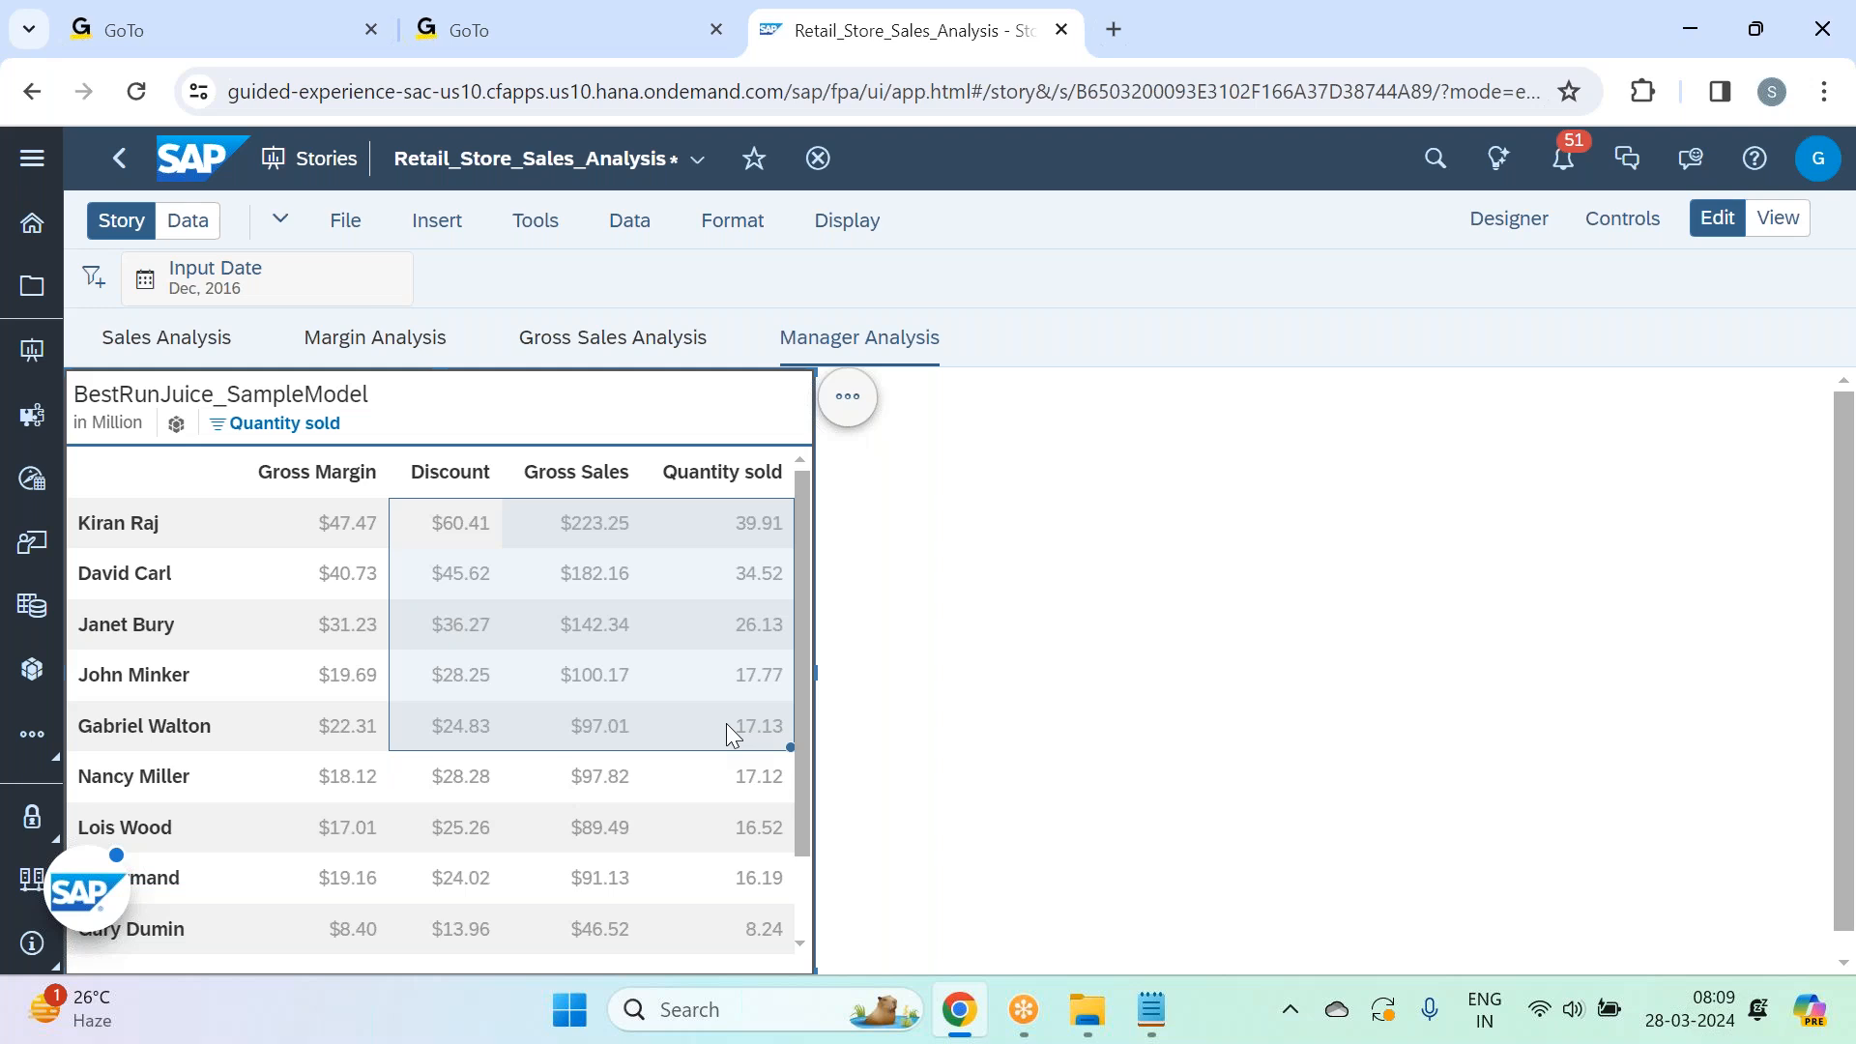
click(837, 220)
click(918, 303)
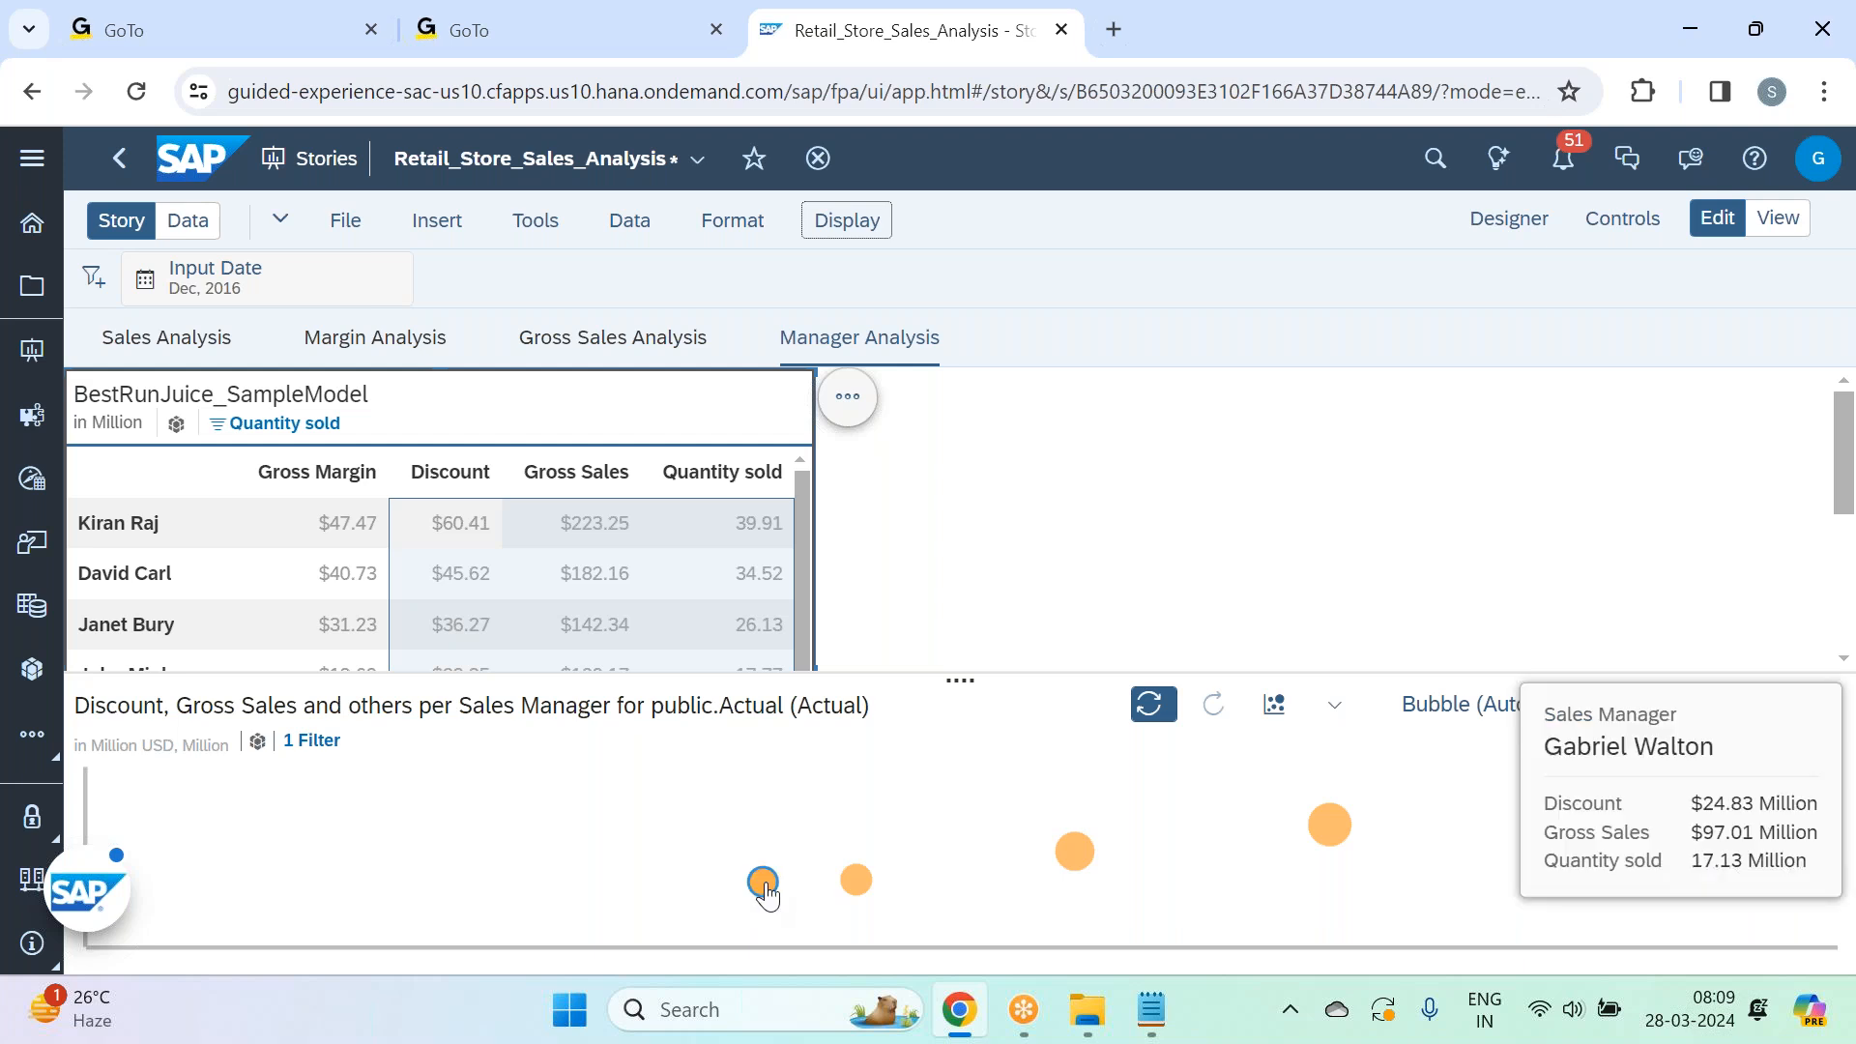
Try the Bar/Column comparison type for the examined chart, then restore the Auto Suggested bubble type.
click(1332, 705)
mouse_move(1420, 430)
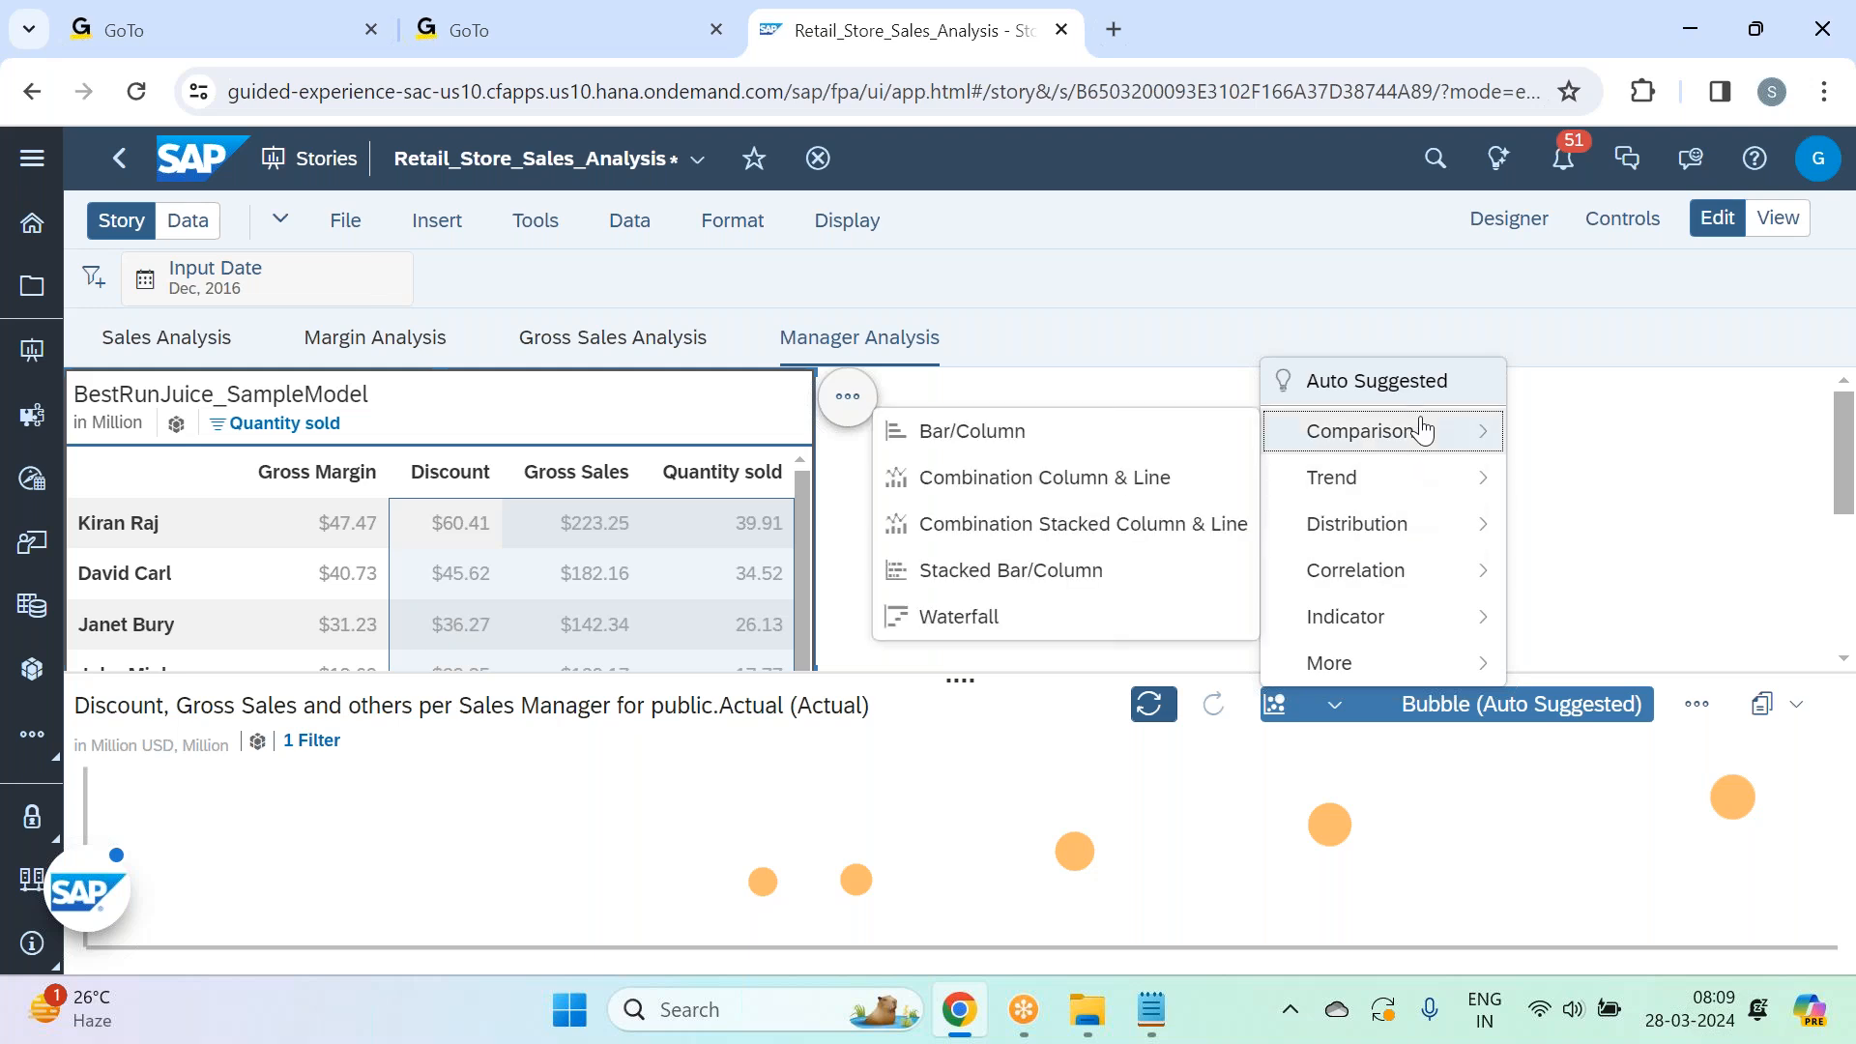
click(1076, 456)
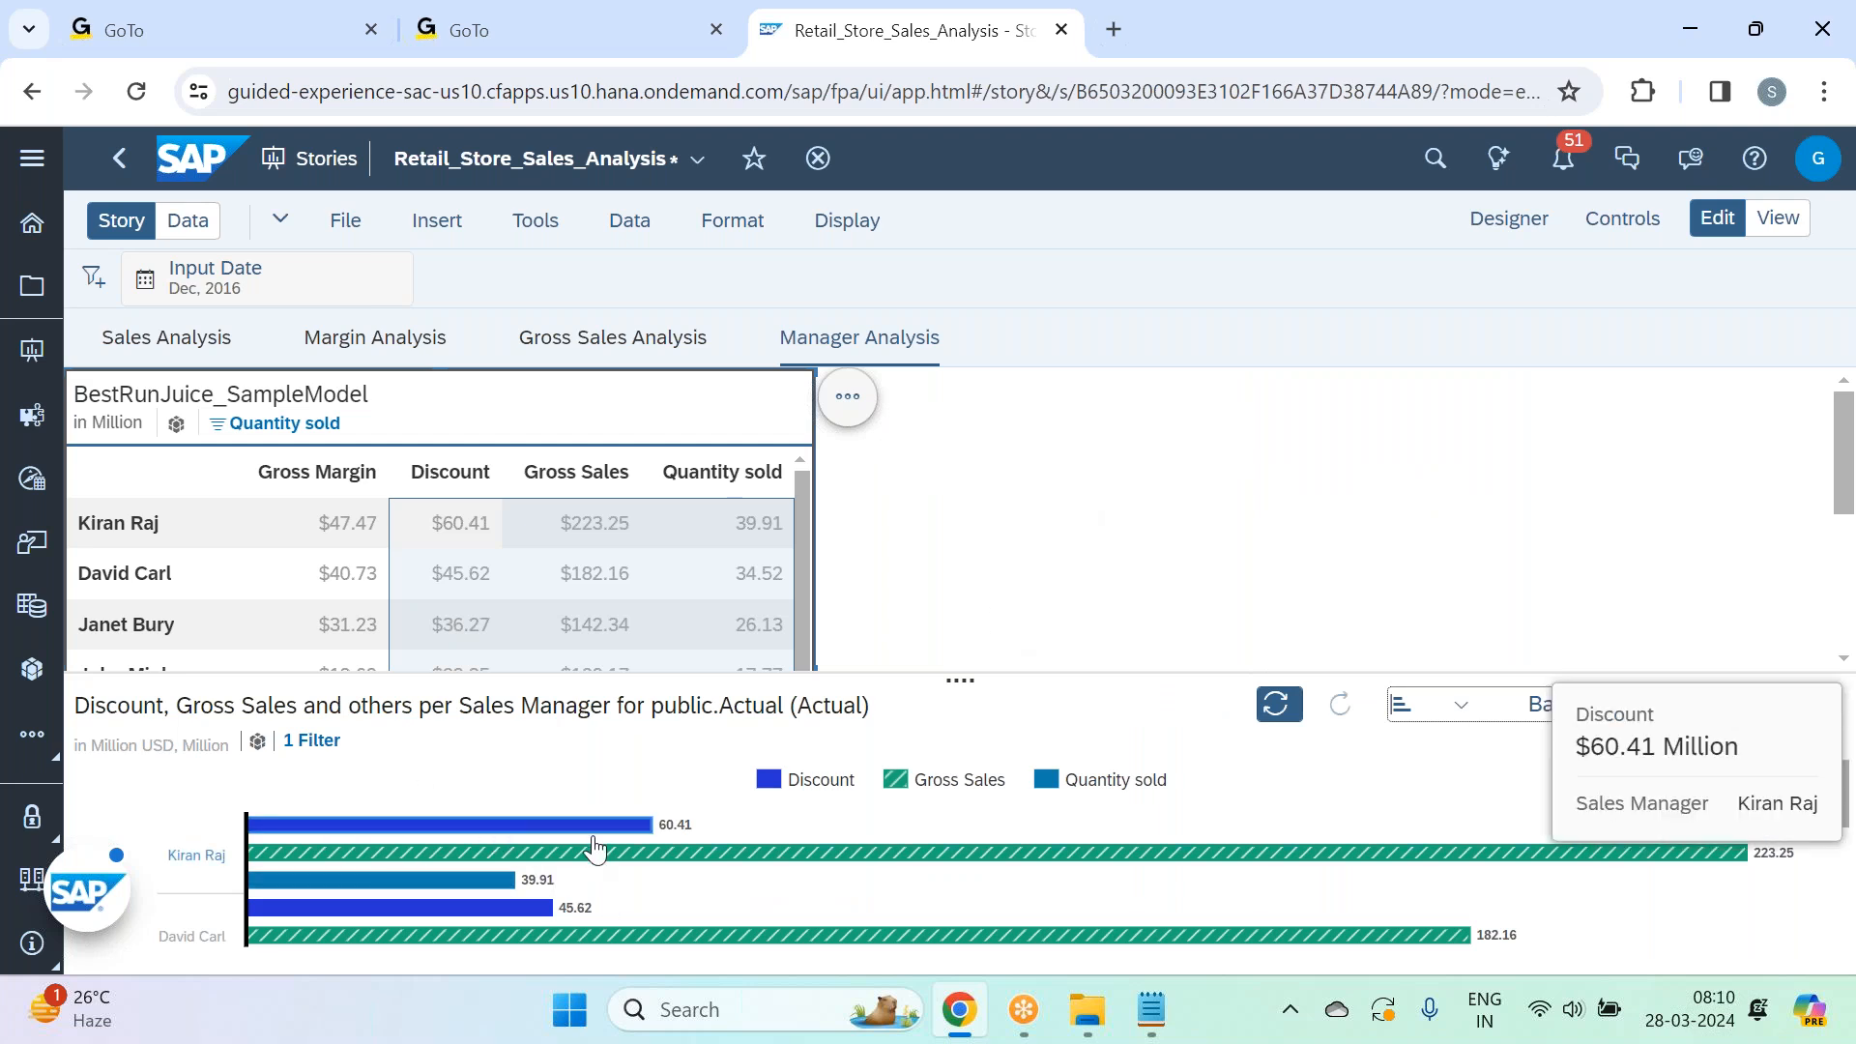
click(1506, 711)
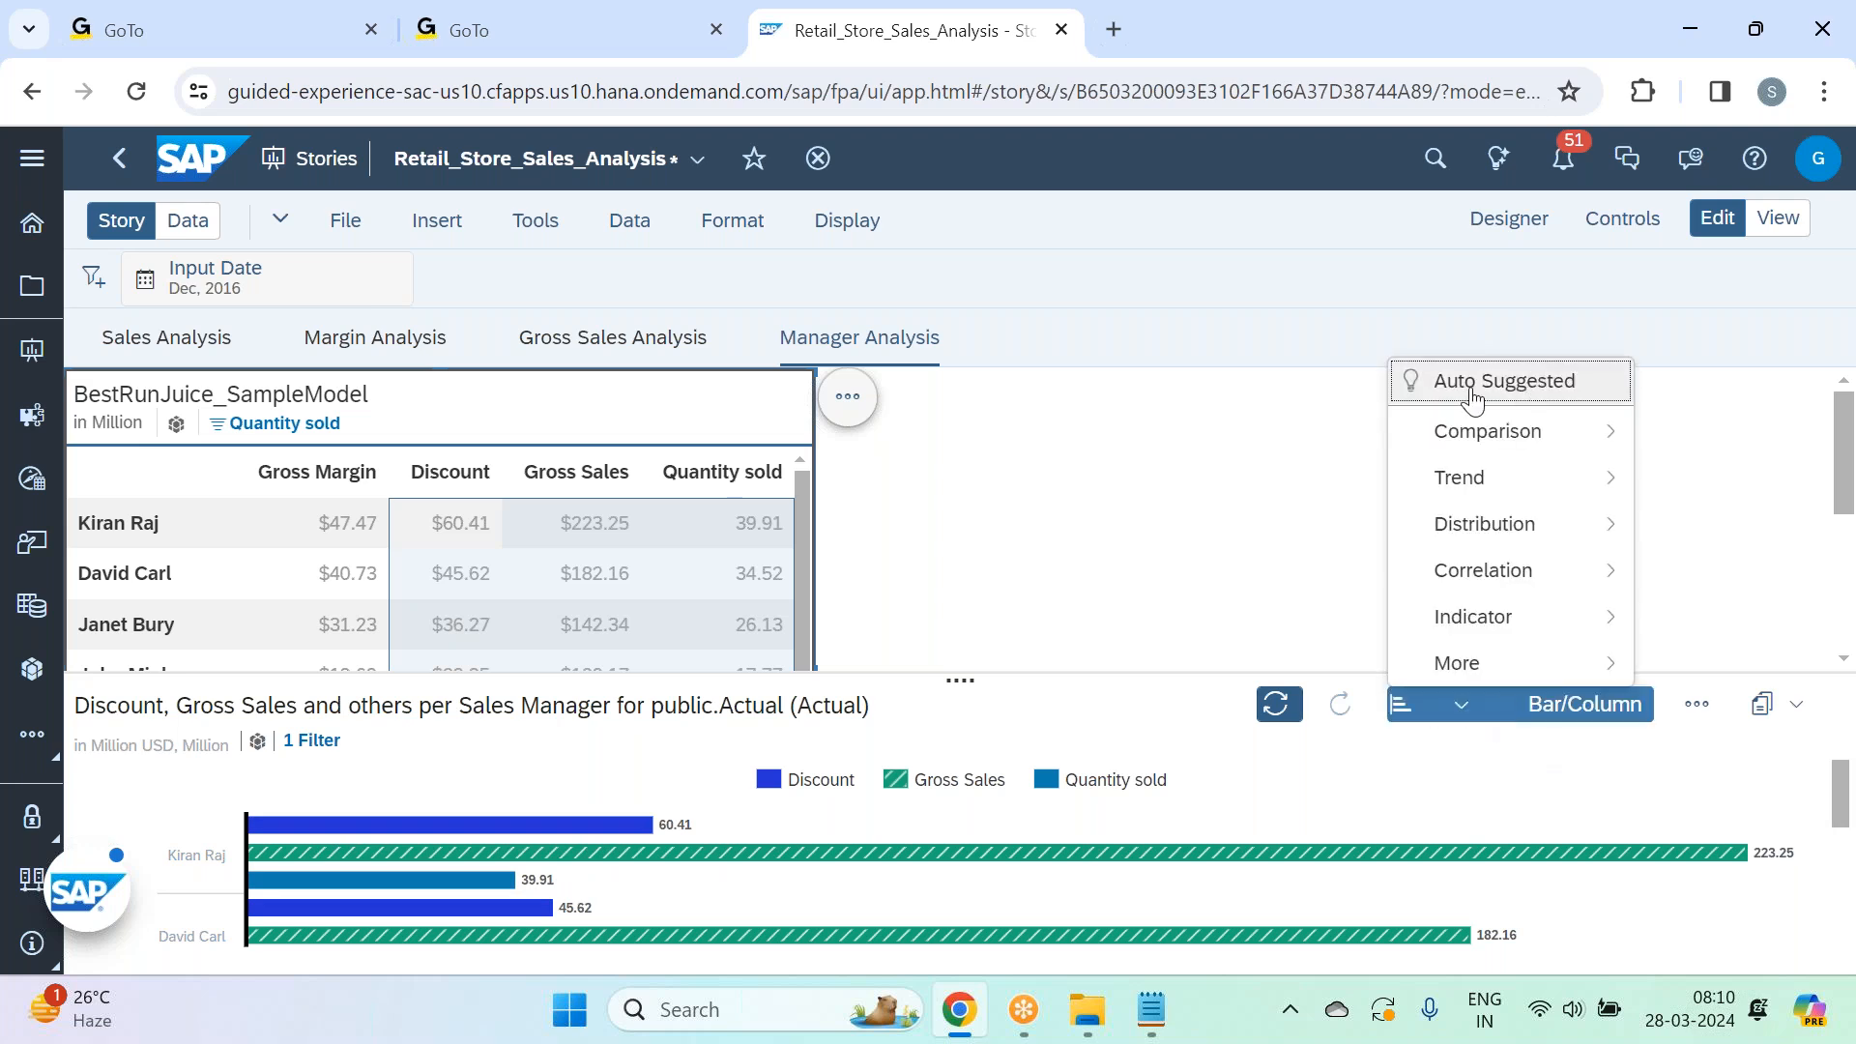
click(1412, 385)
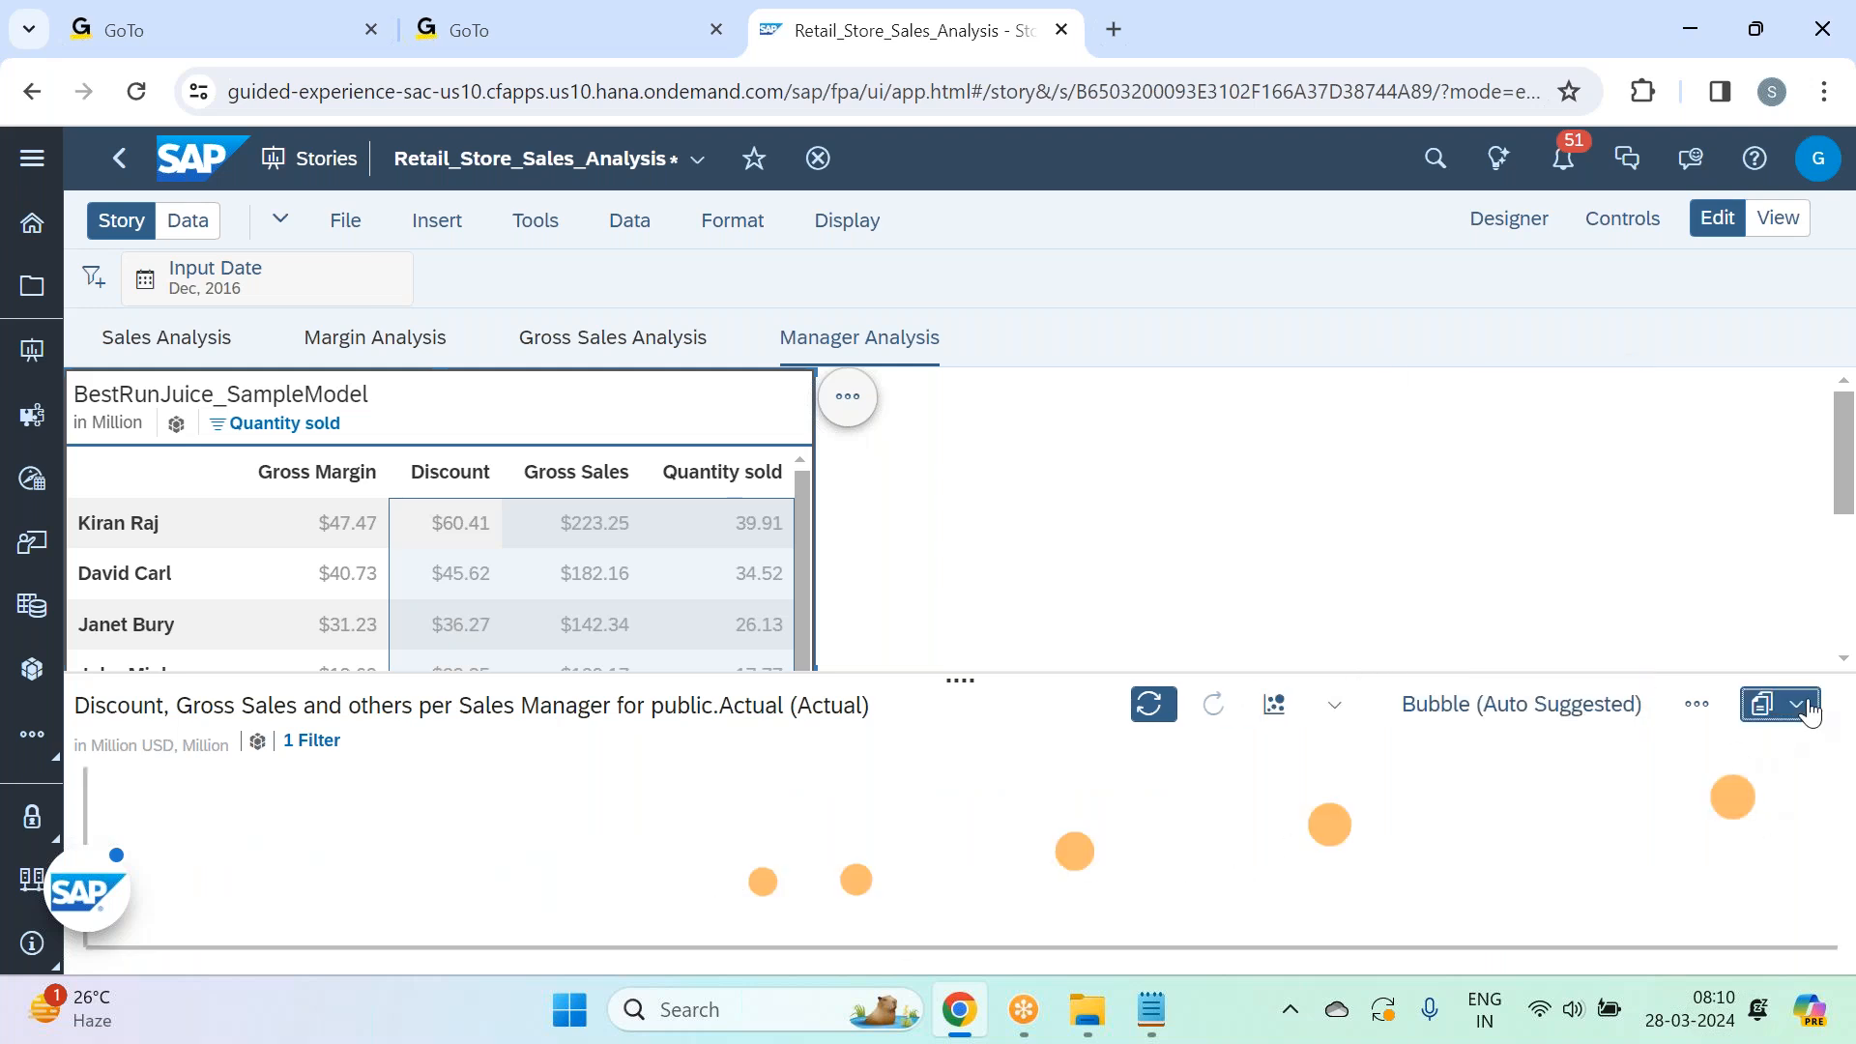
Copy the examined bubble chart and close the Examine view.
click(1800, 705)
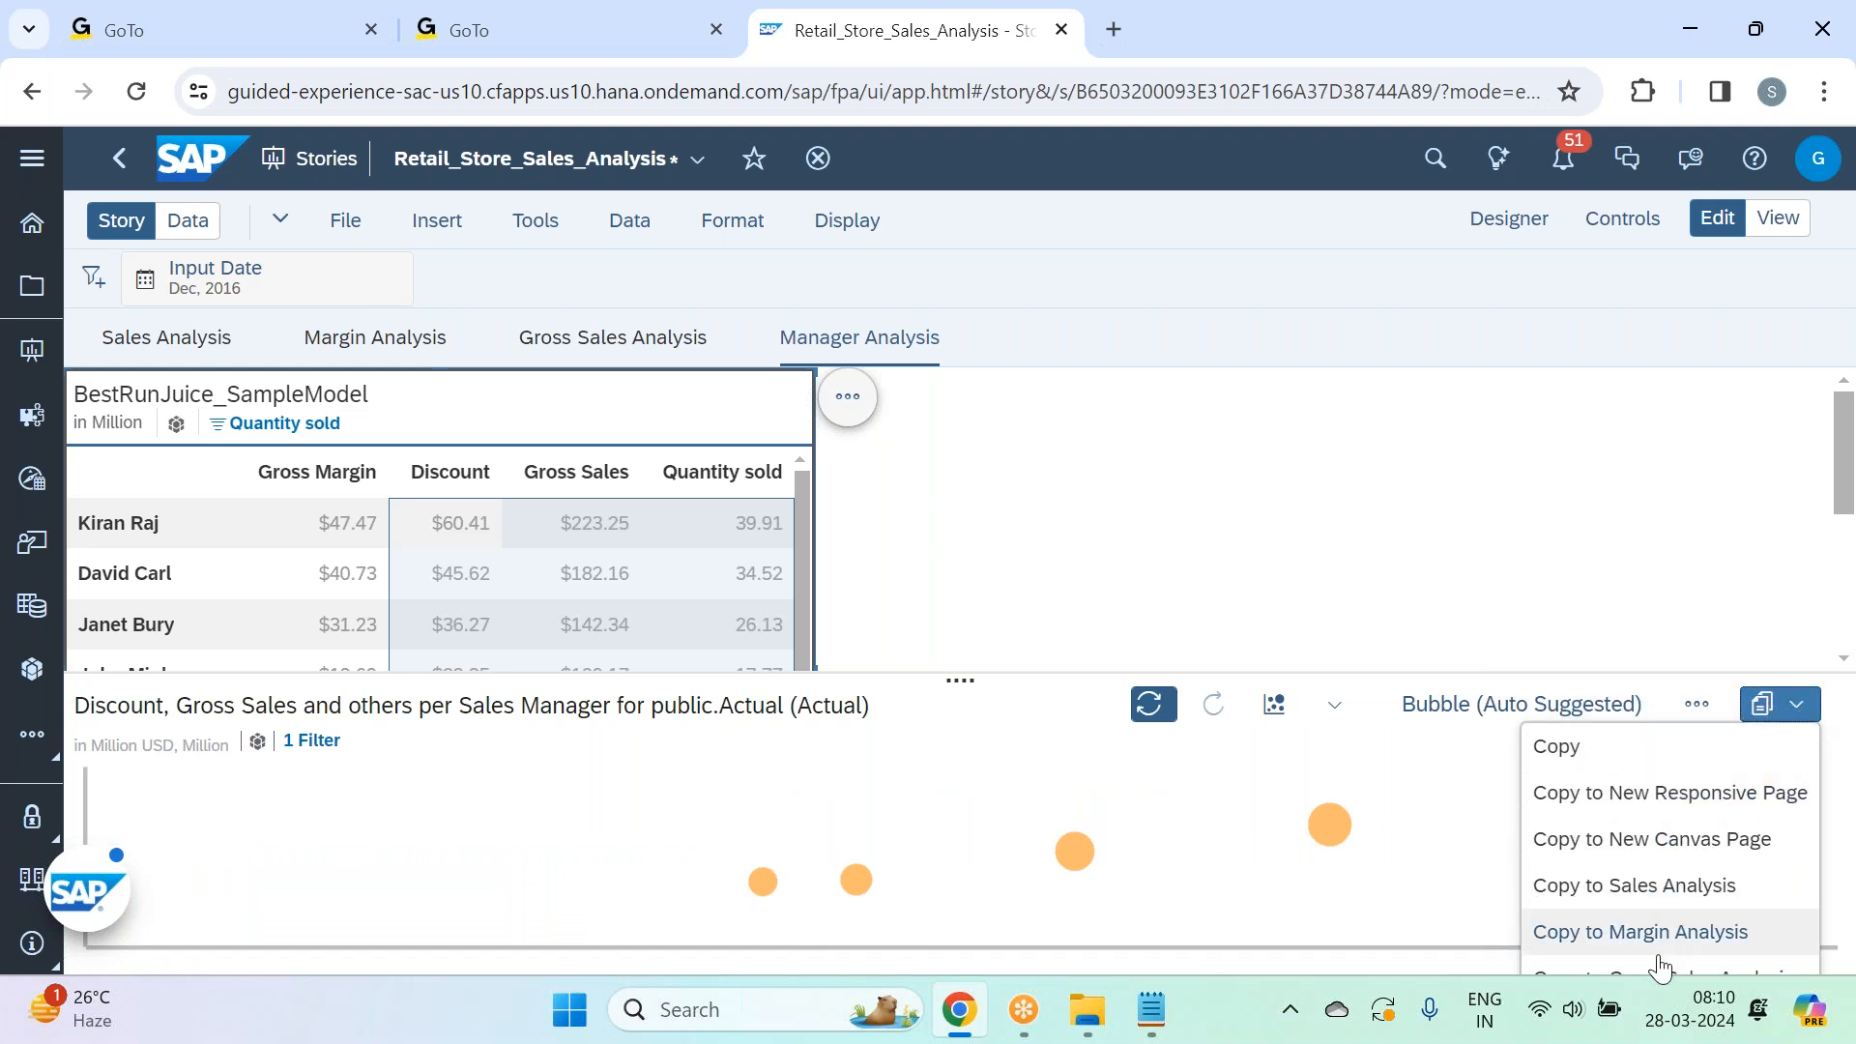
click(1540, 756)
click(829, 241)
click(909, 309)
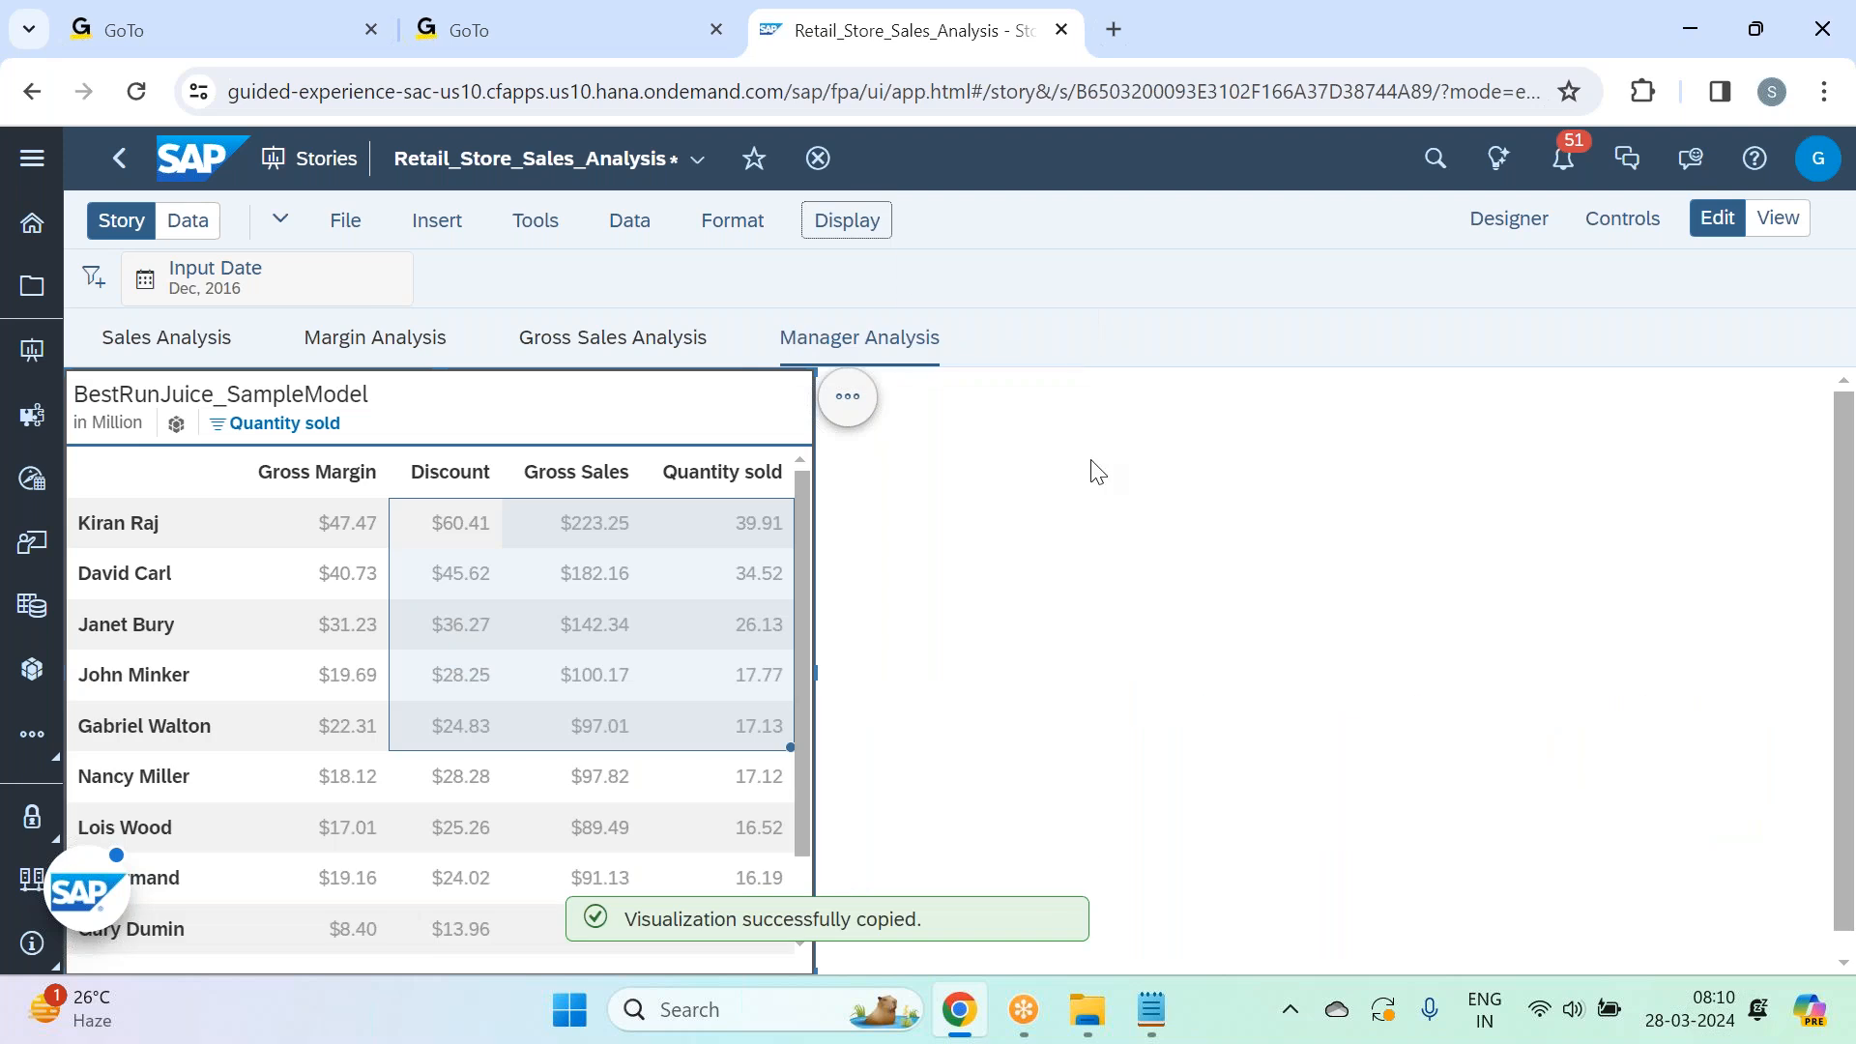
click(1205, 530)
Paste the copied bubble chart onto the Manager Analysis page.
scroll(1204, 530, down, 1)
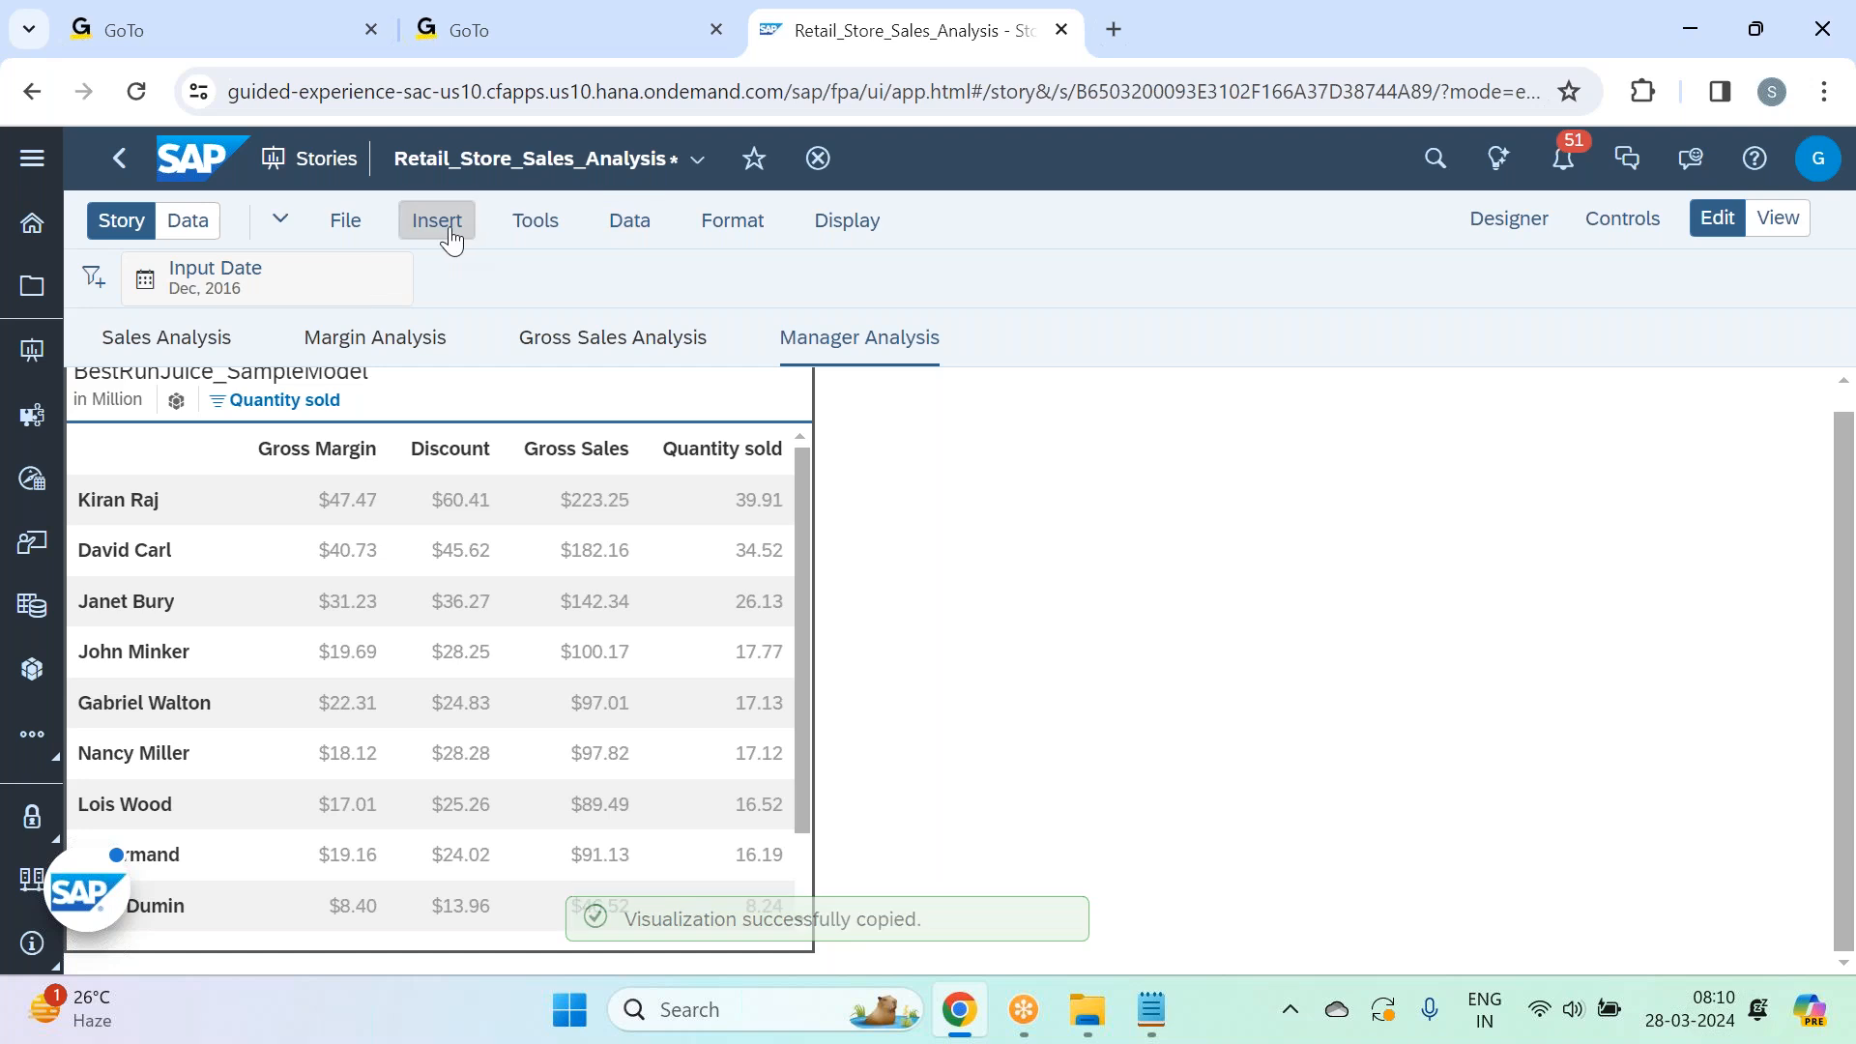
click(345, 220)
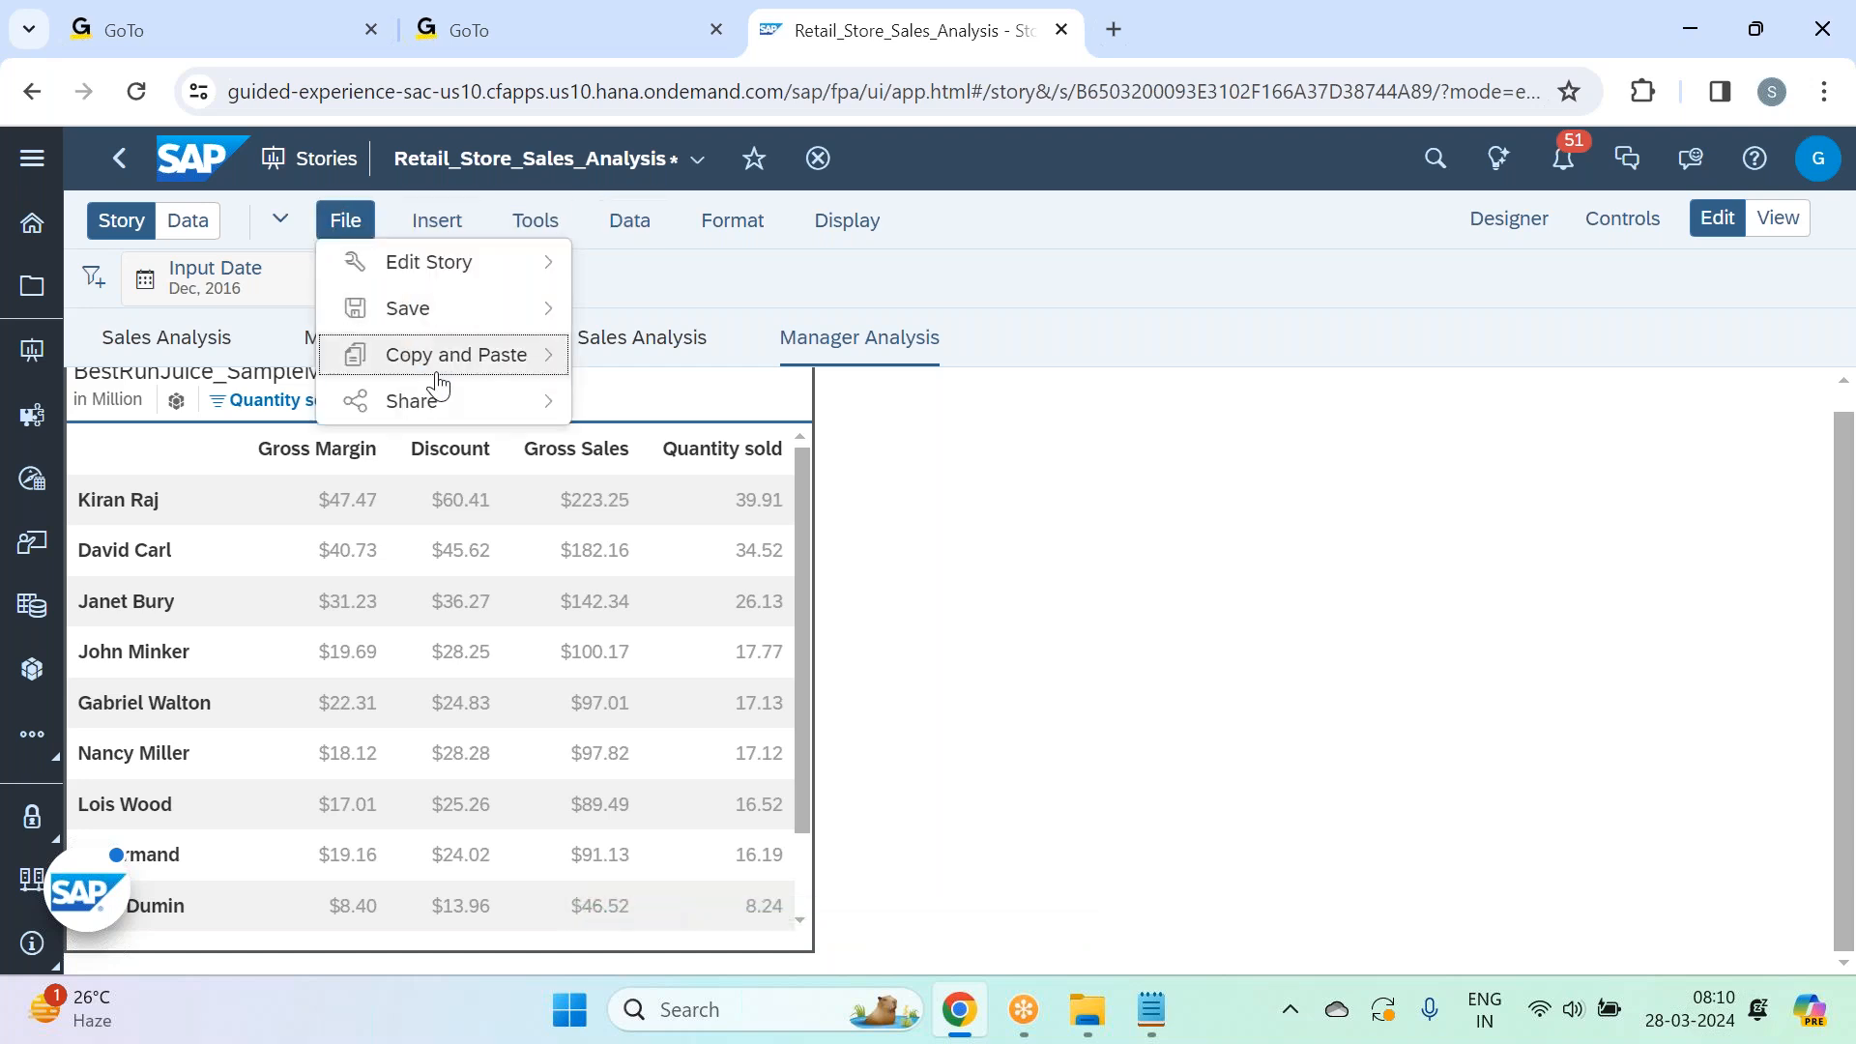
mouse_move(455, 355)
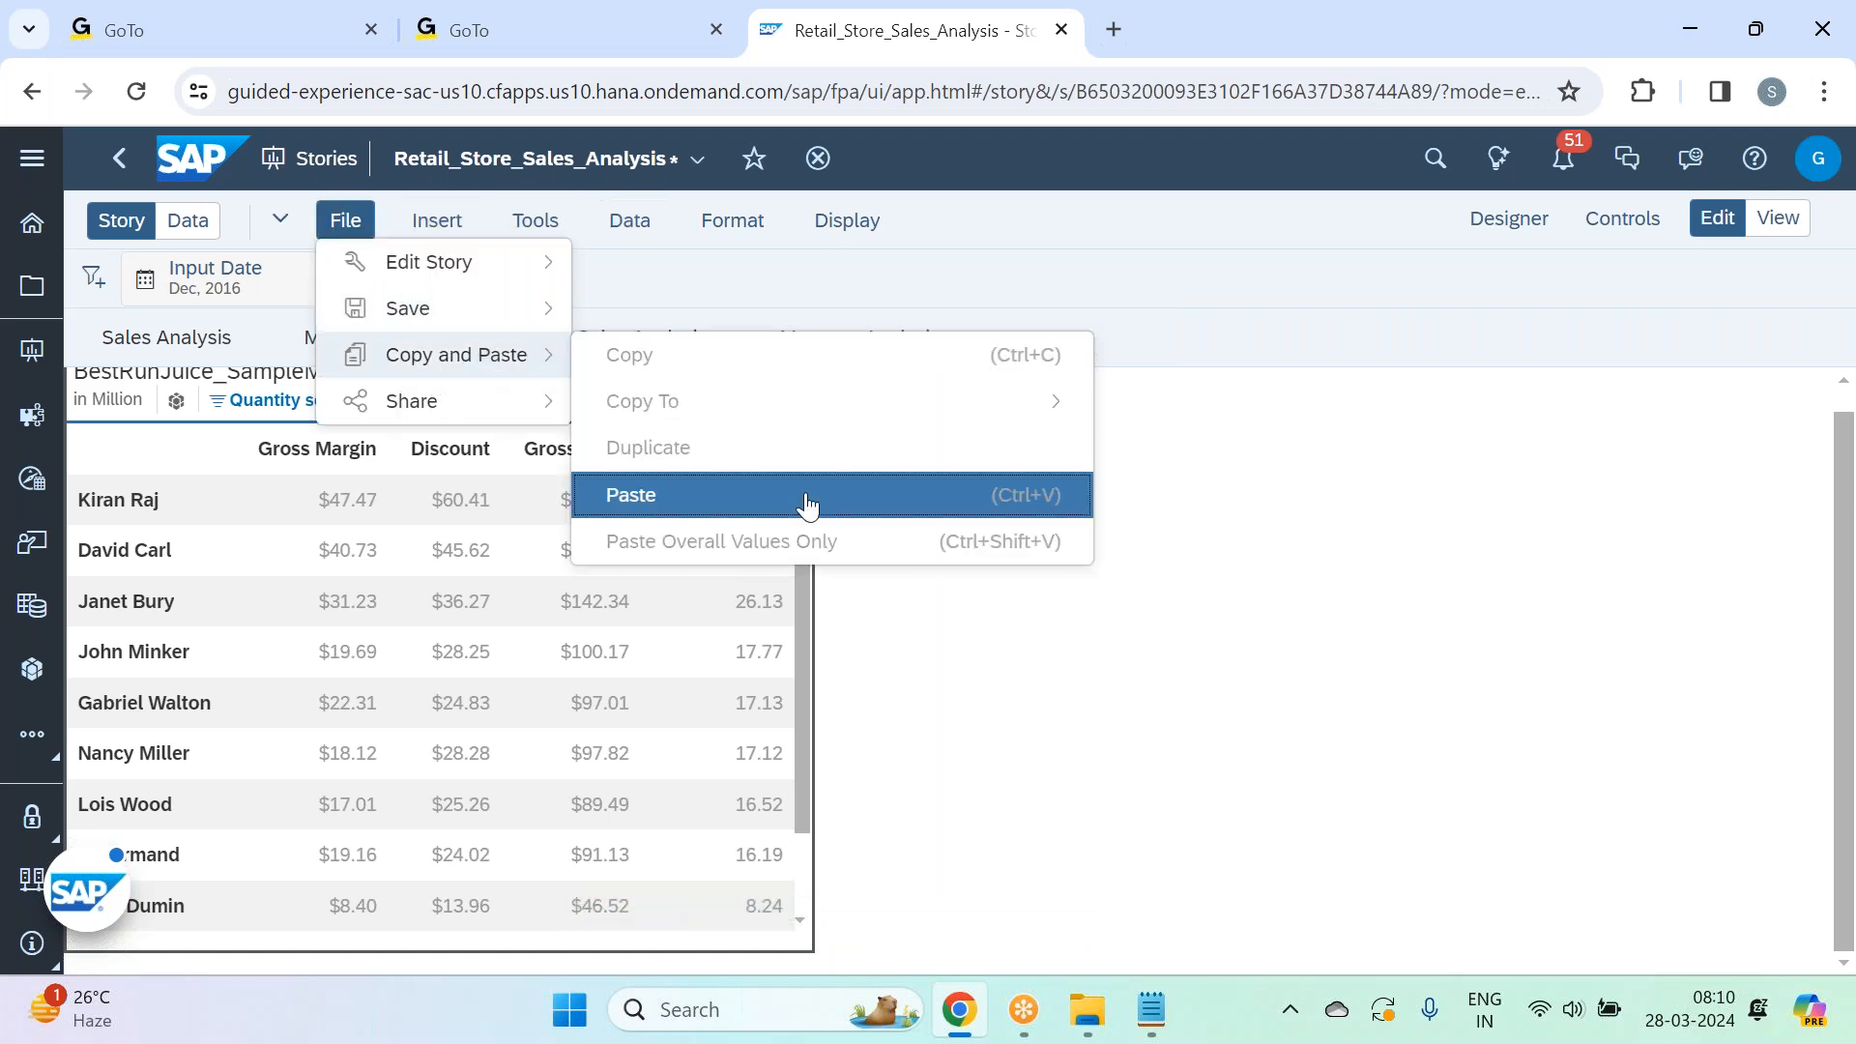
click(808, 502)
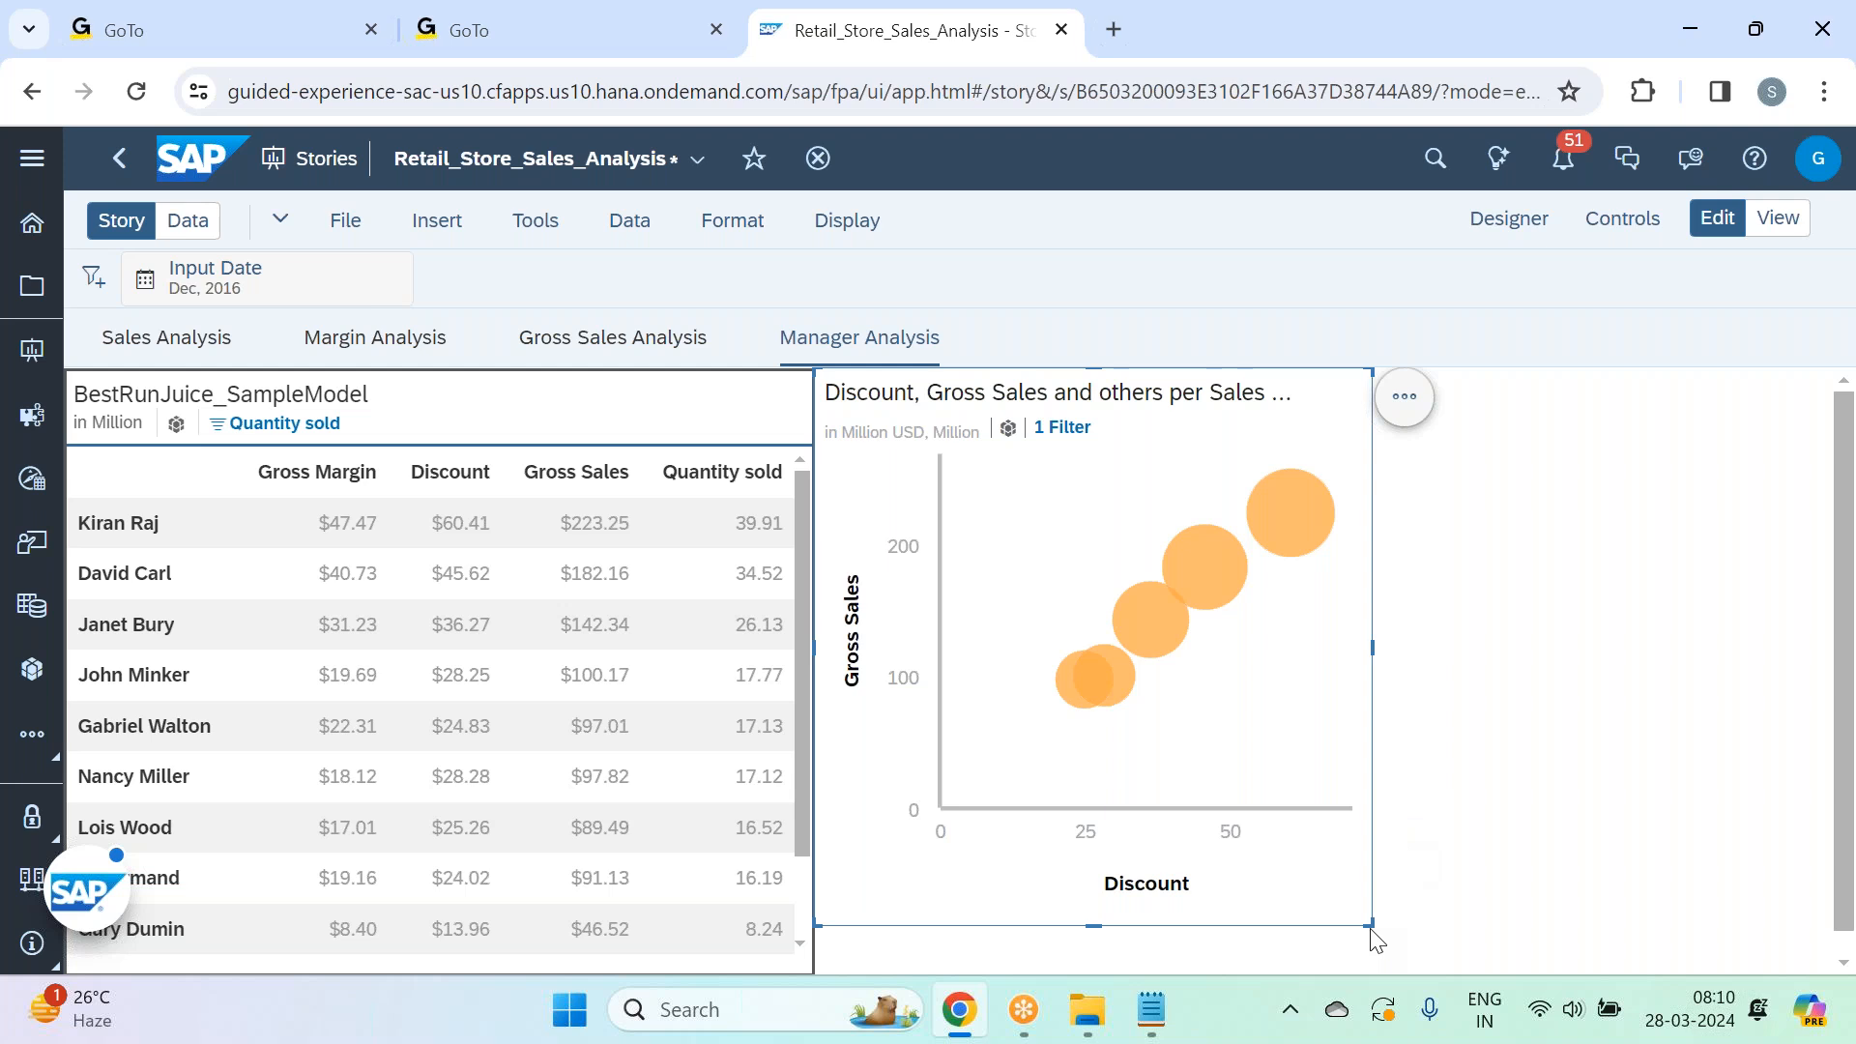
Resize the pasted bubble chart beside the table, making it wider and shorter.
drag(1366, 918, 1474, 876)
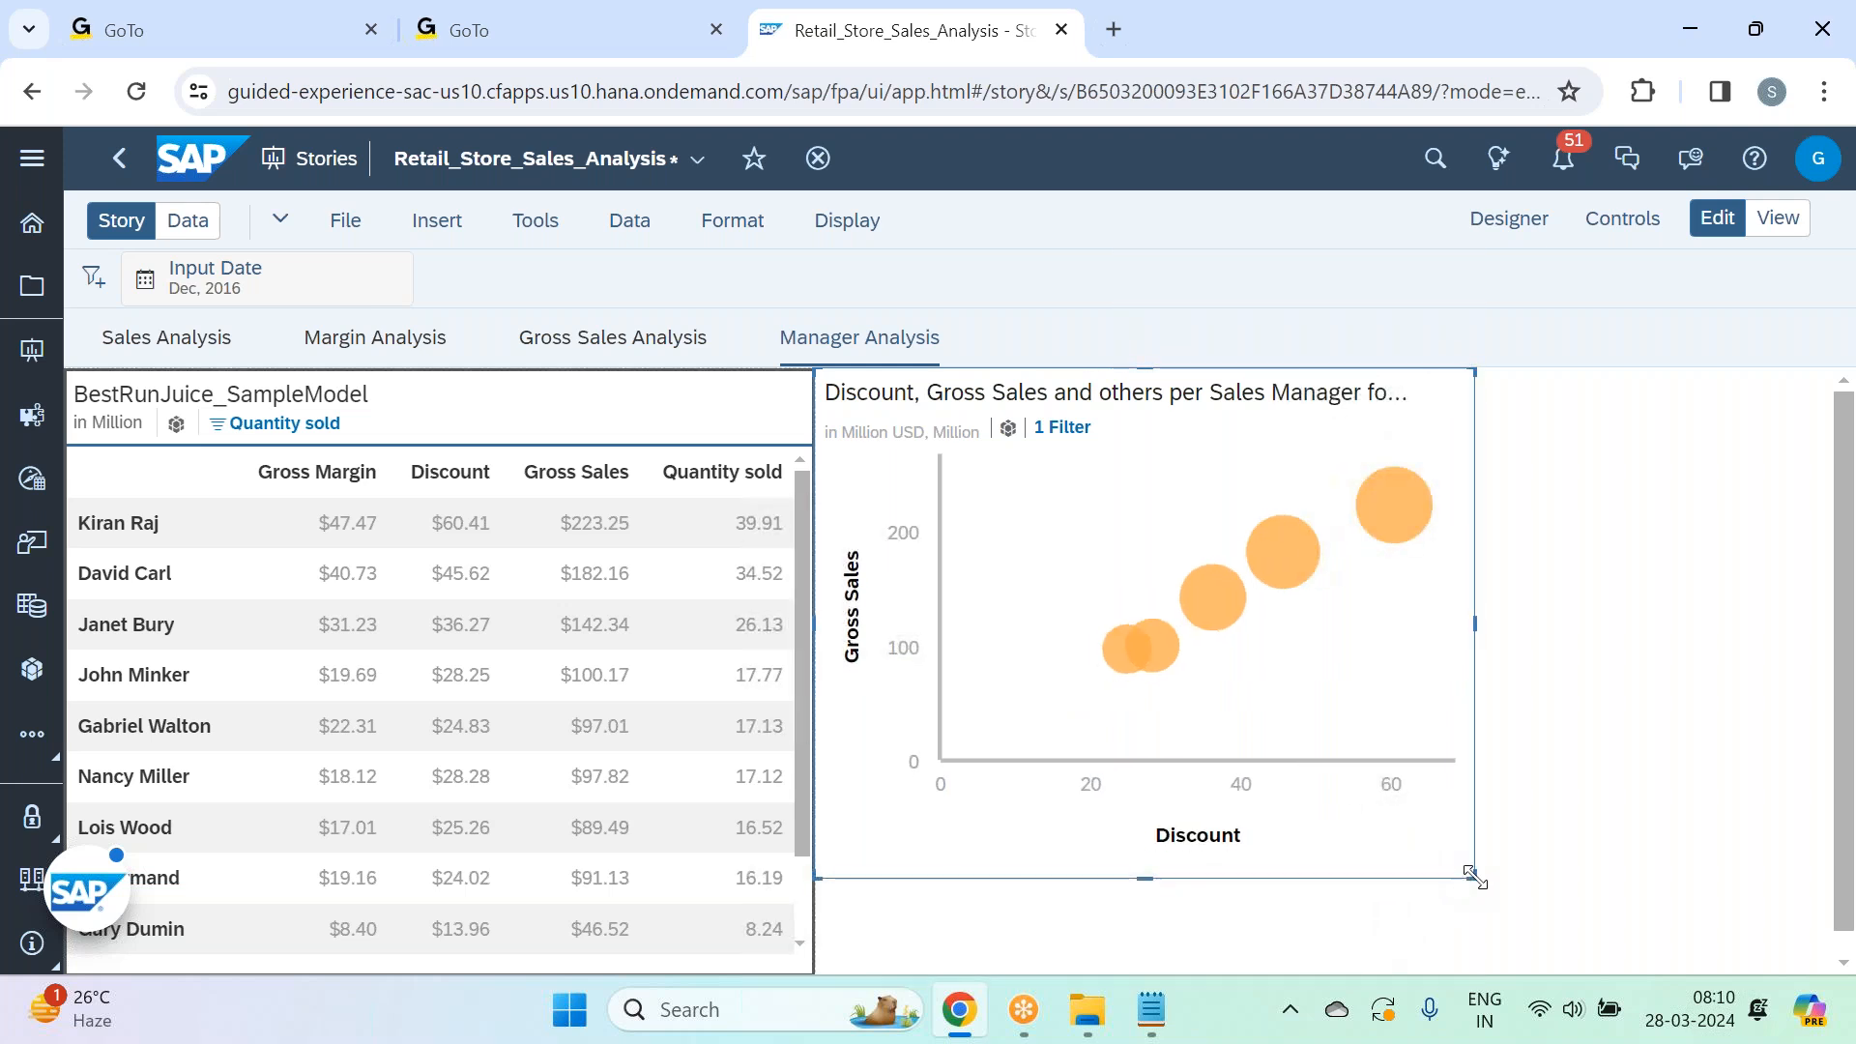
drag(1473, 623, 1562, 619)
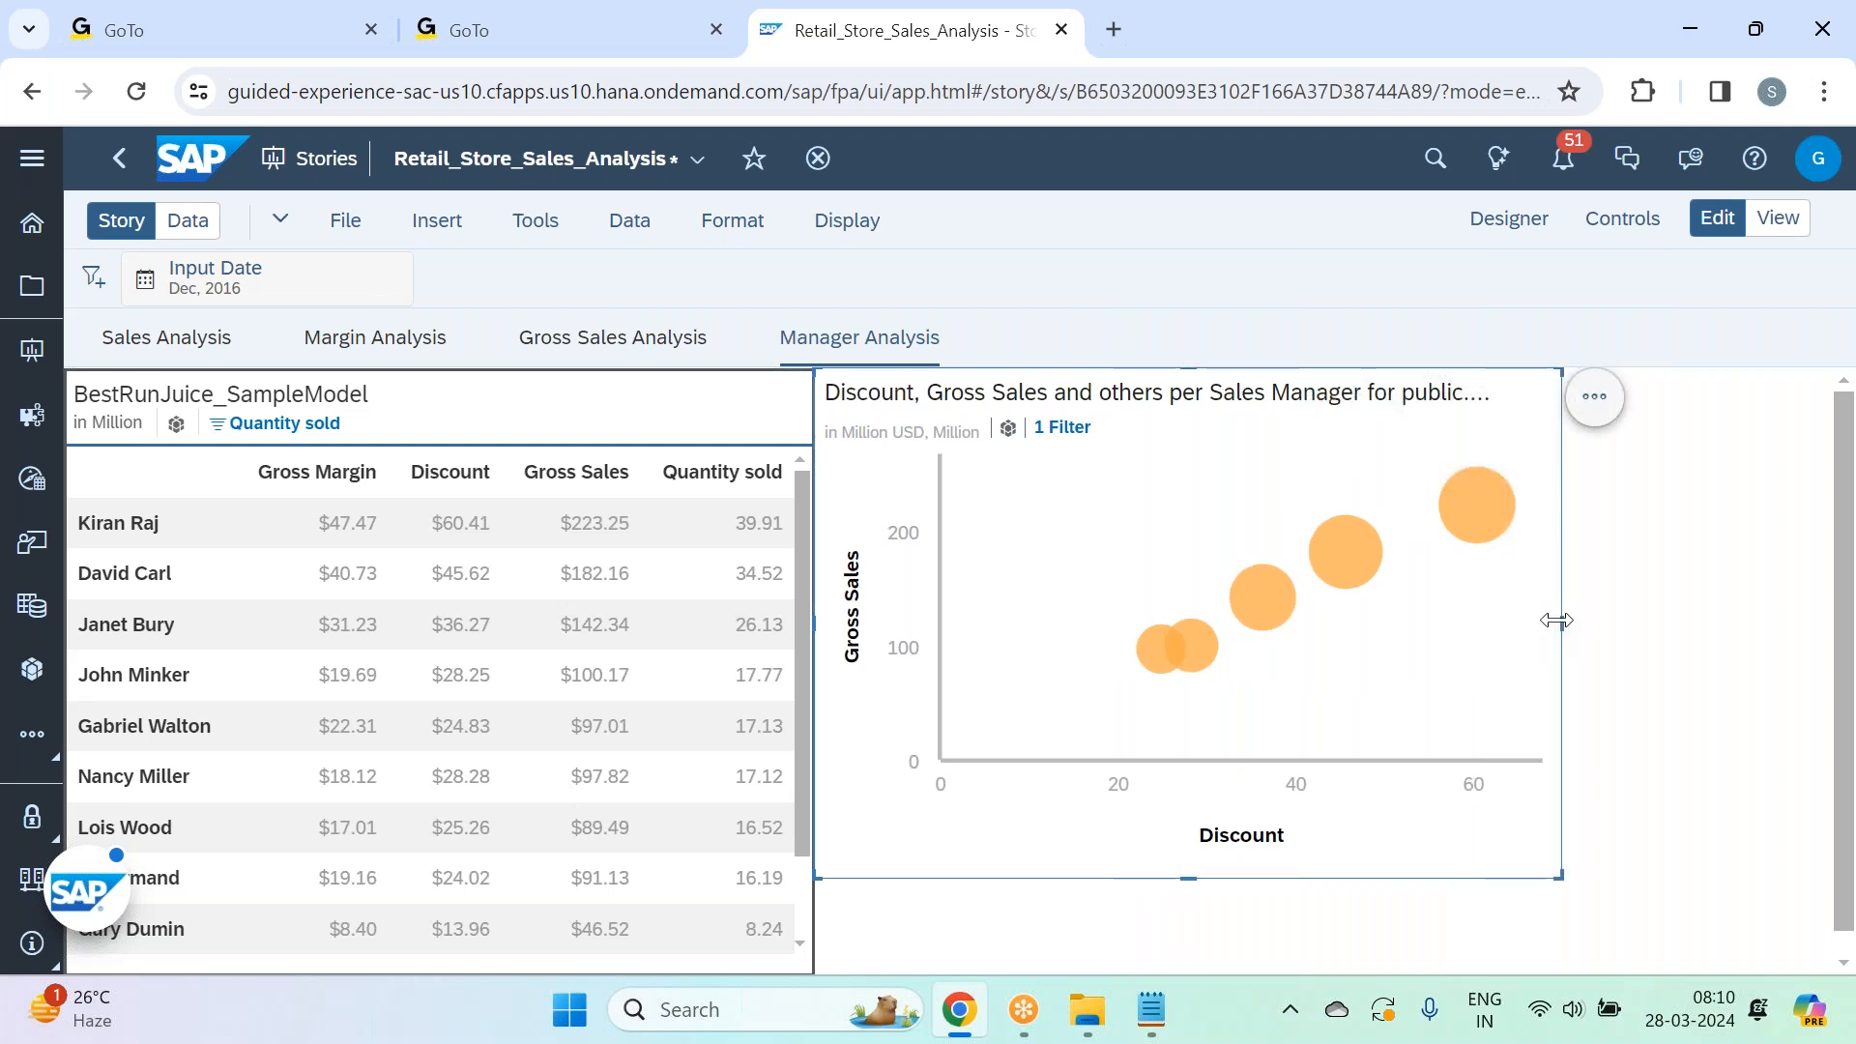
drag(1186, 876, 1186, 794)
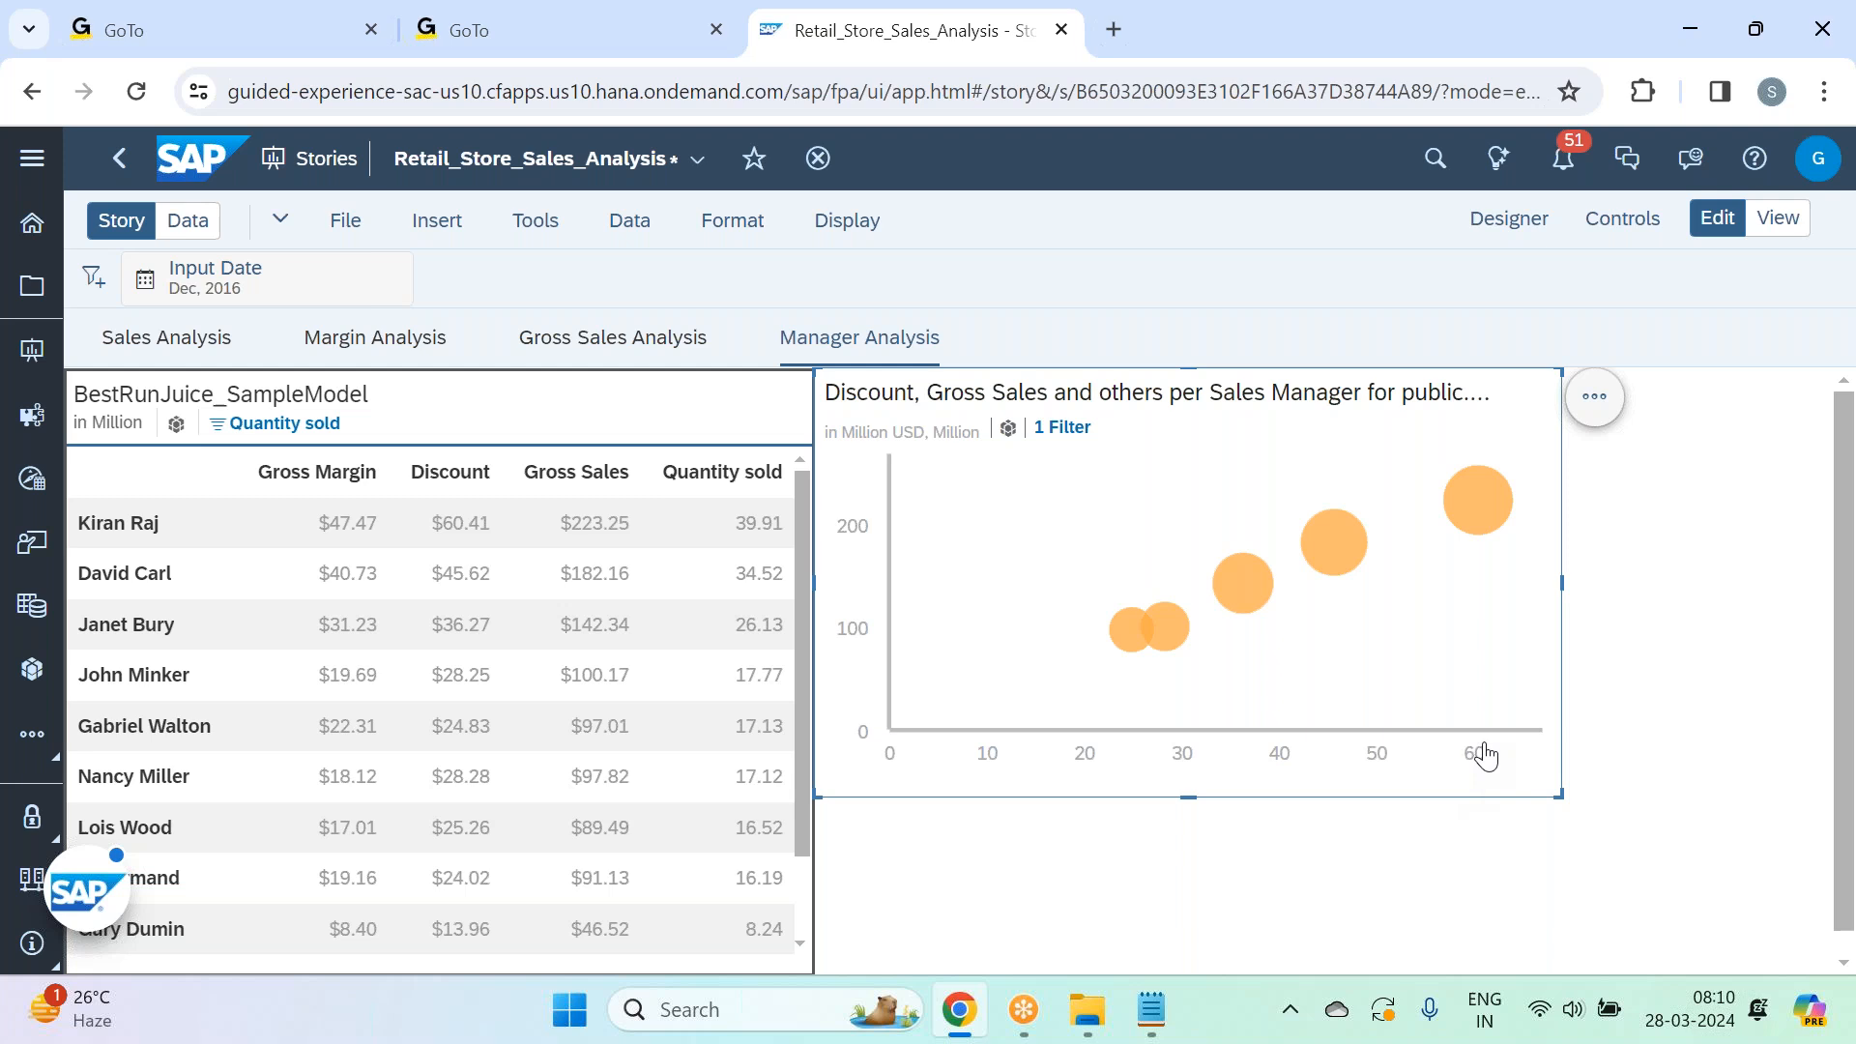
Examine the bubble chart's axis, size, dimension and filter assignments and the Correlation chart types available for it.
mouse_move(1493, 491)
click(1502, 225)
scroll(1640, 674, down, 5)
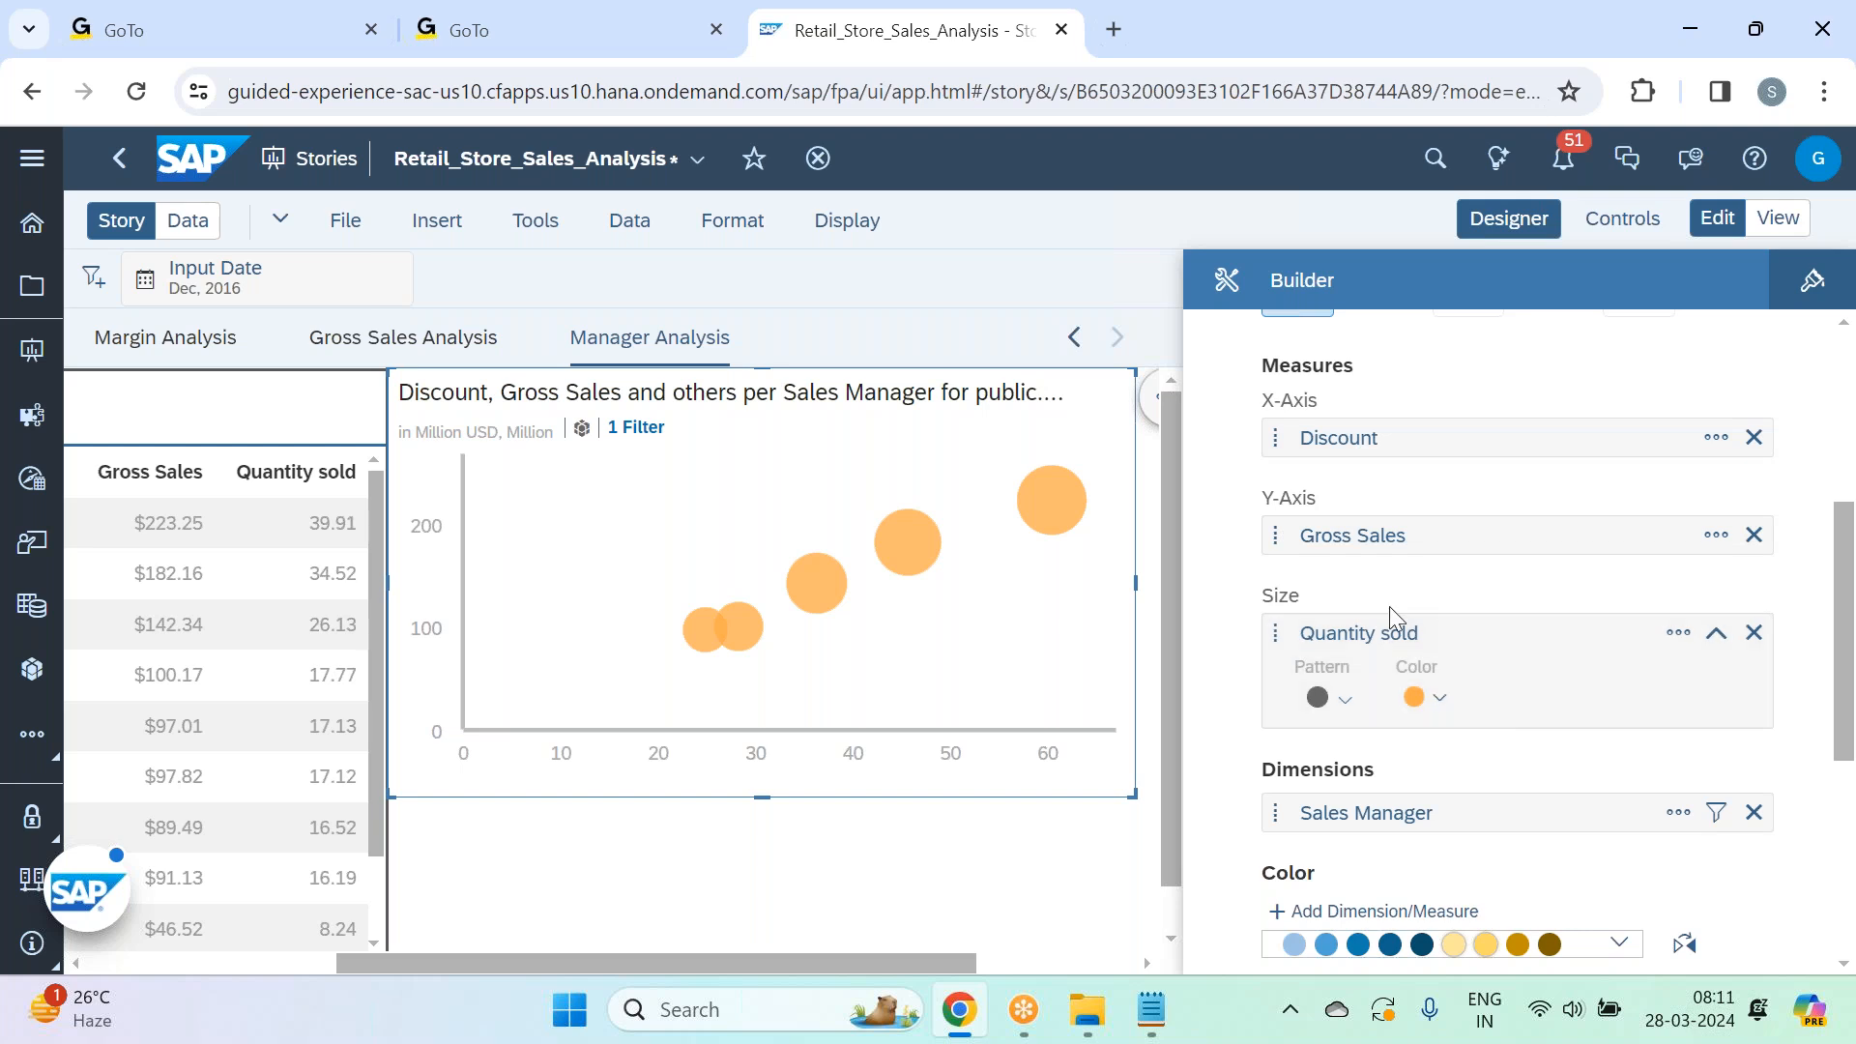
mouse_move(1054, 499)
scroll(1520, 571, up, 3)
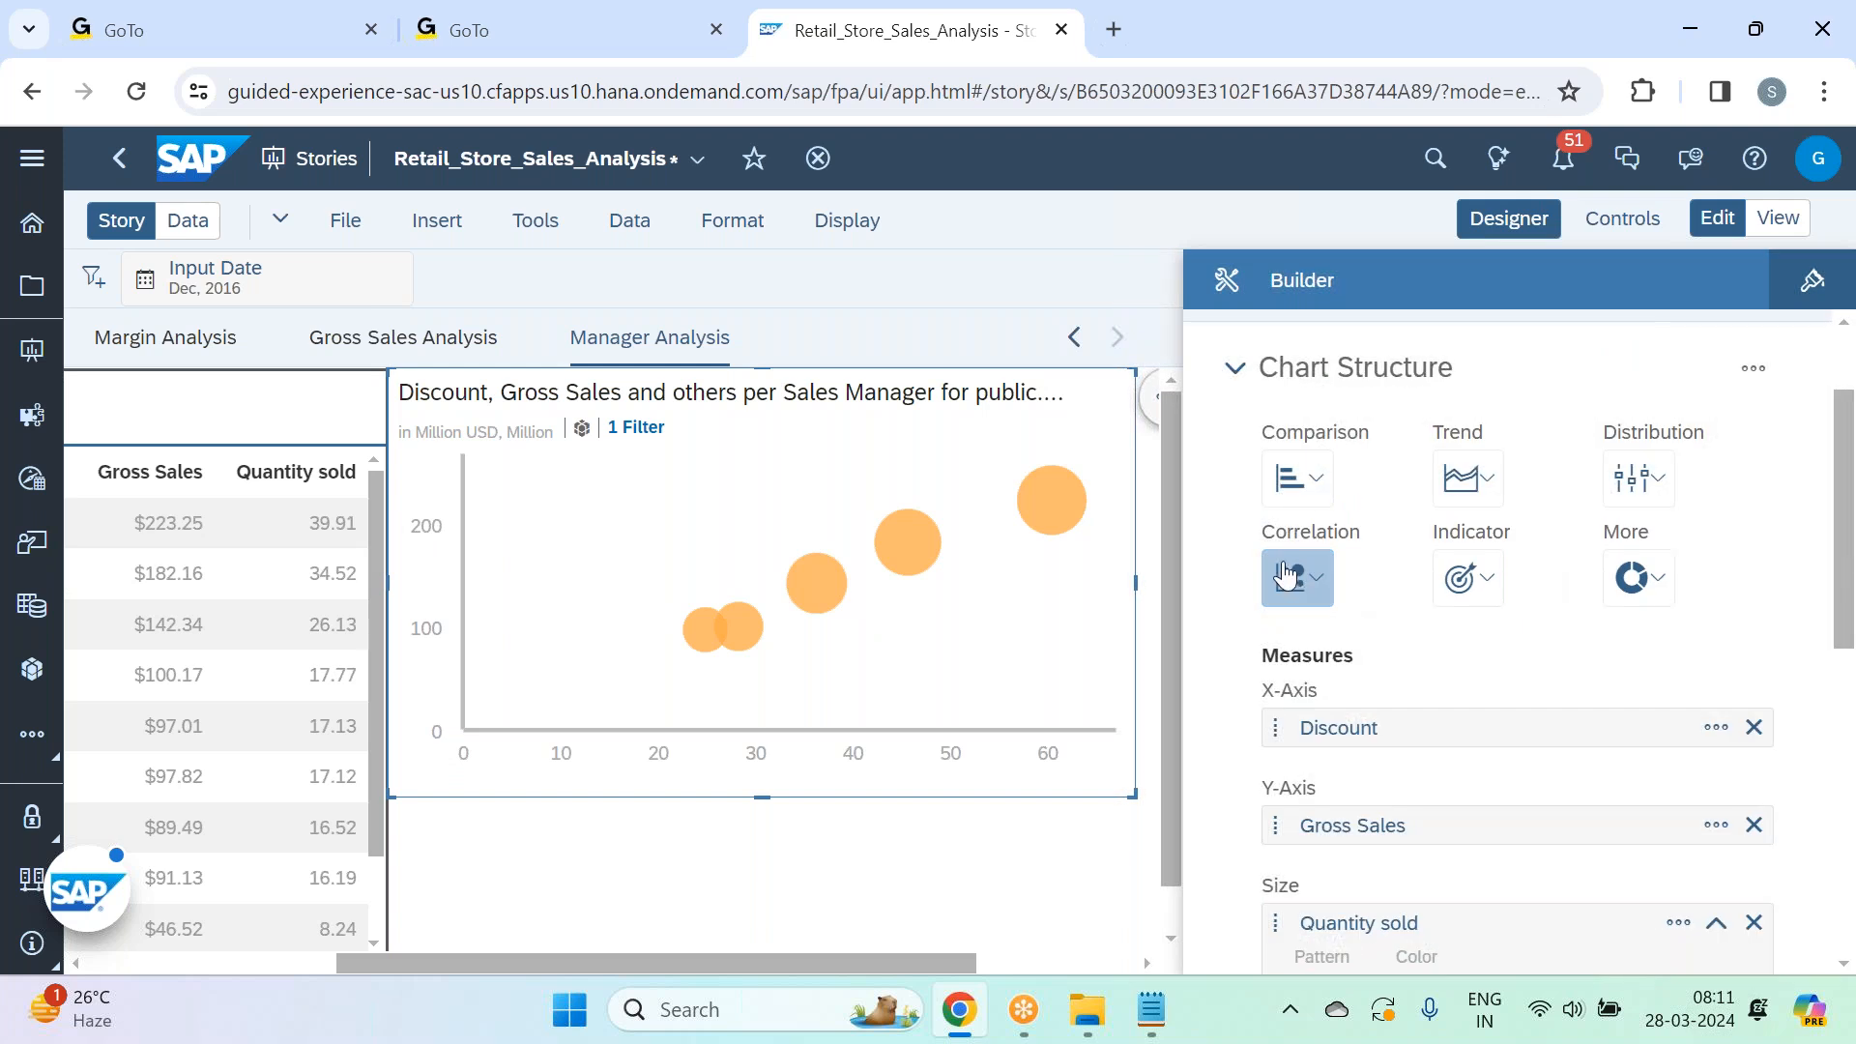
click(1298, 577)
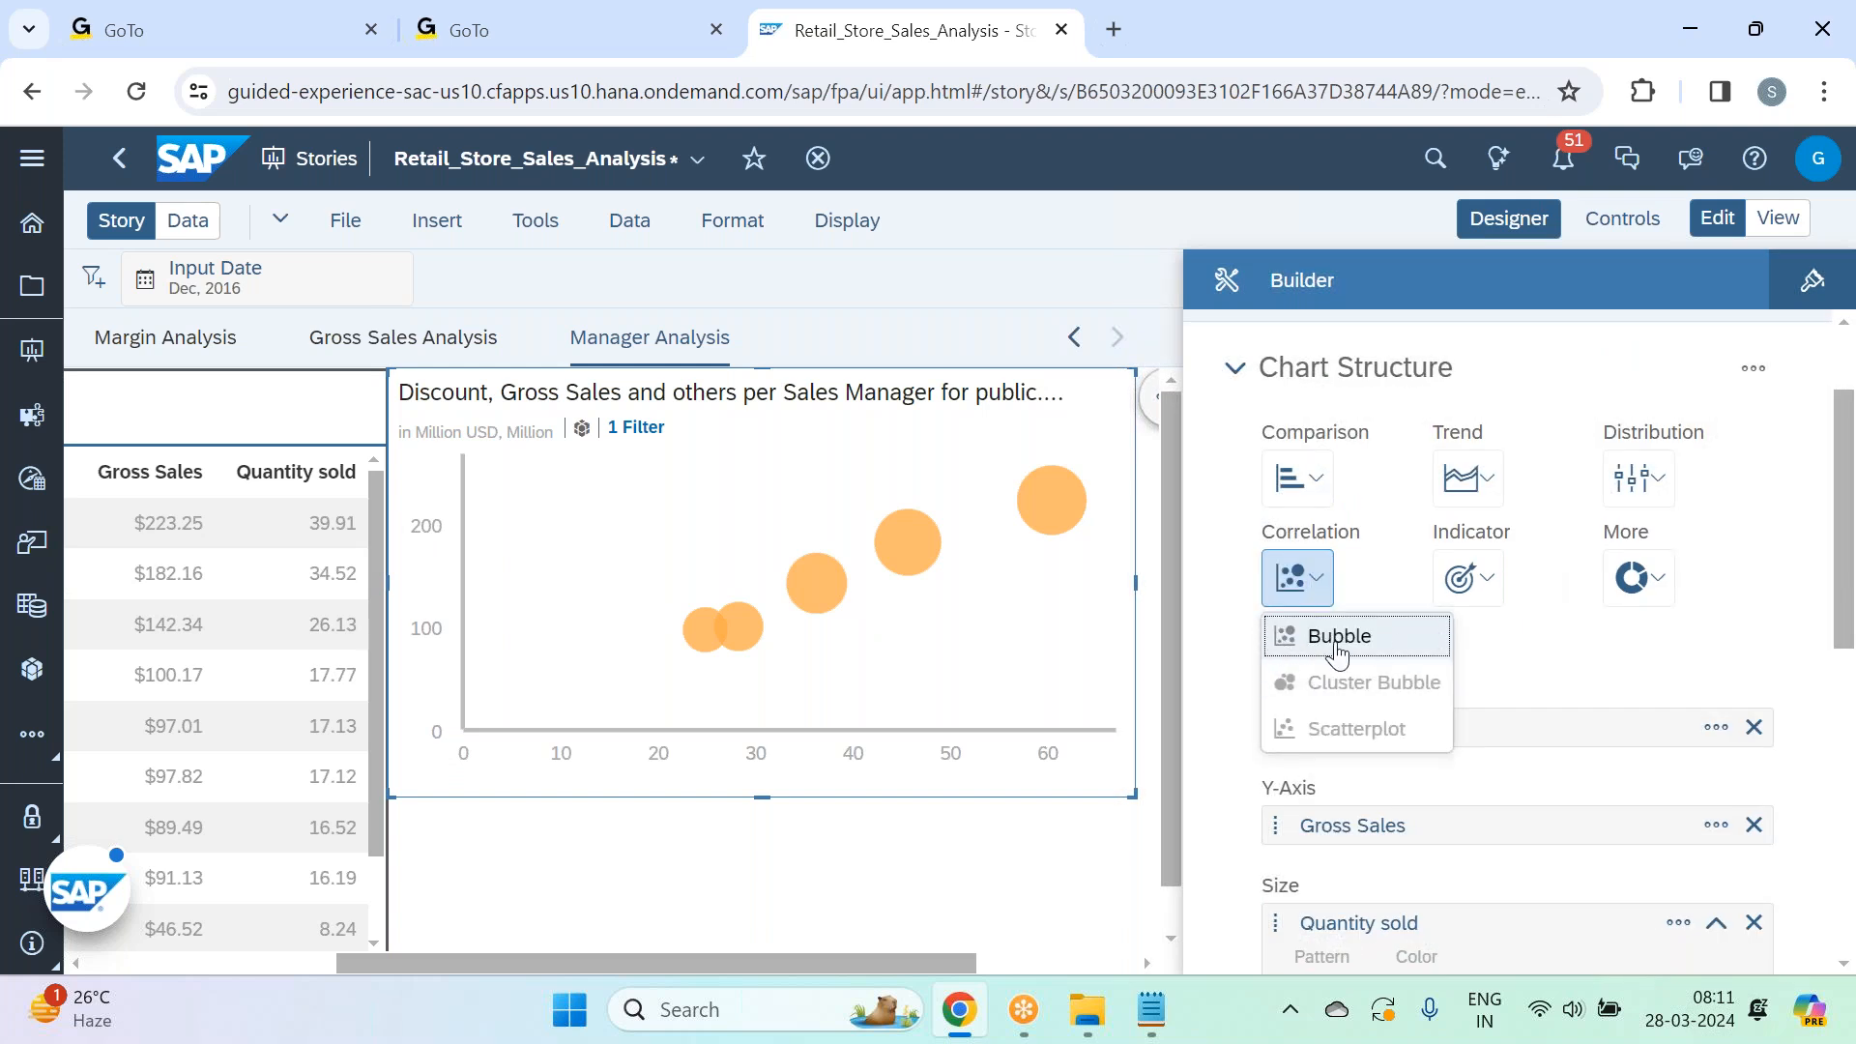
click(1580, 657)
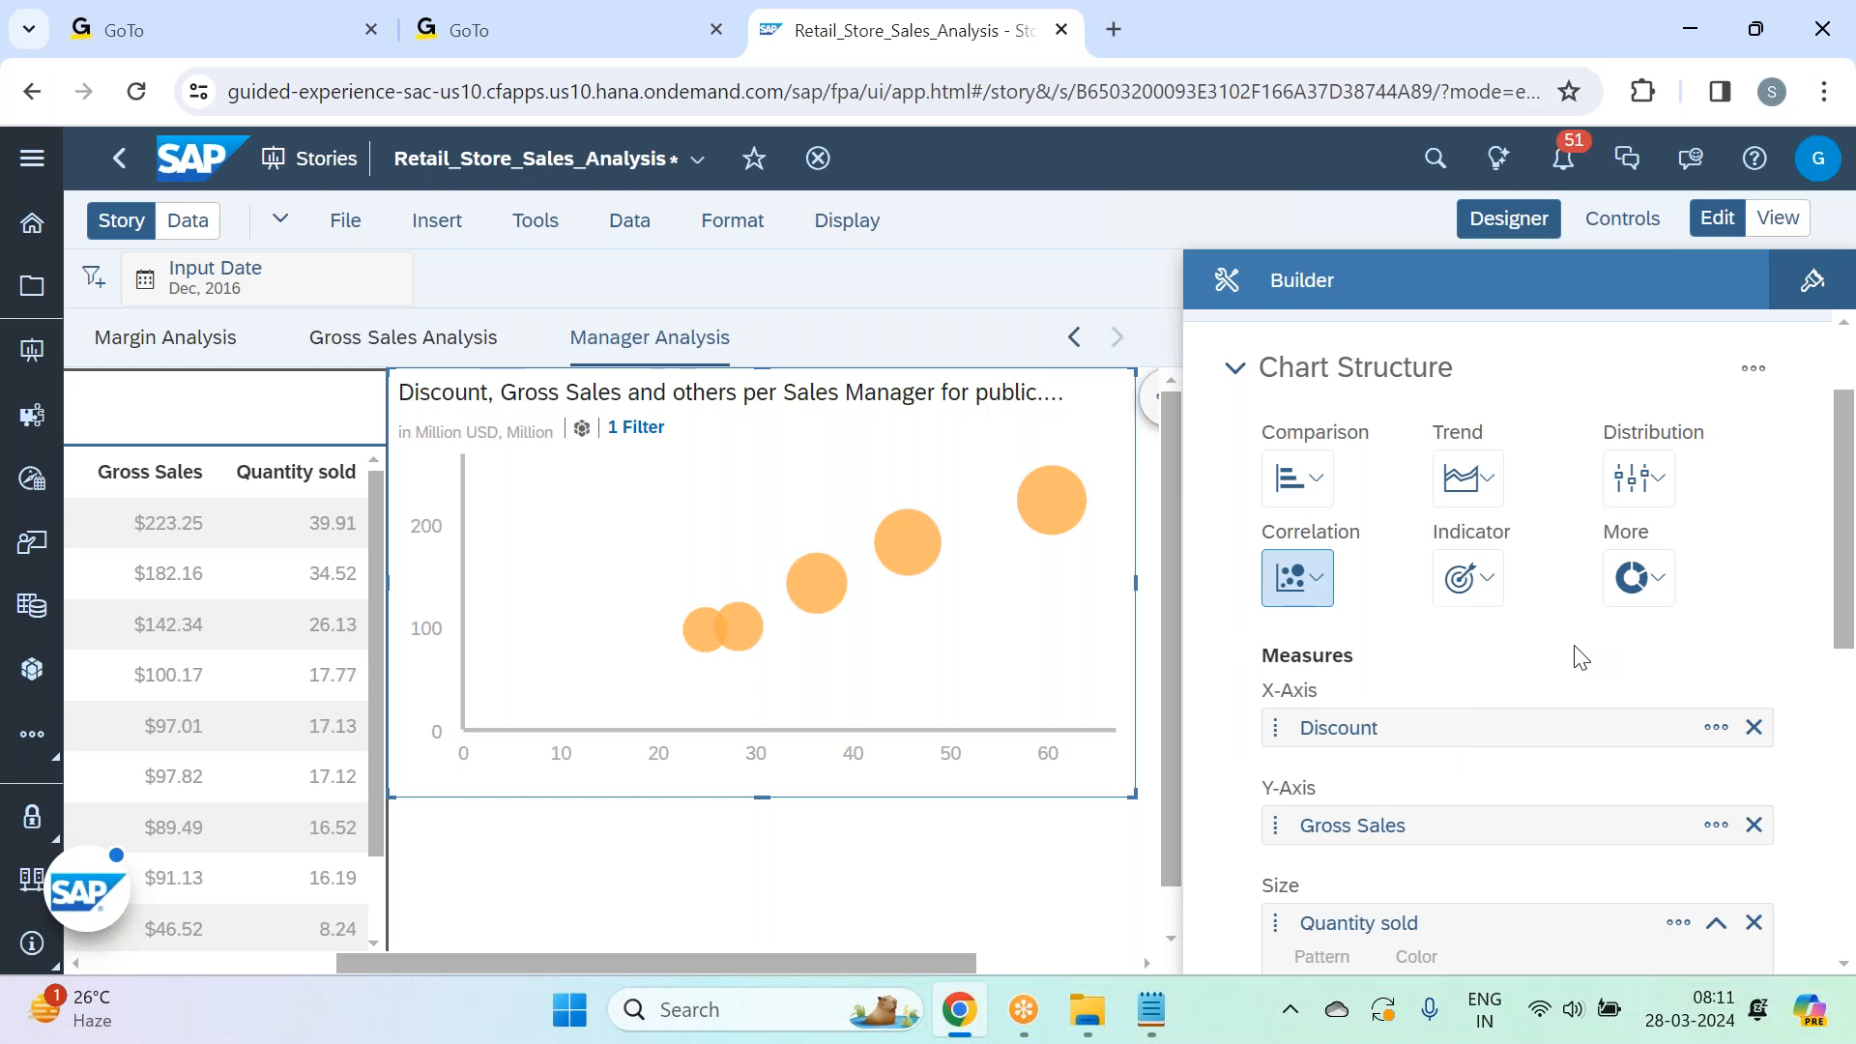
scroll(1577, 653, down, 5)
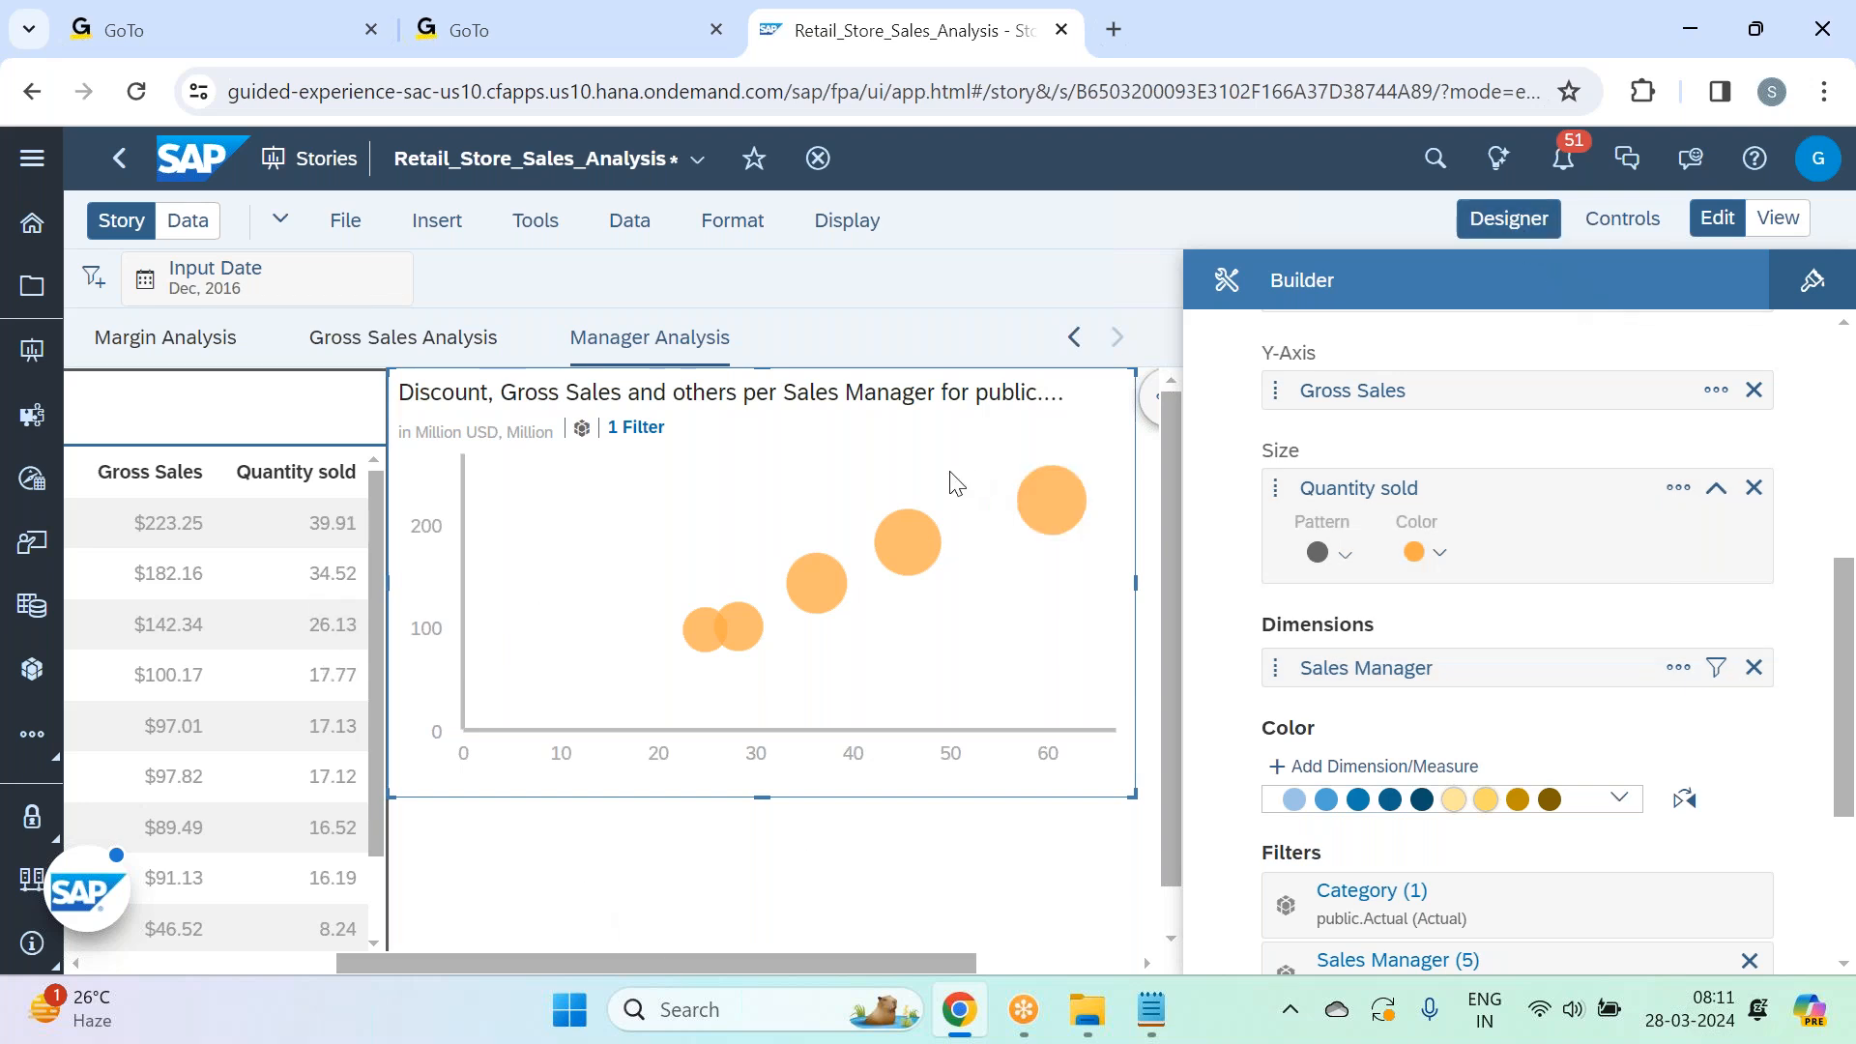
Close the Designer and save the Retail_Store_Sales_Analysis story.
click(1513, 226)
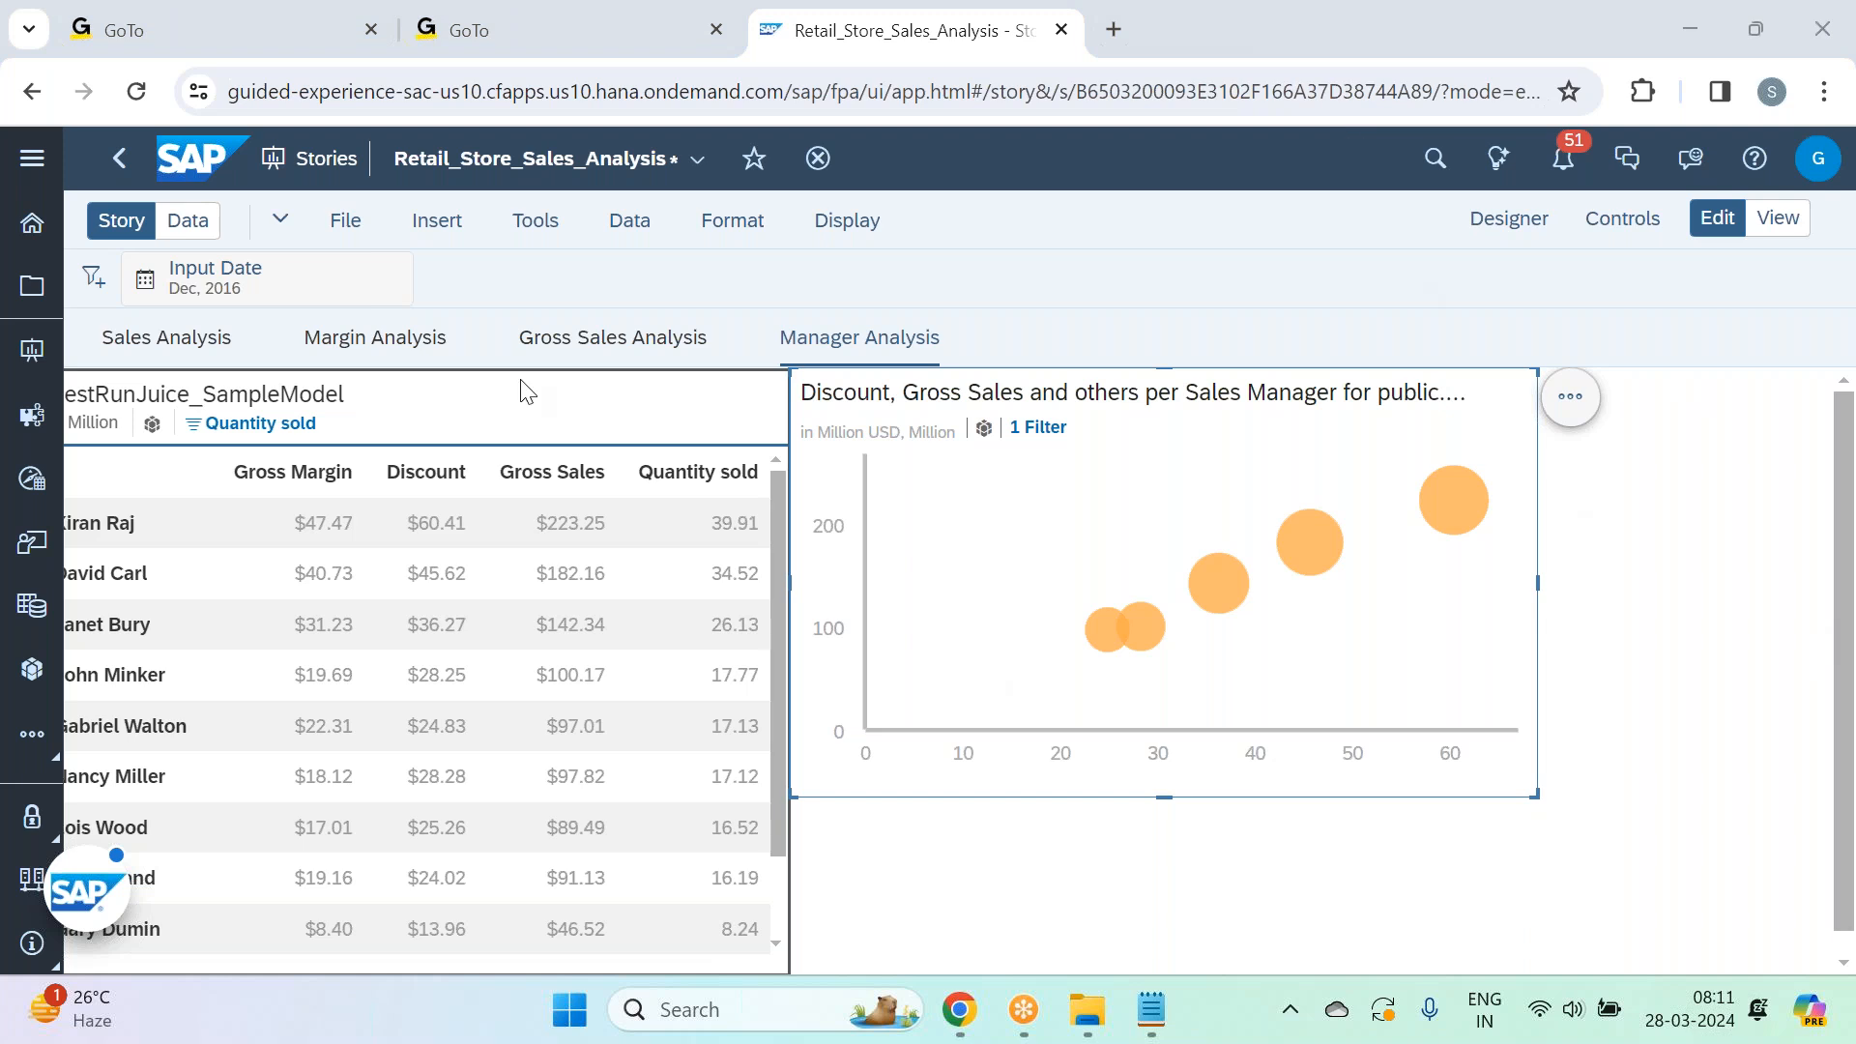
click(340, 221)
click(682, 311)
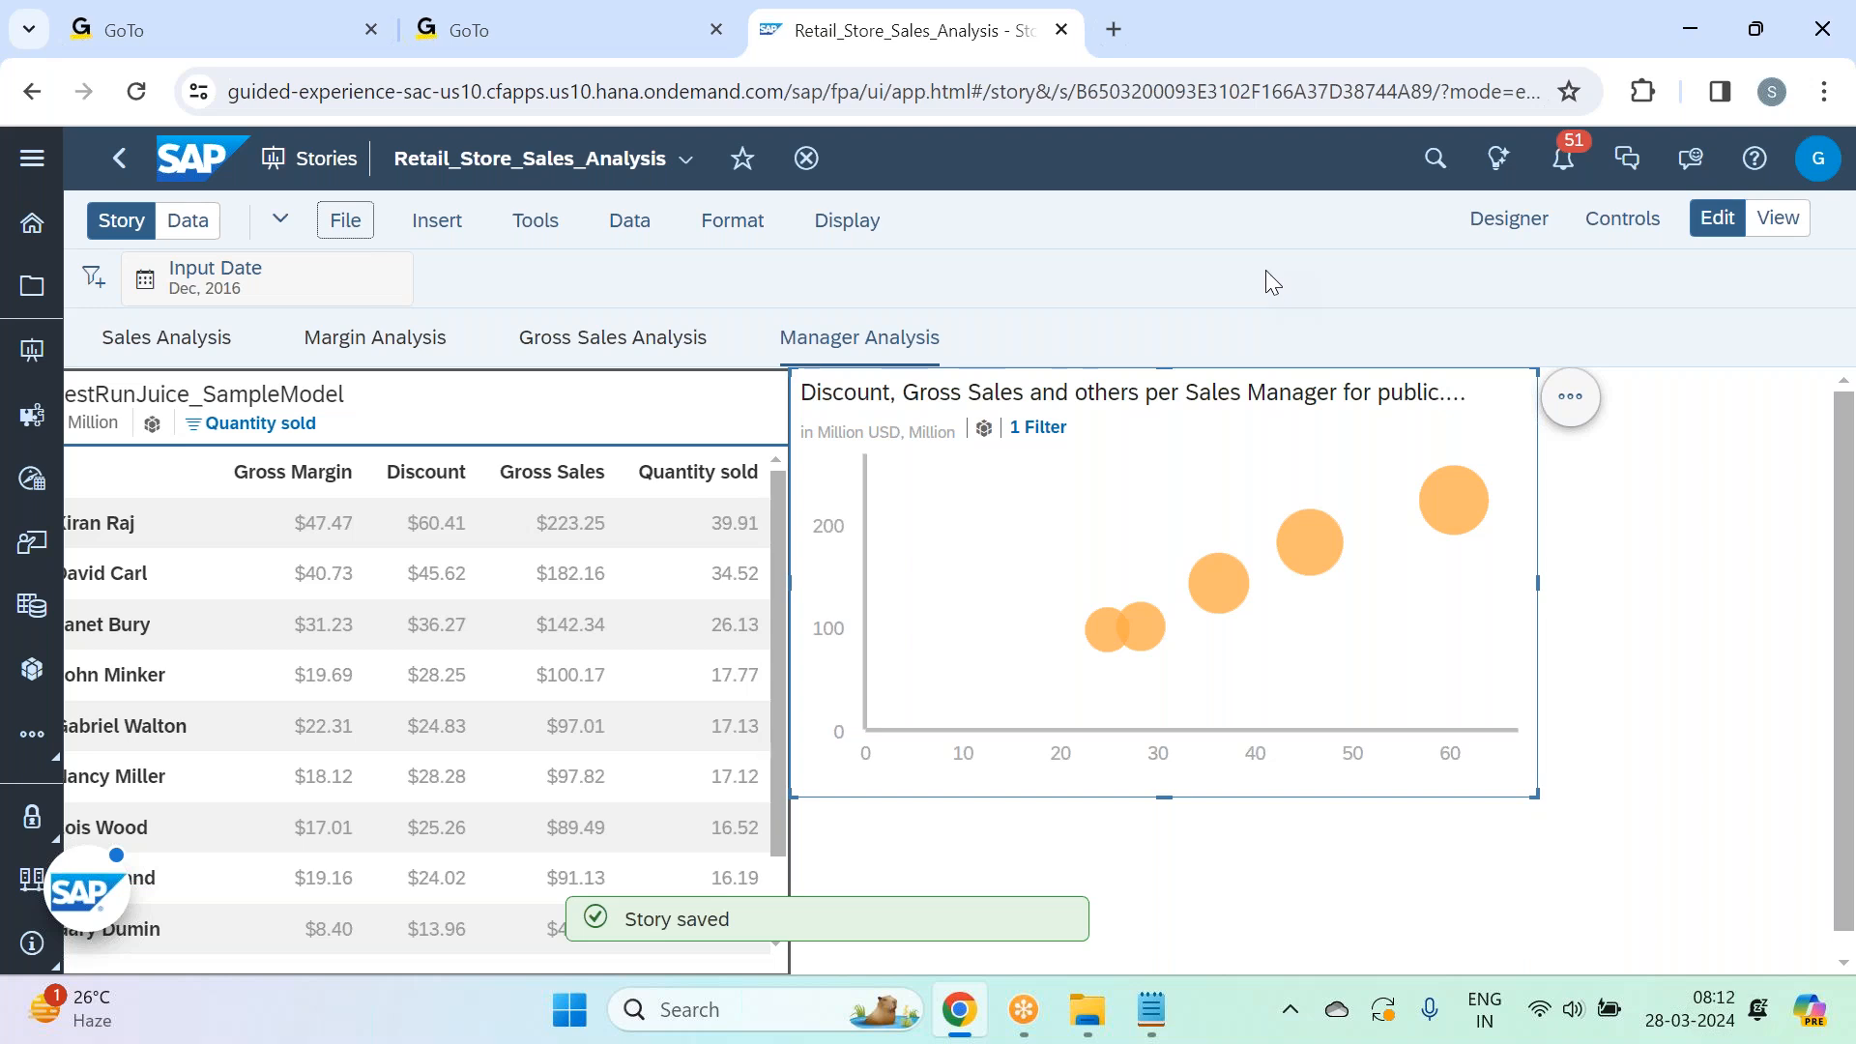
Give the bubble chart All Borders with a thicker line width, then close the styling options.
click(1542, 230)
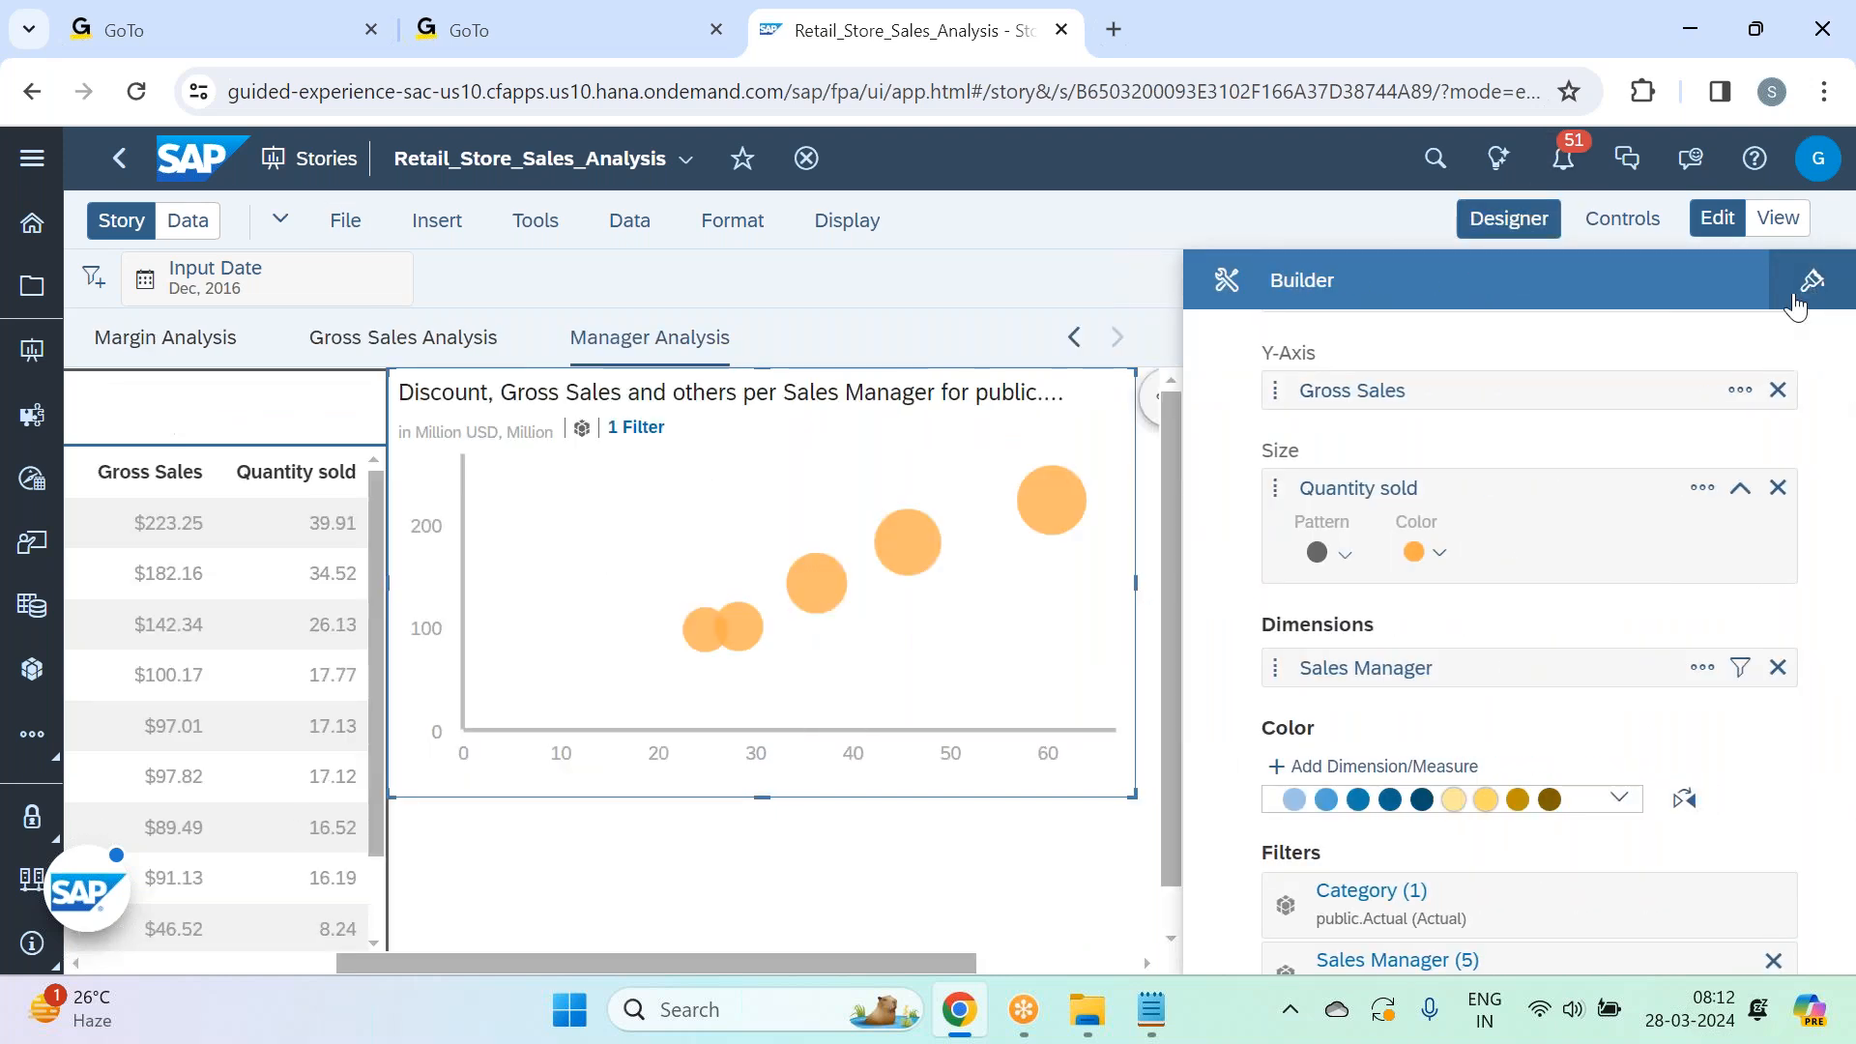
click(1798, 300)
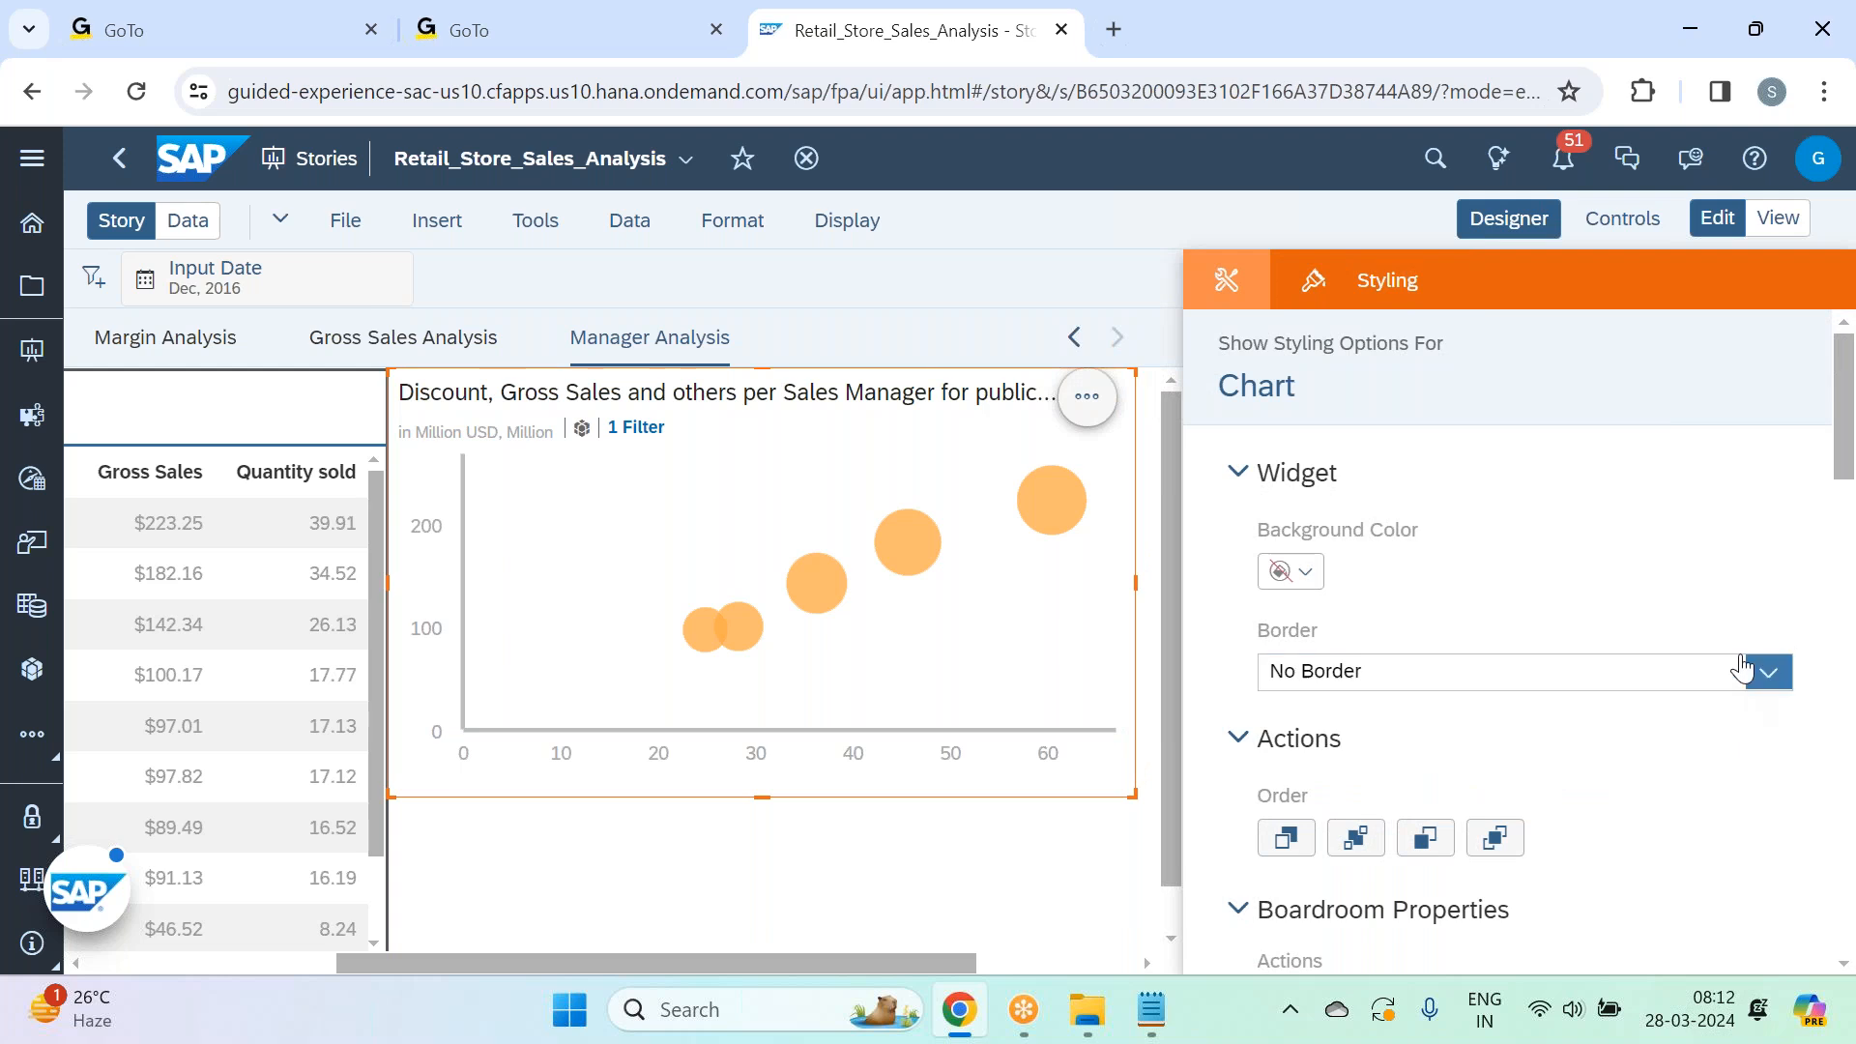
click(1768, 671)
click(1503, 507)
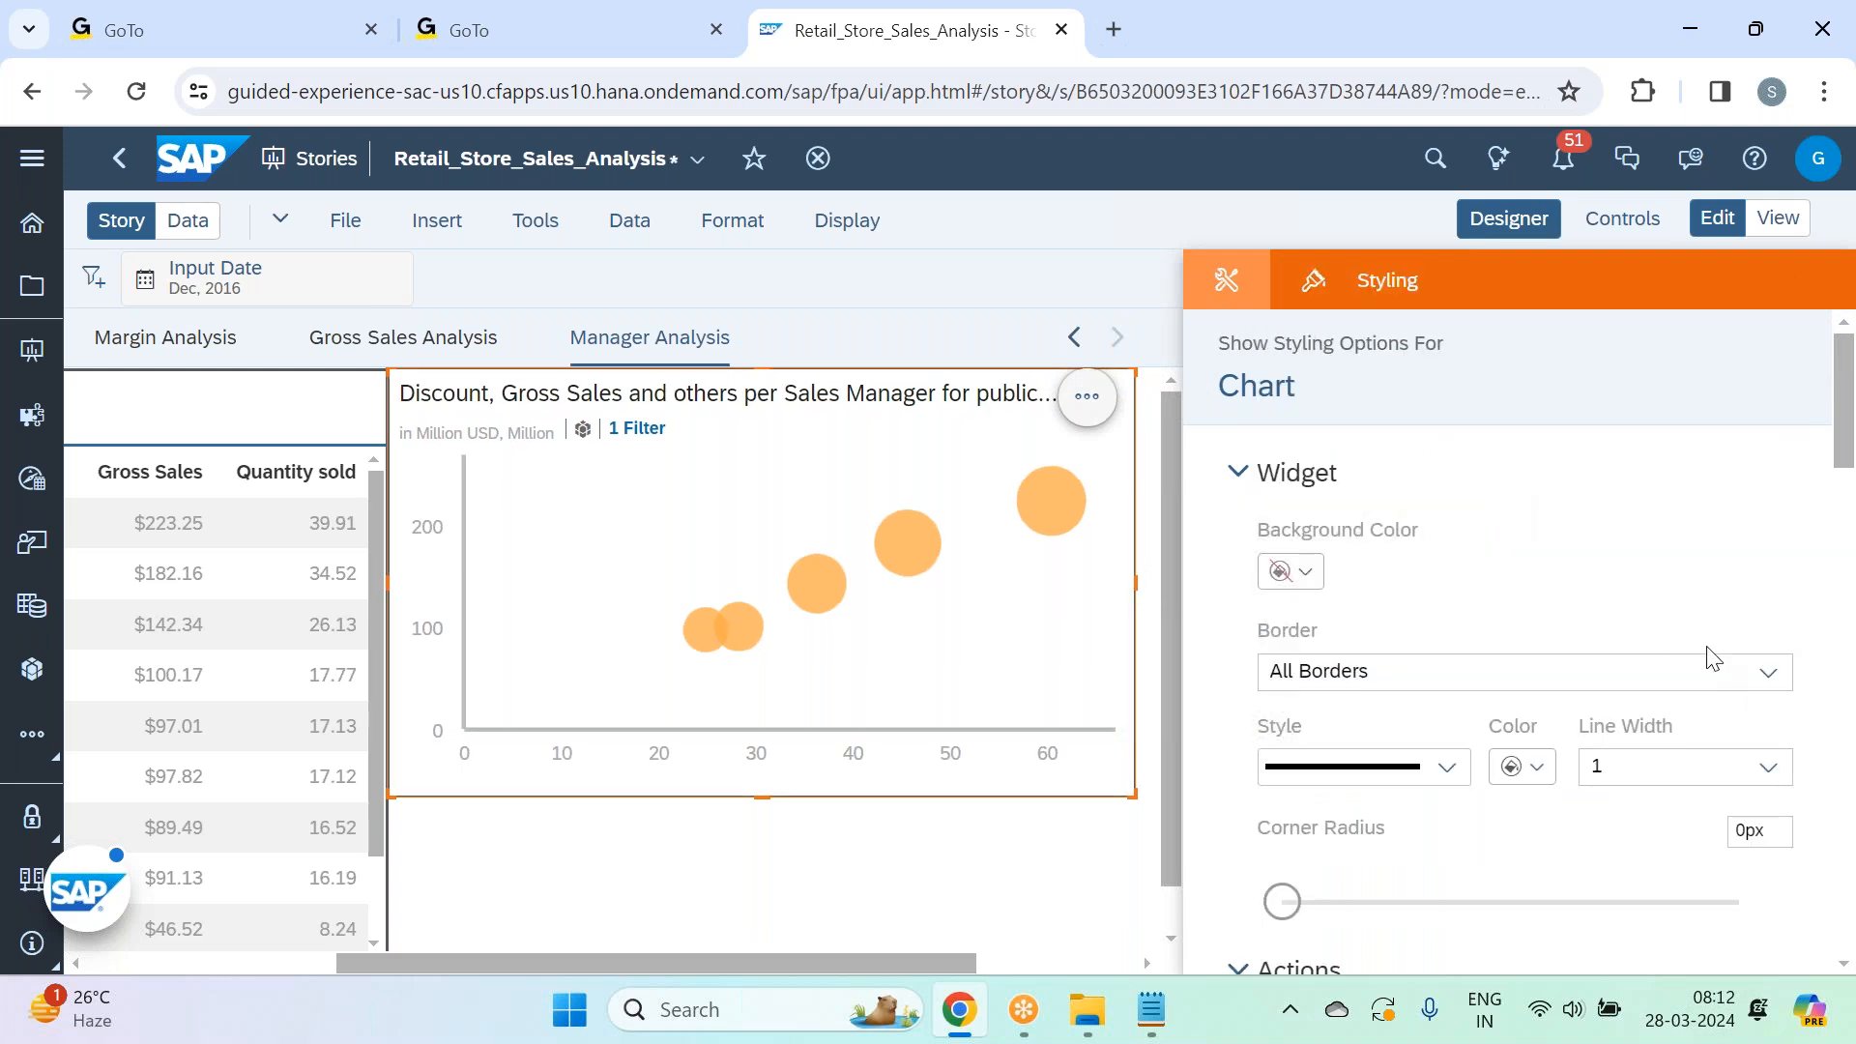
click(1768, 766)
click(1615, 447)
scroll(1397, 478, down, 4)
click(1509, 219)
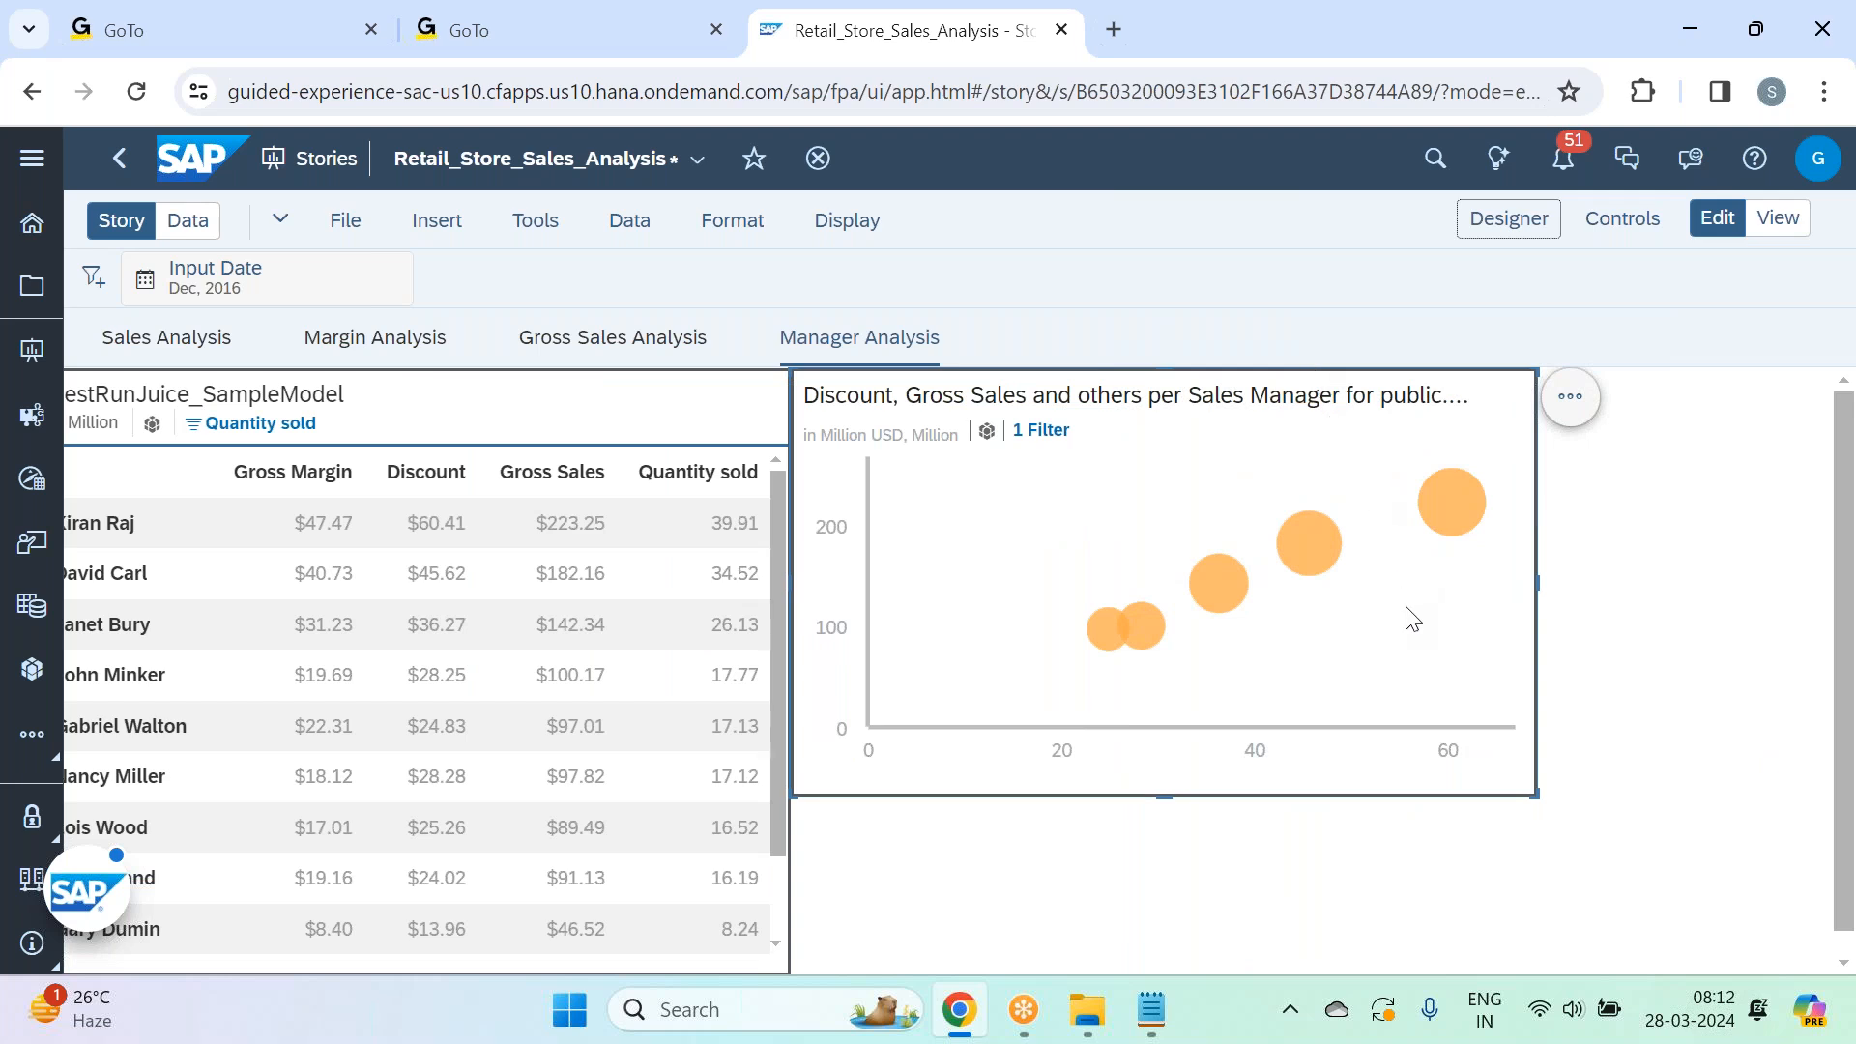
Move the bubble chart farther right to leave a wide gap between it and the Sales Manager table.
scroll(1212, 803, down, 1)
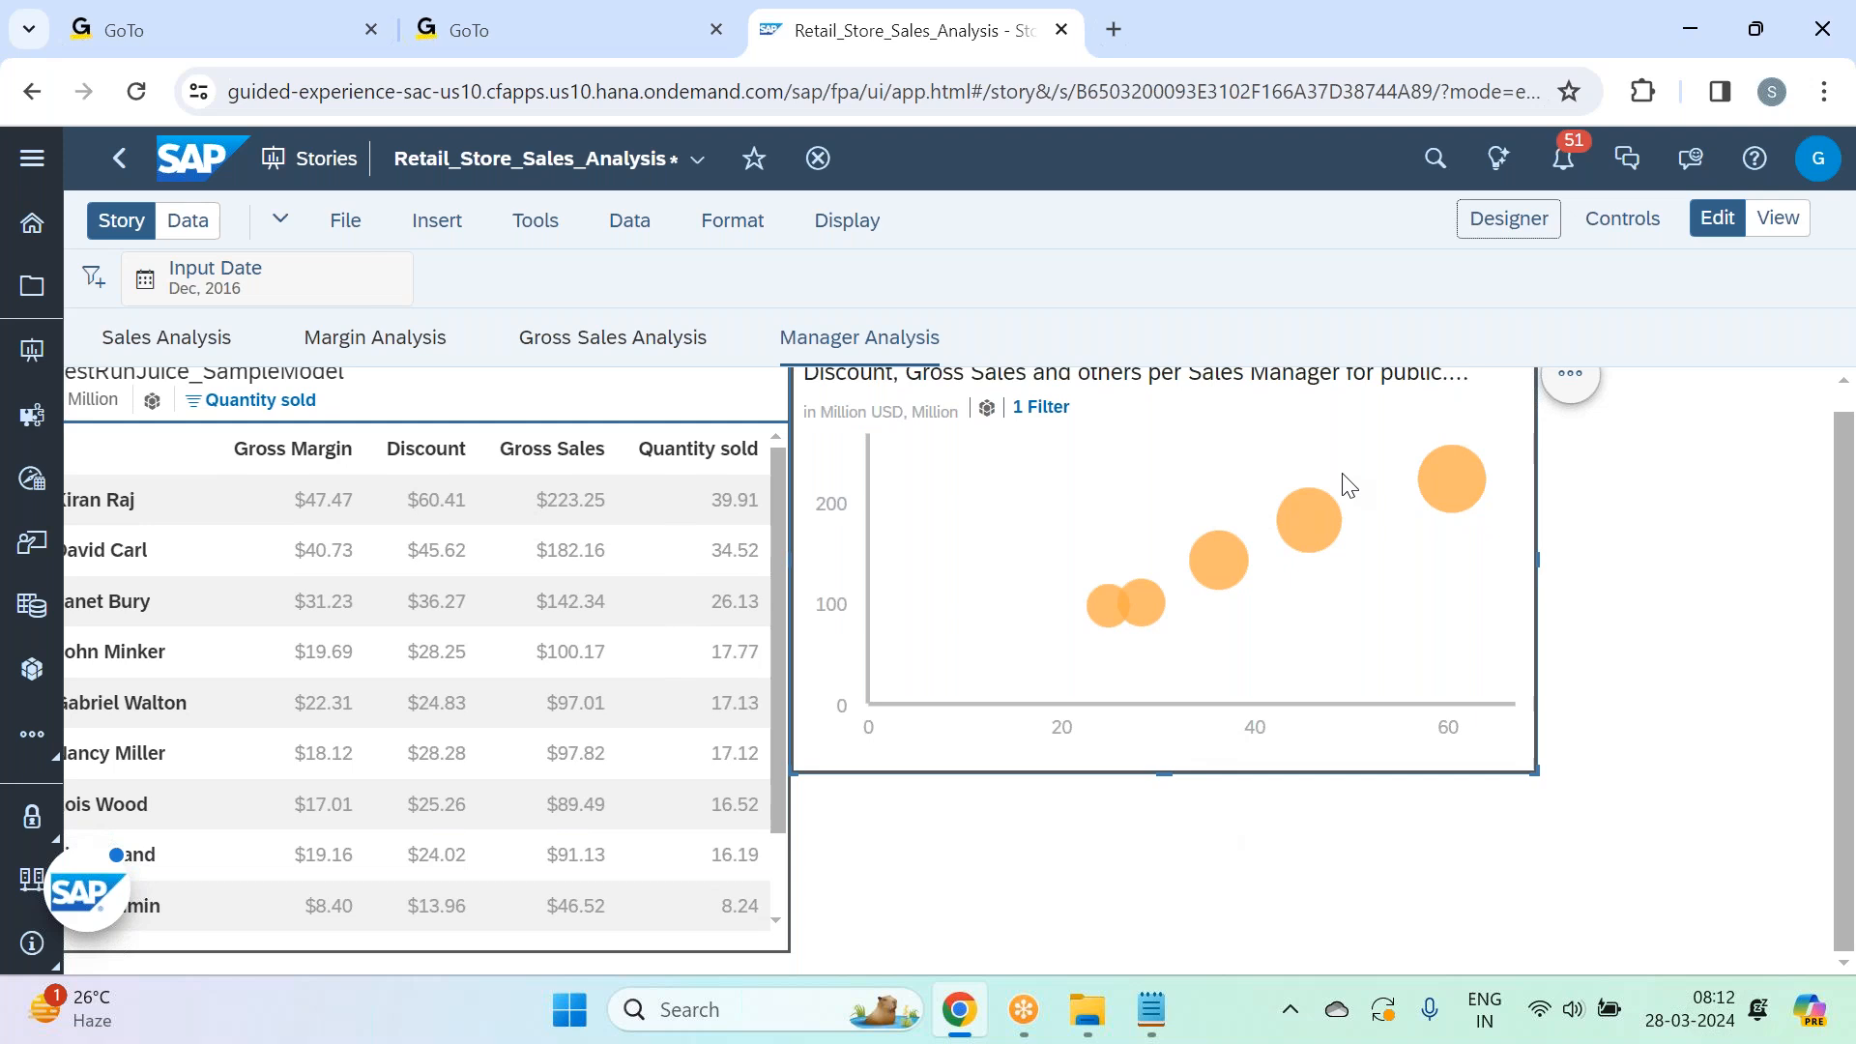
scroll(1349, 486, up, 1)
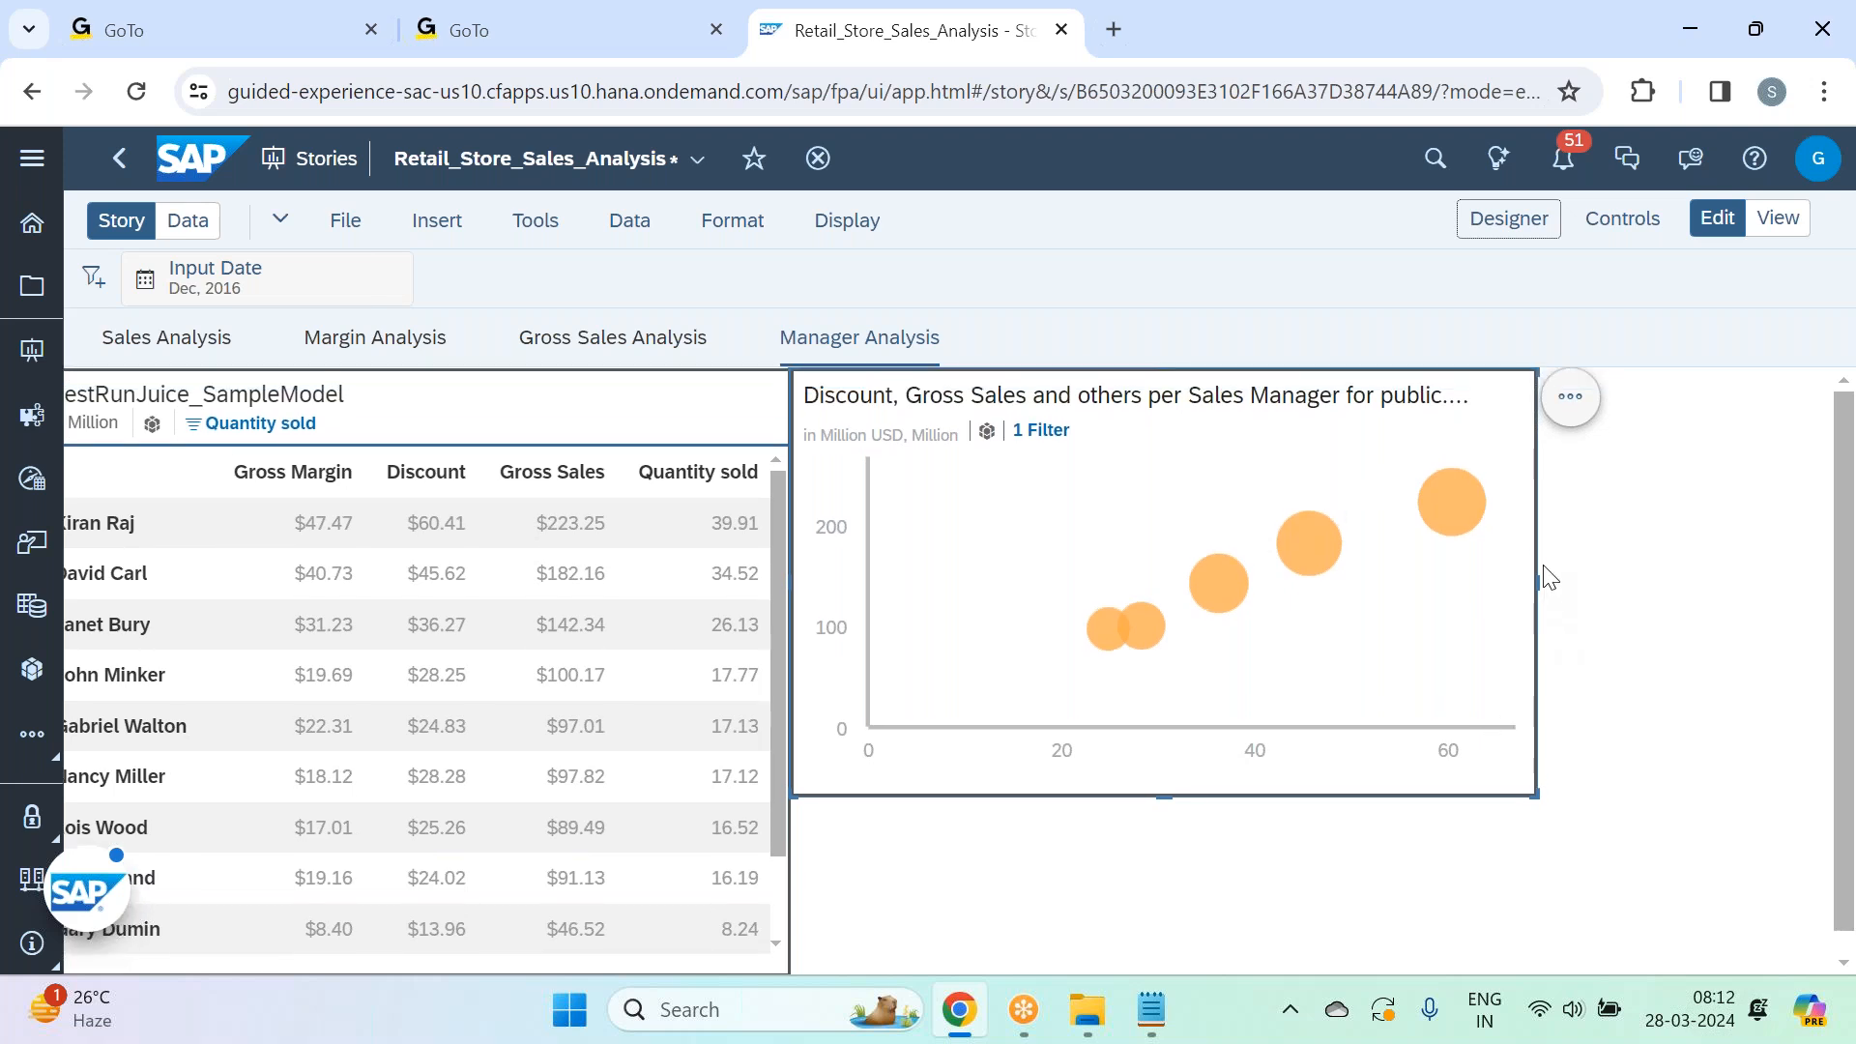
drag(1413, 385, 1119, 373)
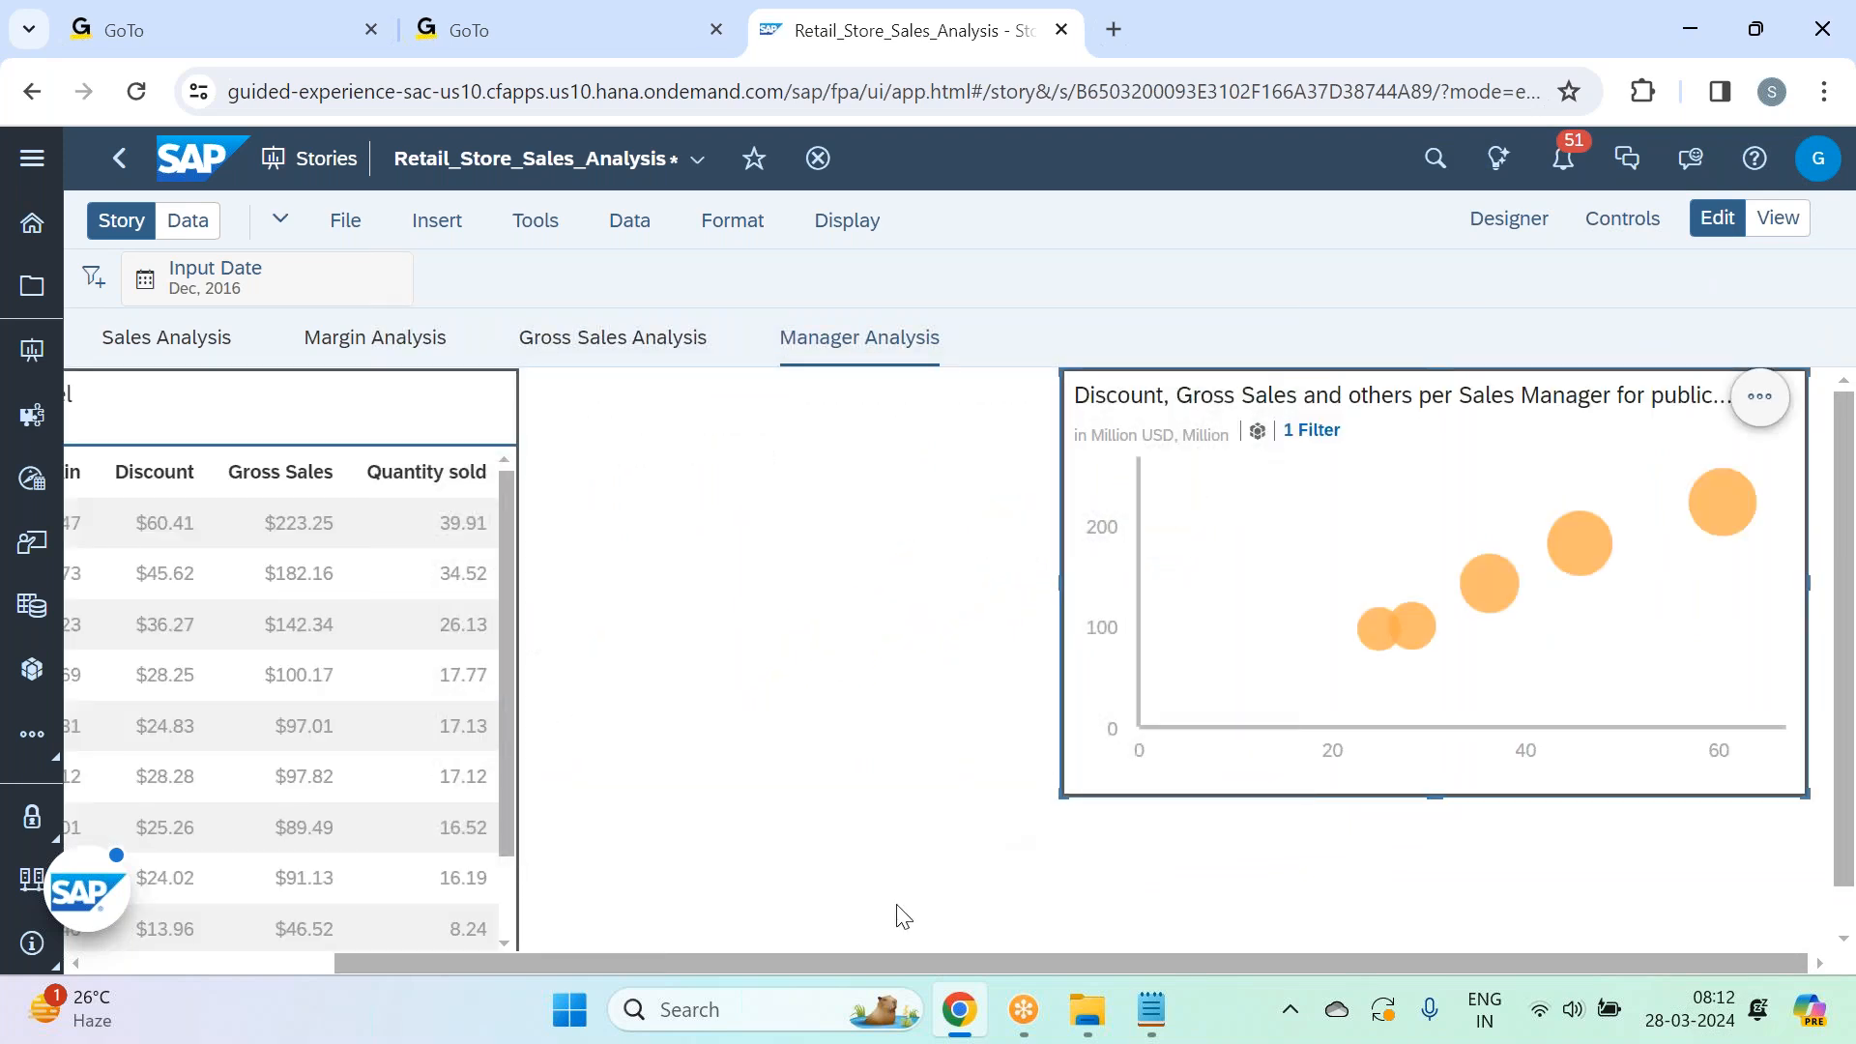
drag(827, 961, 576, 915)
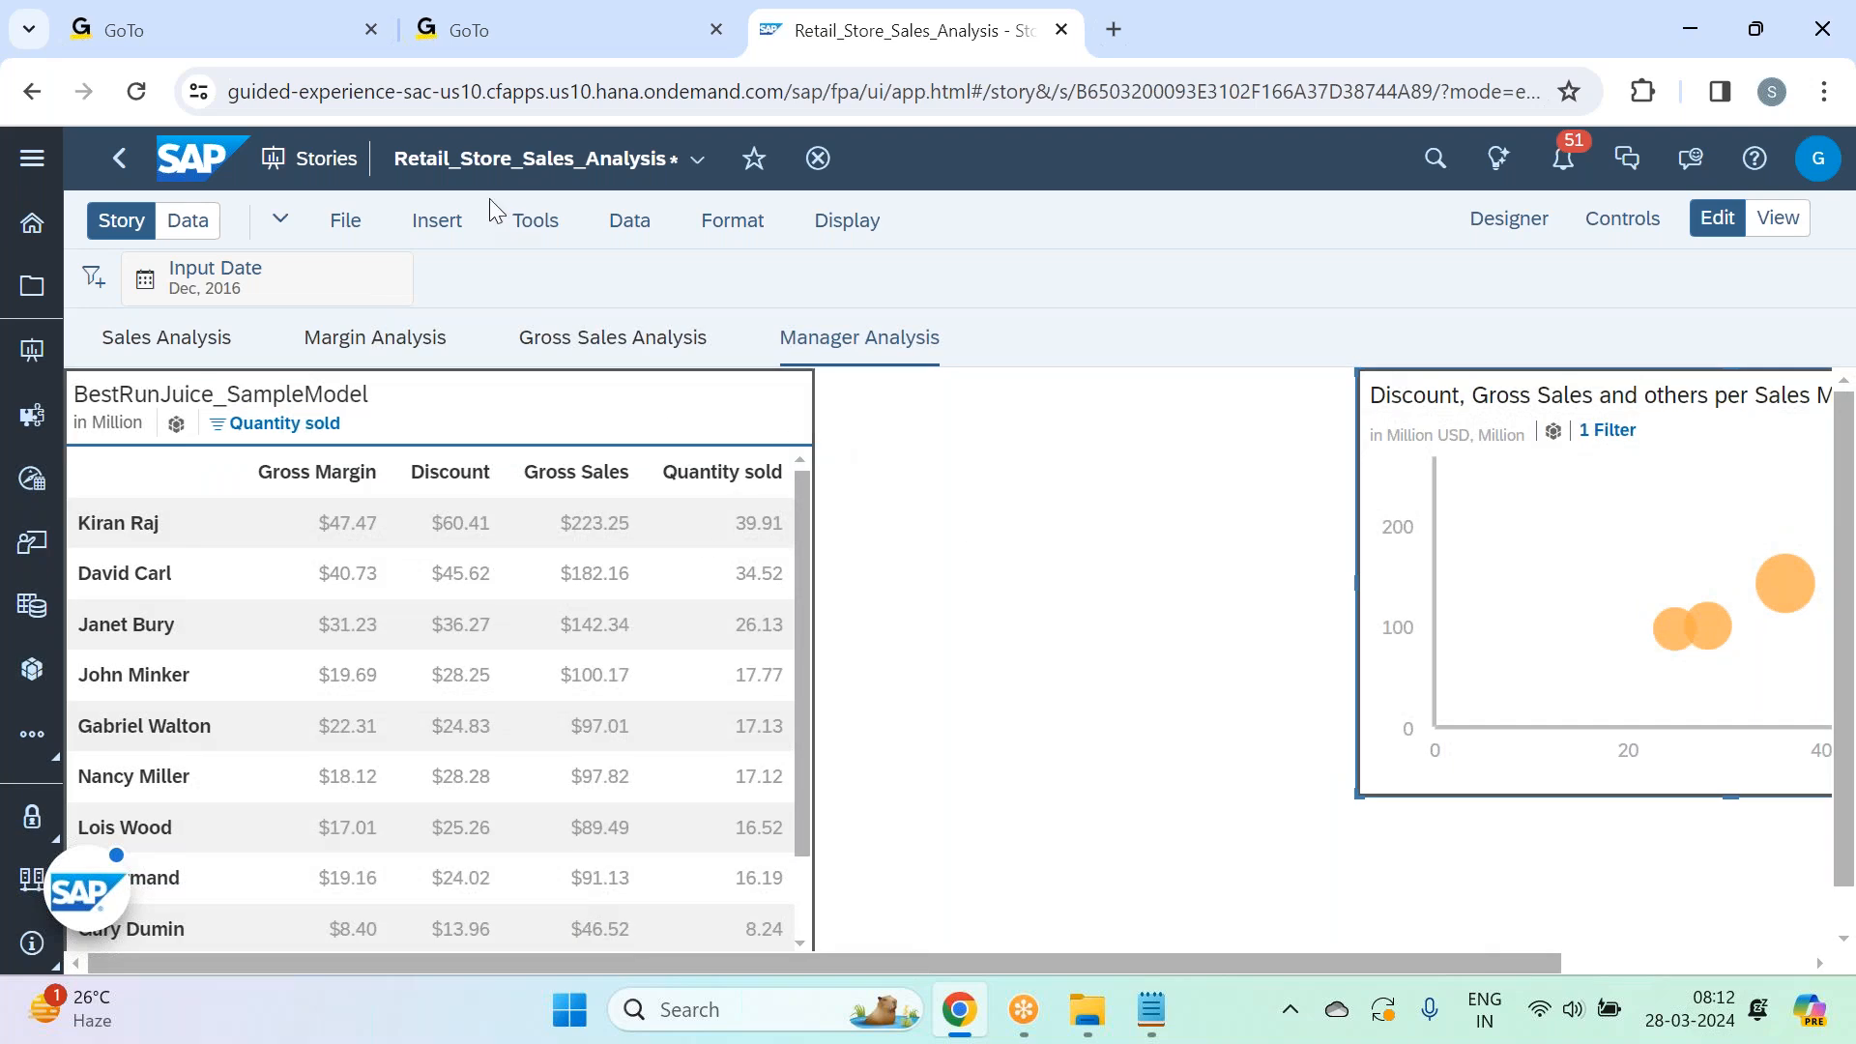
Insert a new empty chart on the Manager Analysis page and close the Designer.
click(440, 219)
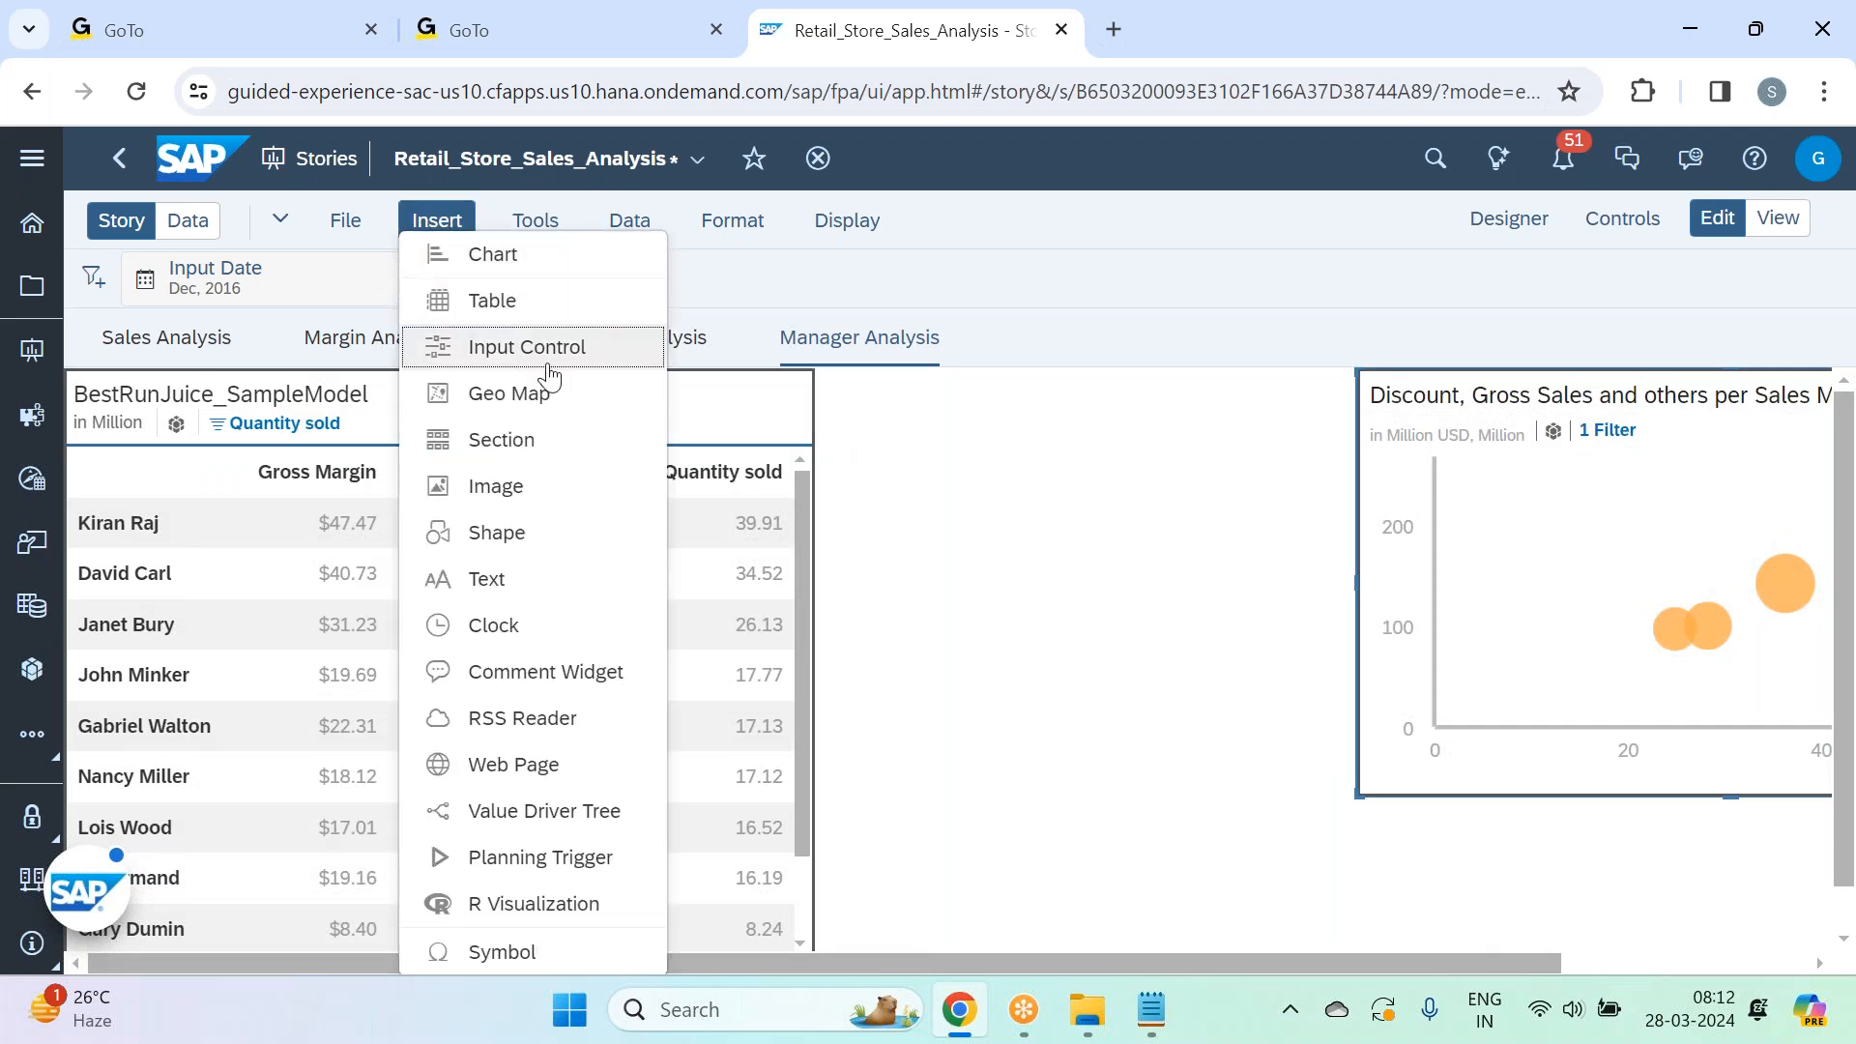
click(526, 253)
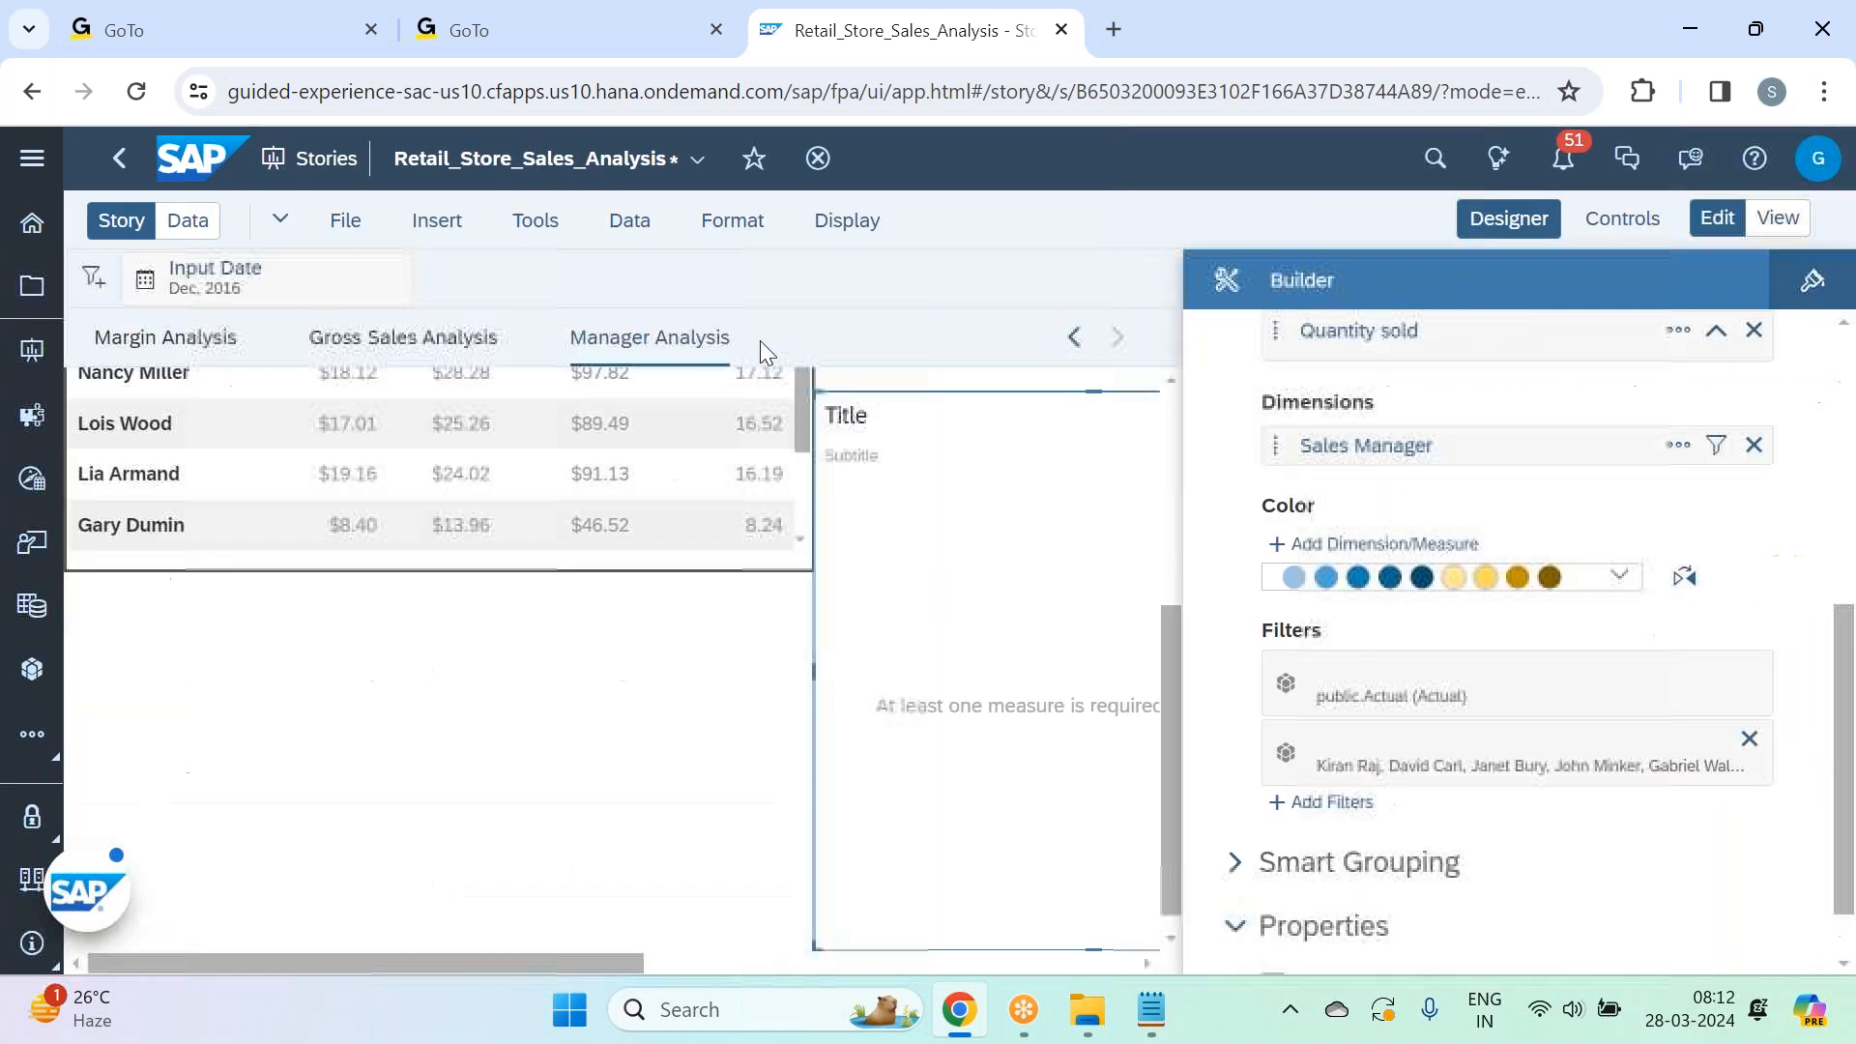
click(1508, 219)
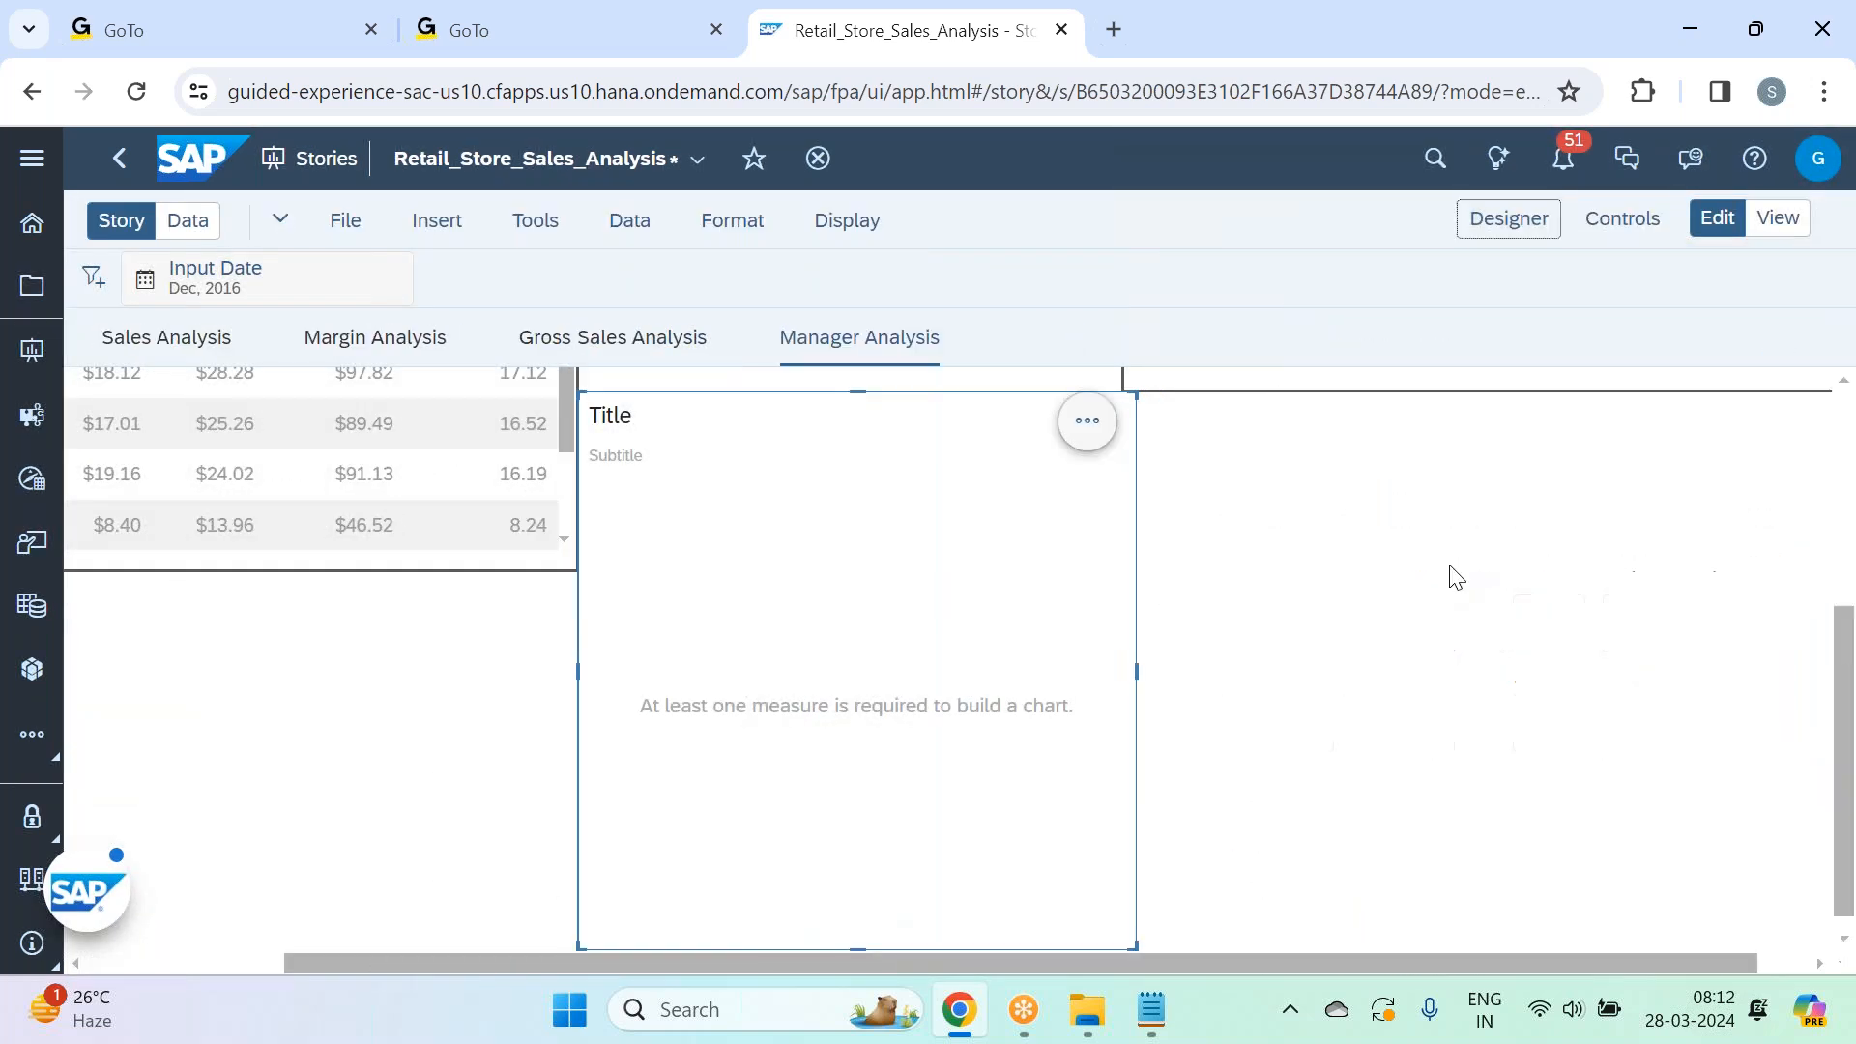
Shrink the empty chart and place it in the gap between the Sales Manager table and the bubble chart.
drag(1129, 921, 843, 619)
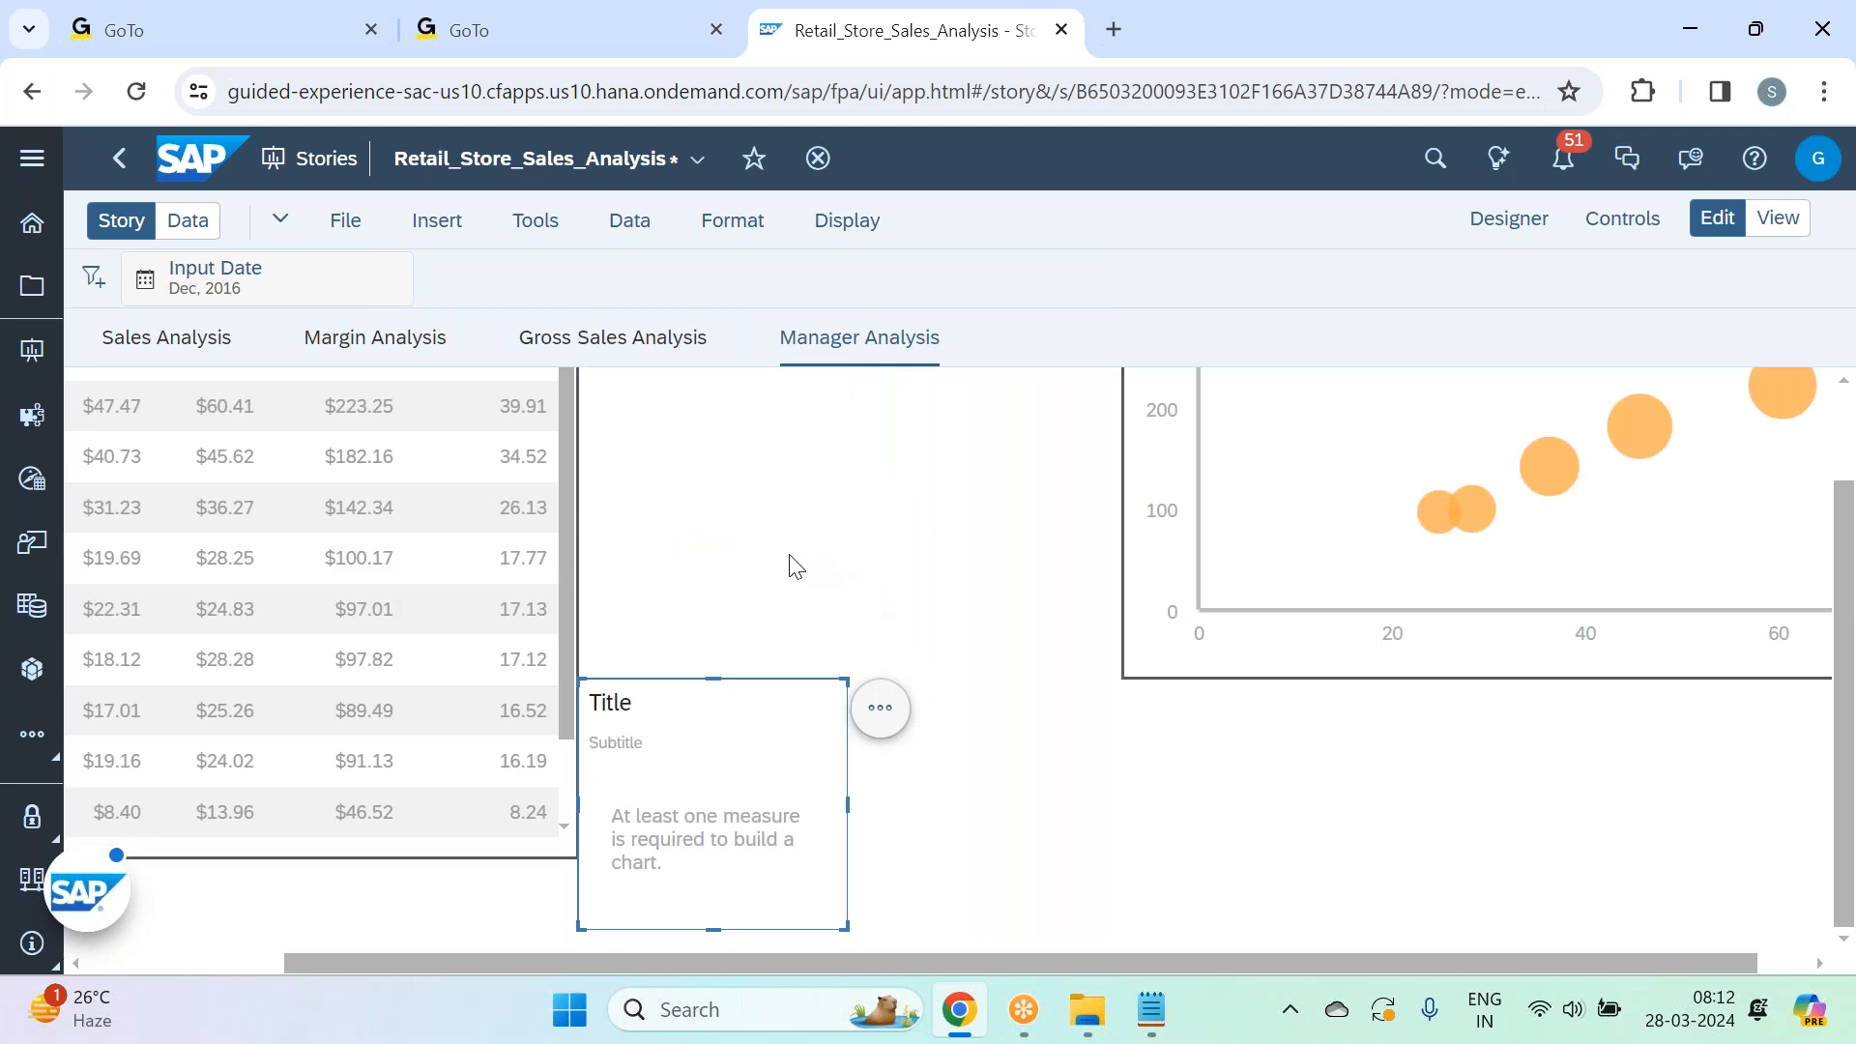
drag(728, 676, 767, 446)
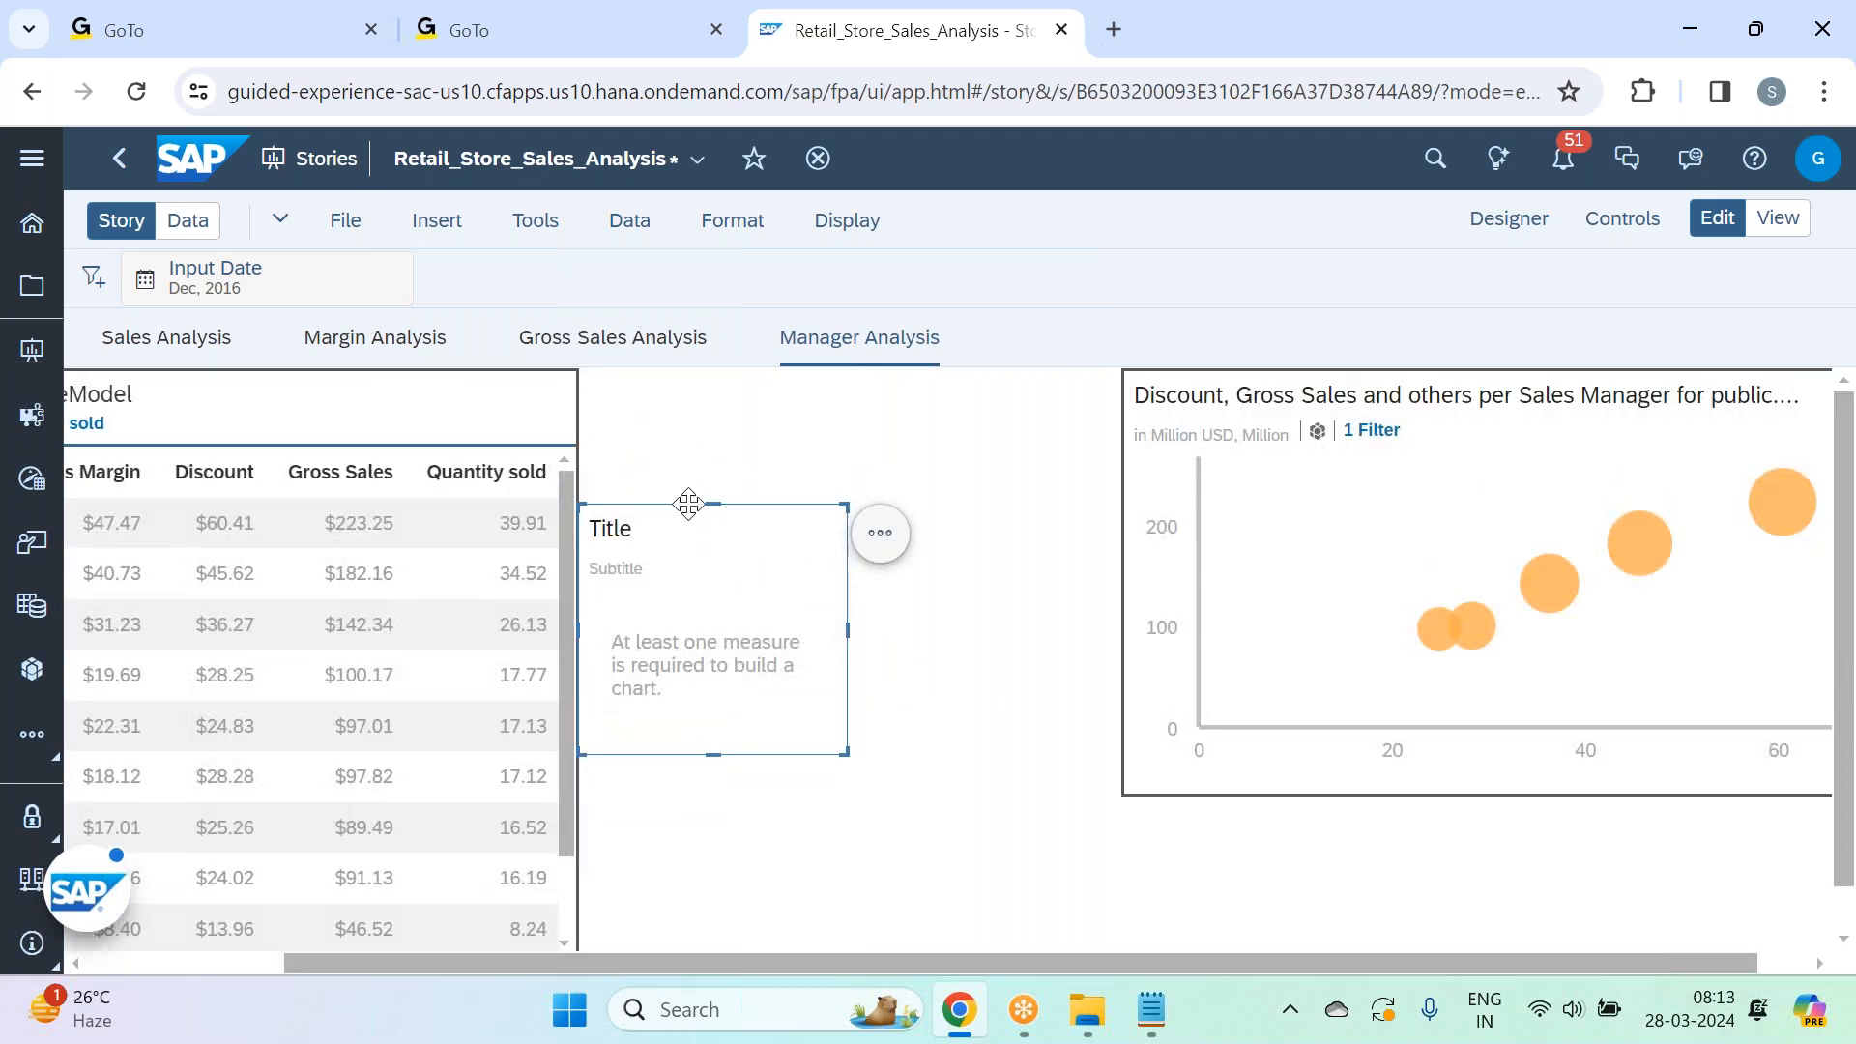
drag(688, 504, 689, 442)
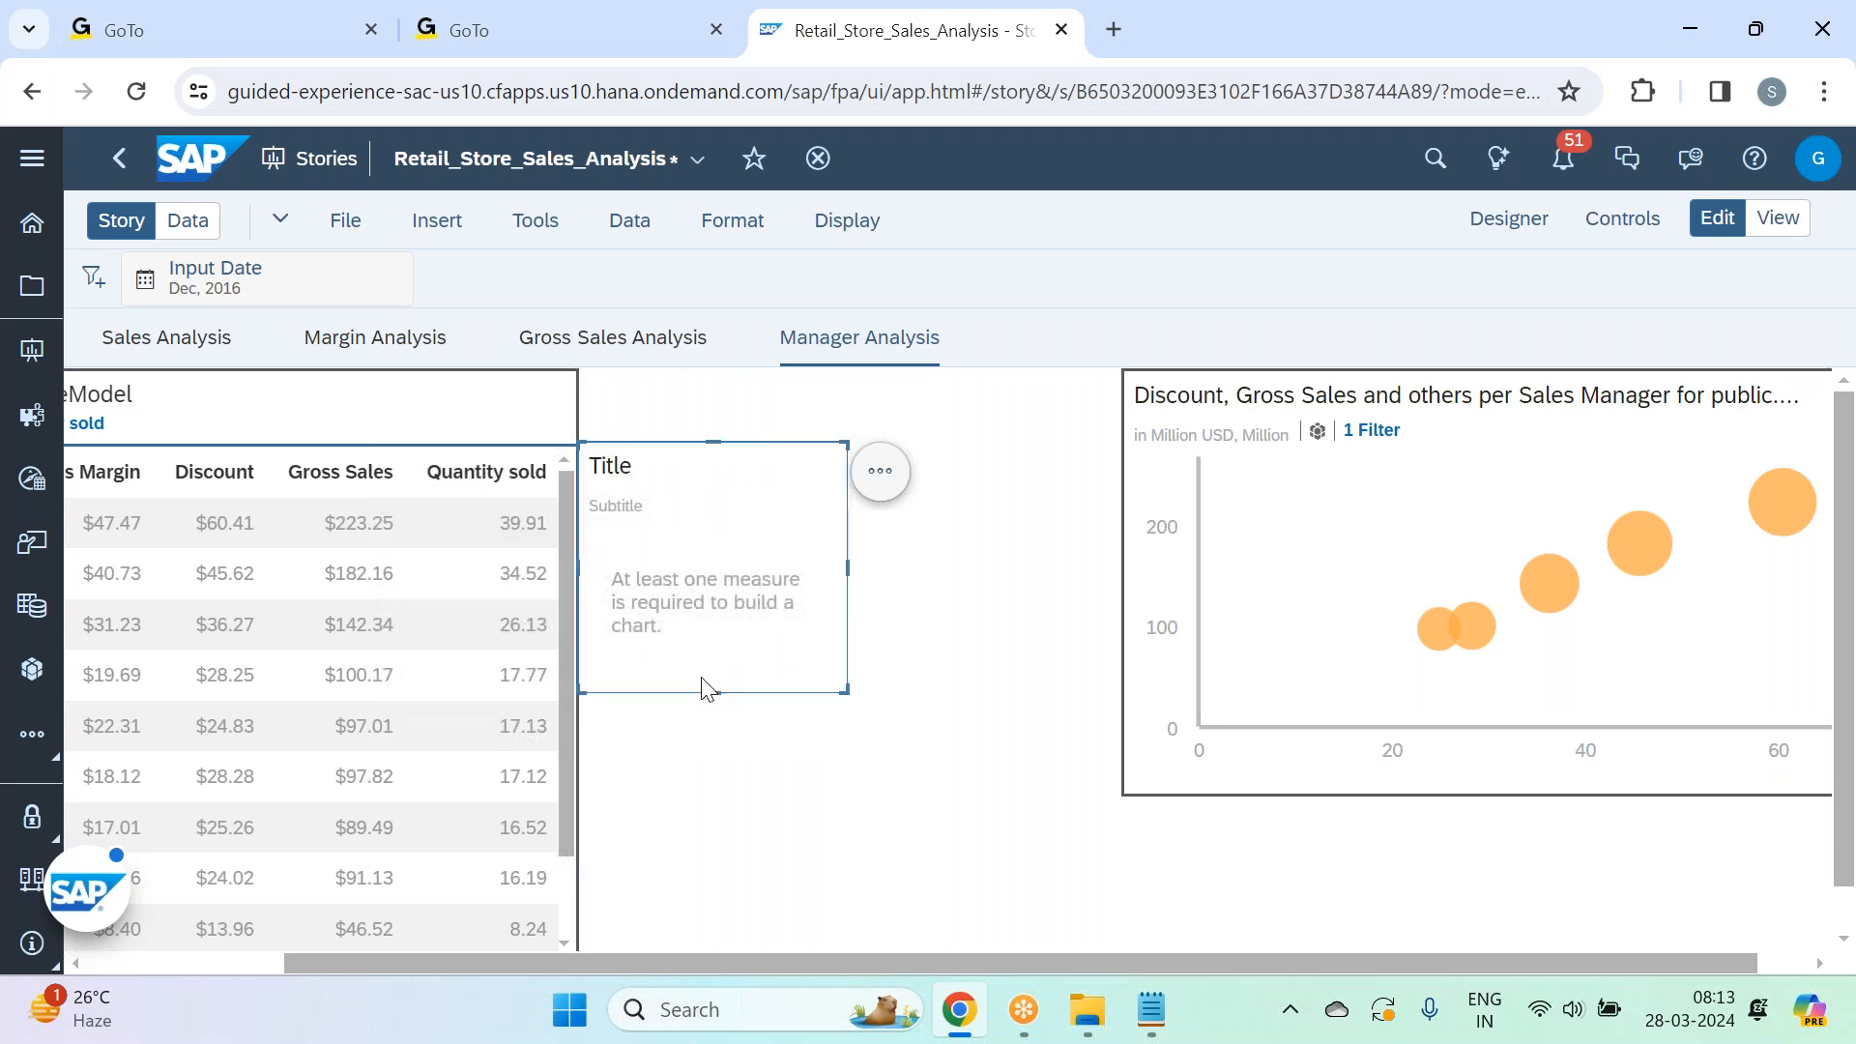
drag(714, 688, 710, 741)
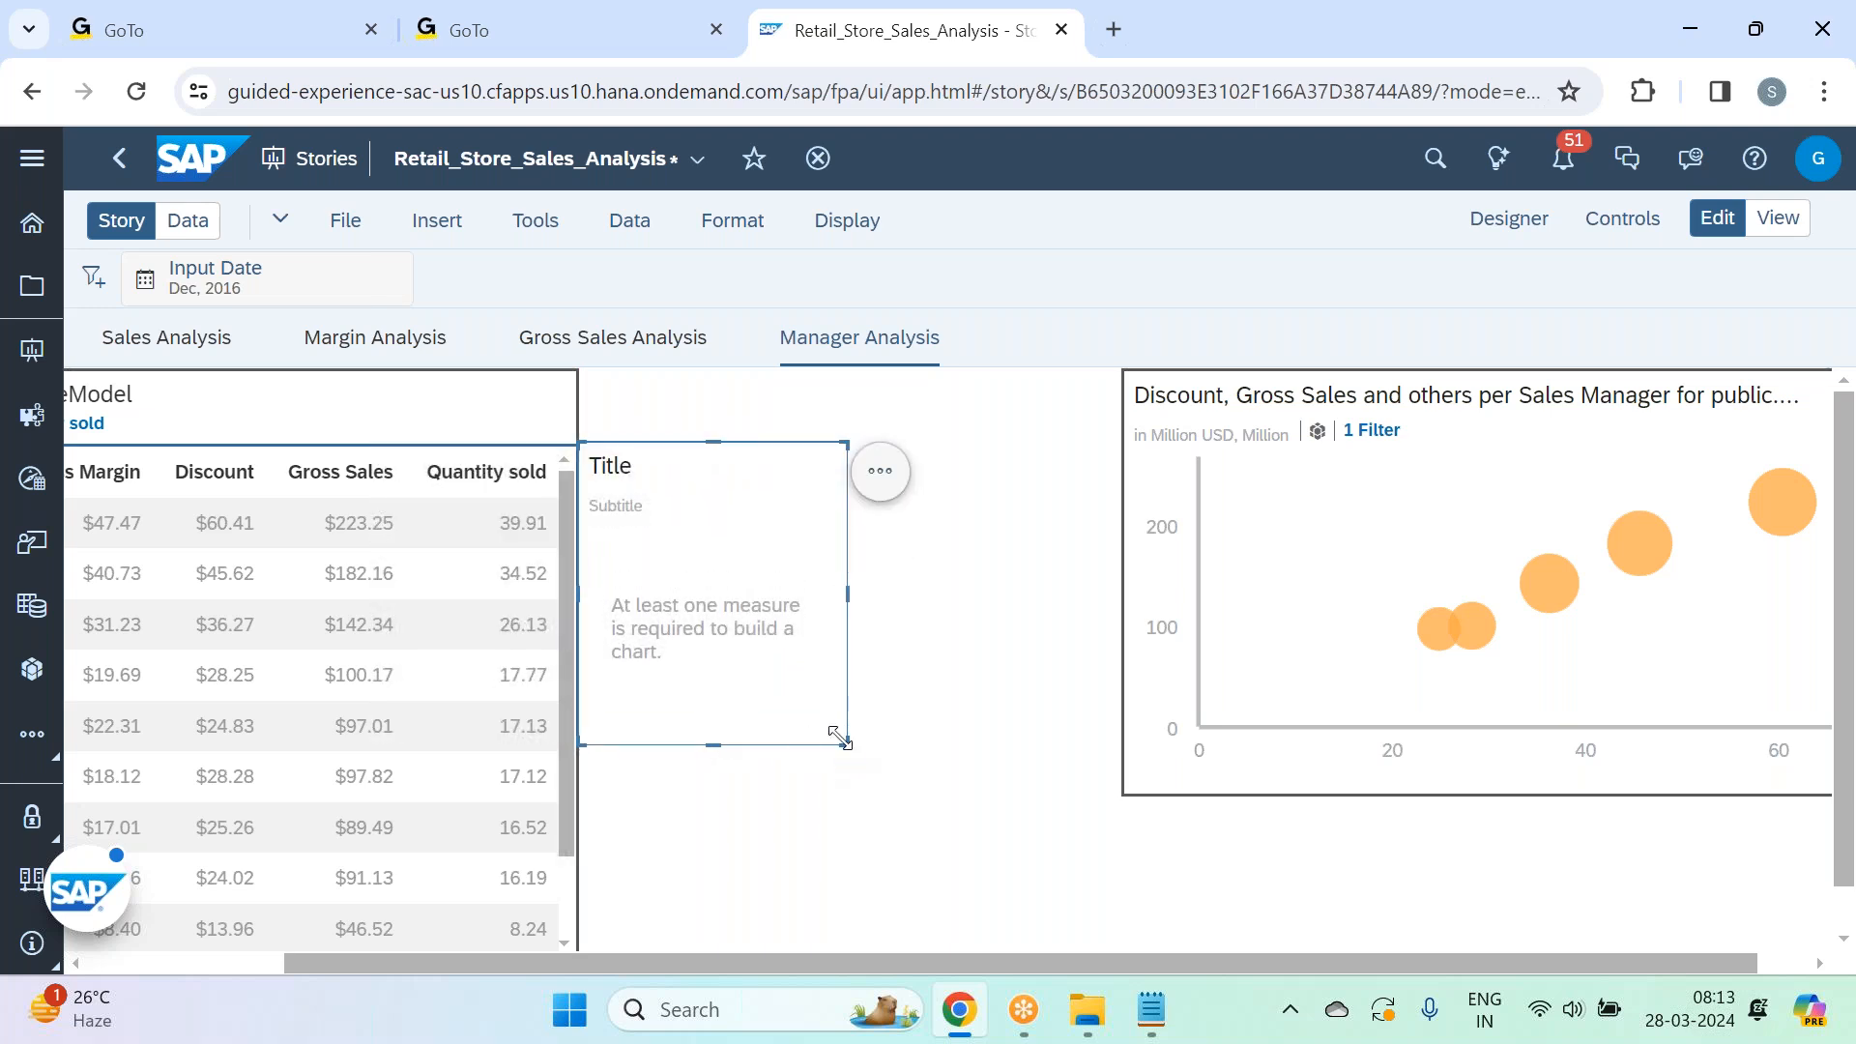
drag(836, 735, 827, 736)
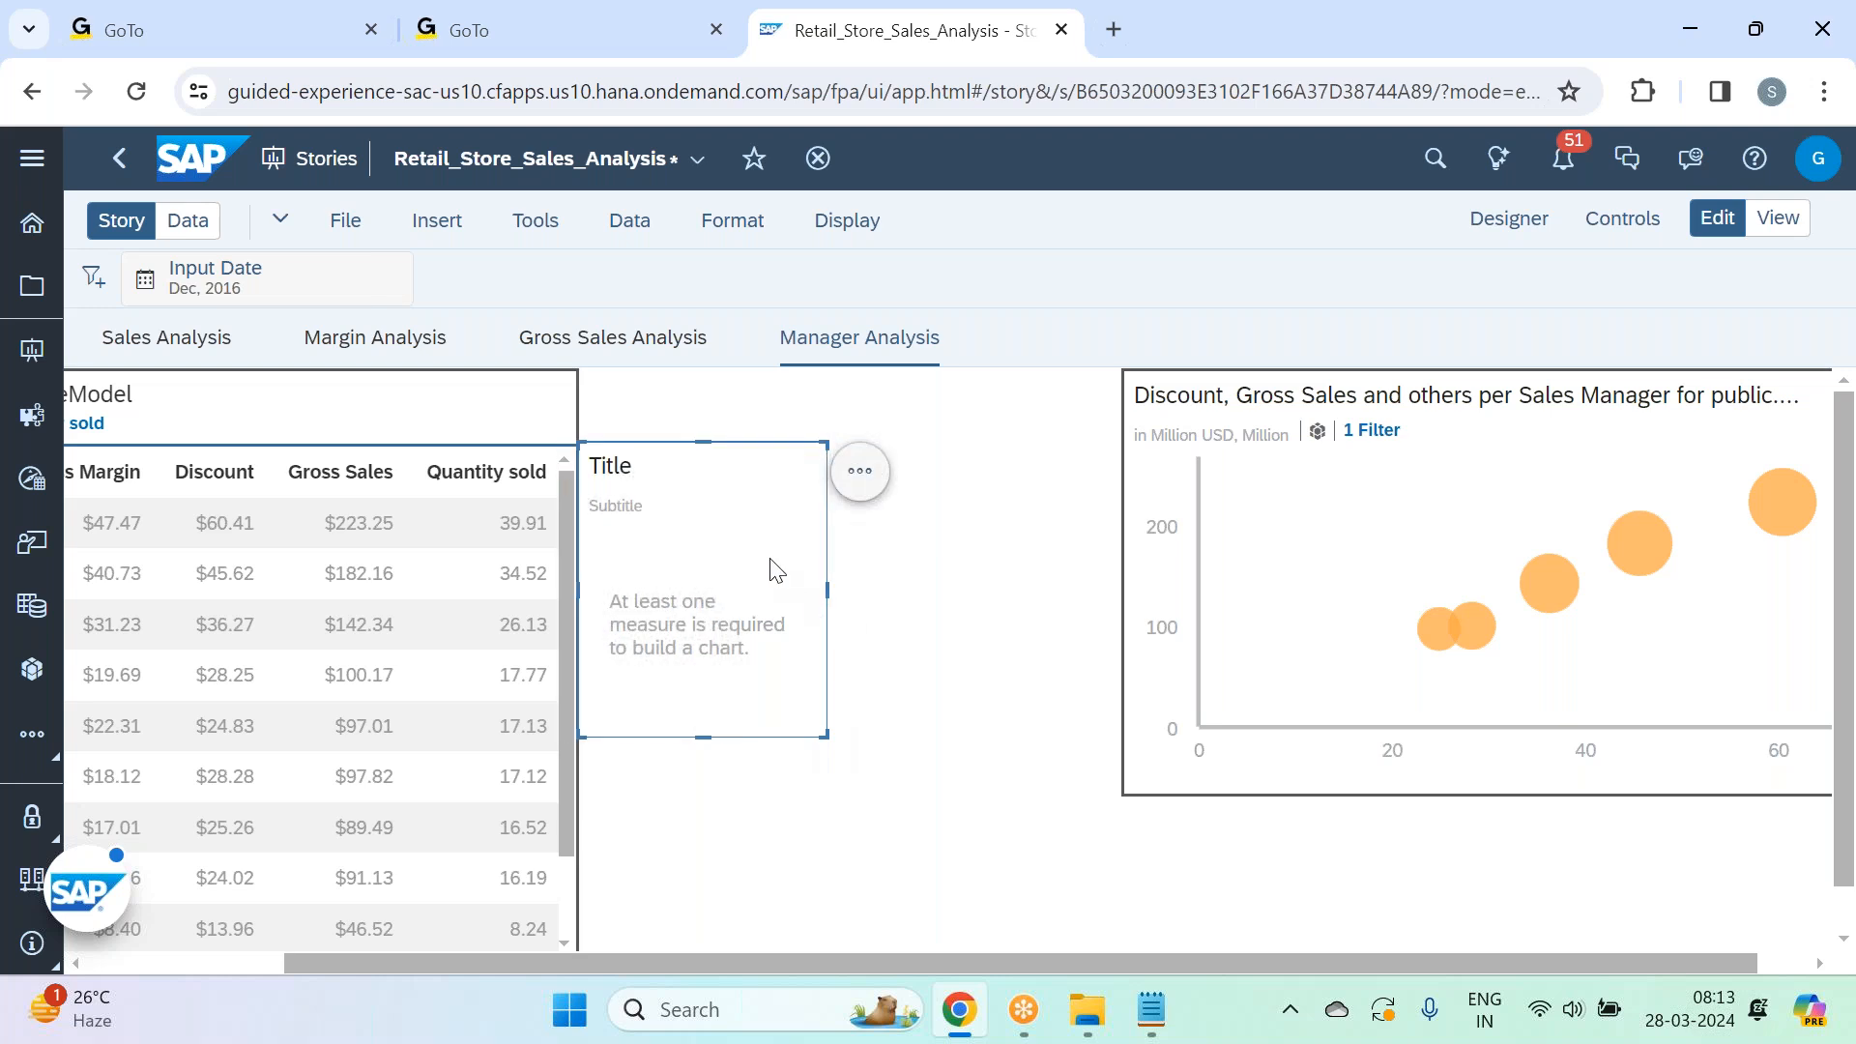
Choose a Comparison chart type for the empty chart and bring up its measure and dimension settings.
click(1509, 219)
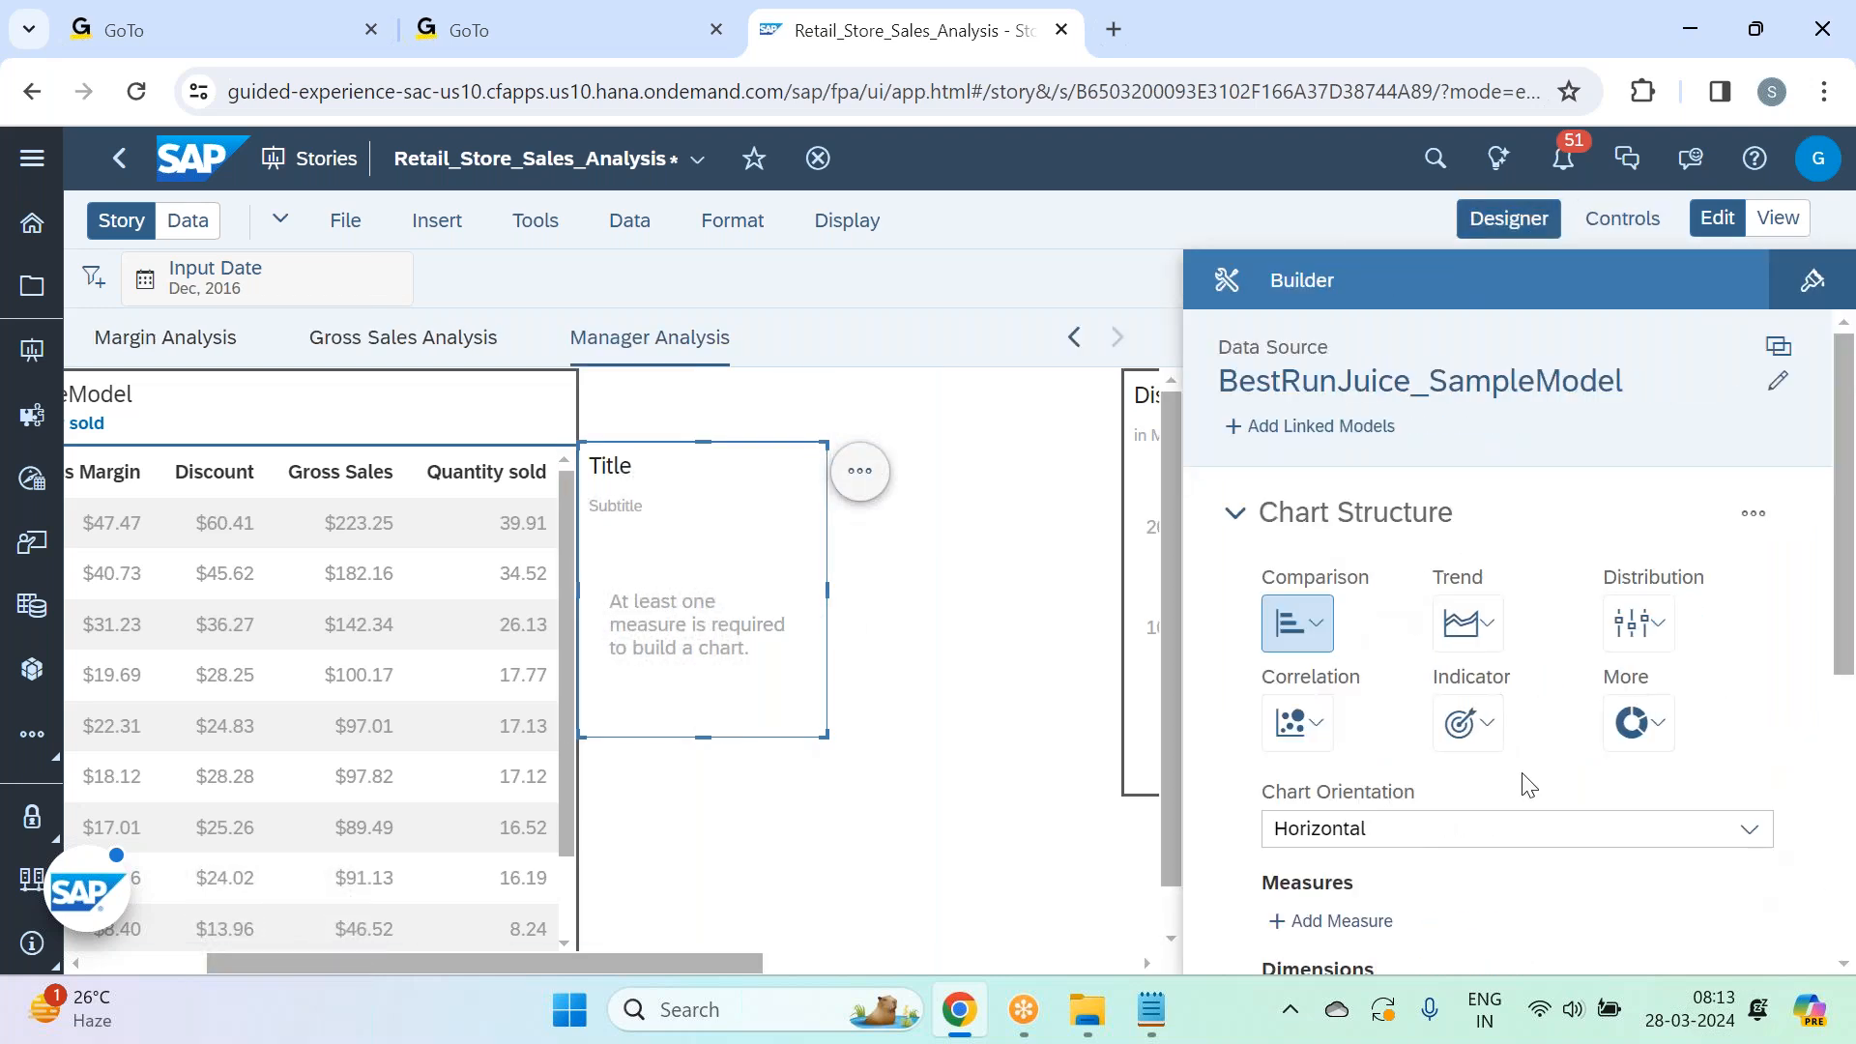
click(1340, 628)
click(1414, 681)
scroll(1580, 514, down, 3)
scroll(1581, 512, down, 2)
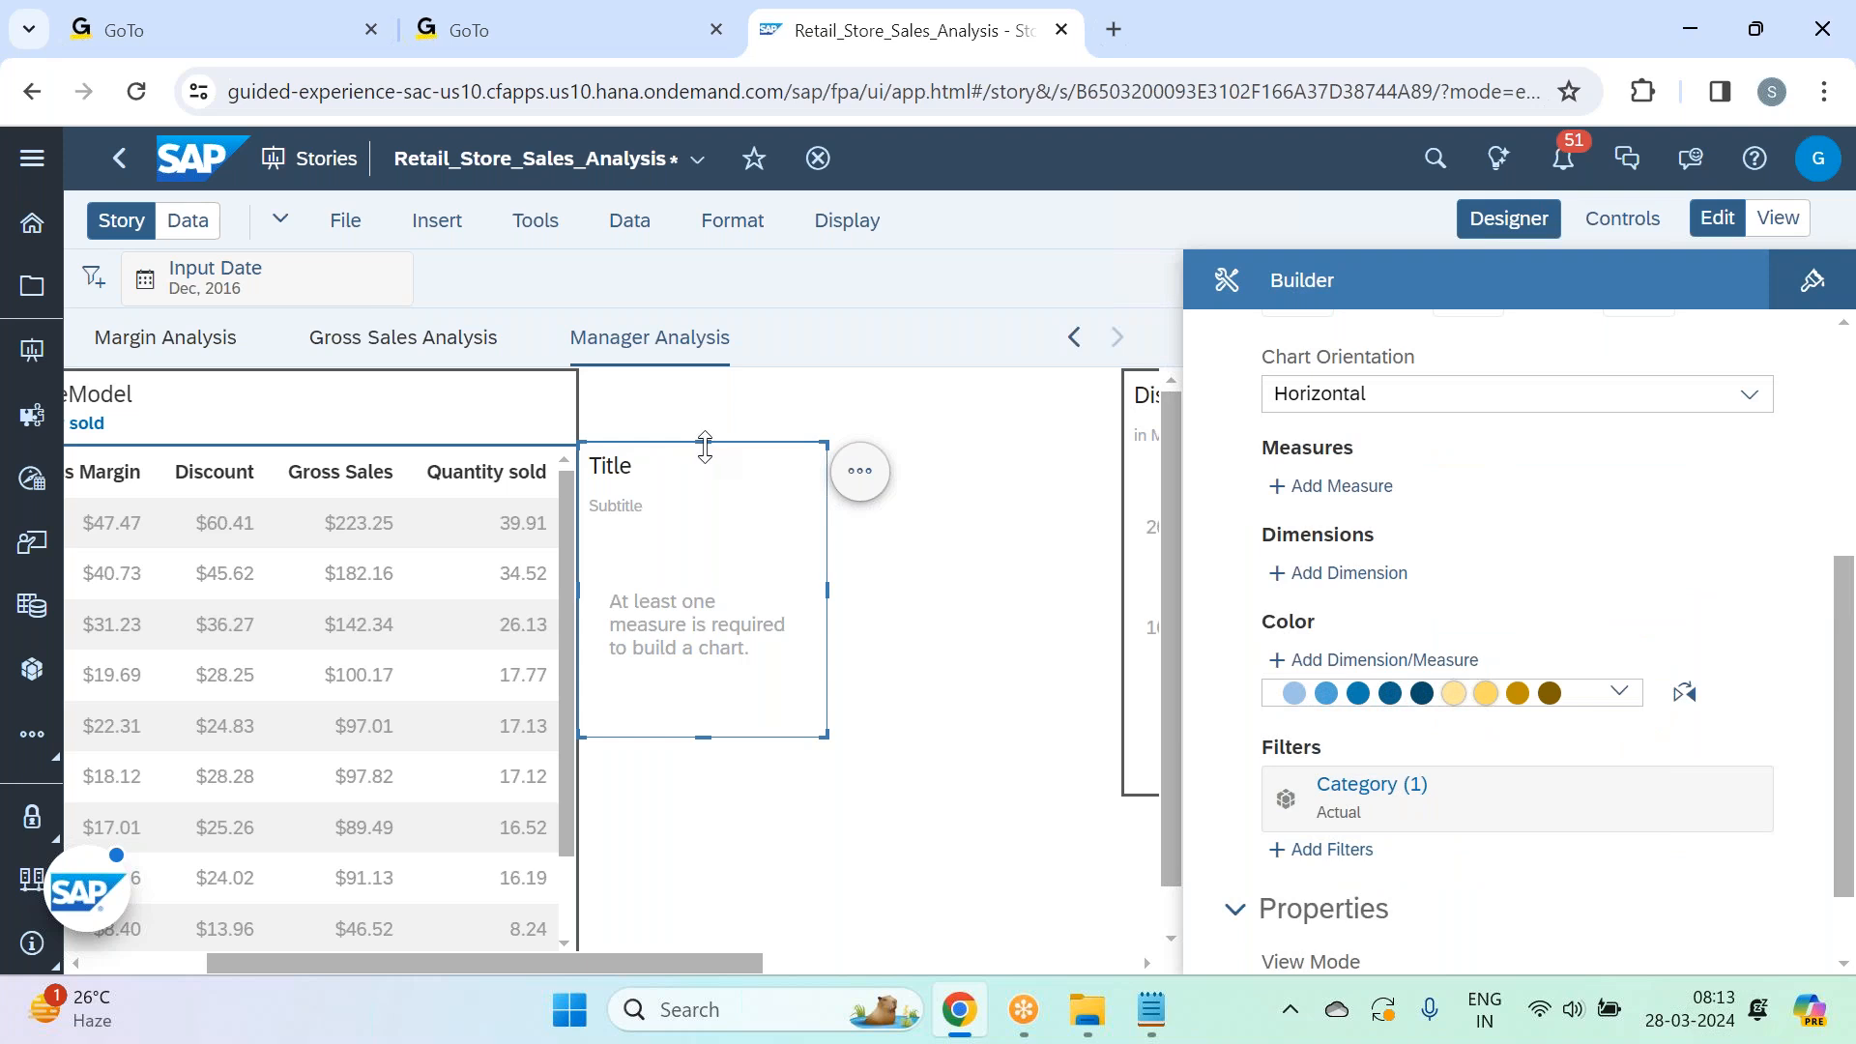
Nudge the empty chart up slightly and add Quantity sold as its measure.
mouse_move(749, 470)
drag(764, 462, 764, 444)
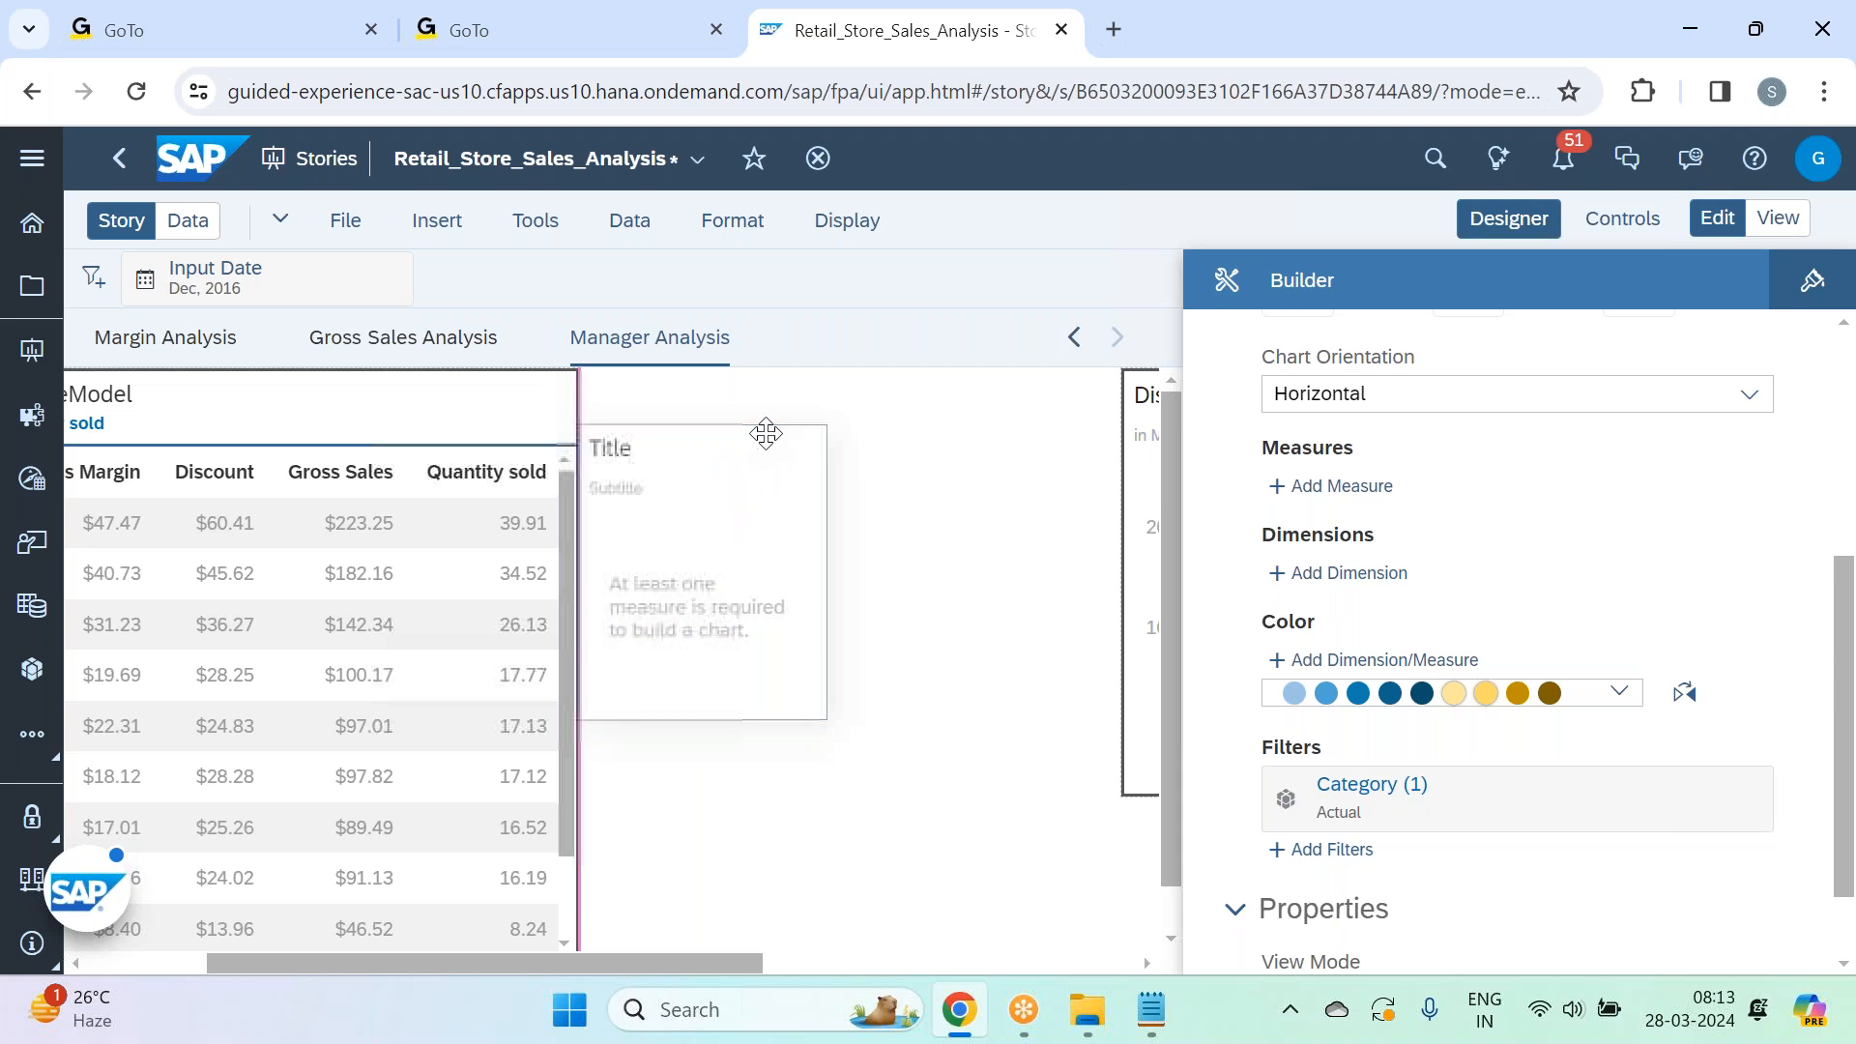
scroll(1682, 584, up, 2)
click(1333, 640)
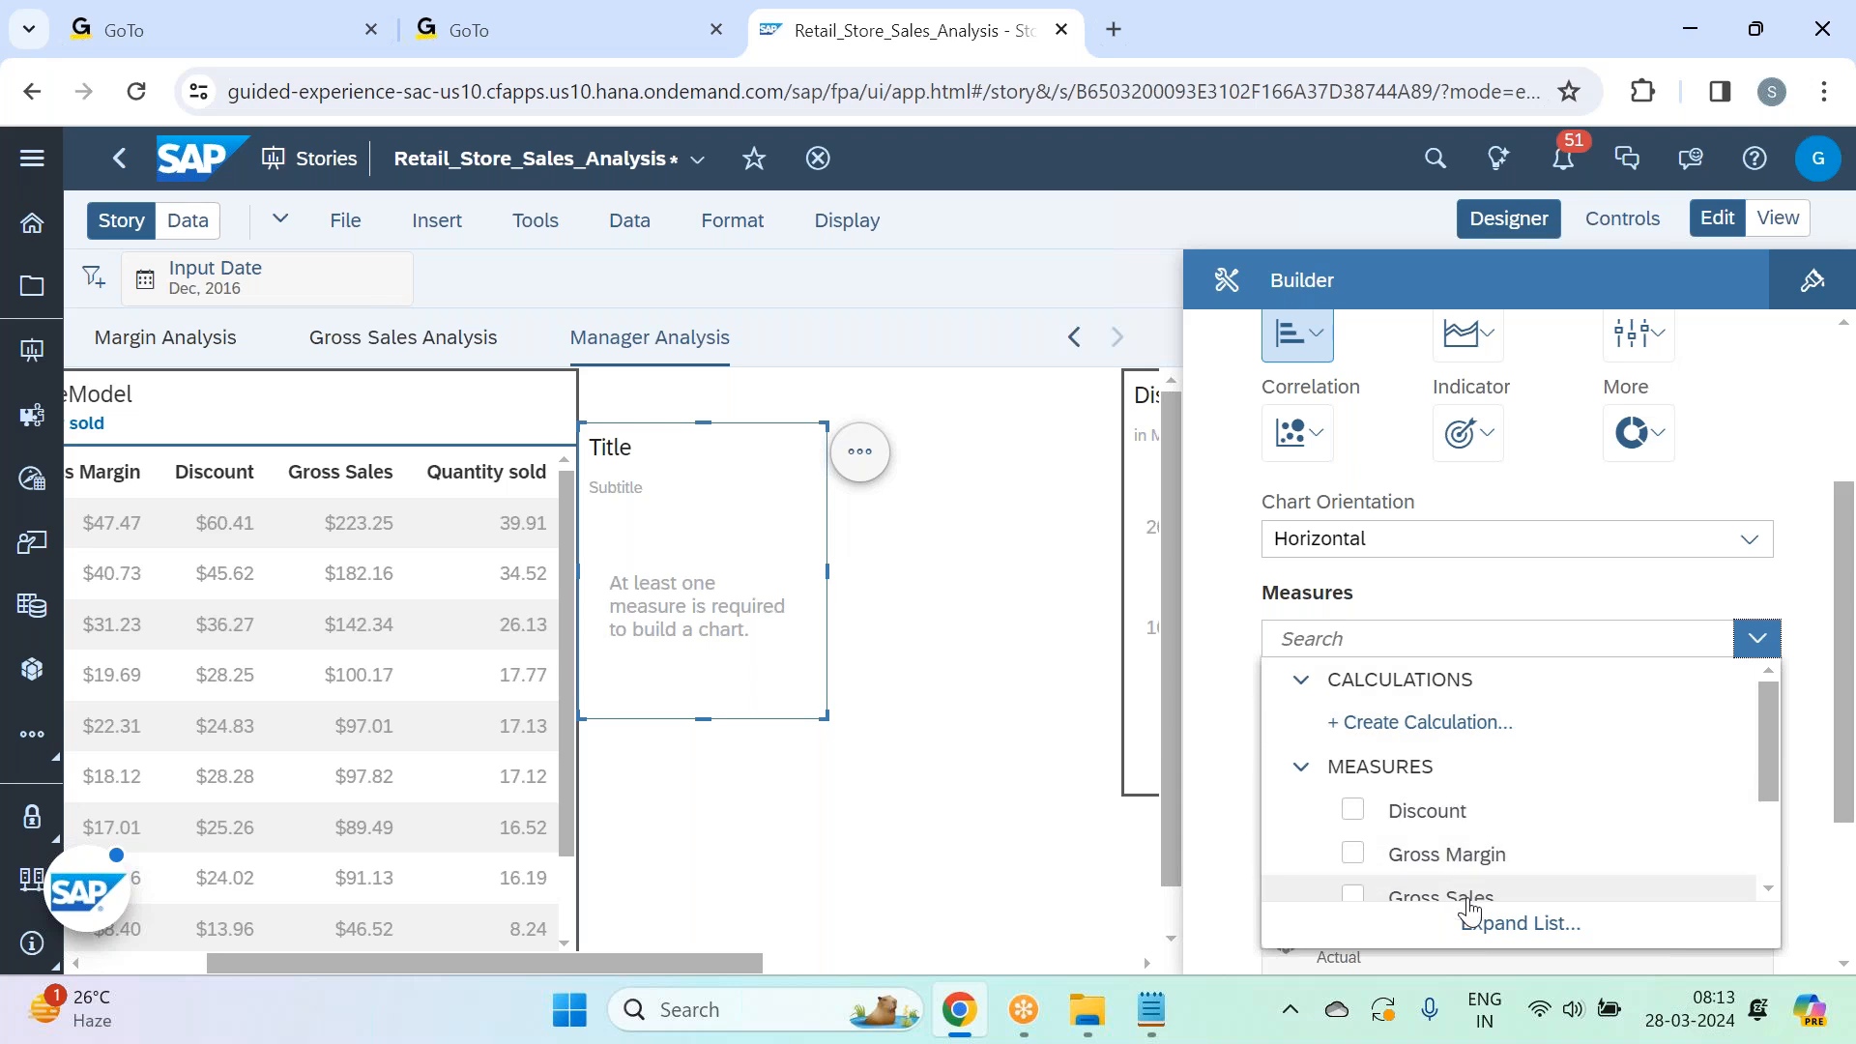
scroll(1532, 841, down, 2)
click(1488, 832)
click(1578, 602)
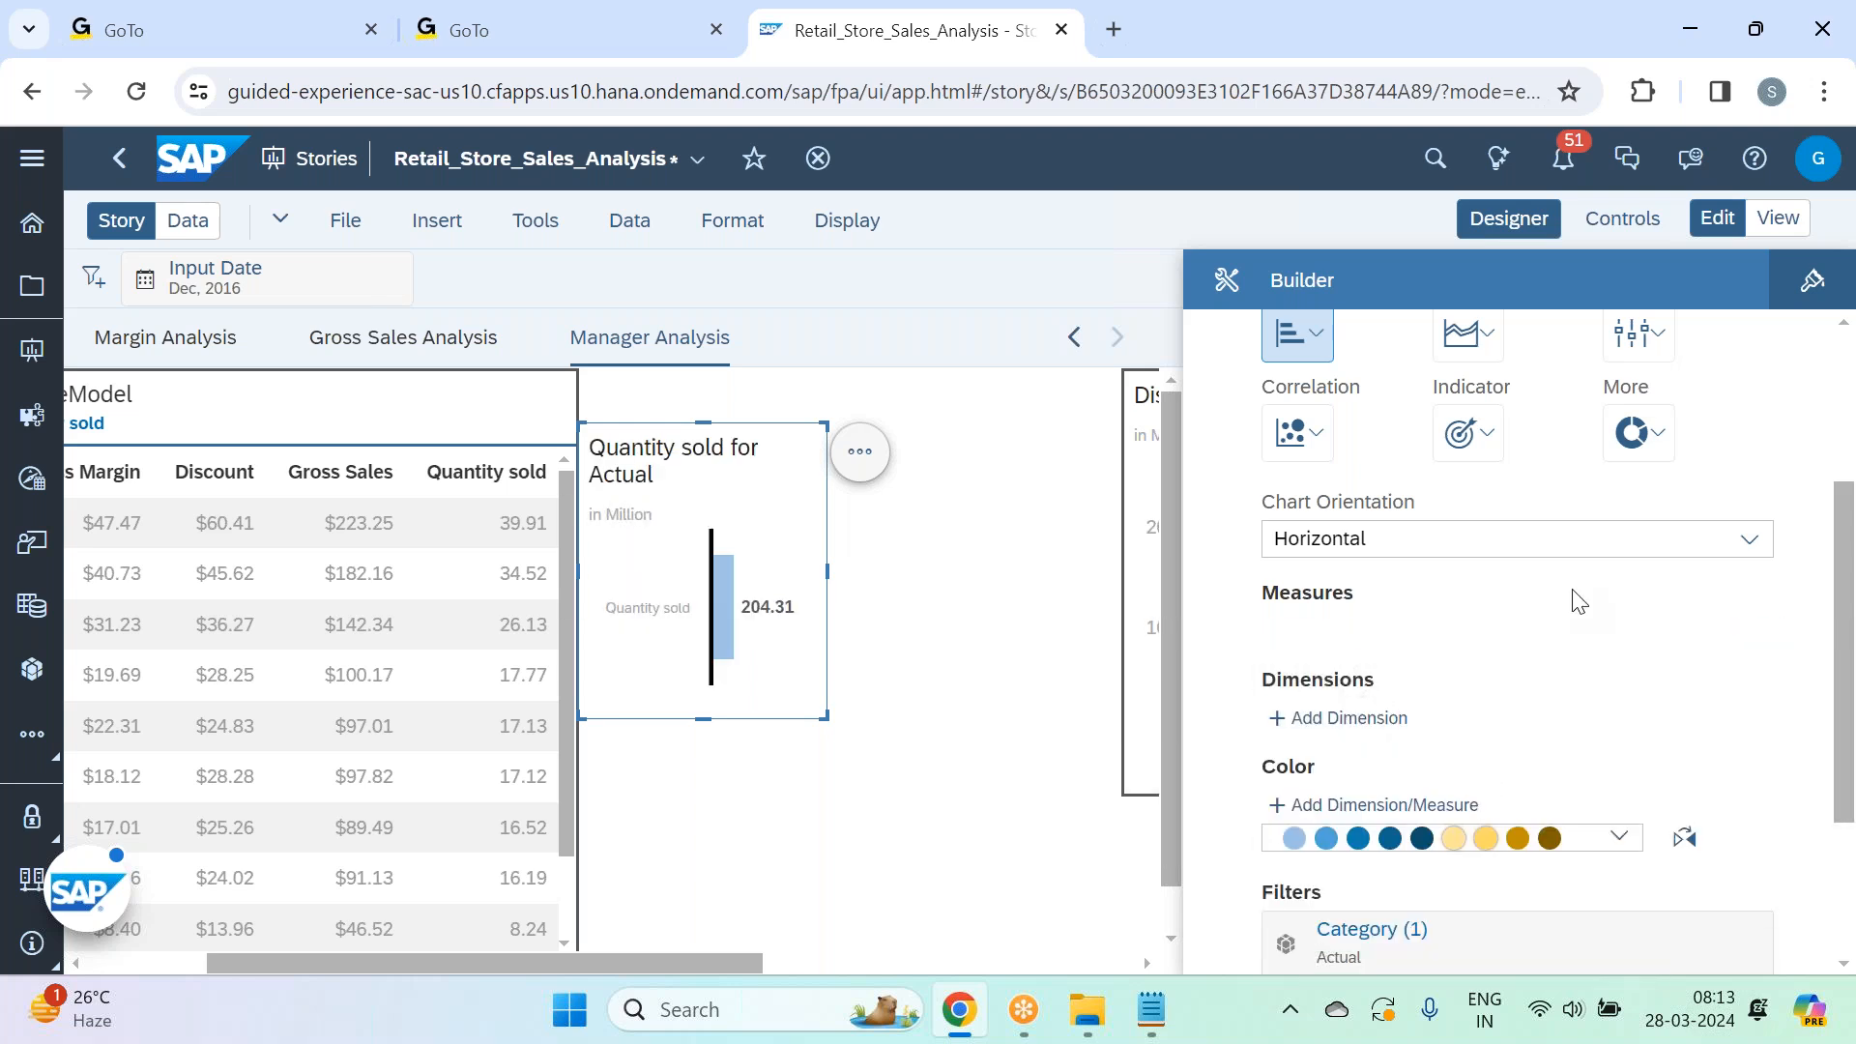
Add Sales Manager as the dimension of the Quantity sold chart.
click(1377, 765)
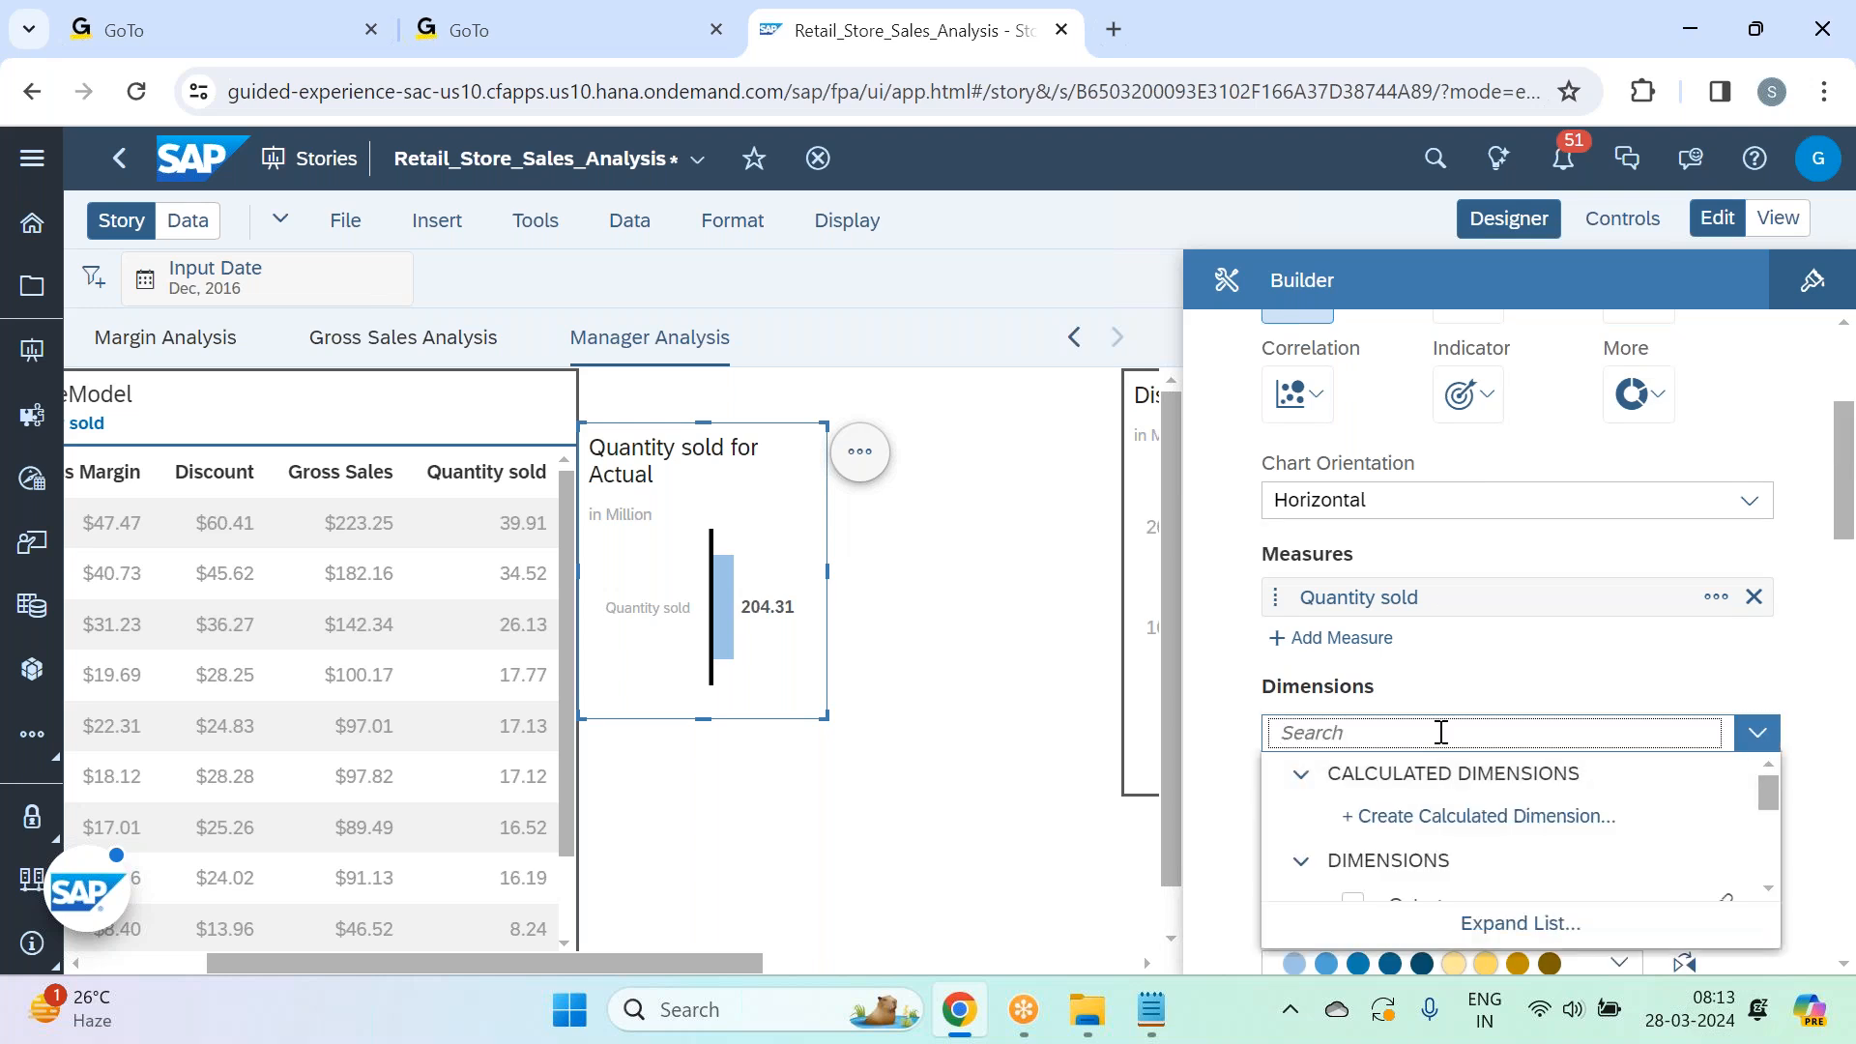
text(sal)
click(1483, 818)
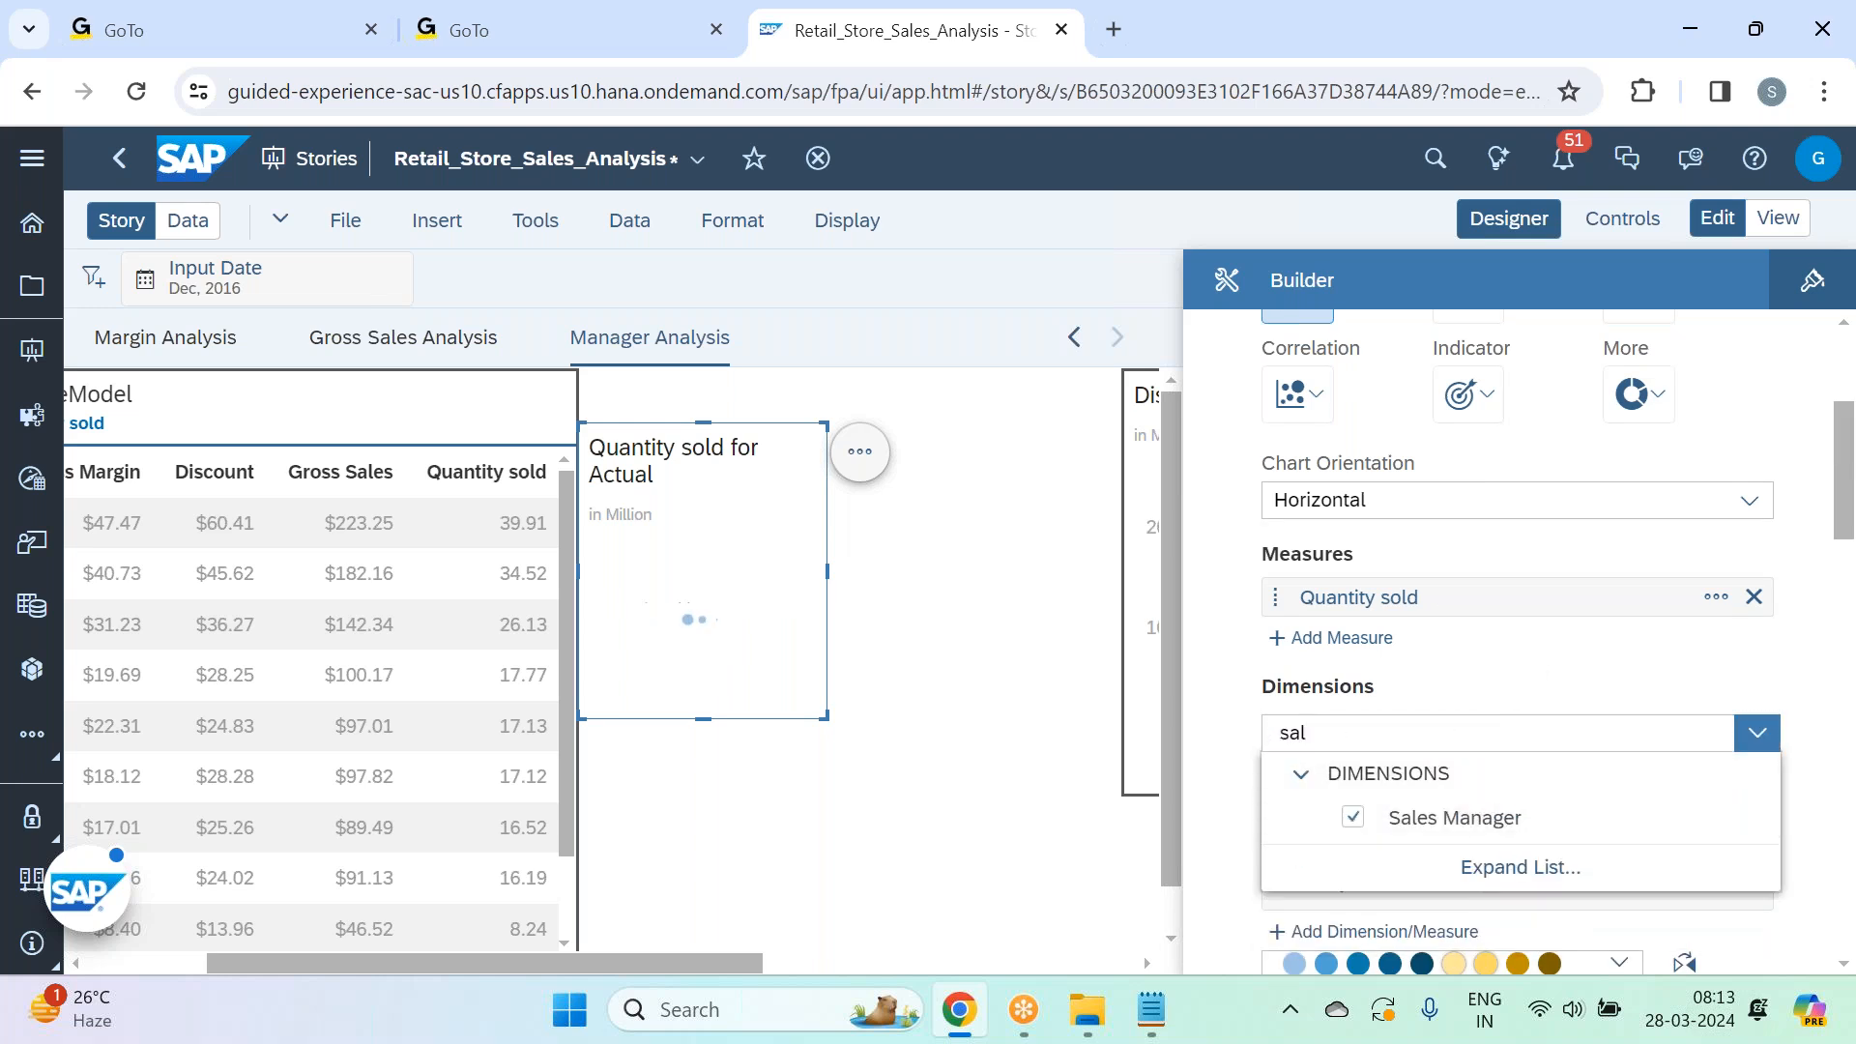
click(1544, 647)
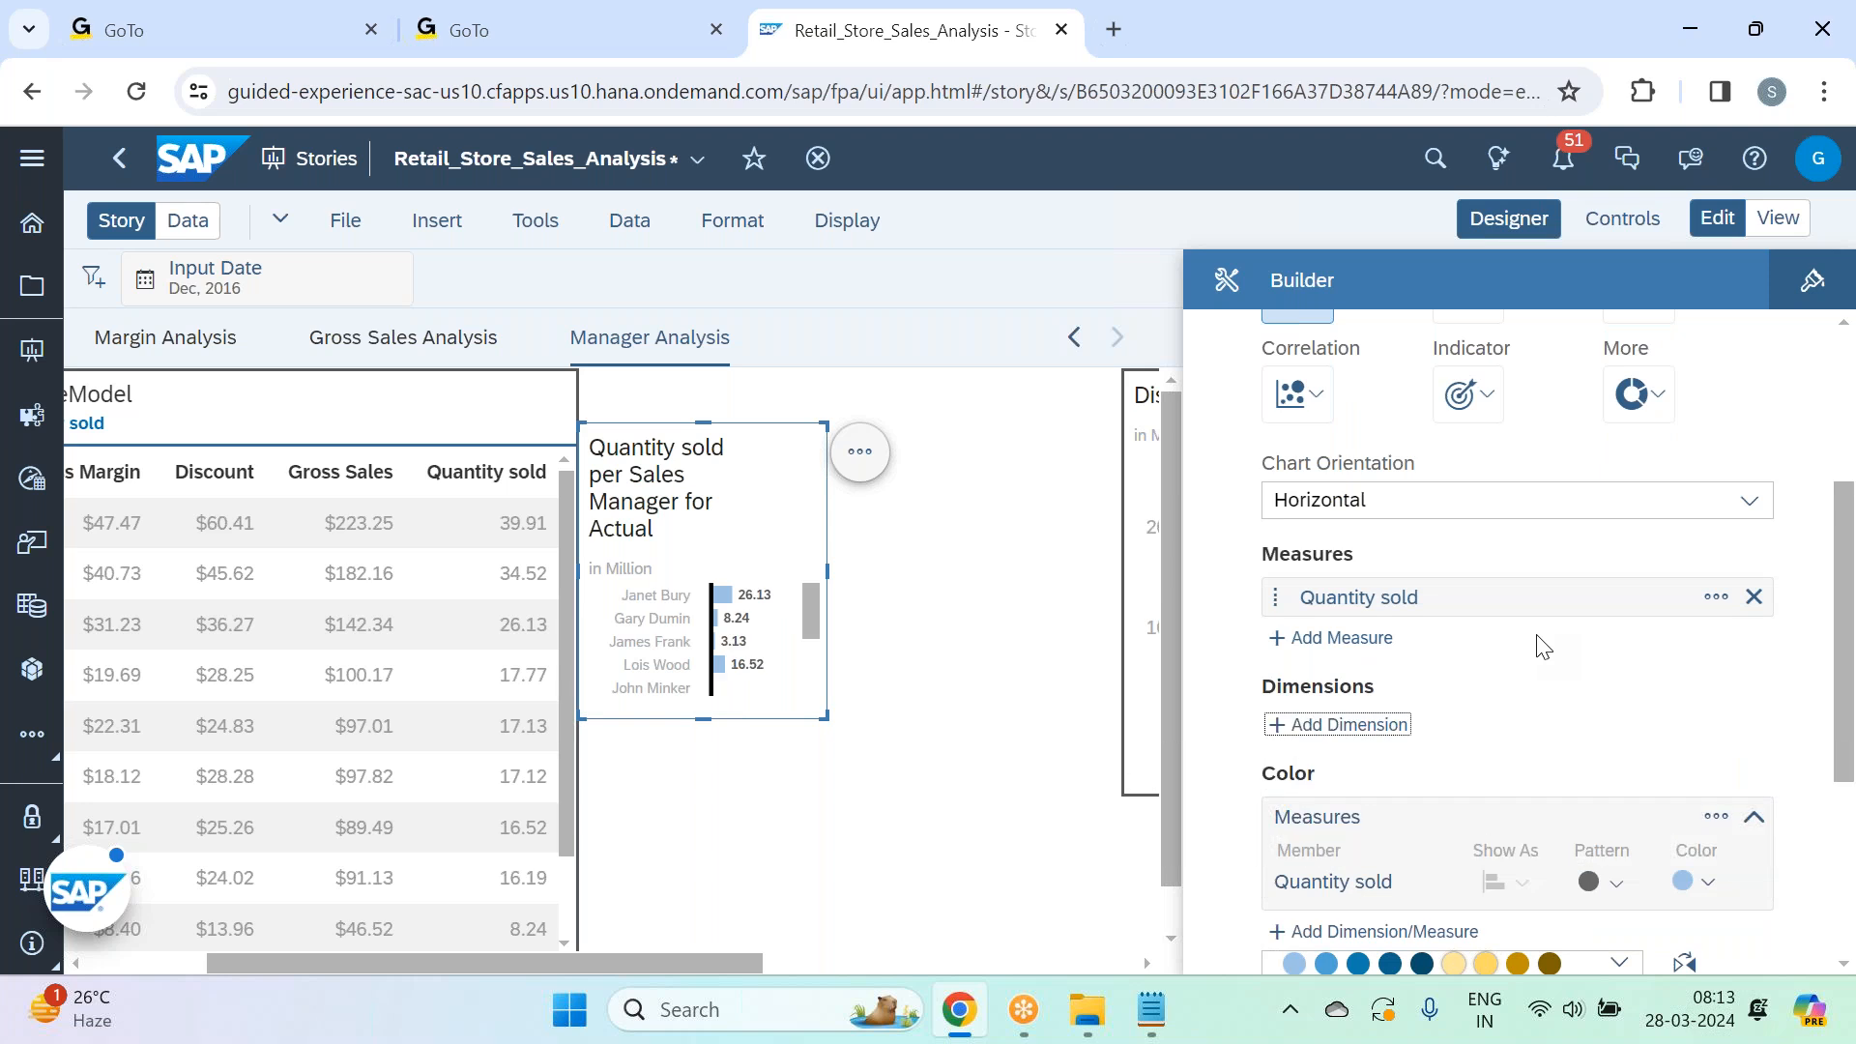
Recolor the Quantity sold bars to a light purple, hex bf8fea.
scroll(1556, 653, down, 2)
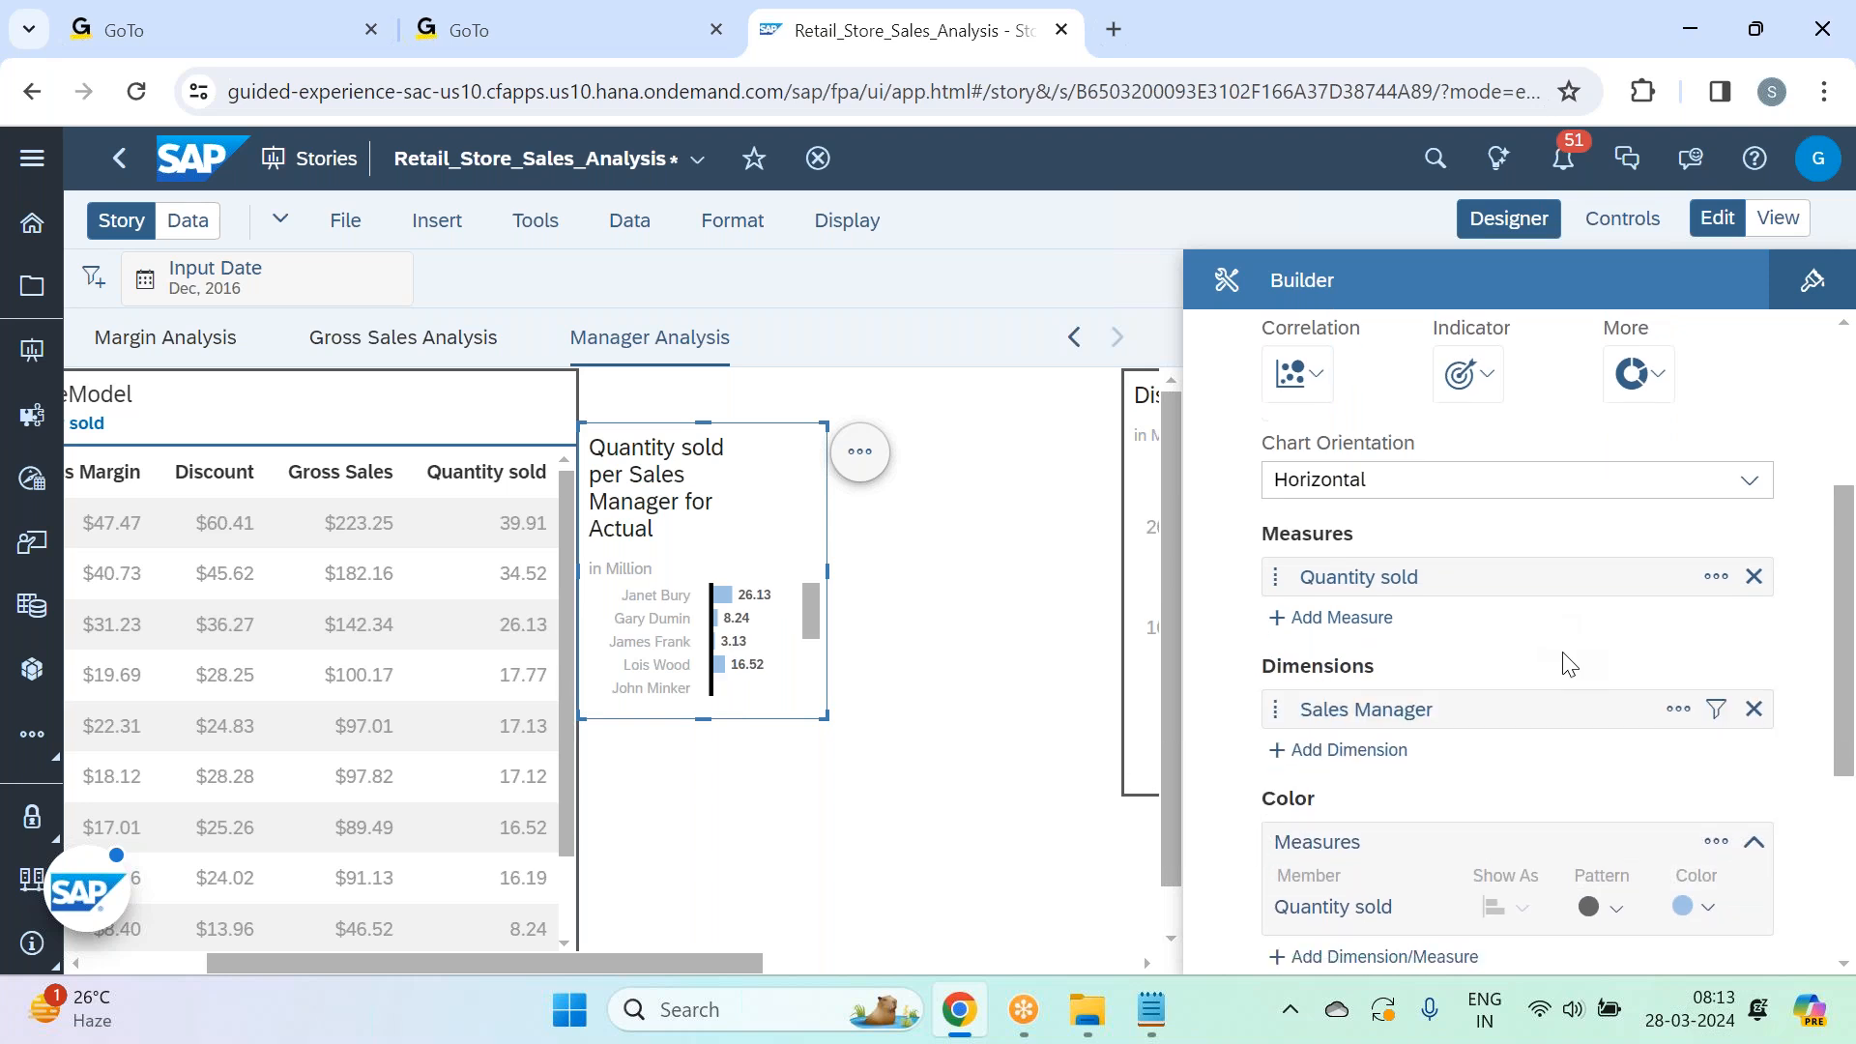
click(1699, 785)
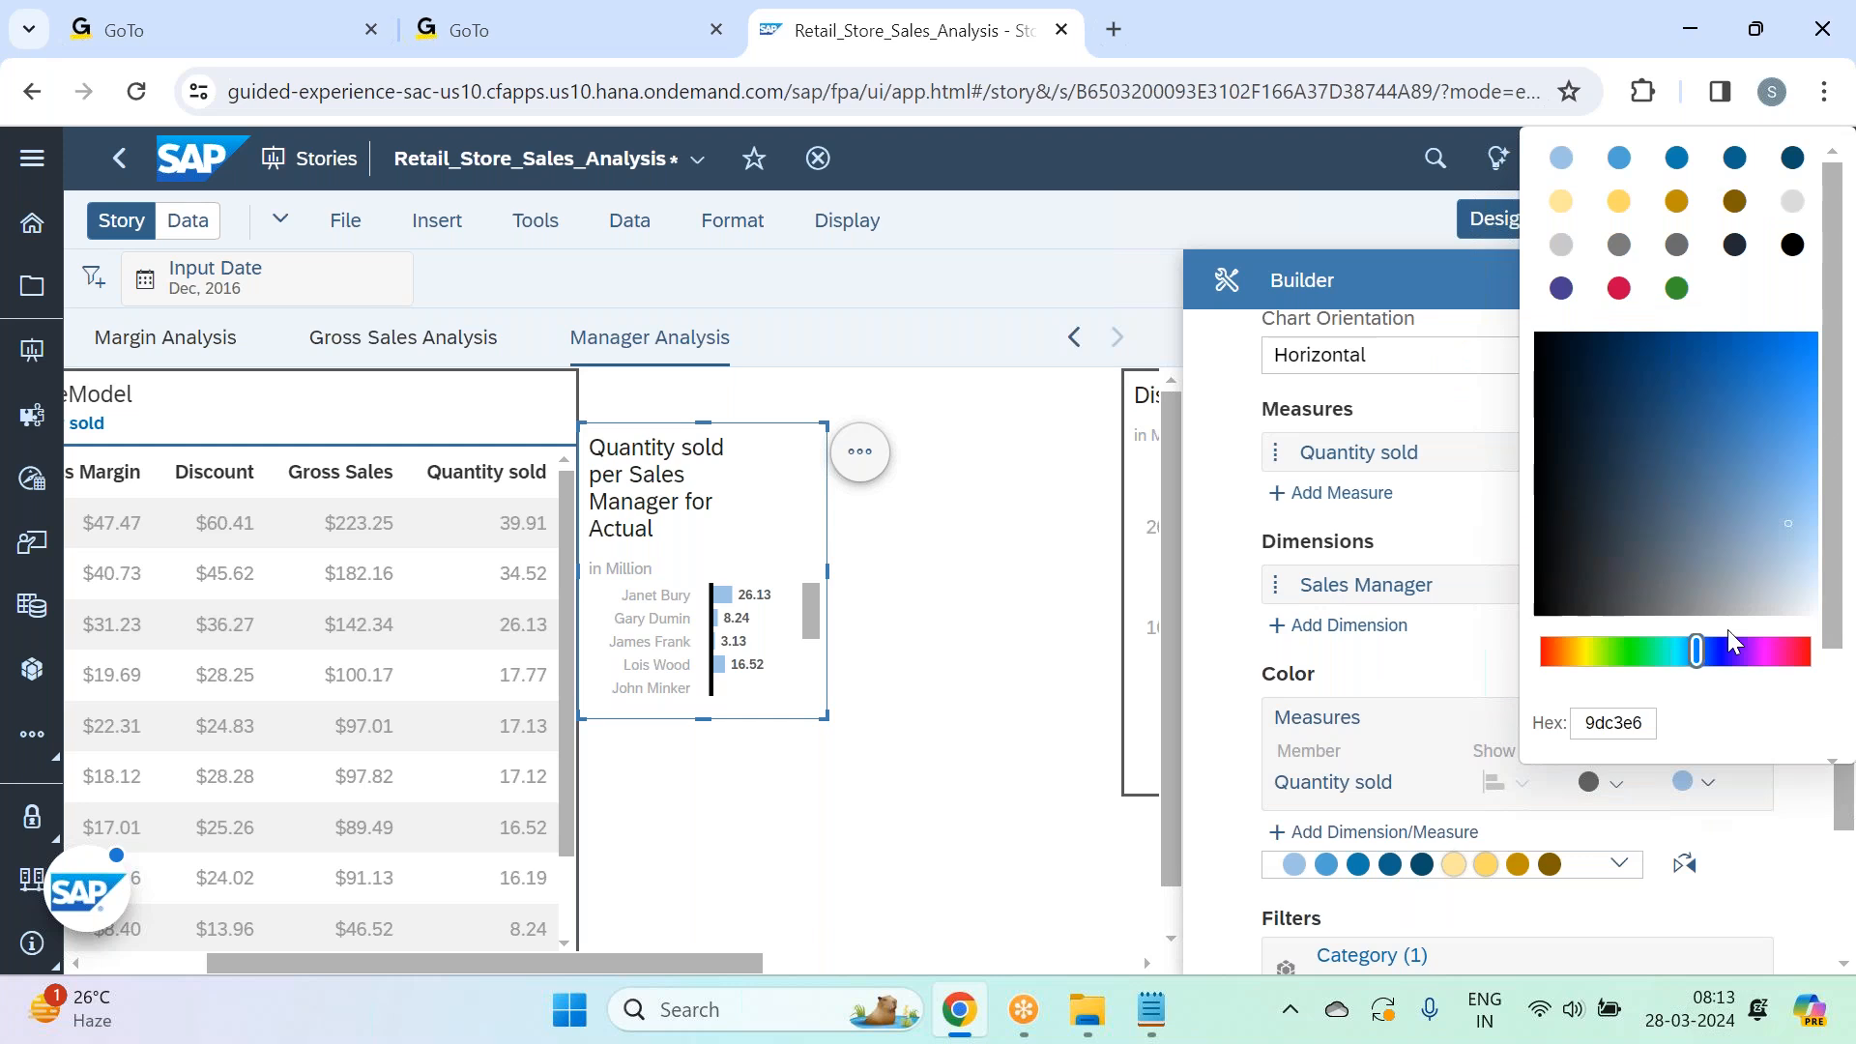
drag(1700, 667, 1744, 667)
click(1795, 503)
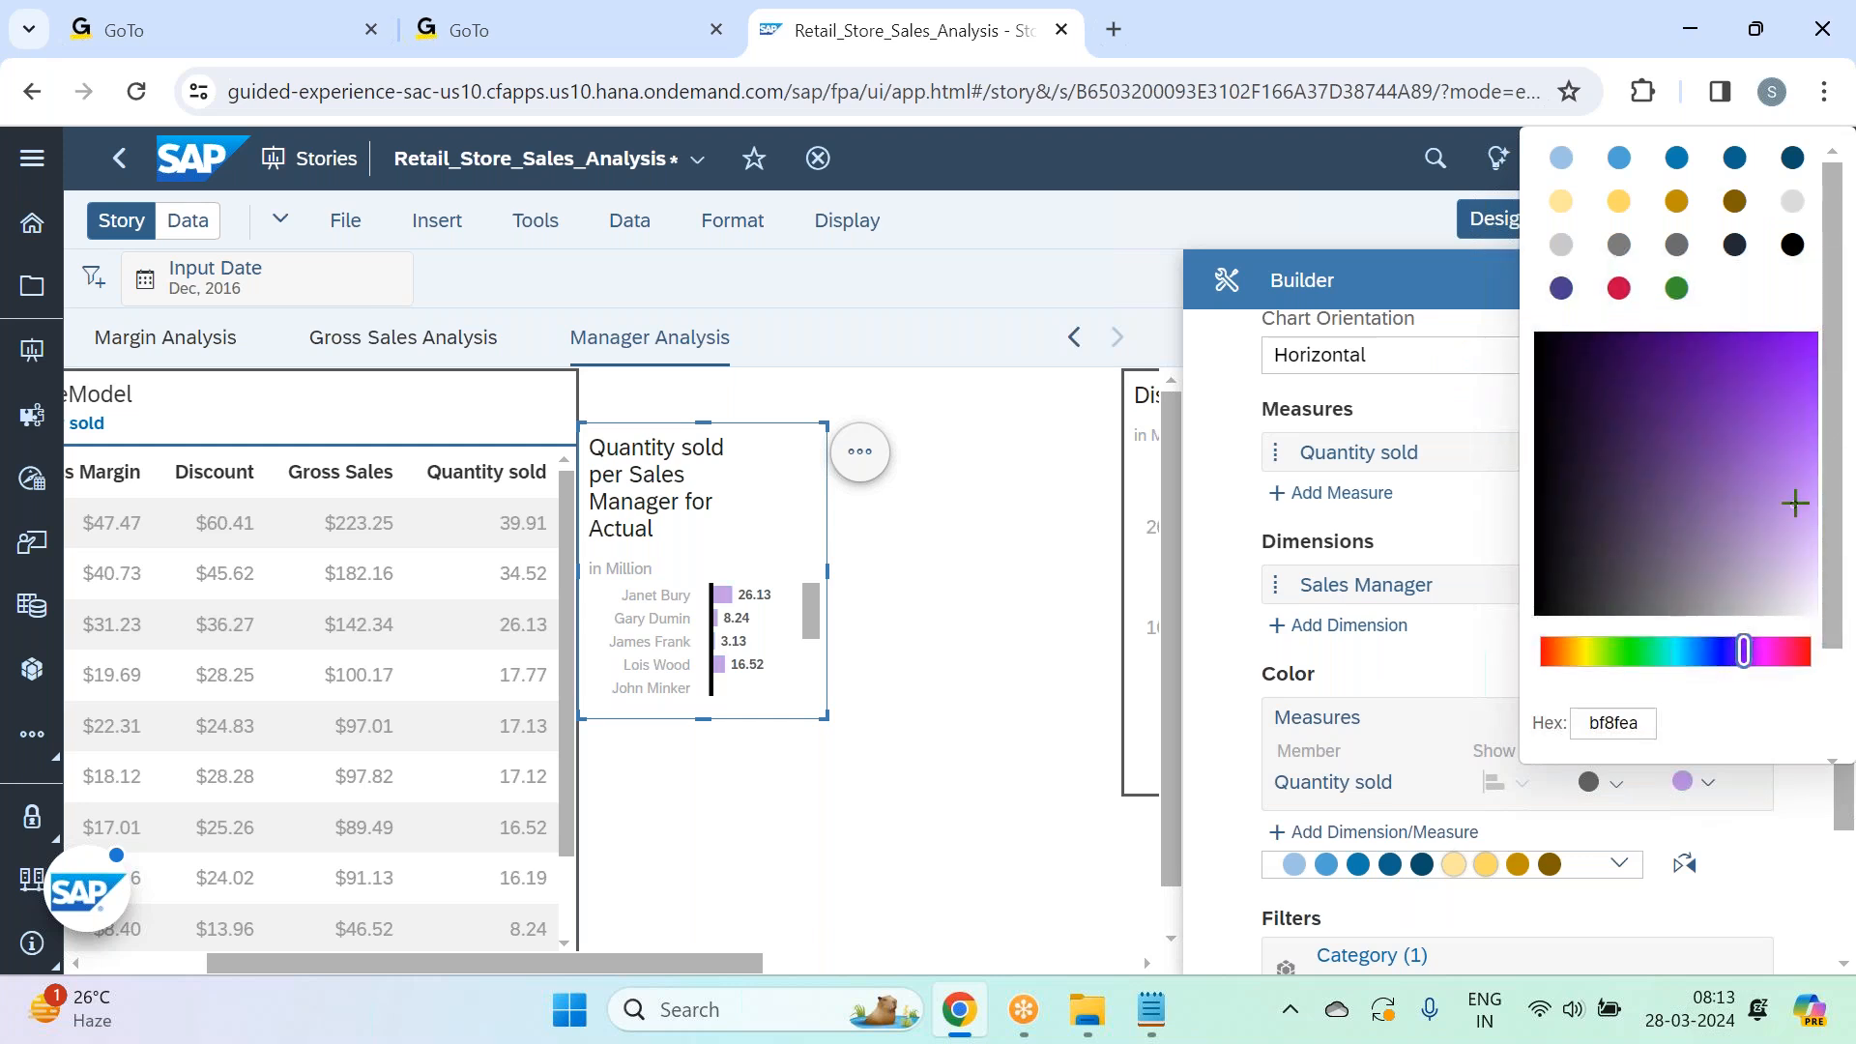
click(1814, 843)
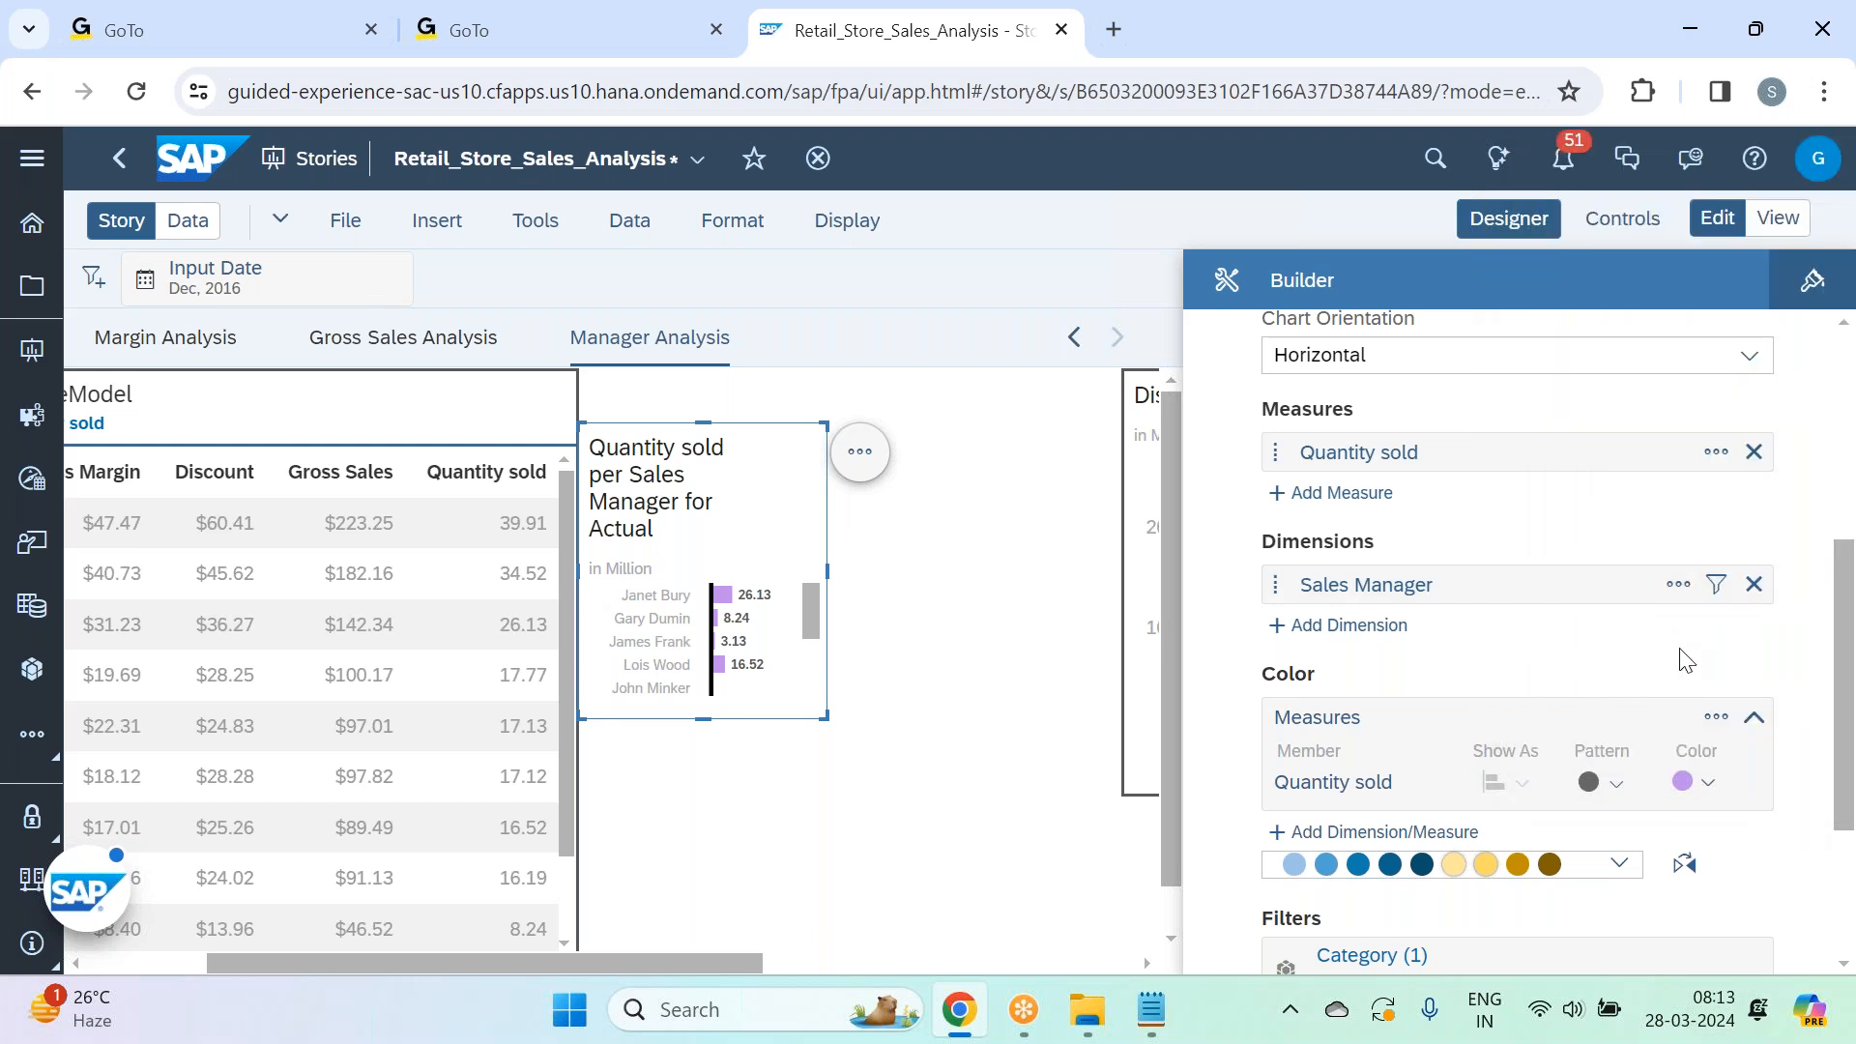
Give the Quantity sold chart a border on all sides with line width 2 and close the Designer.
click(1832, 288)
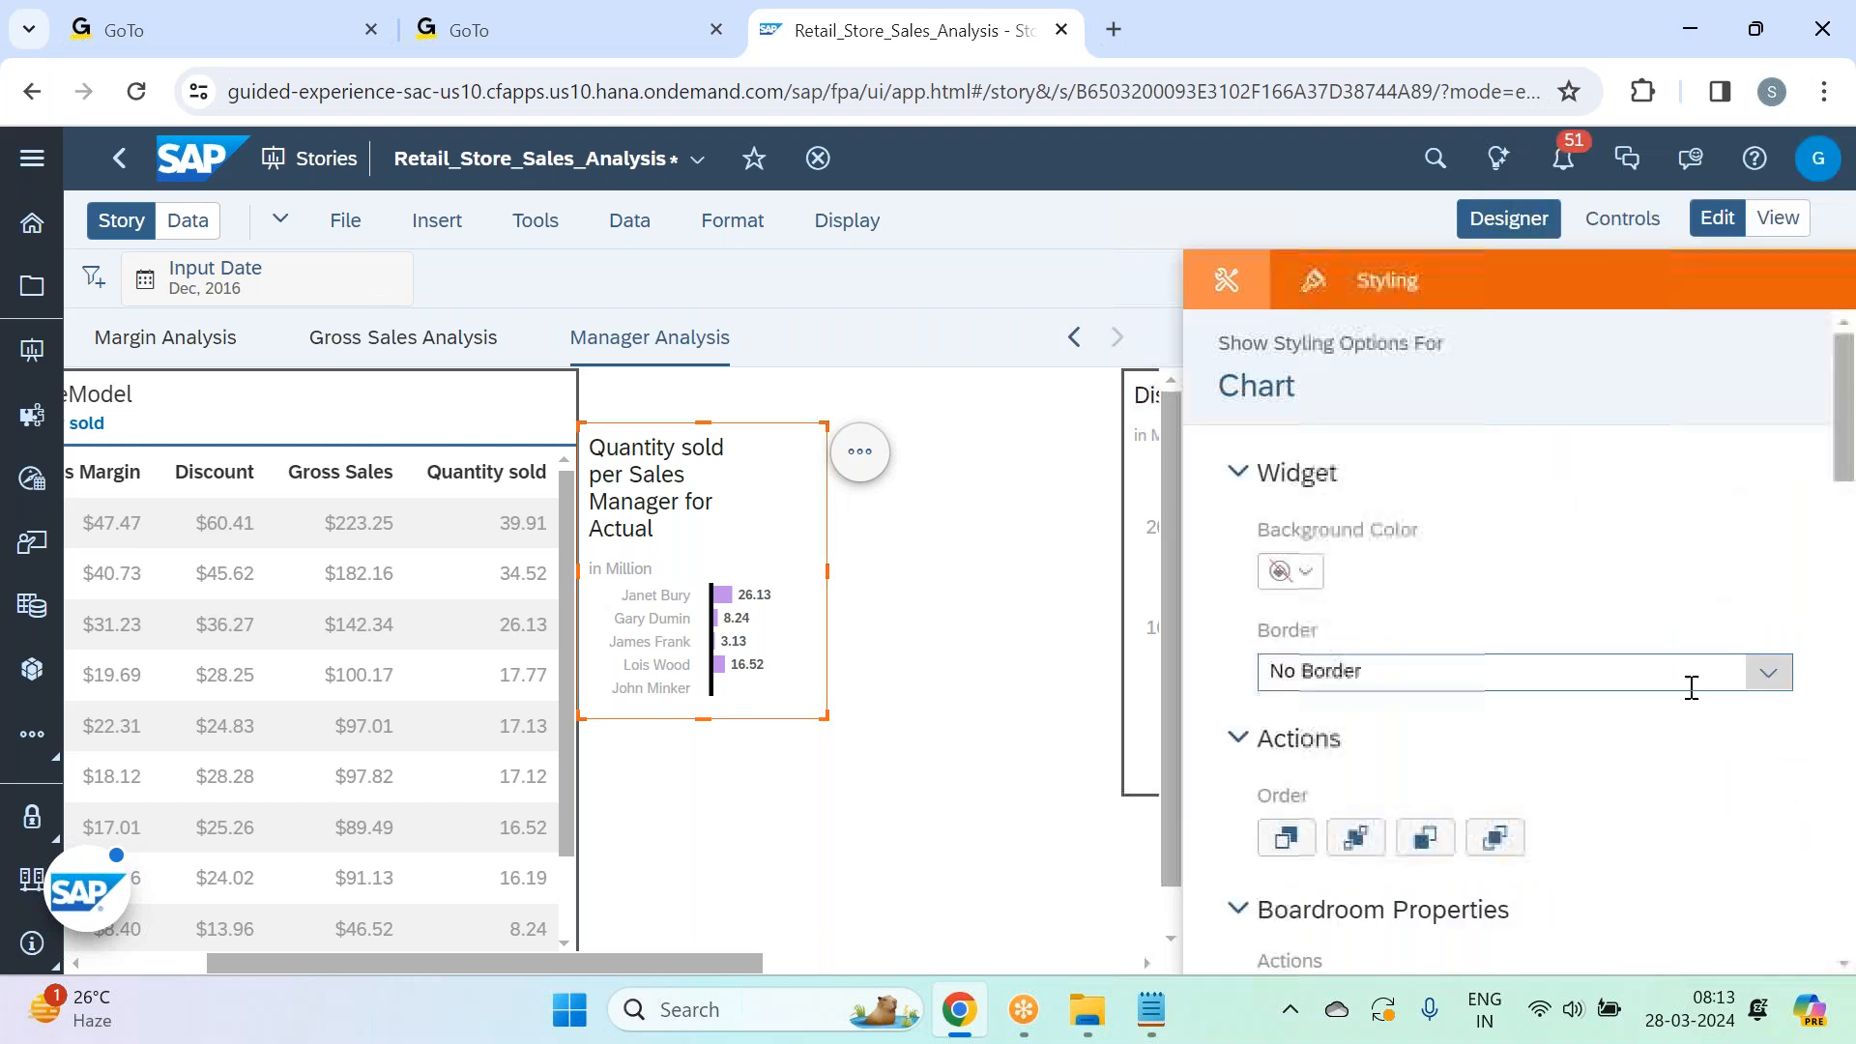
click(1728, 673)
click(1429, 487)
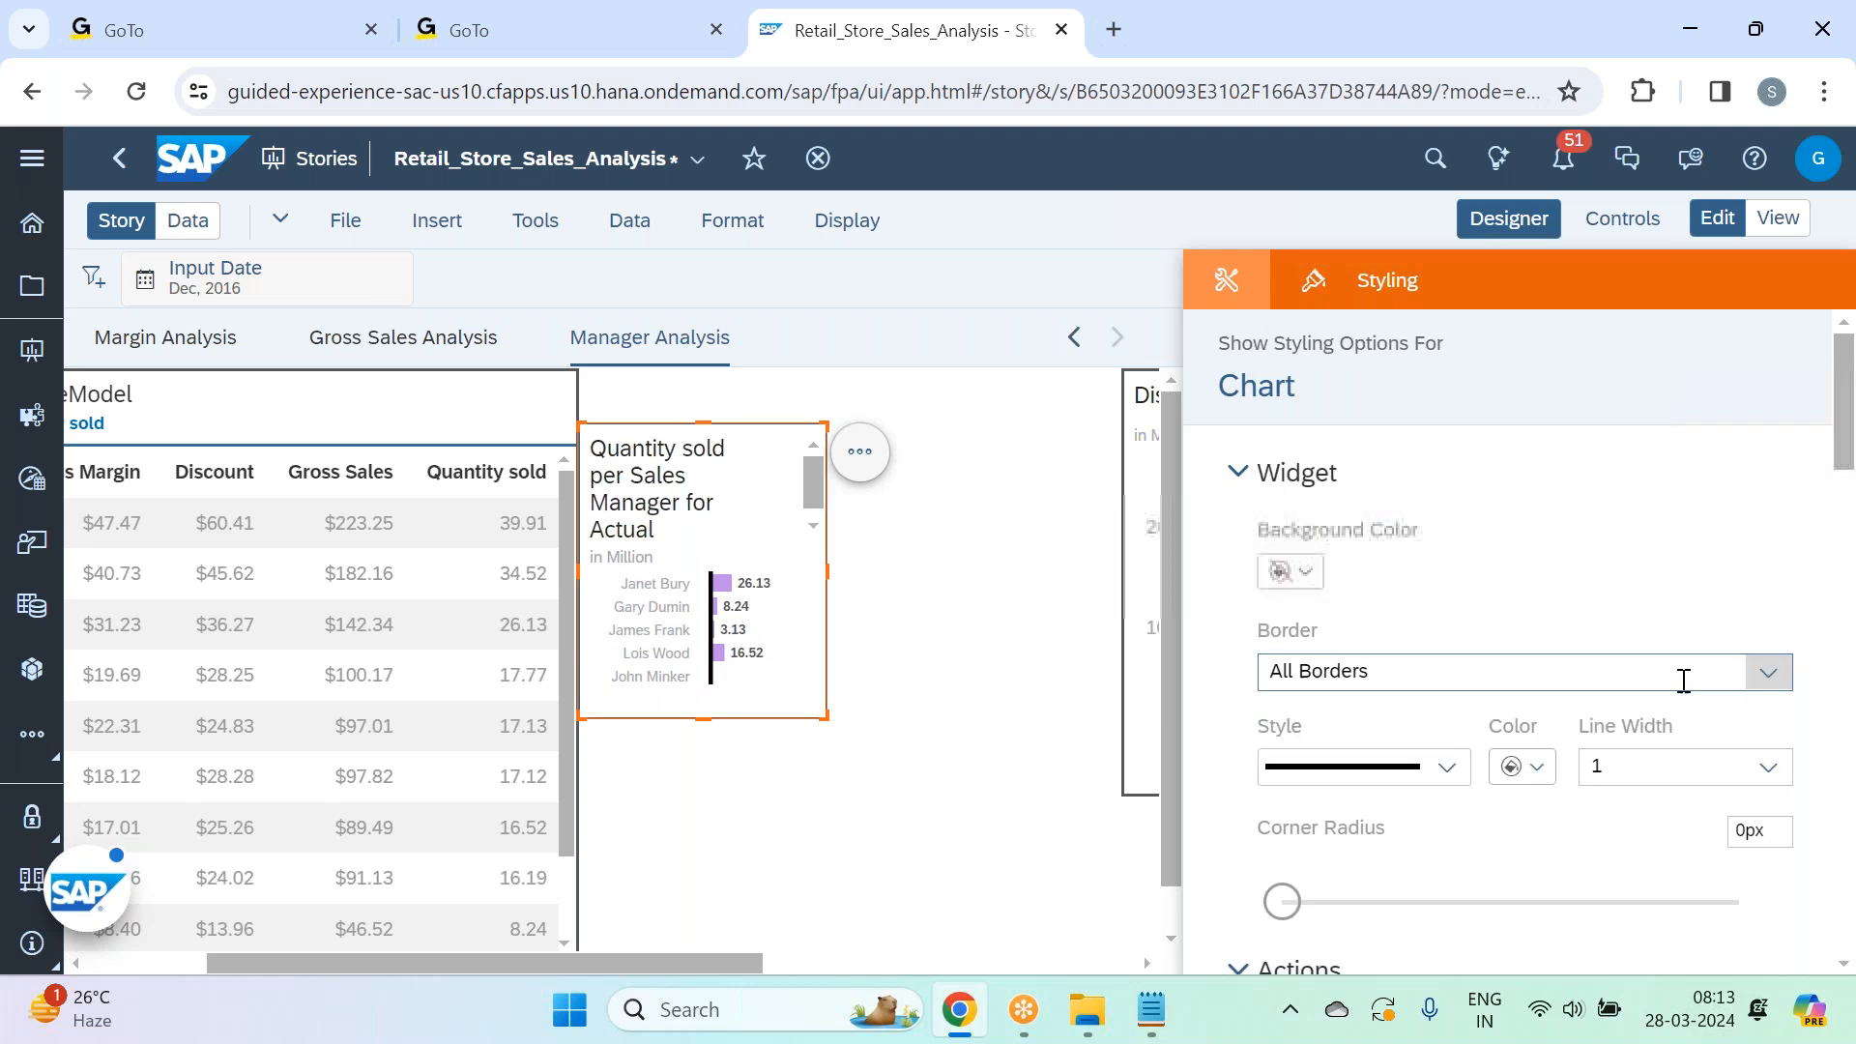
click(1765, 766)
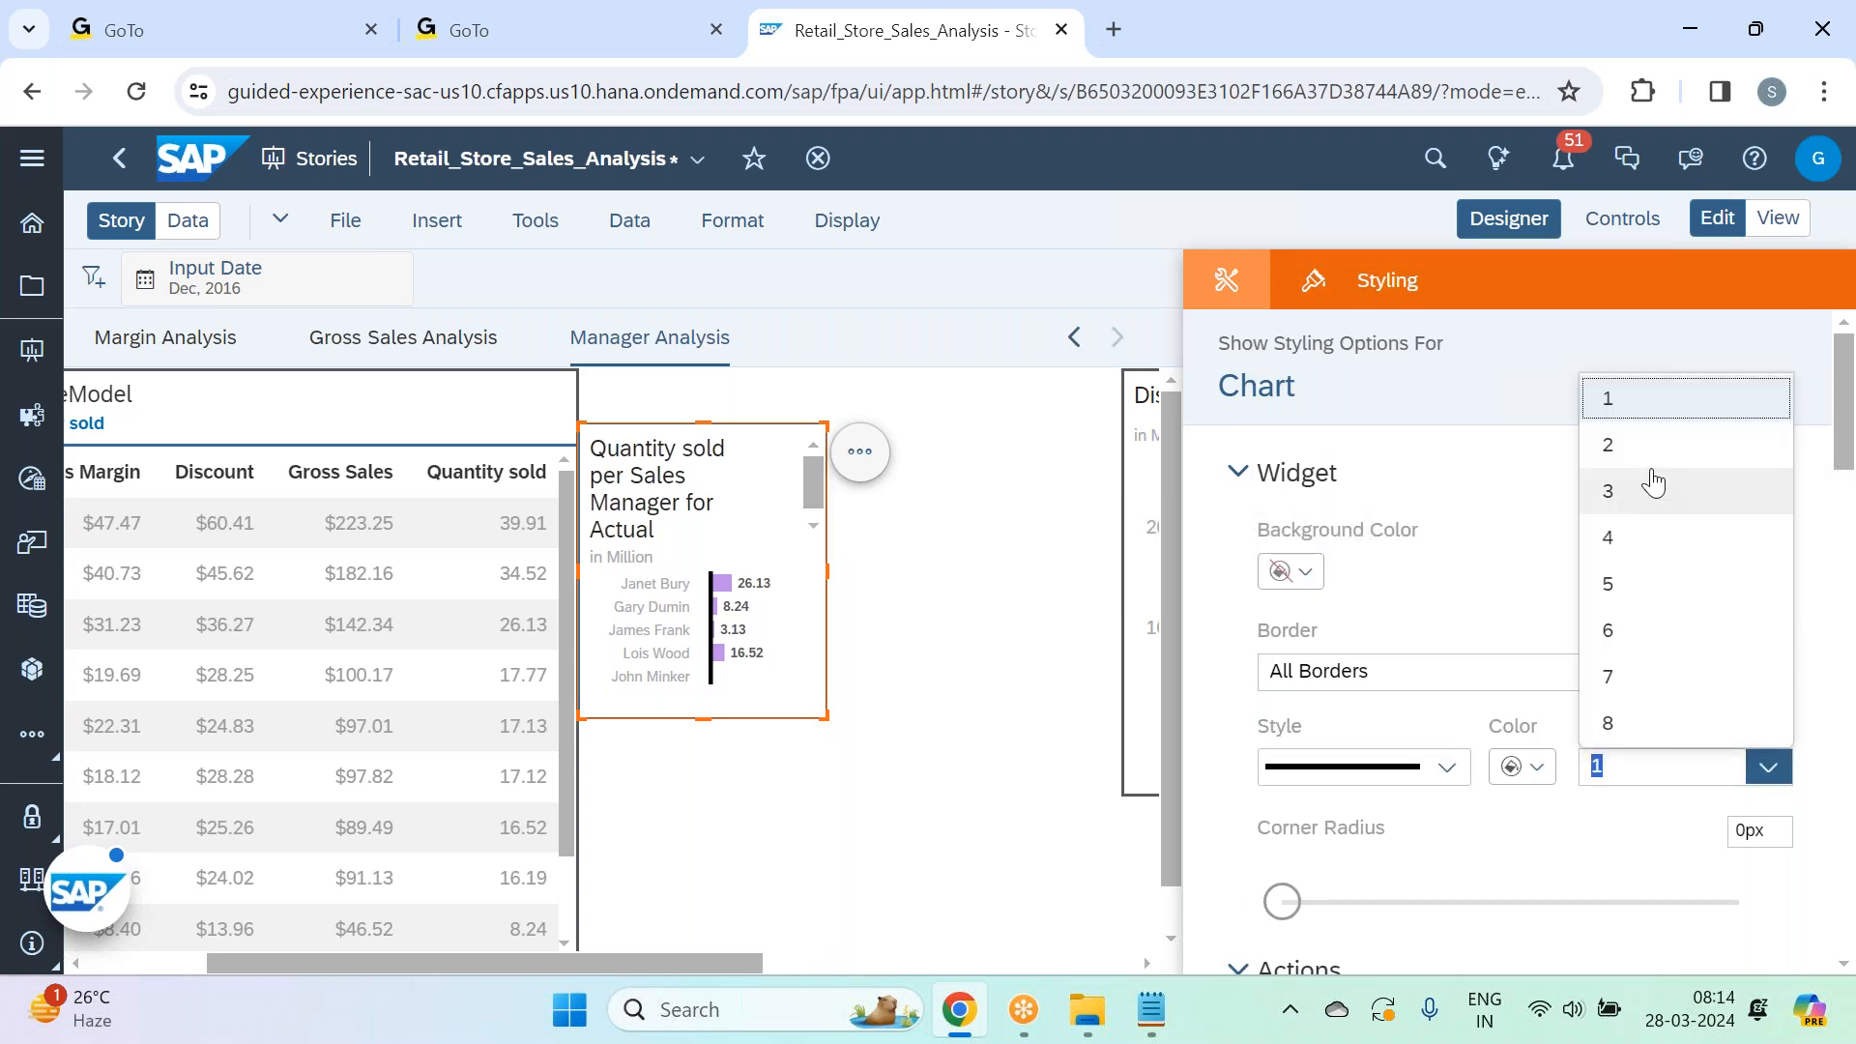
click(1672, 447)
click(1529, 216)
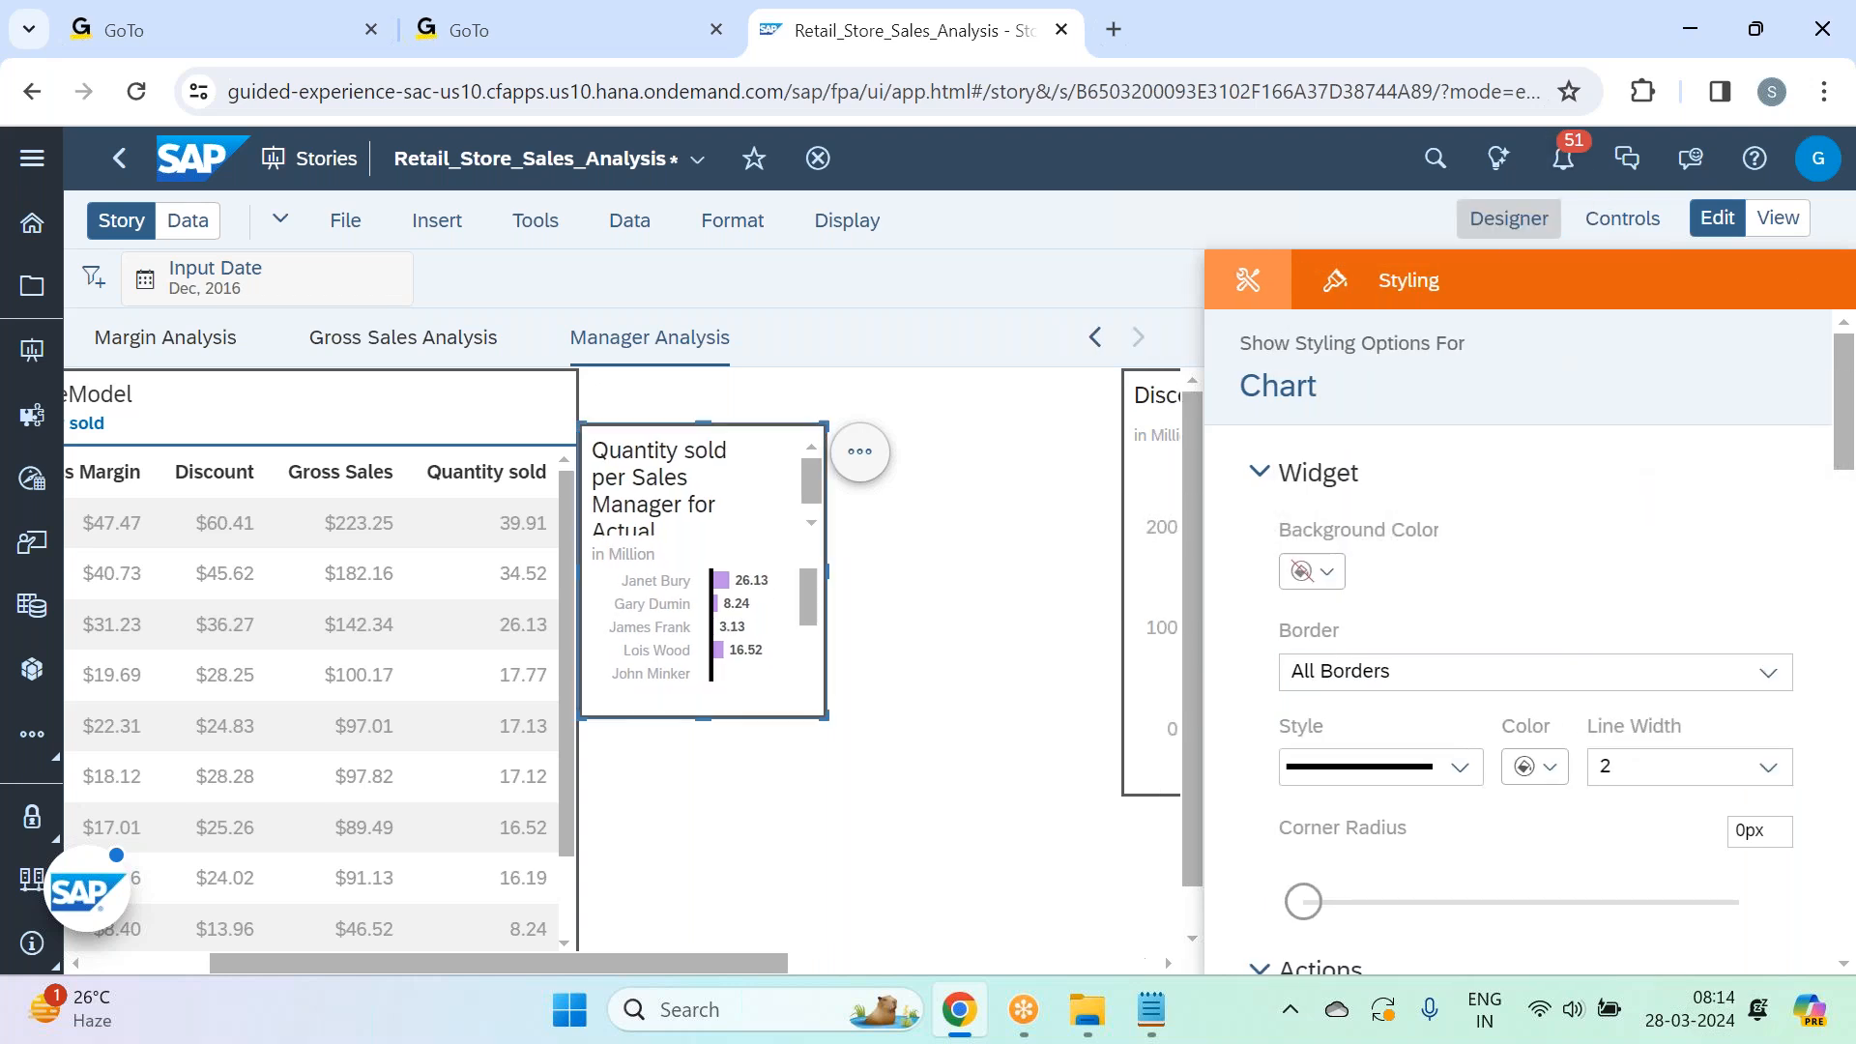
Try to clear the title text of the Quantity sold chart.
double_click(681, 530)
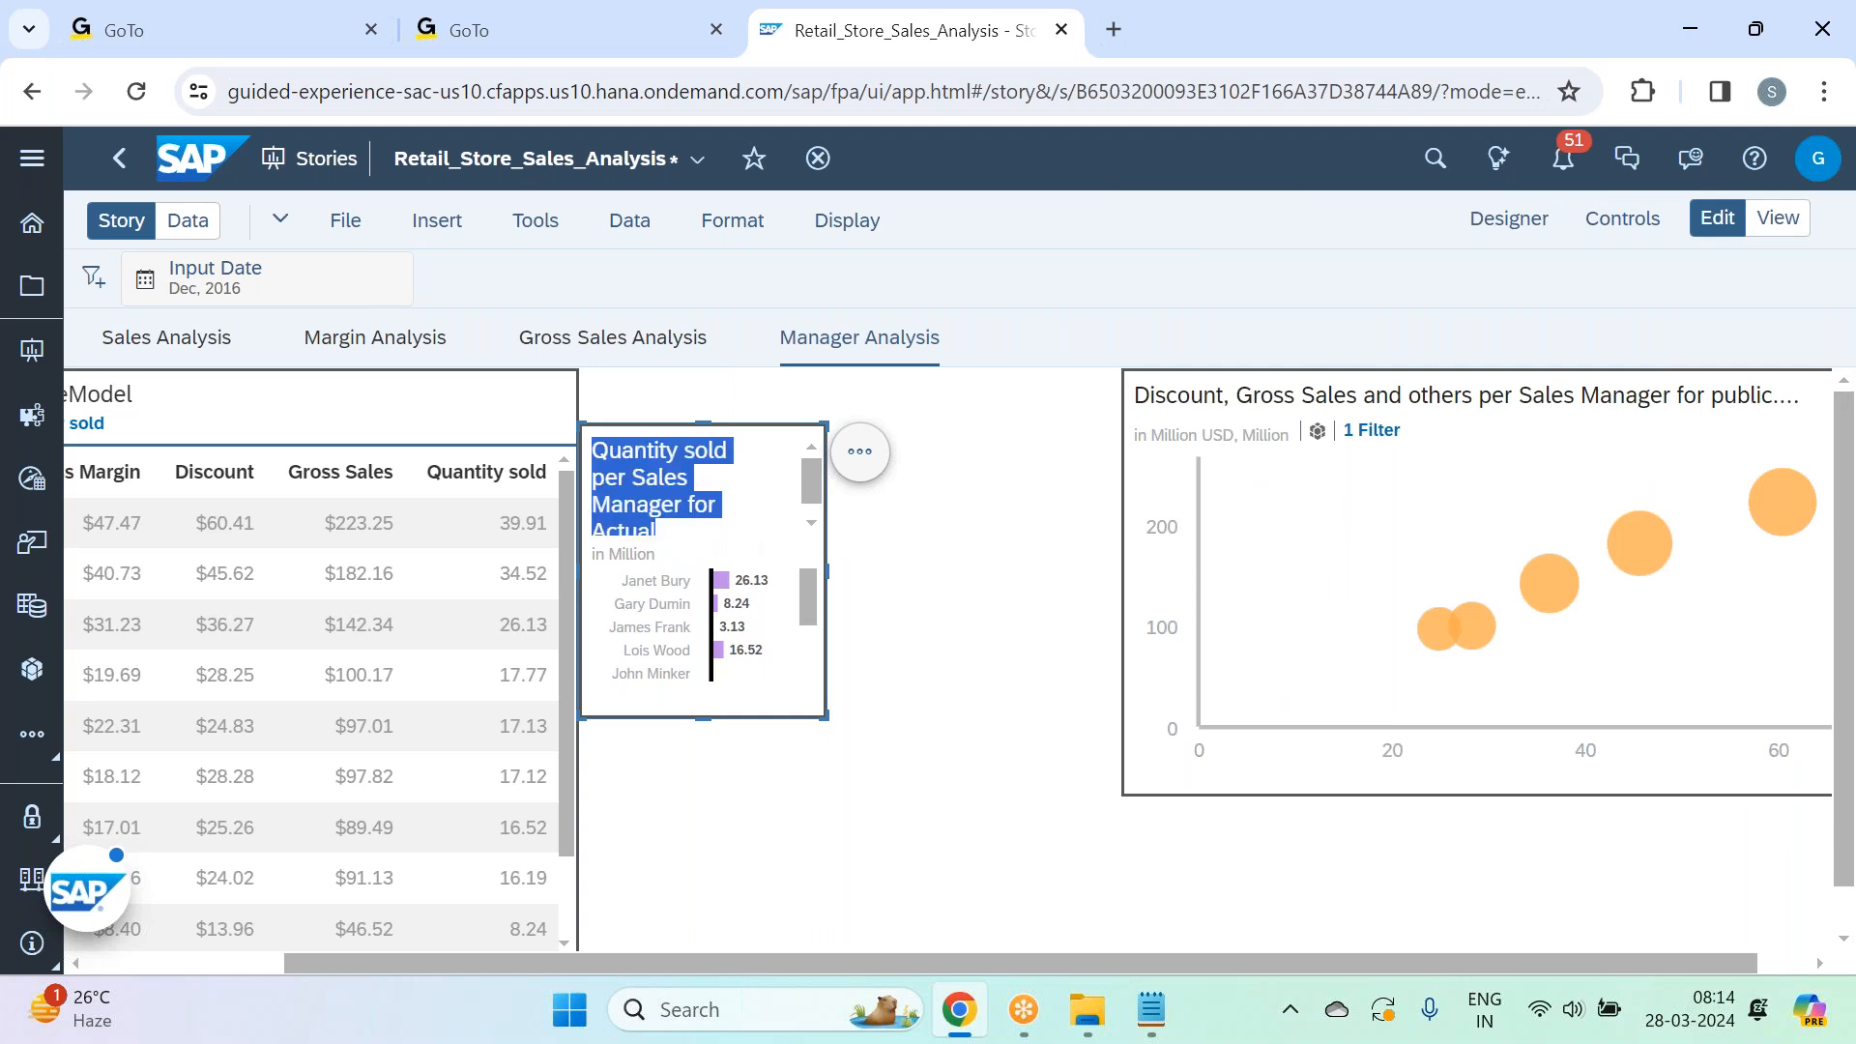
key(BackSpace)
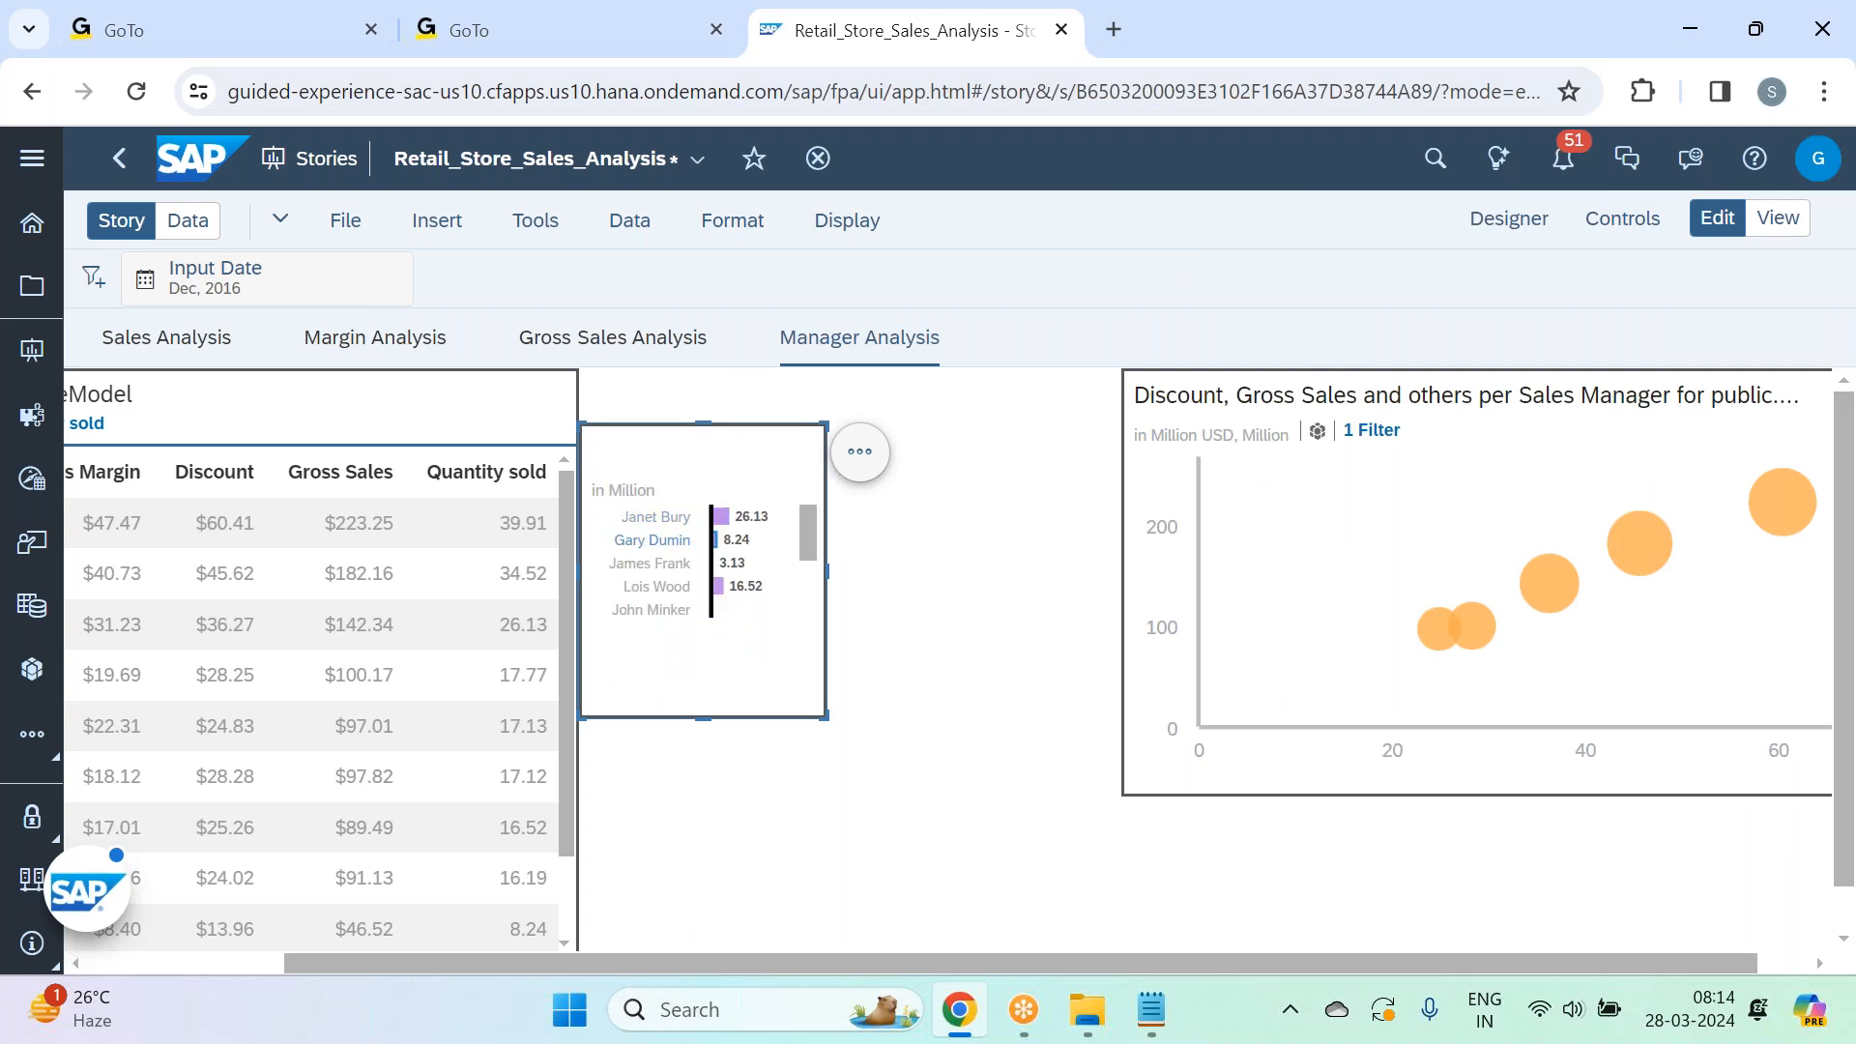
click(935, 543)
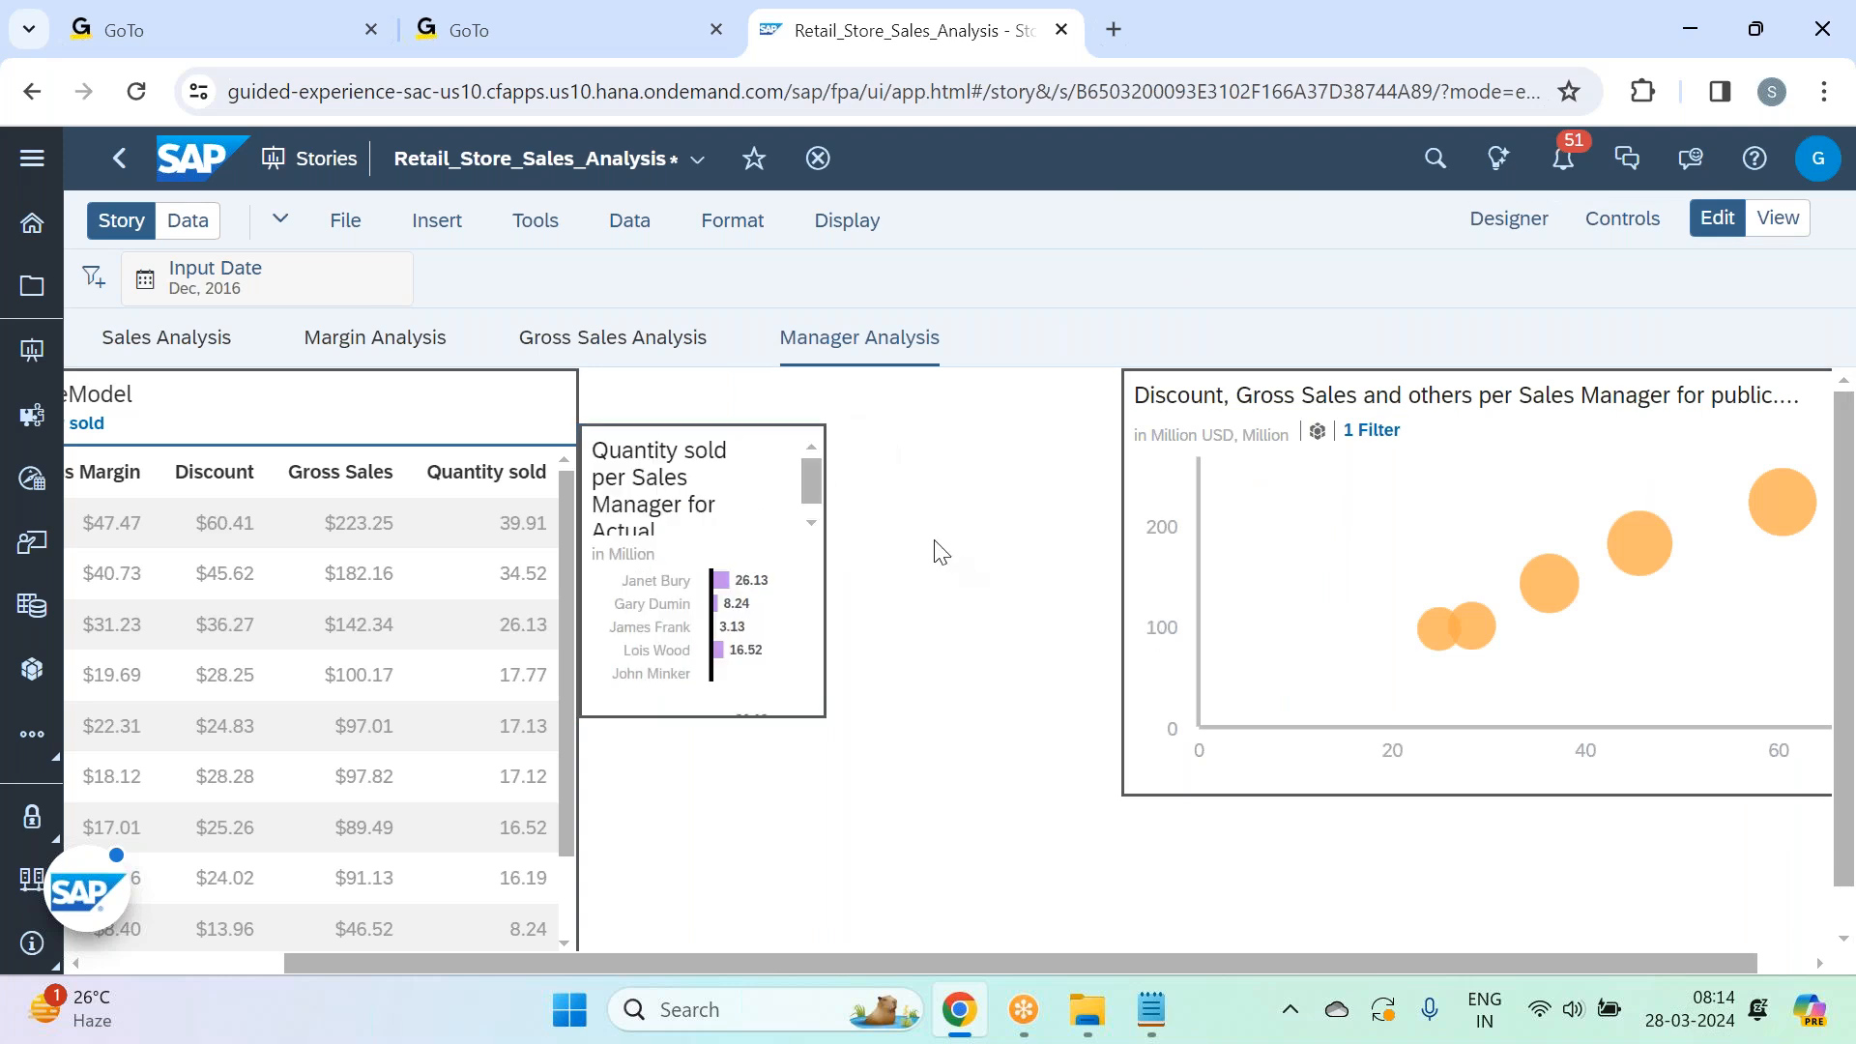
Open the Quantity sold chart's title for editing.
double_click(636, 522)
click(639, 522)
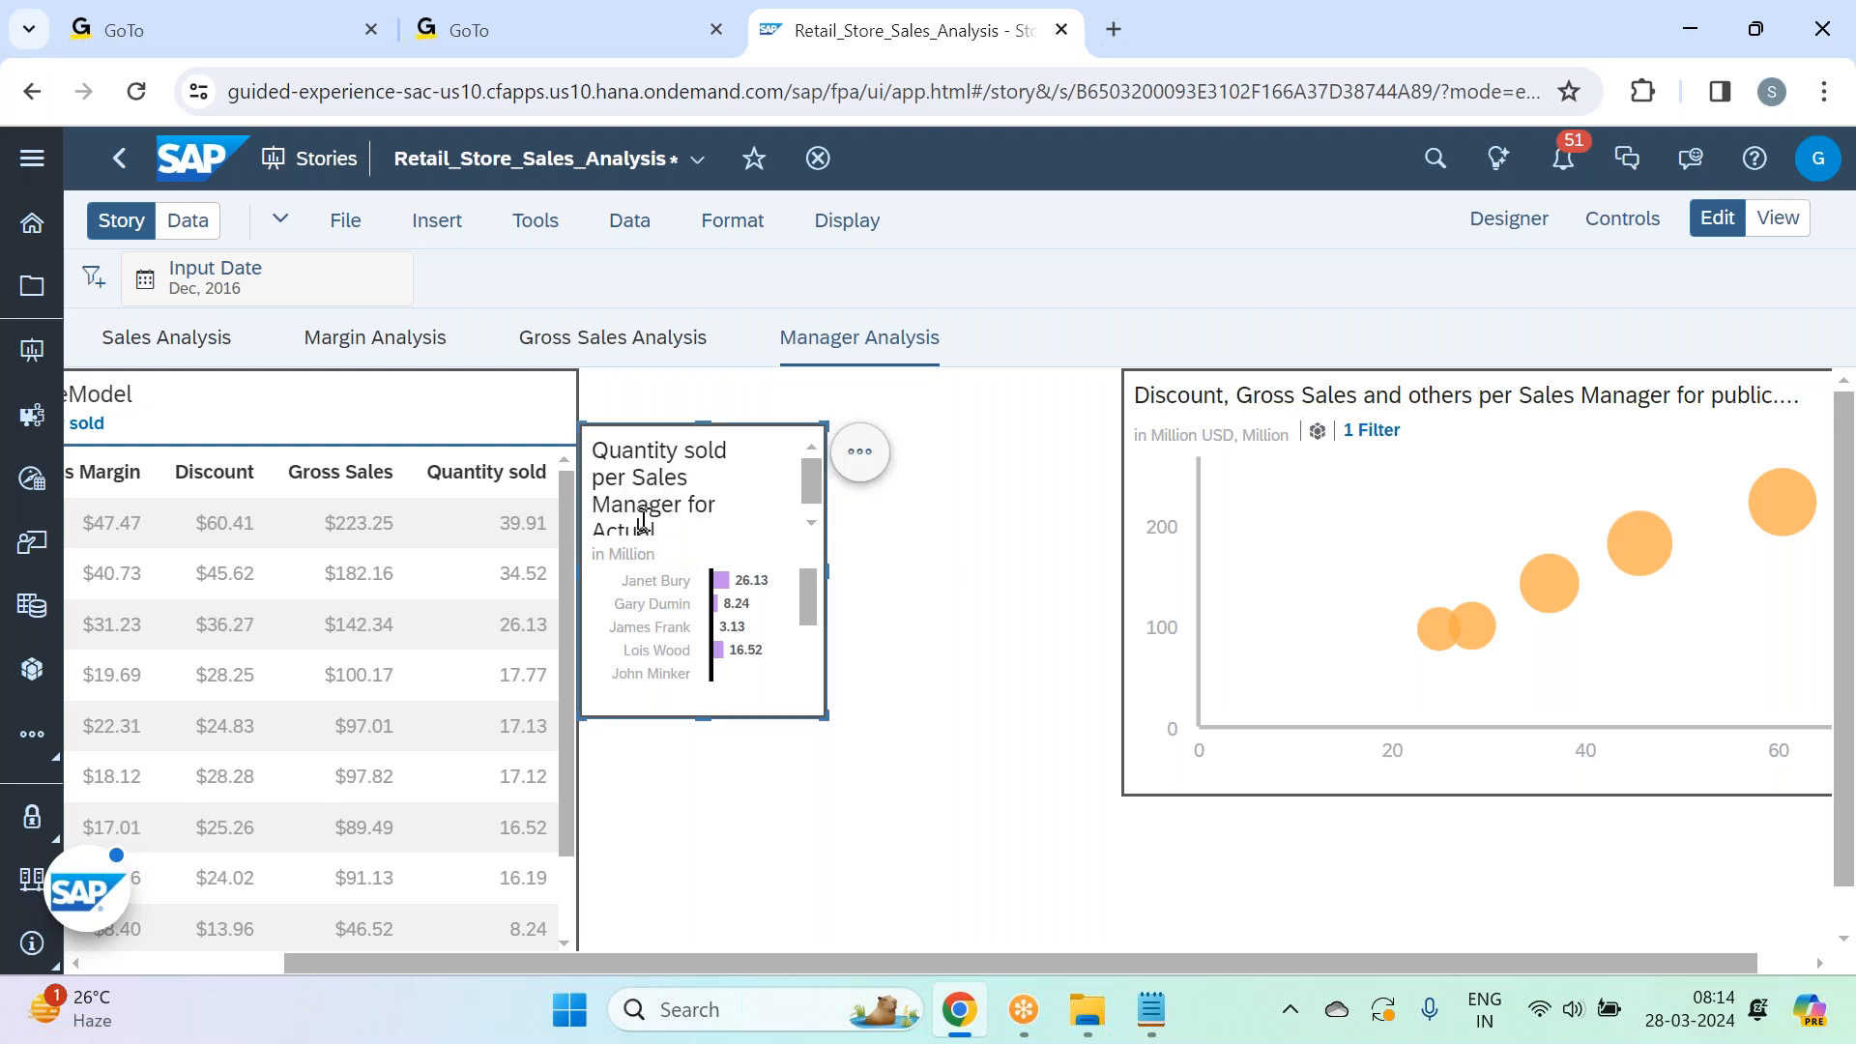
Shorten the title of the quantity-per-sales-manager bar chart to "Quantity sold".
key(BackSpace)
key(BackSpace)
key(BackSpace)
key(BackSpace)
key(BackSpace)
key(BackSpace)
key(BackSpace)
key(BackSpace)
key(BackSpace)
key(BackSpace)
key(BackSpace)
key(BackSpace)
key(BackSpace)
key(BackSpace)
key(BackSpace)
key(BackSpace)
key(BackSpace)
key(BackSpace)
key(BackSpace)
key(BackSpace)
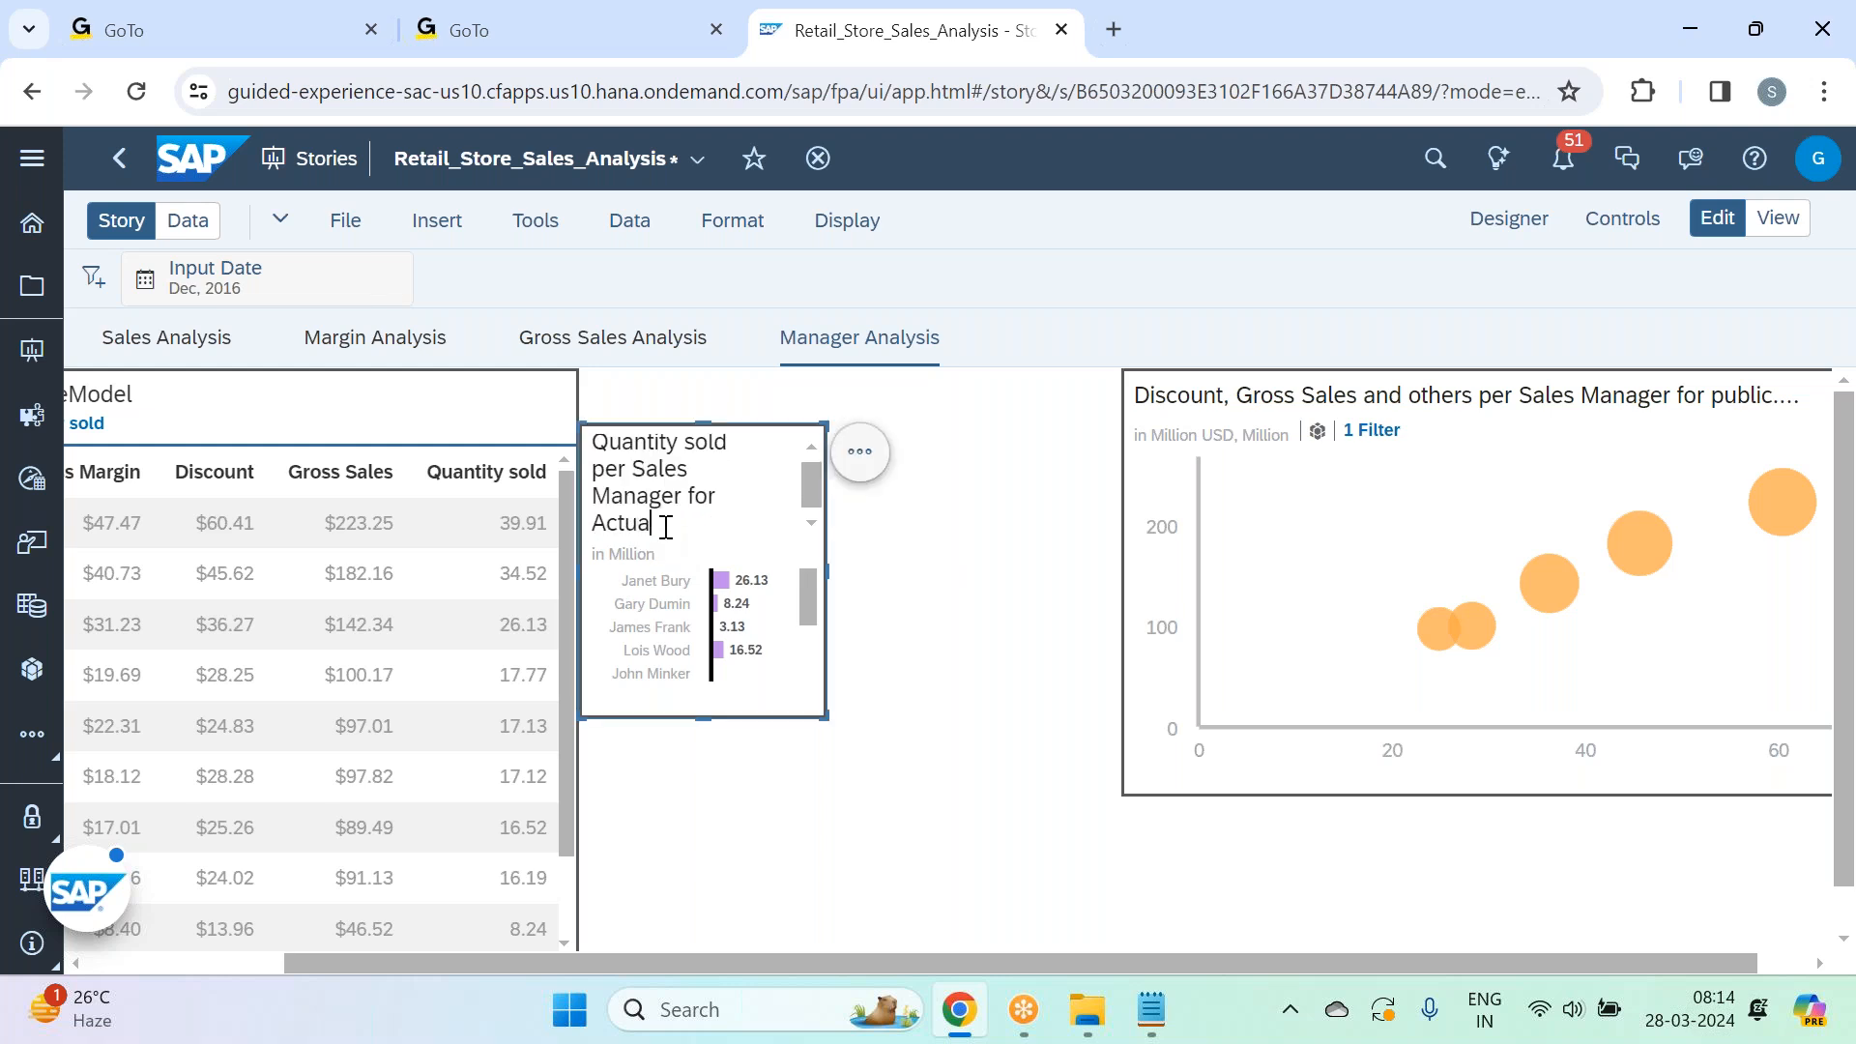
key(BackSpace)
key(BackSpace)
key(BackSpace)
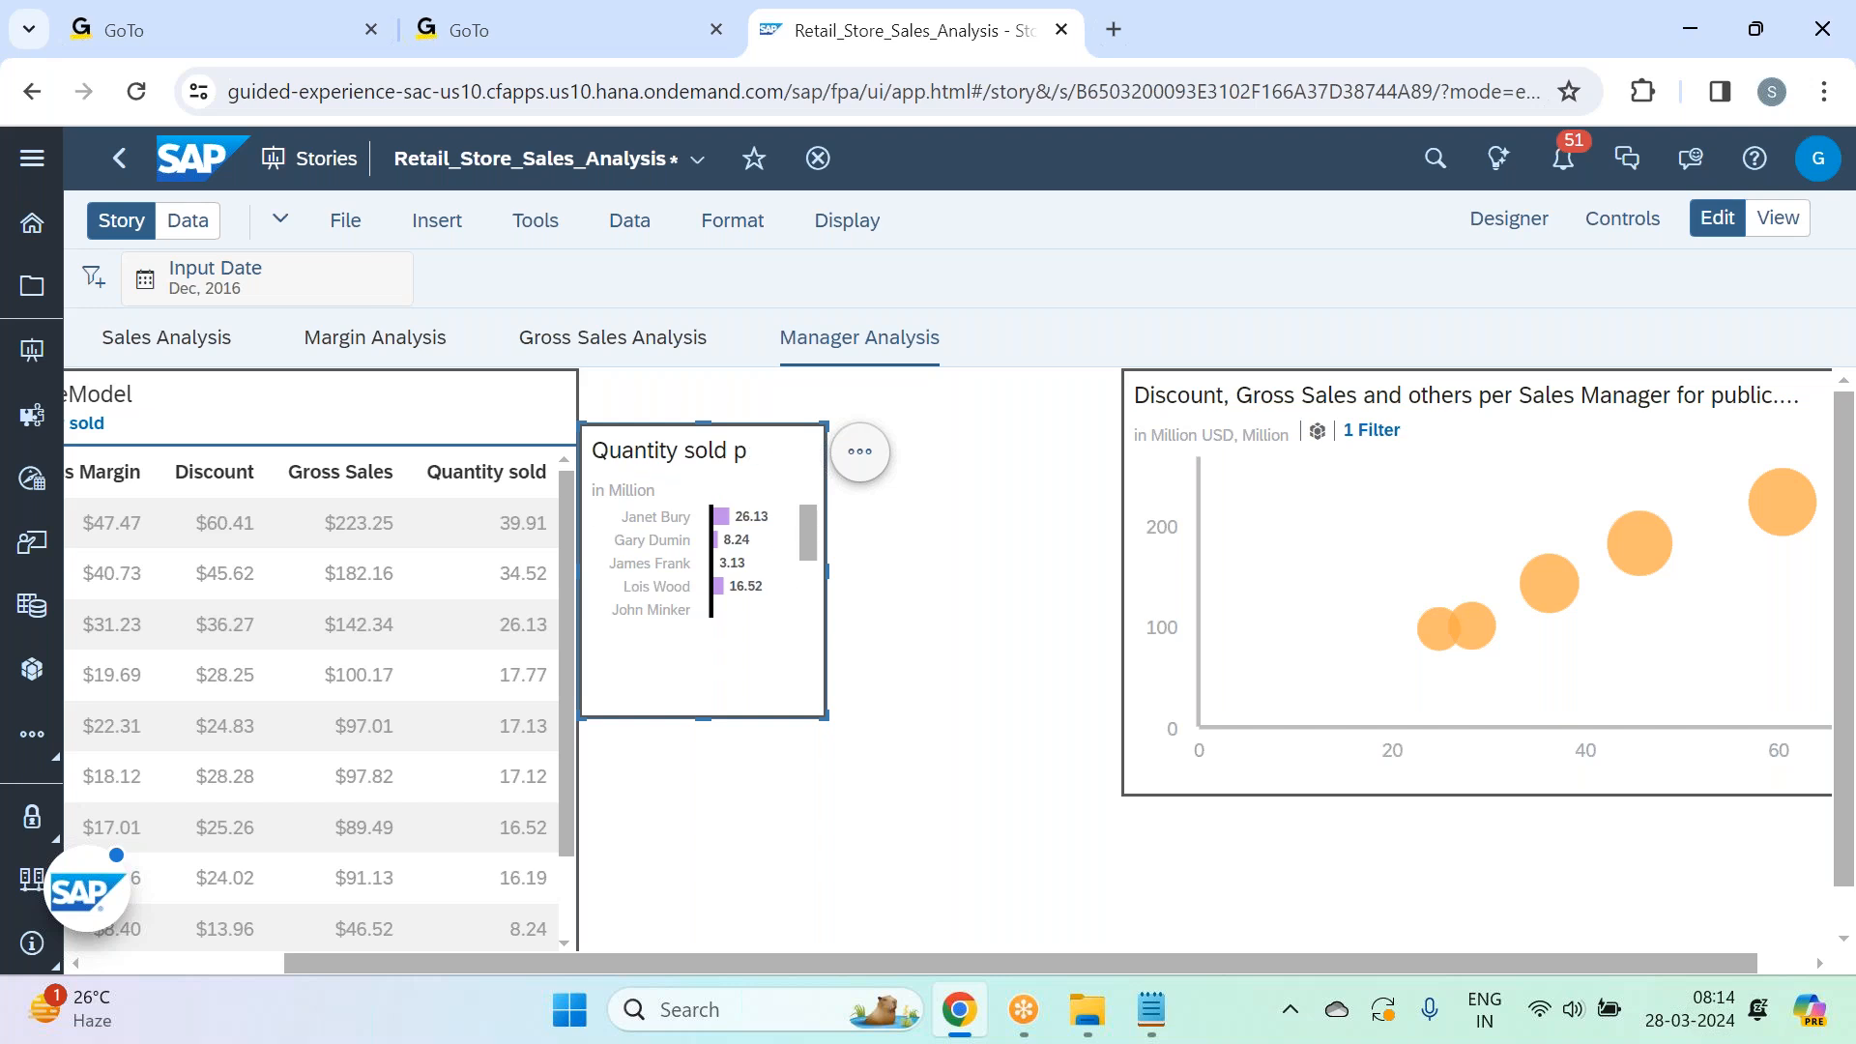
click(971, 647)
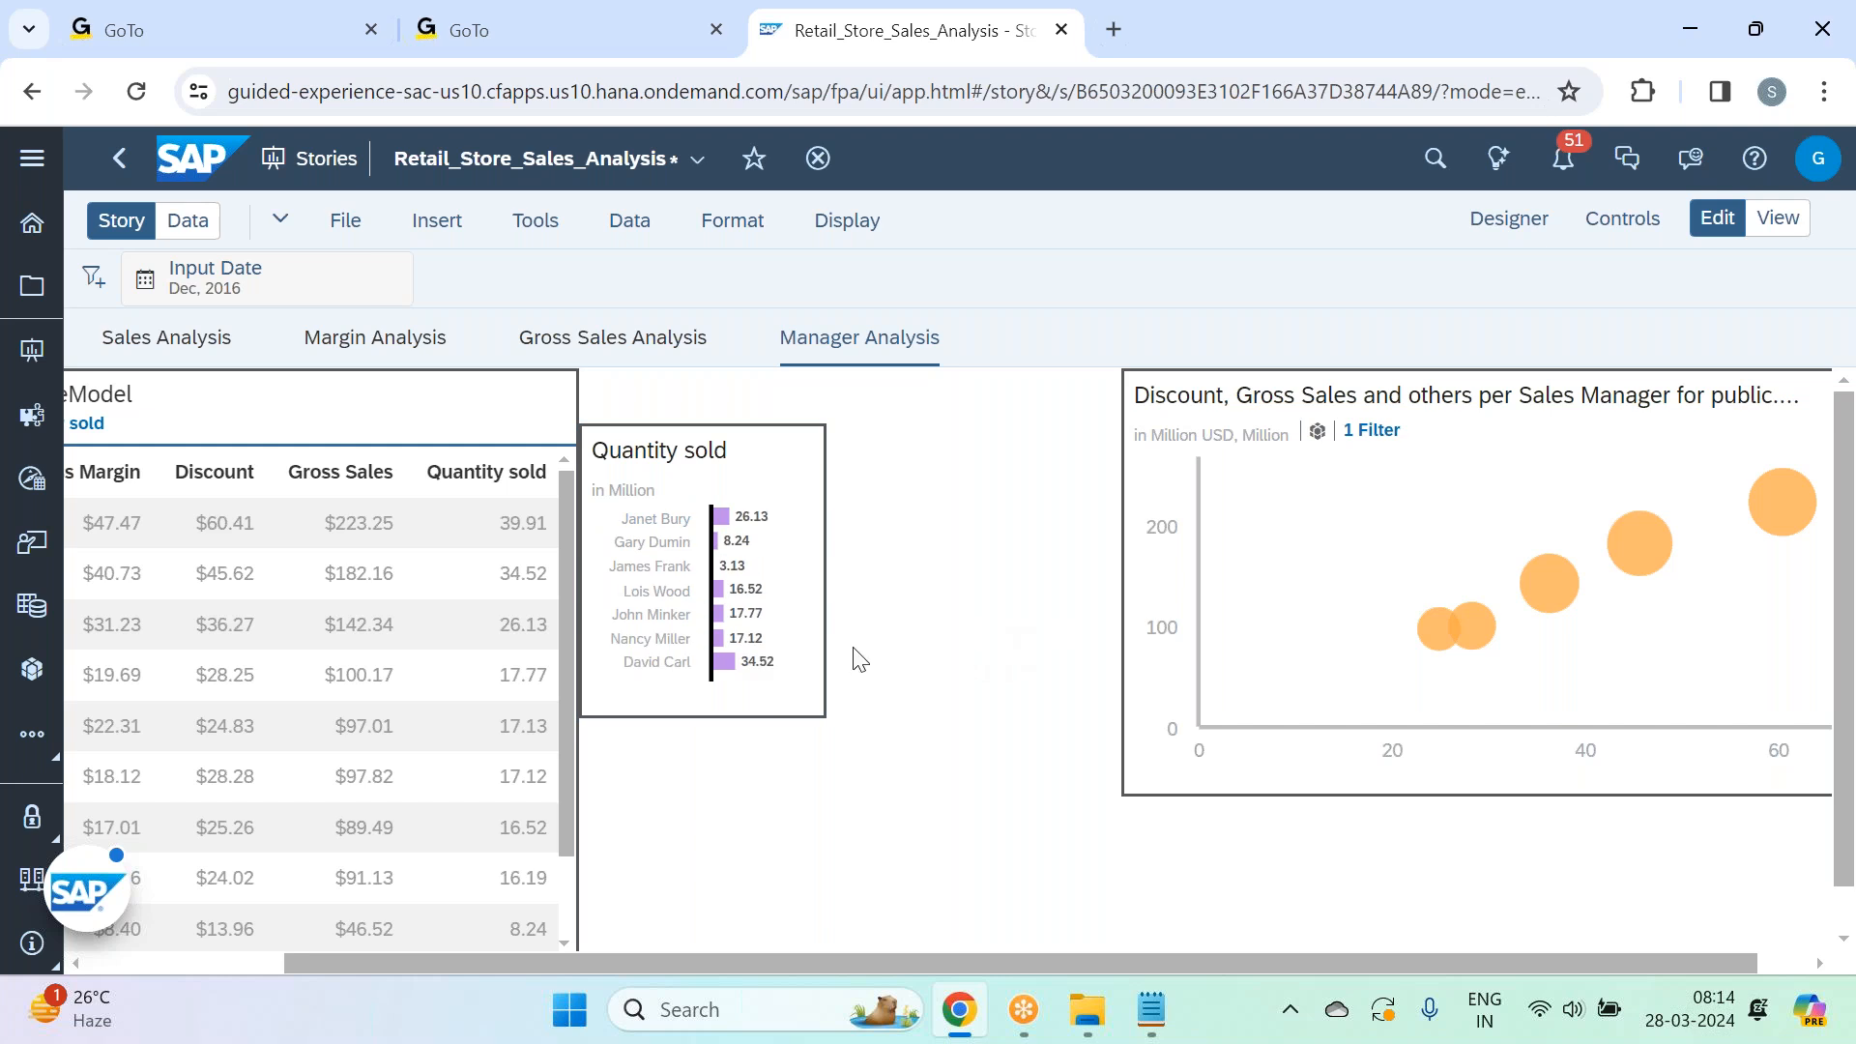
Make the Quantity sold chart slightly taller and rank it to the top 5 on the Sales Manager dimension.
mouse_move(802, 548)
mouse_down()
mouse_move(808, 645)
mouse_move(814, 543)
mouse_up()
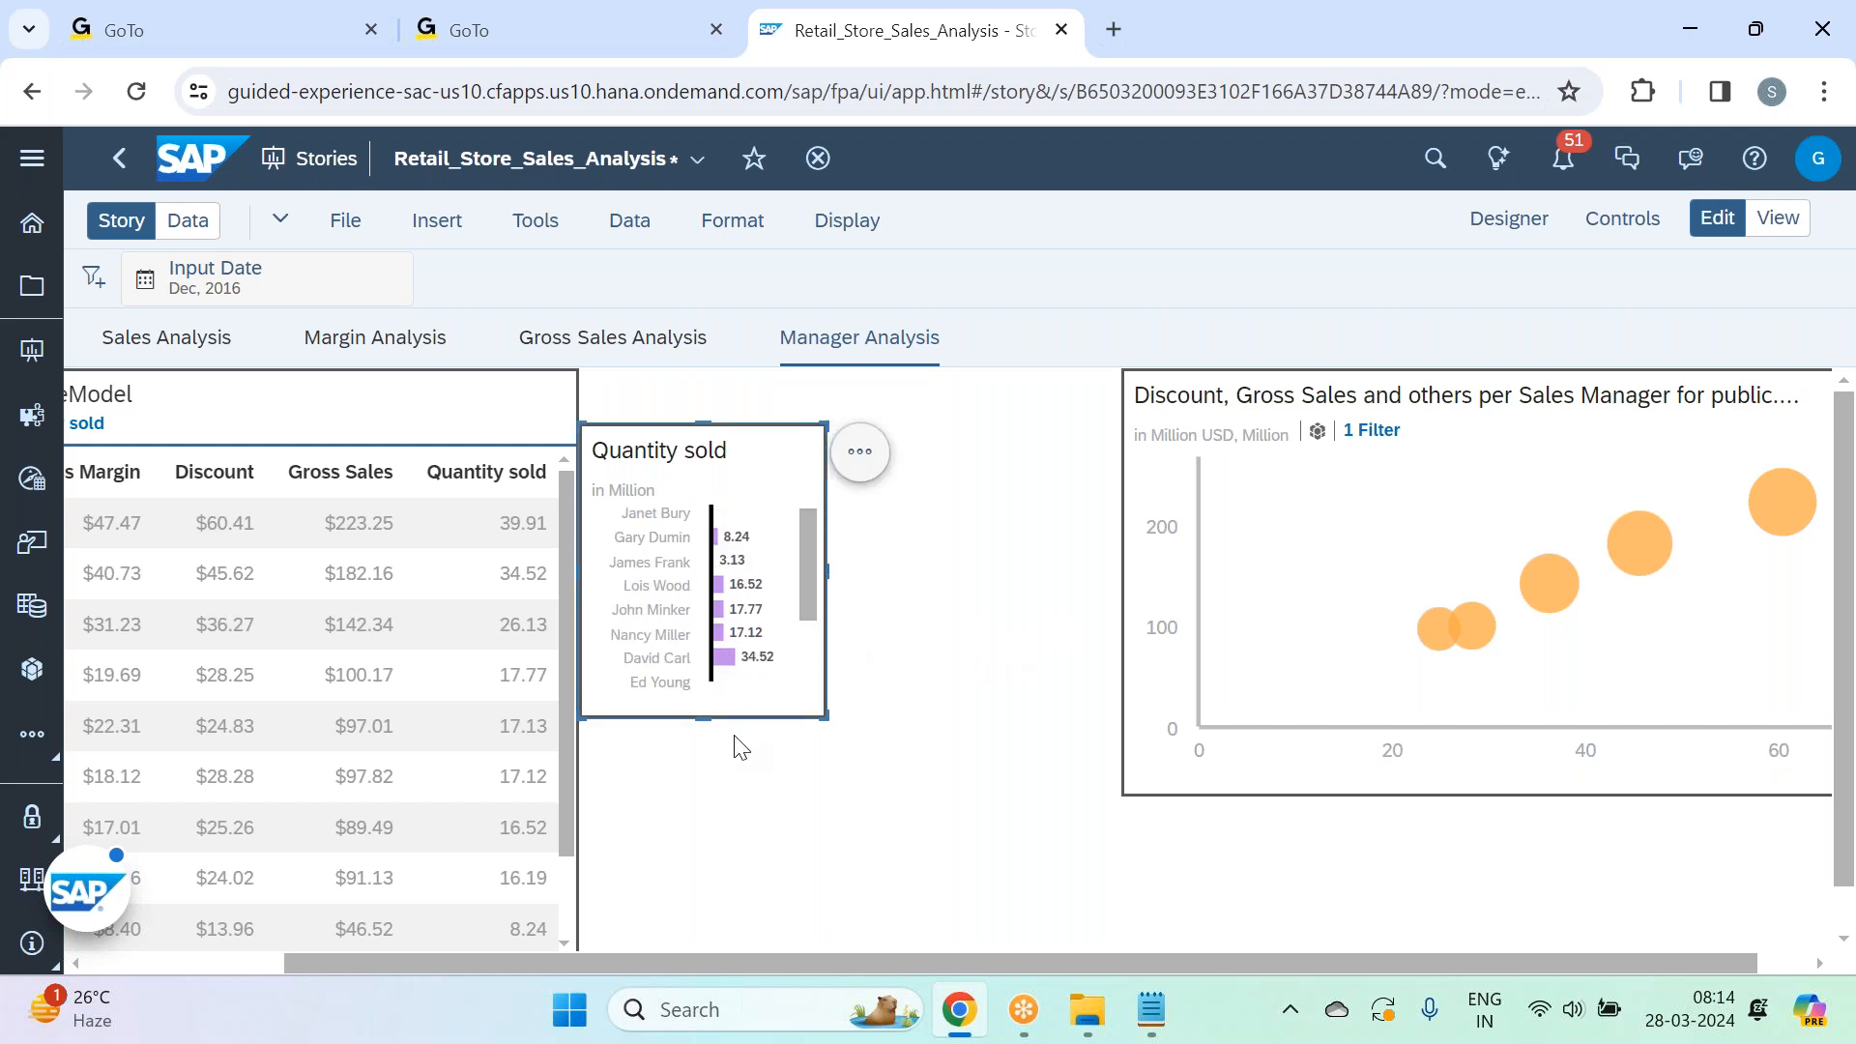
drag(703, 715, 704, 732)
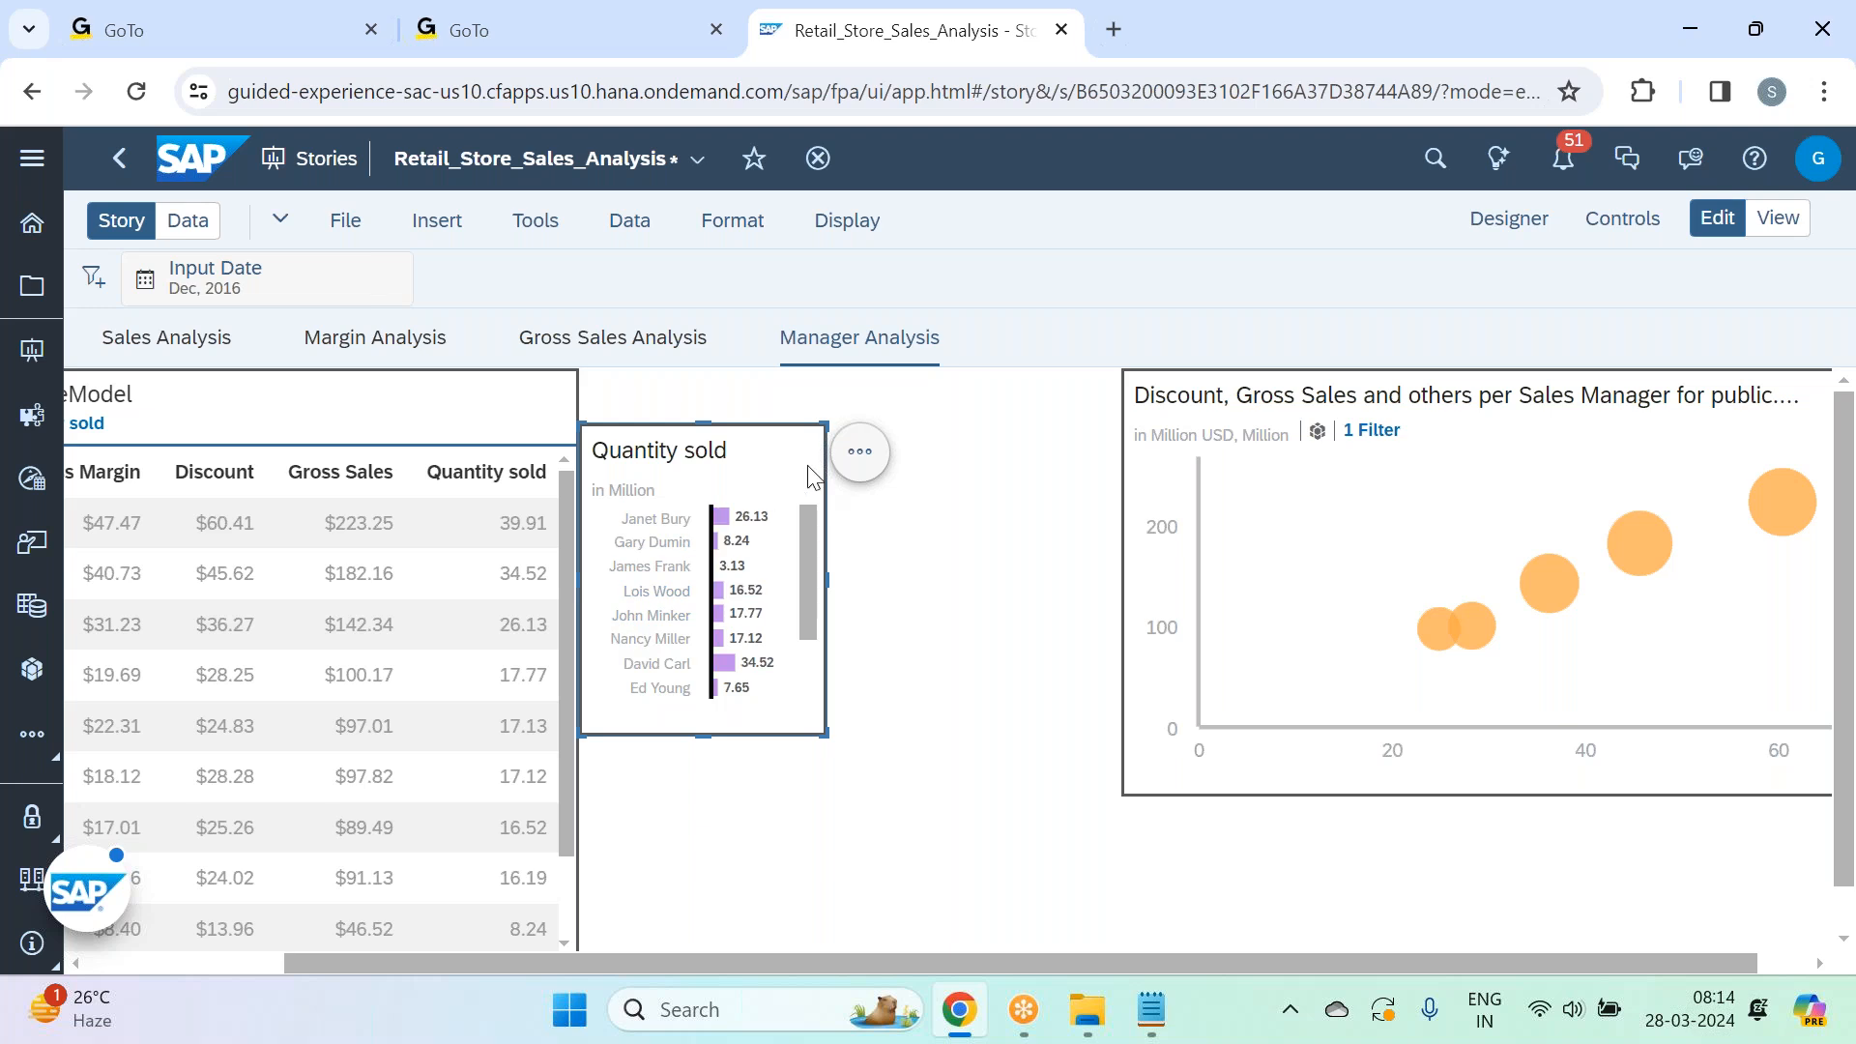
click(860, 452)
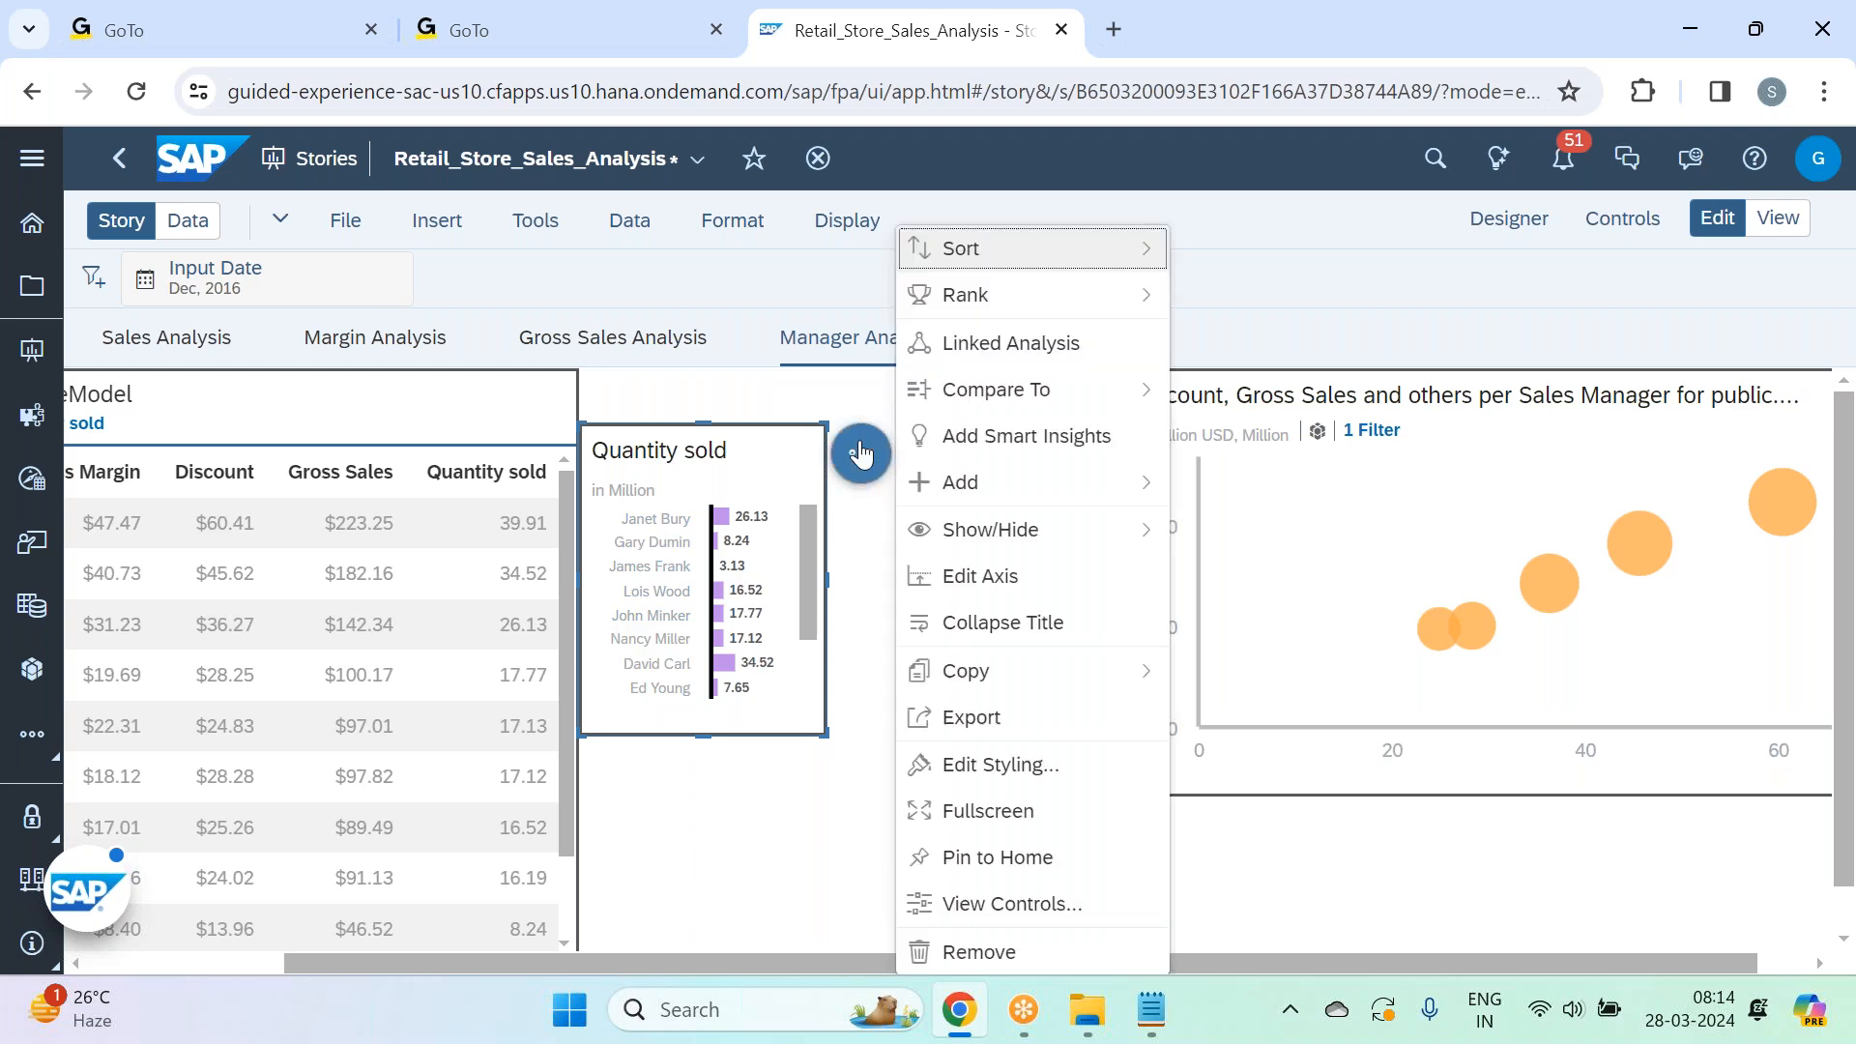
mouse_move(1066, 307)
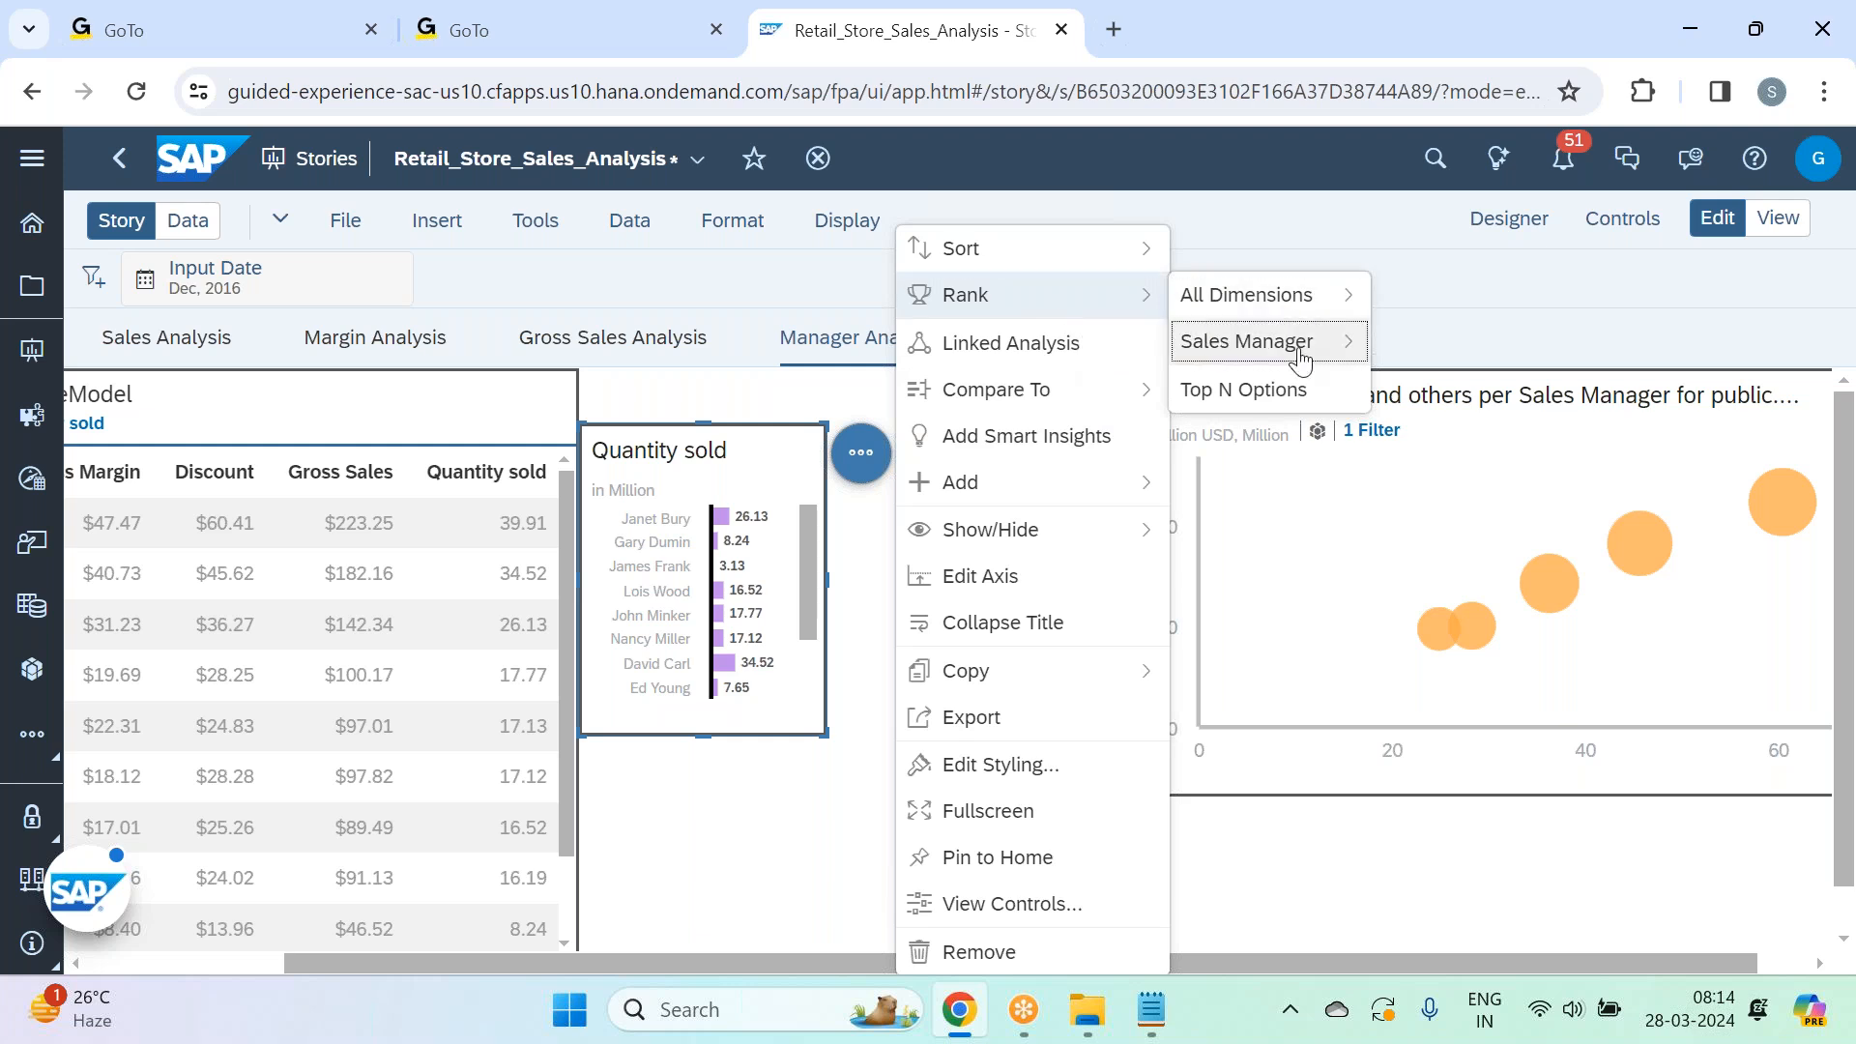
click(1303, 401)
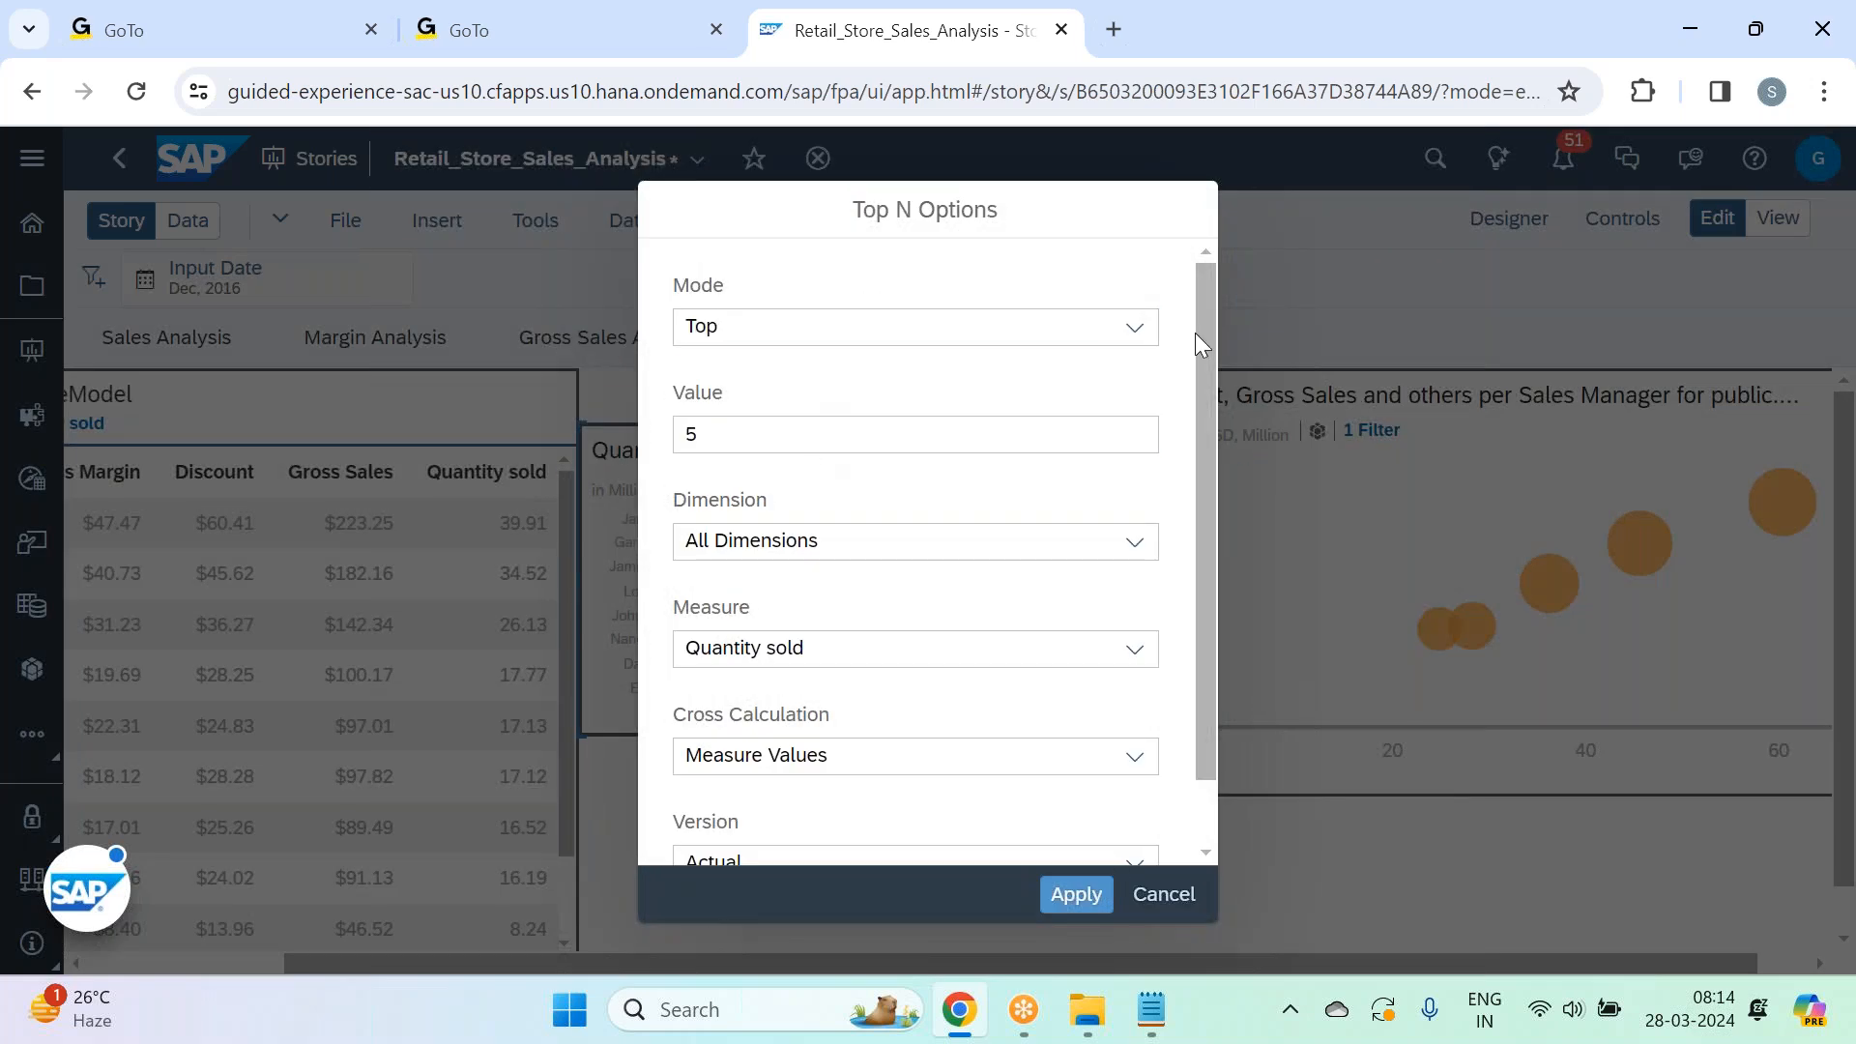
click(1140, 328)
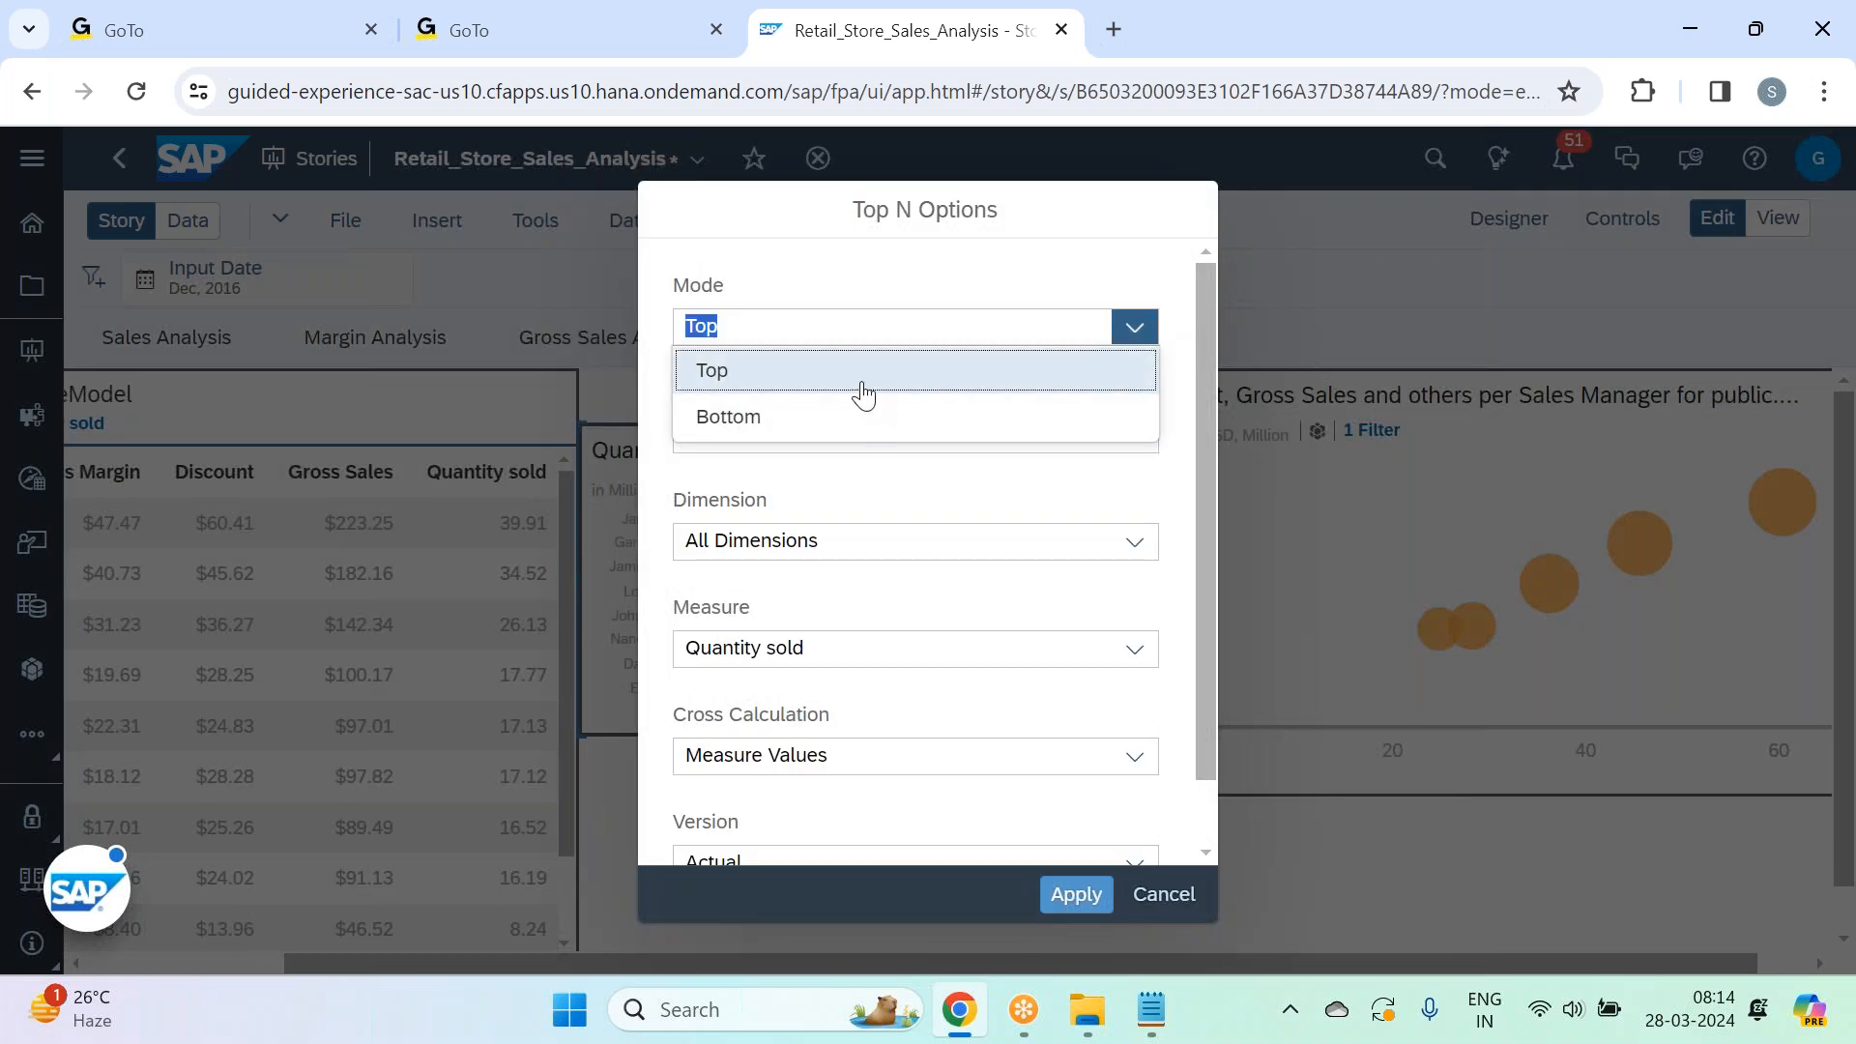
click(862, 387)
click(832, 444)
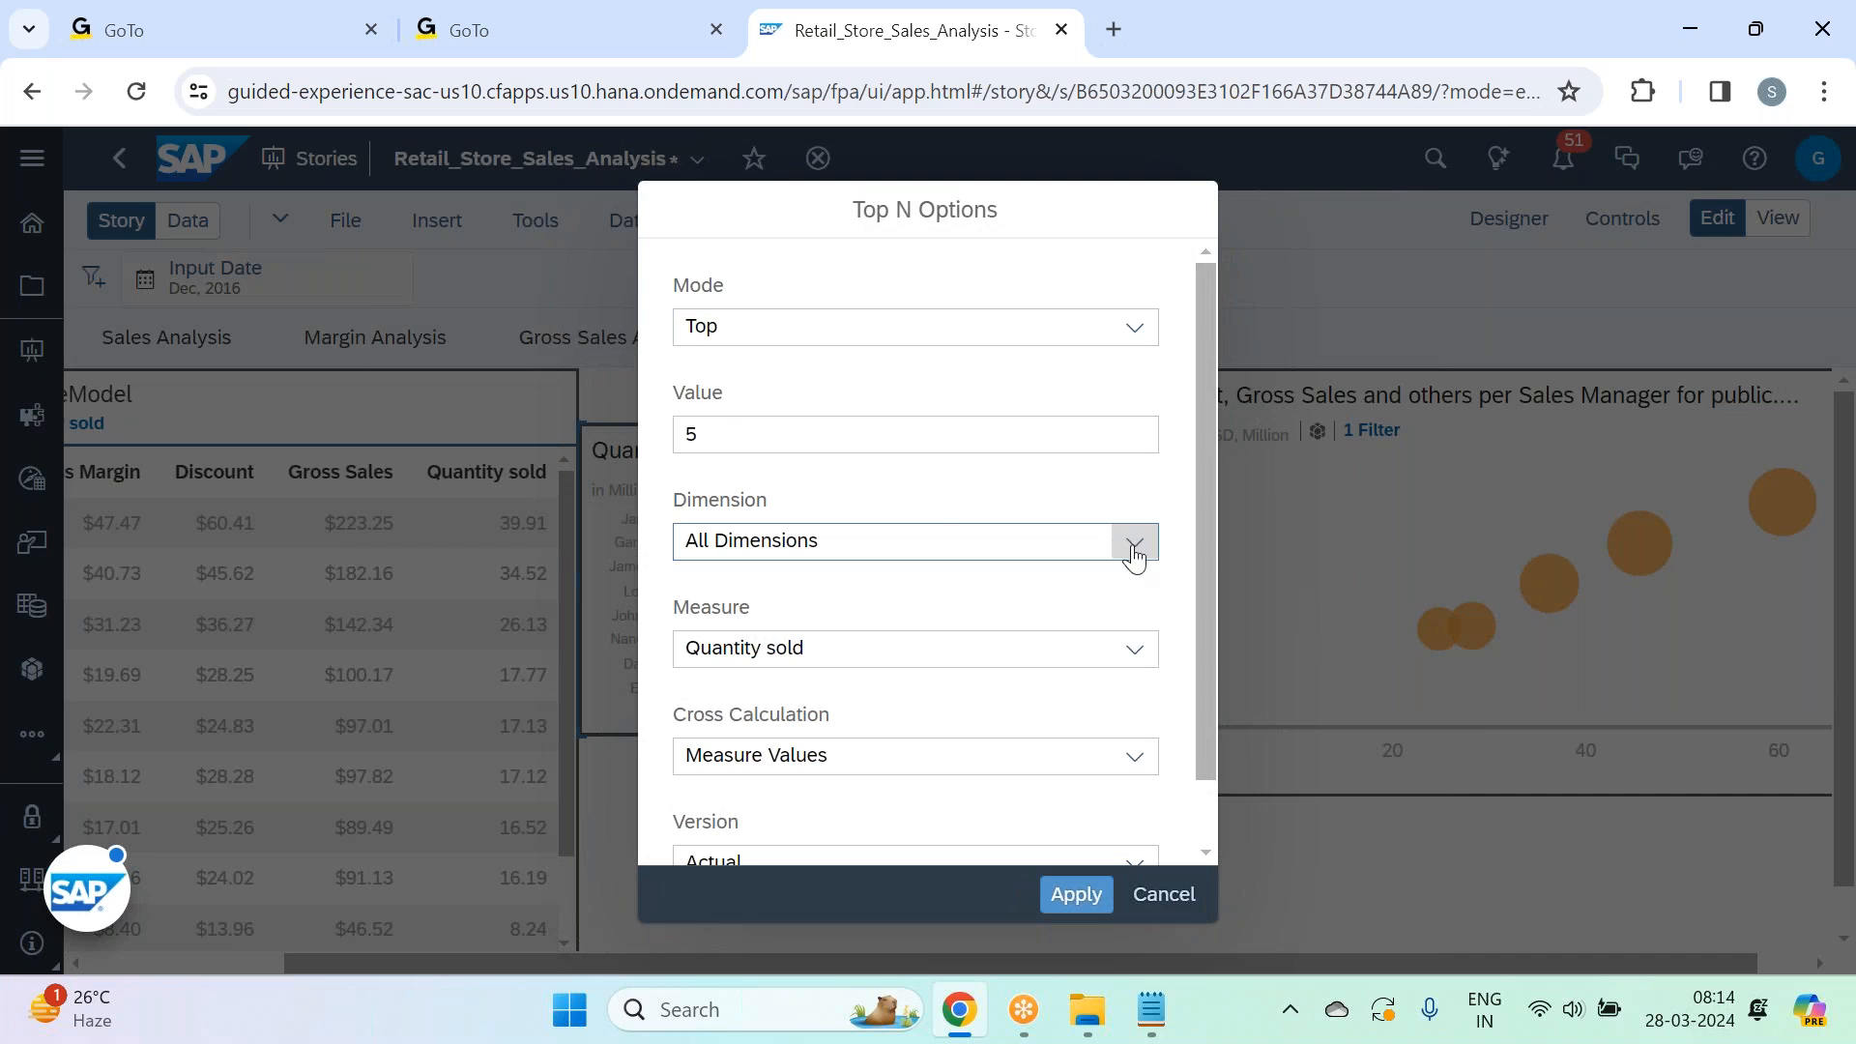
click(1135, 542)
click(818, 630)
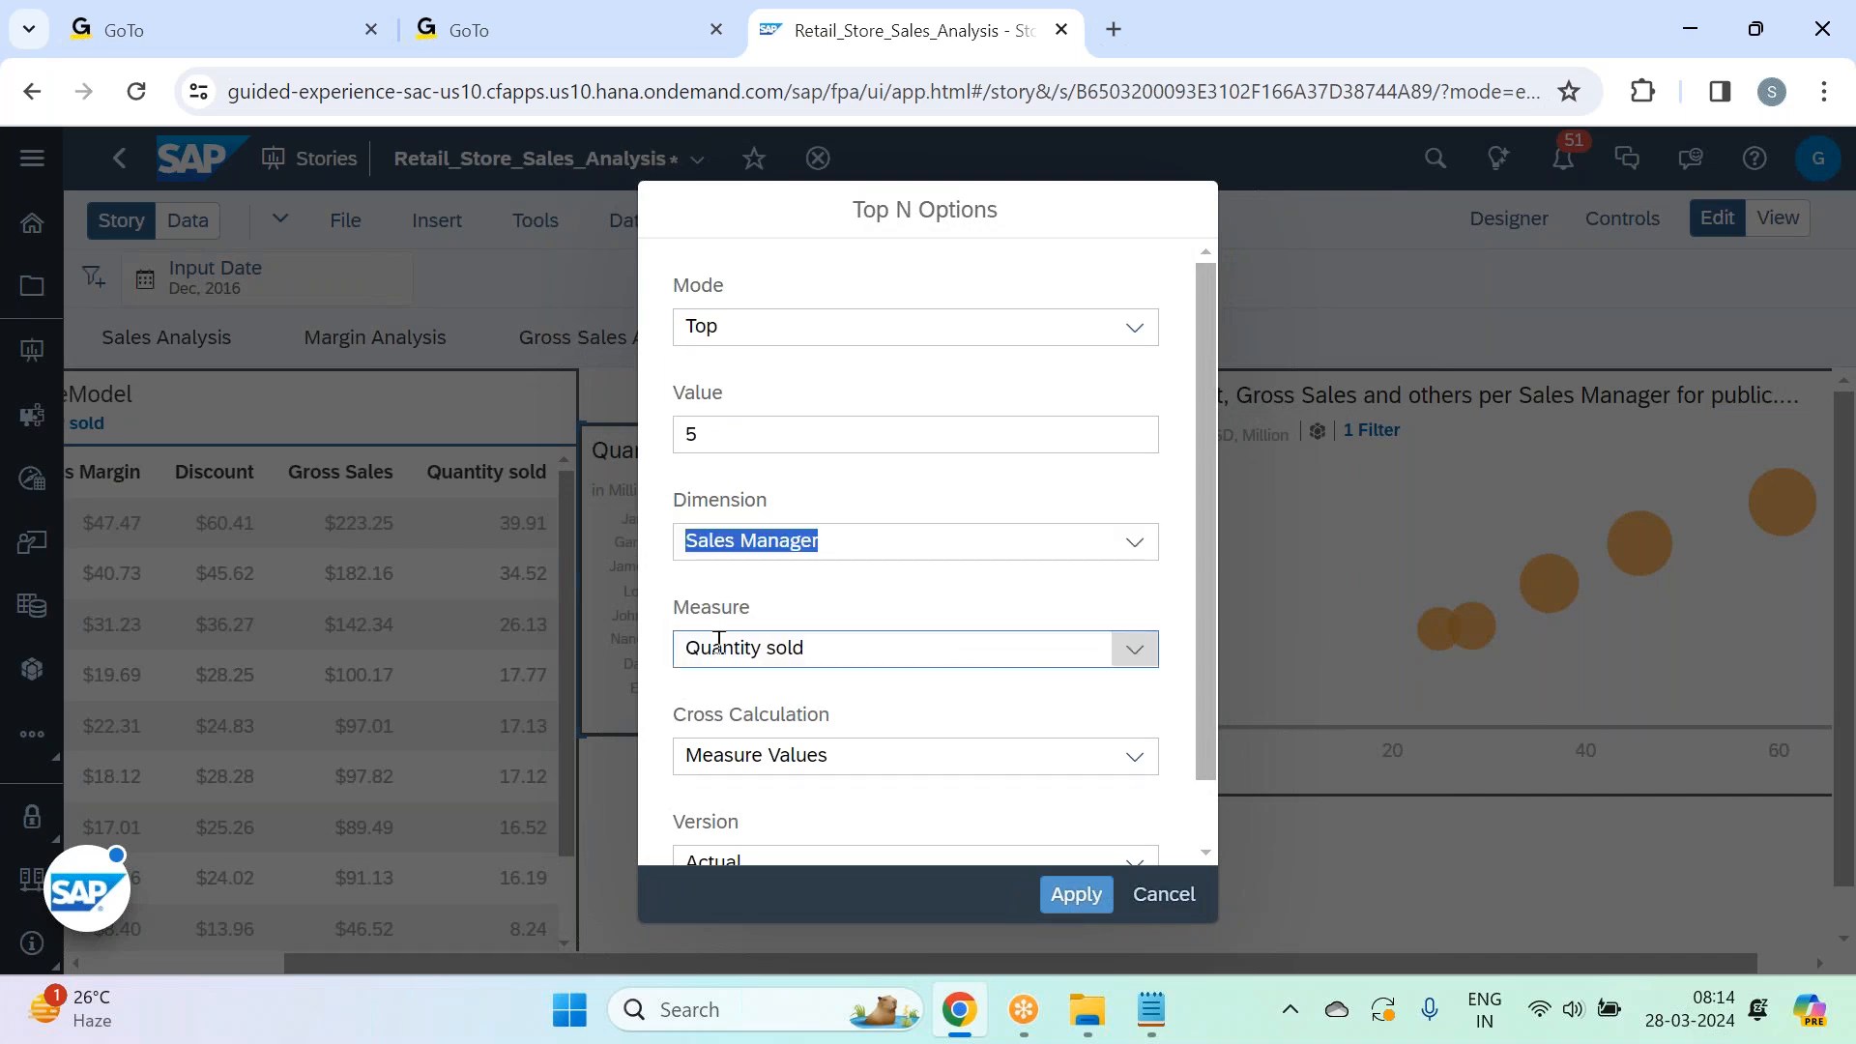
click(1076, 894)
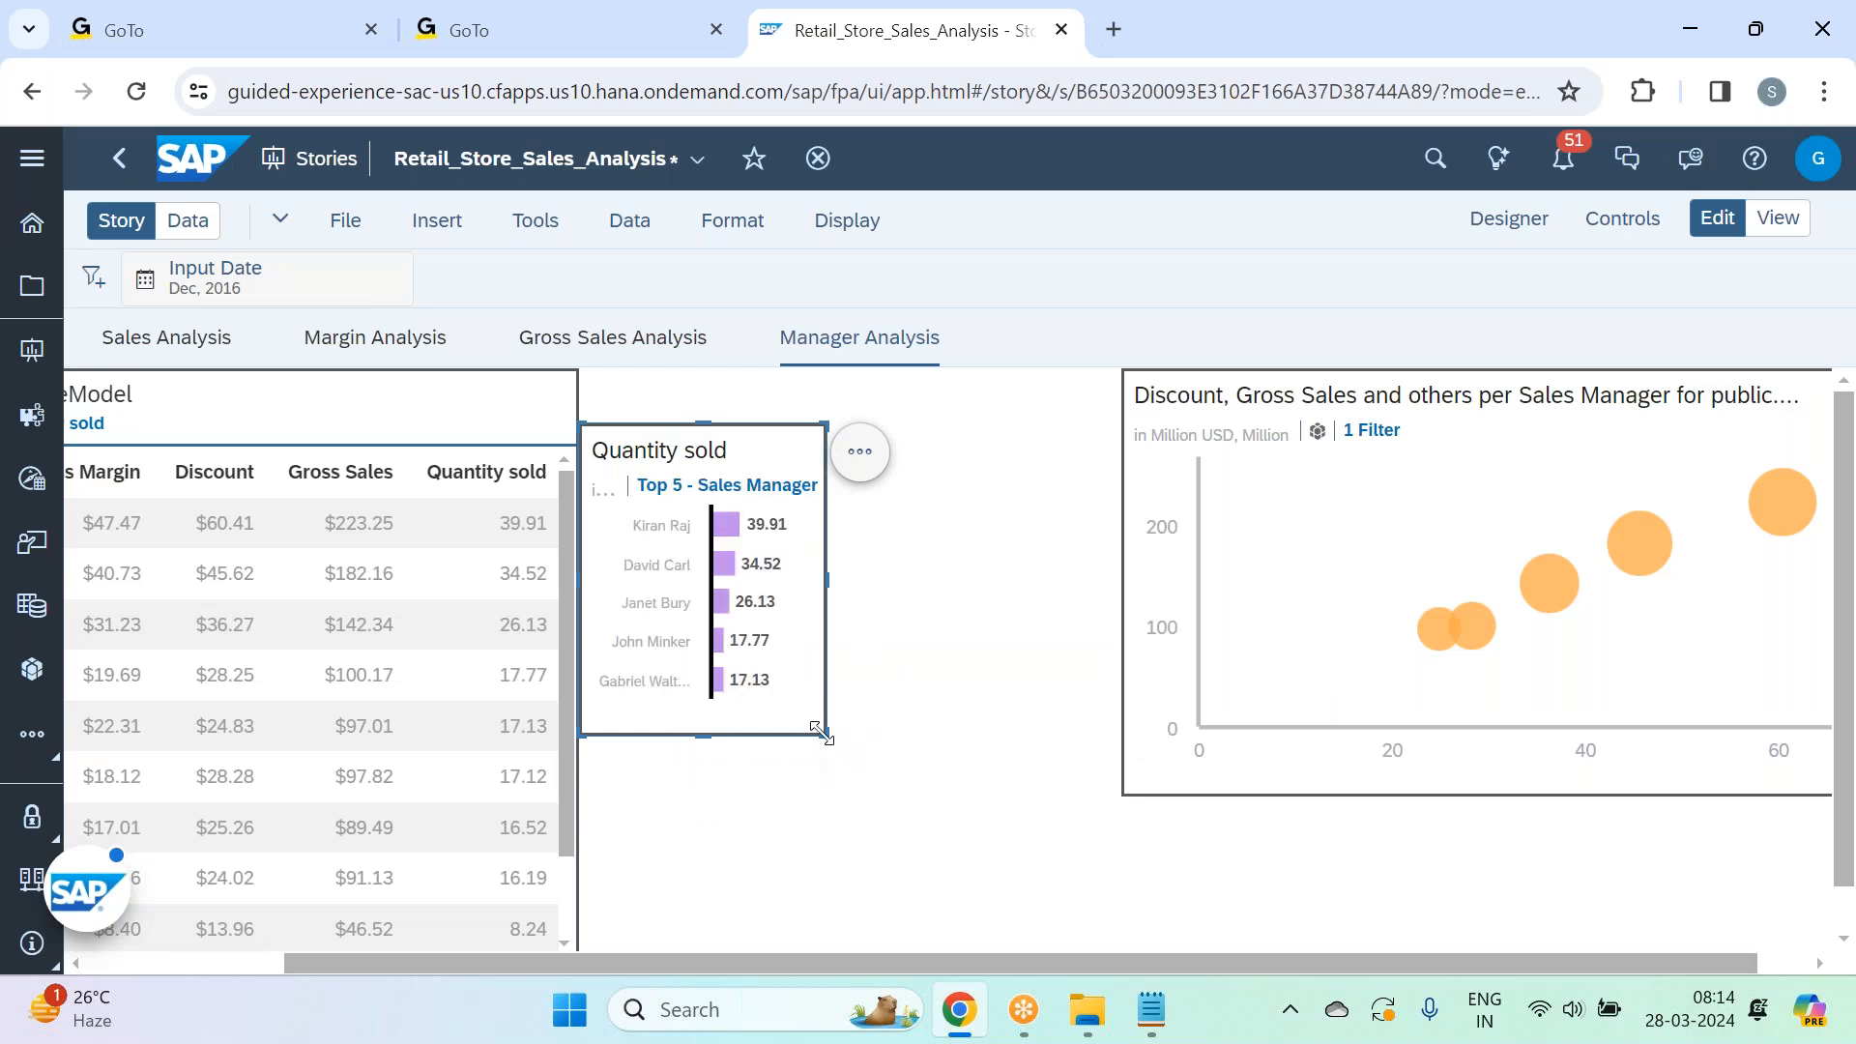
Enlarge the Top 5 bar chart slightly in width and height and retitle it "Top Performing Managers".
drag(825, 738, 853, 761)
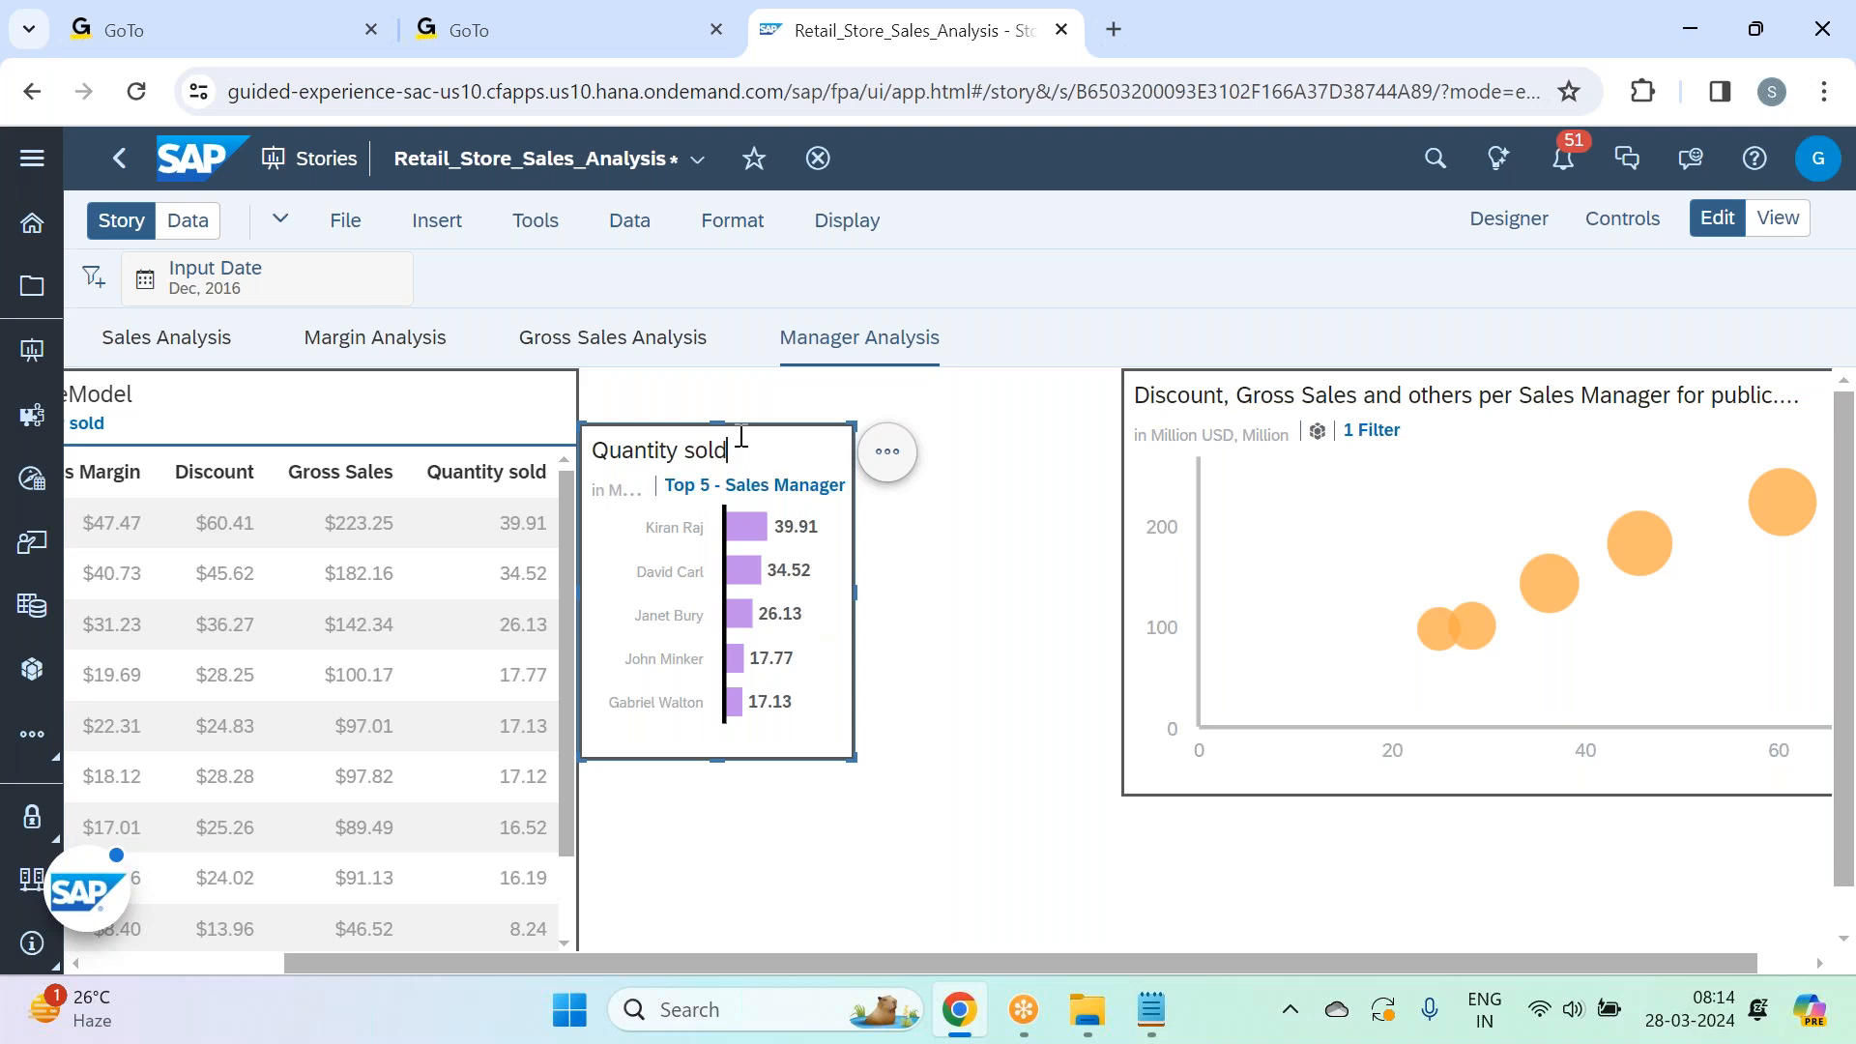
key(BackSpace)
key(BackSpace)
key(BackSpace)
key(BackSpace)
key(BackSpace)
key(BackSpace)
key(BackSpace)
key(BackSpace)
key(BackSpace)
key(BackSpace)
key(BackSpace)
key(BackSpace)
text(Top Performing Man)
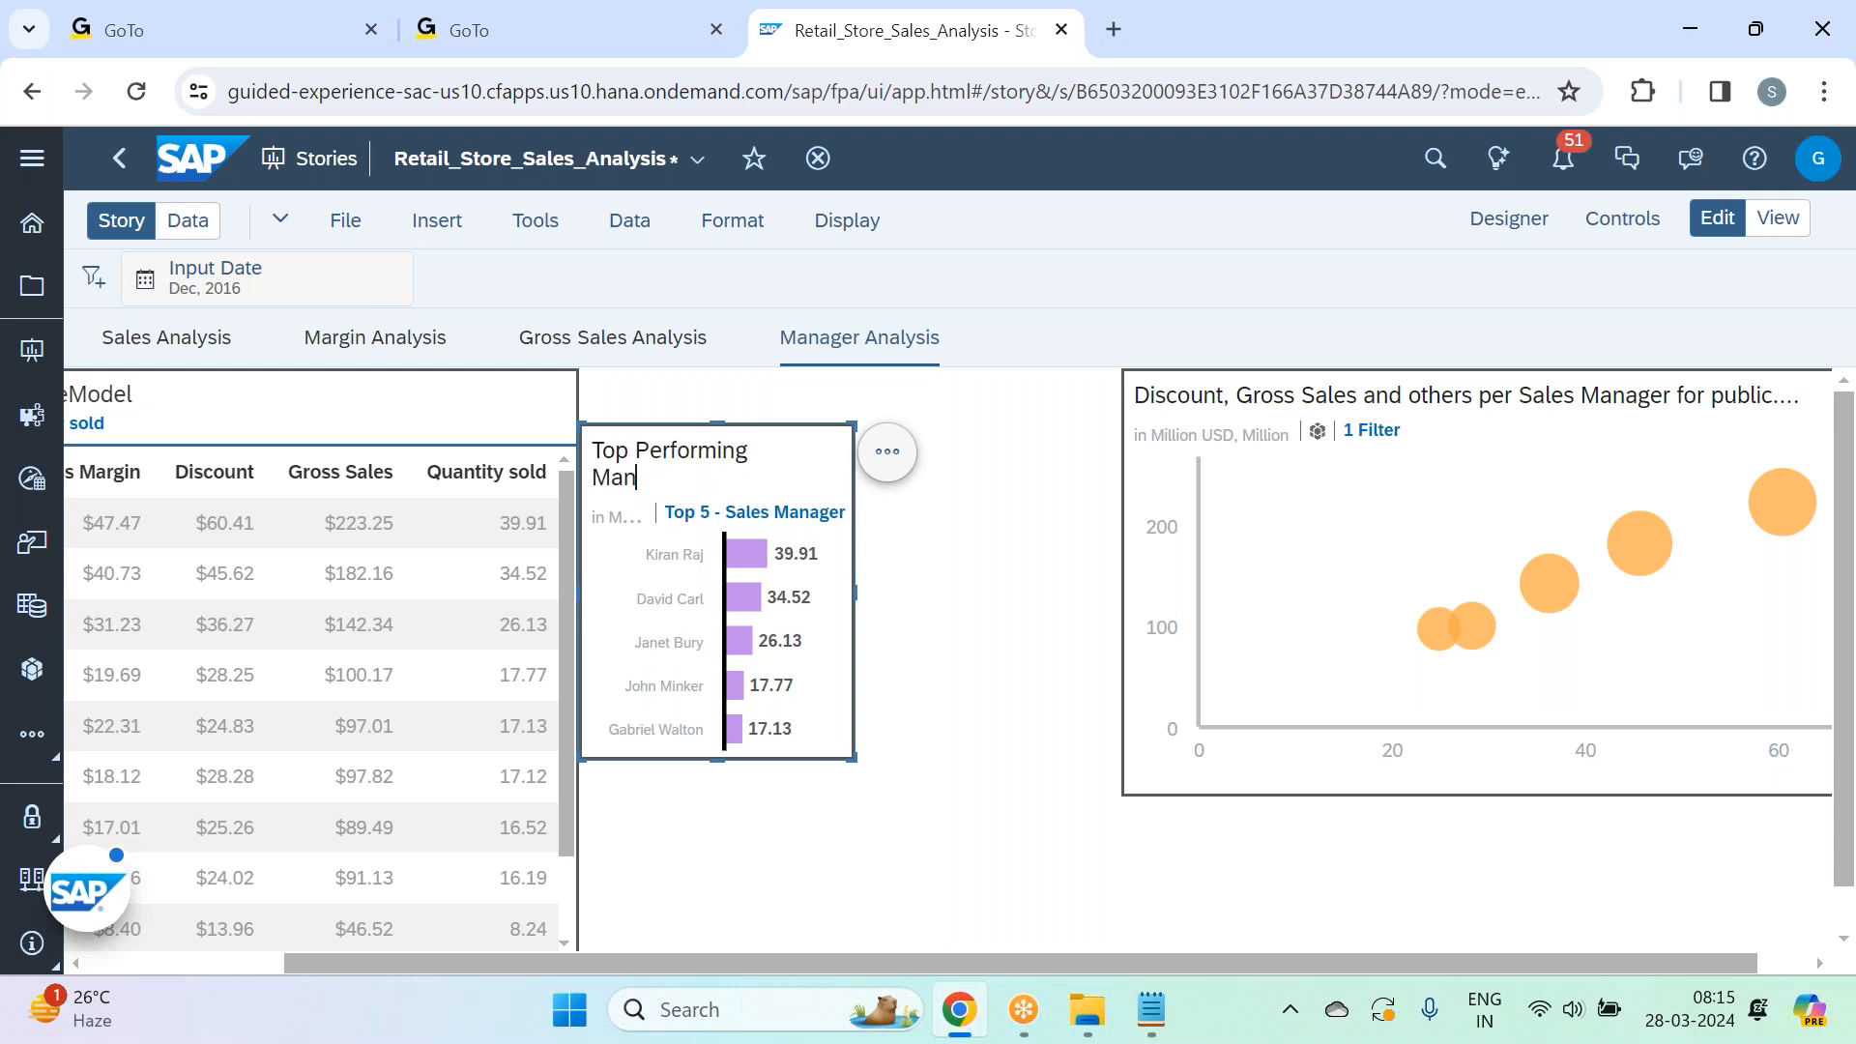
text(agers)
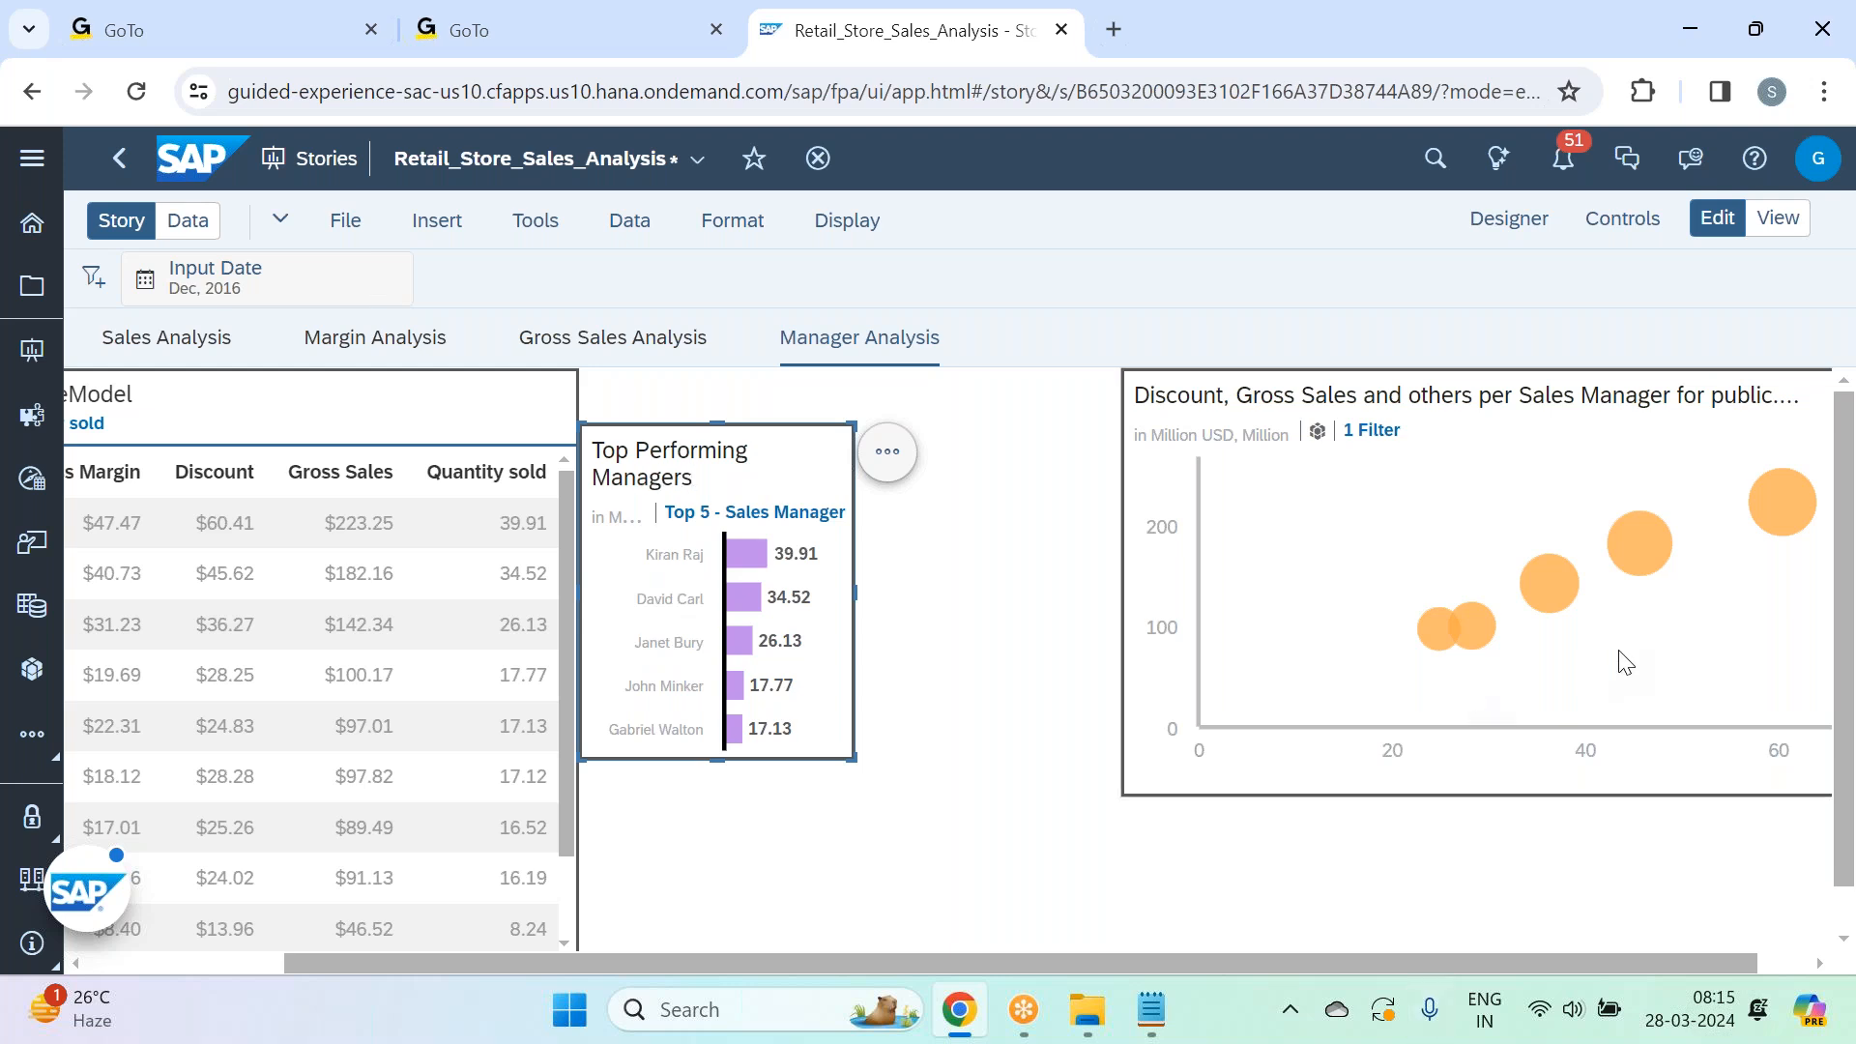
click(895, 778)
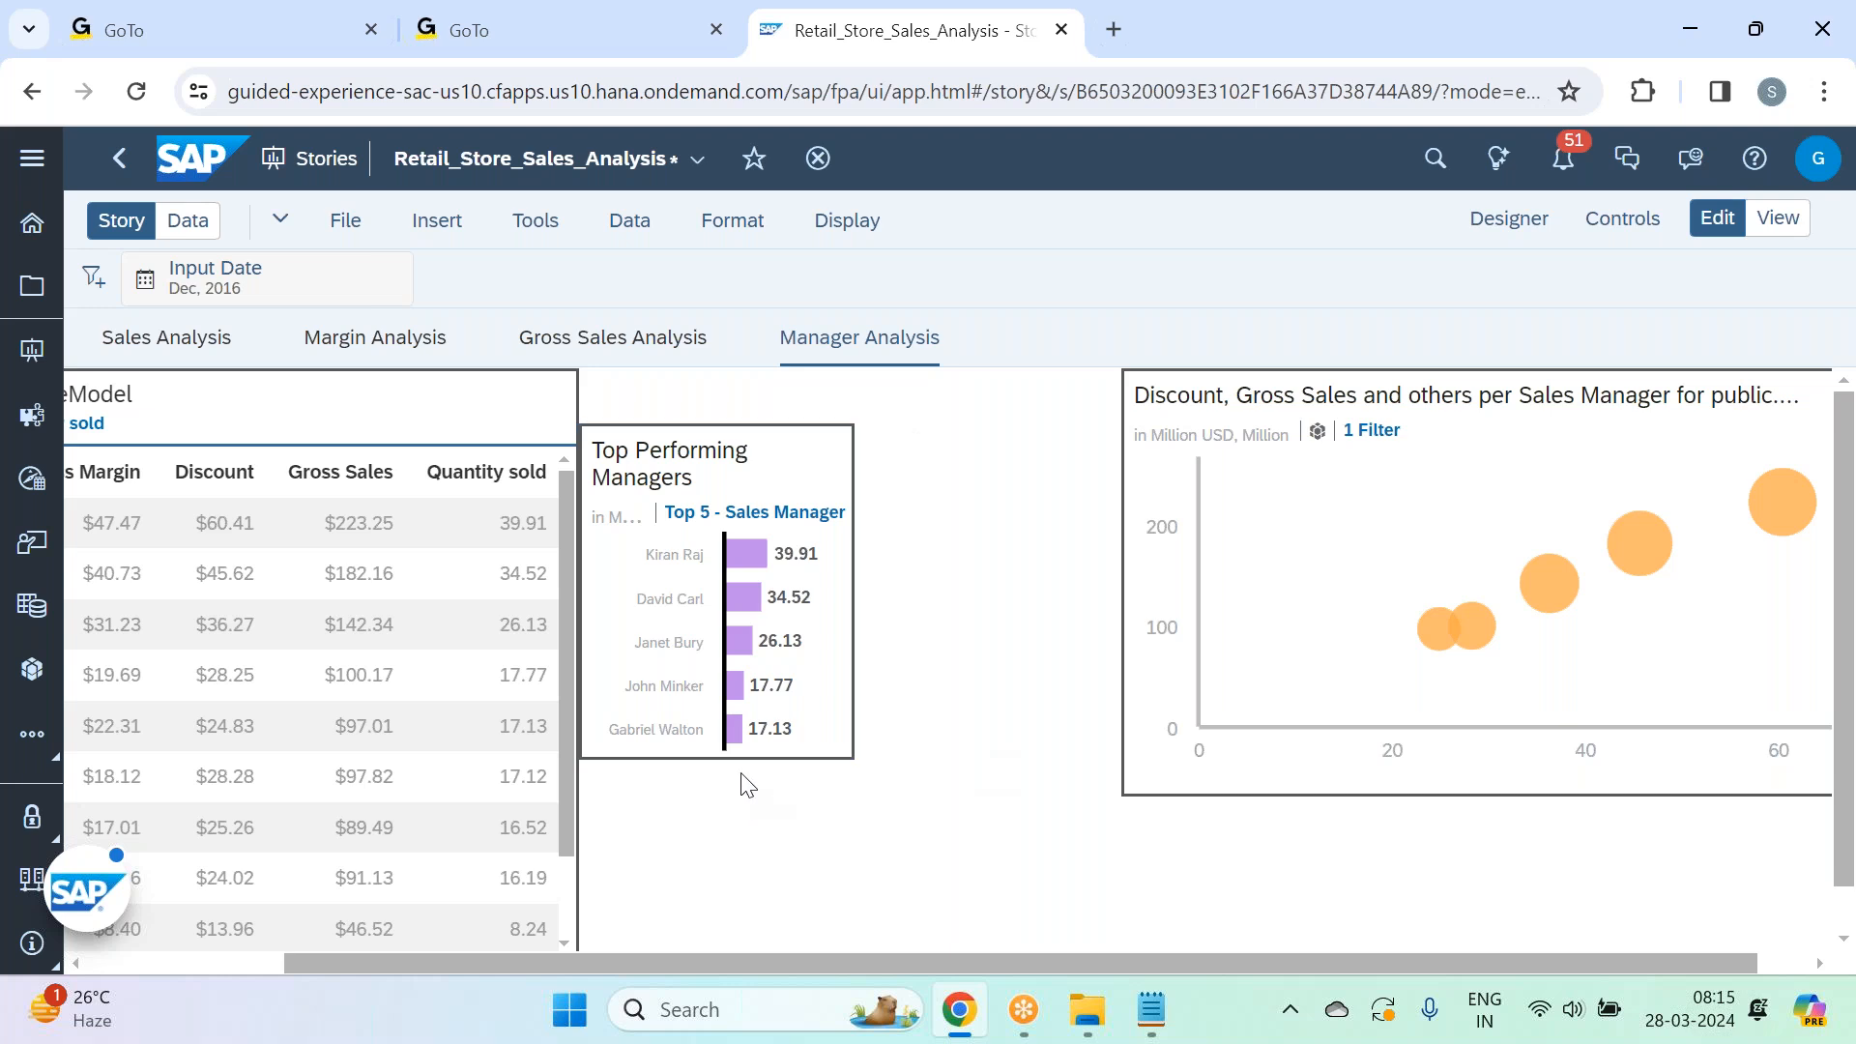
Shorten the bar chart's title to "Top Performing" and adjust its height to fit the five bars.
click(715, 761)
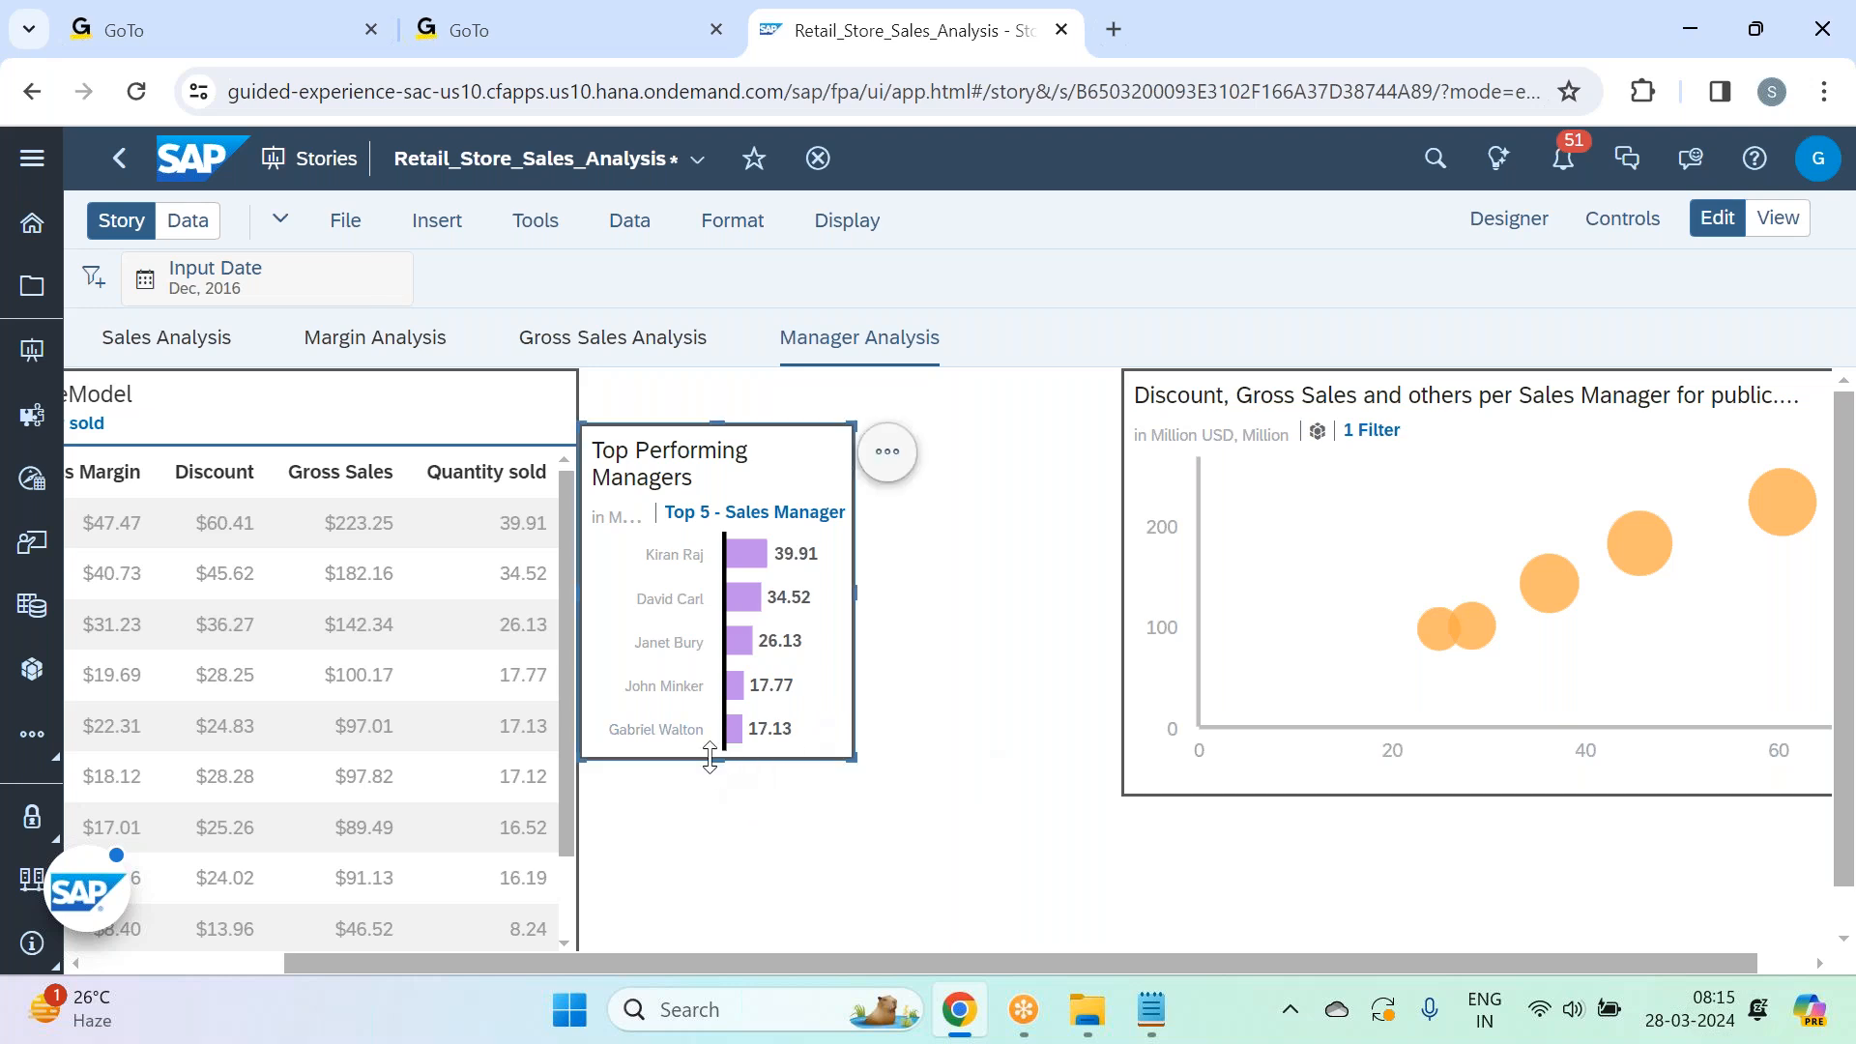
mouse_move(707, 780)
mouse_down()
mouse_move(710, 797)
mouse_move(724, 775)
mouse_up()
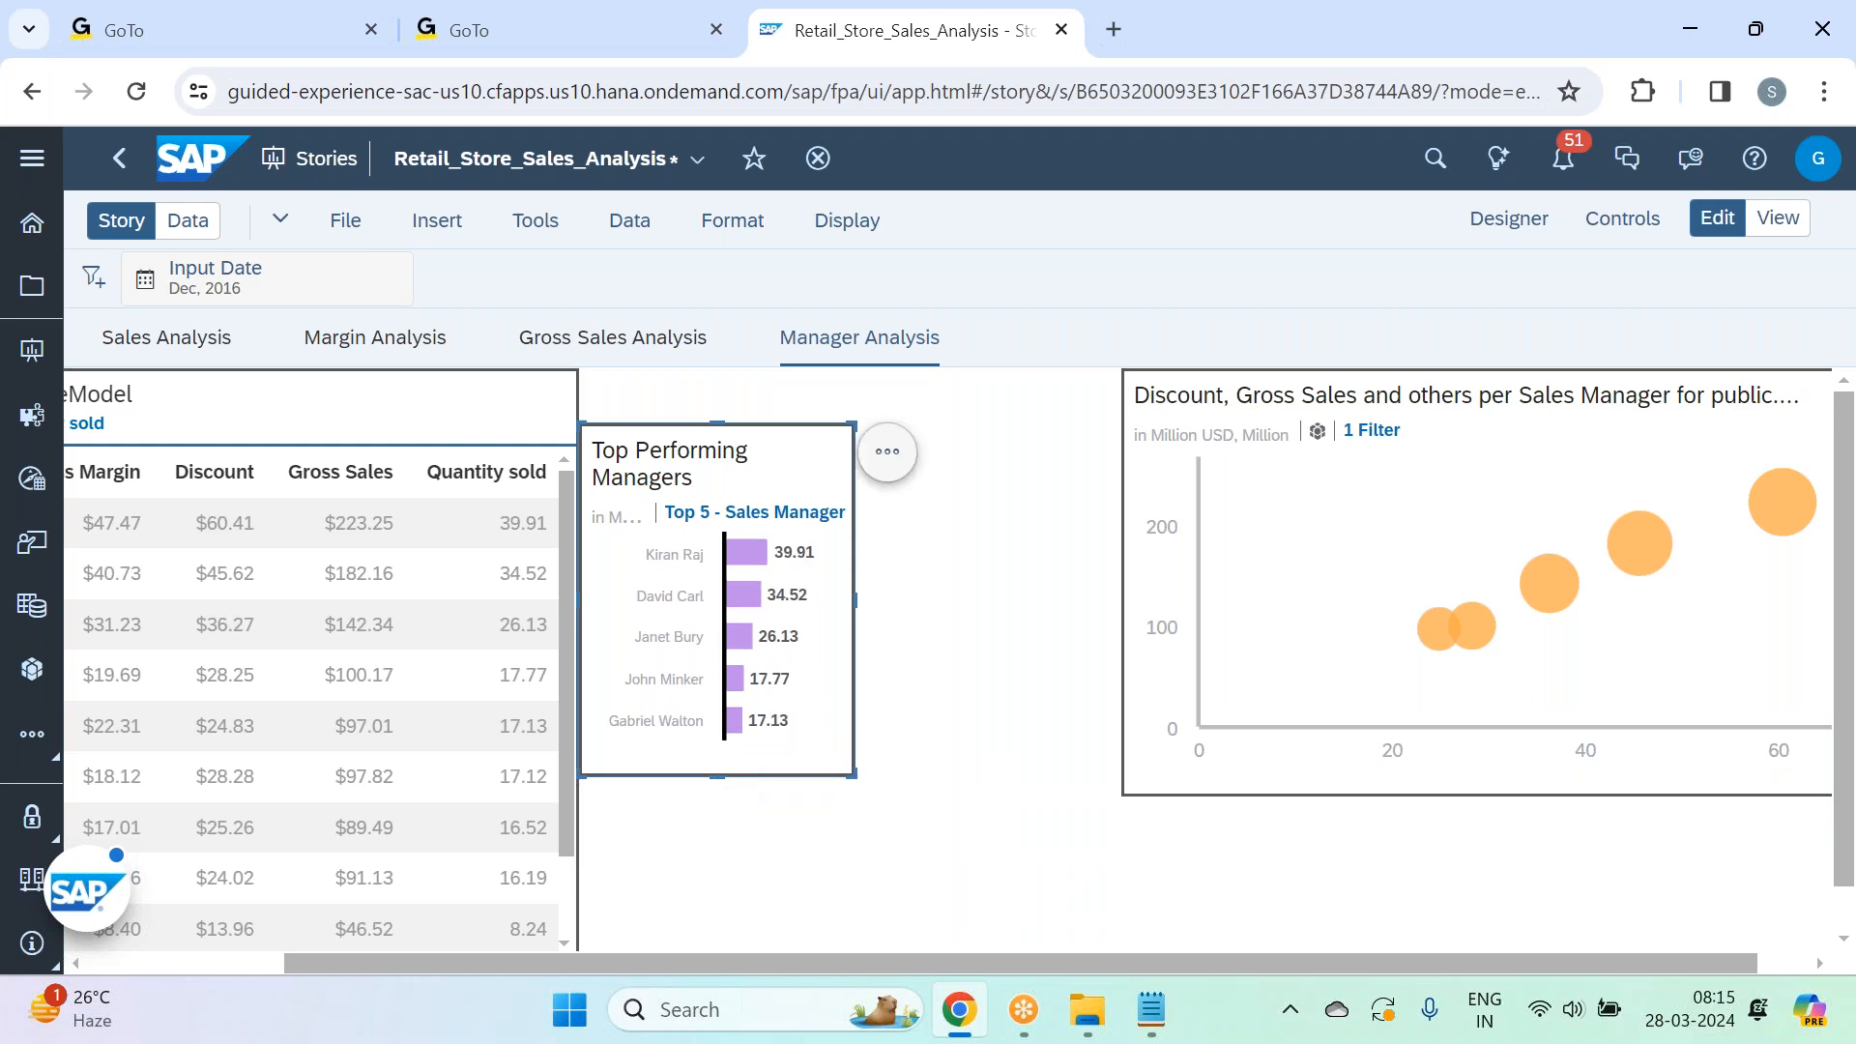
key(BackSpace)
key(BackSpace)
key(BackSpace)
key(BackSpace)
key(BackSpace)
key(BackSpace)
click(1003, 577)
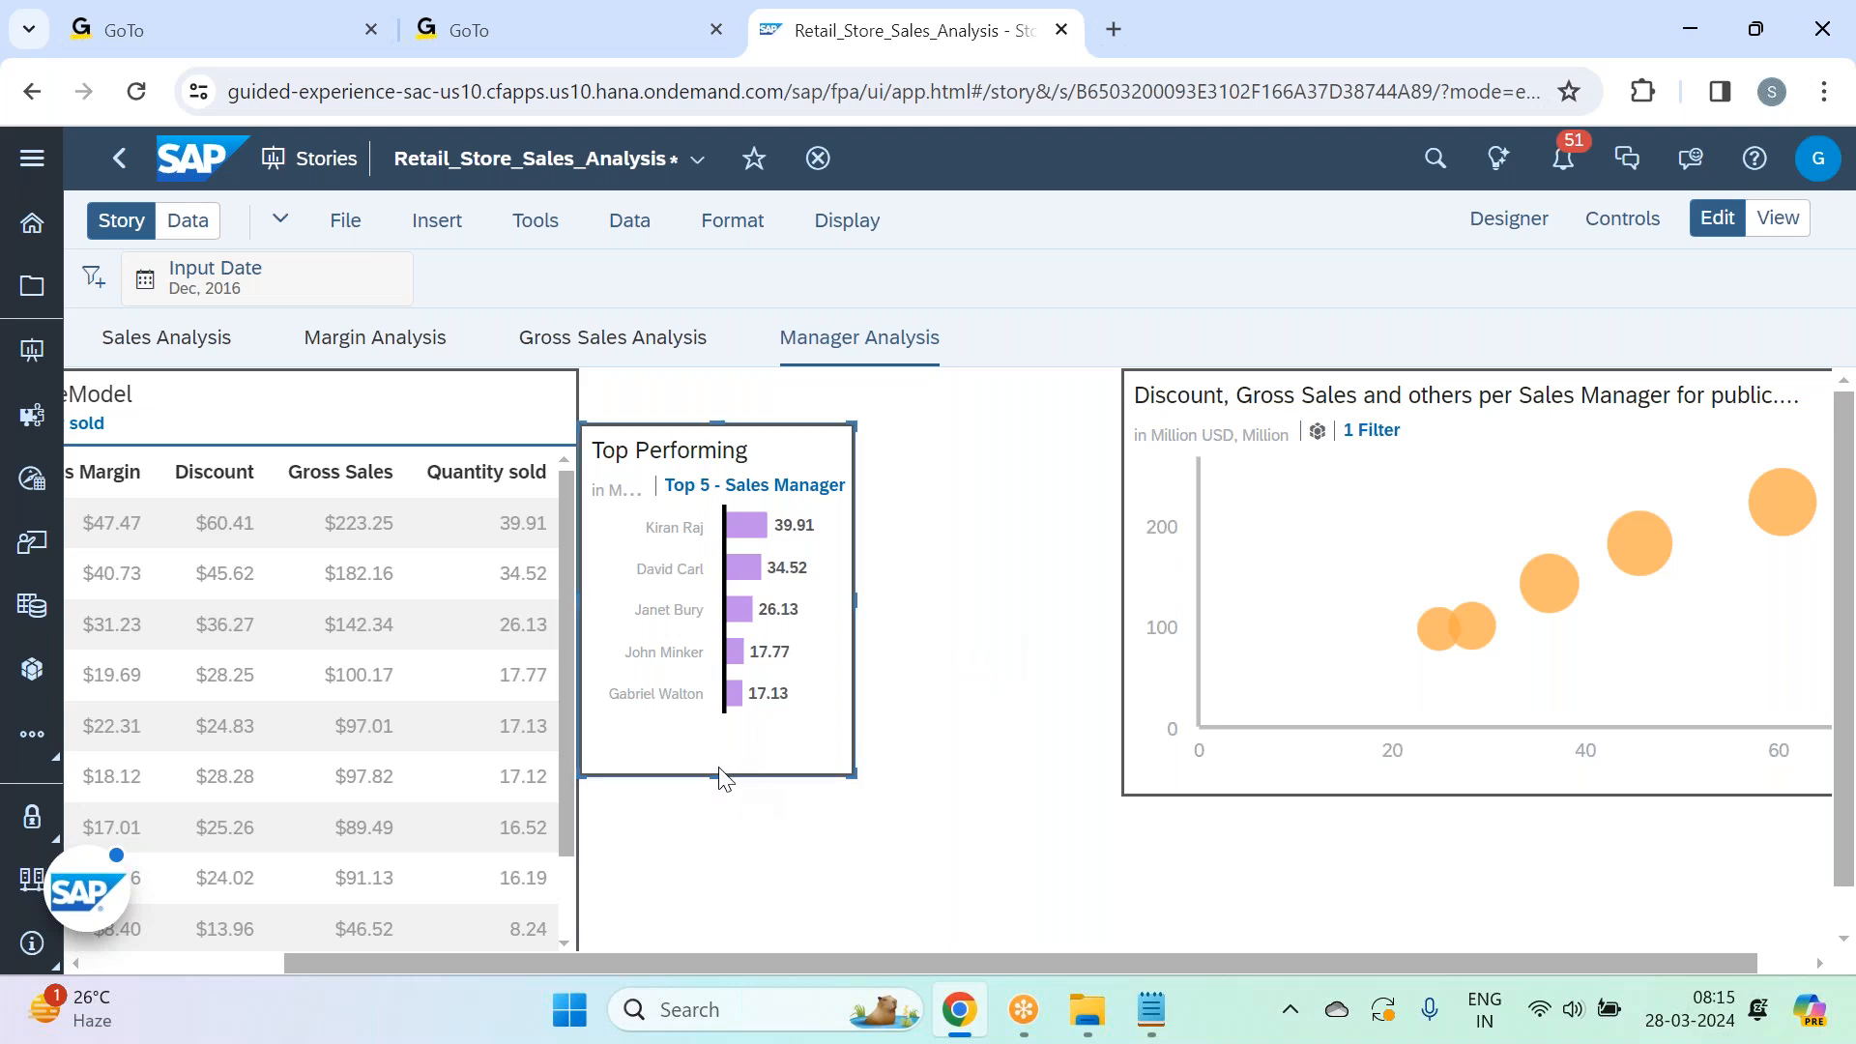
click(763, 754)
drag(718, 779, 716, 758)
click(975, 726)
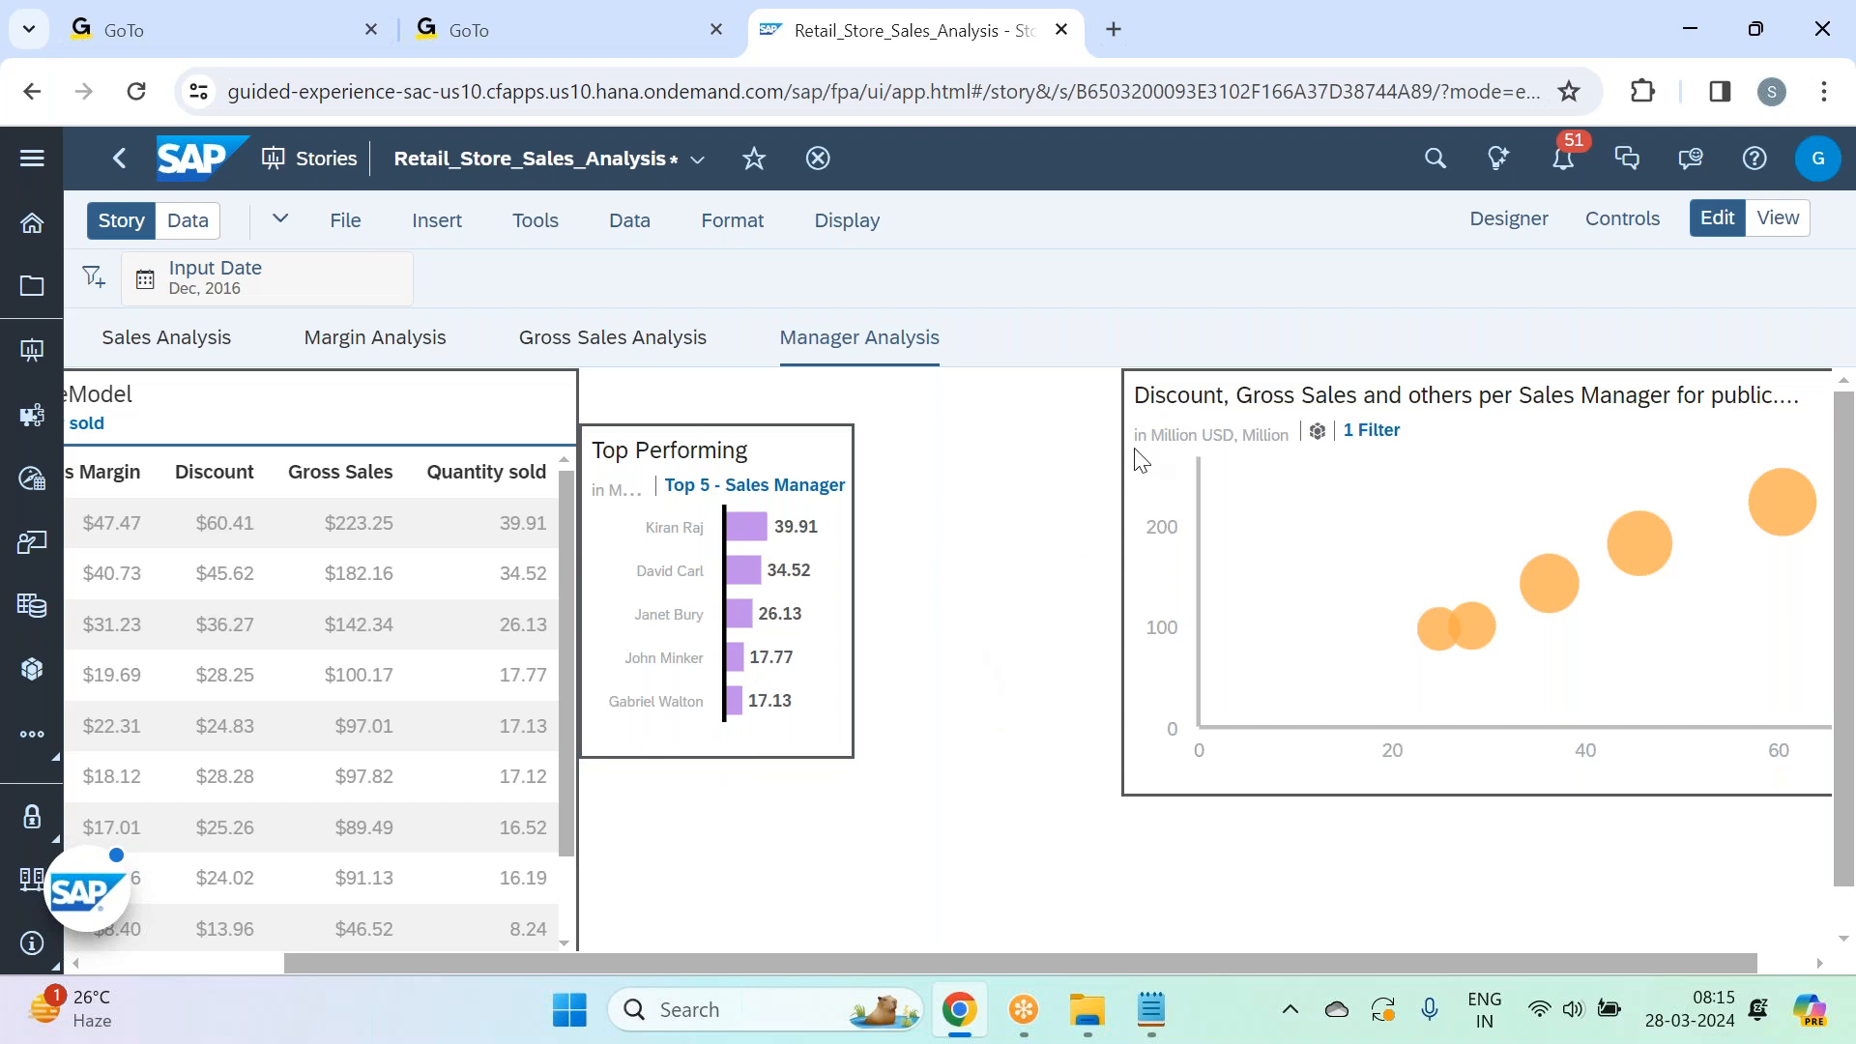
Narrow the bubble chart from its left edge to widen the gap beside the Top Performing chart.
click(1123, 585)
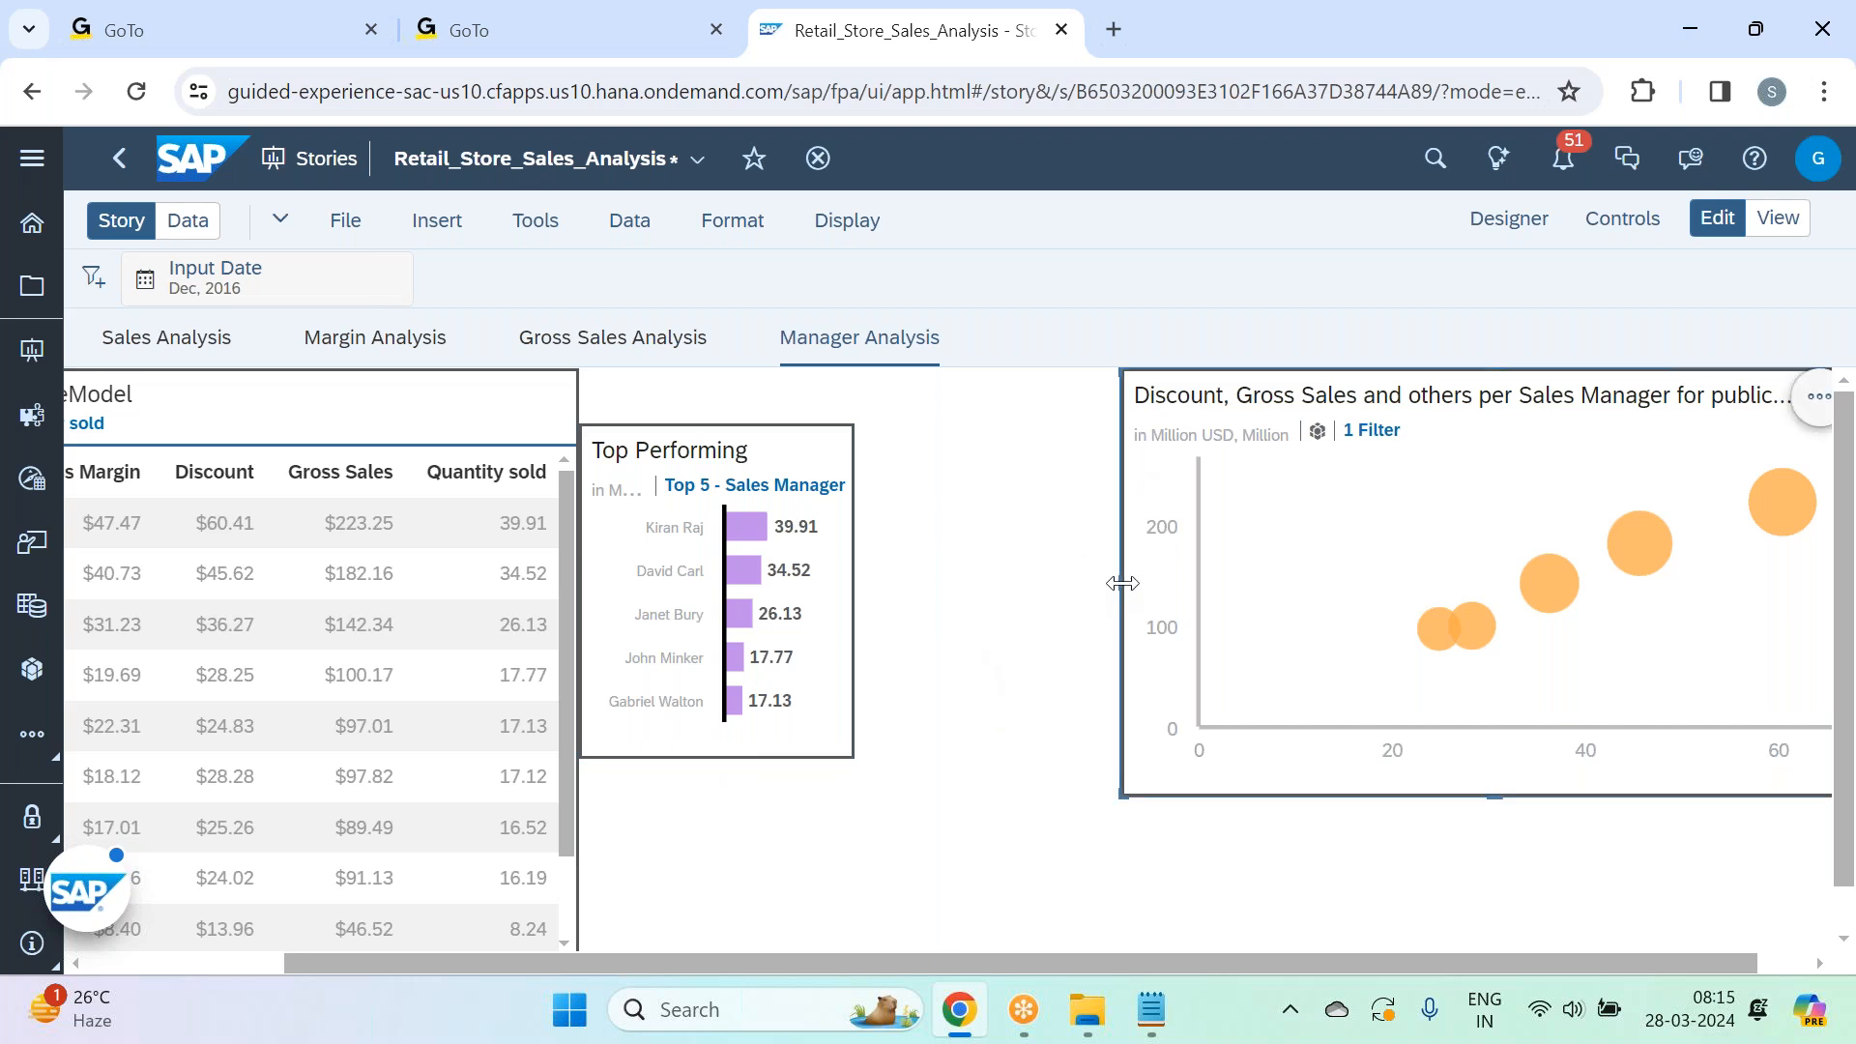
drag(1124, 580, 1172, 571)
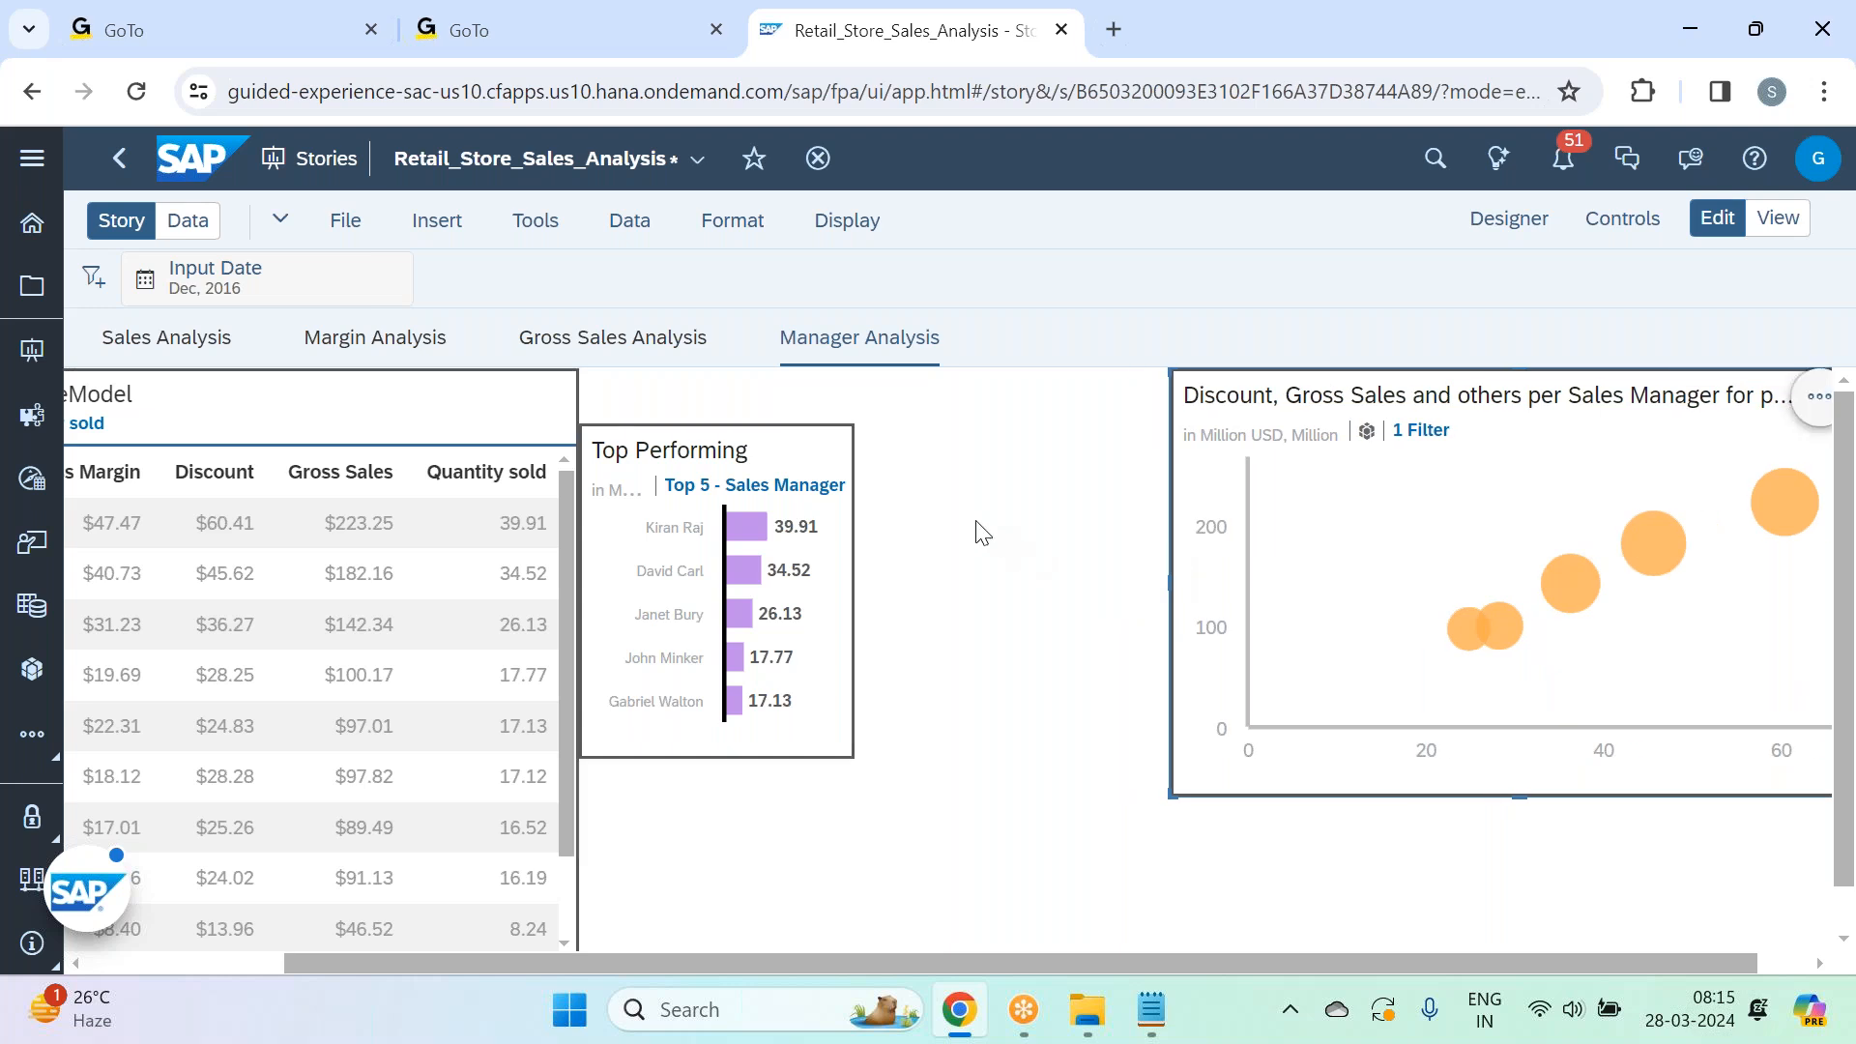
Copy the Top Performing chart onto the Manager Analysis page.
click(799, 450)
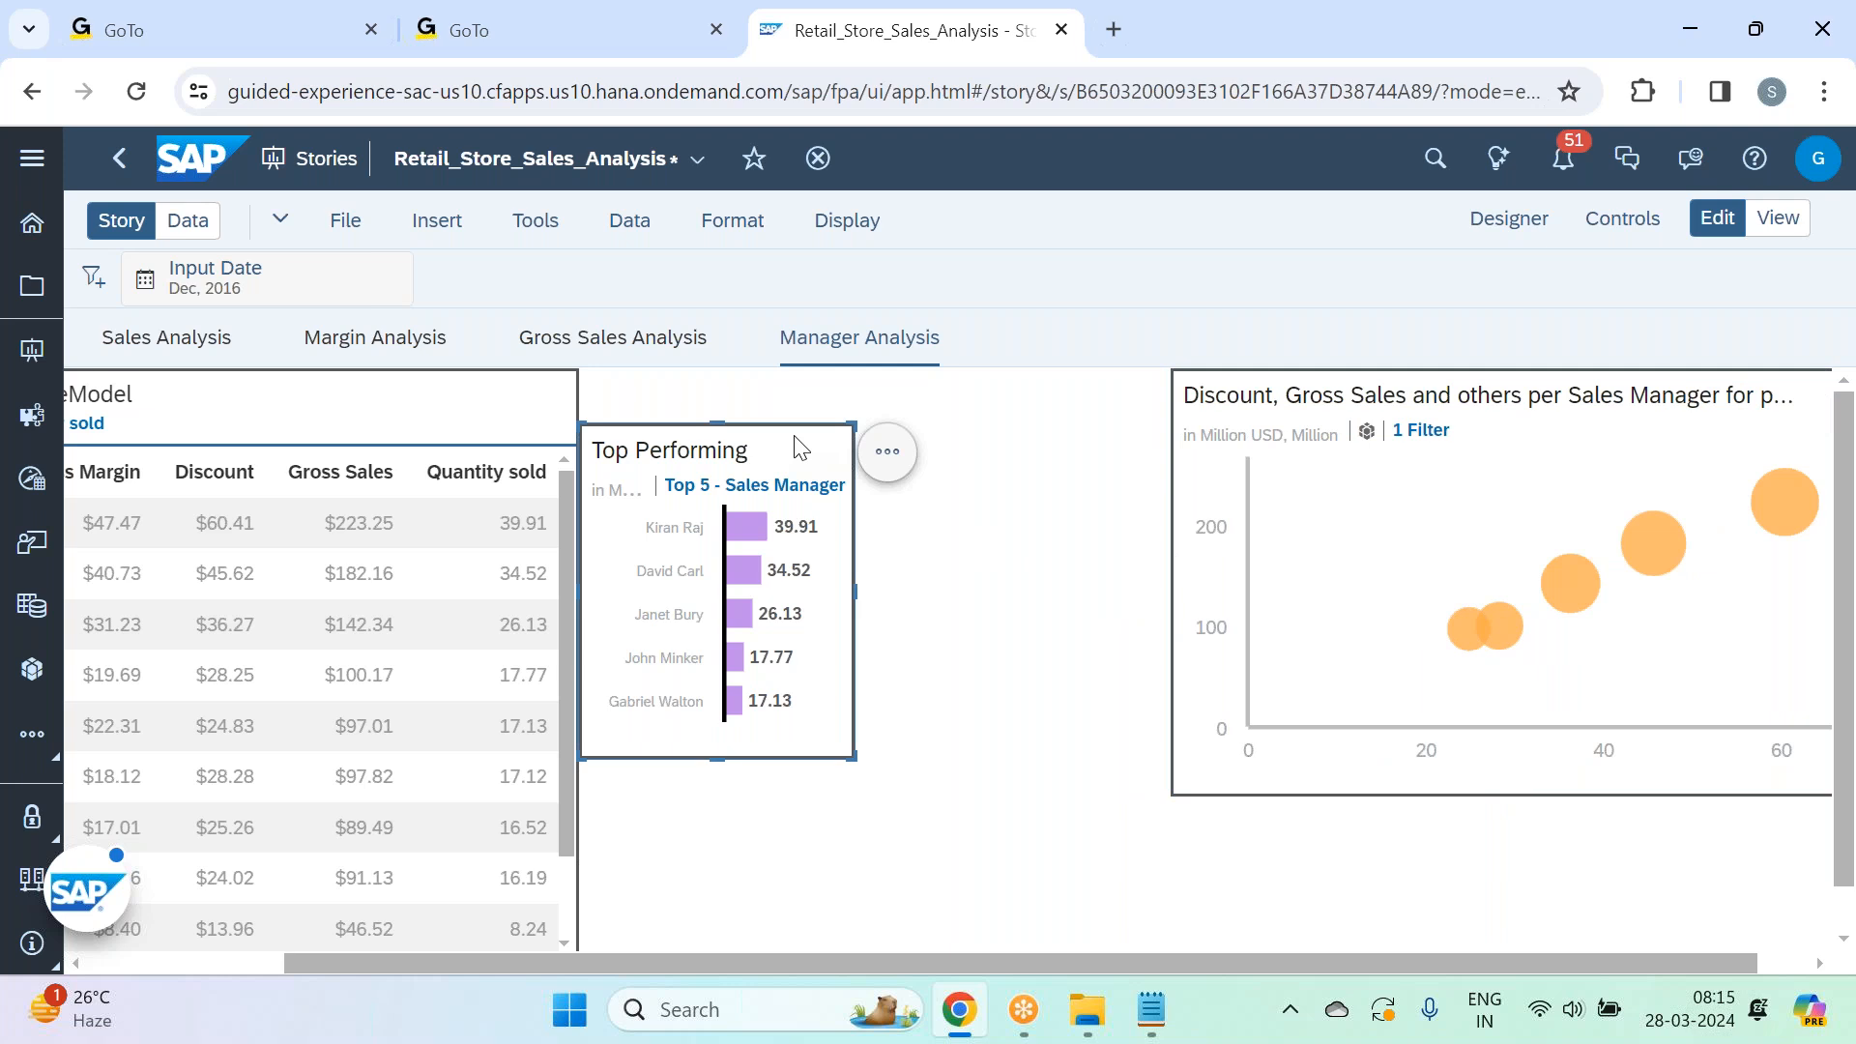
click(891, 456)
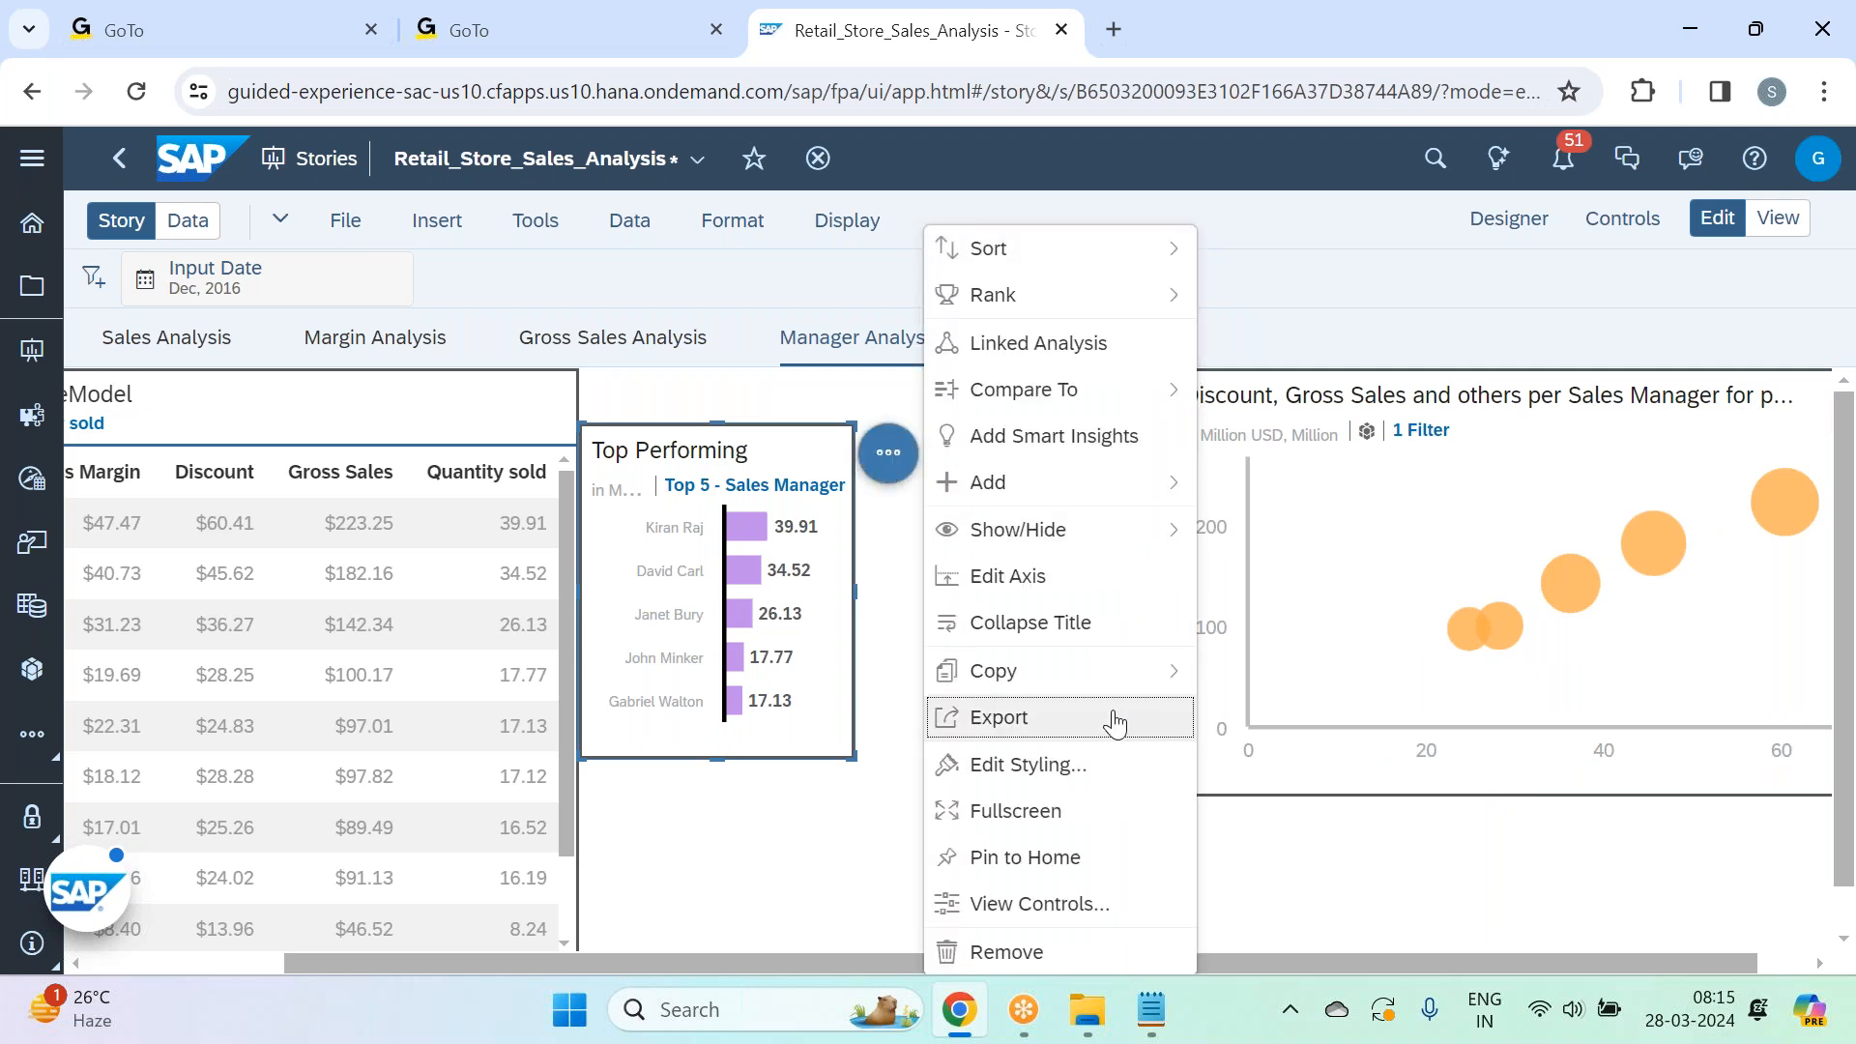
mouse_move(1144, 676)
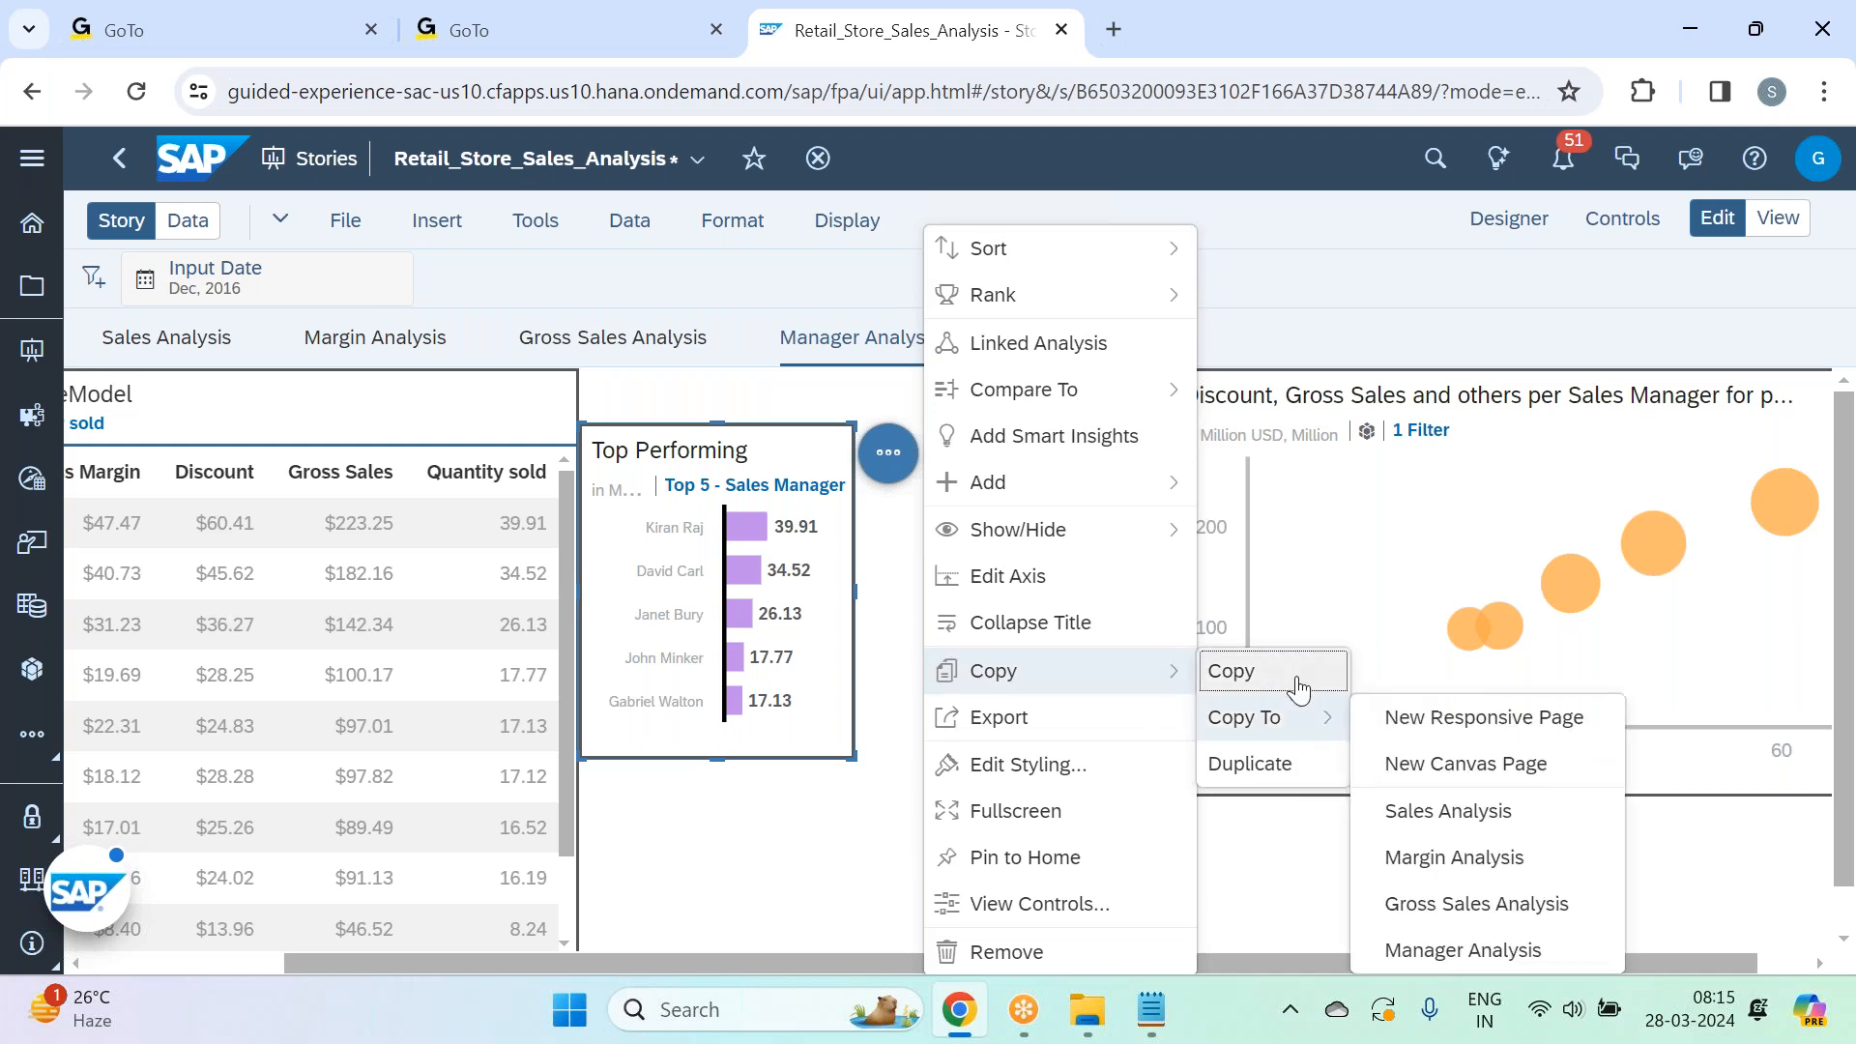
mouse_move(1294, 716)
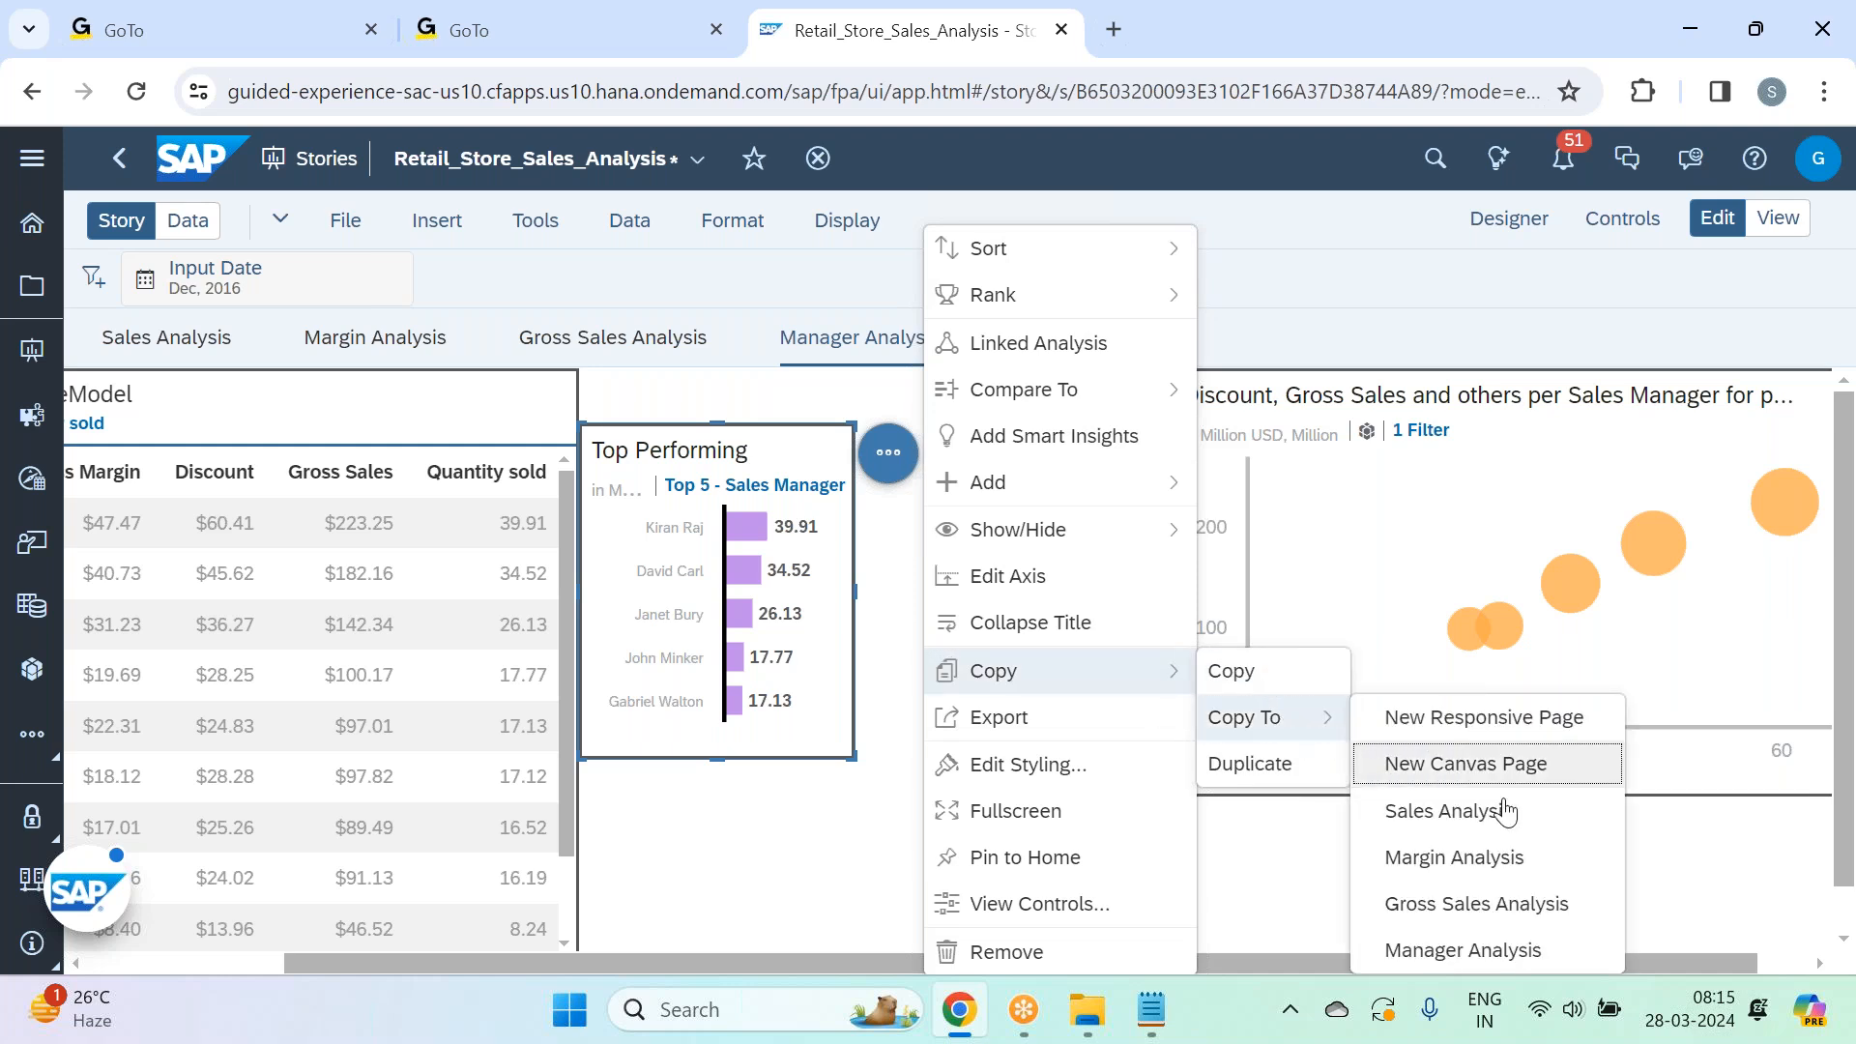
click(1479, 942)
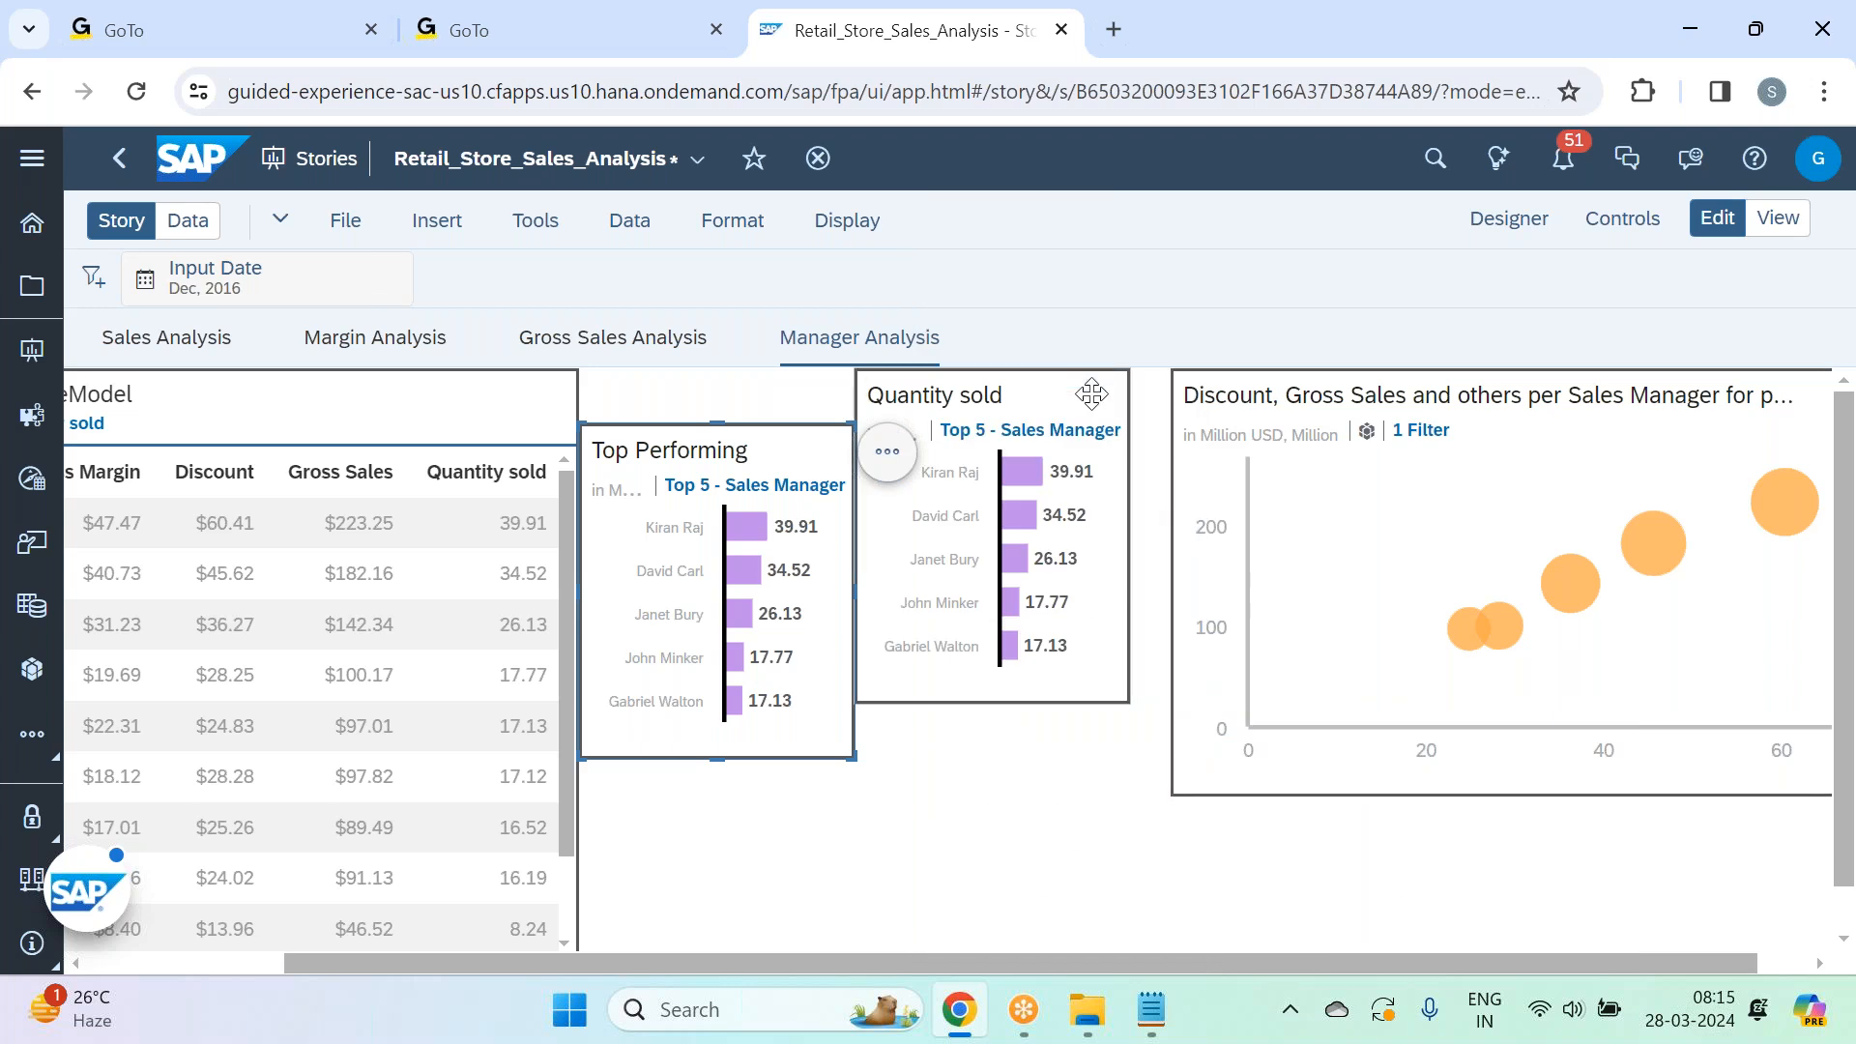
Align the copied chart level with the Top Performing chart and move the bubble chart directly against its right side.
drag(1092, 394, 1091, 446)
click(1170, 580)
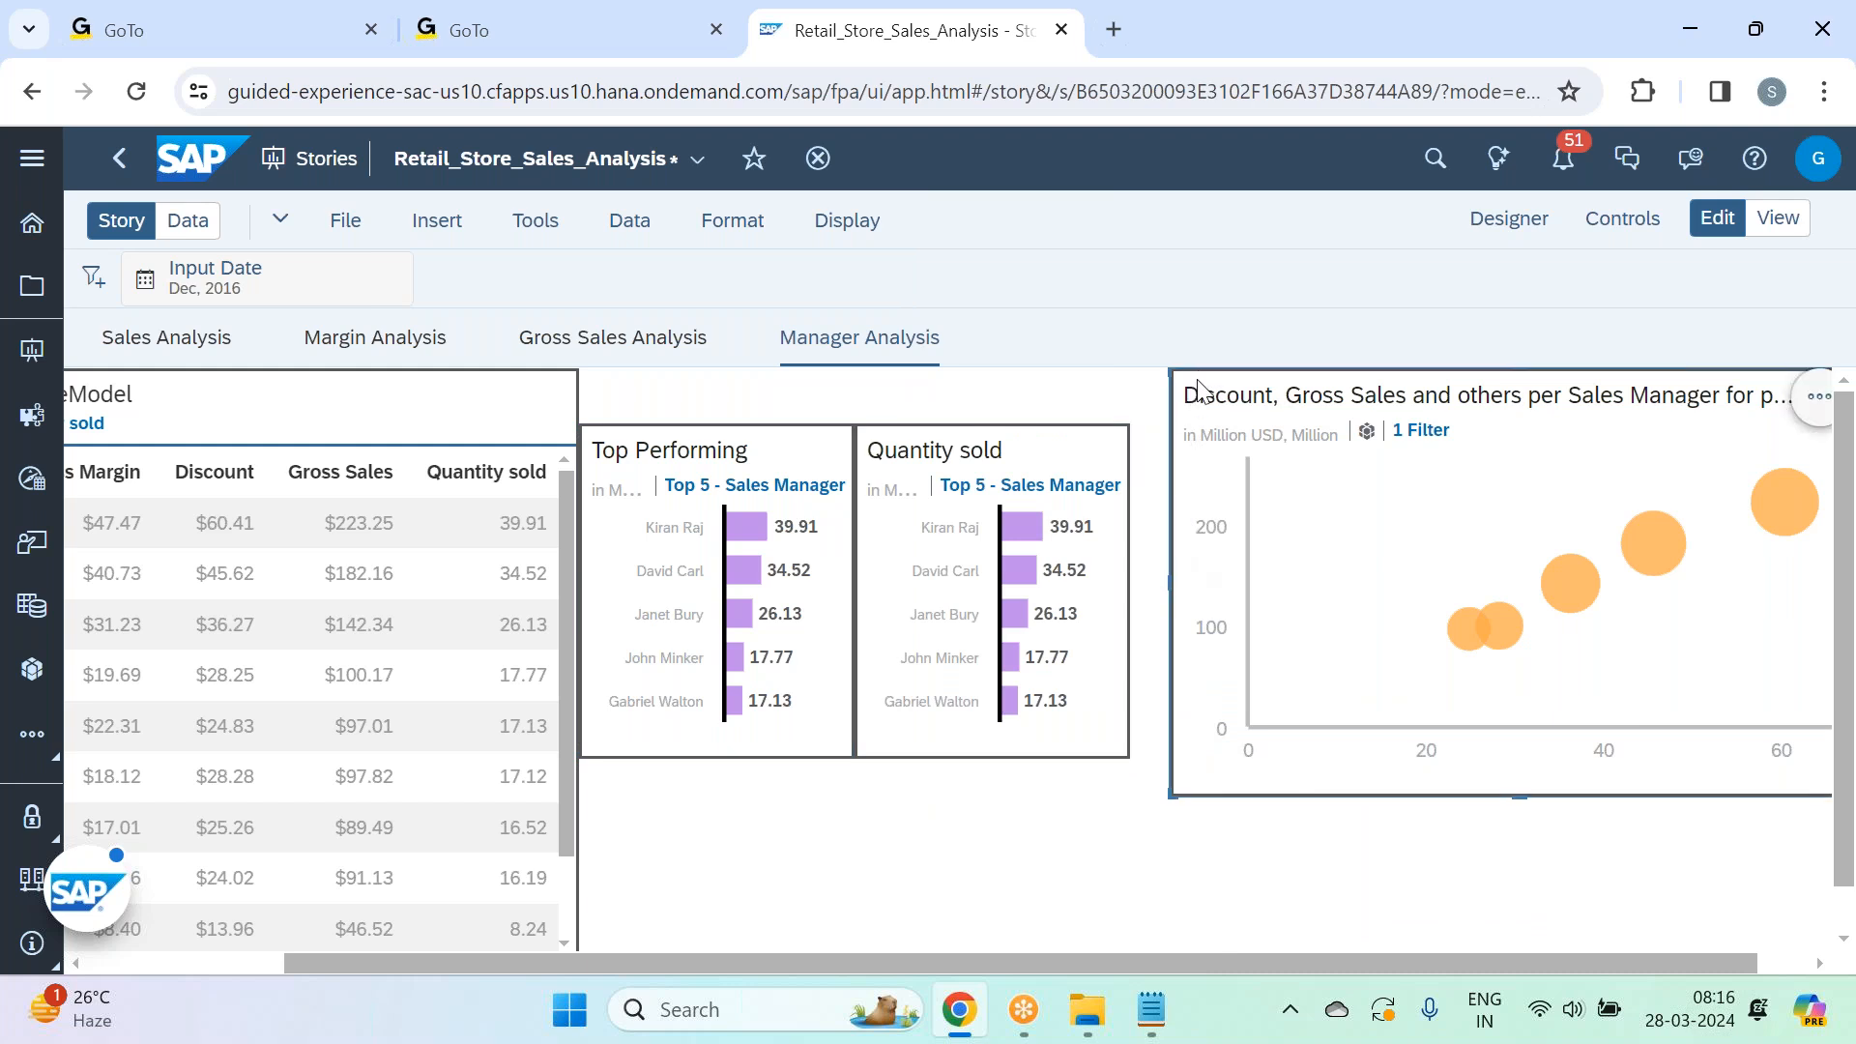
drag(1199, 389, 1163, 377)
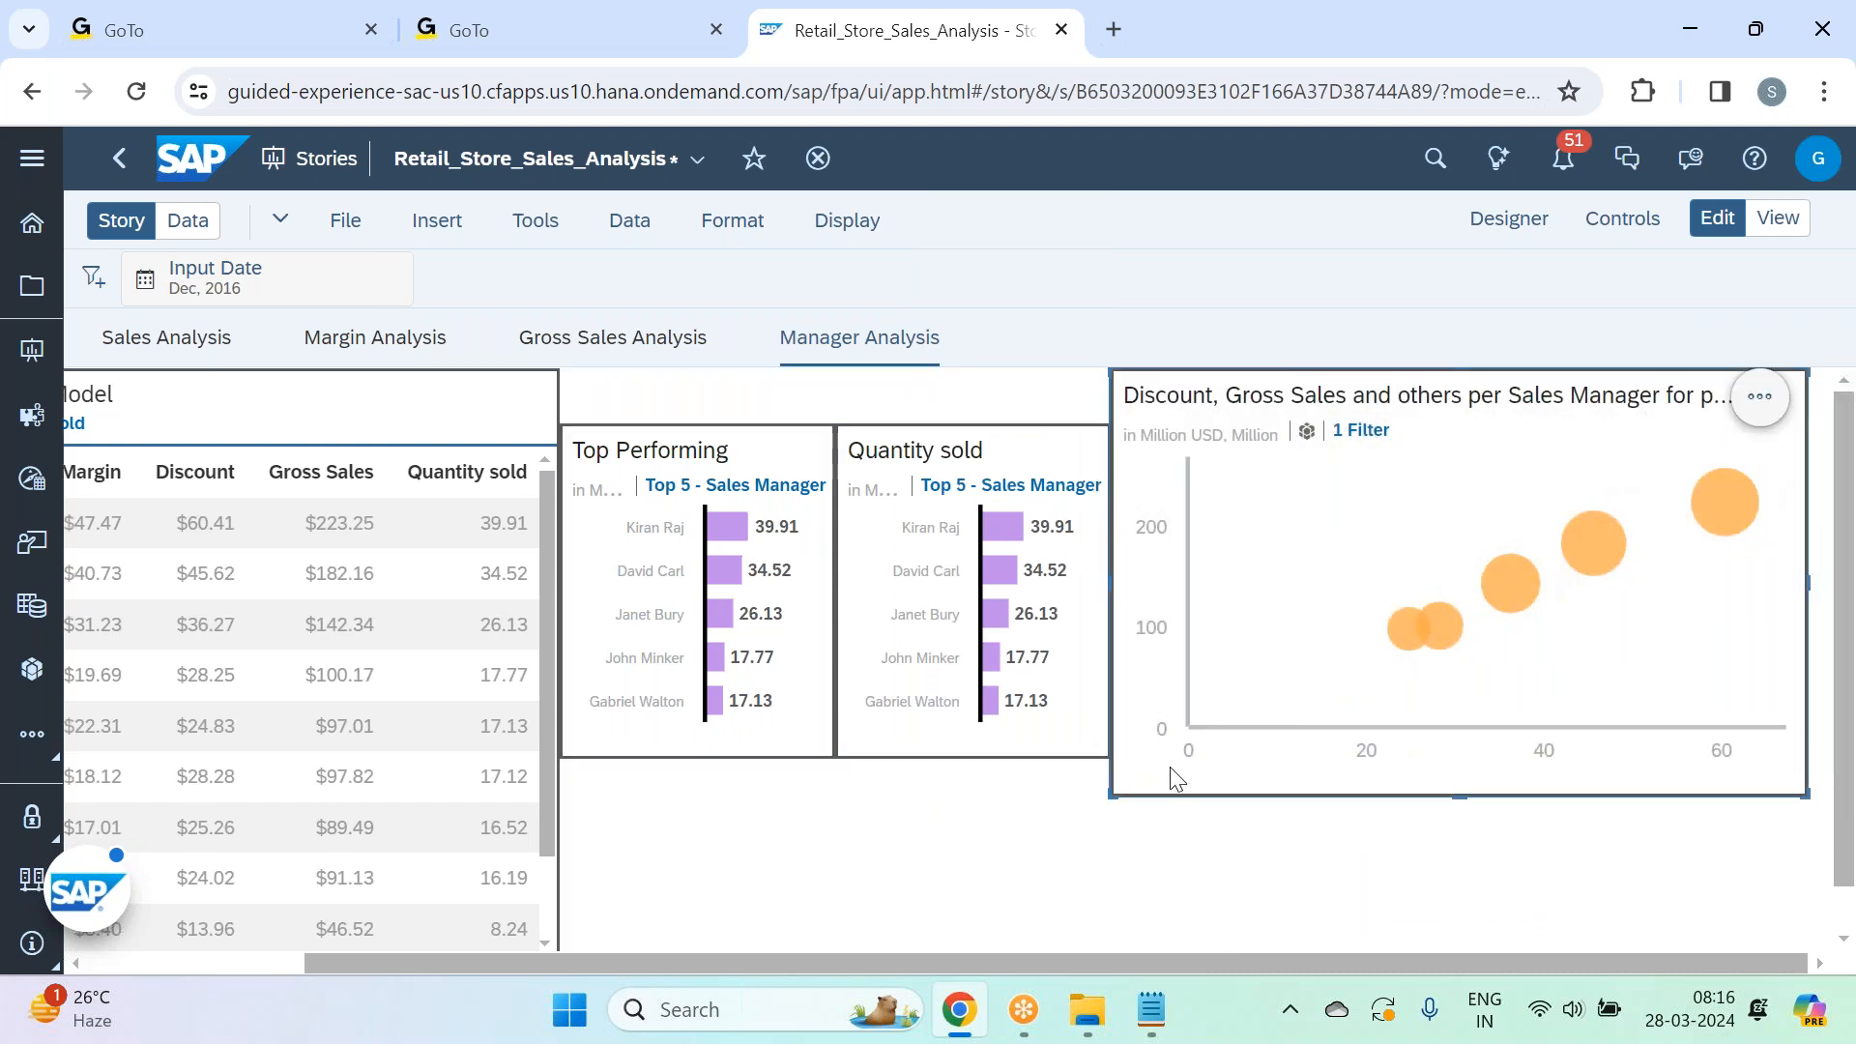
Change the copied Quantity sold chart's ranking mode to Bottom.
click(1061, 449)
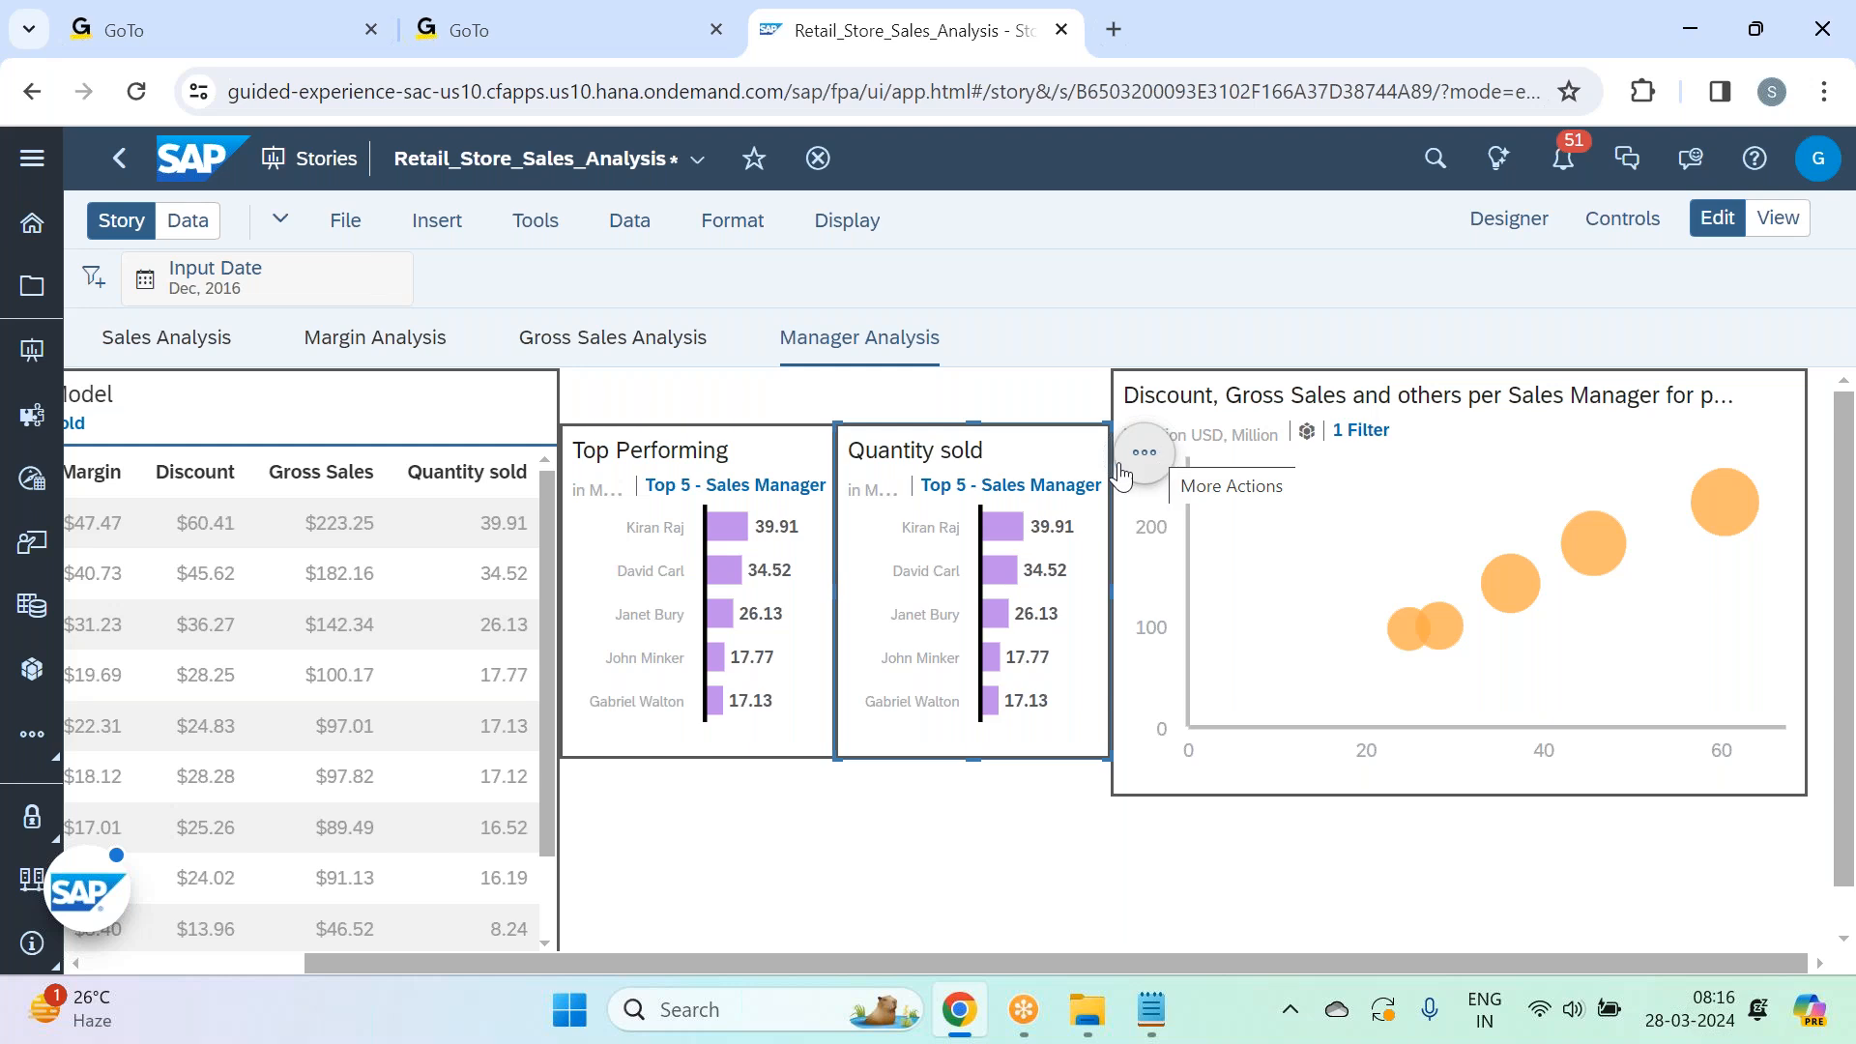
click(1052, 486)
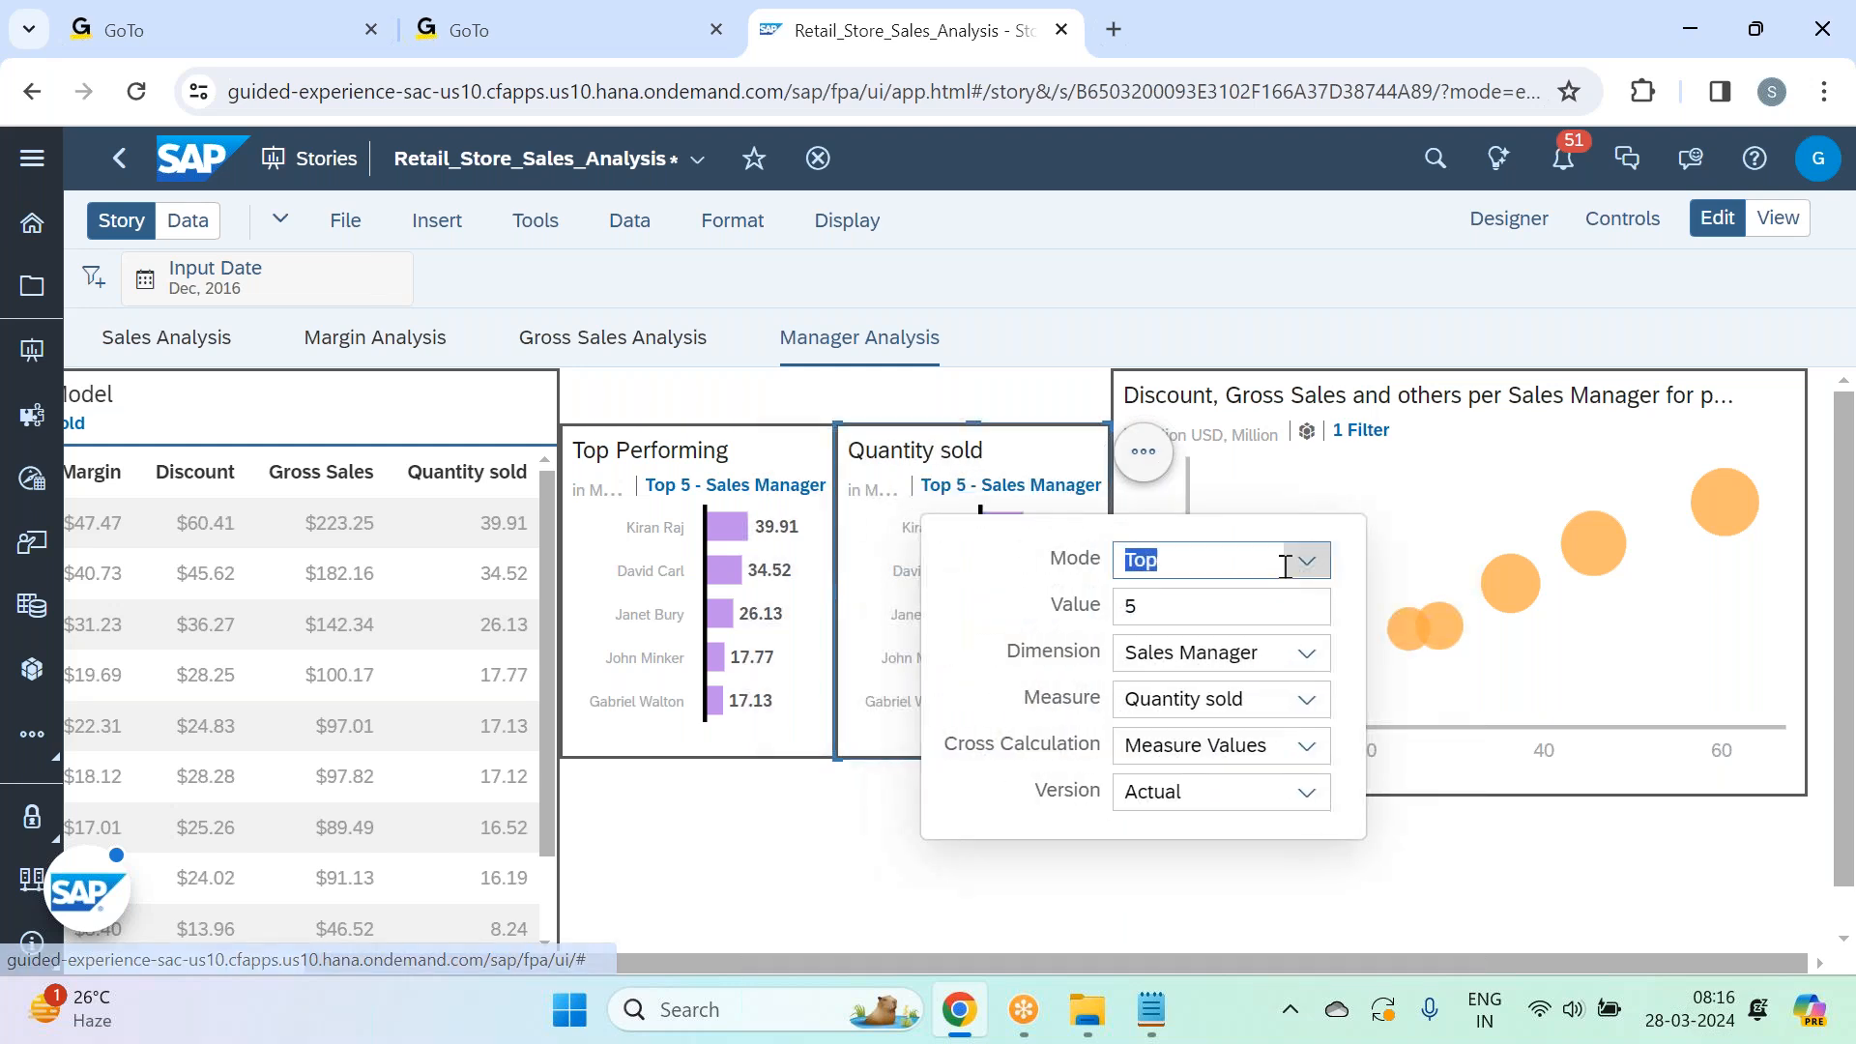
click(1325, 562)
click(1241, 649)
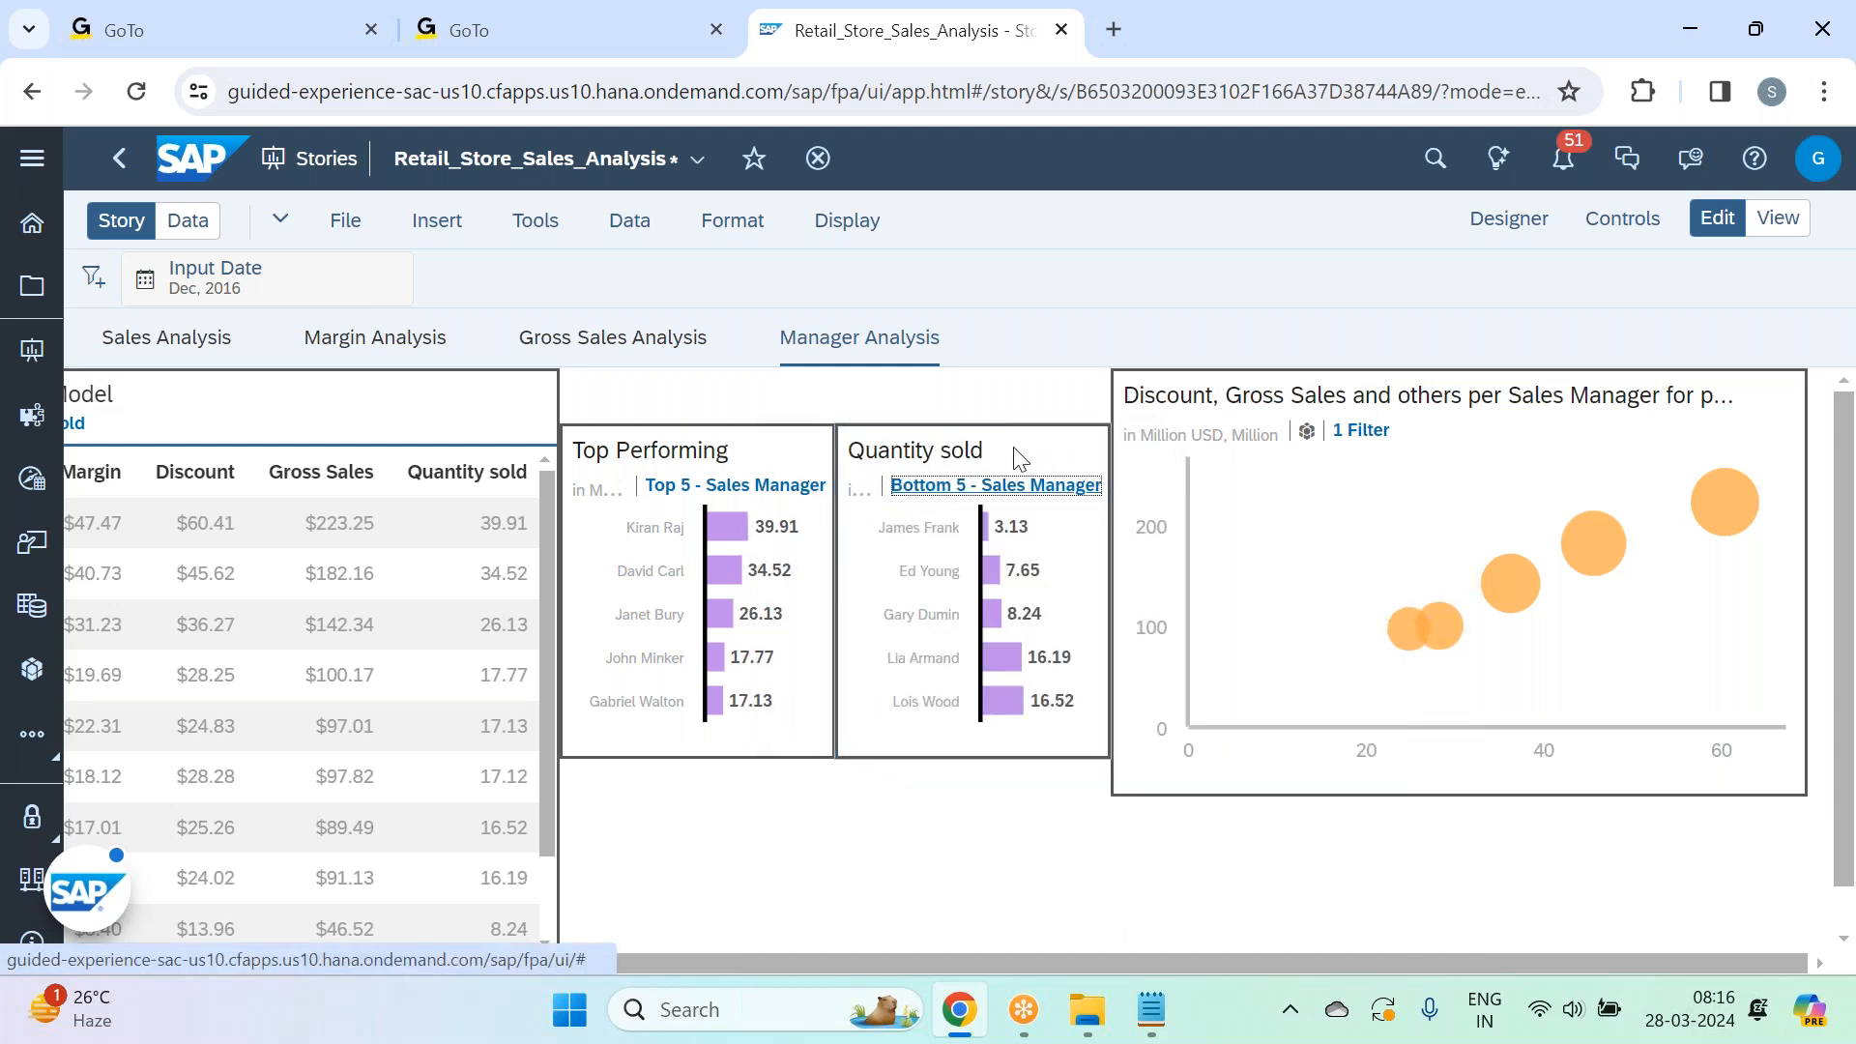
Retitle the Bottom 5 chart "Non Performing".
double_click(986, 450)
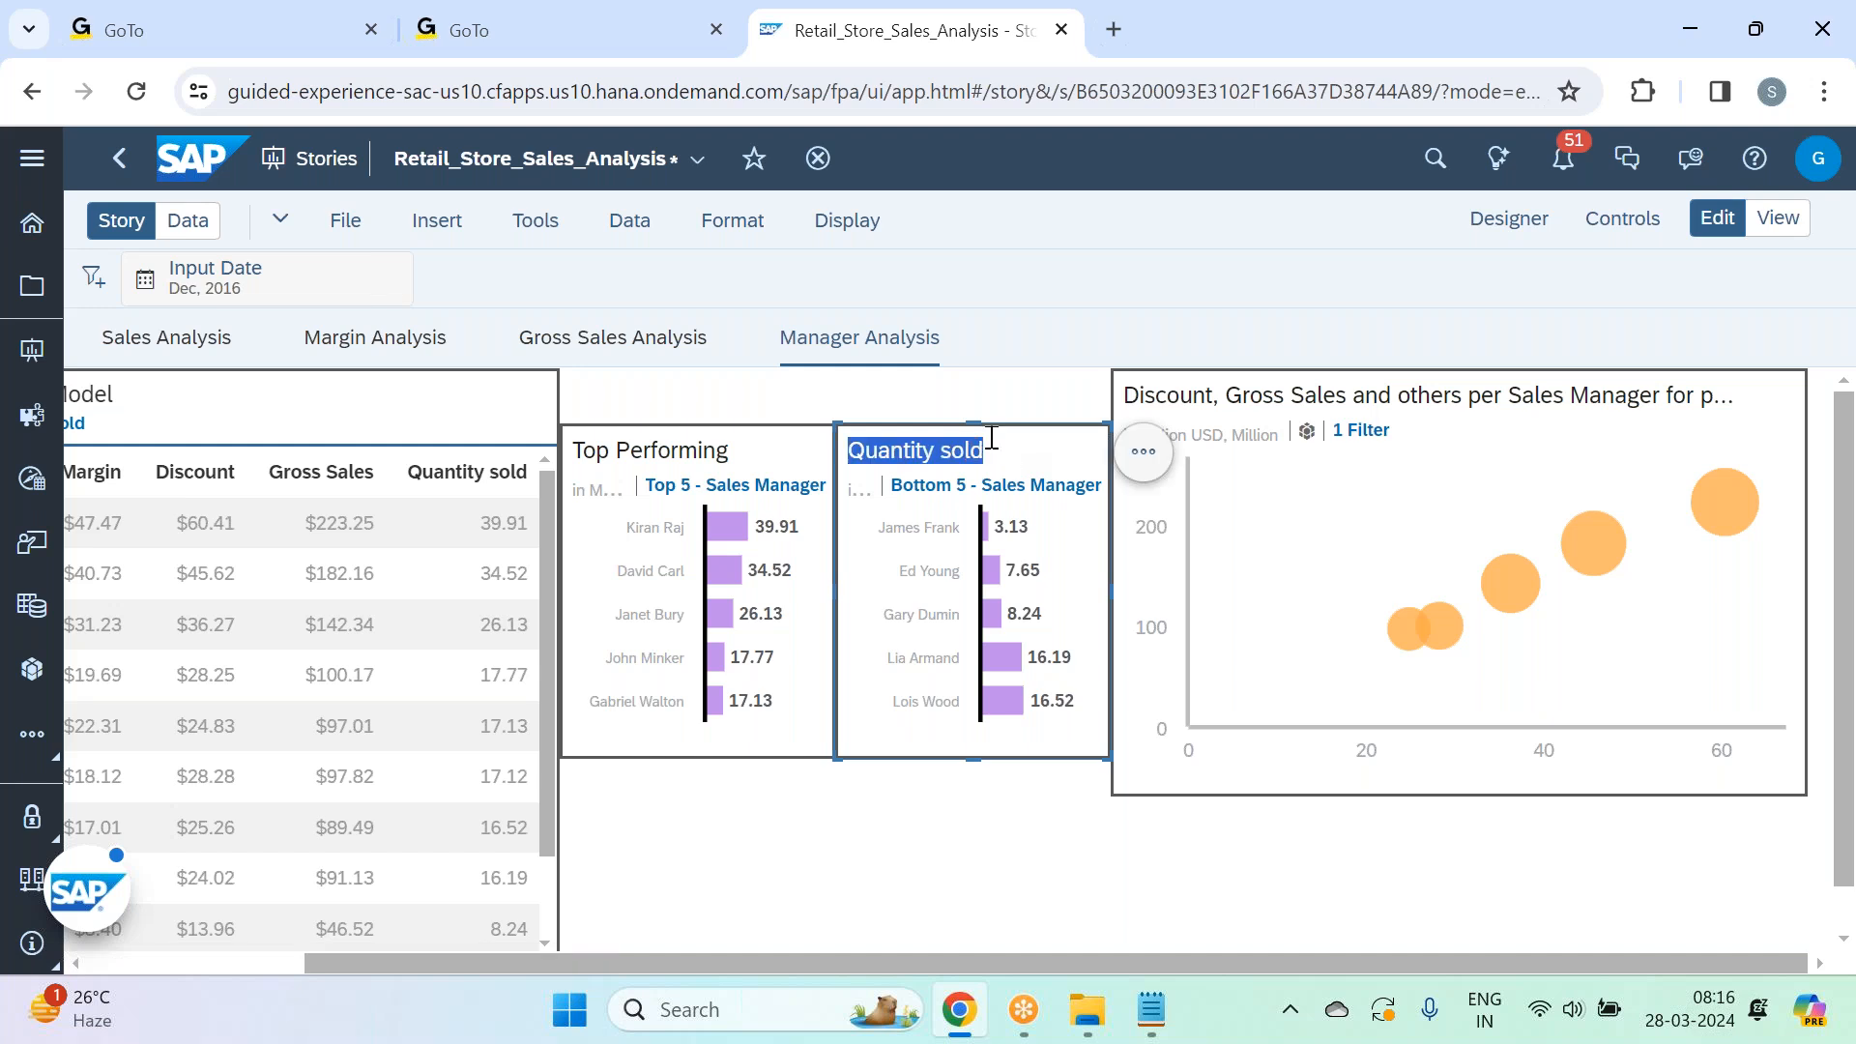
text(Non Performing)
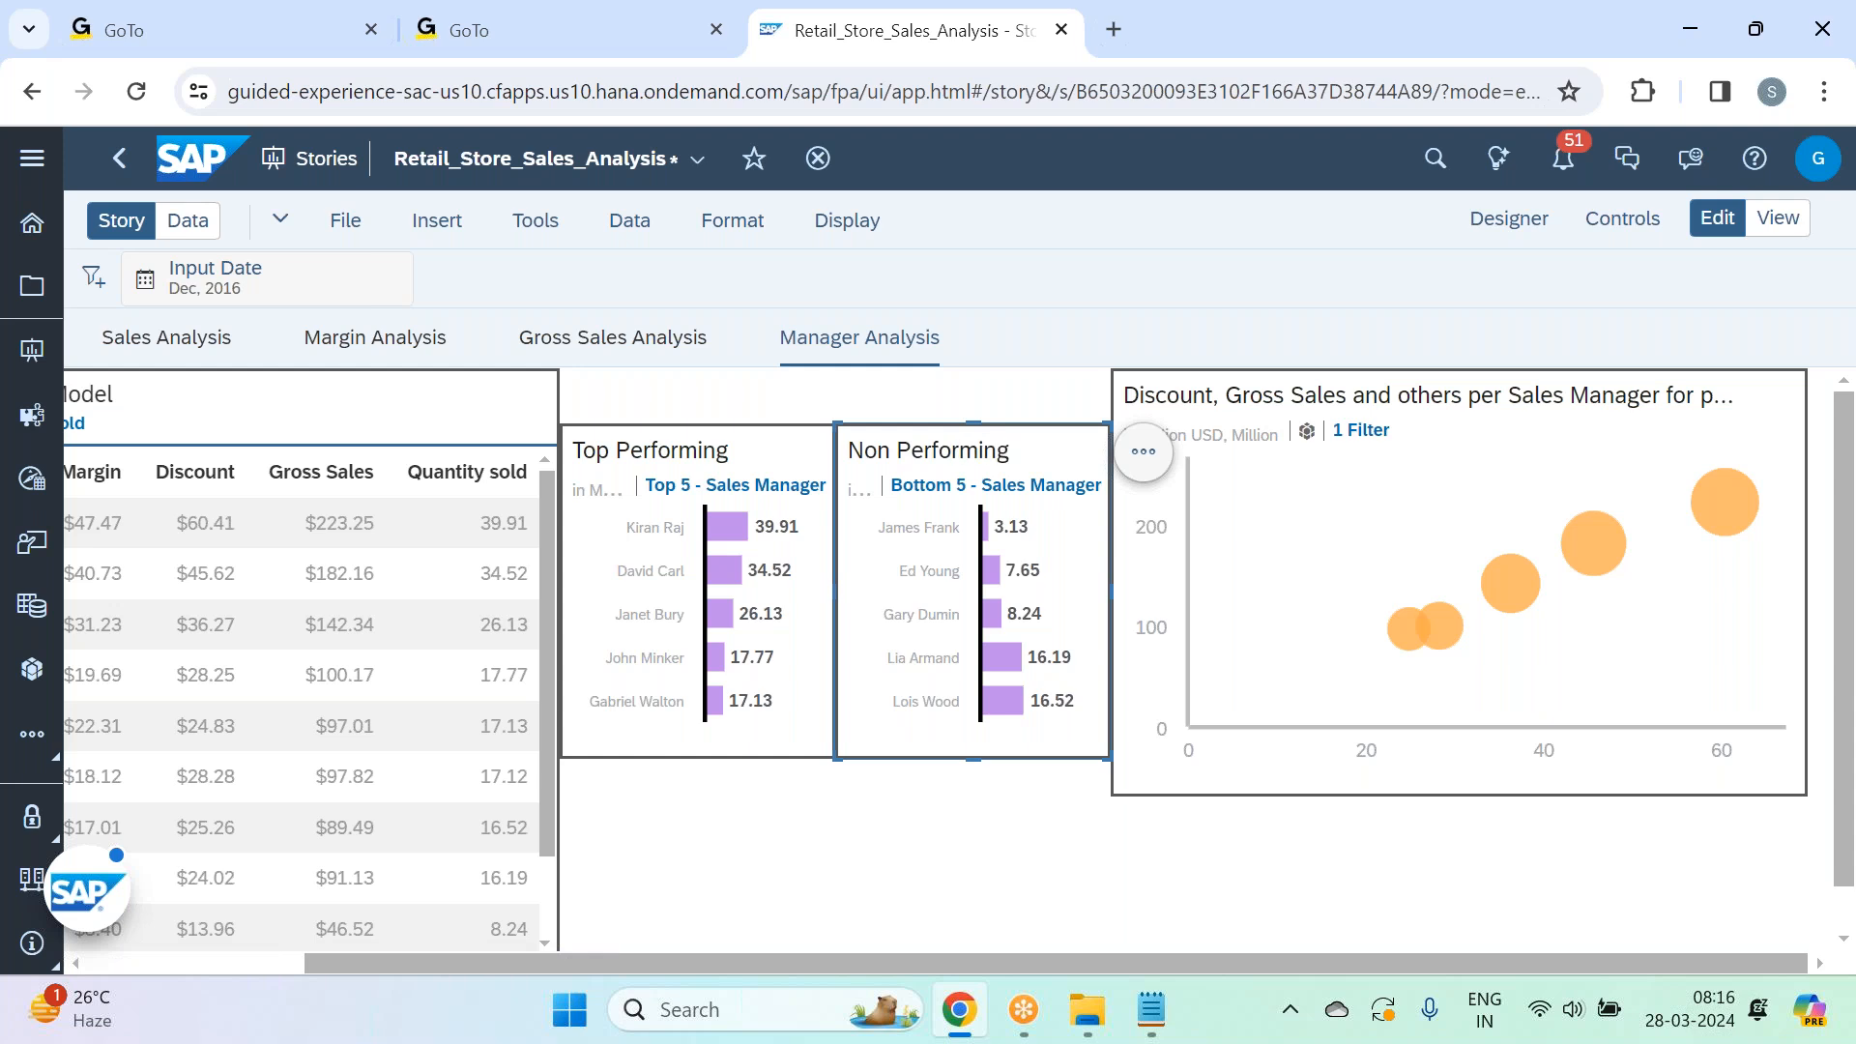
click(887, 879)
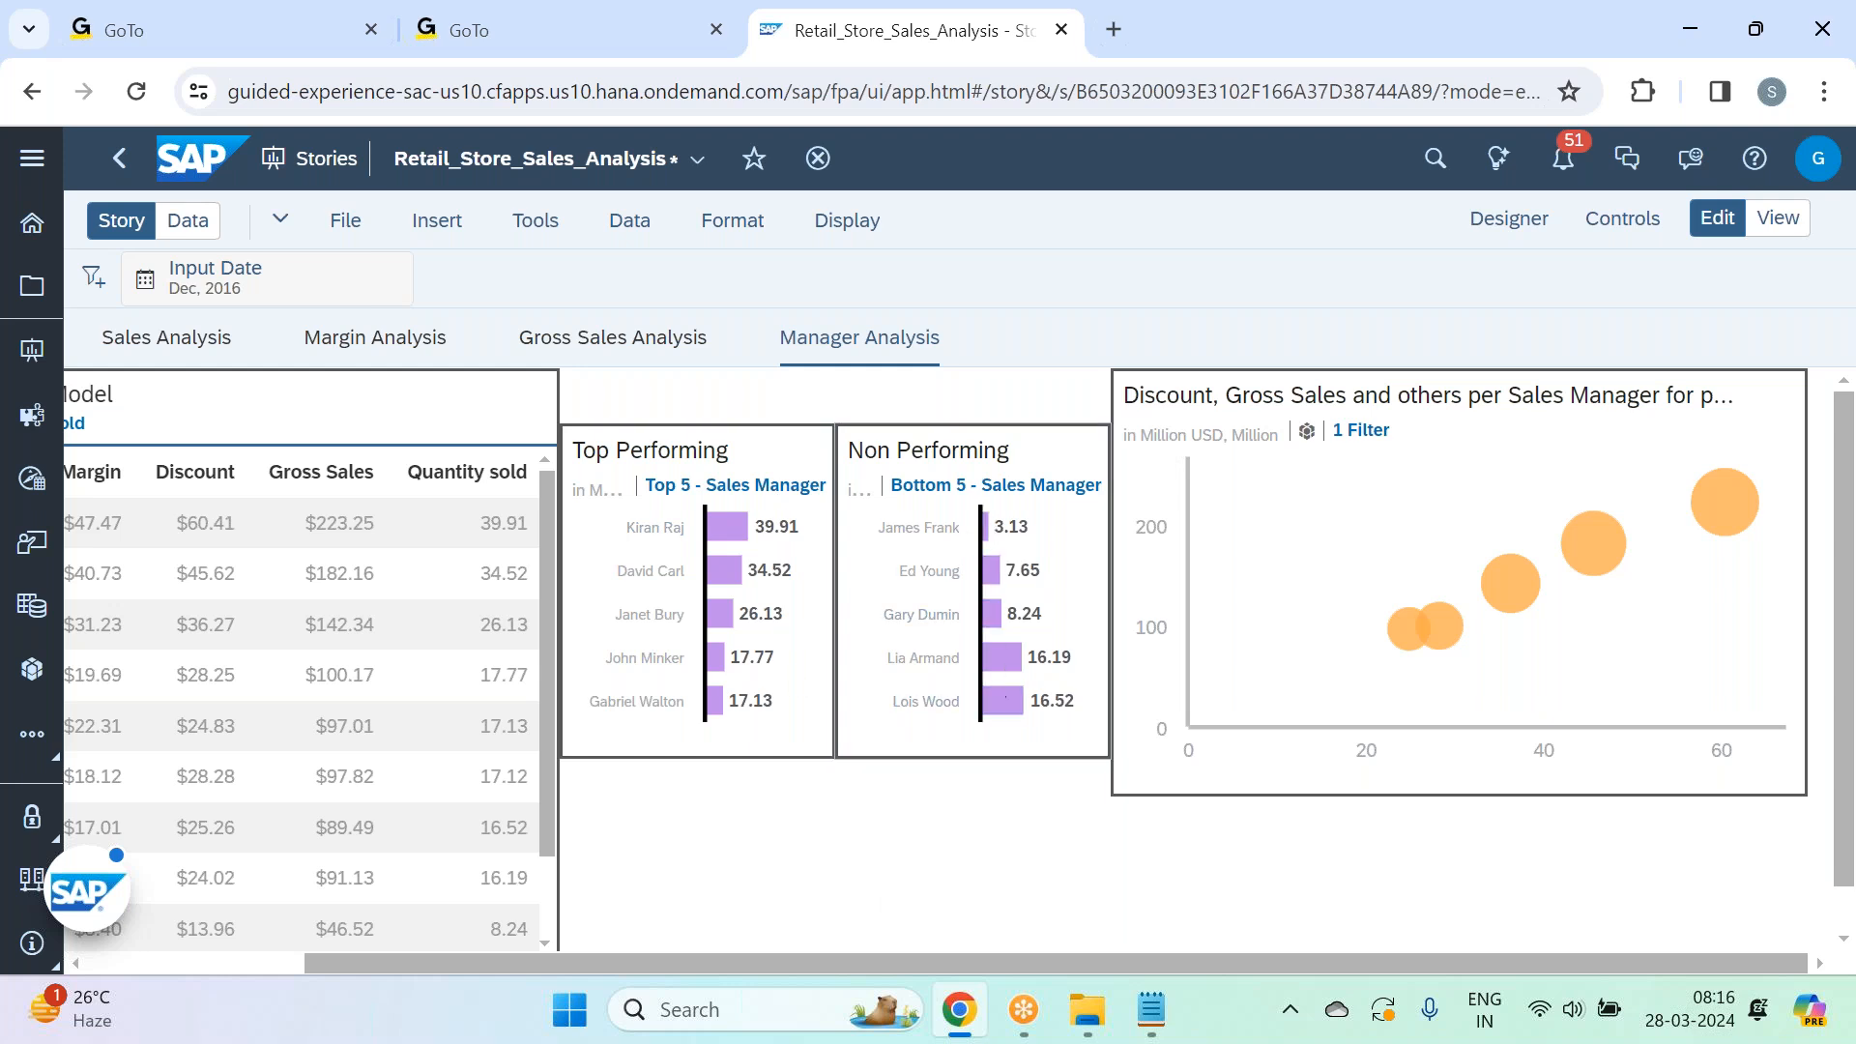
Save the Retail_Store_Sales_Analysis story.
click(348, 220)
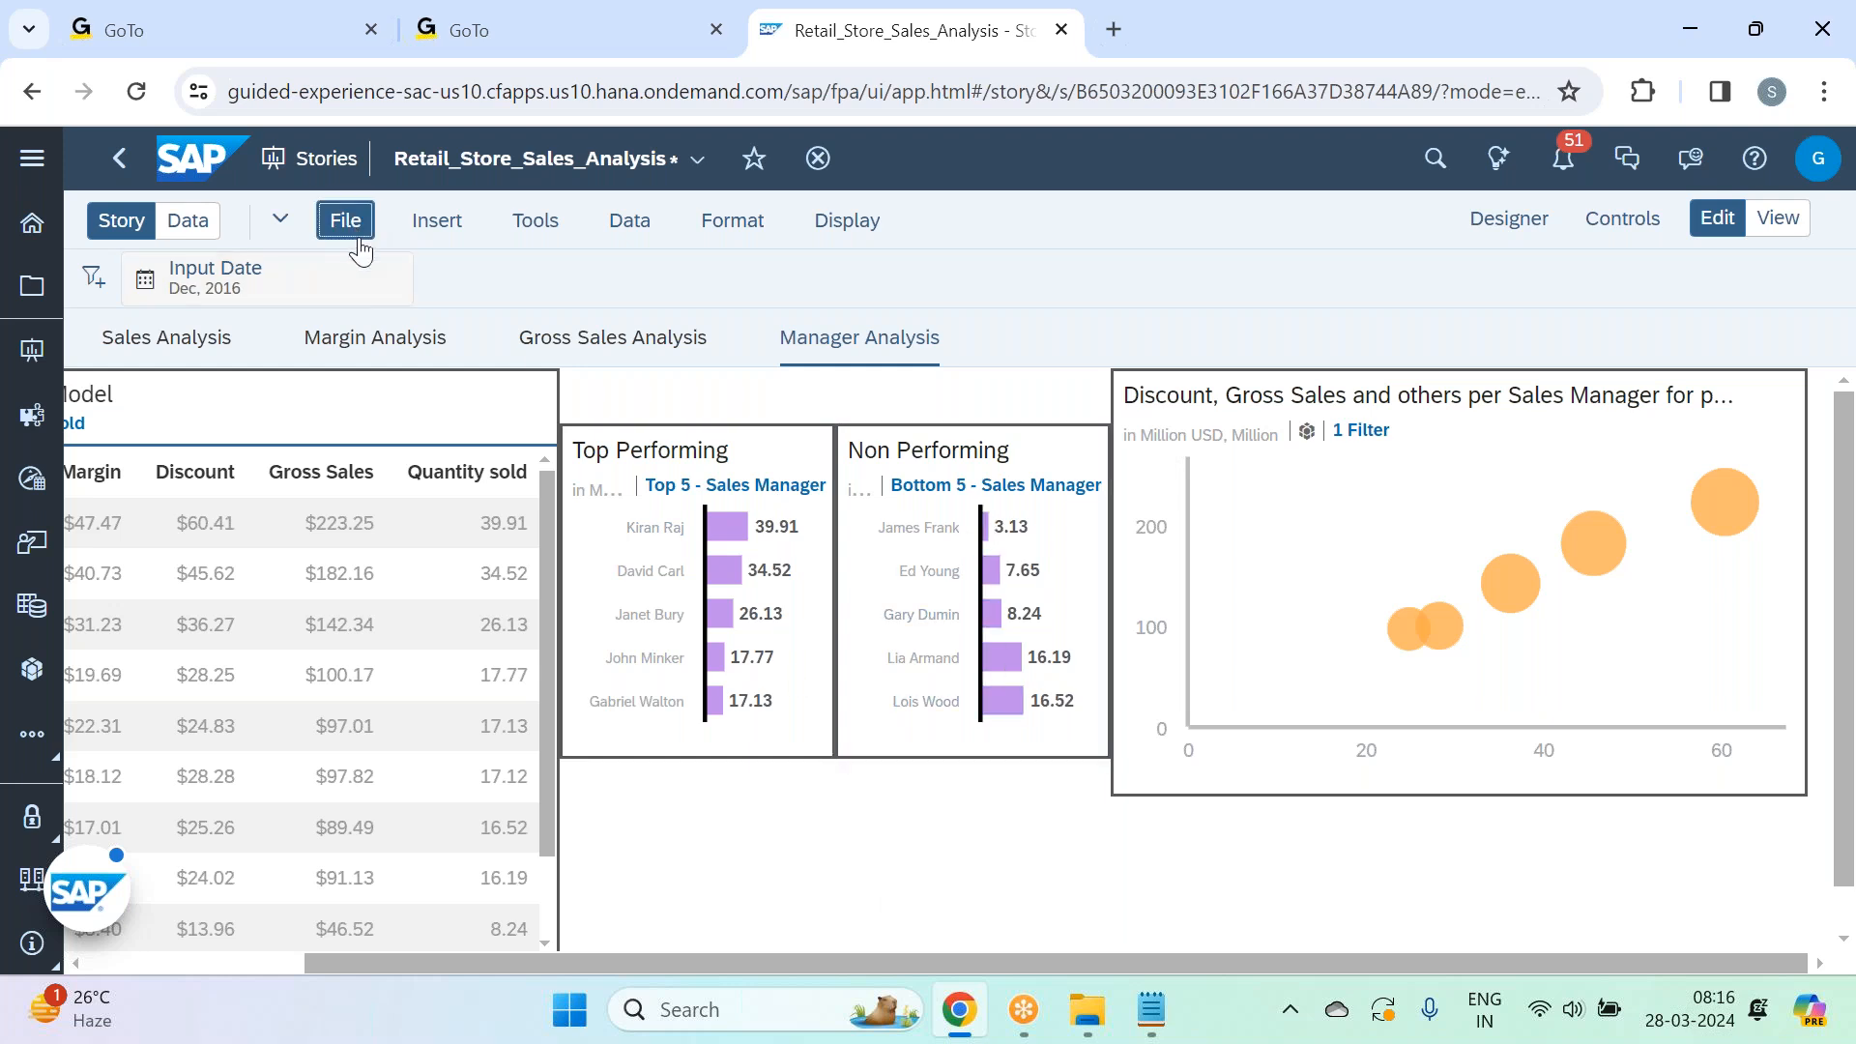
mouse_move(527, 307)
click(663, 316)
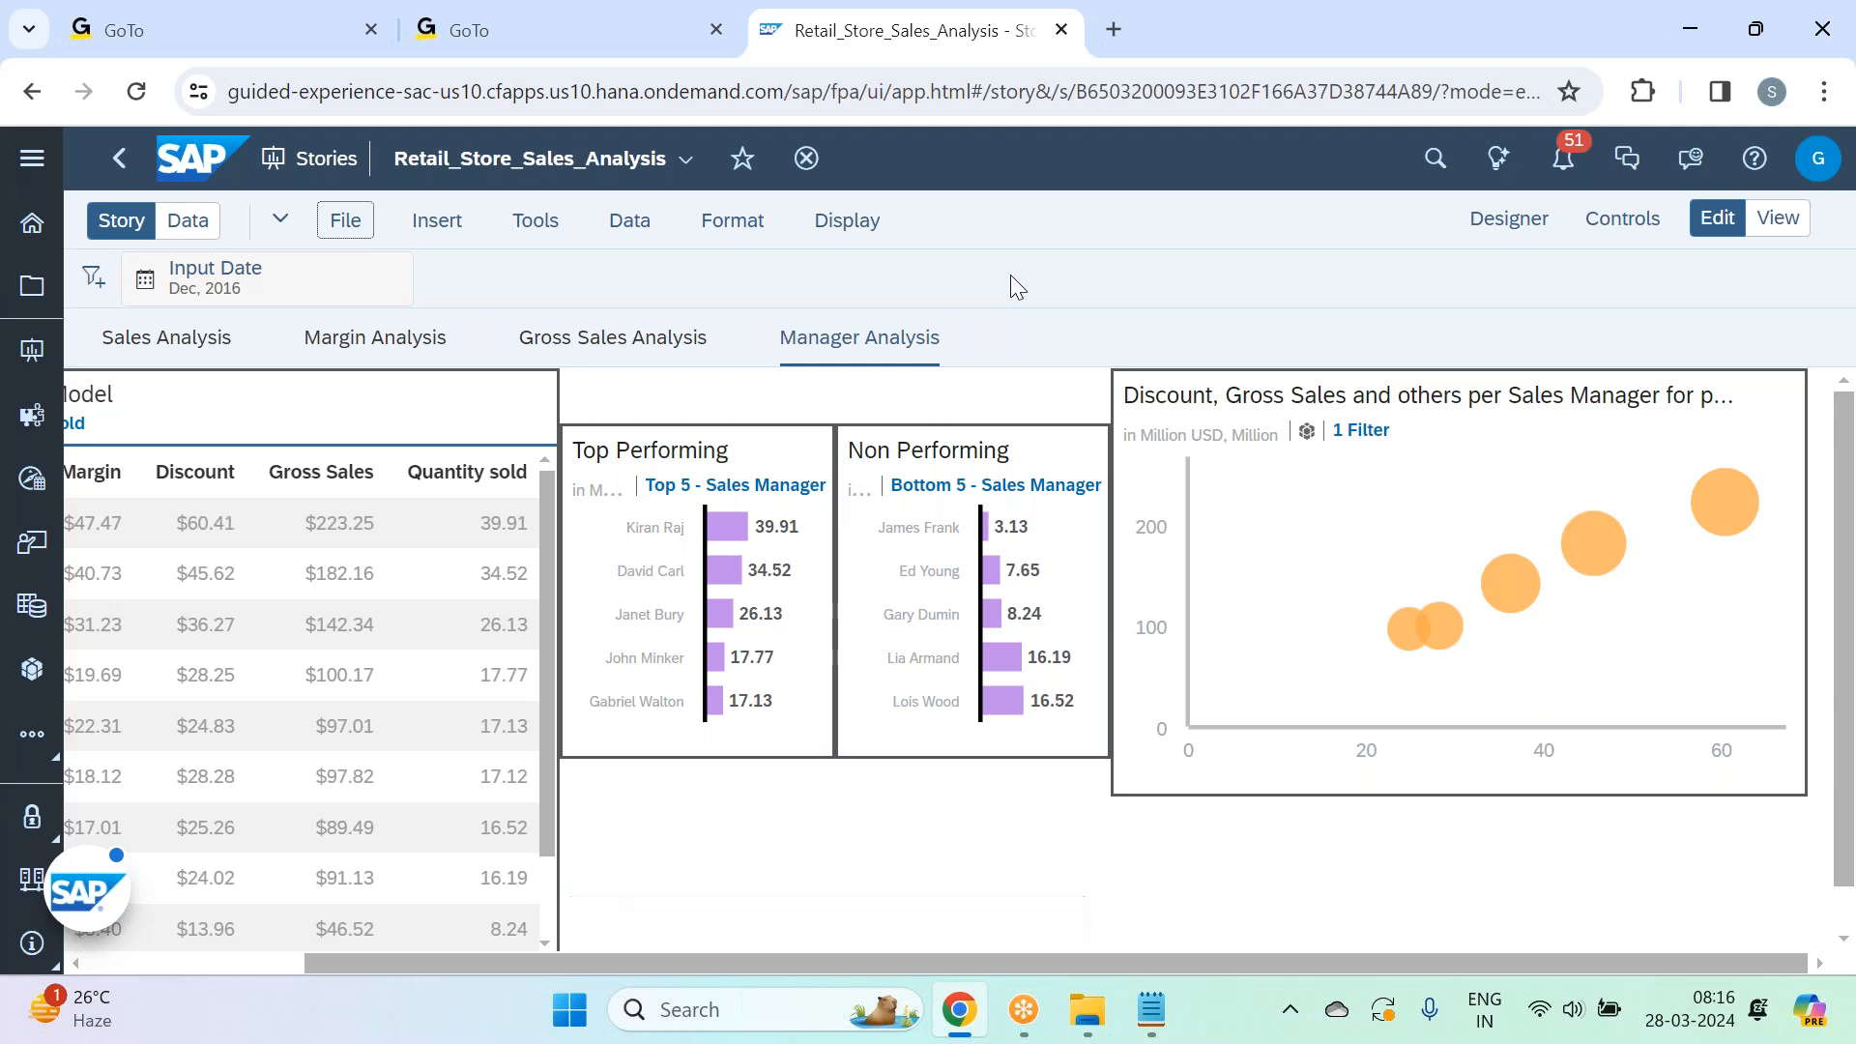
Insert an input control filtering the Product dimension to Alcohol, Carbonated Drinks and Juices, with viewers allowed to modify selections.
click(436, 220)
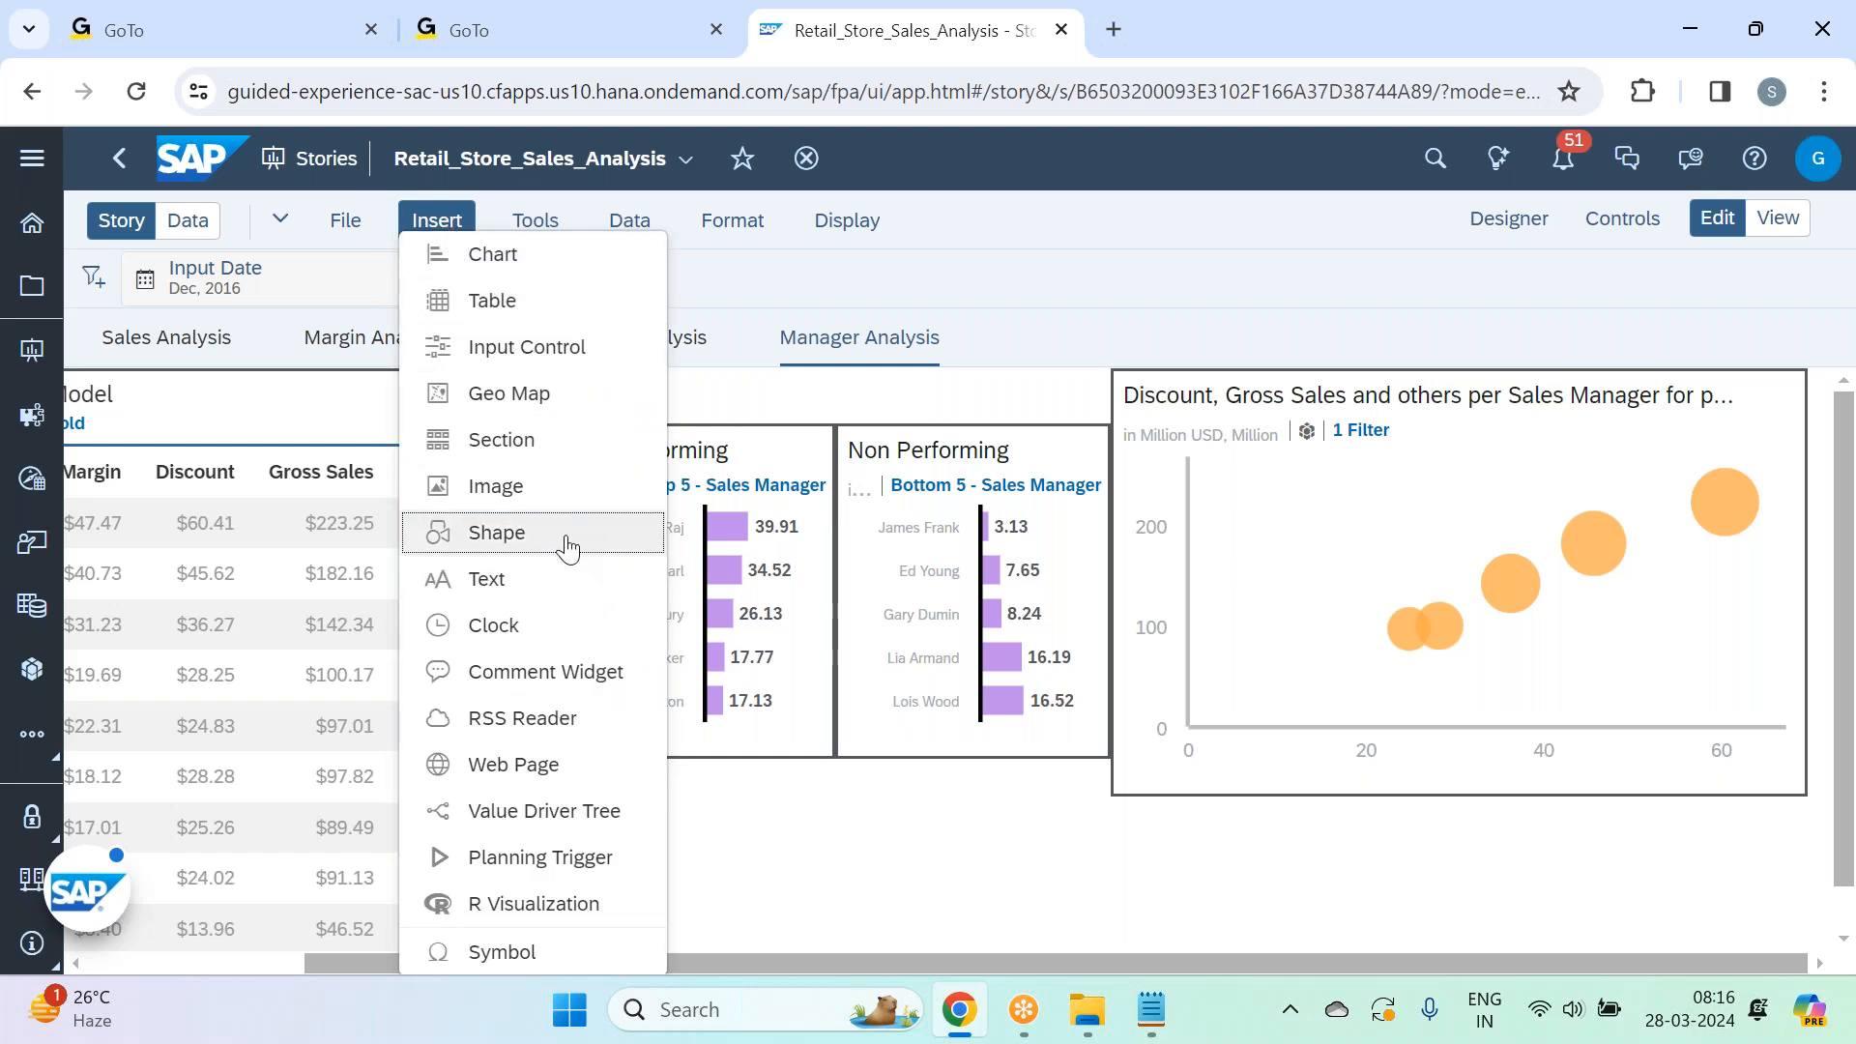
click(538, 351)
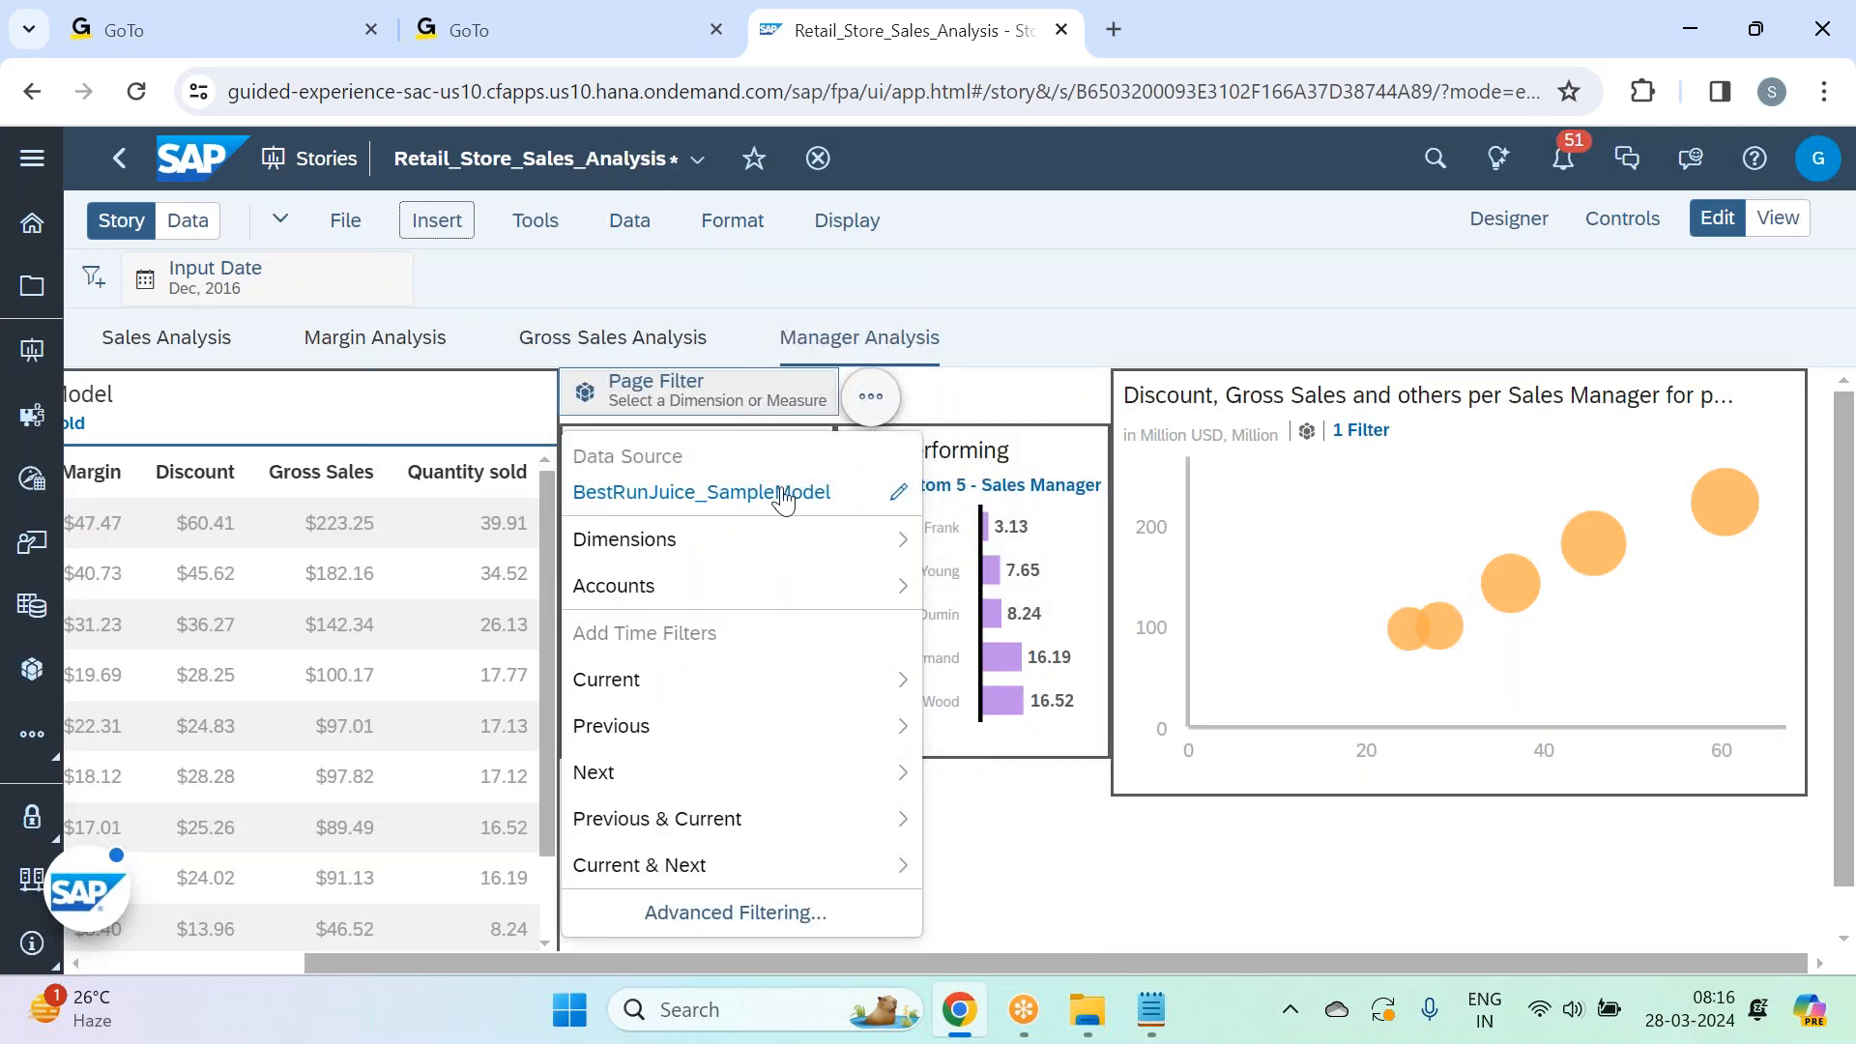
click(786, 539)
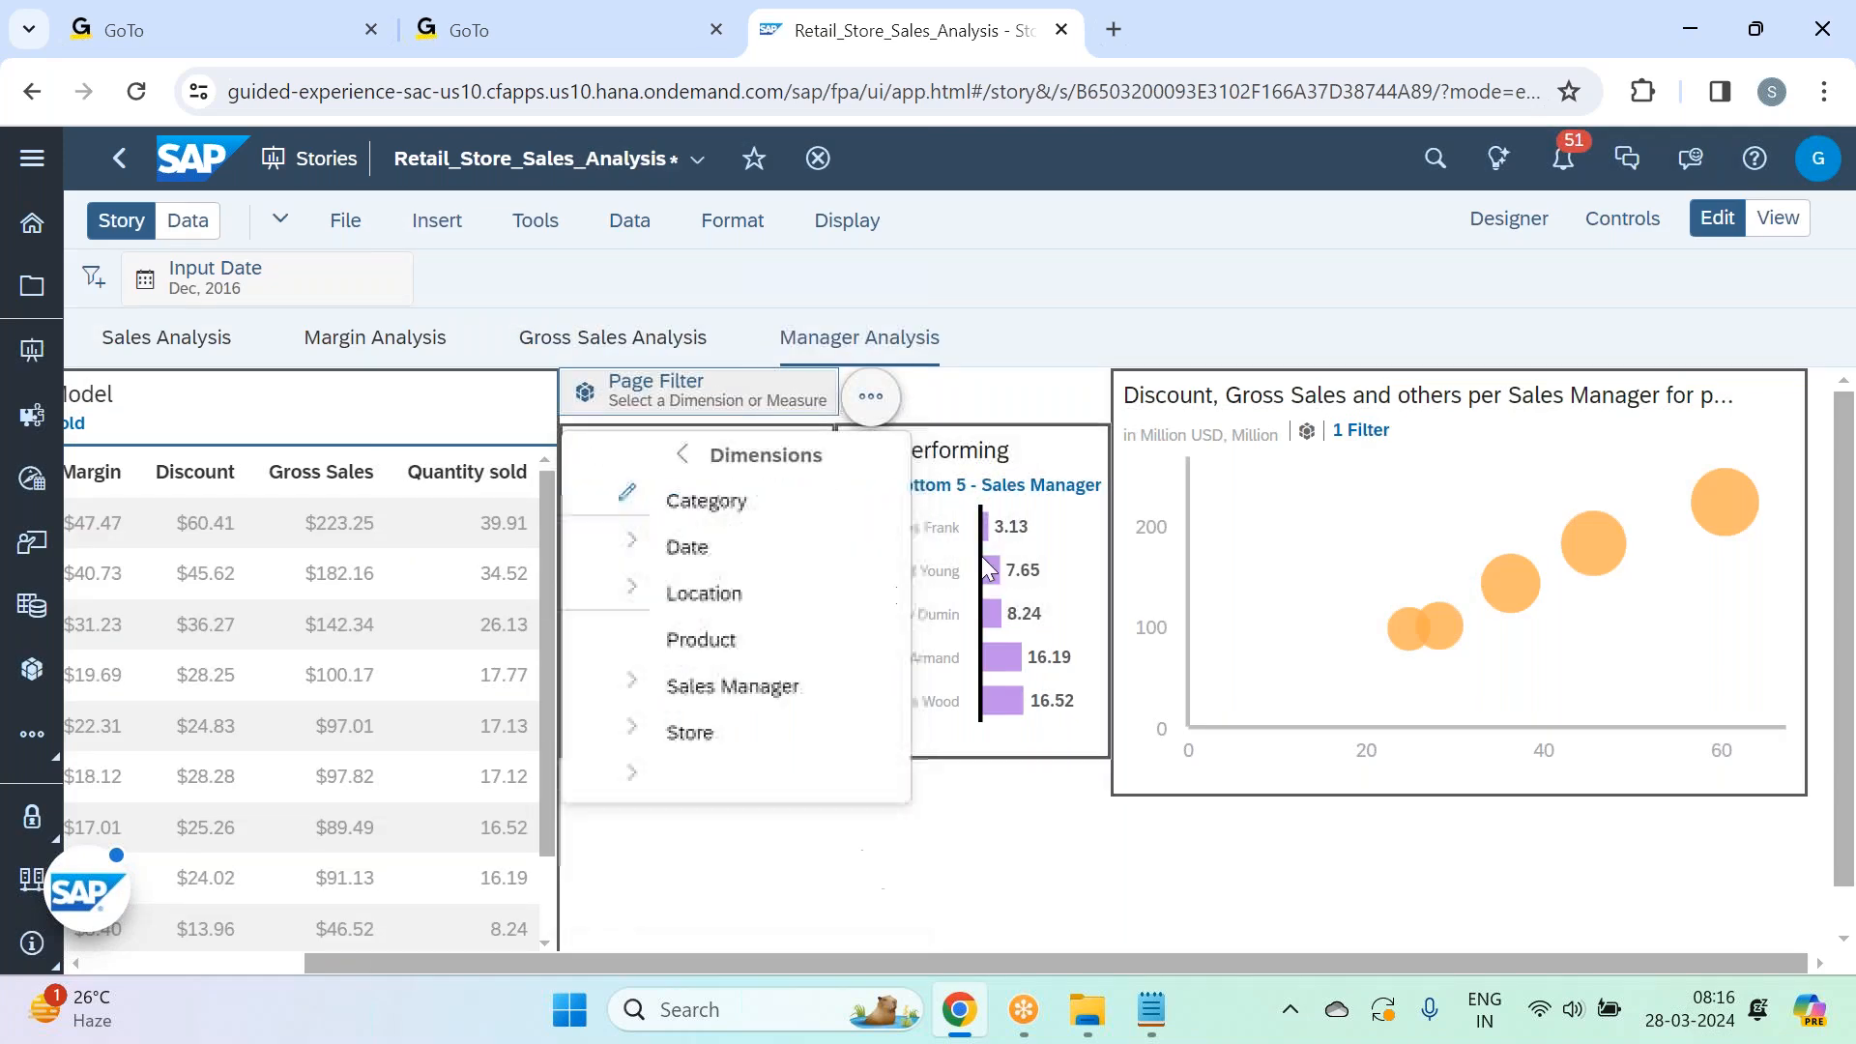
click(732, 646)
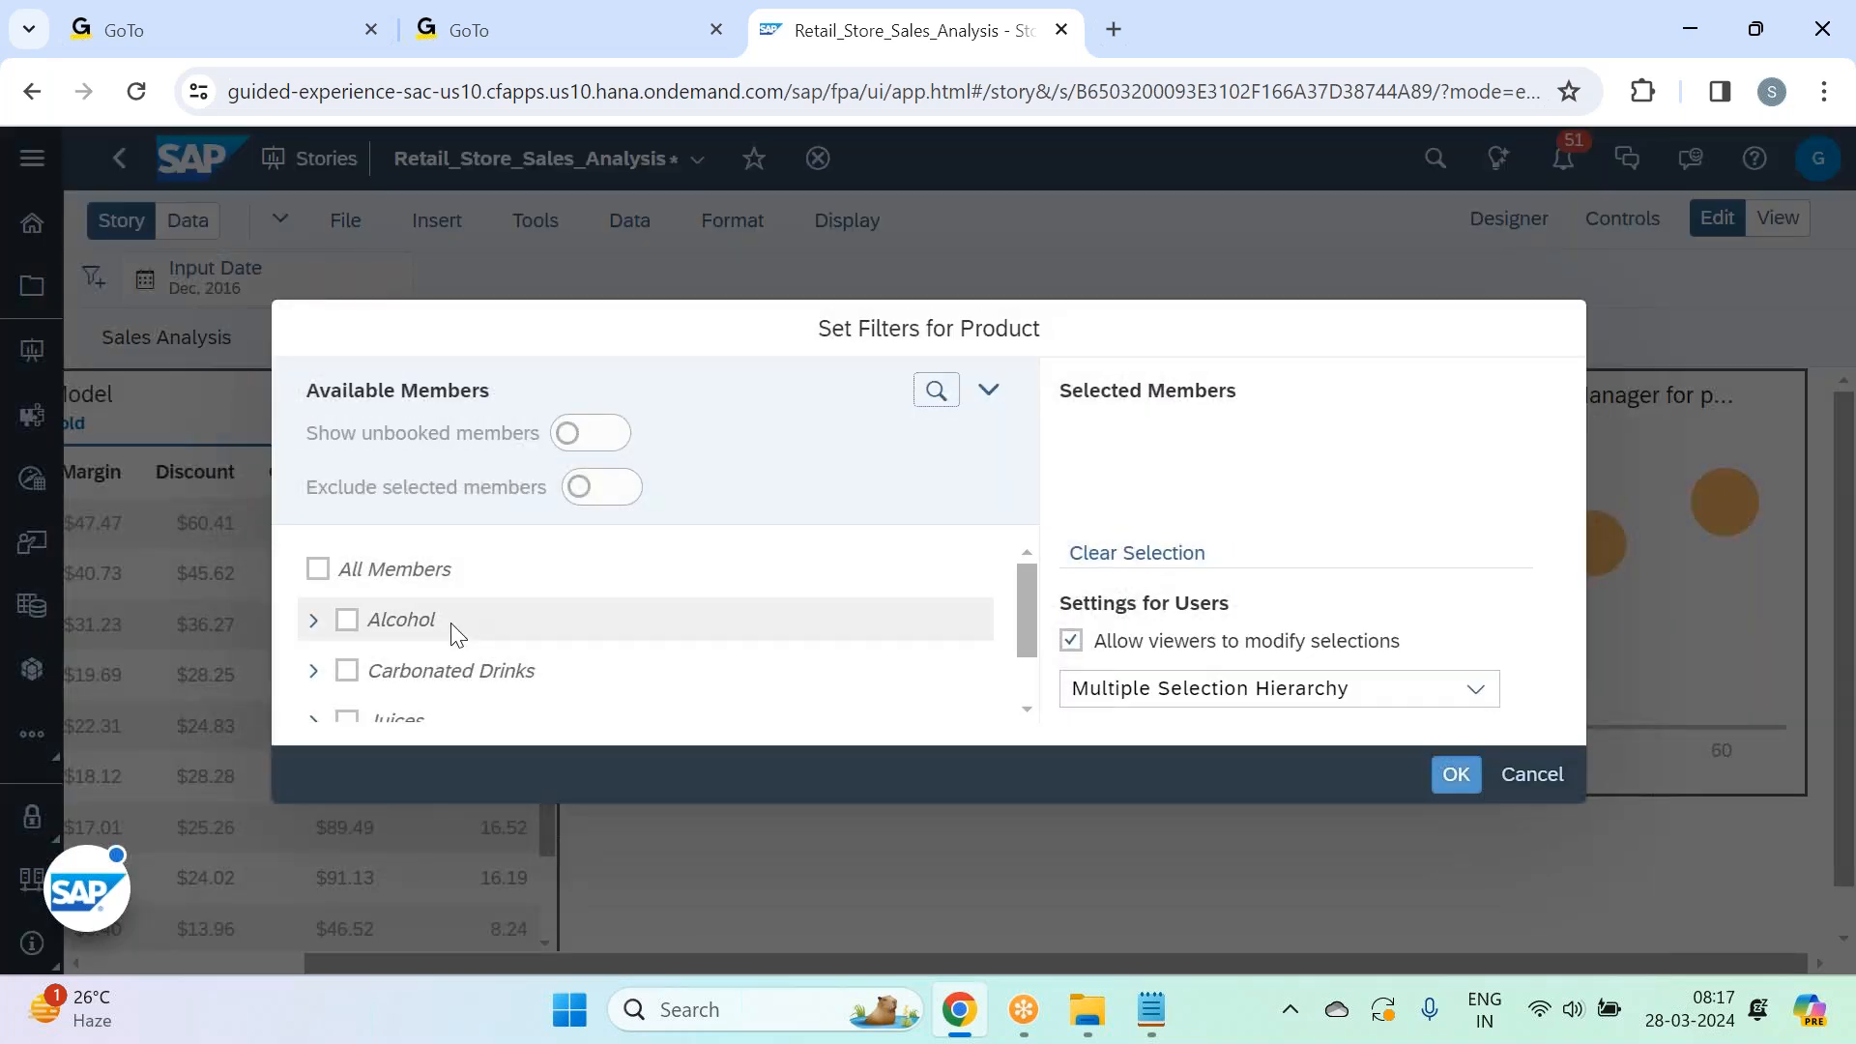
click(452, 630)
click(457, 657)
scroll(456, 661, down, 2)
click(457, 650)
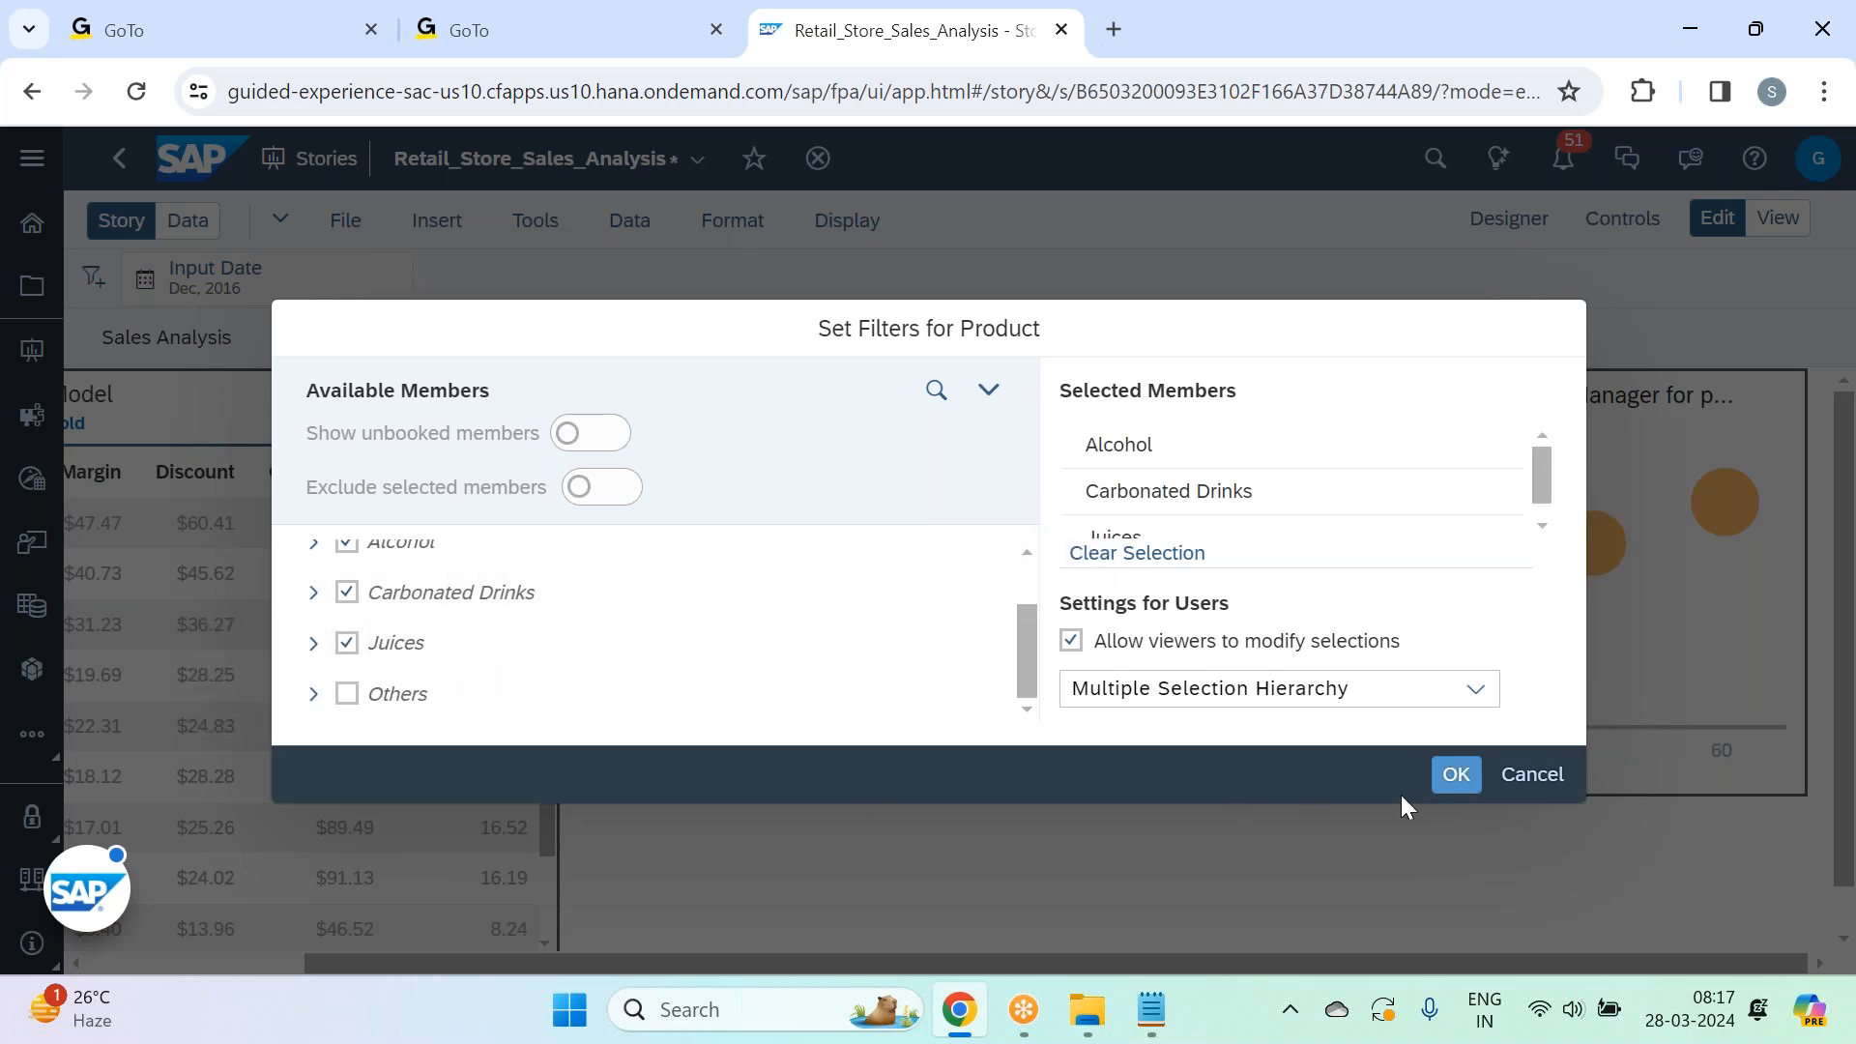
click(1450, 783)
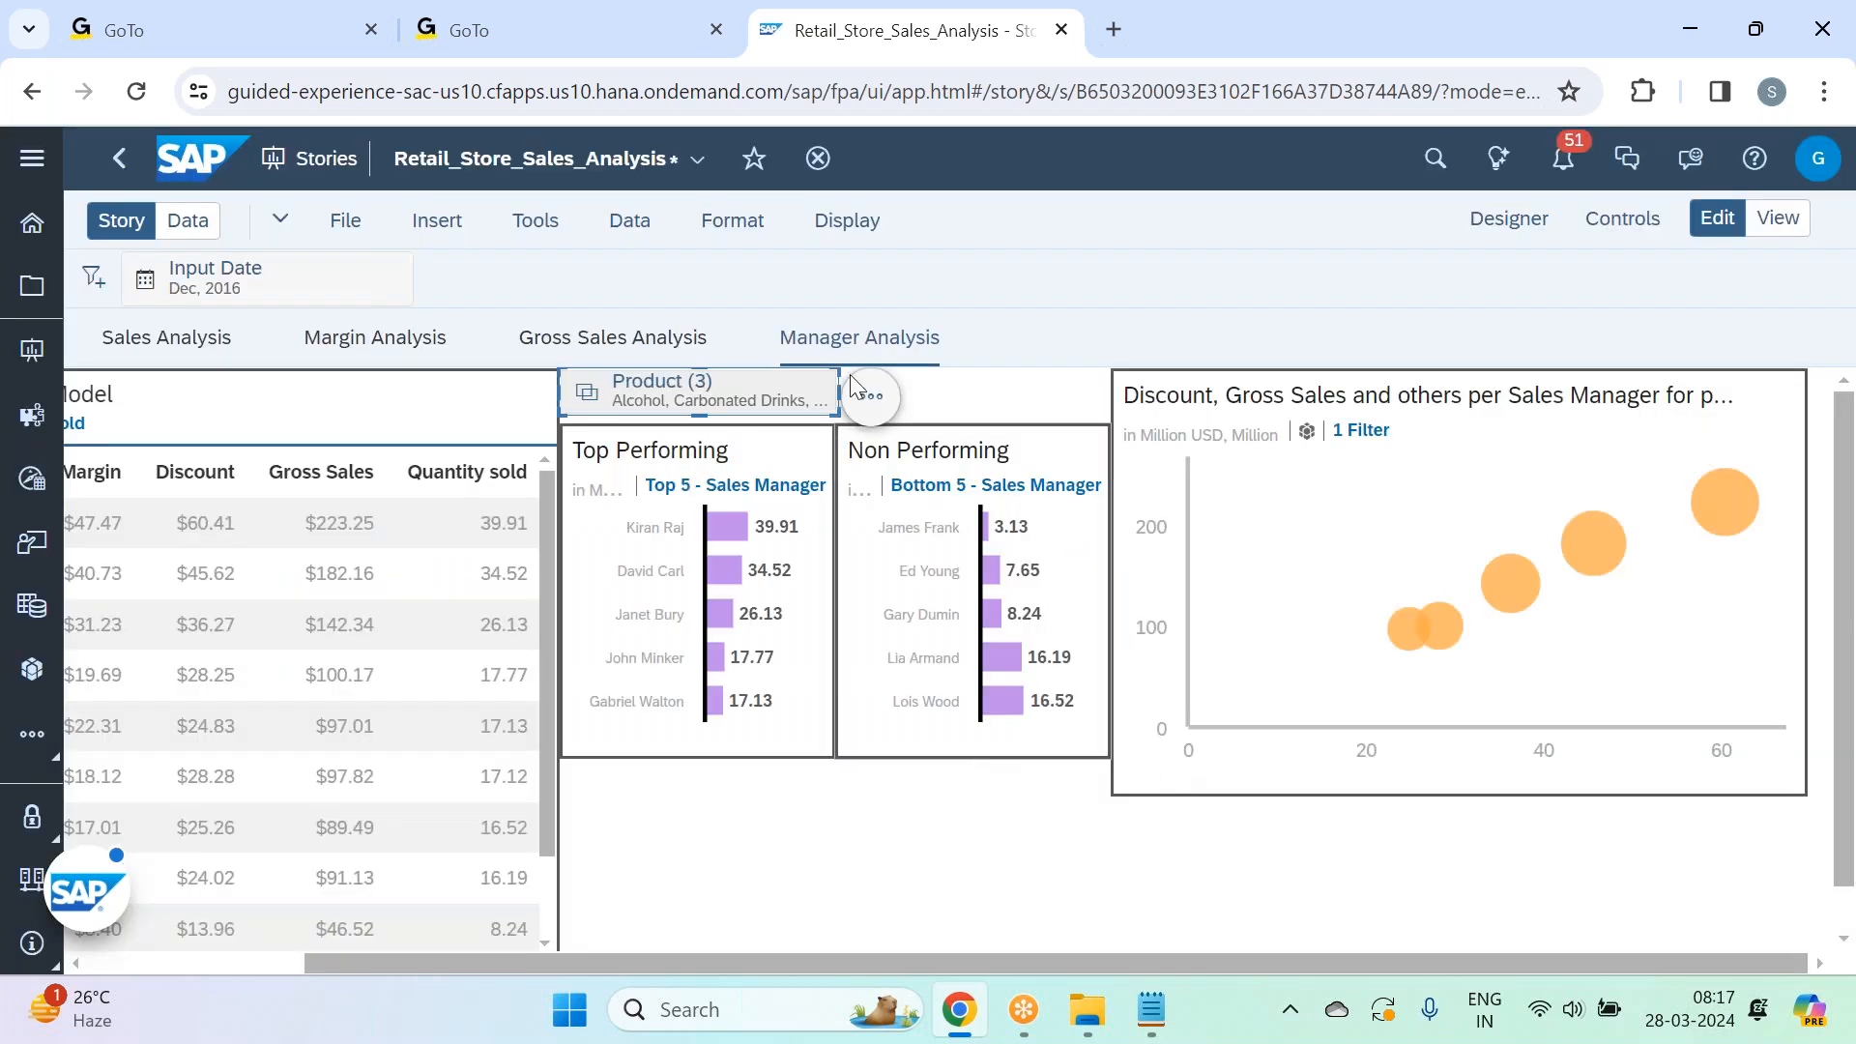
Move the Product input control beneath the Top 5 chart and enlarge it into an expanded checkbox list.
drag(785, 410, 817, 793)
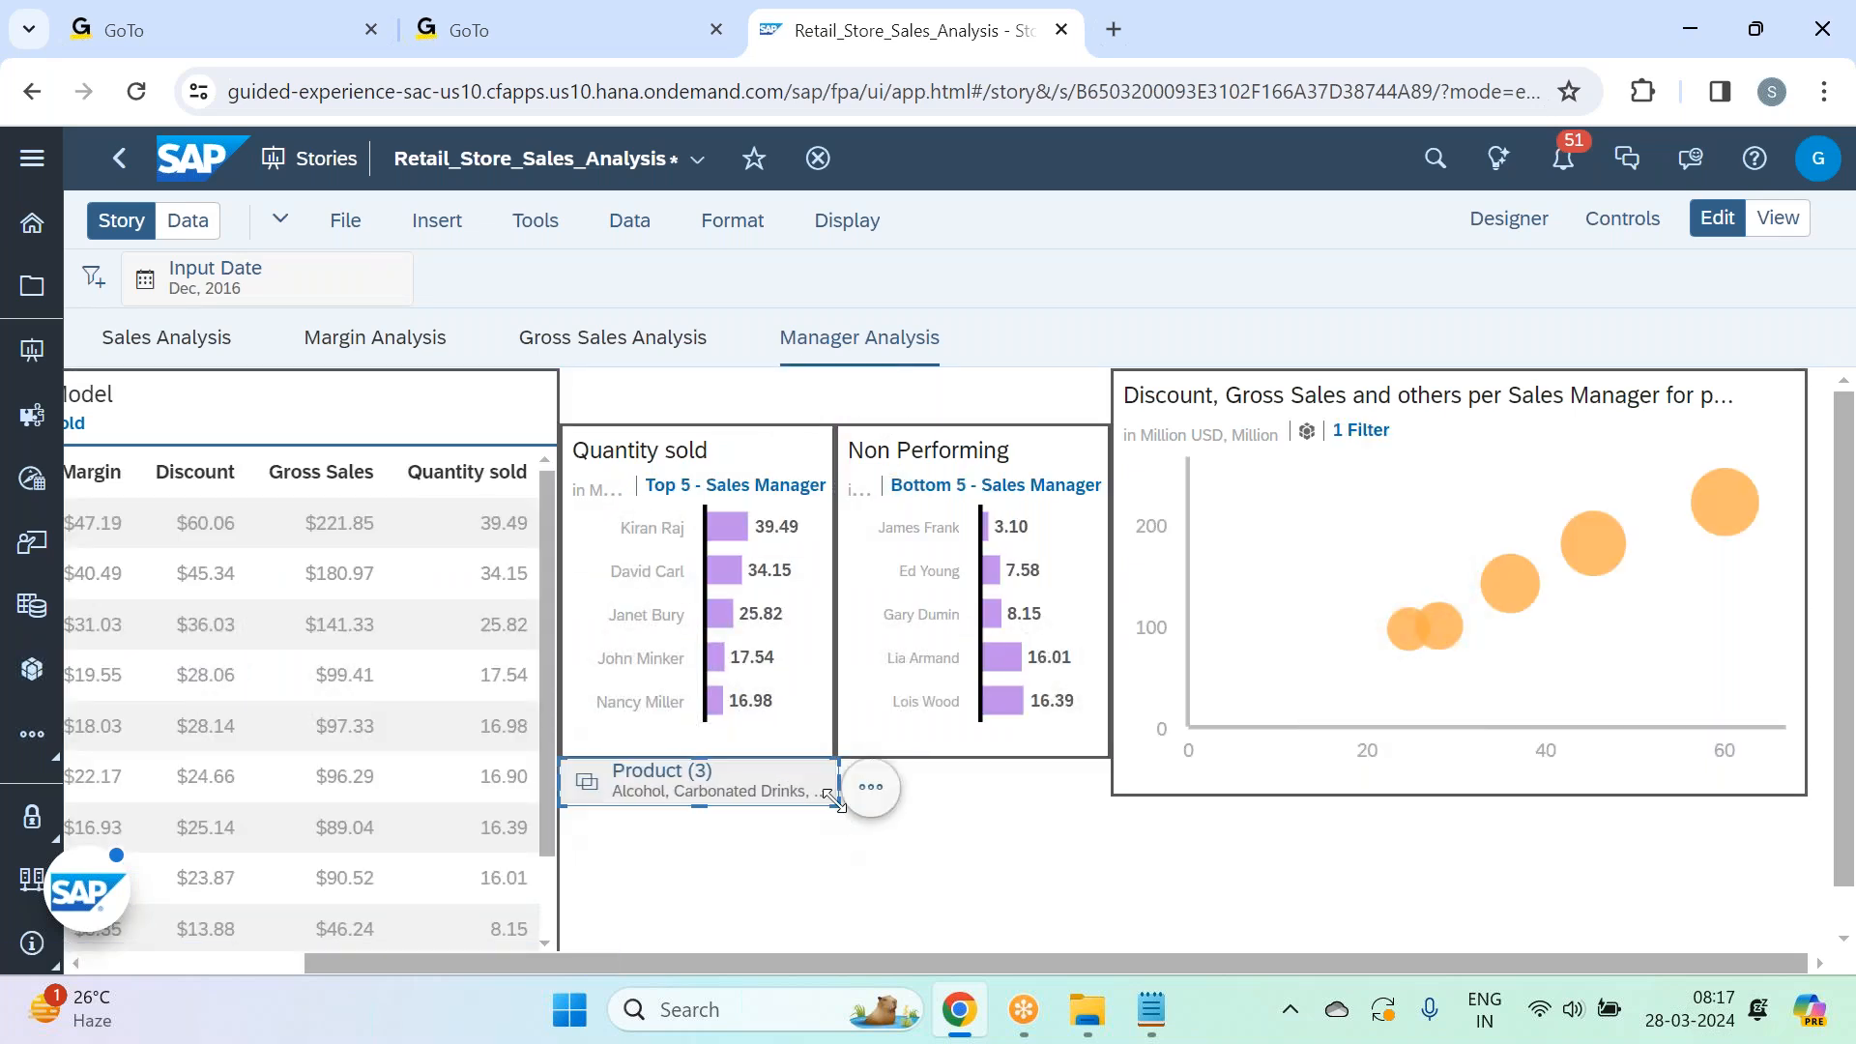
drag(828, 794, 728, 923)
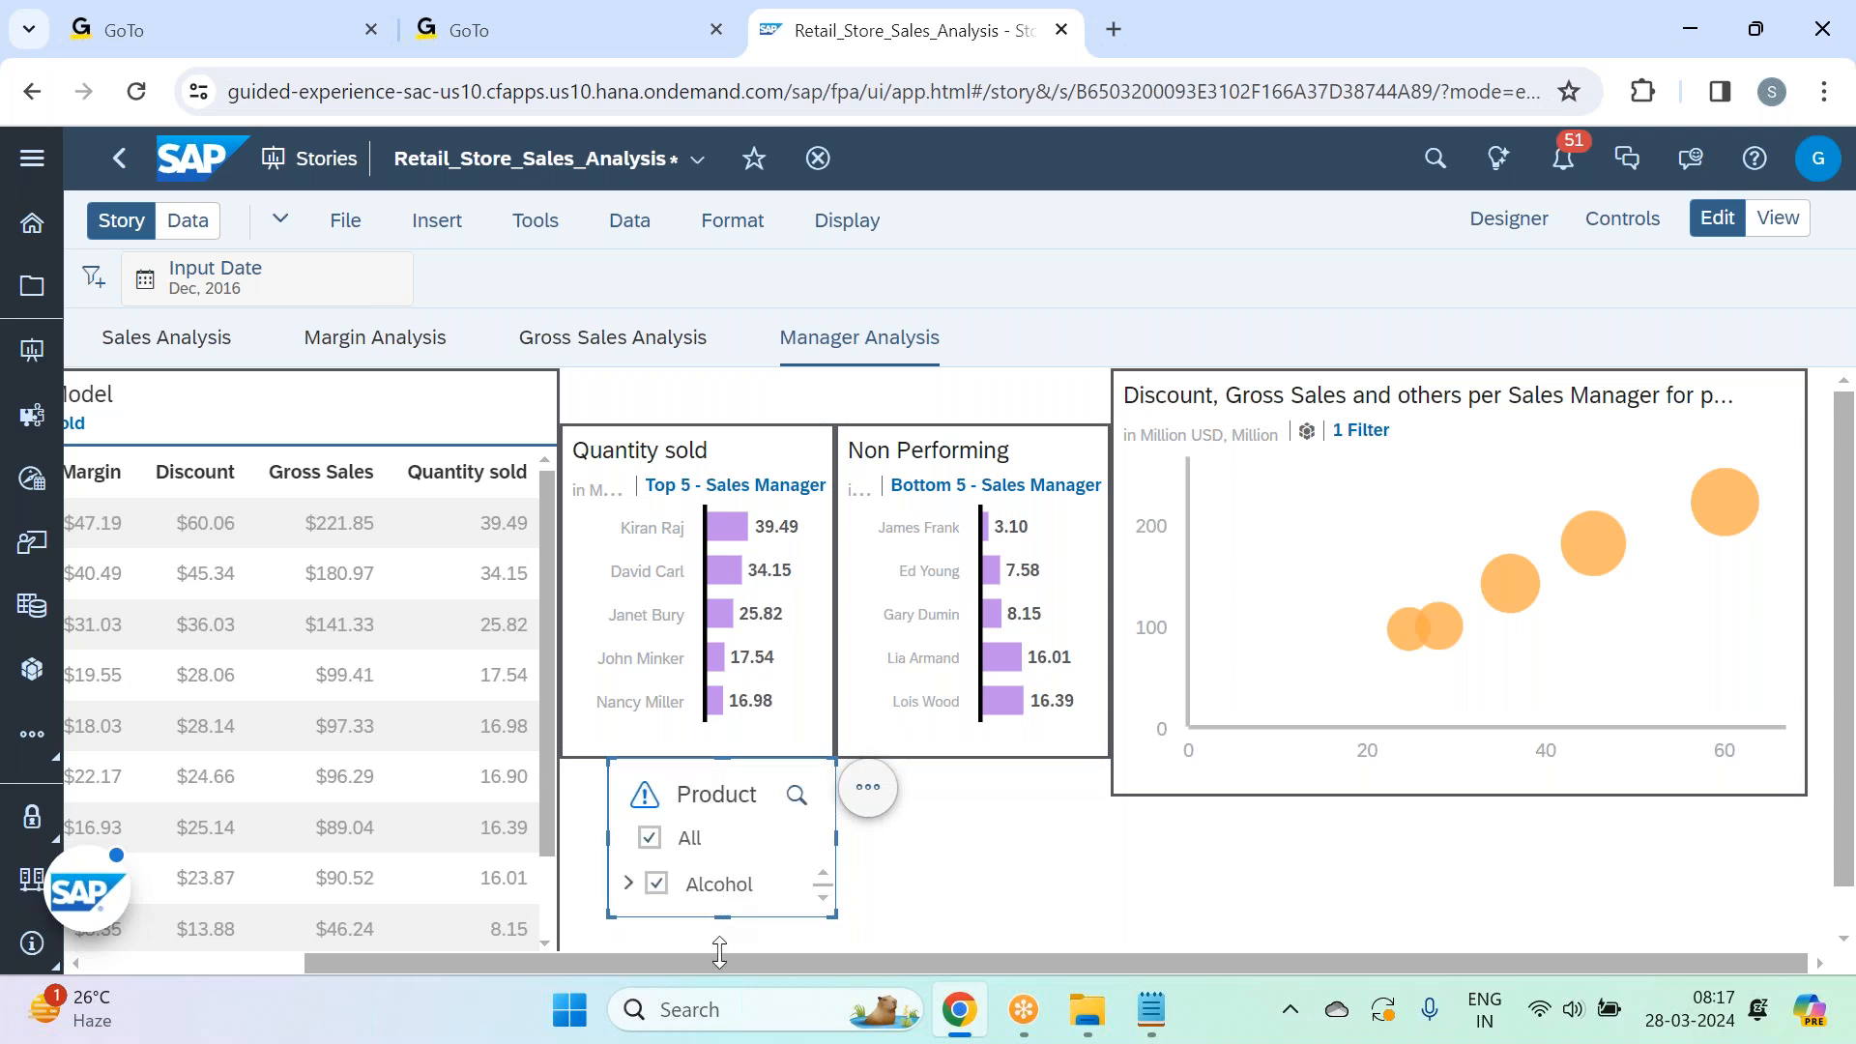
drag(721, 952, 720, 954)
scroll(993, 861, down, 1)
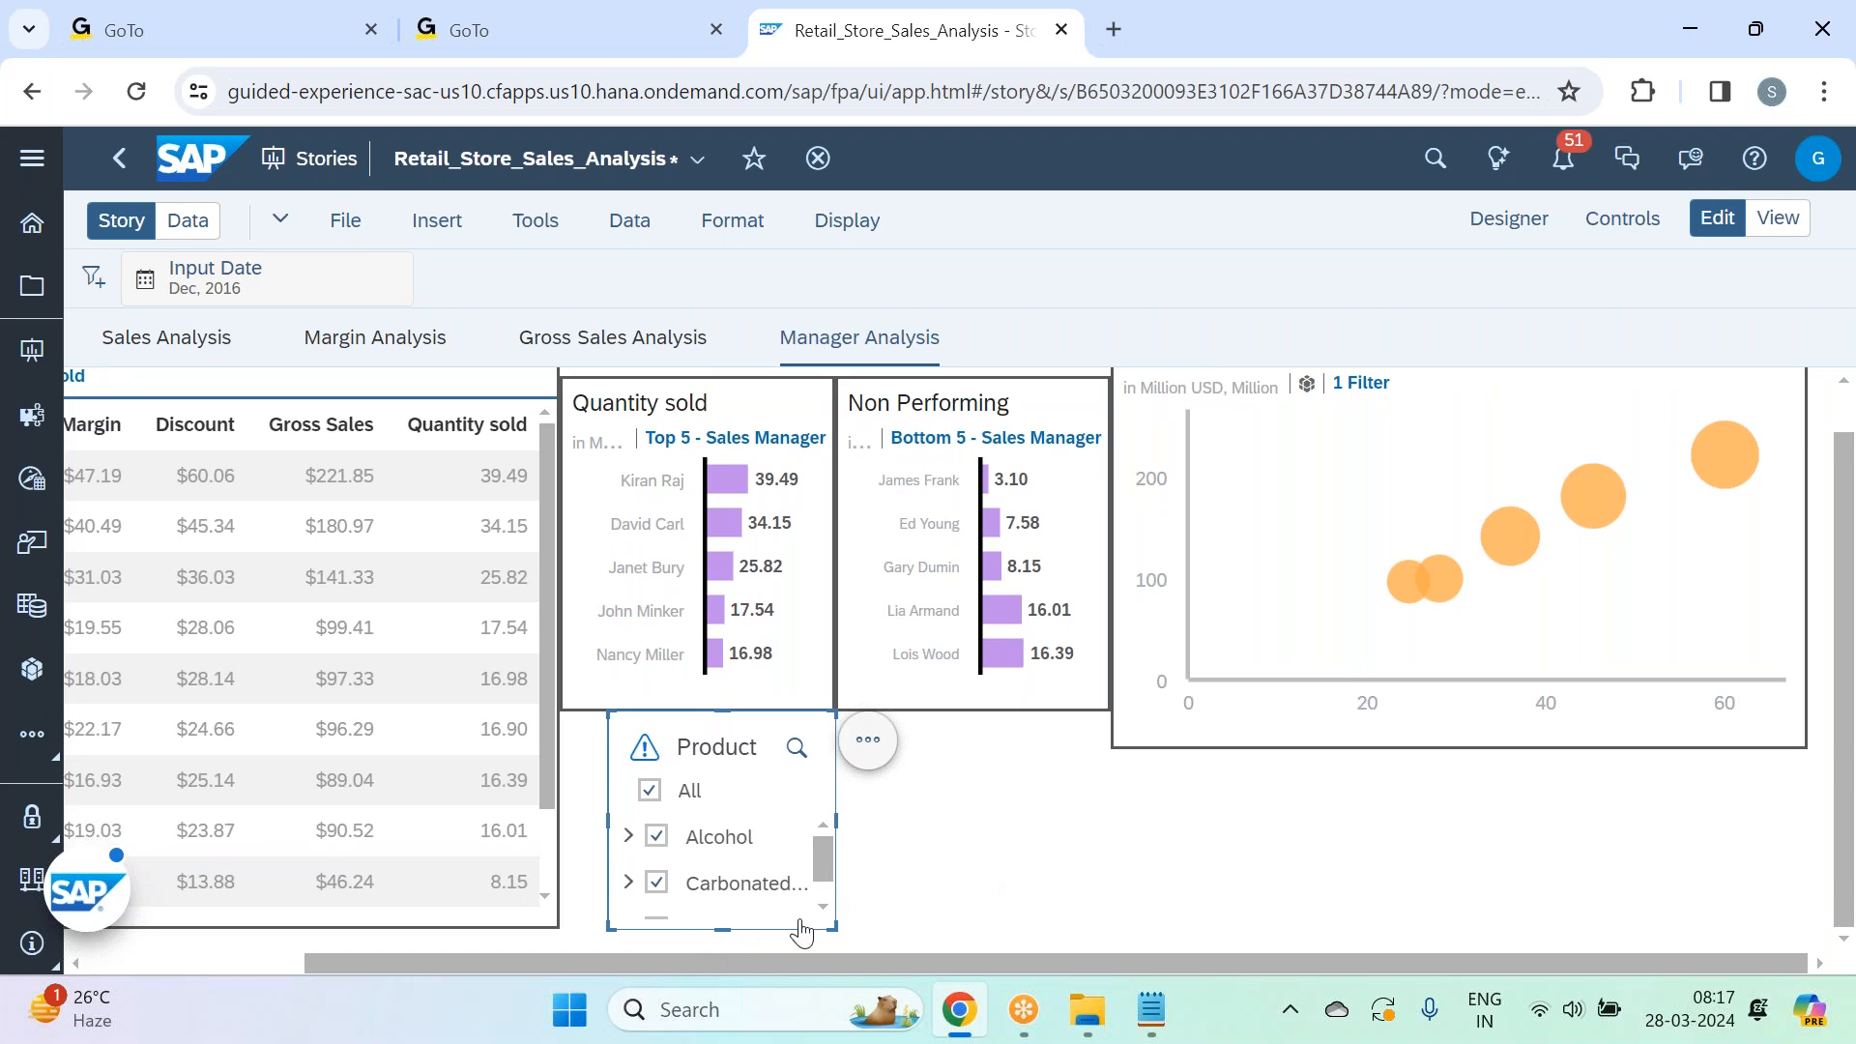
mouse_move(833, 928)
mouse_down()
mouse_move(809, 928)
mouse_move(835, 928)
mouse_up()
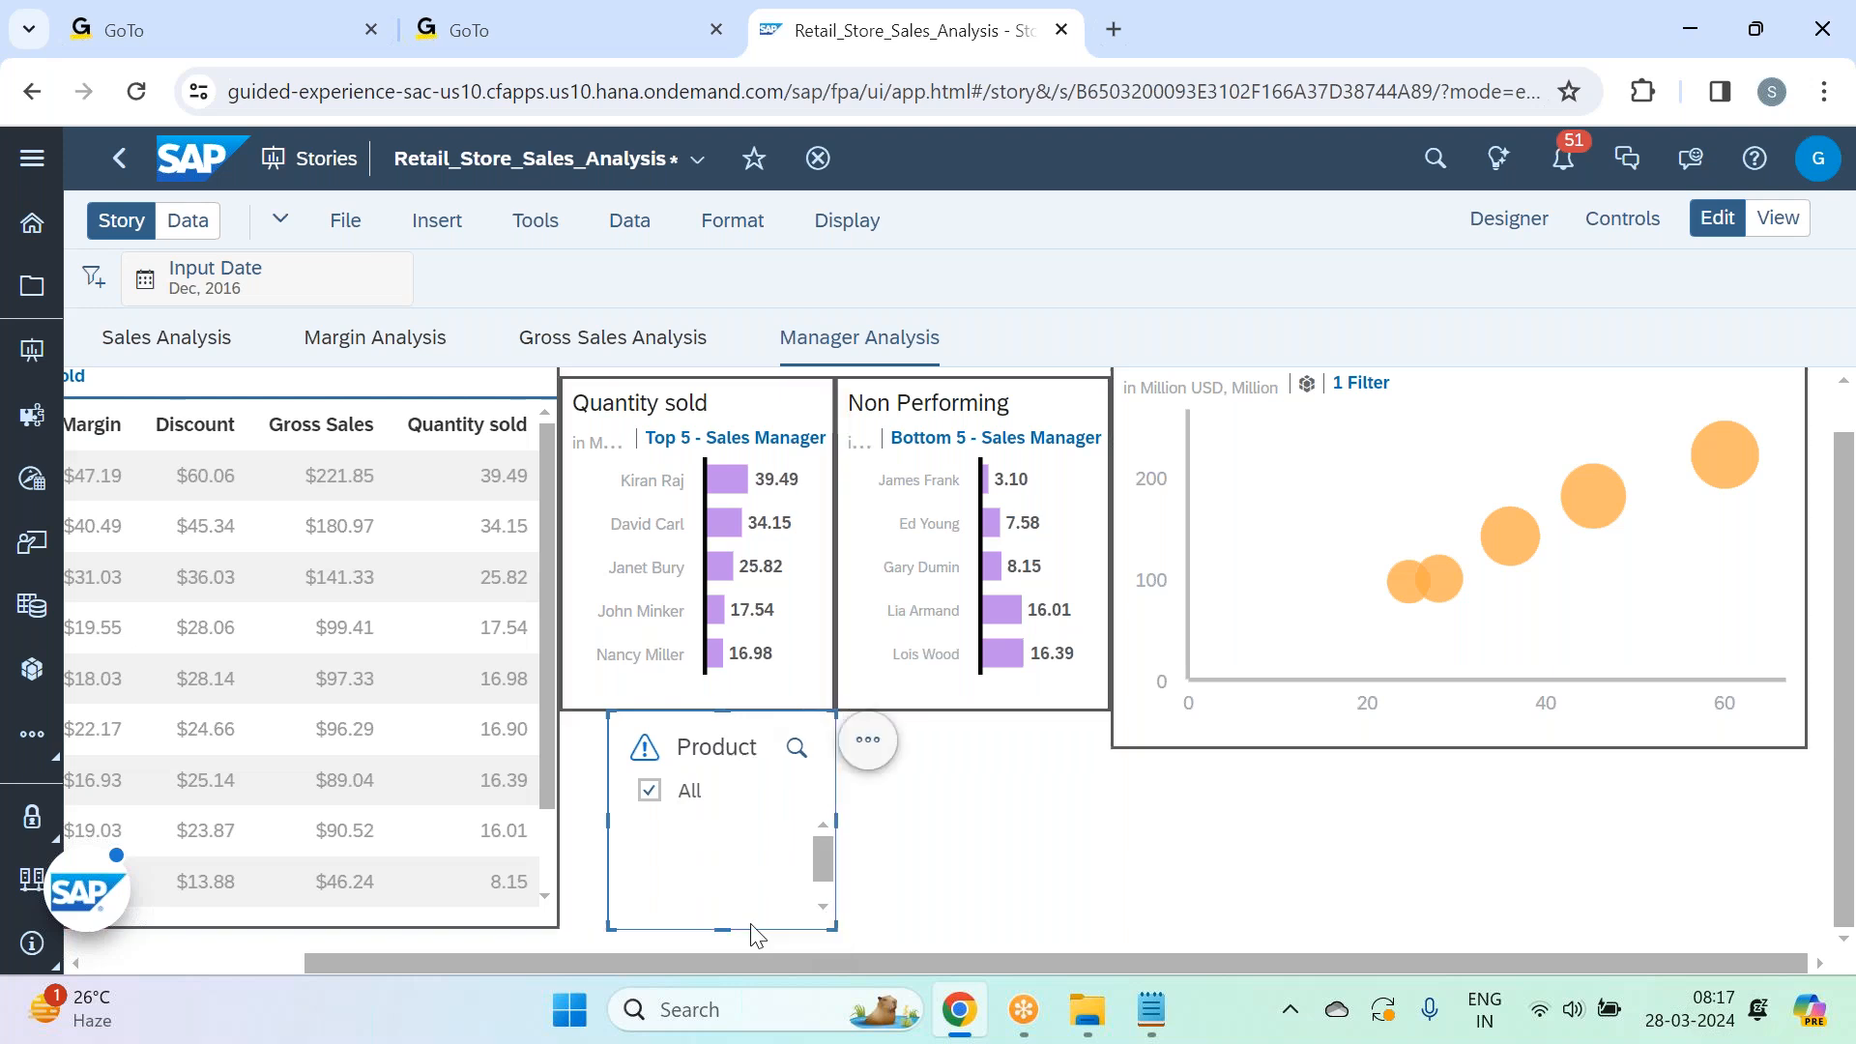
scroll(732, 909, down, 2)
drag(728, 929, 728, 961)
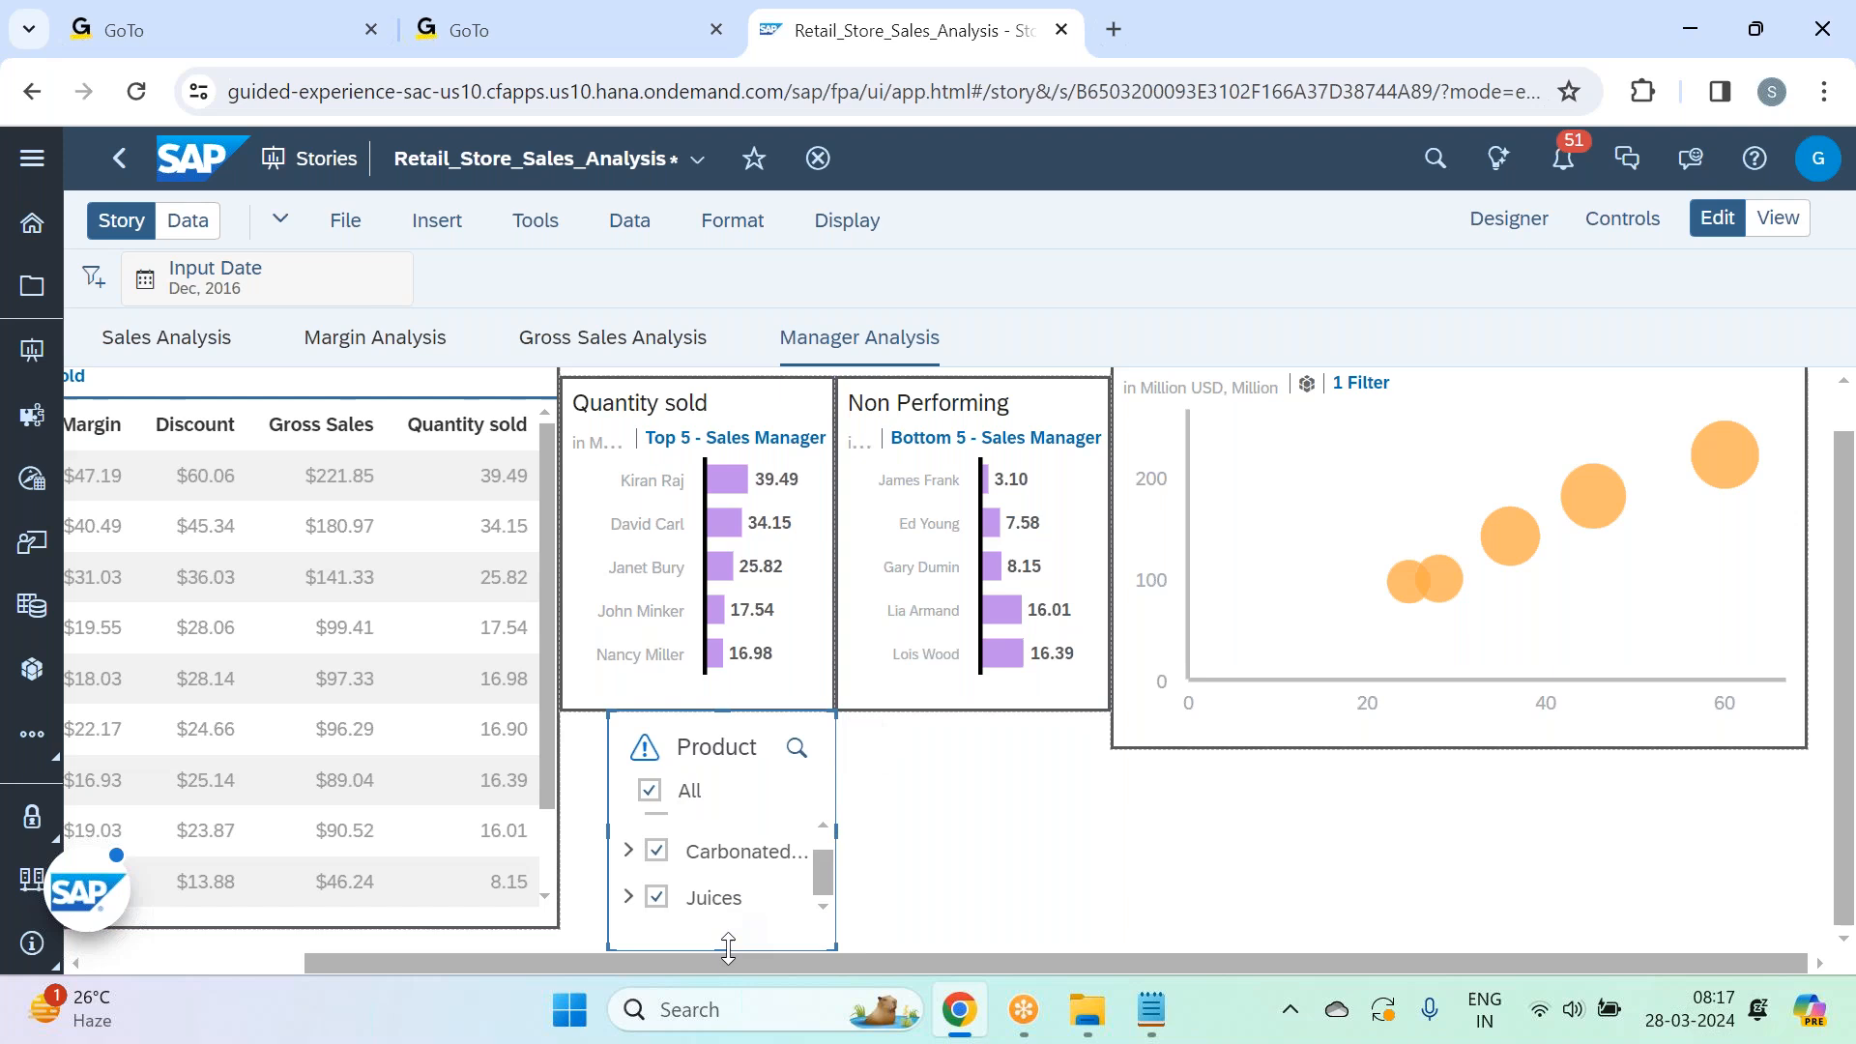
click(945, 886)
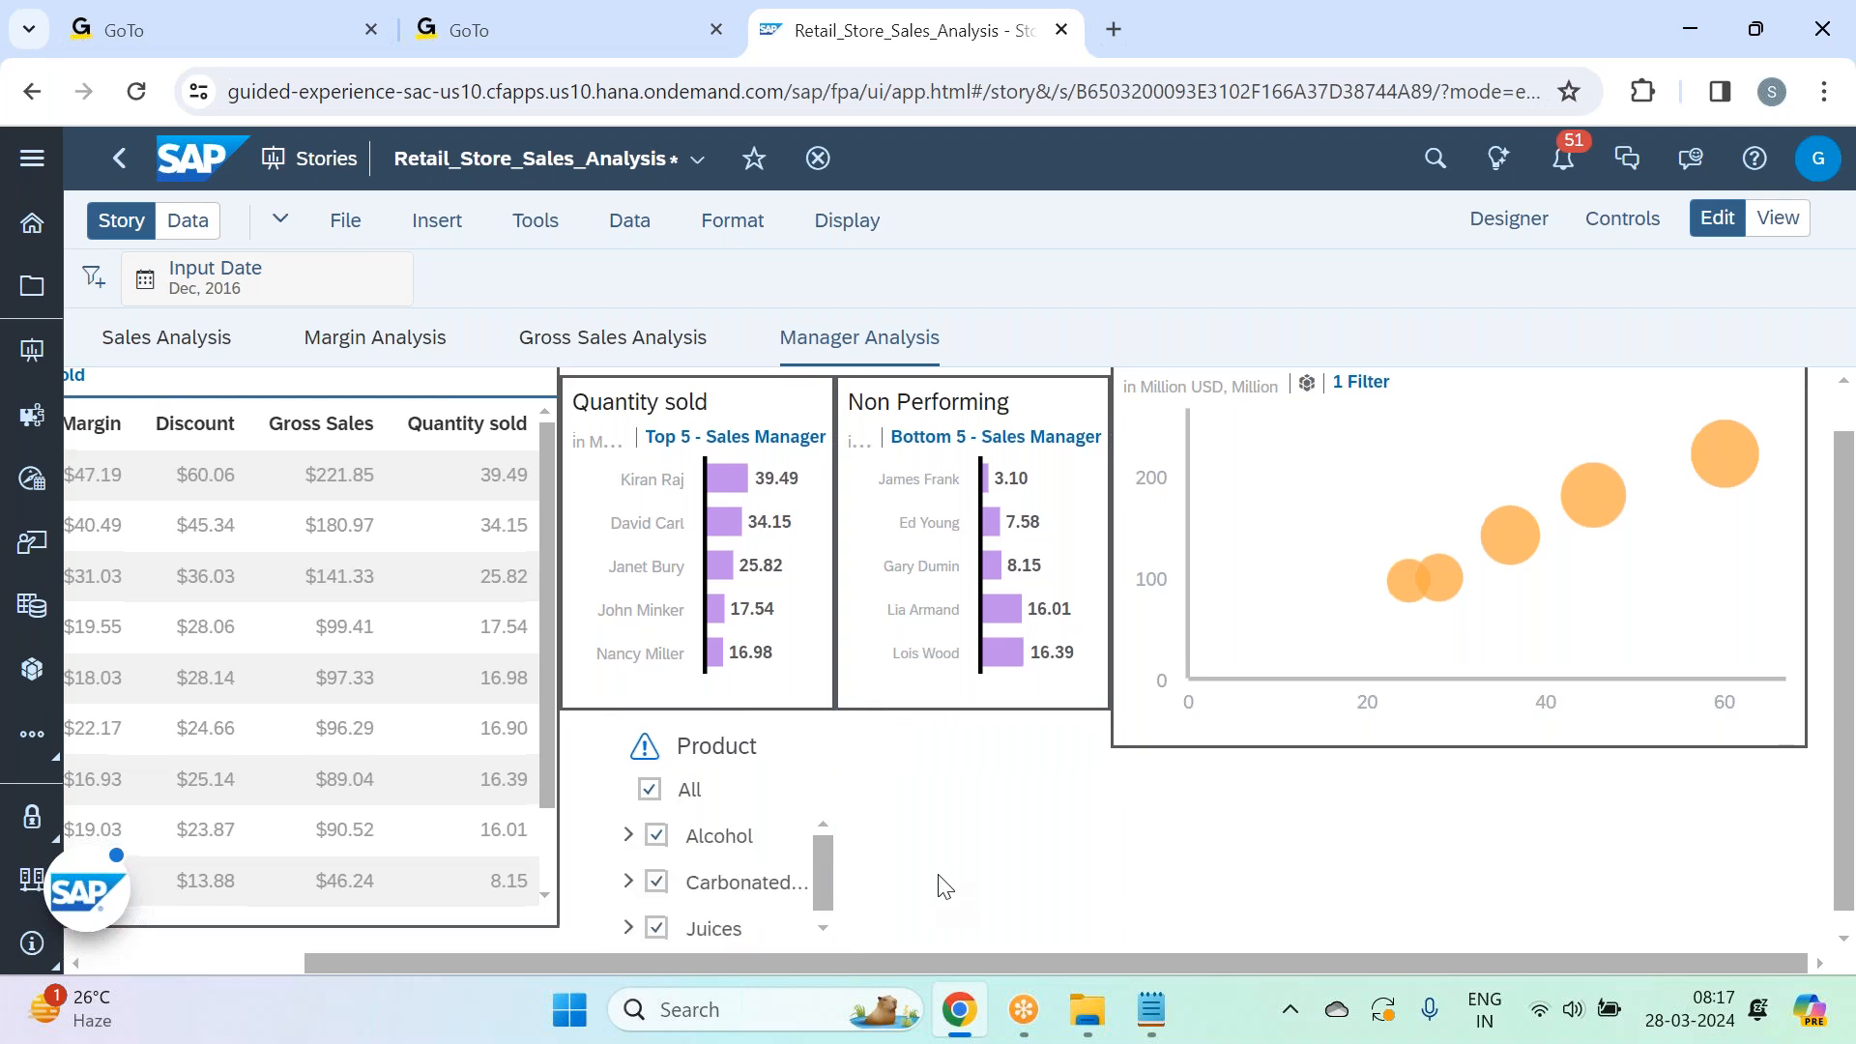
Apply the All Borders style to the Product input control.
scroll(800, 735, down, 1)
click(786, 688)
click(1538, 218)
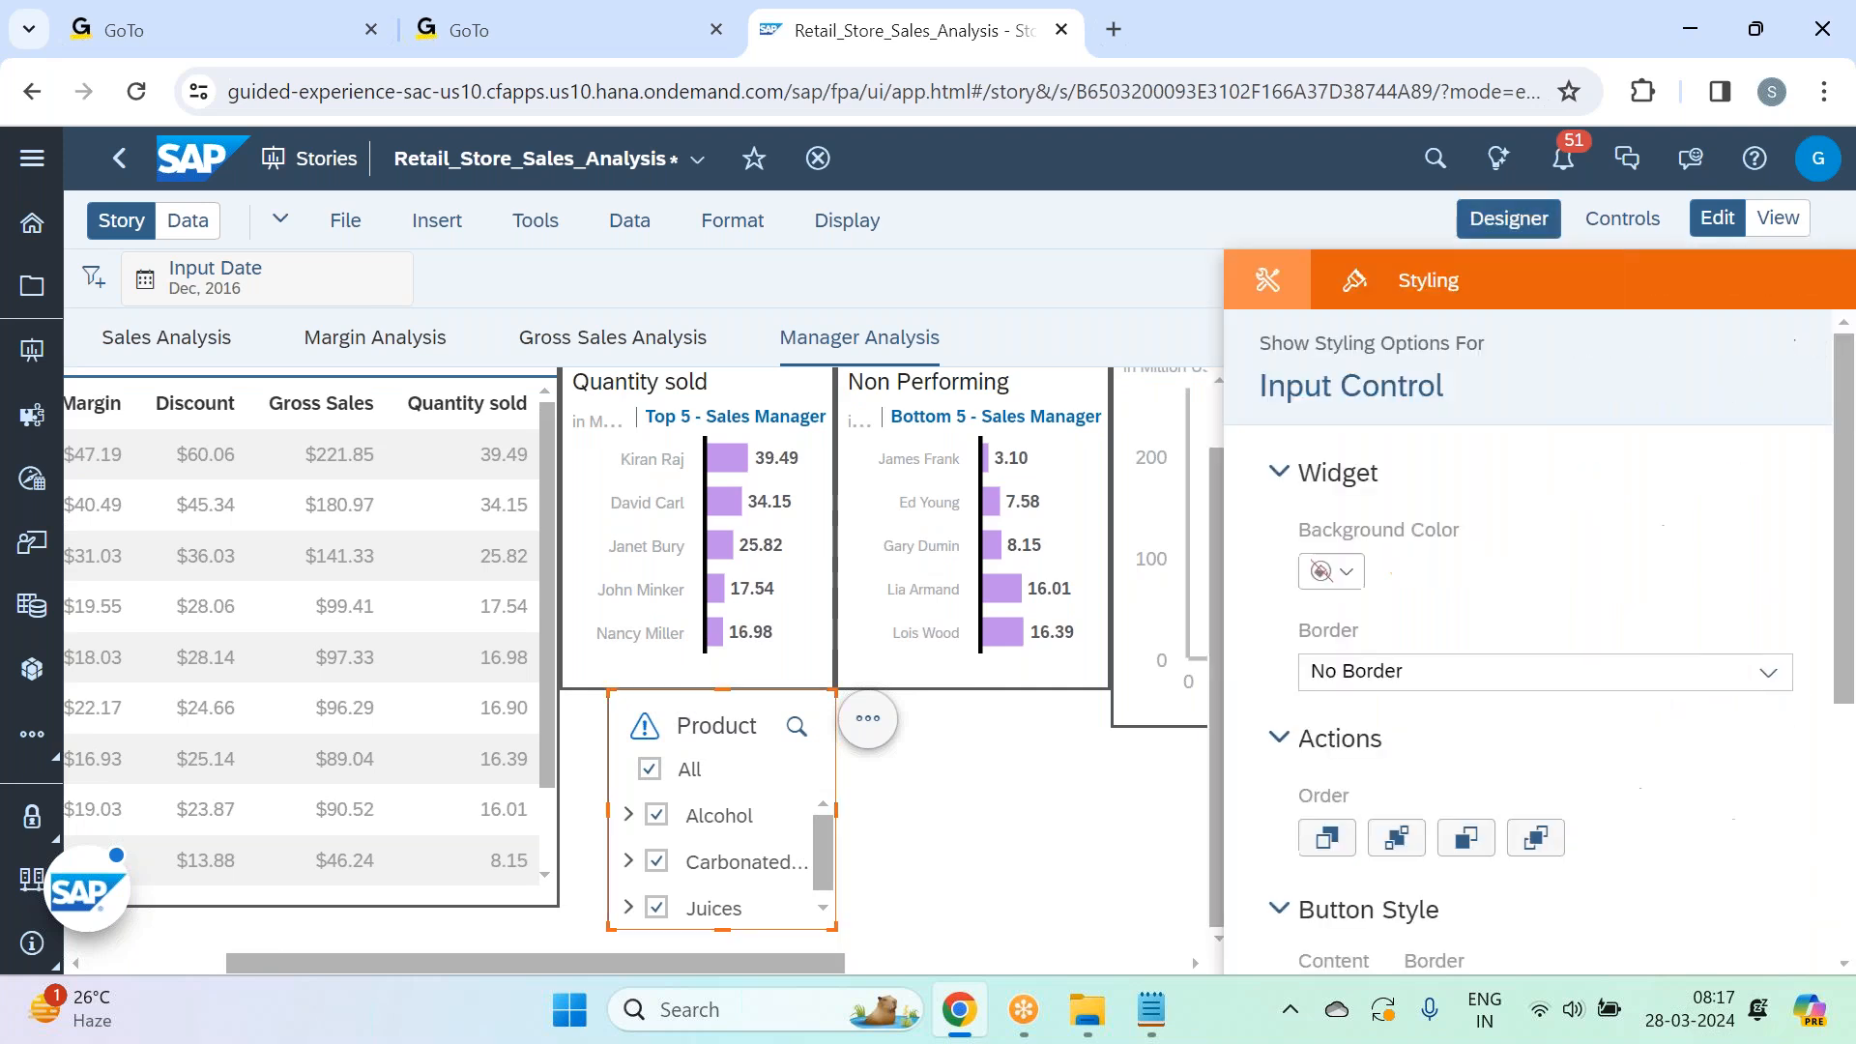
click(1768, 673)
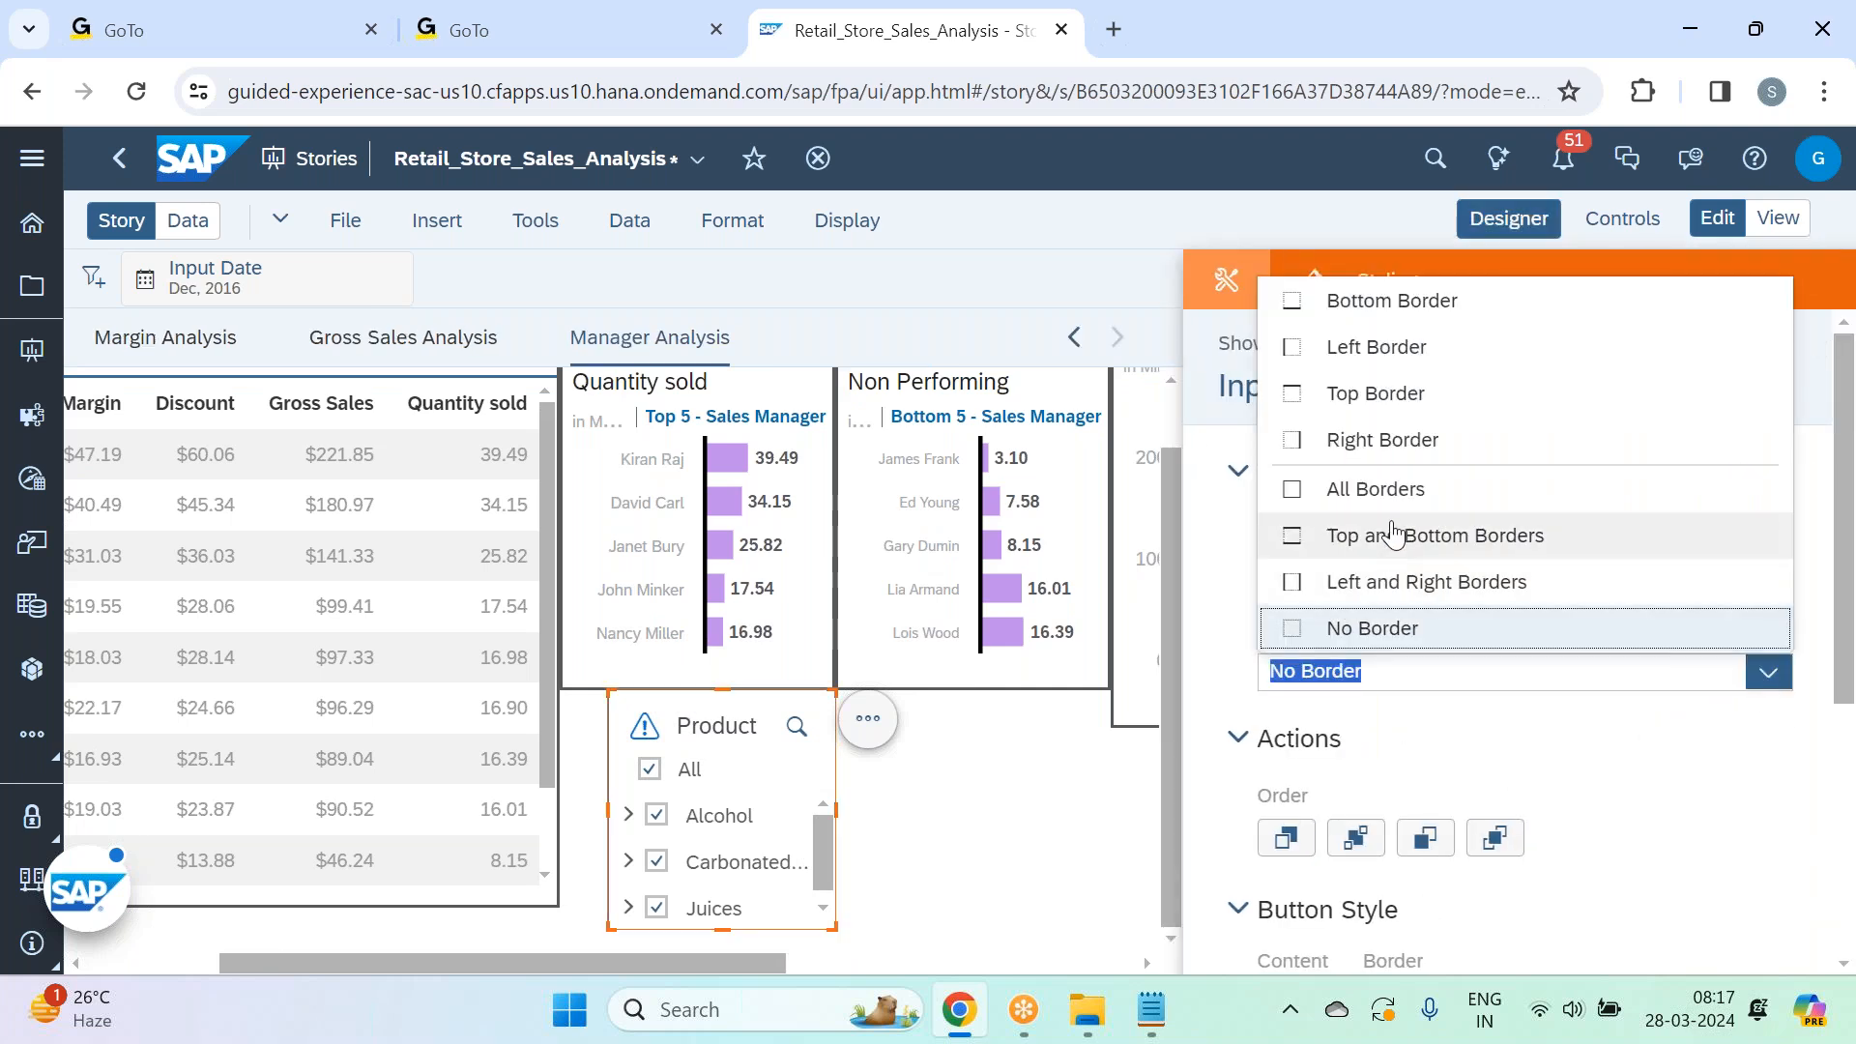
click(1378, 489)
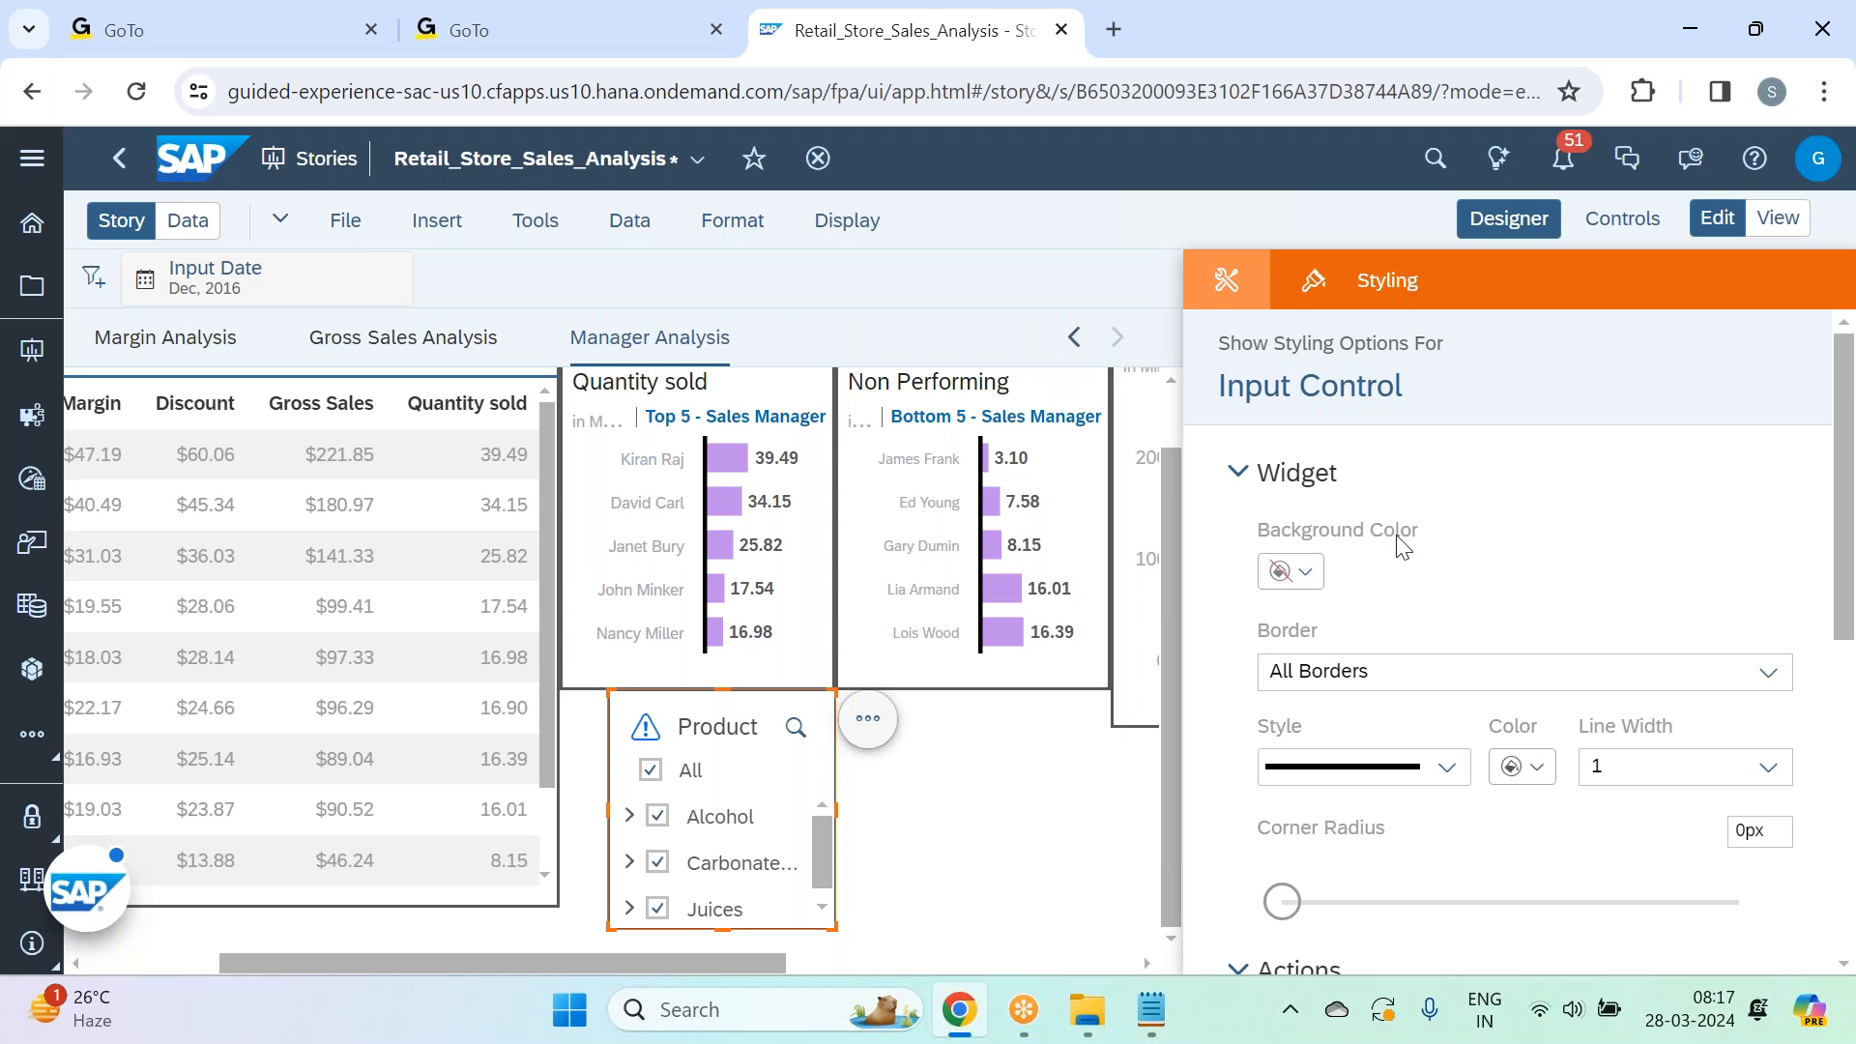
click(1507, 218)
Remove the bordered Product input control from the Manager Analysis page.
click(868, 718)
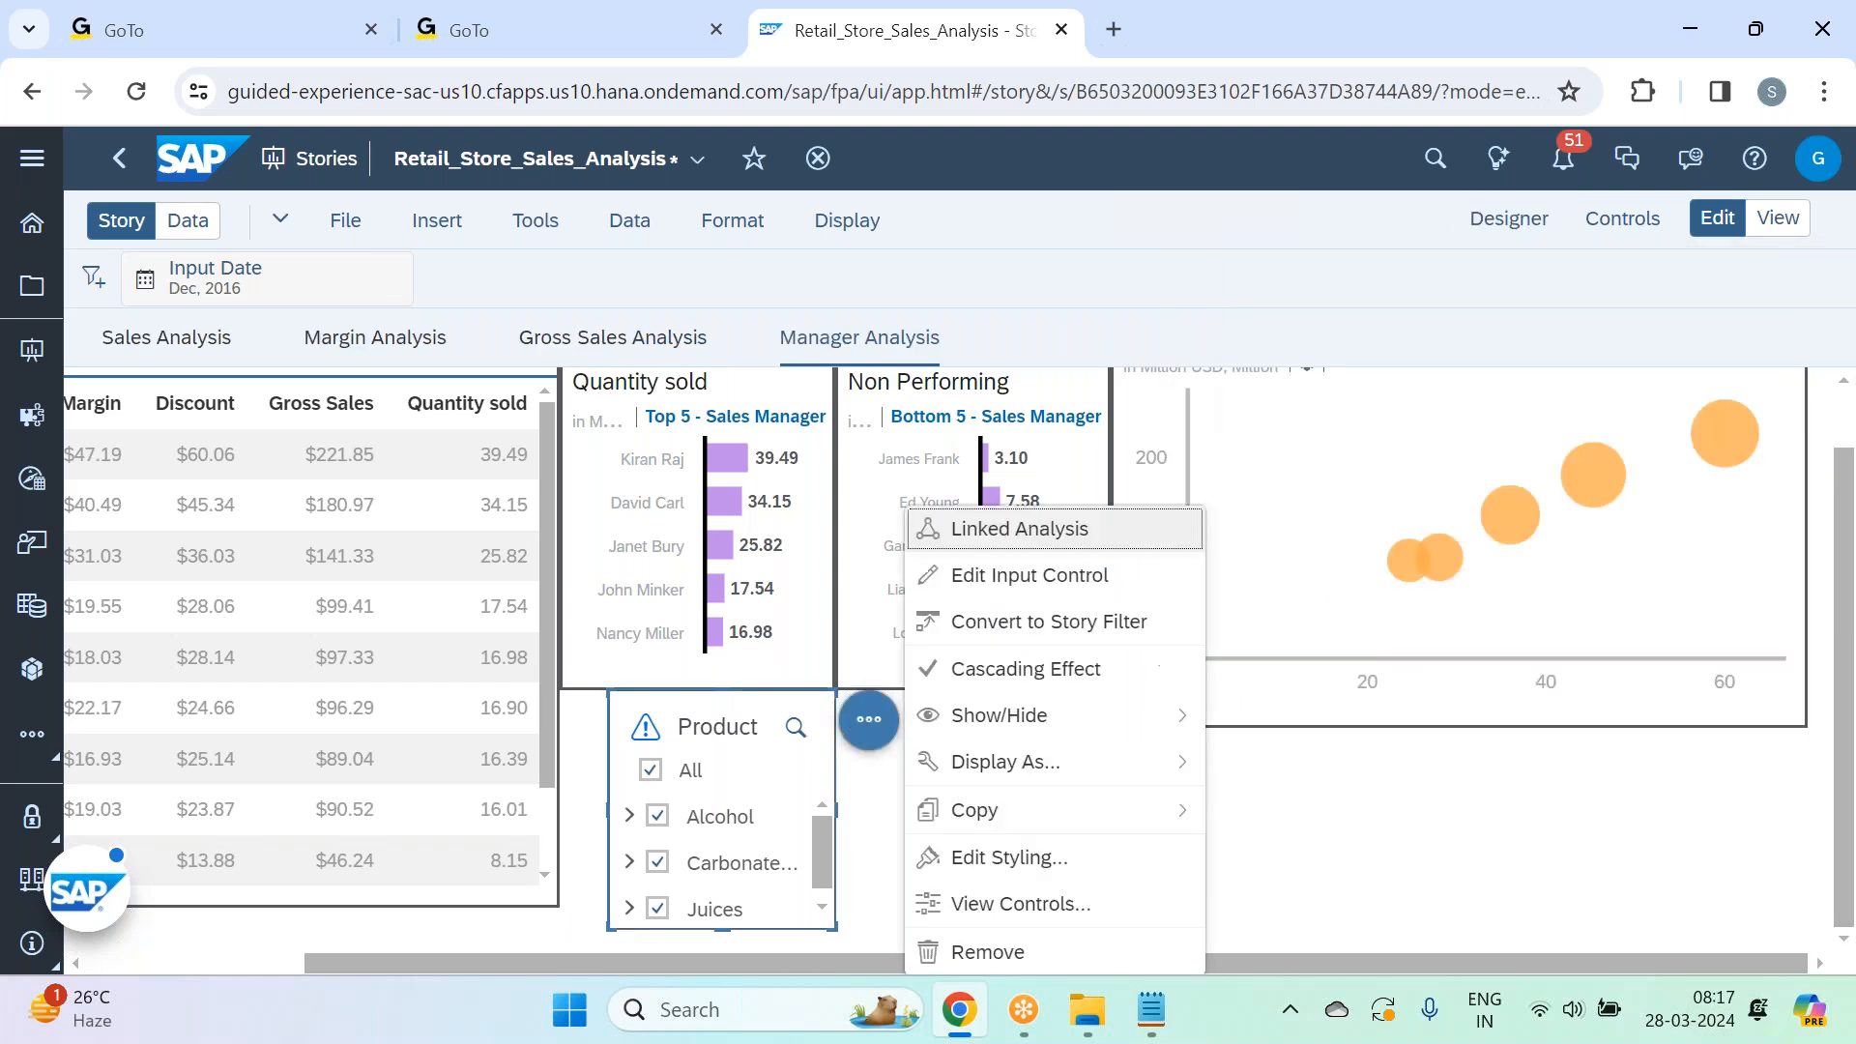
click(1085, 953)
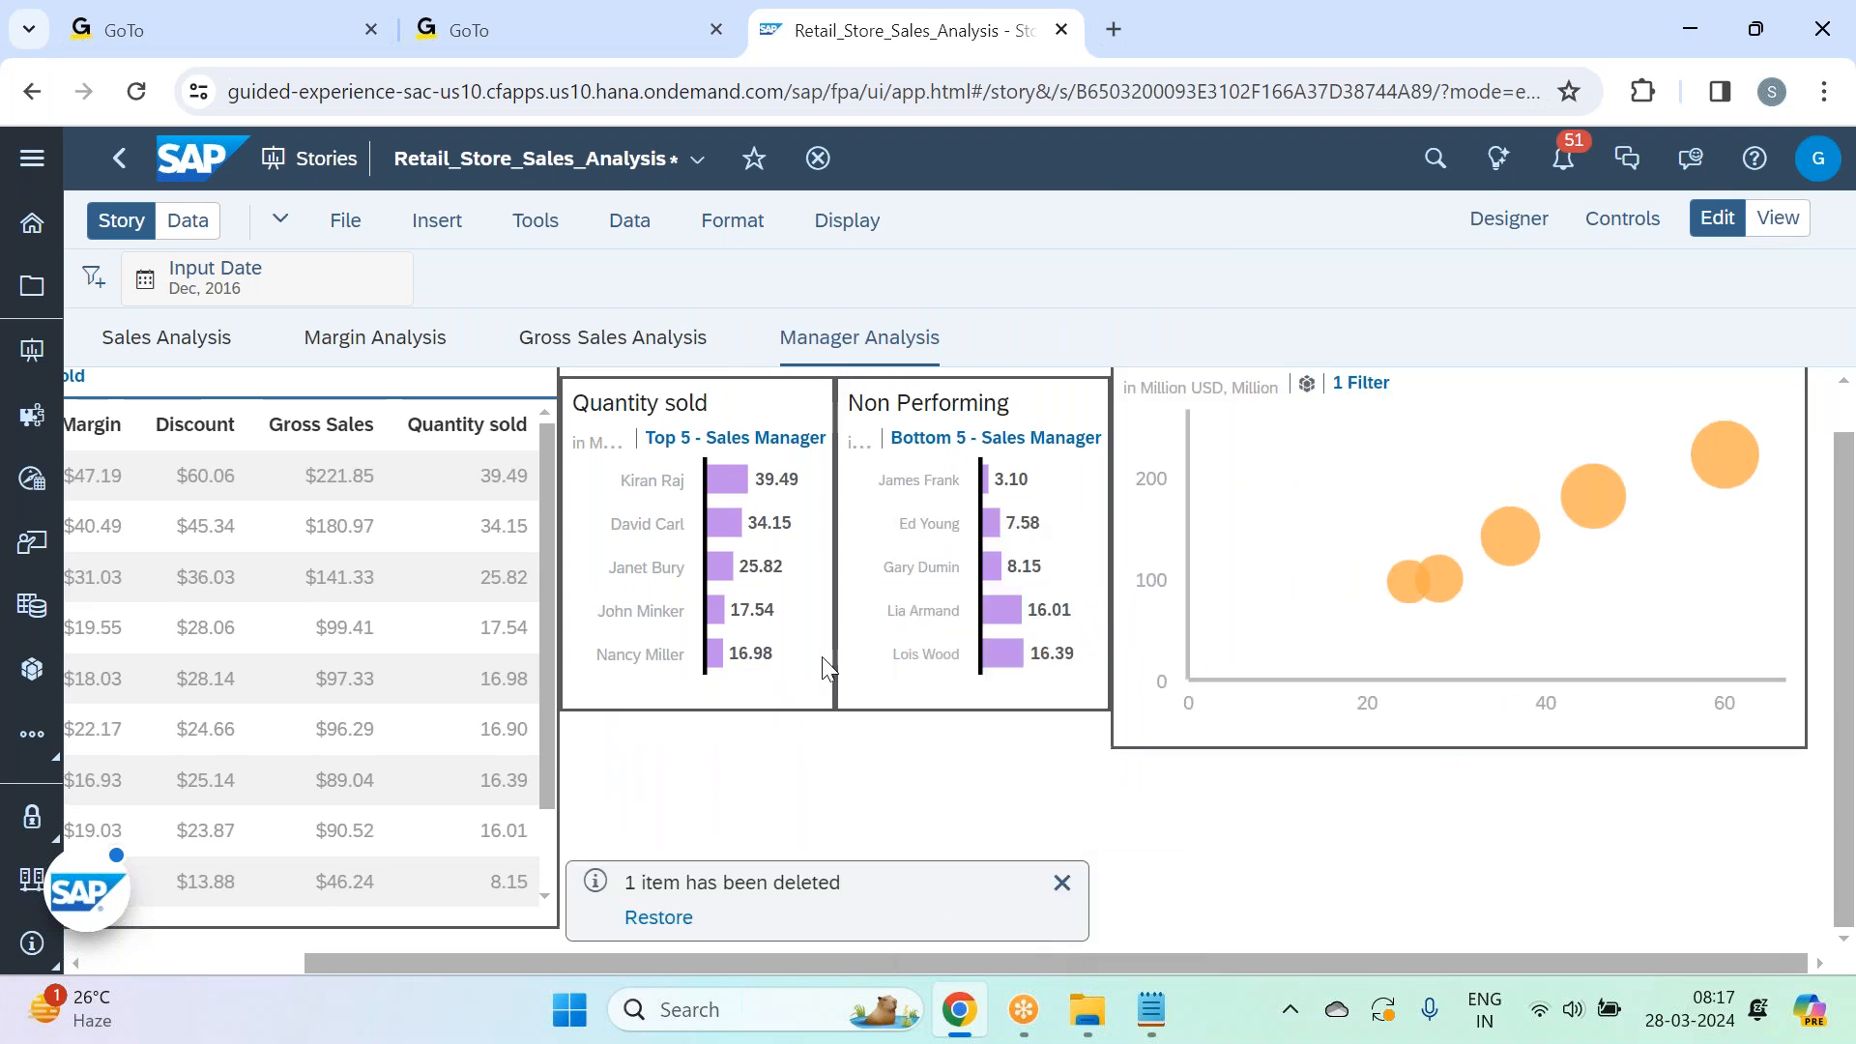
click(1061, 882)
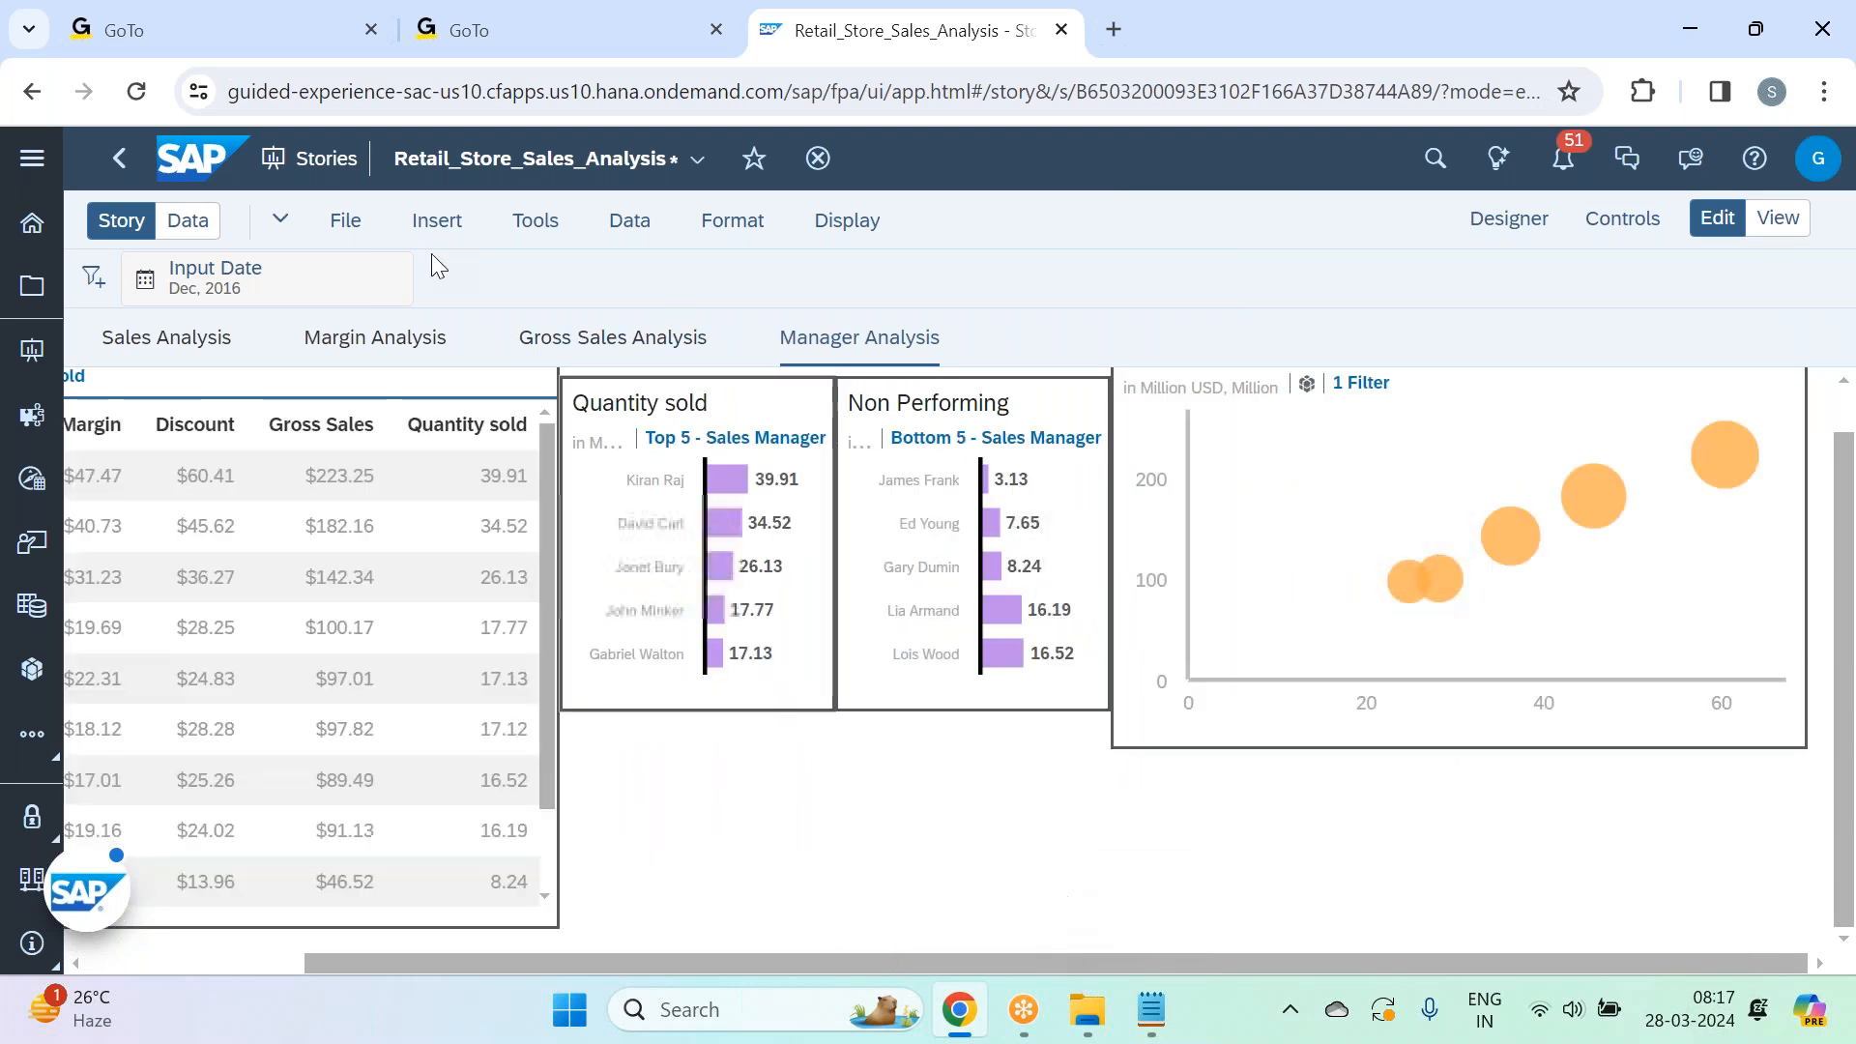
Insert a new Product input control on the Manager Analysis page with Alcohol, Carbonated Drinks and Juices as its selected members.
click(440, 223)
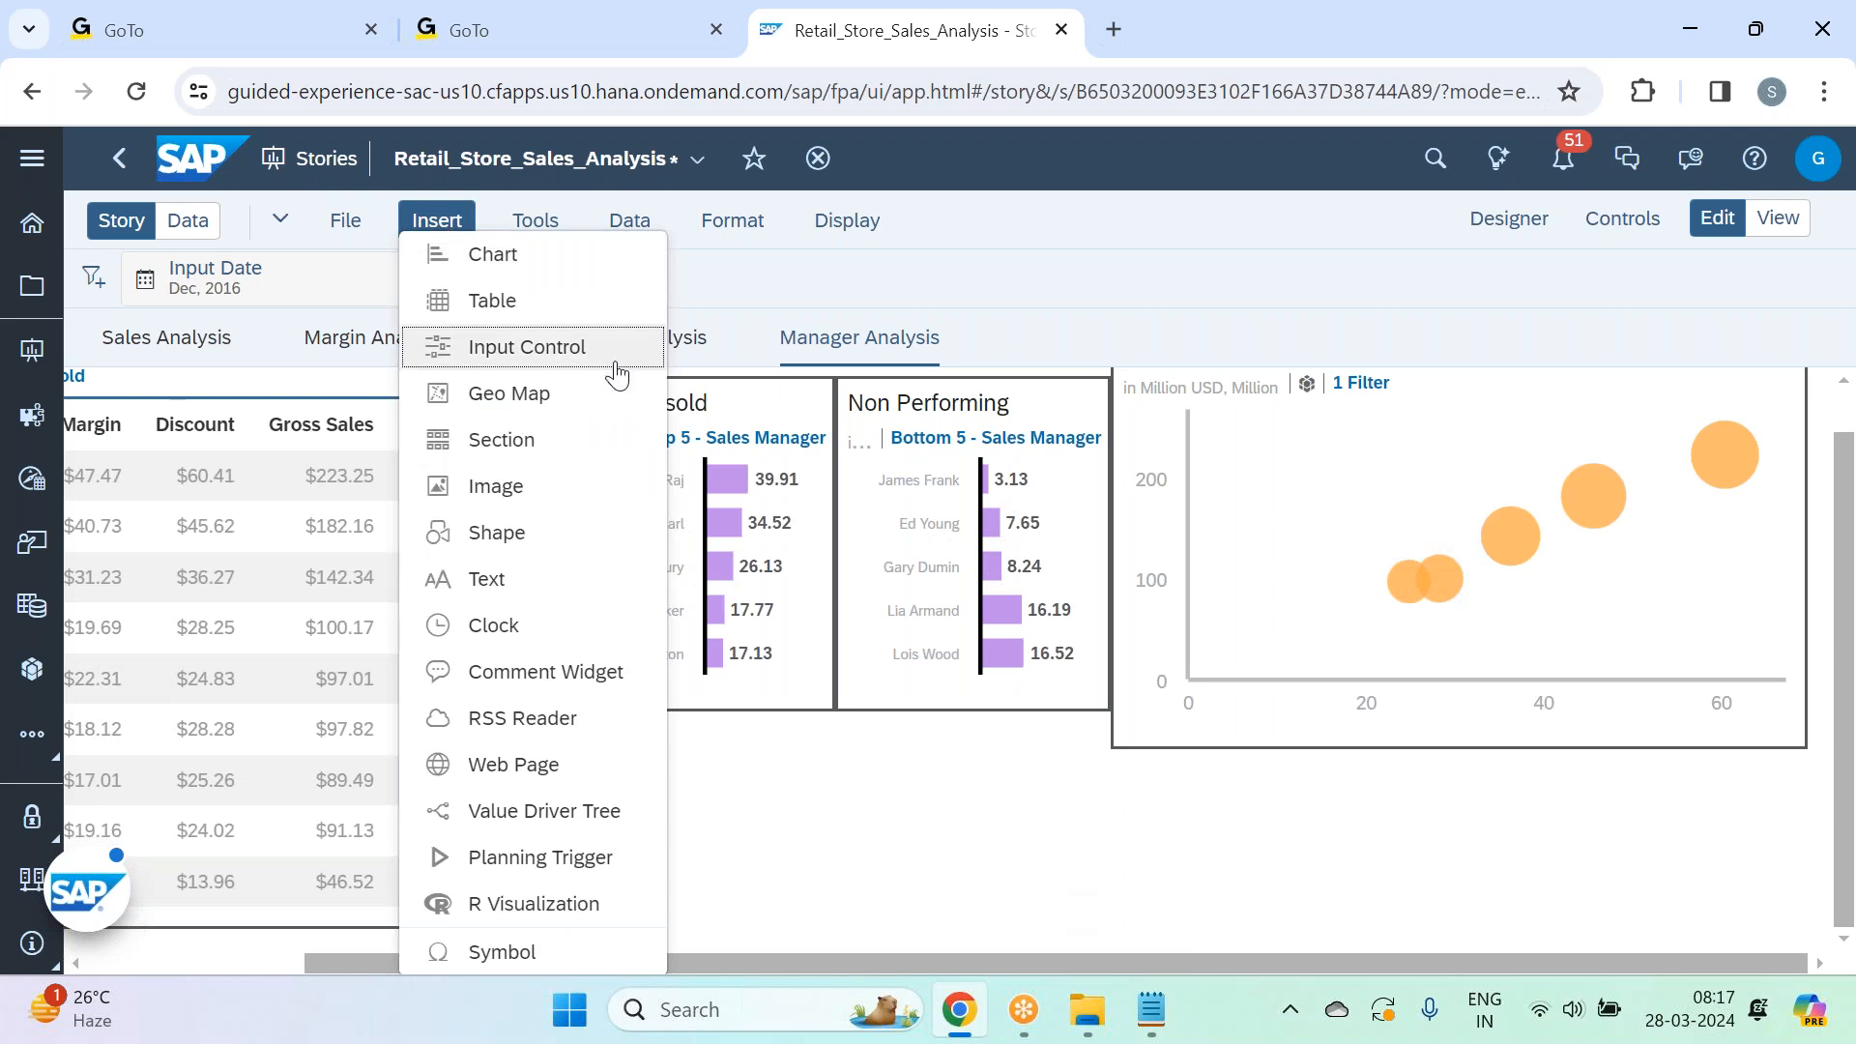
click(534, 350)
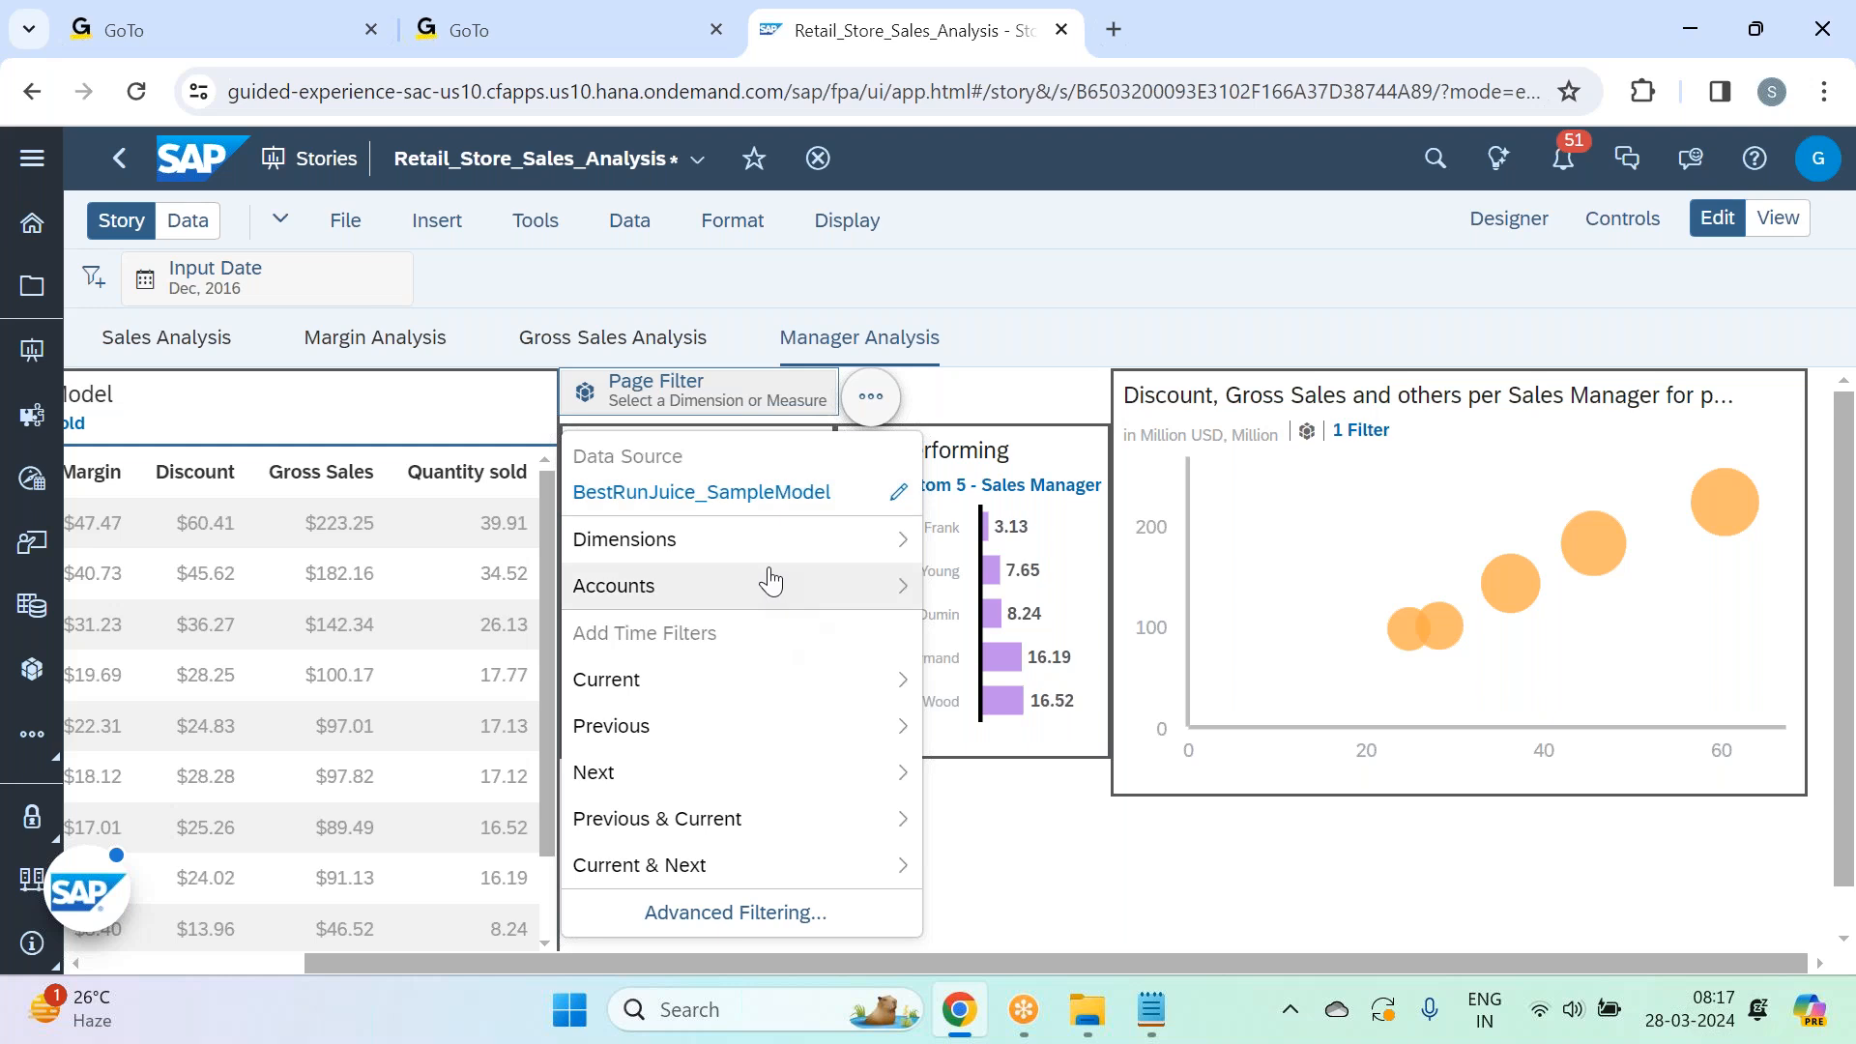
click(808, 544)
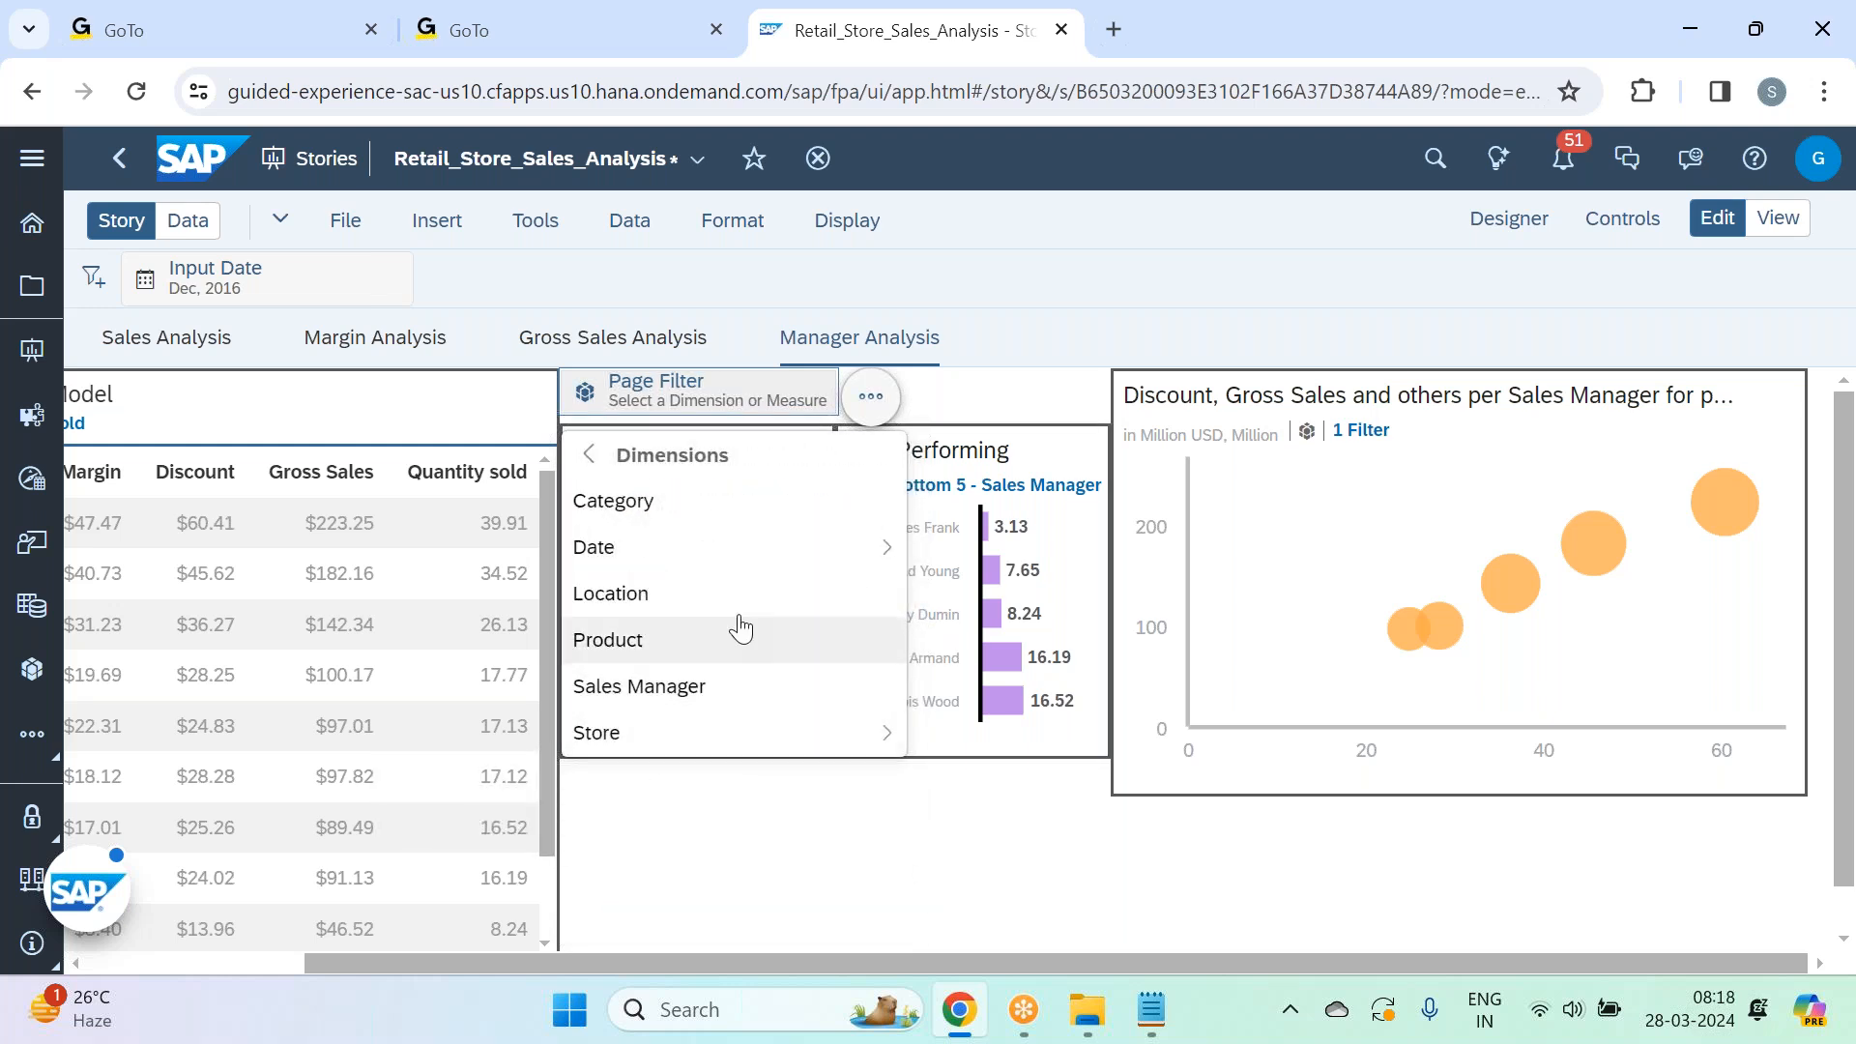
click(723, 654)
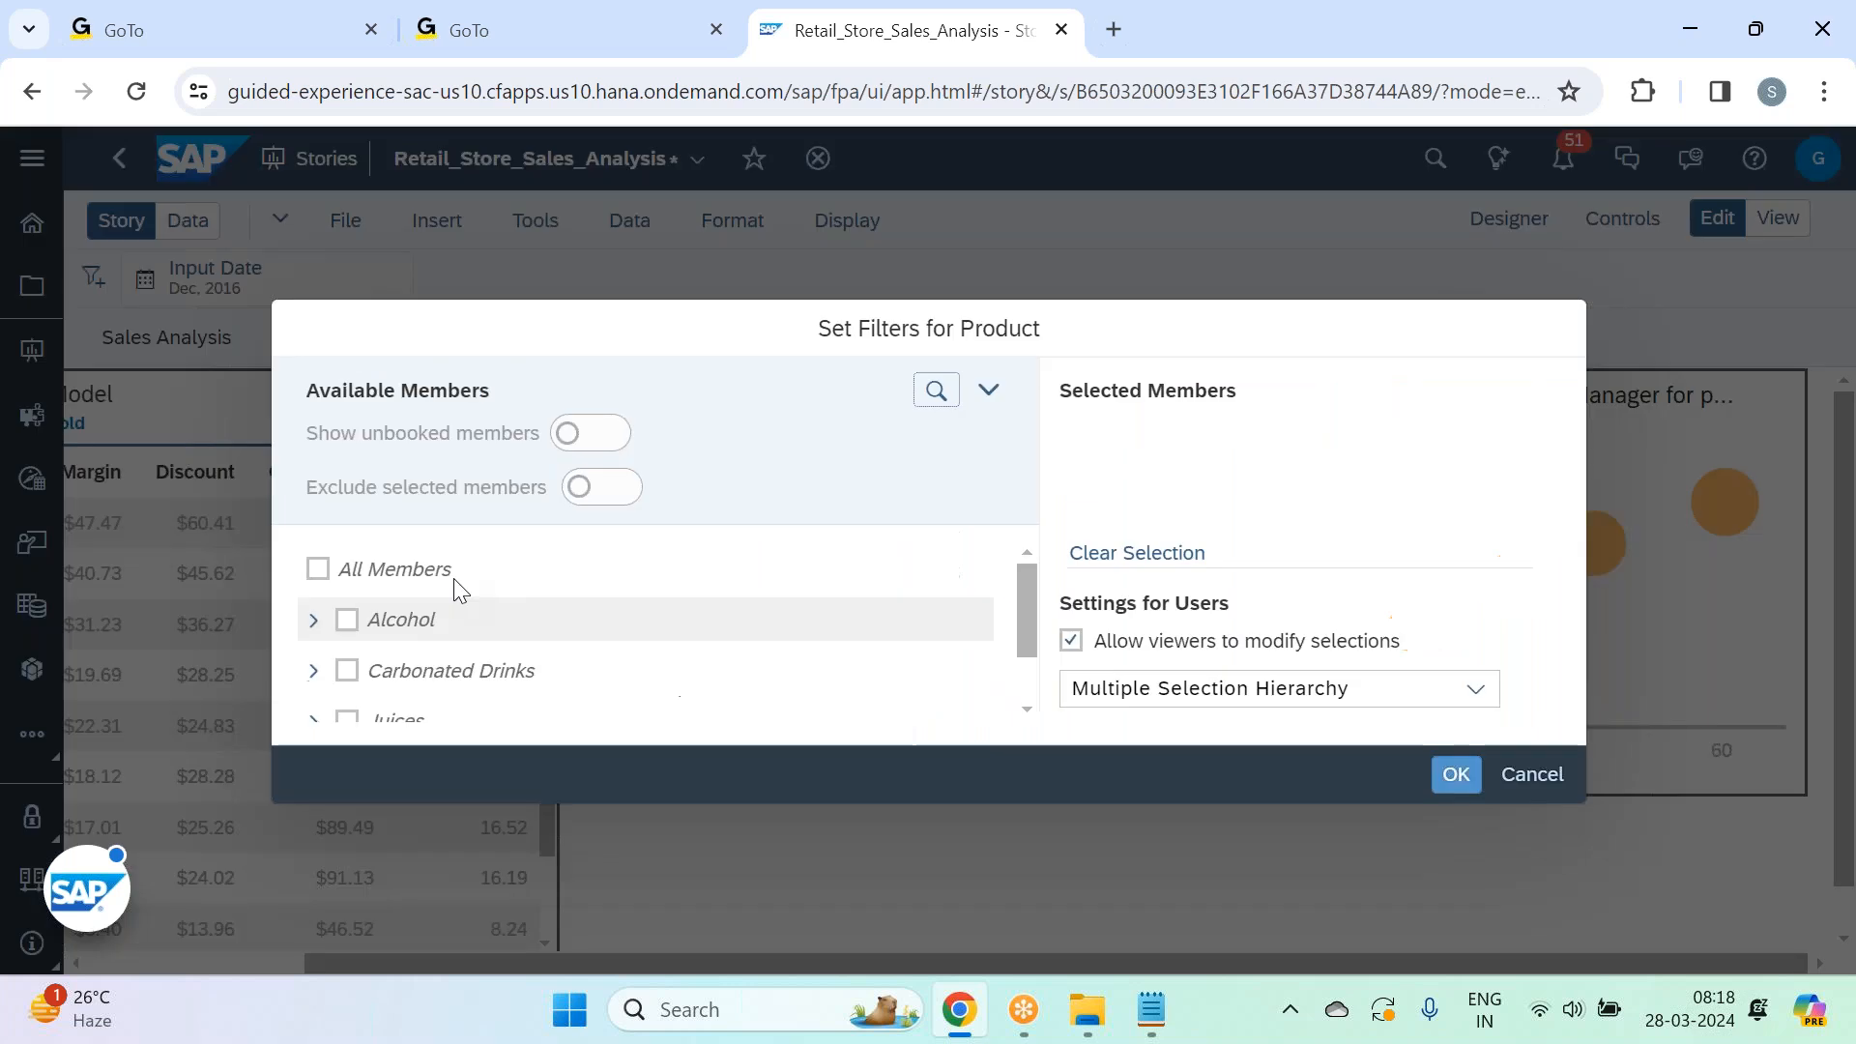
click(469, 613)
click(483, 664)
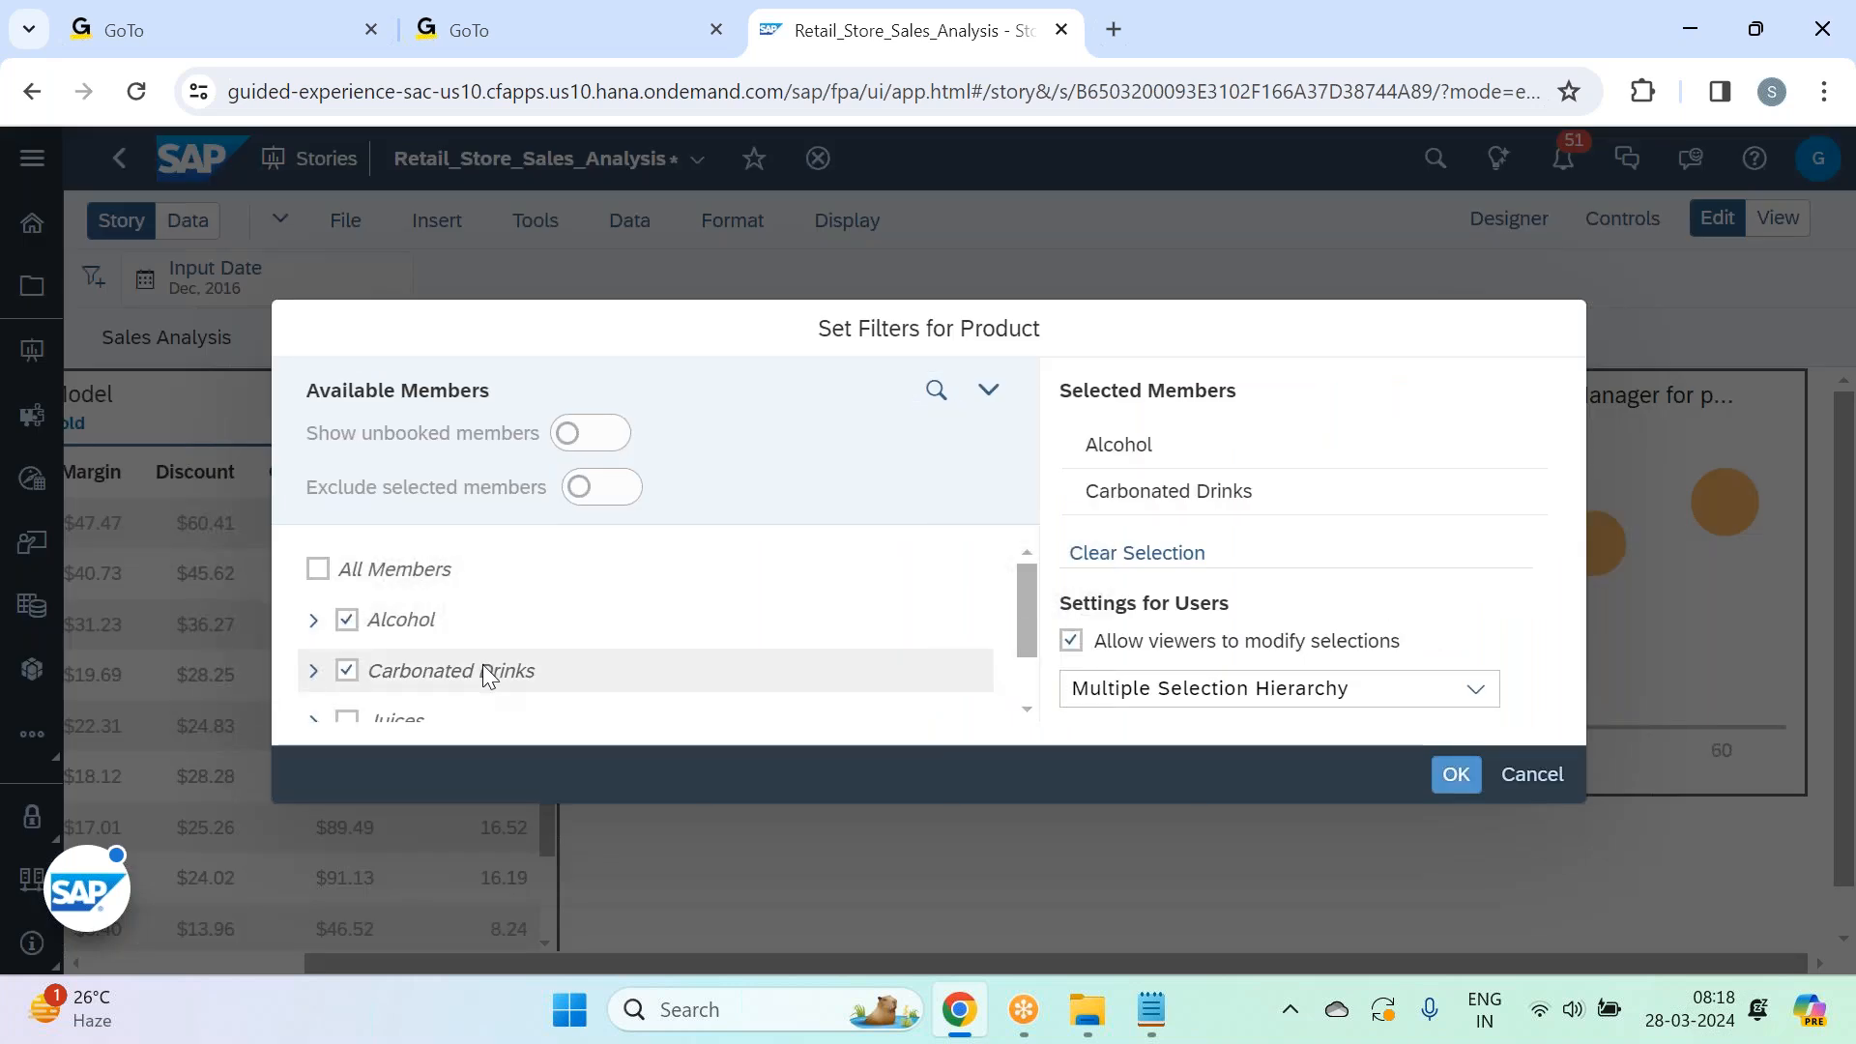
scroll(490, 677, down, 2)
click(473, 644)
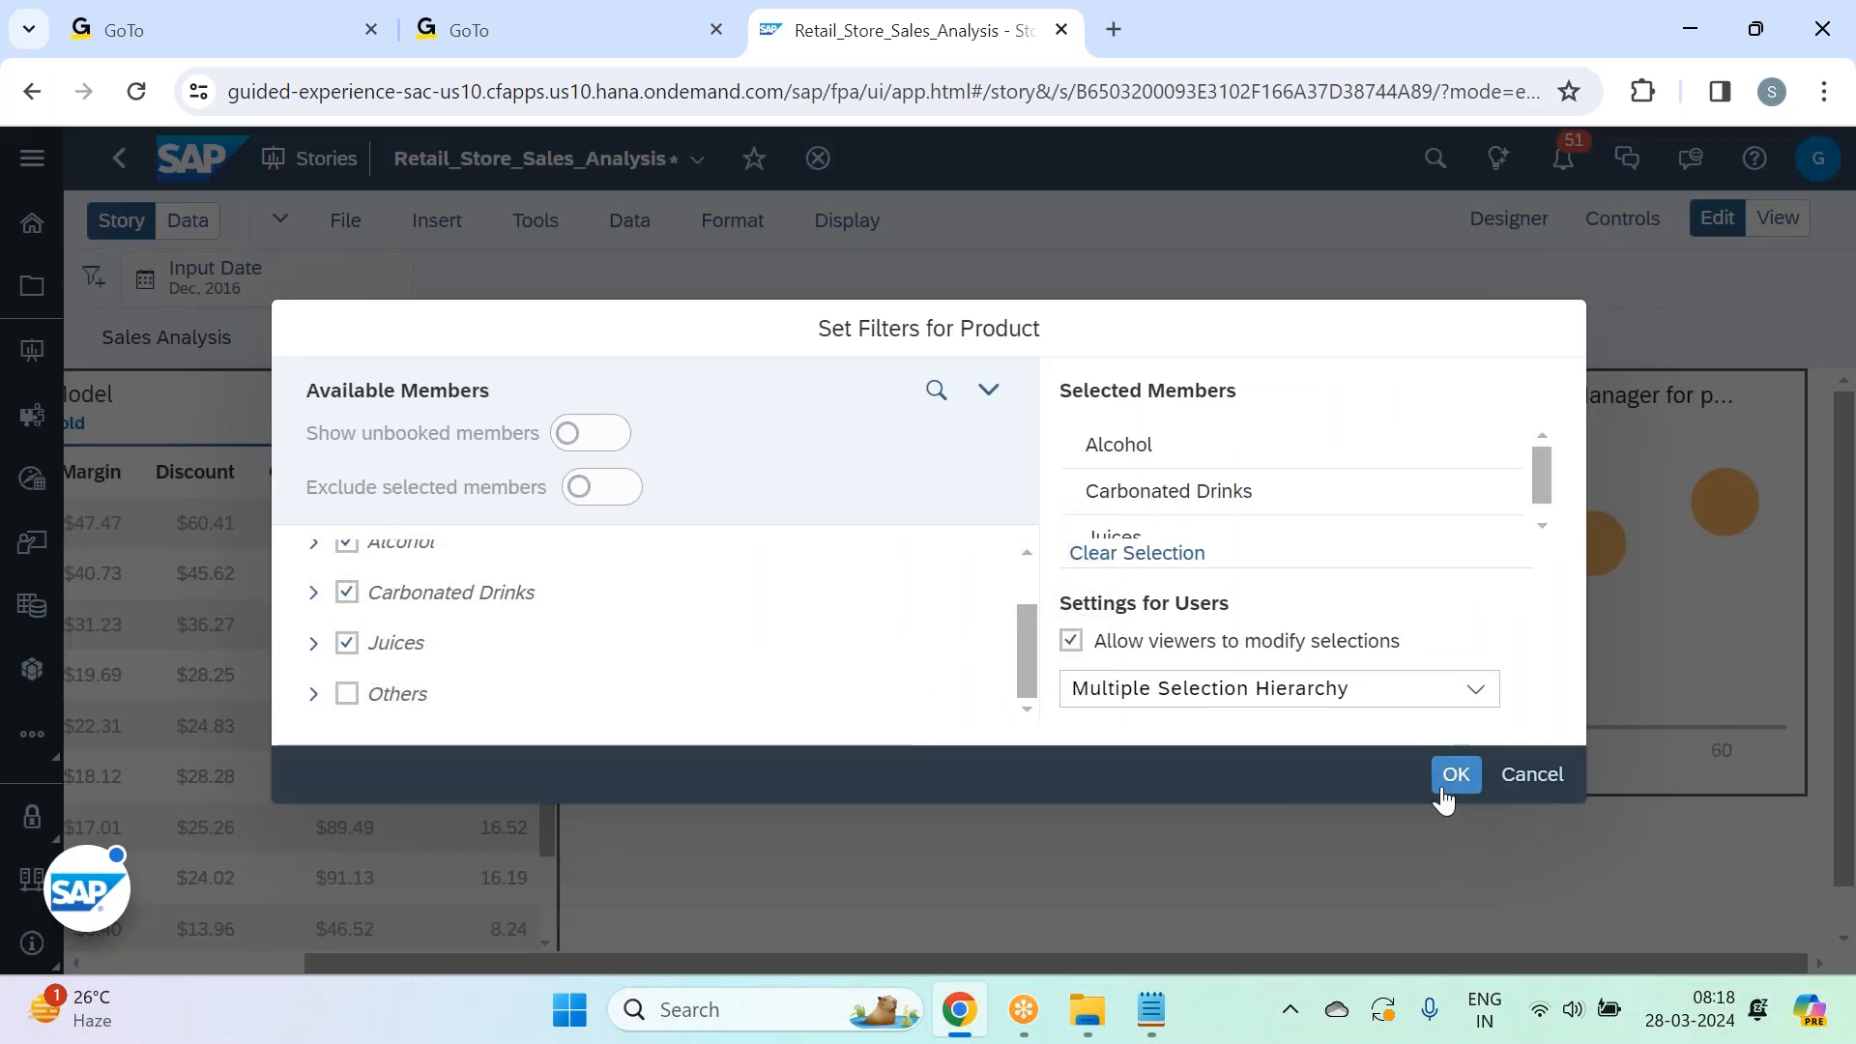
click(1454, 775)
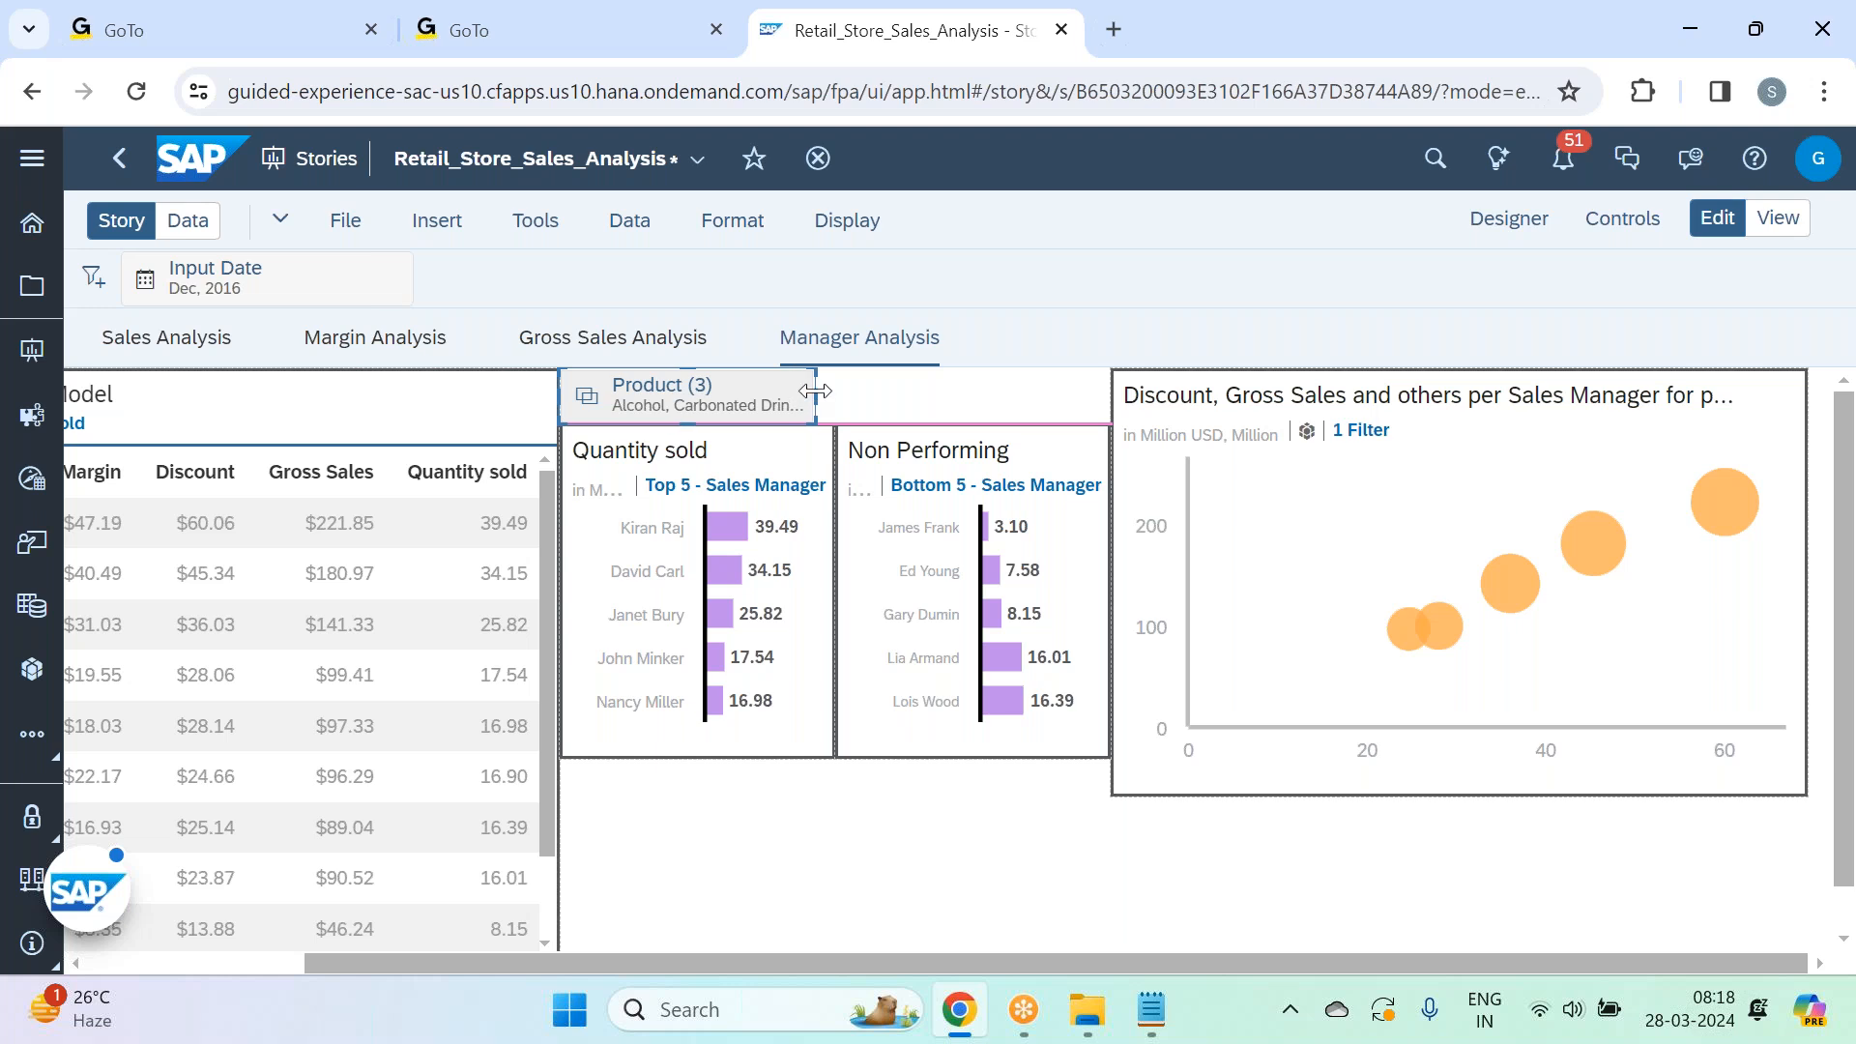
Try resizing the Product input control and moving it below the Top 5 chart, and remove it from the page.
drag(815, 392, 815, 391)
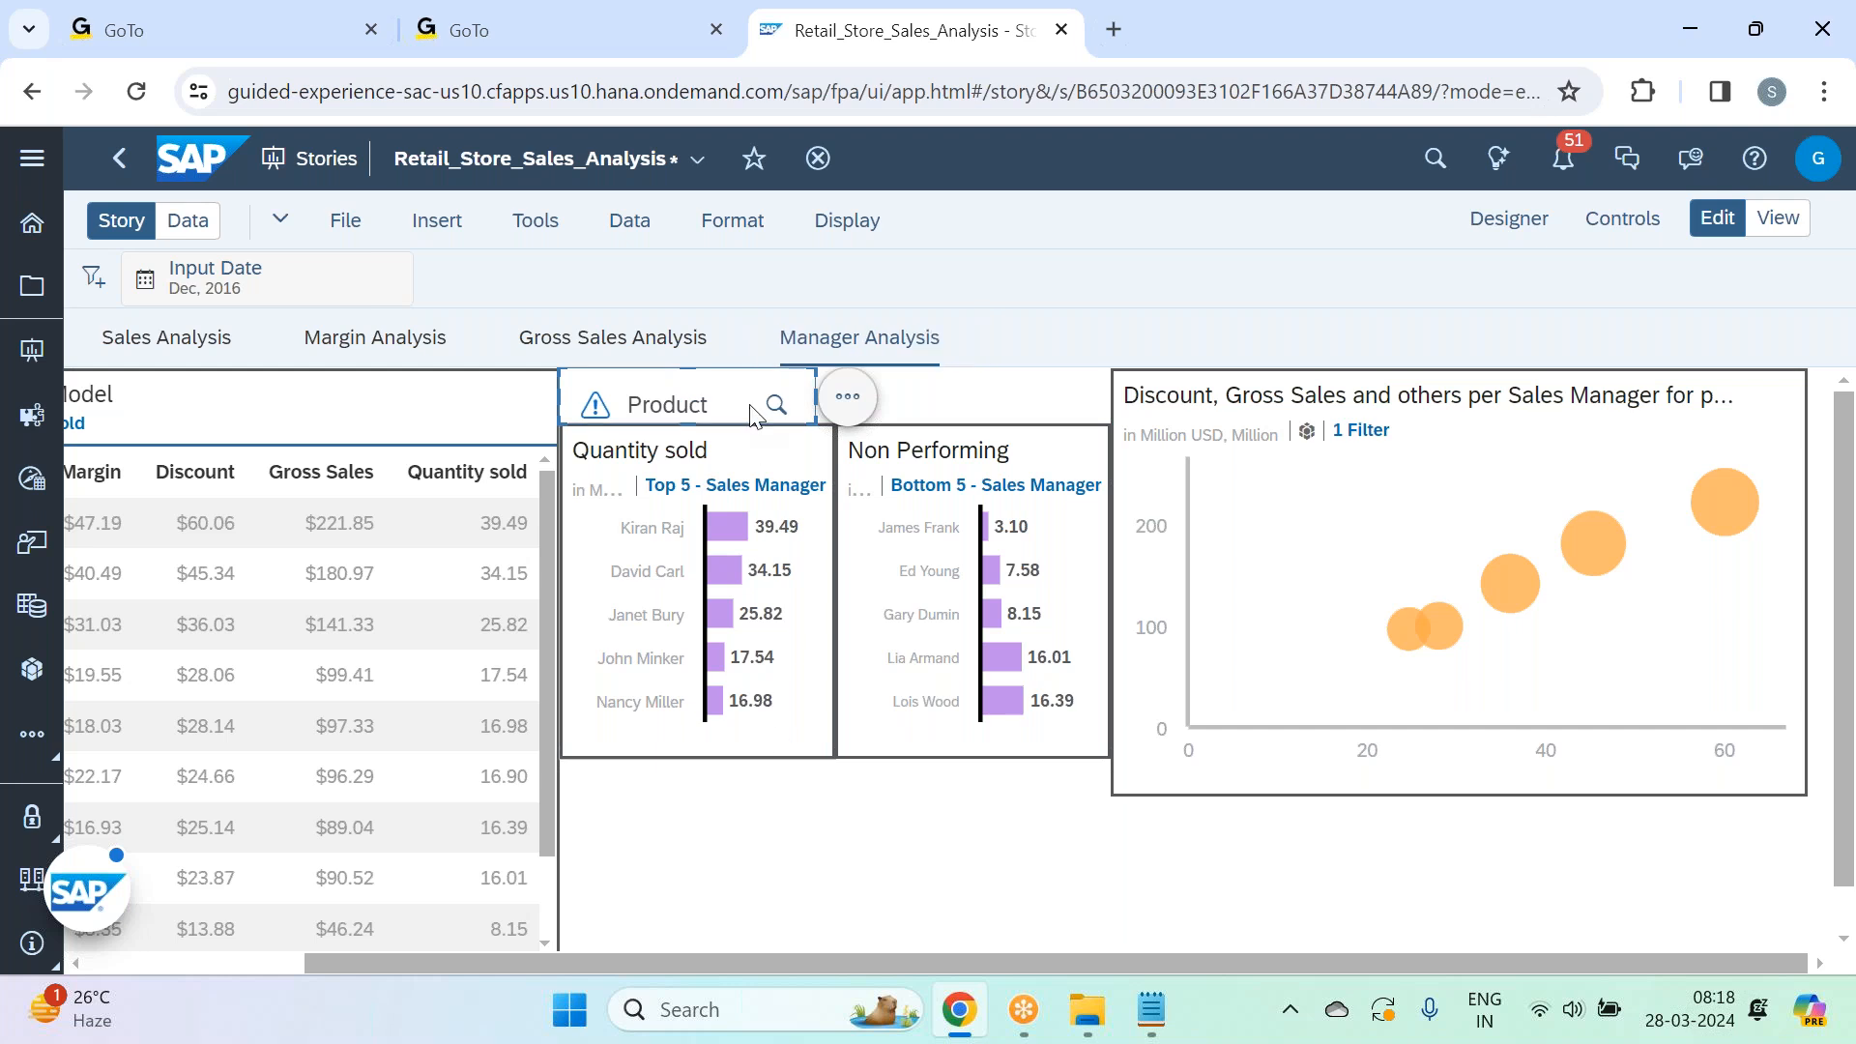
drag(771, 382, 791, 773)
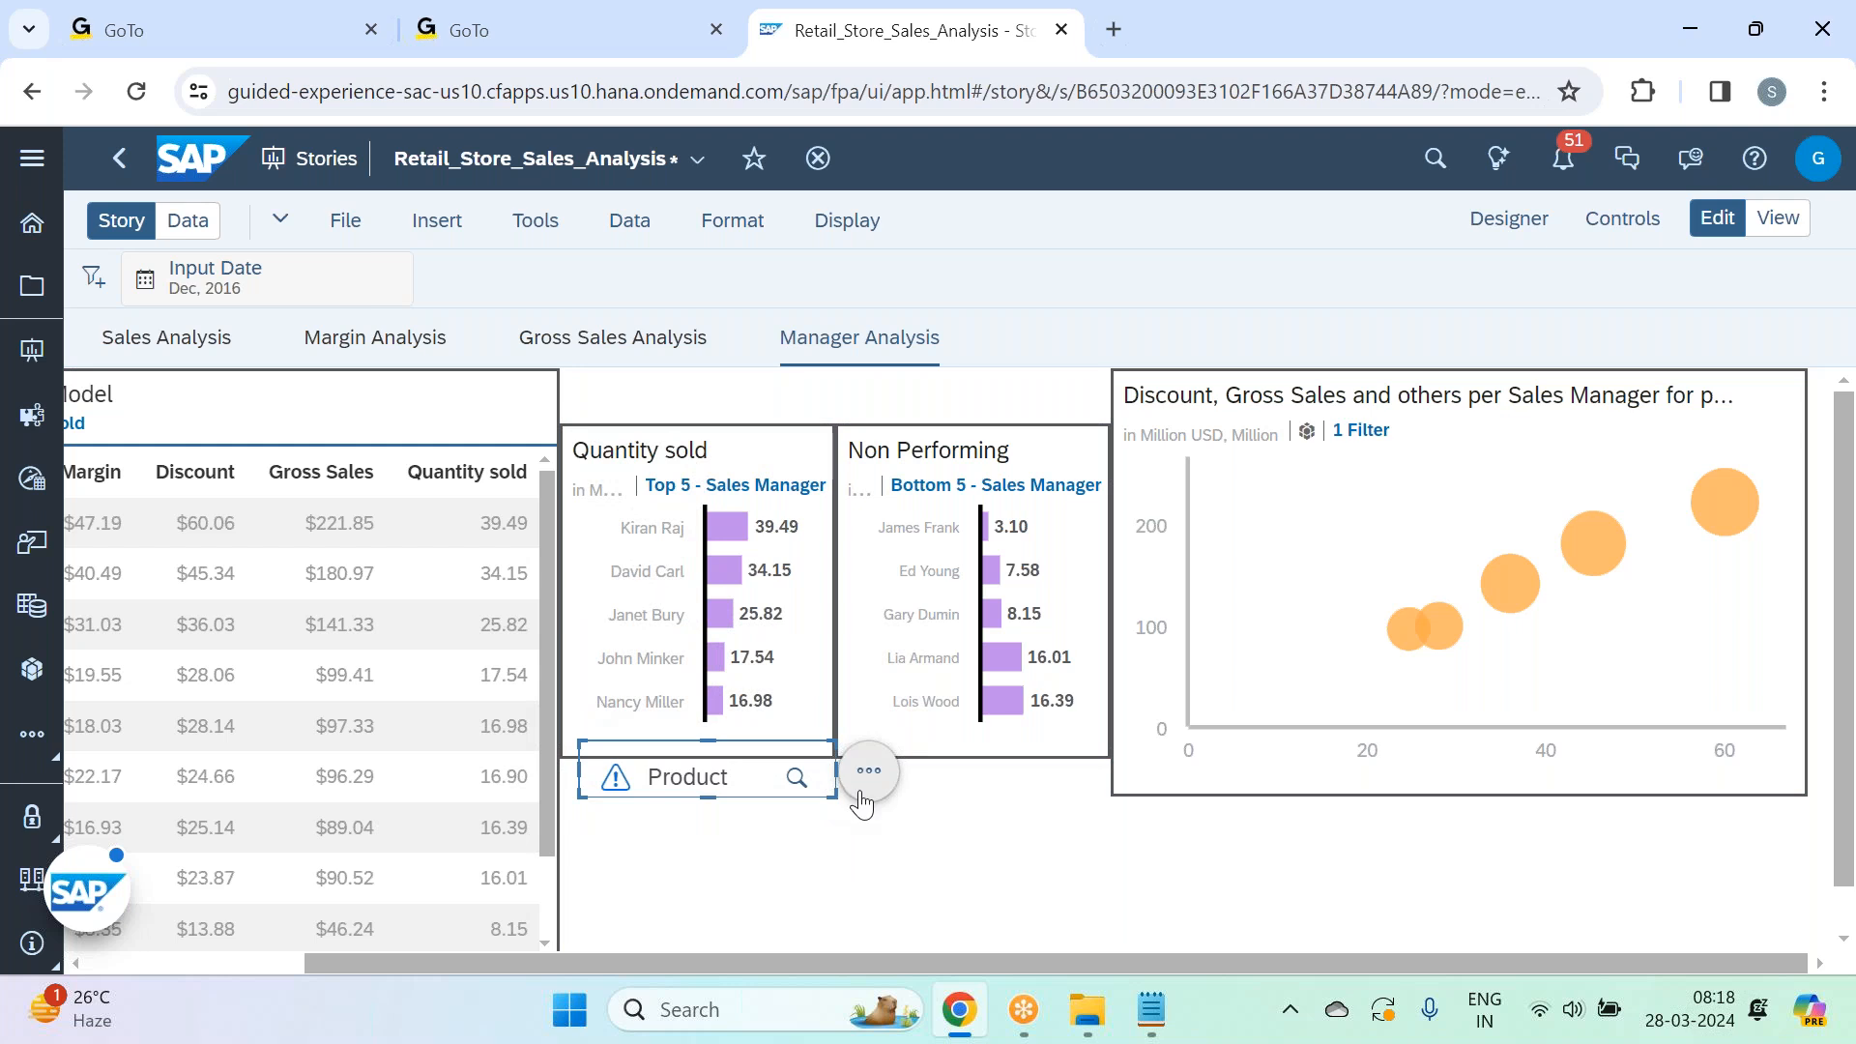
click(868, 771)
click(973, 954)
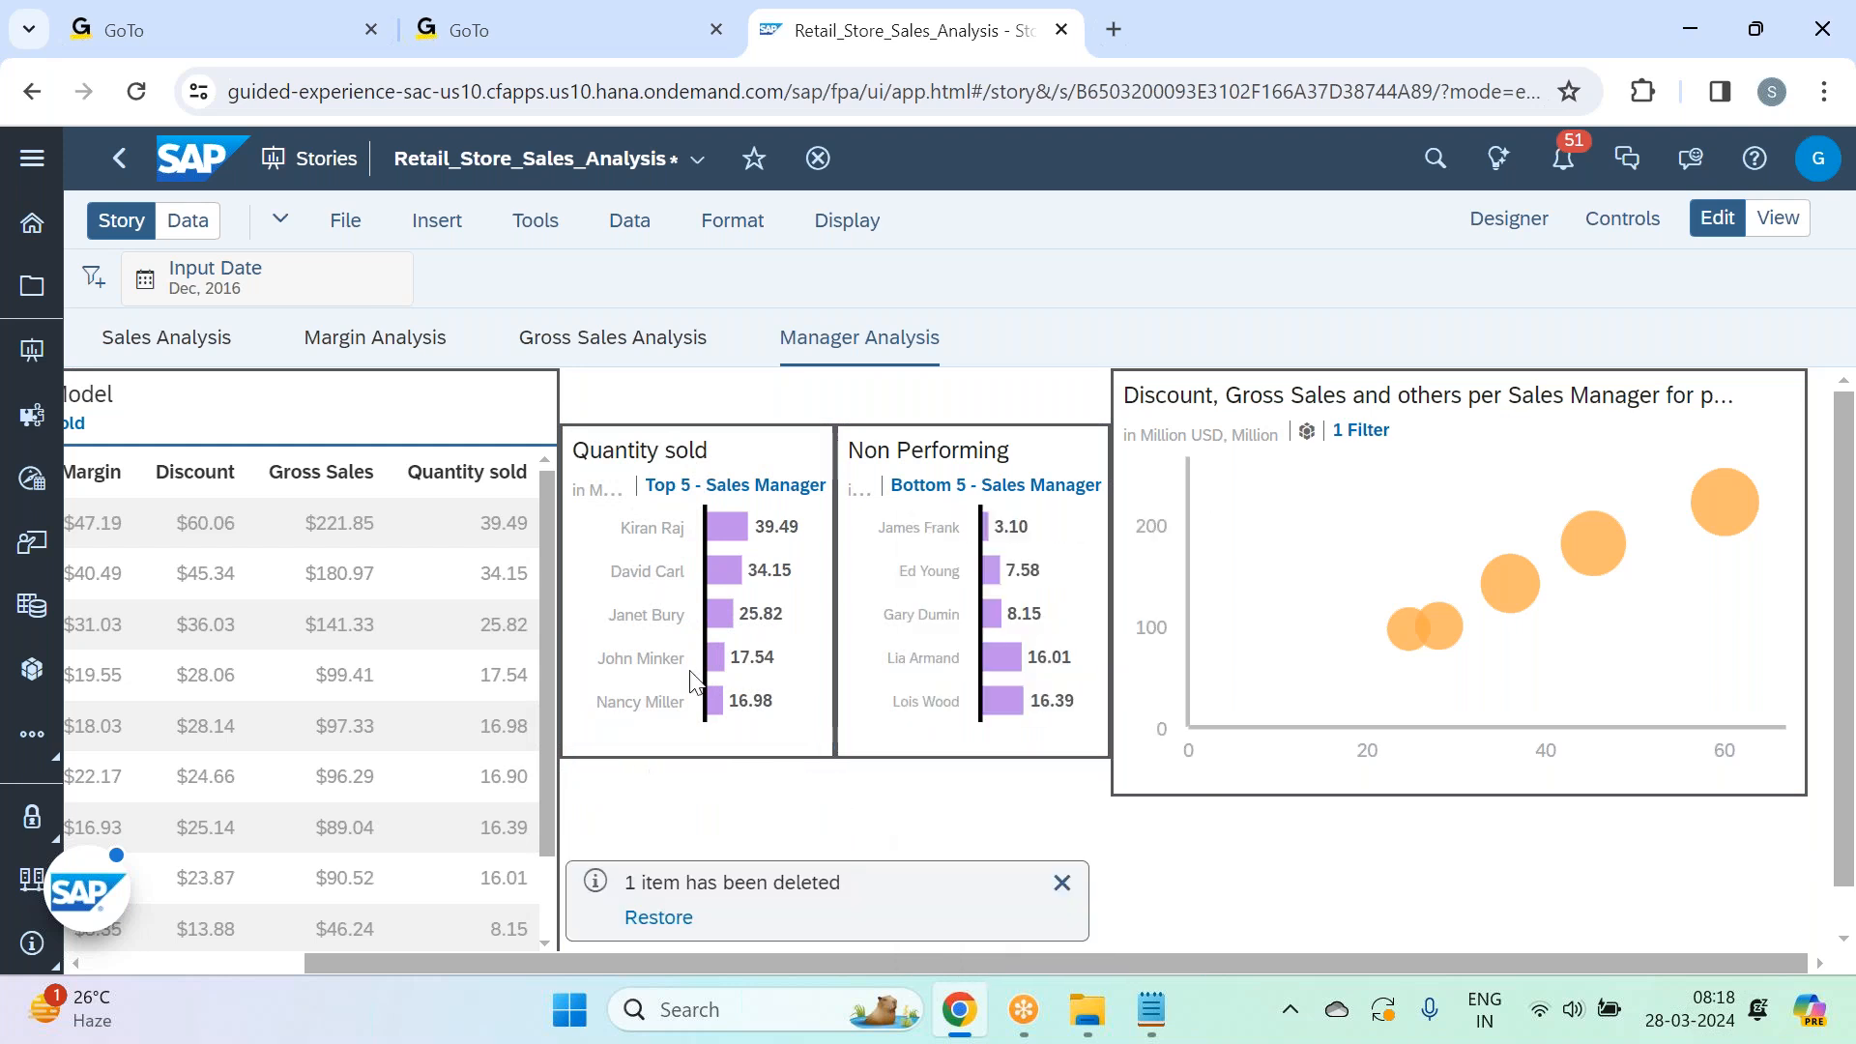
Insert a Product input control on the Manager Analysis page with Alcohol, Carbonated Drinks and Juices as its selected members.
click(436, 221)
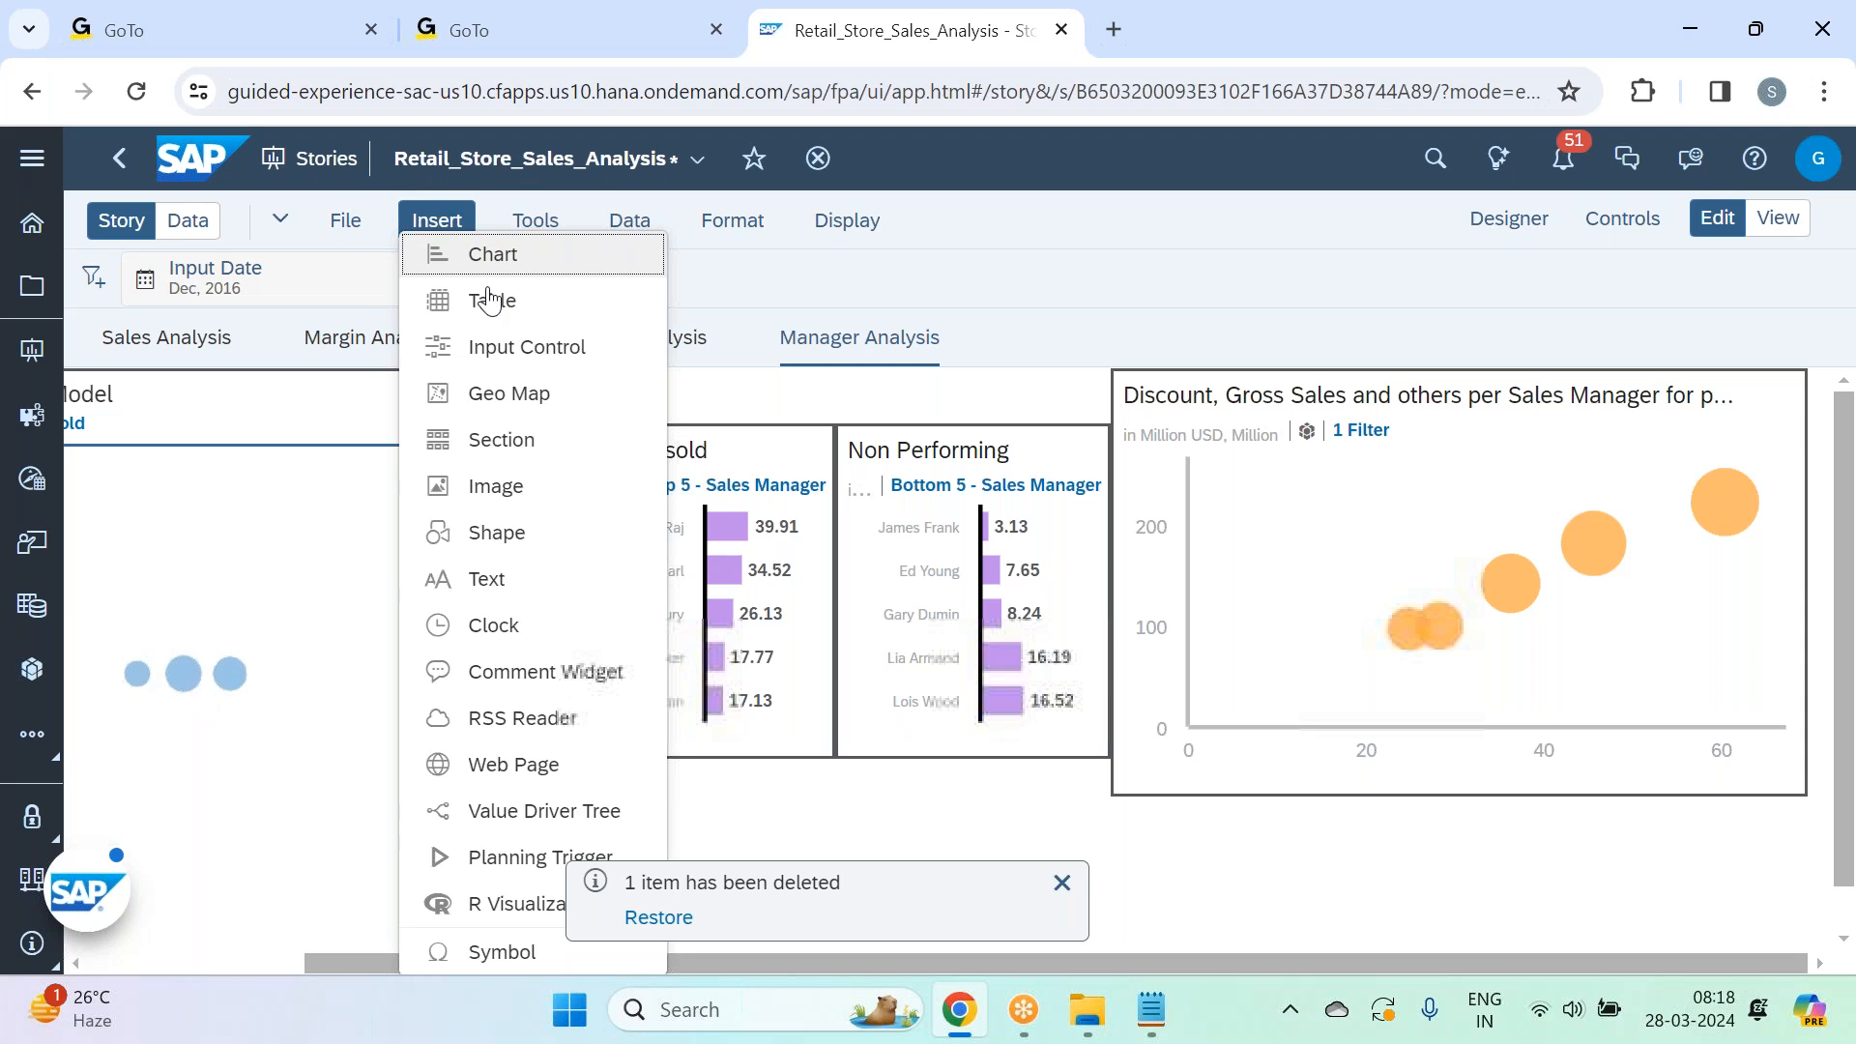
click(563, 346)
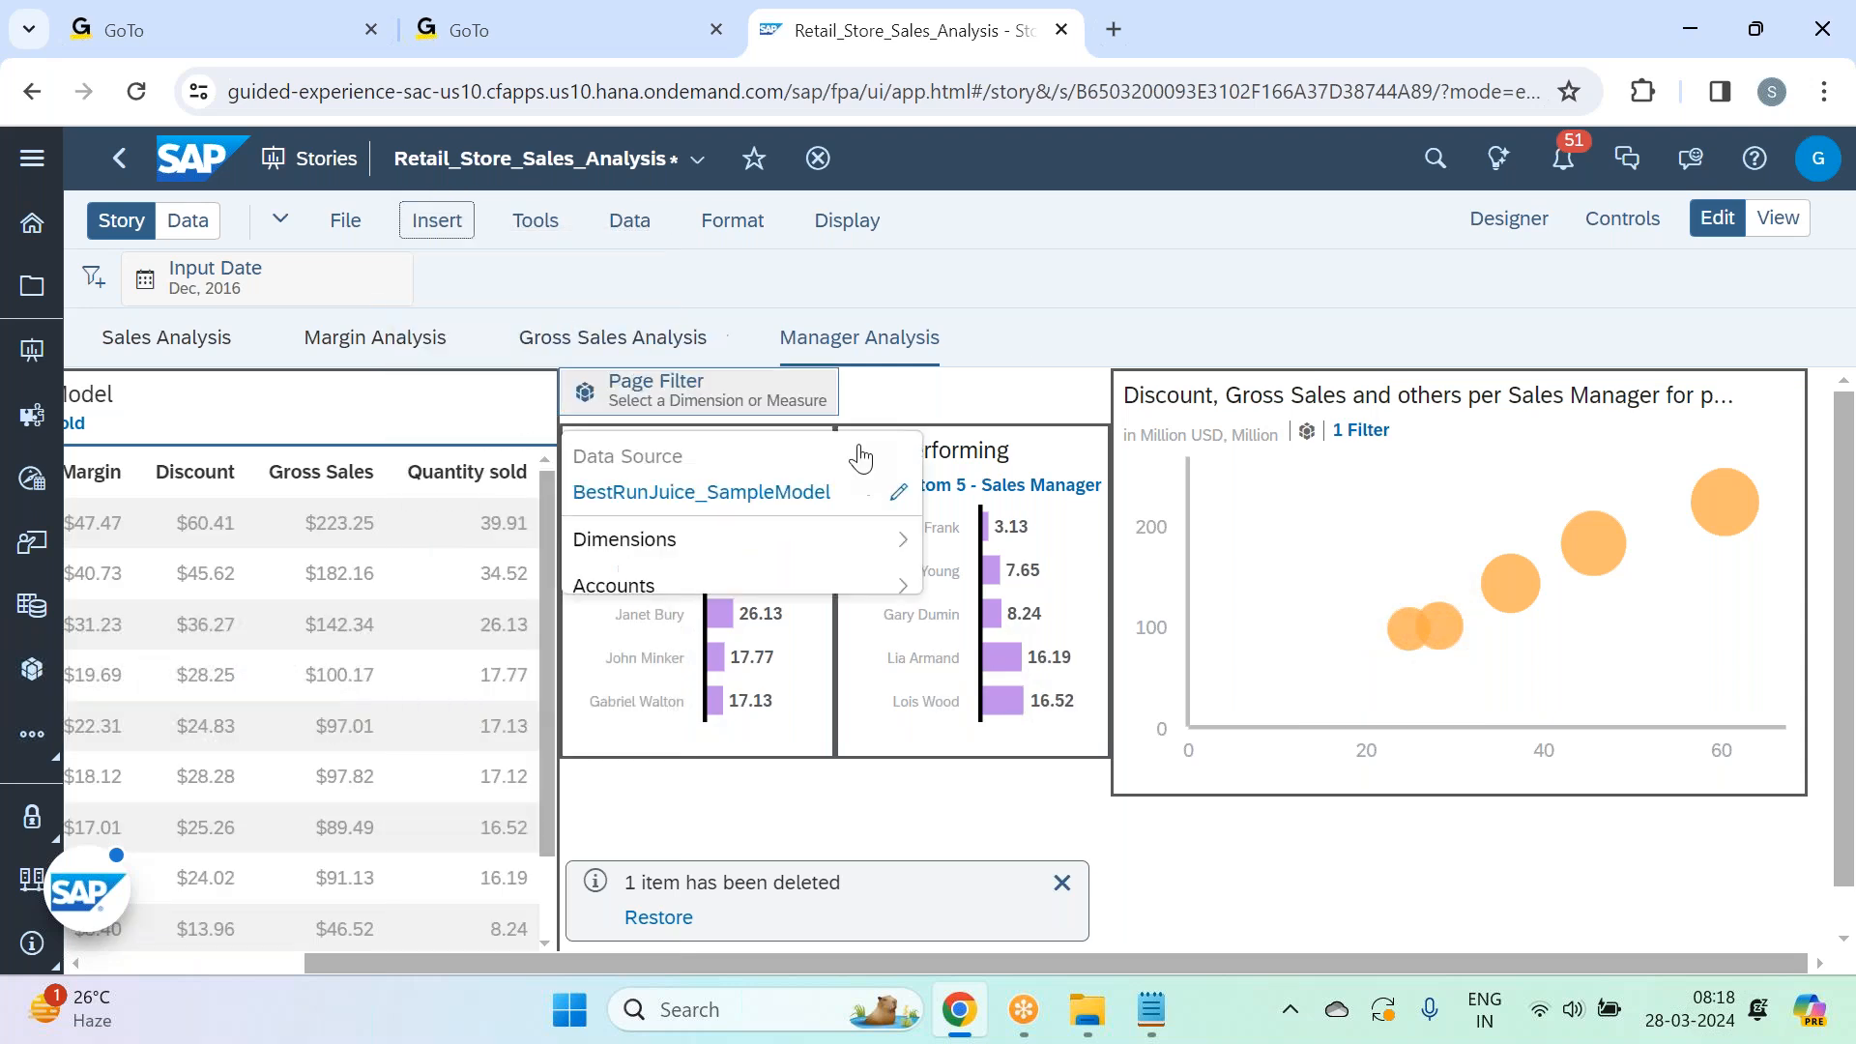
click(812, 538)
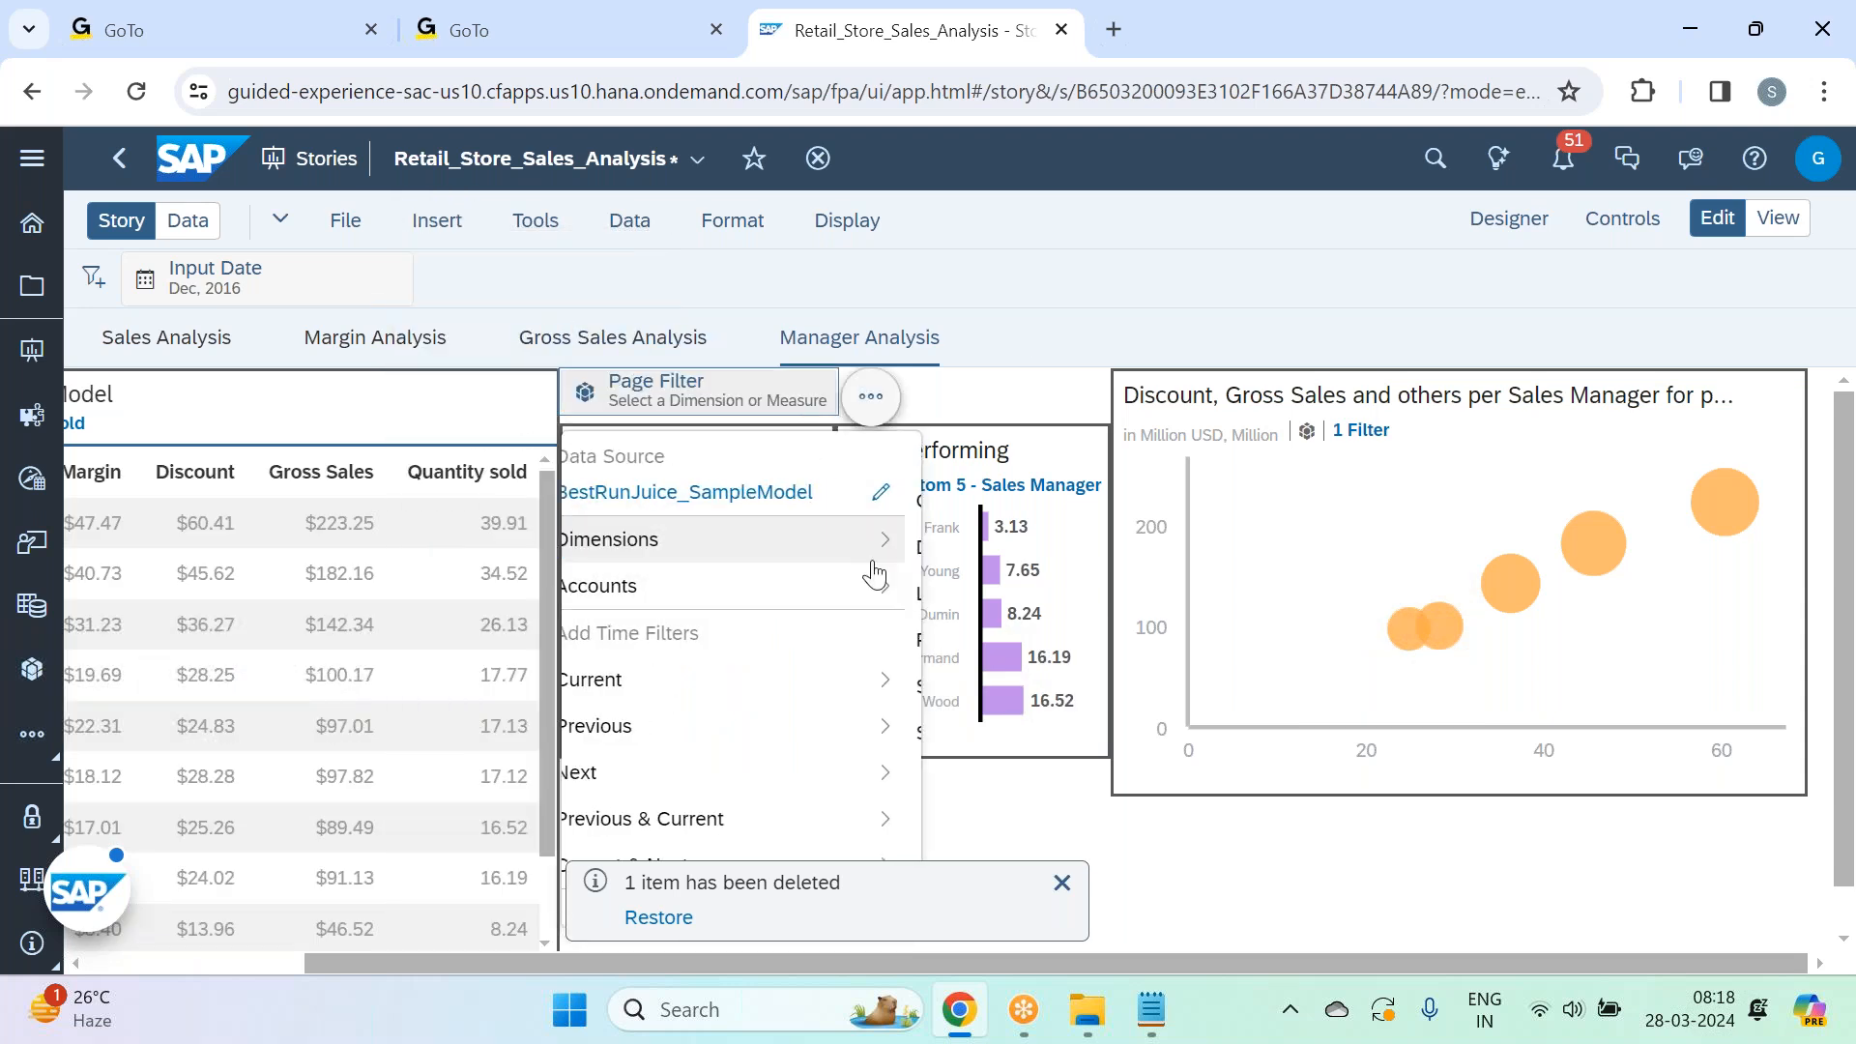
click(764, 661)
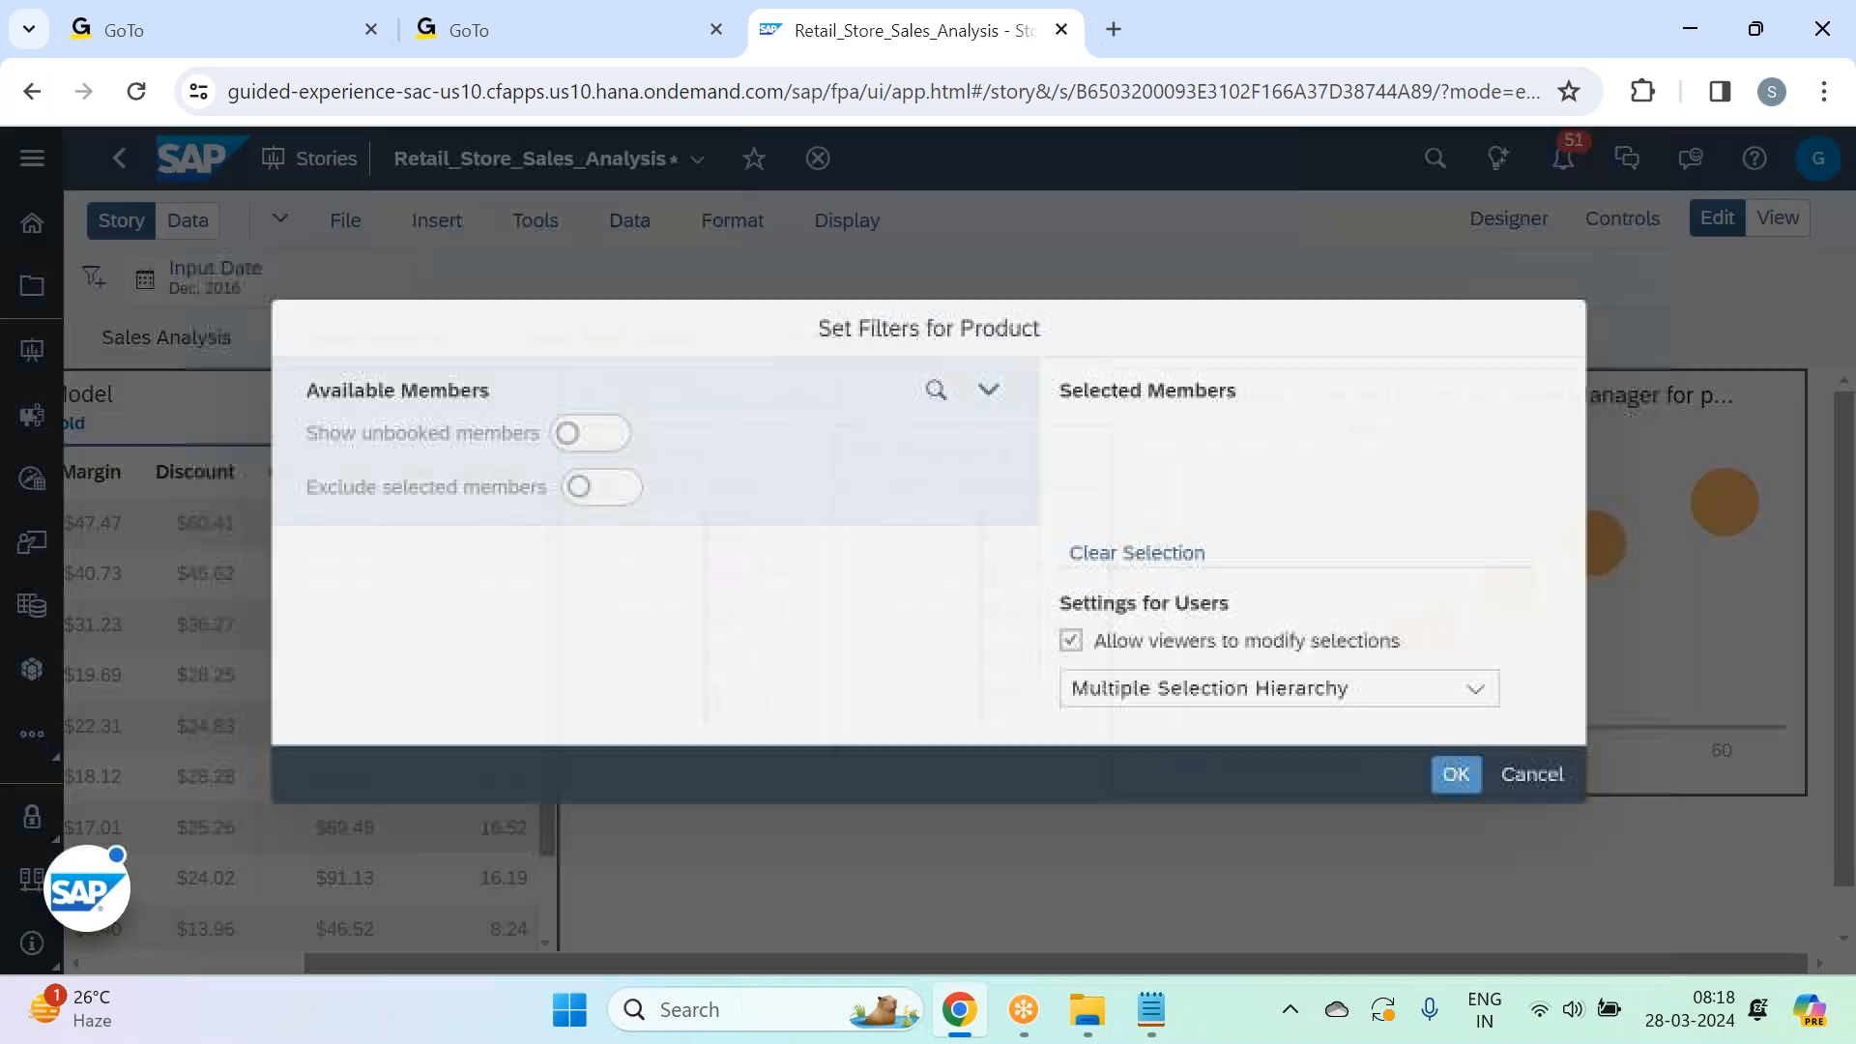
click(468, 616)
click(495, 678)
click(511, 723)
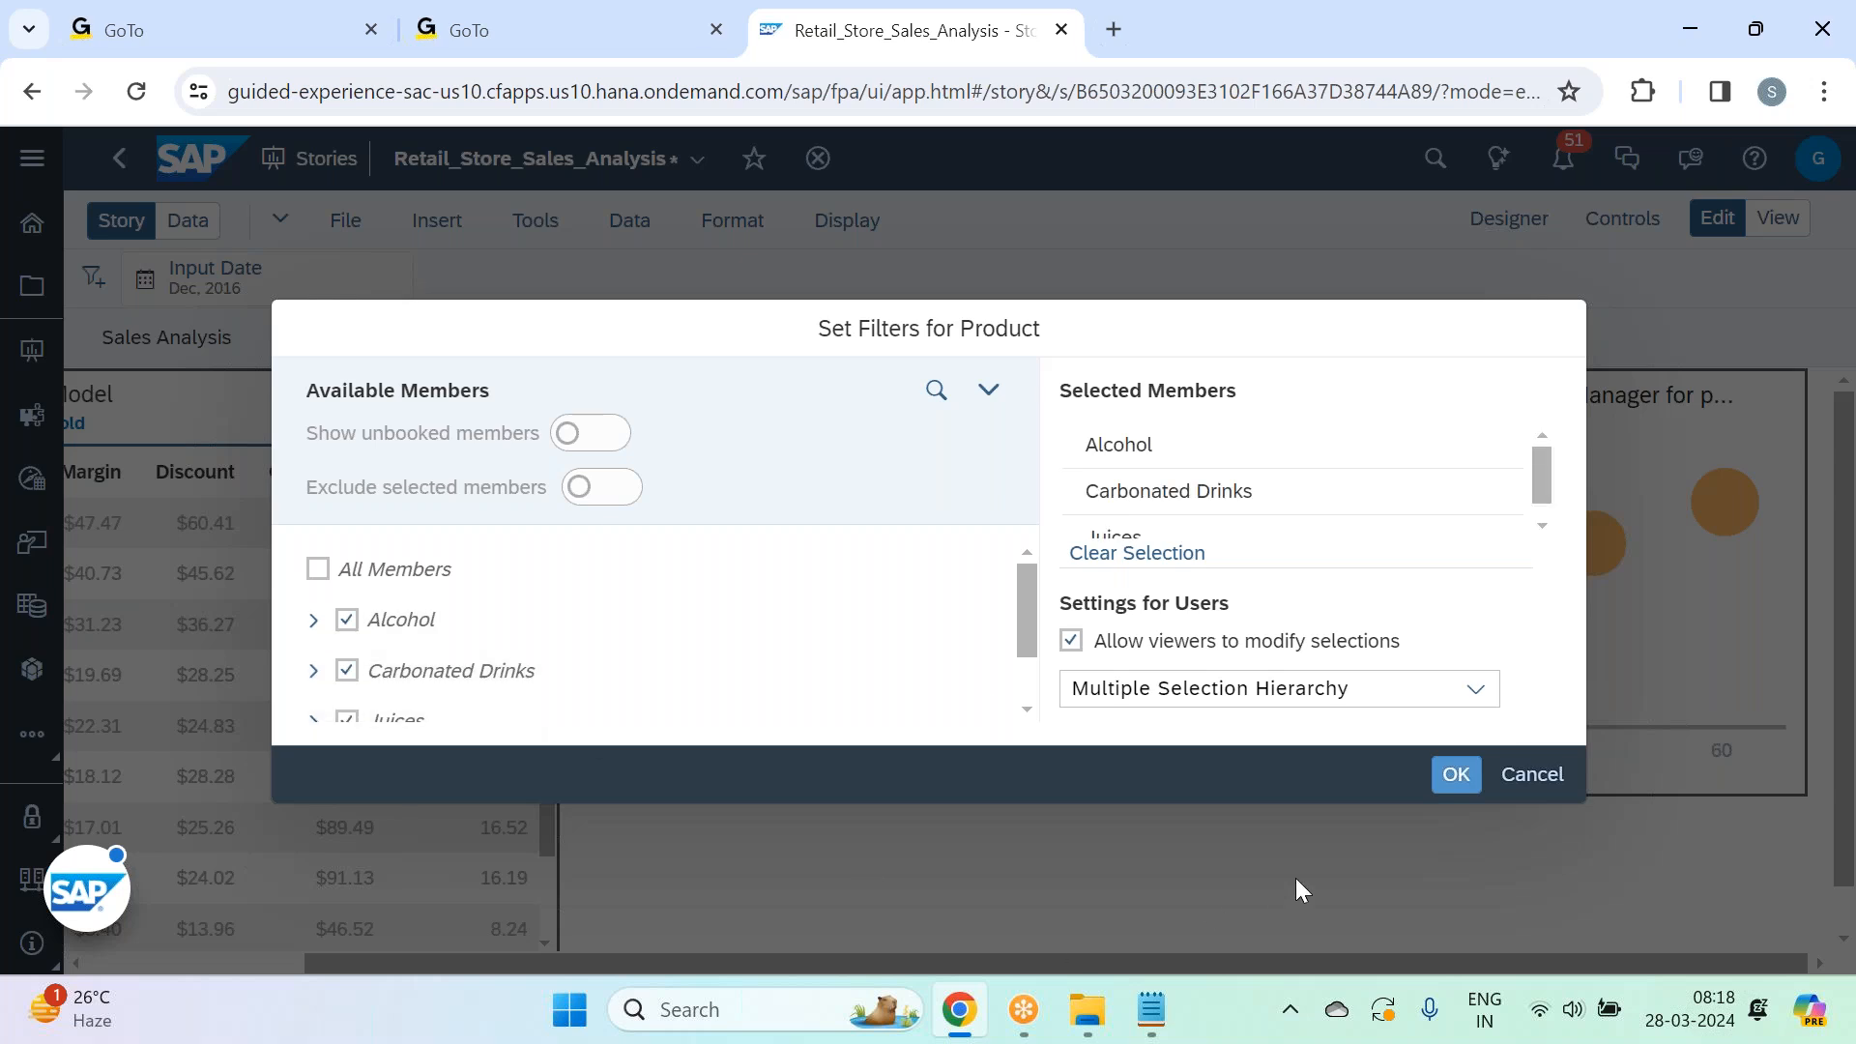
click(1452, 778)
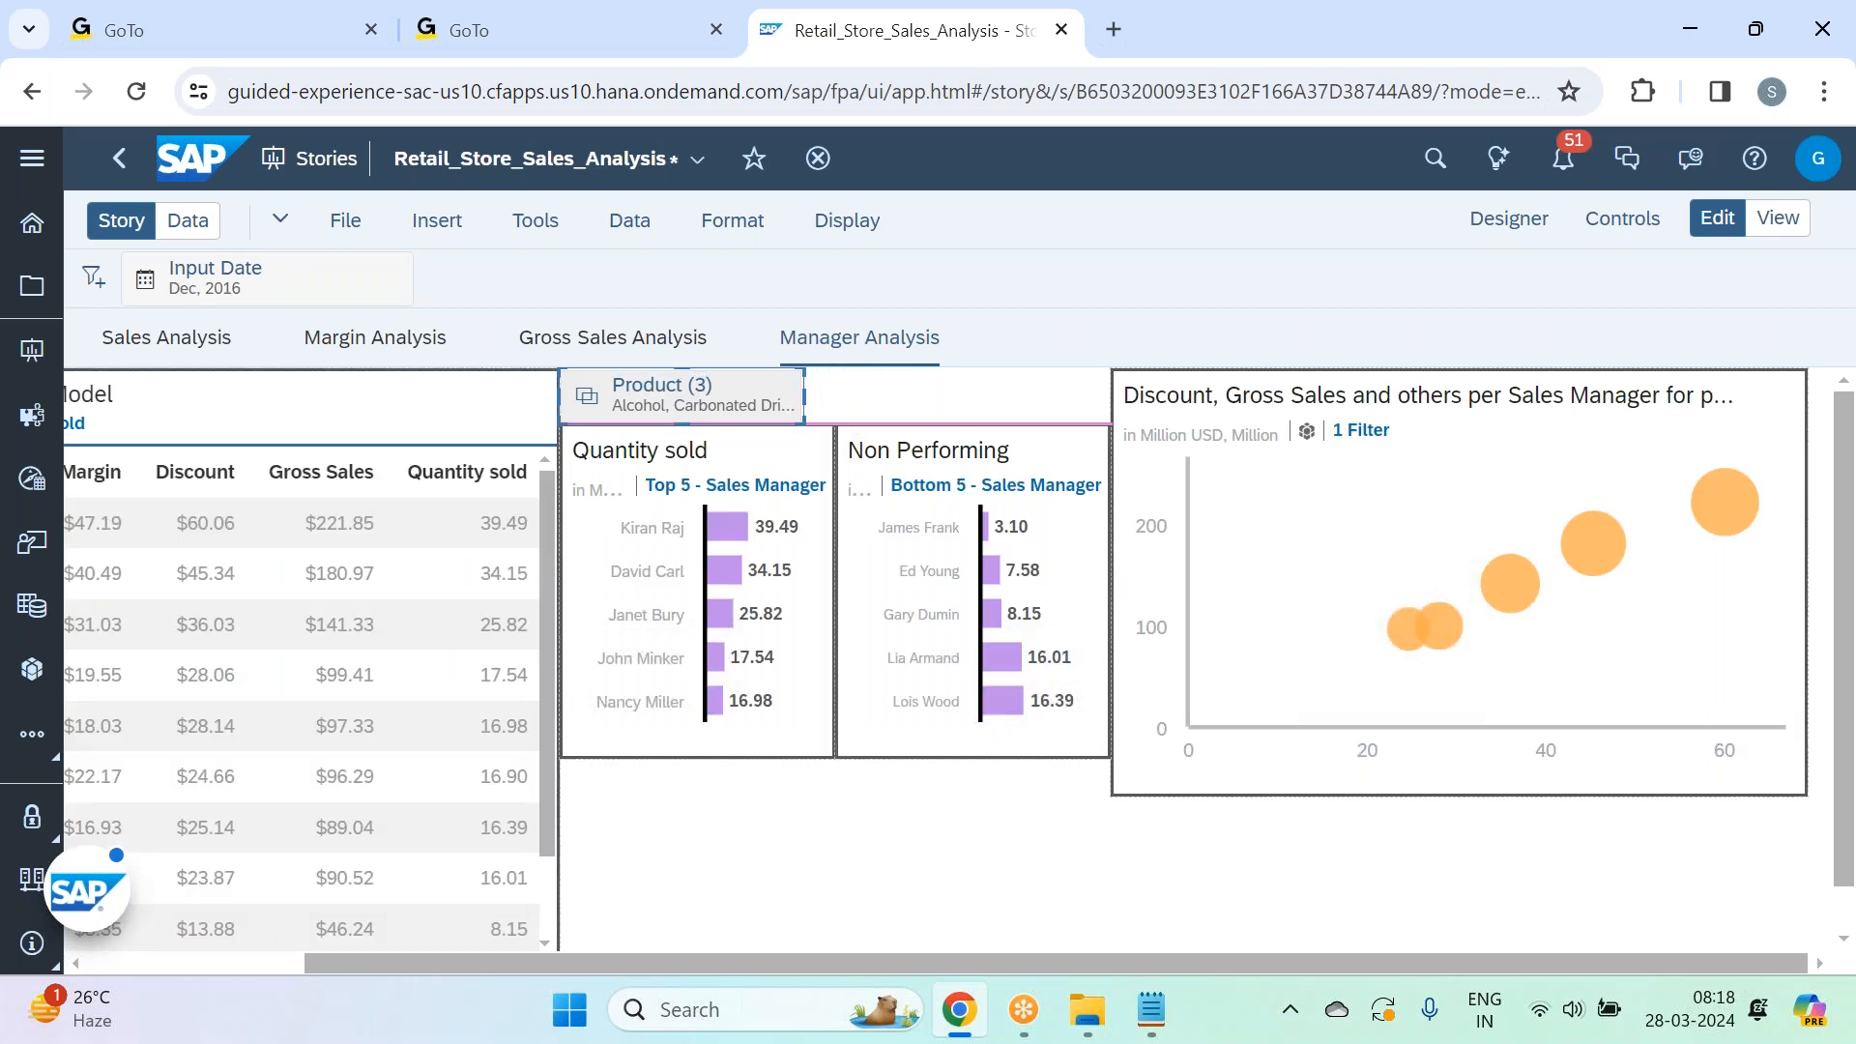
Try resizing the Product input control above the Top 5 chart, and remove it from the page.
click(800, 414)
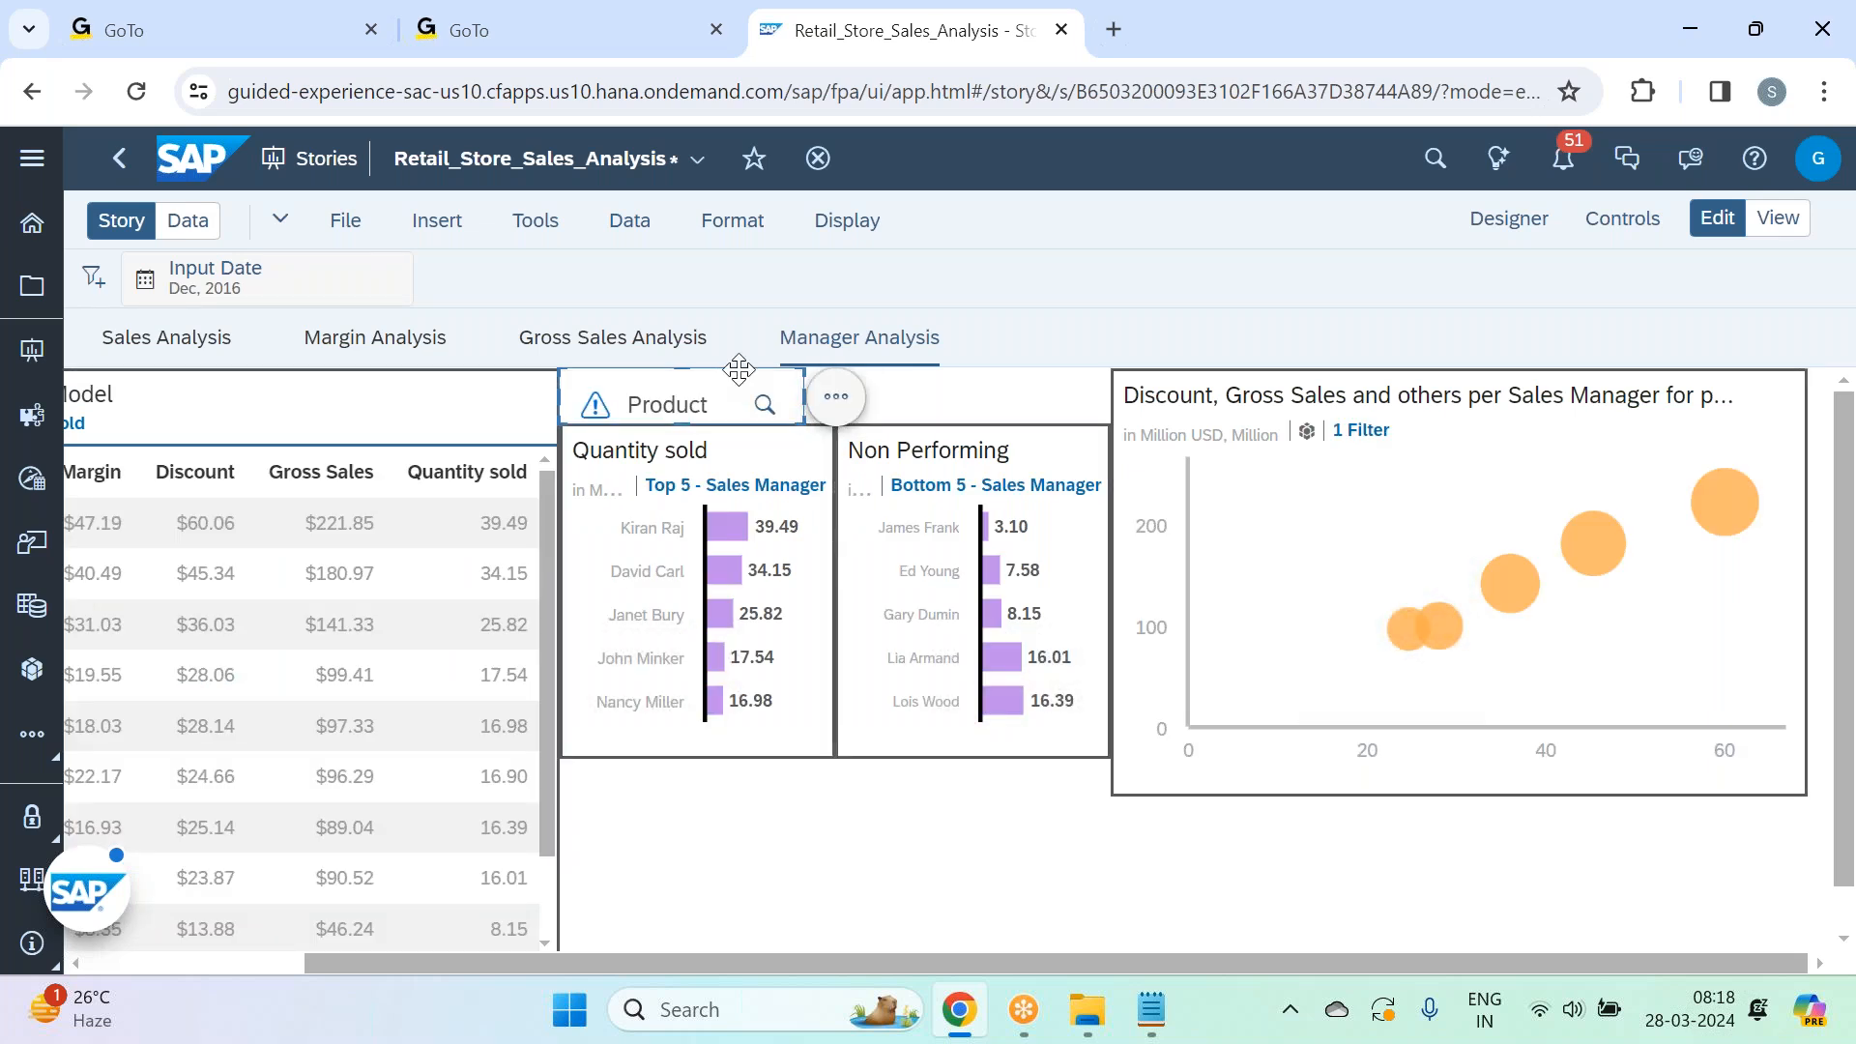
click(836, 396)
click(957, 809)
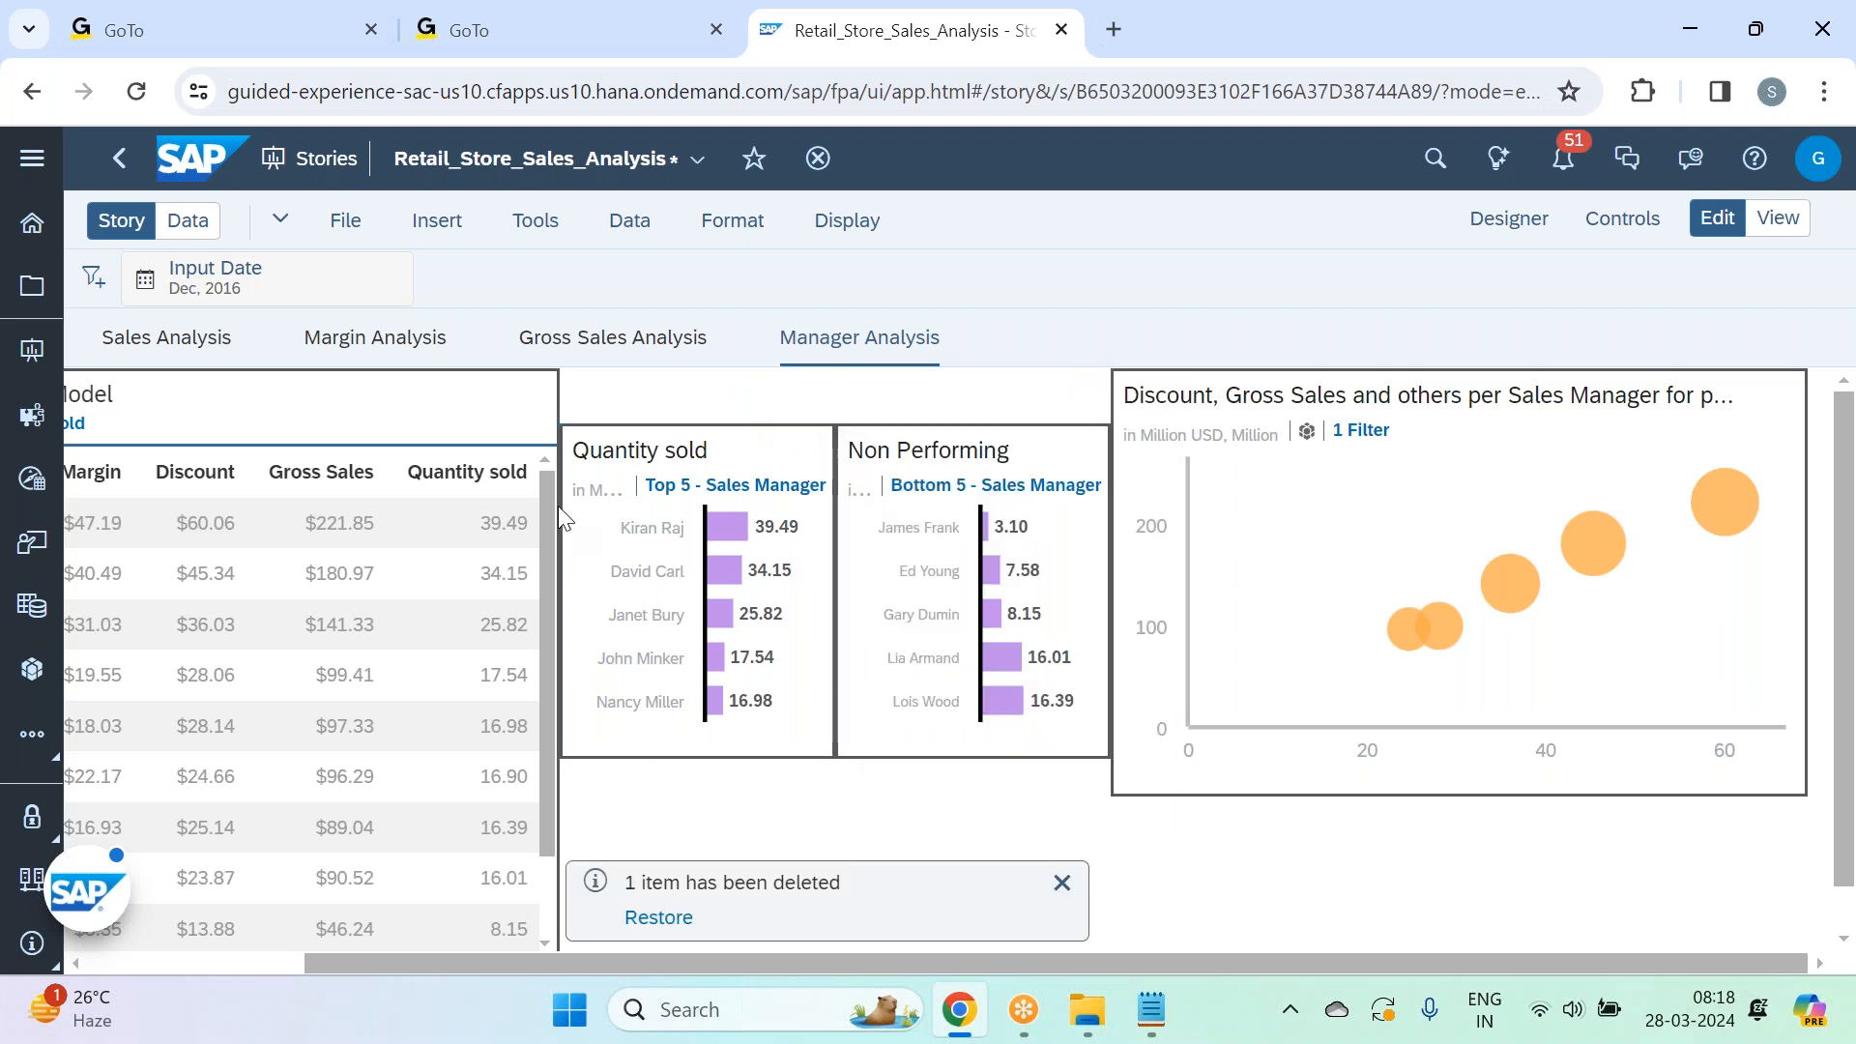
click(1073, 881)
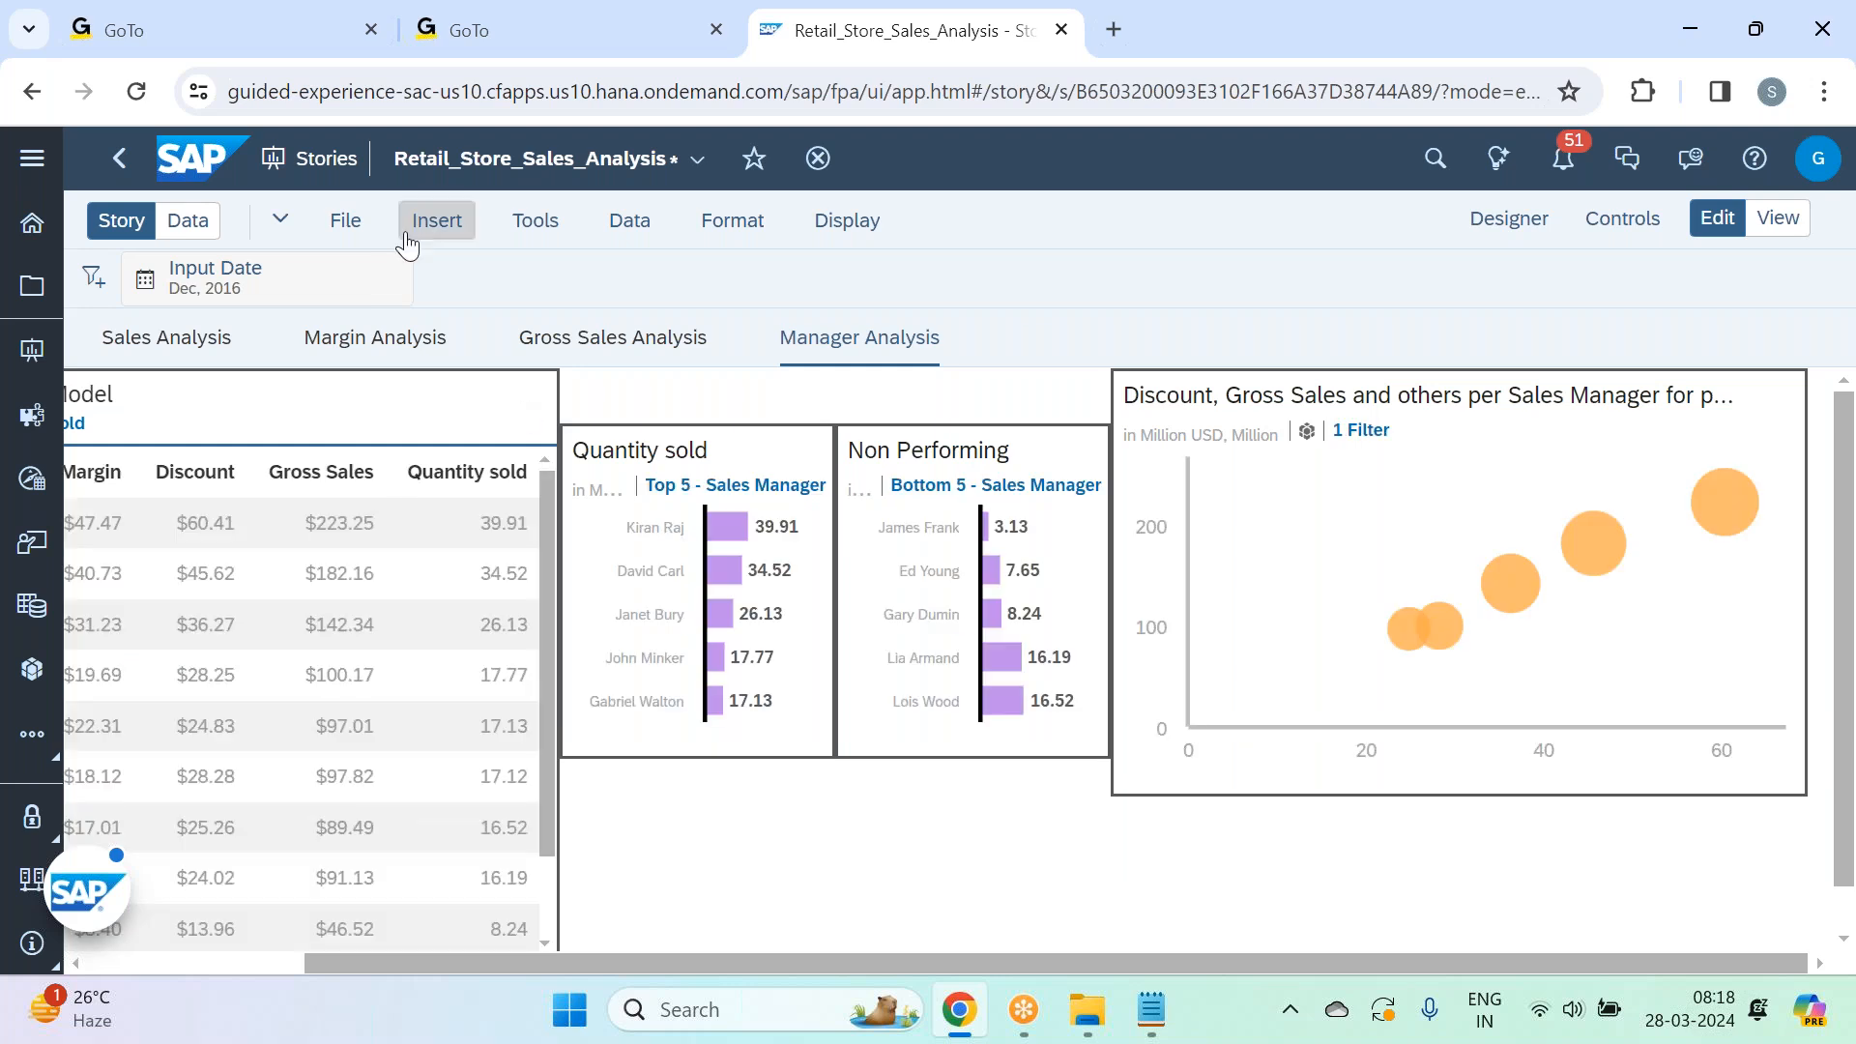
Save the Retail_Store_Sales_Analysis story.
click(345, 220)
mouse_move(460, 309)
click(663, 310)
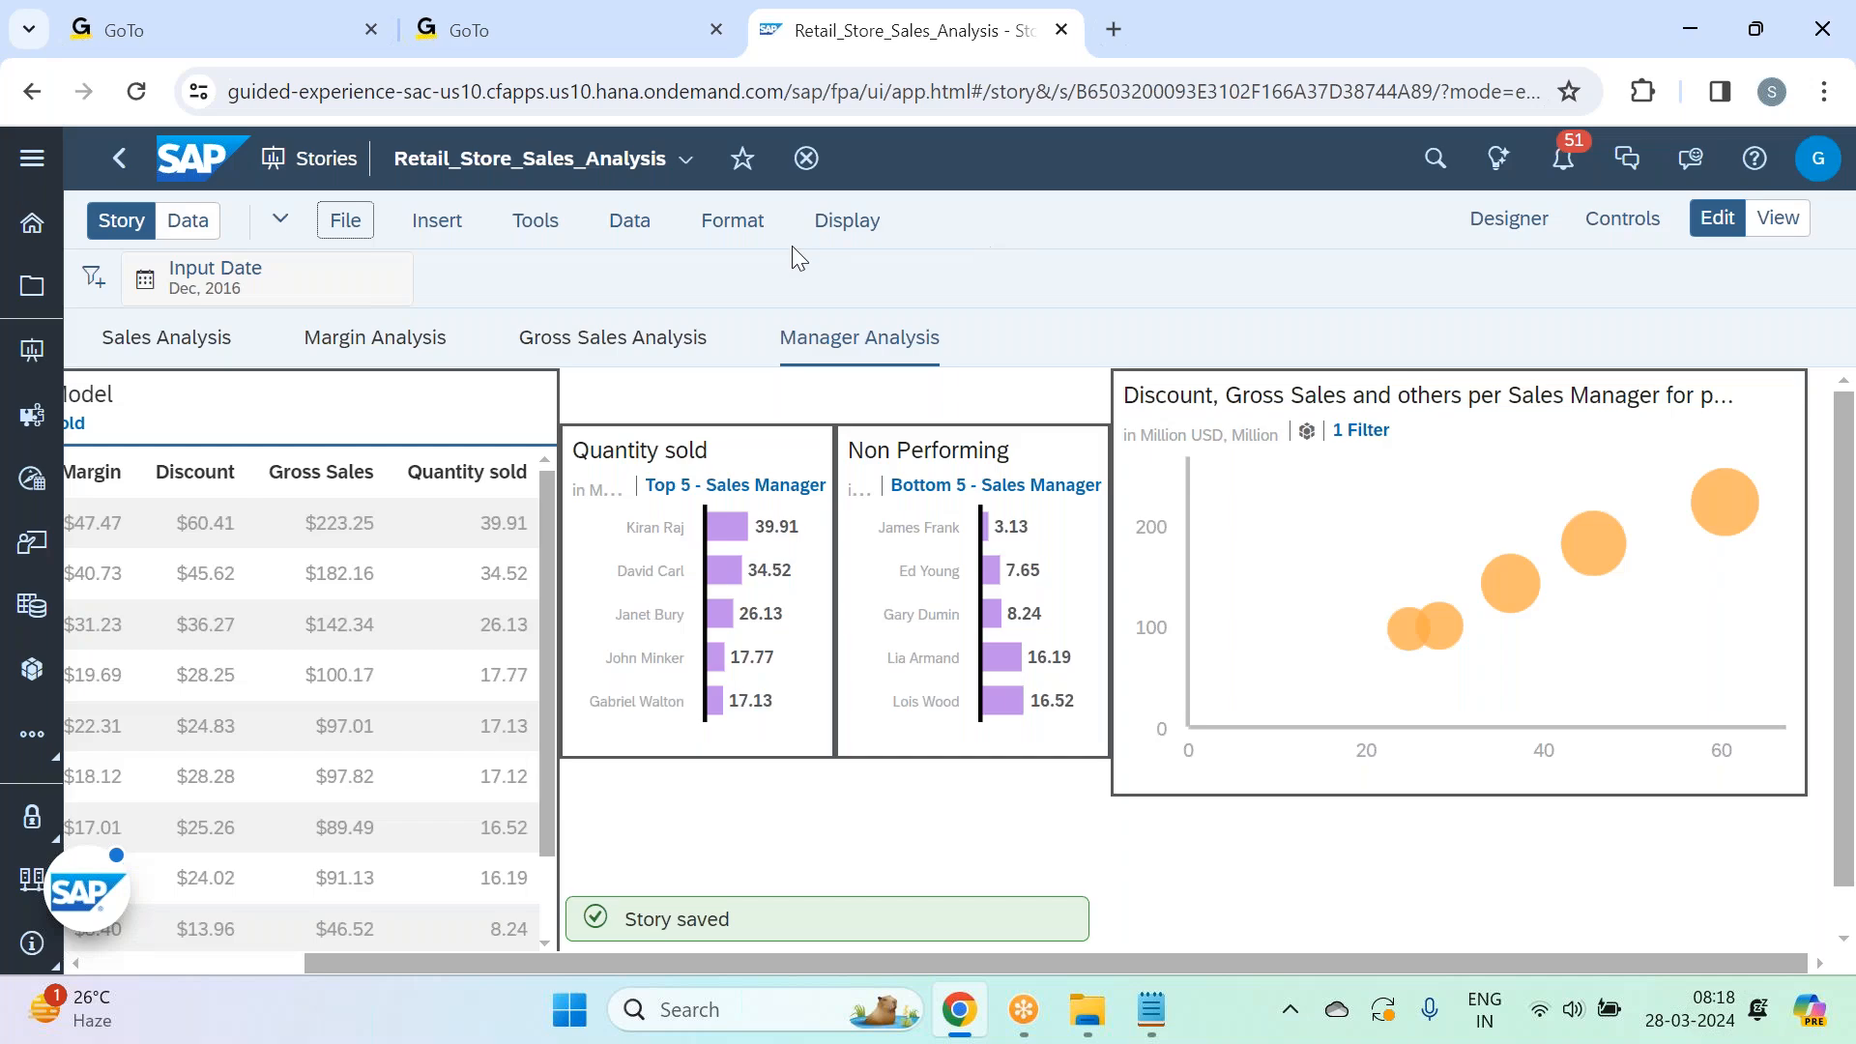
Add a Product input control for Alcohol, Carbonated Drinks and Juices, and place it directly below the Top 5 sales manager chart.
click(440, 232)
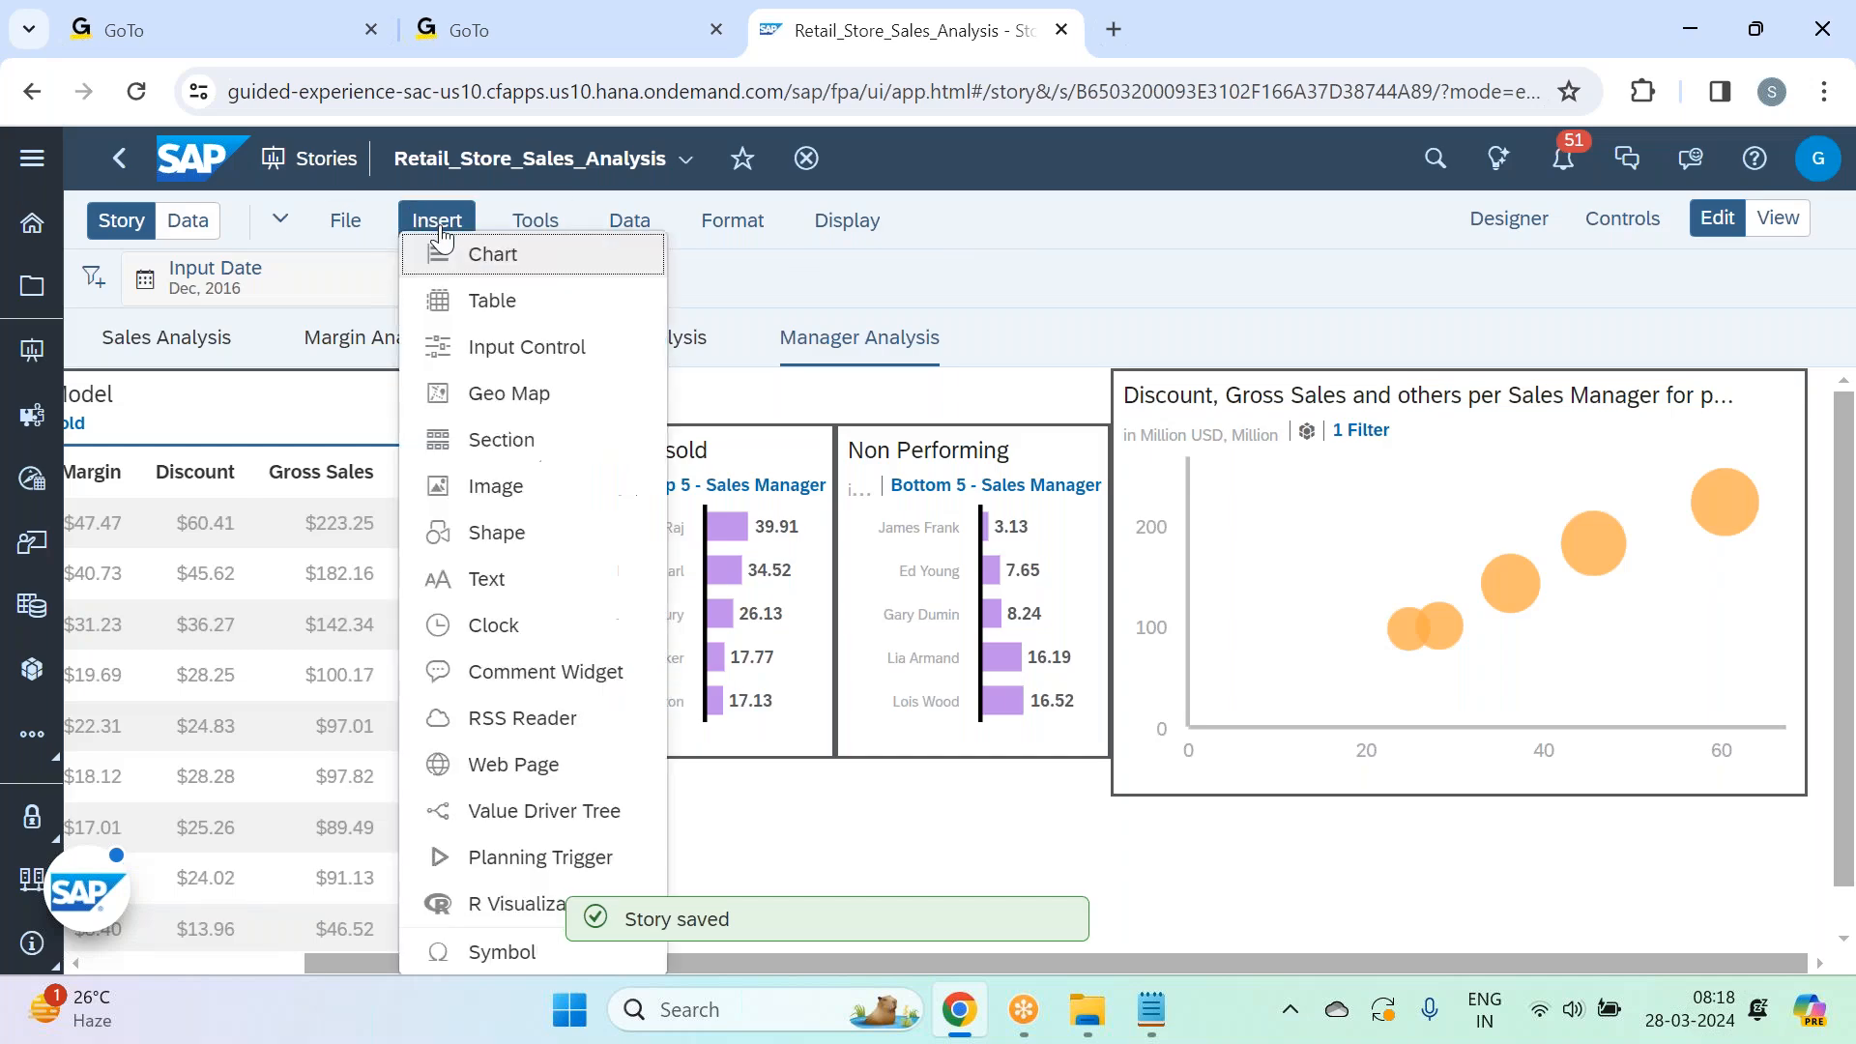
click(566, 348)
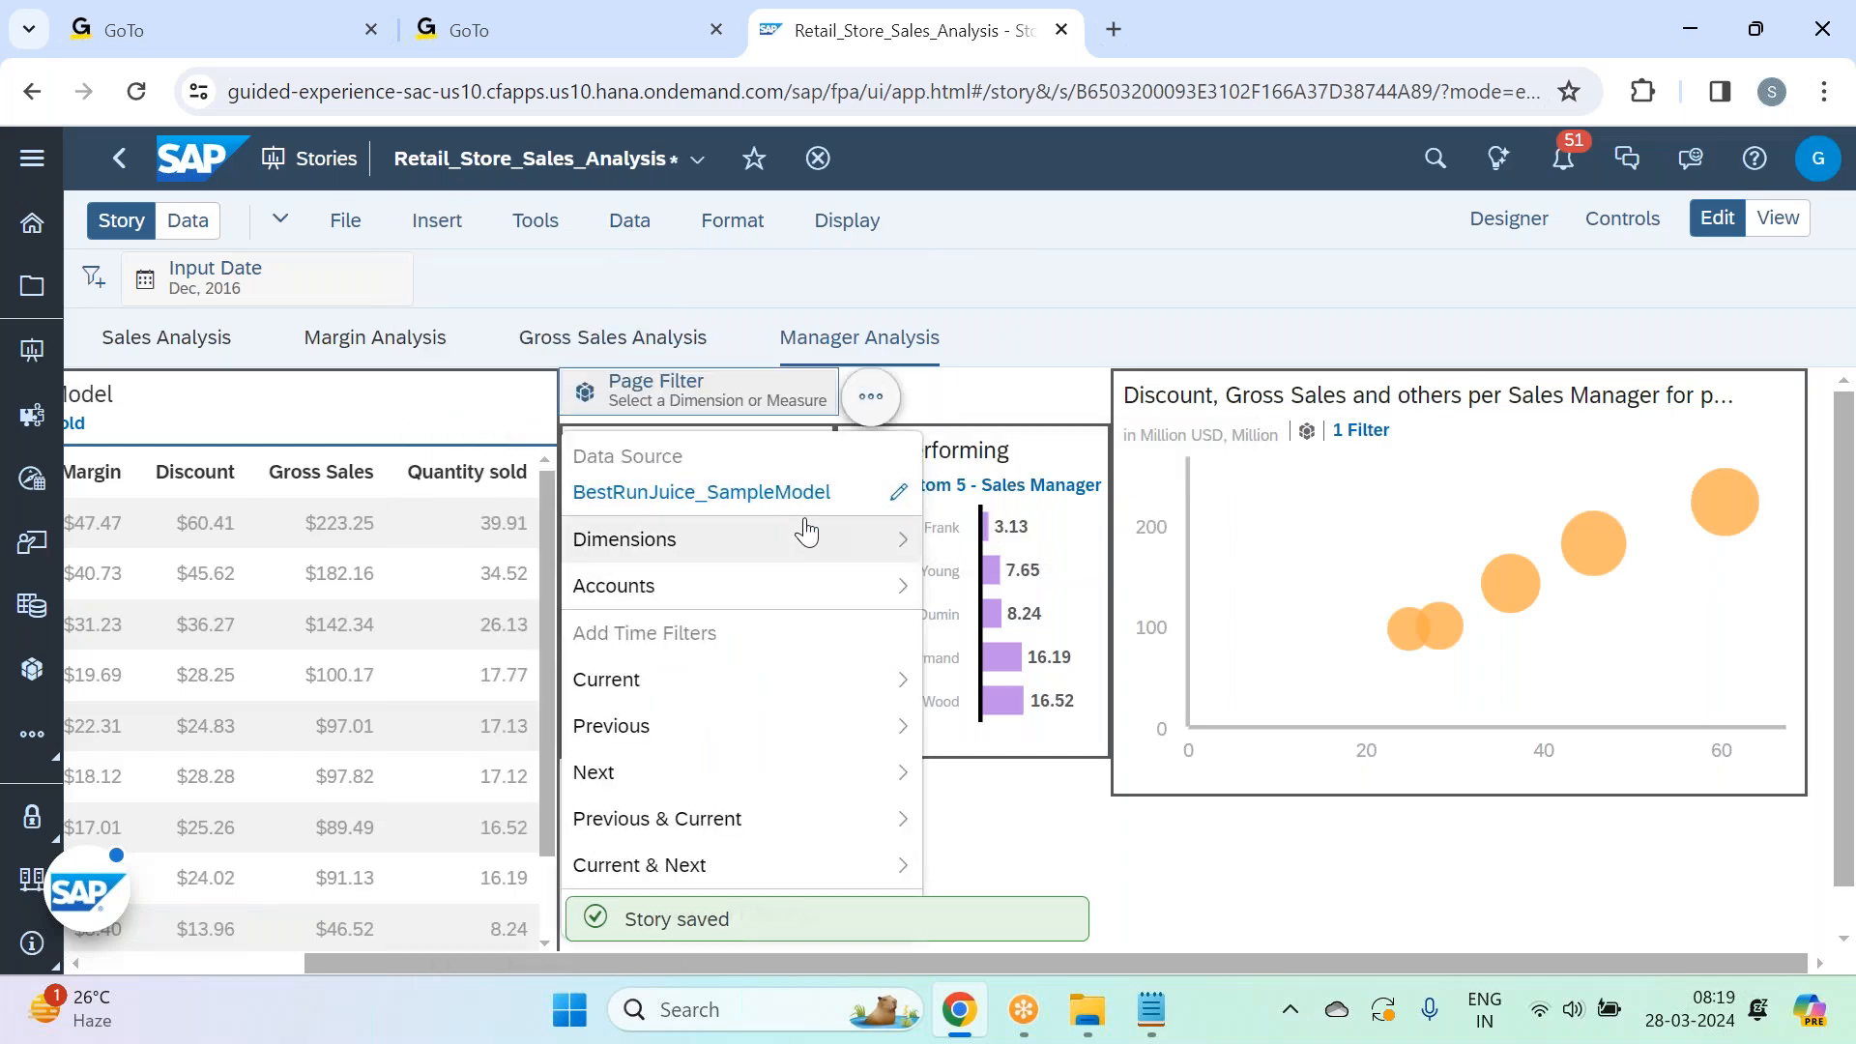
click(803, 538)
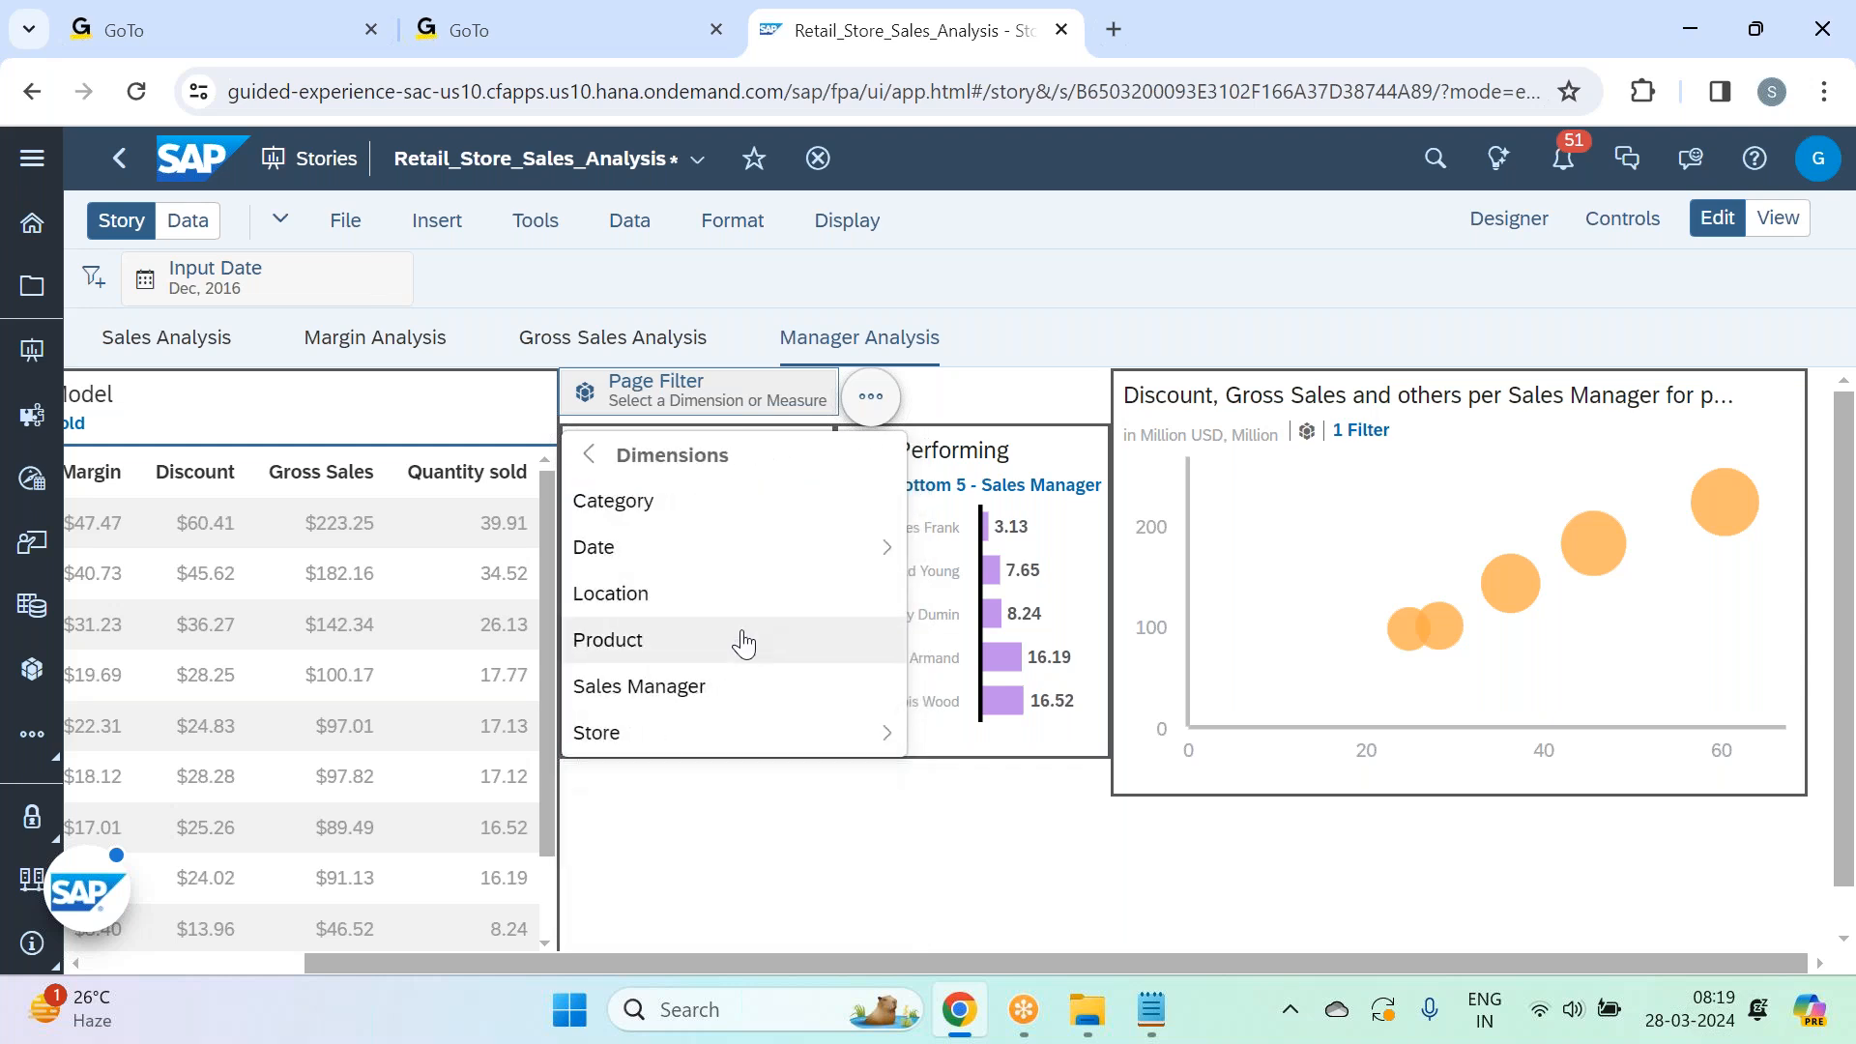
click(743, 643)
click(613, 624)
click(613, 671)
click(612, 715)
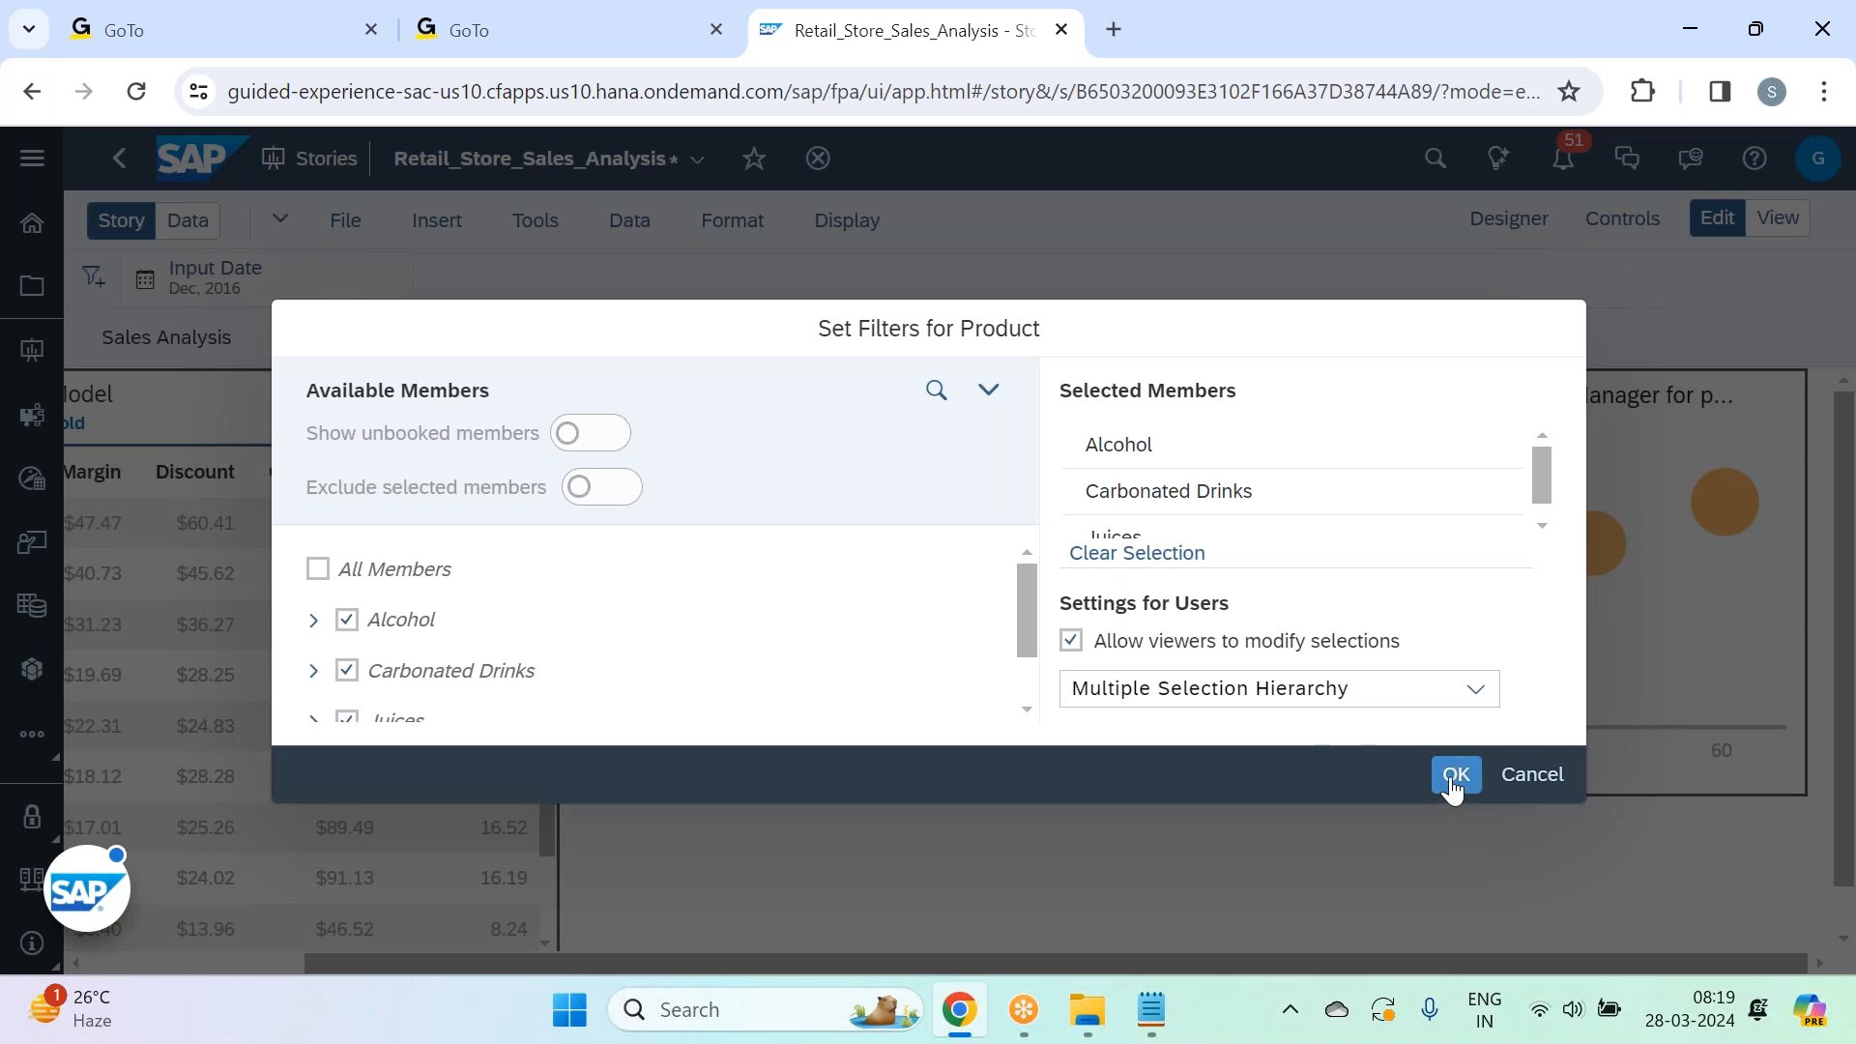
click(1454, 773)
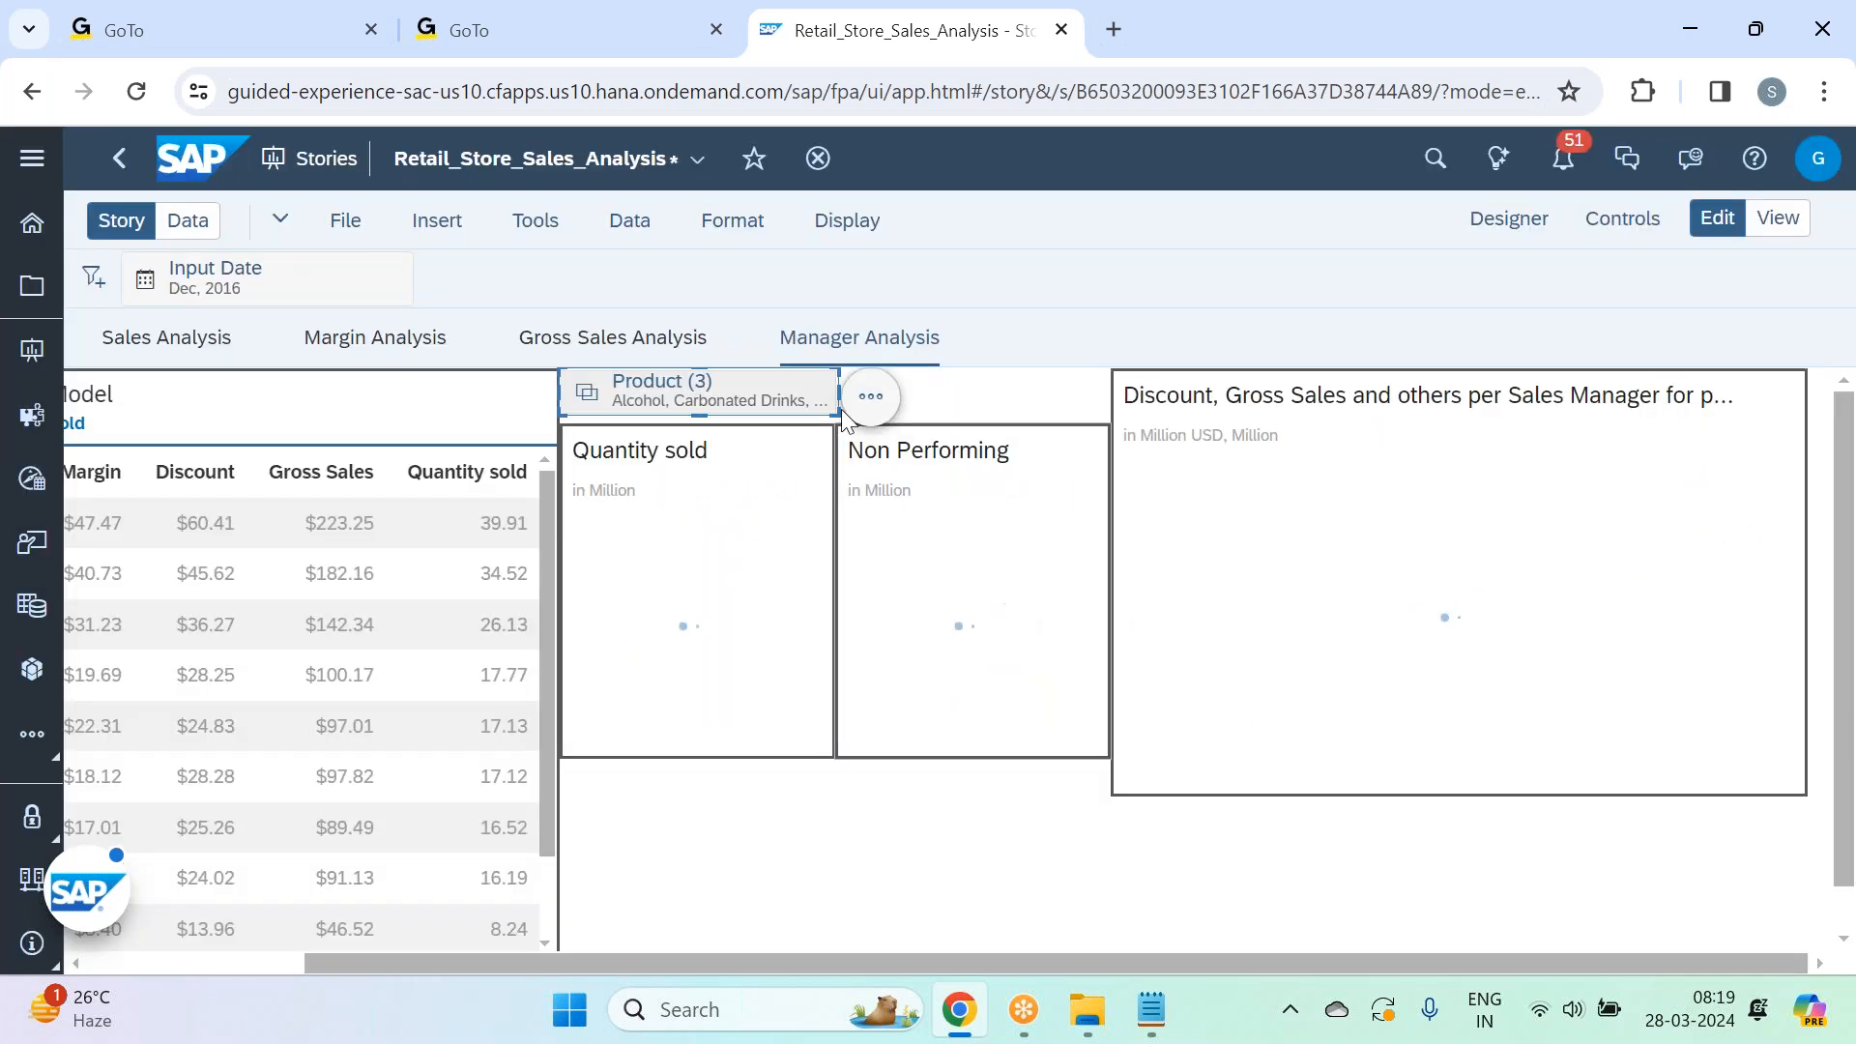
drag(788, 397, 810, 787)
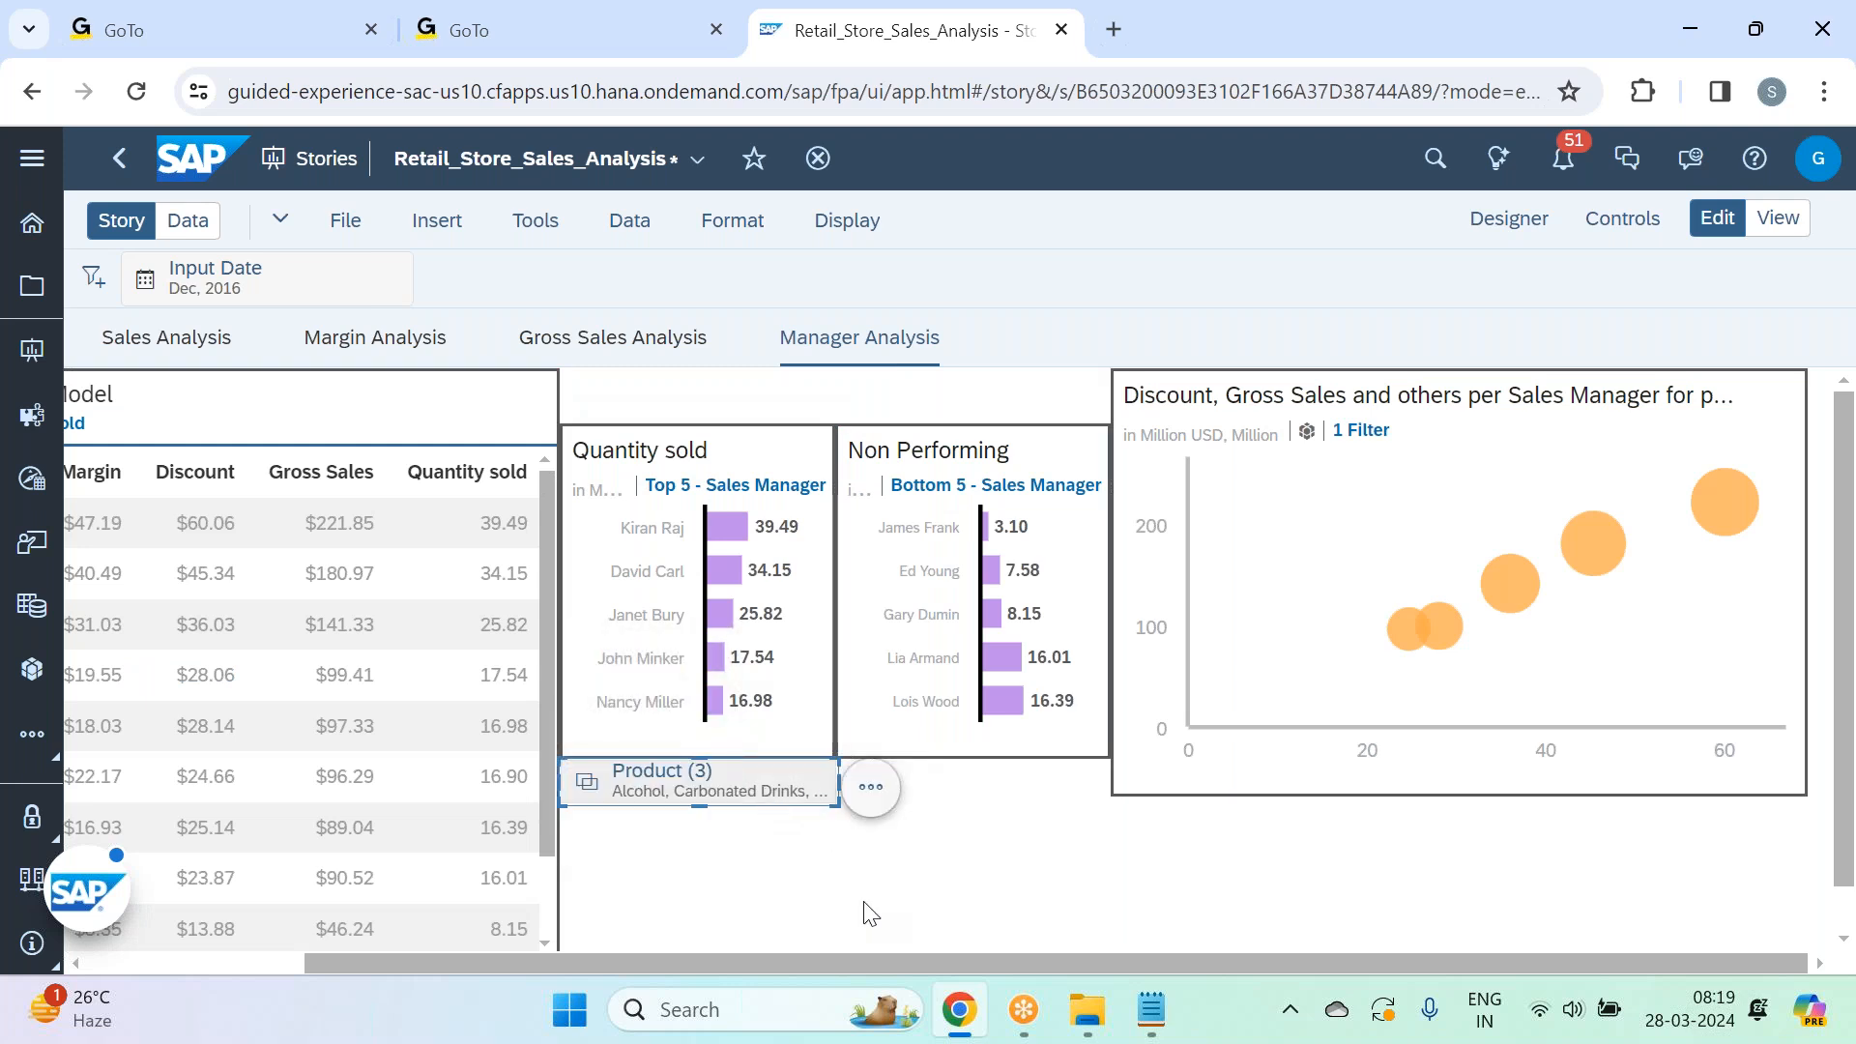
Restrict the Product input control's selection to Carbonated Drinks only.
click(777, 781)
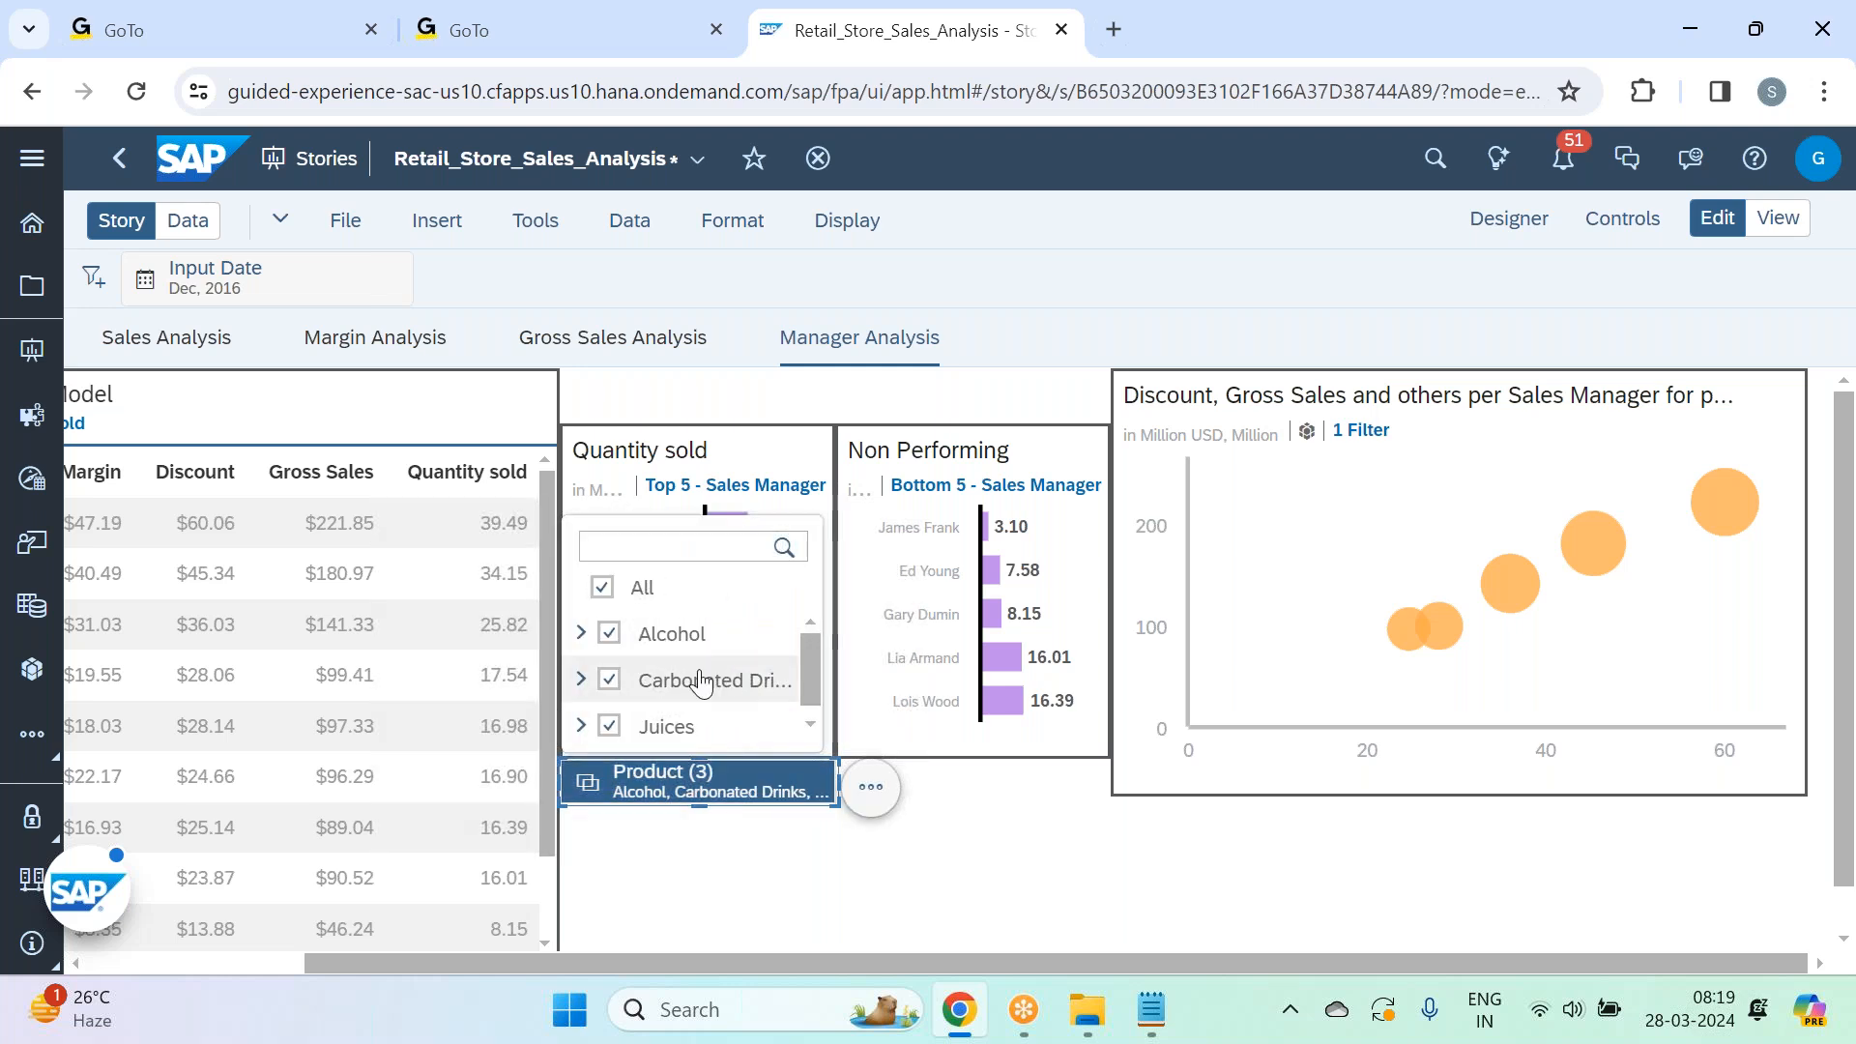
click(684, 638)
click(696, 735)
click(960, 930)
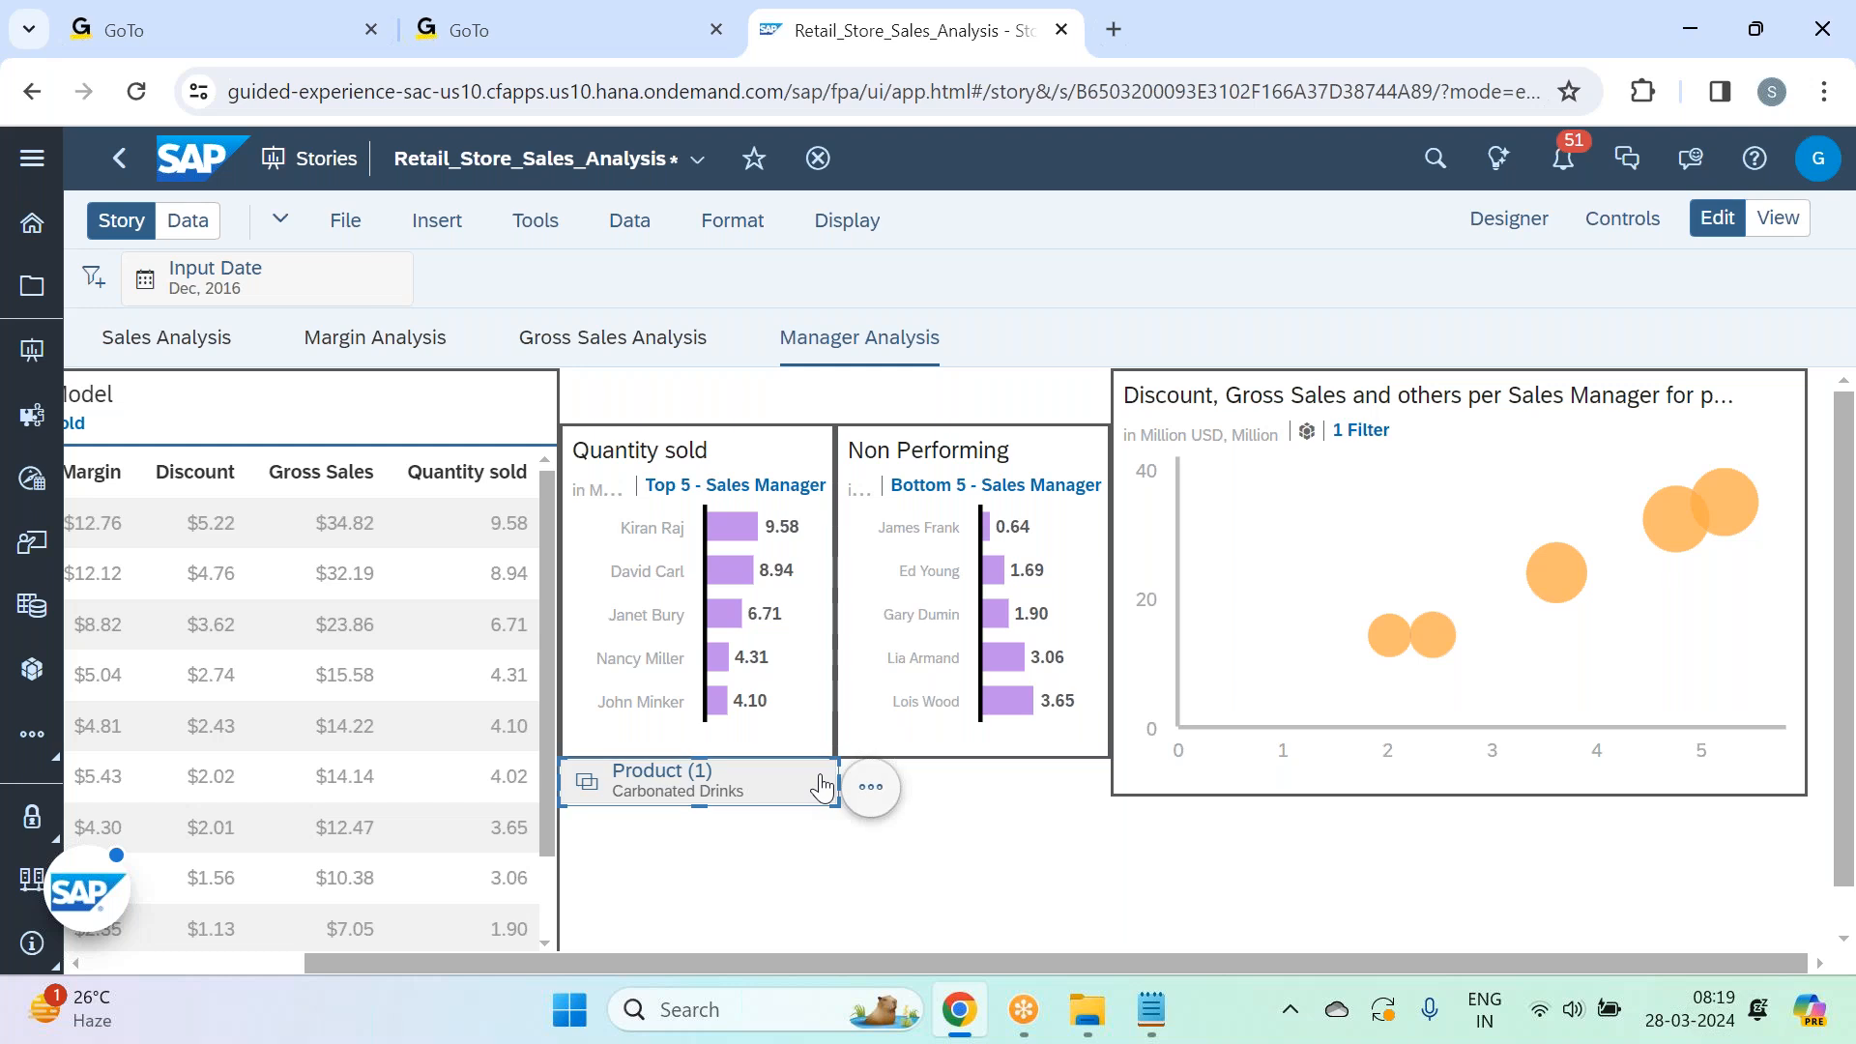
Set the Product input control's linked analysis to Only Selected Widgets, linking the Quantity sold and Non Performing charts.
click(872, 792)
click(872, 792)
click(1032, 527)
click(1362, 559)
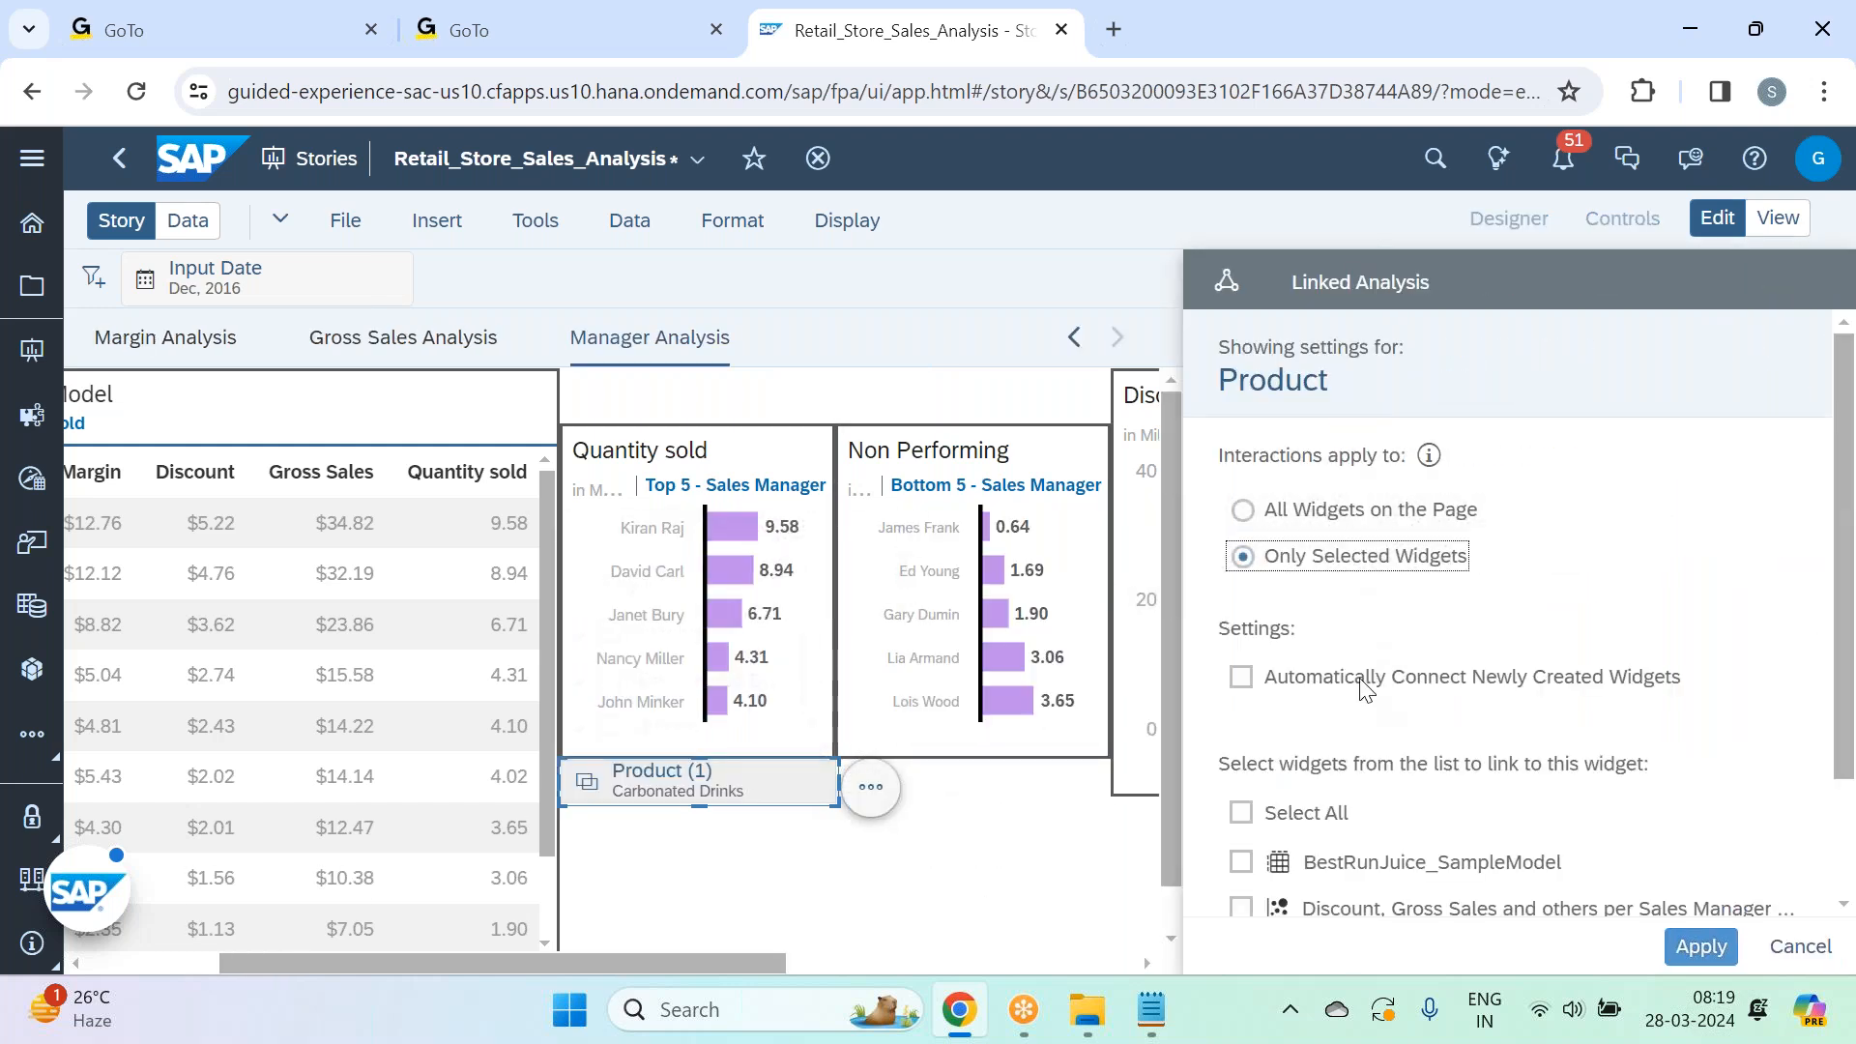
scroll(1358, 758, down, 2)
click(1362, 803)
click(1356, 812)
click(1362, 819)
click(1358, 854)
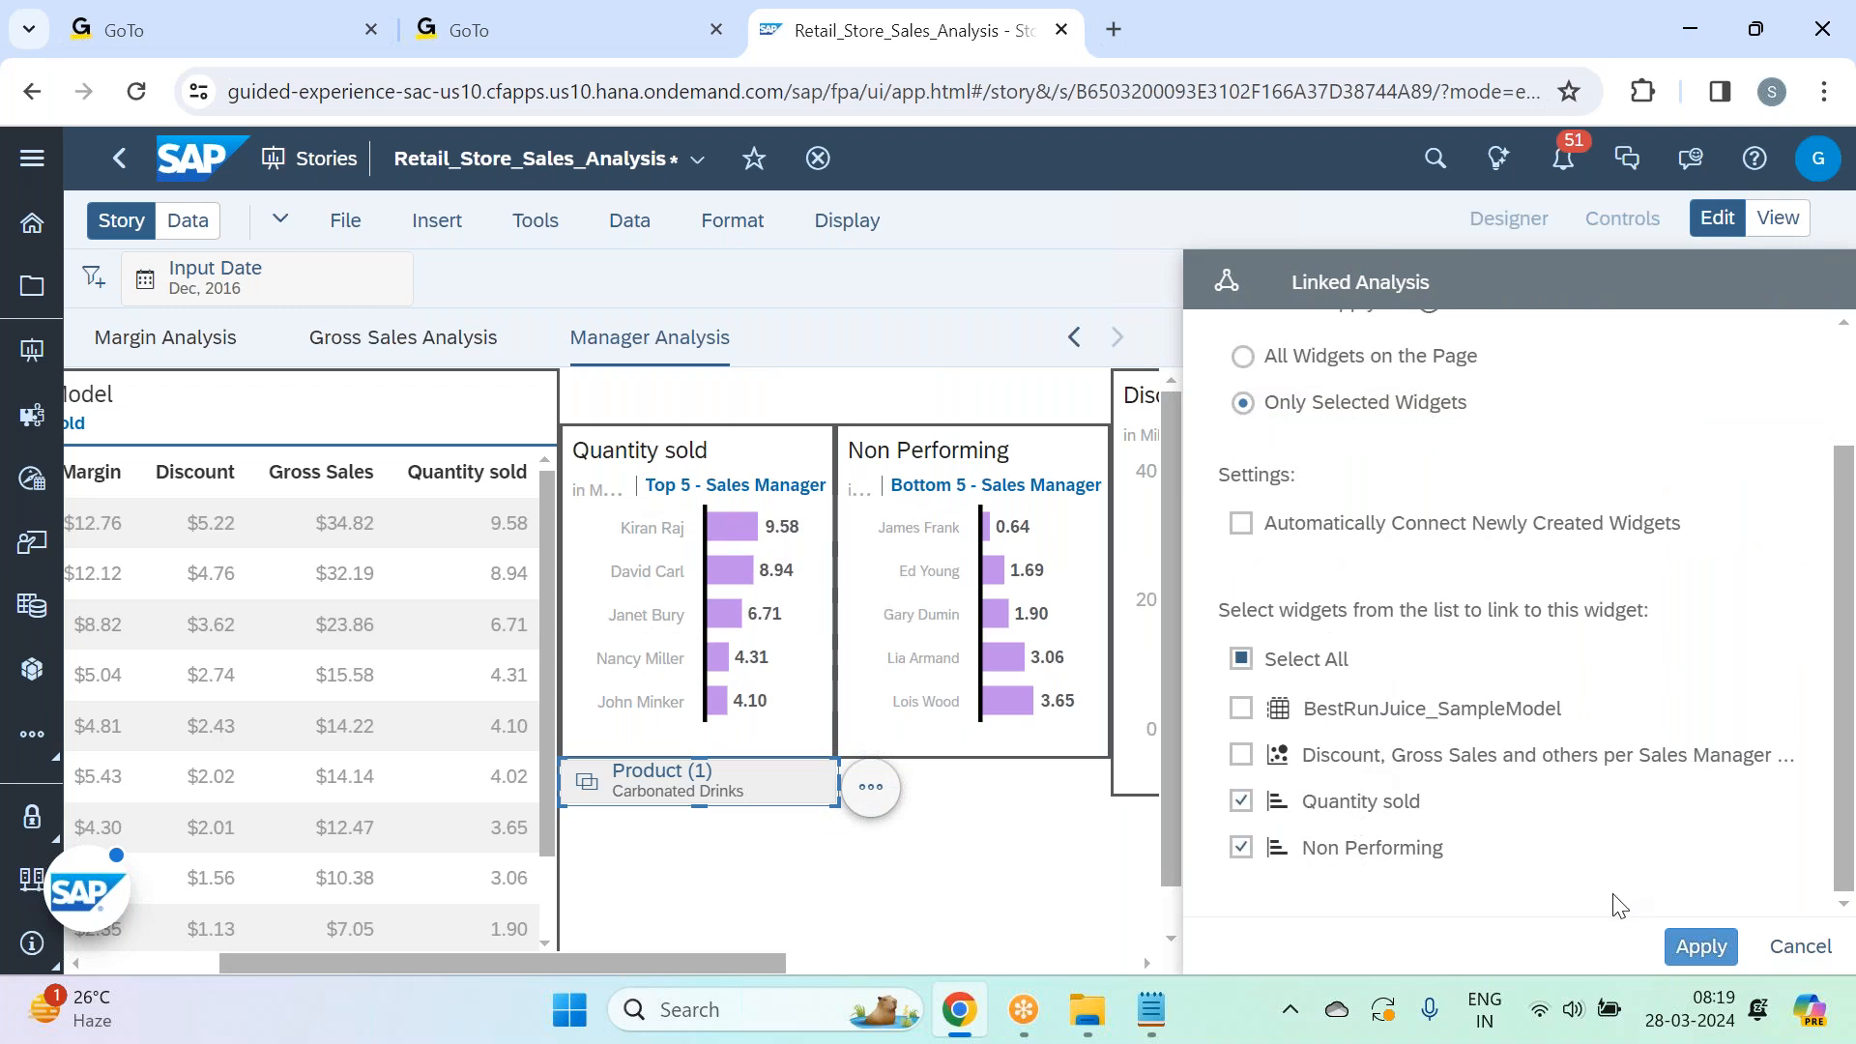
click(1701, 946)
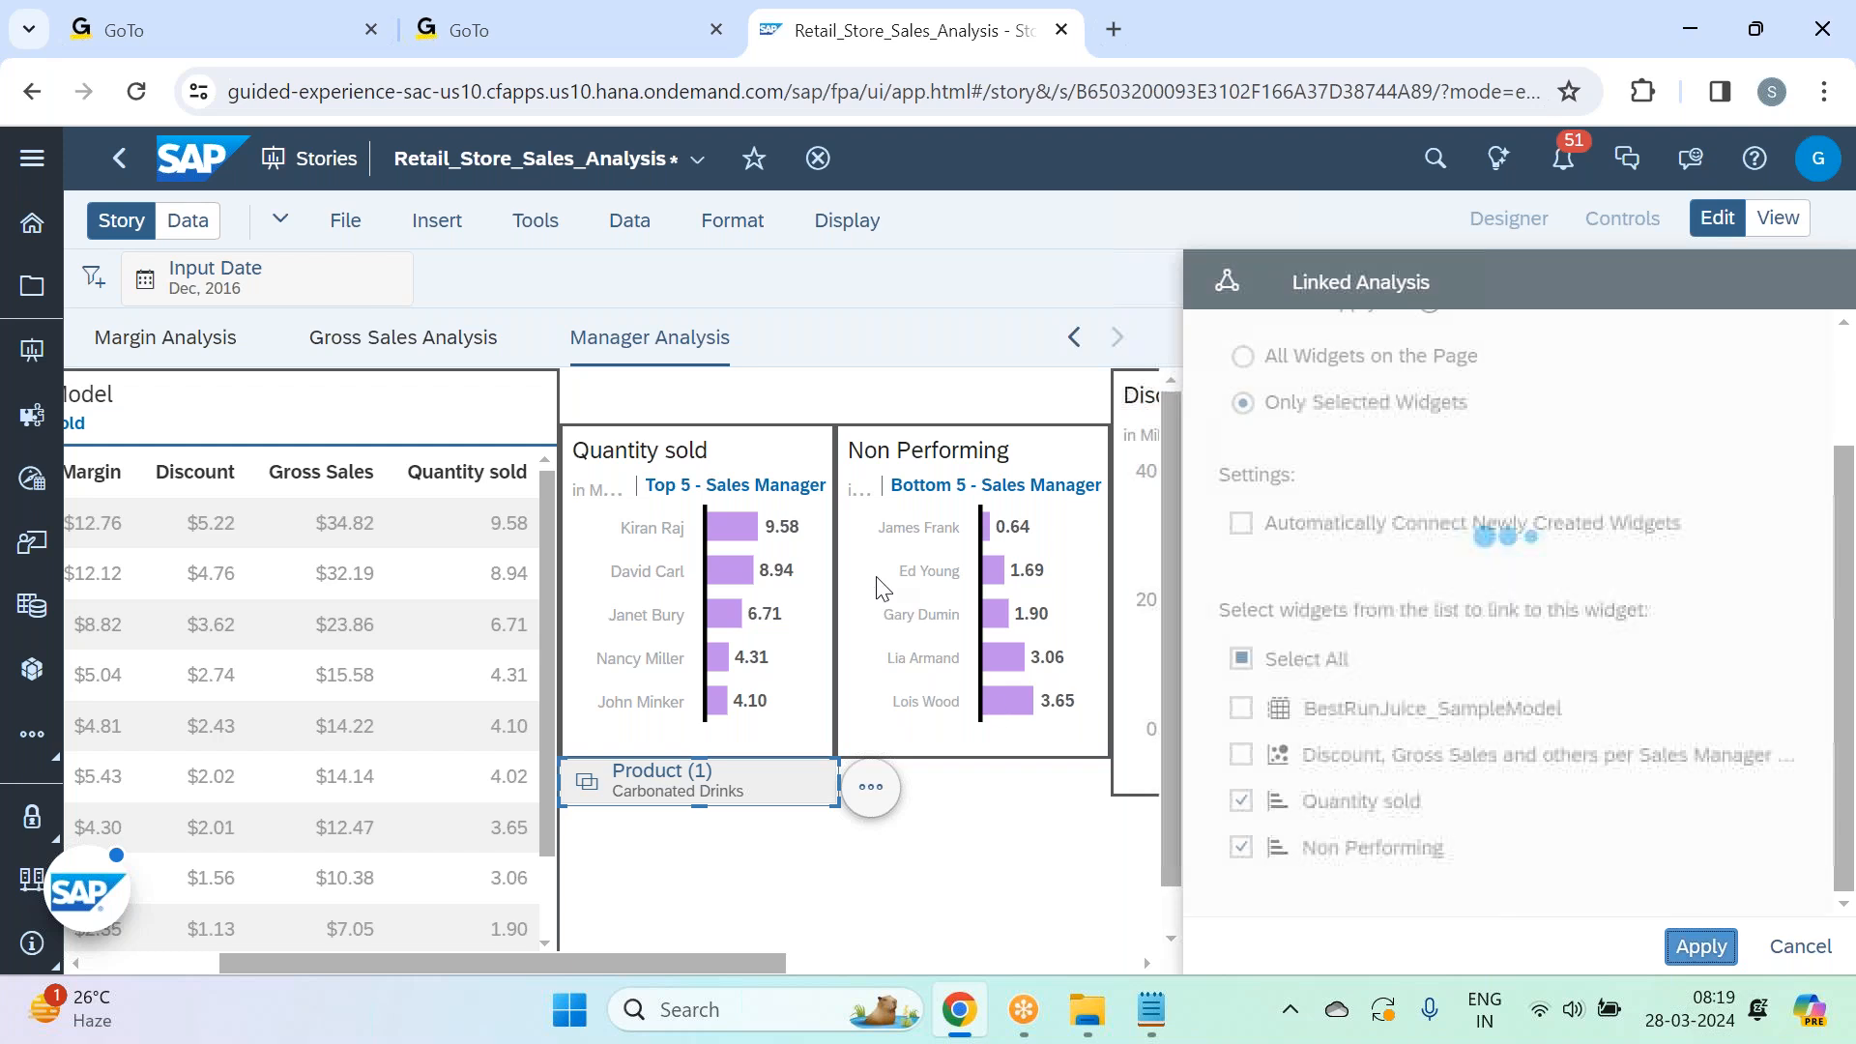
Retitle the Top 5 sales manager chart "Top Performing".
click(712, 454)
click(700, 448)
double_click(700, 449)
key(Right)
key(BackSpace)
key(BackSpace)
key(BackSpace)
key(BackSpace)
key(BackSpace)
key(BackSpace)
key(BackSpace)
key(BackSpace)
key(BackSpace)
key(BackSpace)
key(BackSpace)
key(BackSpace)
key(BackSpace)
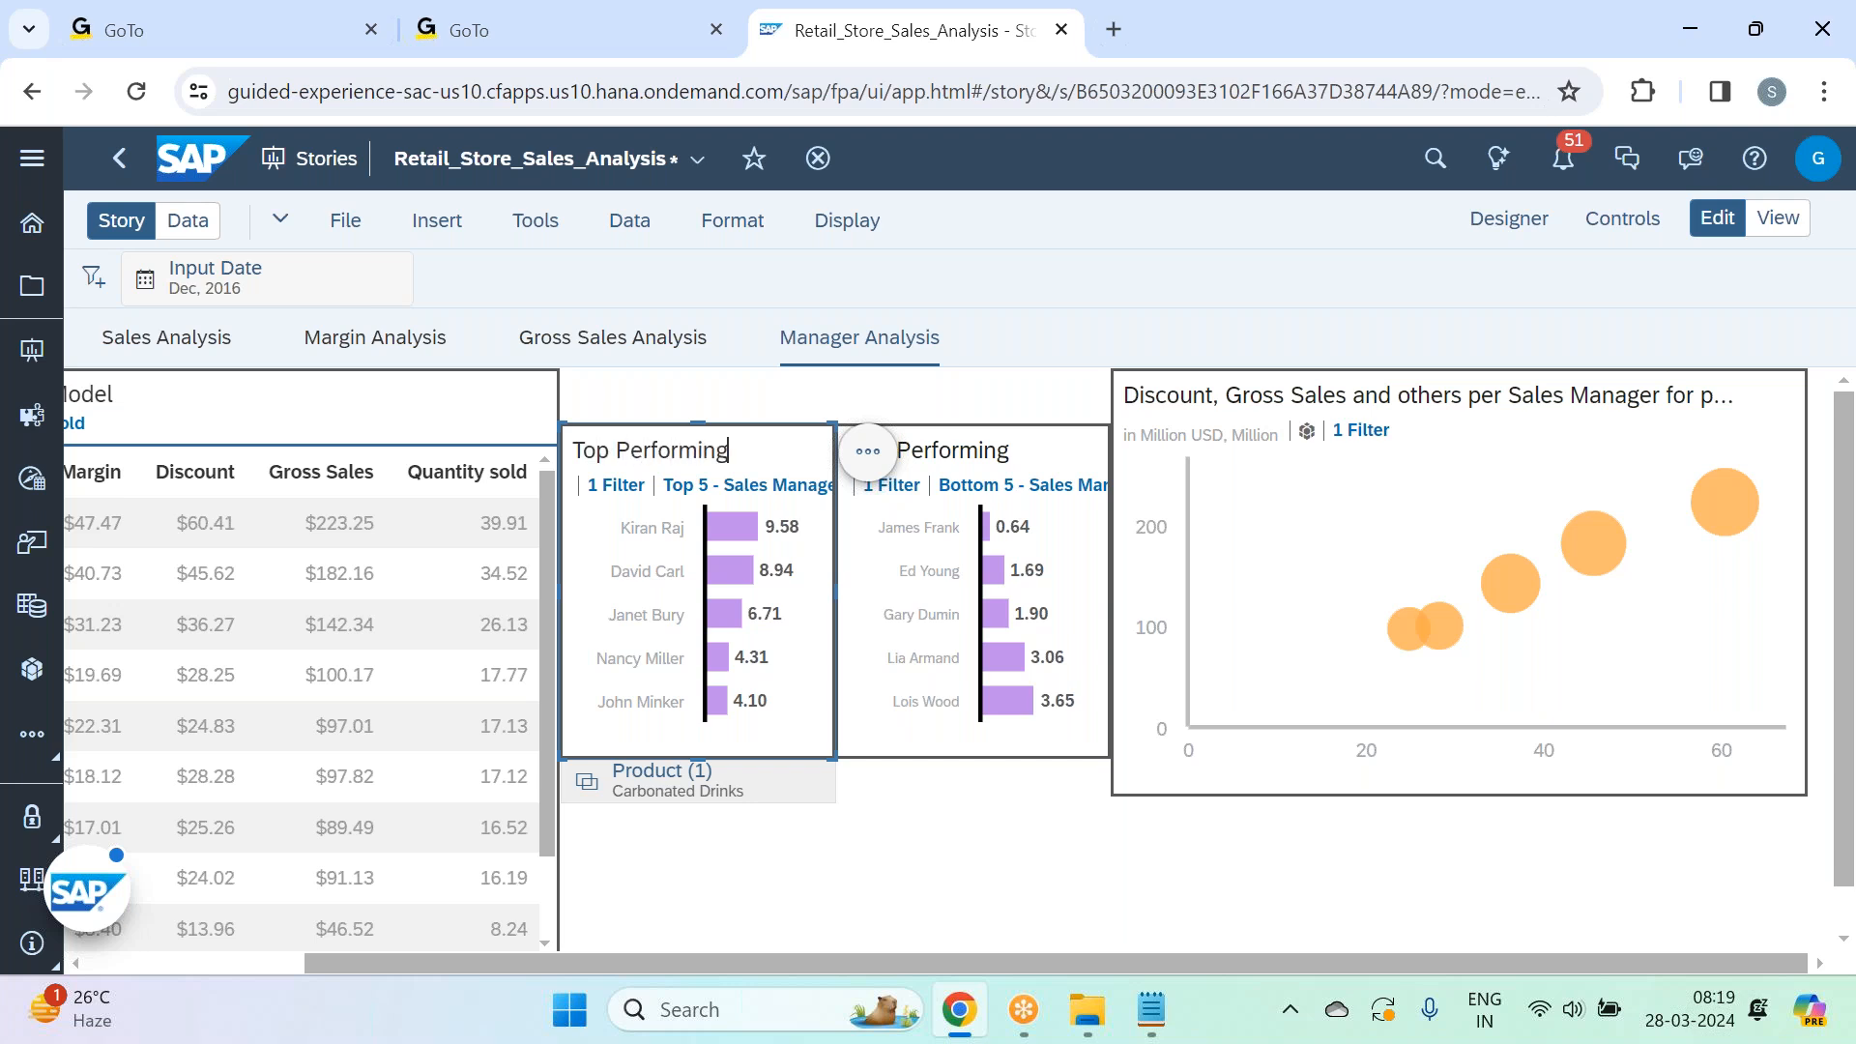
click(930, 818)
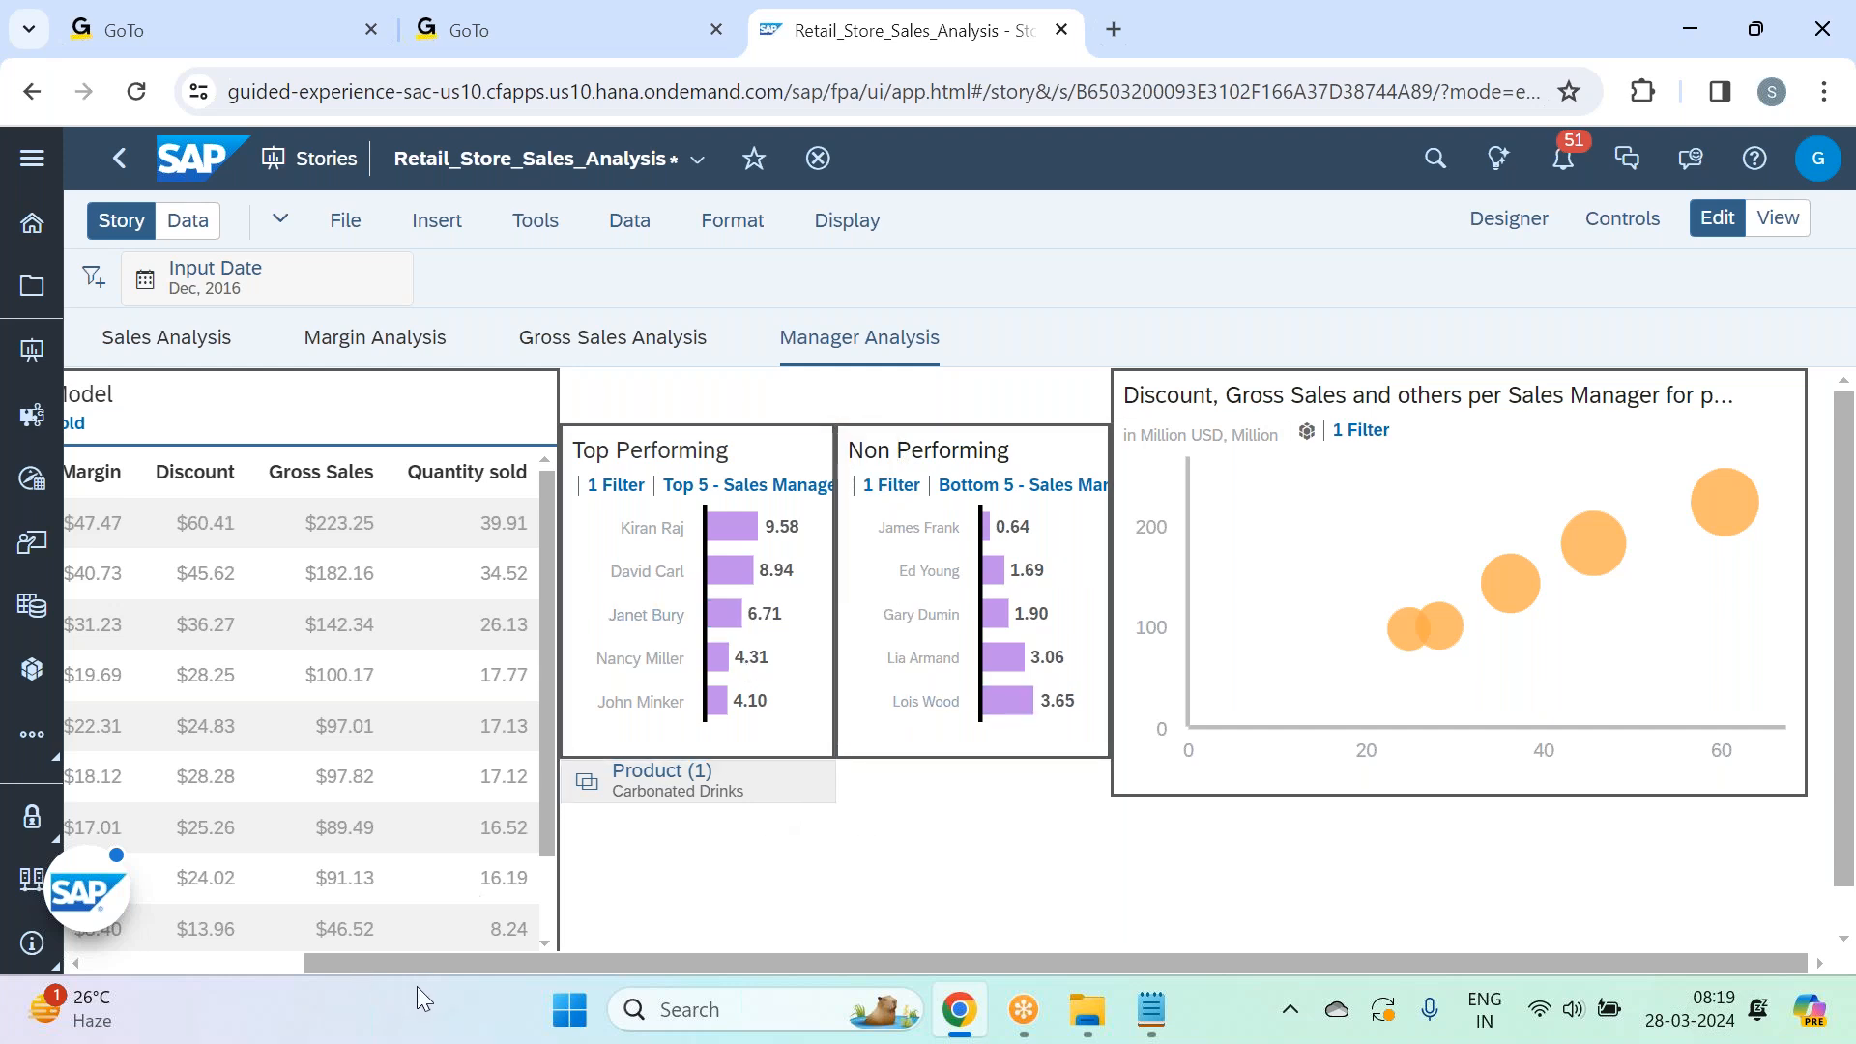
Add a Location input control for California, Nevada and Oregon, and place it below the Non Performing chart beside the Product control.
drag(420, 973, 259, 978)
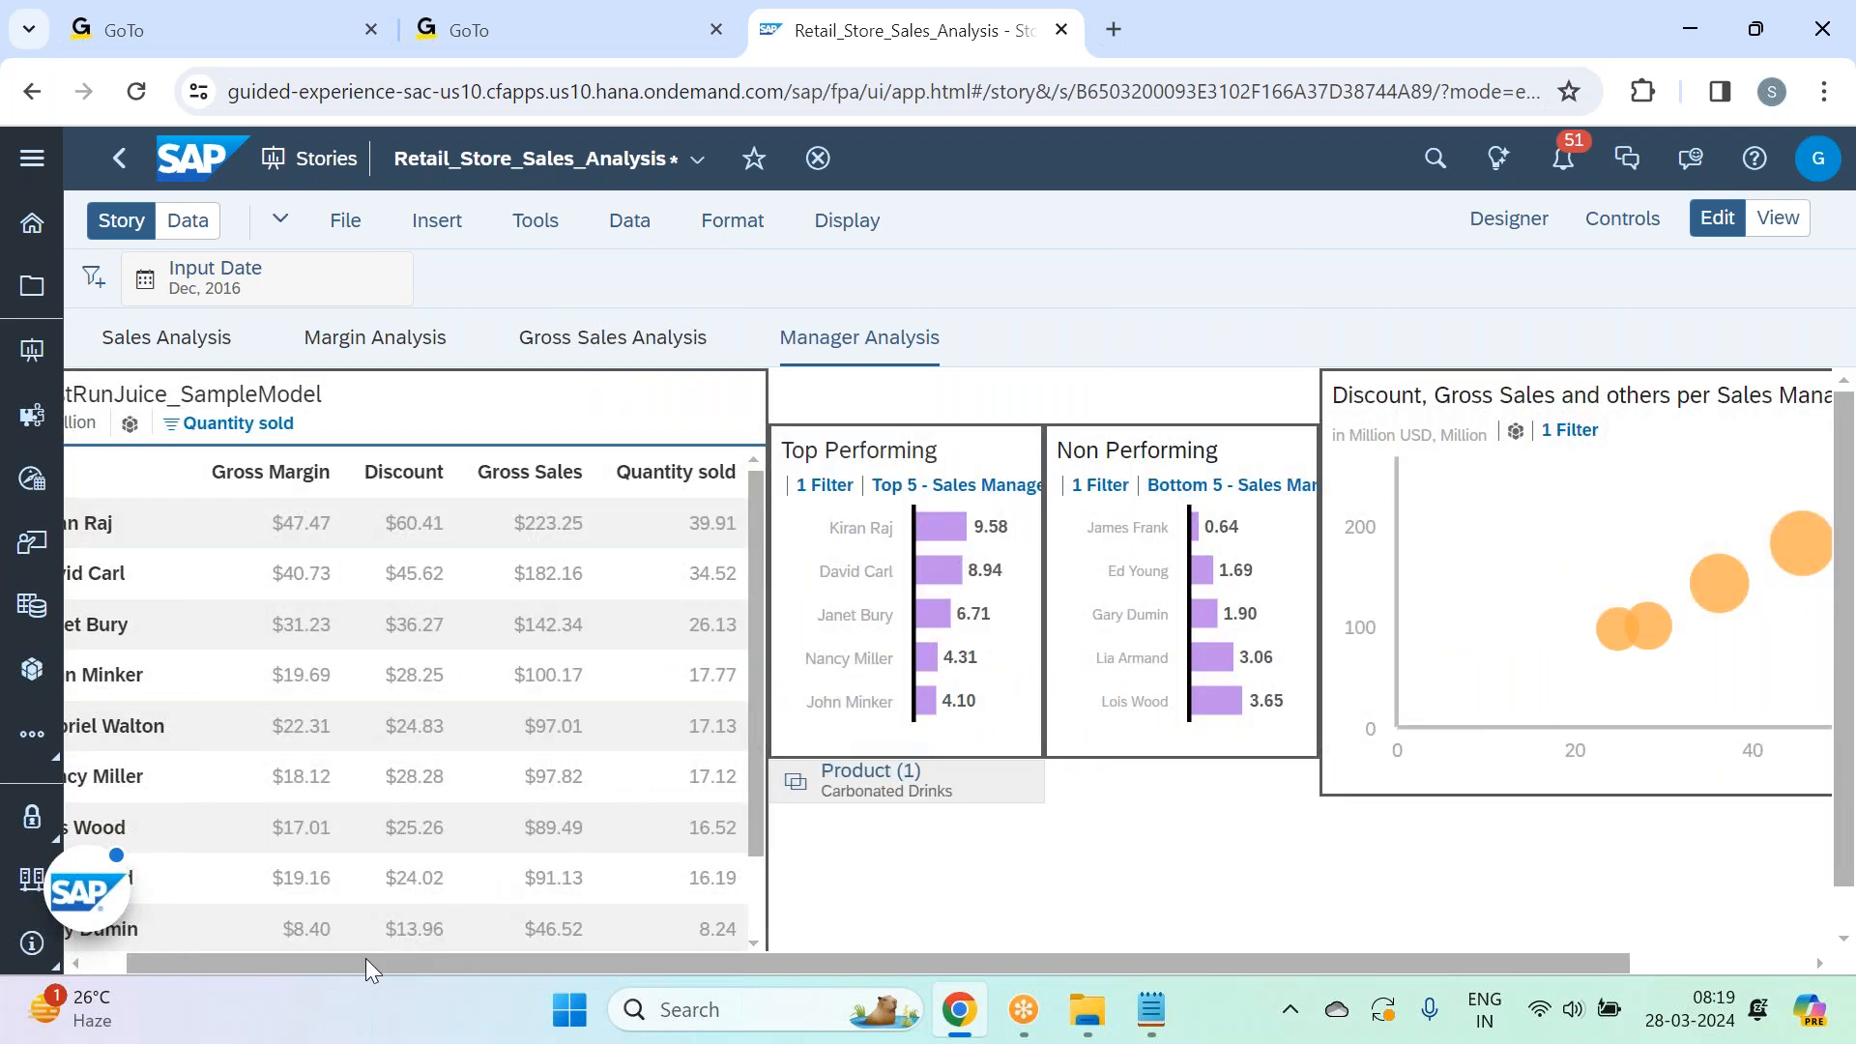
drag(363, 959, 247, 964)
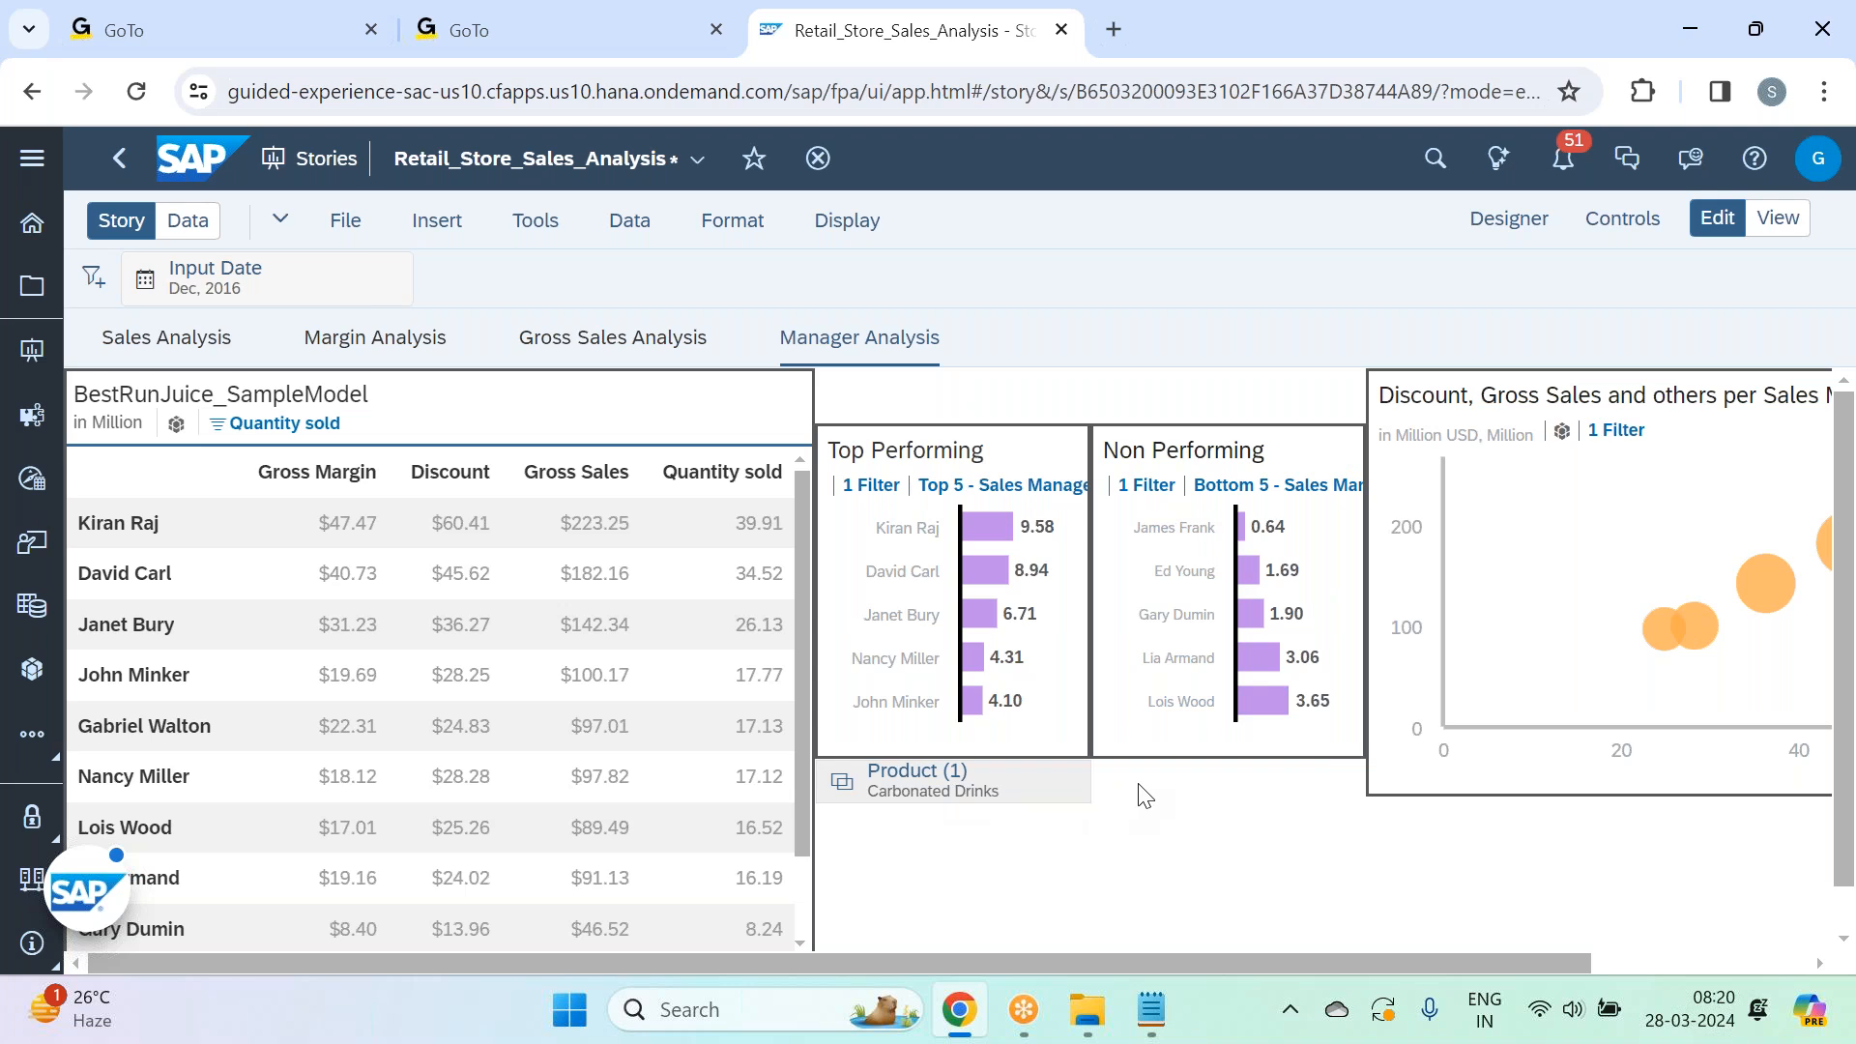
click(431, 227)
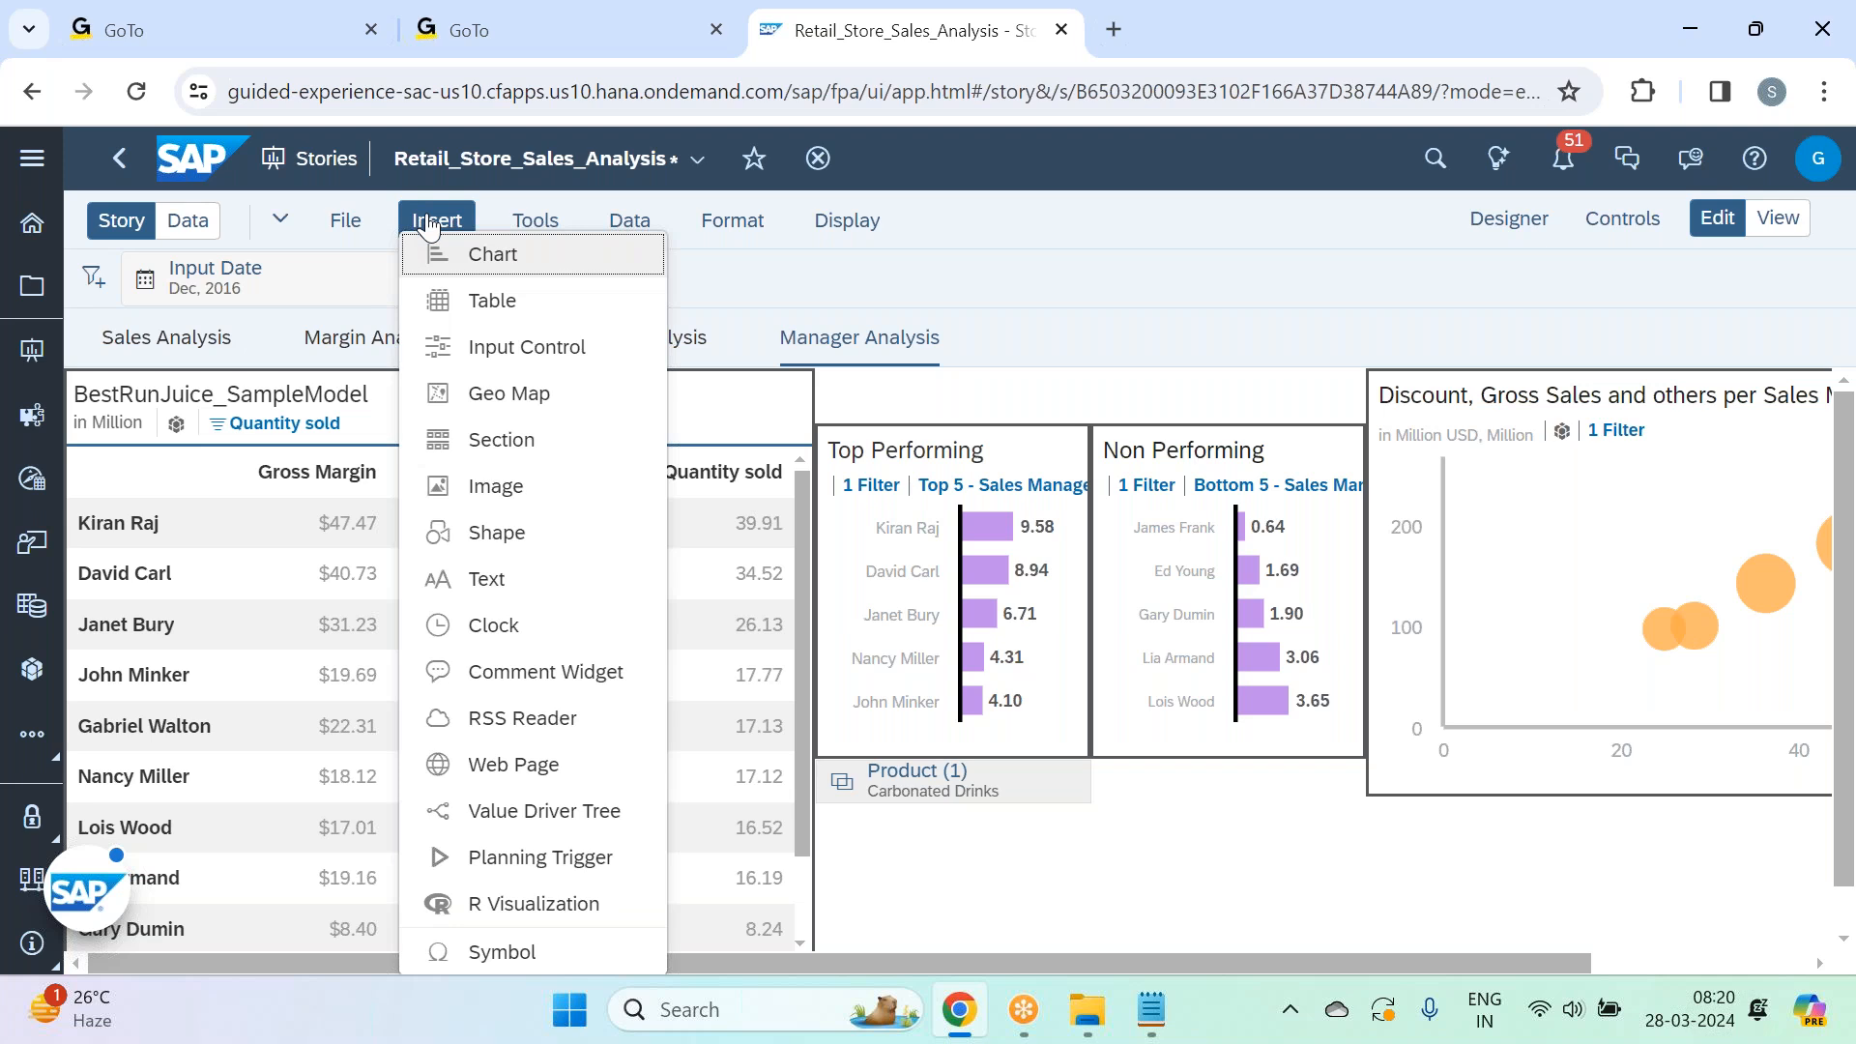
click(466, 346)
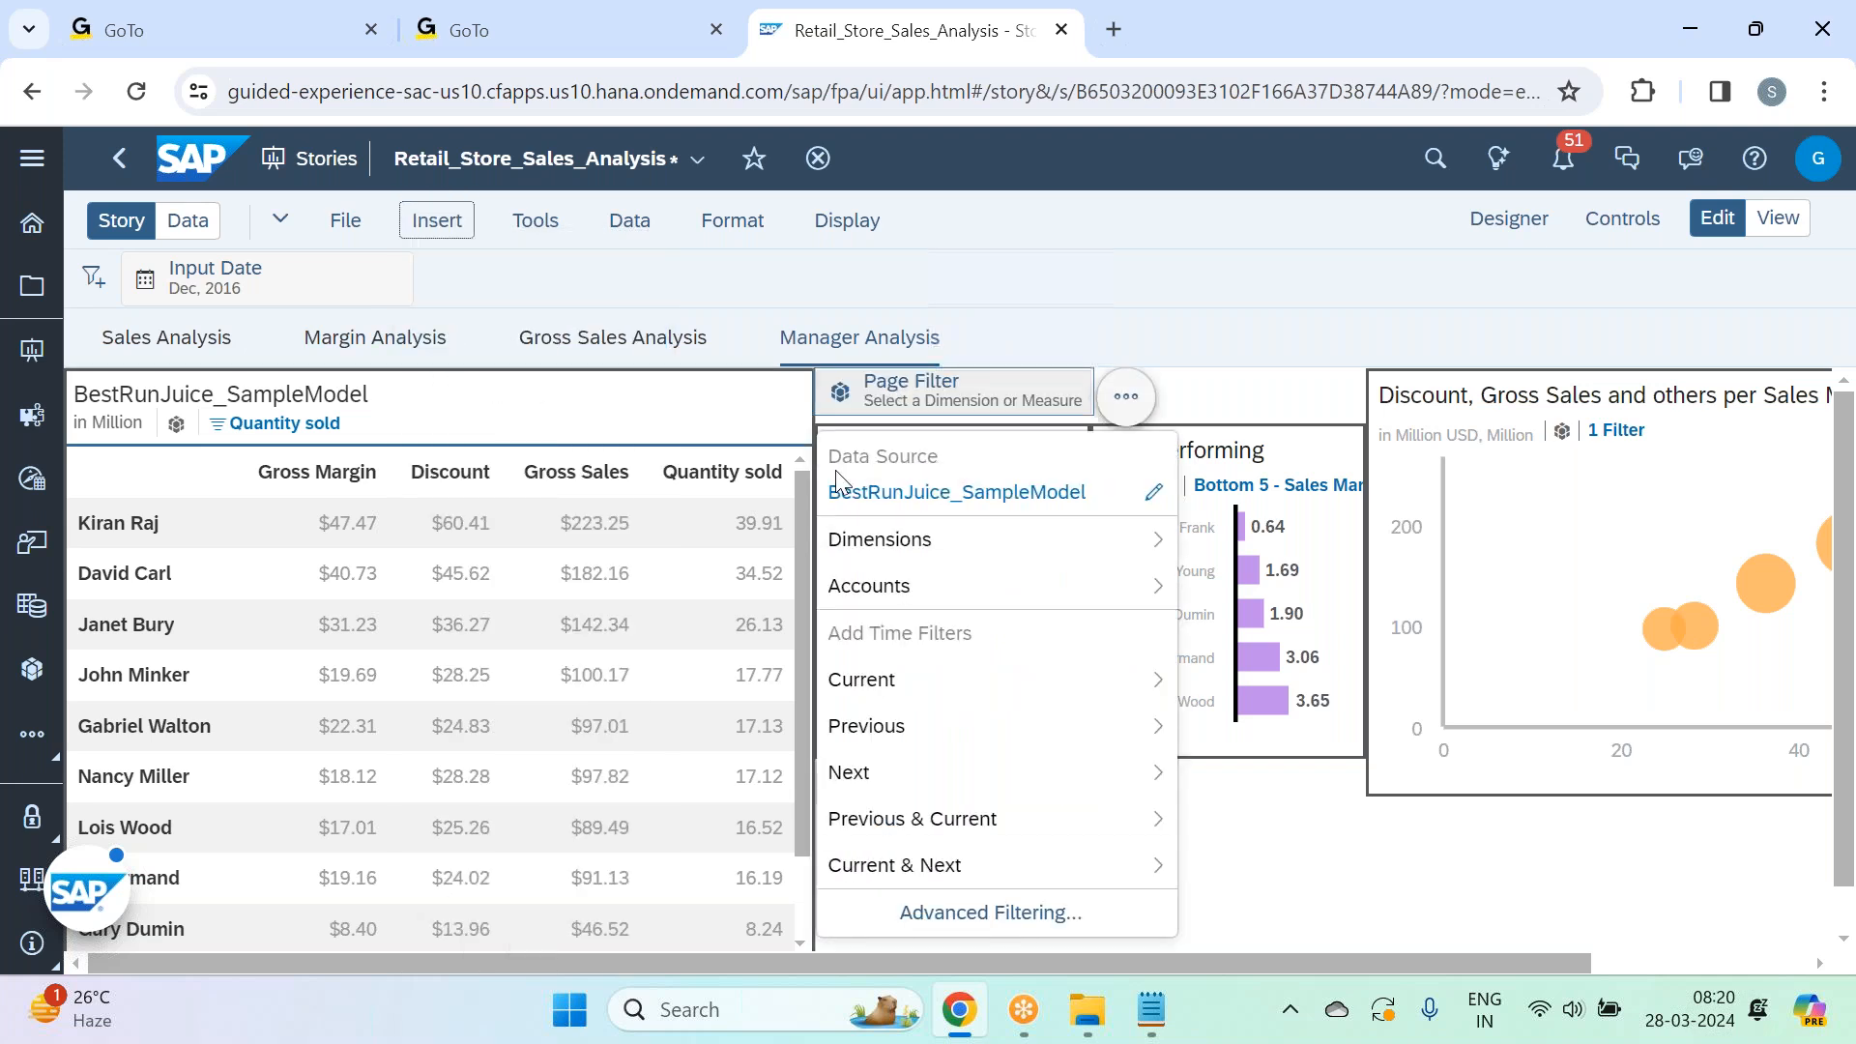
click(965, 539)
click(963, 596)
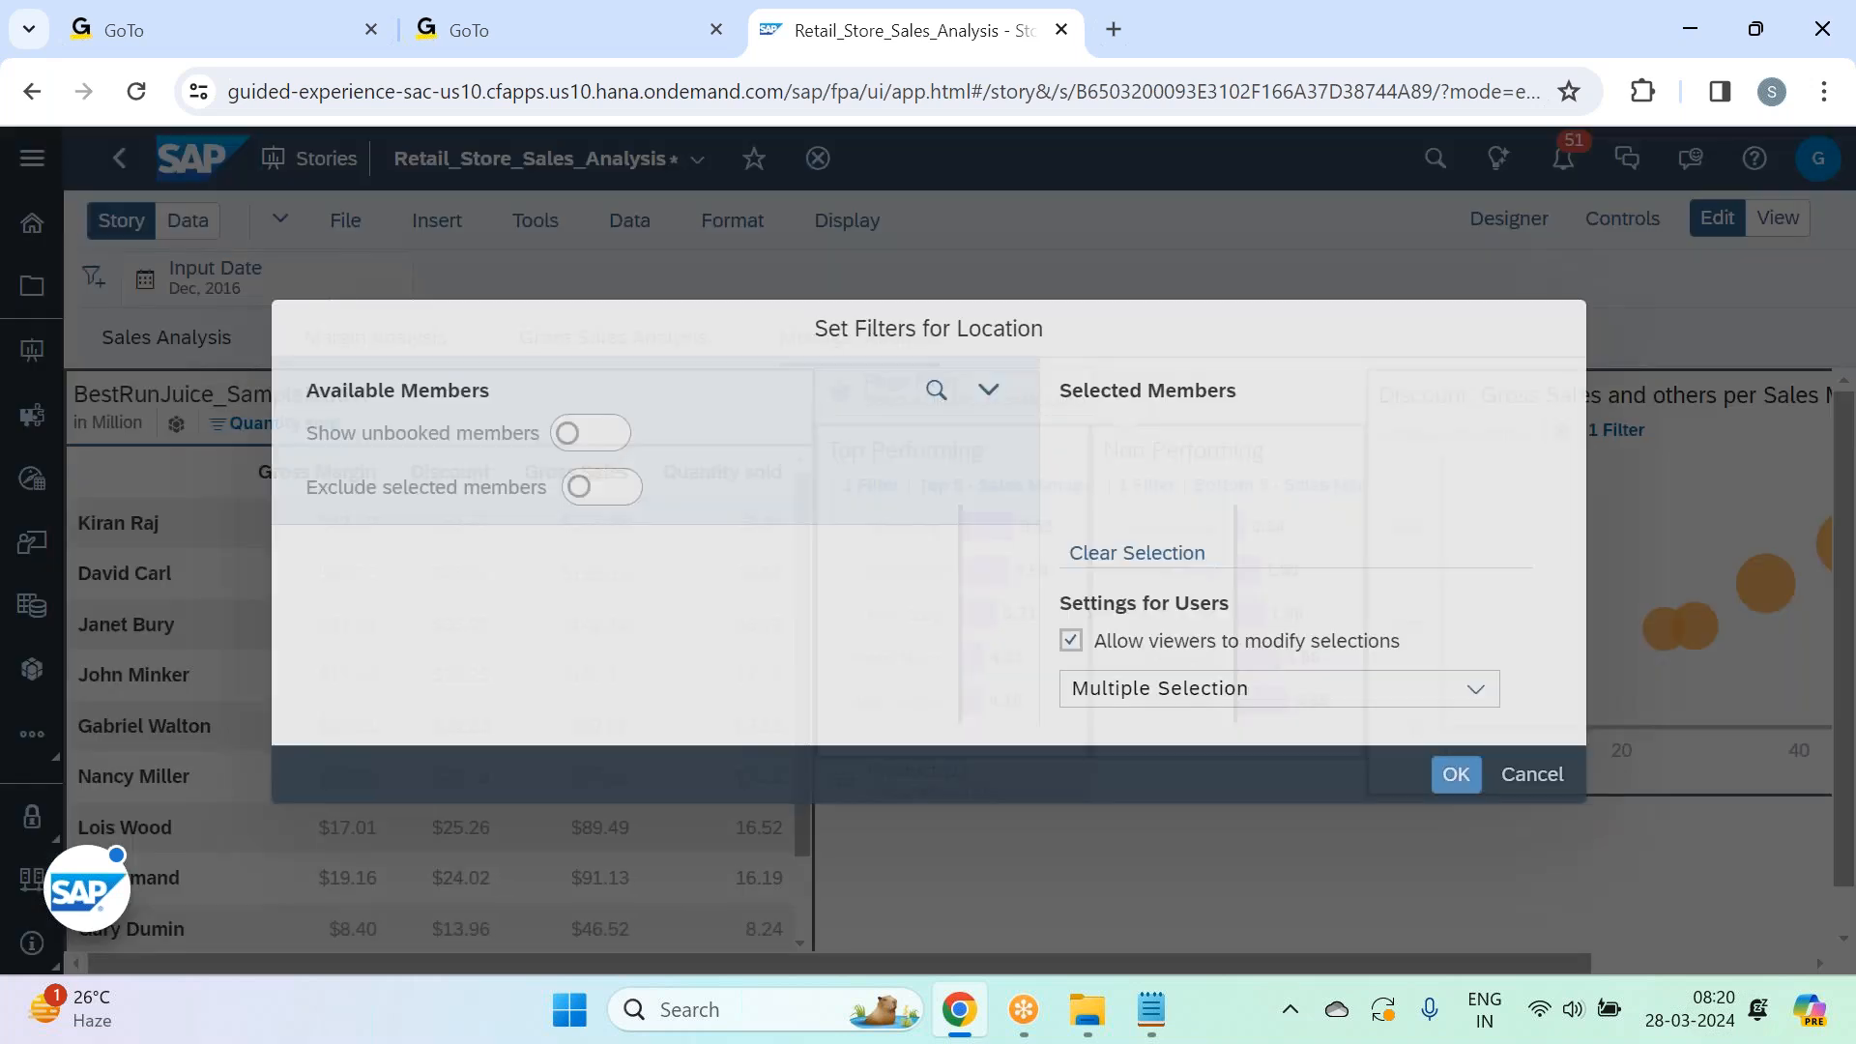
click(462, 620)
click(462, 667)
click(468, 718)
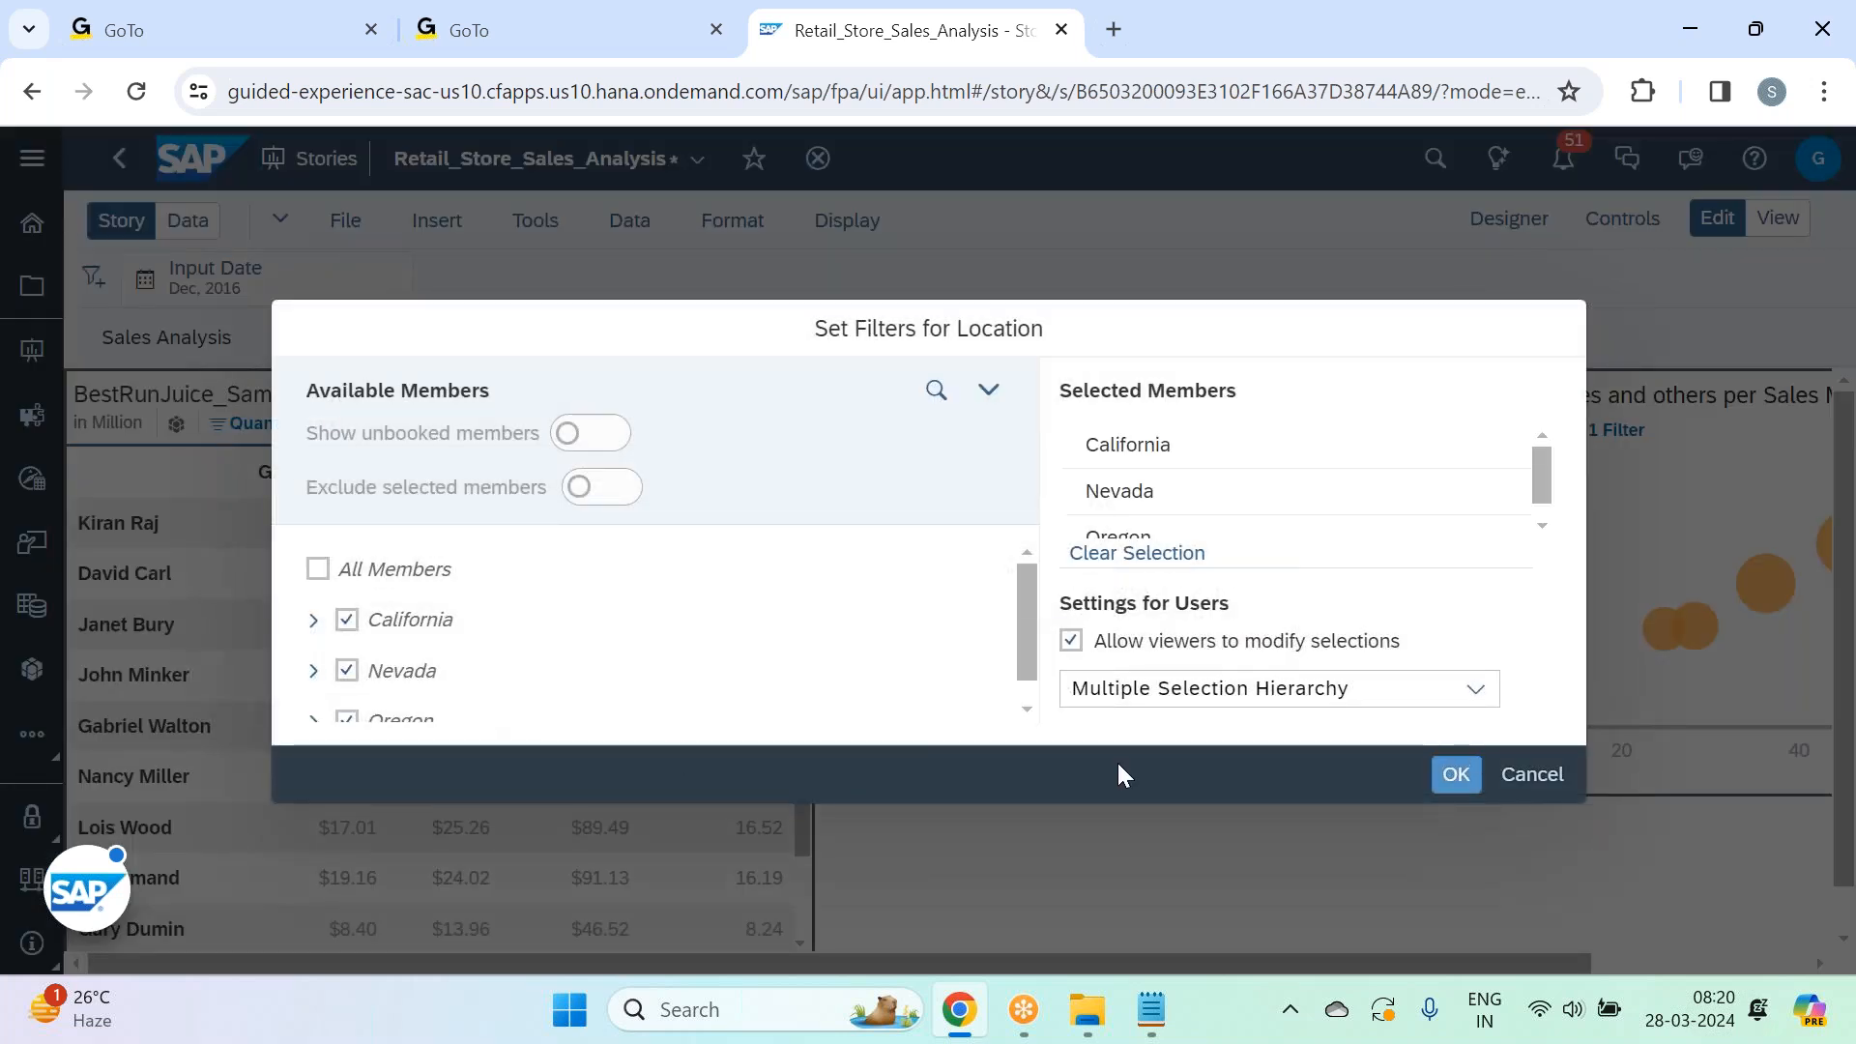
click(1453, 774)
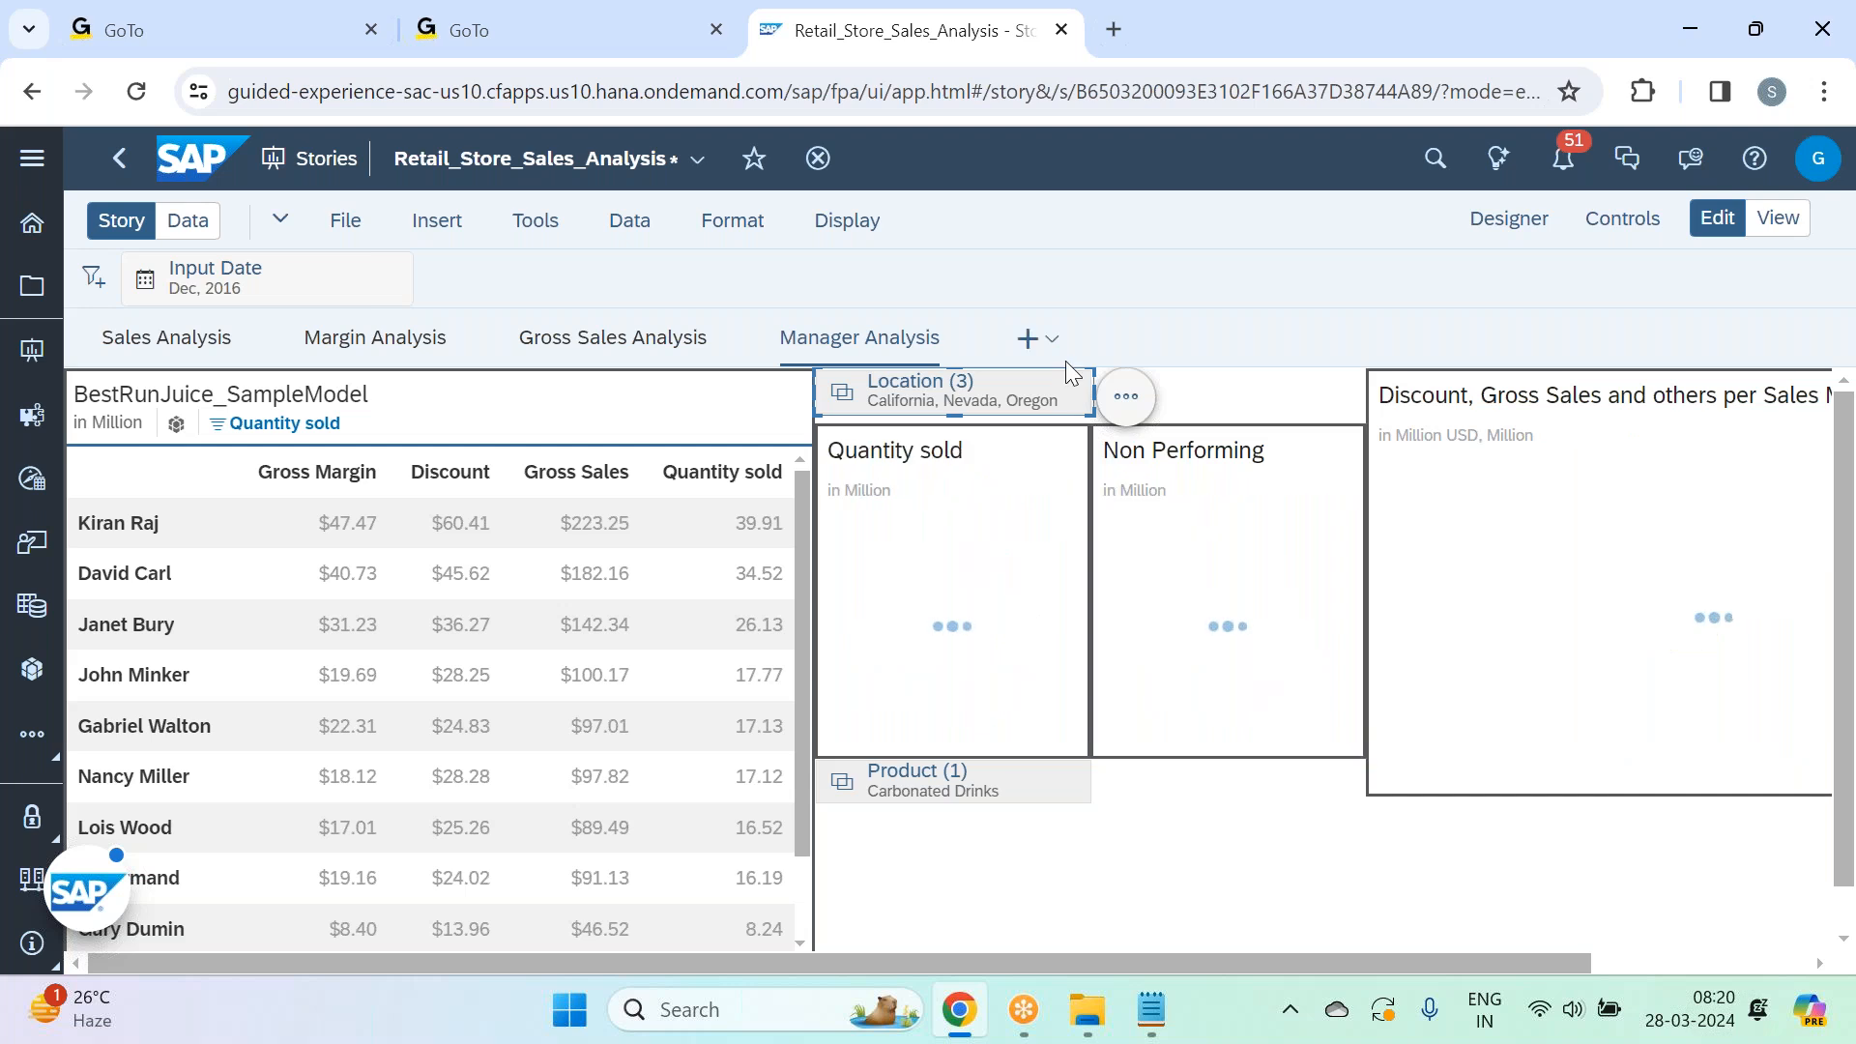
drag(1049, 366, 1361, 801)
click(1379, 875)
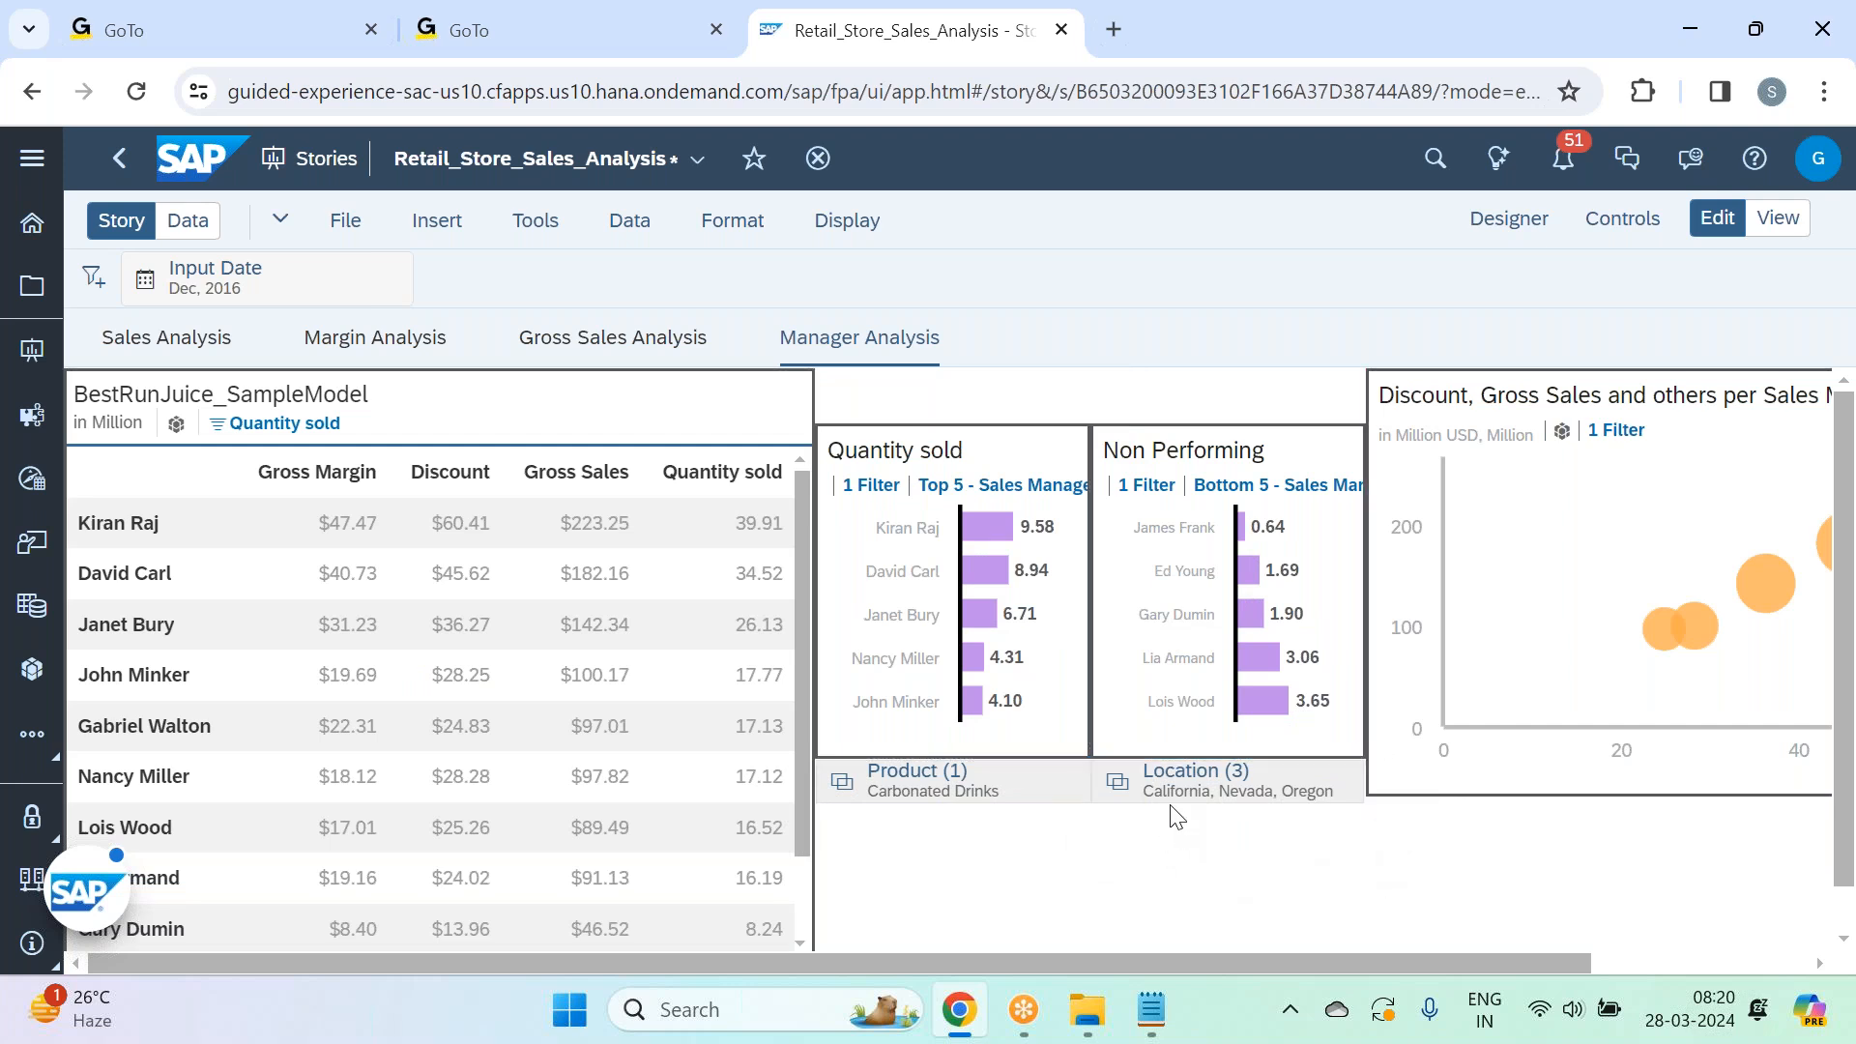
Restrict the Location input control's selection to California only.
click(1213, 778)
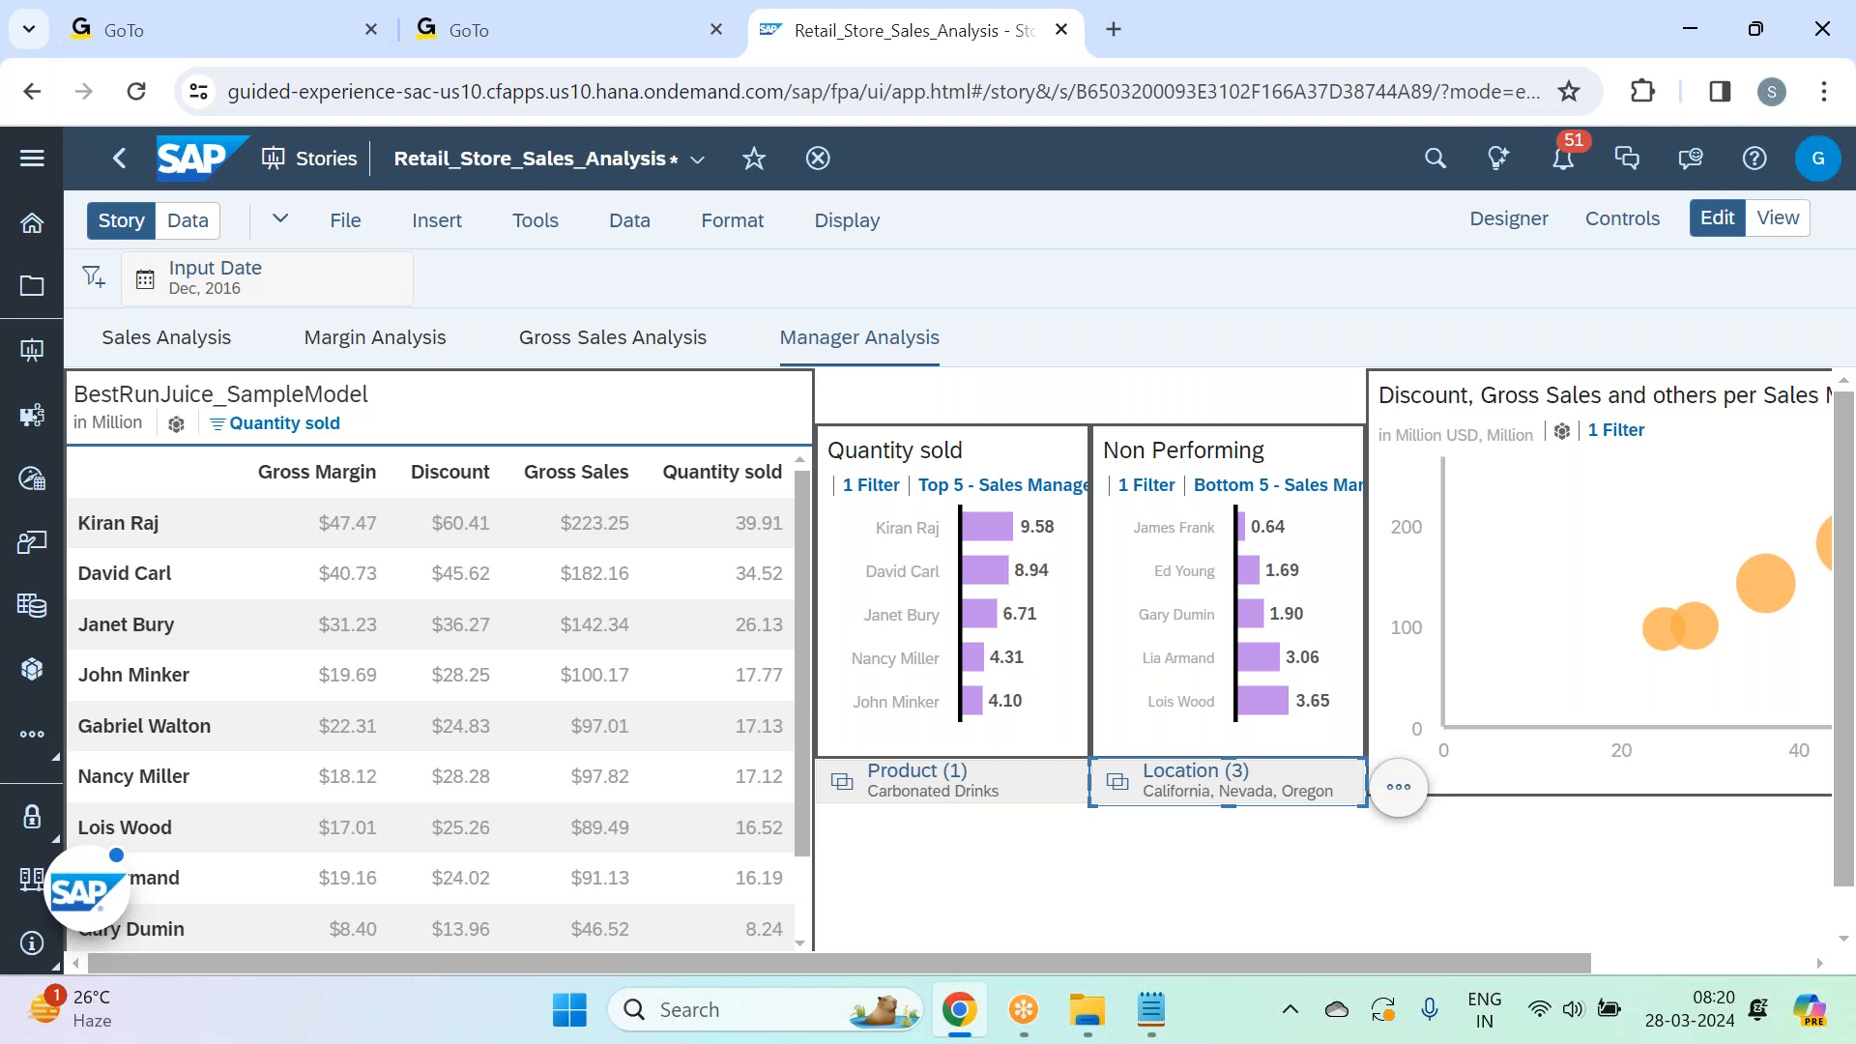
click(1261, 795)
click(1201, 680)
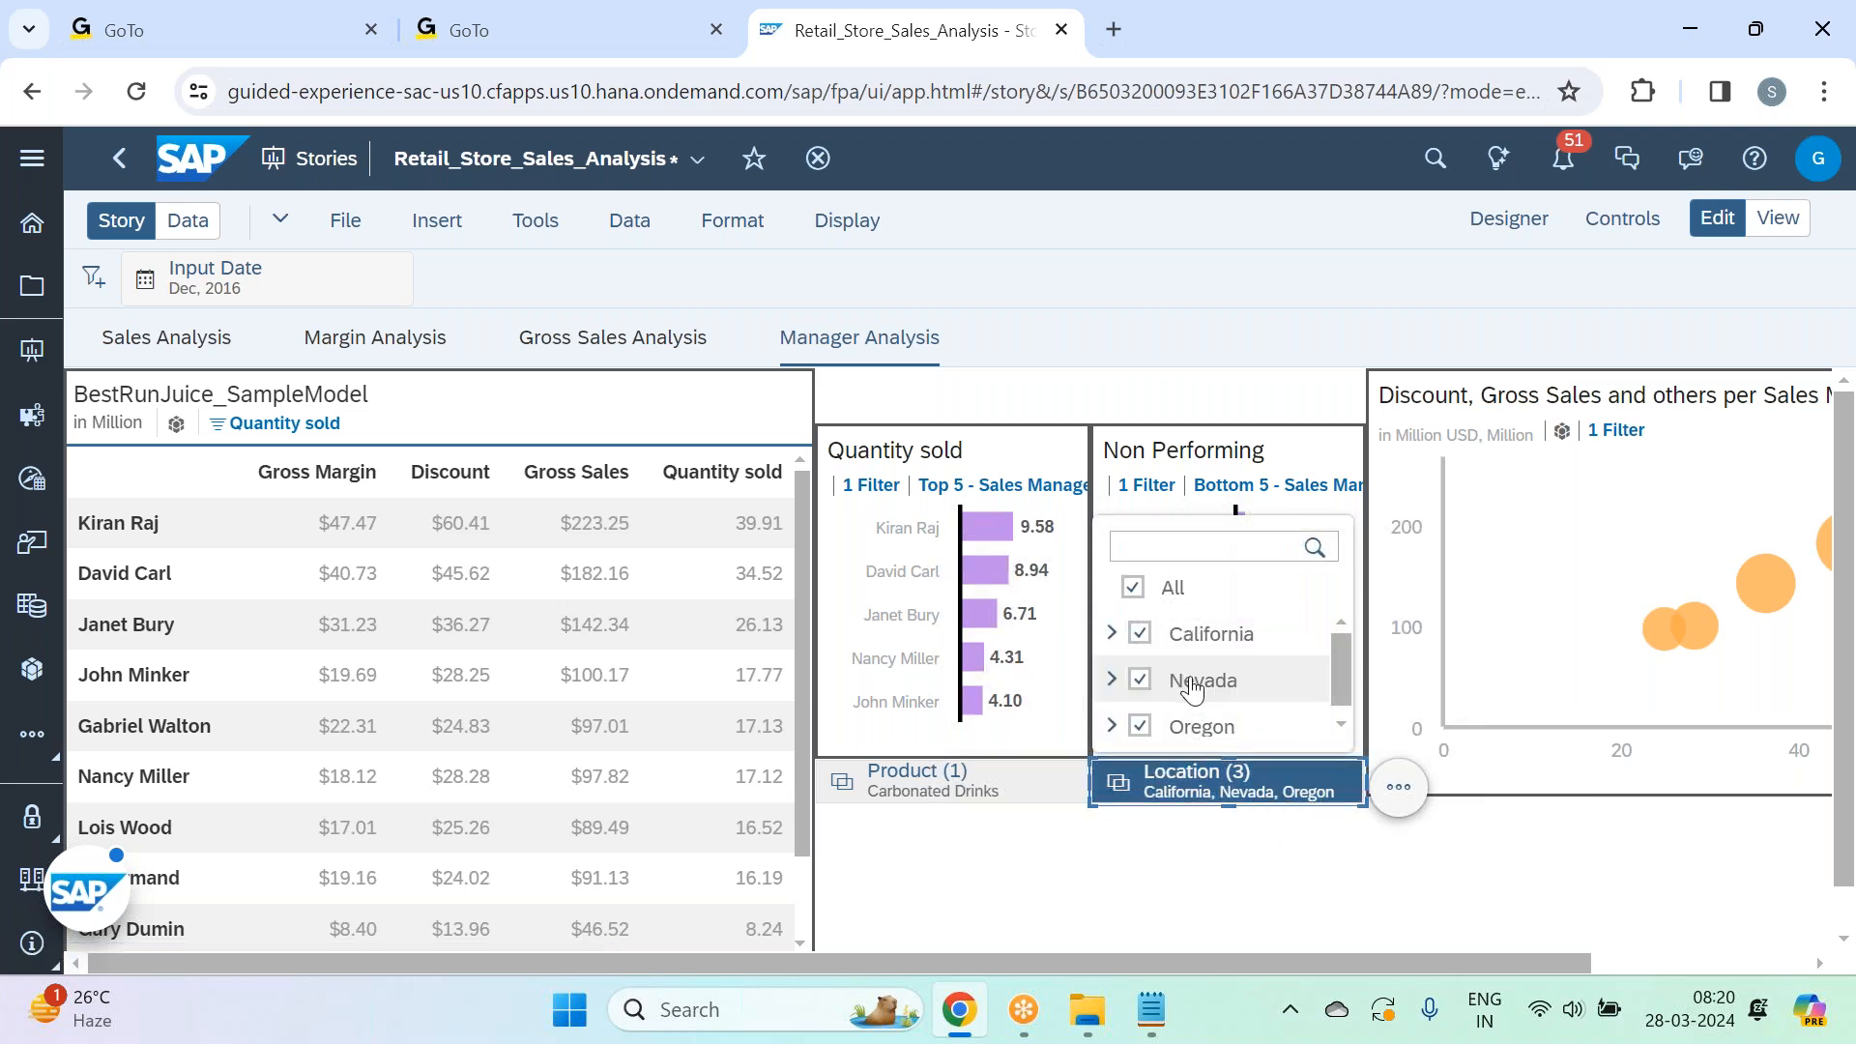
click(1216, 723)
click(1263, 883)
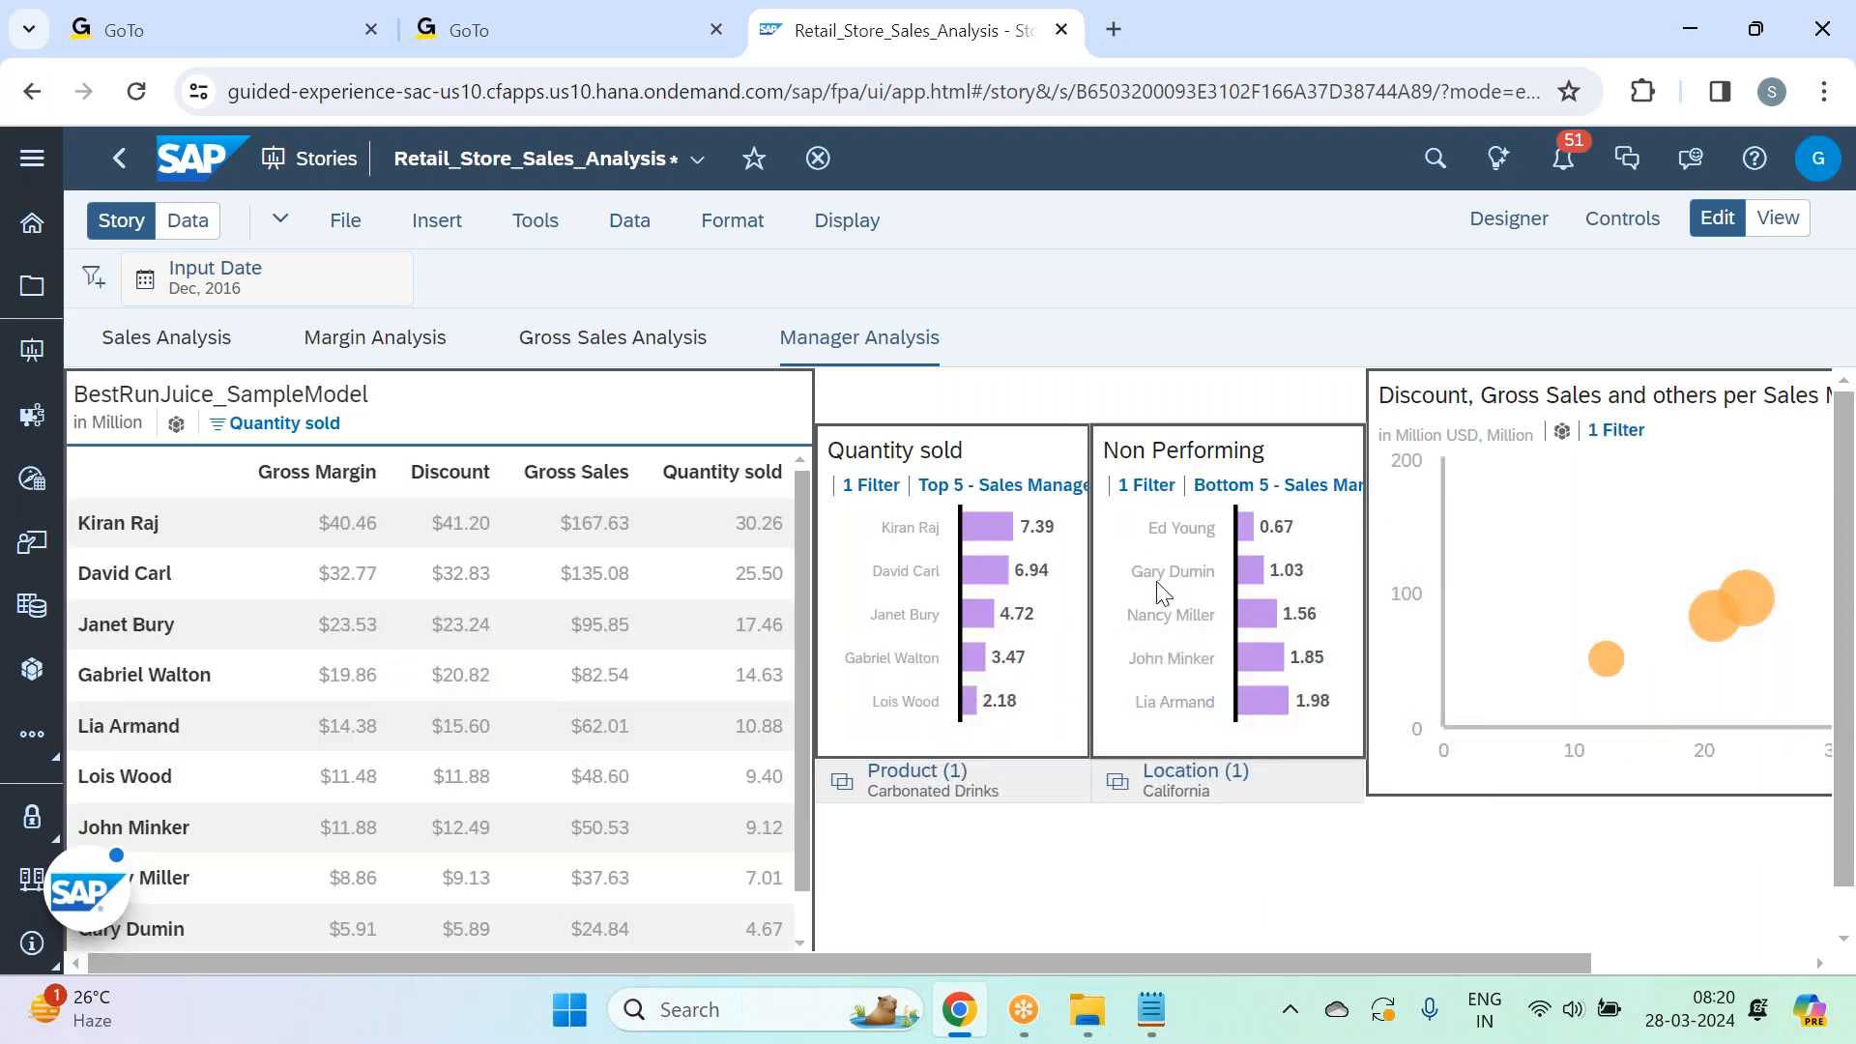
Set the Location input control's linked analysis to Only Selected Widgets, linking the Quantity sold and Non Performing charts.
click(1334, 785)
click(1398, 788)
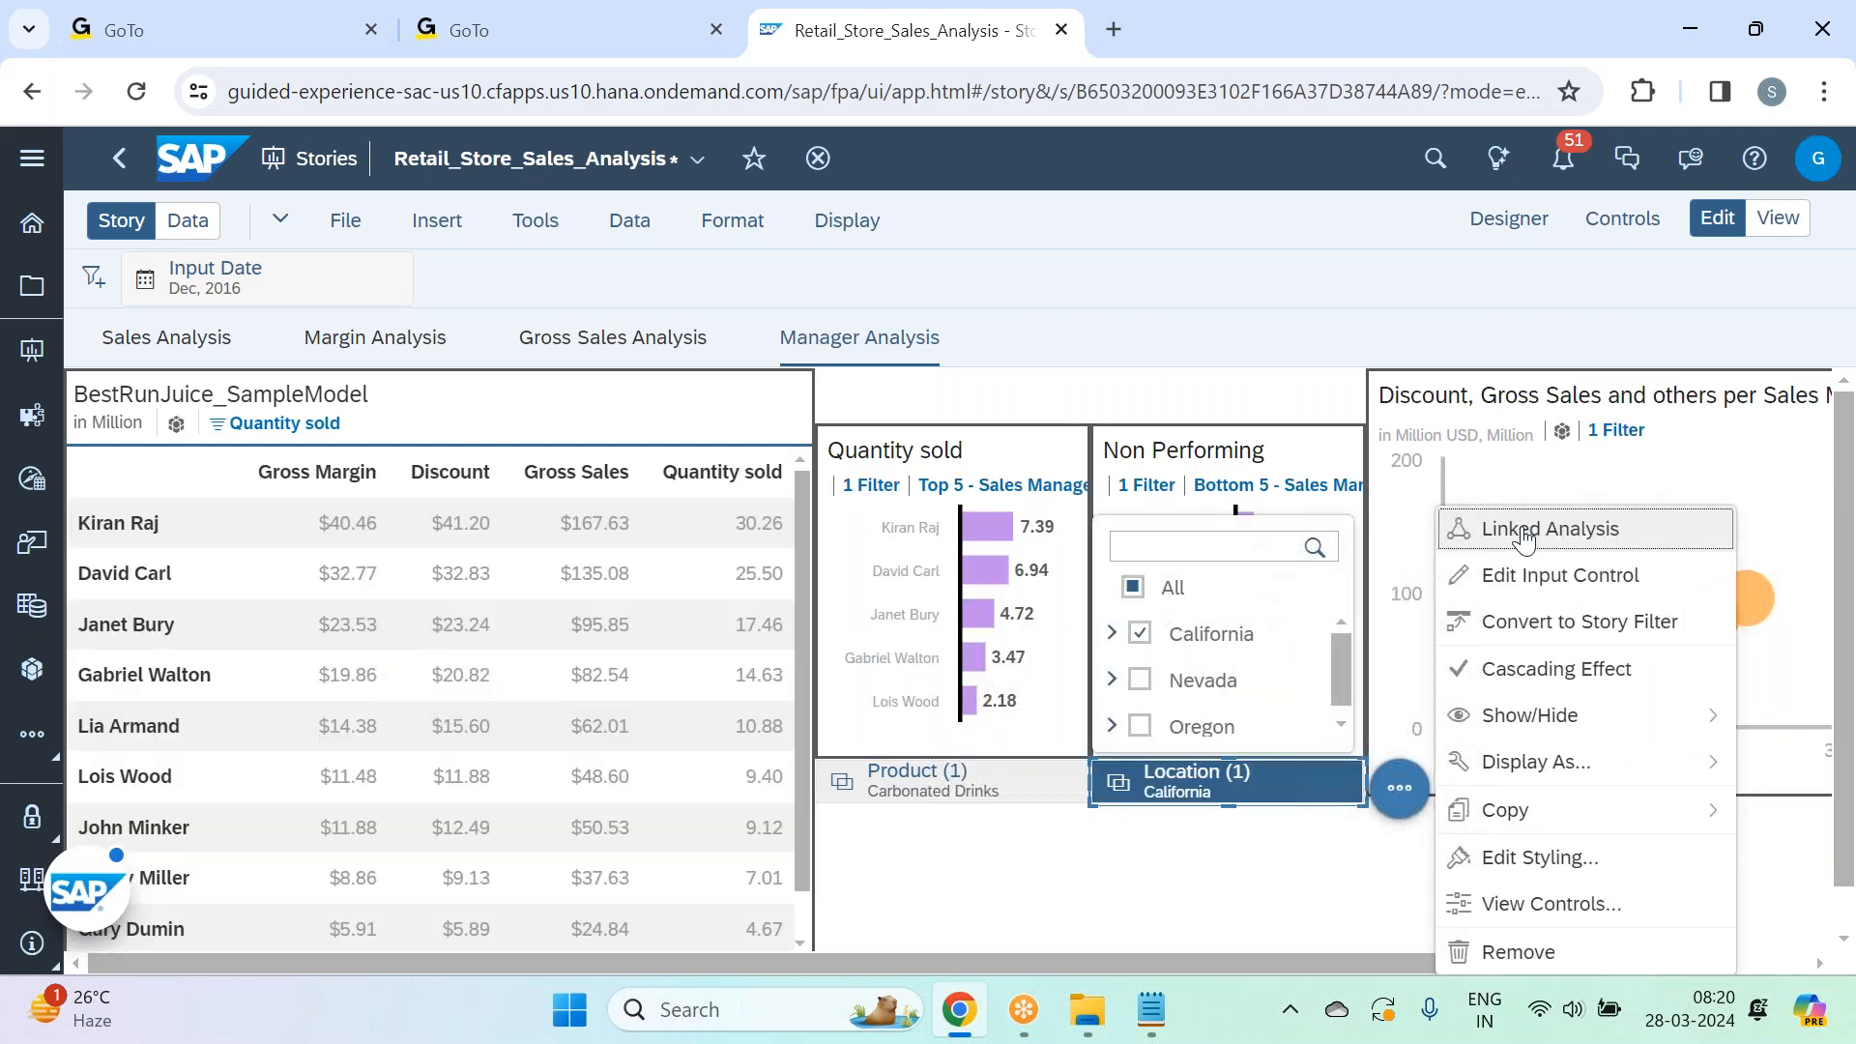
click(1510, 526)
click(1382, 556)
scroll(1440, 646, down, 2)
click(1402, 806)
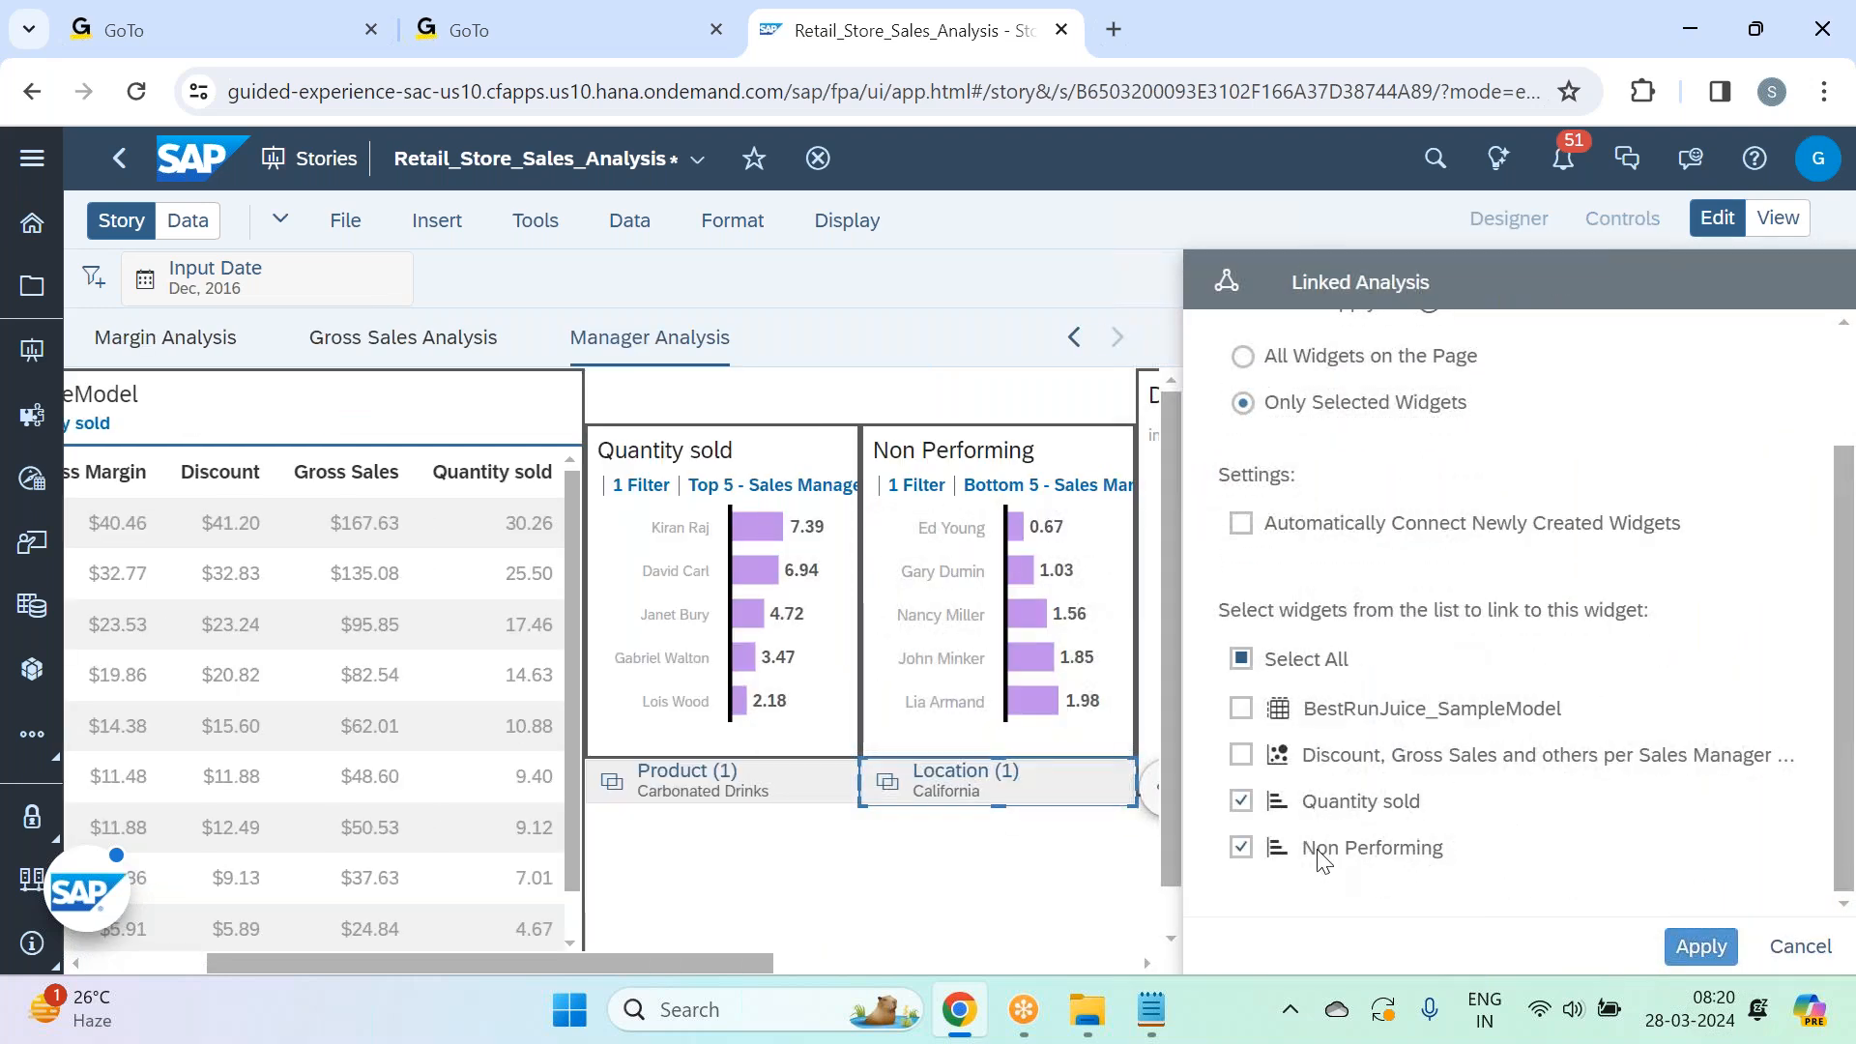
click(1700, 946)
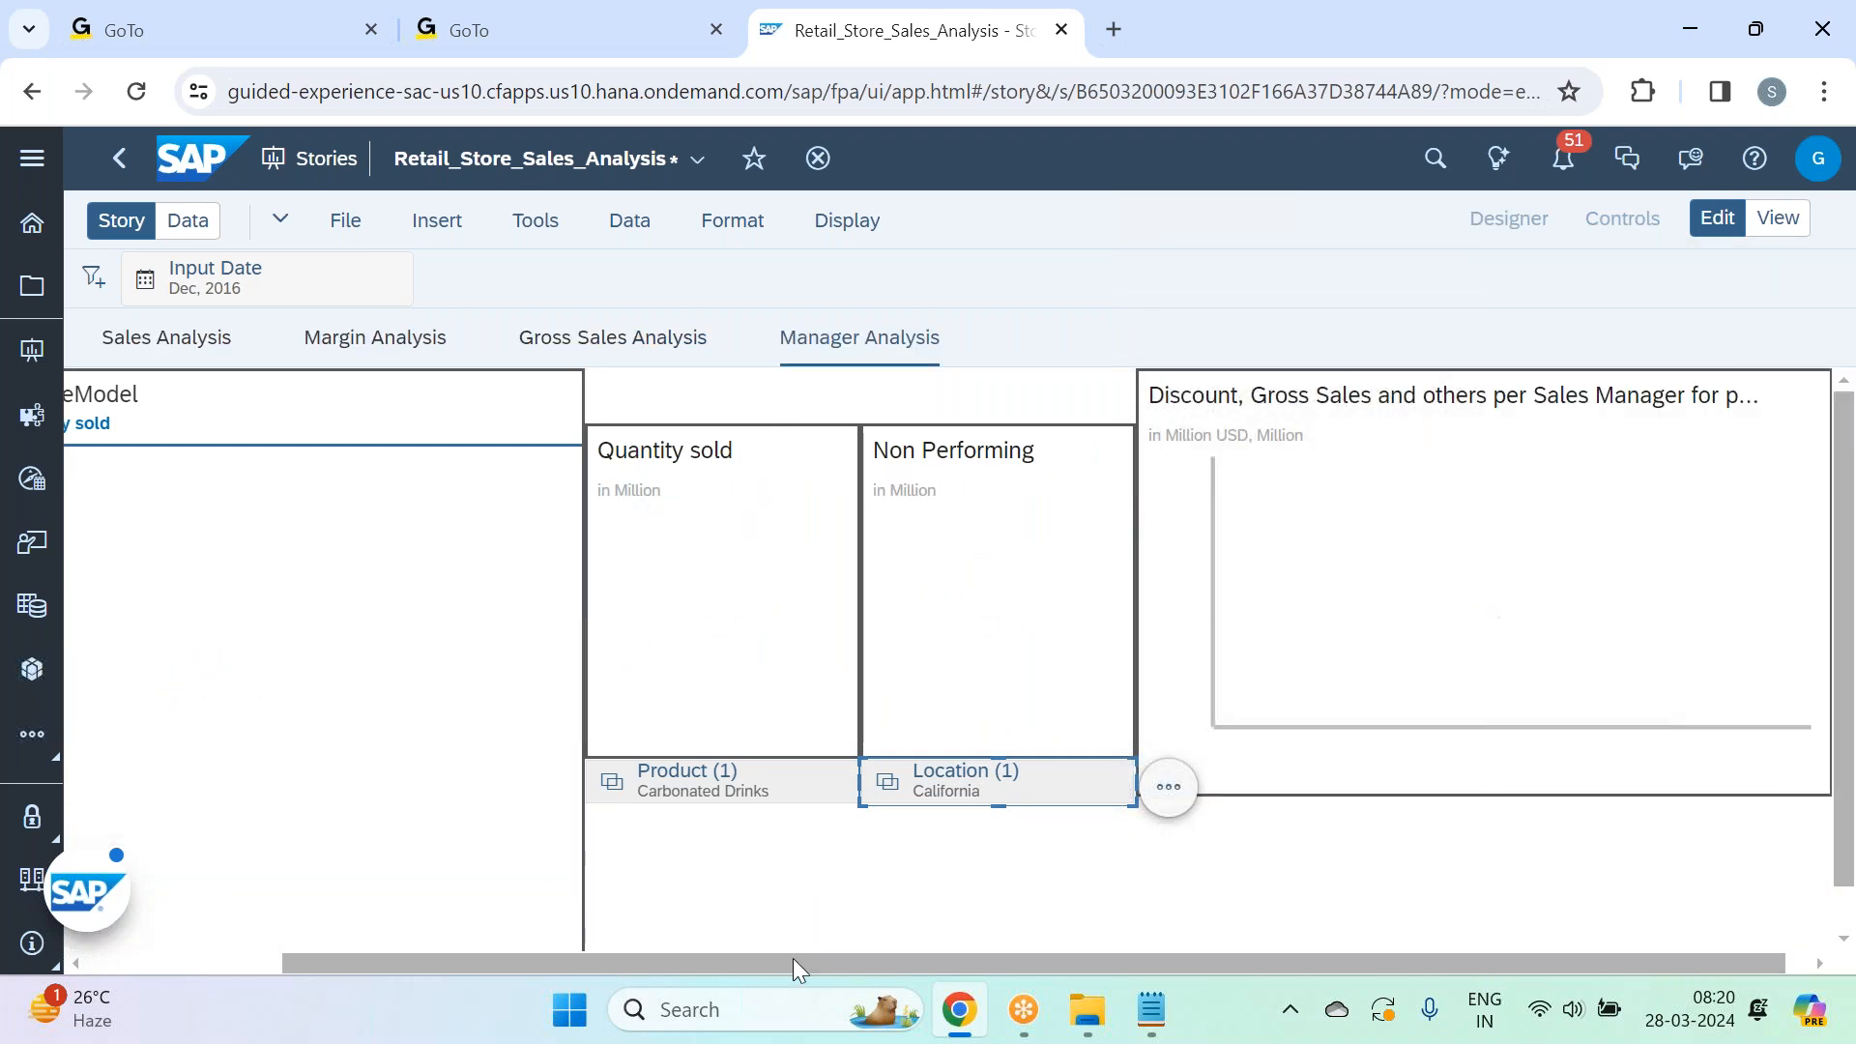
scroll(715, 957, left, 3)
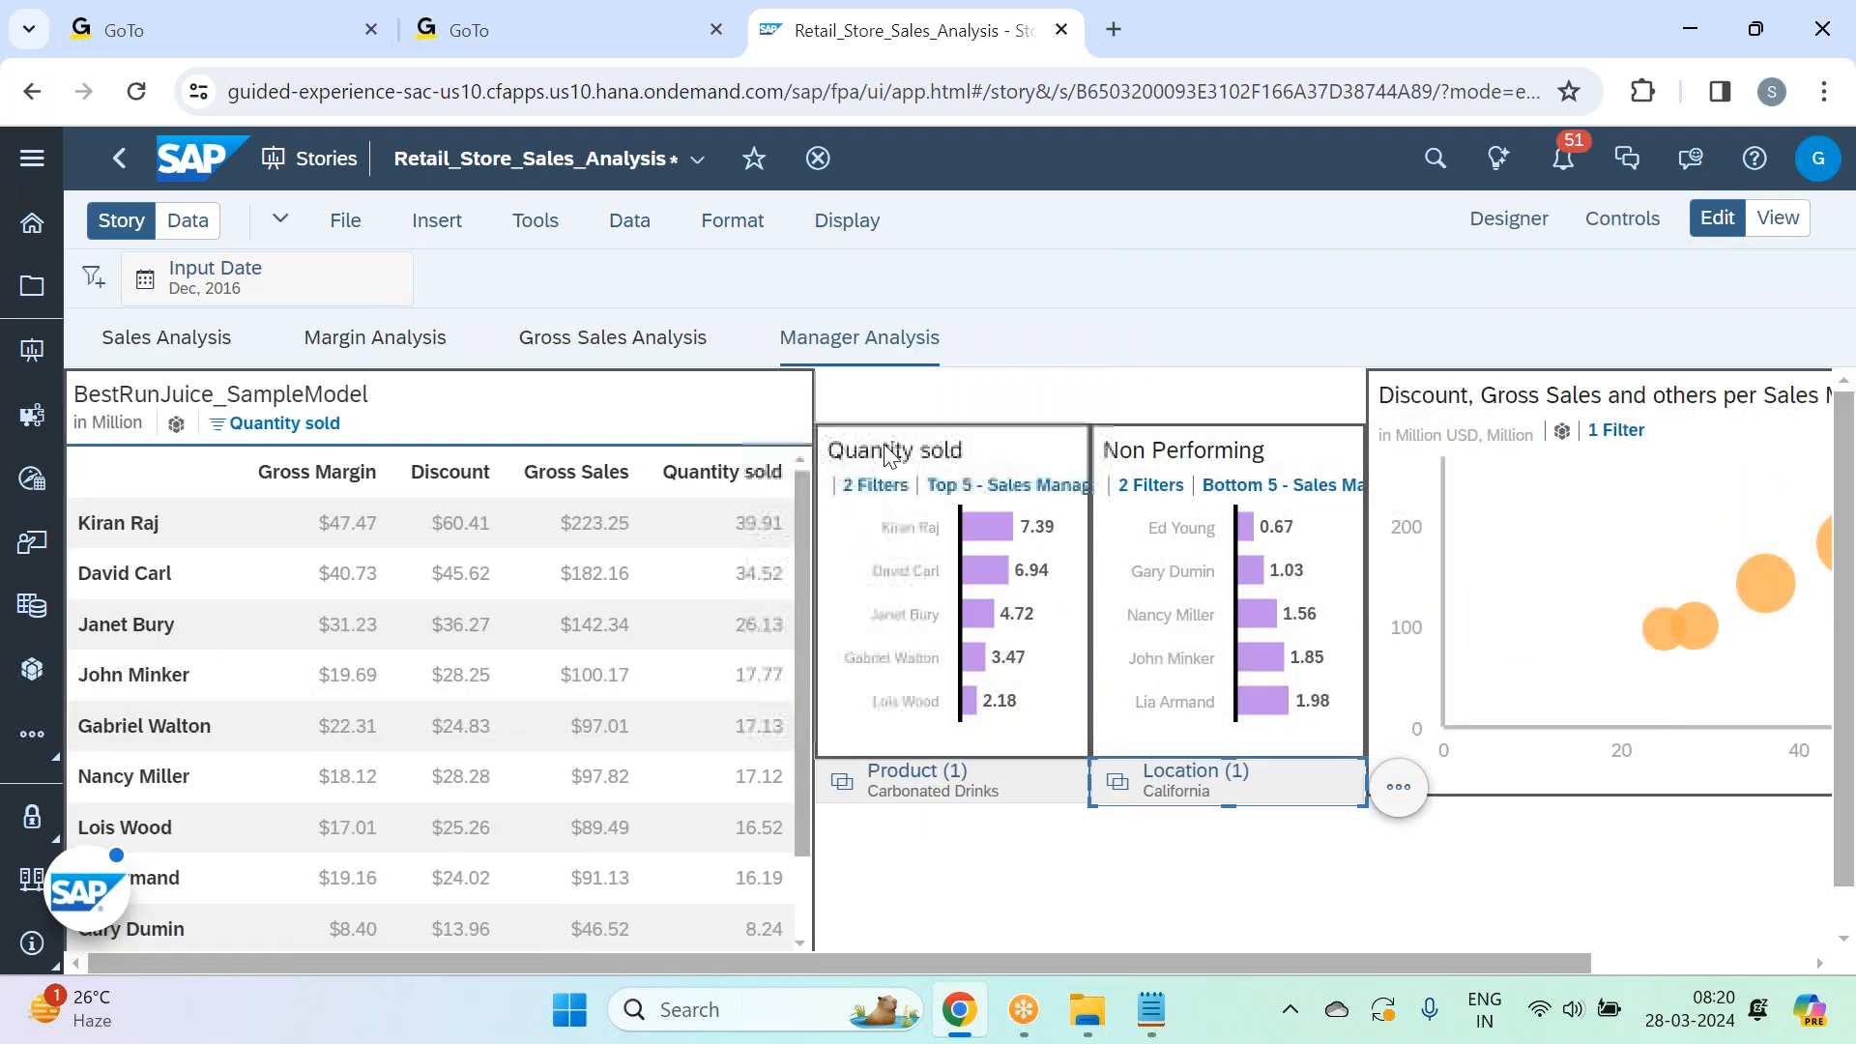
Retitle the Quantity sold chart showing the Top 5 sales managers as "Top Performing".
double_click(948, 454)
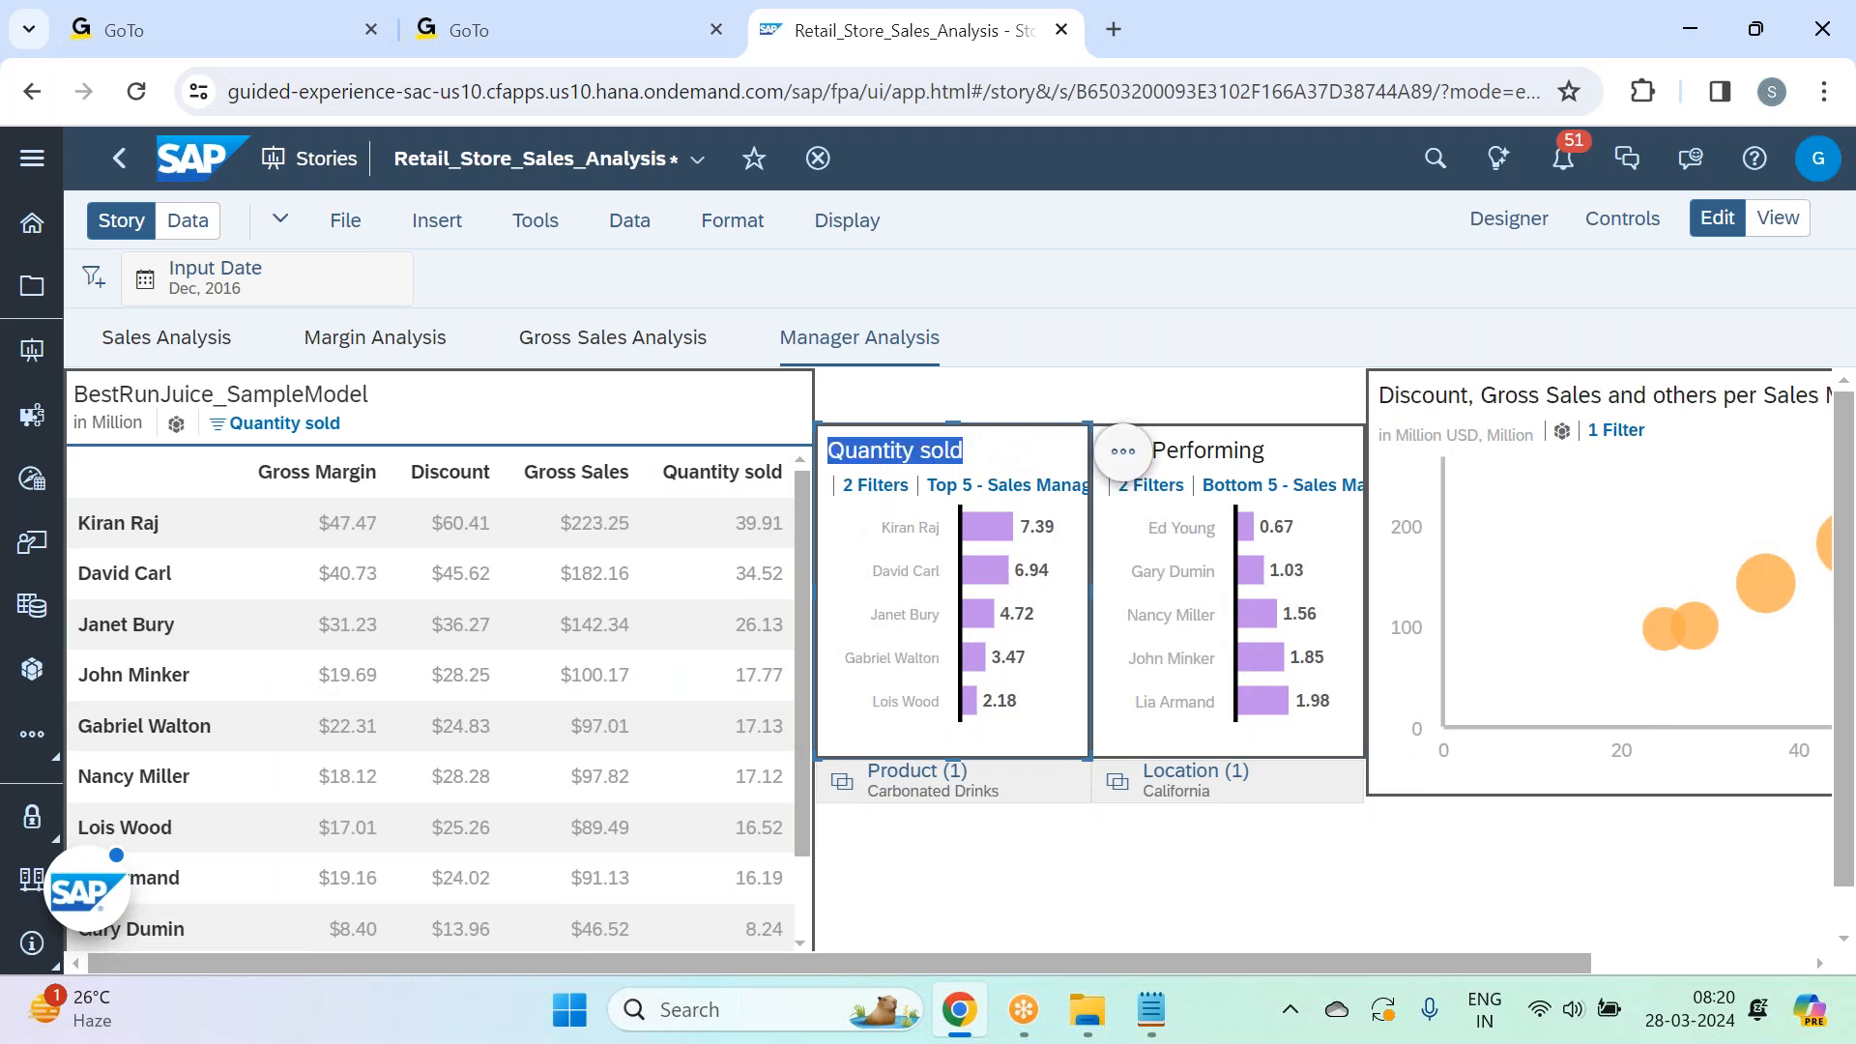
key(BackSpace)
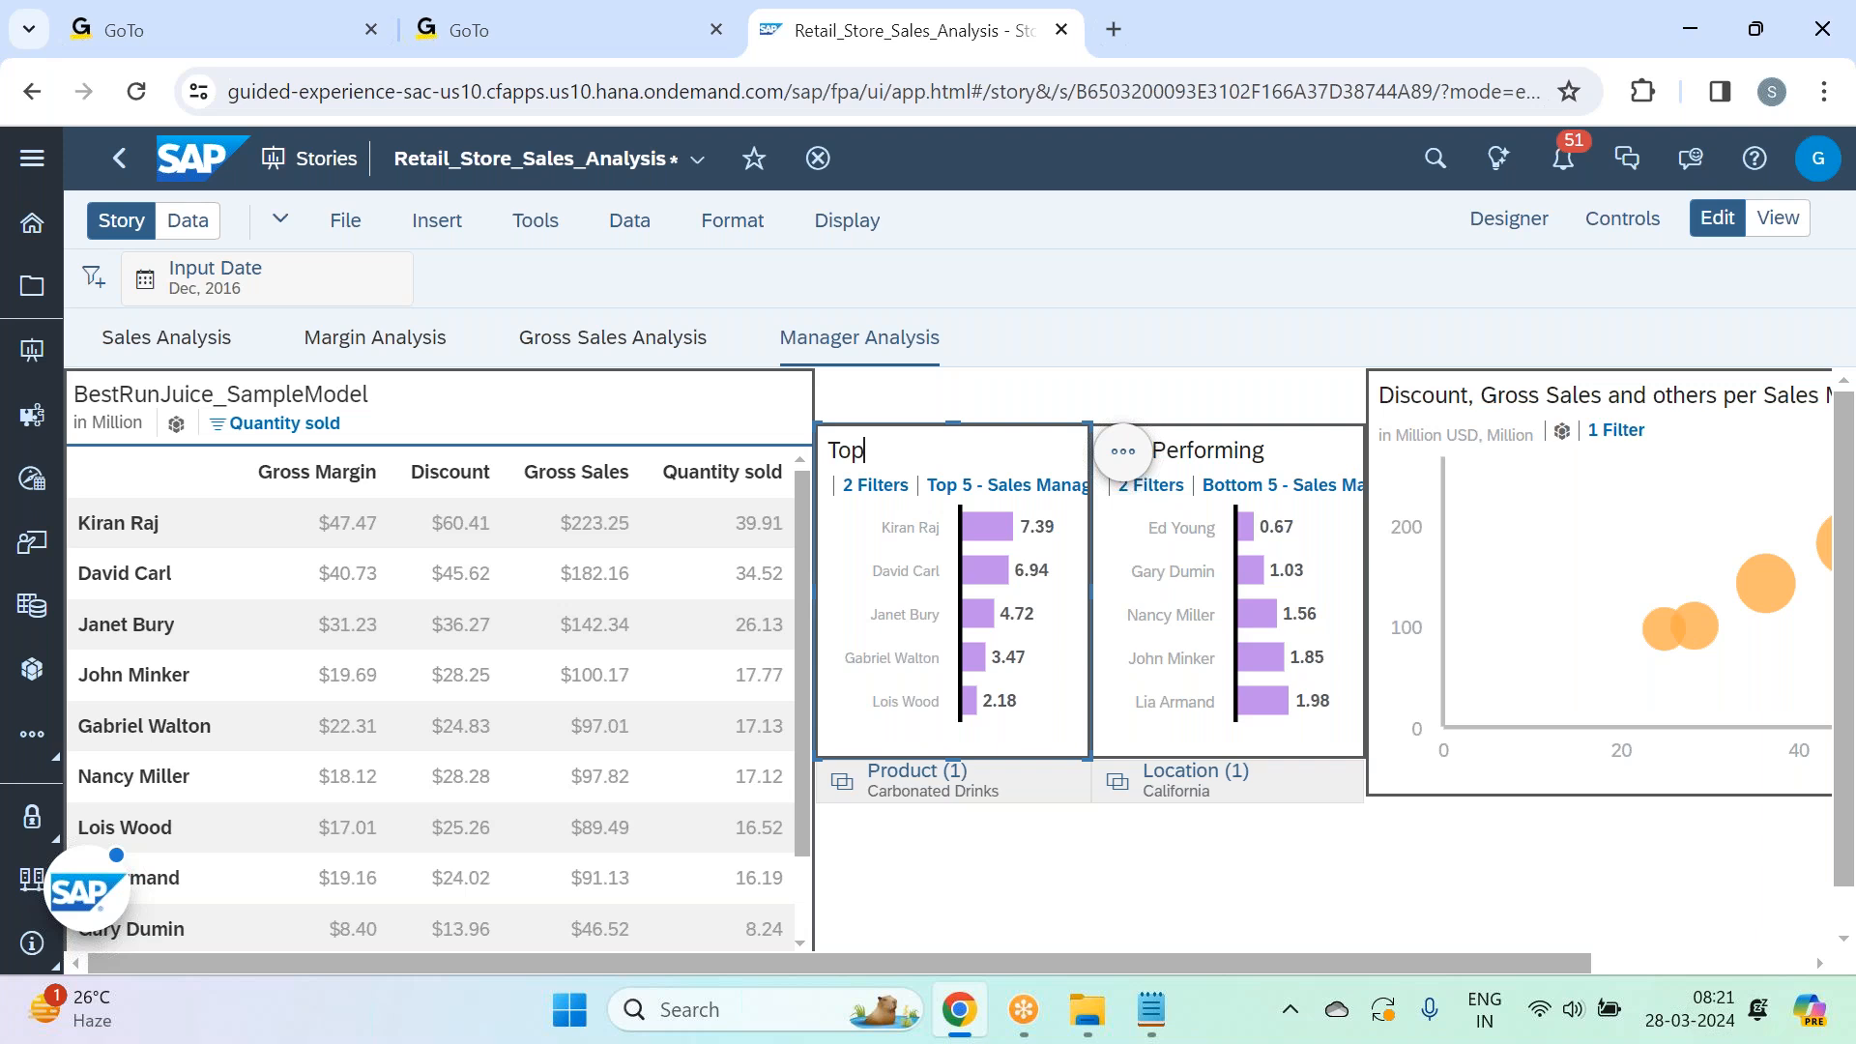
text(forming)
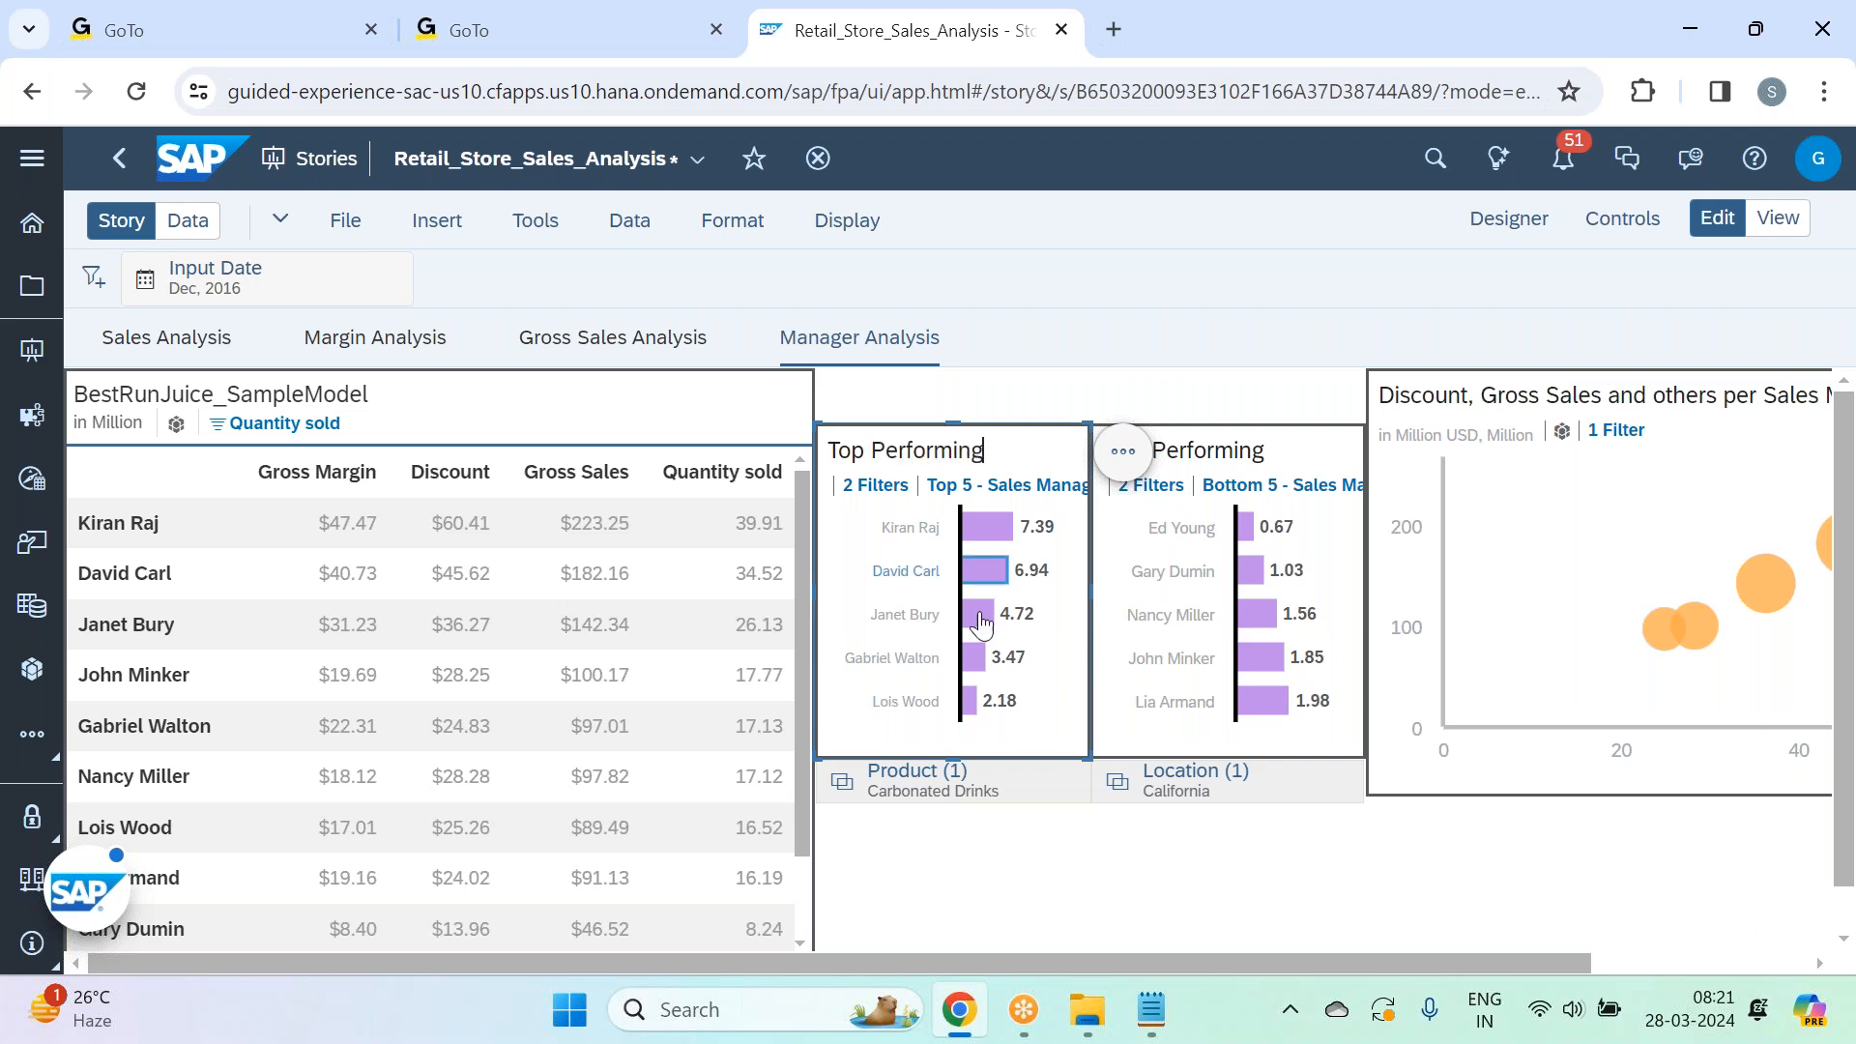
click(1156, 873)
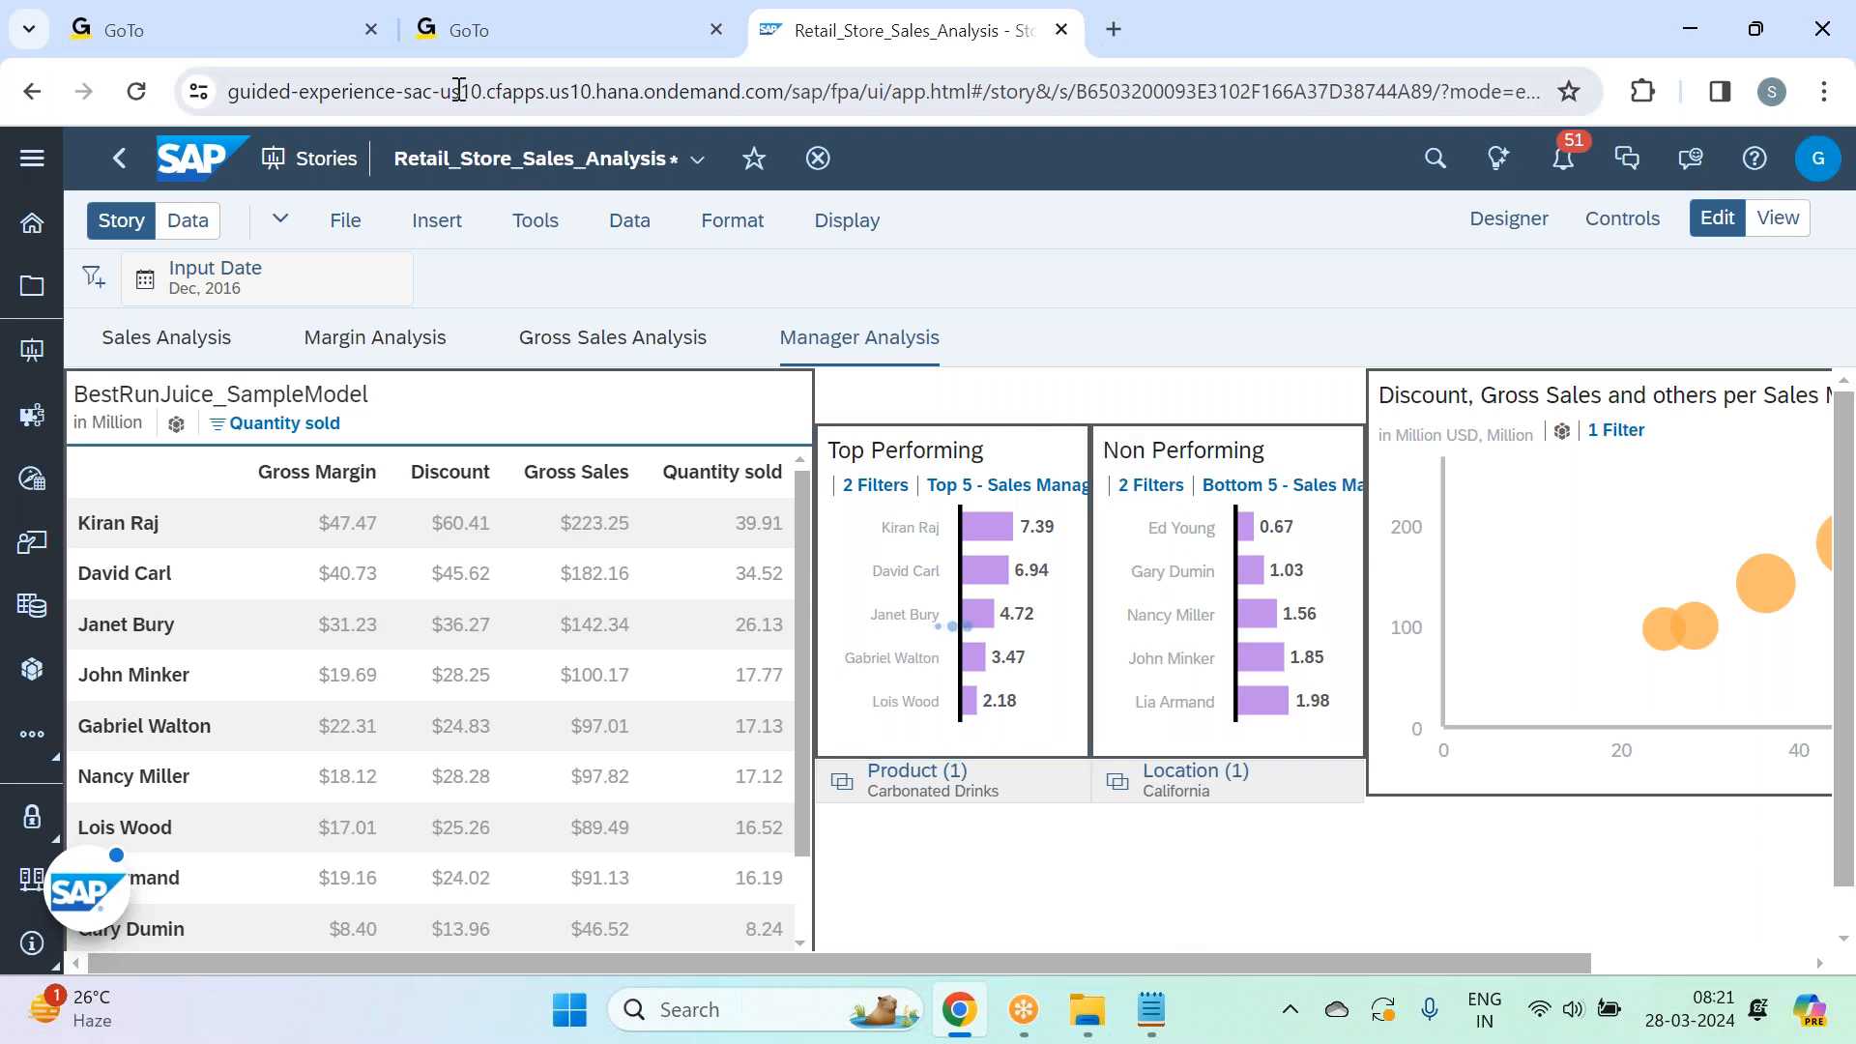
Save the Retail_Store_Sales_Analysis story.
click(345, 221)
mouse_move(454, 307)
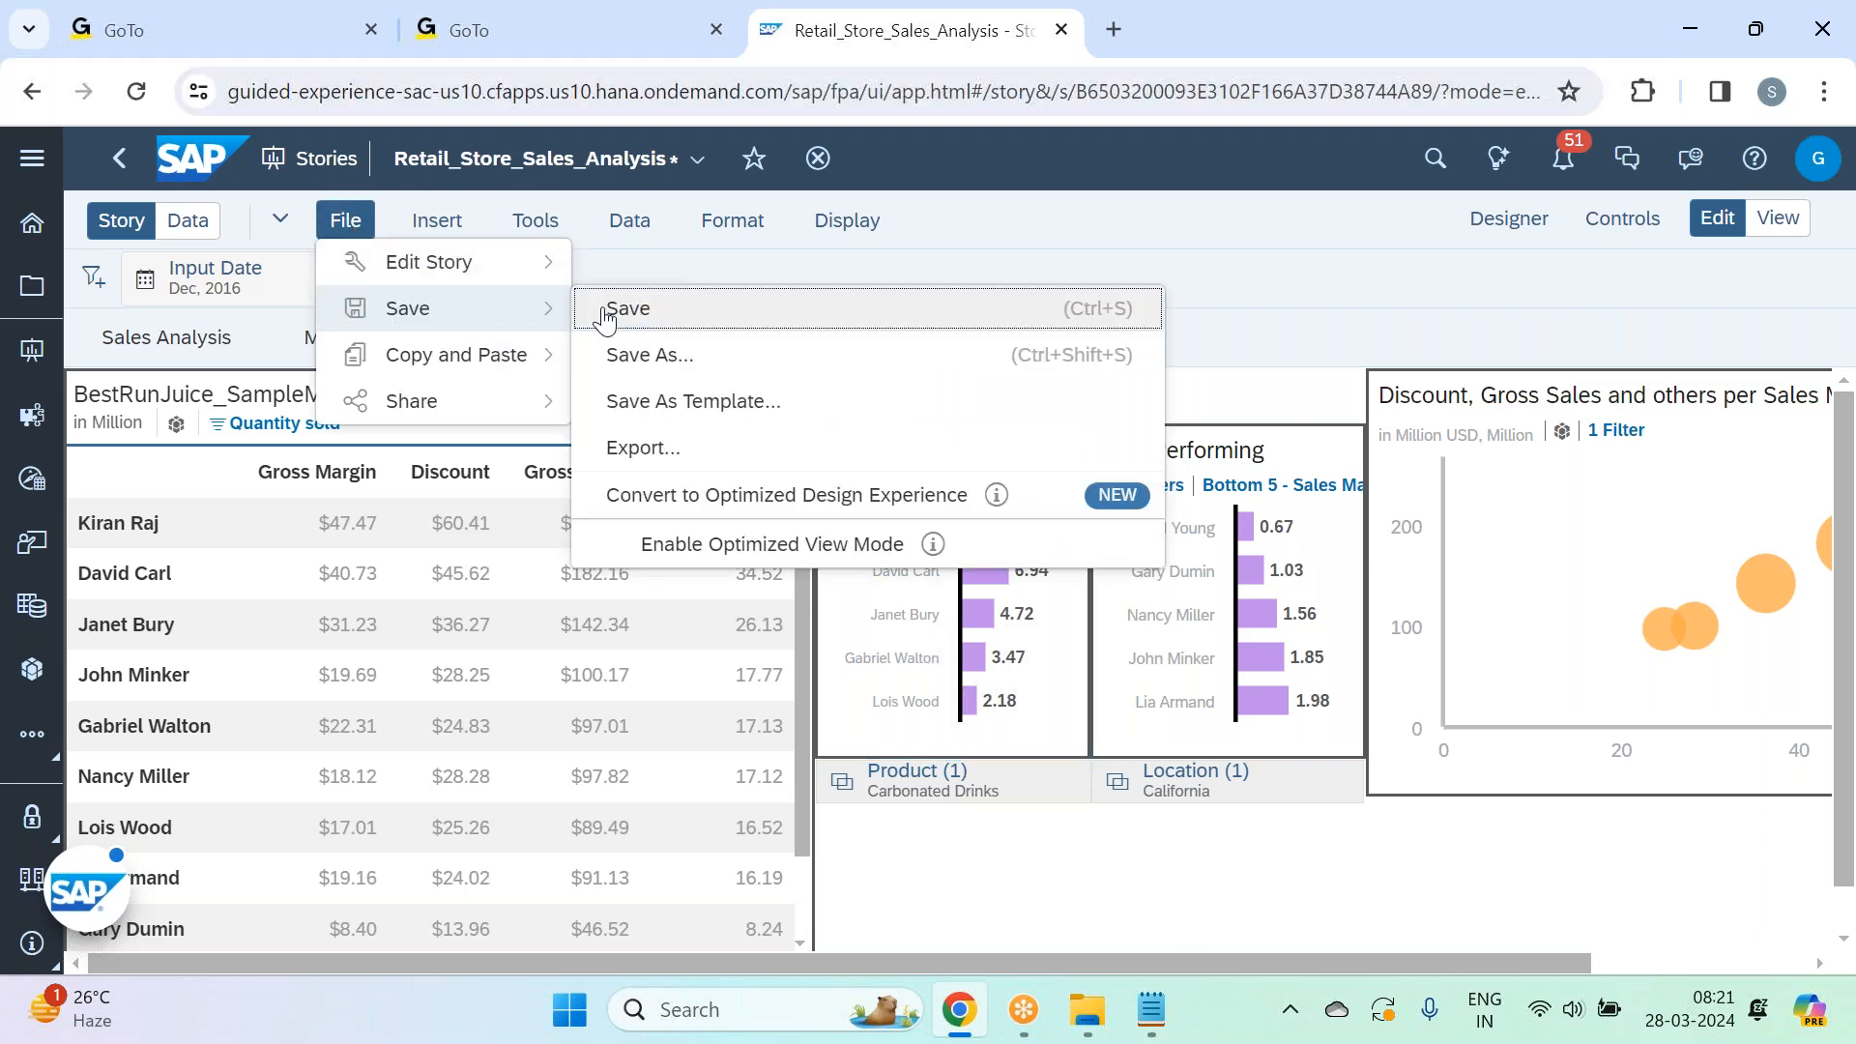
click(604, 312)
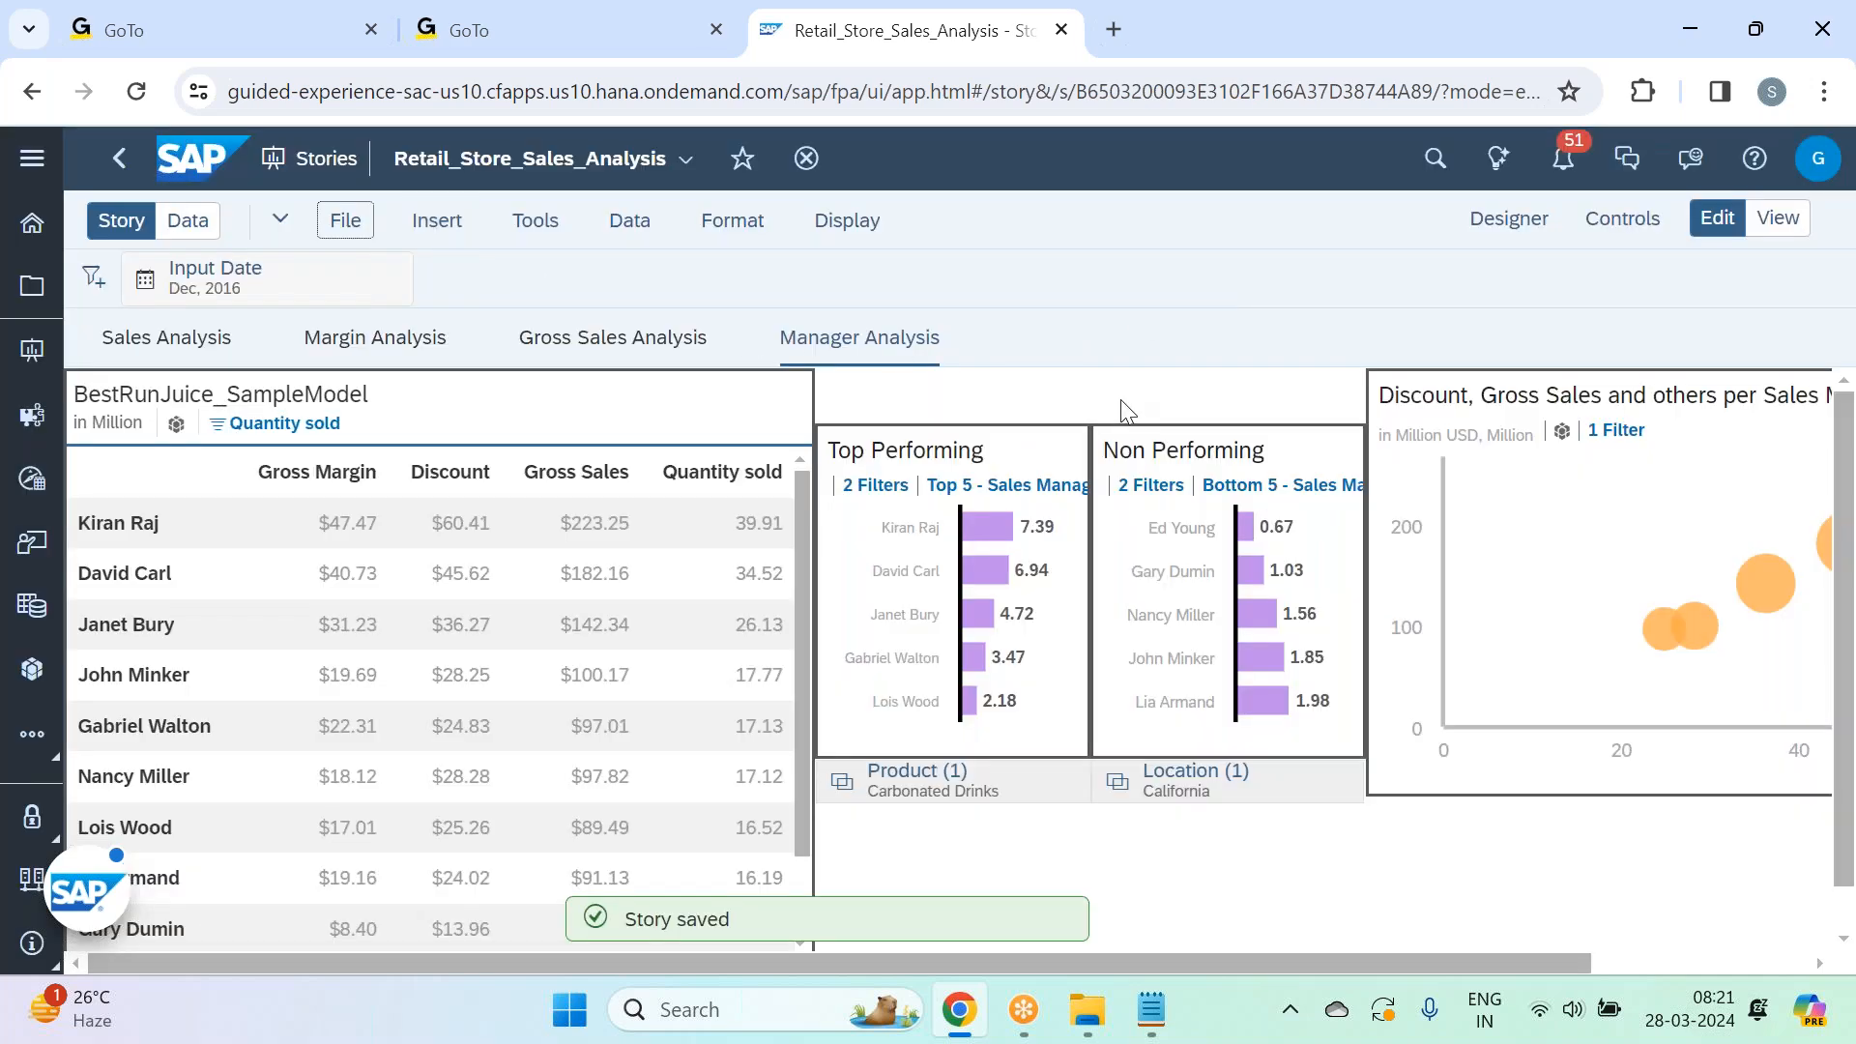
Add a text heading above the two manager charts, spanning both, reading "Top Performing & Non Performing Managers by Location:".
click(443, 218)
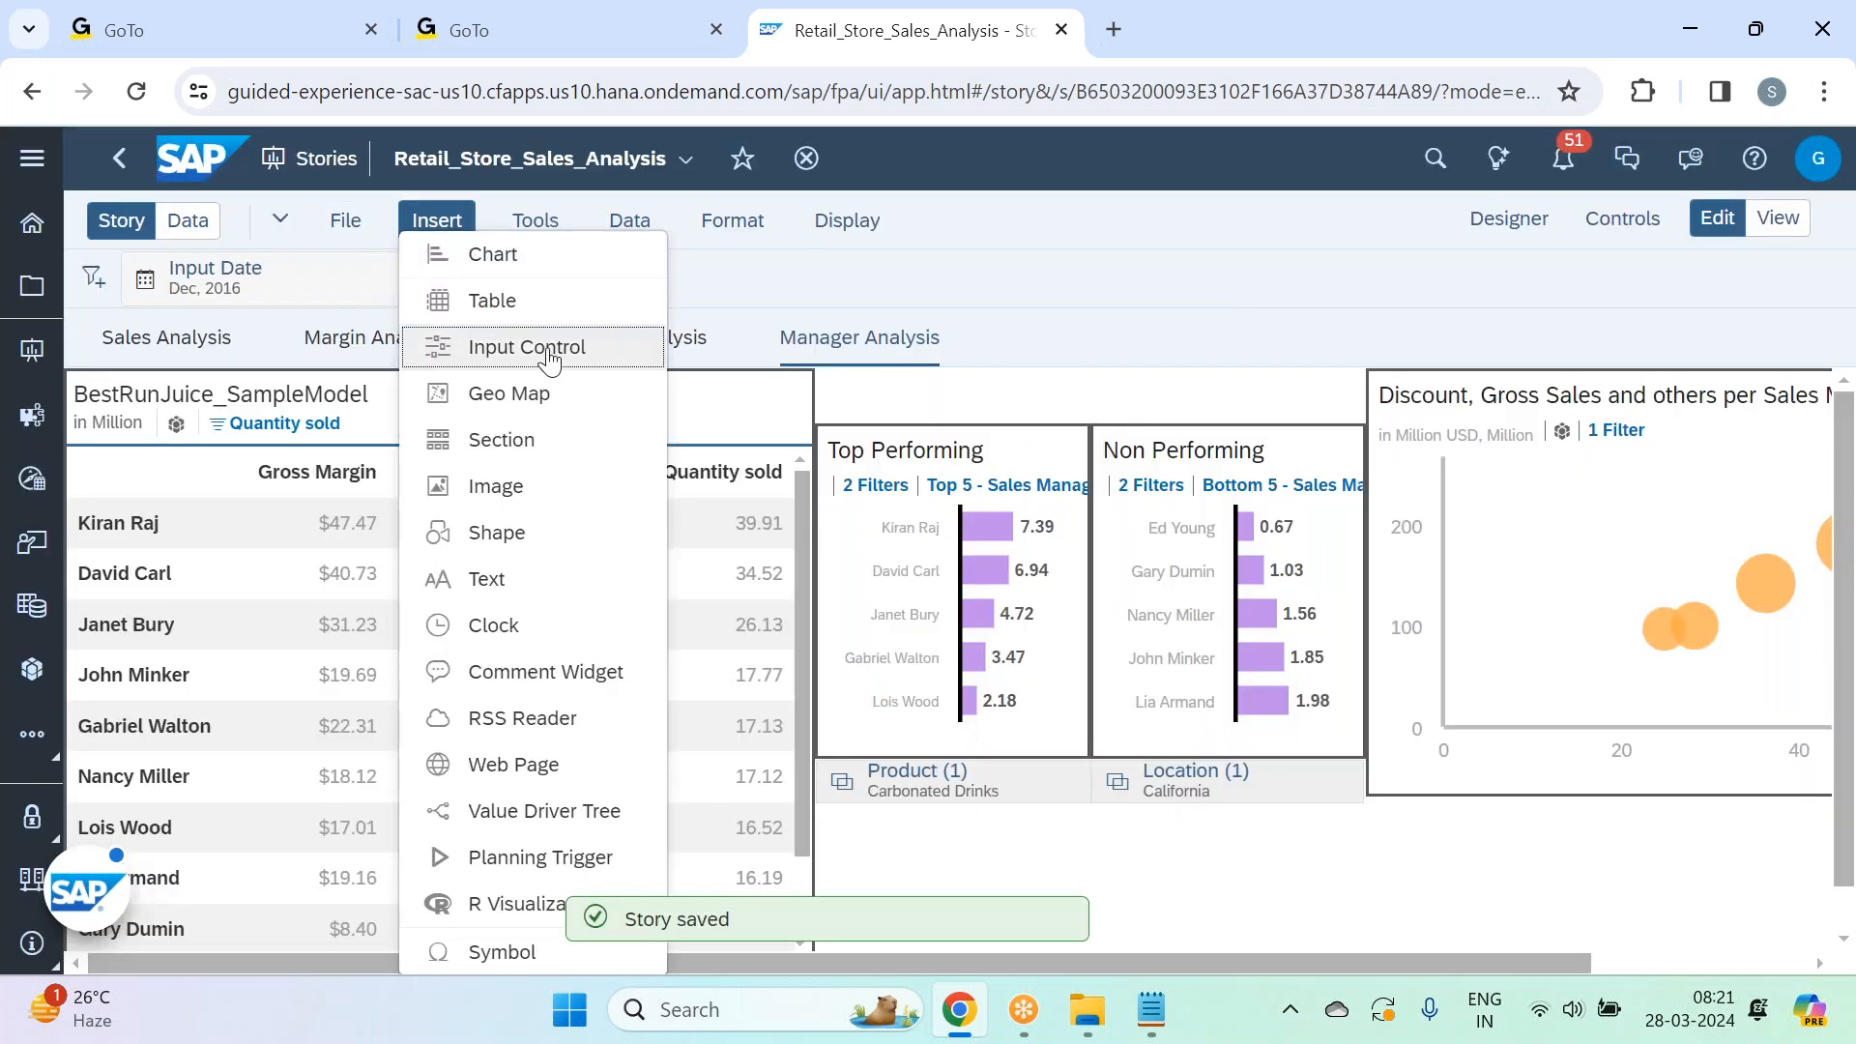
key(Escape)
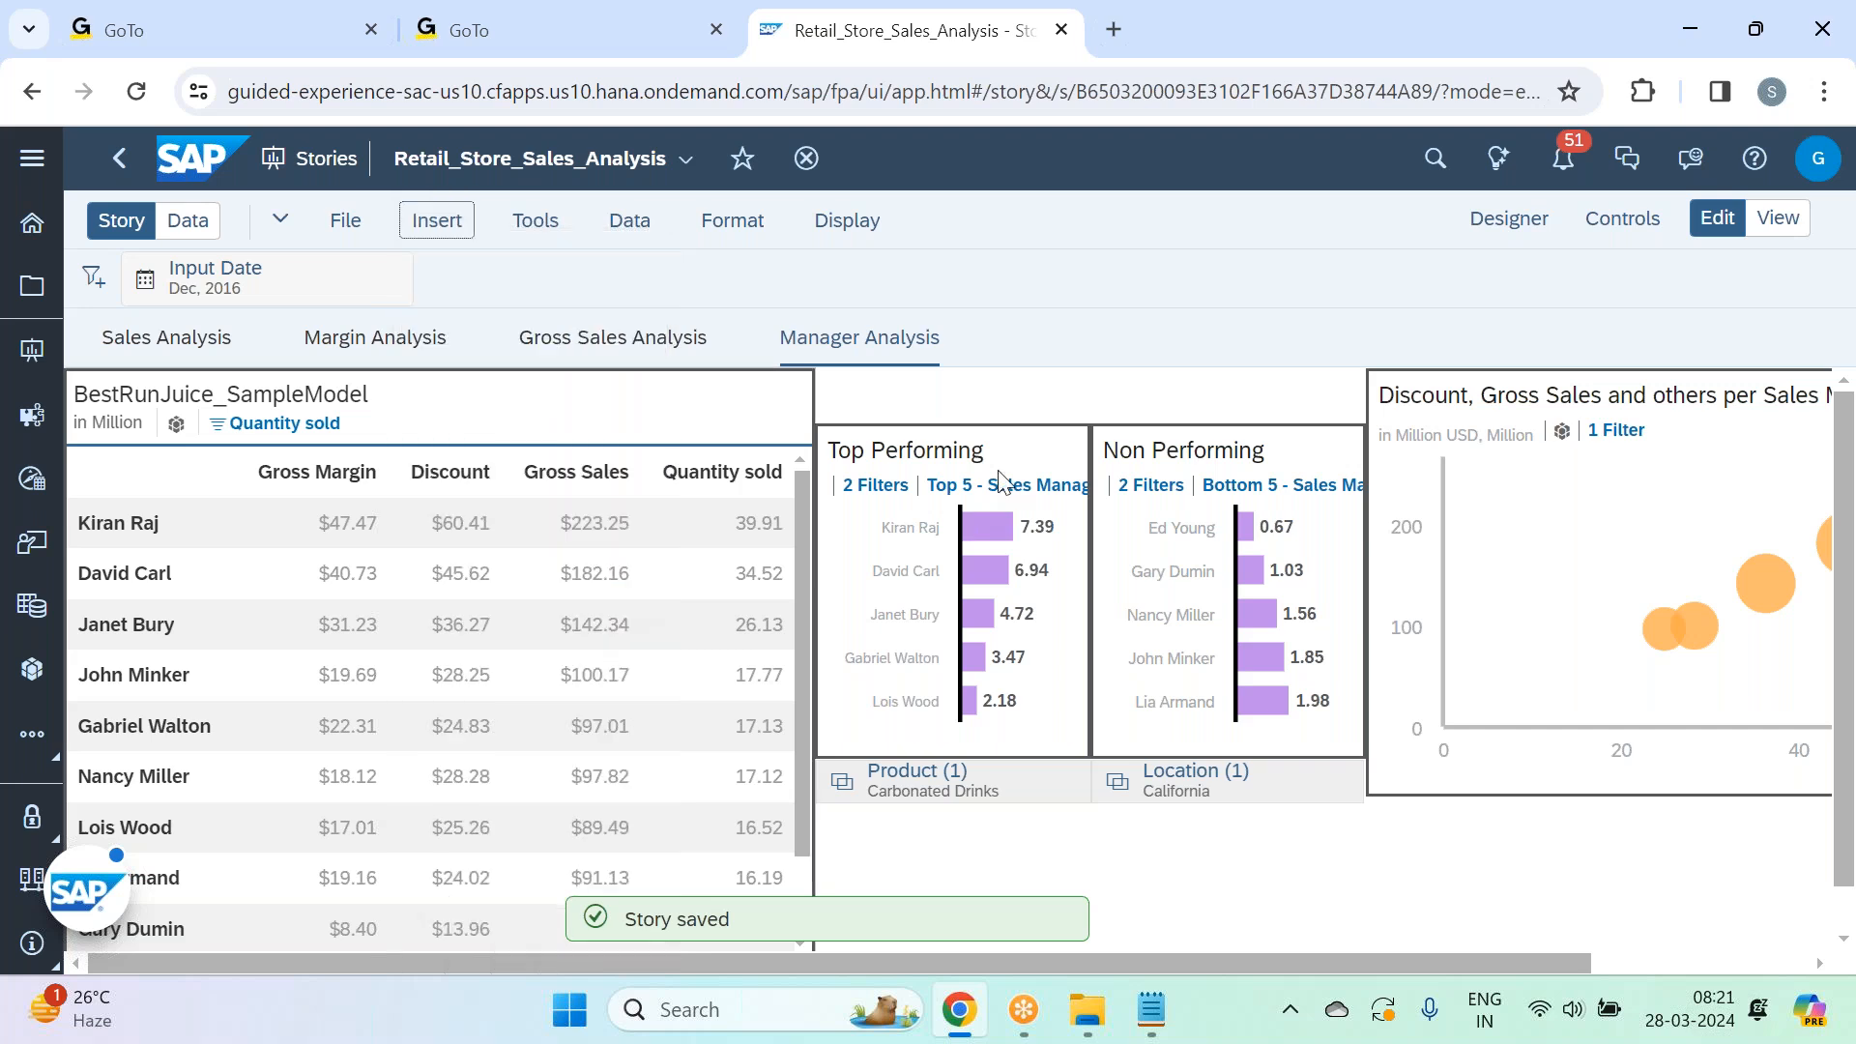
drag(1404, 796, 870, 367)
drag(1251, 410, 1246, 417)
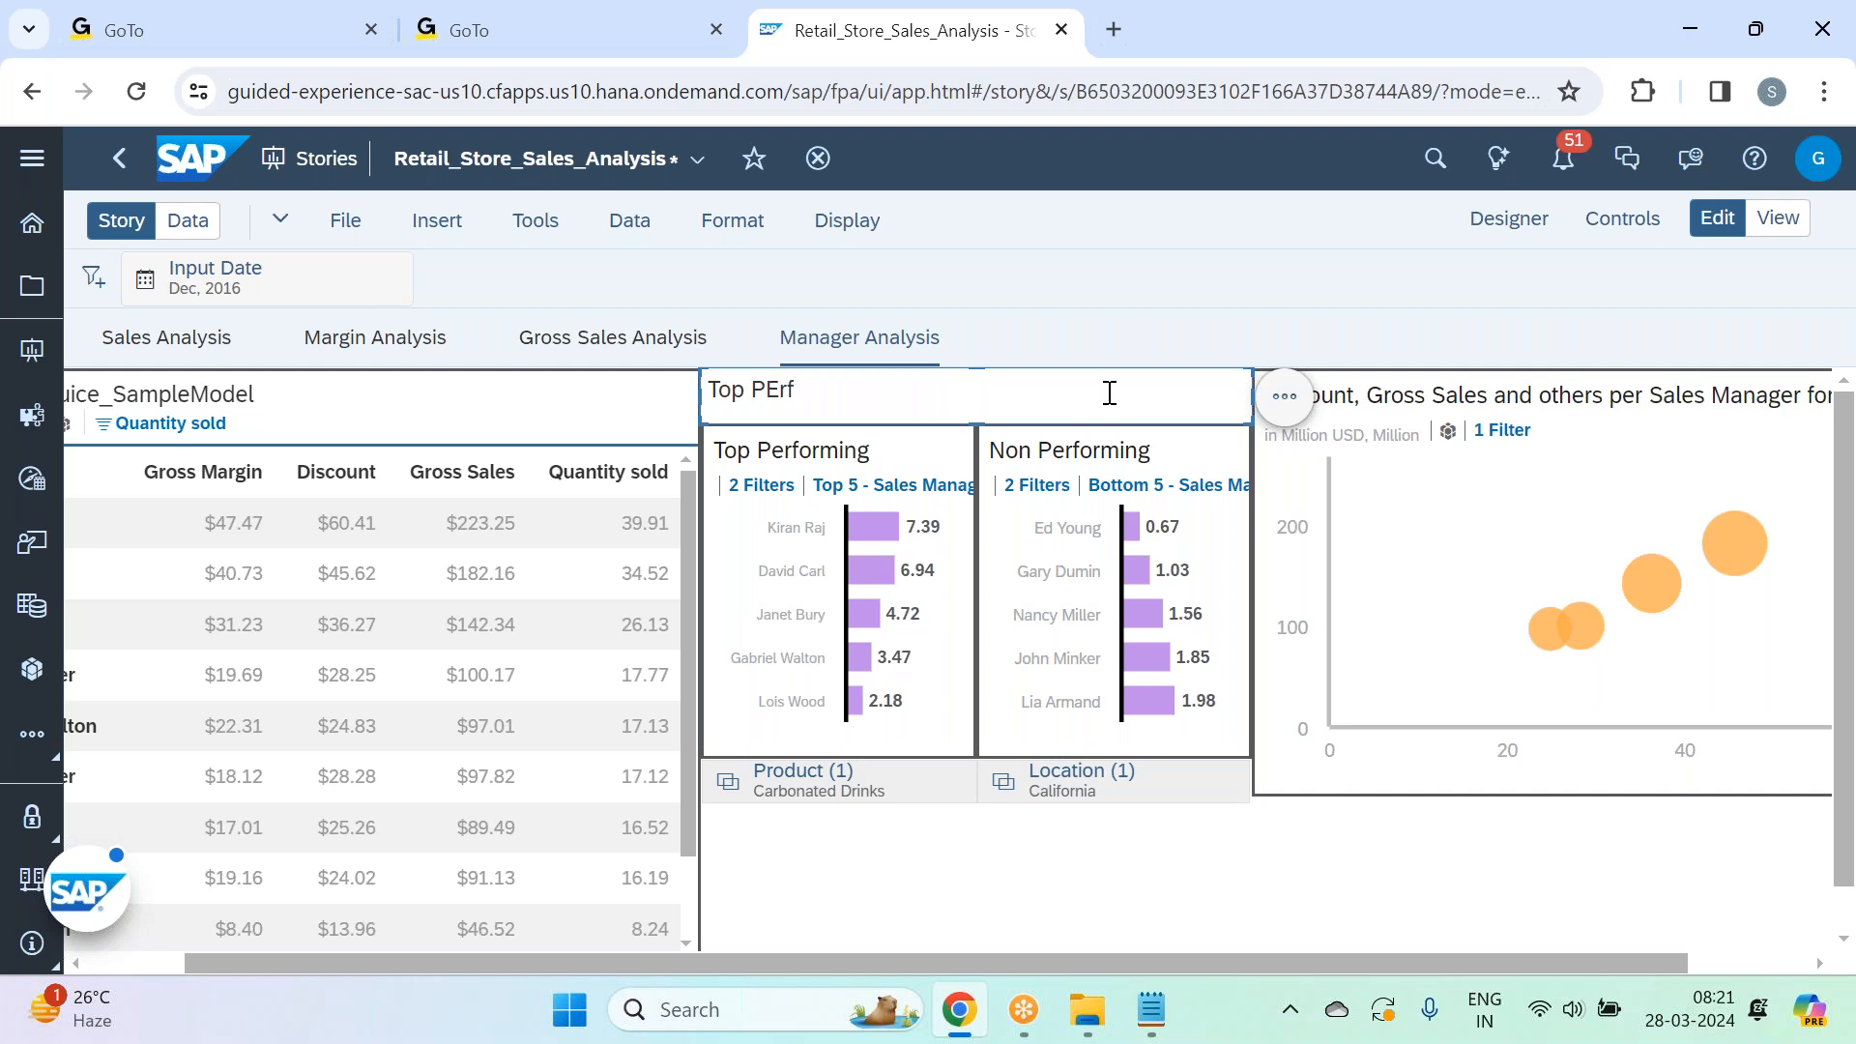
key(BackSpace)
key(BackSpace)
text(rforming & Non Performing Man)
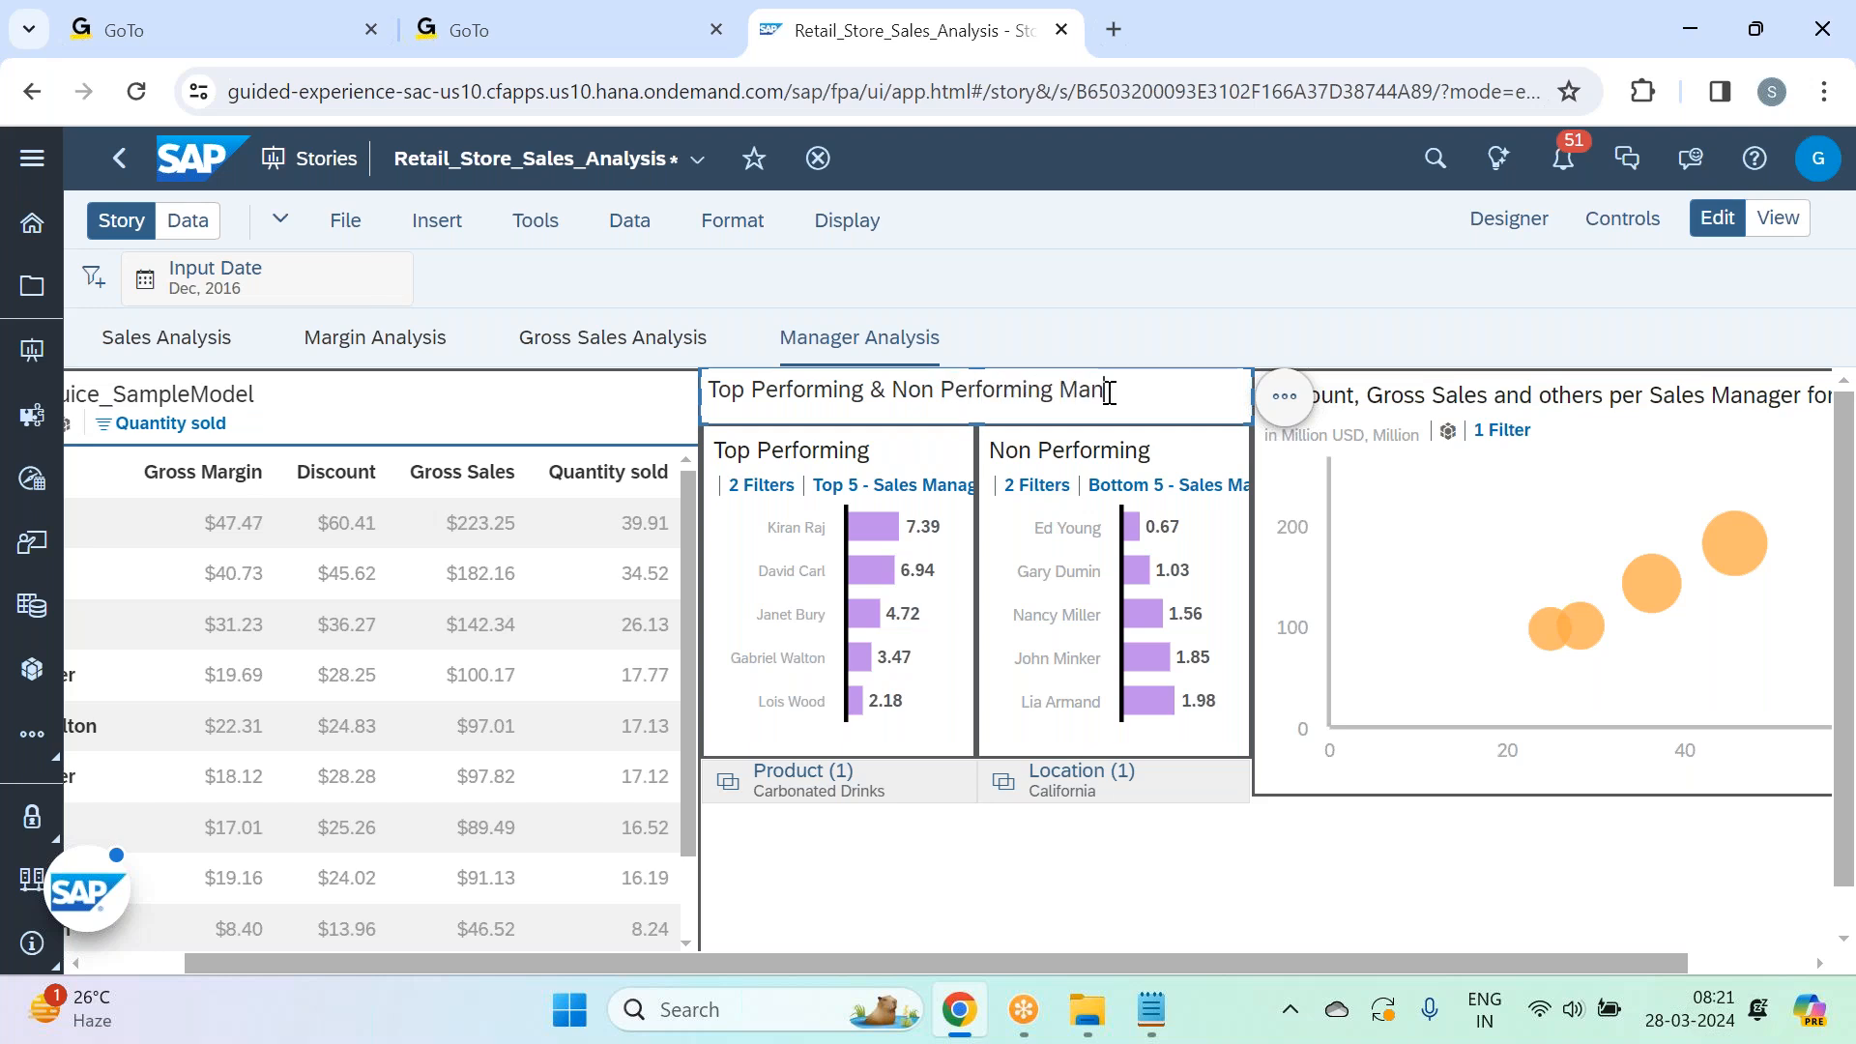
text(agers by Location:)
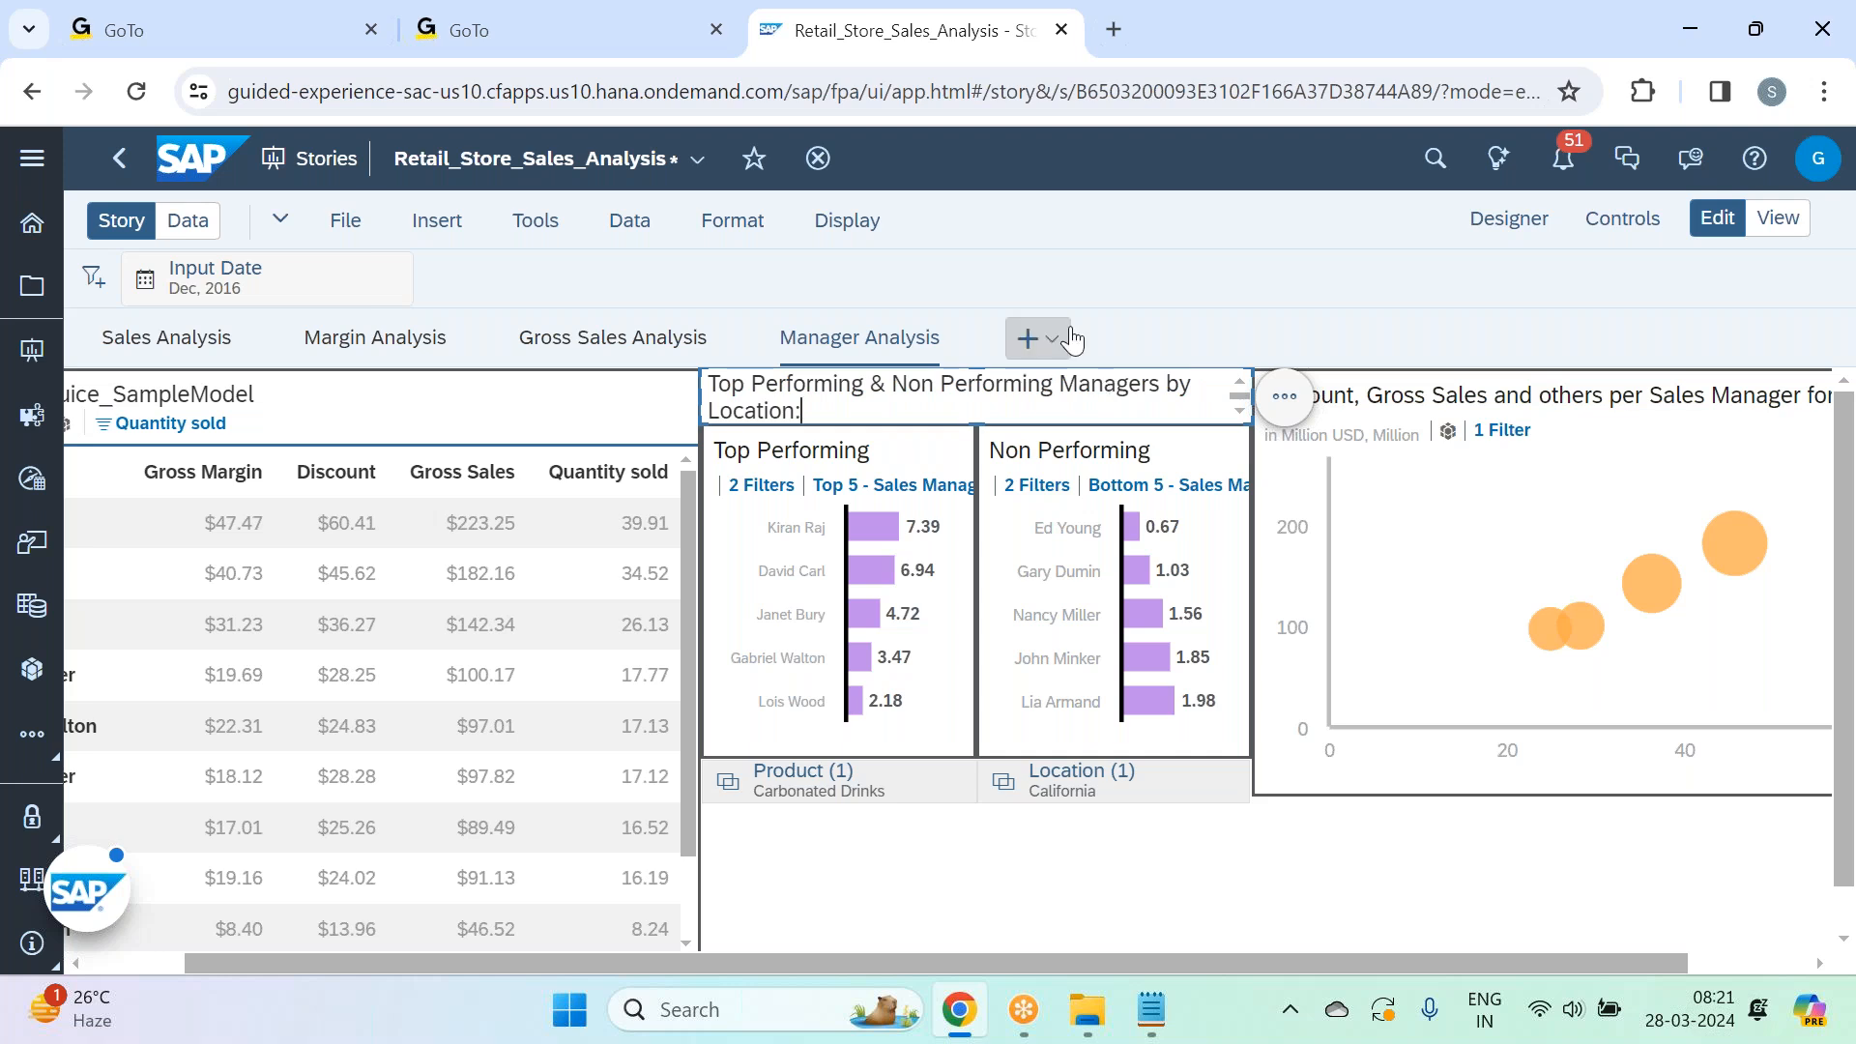
Insert dynamic text for the Location input control at the end of the heading above the manager charts.
right_click(833, 411)
mouse_move(887, 435)
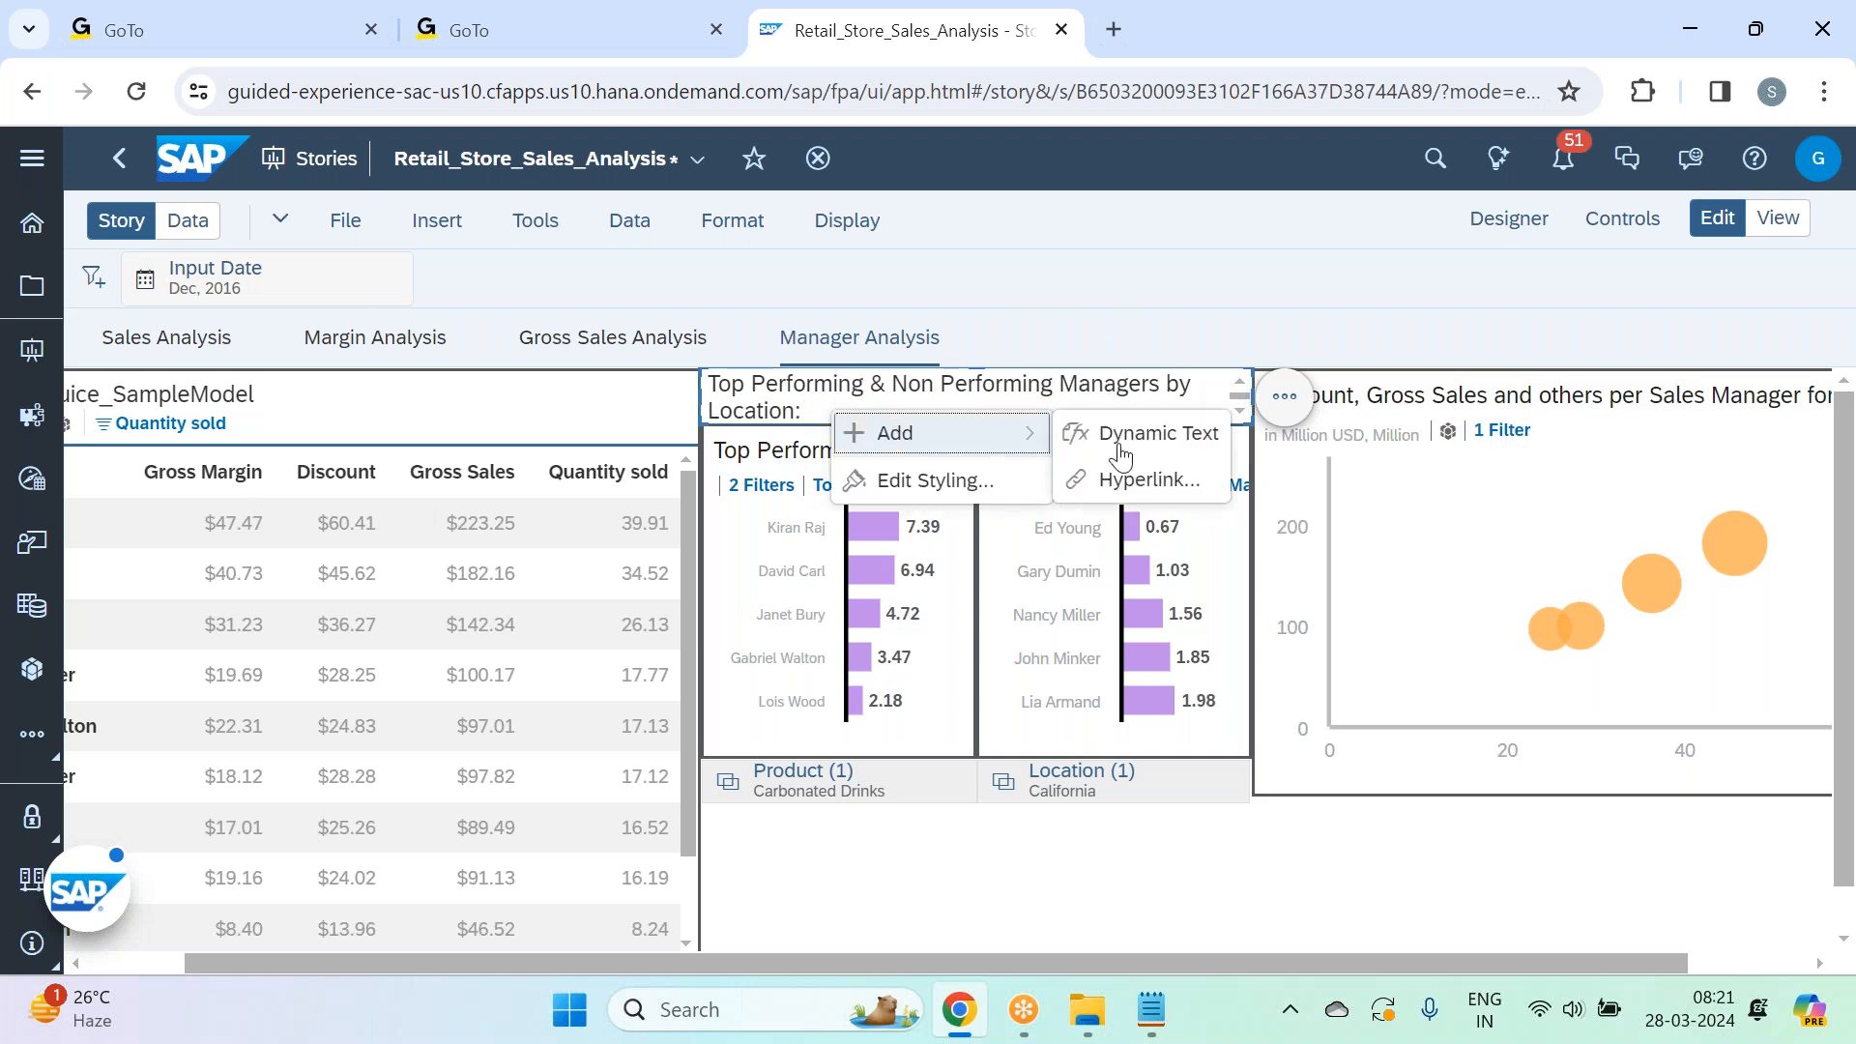
click(1170, 454)
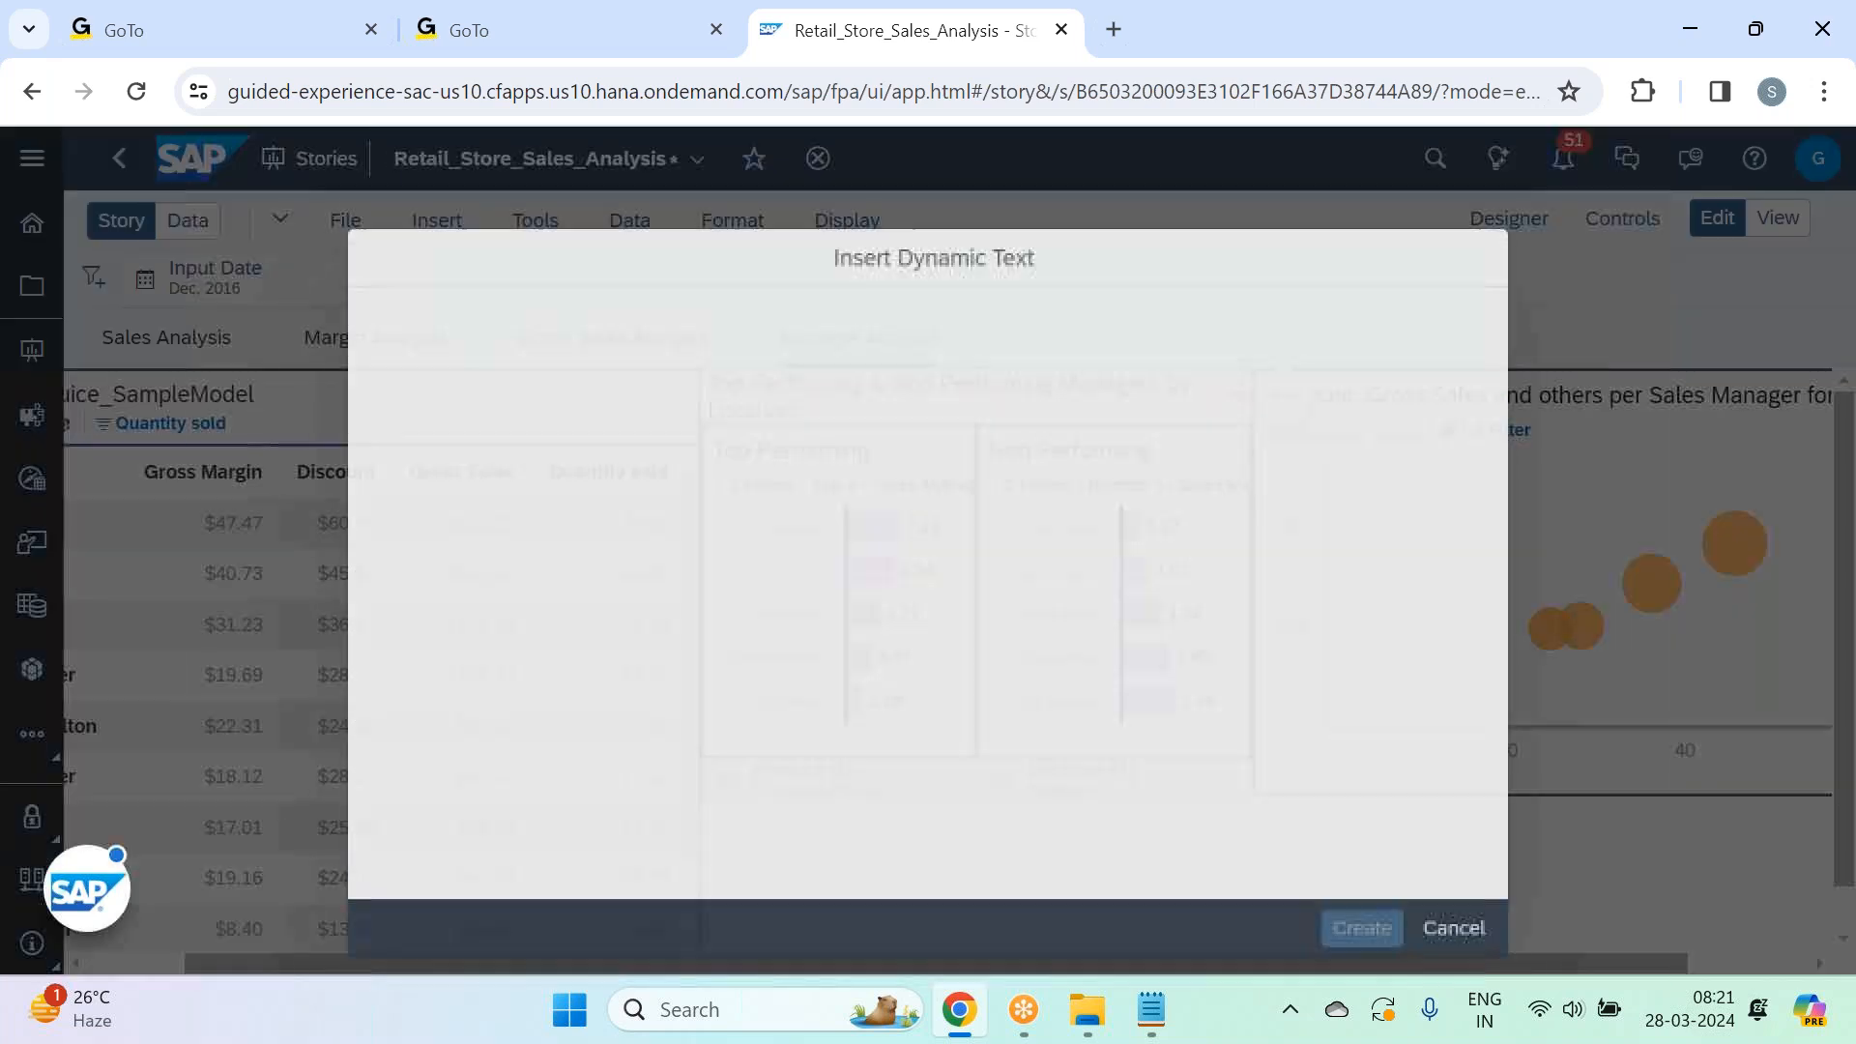
click(484, 473)
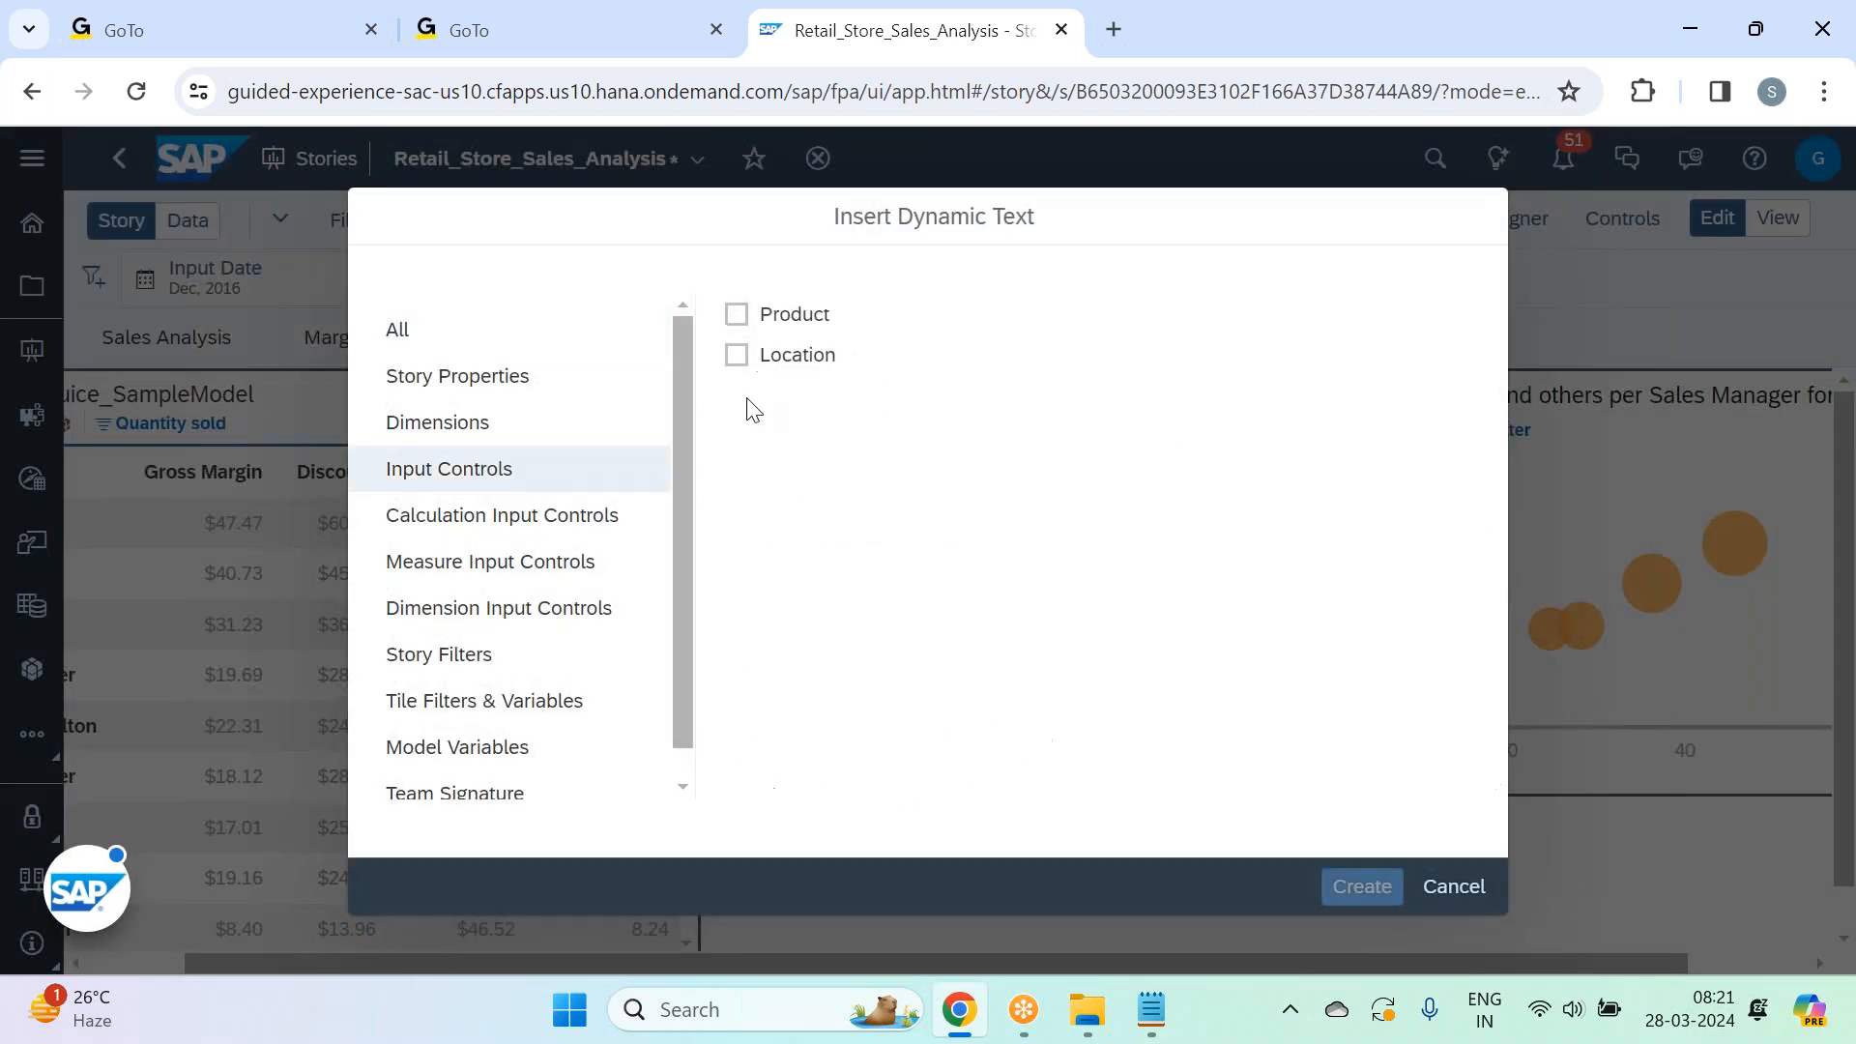
click(810, 358)
click(1362, 887)
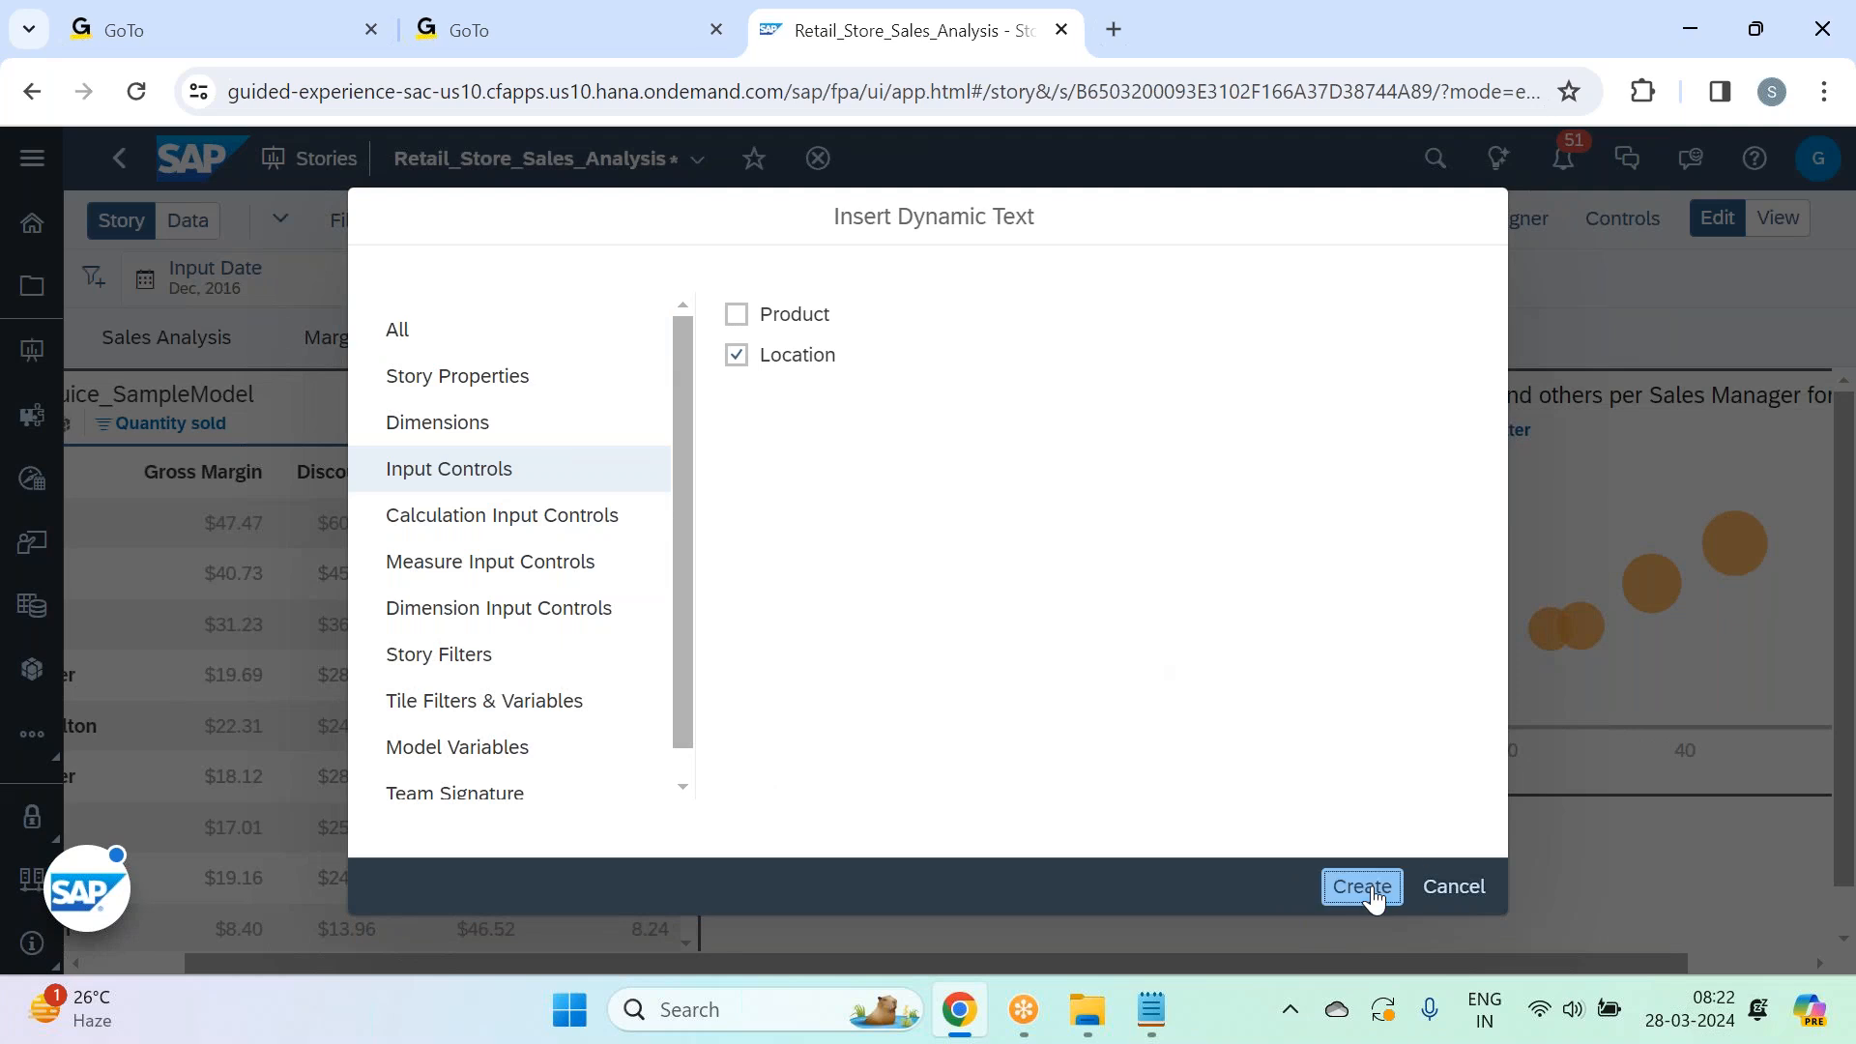
Append "& Product:" to the heading, followed by dynamic text for the Product input control.
double_click(909, 414)
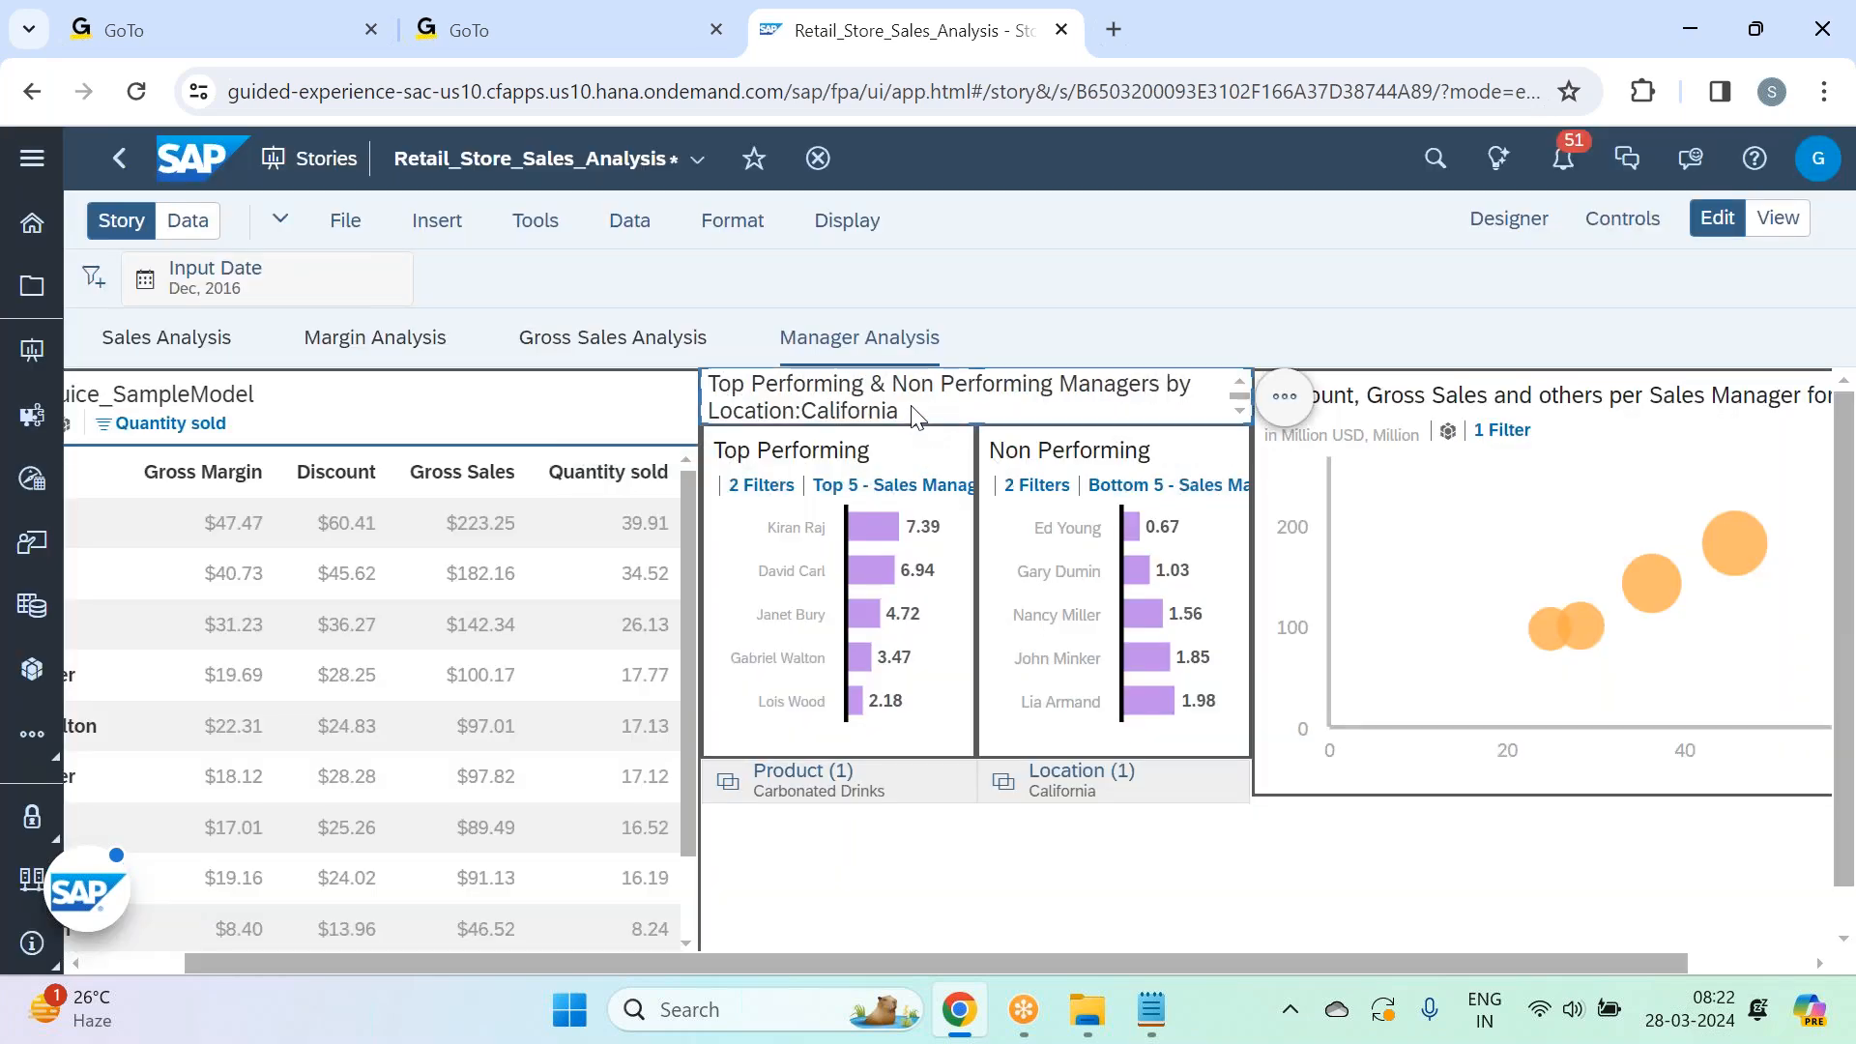
click(934, 391)
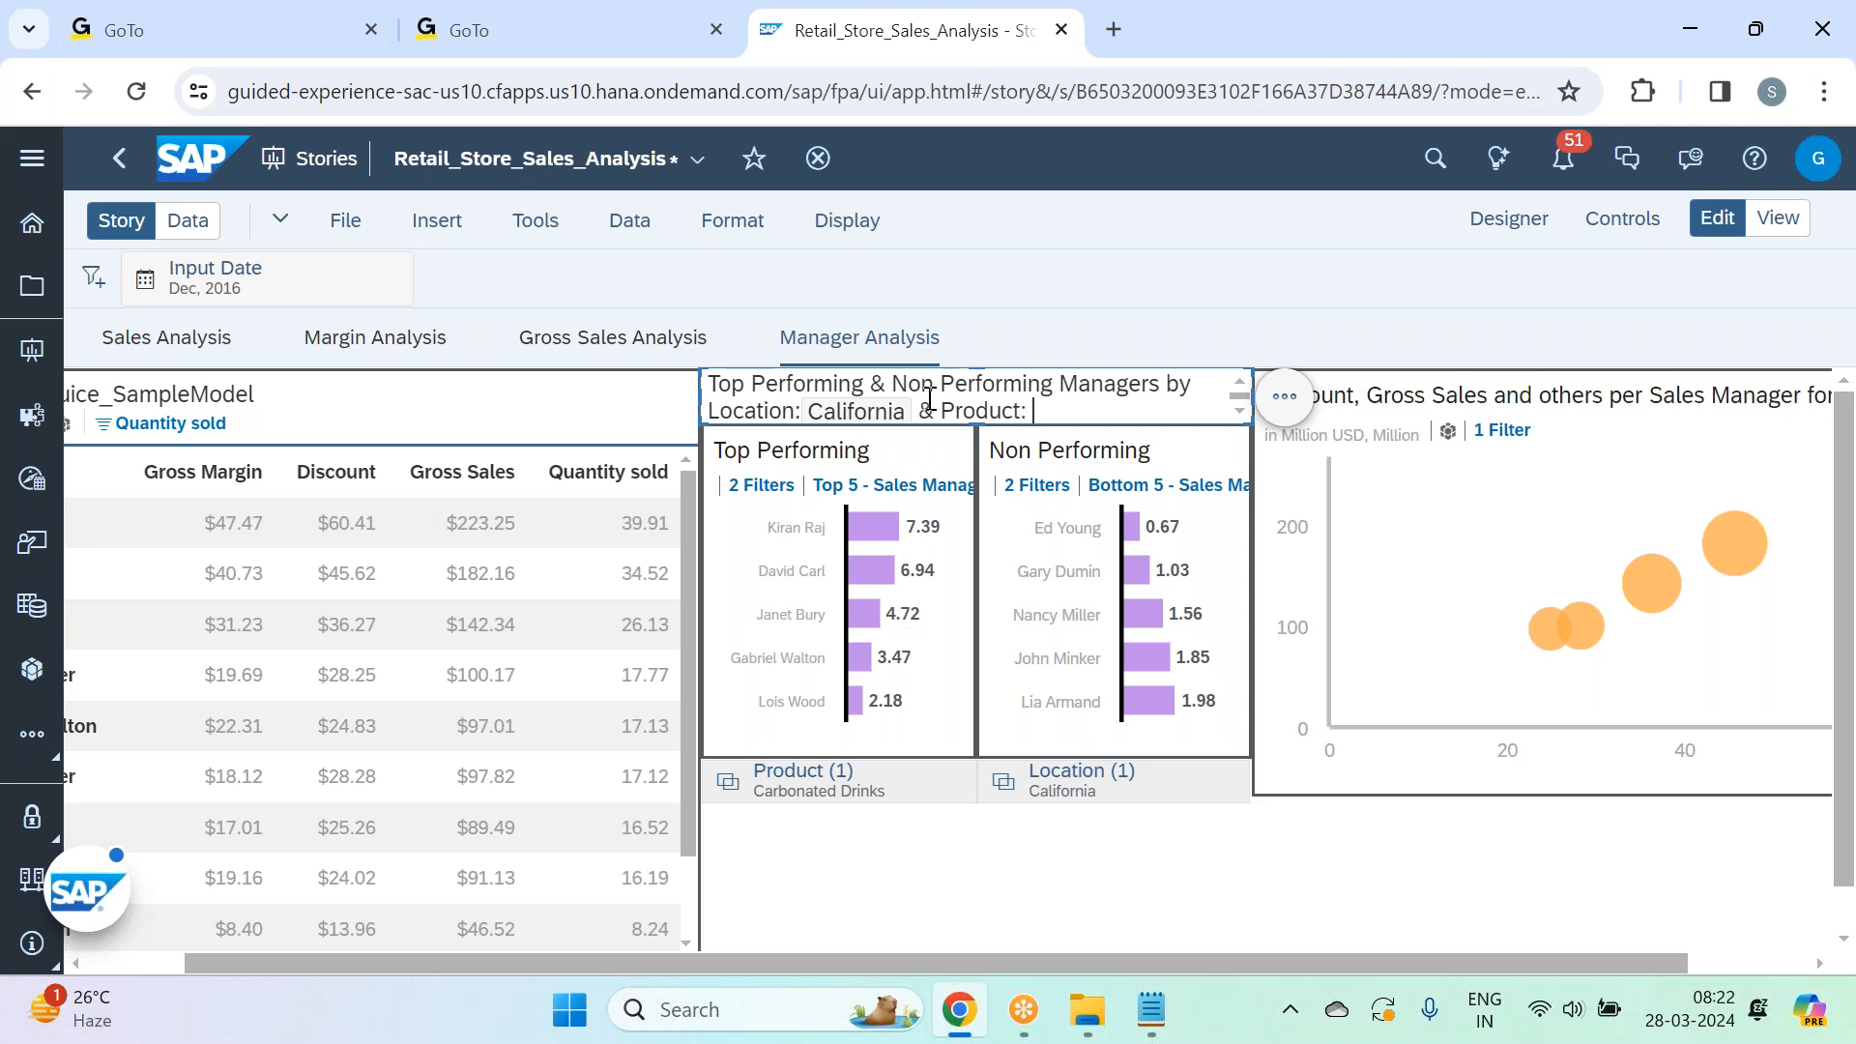
right_click(1043, 409)
mouse_move(1201, 431)
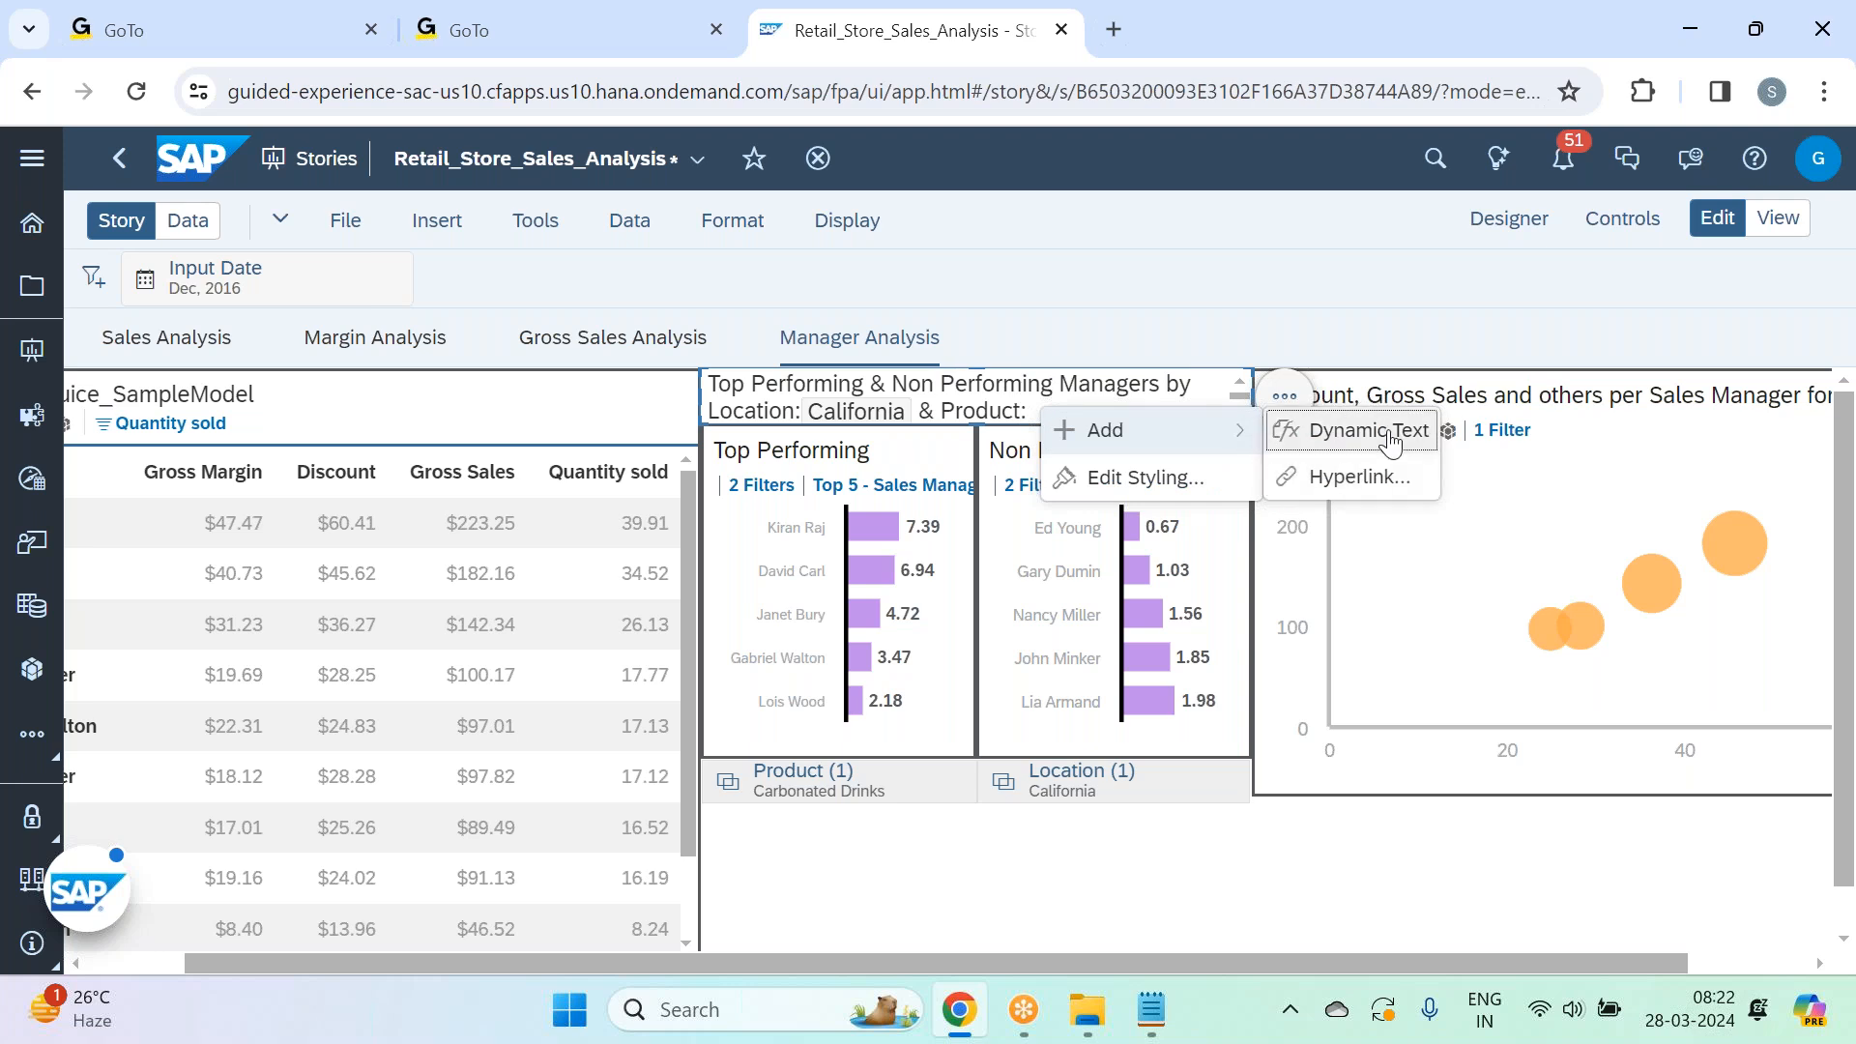
click(1390, 442)
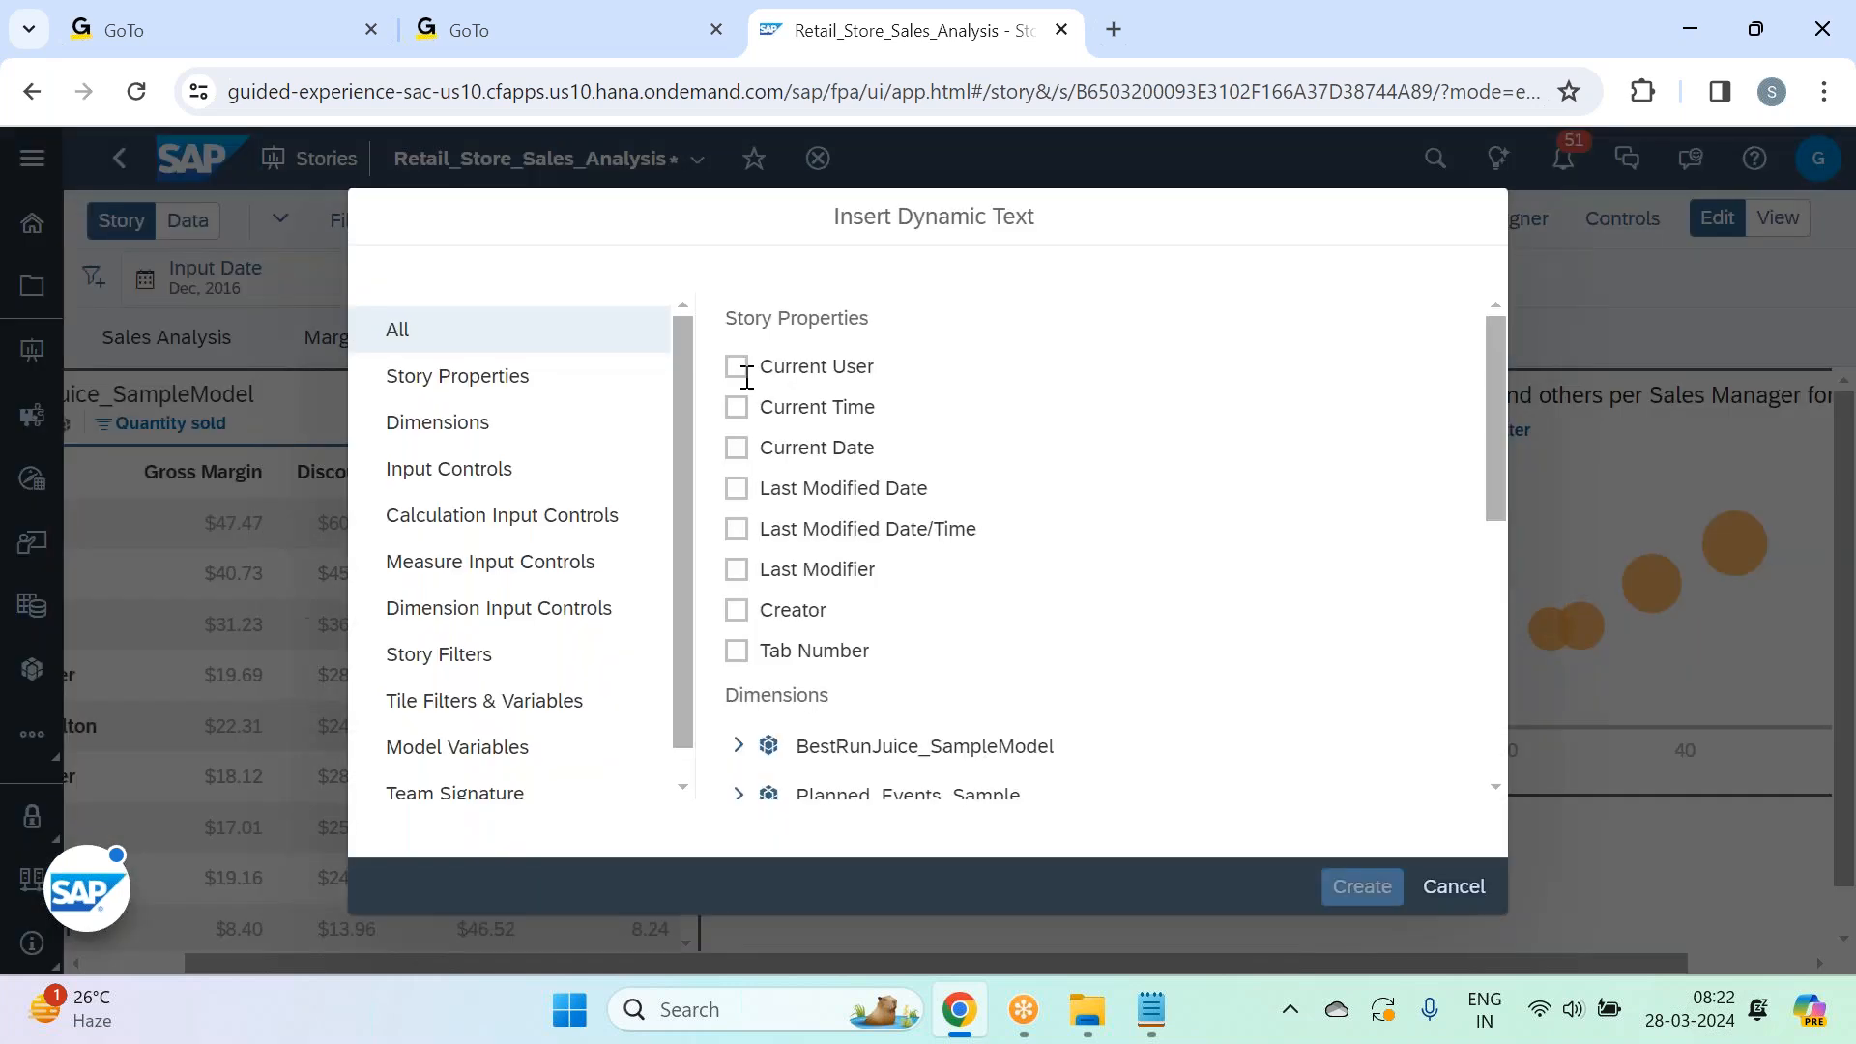
click(561, 469)
click(736, 315)
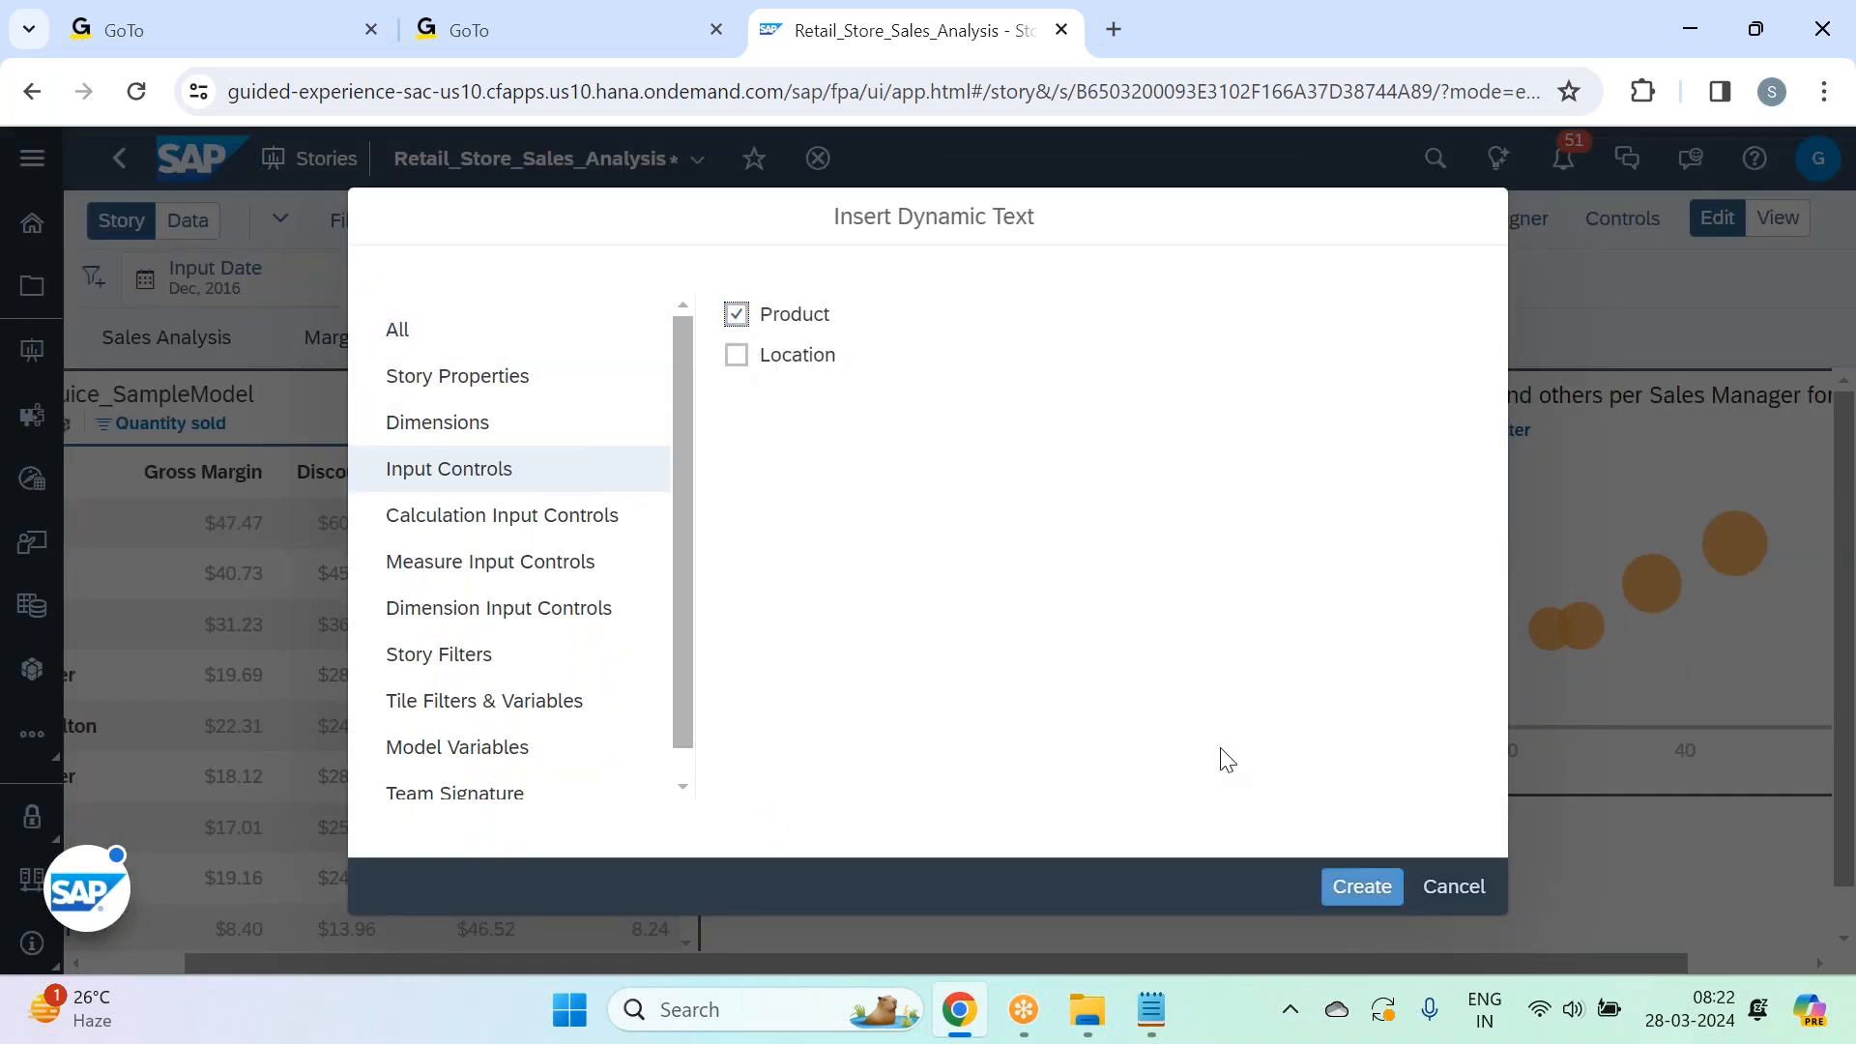
click(1362, 887)
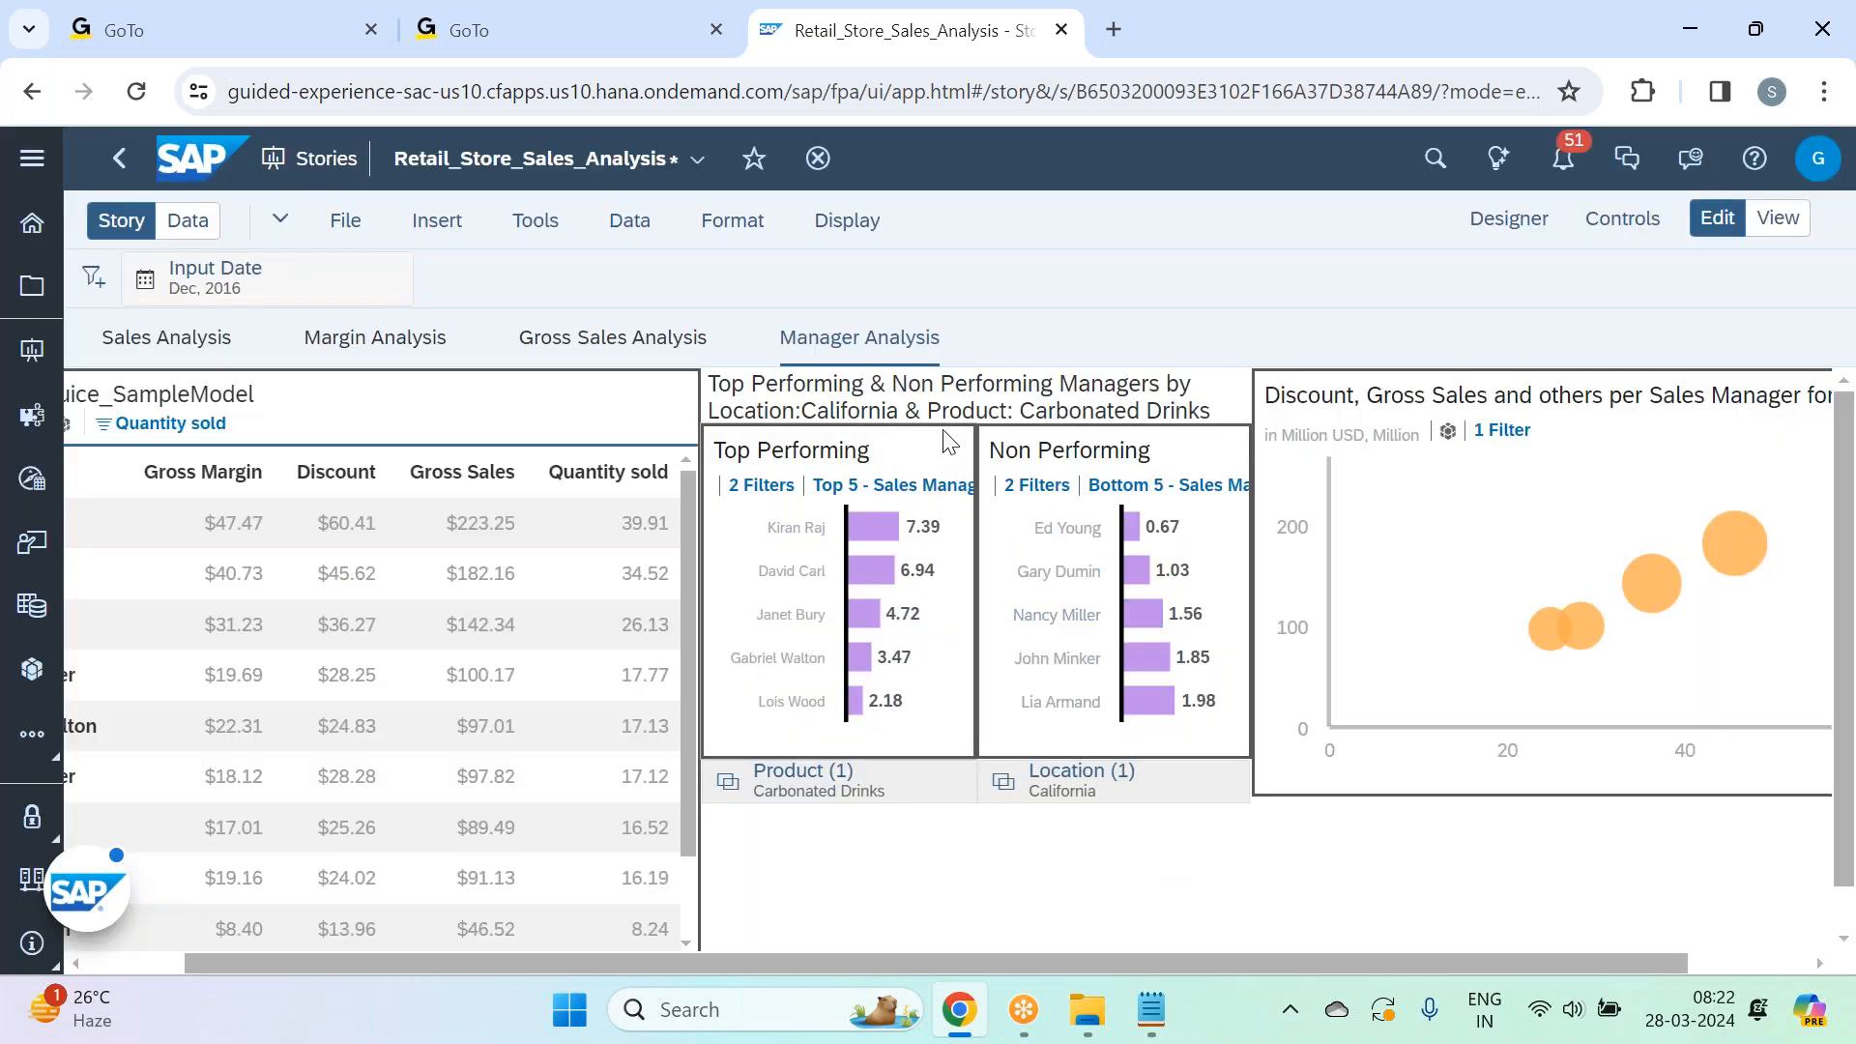
Move the Product and Location input controls slightly down, keeping them side by side below the manager charts.
click(930, 800)
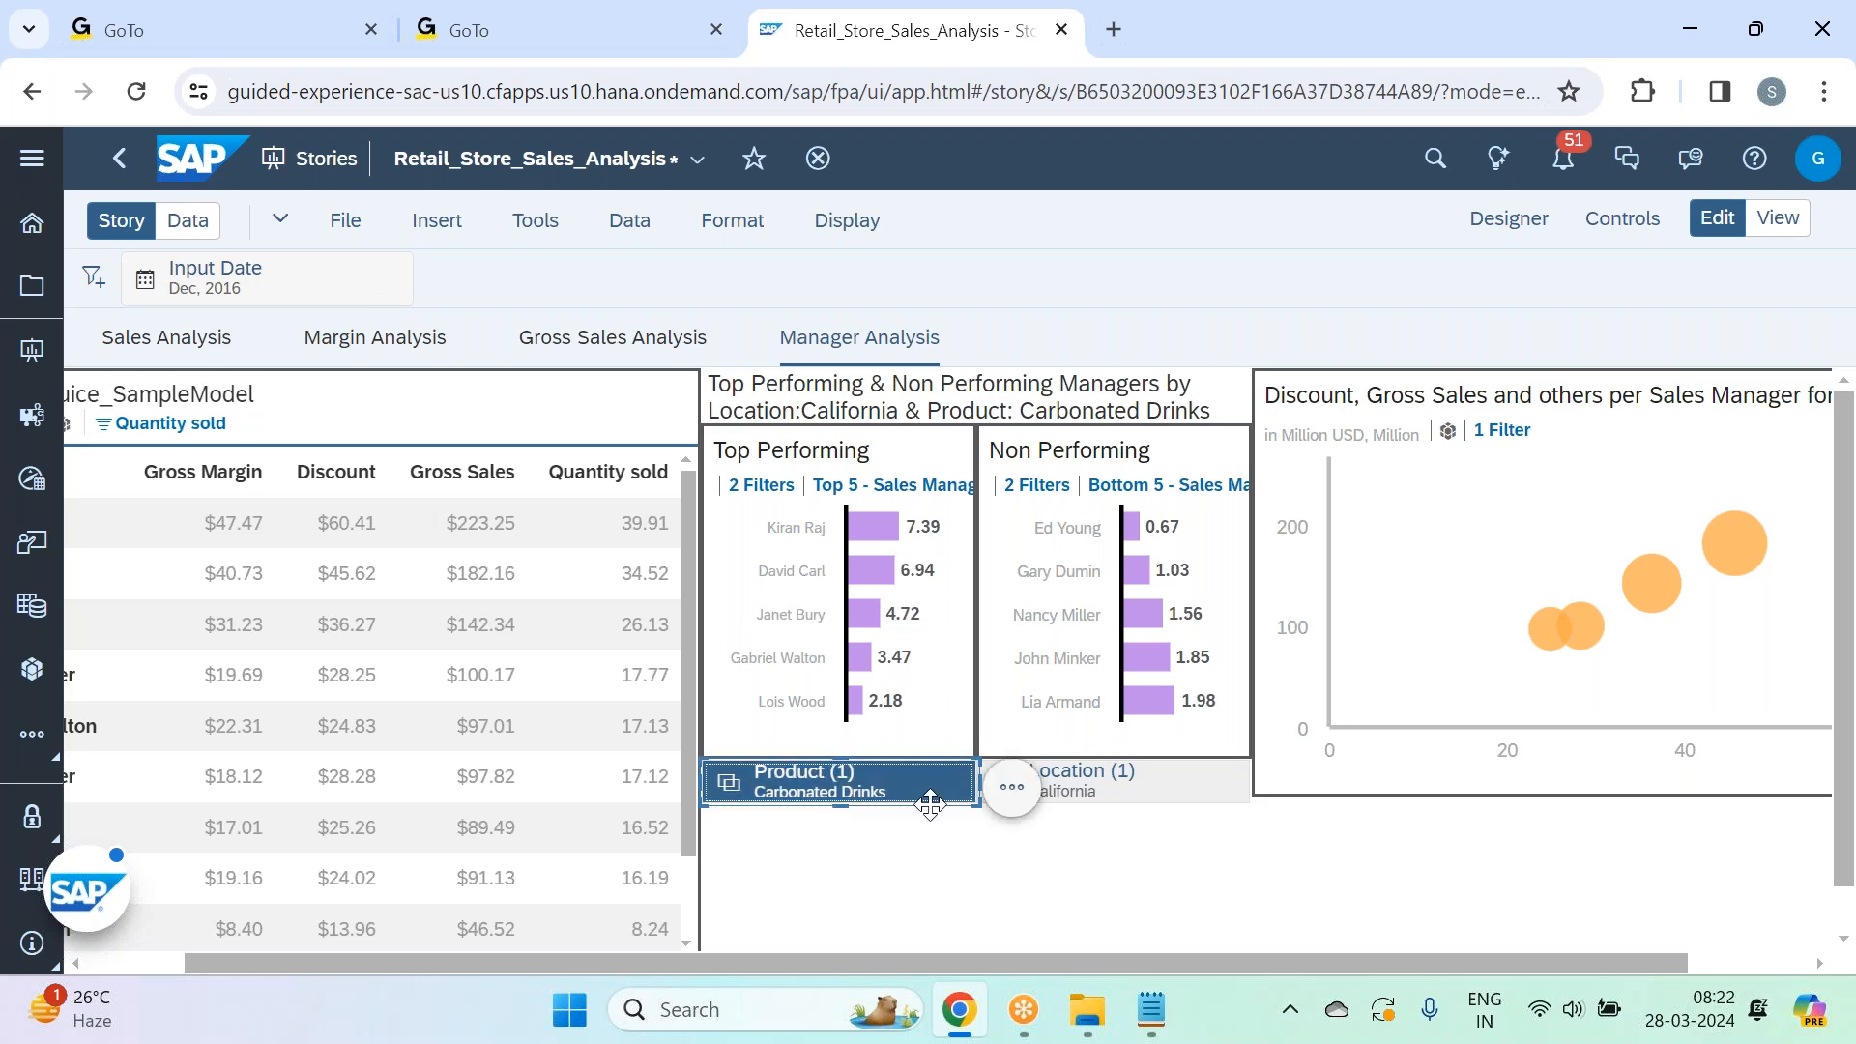
click(914, 880)
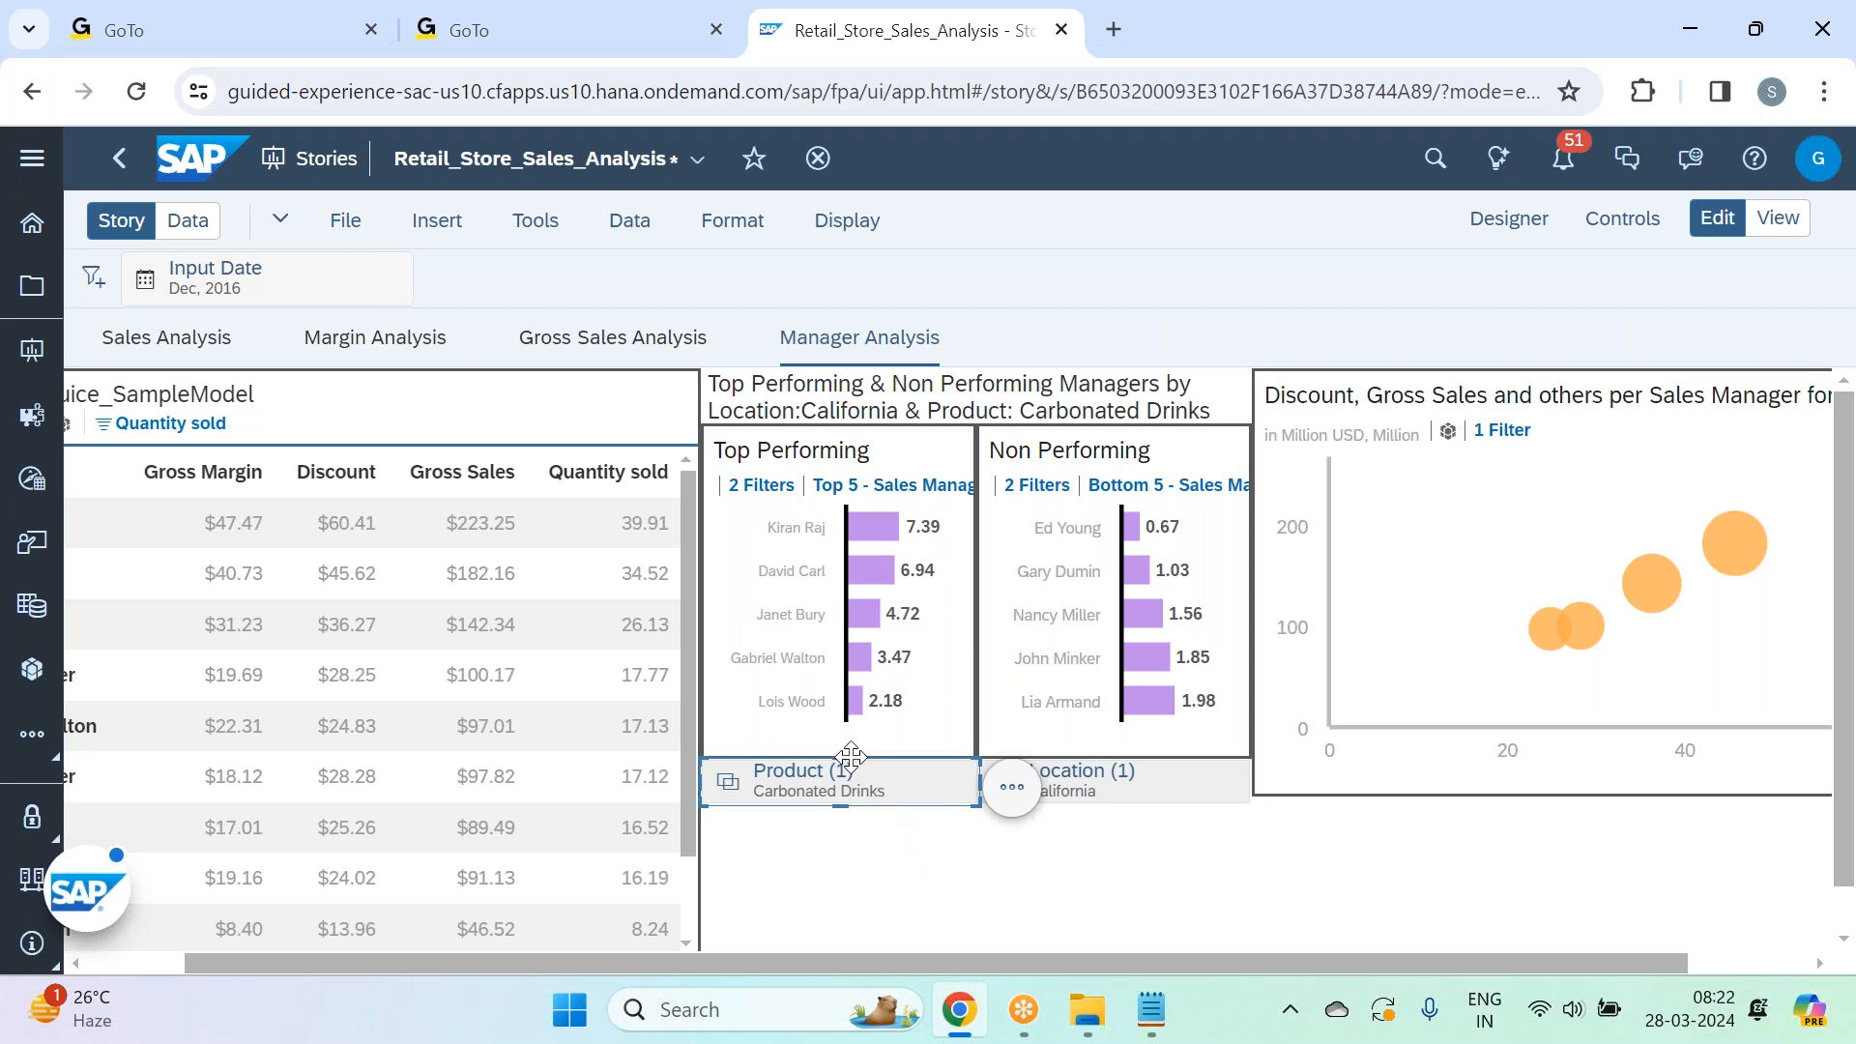
drag(851, 756, 847, 794)
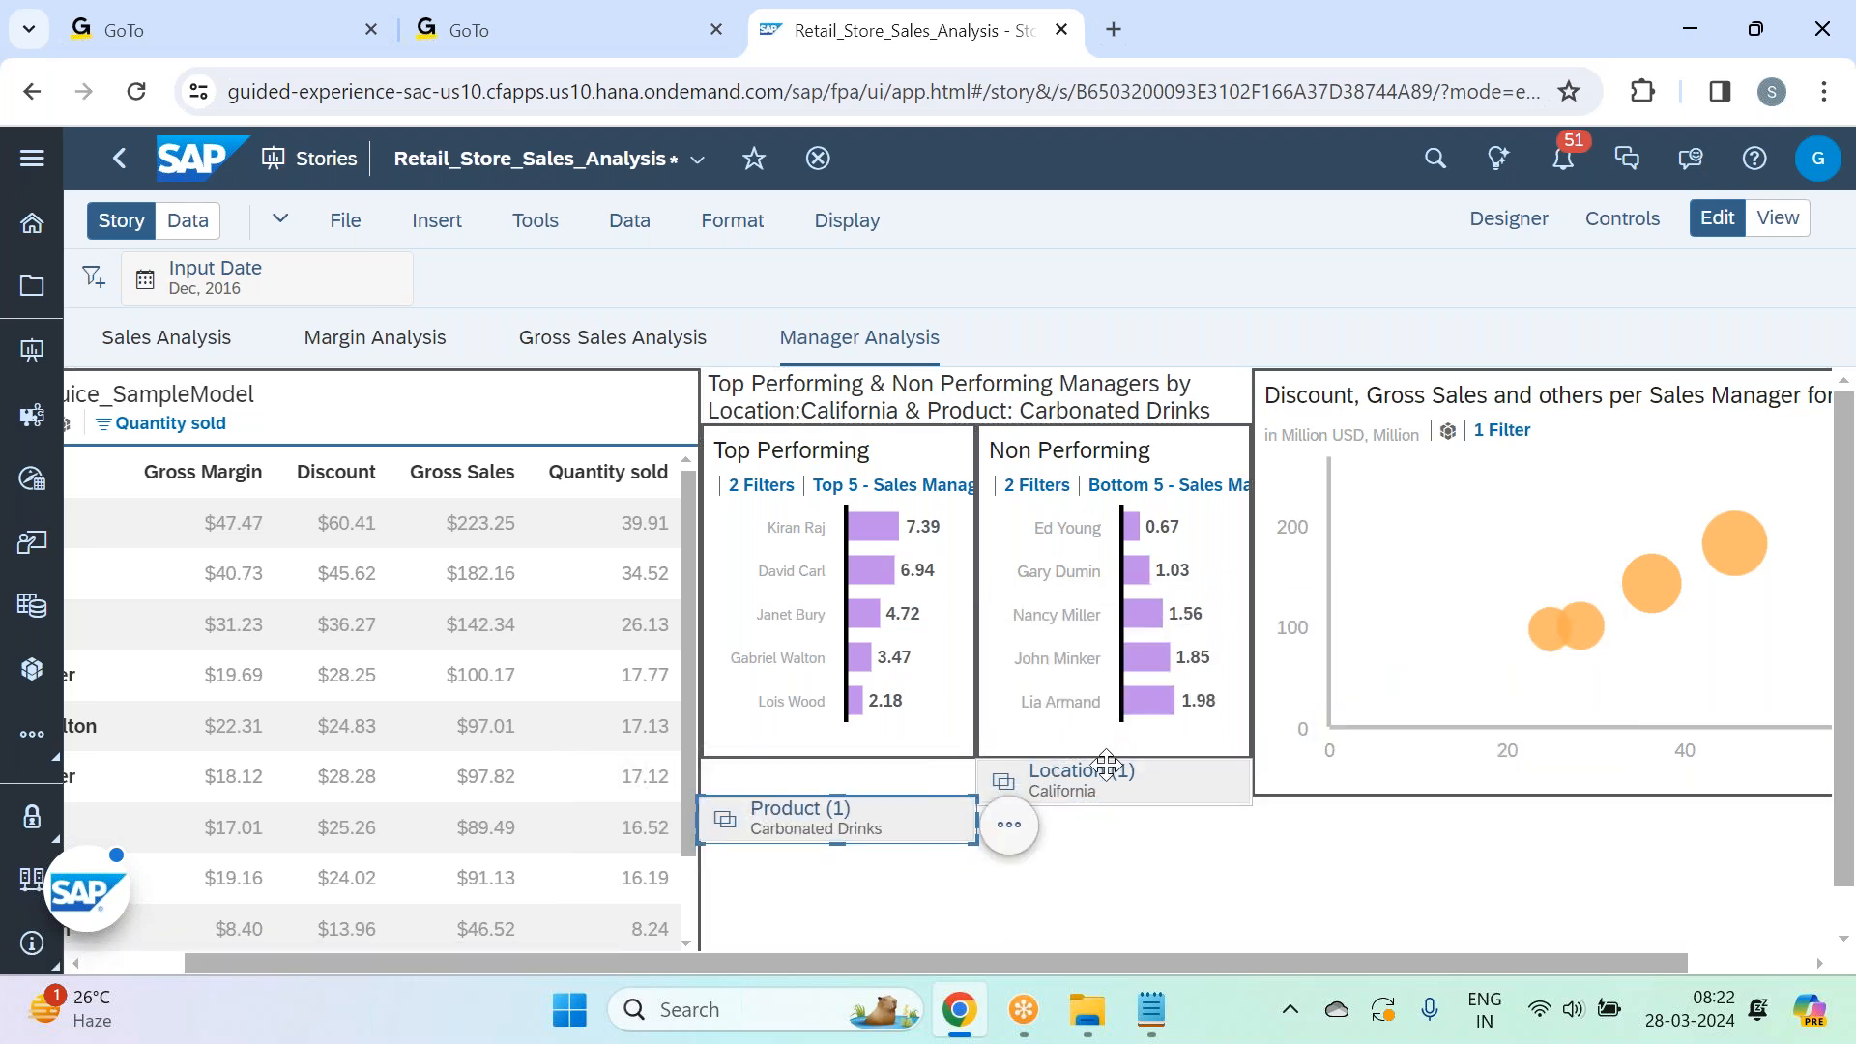
drag(1105, 764, 1105, 801)
Extend the lower edges of the Top Performing and Non Performing charts down to the input controls.
click(953, 755)
mouse_move(837, 762)
mouse_down()
mouse_move(853, 772)
mouse_move(852, 676)
mouse_move(852, 783)
mouse_up()
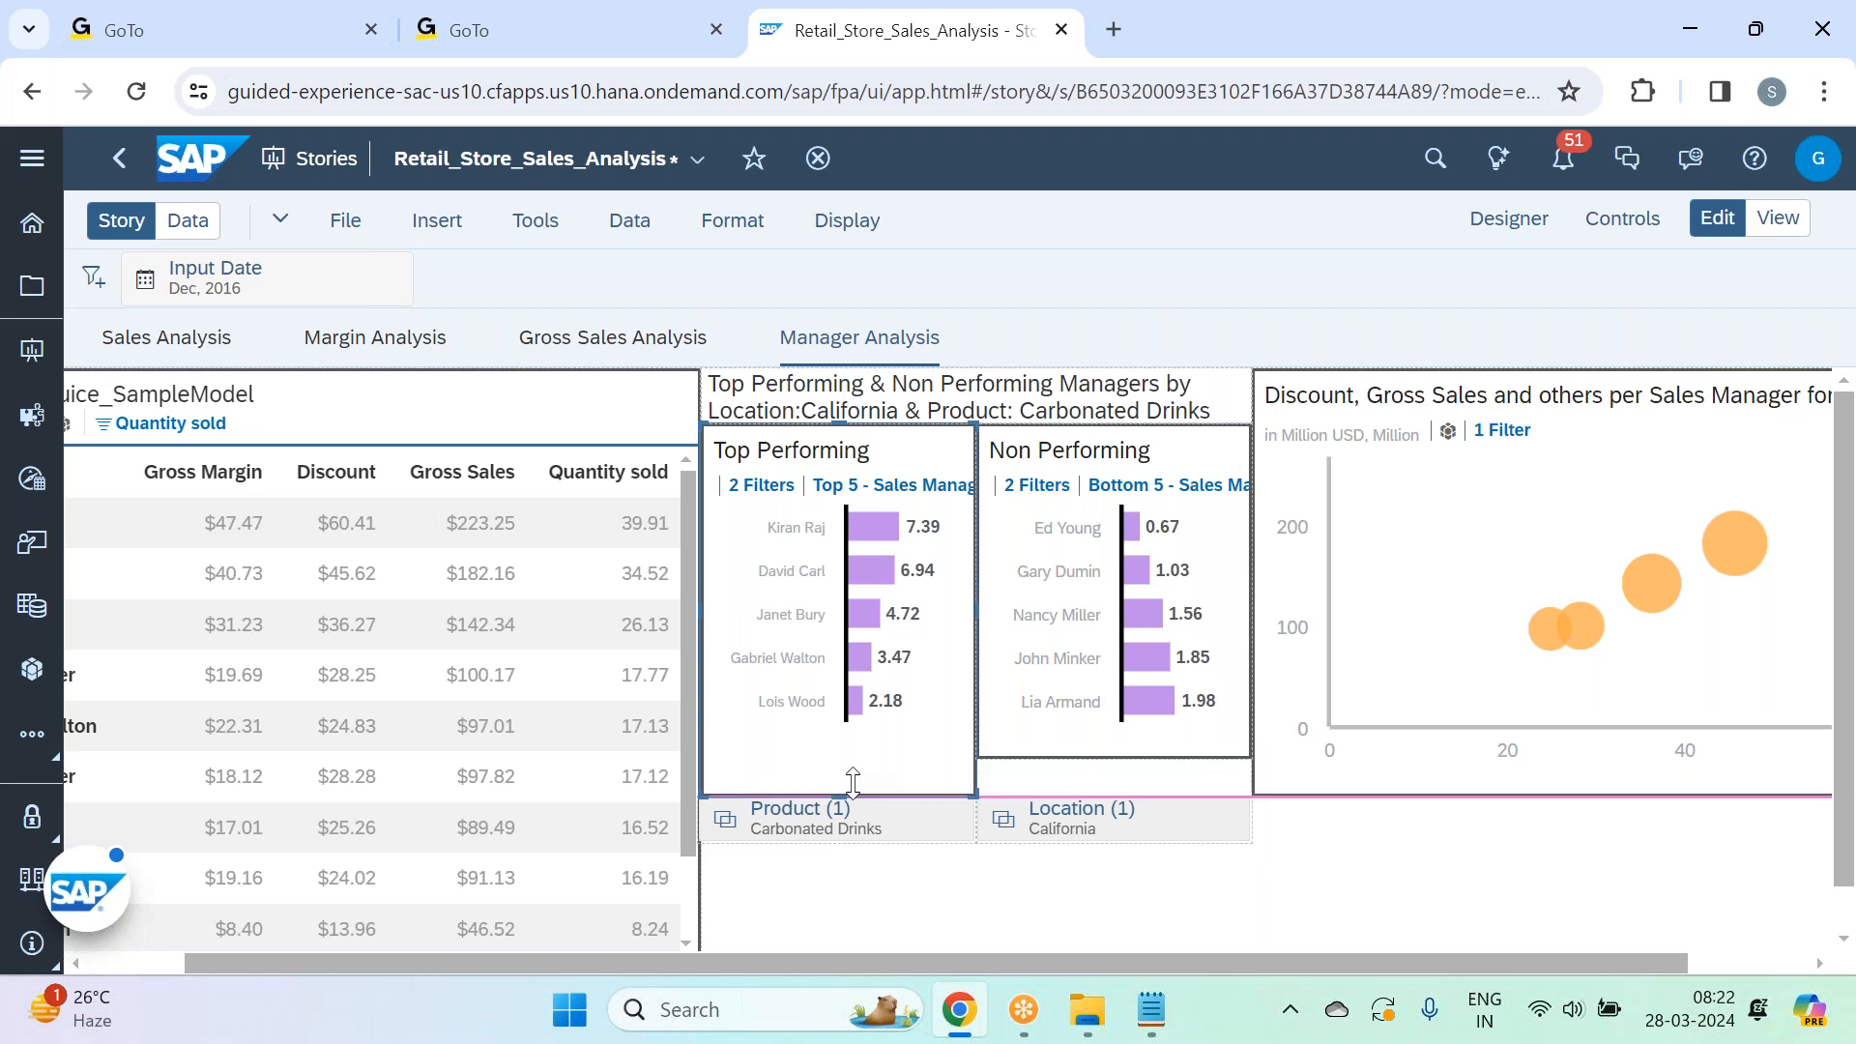
click(1088, 751)
drag(1118, 764, 1118, 795)
Lower the upper edges of the Top Performing and Non Performing charts to leave more room for the heading.
click(946, 444)
drag(839, 425, 839, 449)
click(1129, 443)
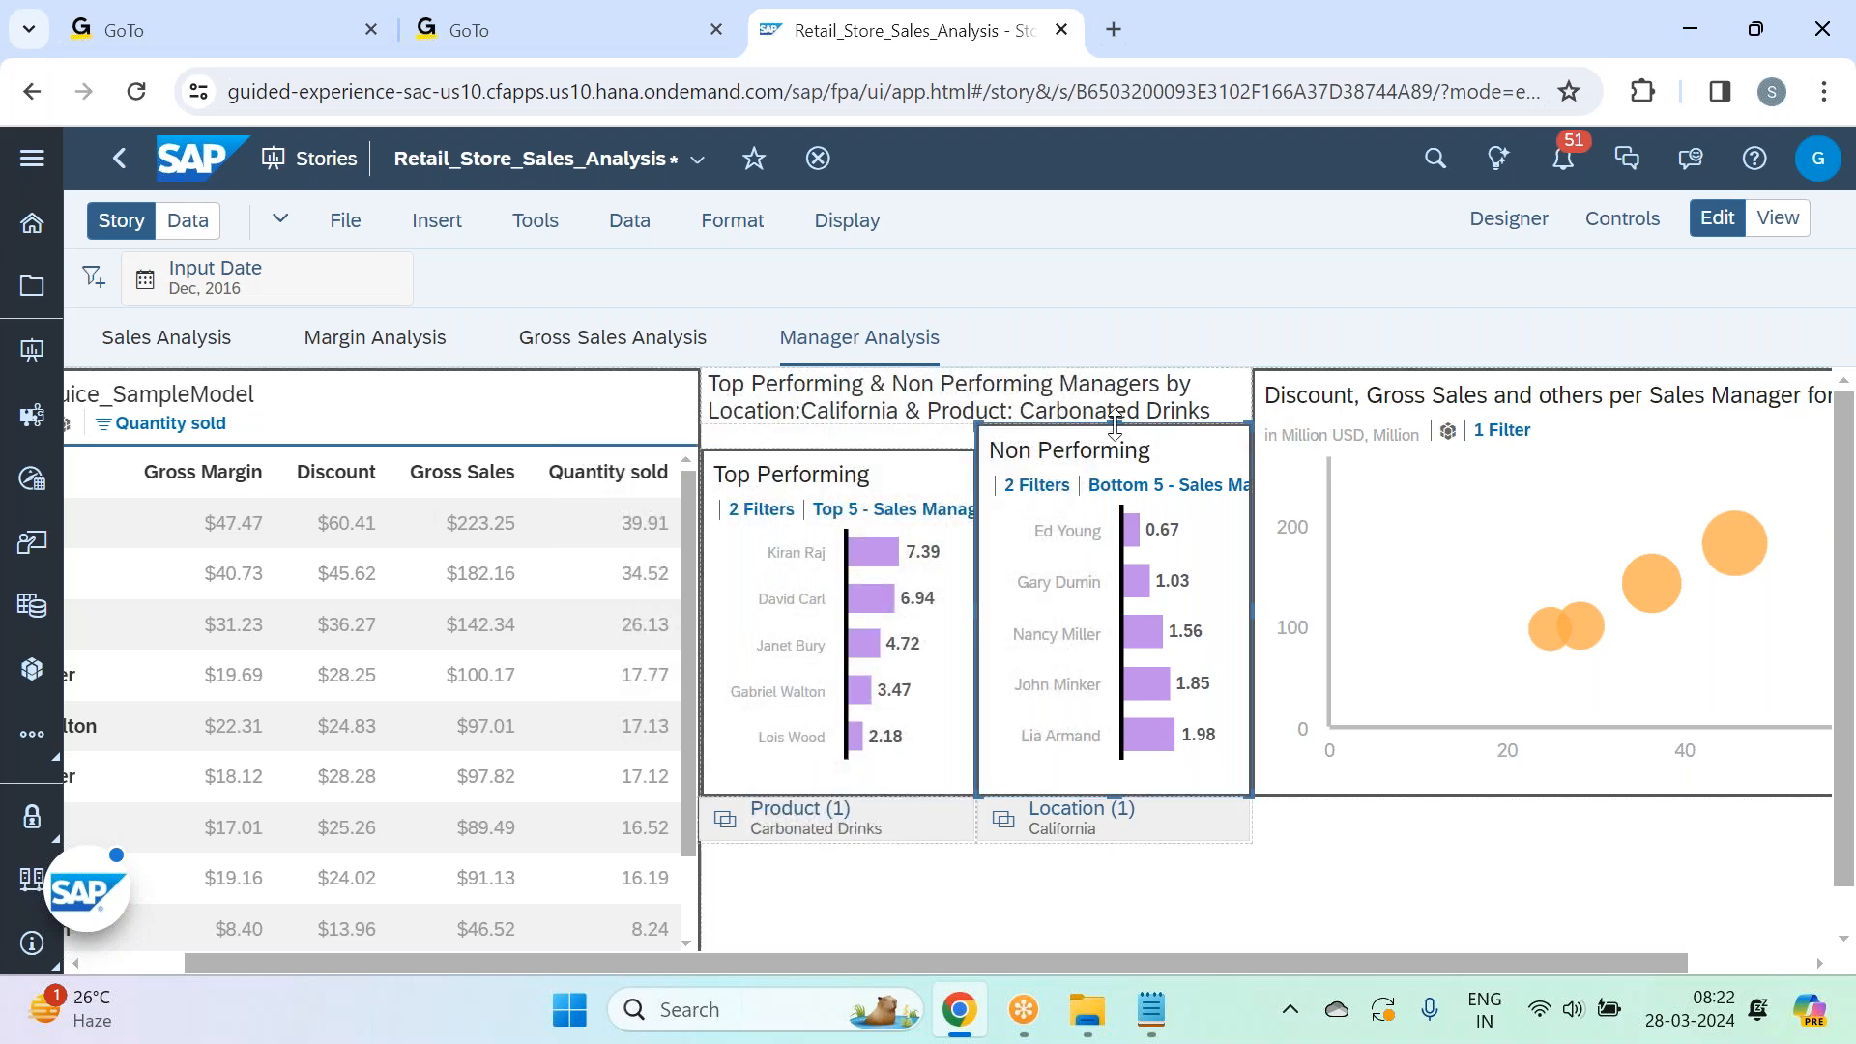
drag(1129, 434, 1126, 449)
Increase the heading text box's height to reach the charts so both lines fit.
click(1125, 413)
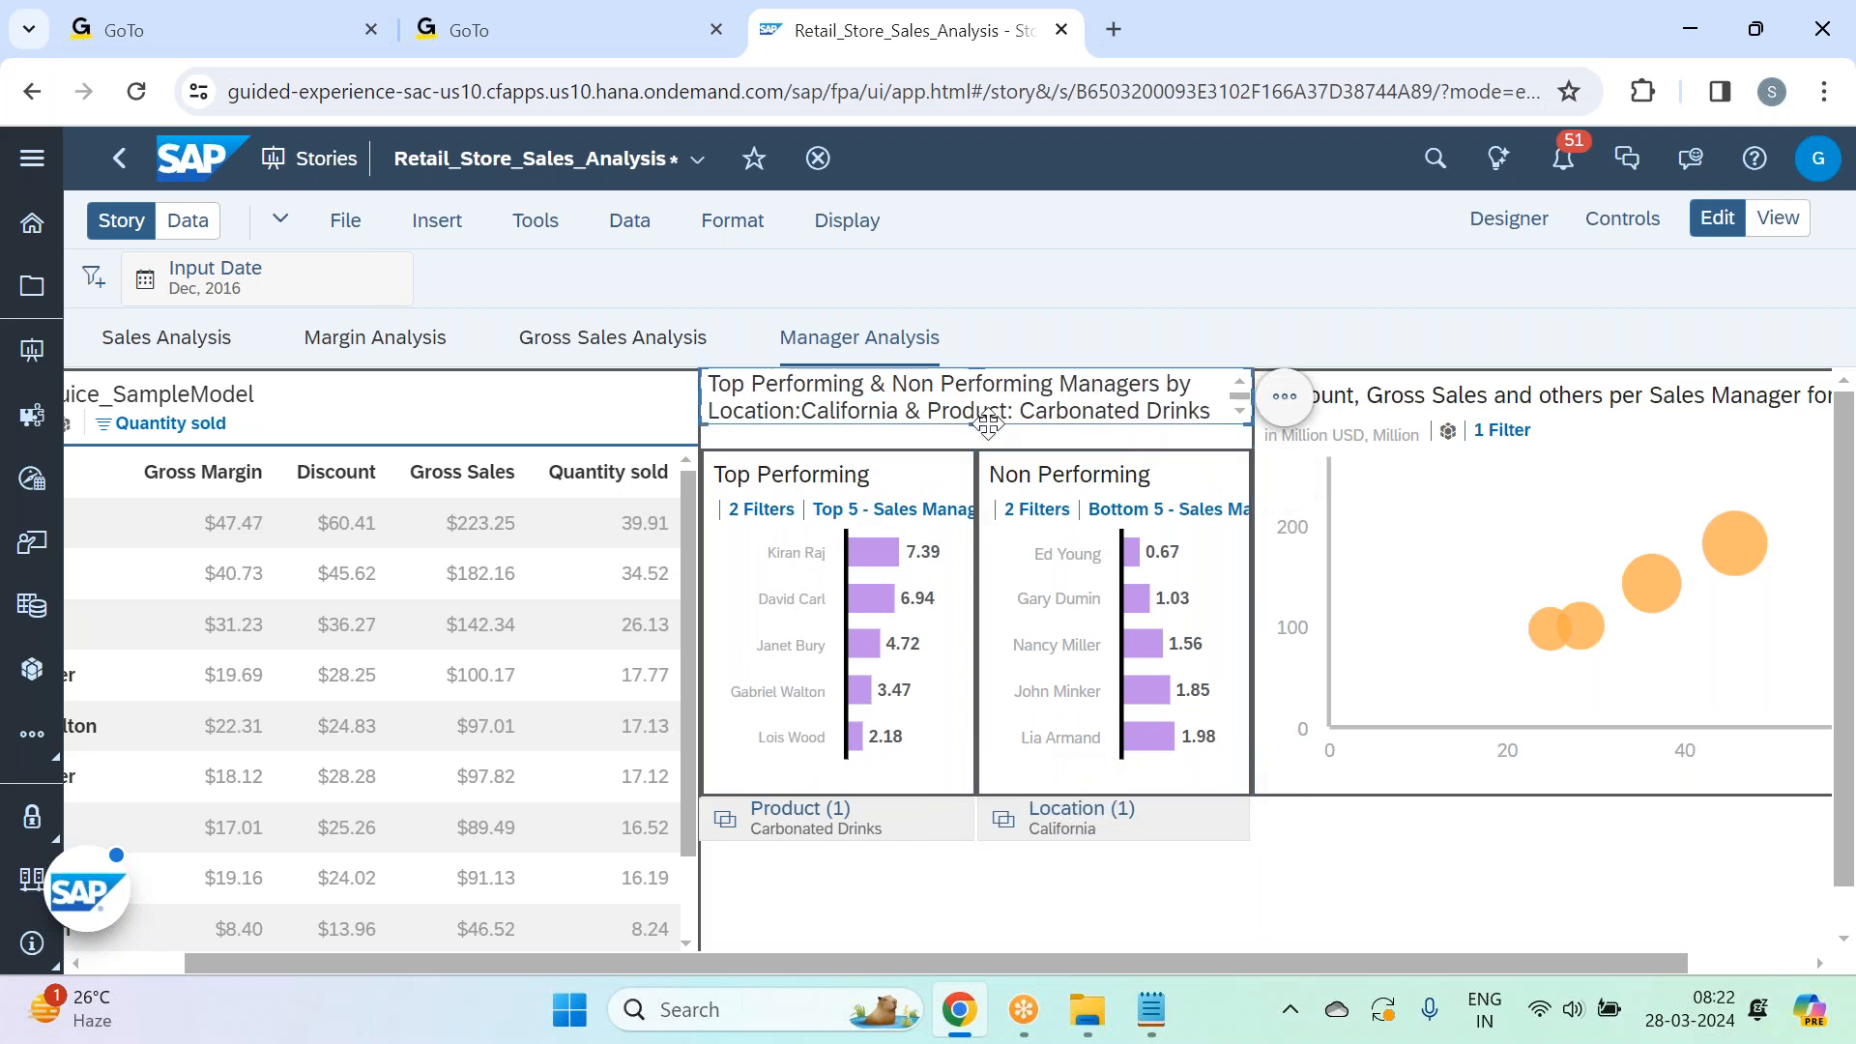
drag(976, 435, 976, 450)
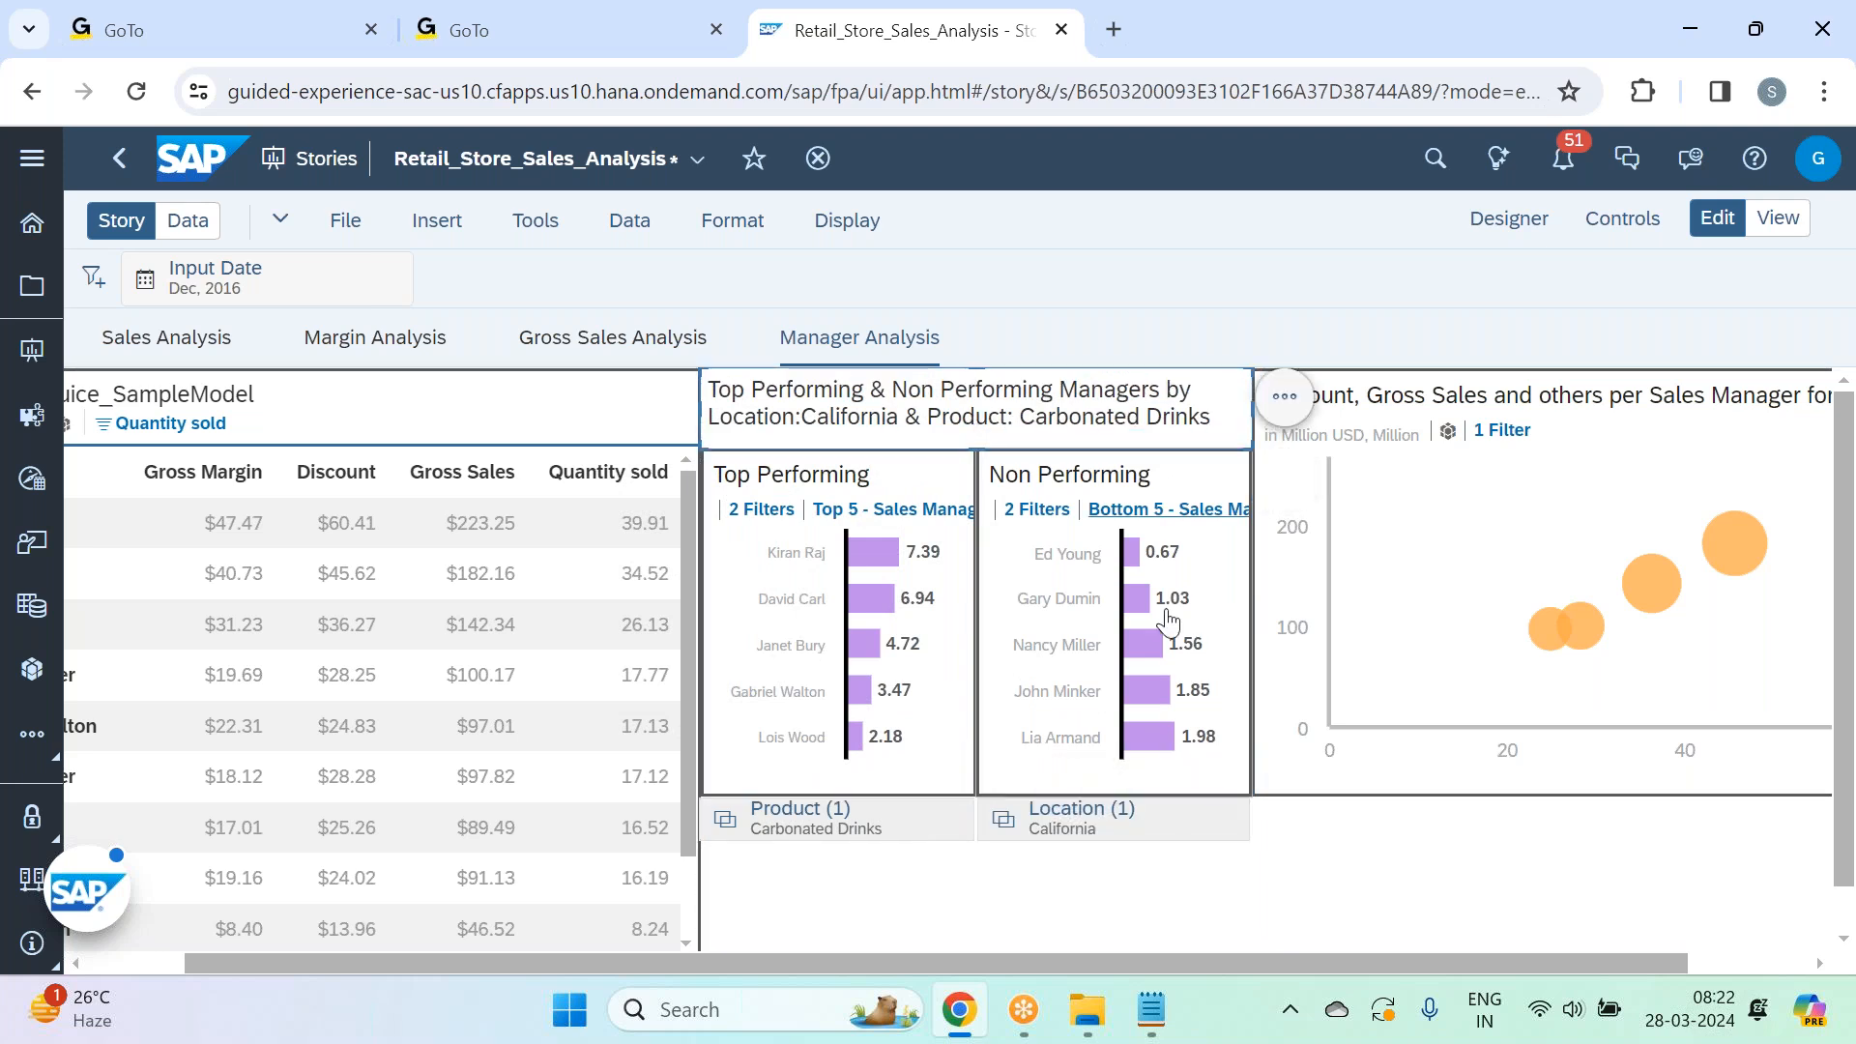
click(1397, 867)
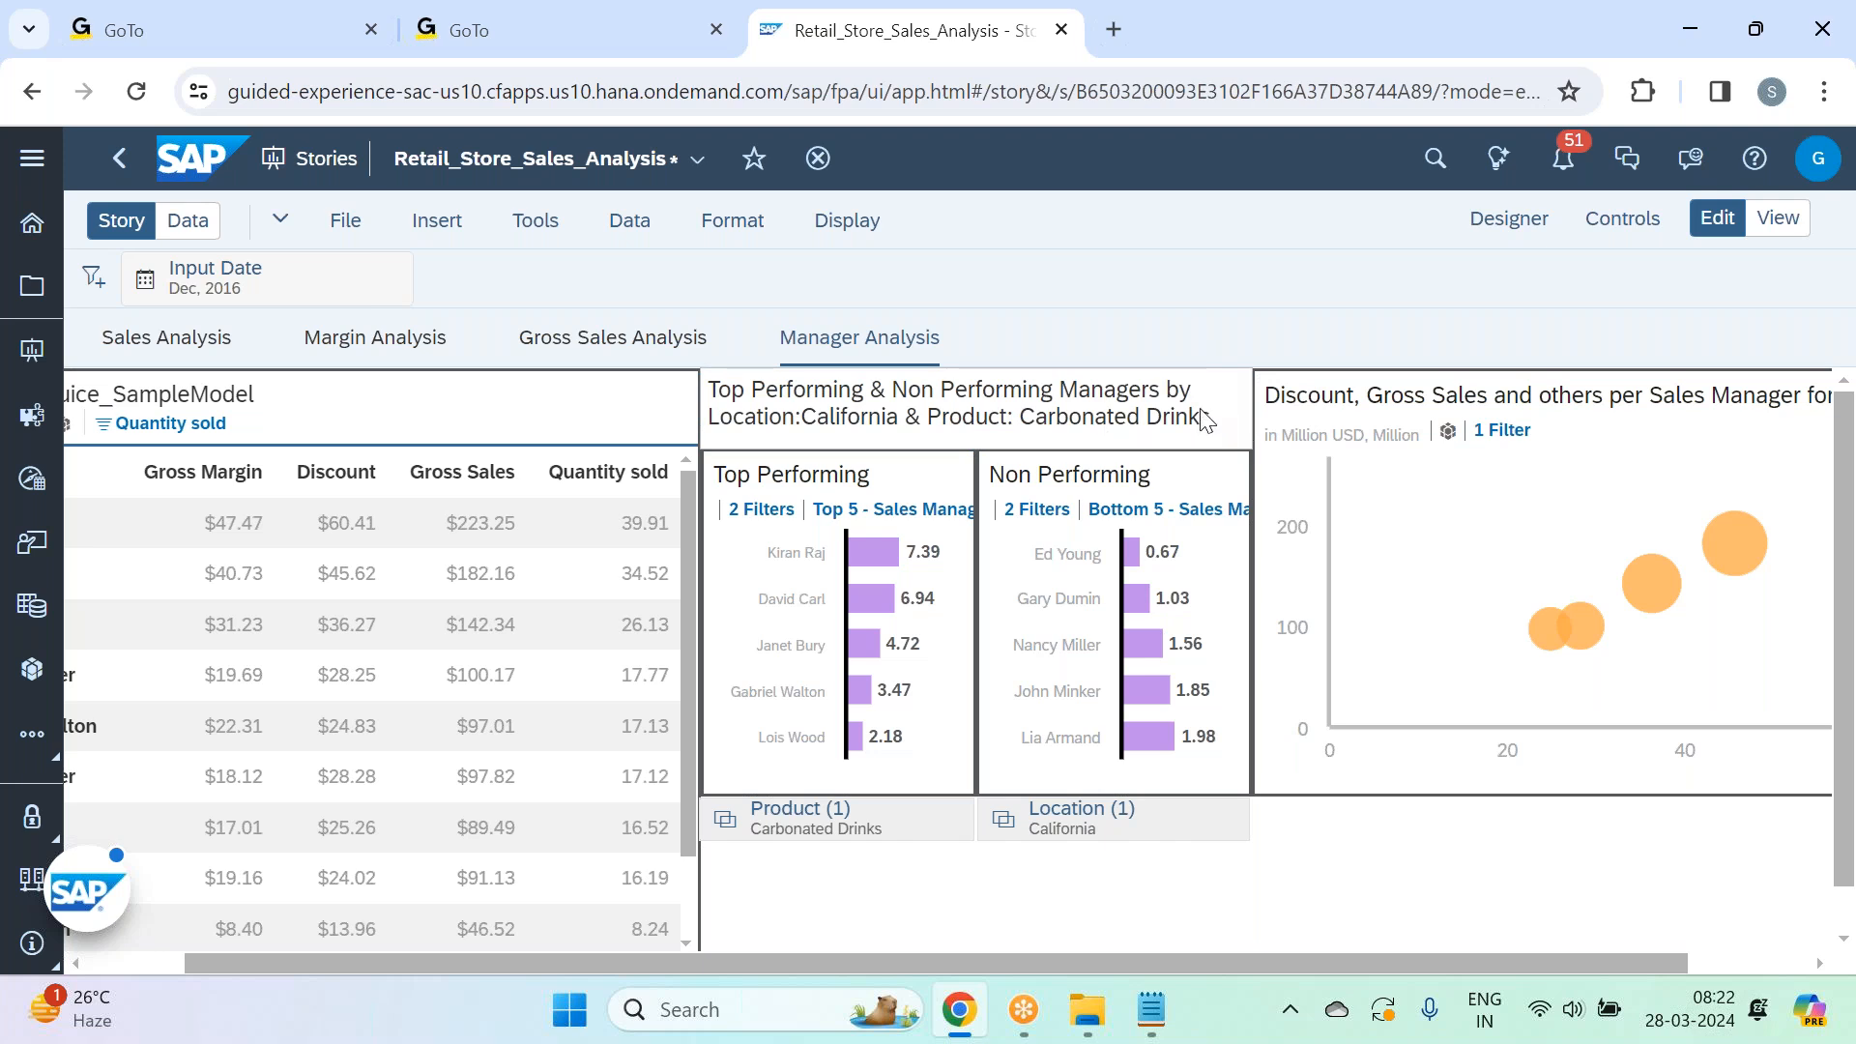
Make the dynamic Location value "California" in the manager heading purple and bold.
click(839, 435)
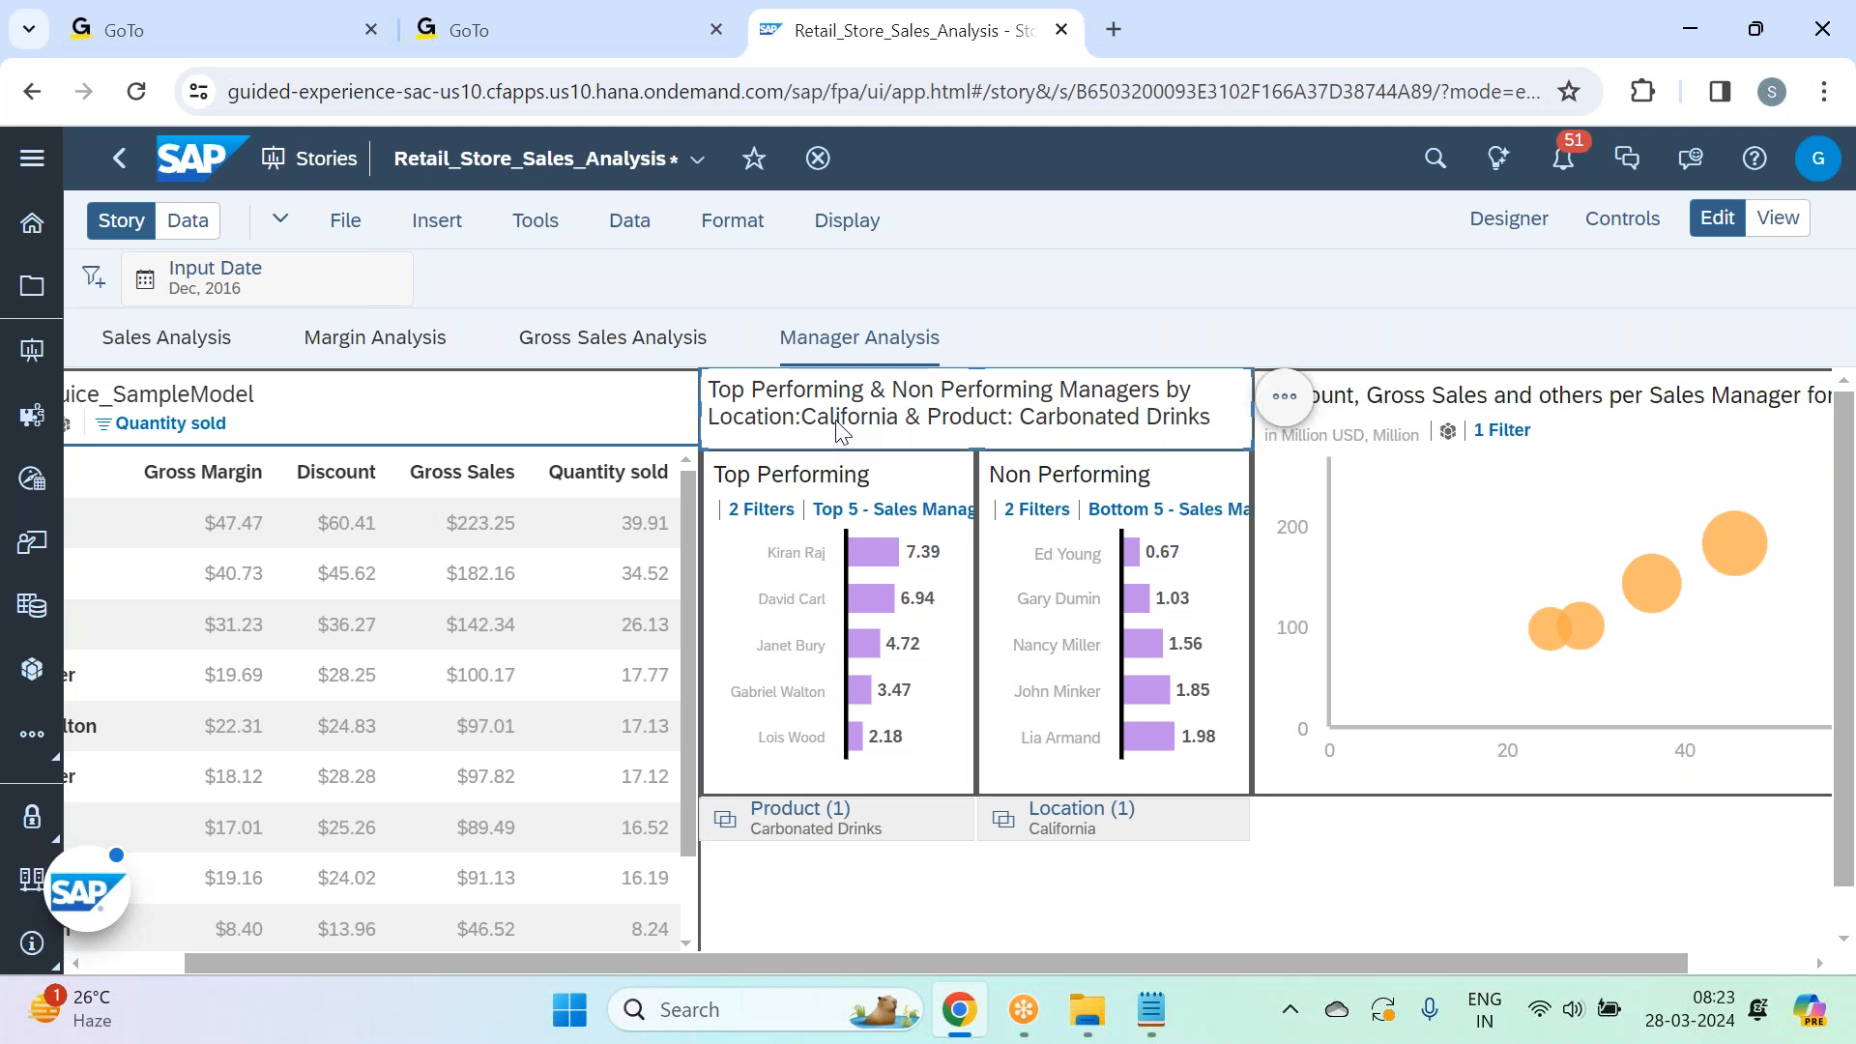
double_click(839, 432)
right_click(839, 428)
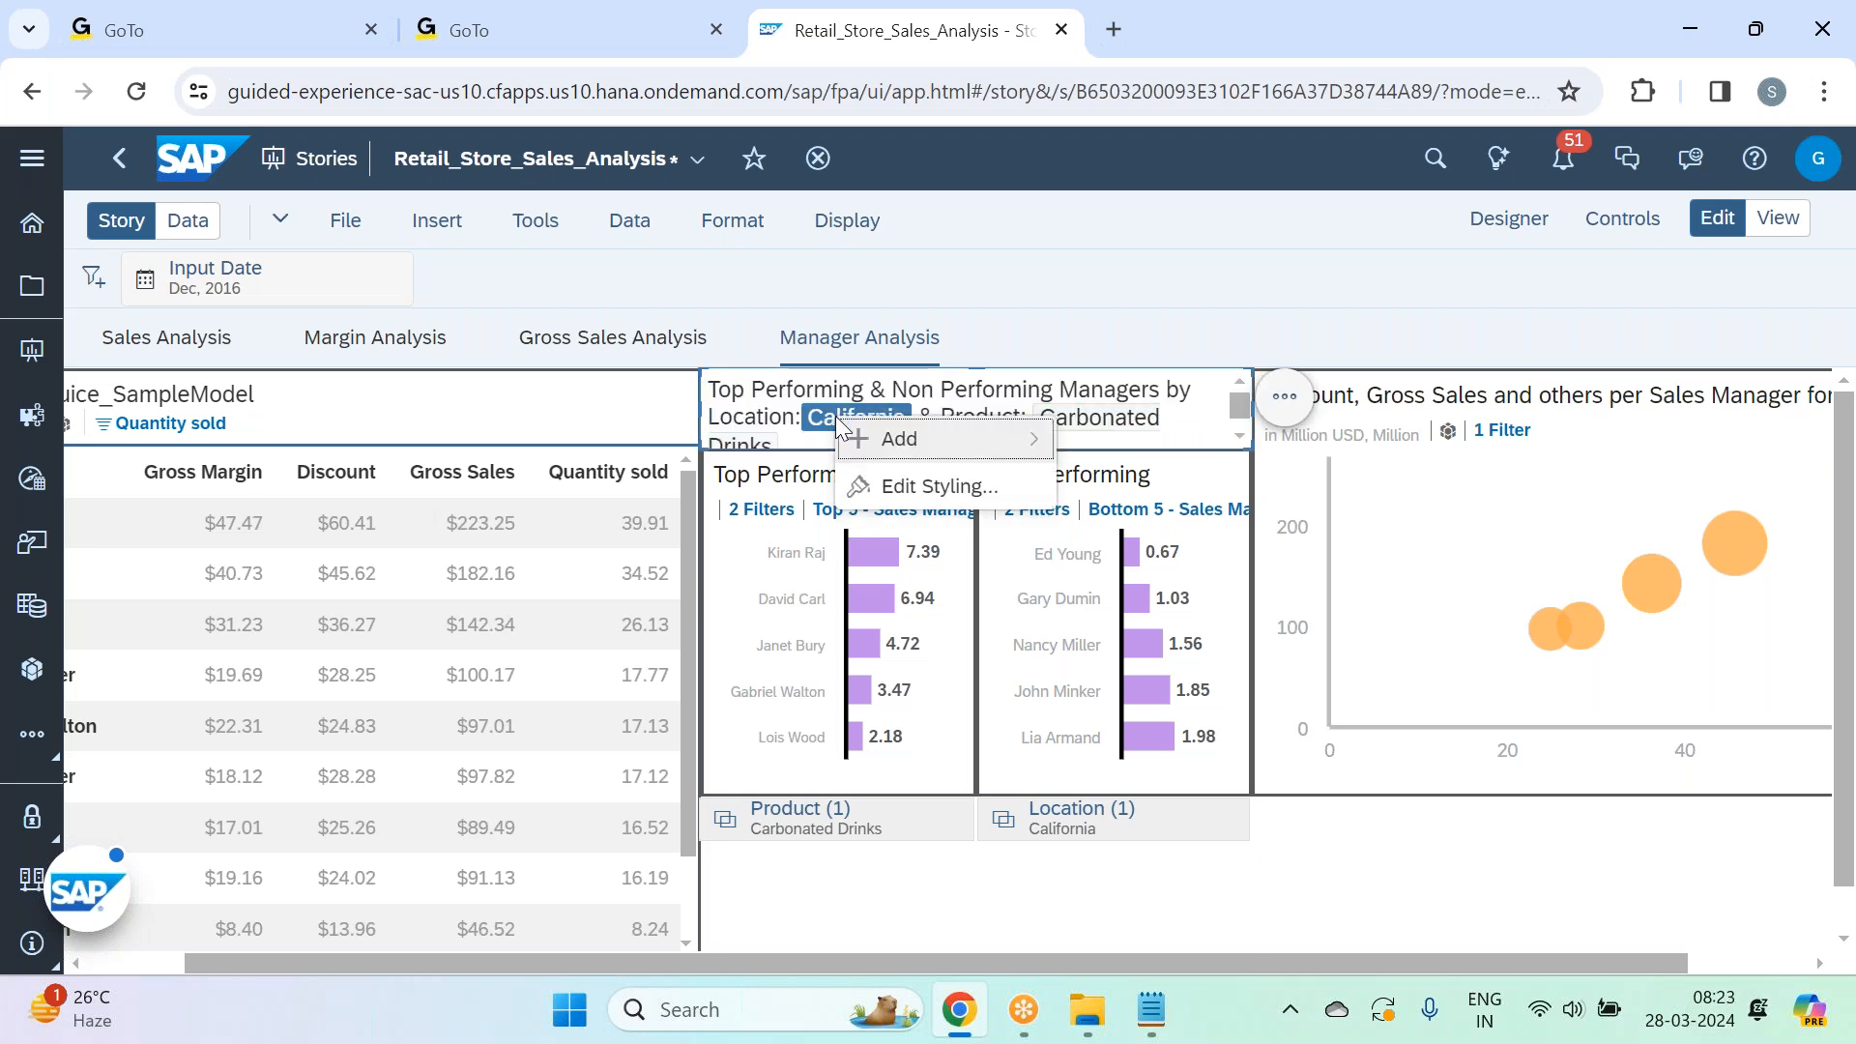
mouse_move(1010, 459)
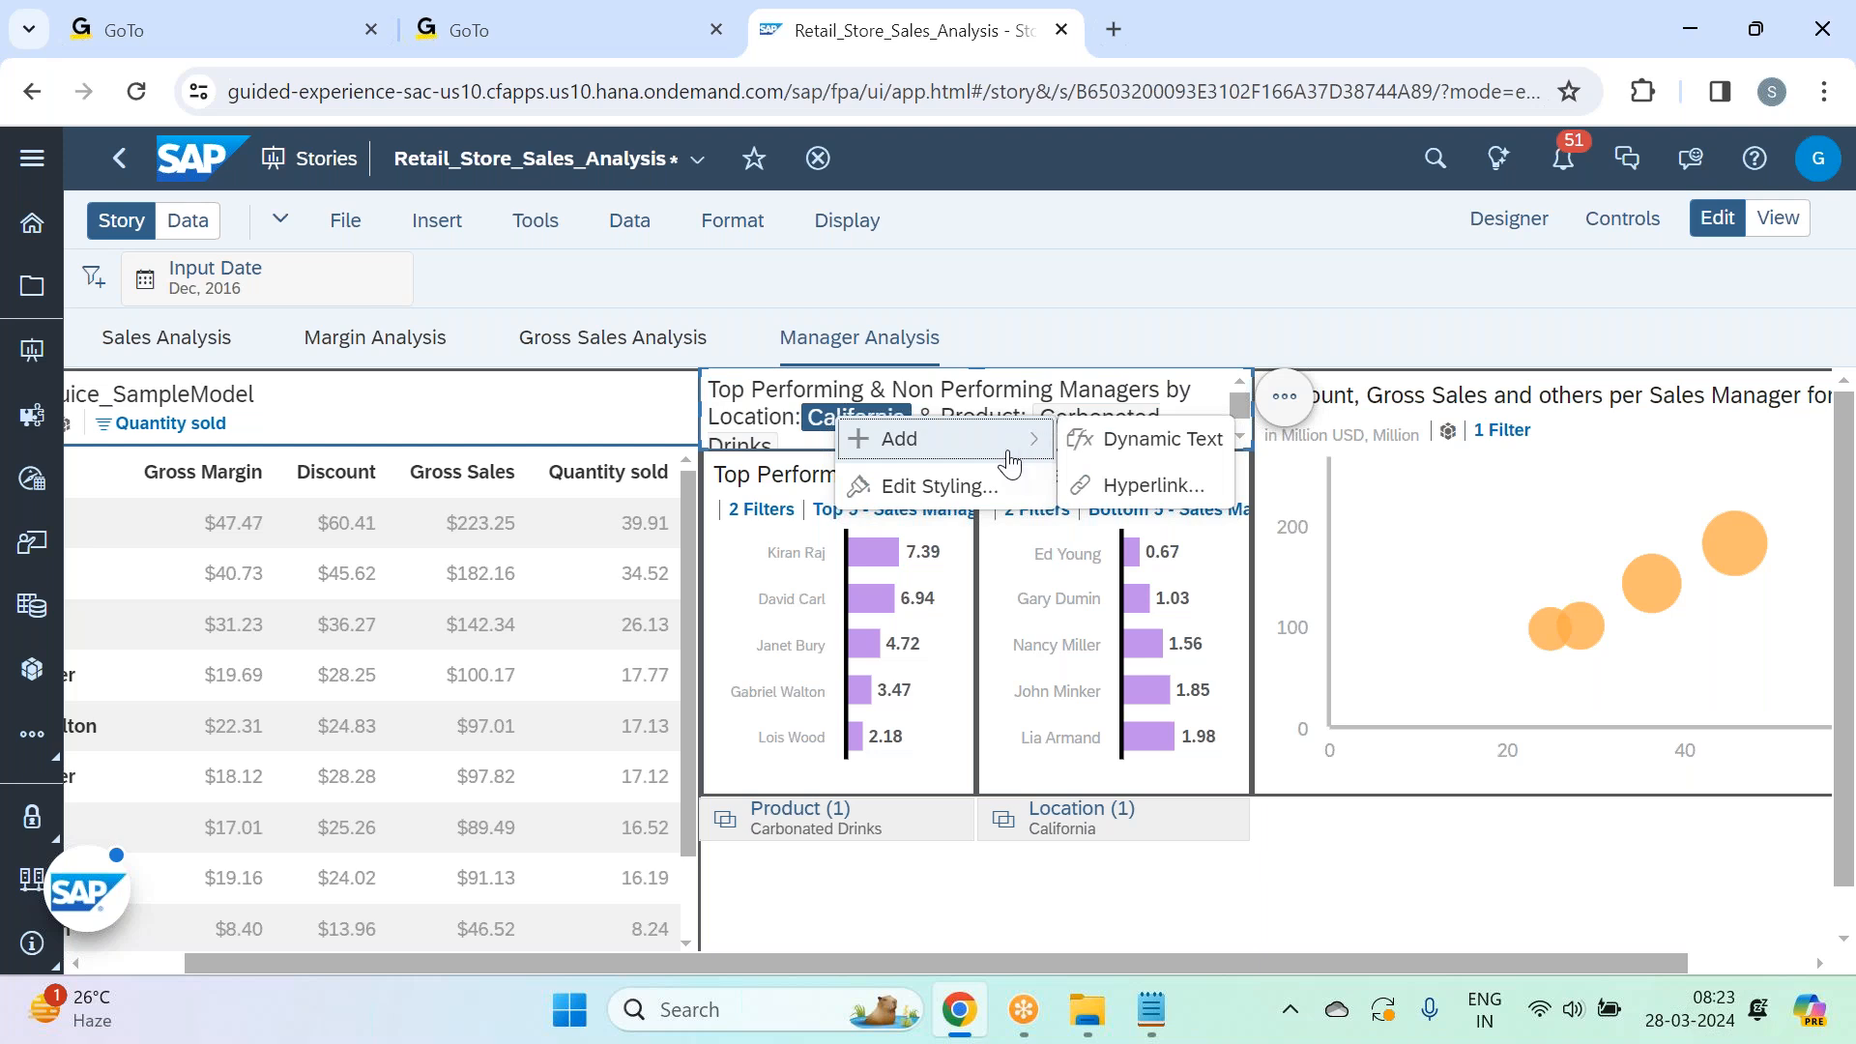
click(965, 487)
scroll(1530, 664, down, 3)
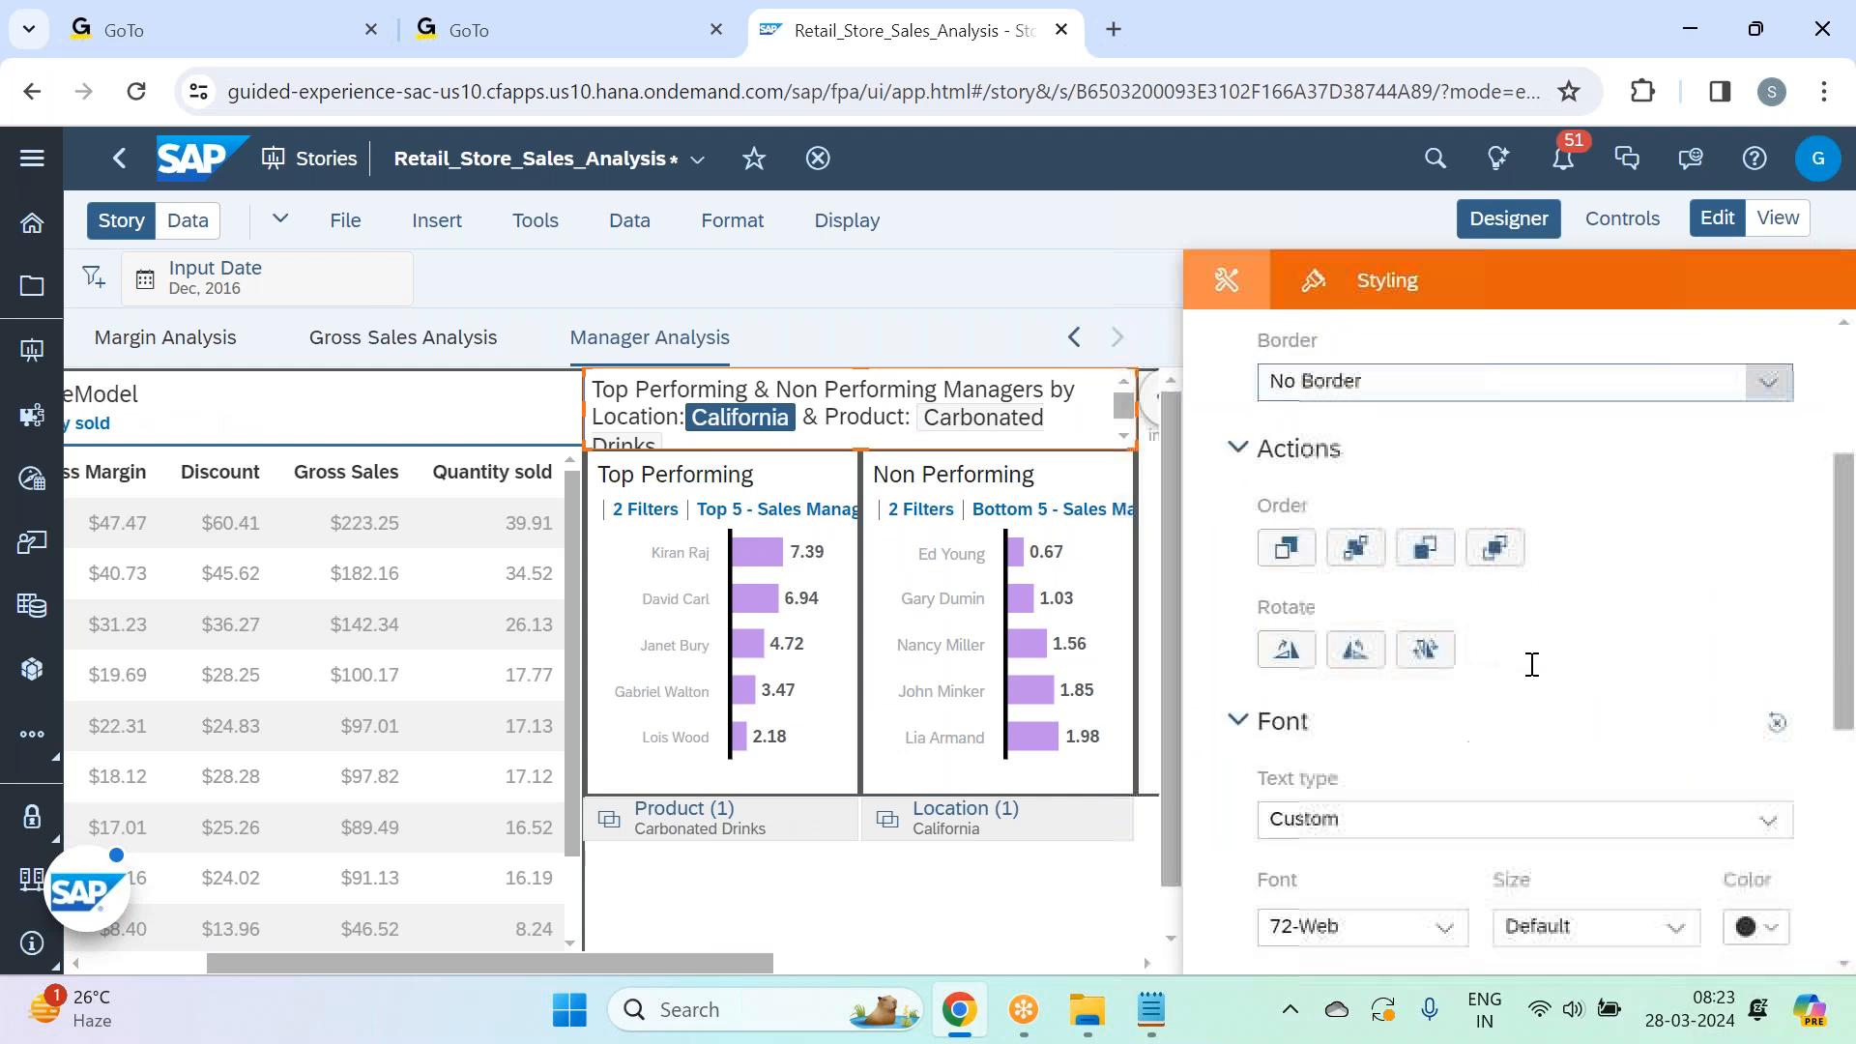
scroll(1532, 664, down, 3)
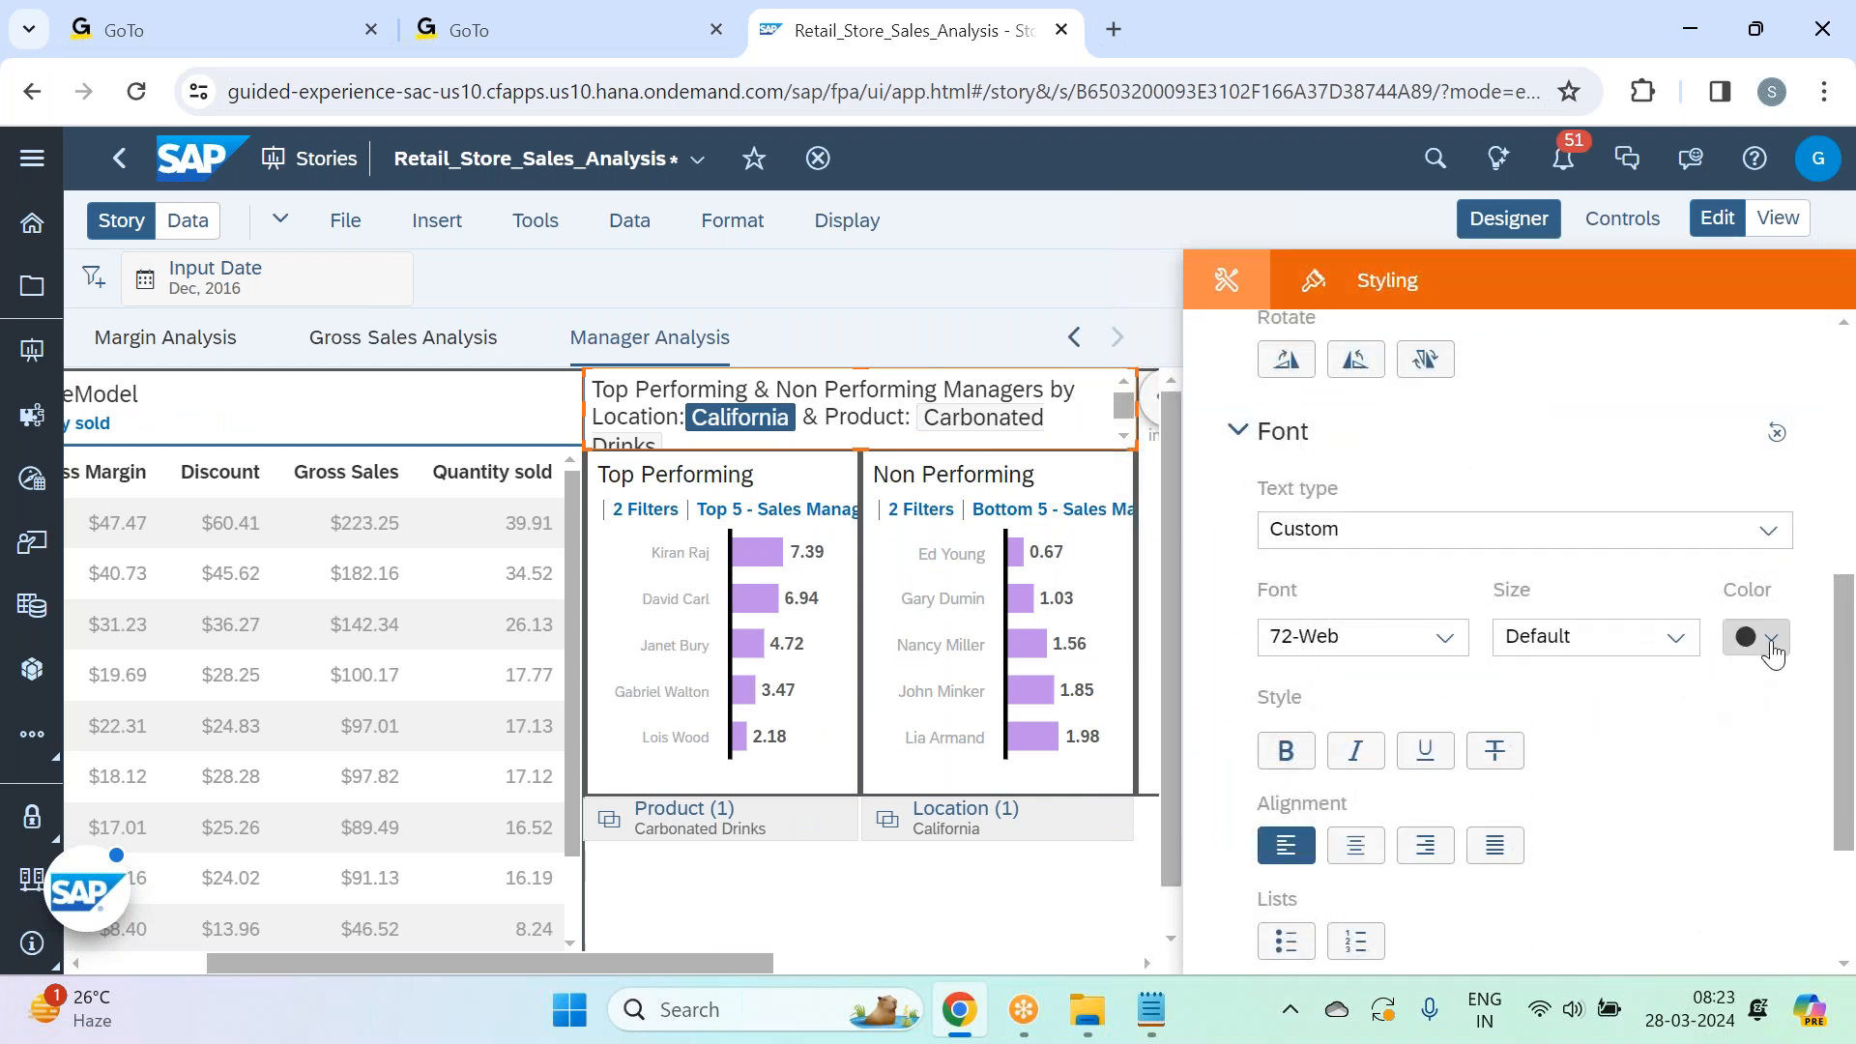
click(1769, 640)
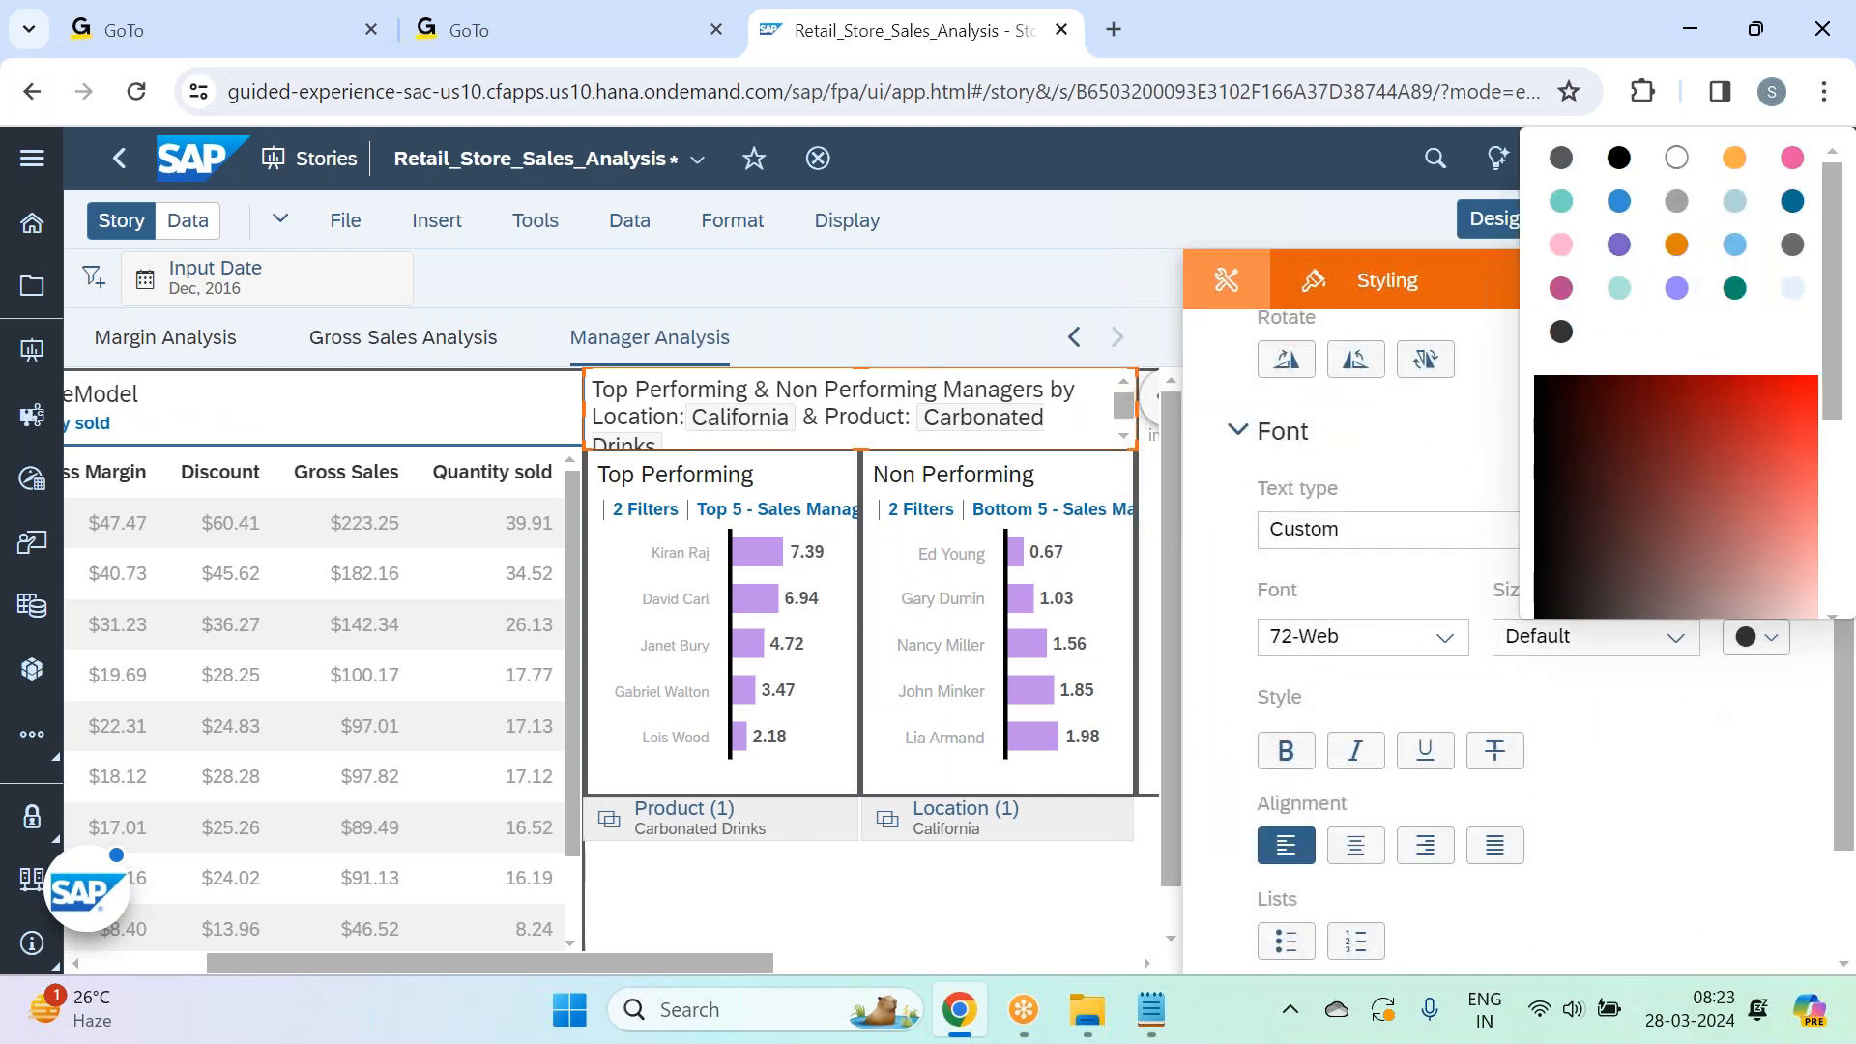
click(1630, 245)
click(1282, 756)
Apply the same purple colour and bold style to the dynamic Product value "Carbonated Drinks" in the heading.
click(972, 419)
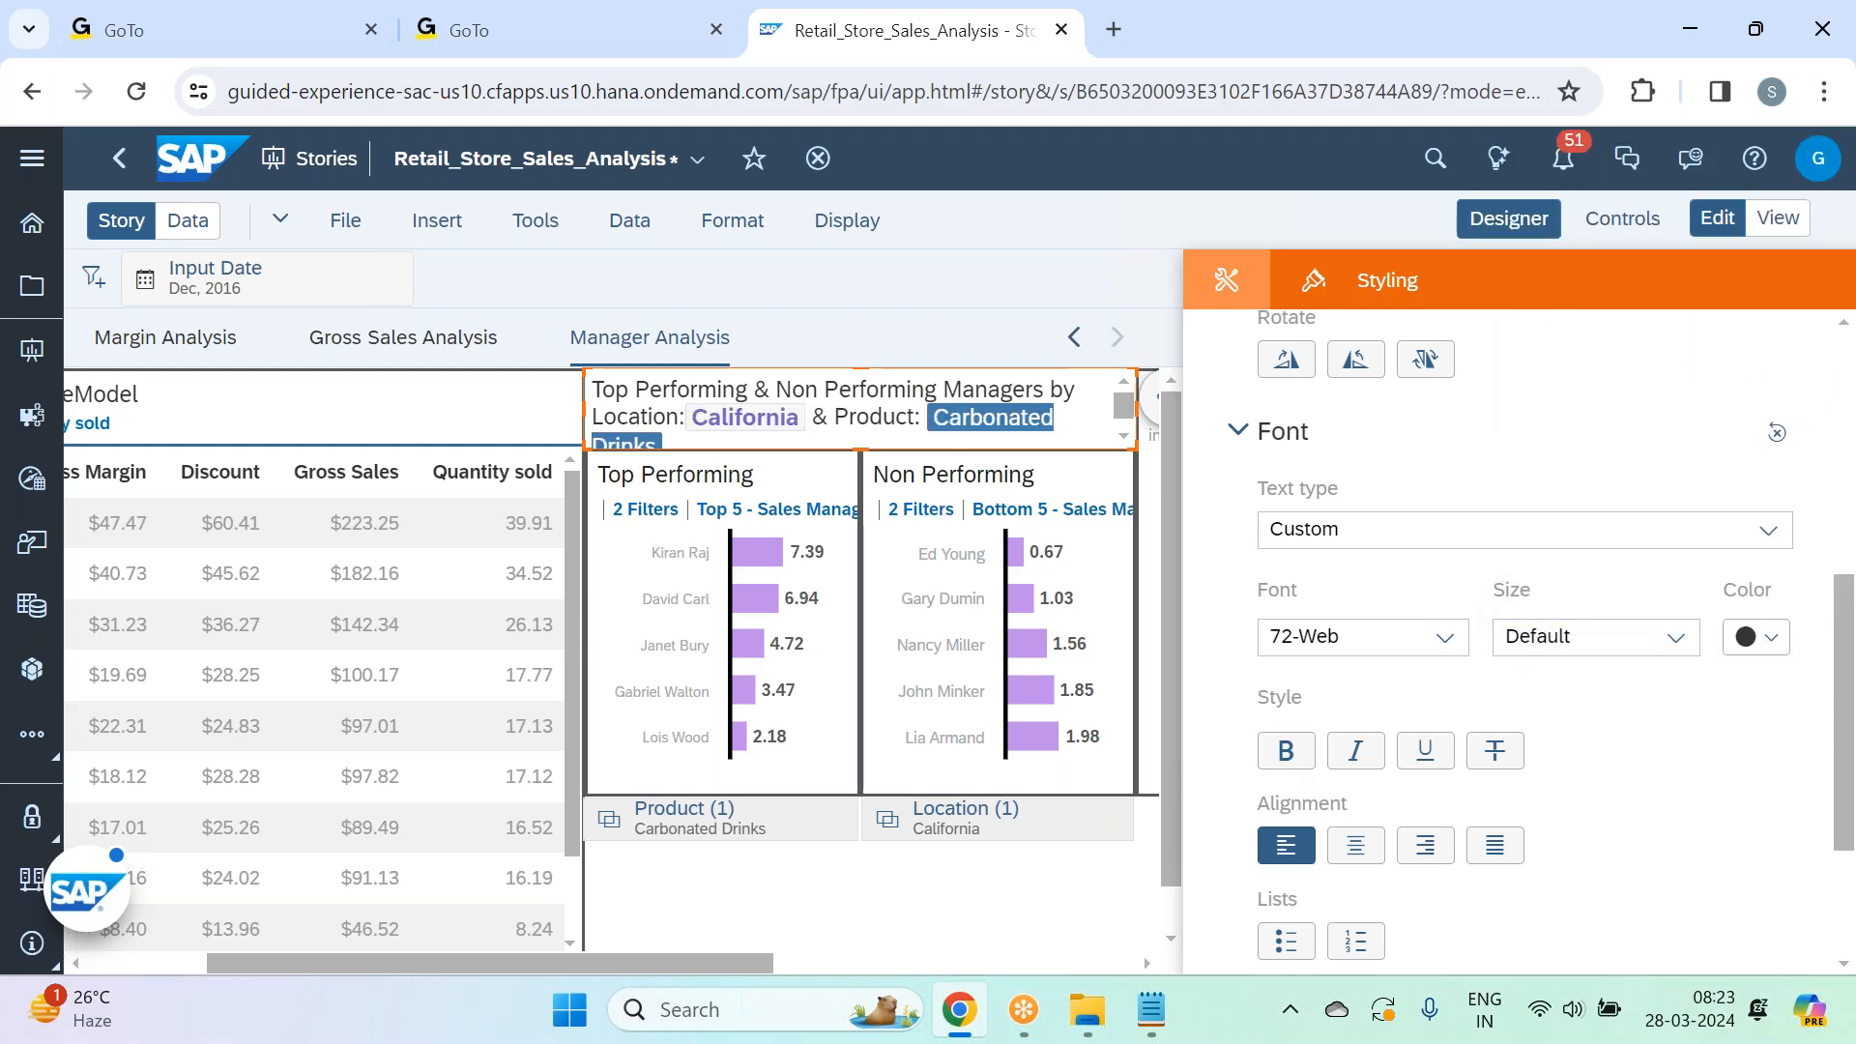
click(1755, 638)
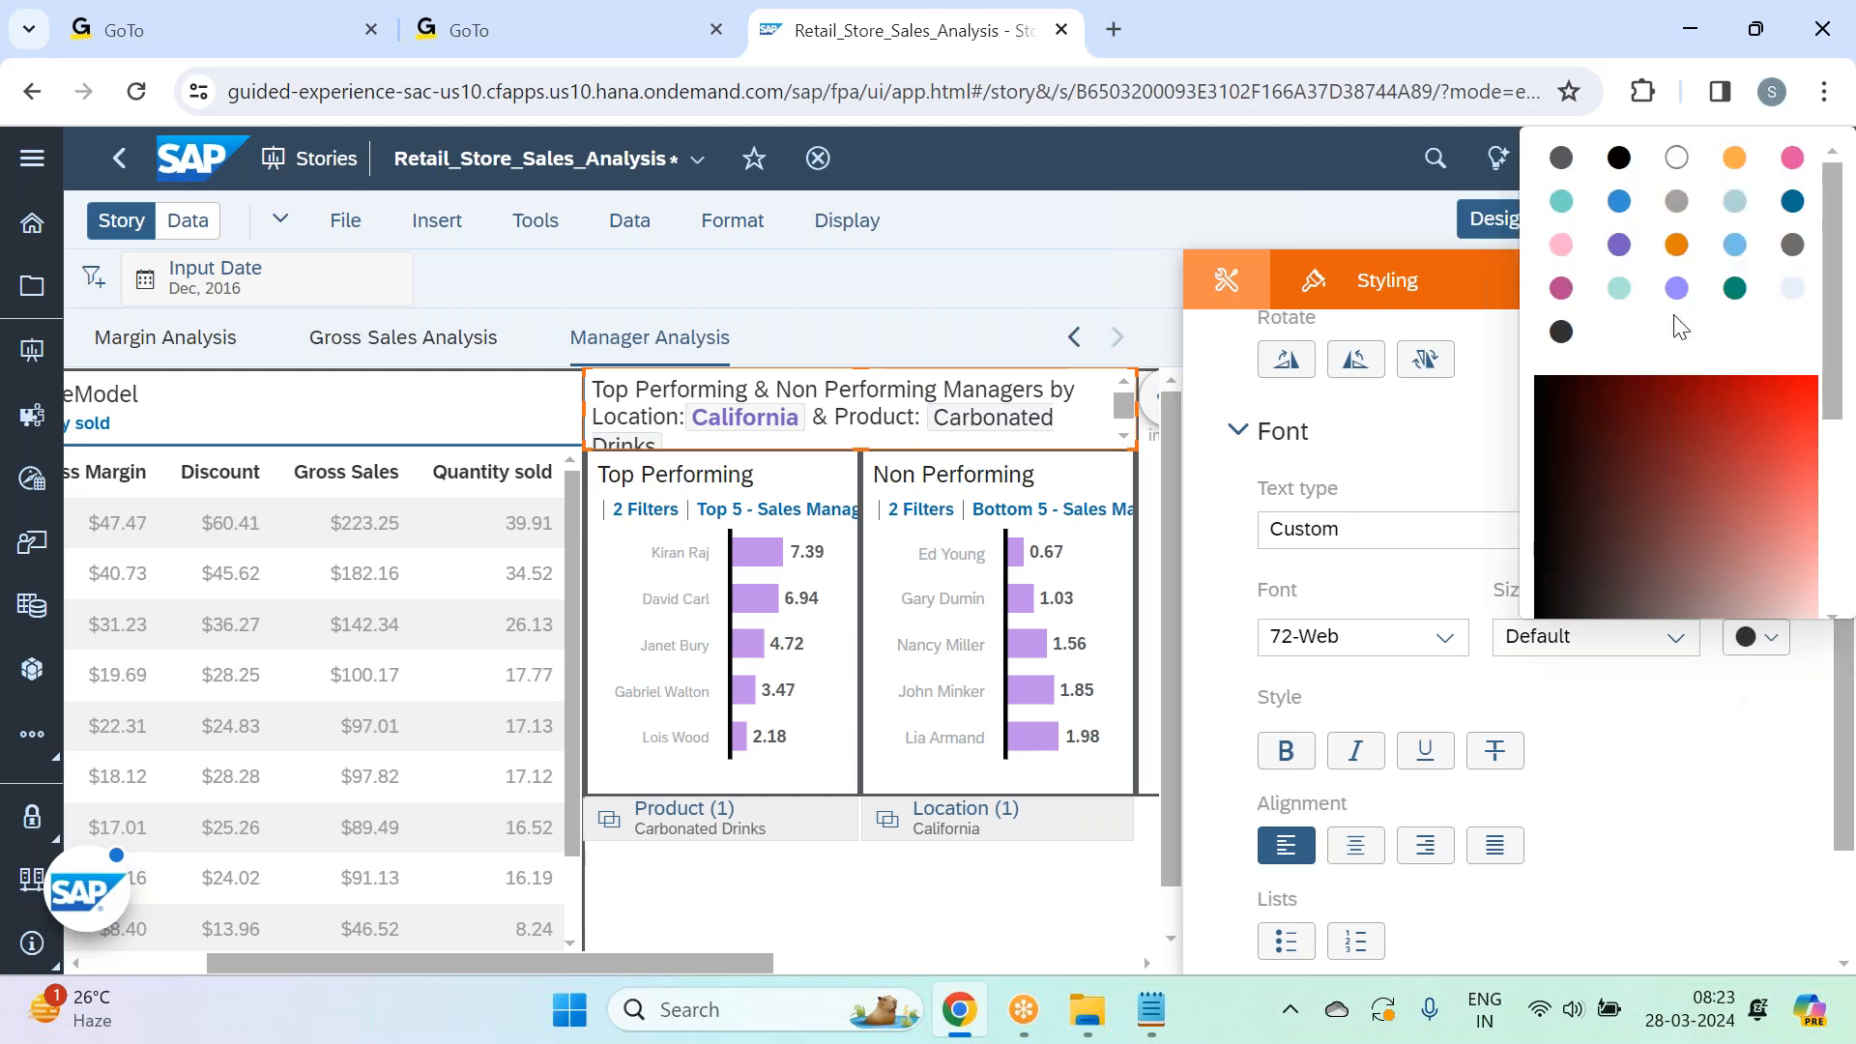
click(1610, 253)
click(1295, 756)
click(1508, 218)
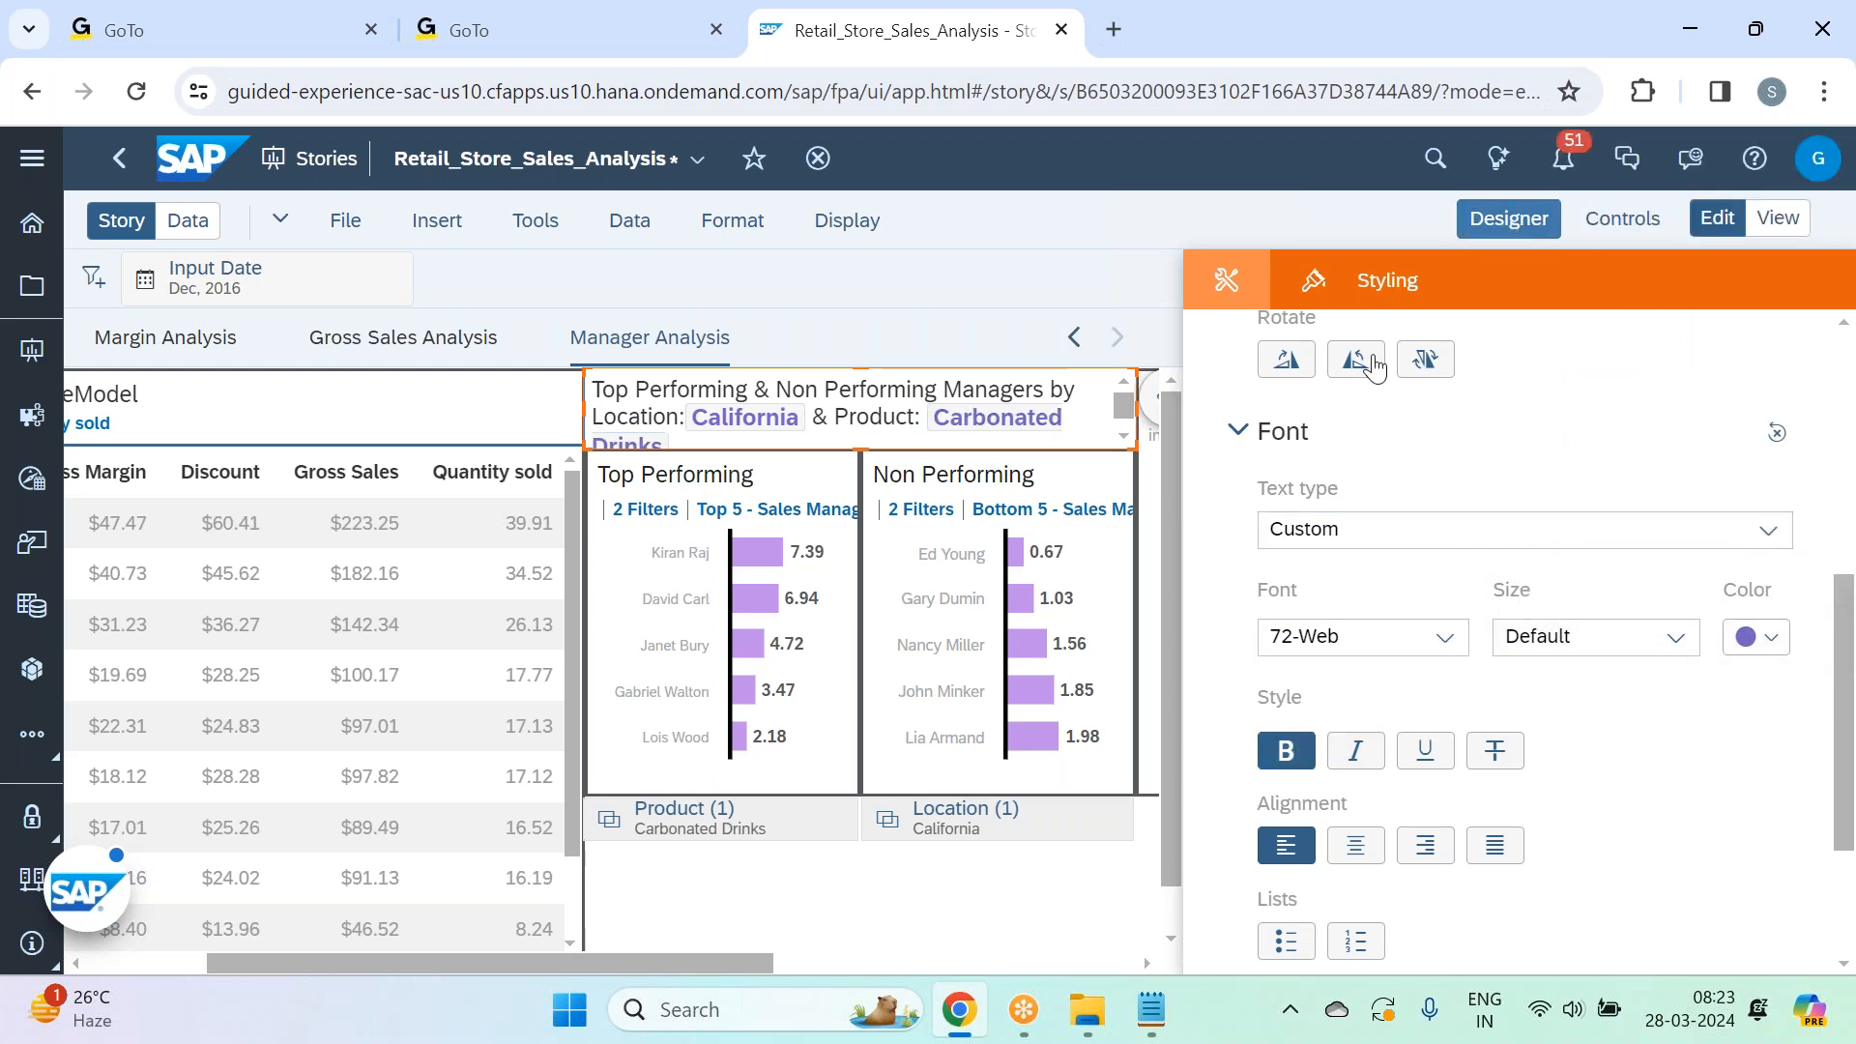
click(1054, 889)
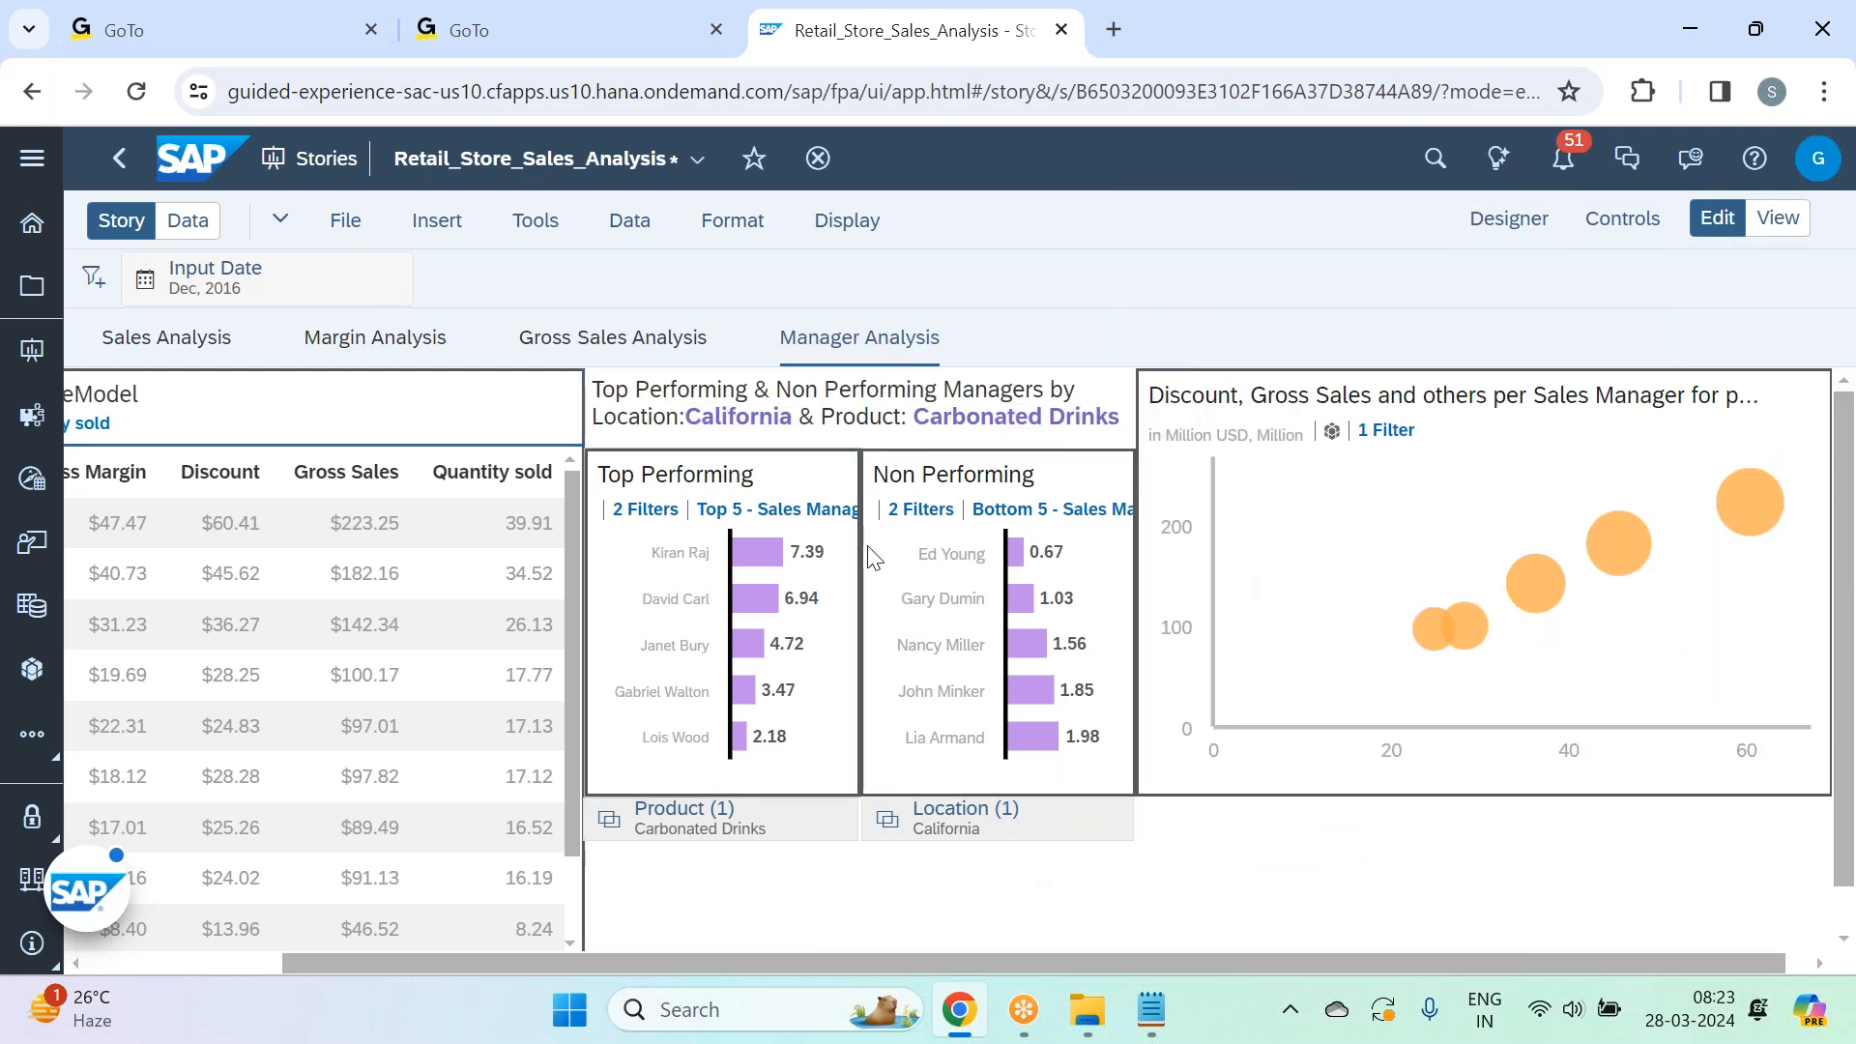
Shorten the heading's opening from "Top Performing" to "Top" so it reads "Top & Non Performing Managers by".
drag(543, 961, 306, 966)
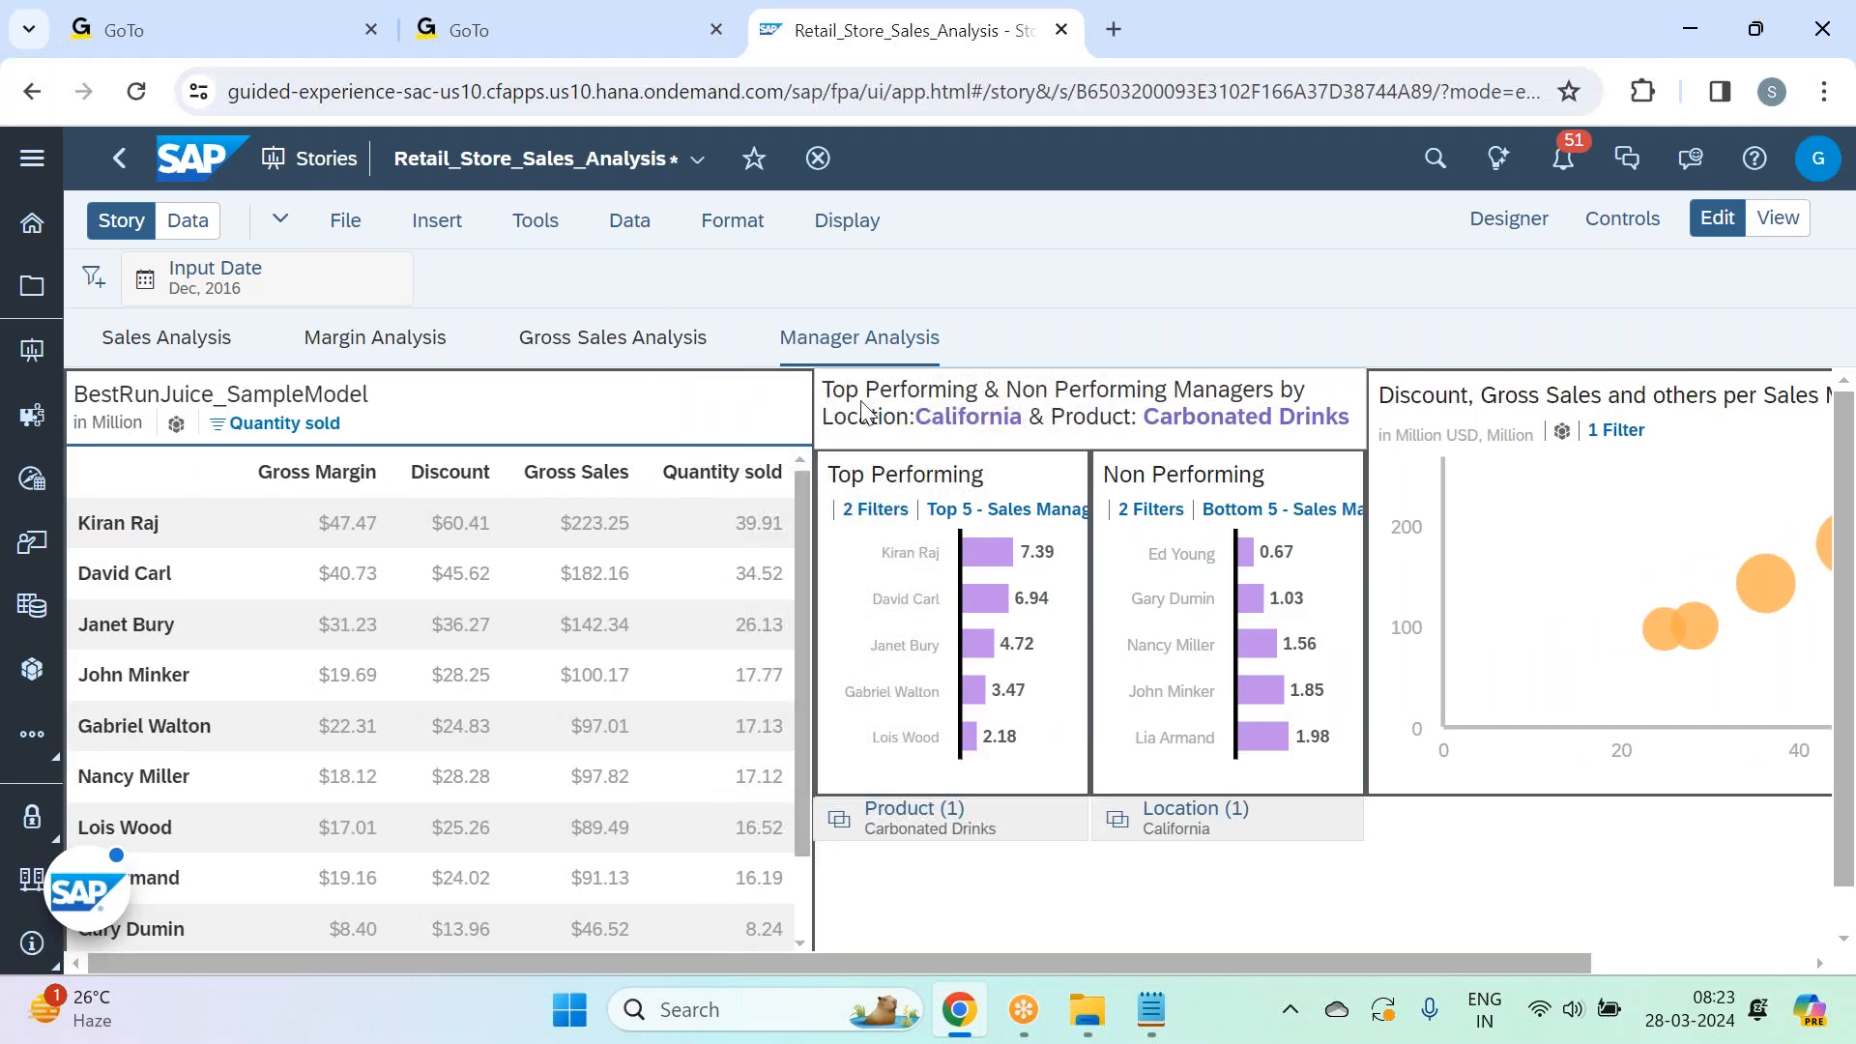
click(979, 399)
double_click(969, 395)
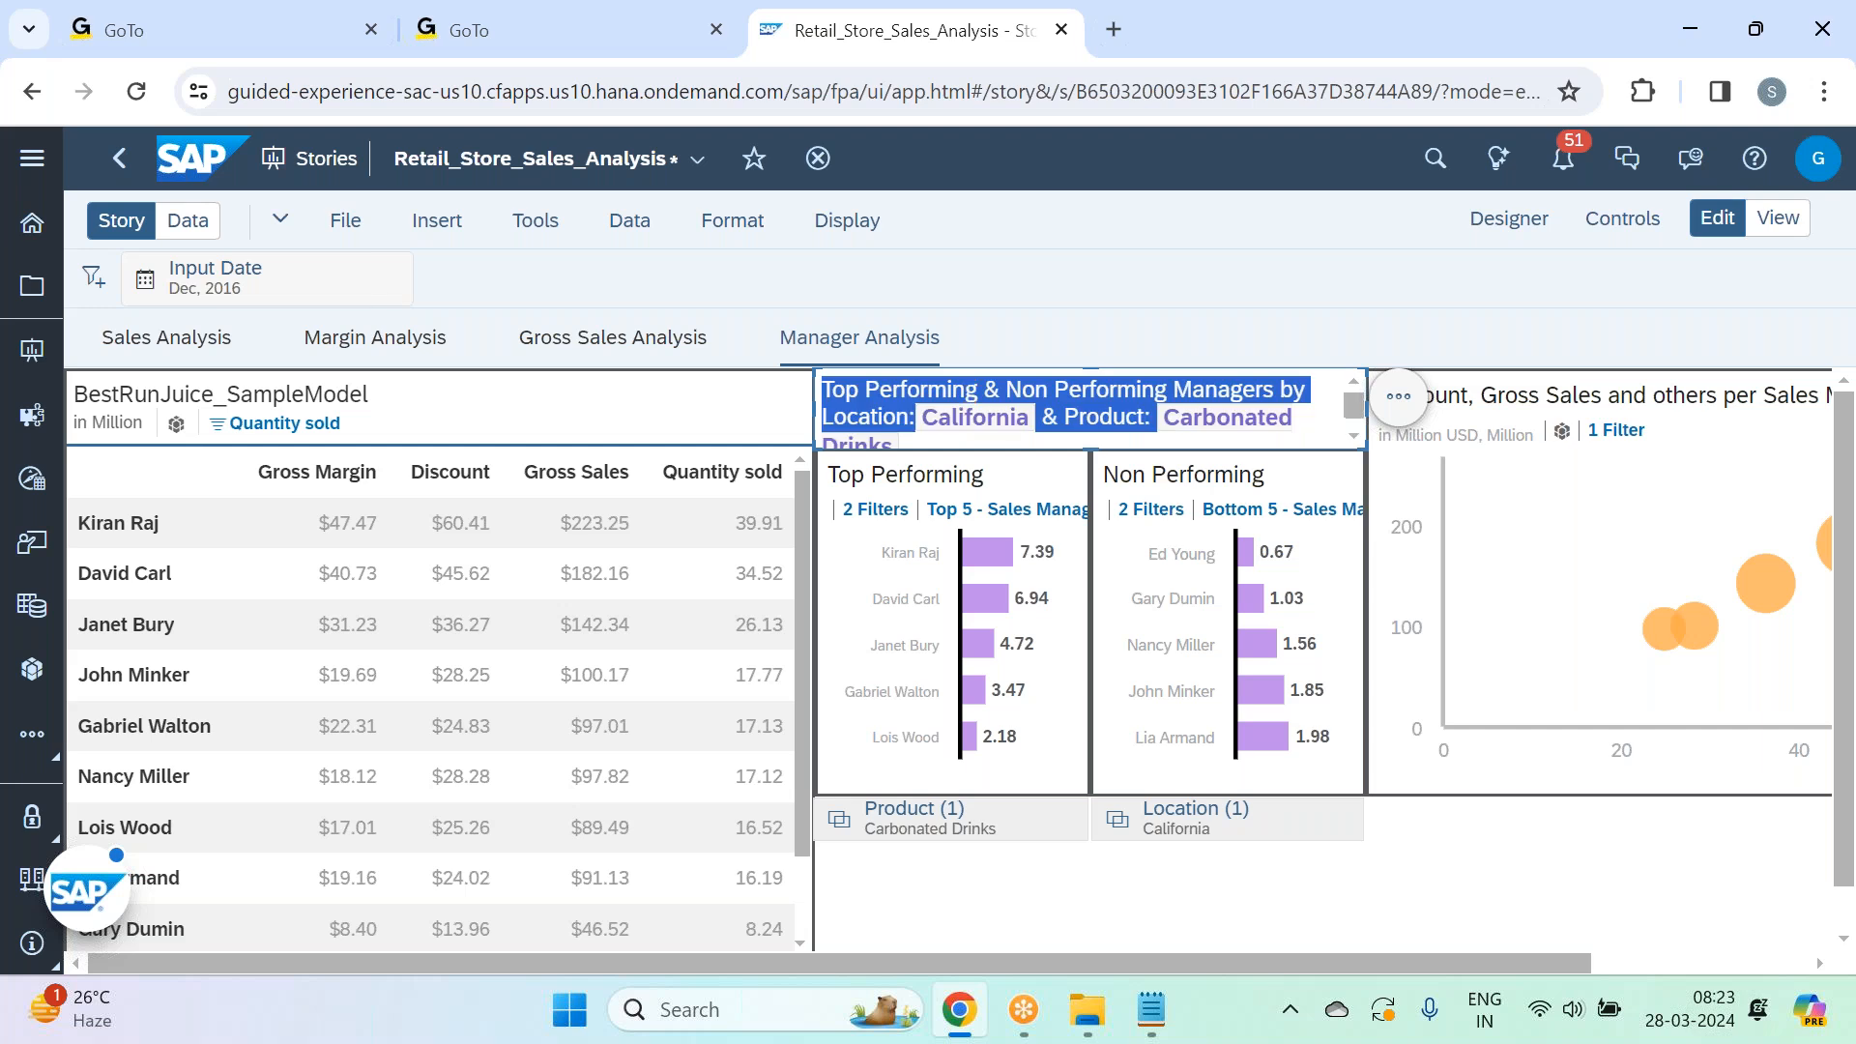
click(969, 394)
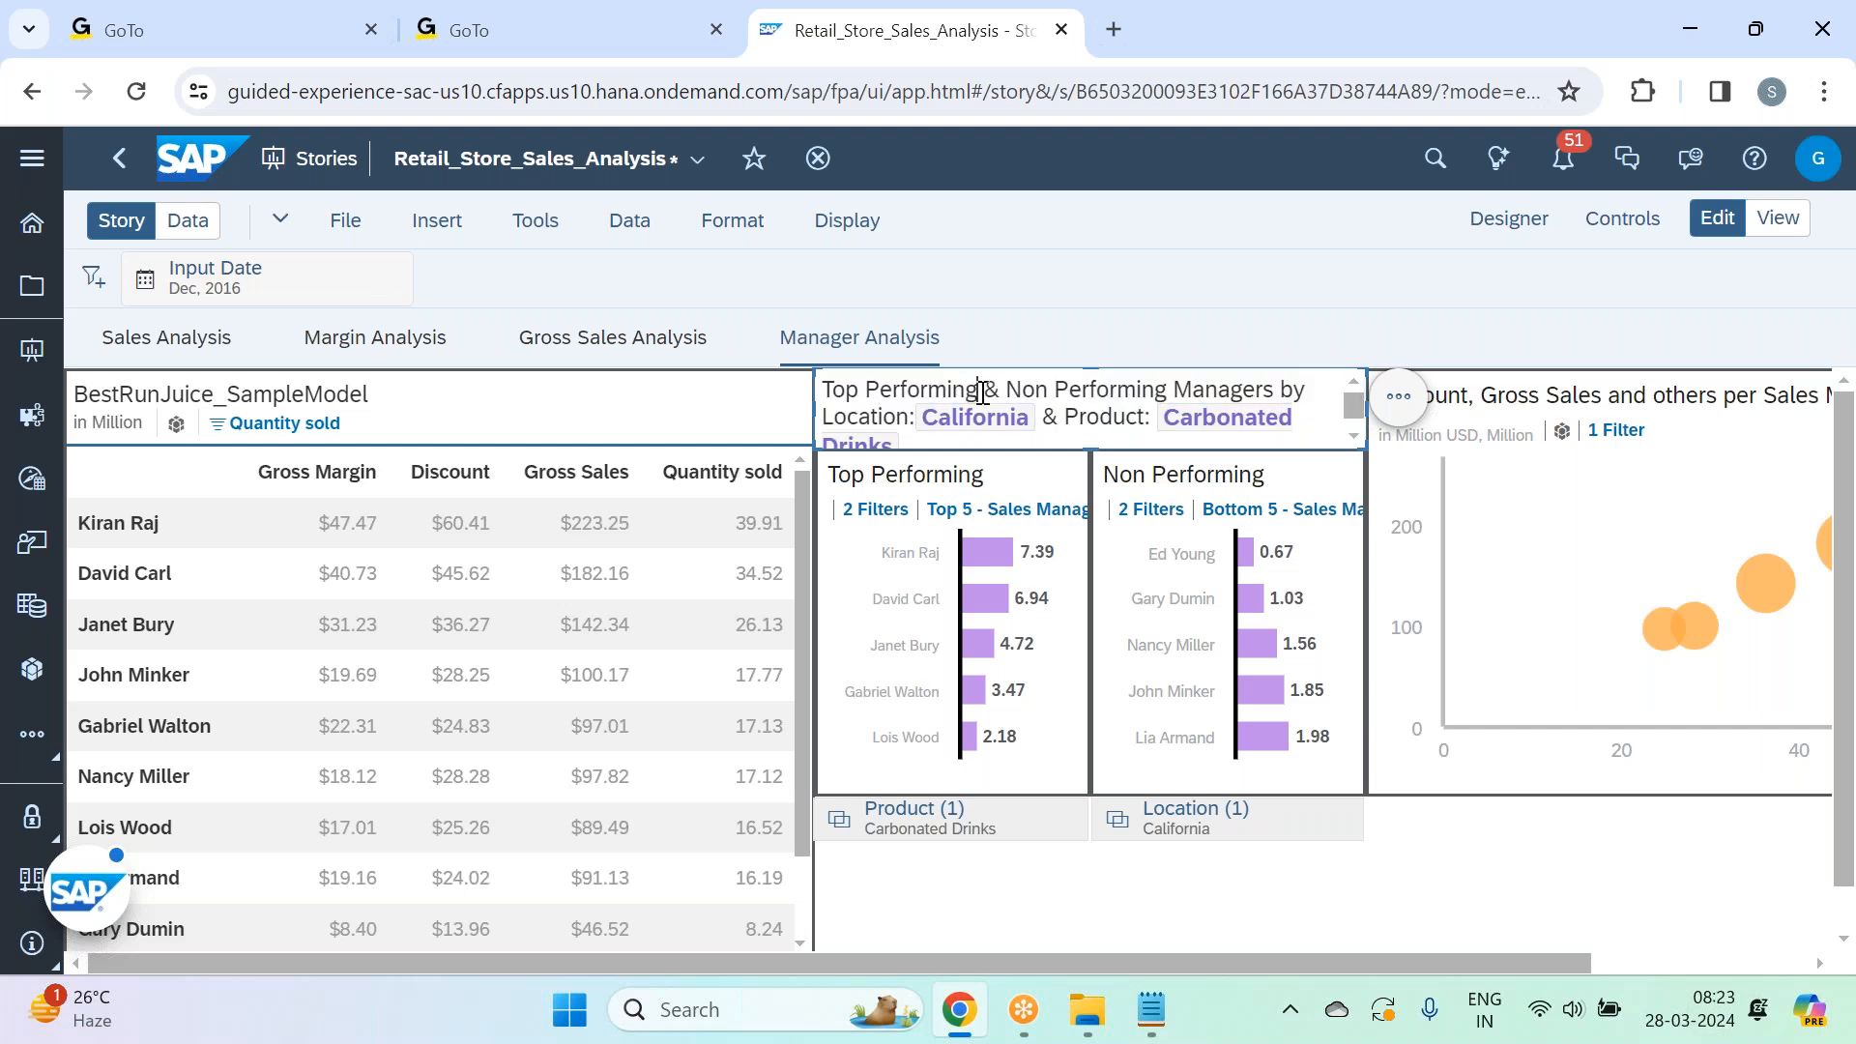
key(BackSpace)
key(BackSpace)
key(BackSpace)
key(BackSpace)
key(BackSpace)
key(BackSpace)
key(BackSpace)
key(BackSpace)
key(BackSpace)
key(BackSpace)
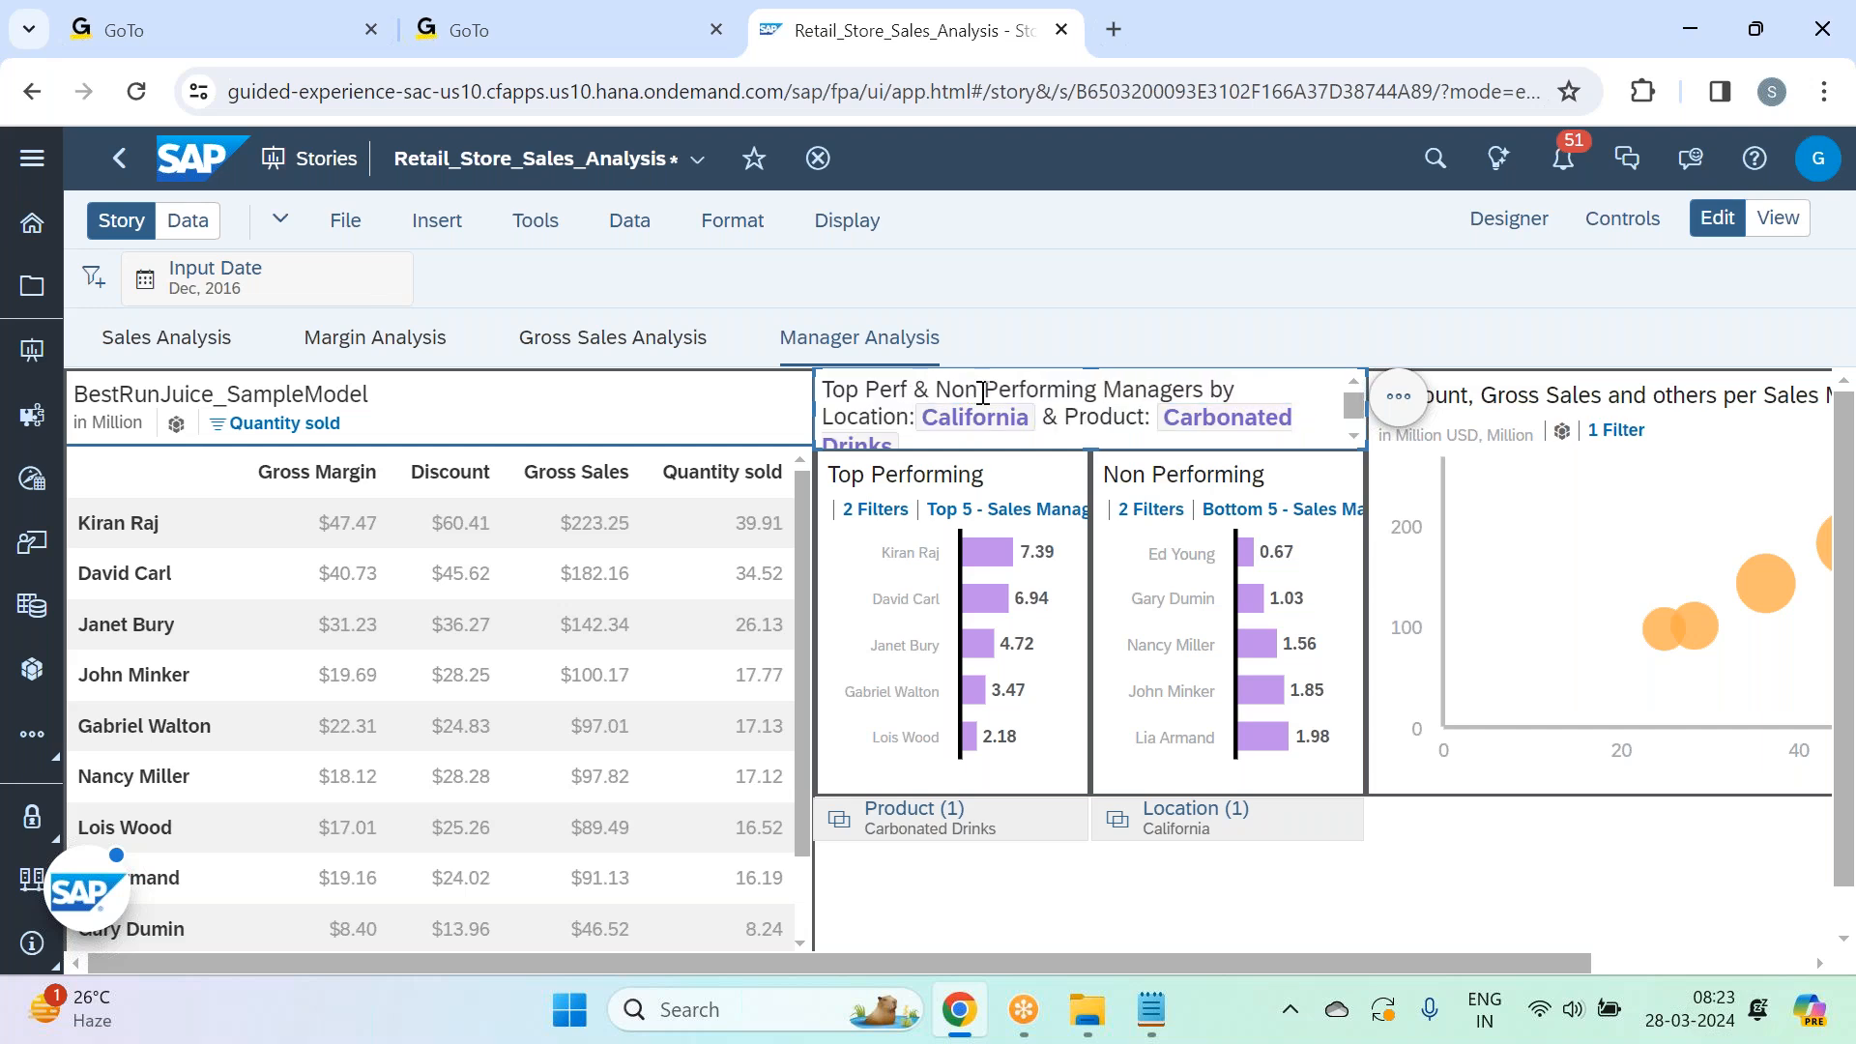
key(BackSpace)
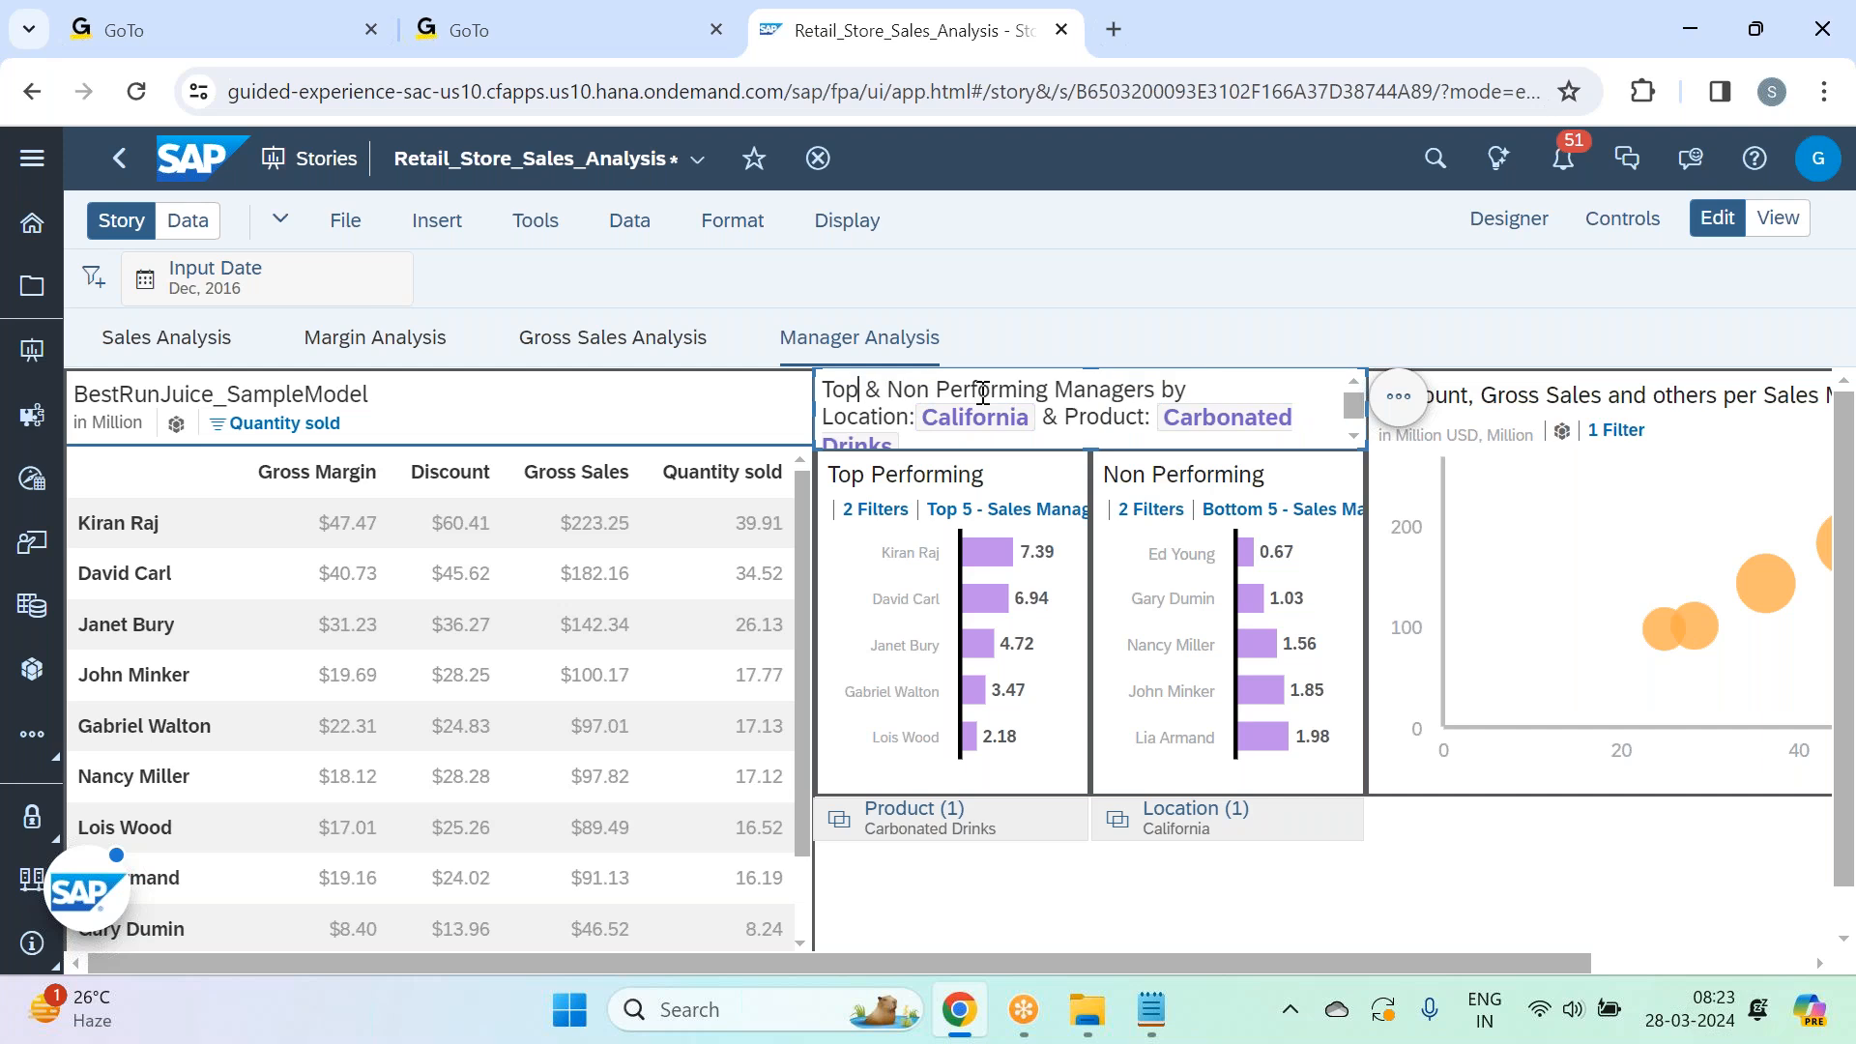
click(1316, 919)
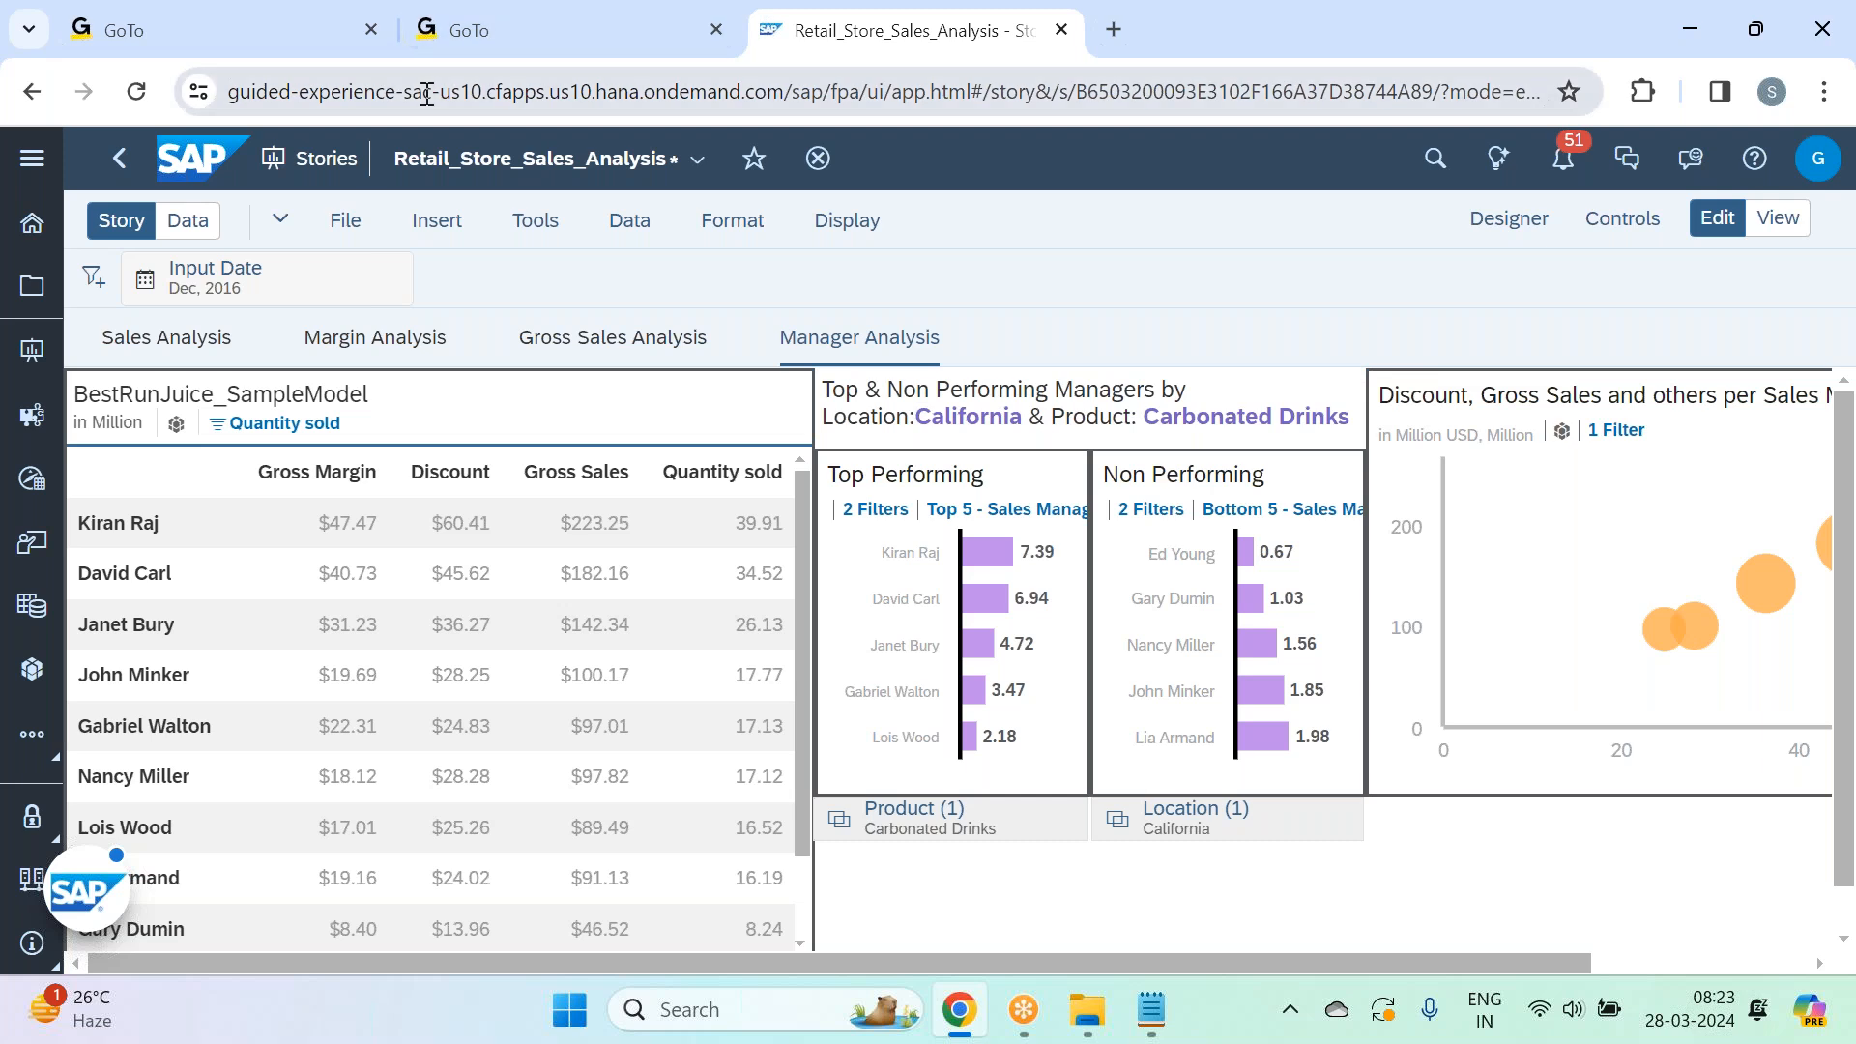
Save the story with the restyled and shortened manager heading.
click(345, 220)
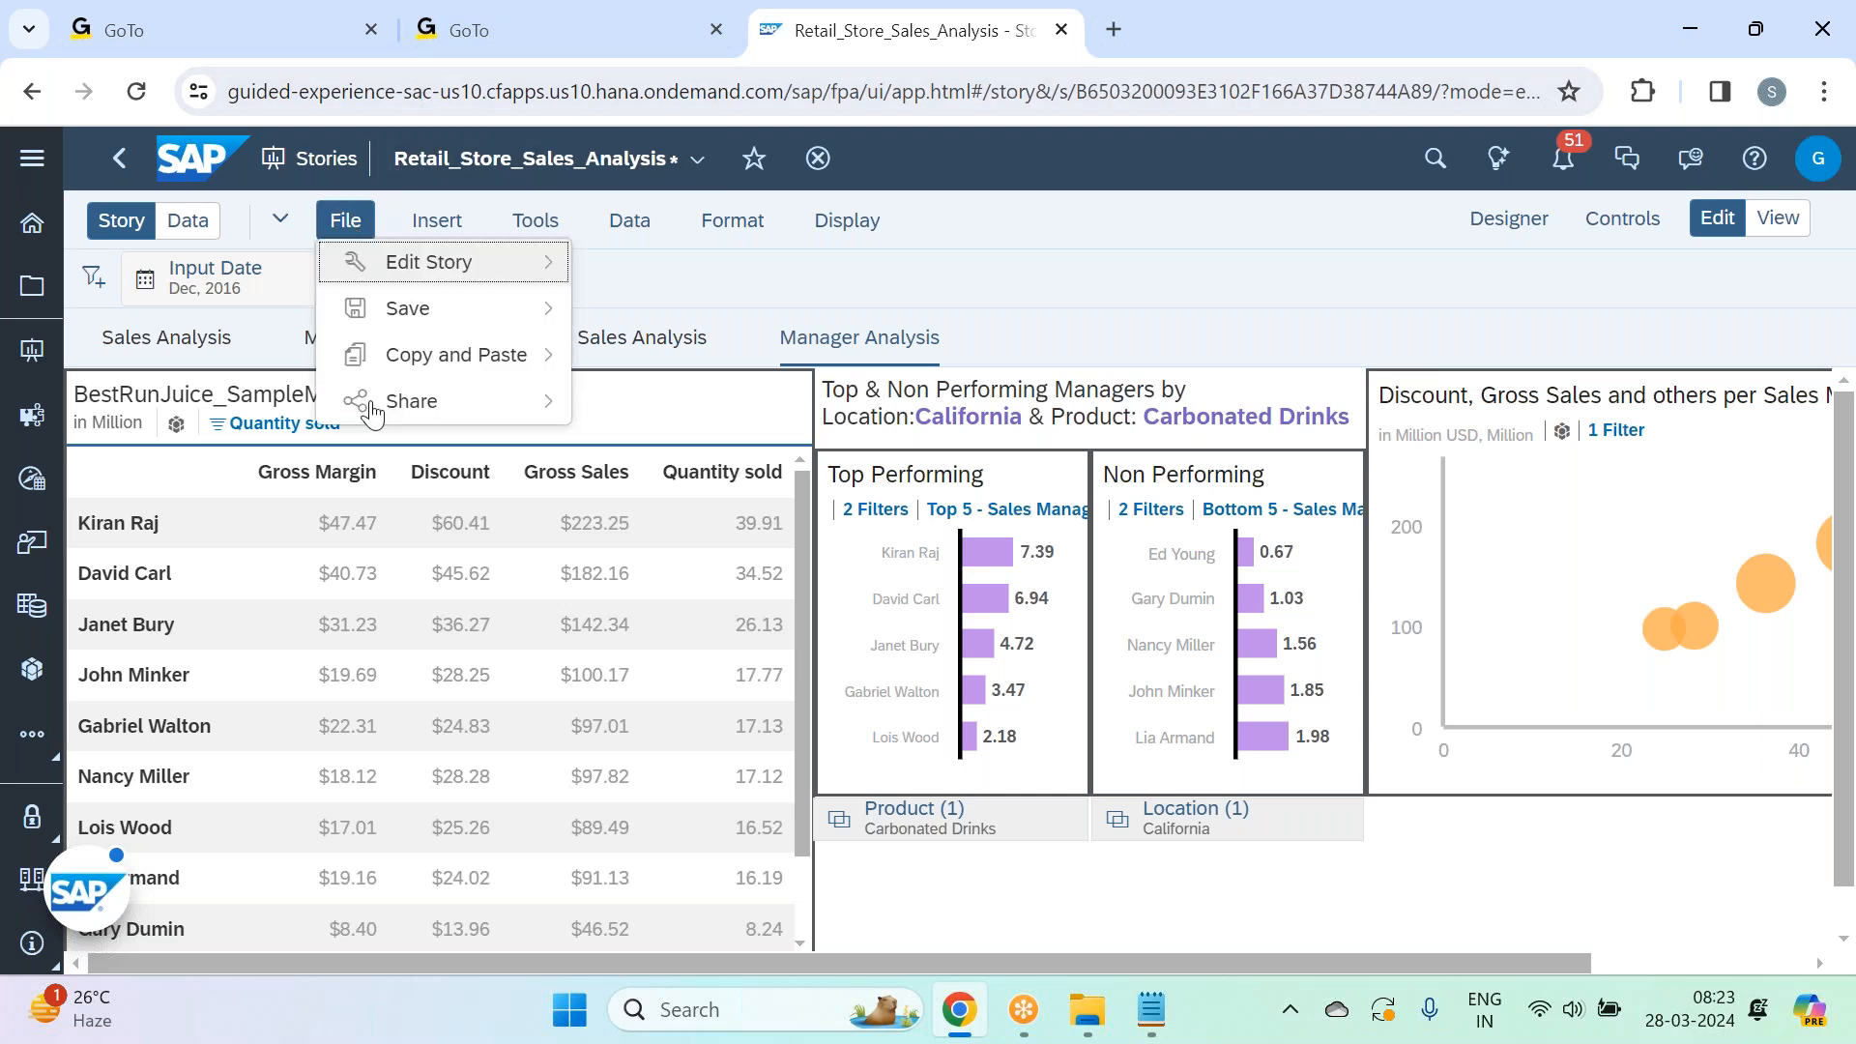
mouse_move(425, 309)
click(595, 311)
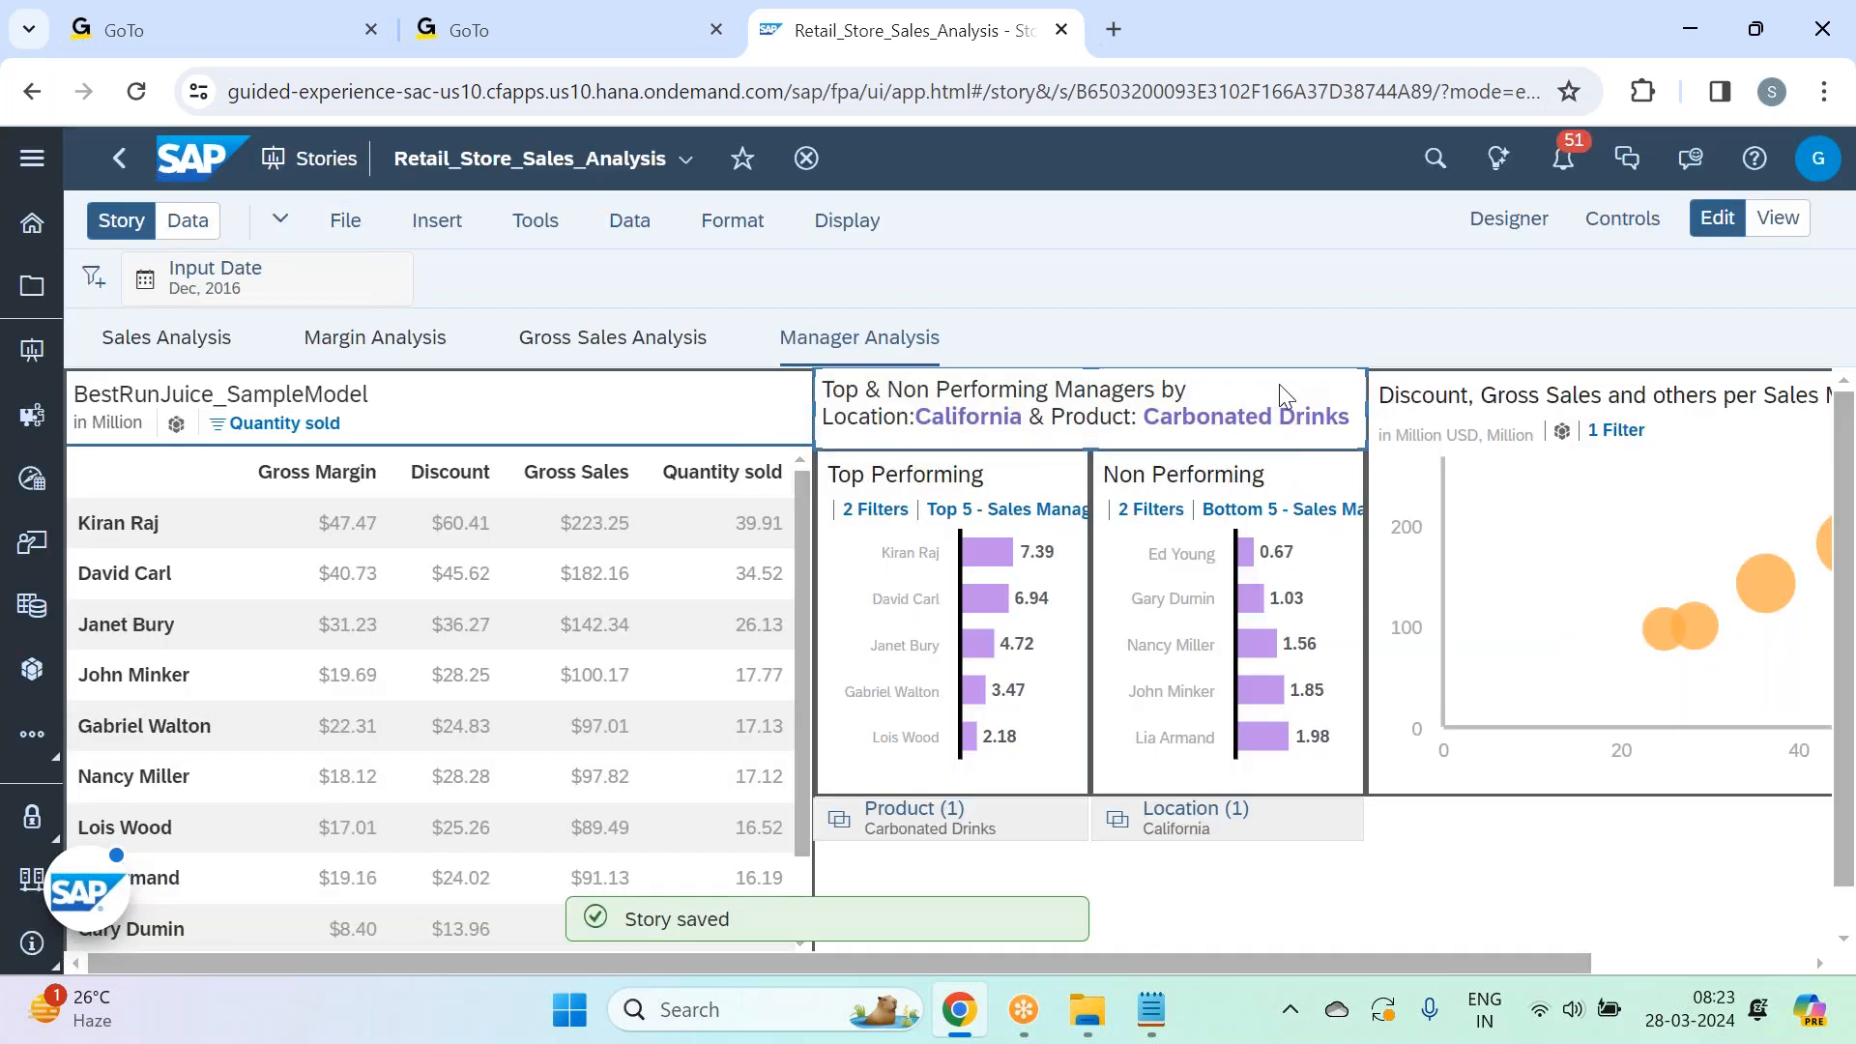
Apply All Borders to the manager heading text box.
click(1510, 218)
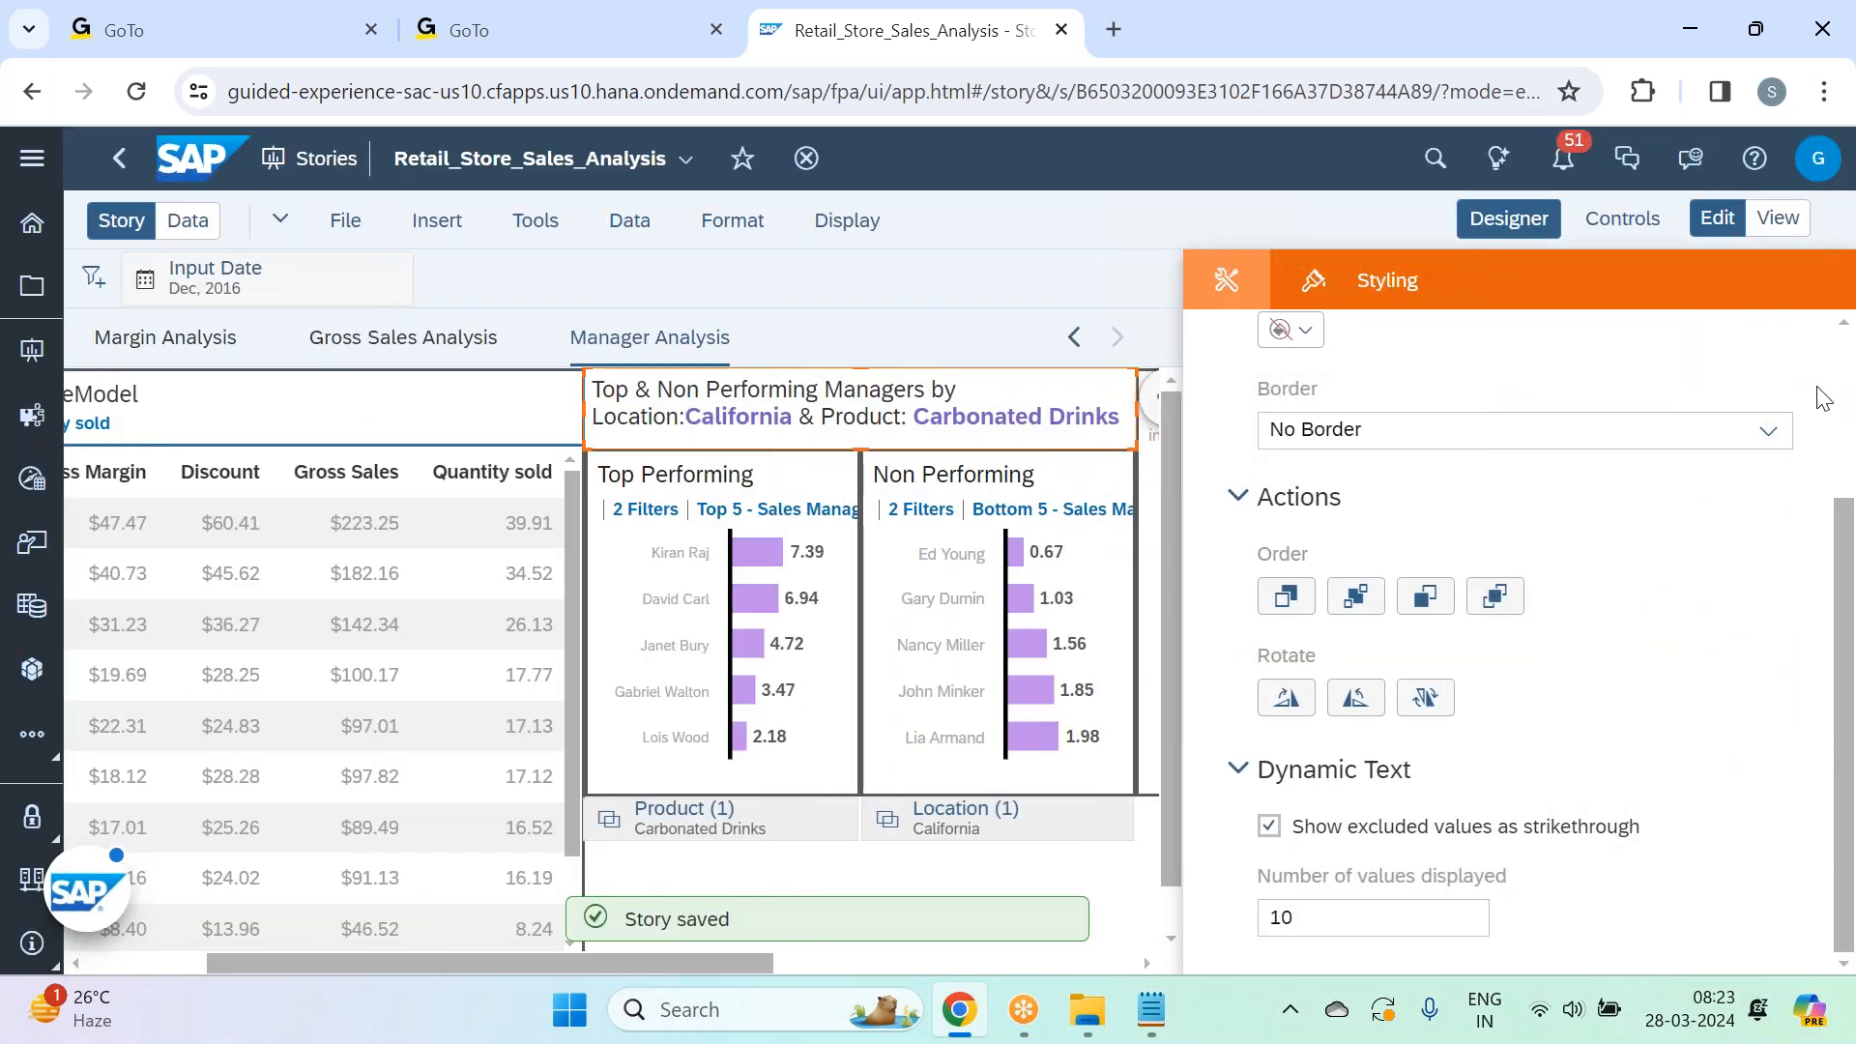
click(1769, 429)
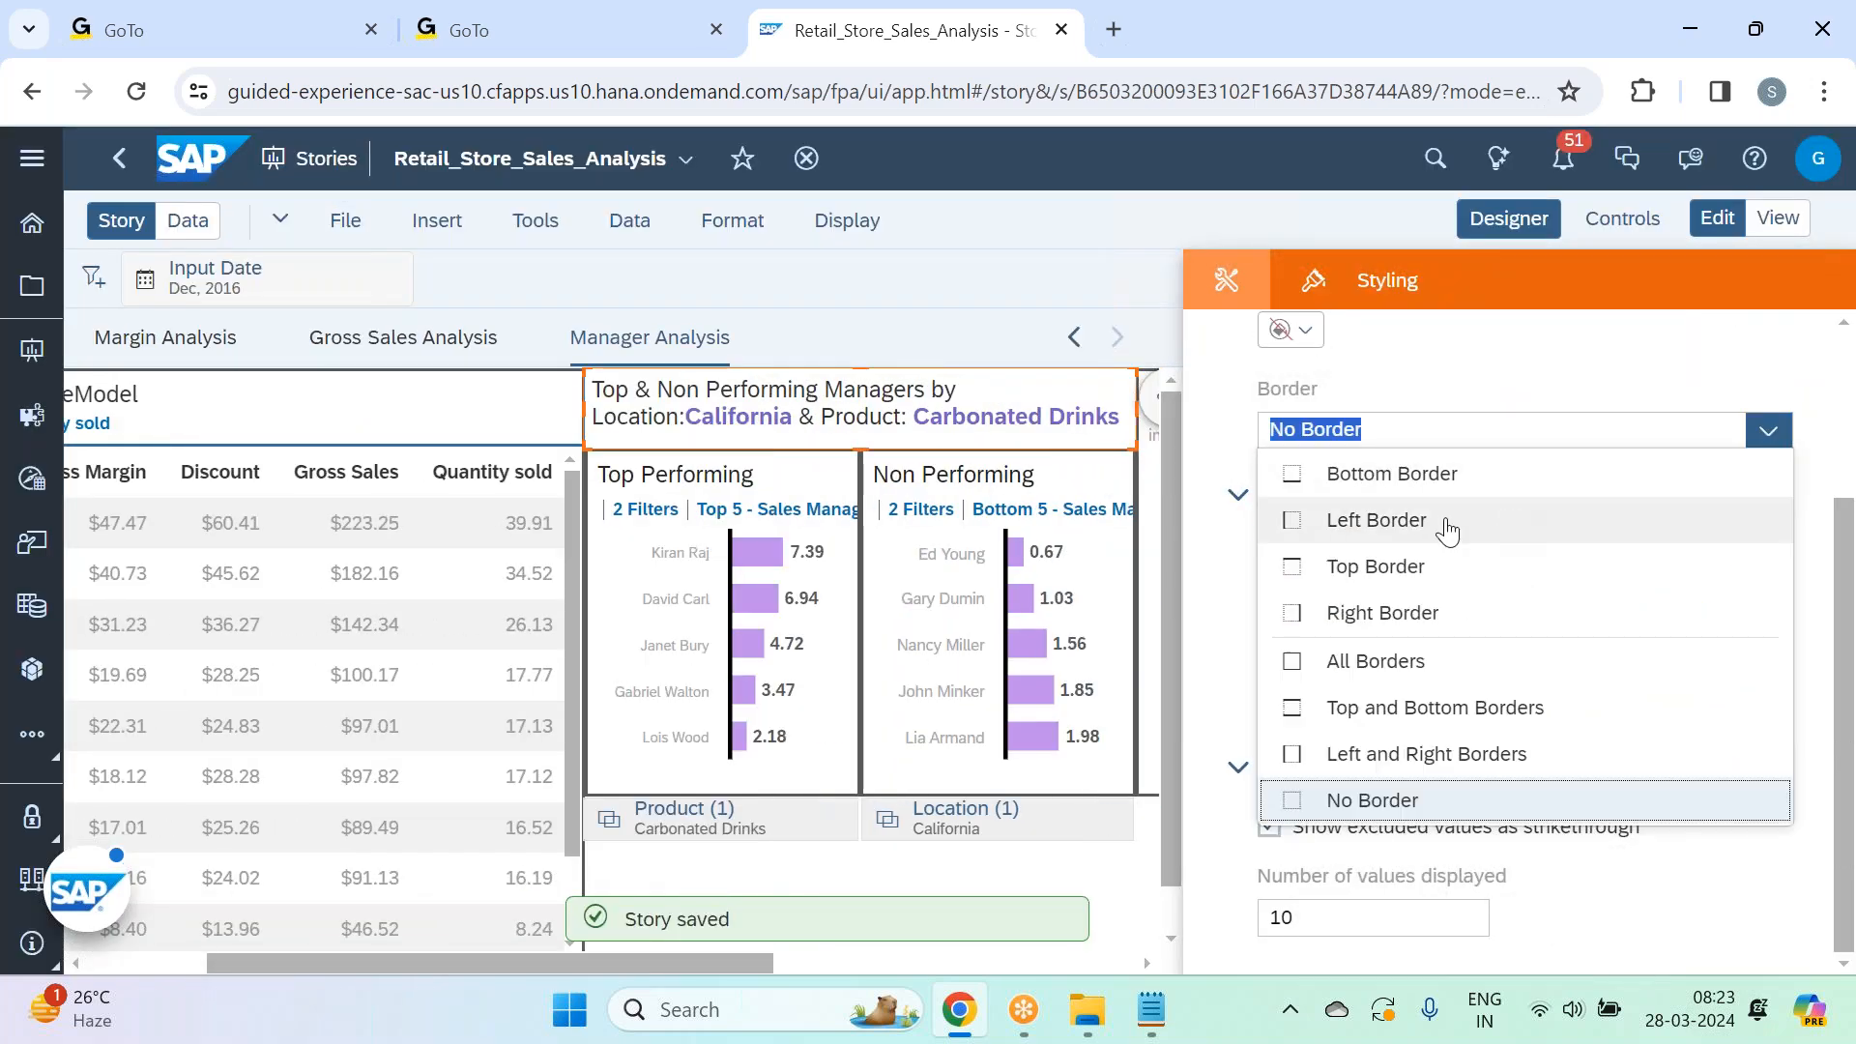
click(1392, 661)
click(1509, 218)
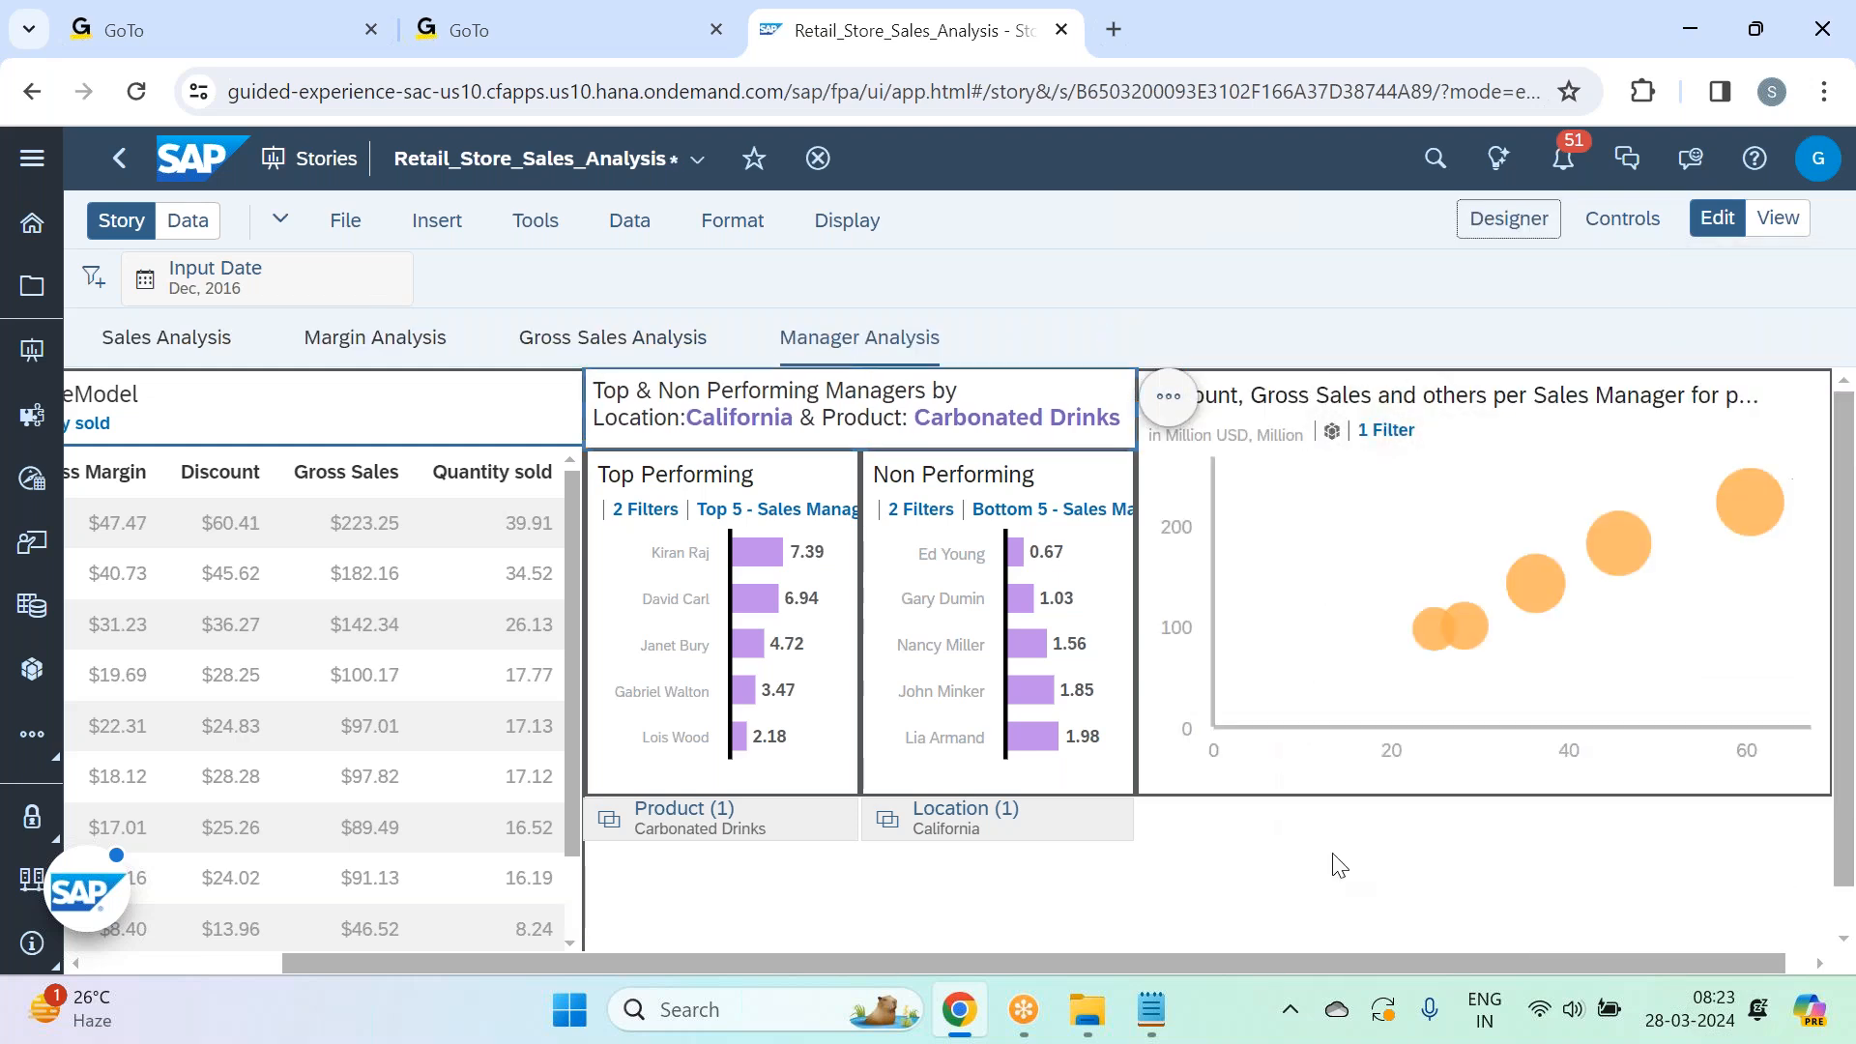
click(1298, 876)
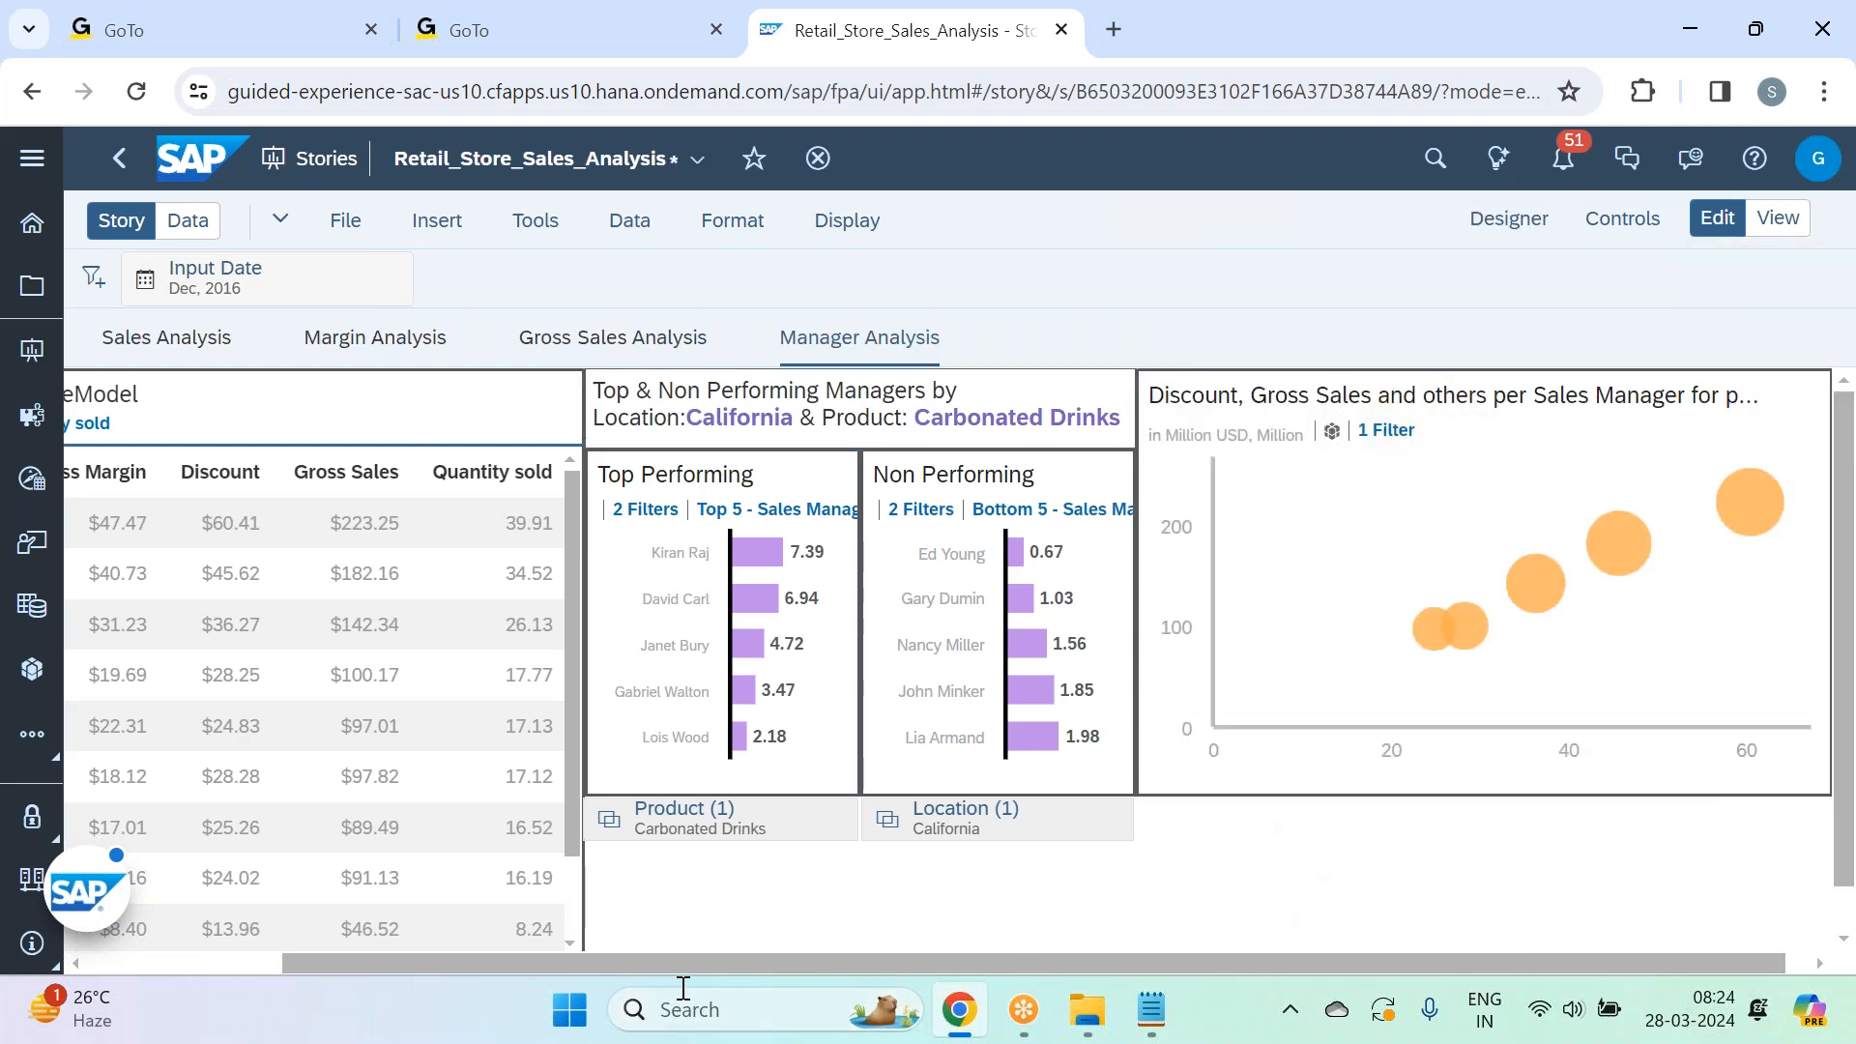
Save the story again with the heading's border.
scroll(744, 969, left, 3)
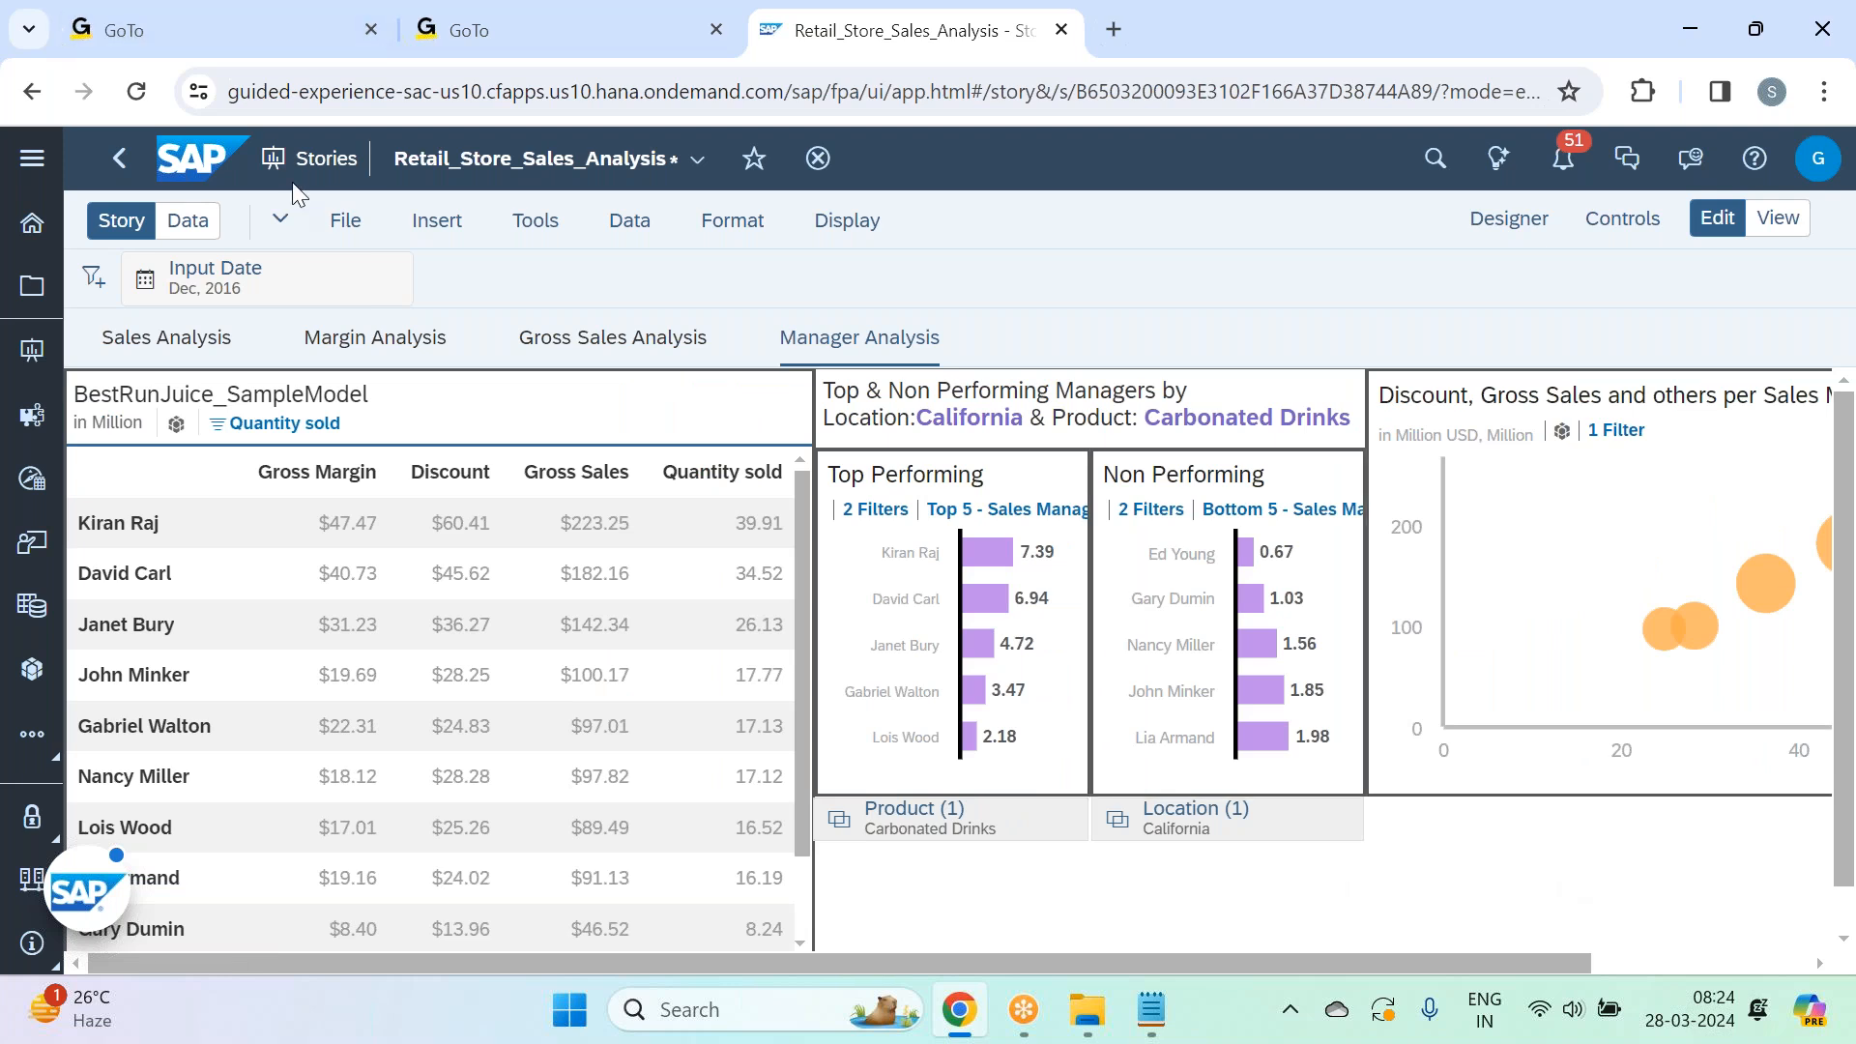
click(373, 232)
mouse_move(393, 307)
click(667, 309)
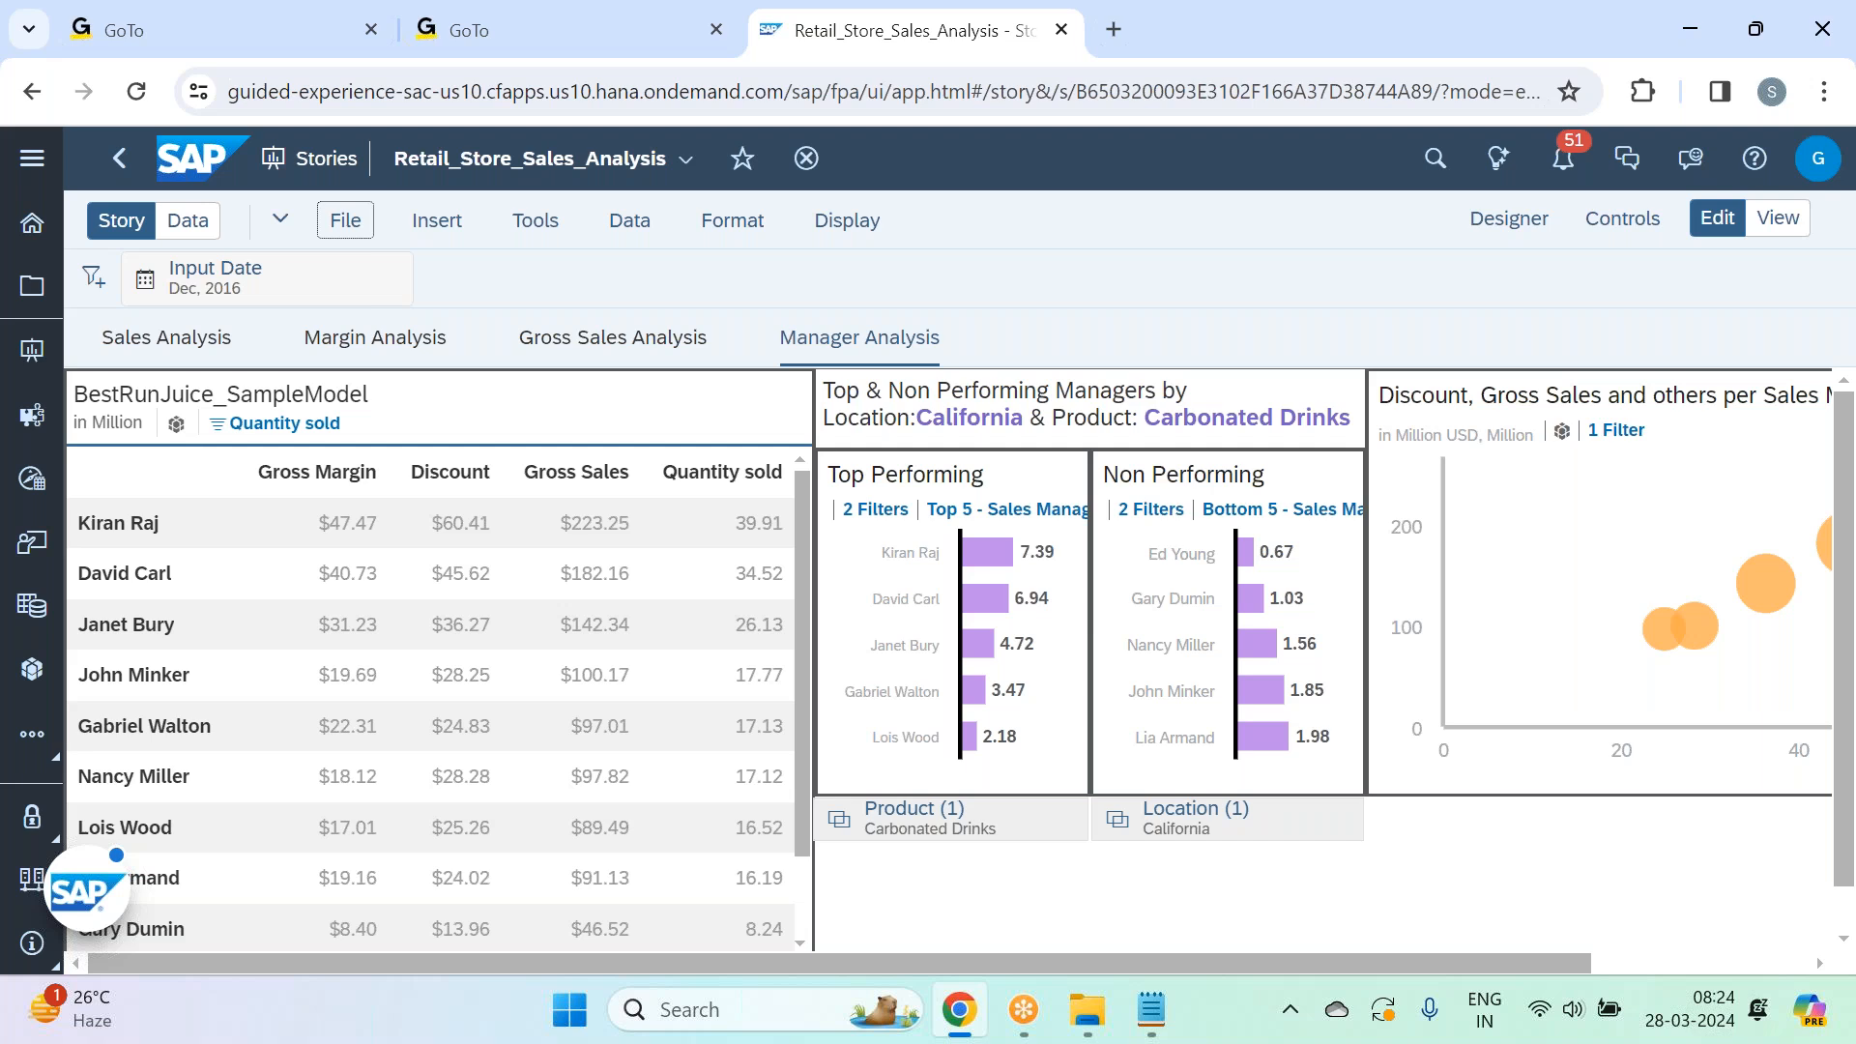
Switch to the Gross Sales Analysis page and open it in Device Preview.
click(830, 237)
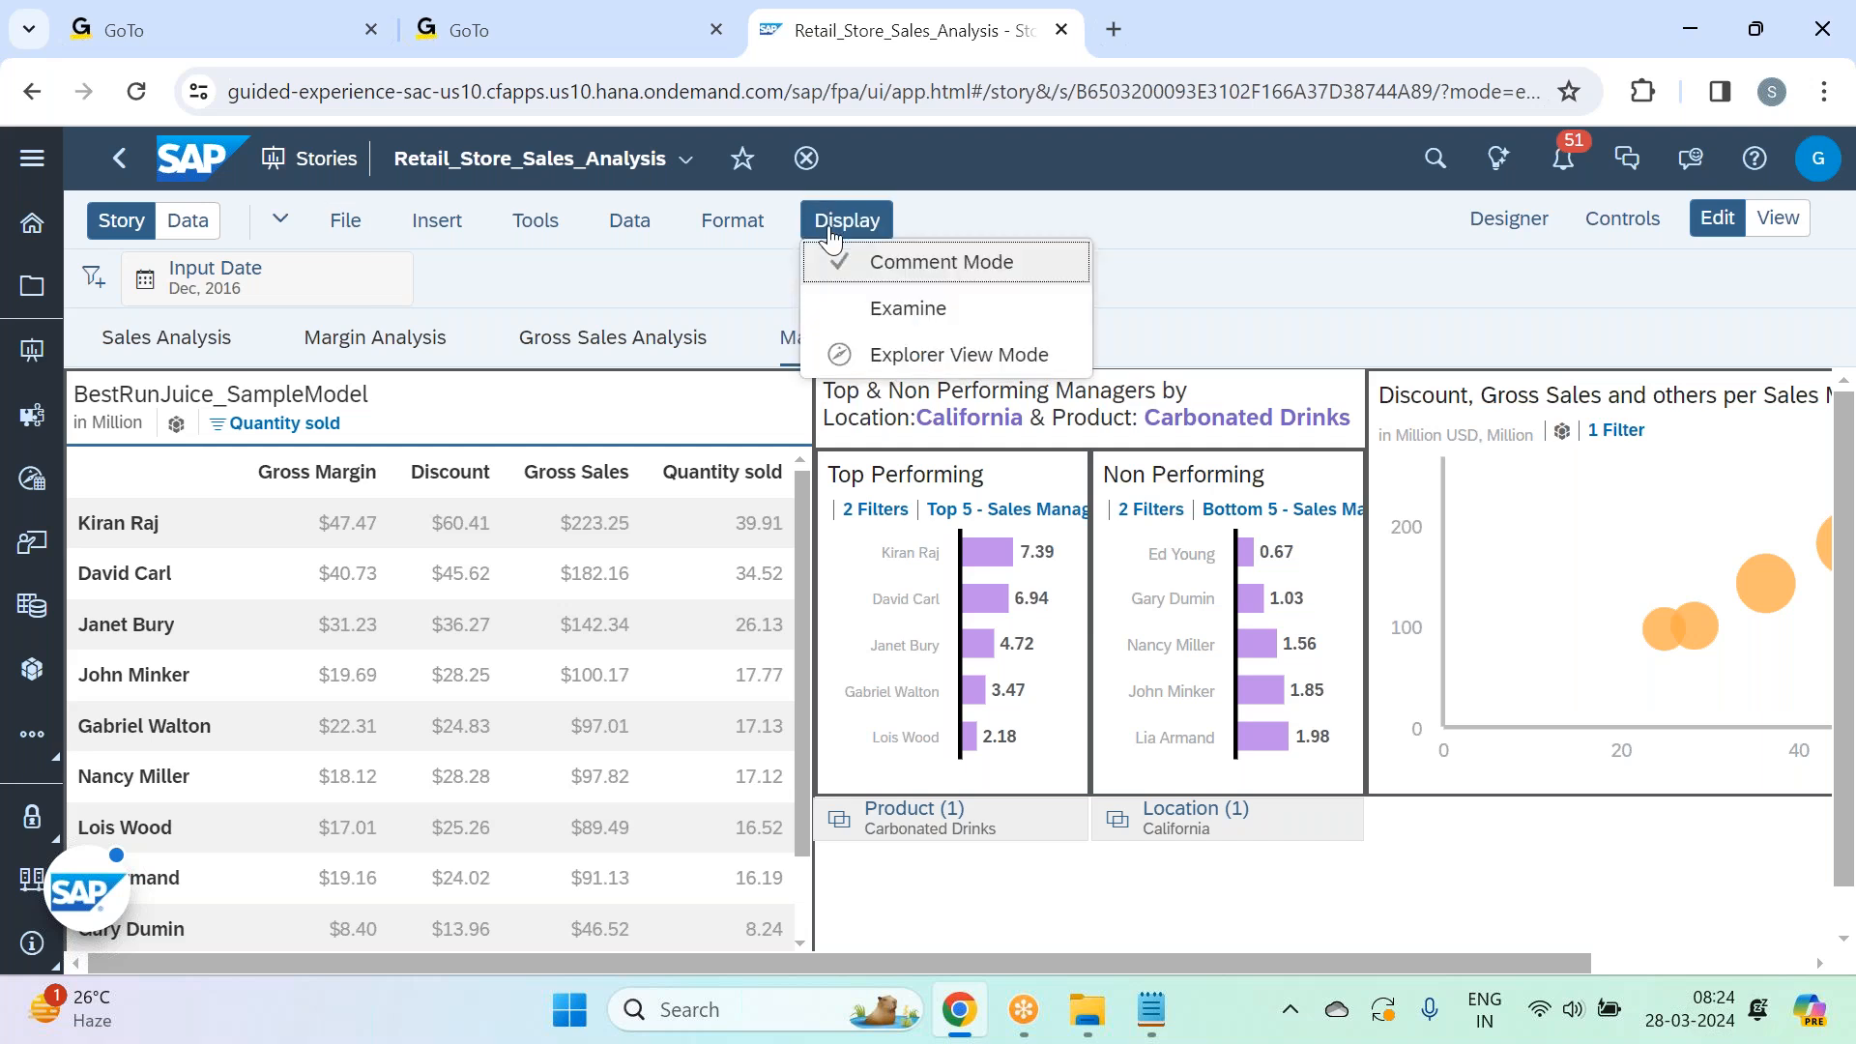
click(734, 232)
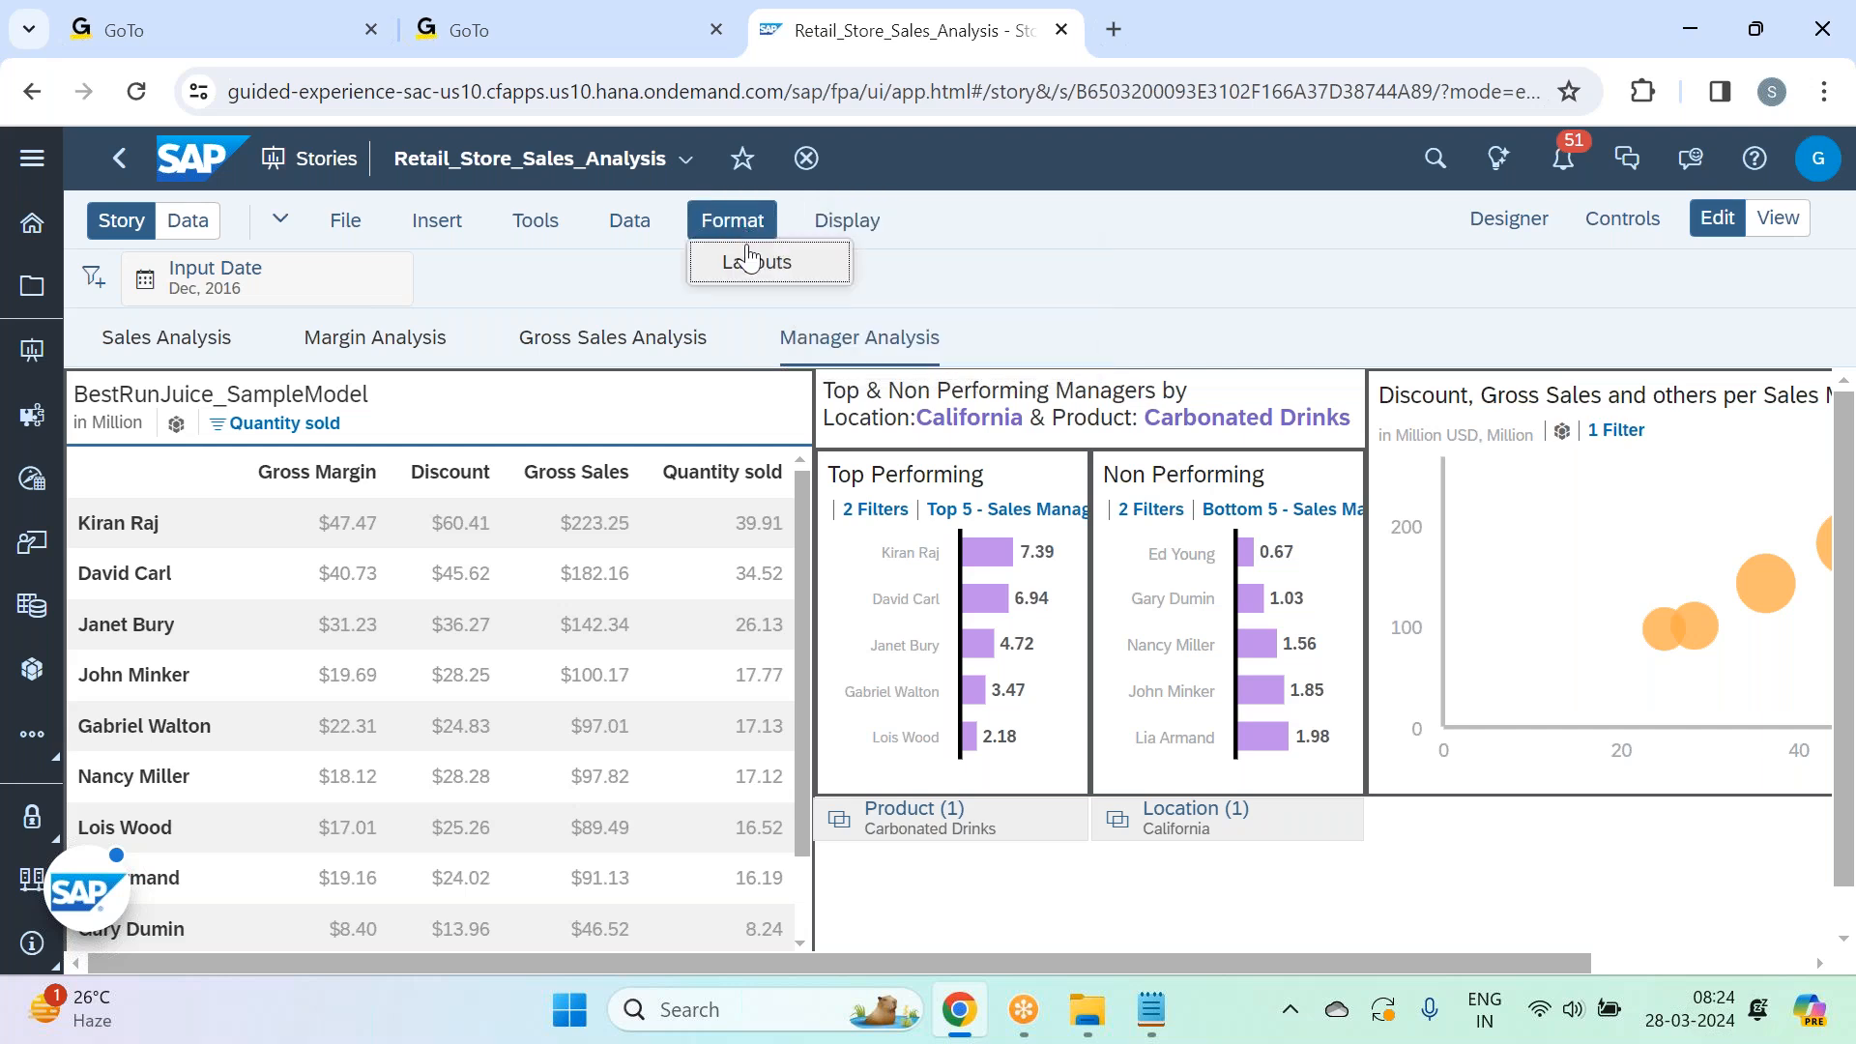
click(883, 232)
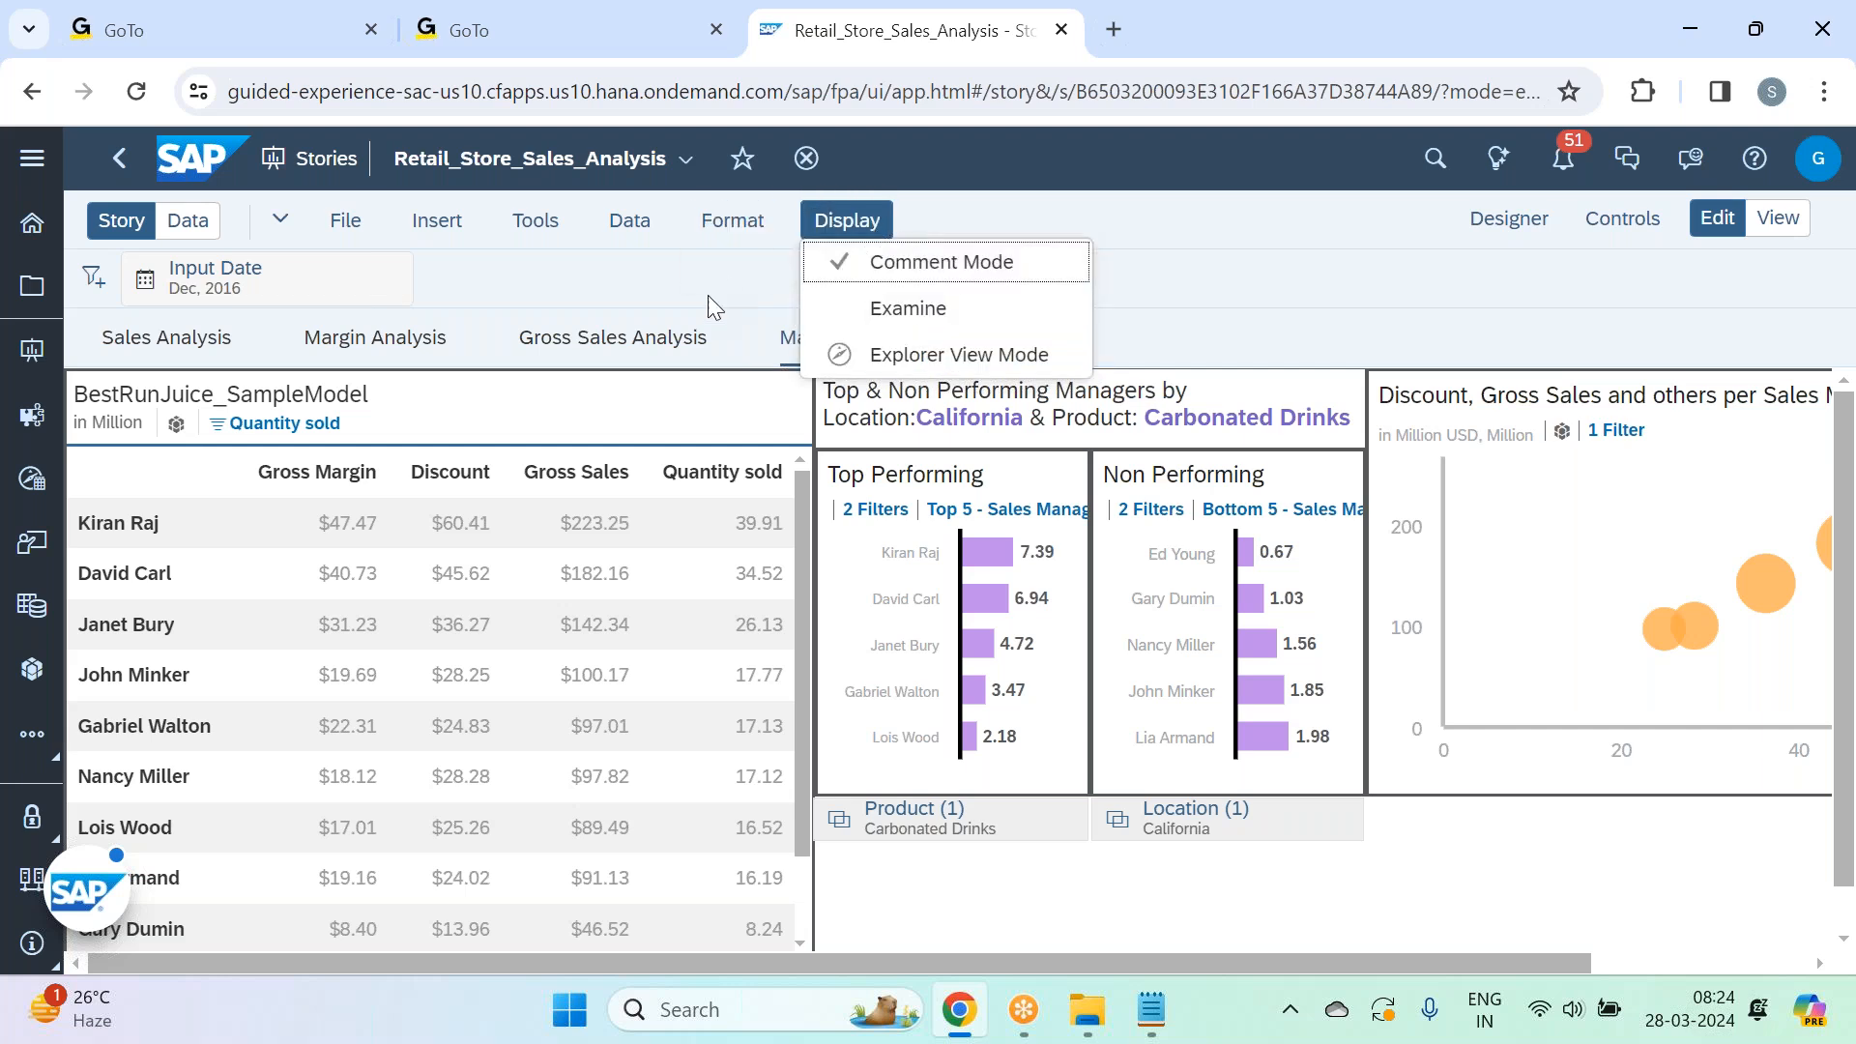
click(621, 334)
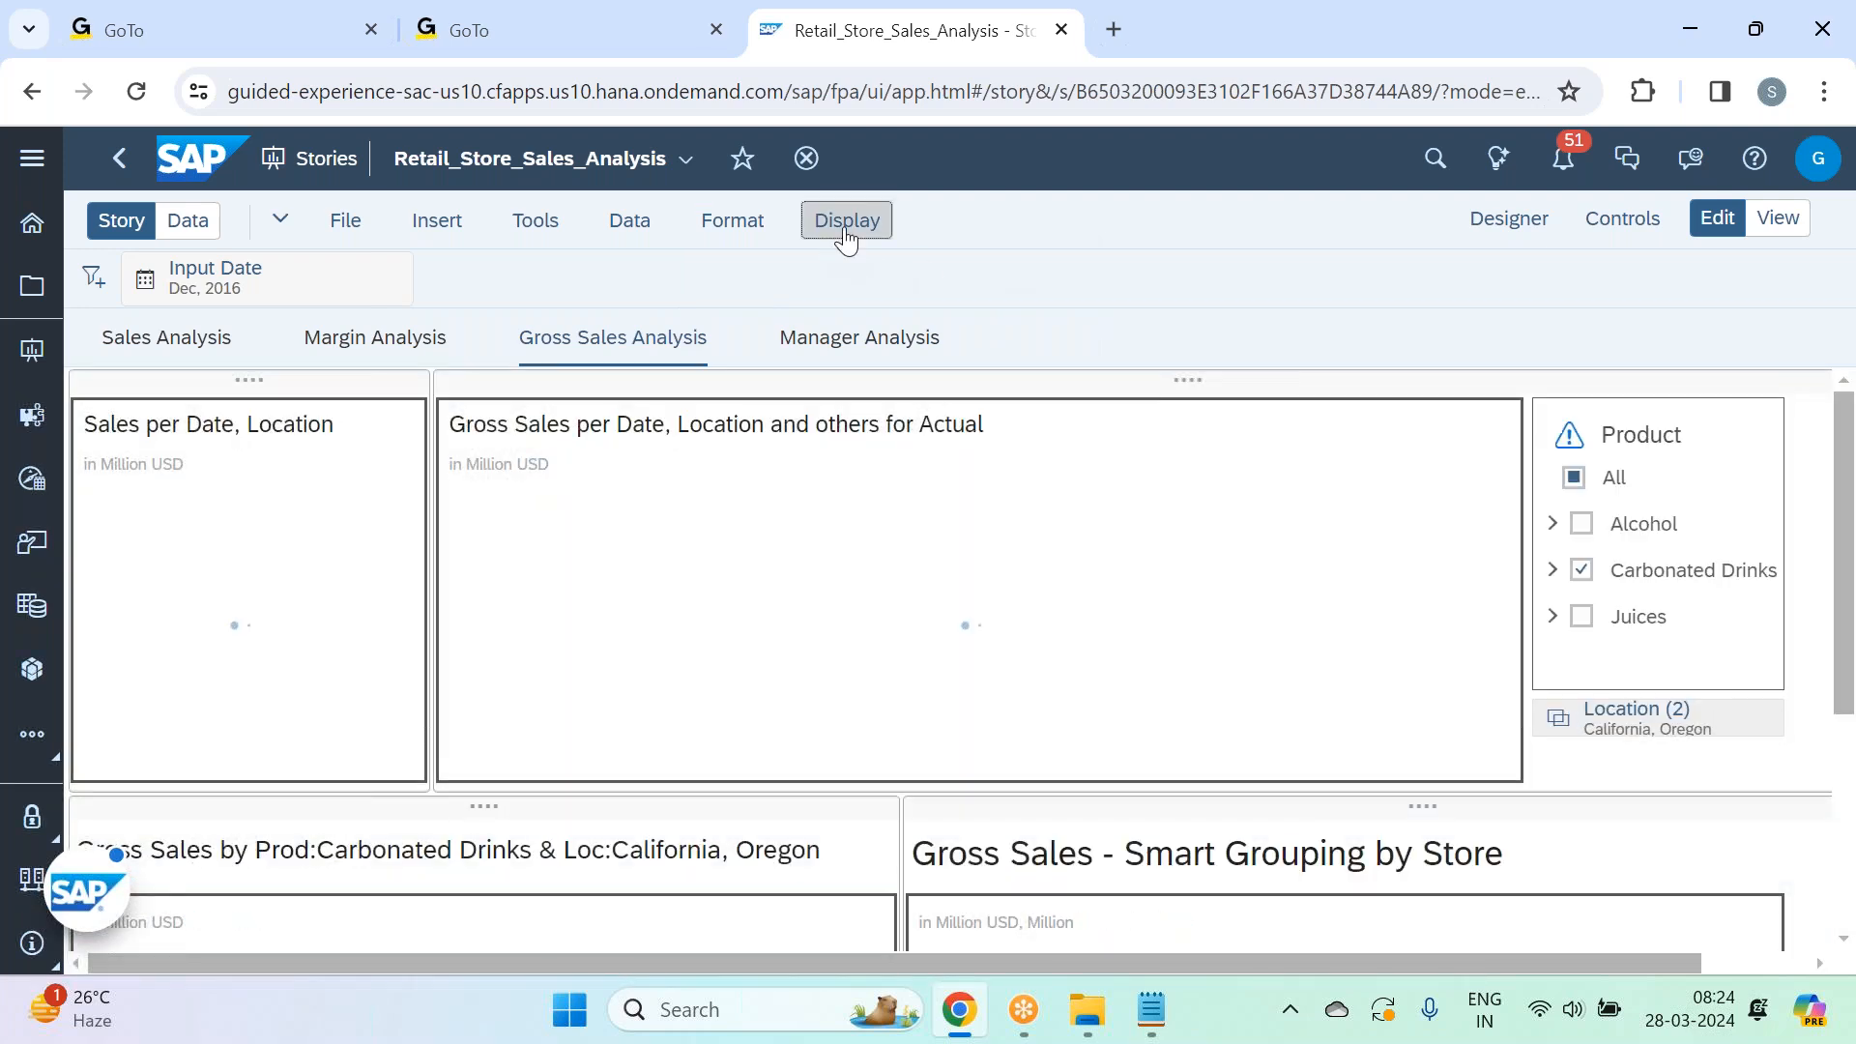
click(714, 228)
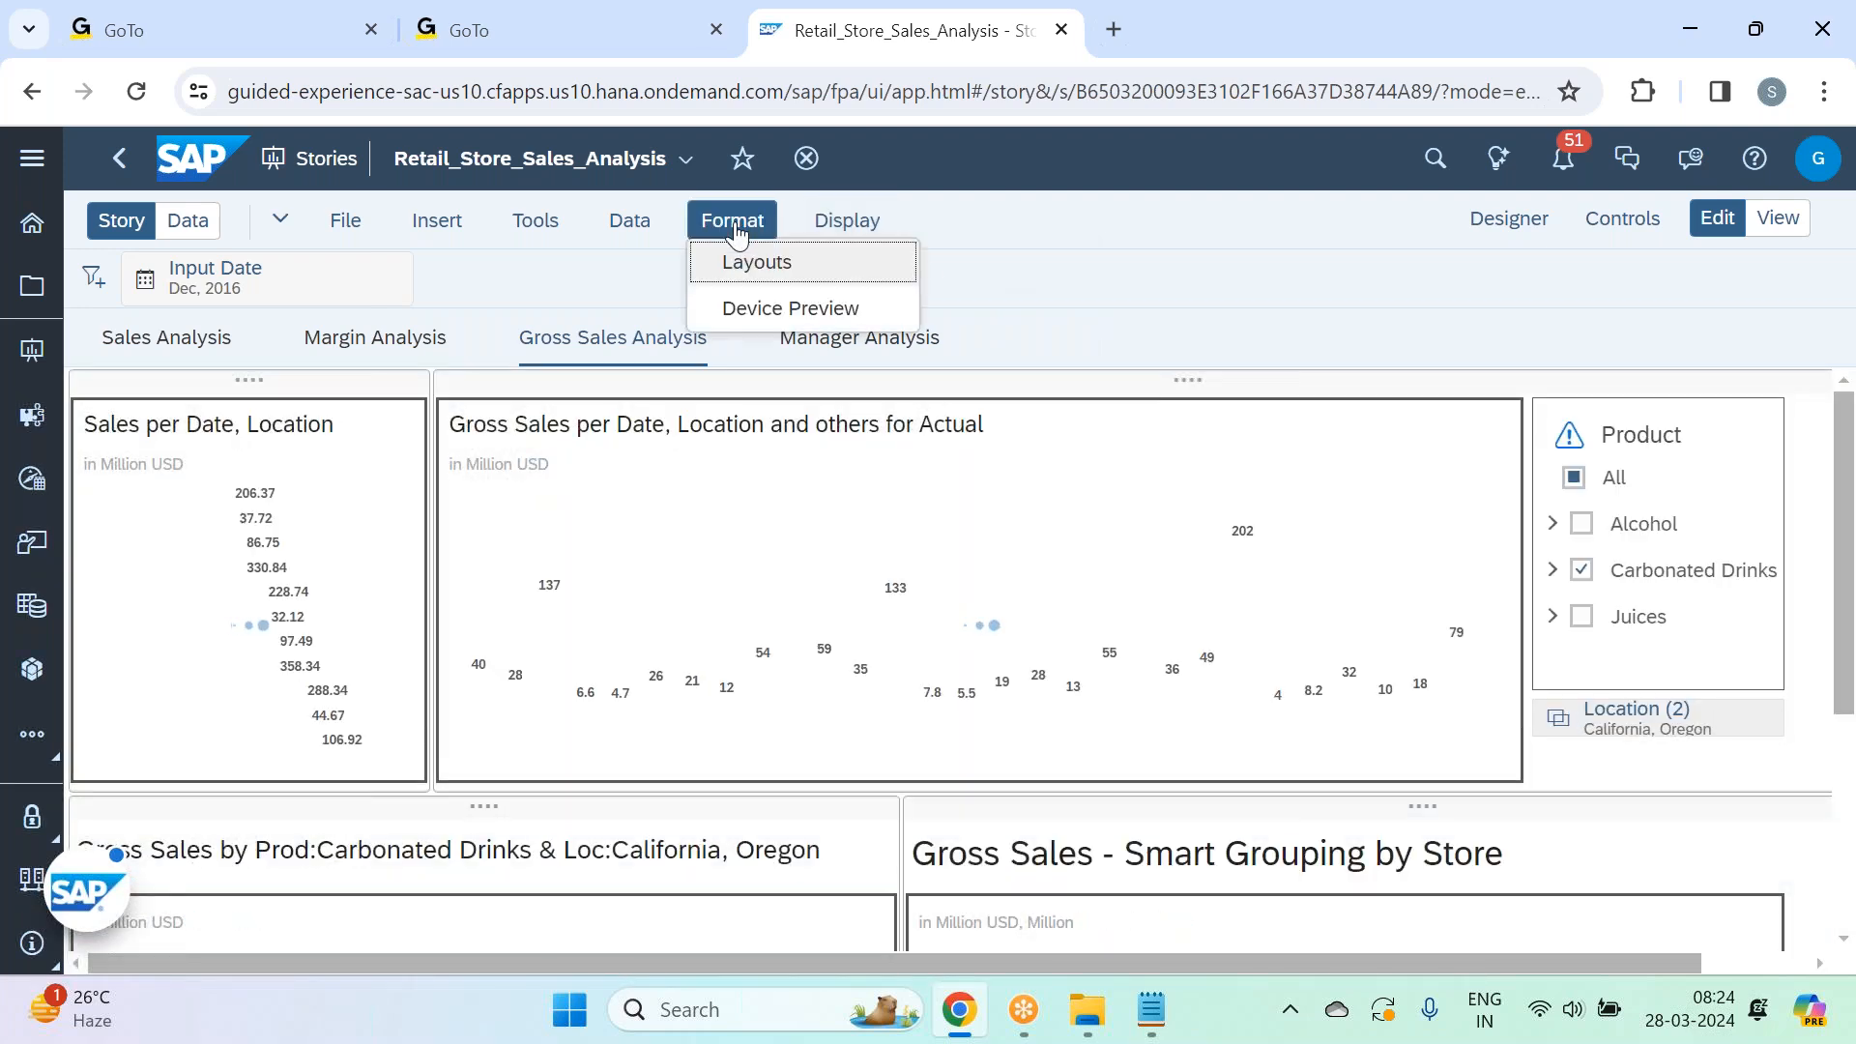
click(788, 311)
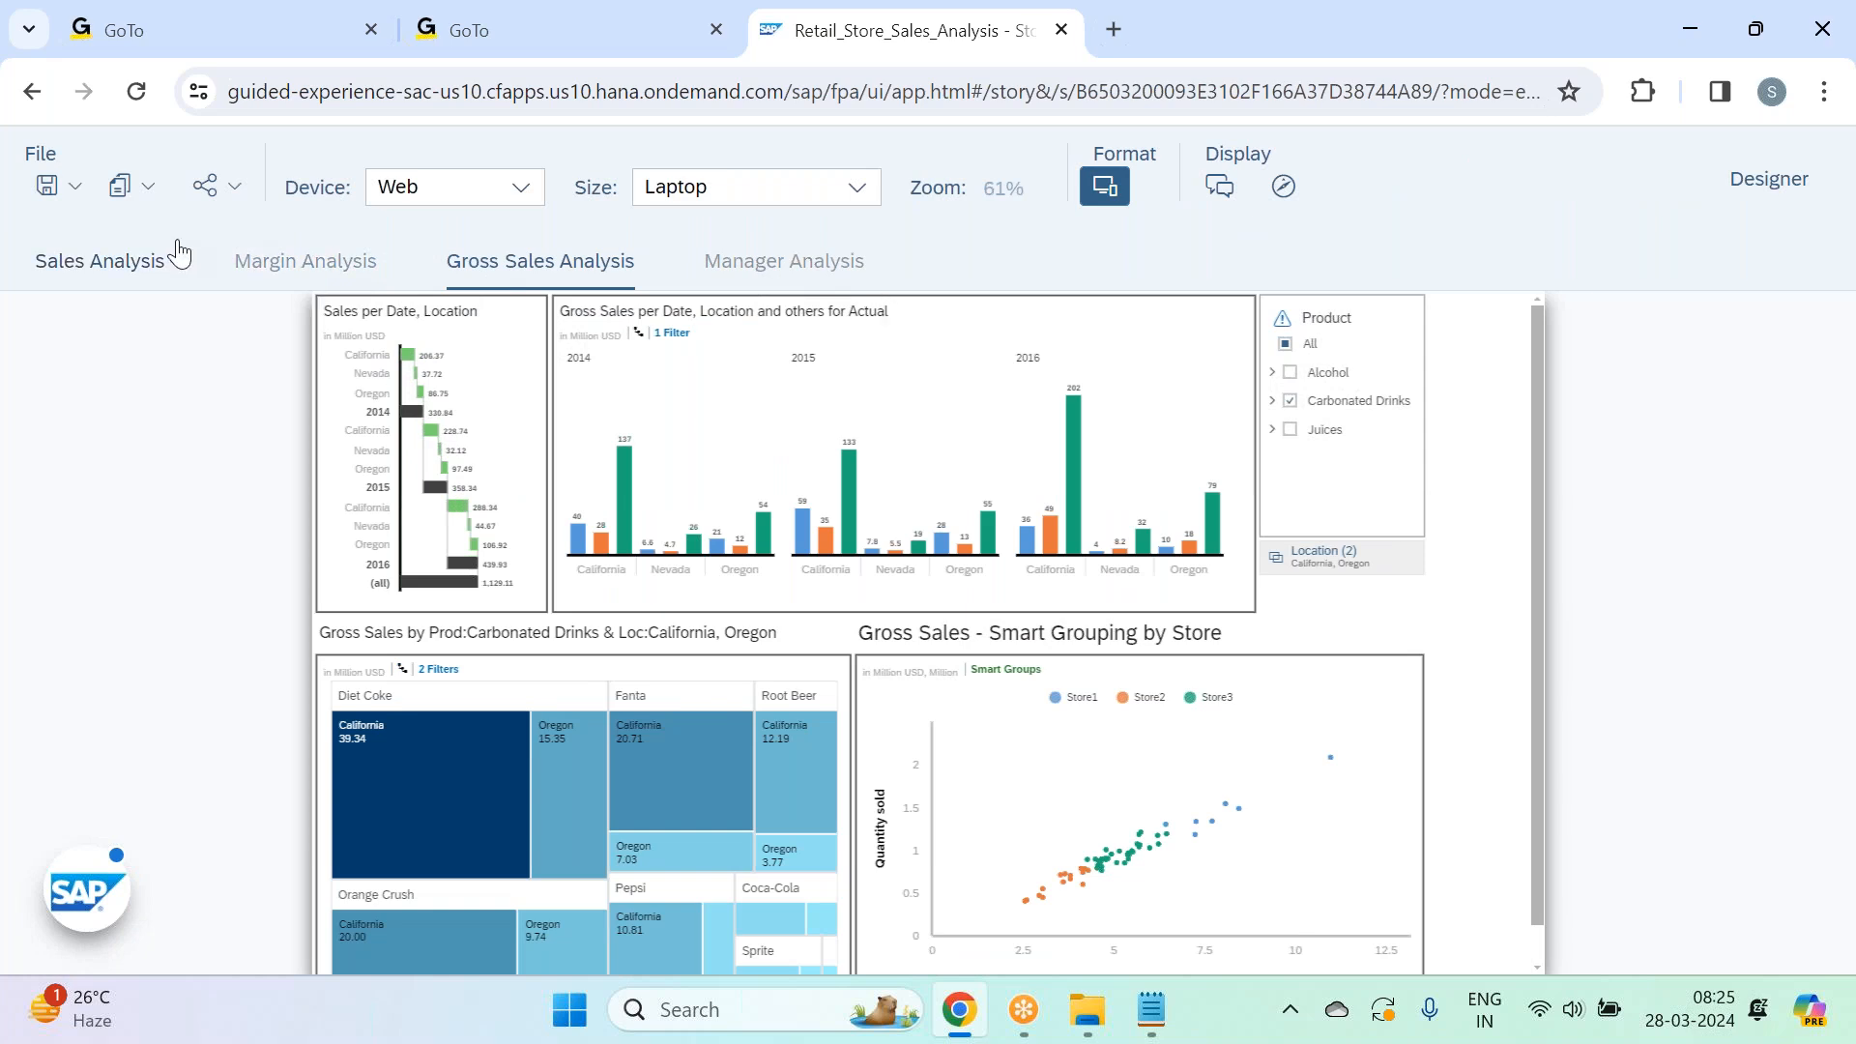
Preview the Sales Analysis page on an Android device and look through its tiles and charts.
click(59, 261)
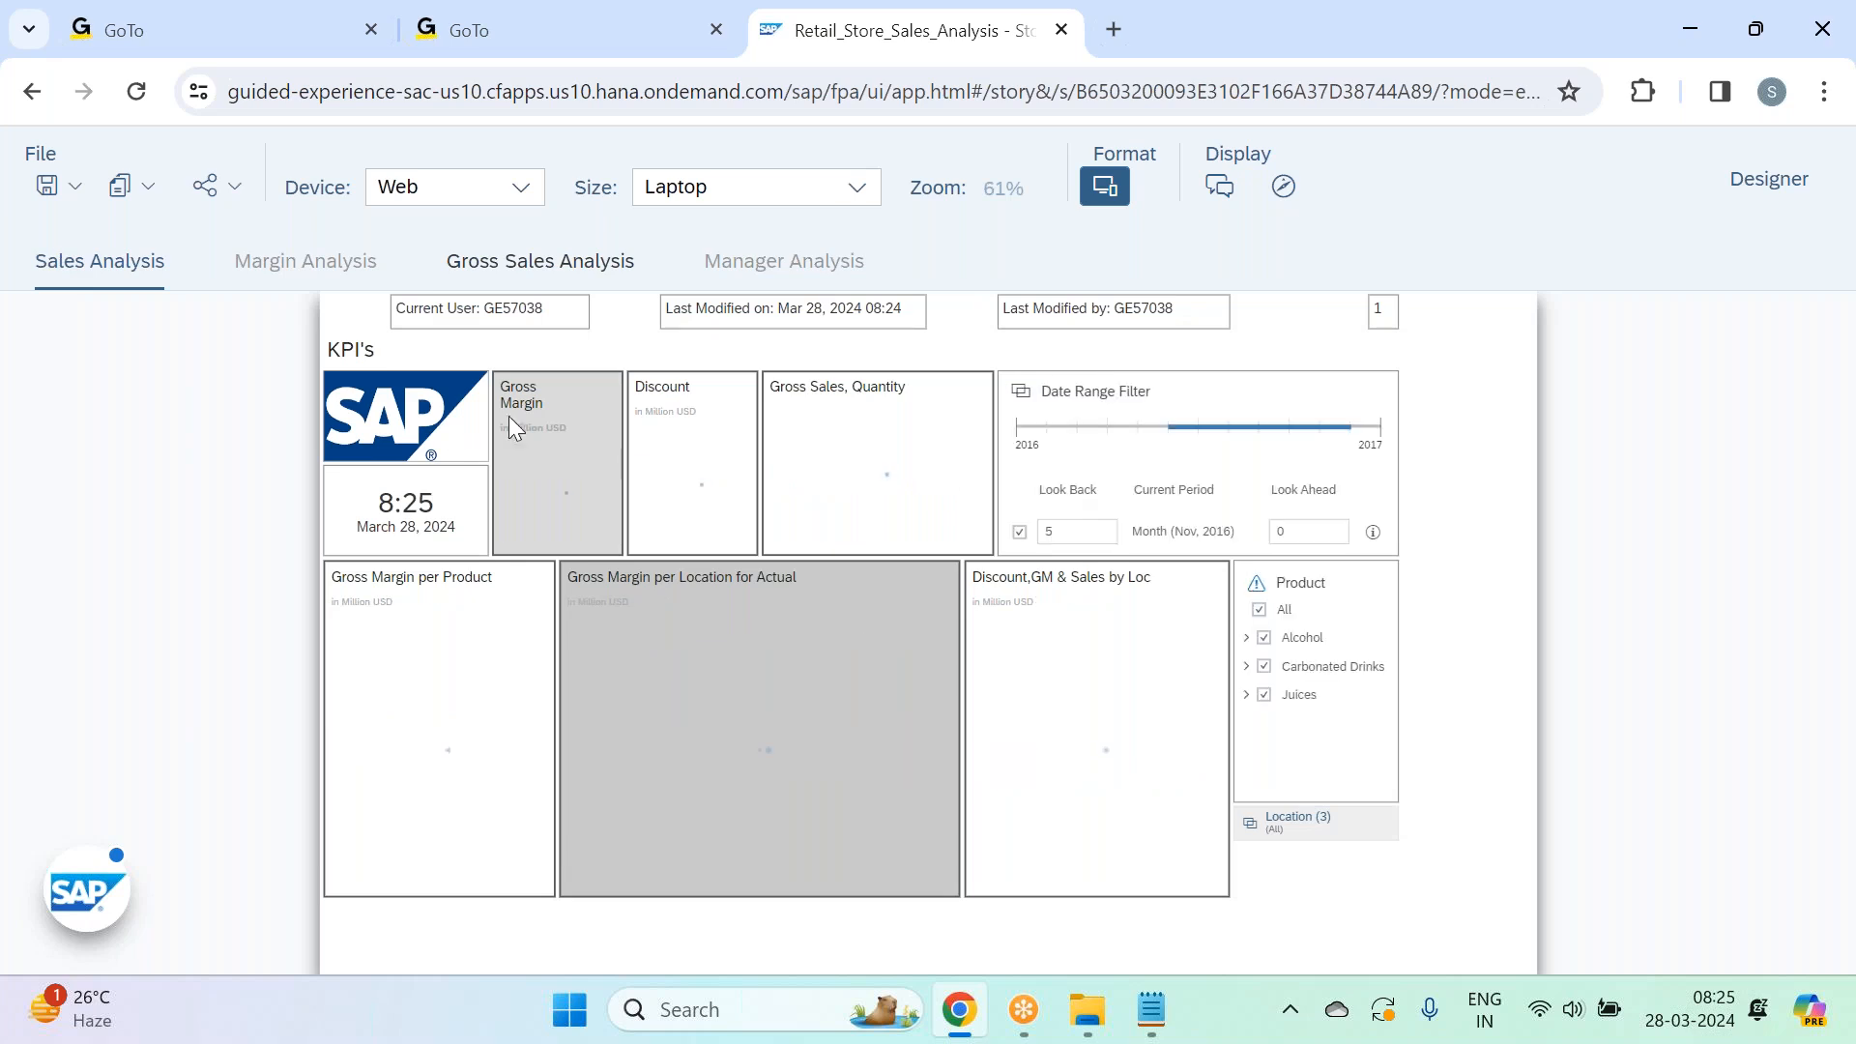
click(519, 187)
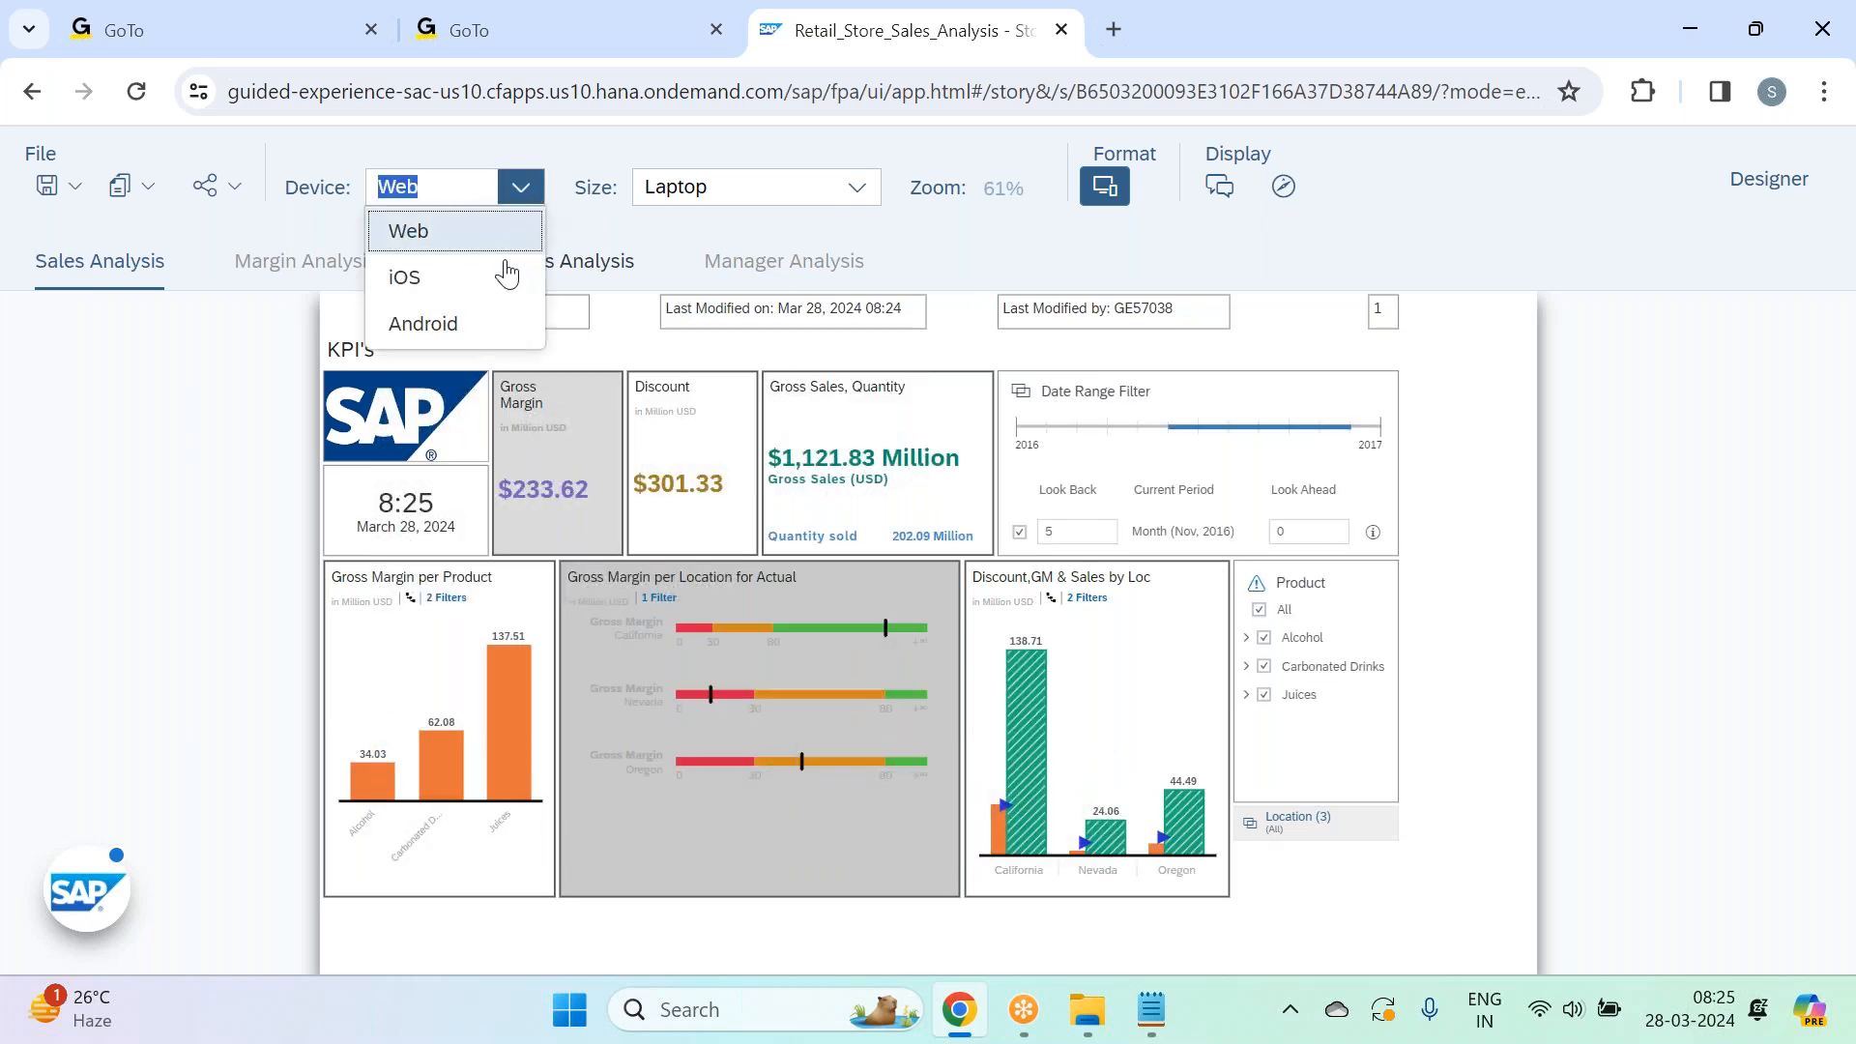
click(483, 328)
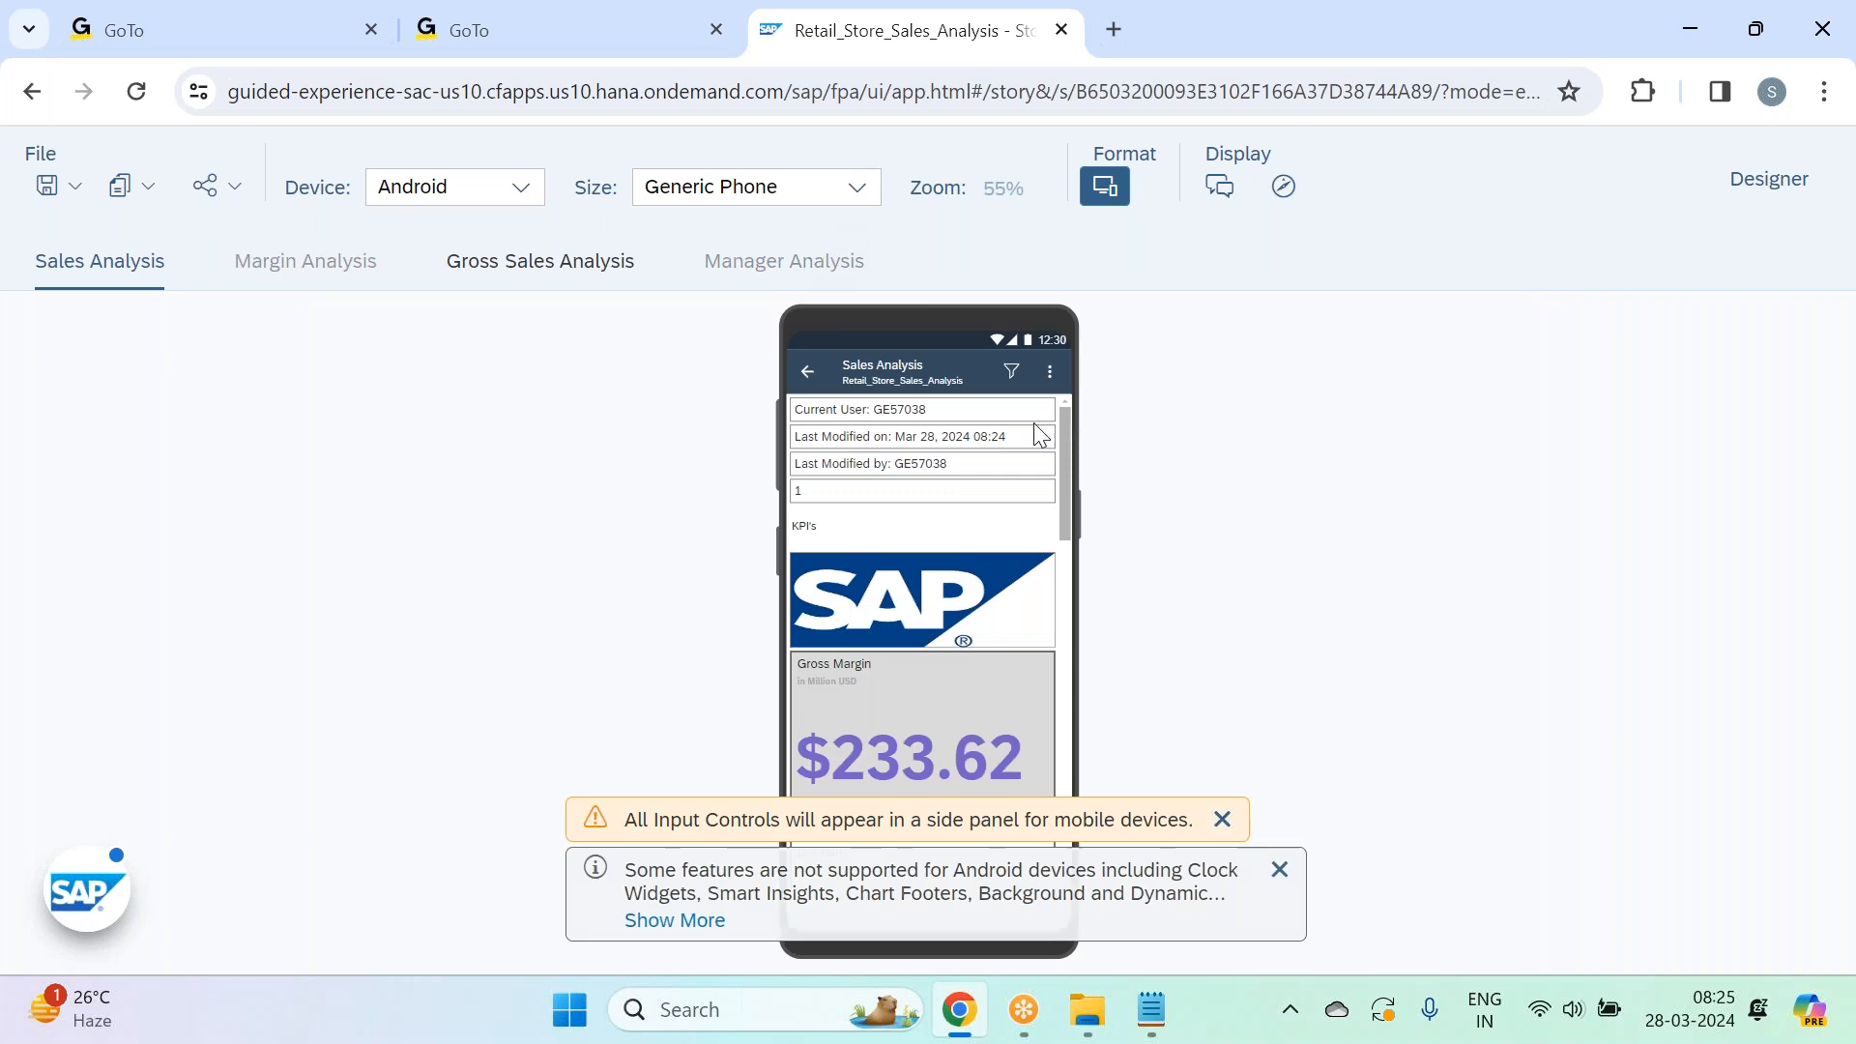
scroll(1022, 531, down, 2)
scroll(1021, 532, down, 10)
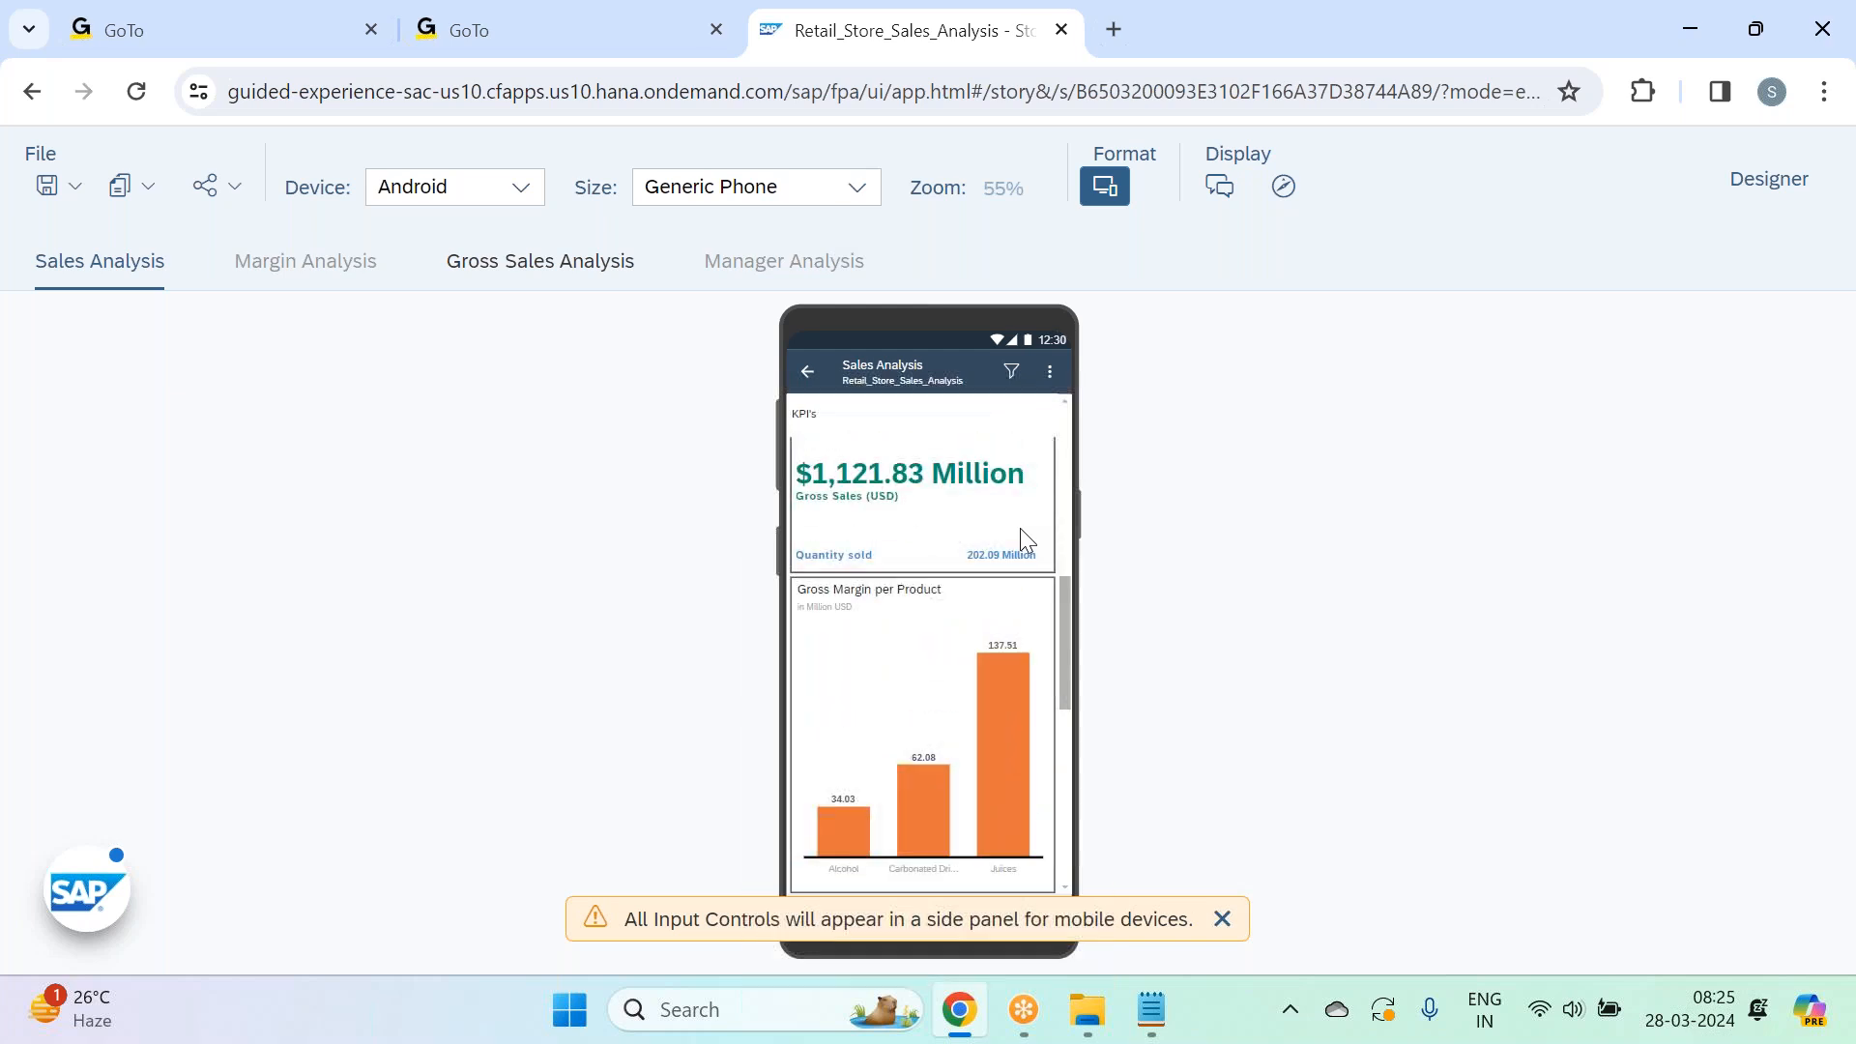
scroll(1021, 531, down, 3)
scroll(1020, 532, up, 15)
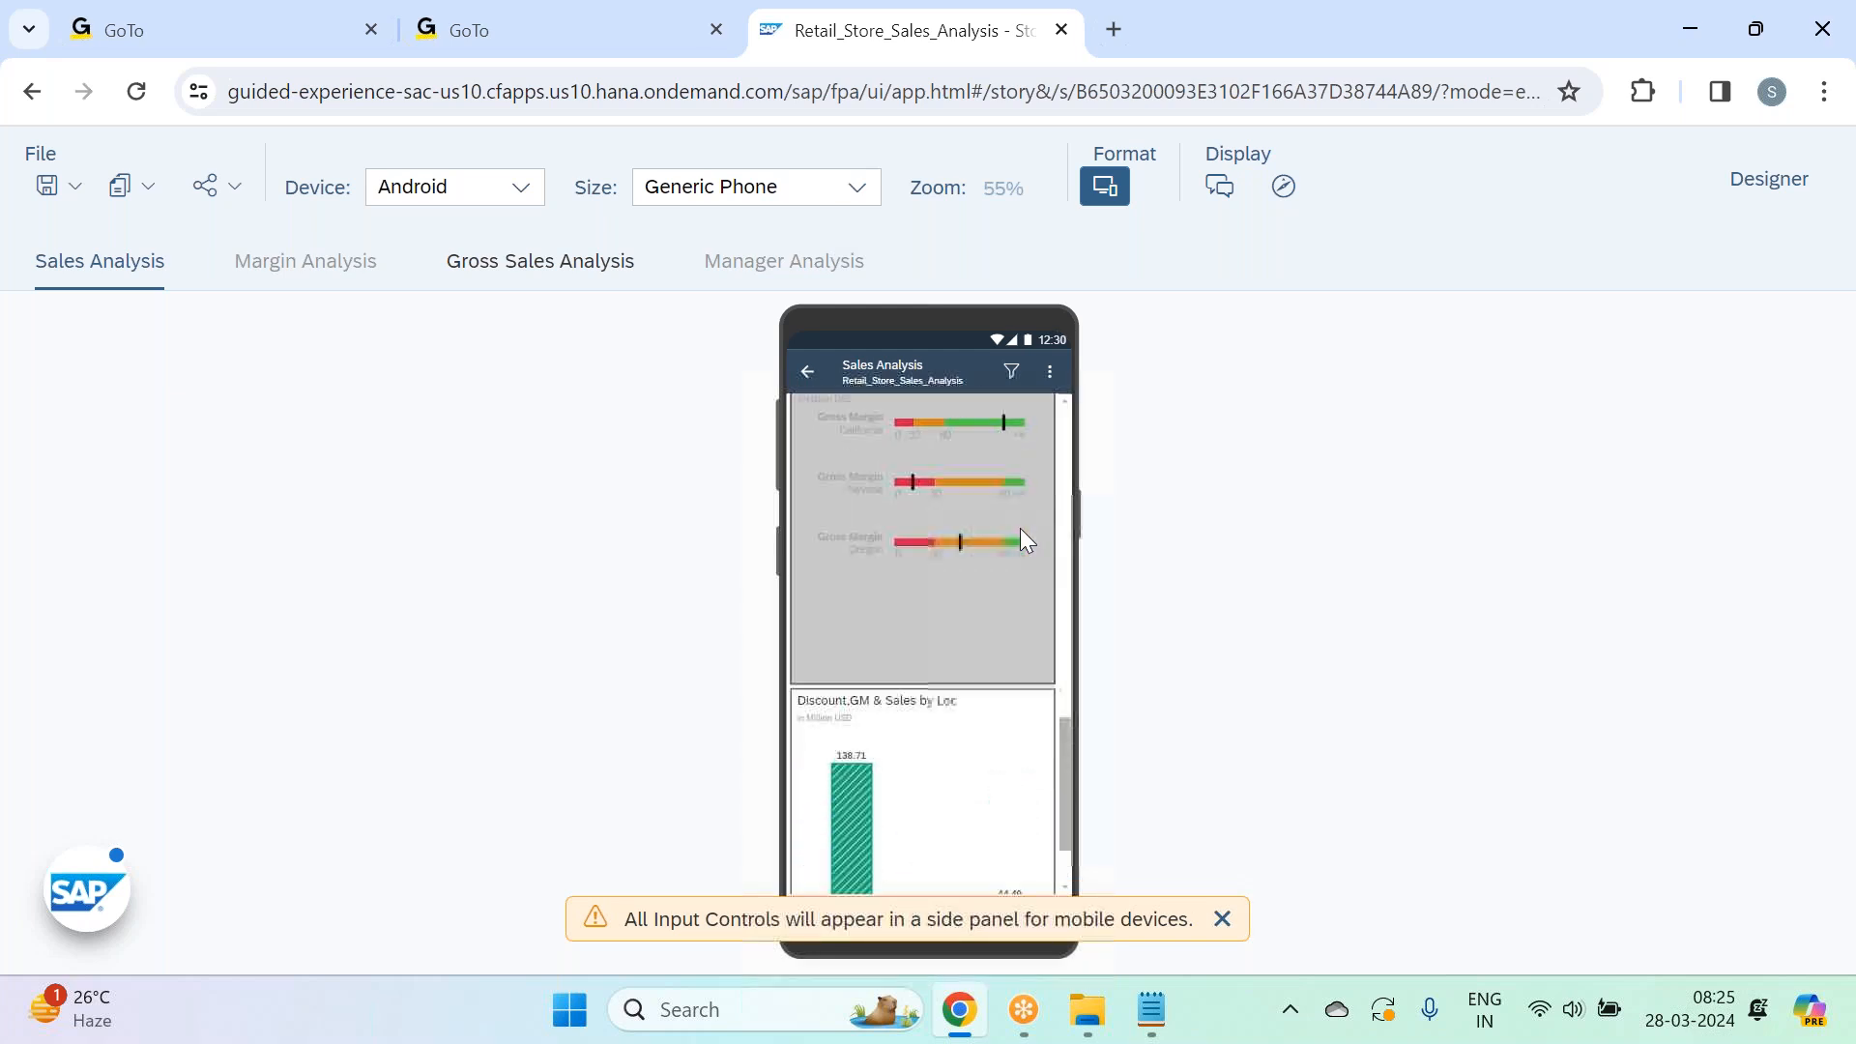
Go through the Sales Analysis page in the Android phone preview again, down to the Discount, GM & Sales by Loc chart.
scroll(1037, 450, up, 1)
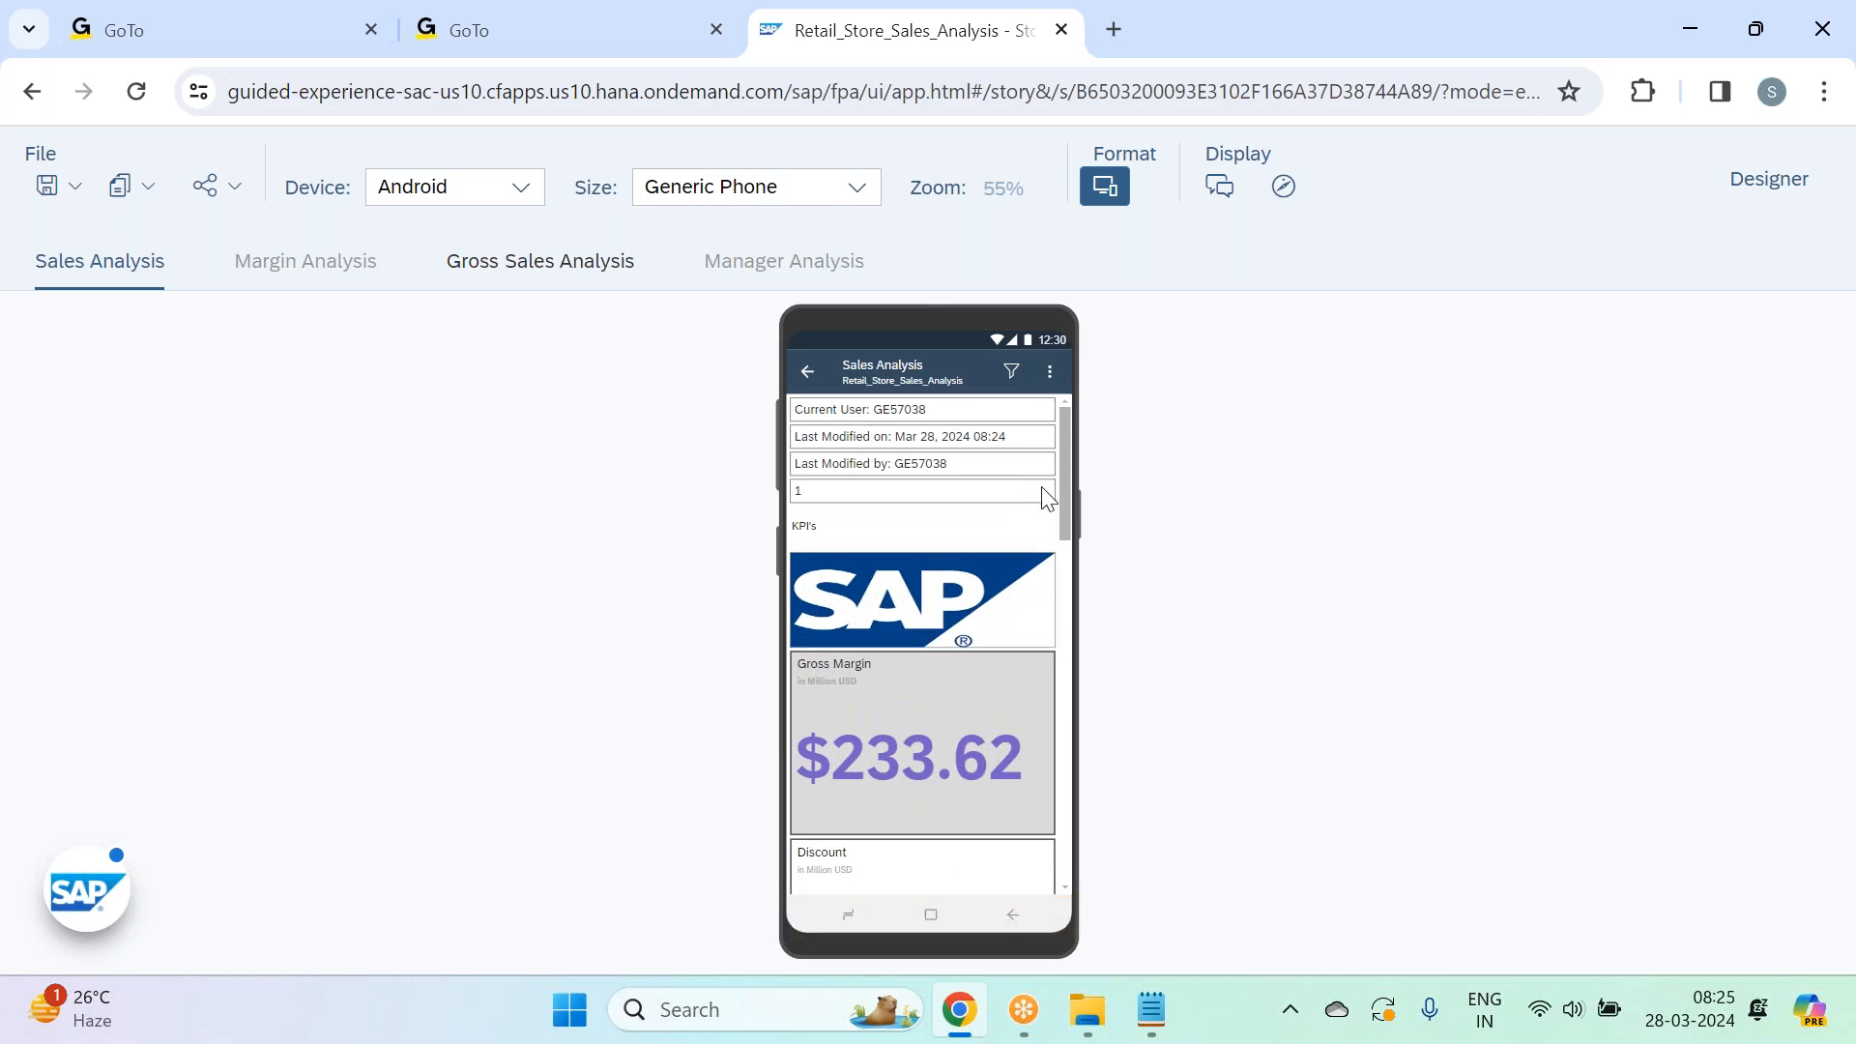
scroll(1044, 495, down, 10)
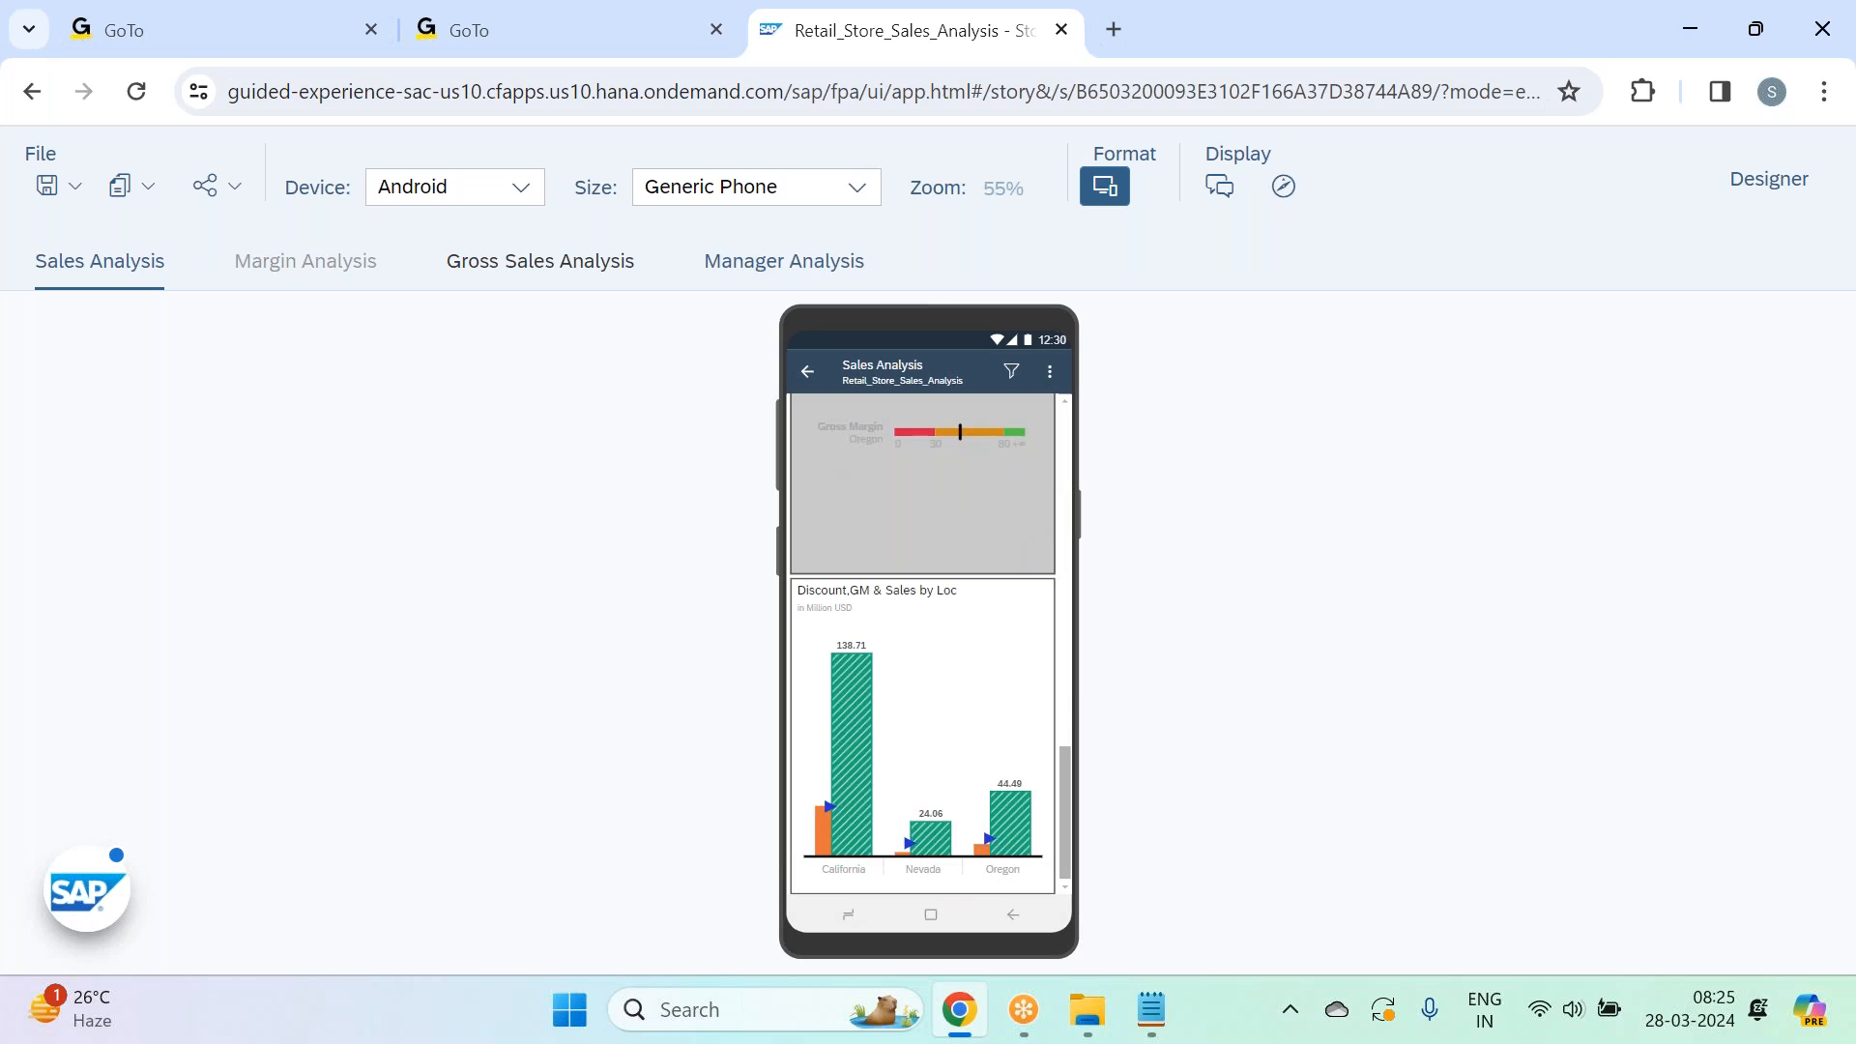
Preview the Gross Sales Analysis page on the Android Generic Phone, looking through its charts, and then on the Generic Tablet.
click(560, 276)
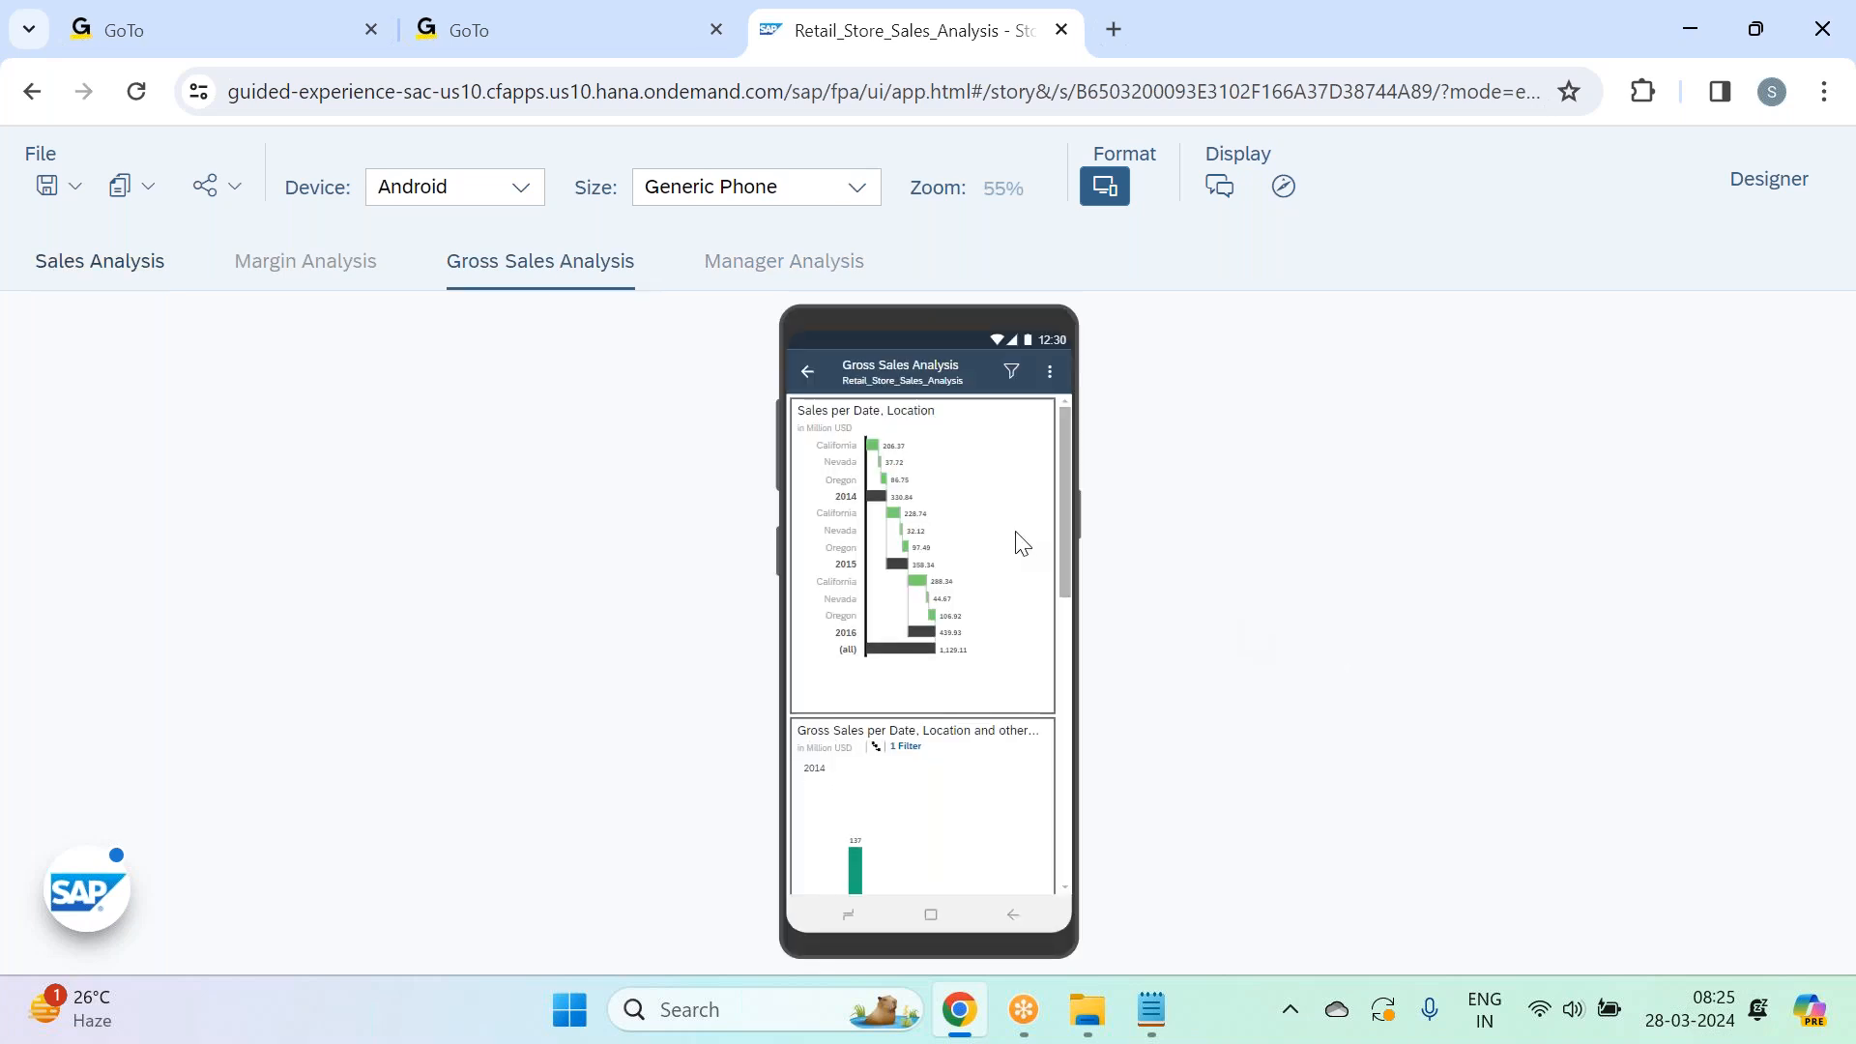
scroll(1016, 540, down, 3)
scroll(1021, 542, down, 5)
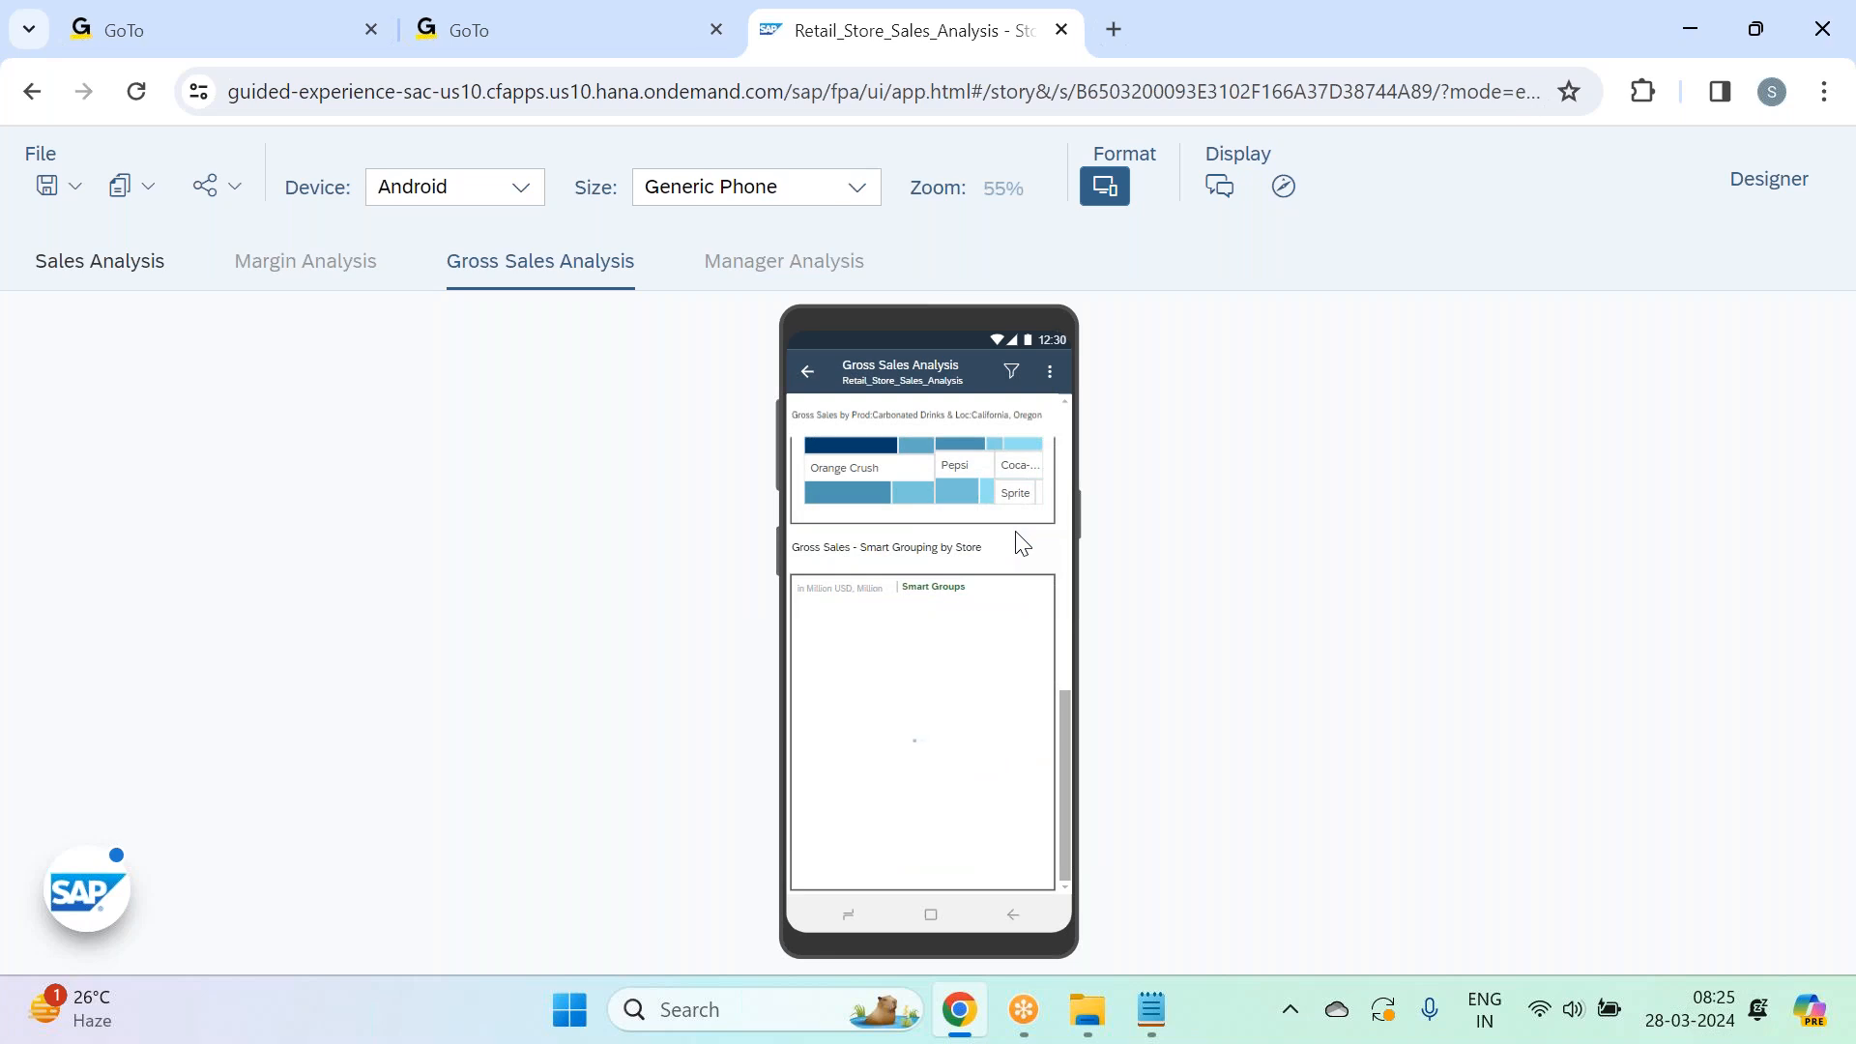
scroll(1022, 543, up, 8)
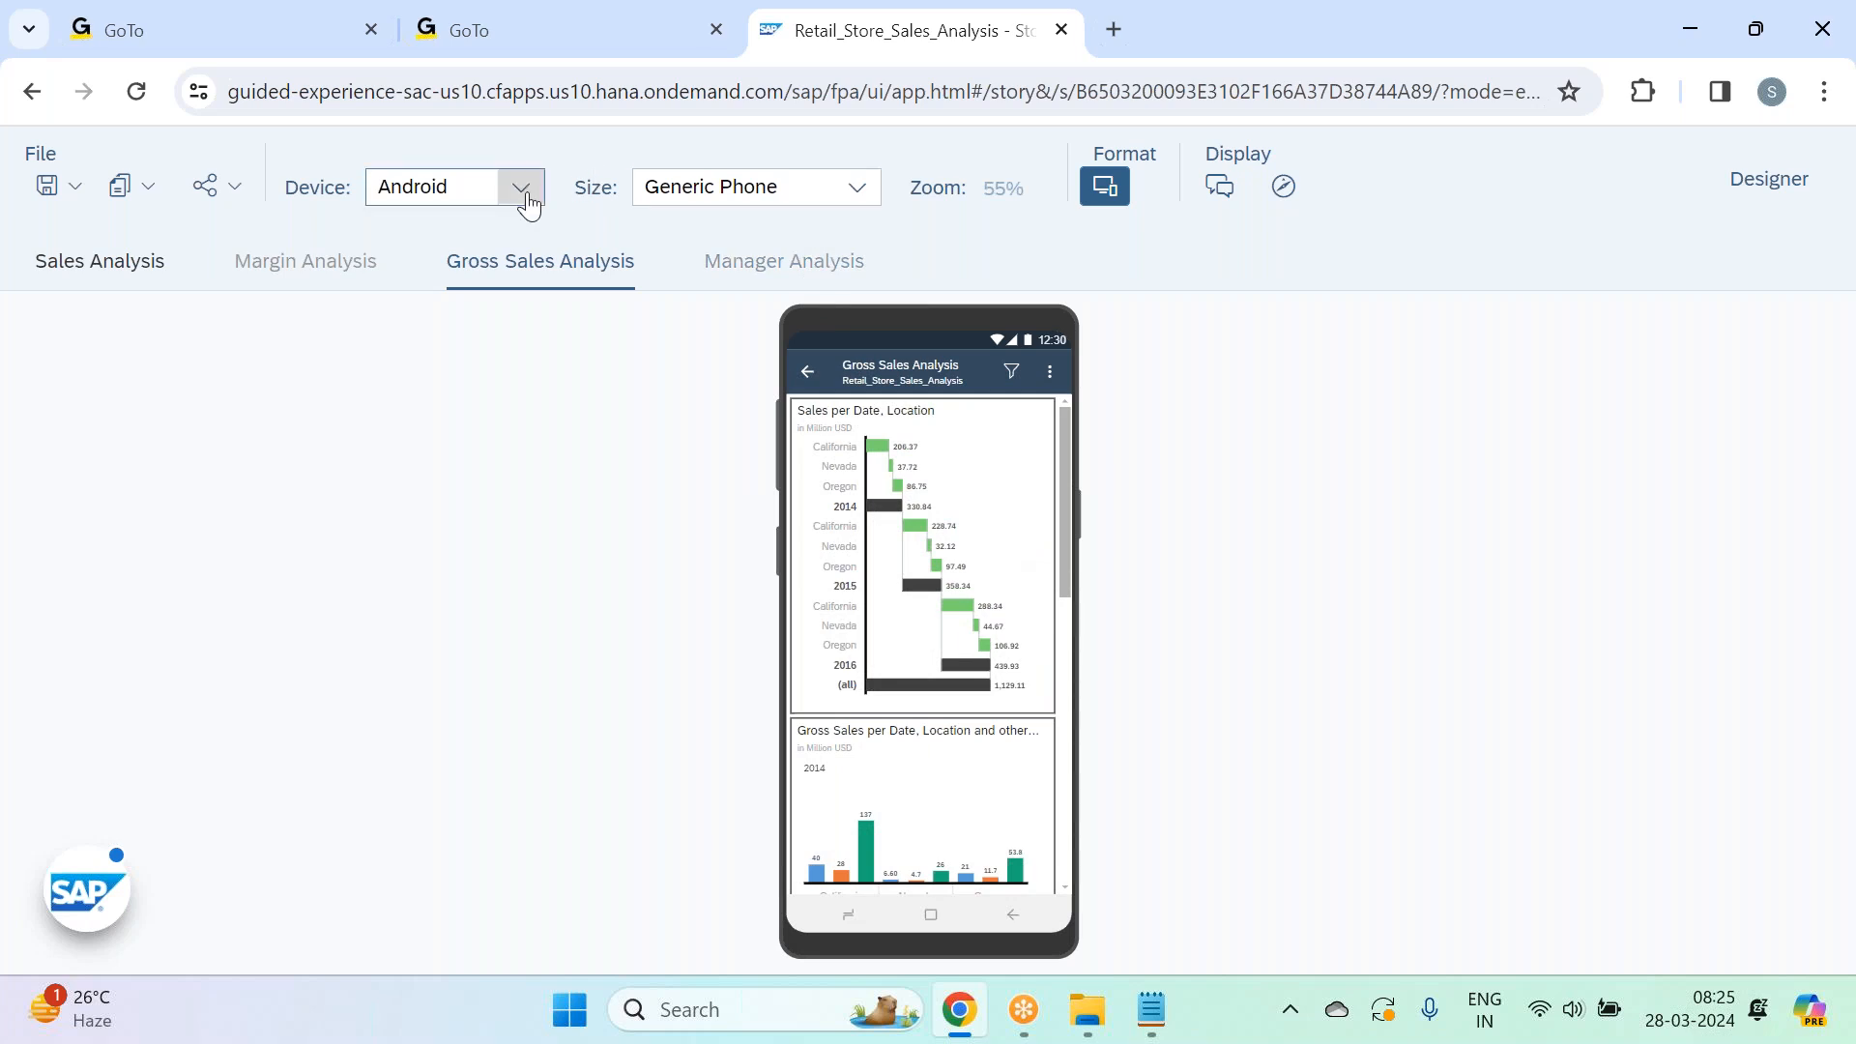
click(856, 187)
click(724, 292)
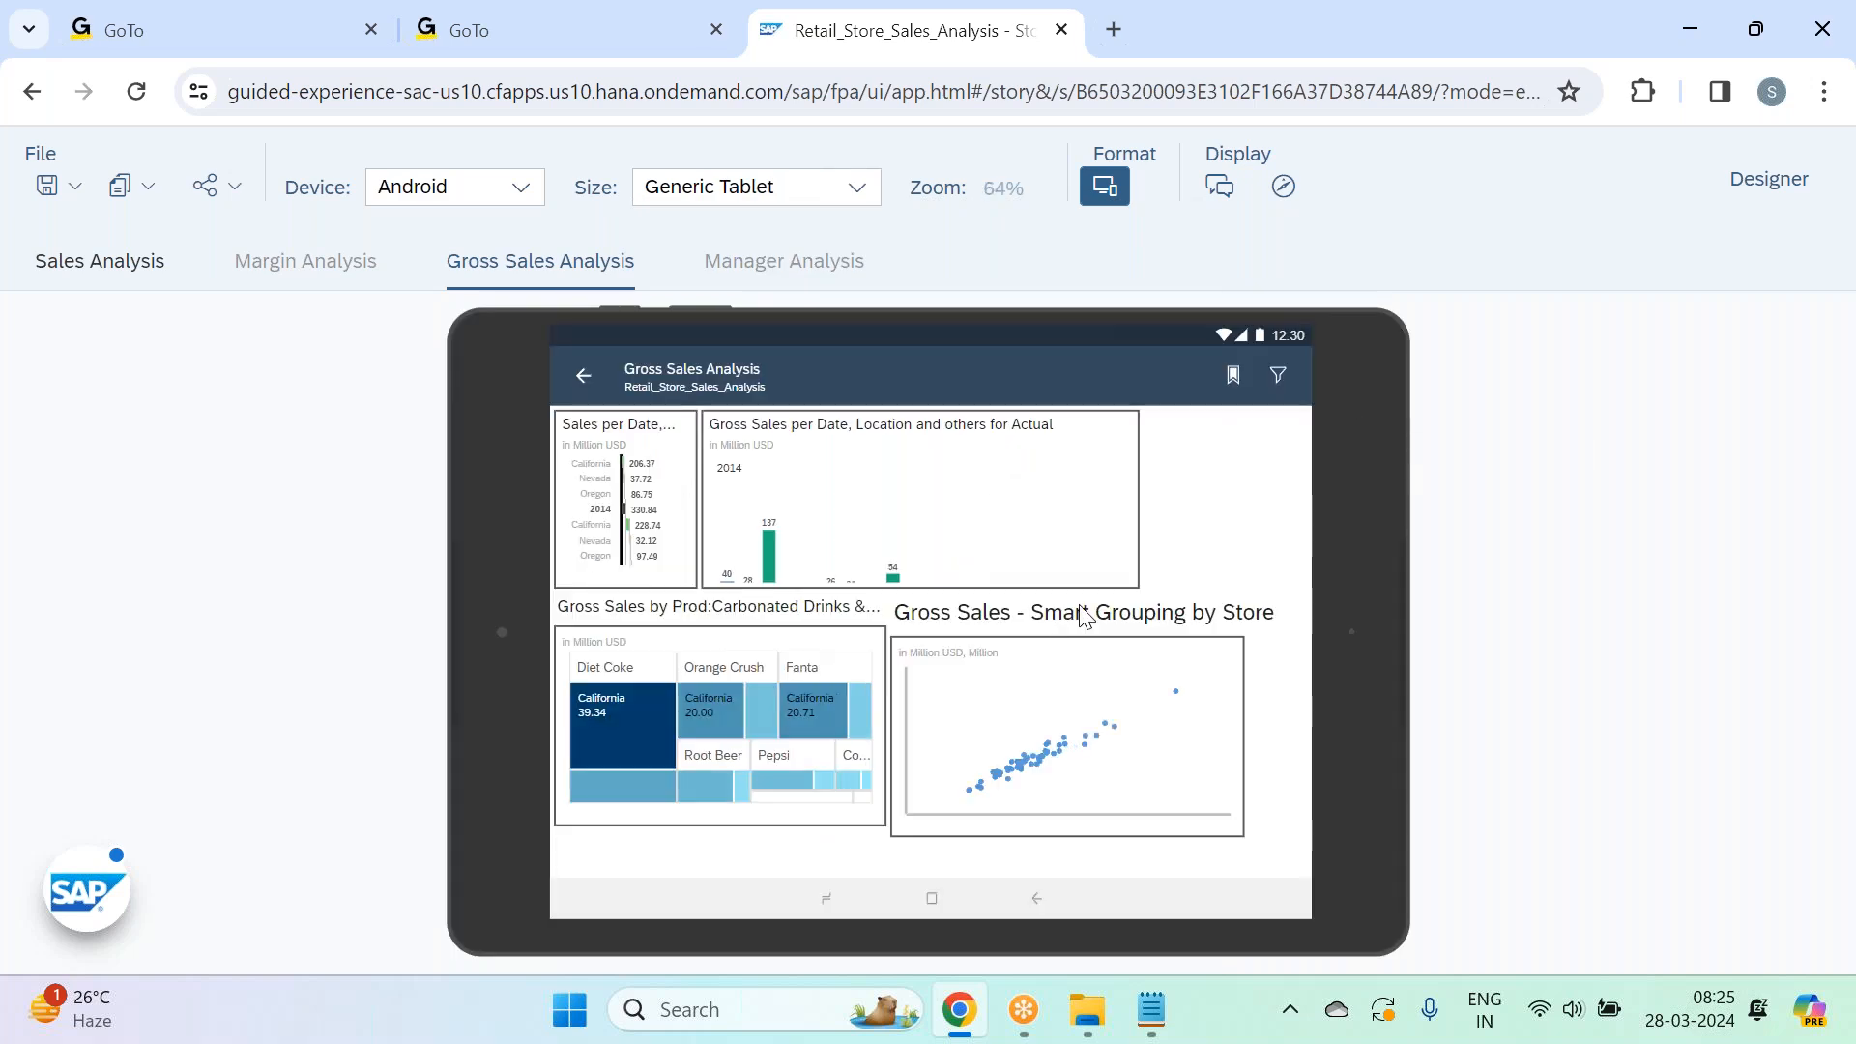
Preview the Gross Sales Analysis page on an iOS device at Large Phone size and look through its charts.
click(520, 187)
click(416, 280)
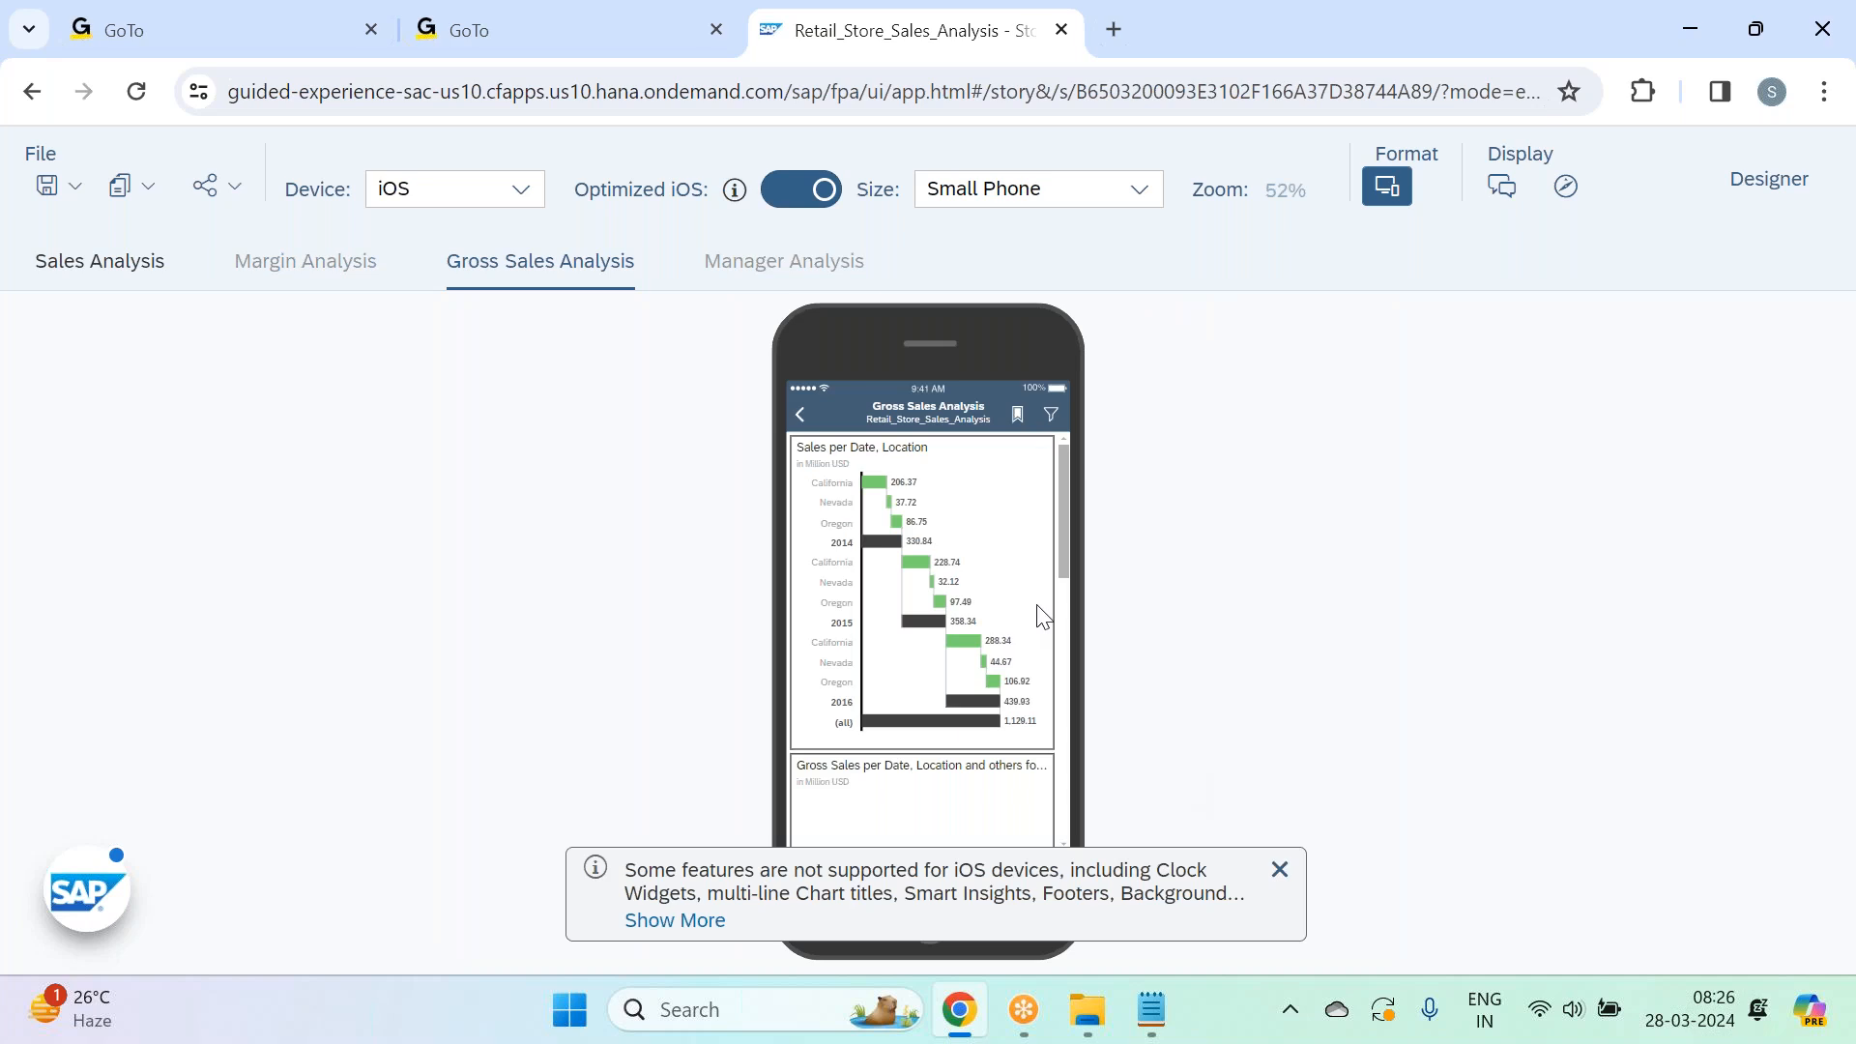
click(1142, 193)
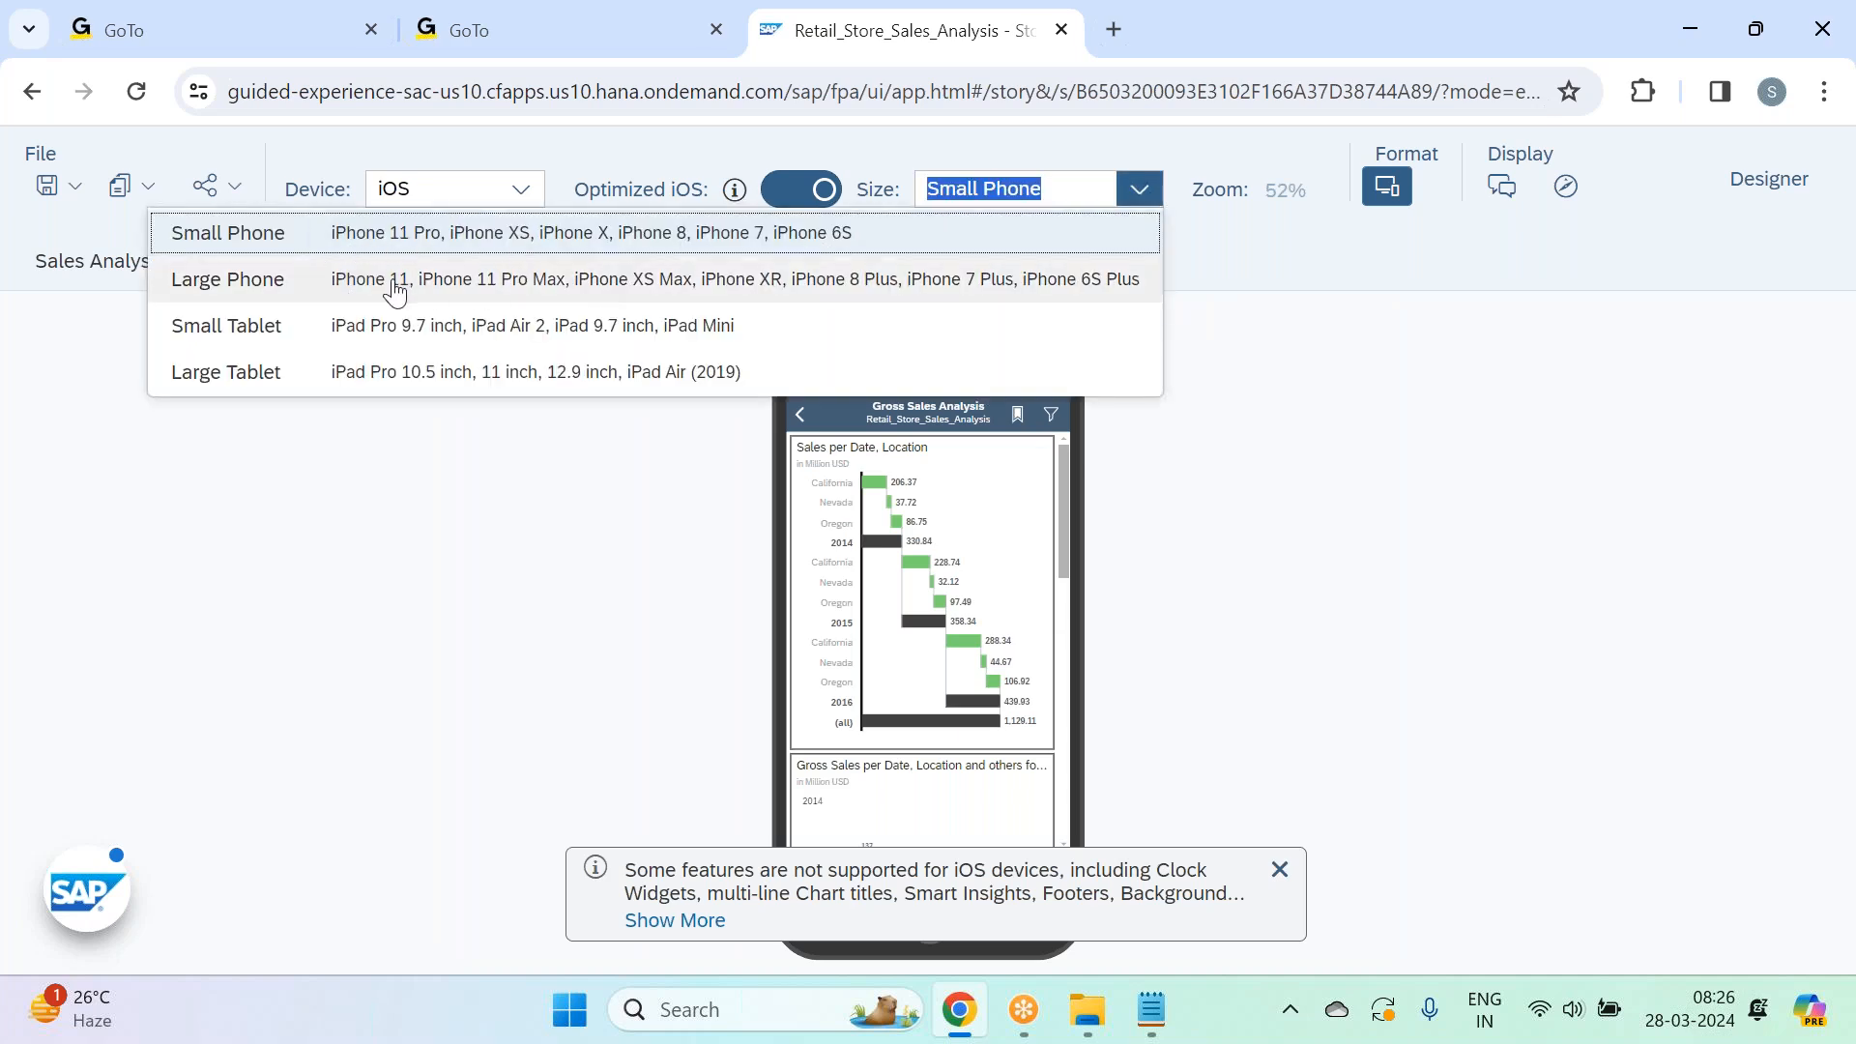
click(756, 295)
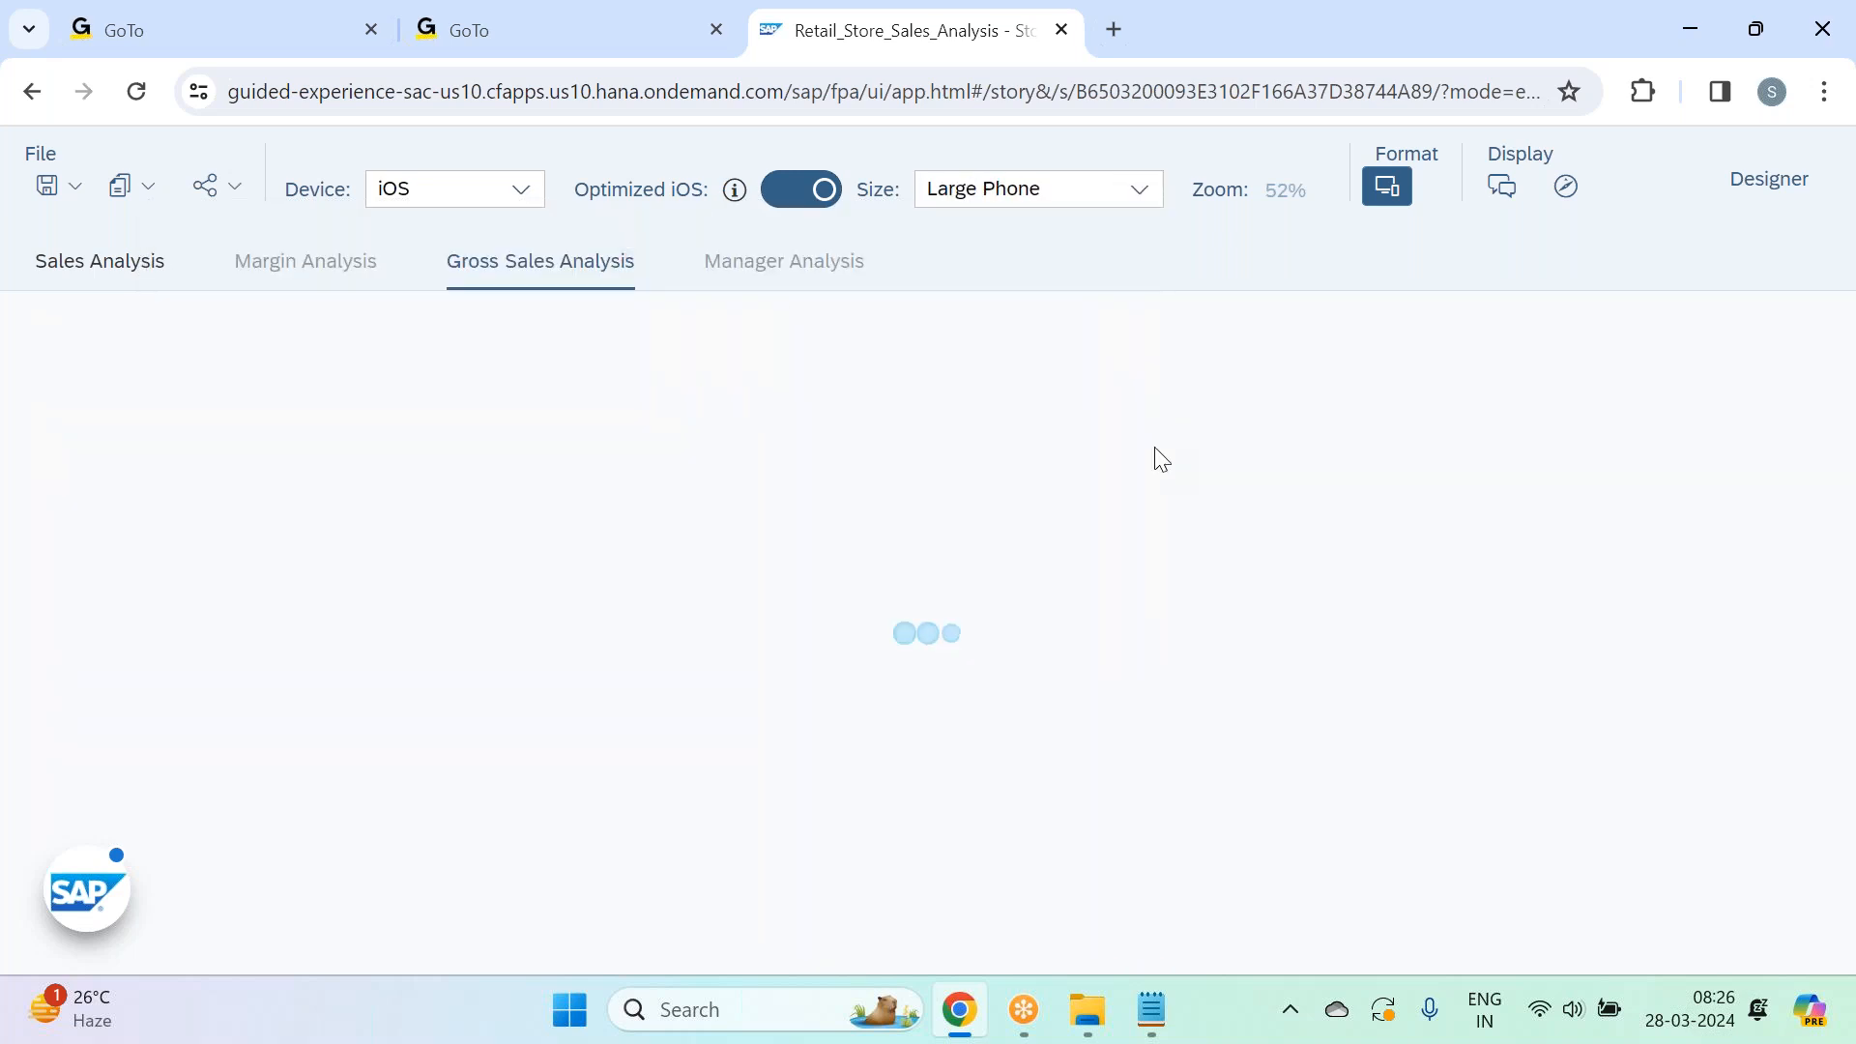
scroll(984, 547, down, 1)
scroll(984, 549, down, 5)
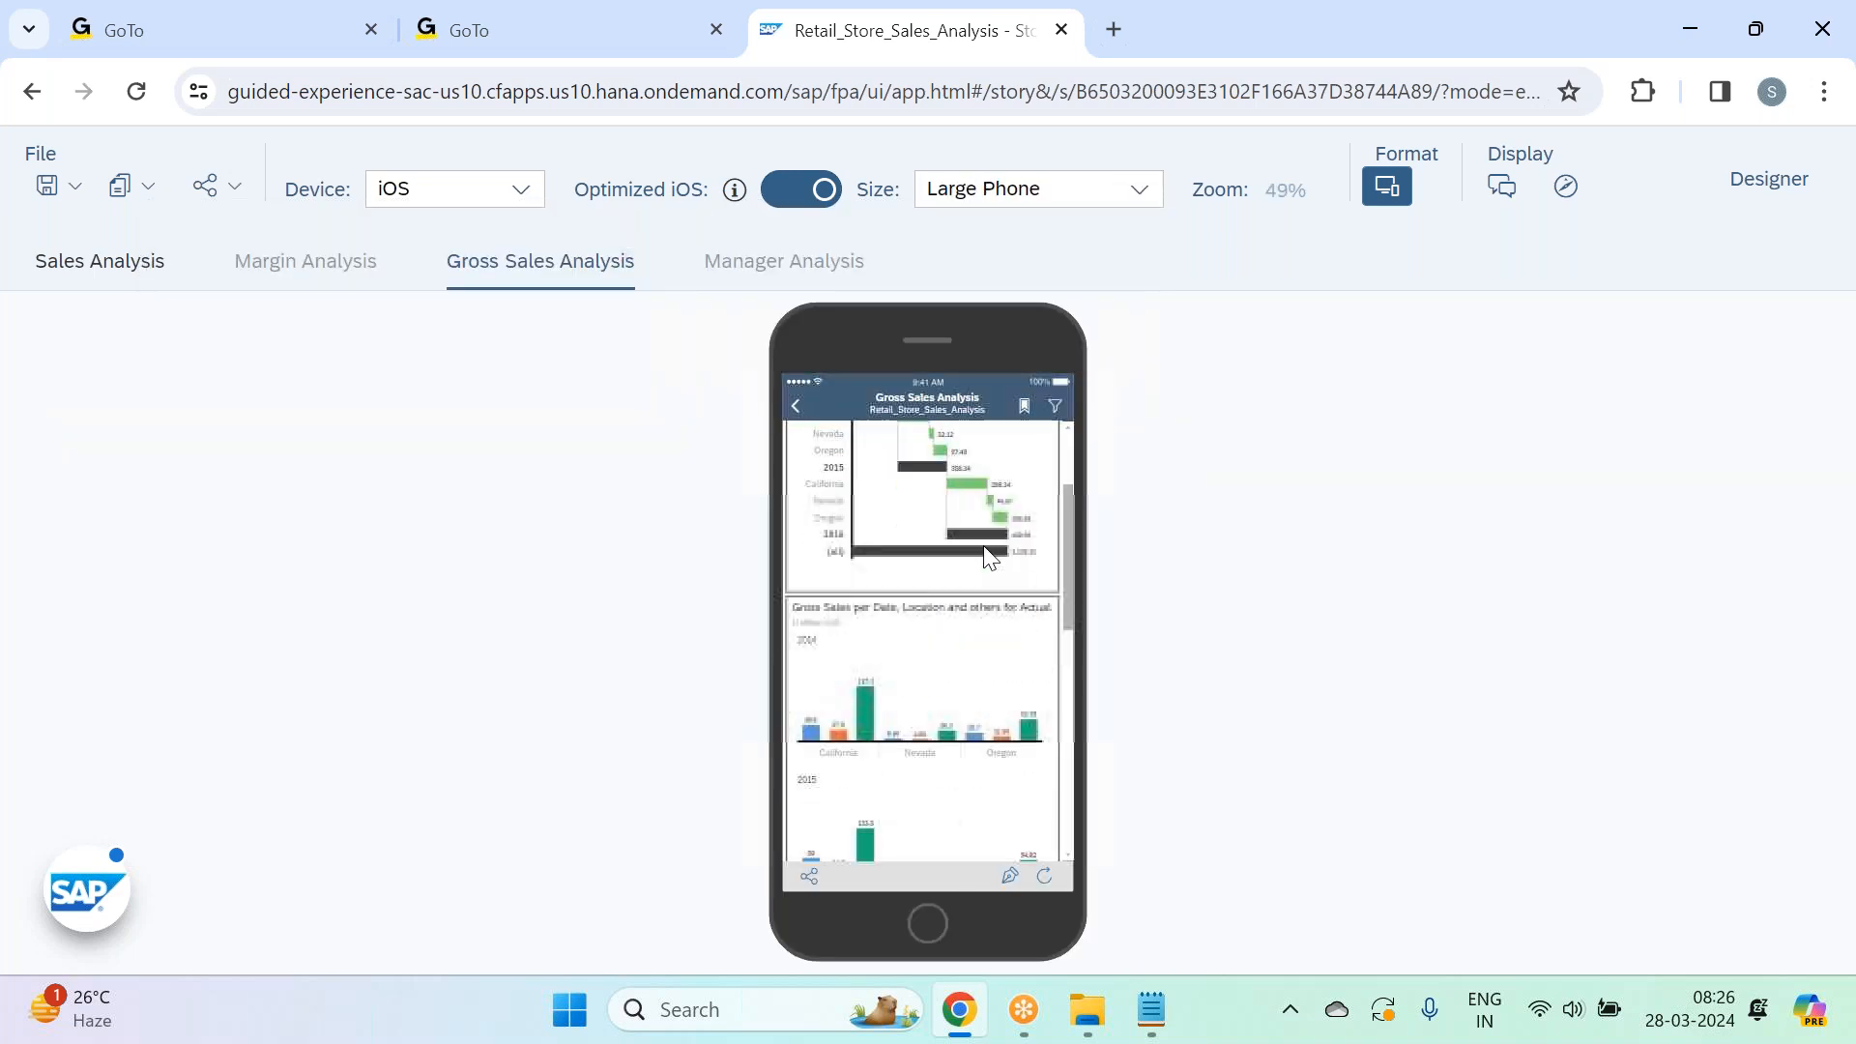
scroll(990, 558, up, 6)
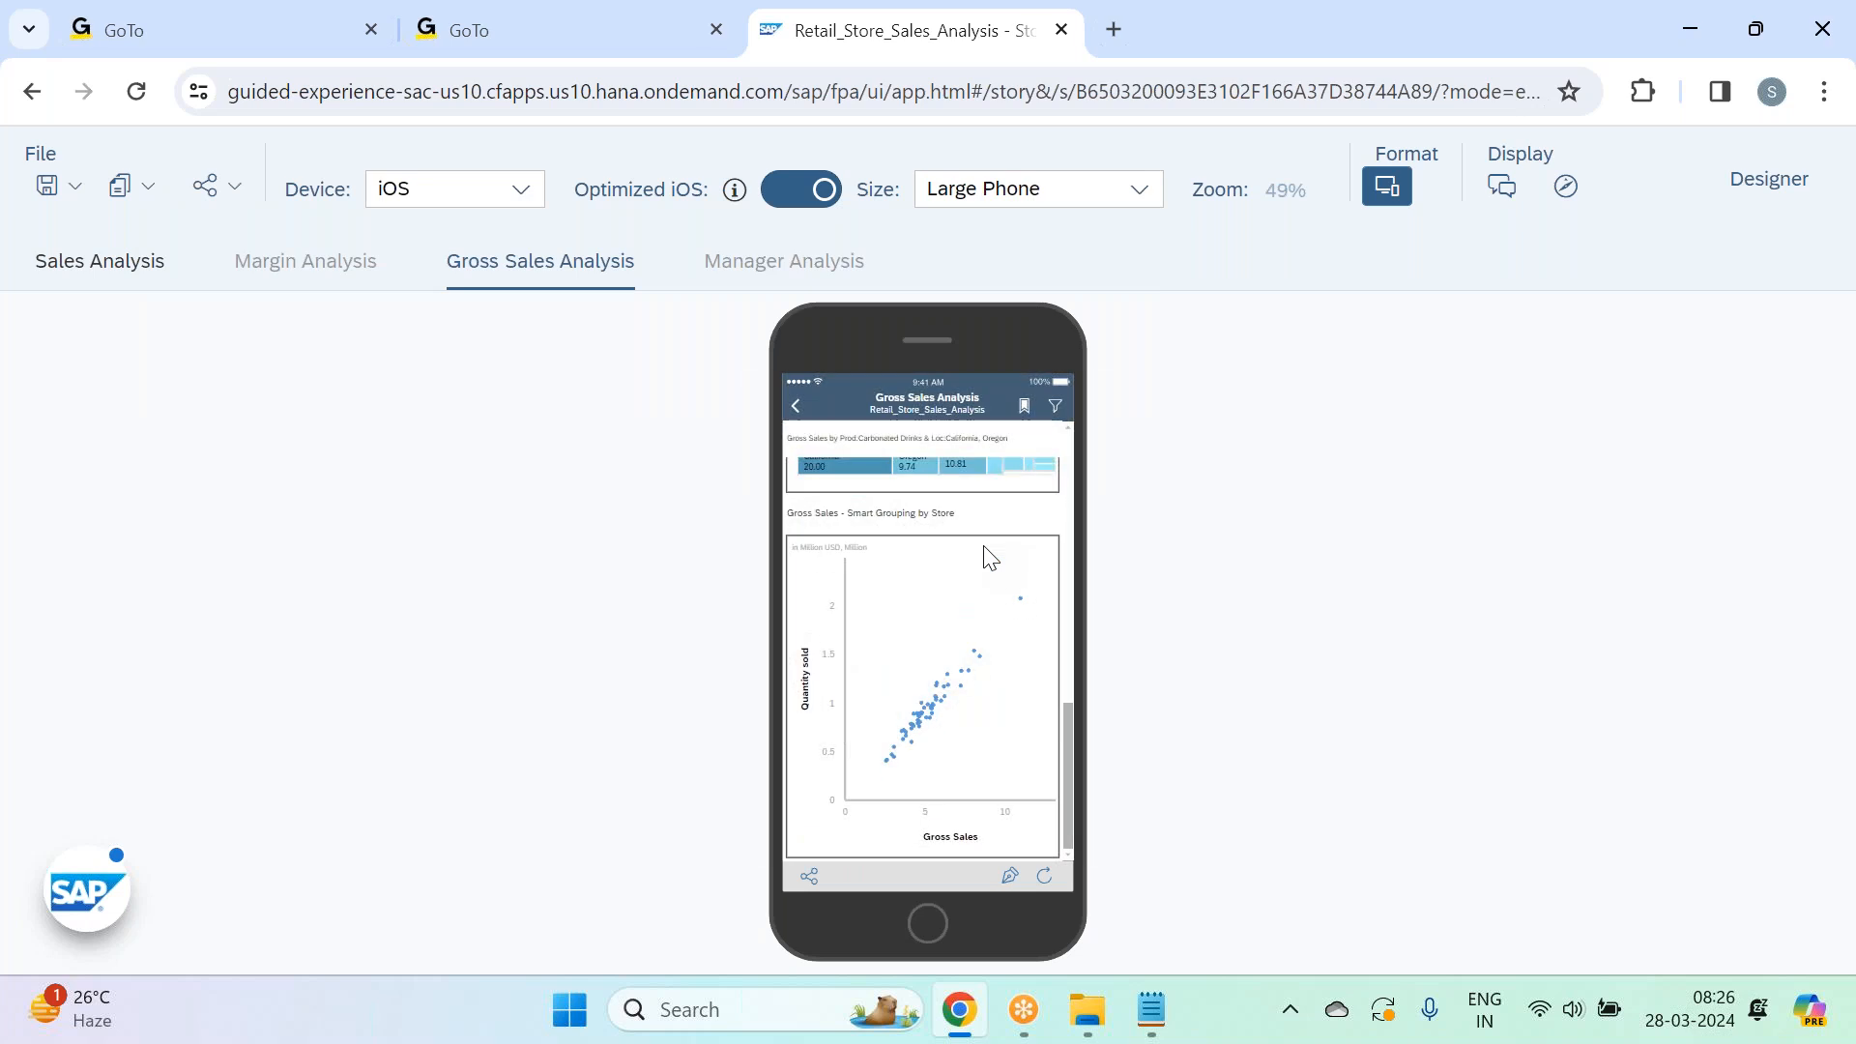
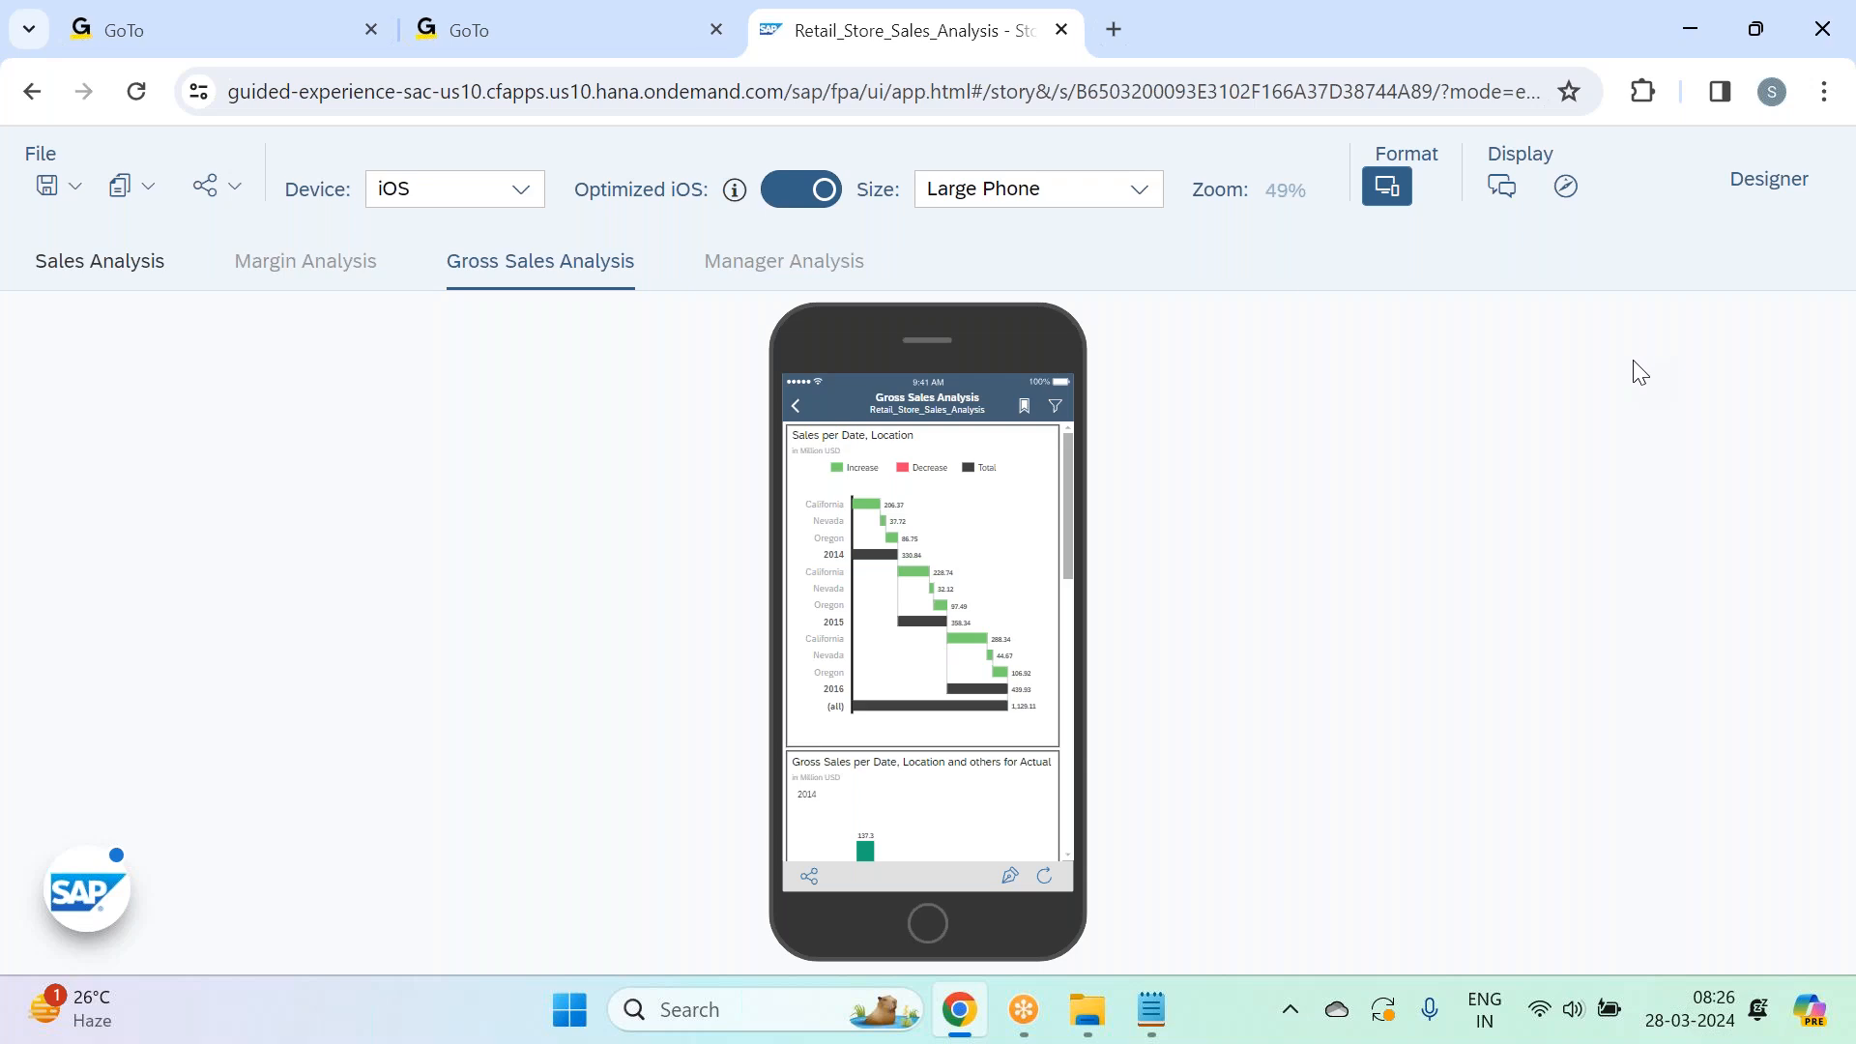
Leave the device preview and open the Manager Analysis page.
click(1402, 194)
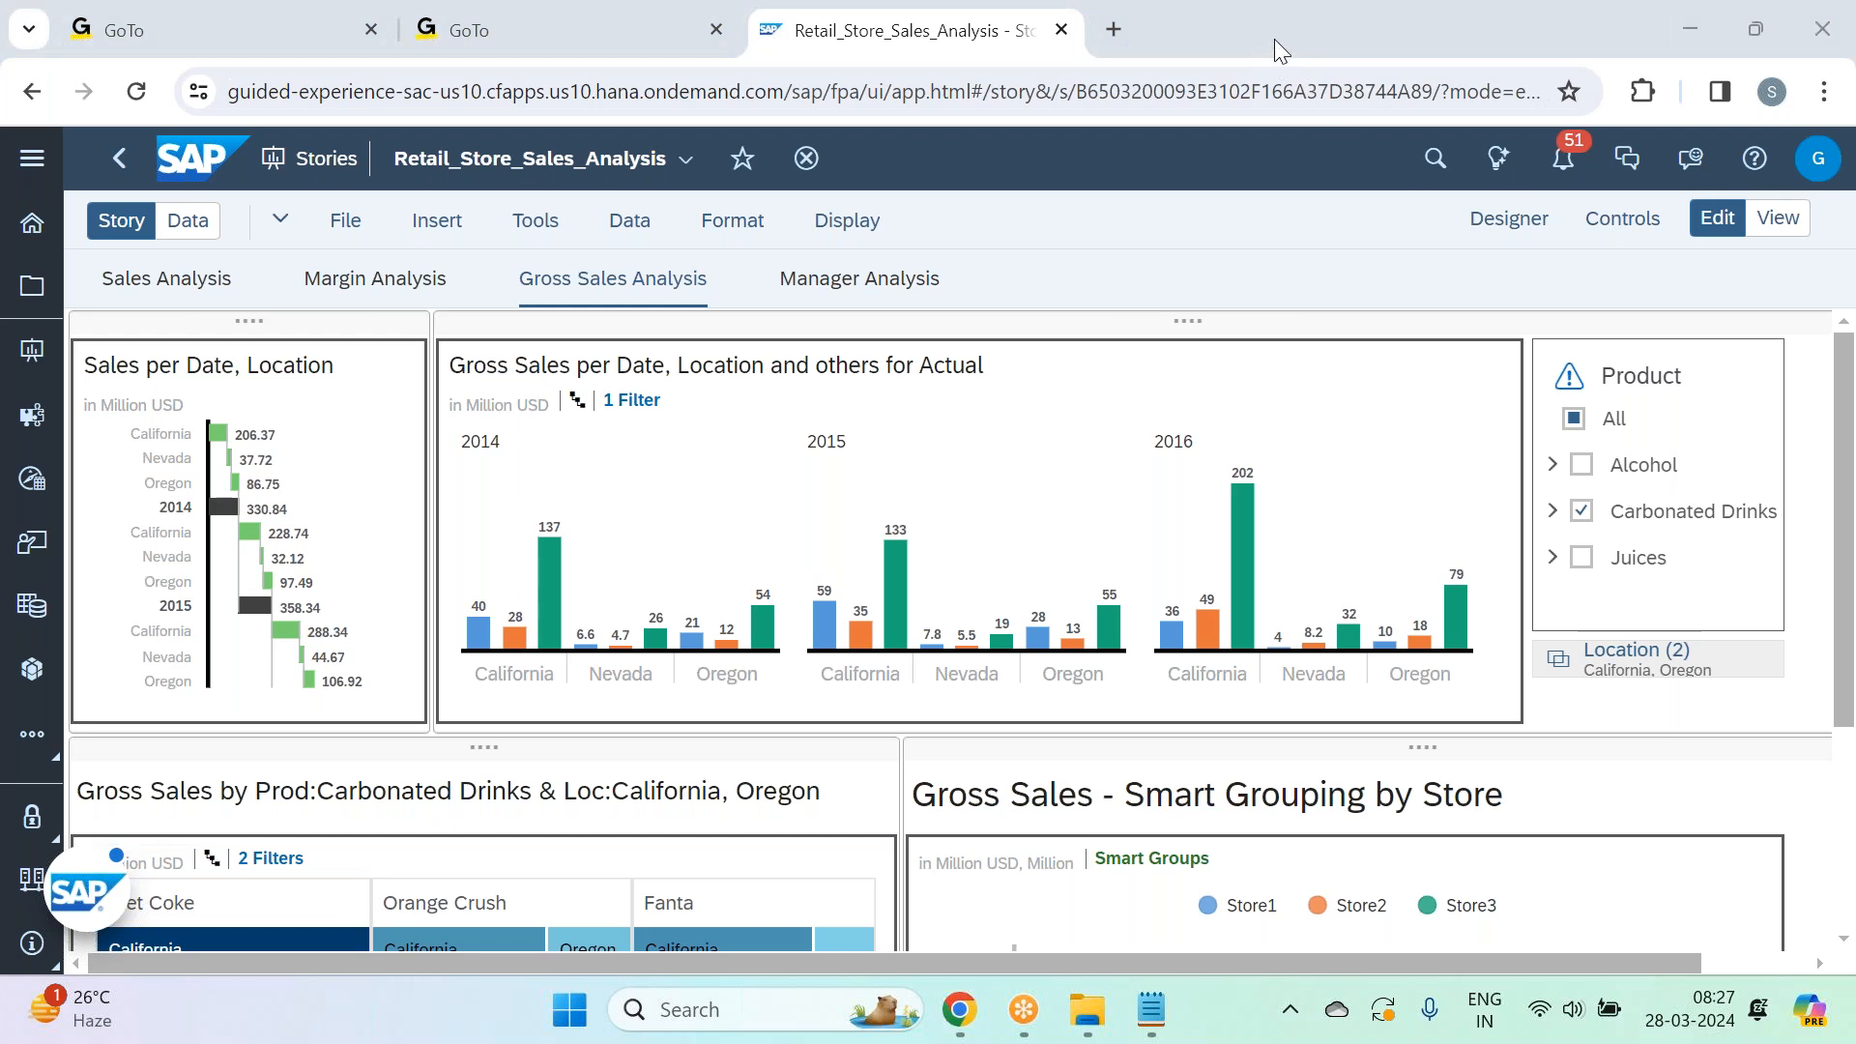
click(860, 259)
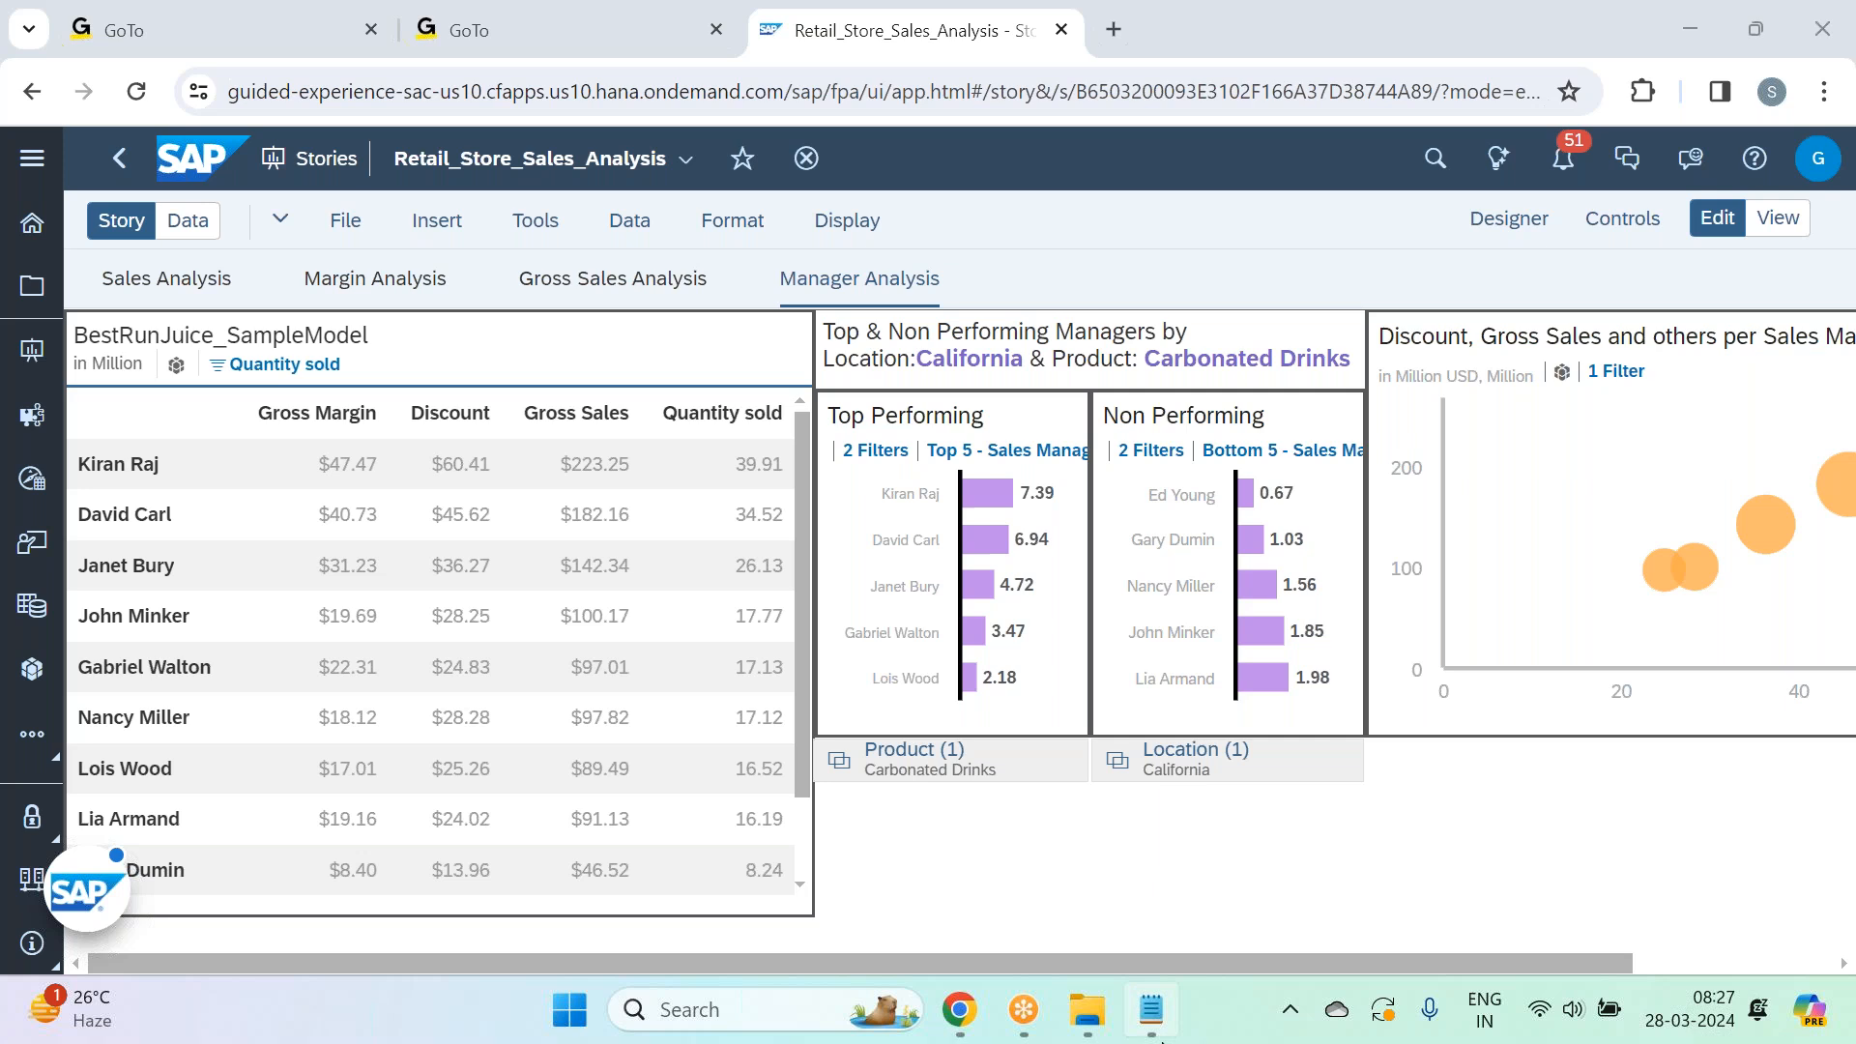
Switch to Notepad, add "Grid Page" to the end of the Session 6 list in the SAC Mar 2024 - Batch 33 notes, and save the file.
click(1151, 1011)
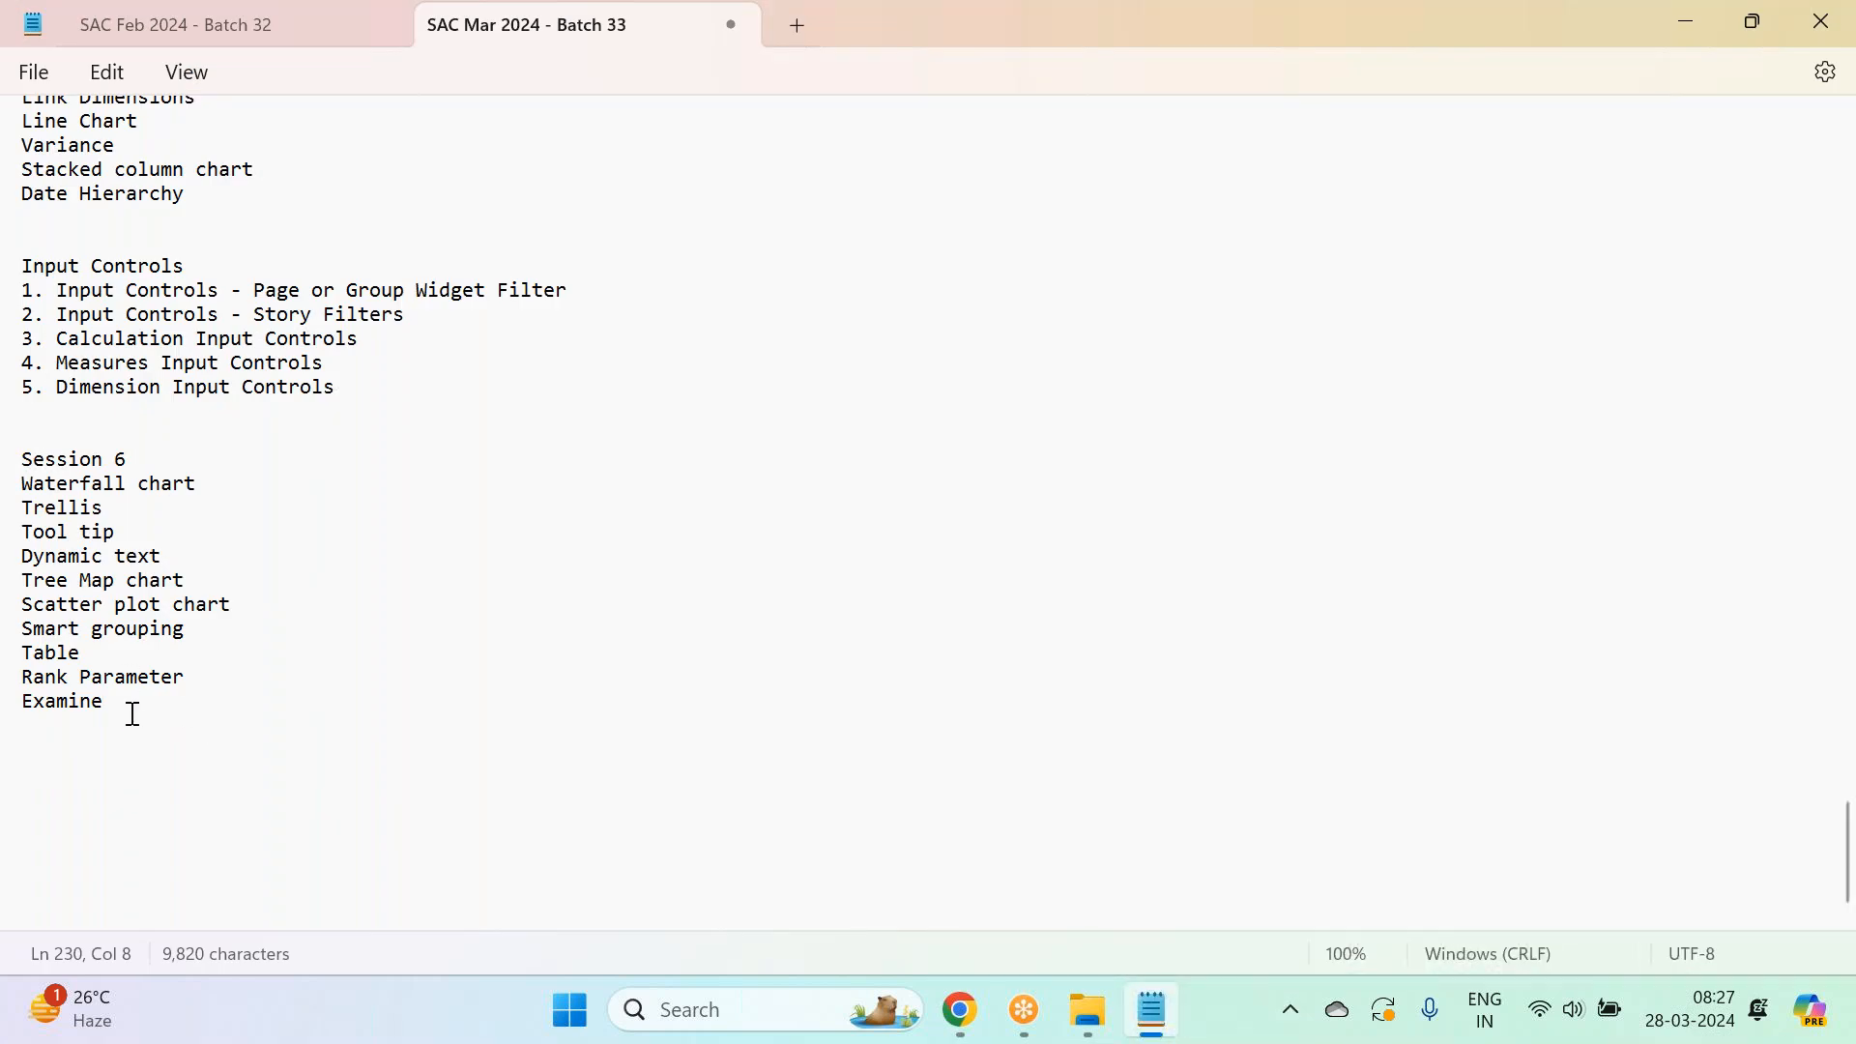
key(Return)
text(Grid Page)
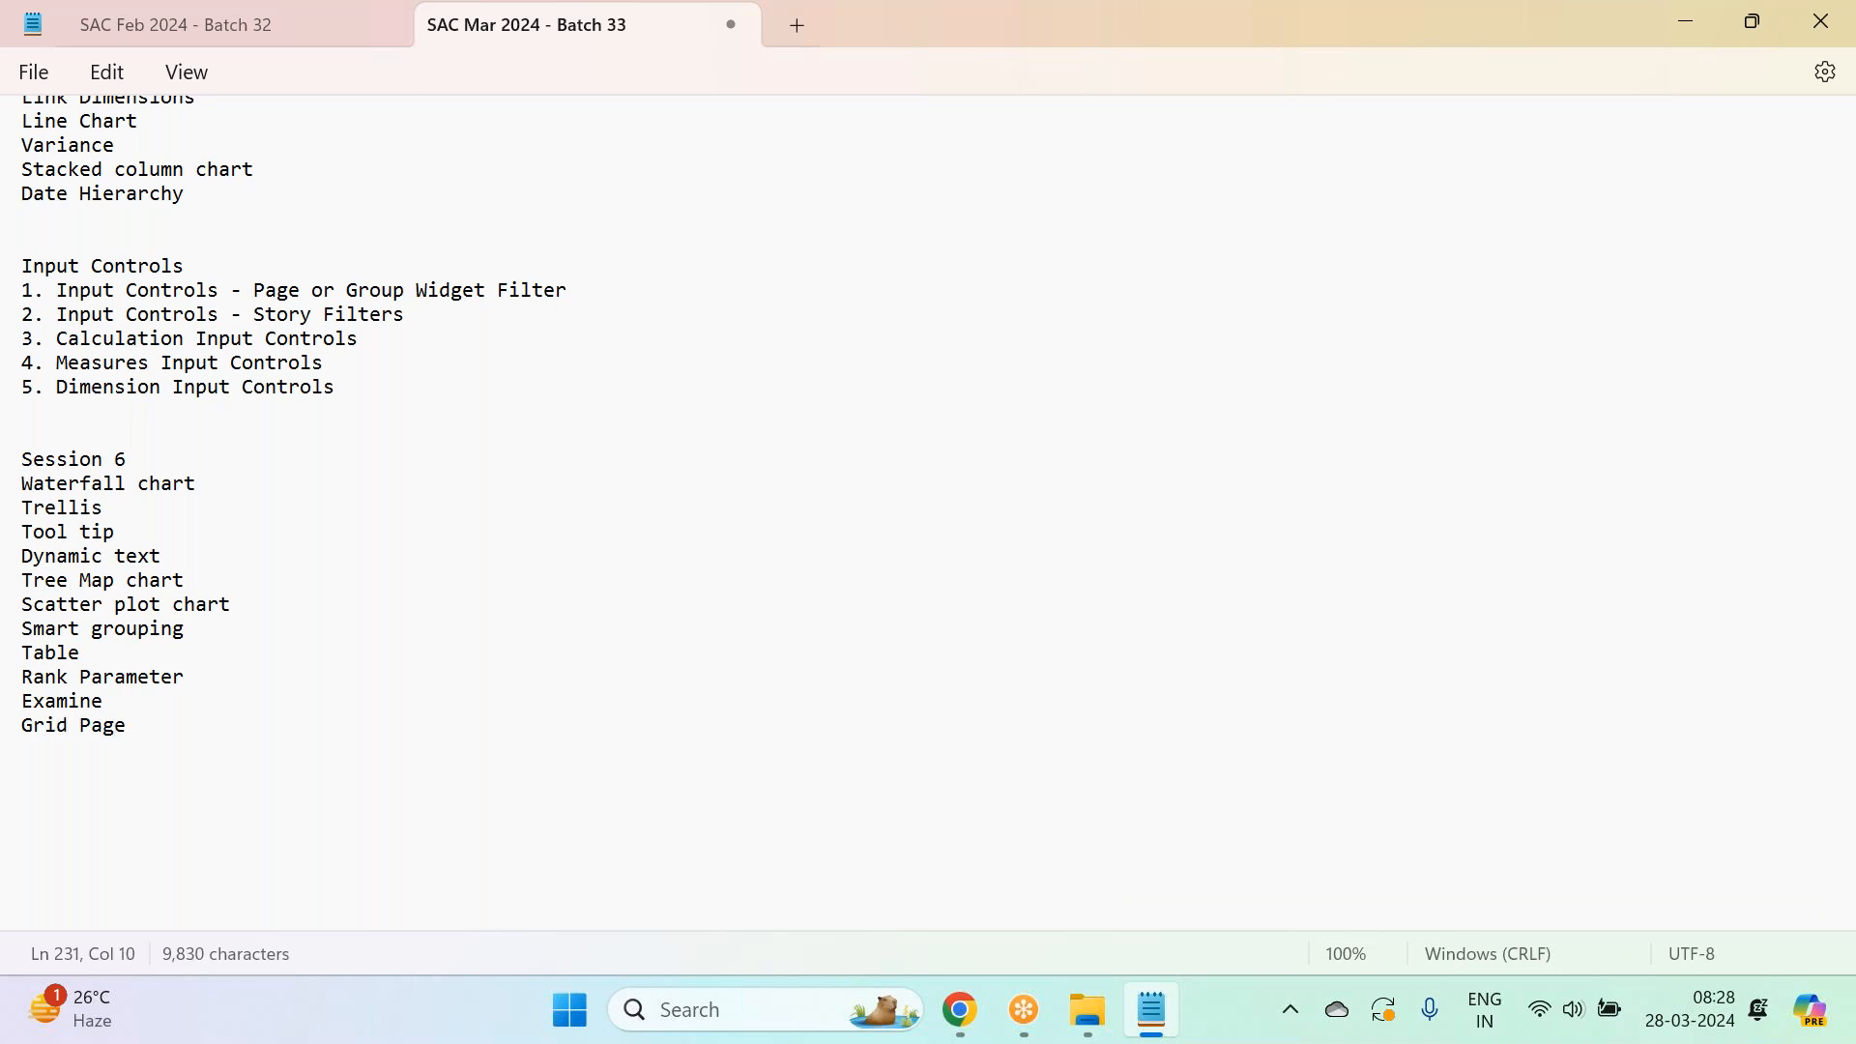
click(33, 76)
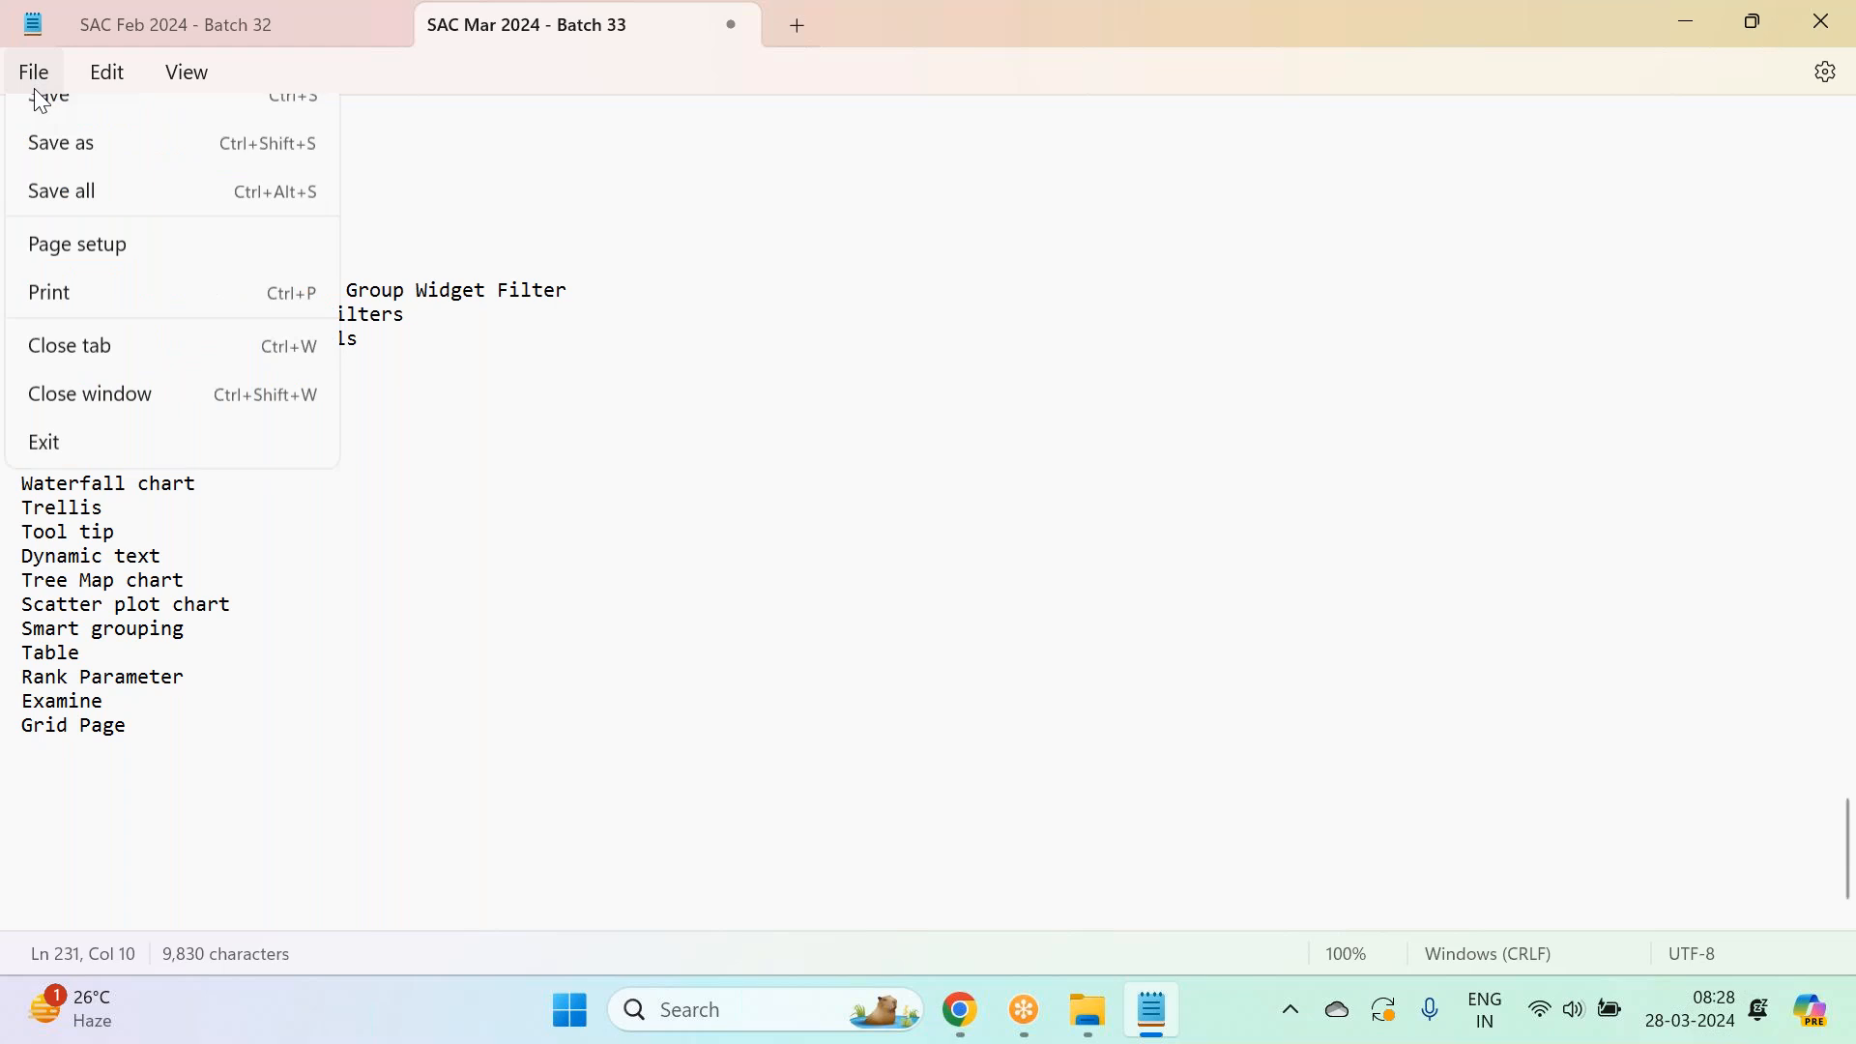
click(85, 268)
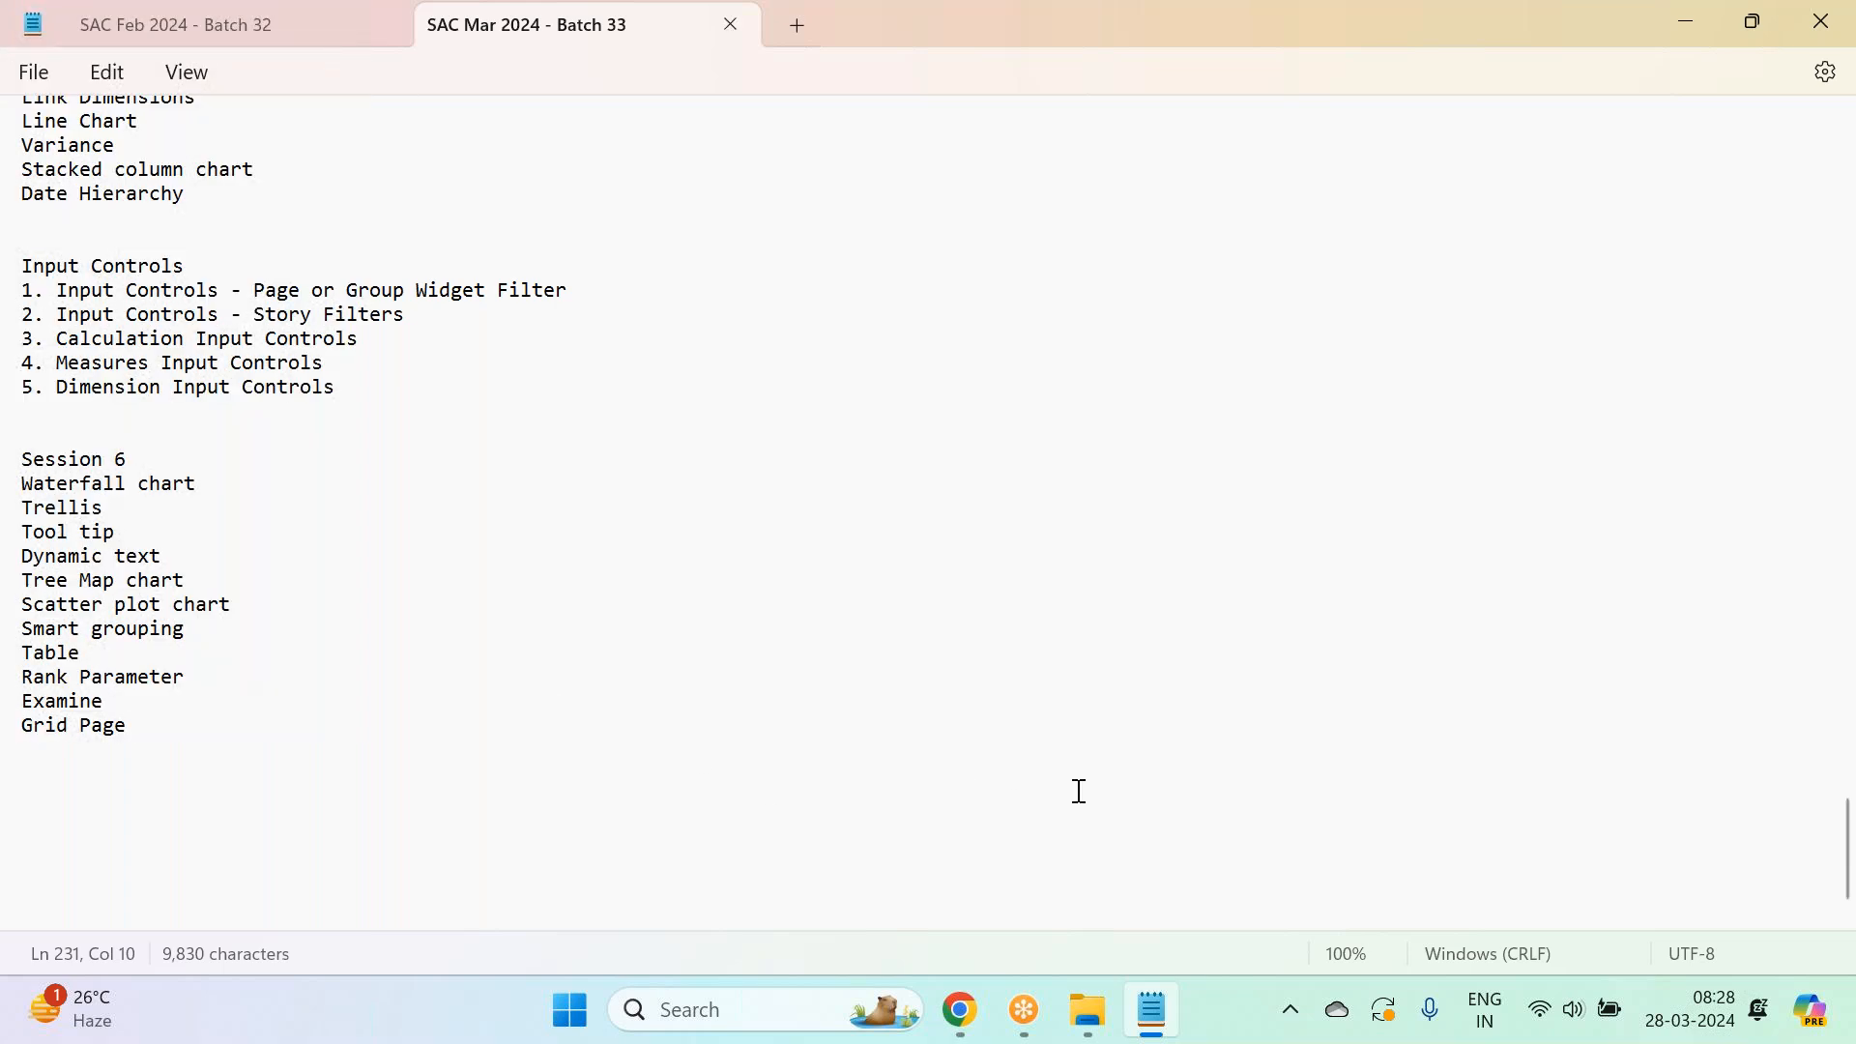
Switch back to the story in Chrome and add a Grid page after Manager Analysis.
click(972, 1022)
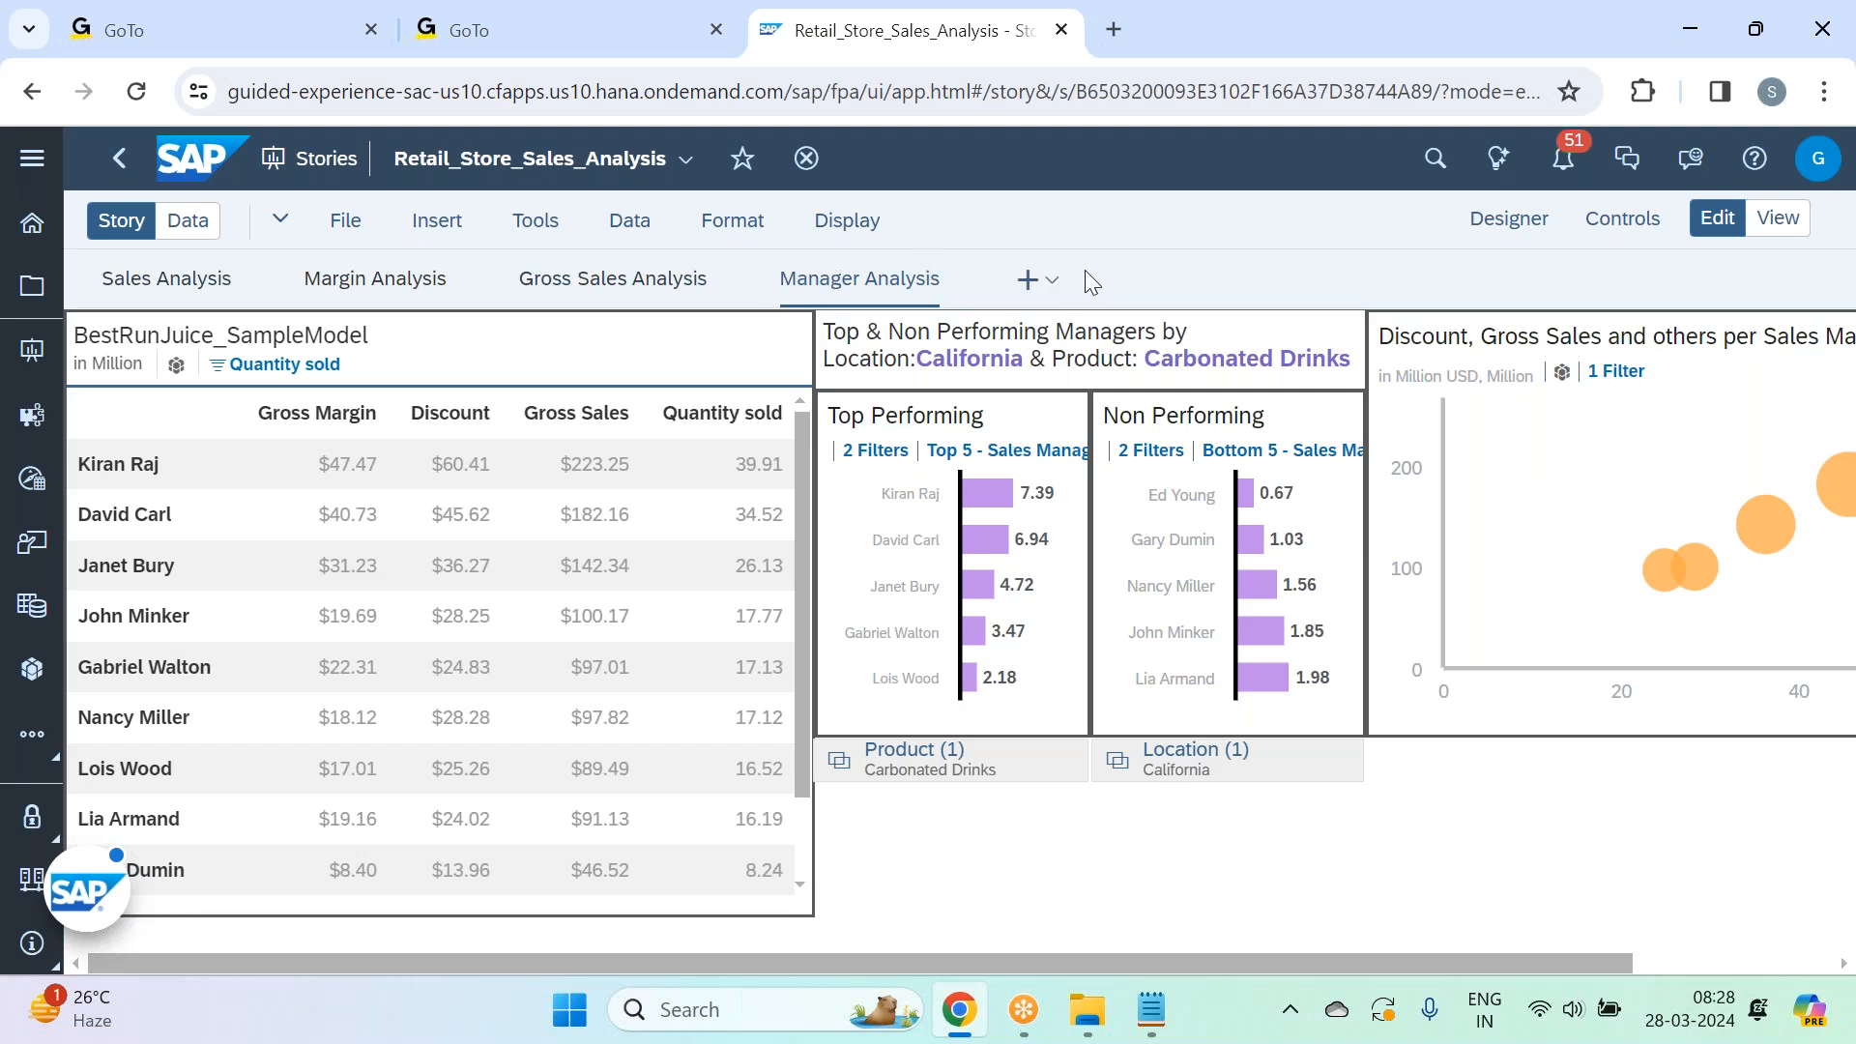
click(1053, 288)
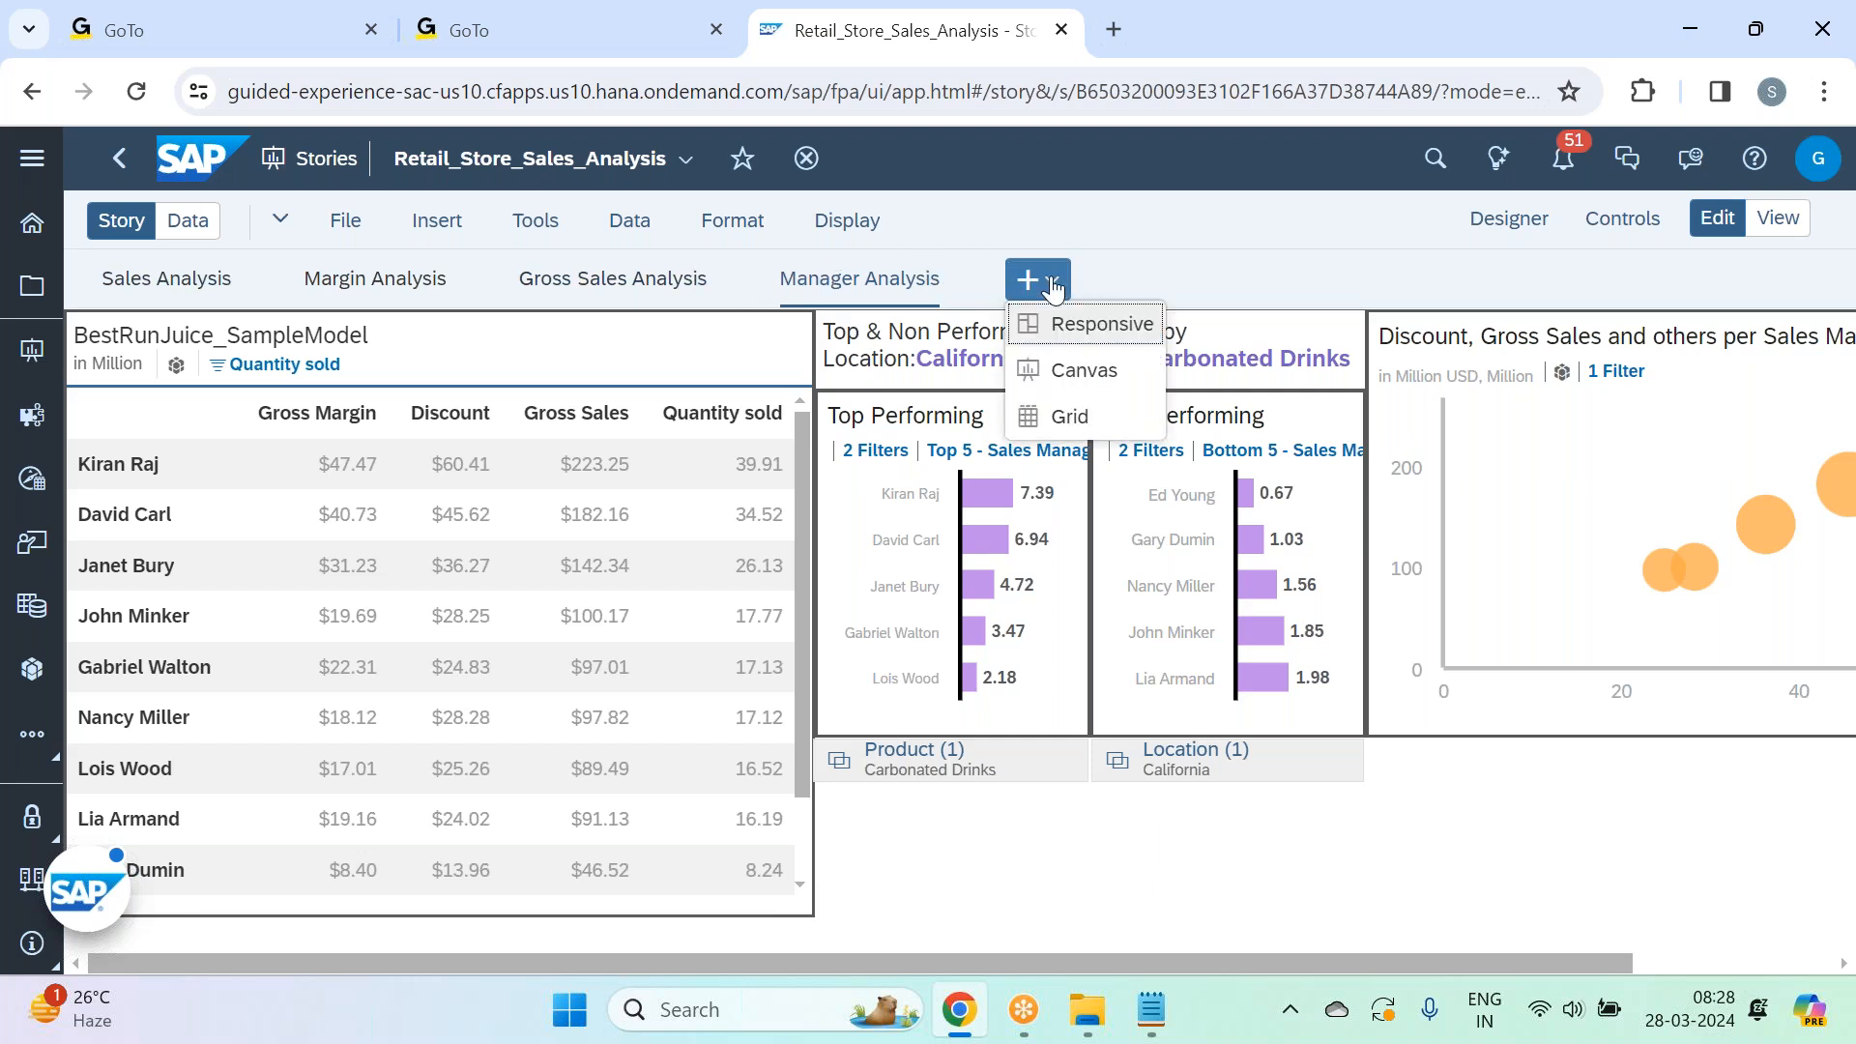
click(1071, 420)
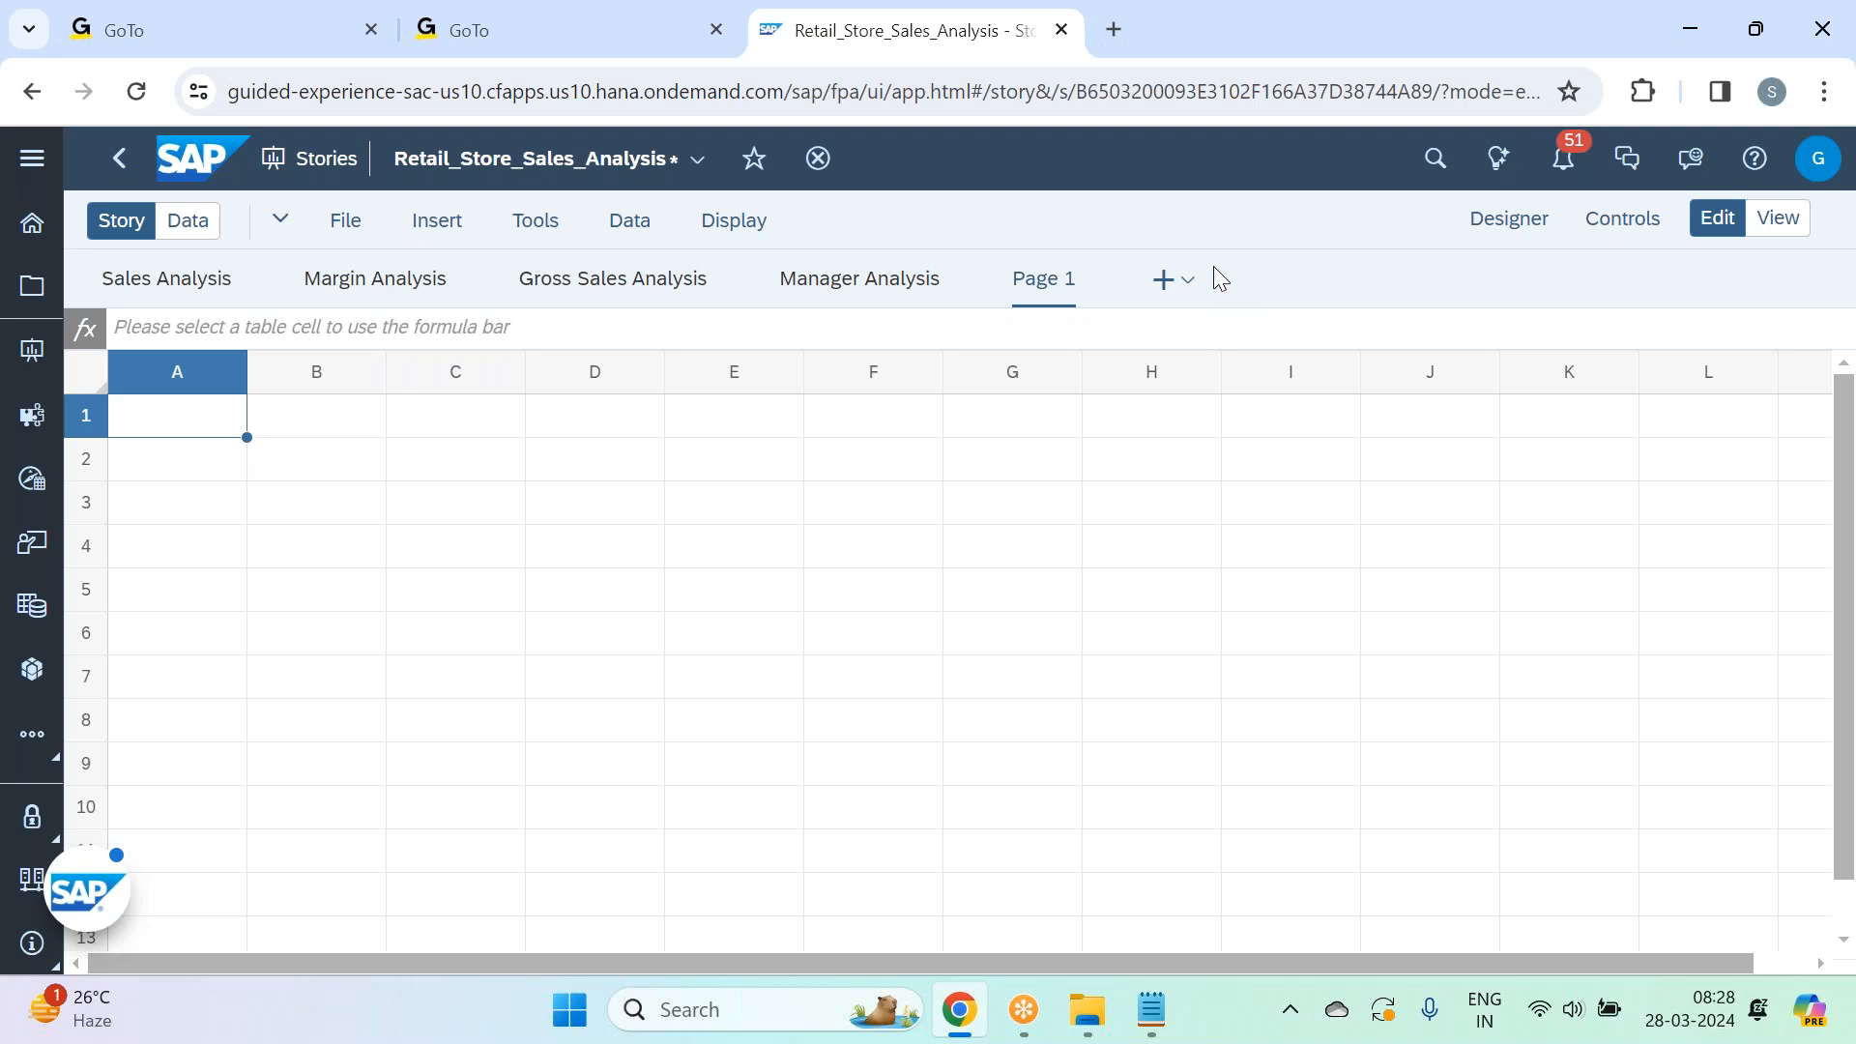
Open the SAC Feb 2024 - Batch 32 notes from File Explorer and review the topics listed for Sessions 5 to 8.
click(1090, 1015)
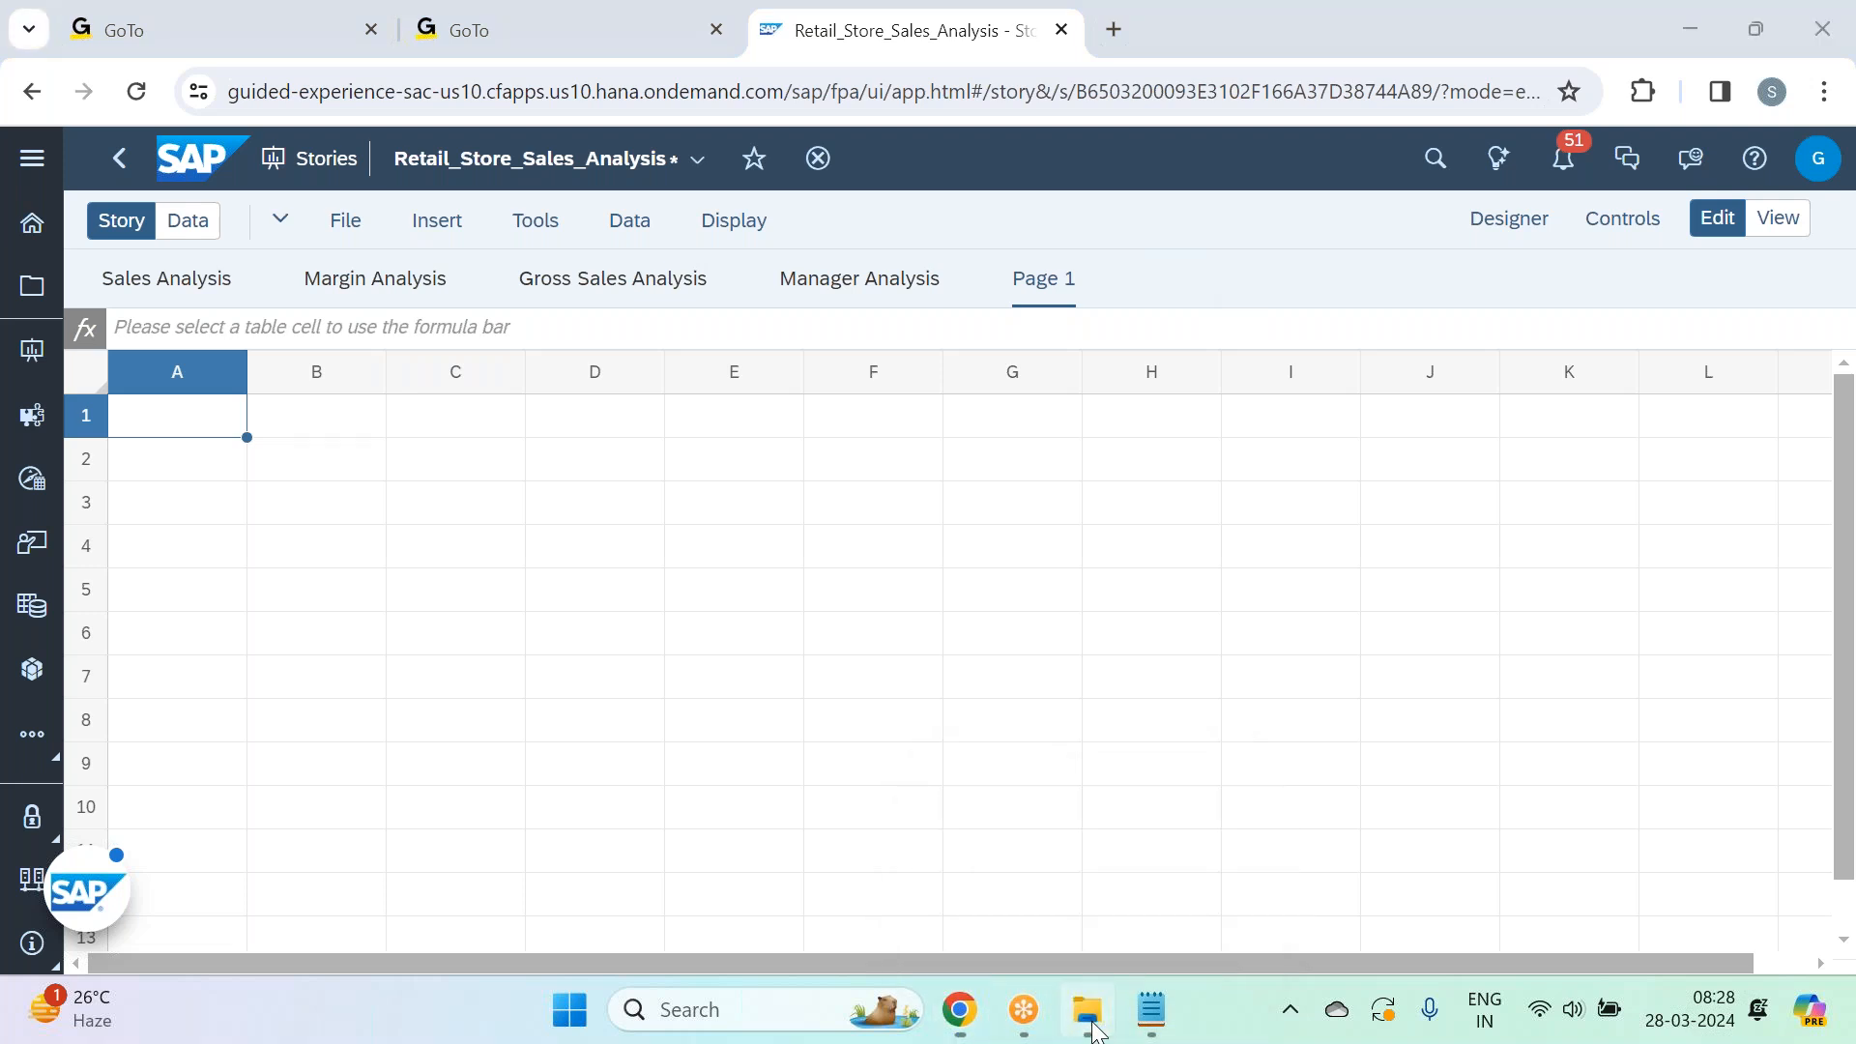
double_click(634, 319)
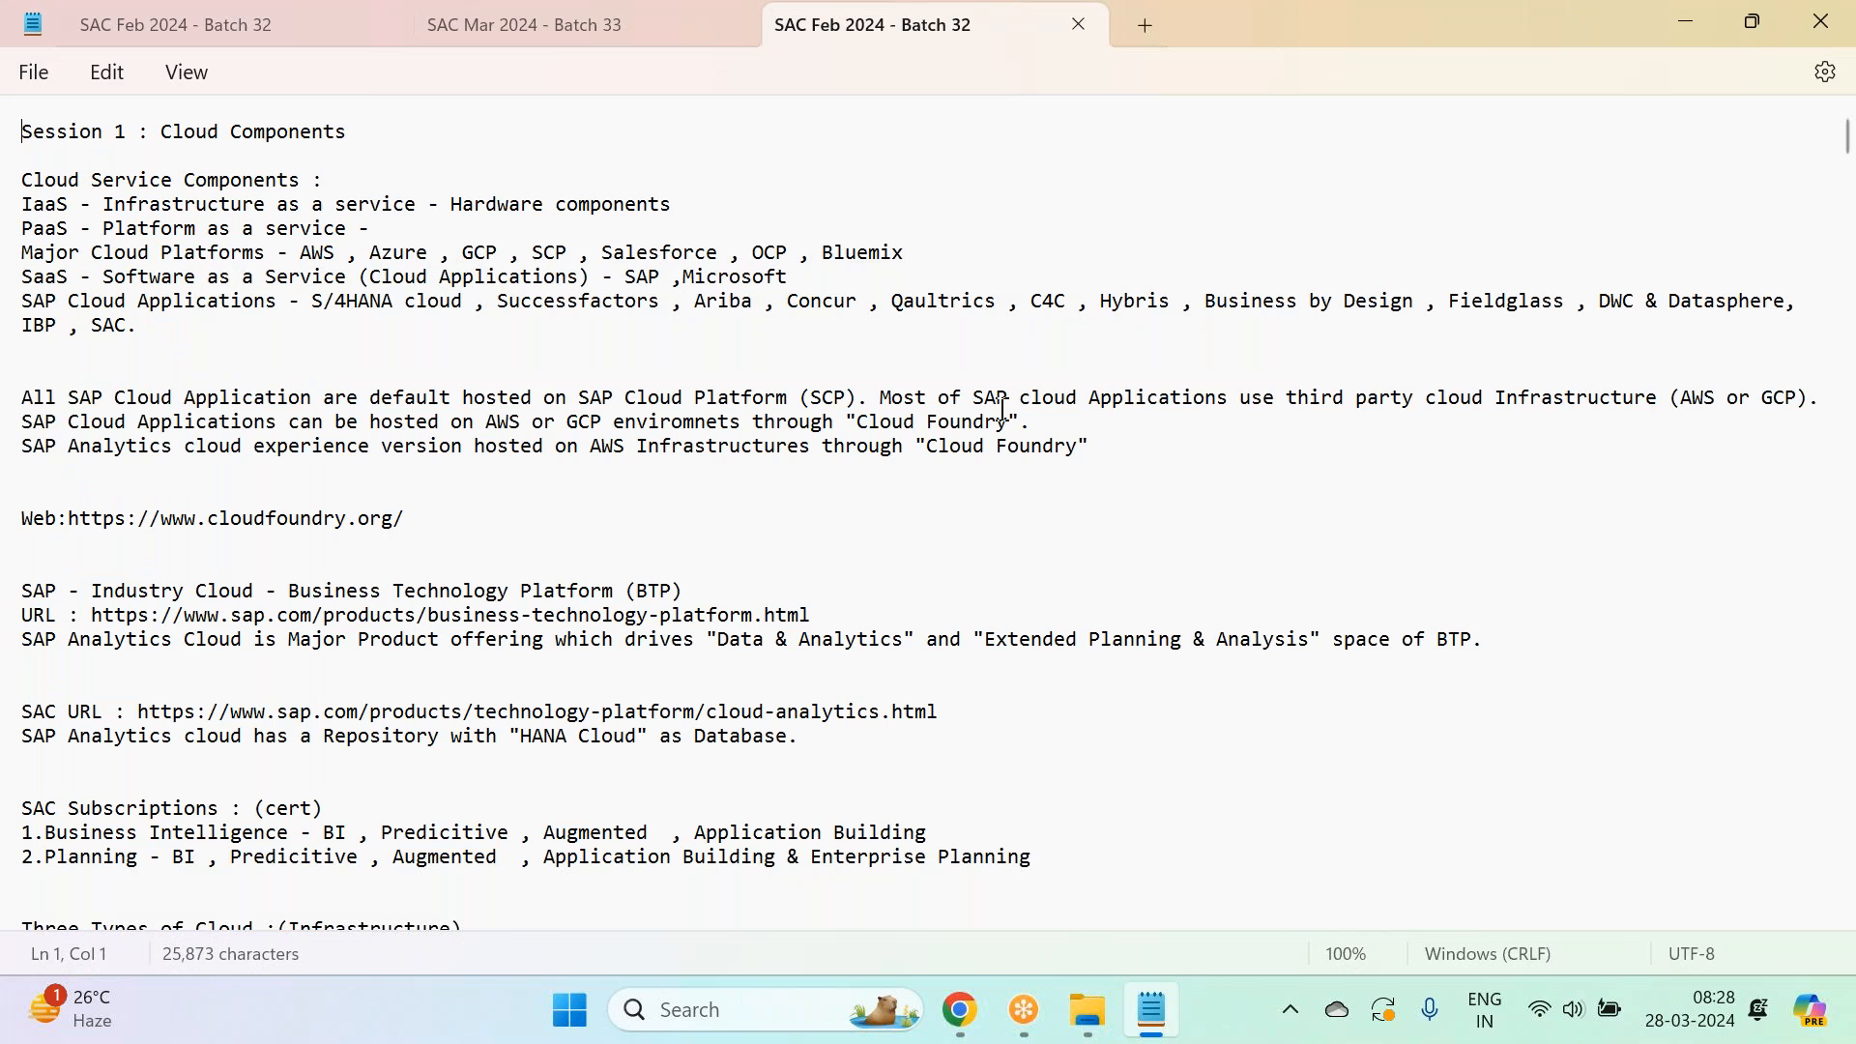
scroll(1002, 410, down, 7)
scroll(928, 513, down, 20)
scroll(928, 513, down, 5)
scroll(928, 512, up, 11)
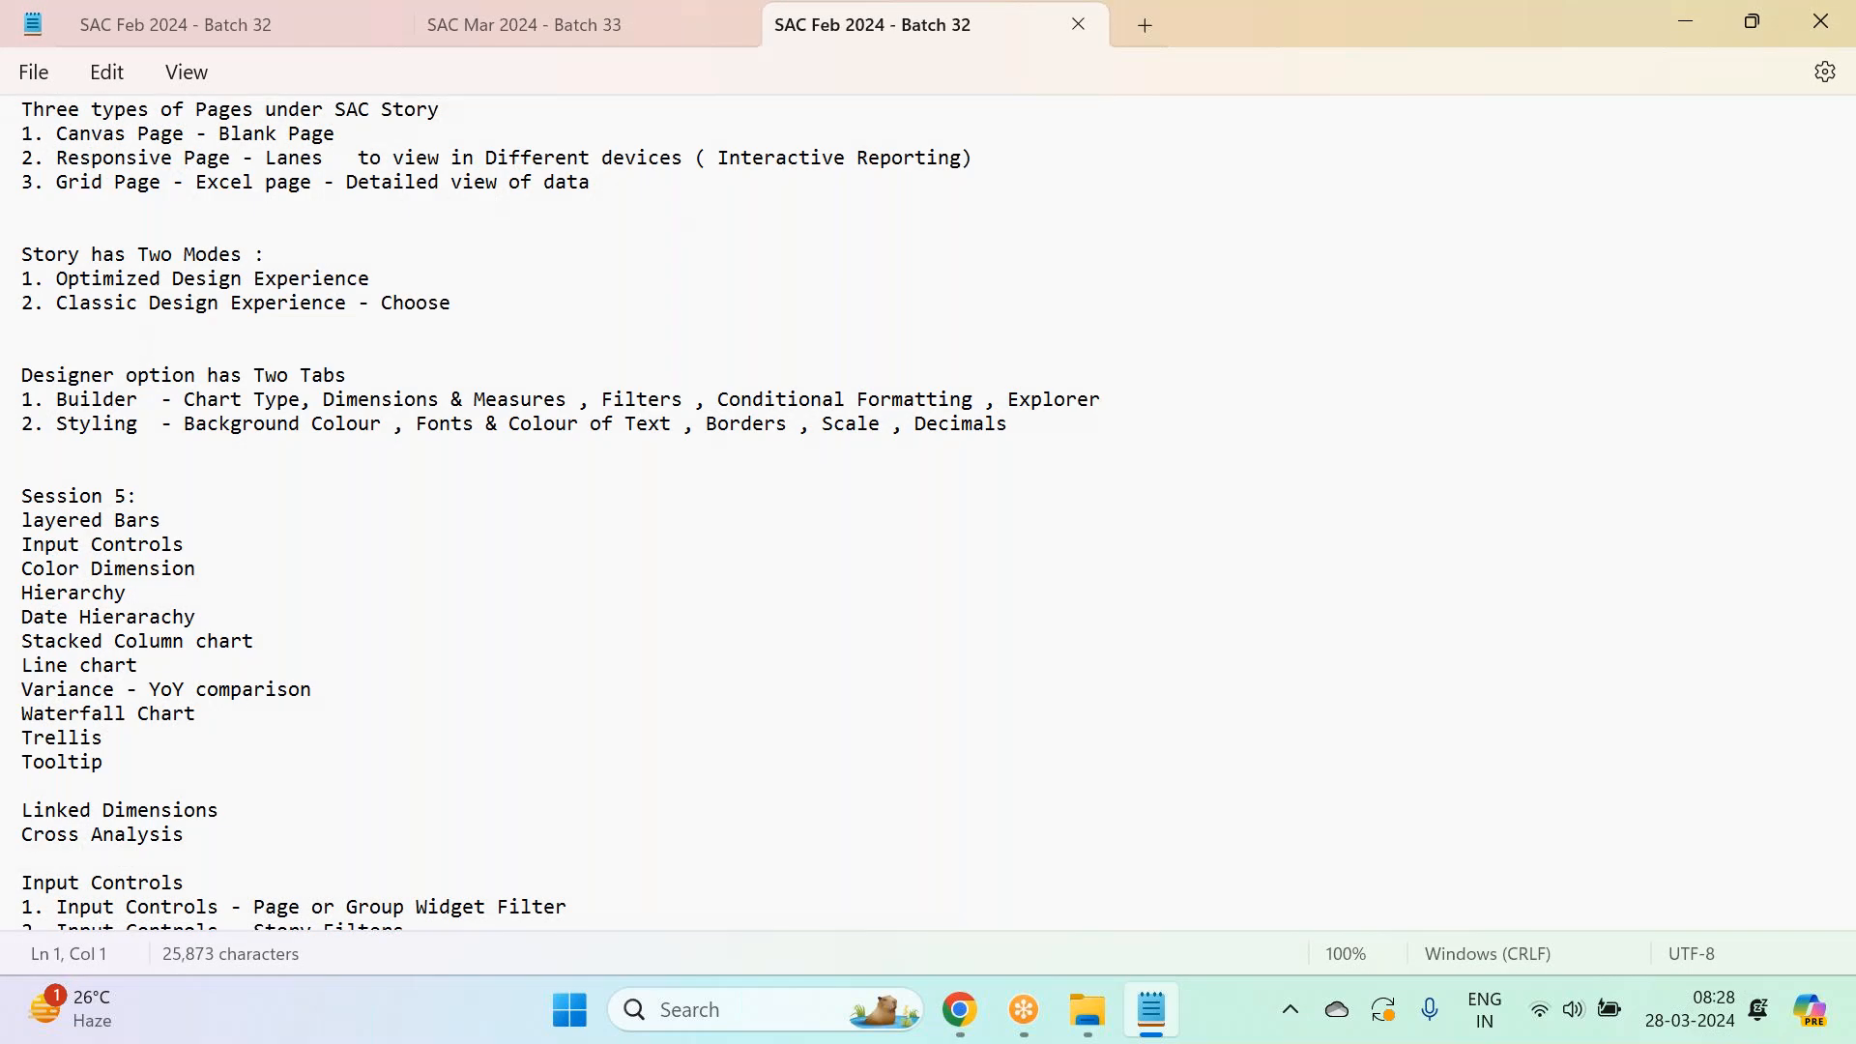
scroll(928, 512, down, 11)
scroll(928, 512, down, 1)
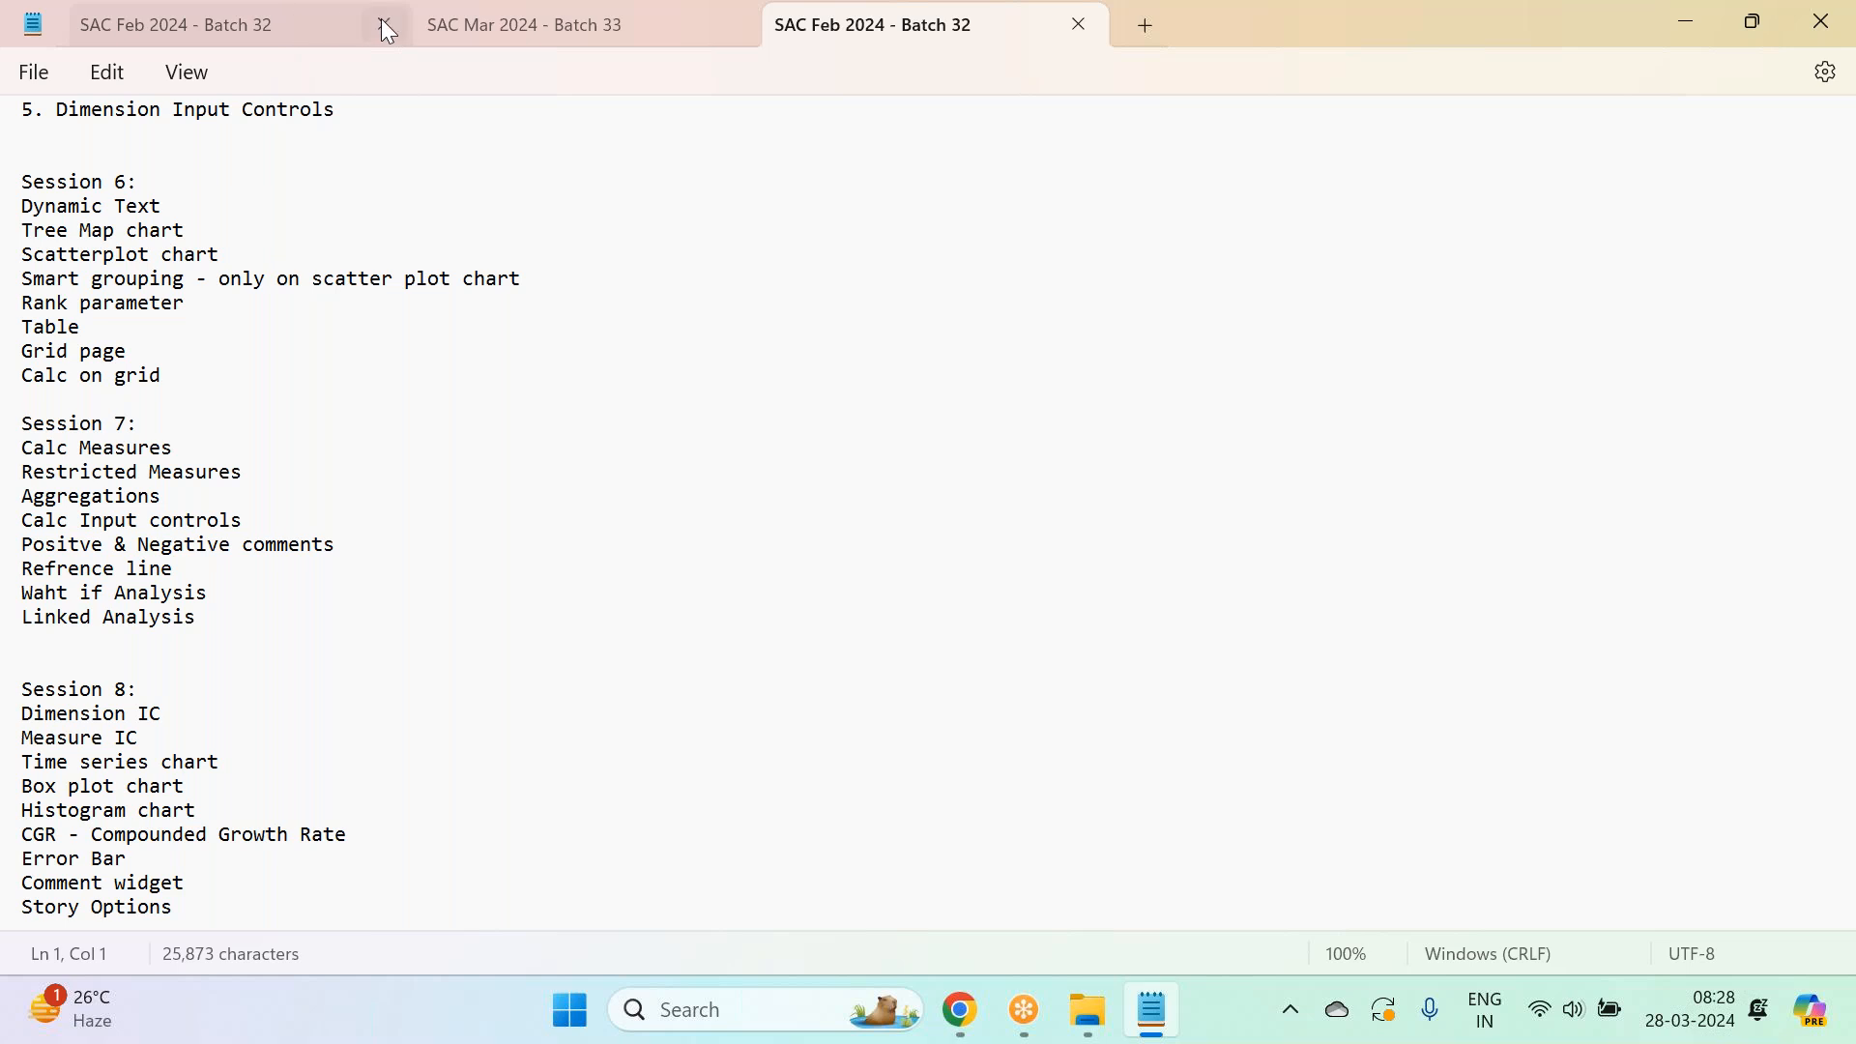
Close the duplicate SAC Feb 2024 - Batch 32 file and return to the SAC Mar 2024 - Batch 33 notes.
click(383, 24)
click(163, 27)
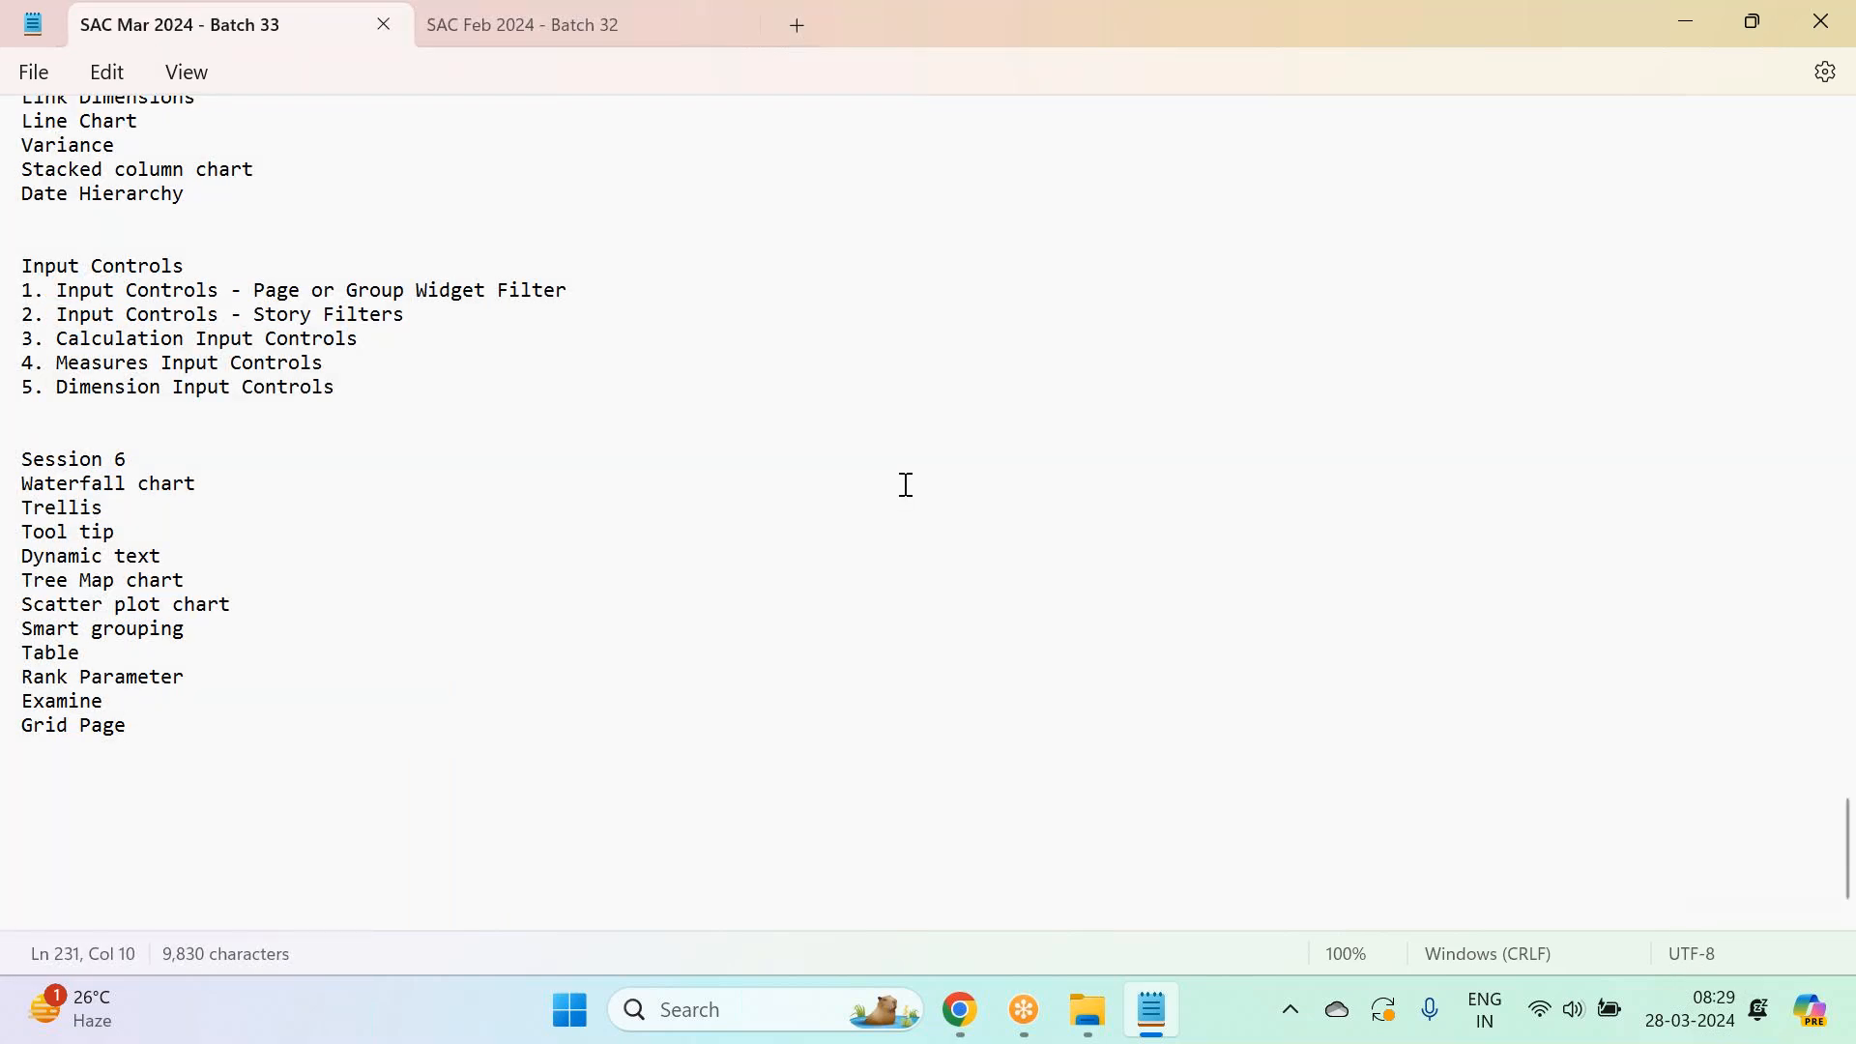
Switch back to Chrome and add a table based on the existing model BestRunJuice_SampleModel to the empty grid page.
click(959, 1010)
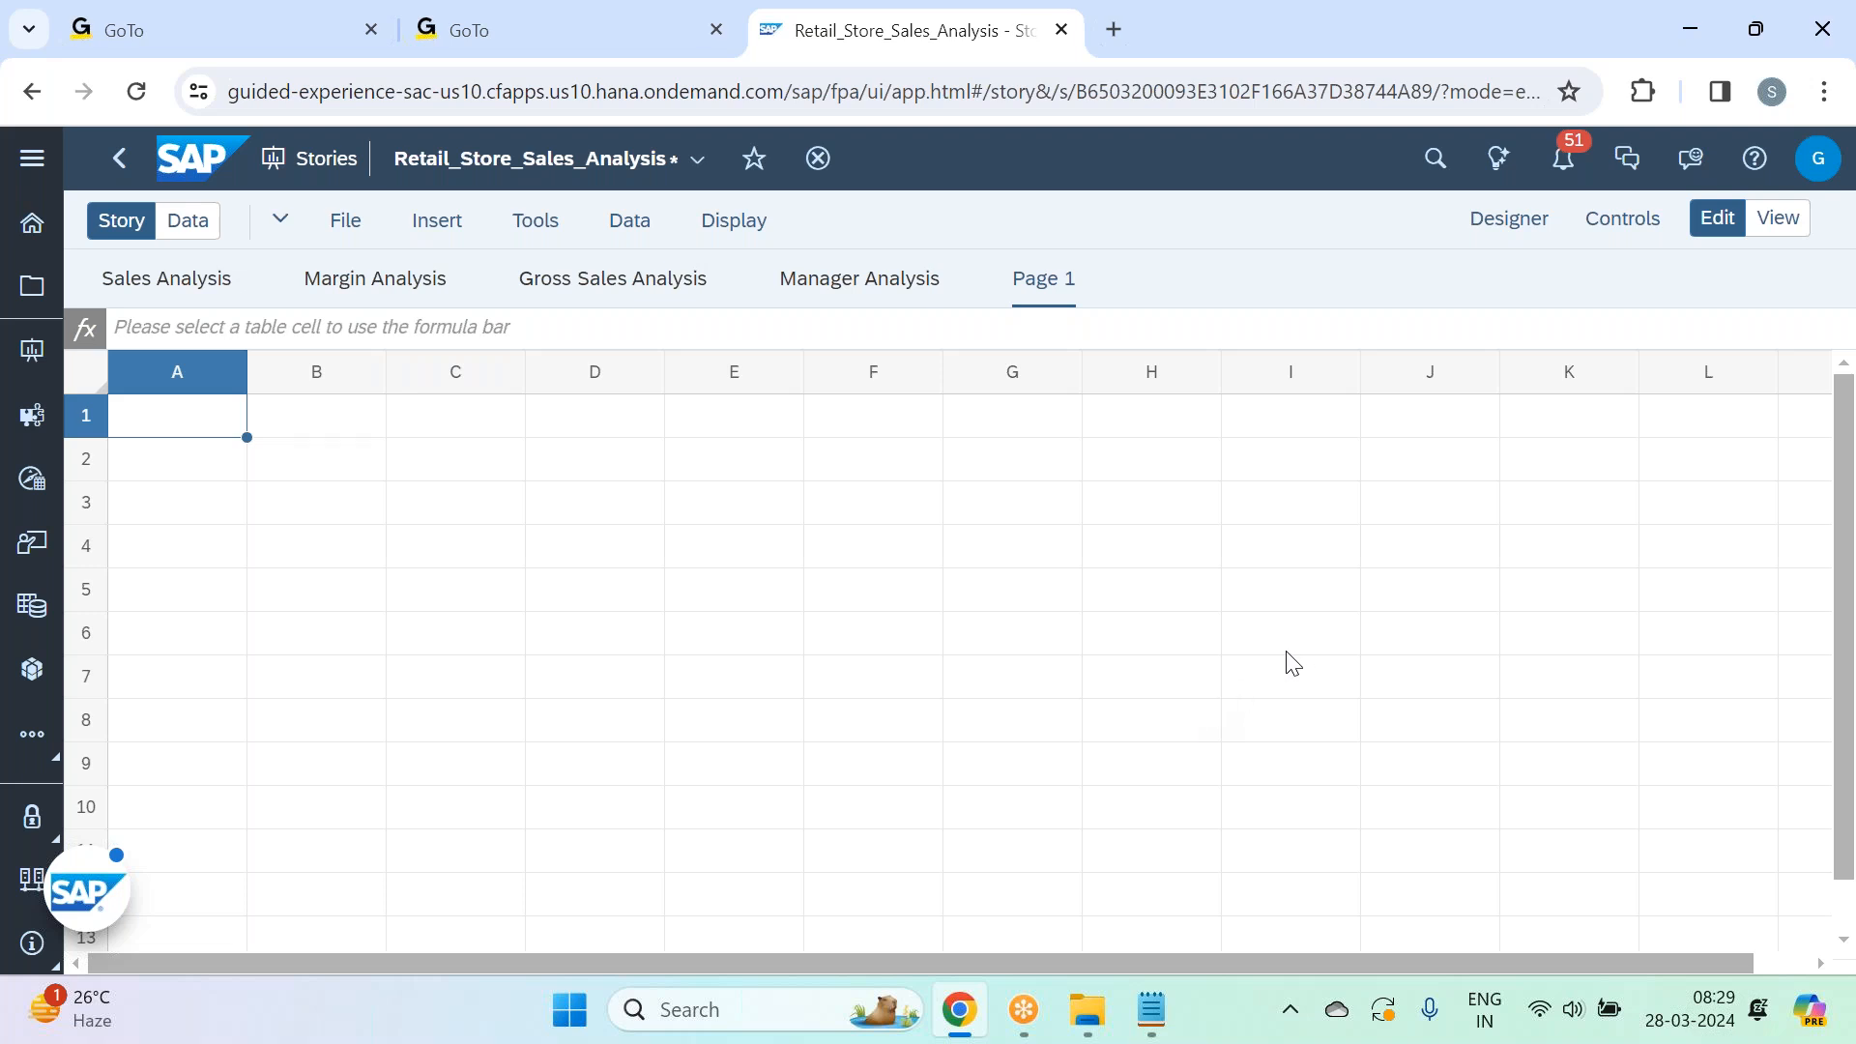
click(440, 224)
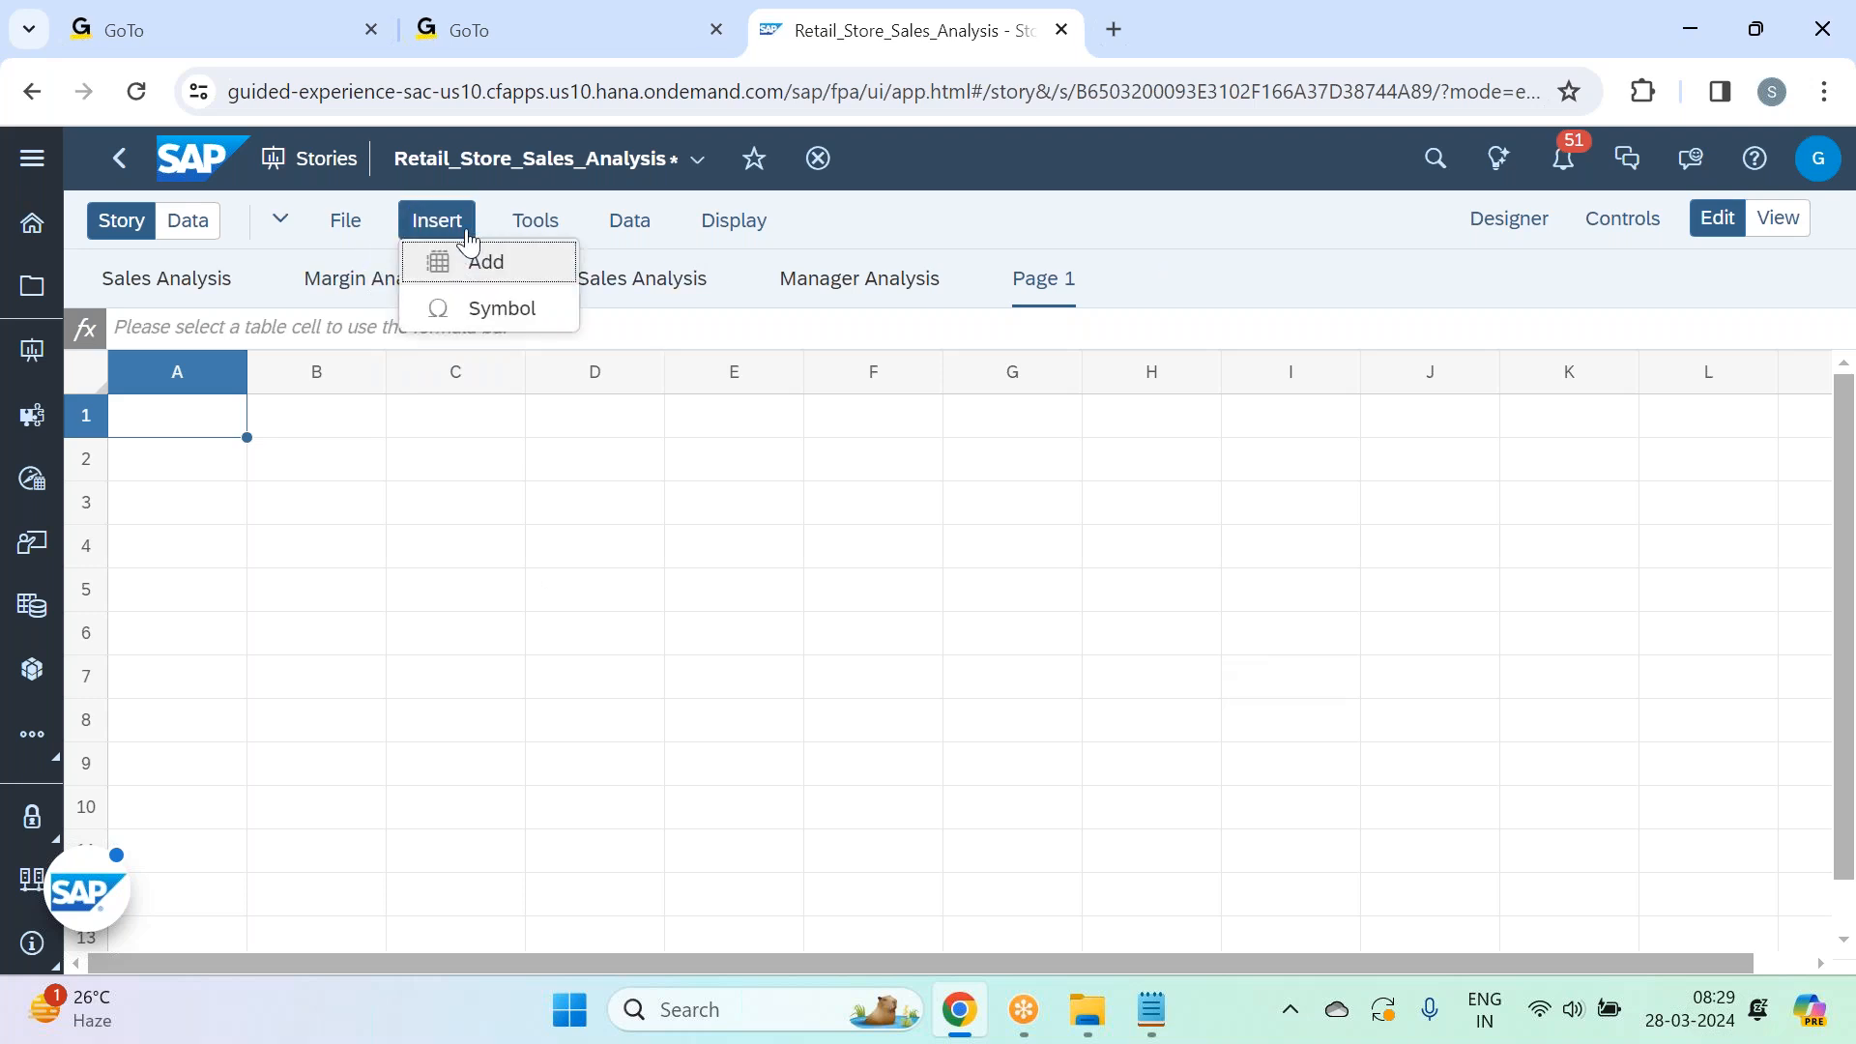
click(501, 282)
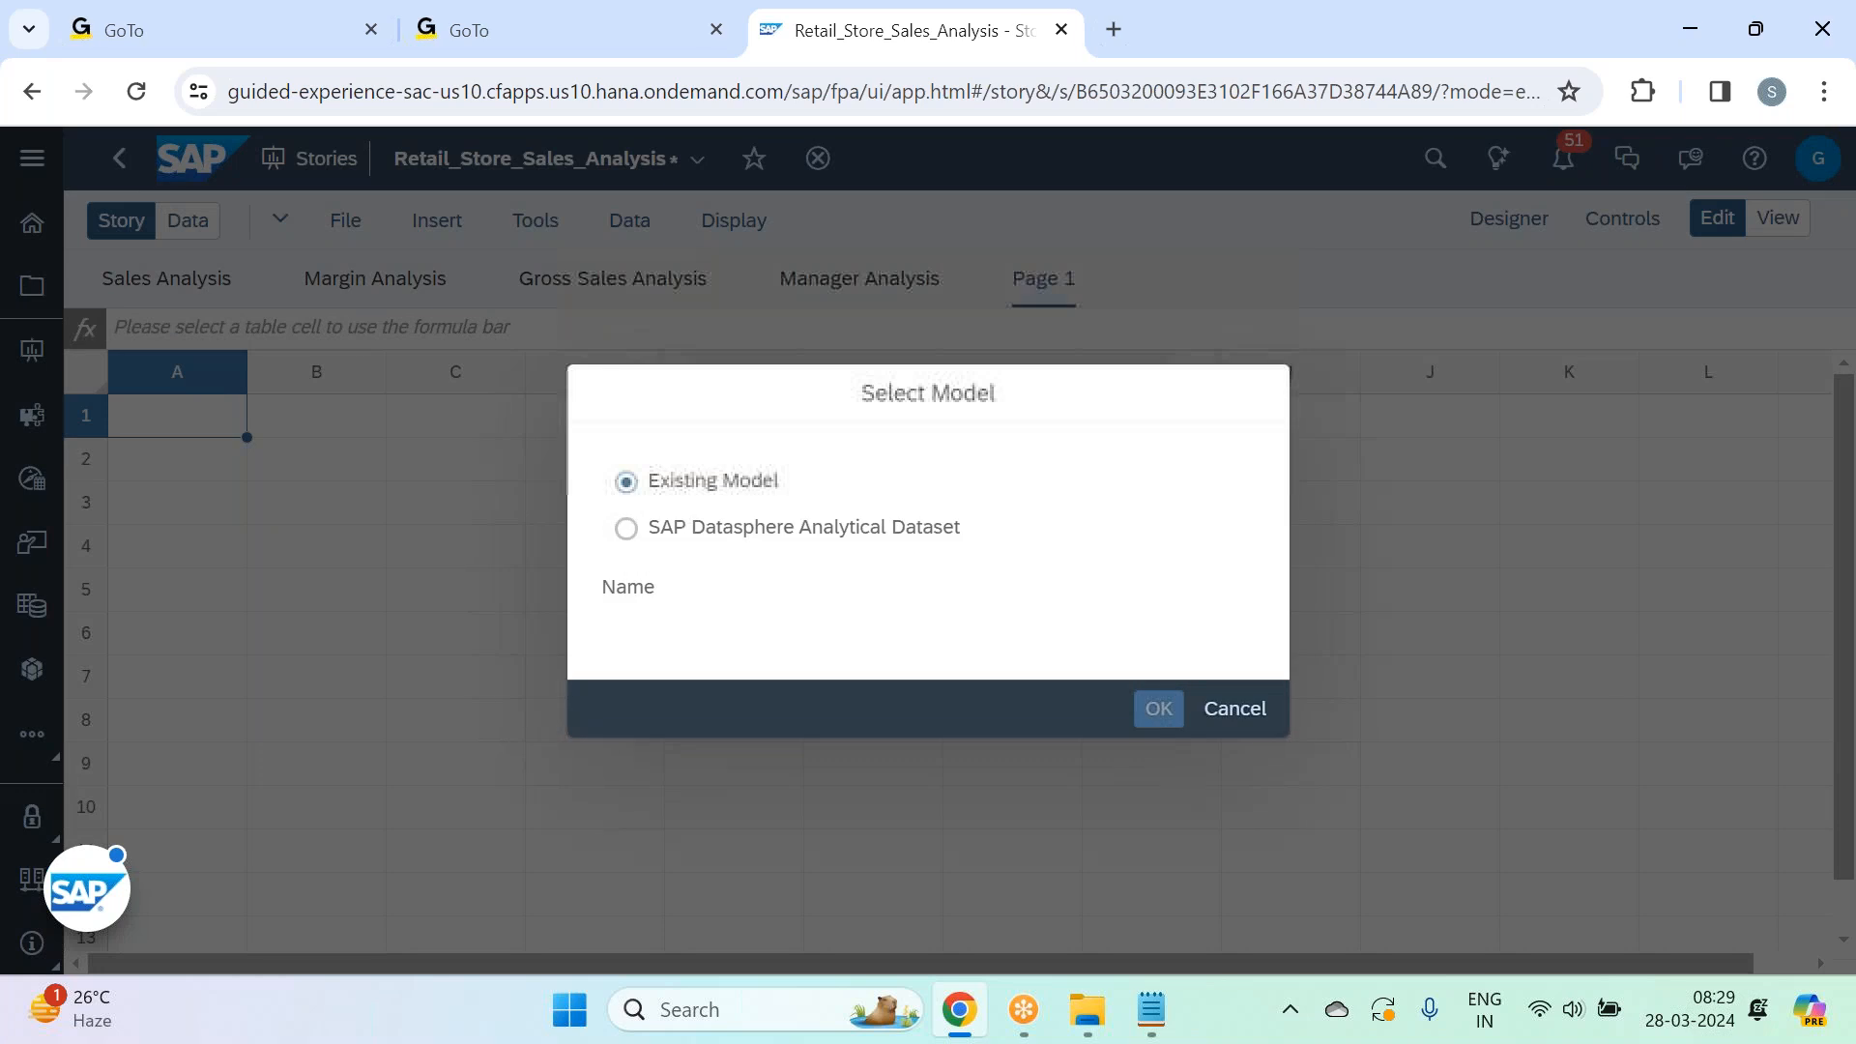
click(904, 623)
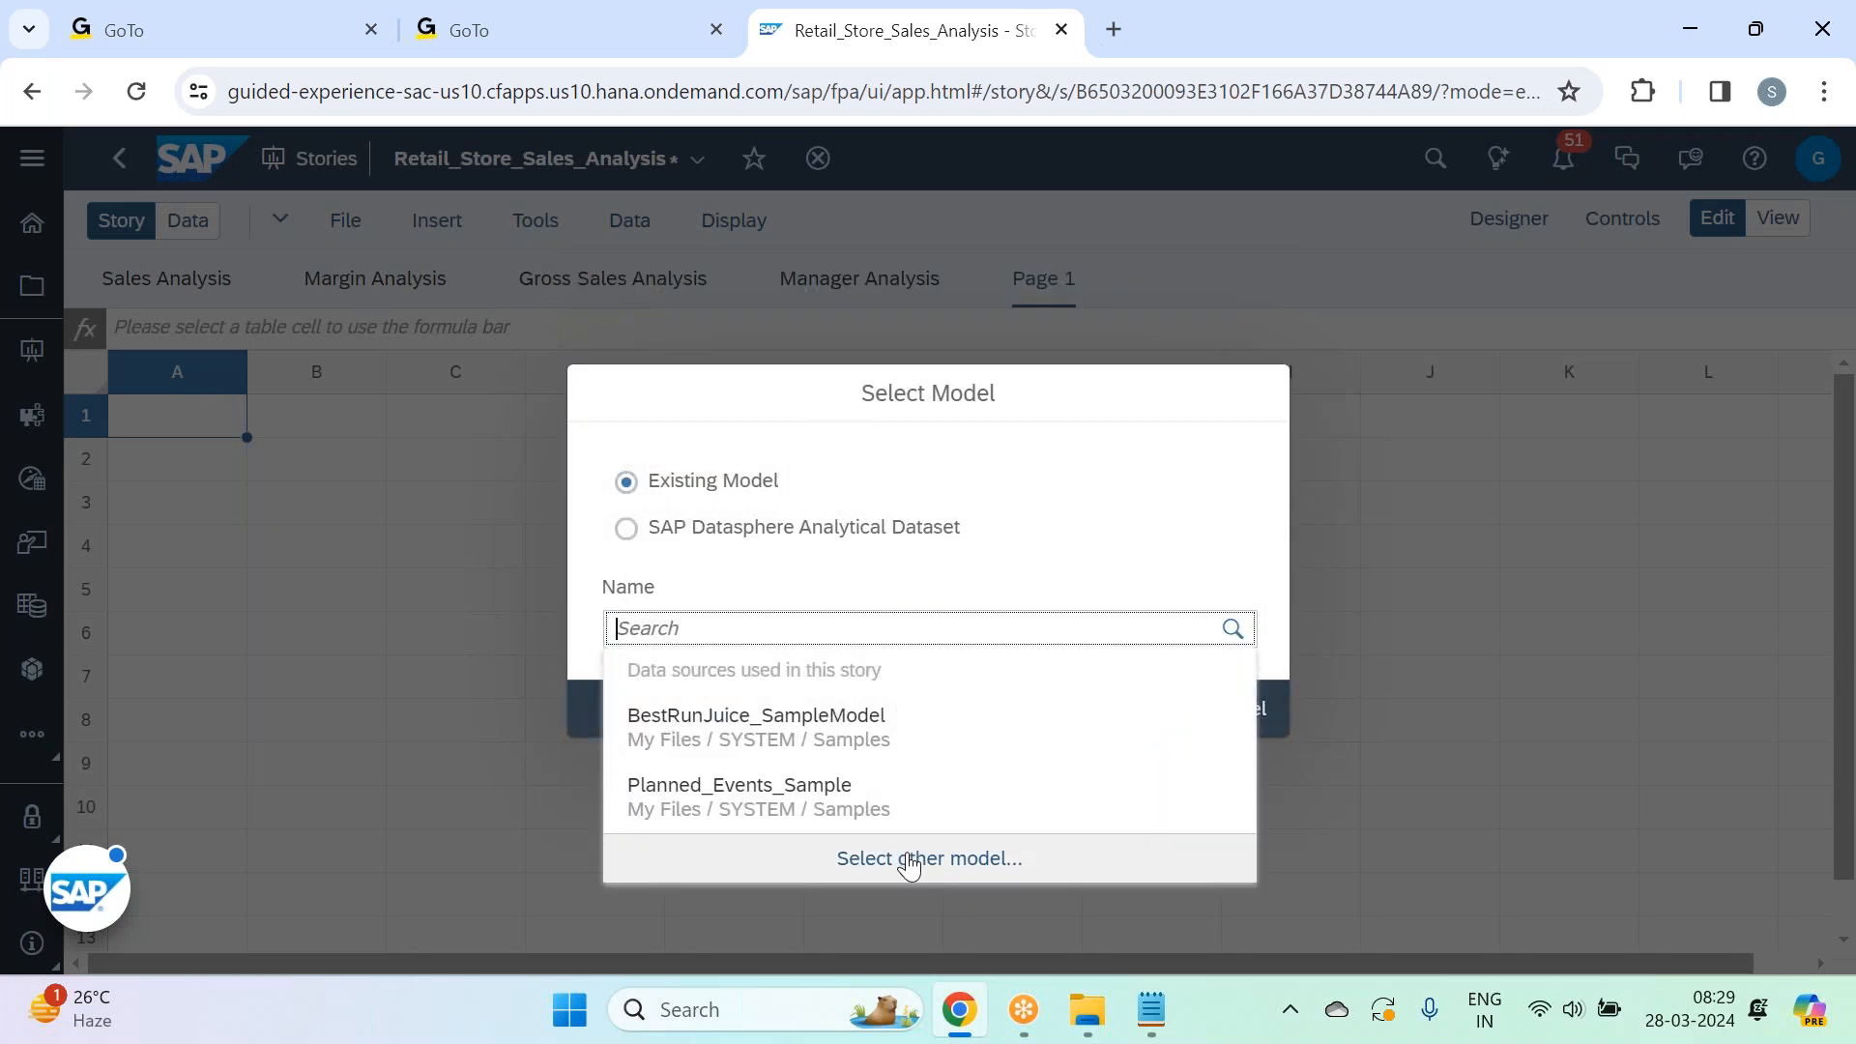
click(842, 743)
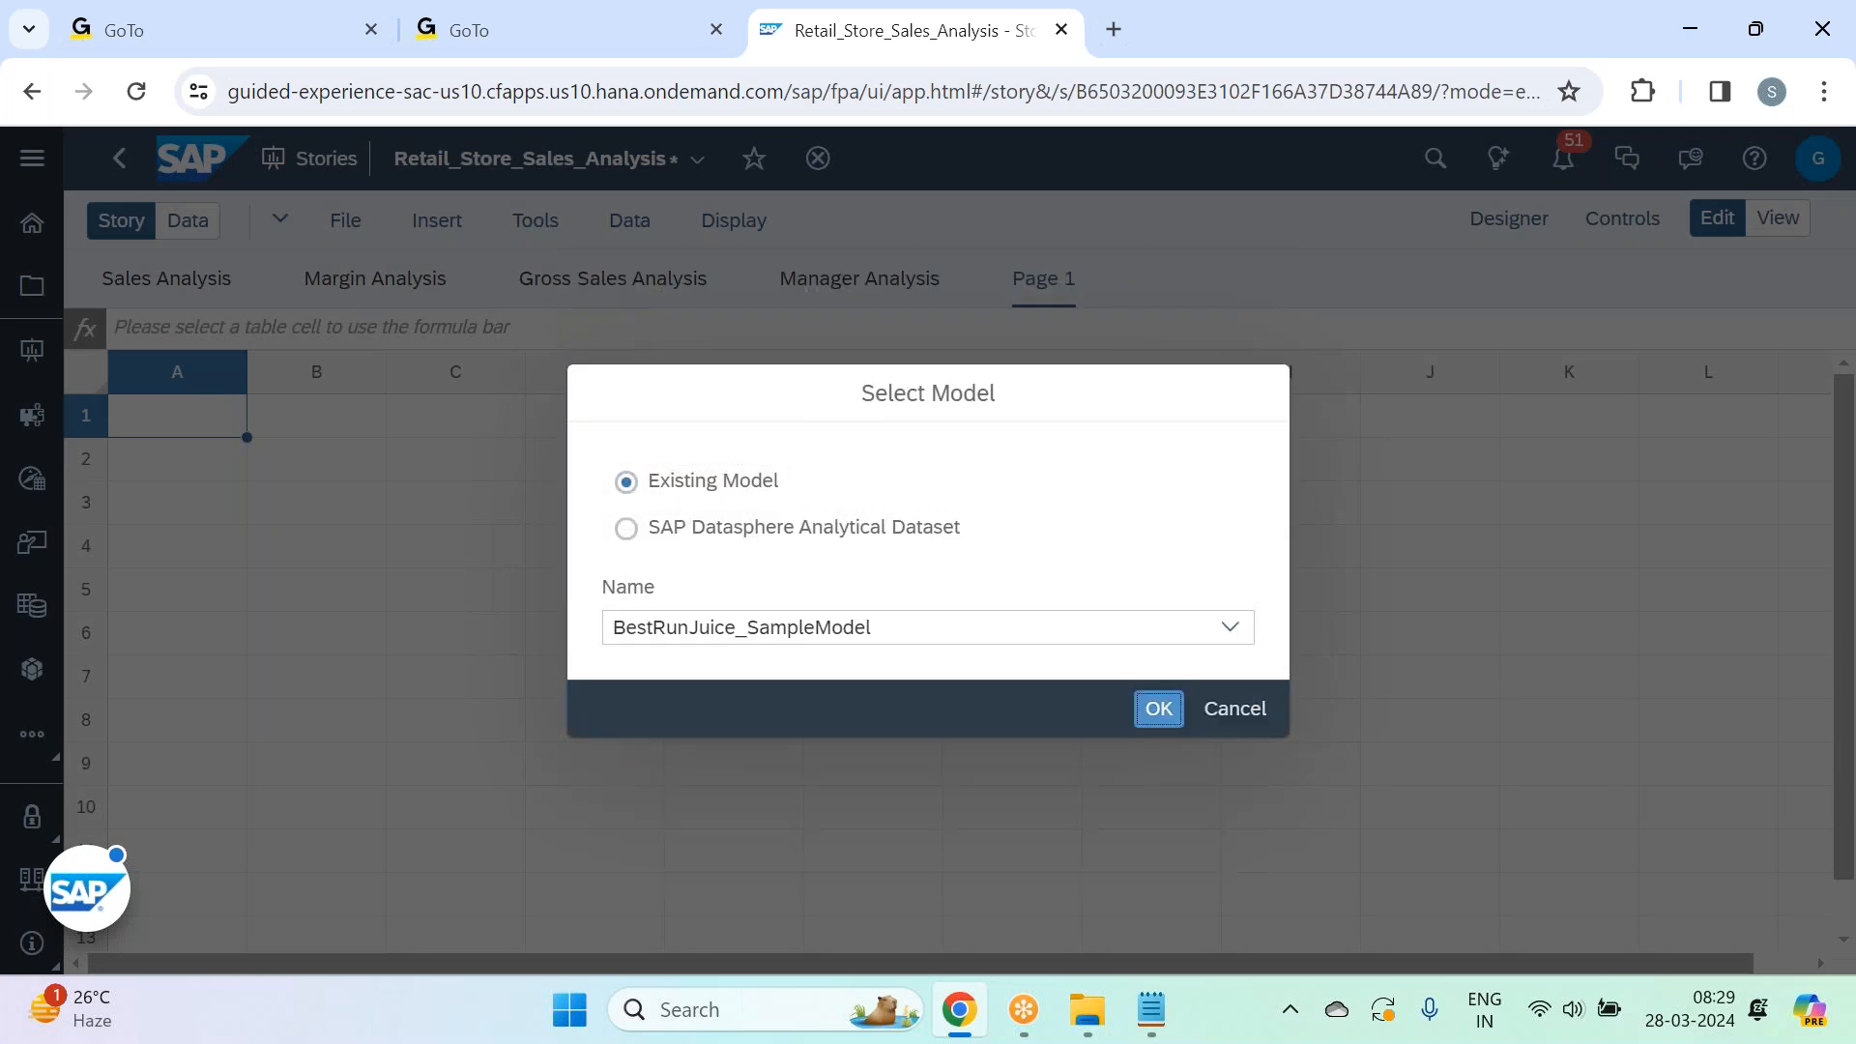
click(1160, 710)
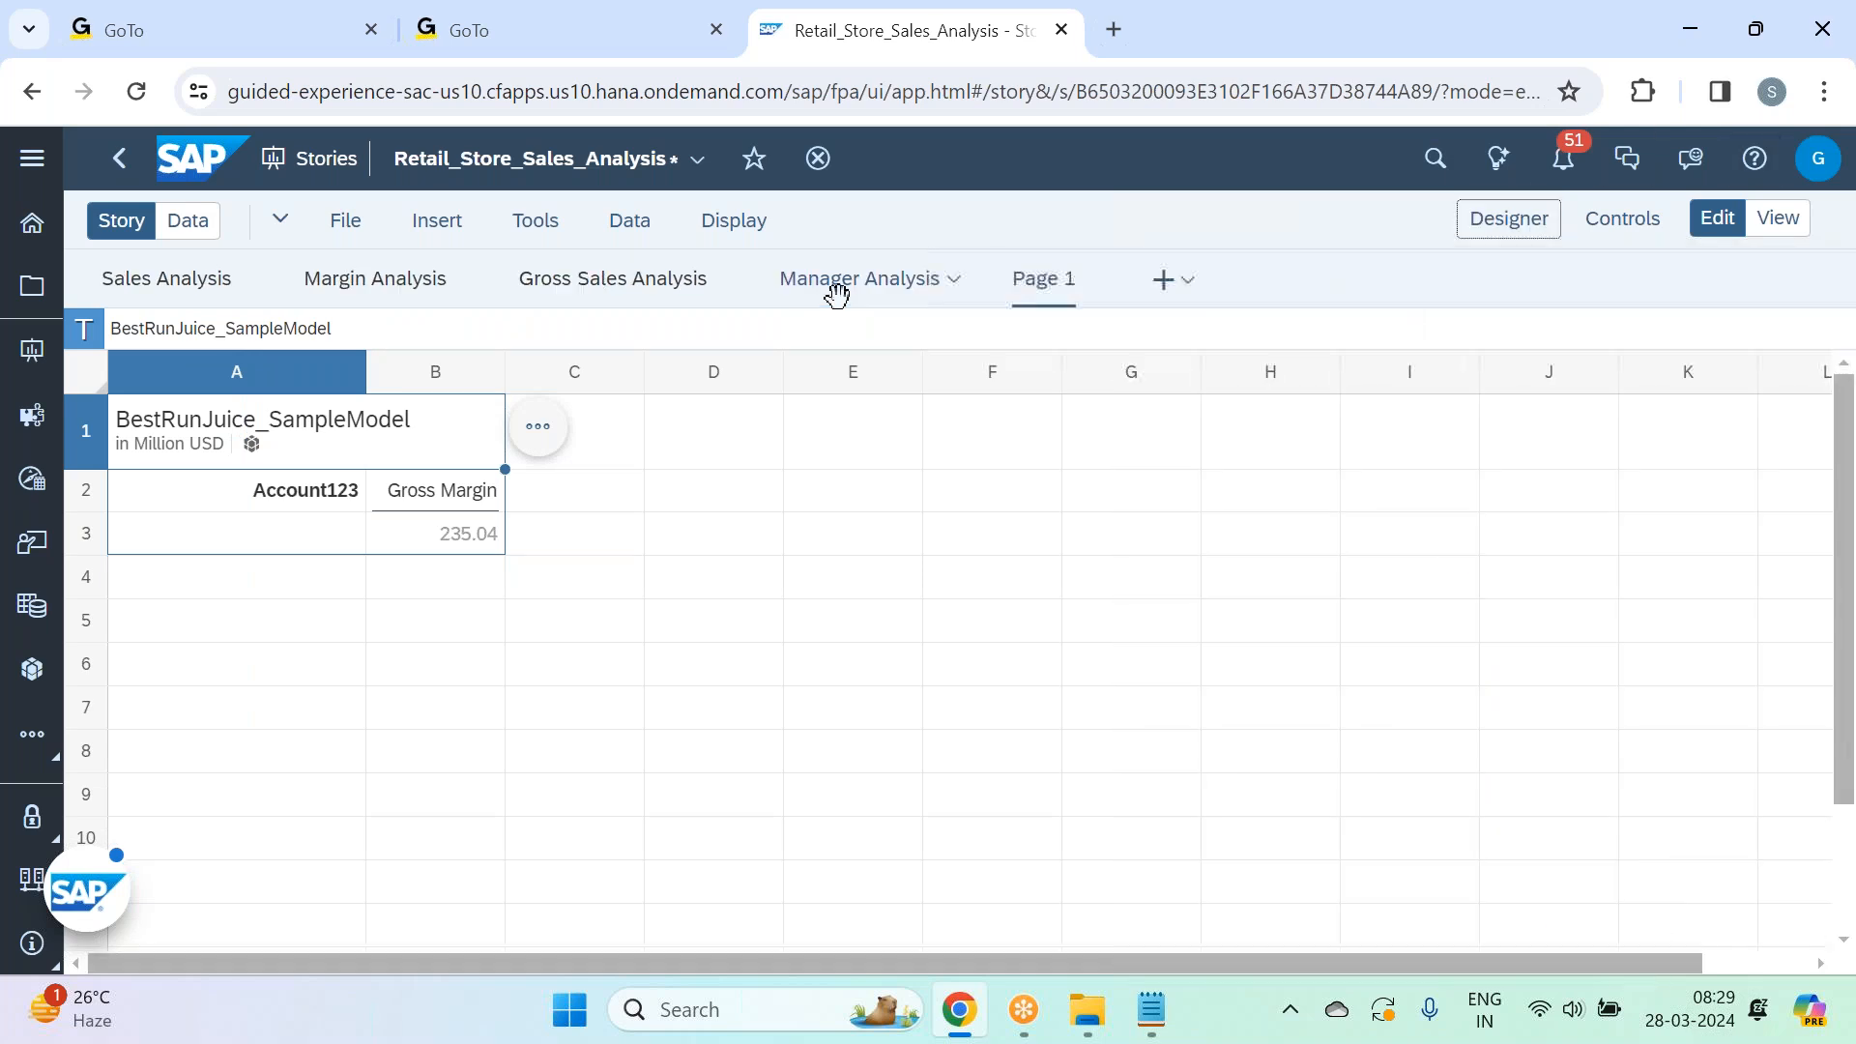
Rename the grid page Page 1 to "Sales Details".
click(1088, 290)
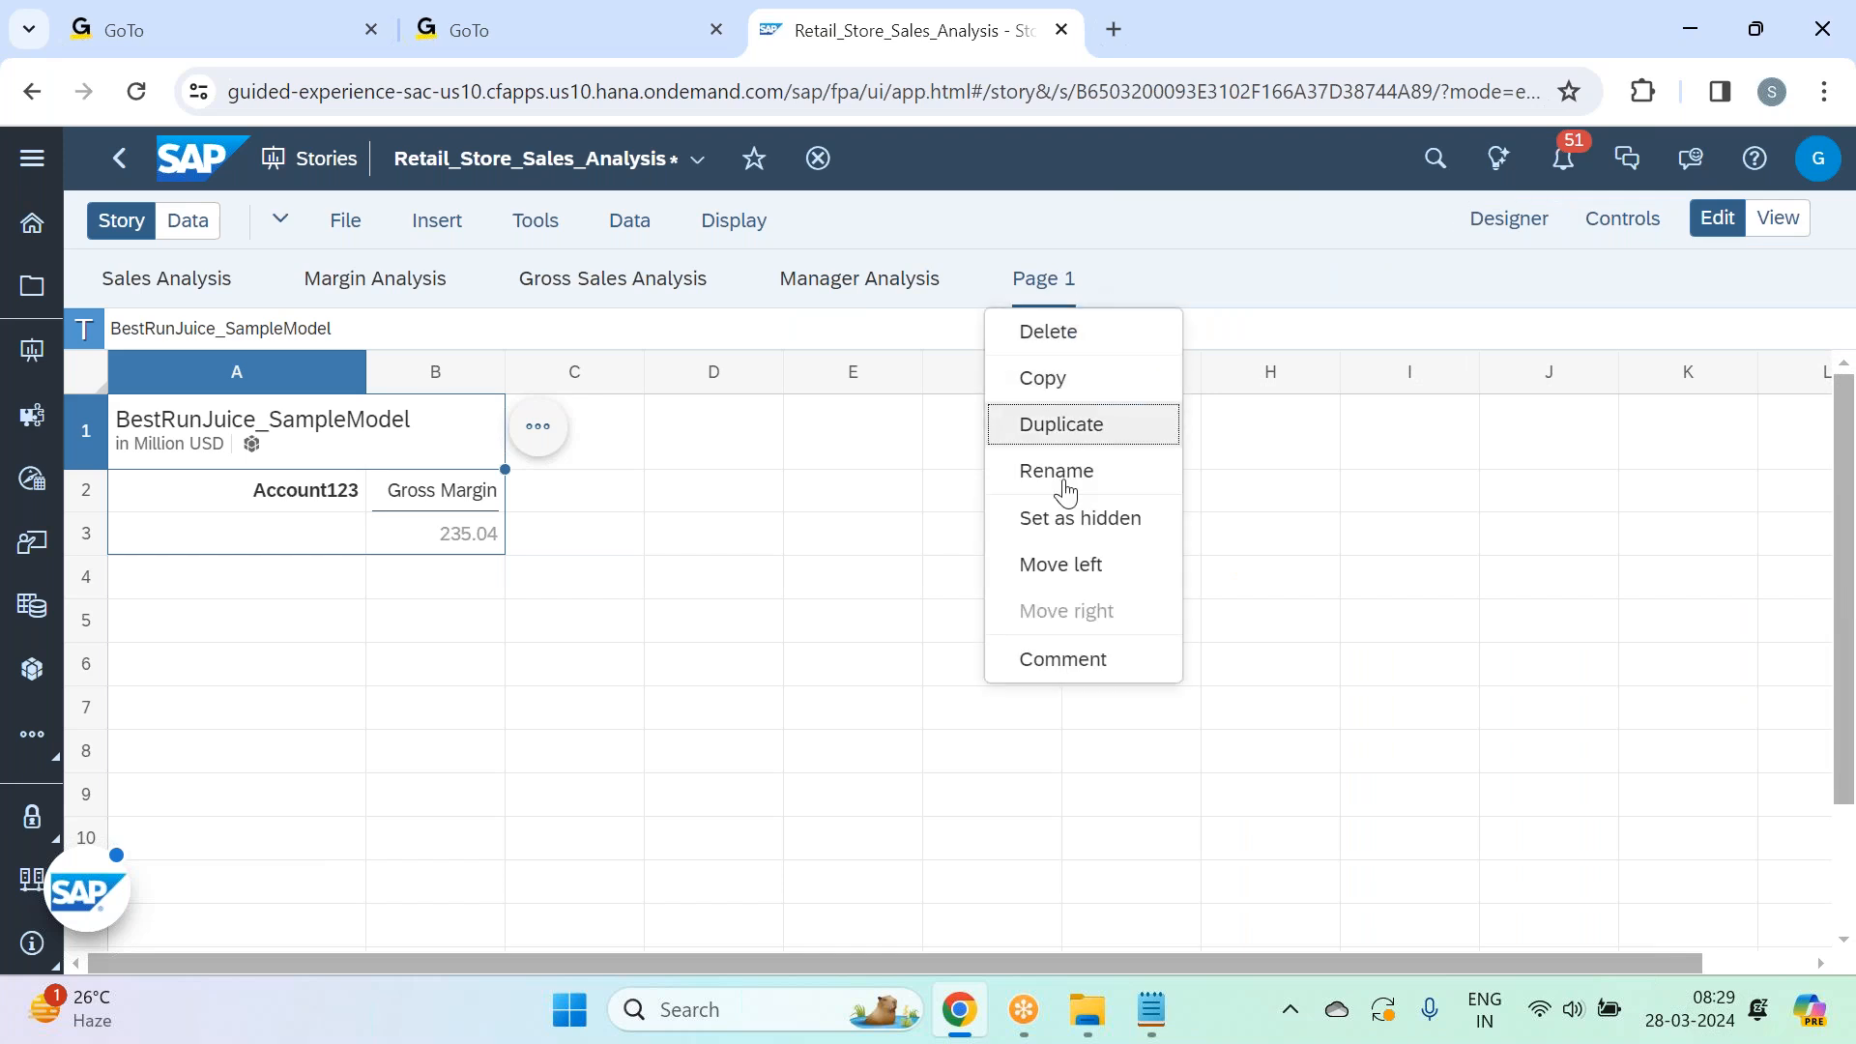
click(1047, 474)
text(Sales Details)
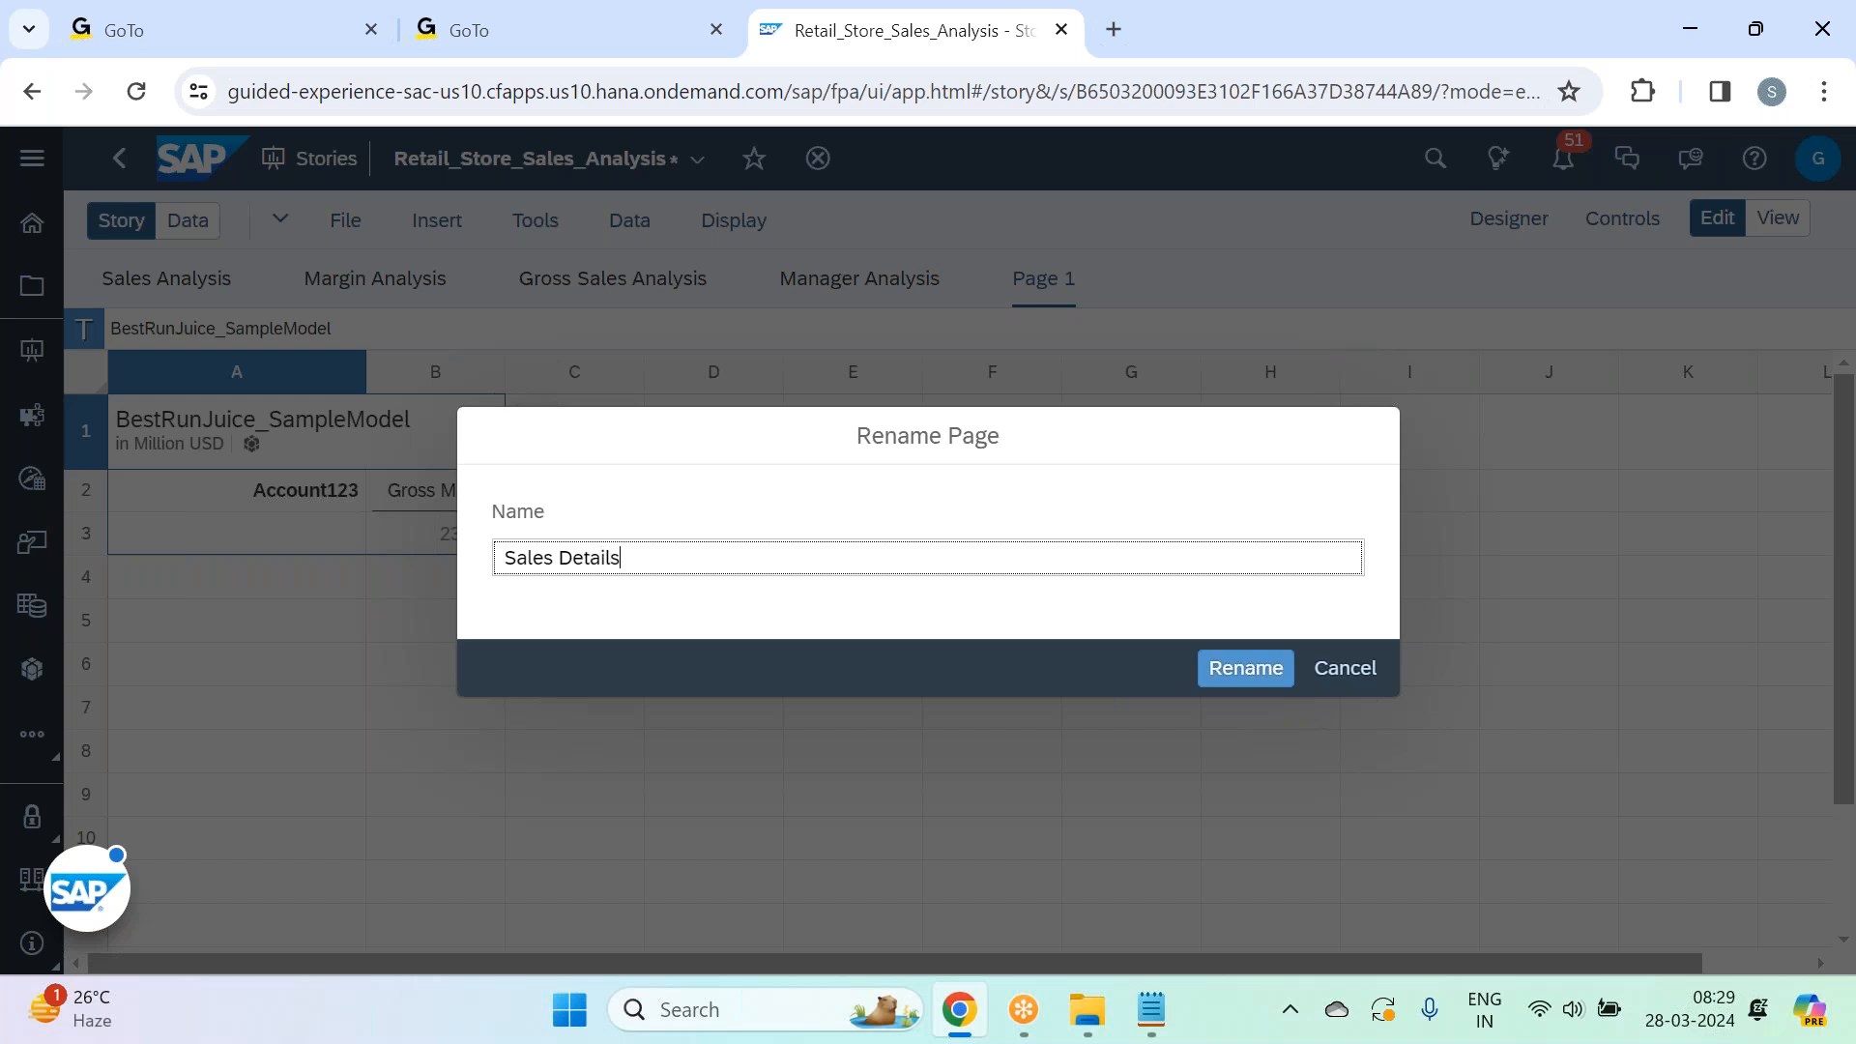
key(Return)
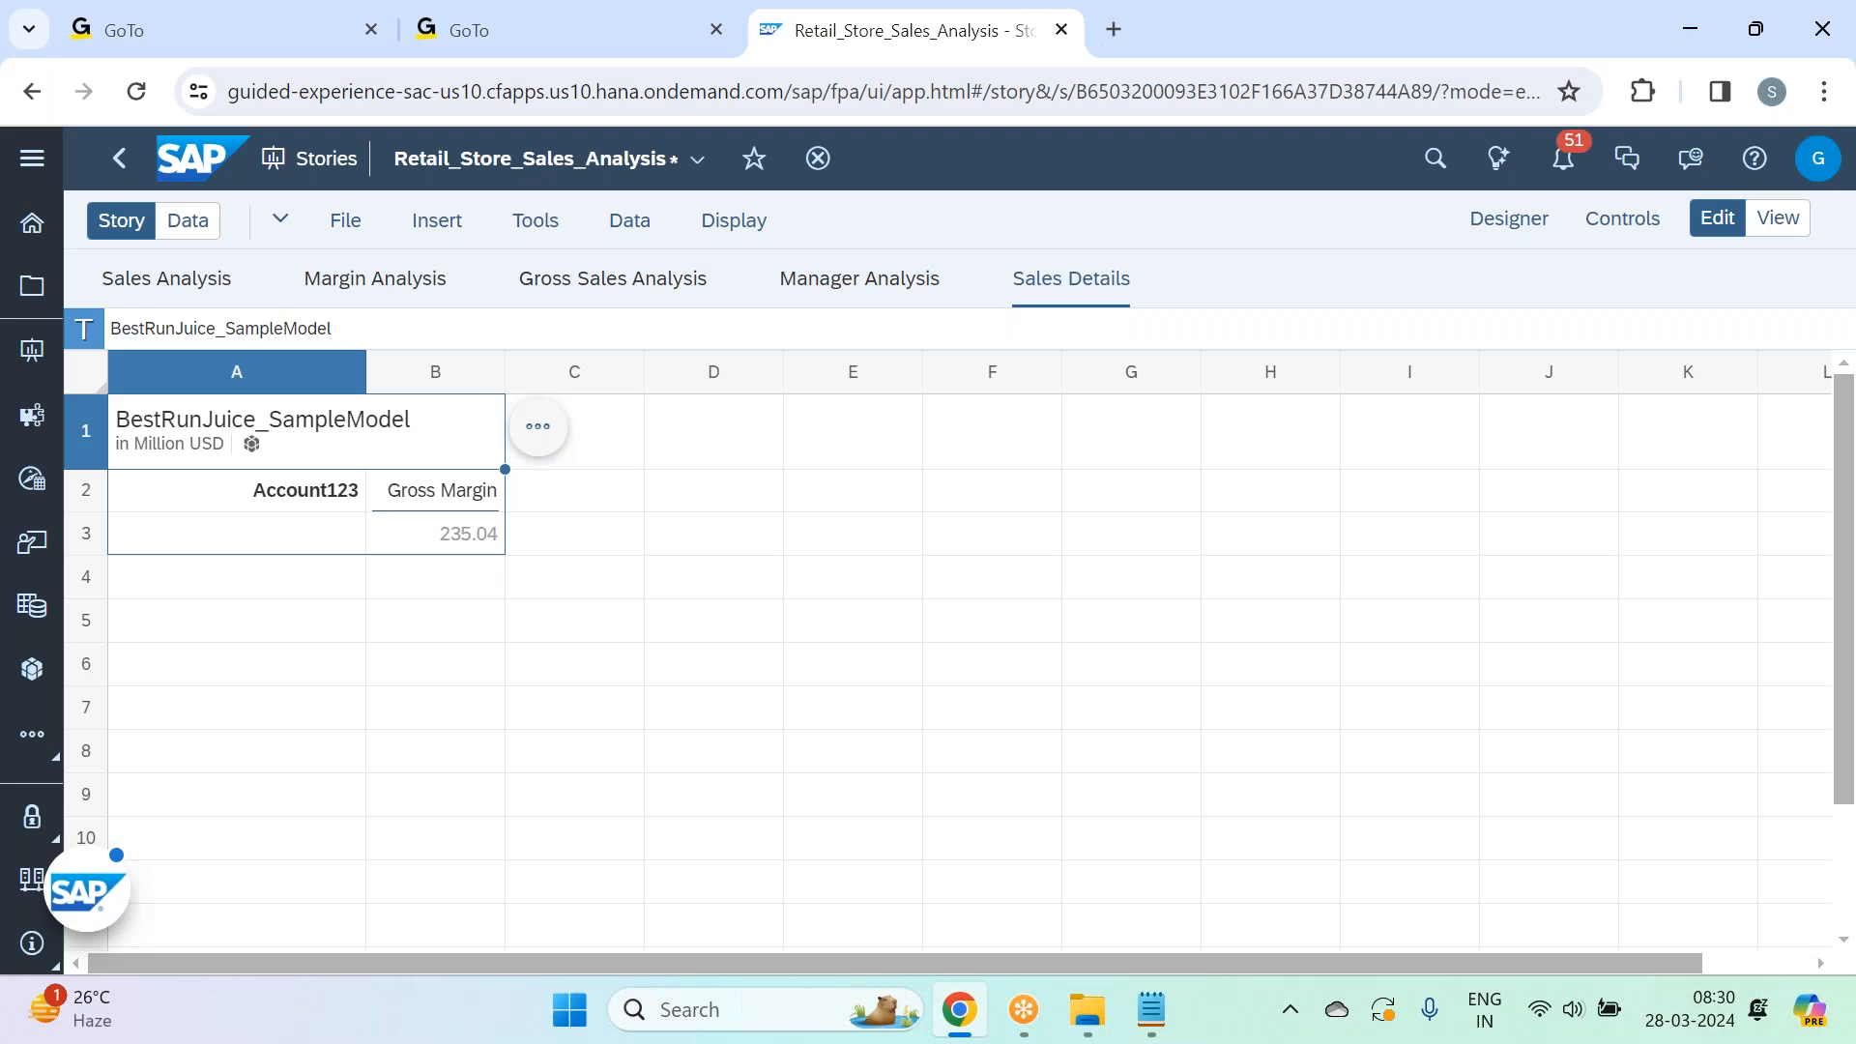
Add the Product, Location, Store and Sales Manager dimensions to the rows of the BestRunJuice_SampleModel table.
click(468, 433)
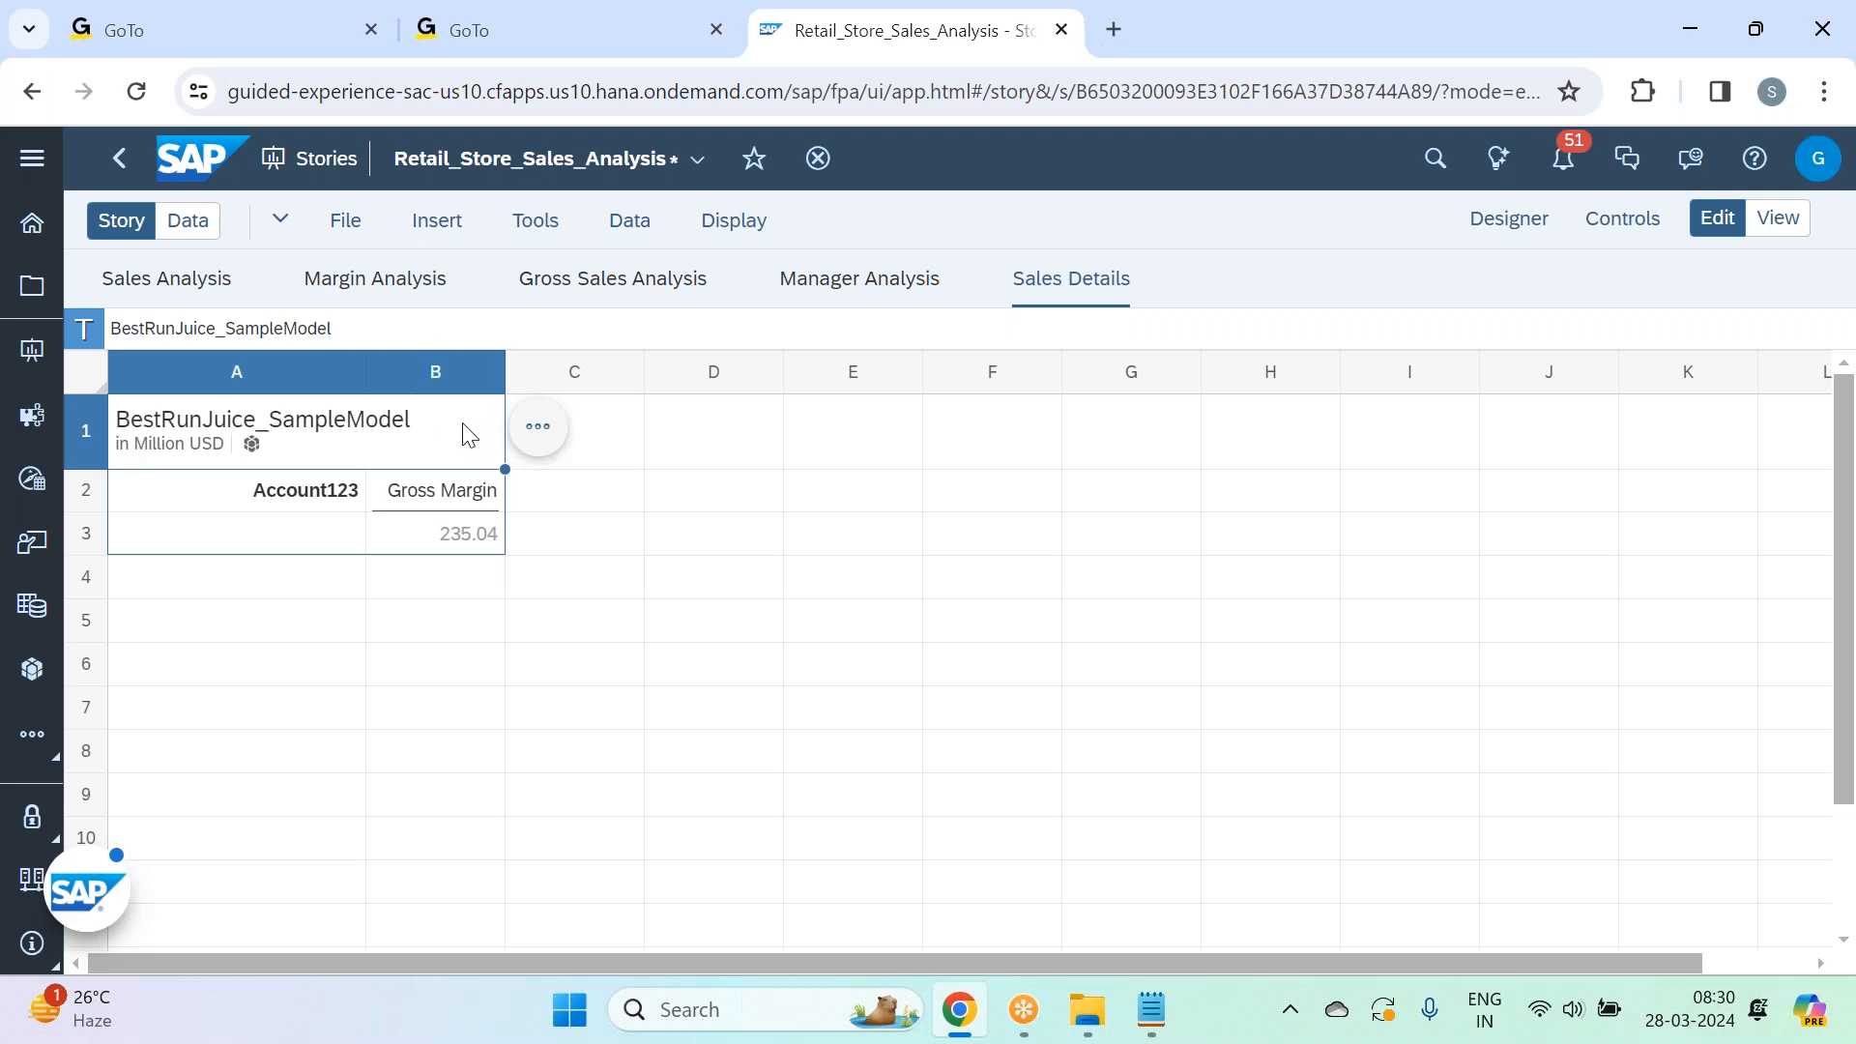
click(1504, 219)
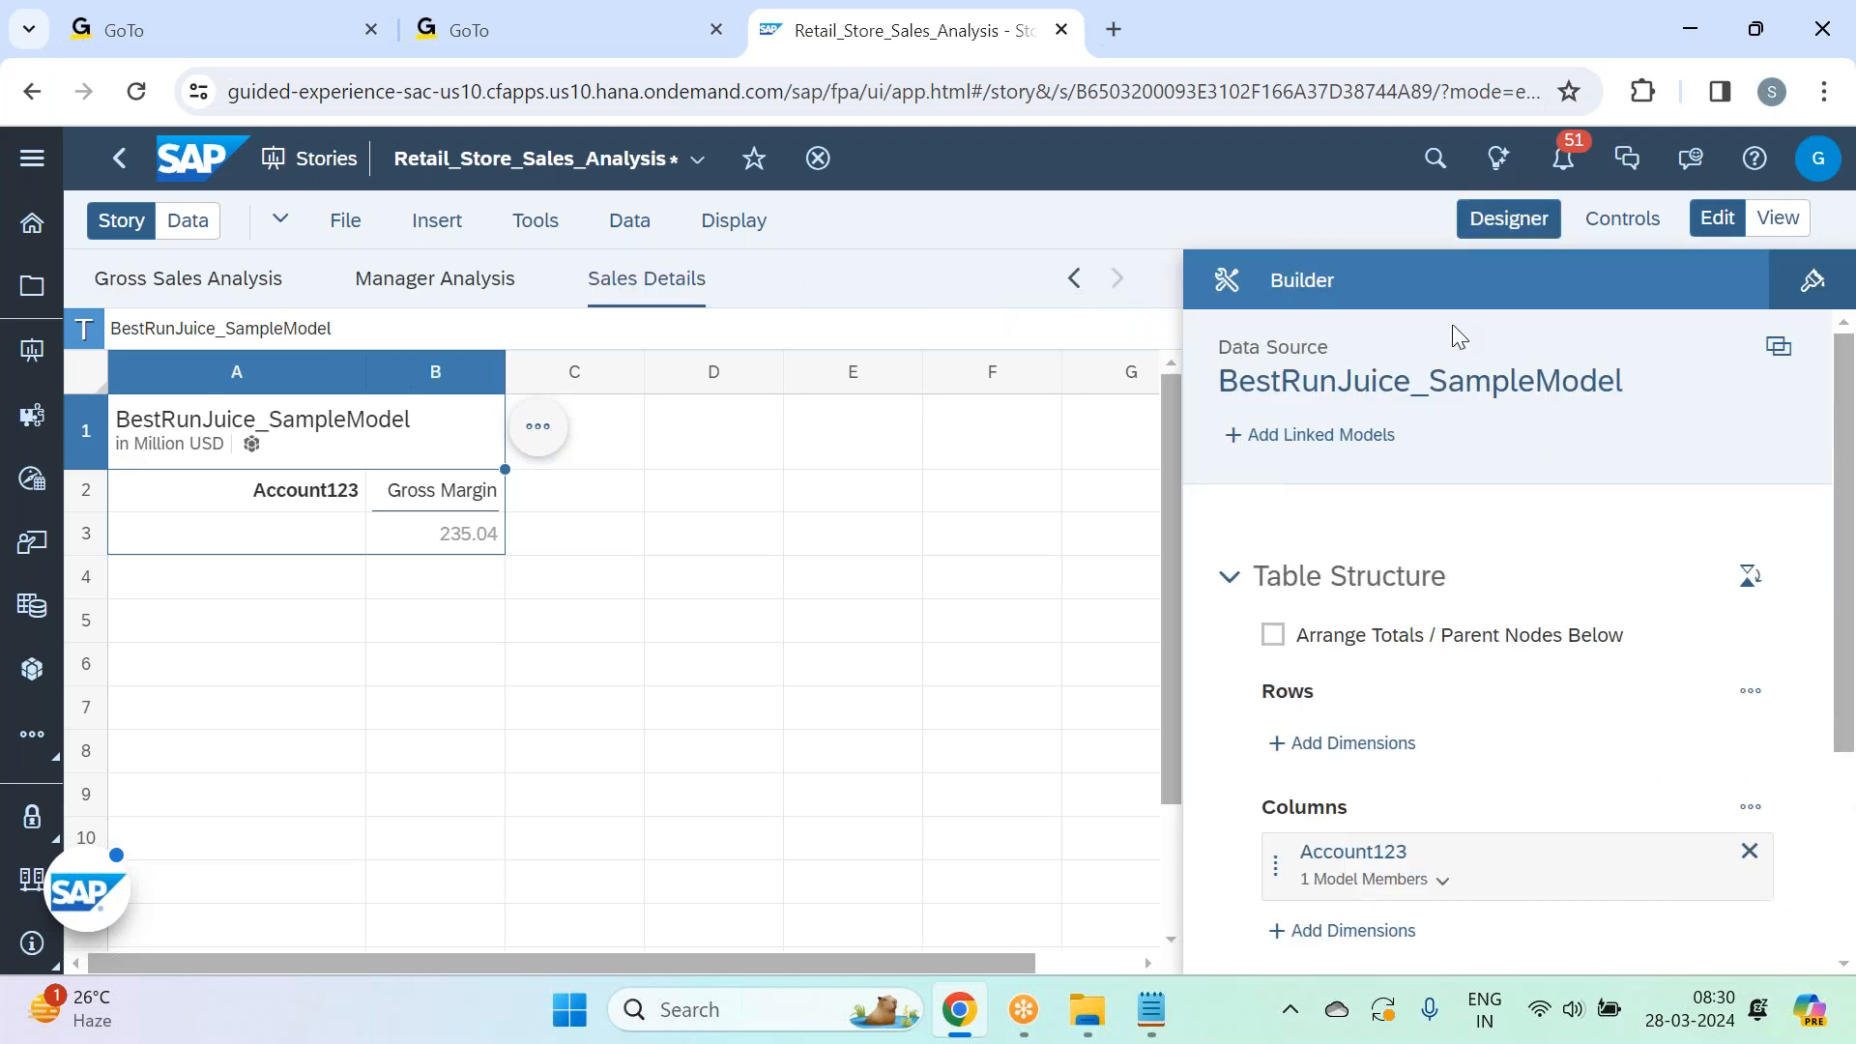
scroll(1561, 657, down, 3)
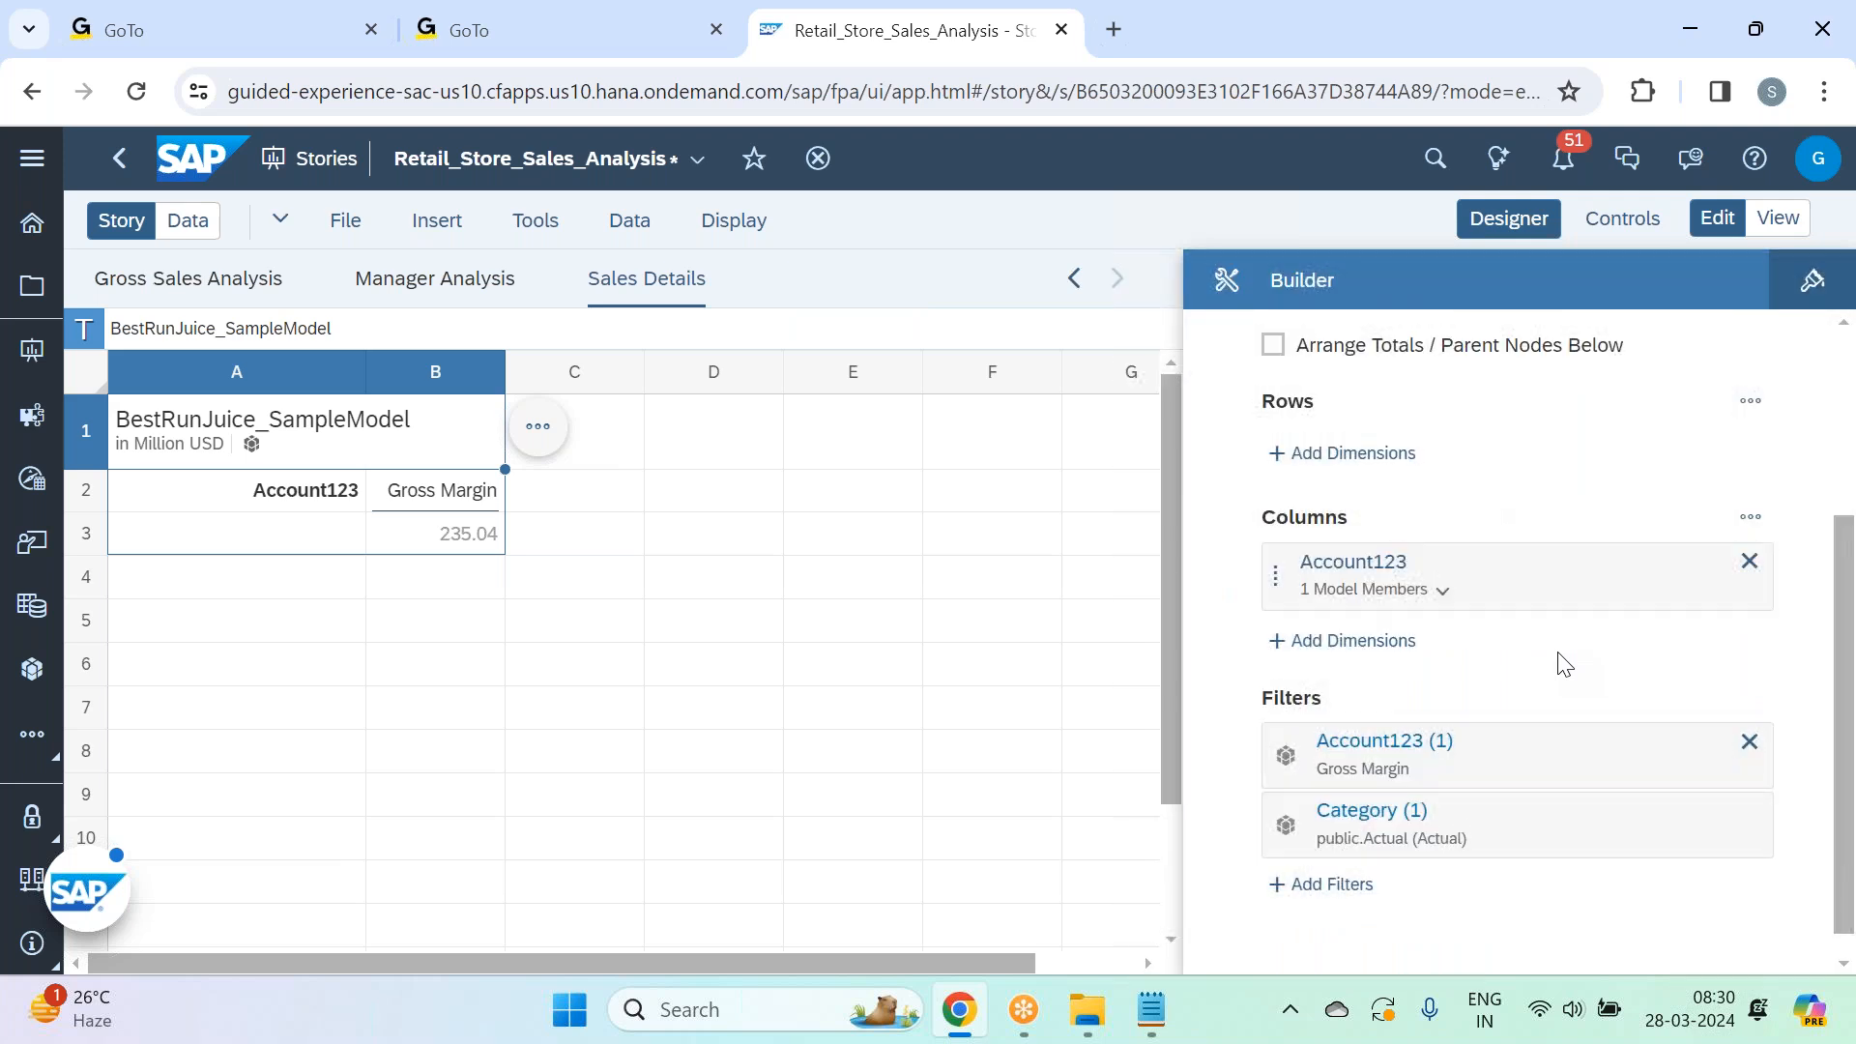
scroll(1563, 664, up, 3)
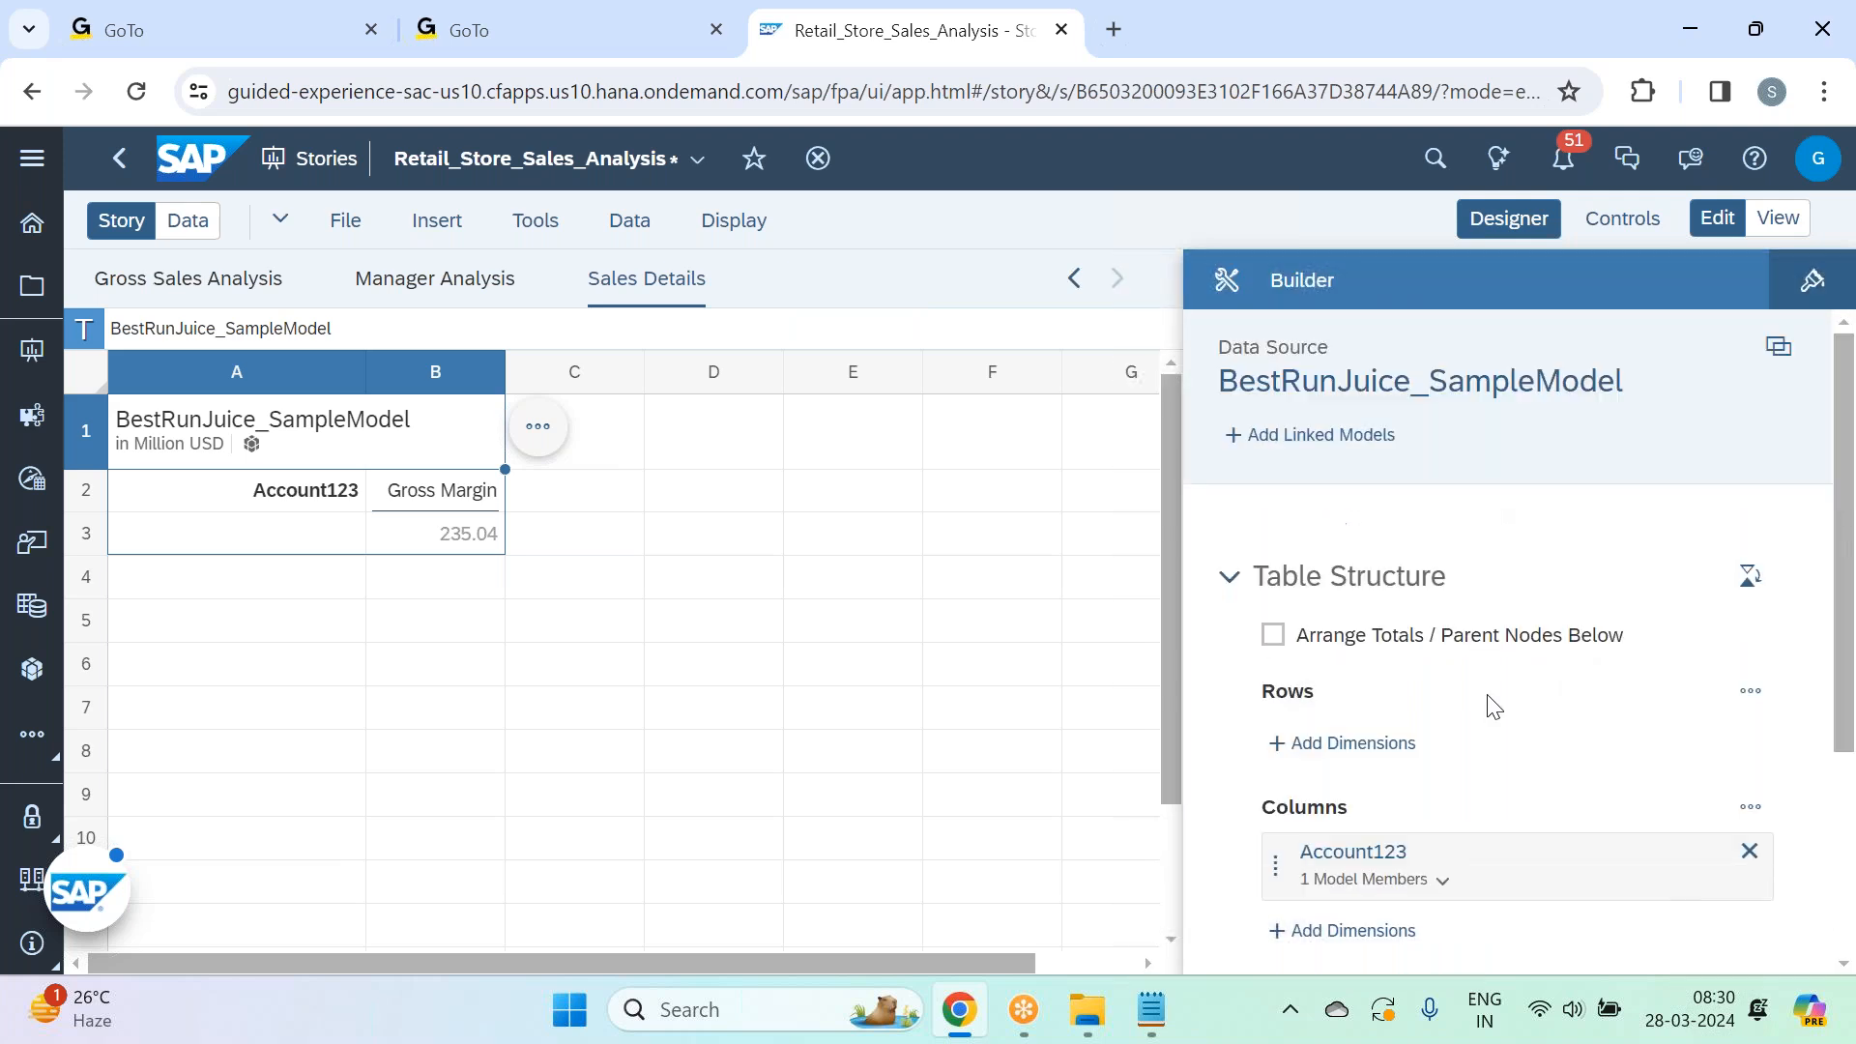
click(1389, 757)
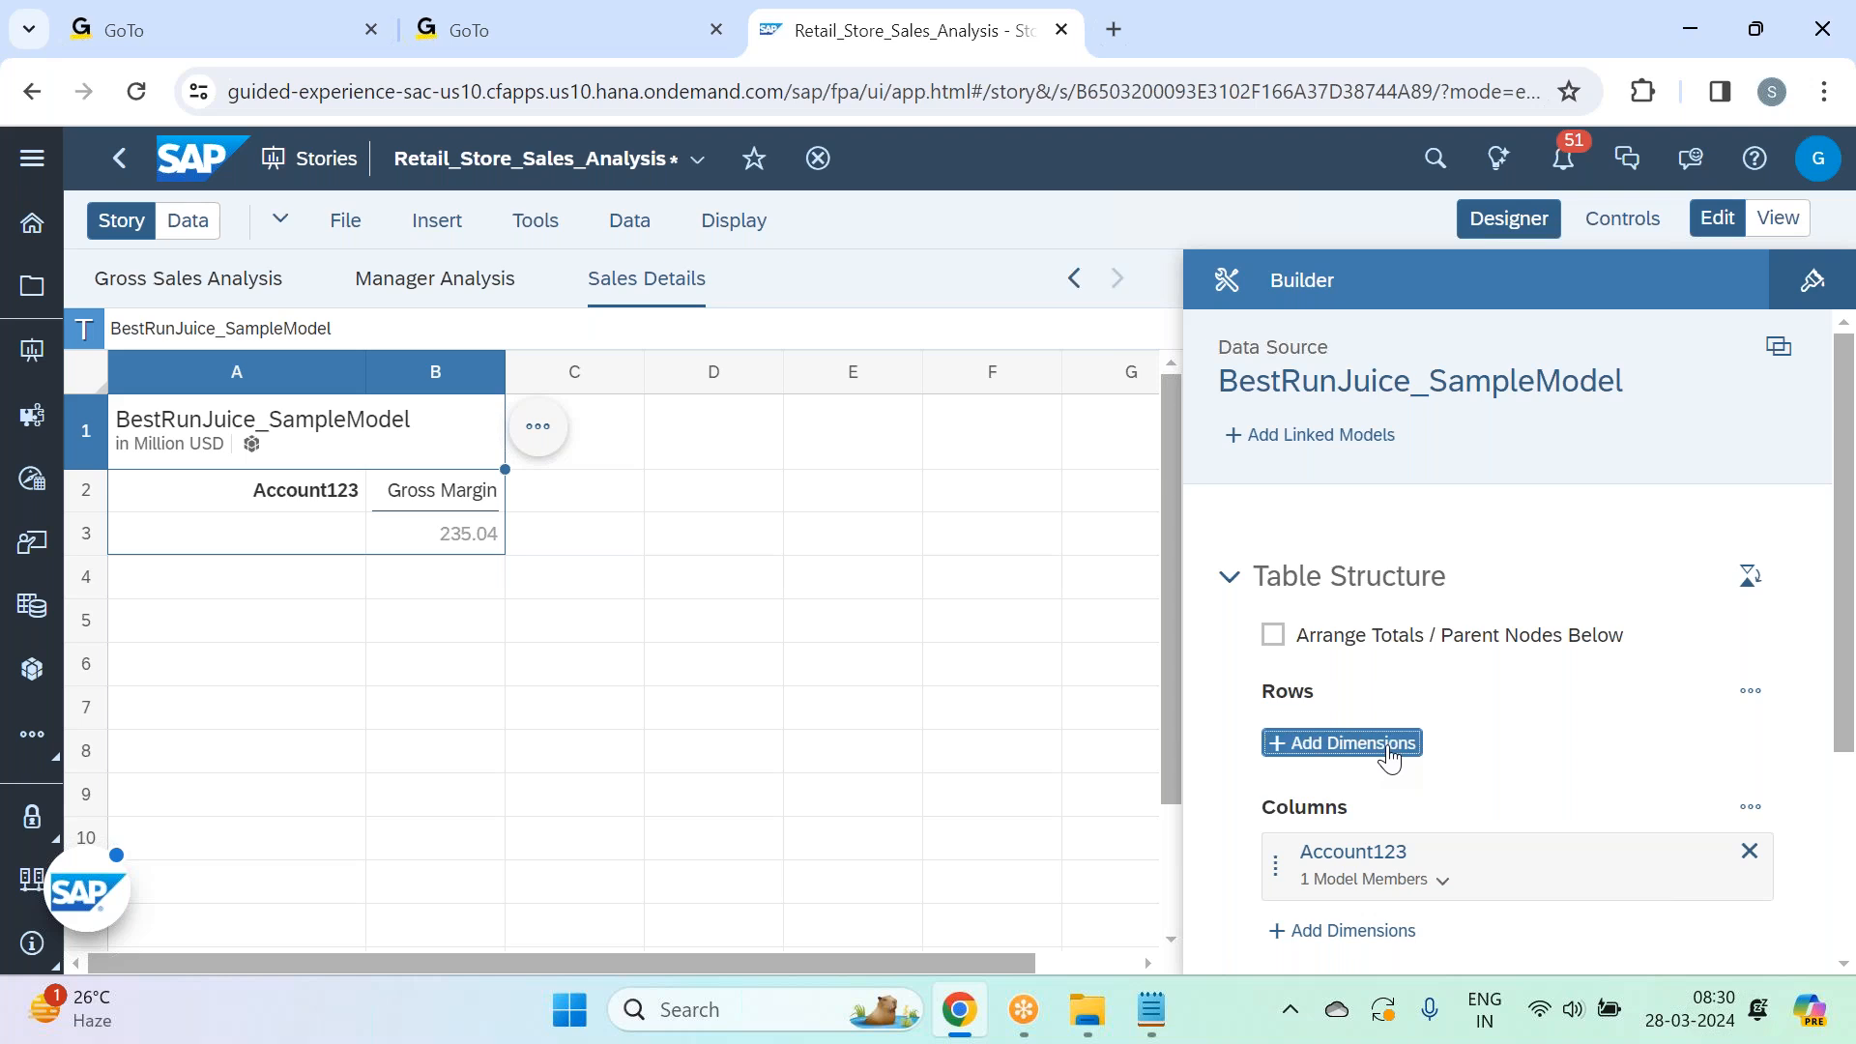
scroll(1633, 908, down, 1)
scroll(1649, 923, down, 3)
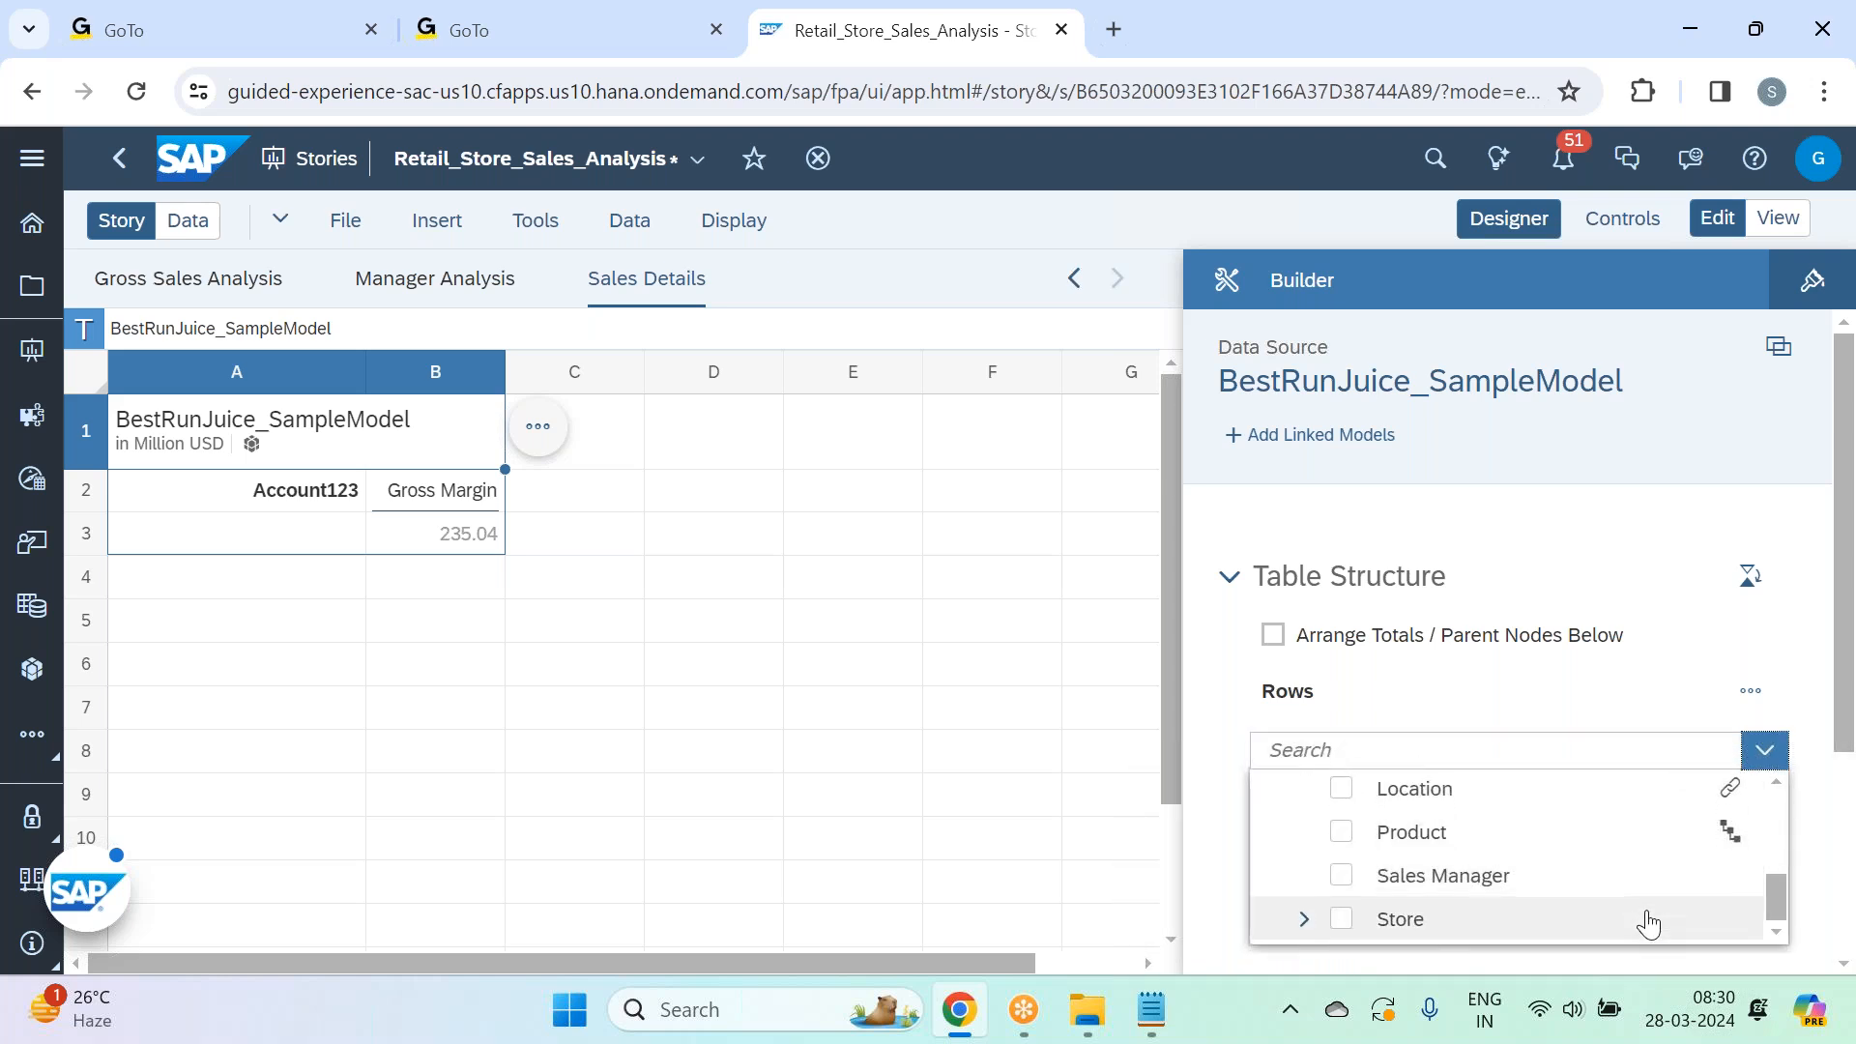
click(1543, 837)
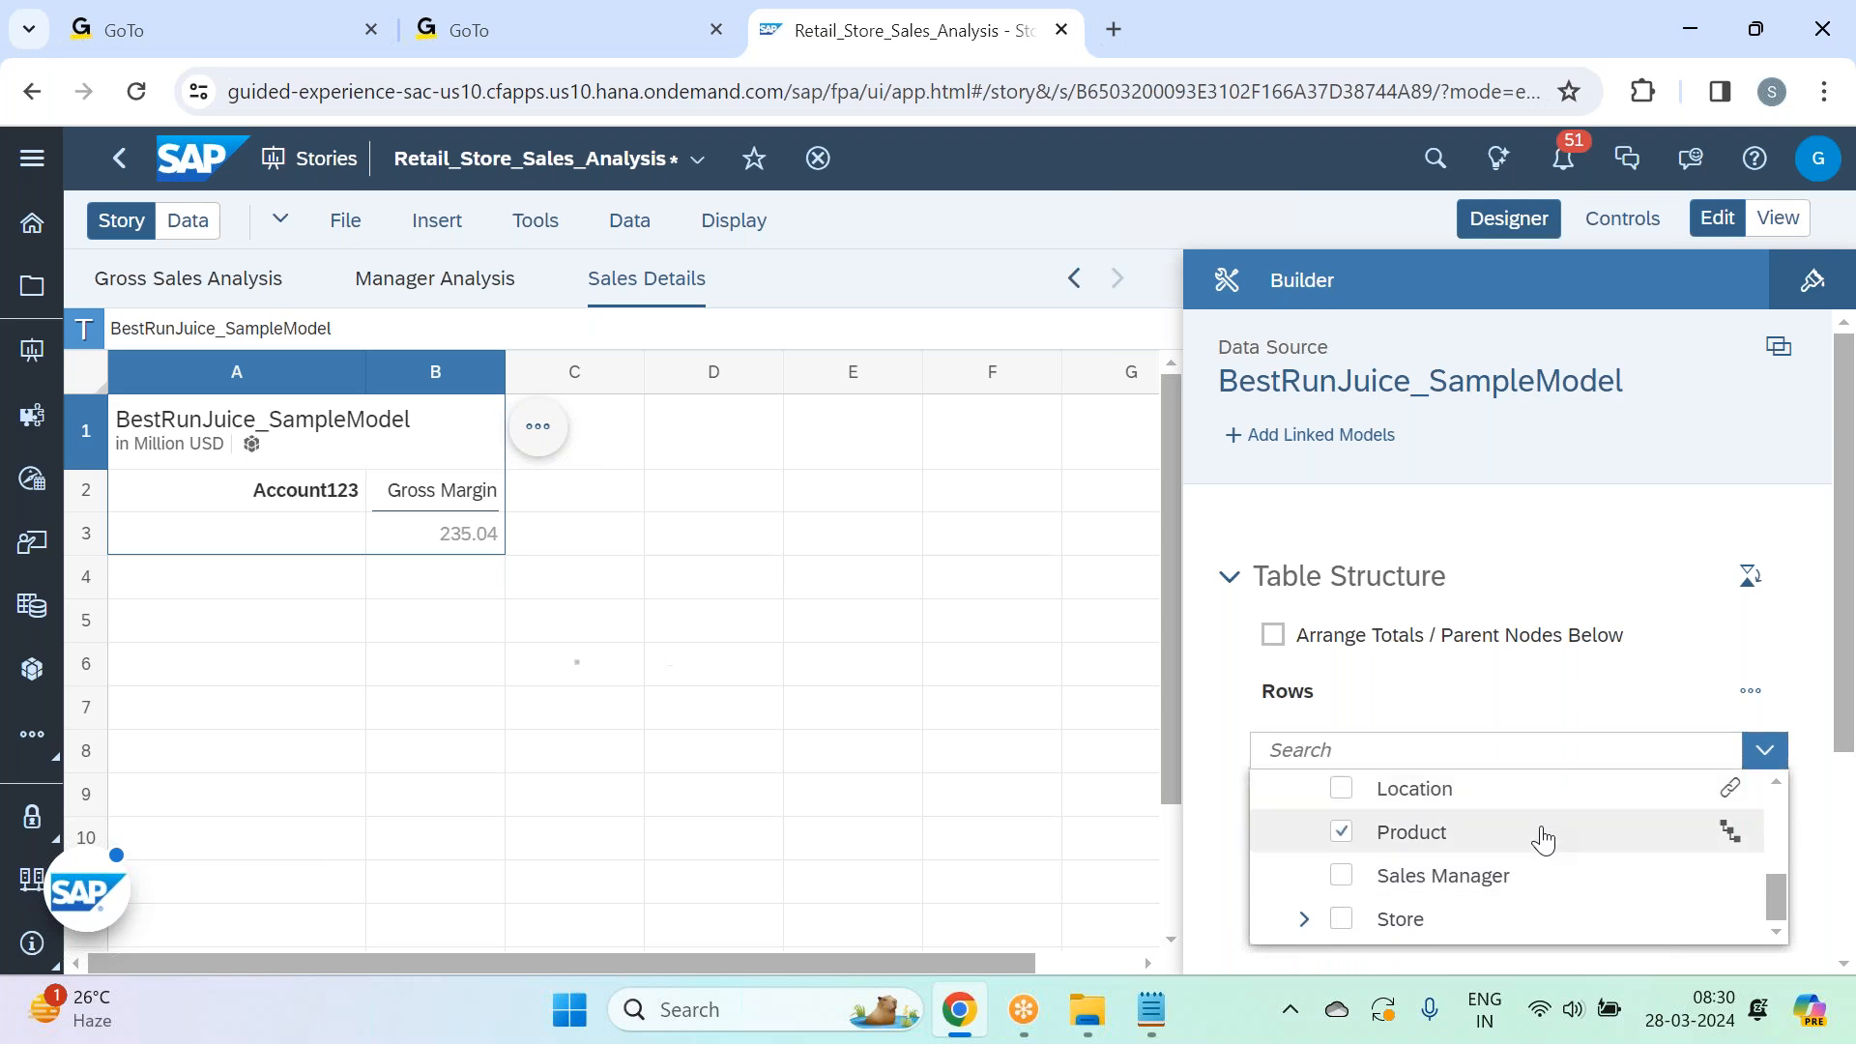
click(1497, 802)
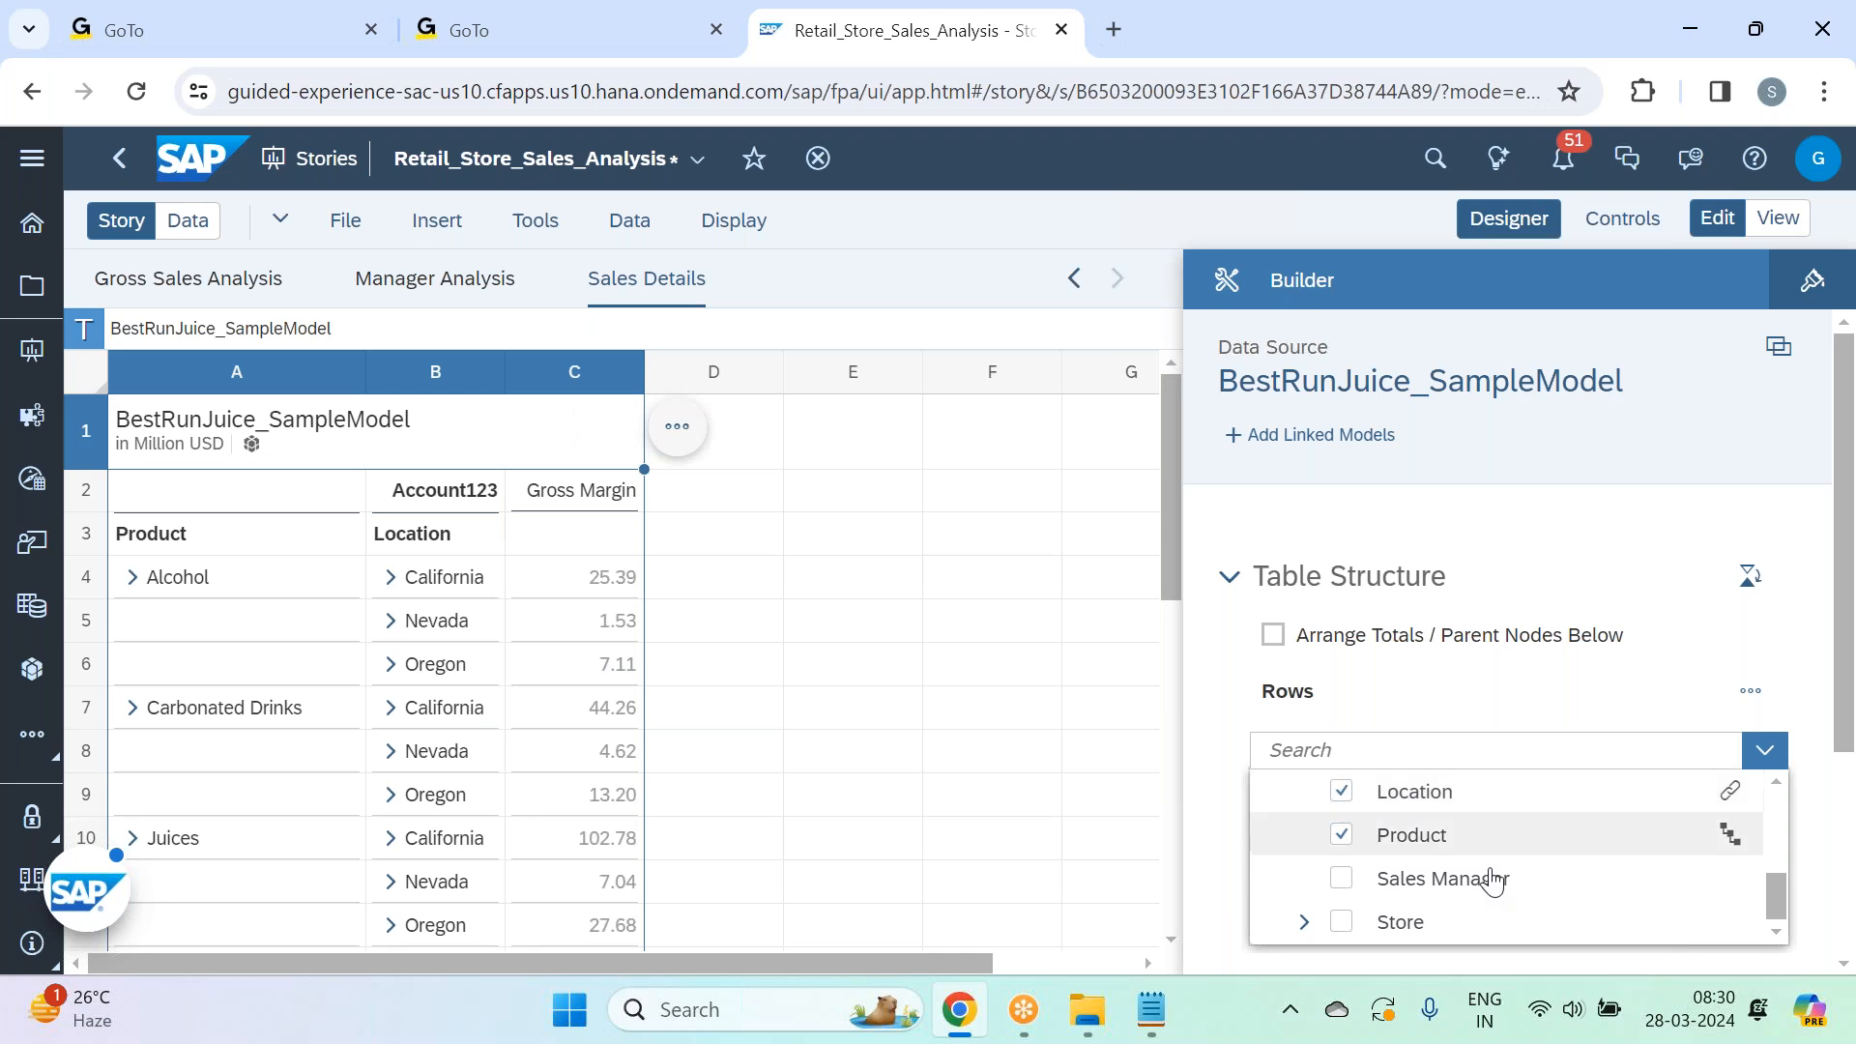
click(1484, 920)
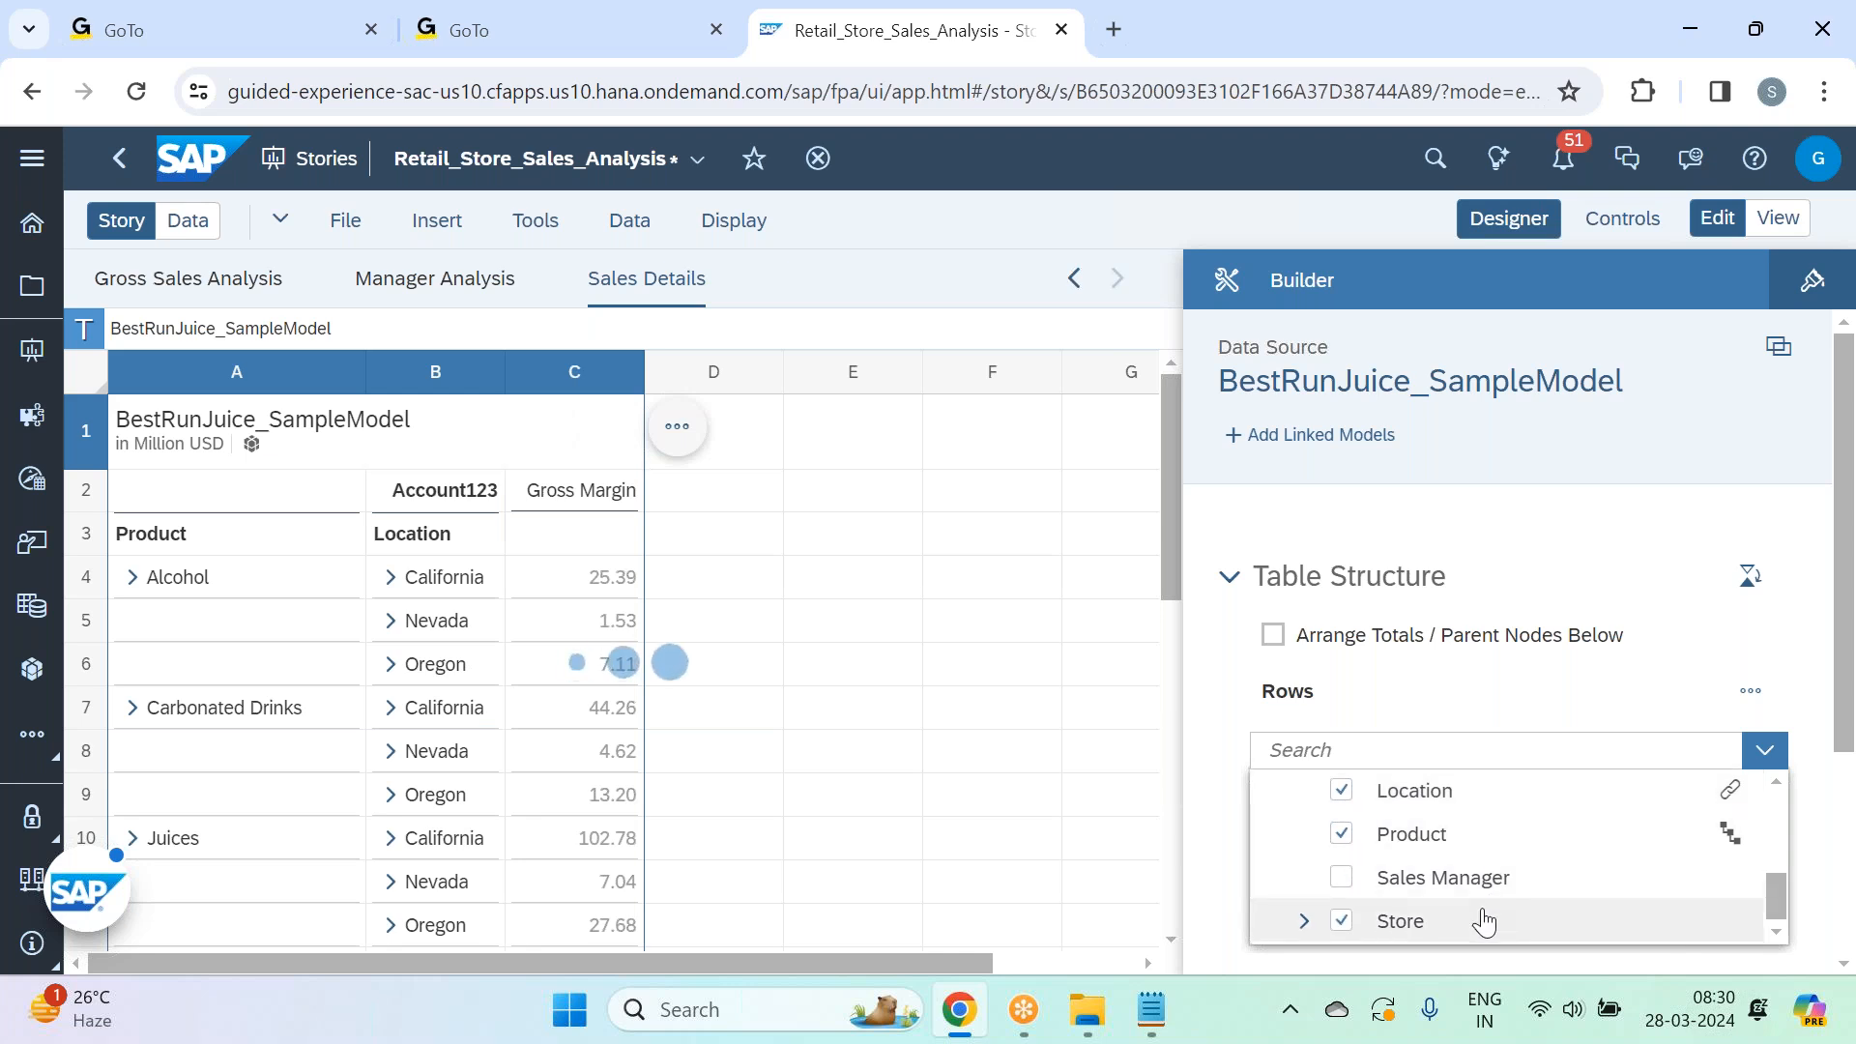
click(1487, 880)
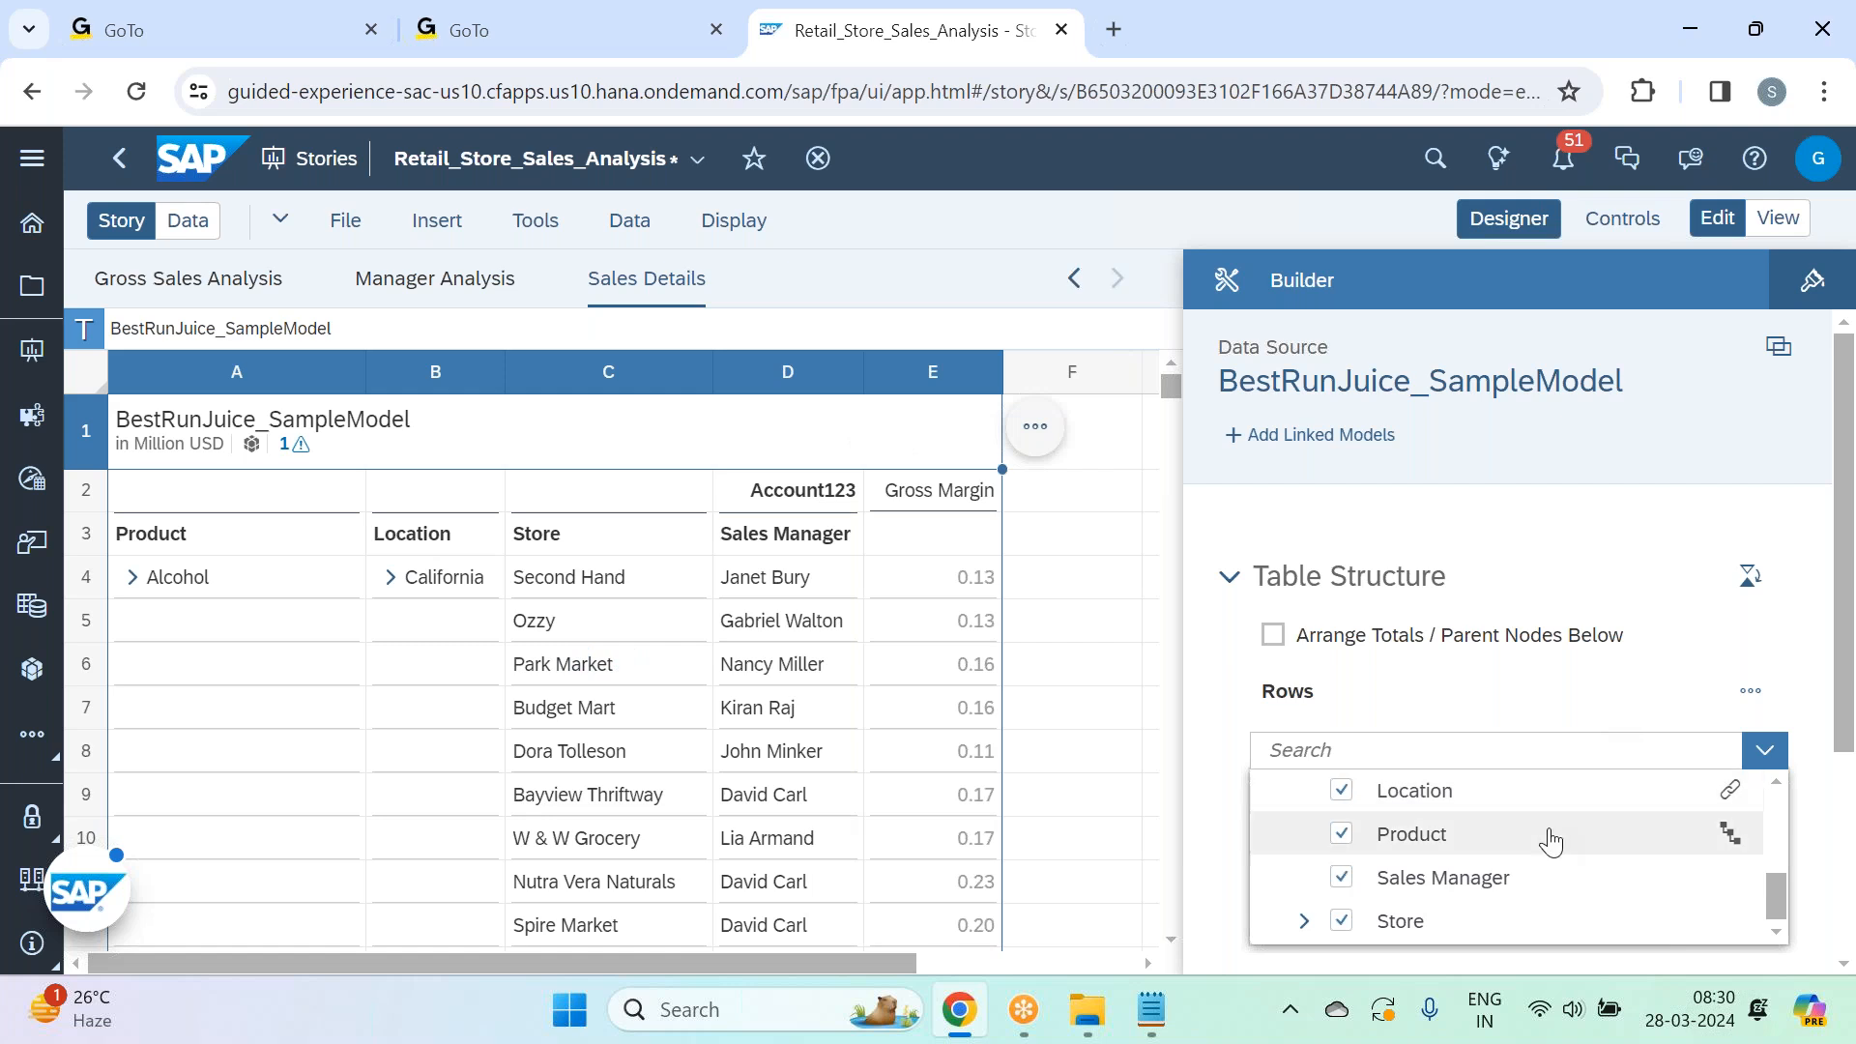
scroll(1556, 837, up, 3)
click(1595, 692)
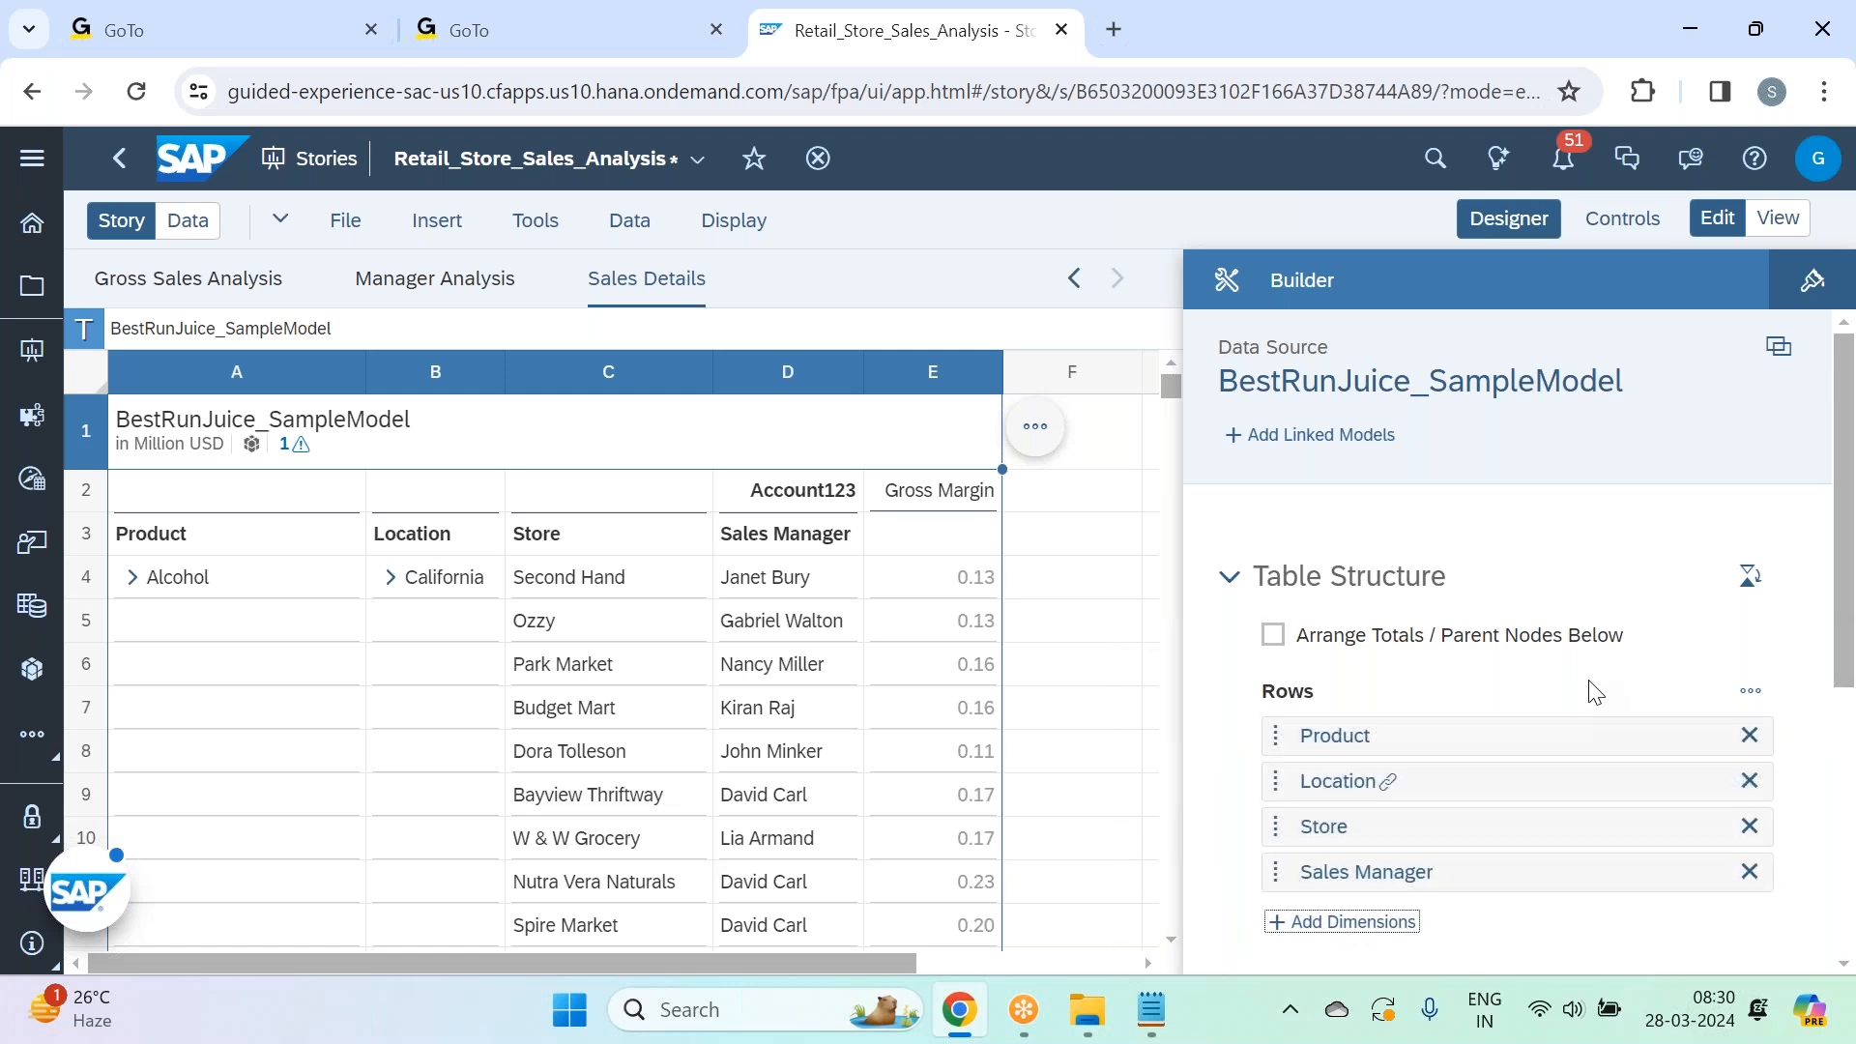
Extend the Account123 column filter with Discount, Gross Sales and Quantity sold alongside Gross Margin.
scroll(1590, 690, down, 5)
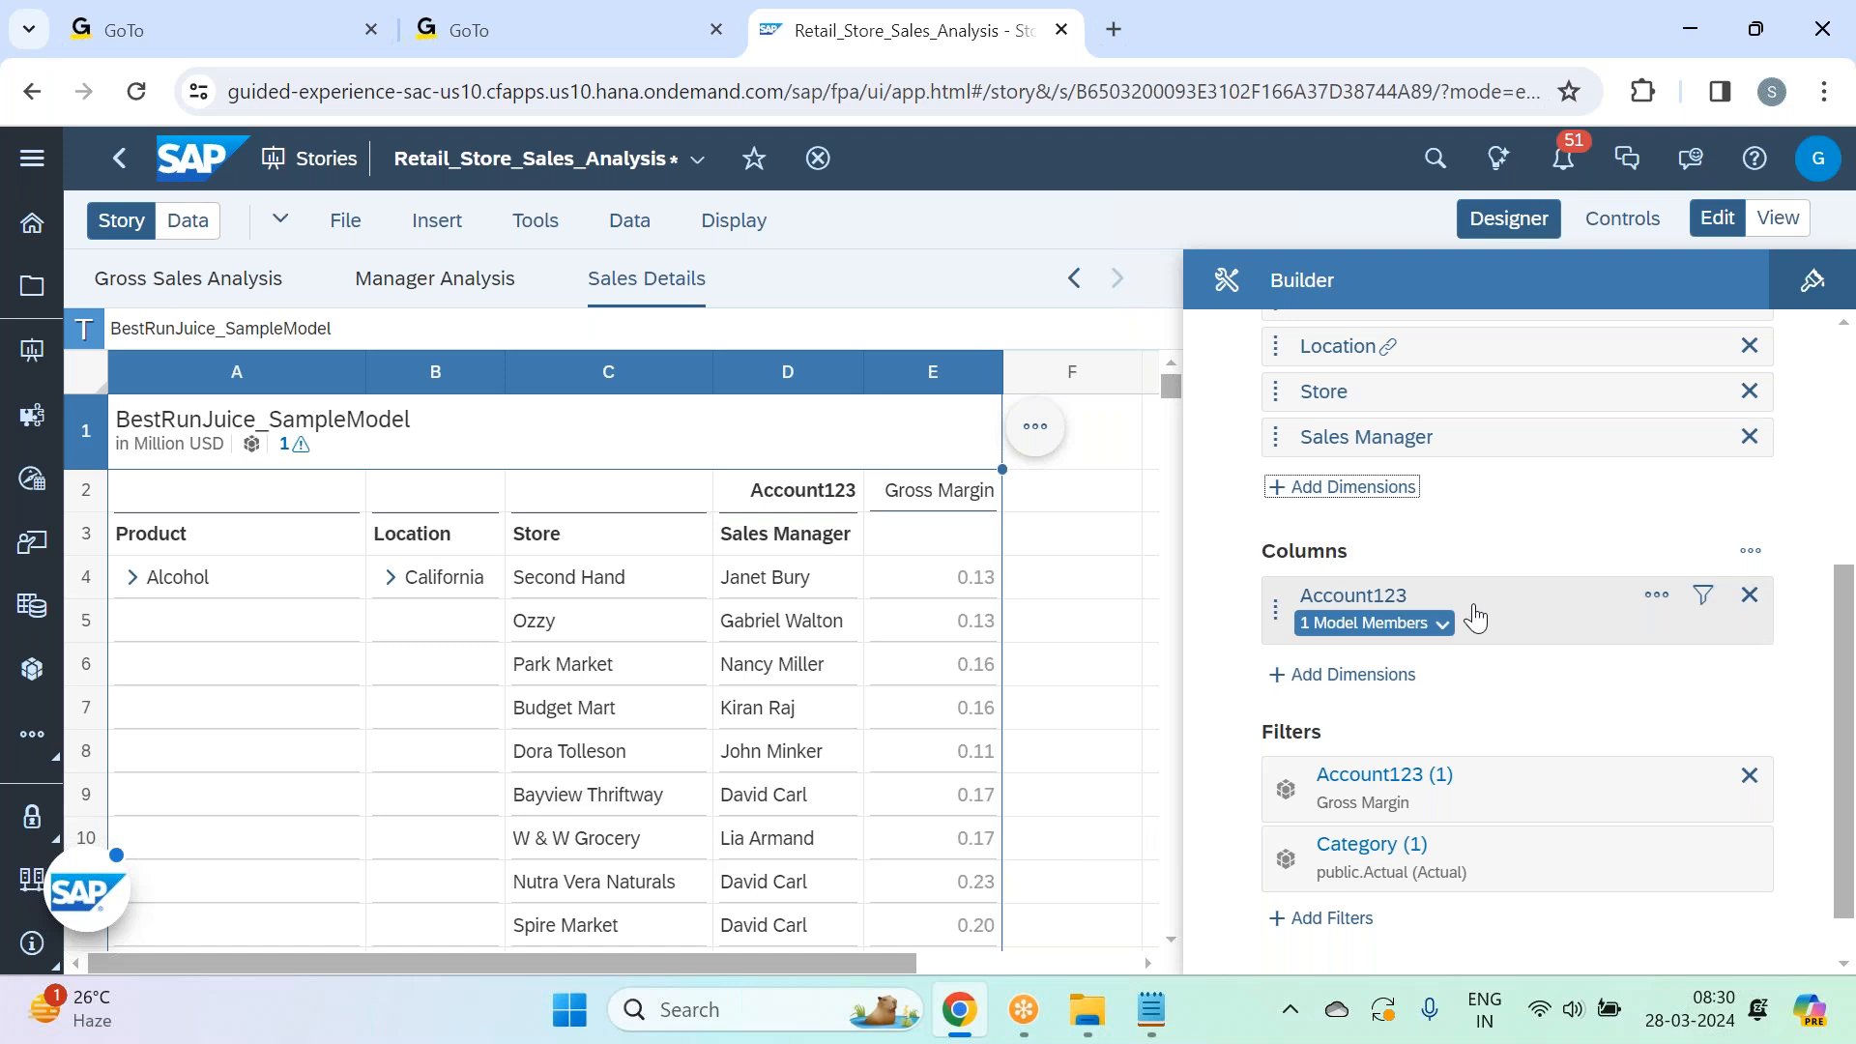
click(1703, 597)
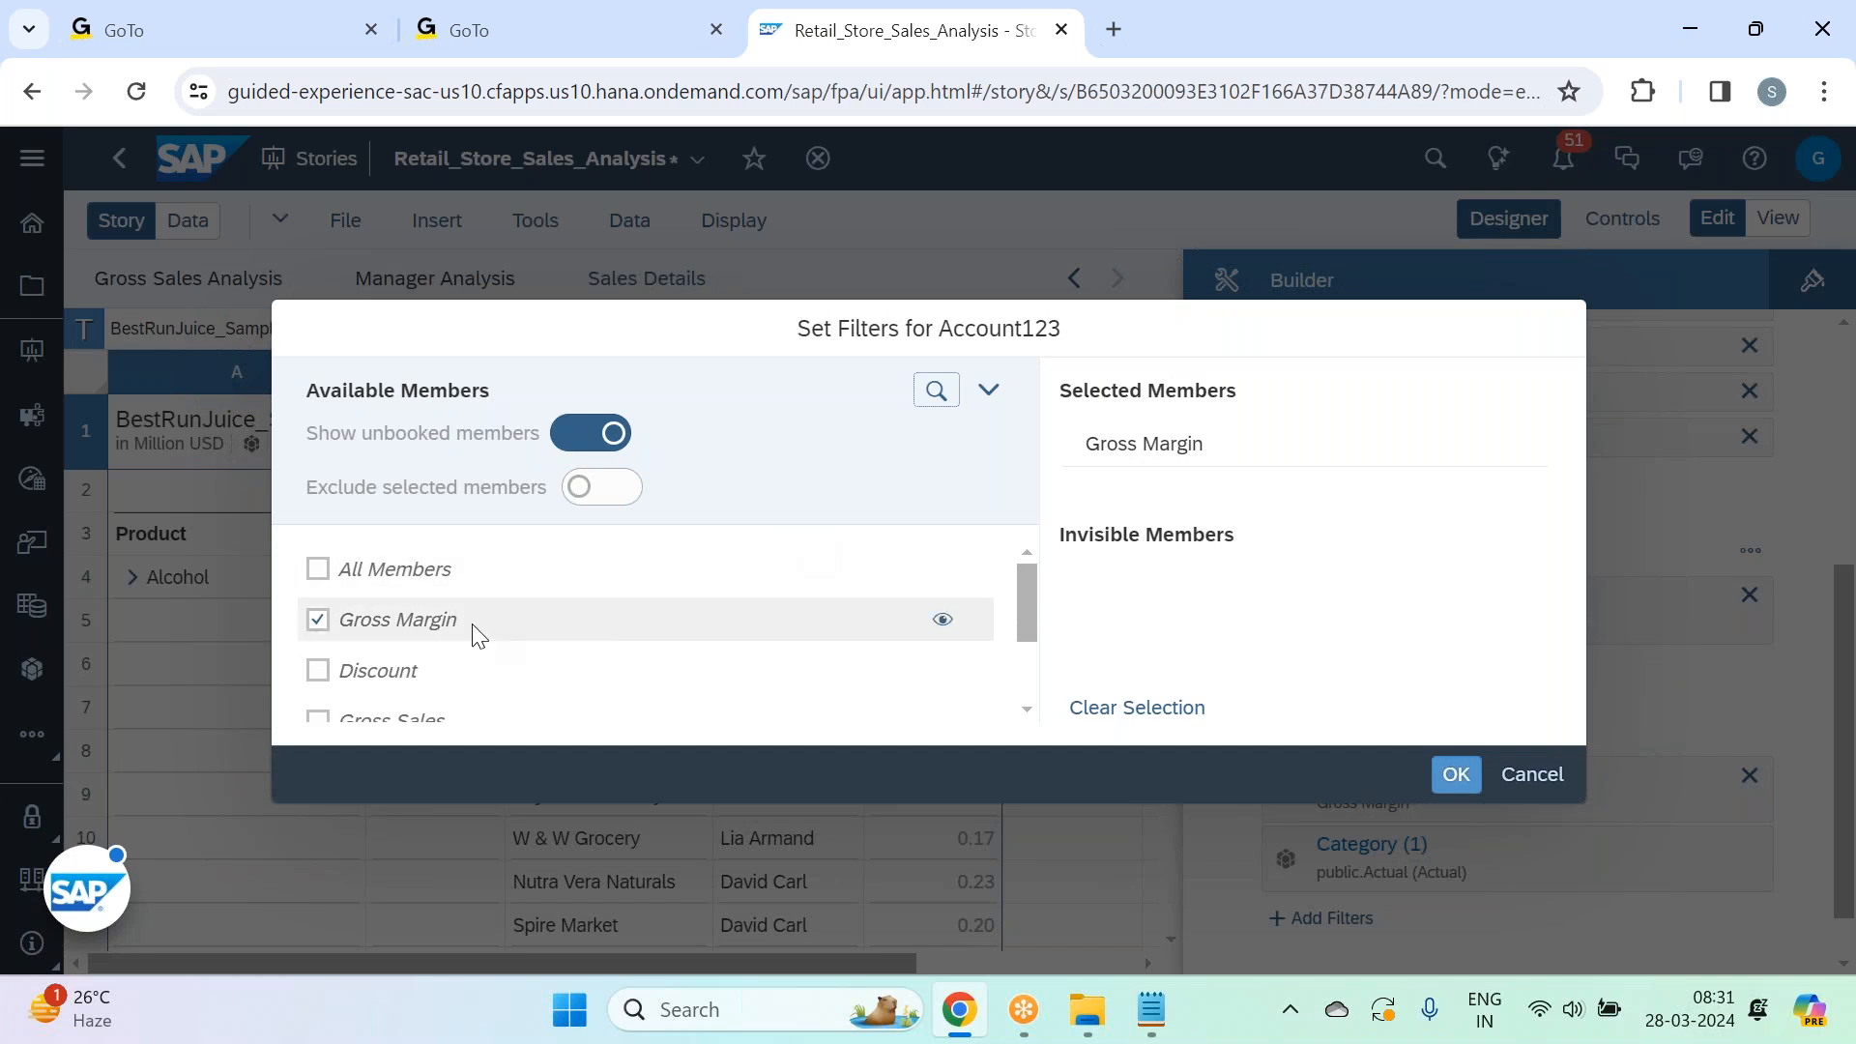
click(471, 692)
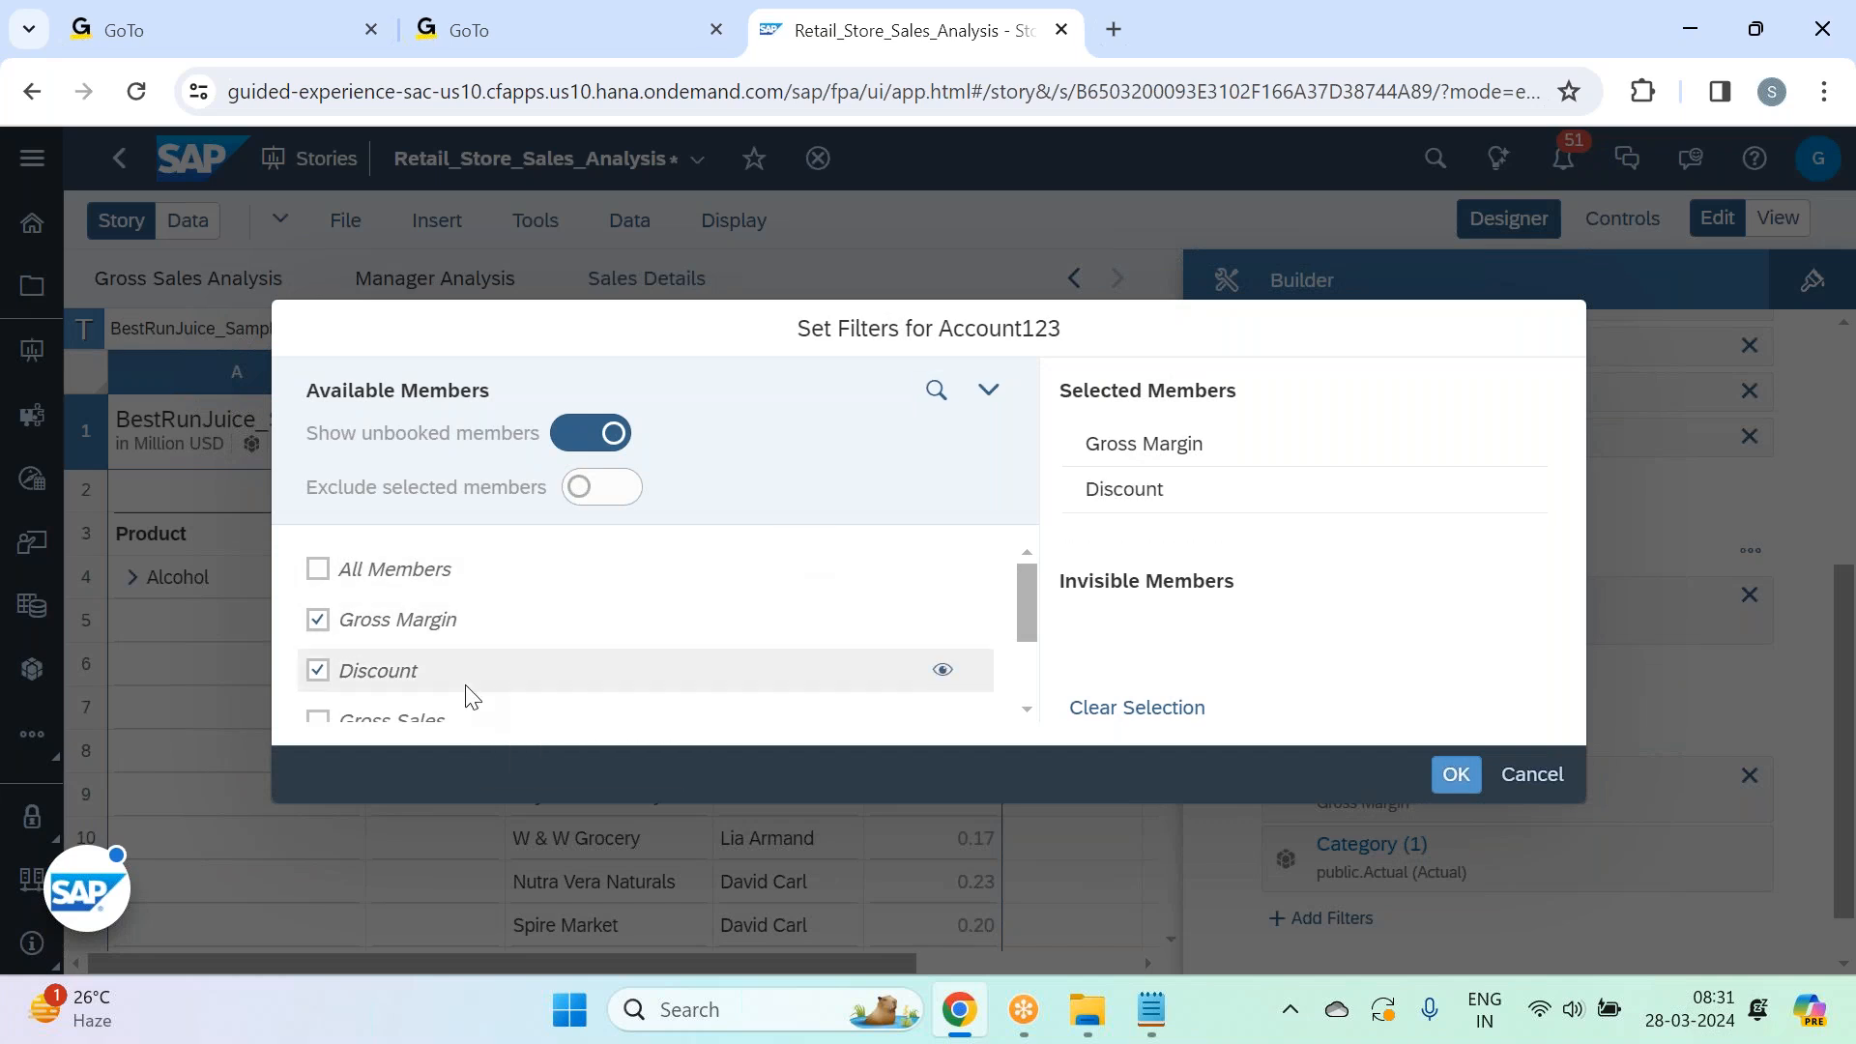
scroll(470, 692, down, 2)
click(432, 596)
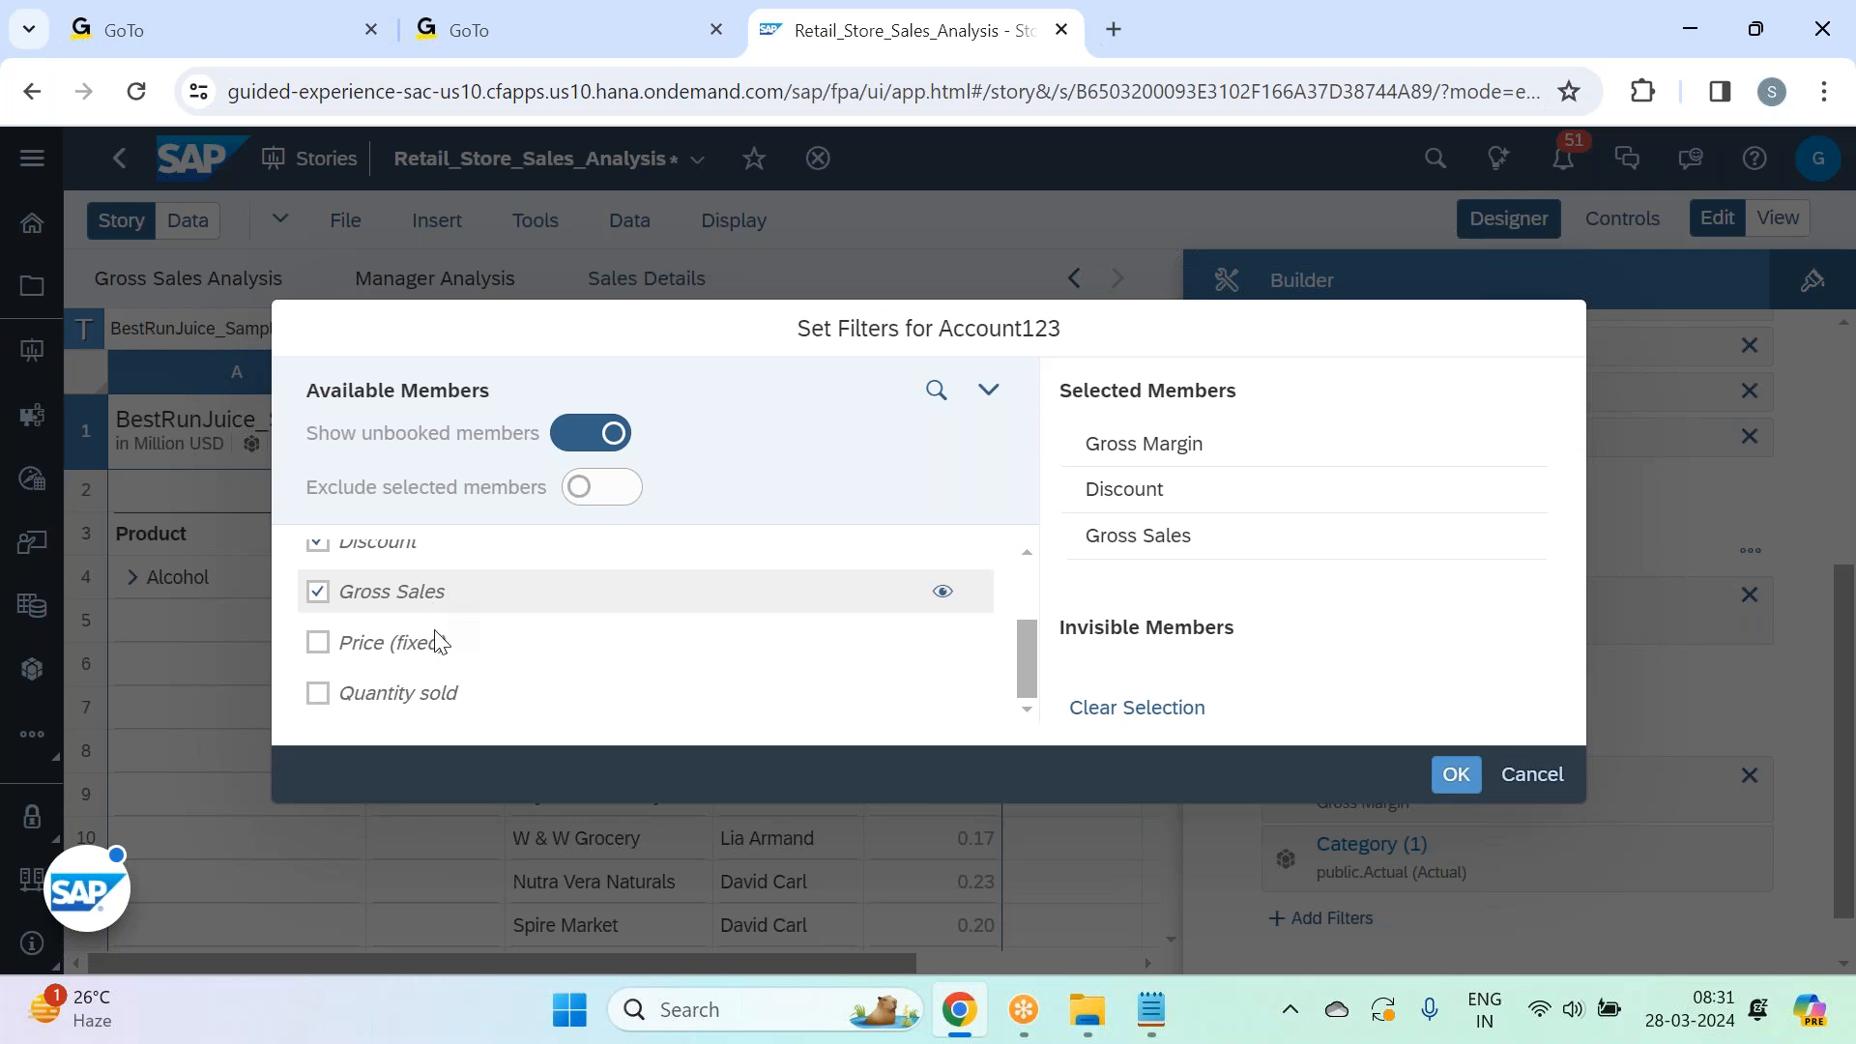
click(454, 692)
click(1455, 775)
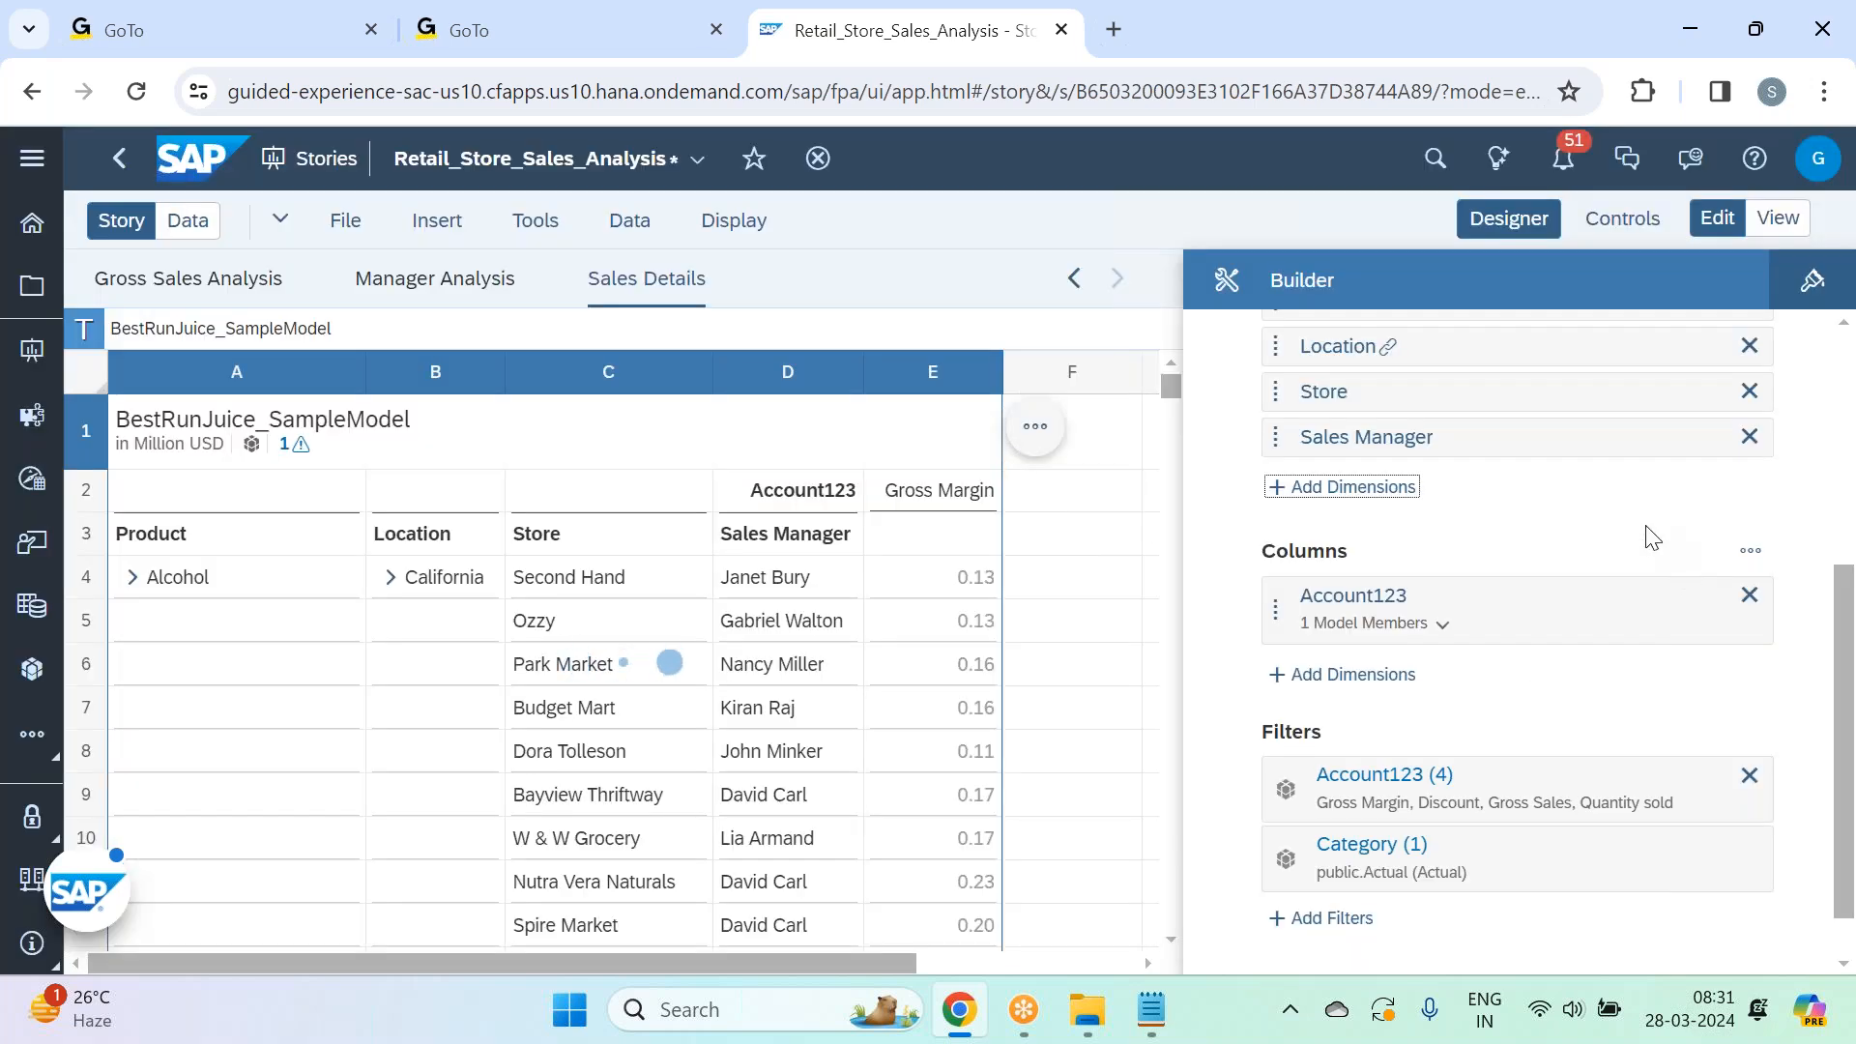
Add the Date dimension to the table's columns below Account123.
click(1379, 674)
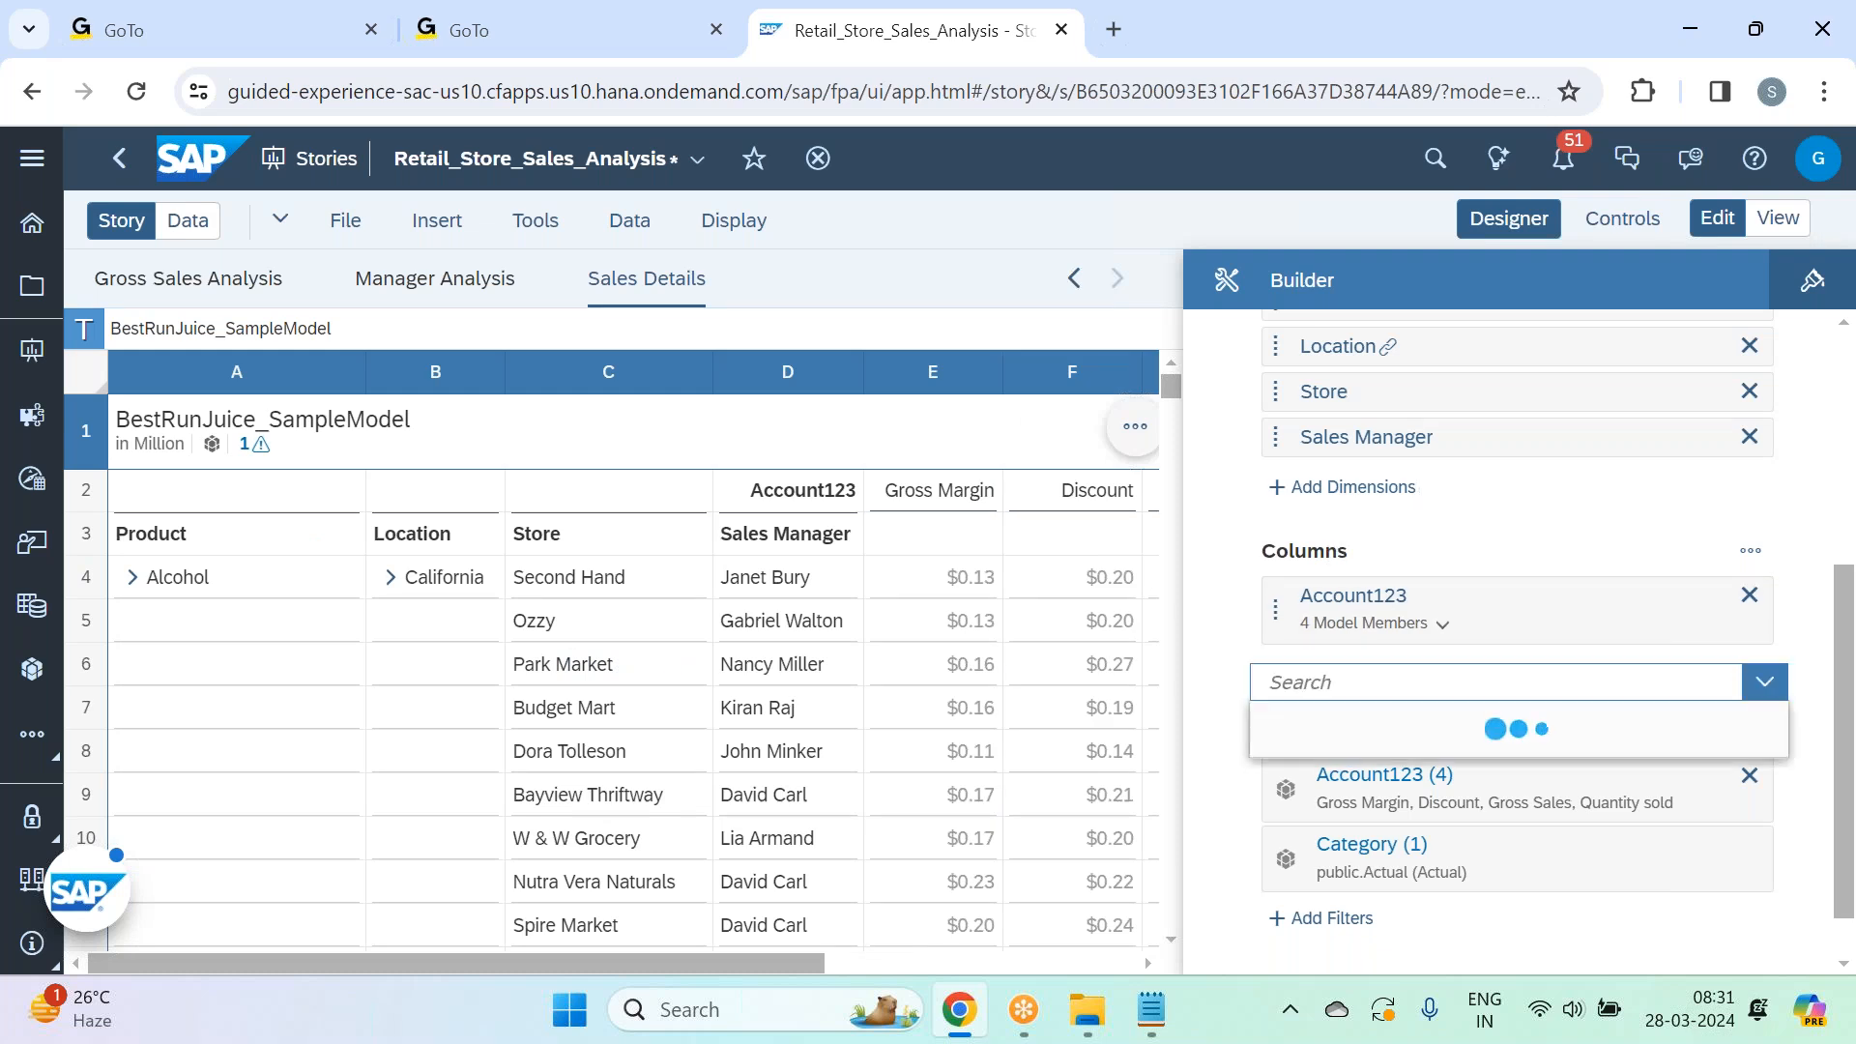
scroll(1421, 754, down, 2)
click(1398, 843)
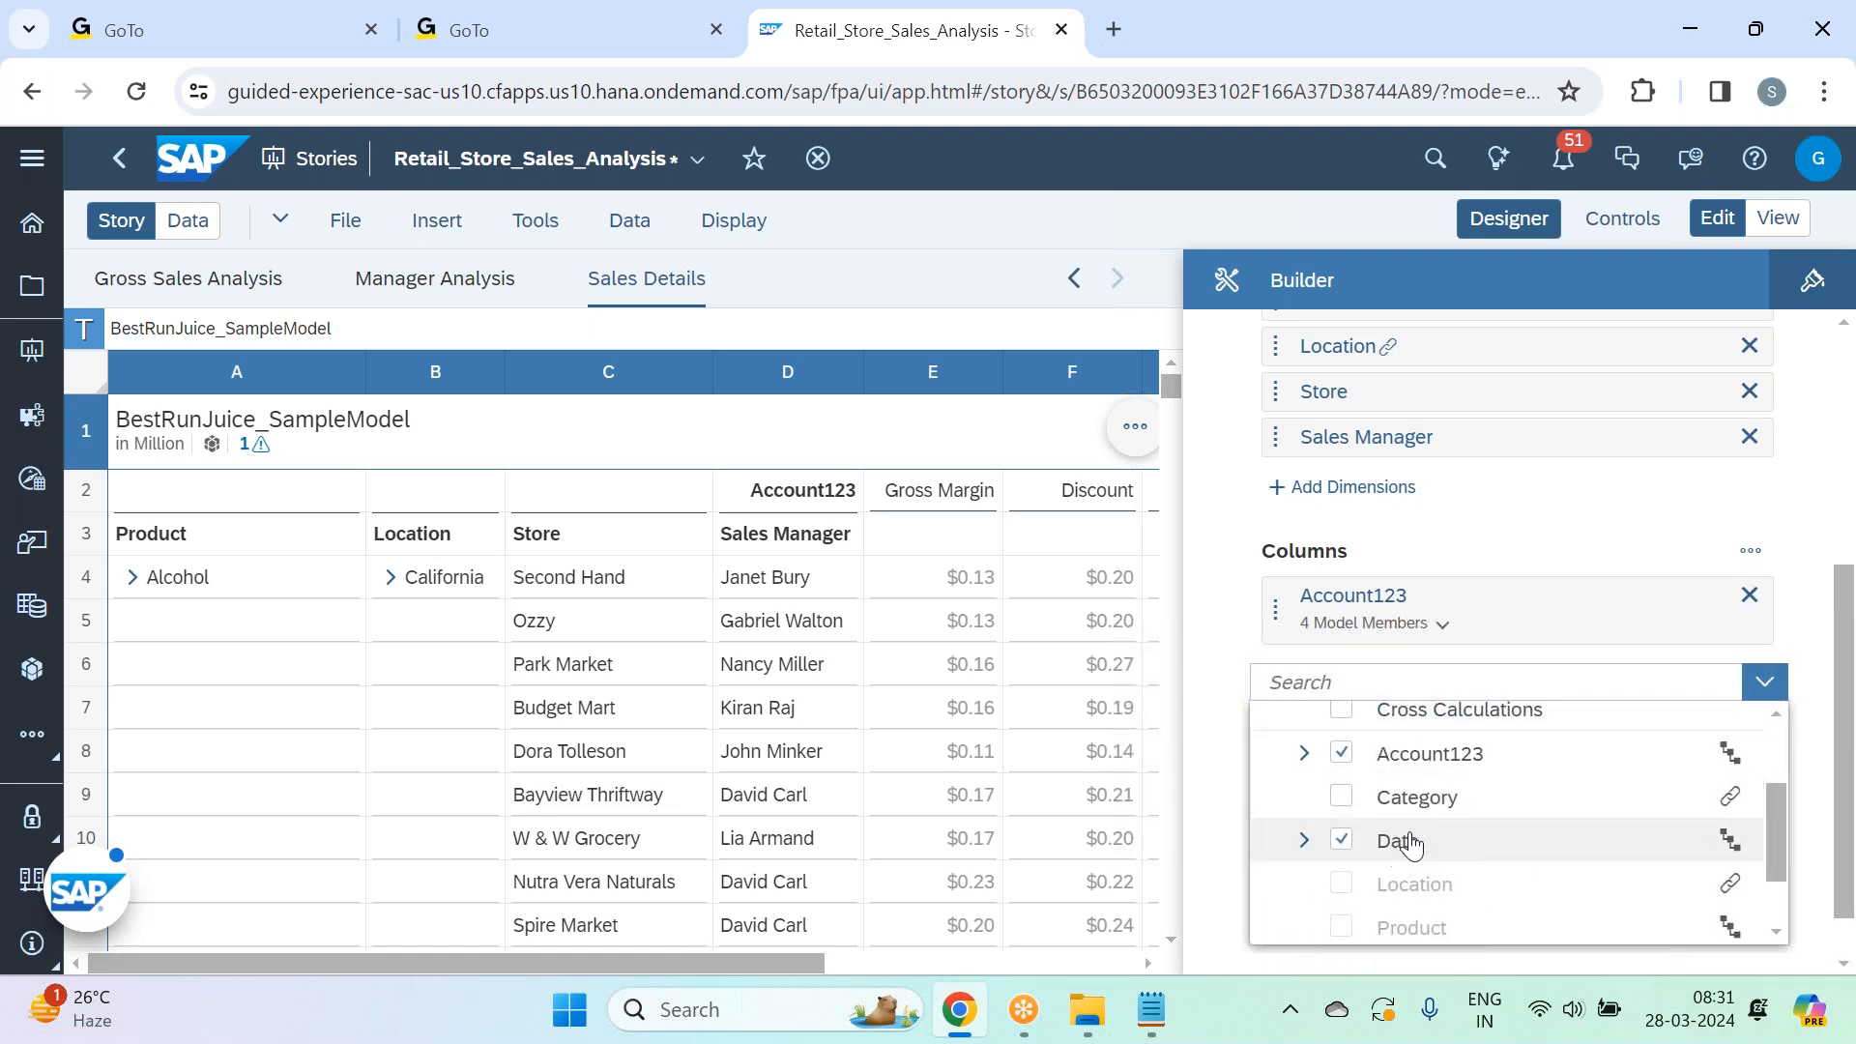
click(1541, 547)
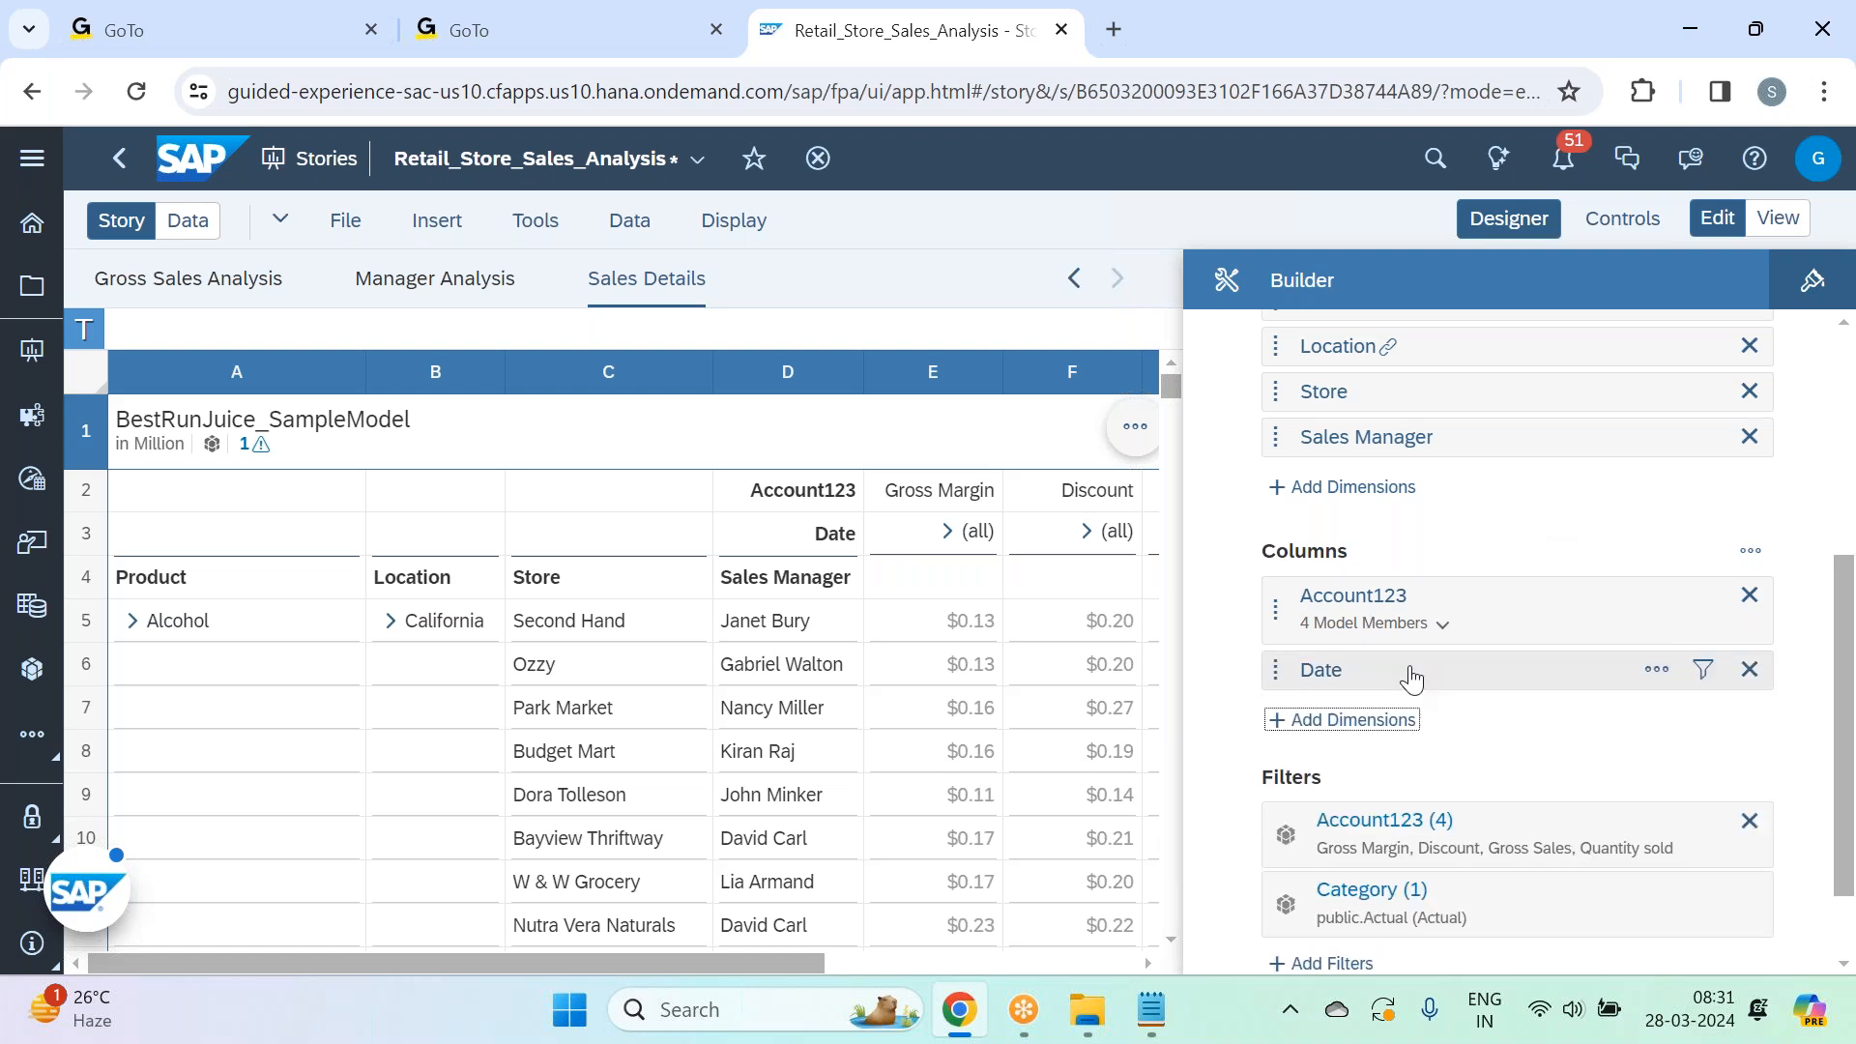
Filter the Date column dimension by member to the years 2015 and 2016.
click(1705, 674)
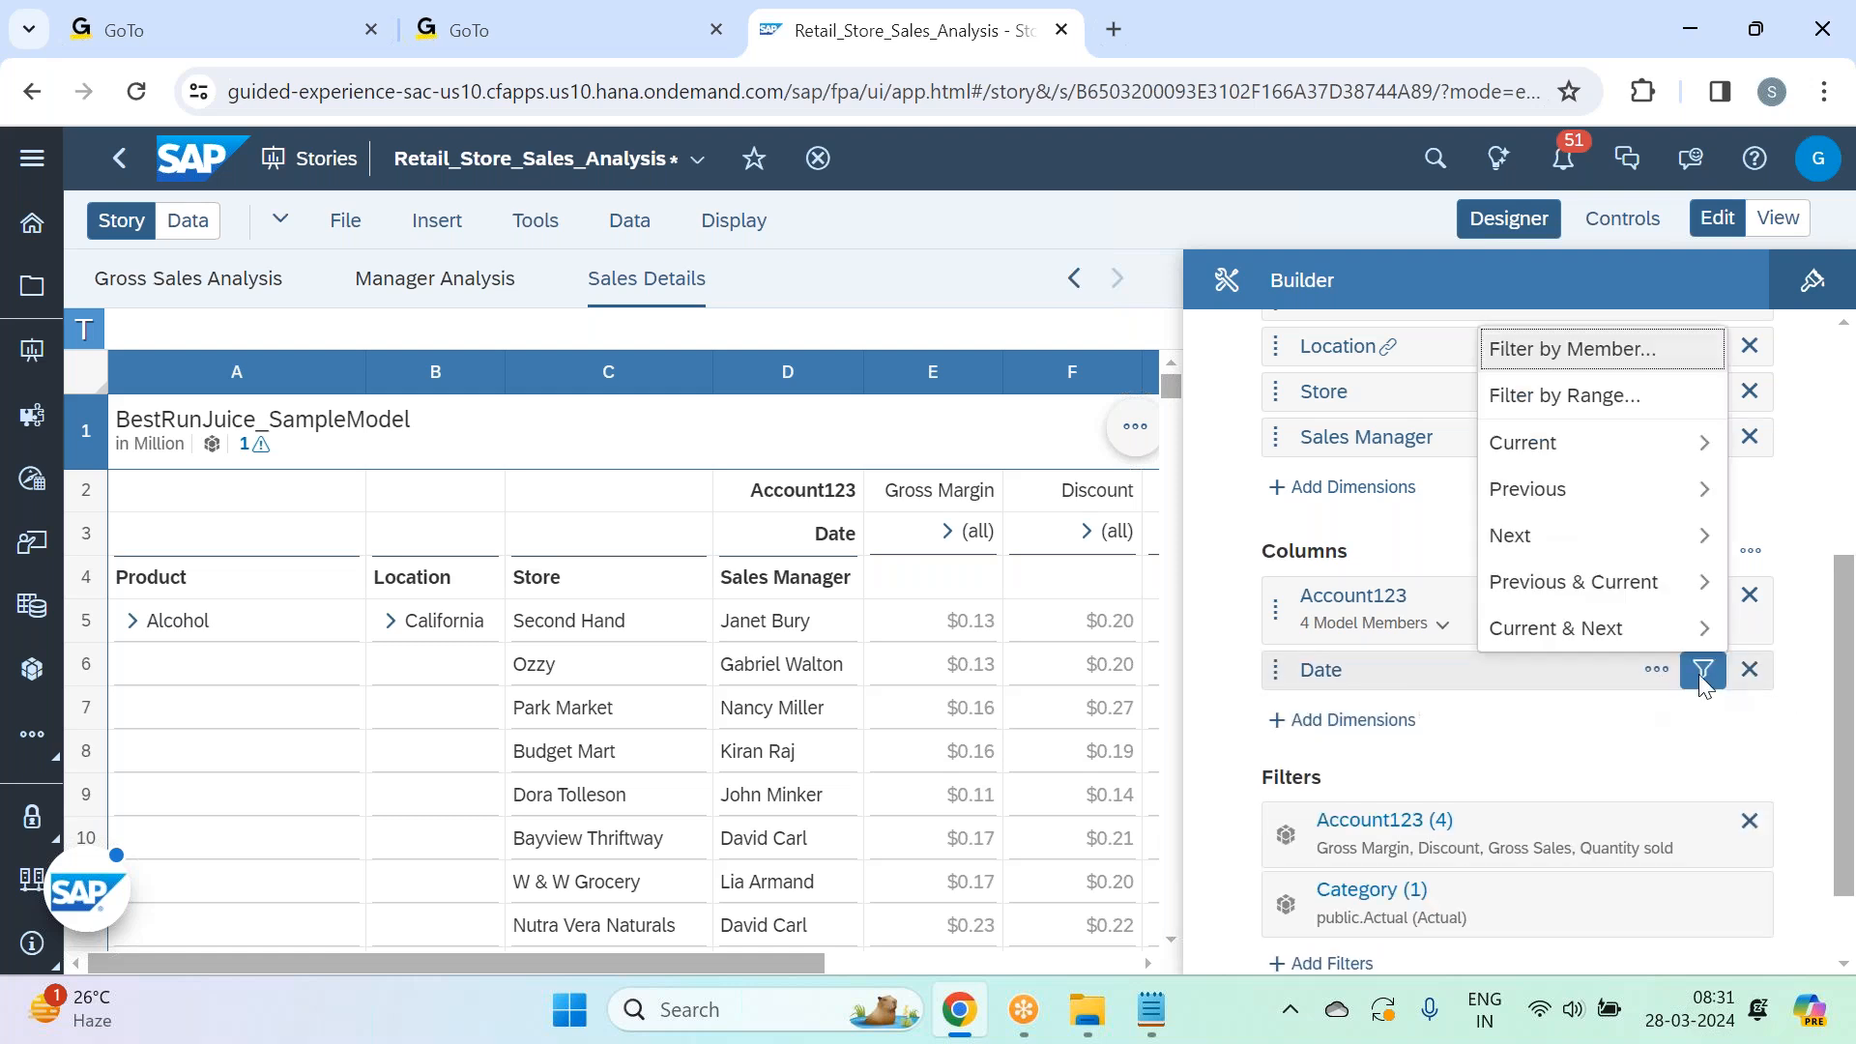
click(1597, 358)
scroll(563, 658, down, 2)
click(439, 652)
click(425, 696)
click(1456, 778)
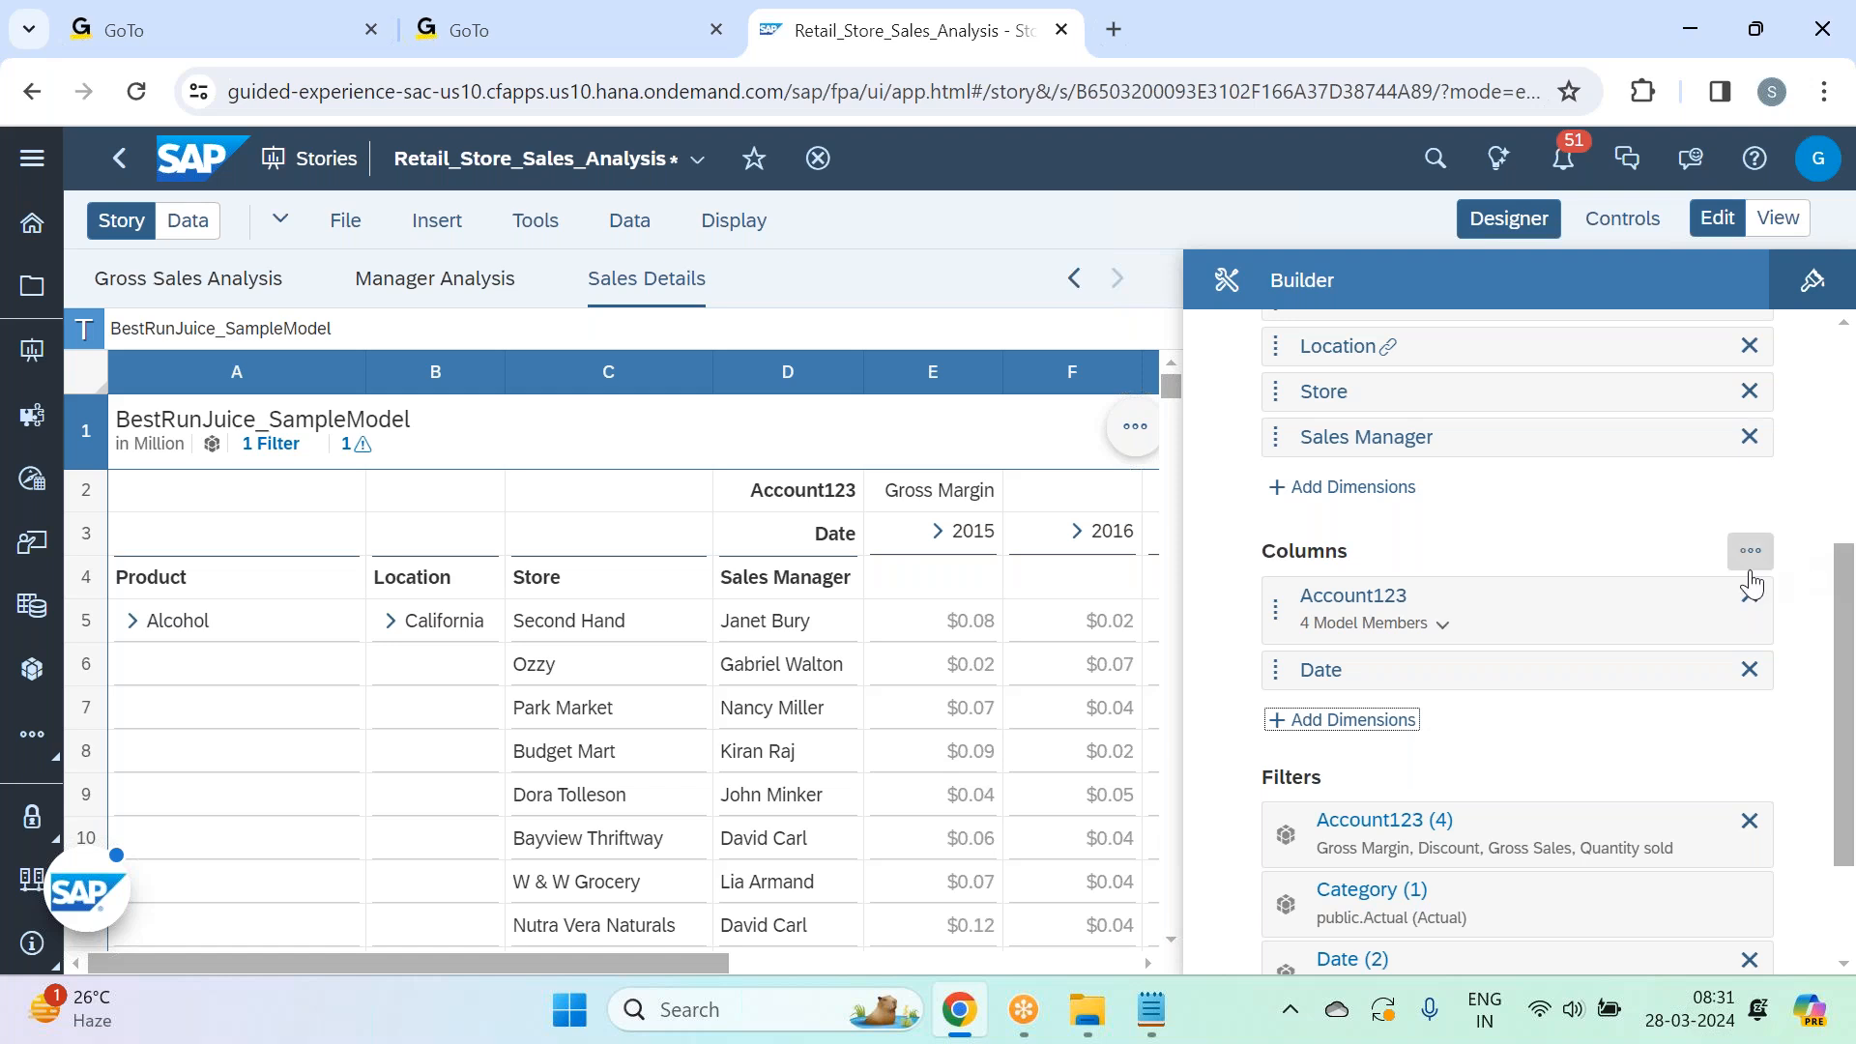
Review the table's filters and styling options, including the available templates, and keep the Default template.
scroll(1686, 558, down, 1)
scroll(1687, 558, down, 4)
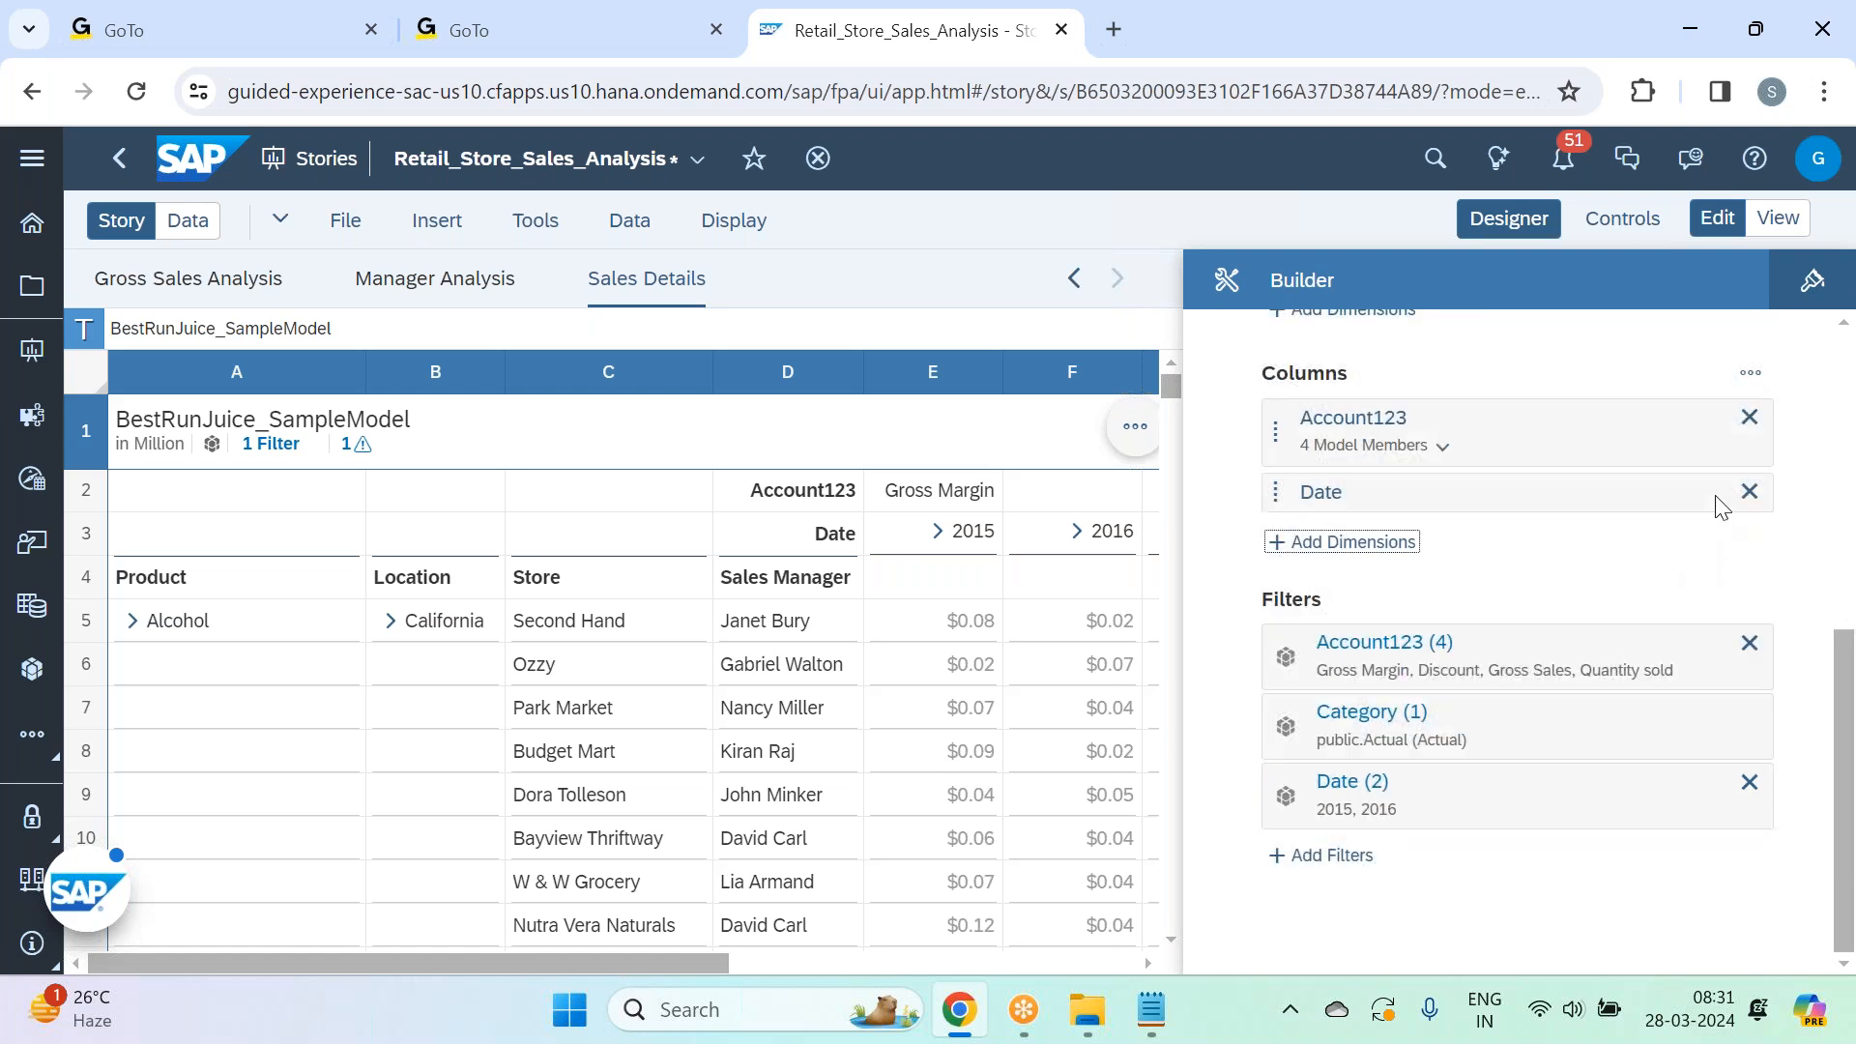
click(1802, 281)
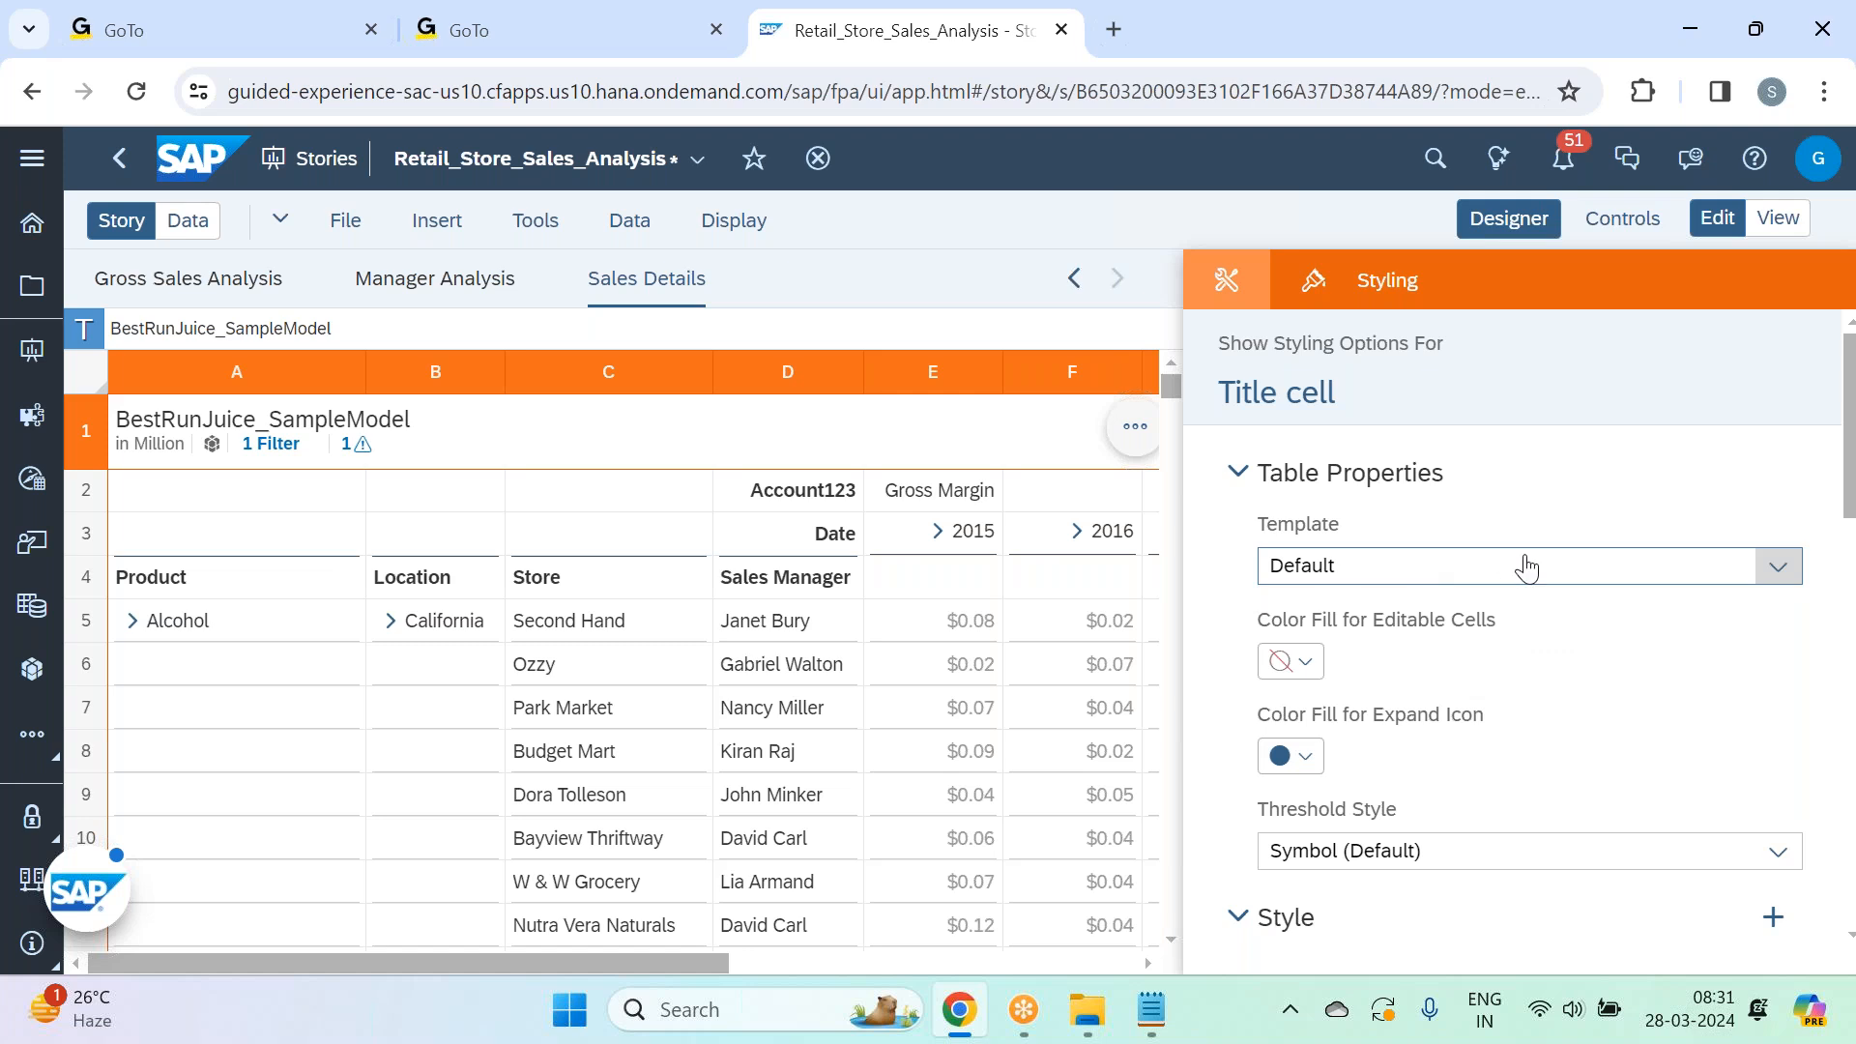
click(1776, 565)
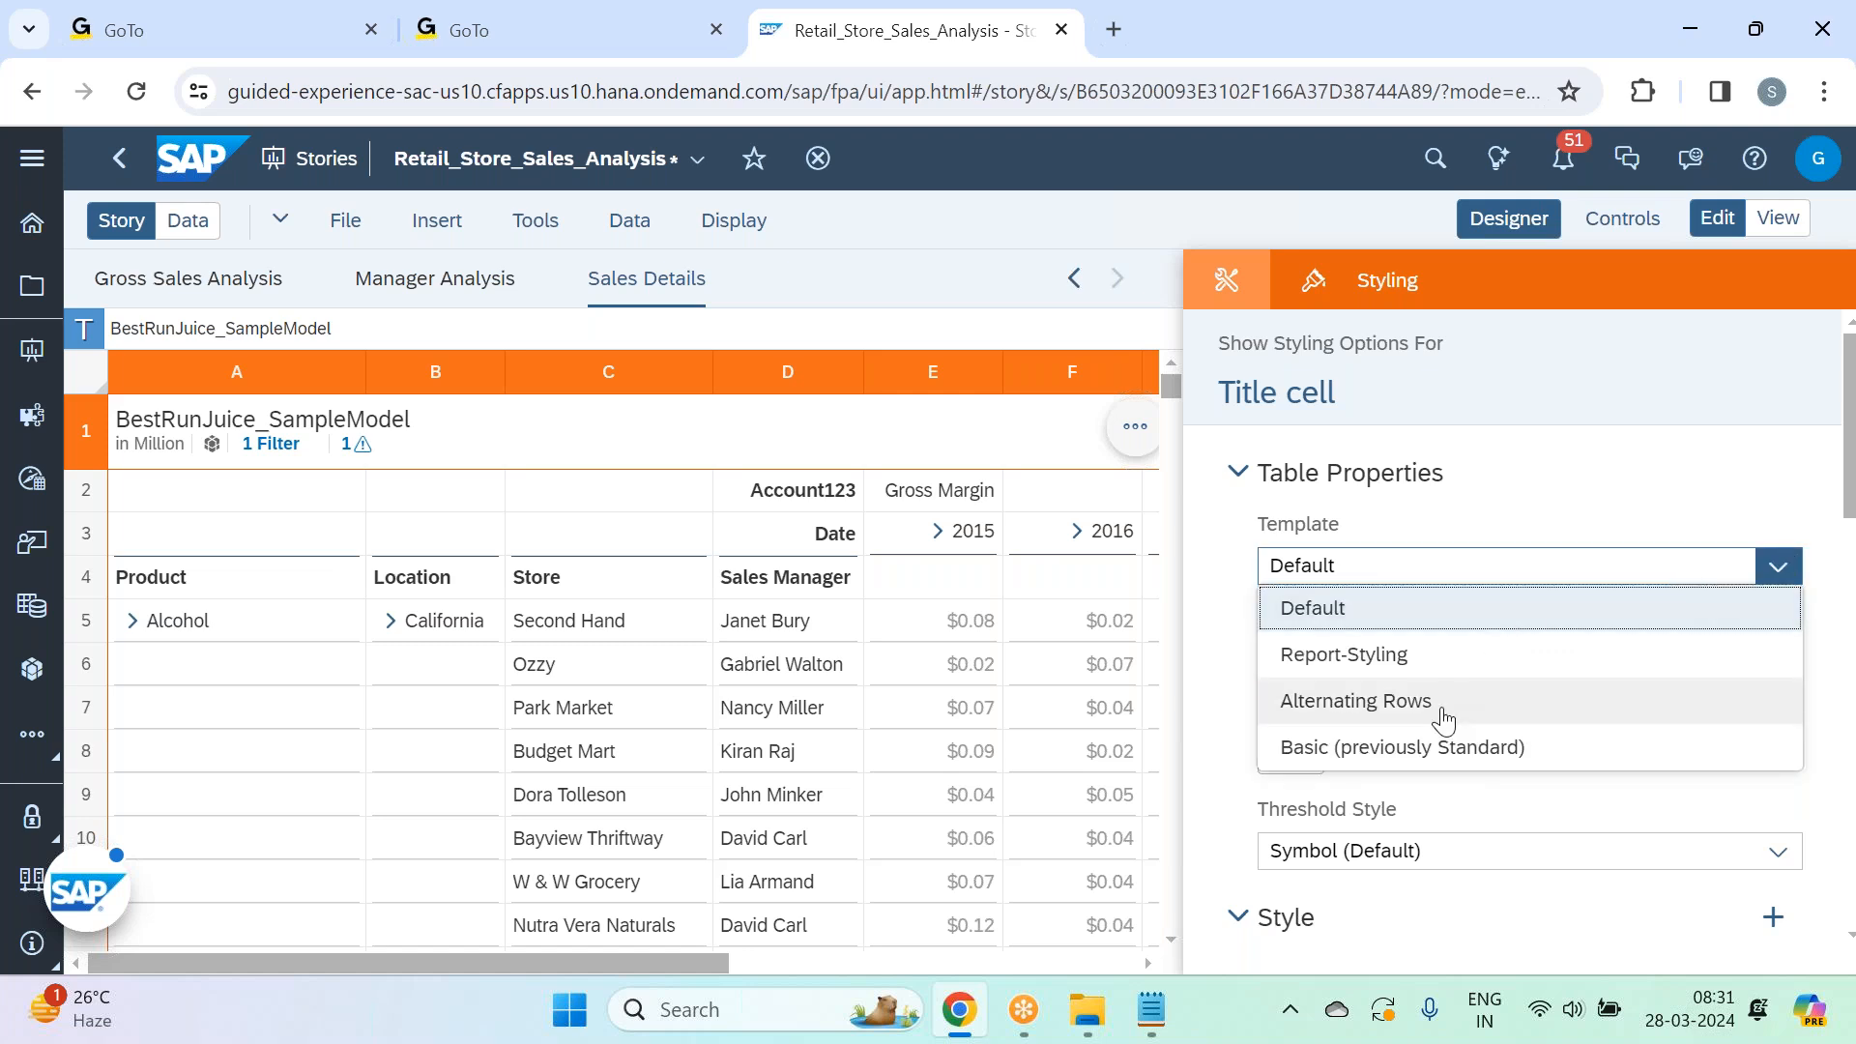
click(1392, 609)
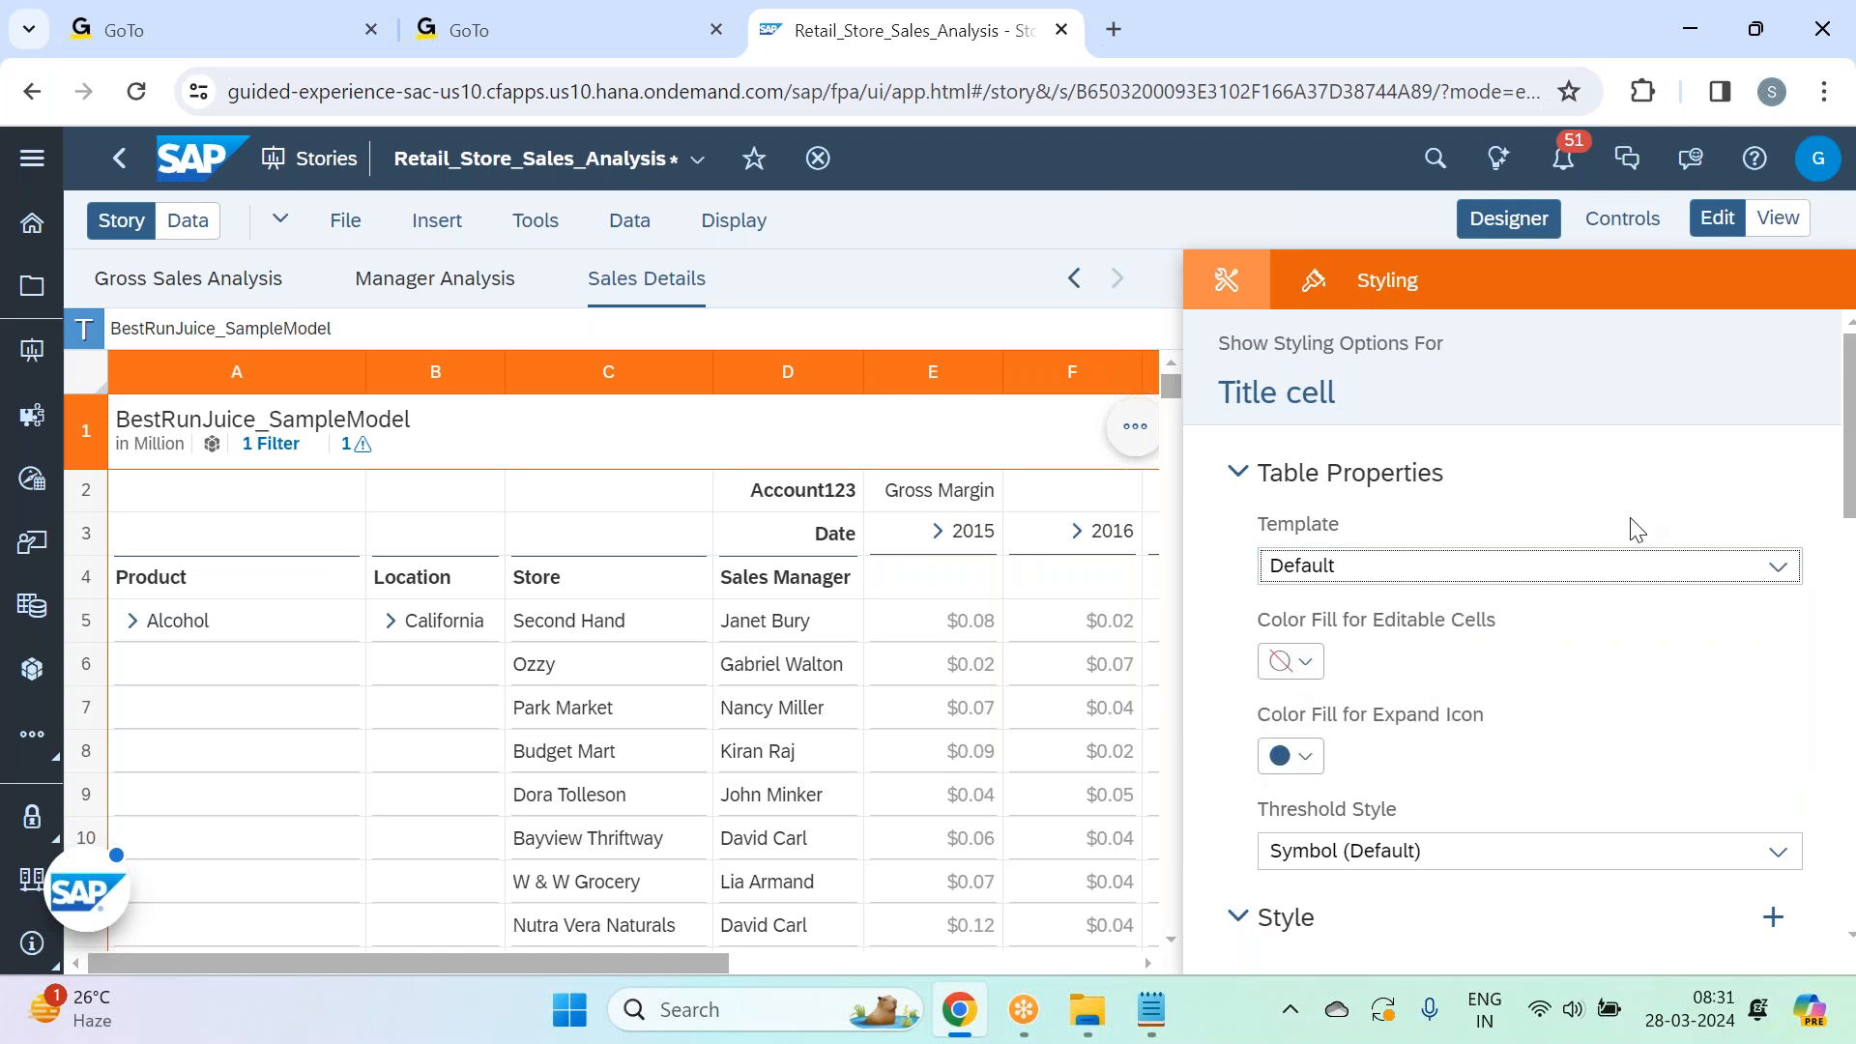
scroll(1635, 530, down, 7)
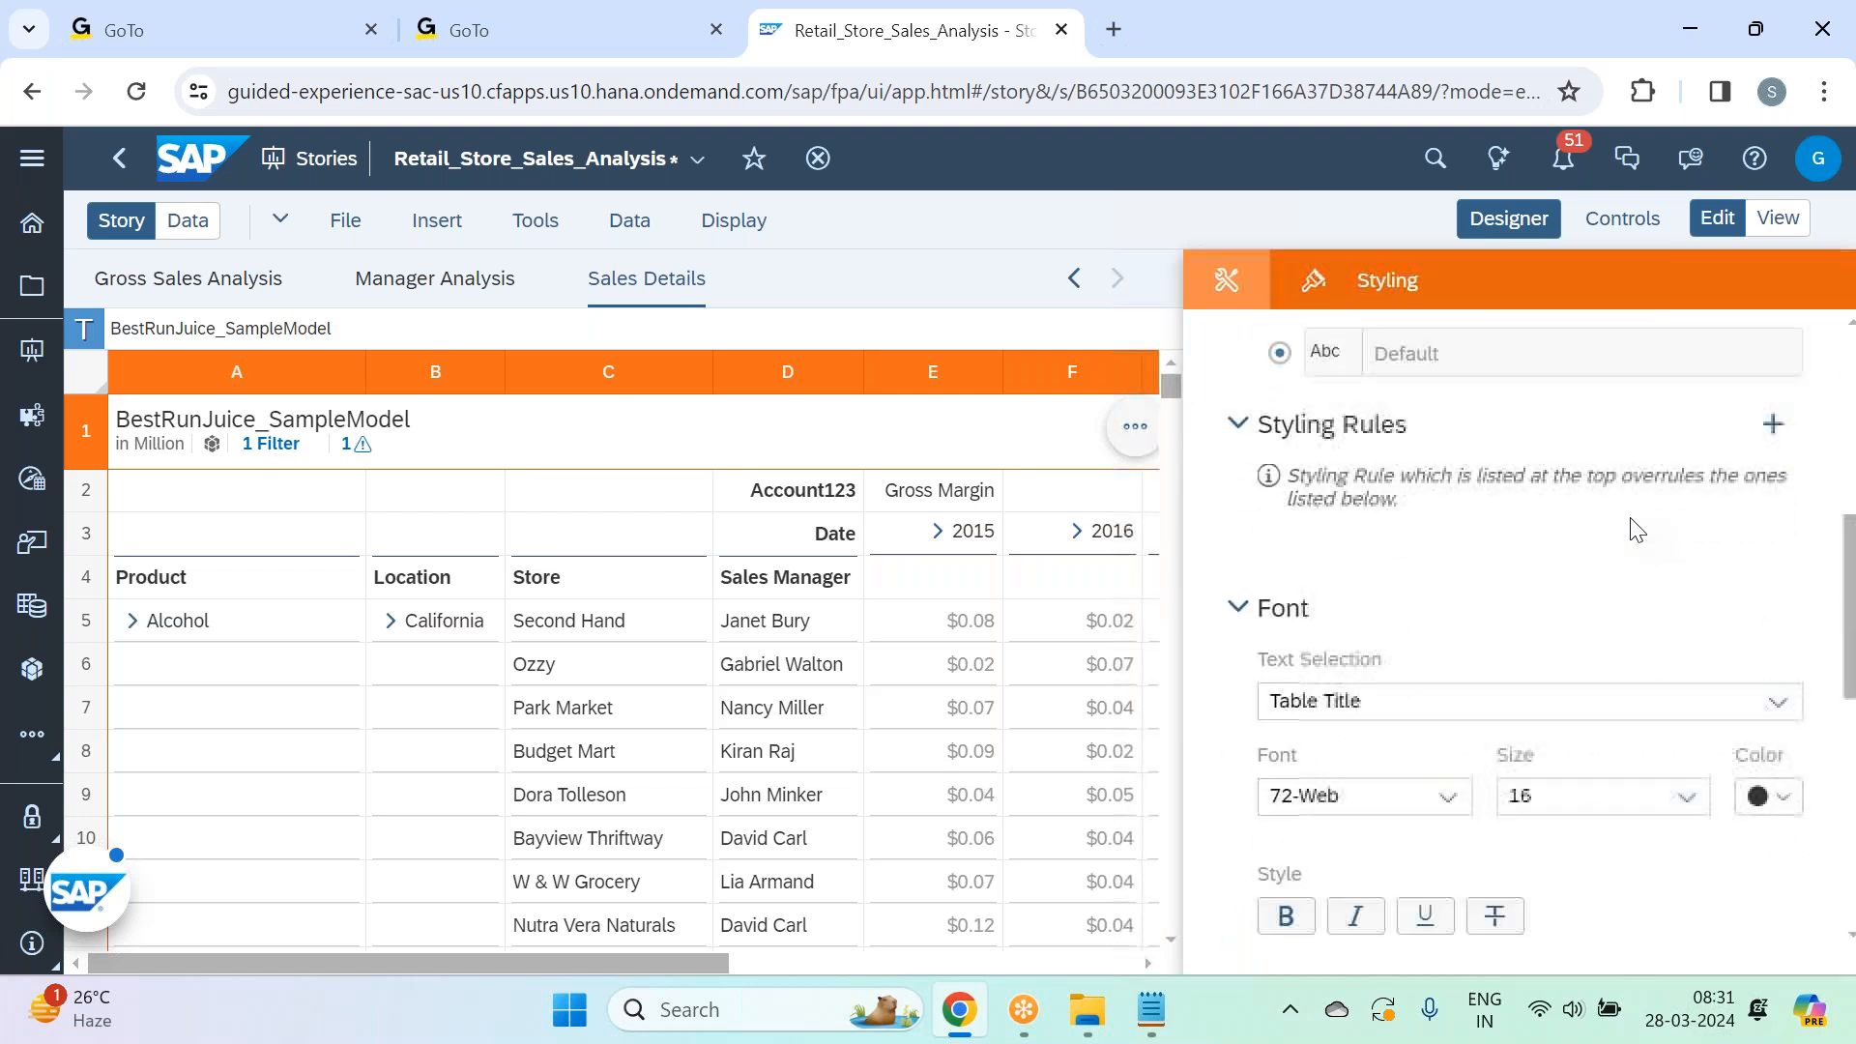
scroll(1636, 530, down, 8)
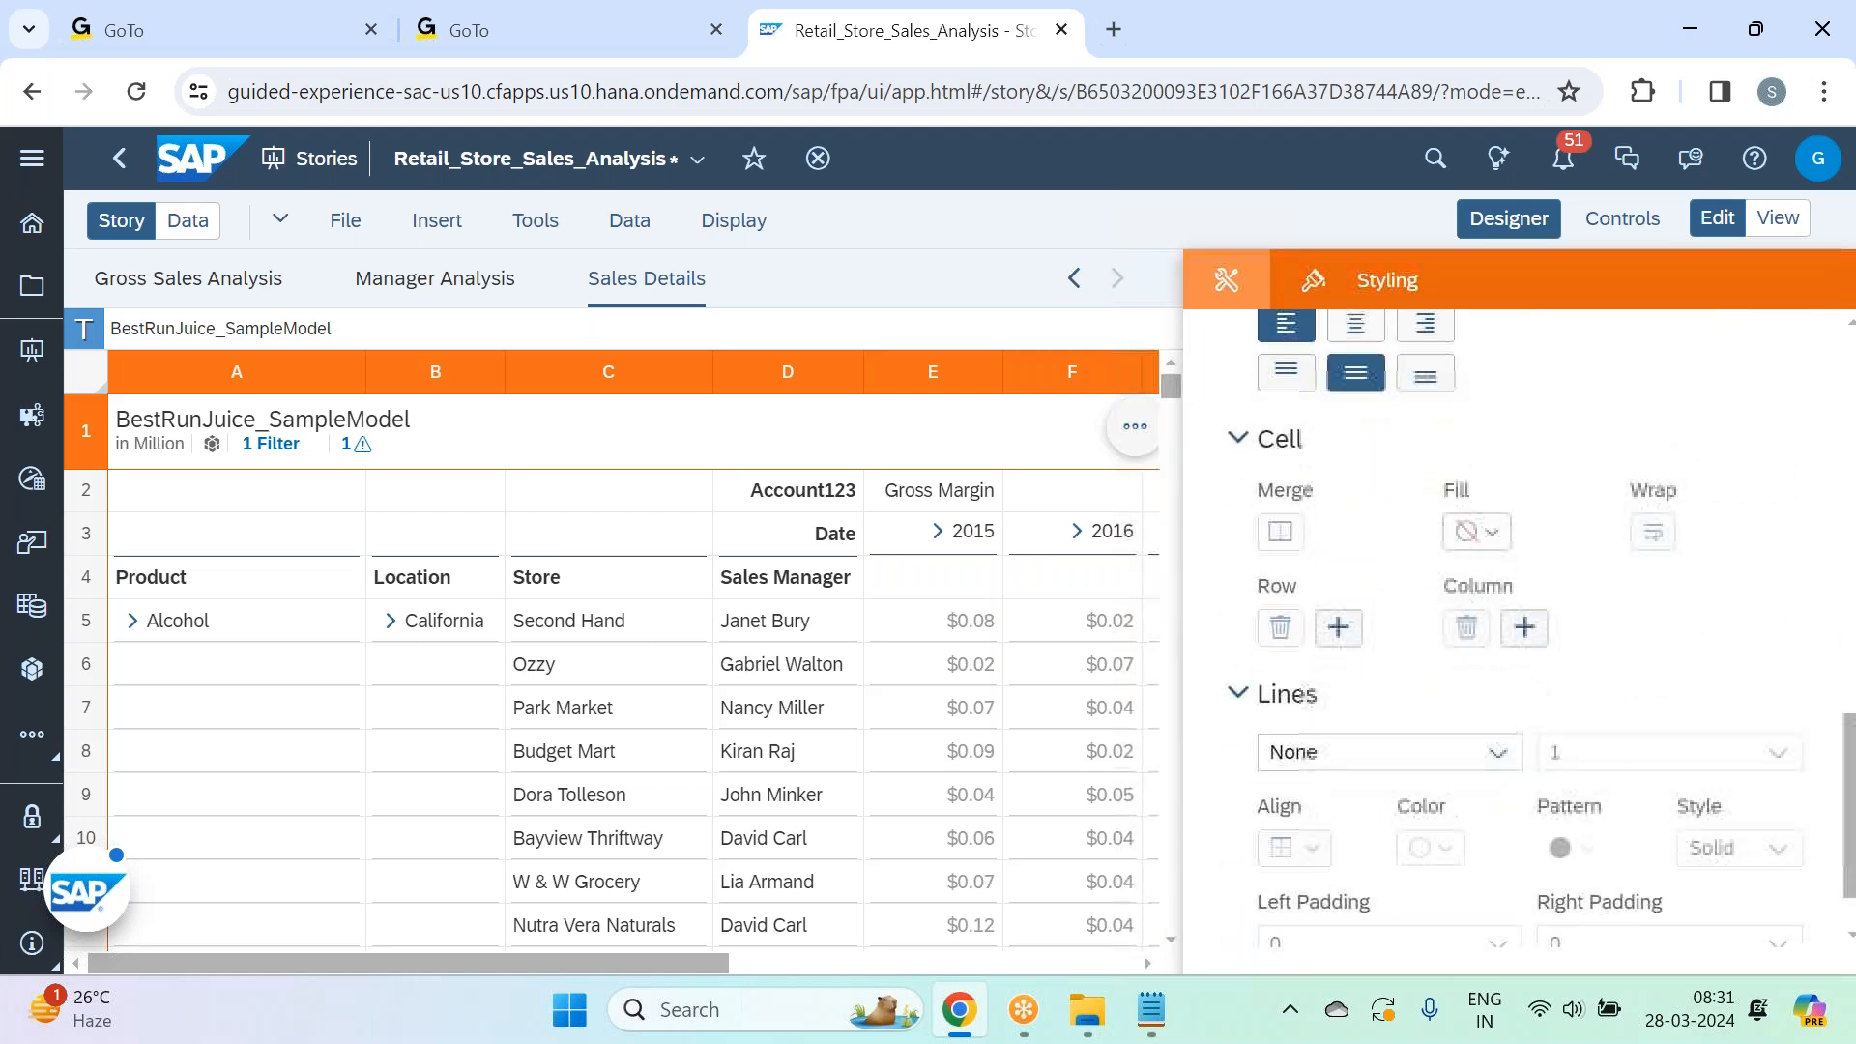
scroll(1636, 530, up, 12)
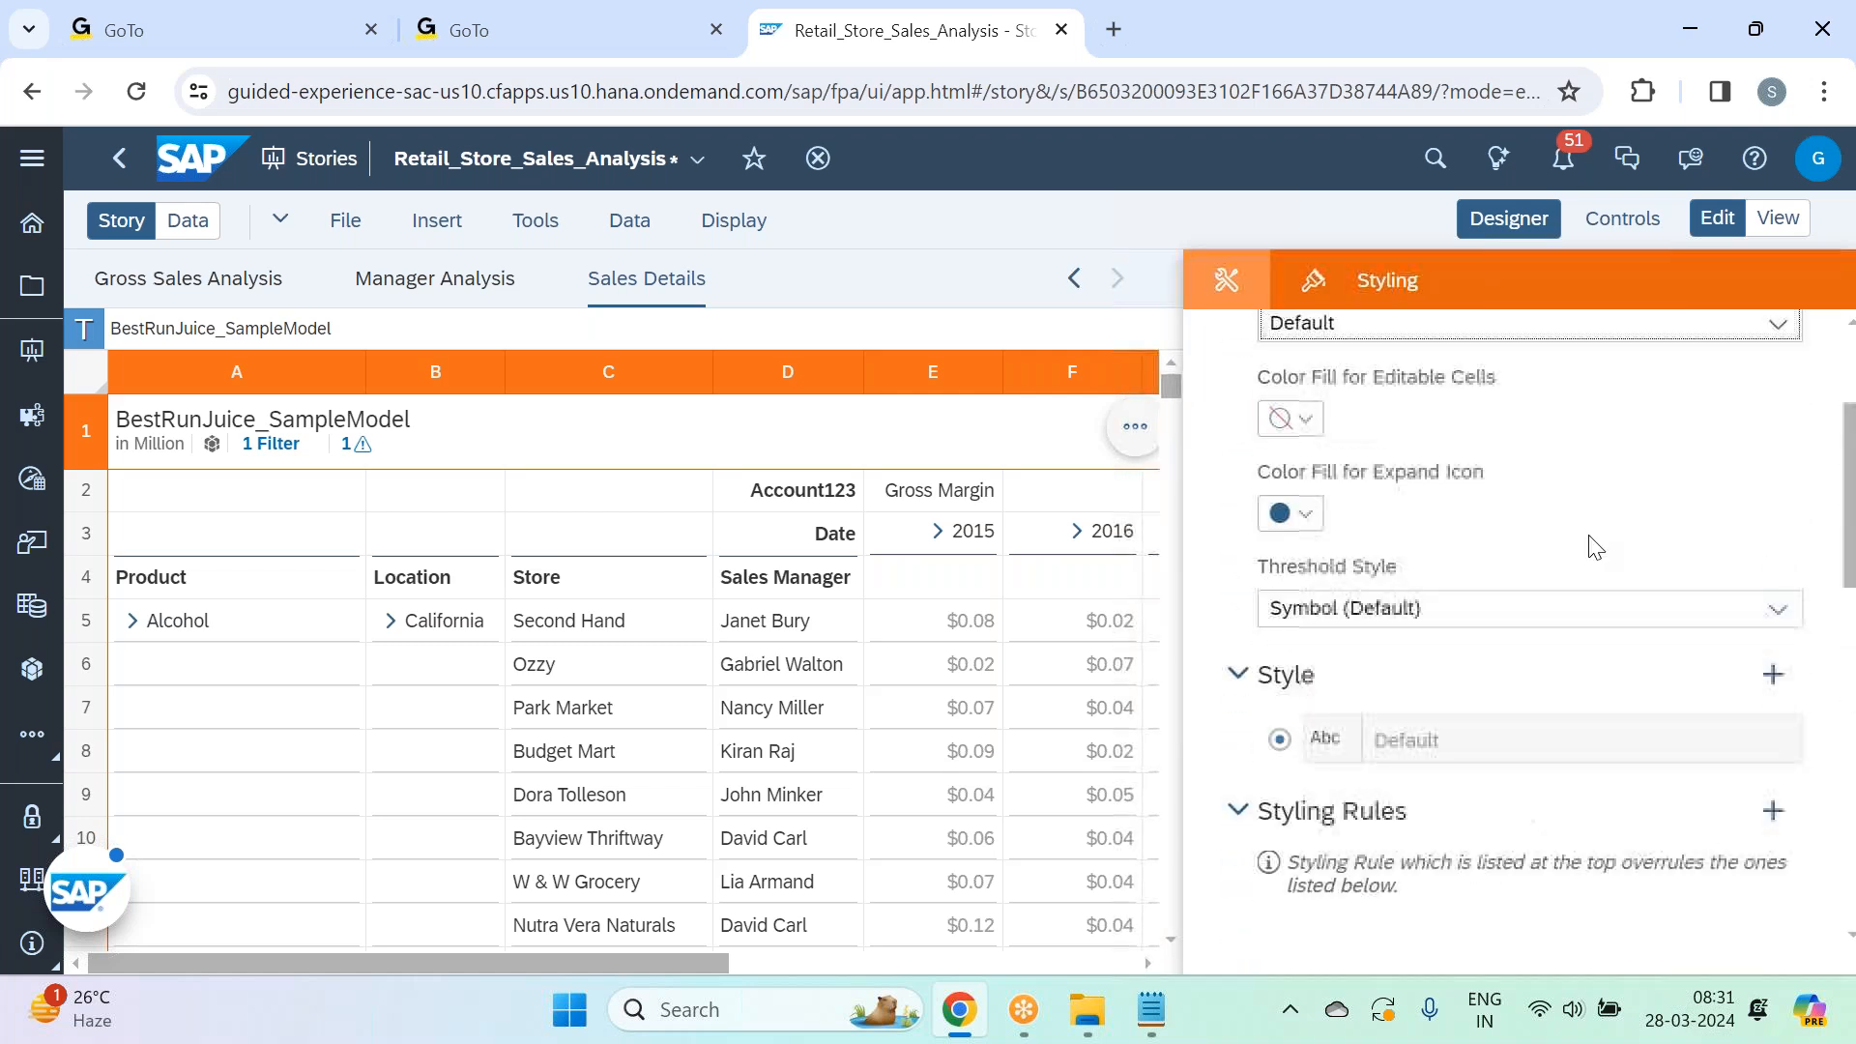
click(1032, 587)
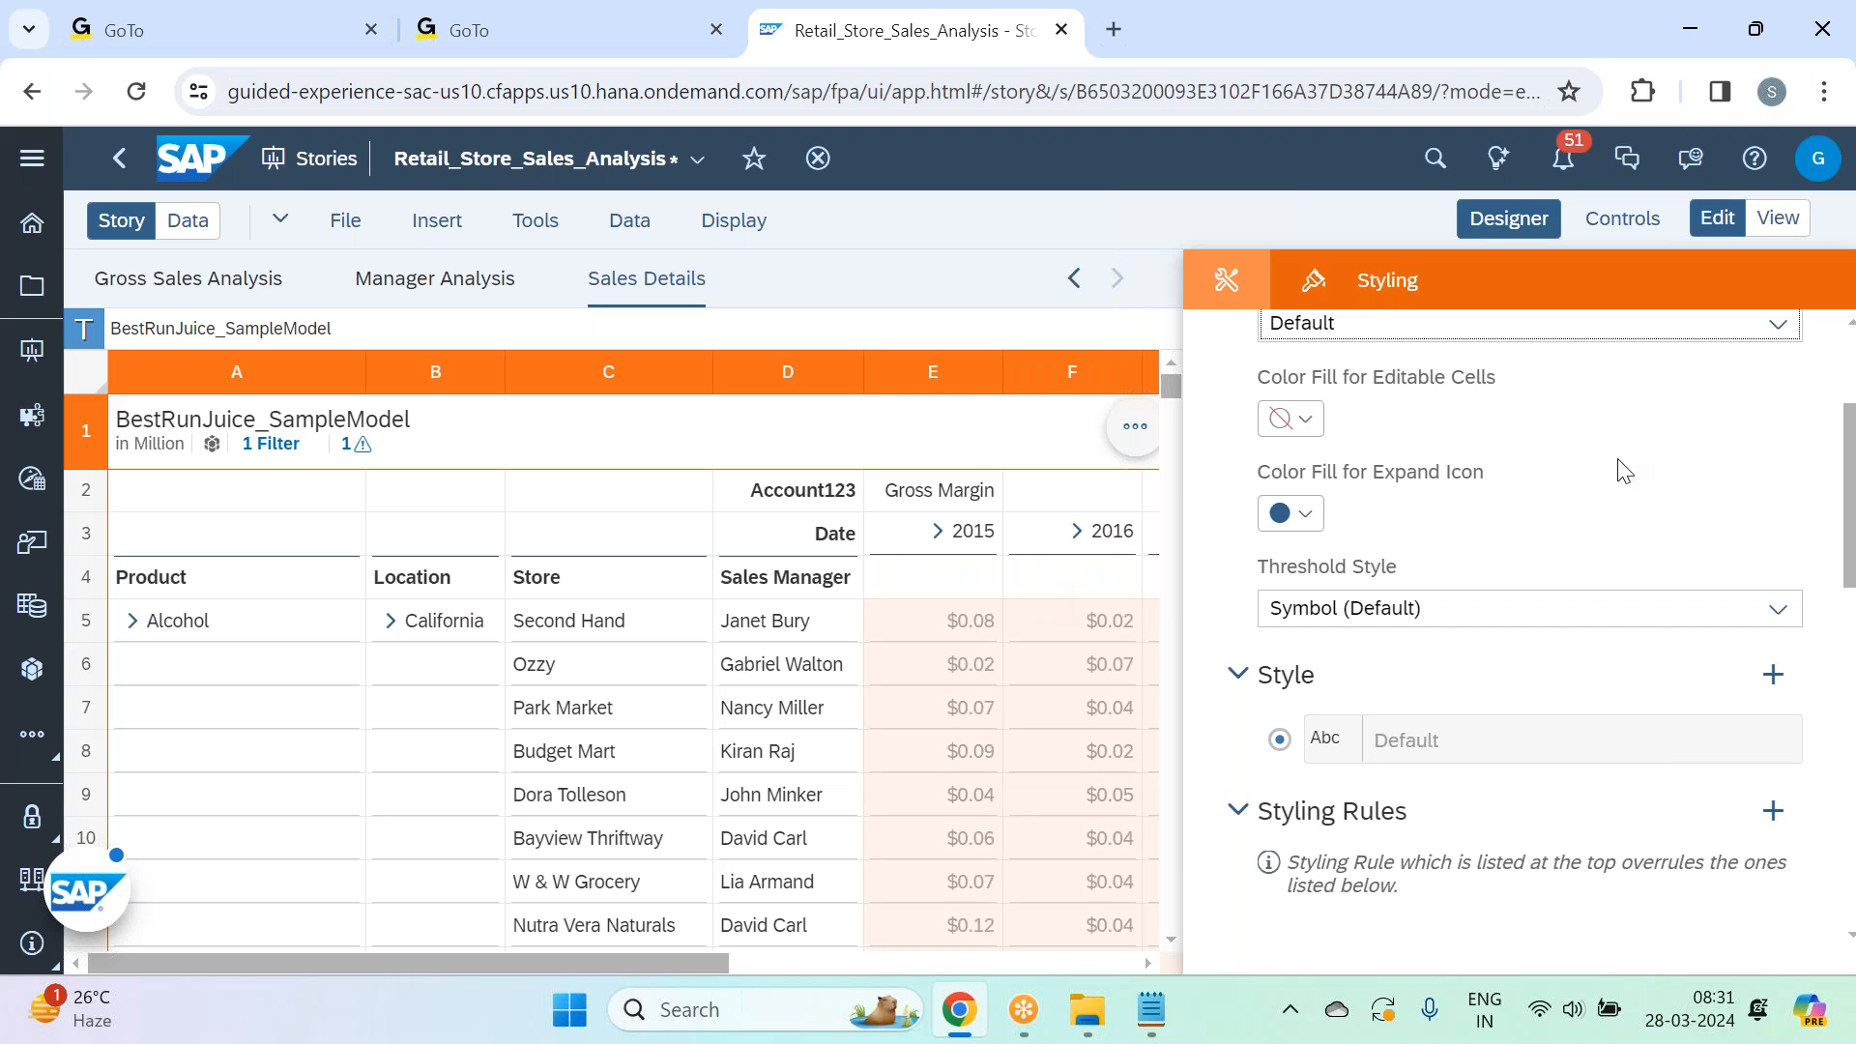
Hide the Designer, look across all the table's measure columns and open the warning details beside the table title.
click(1538, 218)
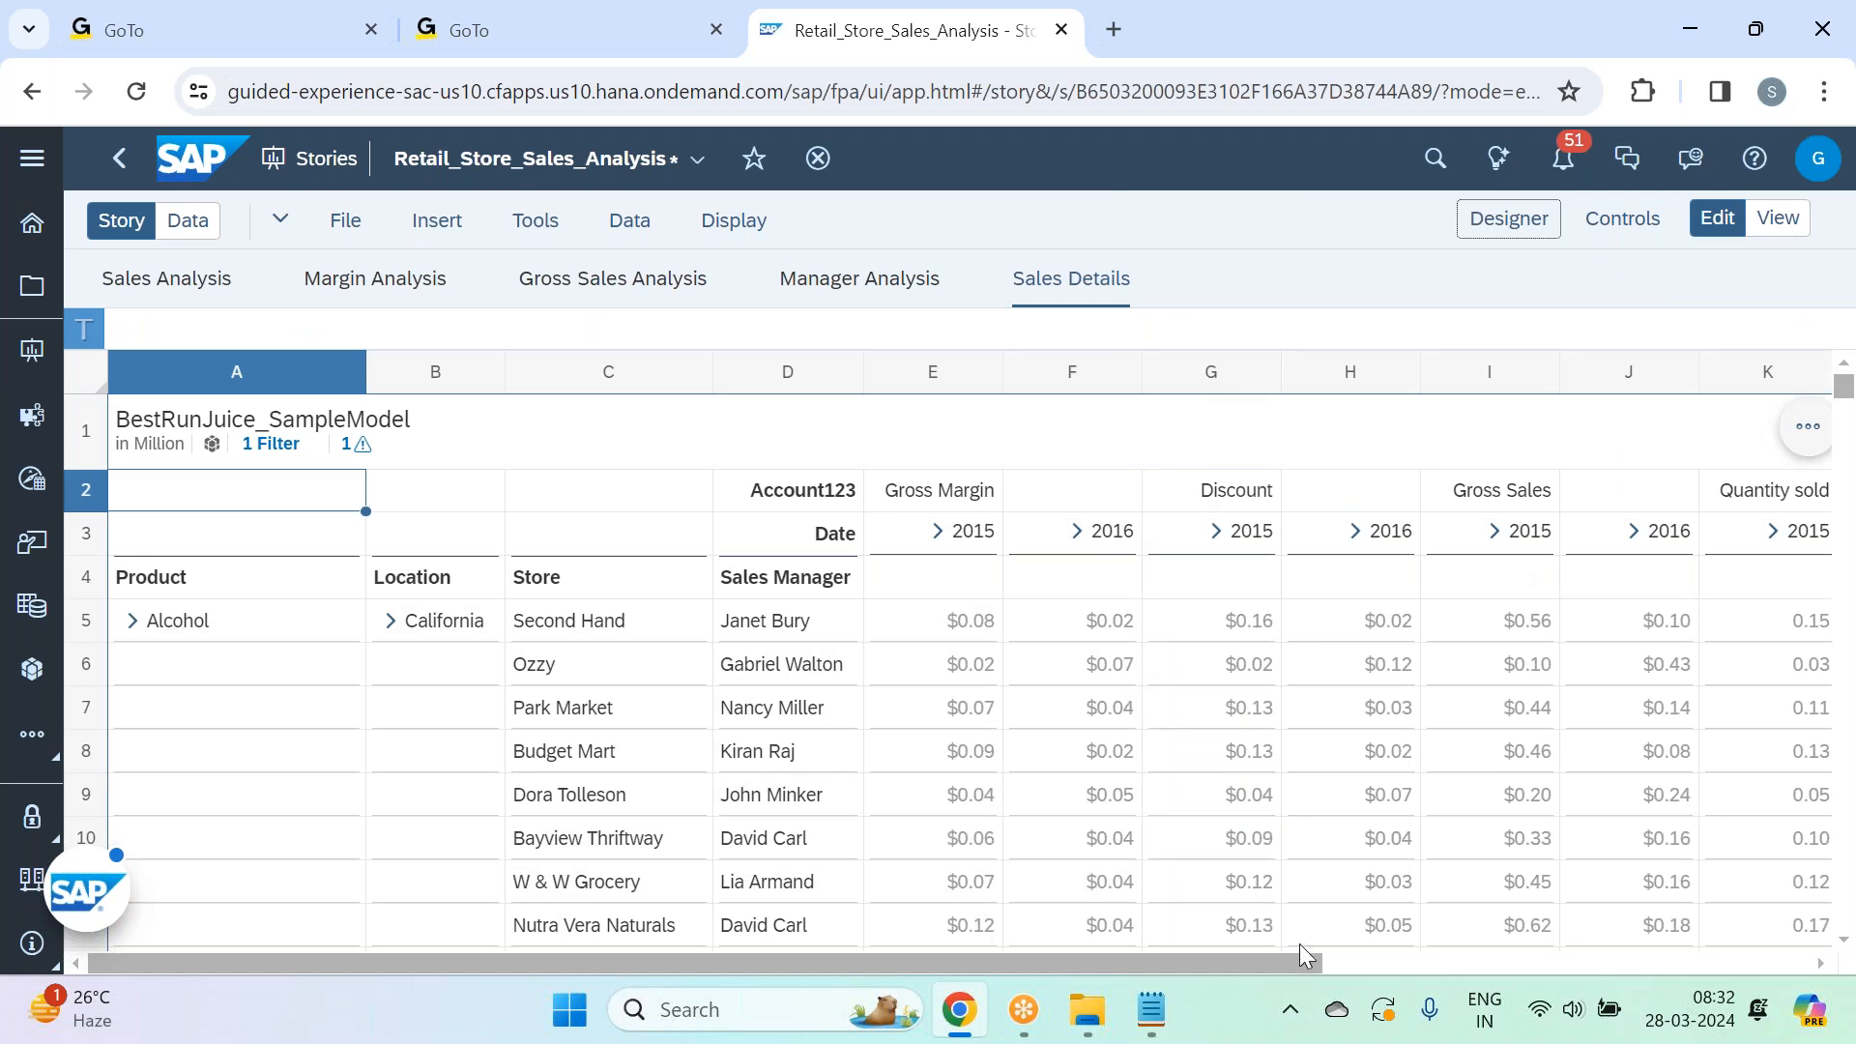
drag(1278, 962, 1473, 973)
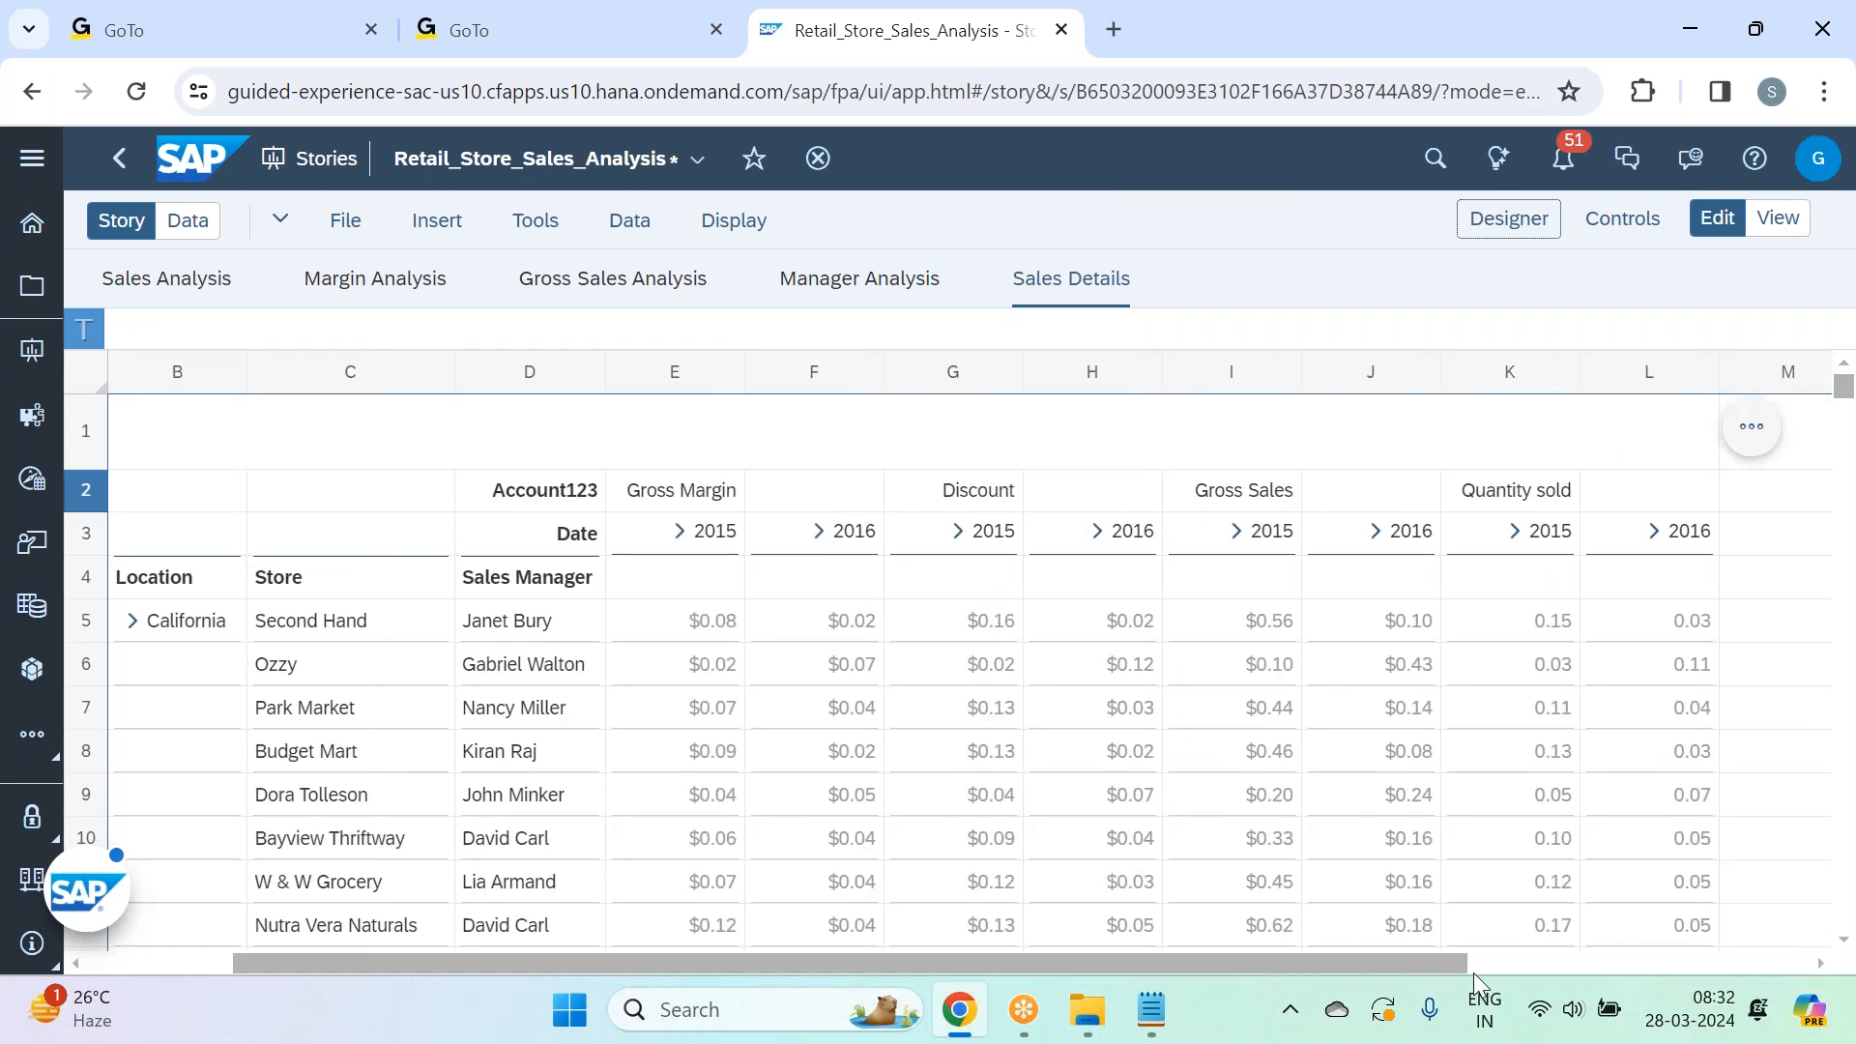
drag(1272, 975, 977, 944)
mouse_move(363, 441)
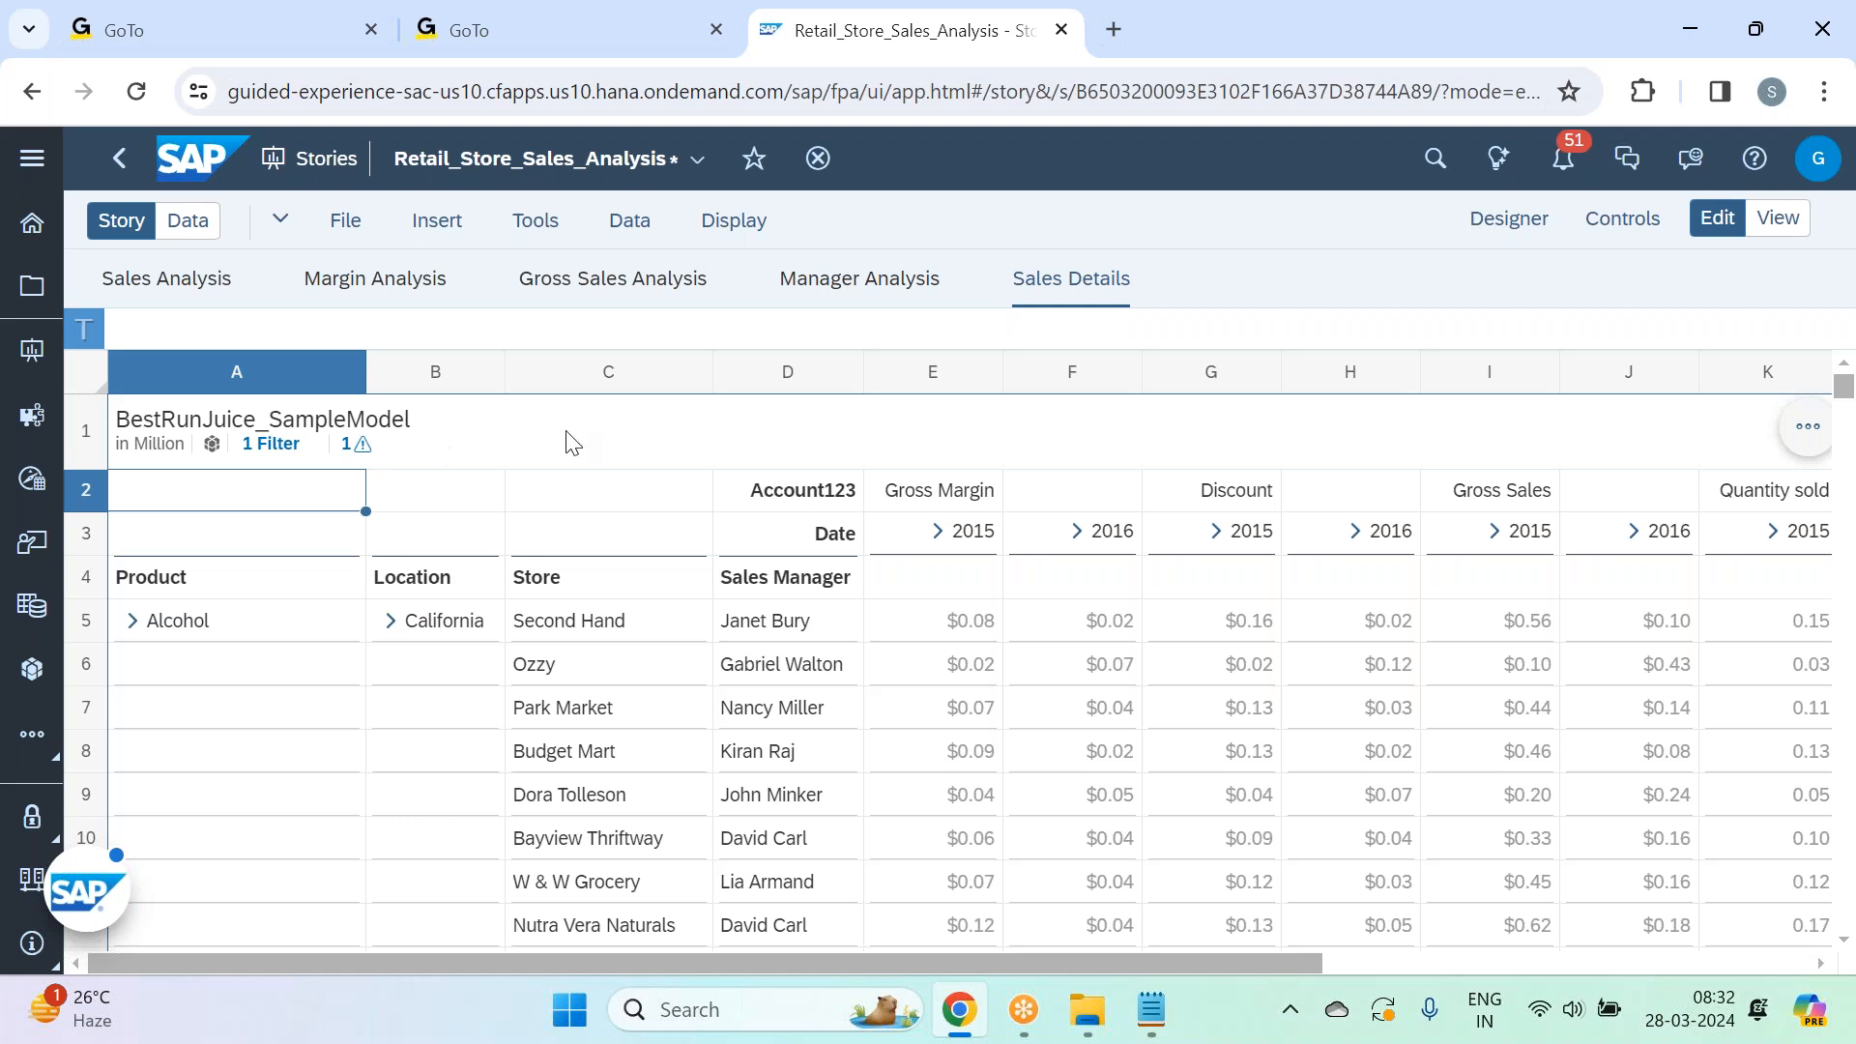
click(363, 460)
drag(1268, 971, 1434, 976)
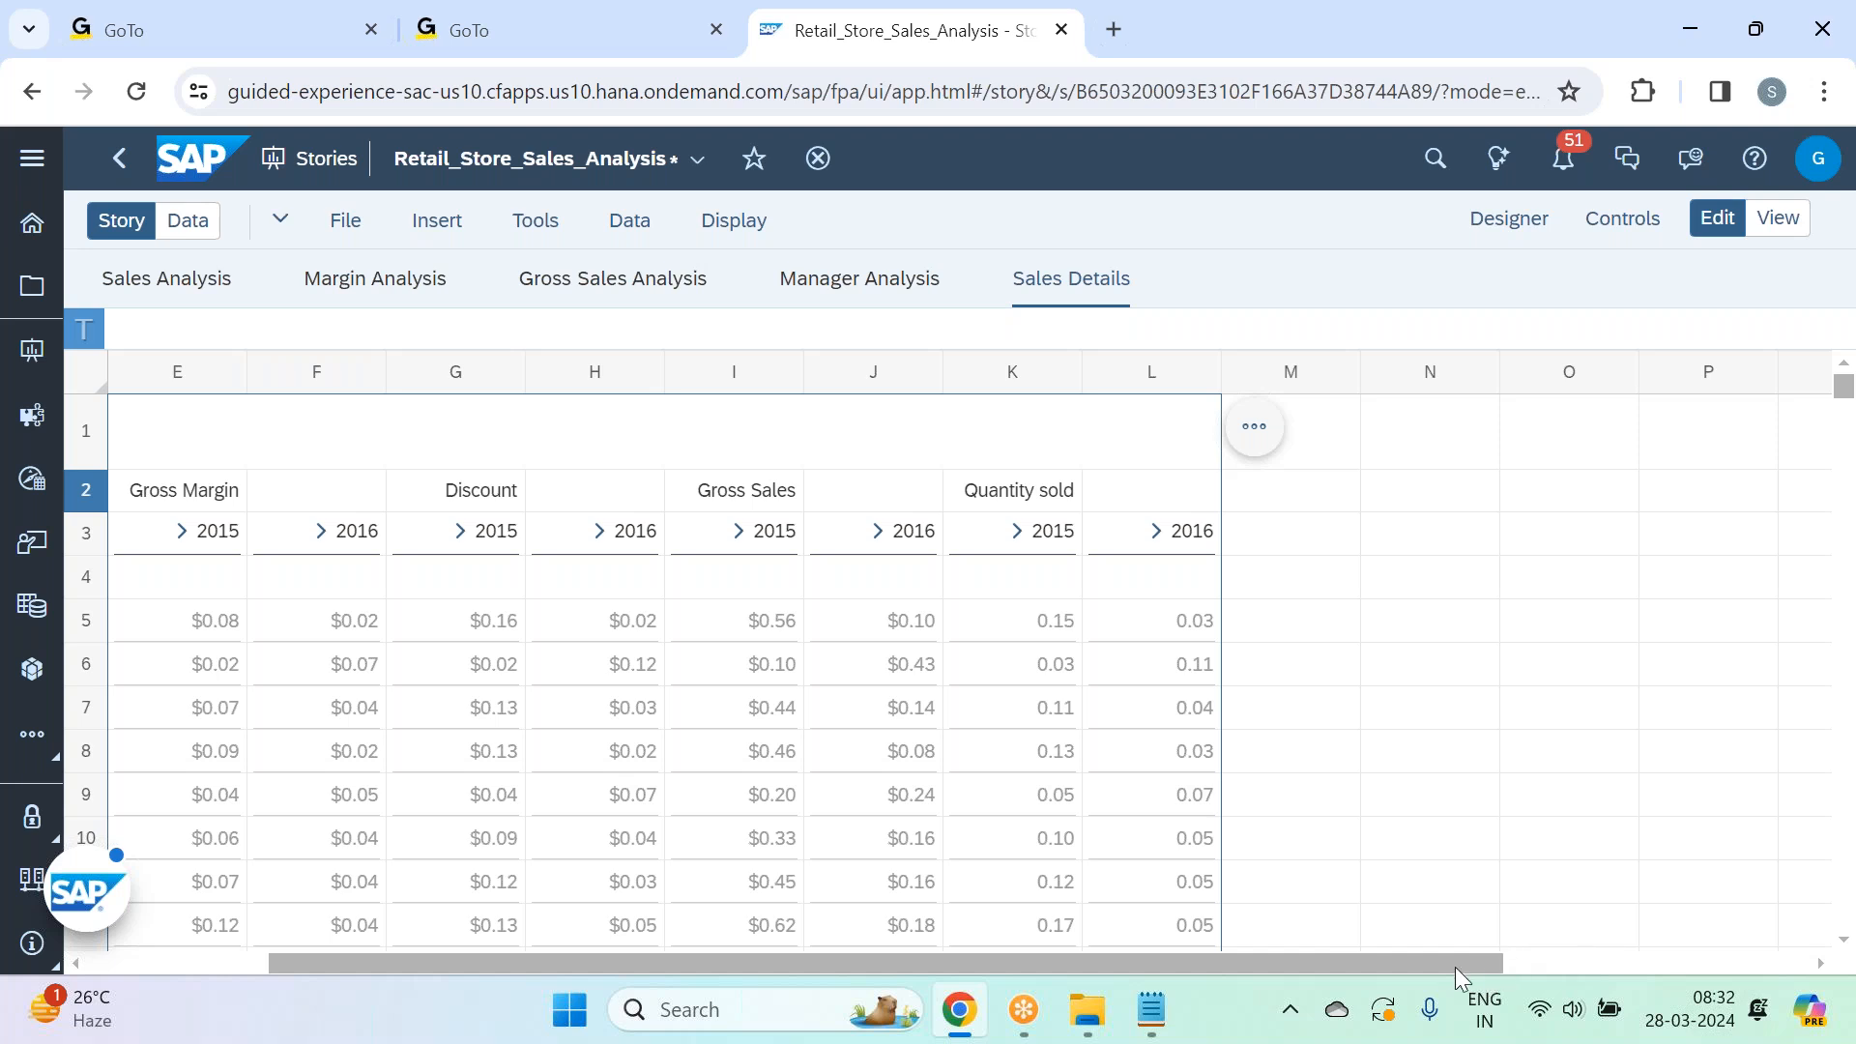
drag(1423, 963, 824, 963)
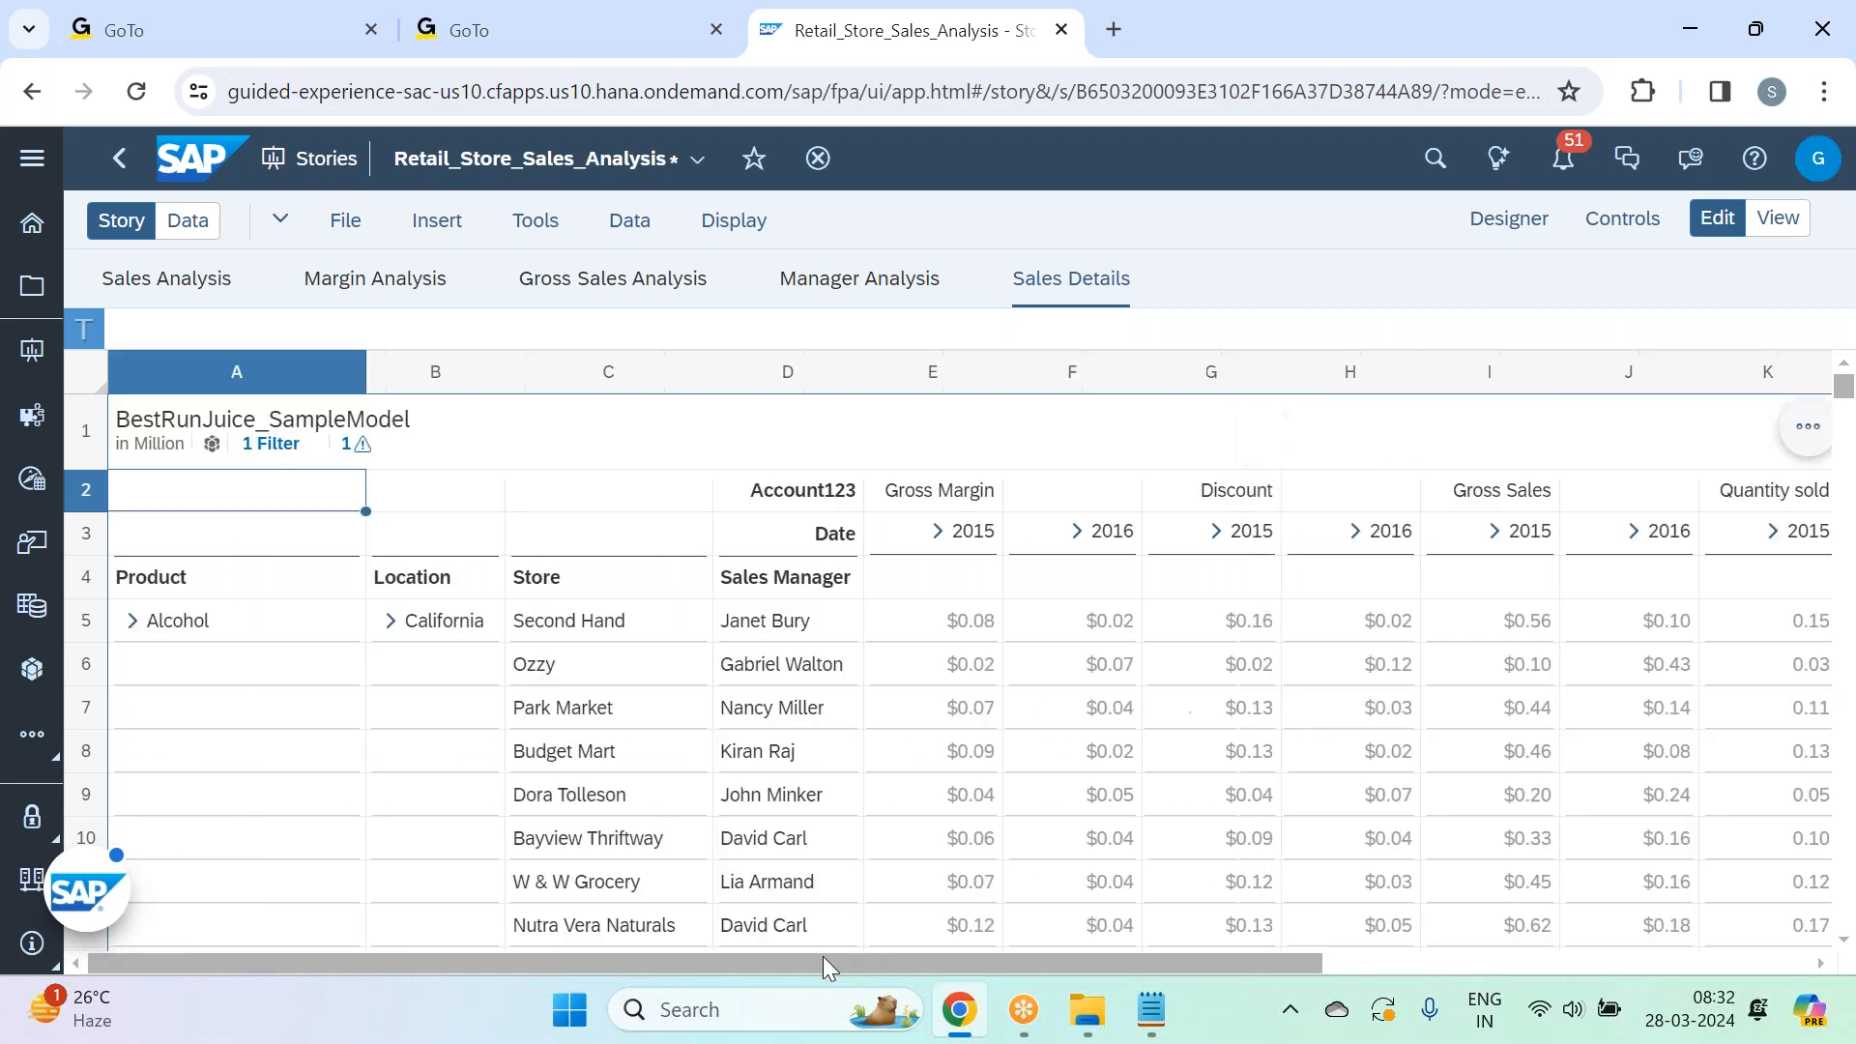
click(360, 447)
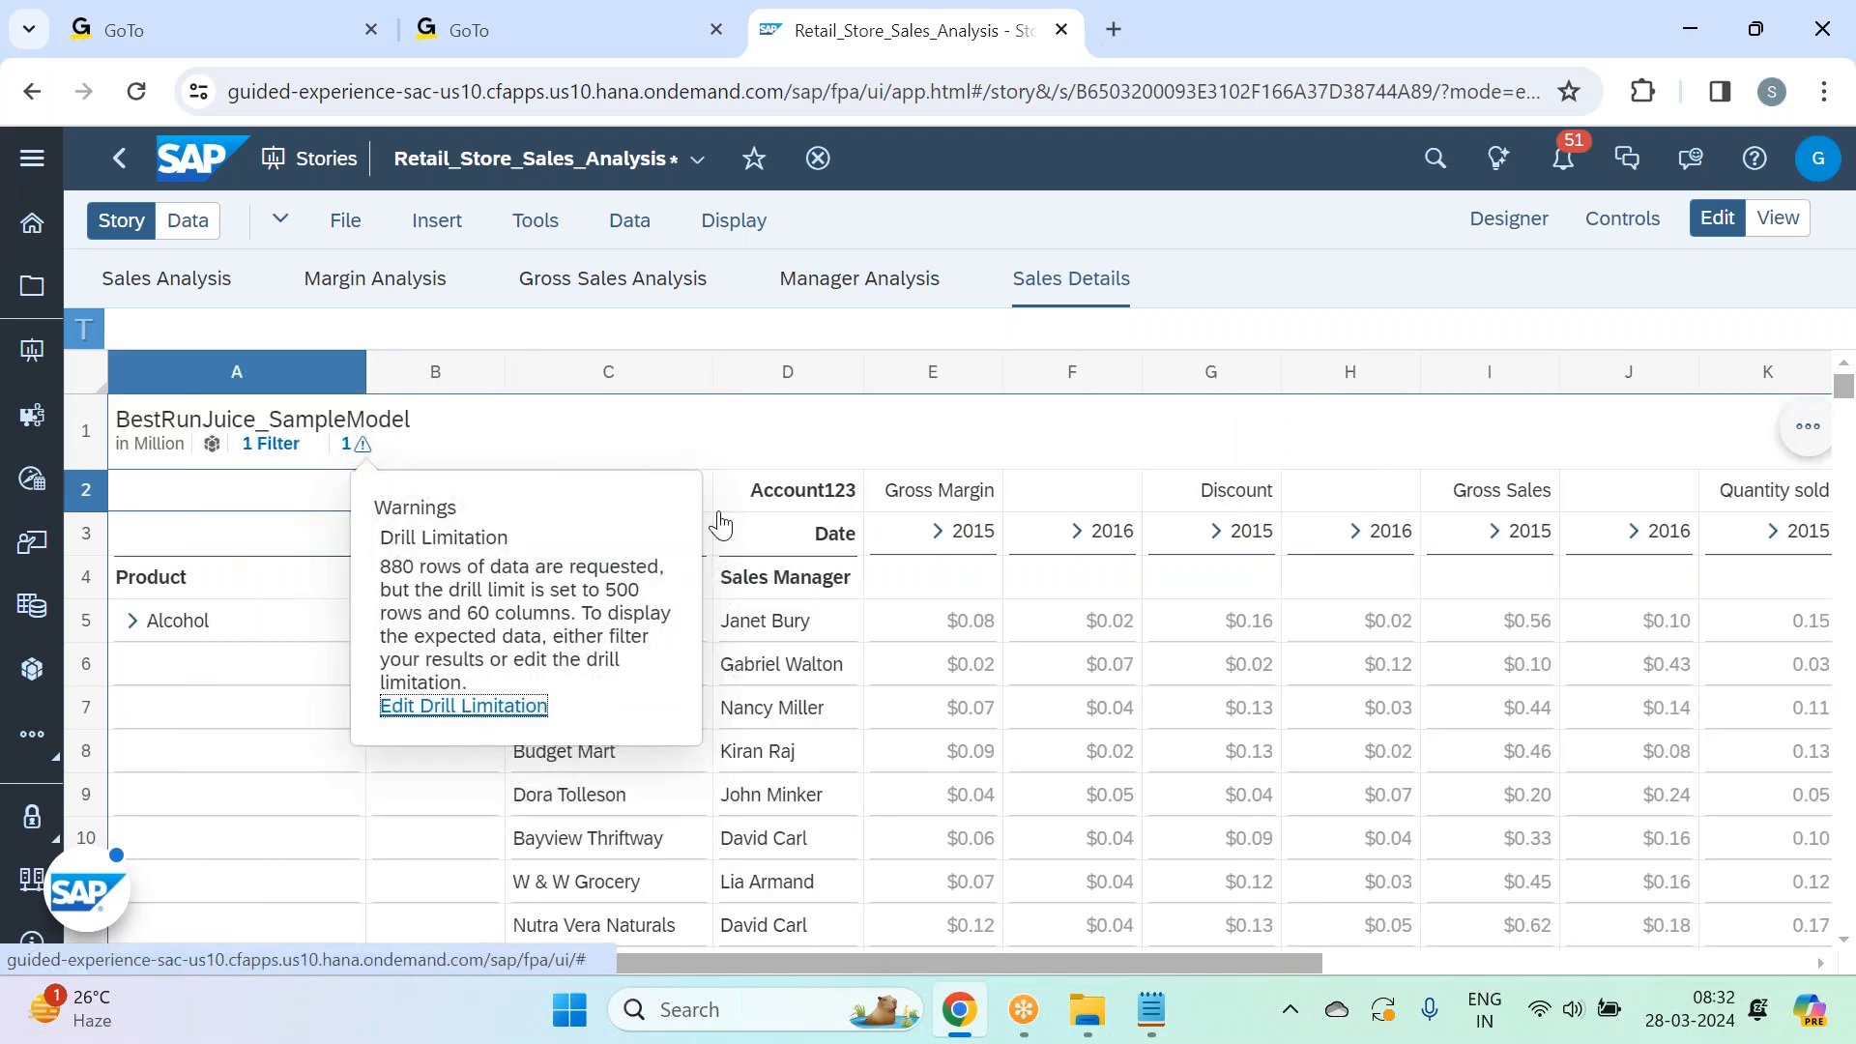
Open the table's drill limitation settings, compare the Custom and Unlimited options, and choose Custom.
key(Return)
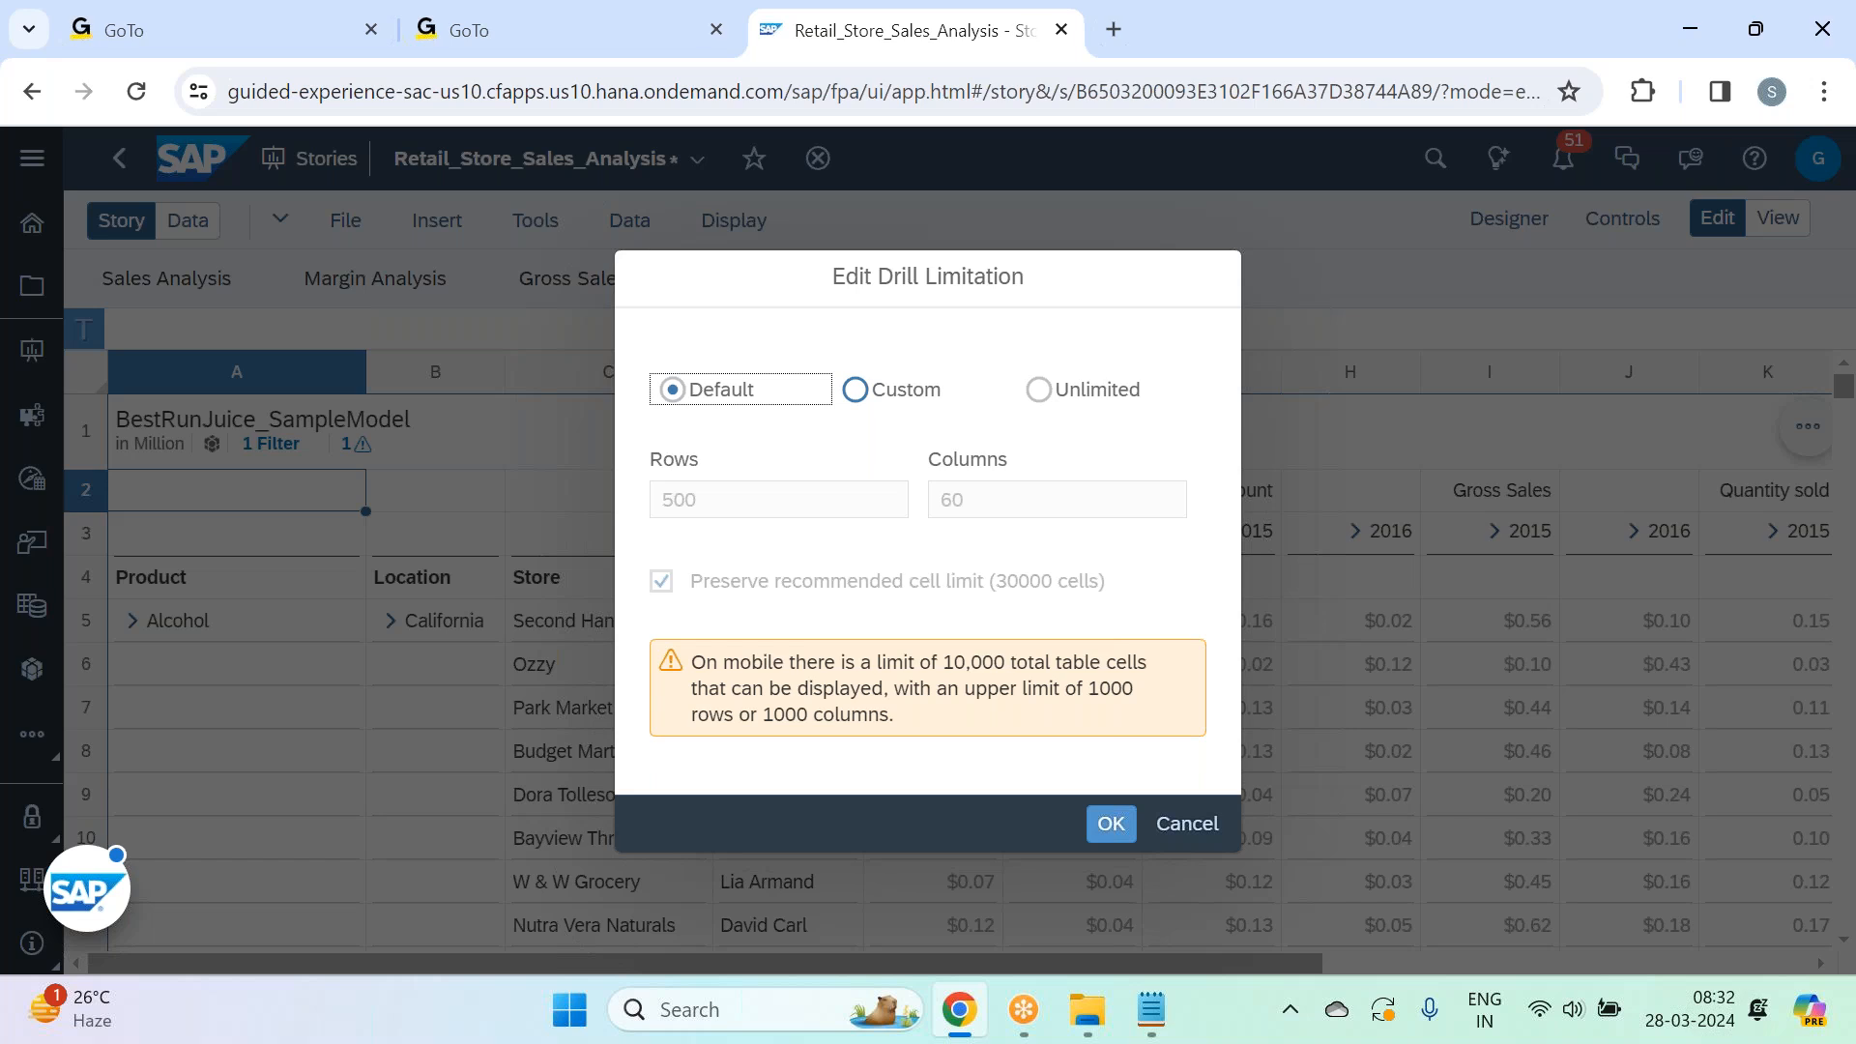
click(854, 390)
click(662, 581)
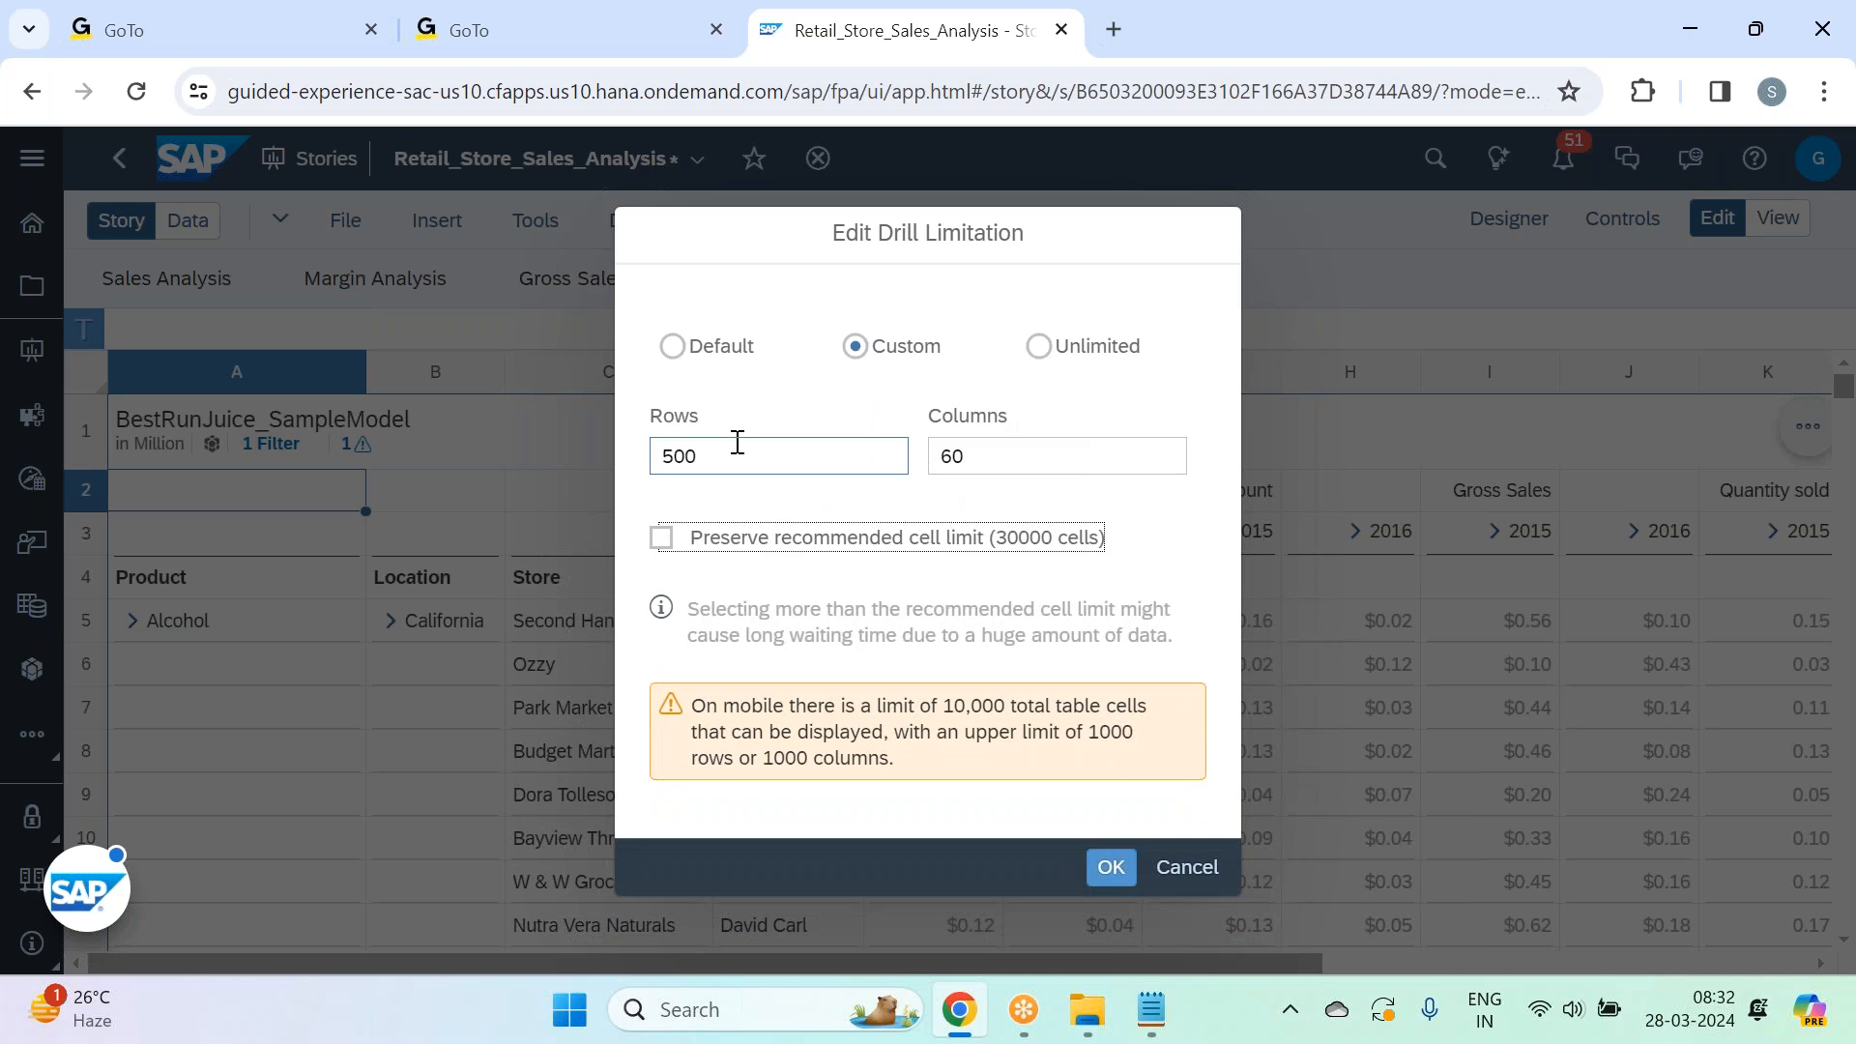
click(1041, 353)
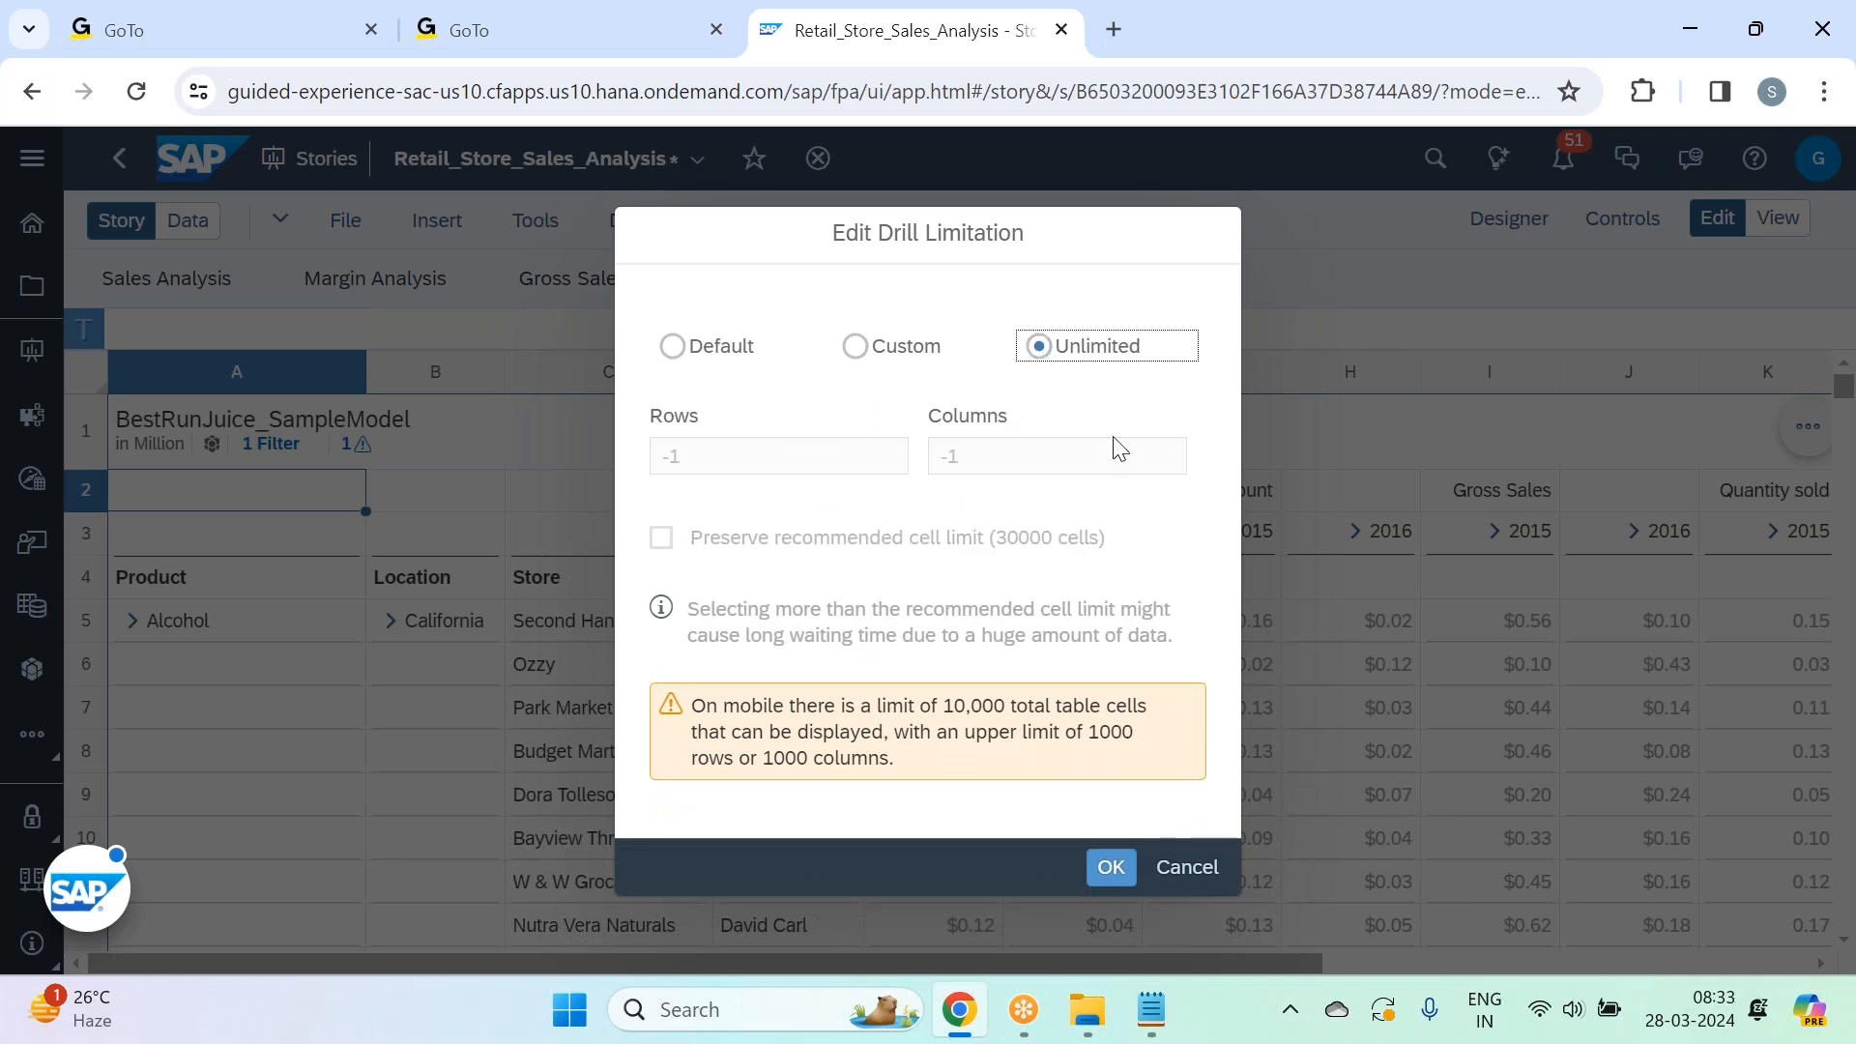
click(884, 349)
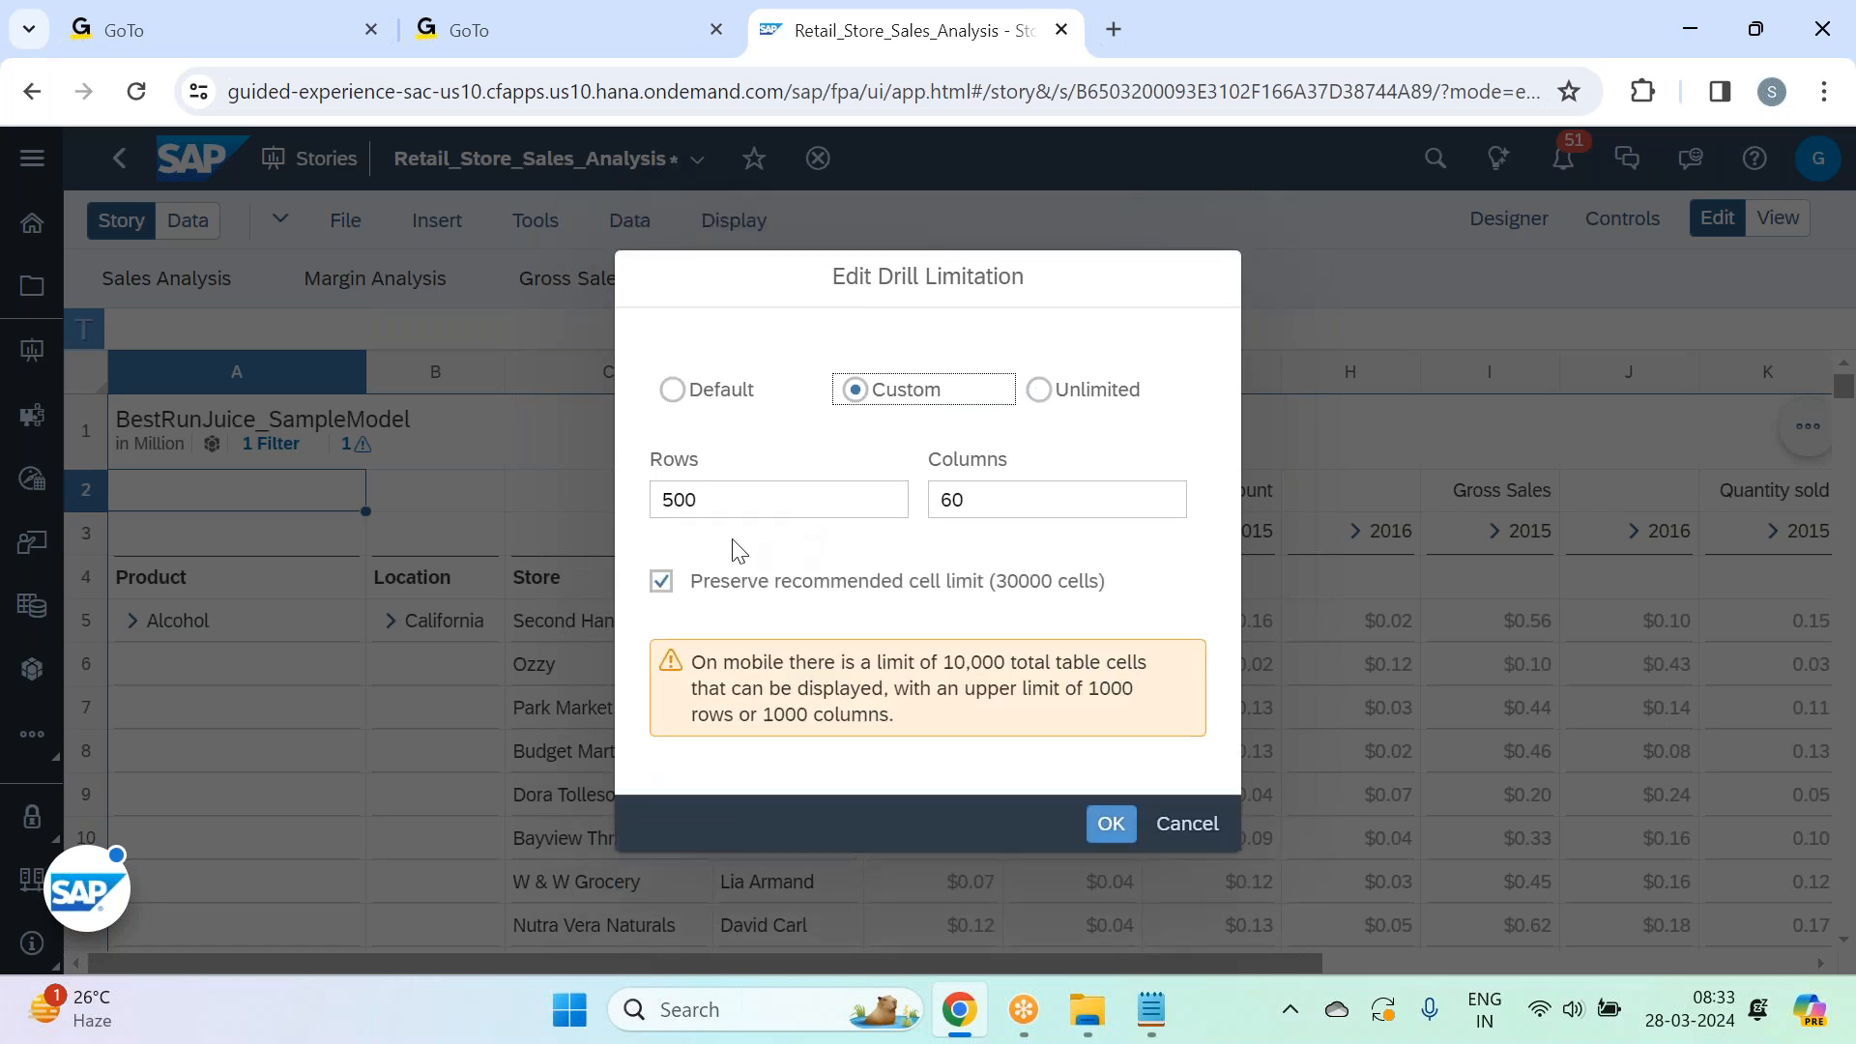
Set the custom drill limit to 1000 rows.
click(732, 499)
key(BackSpace)
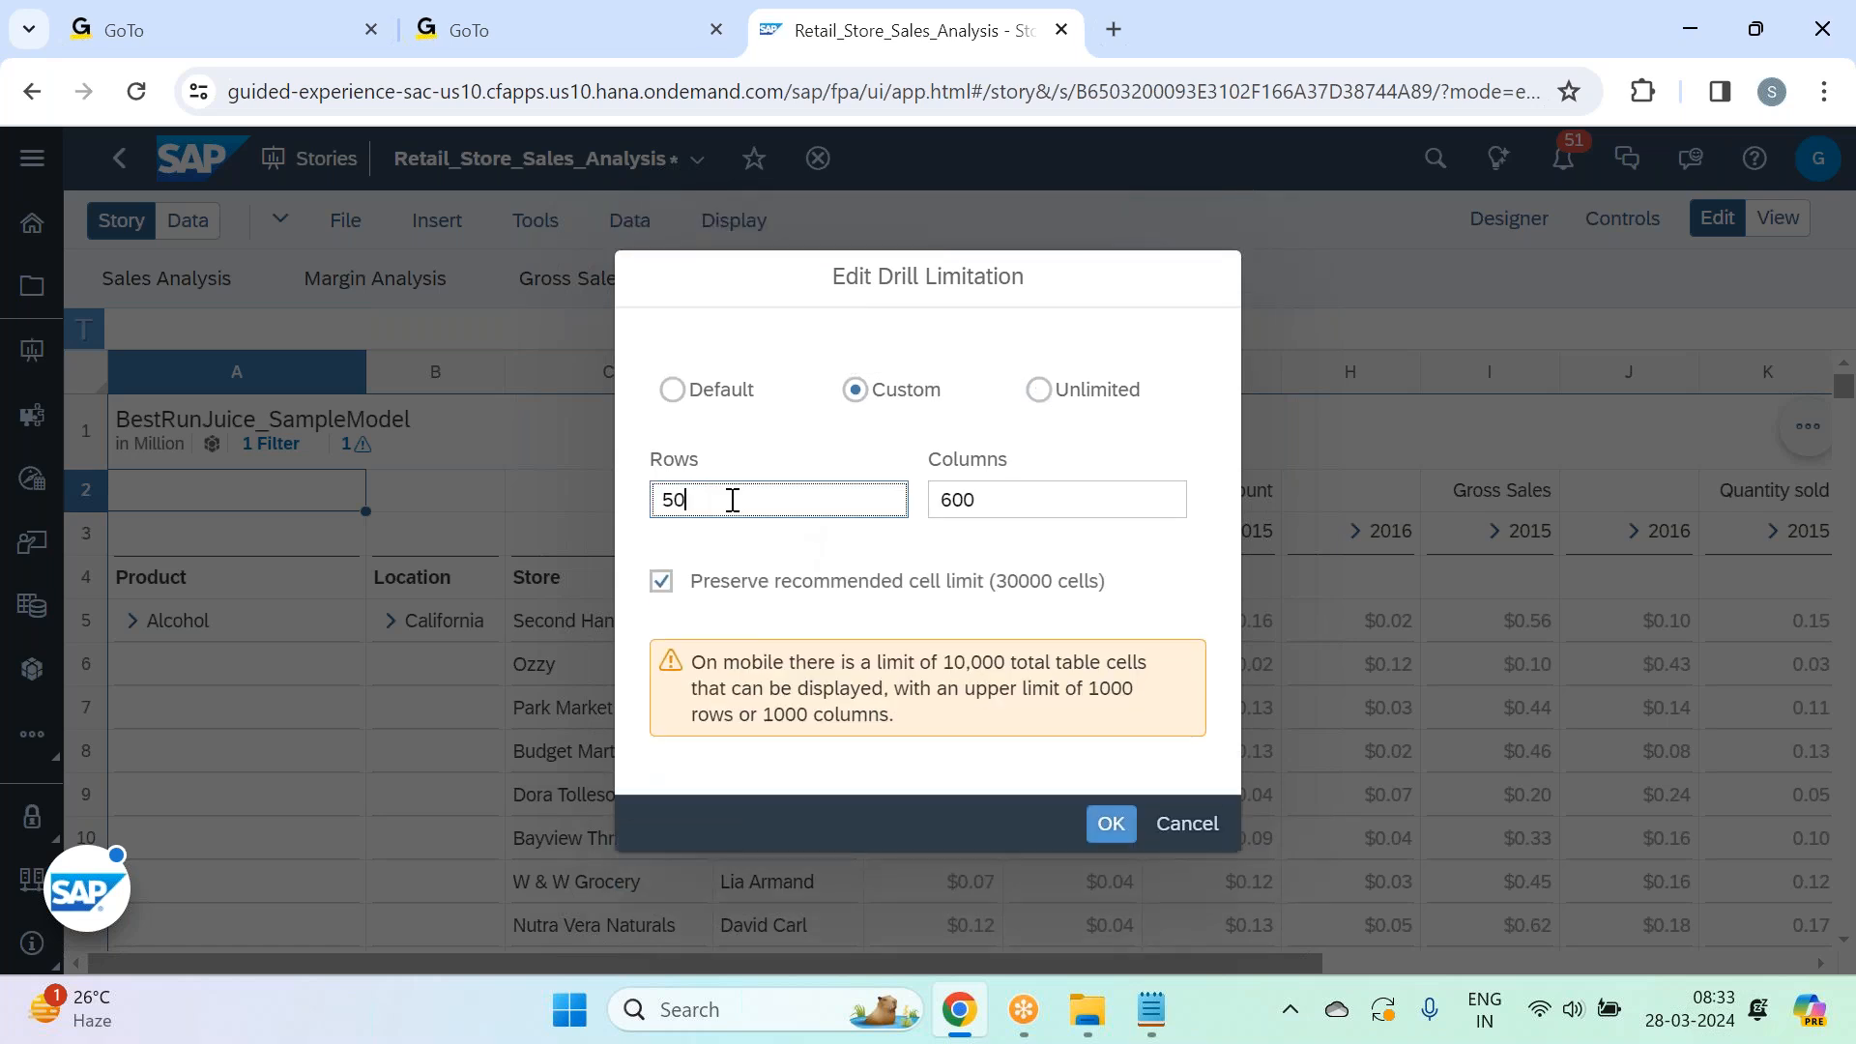
key(BackSpace)
key(BackSpace)
text(1000)
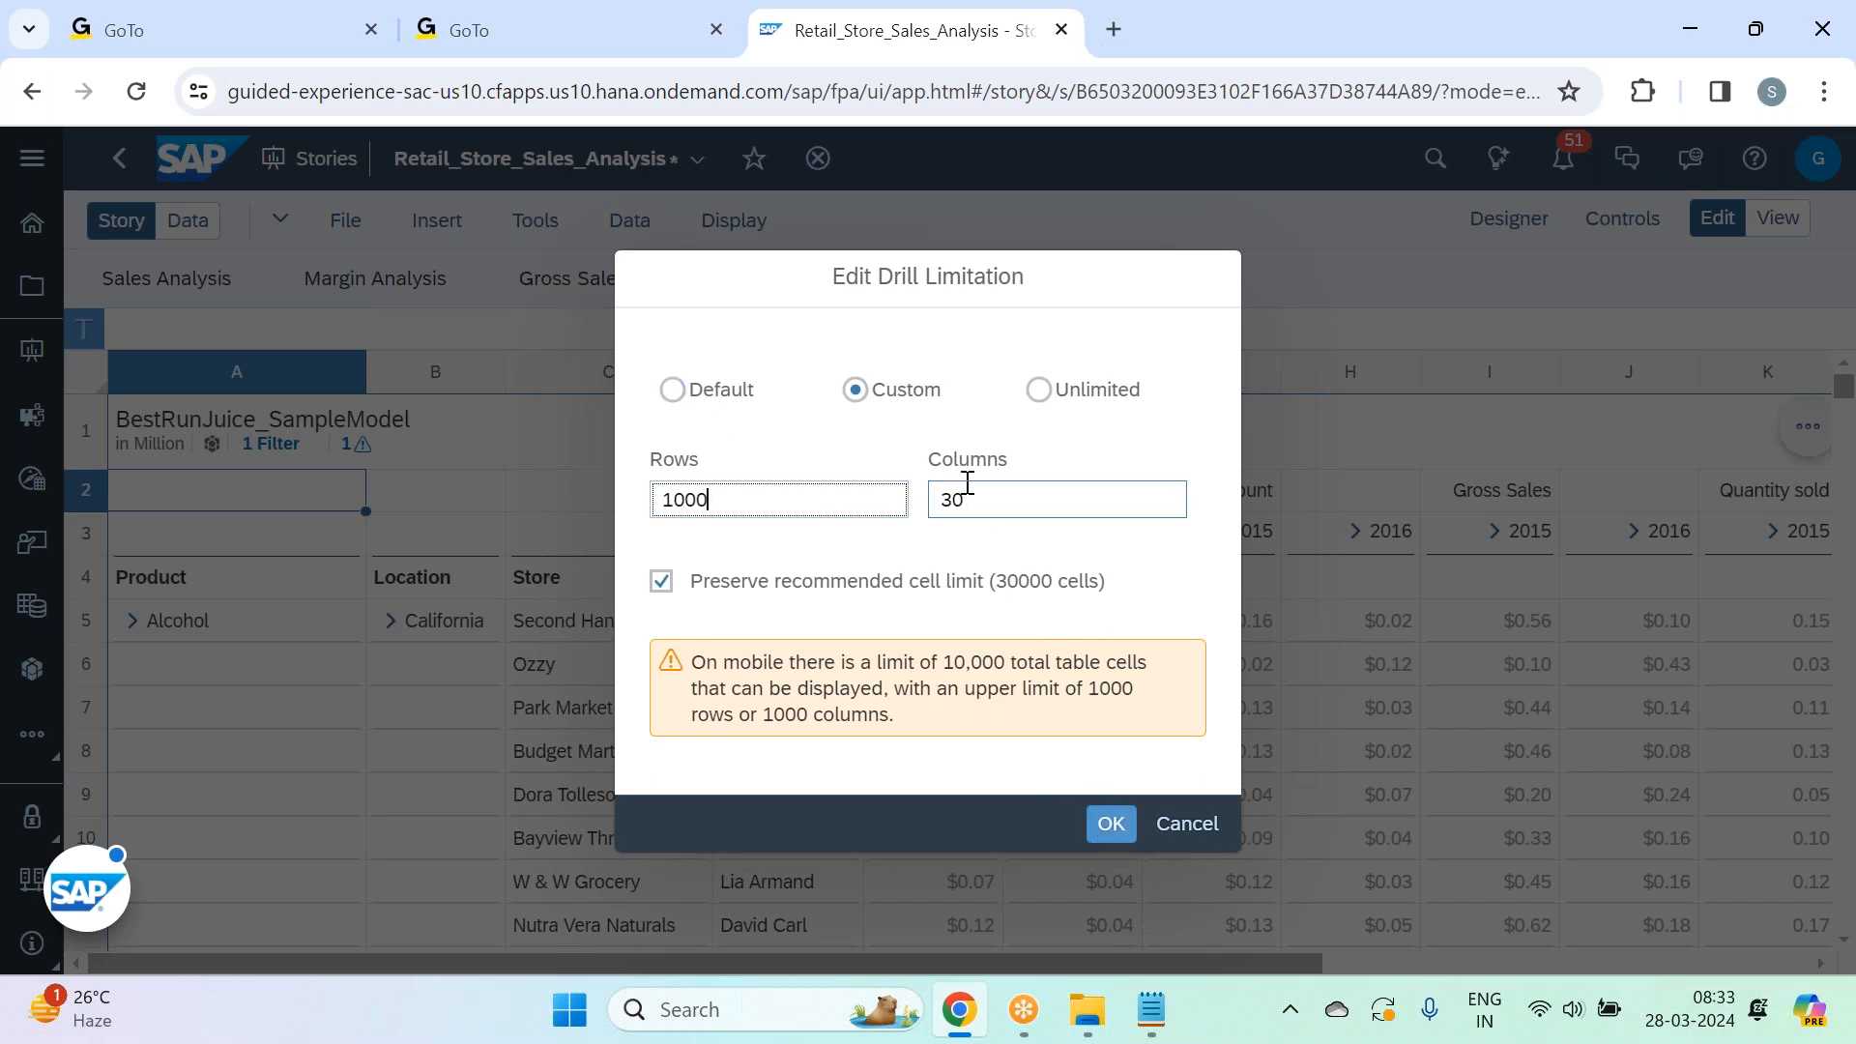
Try a custom drill limit of 20 columns.
click(1012, 501)
key(BackSpace)
key(BackSpace)
text(20)
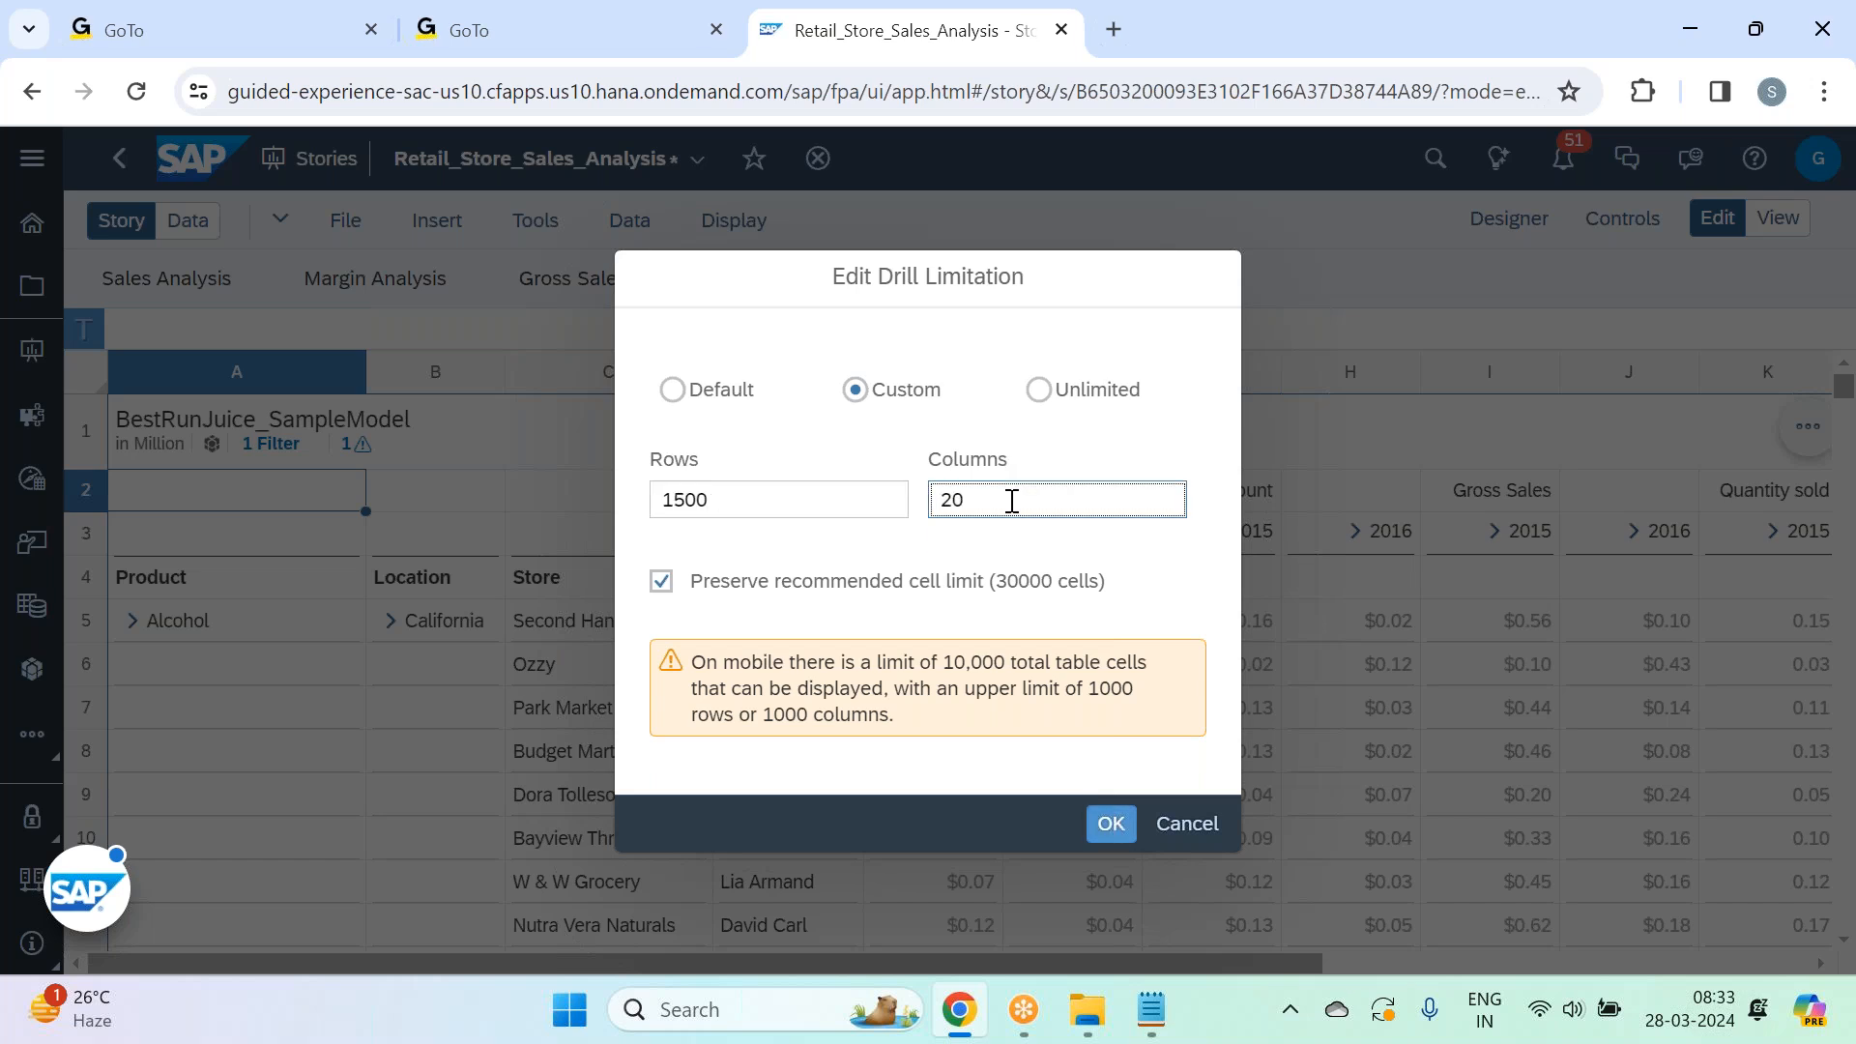
Re-enter 1000 rows with the recommended cell limit off, turn Preserve recommended cell limit back on, and apply the drill limitation.
click(661, 583)
click(763, 468)
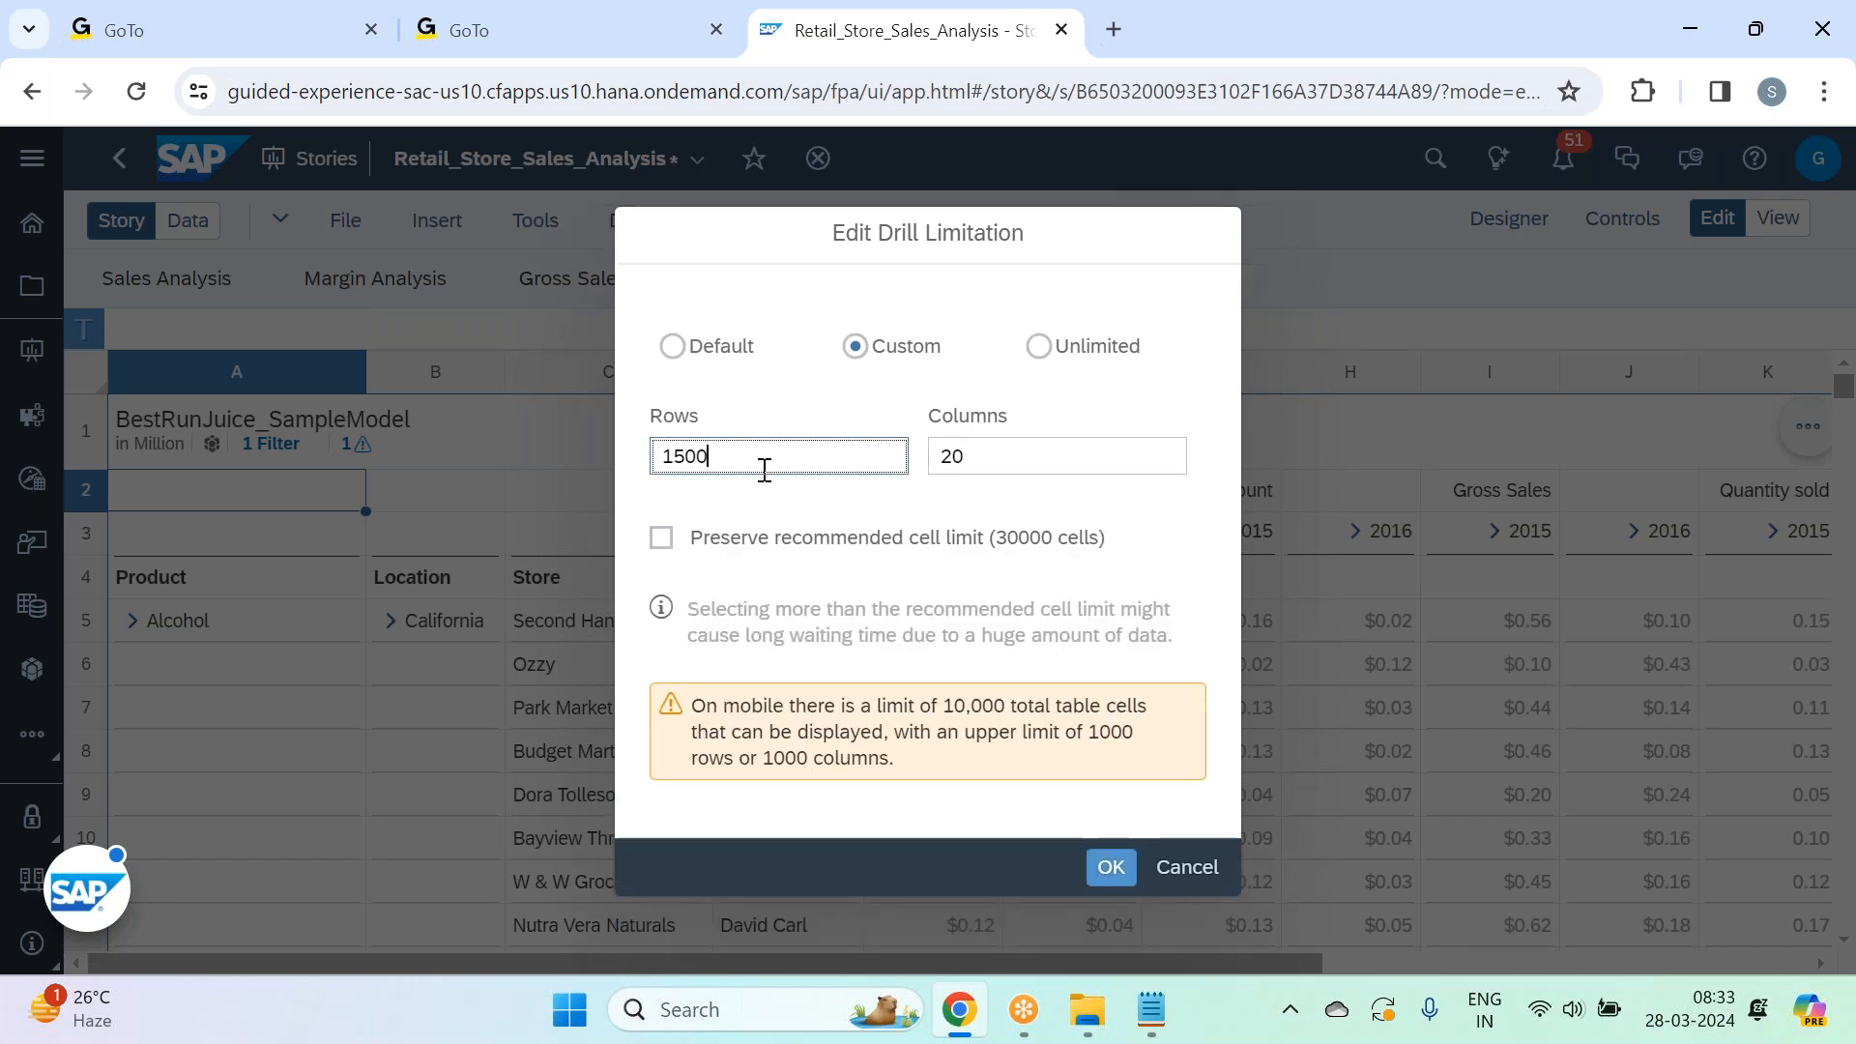
key(BackSpace)
key(BackSpace)
key(BackSpace)
text(000)
click(834, 511)
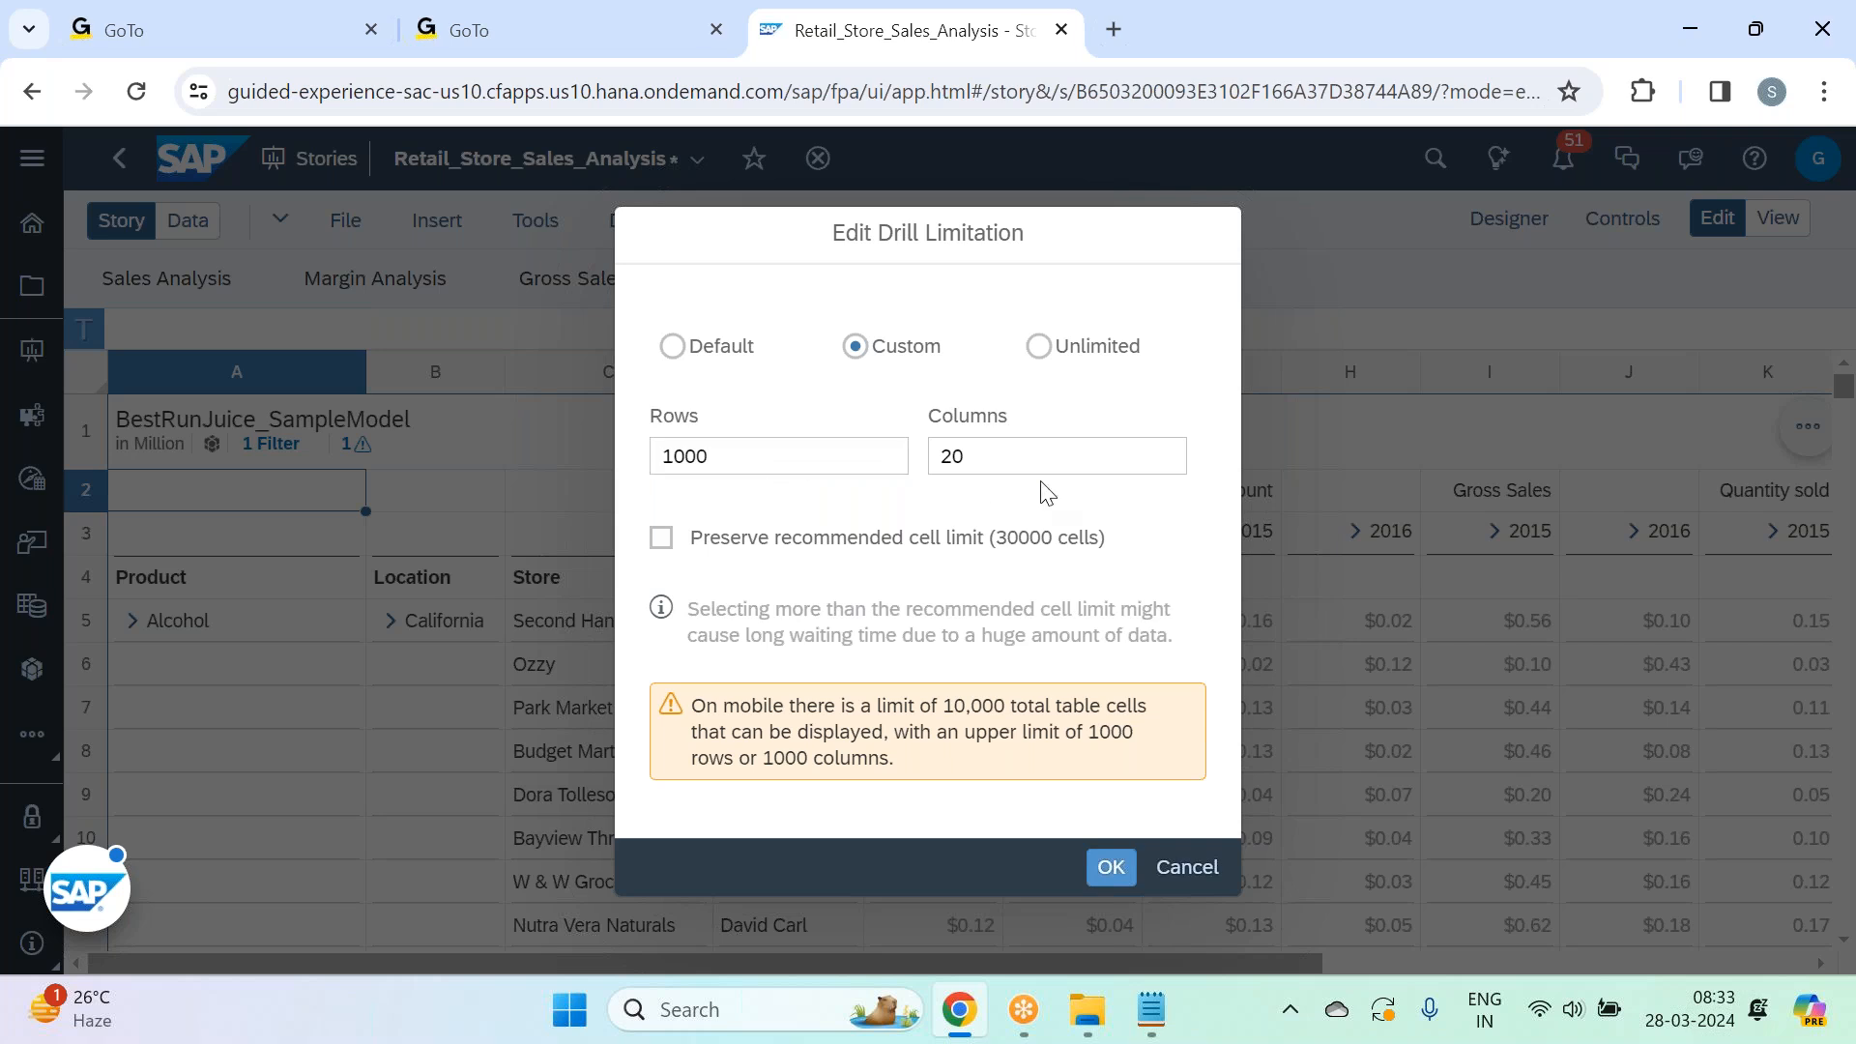
click(661, 538)
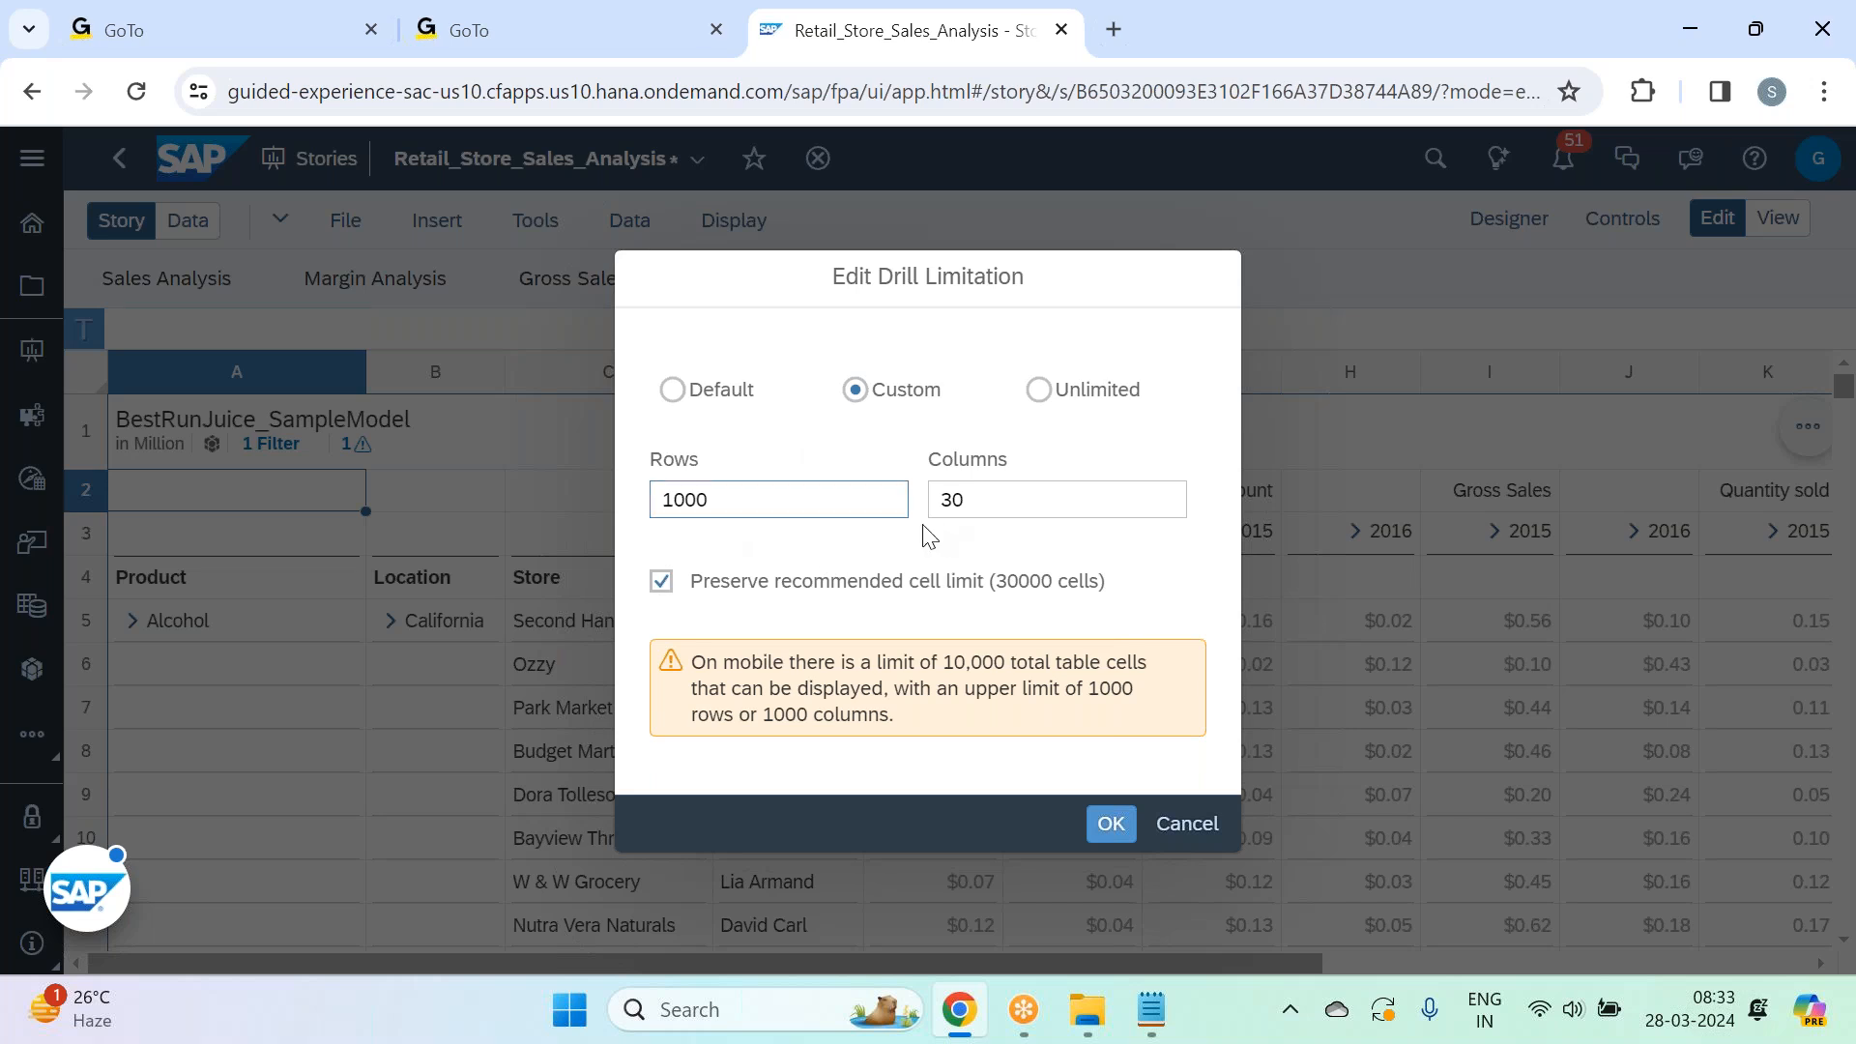
click(1111, 826)
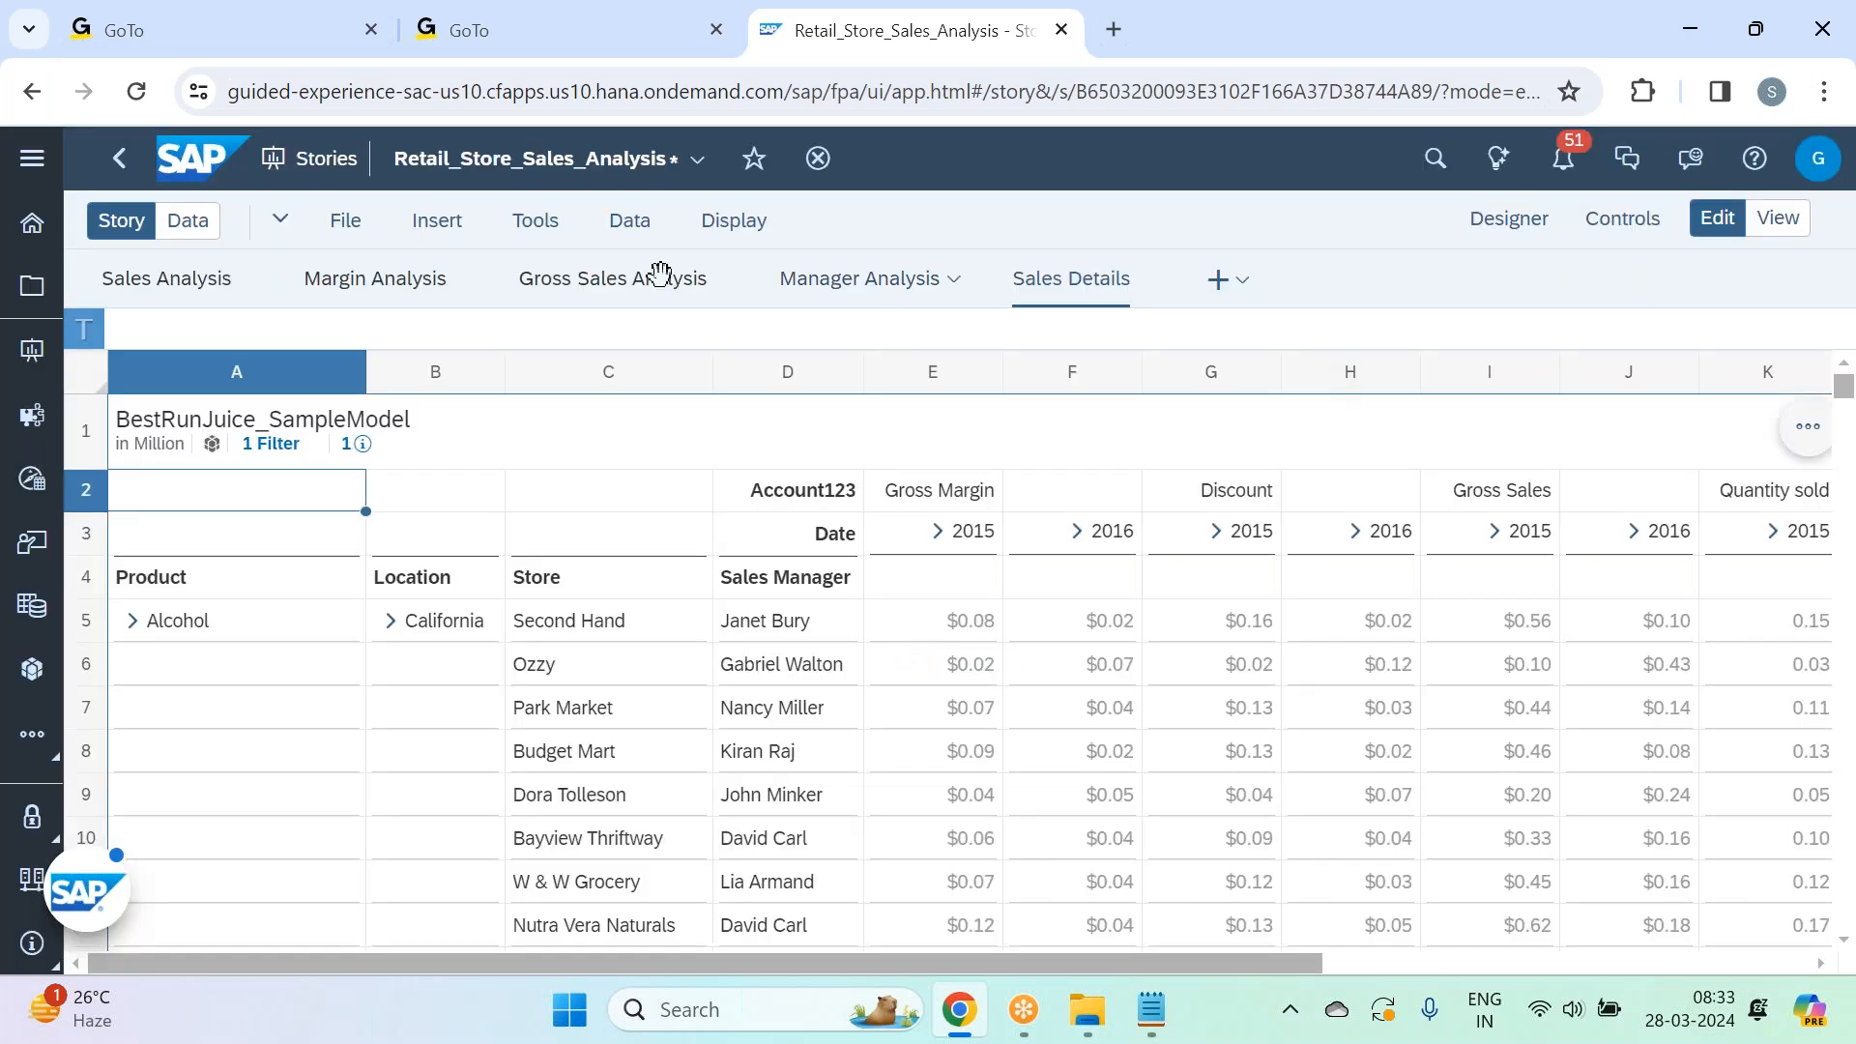
Save the story and look through the table's rows on the Sales Details page.
click(348, 221)
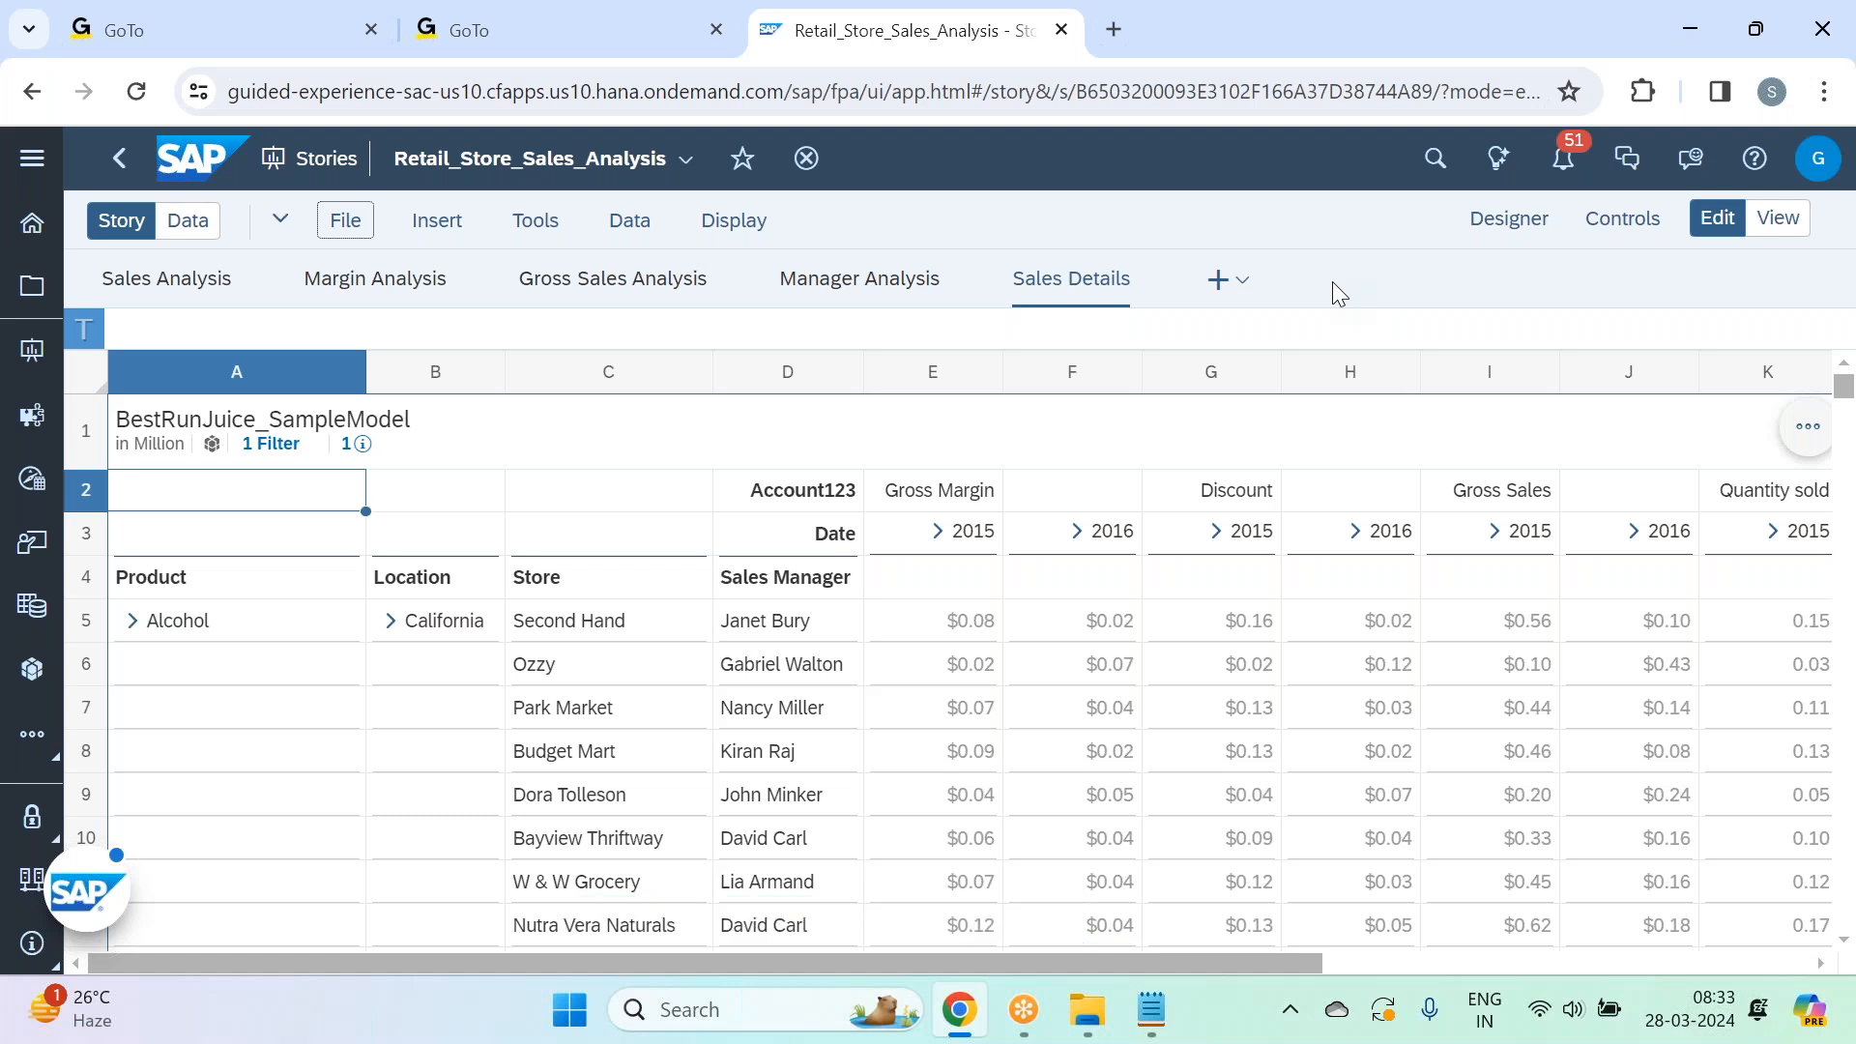
scroll(957, 658, down, 1)
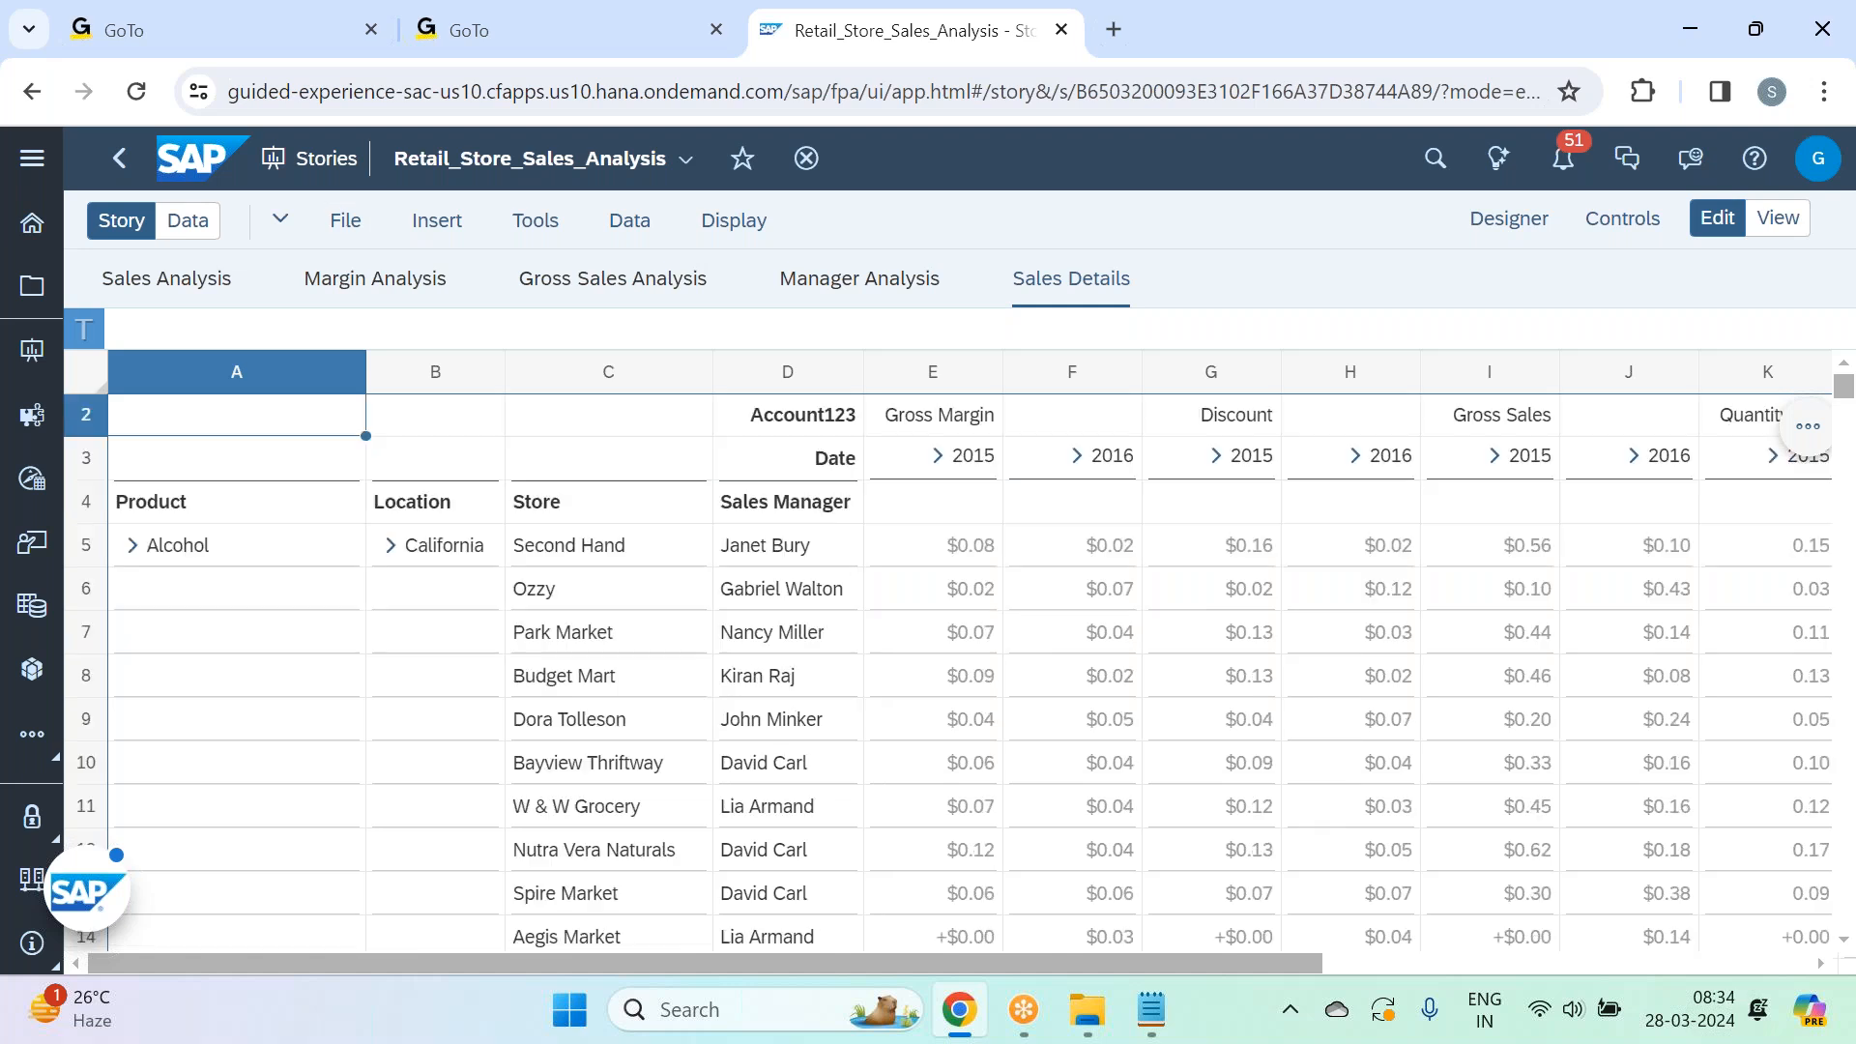
scroll(1426, 599, down, 1)
scroll(1426, 600, down, 5)
scroll(954, 677, down, 15)
scroll(967, 667, down, 18)
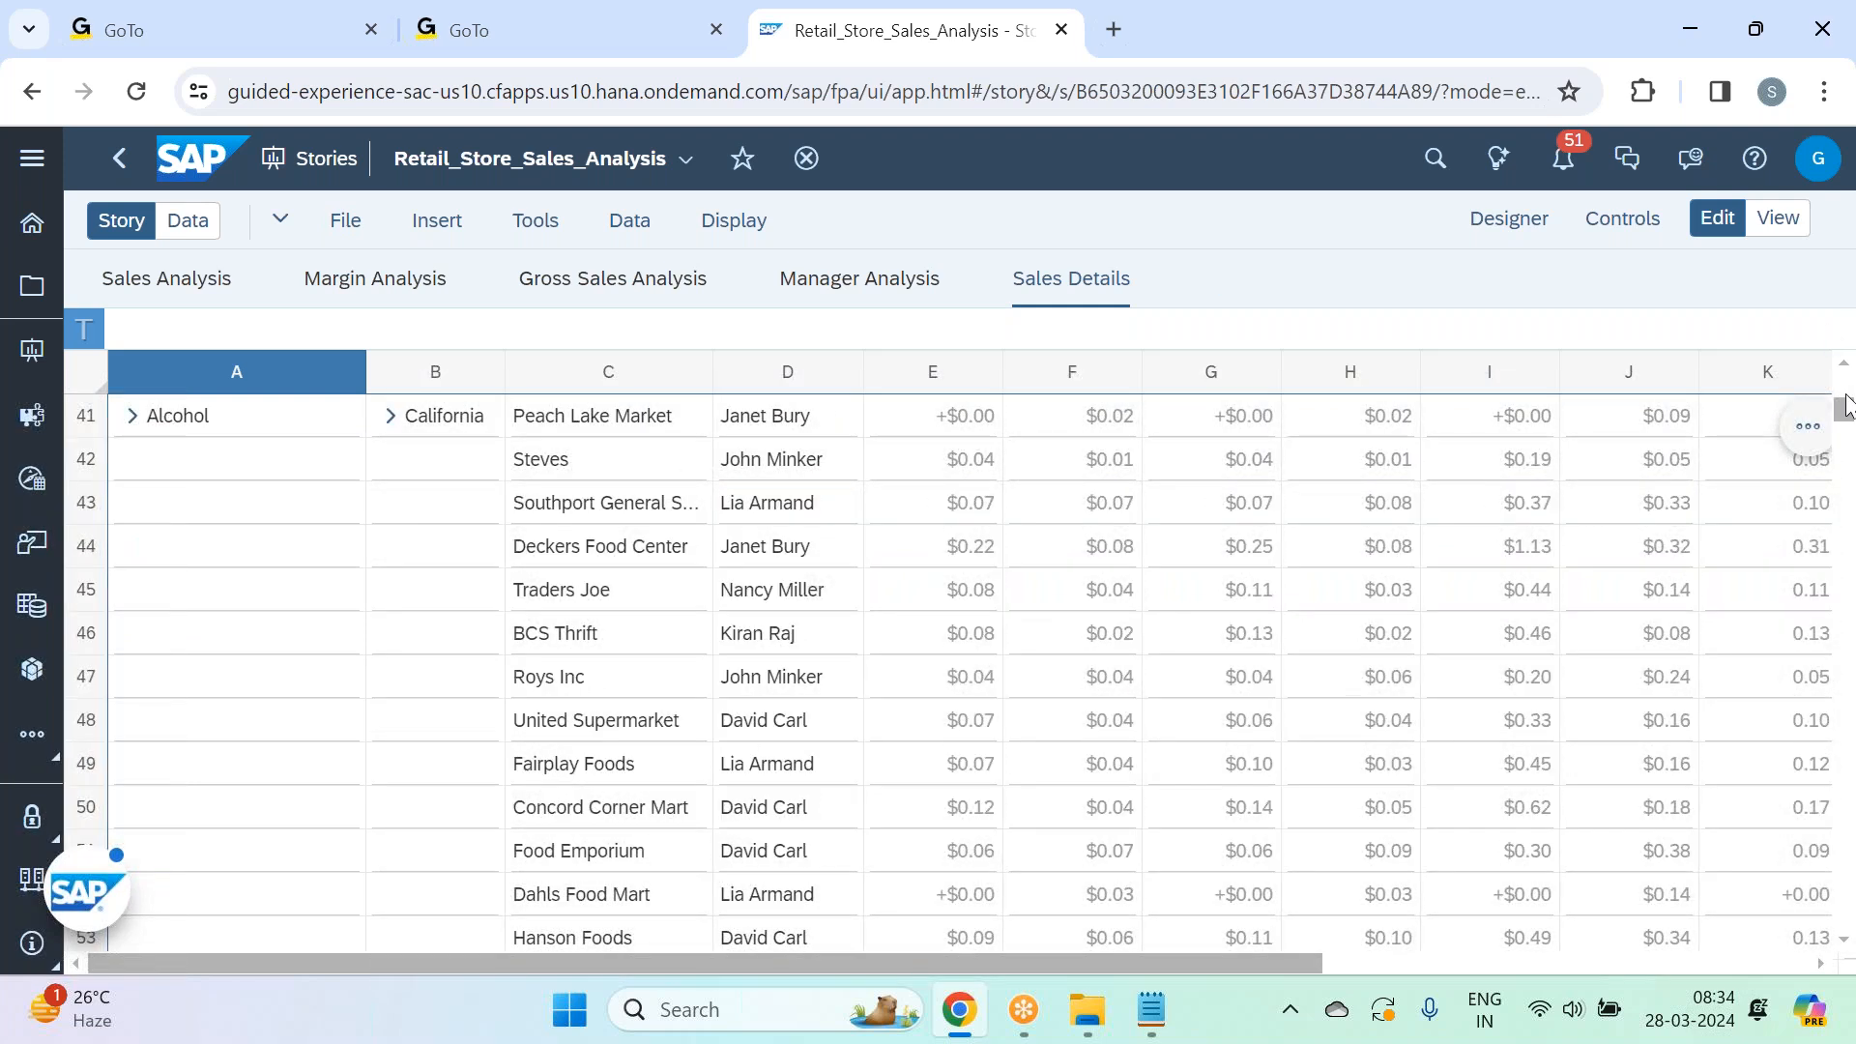
drag(1846, 401, 1852, 914)
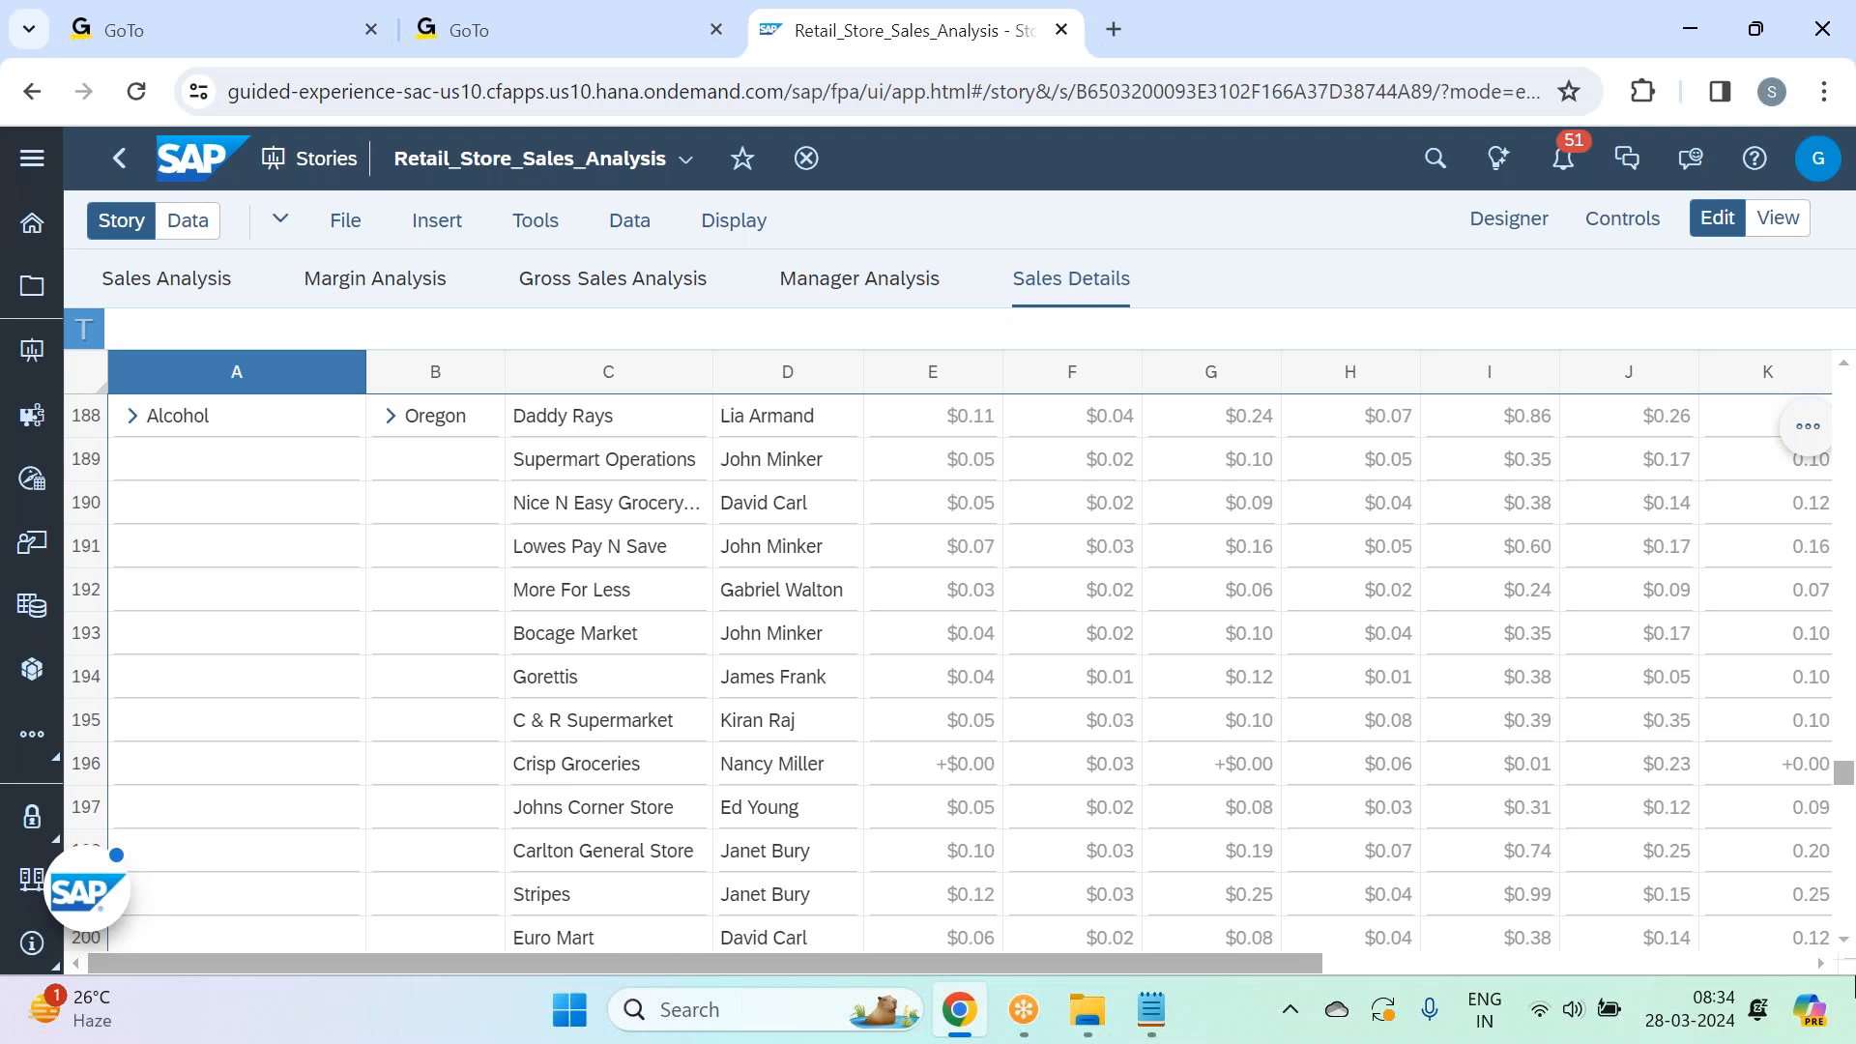
drag(1854, 487, 1854, 430)
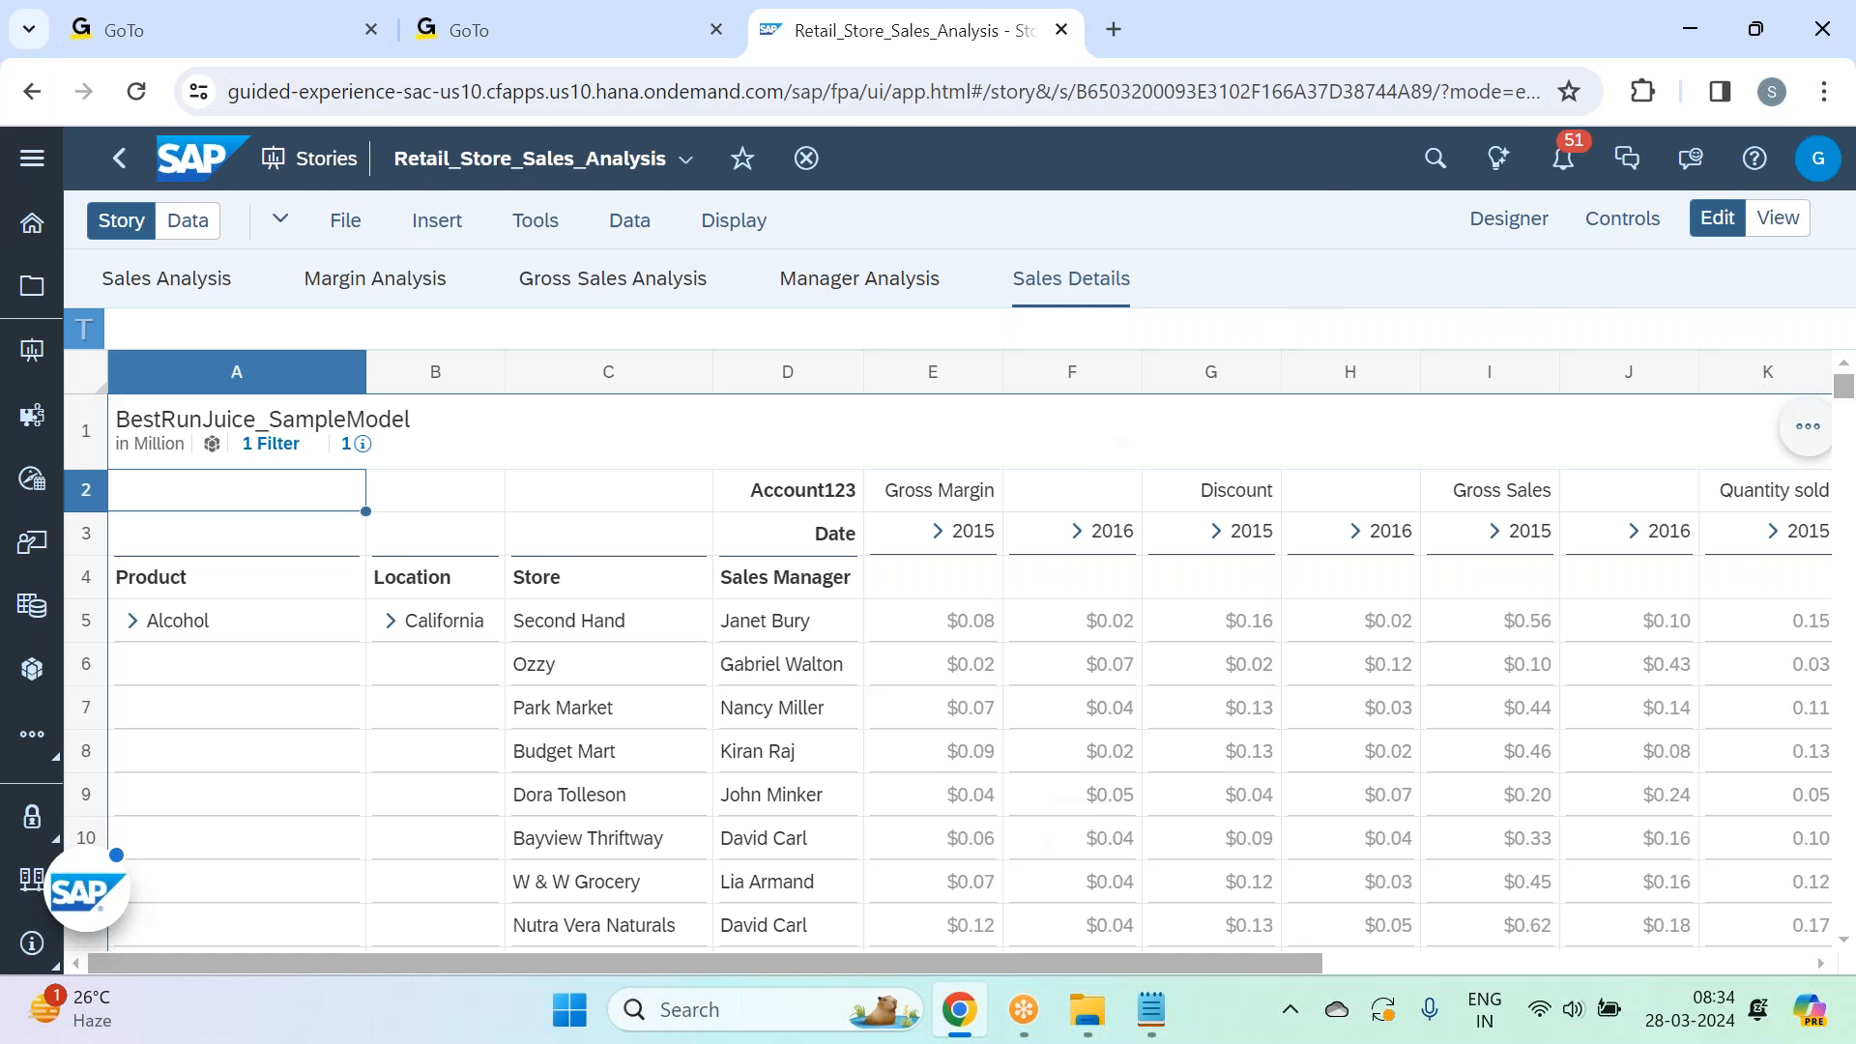
Export the table as a CSV file named BestRunJuice_SampleModel with Point of view scope, and open the downloaded file.
click(1807, 432)
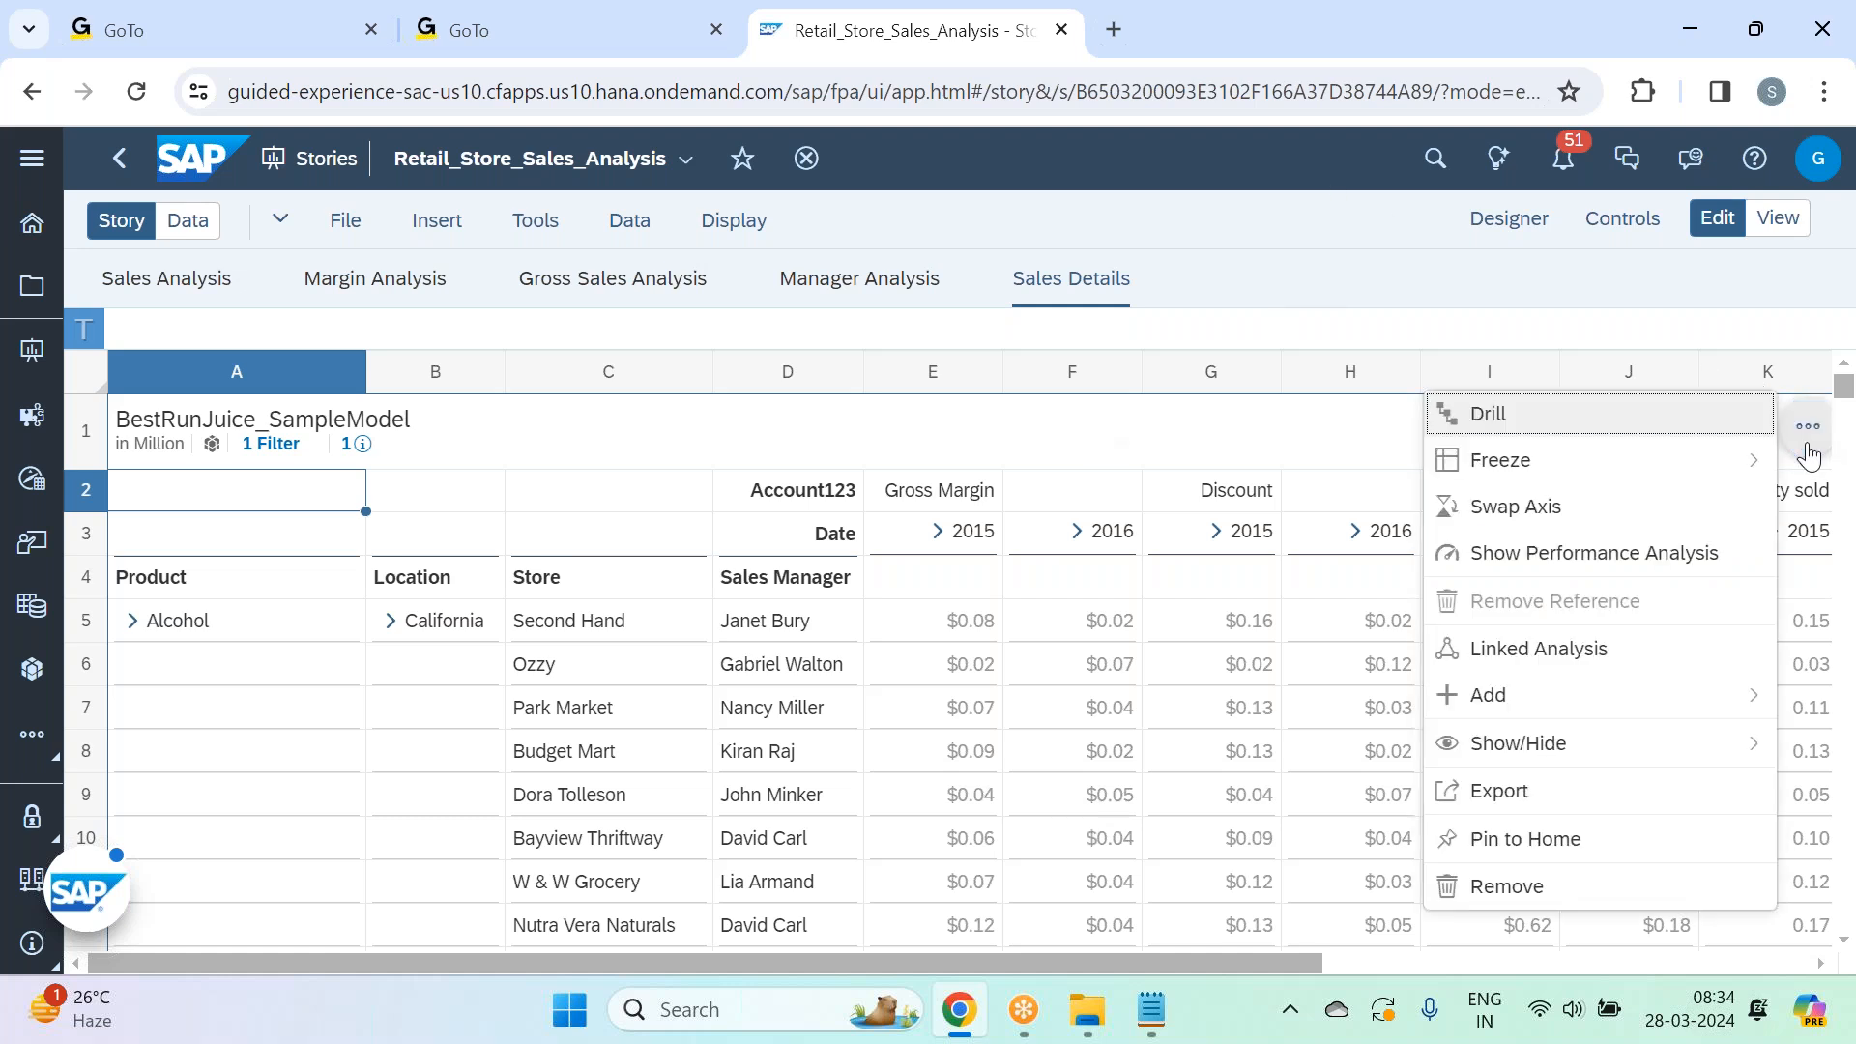
click(1564, 793)
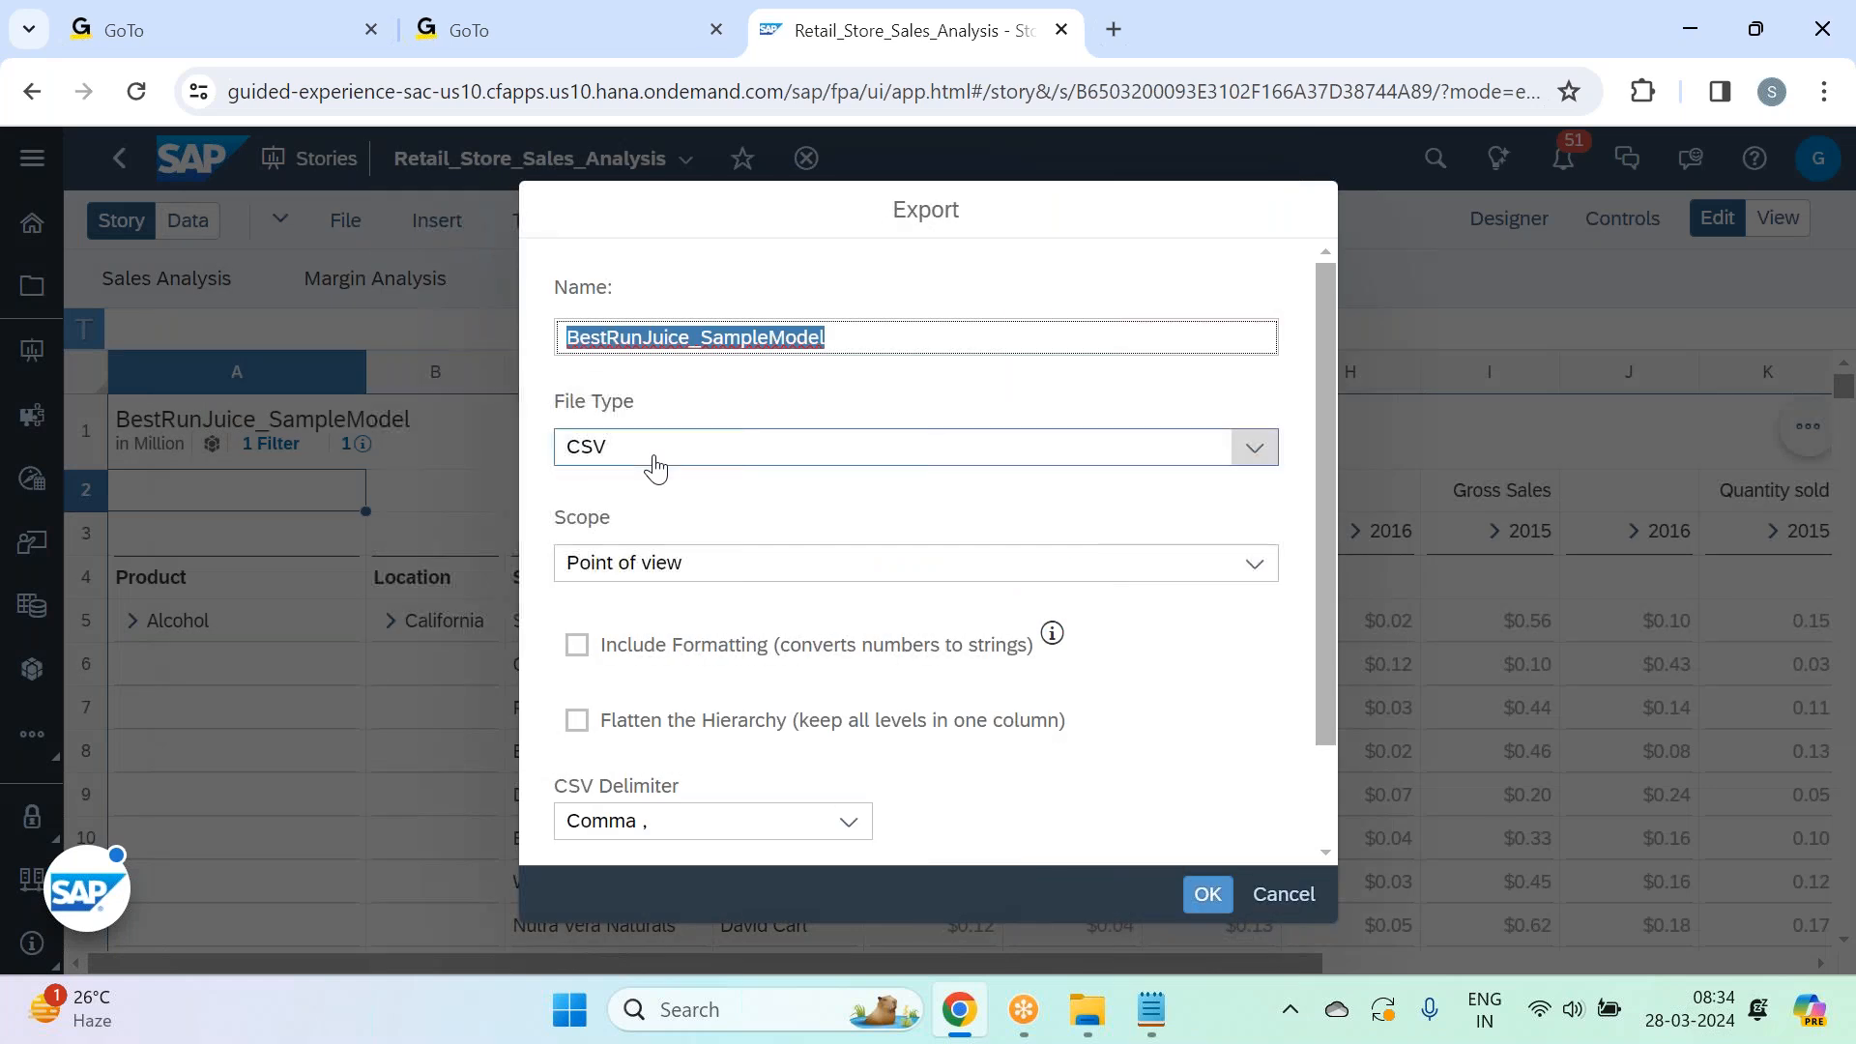
click(1209, 897)
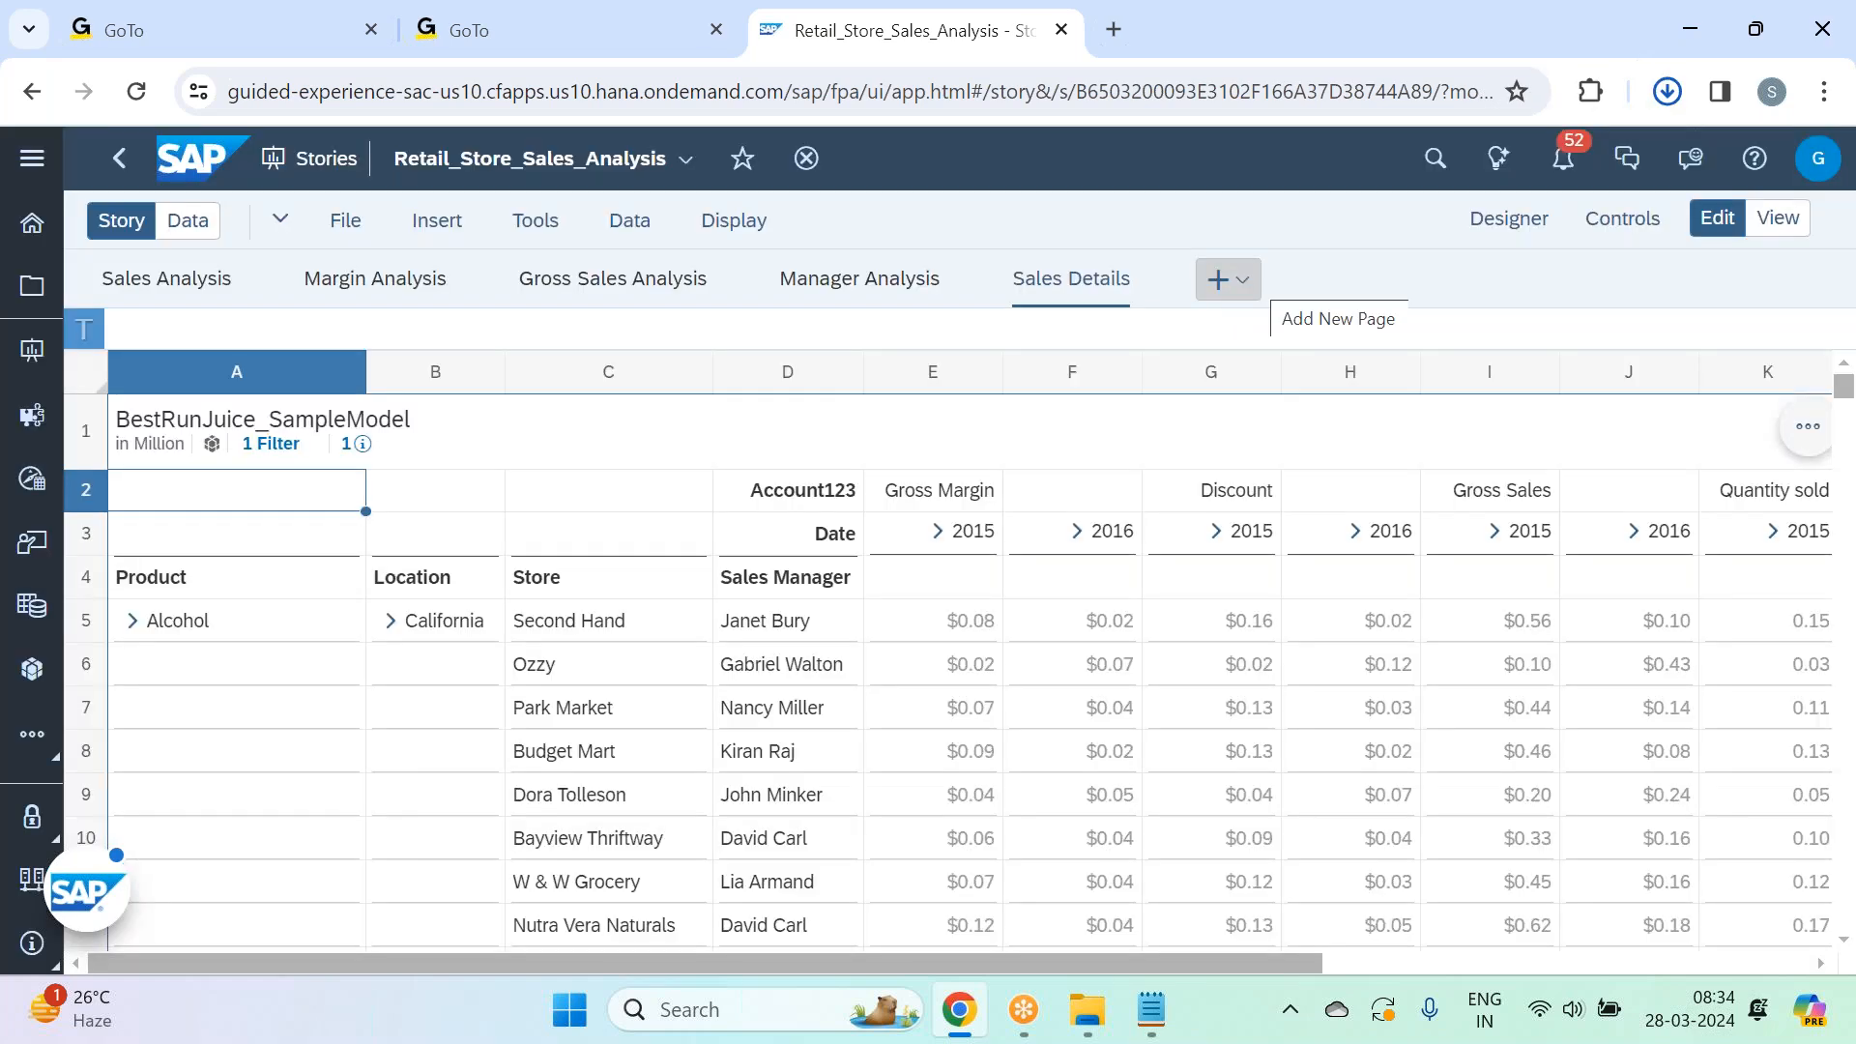
click(1438, 176)
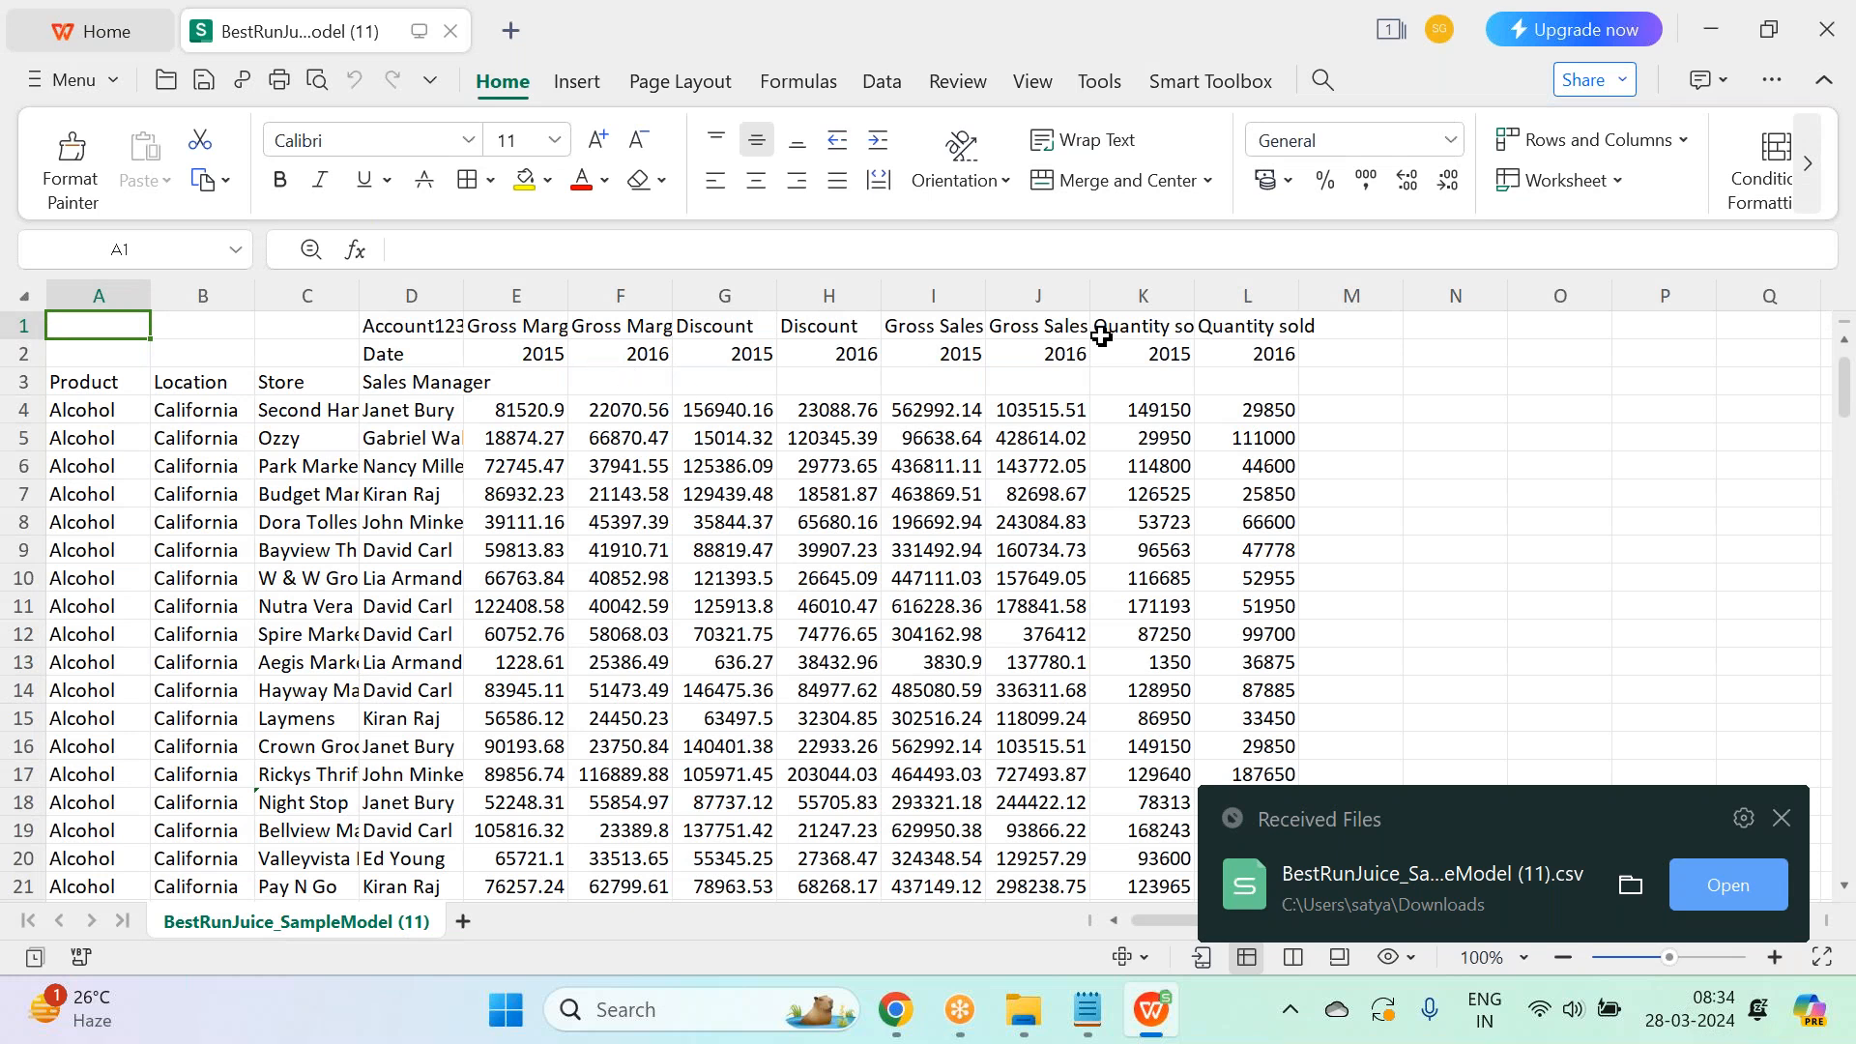
Fit all column widths to review the exported sales rows, and close the CSV file without saving.
click(28, 296)
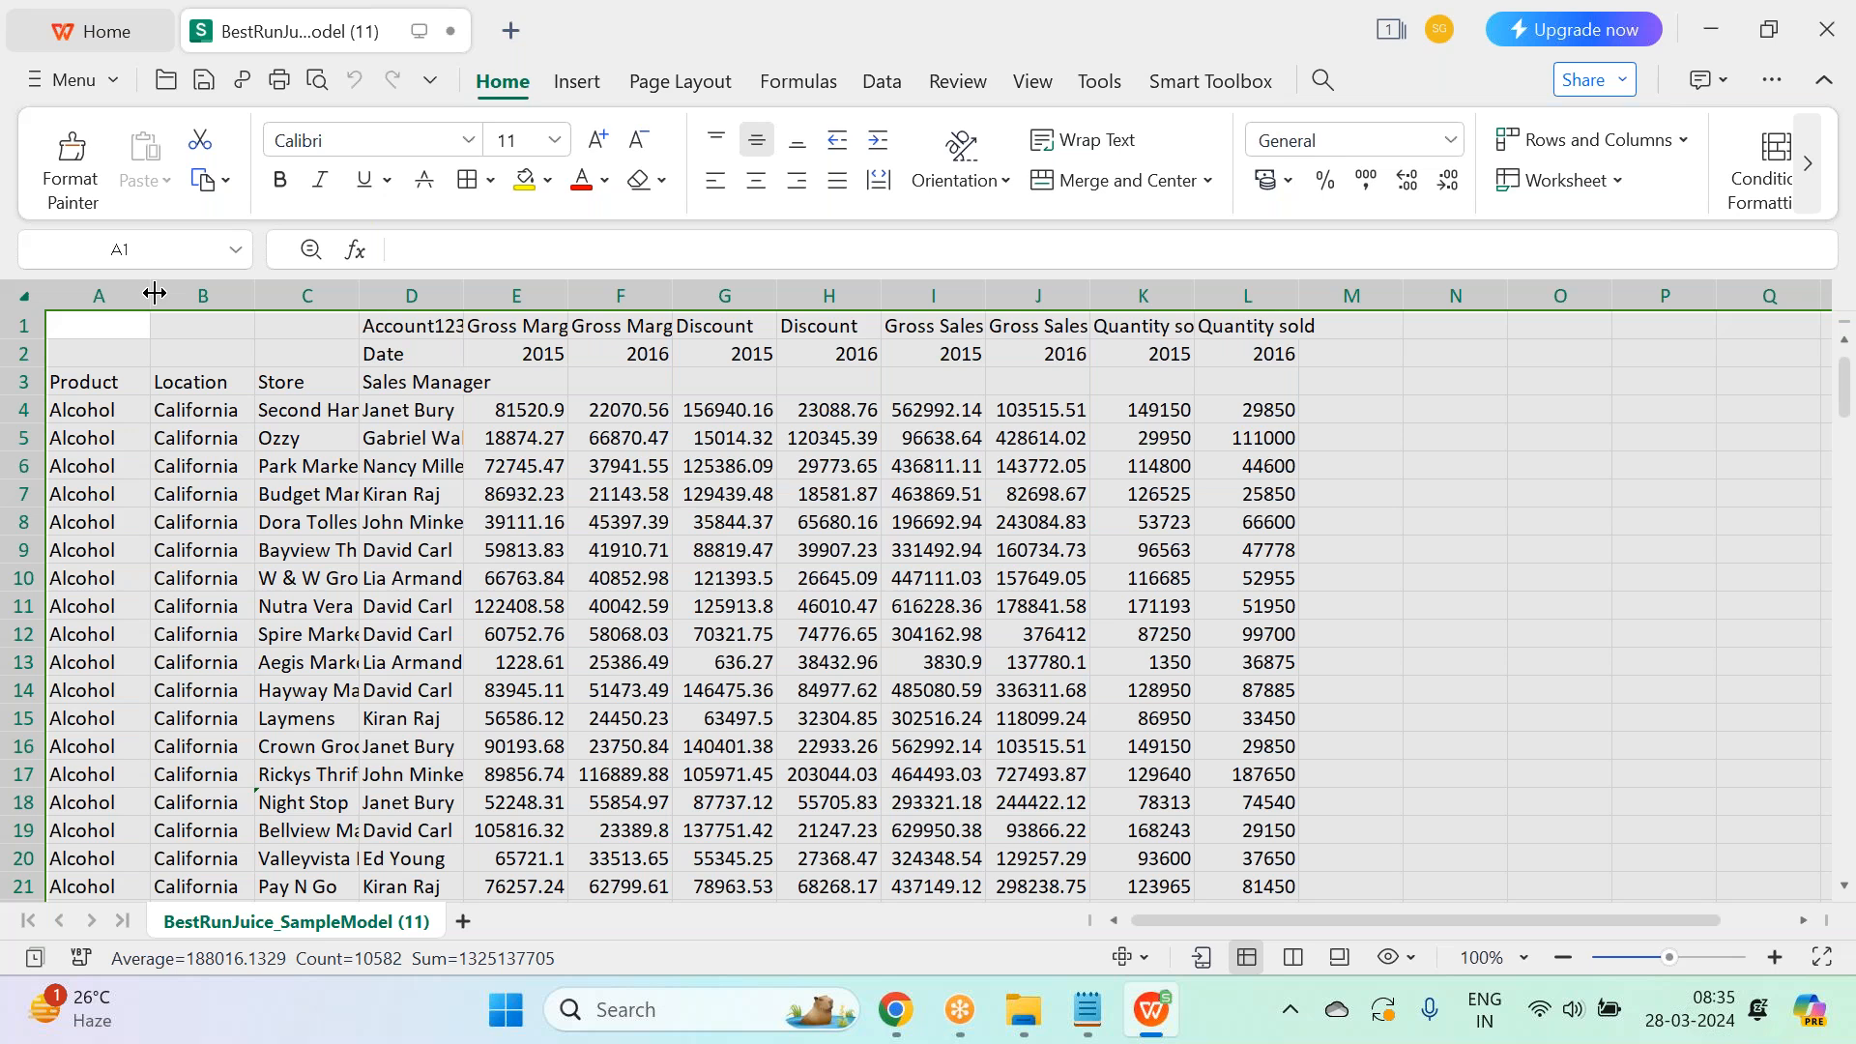
double_click(150, 295)
click(487, 492)
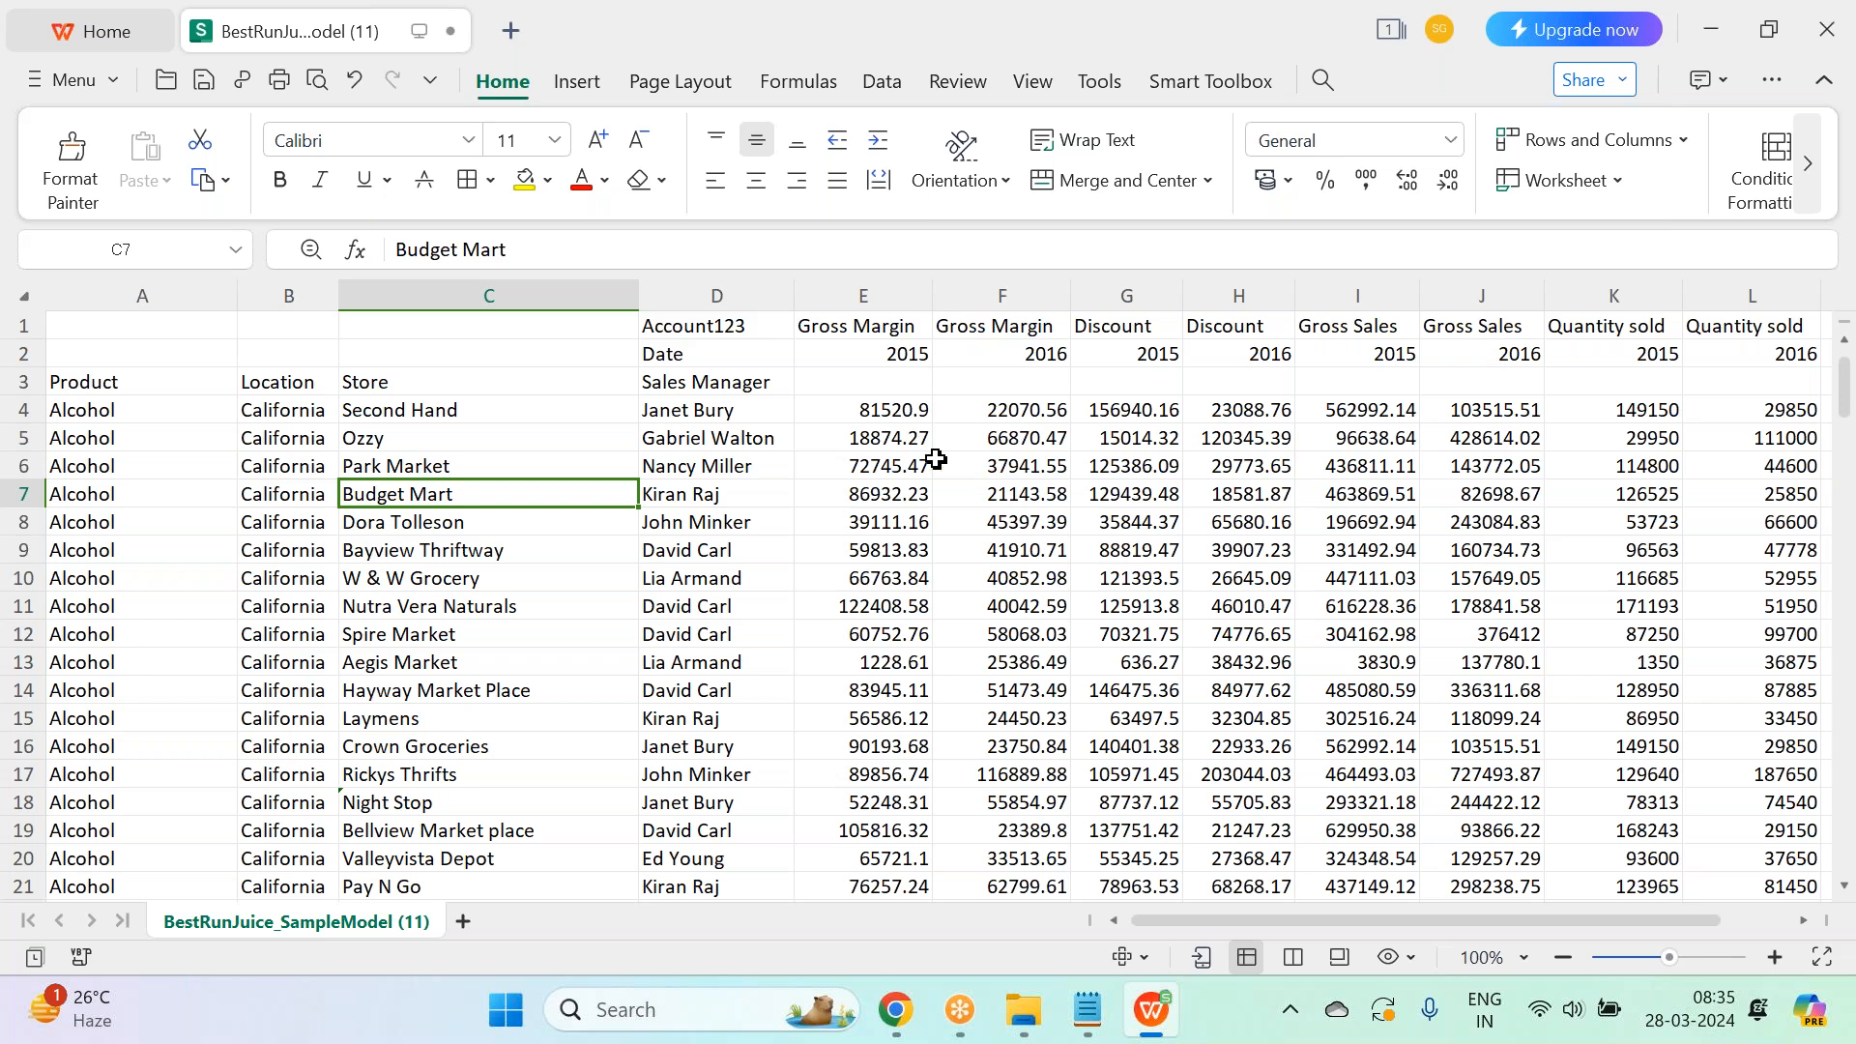
scroll(1035, 680, down, 20)
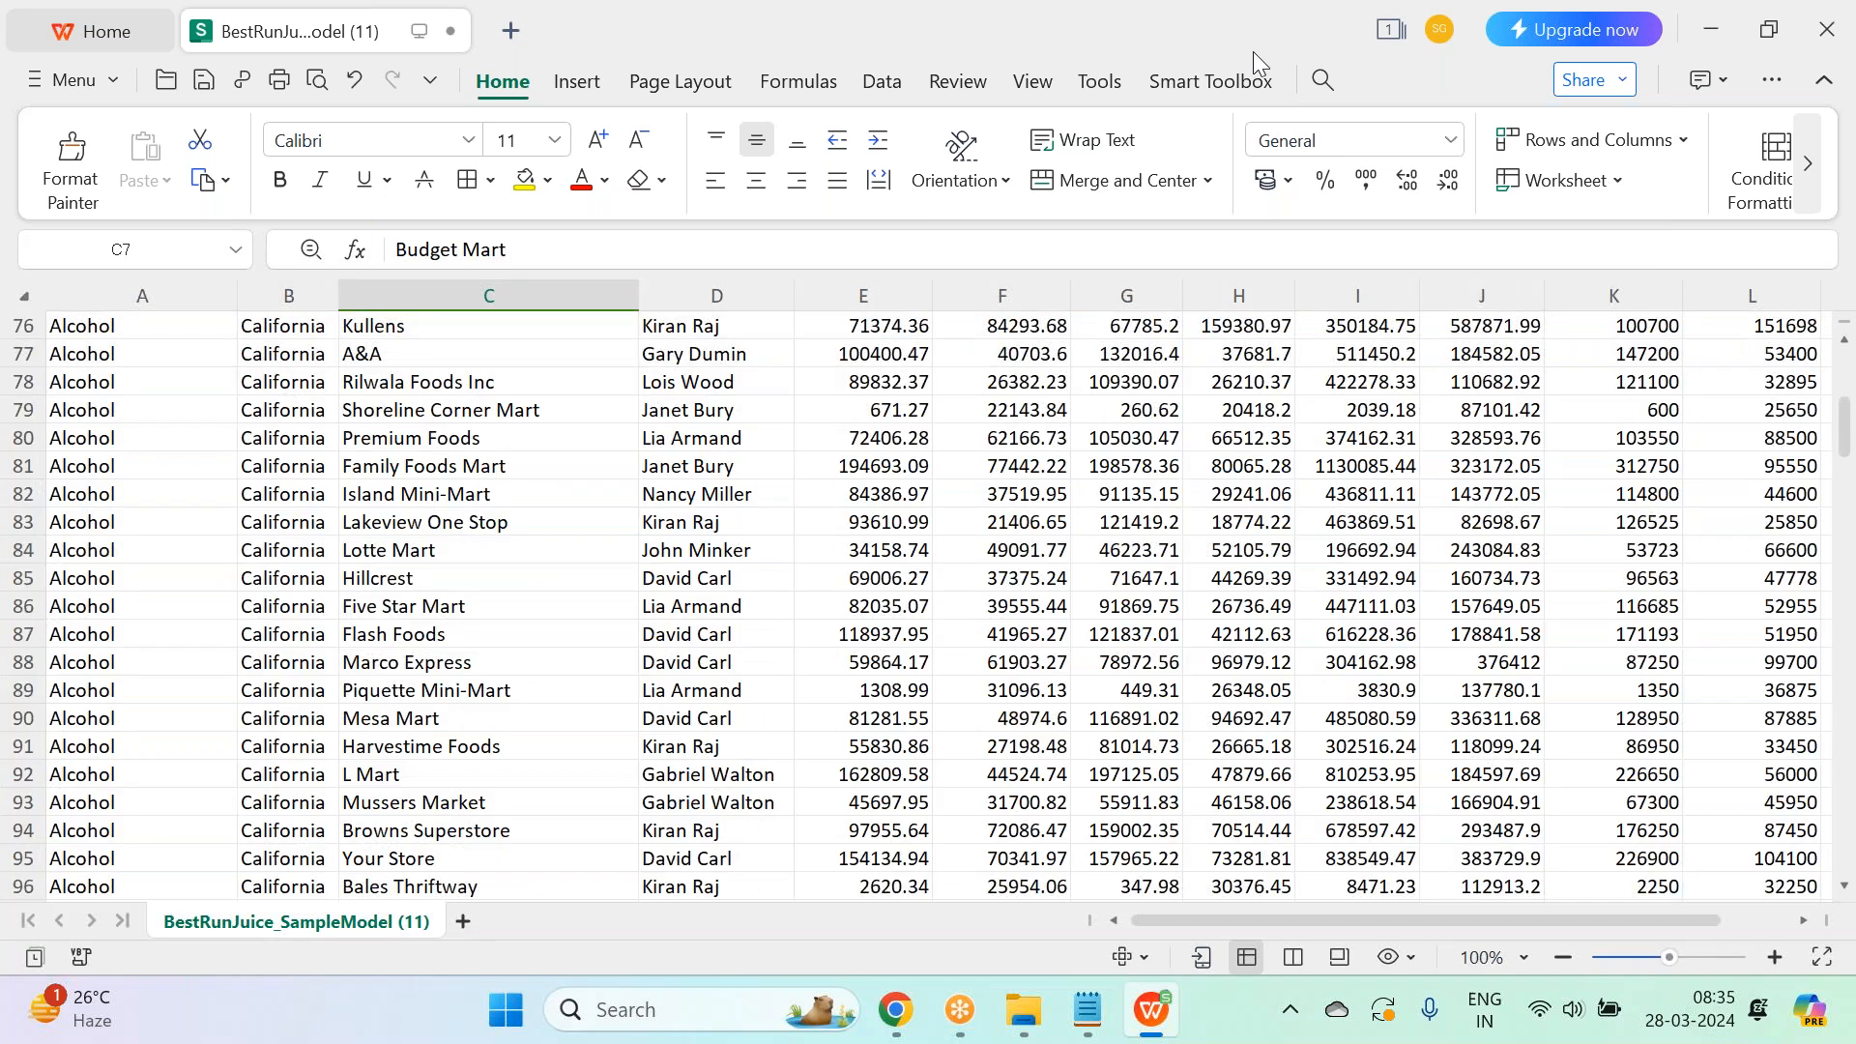
click(1827, 30)
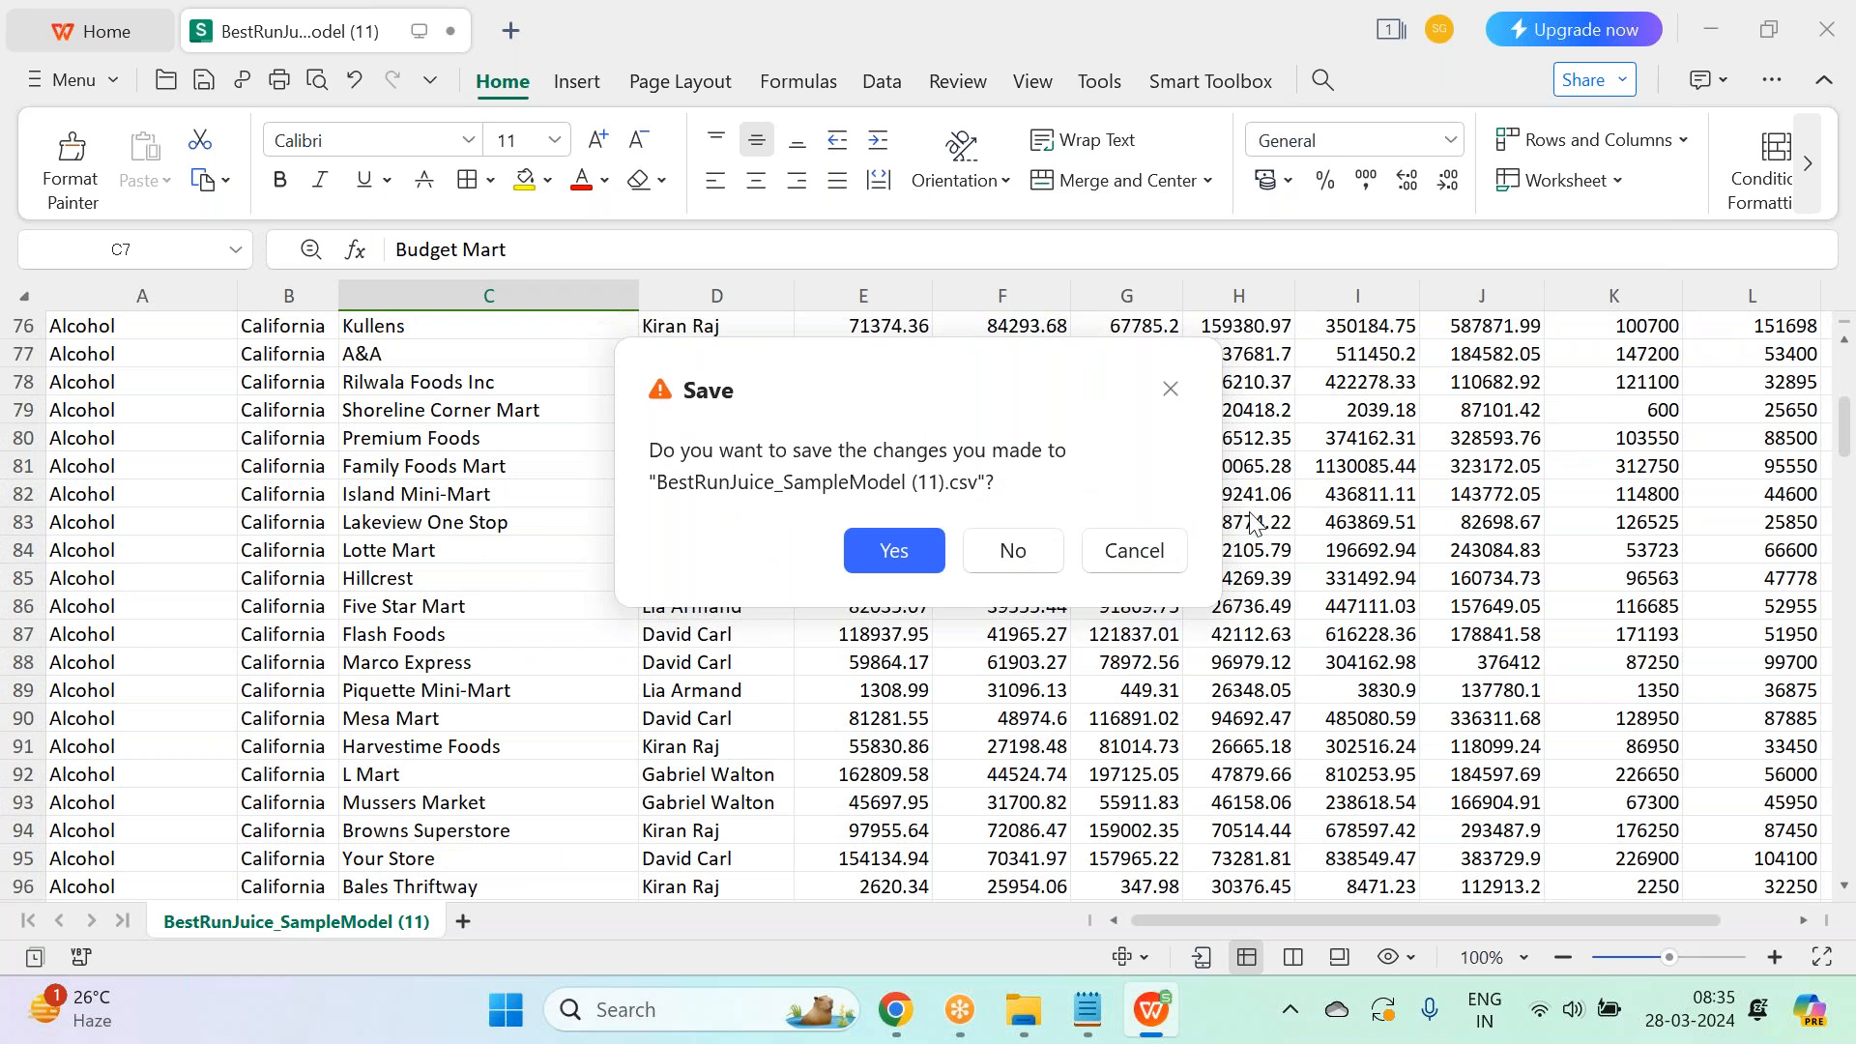
click(1013, 550)
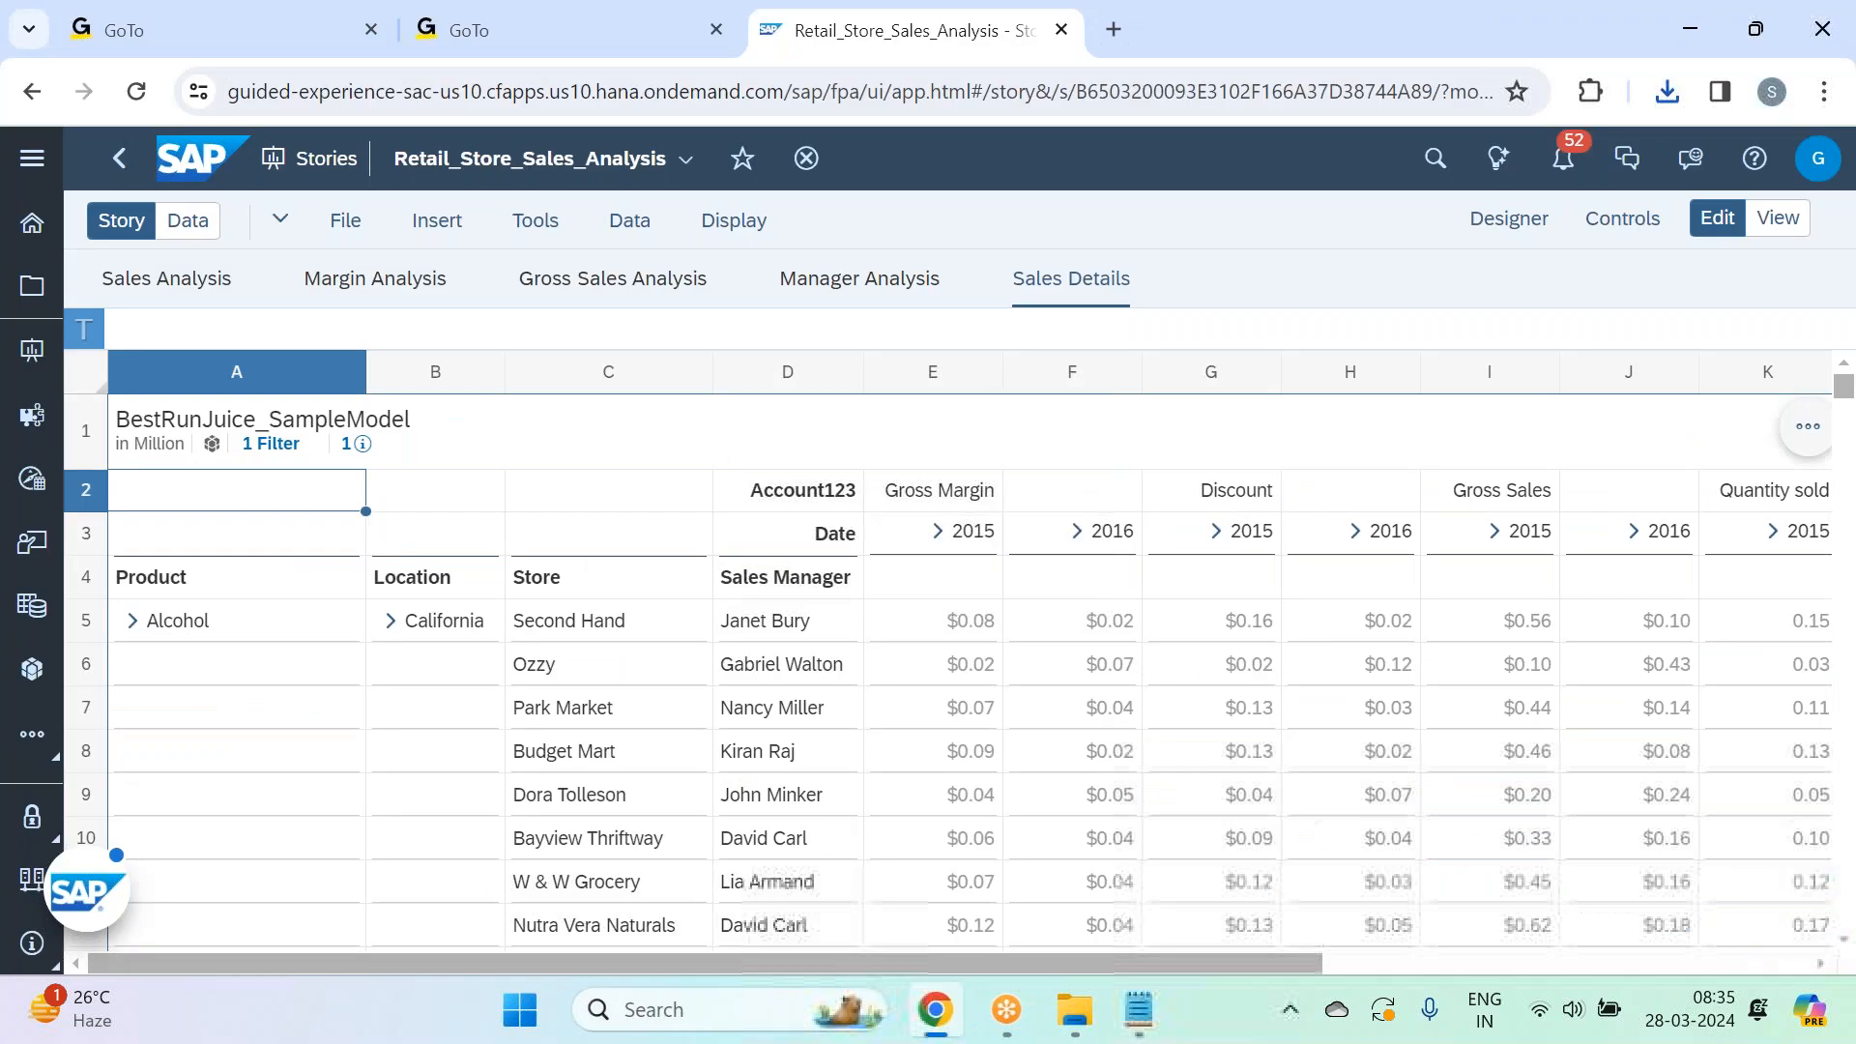
Show the Gross Margin values for both years as in-cell bar charts.
click(1814, 425)
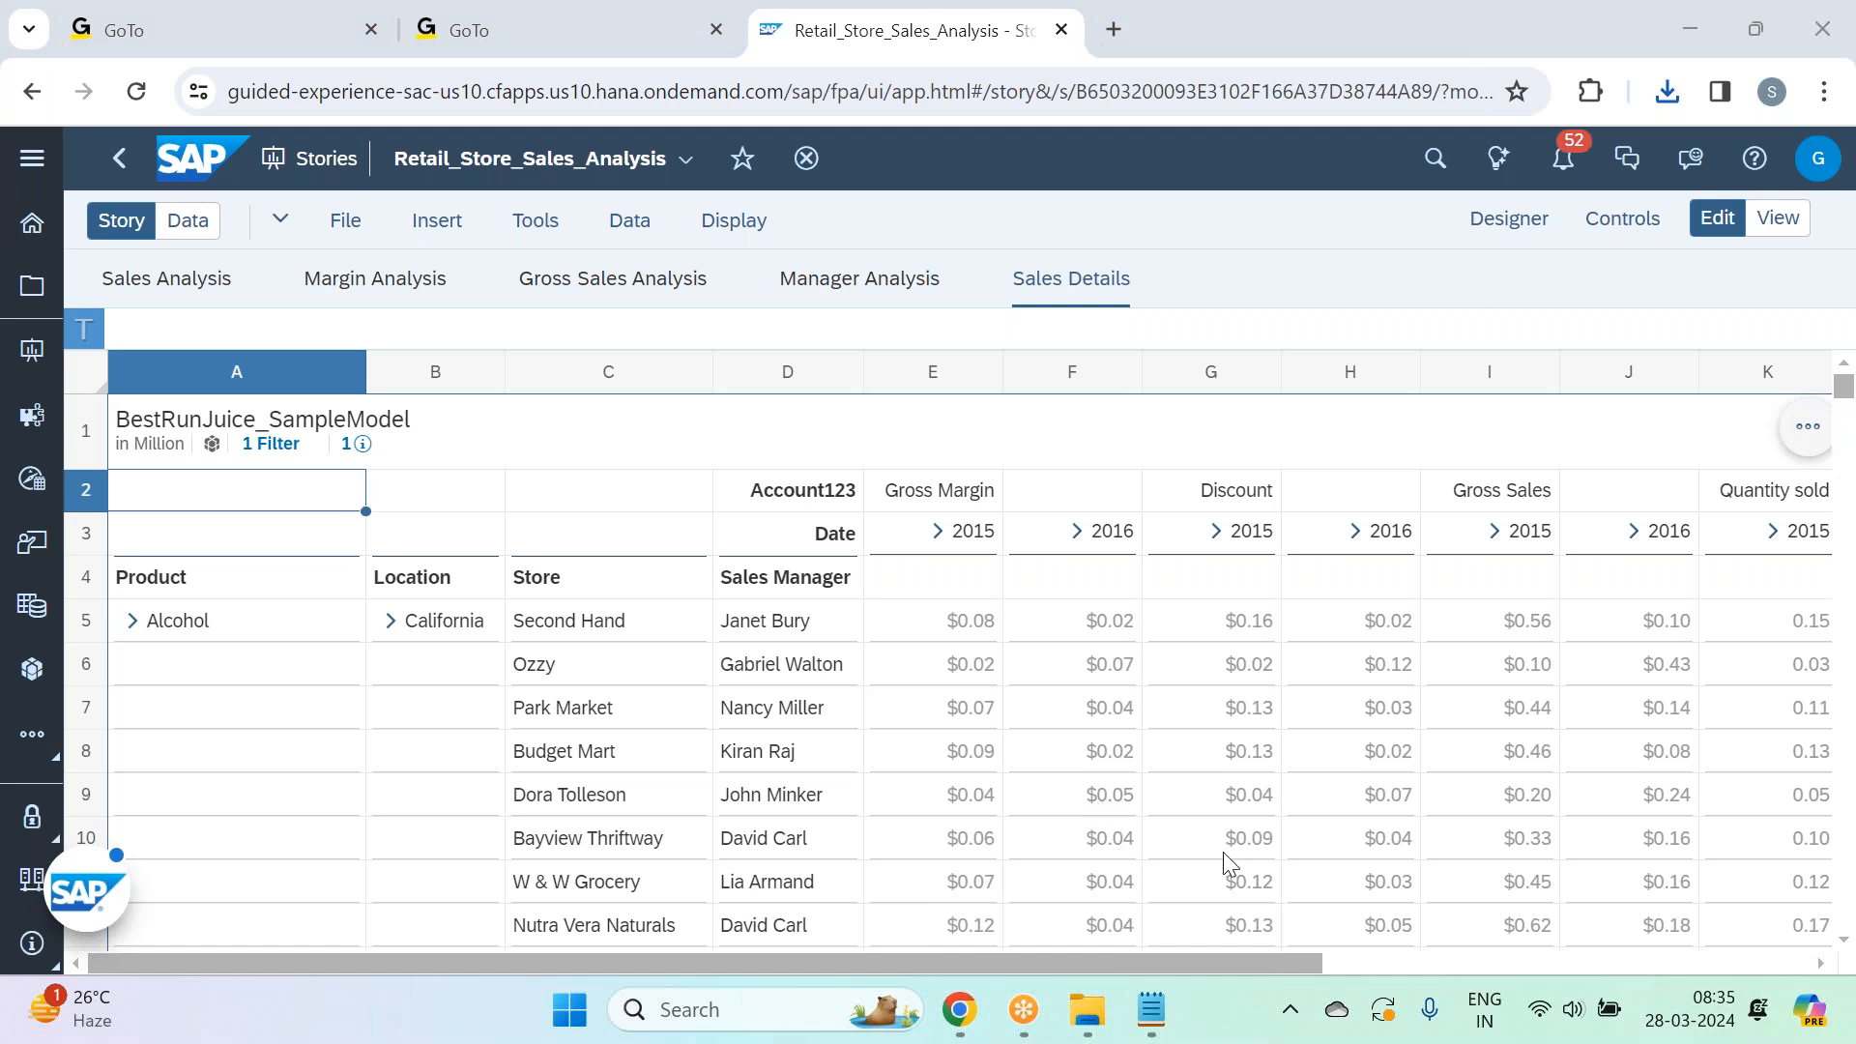
click(942, 489)
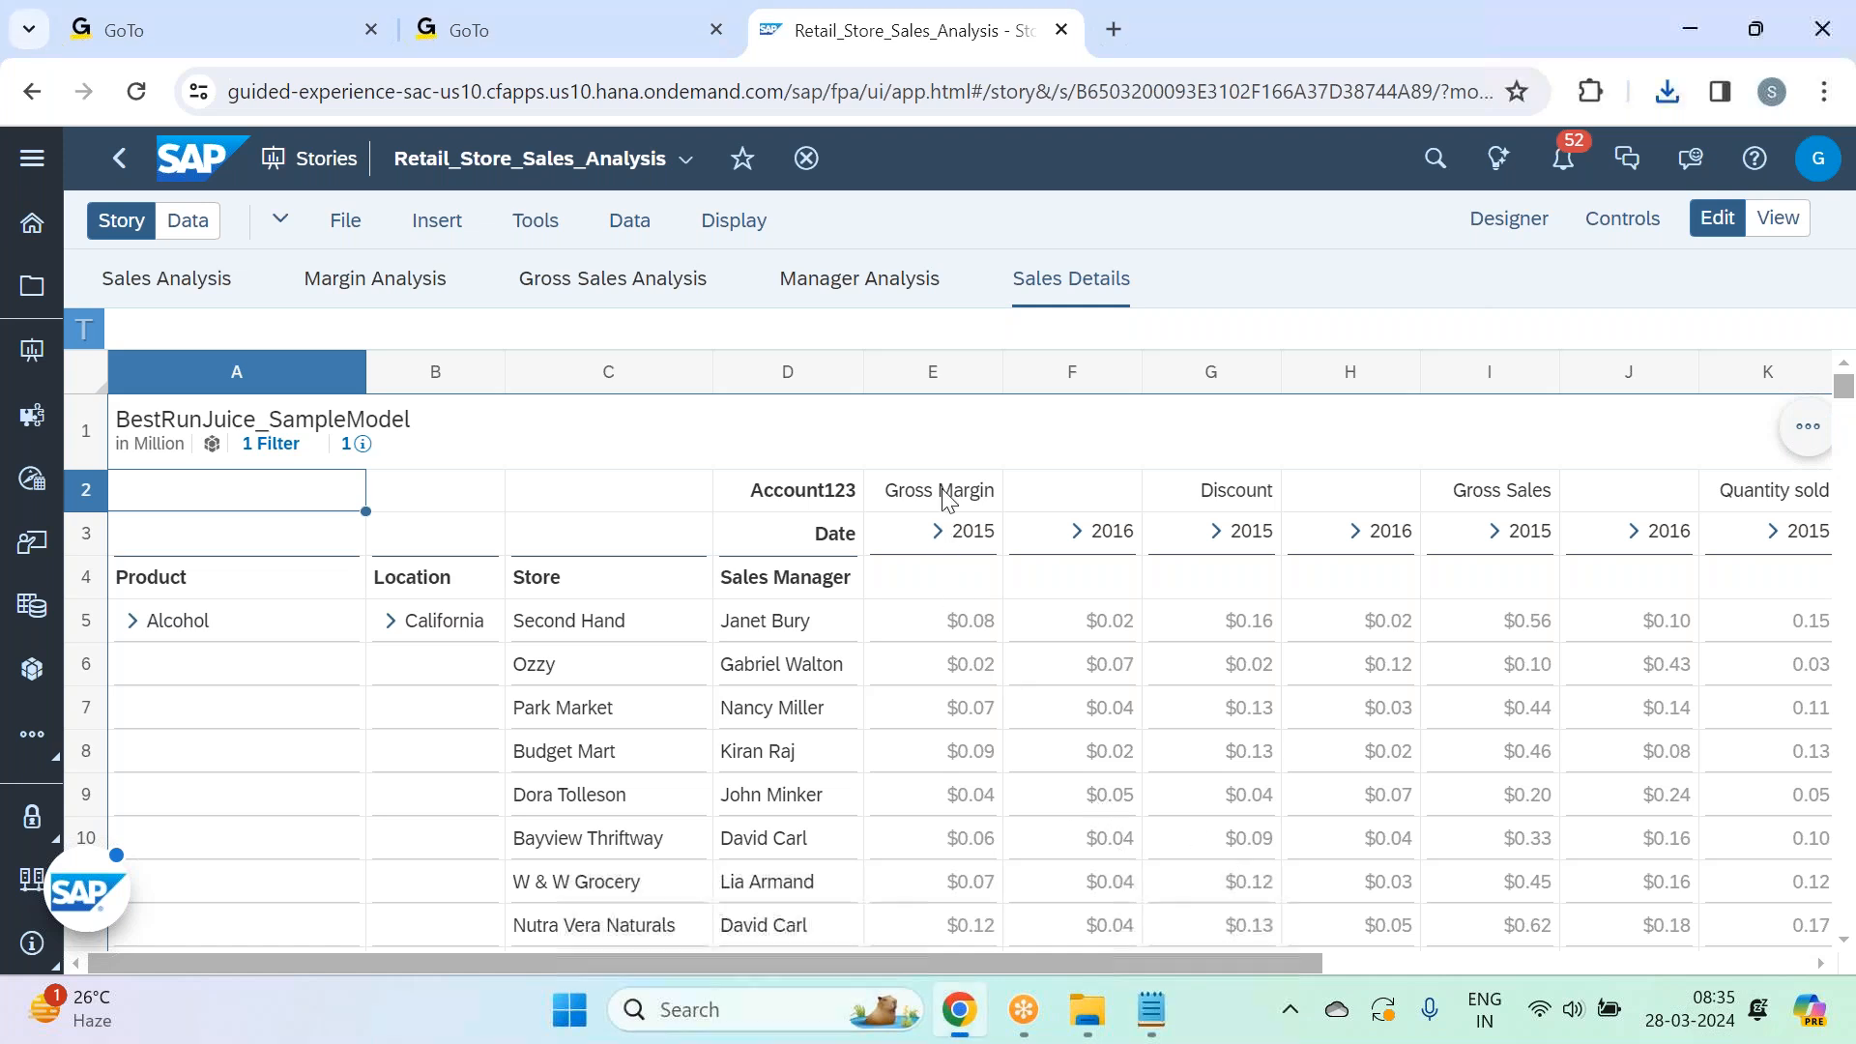
right_click(942, 490)
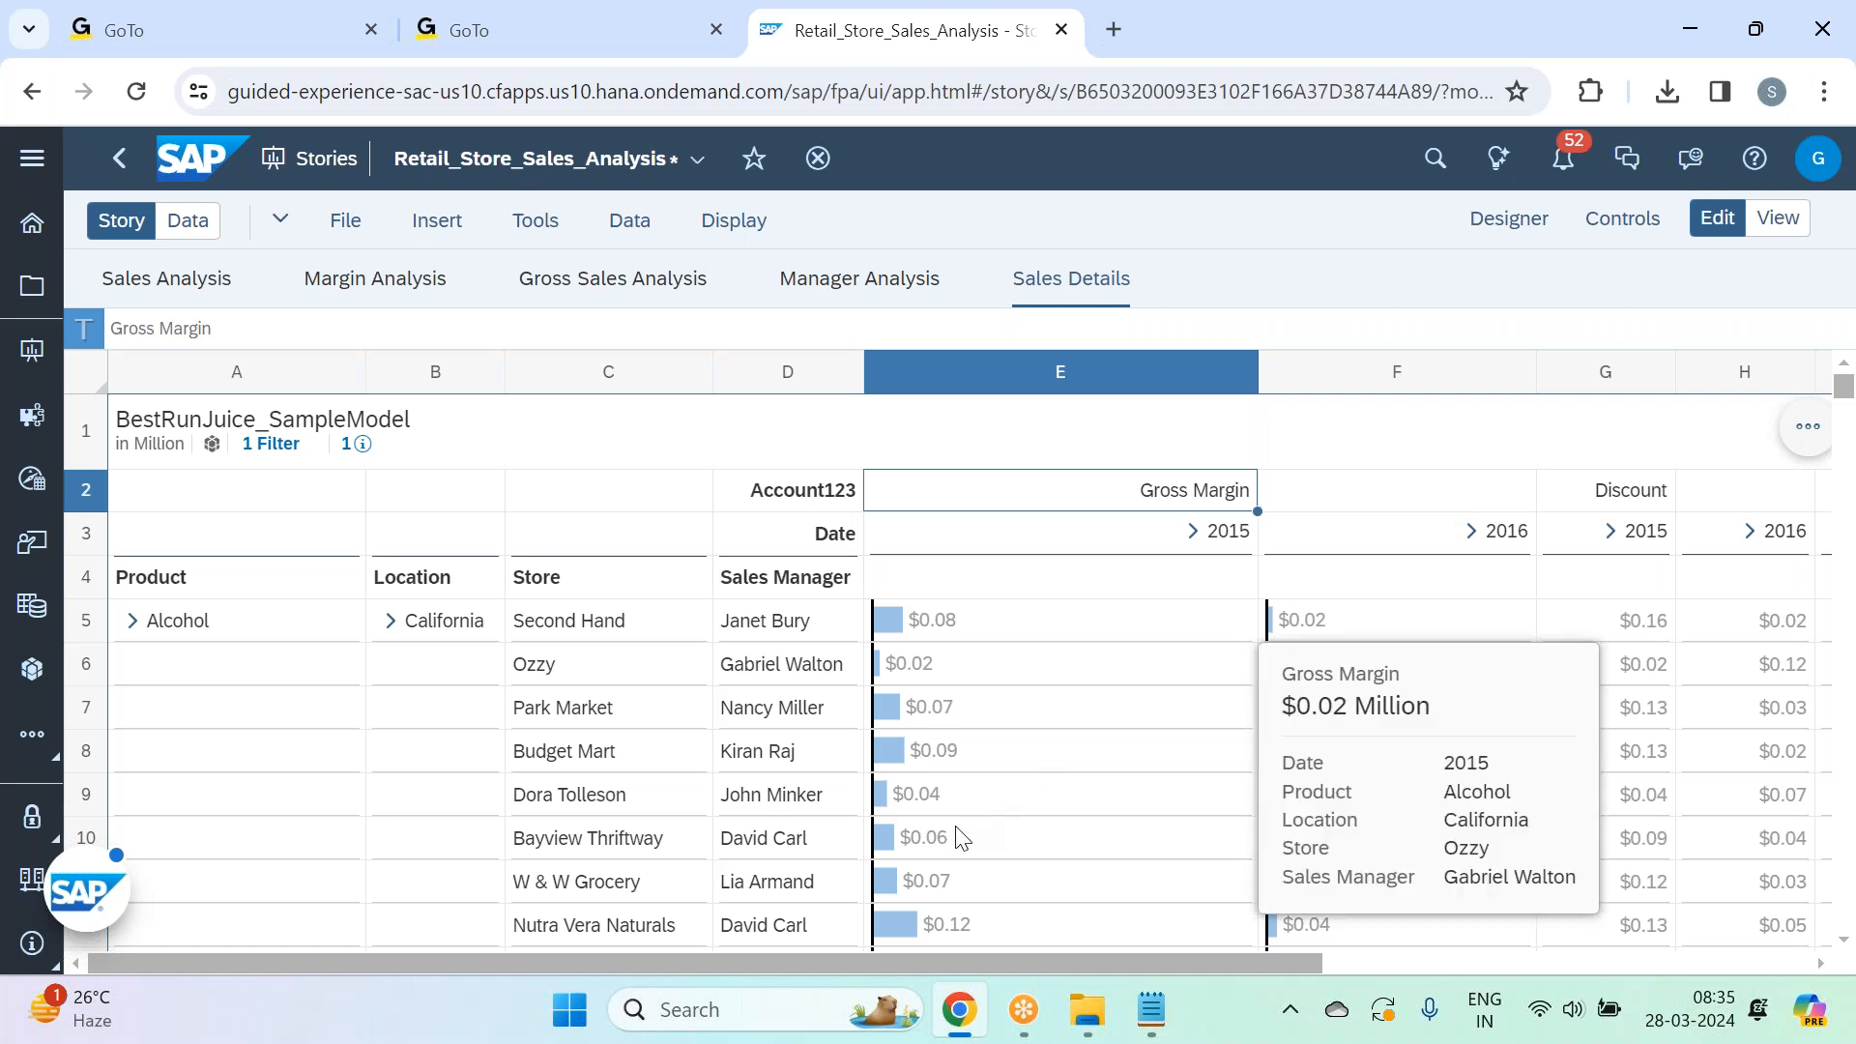
Look through the Gross Margin bars in the table rows and remove the in-cell charts from the measure.
scroll(1202, 468, down, 1)
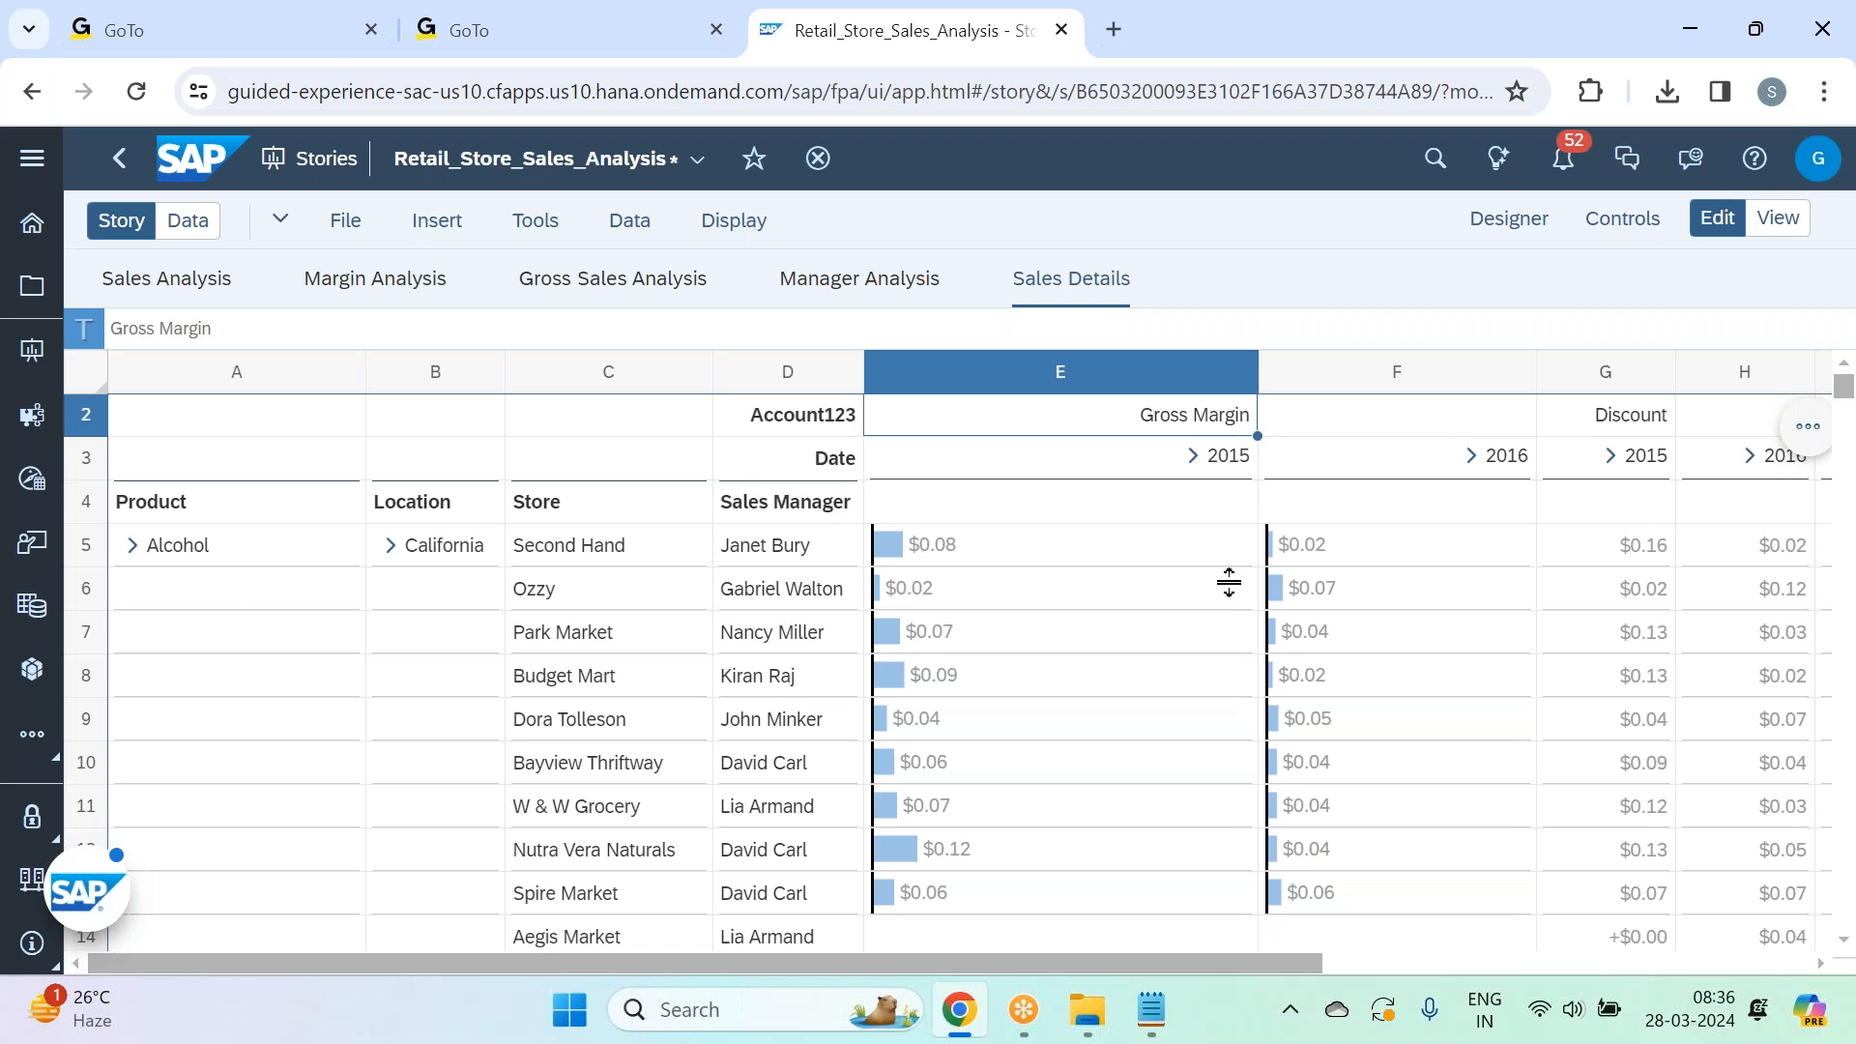
scroll(1228, 582, down, 1)
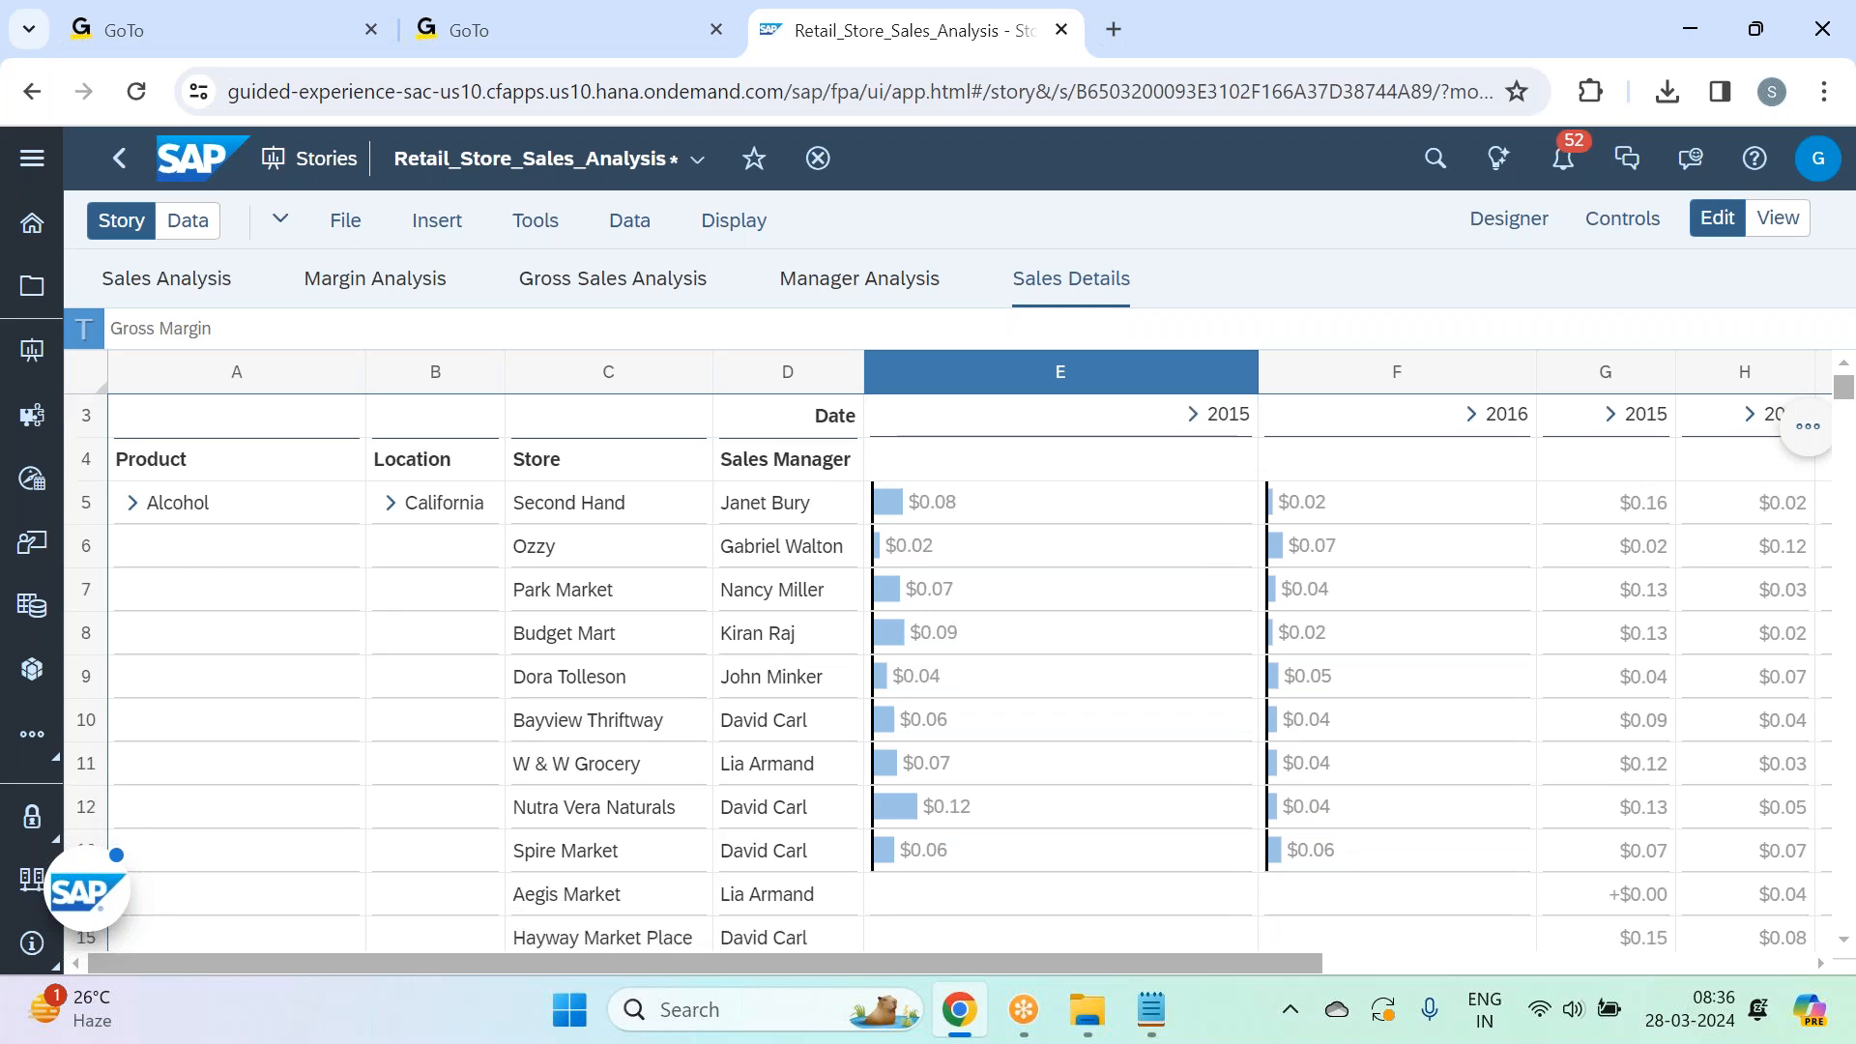
scroll(1731, 517, down, 2)
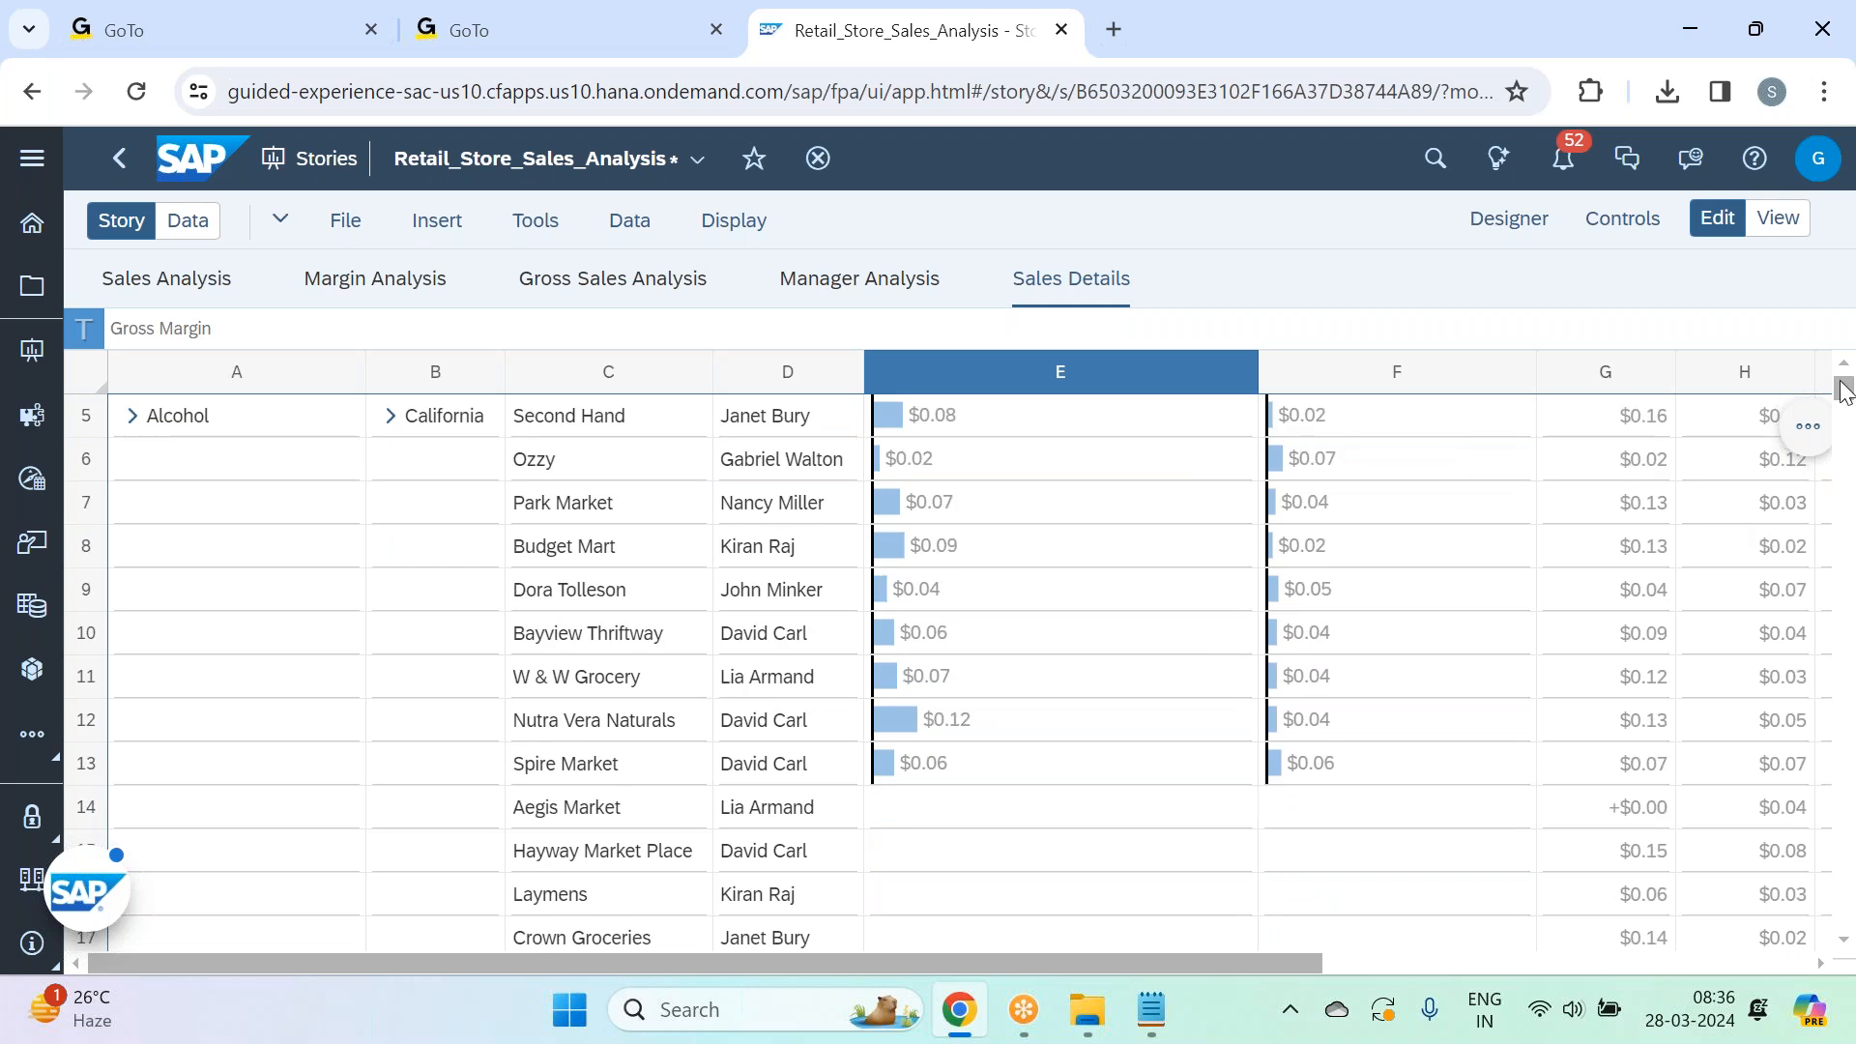
scroll(1846, 381, down, 2)
scroll(1844, 358, up, 3)
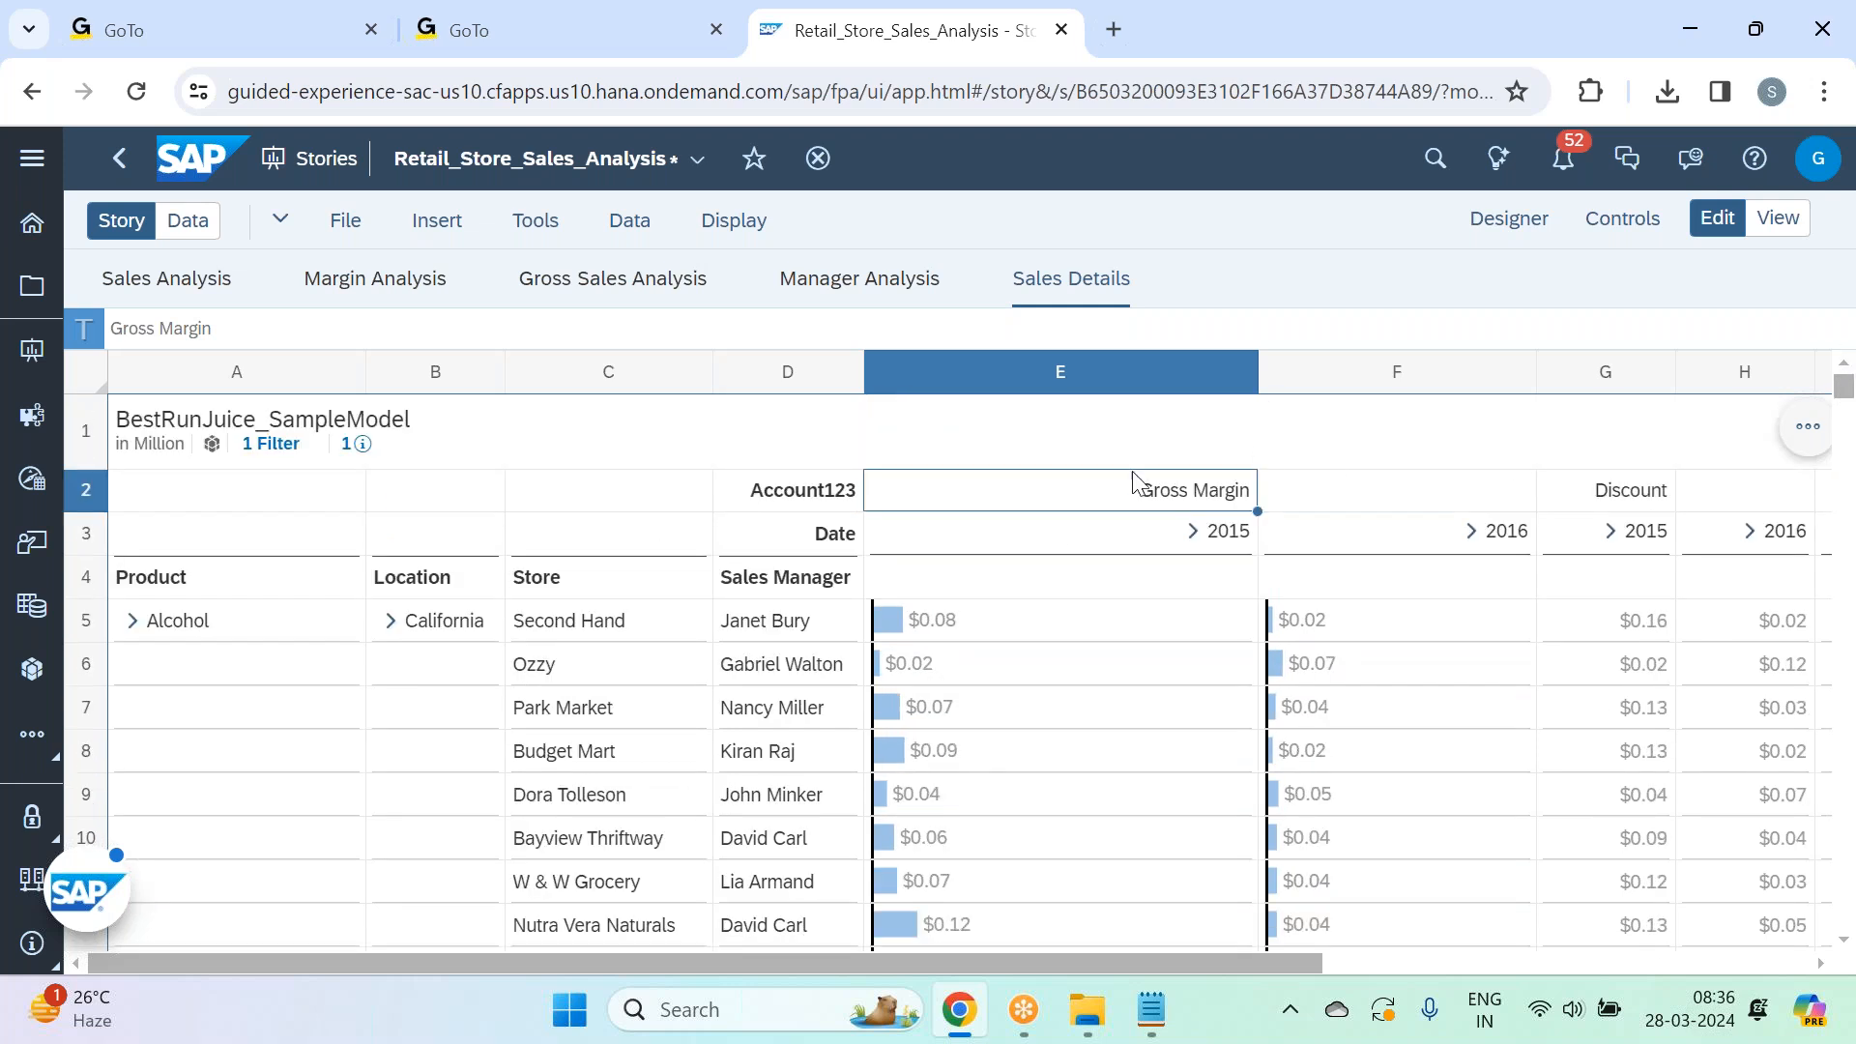
right_click(1064, 500)
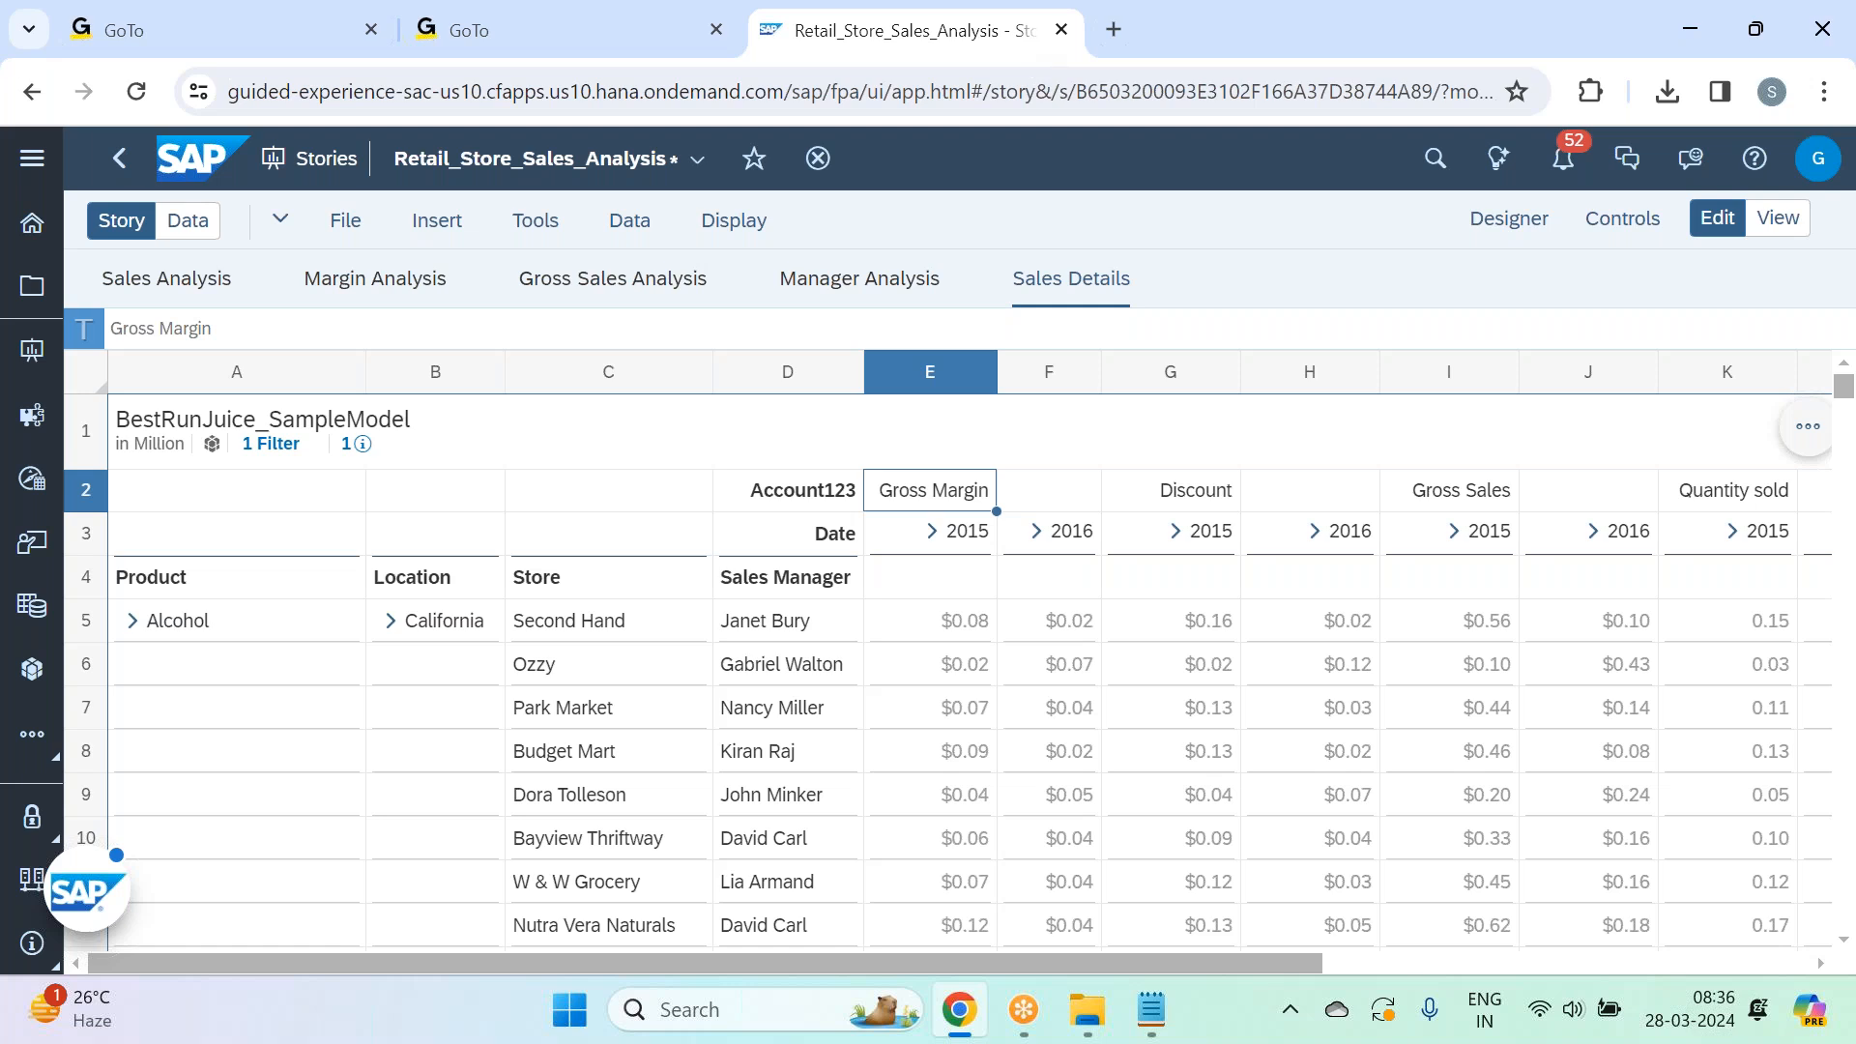
Save the story and switch to the session notes in Notepad.
click(342, 223)
mouse_move(506, 300)
click(618, 306)
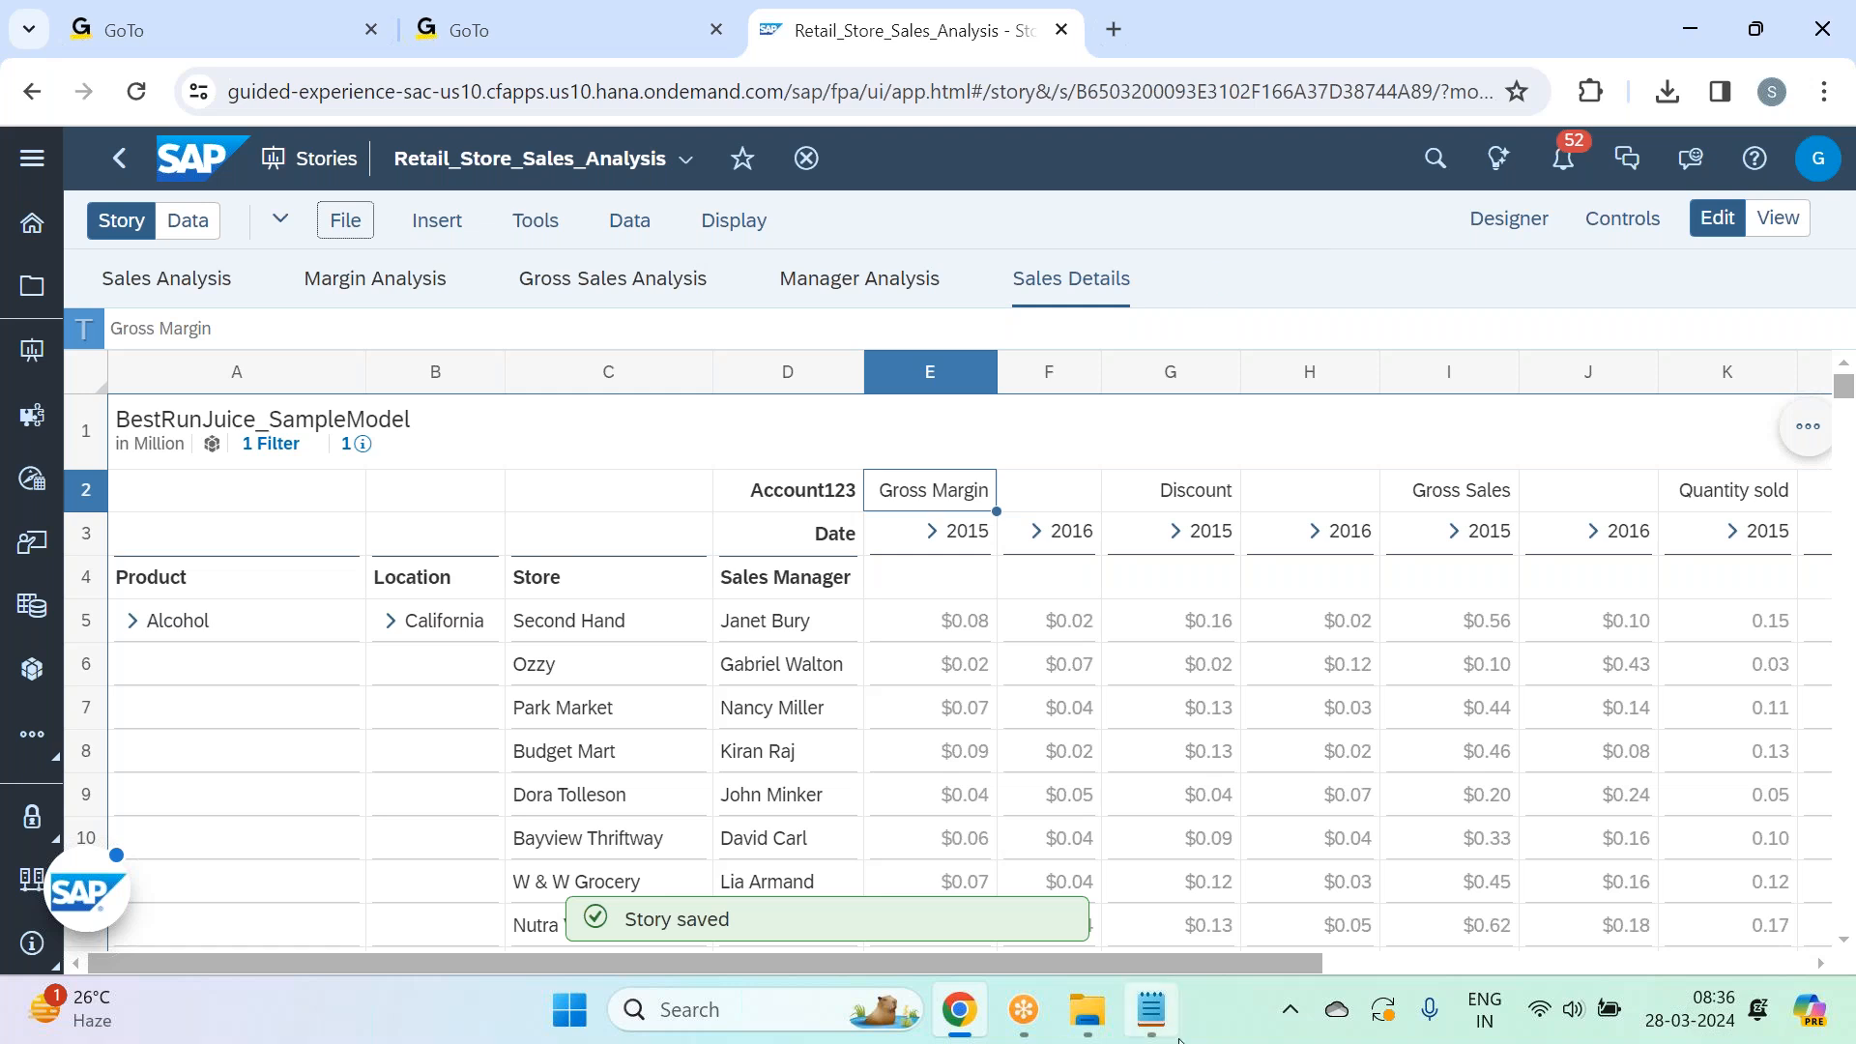
click(1152, 1011)
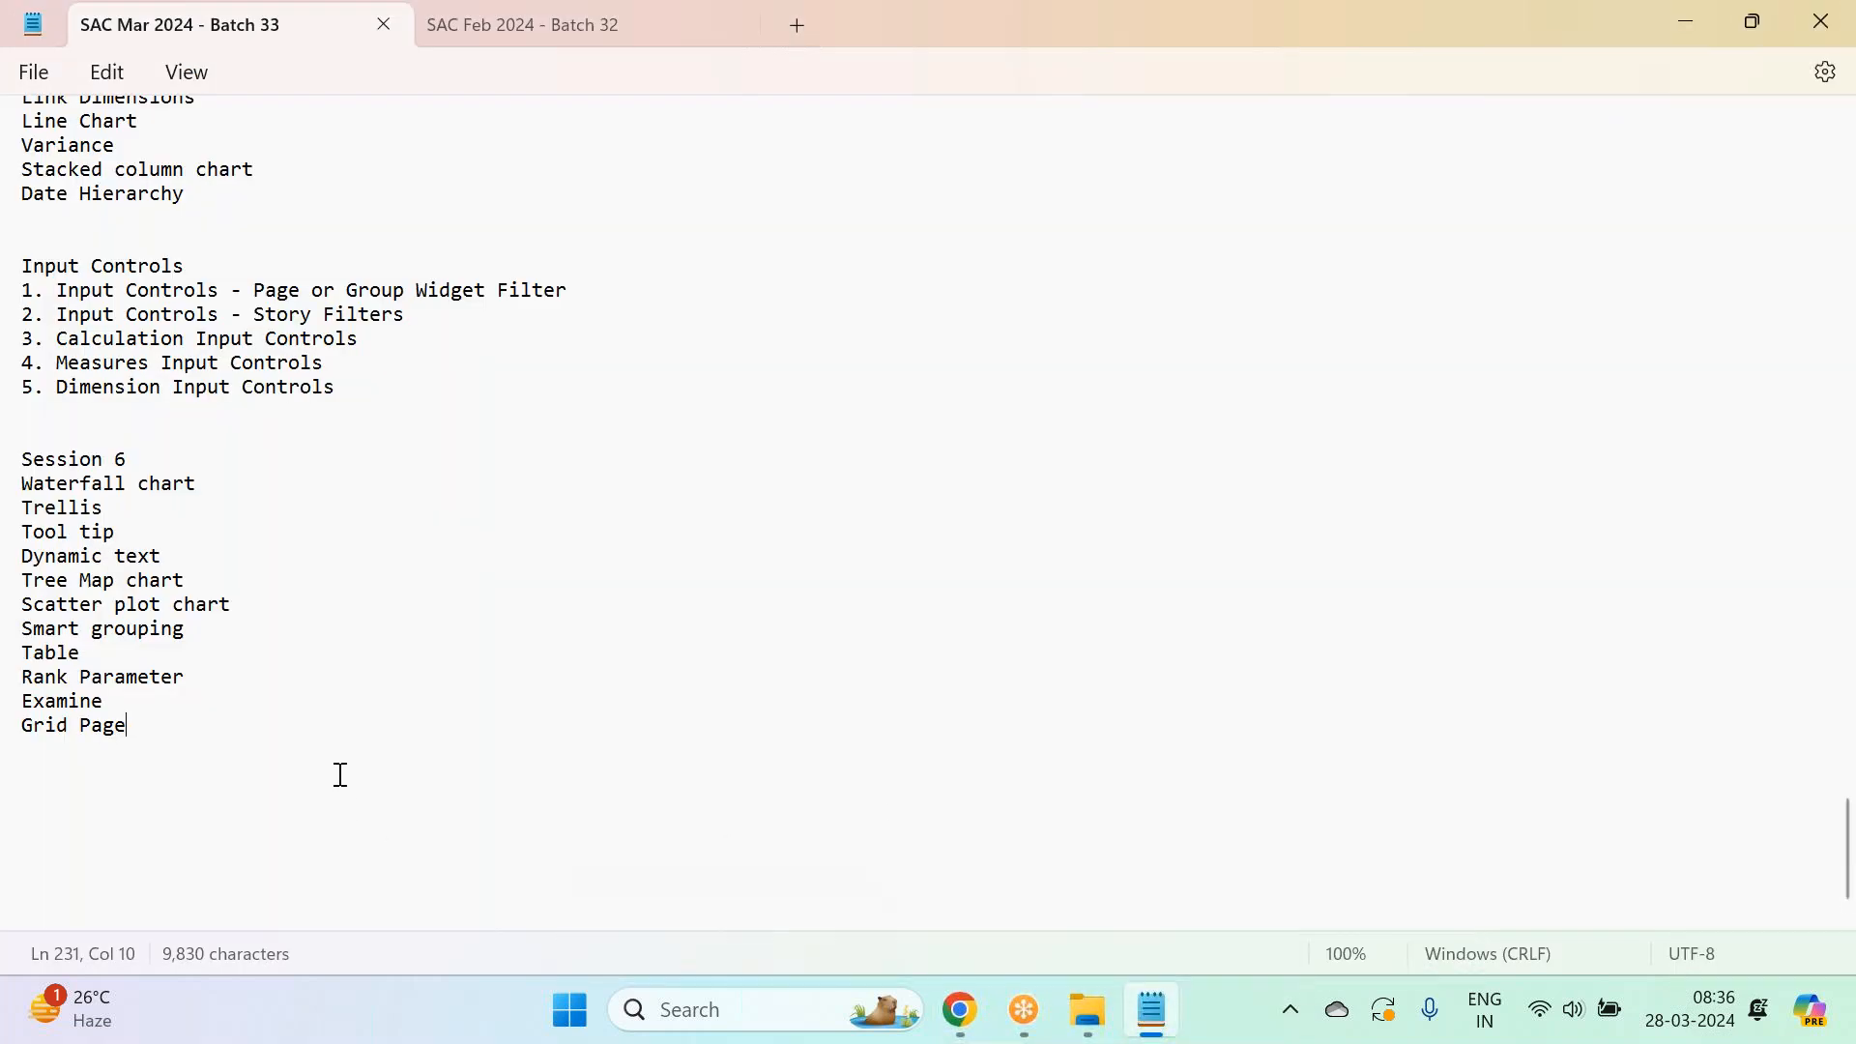
Add a "Session 7" heading two blank lines below Grid Page, followed by the topics "Calc on Grid" and "Cond fomrating on grid".
key(Return)
key(Return)
key(Return)
text(Session 7)
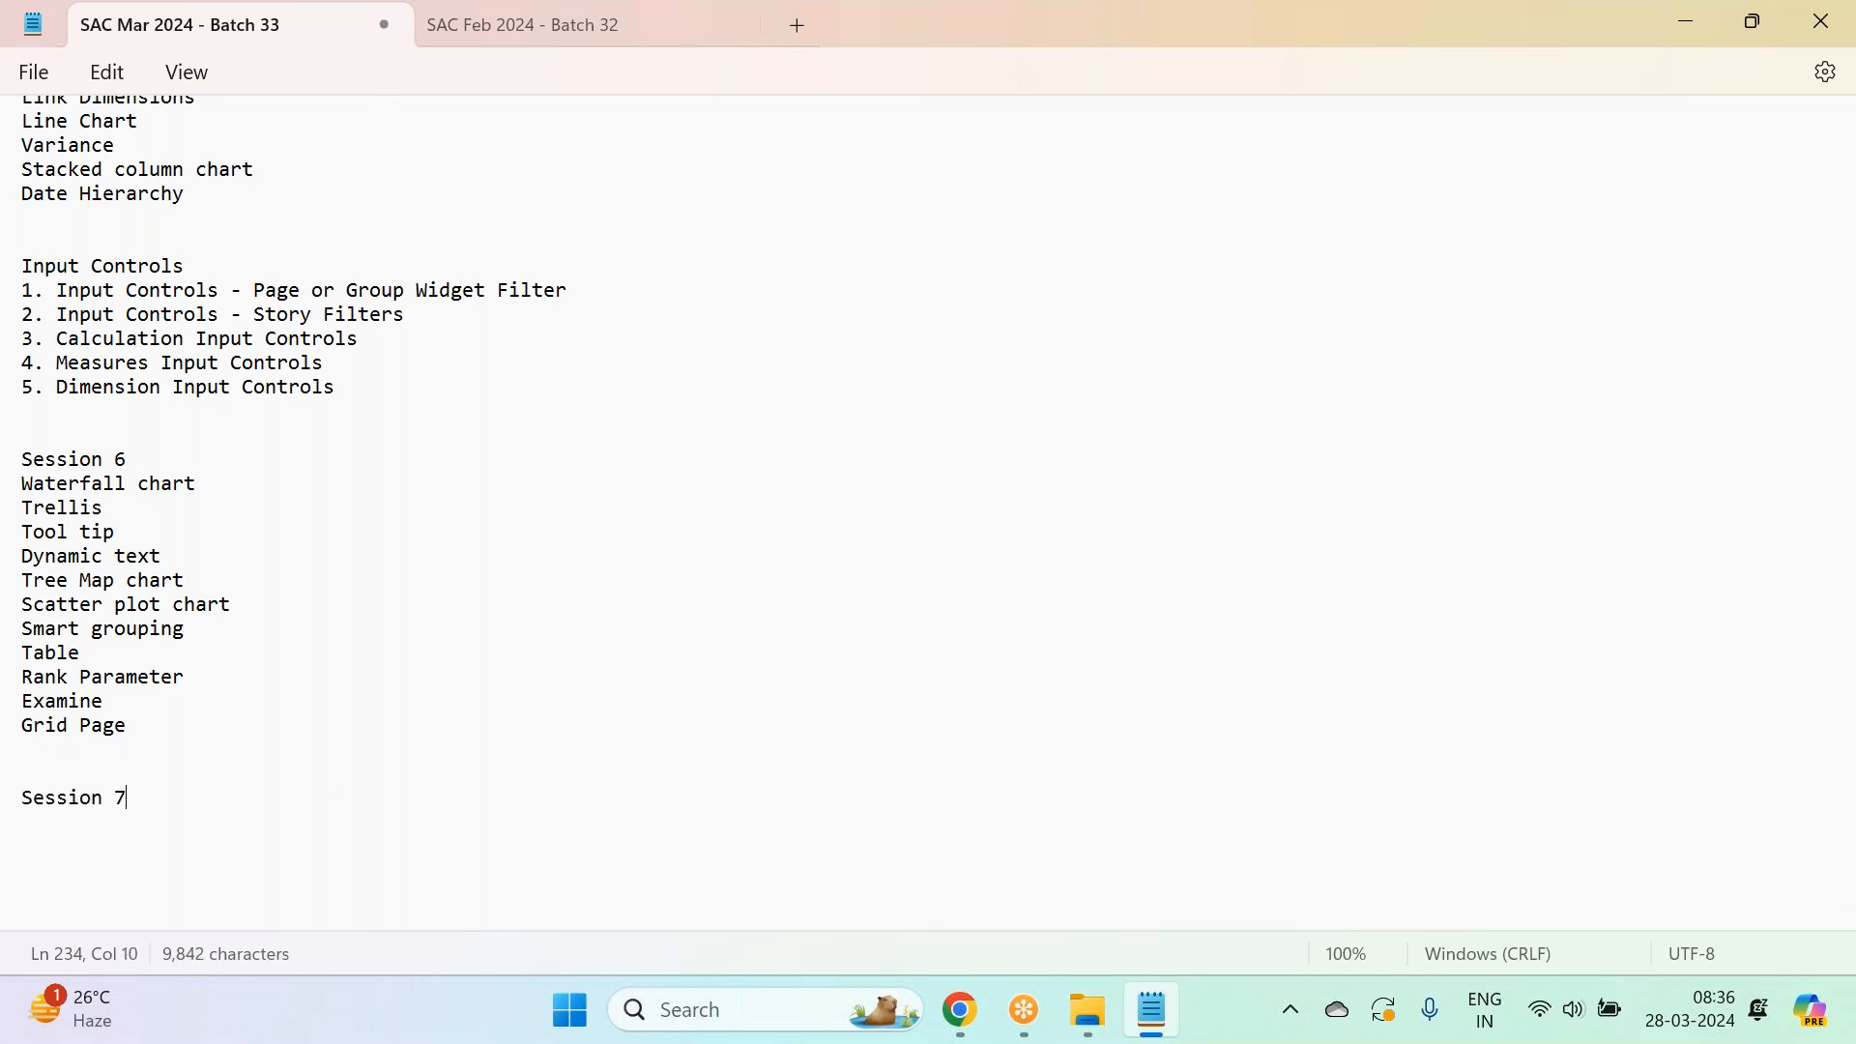
key(Return)
text(Calc on Grid)
key(Return)
text(Cond fomrating )
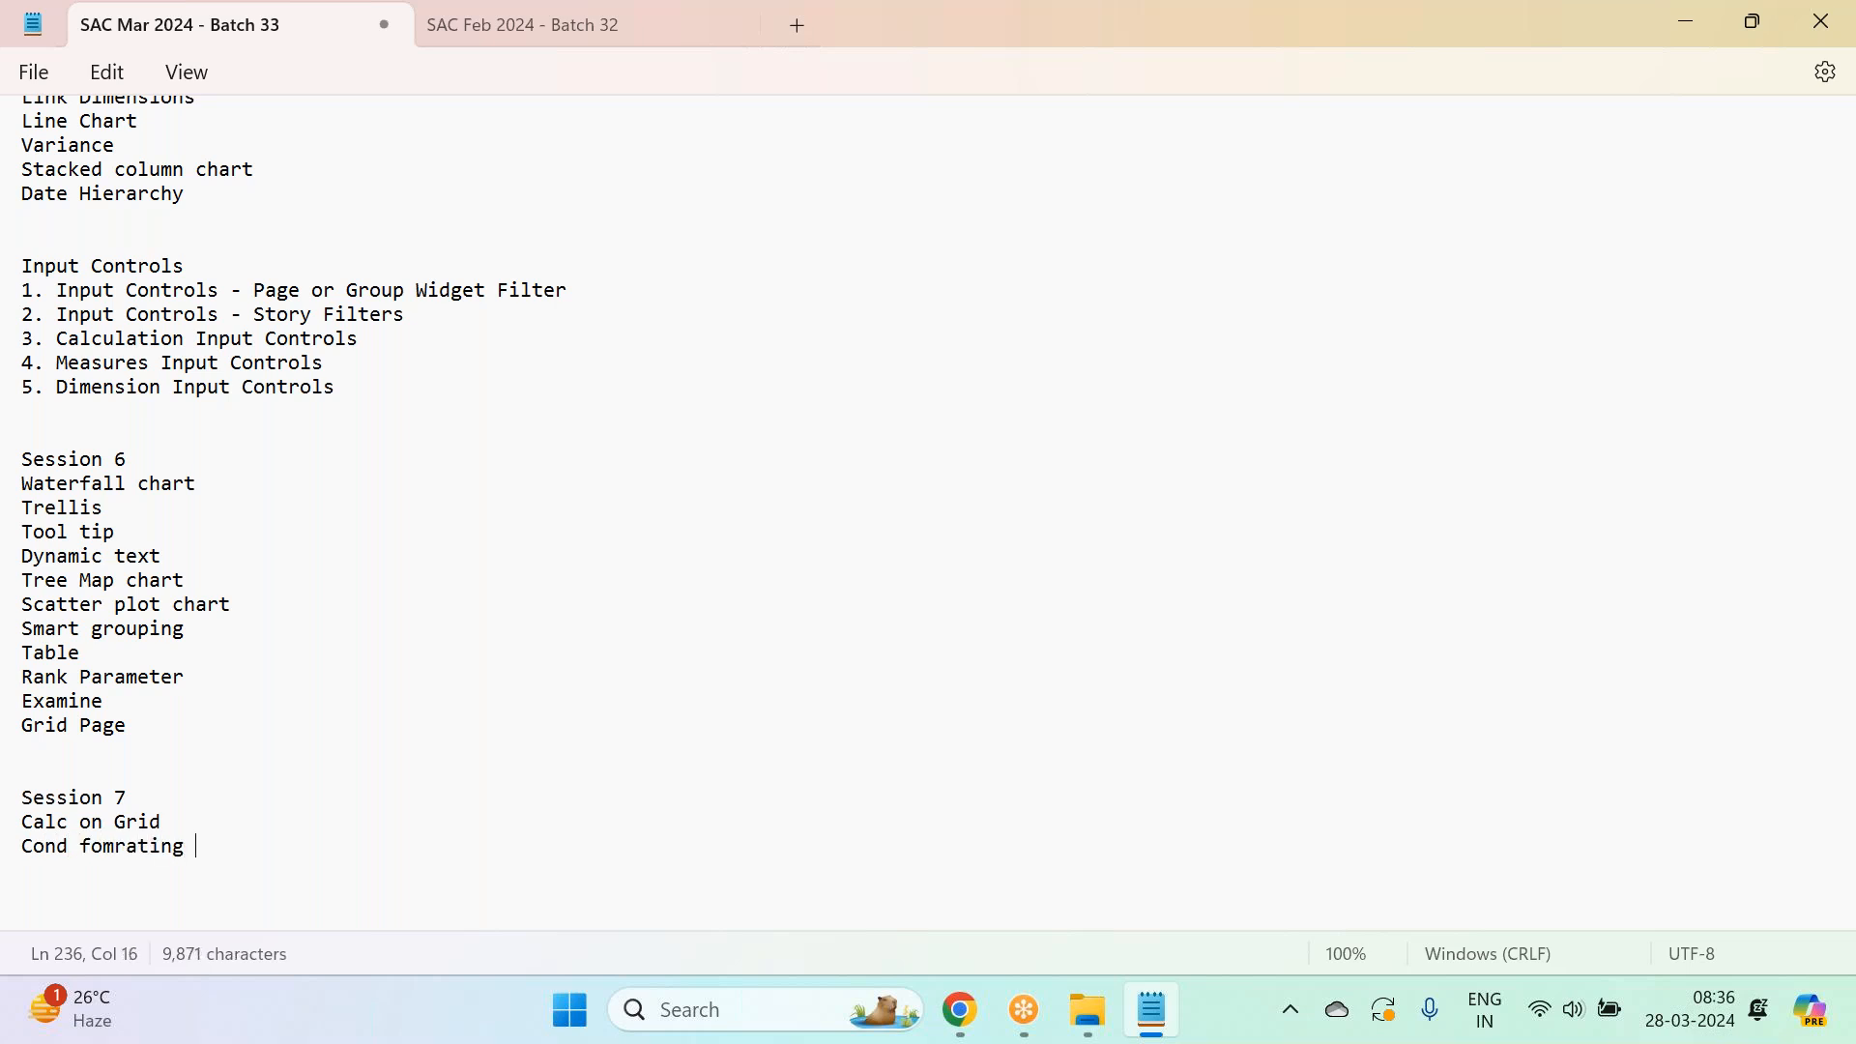
text(on grid)
List "Calc Measures", "Restricted Measures" and "Aggregations" on separate lines as further Session 7 topics.
key(Return)
text(Calc)
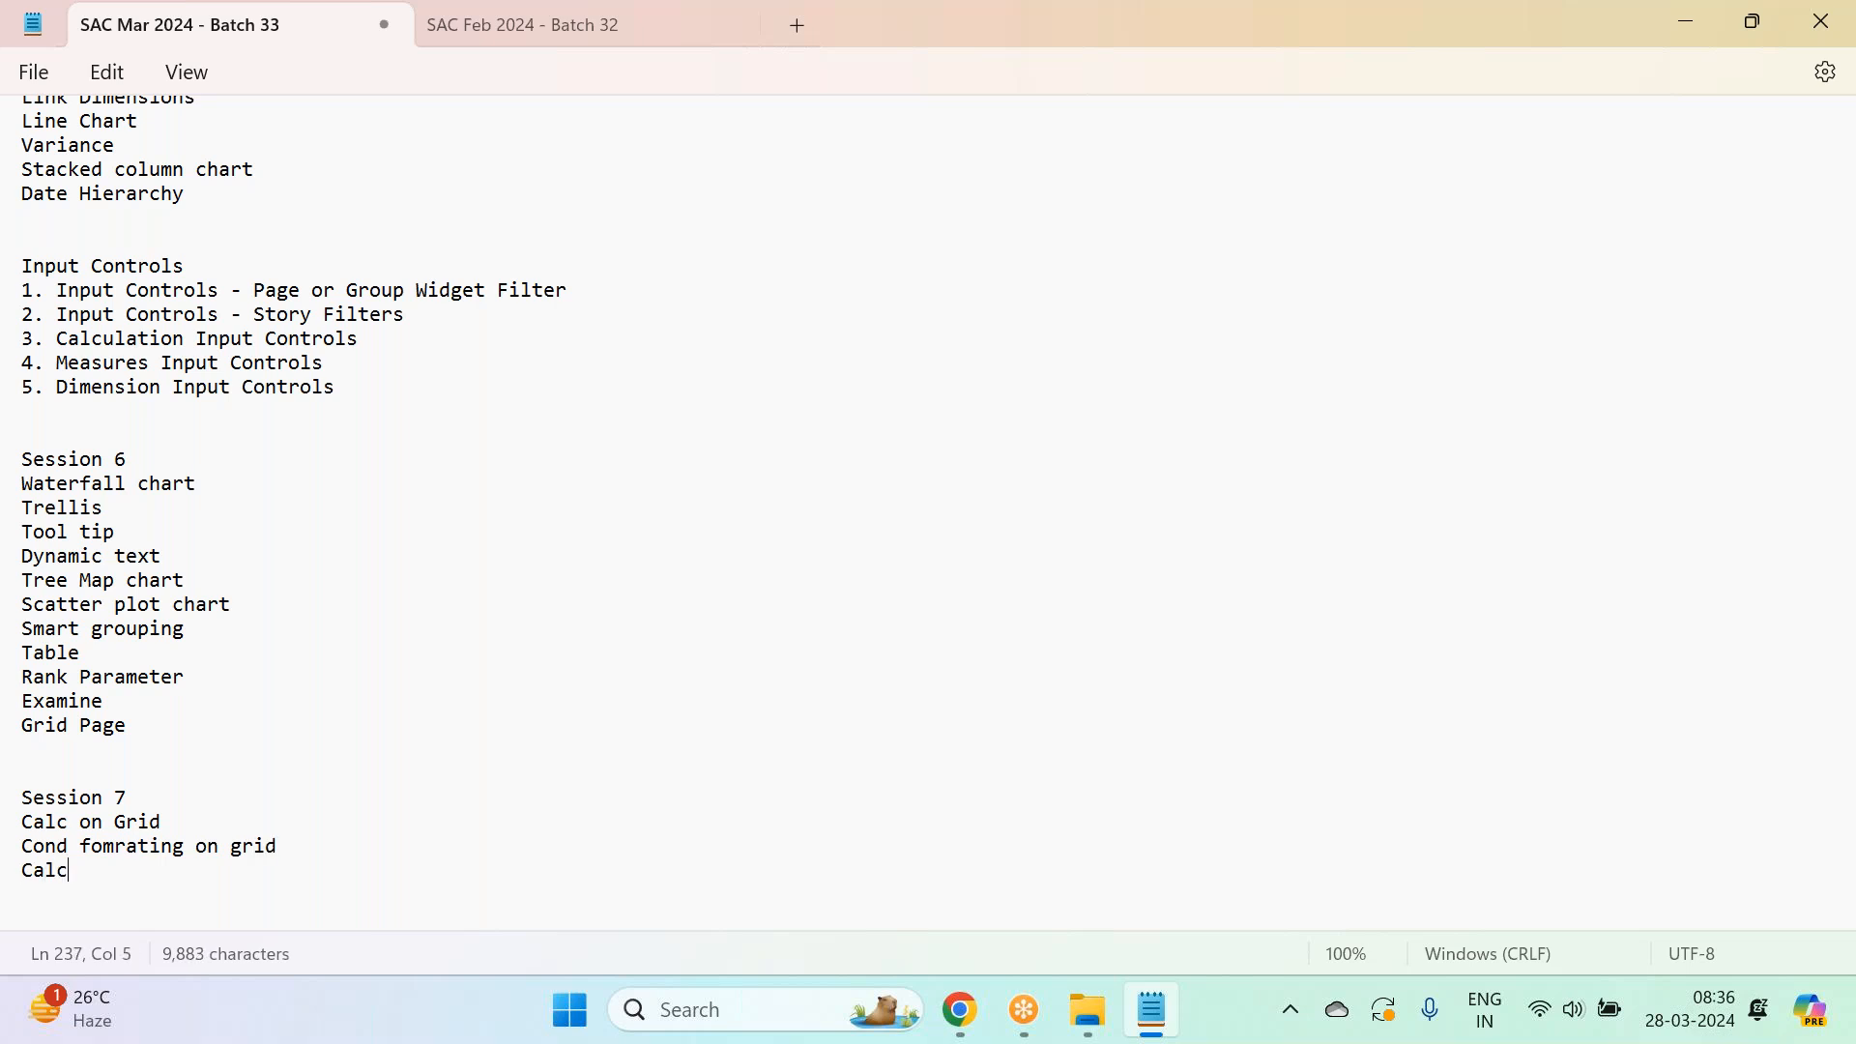
text( Measures)
key(Return)
text(Restr)
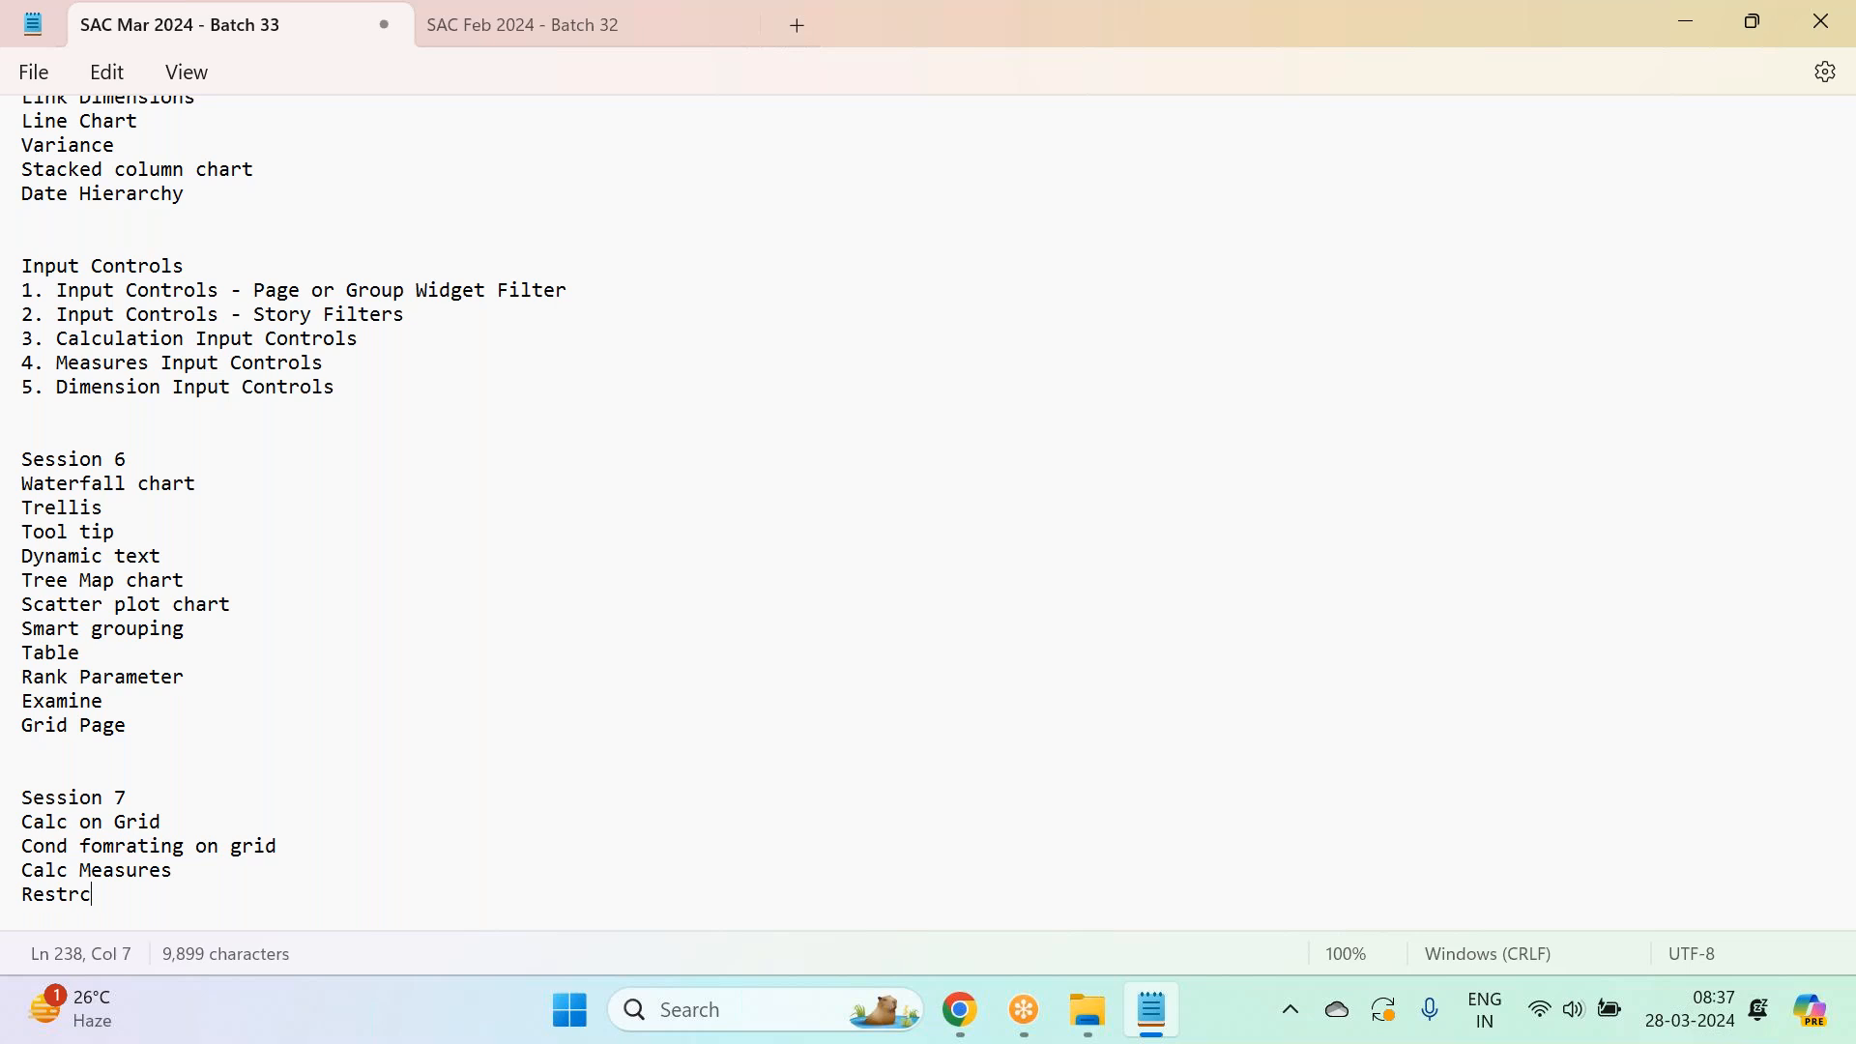
text(iv)
key(BackSpace)
text(cted Measures)
key(Return)
text(Aggrega)
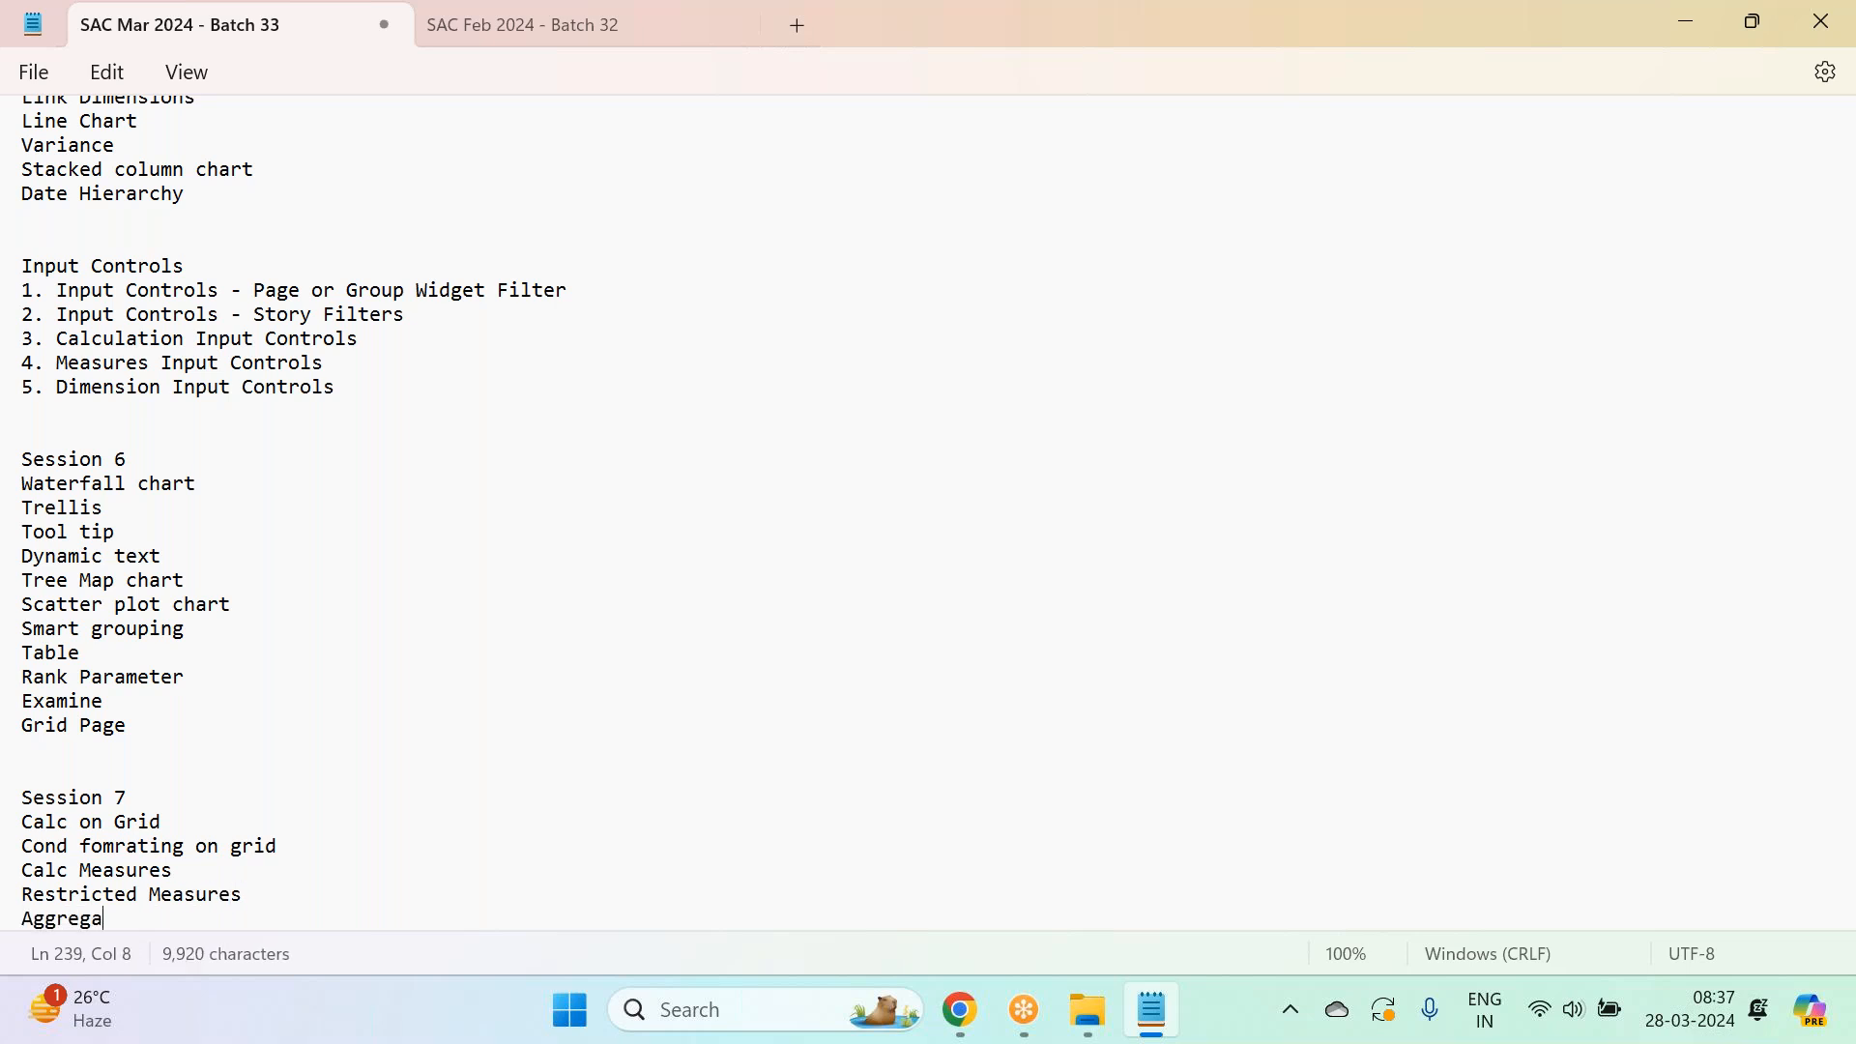
text(tions)
Continue the Session 7 list with "Reference line", "Calc Input controls" and "What if Analysis", one per line.
key(Return)
text(Referenc)
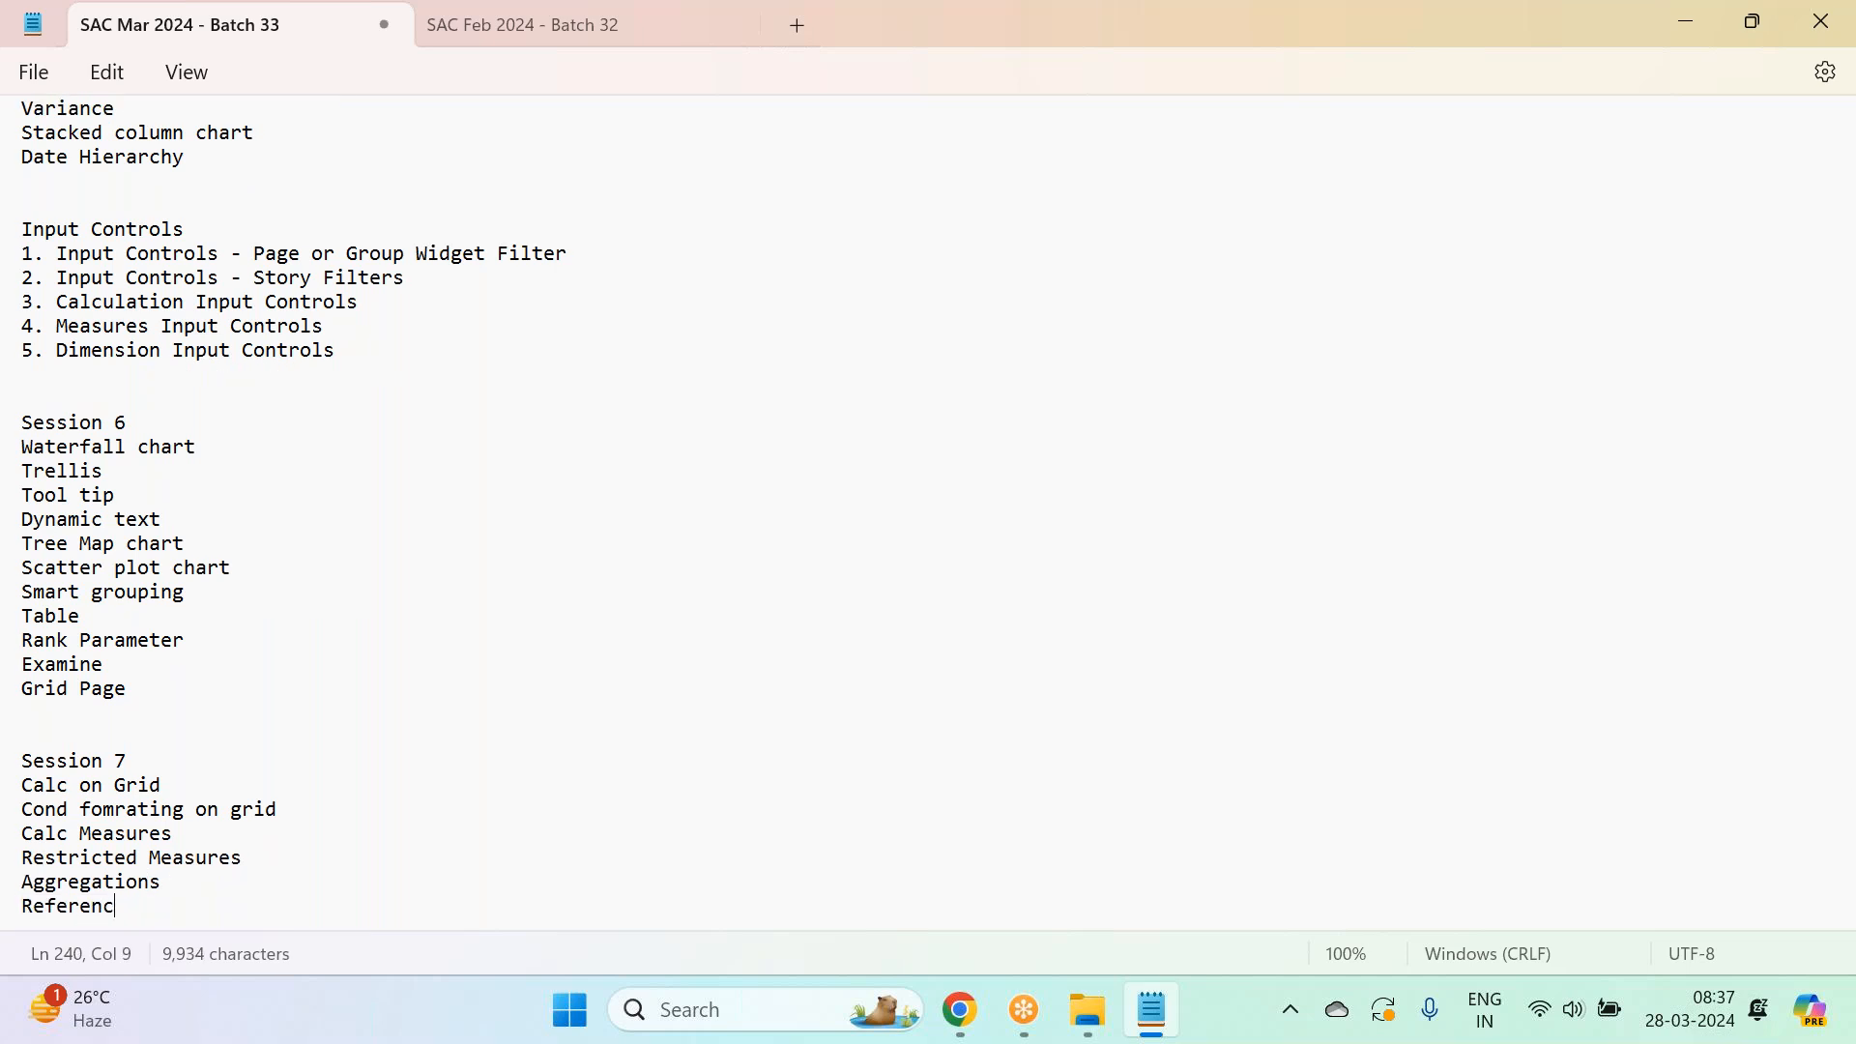
text(e line)
key(Return)
text(Calc In)
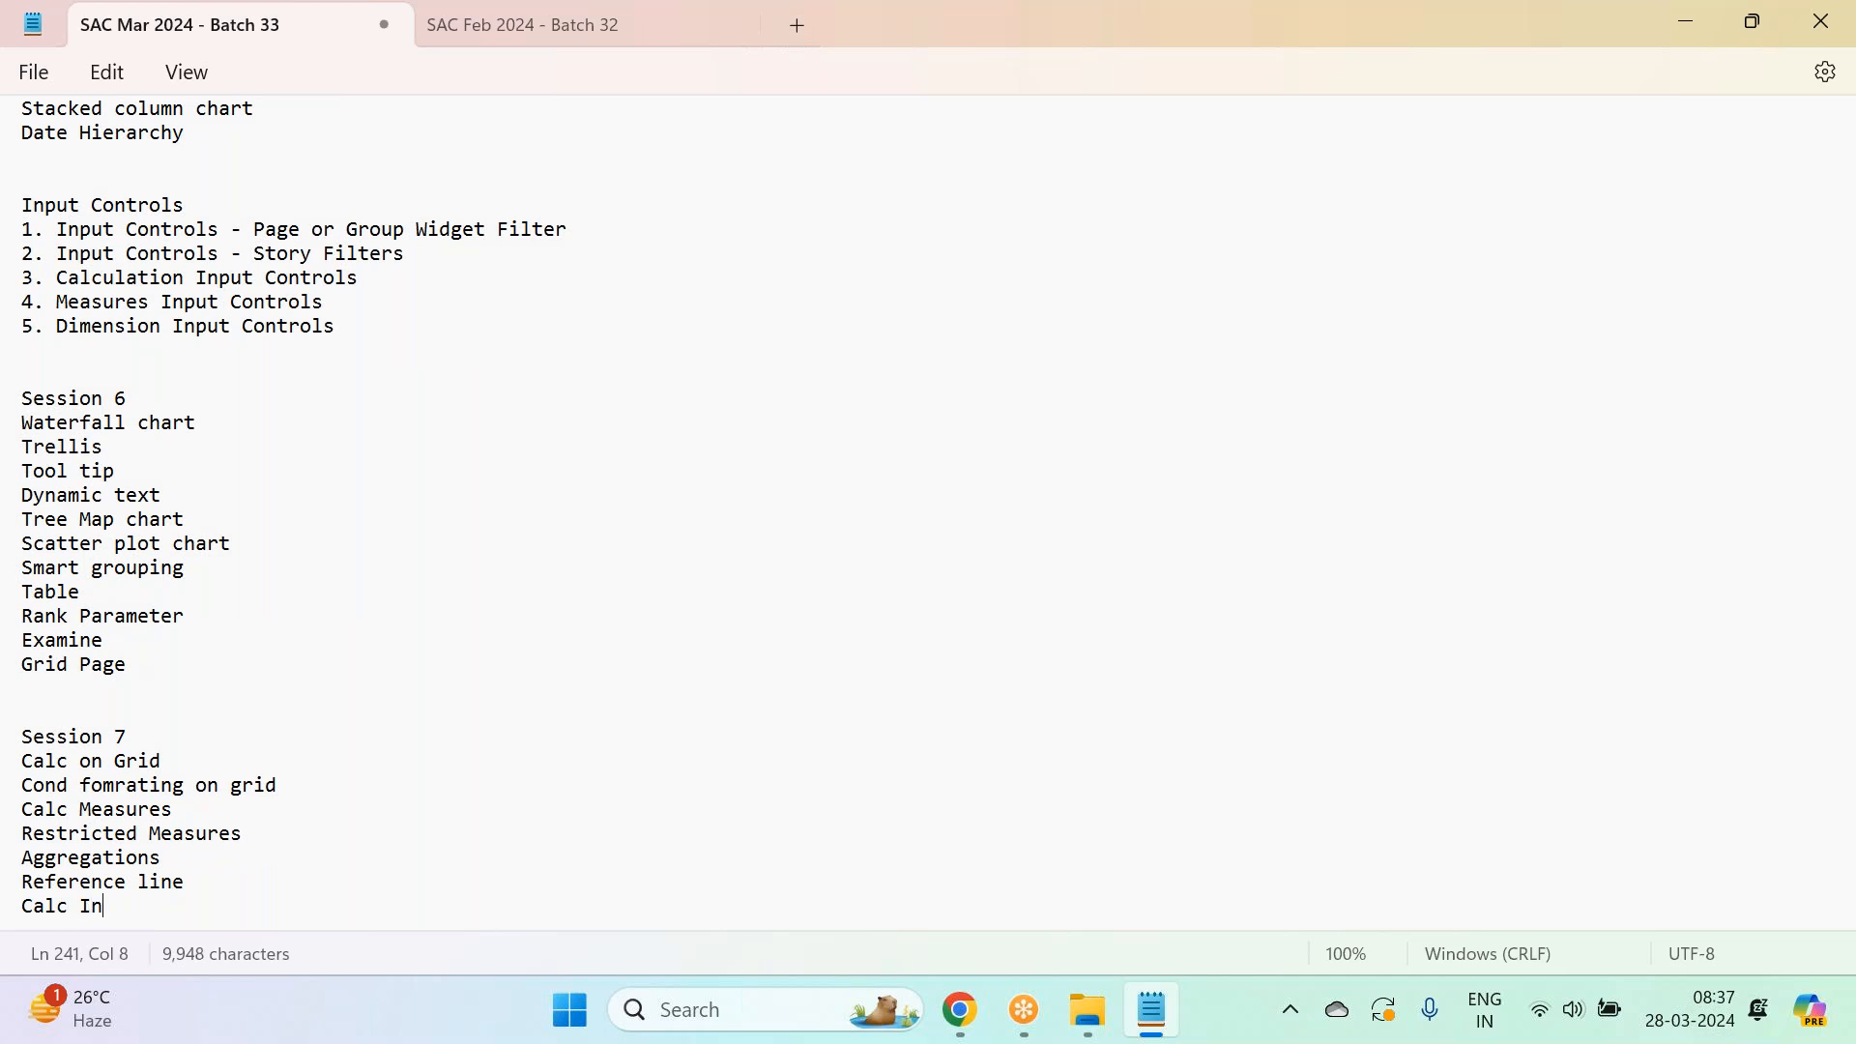
text(put controls)
key(Return)
text(What if Analysis)
Add the topics "Linked analysis", "Positive & Negative comments", "Measure IC" and "Dimension IC" on separate lines under Session 7.
key(Return)
text(Linked a)
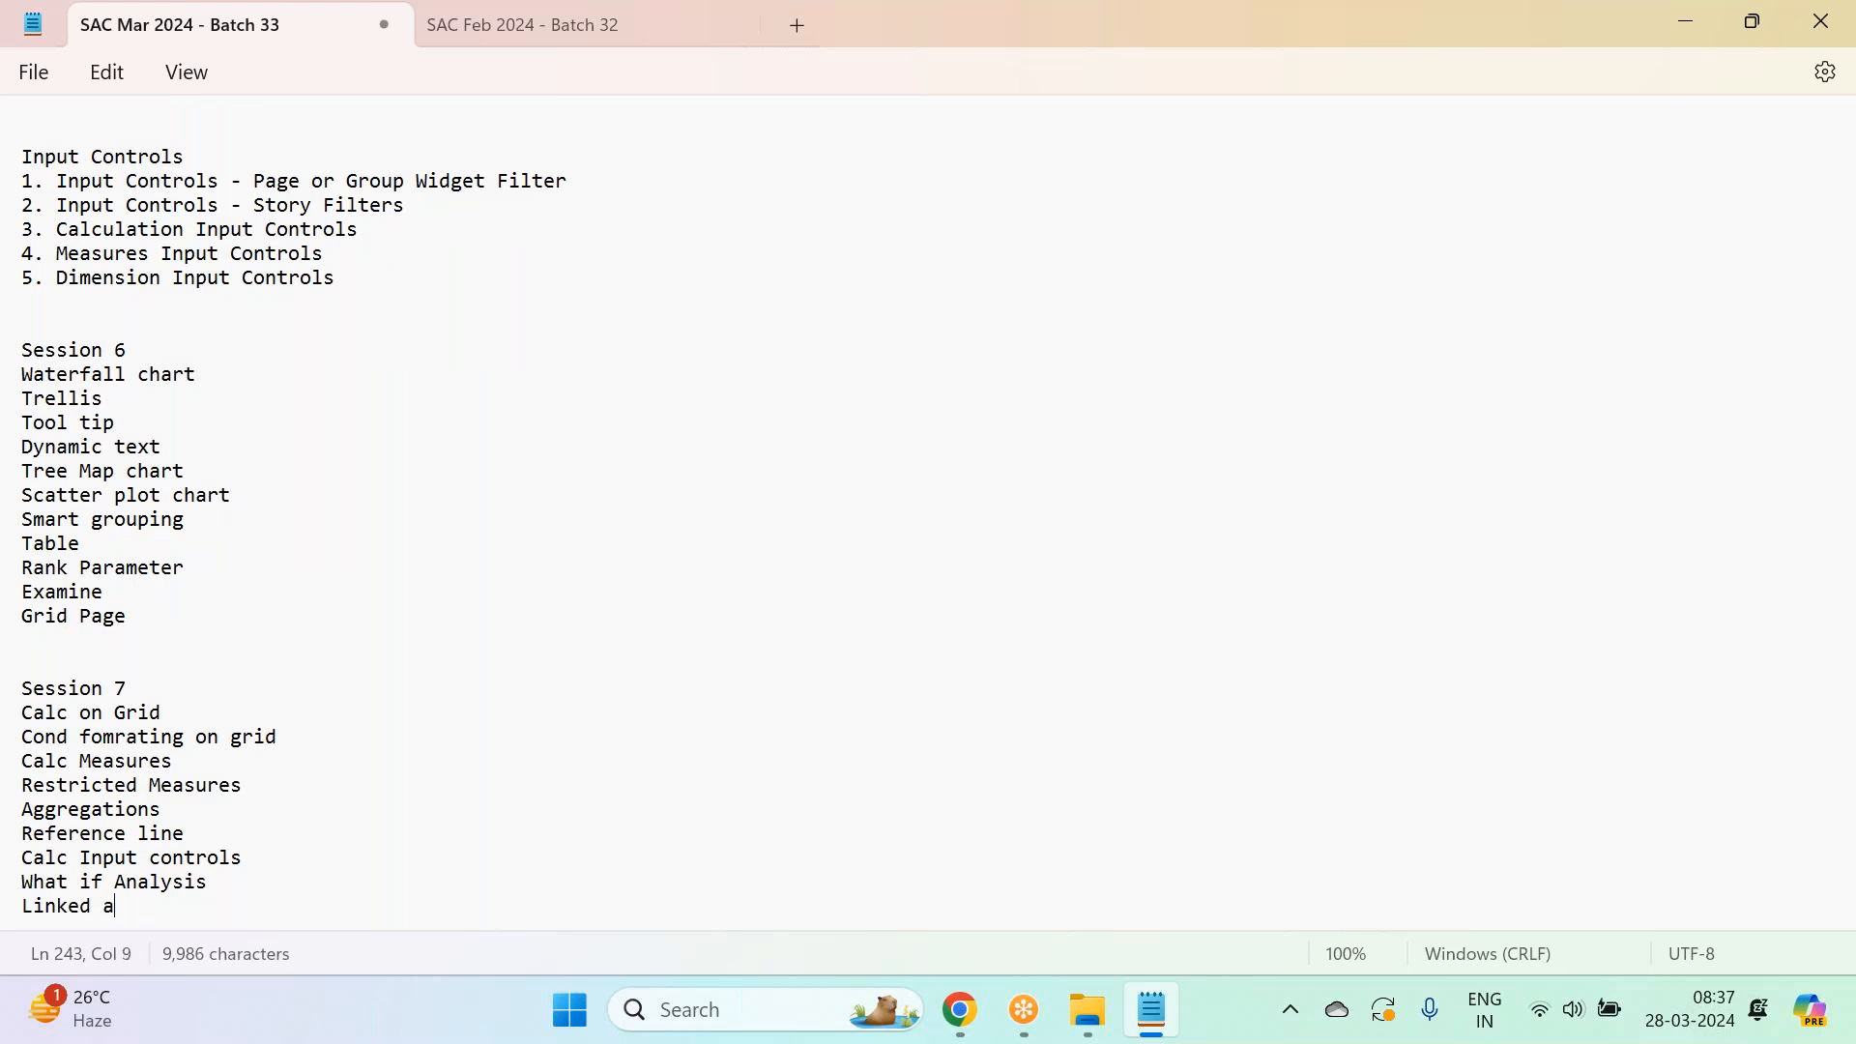
text(nalysis)
key(Return)
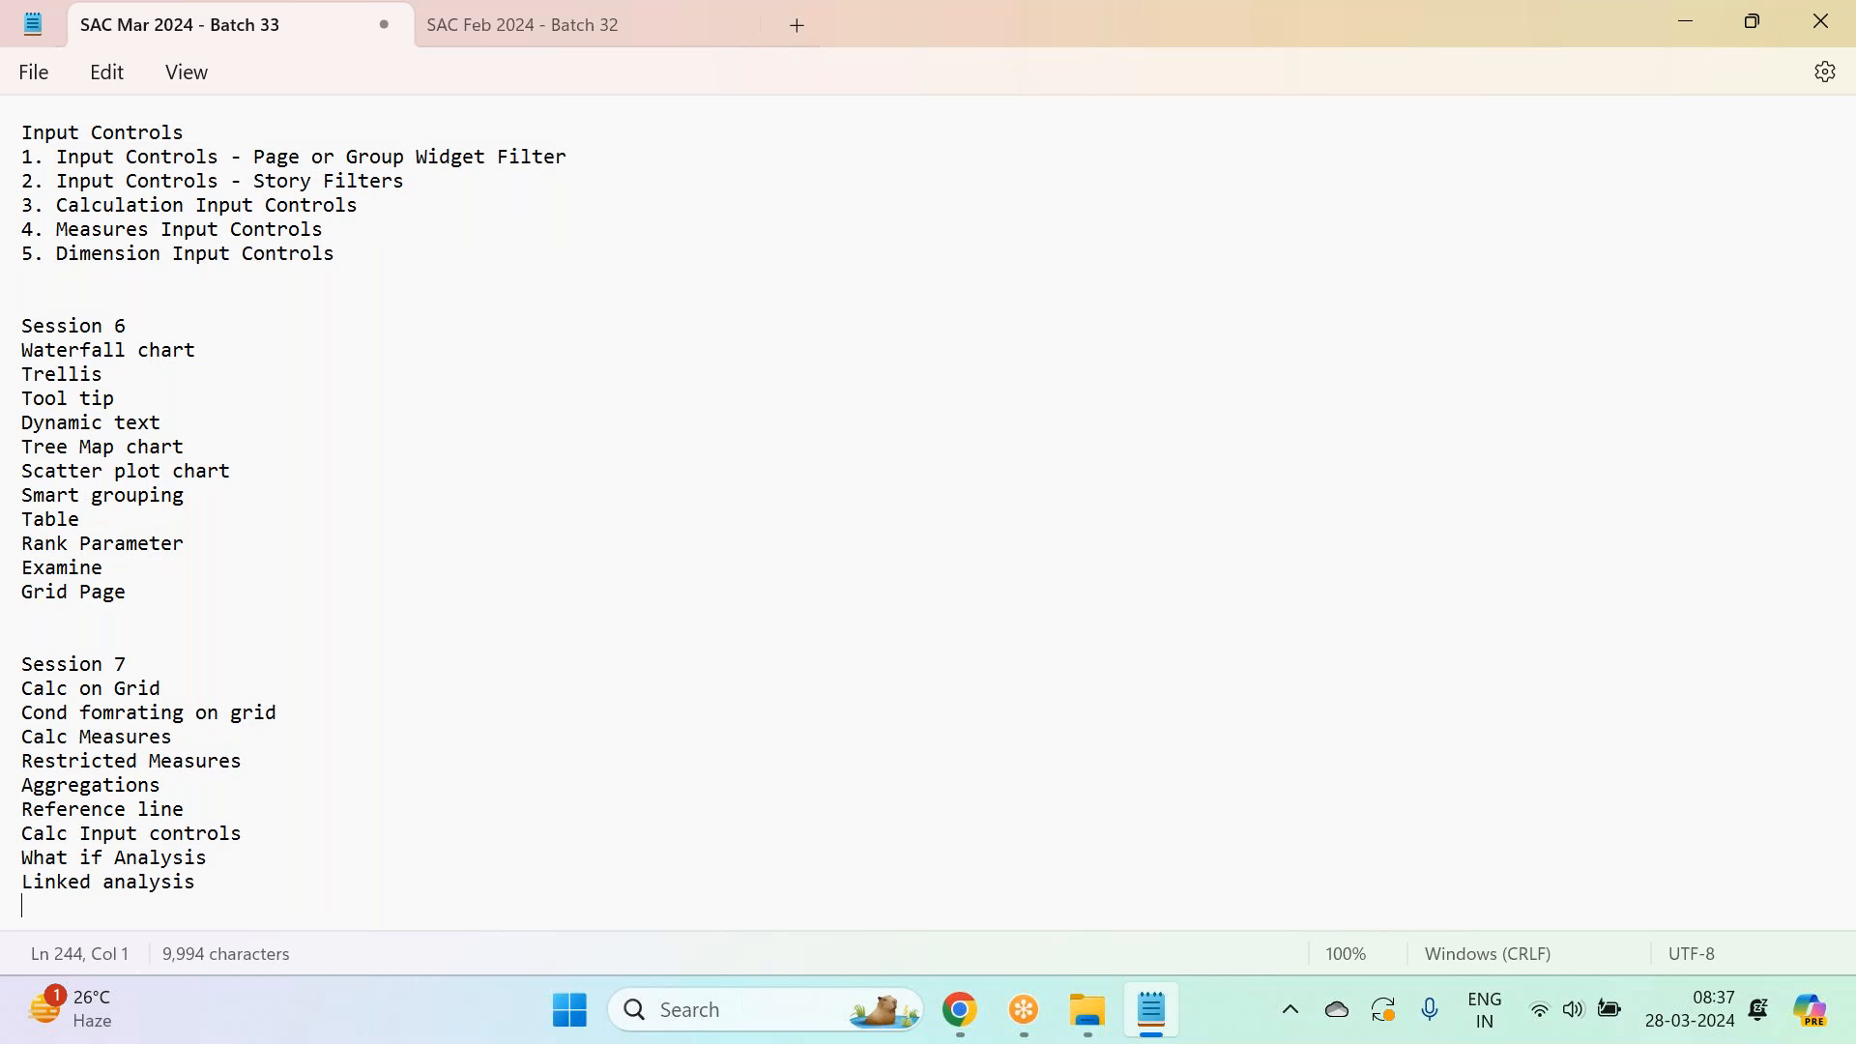
text(Positive & Negative comments)
key(Return)
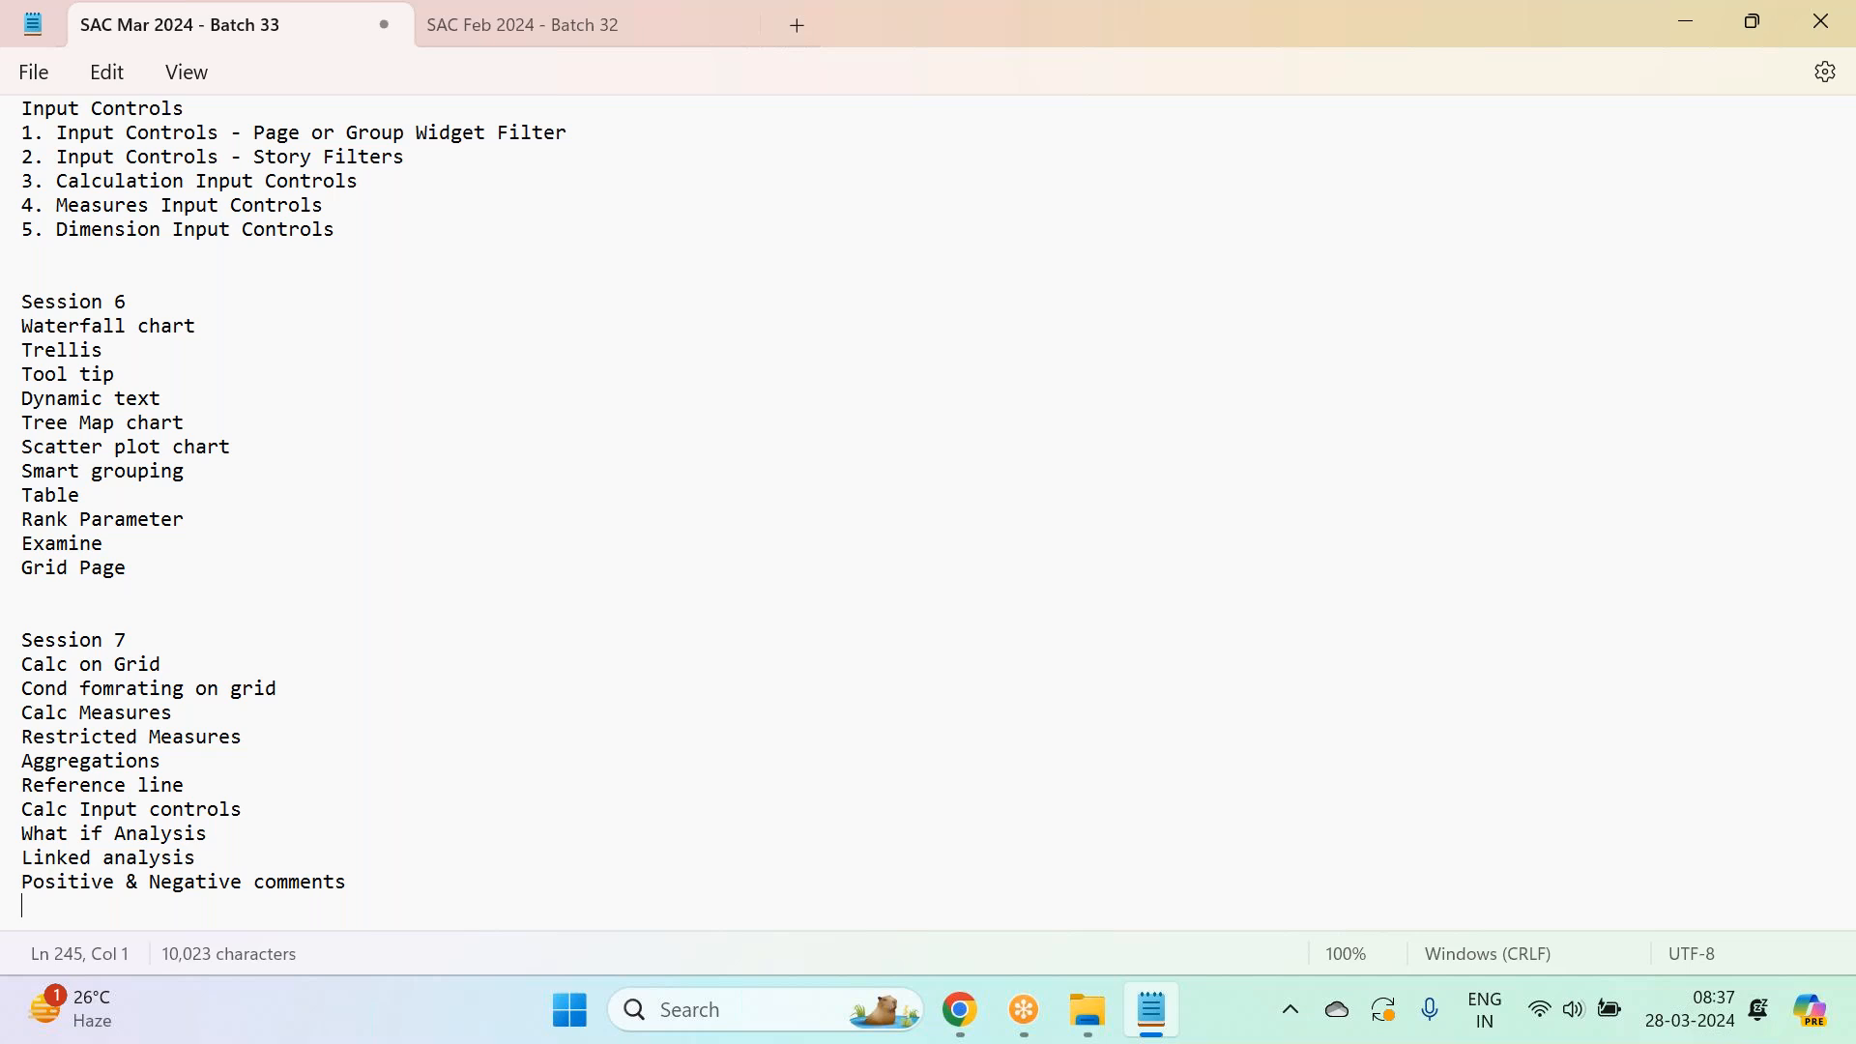
text(Measure IC)
key(Return)
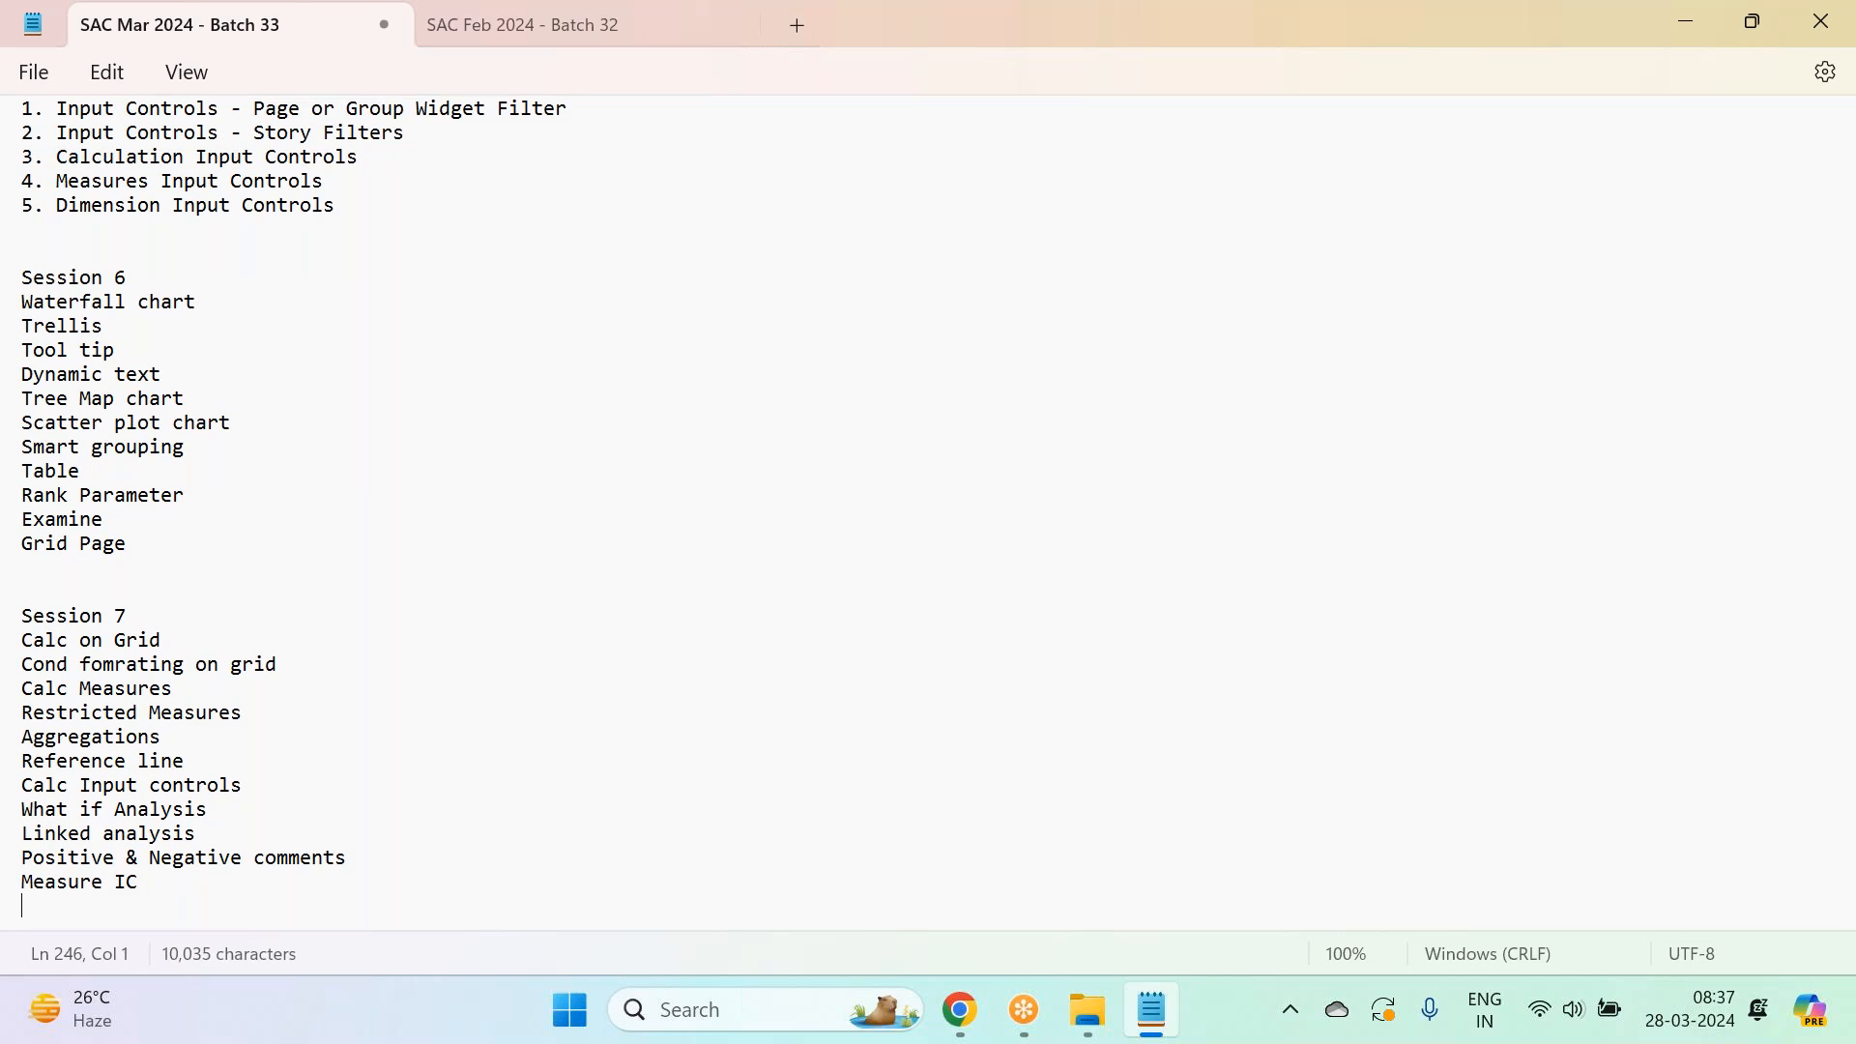
text(Dimension IC)
Complete the Session 7 list with "Time series chart" and "Box plot chart" on separate lines, and save the notes file.
key(Return)
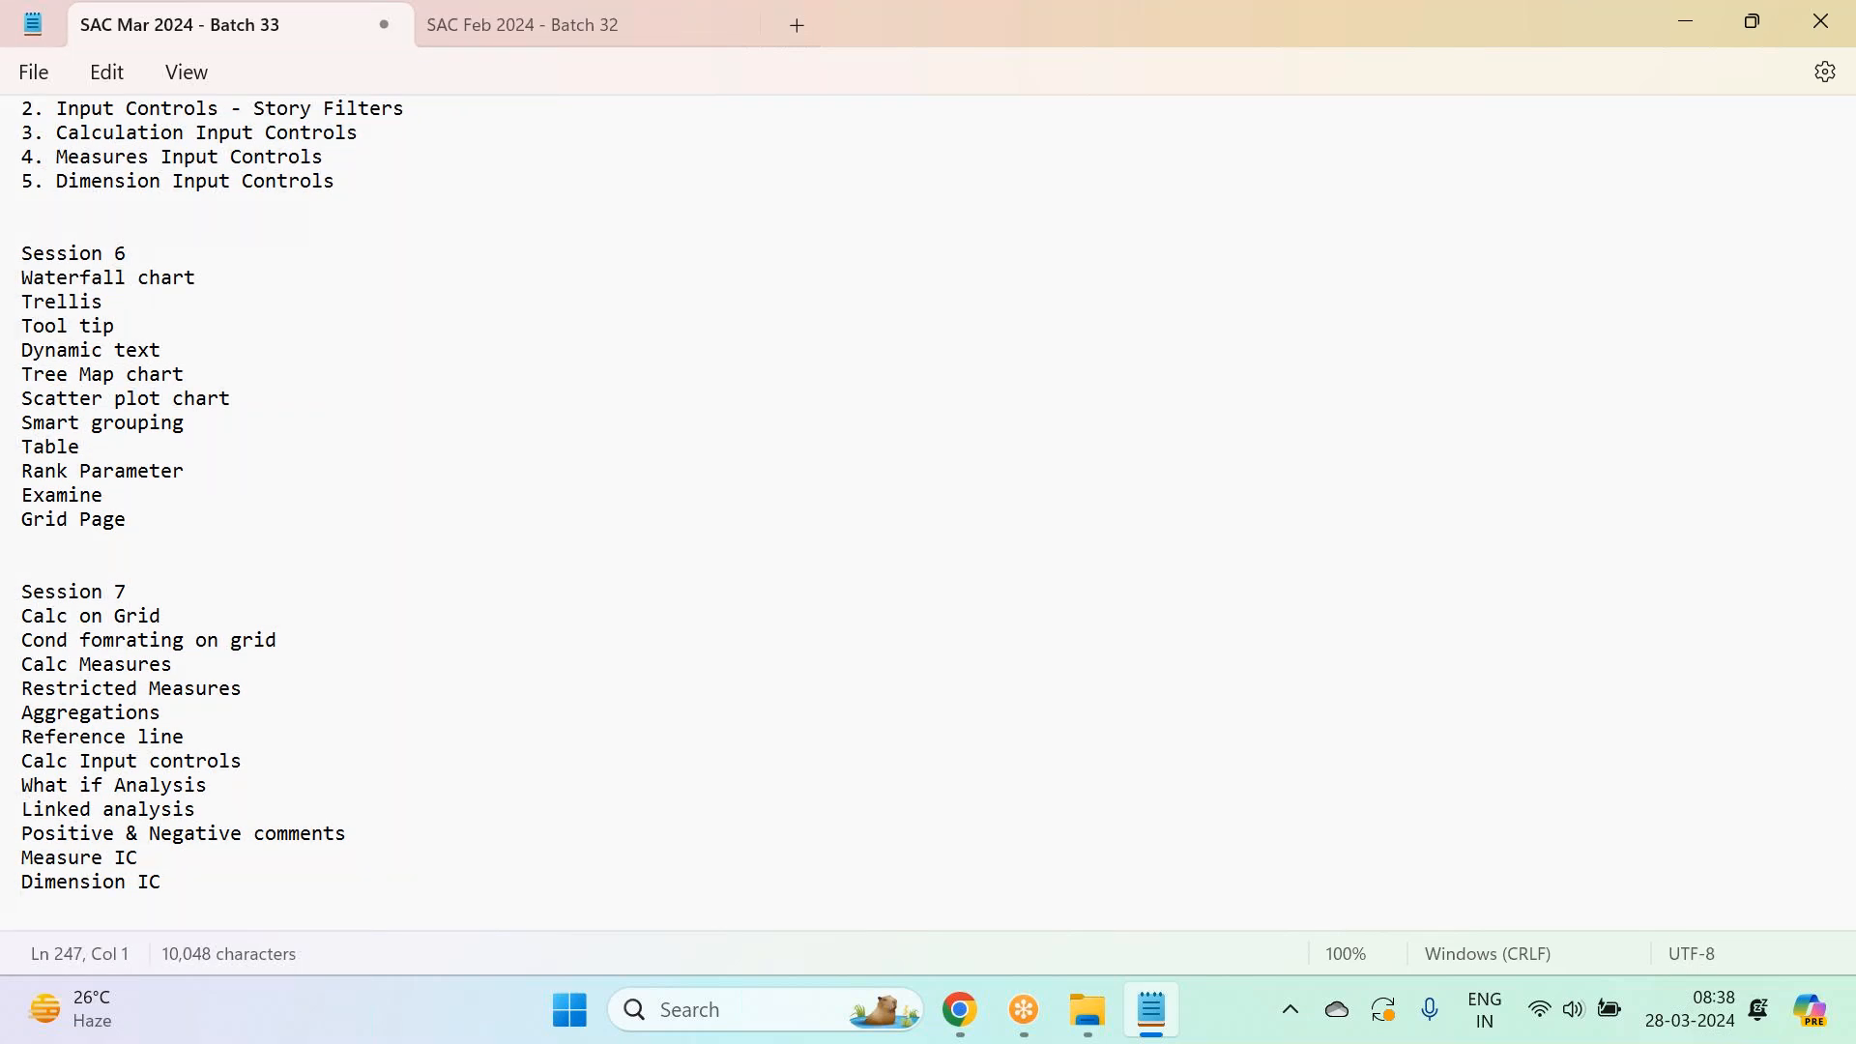
text(T)
shift+click(21, 809)
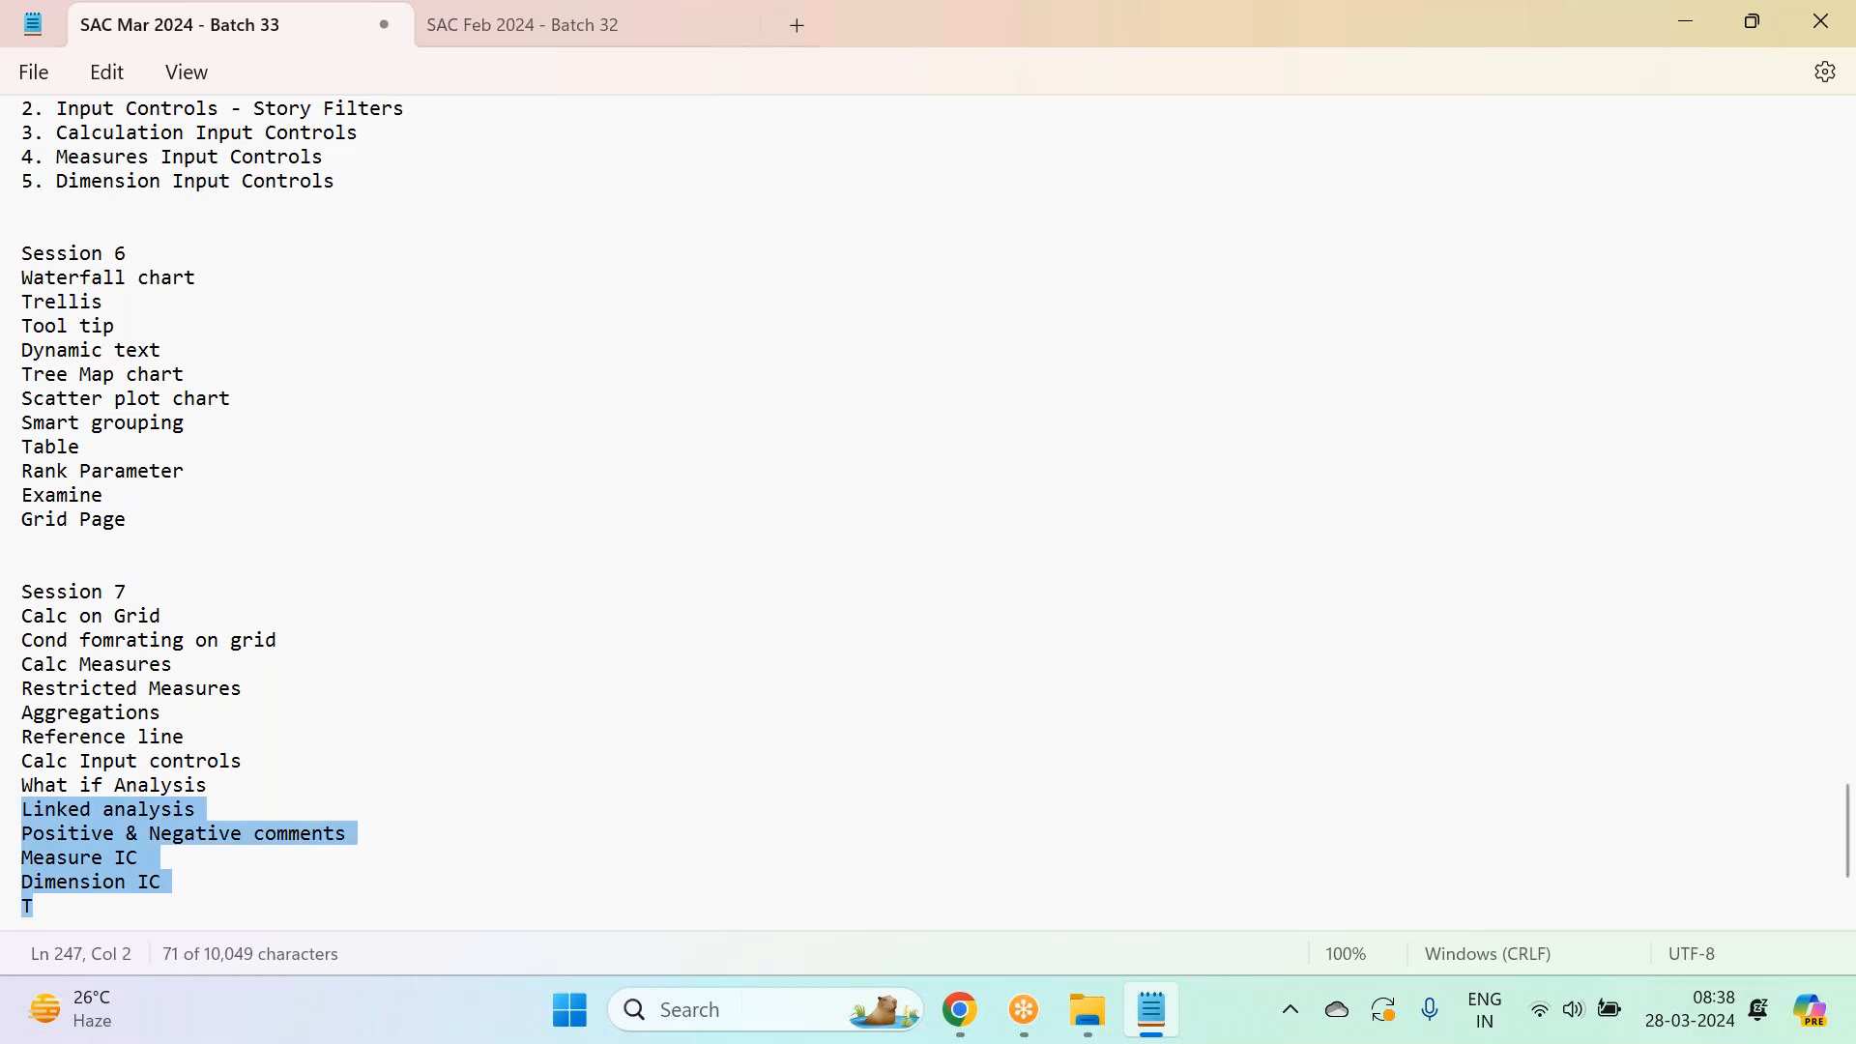
click(157, 910)
text(ime s)
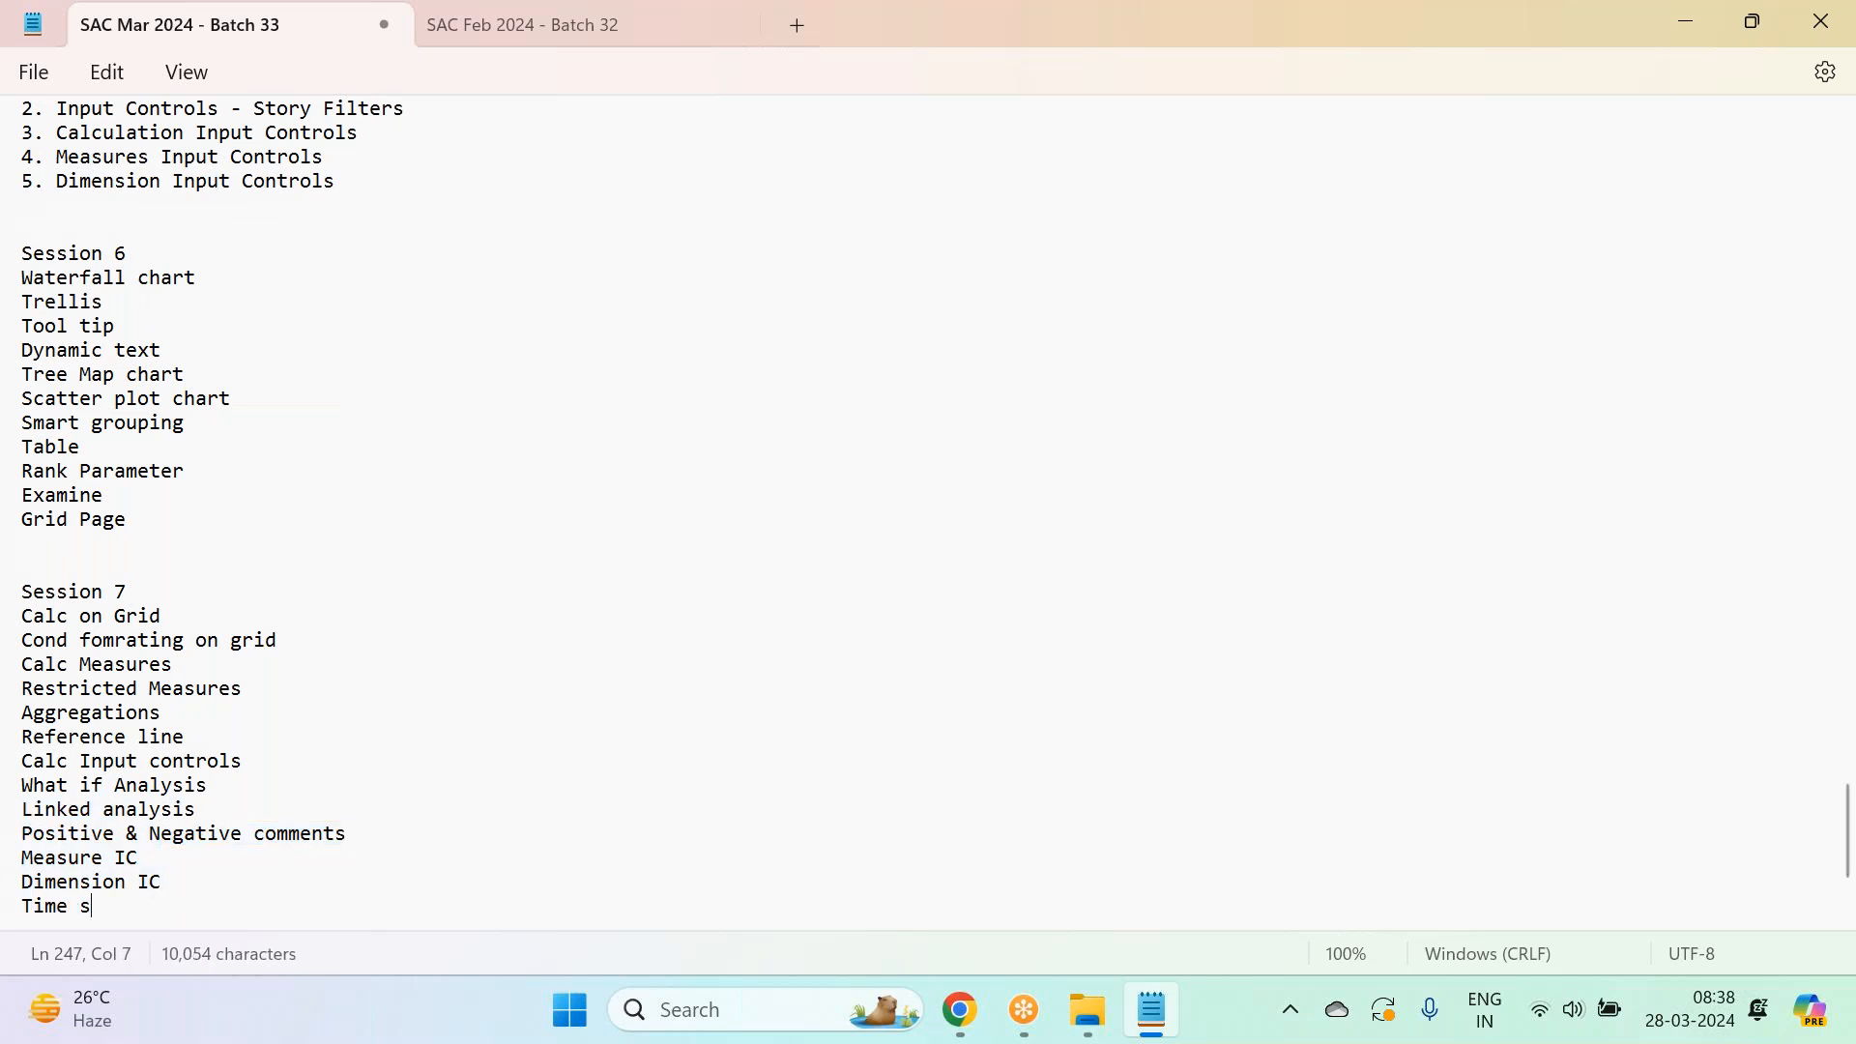
text(eries chart)
key(Return)
text(Box pla)
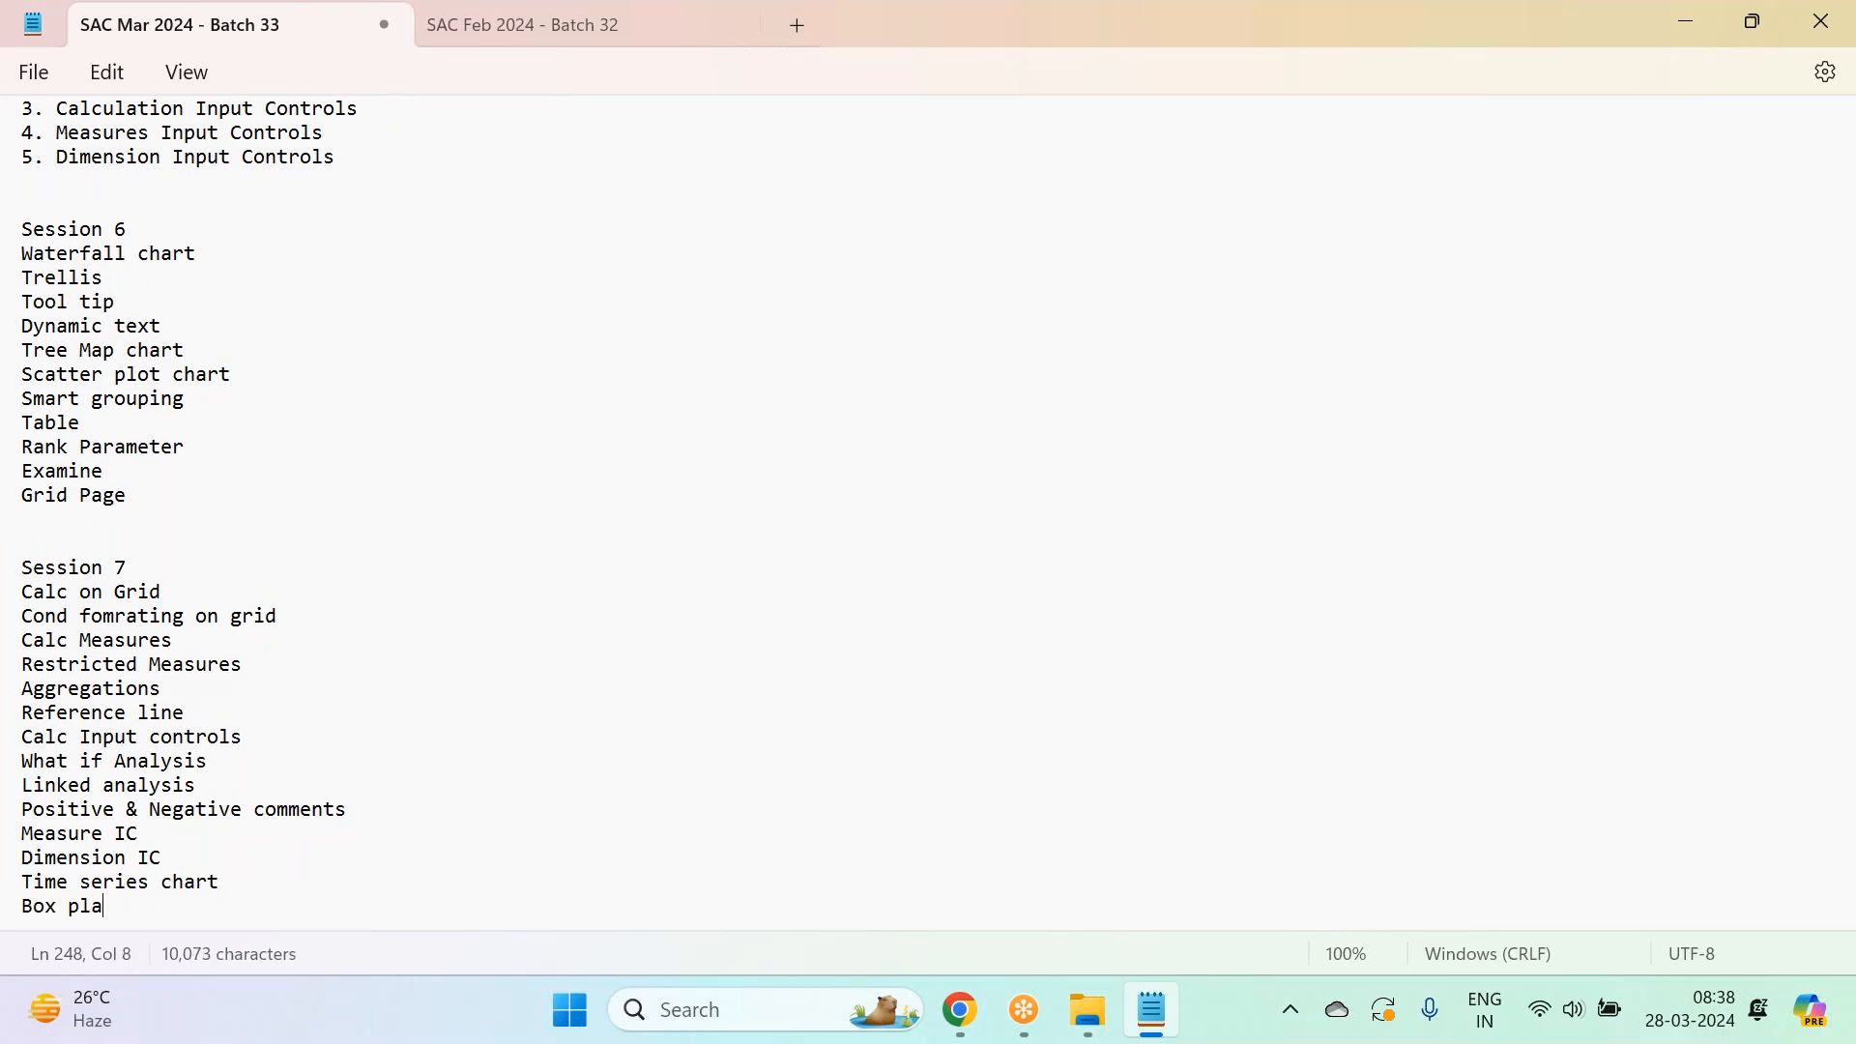
key(BackSpace)
text(ot chart)
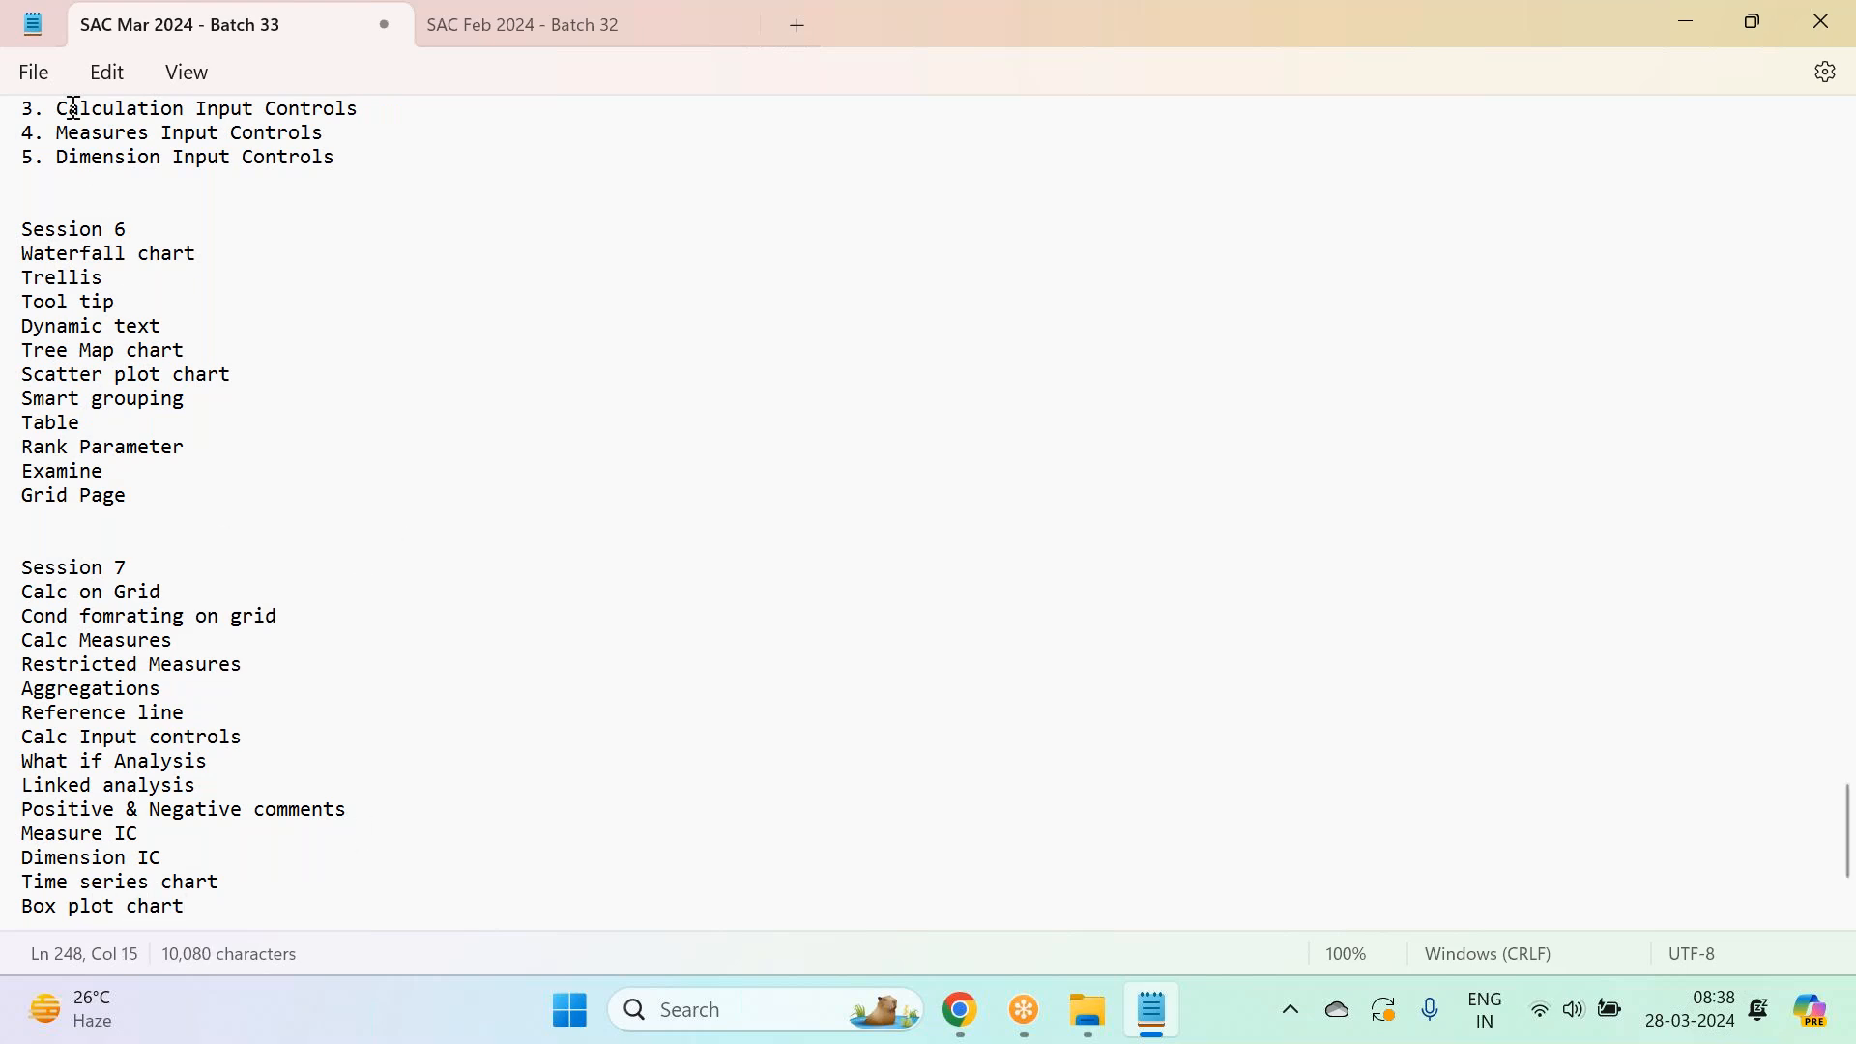
click(37, 69)
click(87, 267)
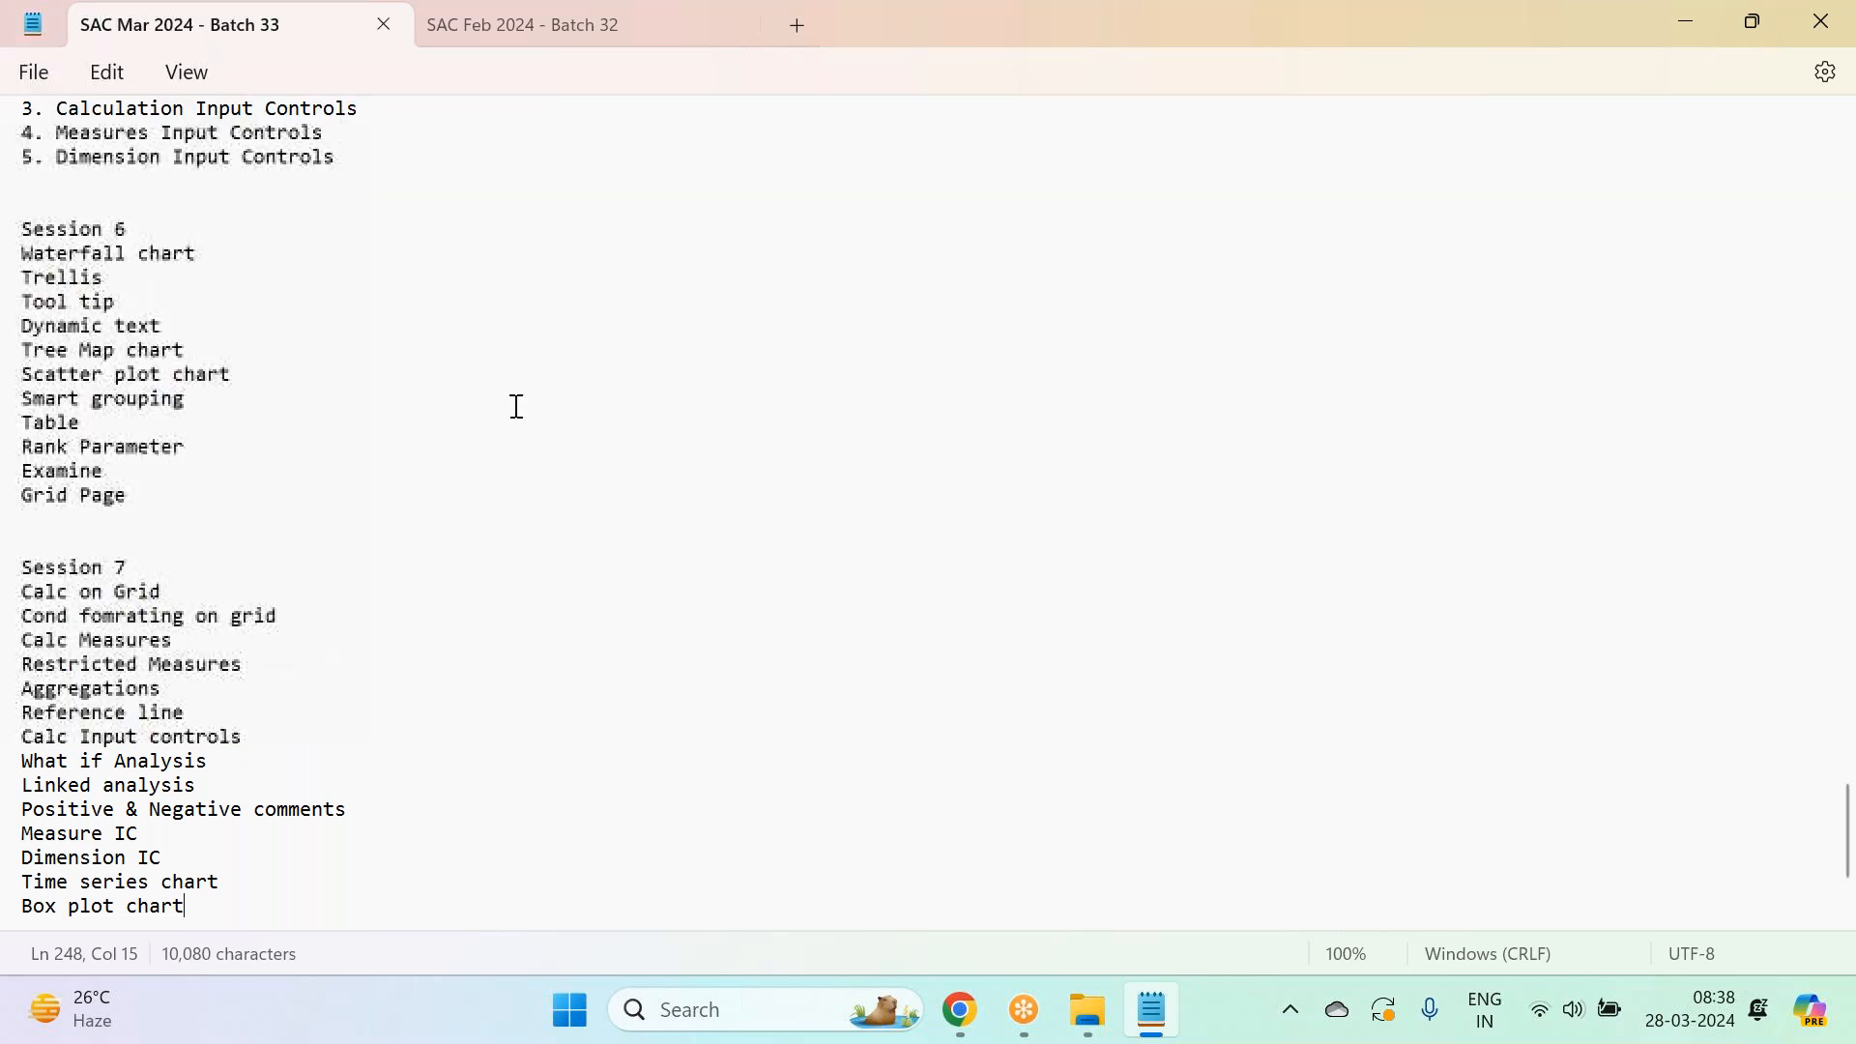